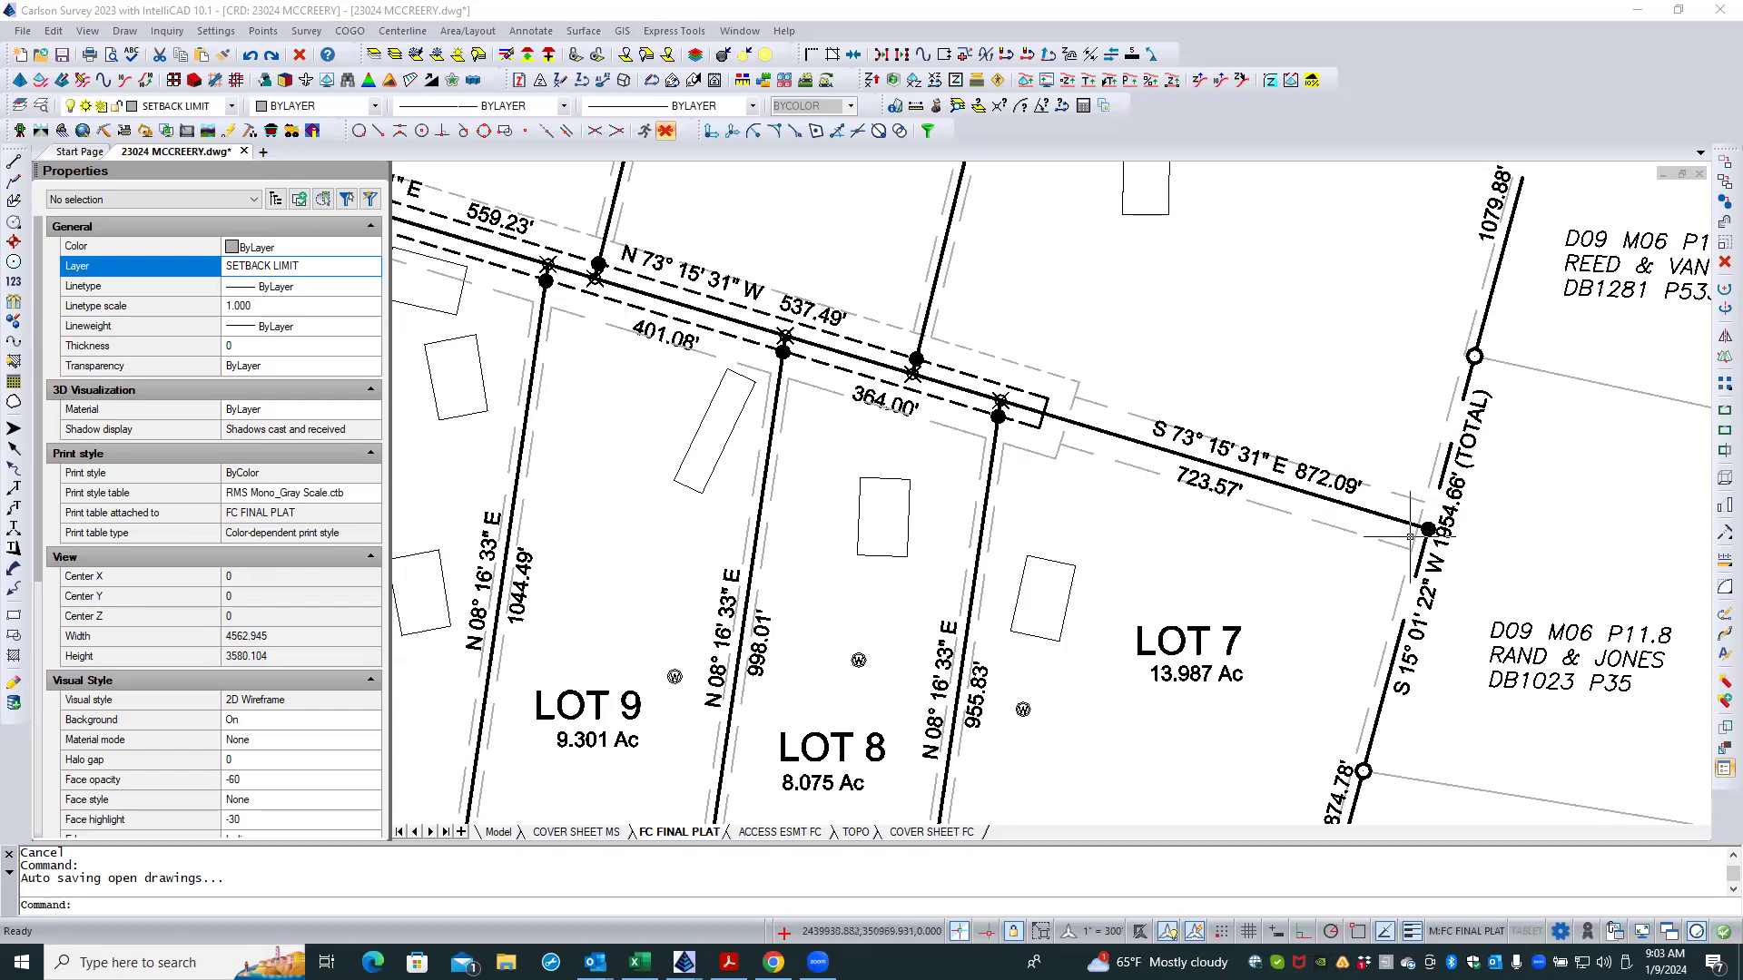
Step: Start a 2D polyline on the SETBACK LIMIT layer with the current drawing properties and enable the Endpoint entity snap
scroll(1392, 435, "down", 3)
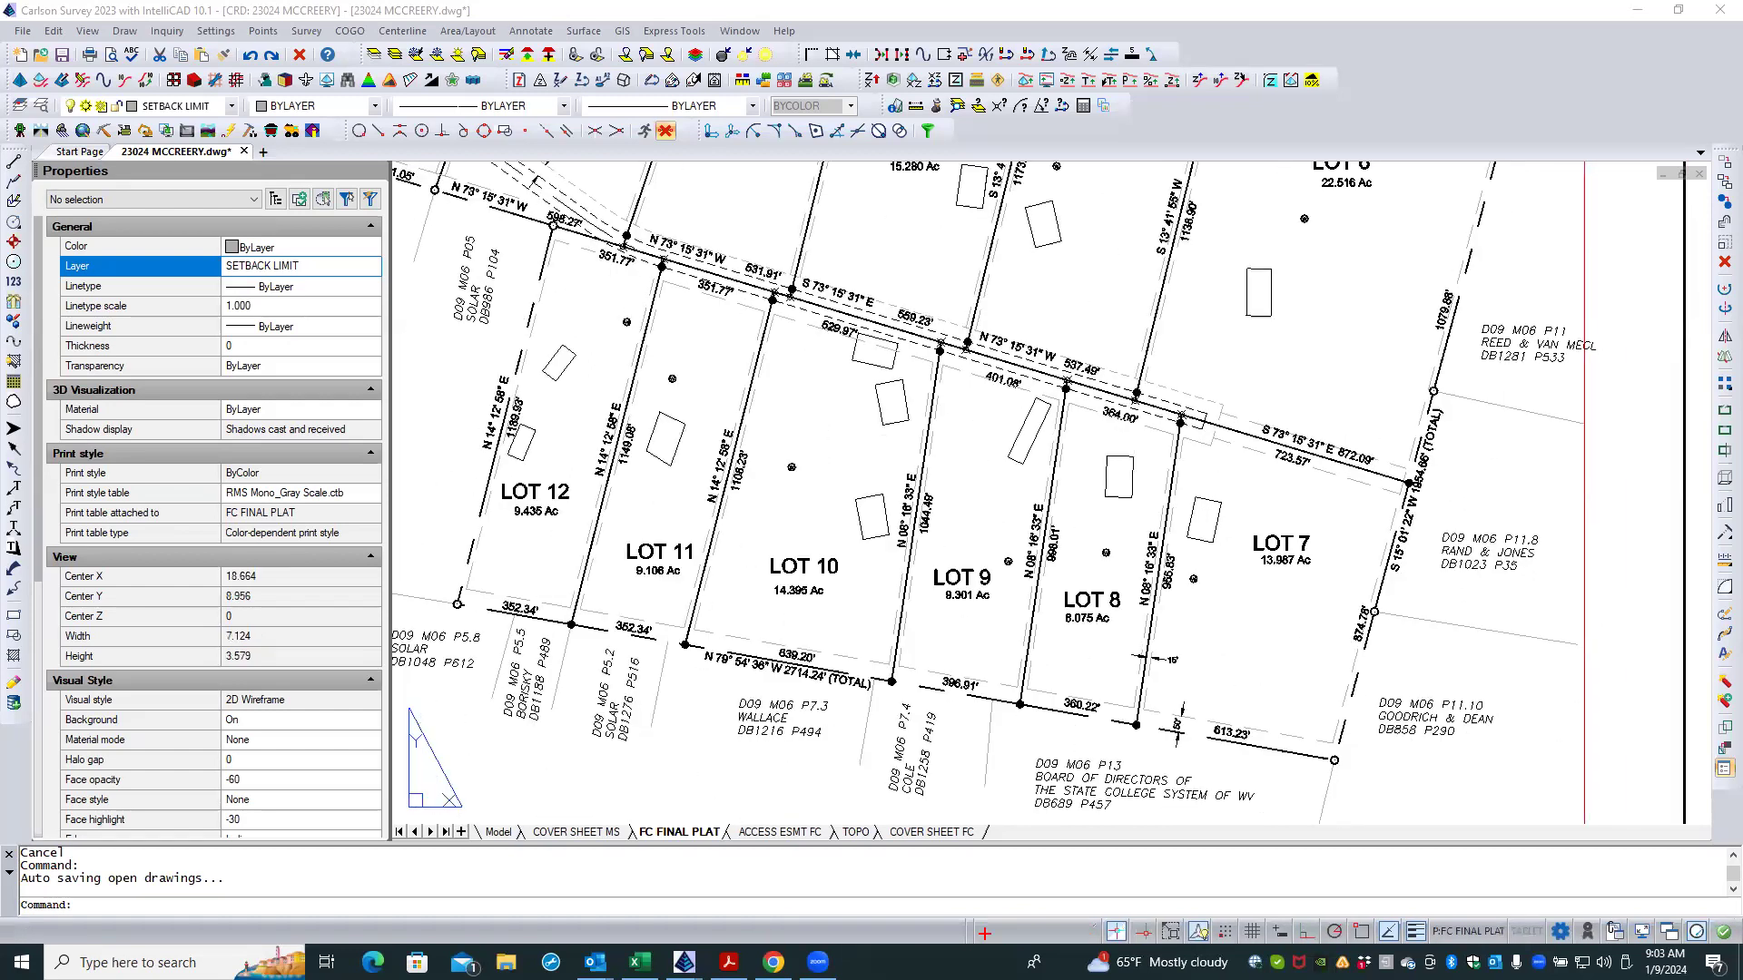
scroll(1375, 425, "down", 3)
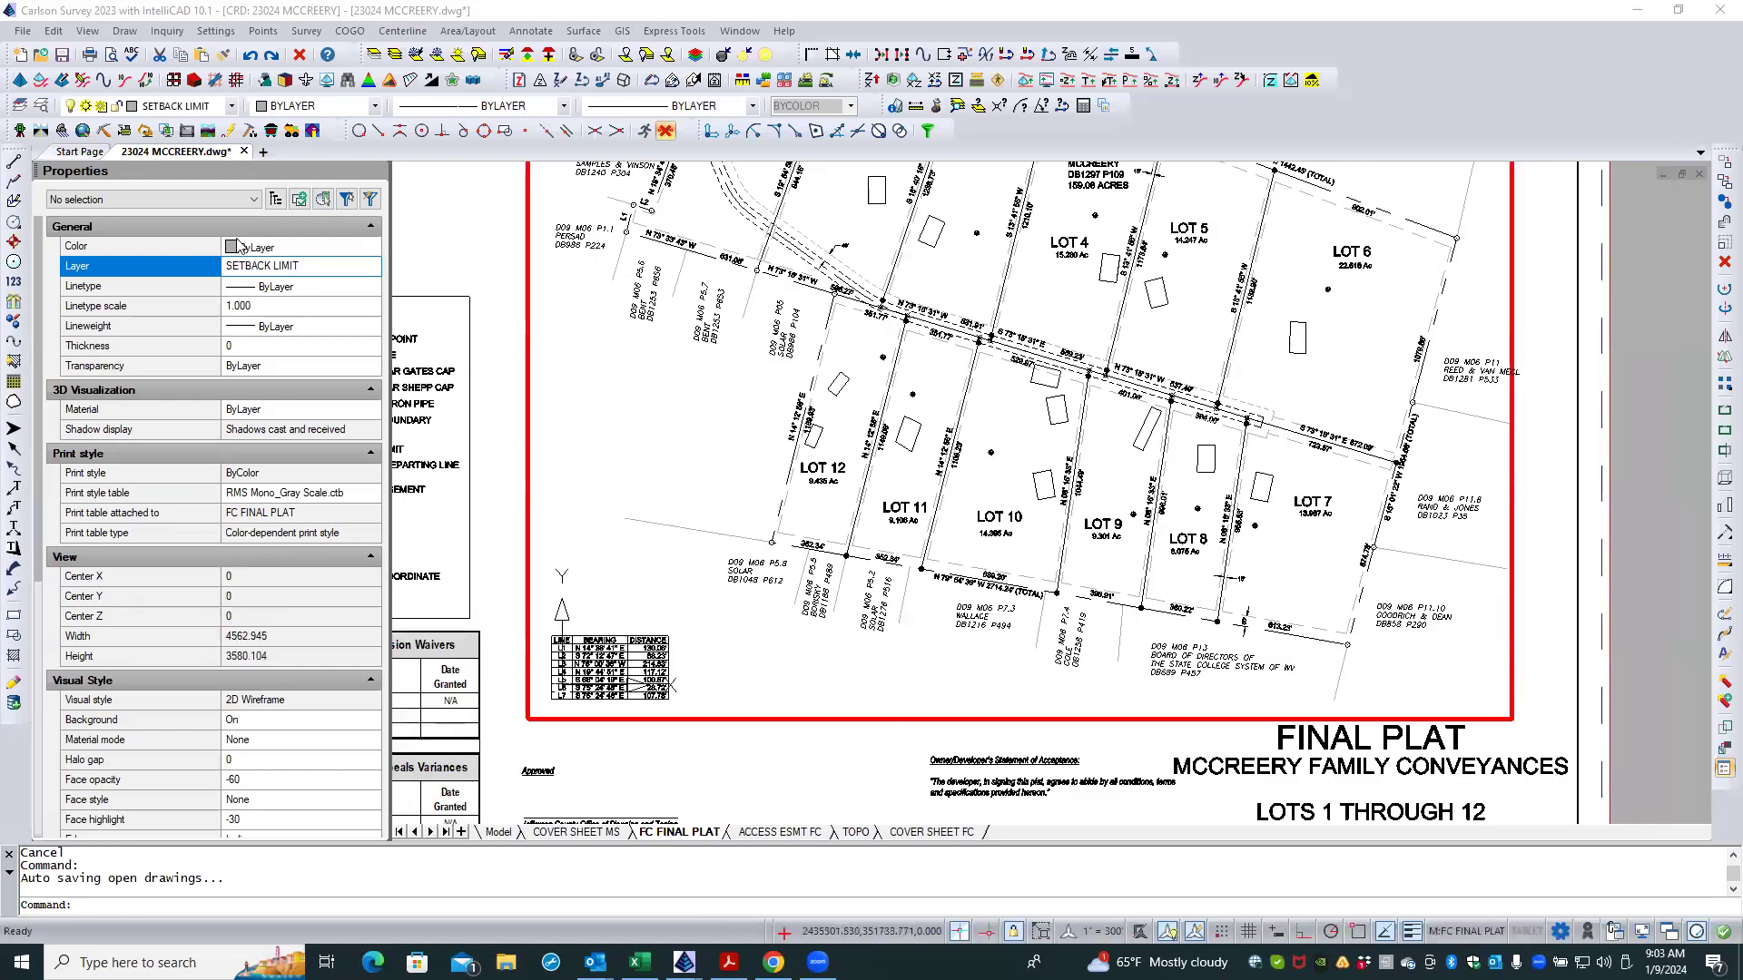
left_click(16, 184)
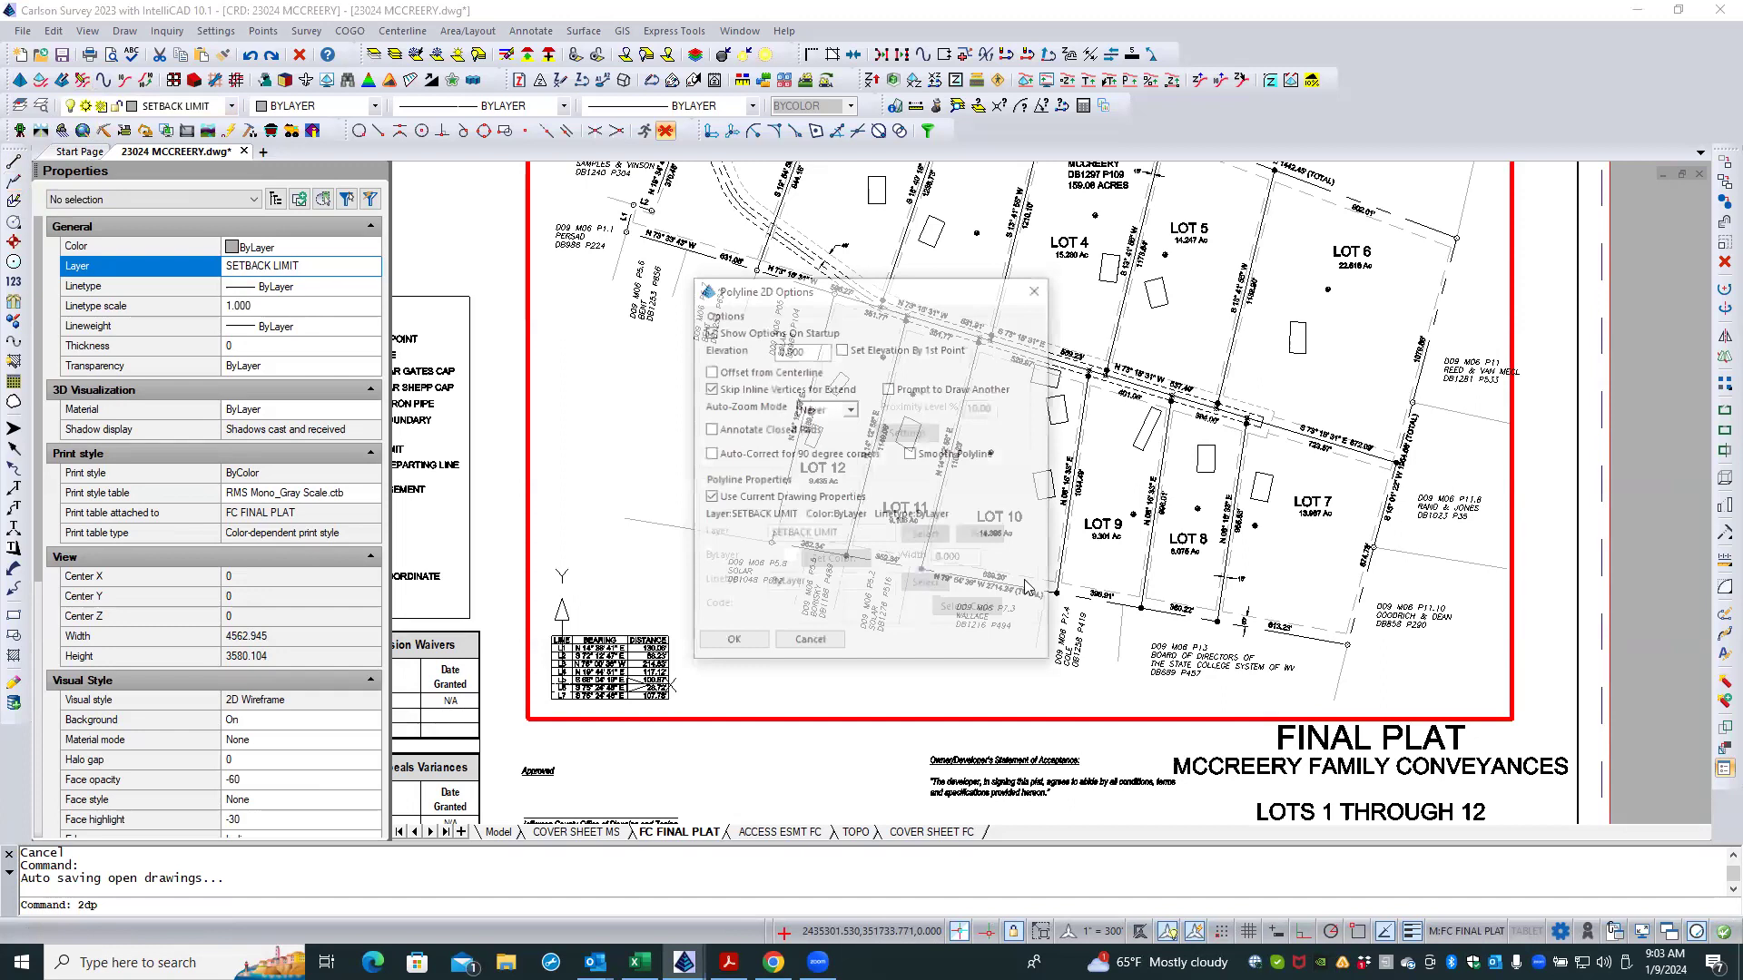
left_click(734, 640)
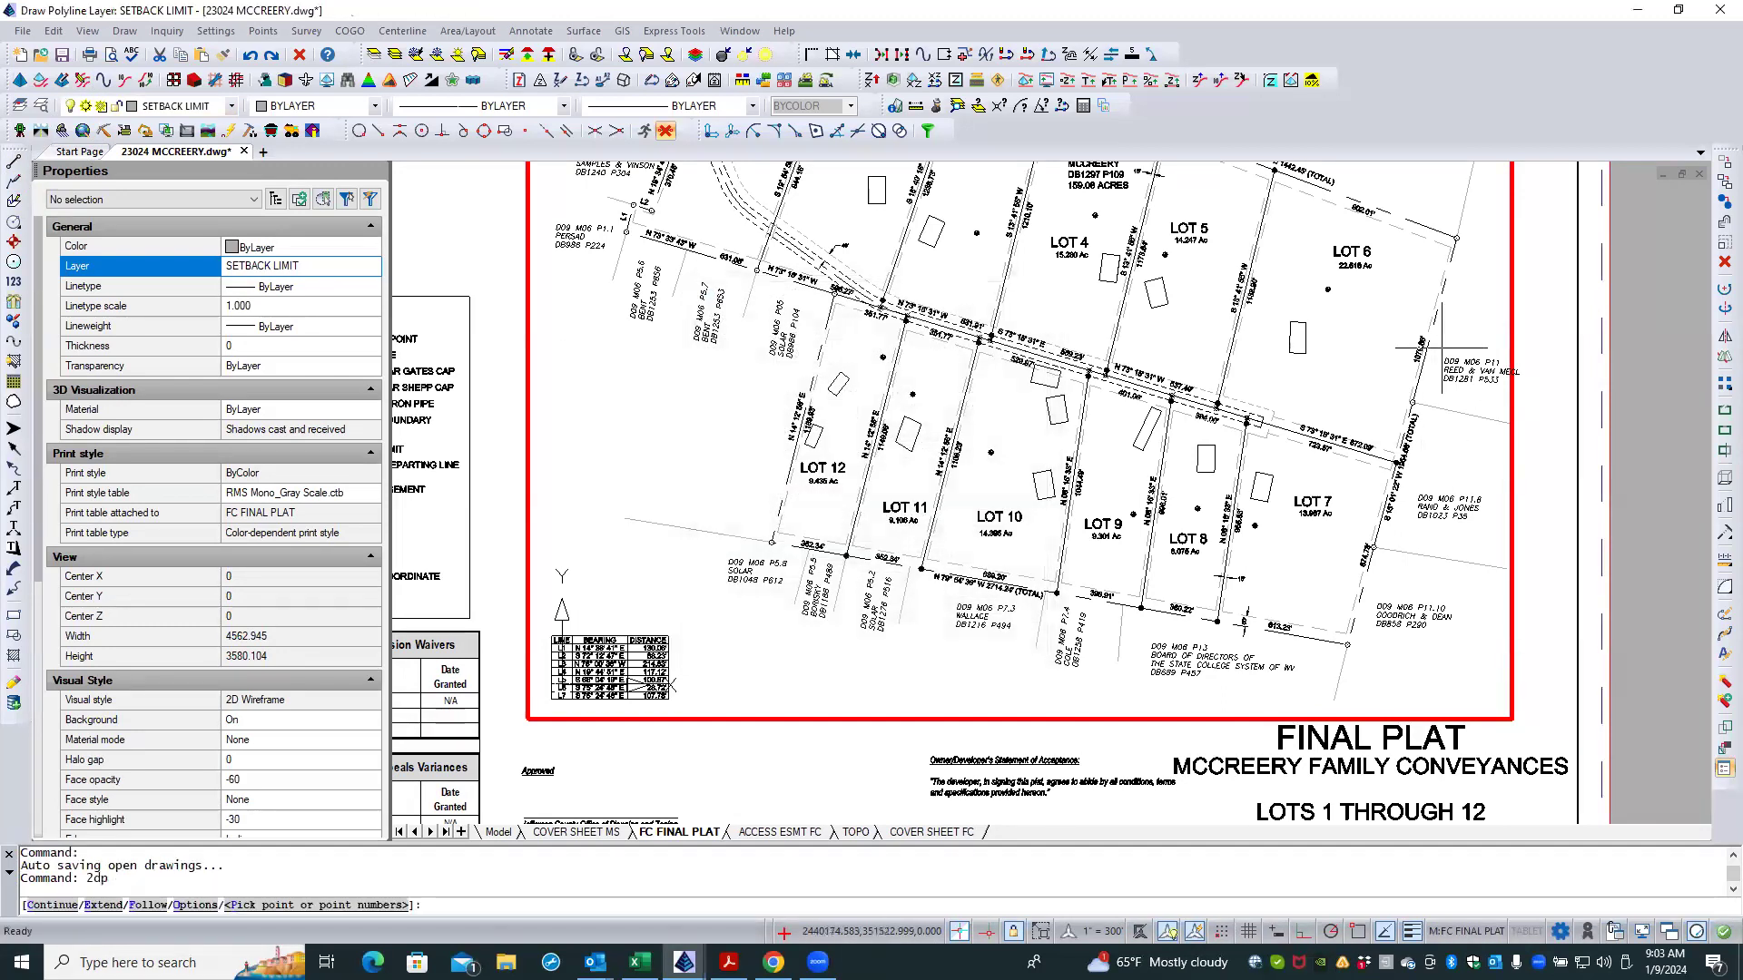
scroll(1428, 329, "up", 3)
scroll(1428, 329, "up", 2)
scroll(1361, 263, "down", 4)
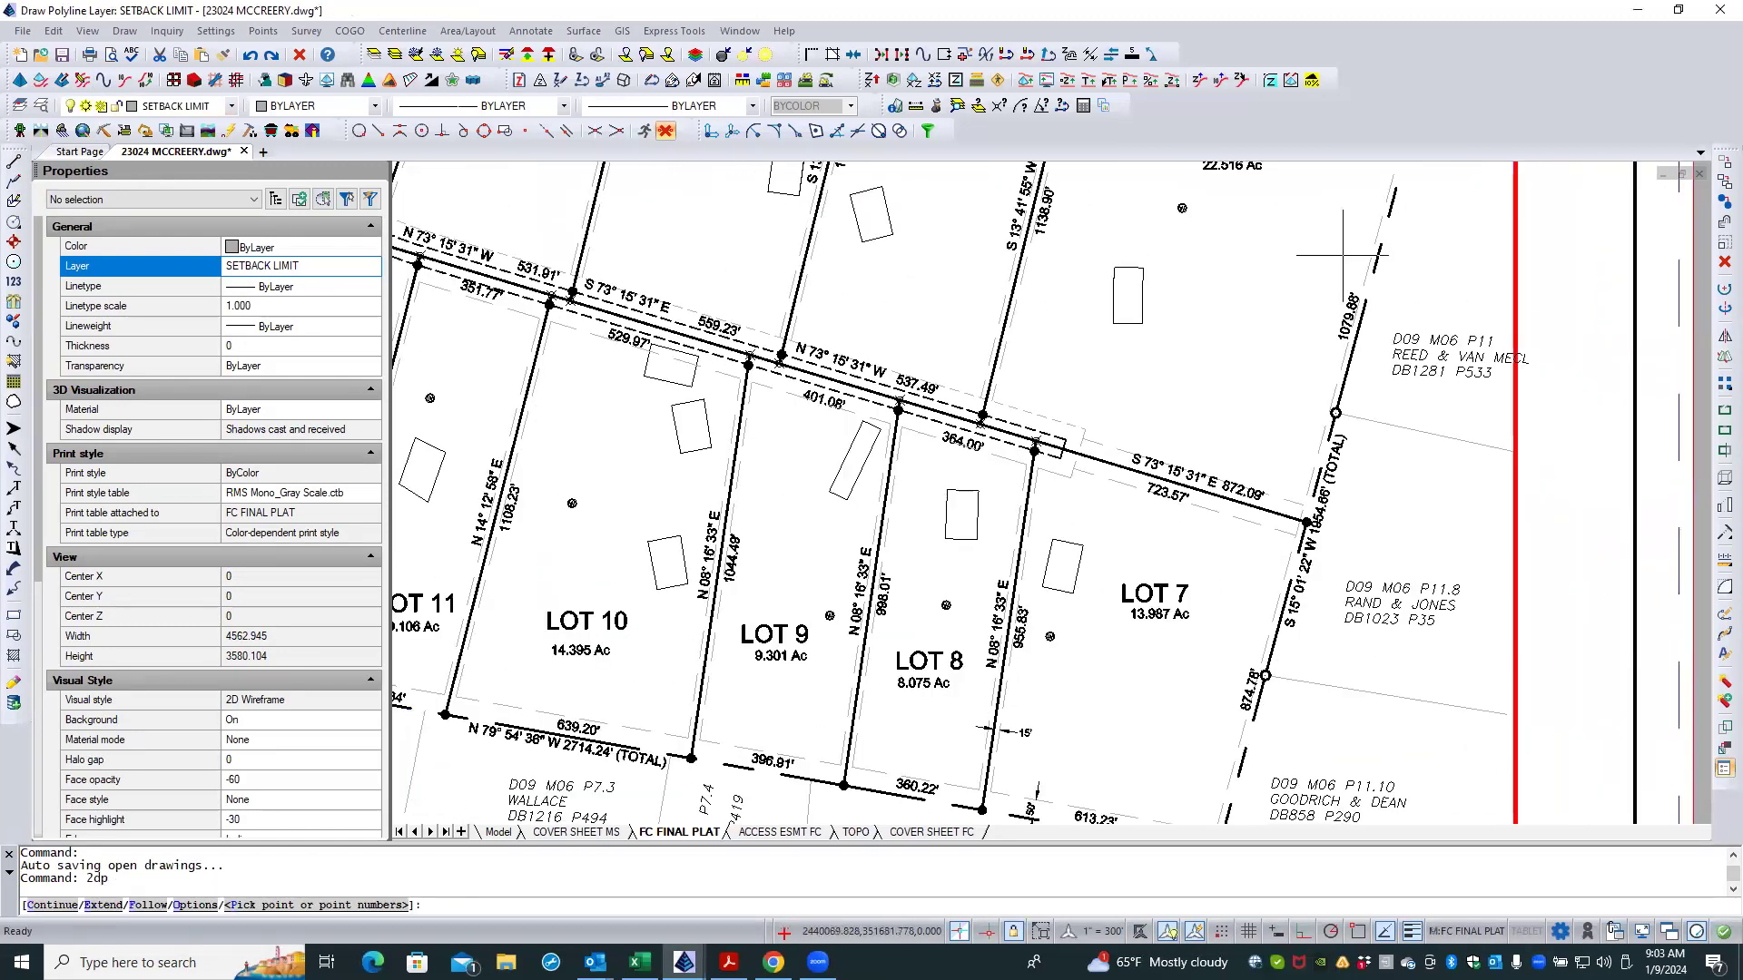
scroll(1353, 245, "down", 1)
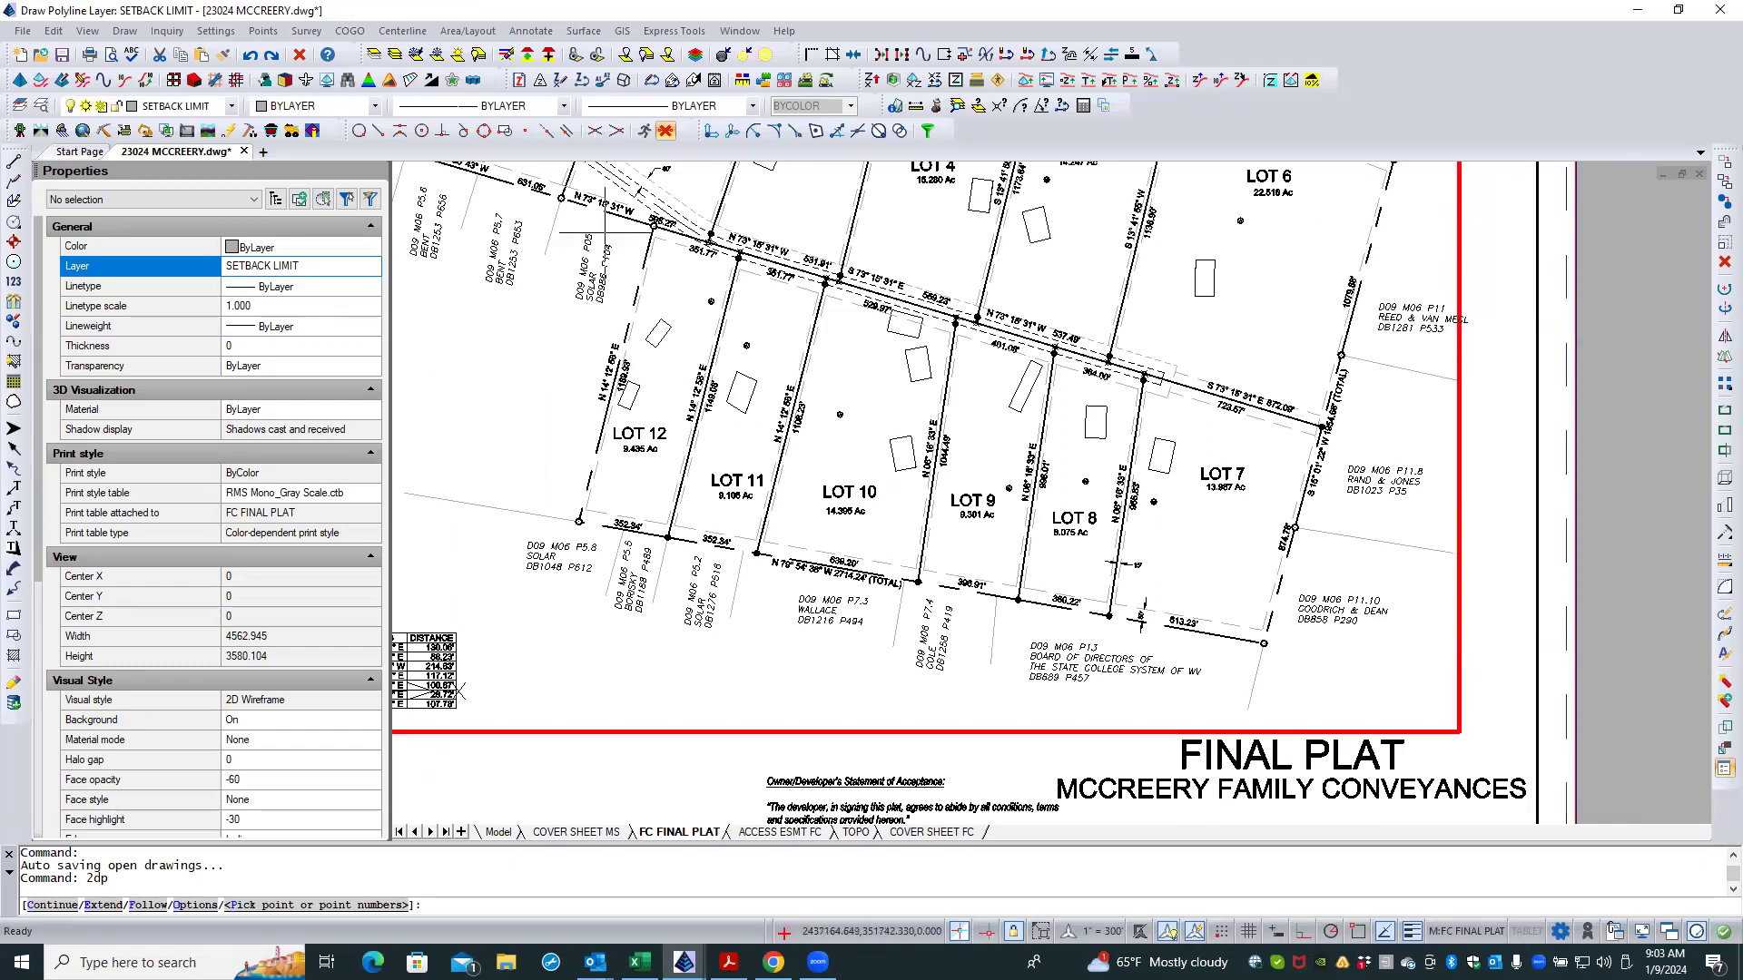
left_click(667, 132)
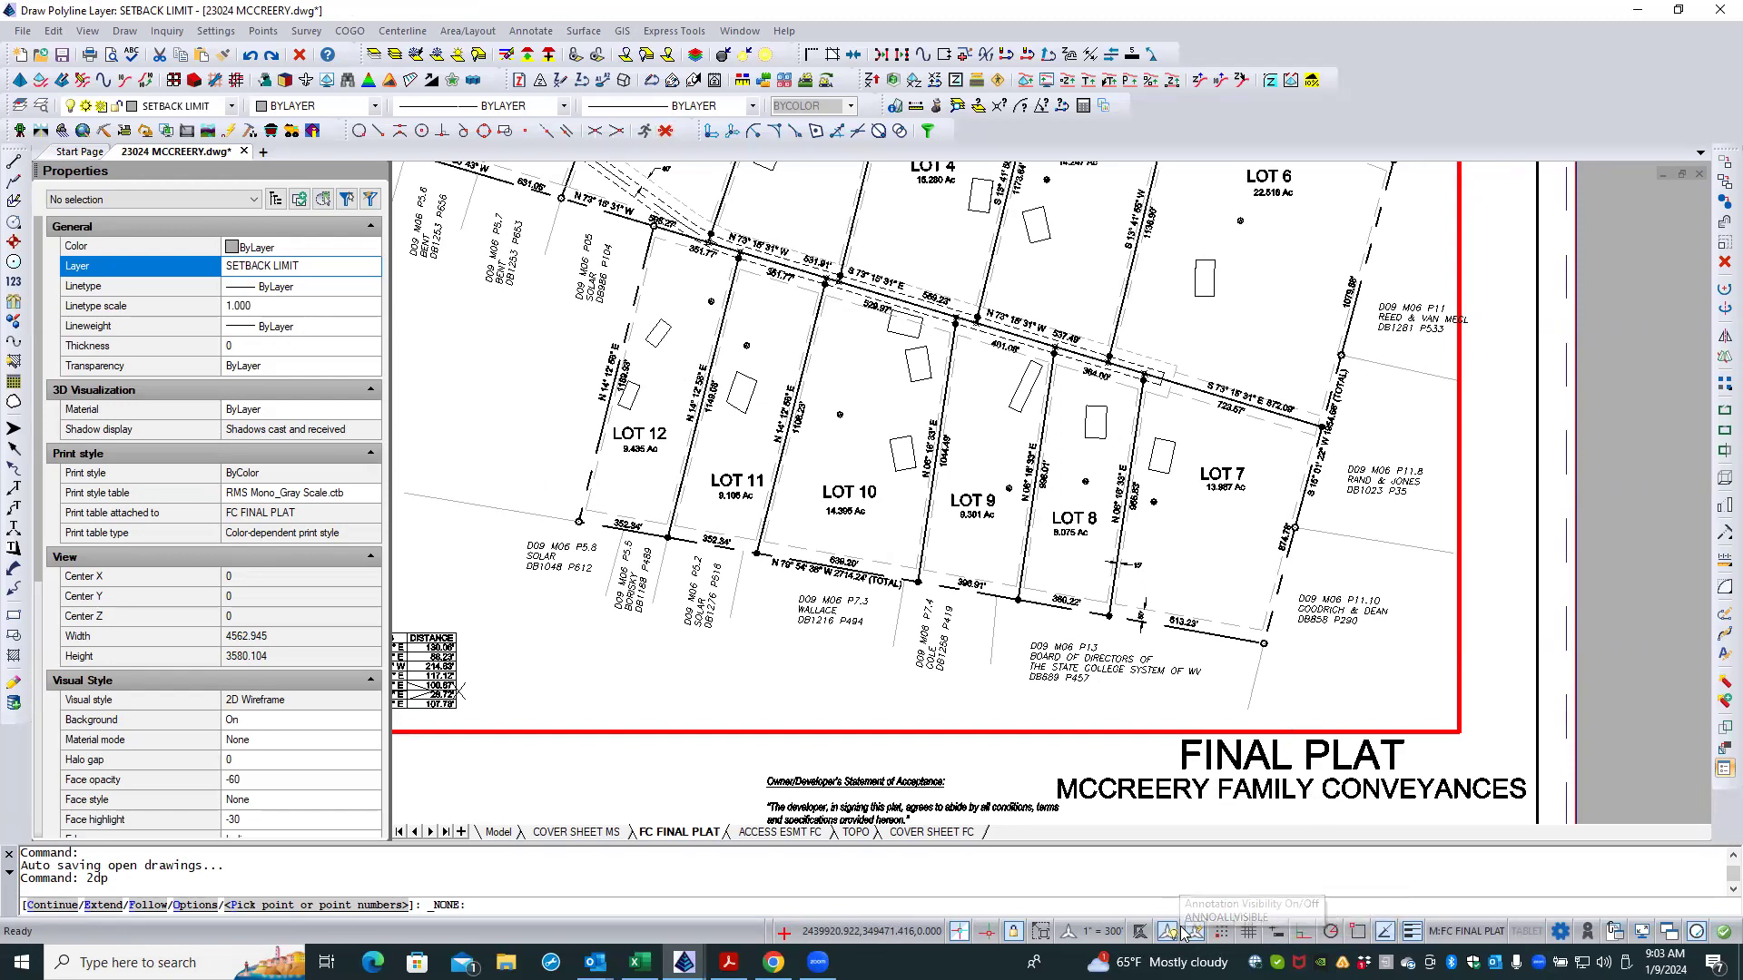
left_click(1356, 935)
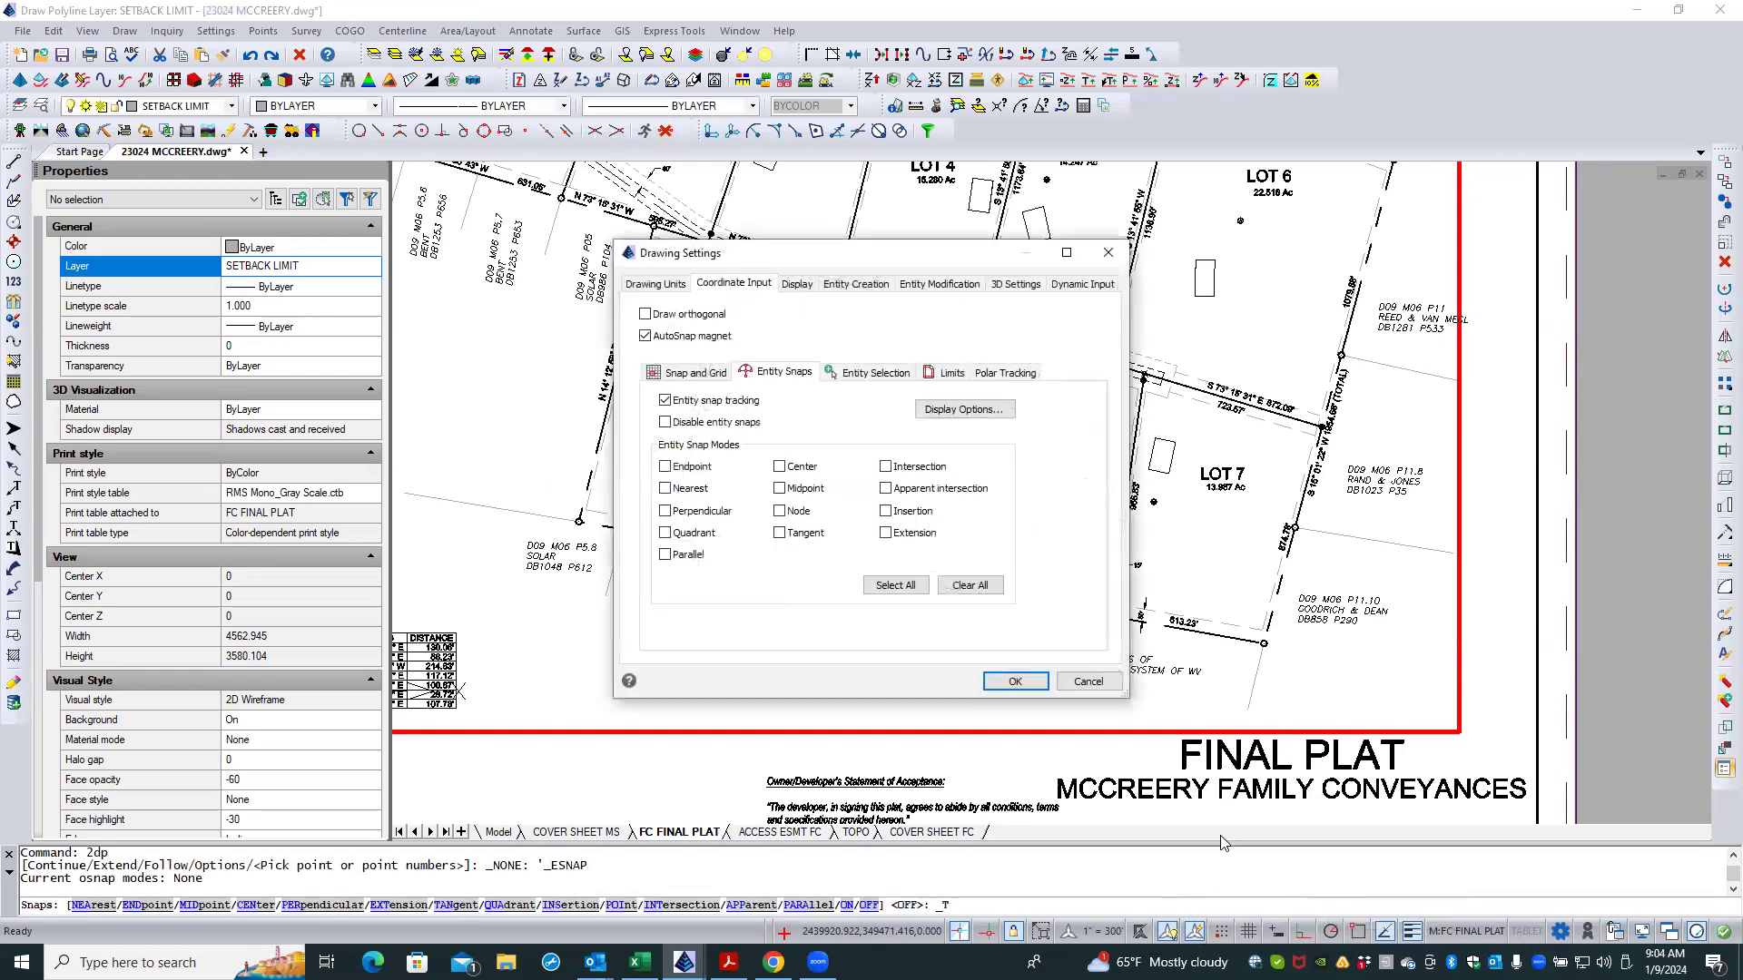
left_click(665, 466)
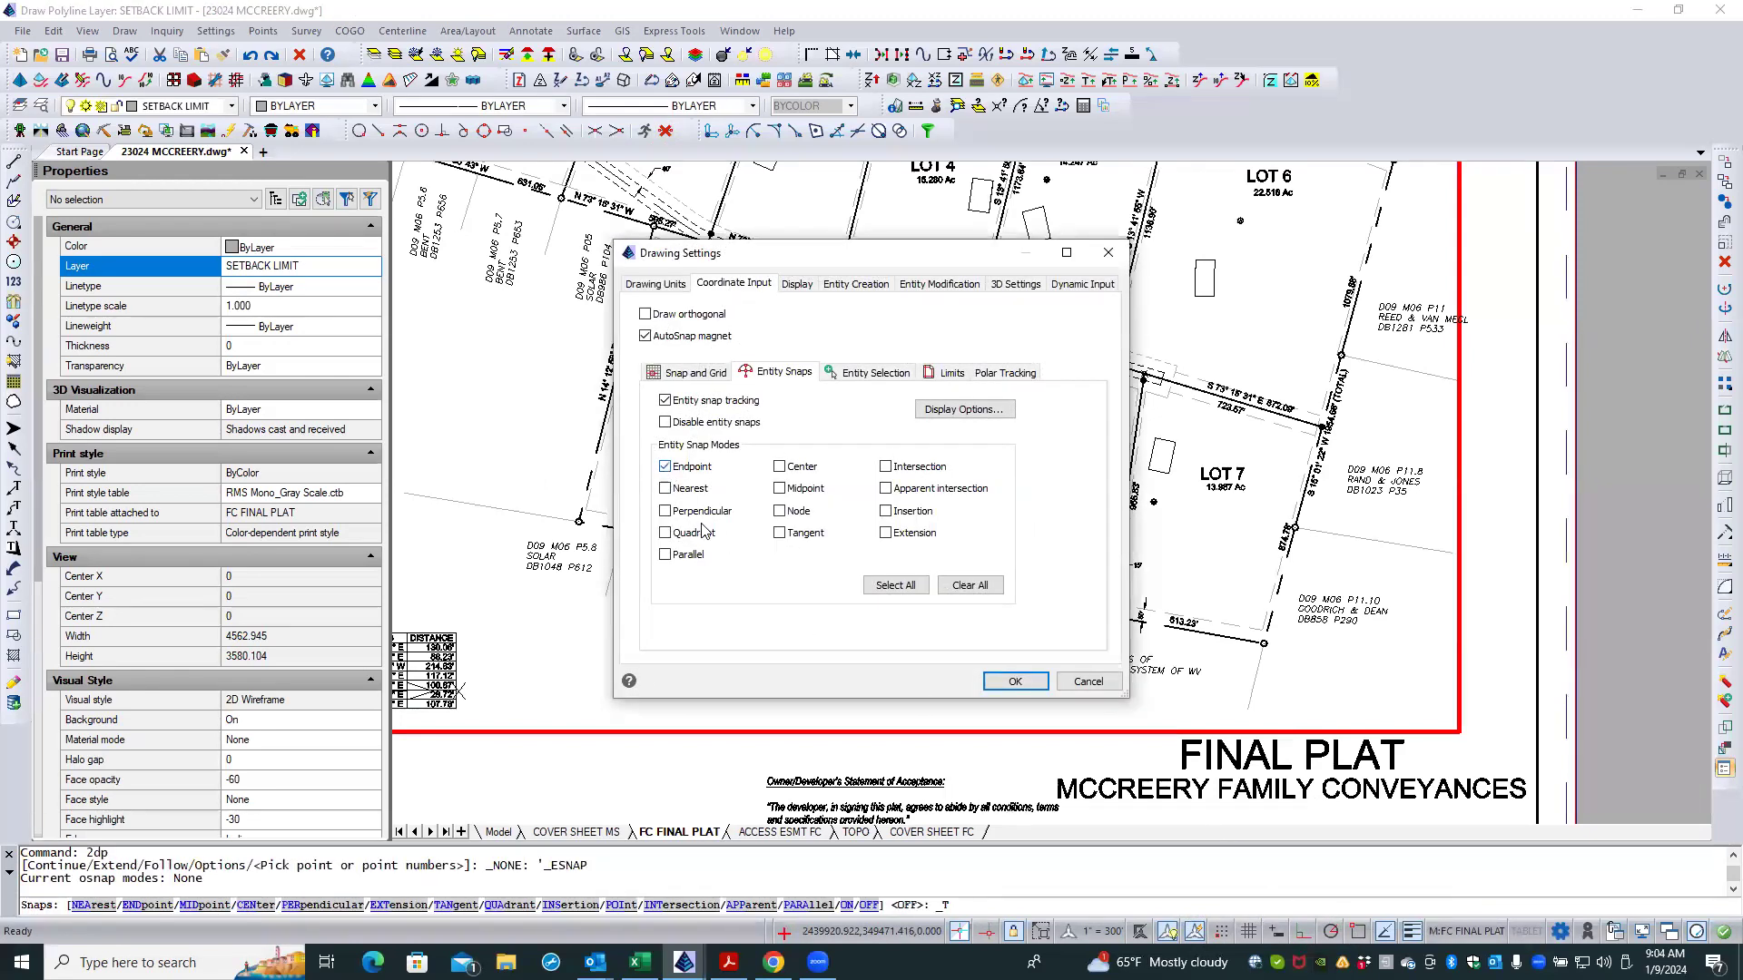
left_click(1015, 682)
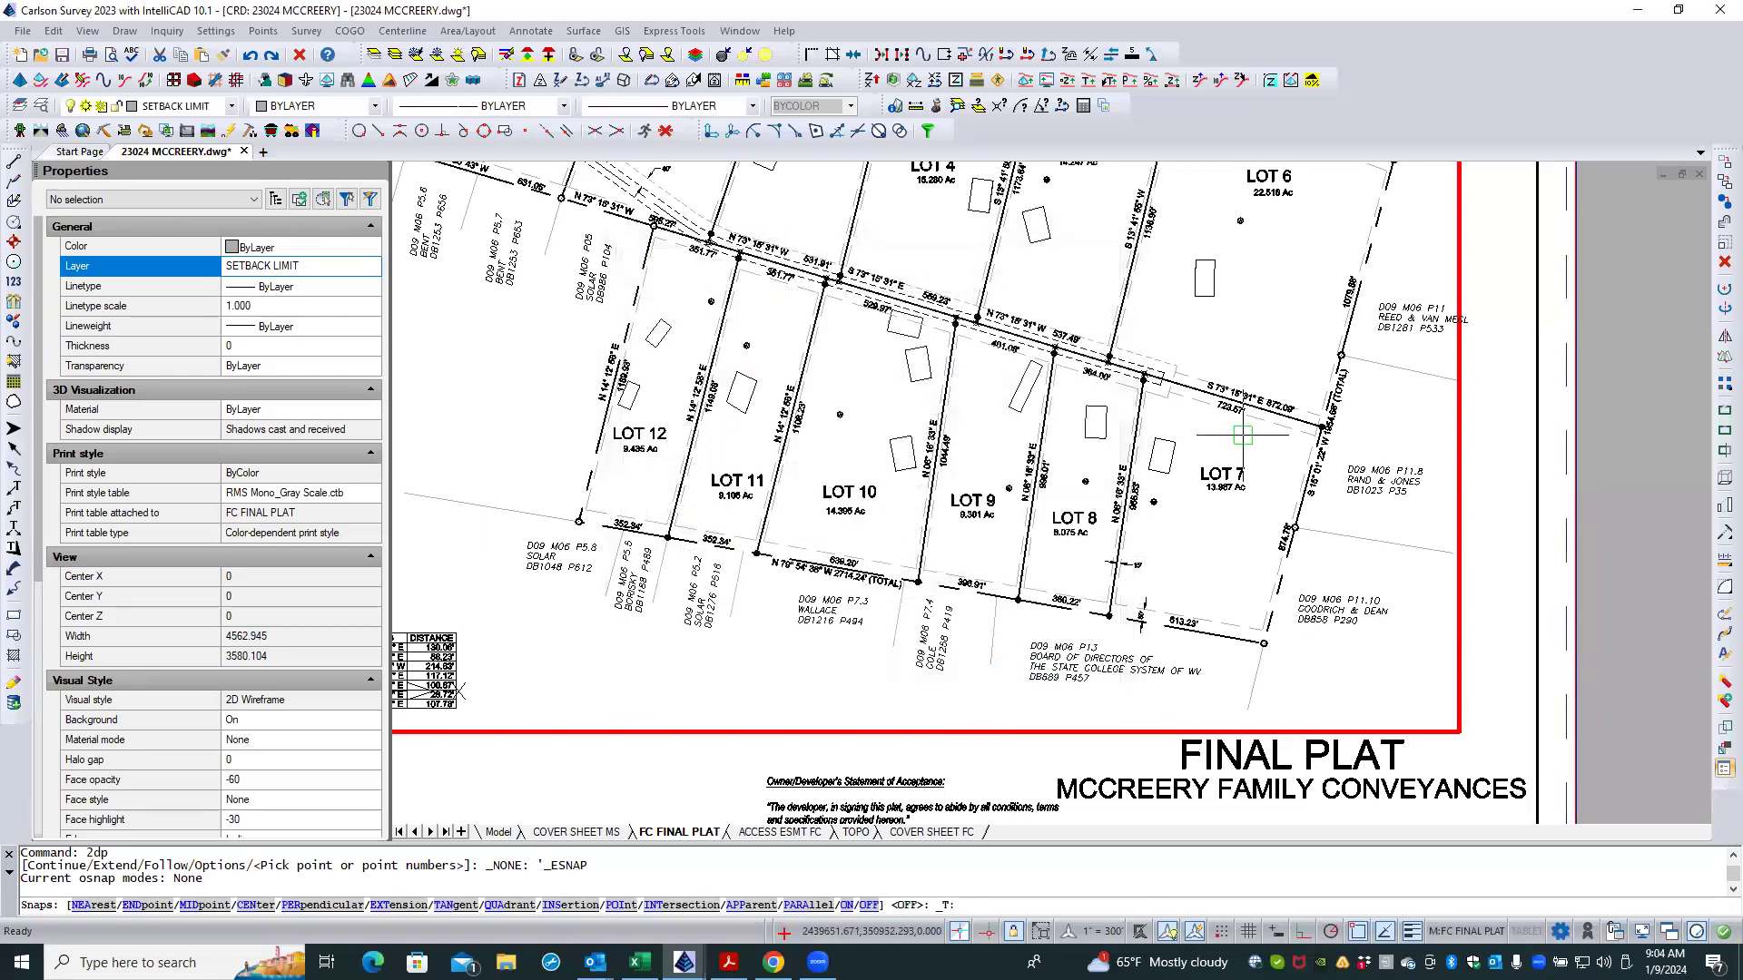
Step: Try to draw Lot 6's east setback line from its northeast setback corner, and toggle entity tracking off and back on
scroll(1284, 313, "down", 1)
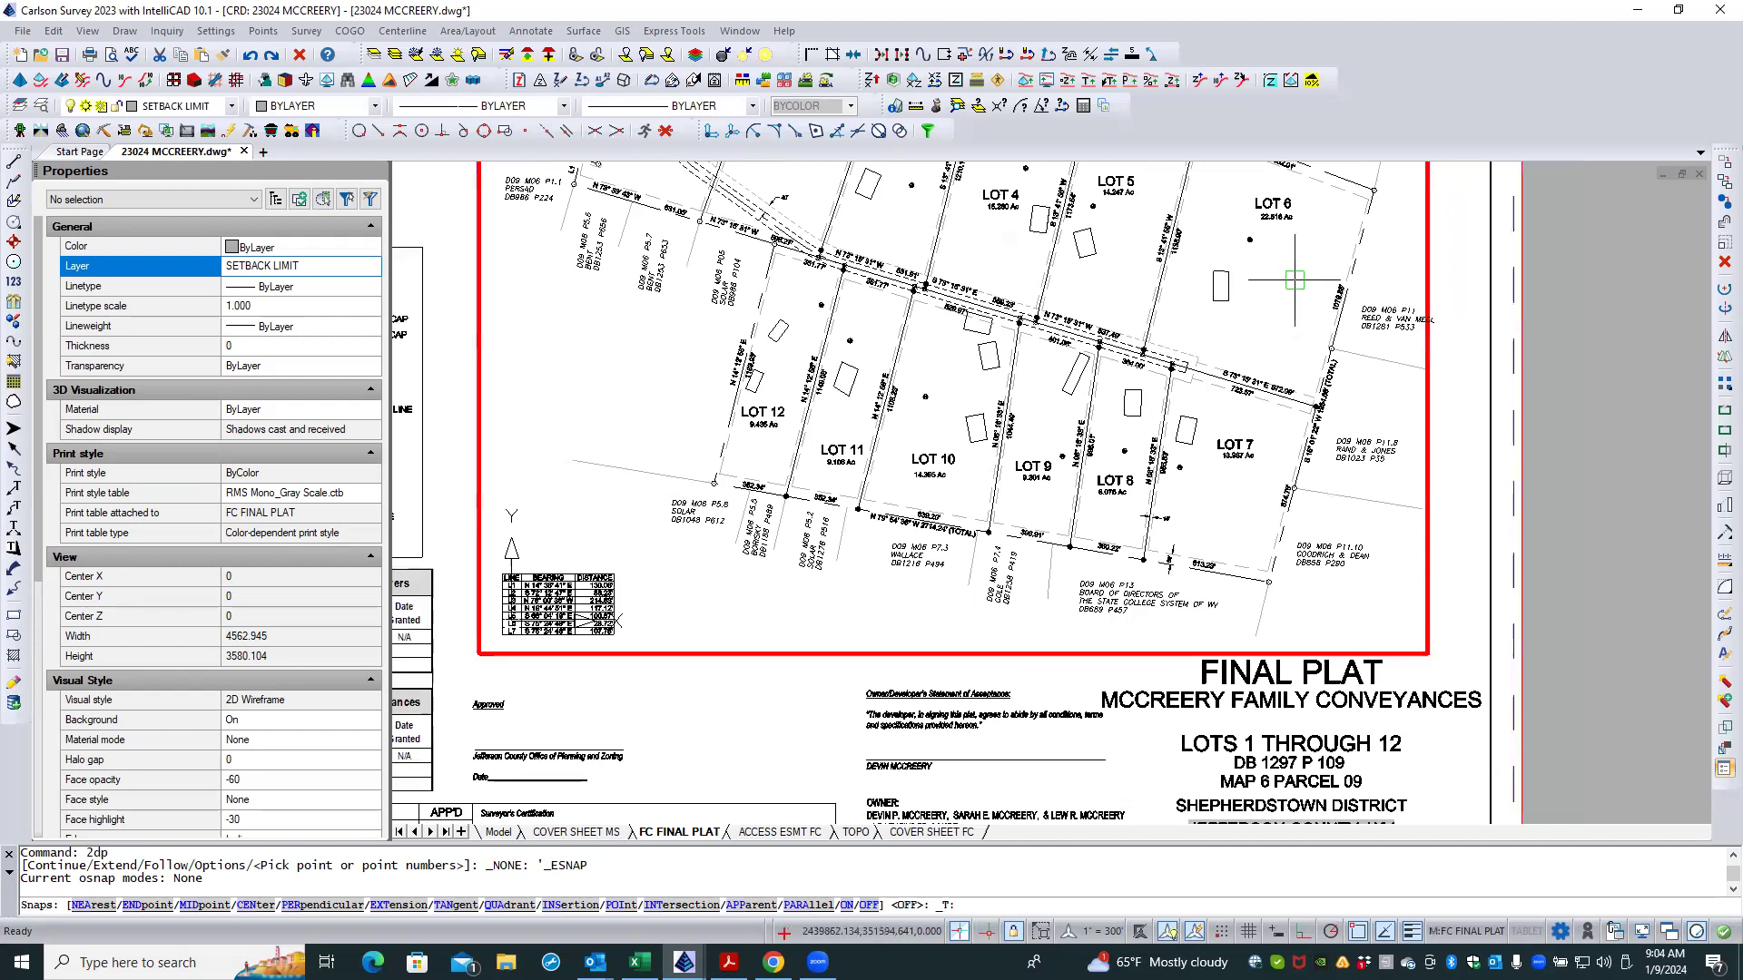
left_click(1351, 230)
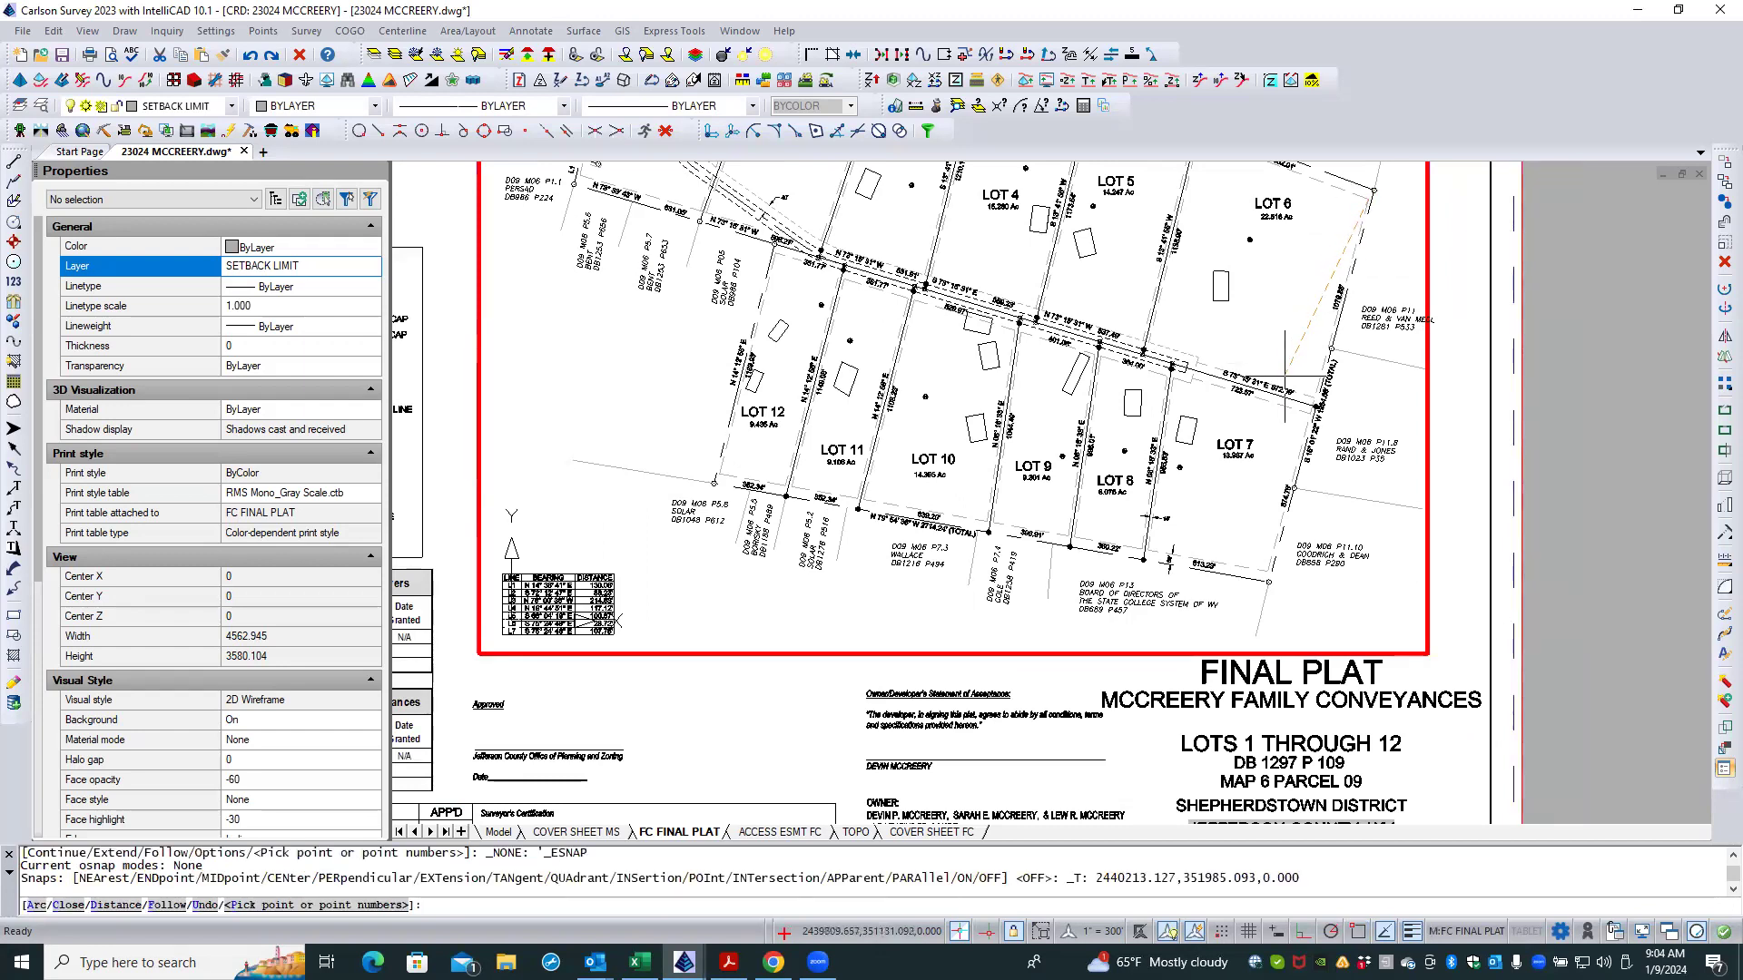
scroll(1296, 386, "up", 3)
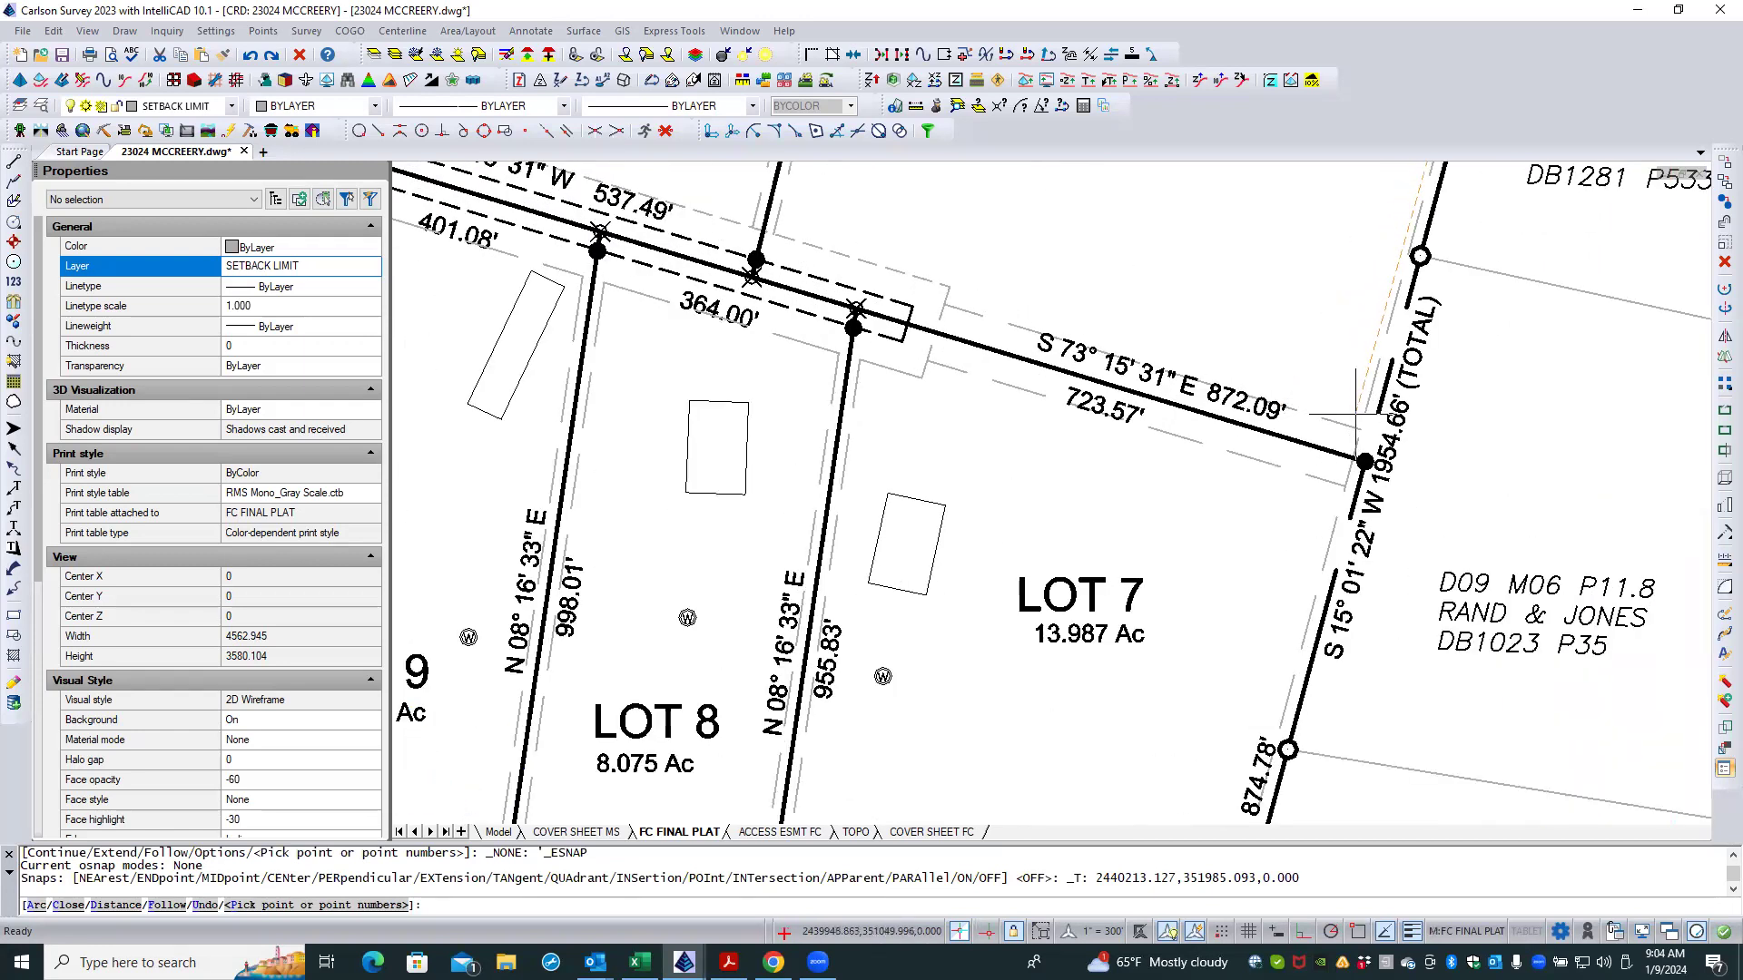
left_click(1386, 932)
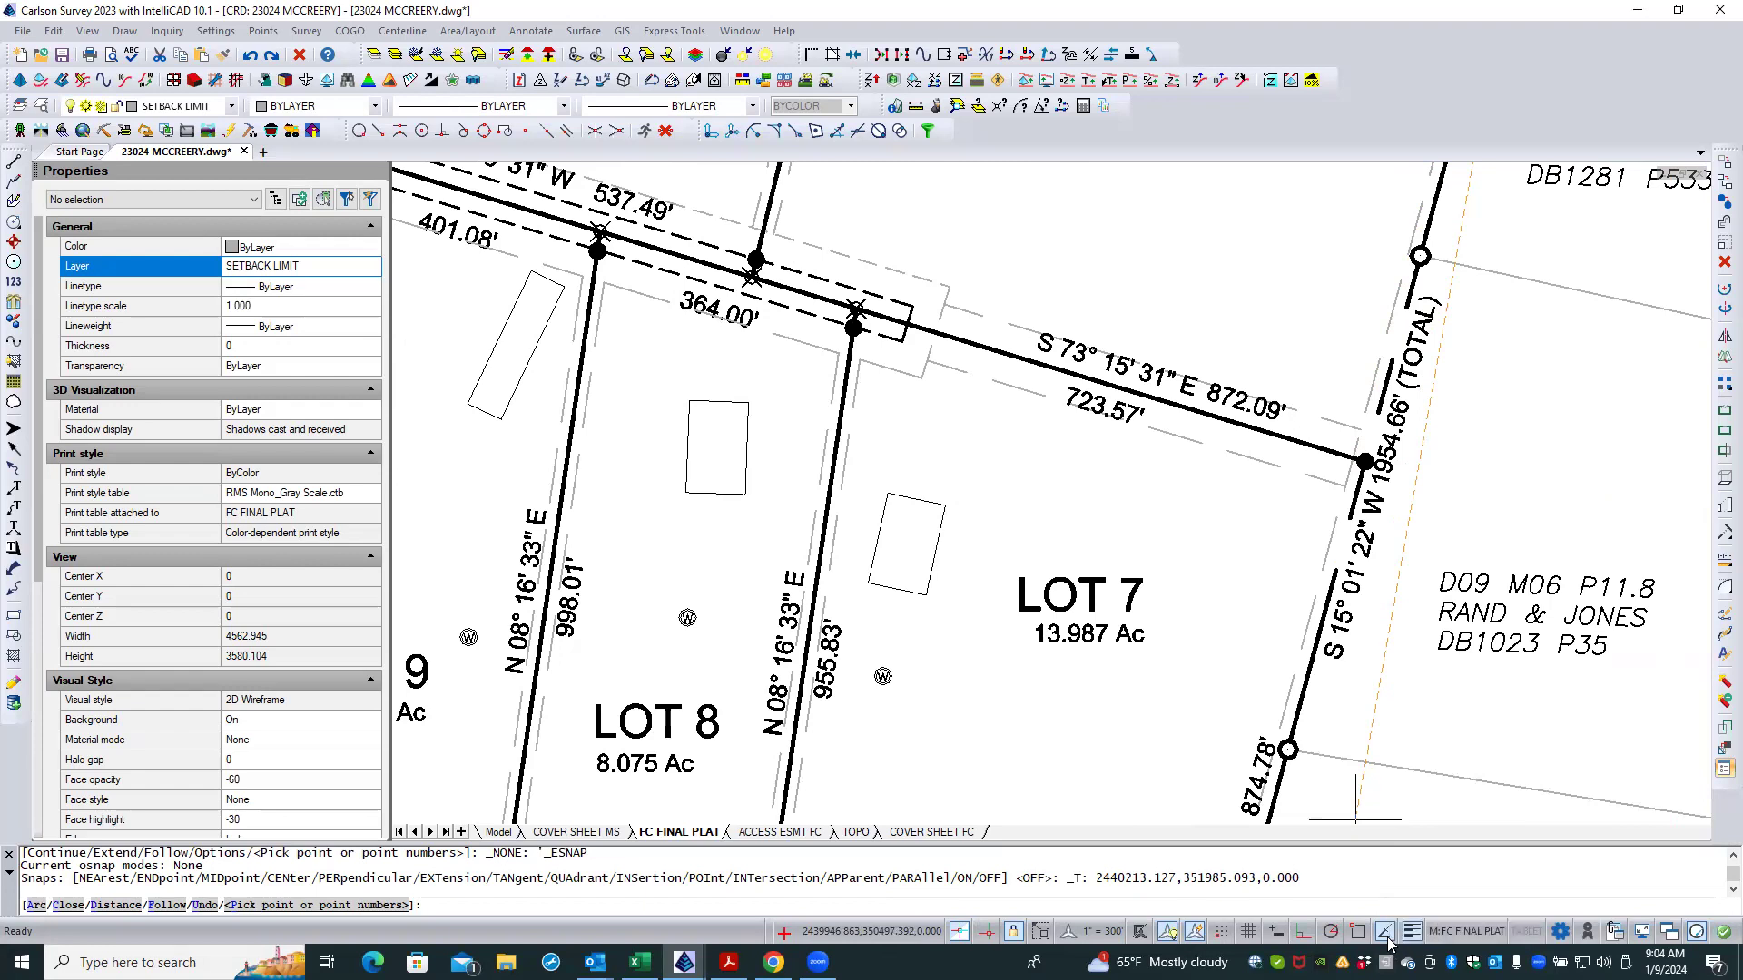
left_click(1385, 935)
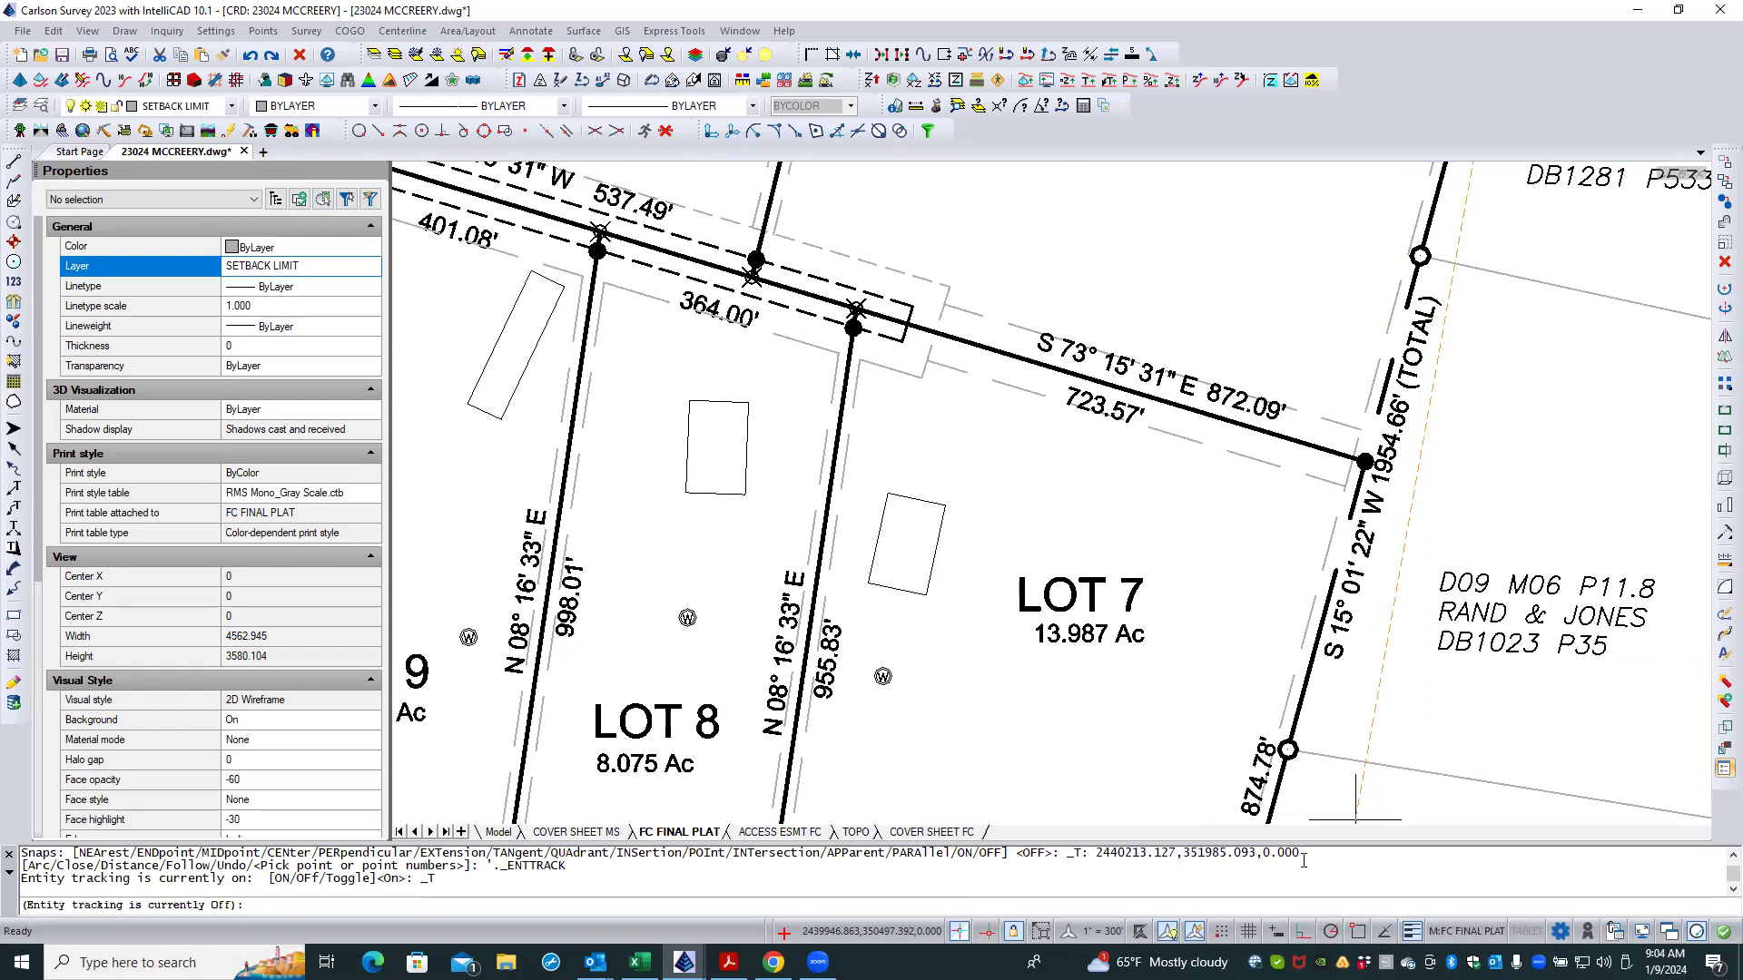
key("Escape")
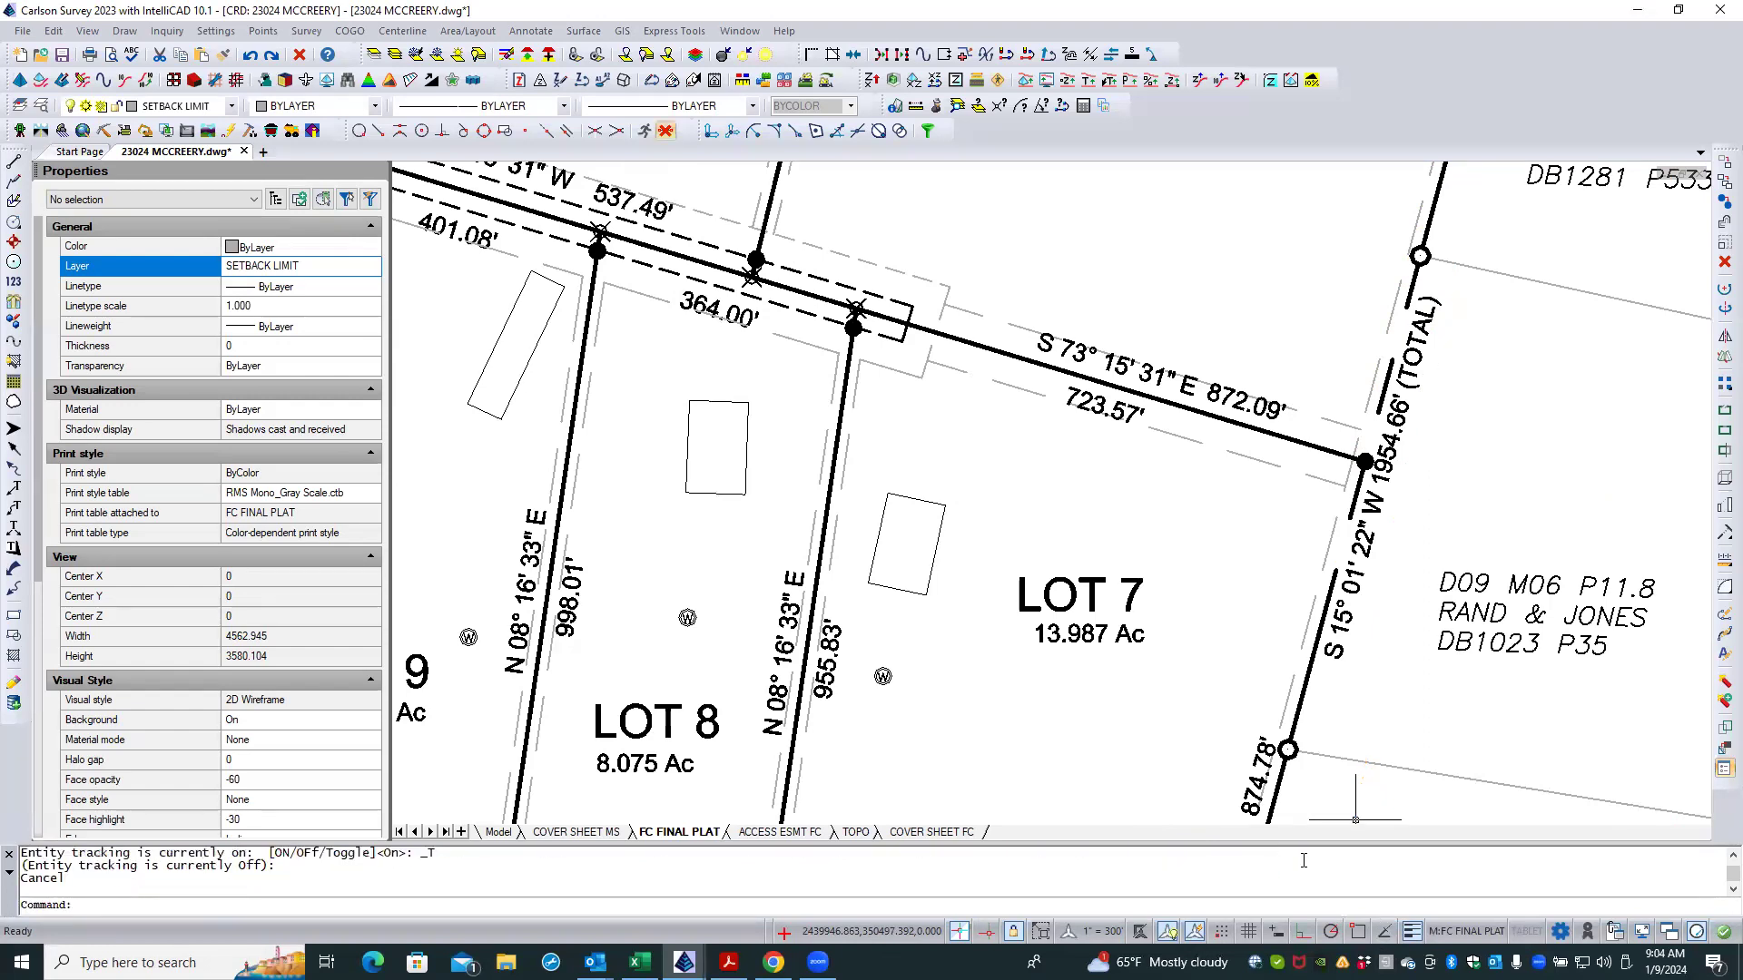
left_click(1386, 933)
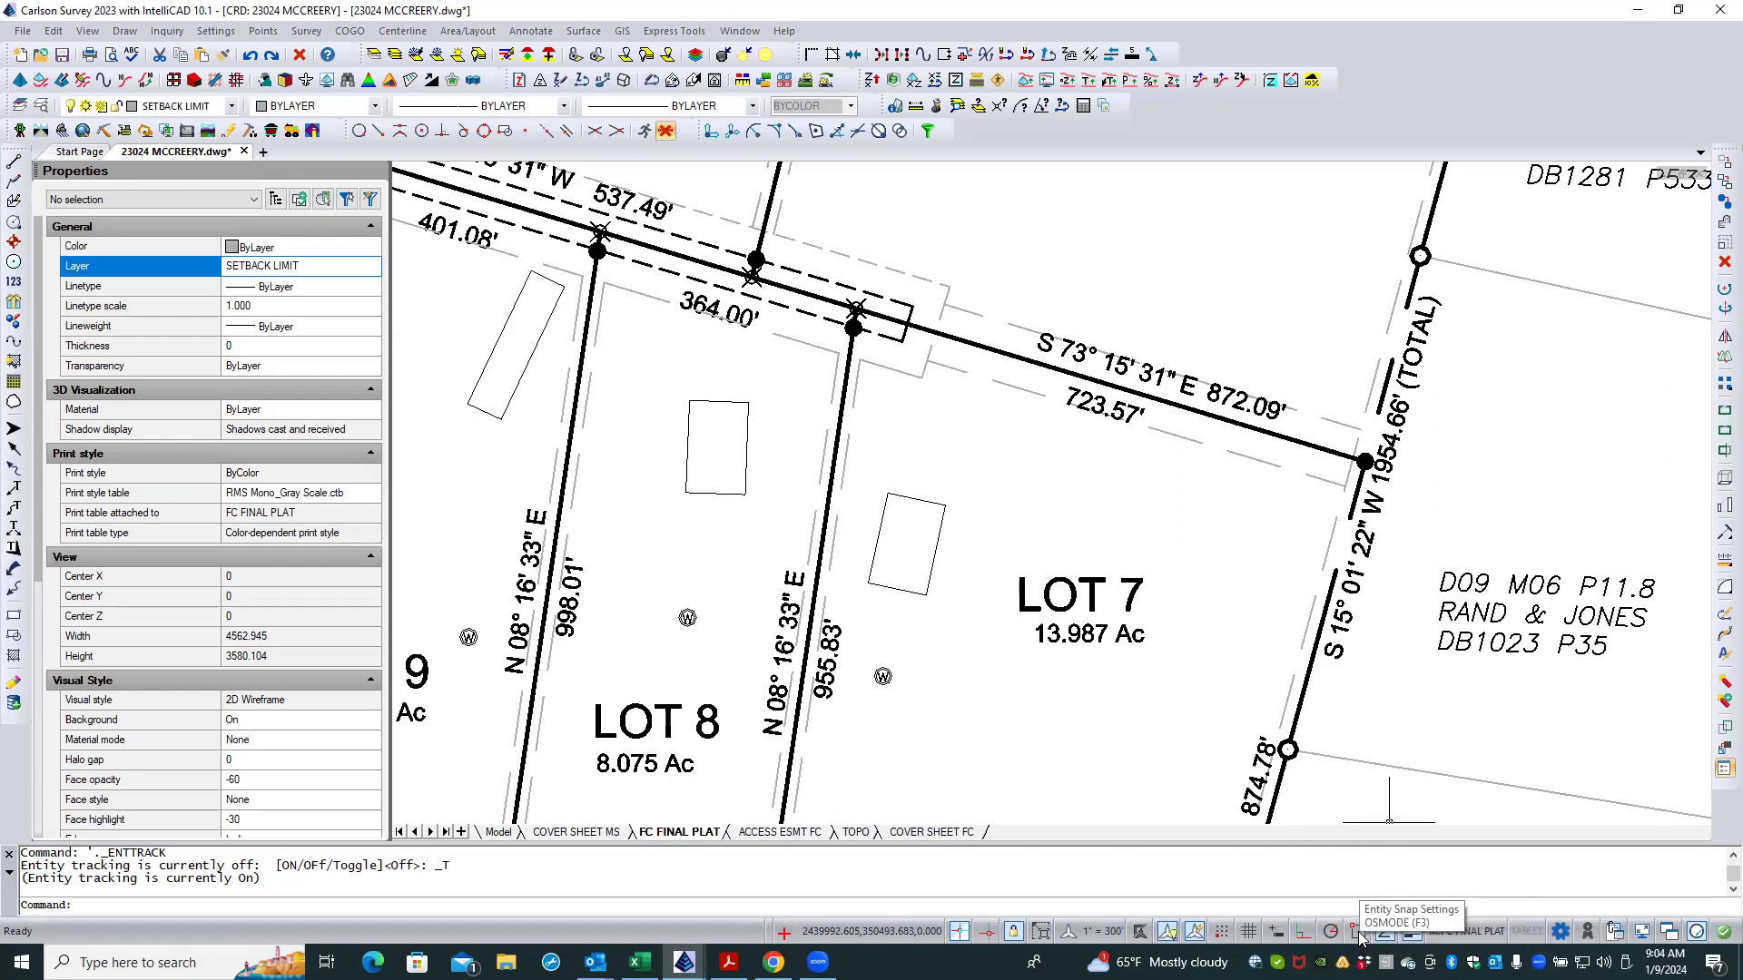
Step: Turn on the Endpoint entity snap mode in the drawing settings
left_click(1359, 937)
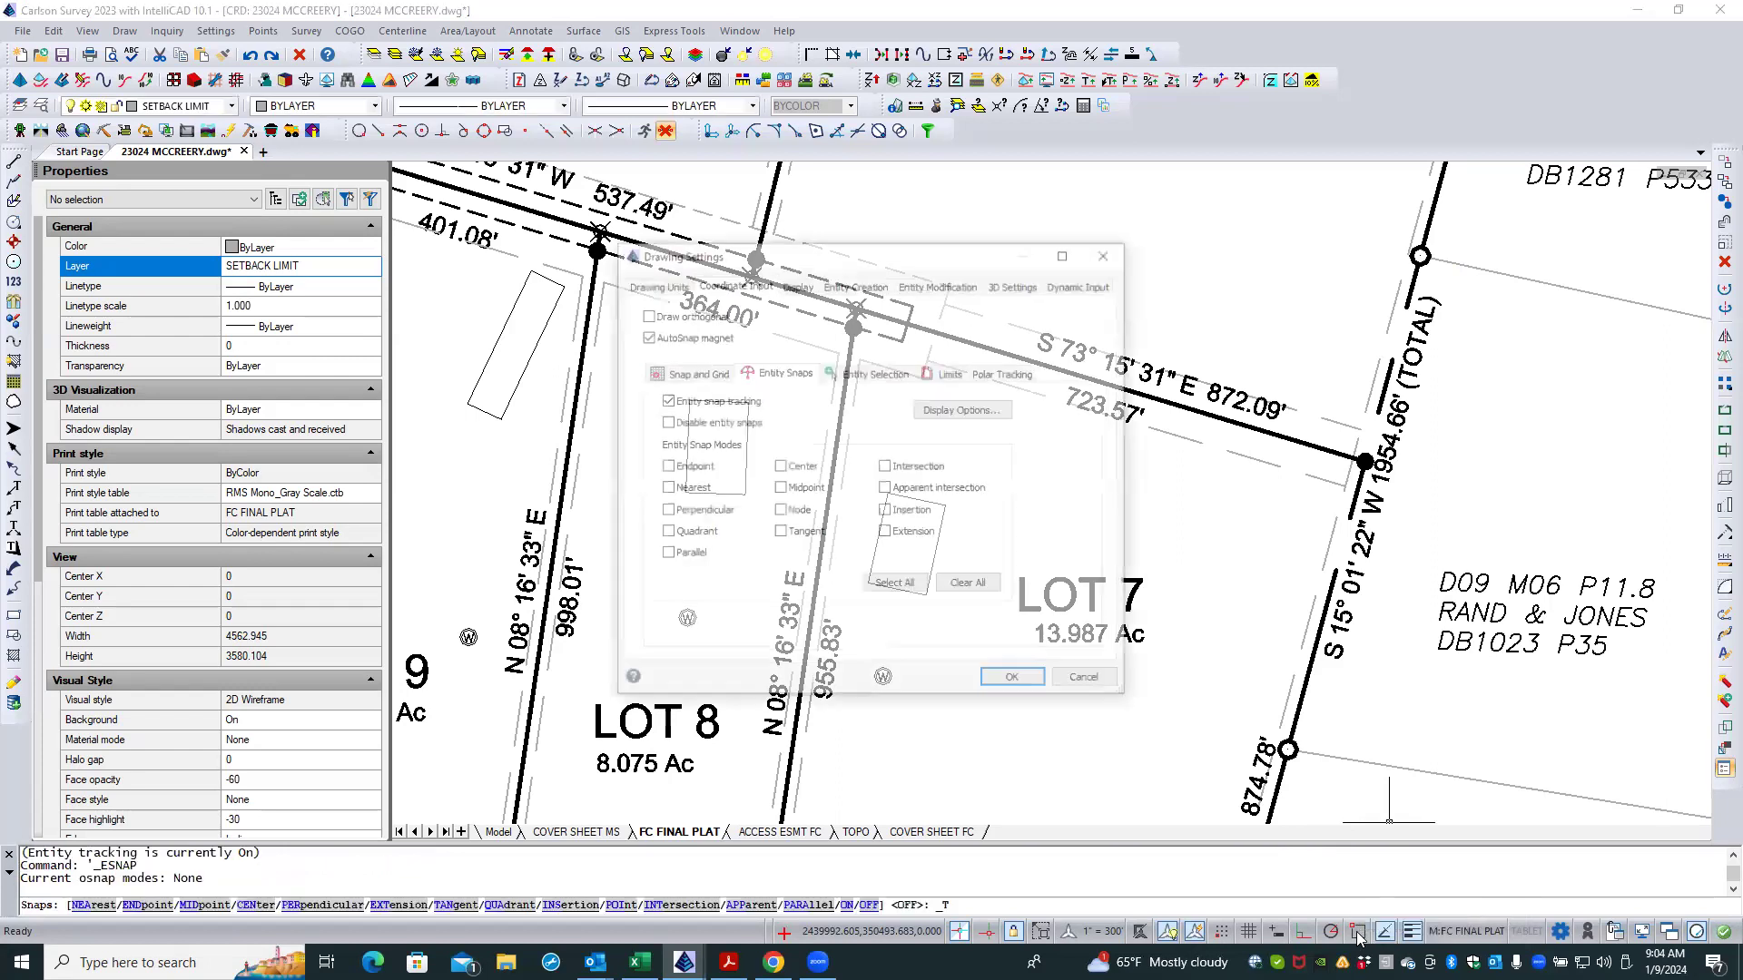
left_click(666, 467)
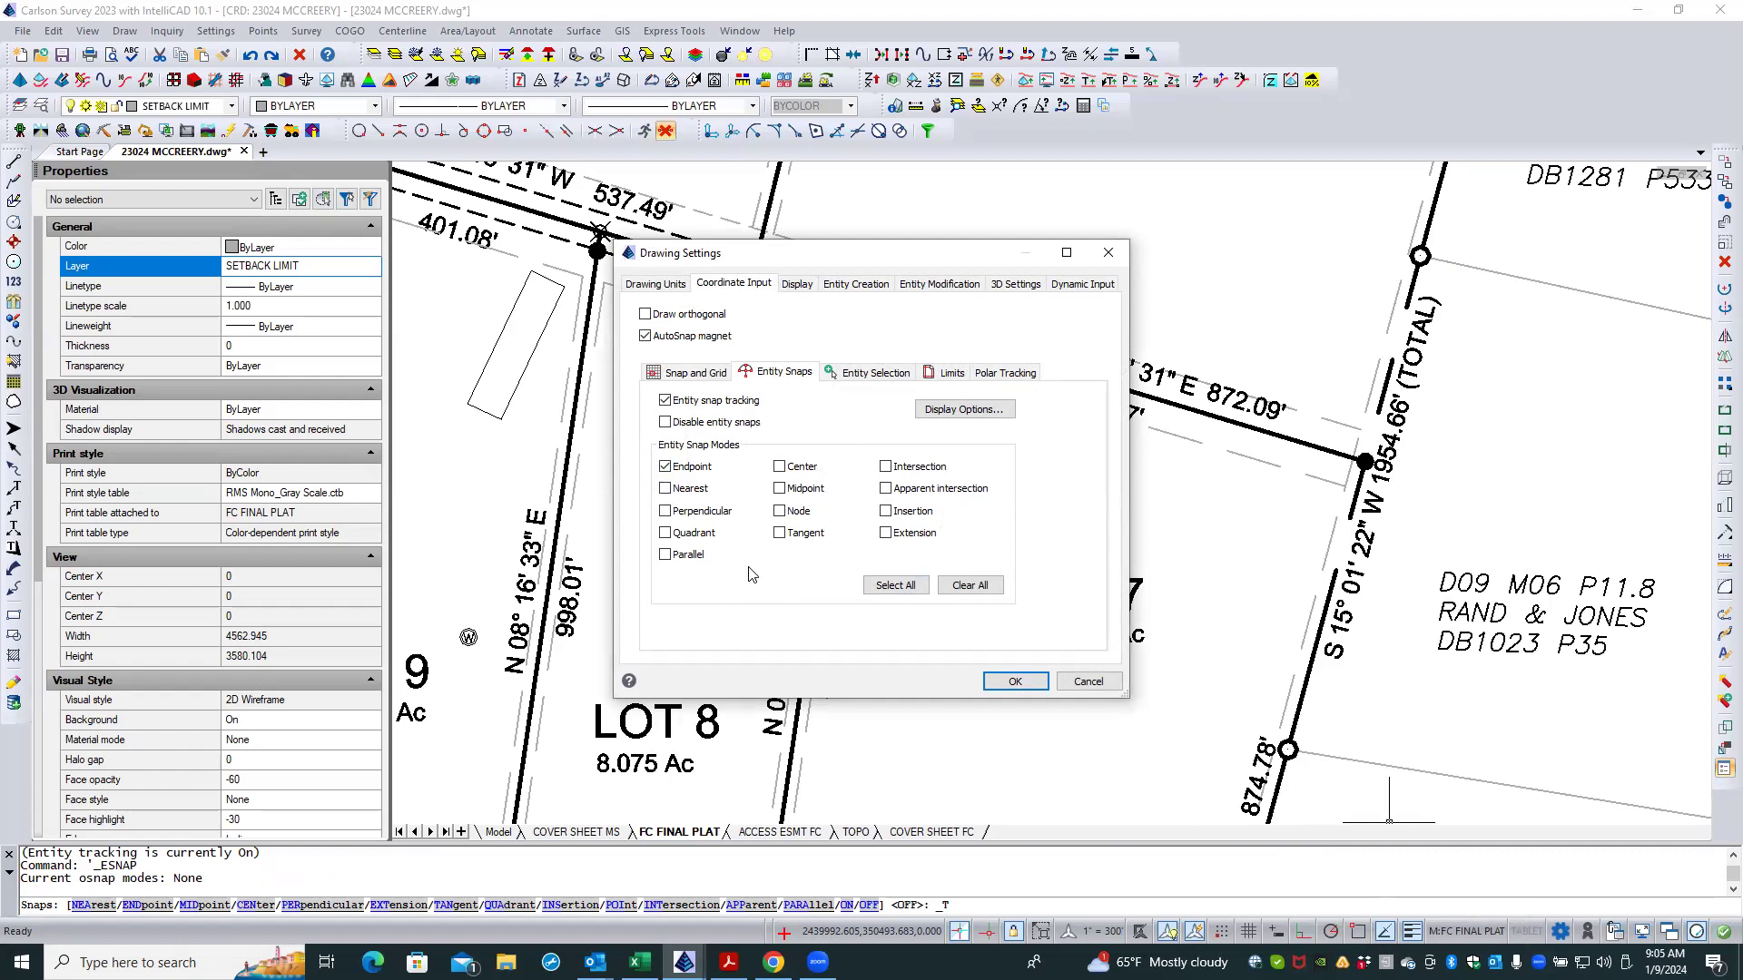
left_click(657, 286)
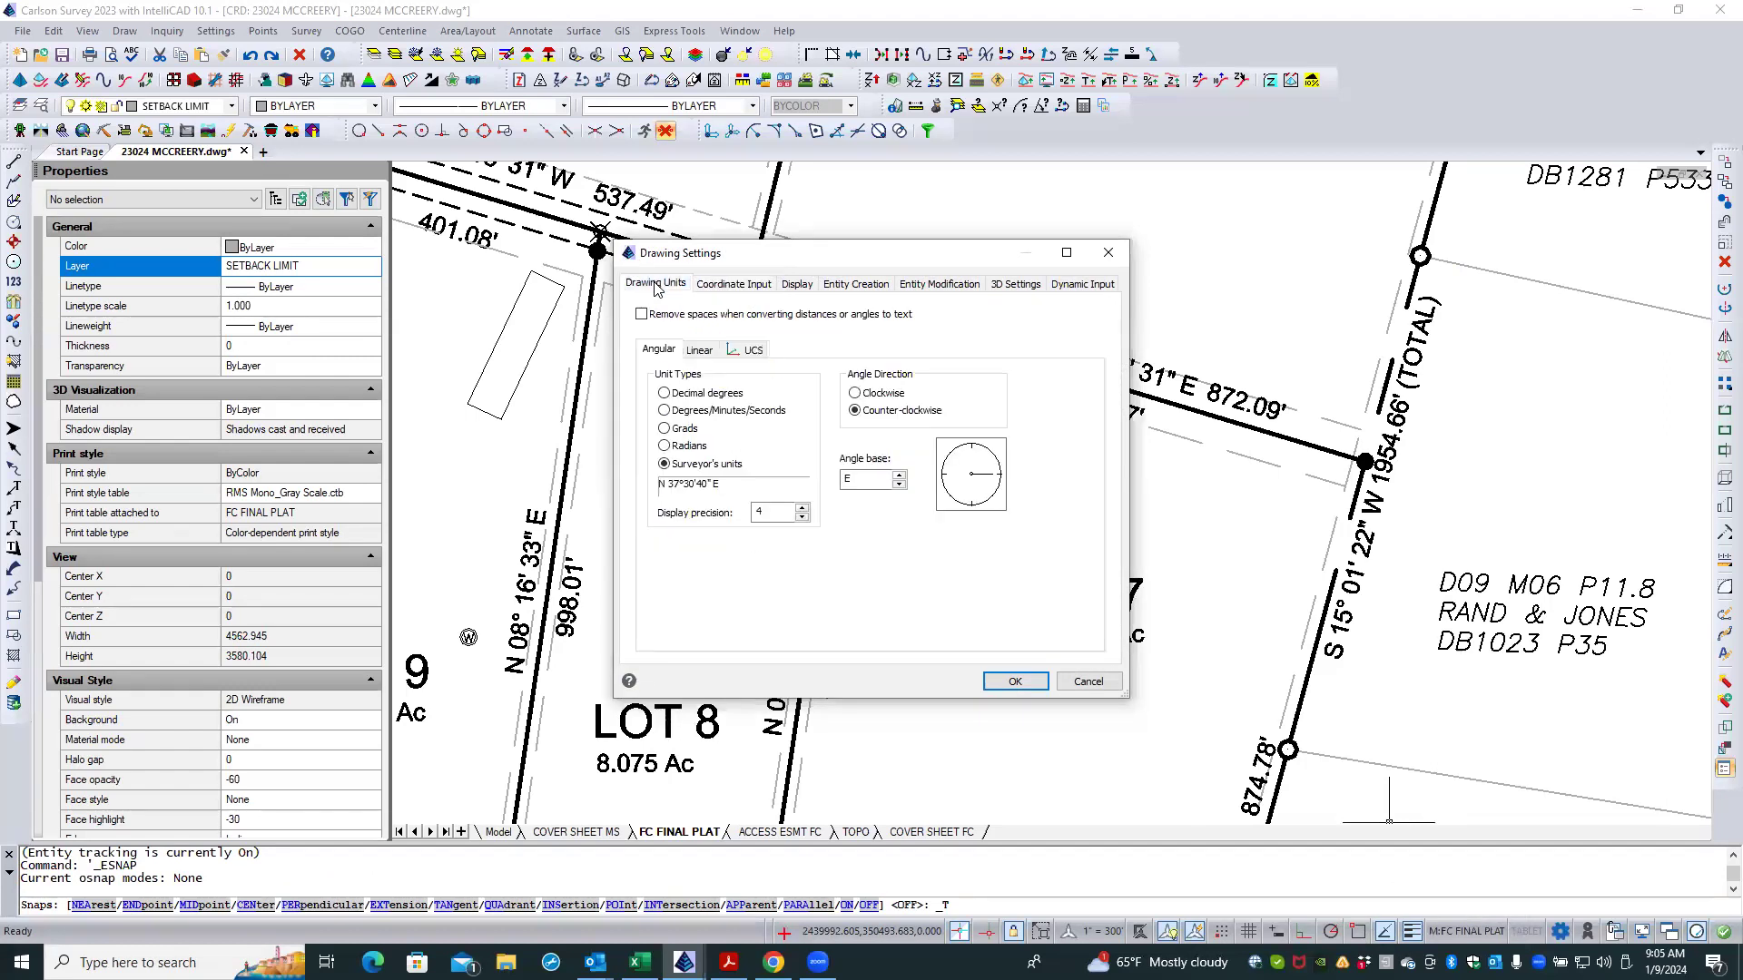
left_click(758, 285)
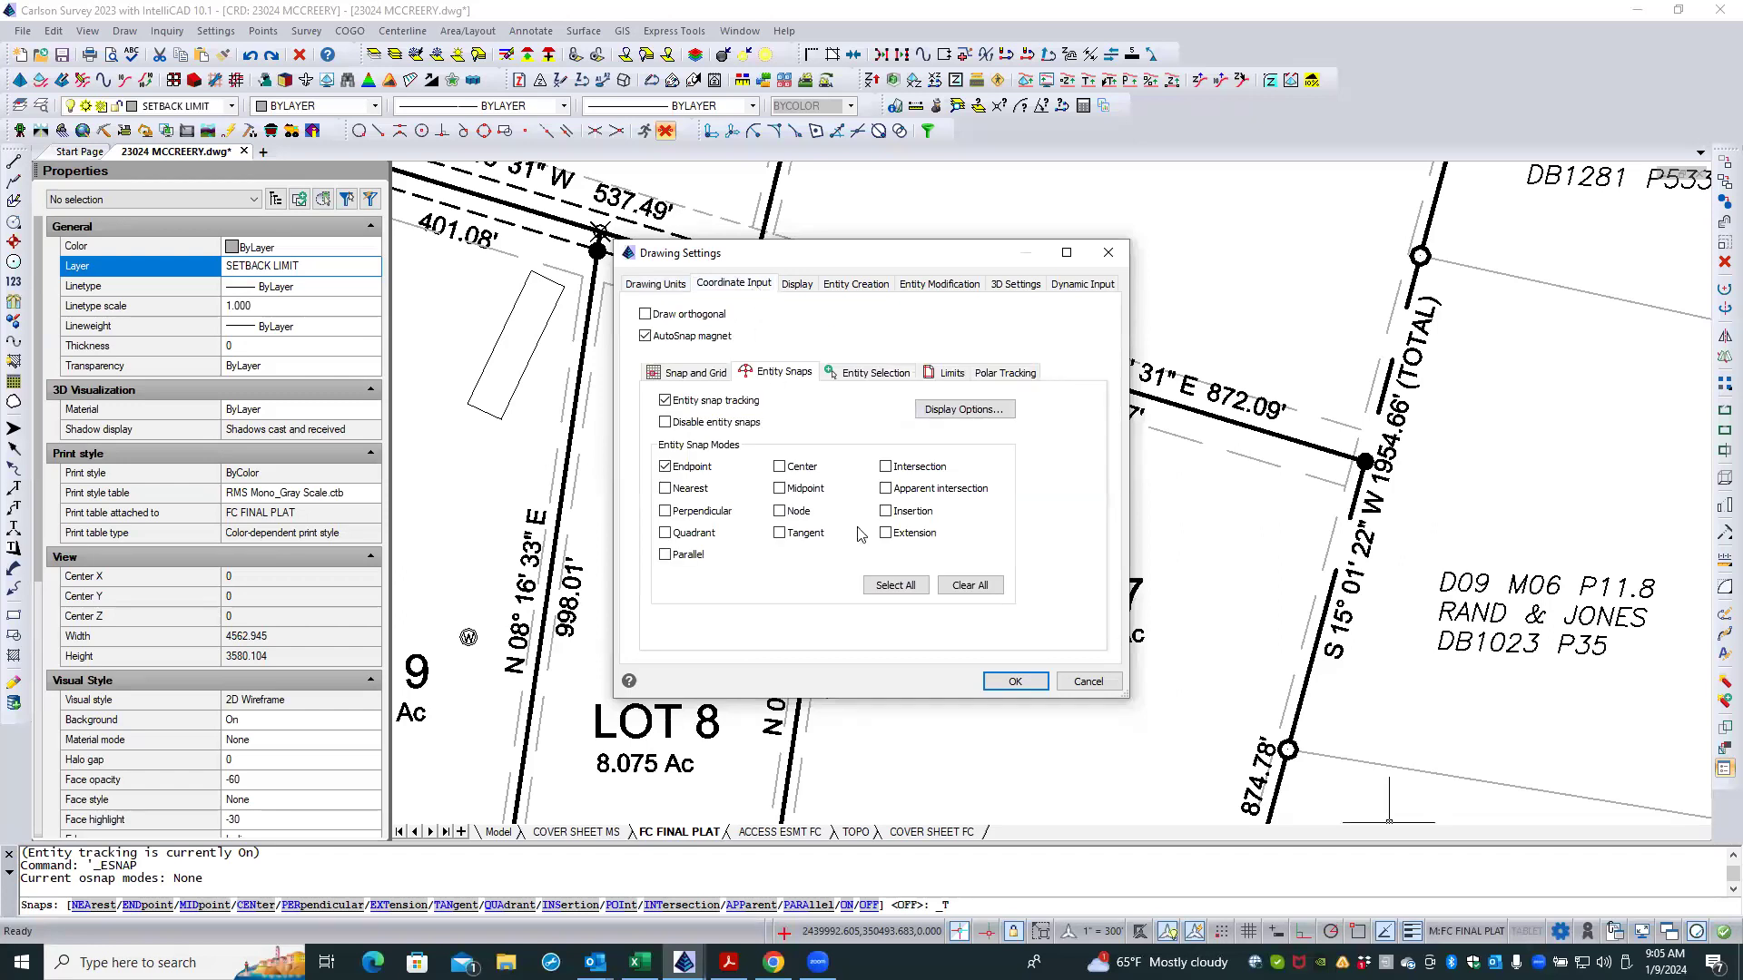
left_click(1012, 681)
Step: Draw a 2D polyline along Lot 6's east setback, from its northeast setback corner to the setback endpoint just above the Lot 7 line
scroll(1153, 618, "down", 5)
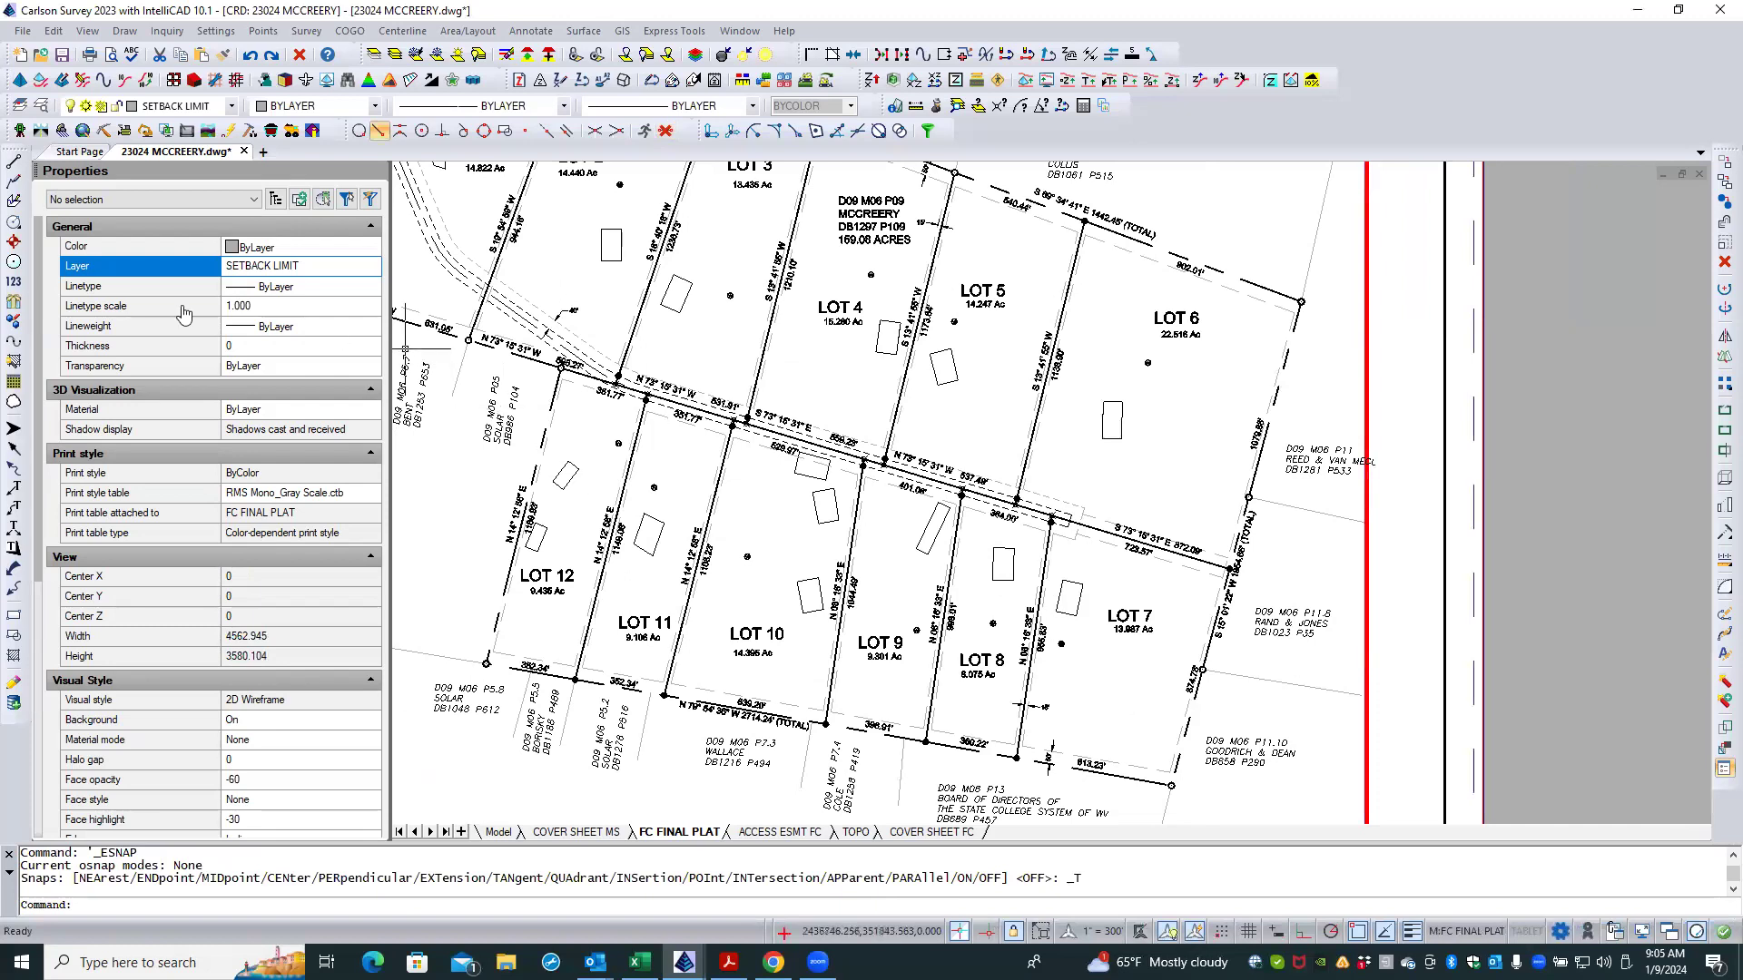
left_click(15, 182)
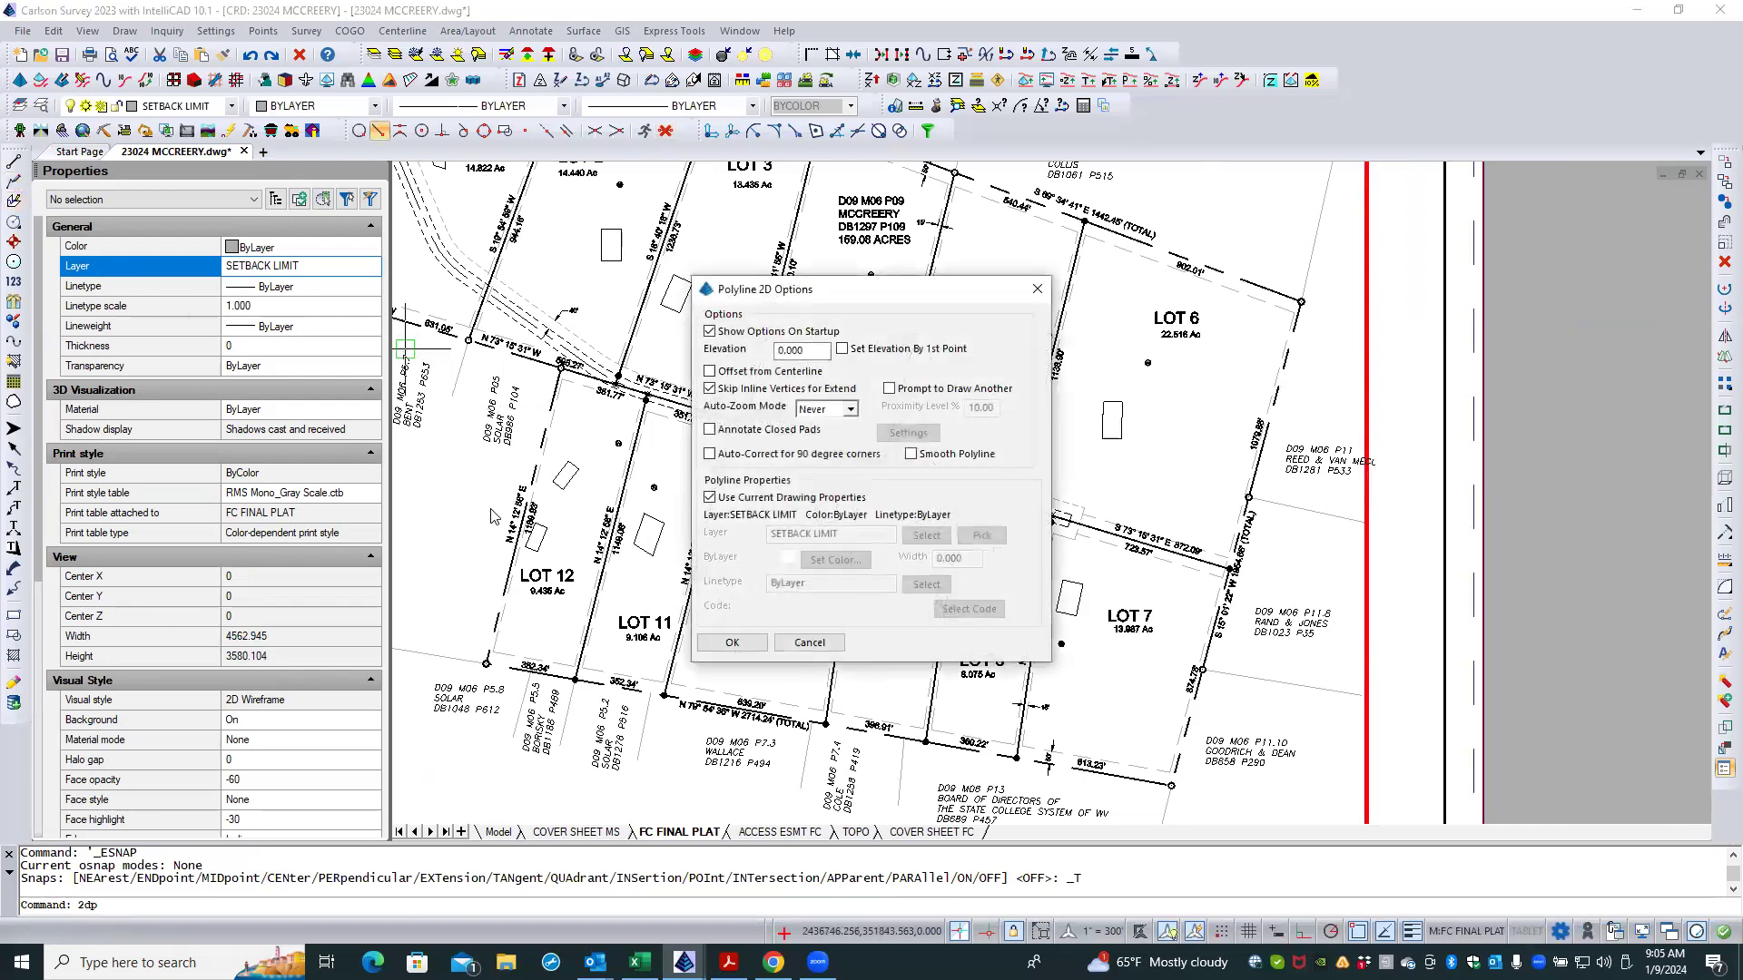
left_click(735, 642)
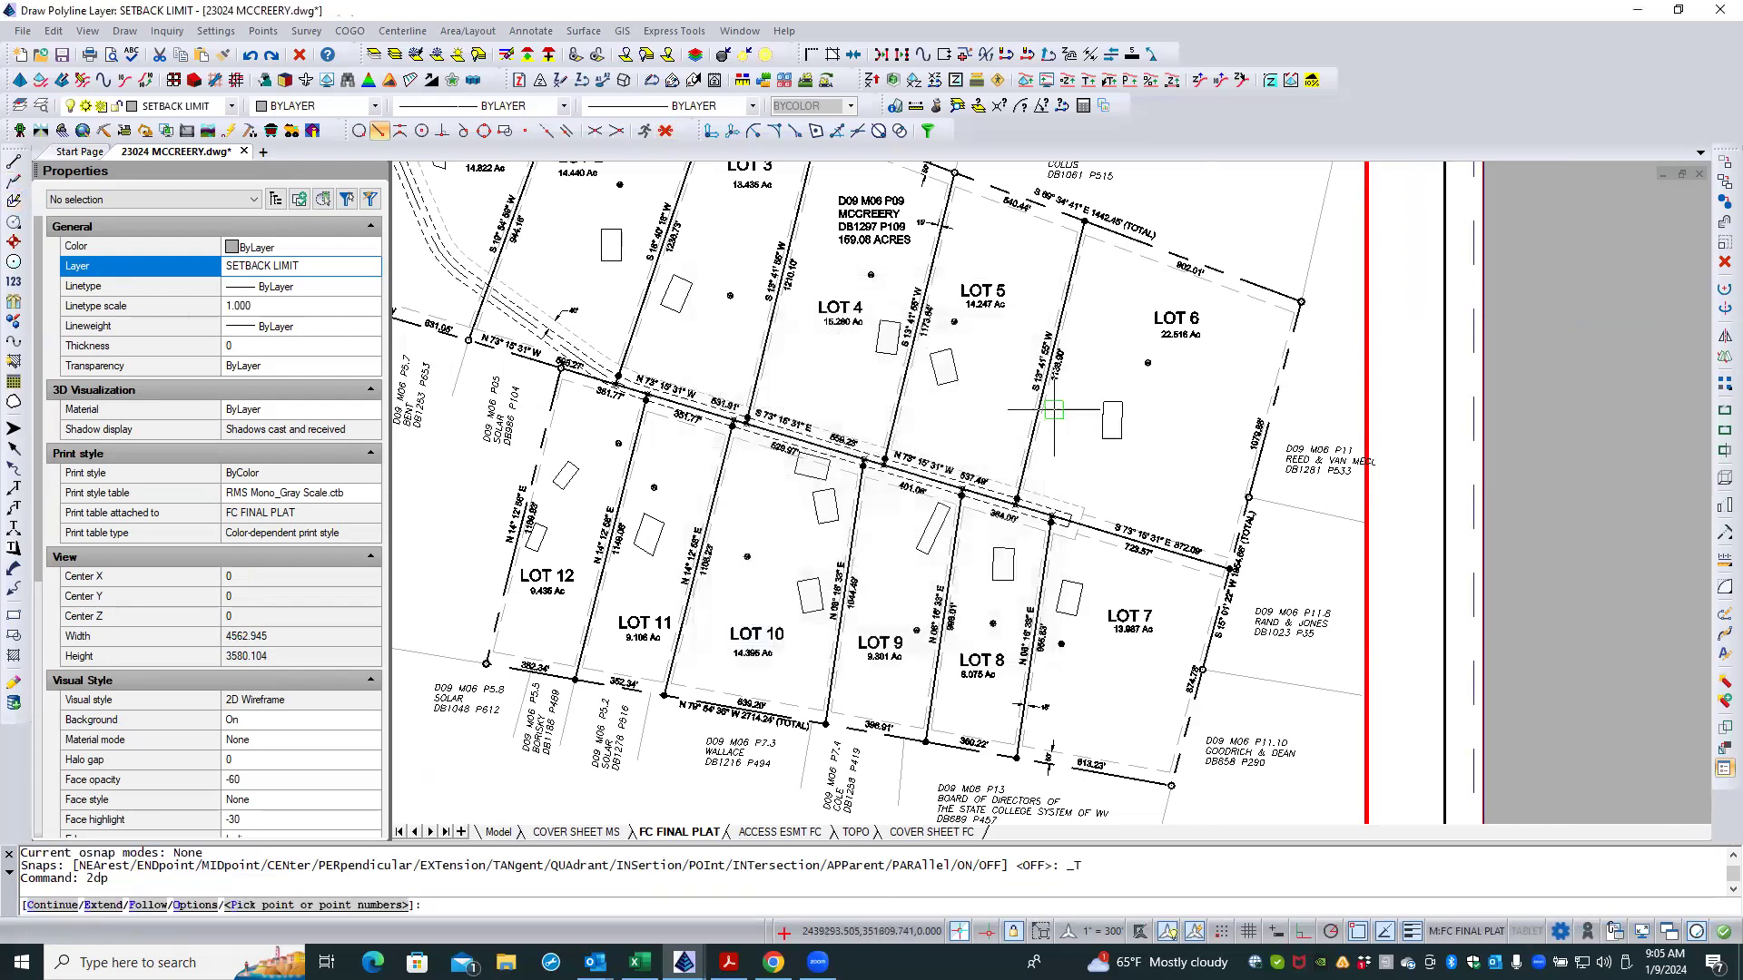
left_click(1291, 312)
scroll(1219, 454, "up", 3)
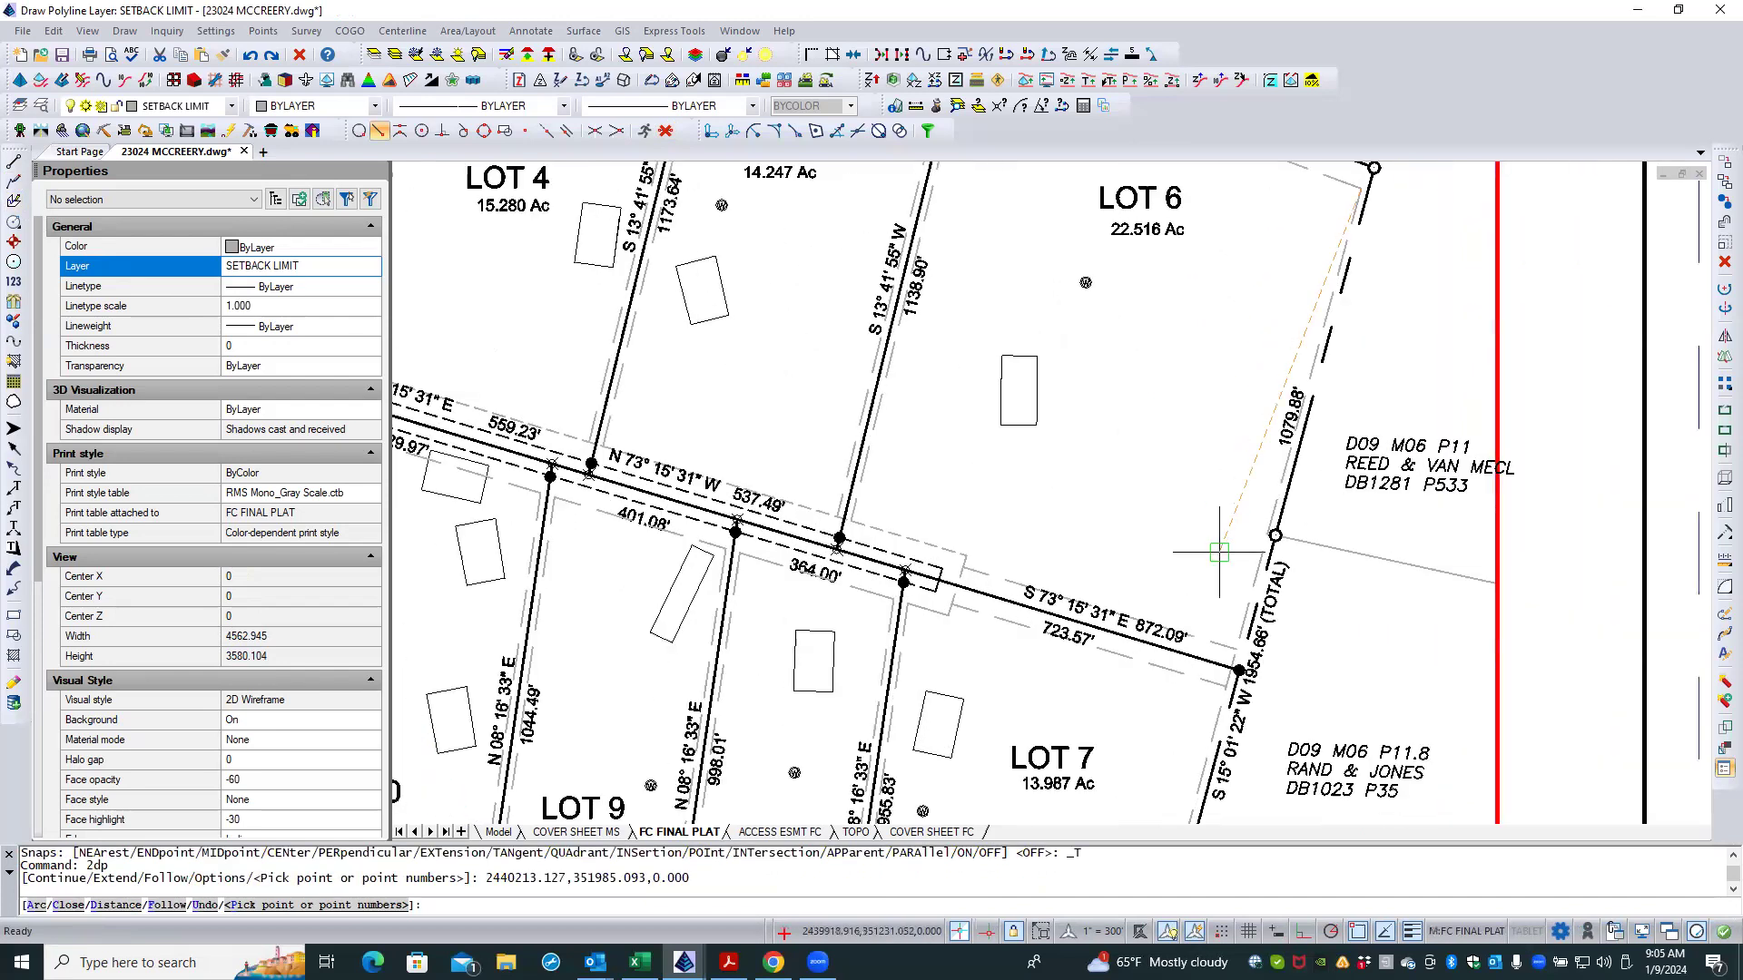
left_click(1230, 642)
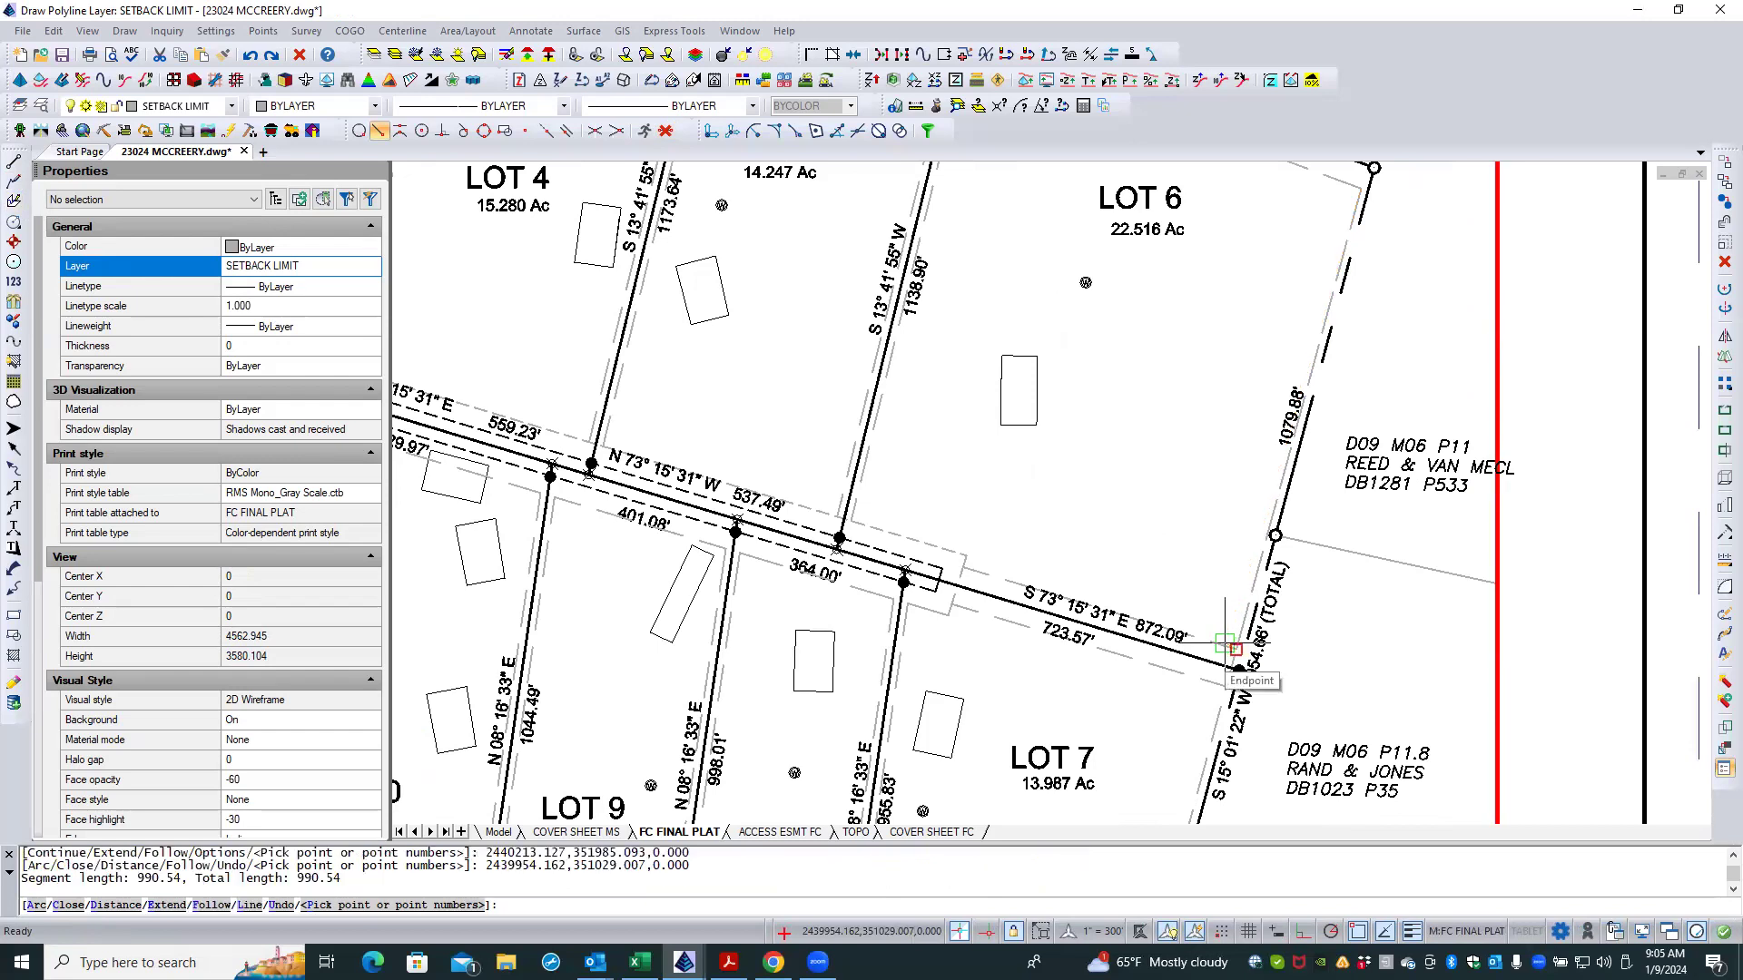
key("Escape")
Step: Draw a separate 2D polyline along Lot 7's east setback, from its northeast setback corner to its southeast setback corner
key("Return")
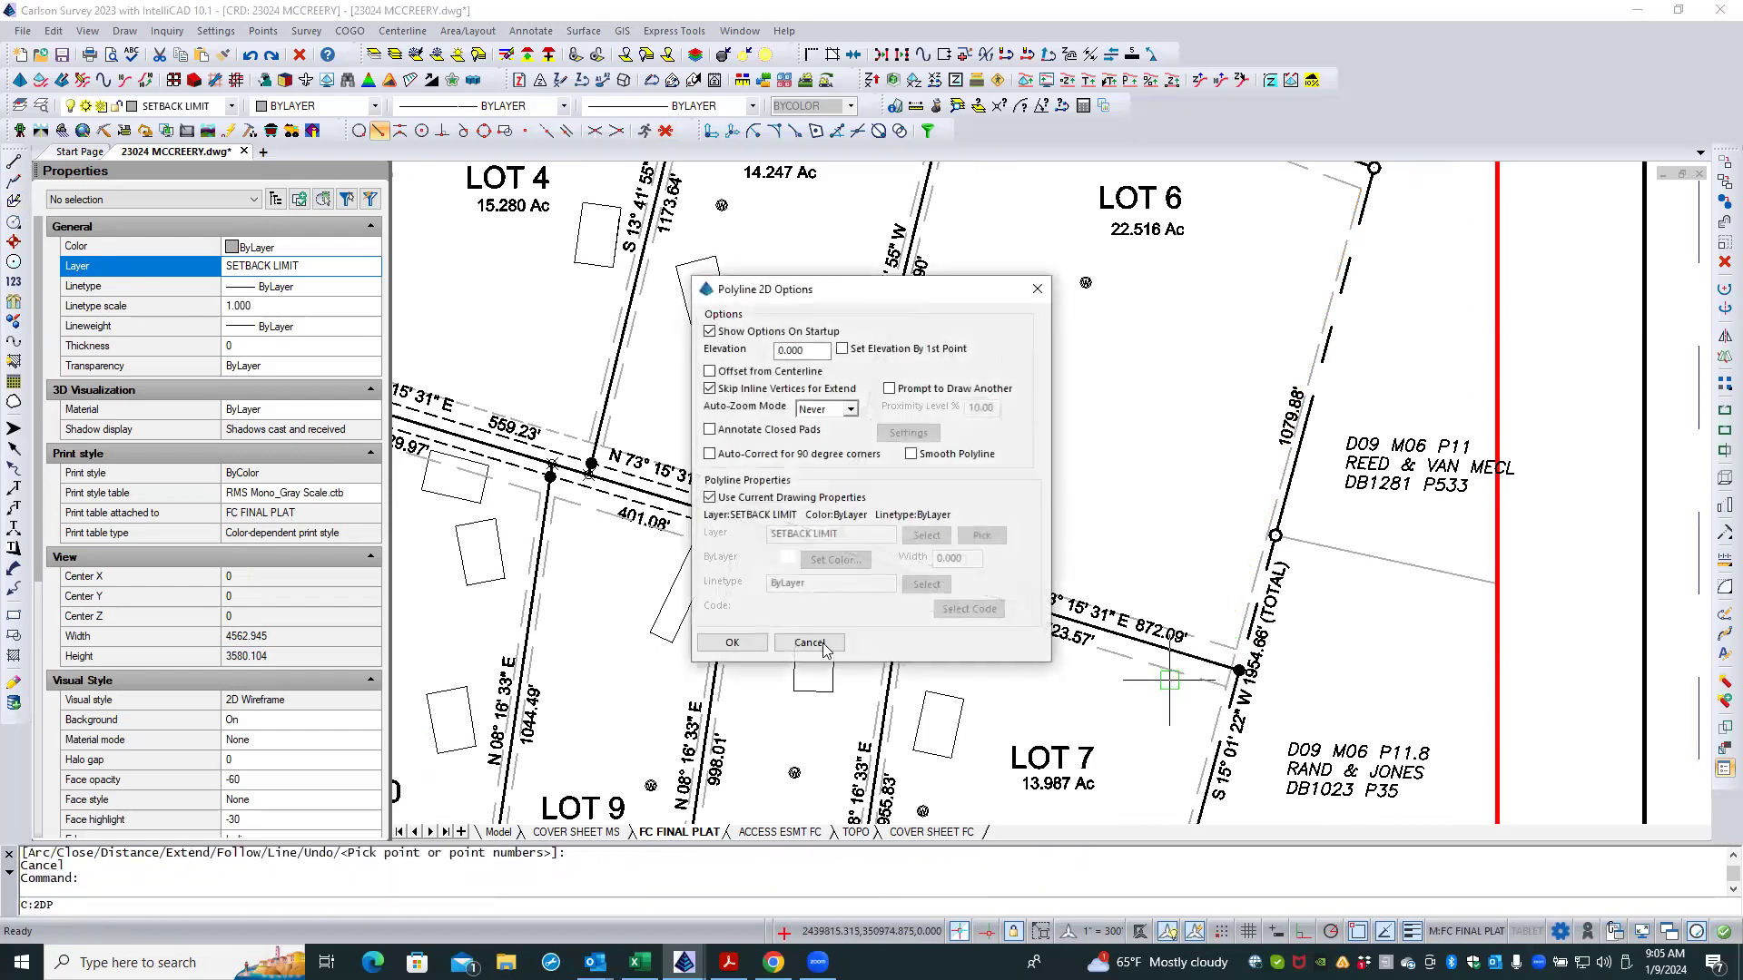
left_click(732, 643)
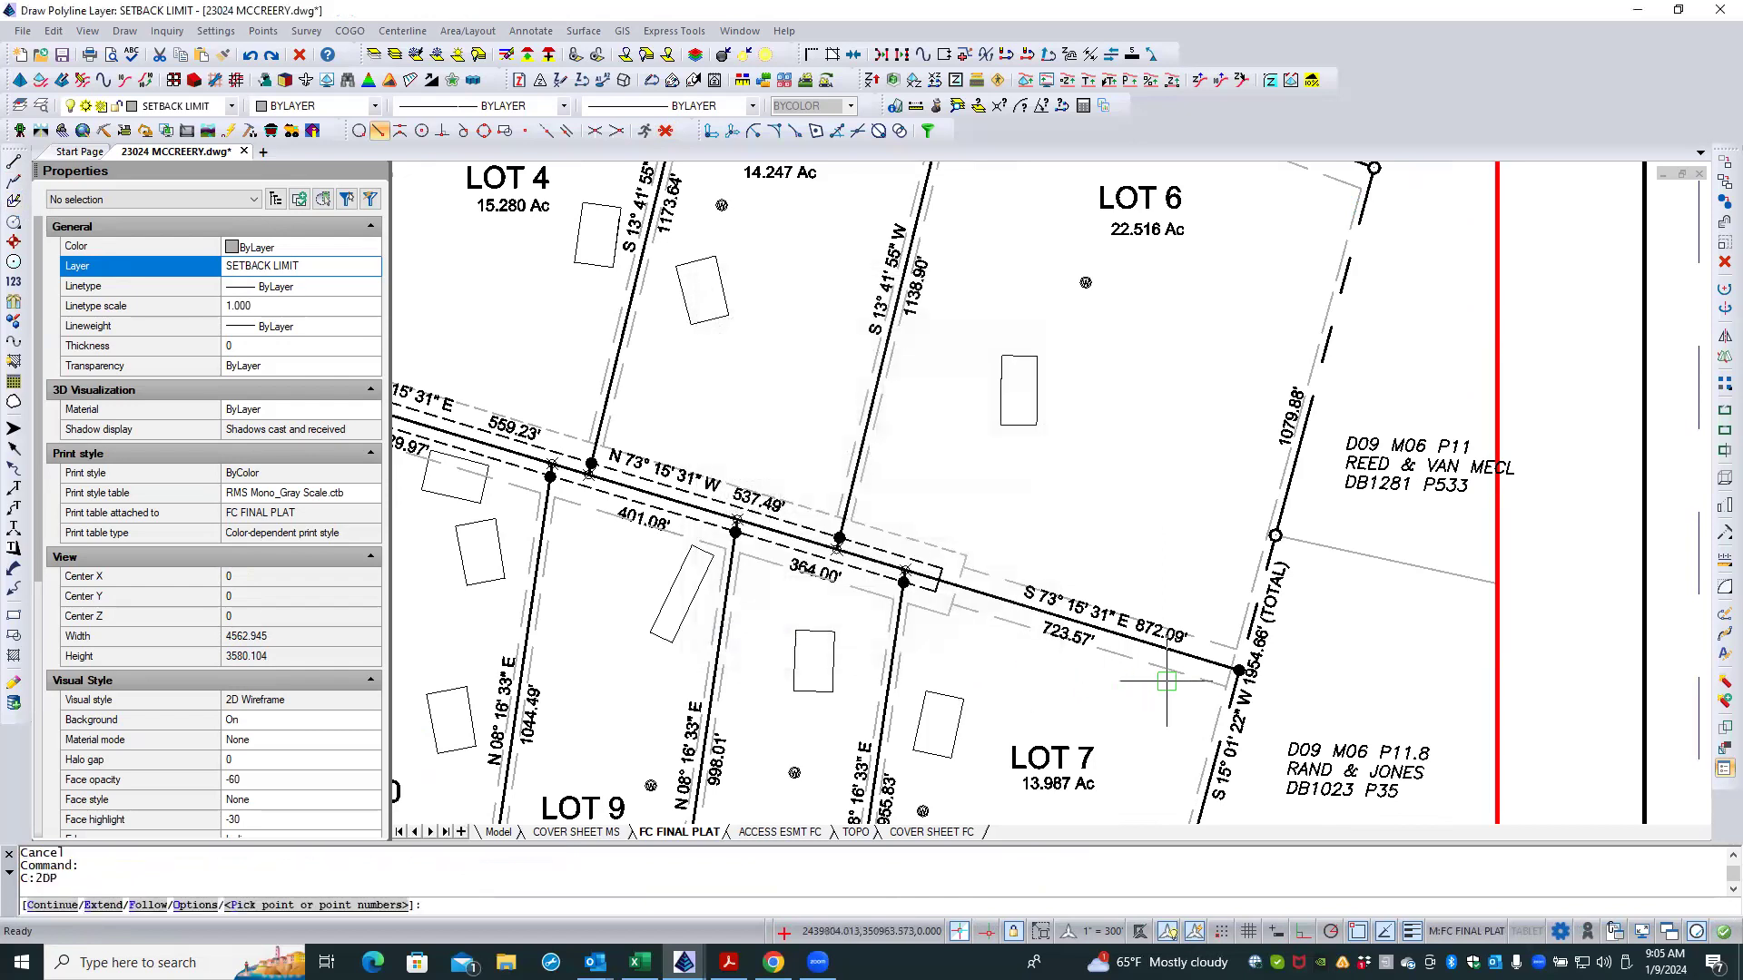
left_click(1216, 687)
scroll(1147, 733, "down", 5)
scroll(1148, 734, "up", 1)
middle_click_drag(1147, 734, 1151, 479)
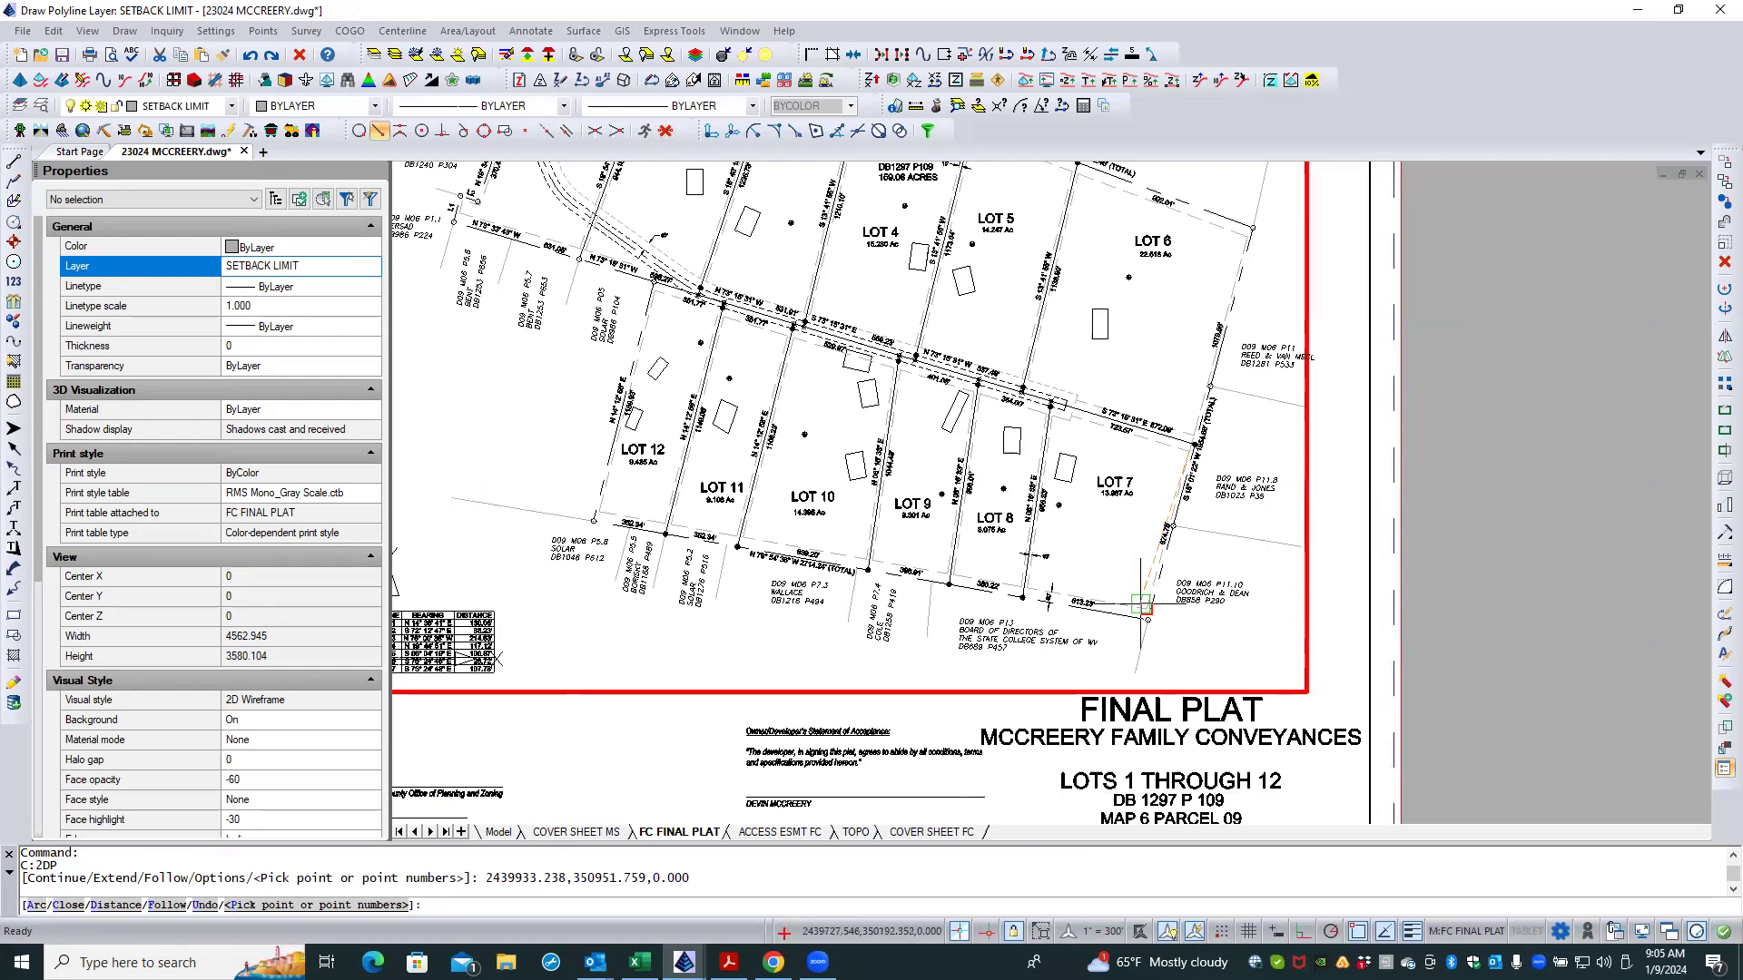
left_click(1143, 606)
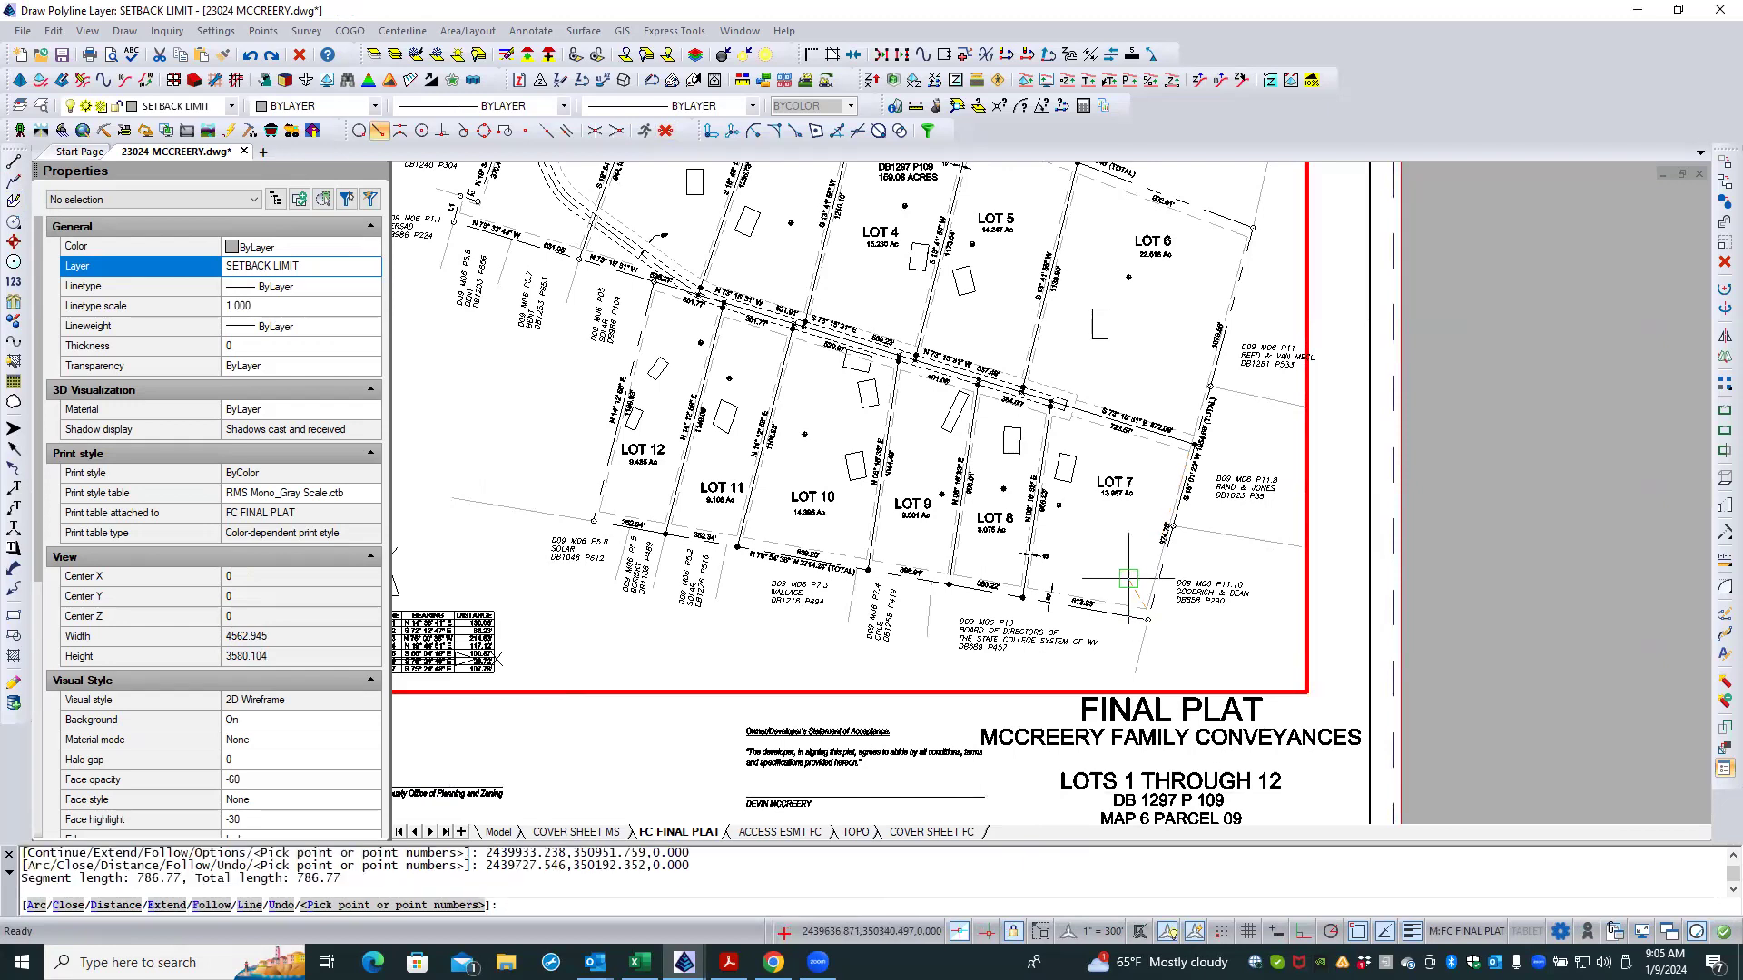
key("Escape")
Step: Erase the original continuous setback polyline that crosses the Lot 6 and Lot 7 boundary on the east side
scroll(1149, 508, "up", 4)
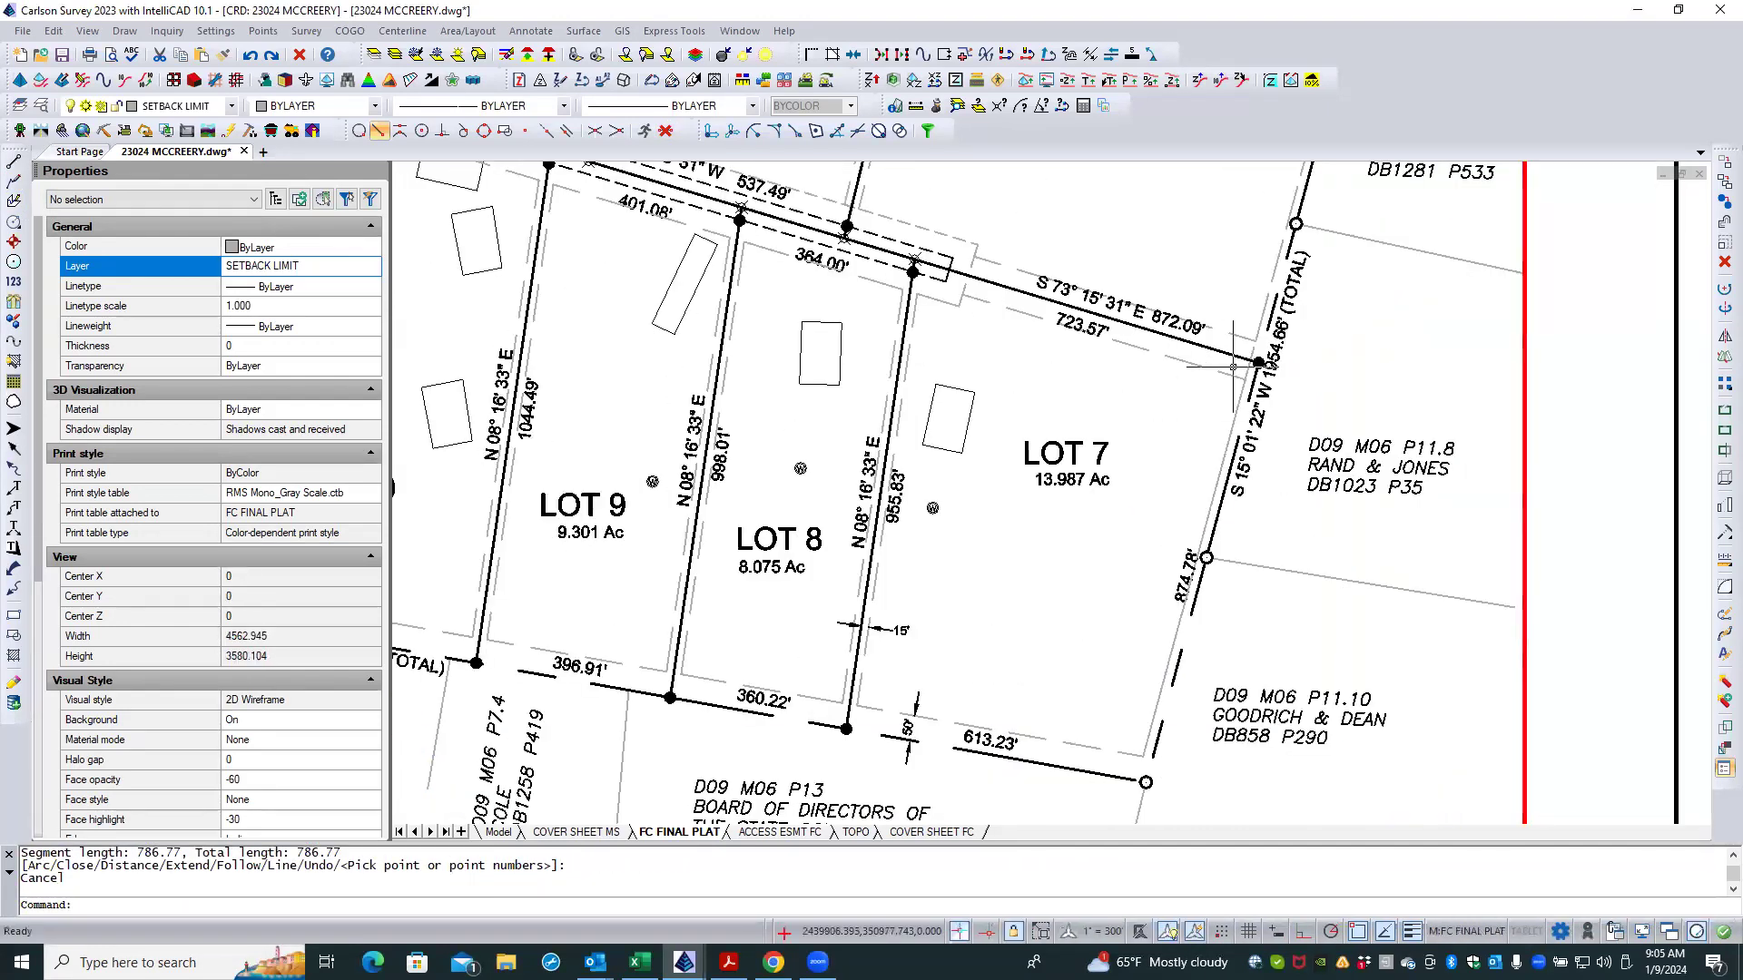
left_click(1246, 371)
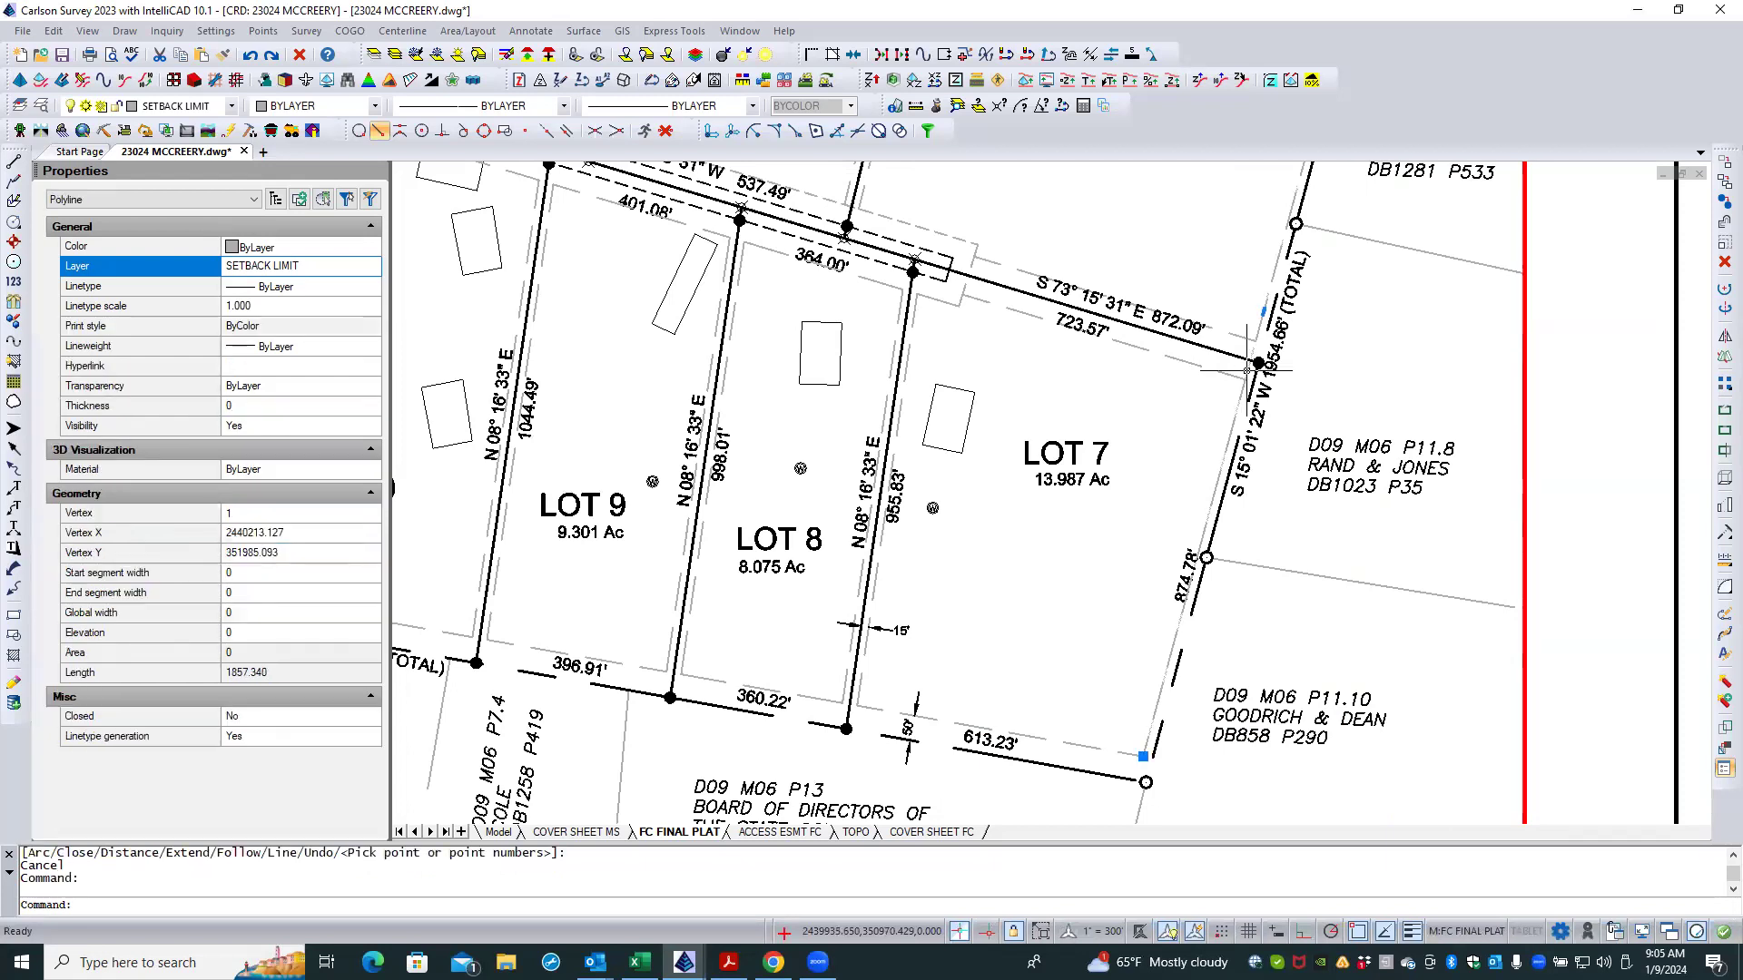
key("Delete")
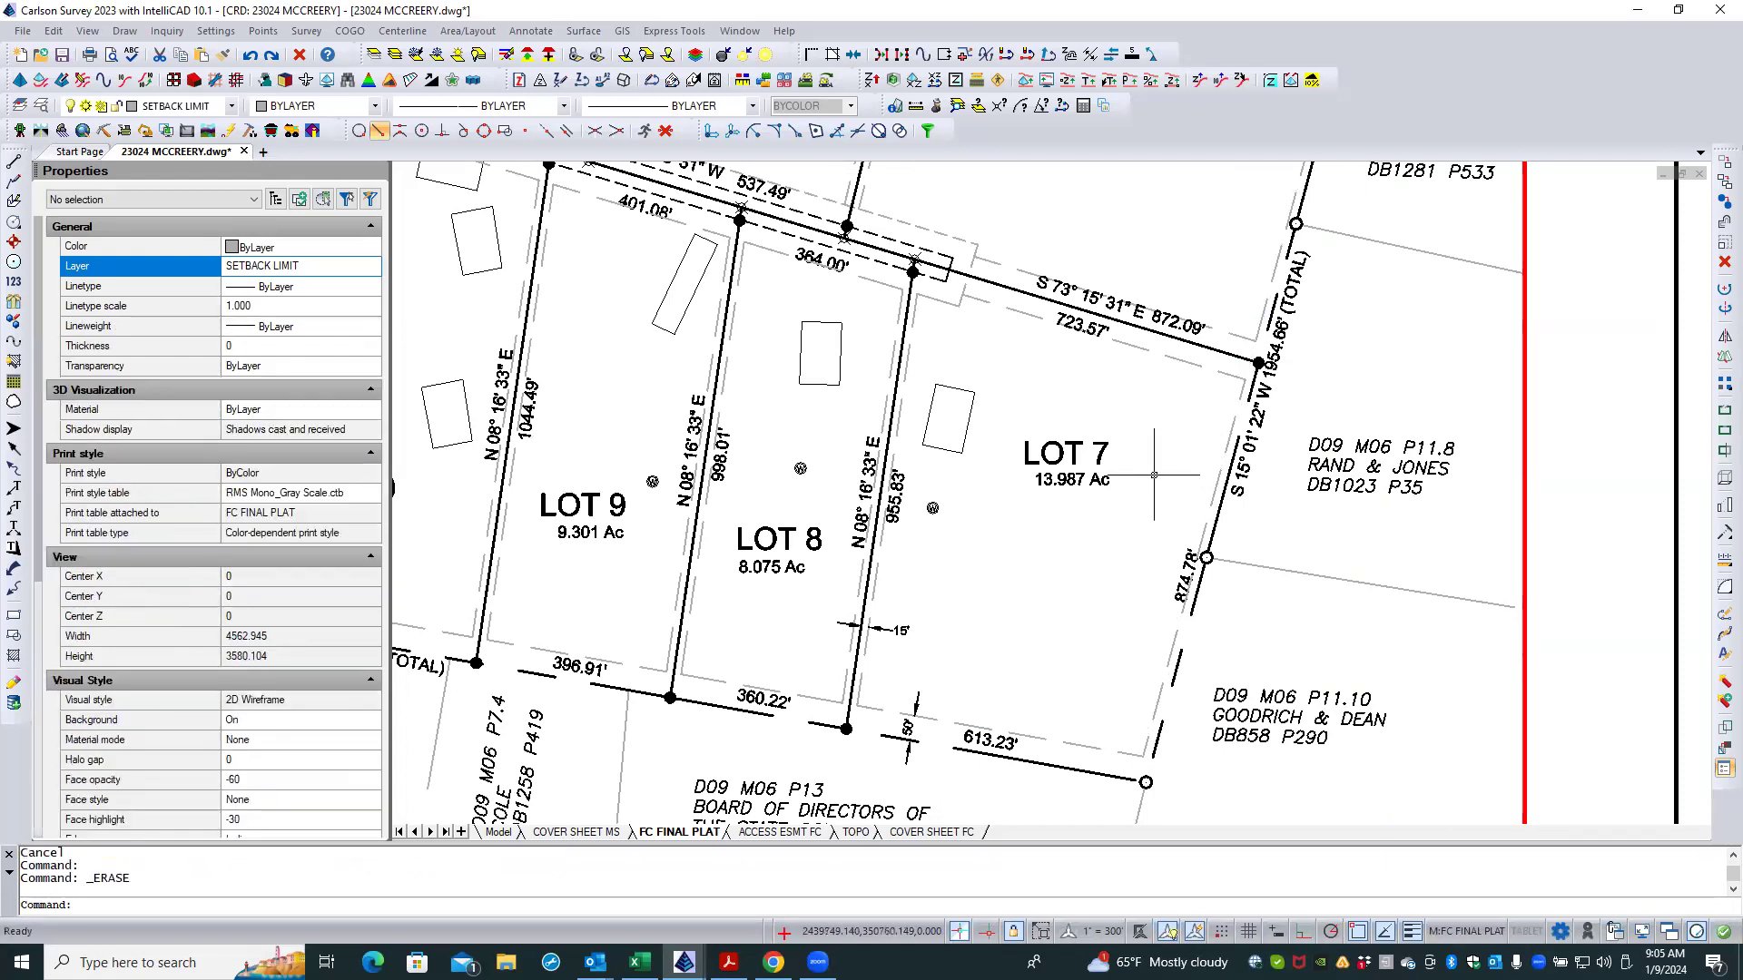
scroll(1113, 433, "down", 1)
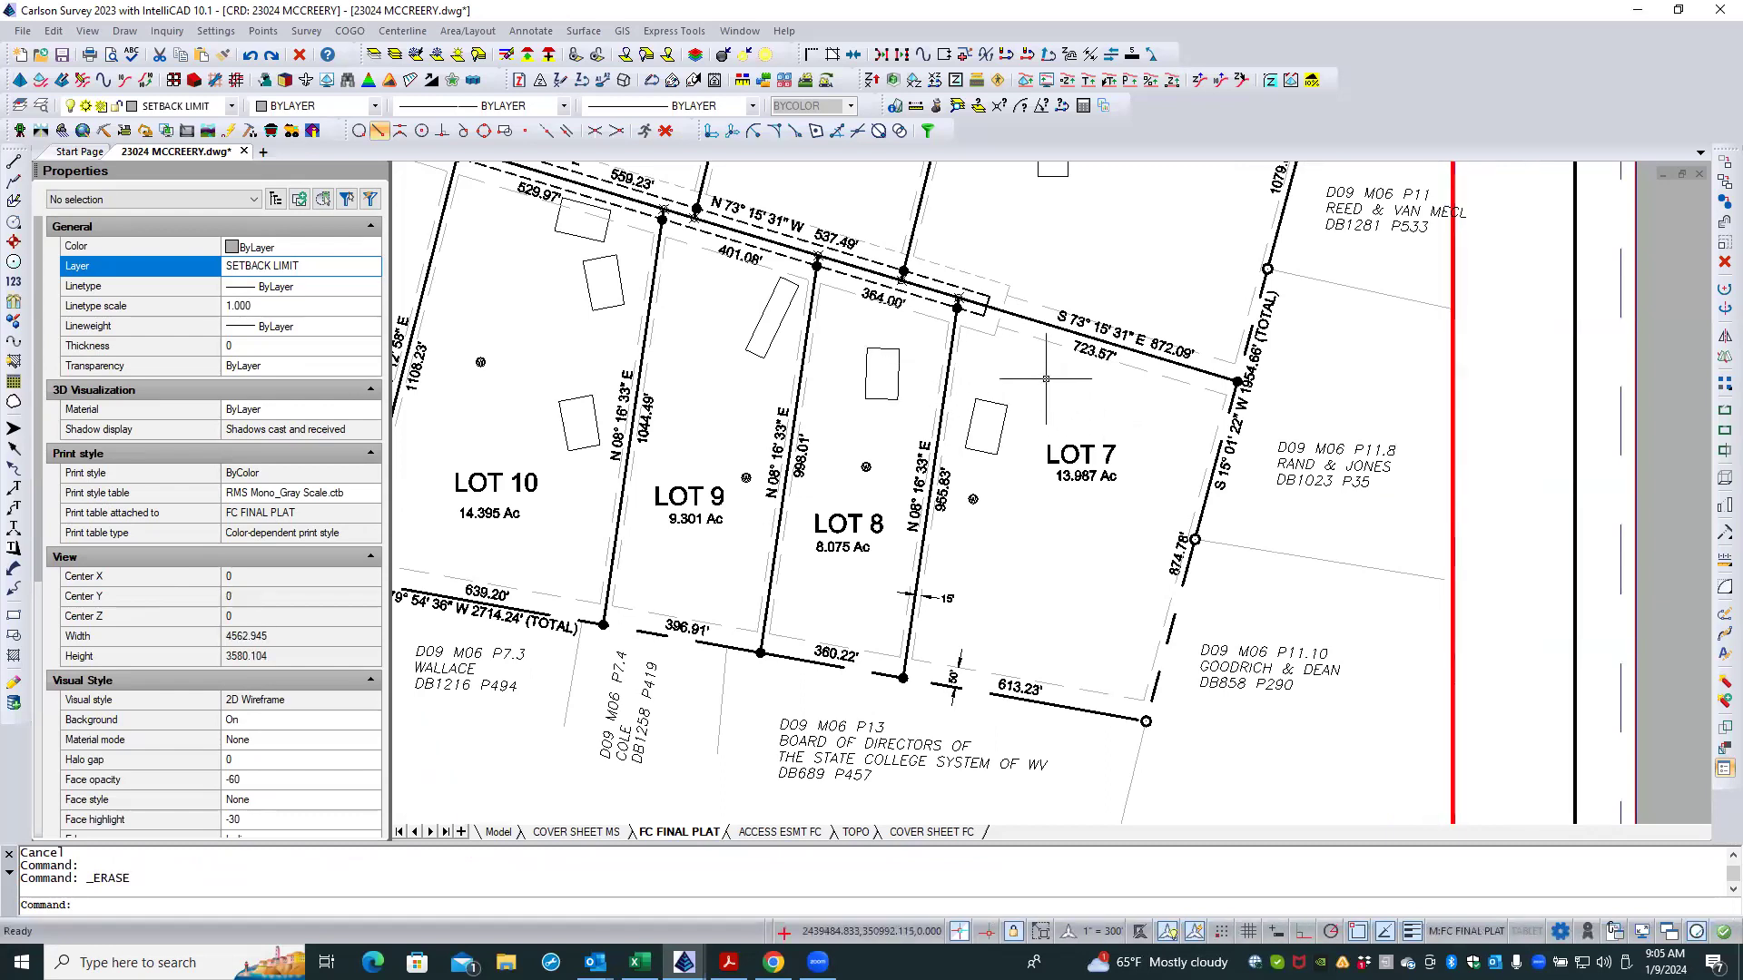
double_click(1511, 427)
middle_click_drag(1178, 414, 1441, 495)
middle_click_drag(898, 403, 1421, 568)
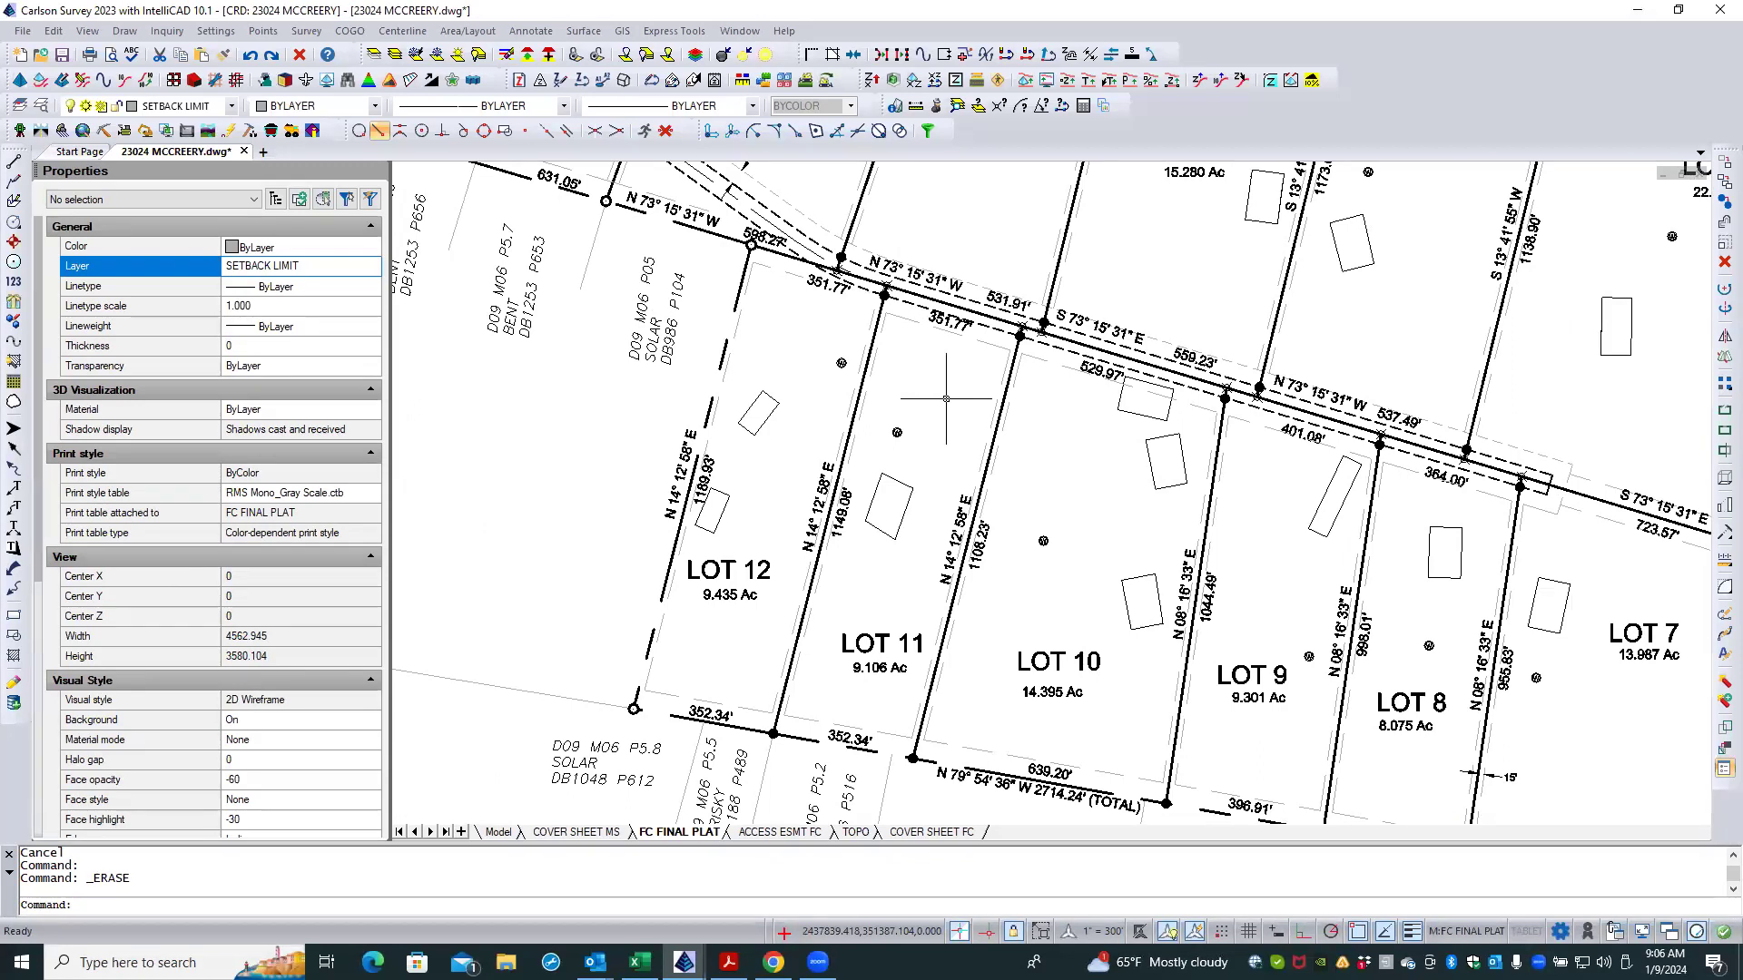
Step: Select the separate front, side and rear setback polylines of Lot 11 to examine how they are divided, and clear the selection
scroll(946, 398, "up", 1)
middle_click_drag(947, 409, 975, 607)
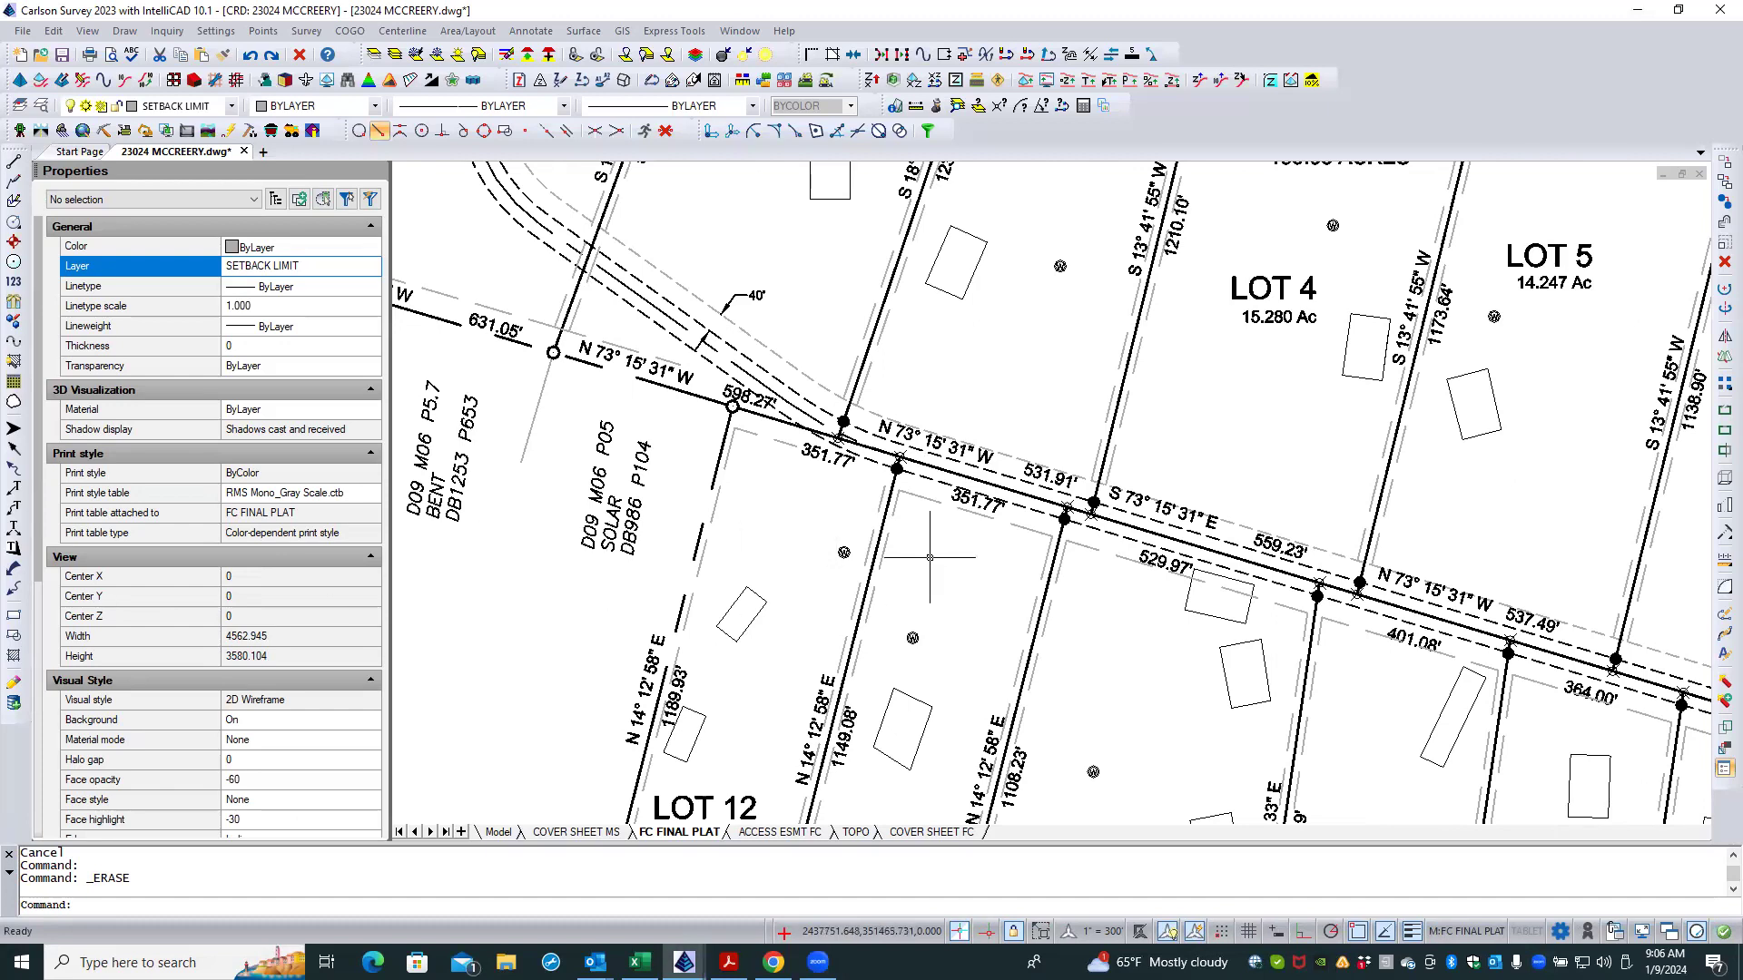
left_click(928, 498)
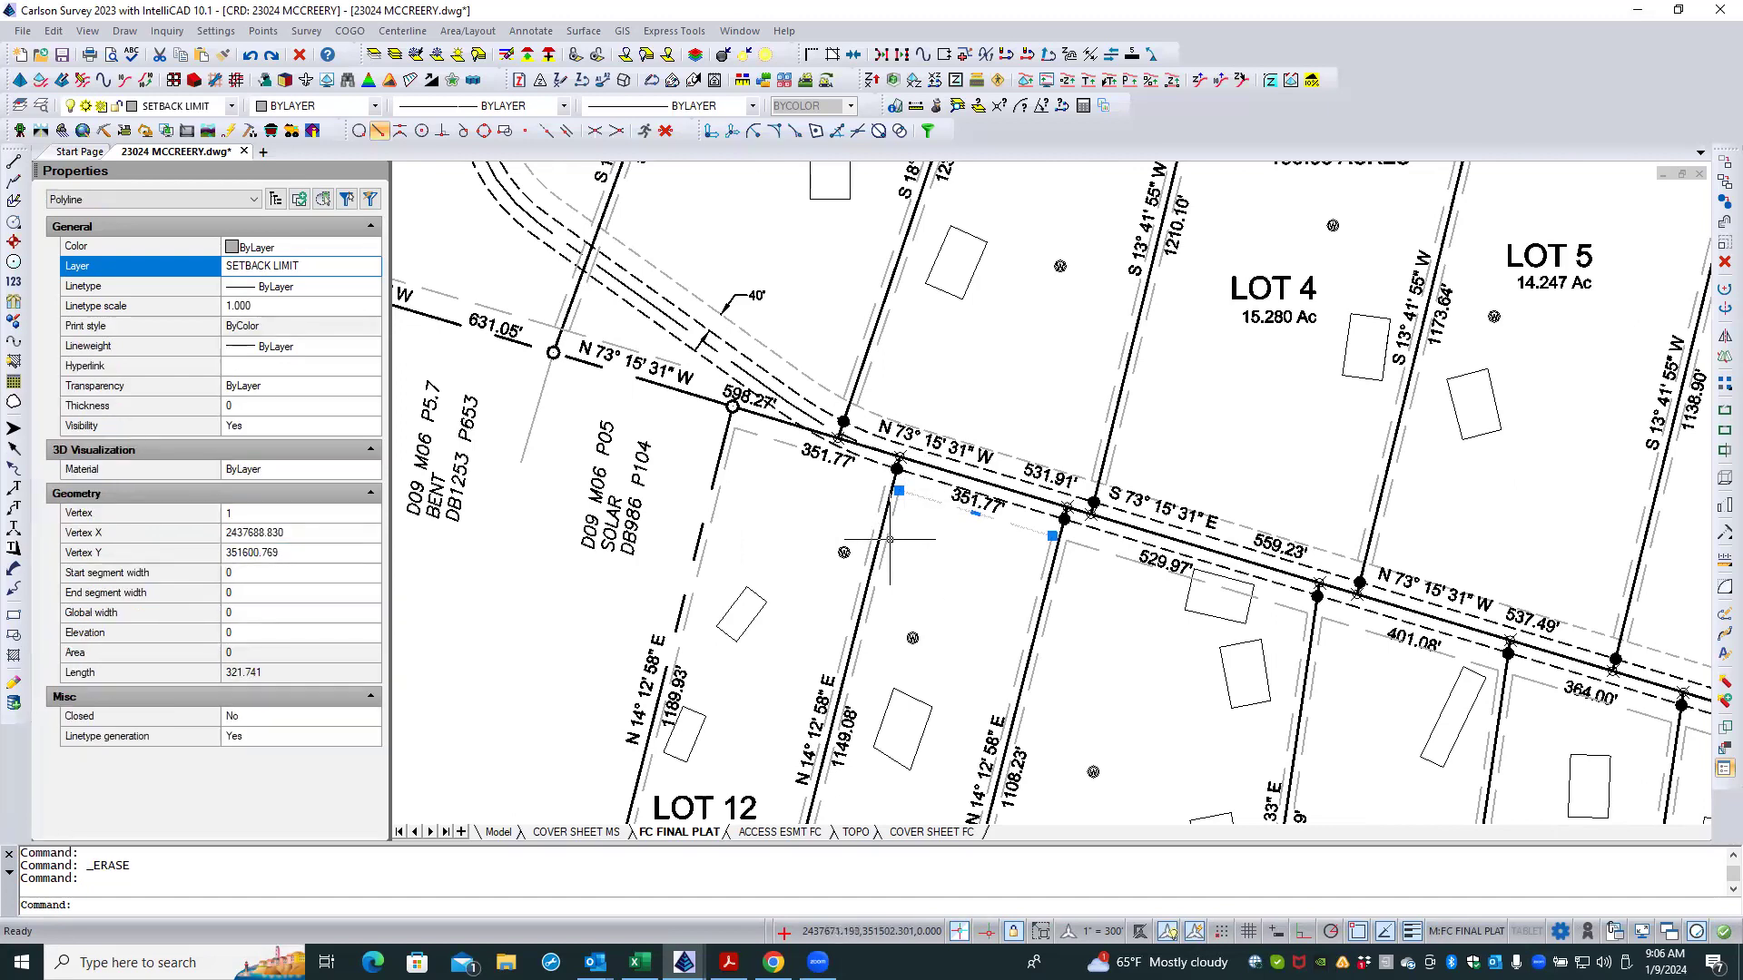
left_click(888, 541)
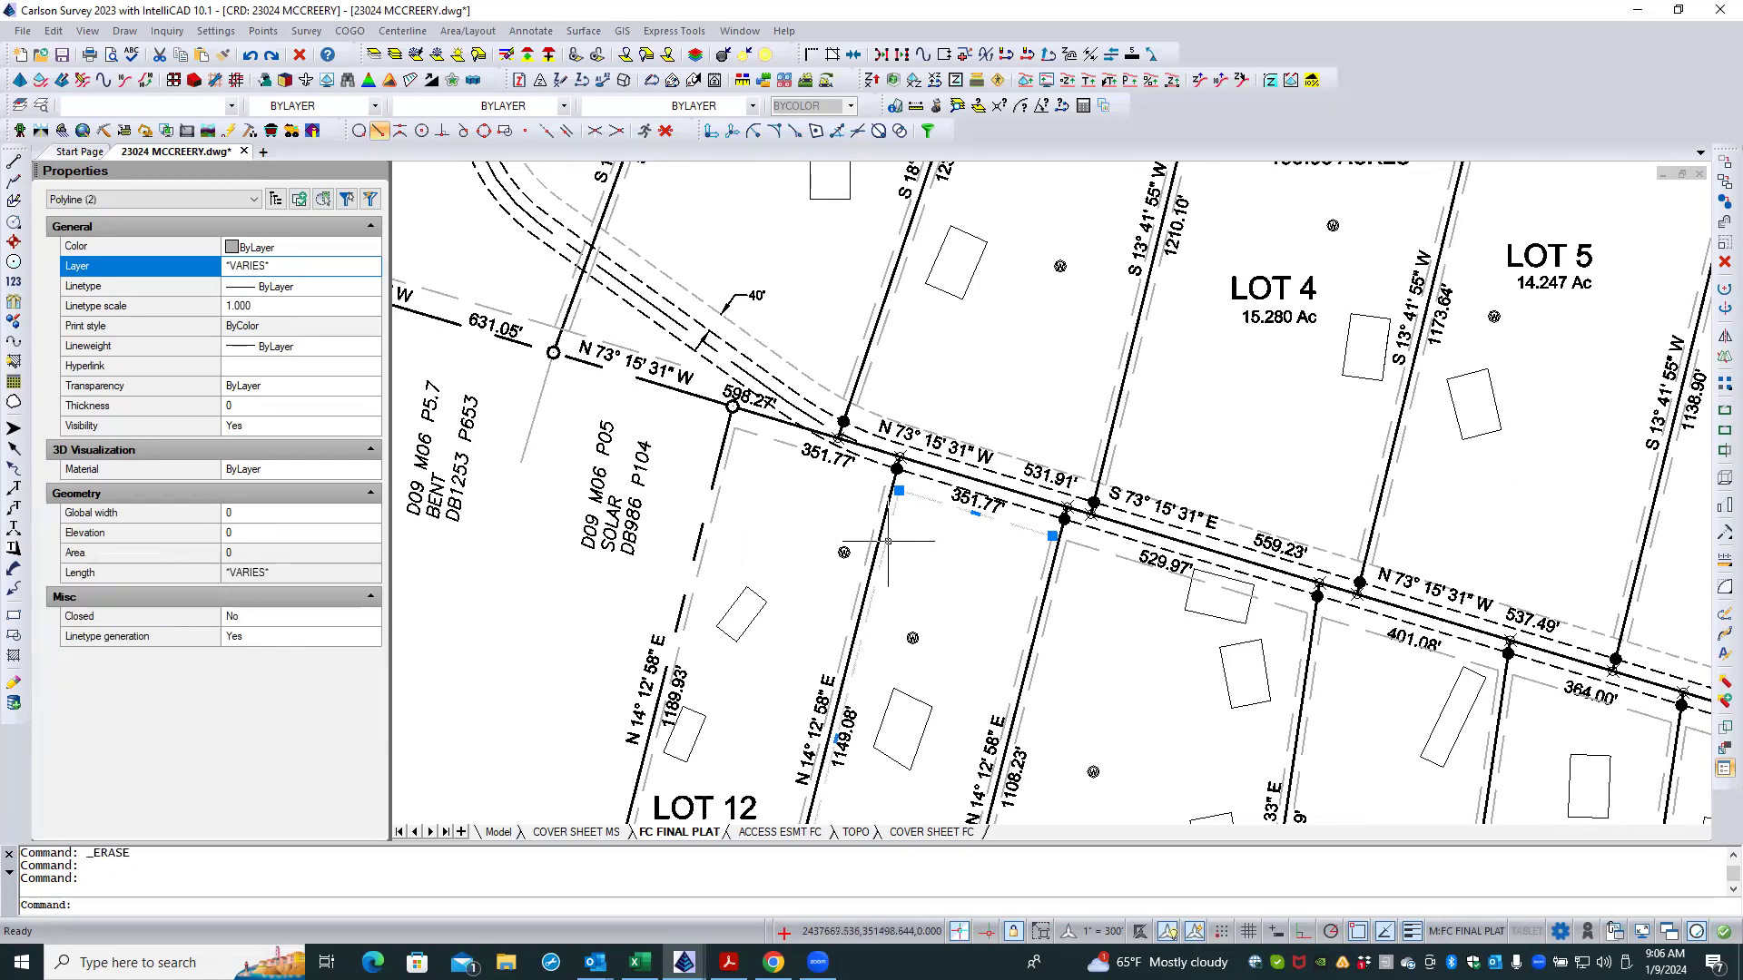
left_click(1048, 567)
scroll(1049, 567, "down", 4)
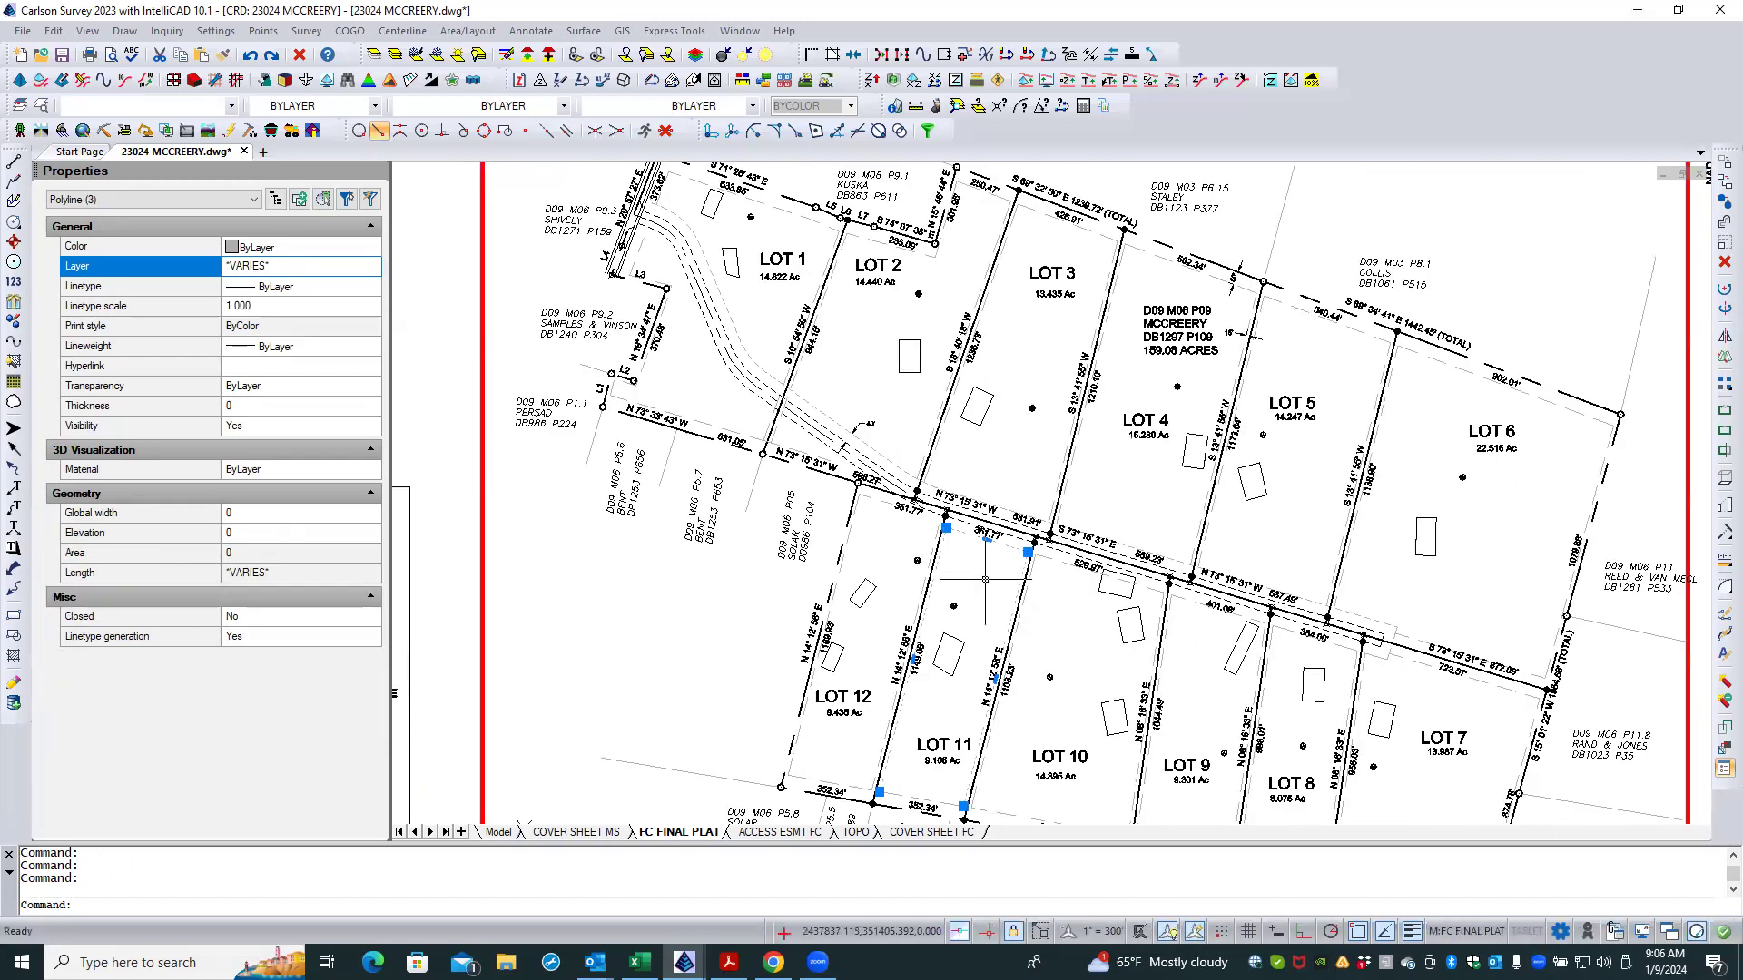
double_click(916, 741)
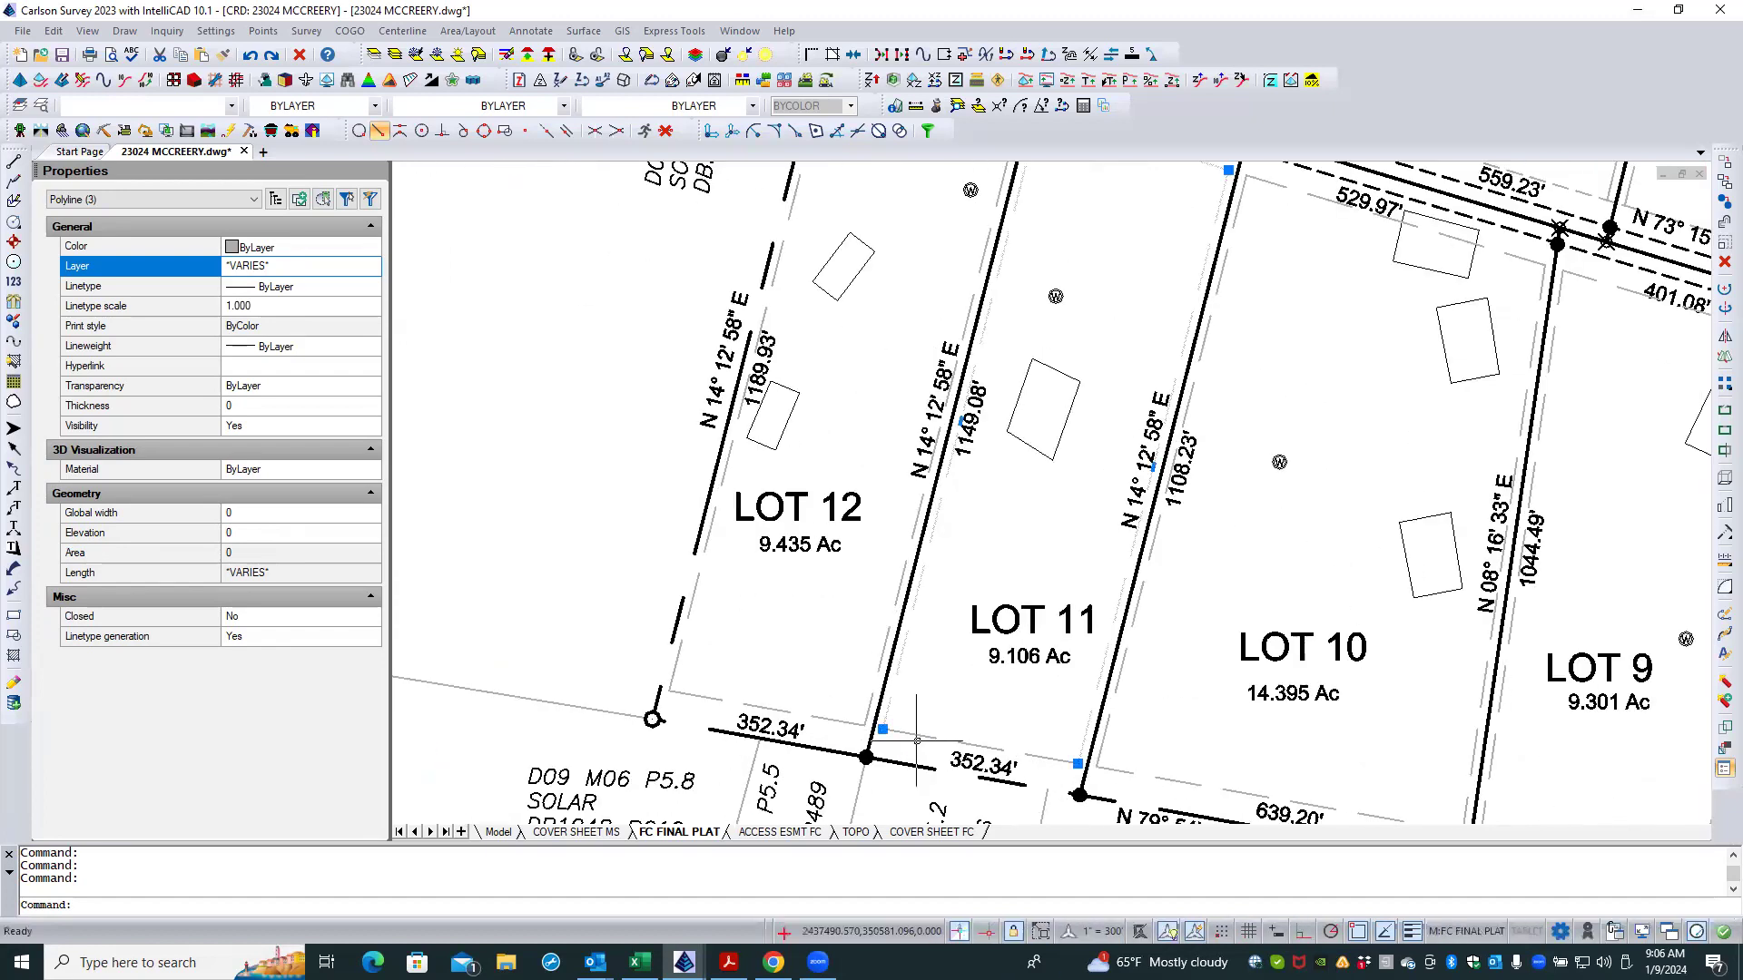
left_click(916, 733)
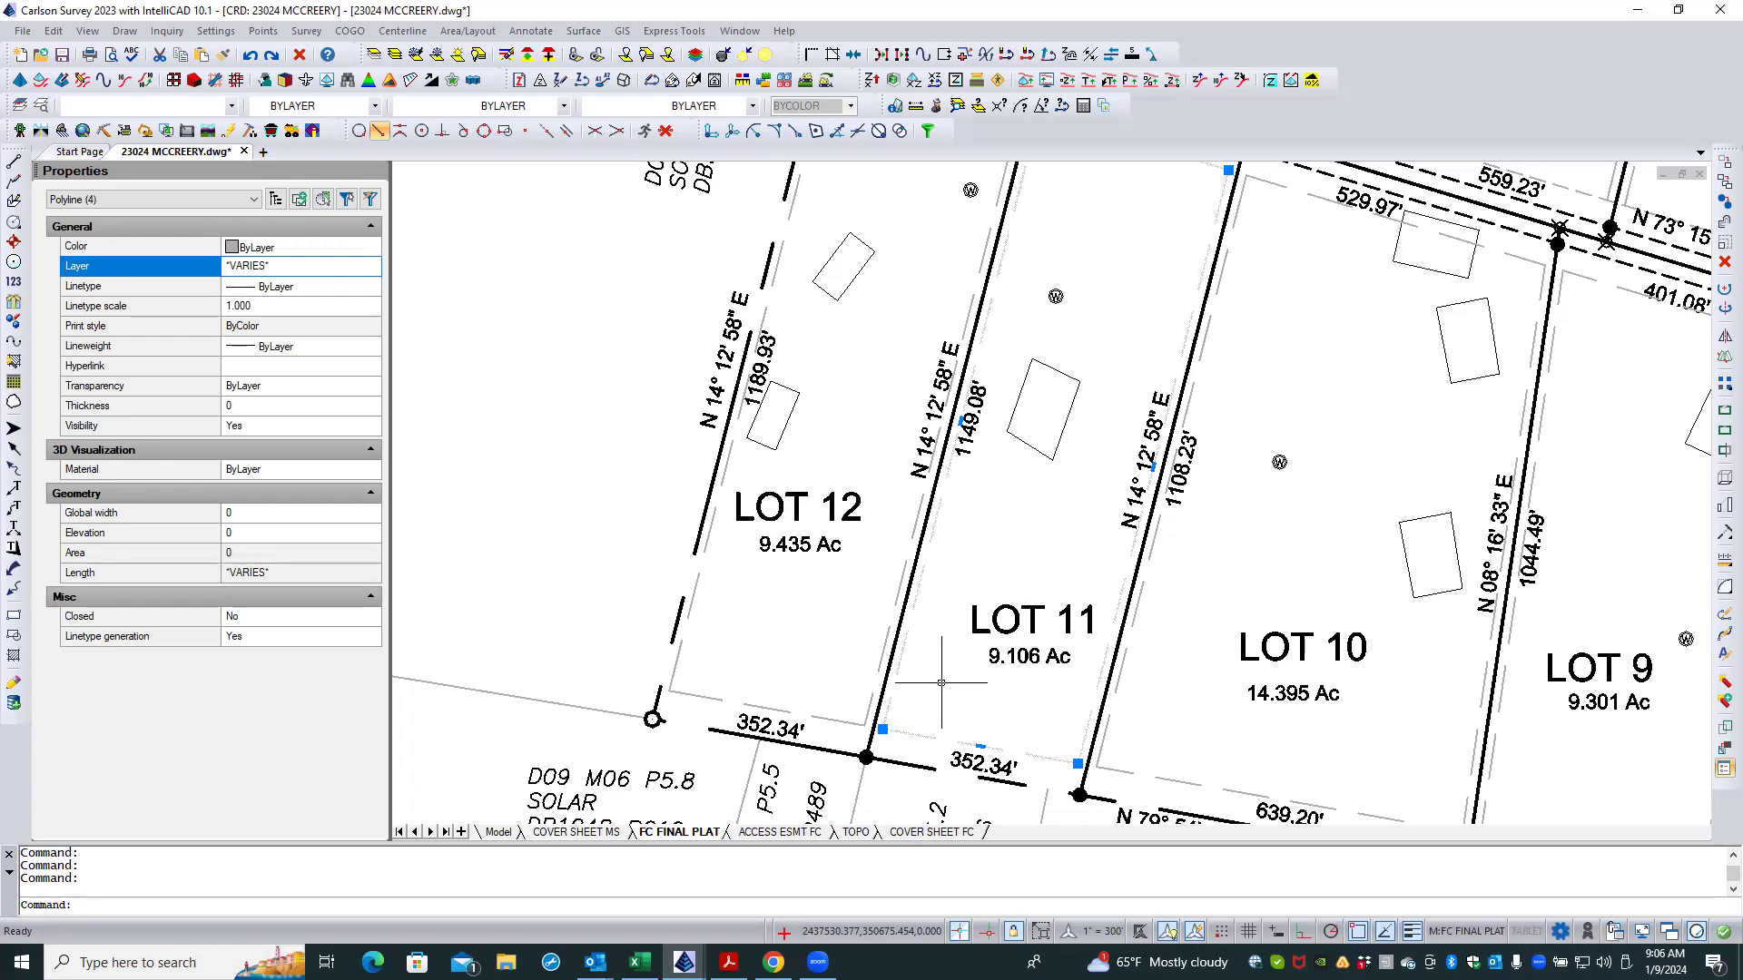
key("Escape")
key("Escape")
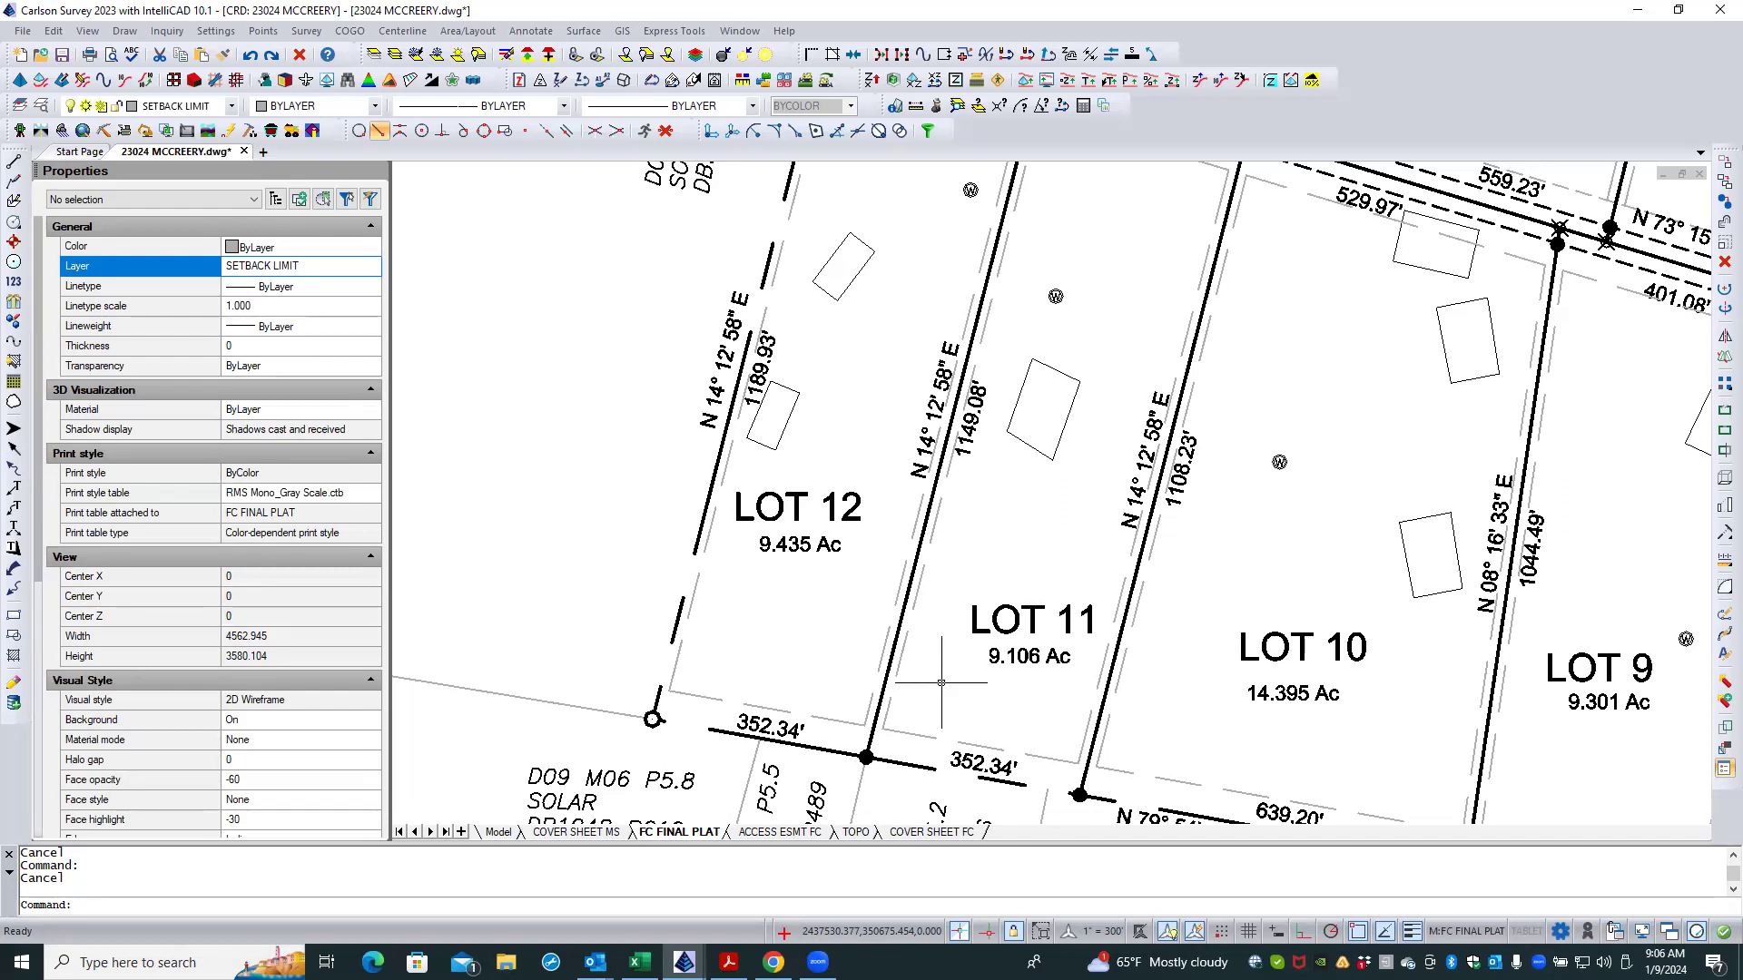
scroll(968, 740, "down", 2)
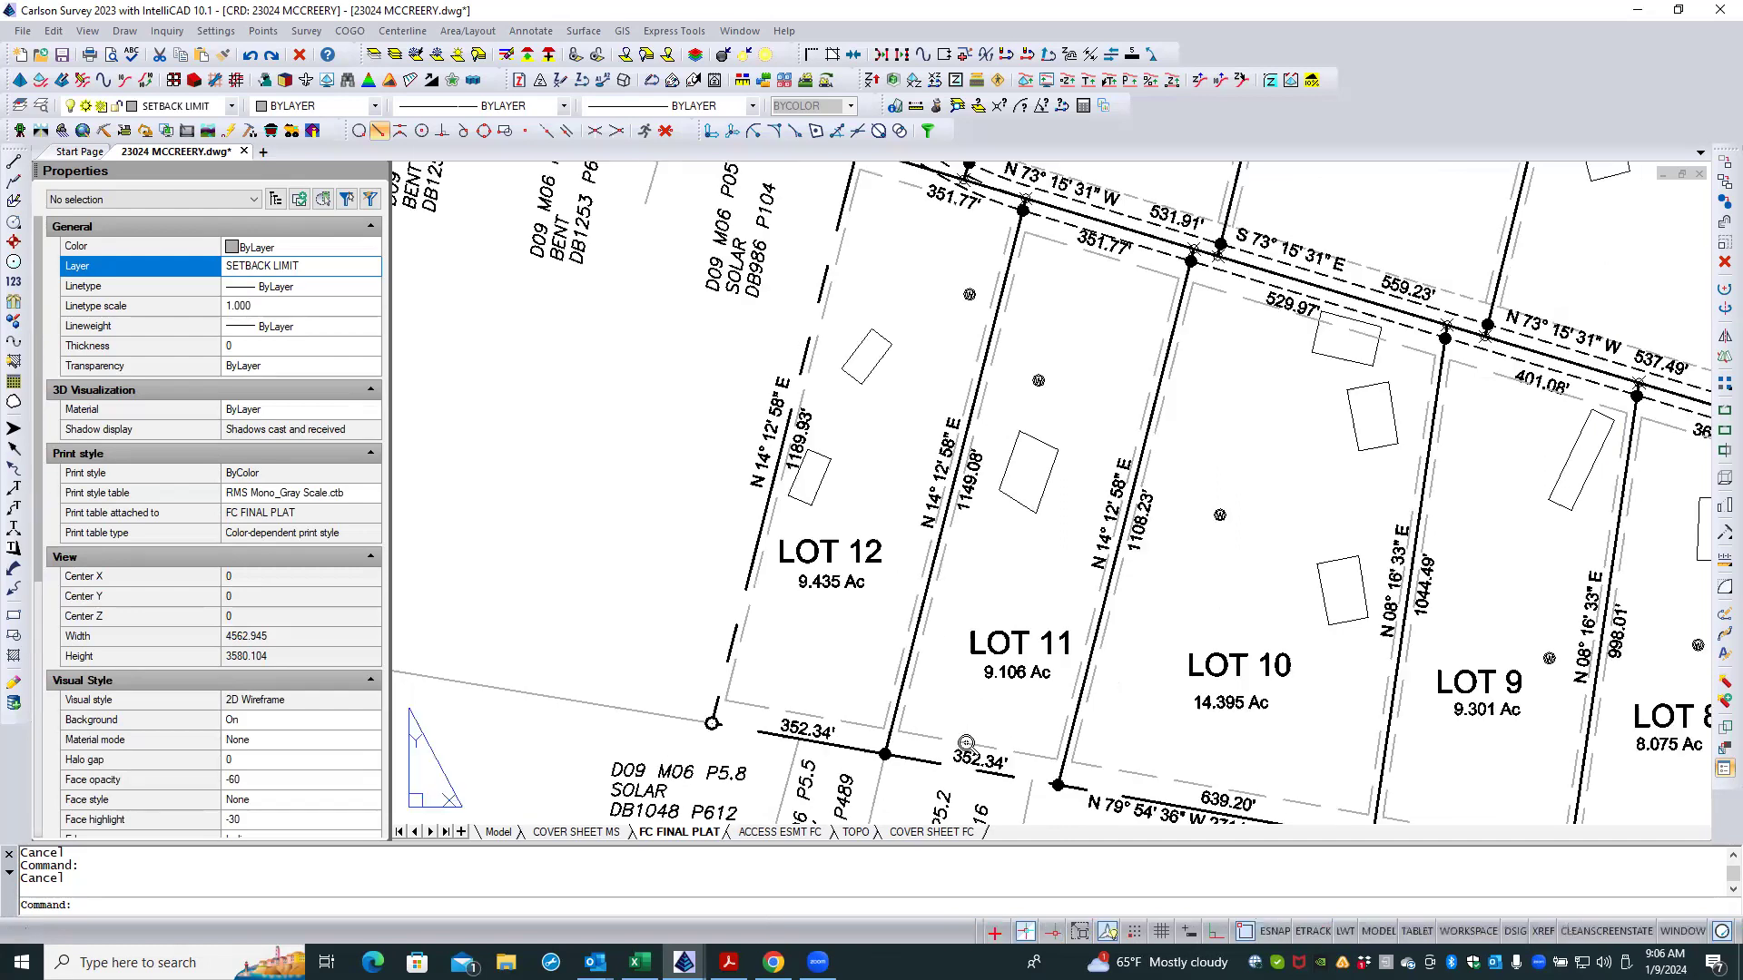
scroll(1005, 313, "up", 3)
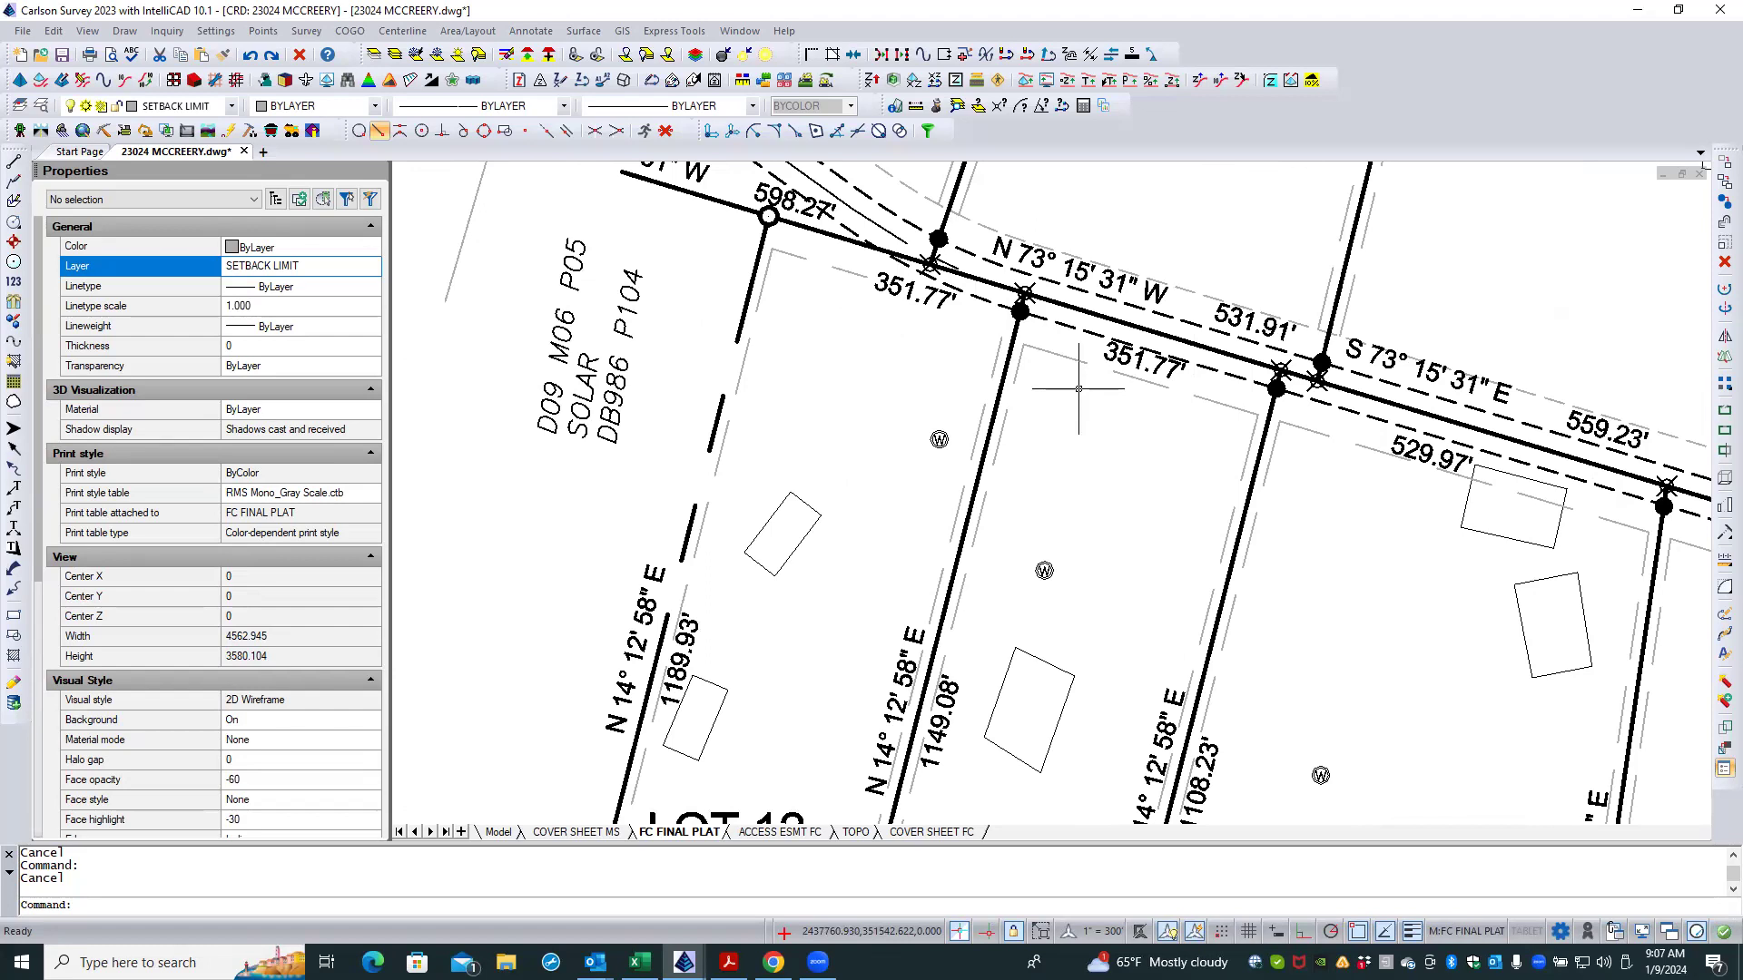
scroll(1079, 388, "down", 2)
scroll(1078, 388, "down", 2)
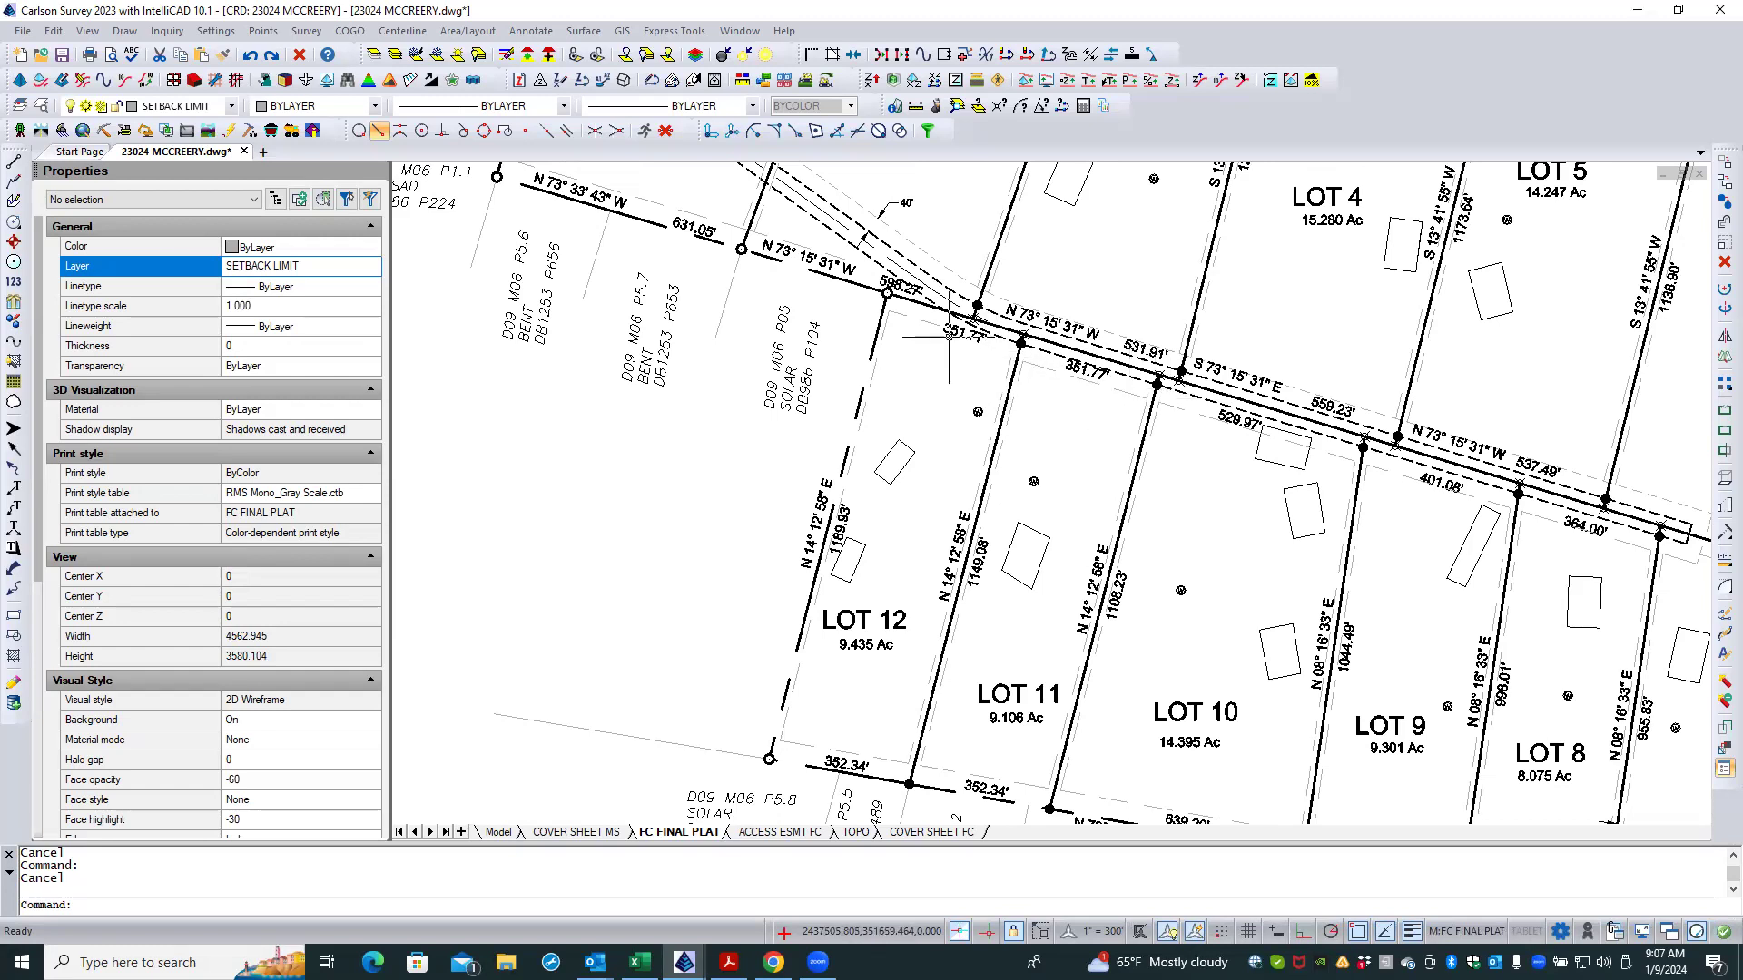
scroll(932, 356, "up", 4)
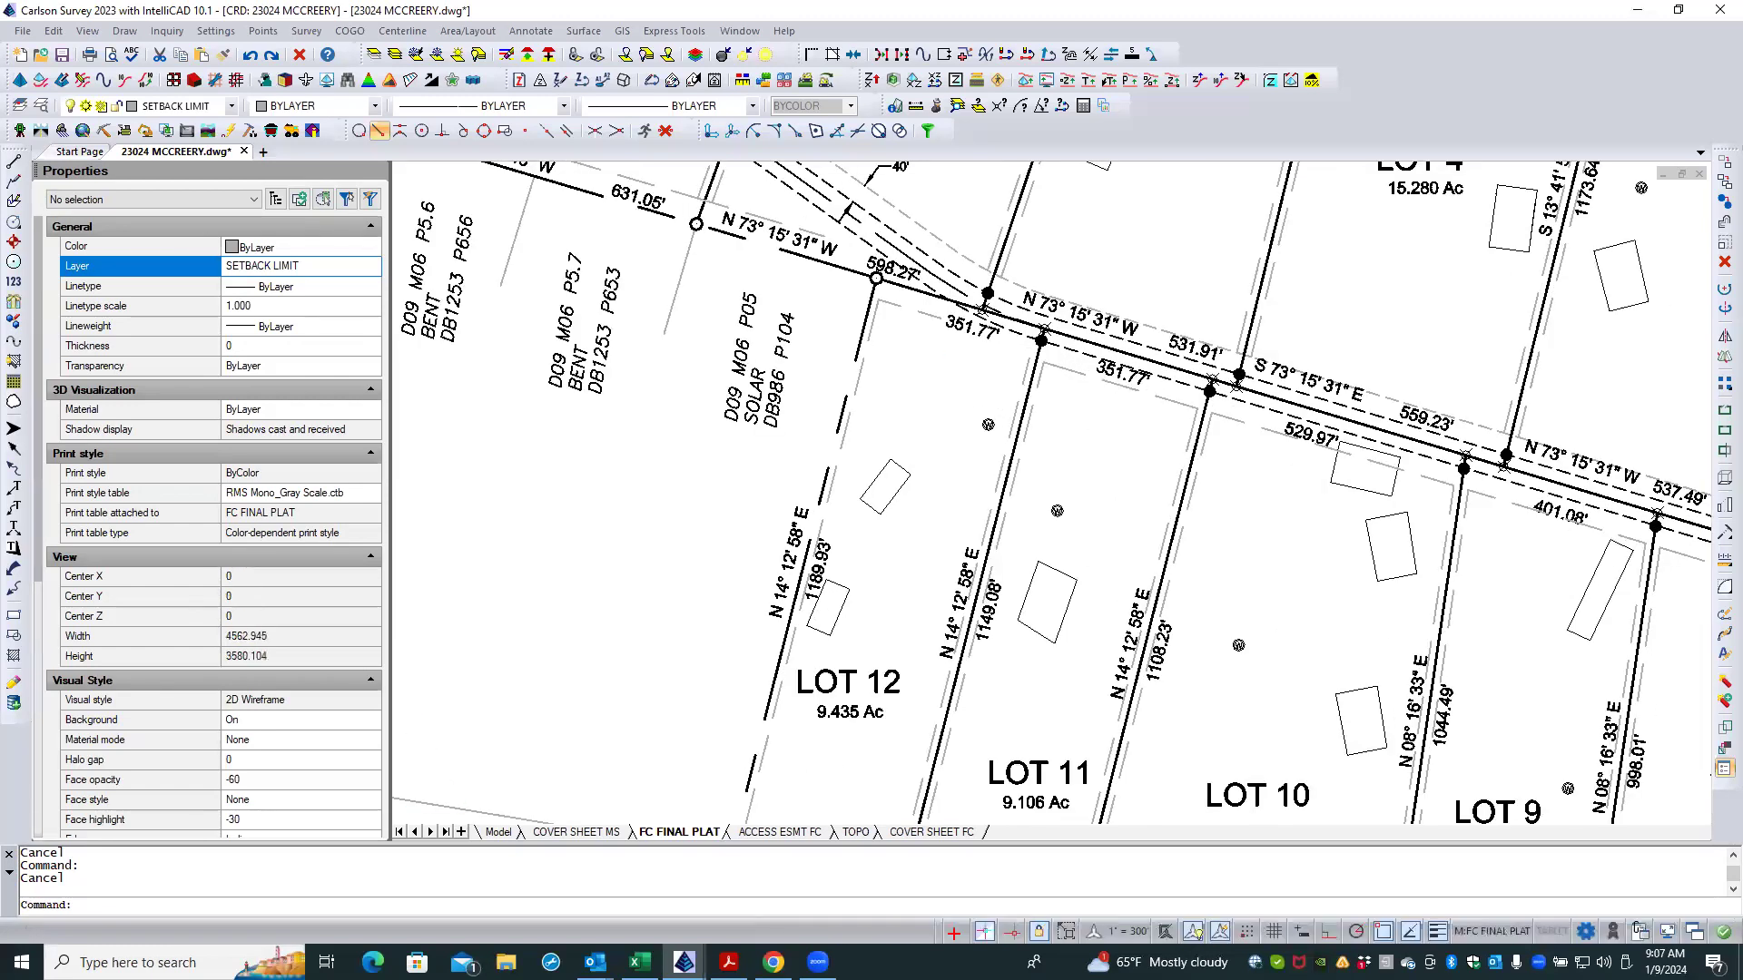
Step: Offset the southwest right-of-way line of the curved access road by 40 toward its southwest side
scroll(869, 468, "down", 2)
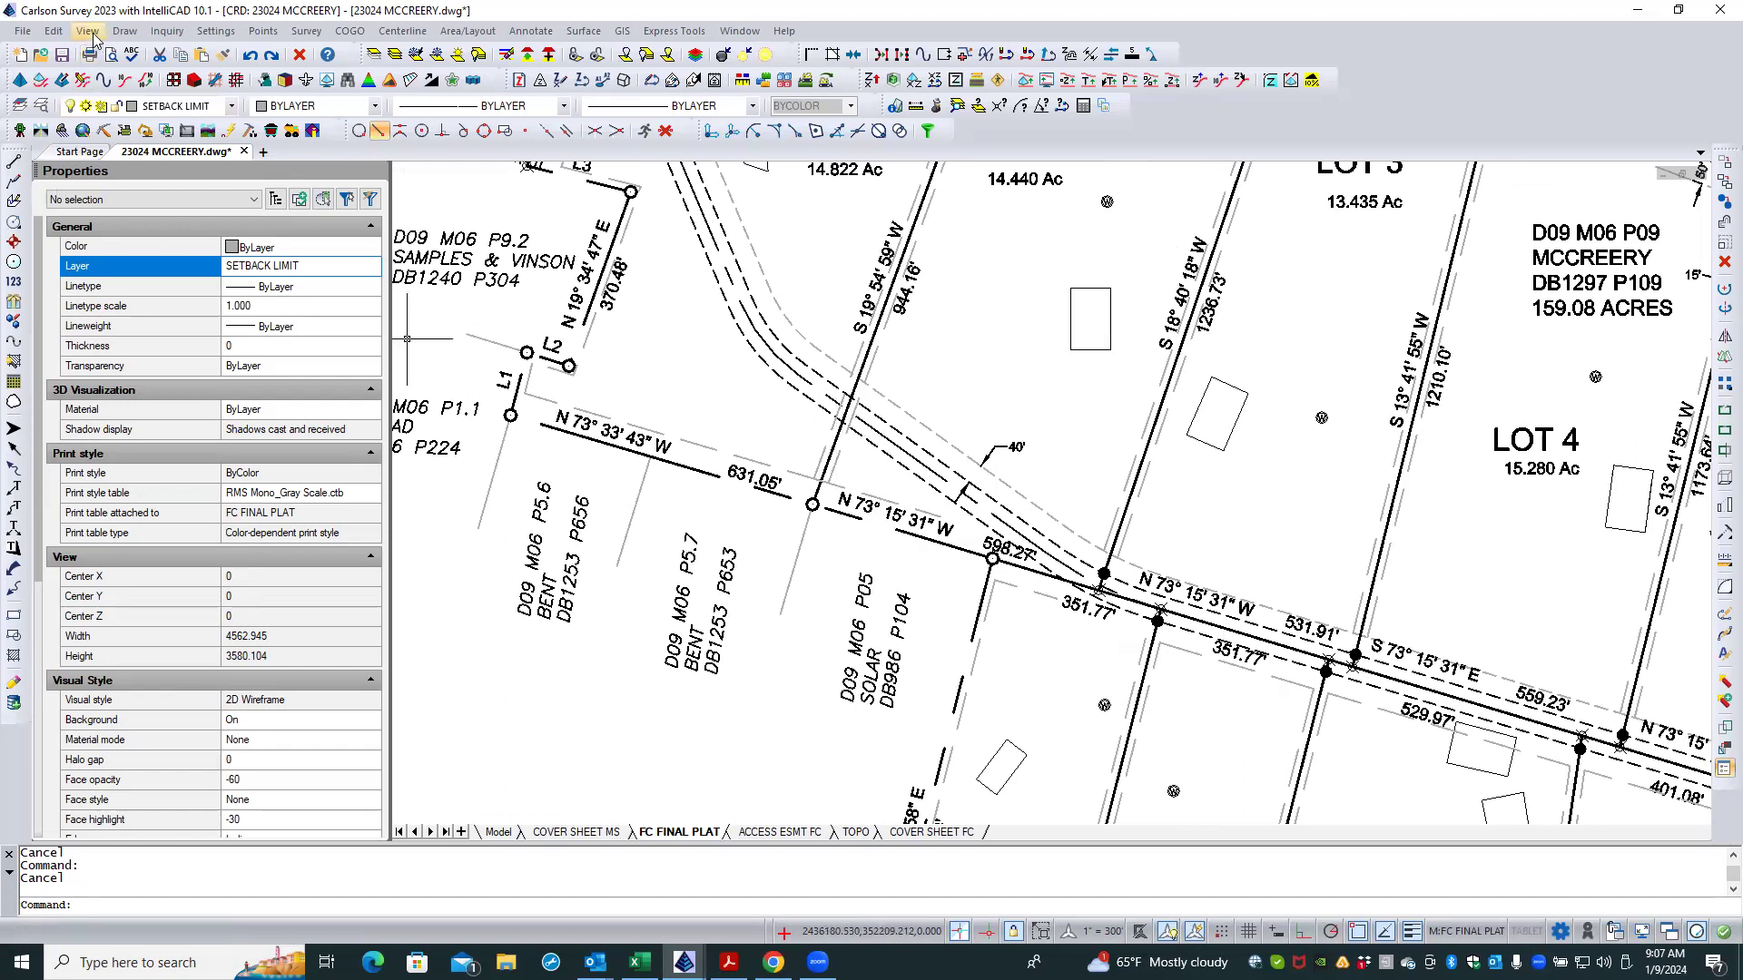
left_click(55, 31)
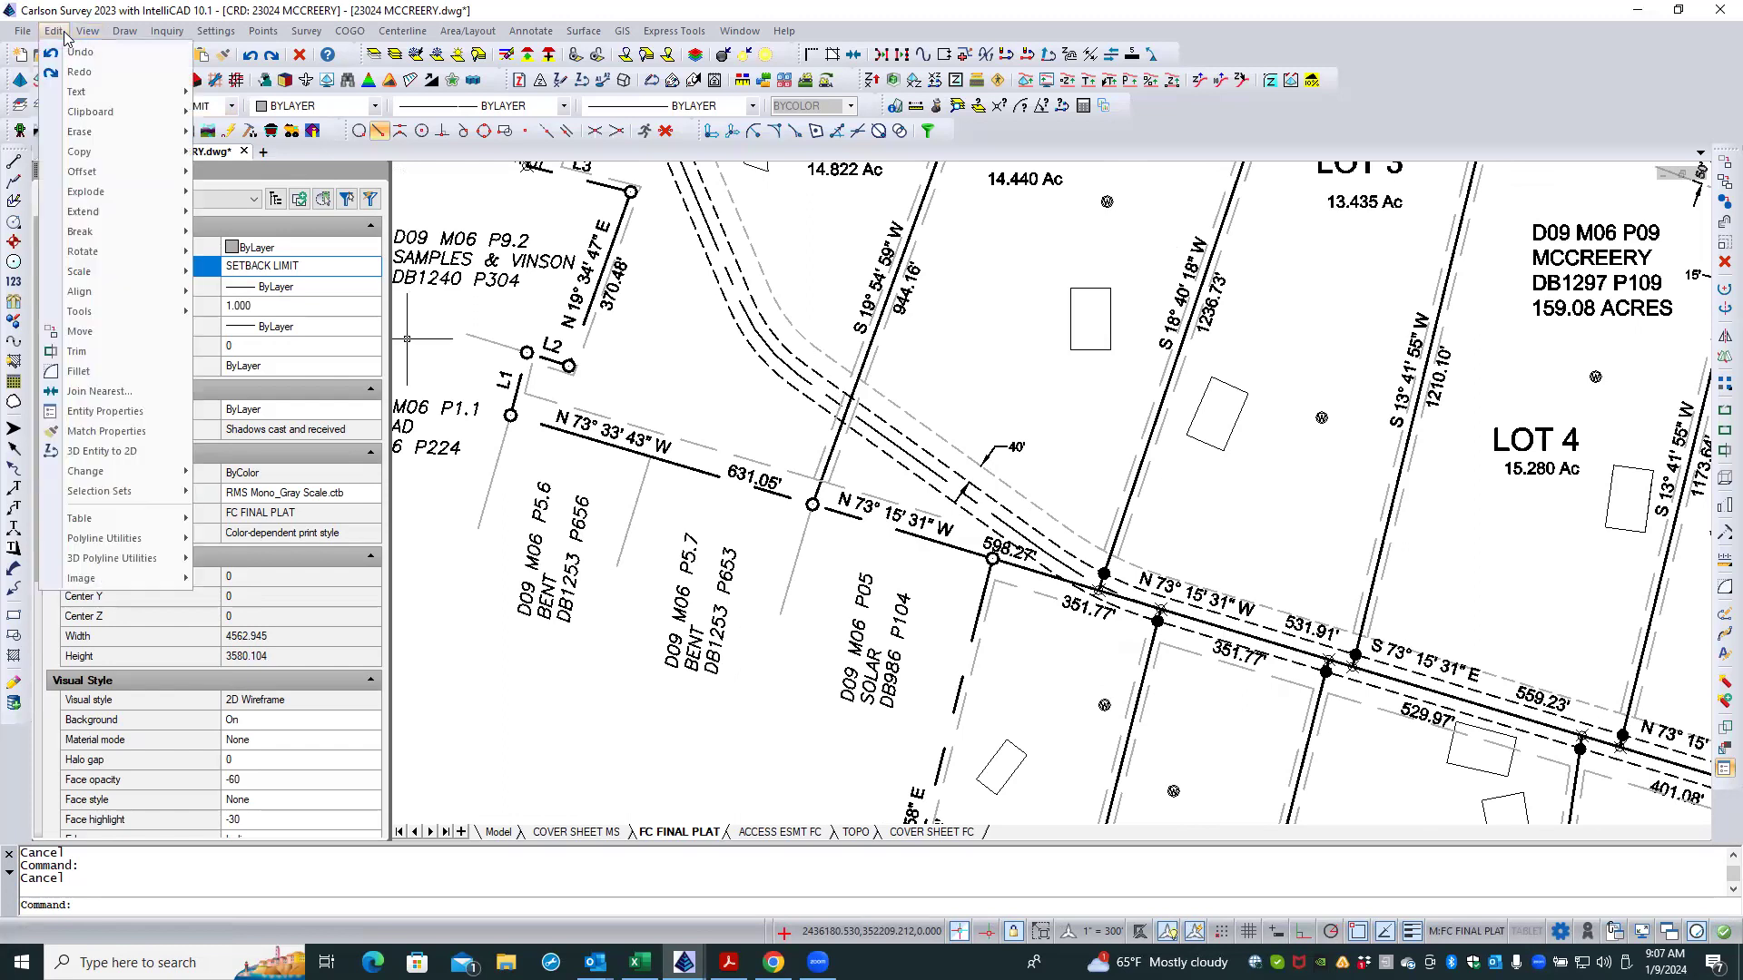
mouse_move(79, 175)
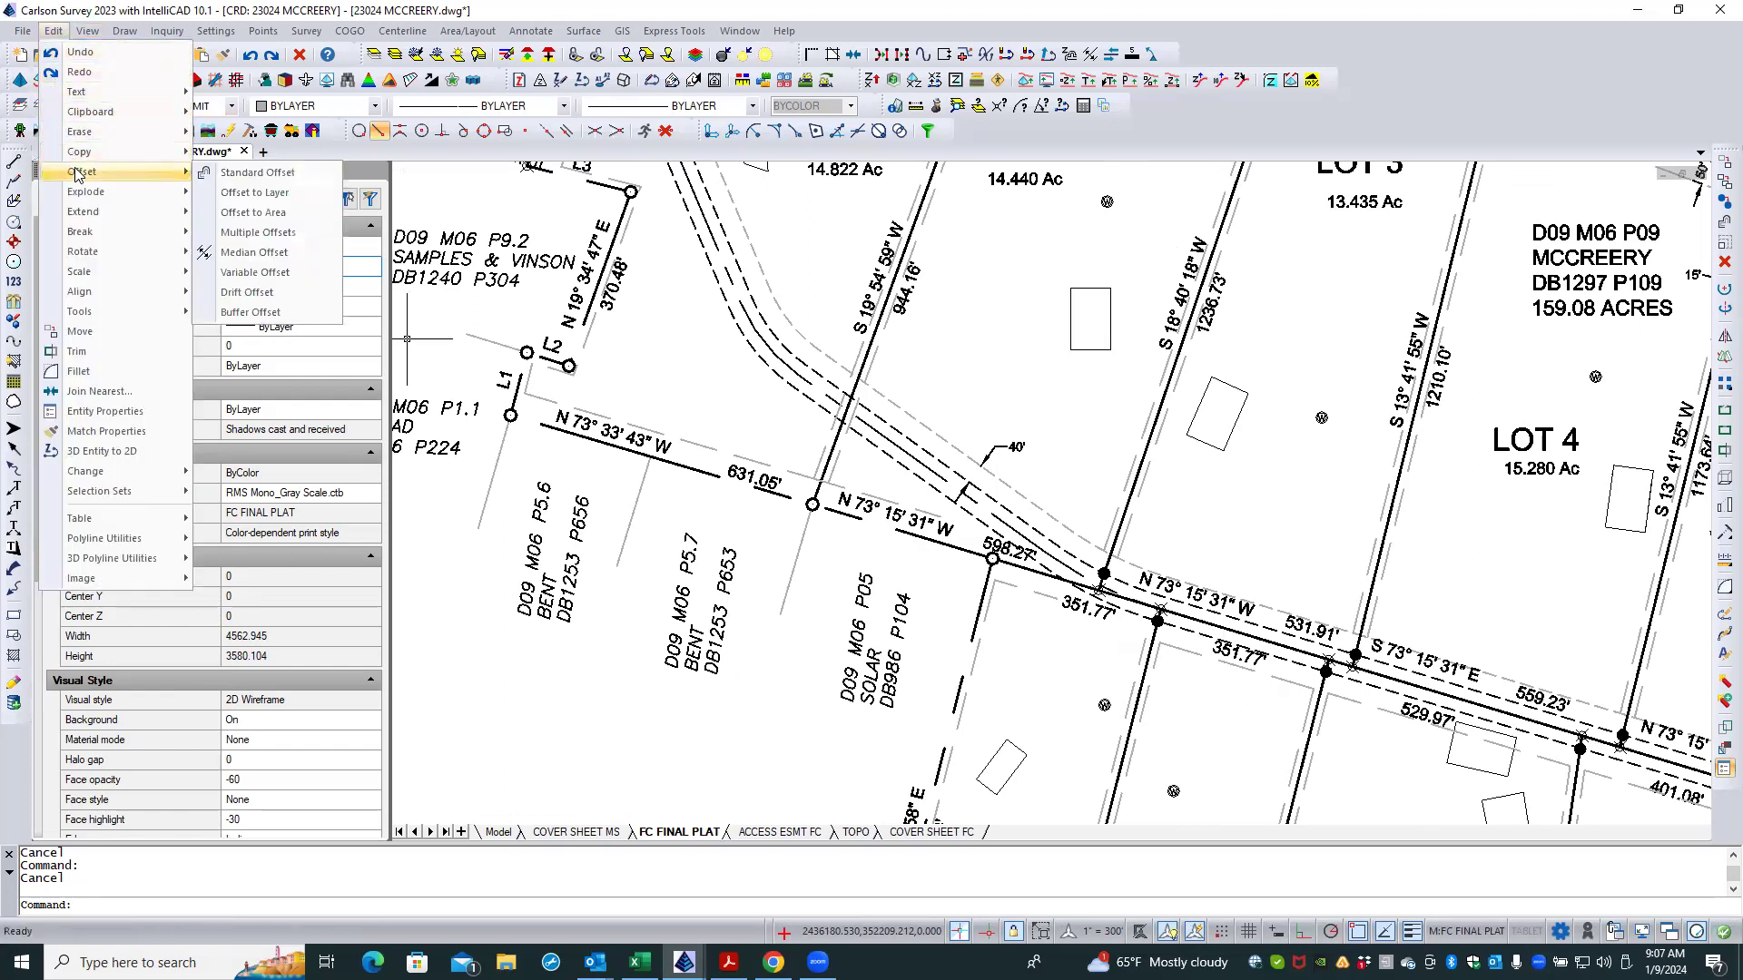
left_click(240, 173)
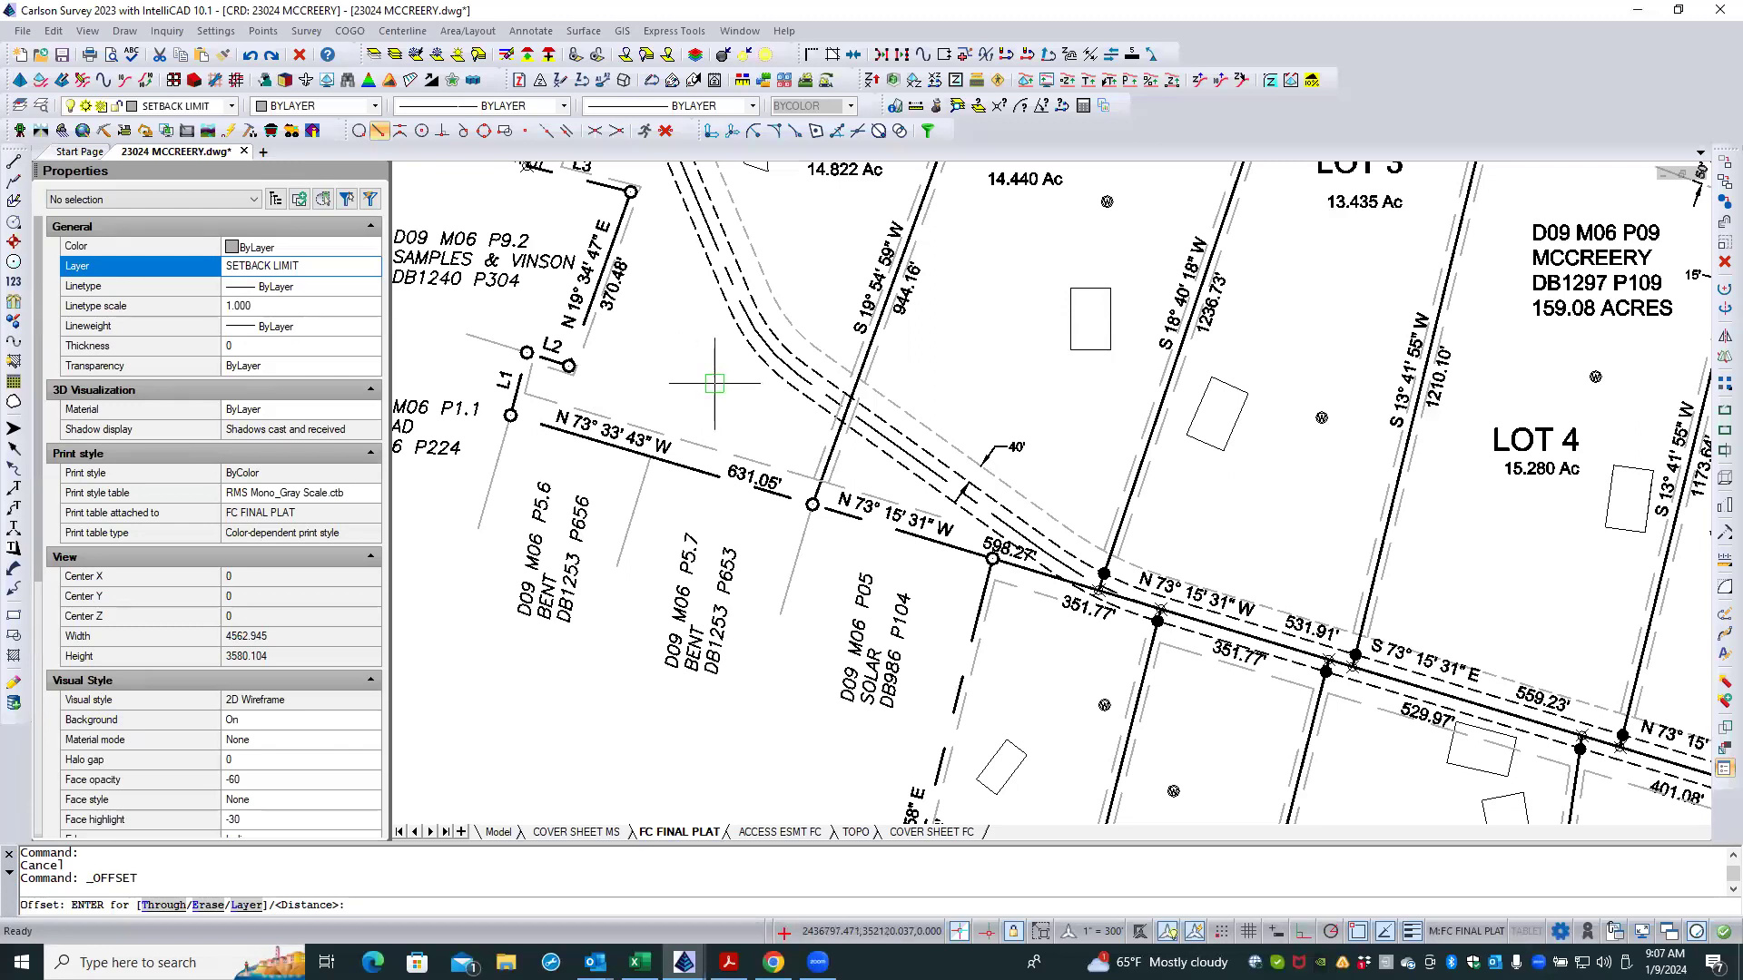
type("40")
key("Return")
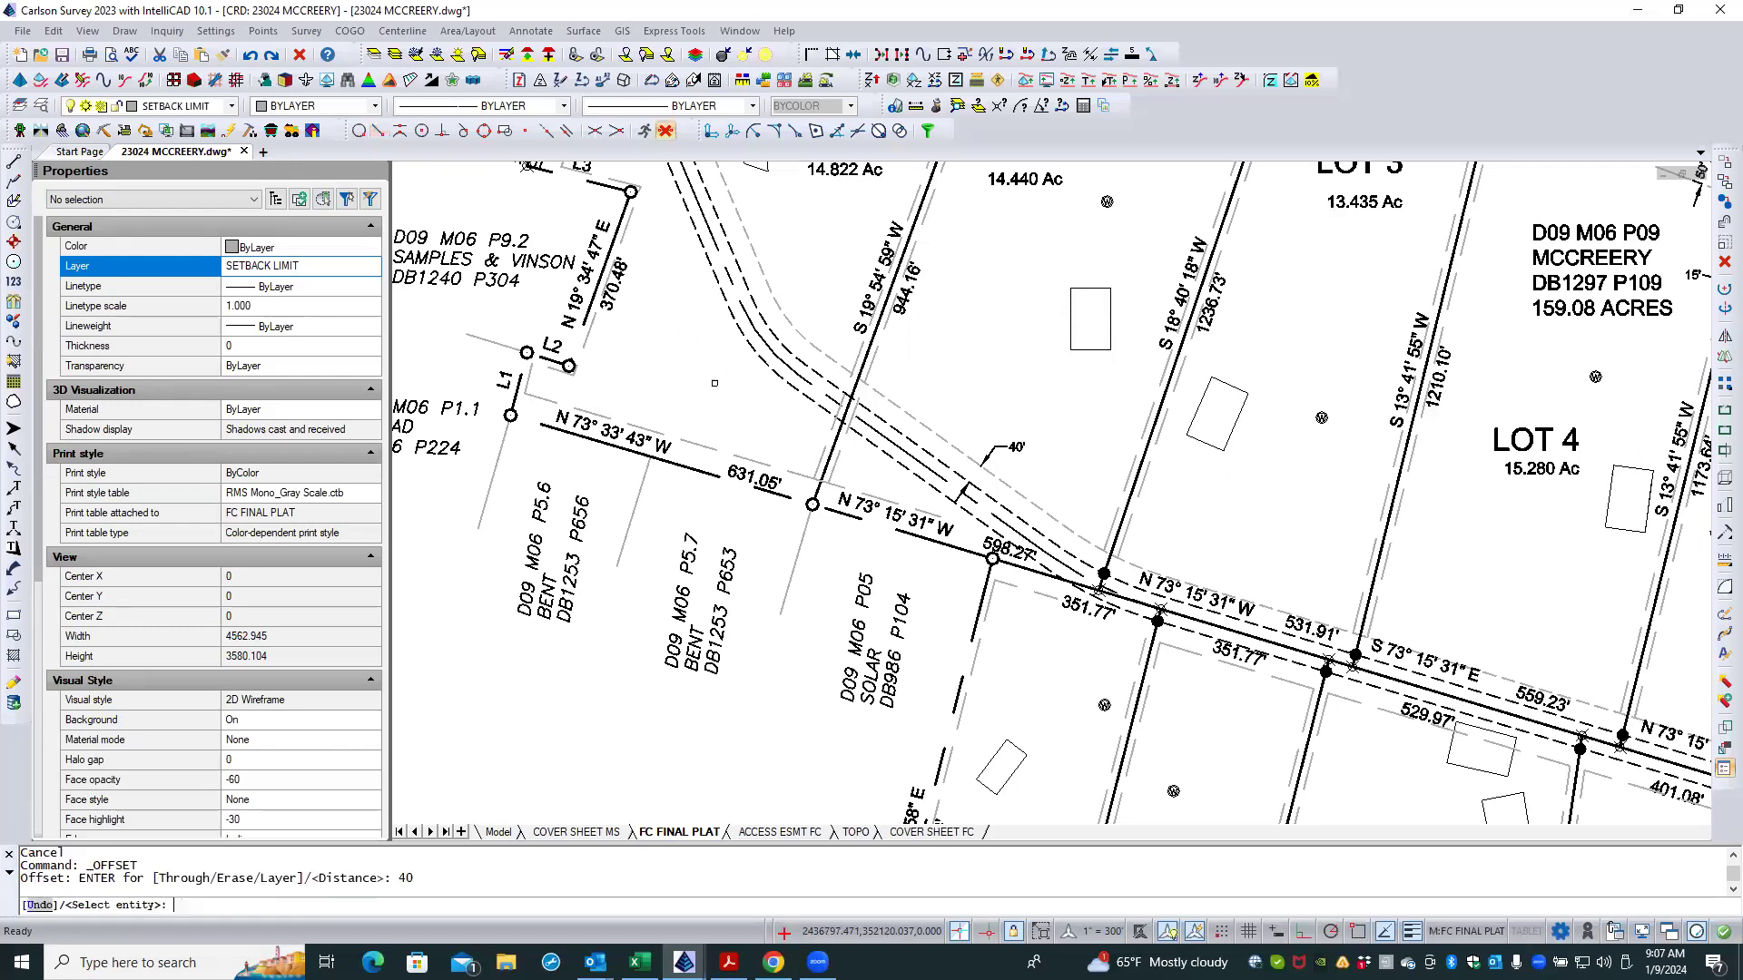
left_click(759, 357)
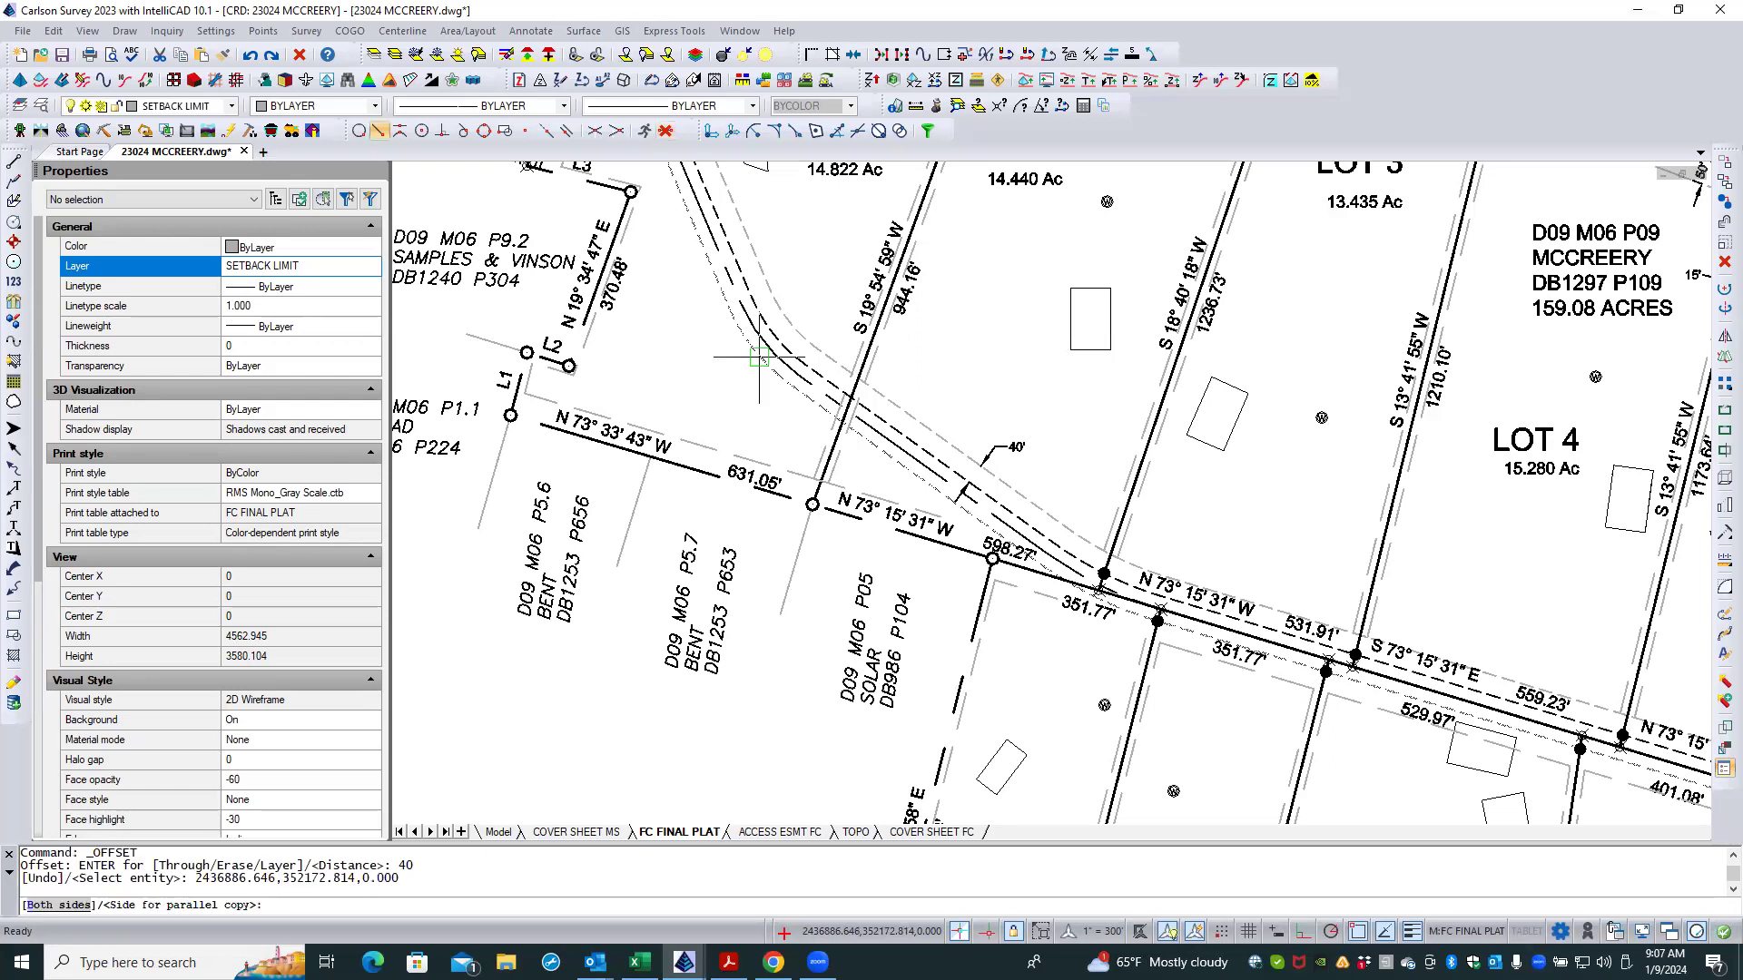
left_click(749, 381)
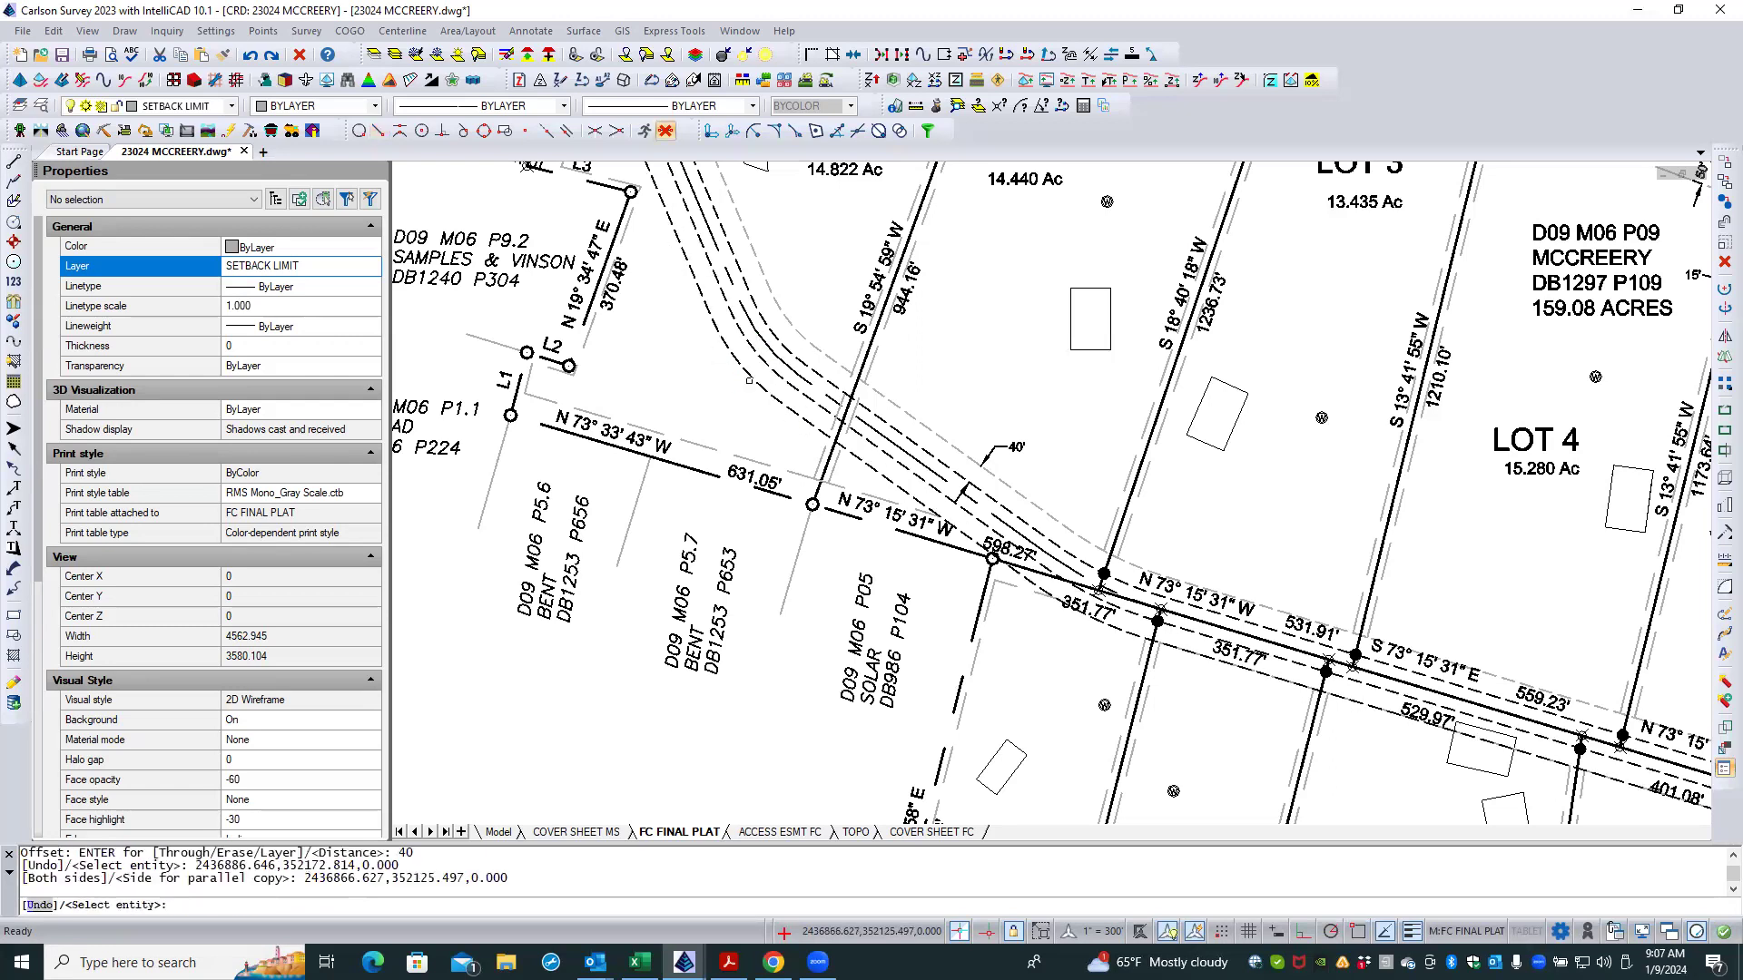
key("Escape")
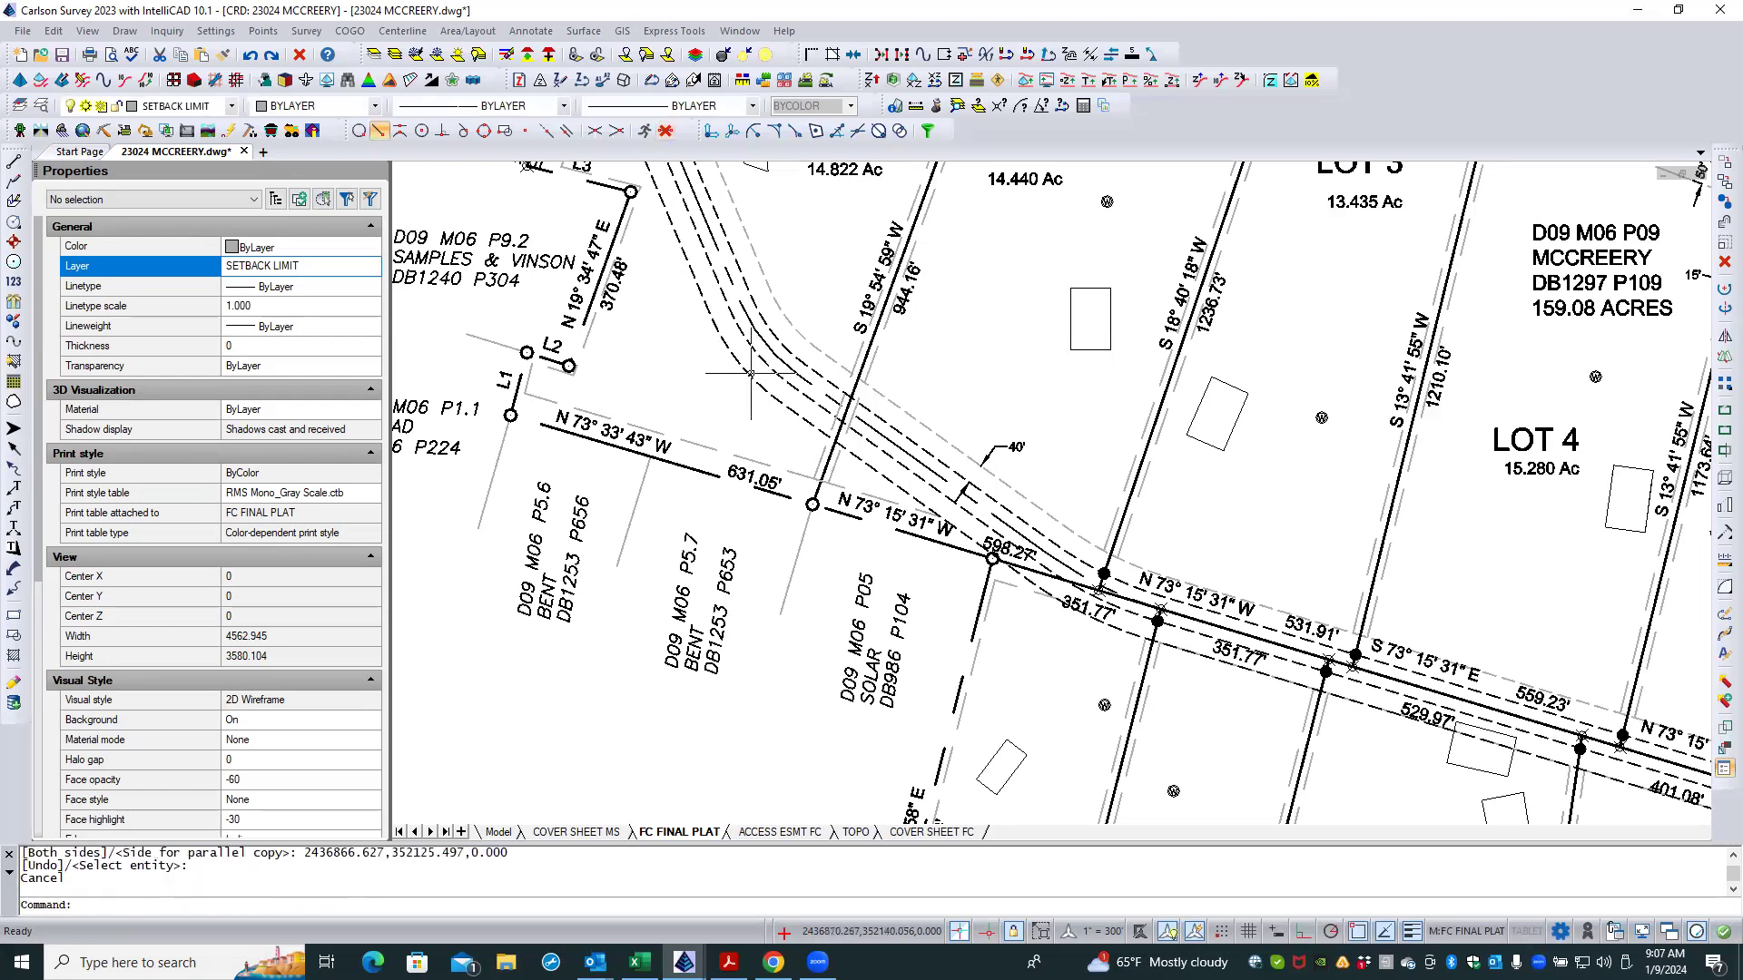
Step: Assign the newly offset road polyline to the SETBACK LIMIT layer and clear the selection
left_click(750, 372)
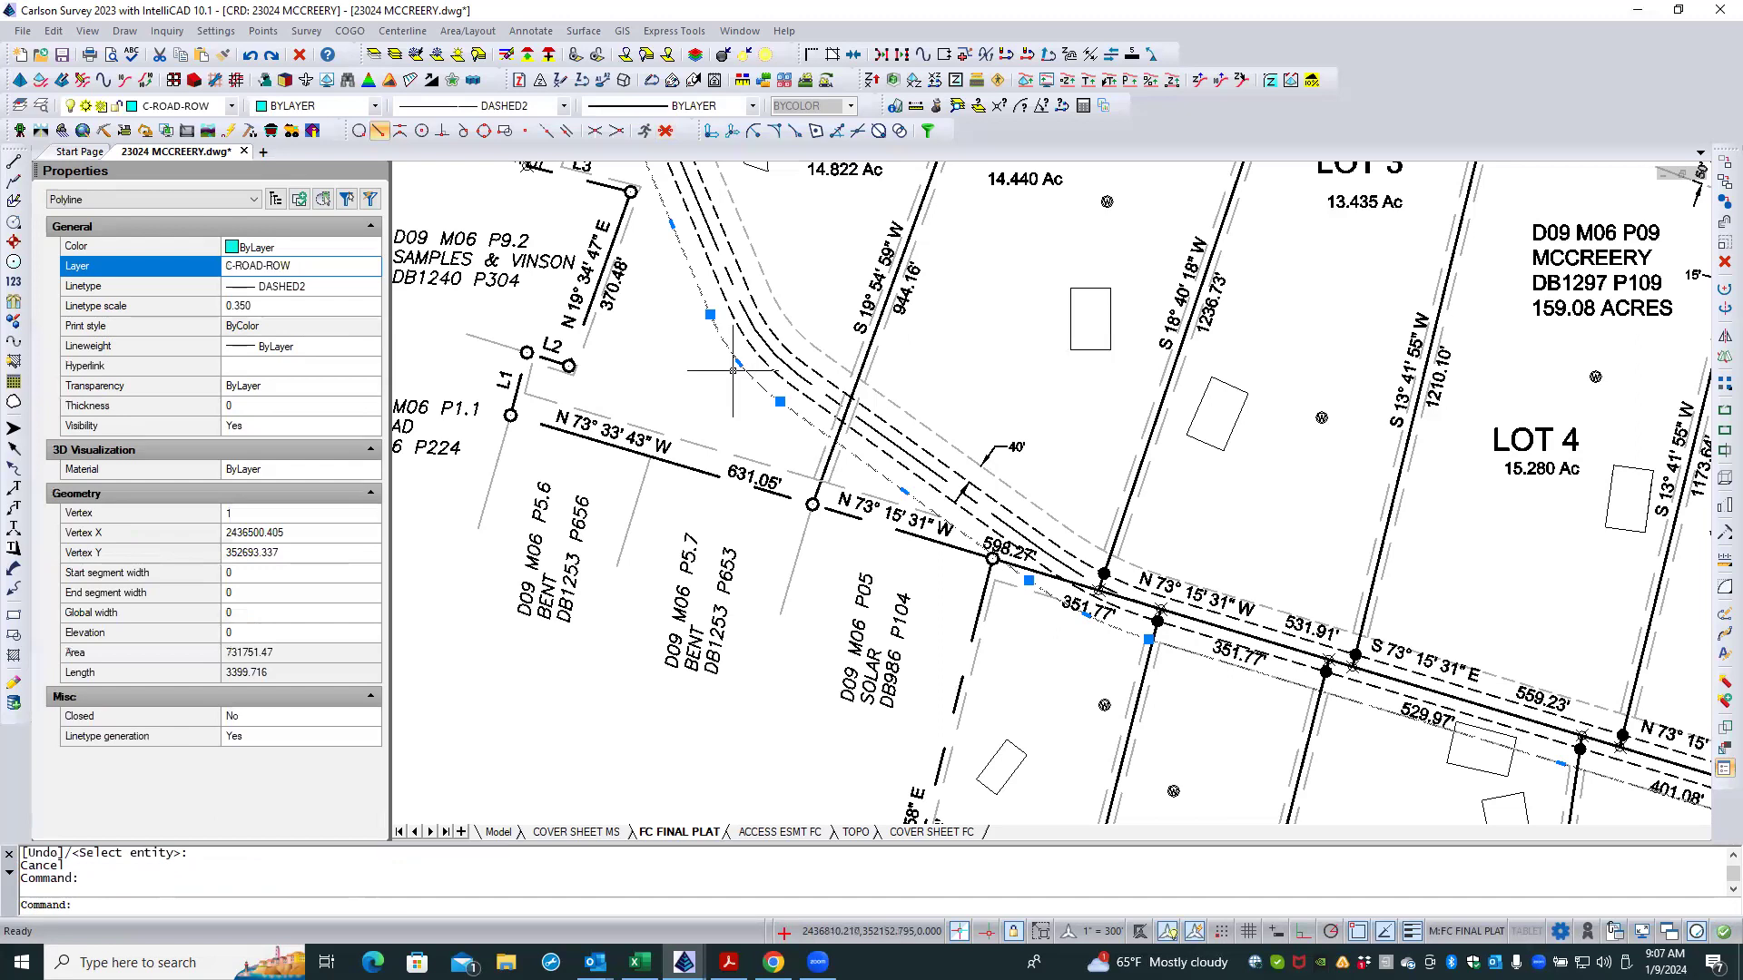
left_click(371, 266)
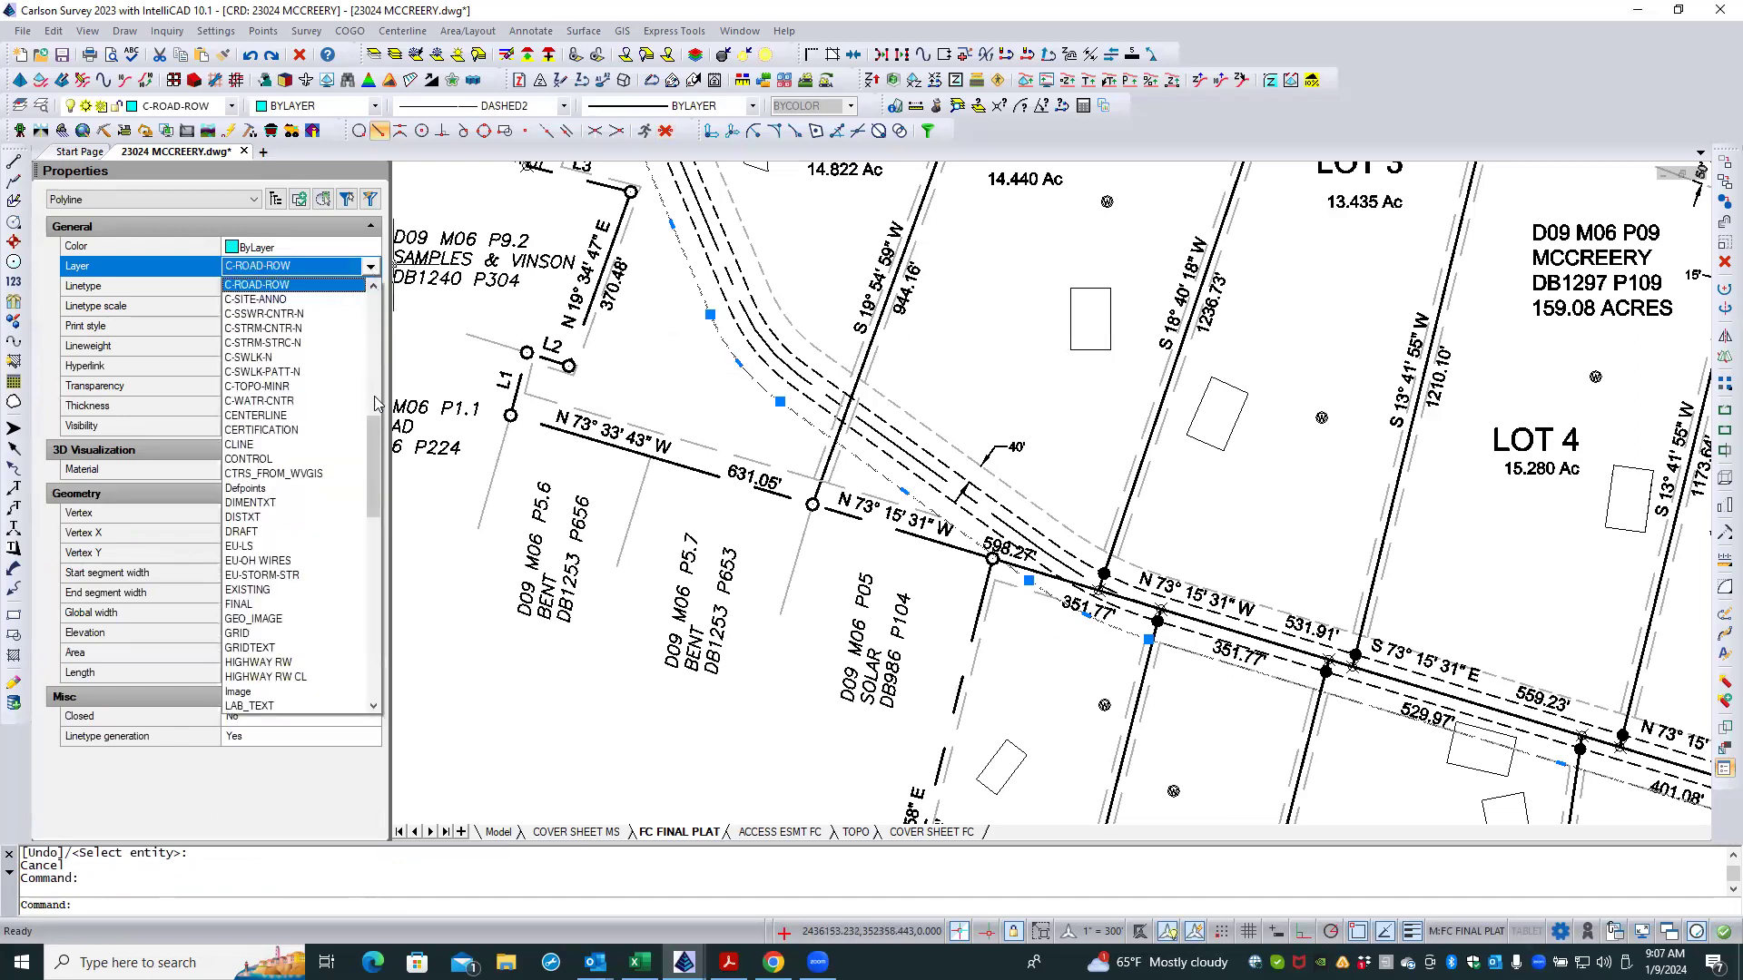
left_click_drag(379, 436, 368, 523)
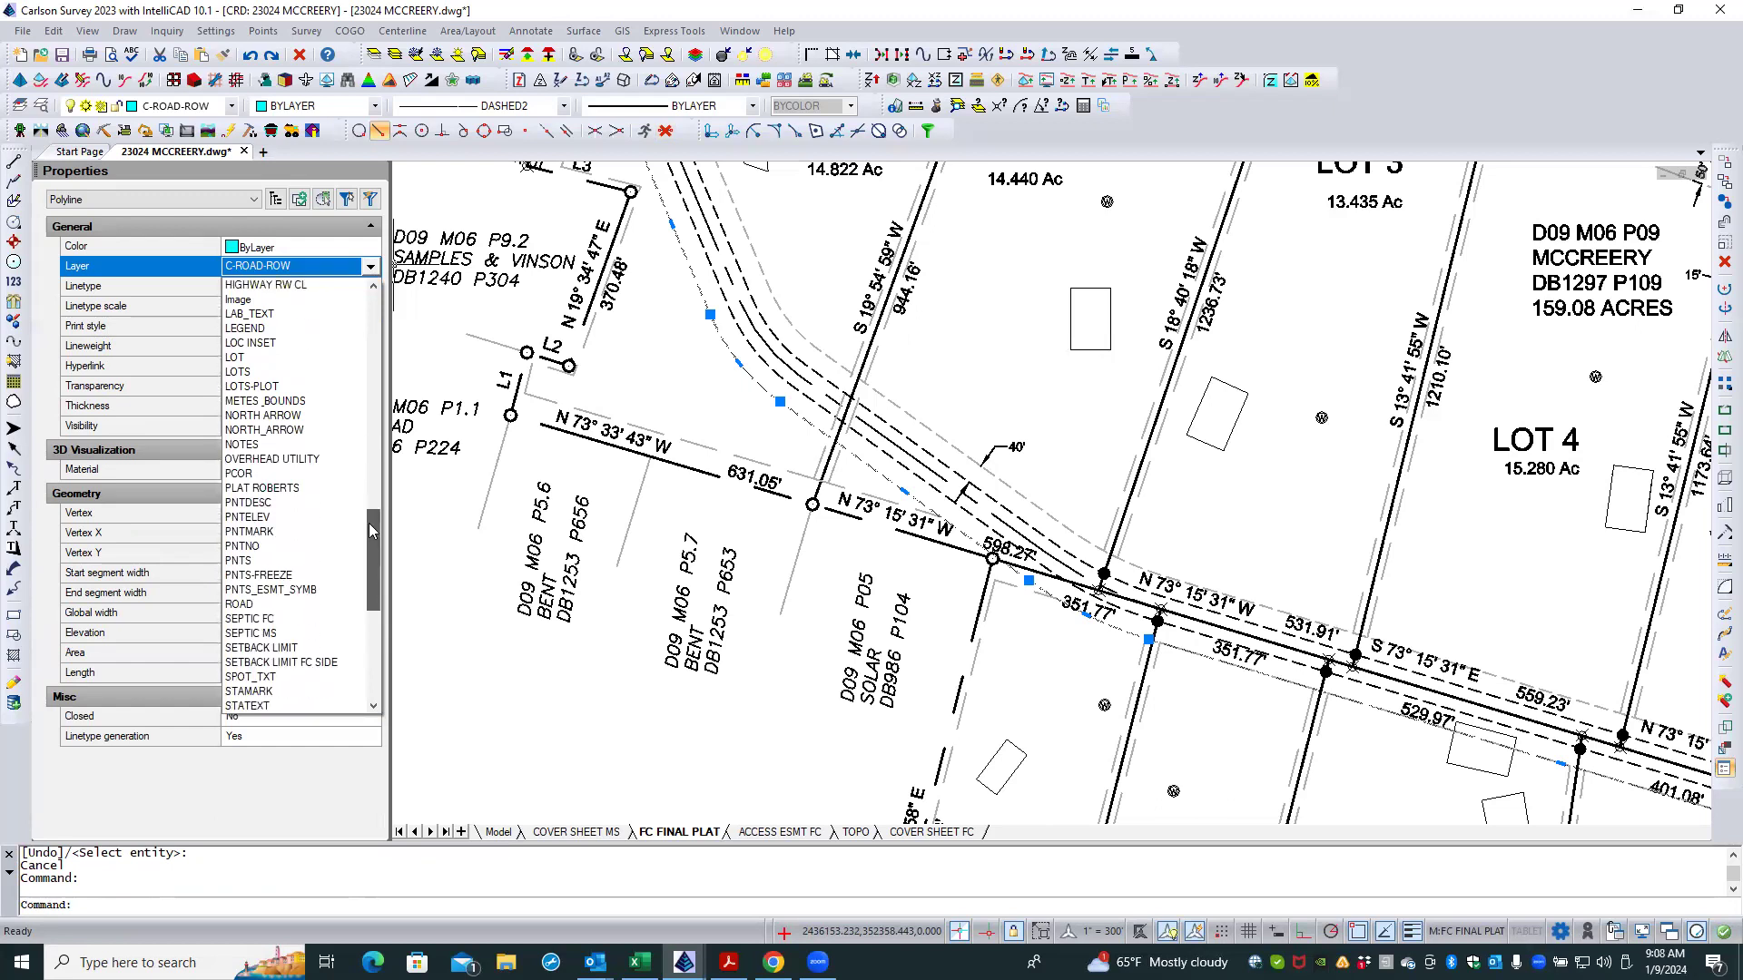
left_click_drag(369, 523, 365, 528)
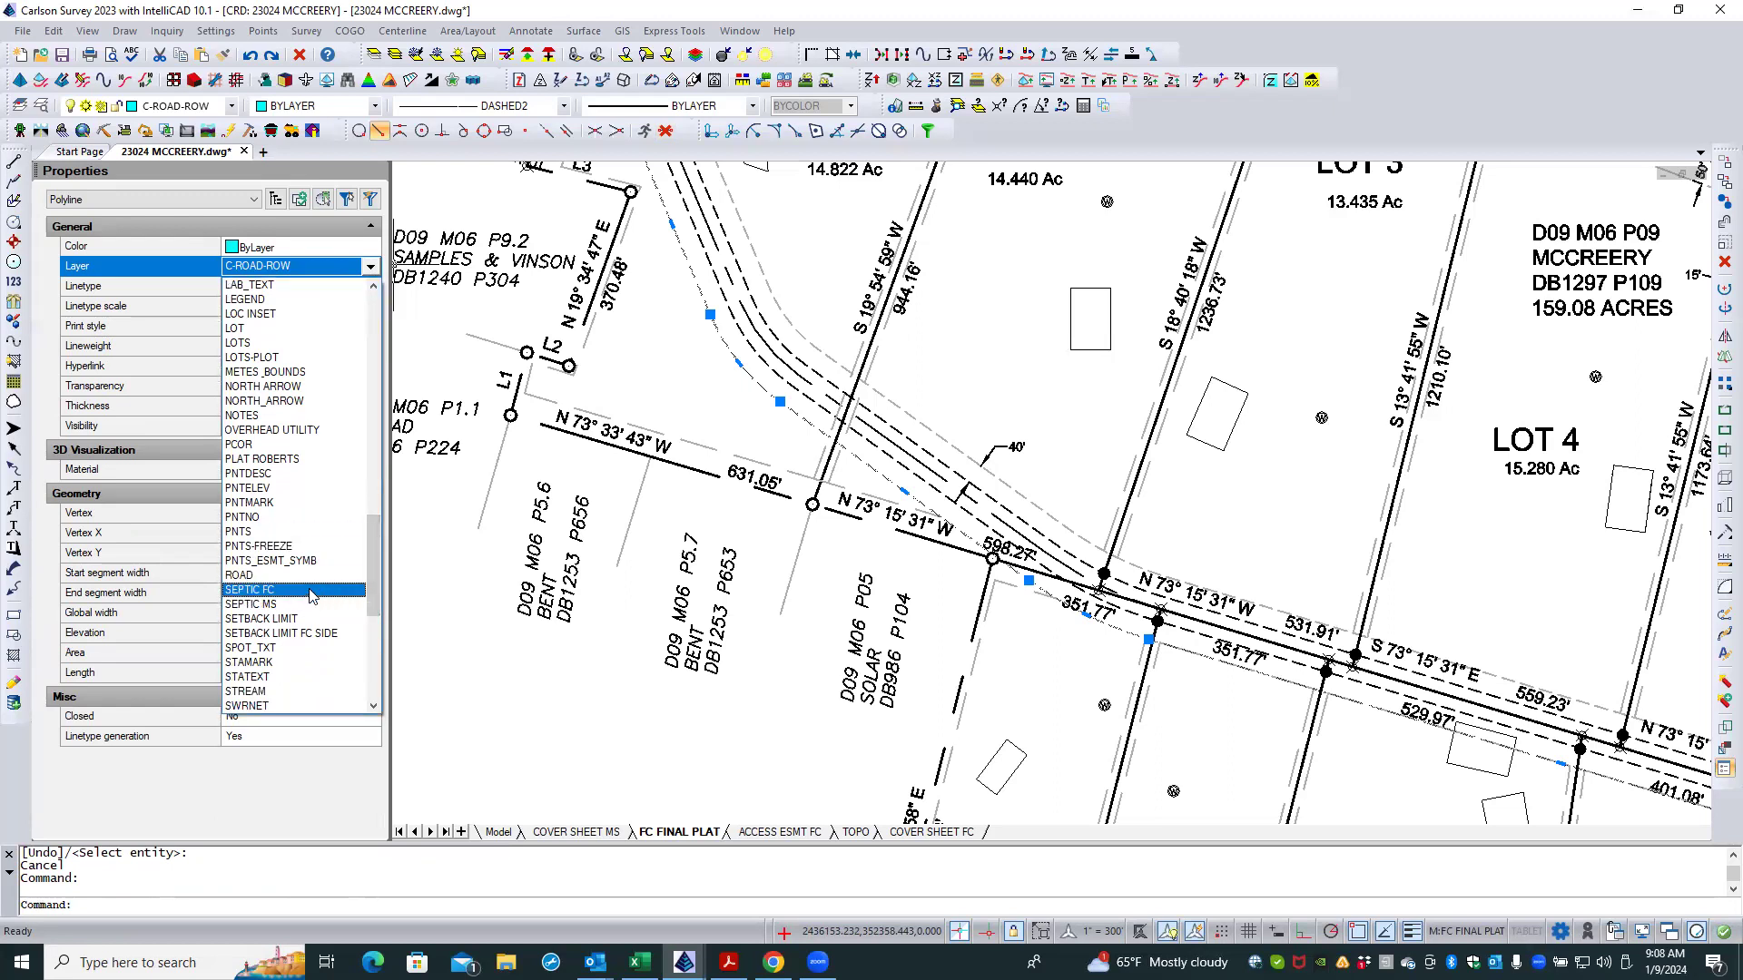
left_click(263, 619)
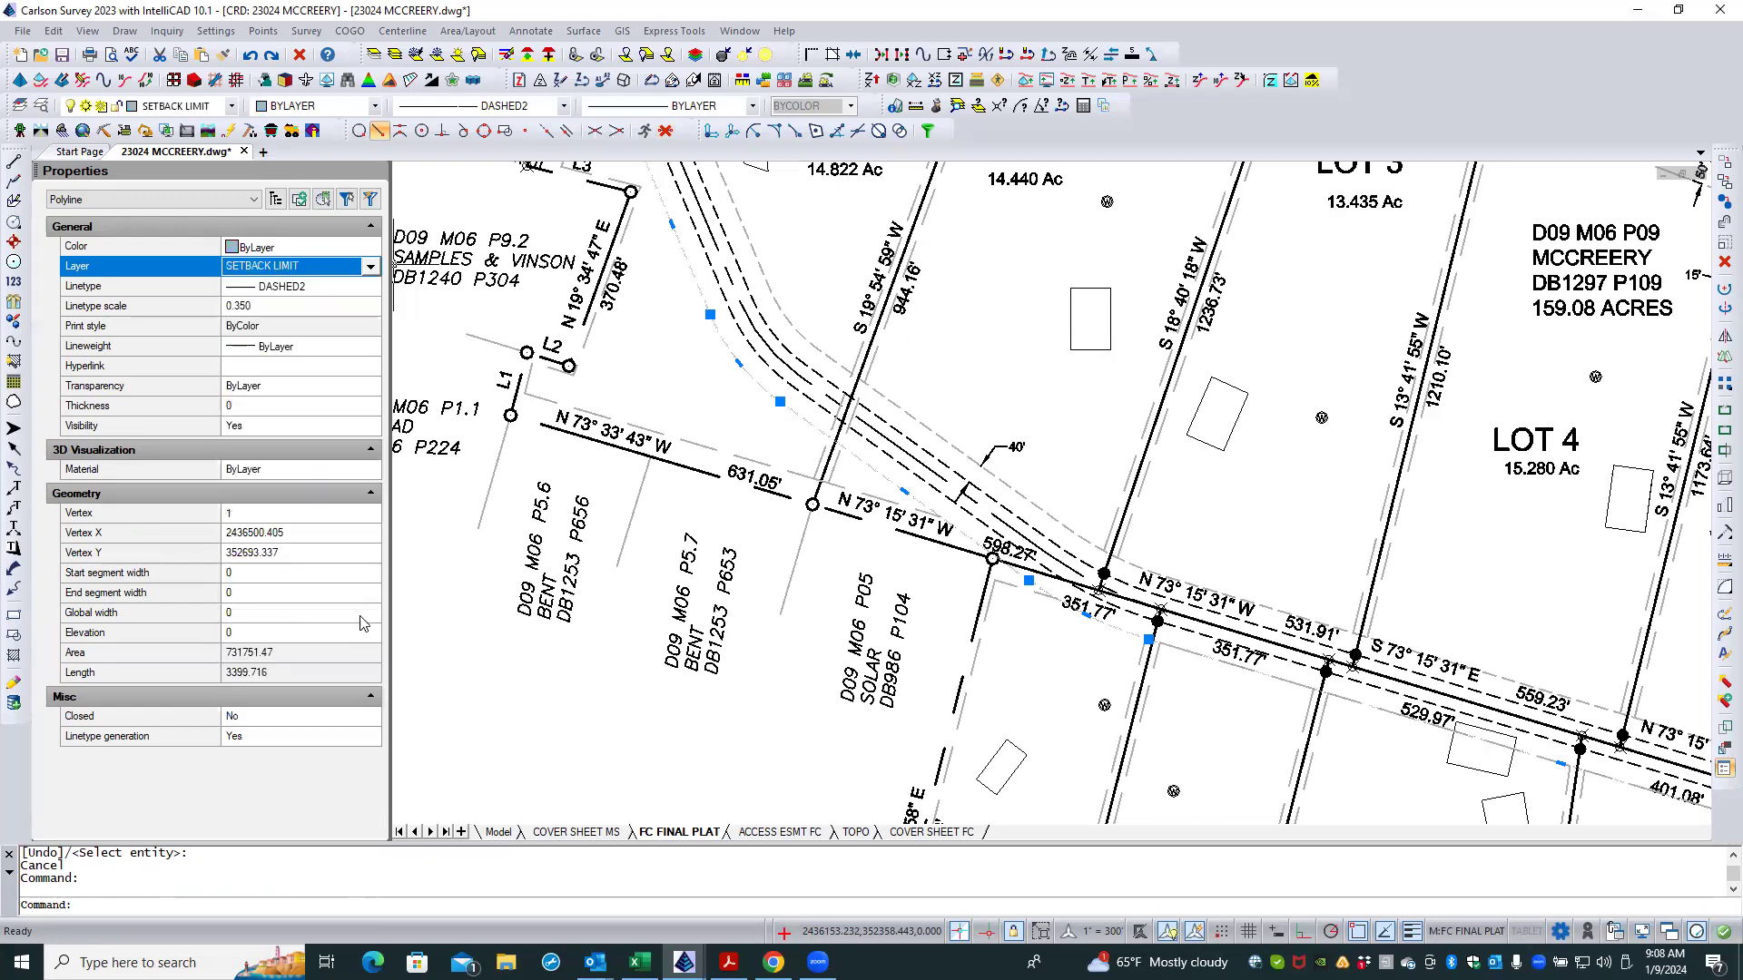
key("Escape")
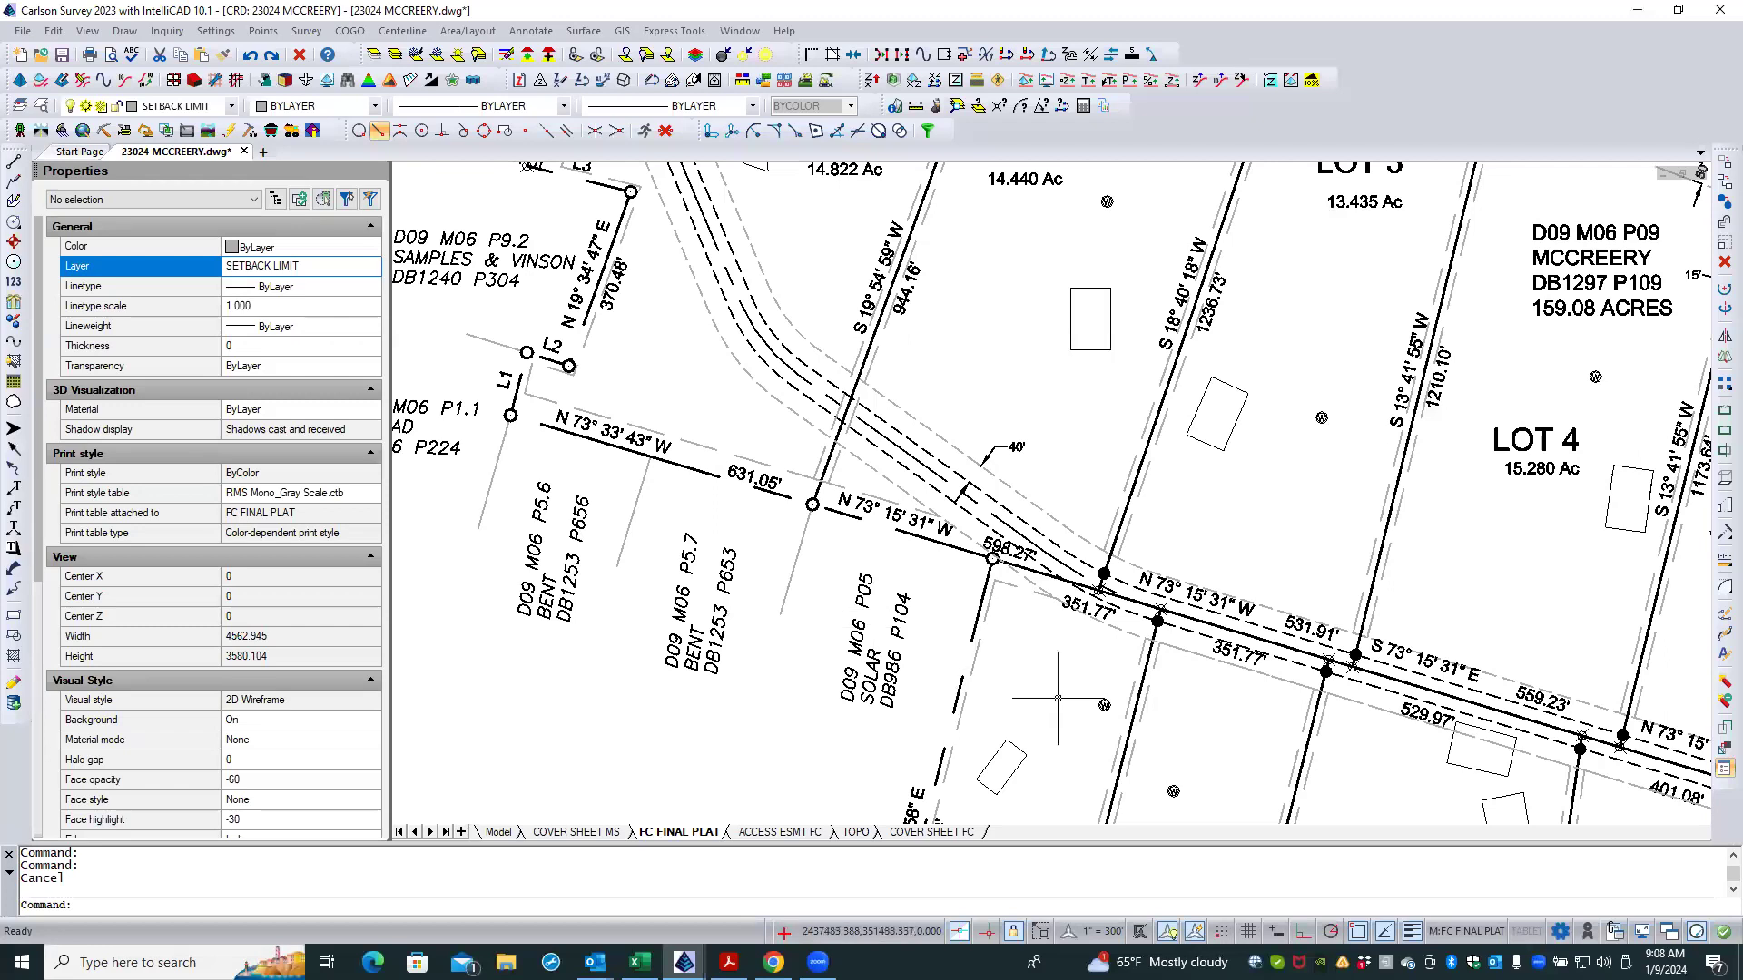
Step: Examine the new road setback line where it crosses the lot lines and existing setbacks between Lots 1, 2 and 12
scroll(1058, 699, "up", 1)
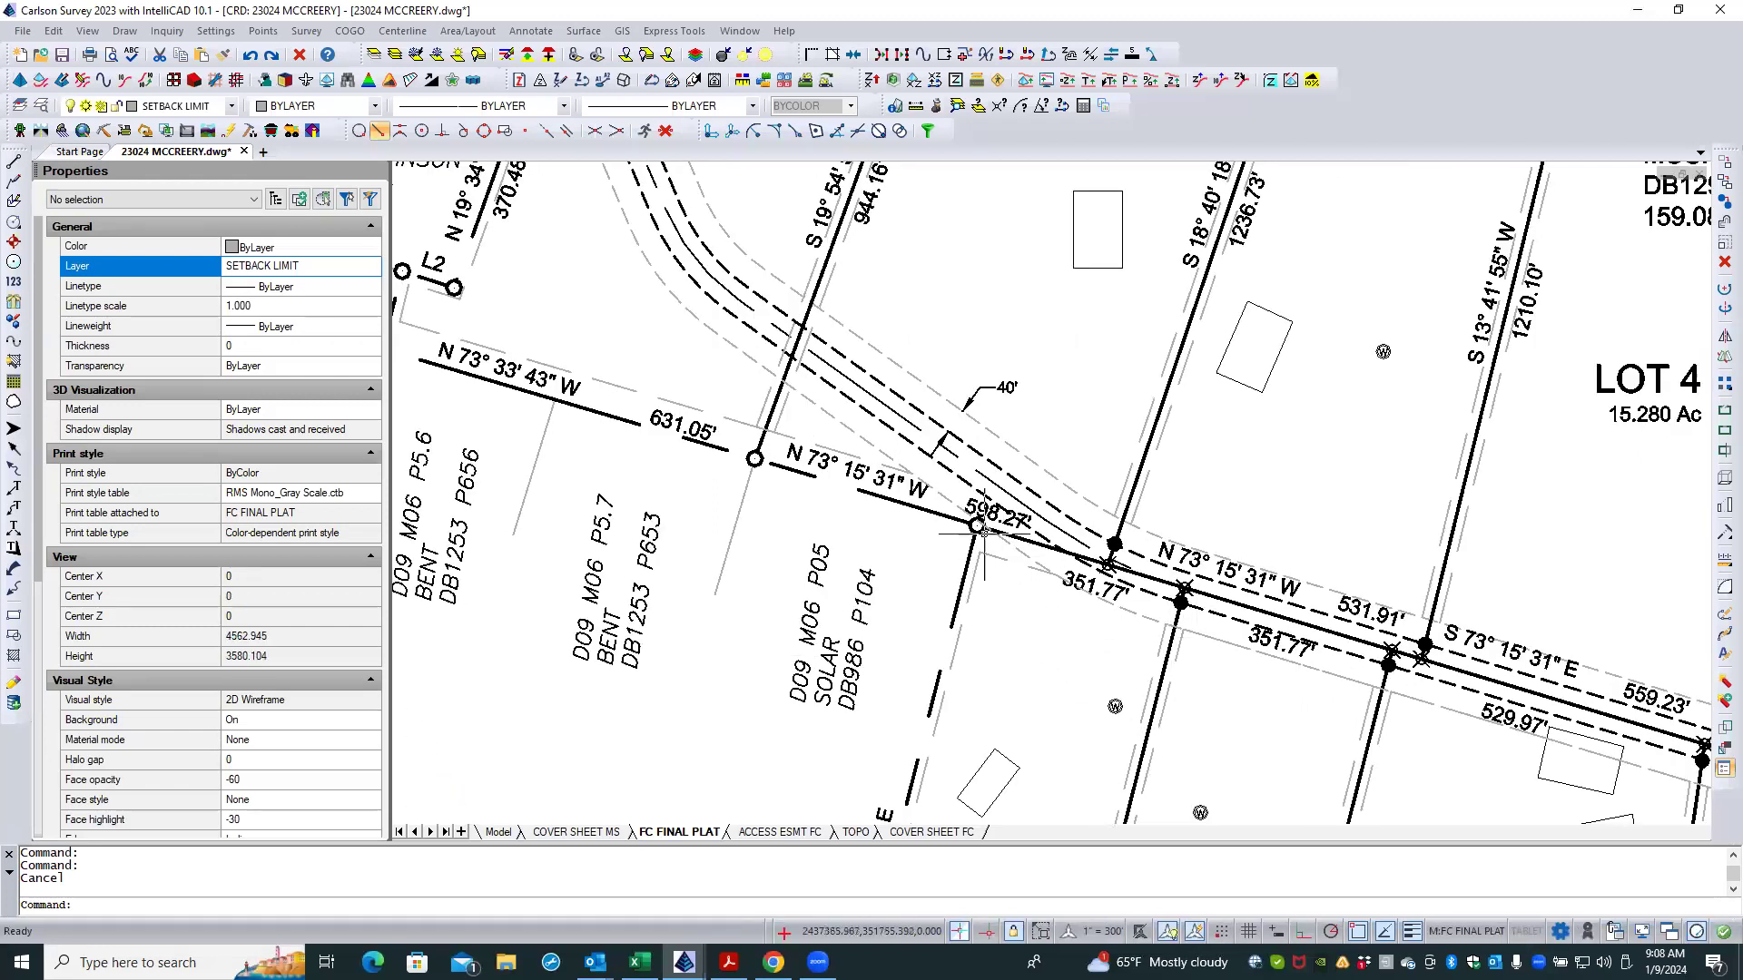
scroll(661, 327, "down", 1)
double_click(661, 327)
scroll(662, 326, "down", 1)
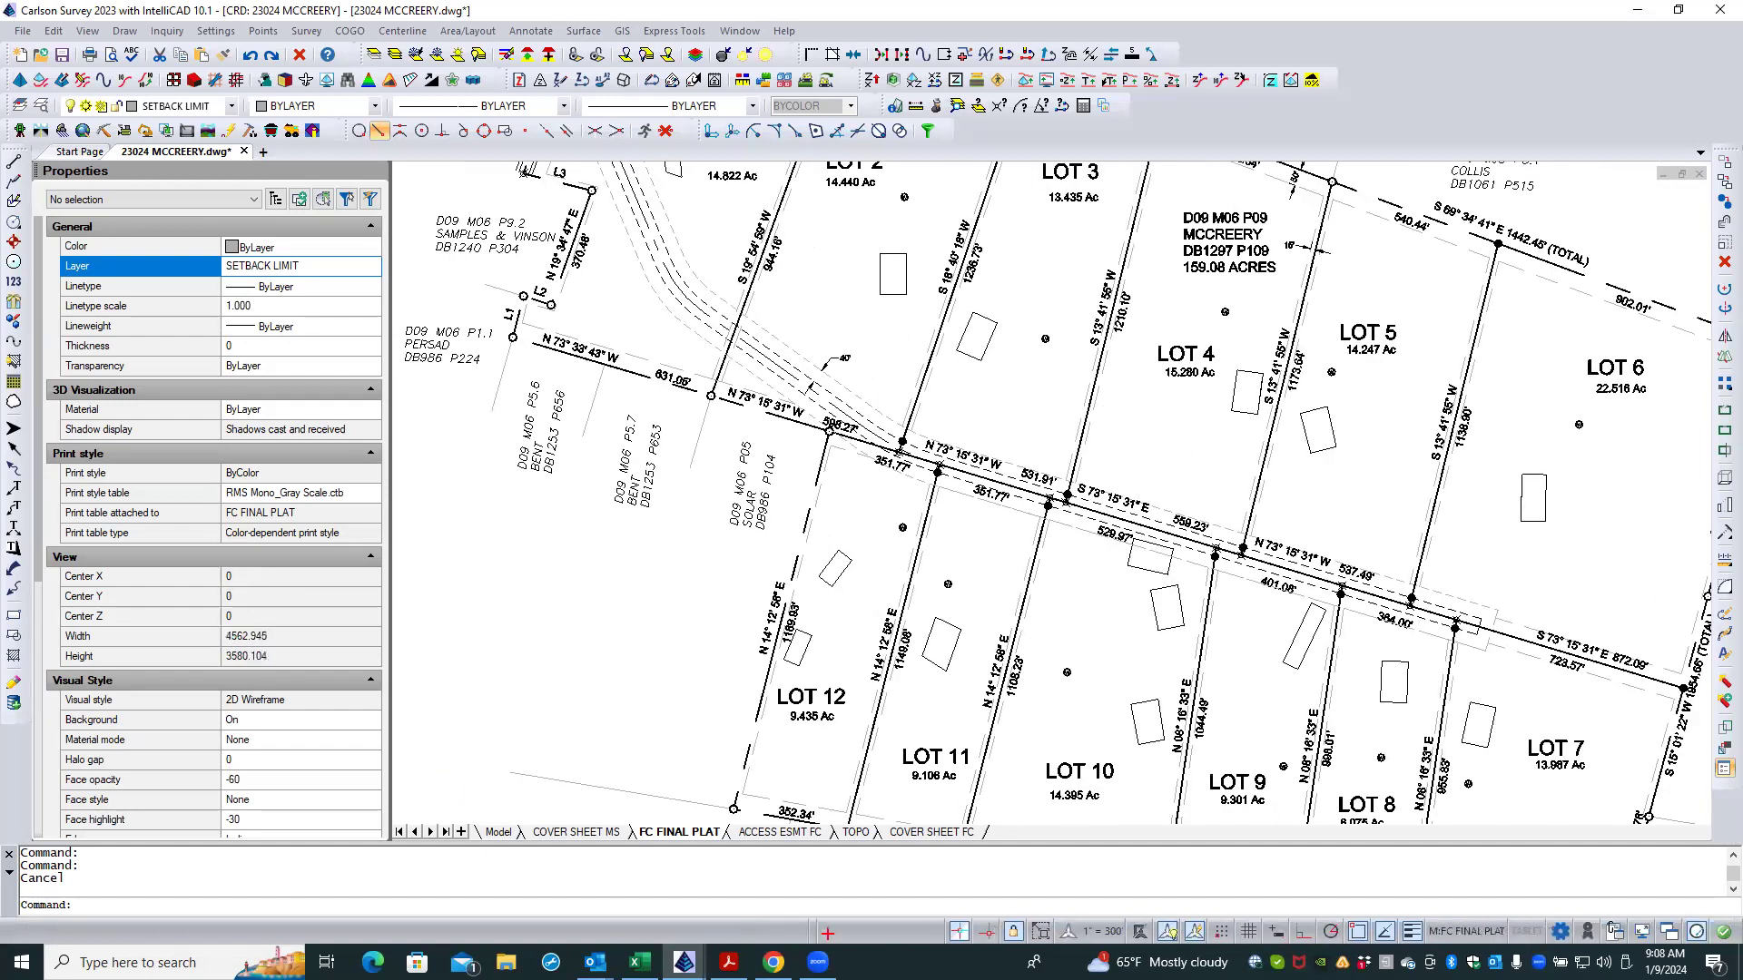
scroll(662, 327, "up", 1)
middle_click_drag(634, 300, 707, 428)
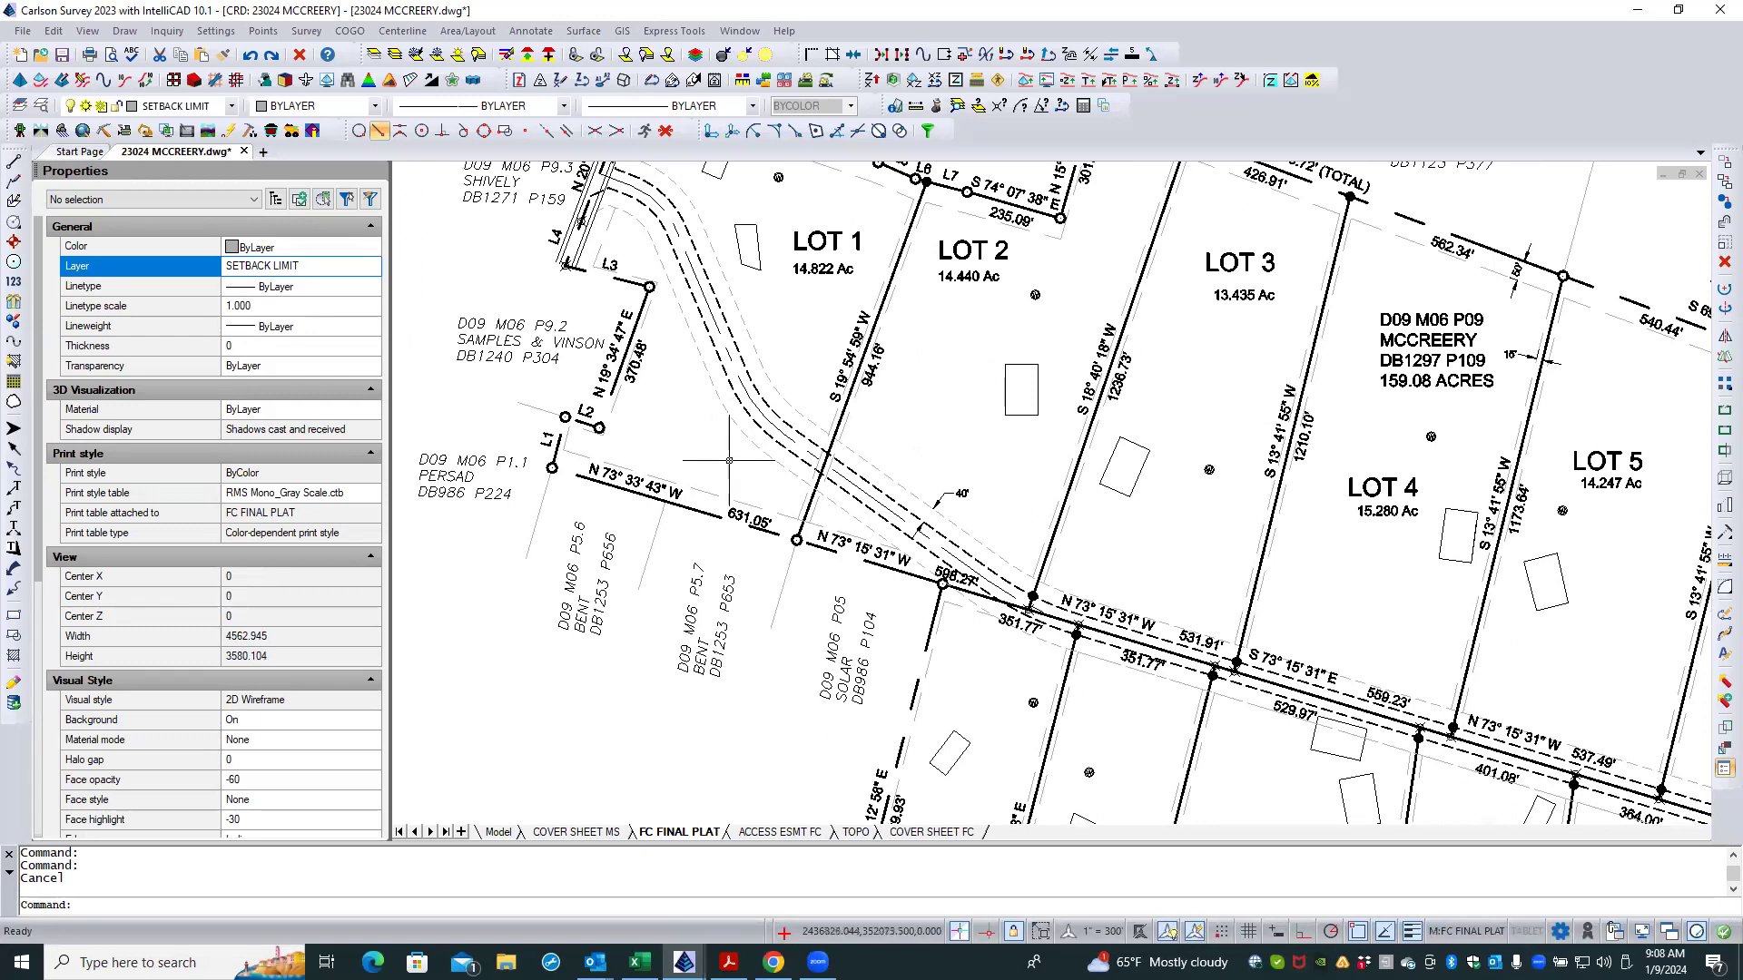
scroll(788, 502, "up", 1)
scroll(790, 501, "up", 5)
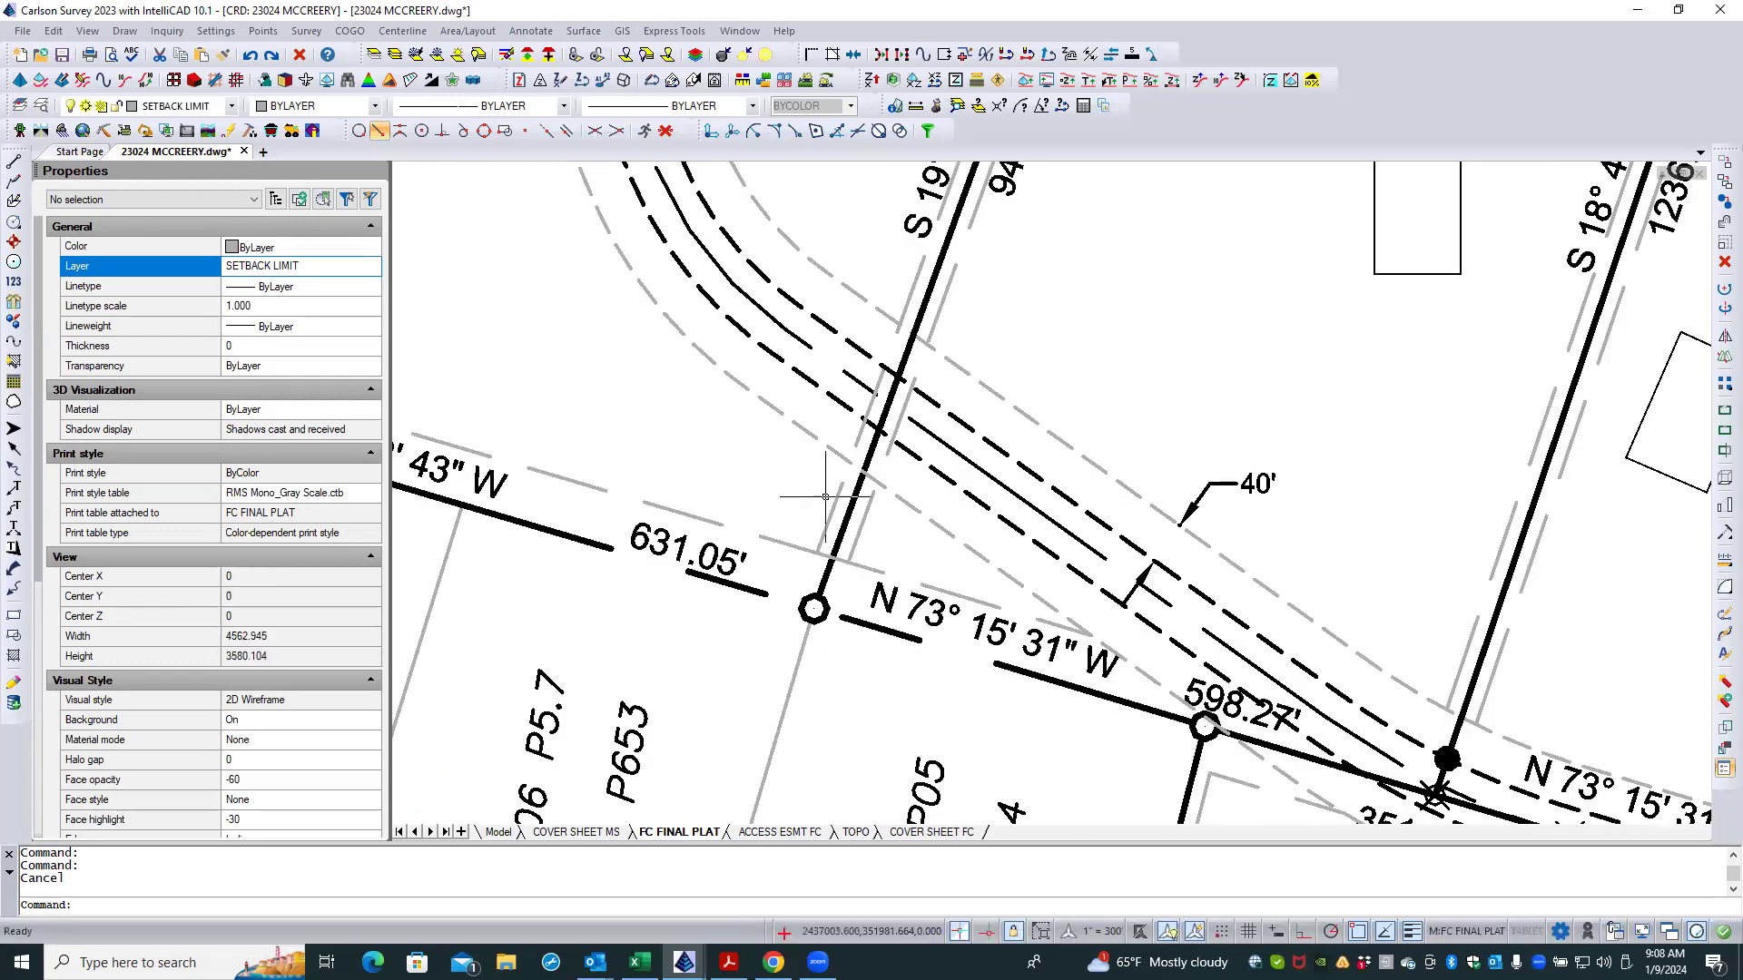
scroll(821, 495, "down", 3)
scroll(821, 496, "down", 1)
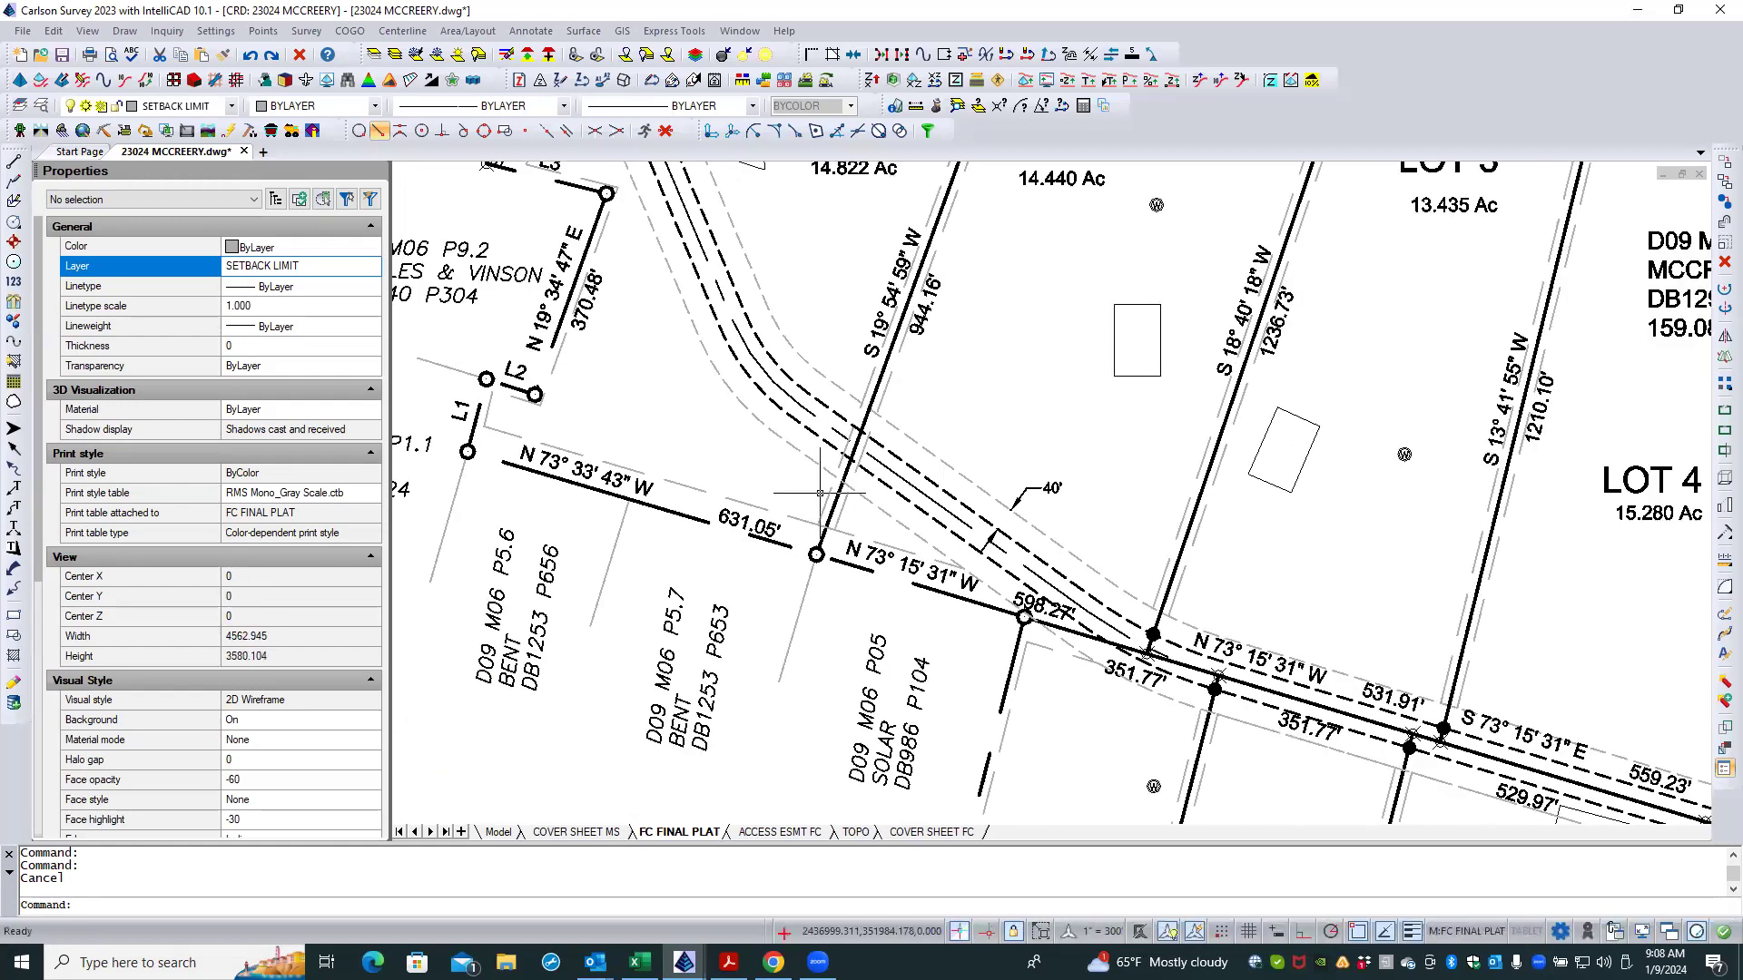
Step: Select the new road setback polyline and examine where it passes Lot 12's northwest corner and front setback
left_click(902, 527)
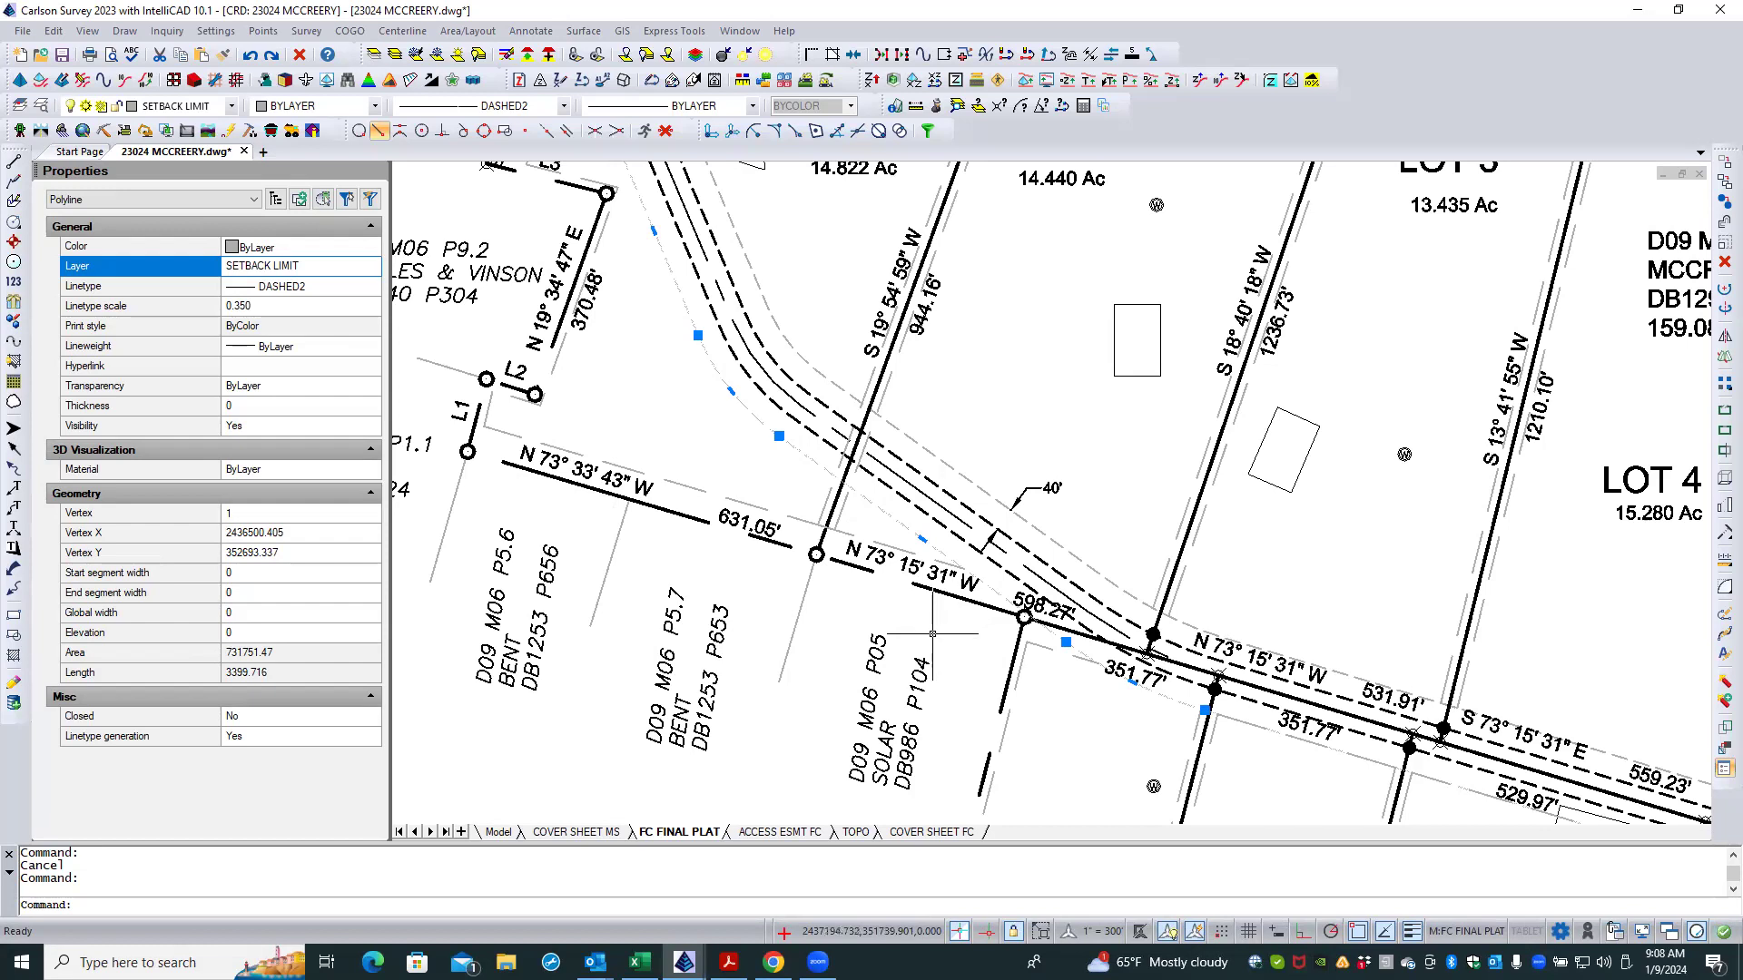
key("Escape")
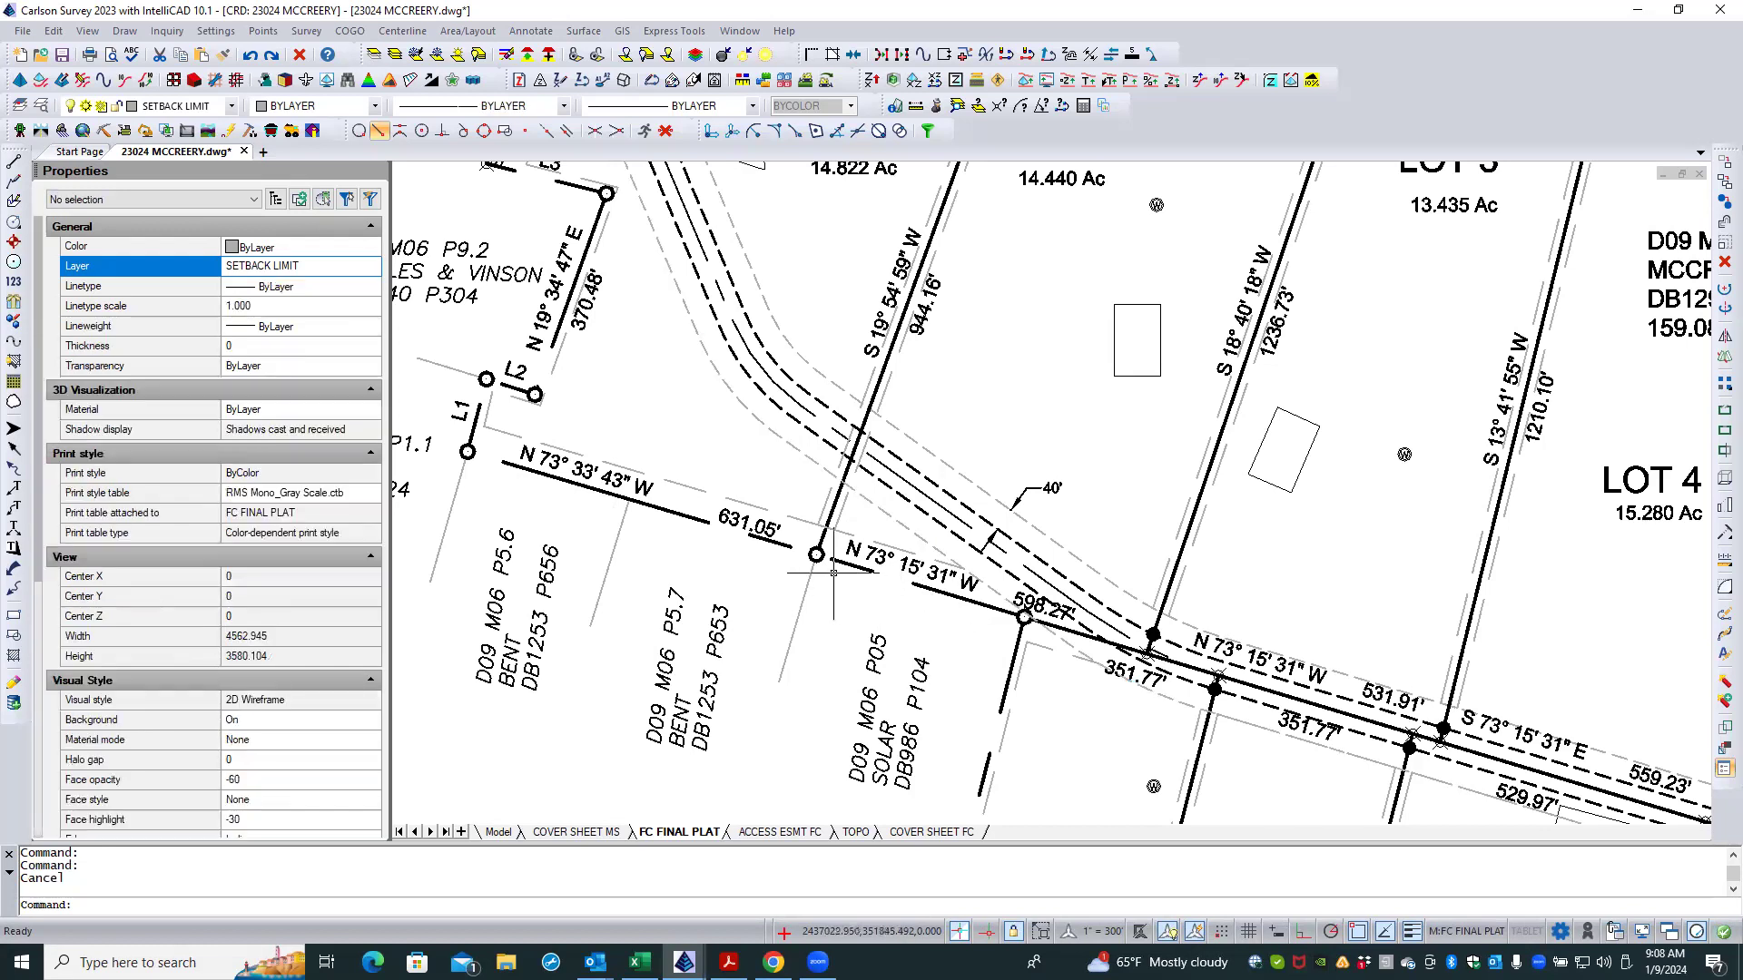
left_click(921, 539)
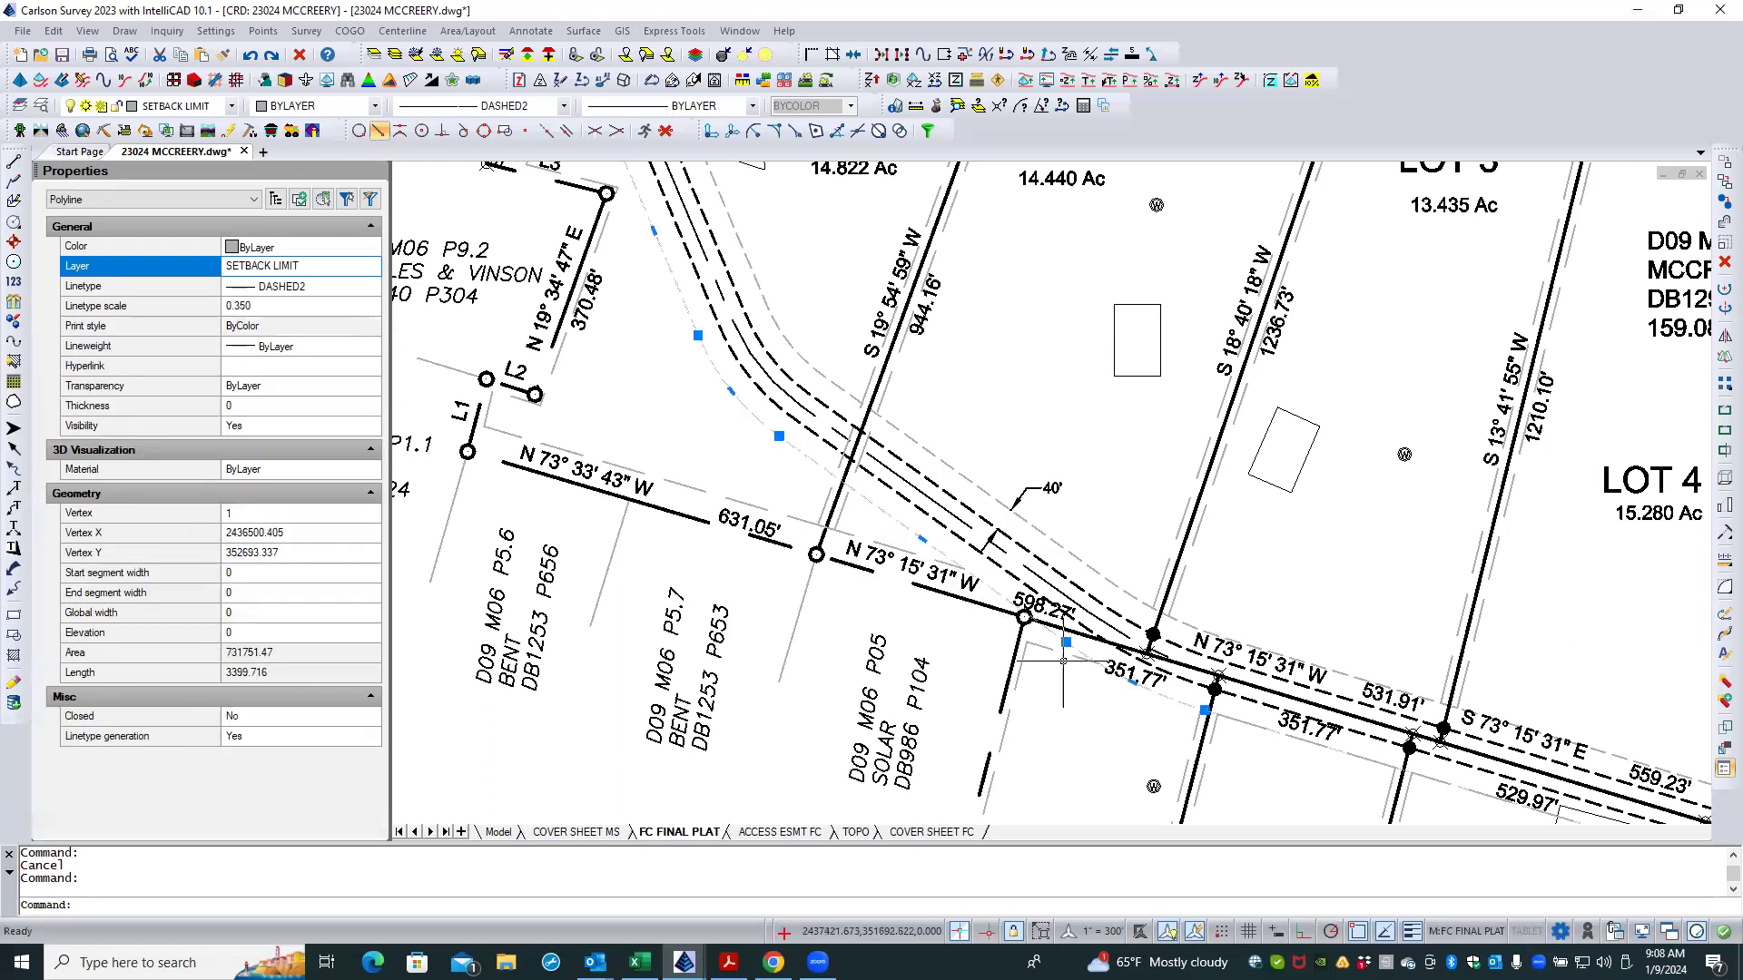
scroll(1088, 690, "up", 1)
scroll(1088, 690, "up", 1)
scroll(1071, 656, "up", 1)
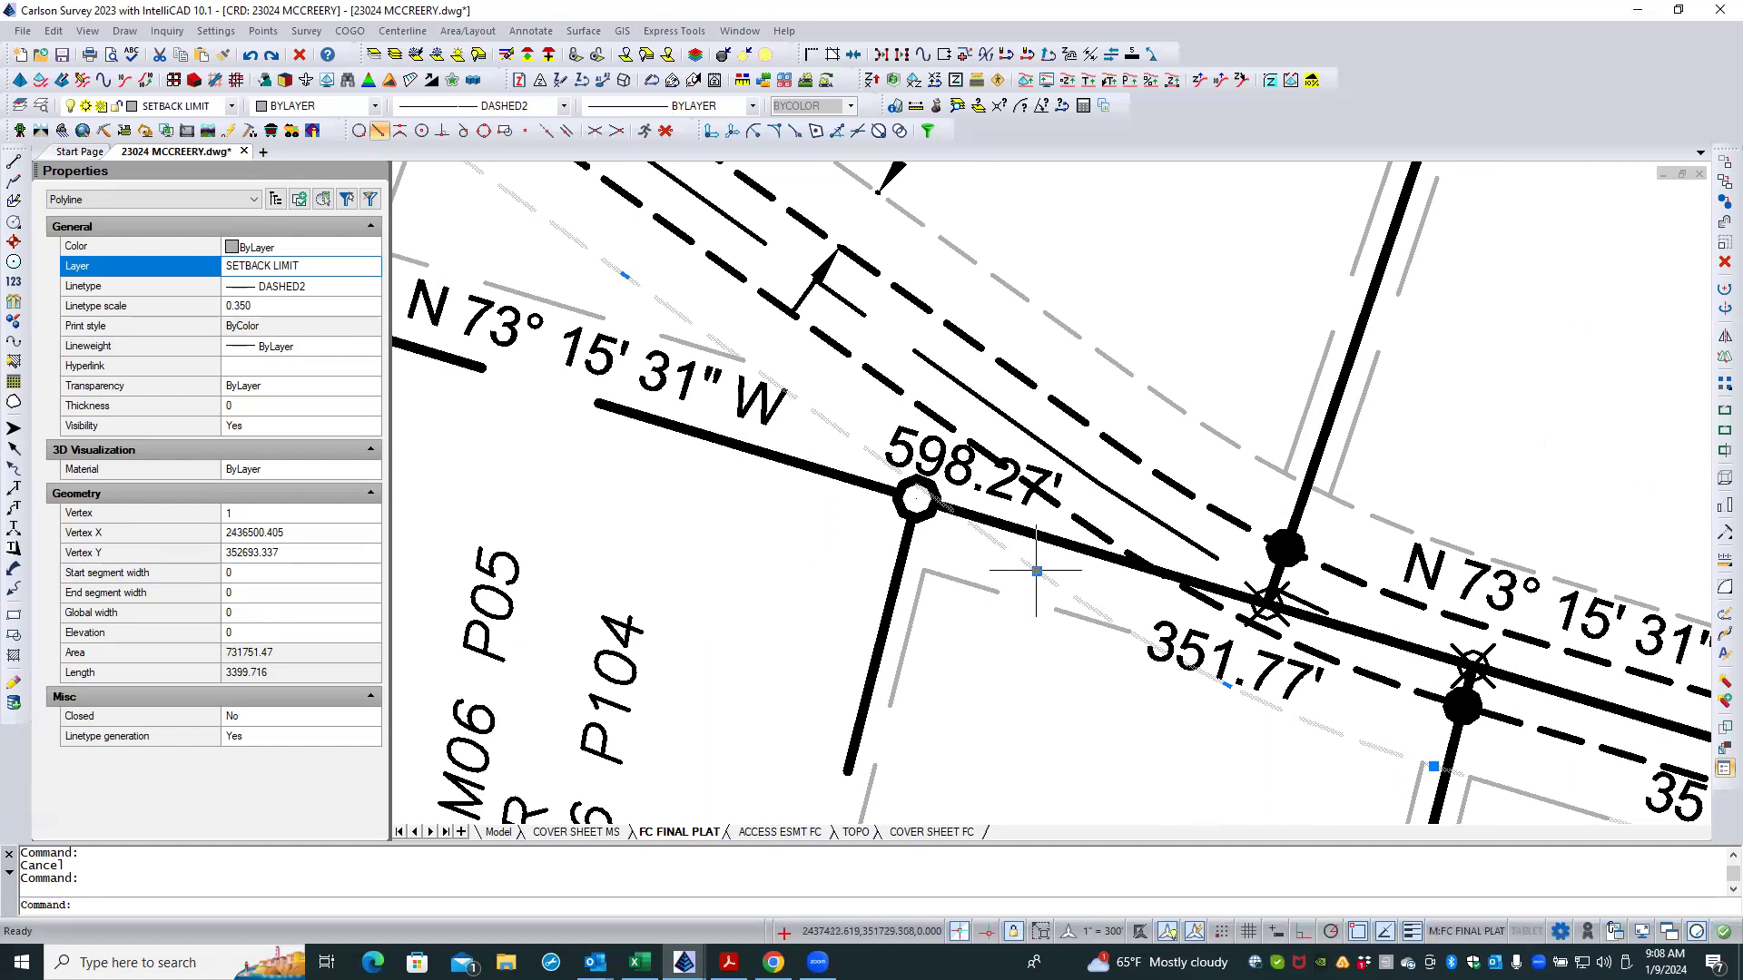
mouse_move(1037, 570)
scroll(924, 622, "down", 1)
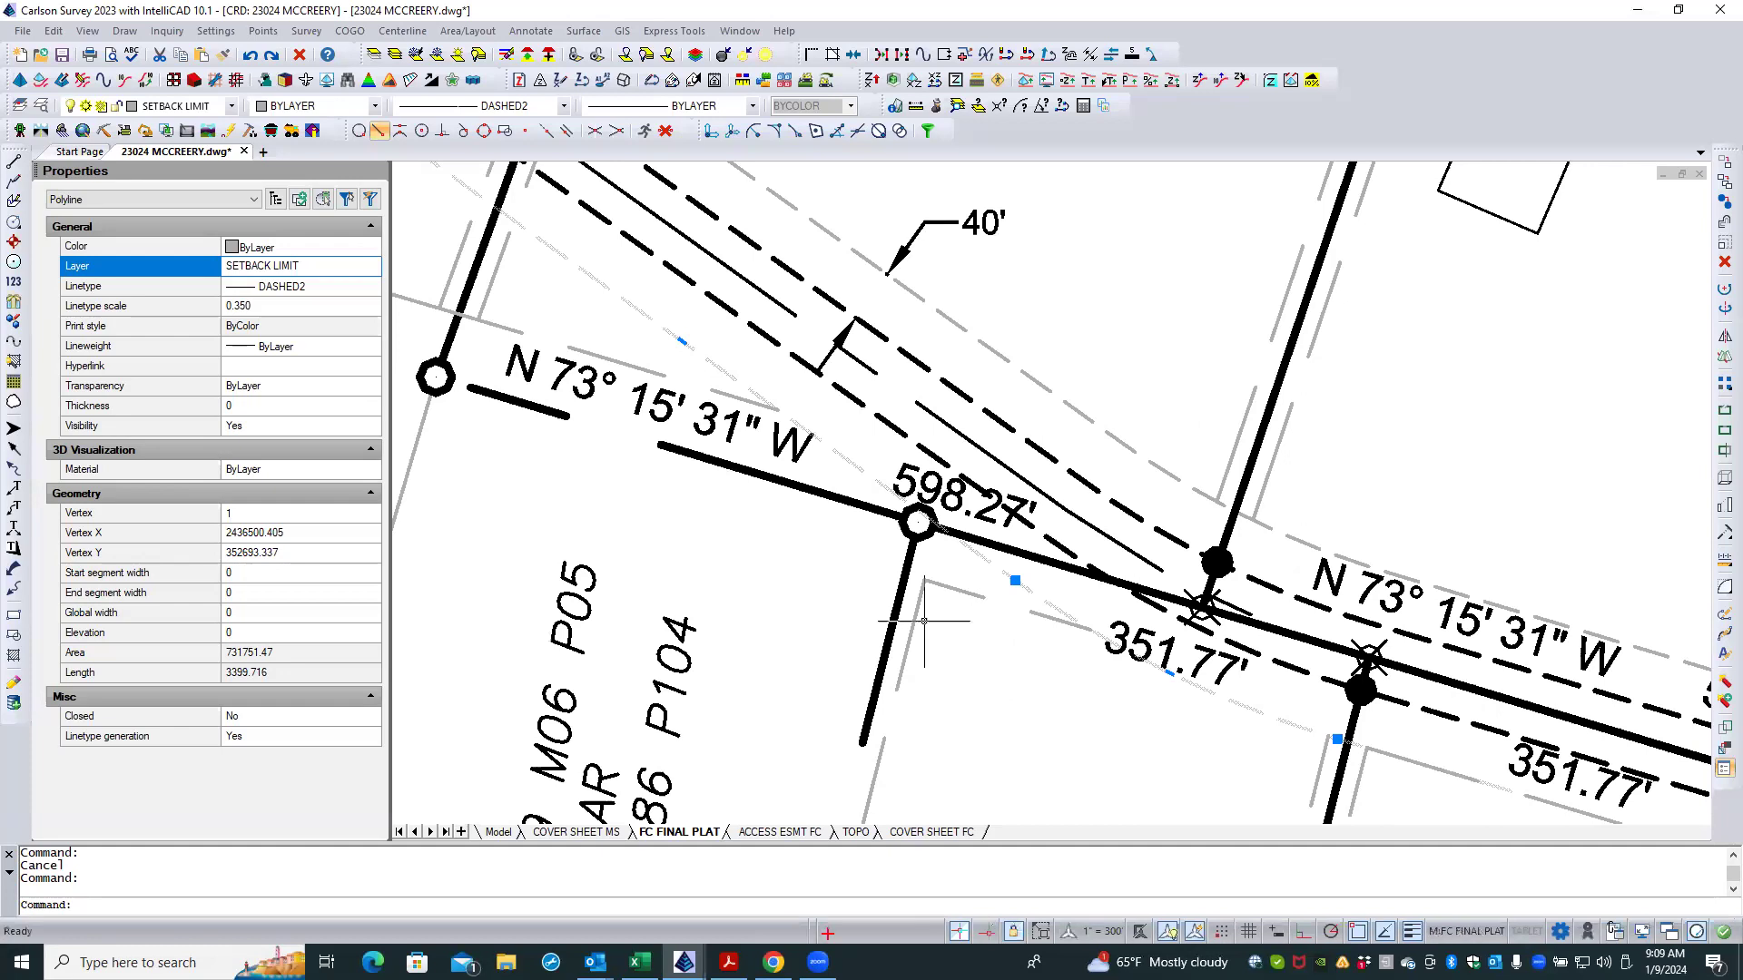
Step: Trim out the new road setback between Lot 12's north boundary line and its front setback, and check both remaining pieces
scroll(1197, 690, "up", 1)
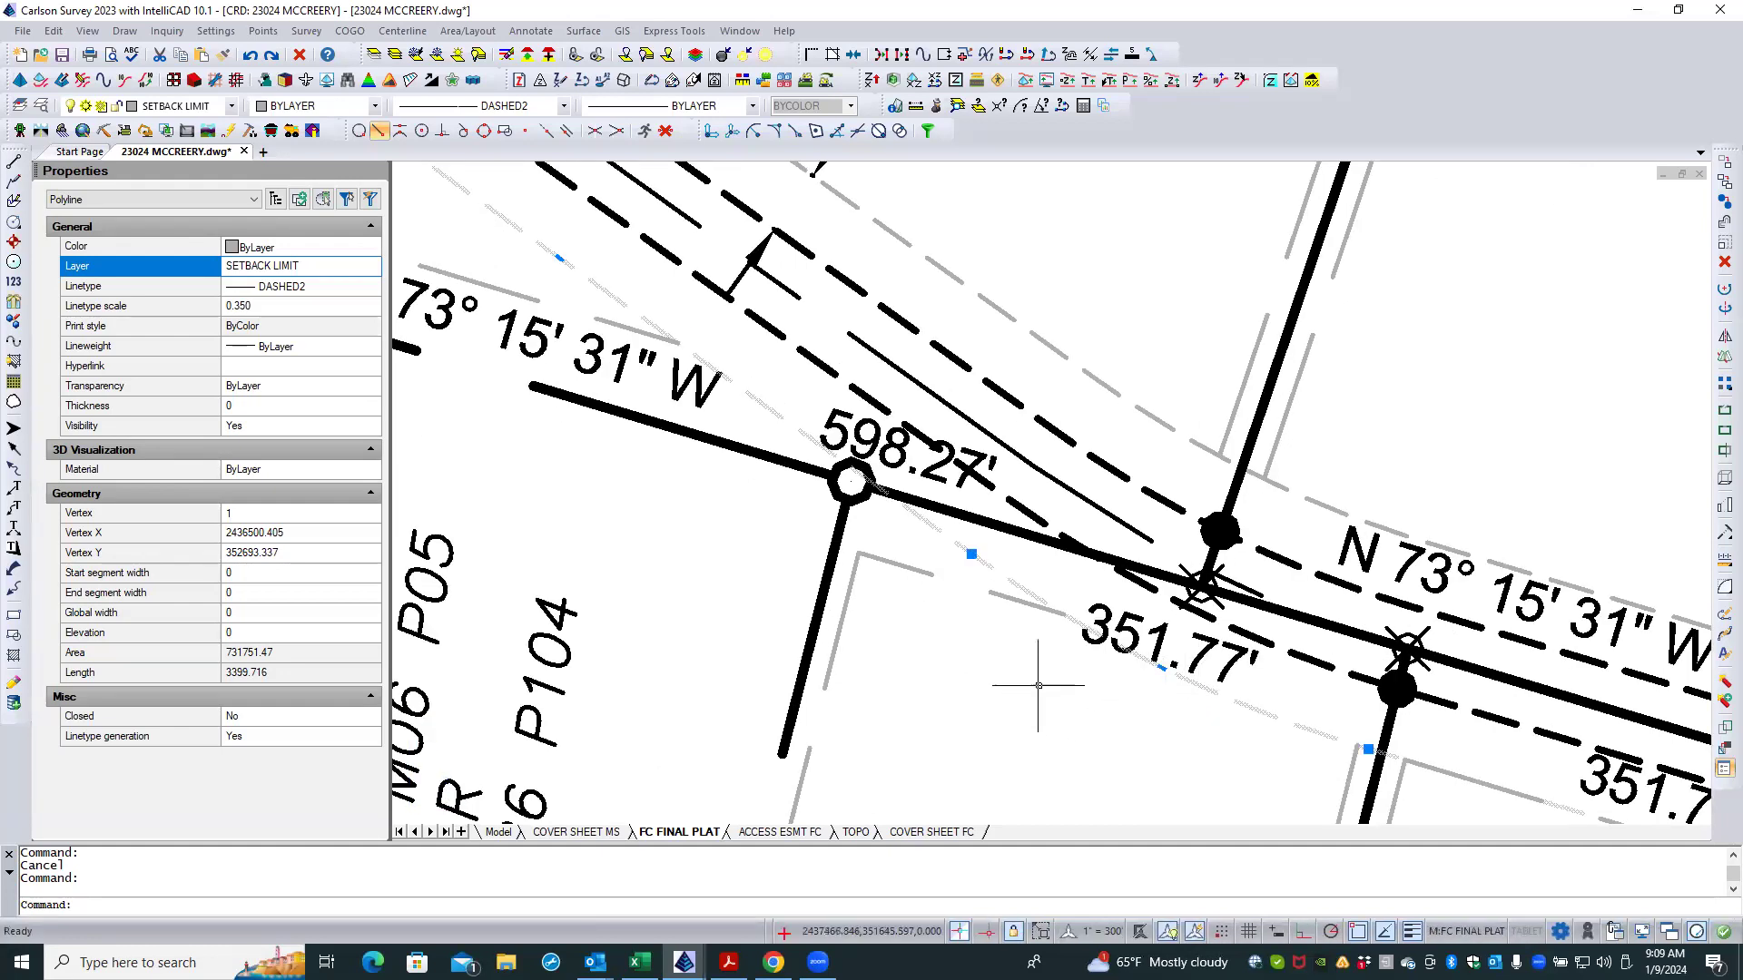
key("Escape")
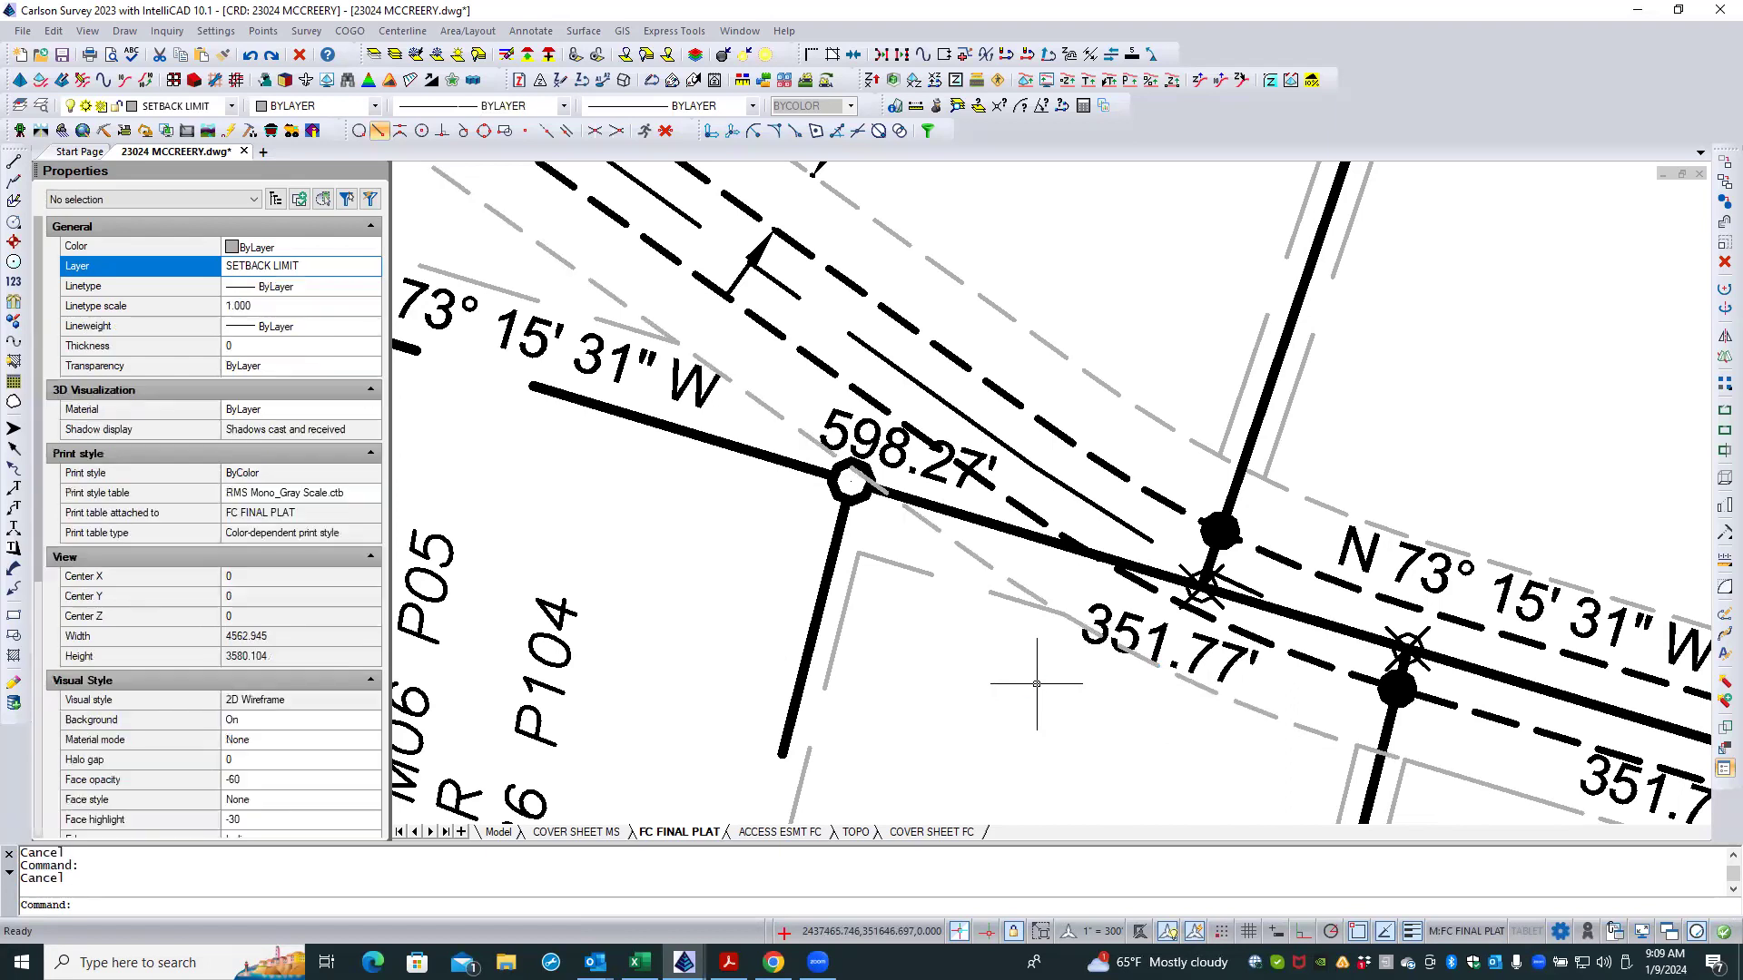
left_click(957, 511)
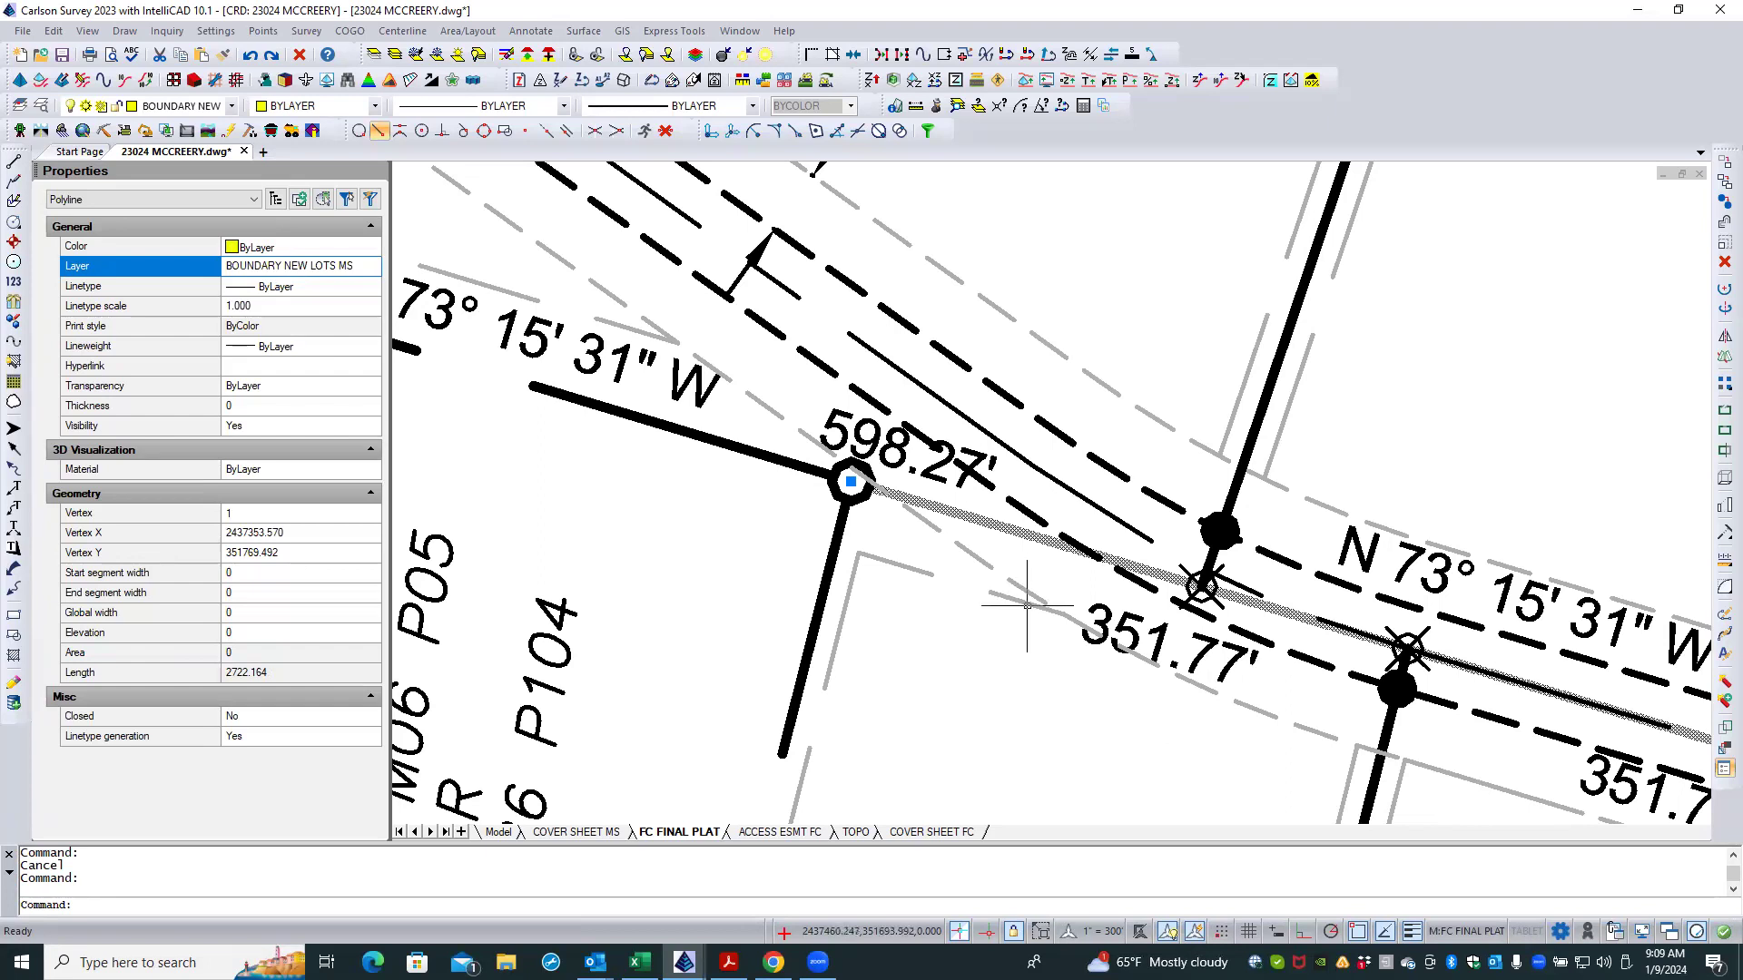
left_click(1029, 605)
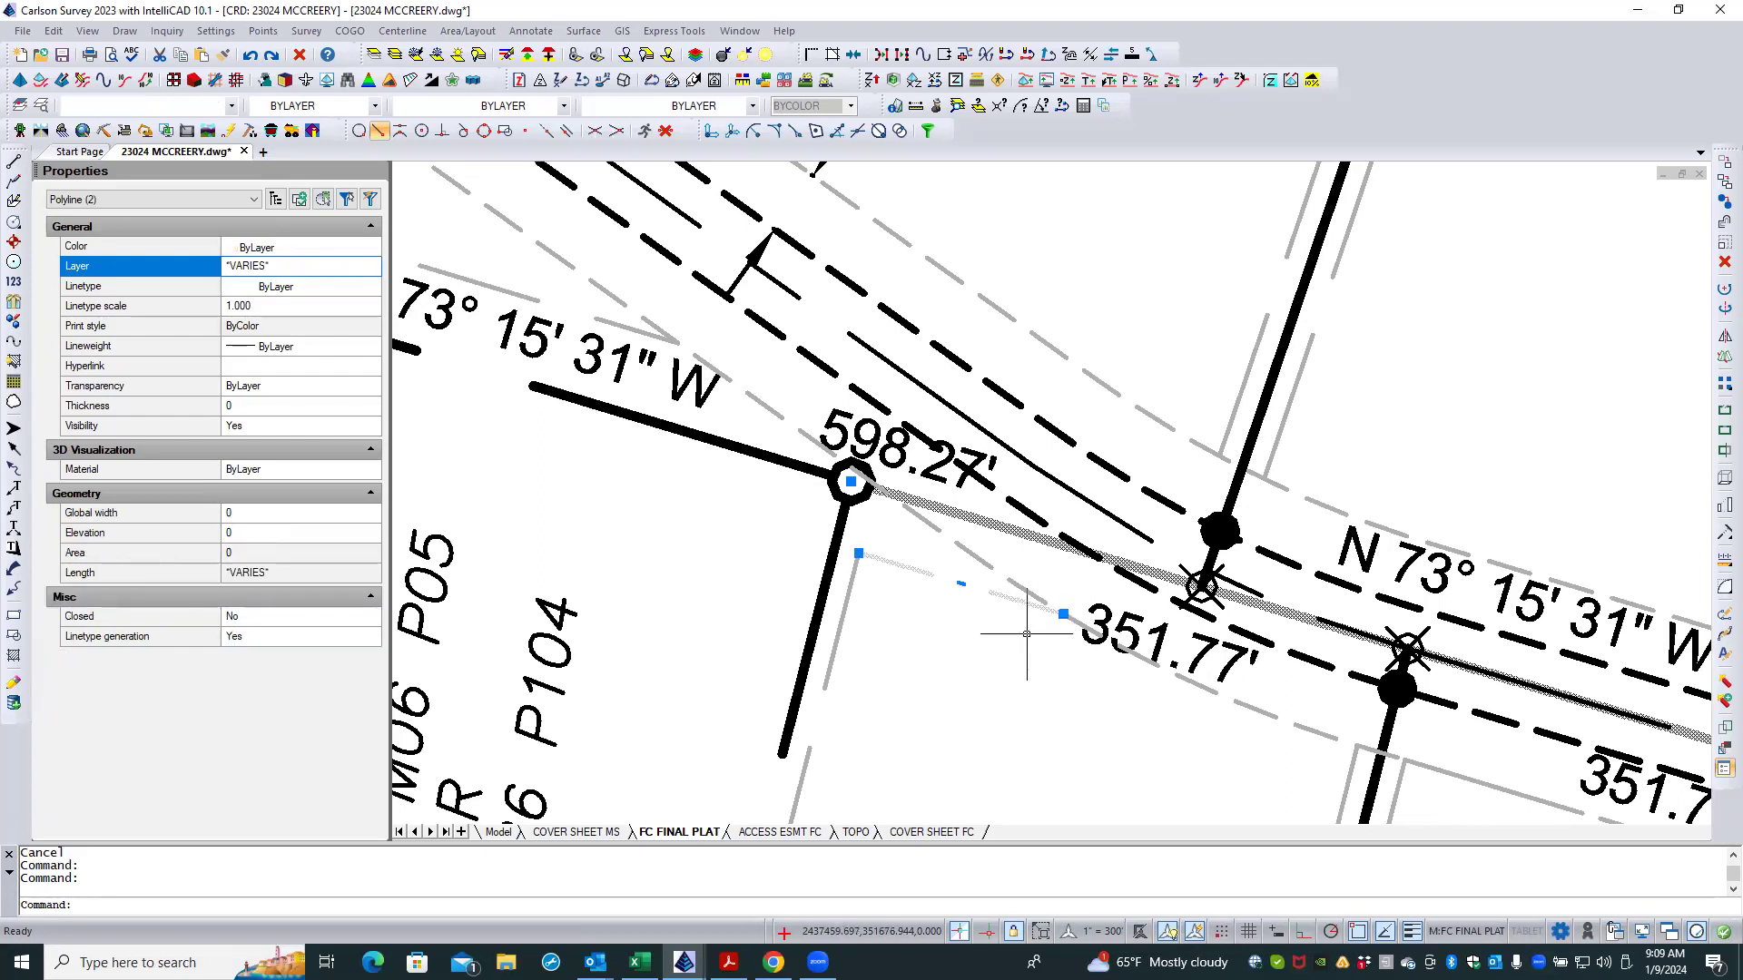
right_click(1027, 634)
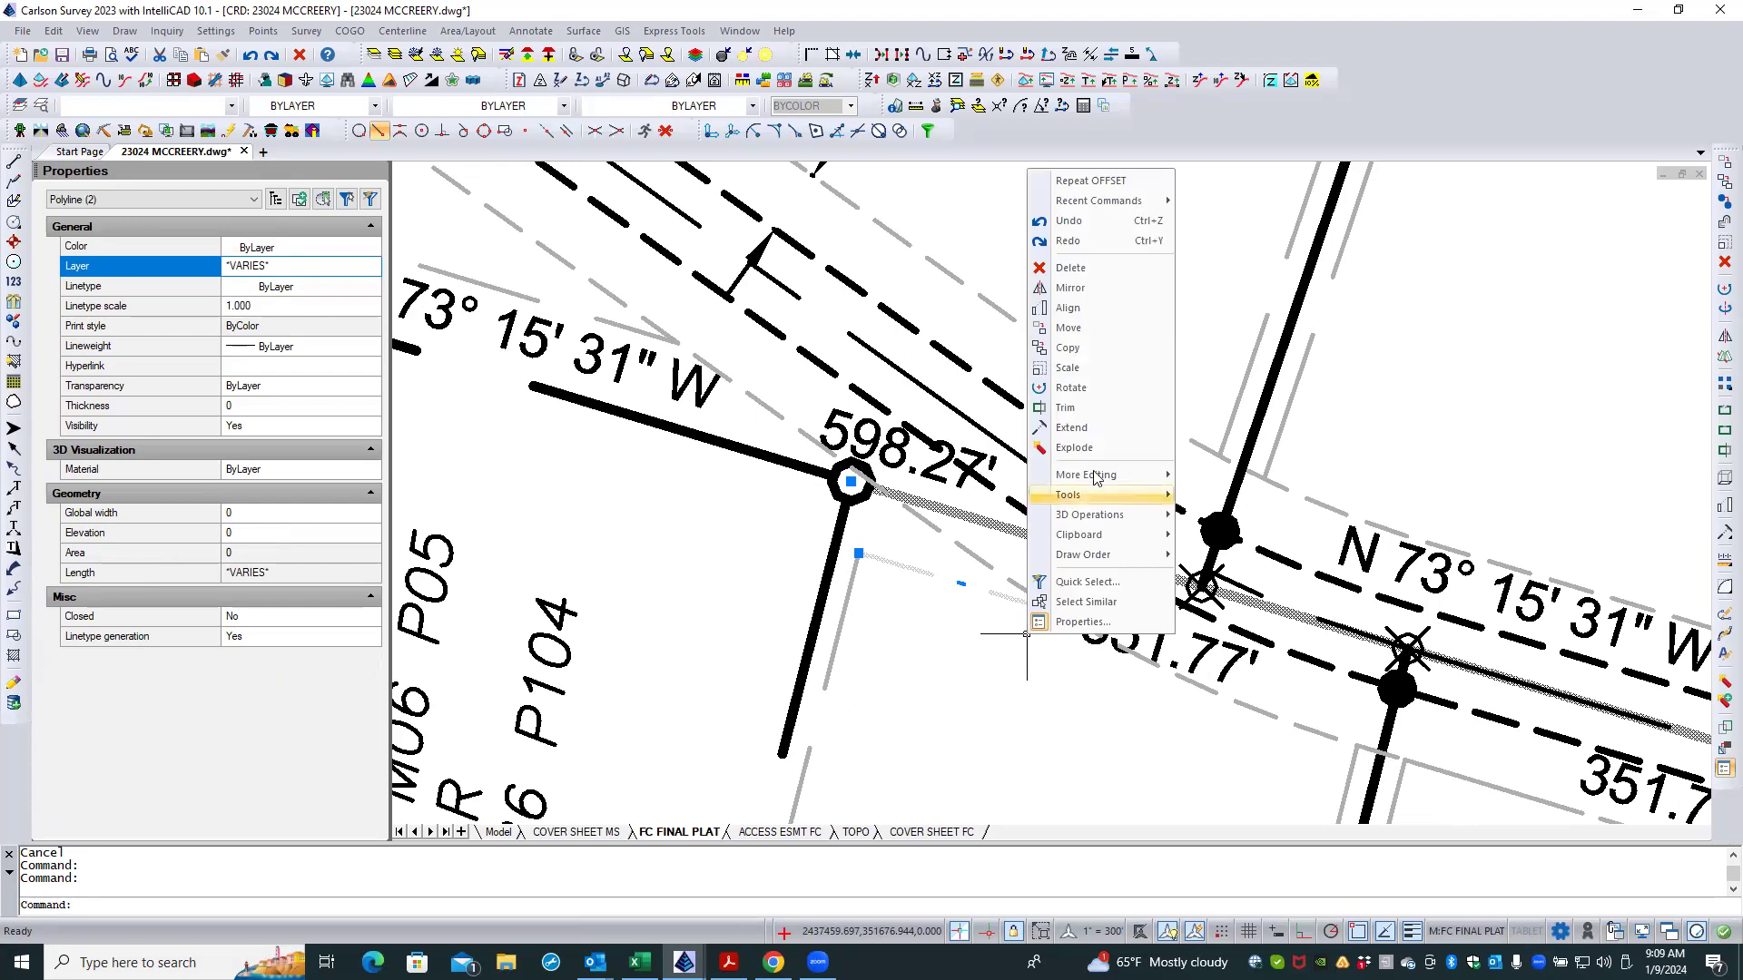
left_click(1089, 409)
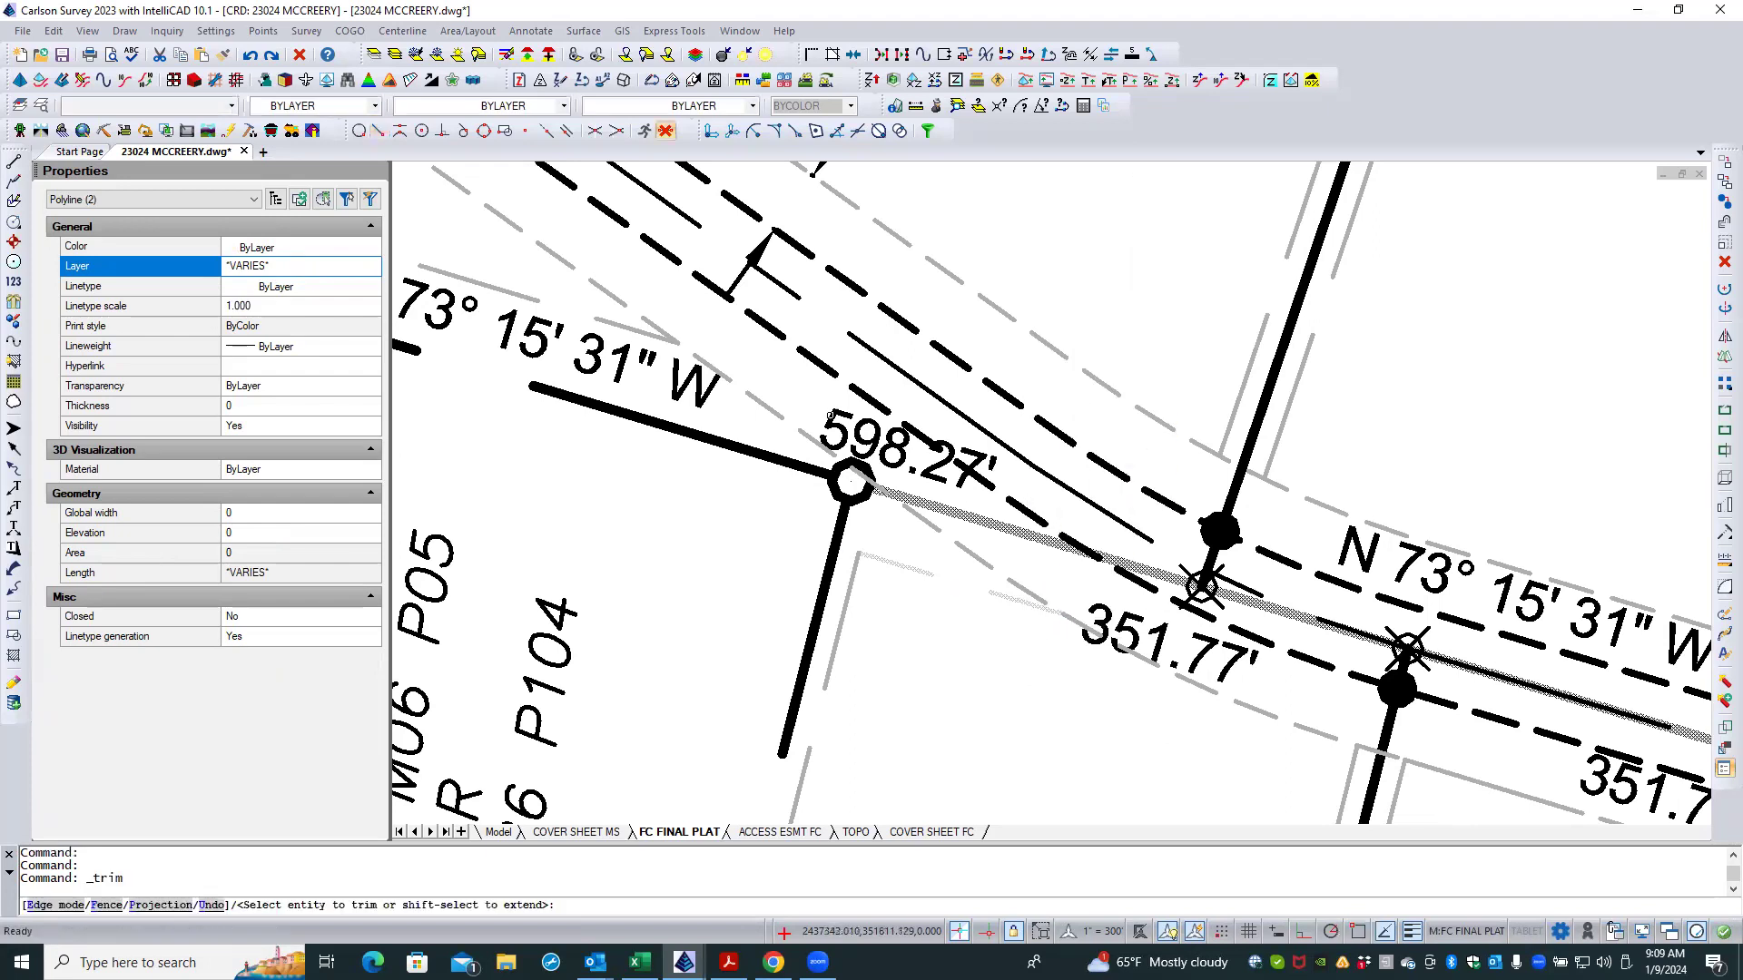
left_click(926, 523)
key("Escape")
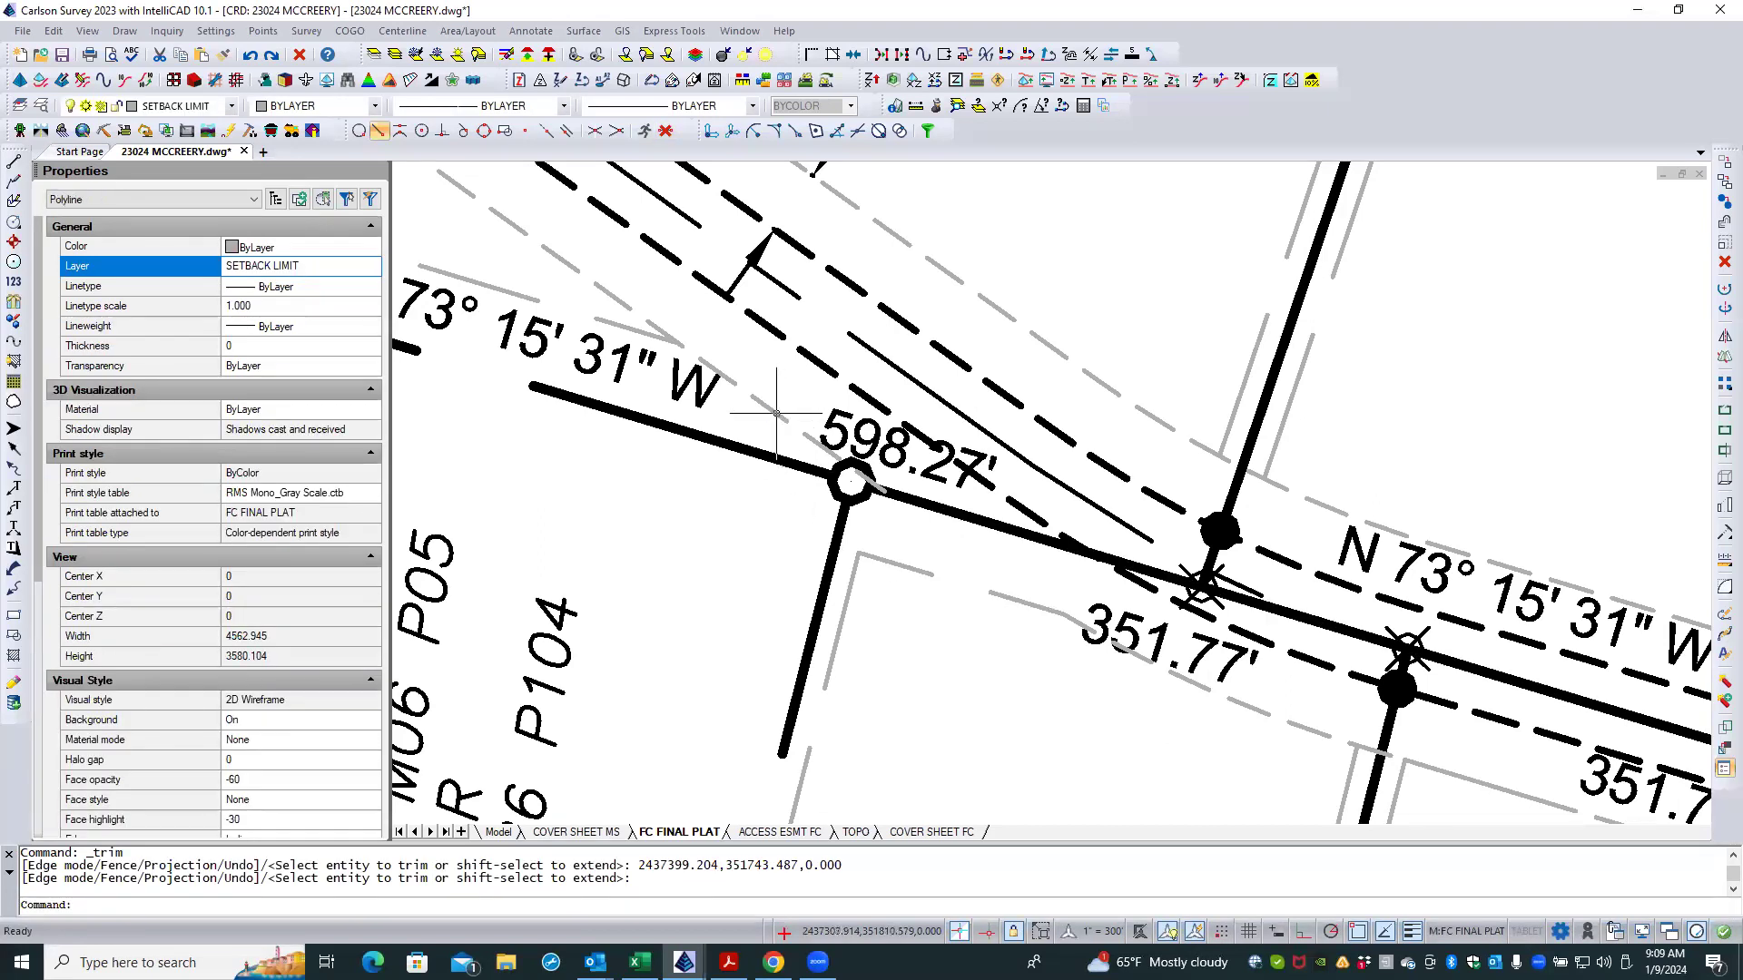
left_click(776, 413)
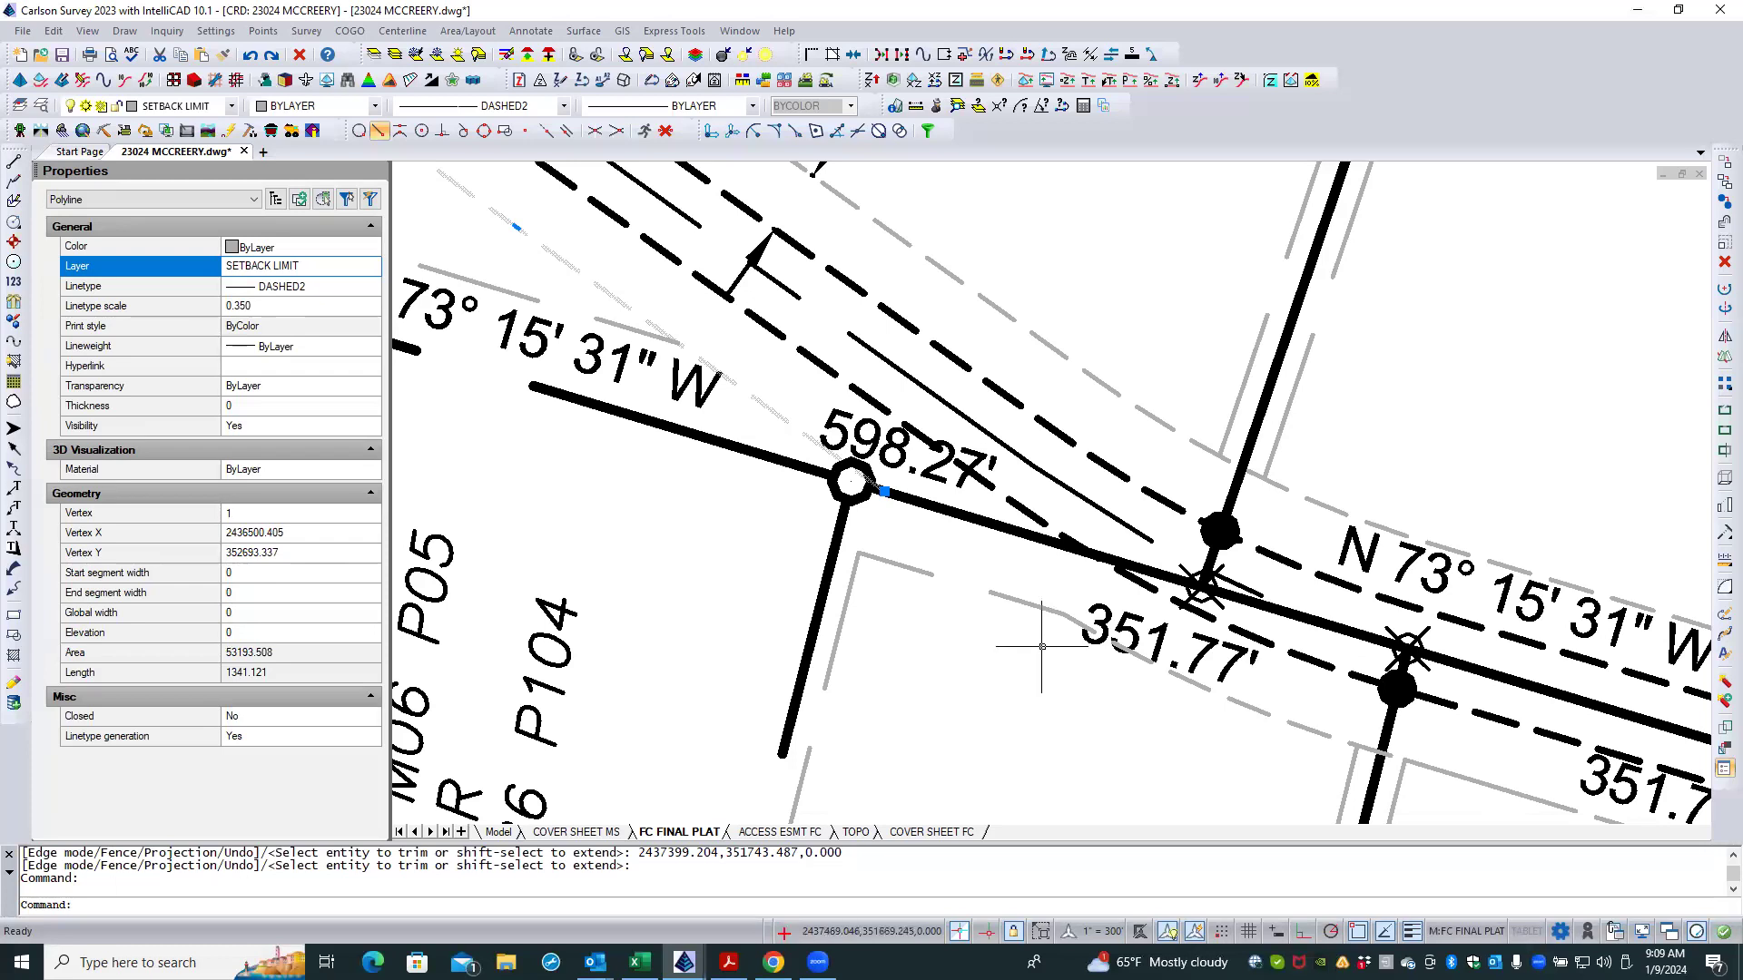
key("Escape")
key("Escape")
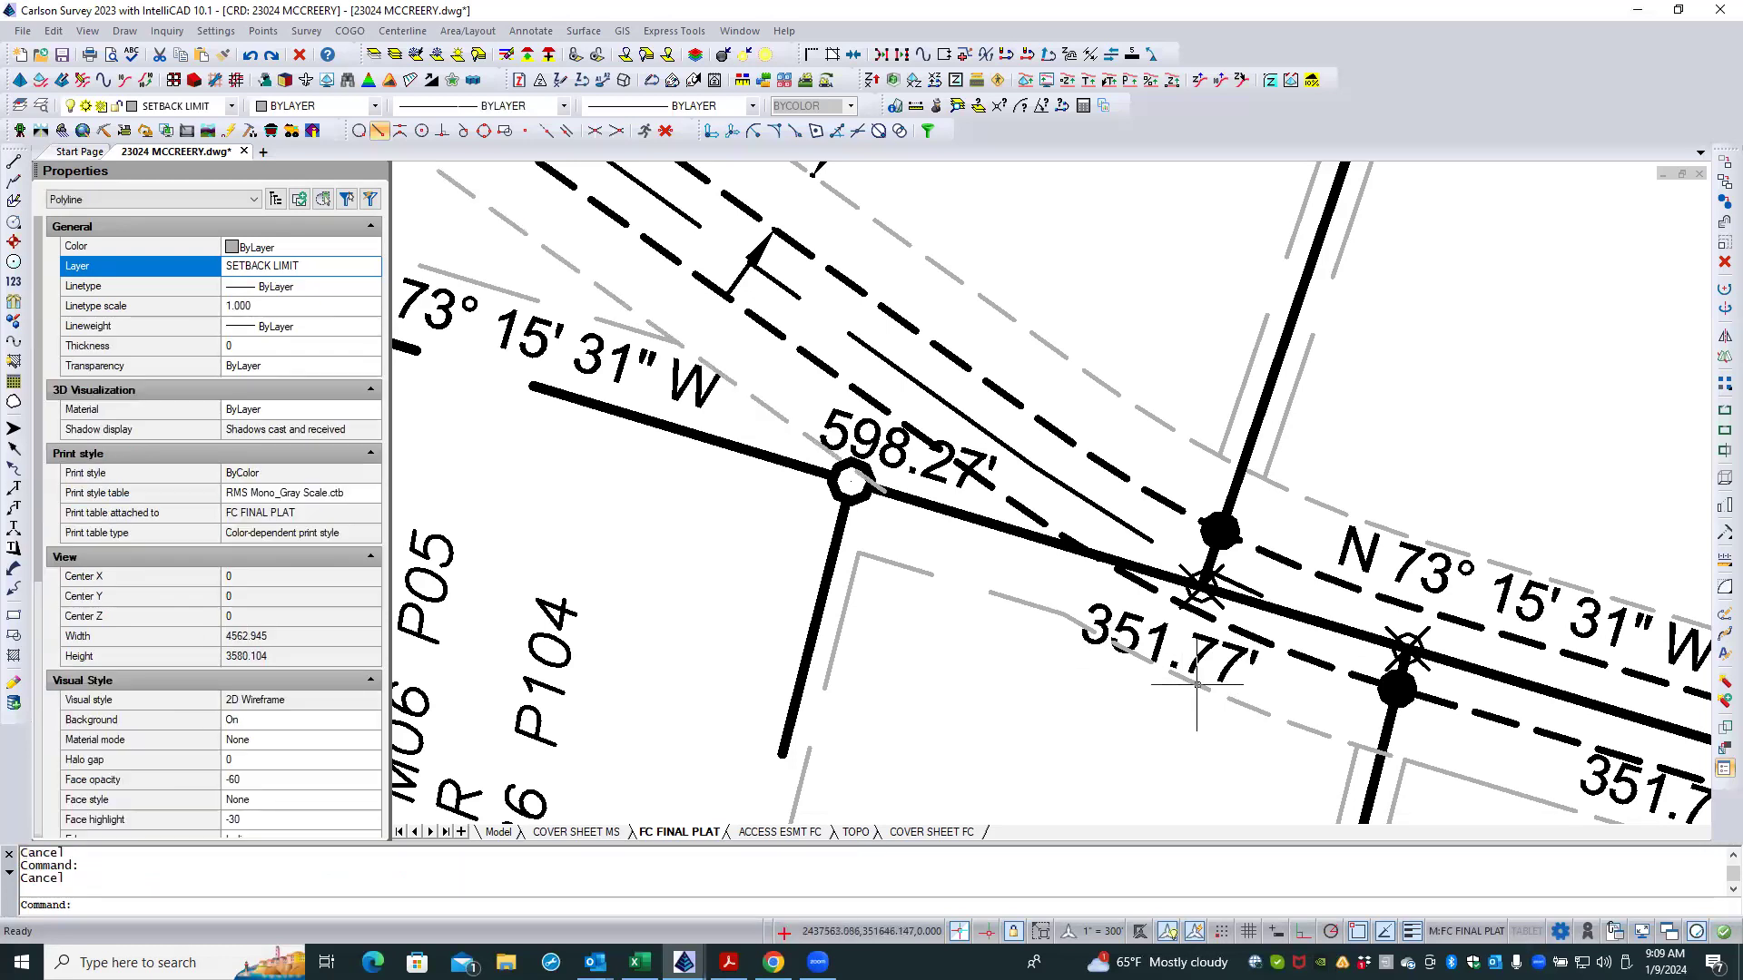
left_click(1197, 685)
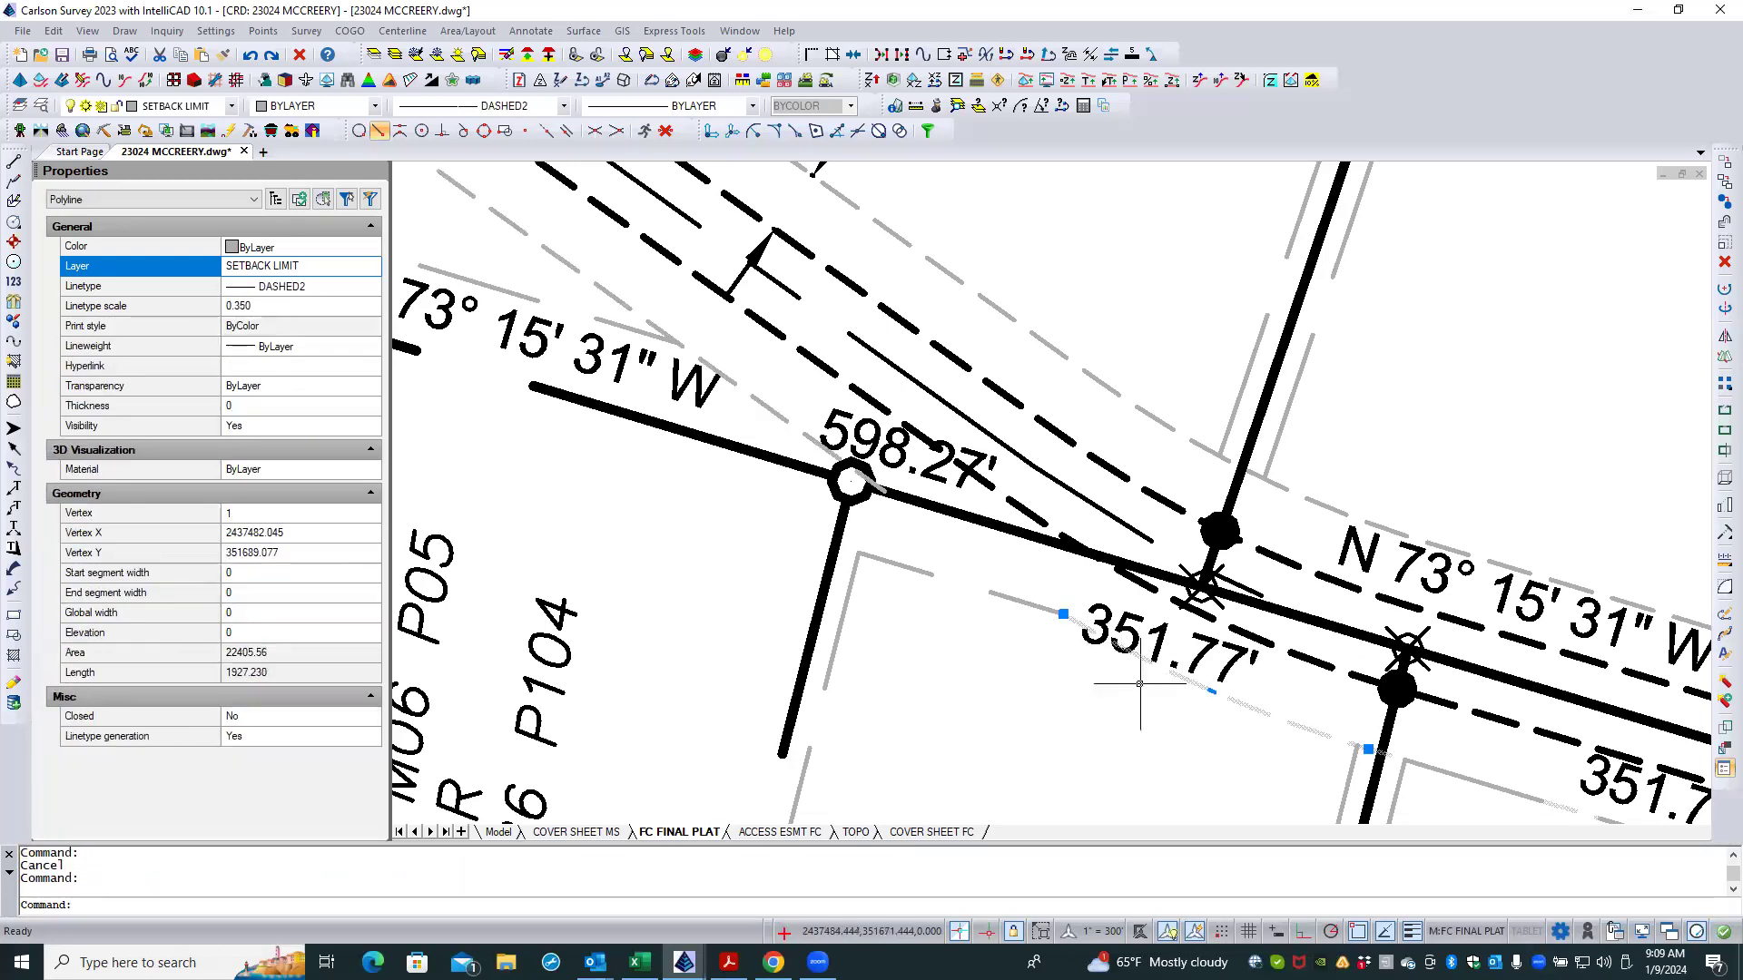
key("Escape")
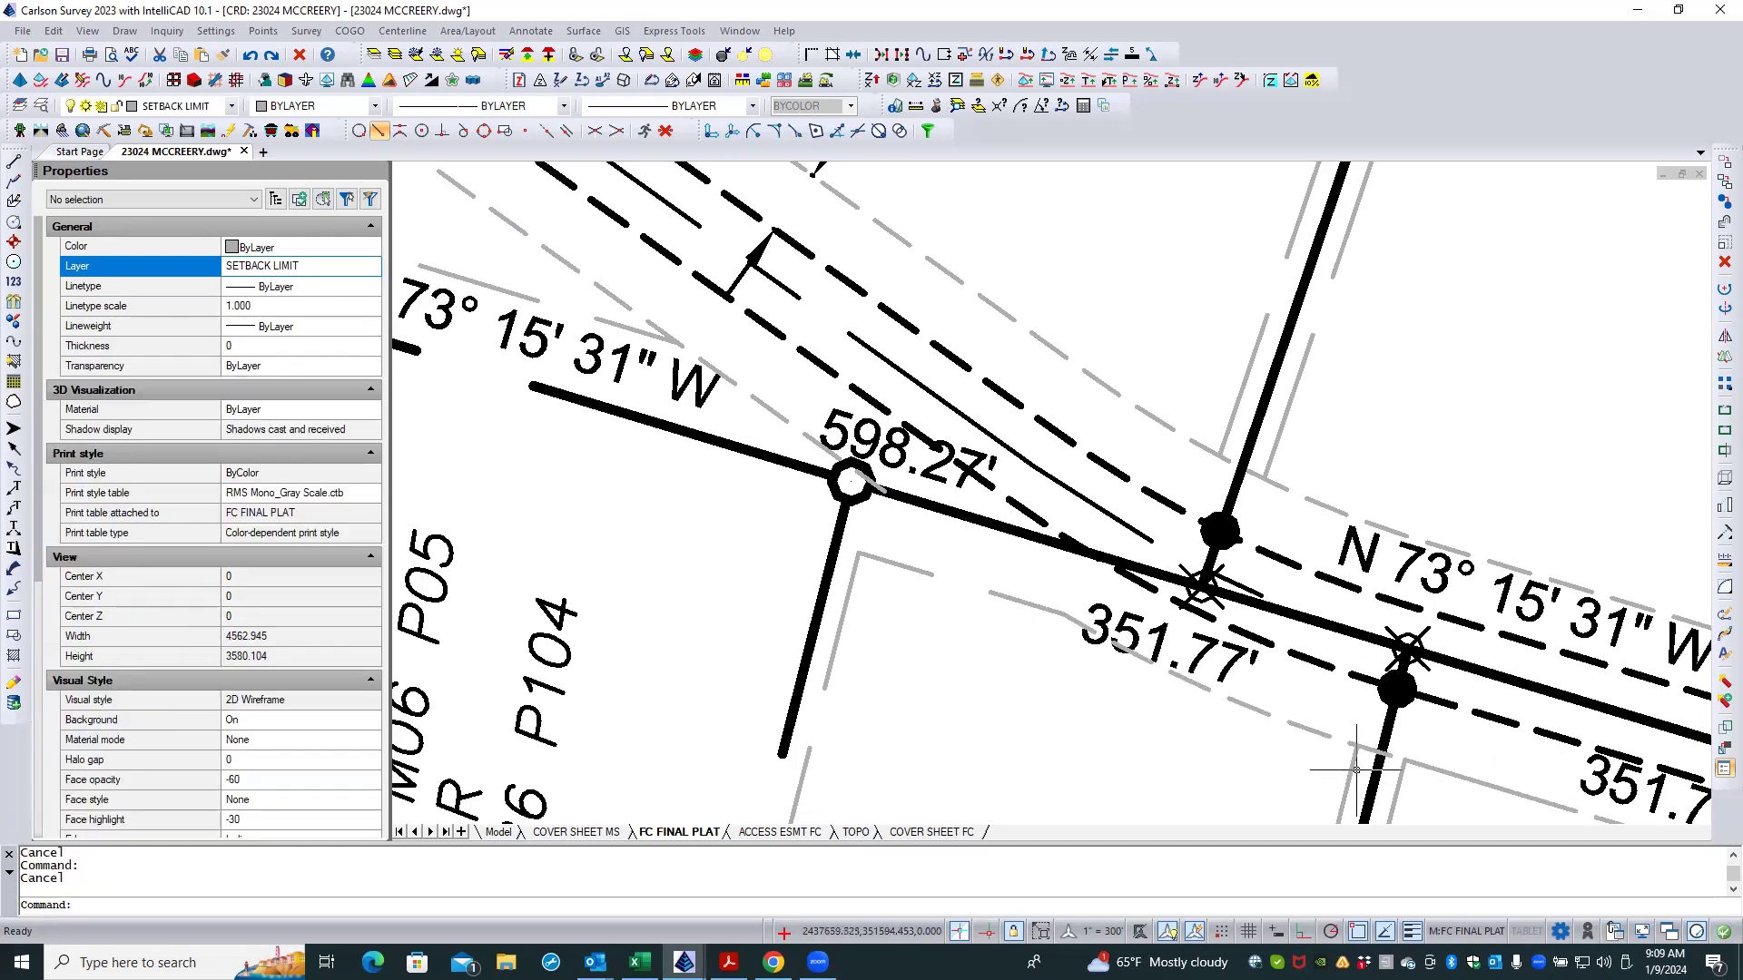
Step: Trim the new road setback back to Lot 12's east side setback, removing the part that runs past it toward the lot line
left_click(1350, 761)
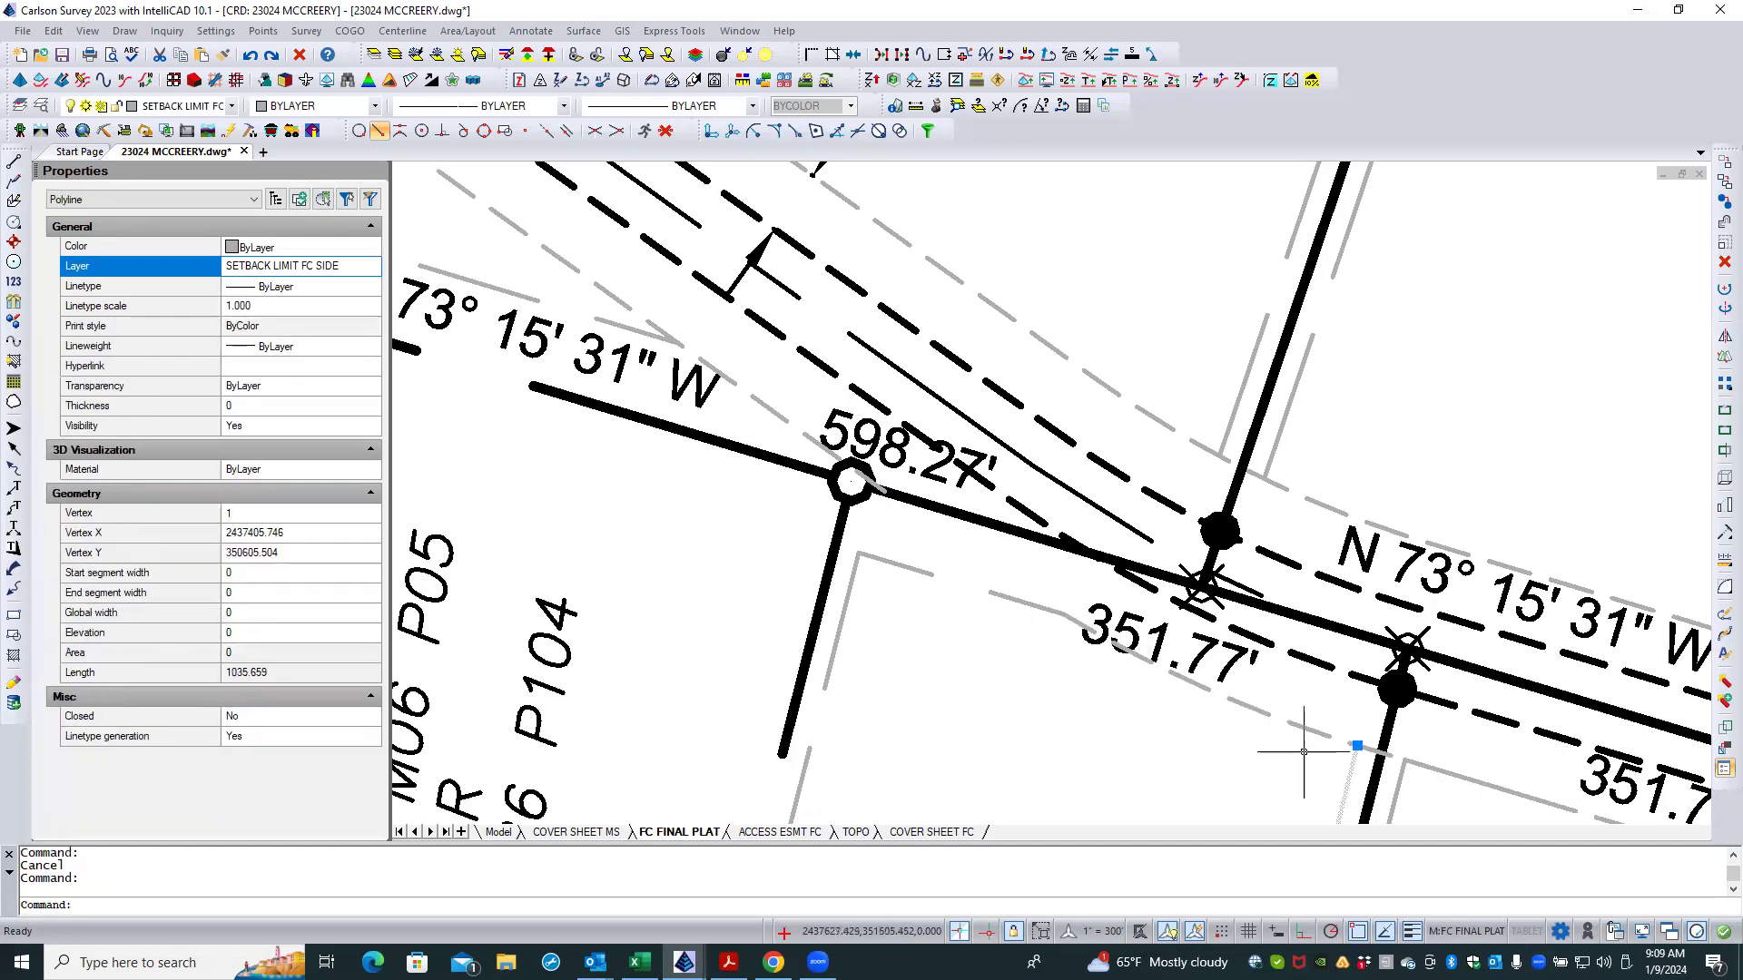
right_click(1303, 751)
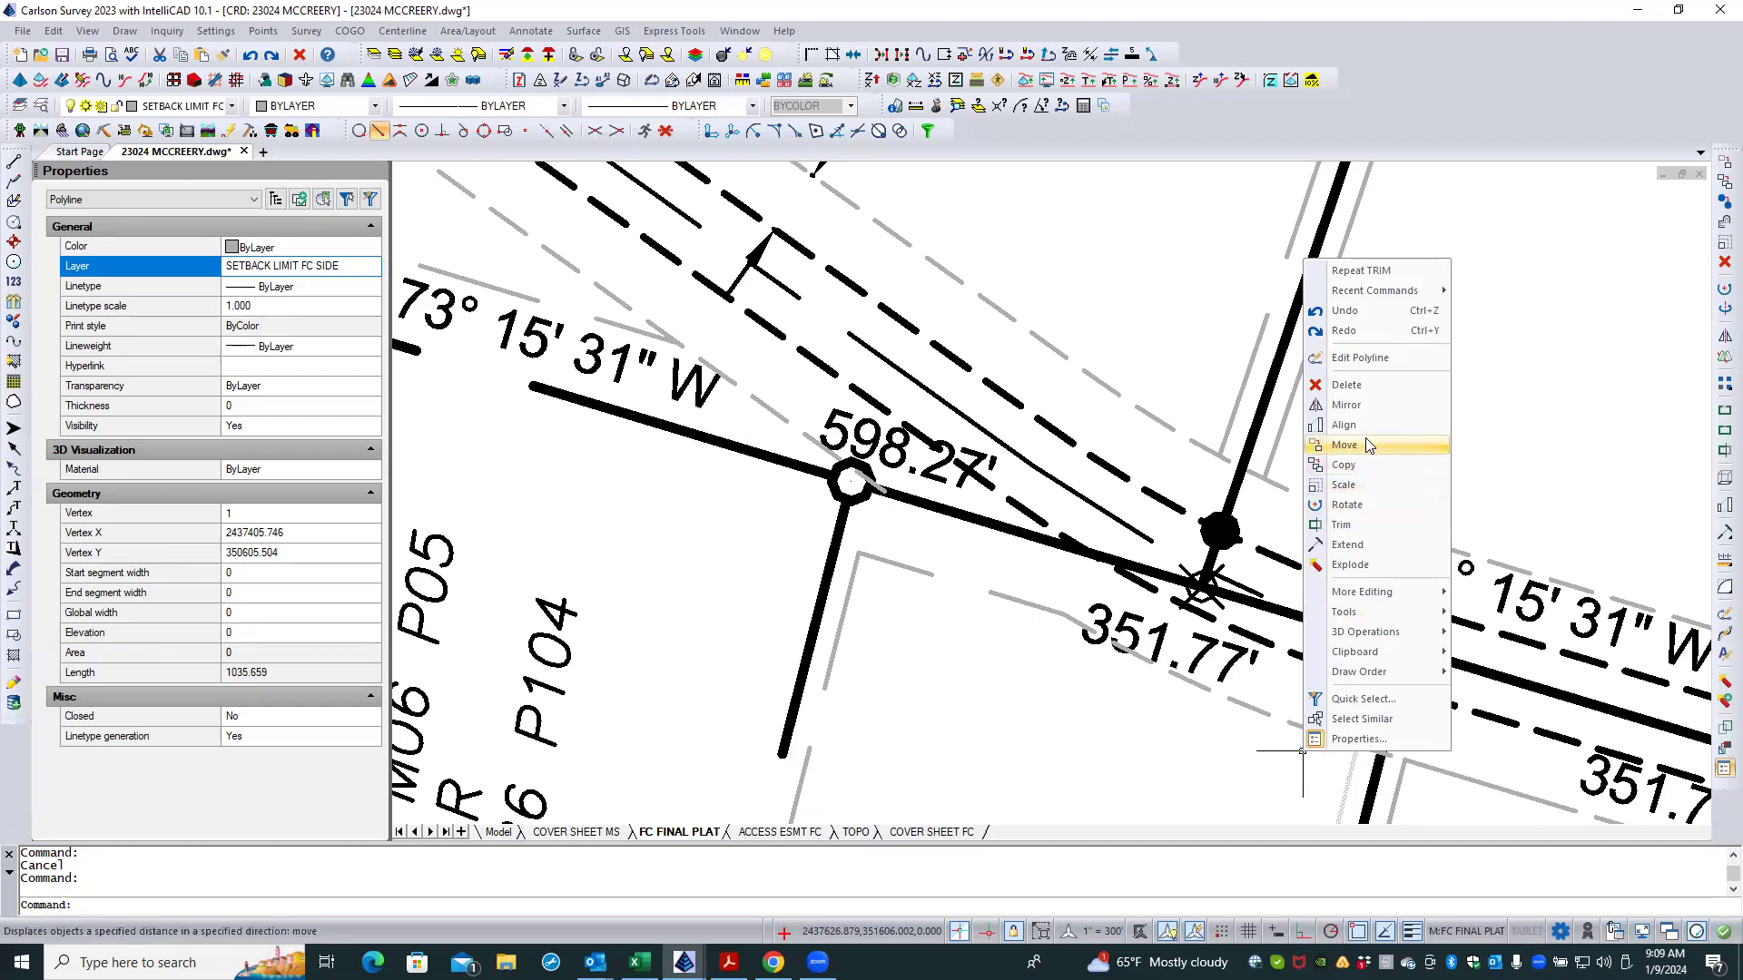
left_click(1342, 525)
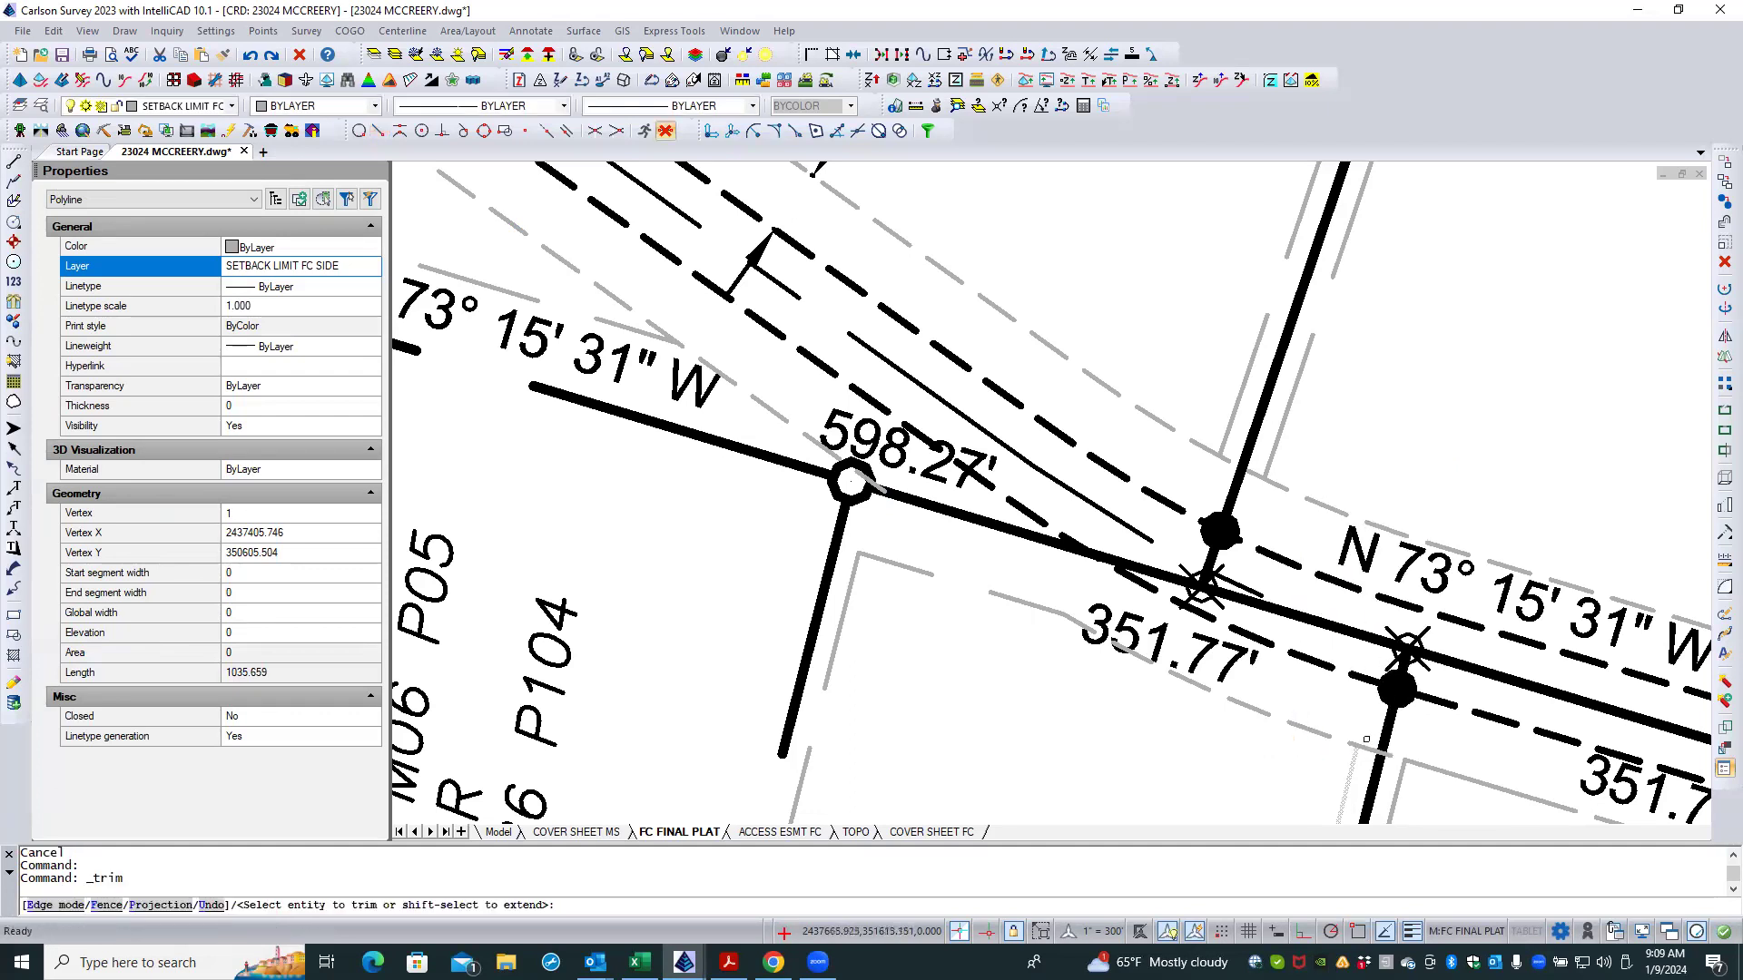
left_click(1366, 749)
key("Return")
scroll(922, 445, "down", 3)
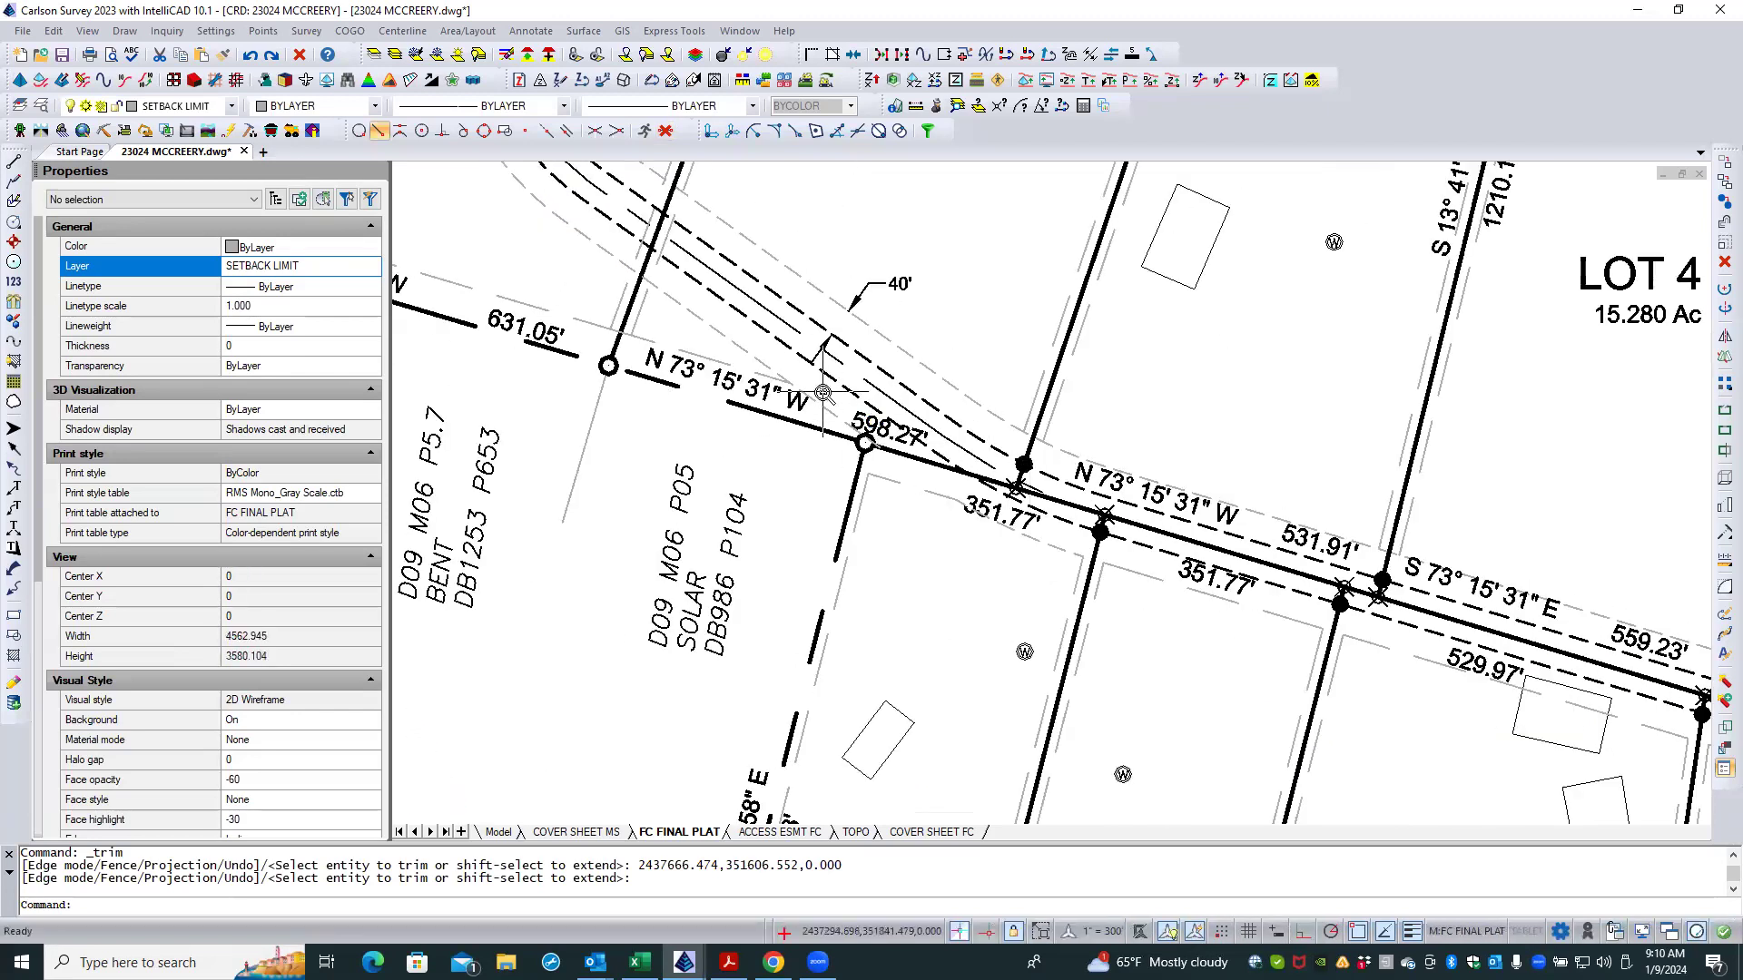
Step: Send the setback polyline along the curved road's southwest side to the back of the draw order and check it at Lot 12's northwest monument
scroll(817, 390, "up", 1)
scroll(703, 373, "up", 1)
scroll(701, 372, "down", 1)
middle_click_drag(829, 481, 1181, 775)
mouse_move(724, 397)
middle_mouse_down()
mouse_move(874, 726)
mouse_move(763, 439)
middle_mouse_up()
scroll(764, 438, "down", 1)
double_click(896, 581)
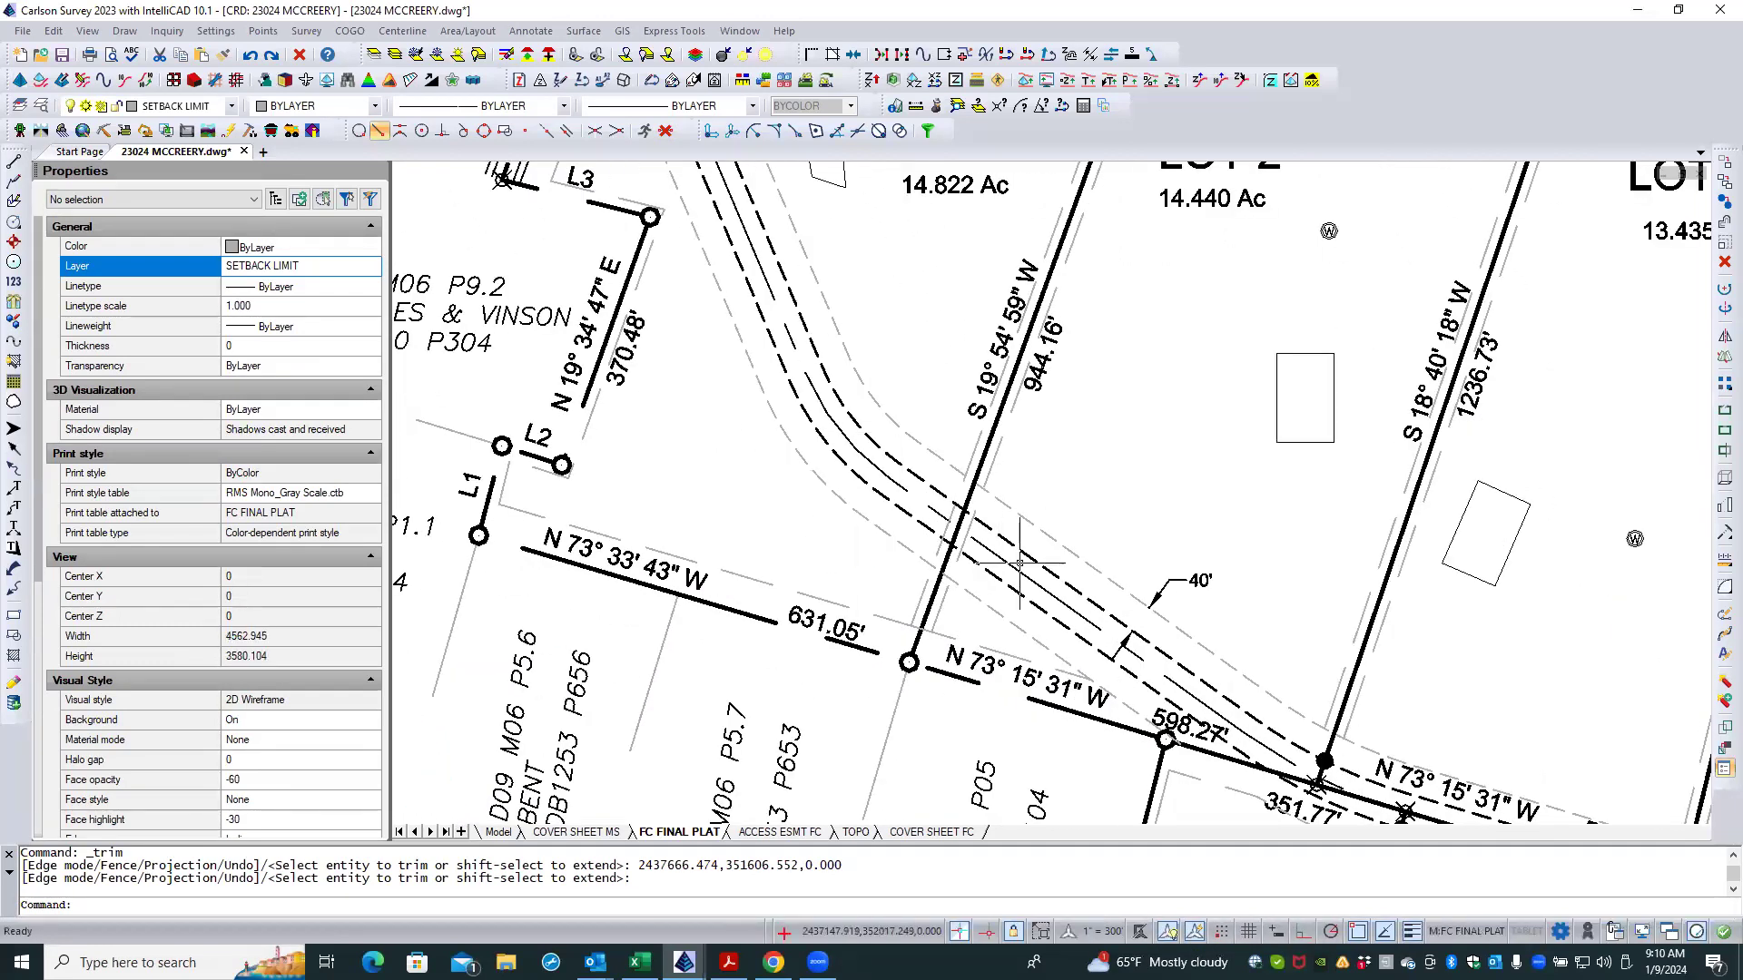
scroll(1173, 738, "up", 2)
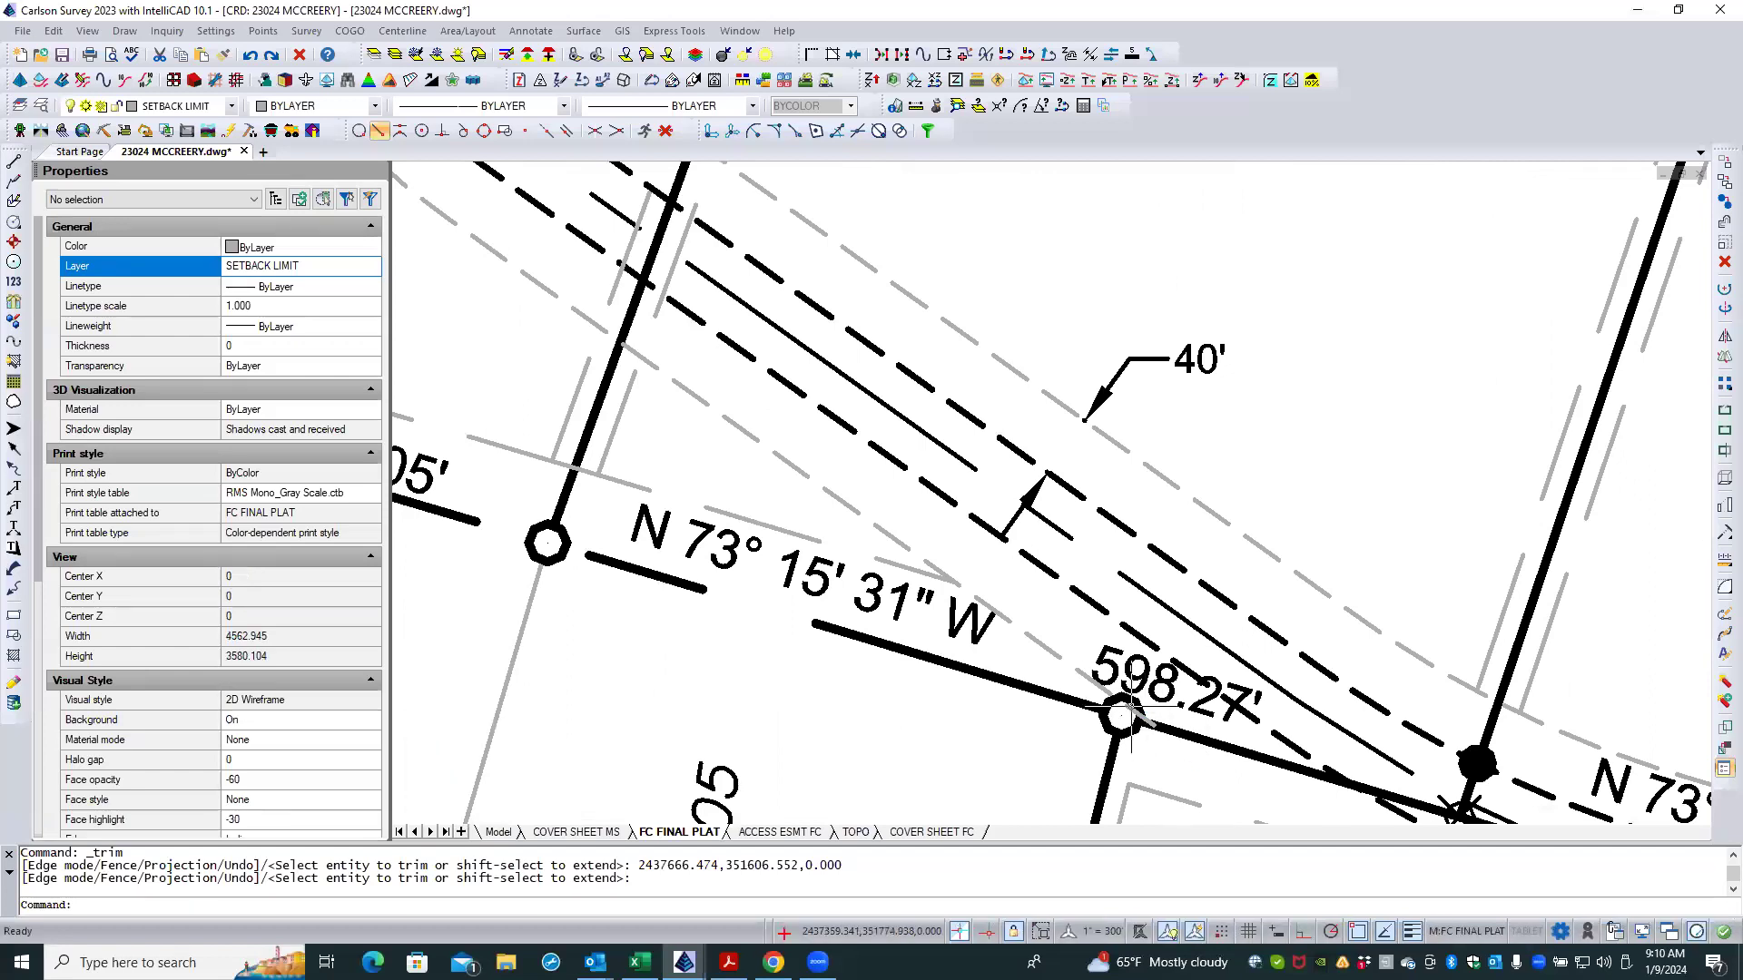
left_click(1037, 638)
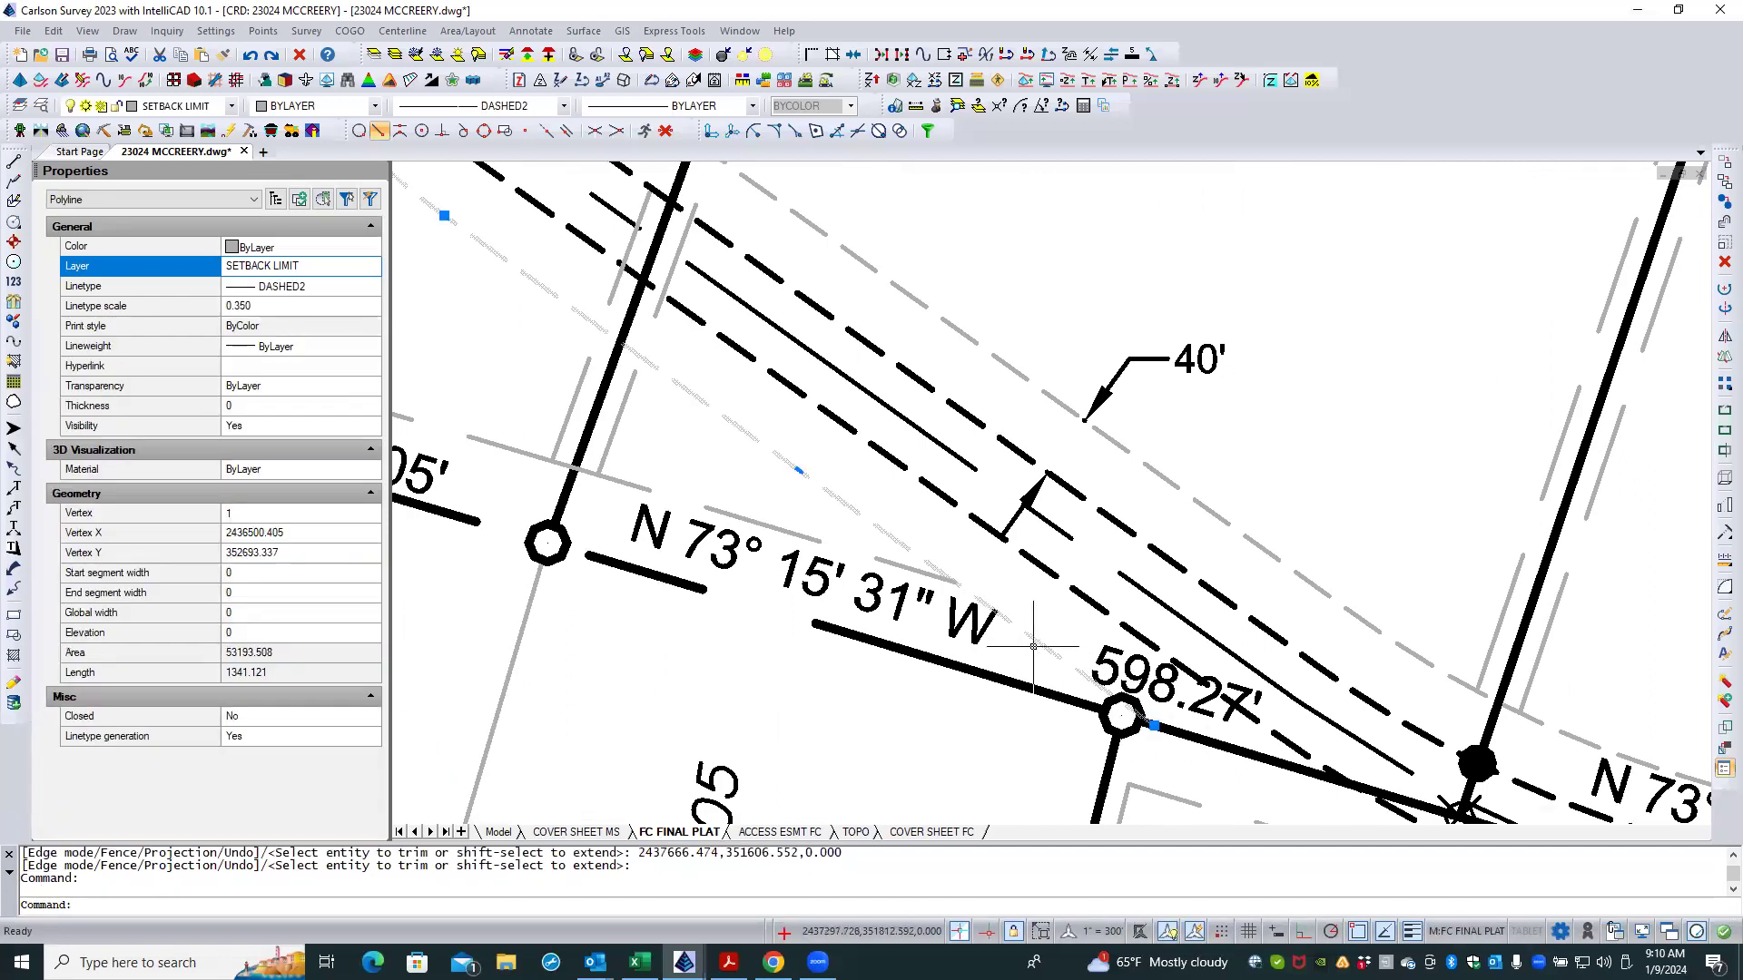
right_click(1007, 644)
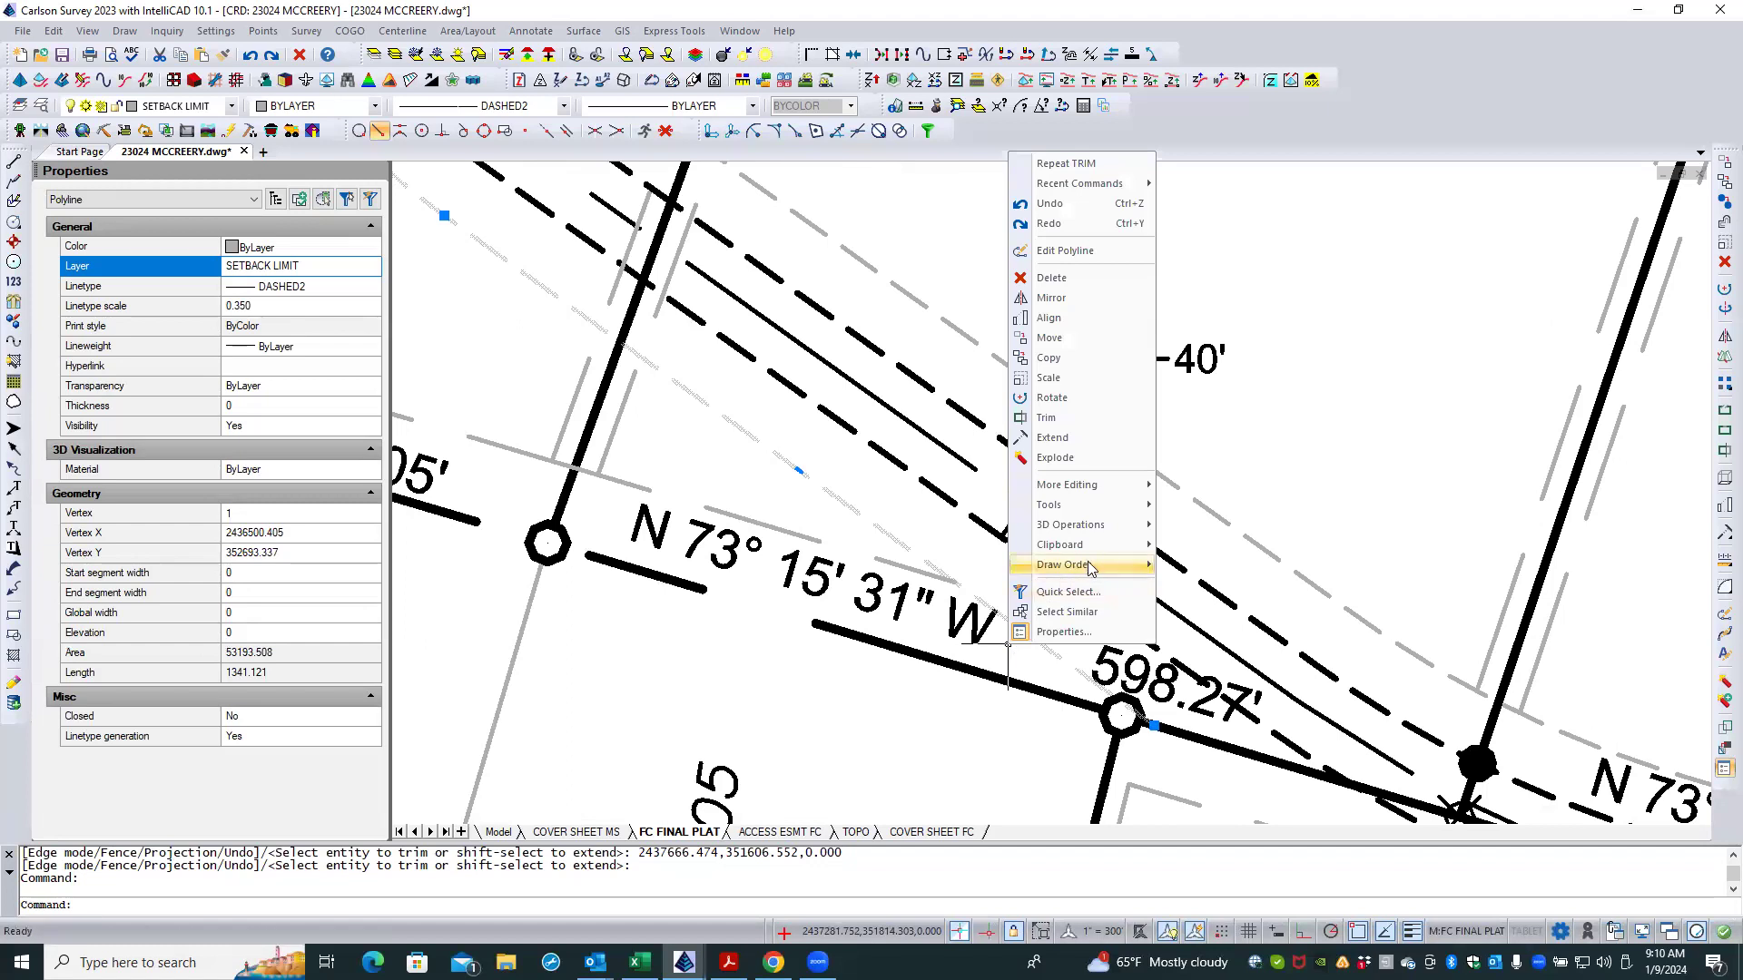
mouse_move(1089, 570)
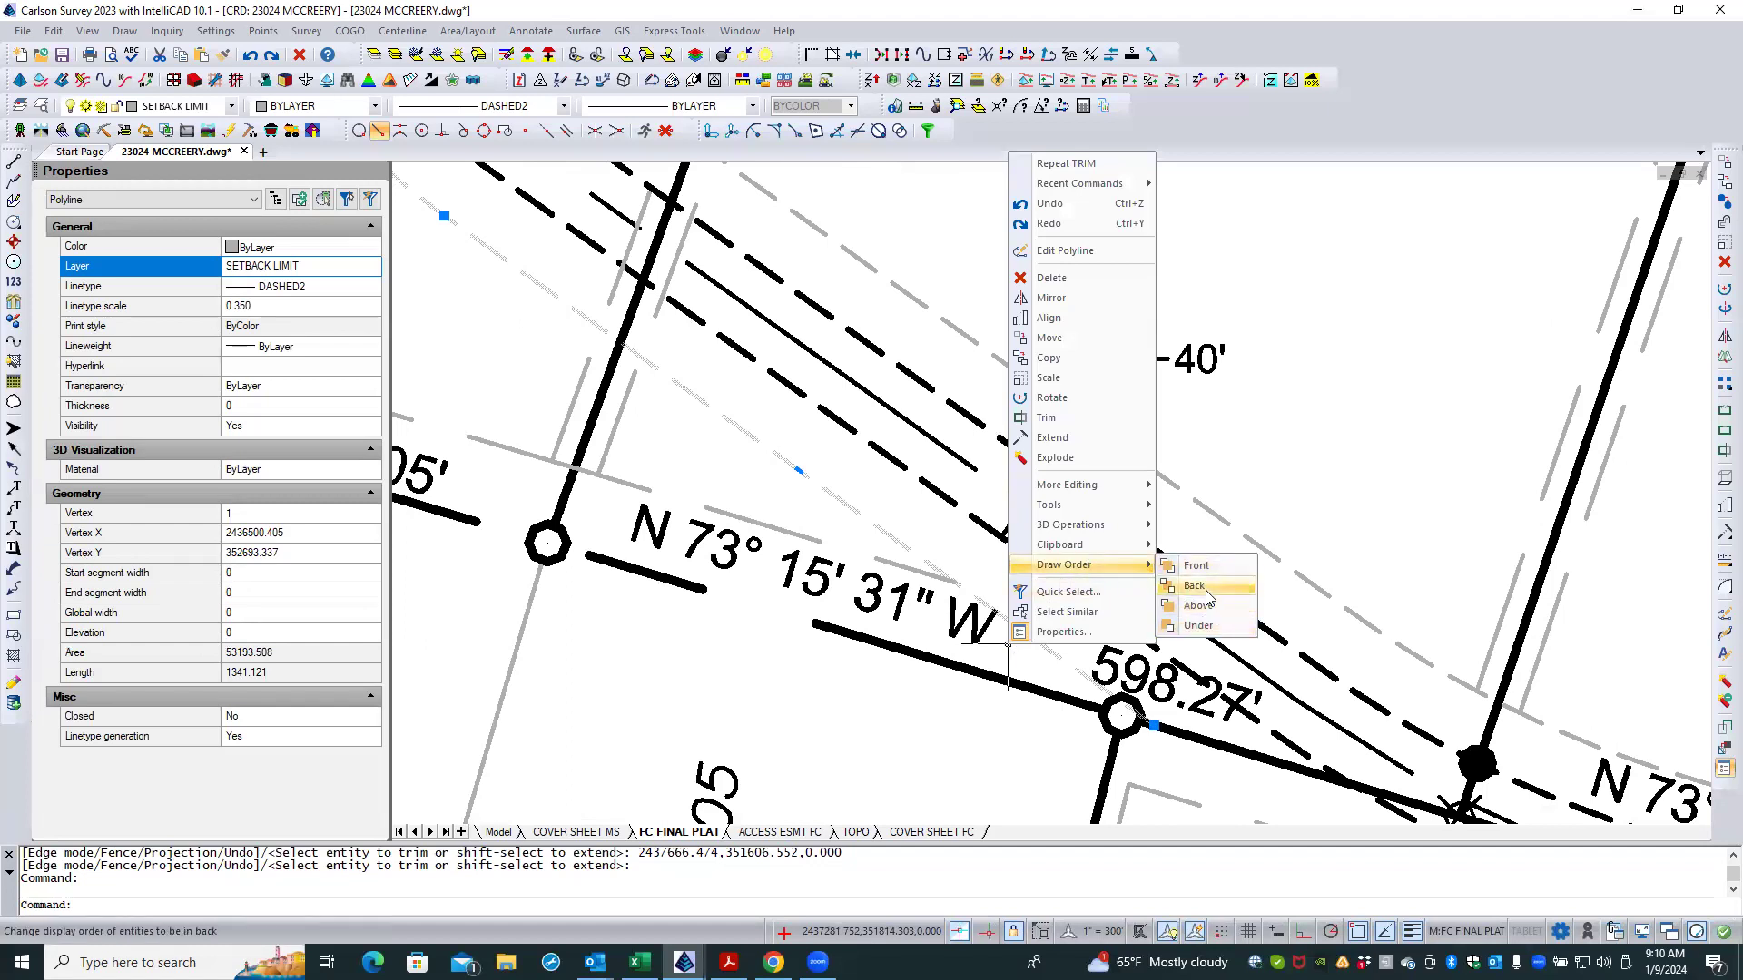
left_click(1207, 587)
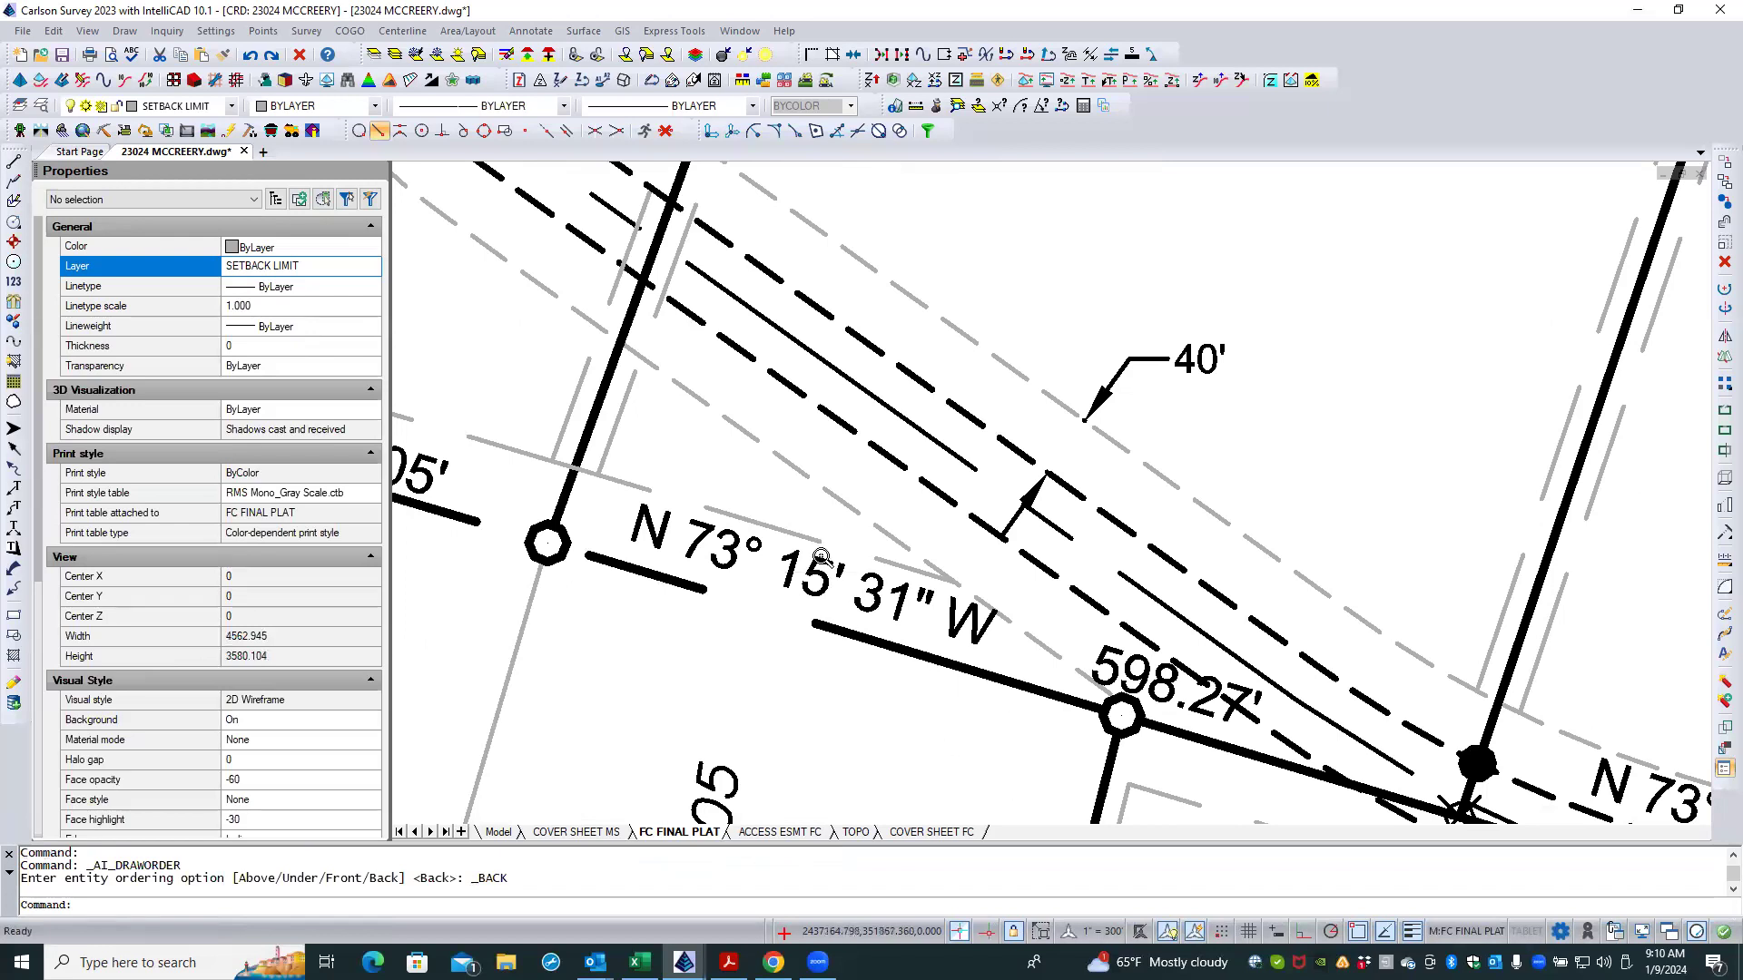
scroll(817, 558, "down", 1)
scroll(1145, 726, "up", 1)
scroll(1151, 732, "up", 1)
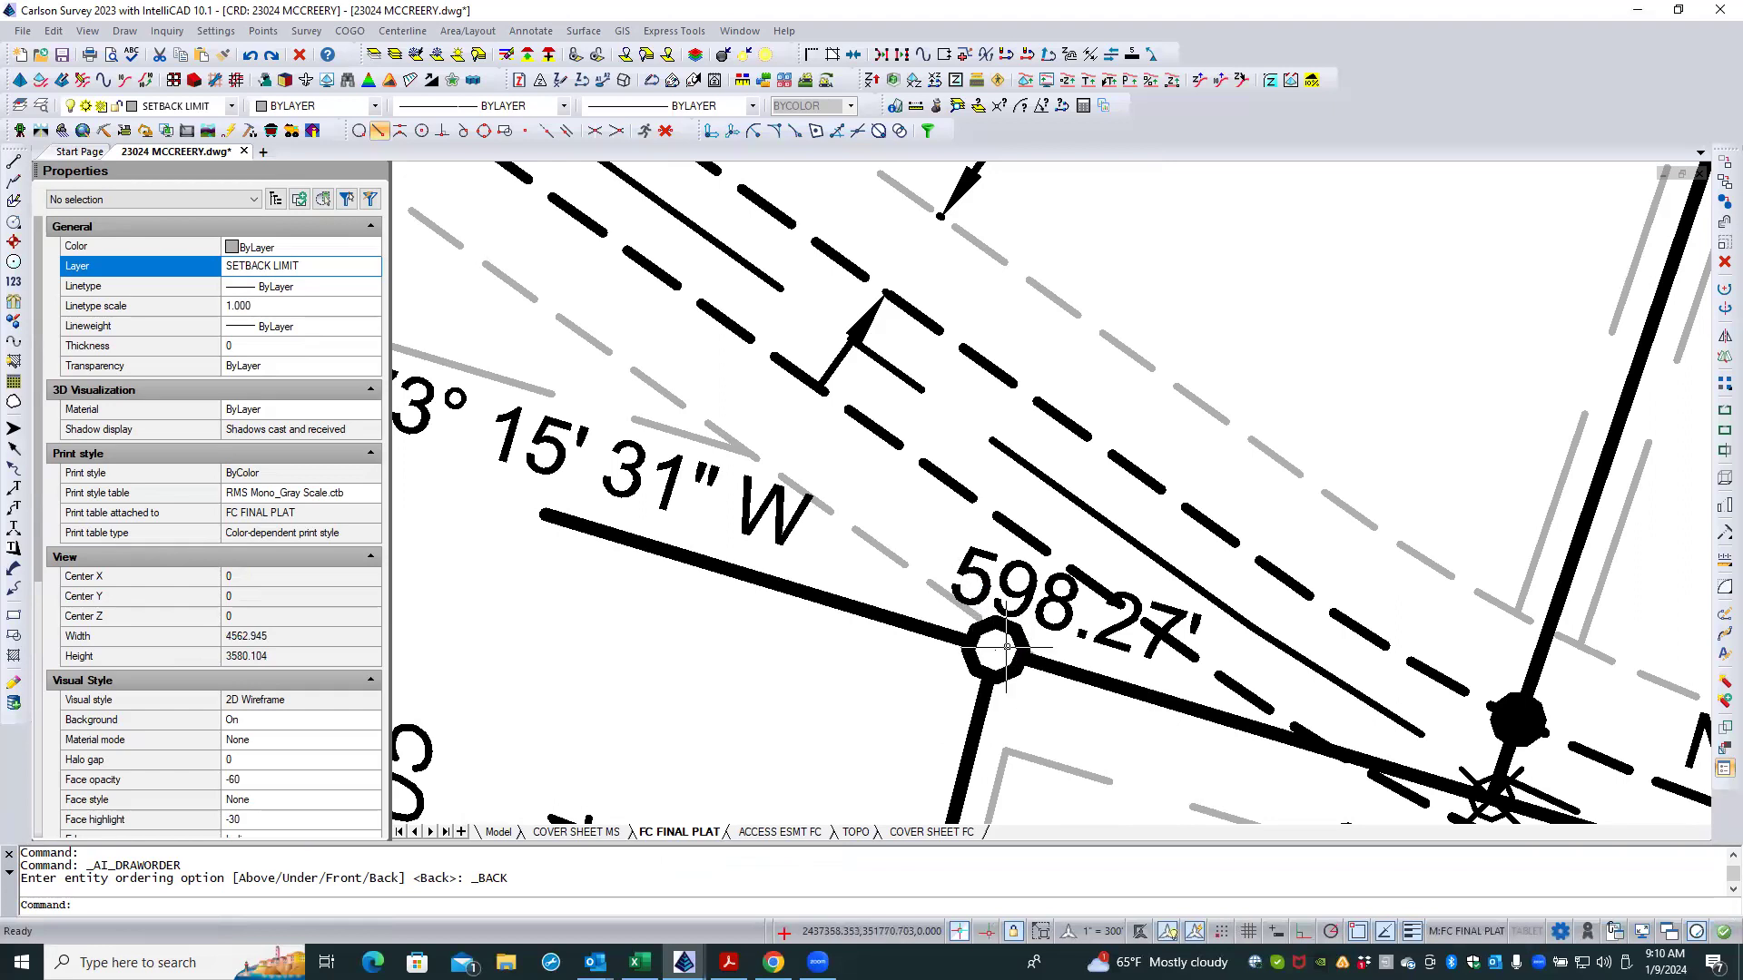
Step: Trim out the setback northeast of the road between the two side setbacks flanking the 1236.73' lot line between Lots 2 and 3
scroll(907, 663, "down", 3)
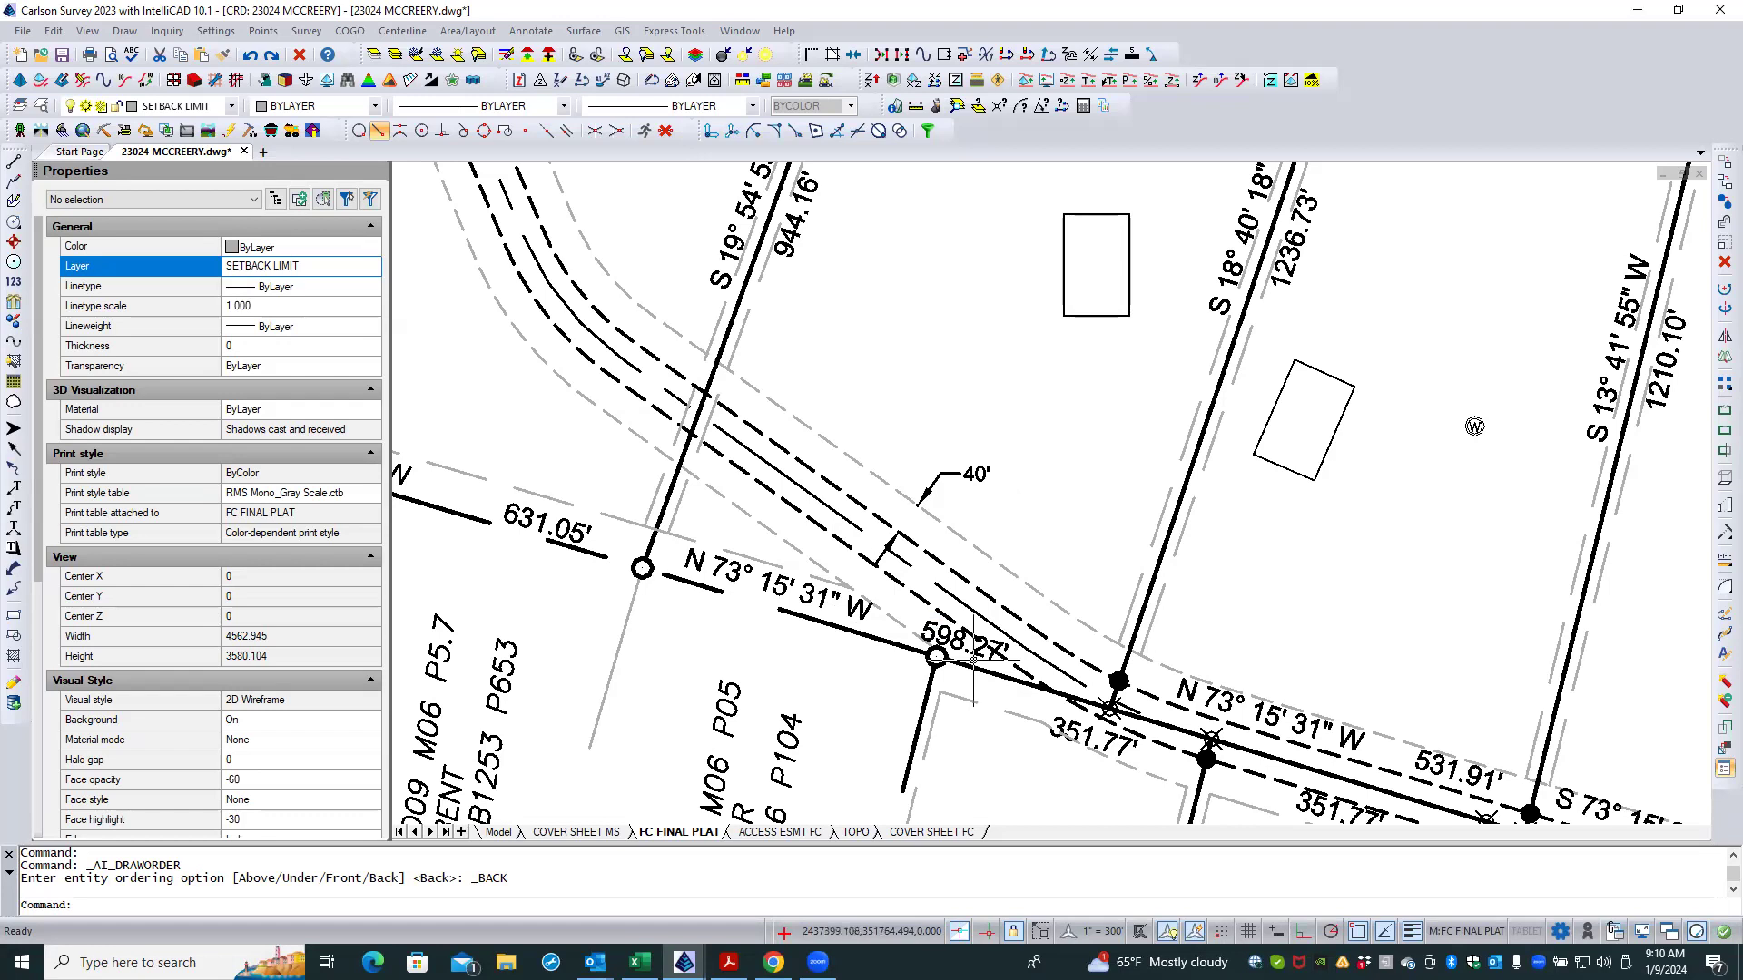
scroll(794, 368, "down", 2)
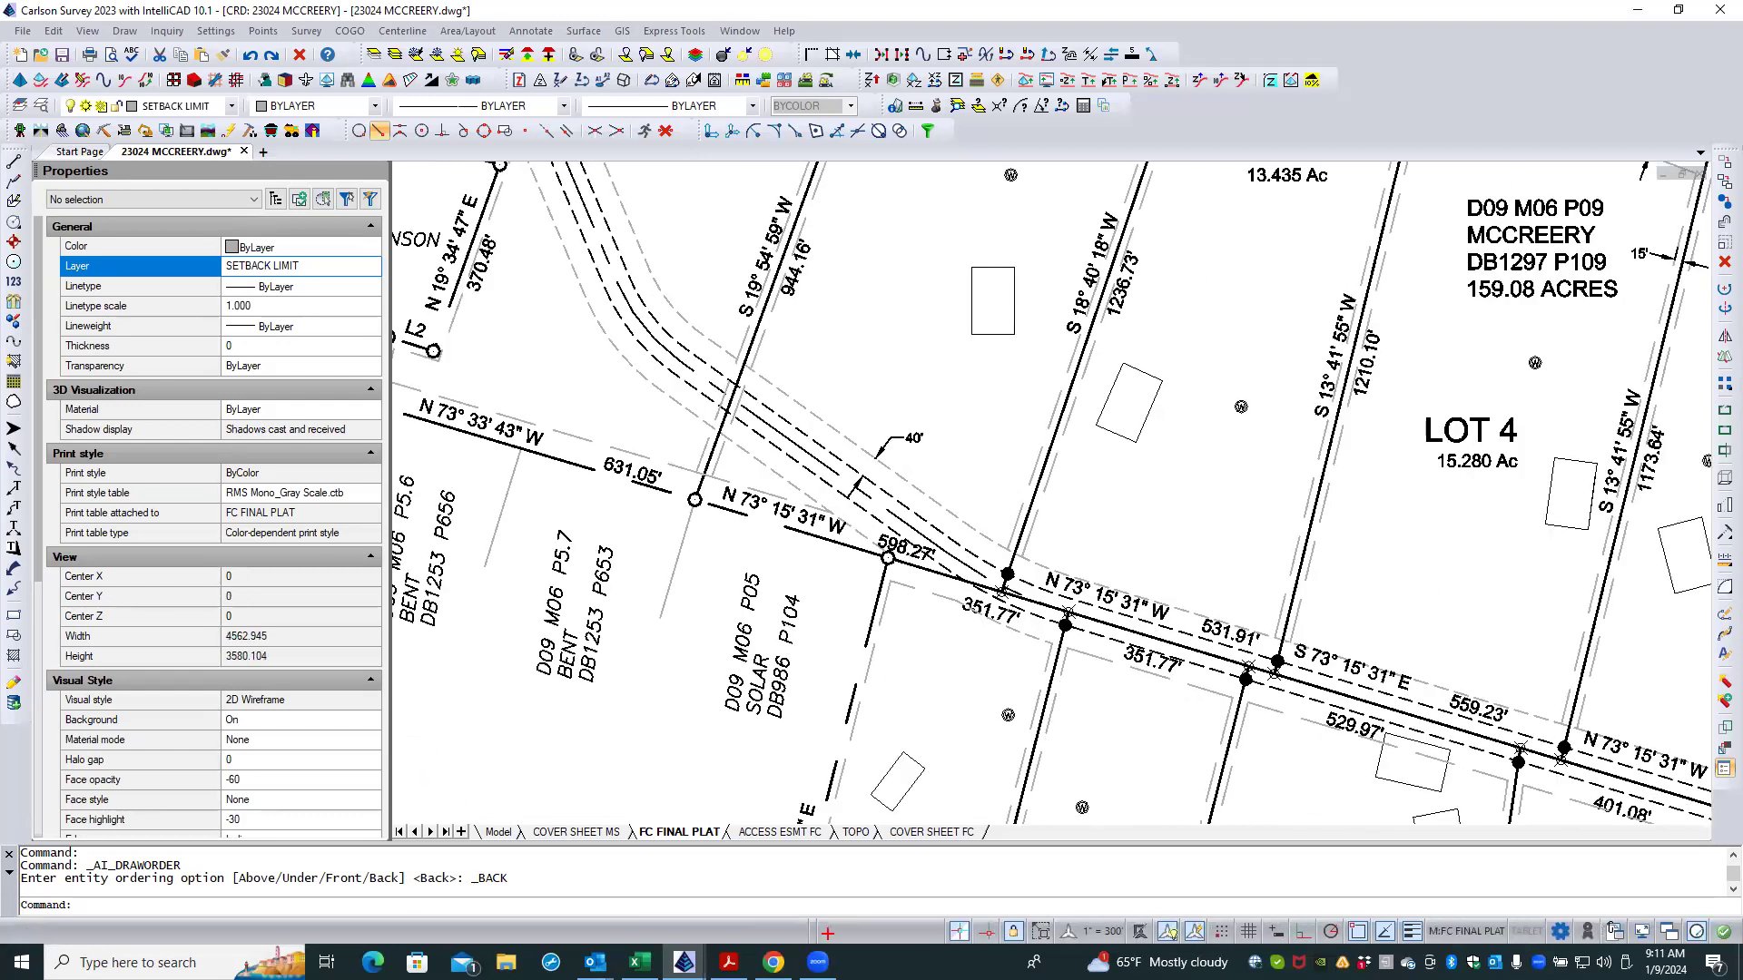
scroll(1014, 640, "up", 2)
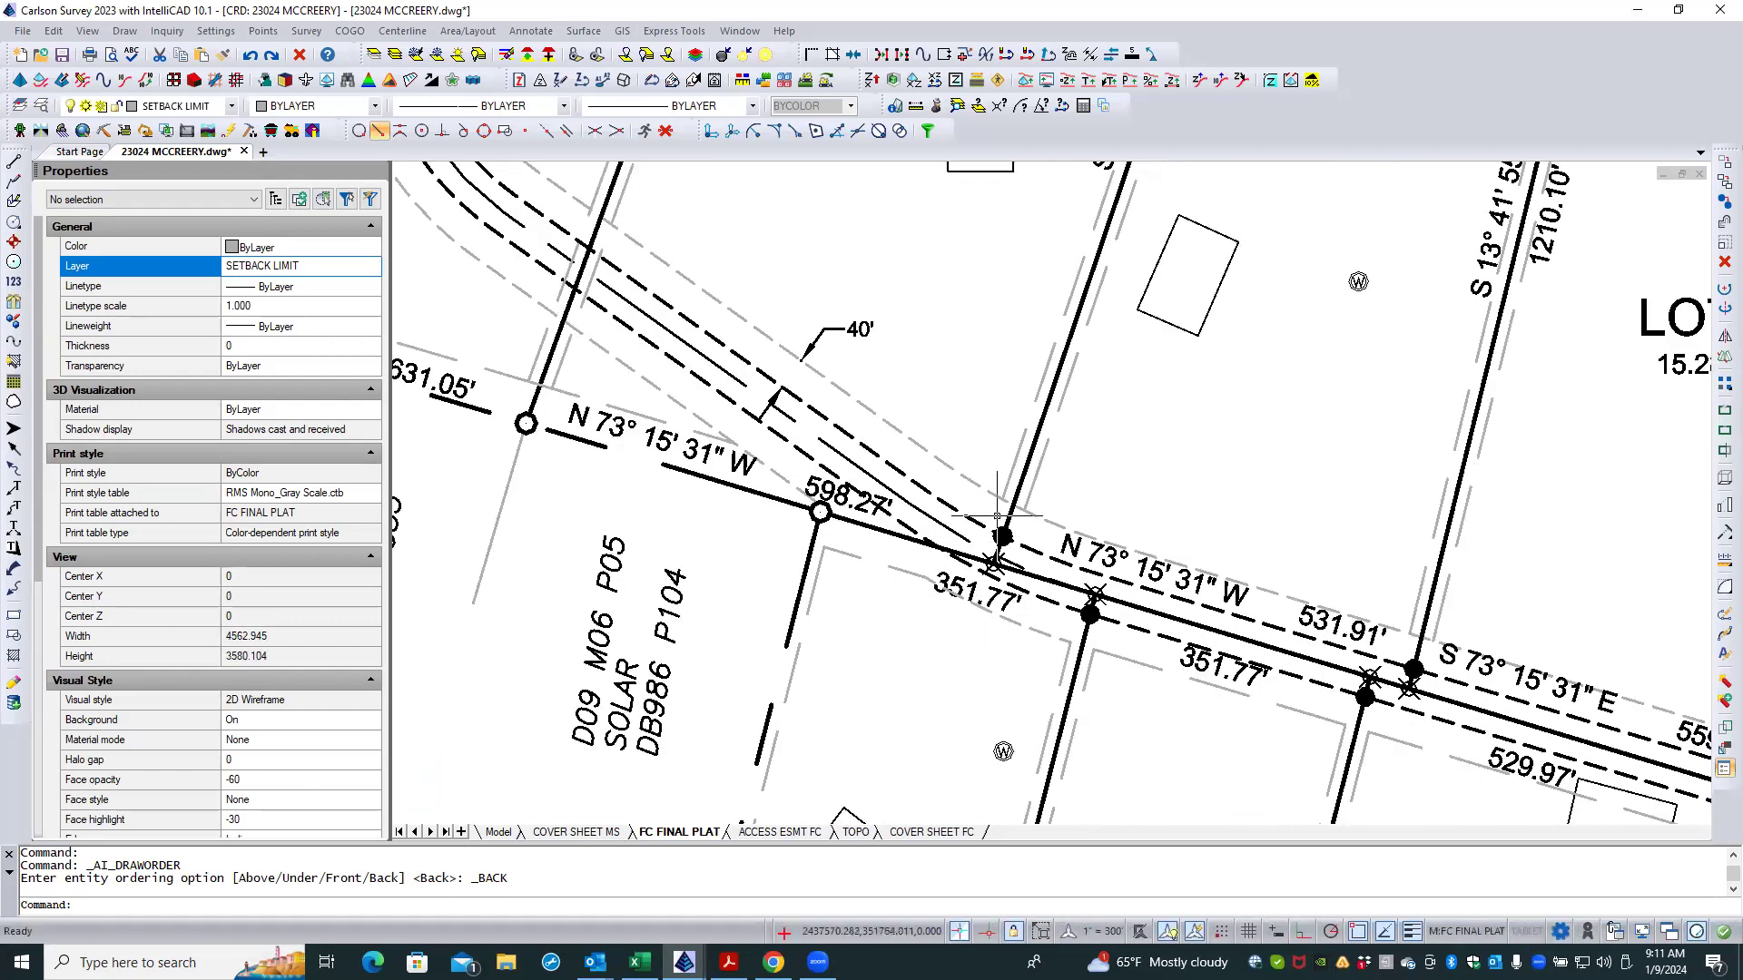
scroll(996, 515, "up", 3)
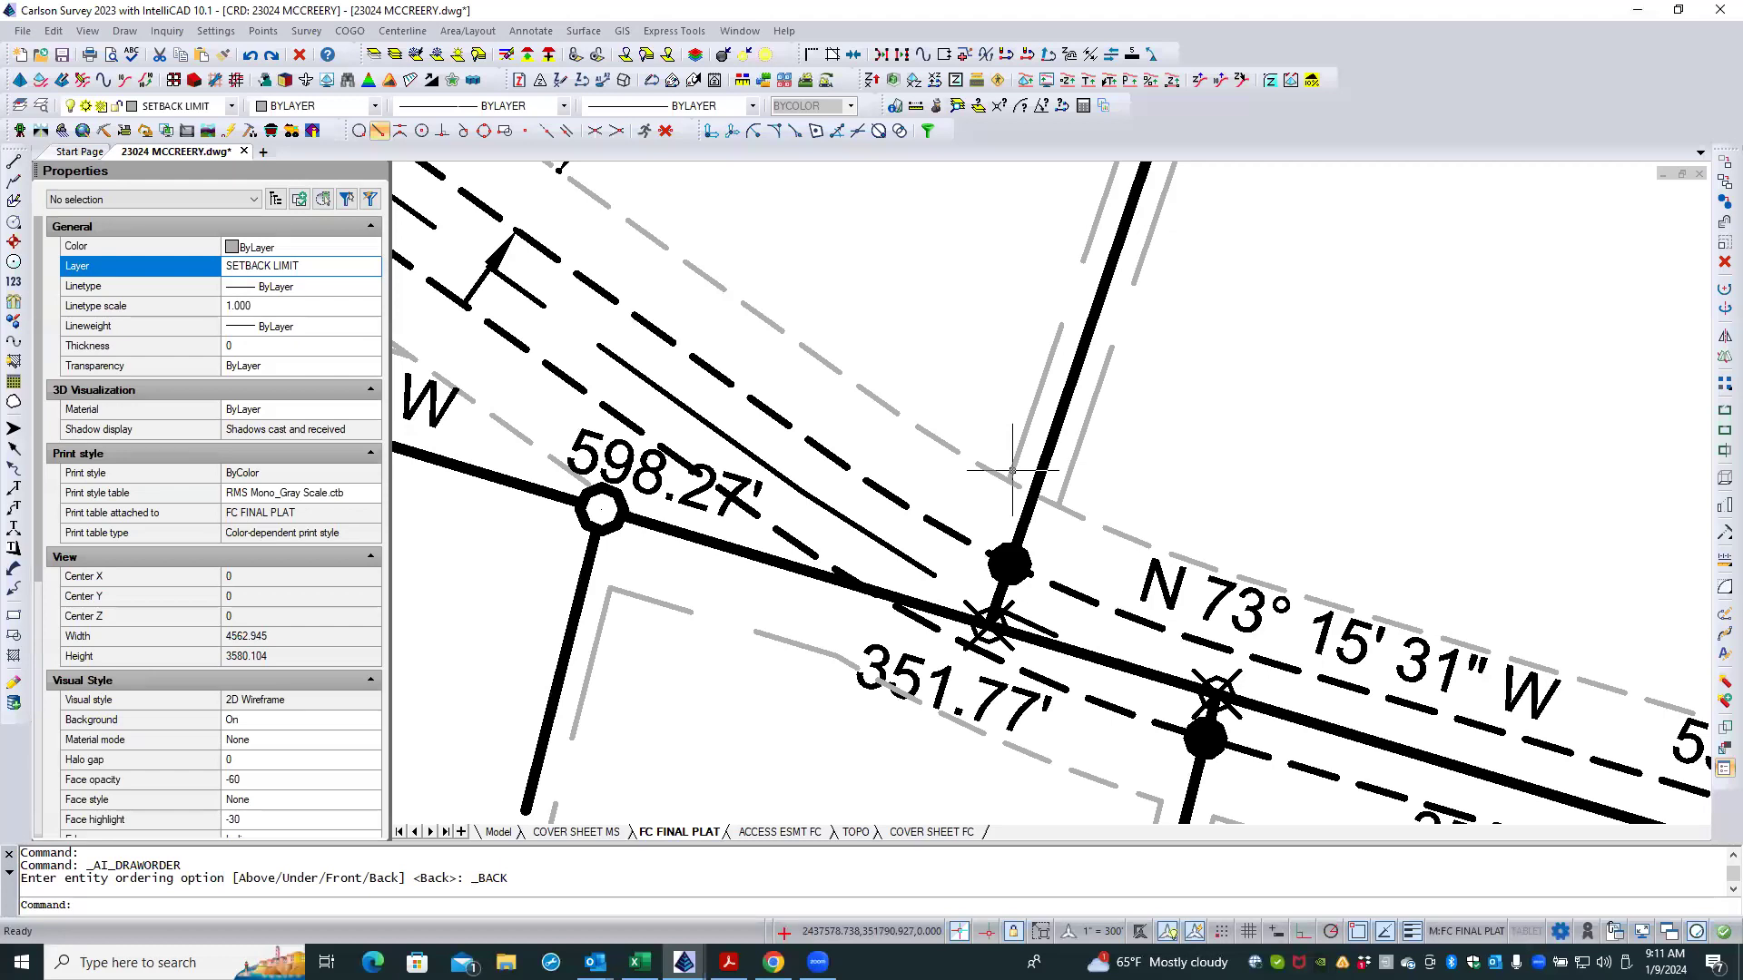
left_click(1012, 472)
left_click(1071, 485)
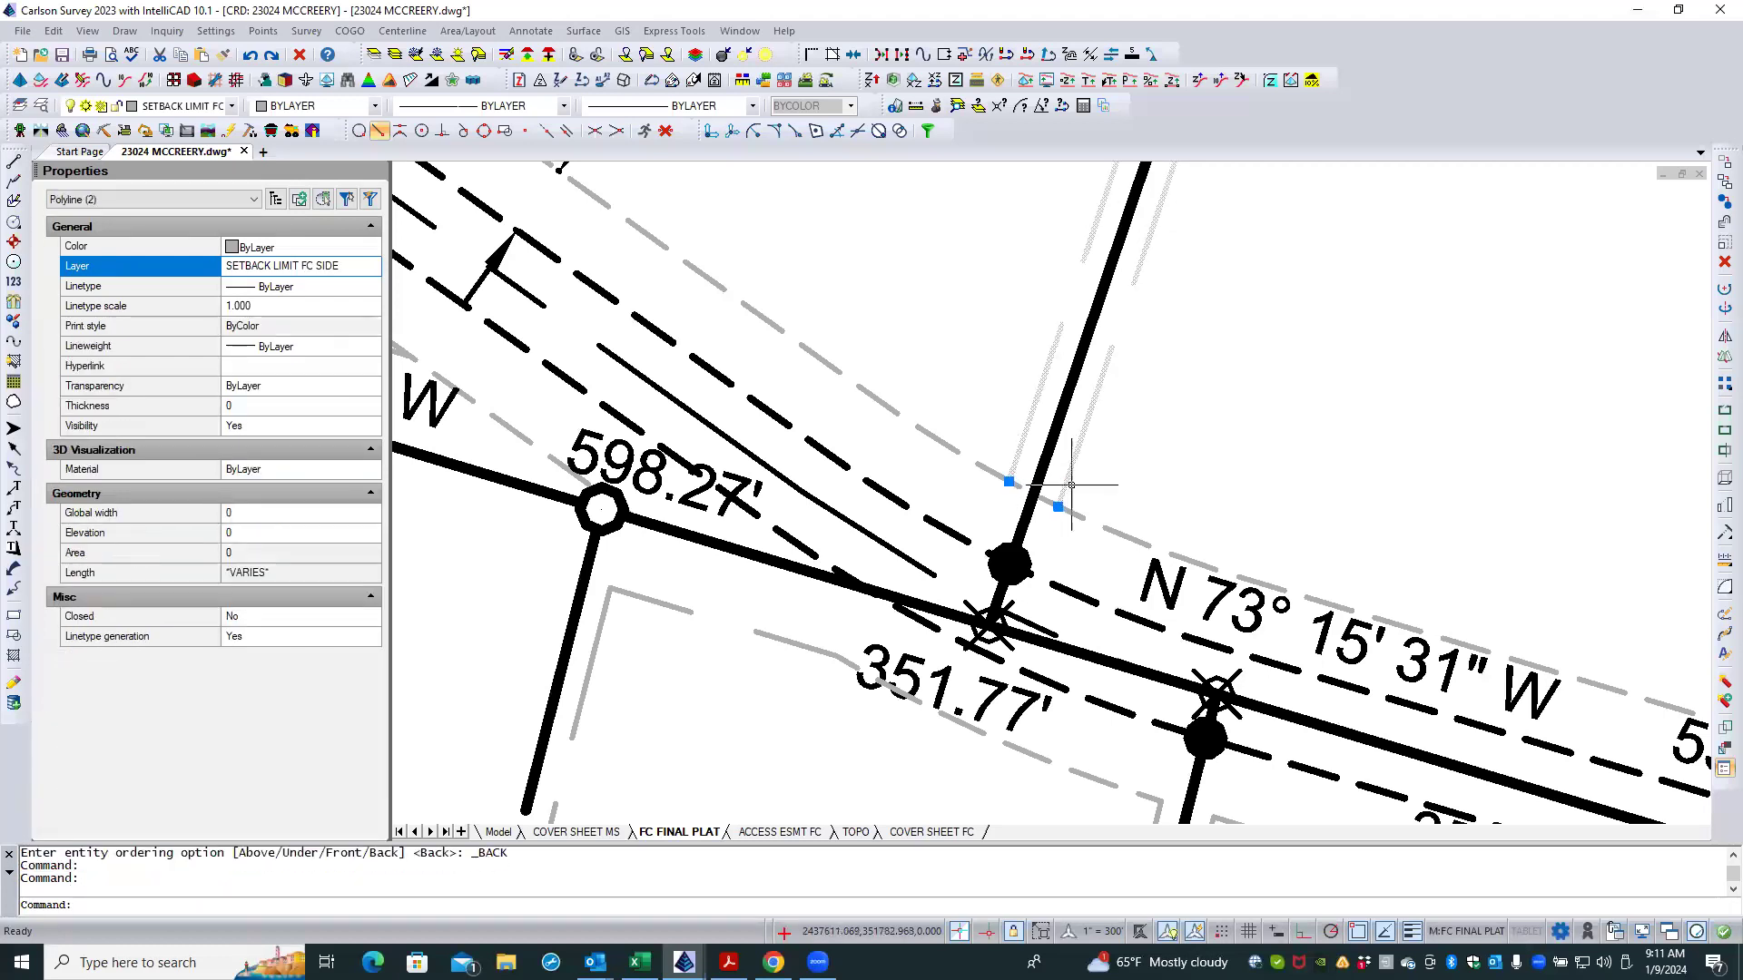
right_click(1100, 502, "shift")
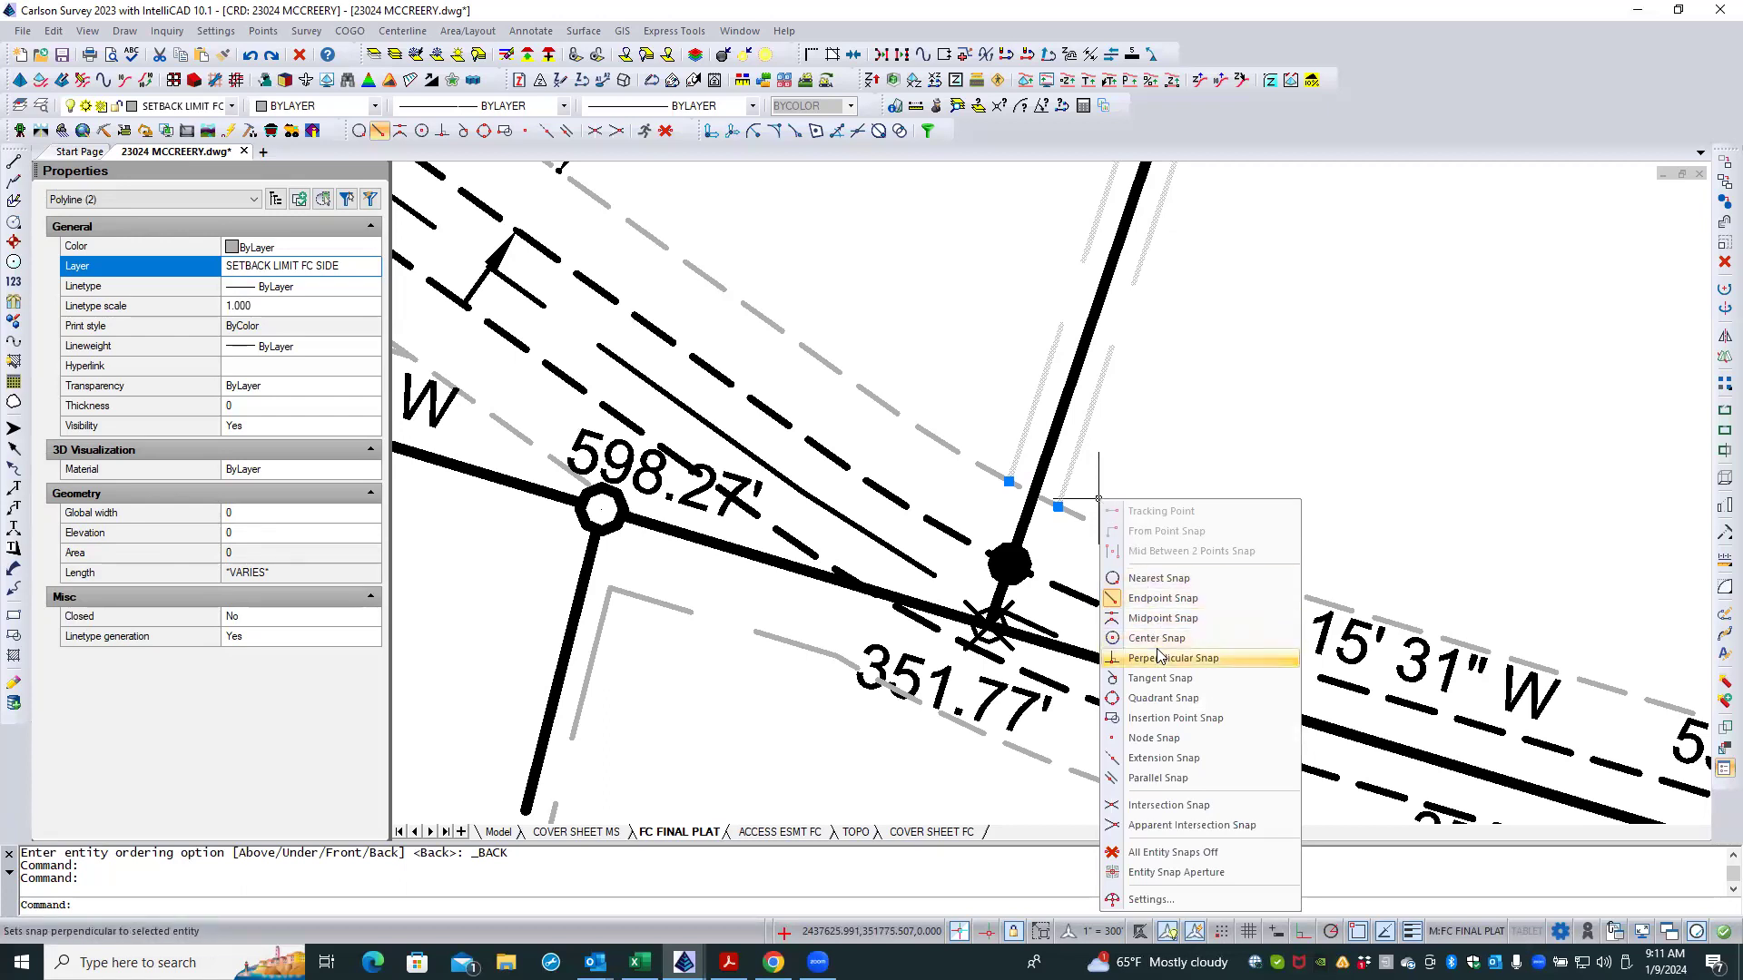
right_click(1157, 470)
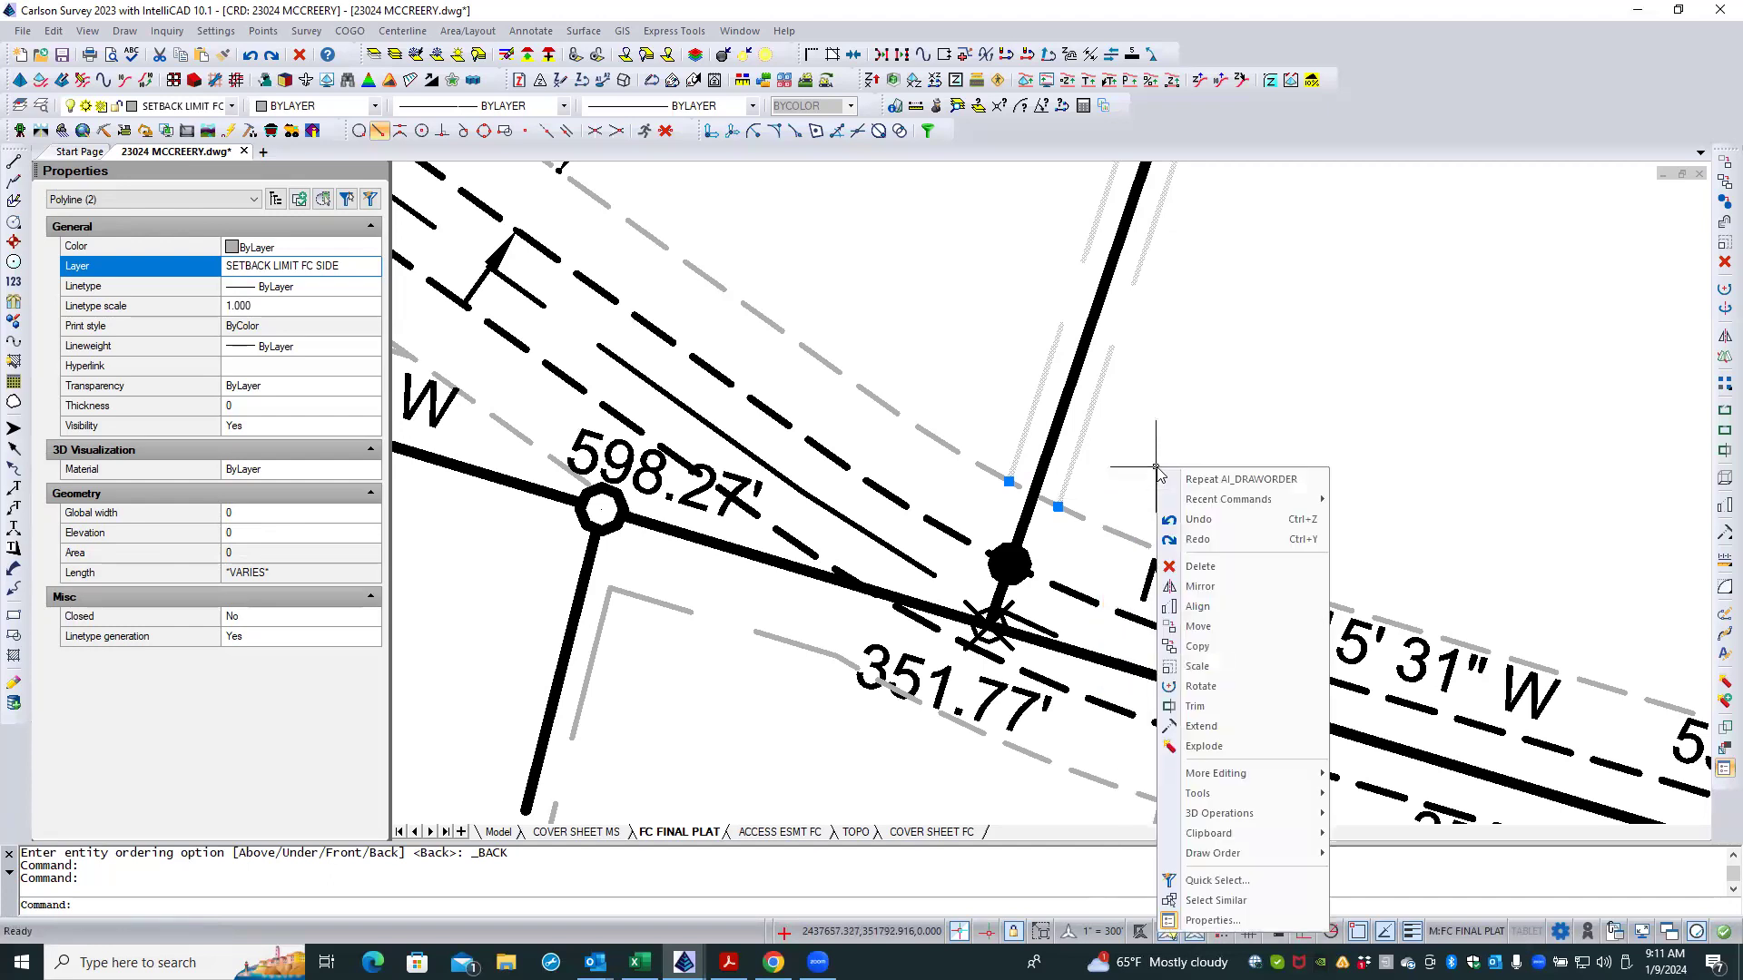
left_click(1194, 708)
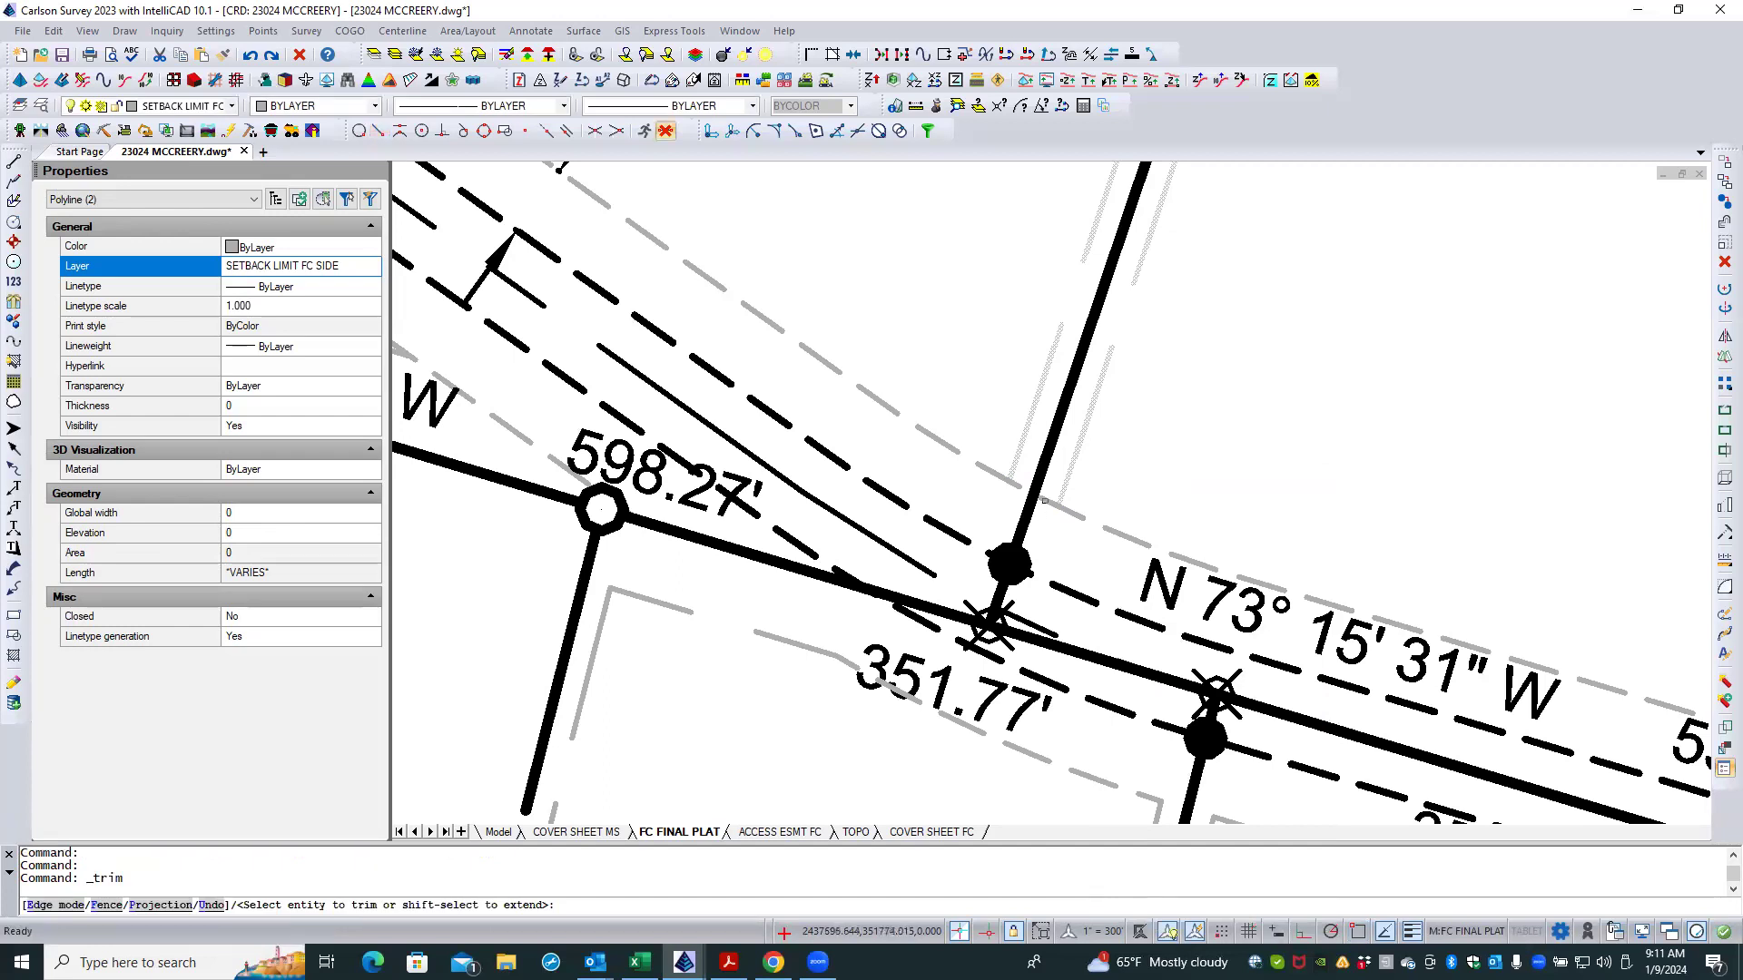
left_click(1045, 499)
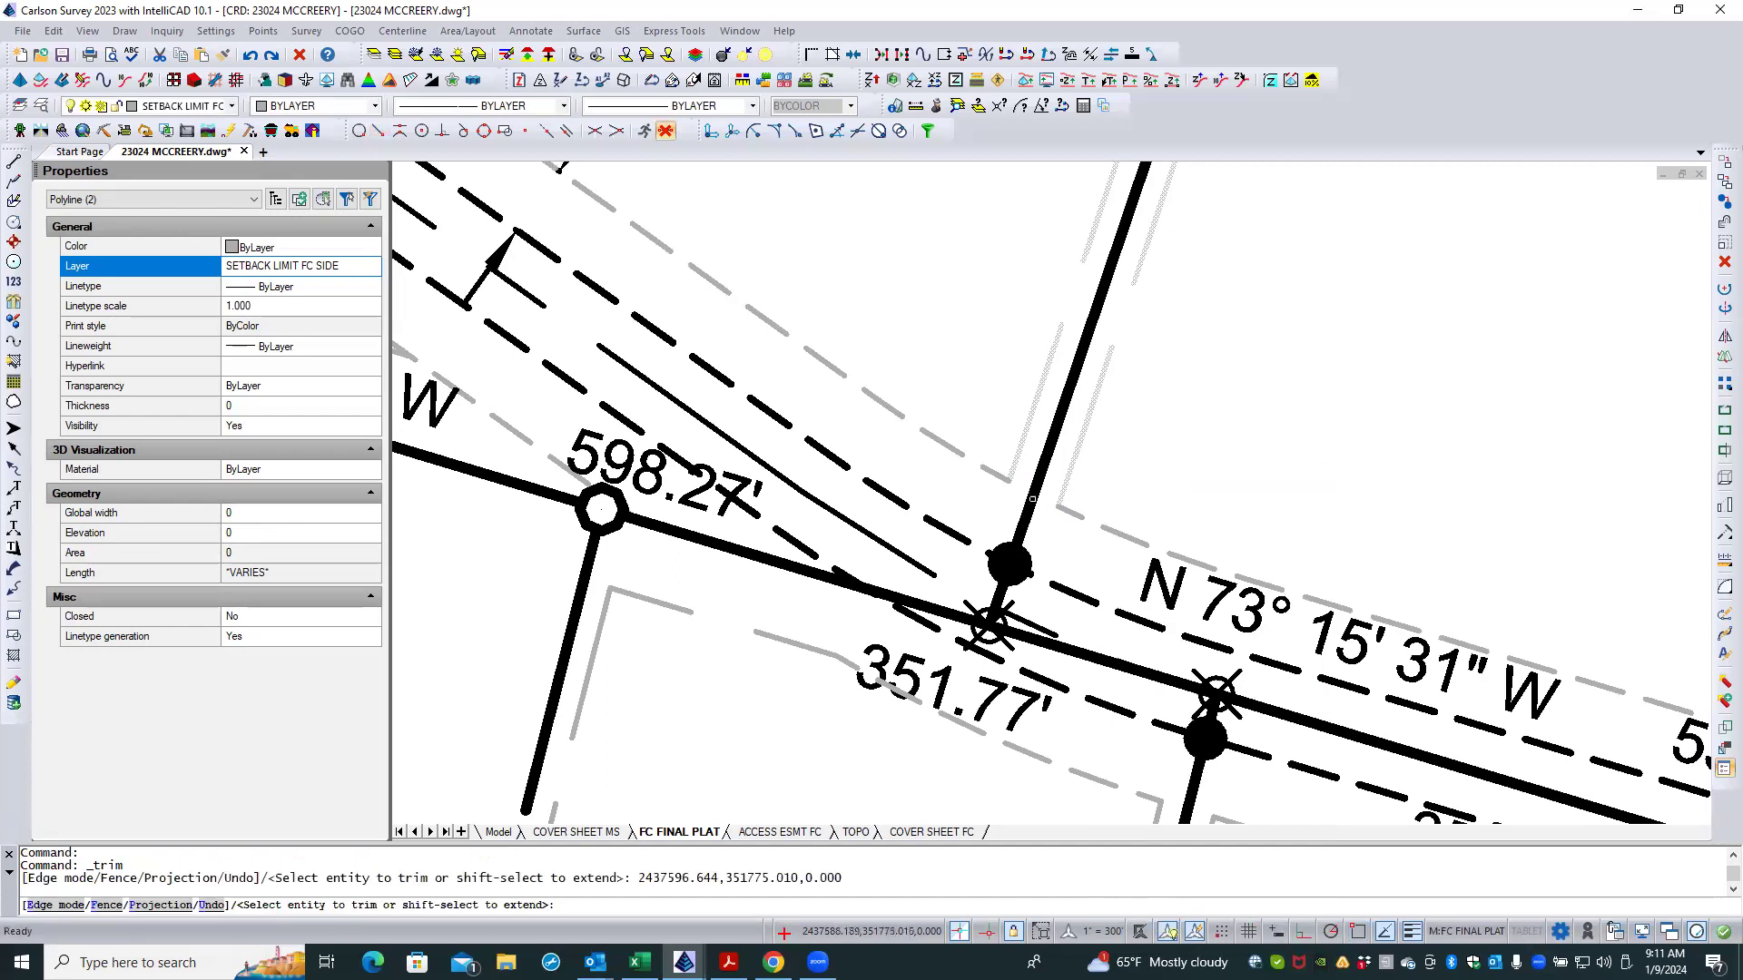
key("Escape")
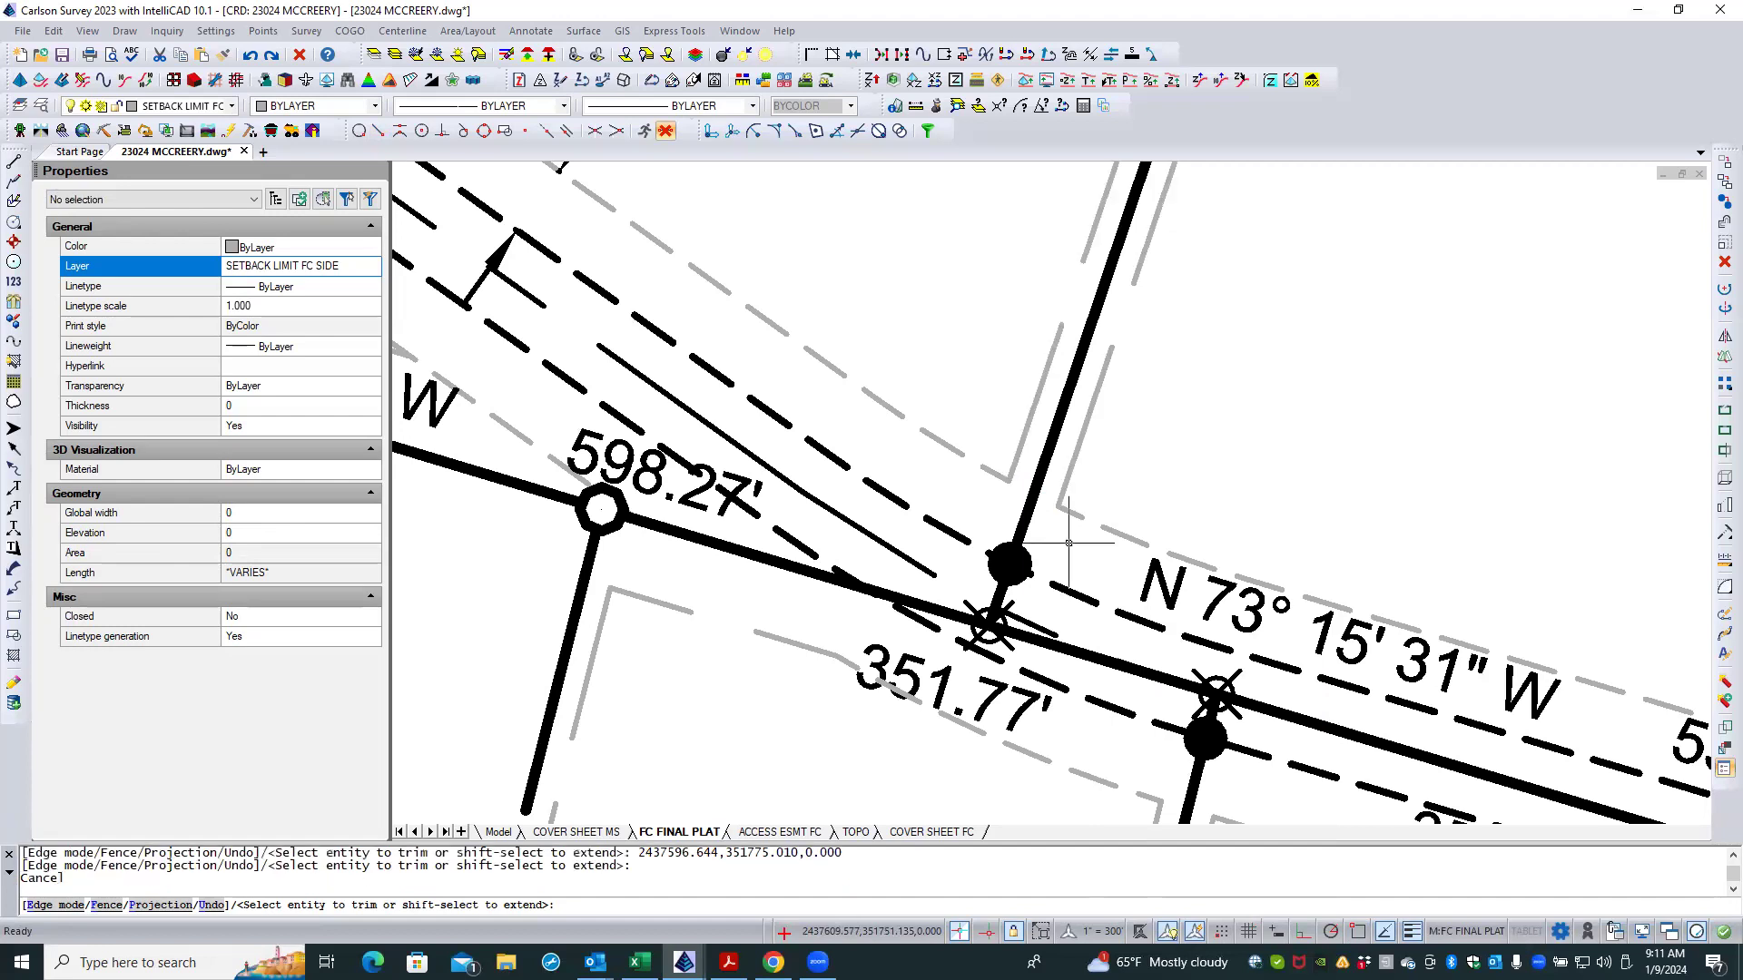
scroll(1069, 543, "down", 2)
scroll(1056, 546, "down", 1)
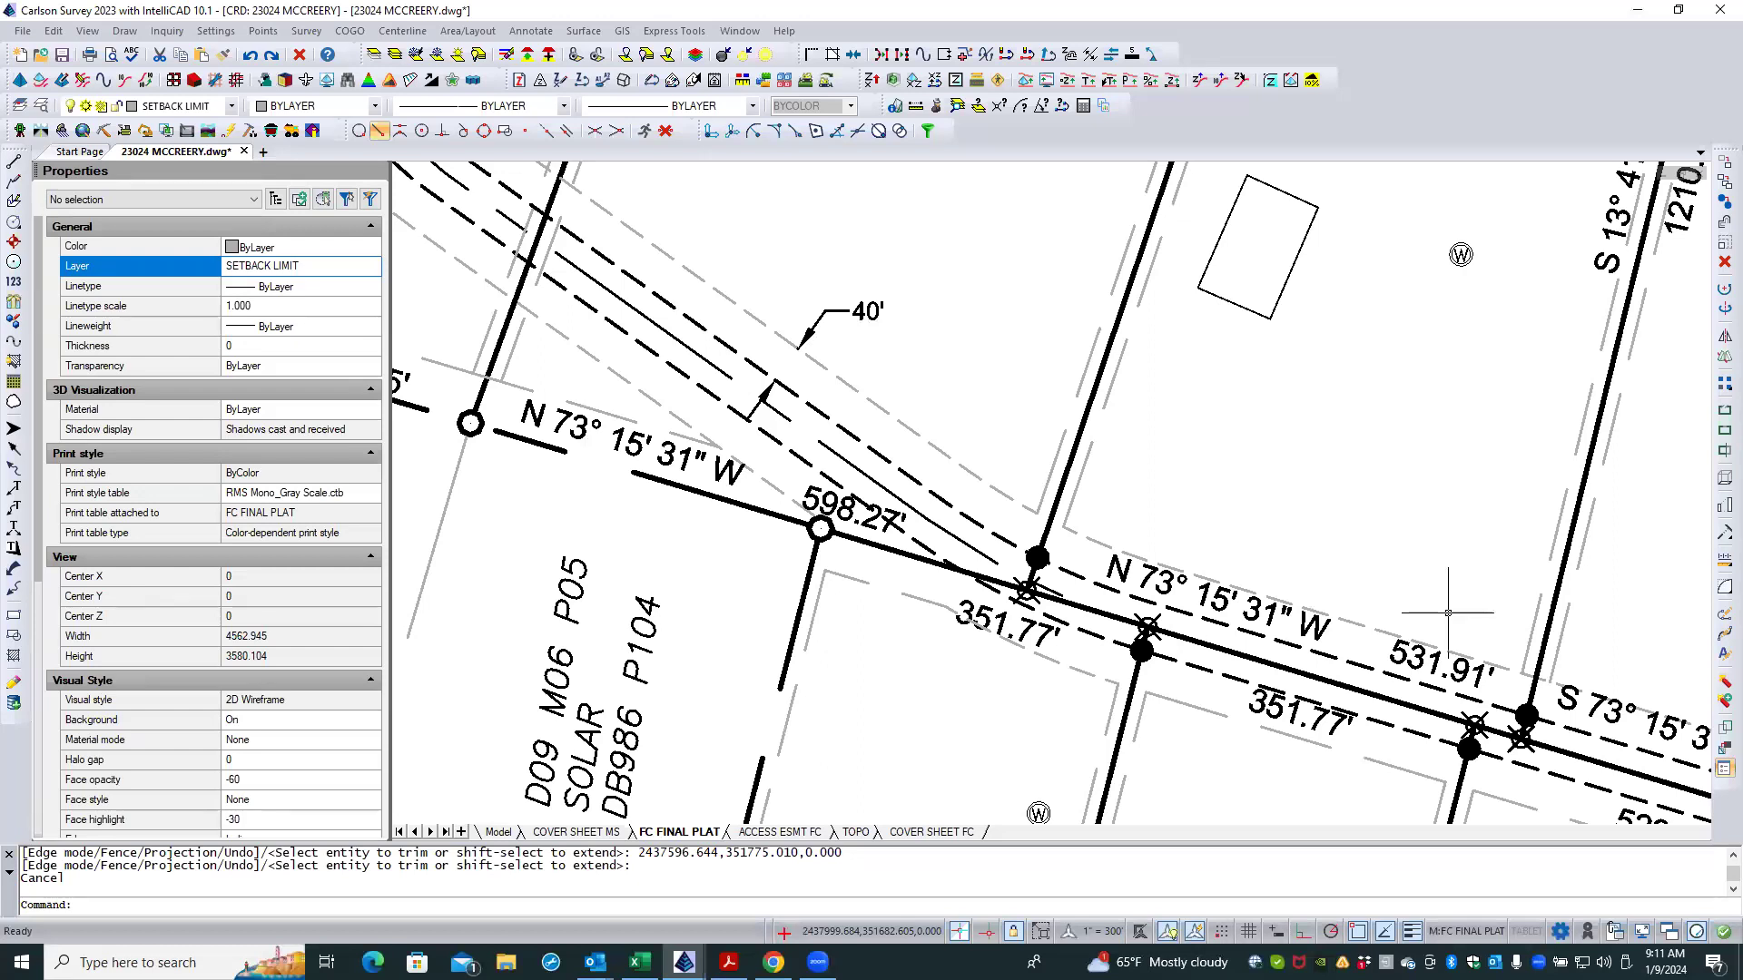
left_click(1005, 704)
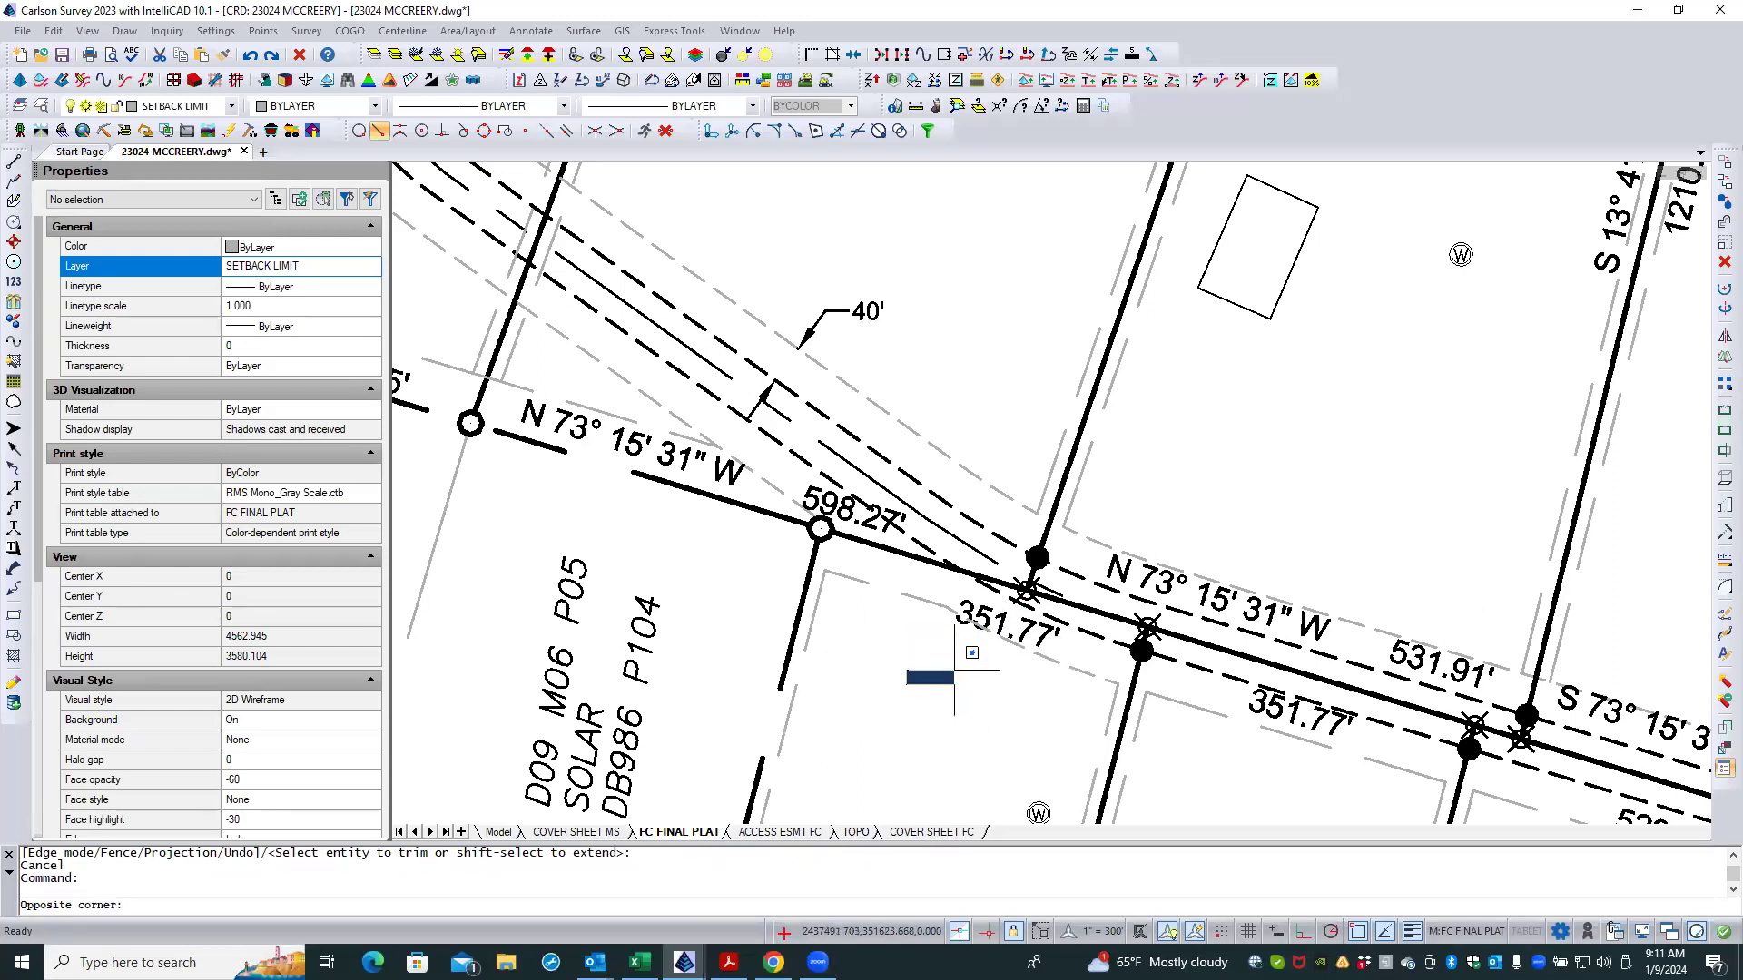
key("Escape")
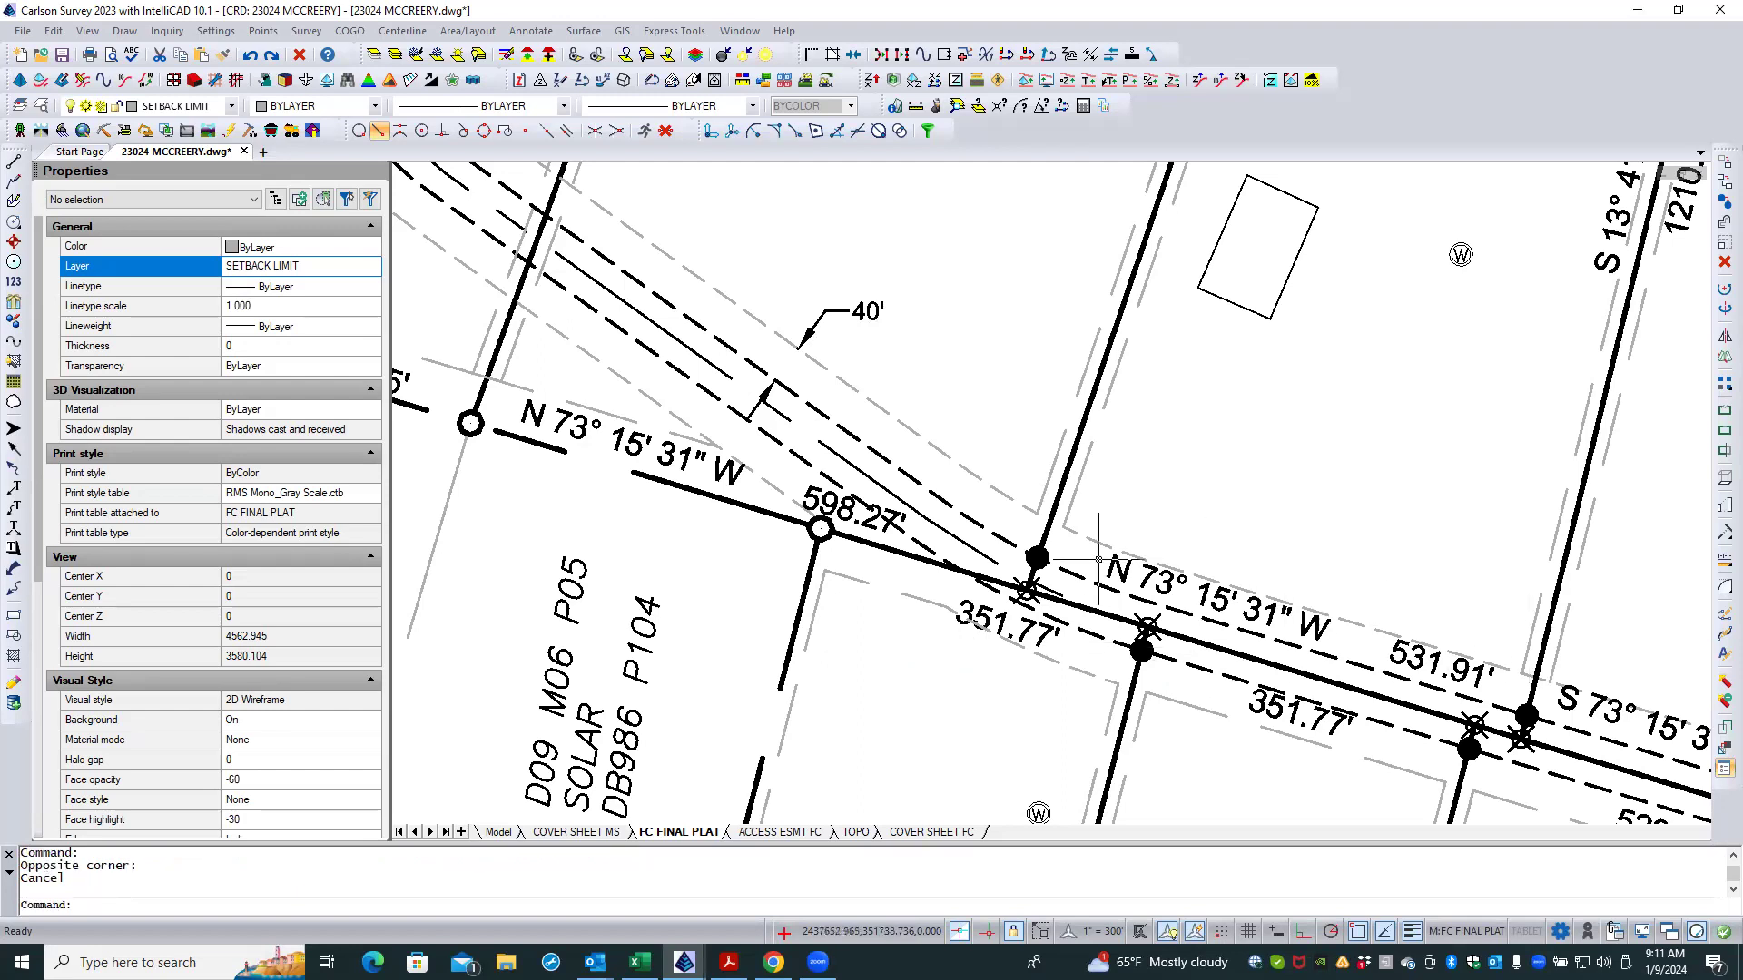
Step: Examine the setback lines across Lots 1 to 6, including Lot 2's north boundary around the 235.09' and 301.95' courses
scroll(982, 520, "down", 1)
scroll(982, 520, "down", 1)
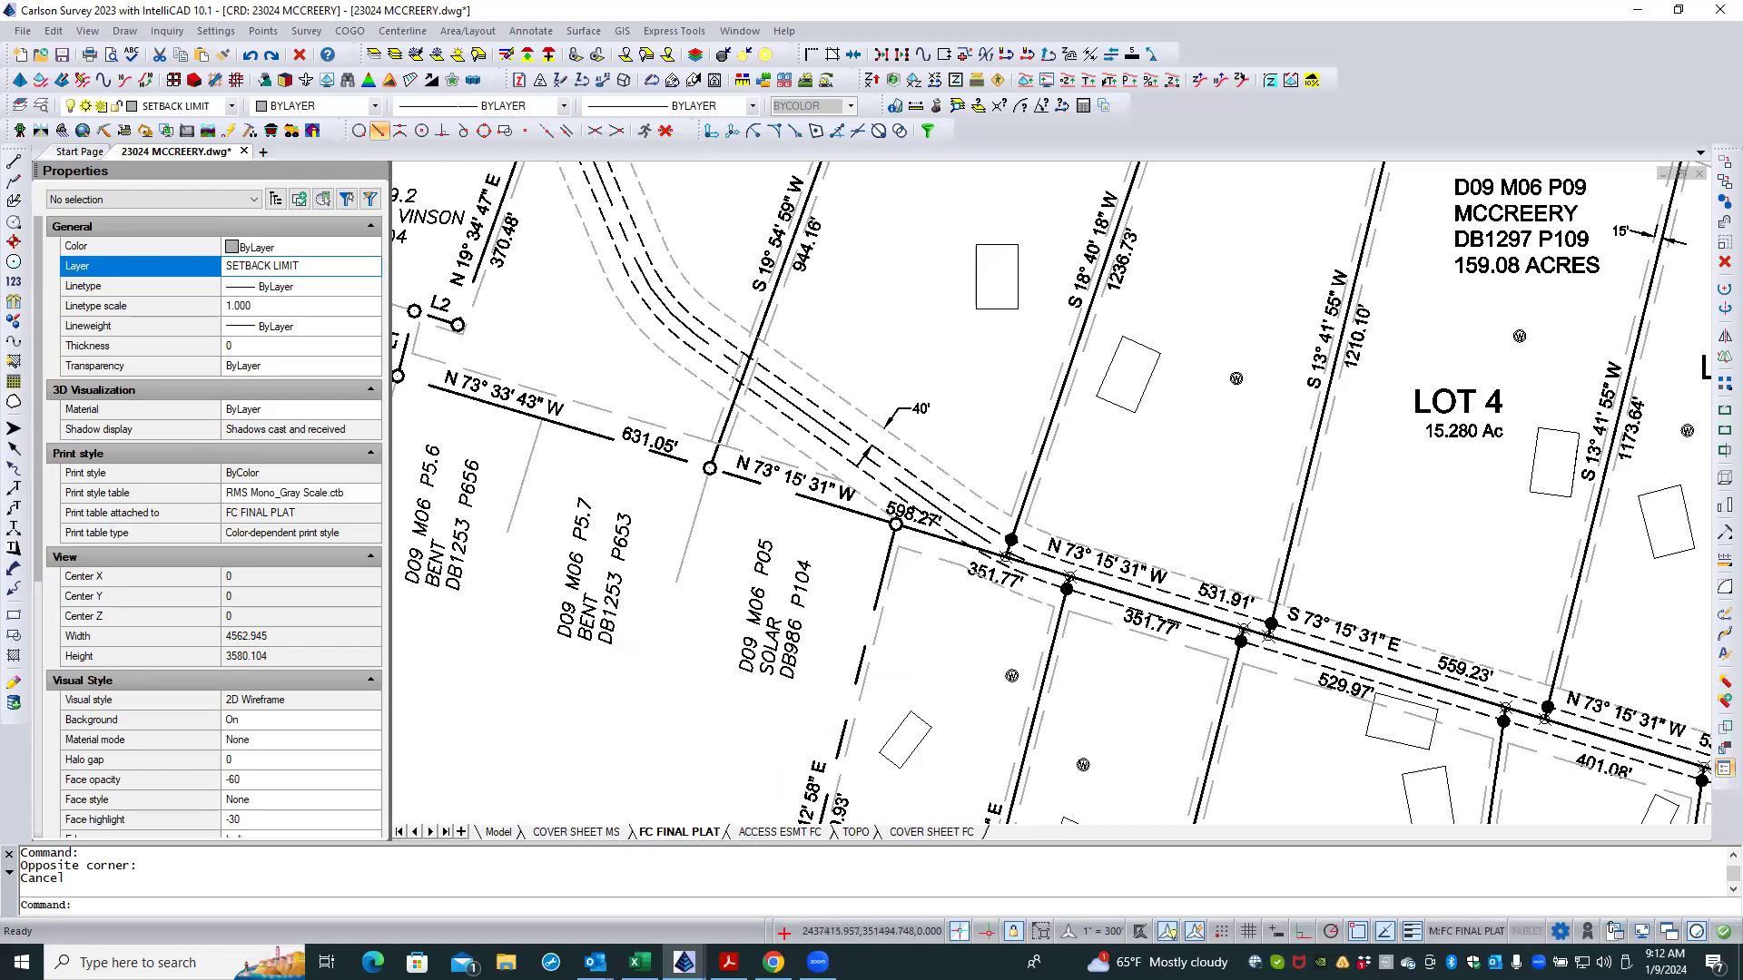
scroll(930, 663, "down", 1)
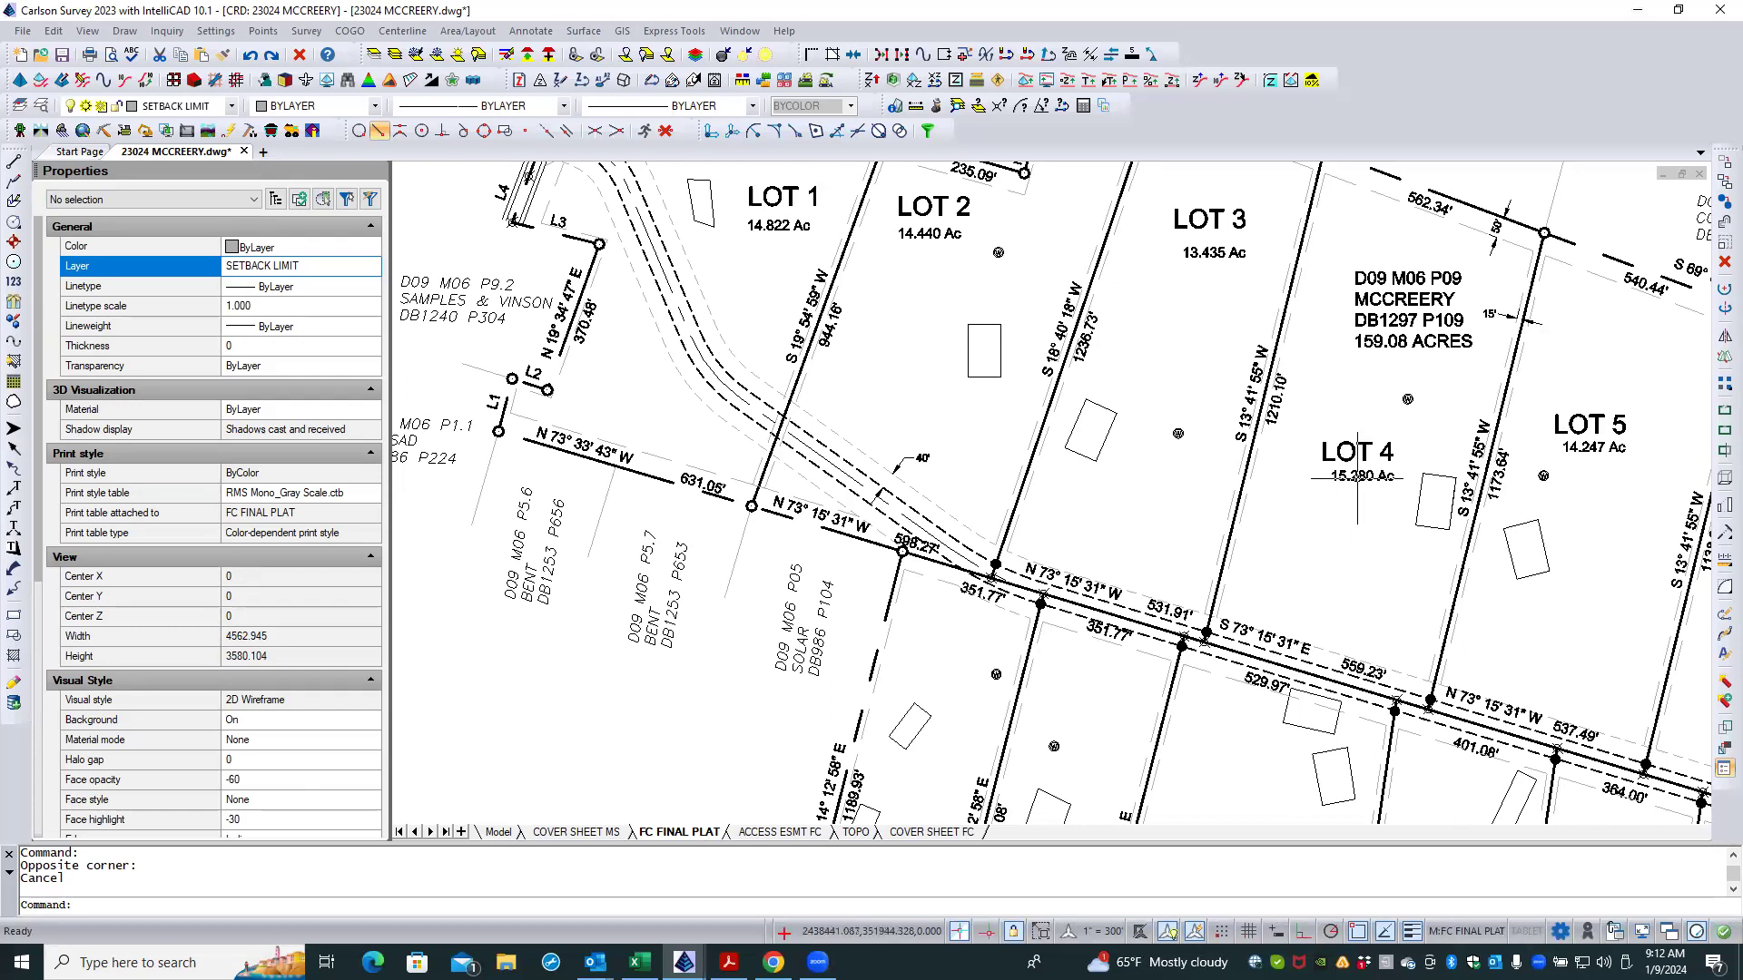
scroll(1335, 527, "down", 1)
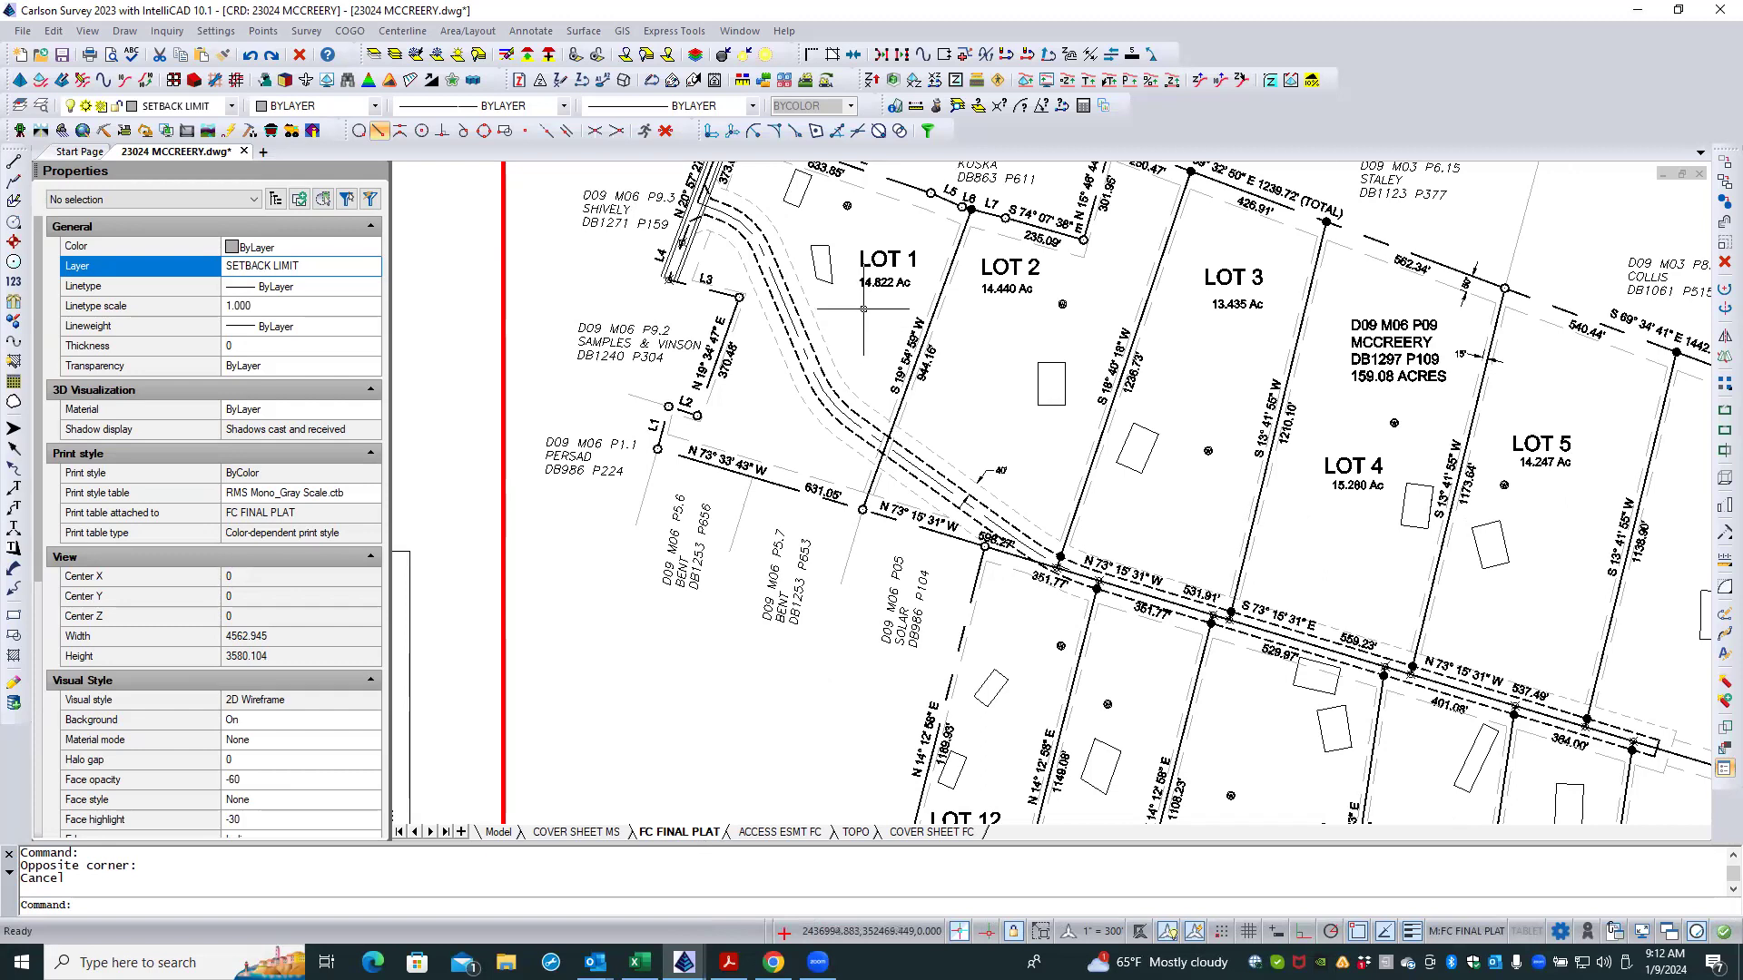
left_click(869, 283)
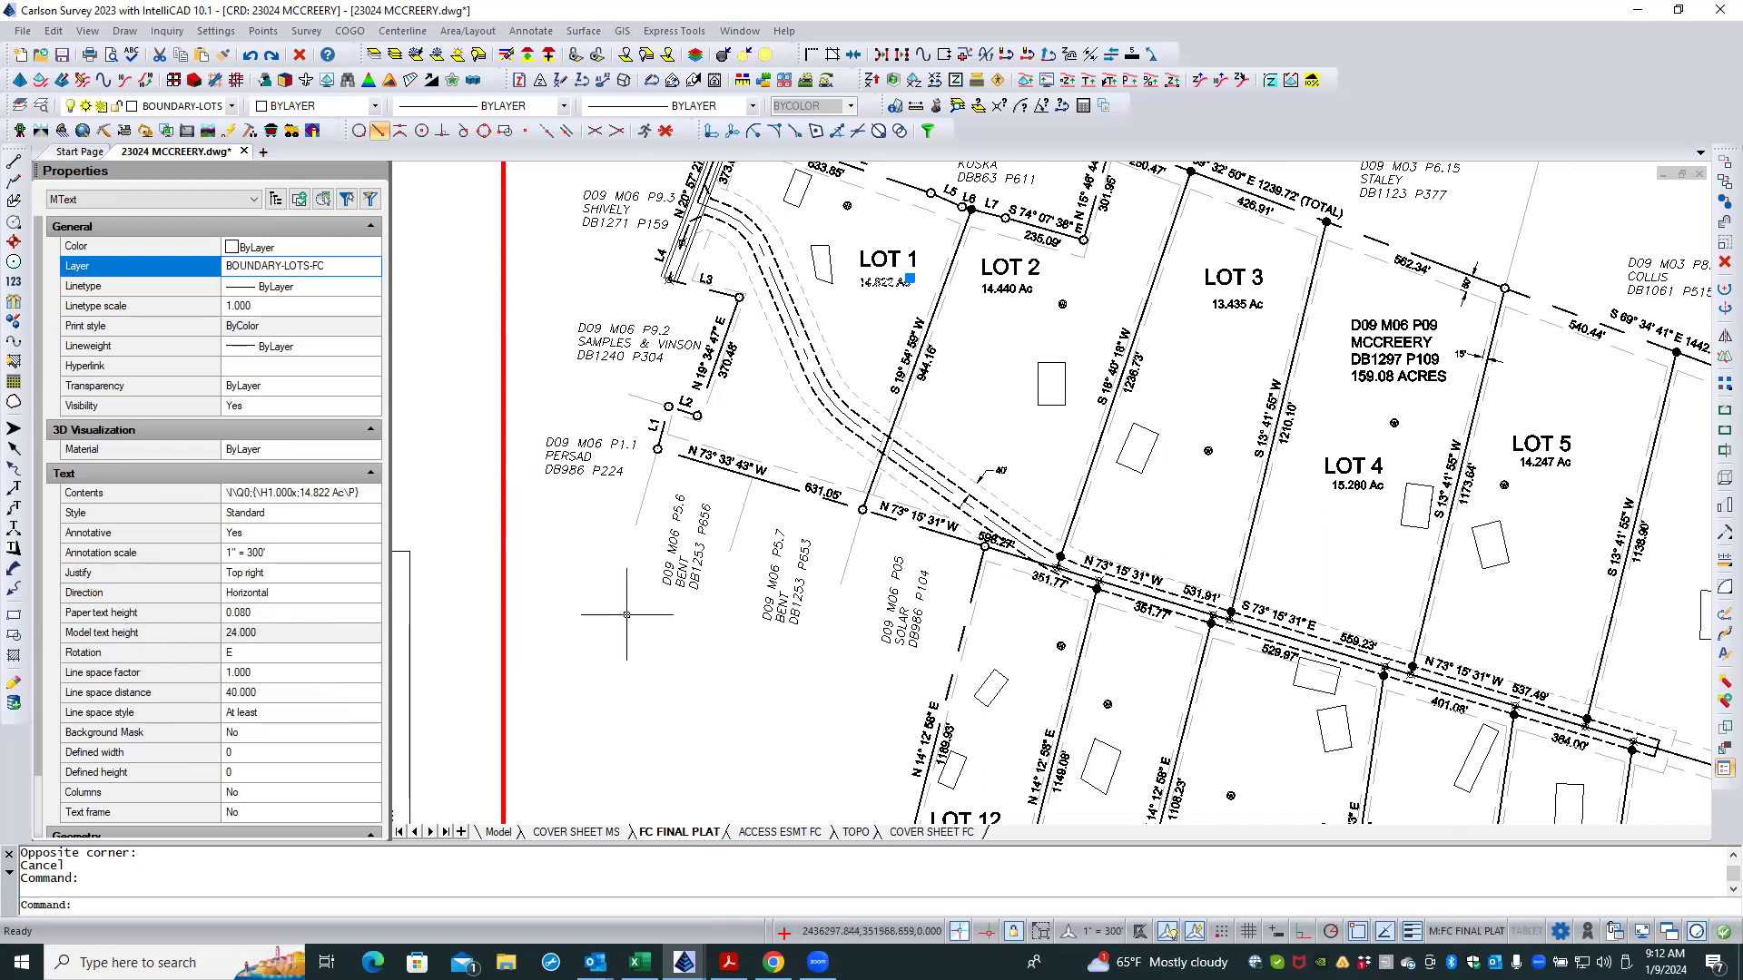
key("Escape")
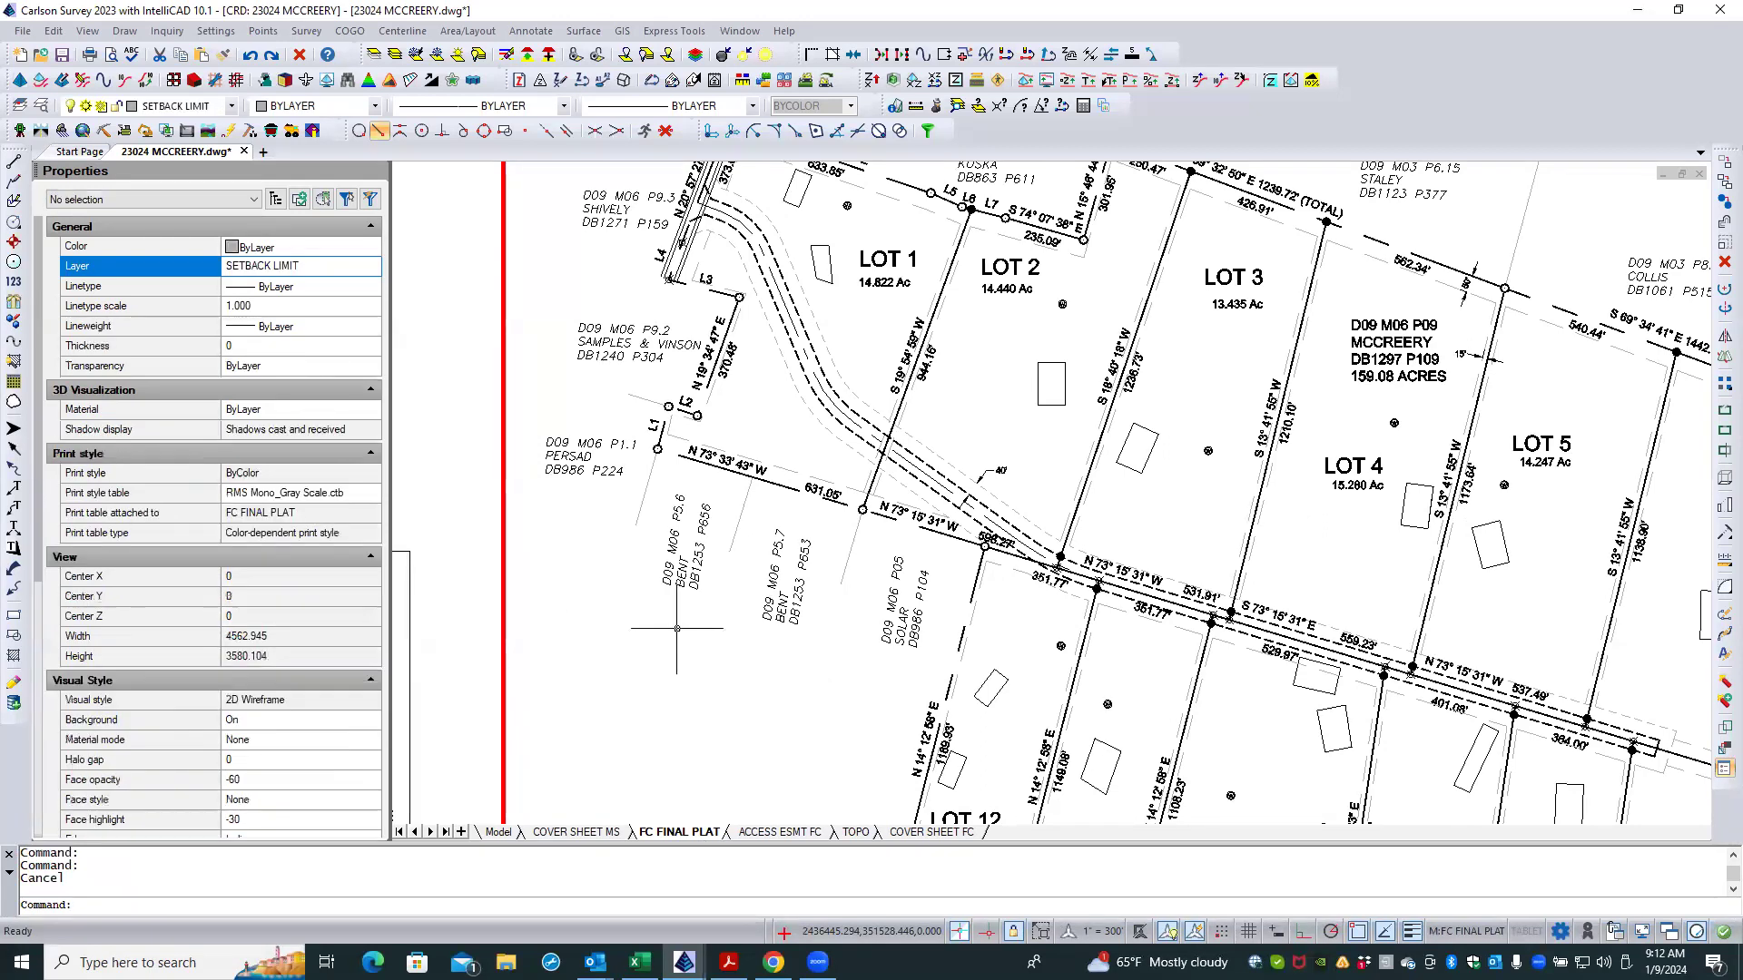
scroll(672, 630, "down", 2)
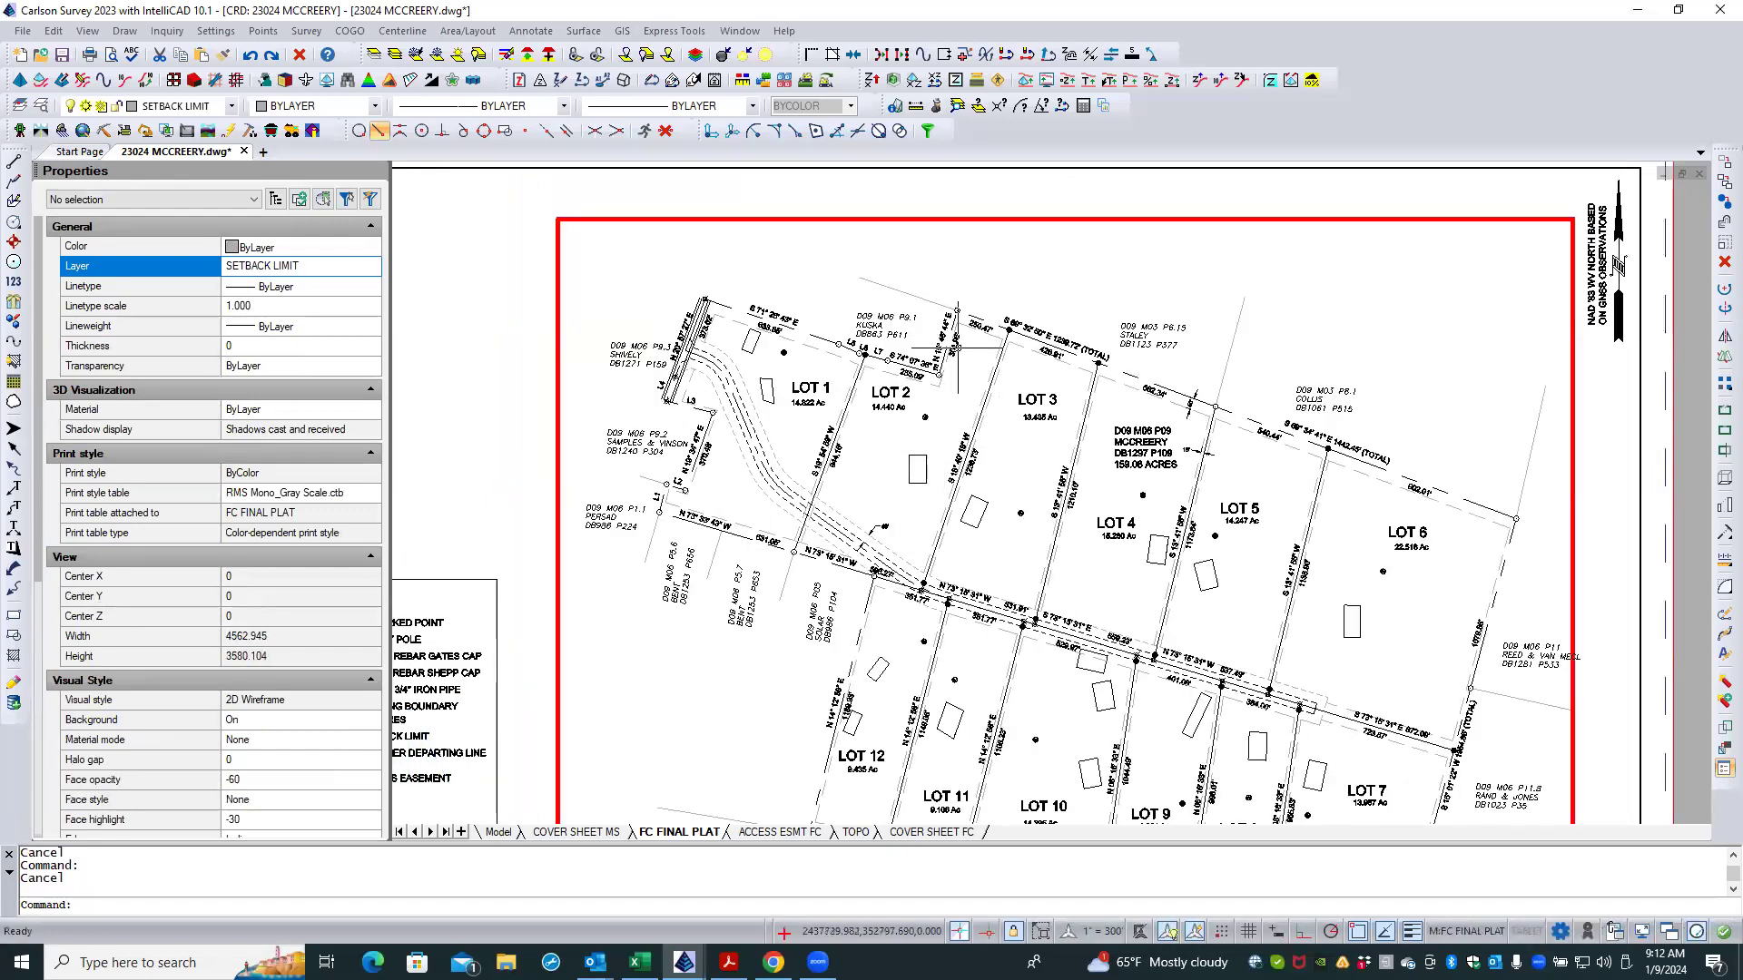
scroll(958, 350, "up", 3)
double_click(956, 345)
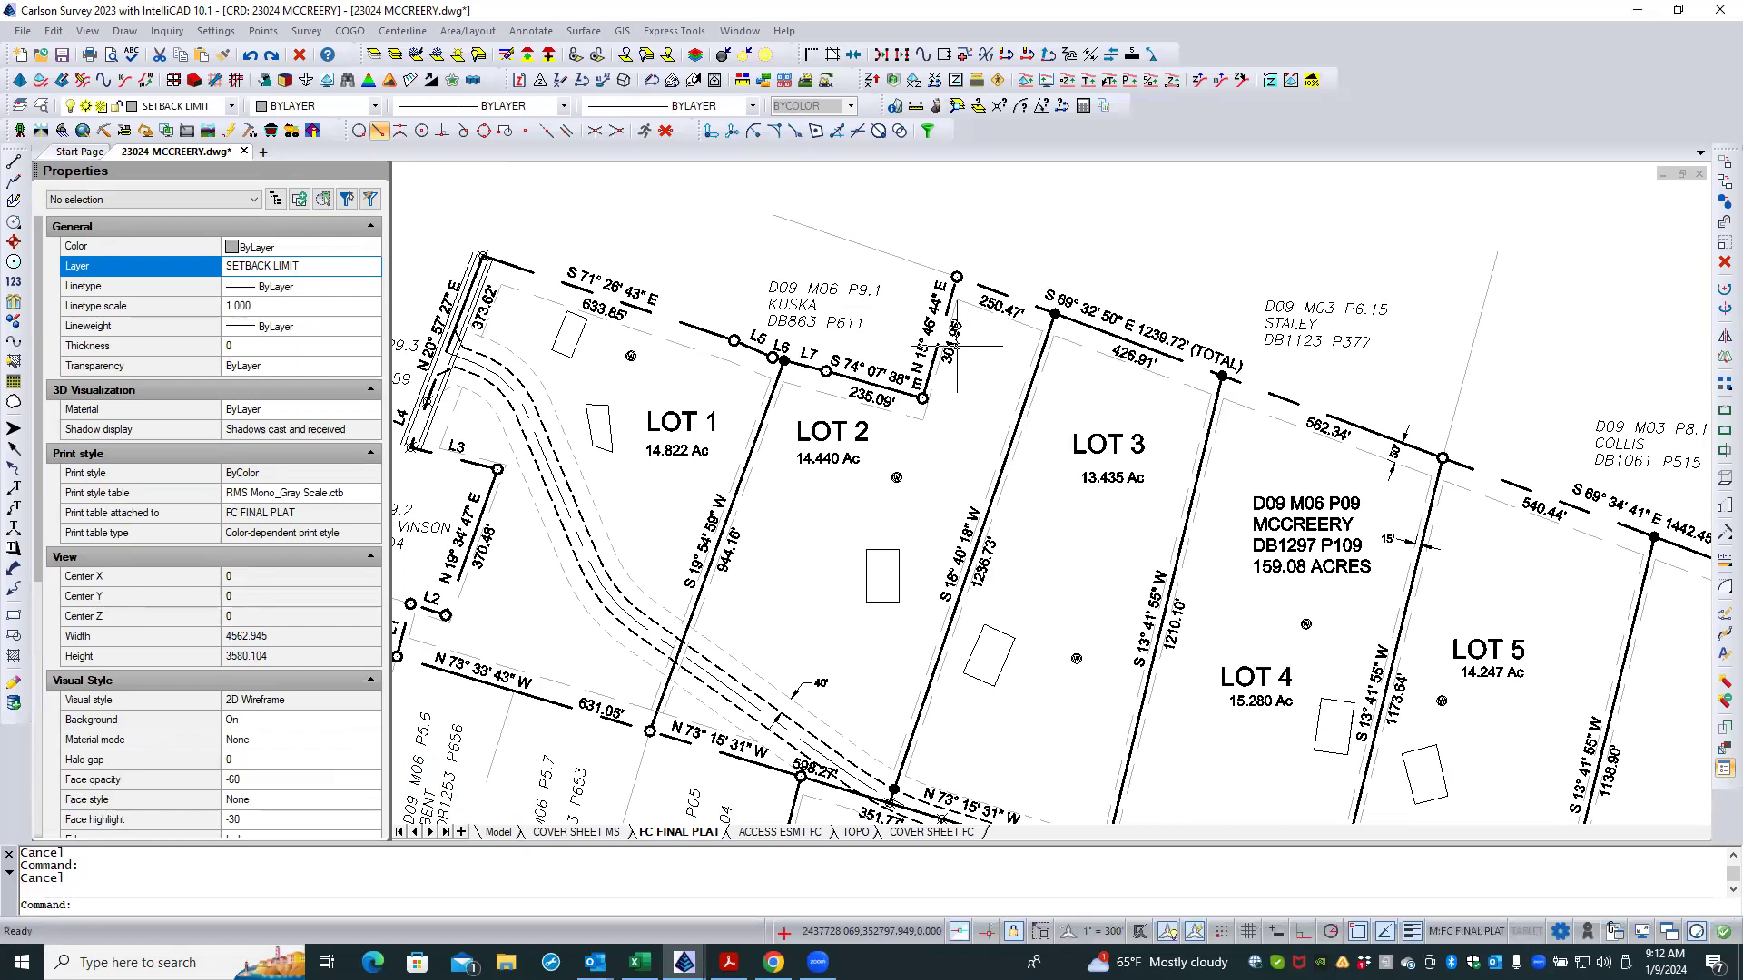
scroll(866, 375, "up", 1)
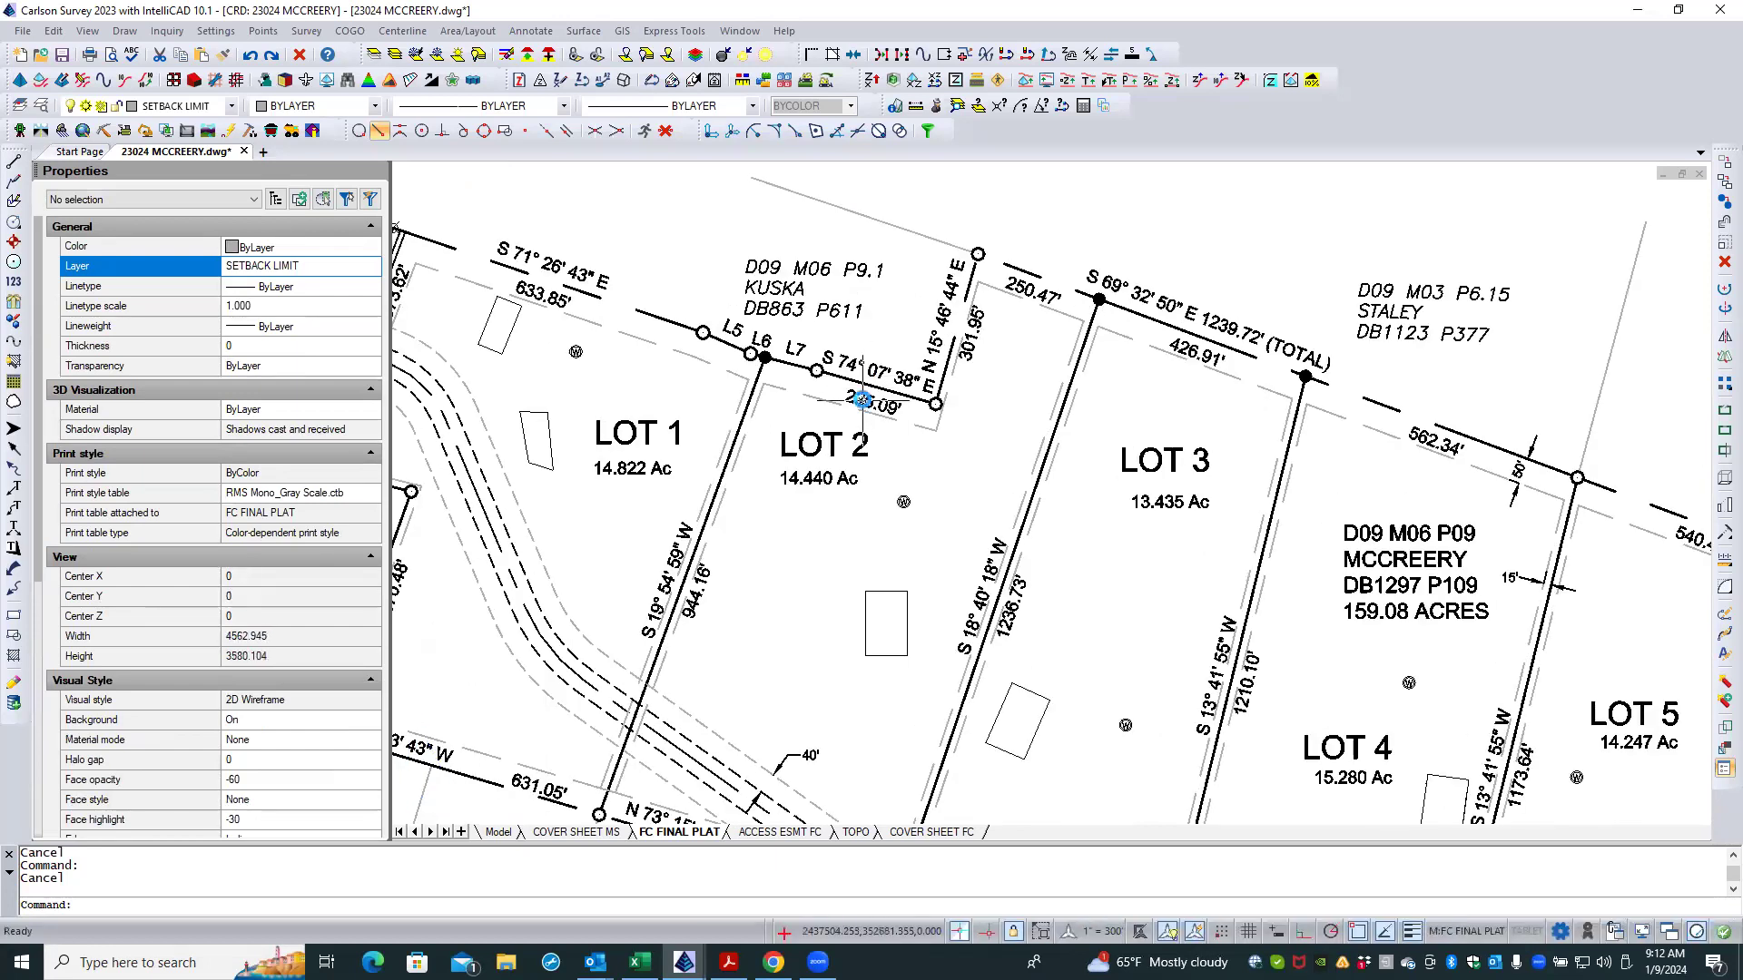
left_click(862, 399)
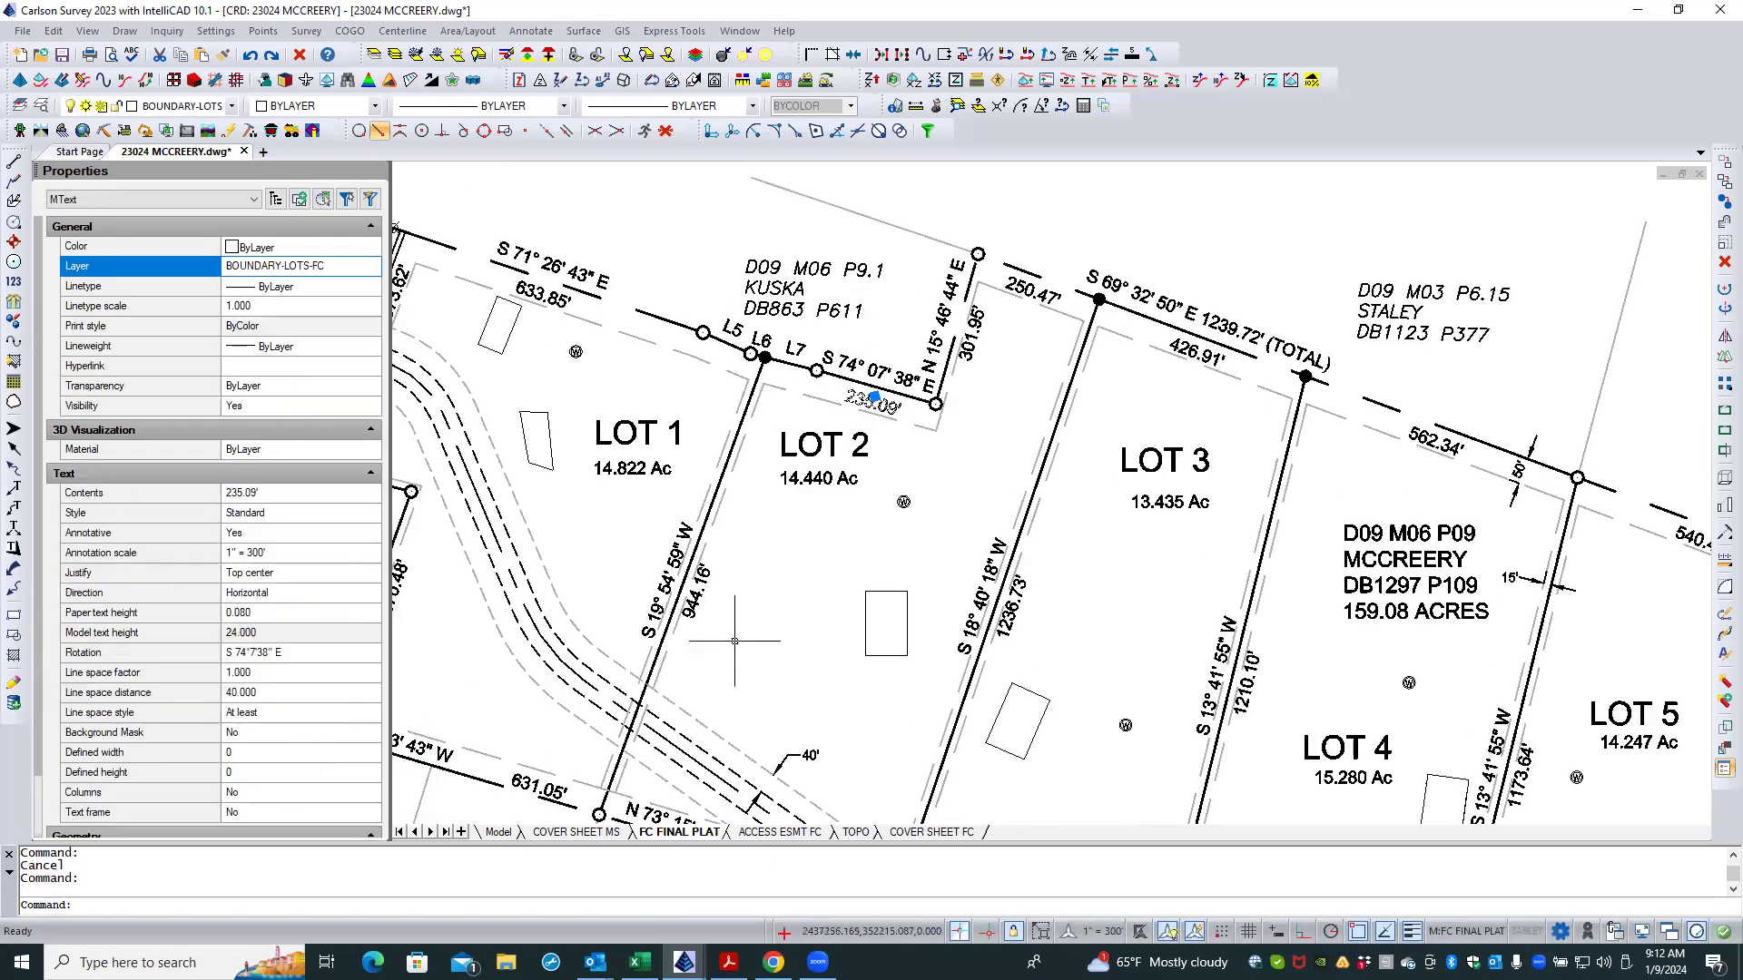
key("Escape")
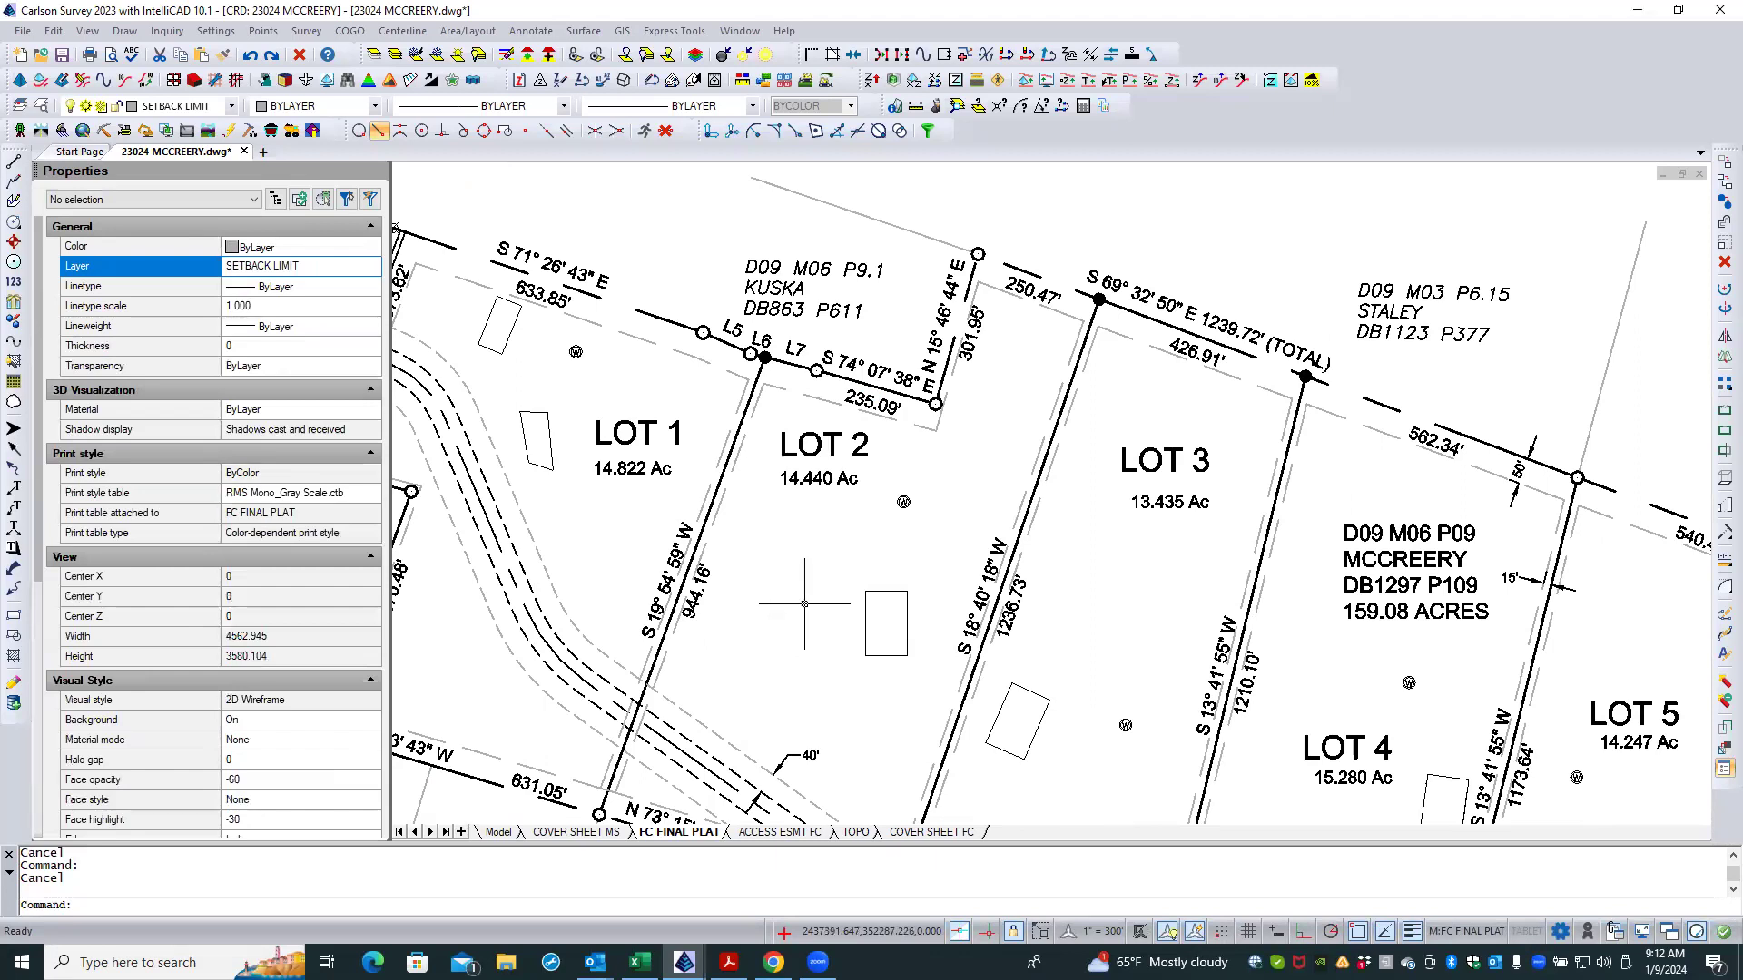
scroll(792, 477, "down", 2)
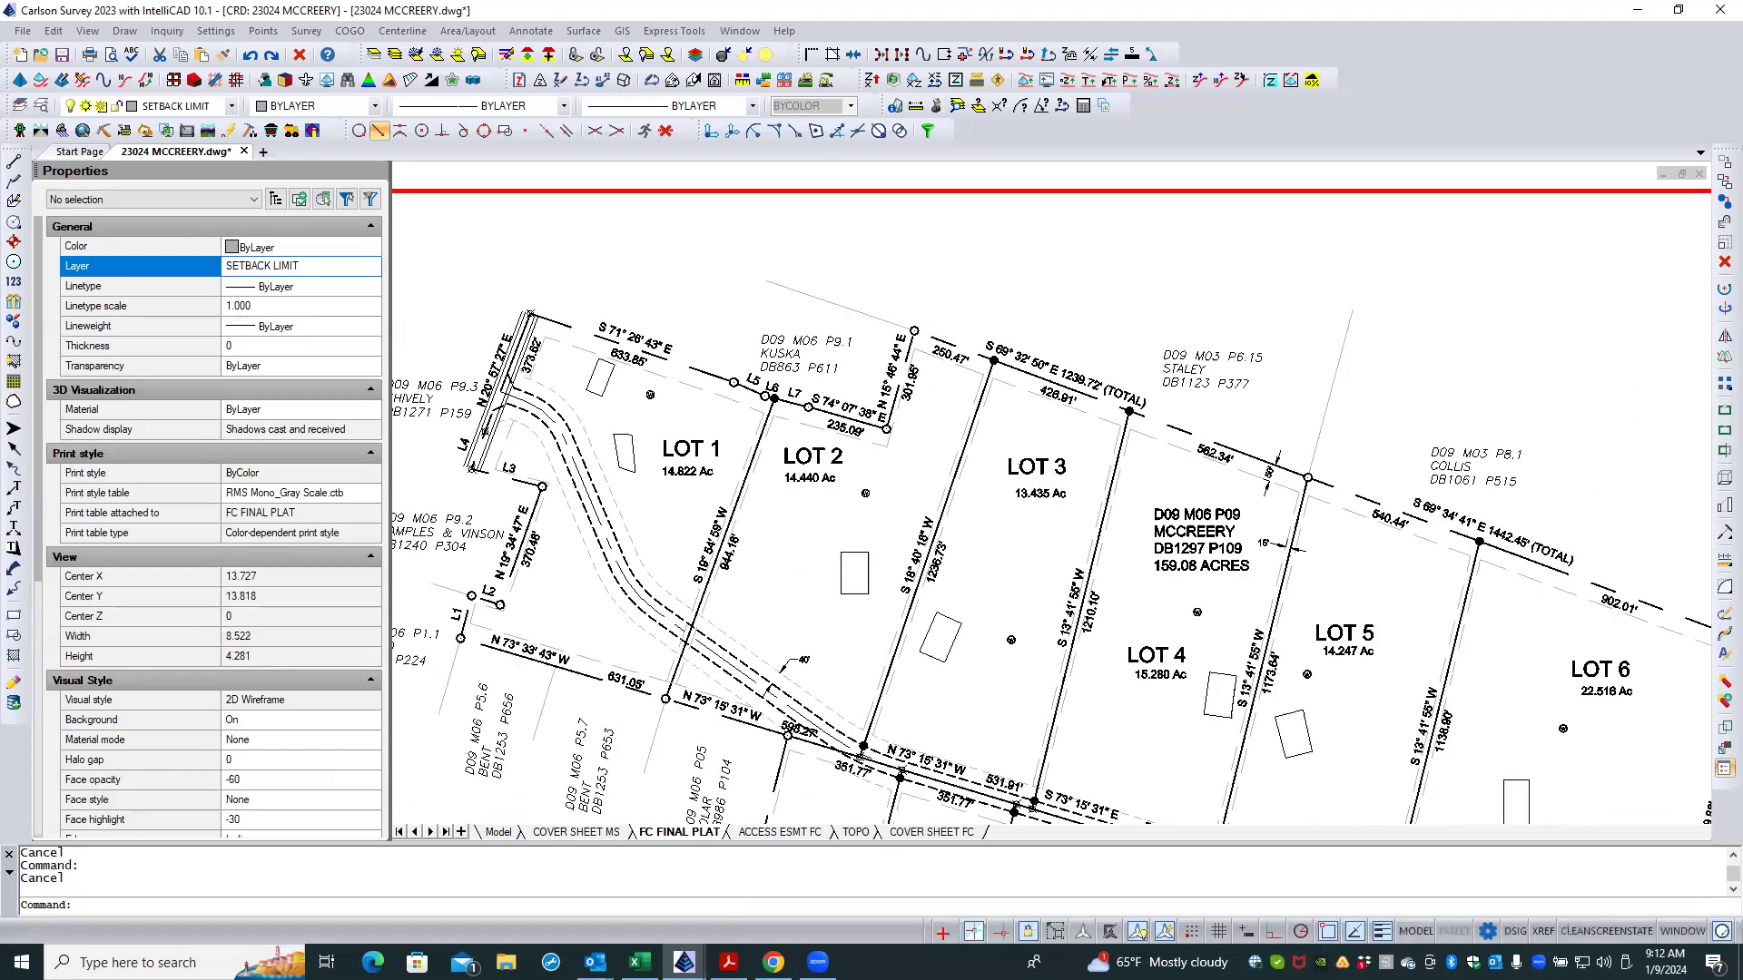
scroll(793, 478, "down", 1)
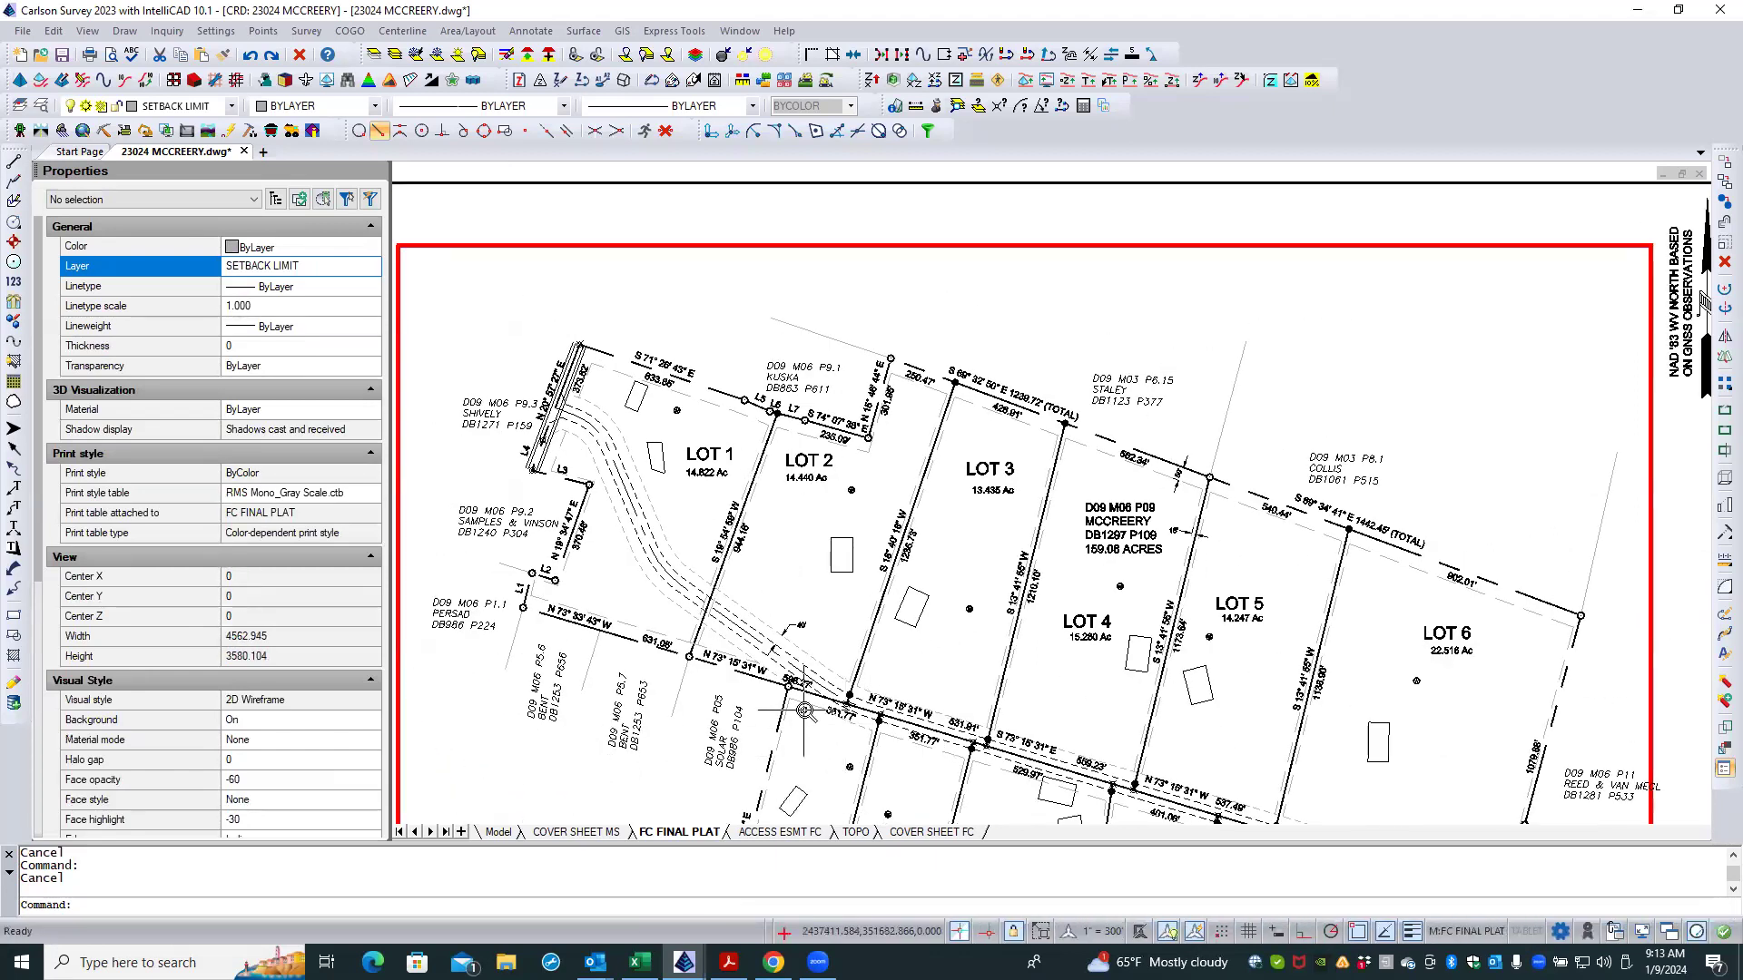
Step: Trim the two side setbacks flanking the 944.16' line between Lots 1 and 2 out of the road, using both road setbacks as cutting edges
scroll(797, 722, "up", 4)
double_click(803, 712)
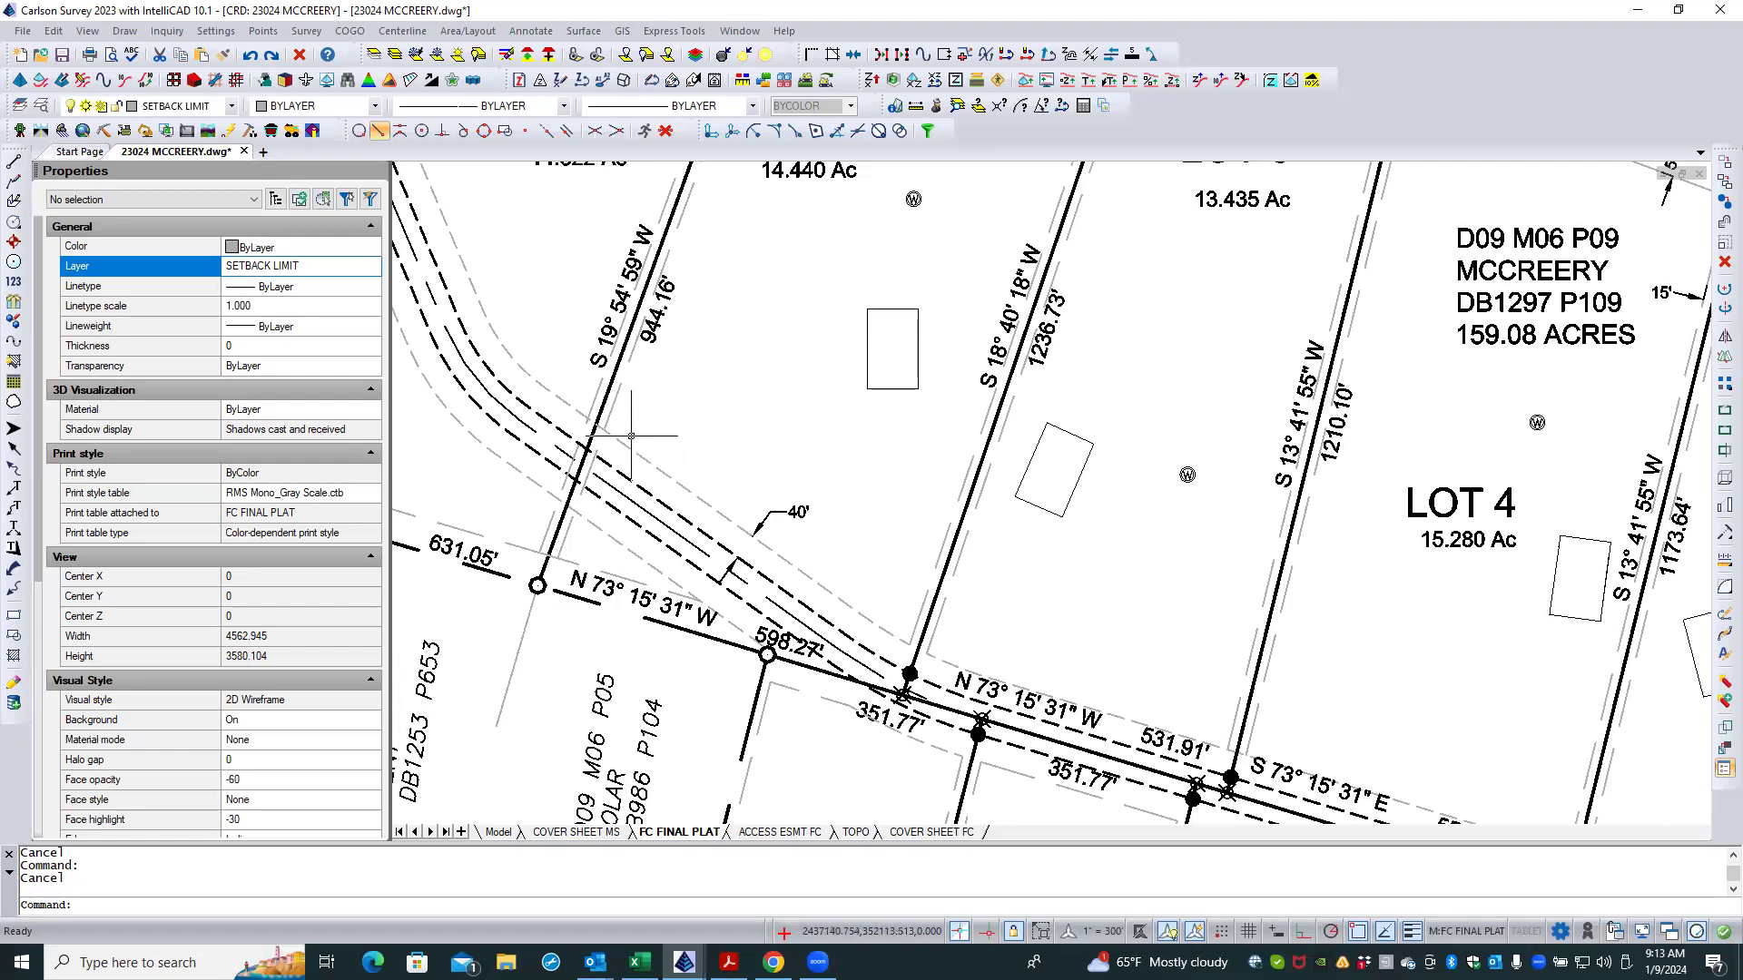
scroll(636, 426, "up", 1)
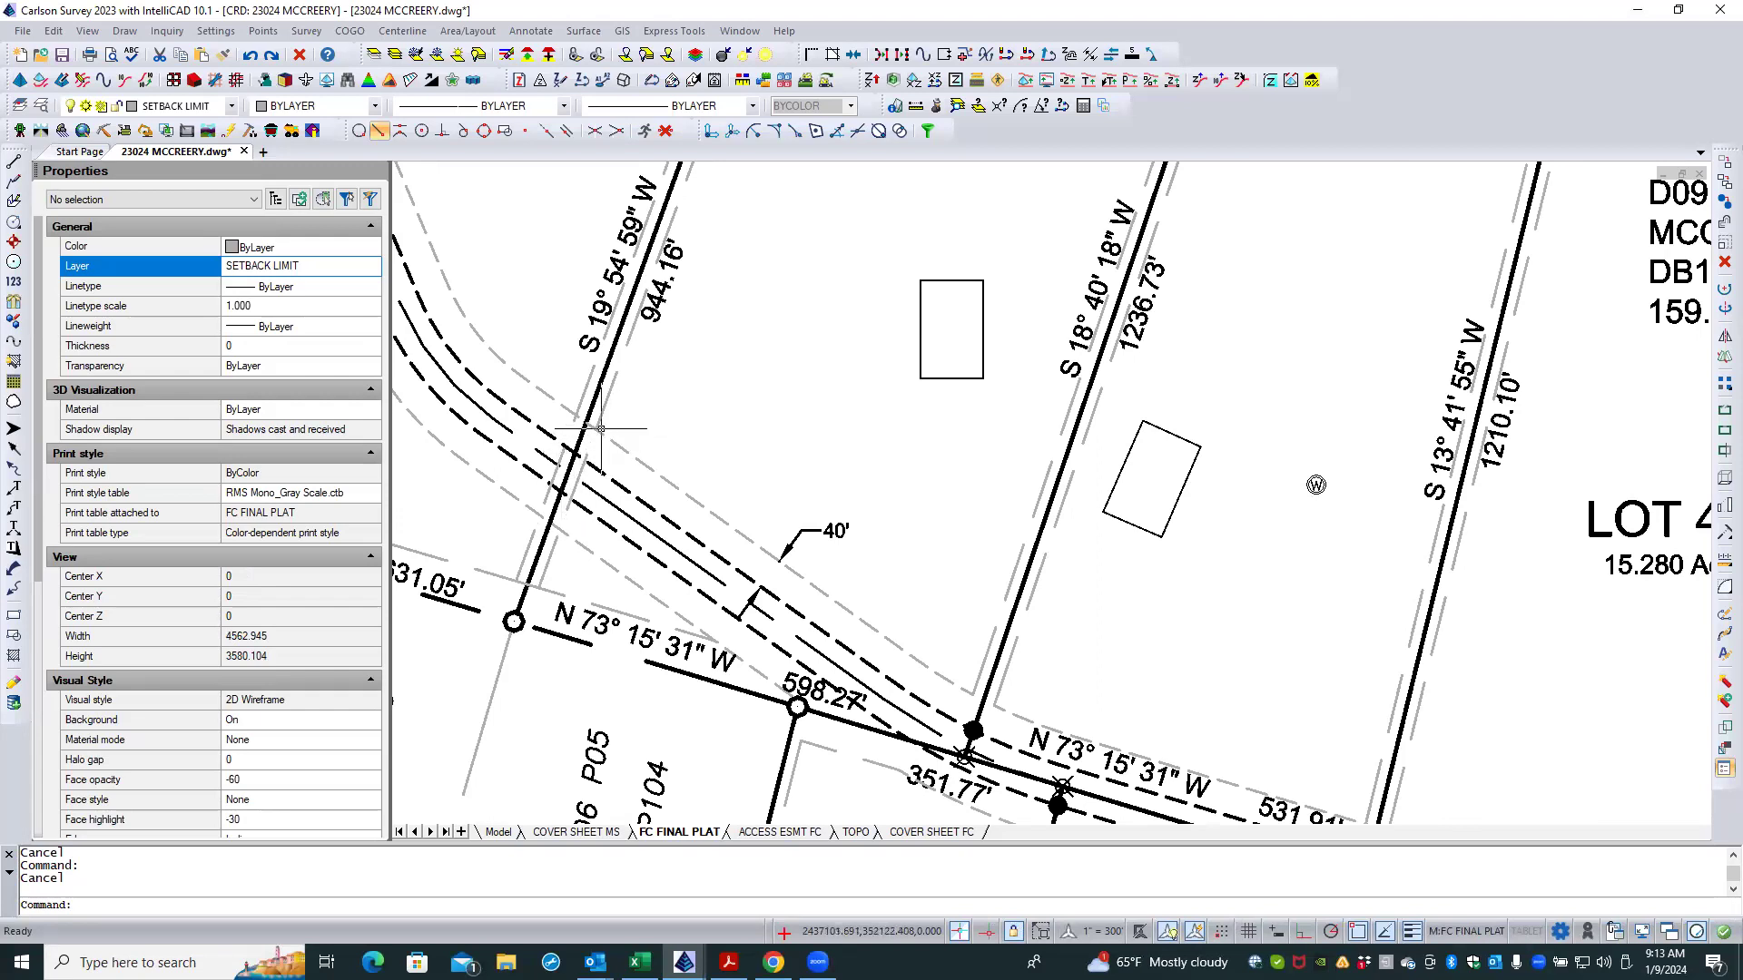
left_click(636, 459)
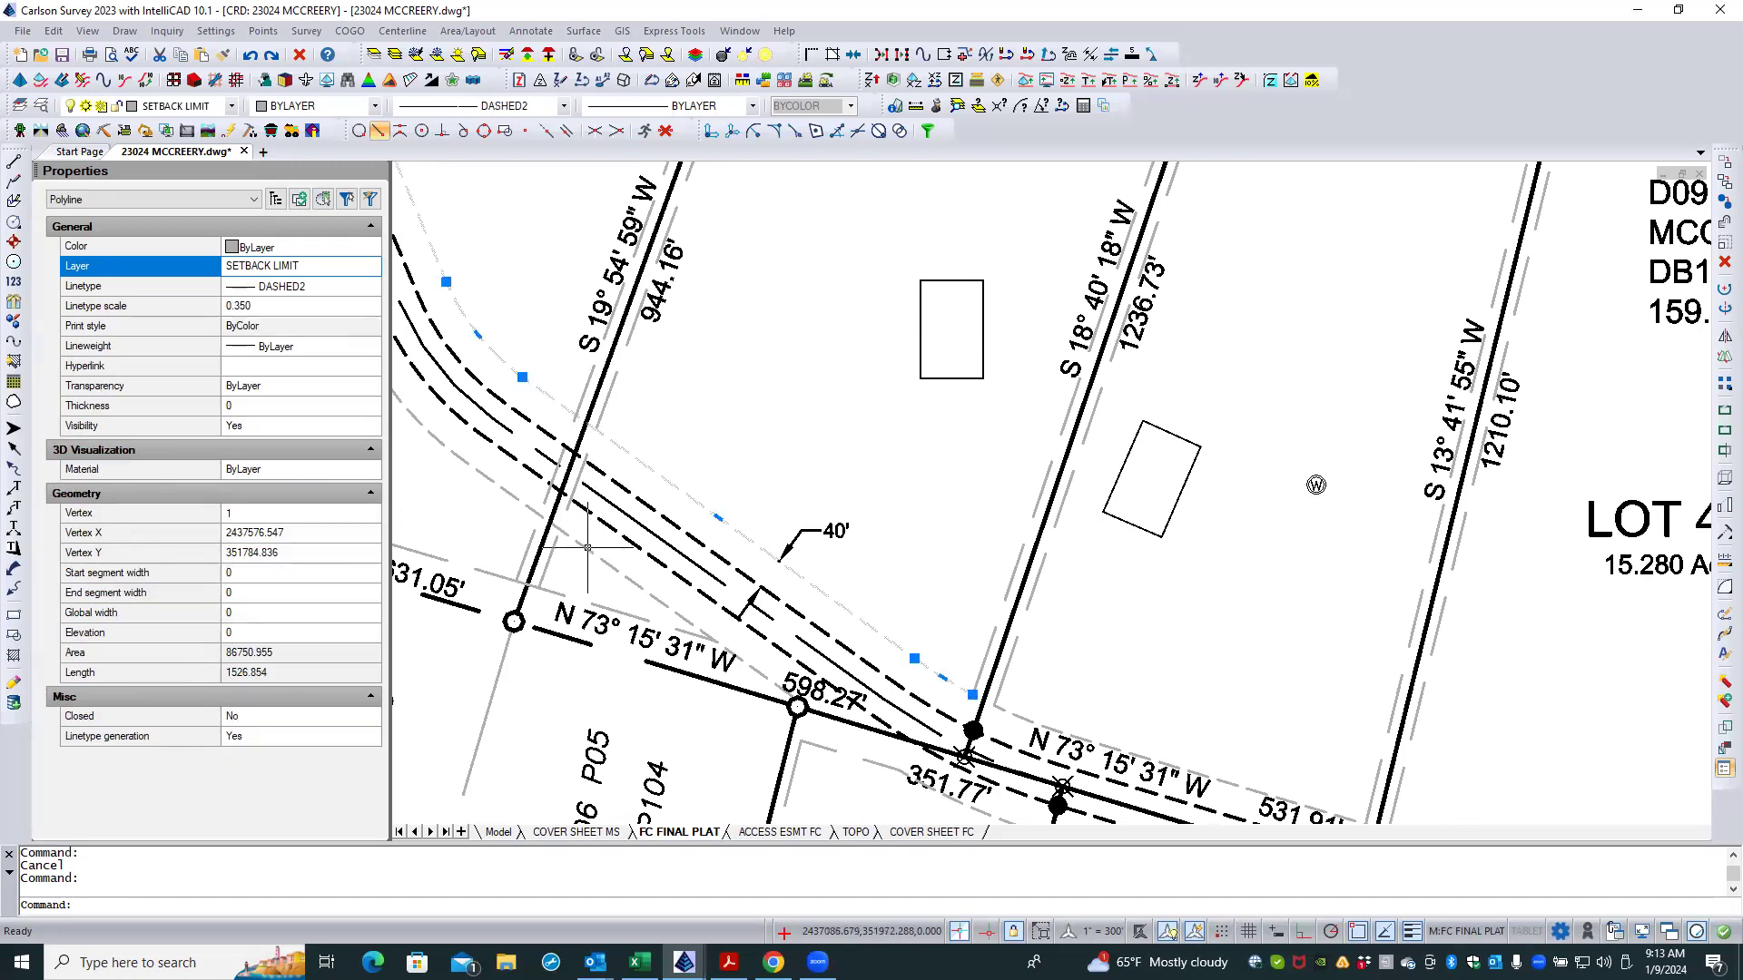
right_click(688, 407)
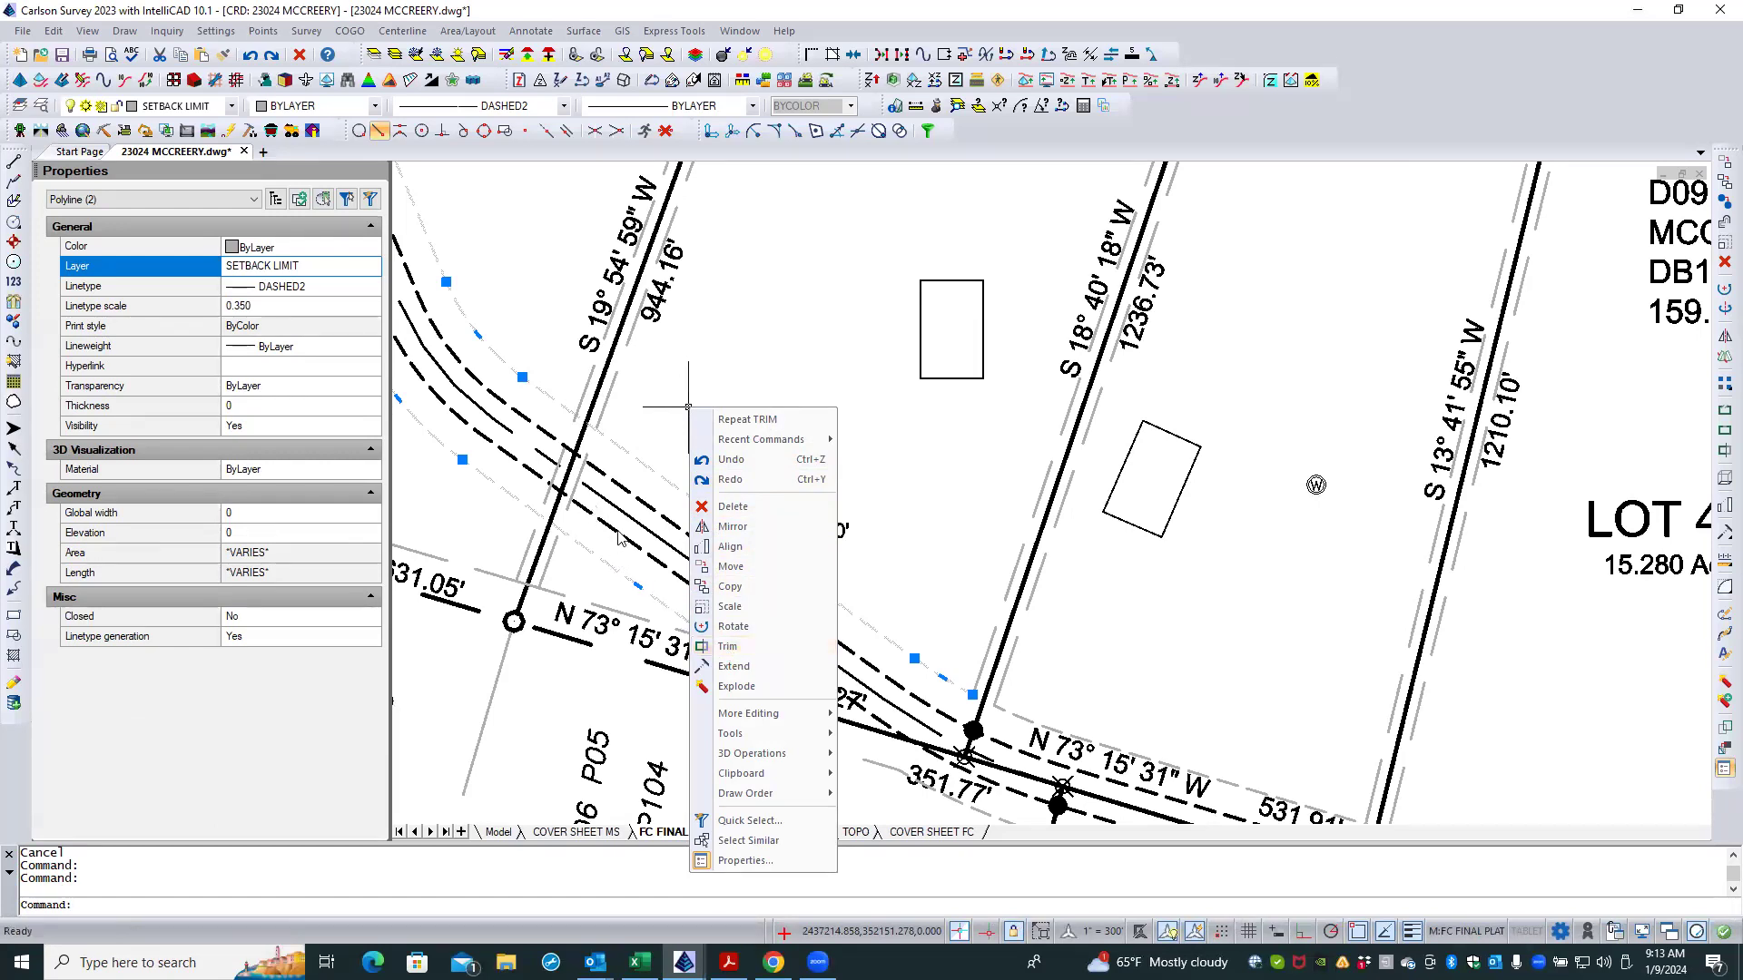
left_click(723, 650)
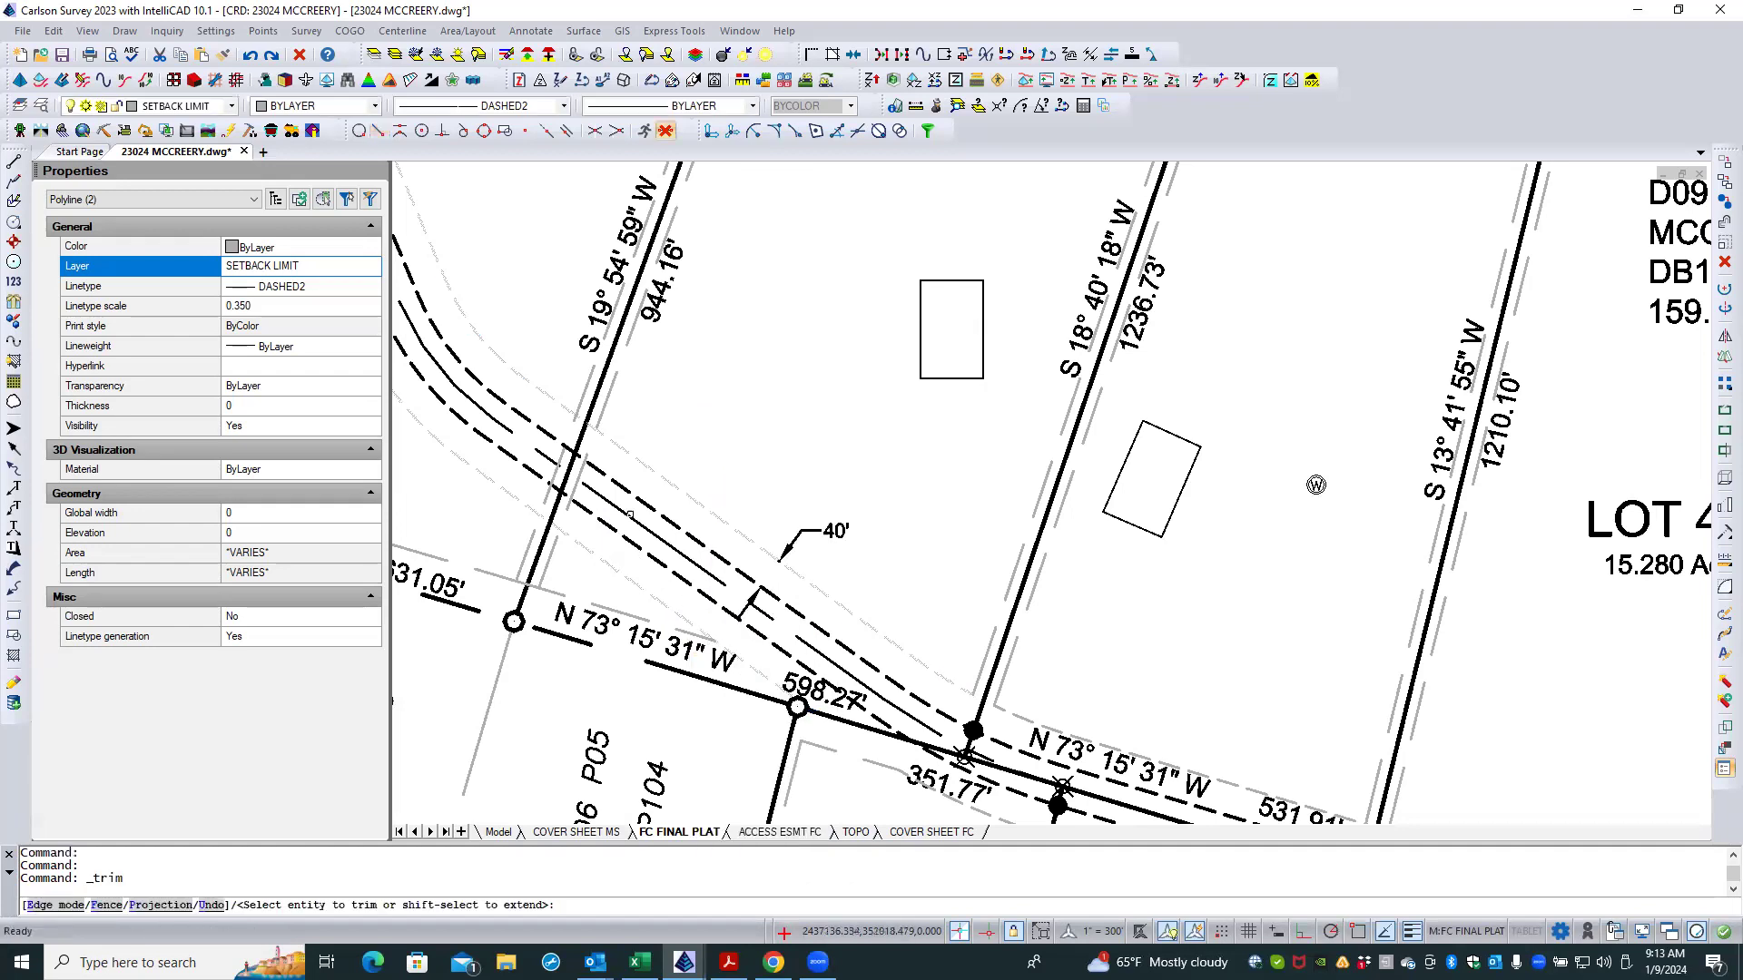
left_click(581, 468)
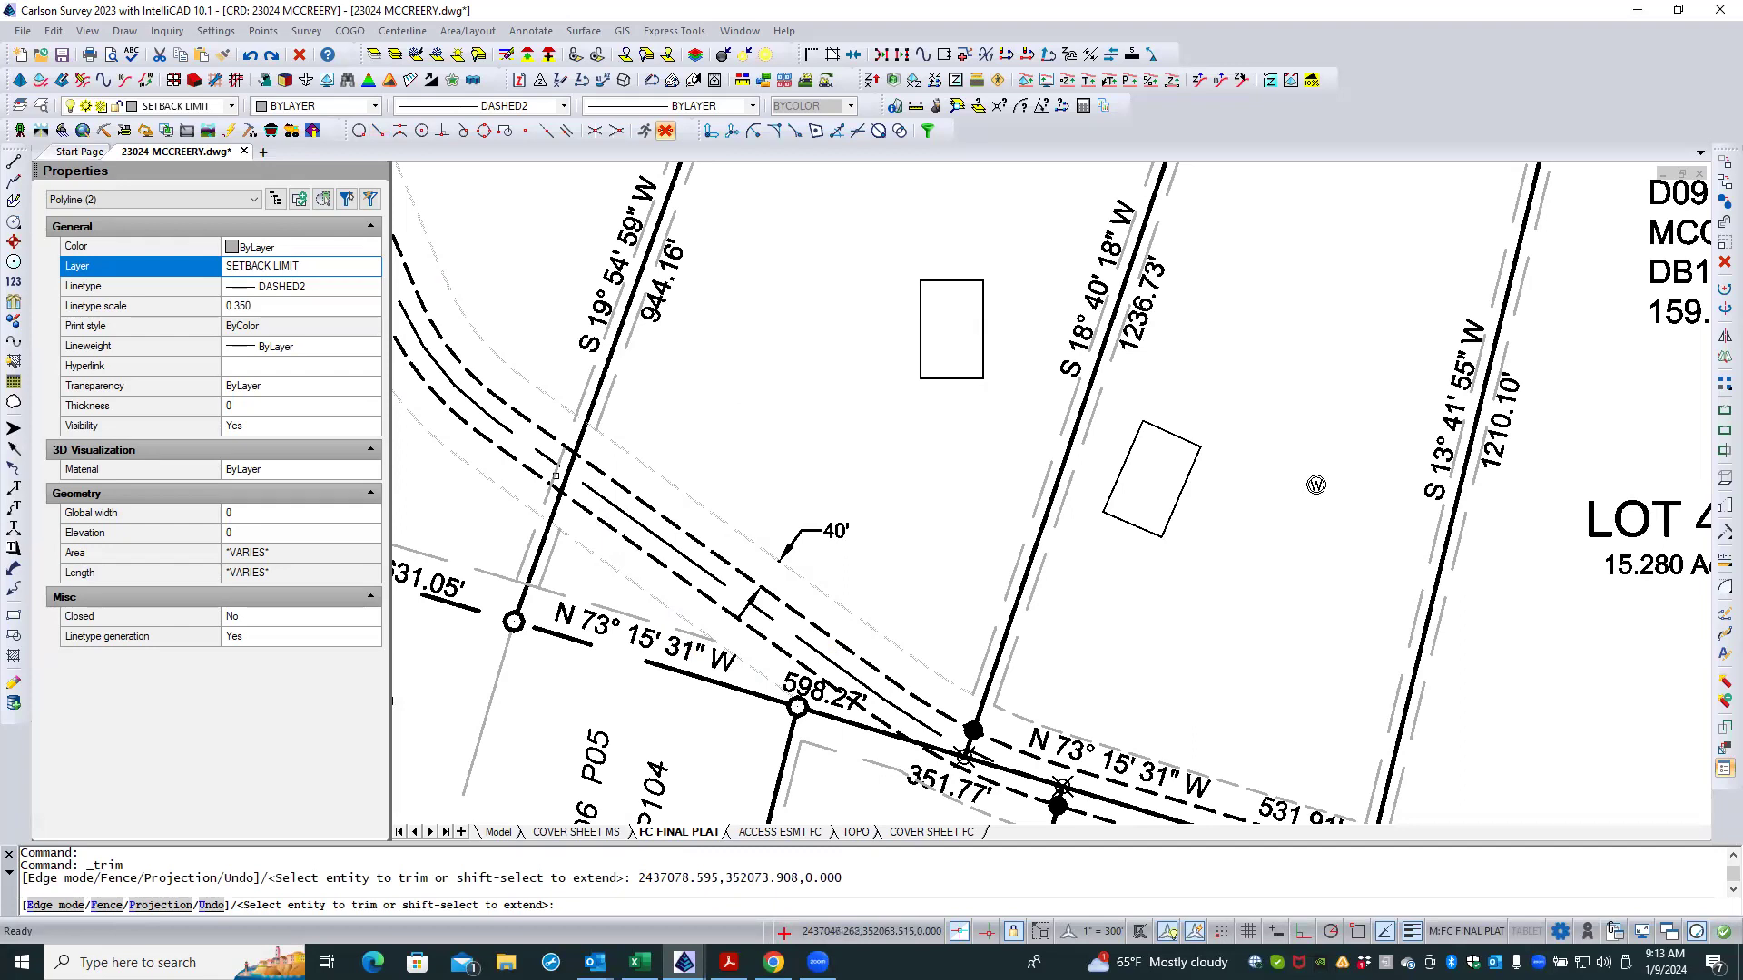
left_click(555, 474)
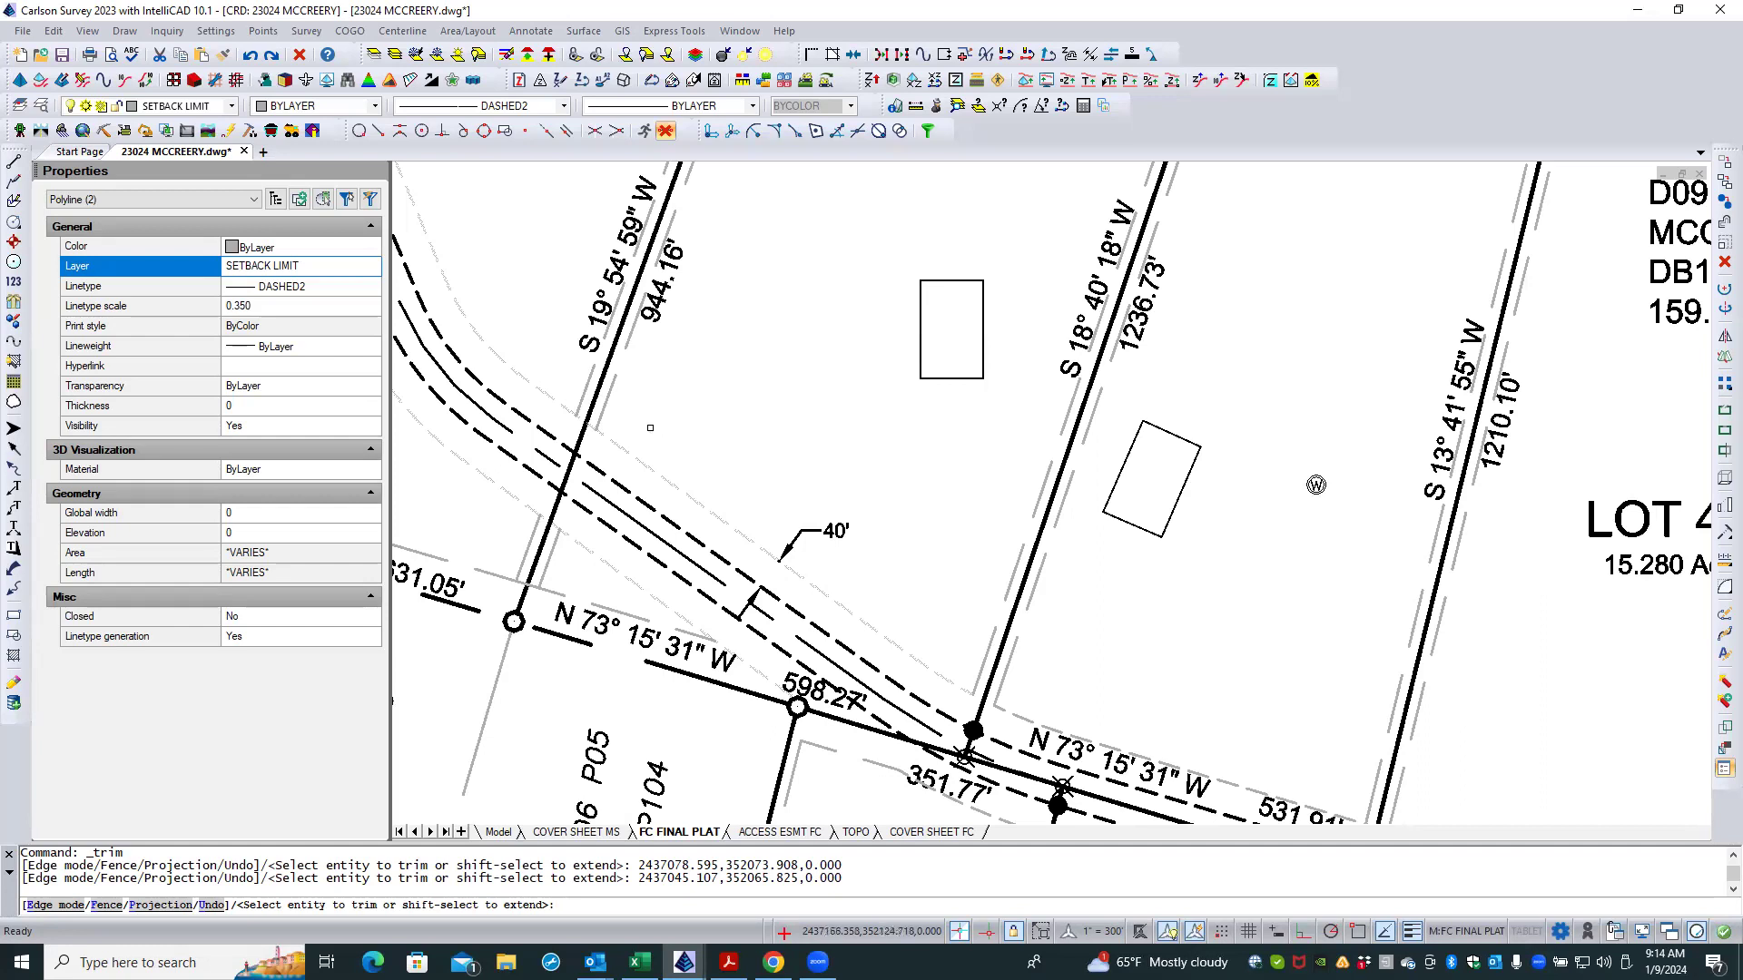
Step: Undo the trim of the side setbacks inside the road at the 944.16' lot line
key("Escape")
type("U")
key("Return")
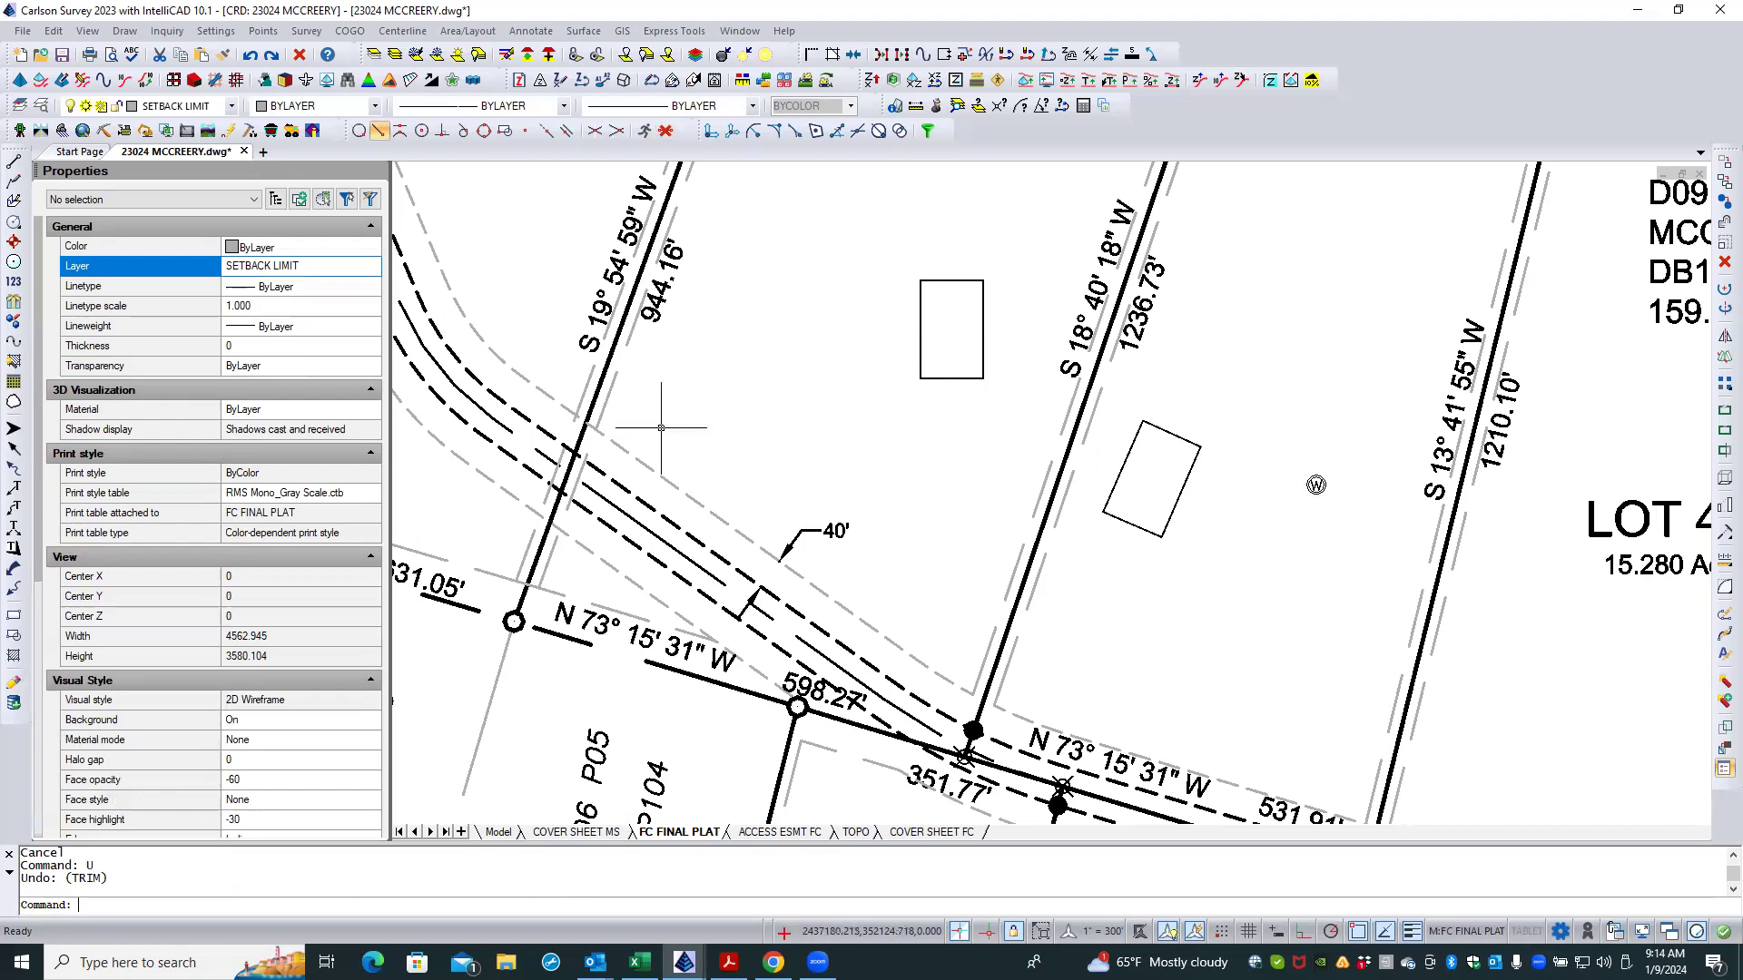
Step: Trim both road setbacks between the two side setbacks flanking the 944.16' lot line, and trim those side setbacks between the road setbacks
left_click(615, 454)
left_click(596, 413)
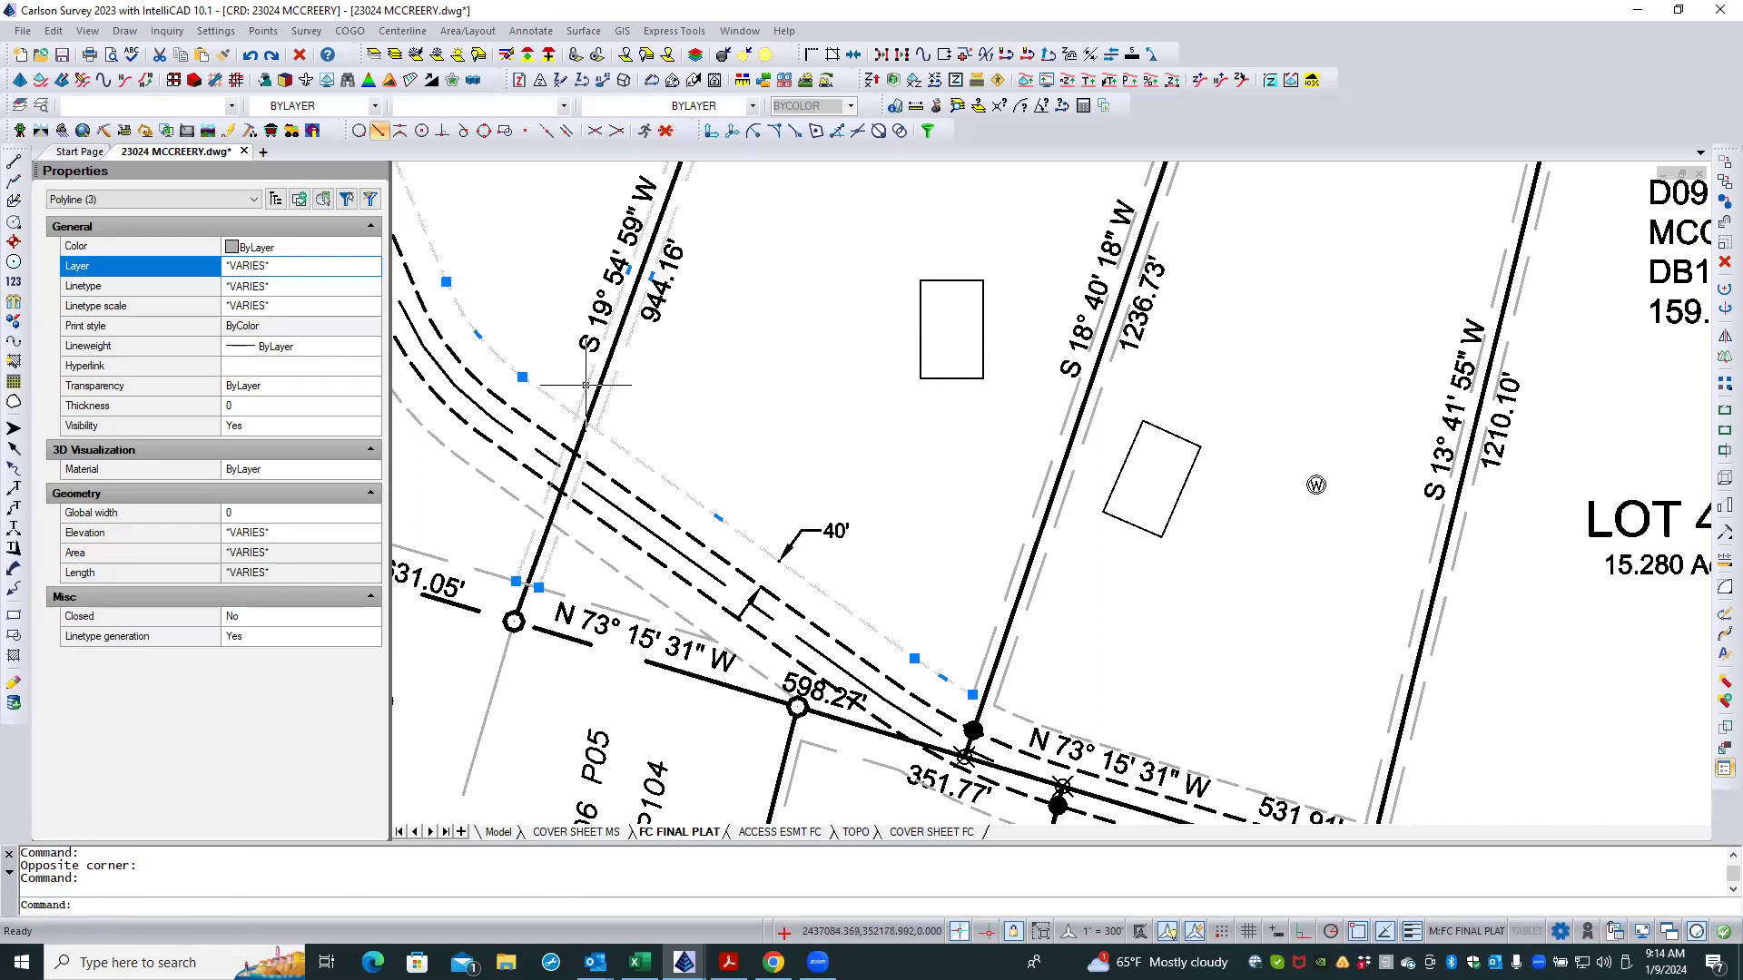
left_click(500, 490)
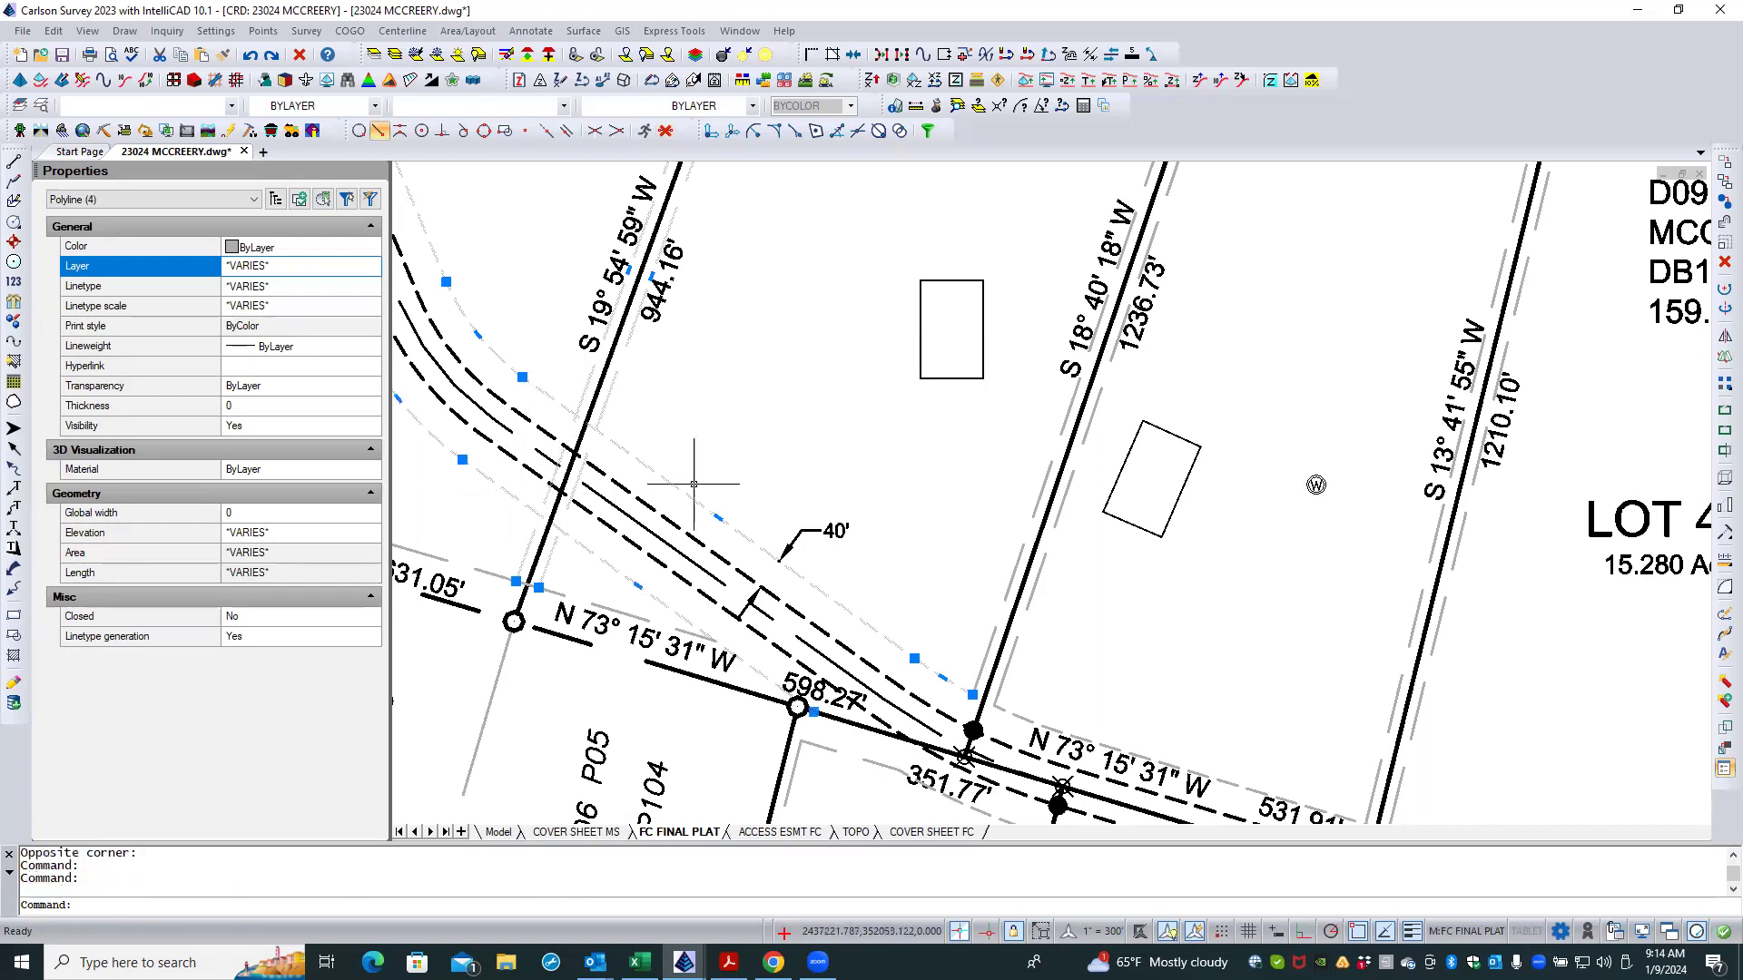
right_click(668, 413)
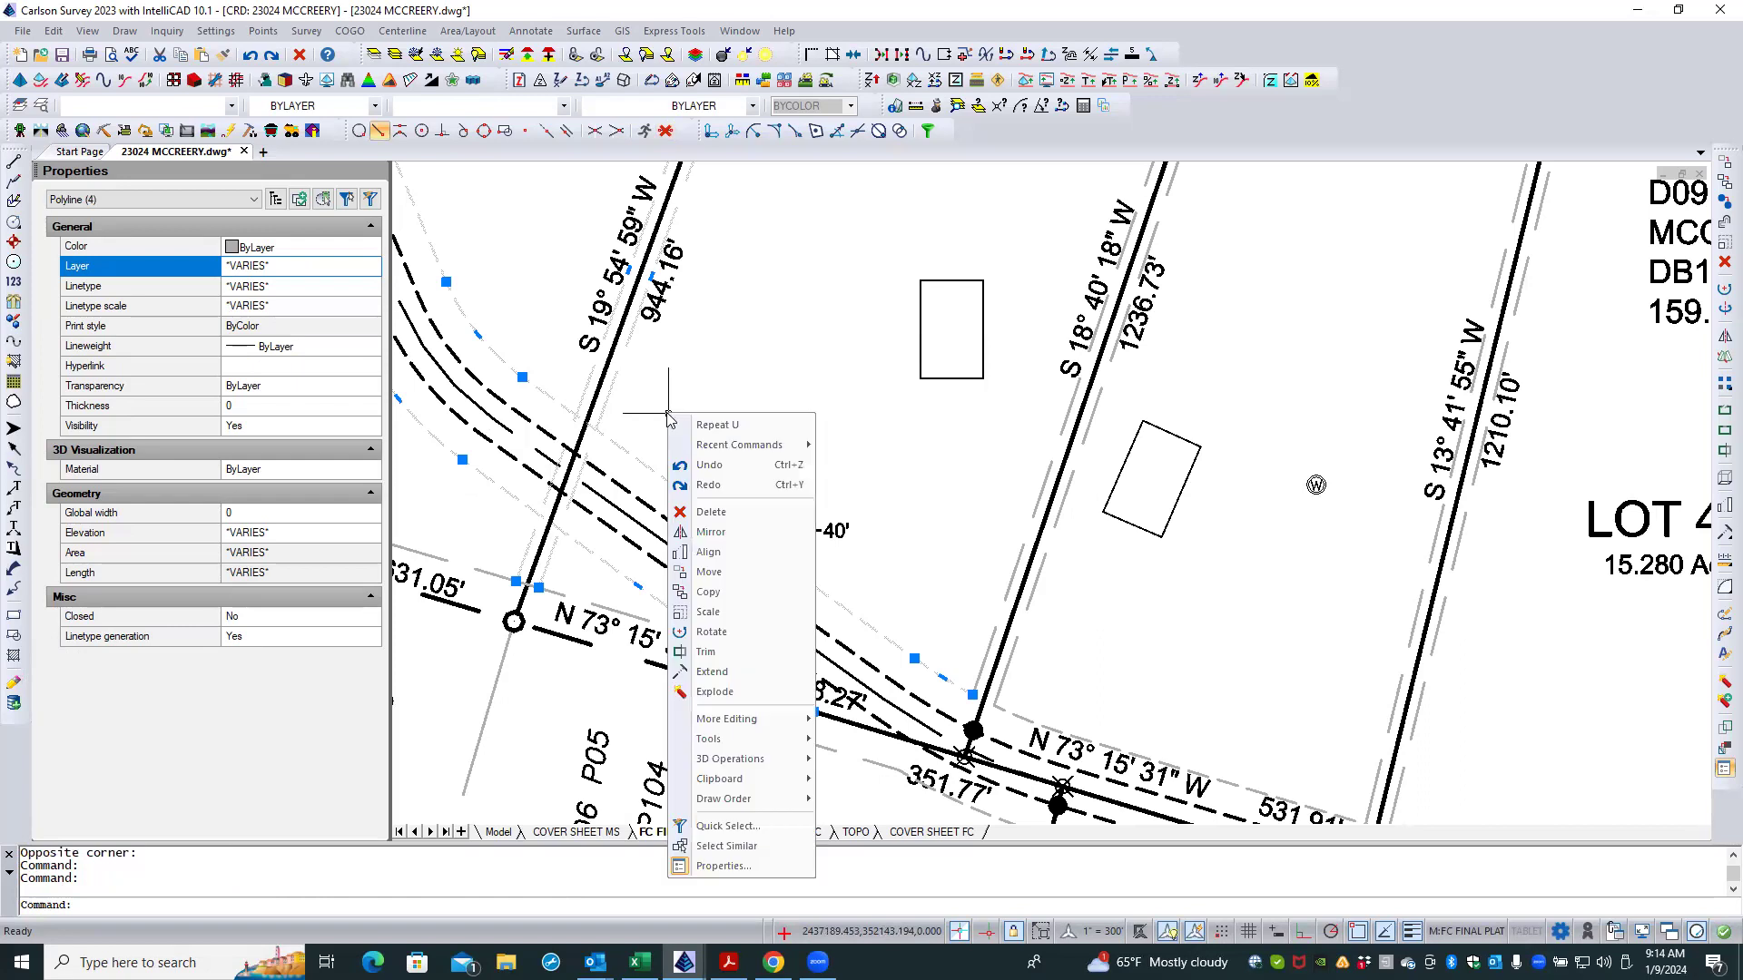
left_click(710, 652)
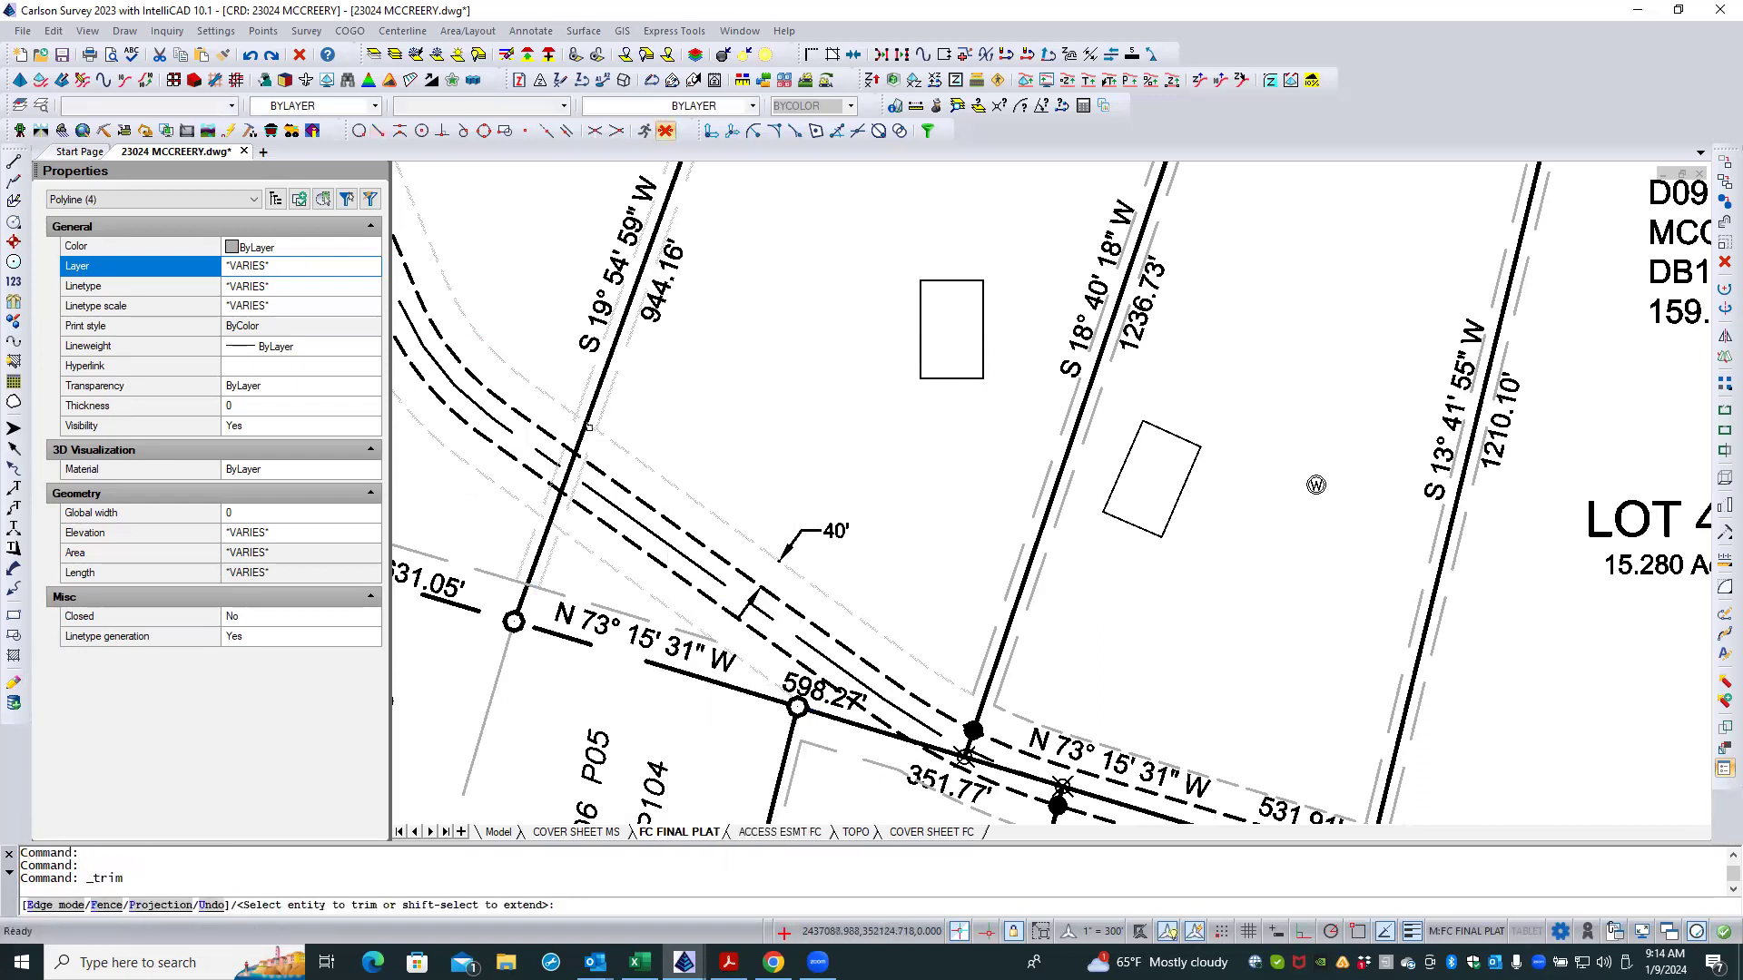
left_click(591, 427)
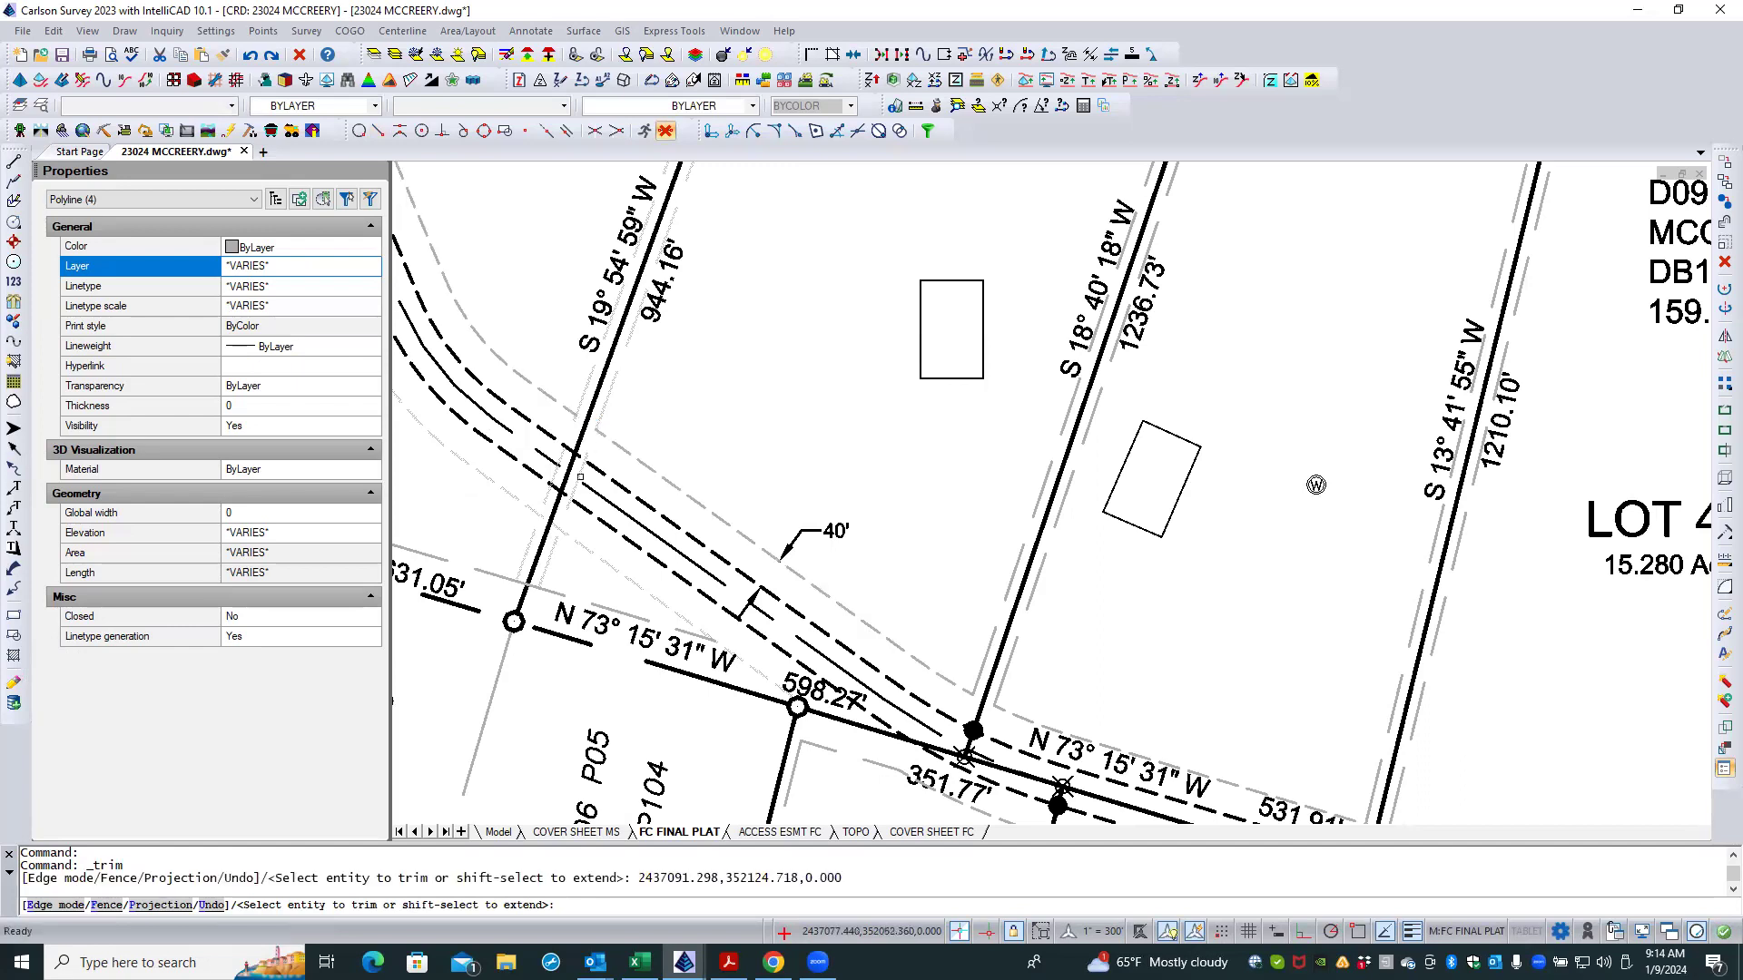
left_click(579, 472)
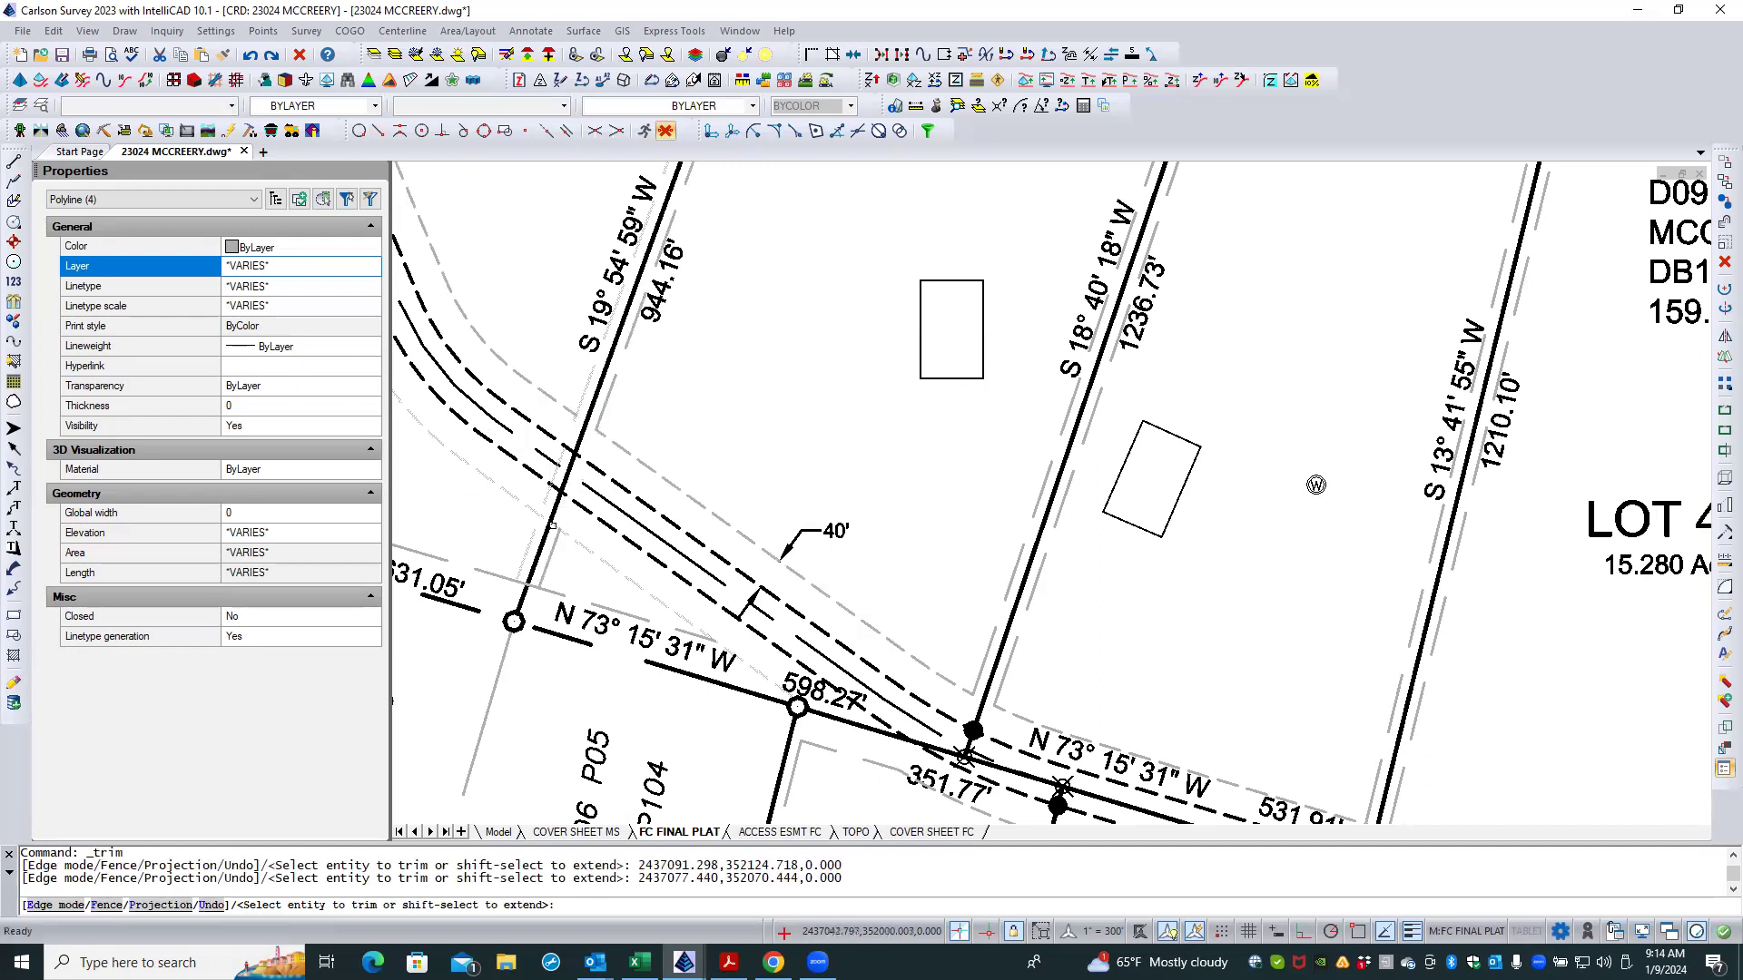
left_click(557, 528)
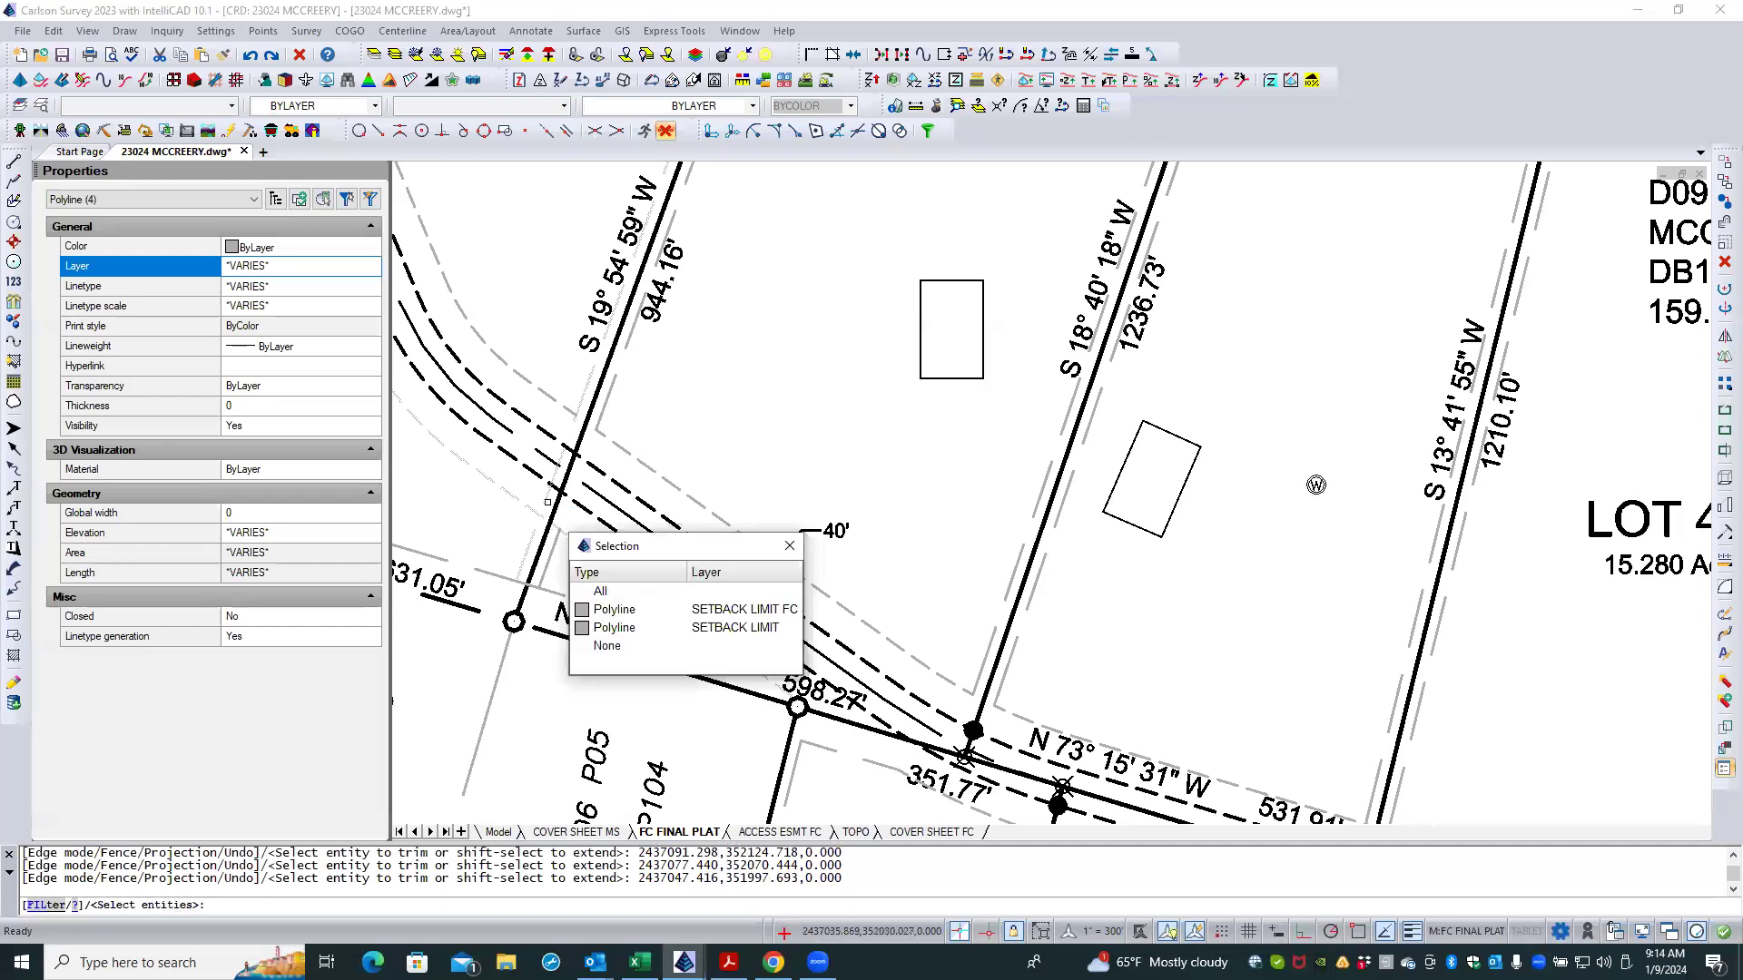
left_click(627, 616)
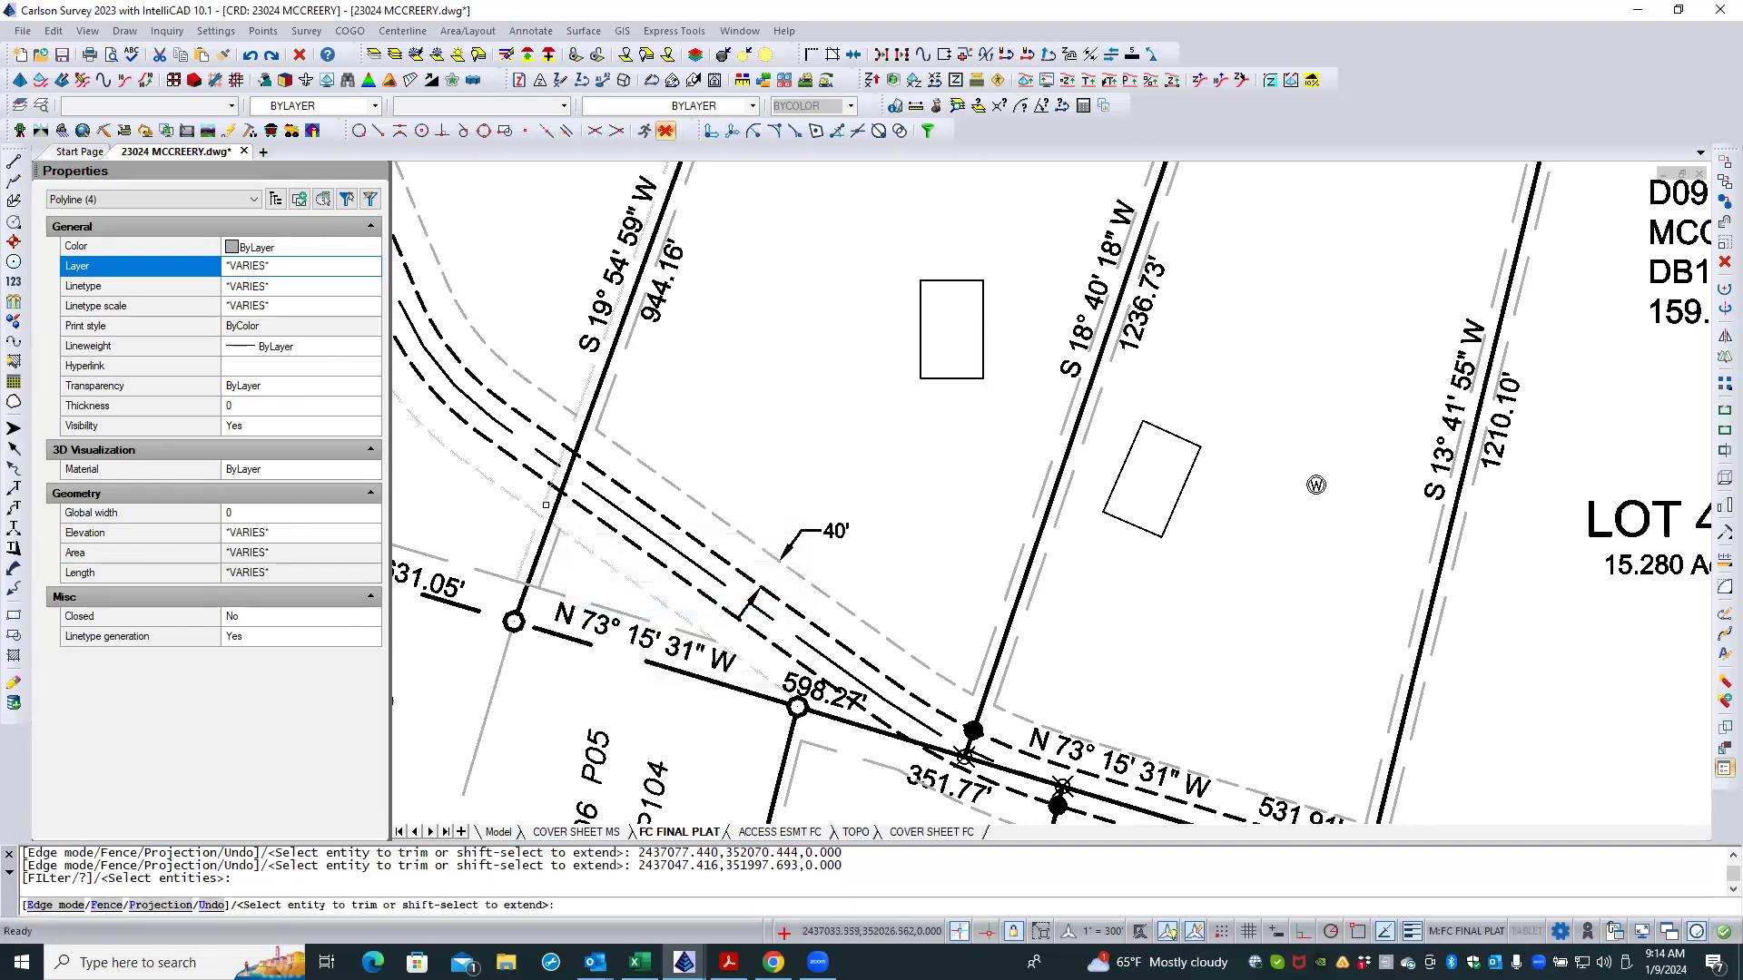
left_click(545, 498)
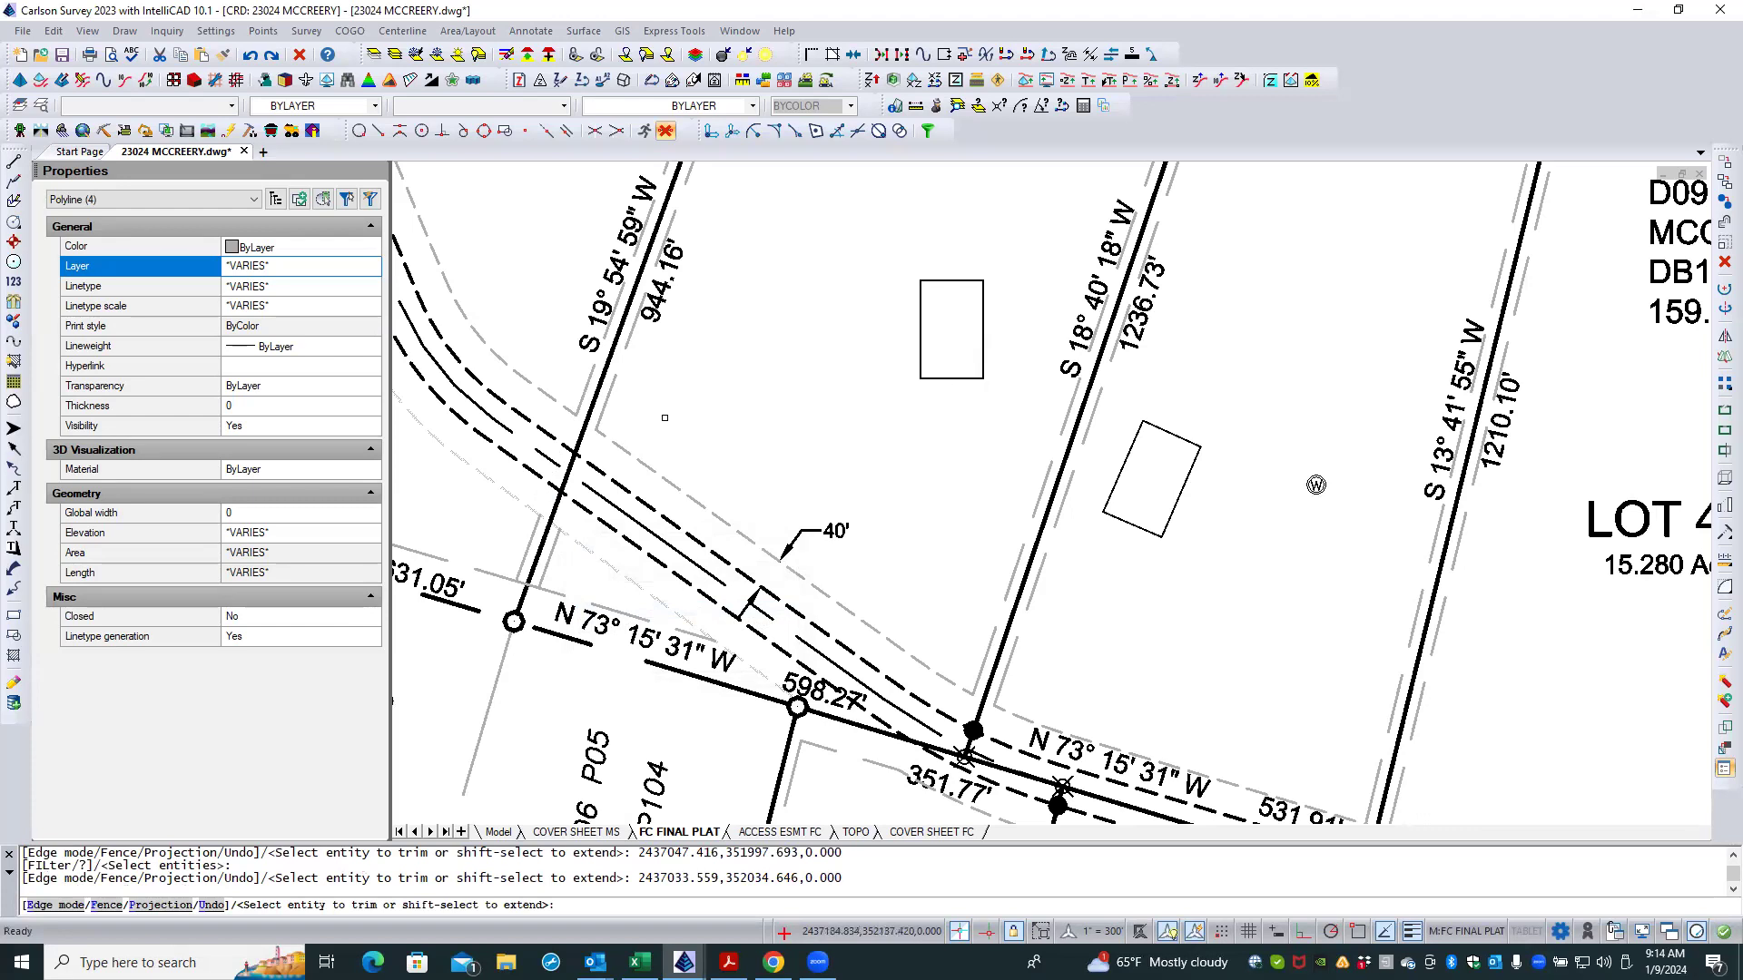
key("Return")
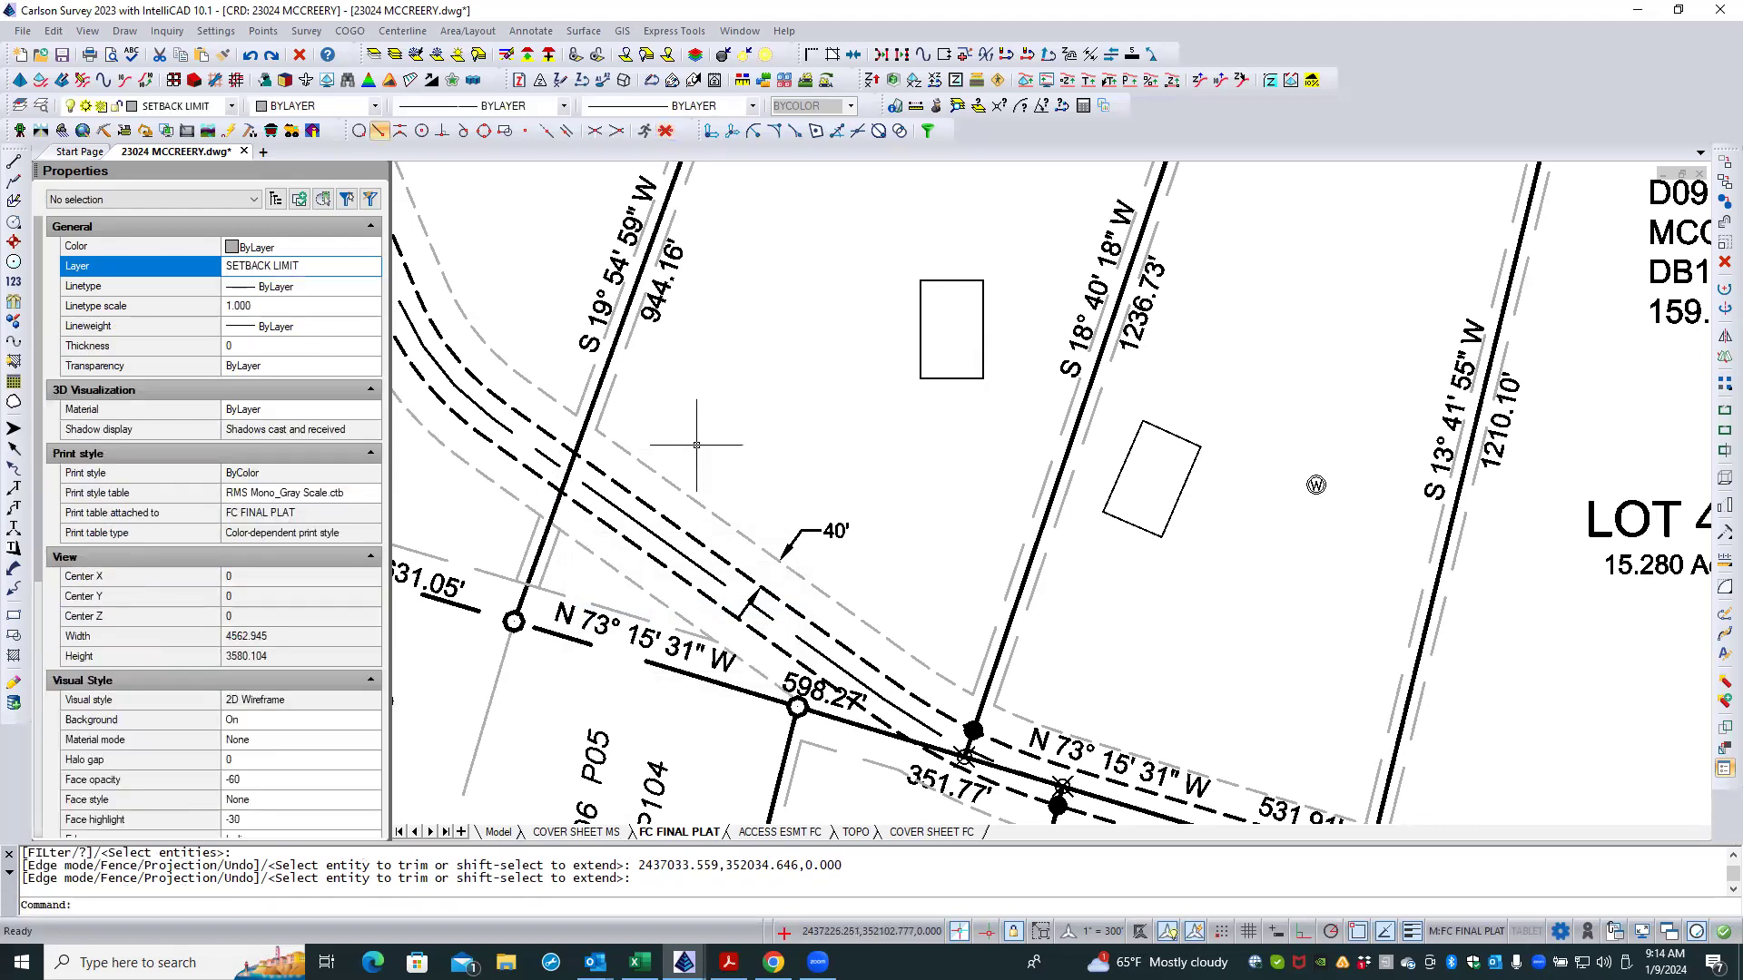
Step: Cancel the repeated Trim command and undo the latest Trim operation
key("Return")
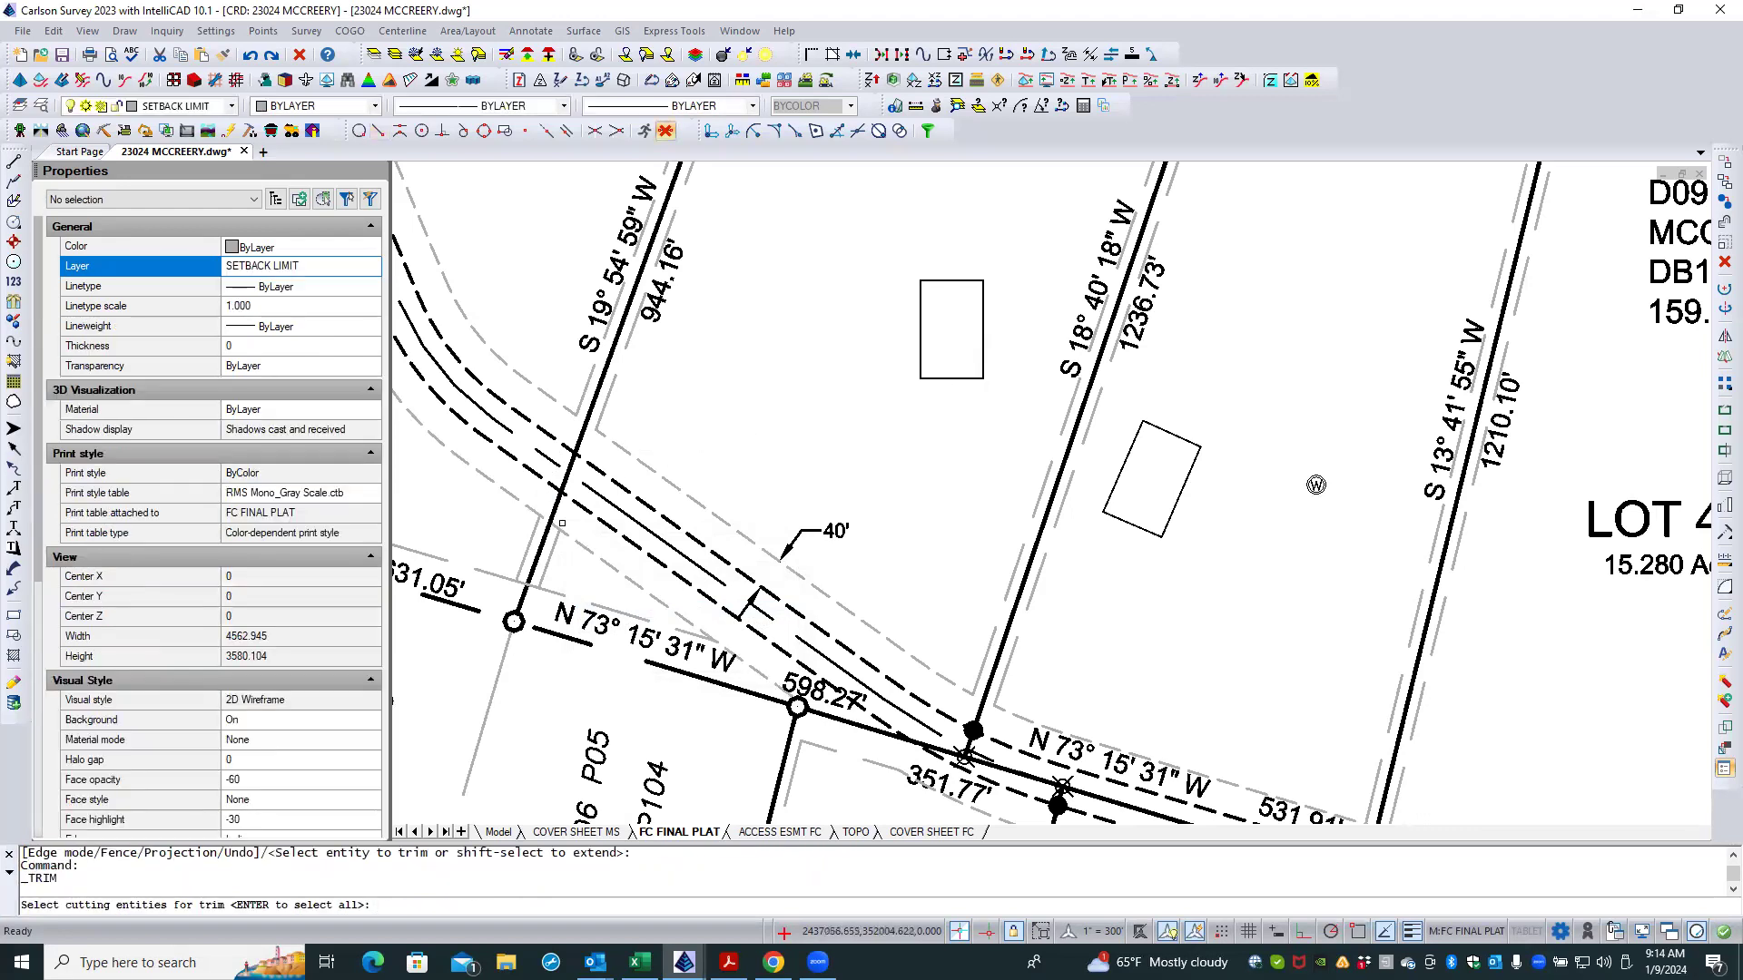
key("Escape")
key("Escape")
type("u")
key("Return")
left_click(569, 543)
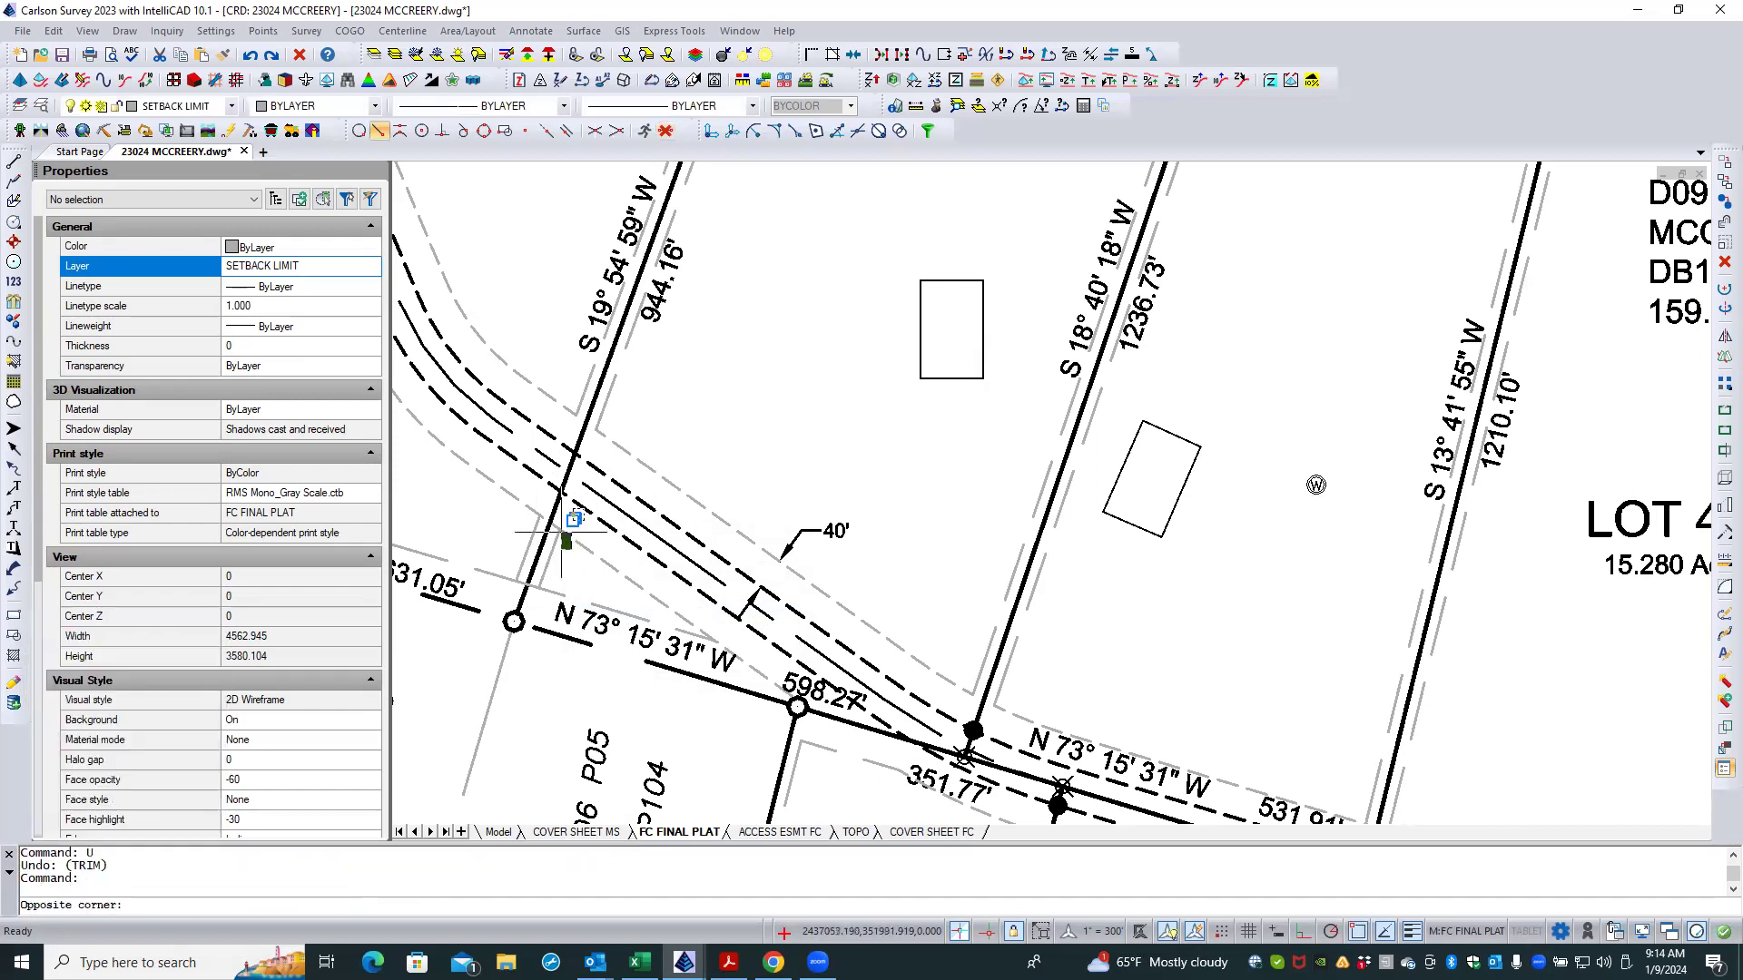
left_click(554, 528)
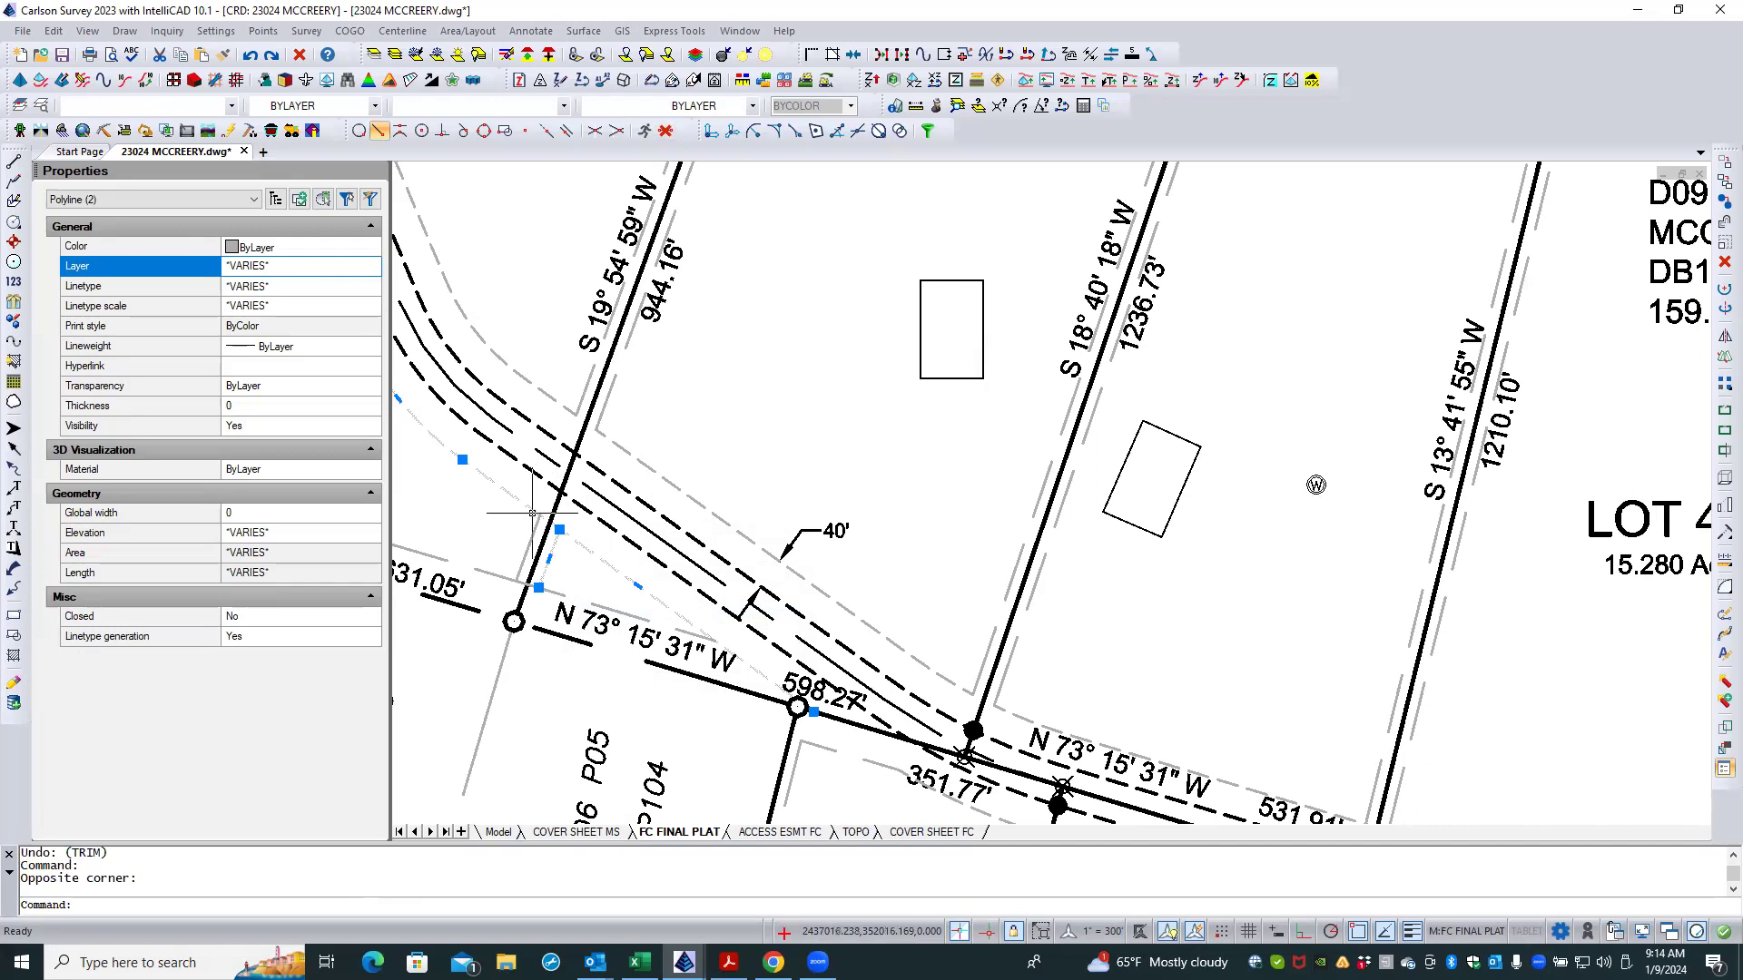
left_click(535, 525)
left_click(615, 418)
left_click(596, 433)
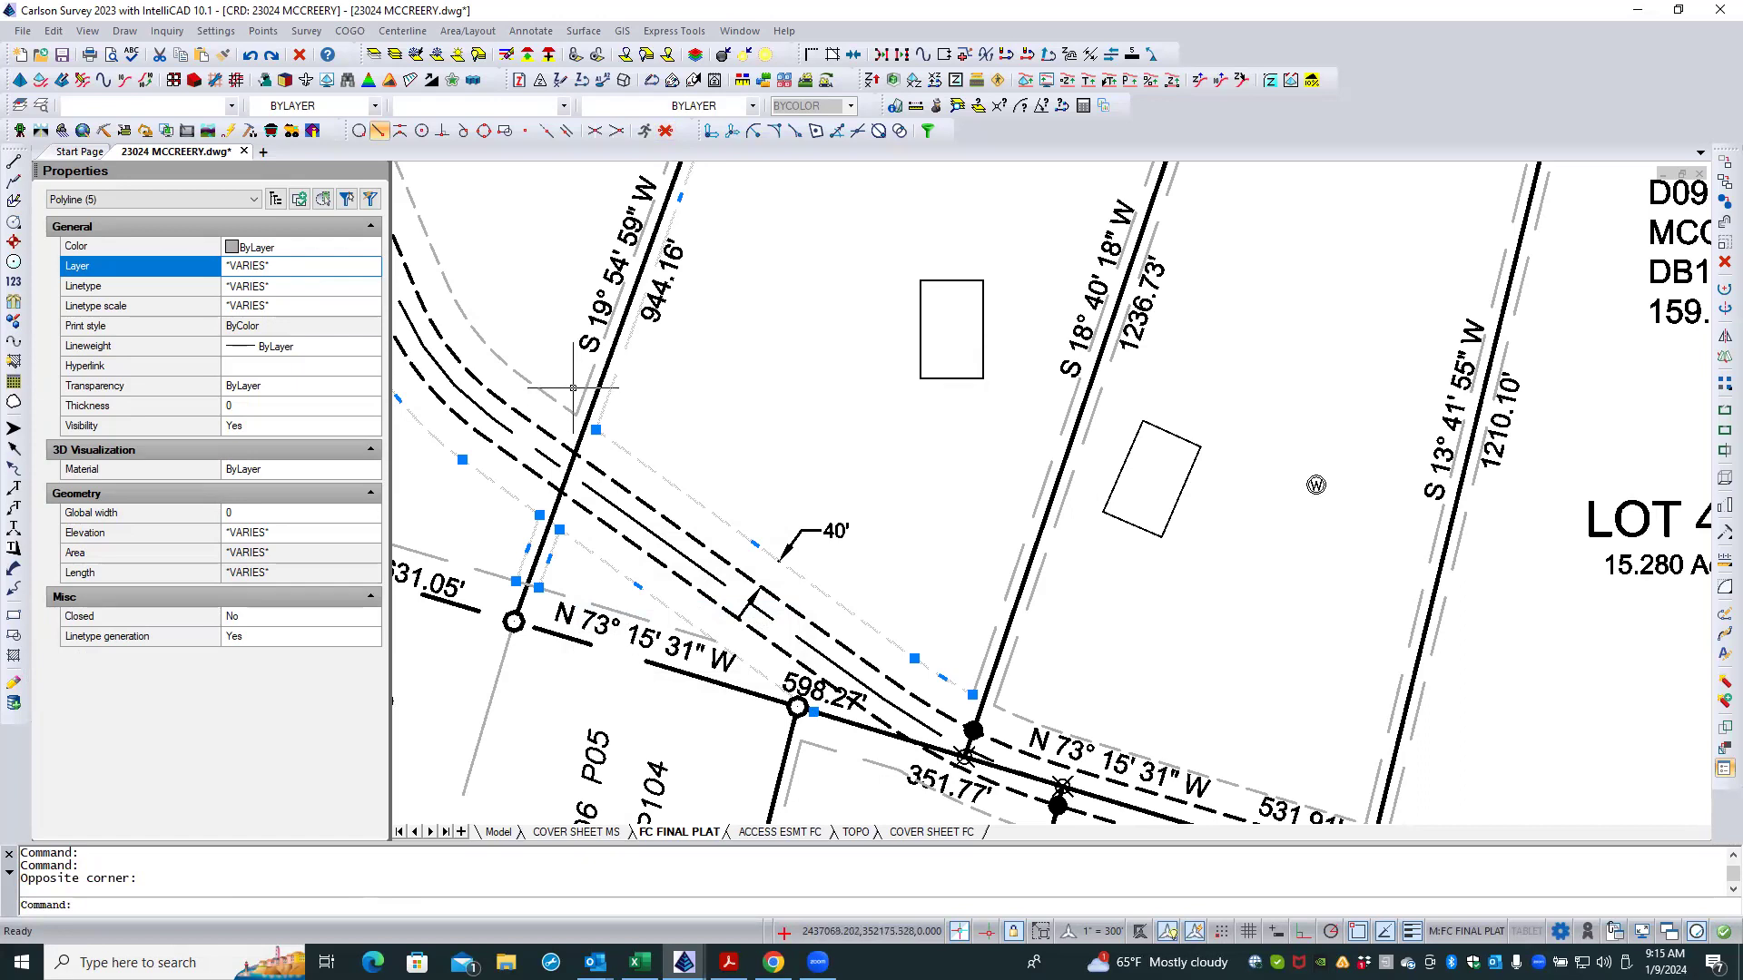
key("Escape")
Step: Undo the trim of the road and side setbacks where they cross at the 944.16' lot line
type("u")
key("Return")
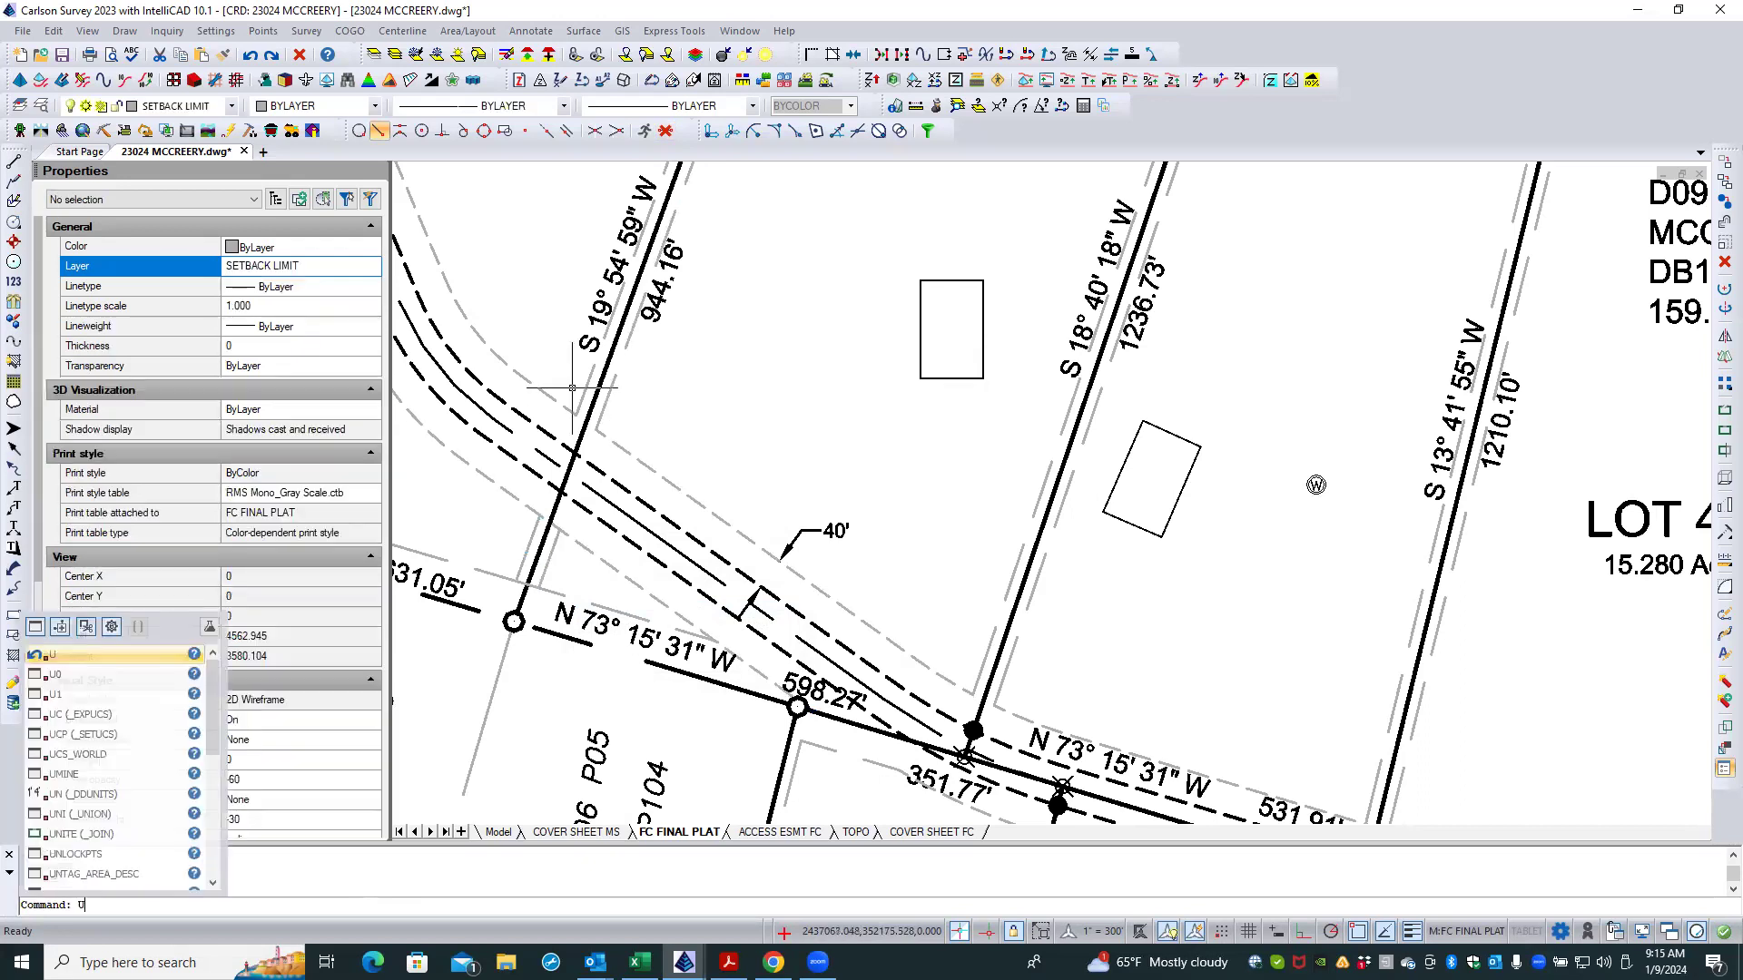
Step: Using the four crossing setbacks as cutting edges, trim the road setbacks across the 944.16' lot line and the side setbacks inside the road
left_click(581, 400)
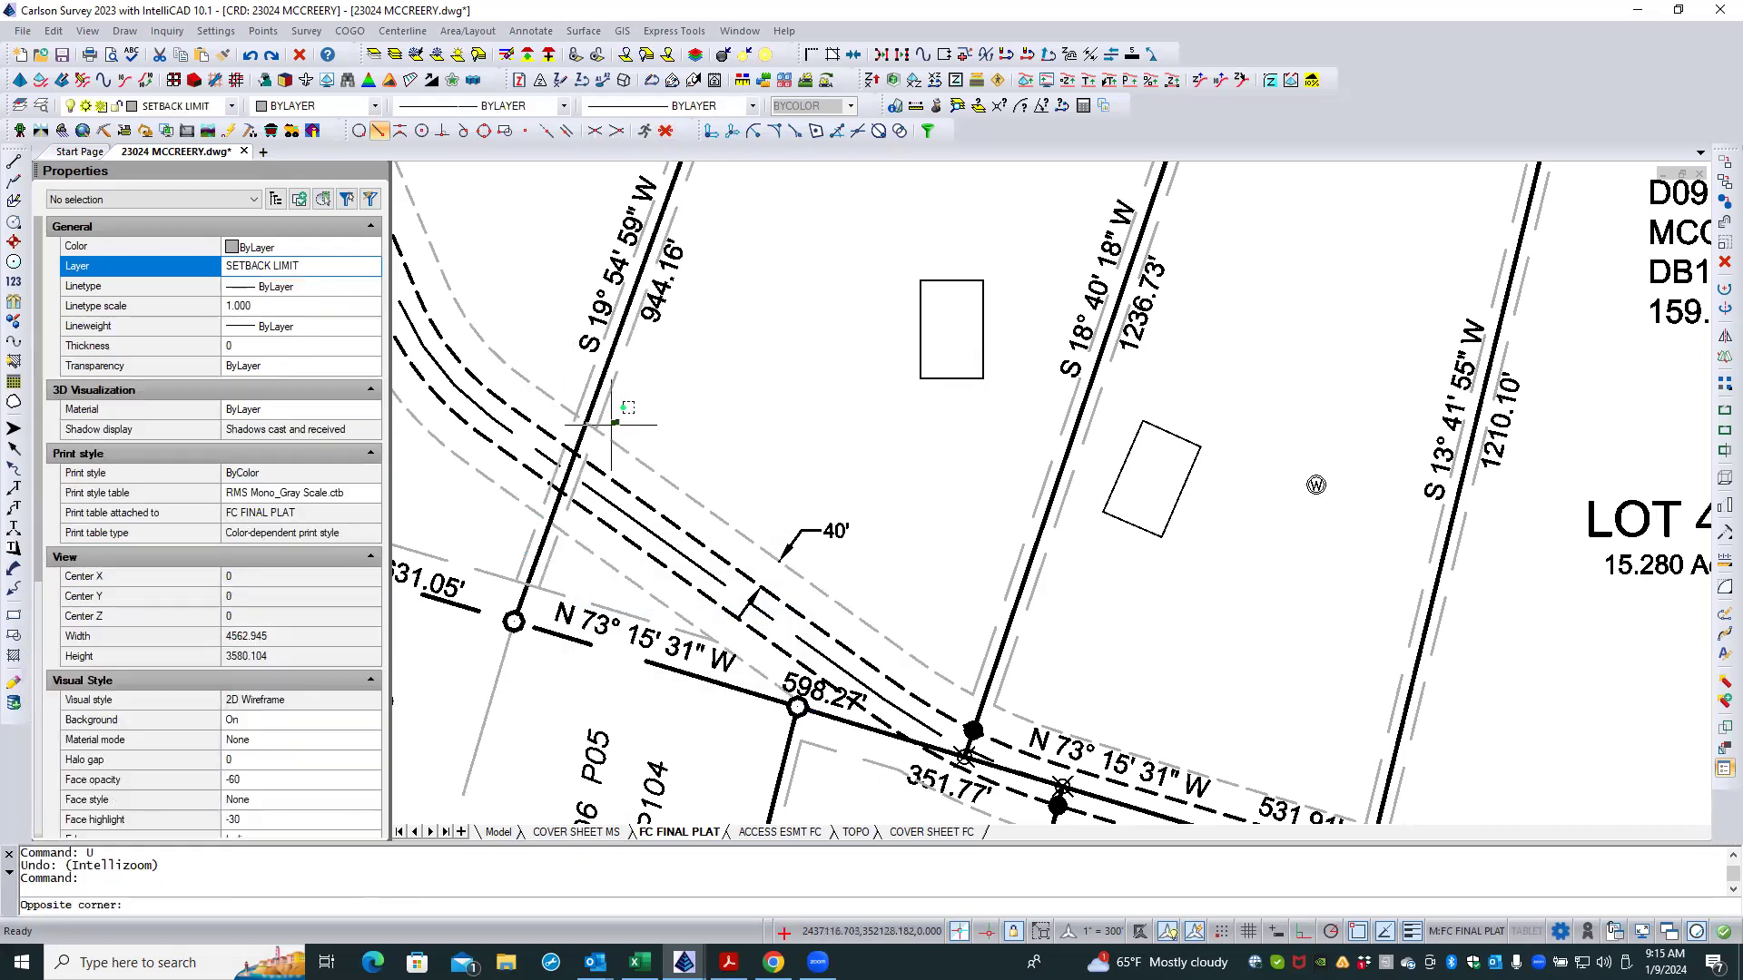
left_click(589, 437)
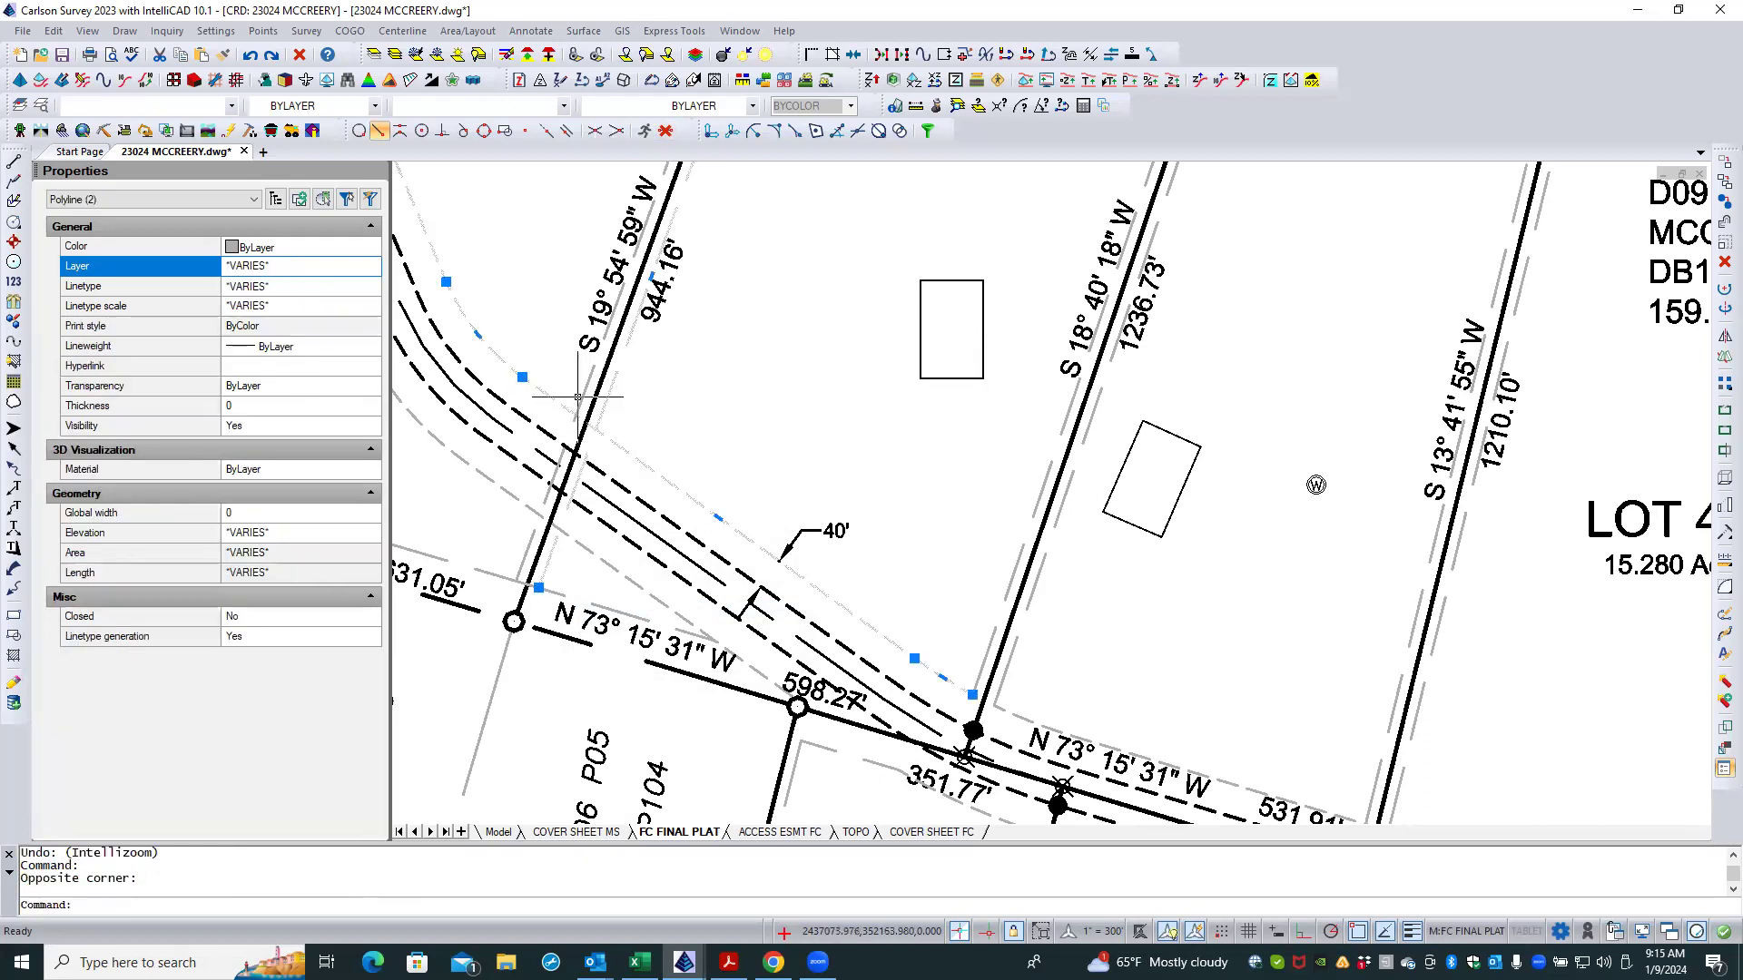
left_click(575, 394)
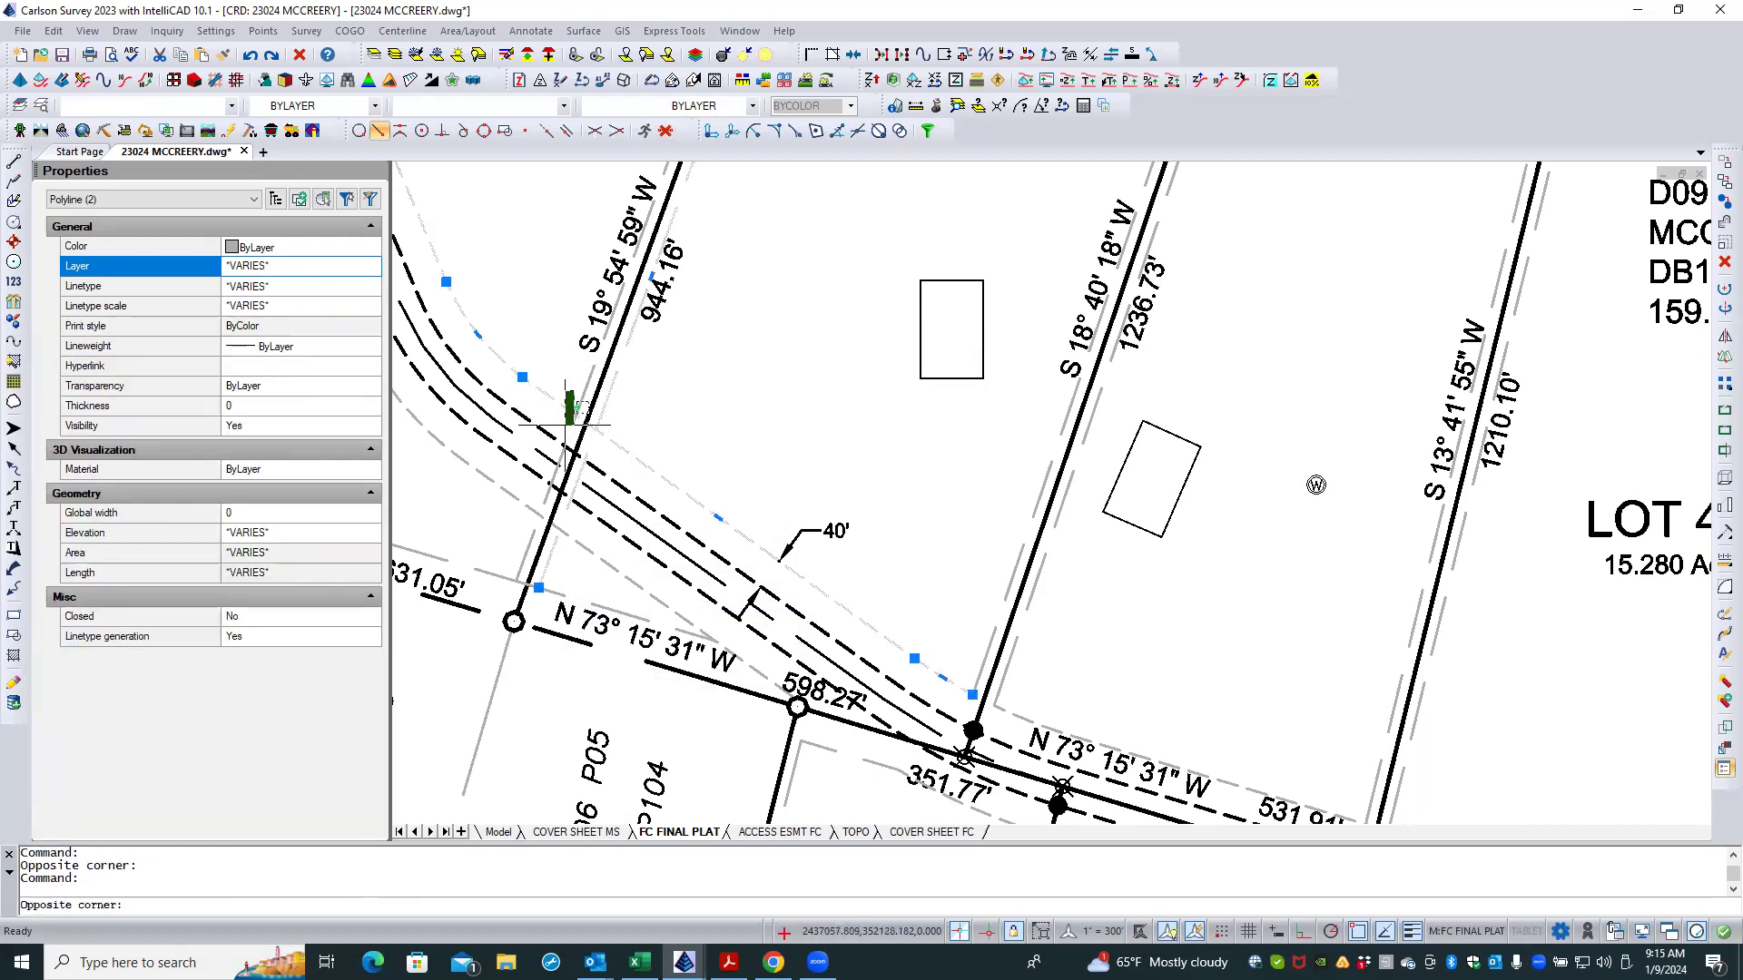
left_click(563, 434)
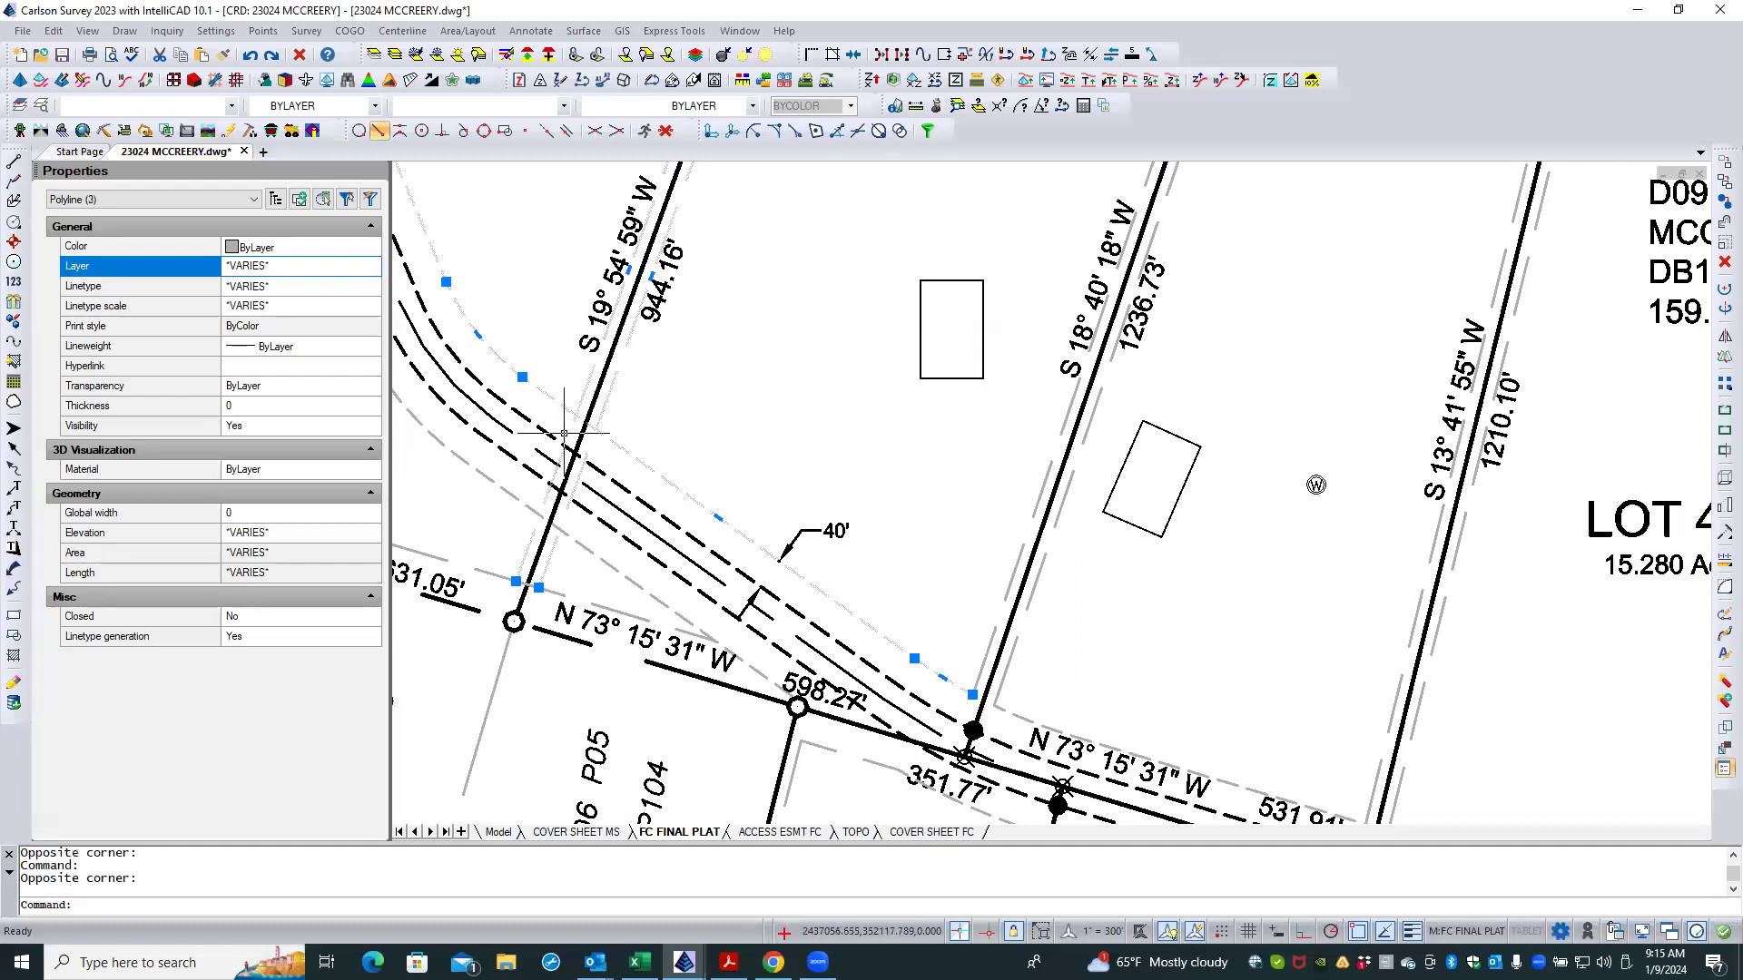
left_click(580, 547)
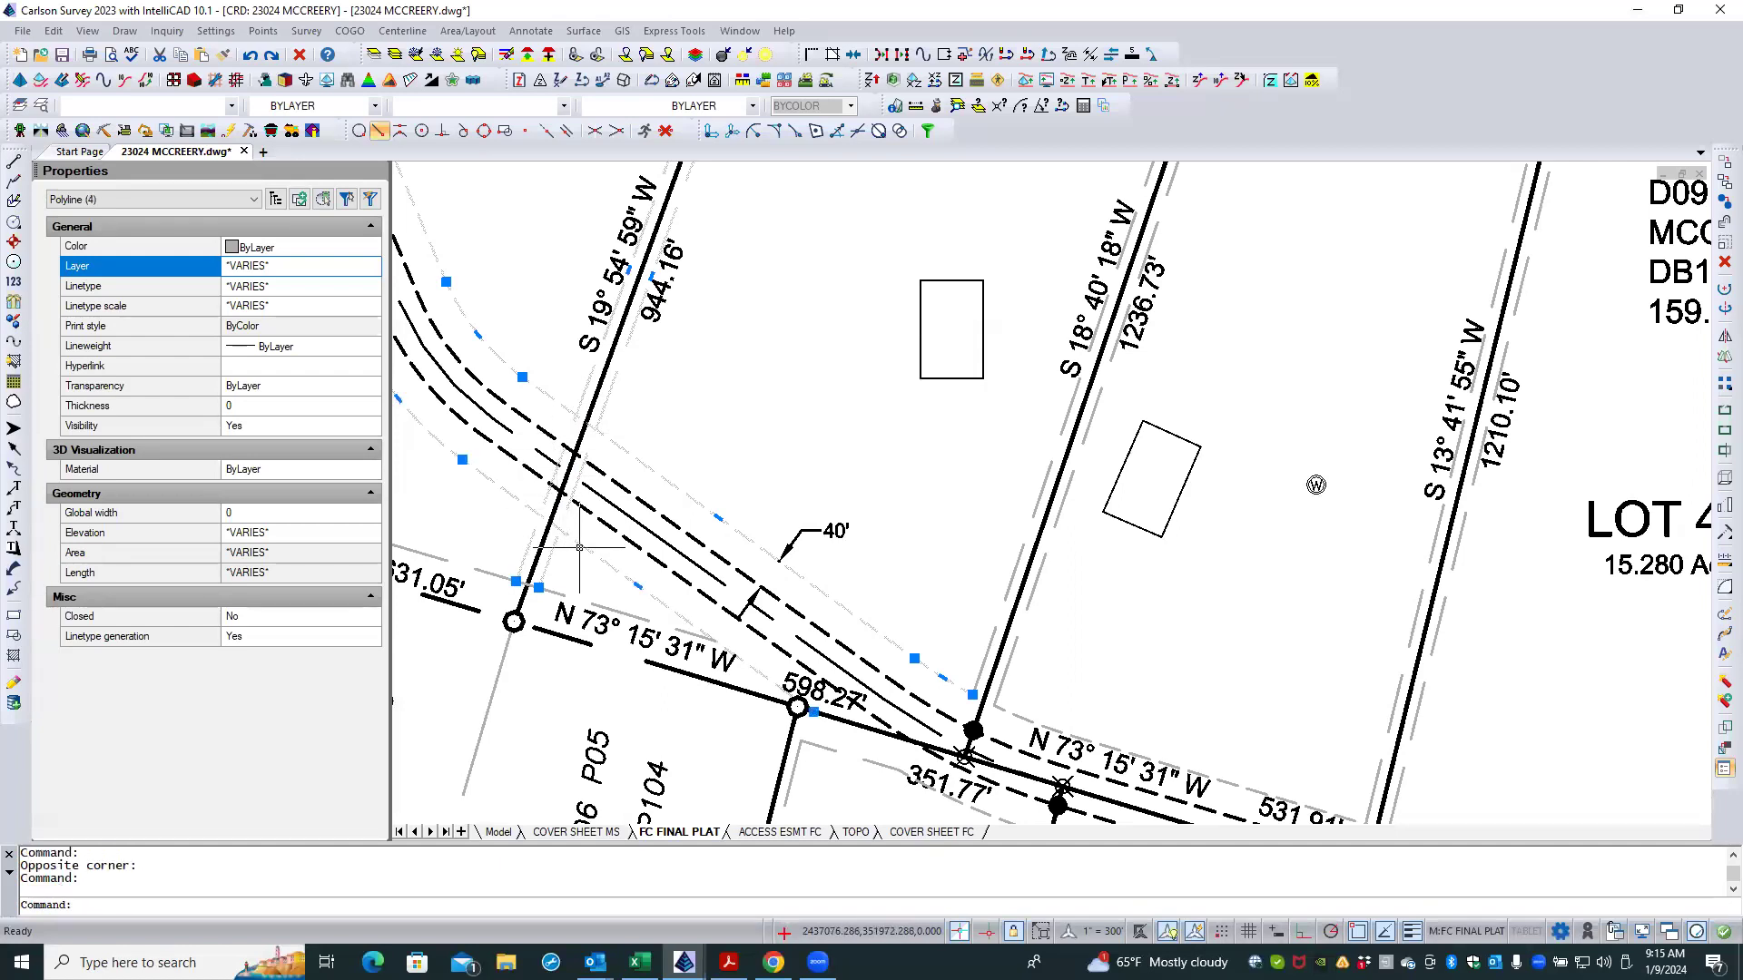
right_click(647, 430)
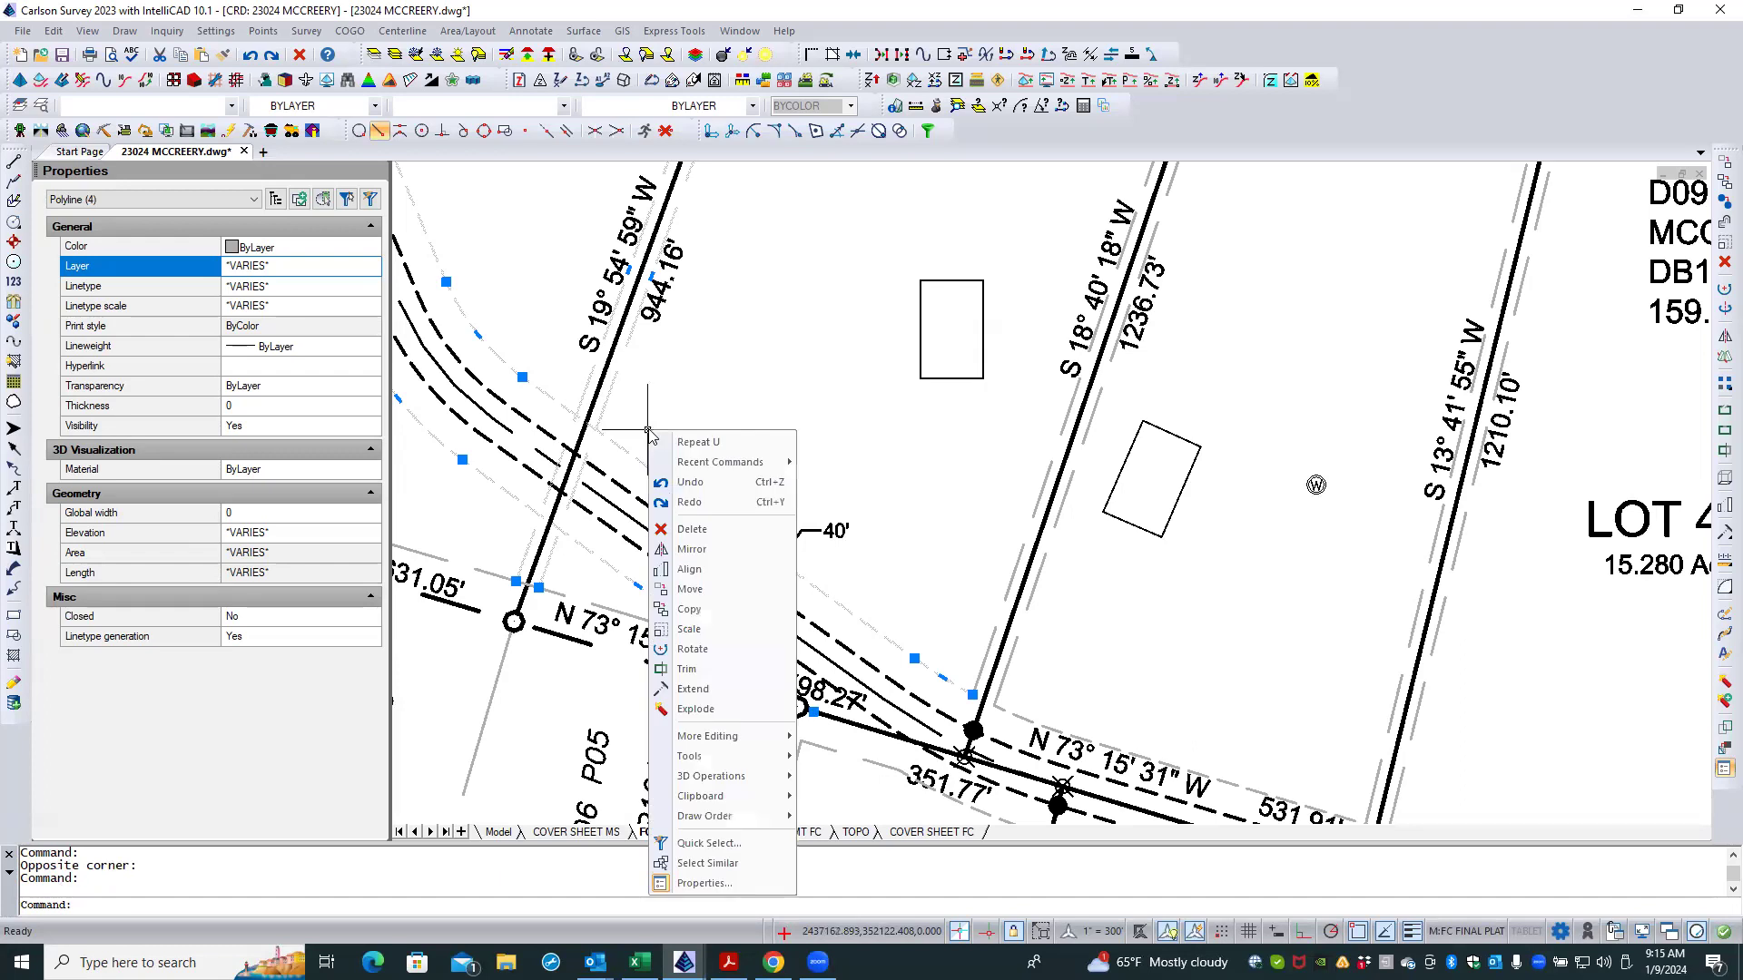
left_click(688, 669)
scroll(598, 513, "up", 1)
scroll(599, 513, "up", 1)
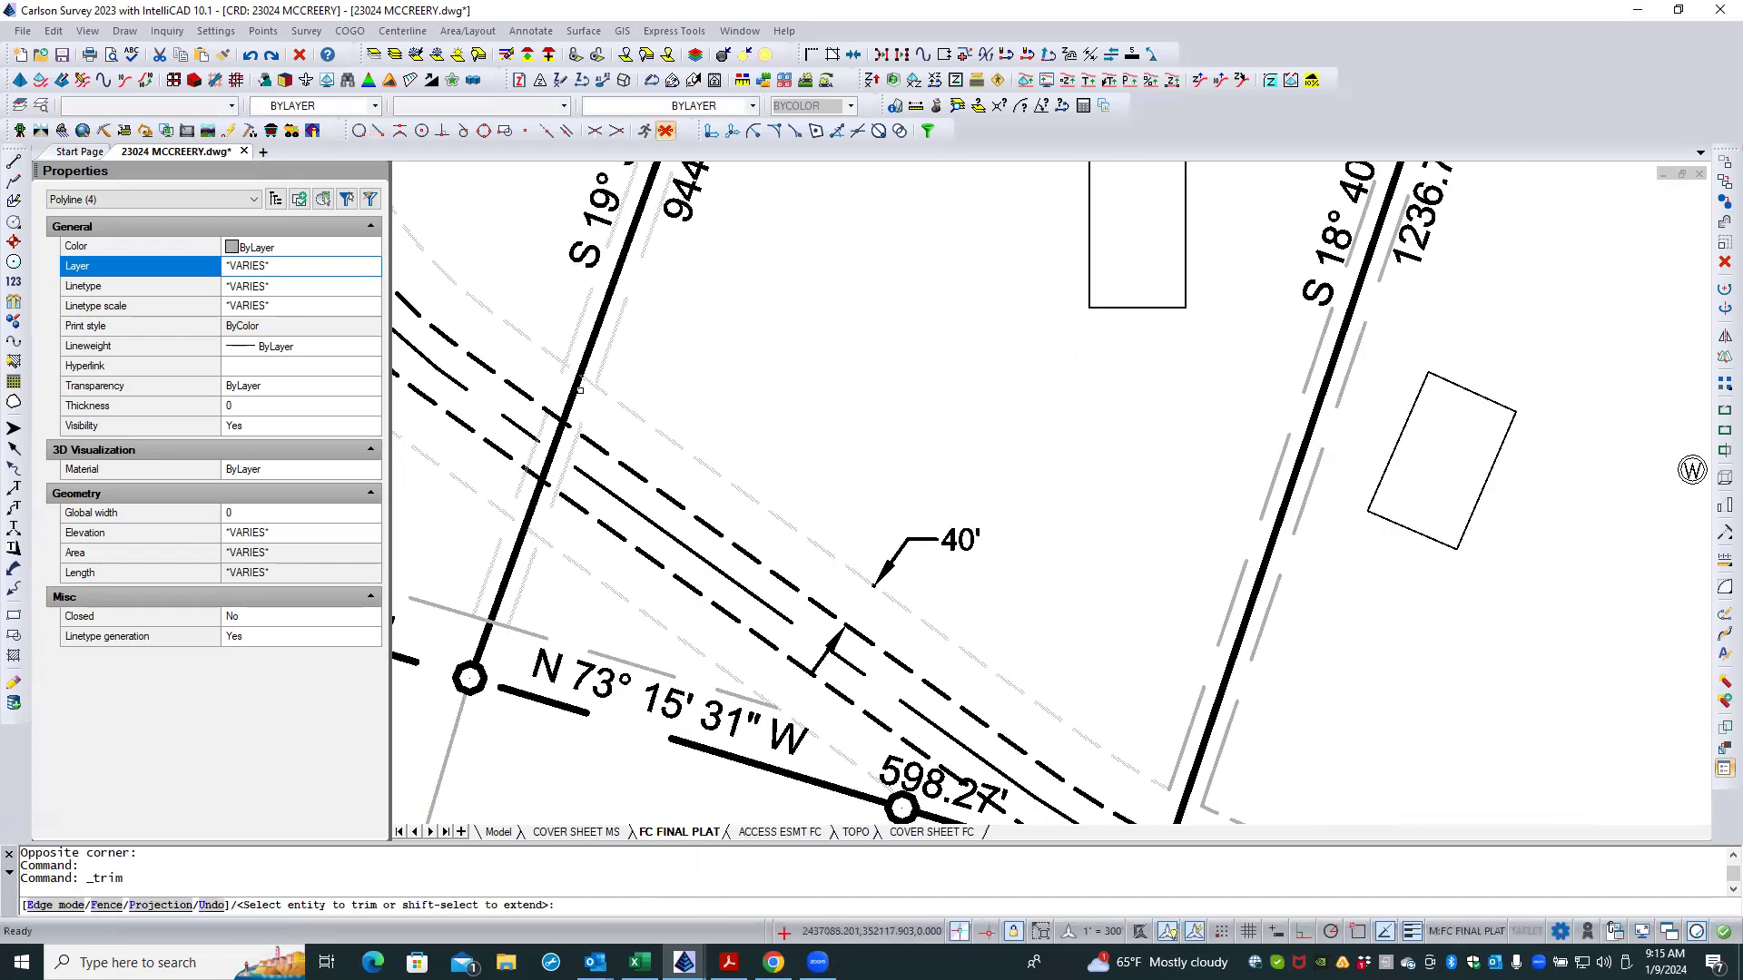
scroll(581, 387, "up", 1)
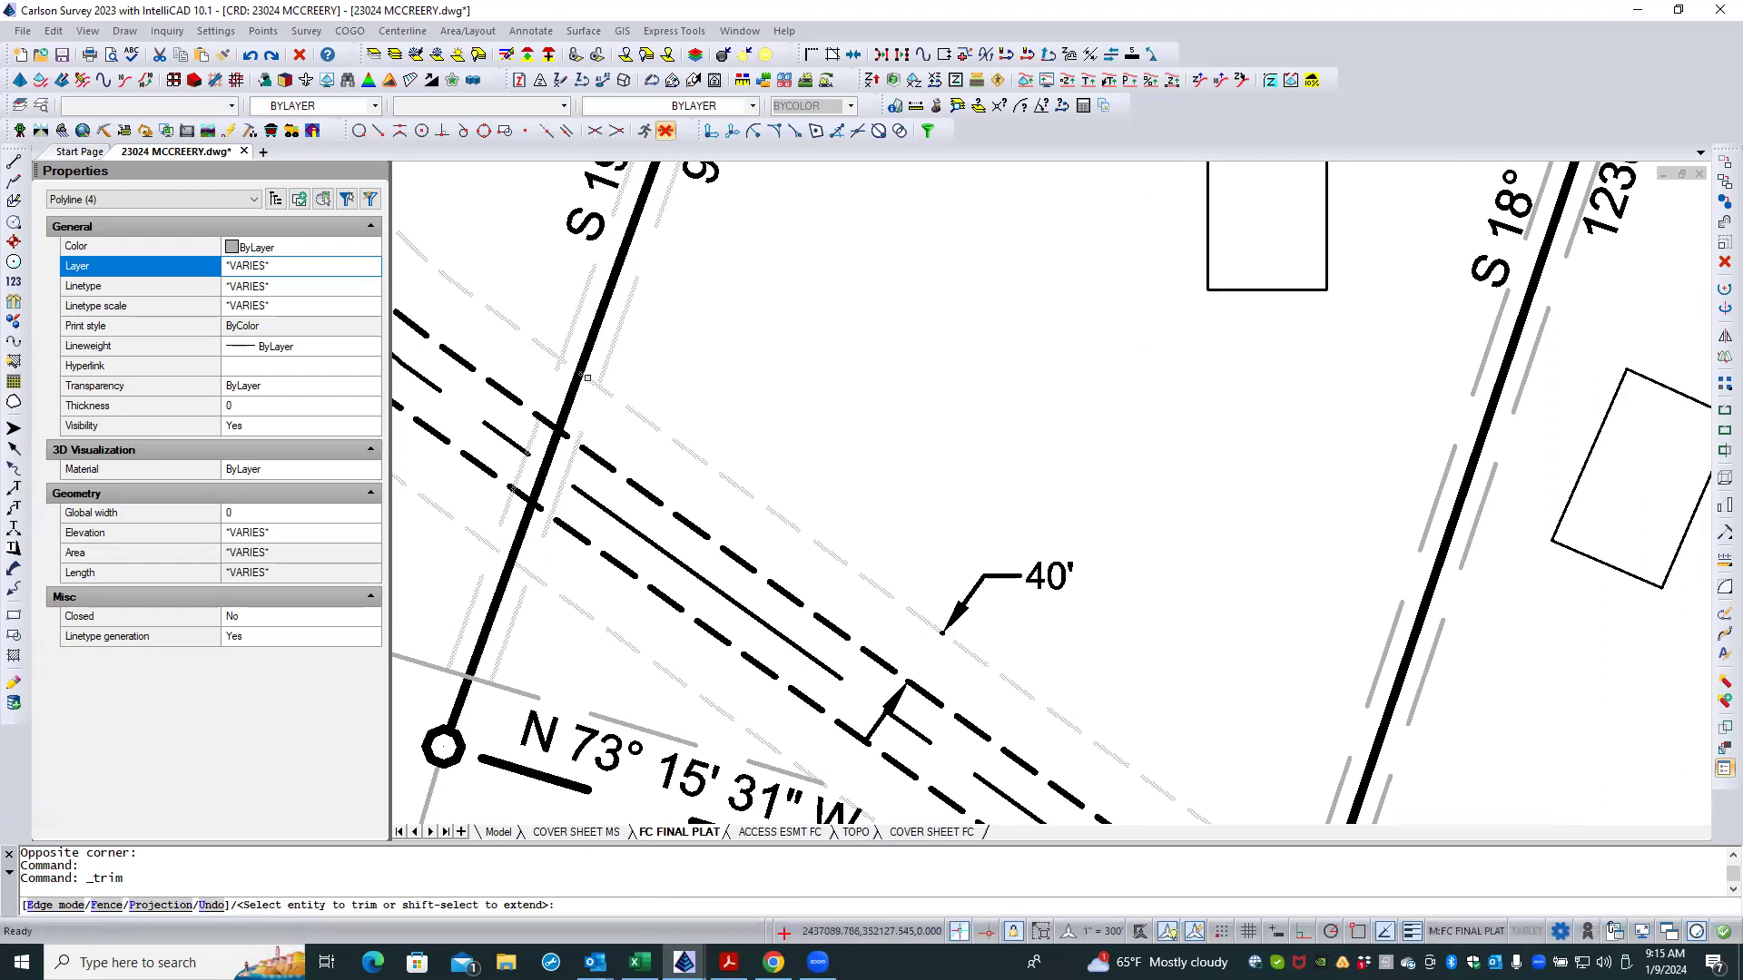
left_click(588, 378)
left_click(572, 459)
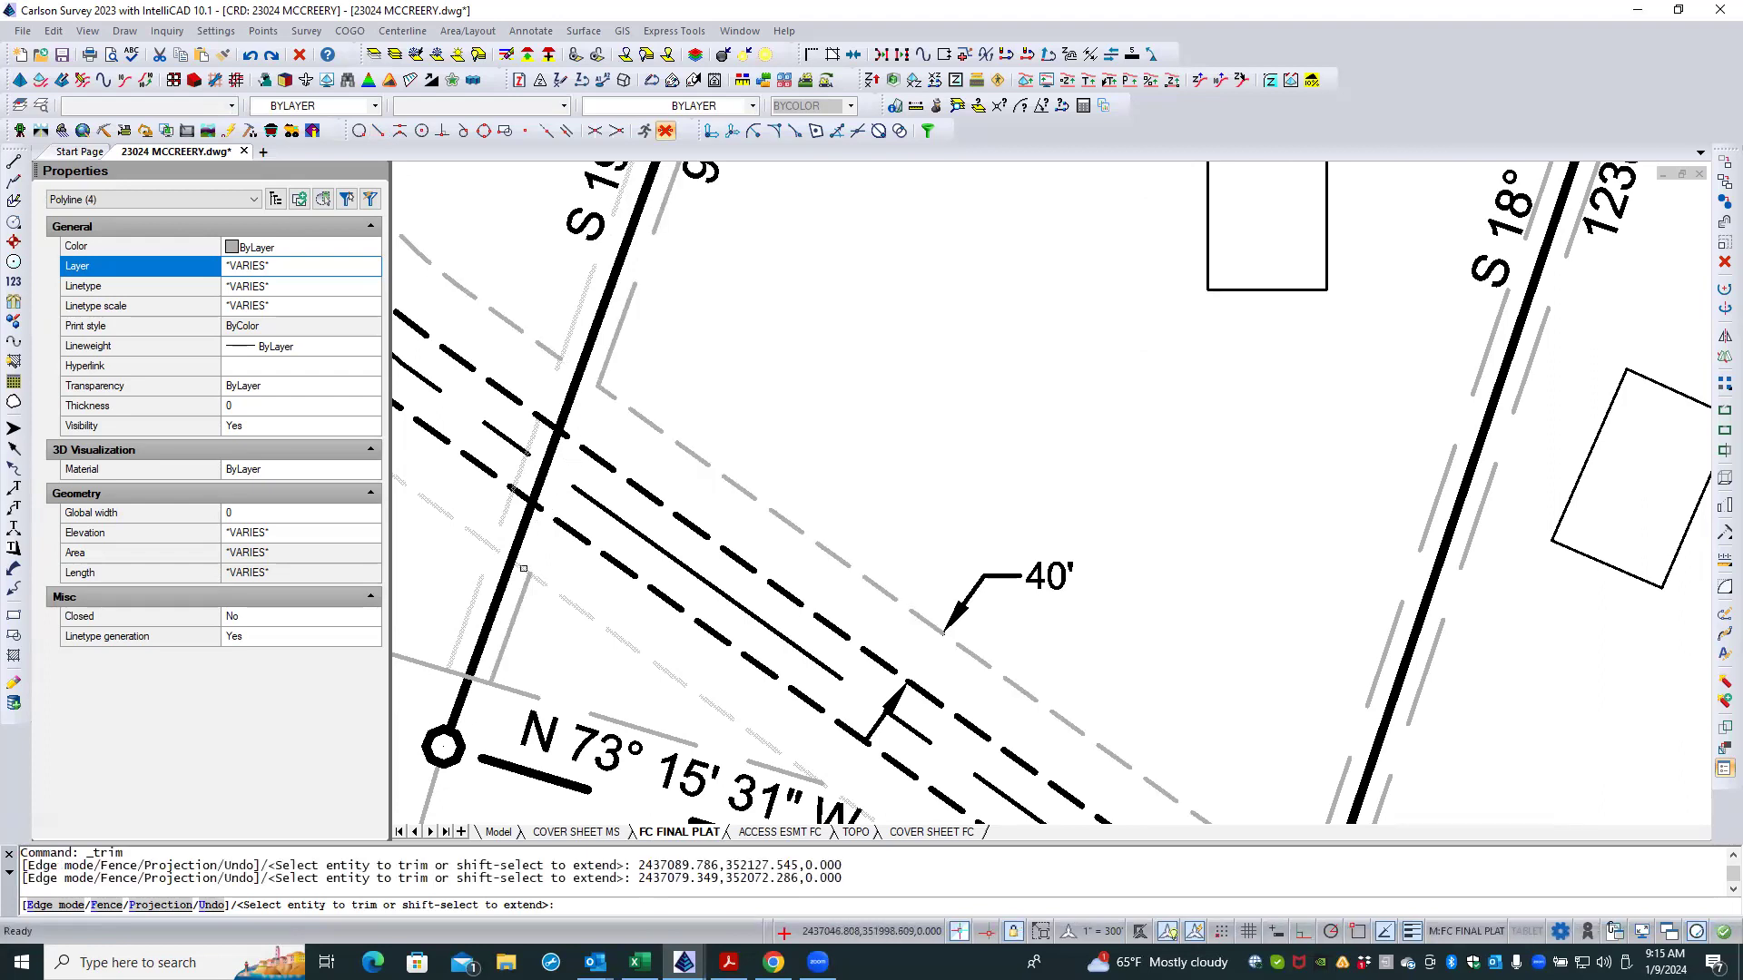
left_click(524, 570)
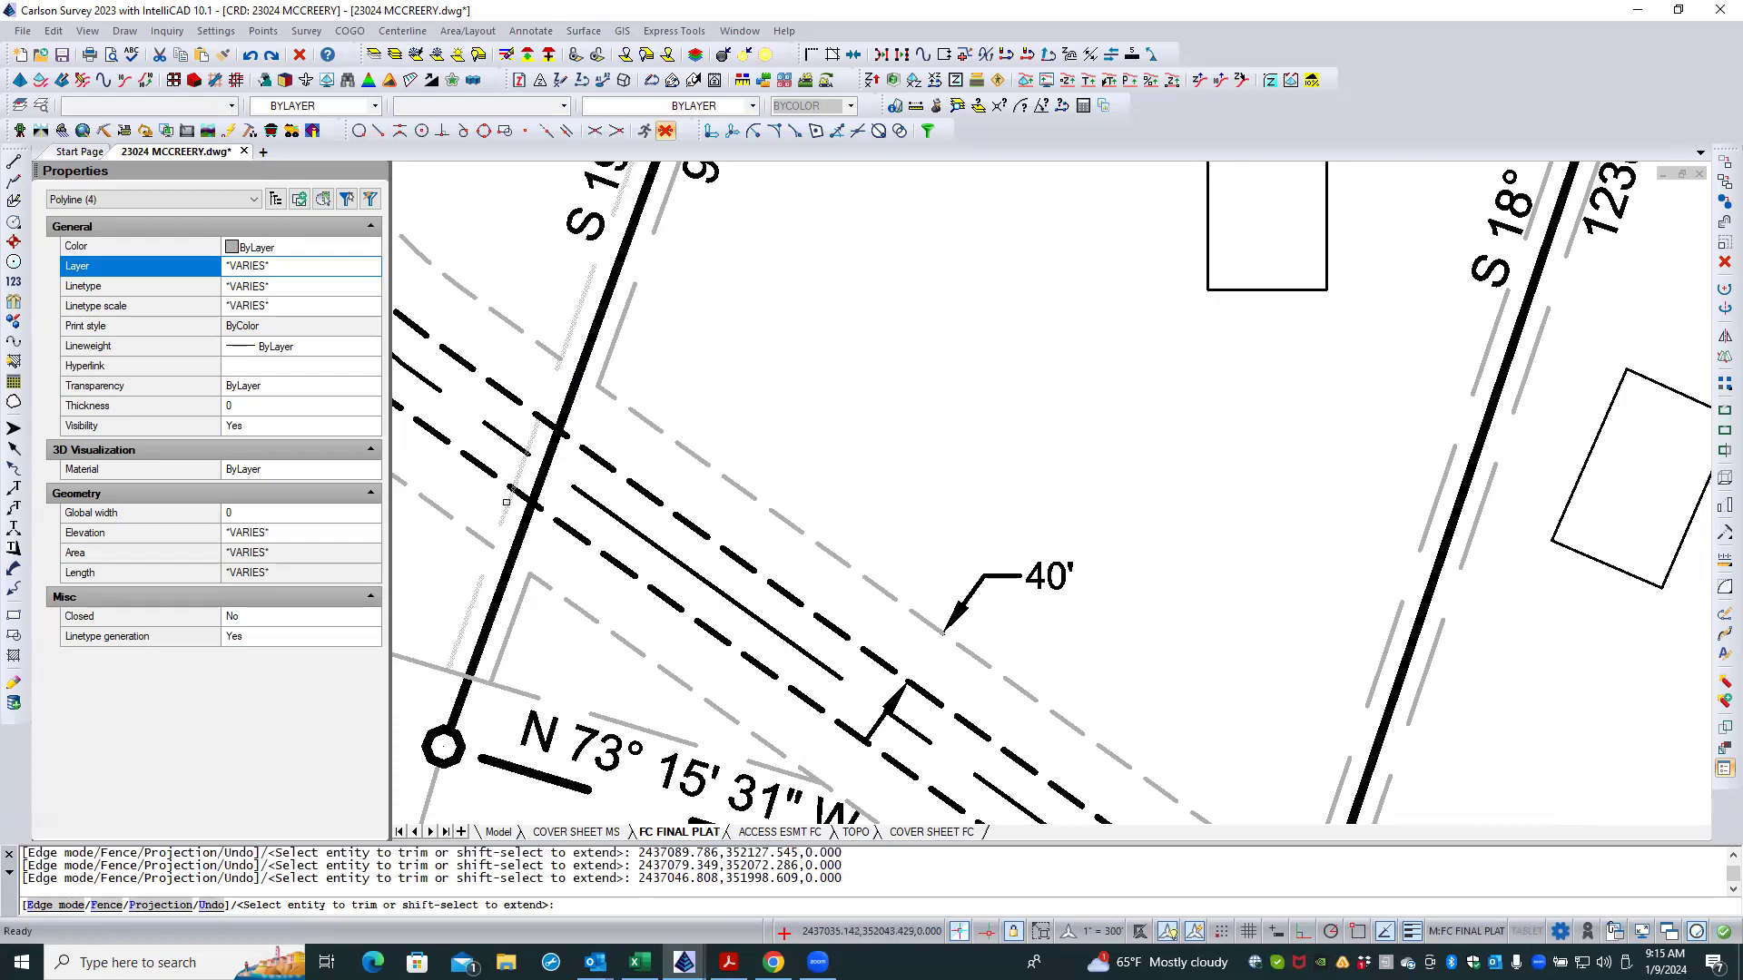
left_click(506, 502)
key("Return")
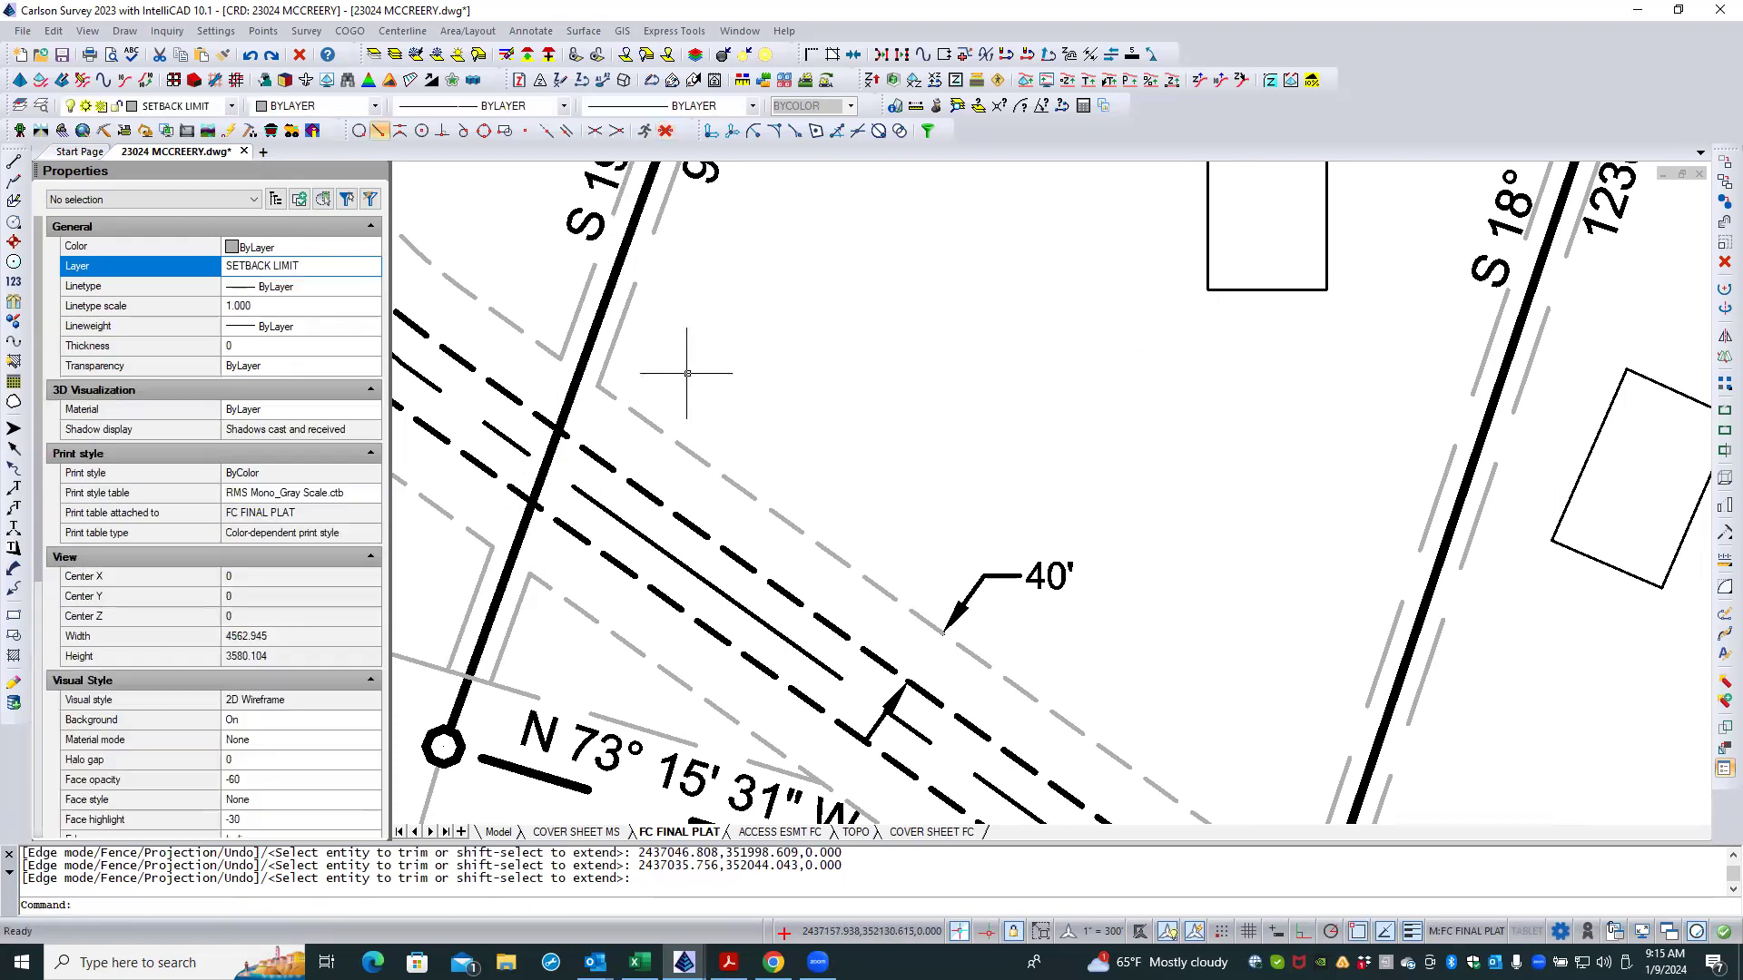
Step: Trim the rear setback between the two side setbacks flanking the 944.16' lot line, near the corner between the 631.05' and 598.27' boundary courses
scroll(687, 373, "down", 5)
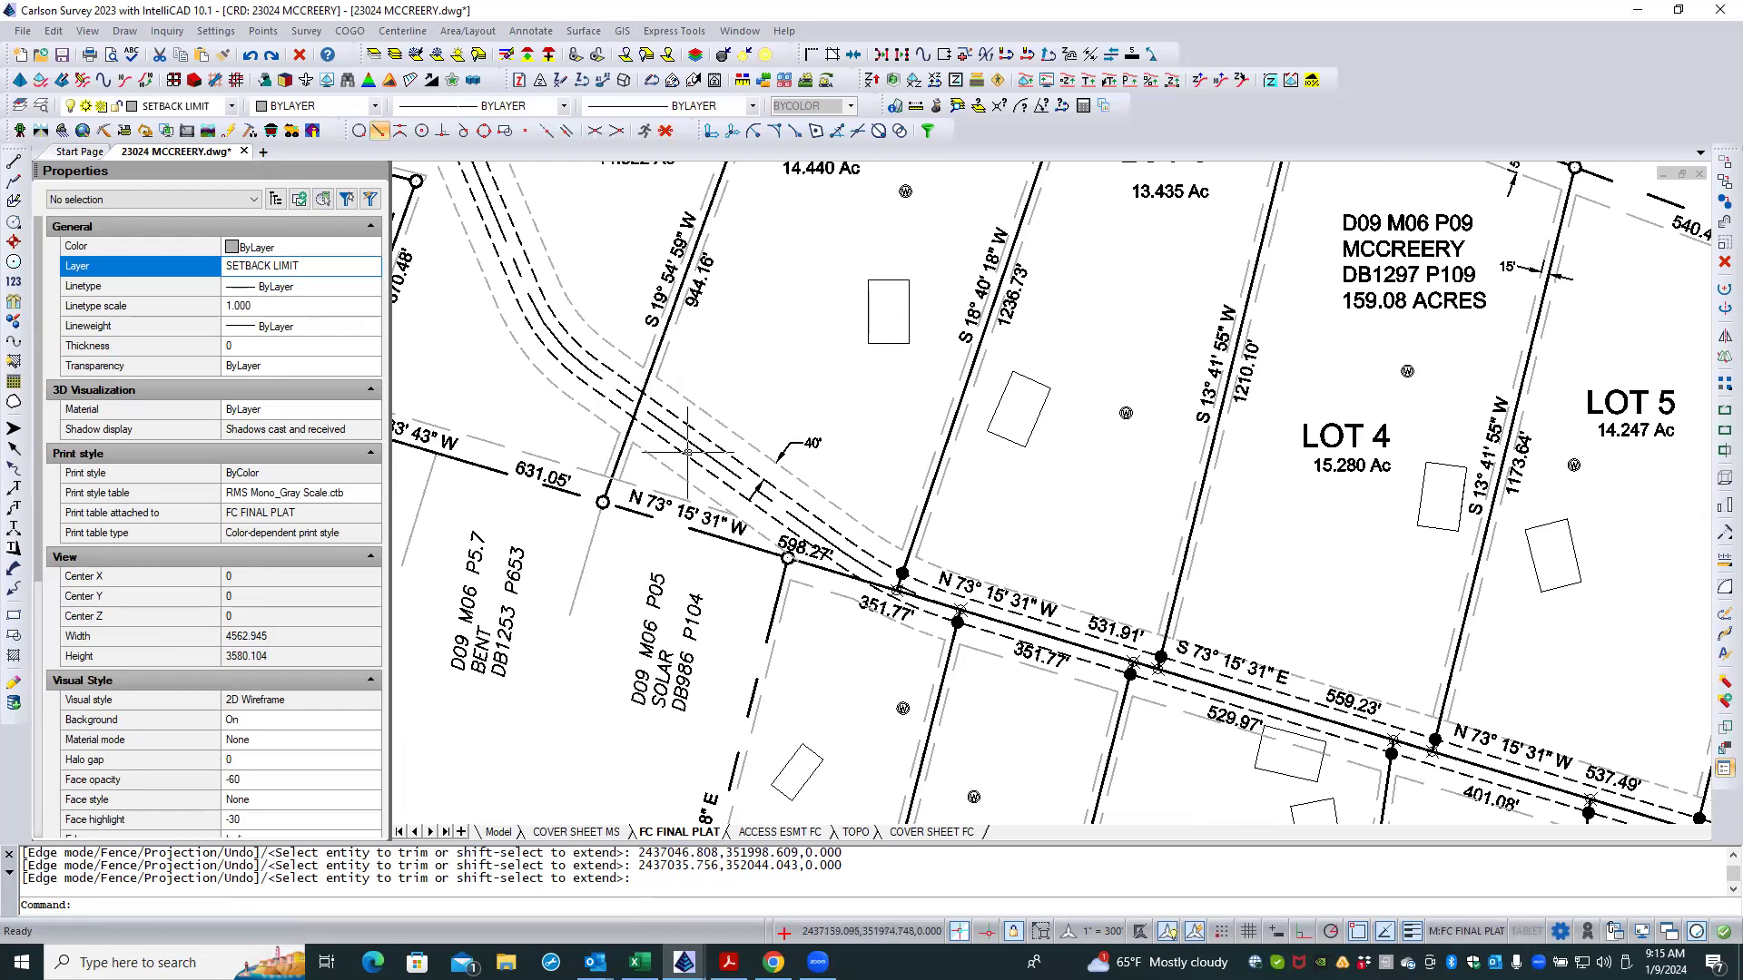
scroll(687, 452, "down", 1)
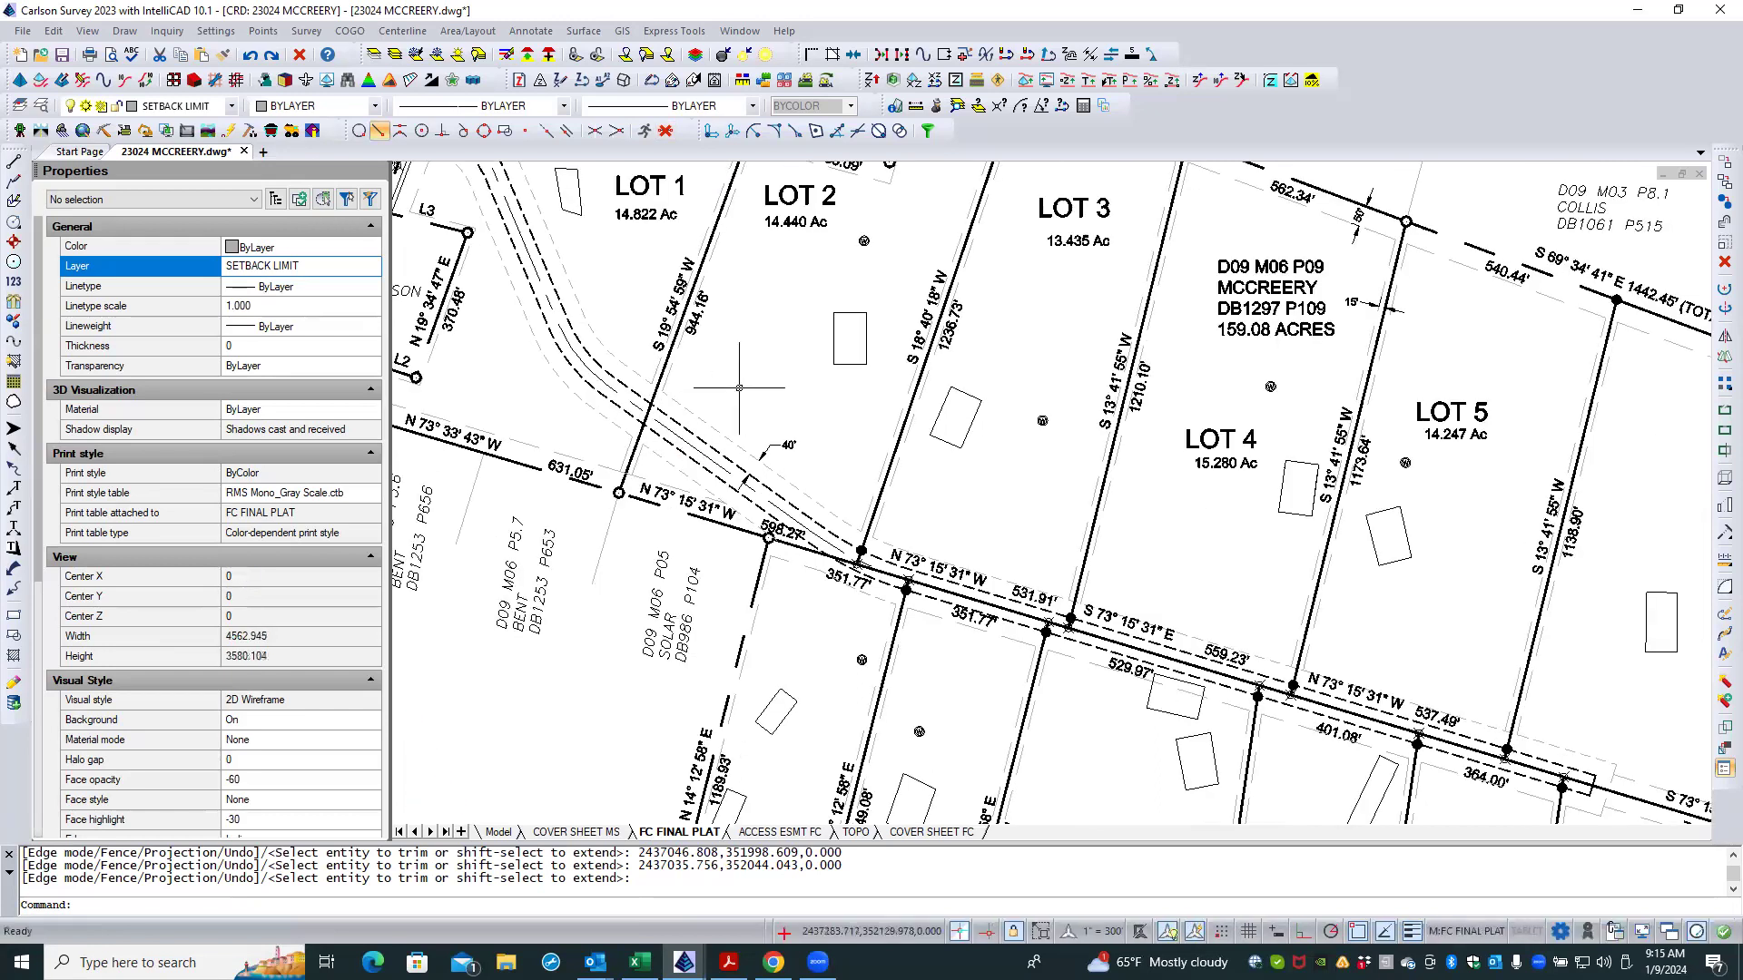
scroll(746, 387, "up", 1)
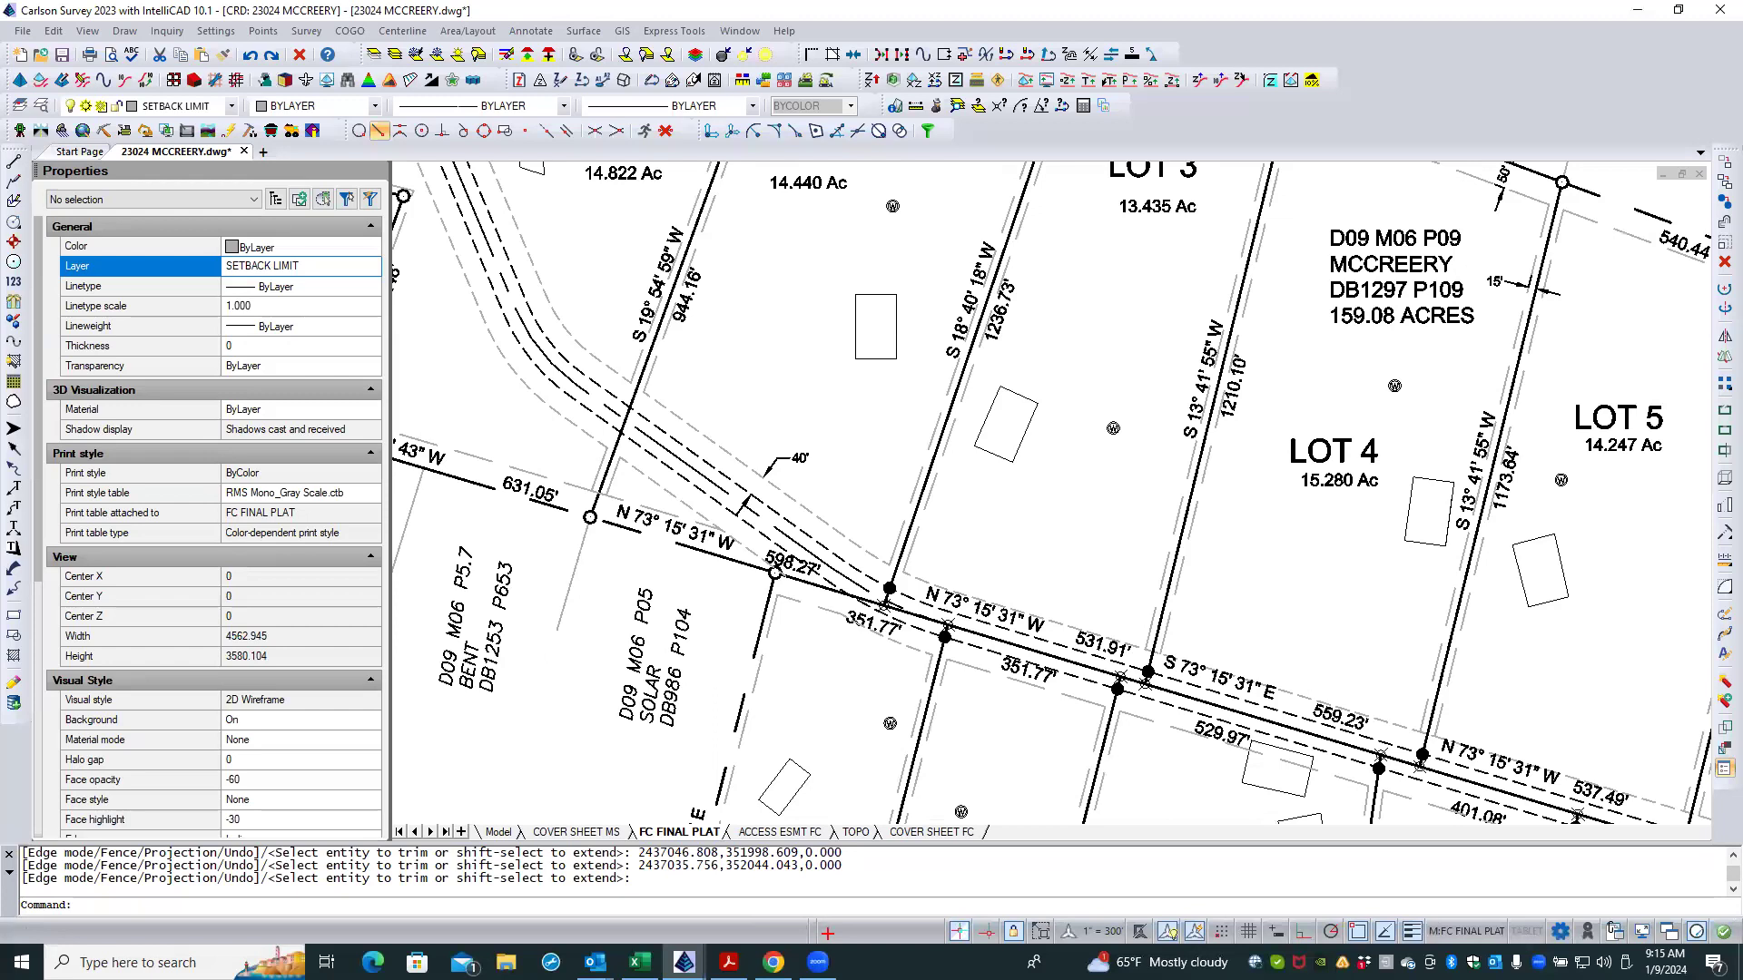
scroll(581, 495, "up", 3)
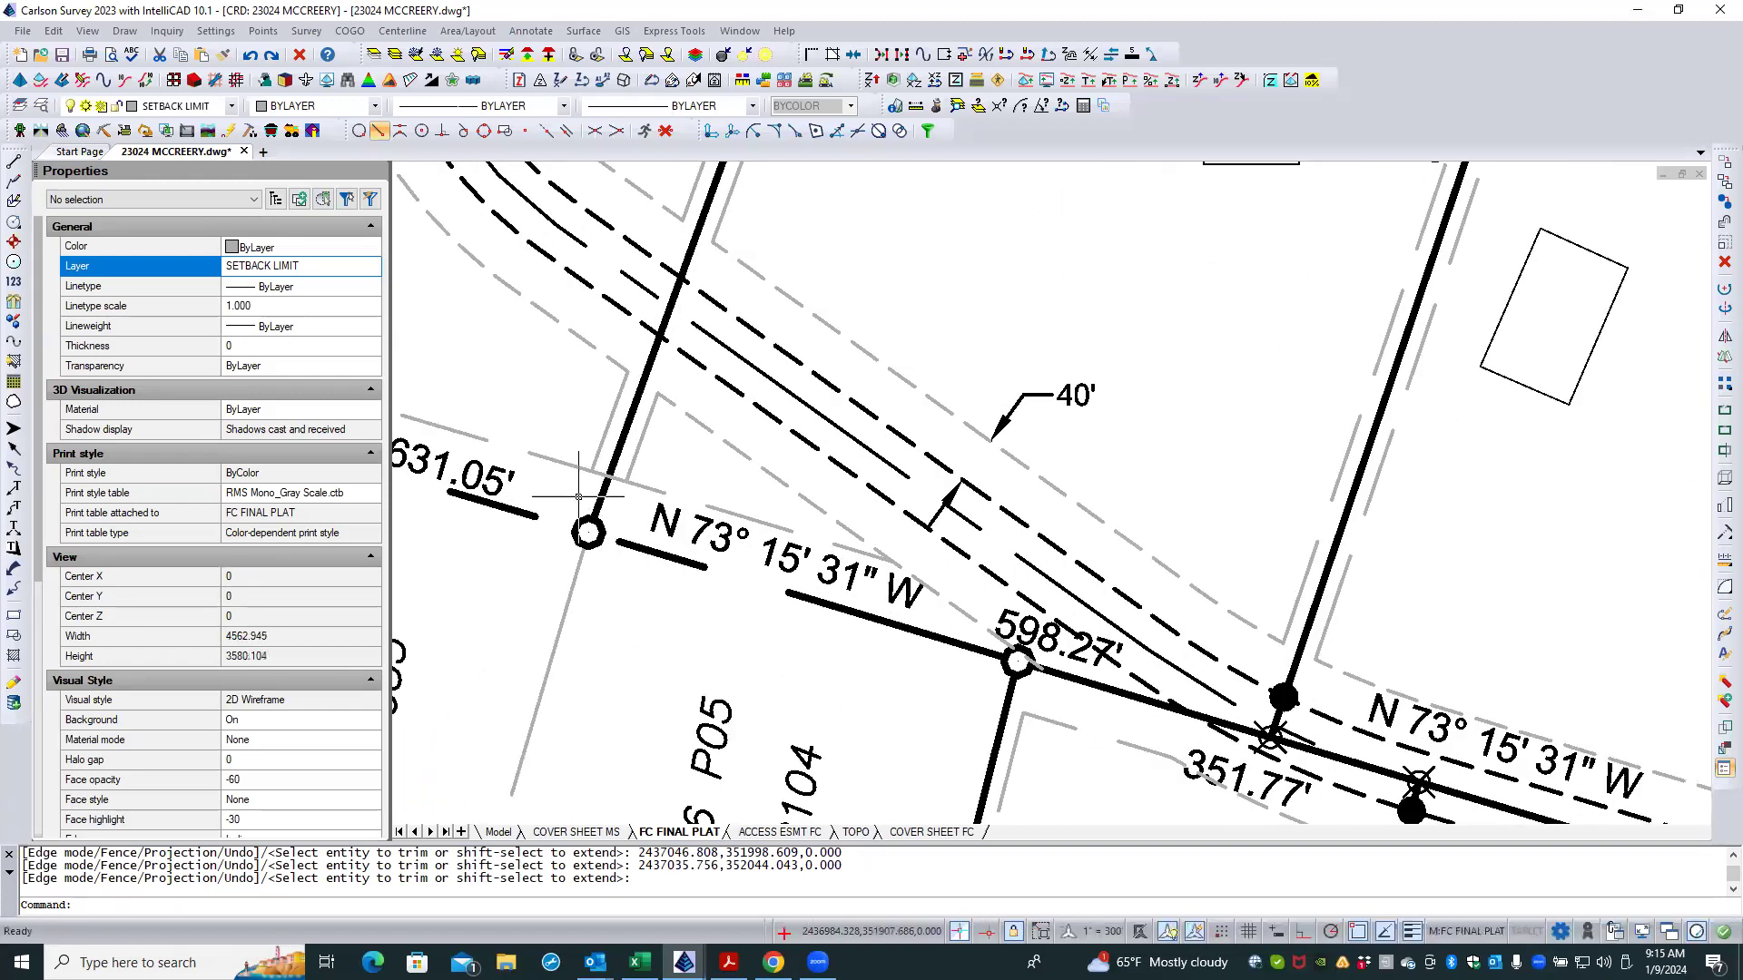
key("Escape")
left_click(606, 426)
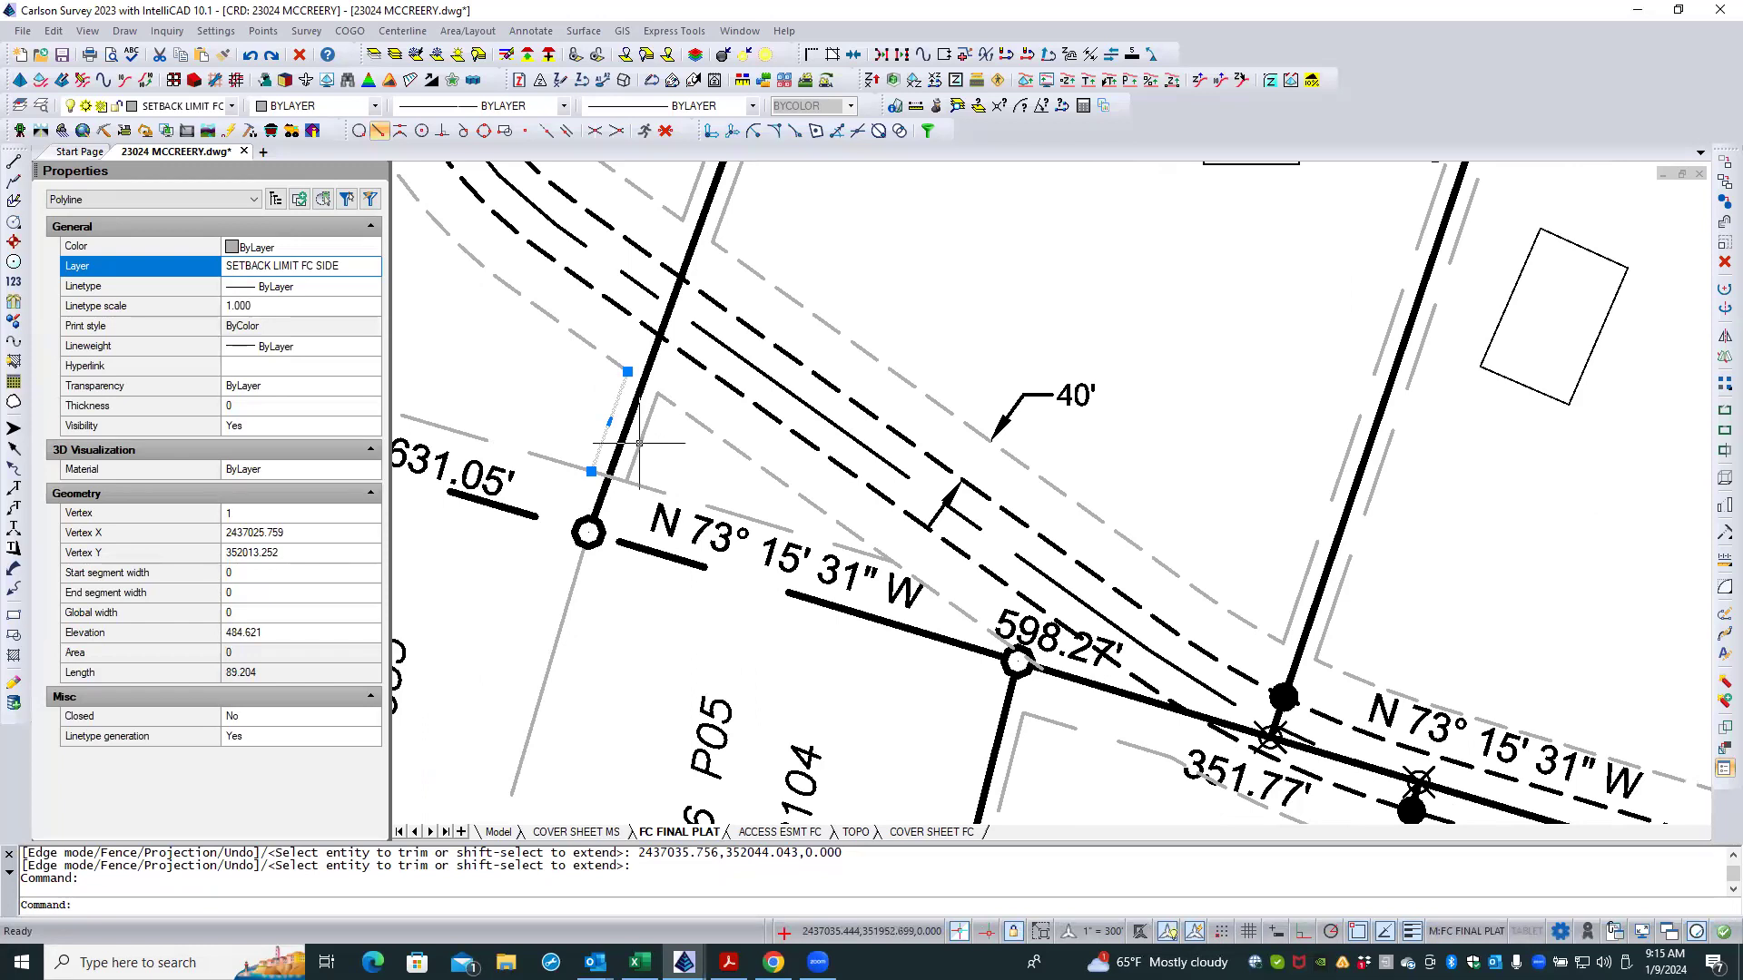
left_click(640, 440)
right_click(655, 446)
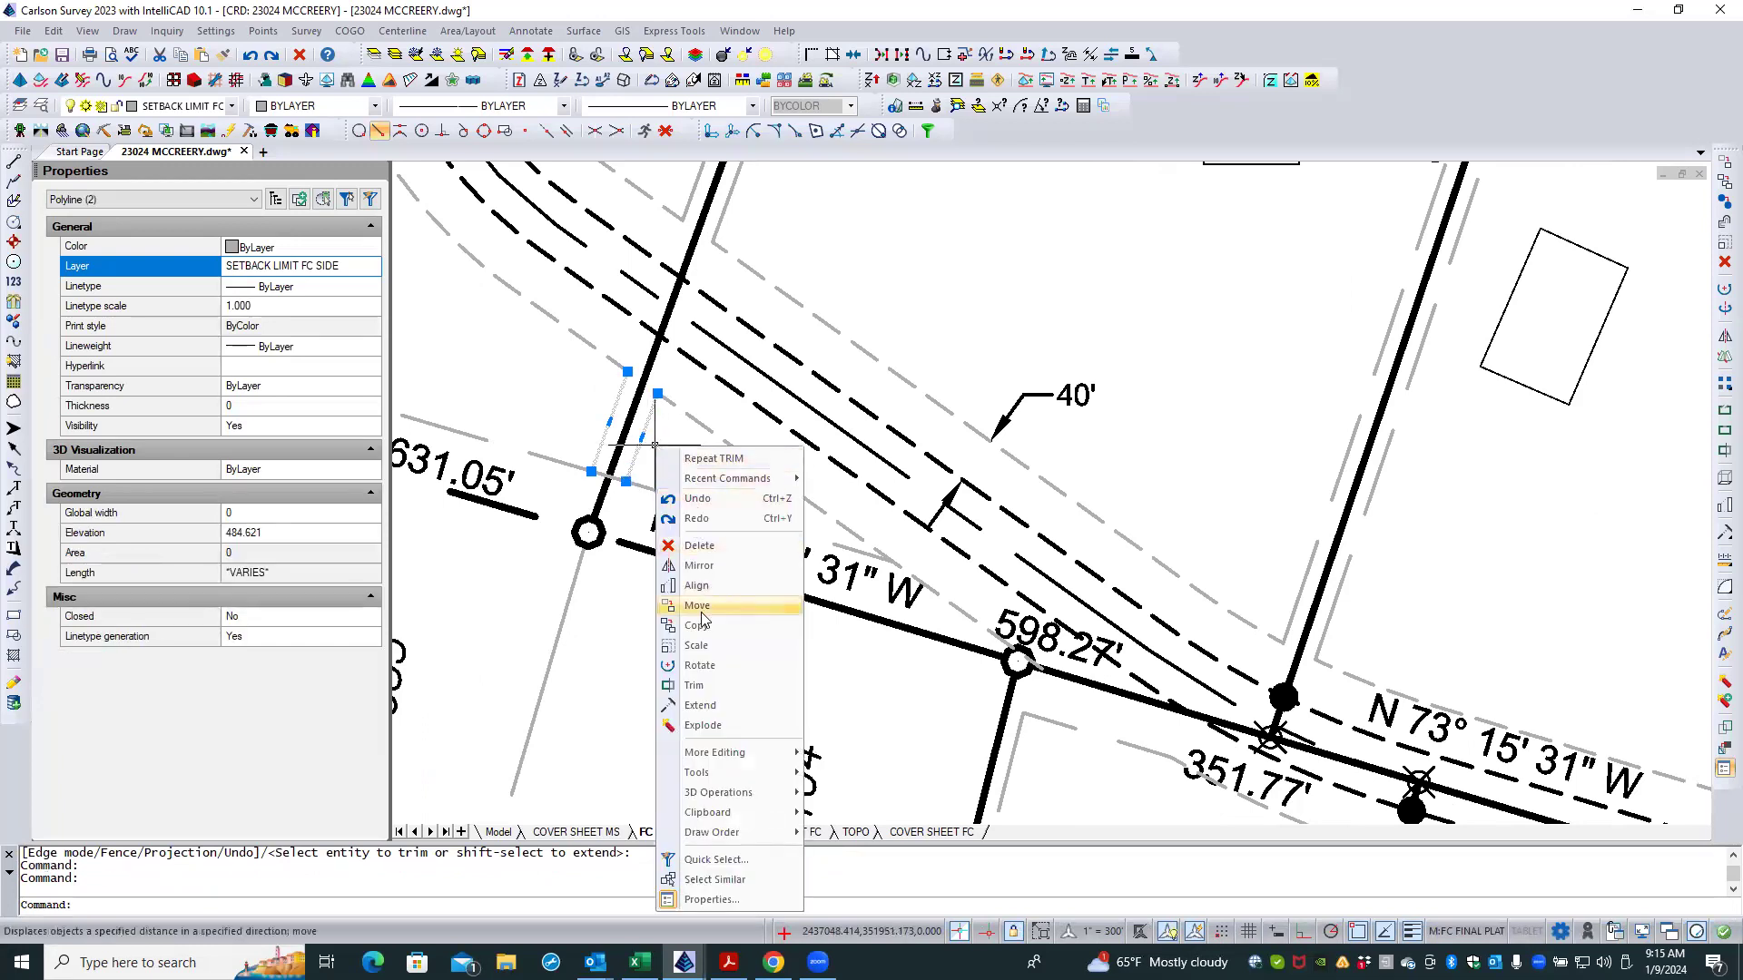
left_click(694, 685)
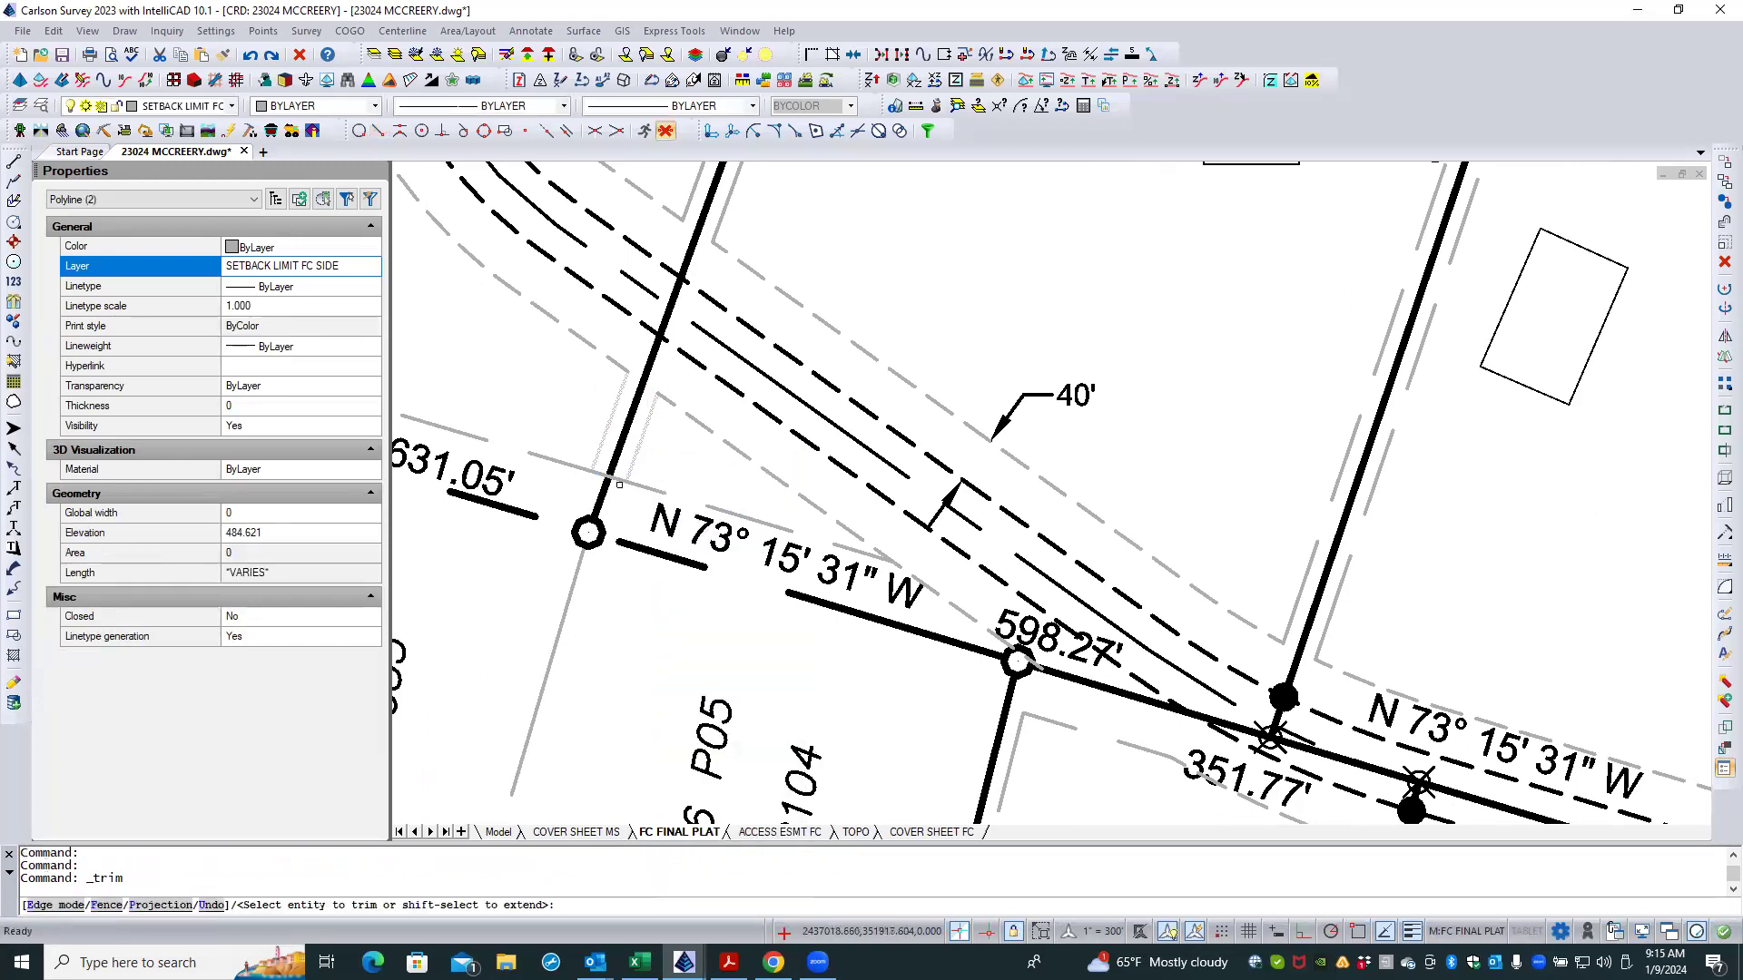
left_click(619, 478)
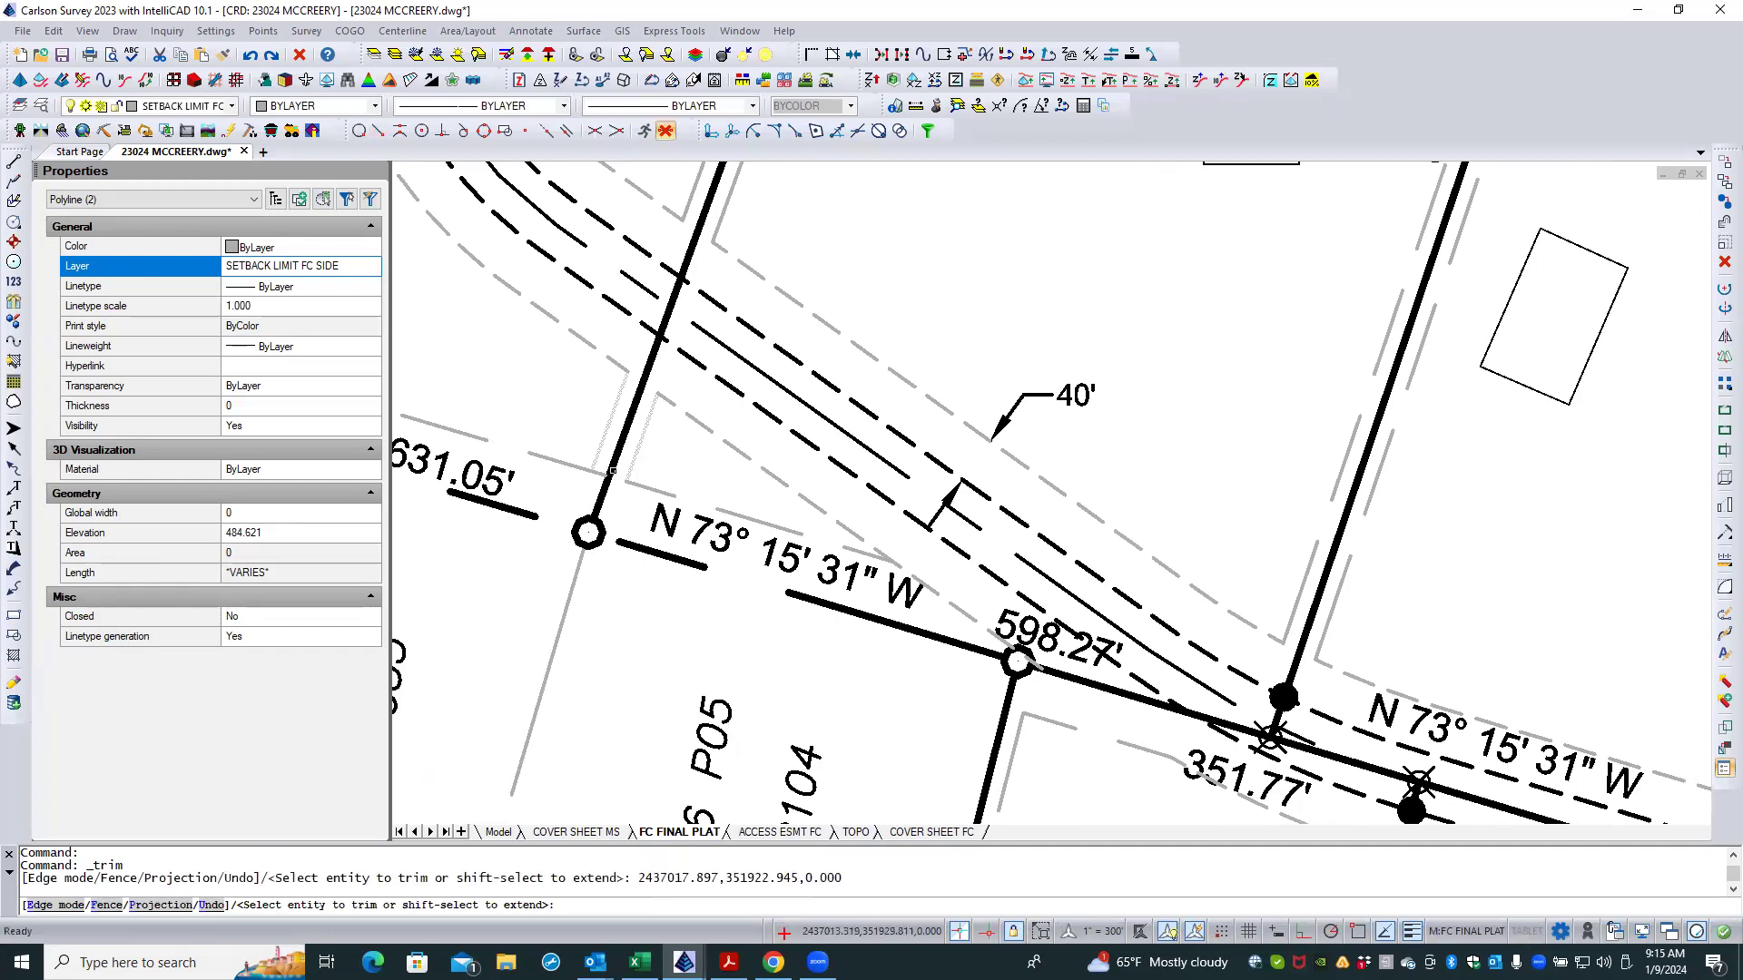
left_click(597, 473)
key("Return")
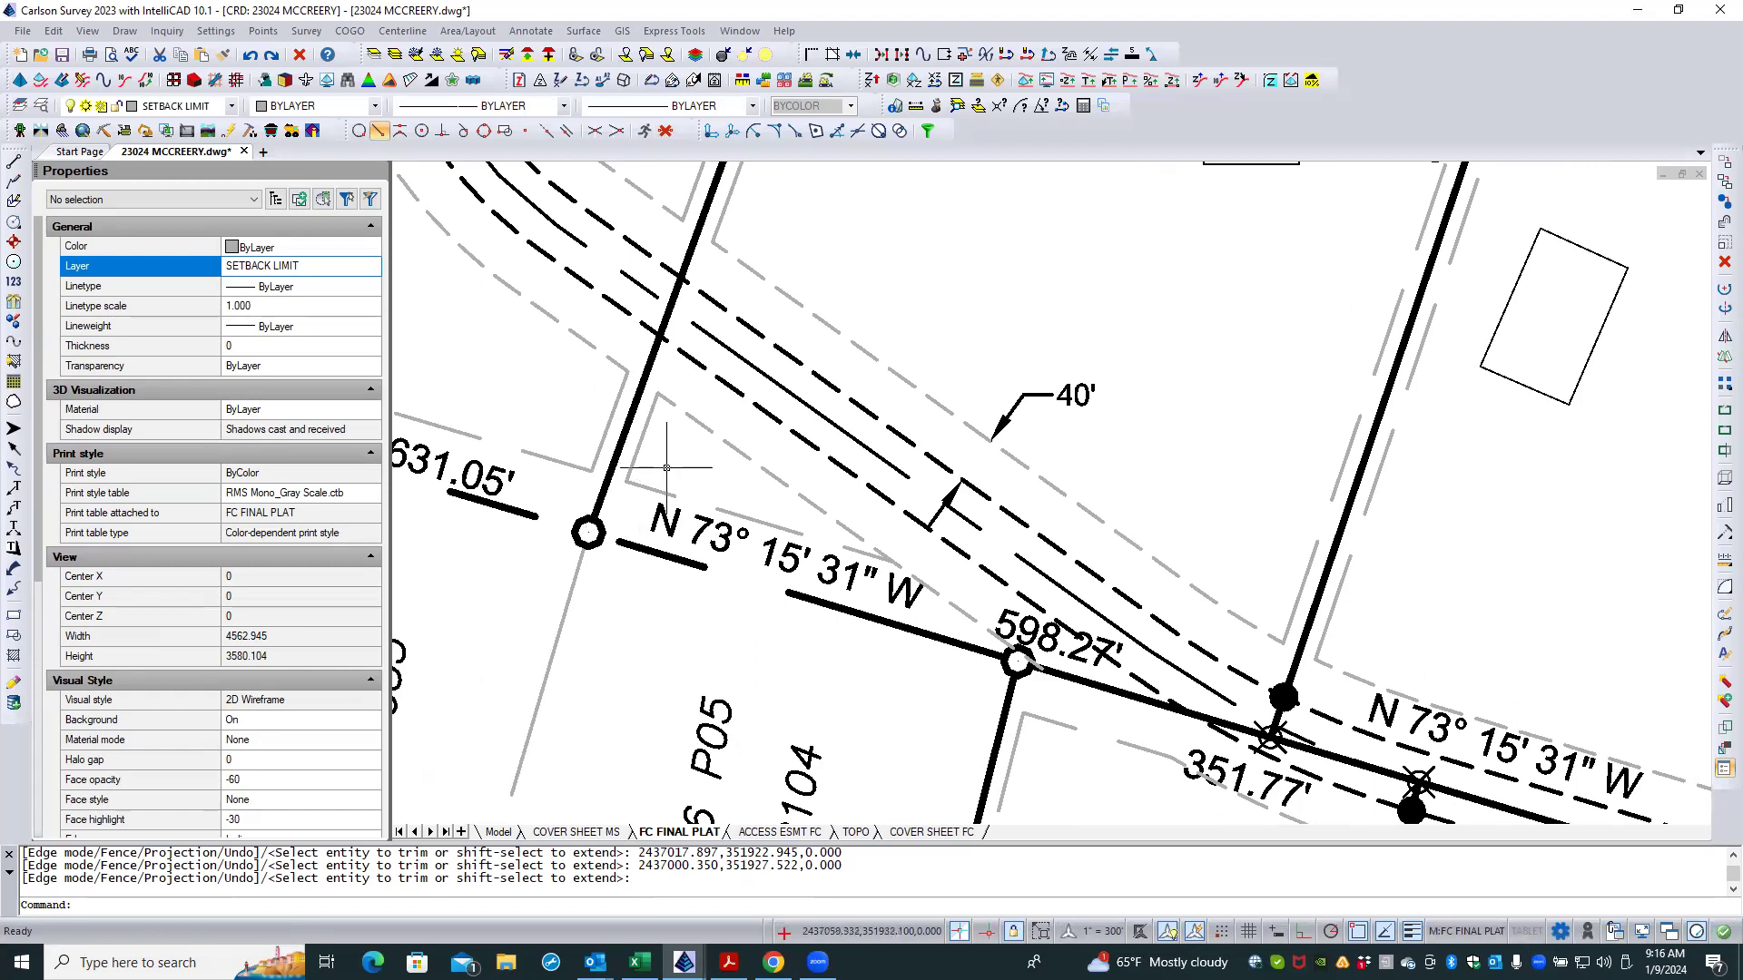
key("Escape")
key("Escape")
Step: Select all similar polylines on the SETBACK LIMIT FC SIDE layer and set their linetype scale to 0.35
scroll(667, 466, "down", 5)
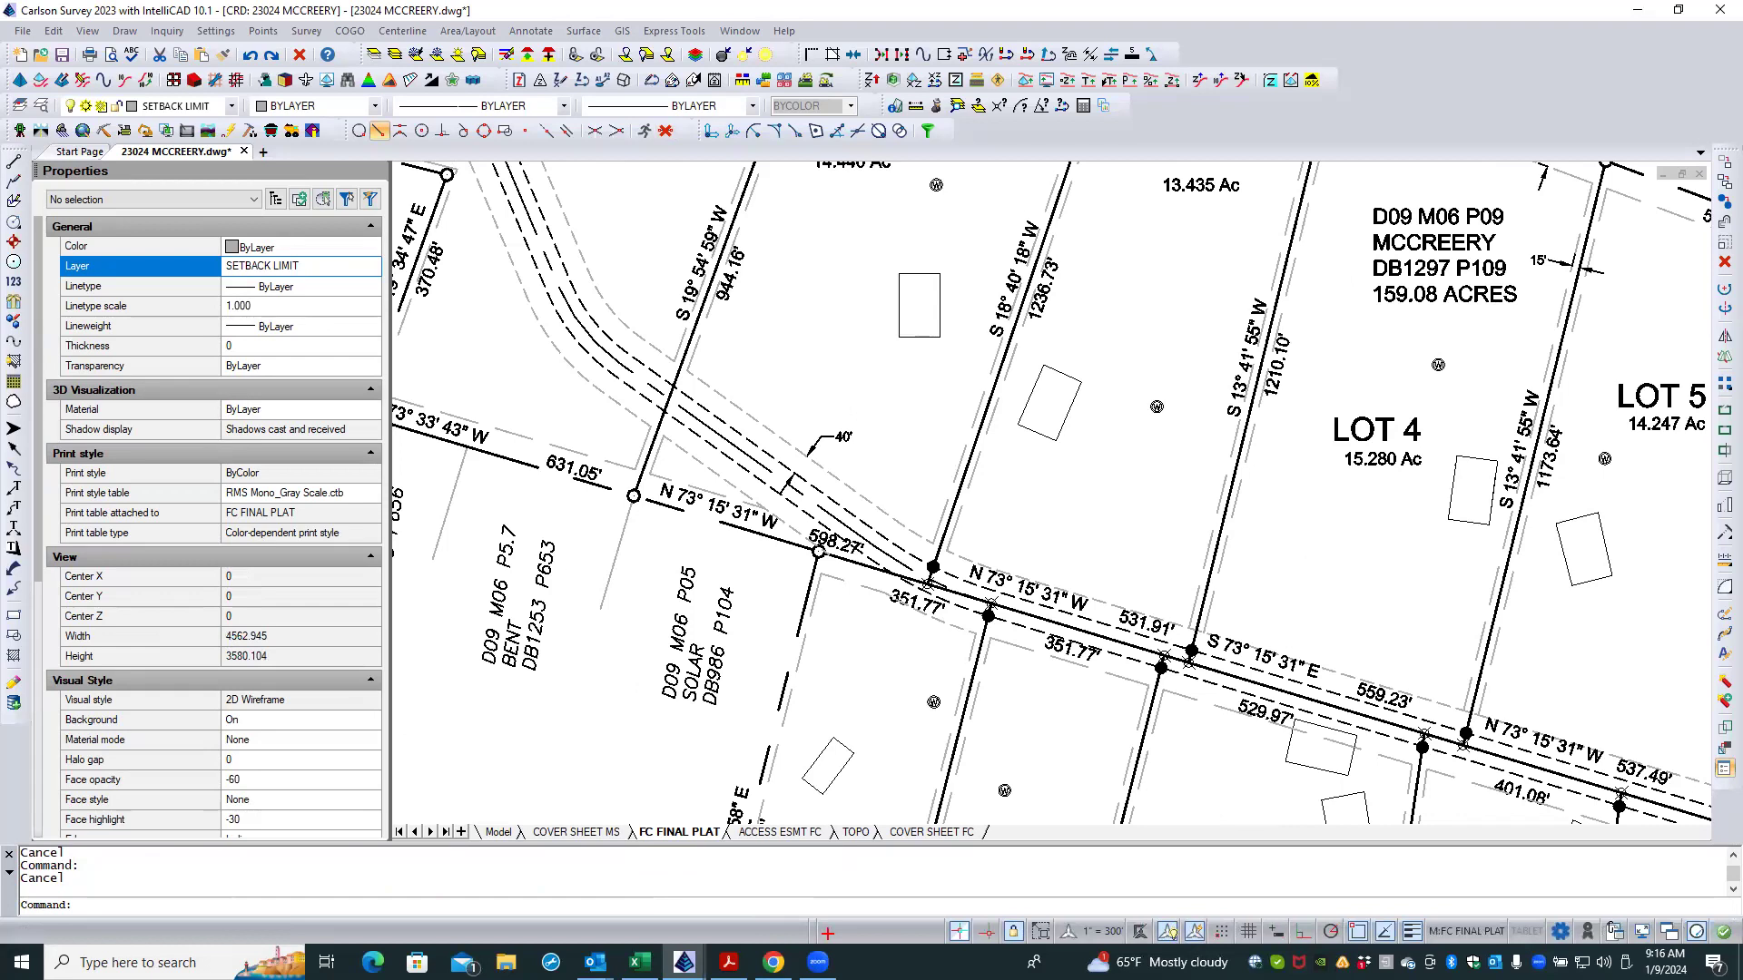
left_click(696, 354)
left_click(704, 383)
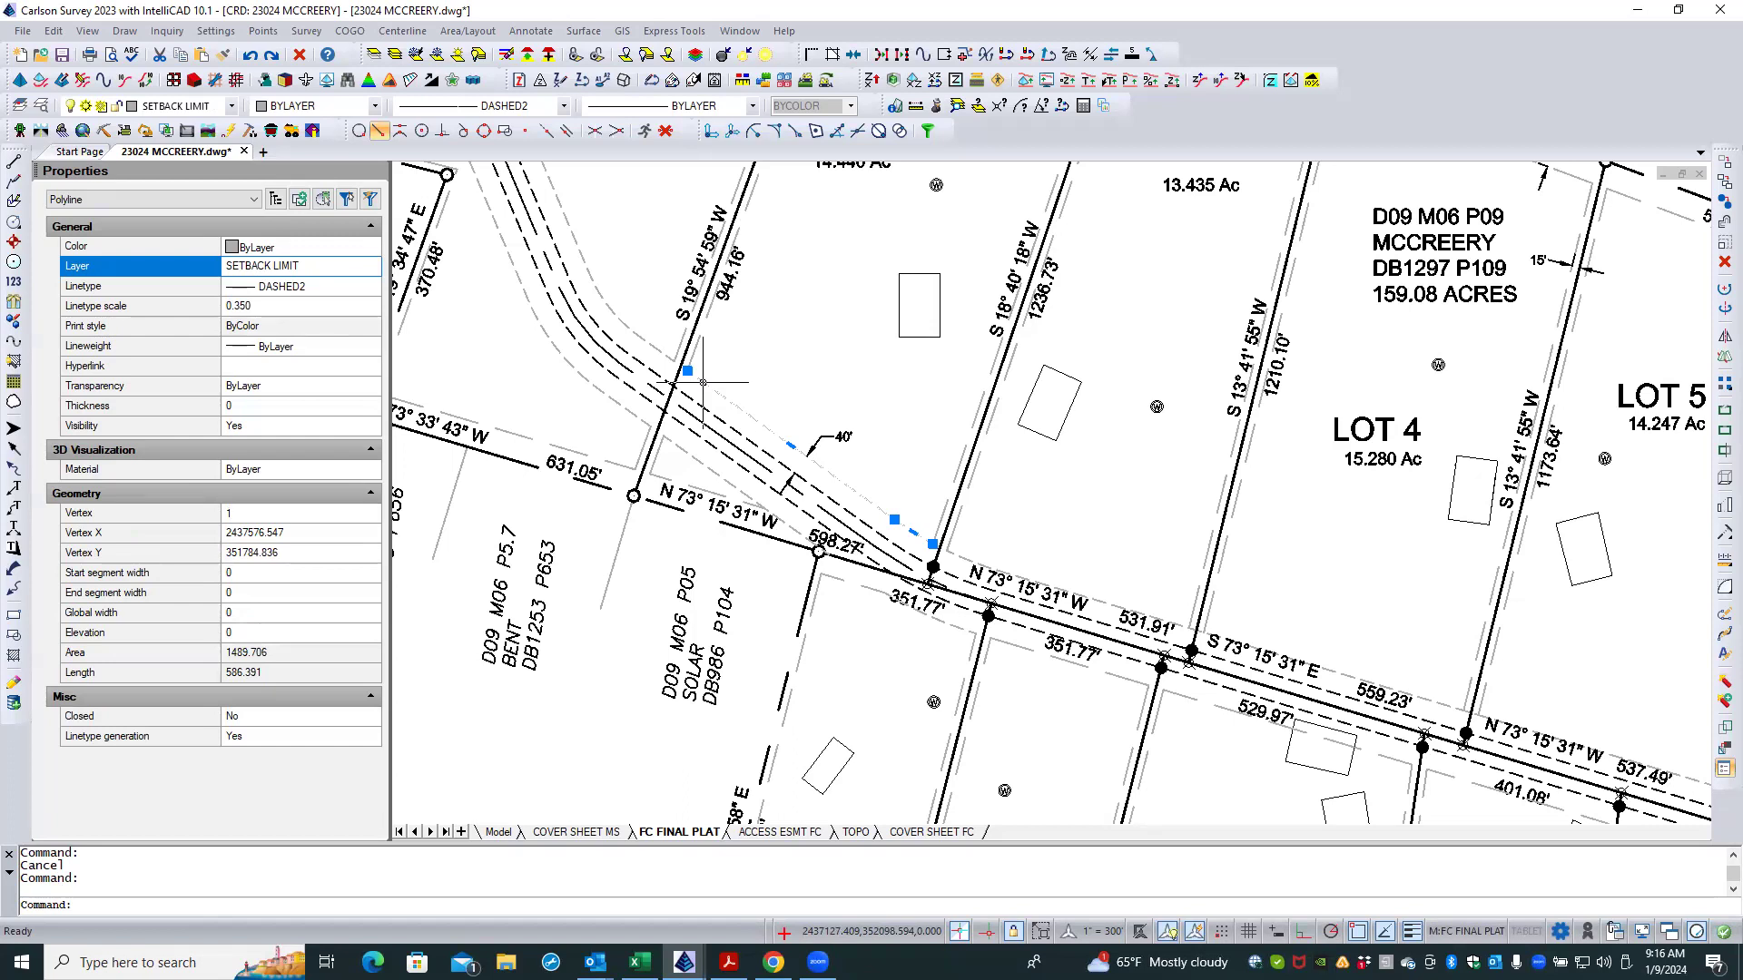
key("Escape")
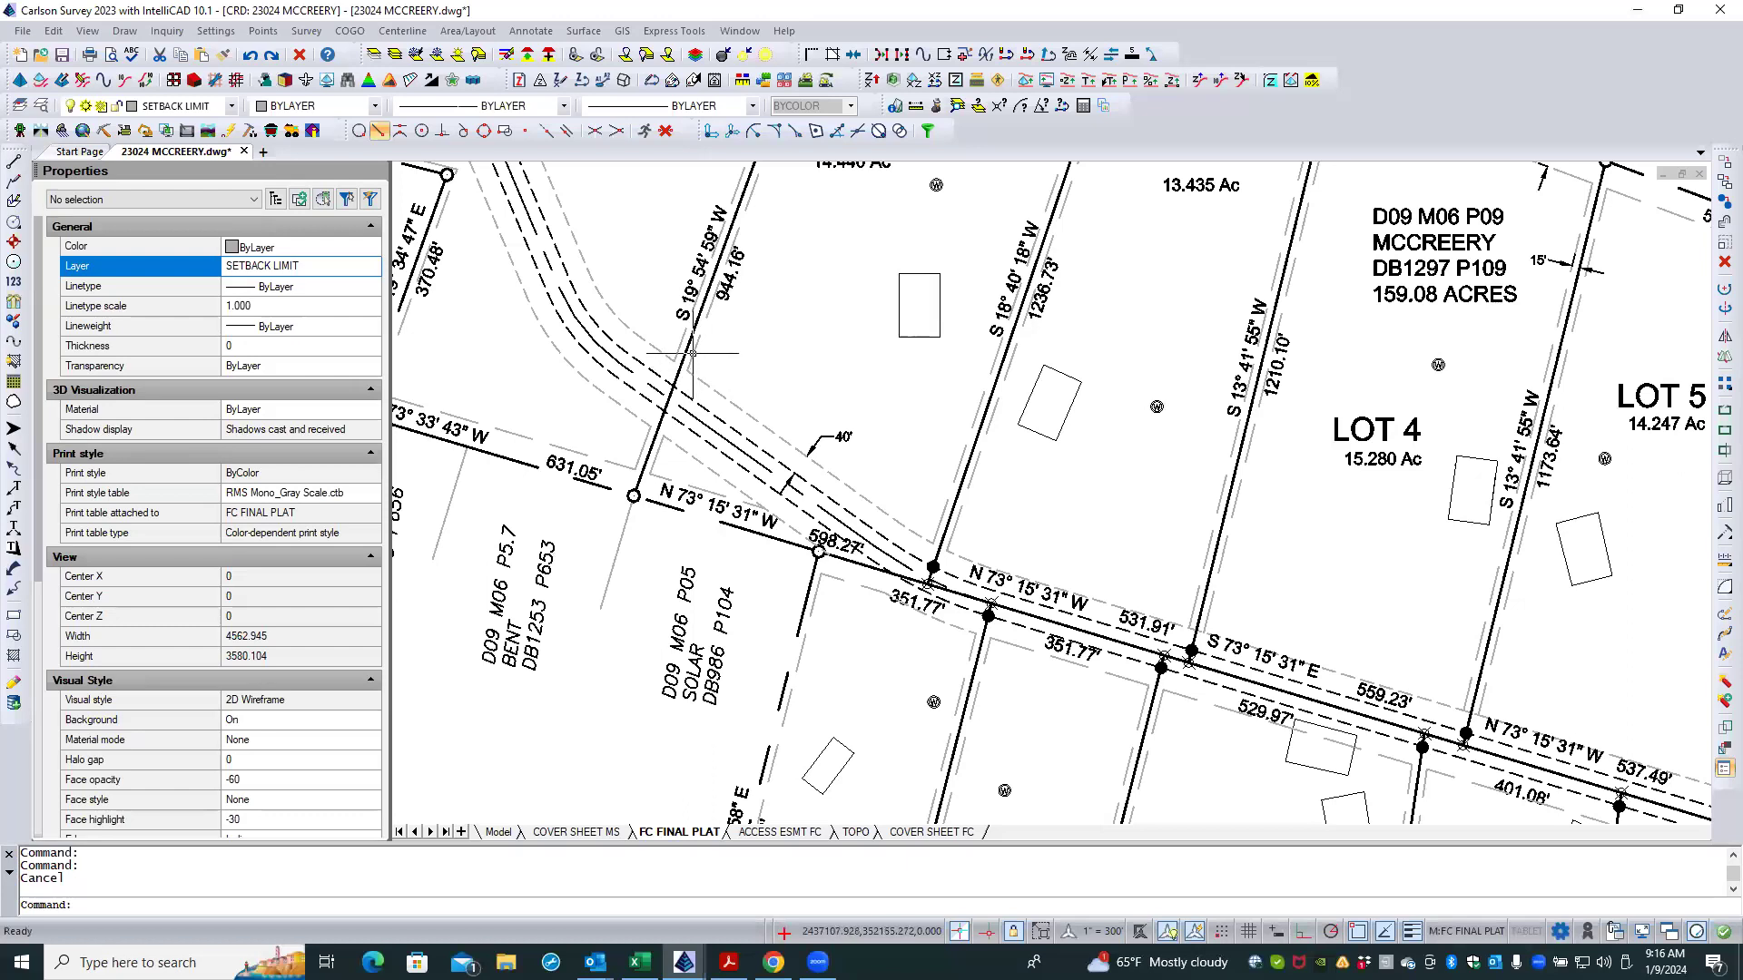
left_click(692, 352)
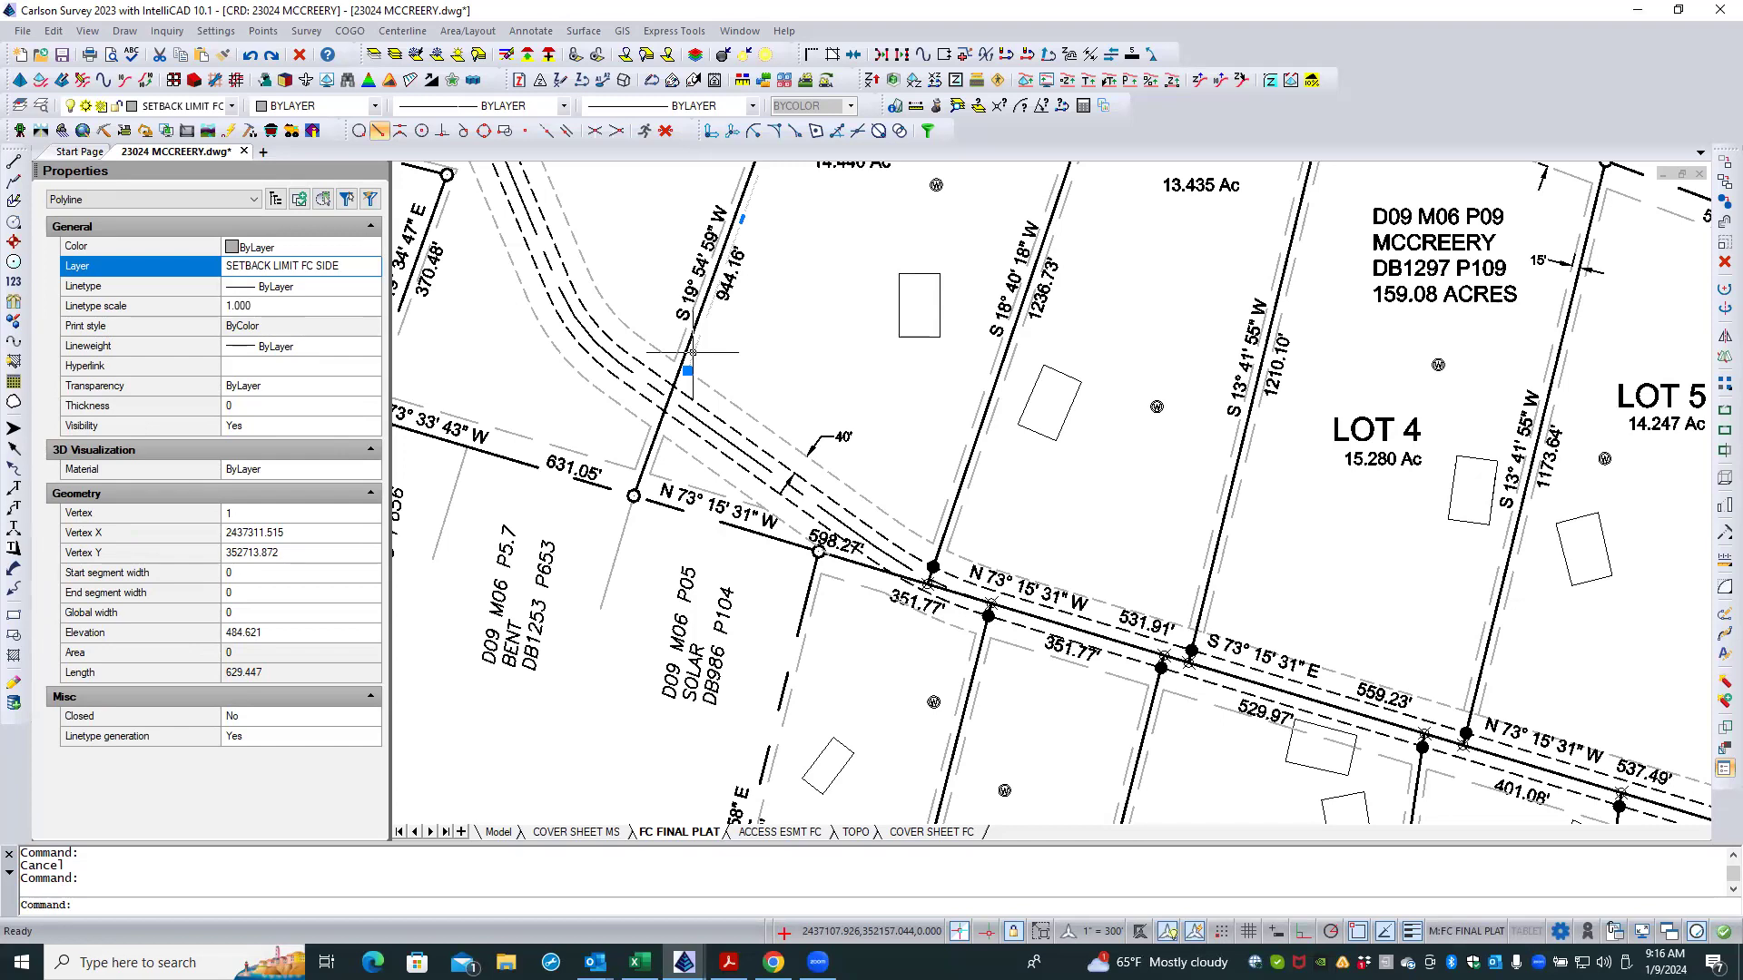
right_click(726, 361)
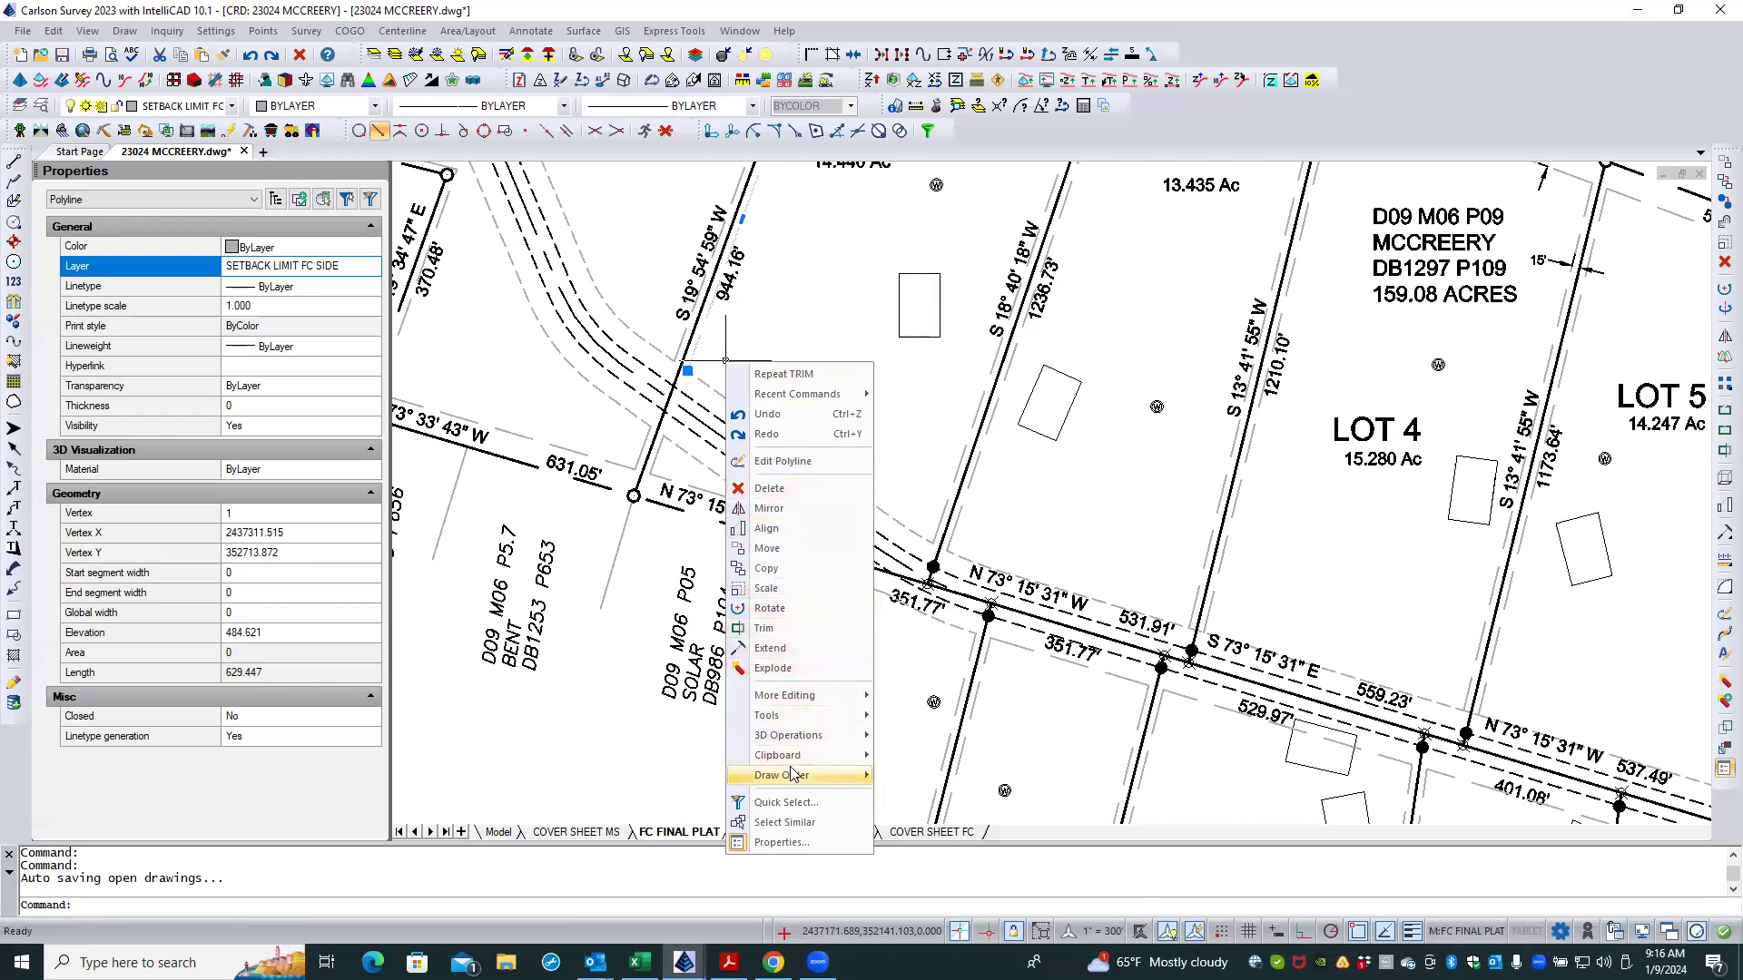
left_click(786, 822)
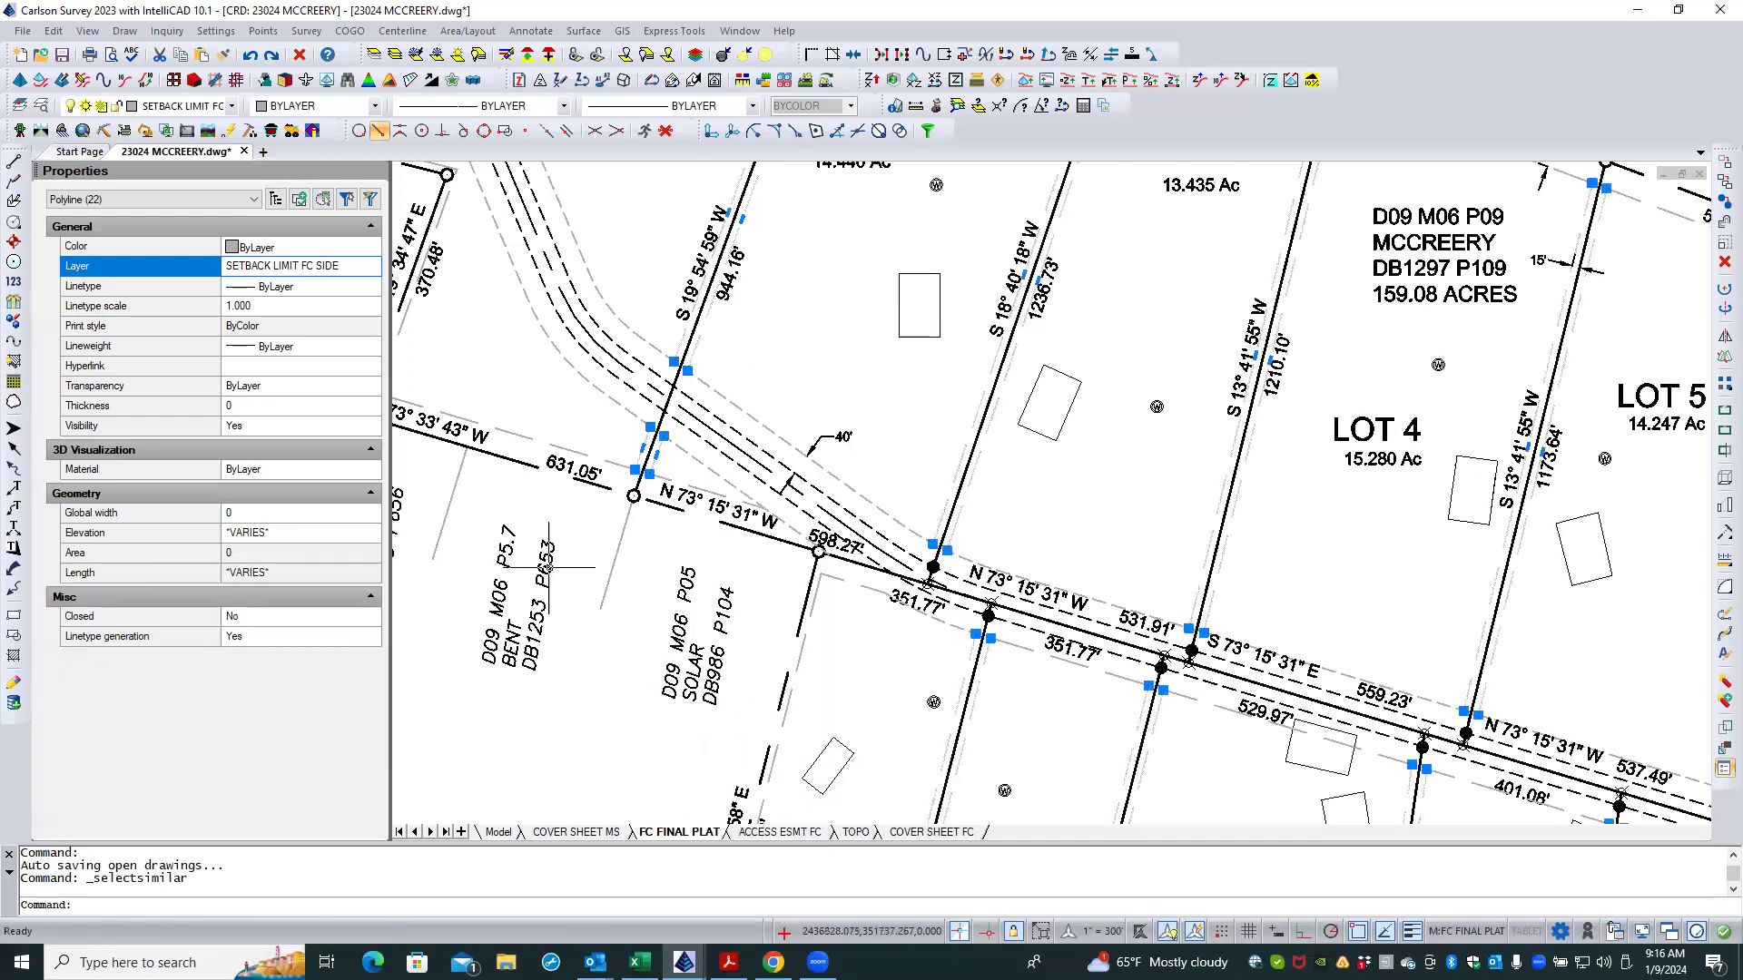
left_click(334, 305)
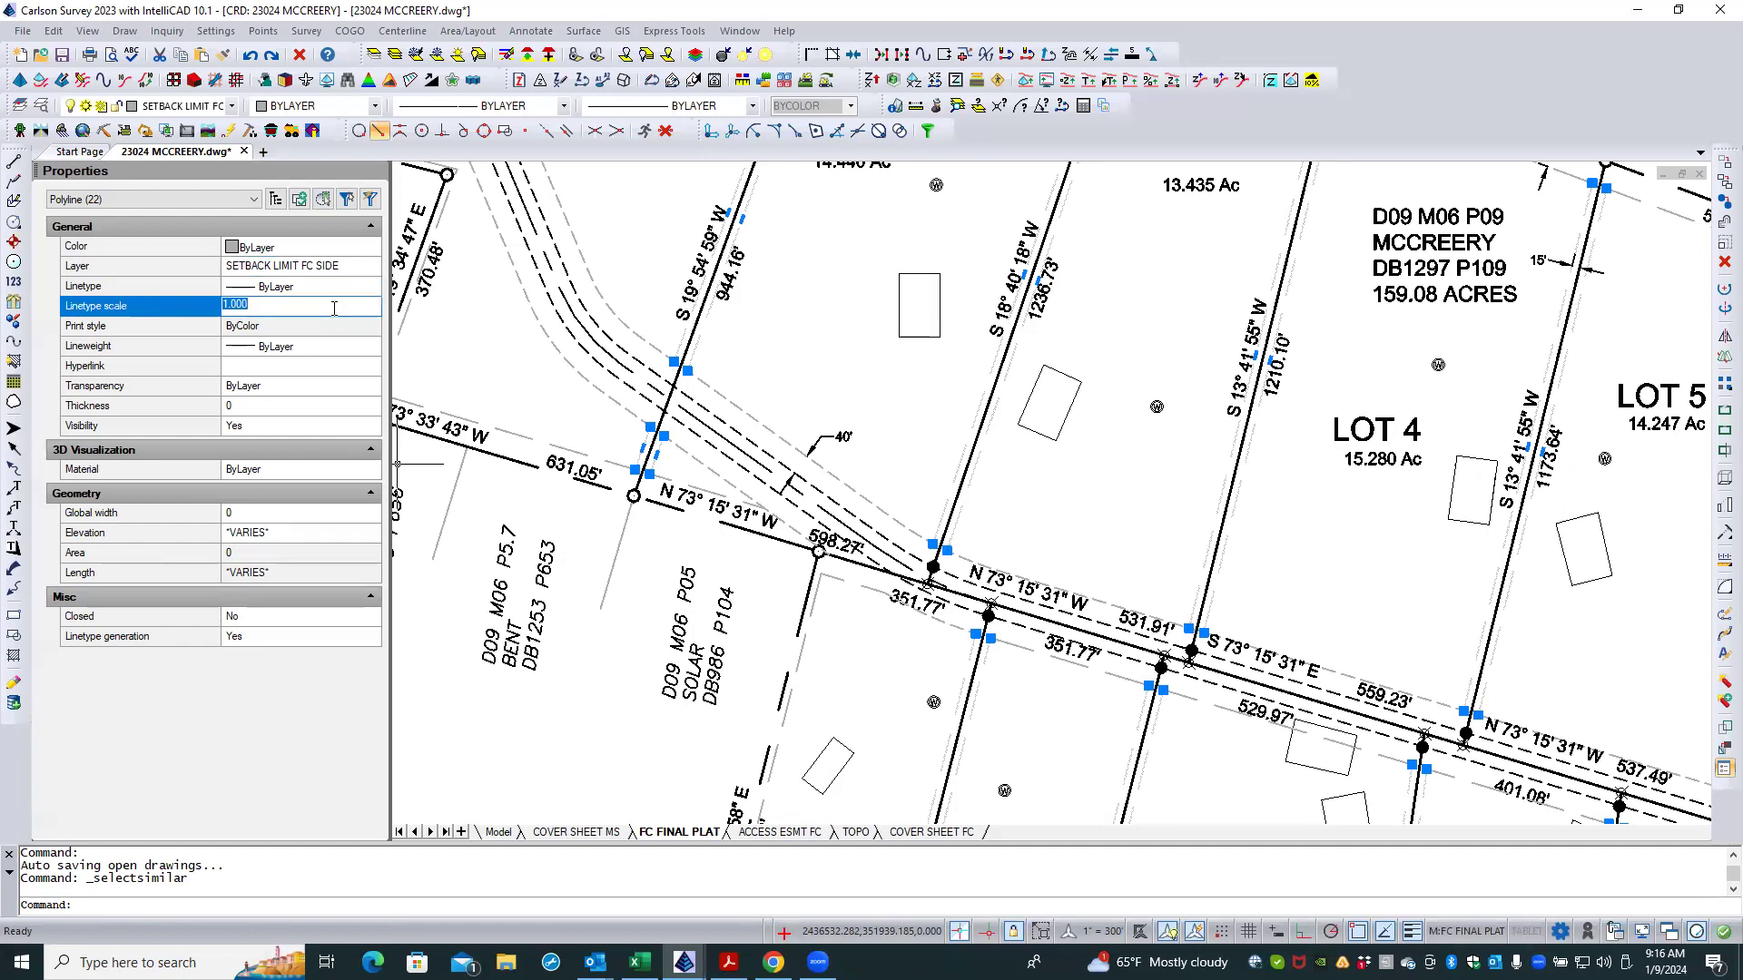
key("BackSpace")
key("Return")
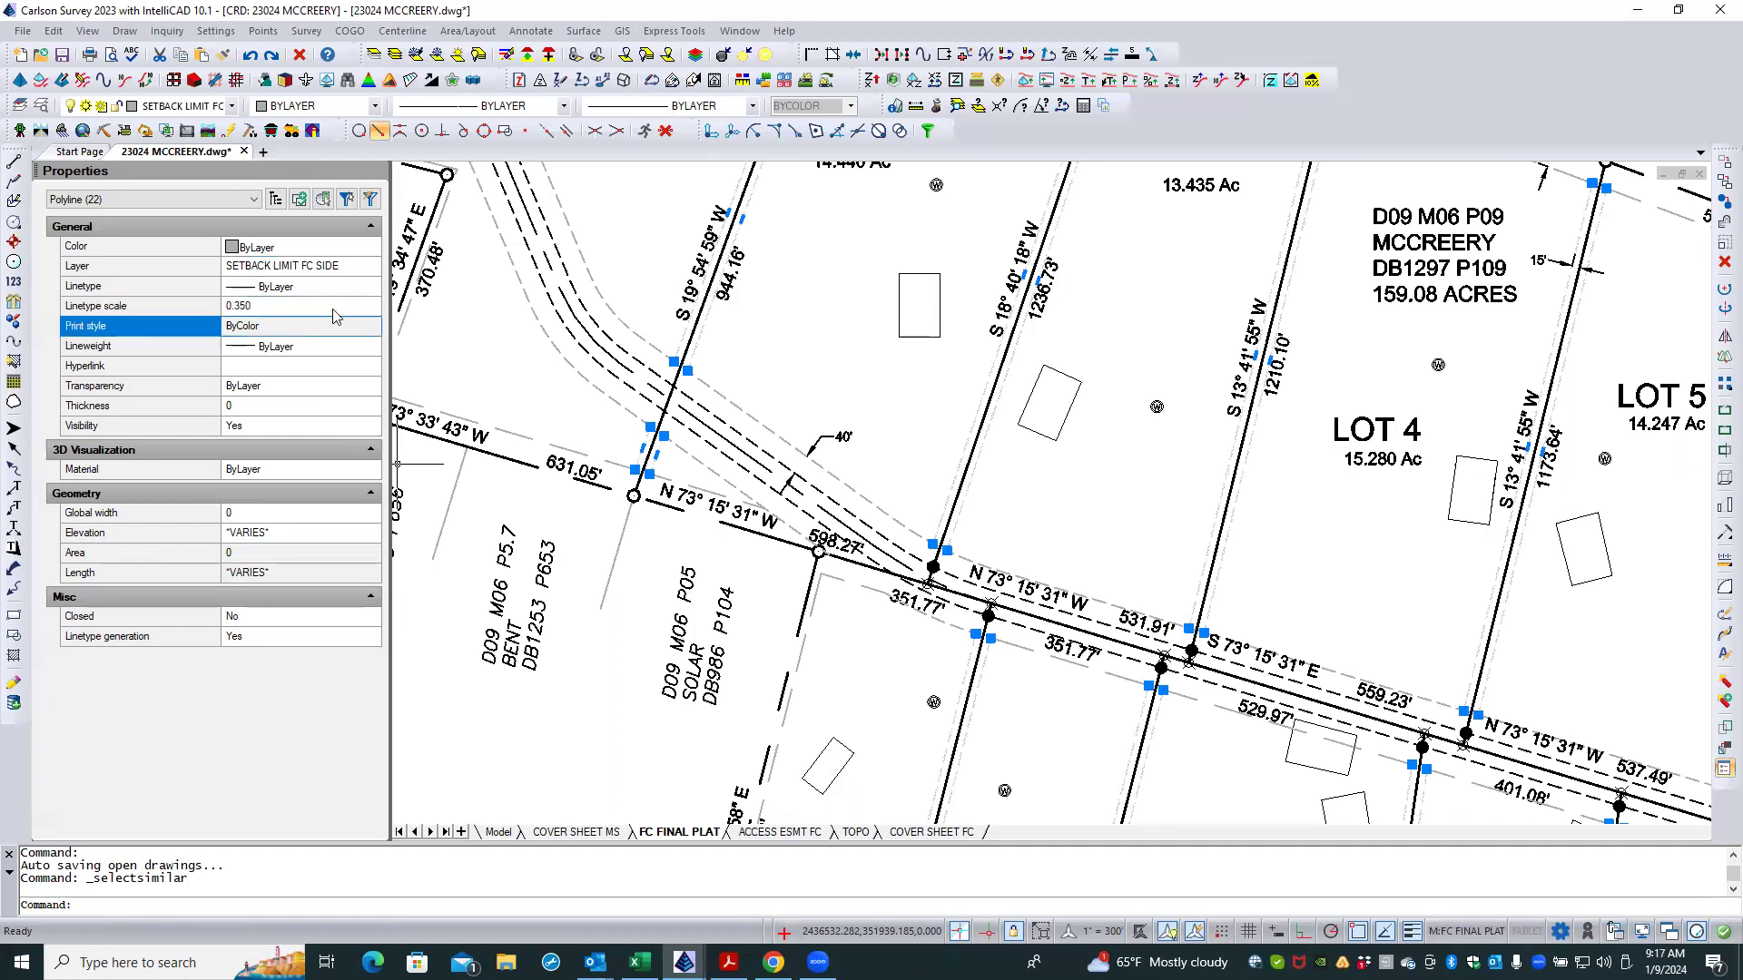
key("Escape")
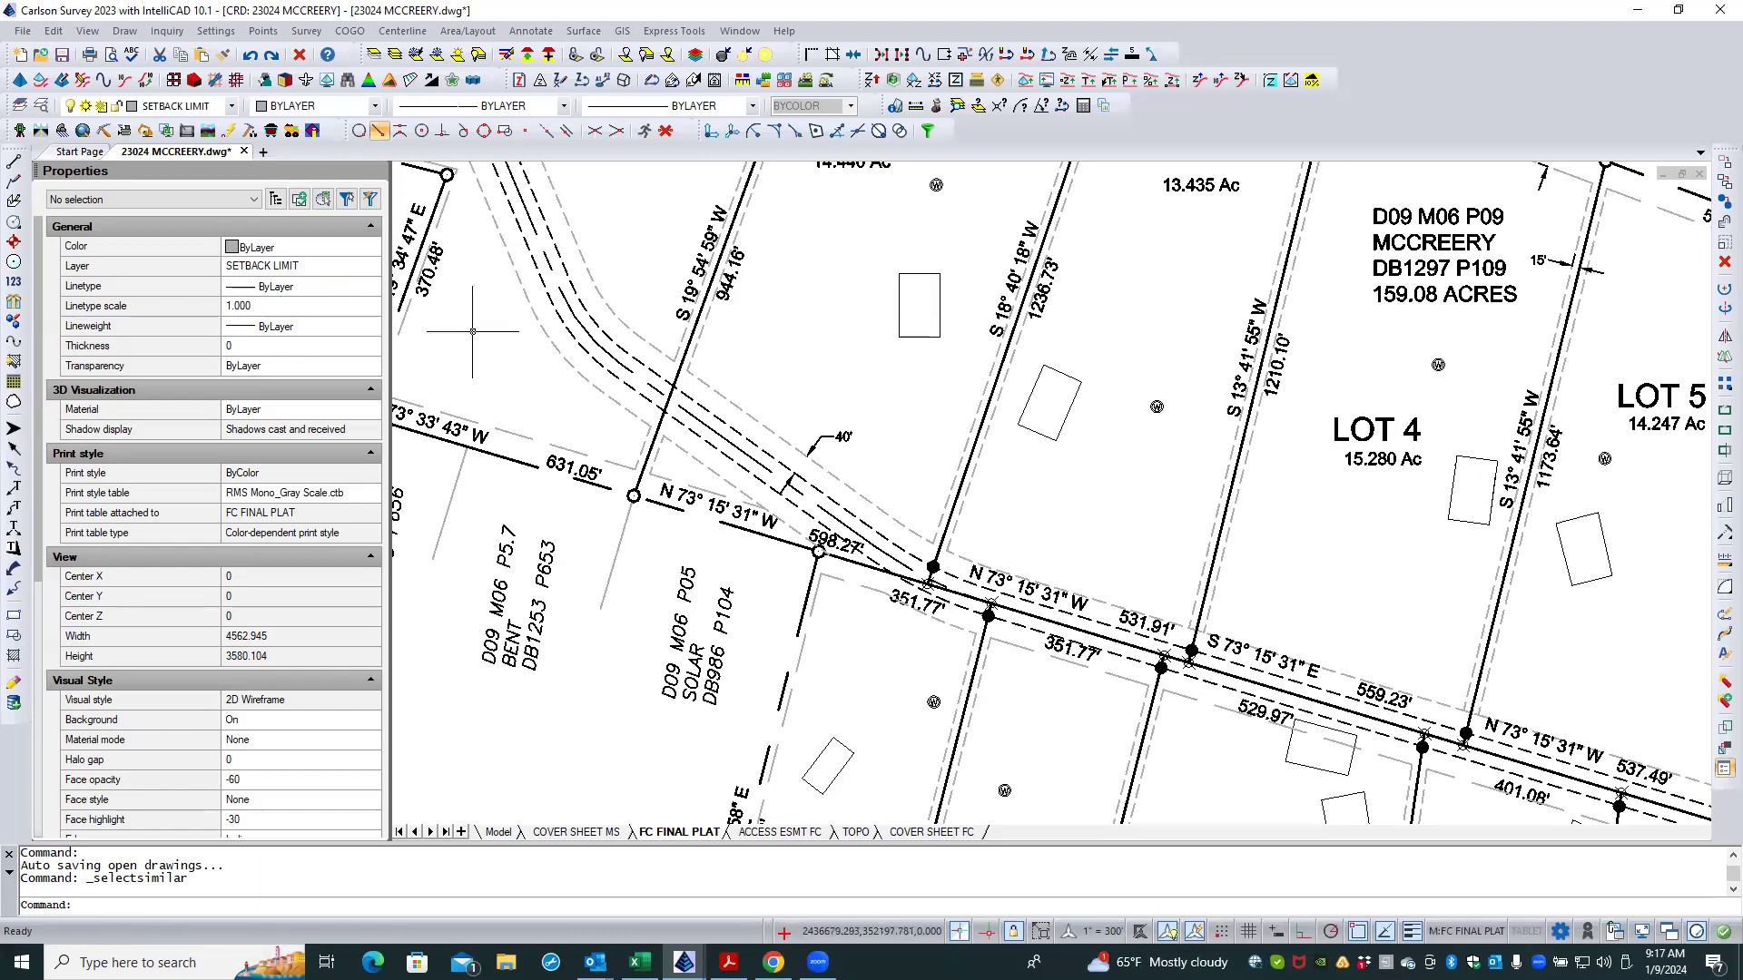
Step: Select all similar polylines on the SETBACK LIMIT layer and set their linetype scale to 0.35
left_click(800, 663)
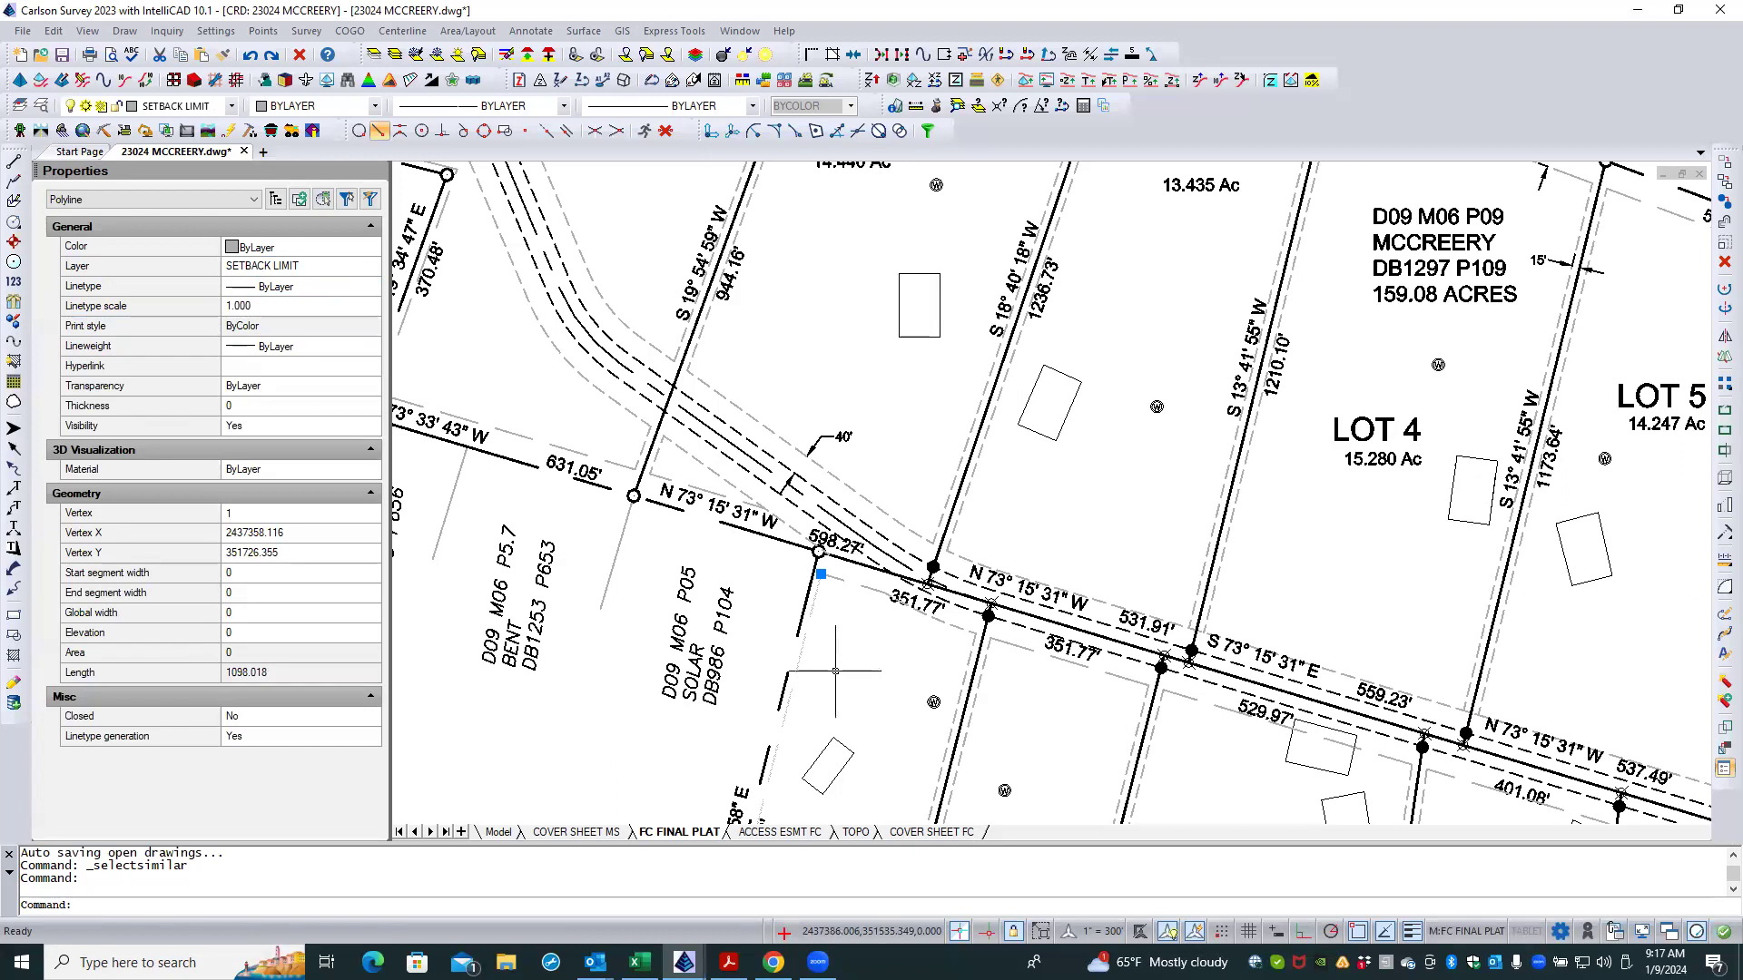
right_click(835, 671)
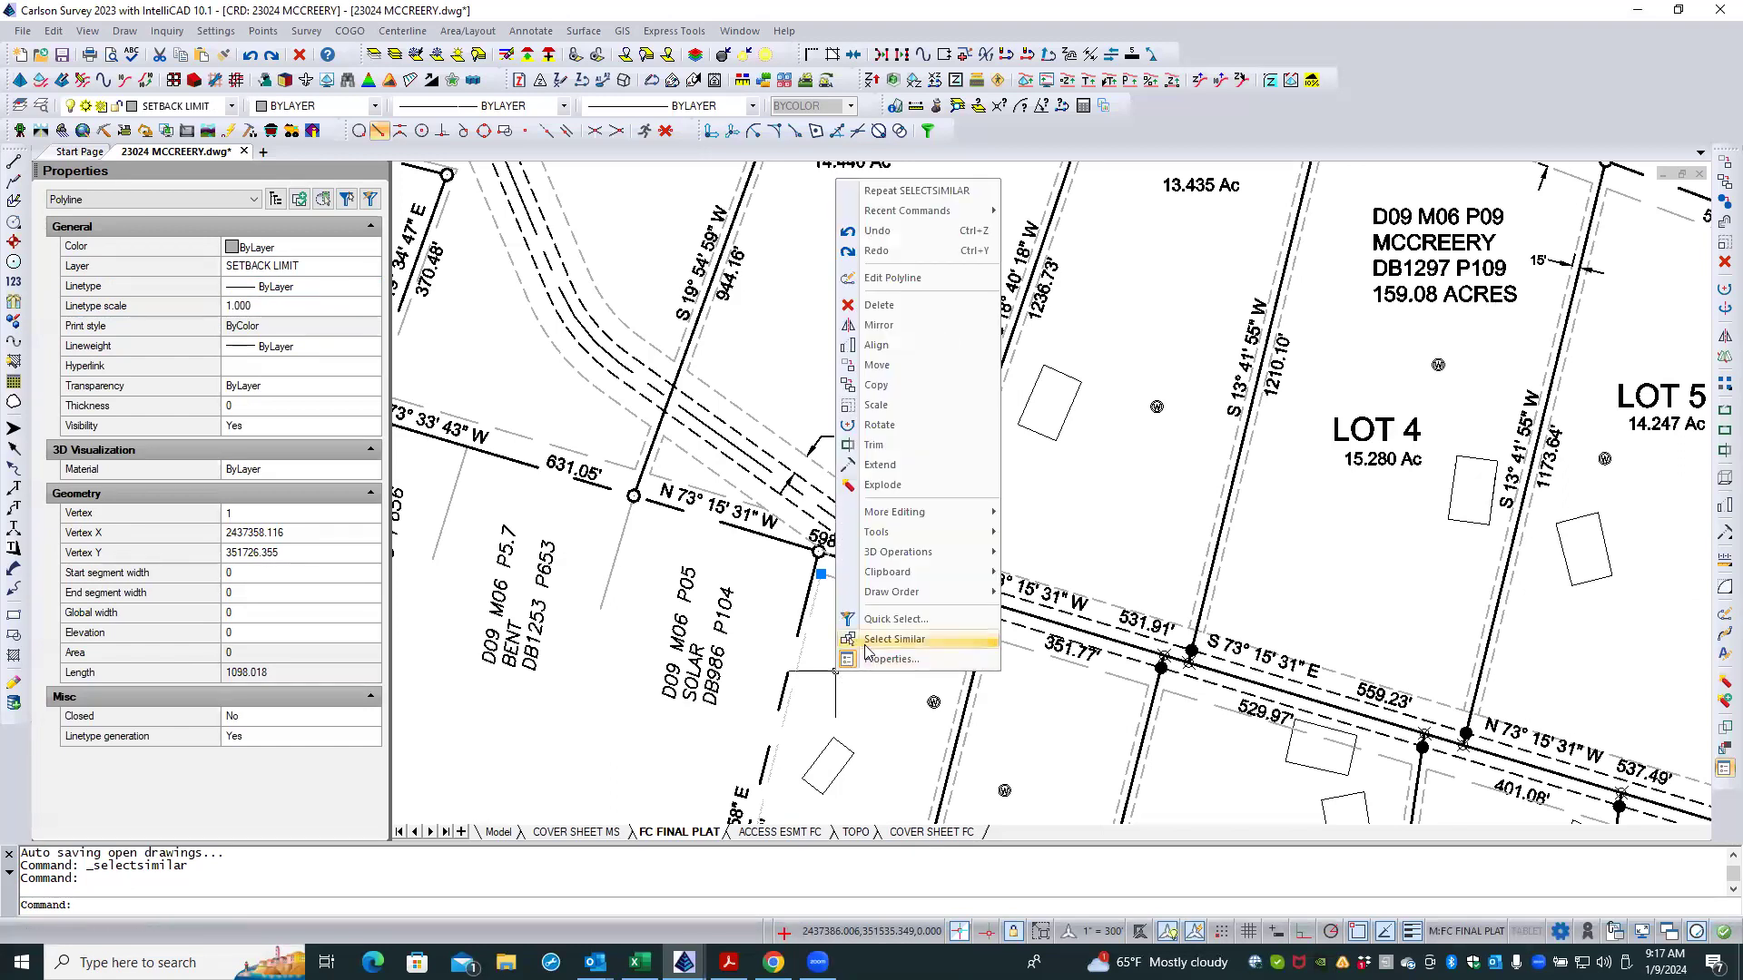
left_click(867, 640)
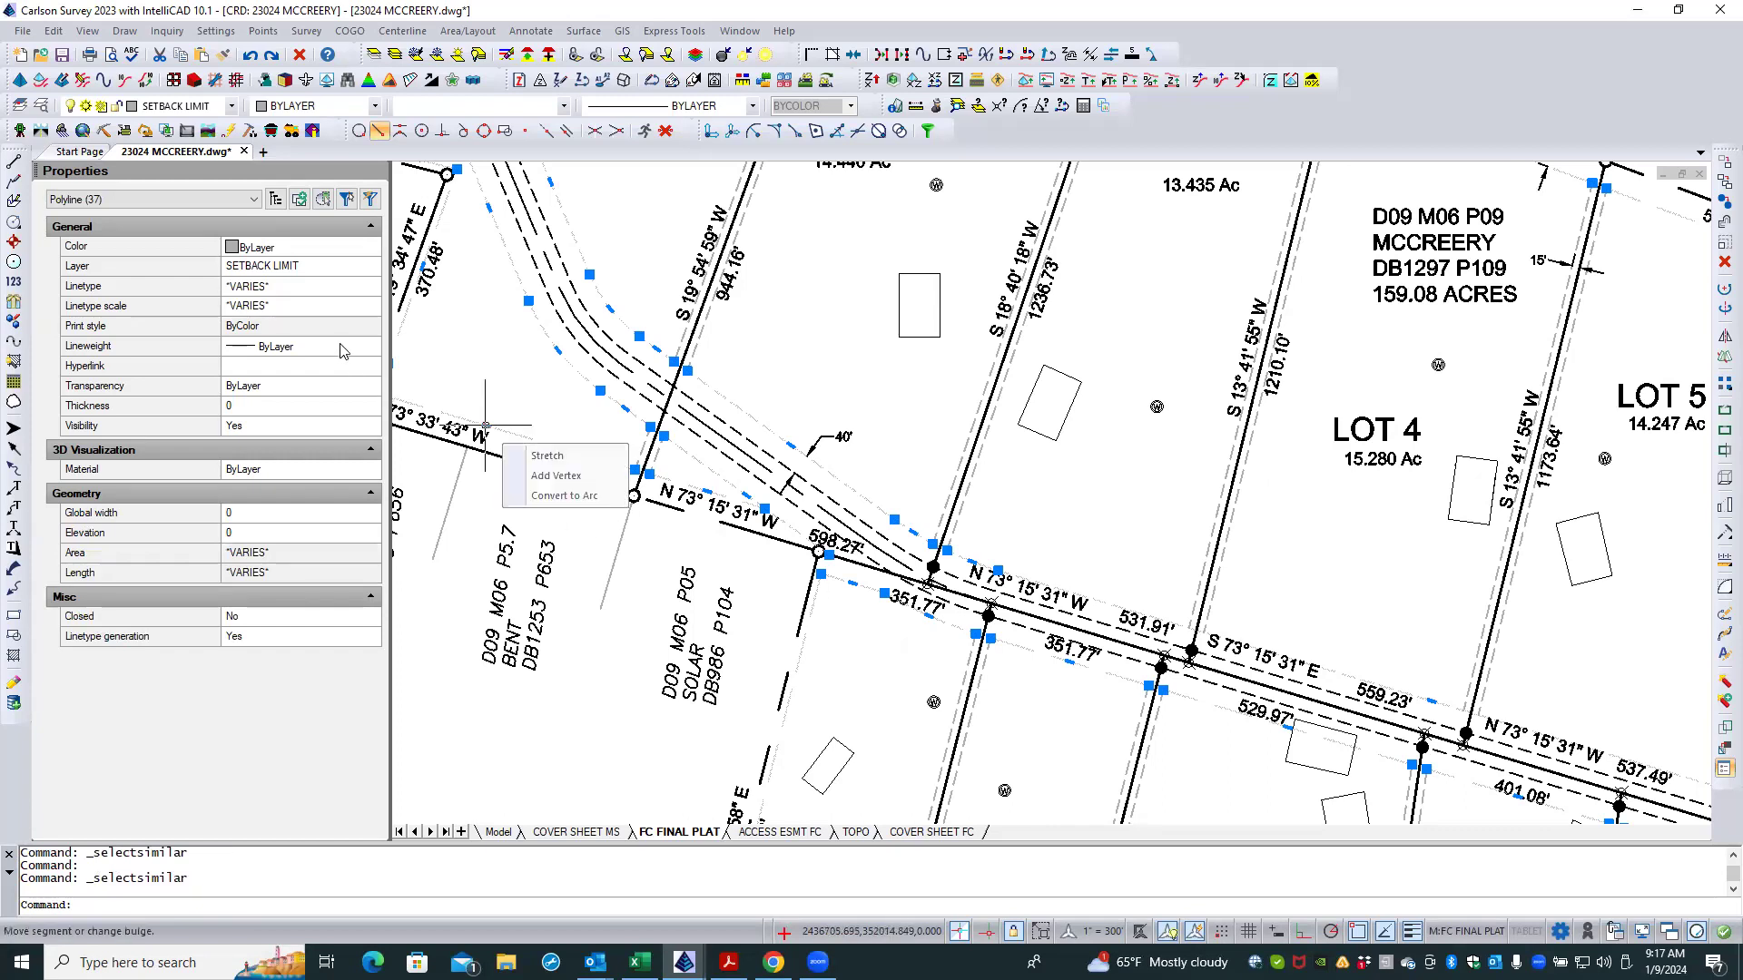
left_click(337, 306)
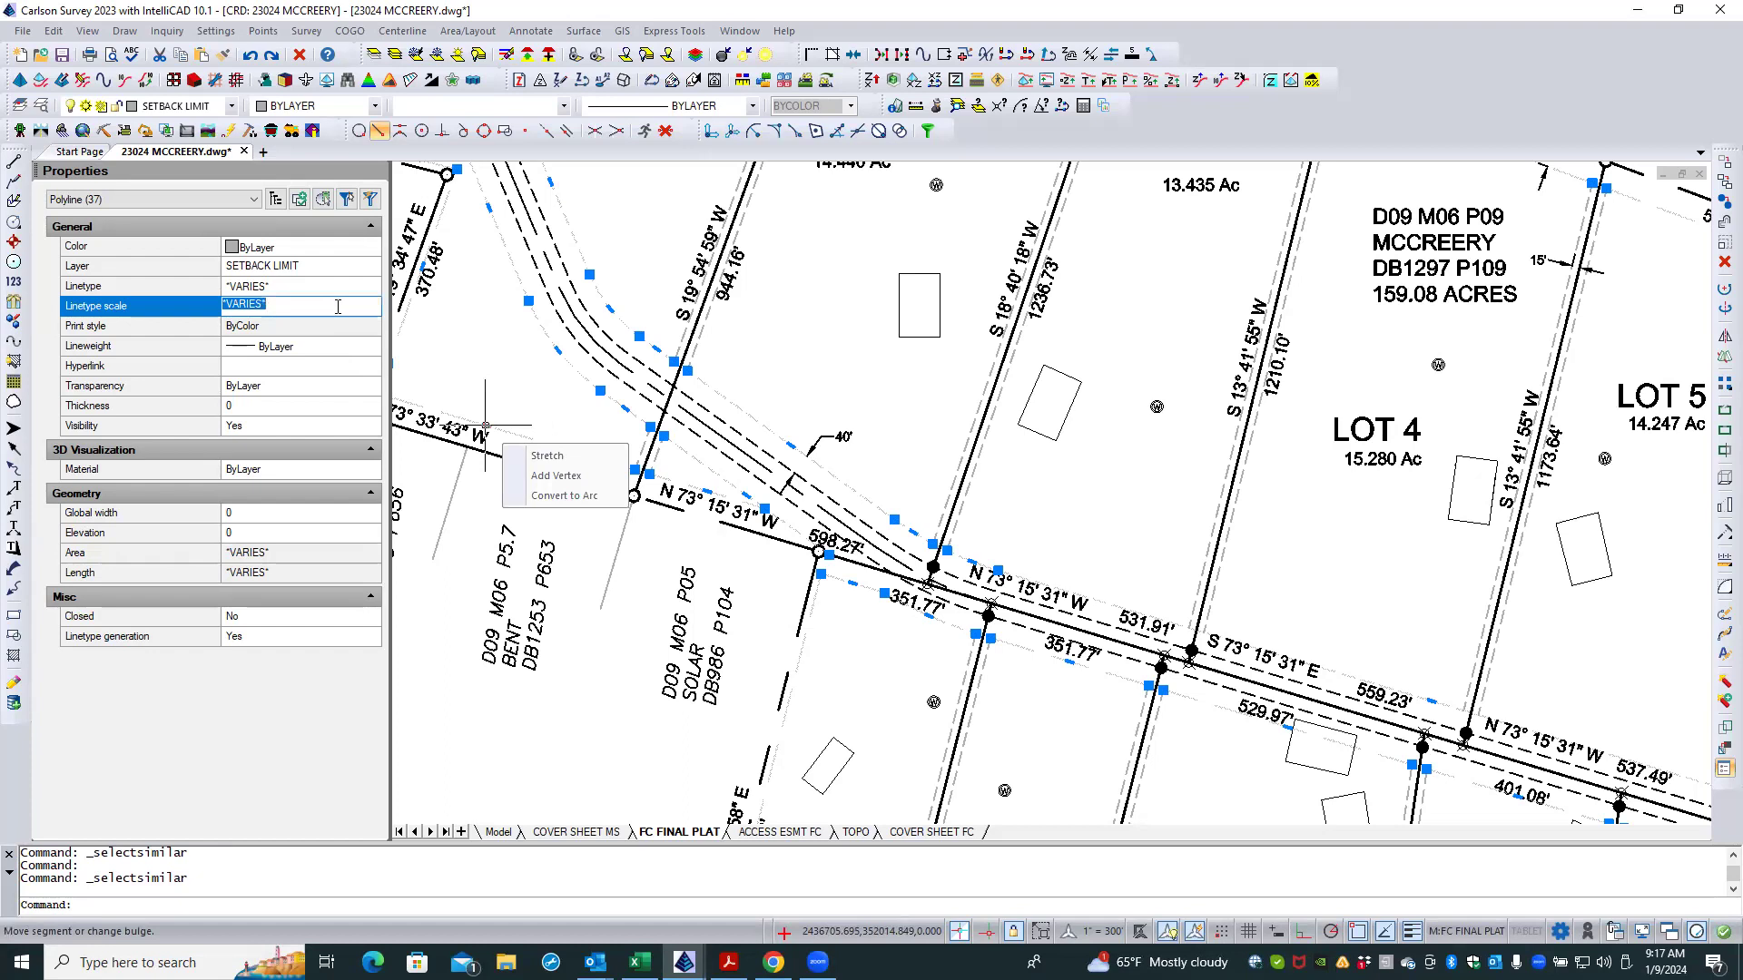
type(".35")
key("Return")
key("Escape")
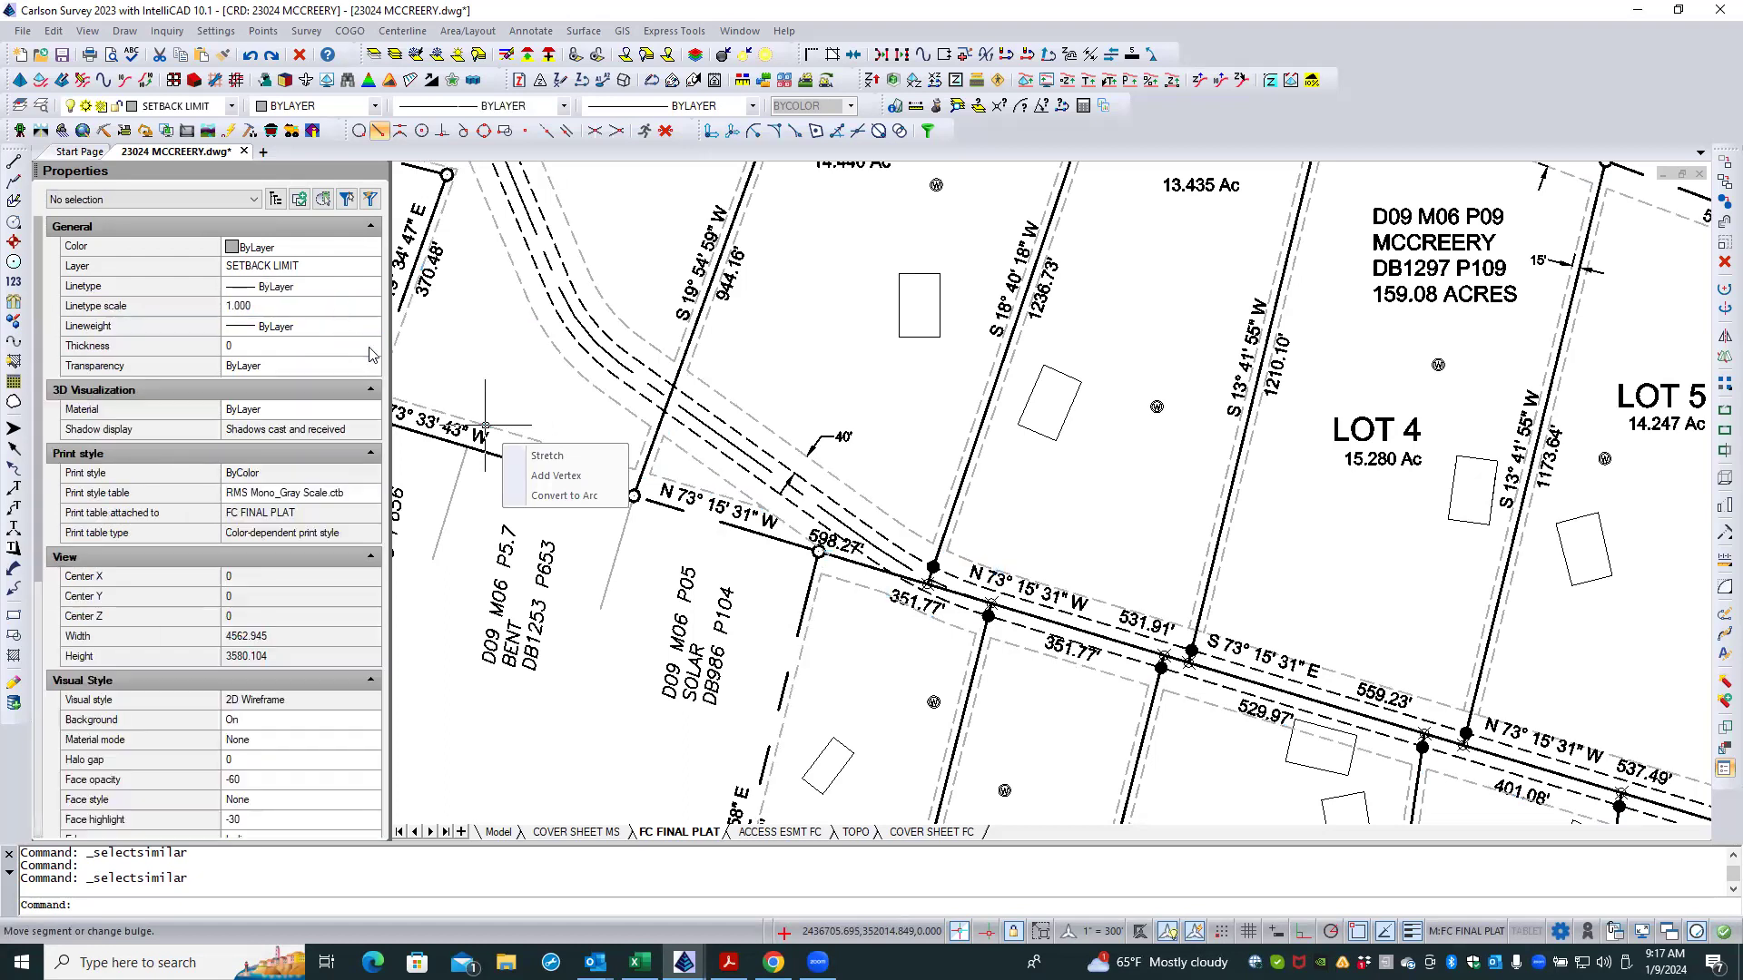
scroll(508, 327, "down", 1)
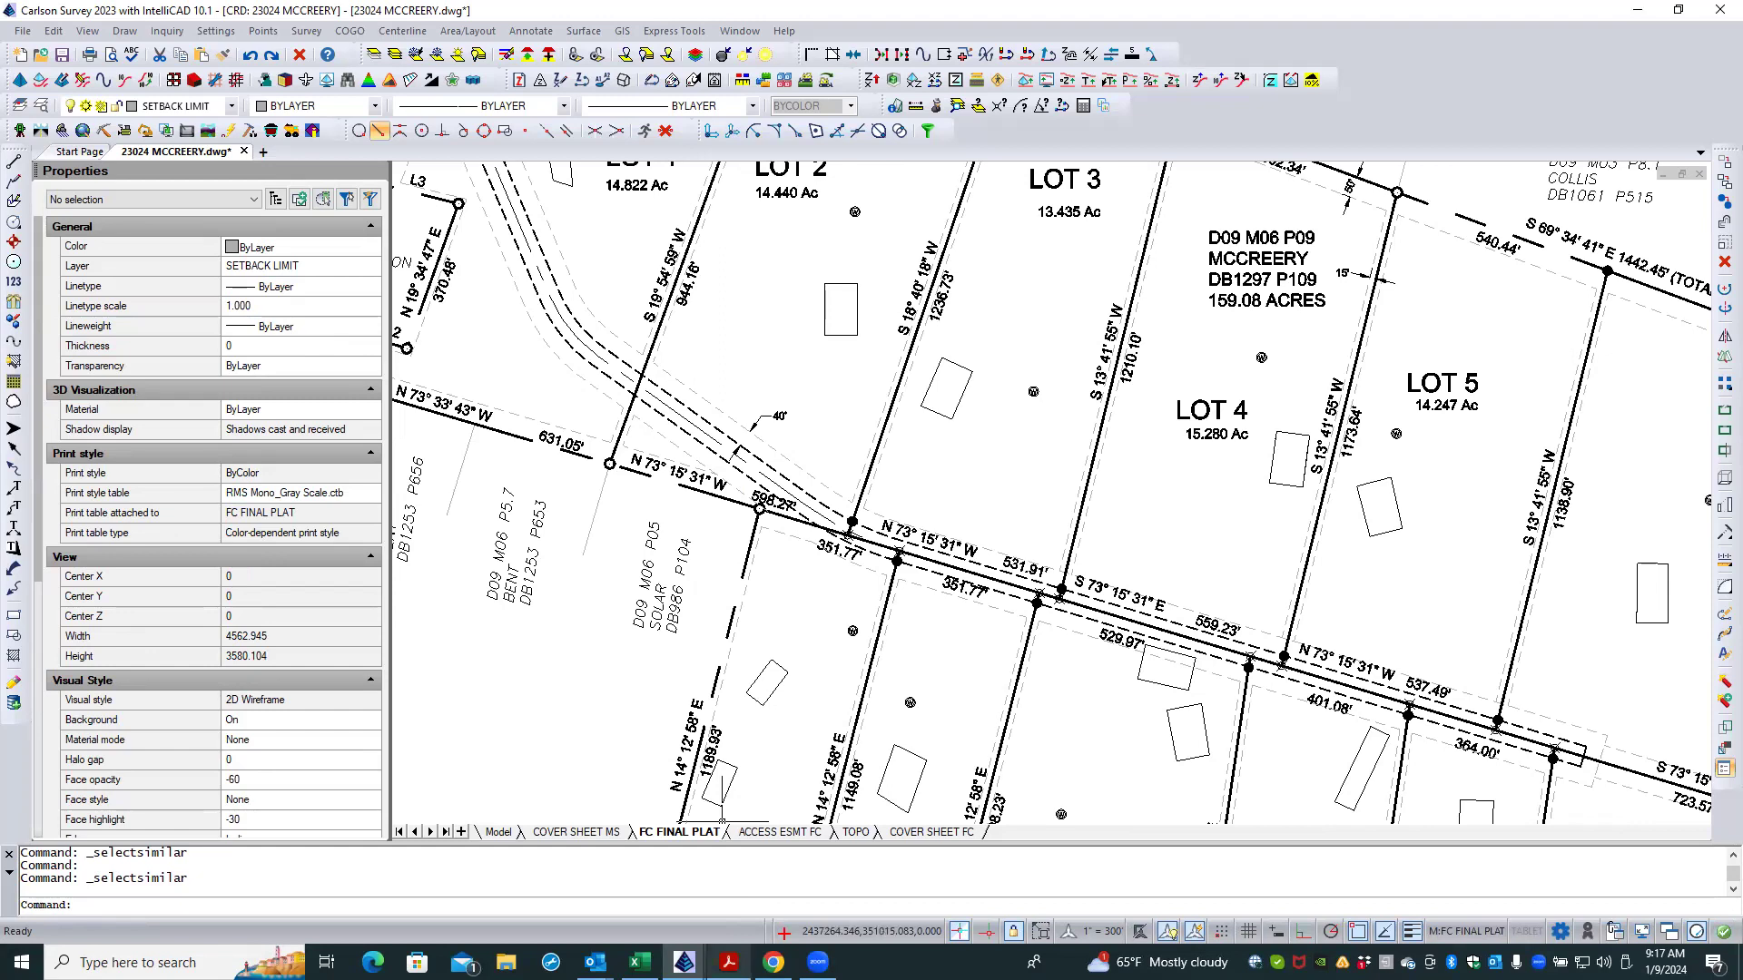
Step: Switch to Adobe Acrobat, review the draft access easement plat PDF, and close it
mouse_move(729, 962)
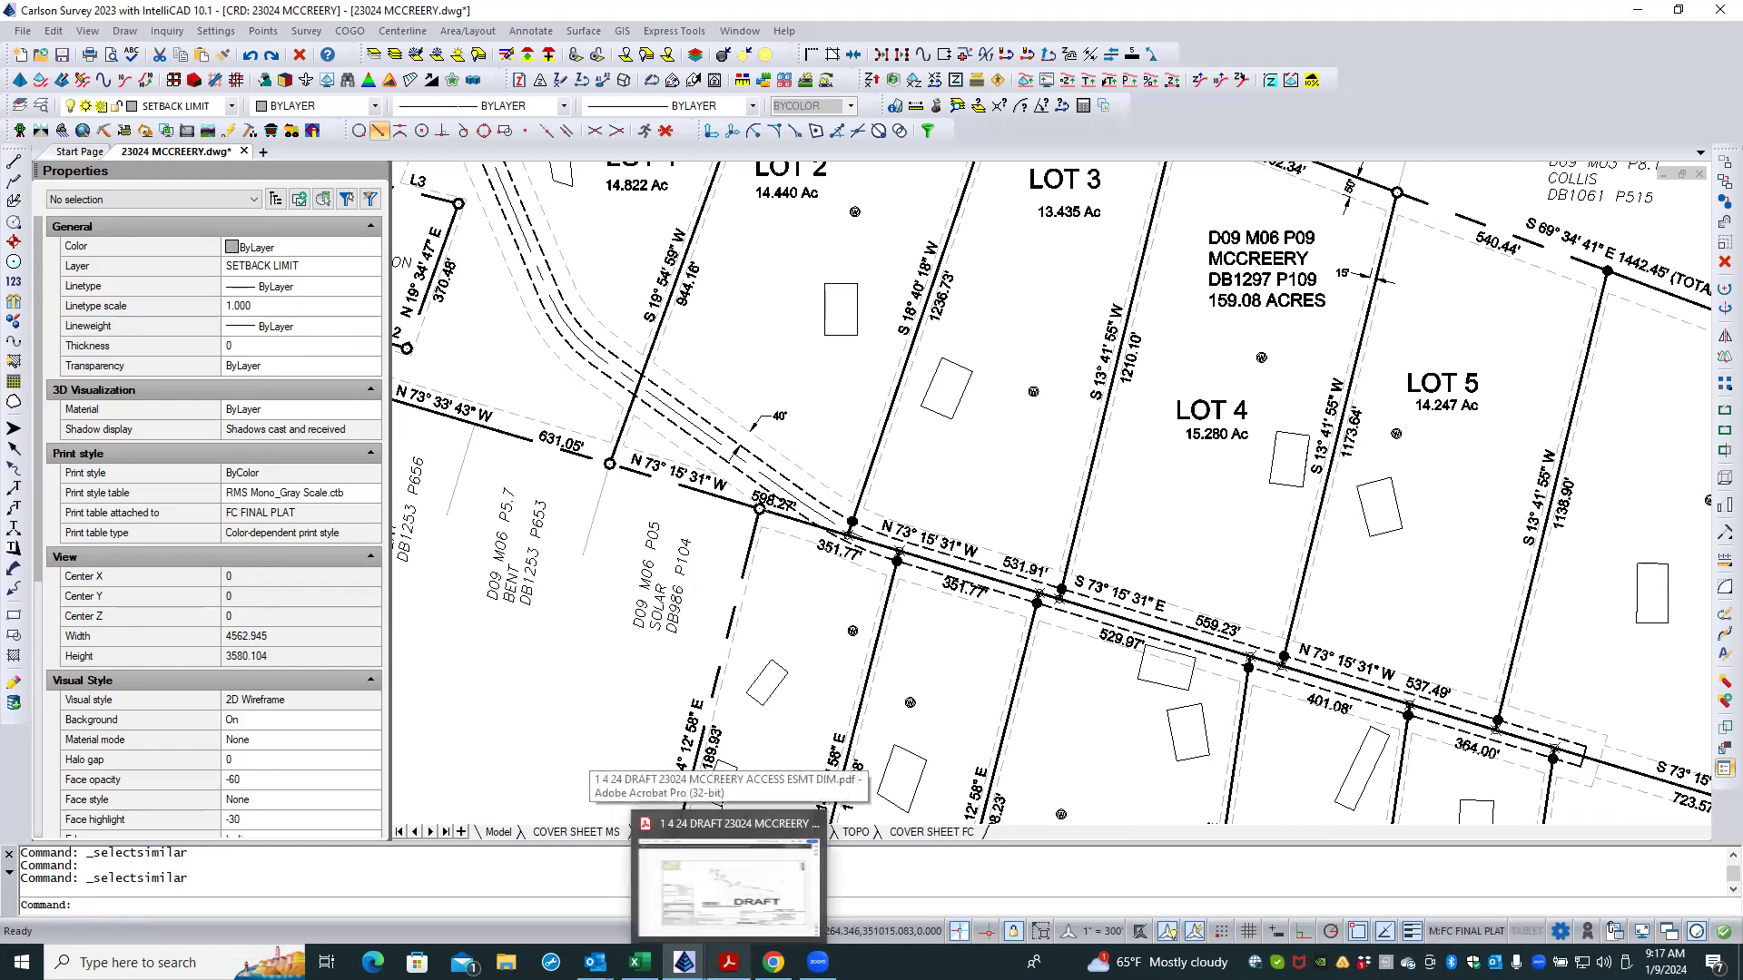
left_click(729, 885)
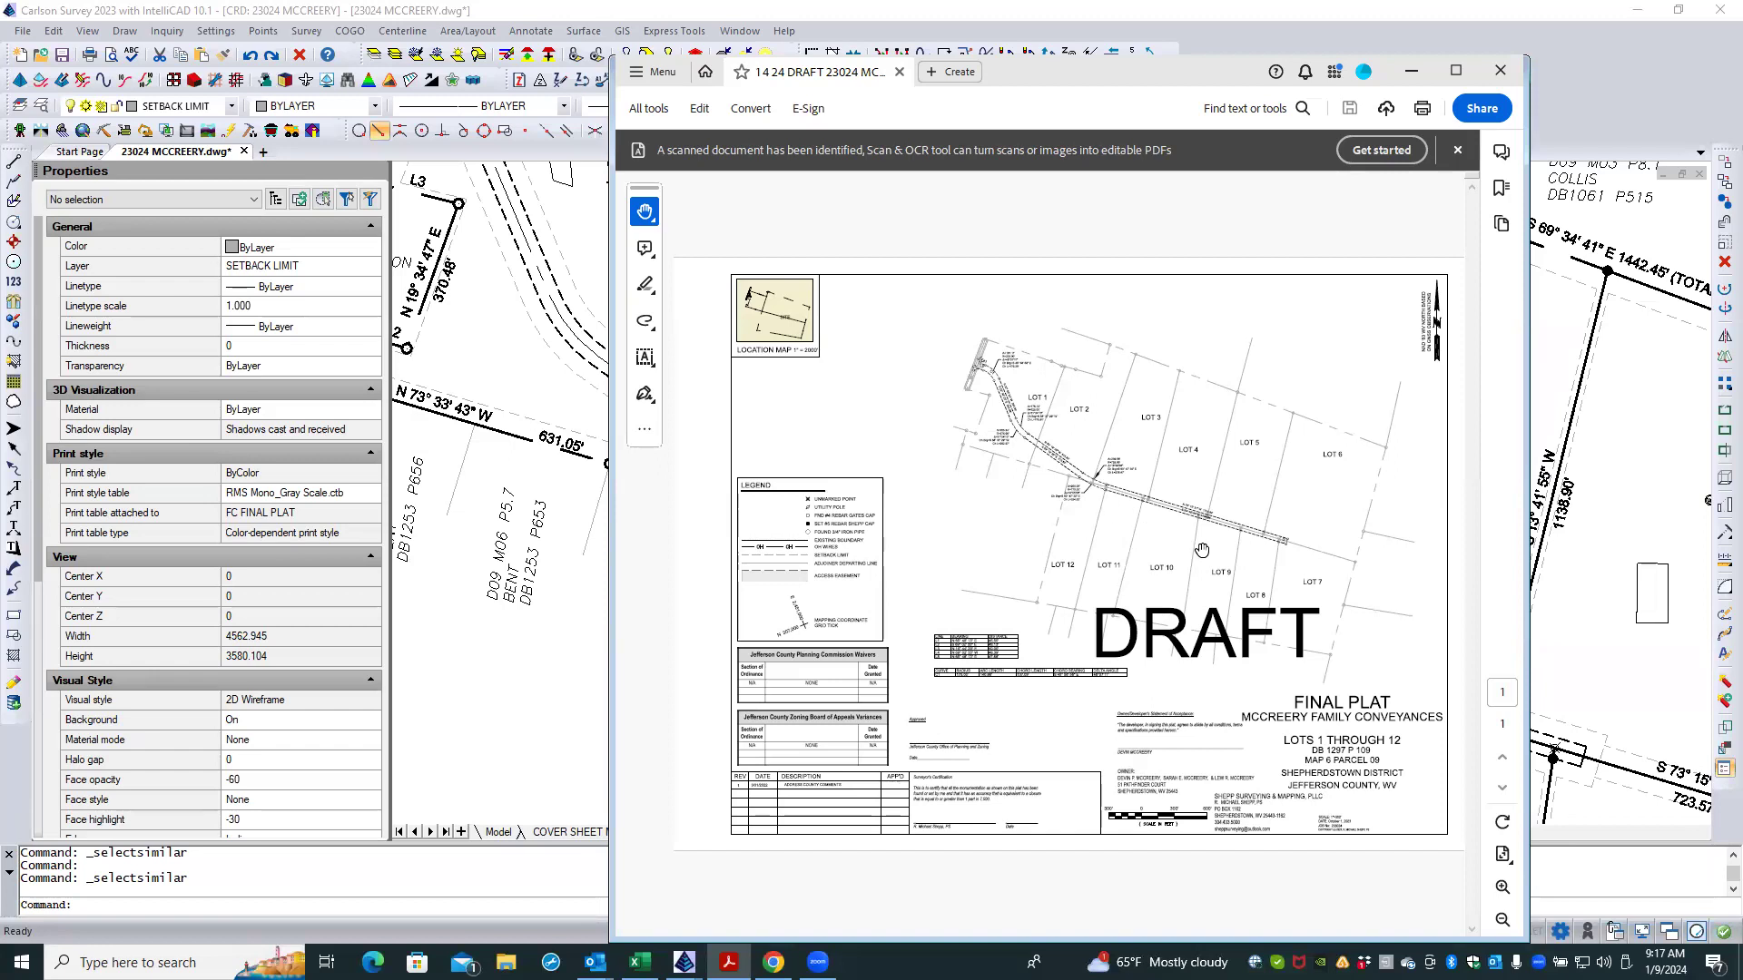
left_click(1500, 68)
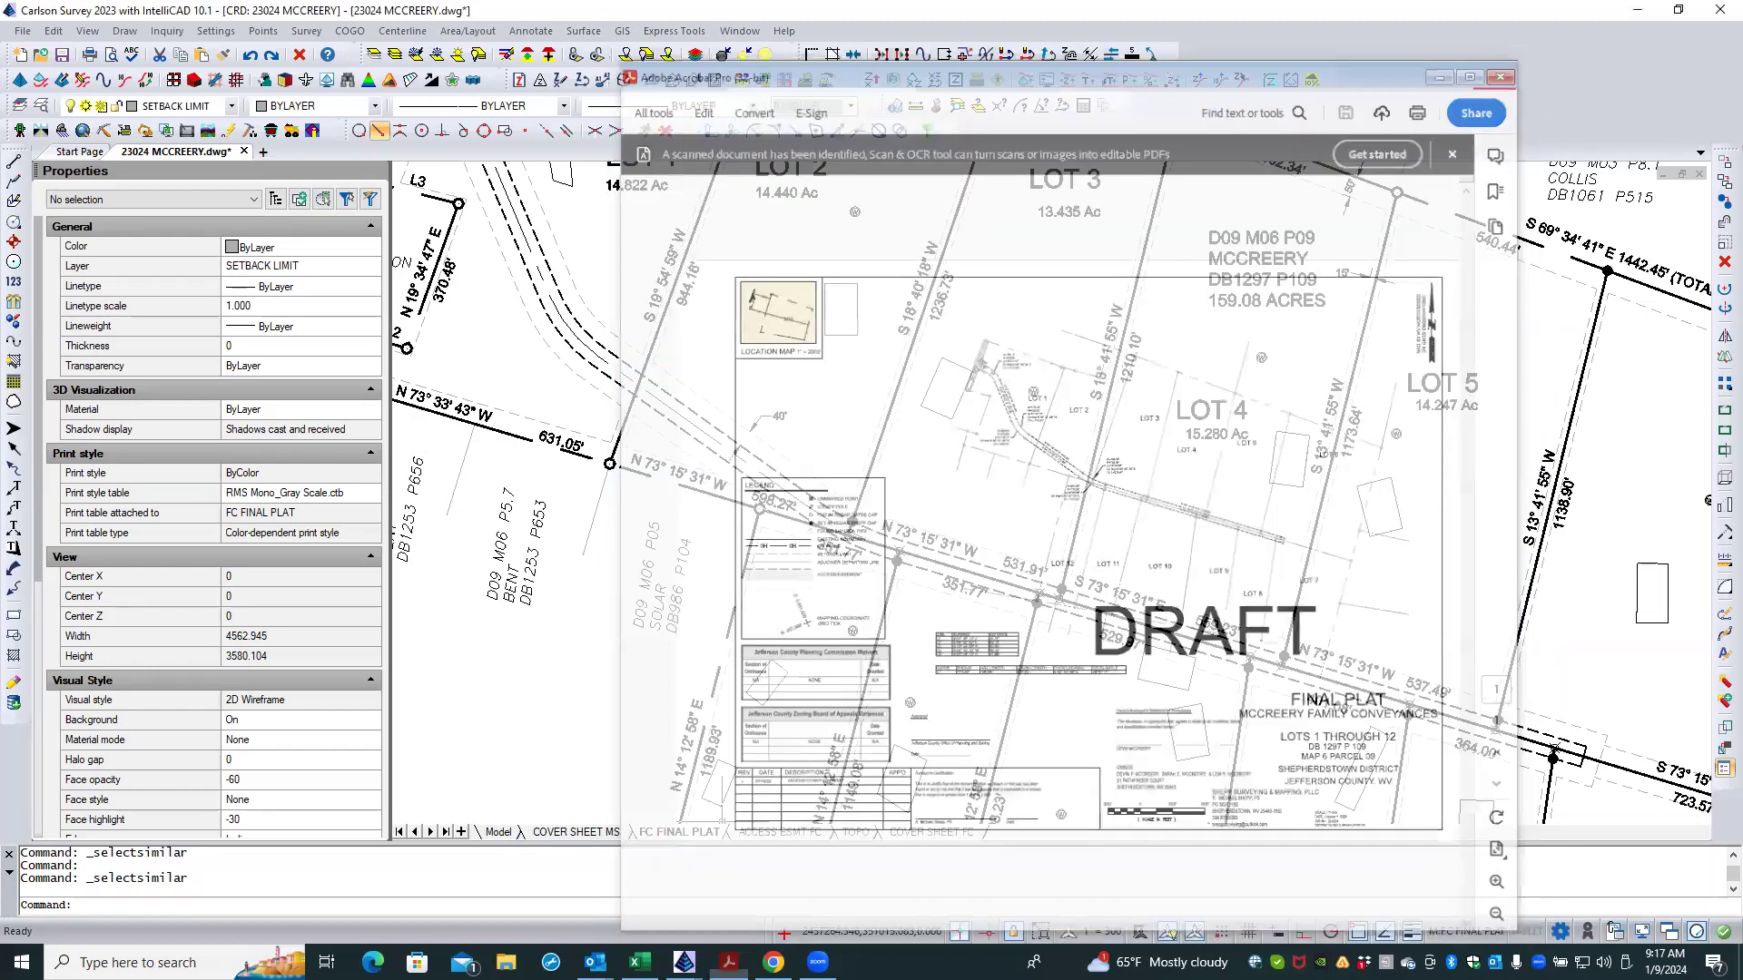
Step: Open the ACCESS ESMT FC layout and examine the drawing's layer list, including the viewport columns
left_click(762, 831)
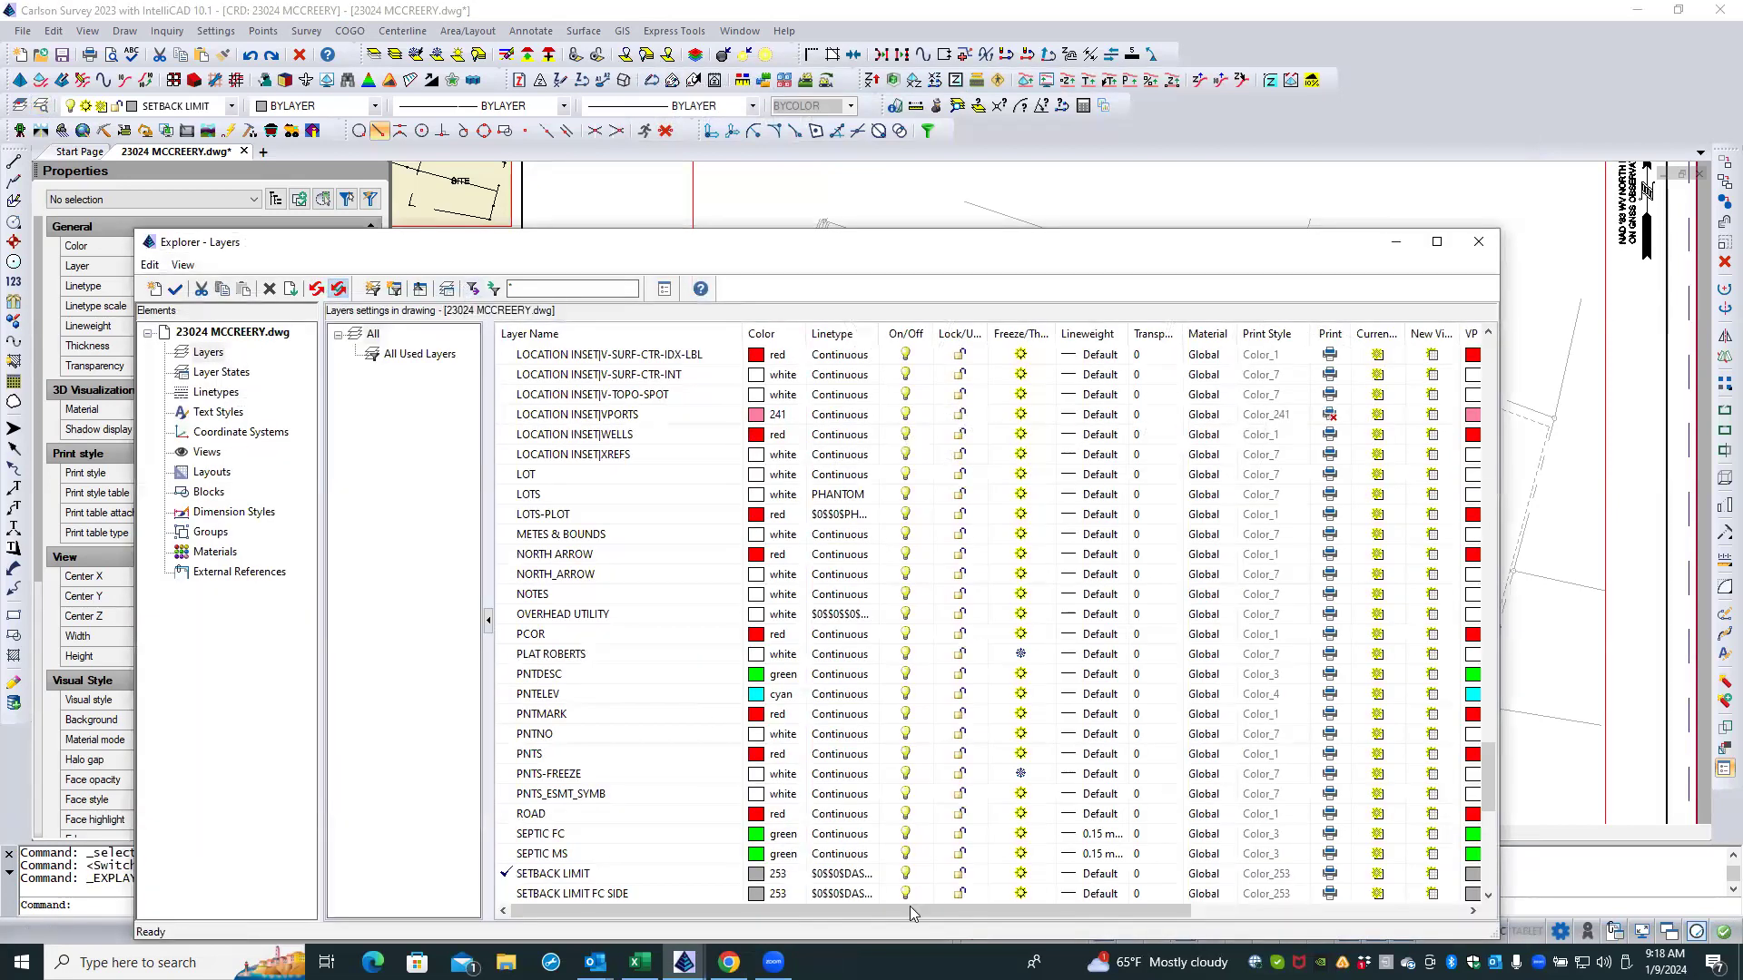
left_click_drag(929, 915, 1244, 915)
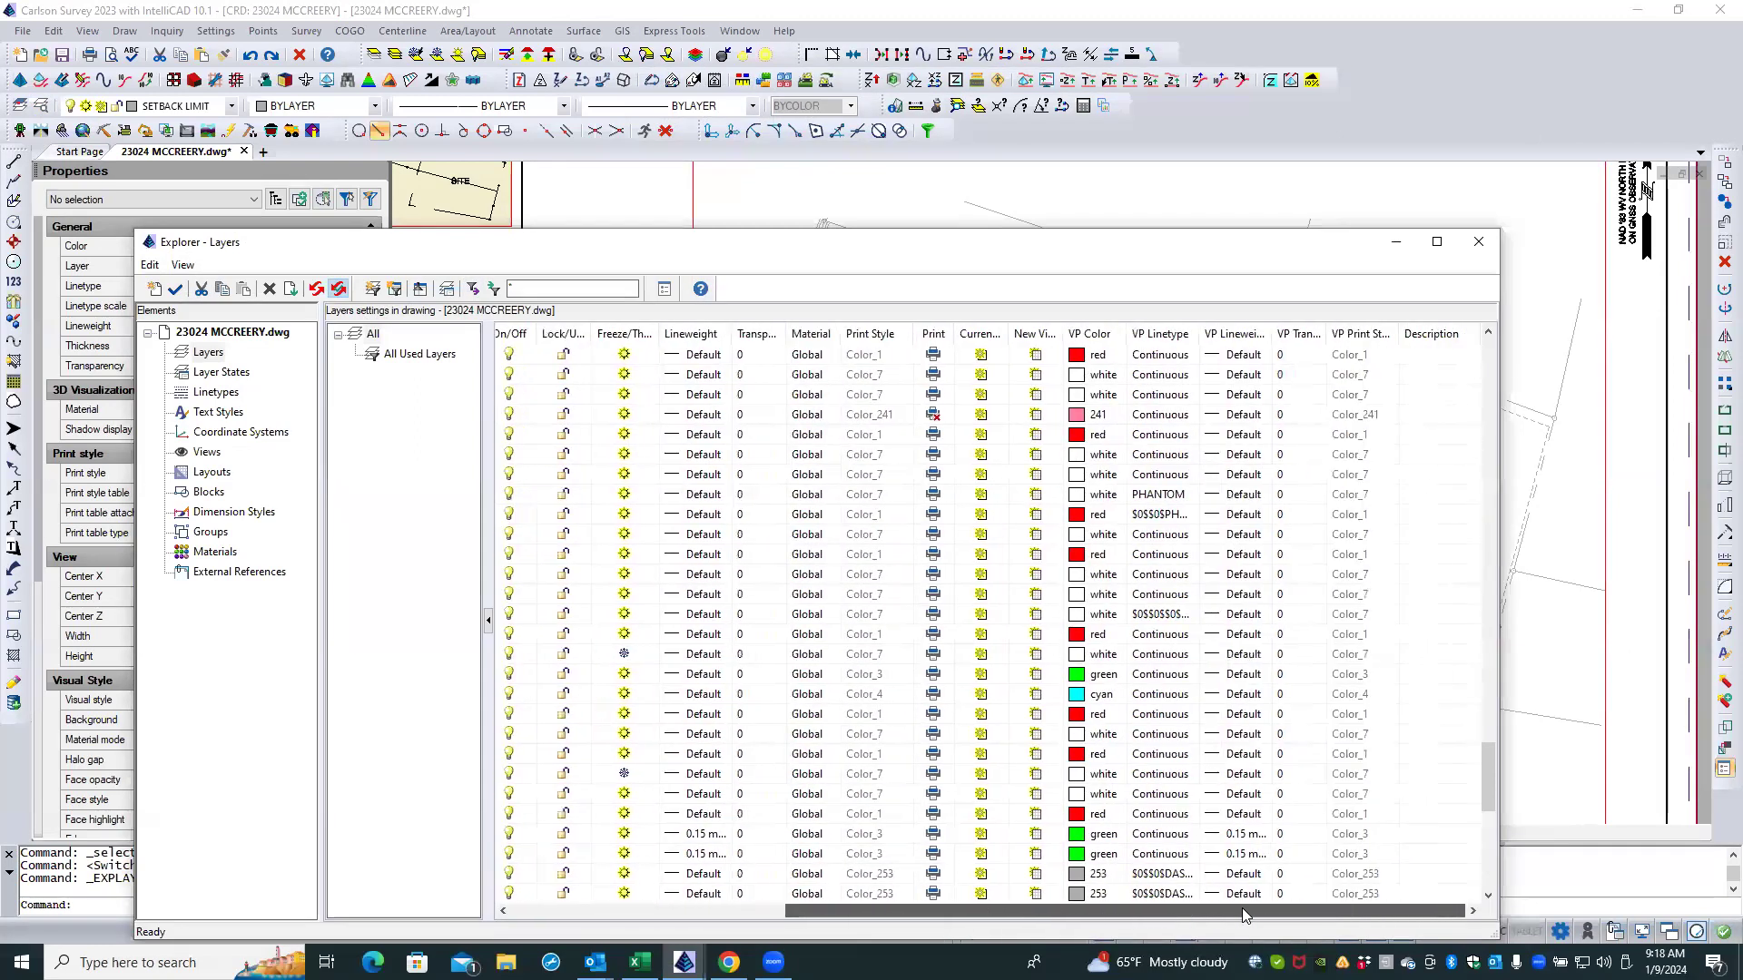
scroll(988, 488, "down", 9)
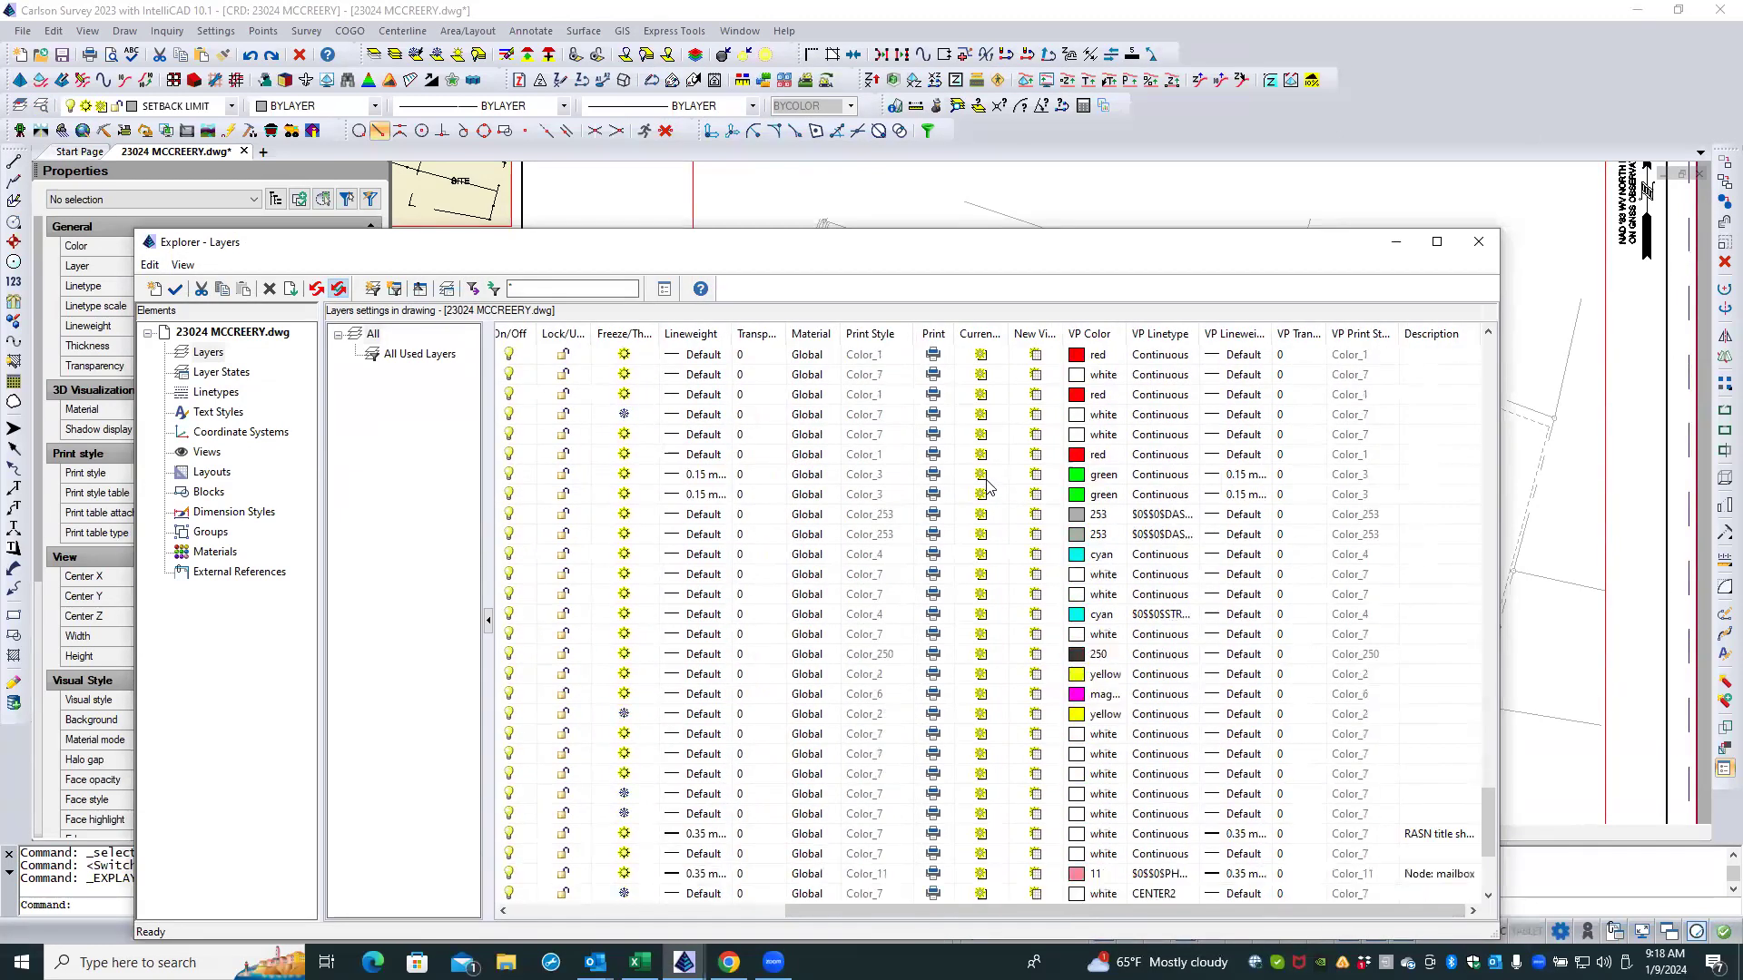
scroll(988, 488, "down", 1)
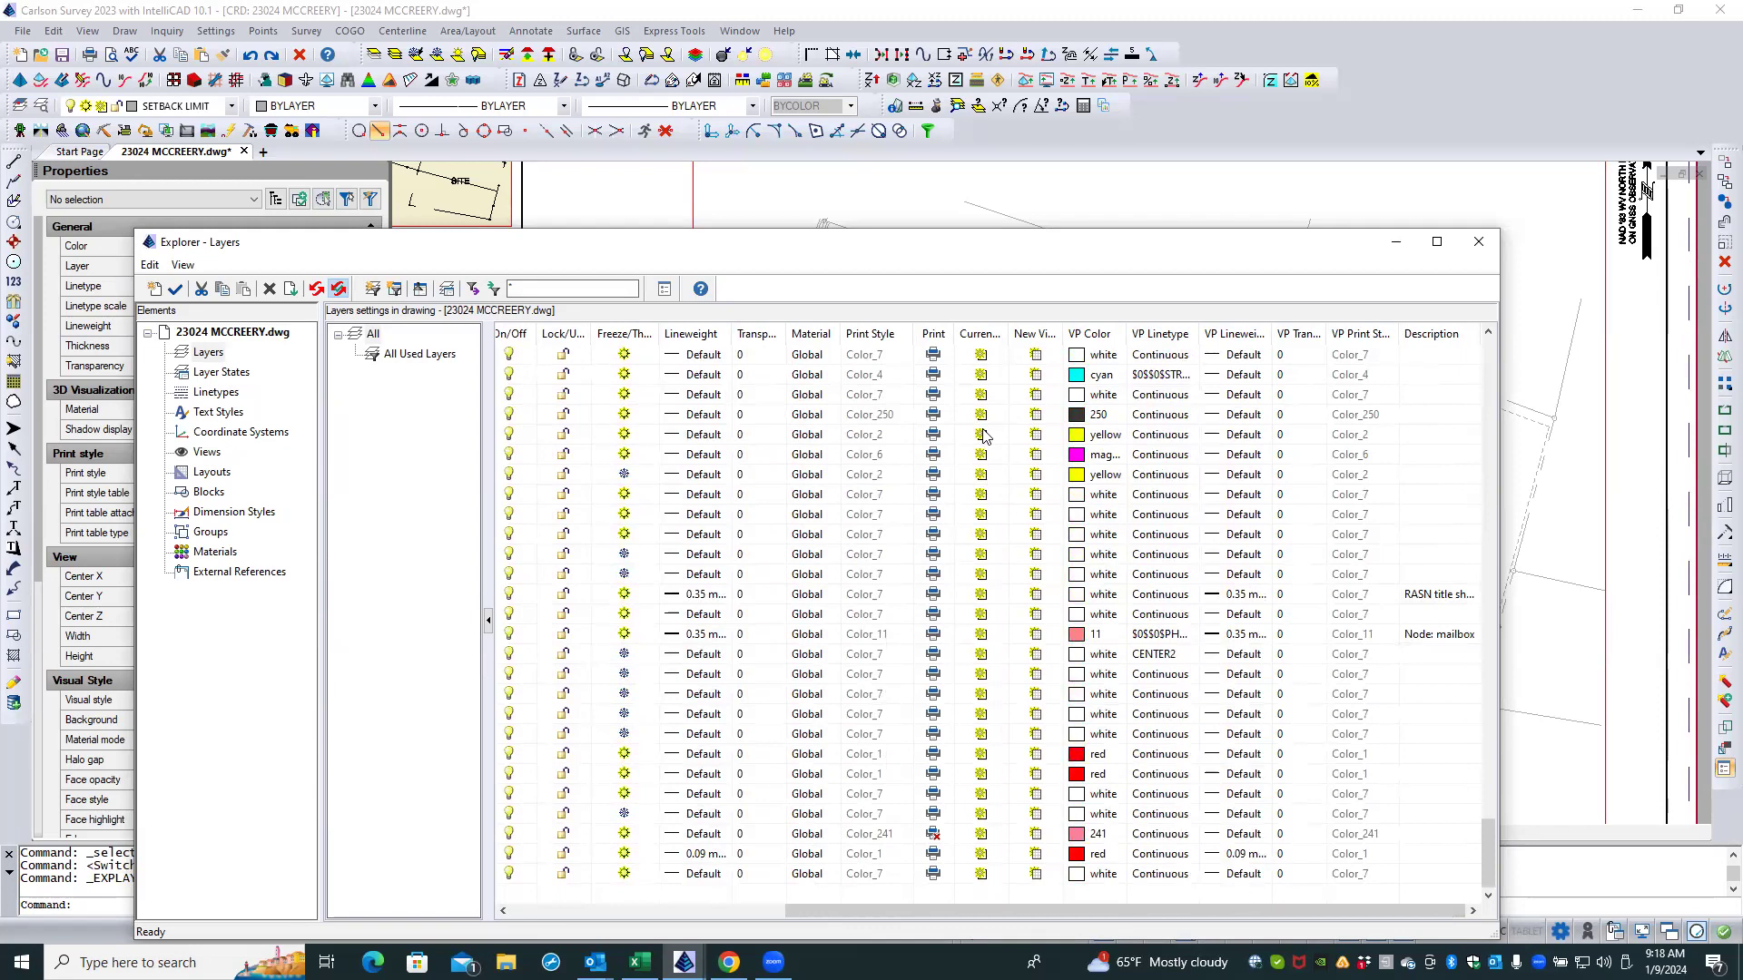
scroll(983, 436, "up", 20)
scroll(983, 436, "up", 1)
scroll(984, 436, "down", 2)
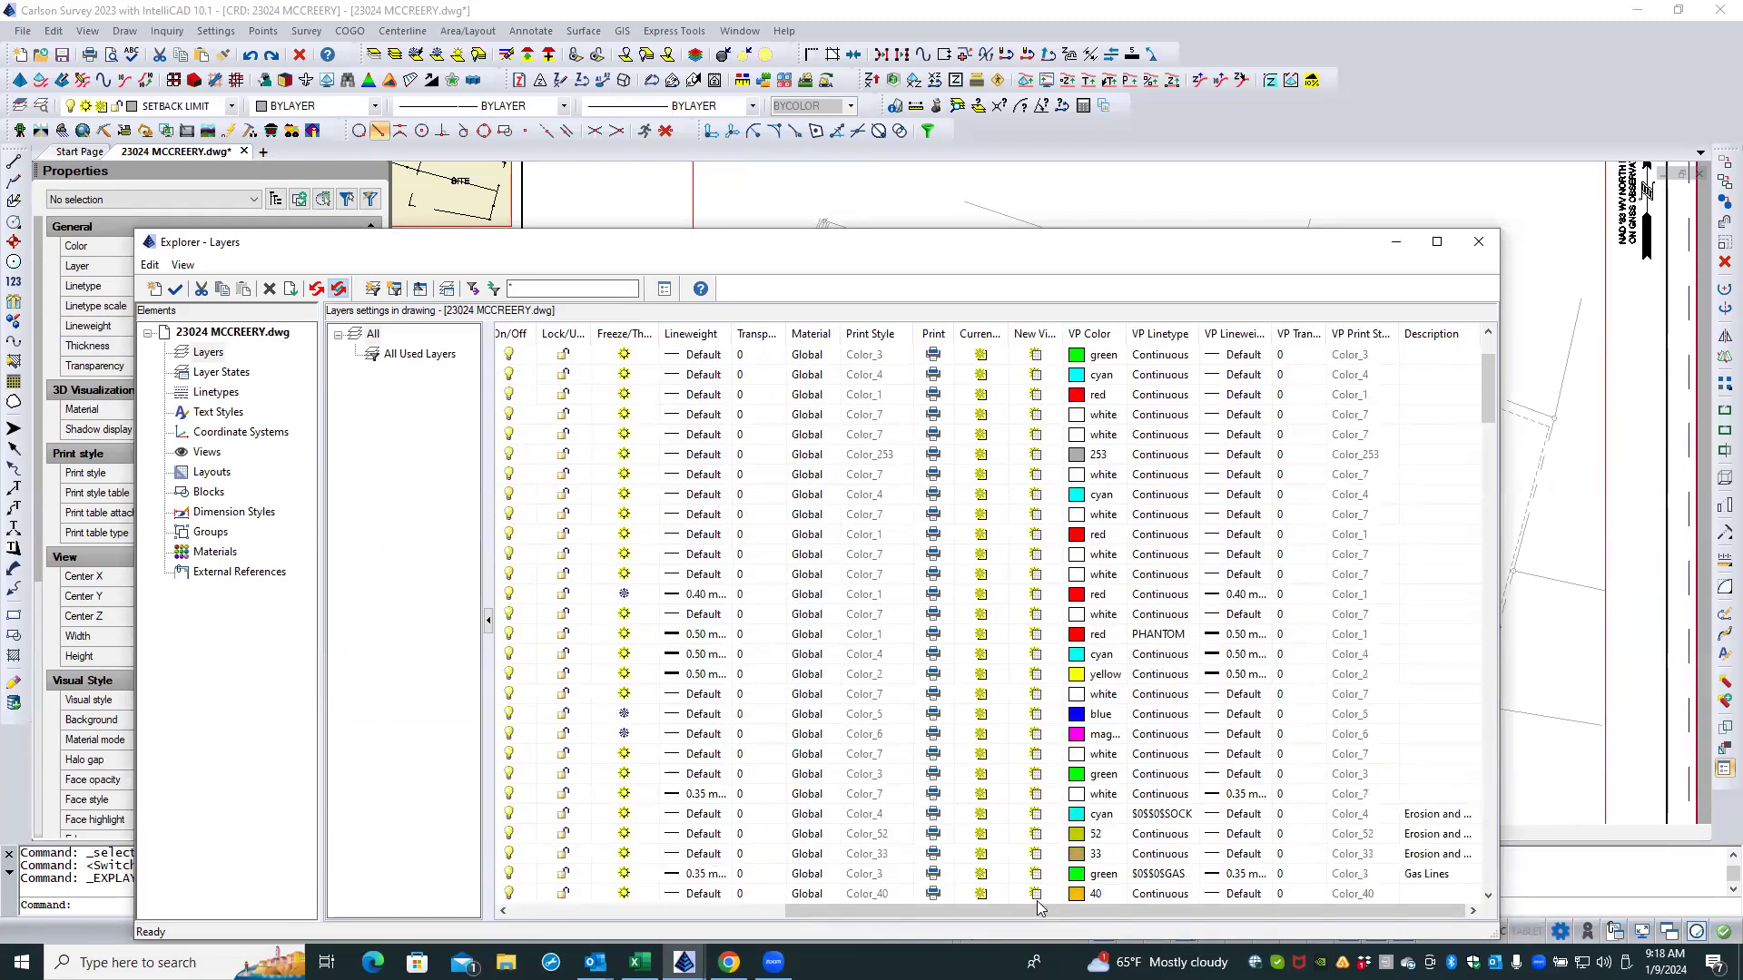
left_click_drag(1042, 911, 647, 917)
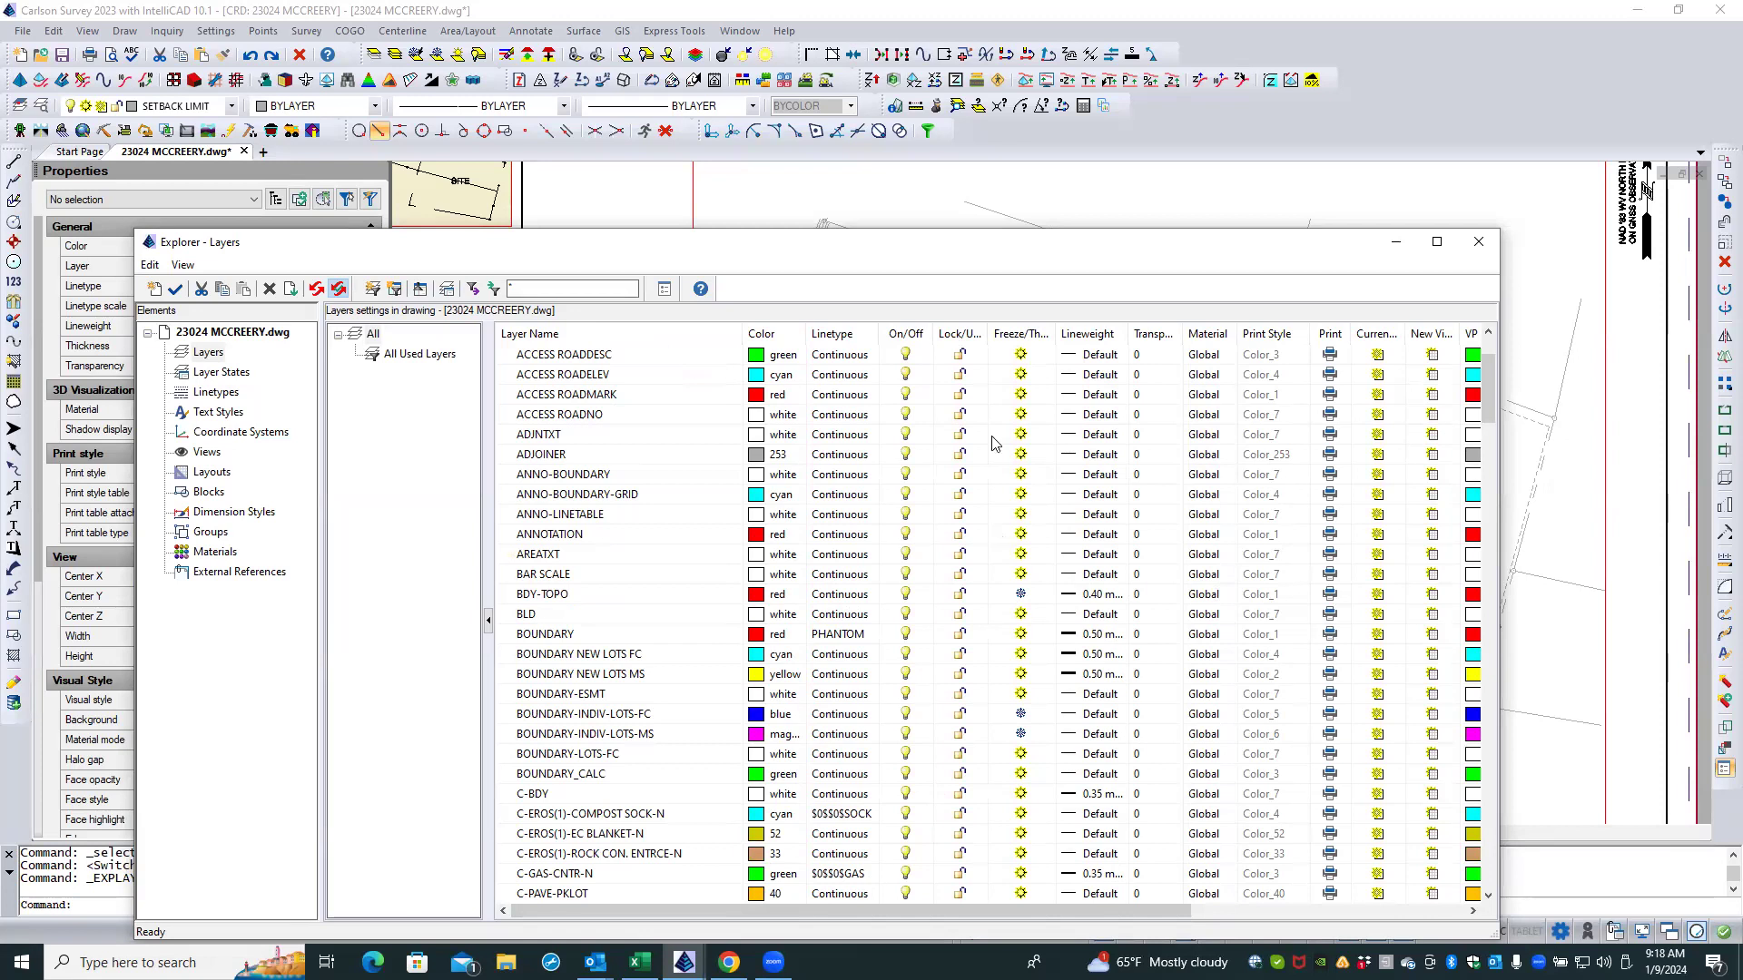
Step: Sort the layer list with frozen layers first, examine which layers are frozen globally, and close the list
left_click(1021, 334)
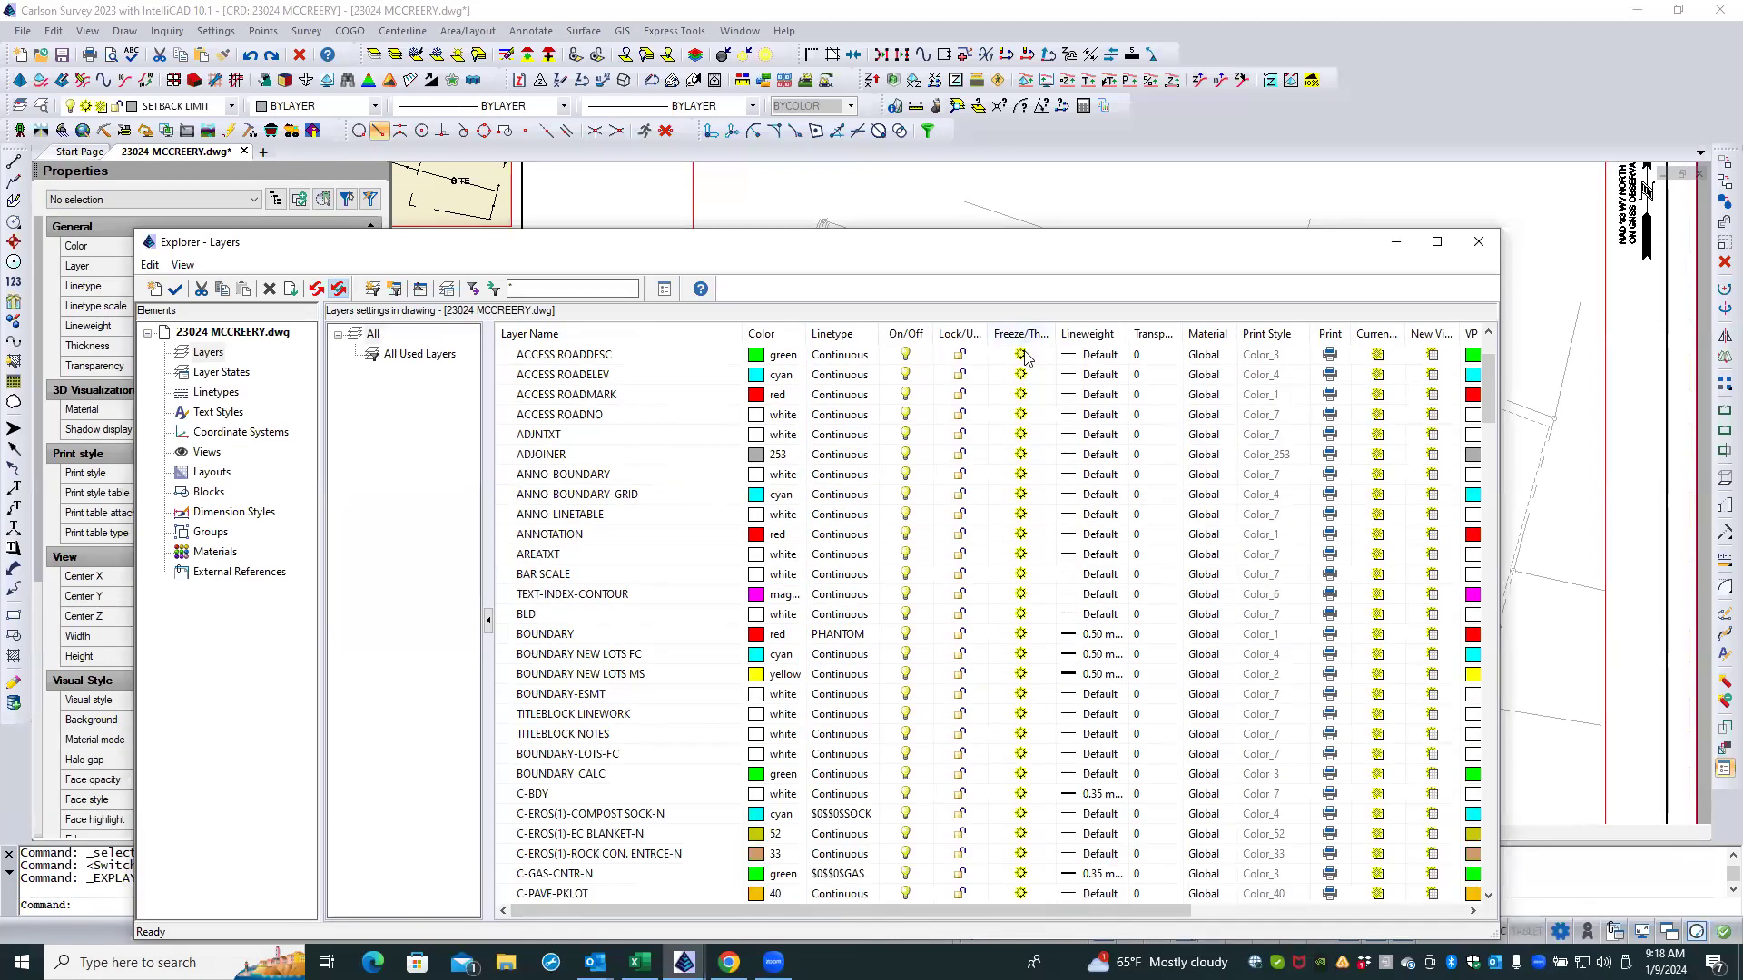
left_click(1023, 349)
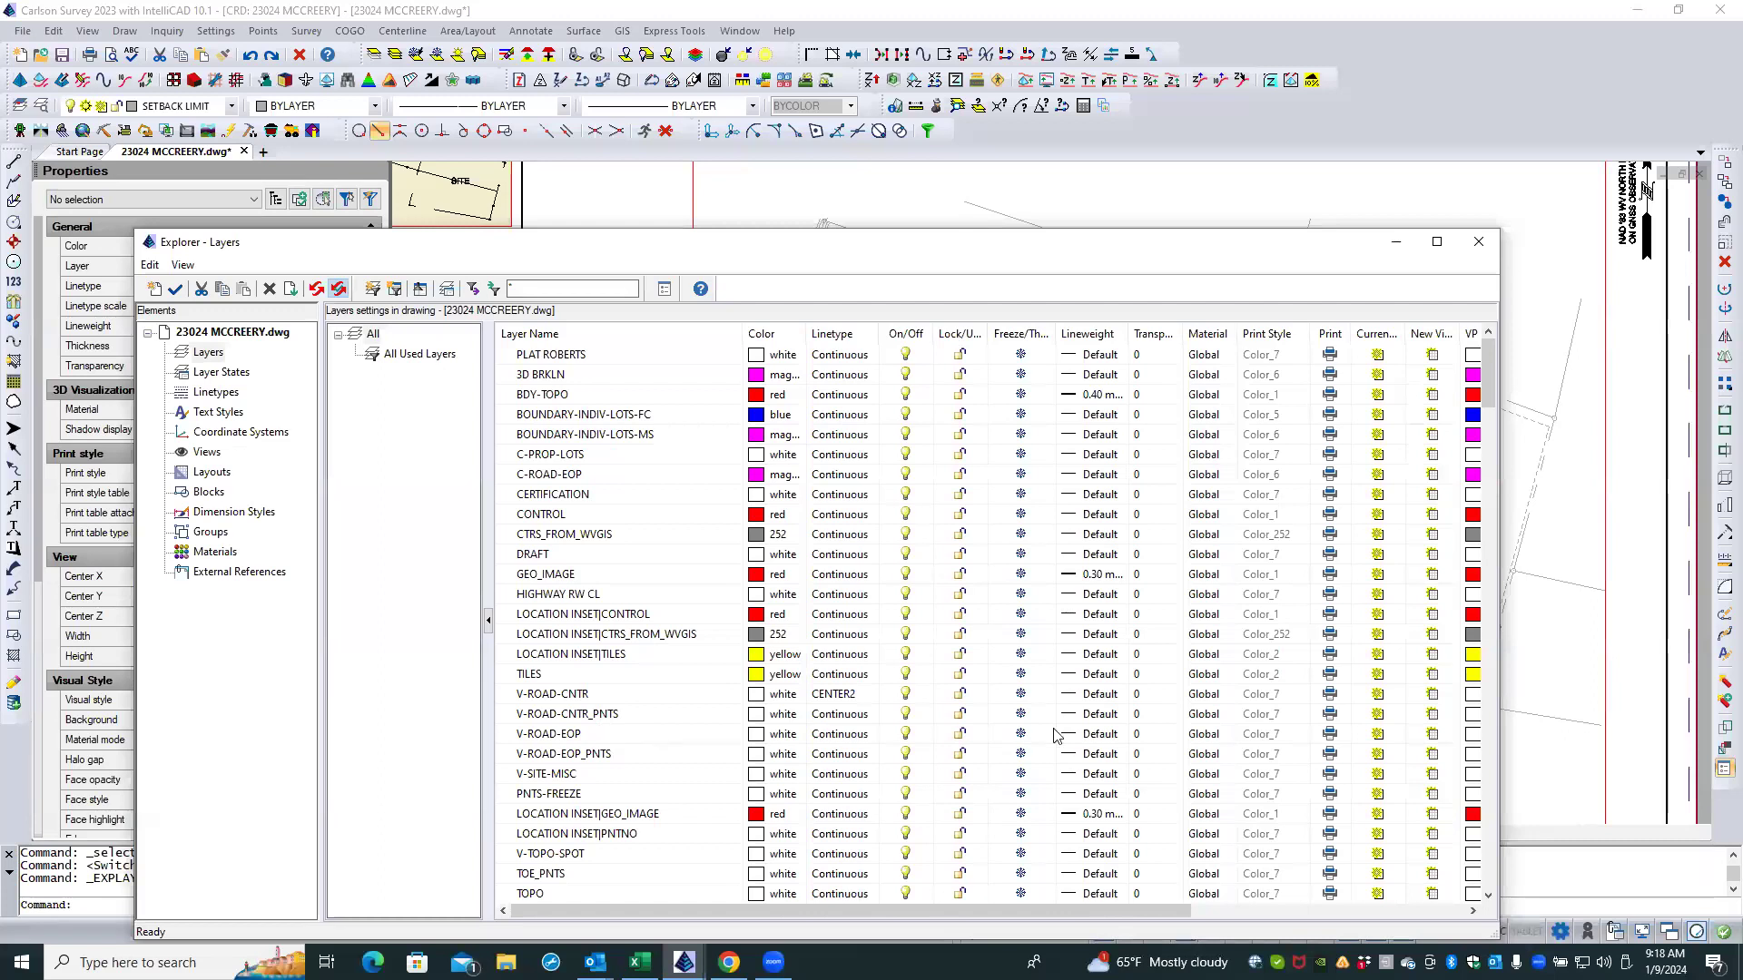
scroll(664, 657, "down", 2)
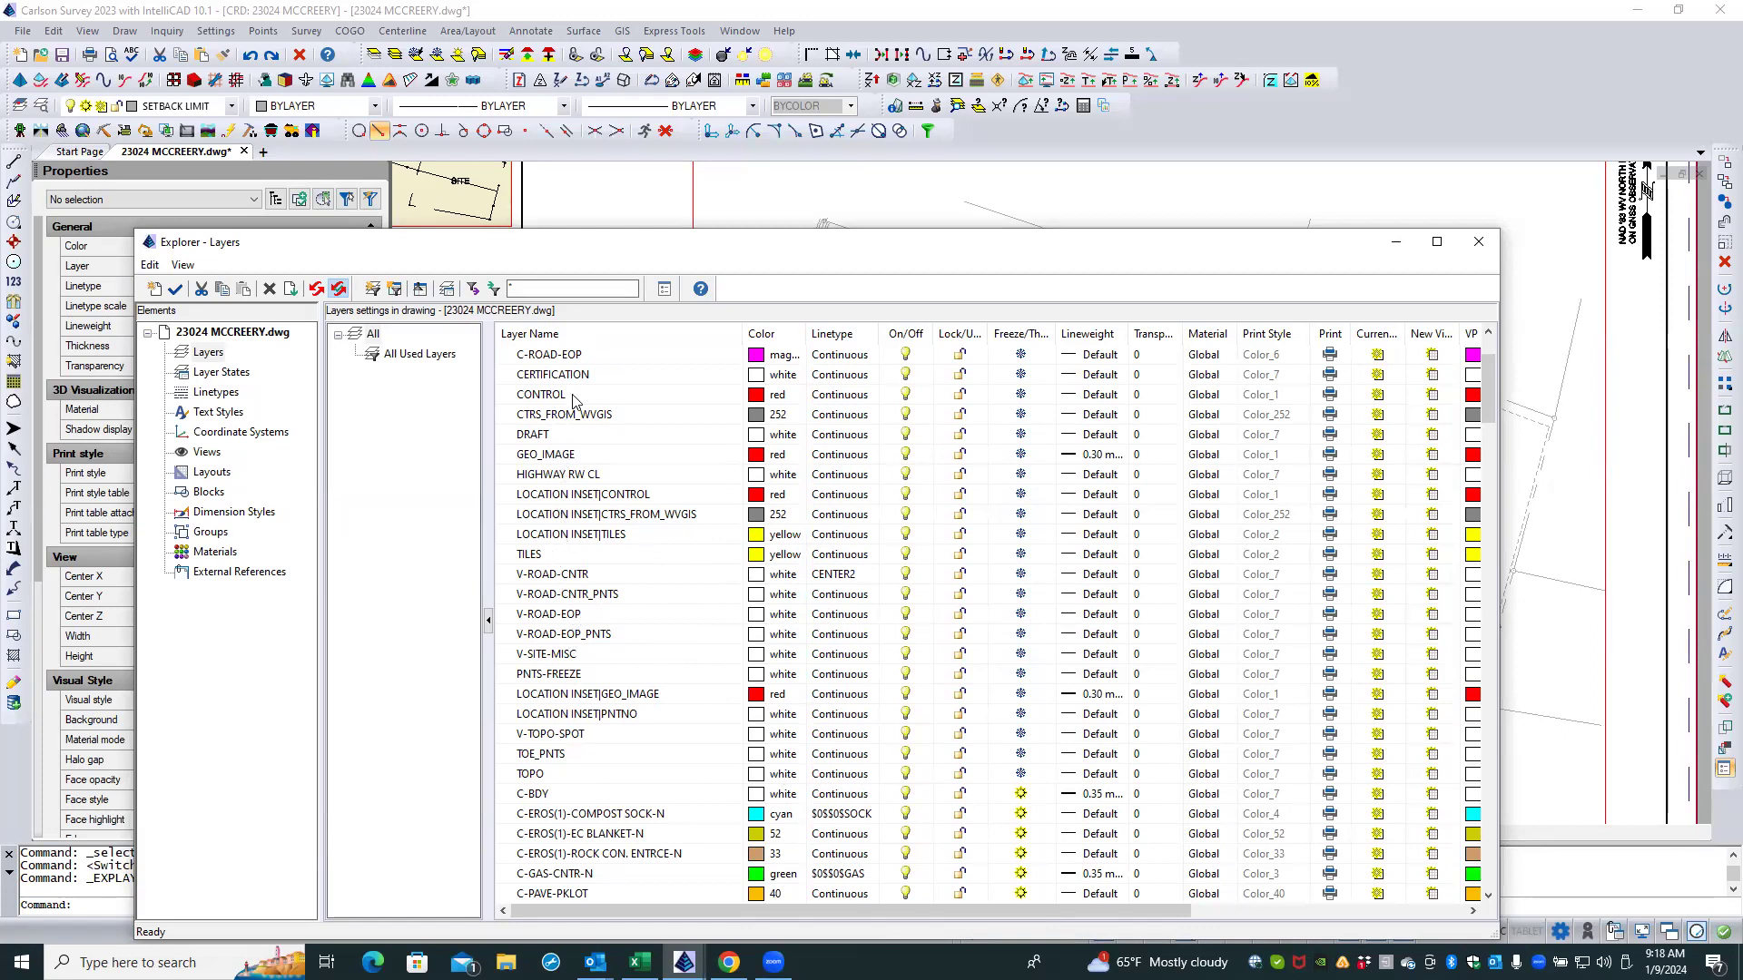
scroll(574, 397, "up", 2)
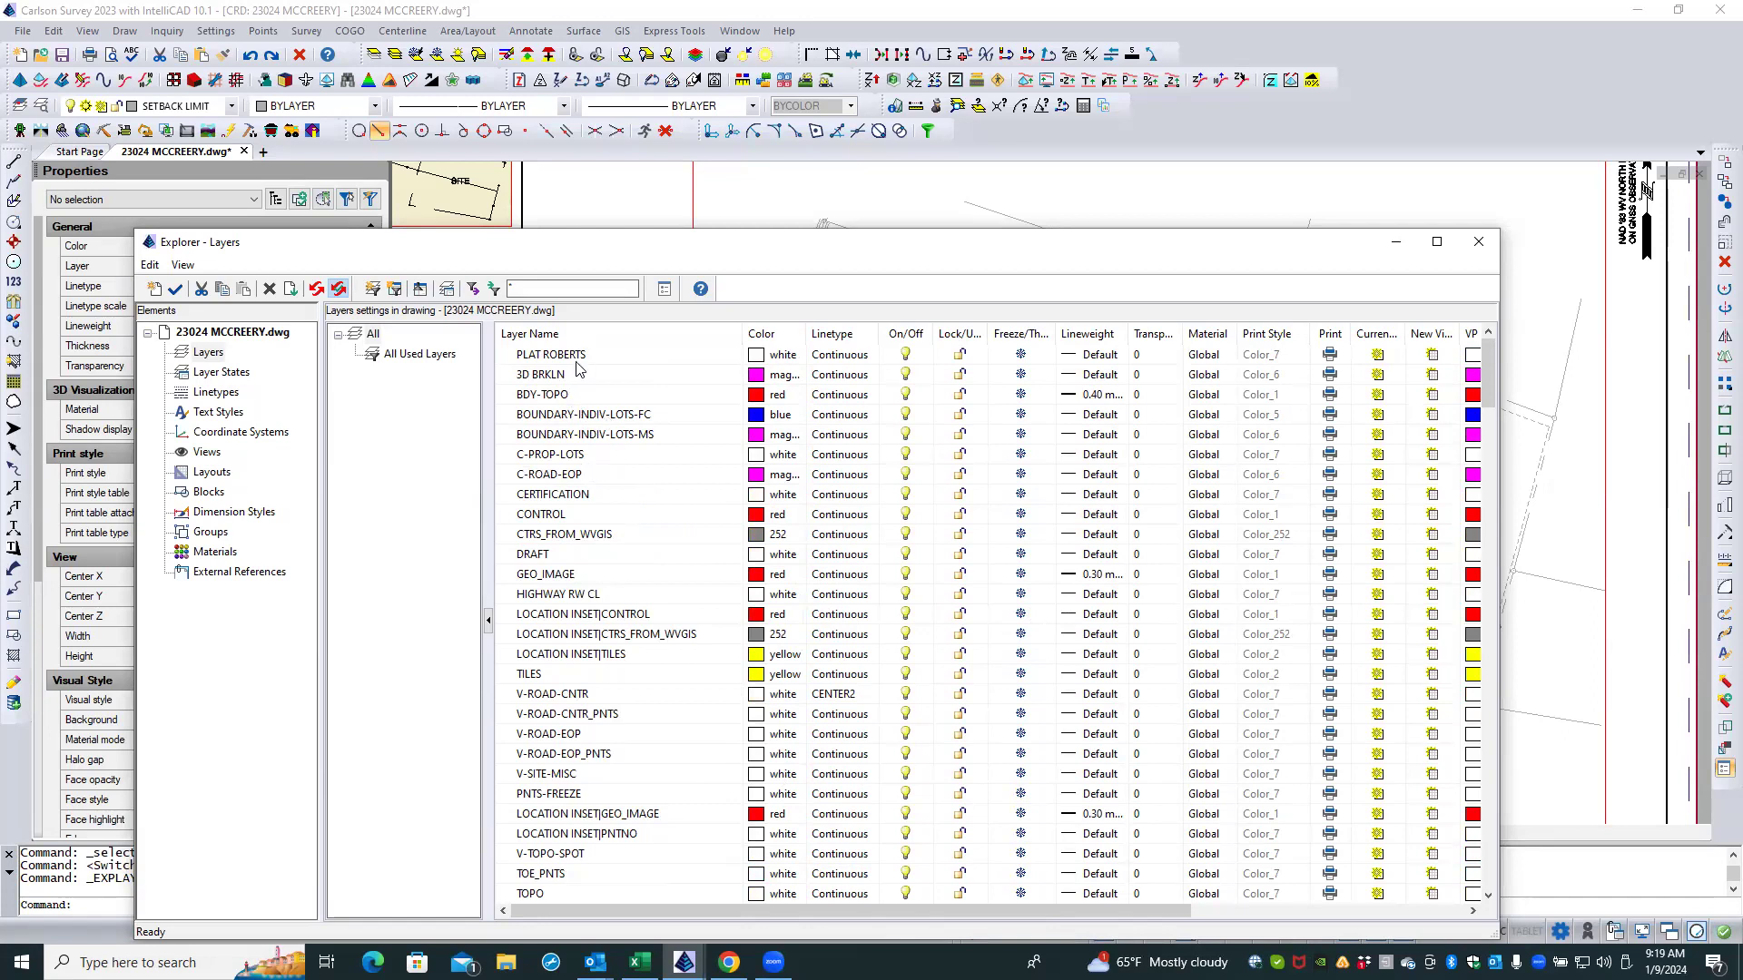
left_click(1477, 243)
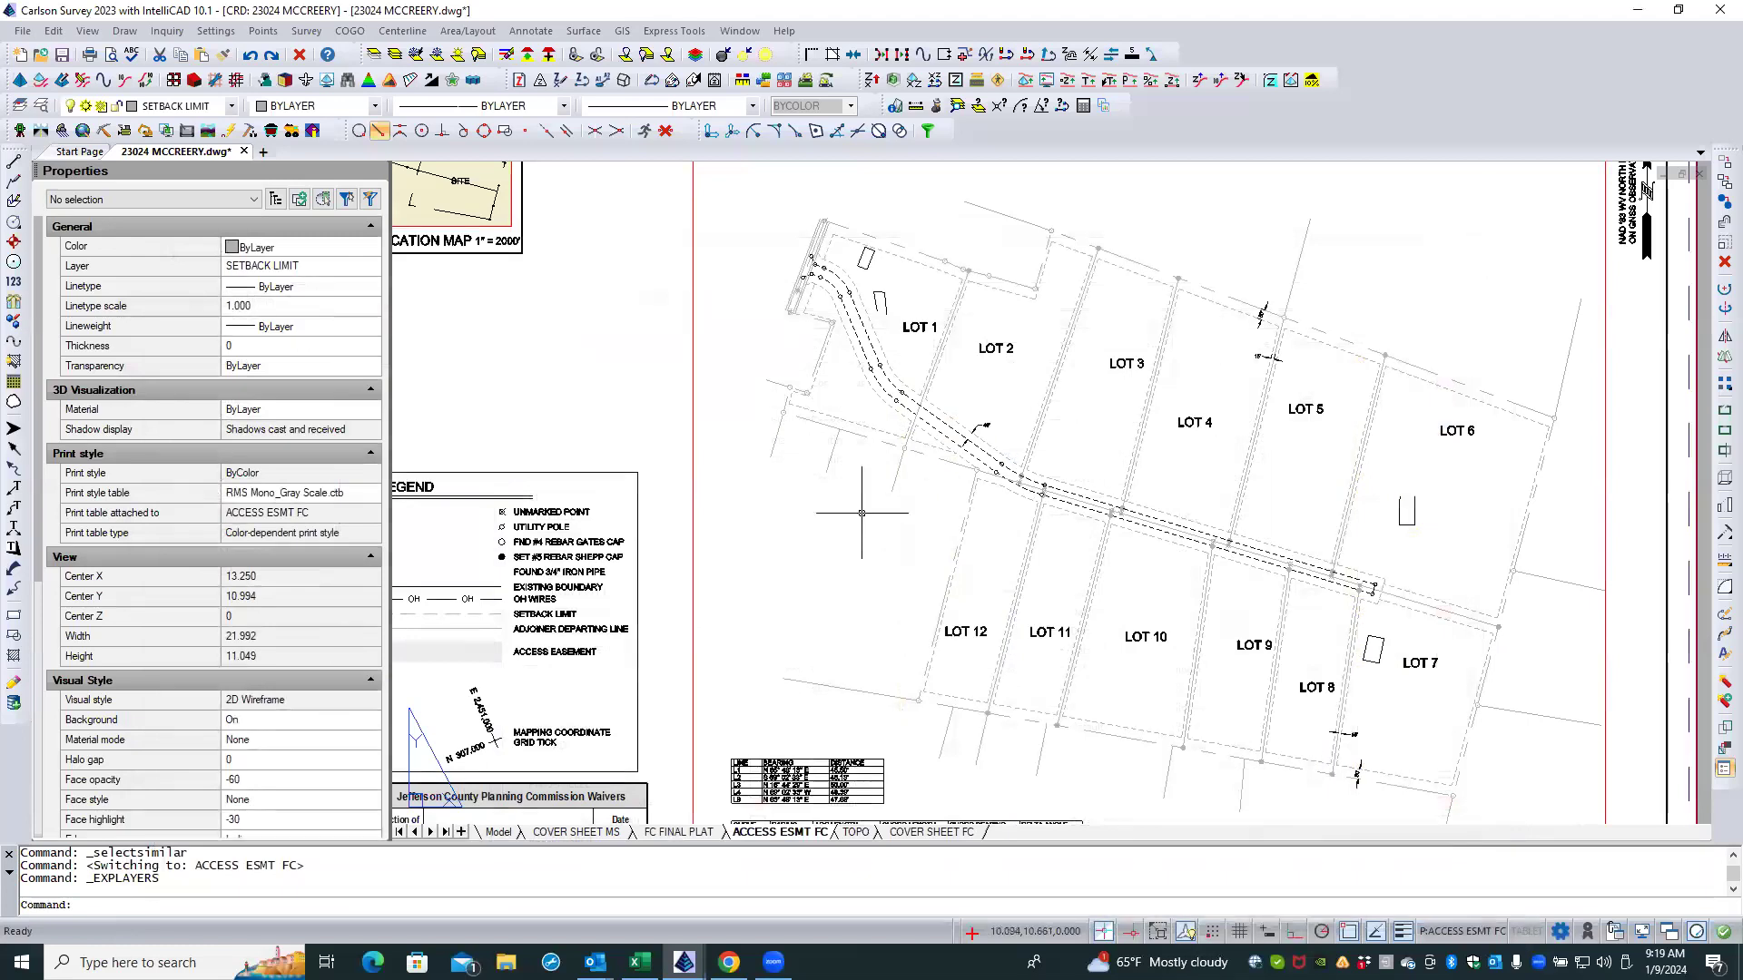
Step: Activate the ACCESS ESMT FC viewport, sort its layers by current-viewport freeze state, and examine which layers are frozen there
left_click(736, 369)
double_click(736, 369)
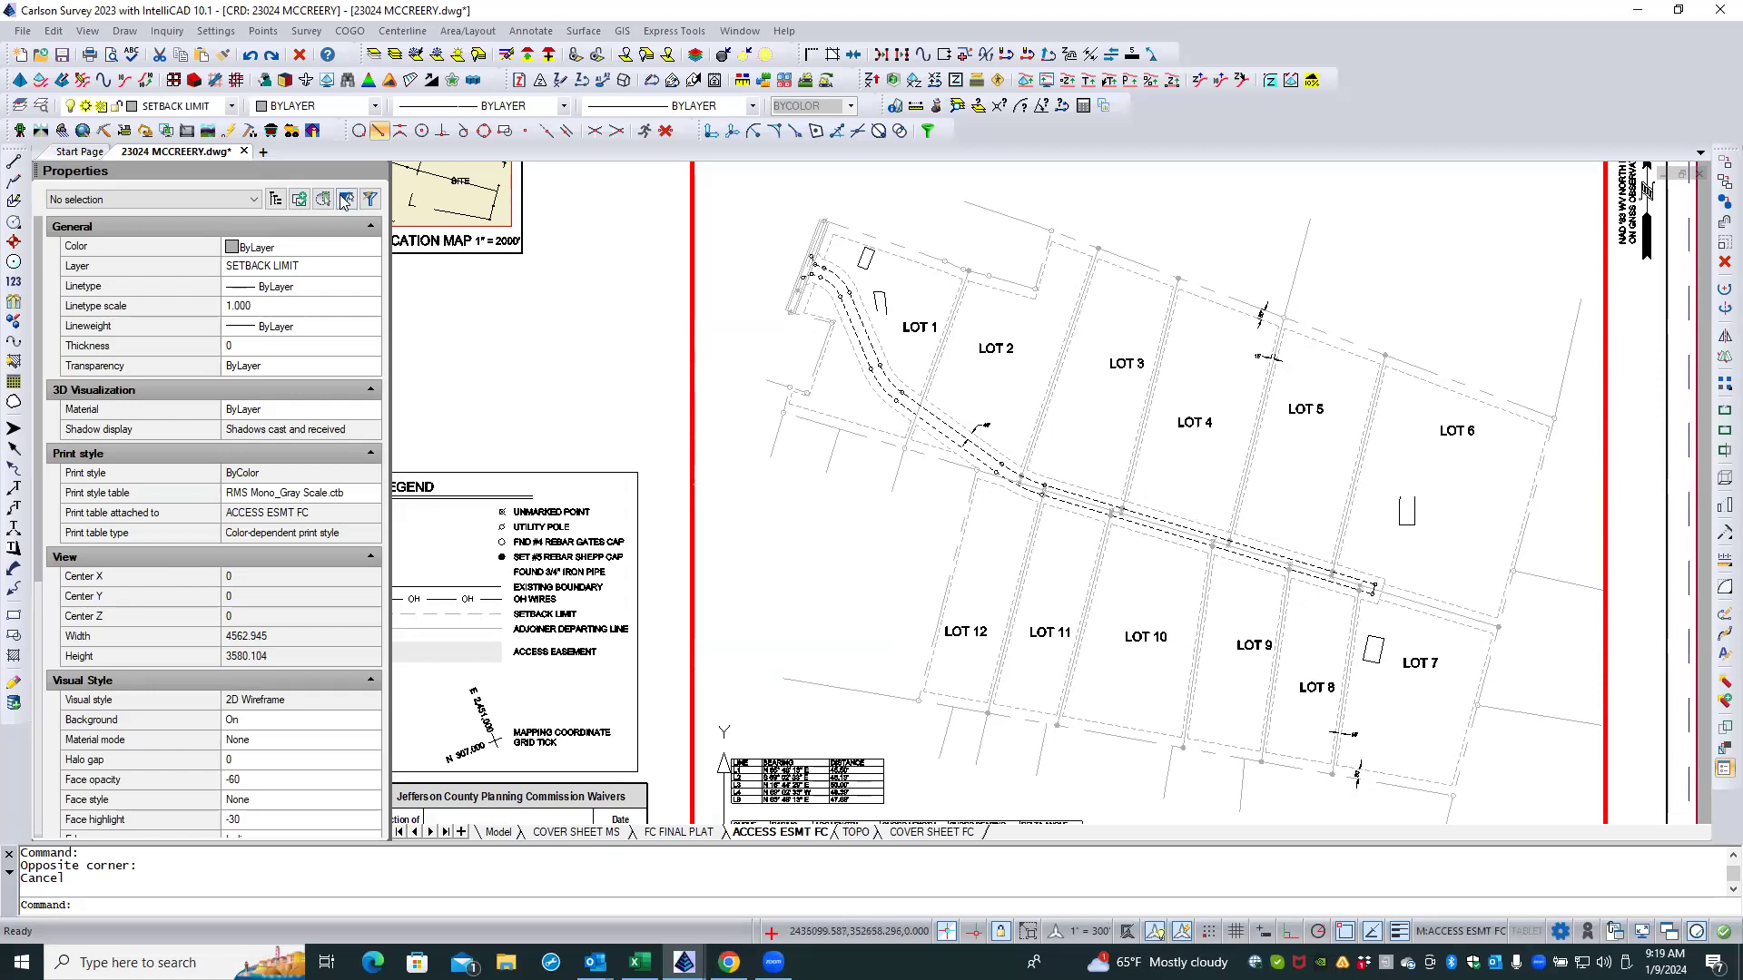
left_click(43, 108)
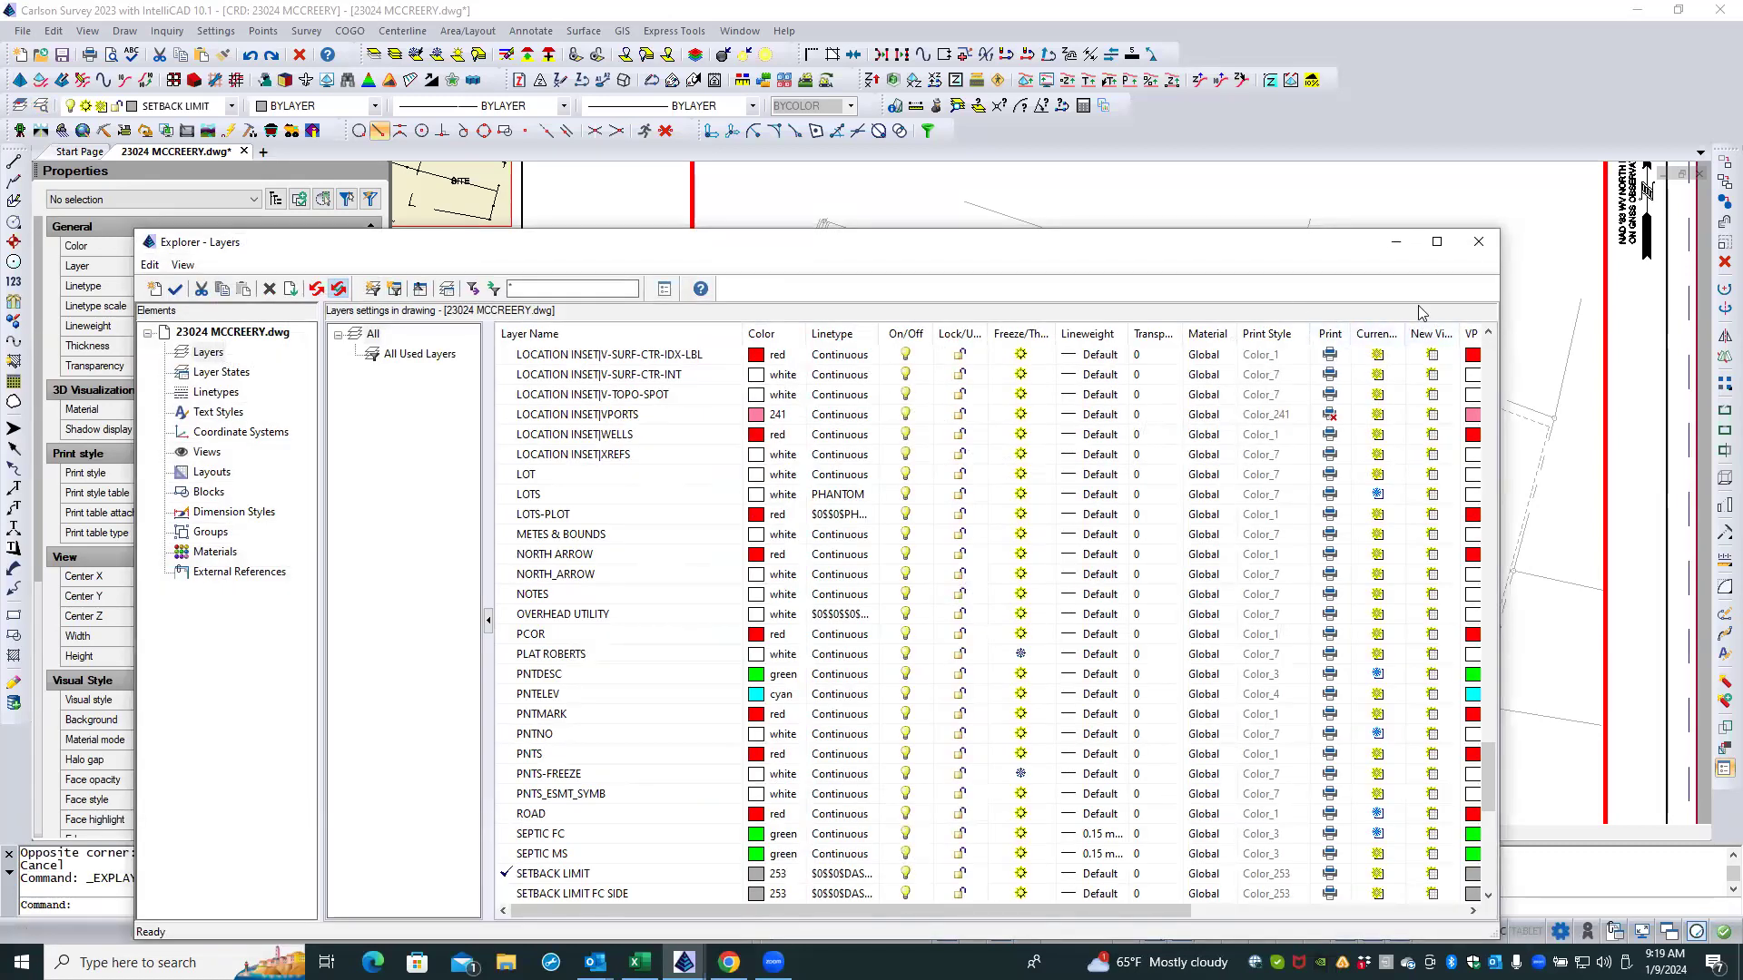
left_click(1377, 335)
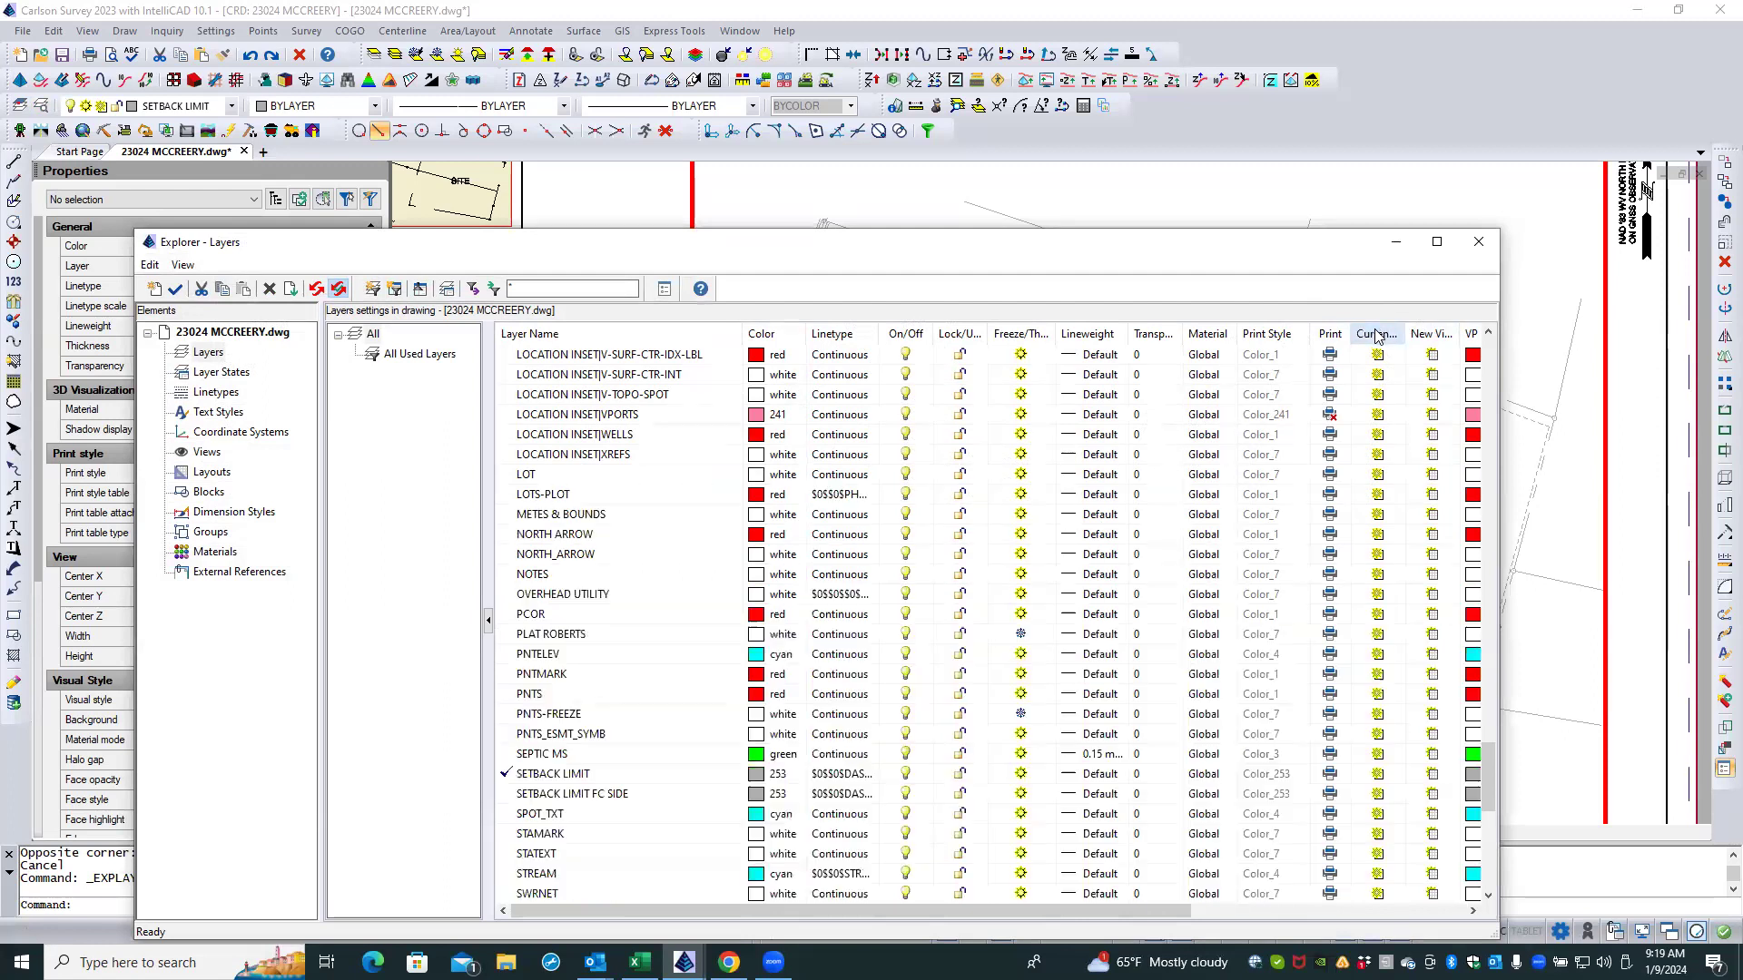
left_click_drag(1488, 770, 1471, 307)
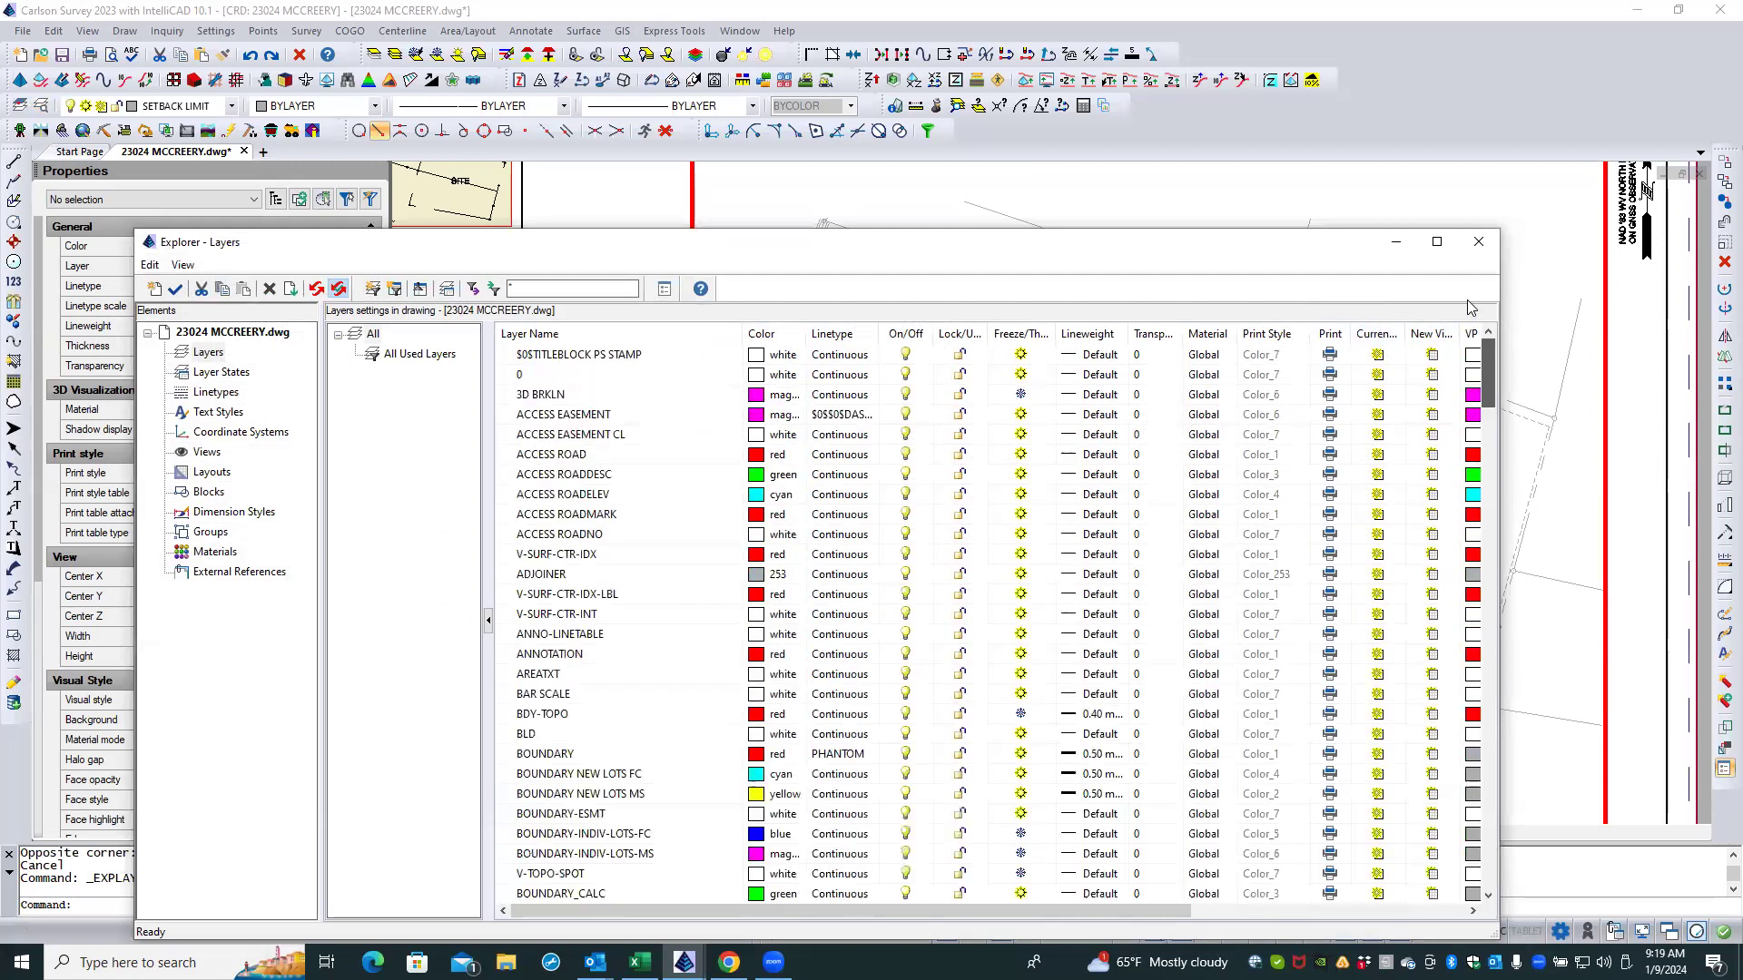
left_click(1387, 337)
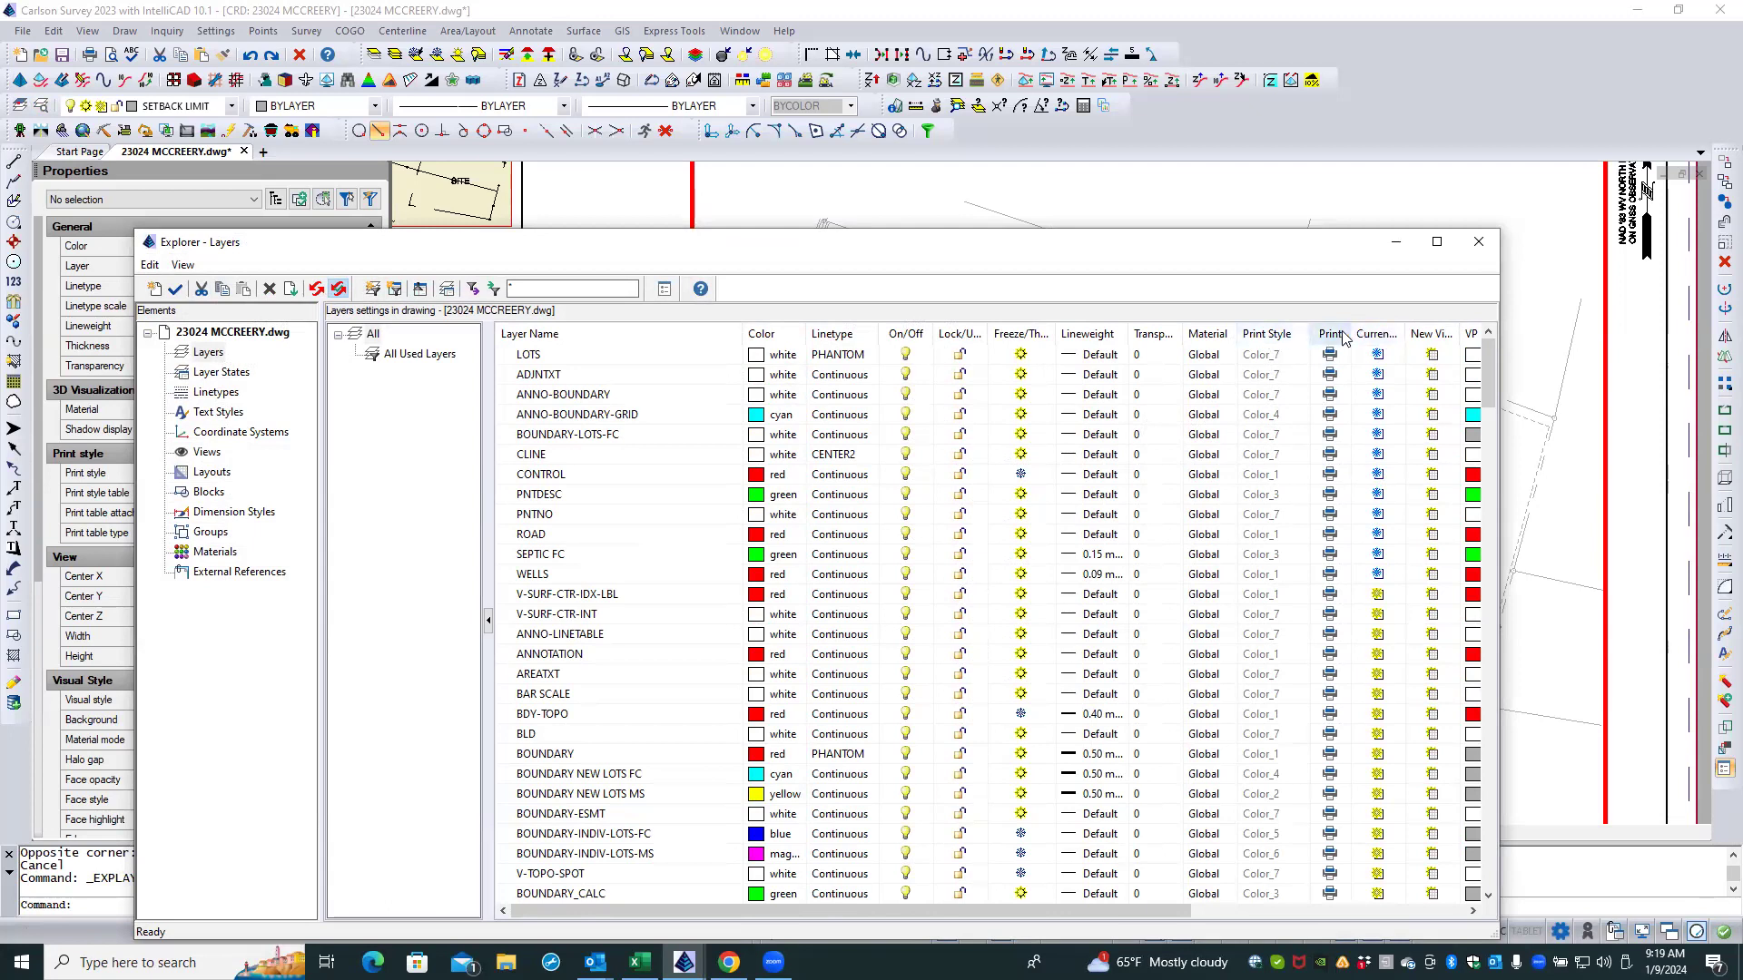
left_click(1371, 334)
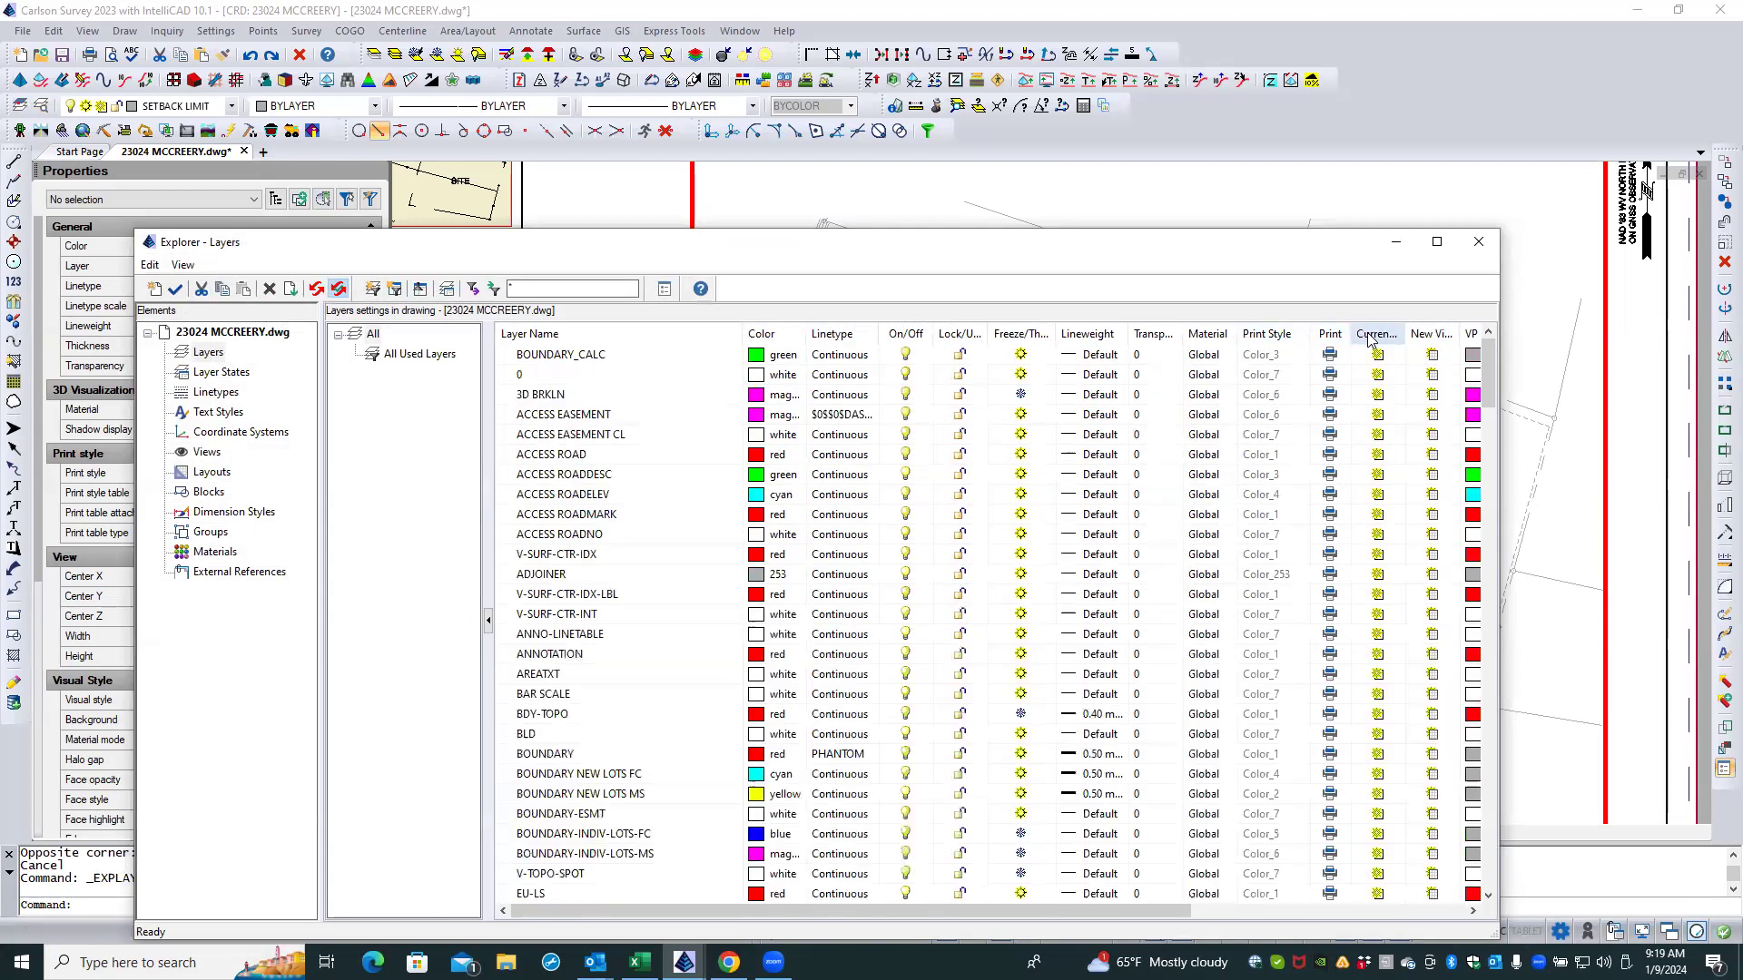
left_click(1371, 336)
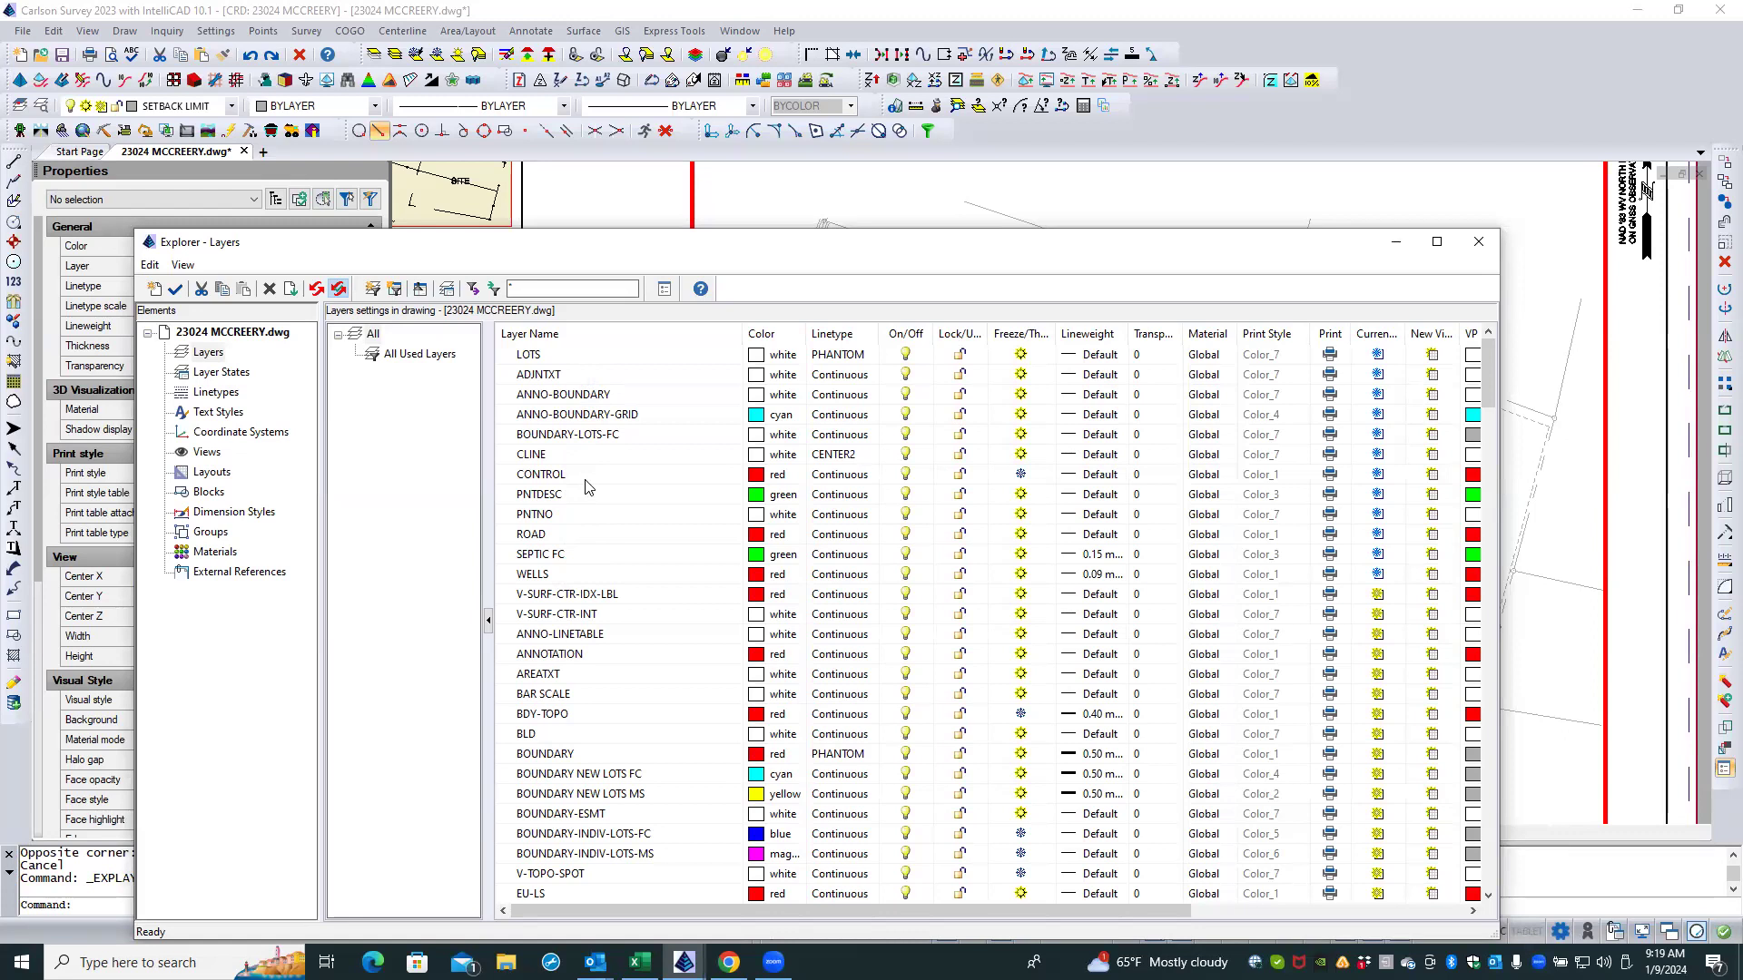
left_click(1479, 242)
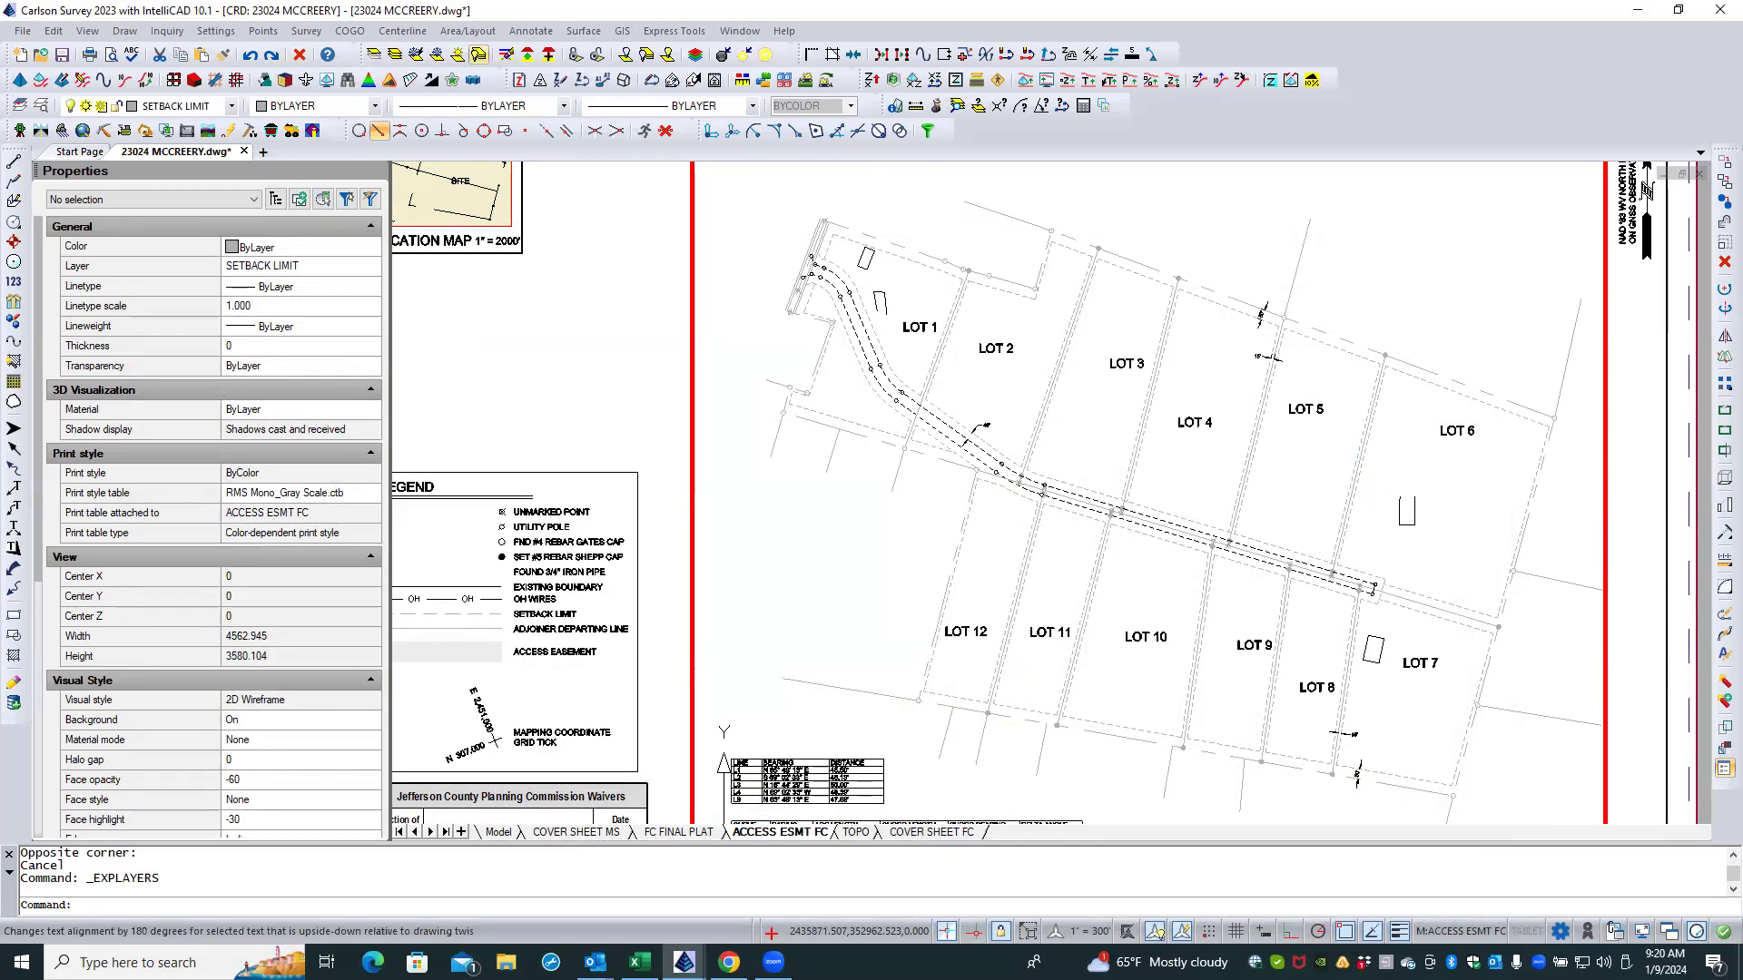
Step: Turn on and thaw all layers with loa, and try to freeze a layer by picking an entity in the viewport
type("loa")
key("Return")
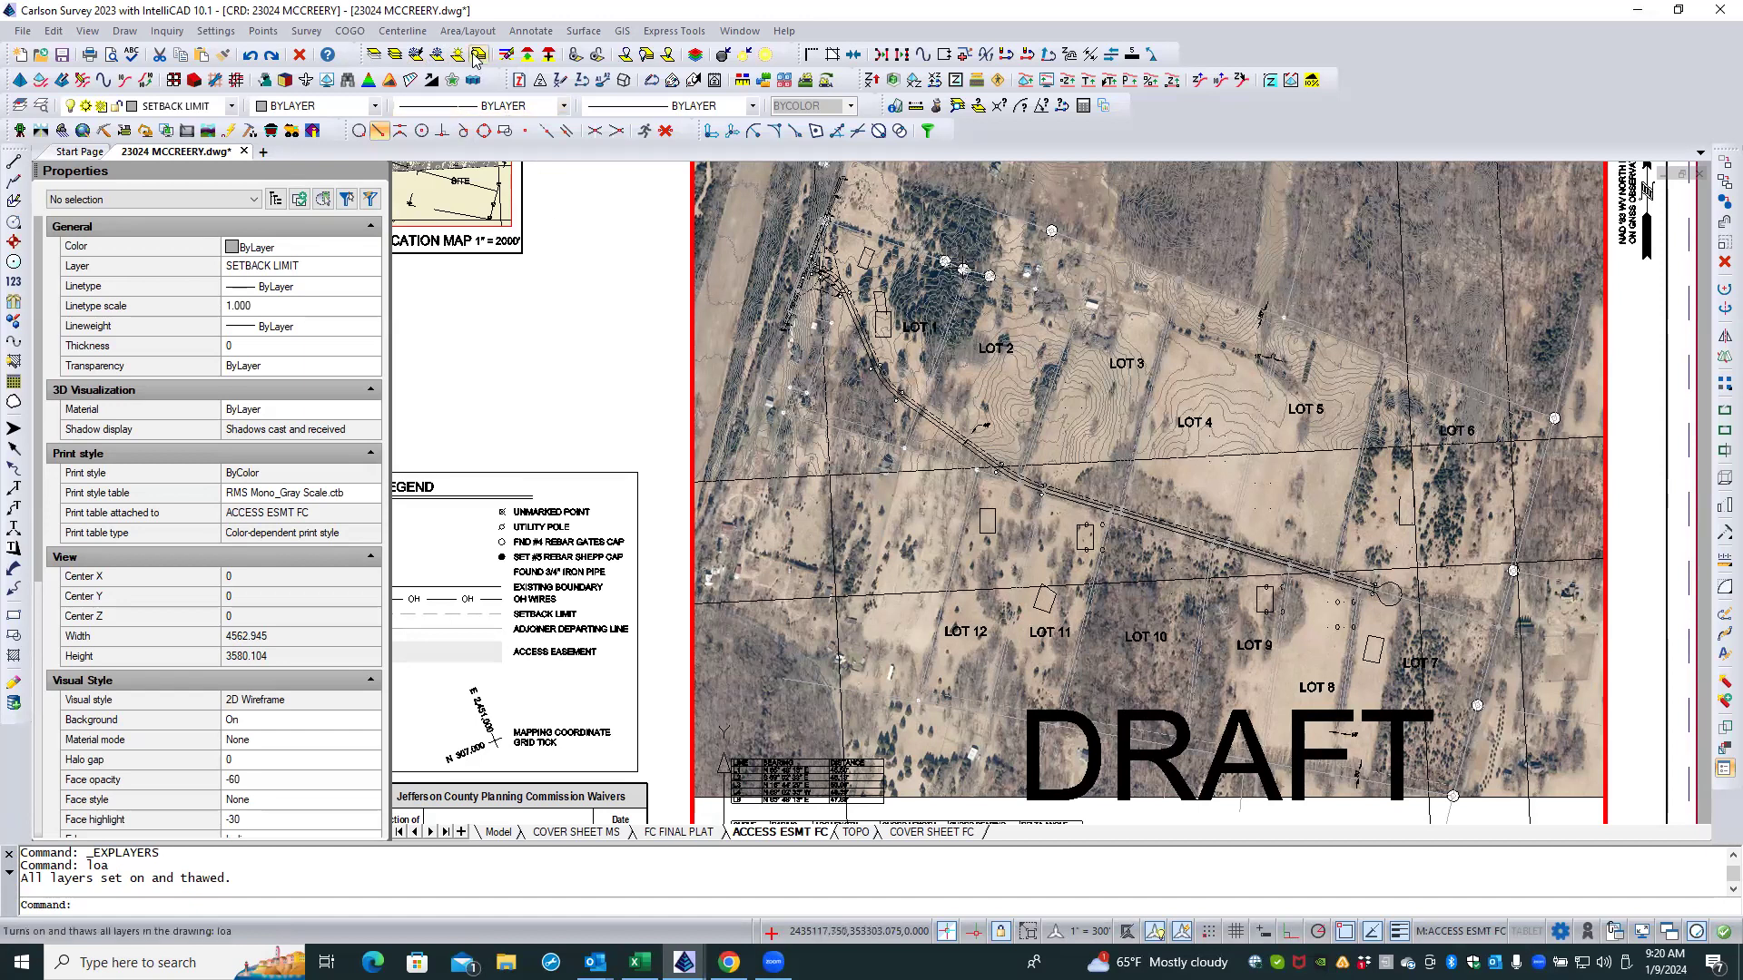
left_click(415, 56)
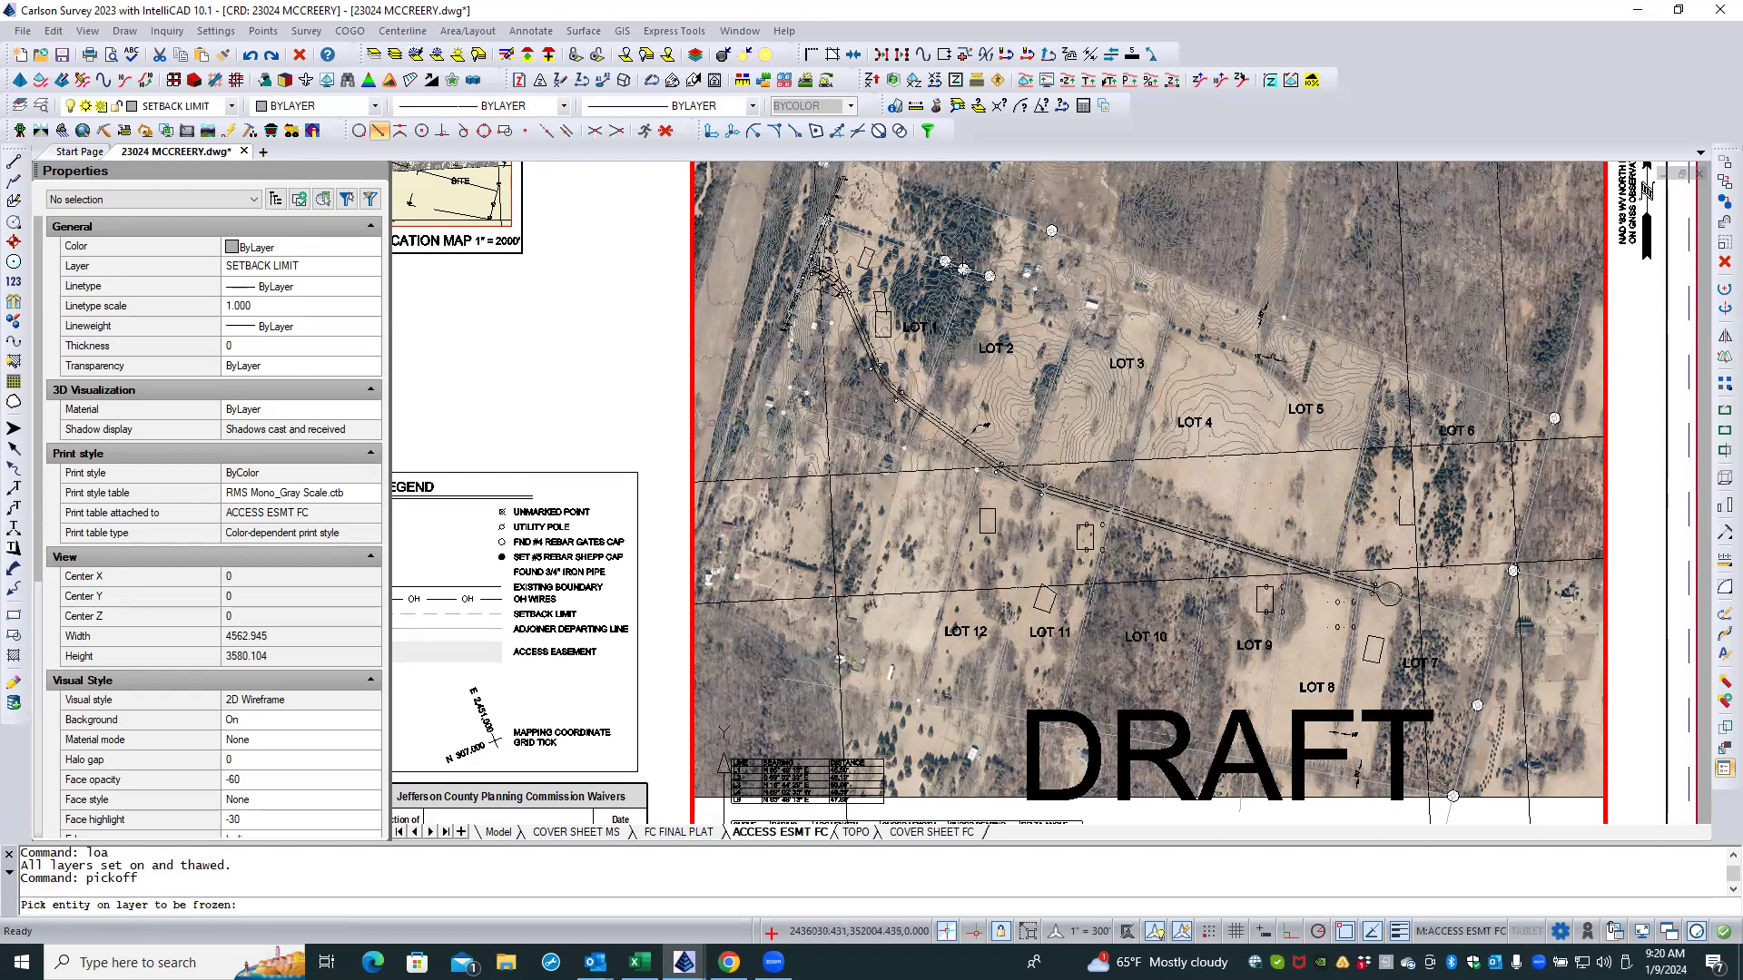
left_click(1647, 189)
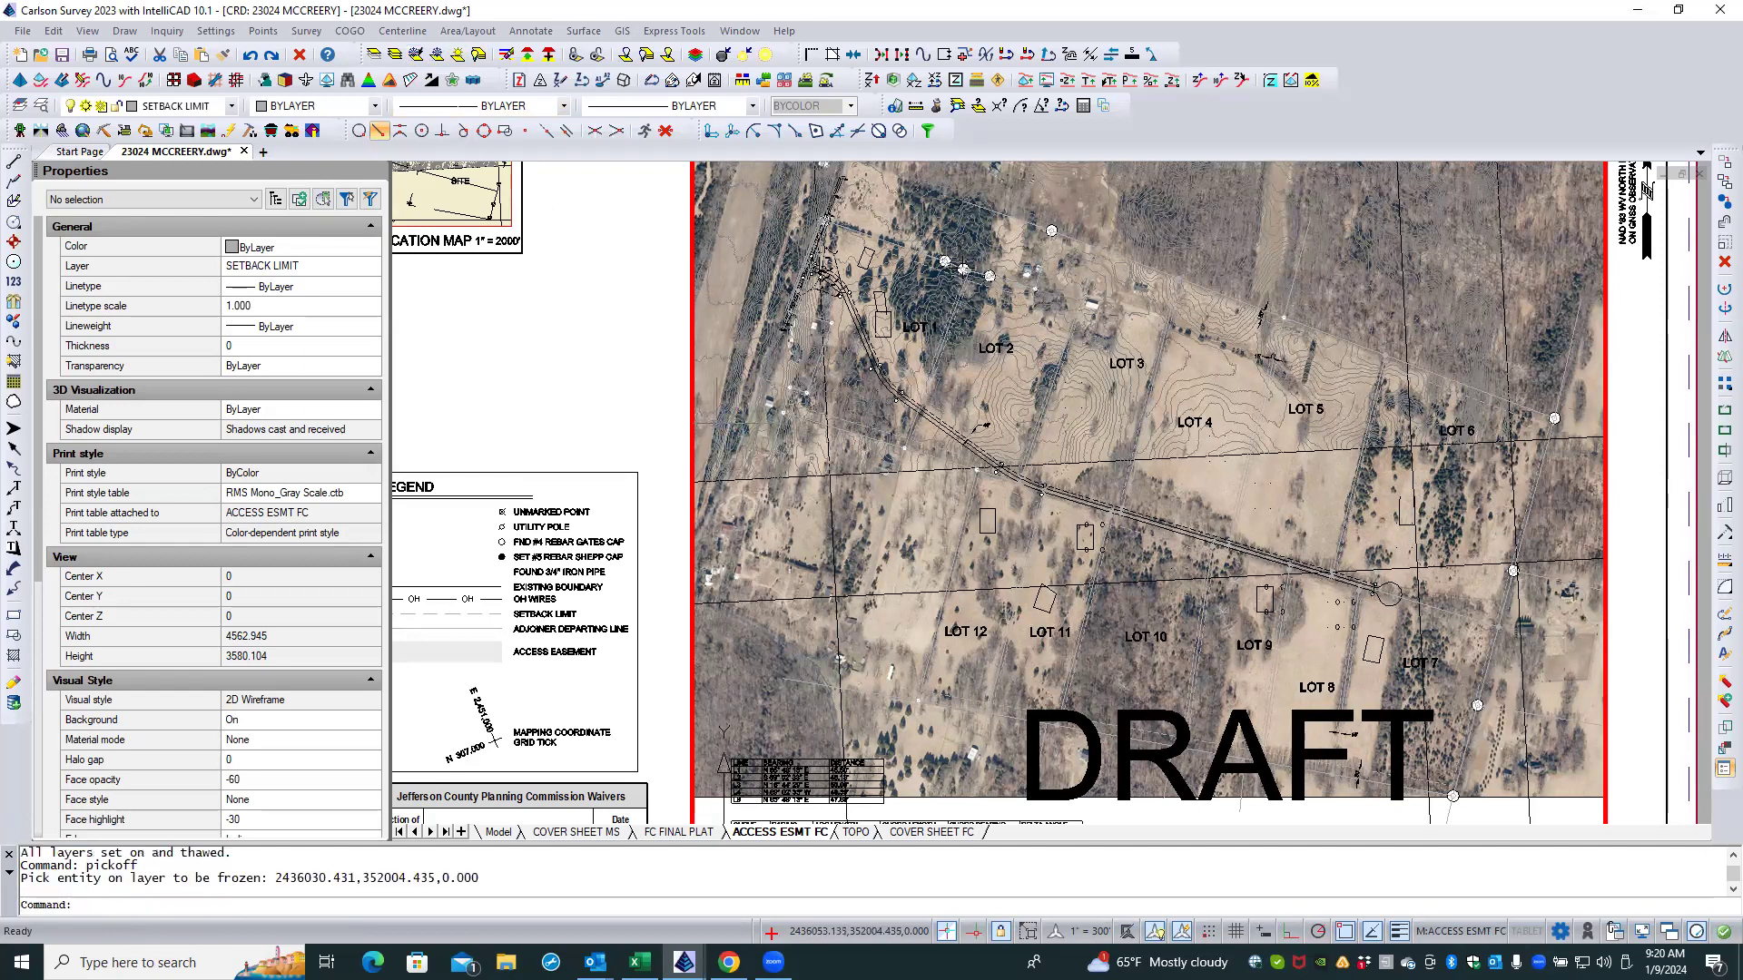
left_click(727, 426)
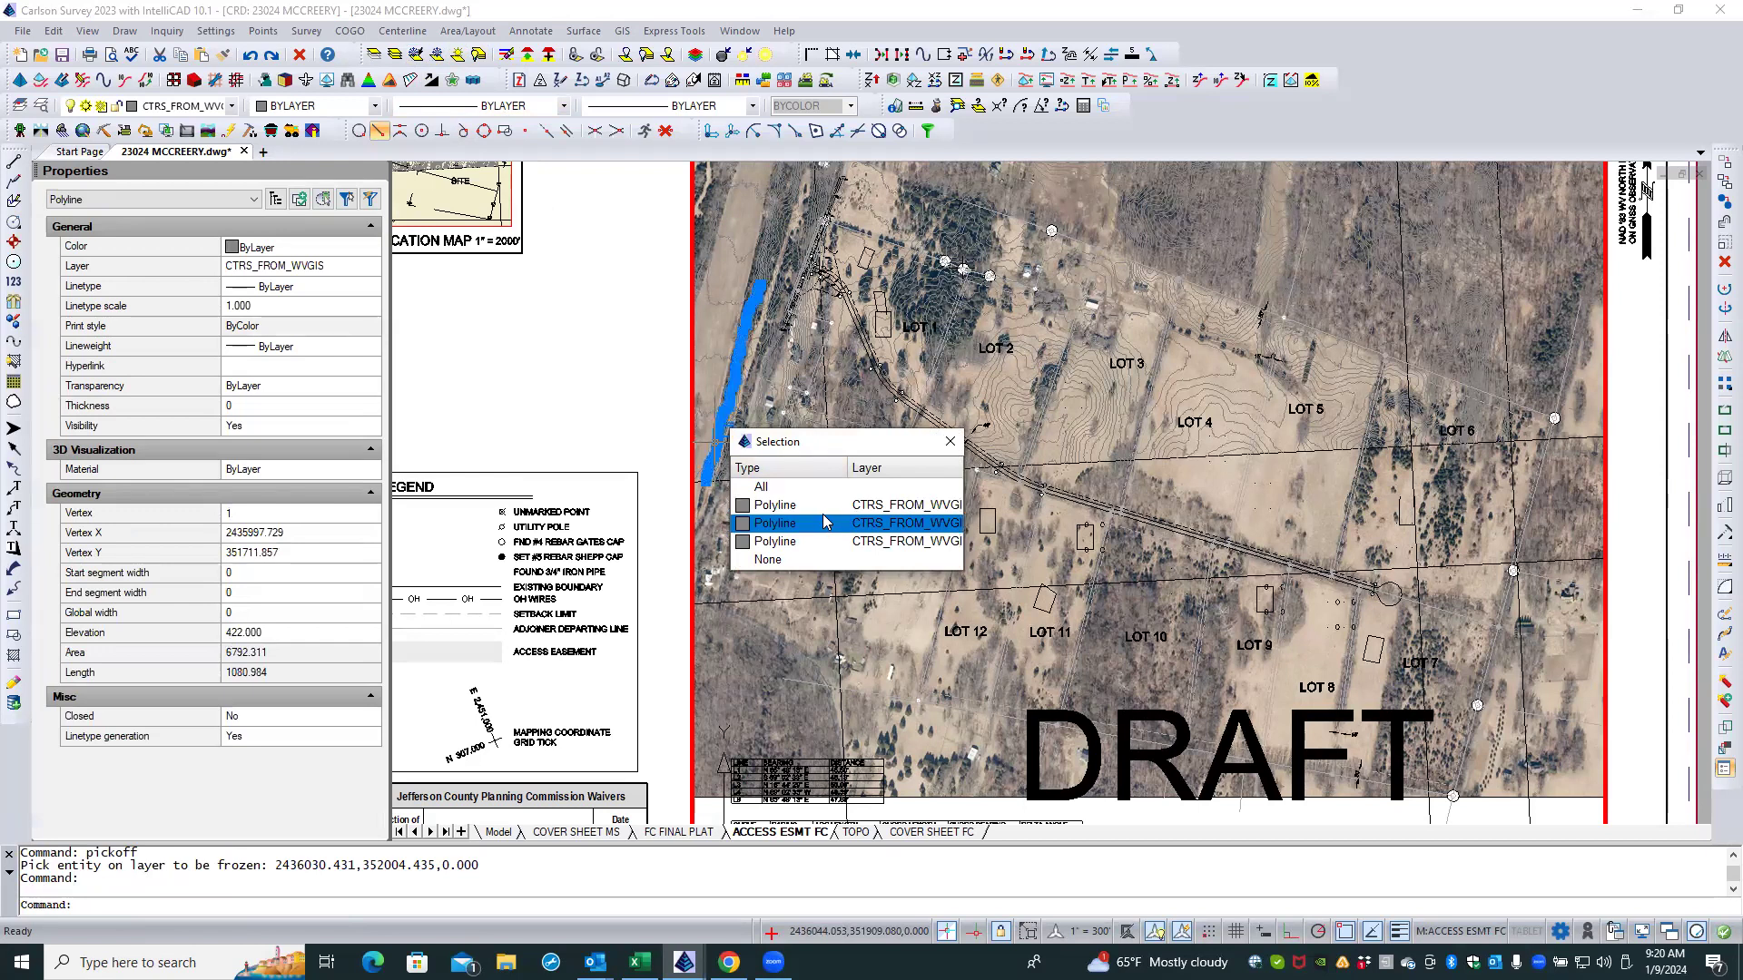
key("Escape")
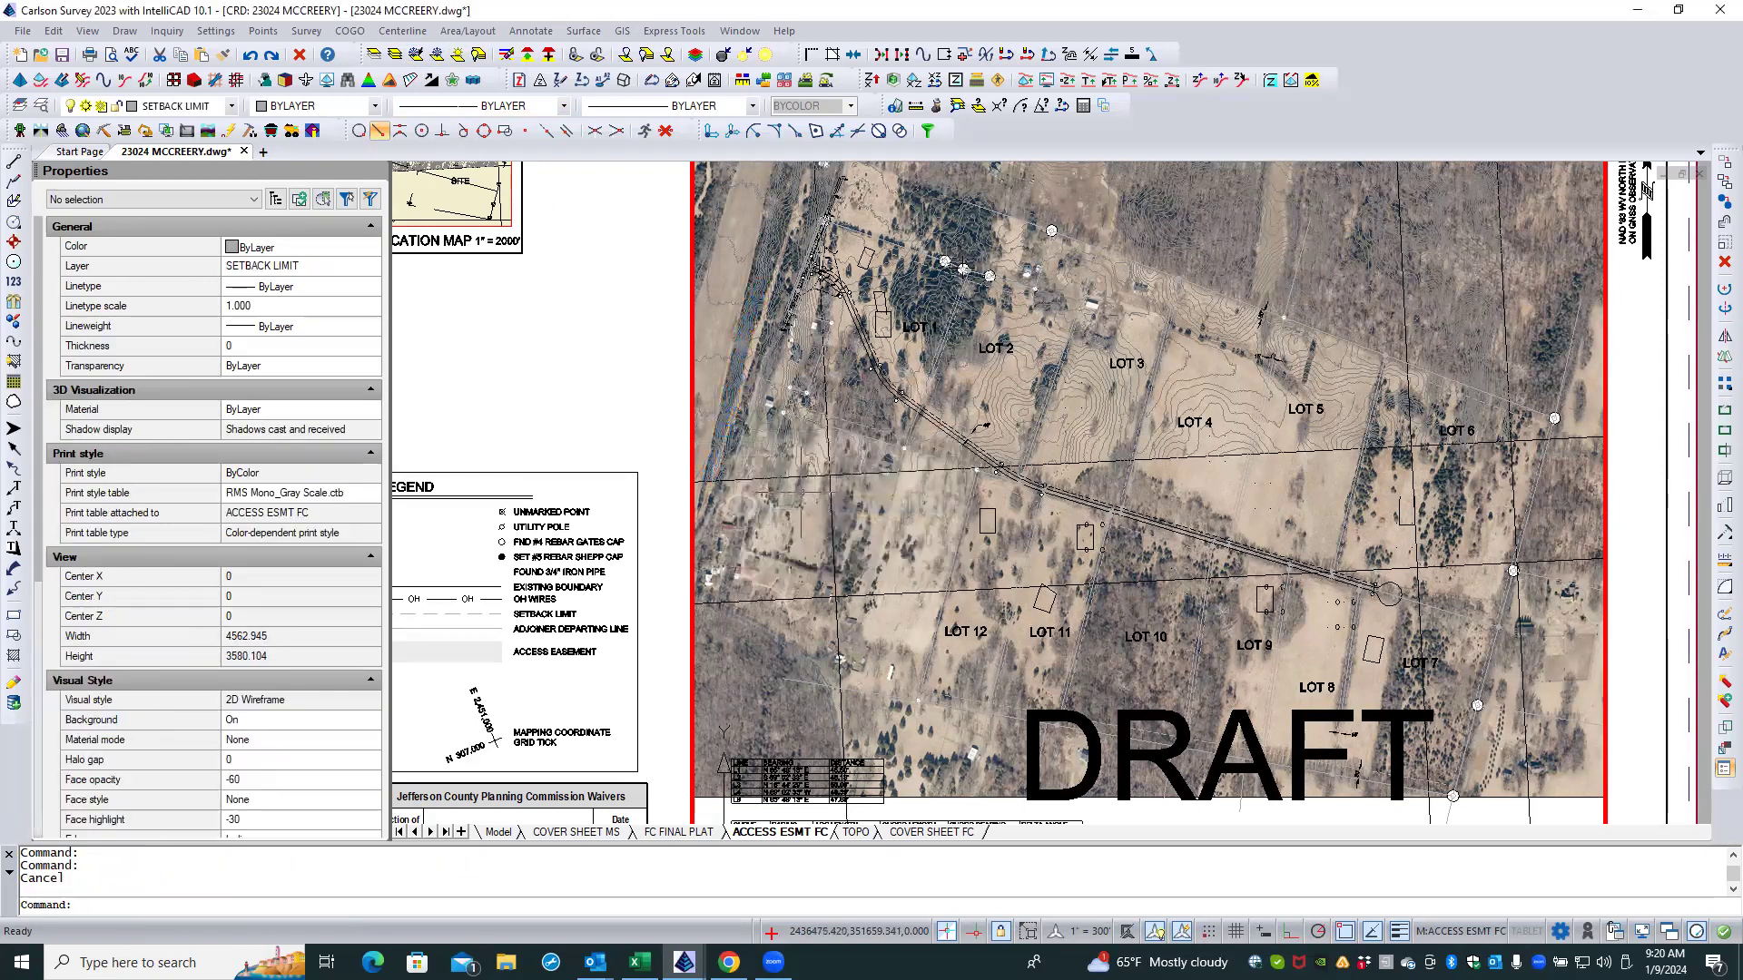
Step: Undo the pick-to-freeze attempt and the thawing of all layers, and return to paper space
scroll(953, 419, "up", 4)
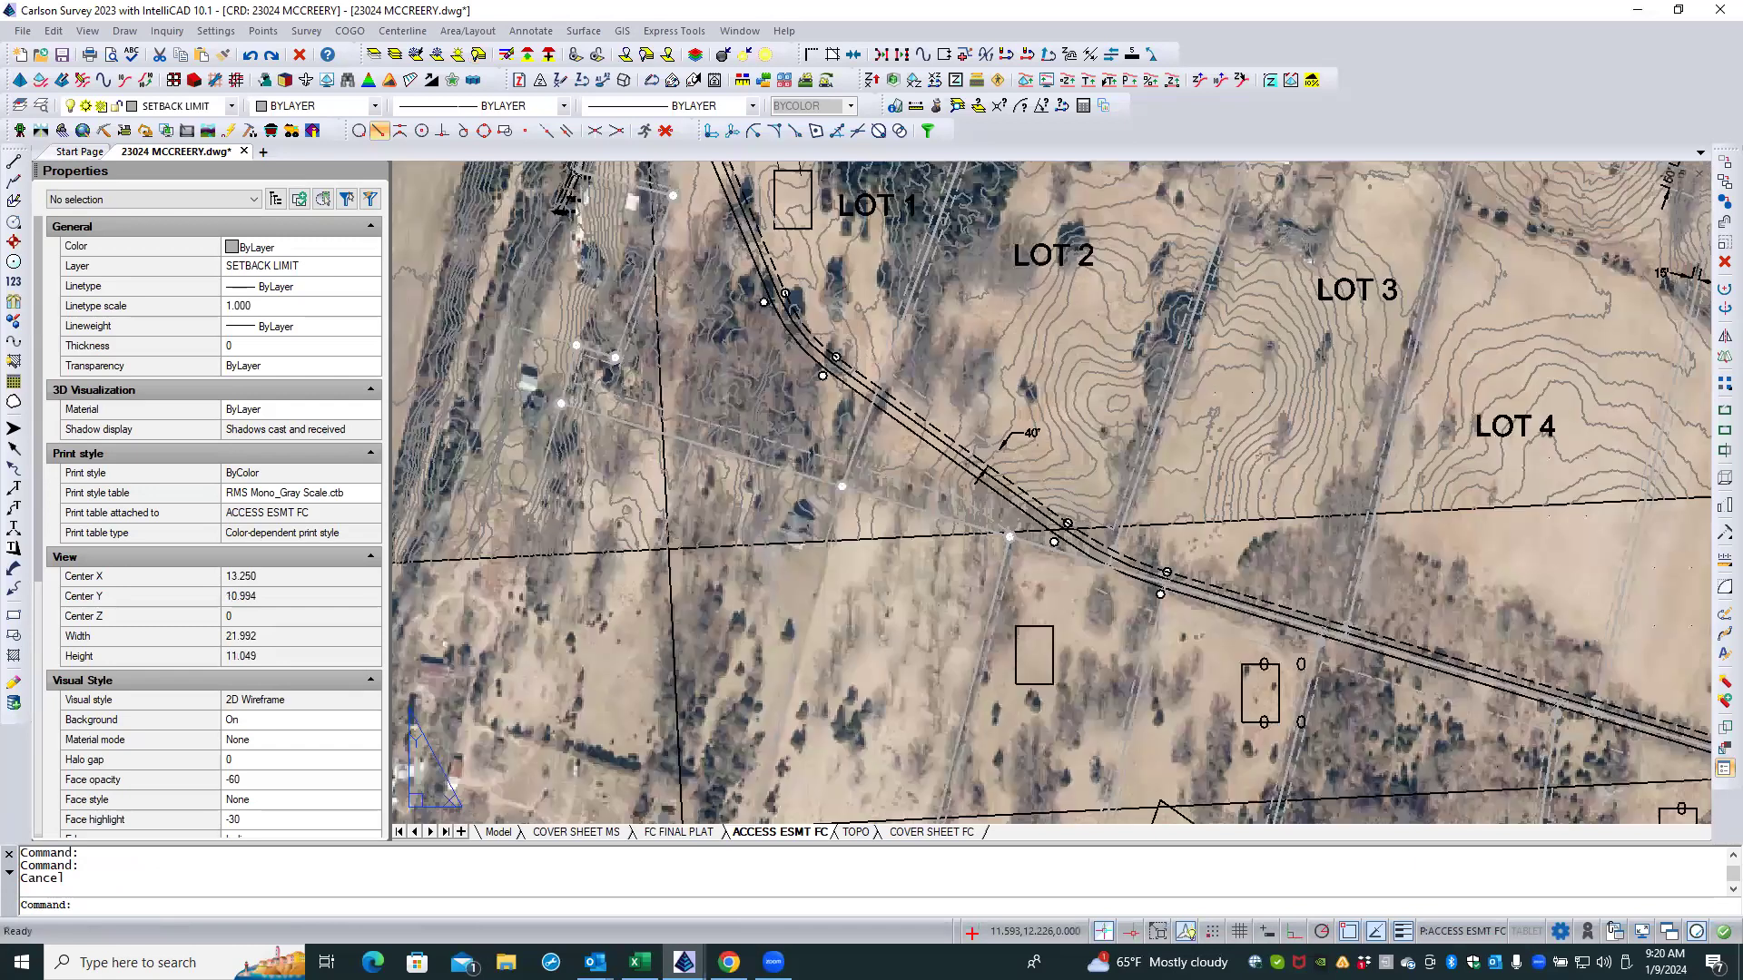
scroll(949, 420, "up", 6)
scroll(899, 404, "down", 3)
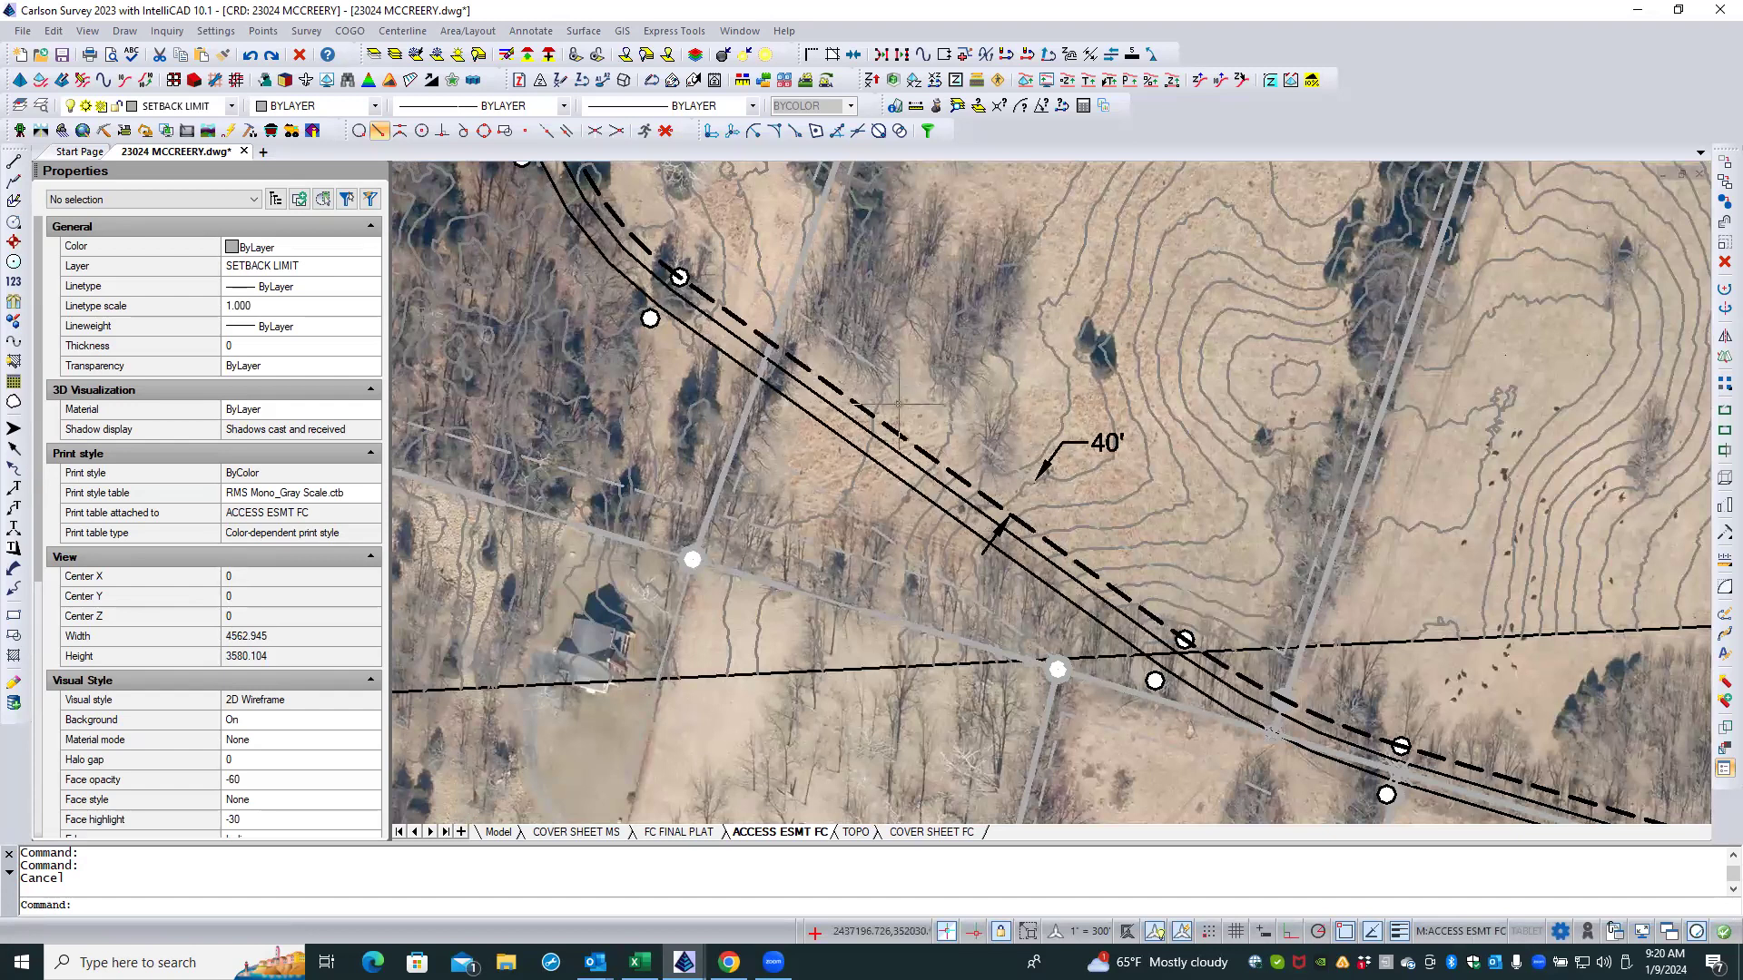
left_click(250, 56)
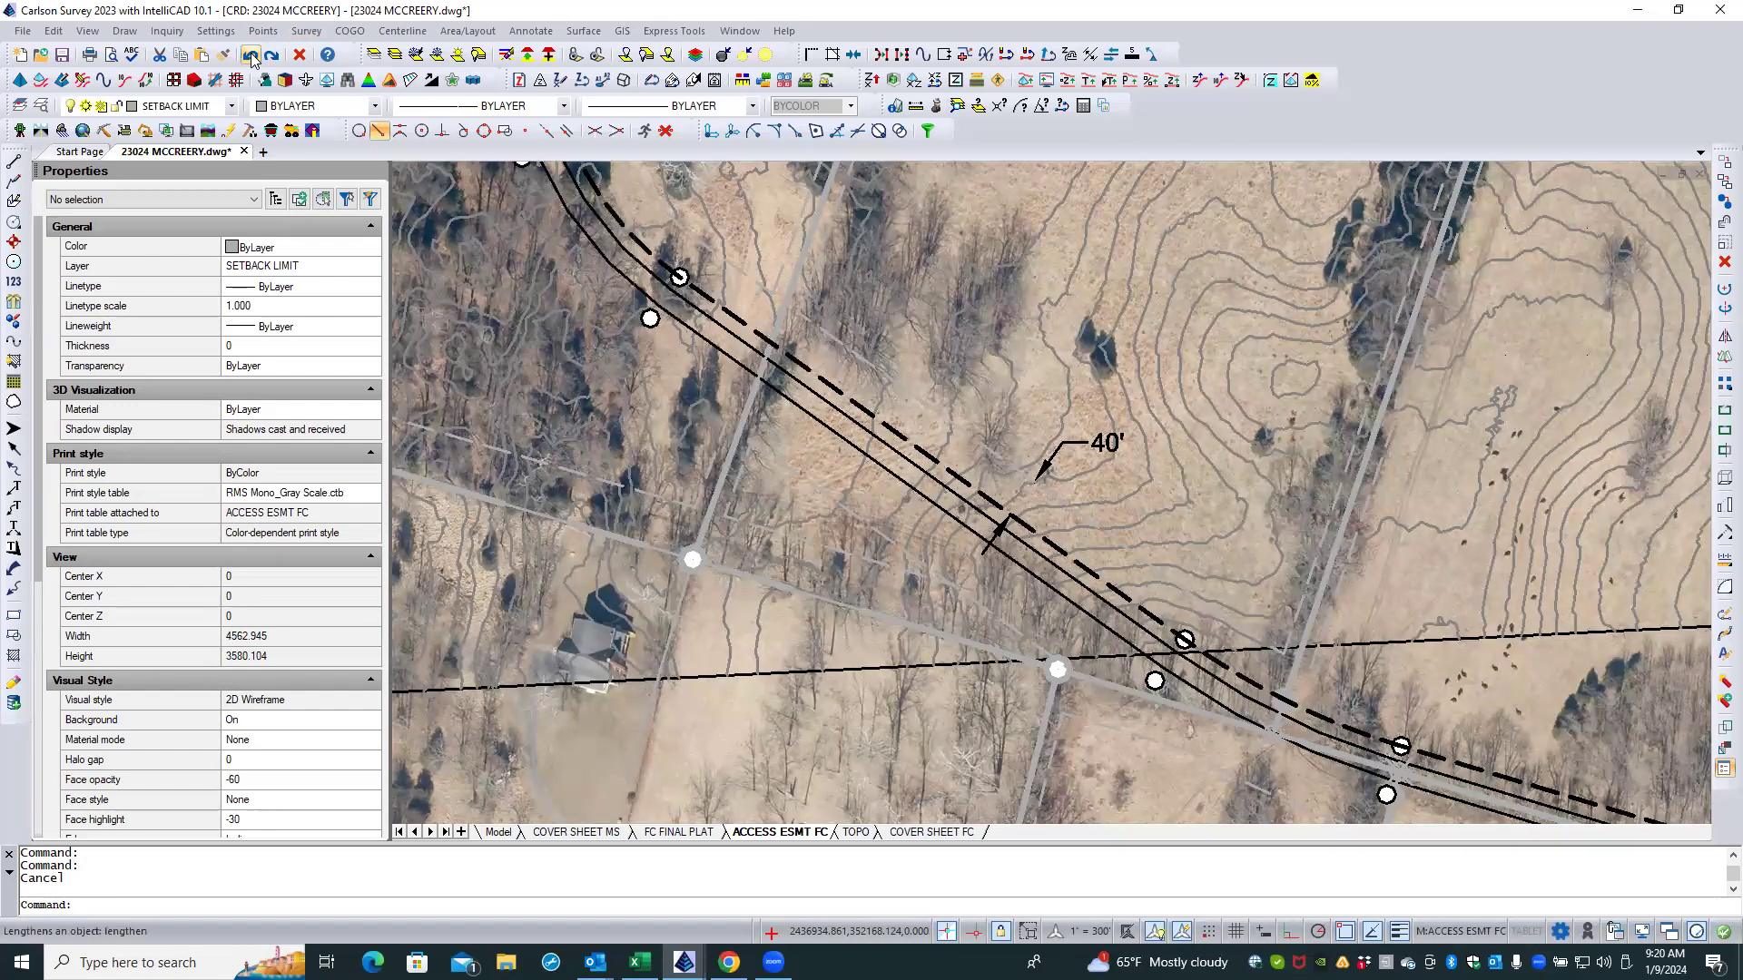
left_click(251, 56)
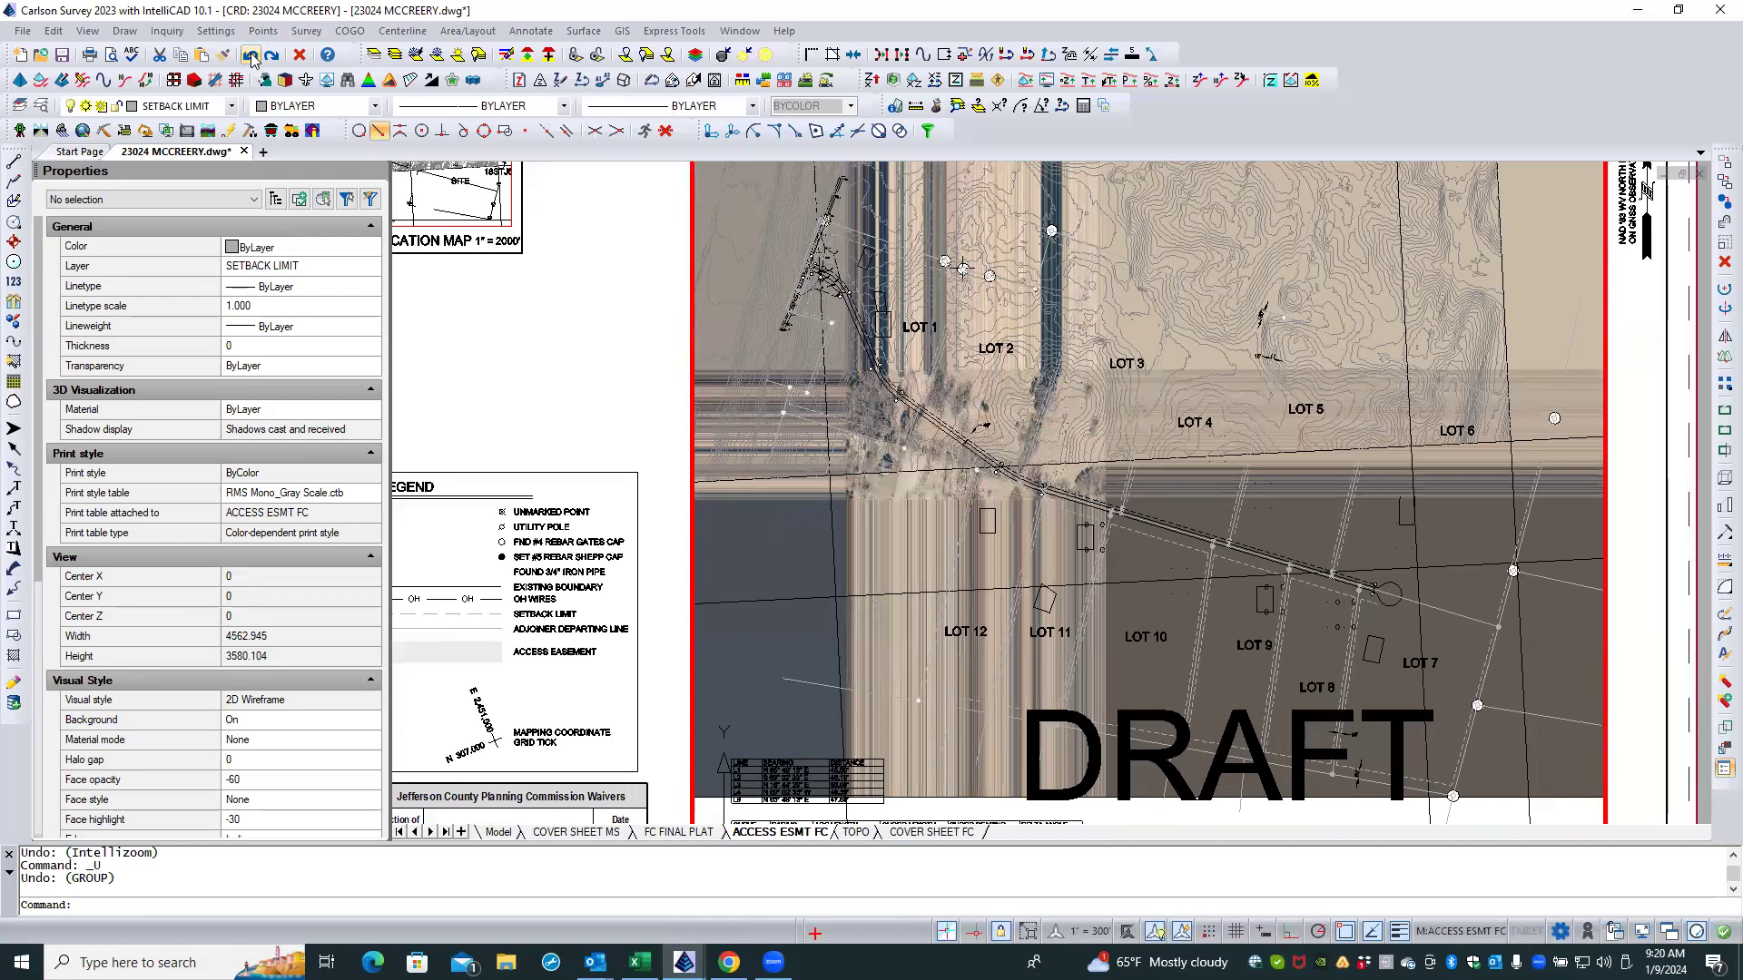
left_click(250, 56)
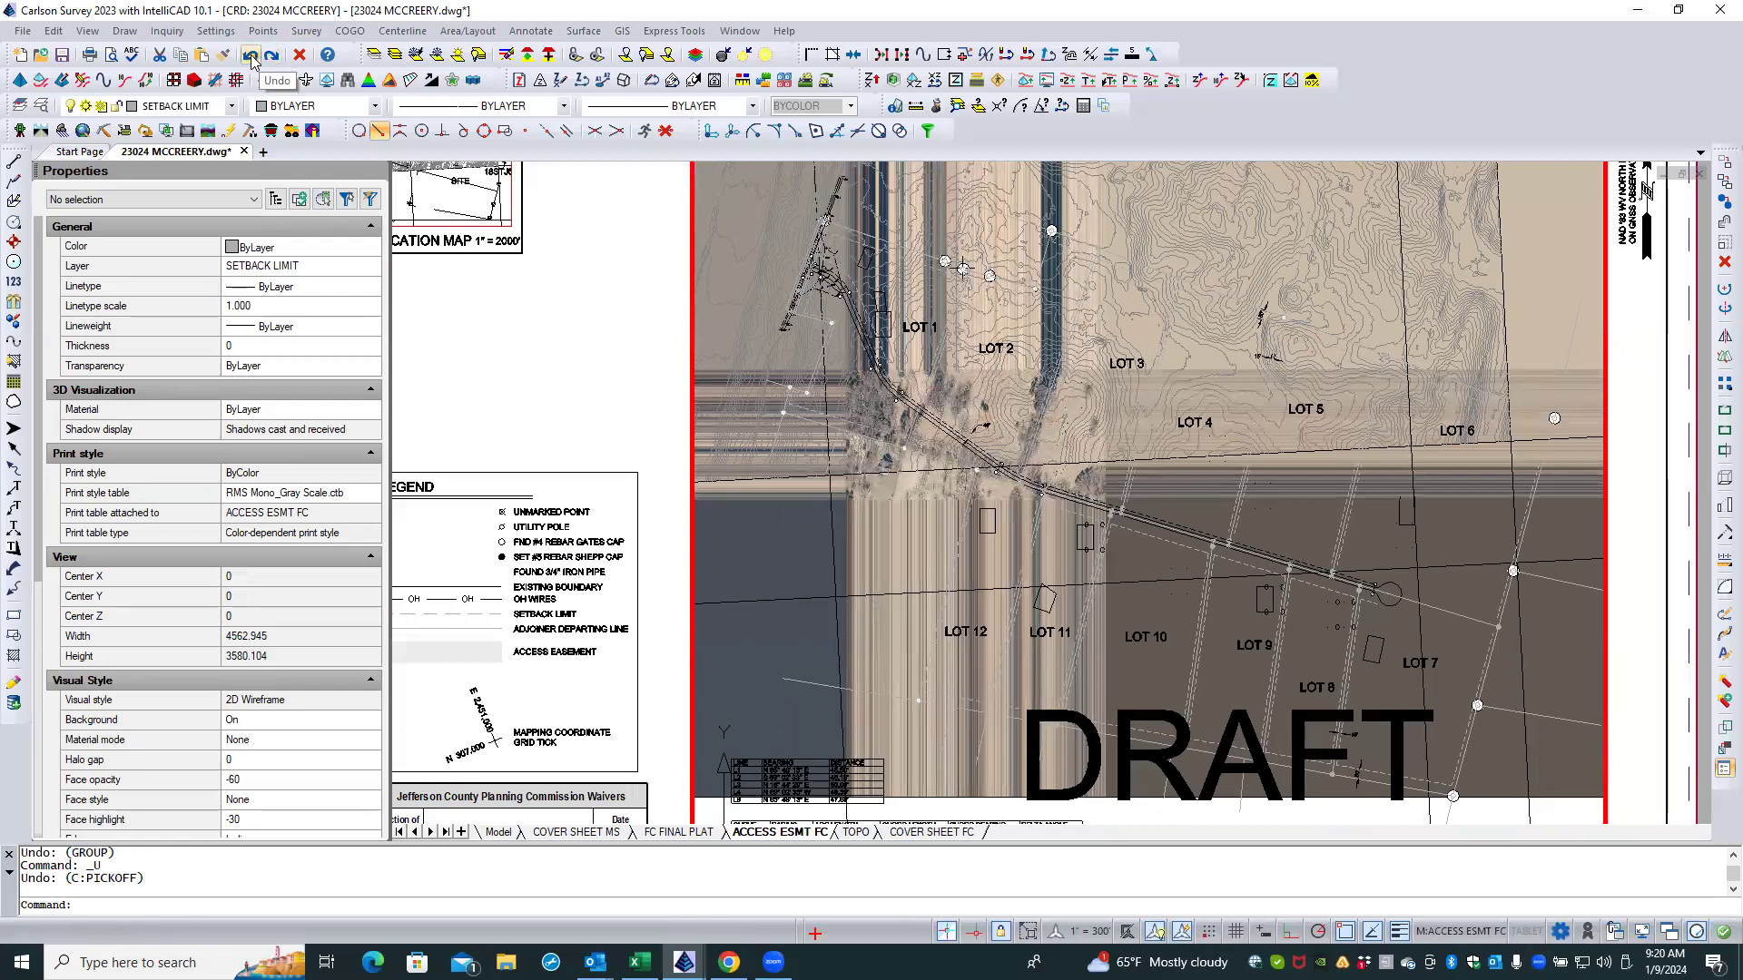
left_click(250, 57)
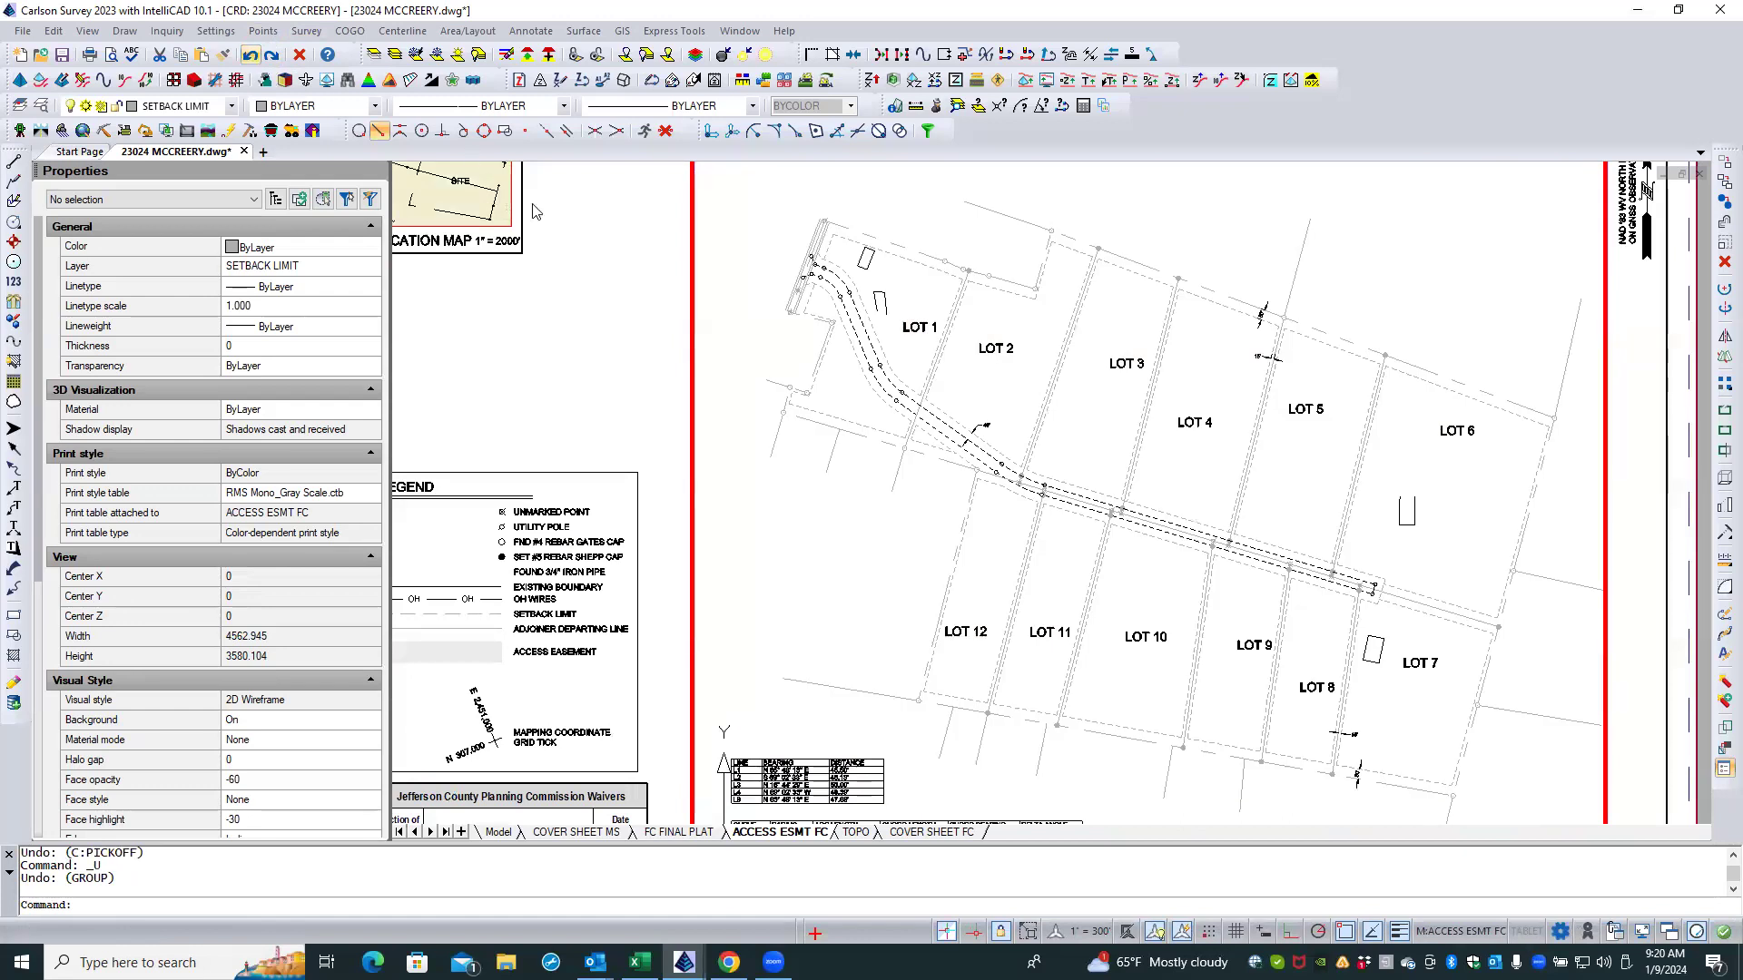
double_click(635, 429)
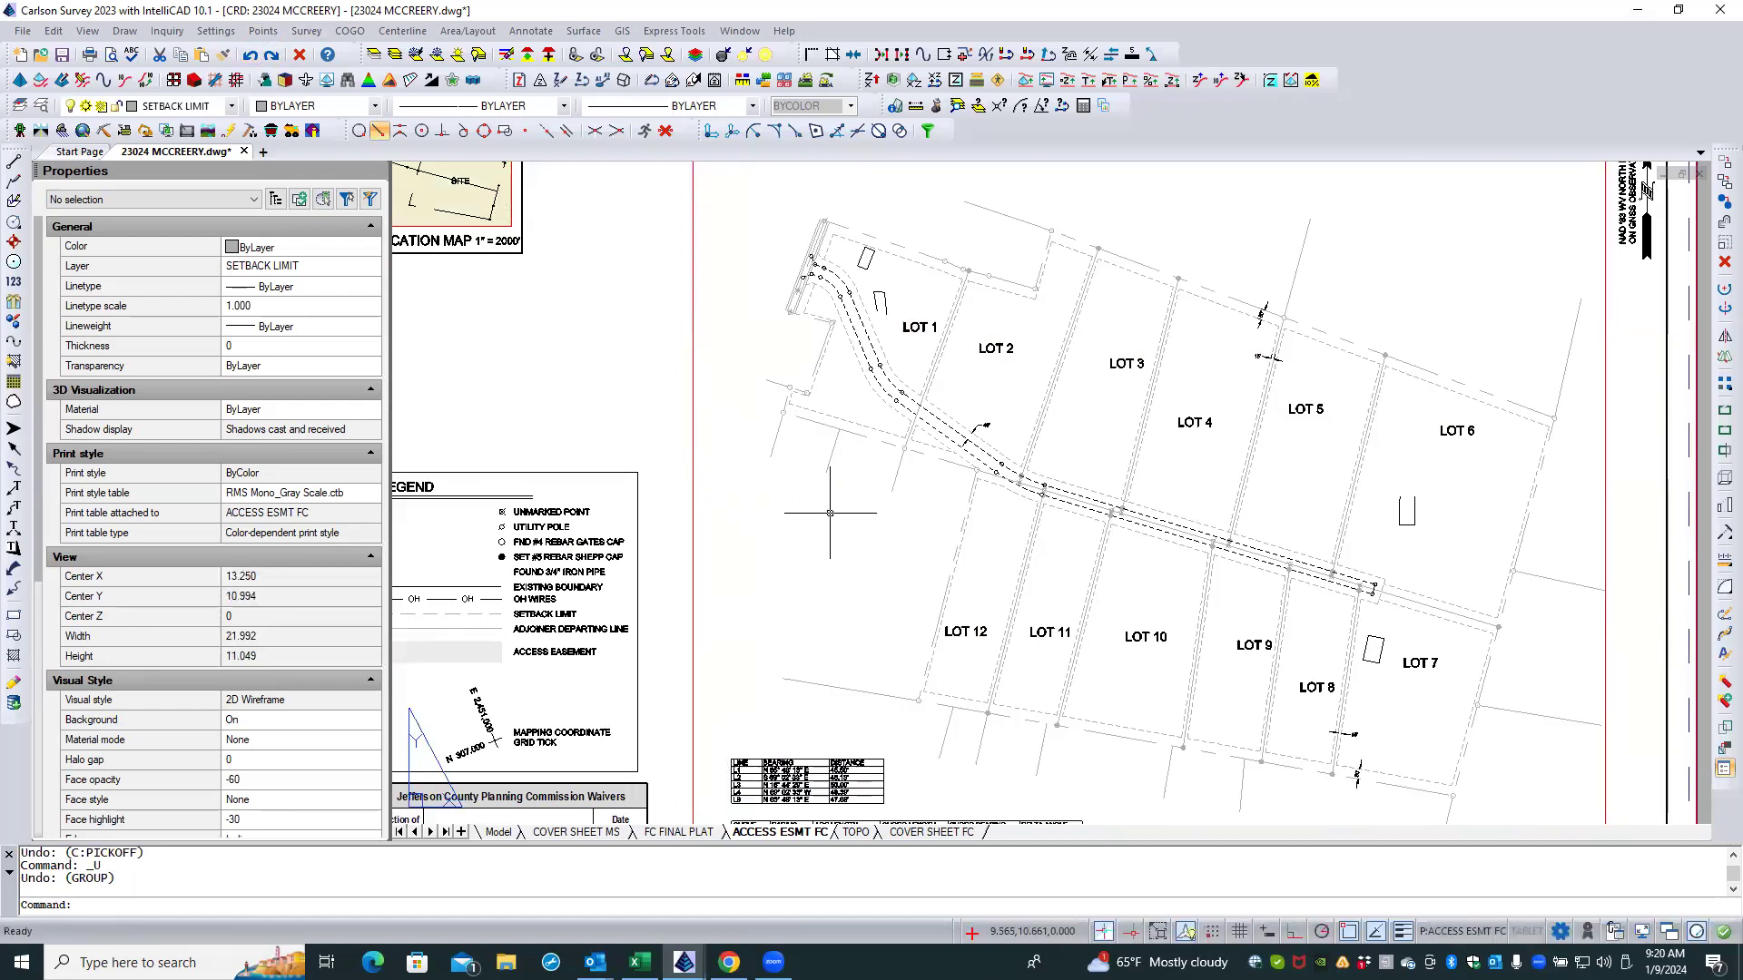
scroll(1150, 542, "up", 4)
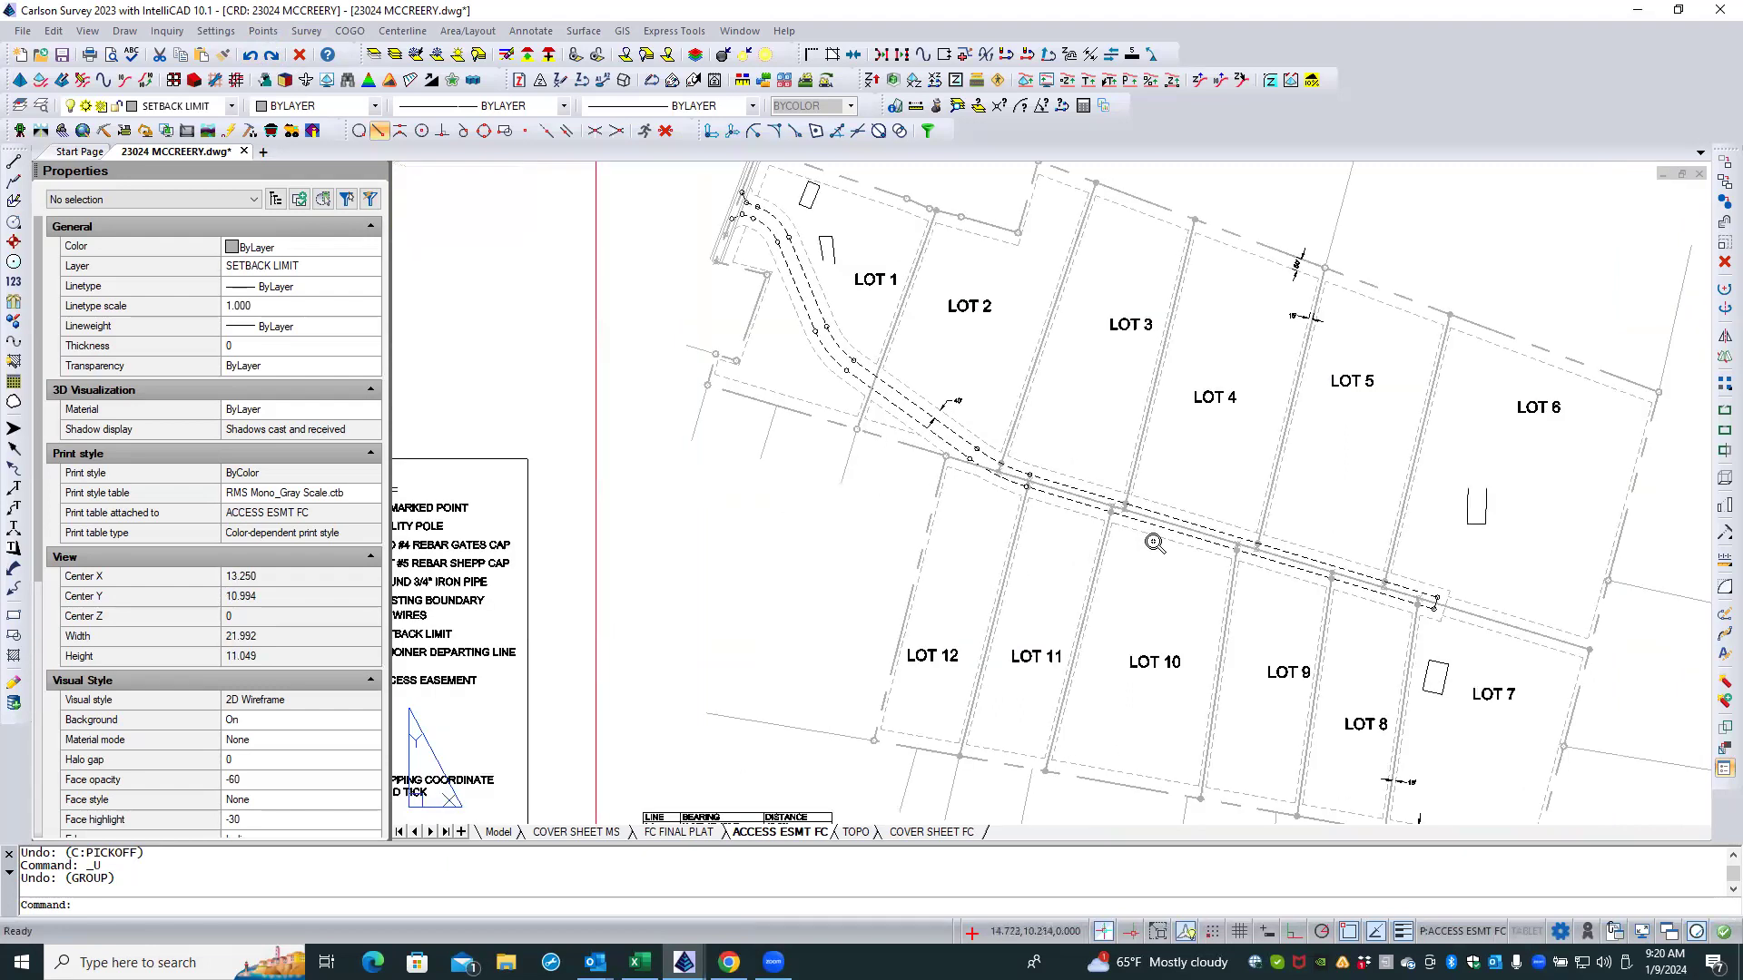
Step: Examine the setbacks along the access easement, activate the viewport, and check the properties of the side setback line between Lots 1 and 2
scroll(1150, 542, "down", 2)
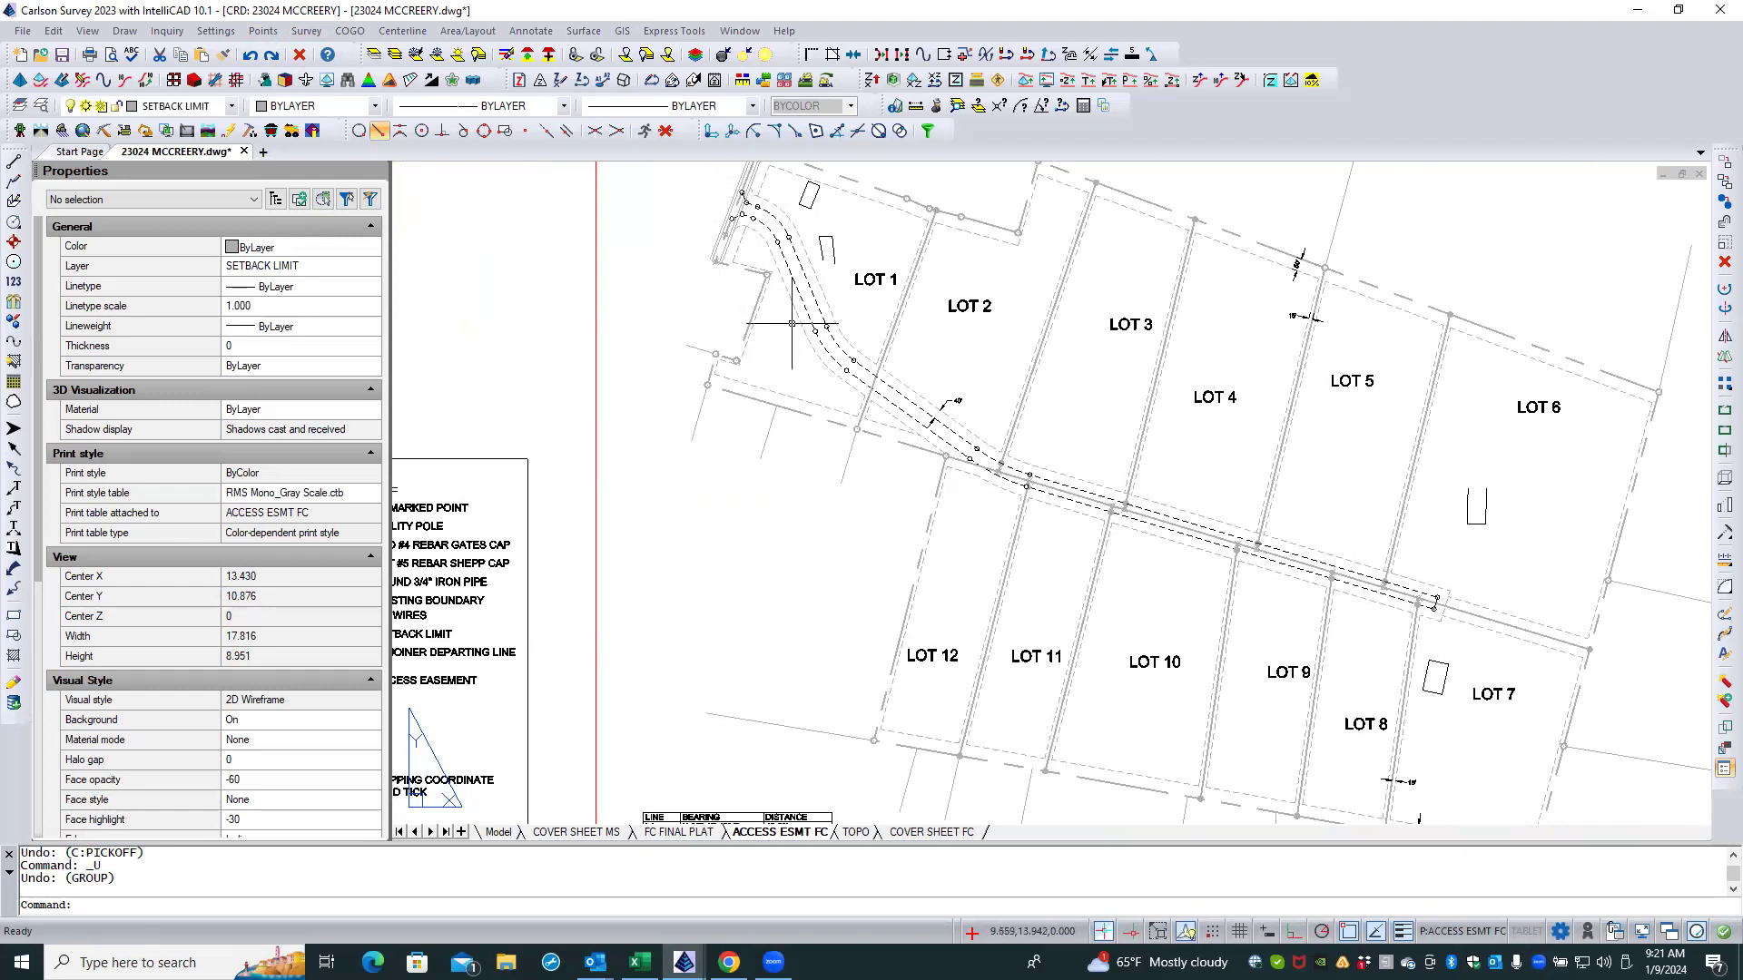
scroll(845, 397, "up", 5)
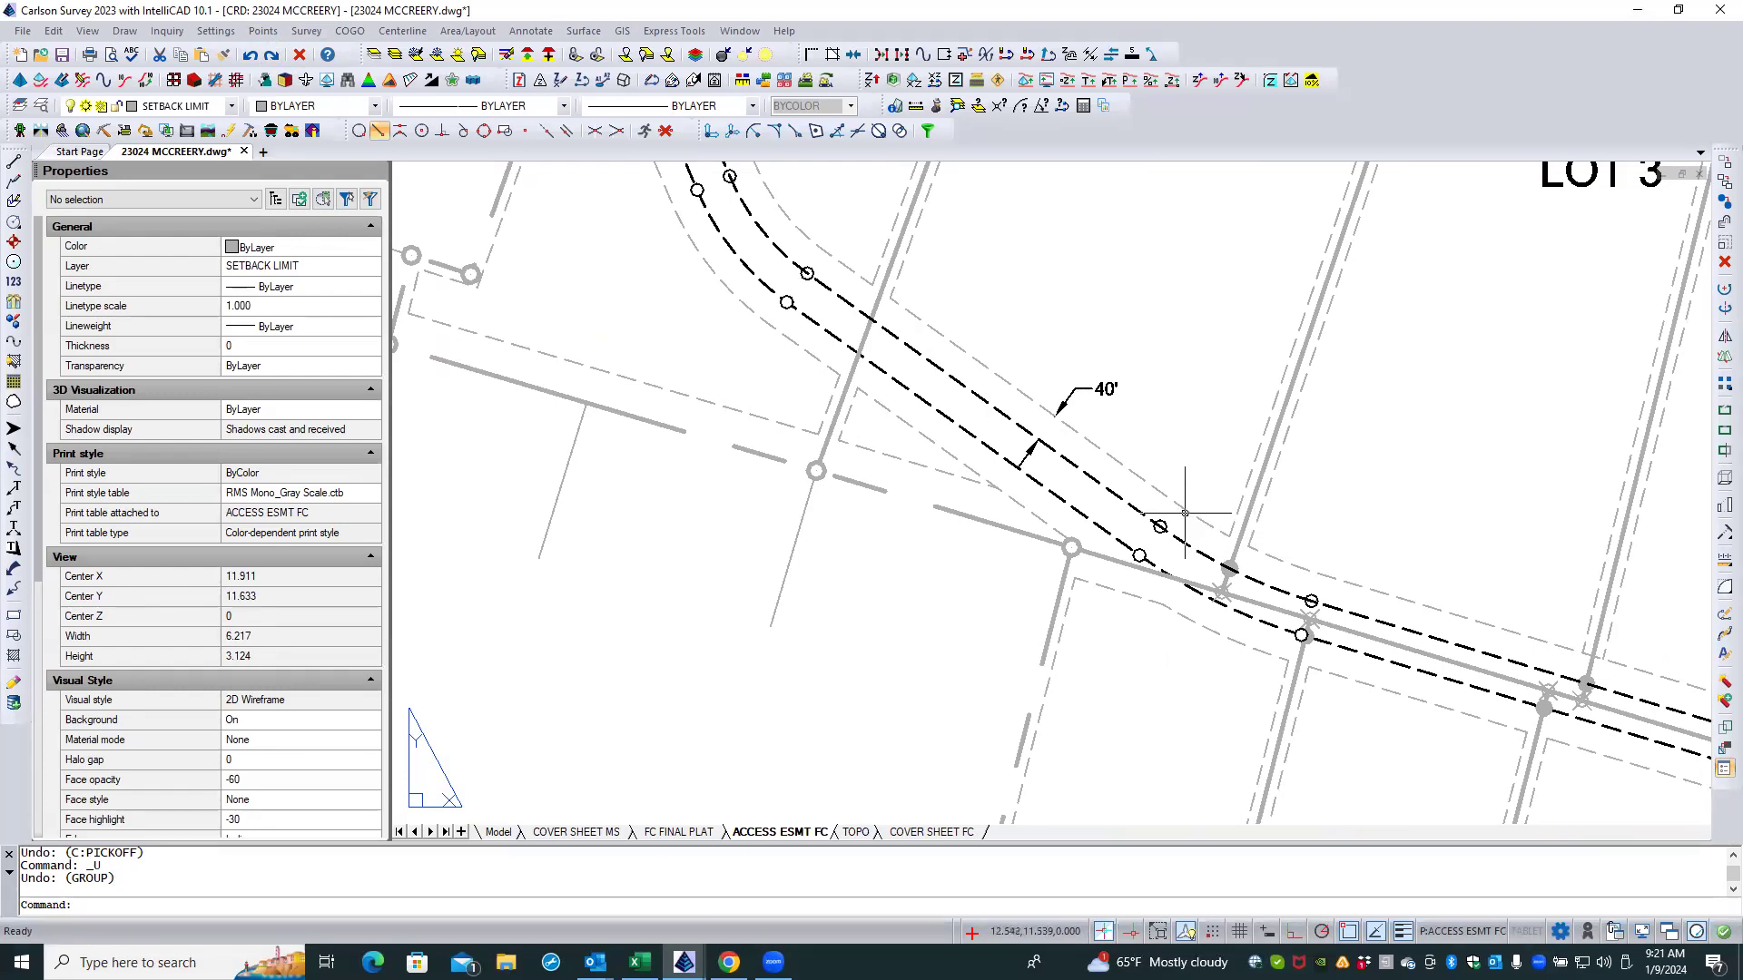
scroll(935, 496, "down", 3)
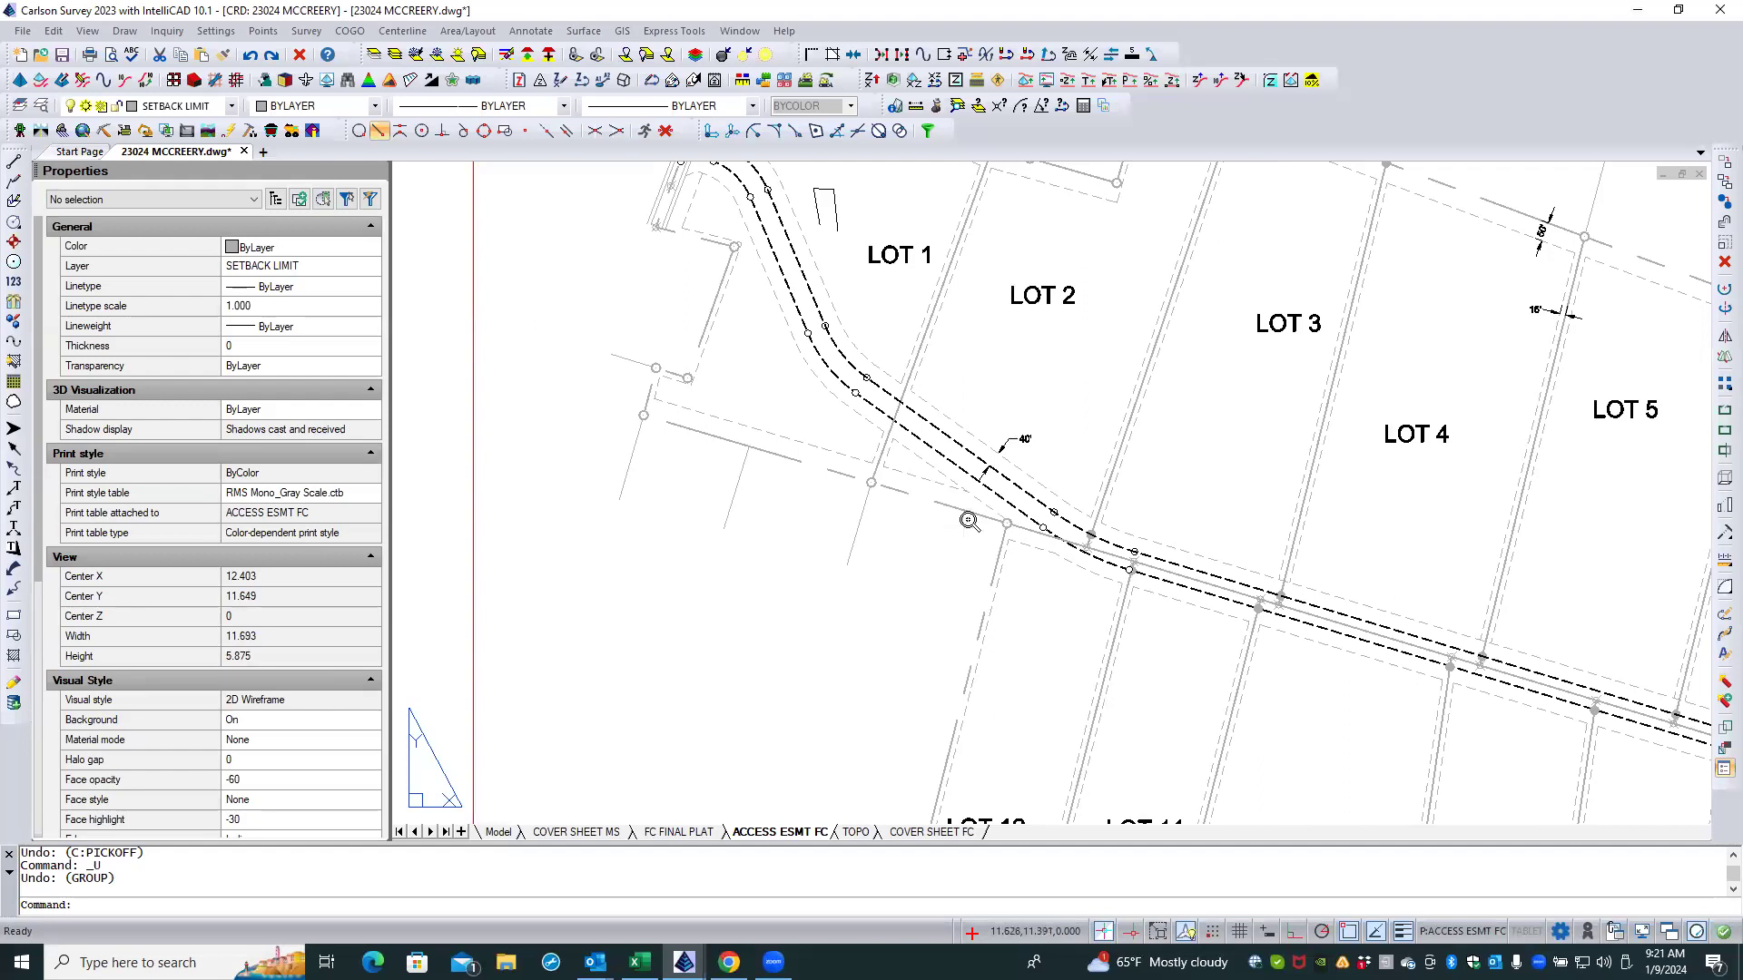
scroll(950, 524, "up", 4)
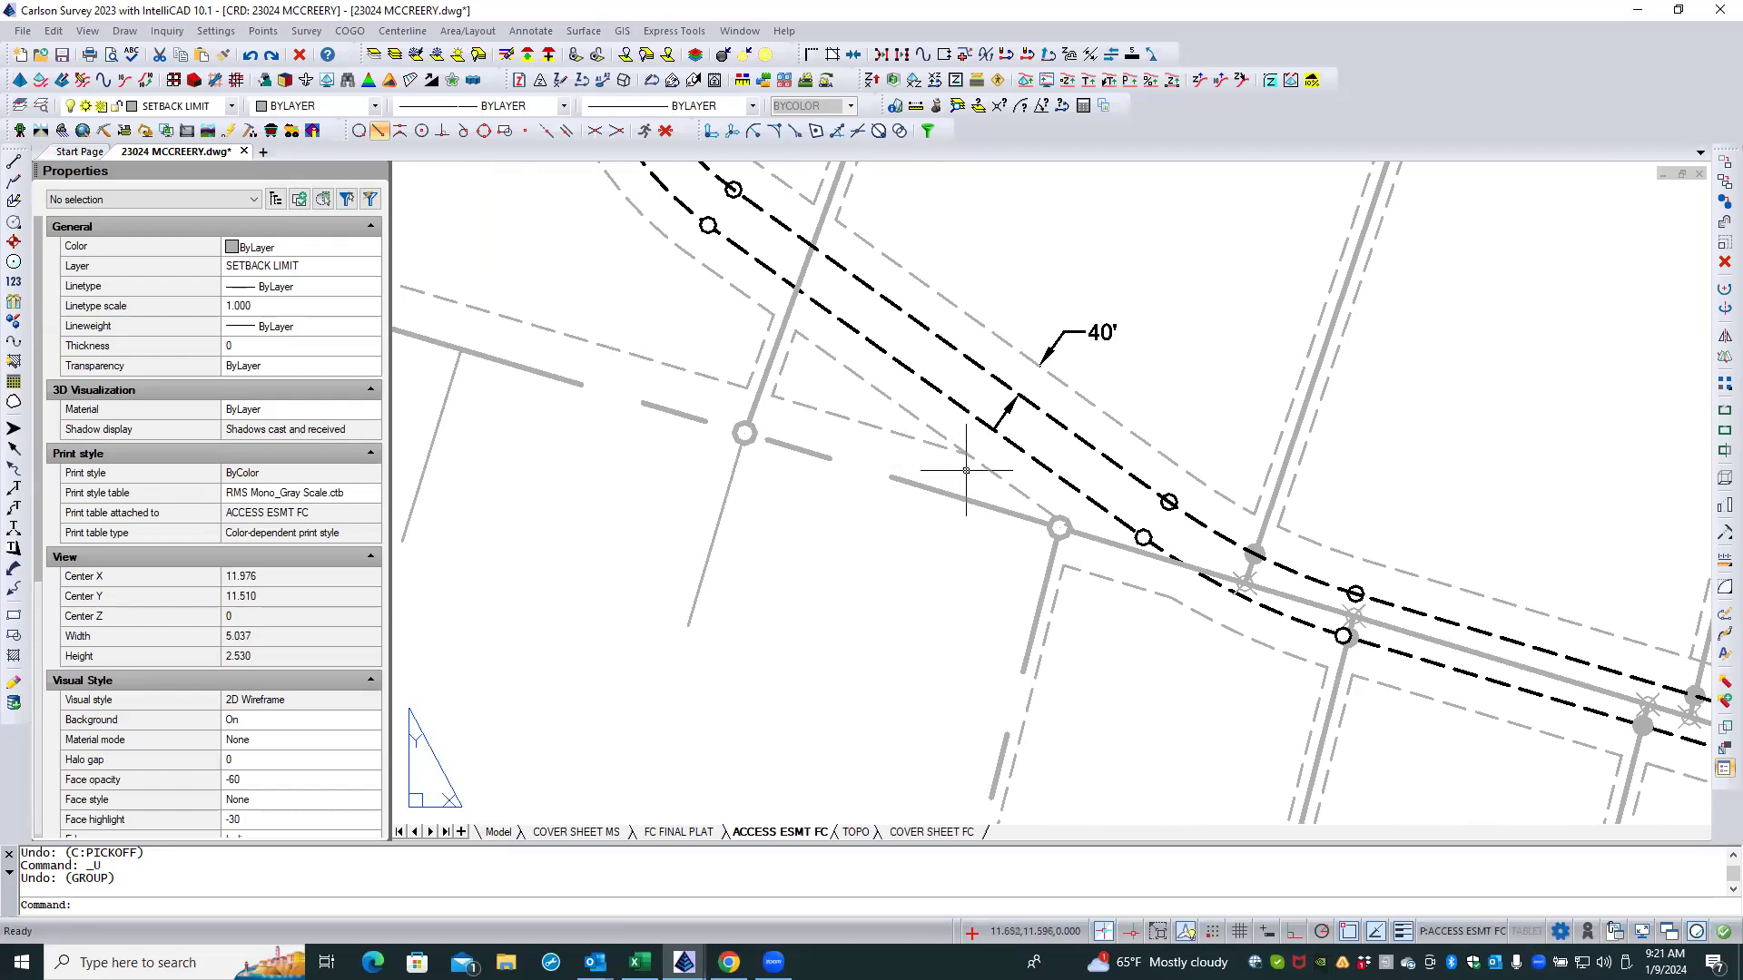
scroll(863, 545, "down", 2)
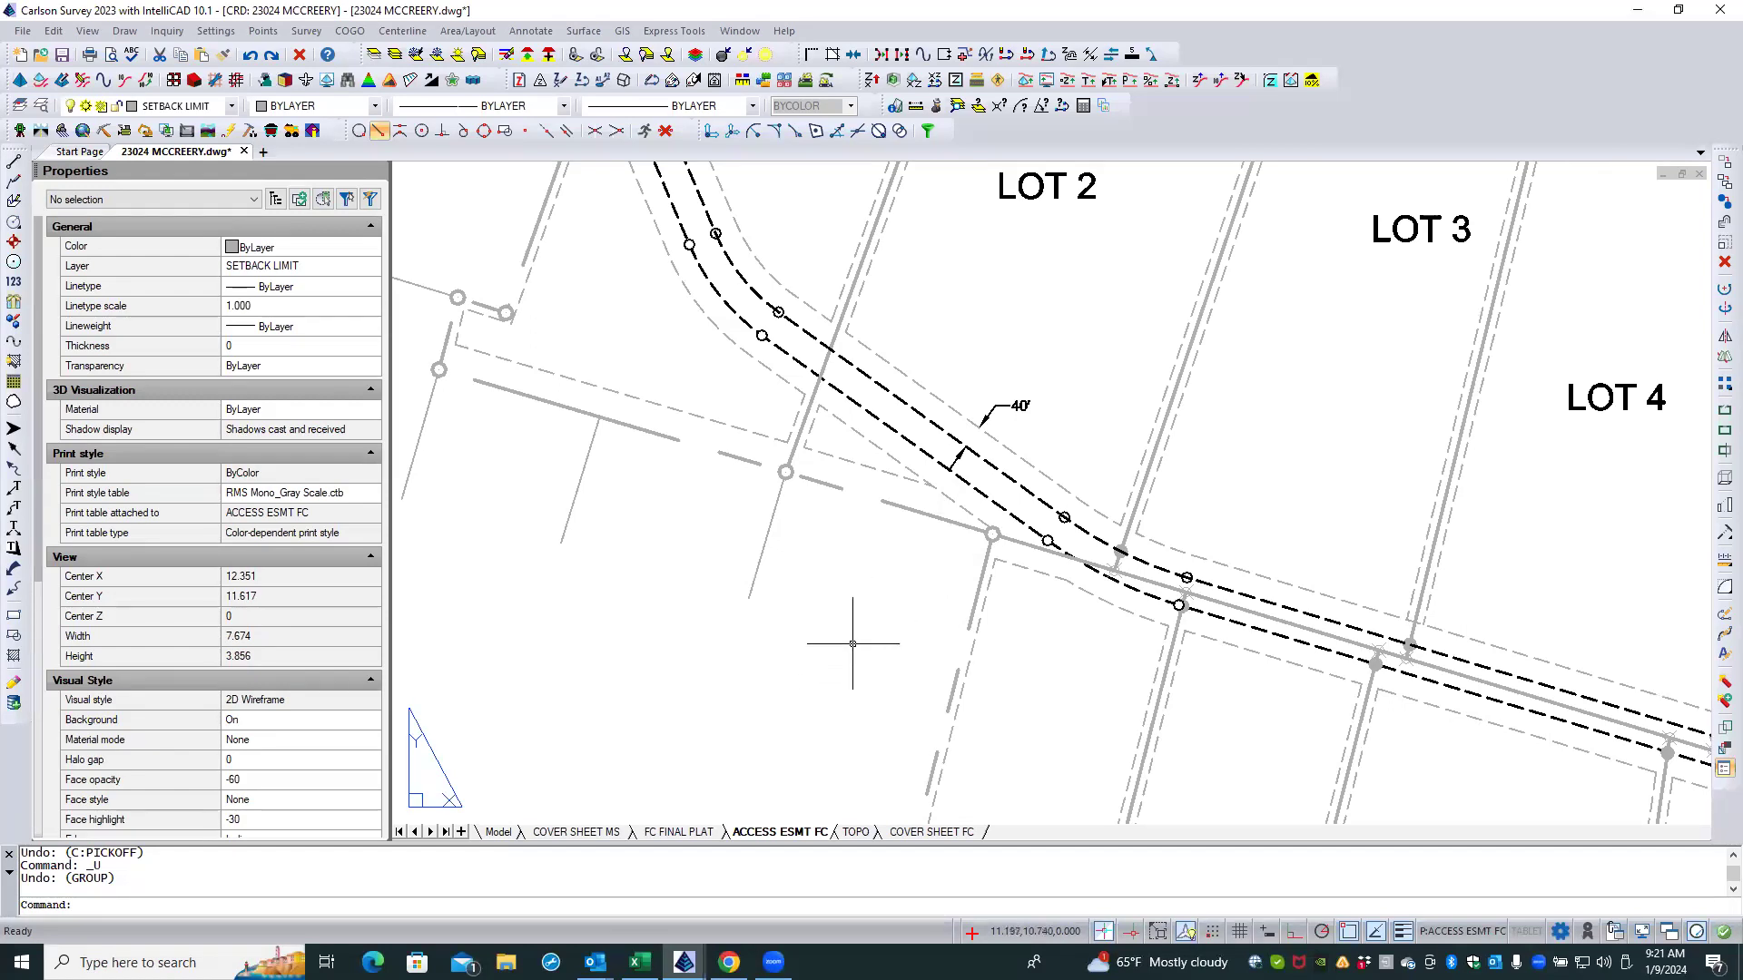
scroll(852, 643, "down", 2)
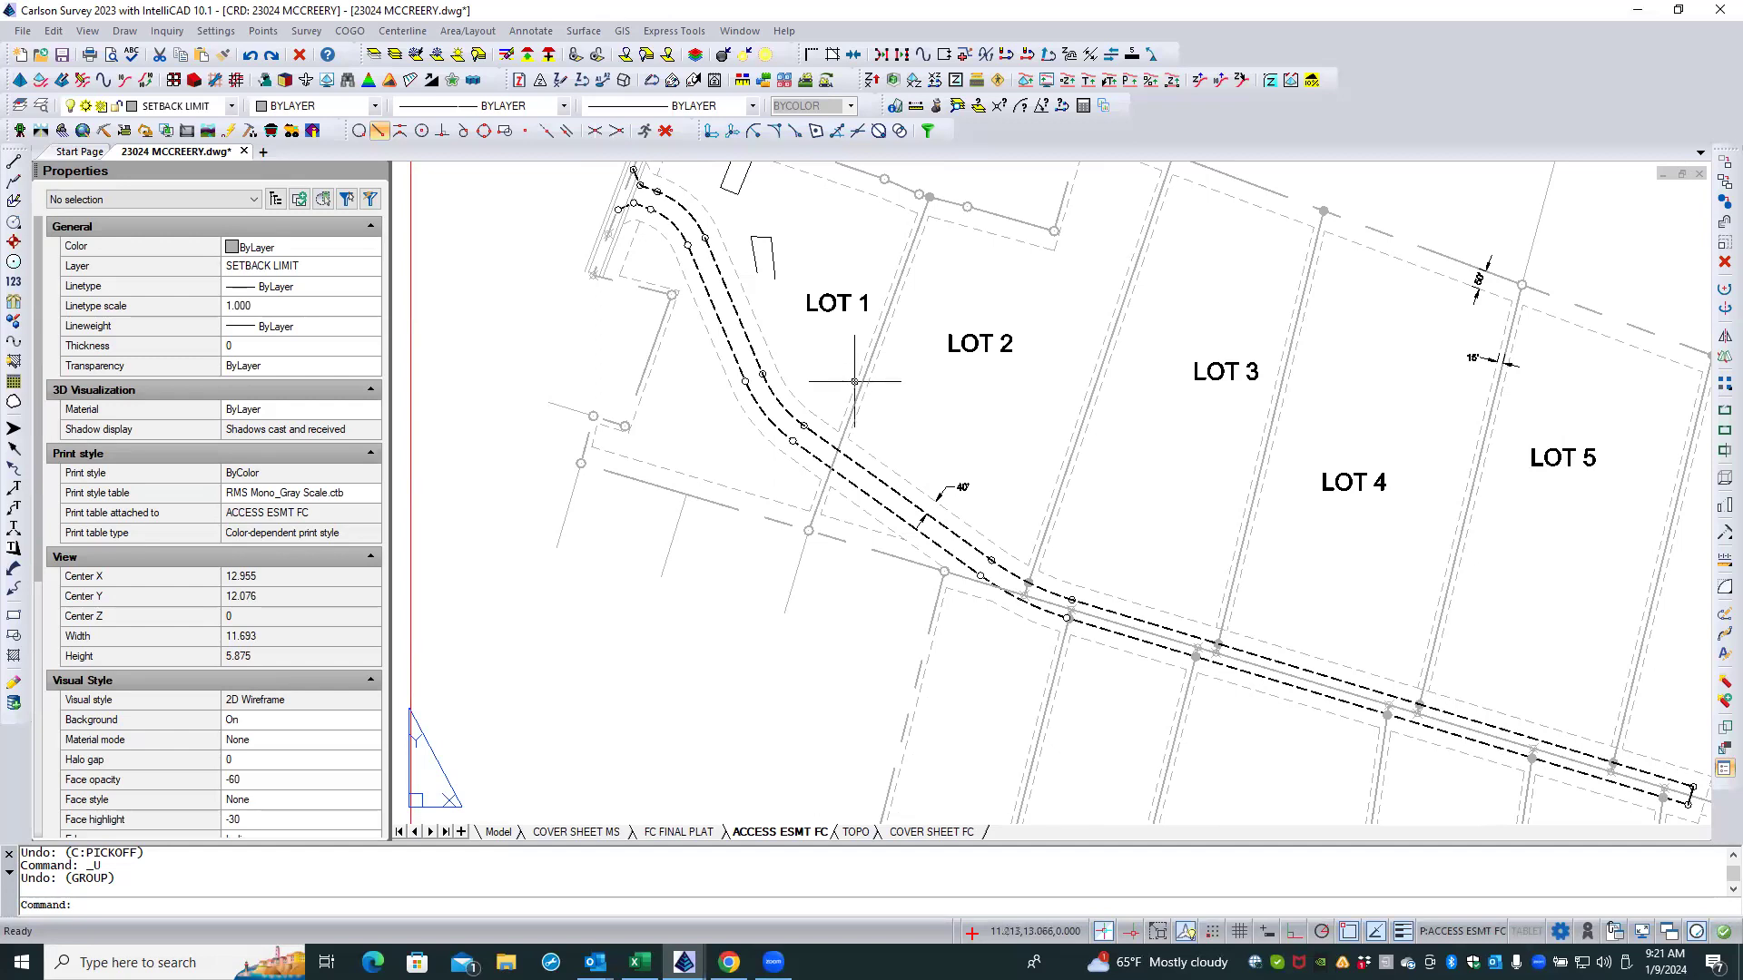
double_click(700, 610)
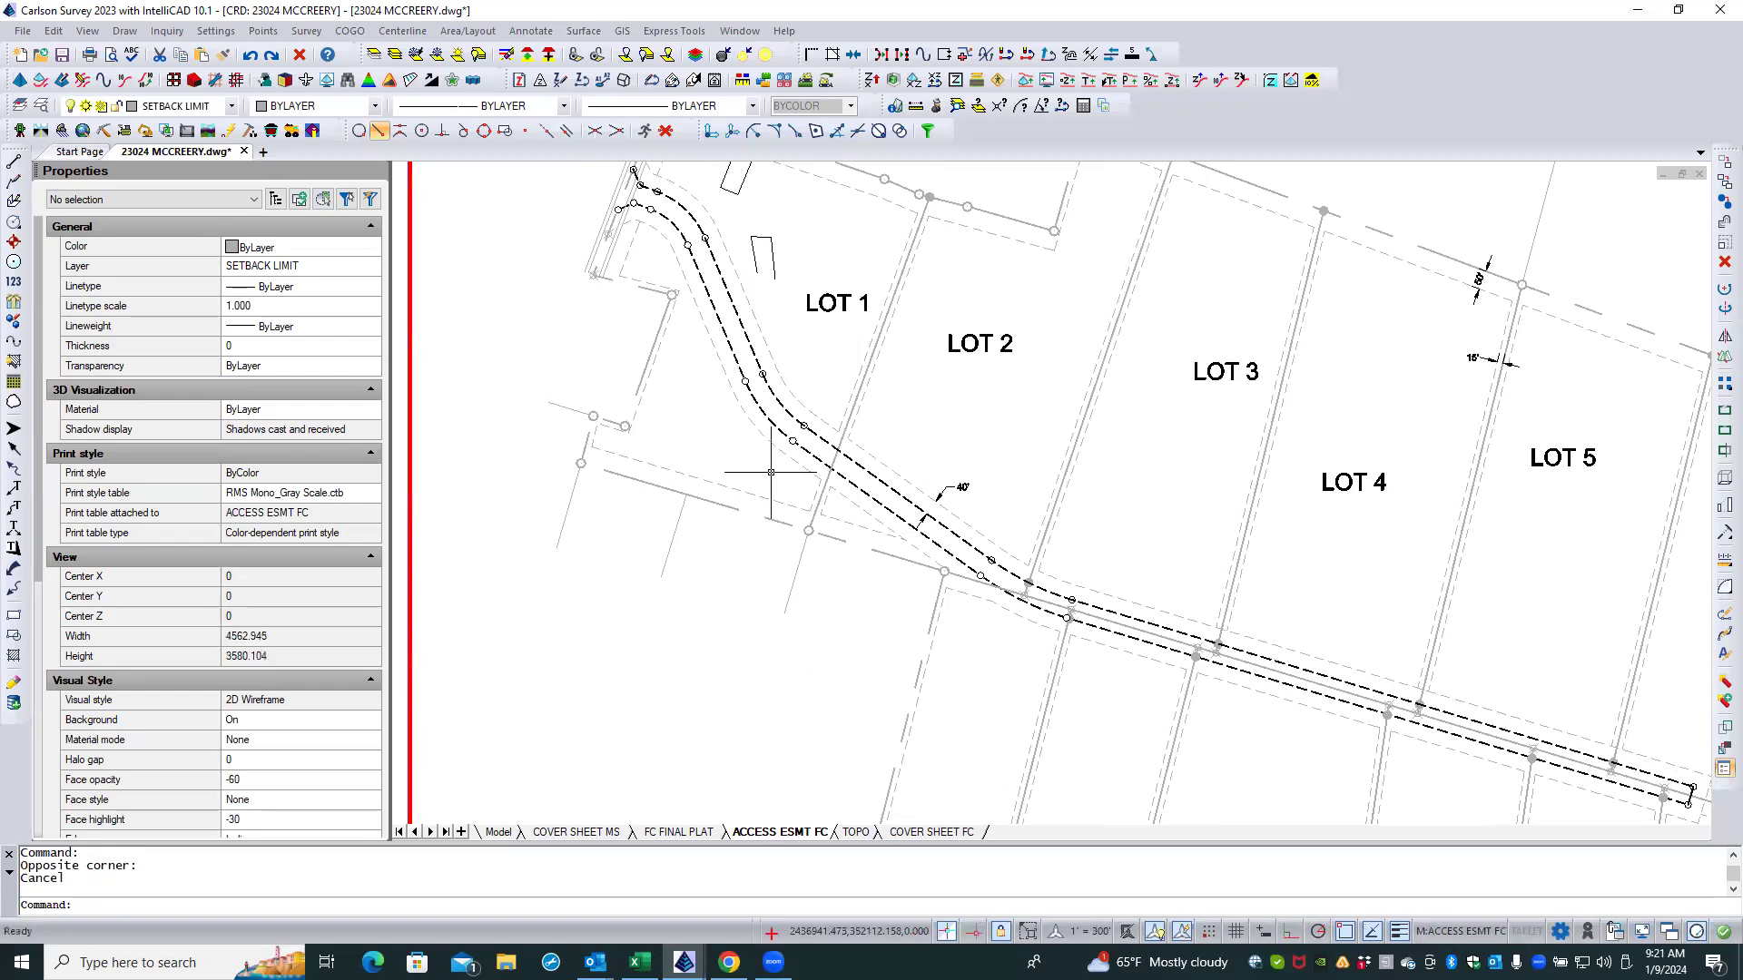
left_click(862, 359)
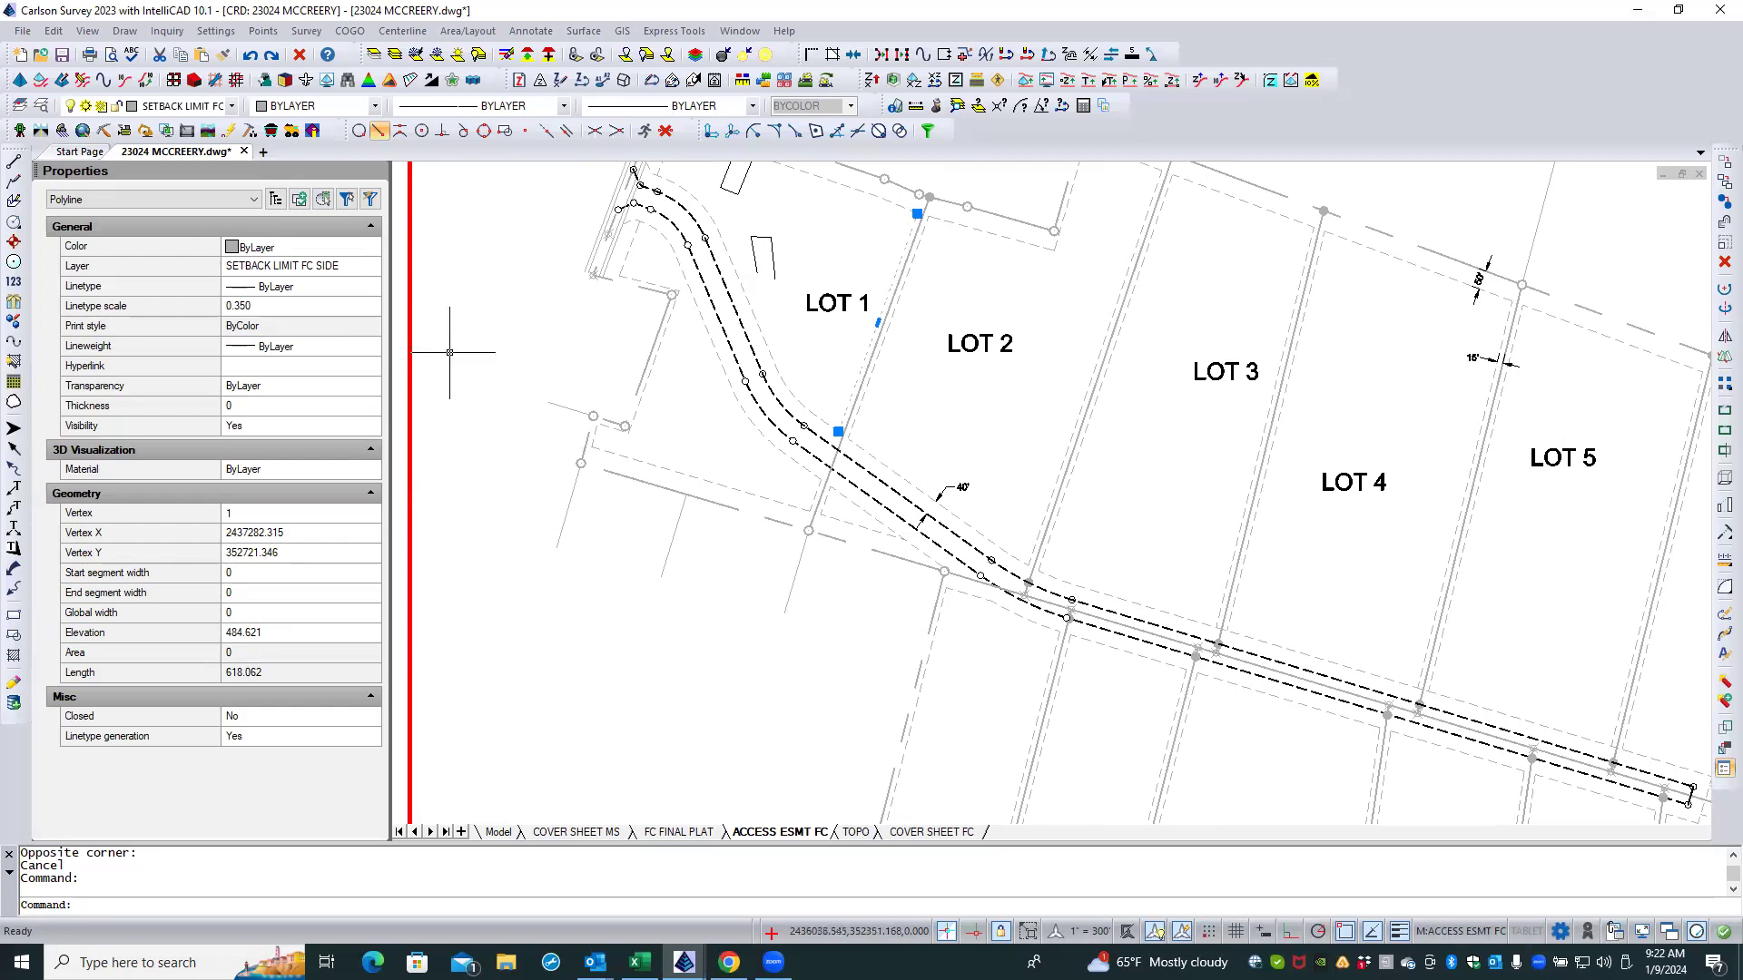
key("Escape")
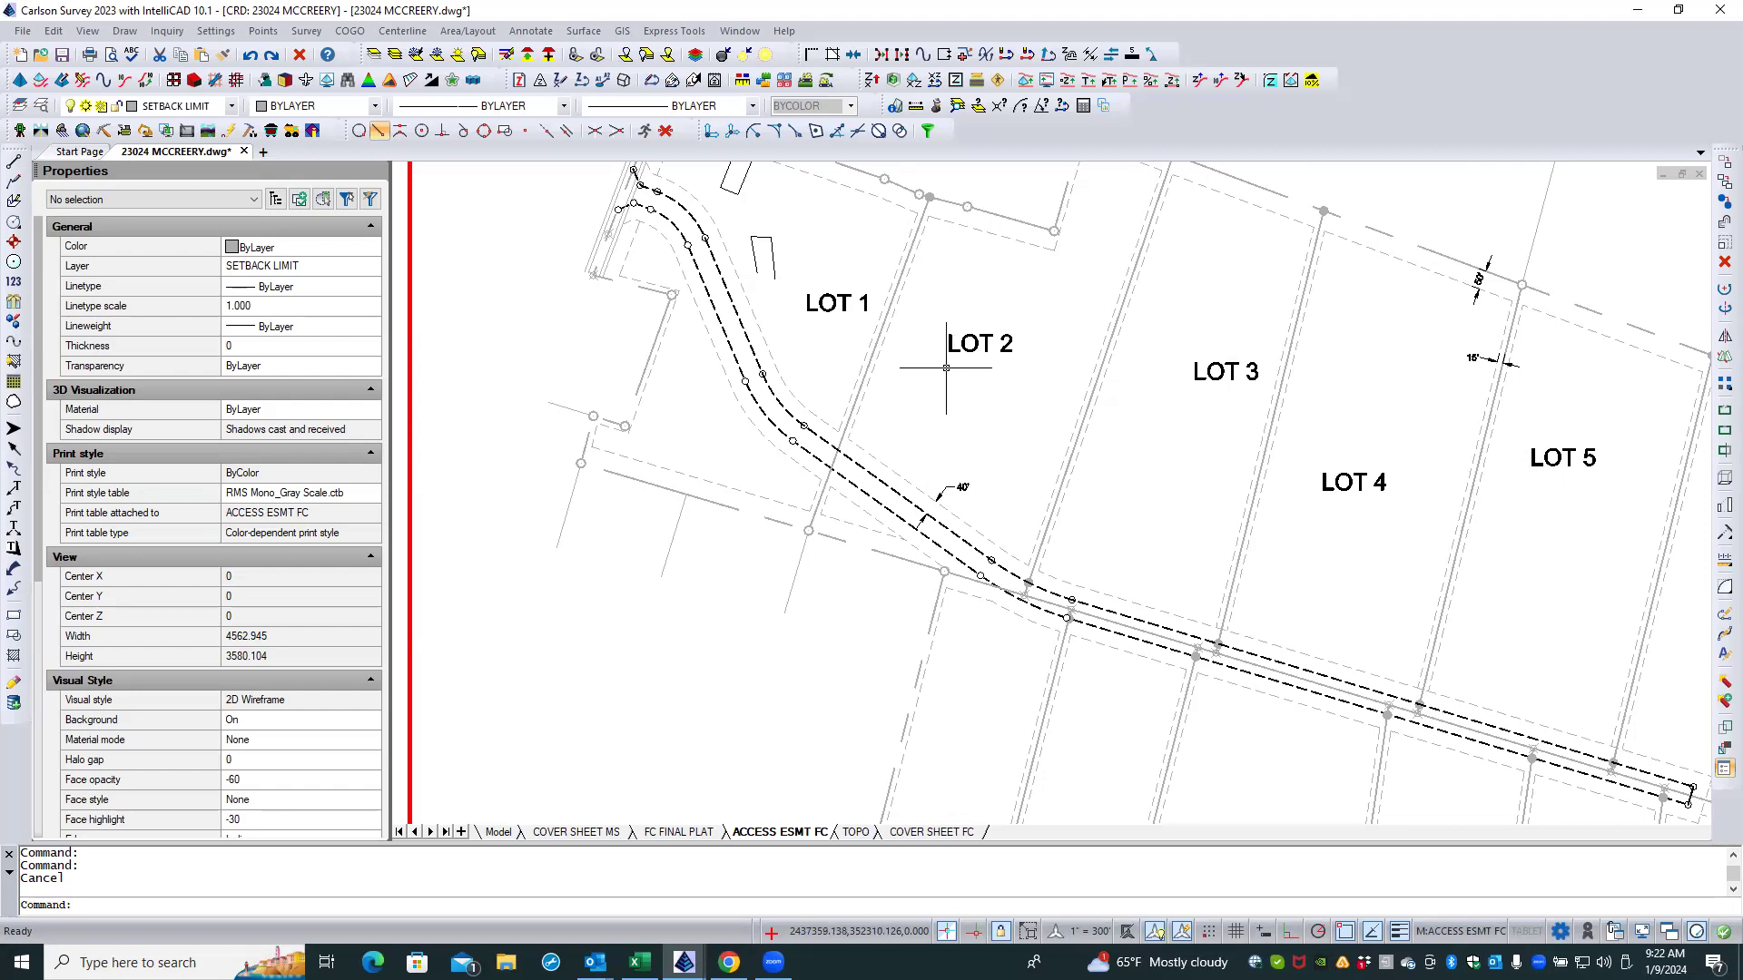
Step: Examine the line and curve tables below Lot 12 on the ACCESS ESMT FC layout, with its viewport active
scroll(805, 561, "down", 4)
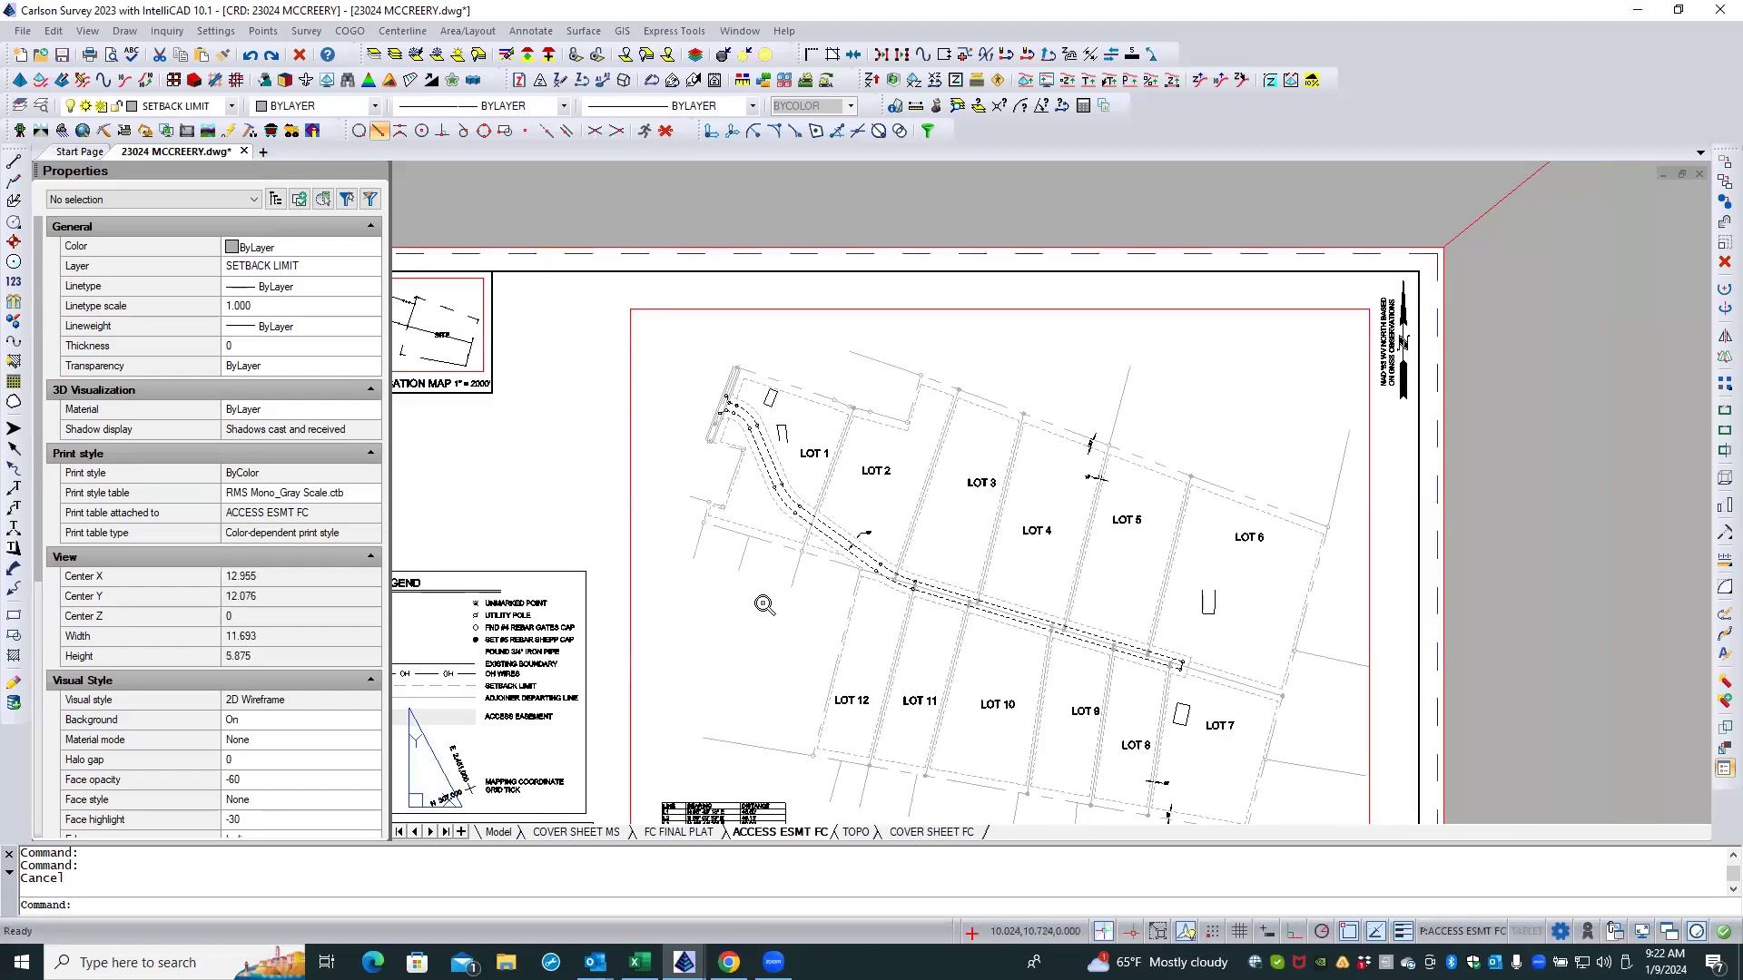
scroll(762, 604, "down", 2)
scroll(764, 750, "up", 2)
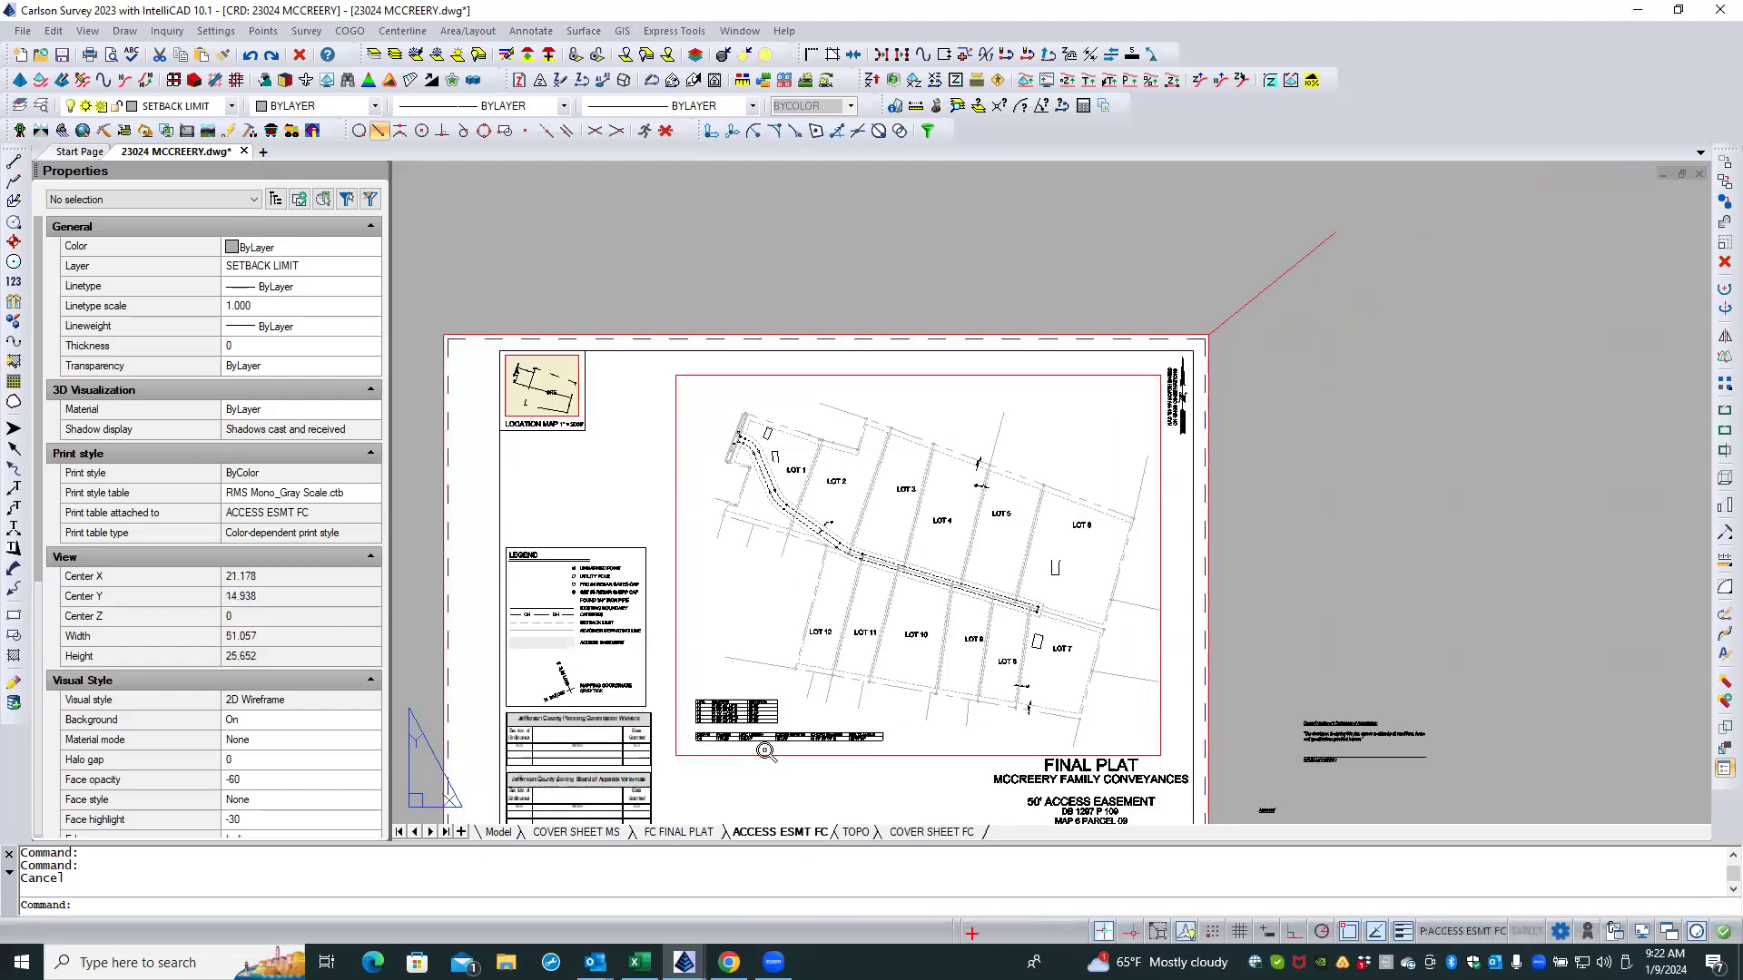
scroll(764, 750, "up", 2)
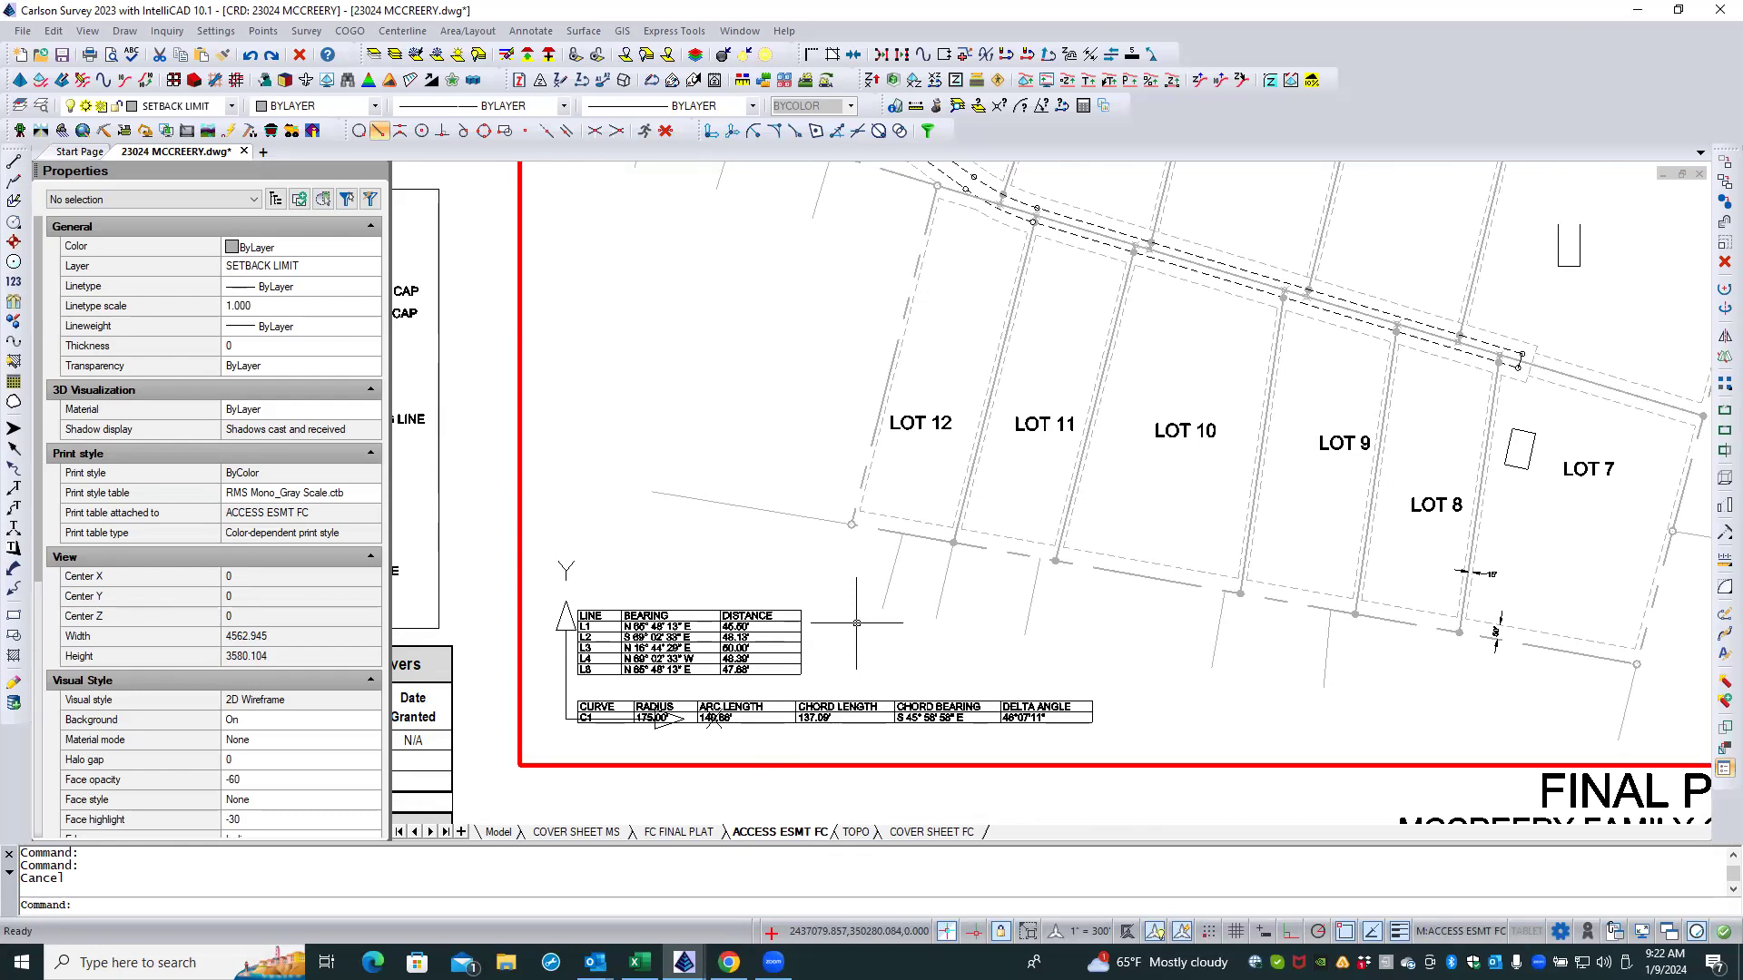
scroll(856, 622, "down", 1)
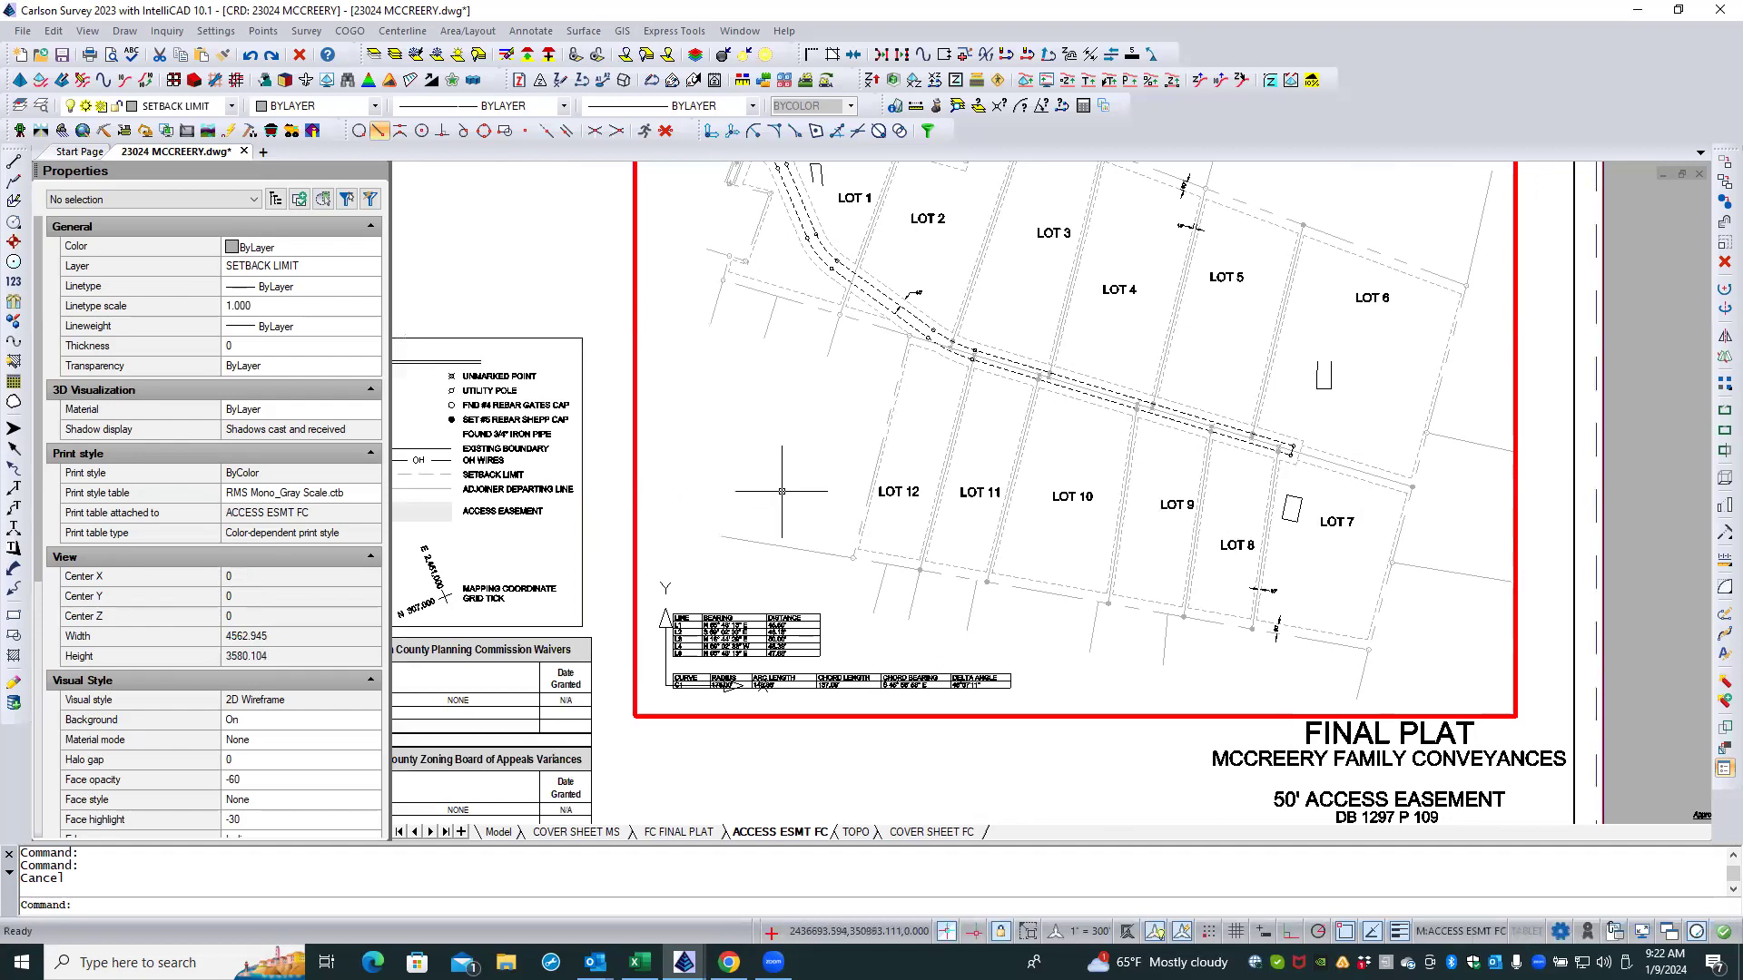
scroll(782, 491, "down", 1)
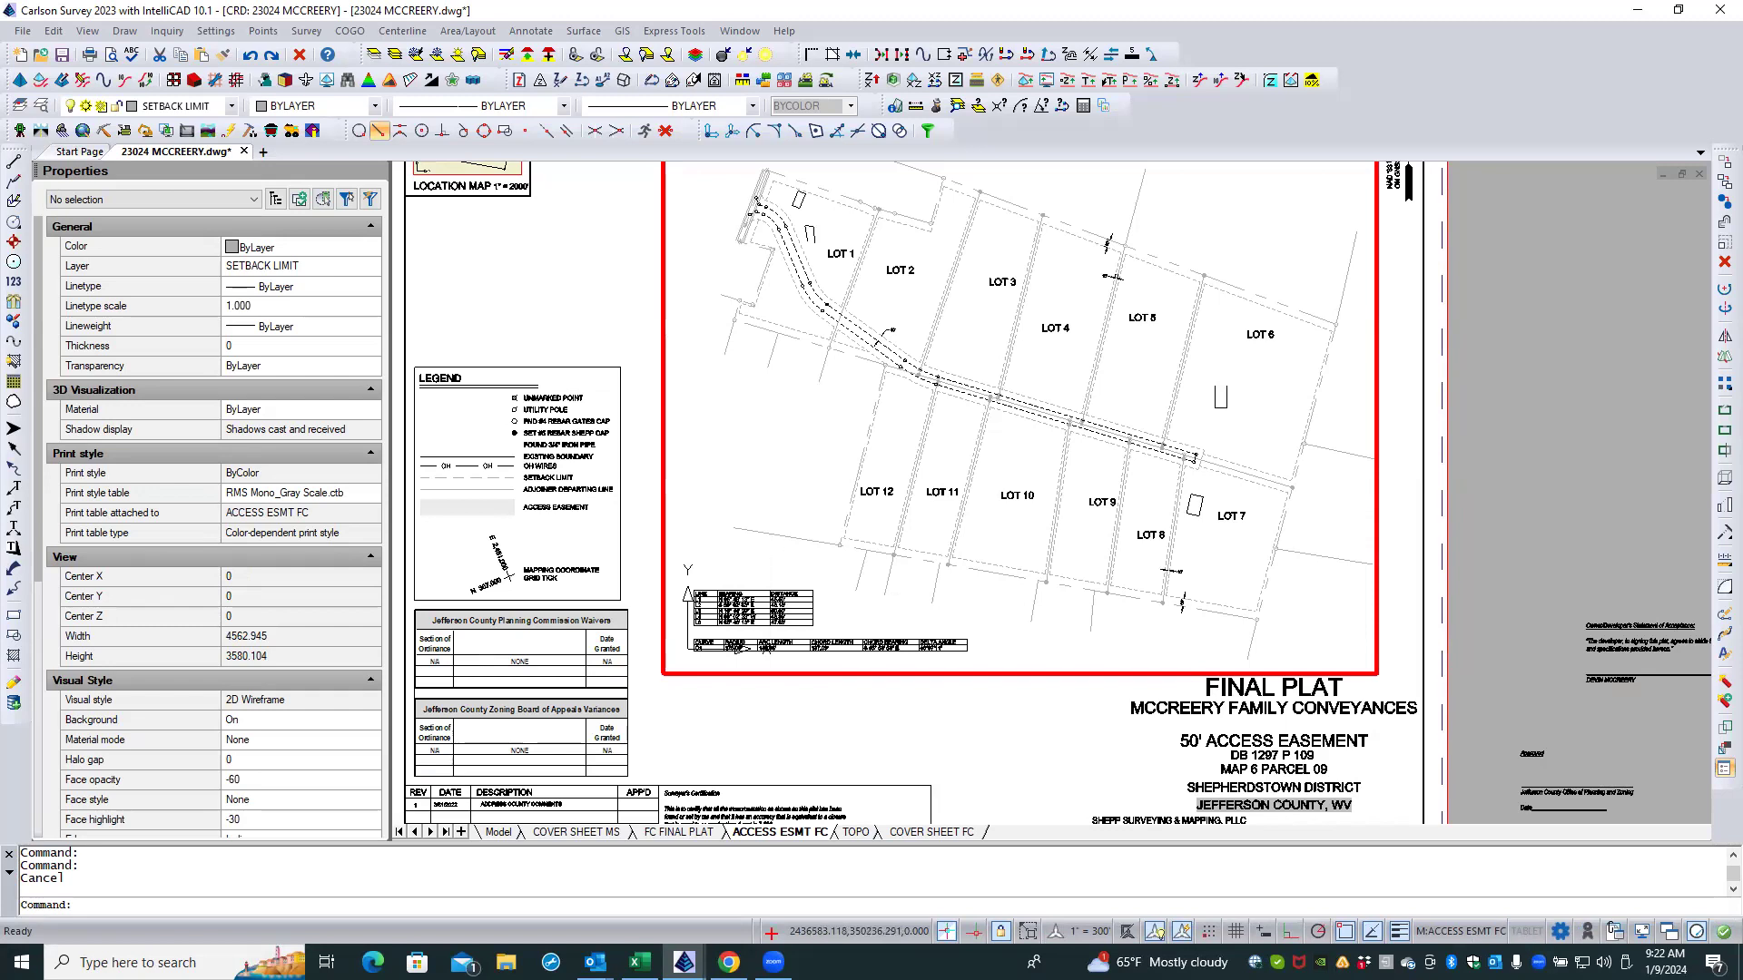
scroll(765, 606, "up", 3)
double_click(765, 605)
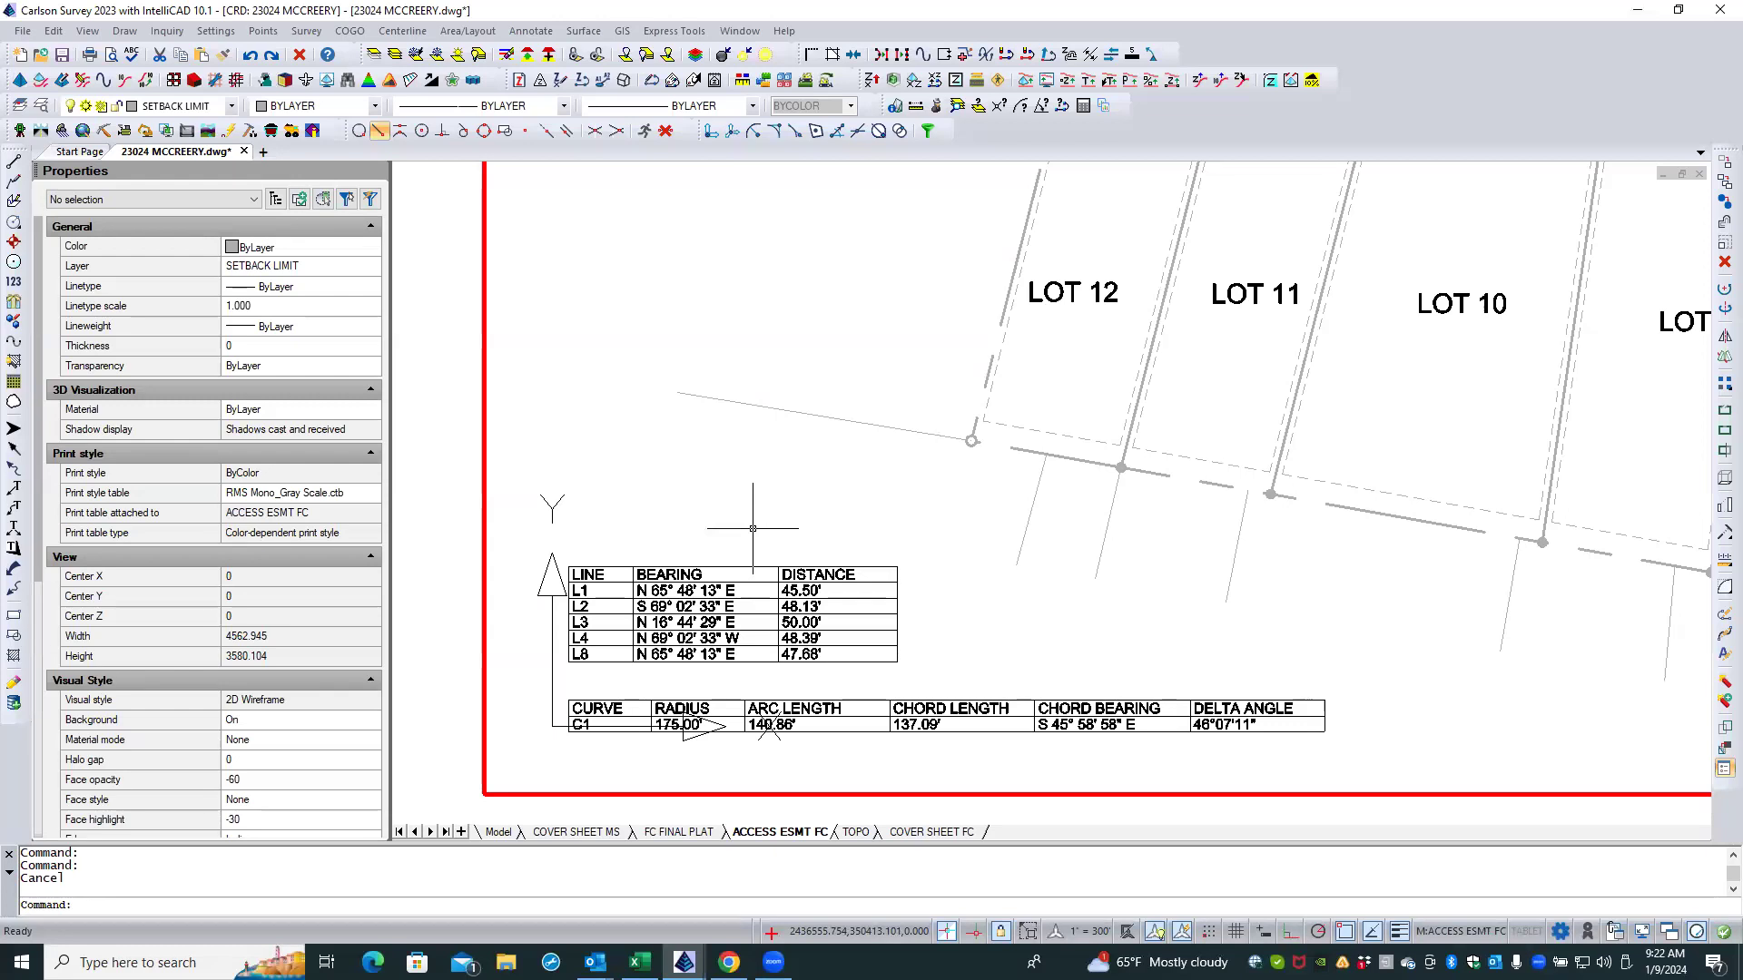
scroll(753, 528, "down", 2)
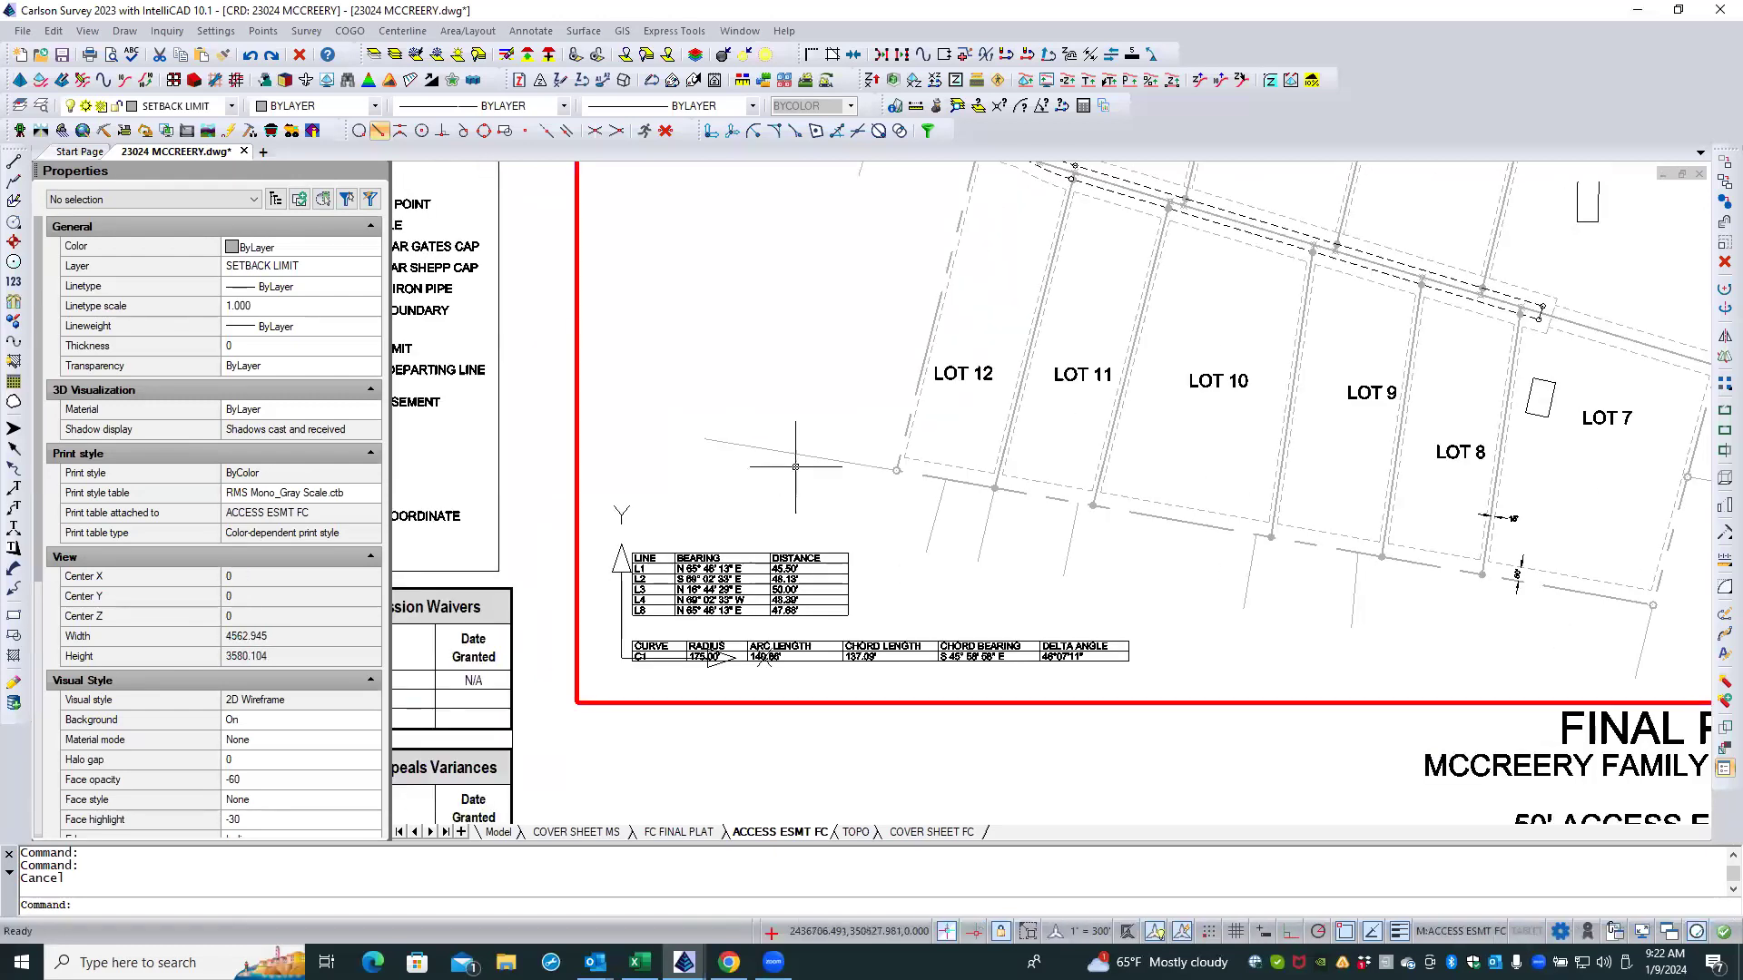
scroll(795, 466, "down", 1)
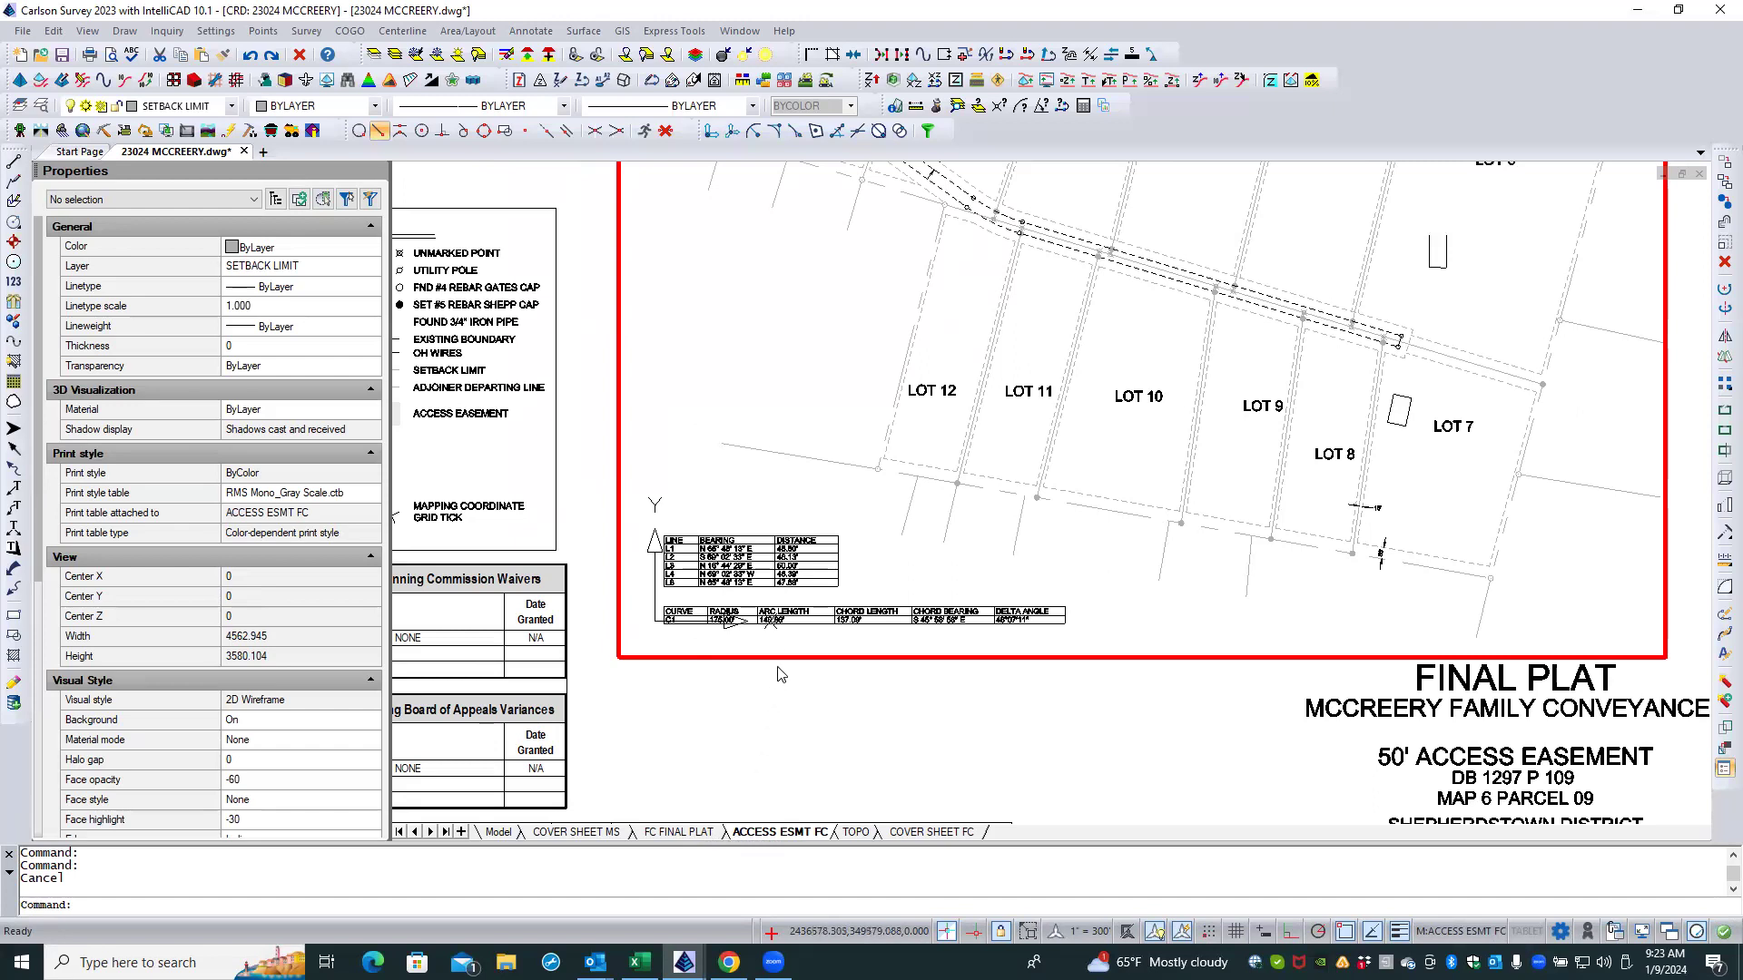
scroll(784, 651, "up", 1)
scroll(785, 650, "up", 3)
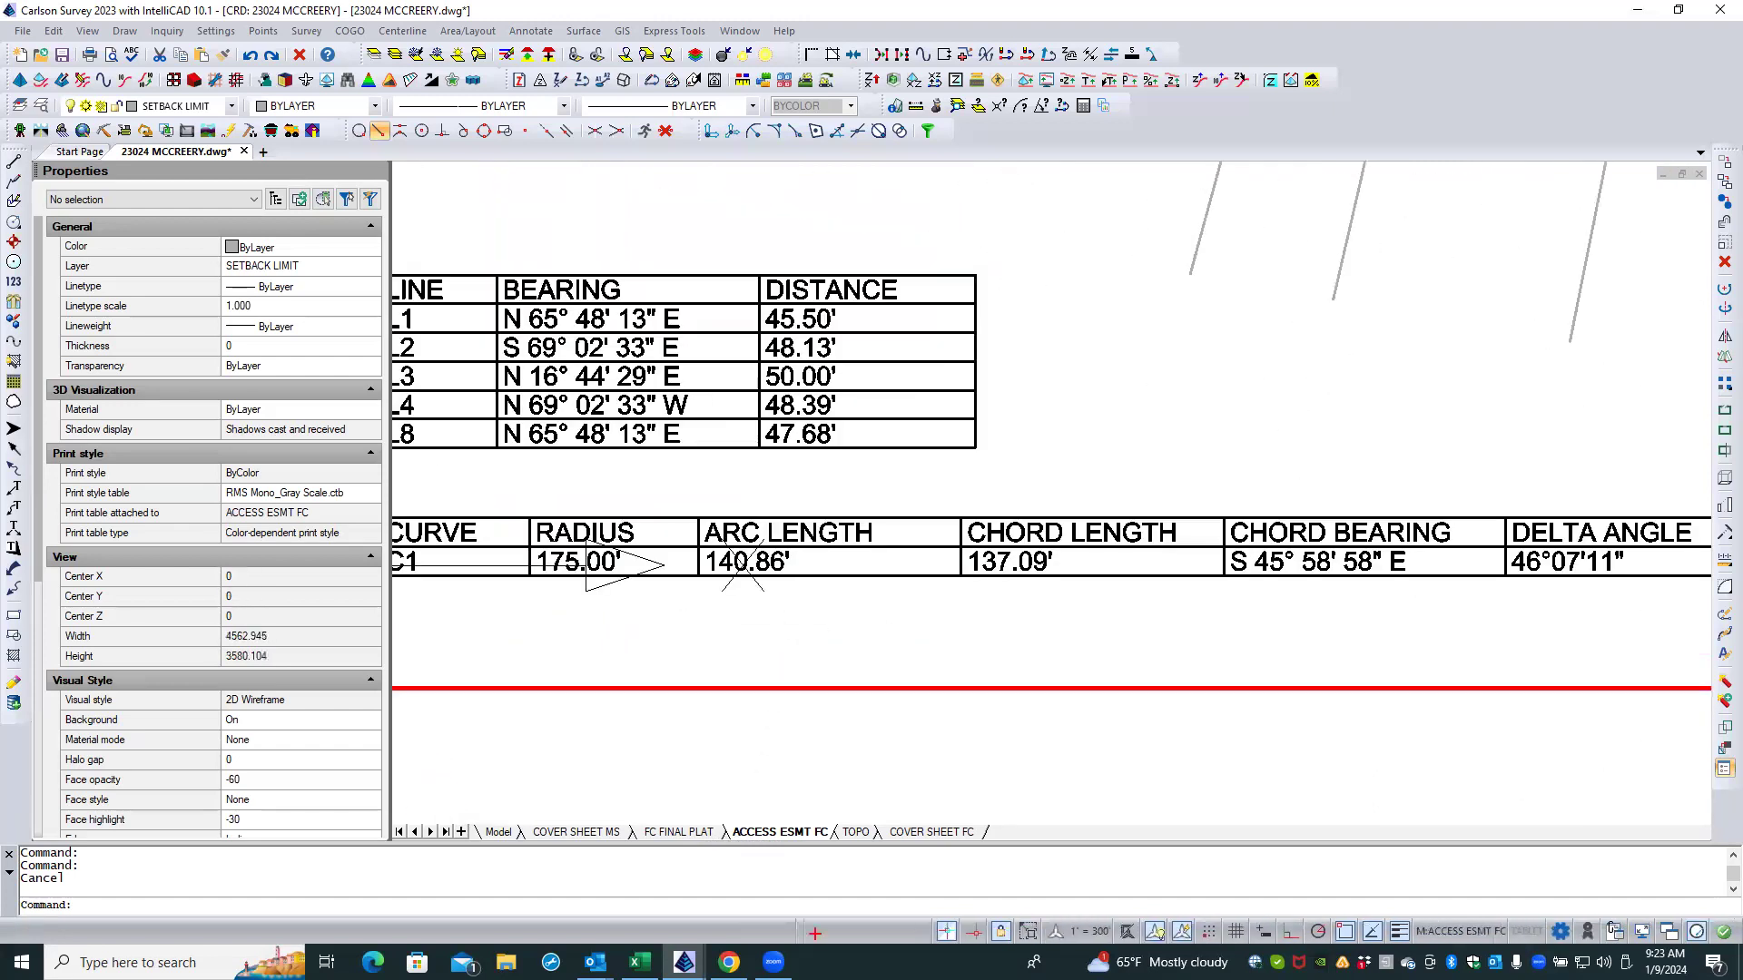
scroll(744, 567, "down", 1)
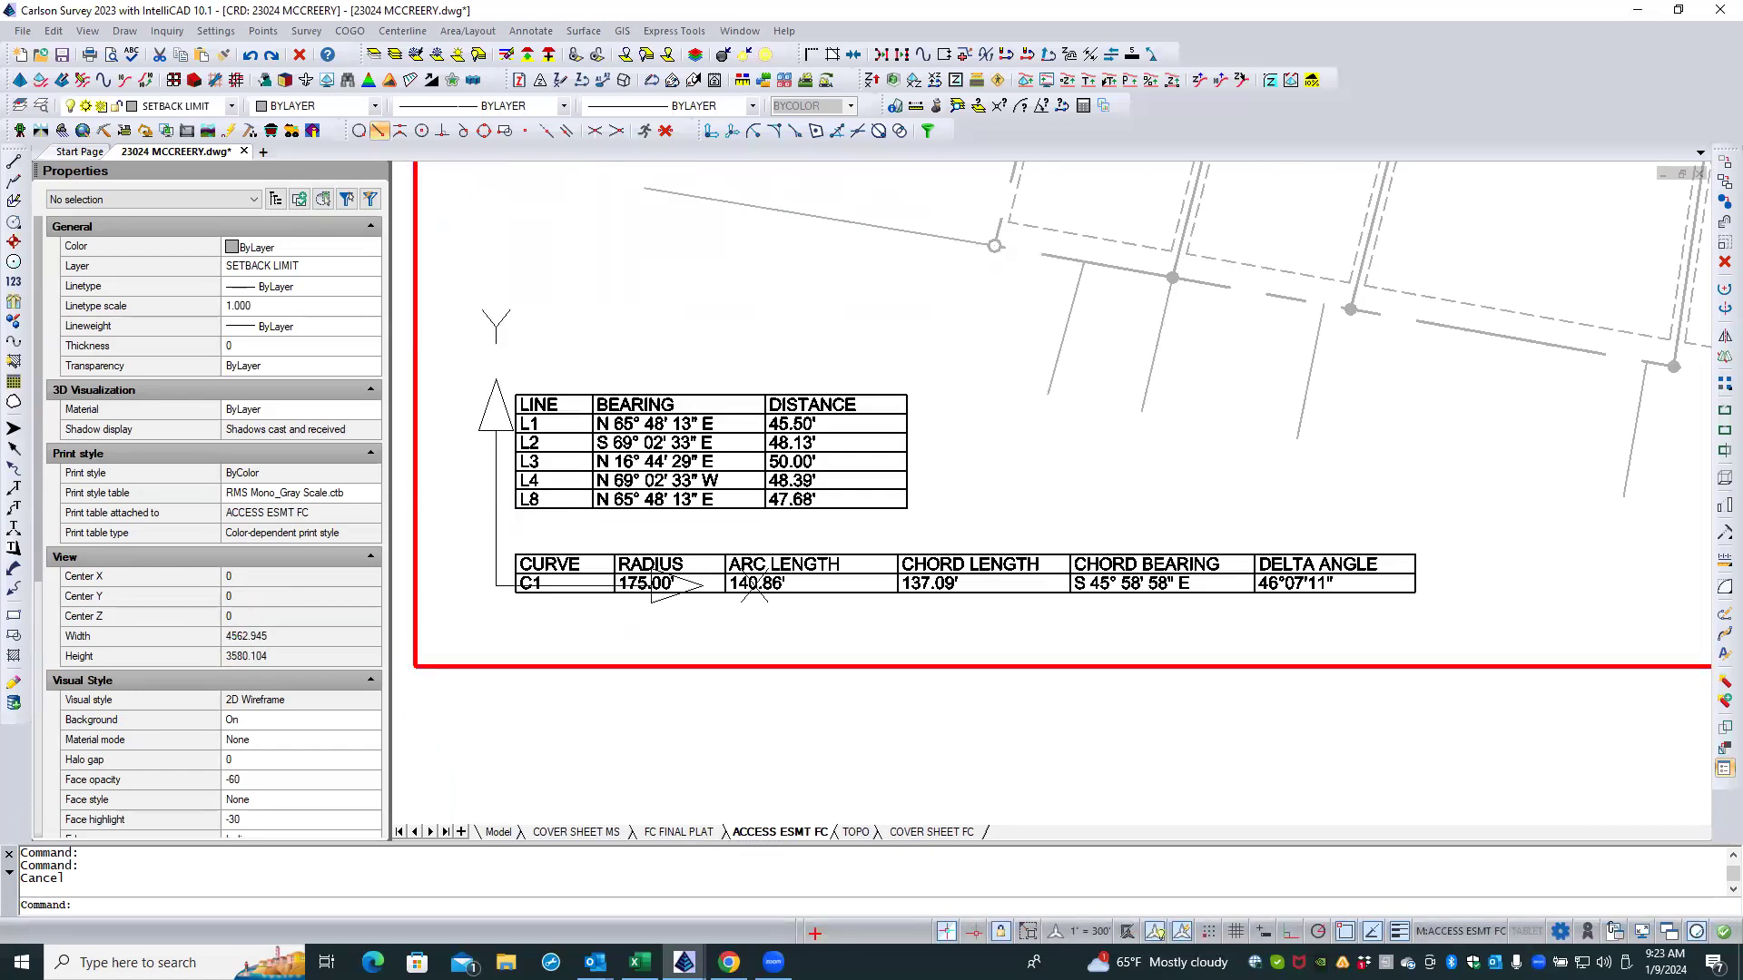
Step: Switch to model space and examine the overlapping line and curve tables southwest of the lots
left_click(497, 832)
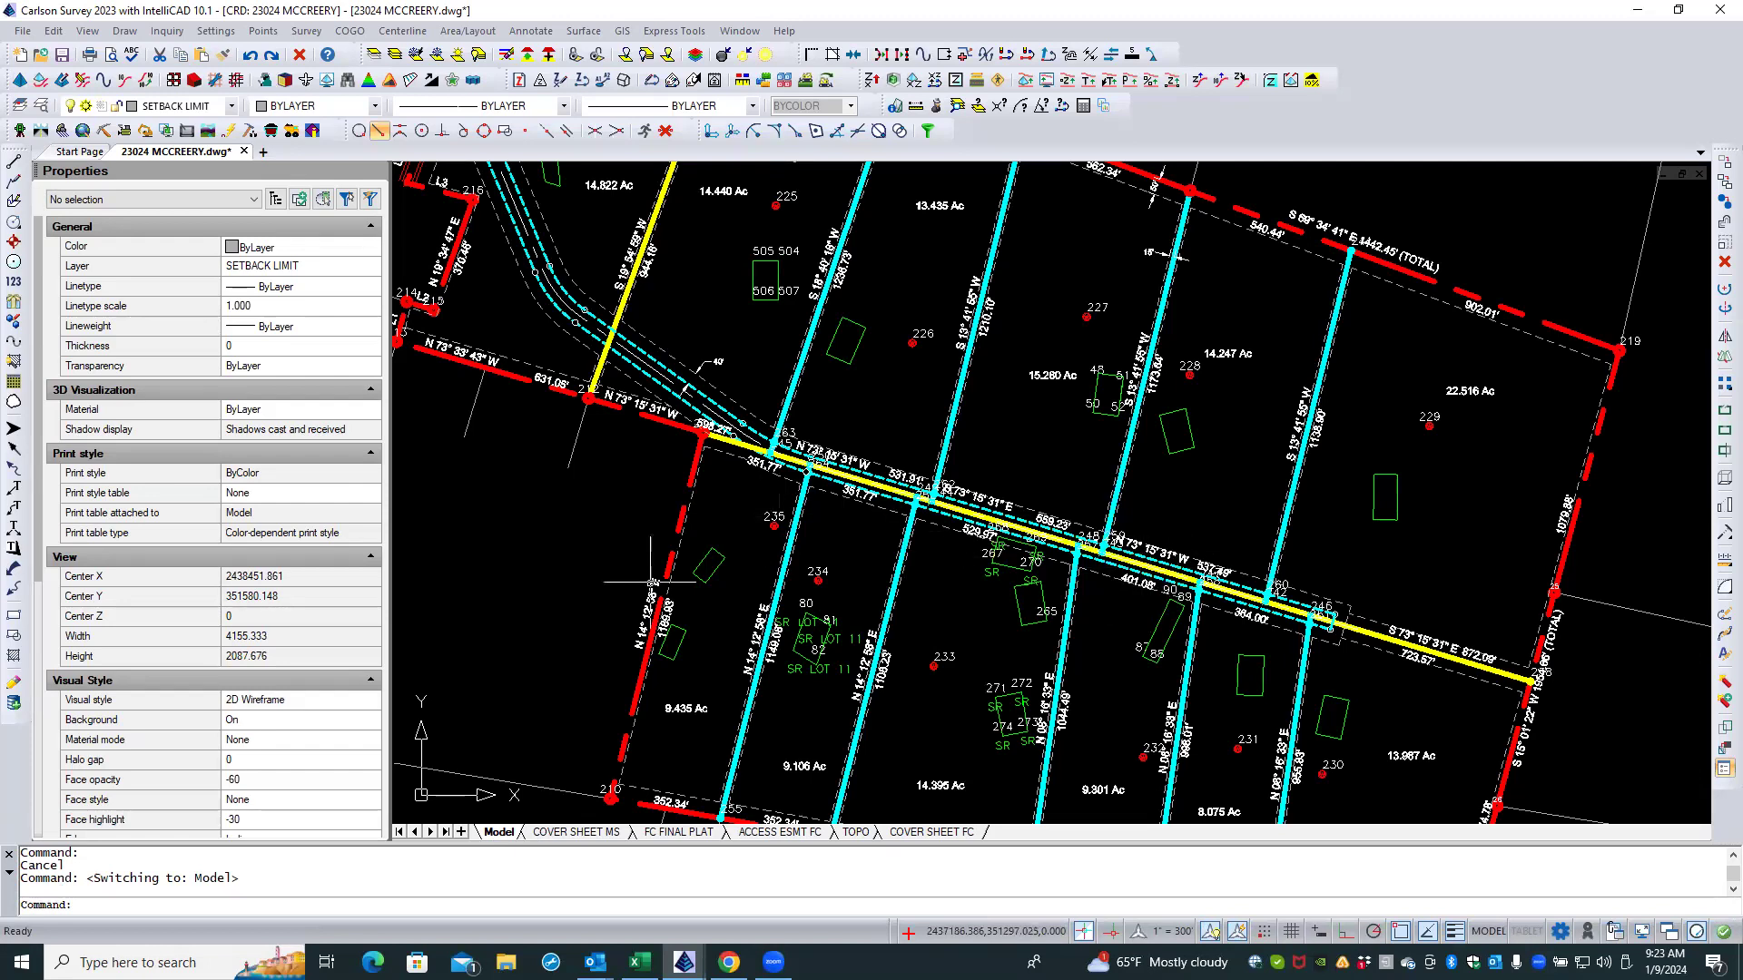
scroll(969, 377, "down", 3)
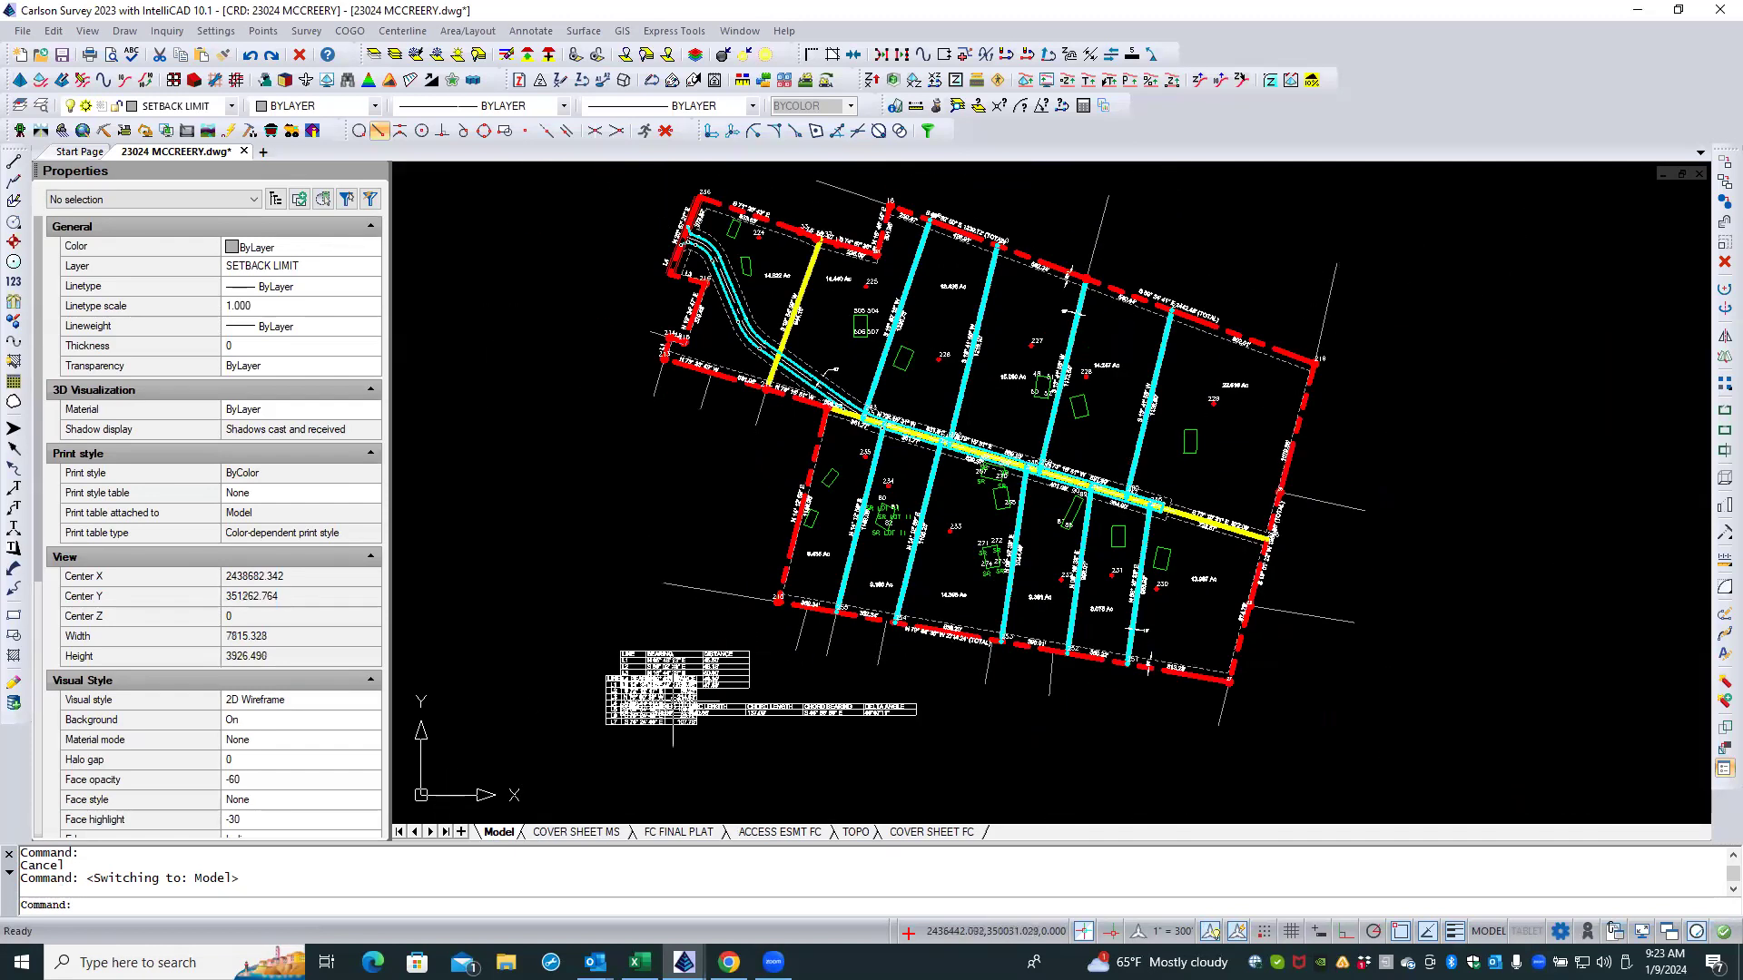
scroll(674, 699, "up", 4)
scroll(762, 682, "up", 2)
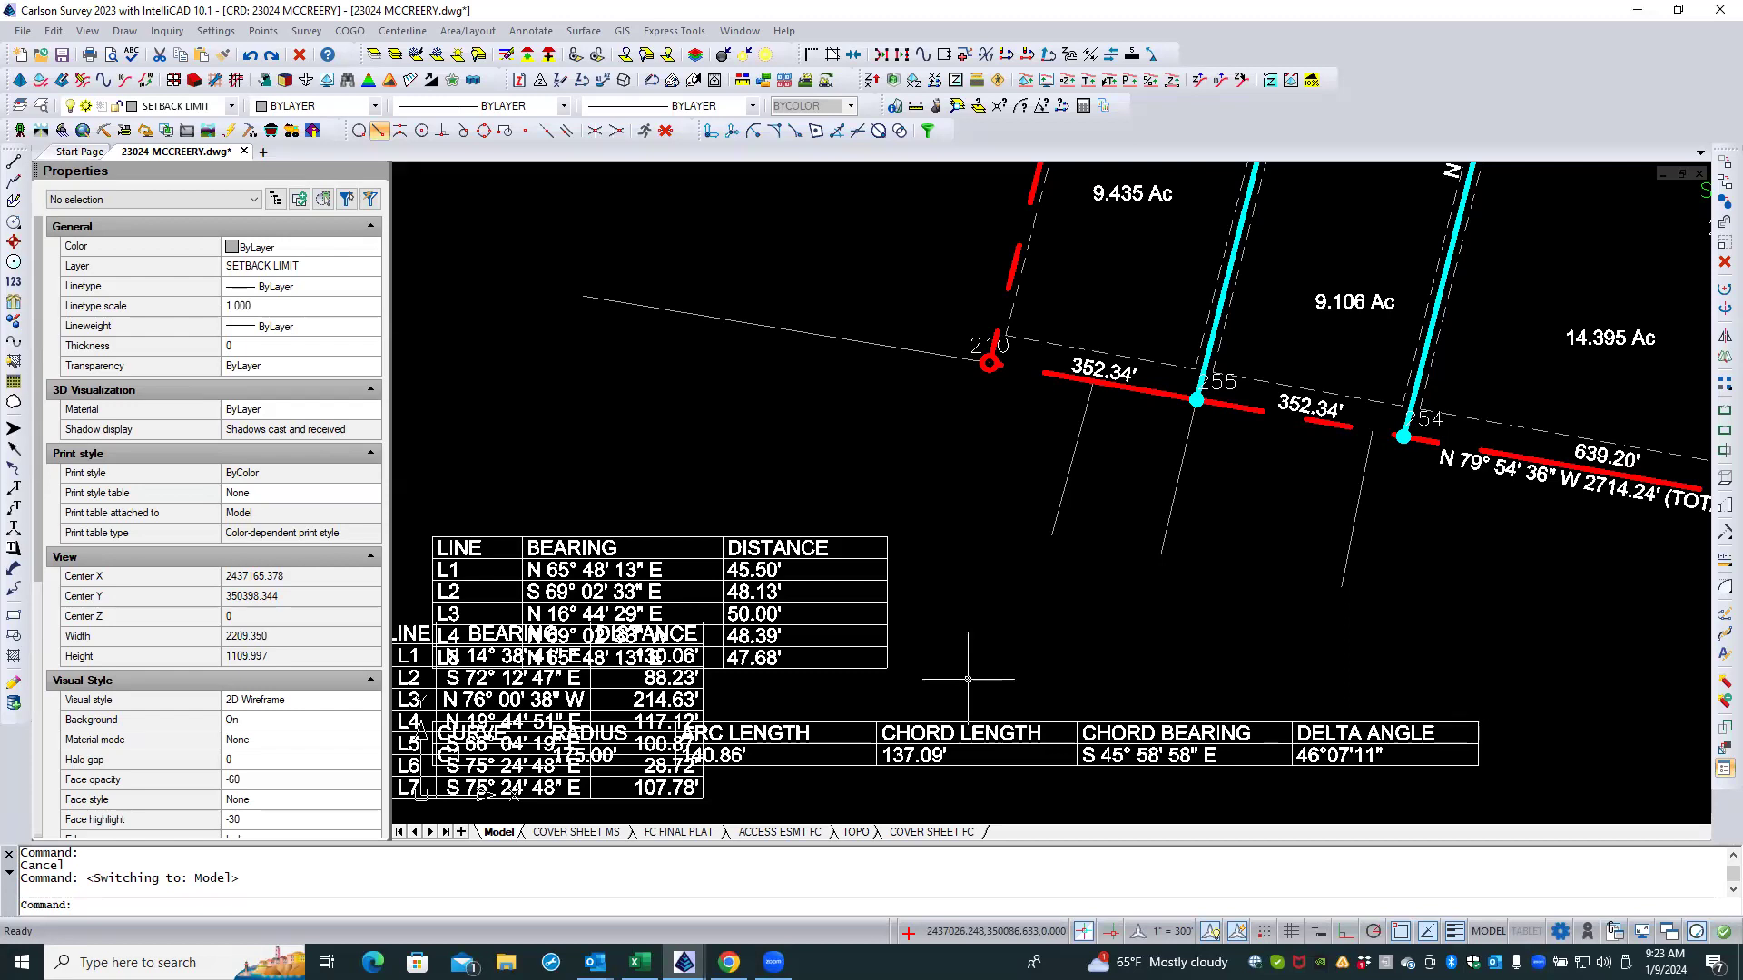
scroll(969, 679, "down", 4)
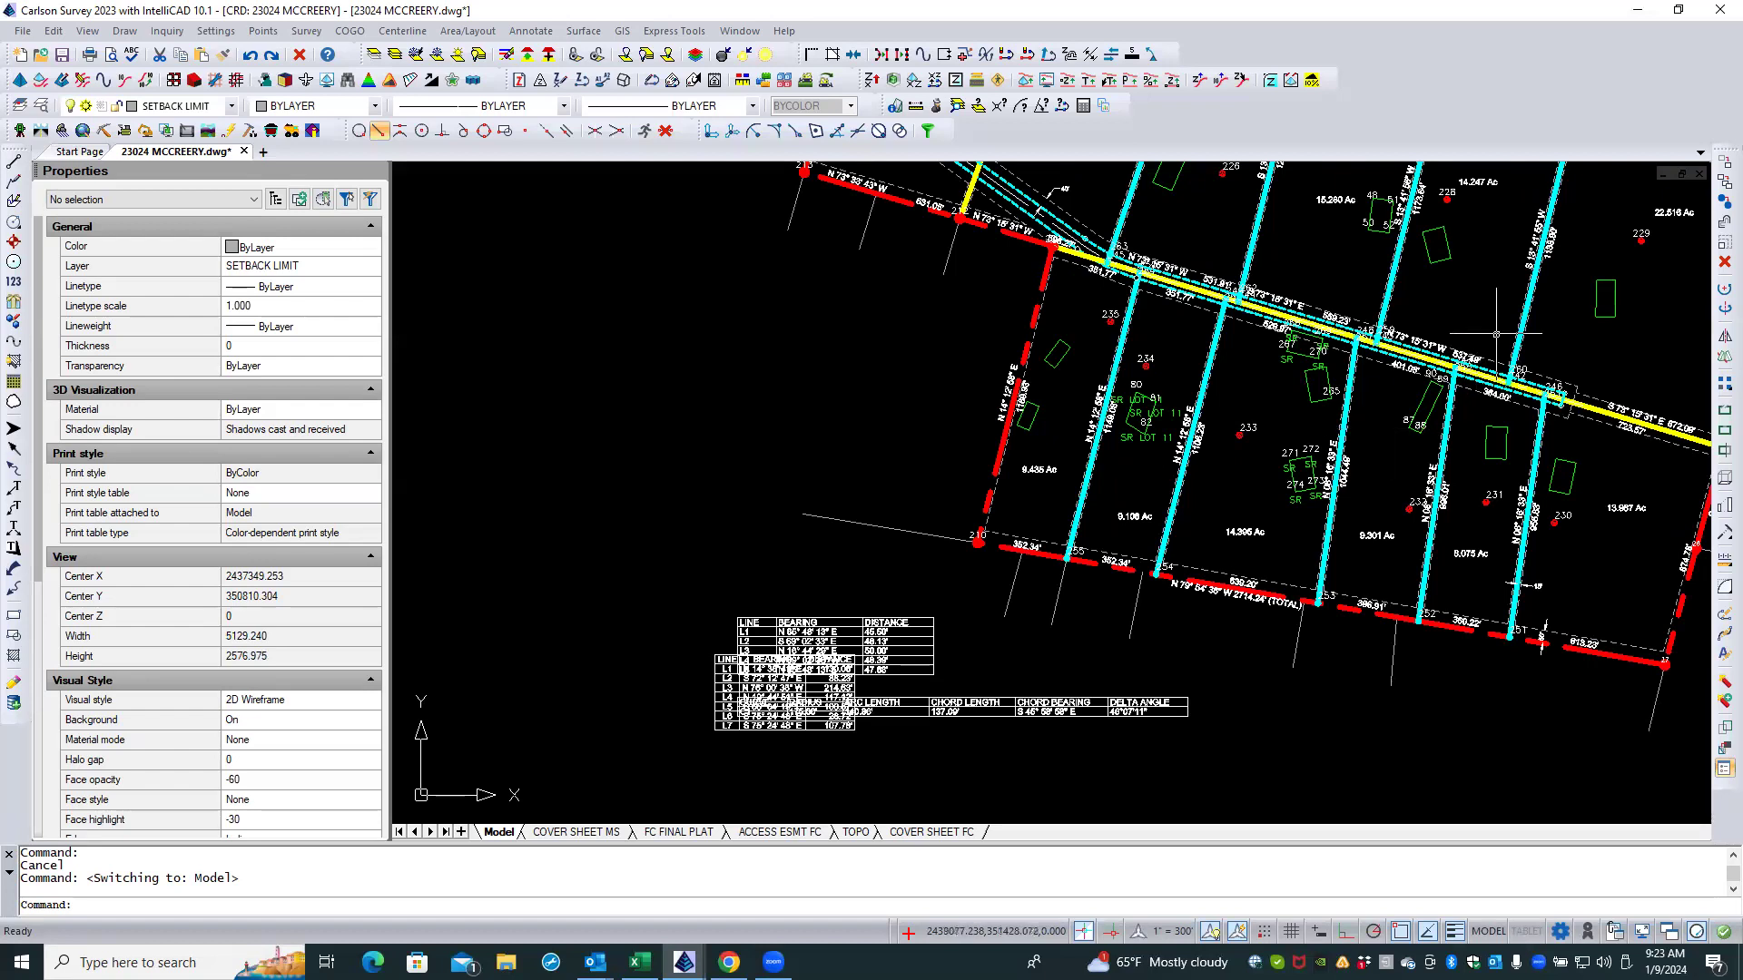
Step: Check the properties of the dashed right-of-way polyline along the south side of the access easement at its east end
scroll(1506, 327, "up", 3)
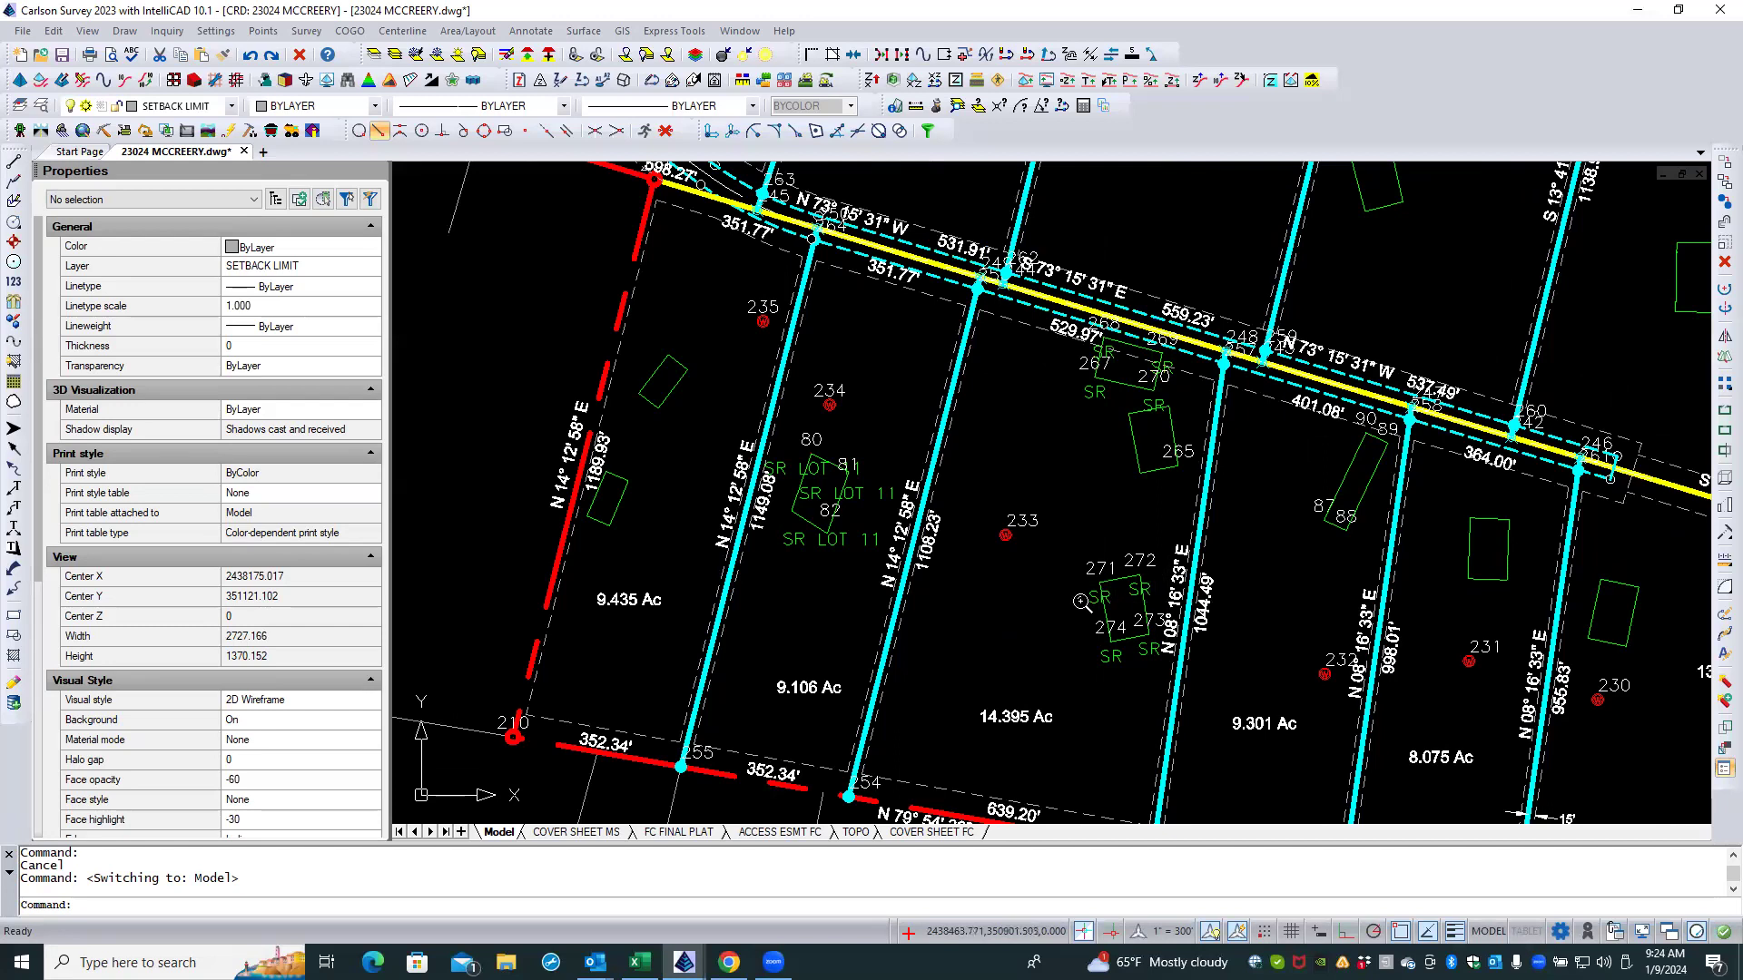
scroll(1071, 653, "down", 3)
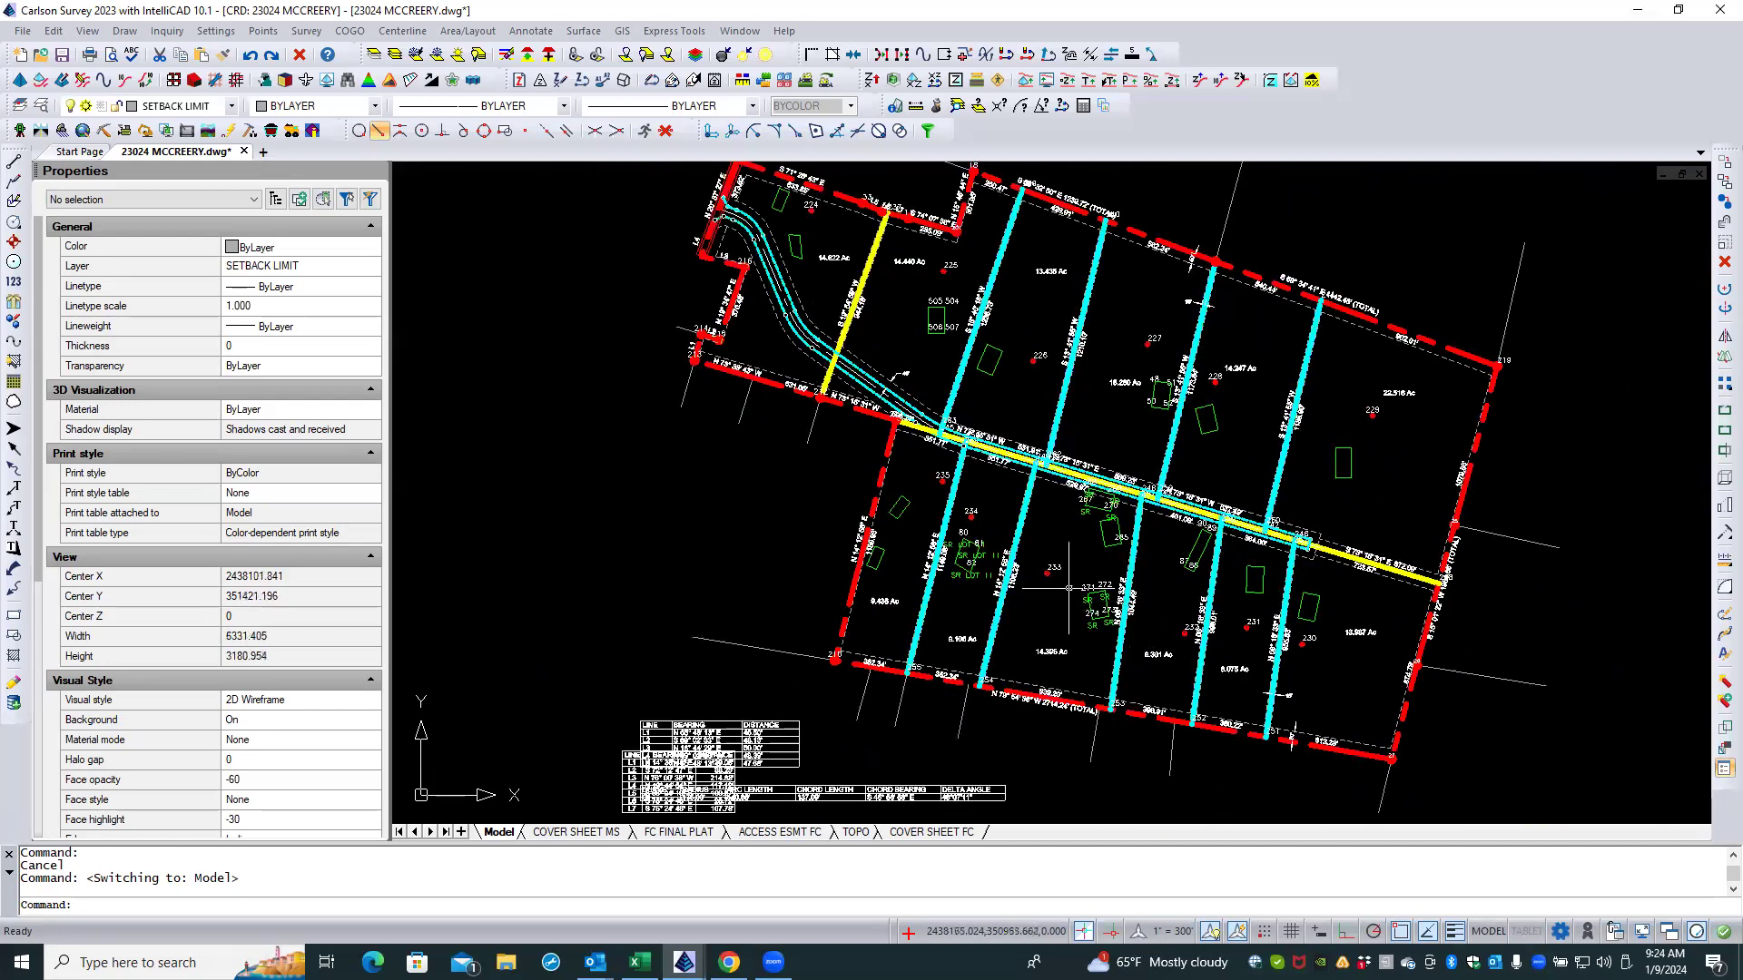
scroll(1093, 581, "up", 2)
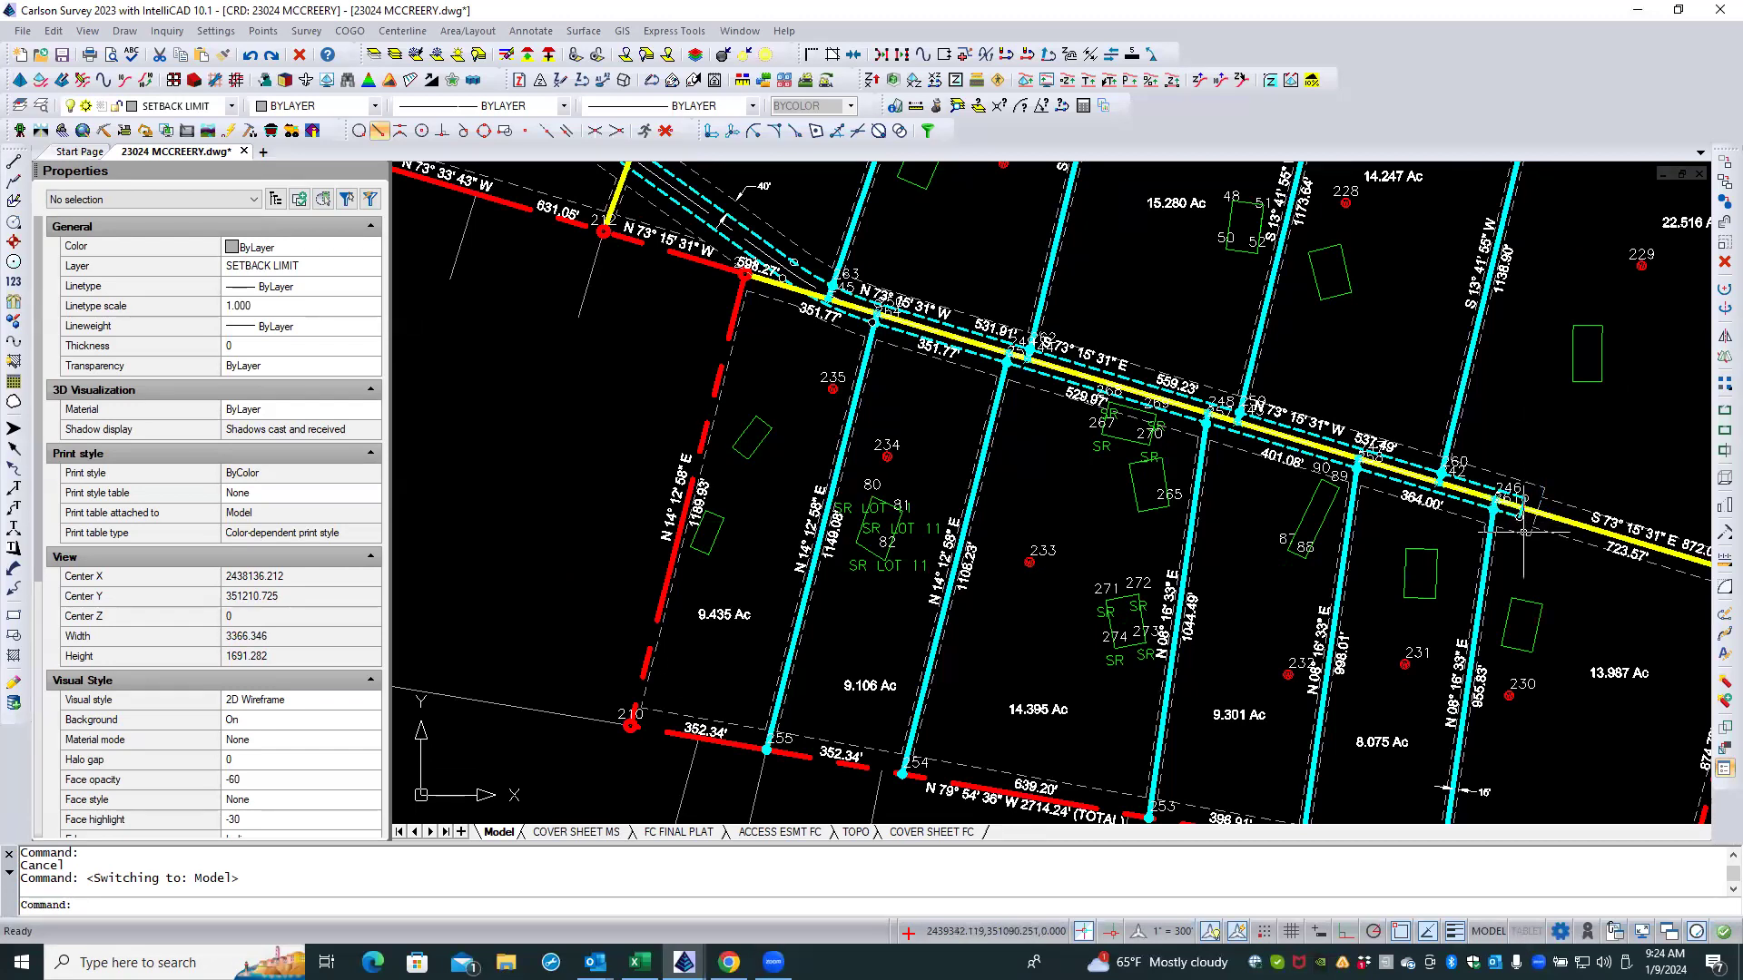
scroll(964, 460, "up", 2)
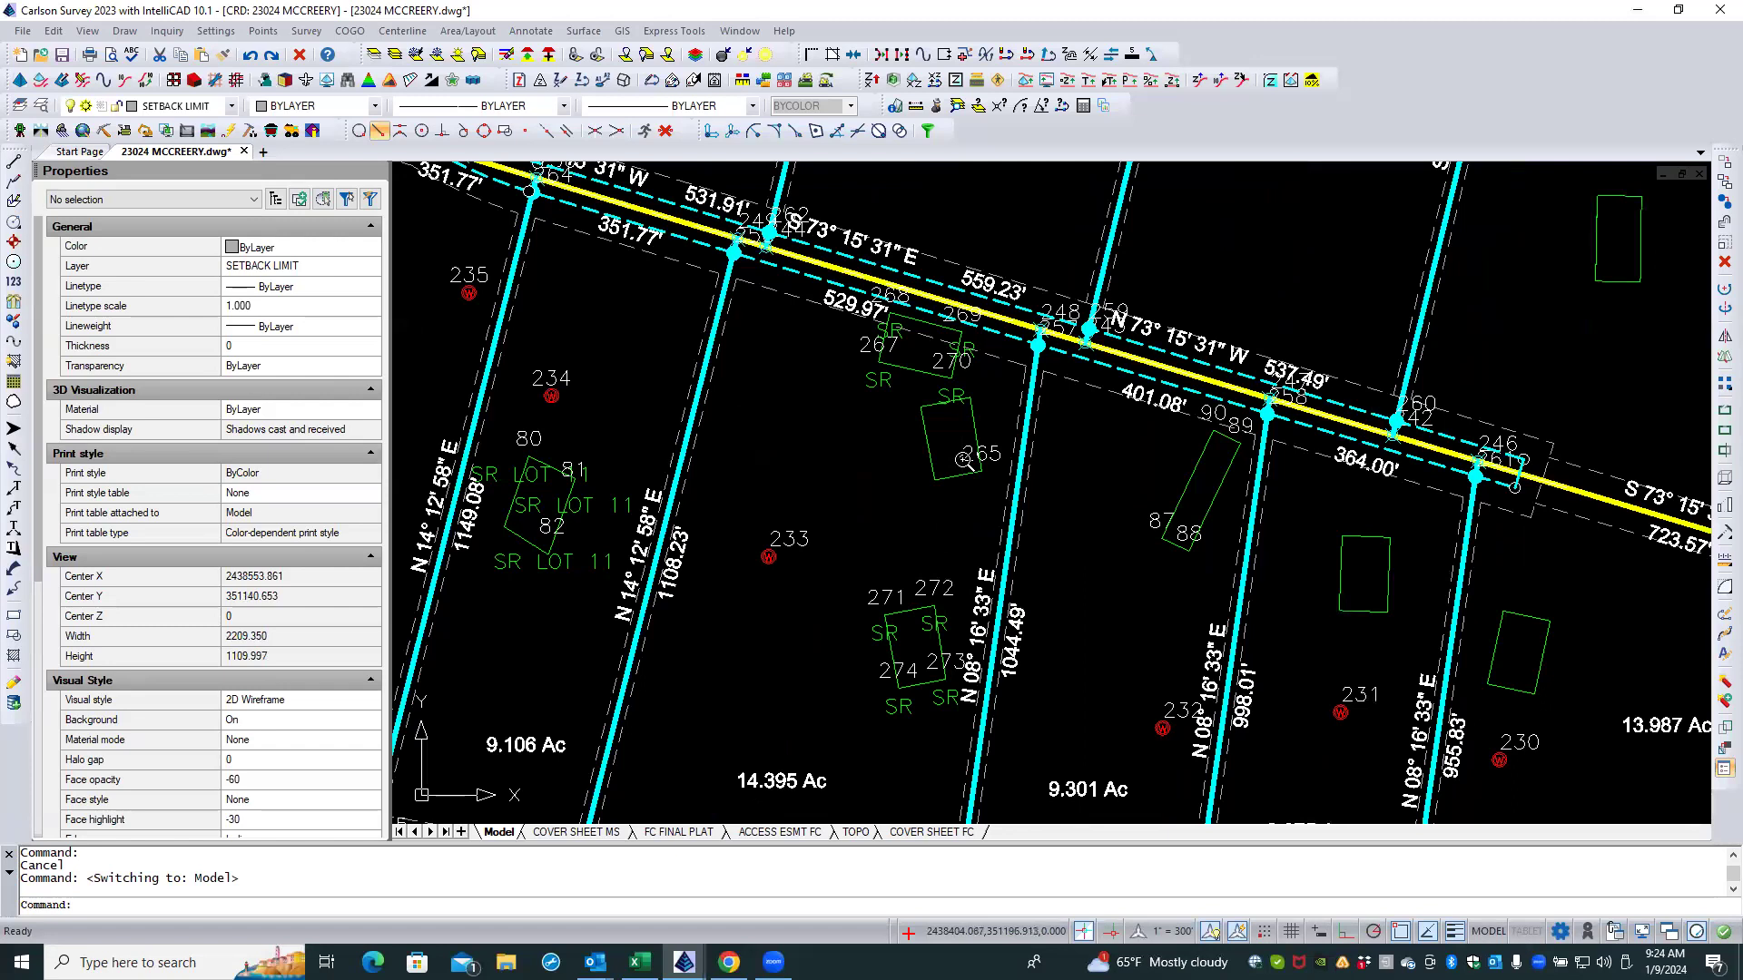
scroll(964, 460, "down", 1)
left_click(1503, 487)
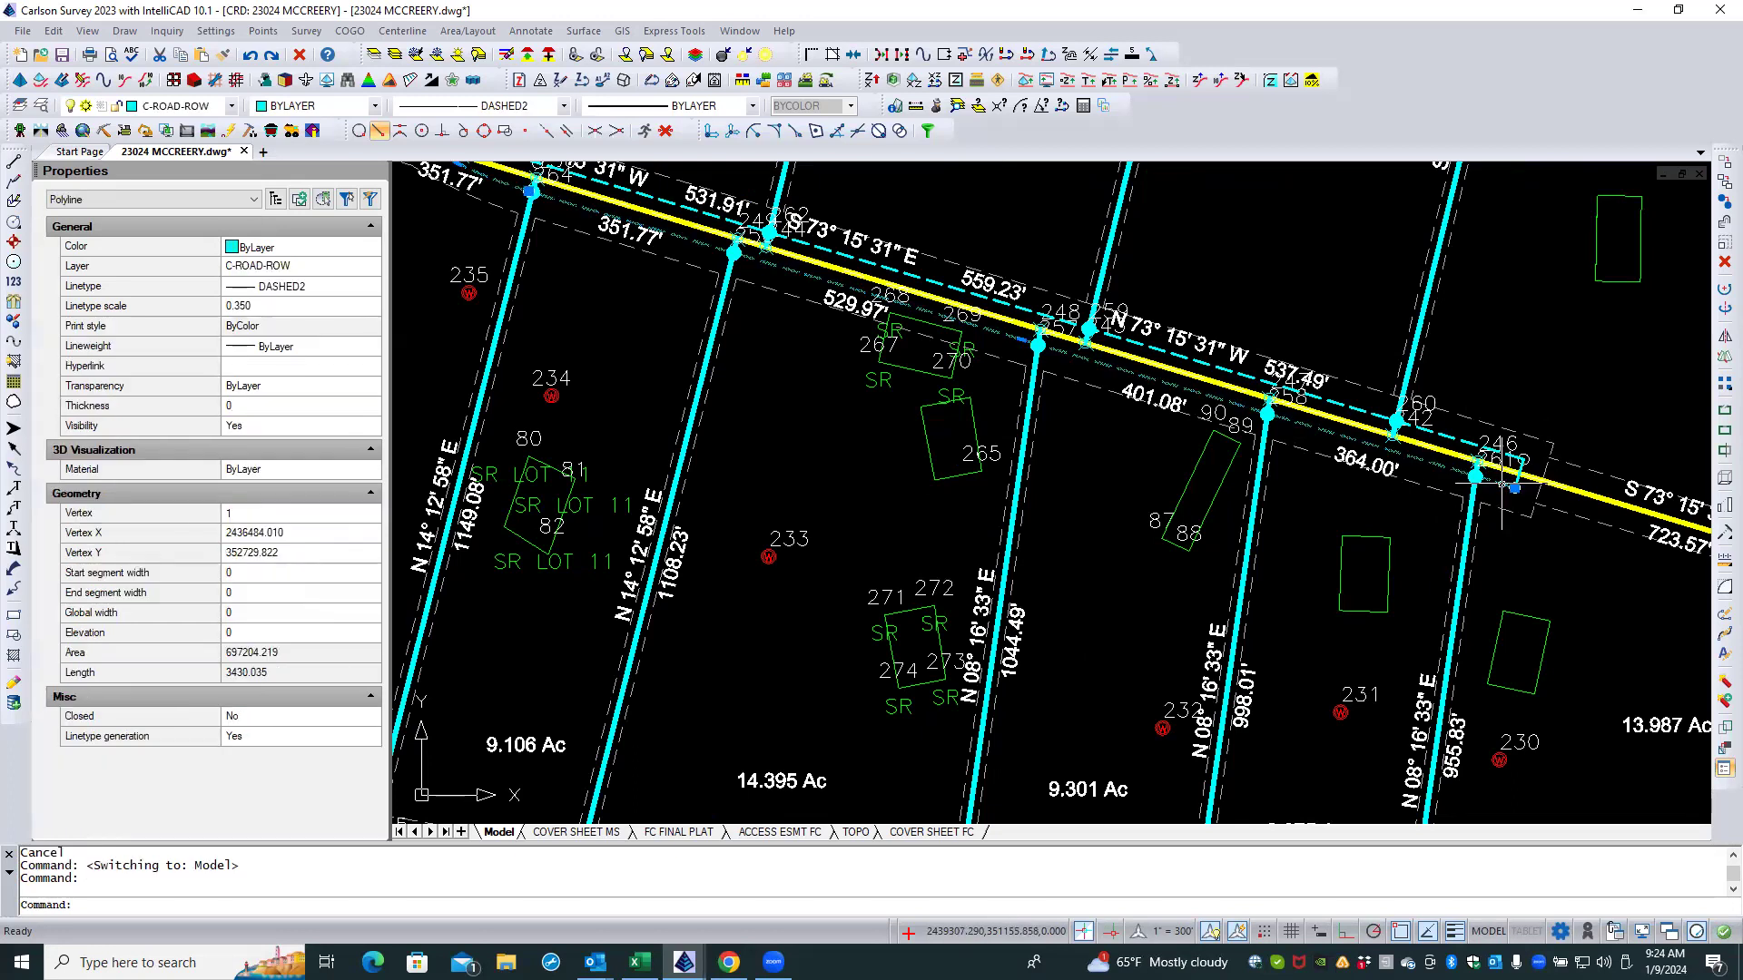
key("Escape")
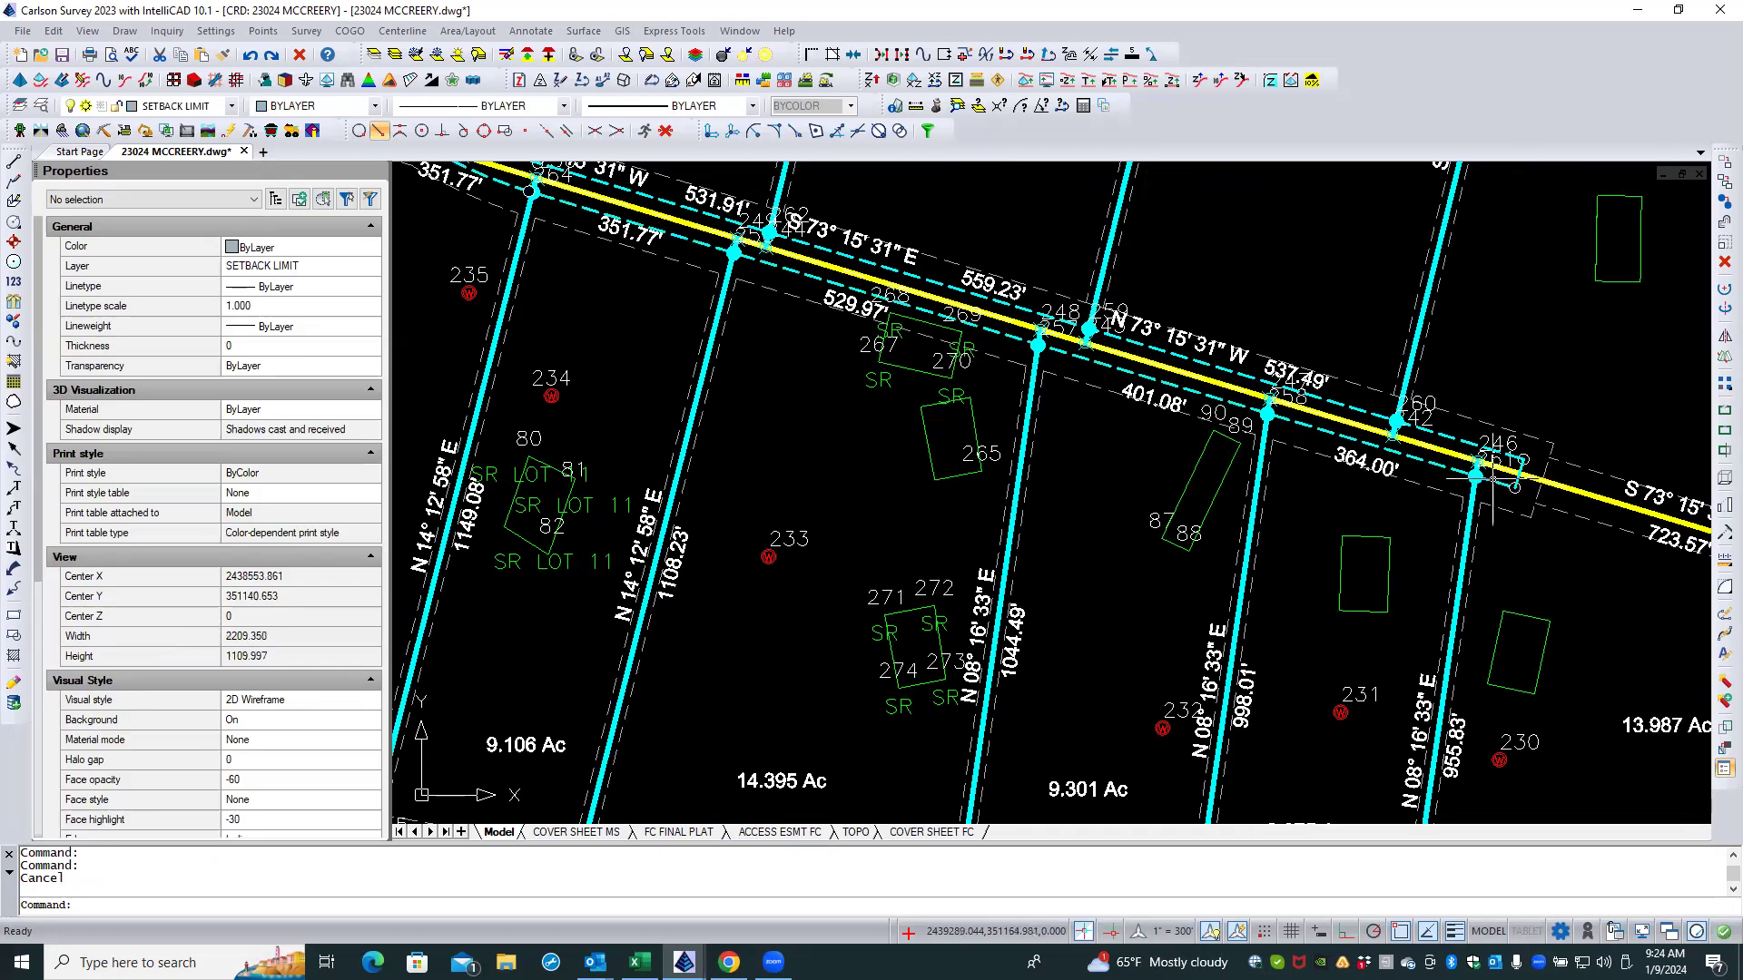
Step: Examine the lot corner symbols and setback lines along the access easement, from its east end back to the corner at point 264
scroll(1558, 488, "up", 1)
scroll(1558, 488, "up", 2)
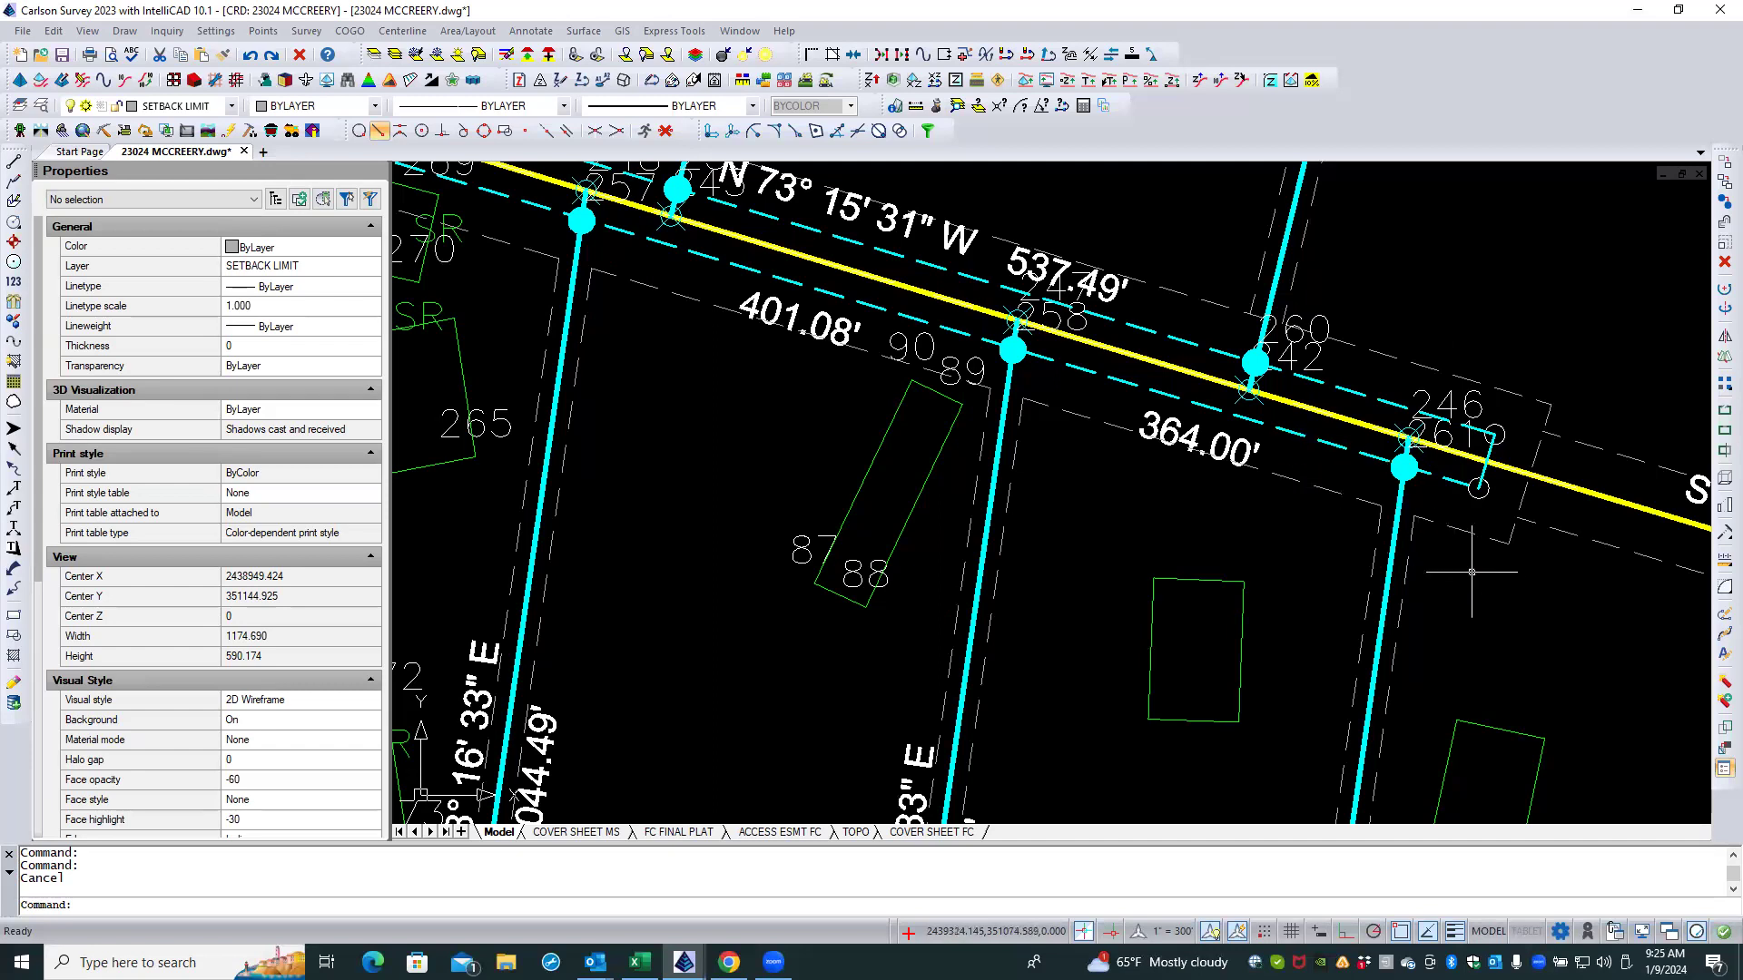
scroll(1480, 574, "down", 2)
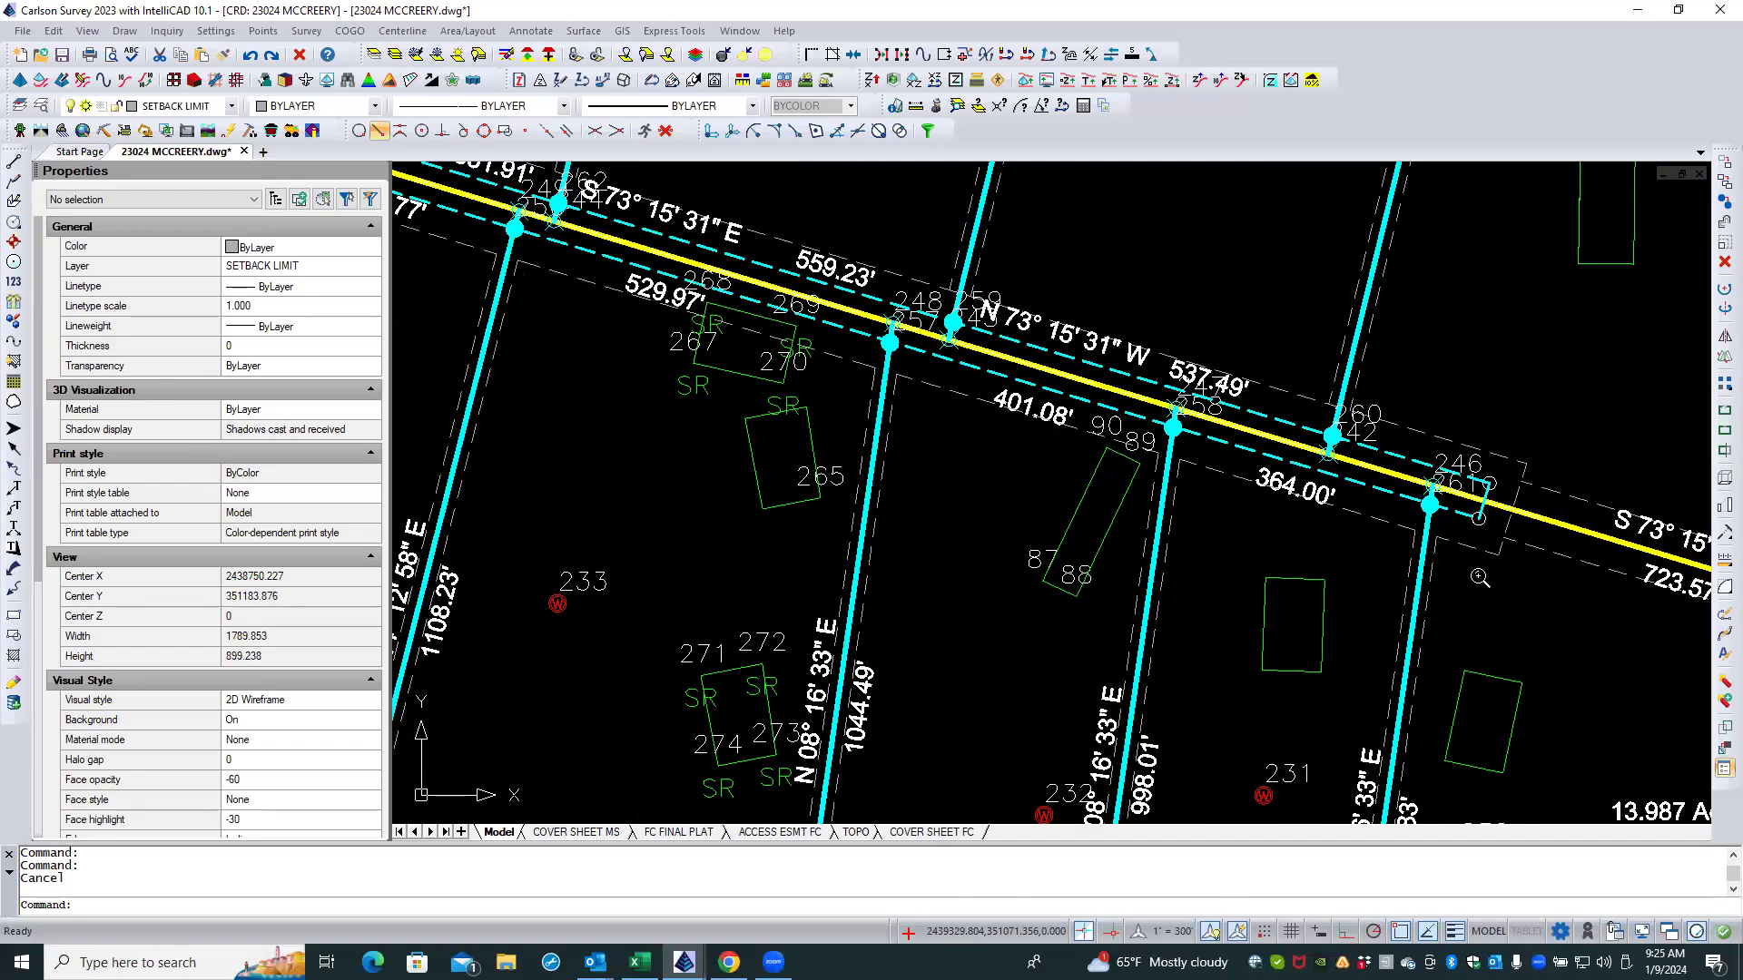
scroll(1479, 576, "down", 3)
scroll(1384, 548, "up", 1)
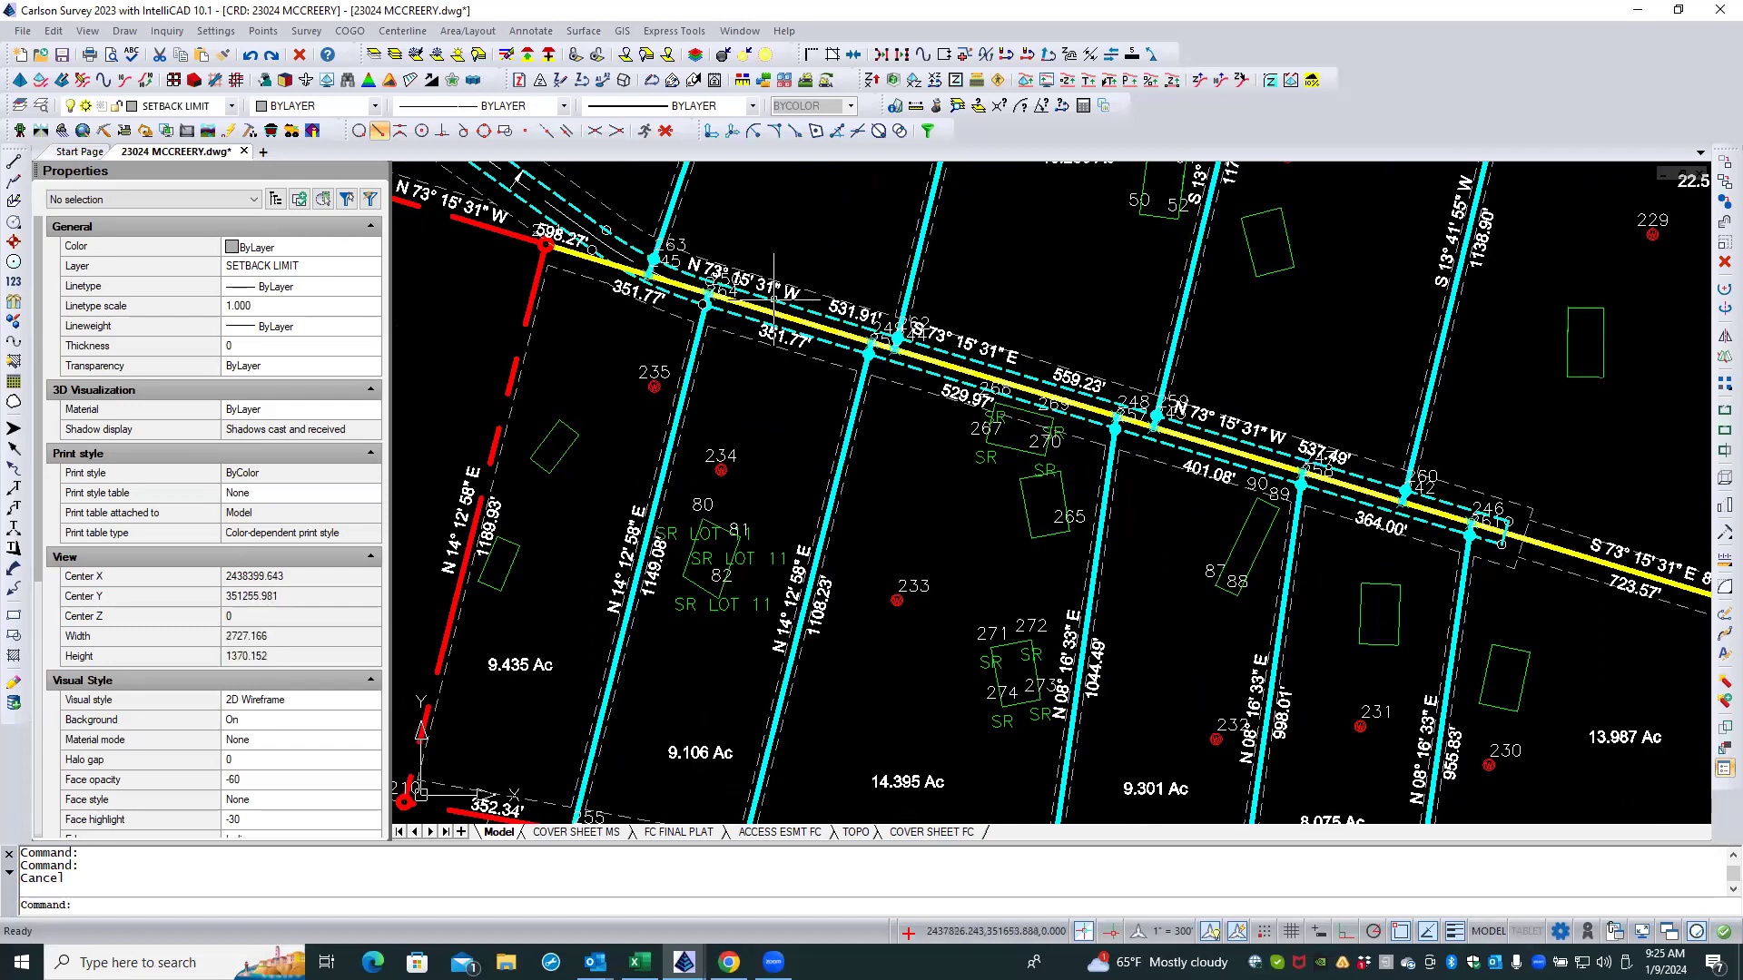
scroll(717, 286, "up", 1)
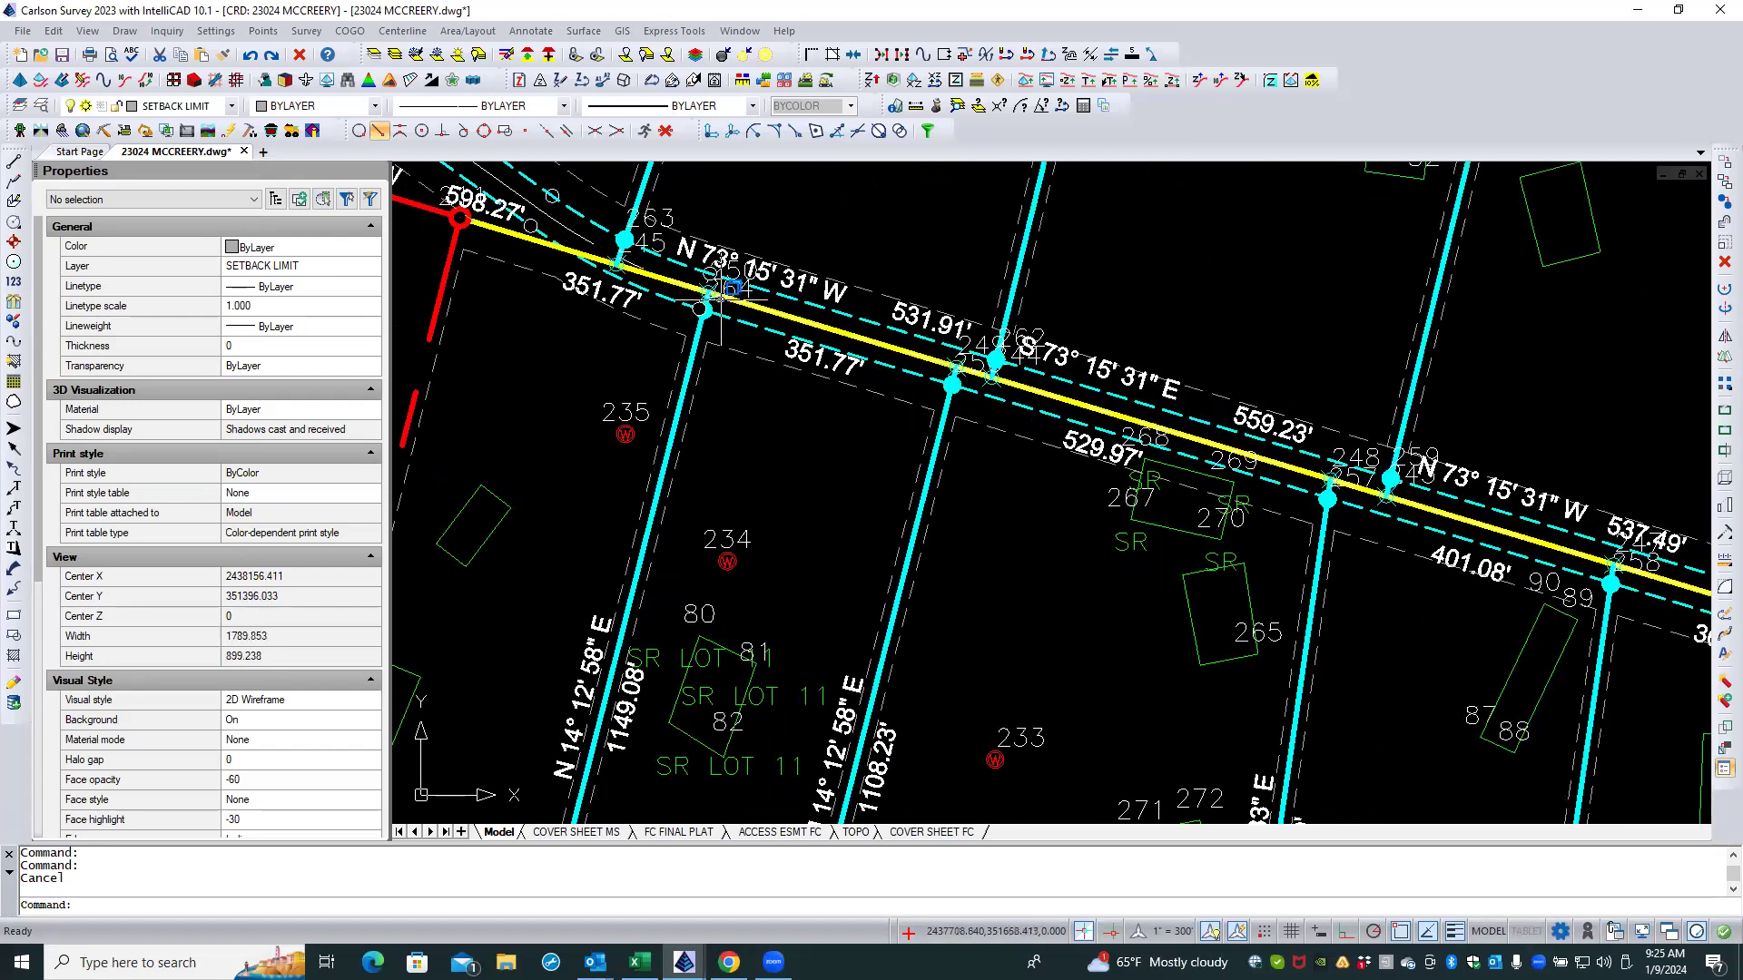
scroll(722, 299, "up", 3)
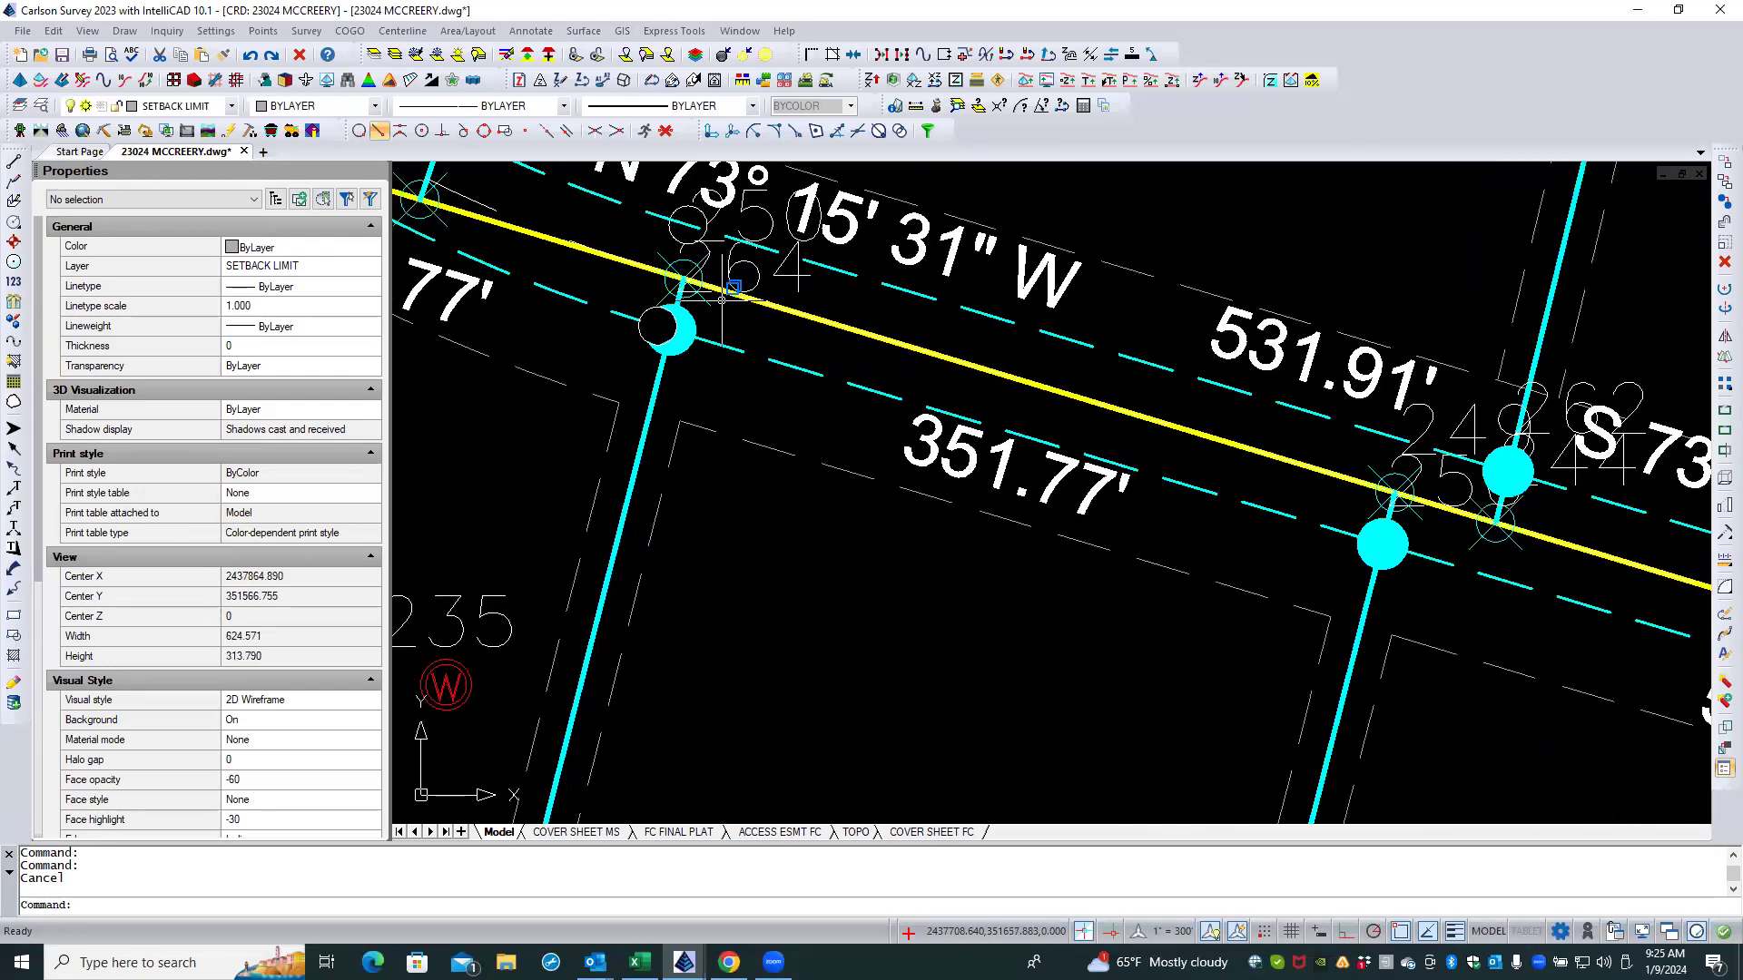
scroll(560, 304, "down", 2)
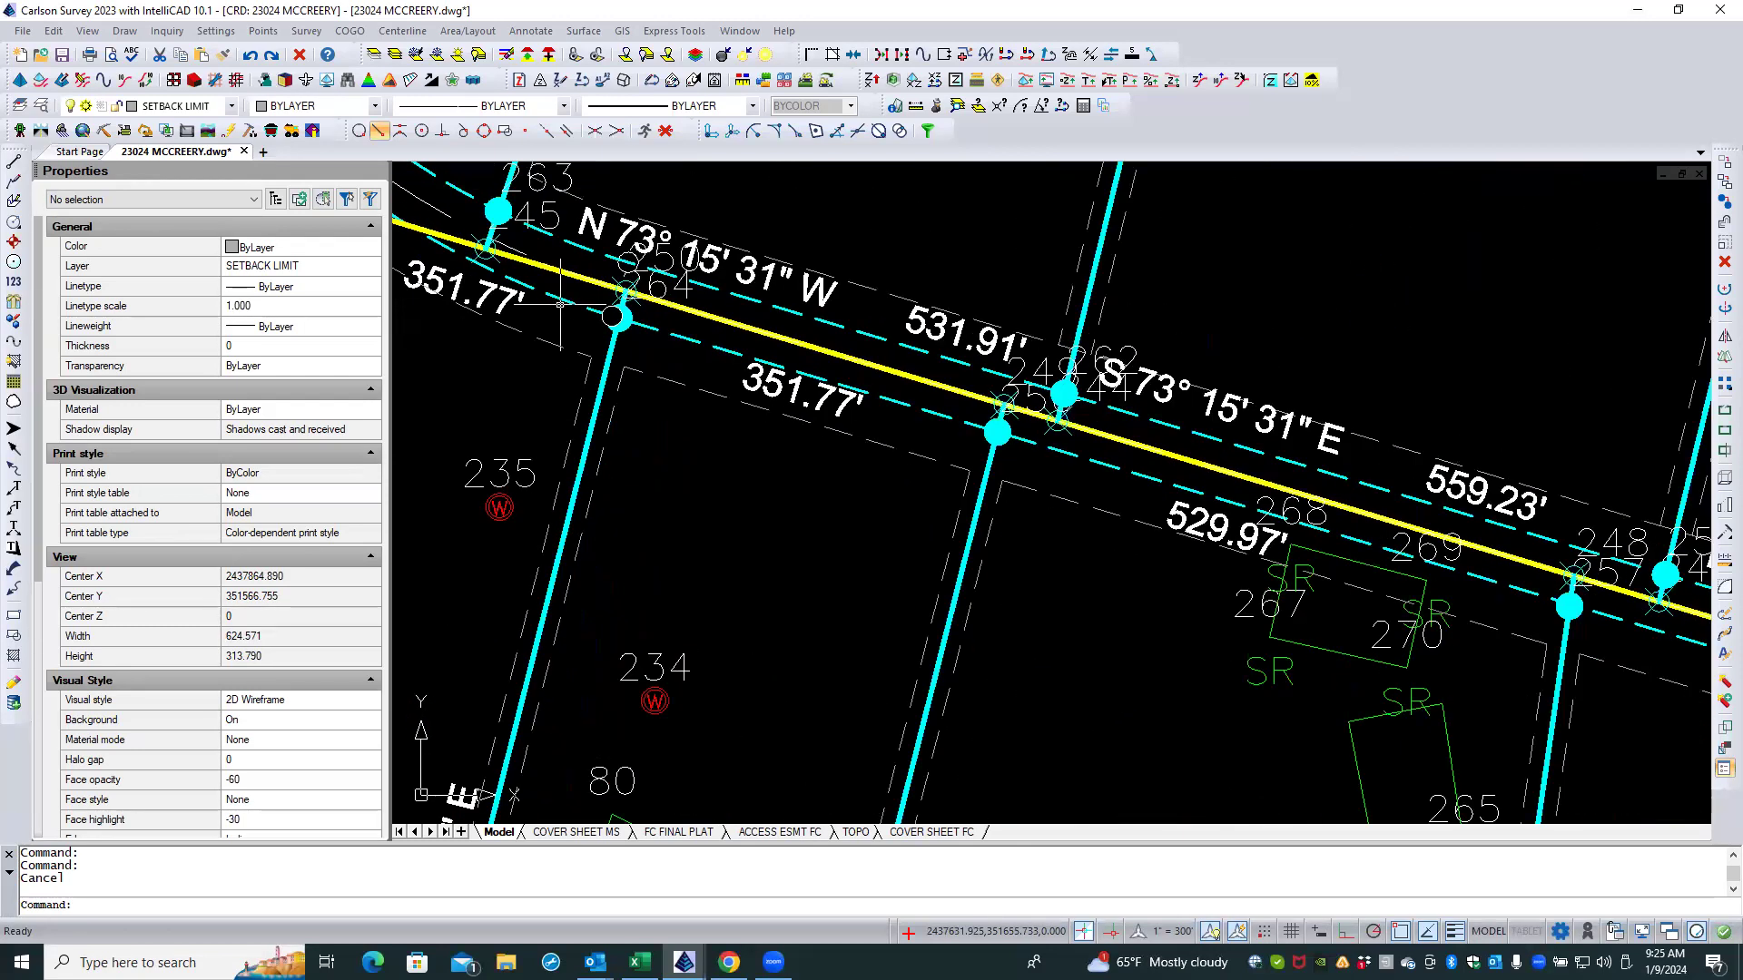
Step: Join the easement's north, east-end and south dashed right-of-way polylines with Join Nearest, using 0.100 maximum separation and Fillet With Radius Zero
scroll(561, 304, "down", 2)
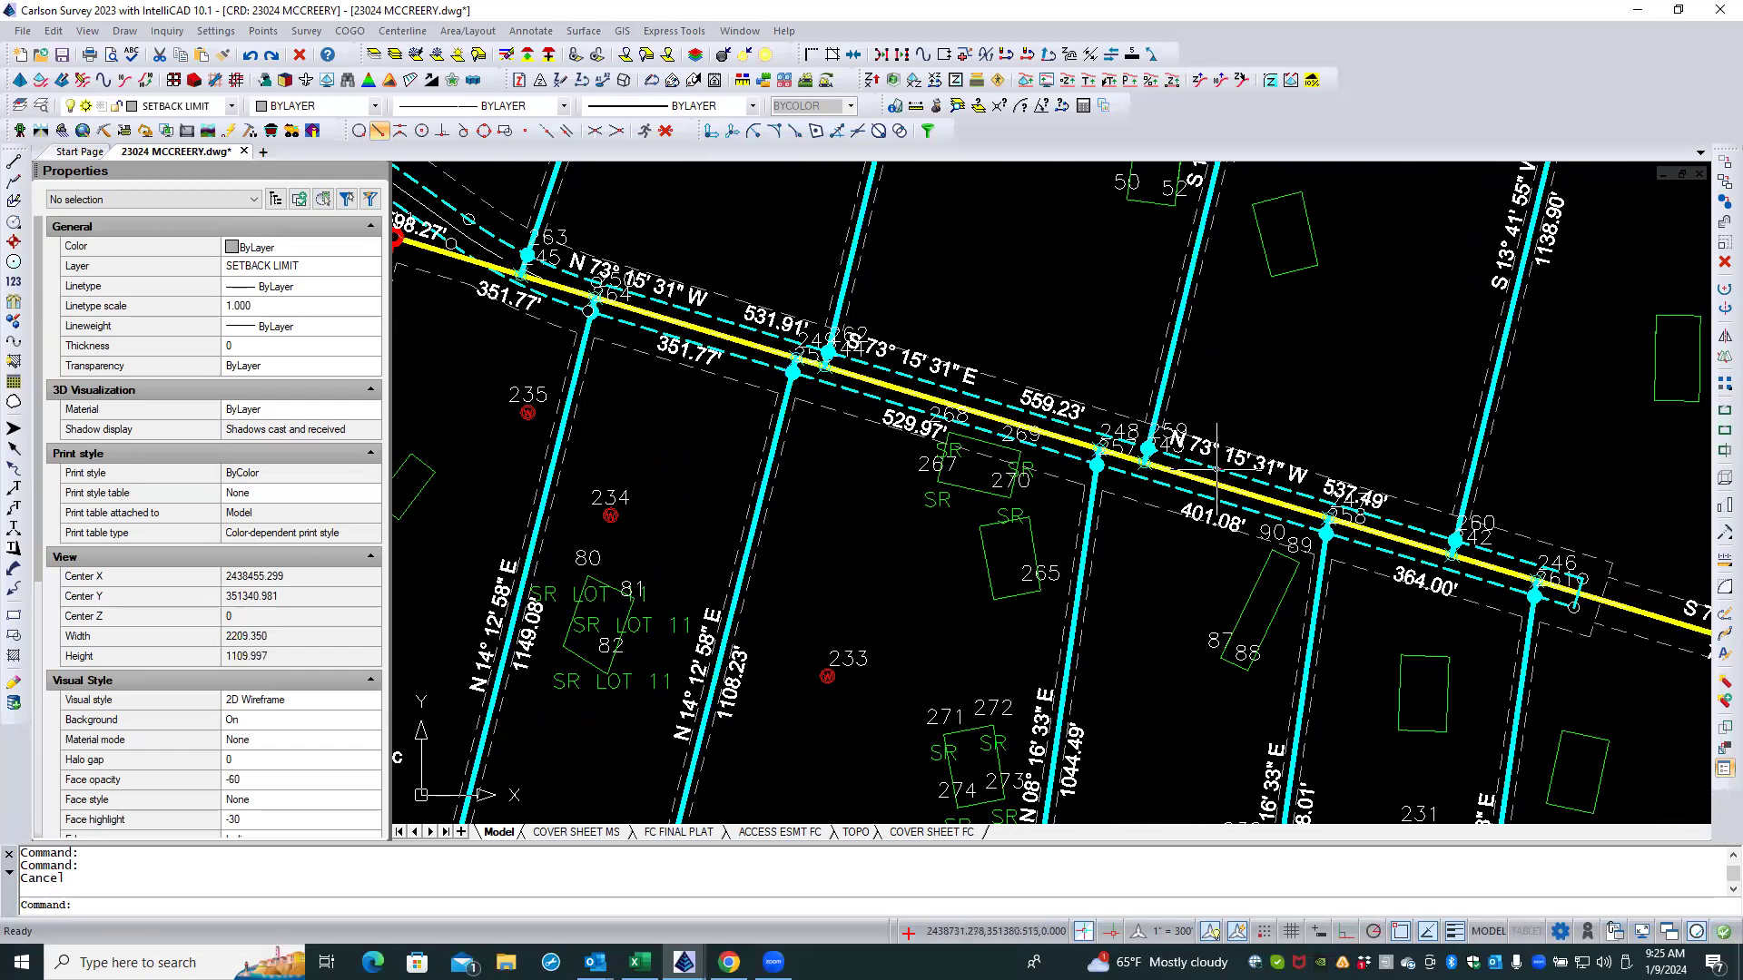
left_click(853, 56)
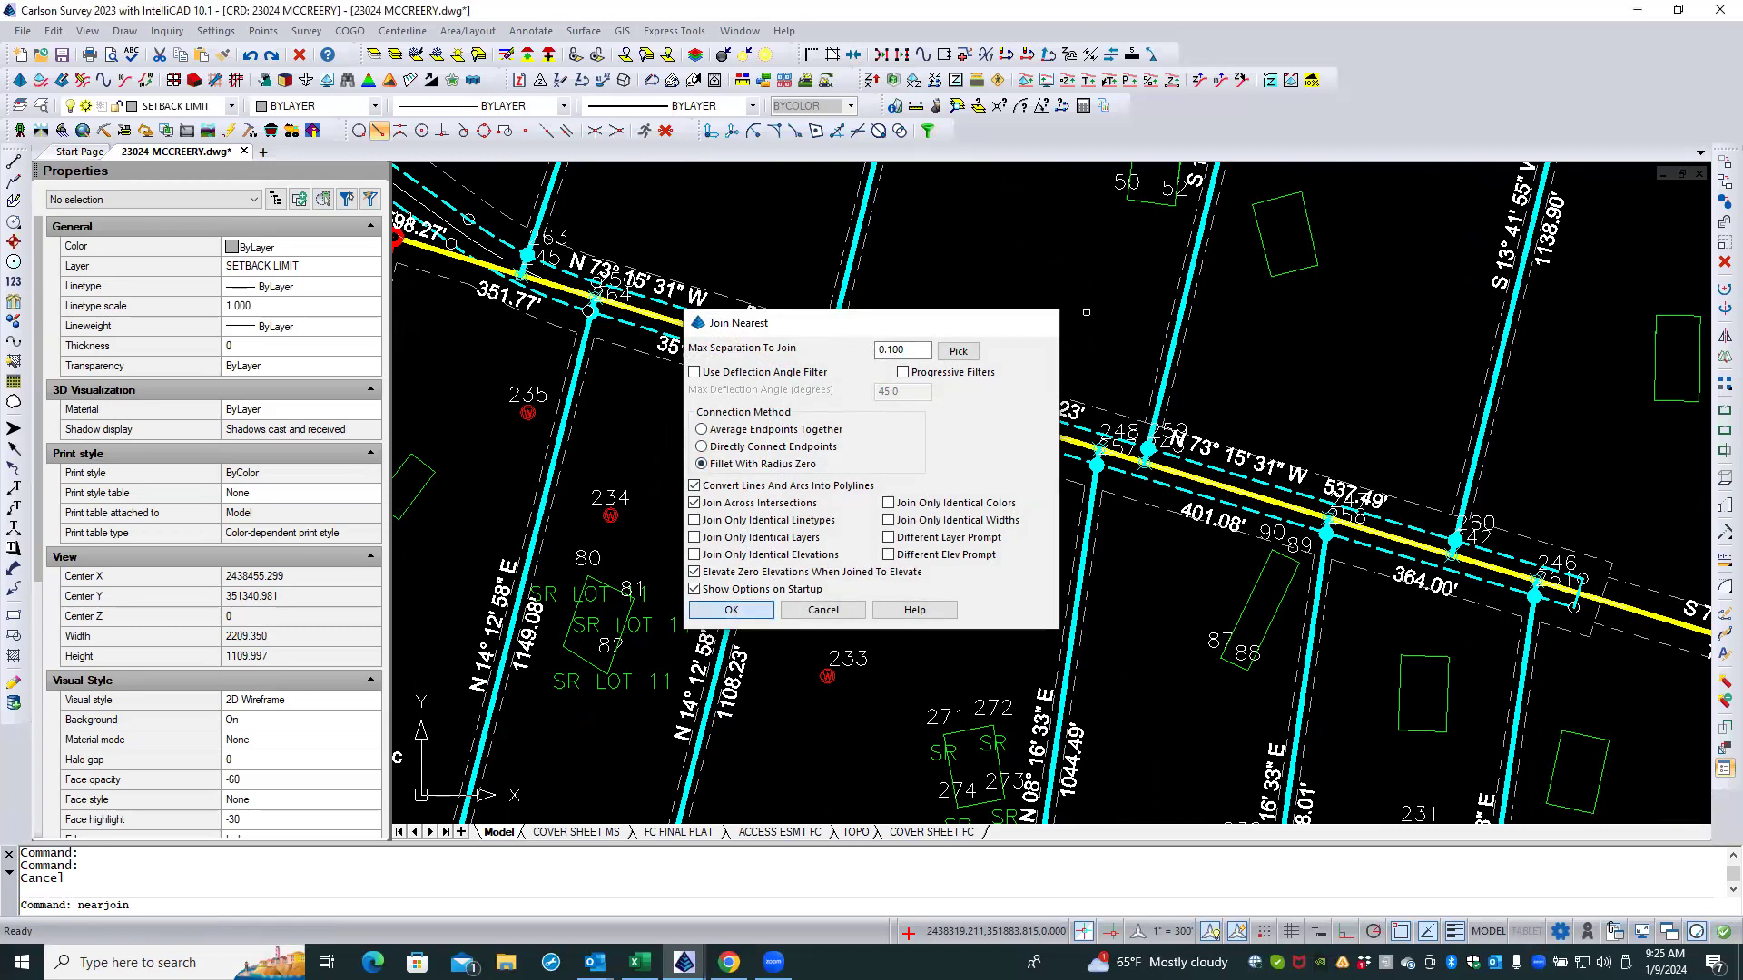
left_click(731, 610)
left_click(1298, 493)
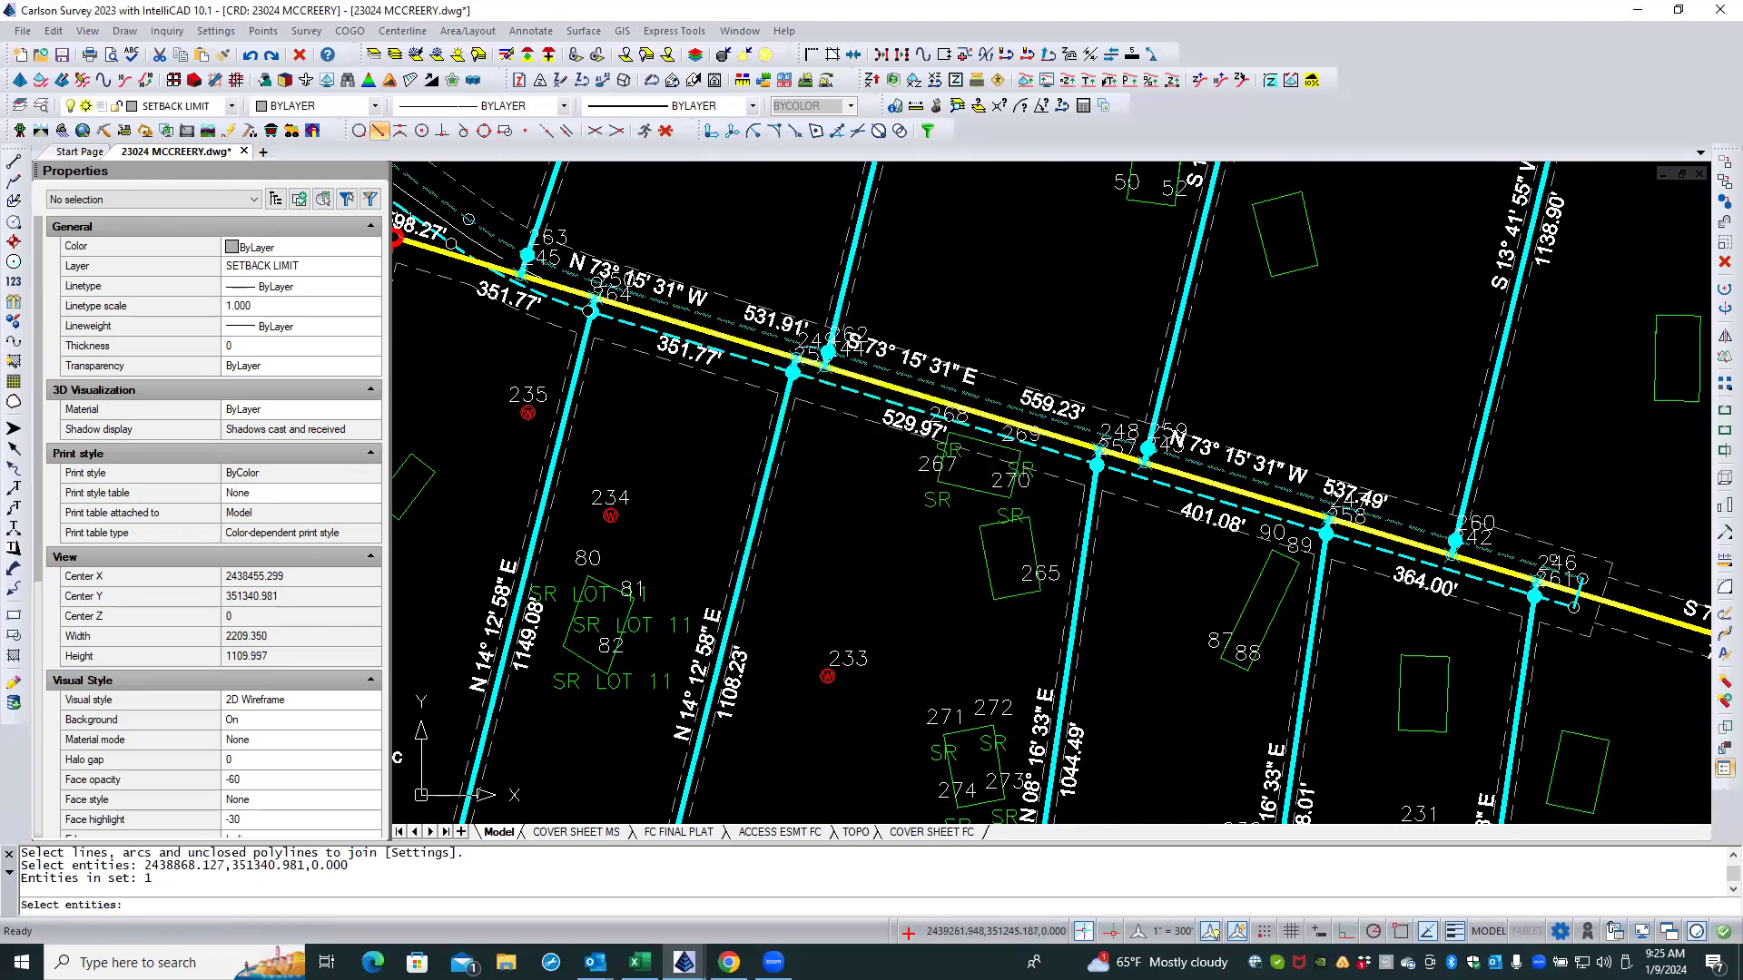
scroll(1590, 574, "up", 4)
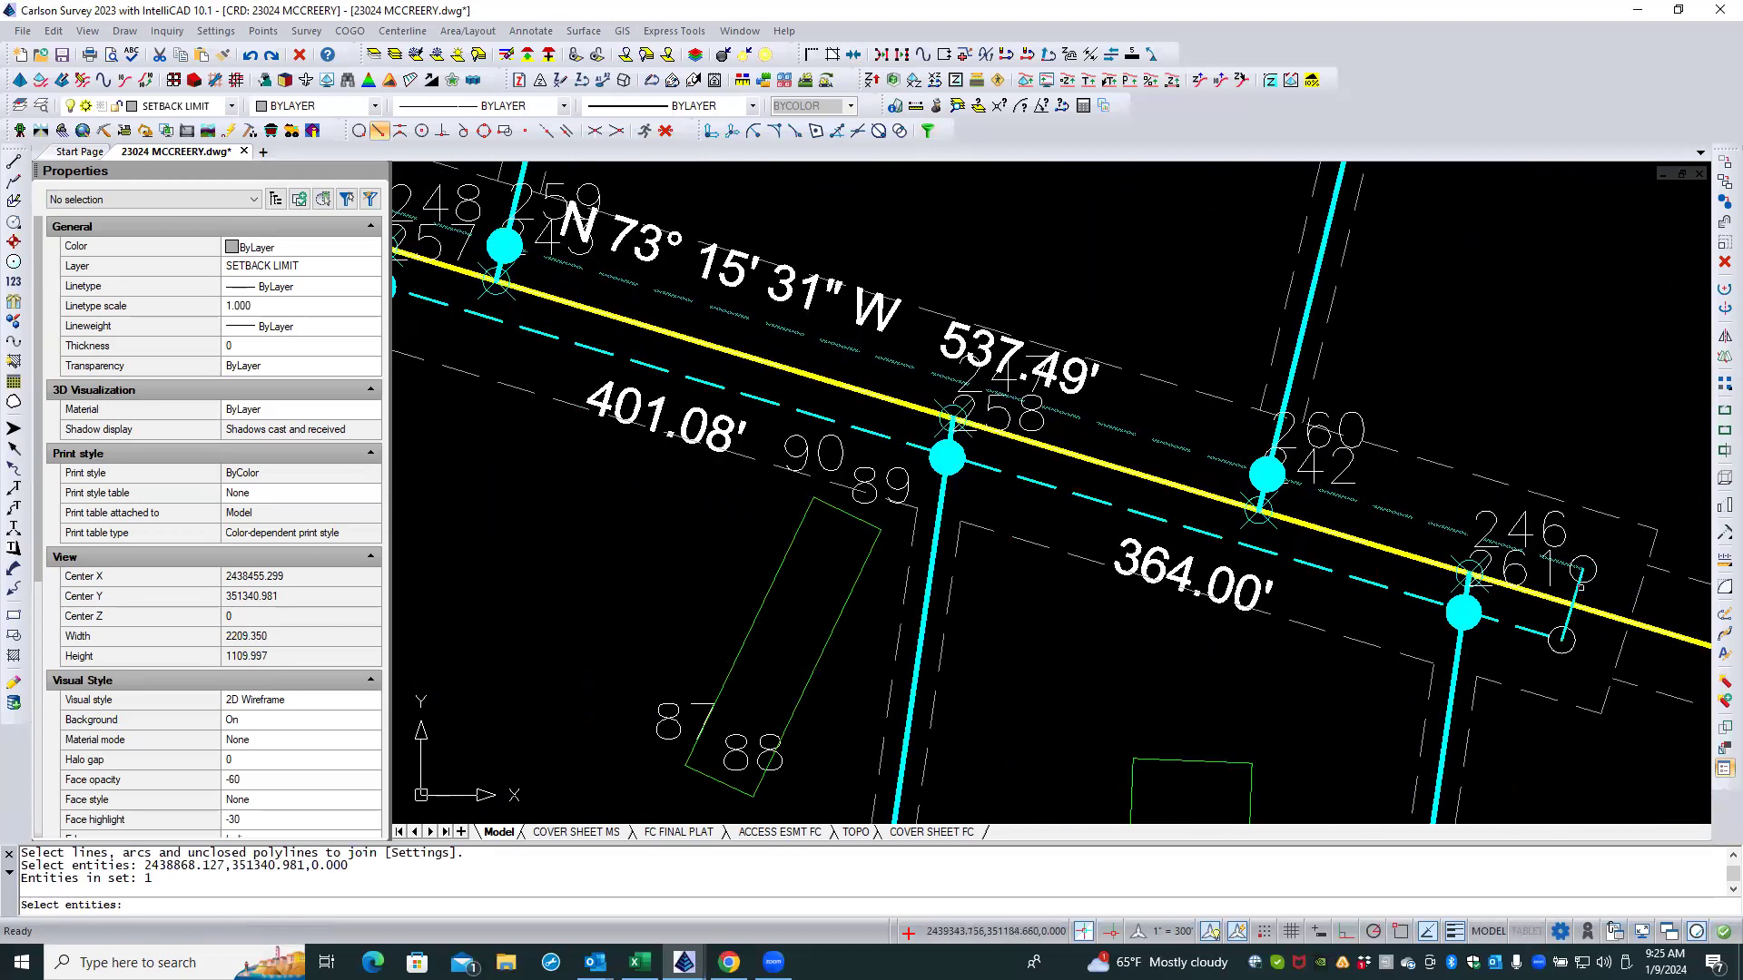
left_click(1577, 591)
left_click(1526, 628)
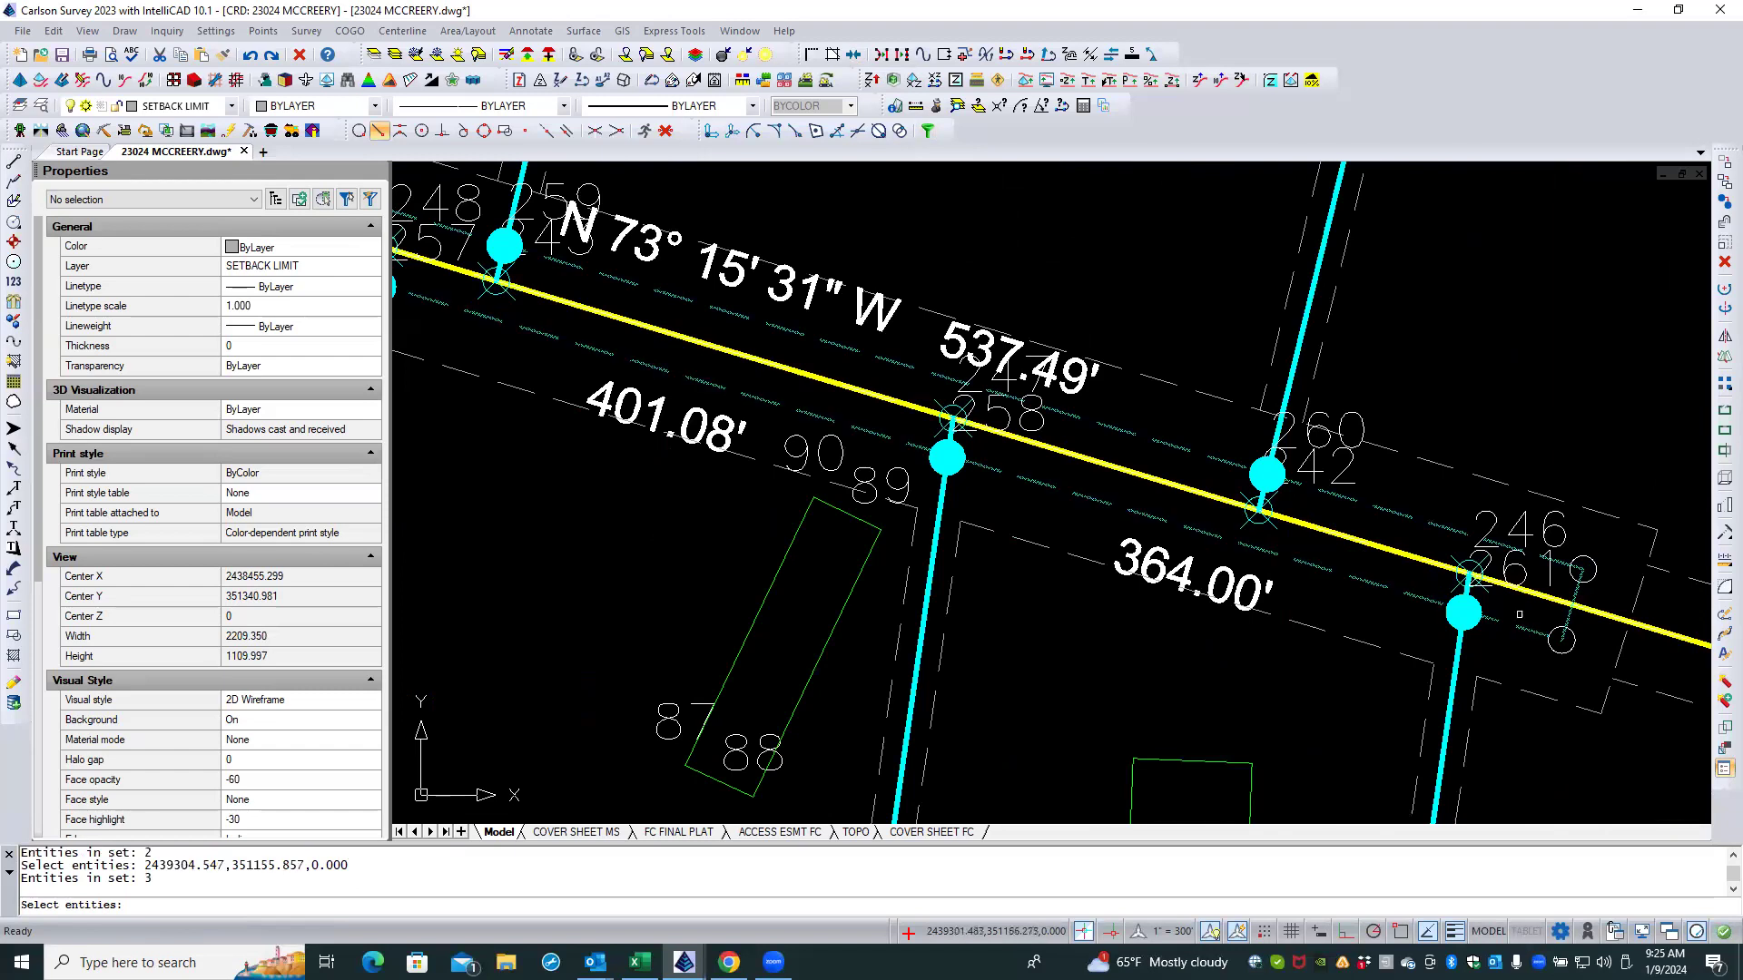
scroll(1520, 495, "down", 6)
scroll(1221, 300, "up", 5)
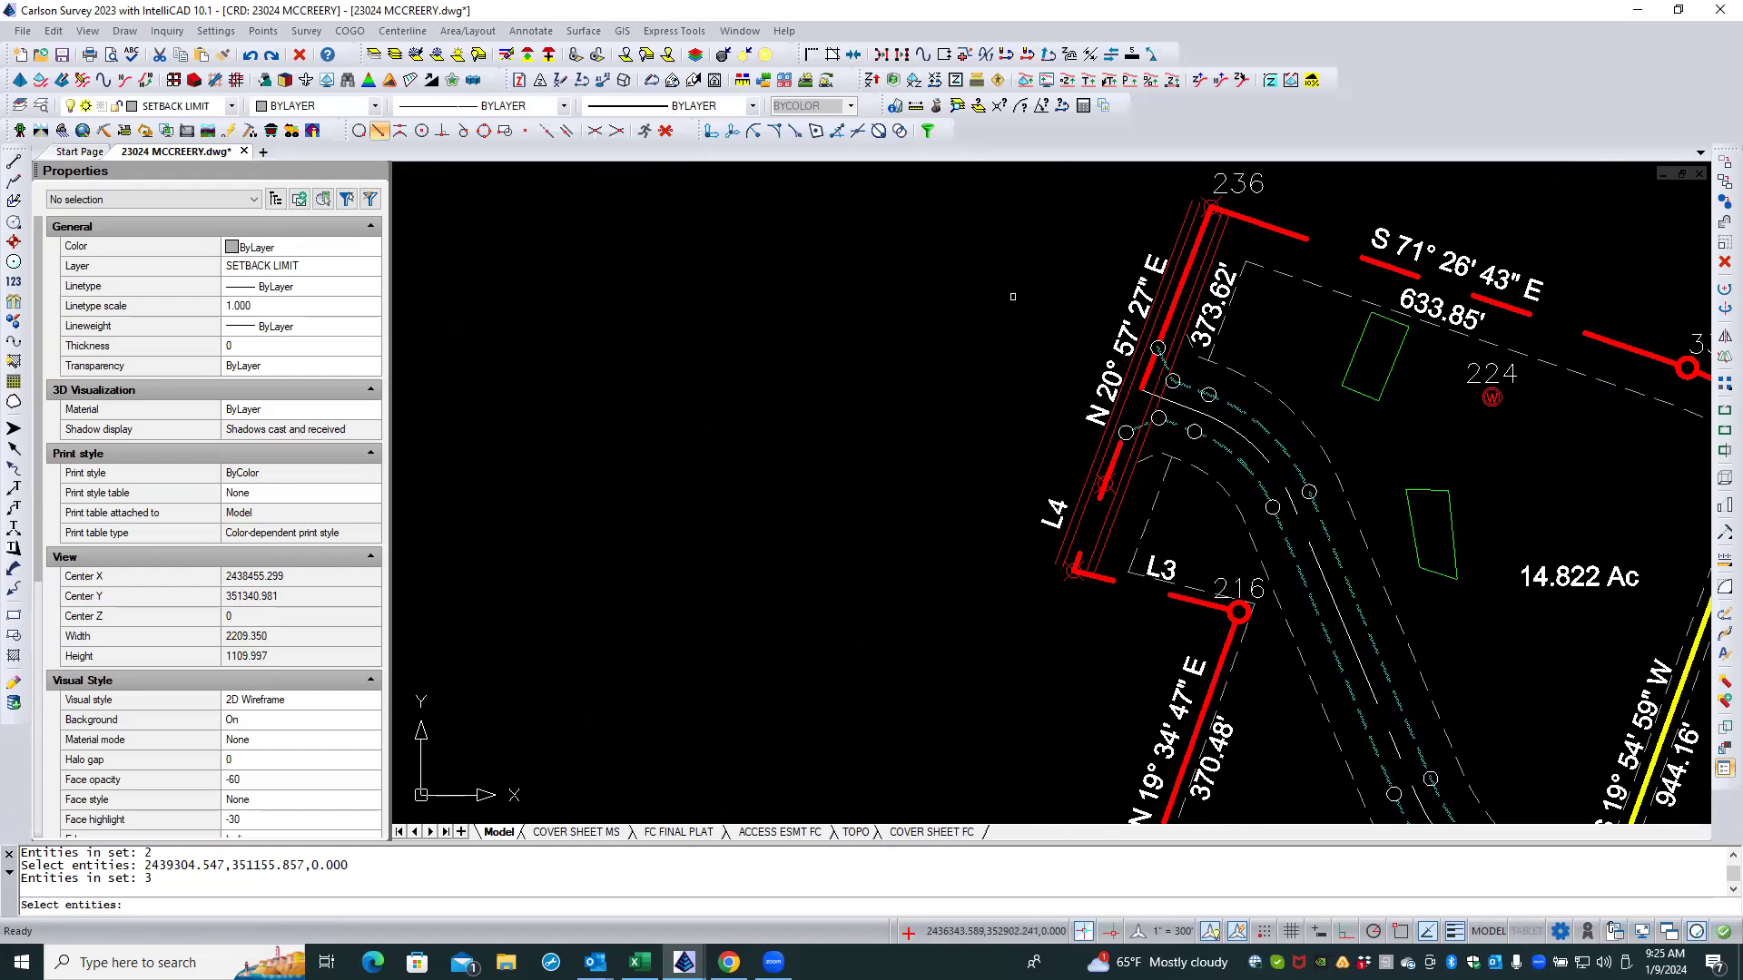
key("Return")
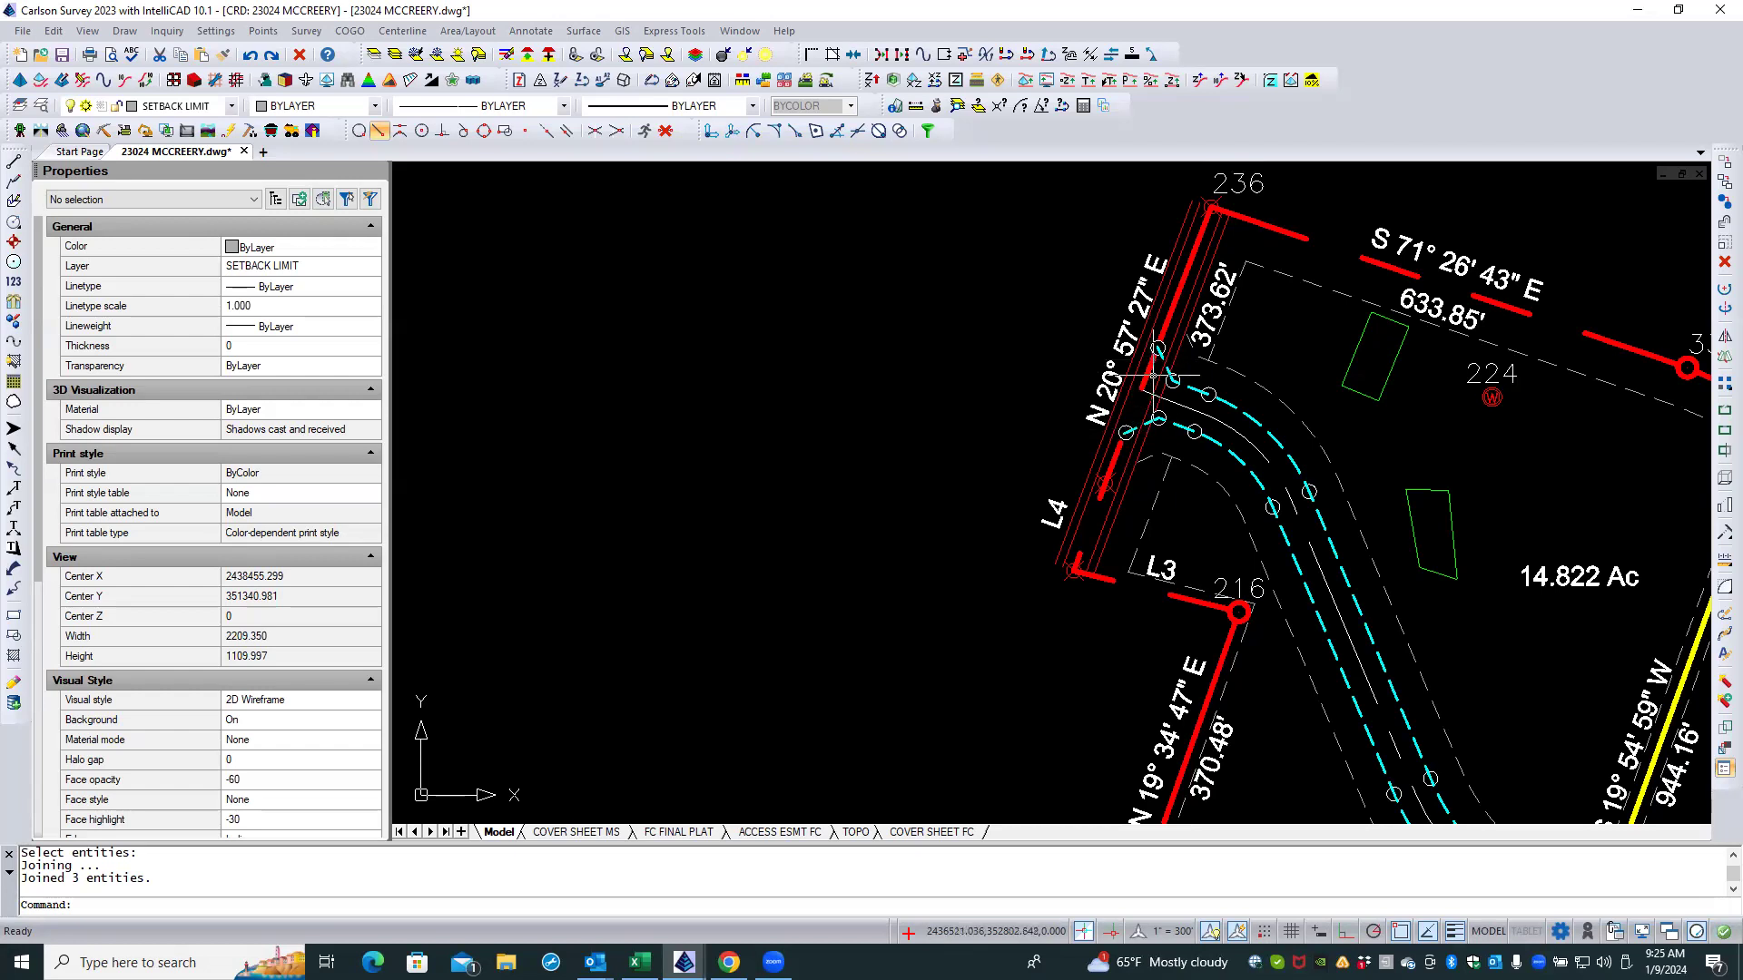
Step: Check the properties of the joined right-of-way polyline at the west end of the access easement
left_click(1219, 442)
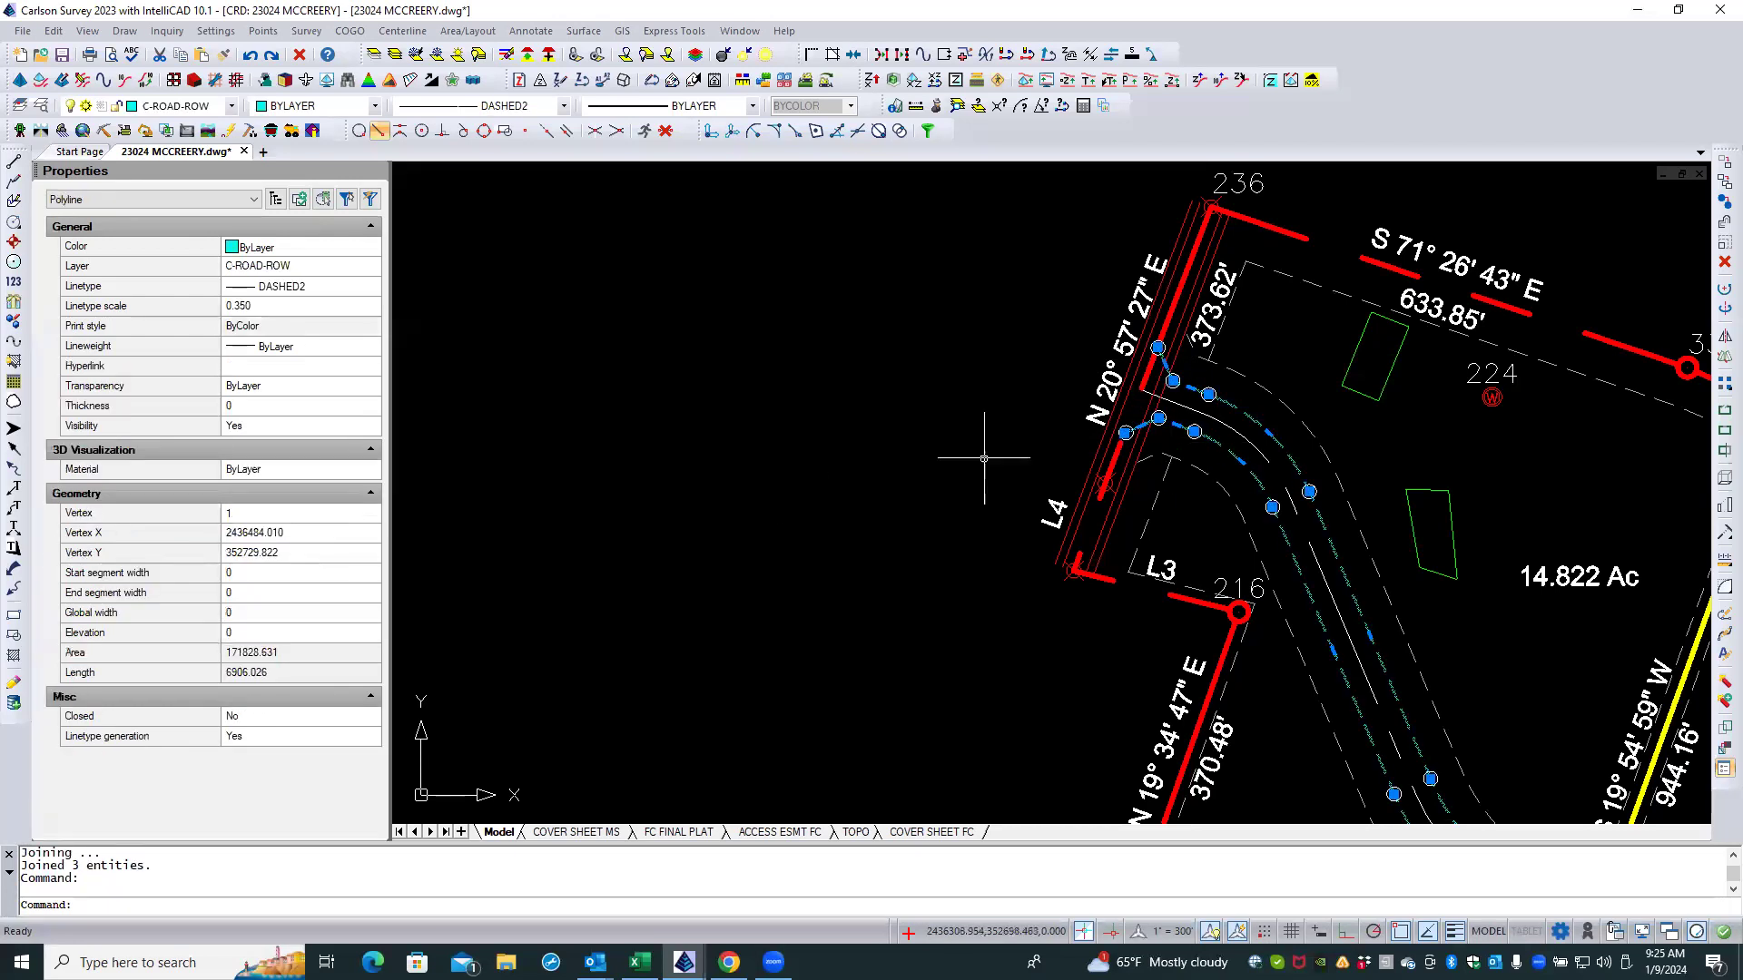
left_click(751, 495)
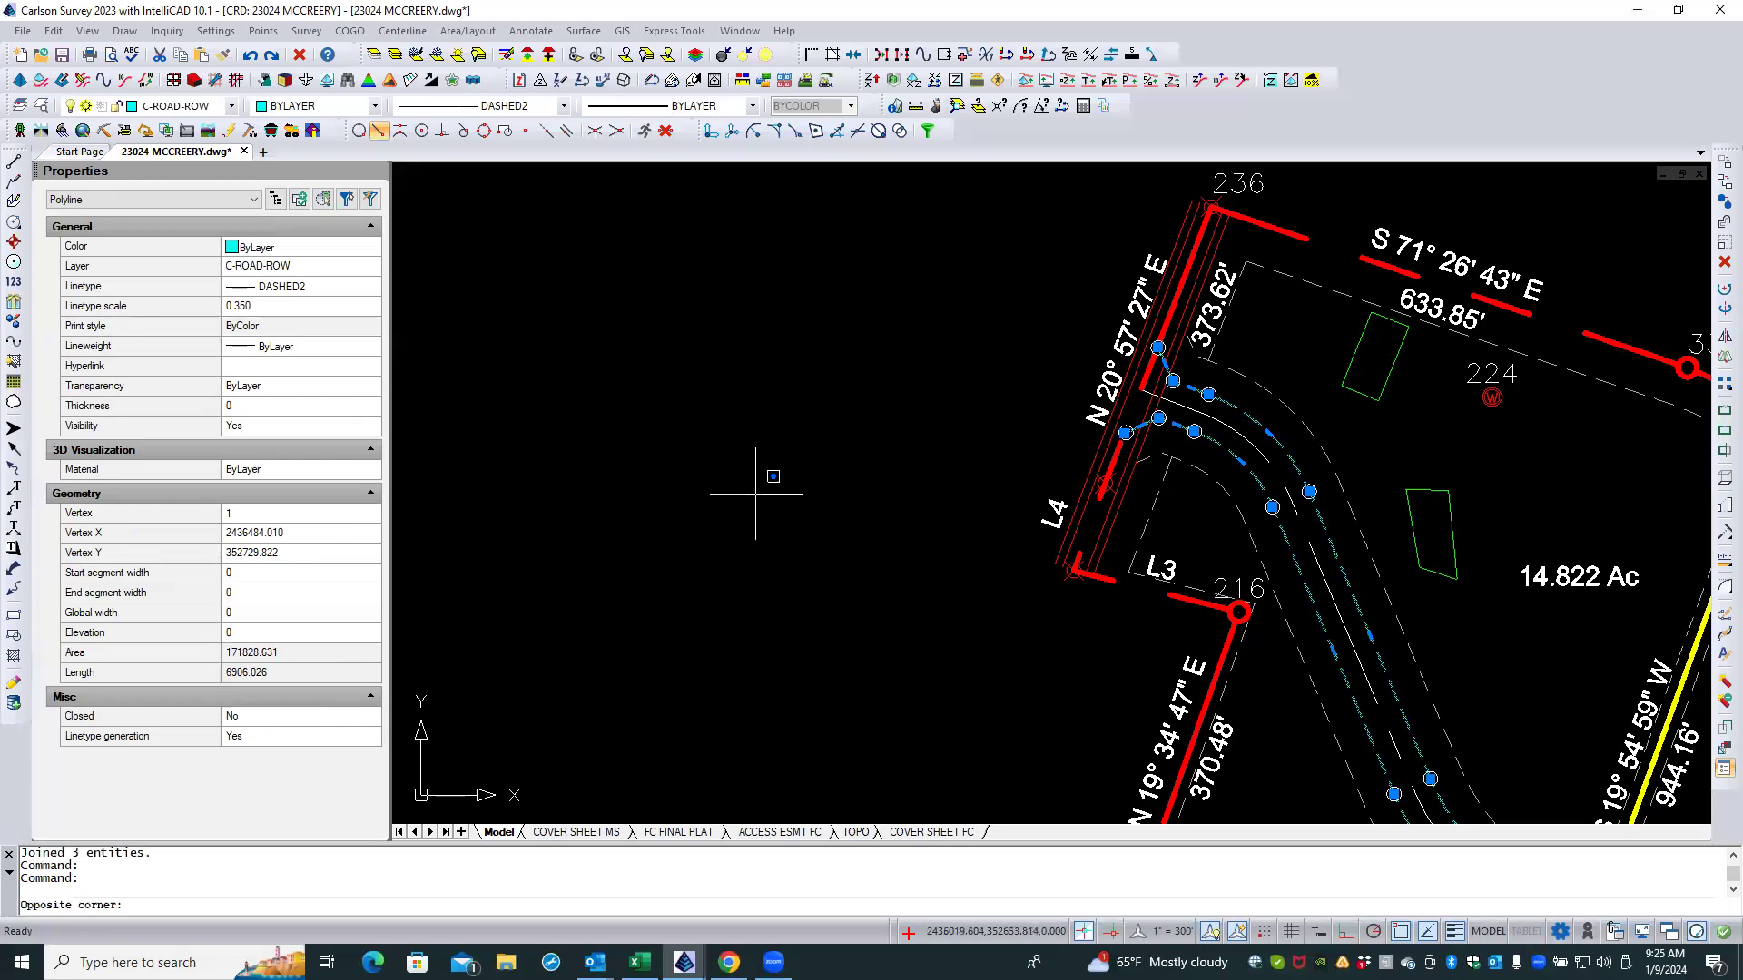
key("Escape")
key("Escape")
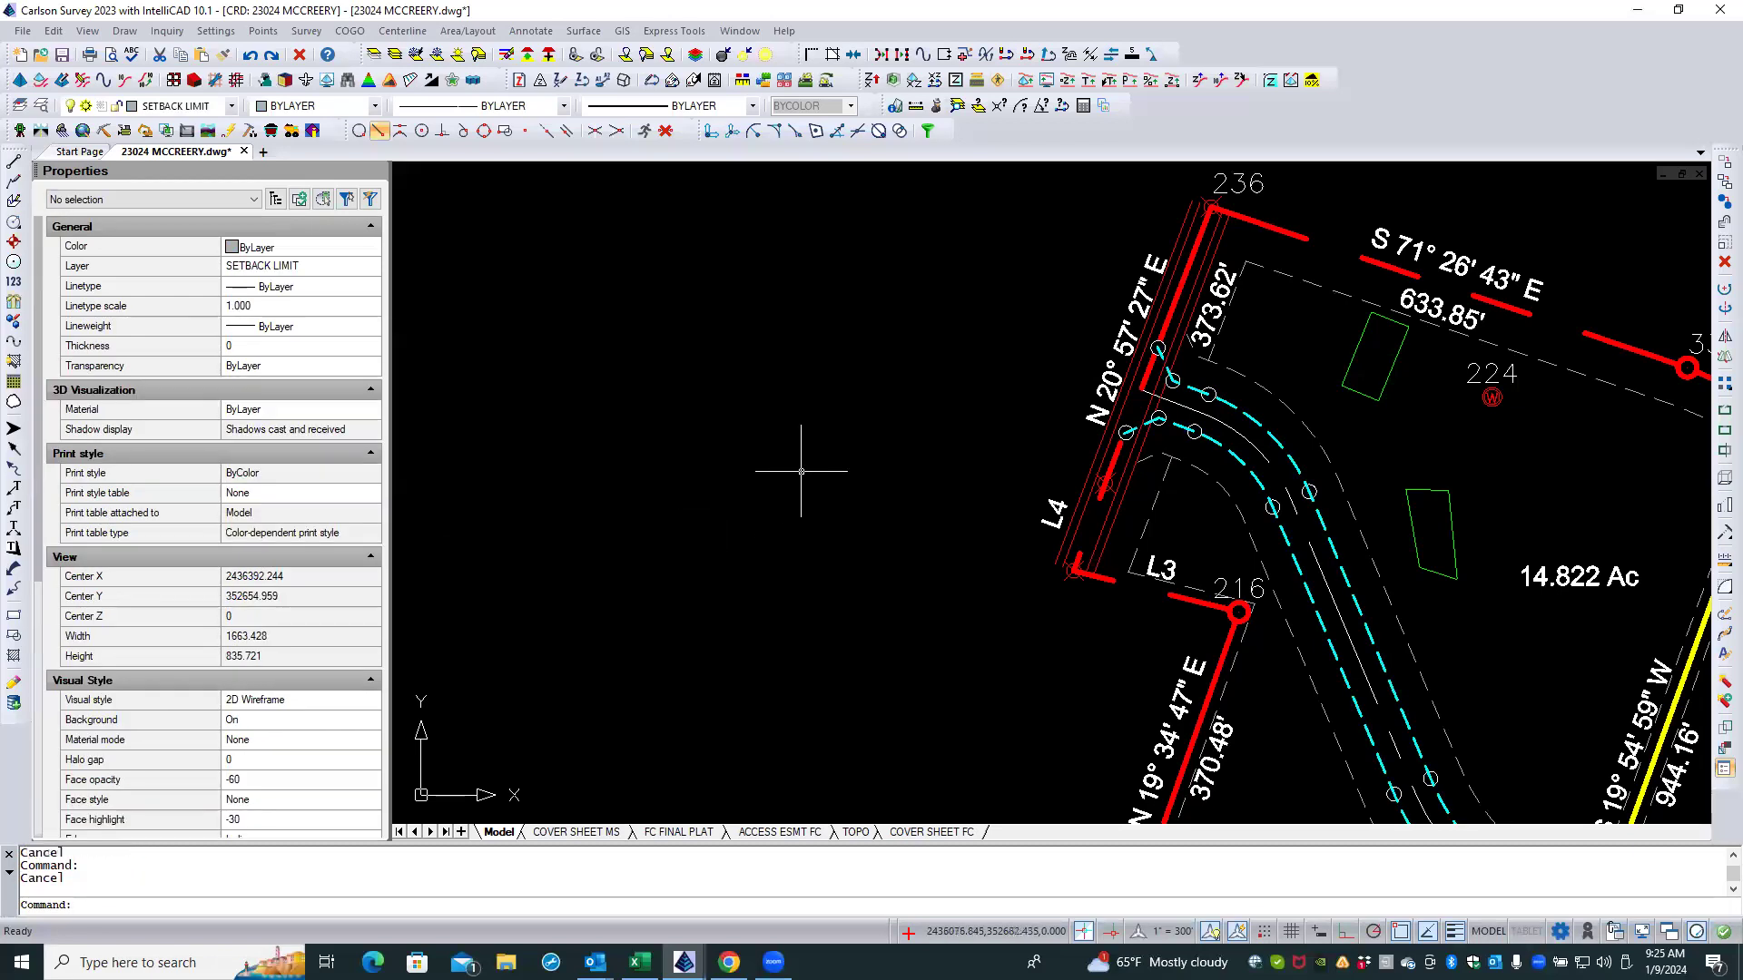
Step: Review the Auto-Annotate line settings and the general and angle annotation defaults, leaving them without changes
scroll(801, 354, "down", 2)
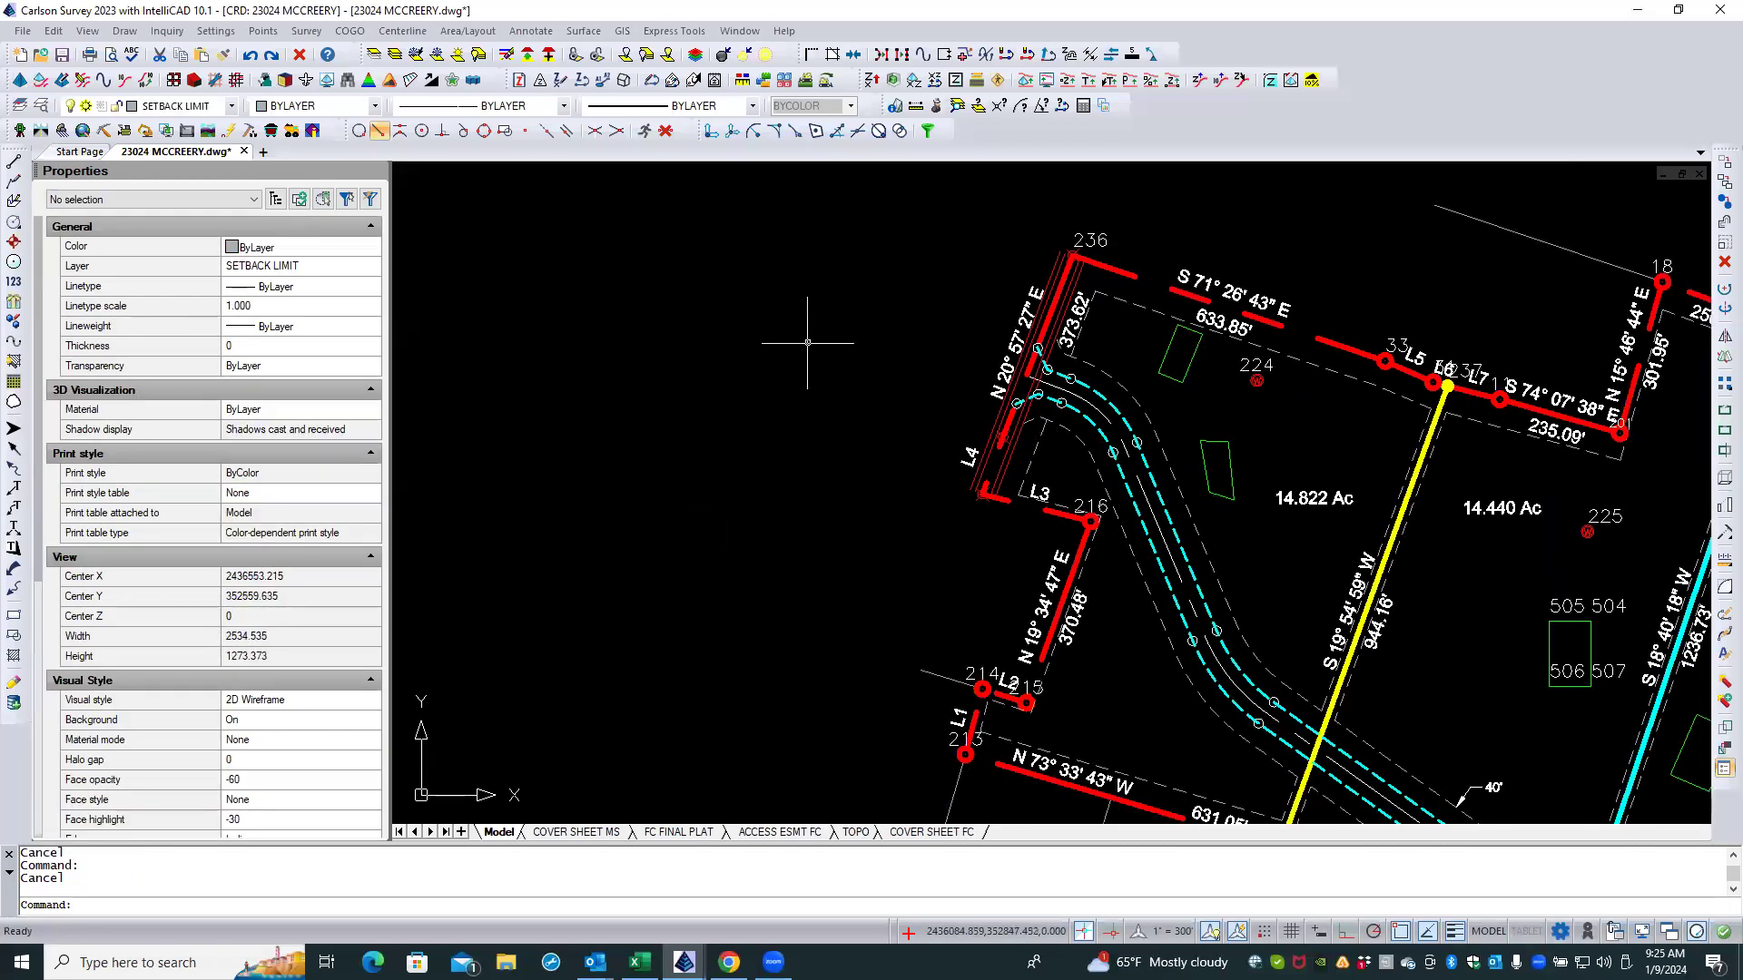
left_click(543, 31)
left_click(574, 72)
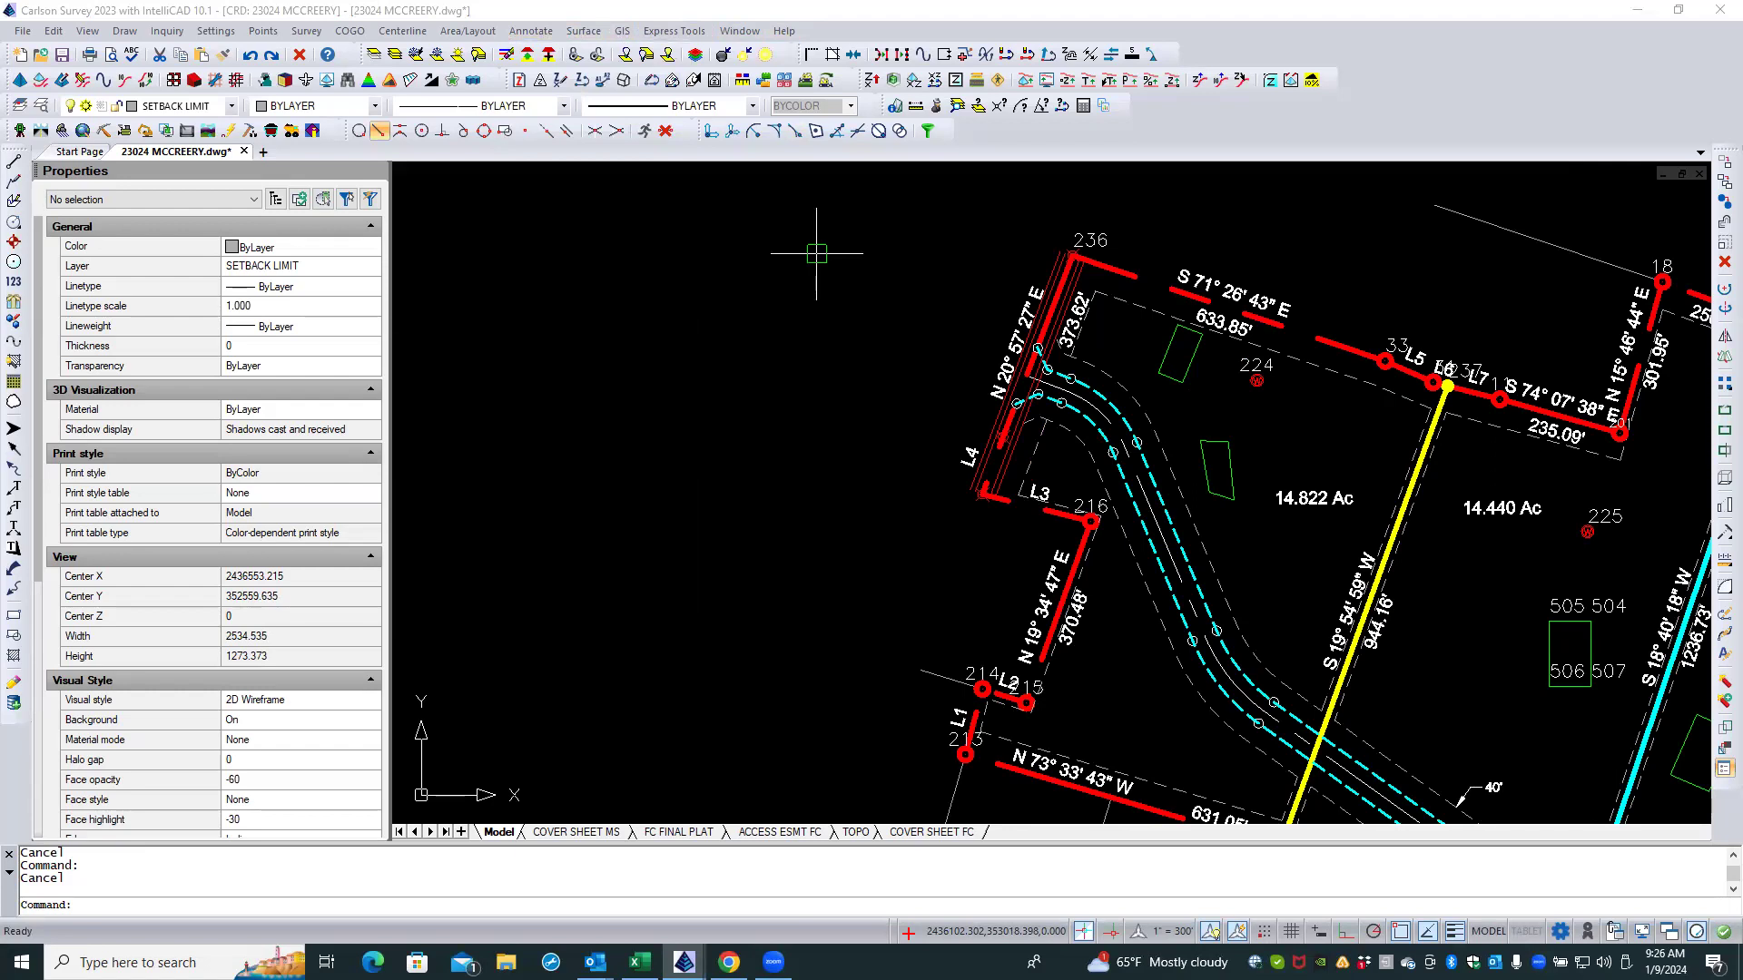
left_click(602, 726)
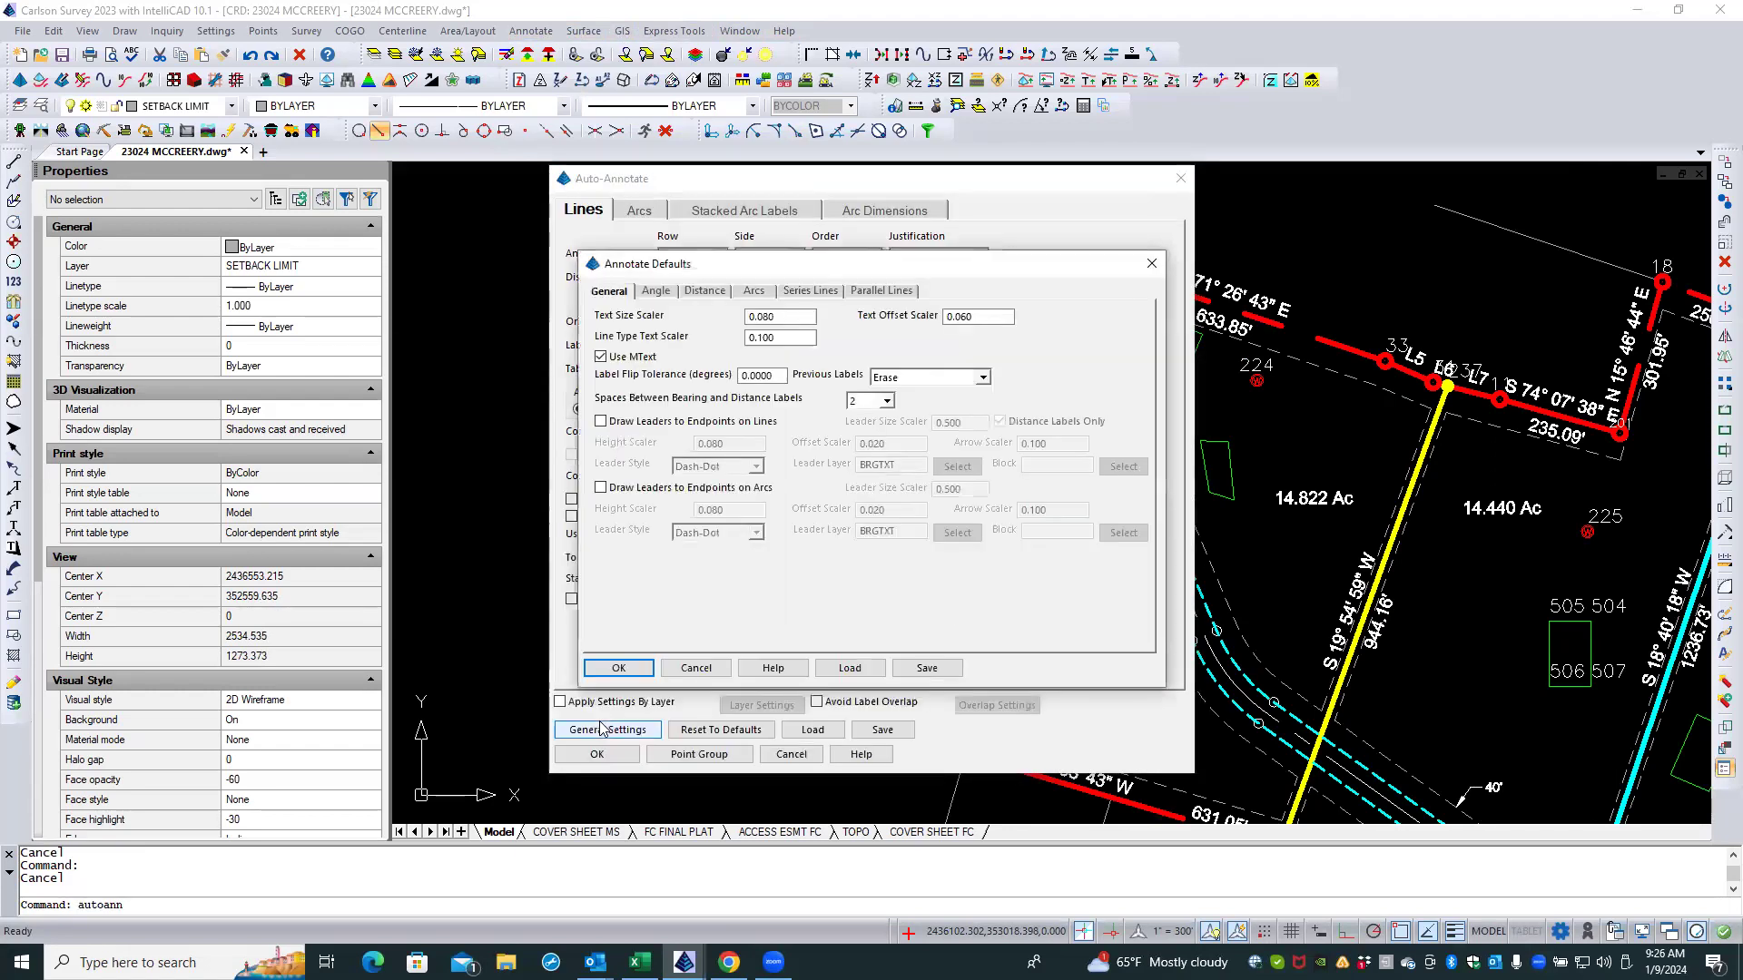
left_click(655, 292)
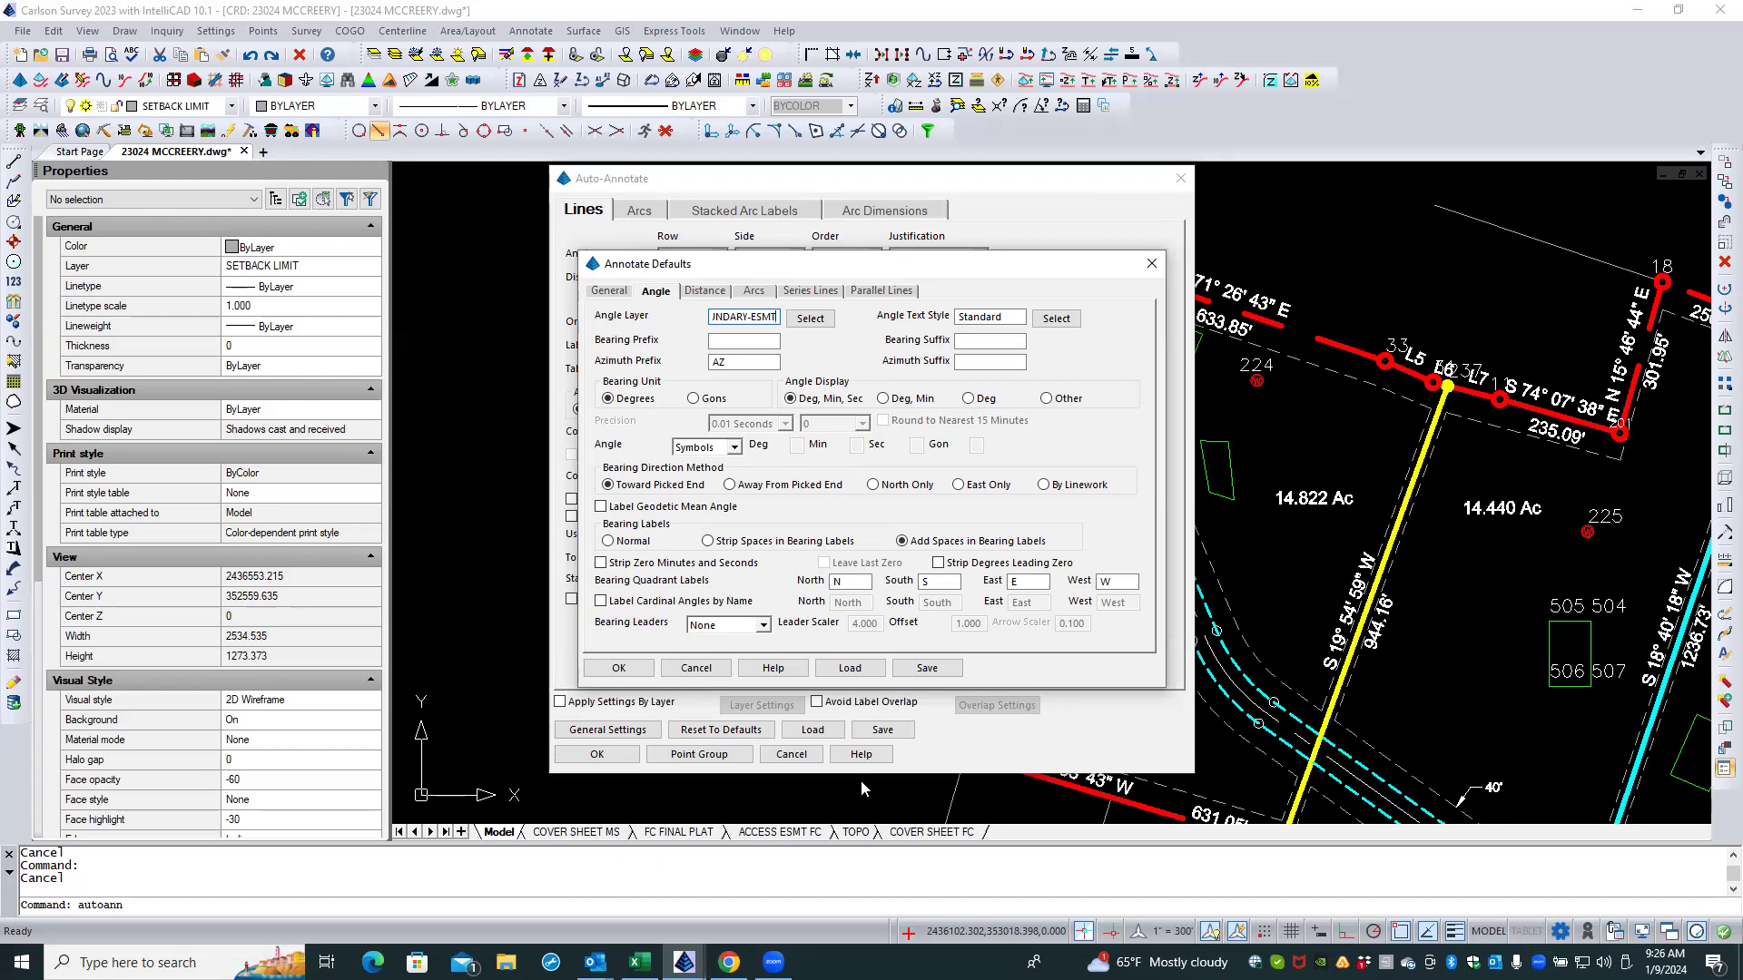
left_click(697, 670)
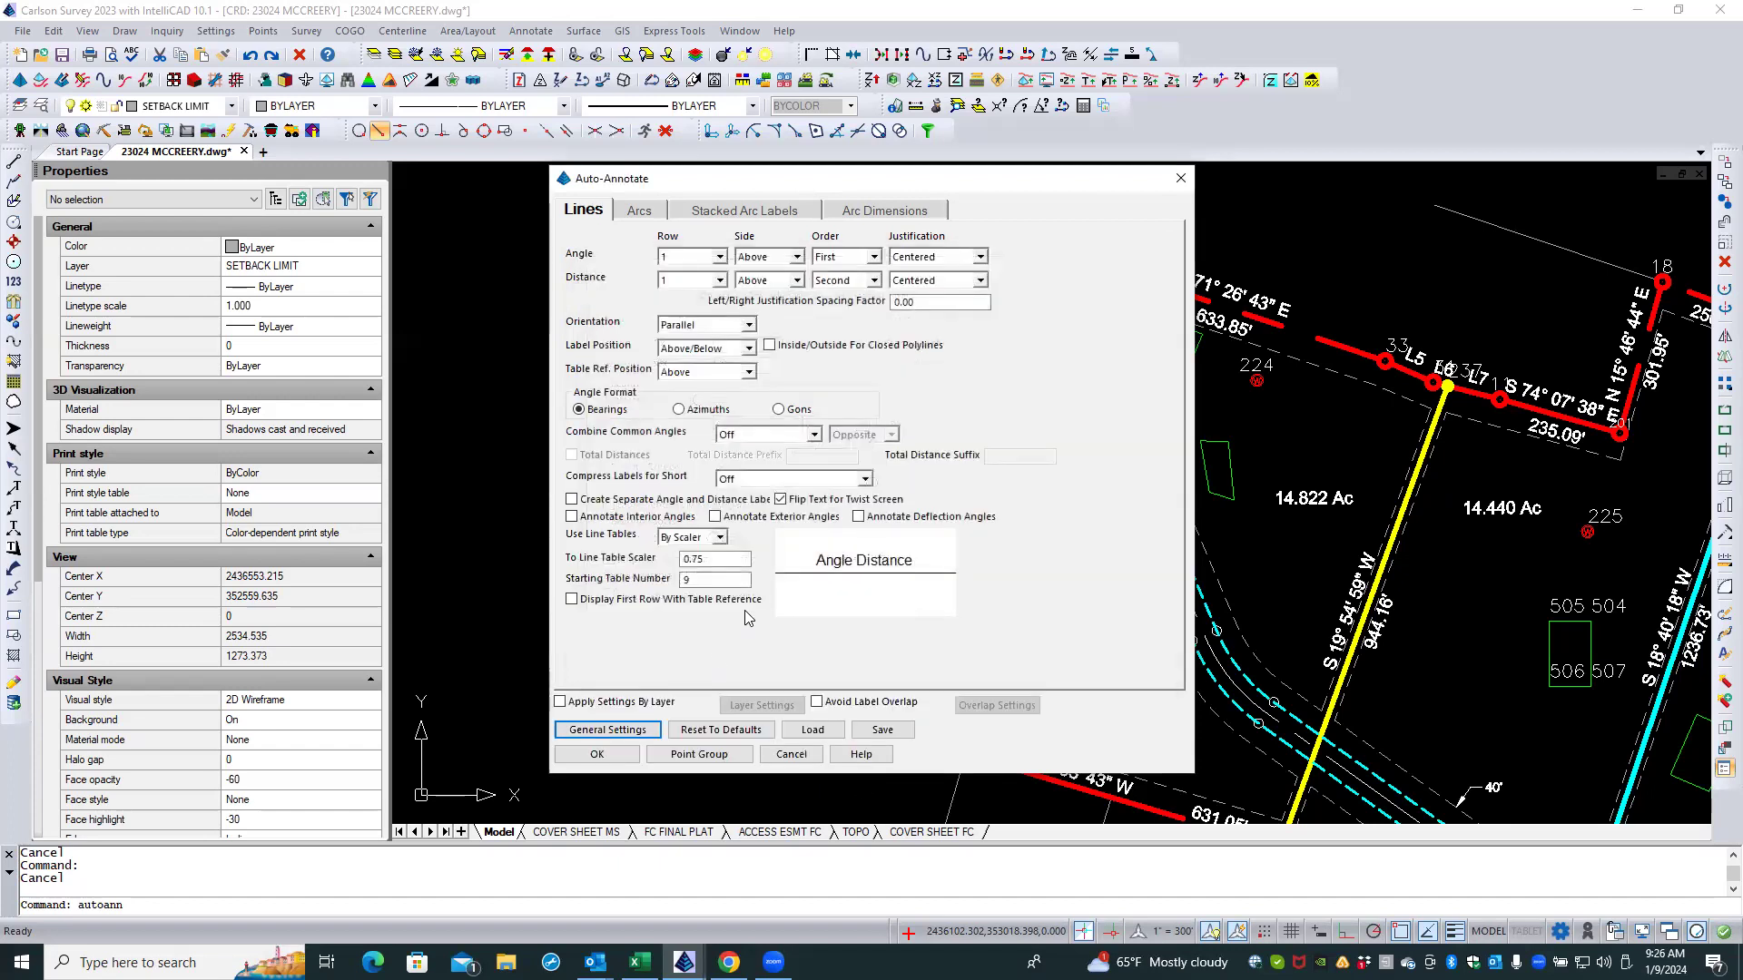
left_click(791, 754)
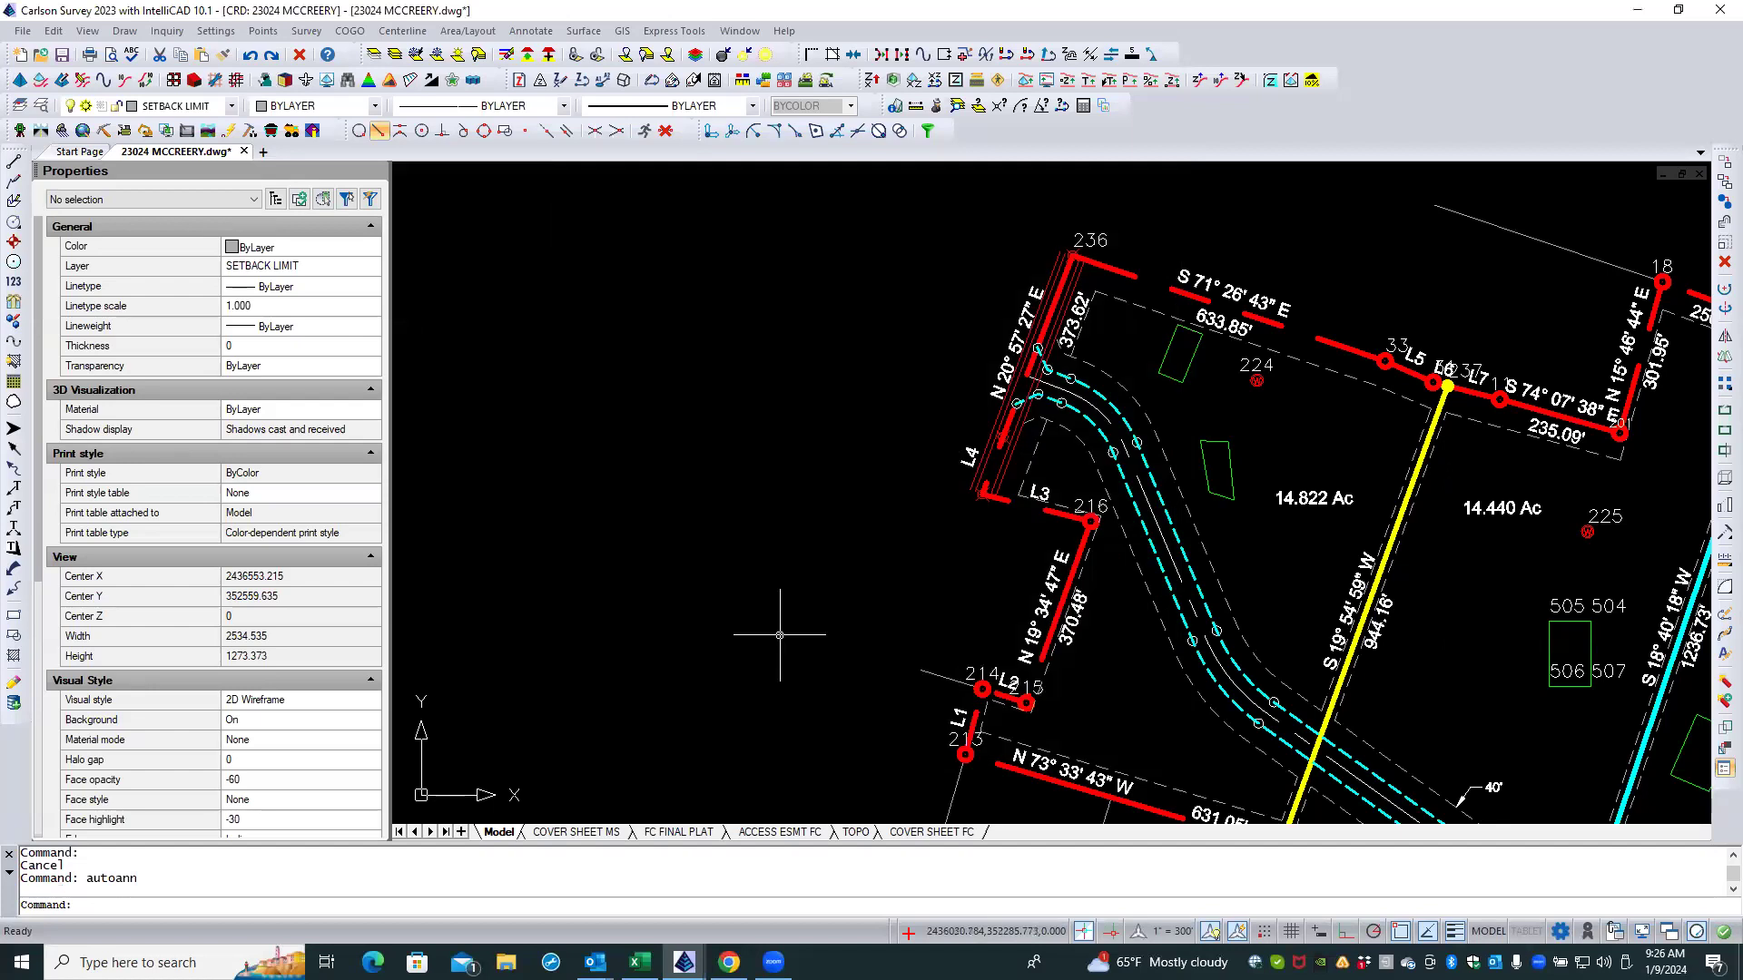
Step: Draw a marker polyline about 299 ft long running northwest from the upper-left corner of the L1–L5 easement line table
scroll(776, 497, "down", 8)
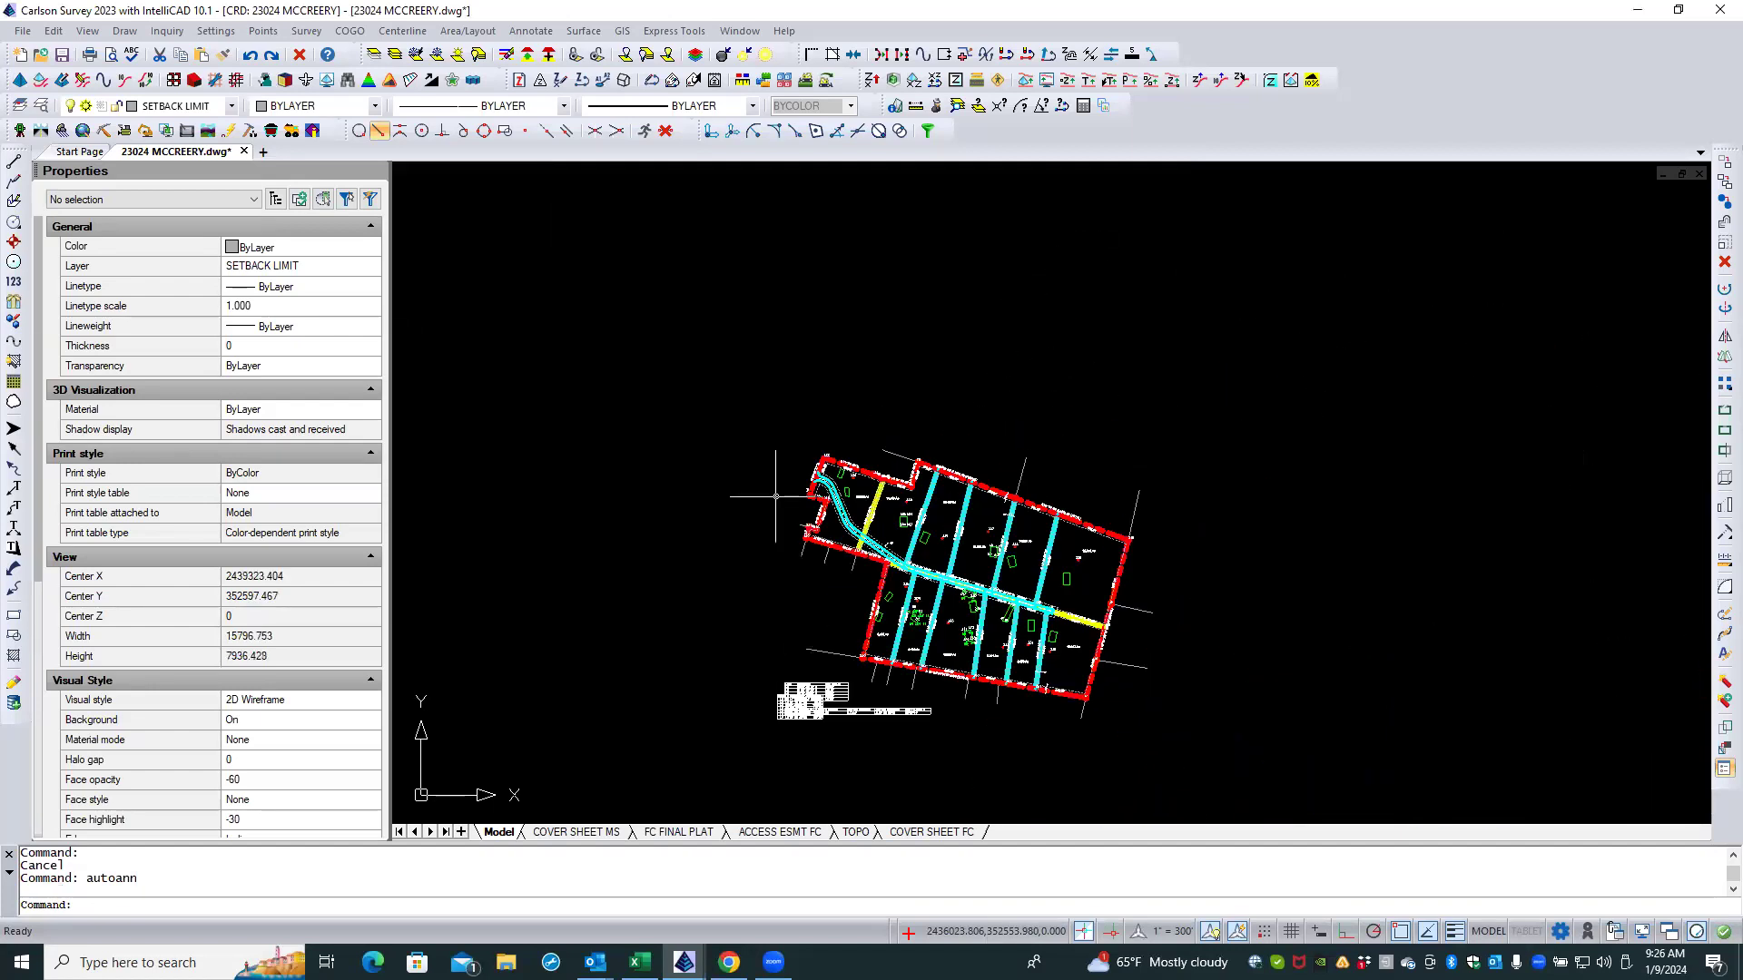
scroll(785, 734, "up", 6)
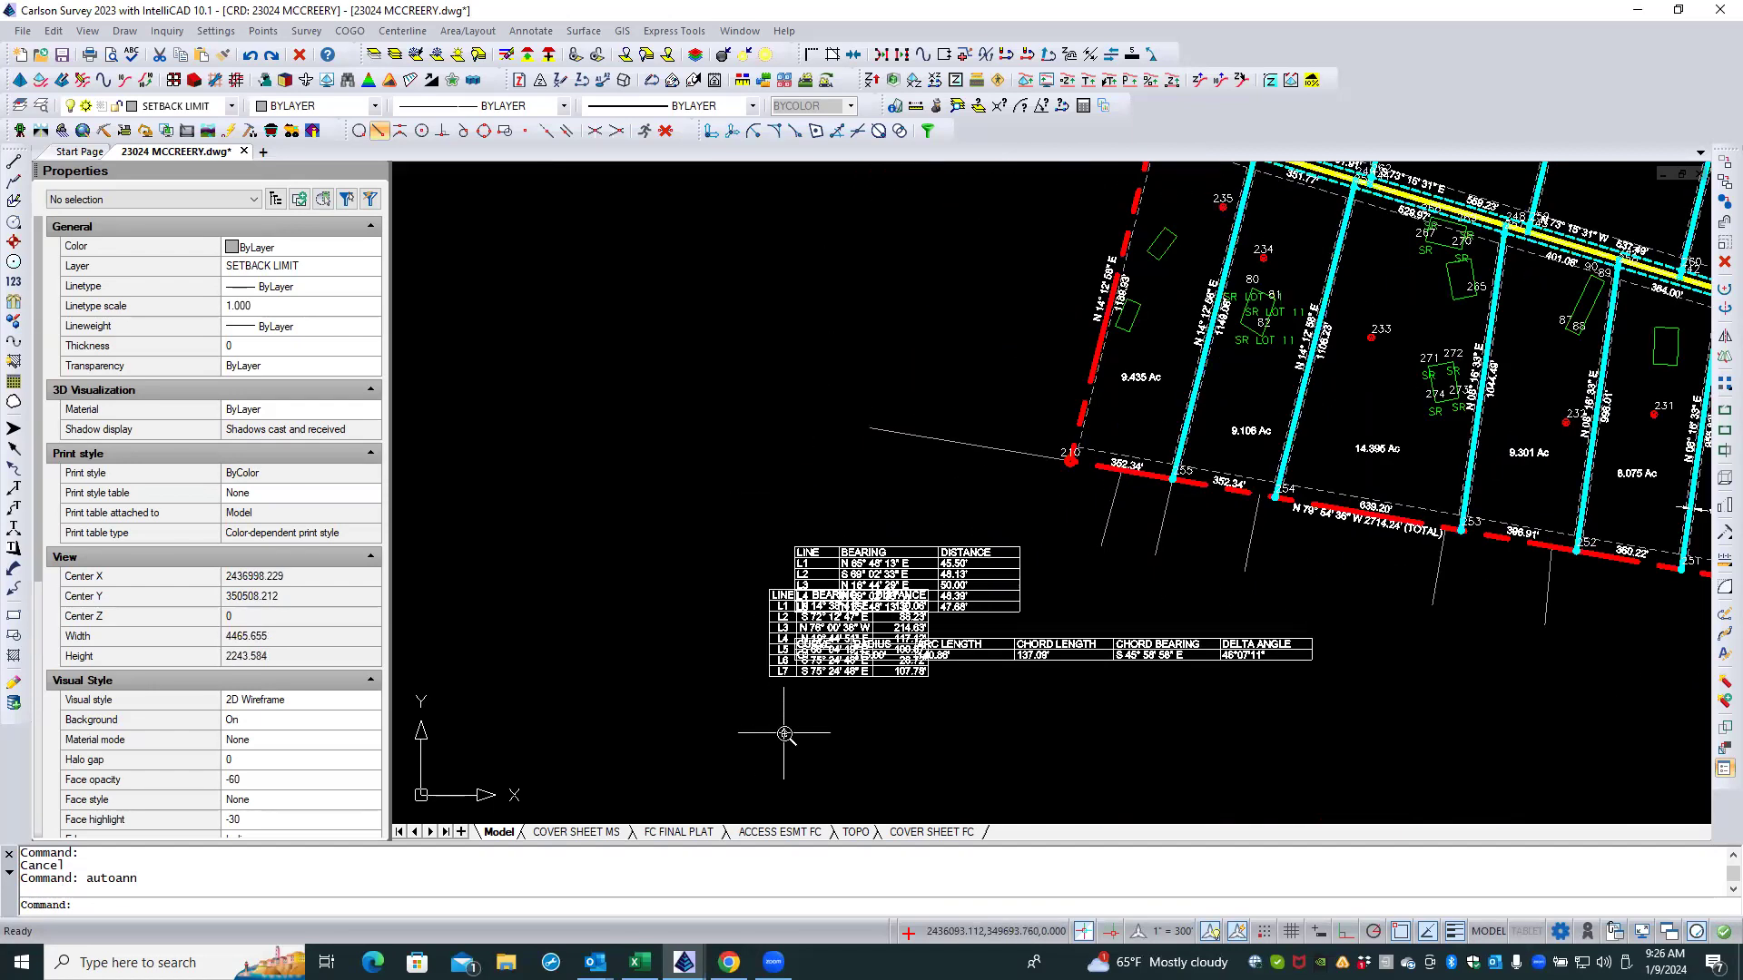
scroll(785, 733, "up", 3)
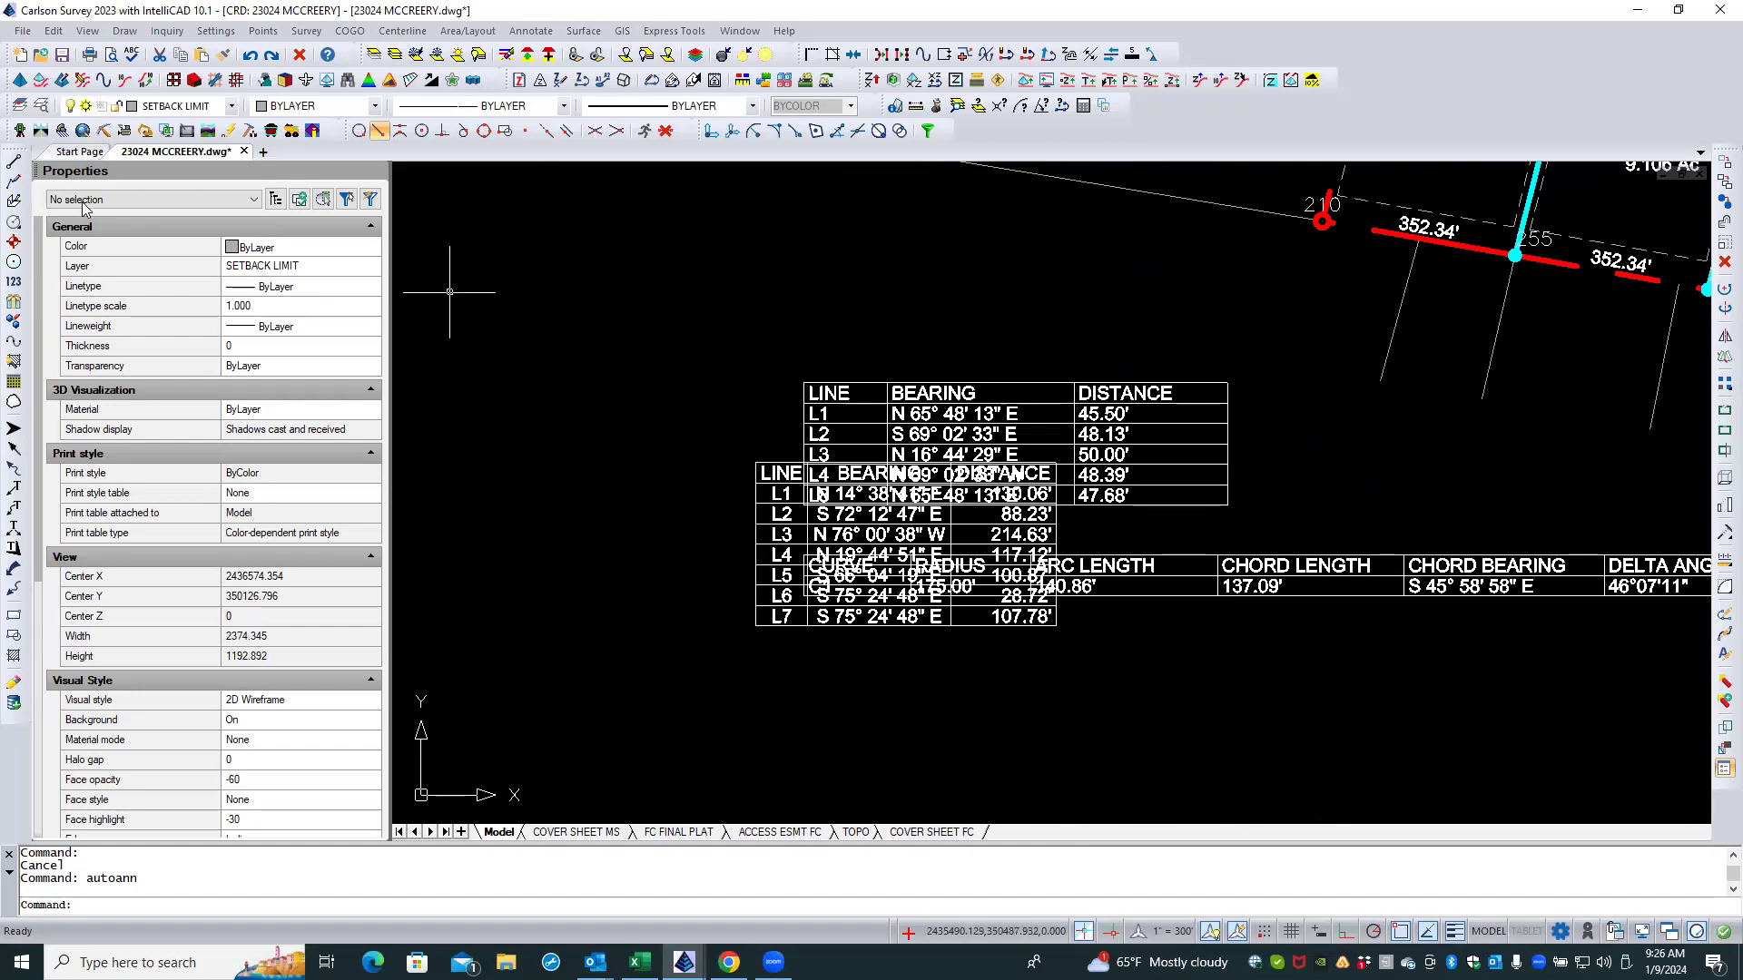
left_click(14, 181)
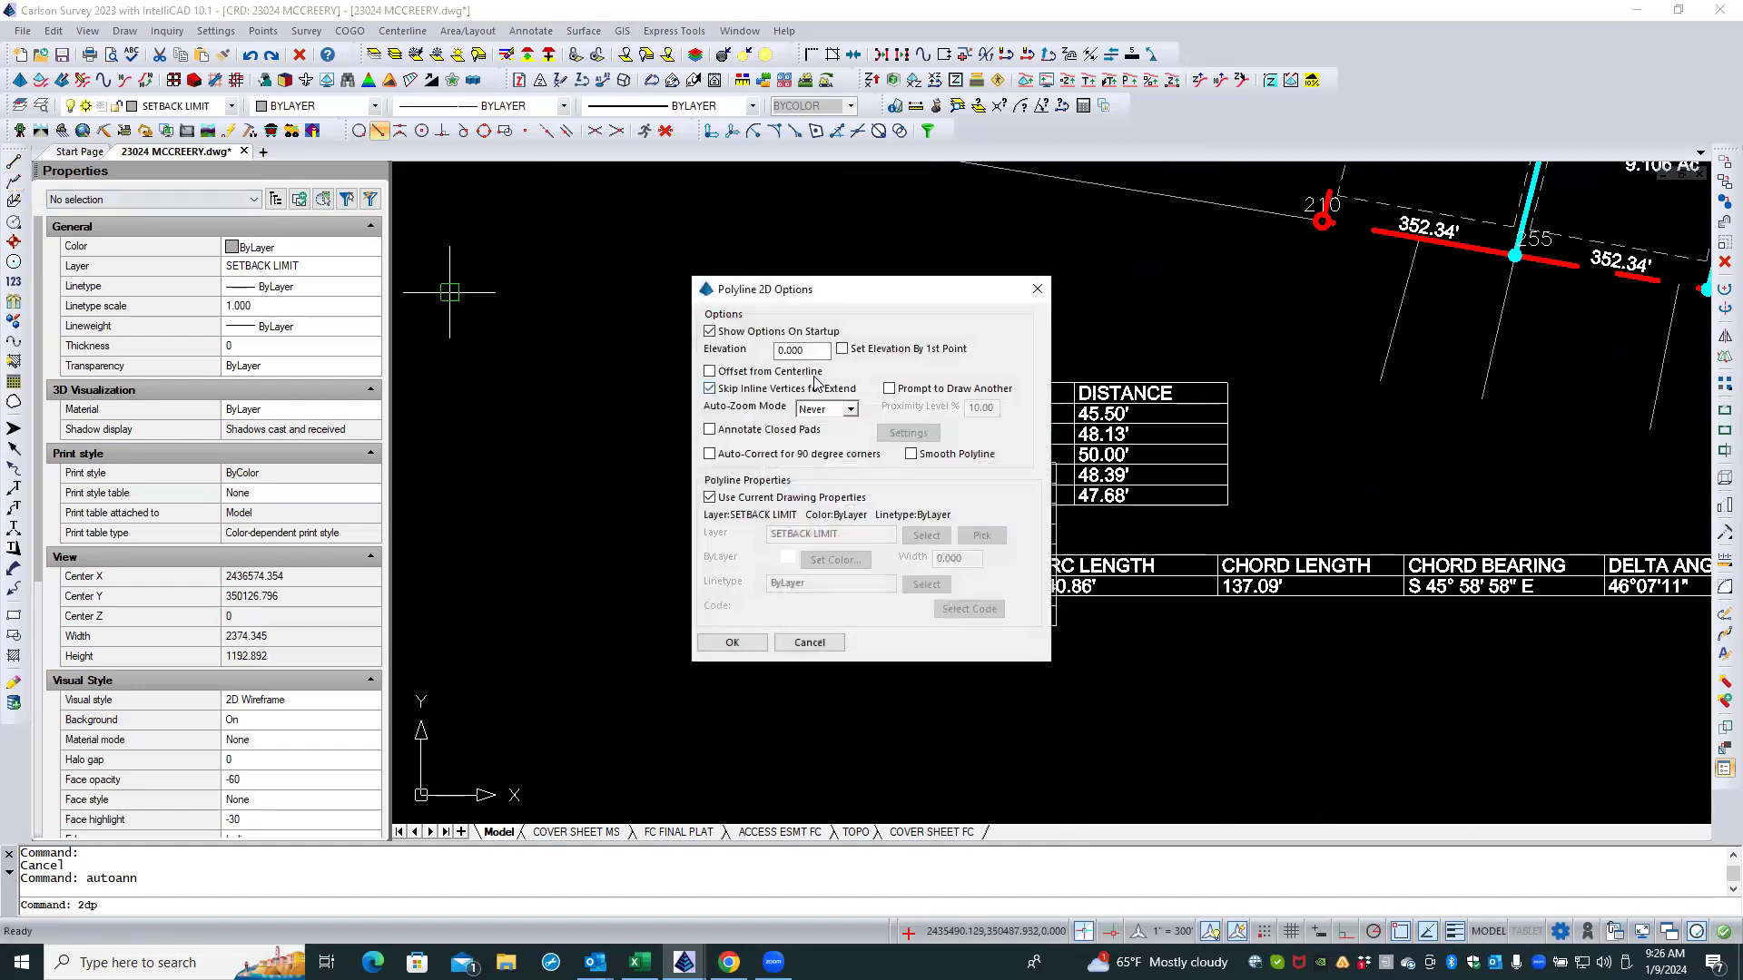
left_click(754, 638)
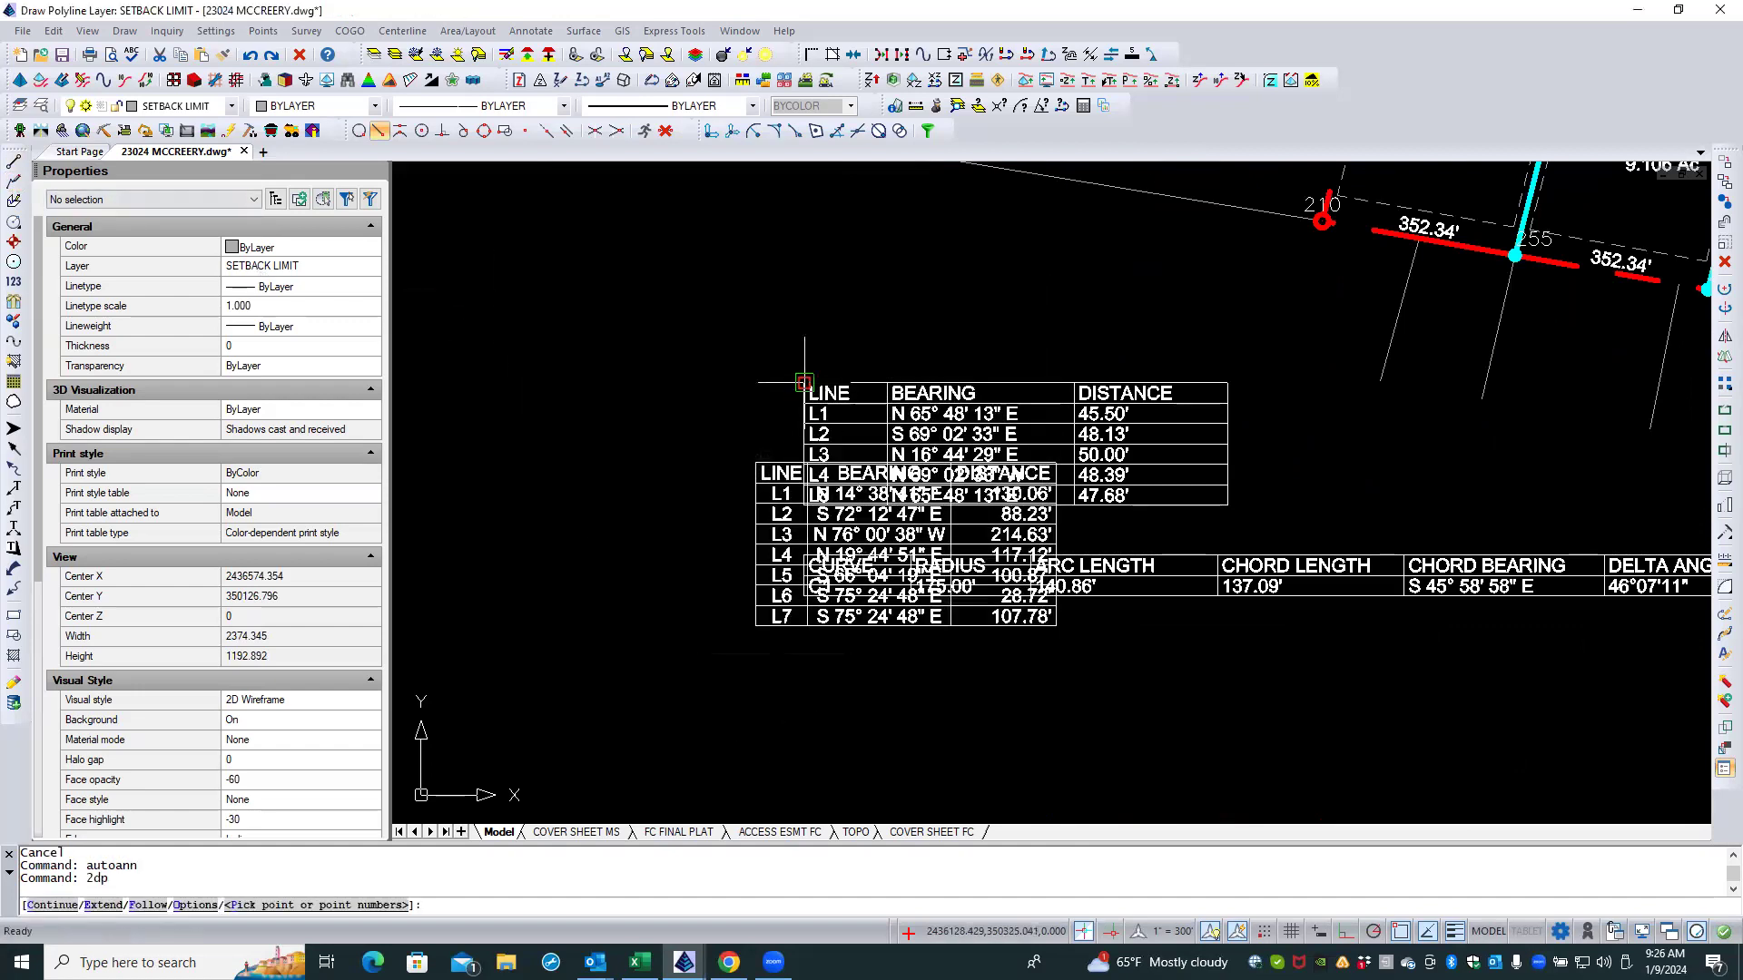
left_click(804, 382)
left_click(676, 276)
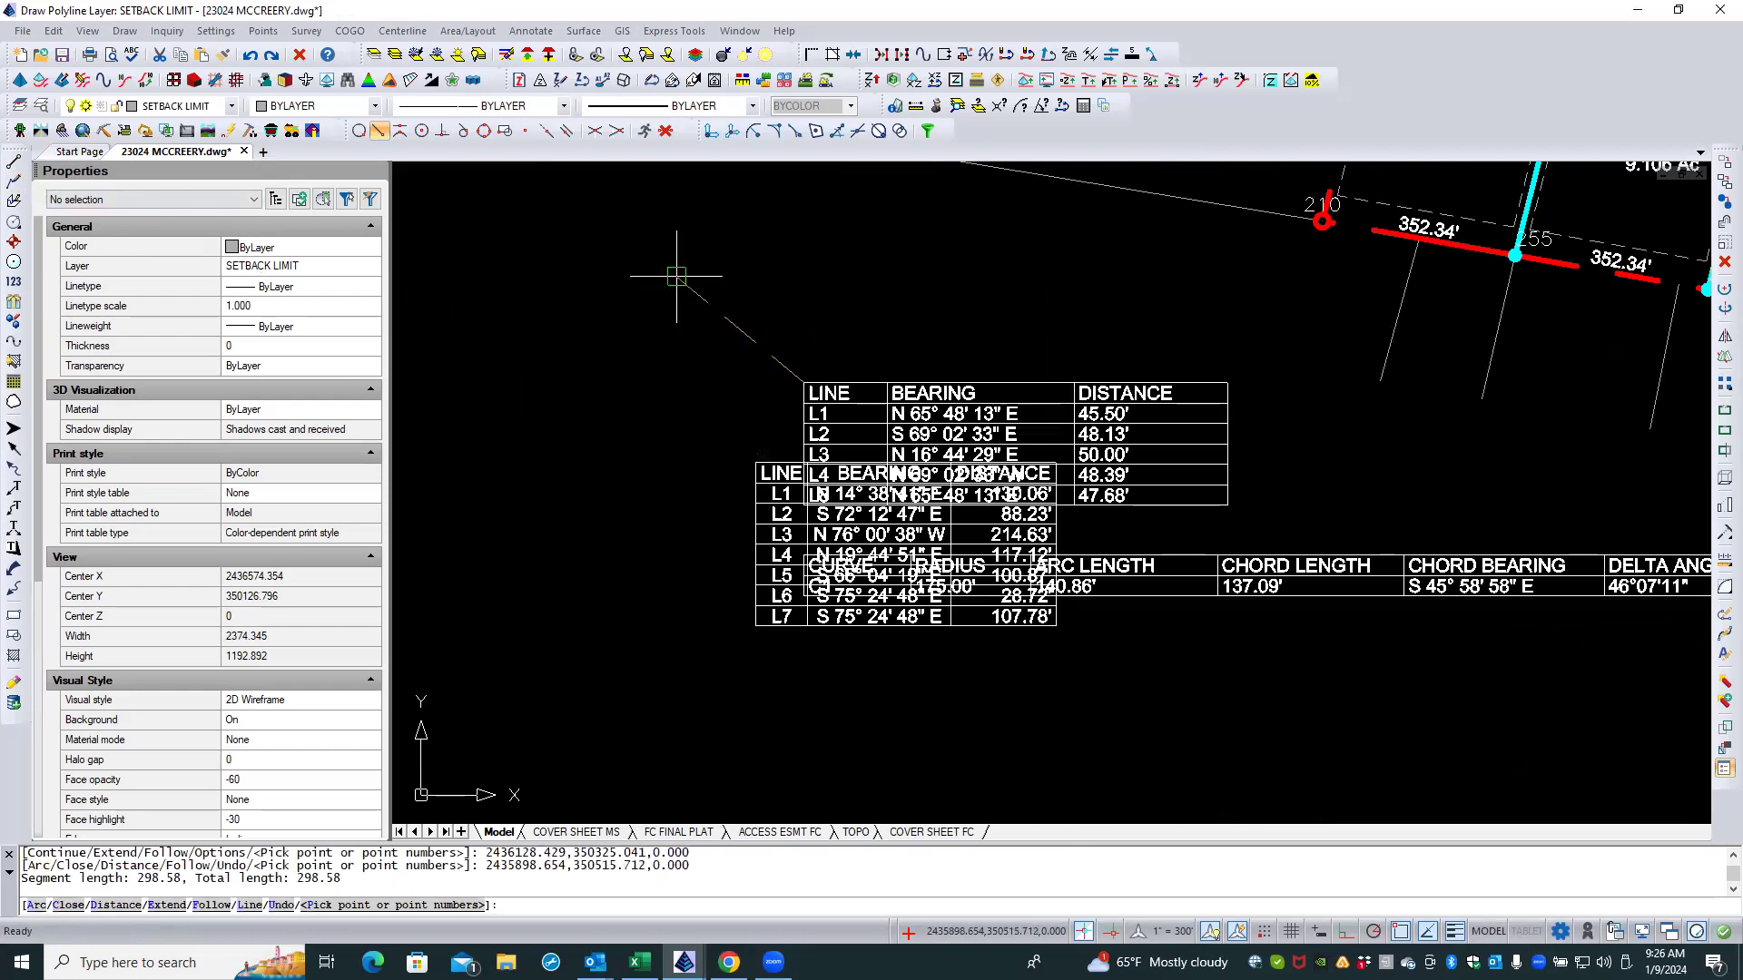
key("Return")
Step: Draw a second marker polyline about 479 ft long running northwest from the upper-left corner of the curve table
key("Return")
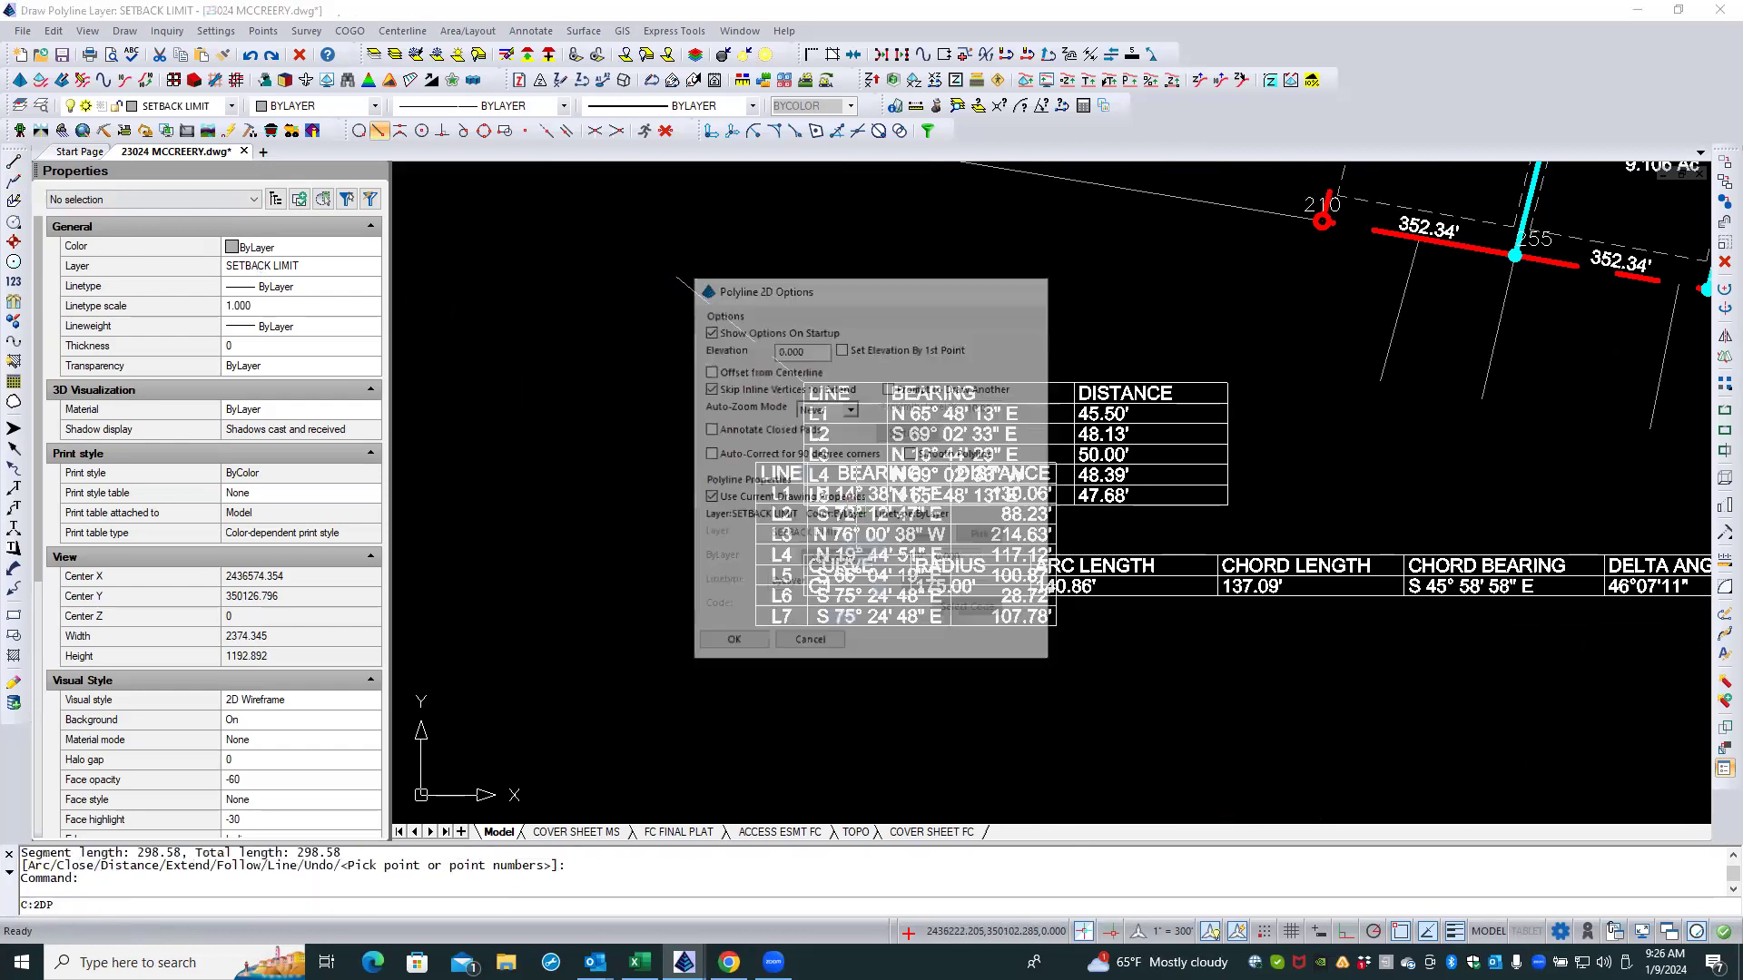
key("Return")
left_click(804, 555)
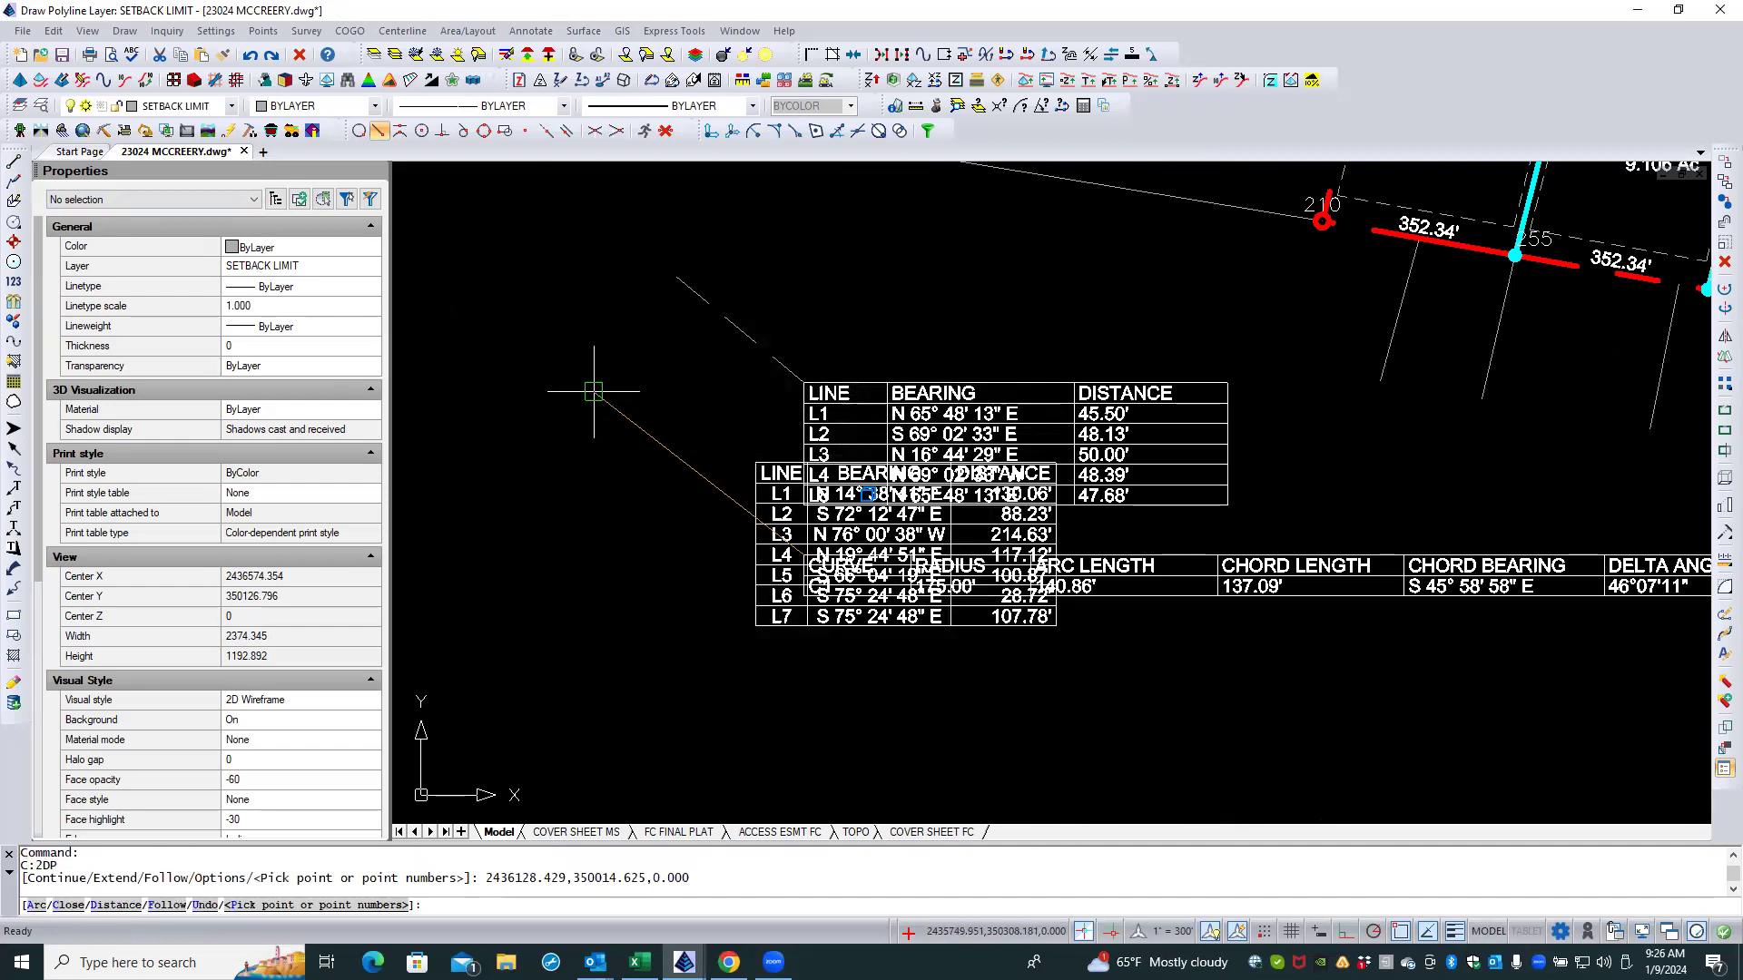
left_click(594, 392)
key("Return")
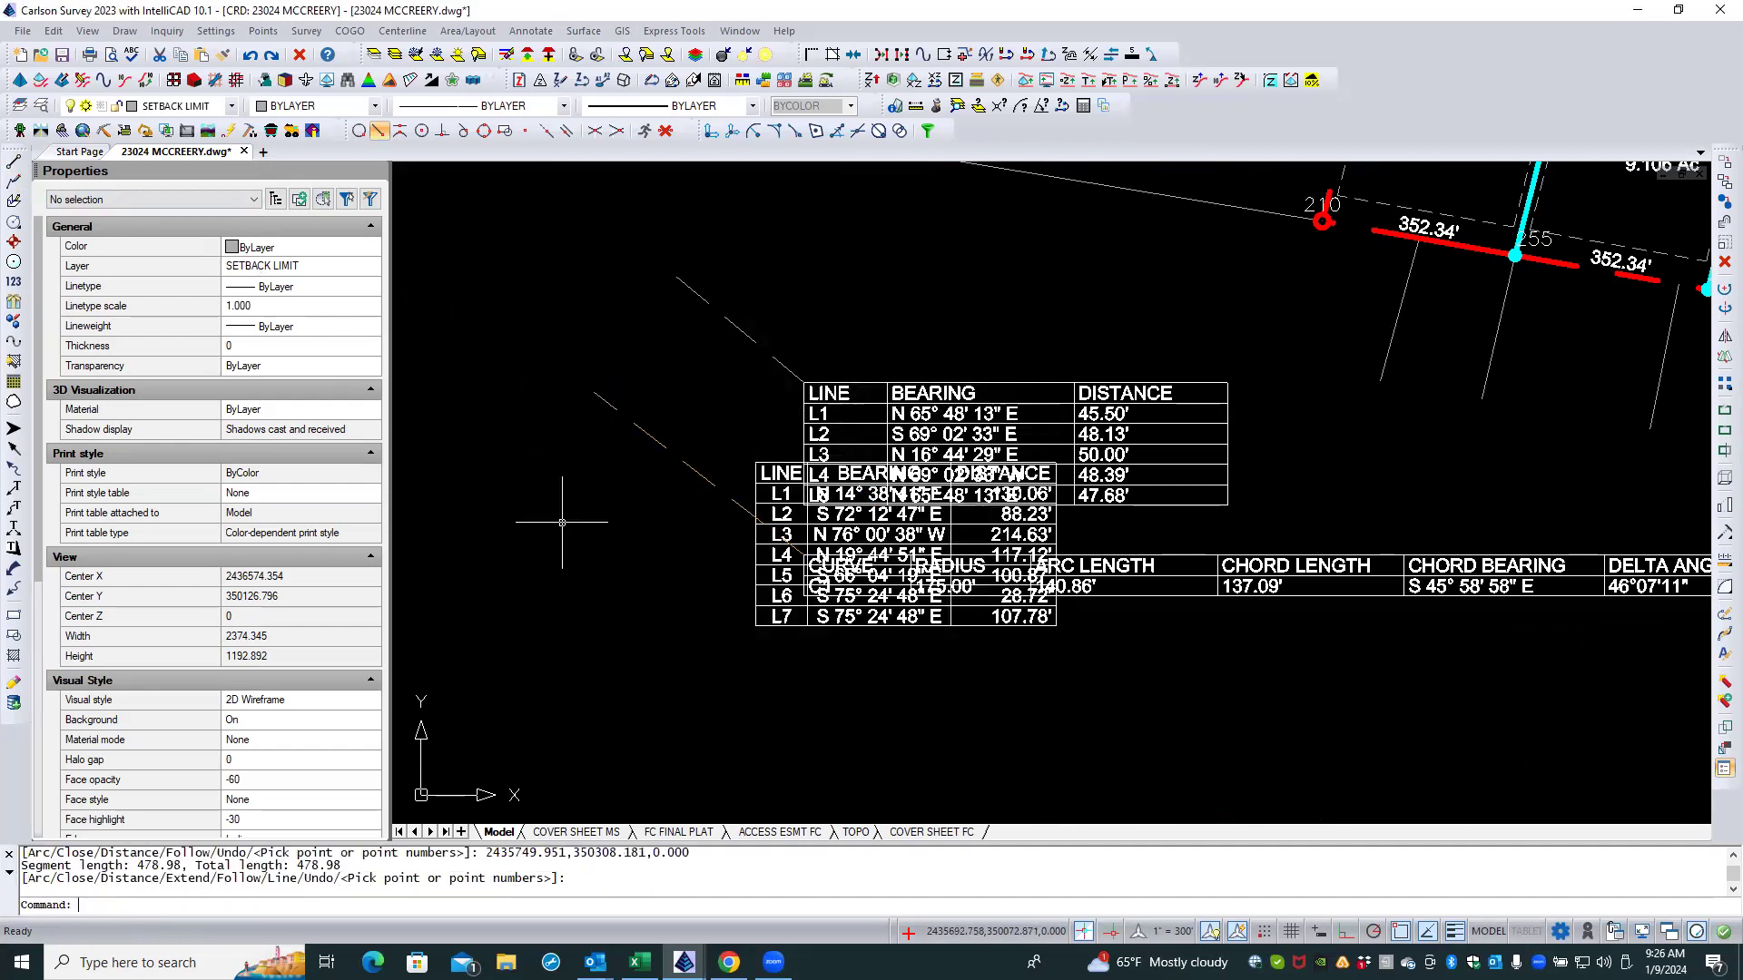
Step: Erase the L1–L5 easement line table and the curve table overlapping the L1–L7 line table
left_click(1240, 365)
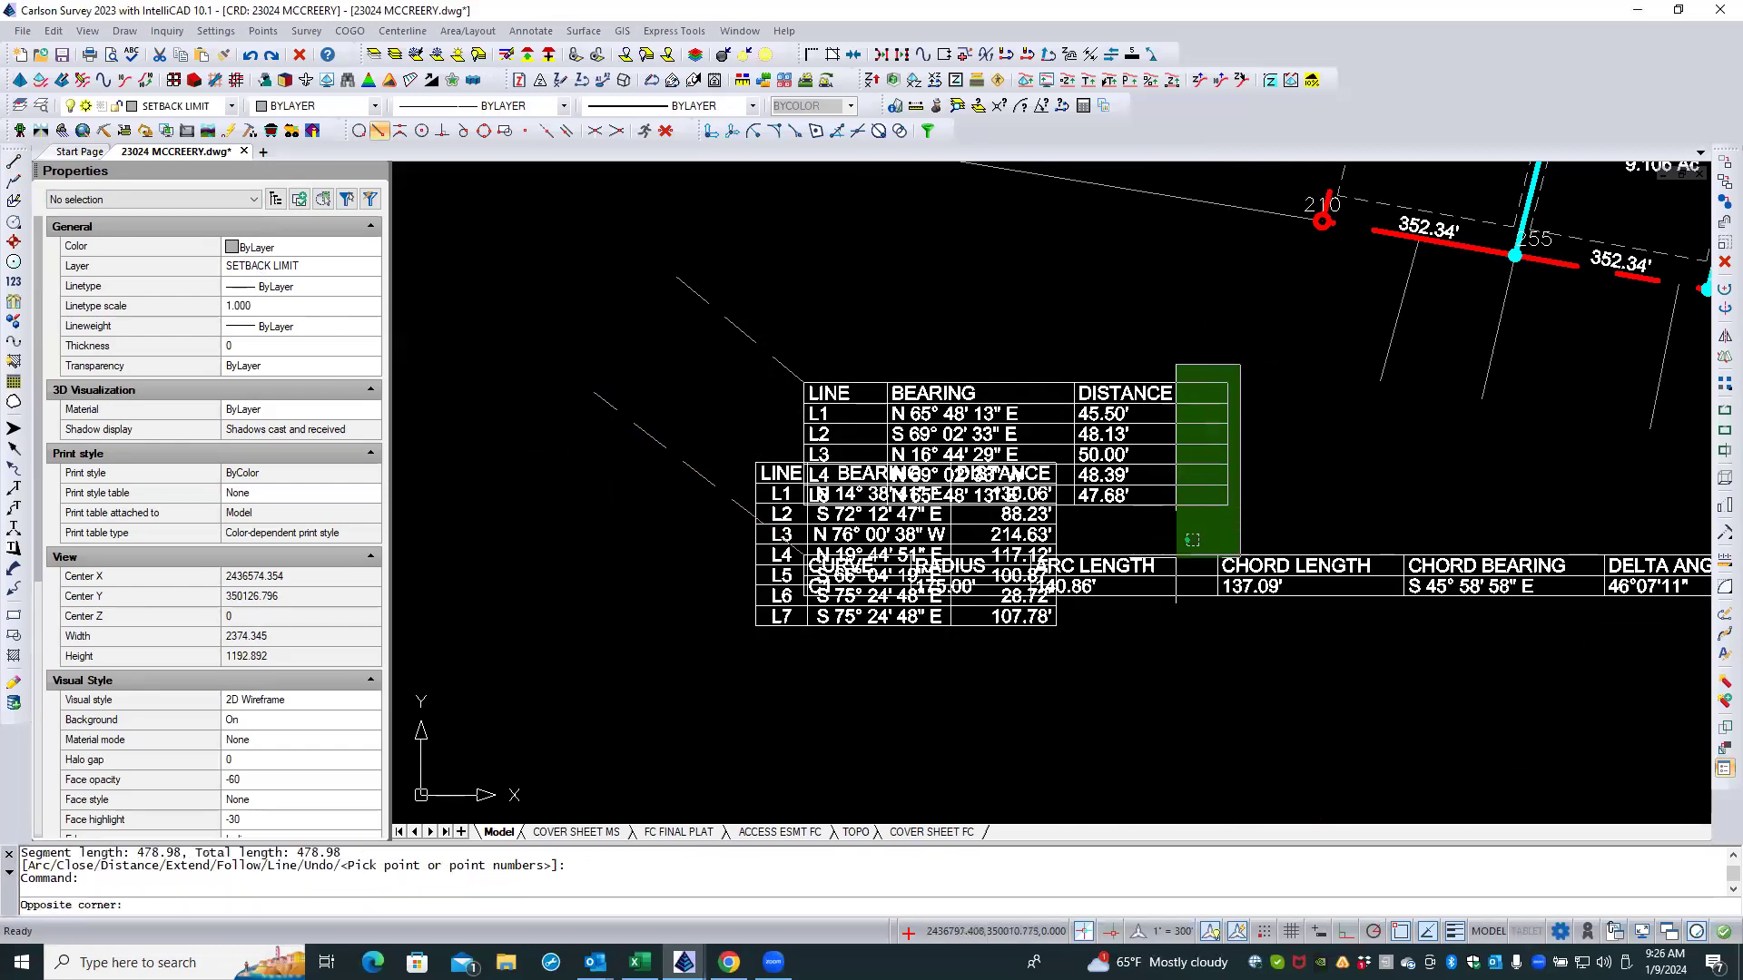
left_click(1142, 624)
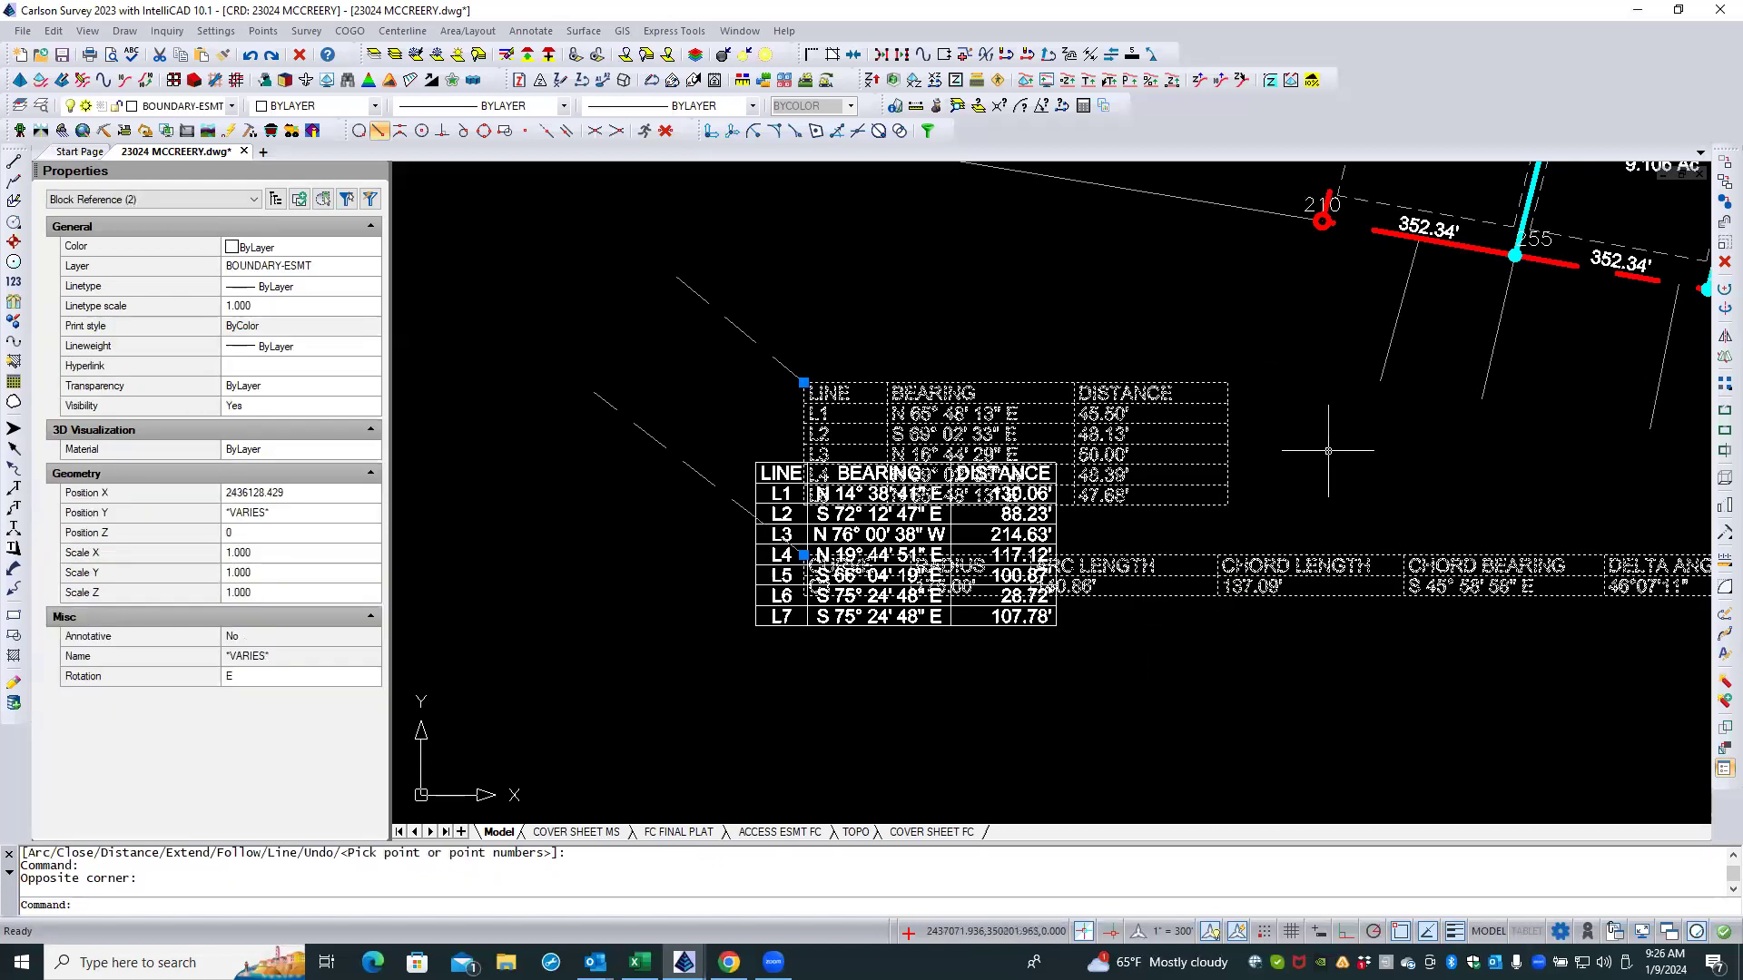
key("Delete")
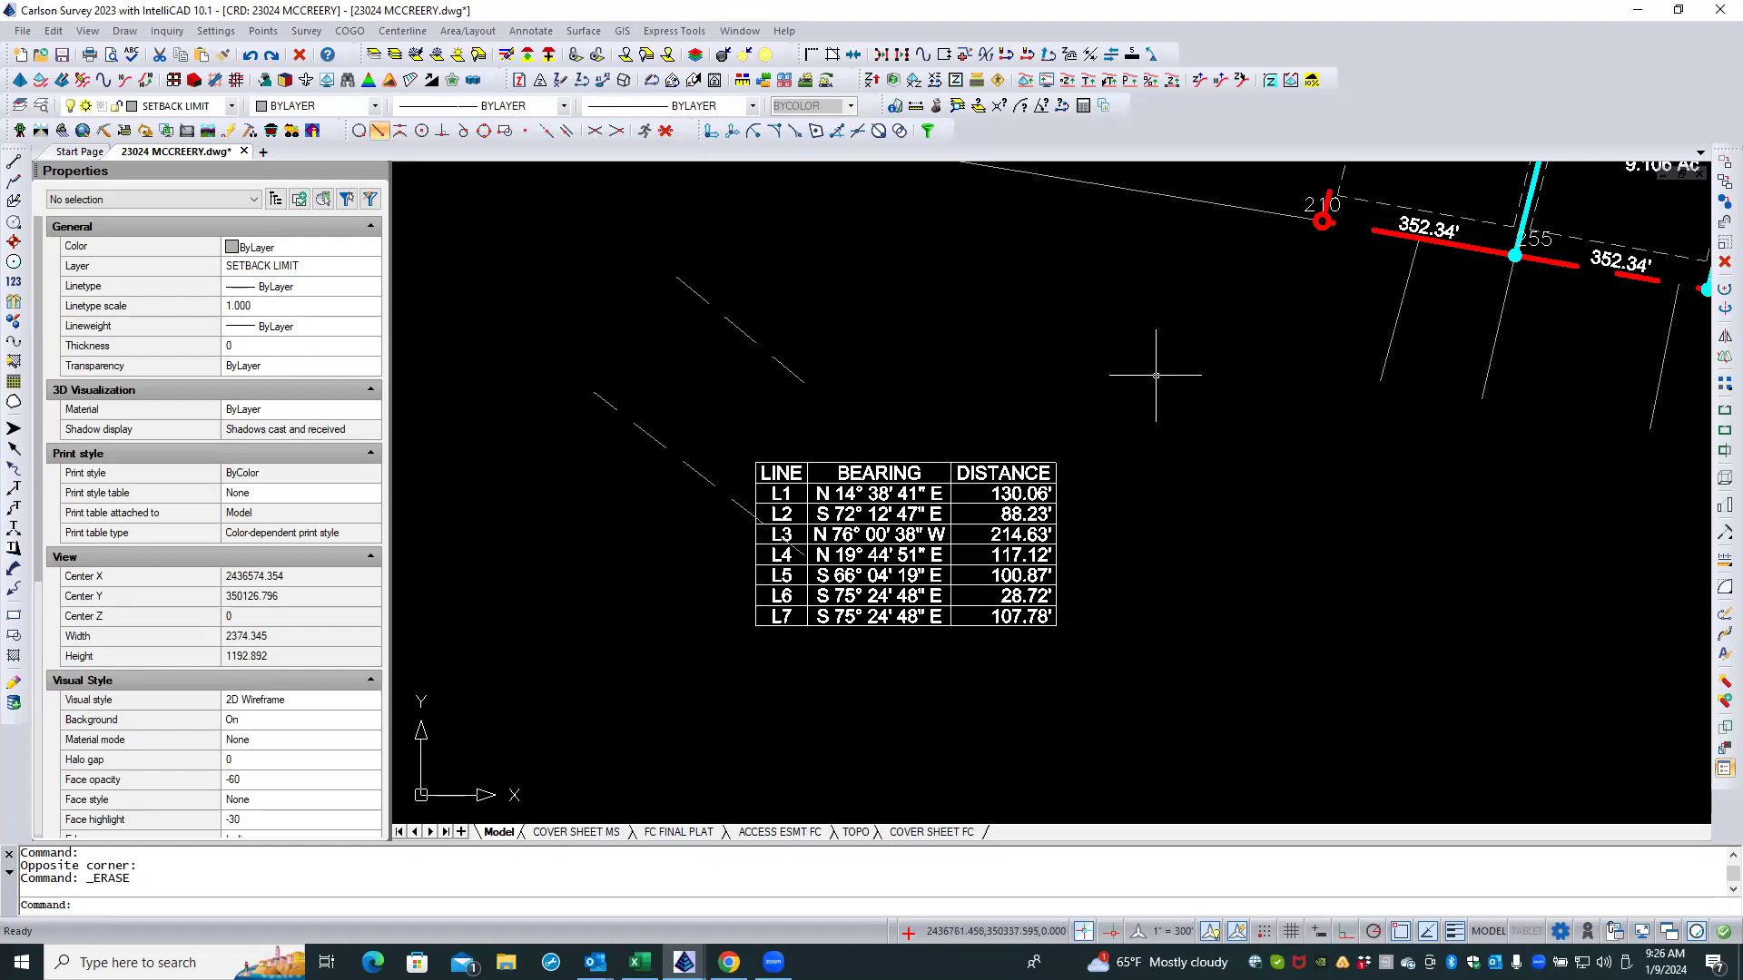
Step: Make BOUNDARY-ESMT the current layer with nothing selected
scroll(878, 712, "down", 3)
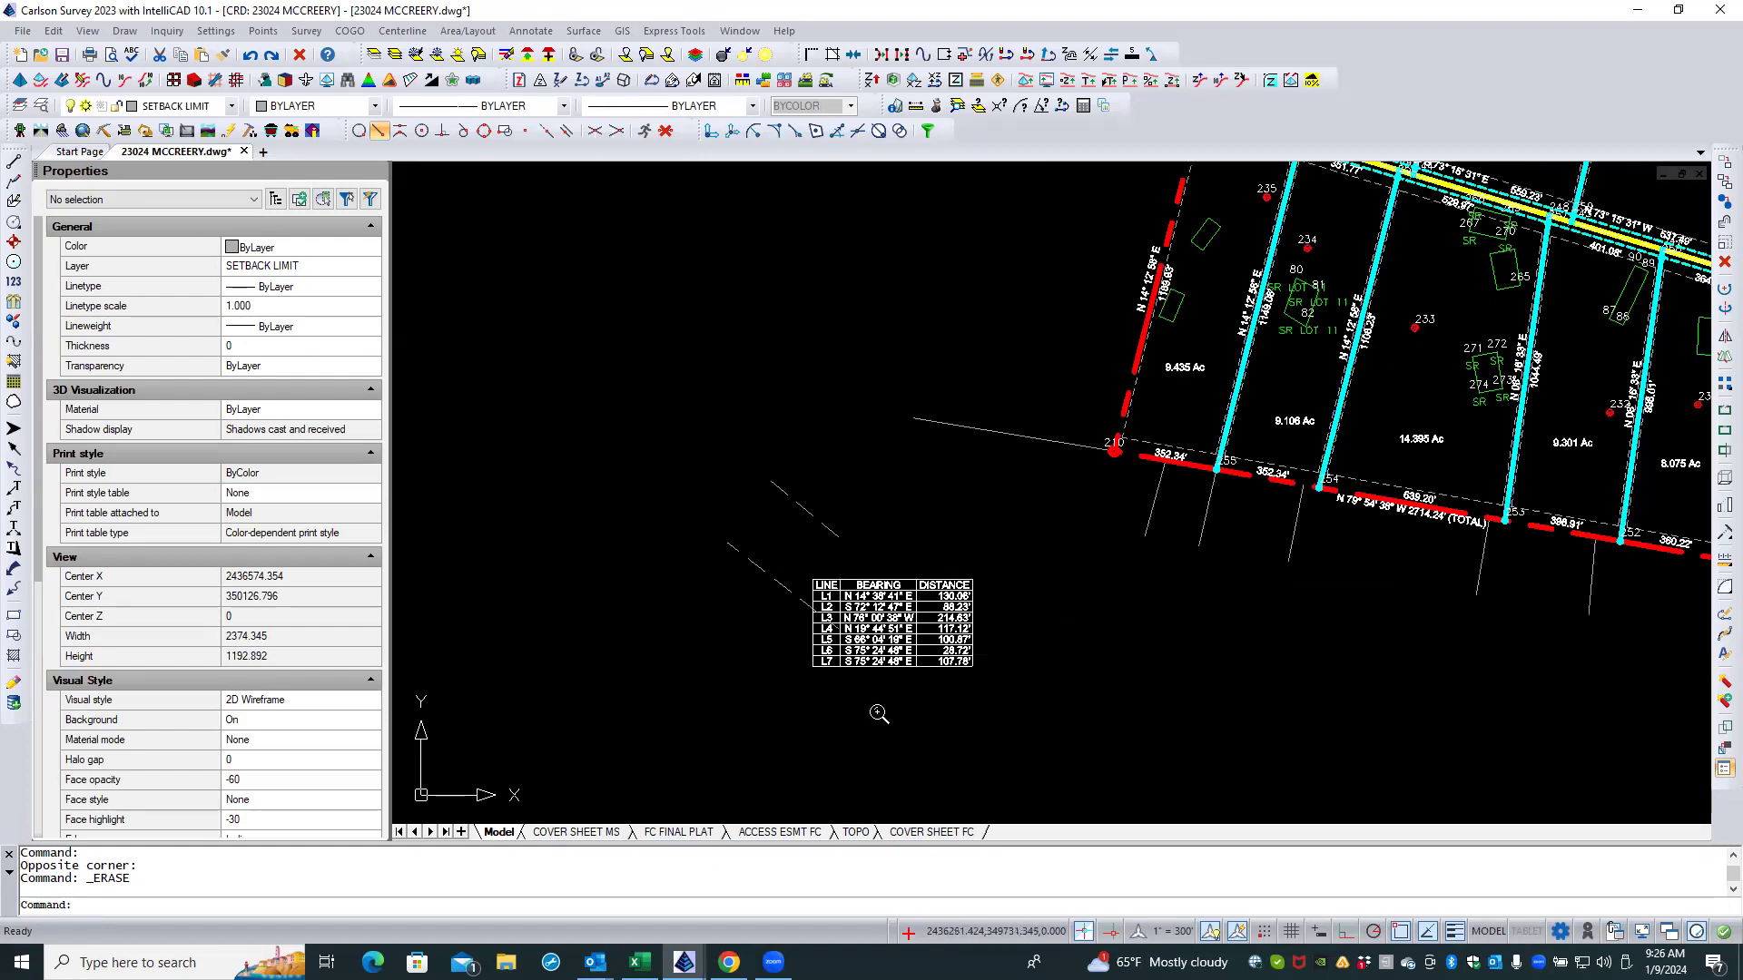
left_click(318, 267)
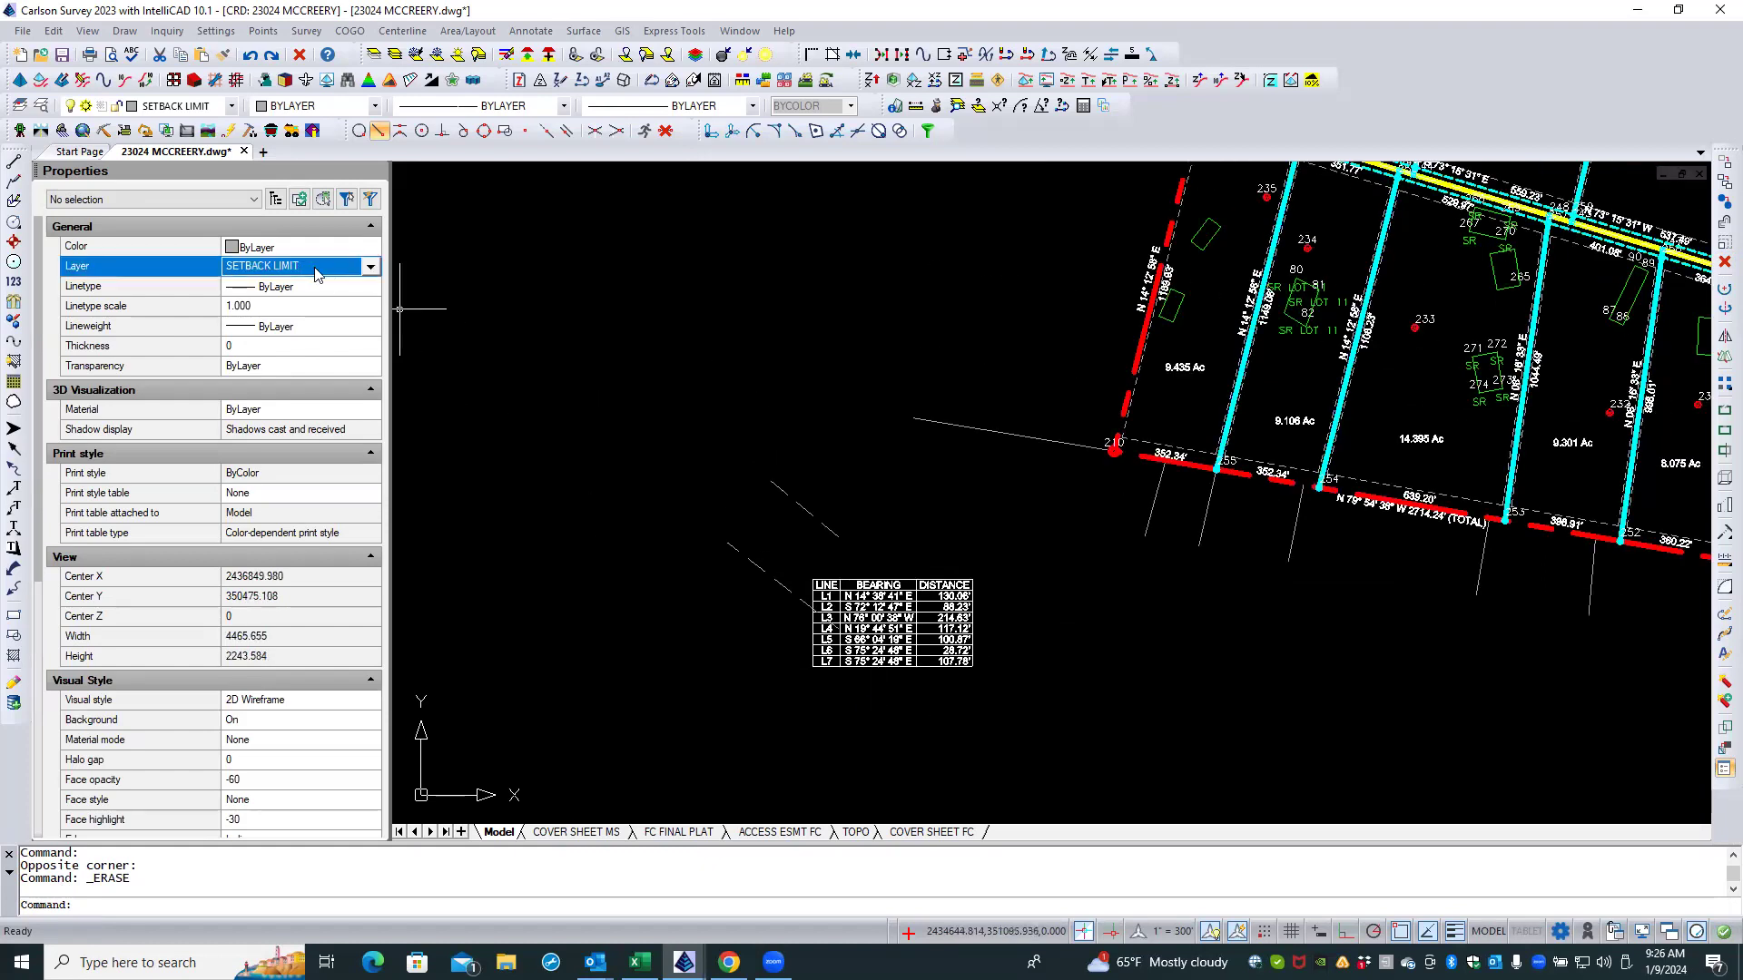
left_click(369, 267)
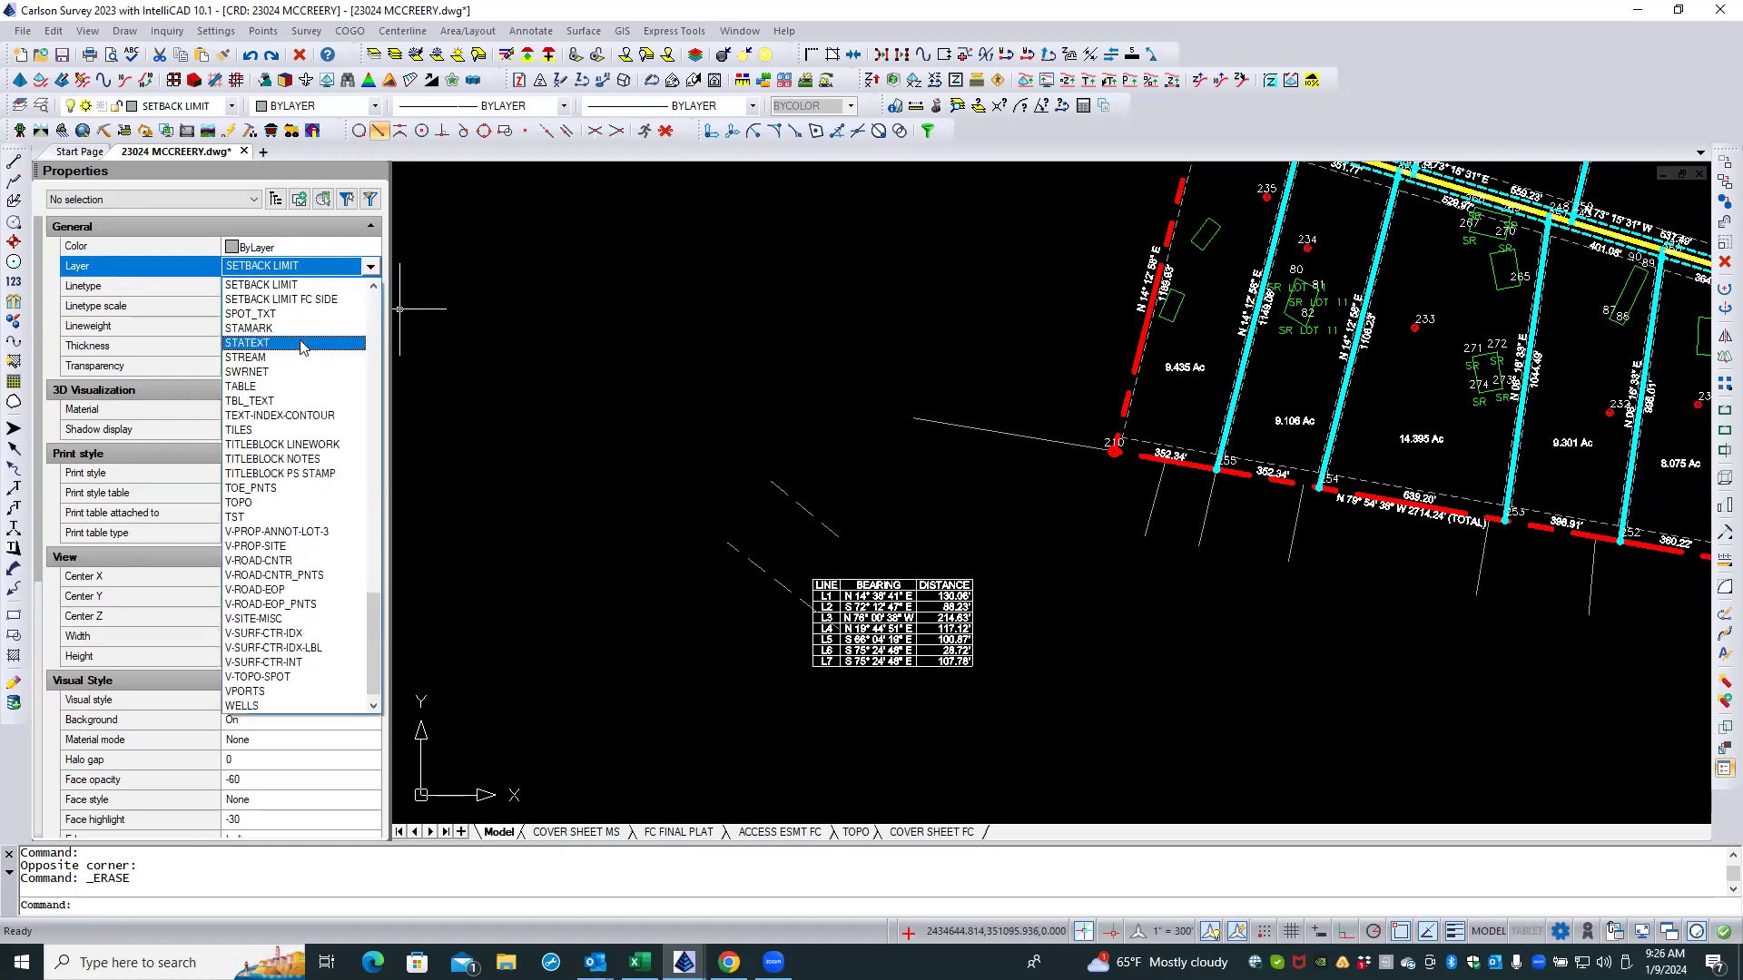
key("e")
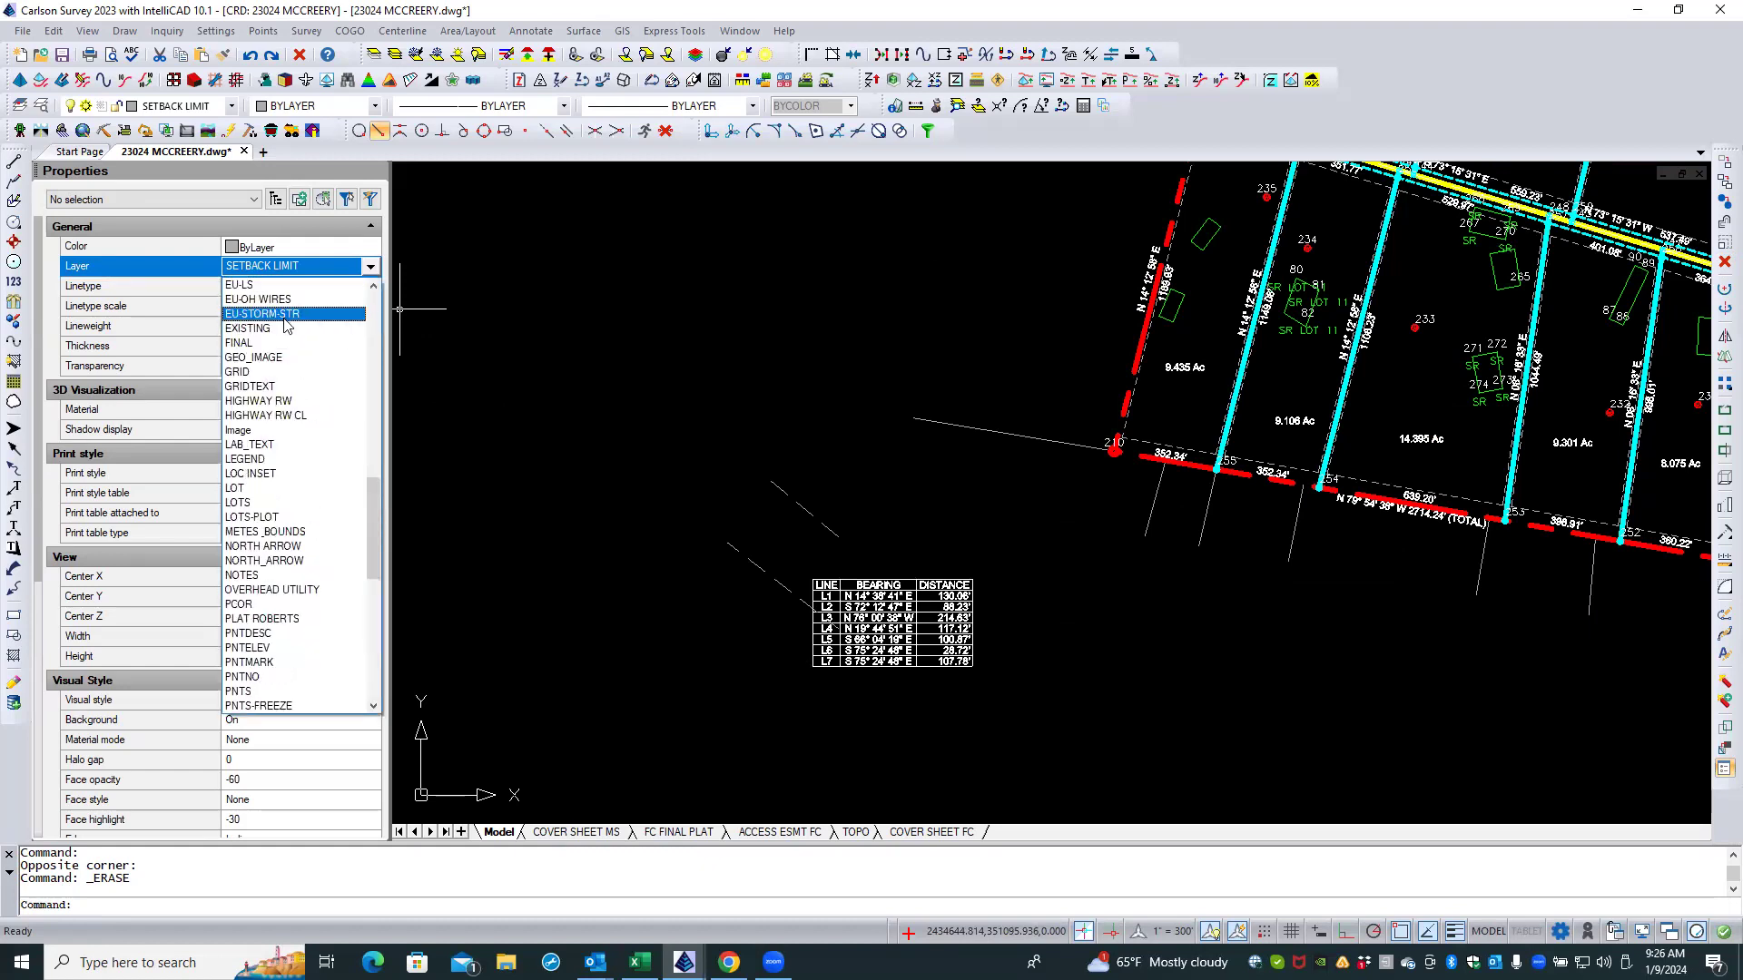
key("b")
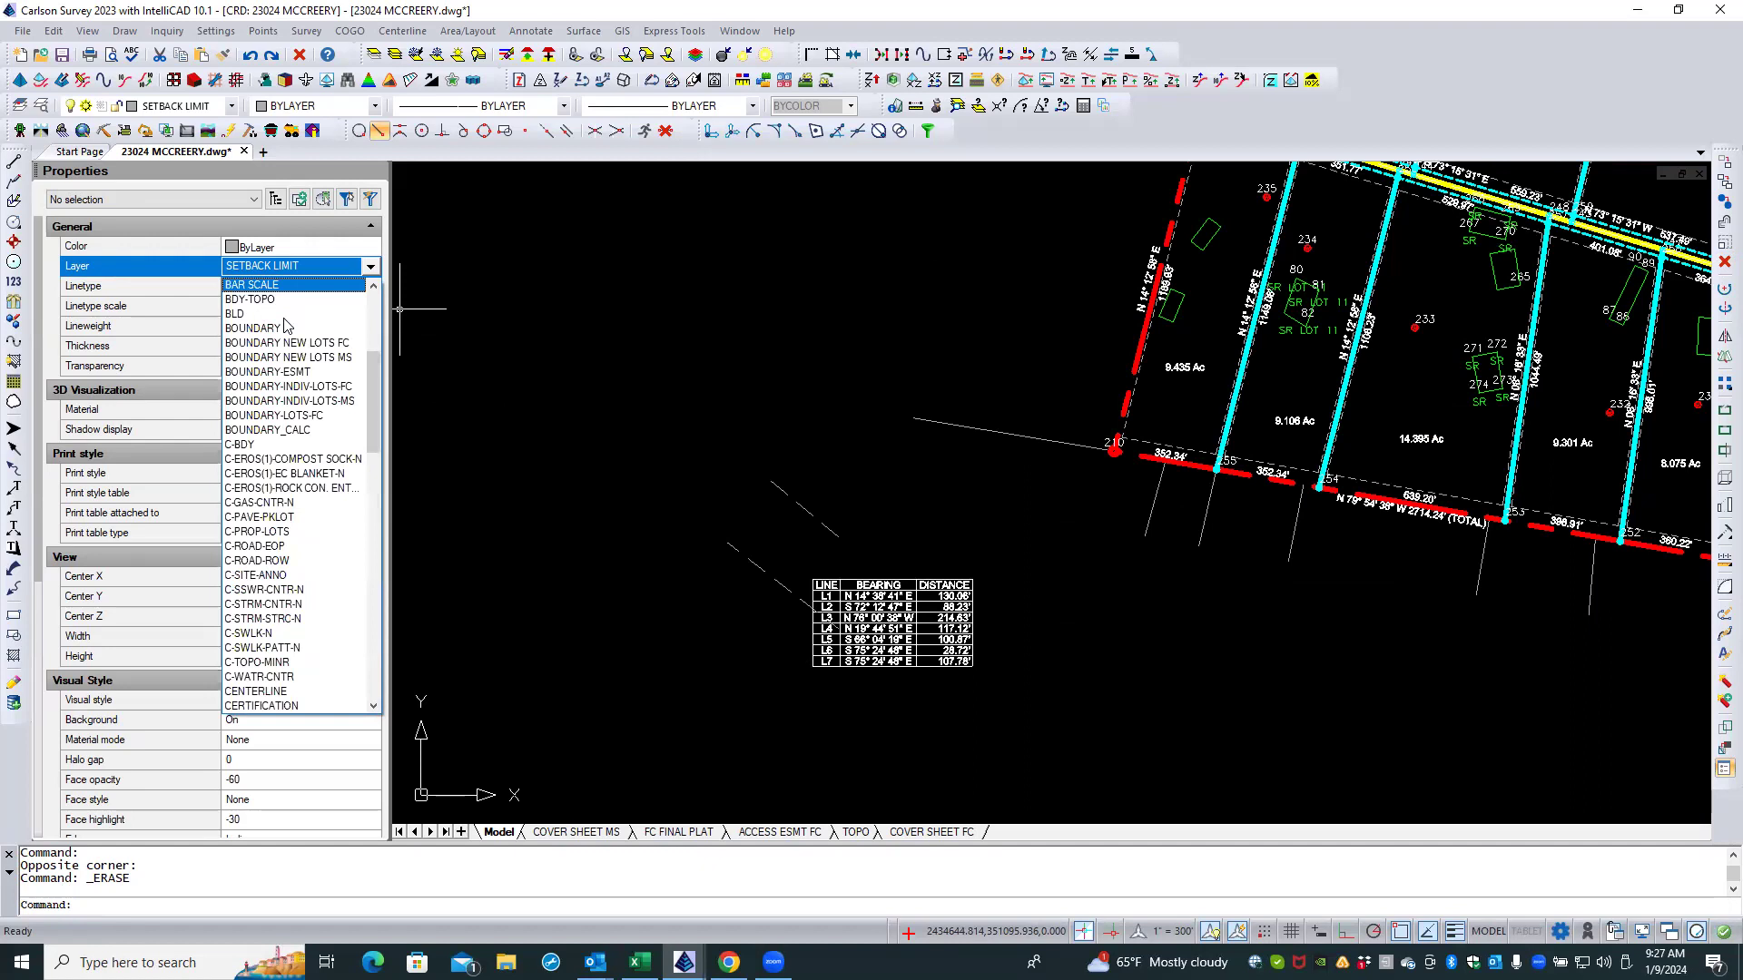
left_click(303, 373)
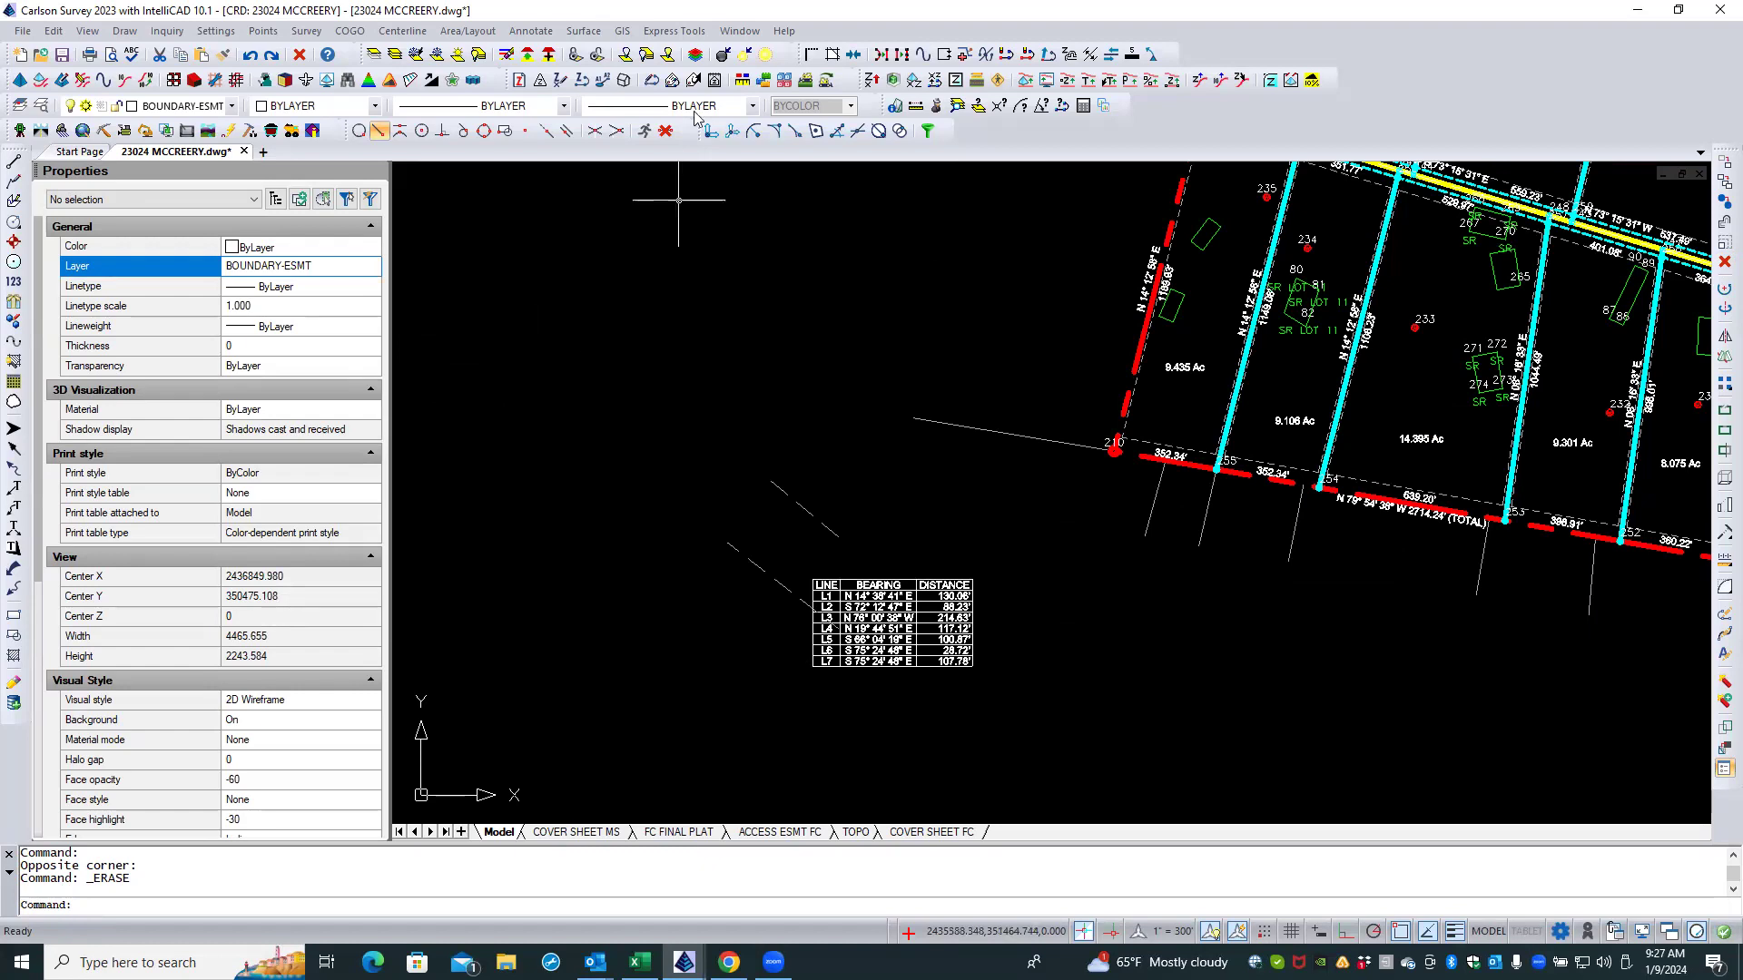
Step: Set the table text layer to BOUNDARY-ESMT in the line/curve table defaults, matching the label text layer
left_click(528, 31)
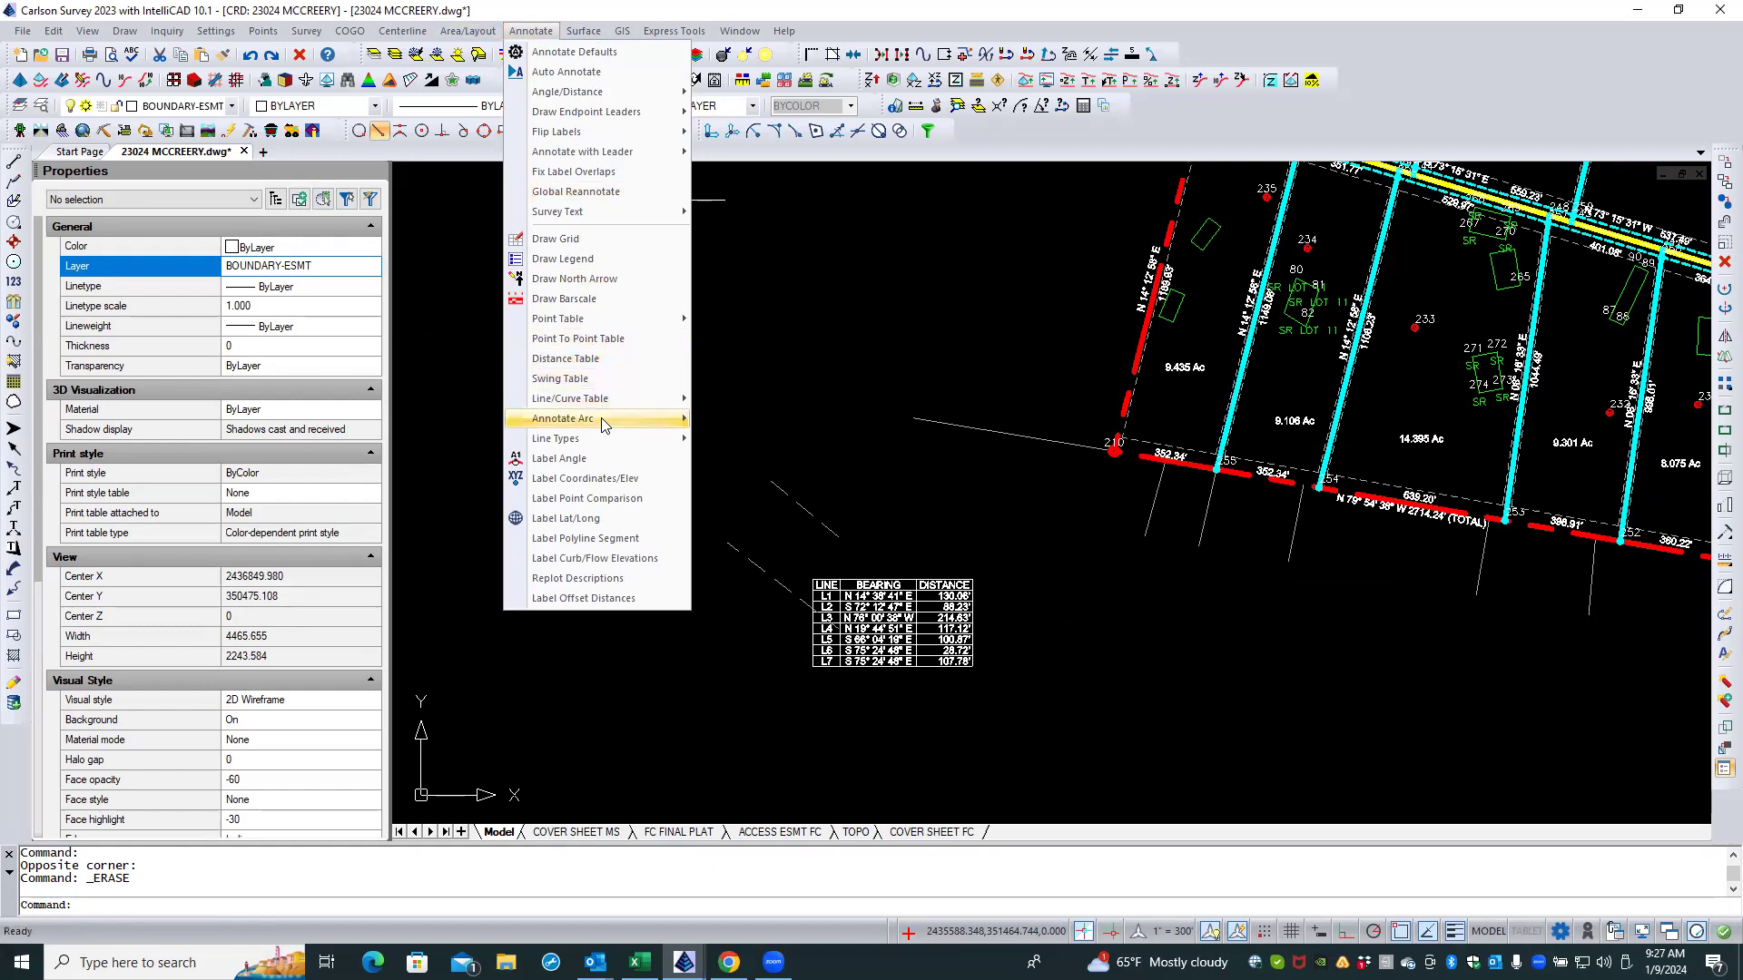
mouse_move(601, 404)
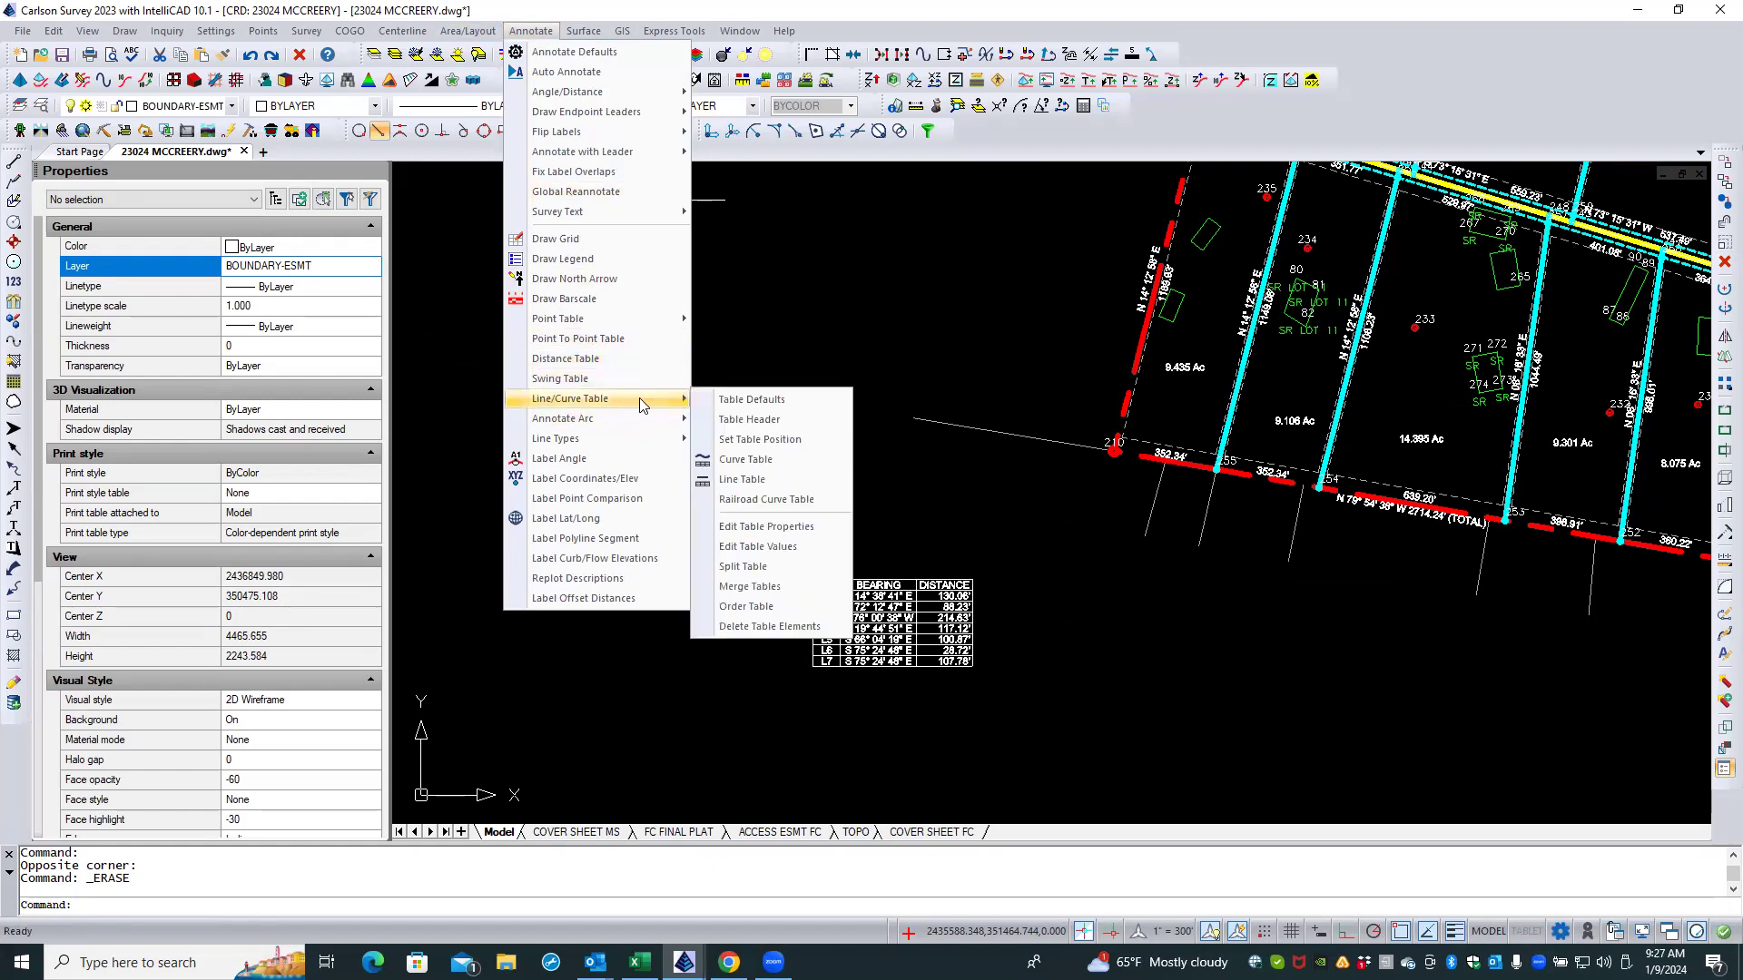
left_click(772, 401)
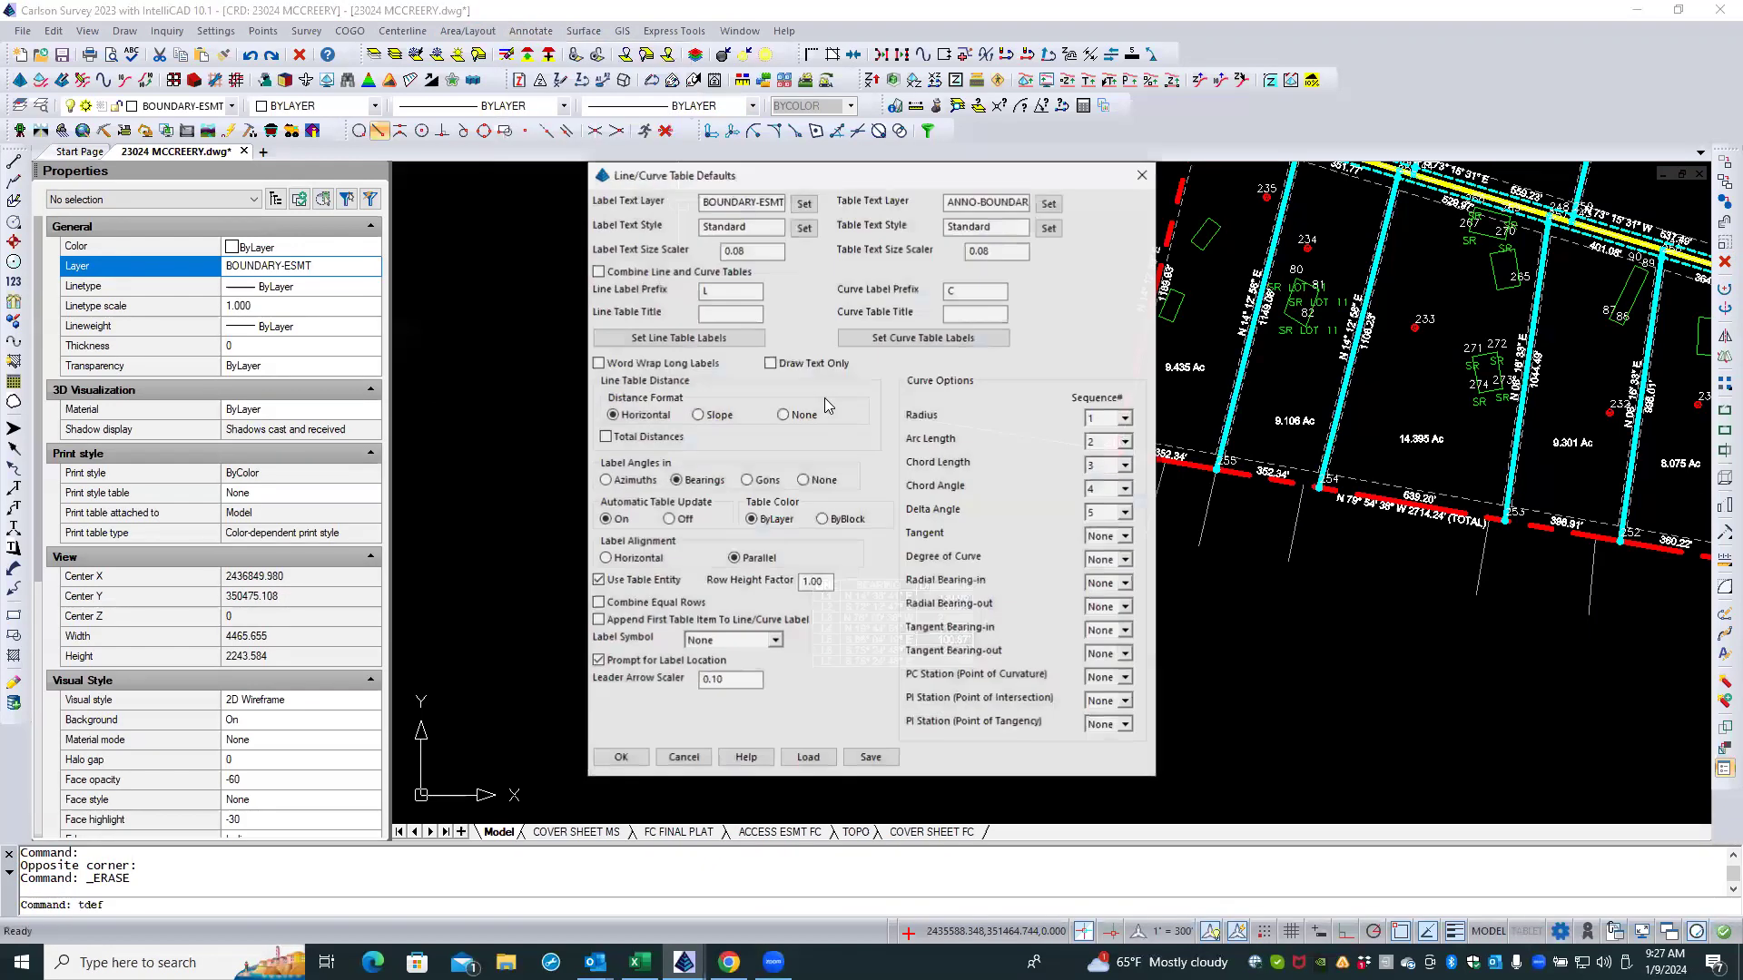
left_click(951, 205)
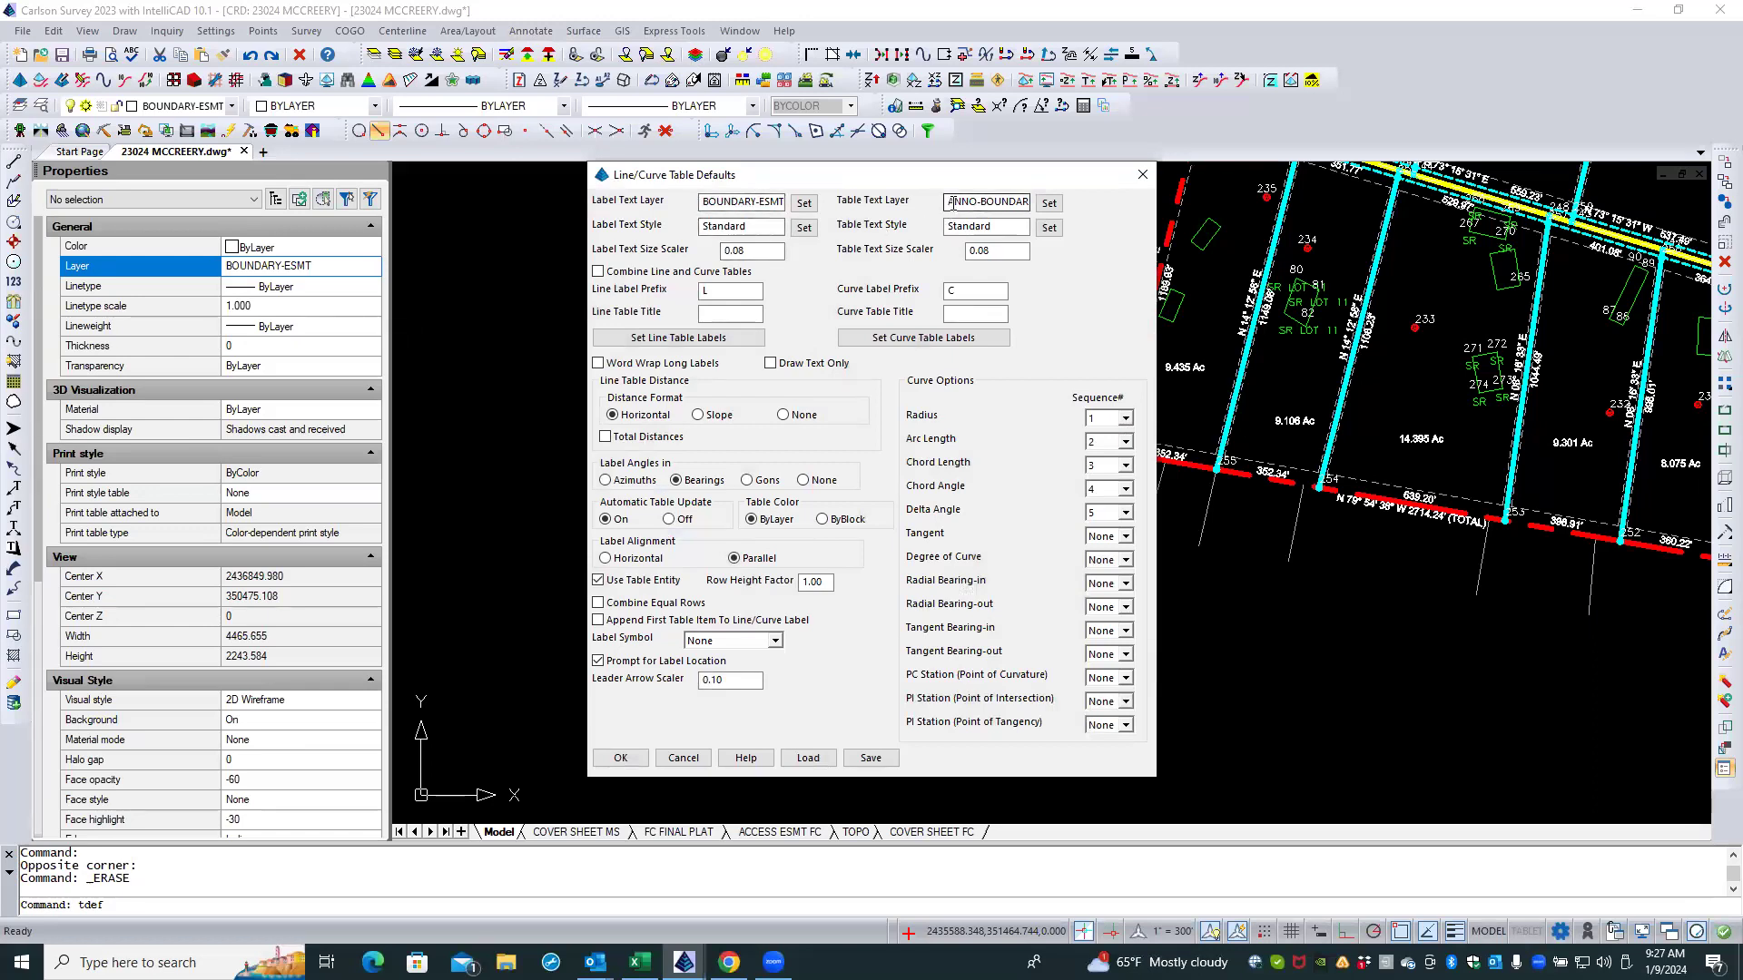
left_click_drag(703, 202, 794, 203)
key("ctrl+c")
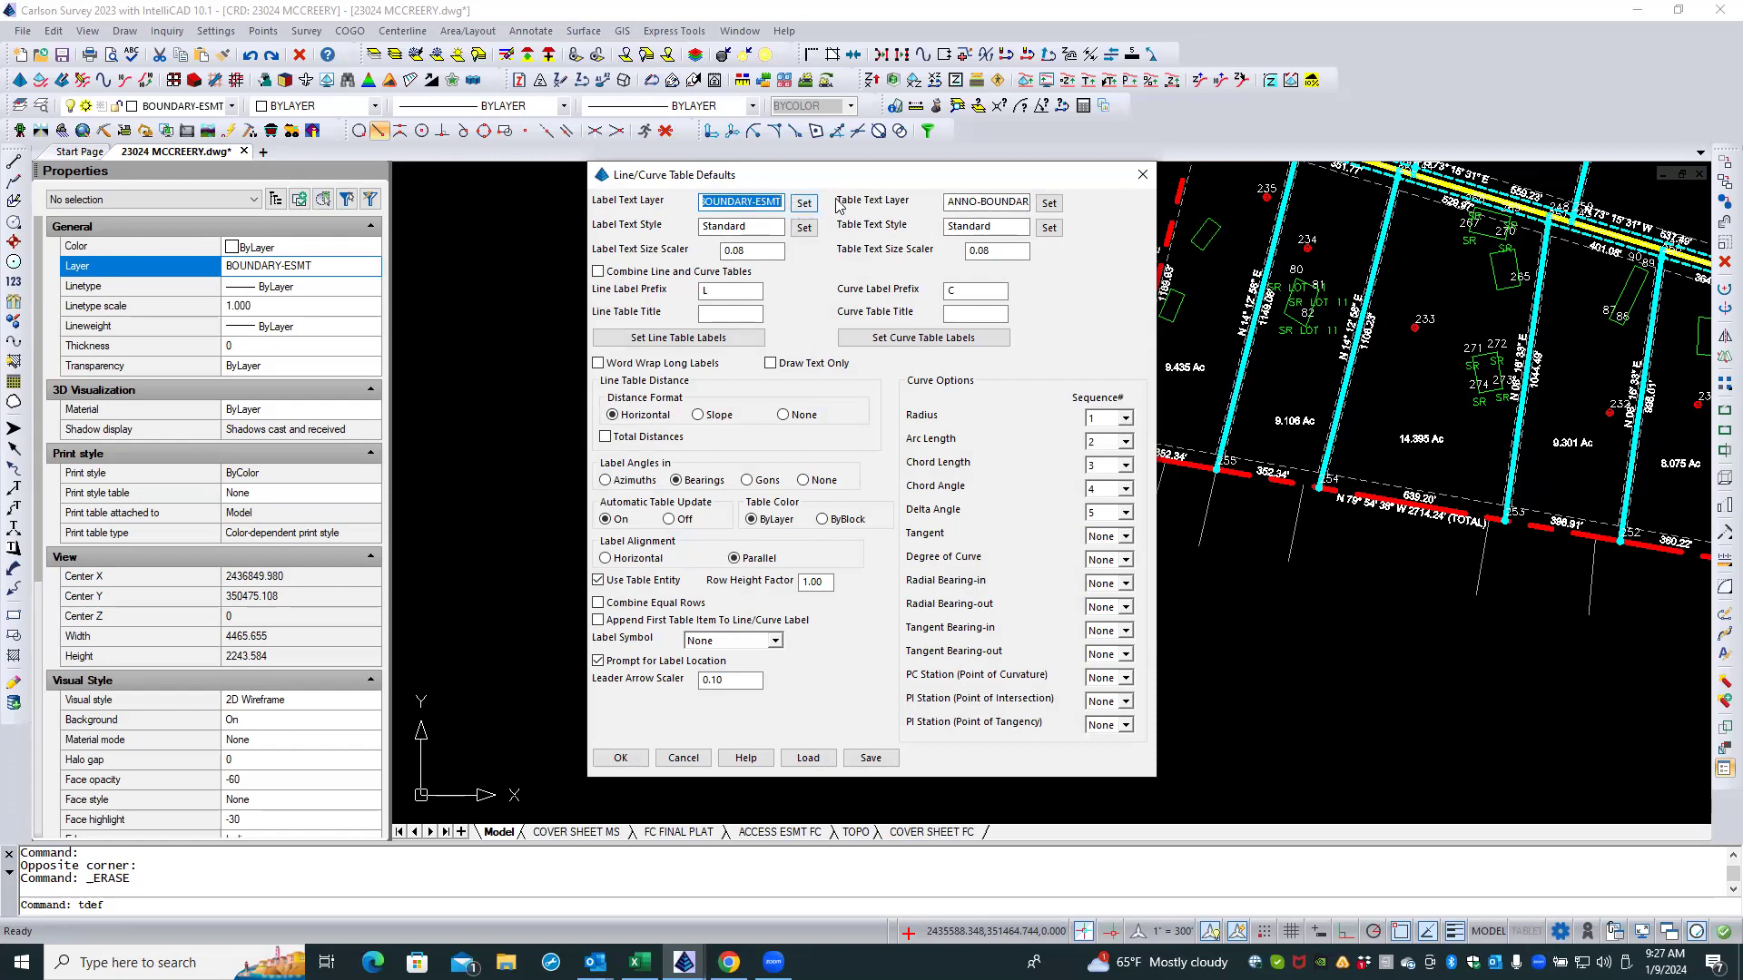
left_click_drag(948, 200, 1074, 204)
key("ctrl+v")
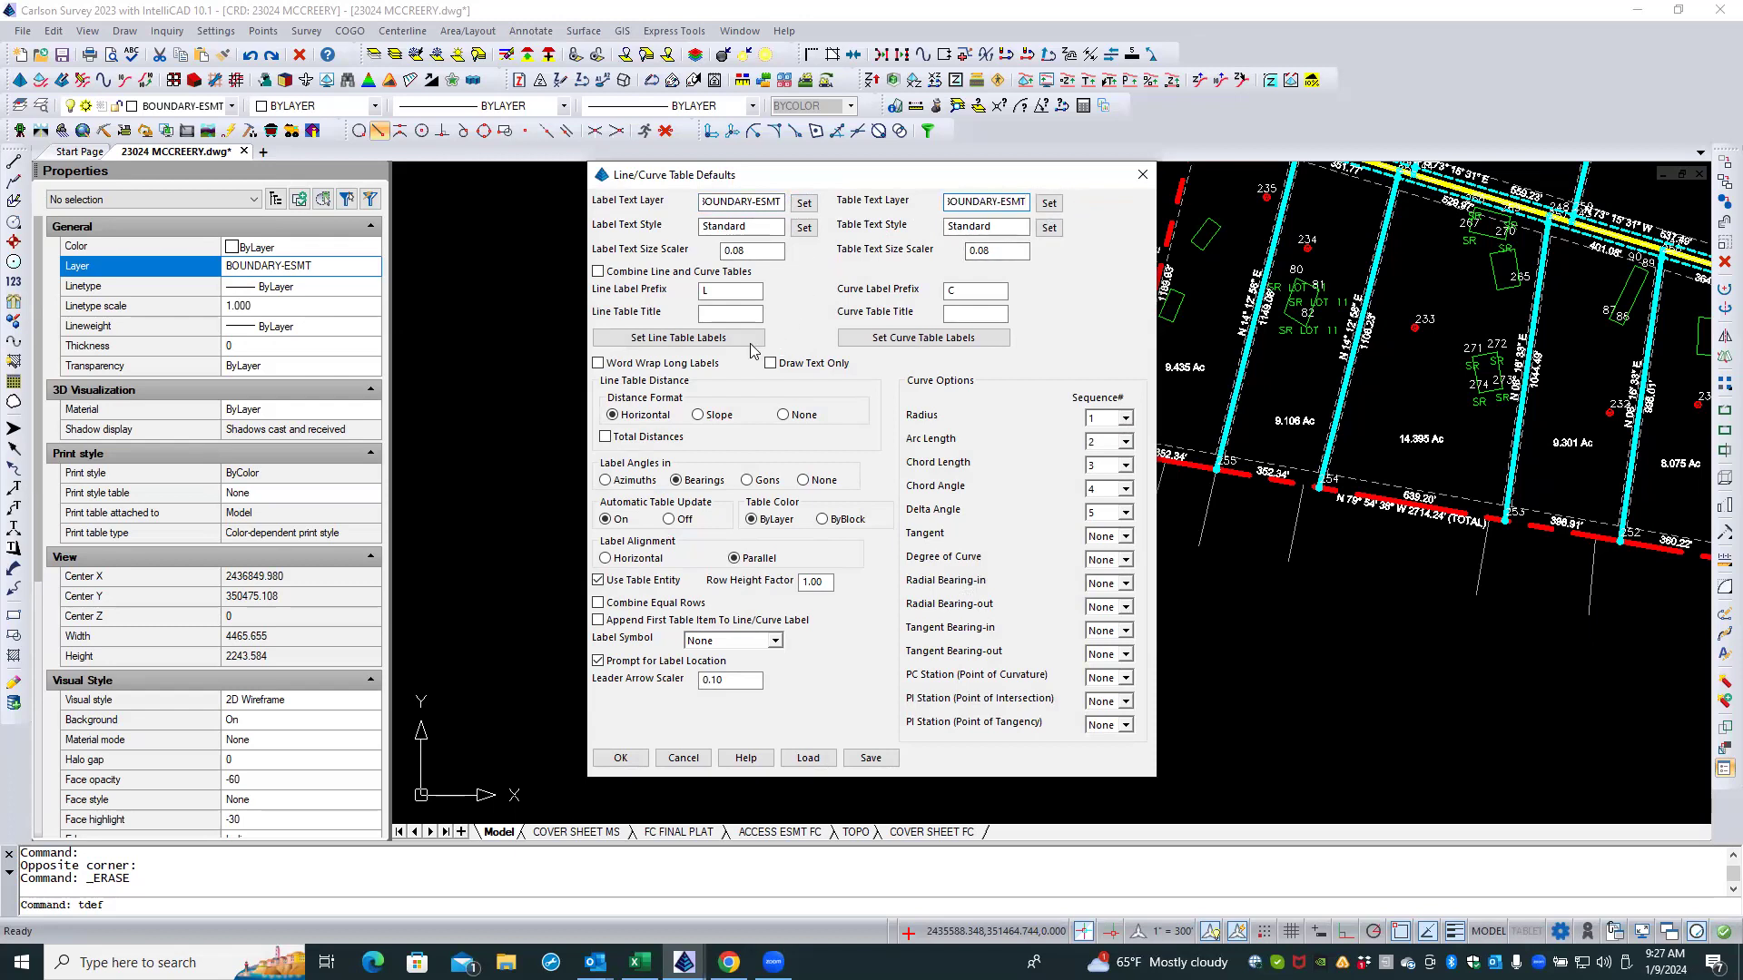
left_click(620, 758)
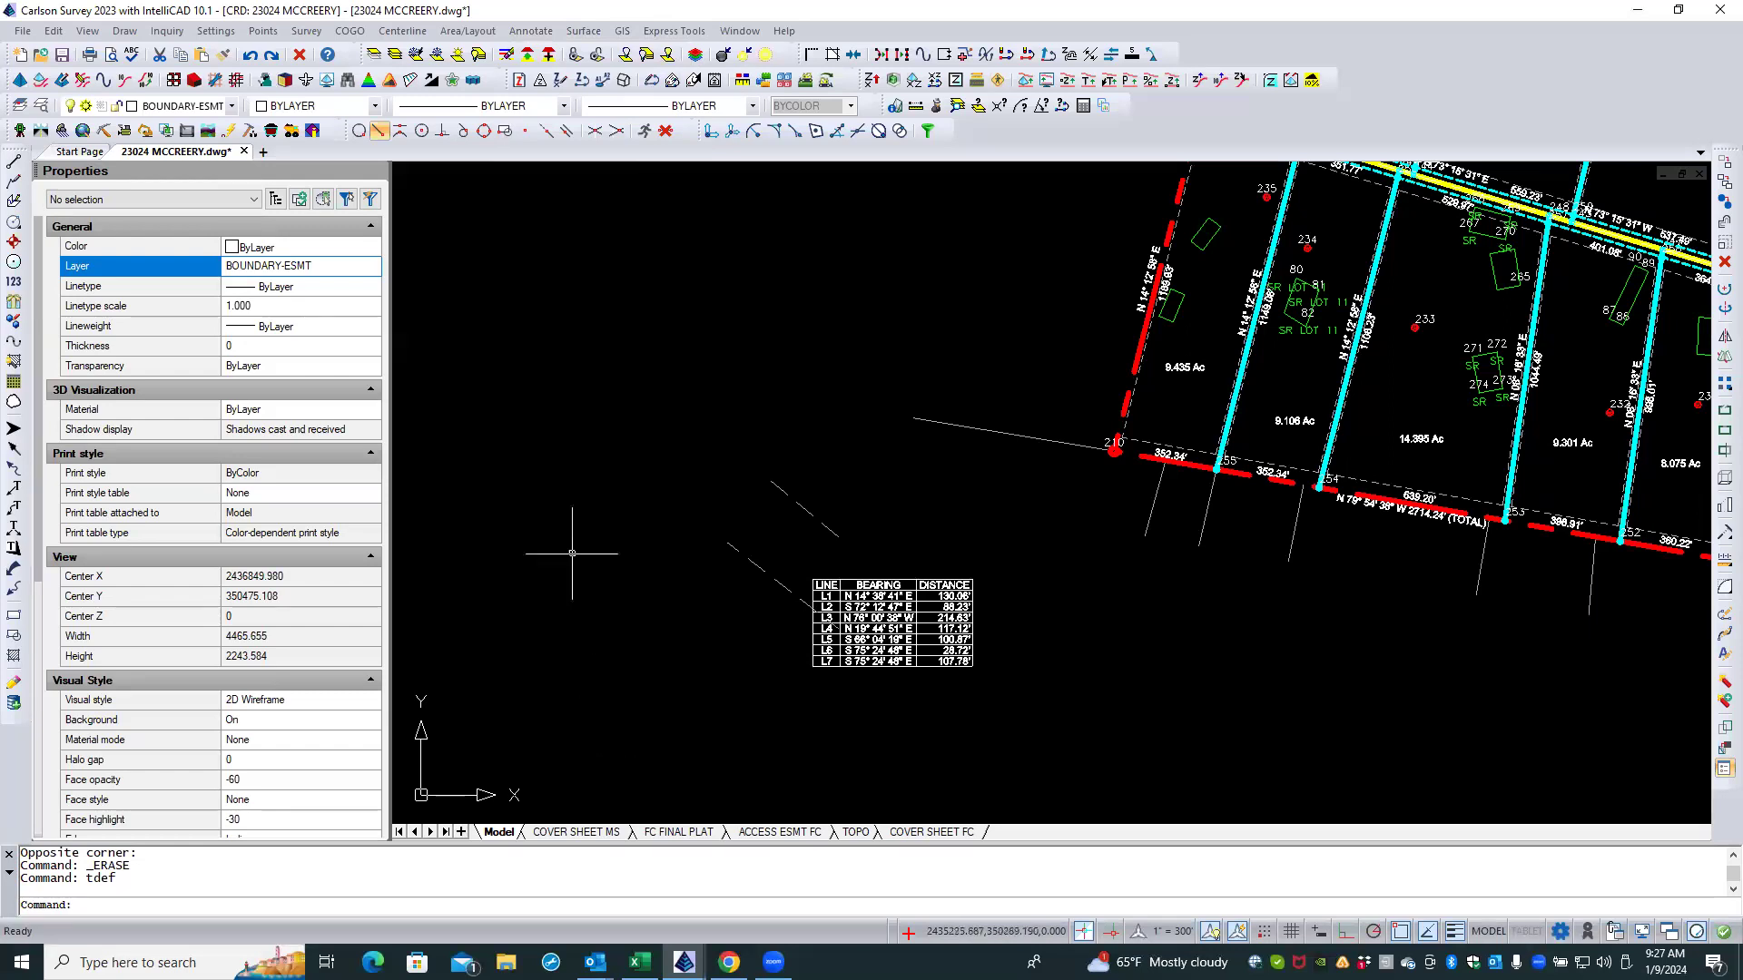
Step: Auto-annotate the access easement polyline with the existing line and arc settings, starting its curve table at the L1–L7 line table
left_click(530, 31)
left_click(562, 72)
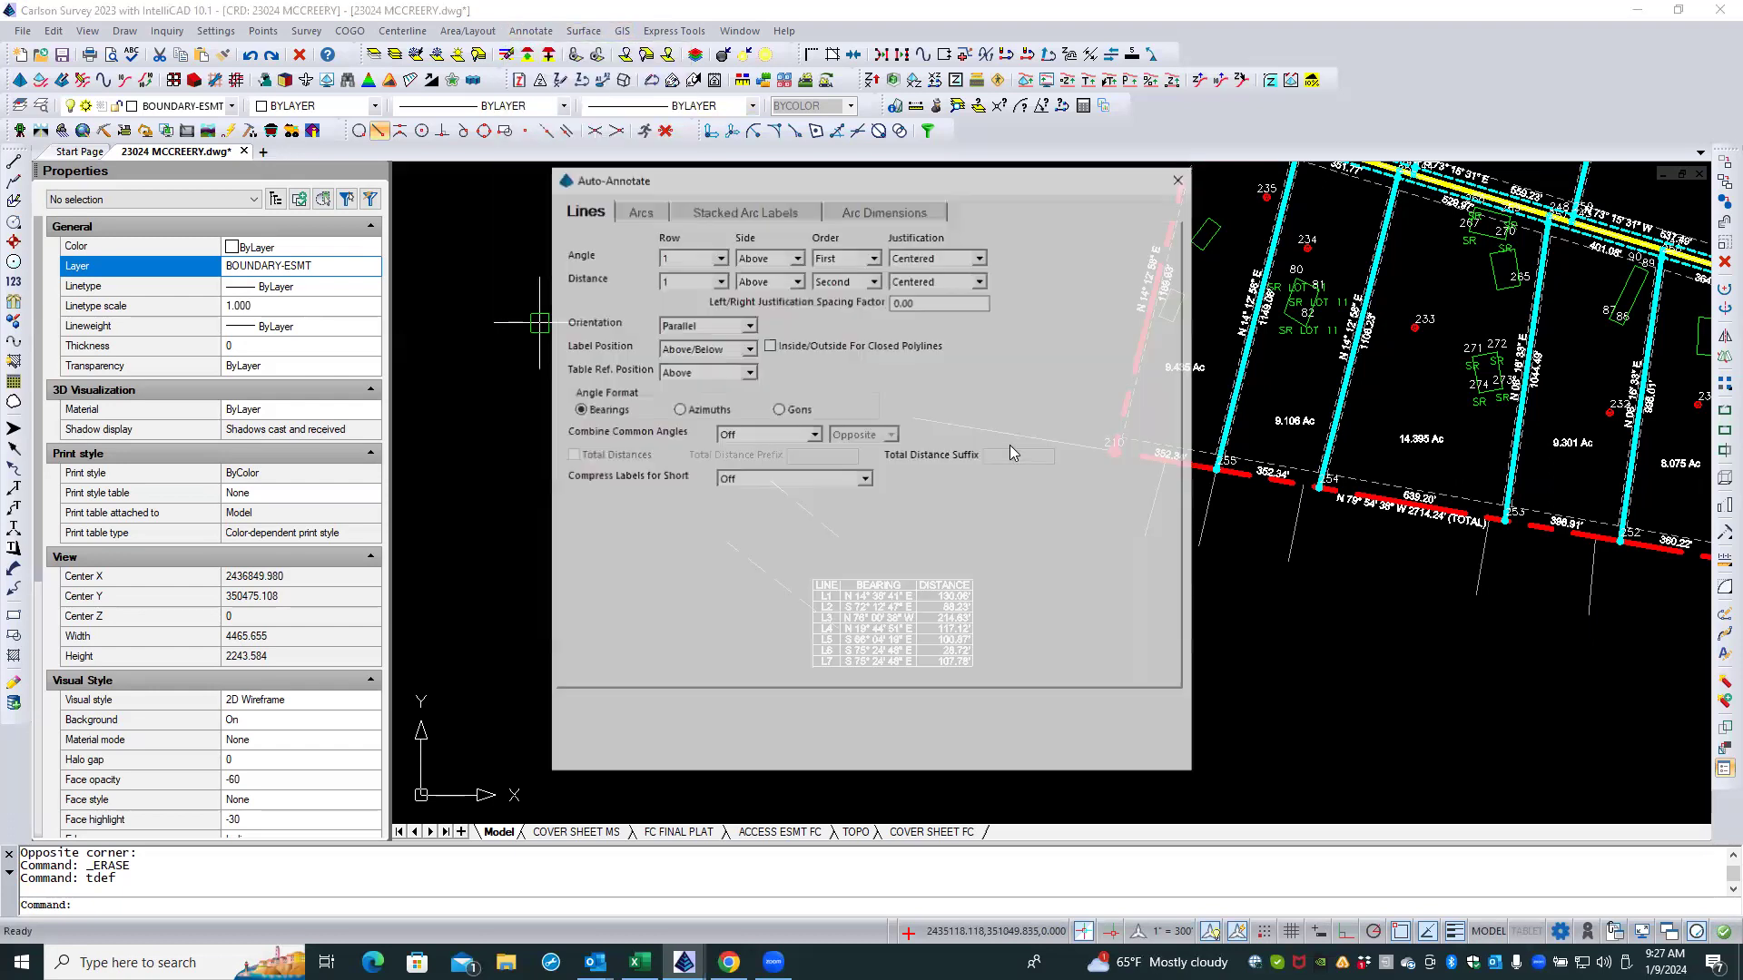
left_click(640, 211)
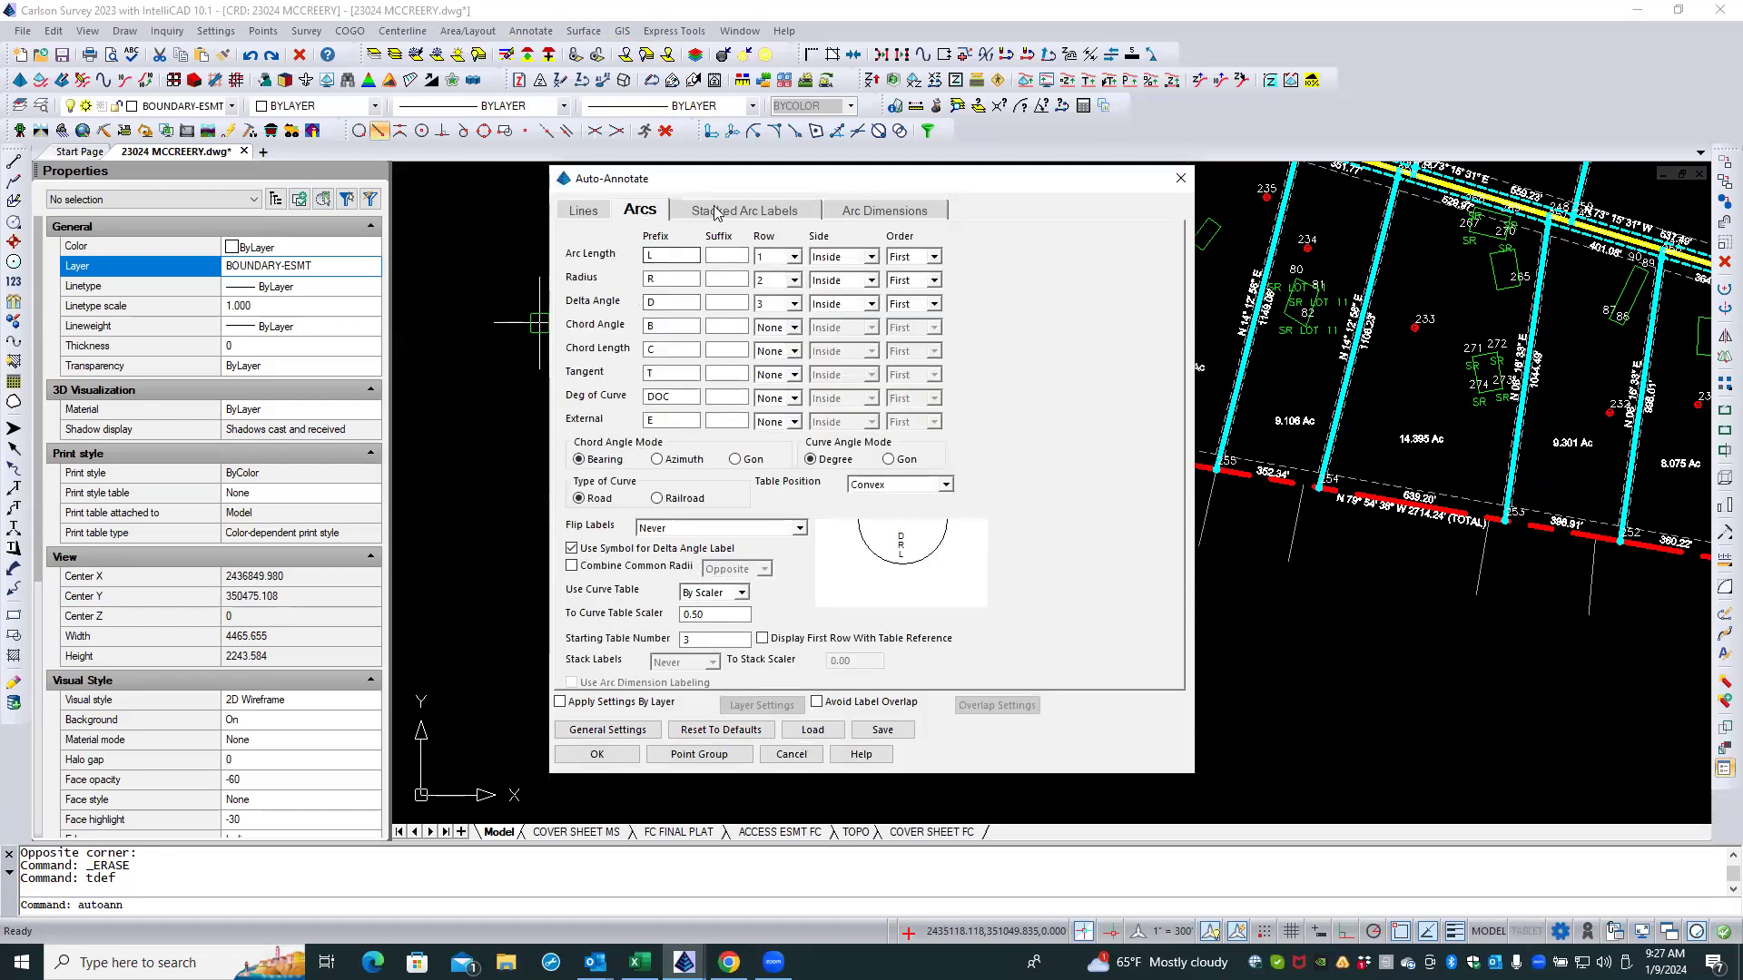
left_click(655, 305)
left_click(586, 754)
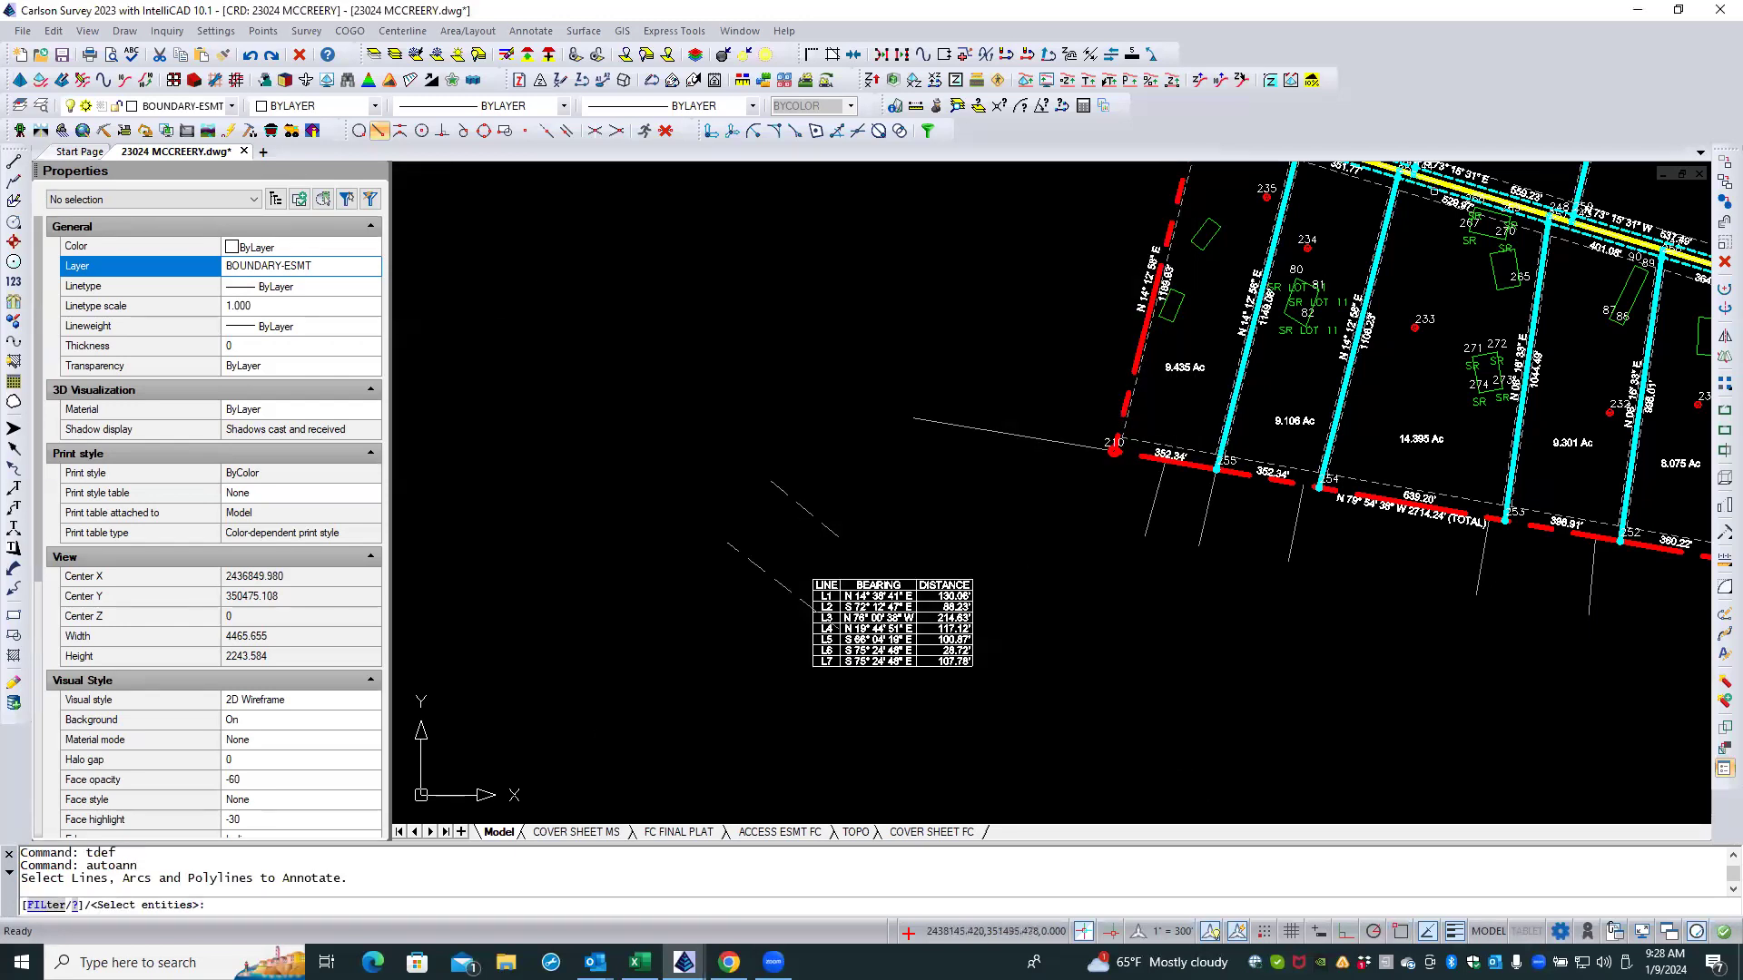
left_click(1433, 189)
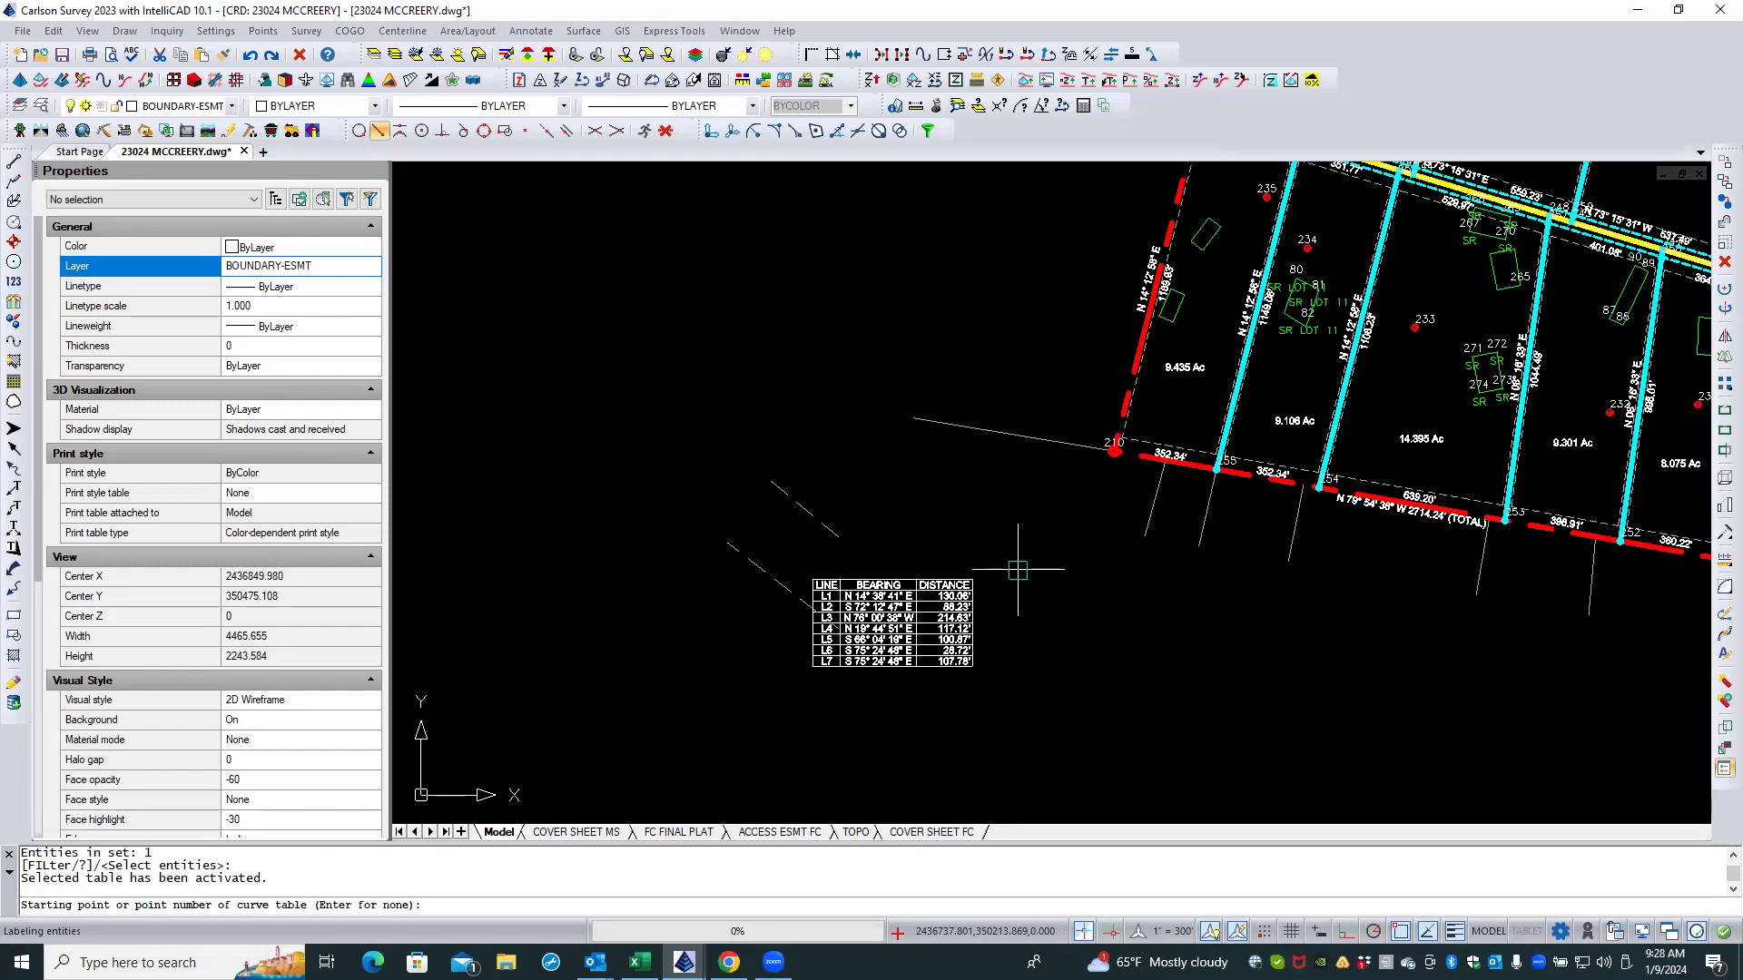
scroll(822, 631, "up", 5)
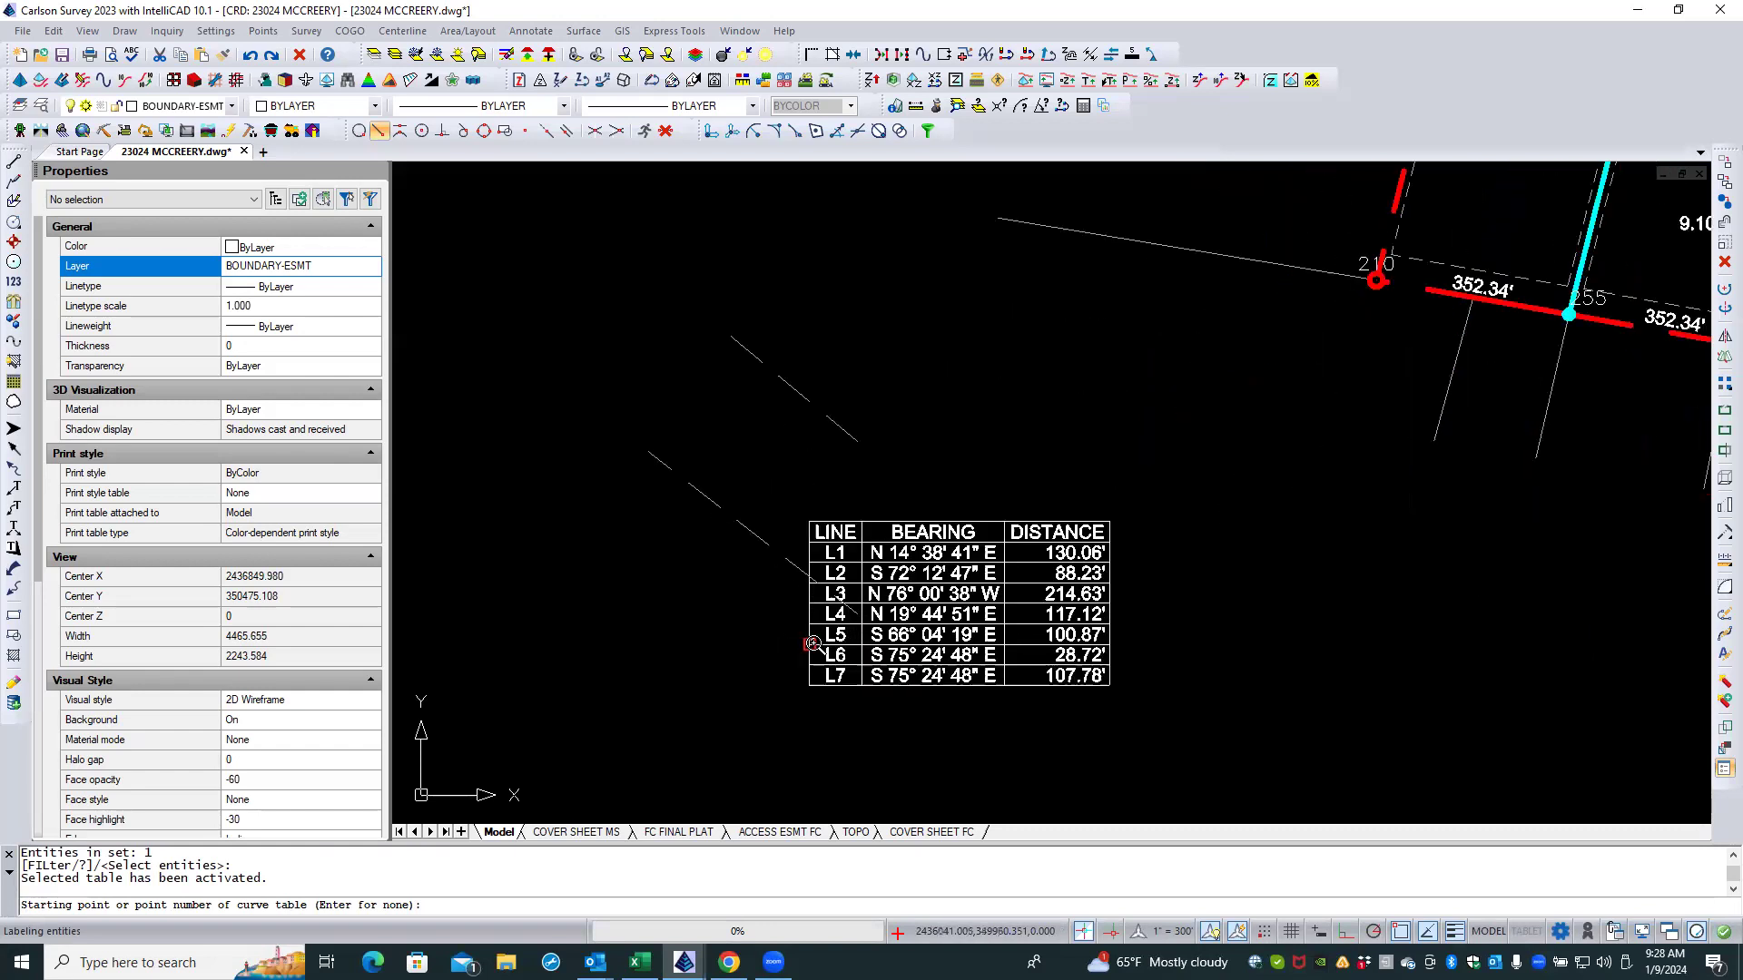
left_click(876, 597)
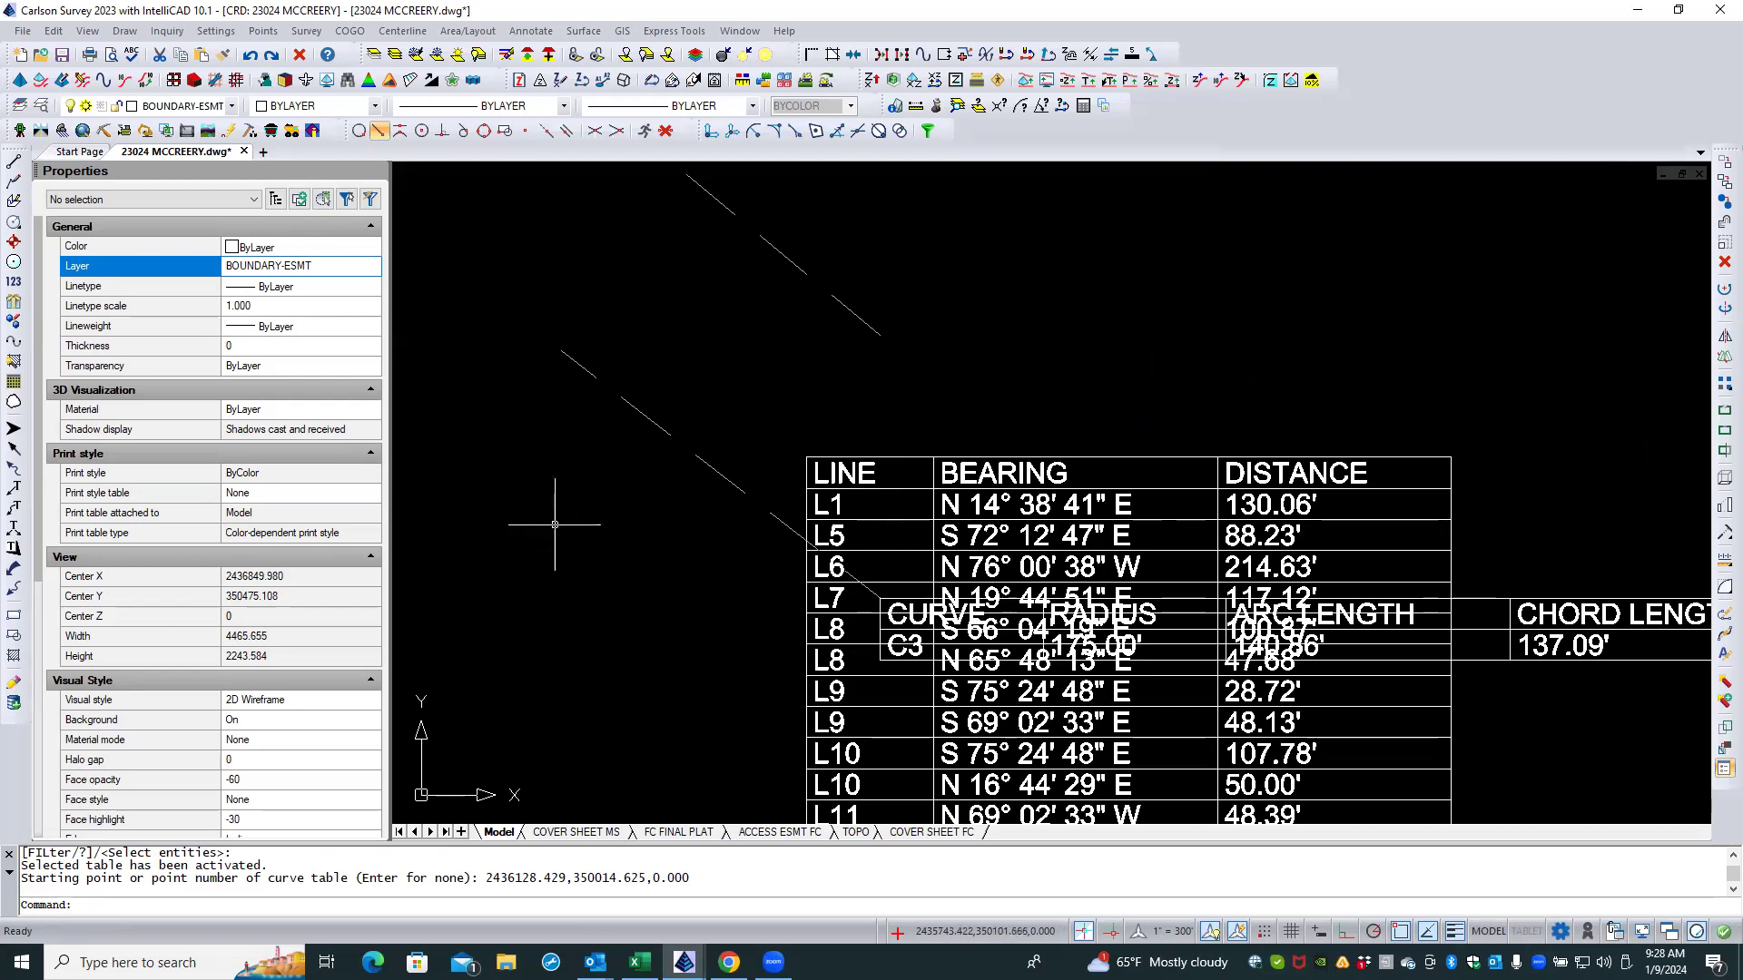
Step: Undo the automatic annotation of the easement, including its added line table rows and curve table
scroll(556, 525, "down", 3)
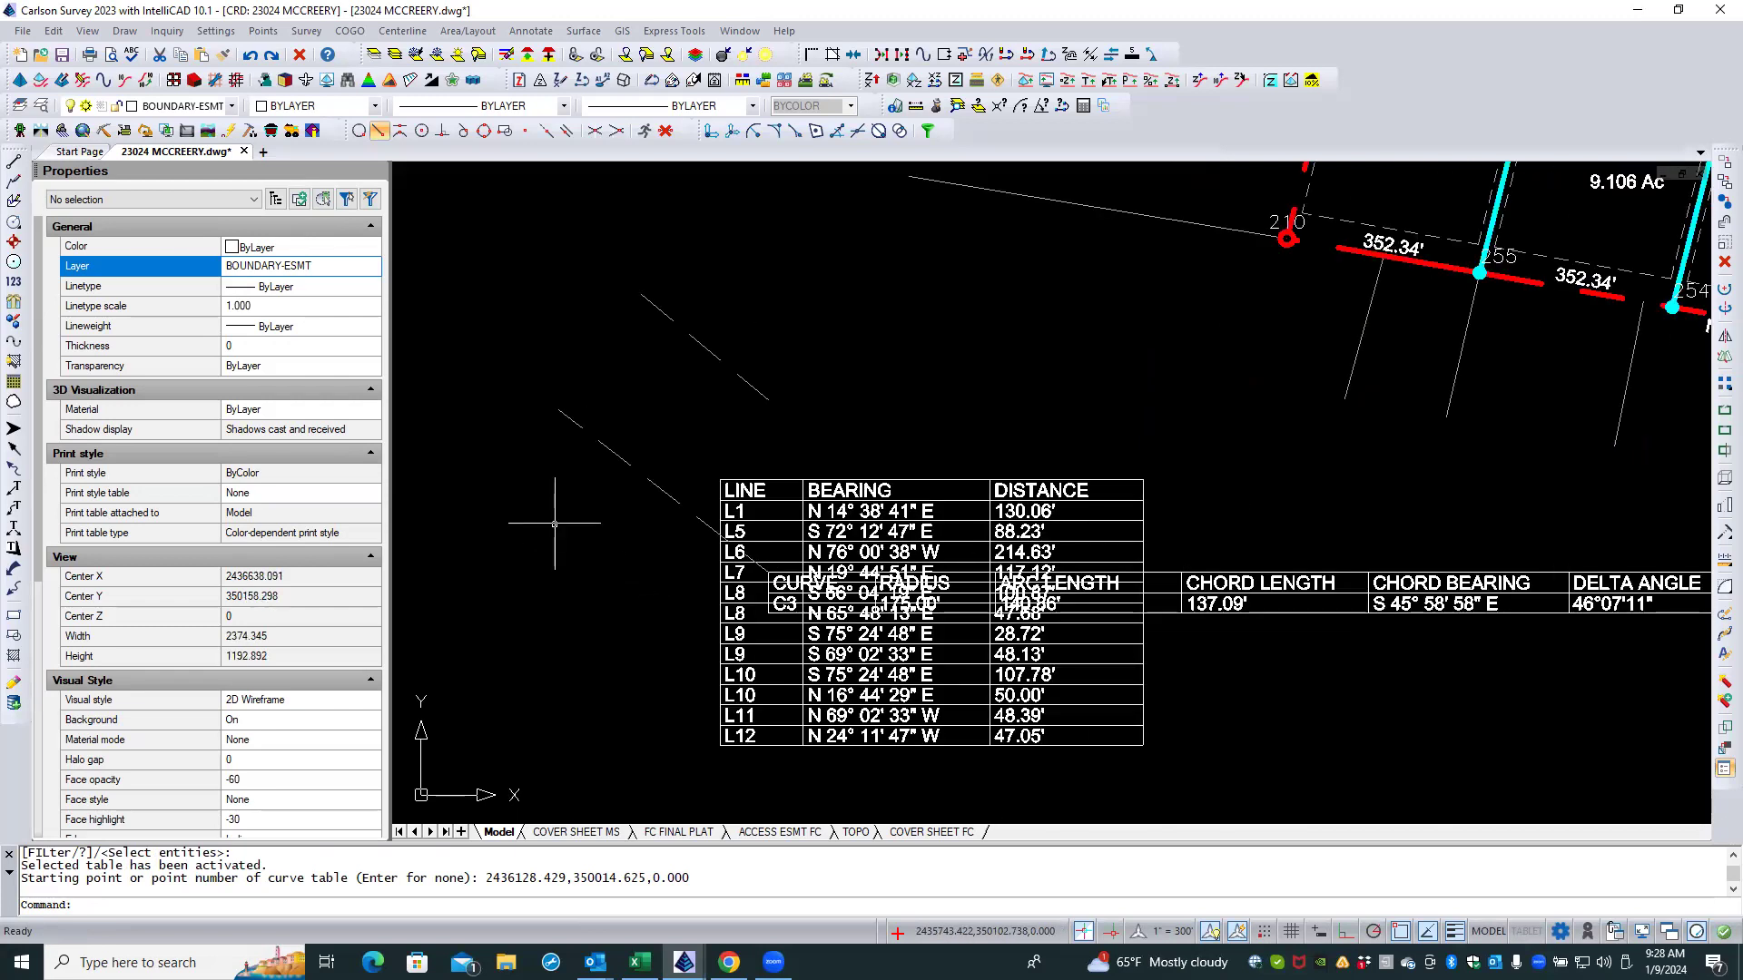
type("u")
key("Return")
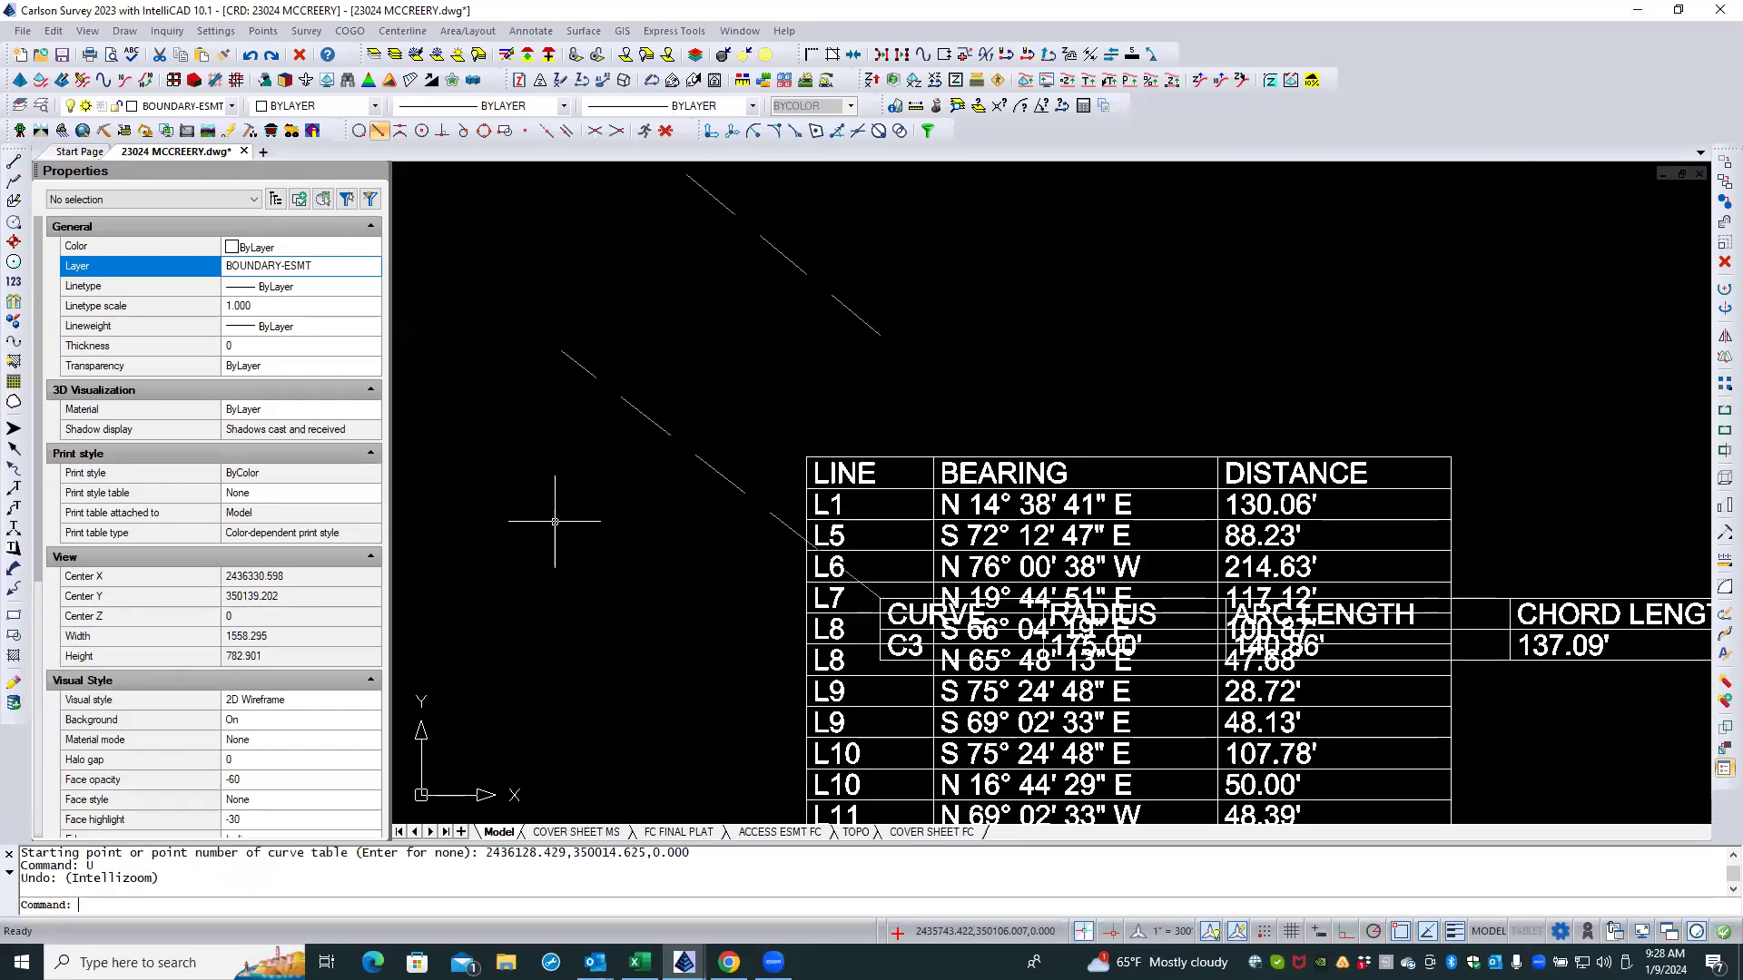
key("ctrl+z")
scroll(625, 663, "down", 1)
scroll(625, 663, "down", 2)
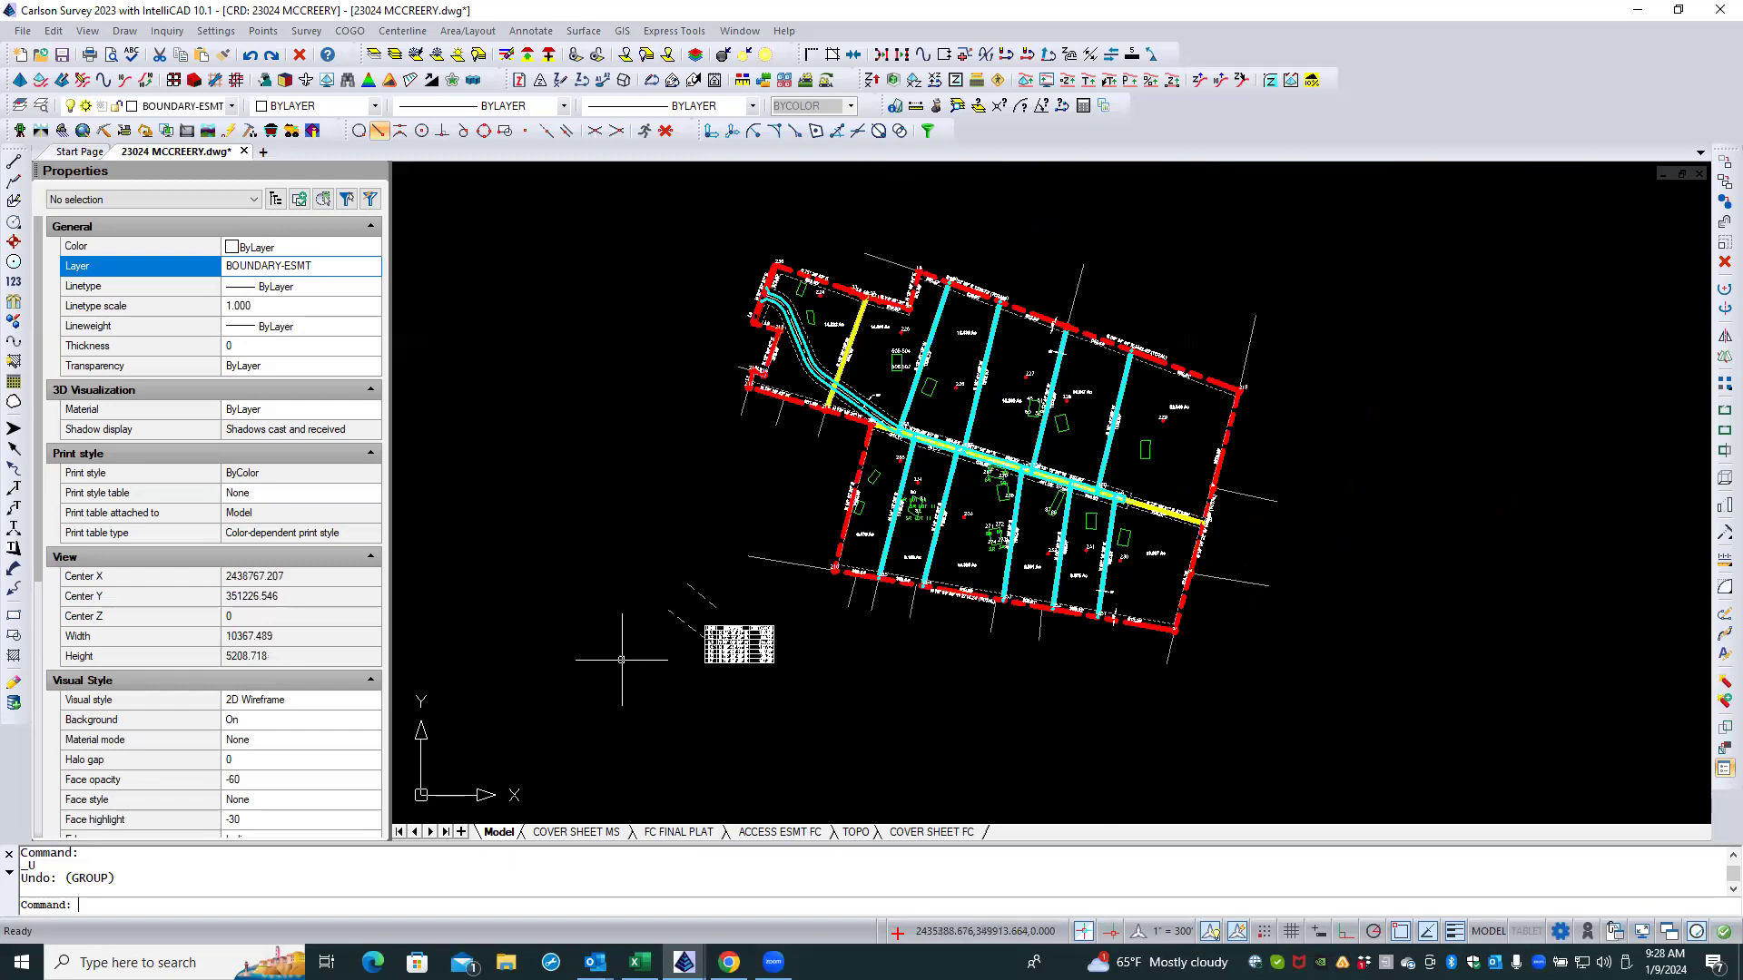
scroll(817, 347, "up", 4)
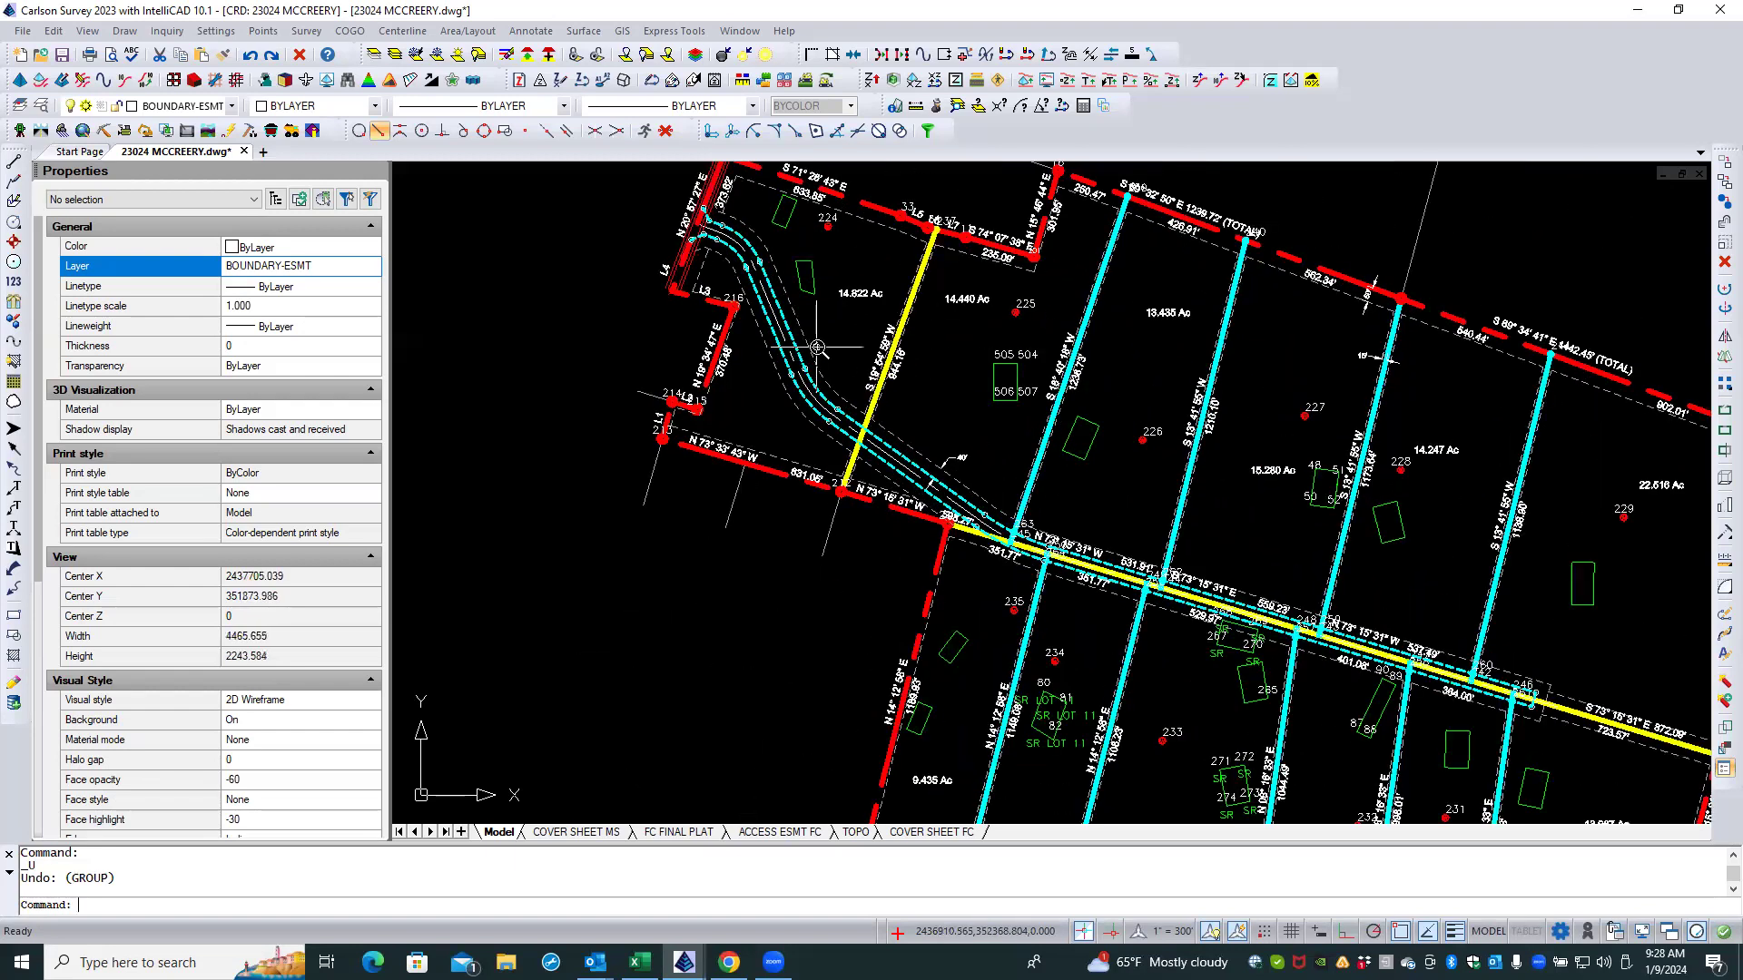
scroll(817, 347, "up", 2)
right_click(819, 344)
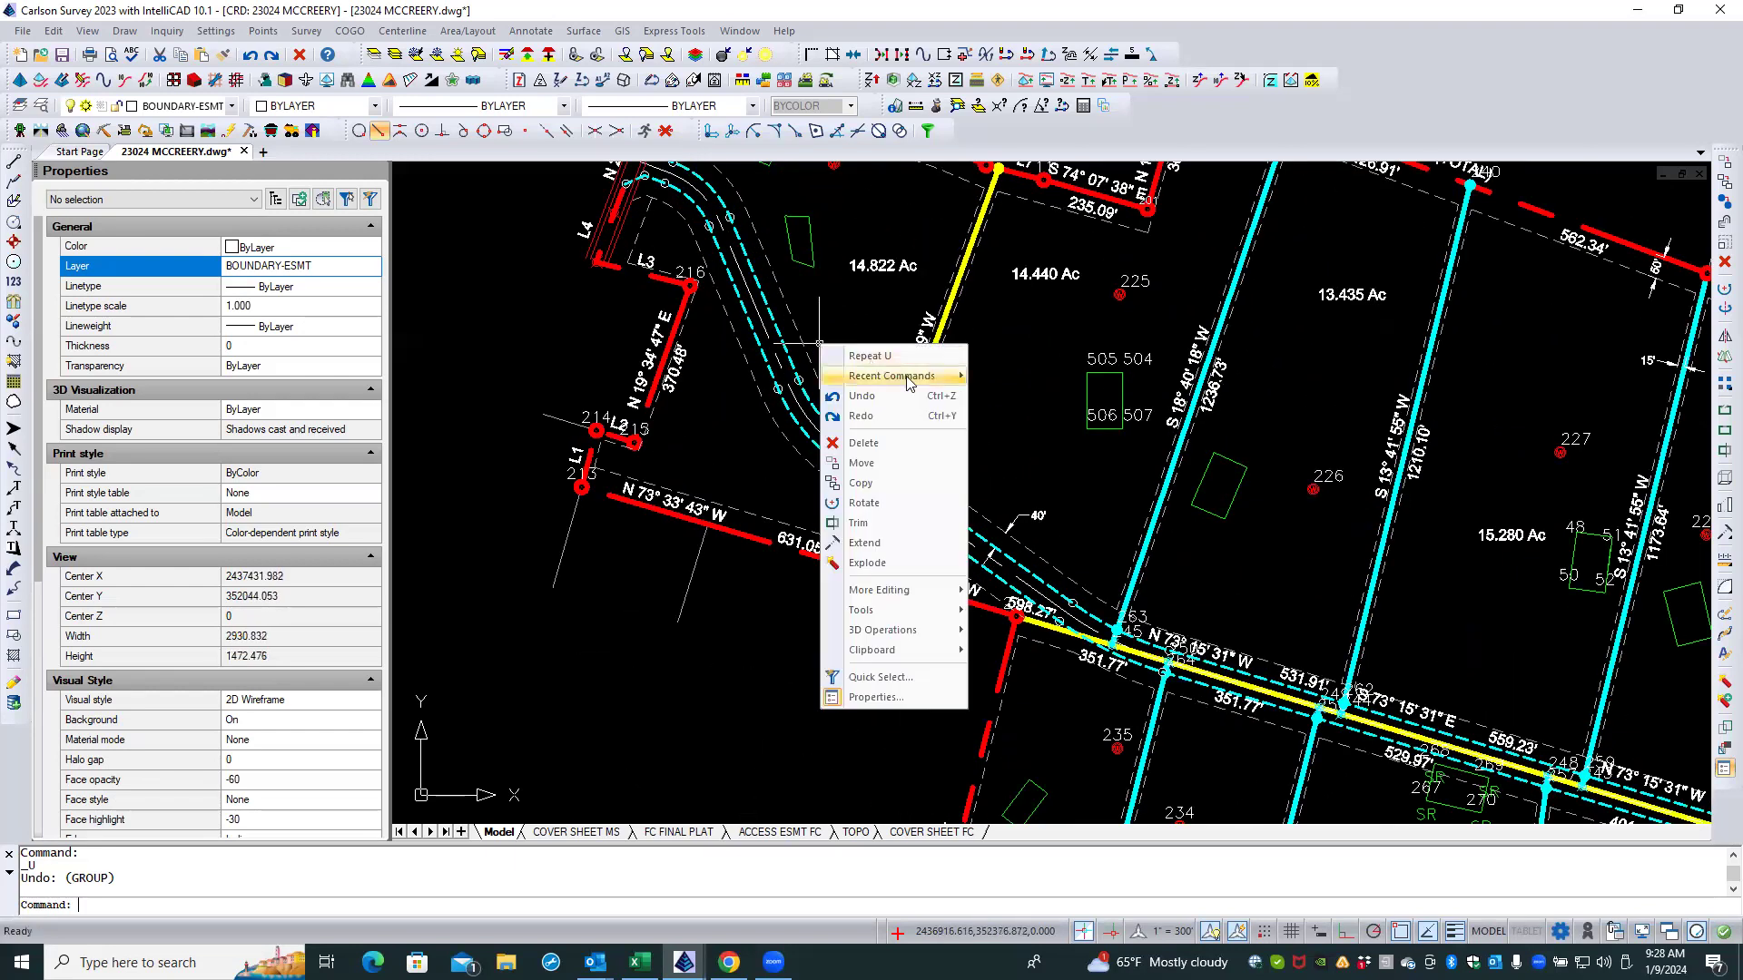
mouse_move(913, 378)
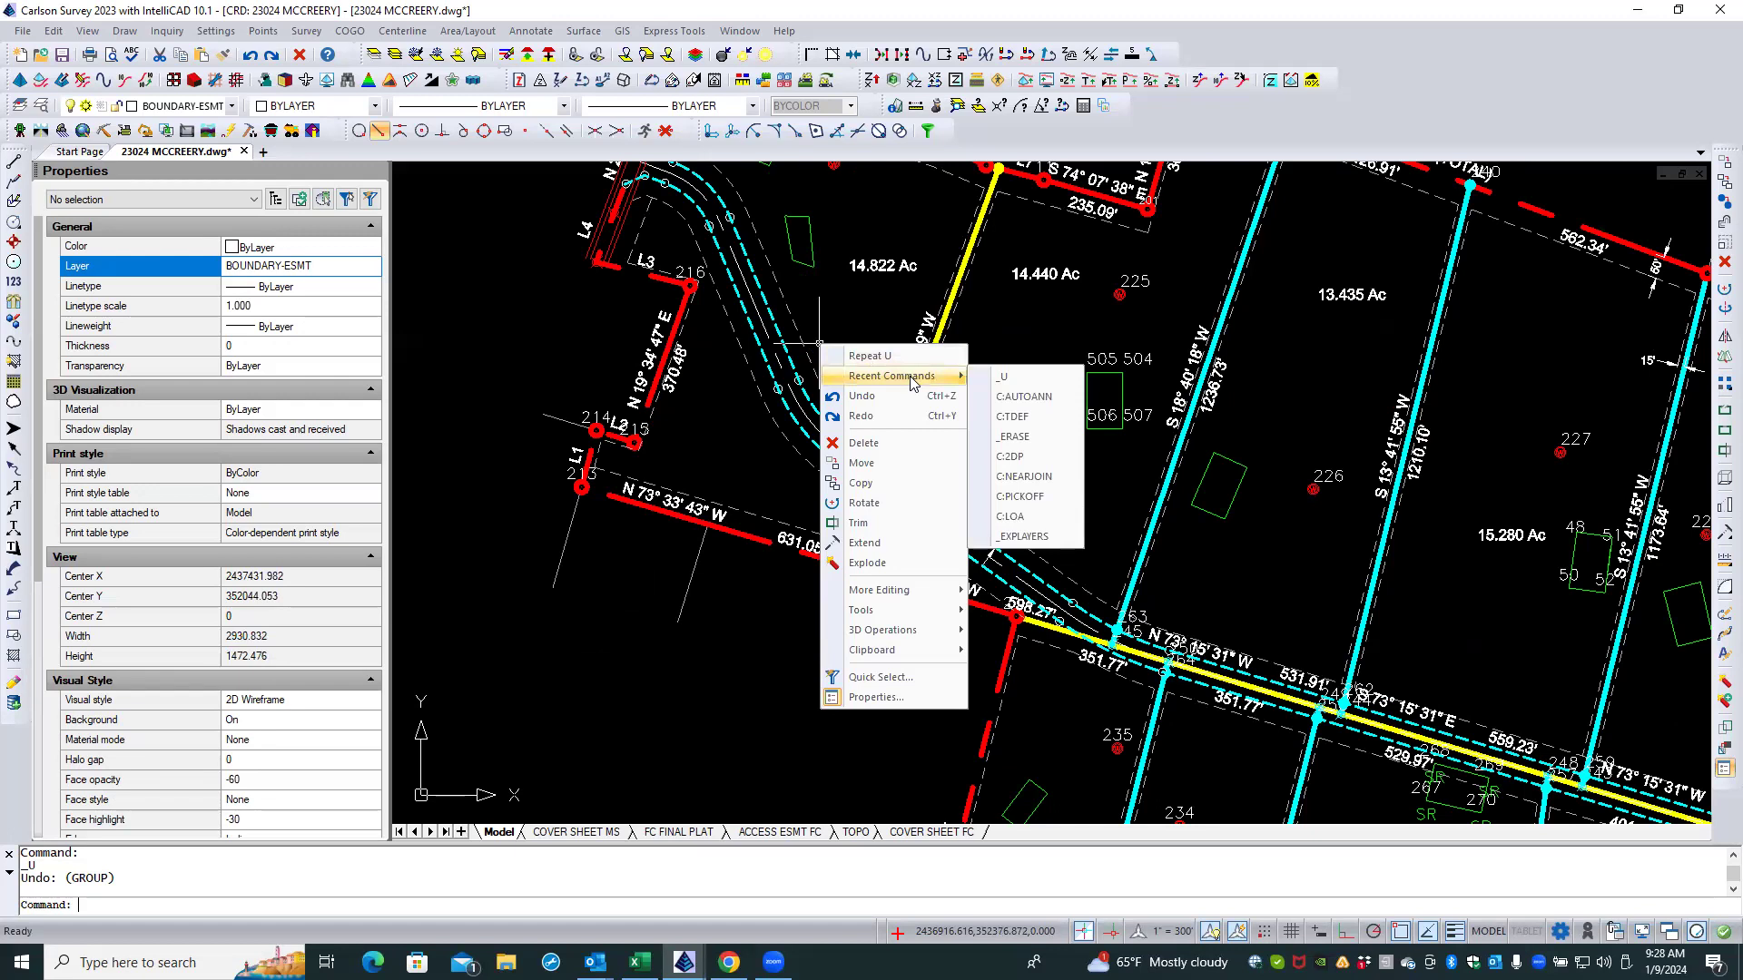
left_click(1039, 395)
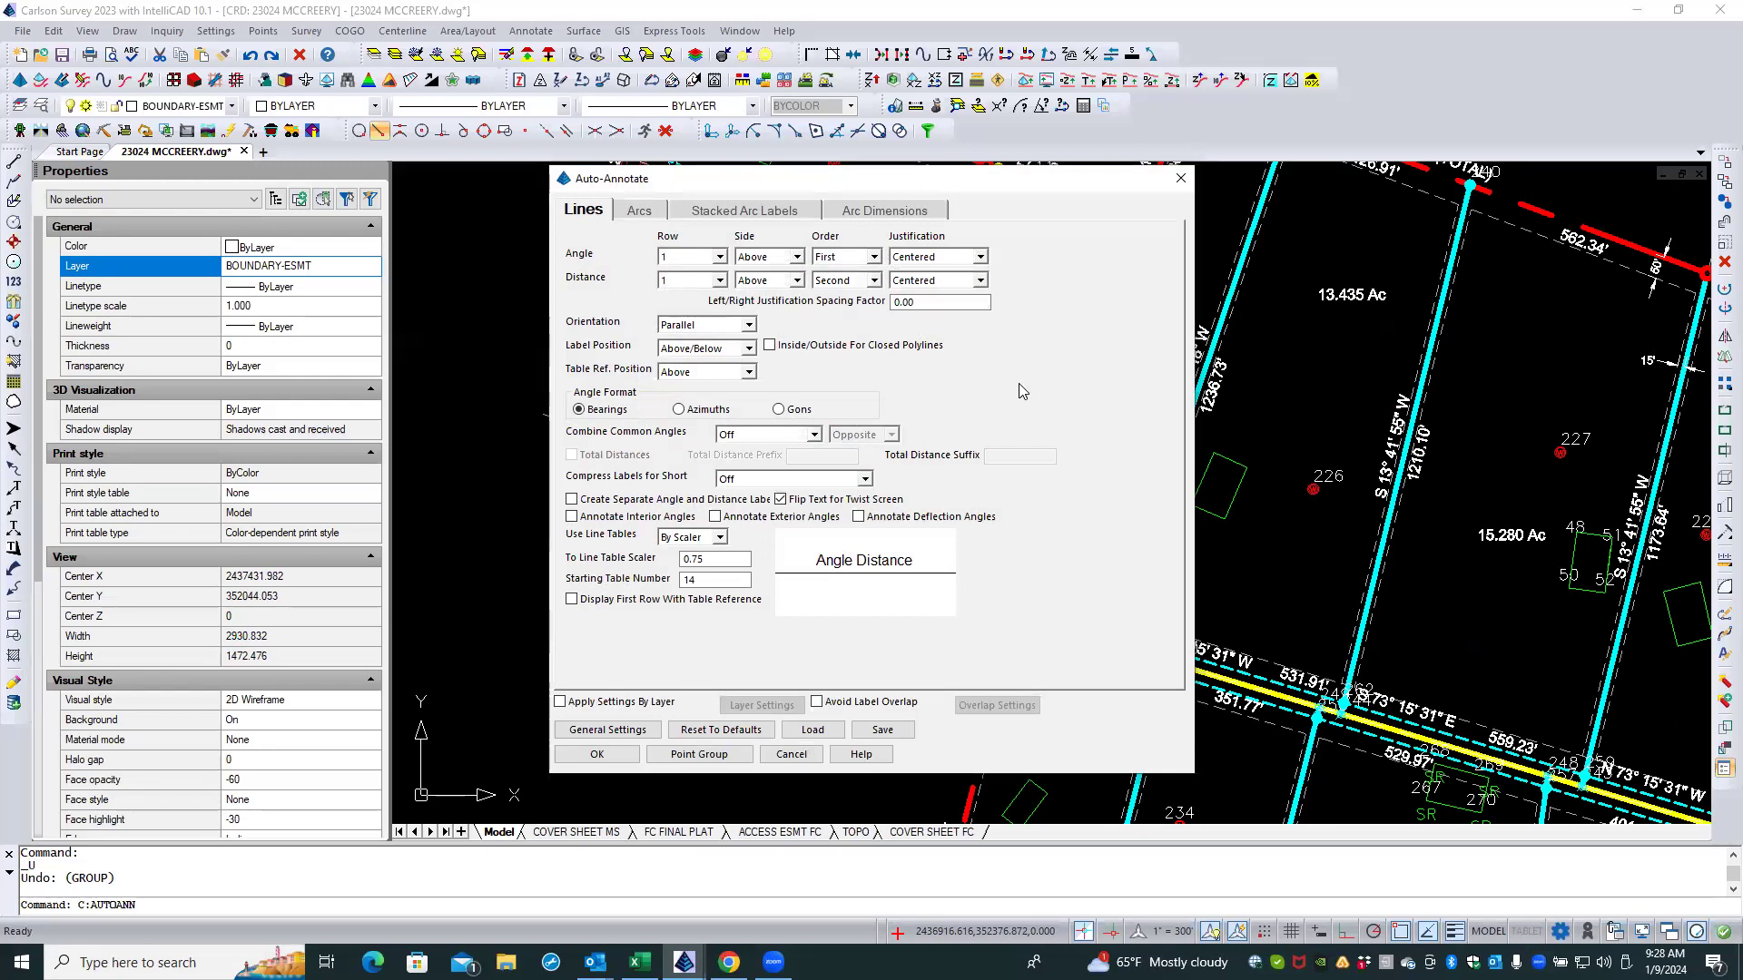
double_click(703, 583)
left_click_drag(763, 185, 1173, 195)
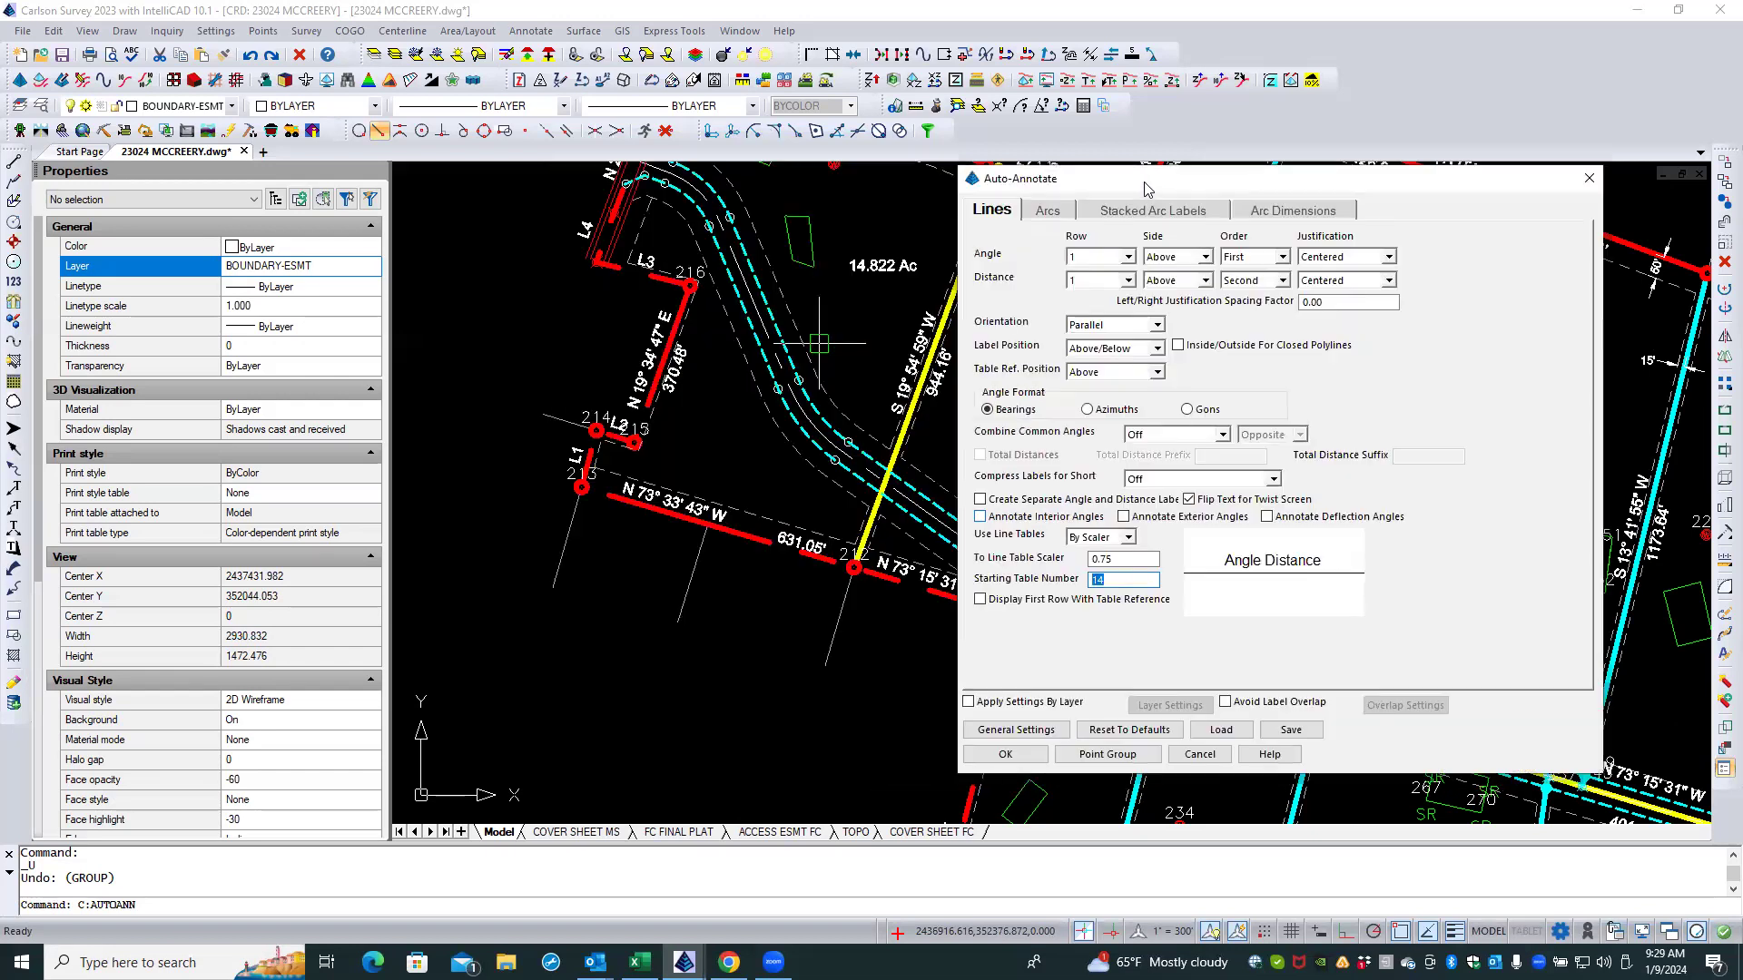
scroll(655, 247, "down", 3)
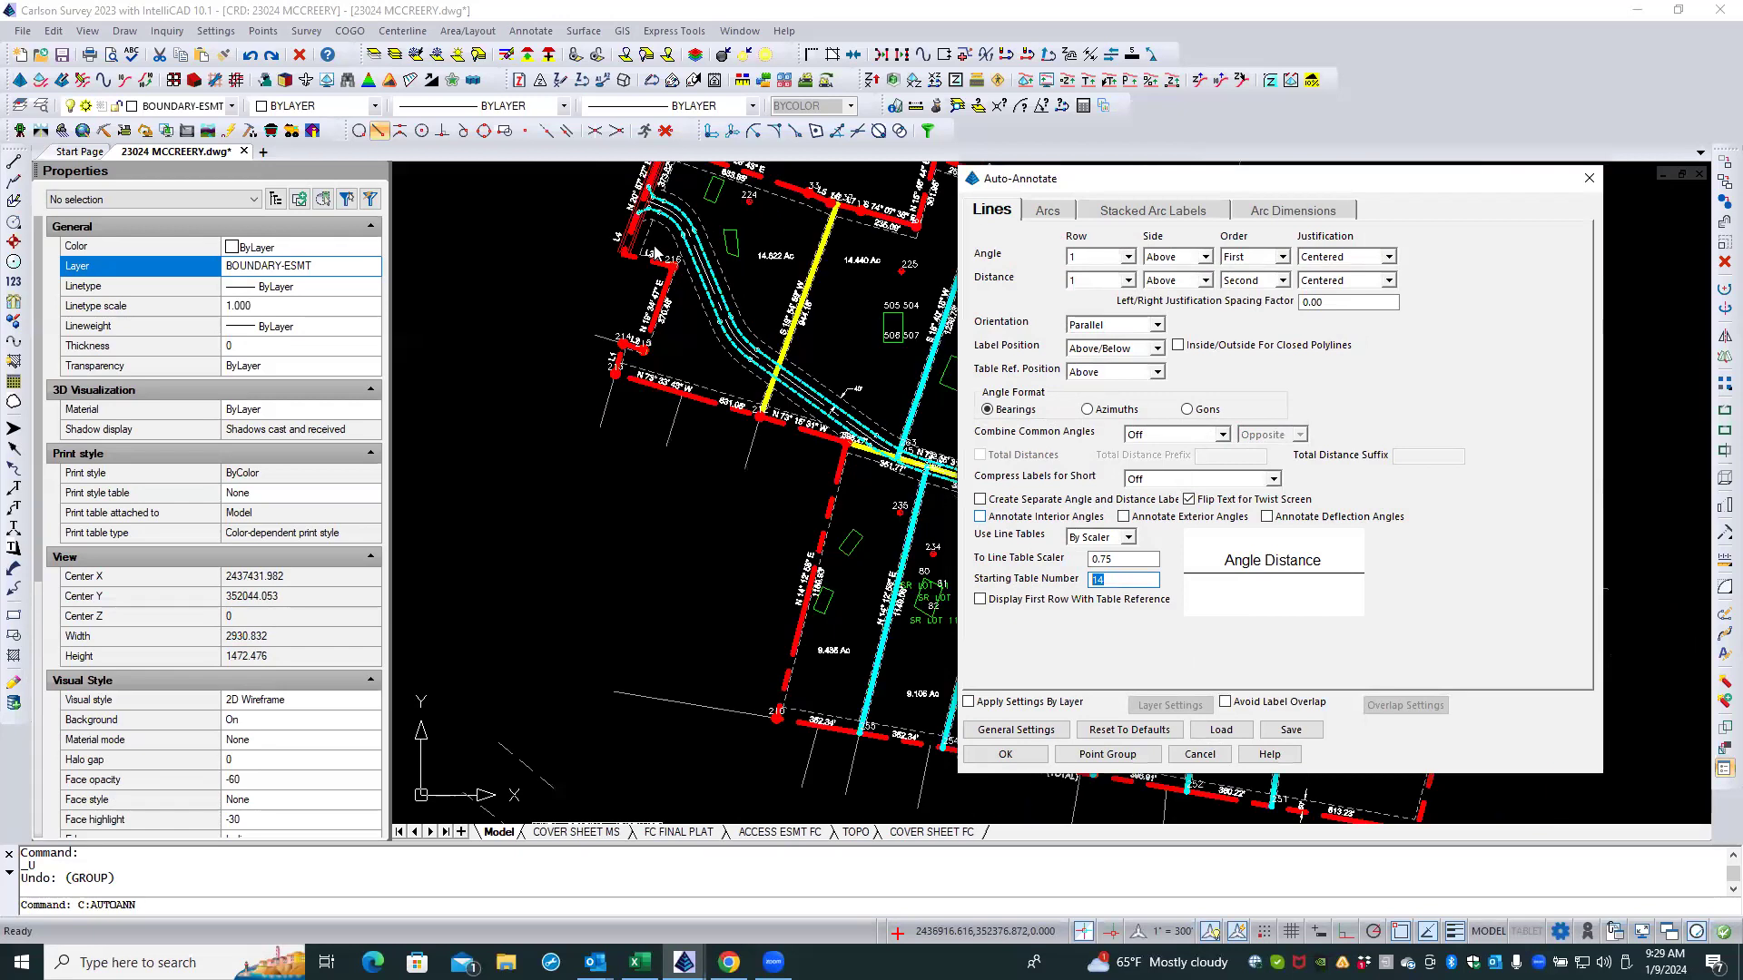
scroll(655, 249, "down", 3)
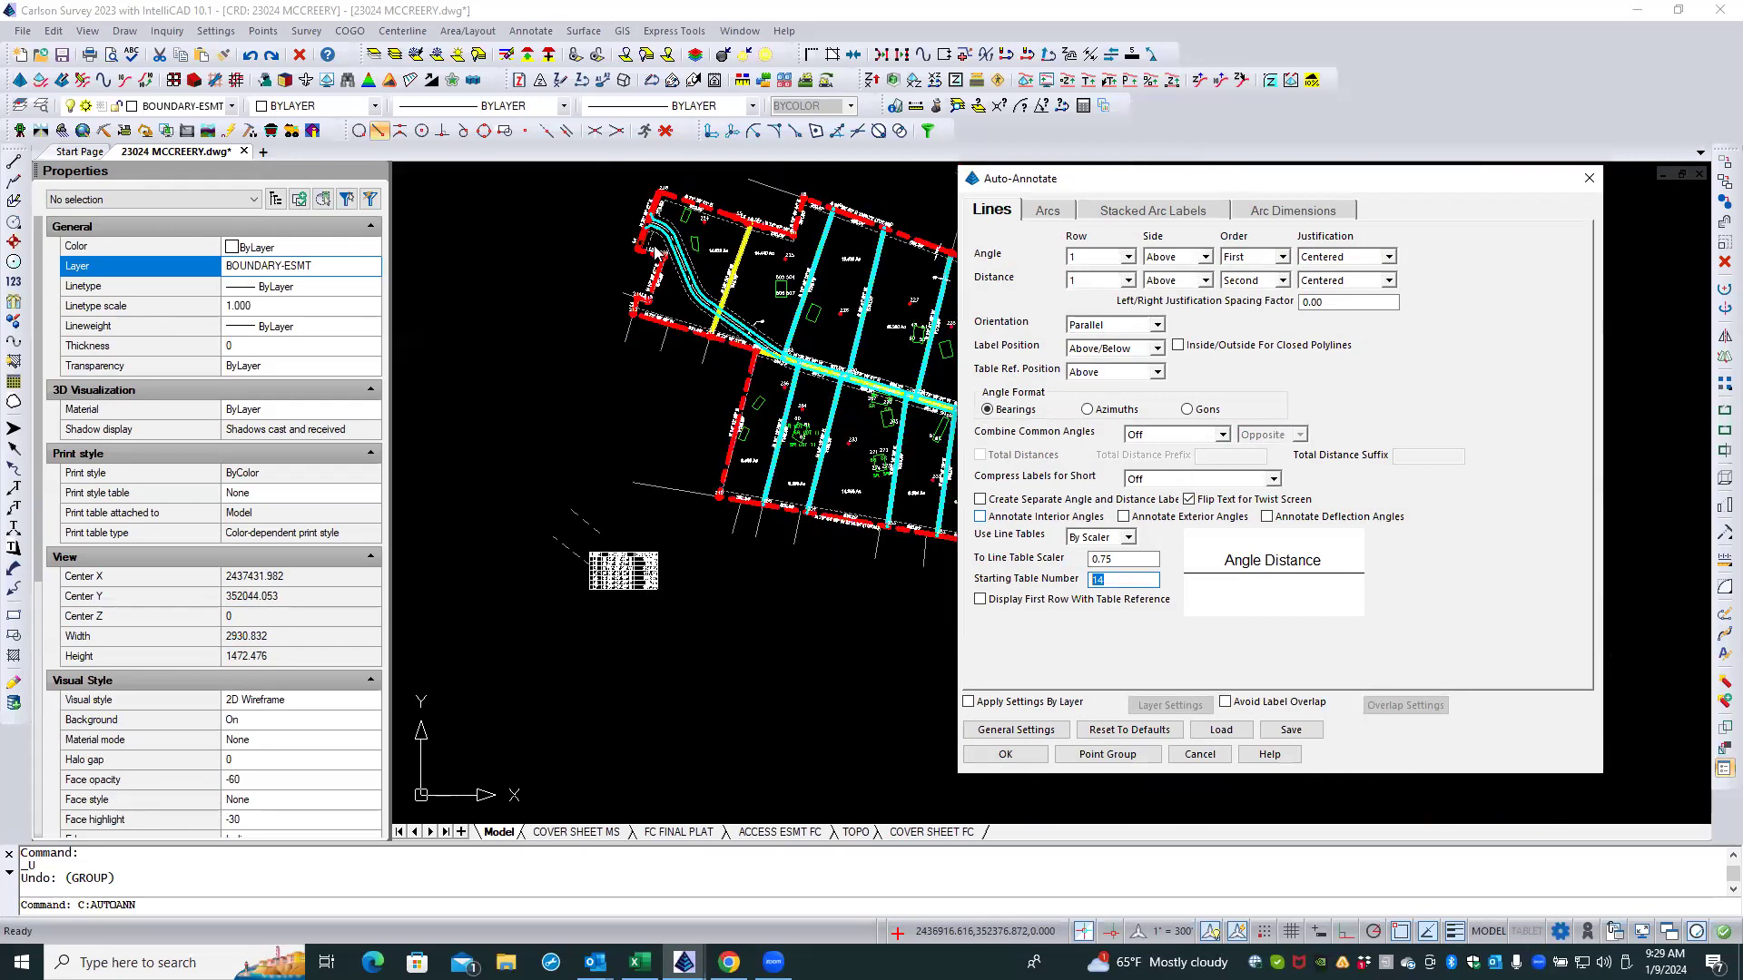
scroll(589, 595, "up", 5)
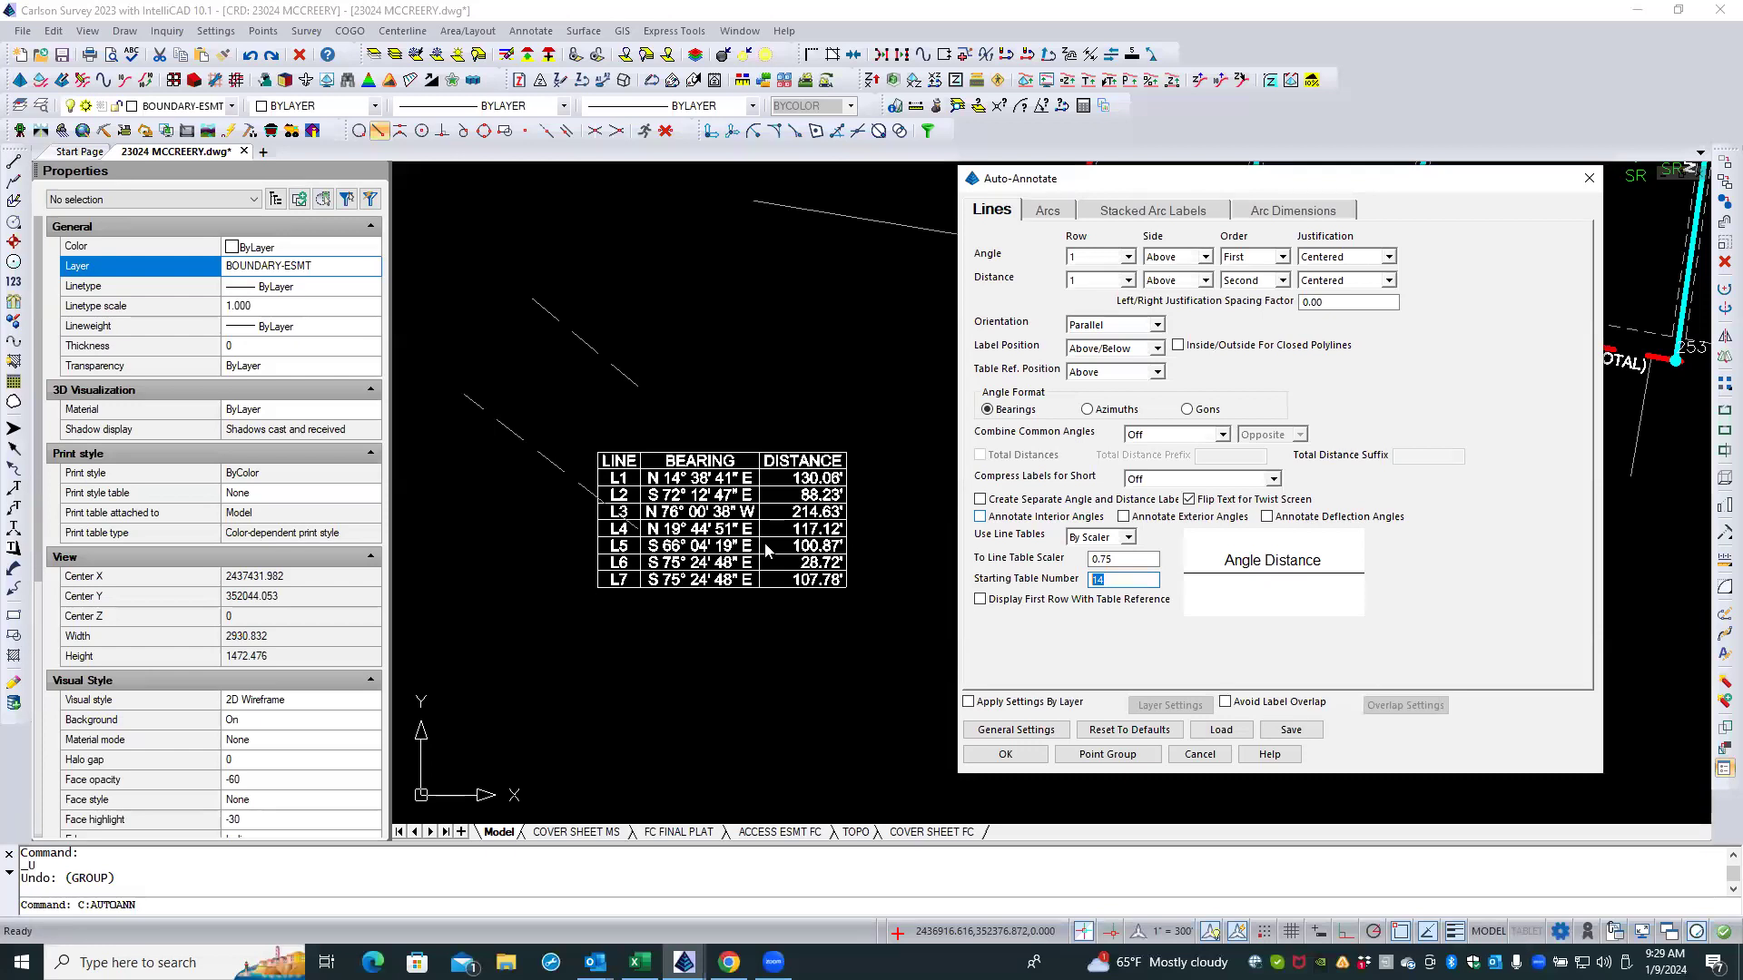
type("8")
left_click(1122, 559)
left_click(1199, 754)
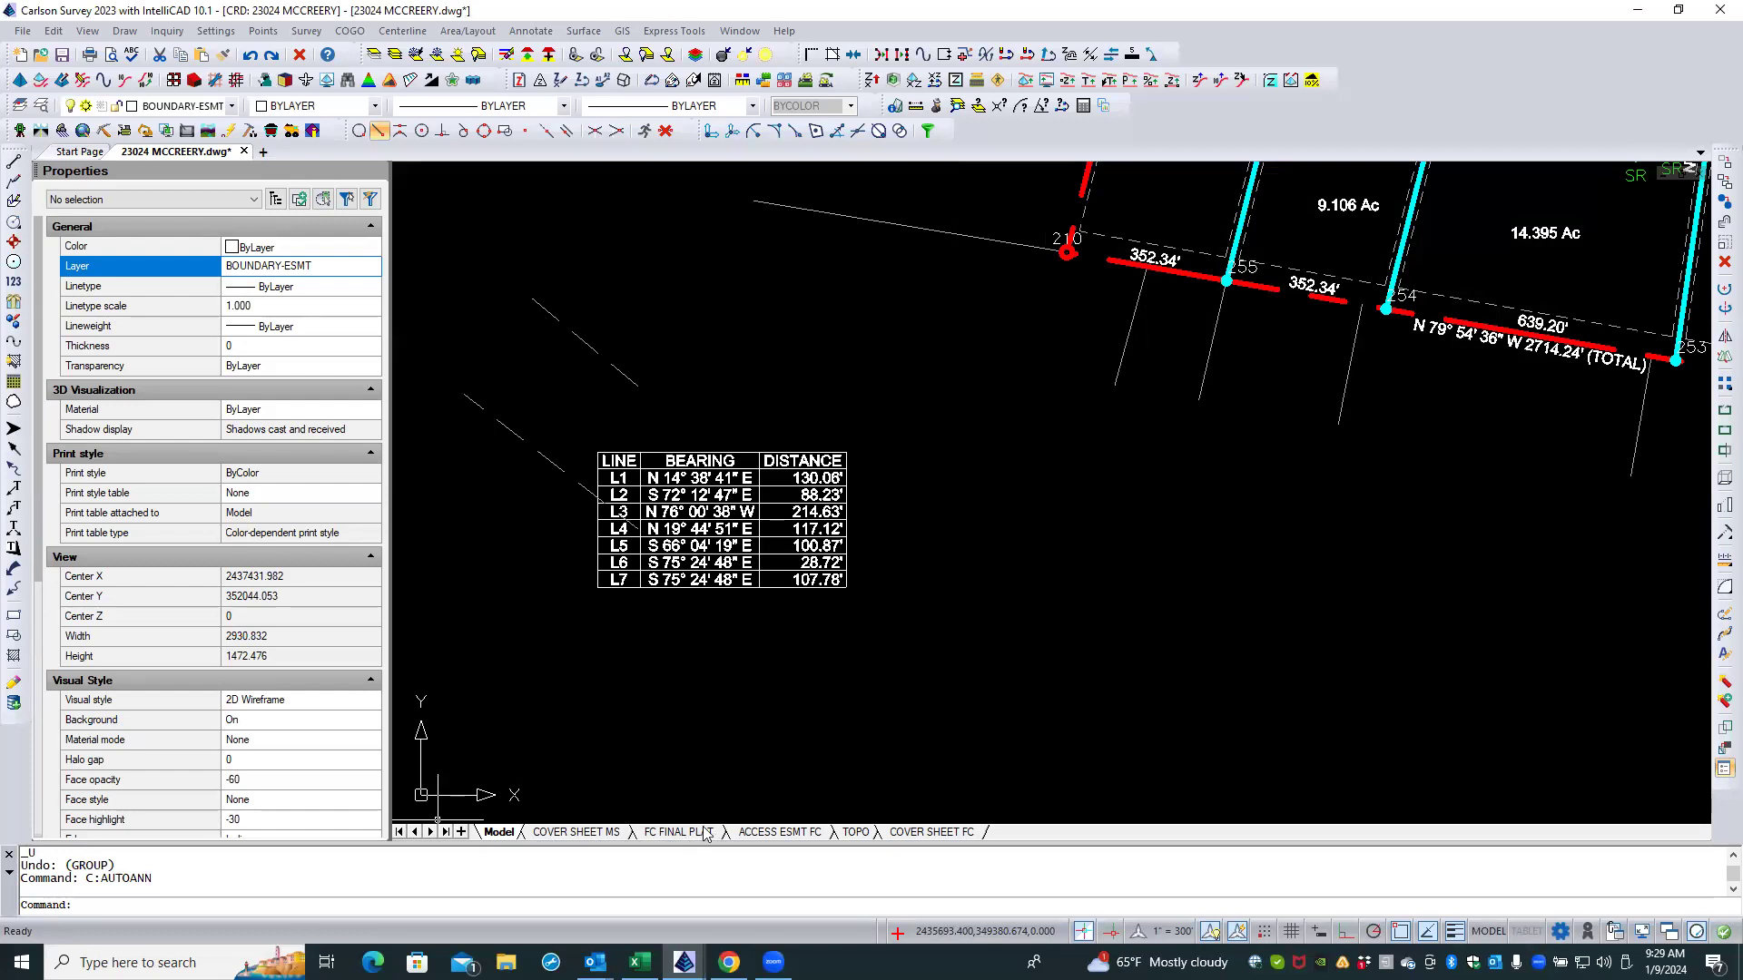
Step: Examine the area around Lots 7–12 on the ACCESS ESMT FC layout and return to model space
left_click(805, 833)
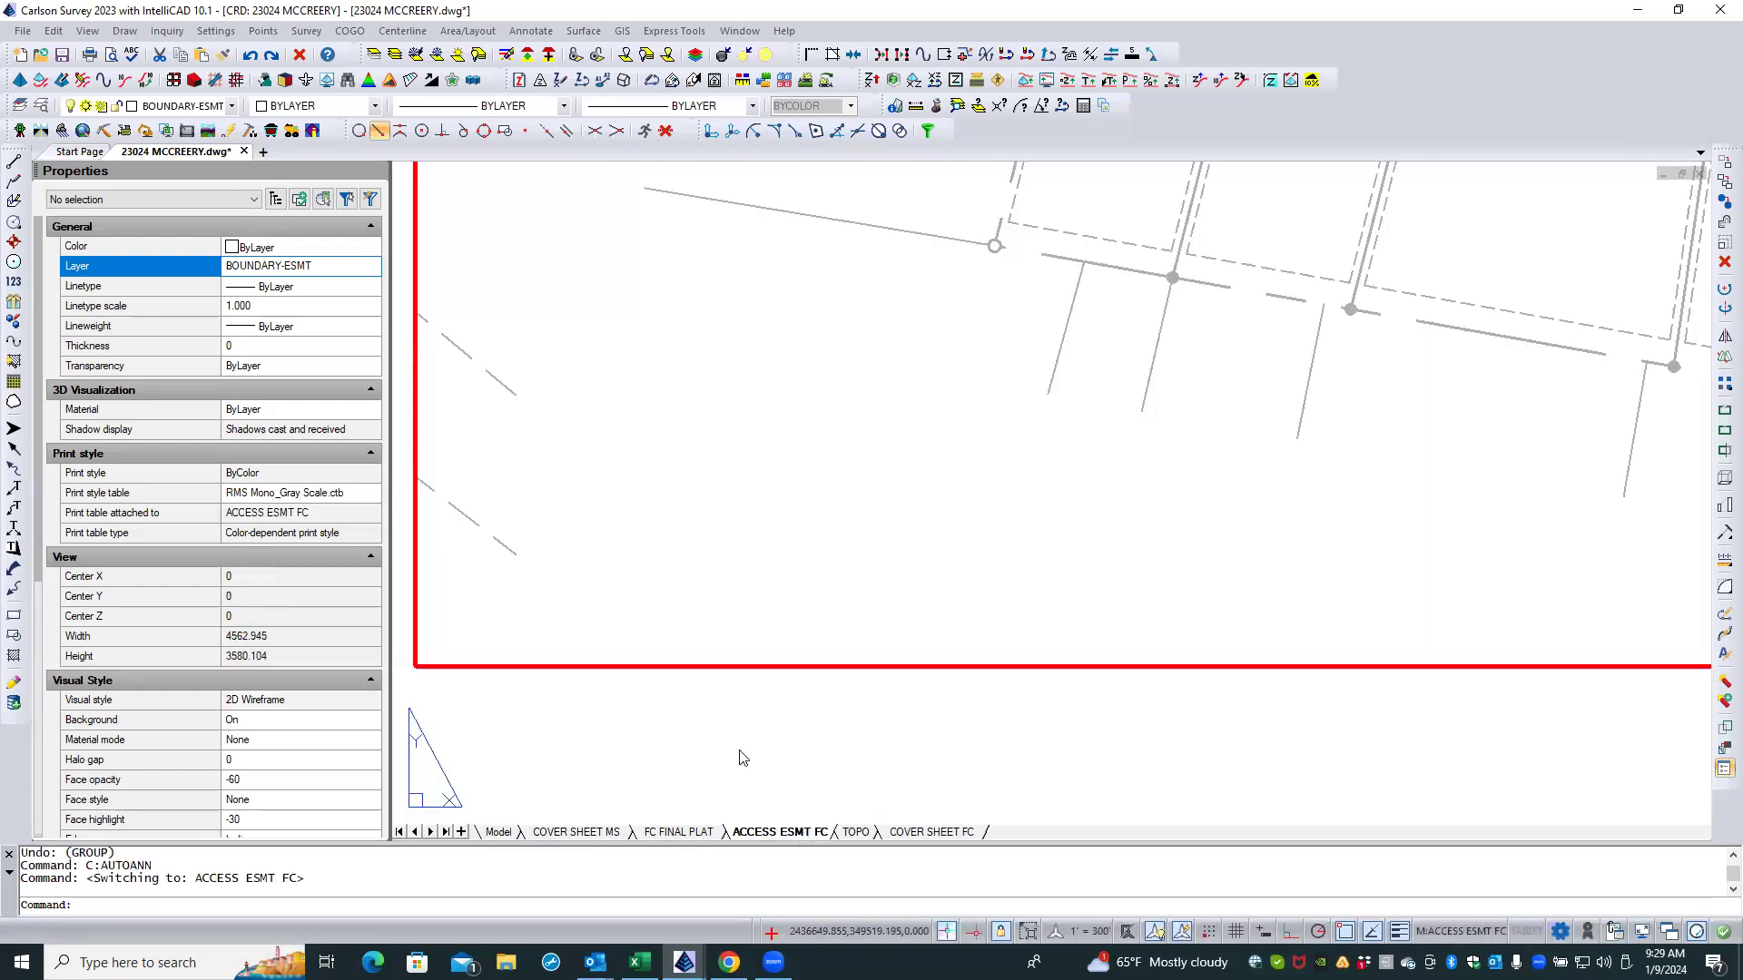
scroll(741, 753, "down", 3)
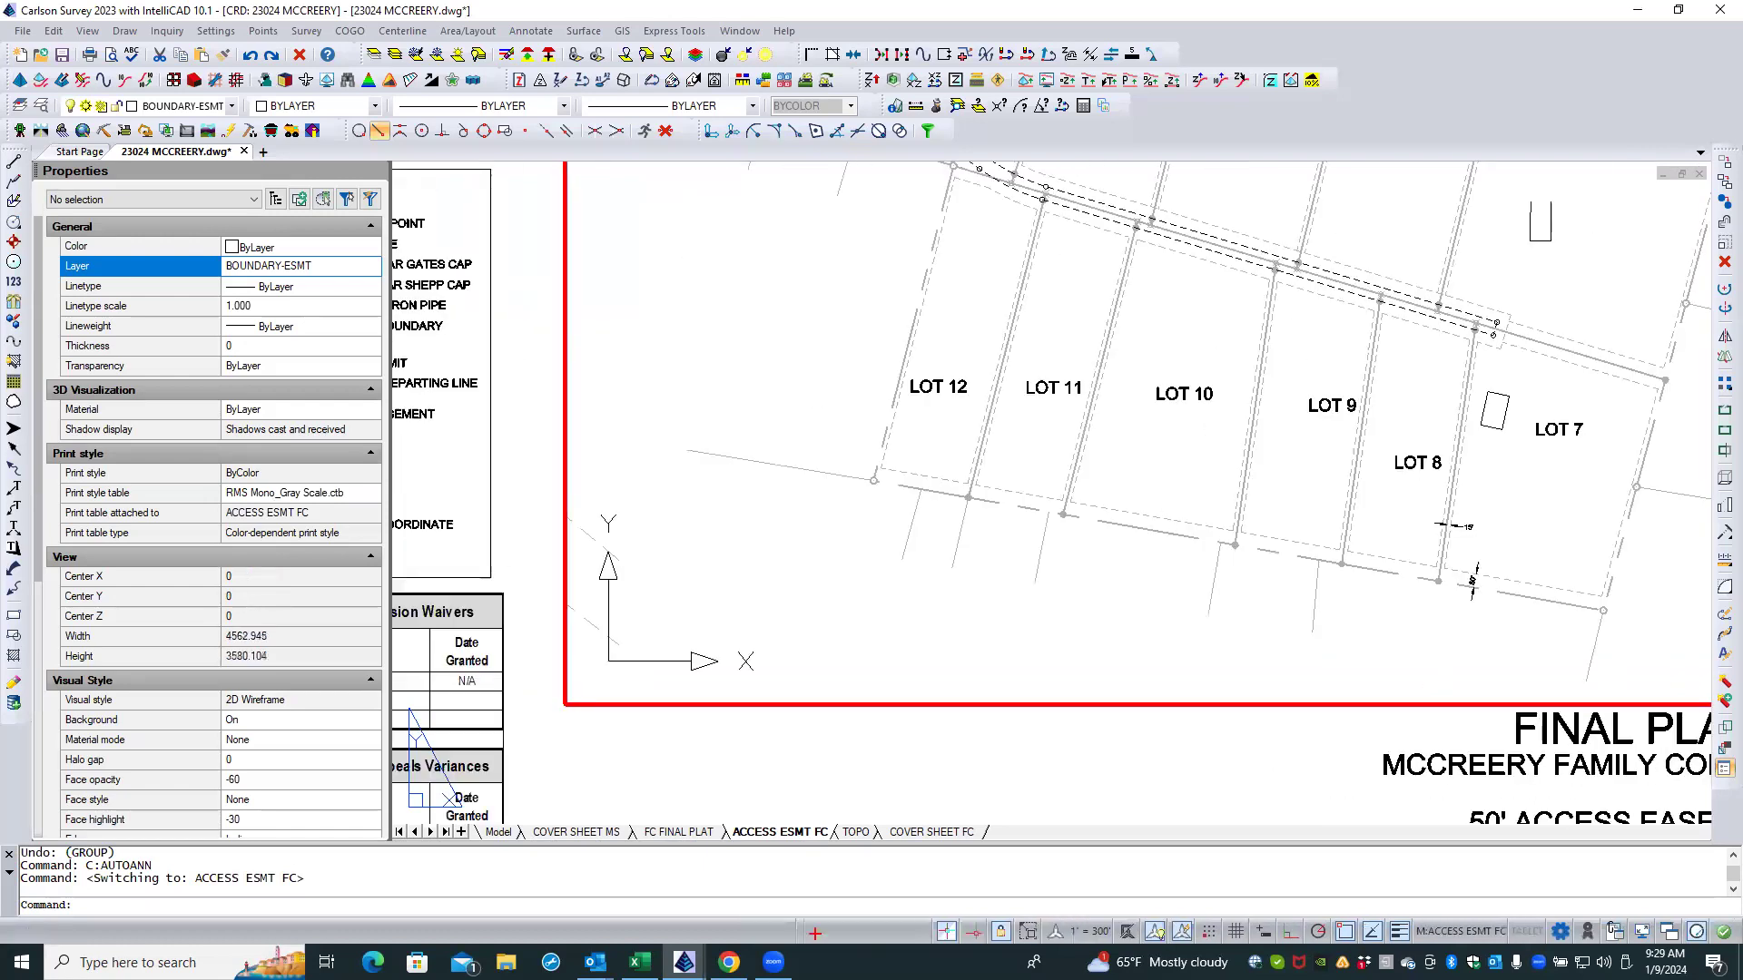
scroll(708, 544, "down", 2)
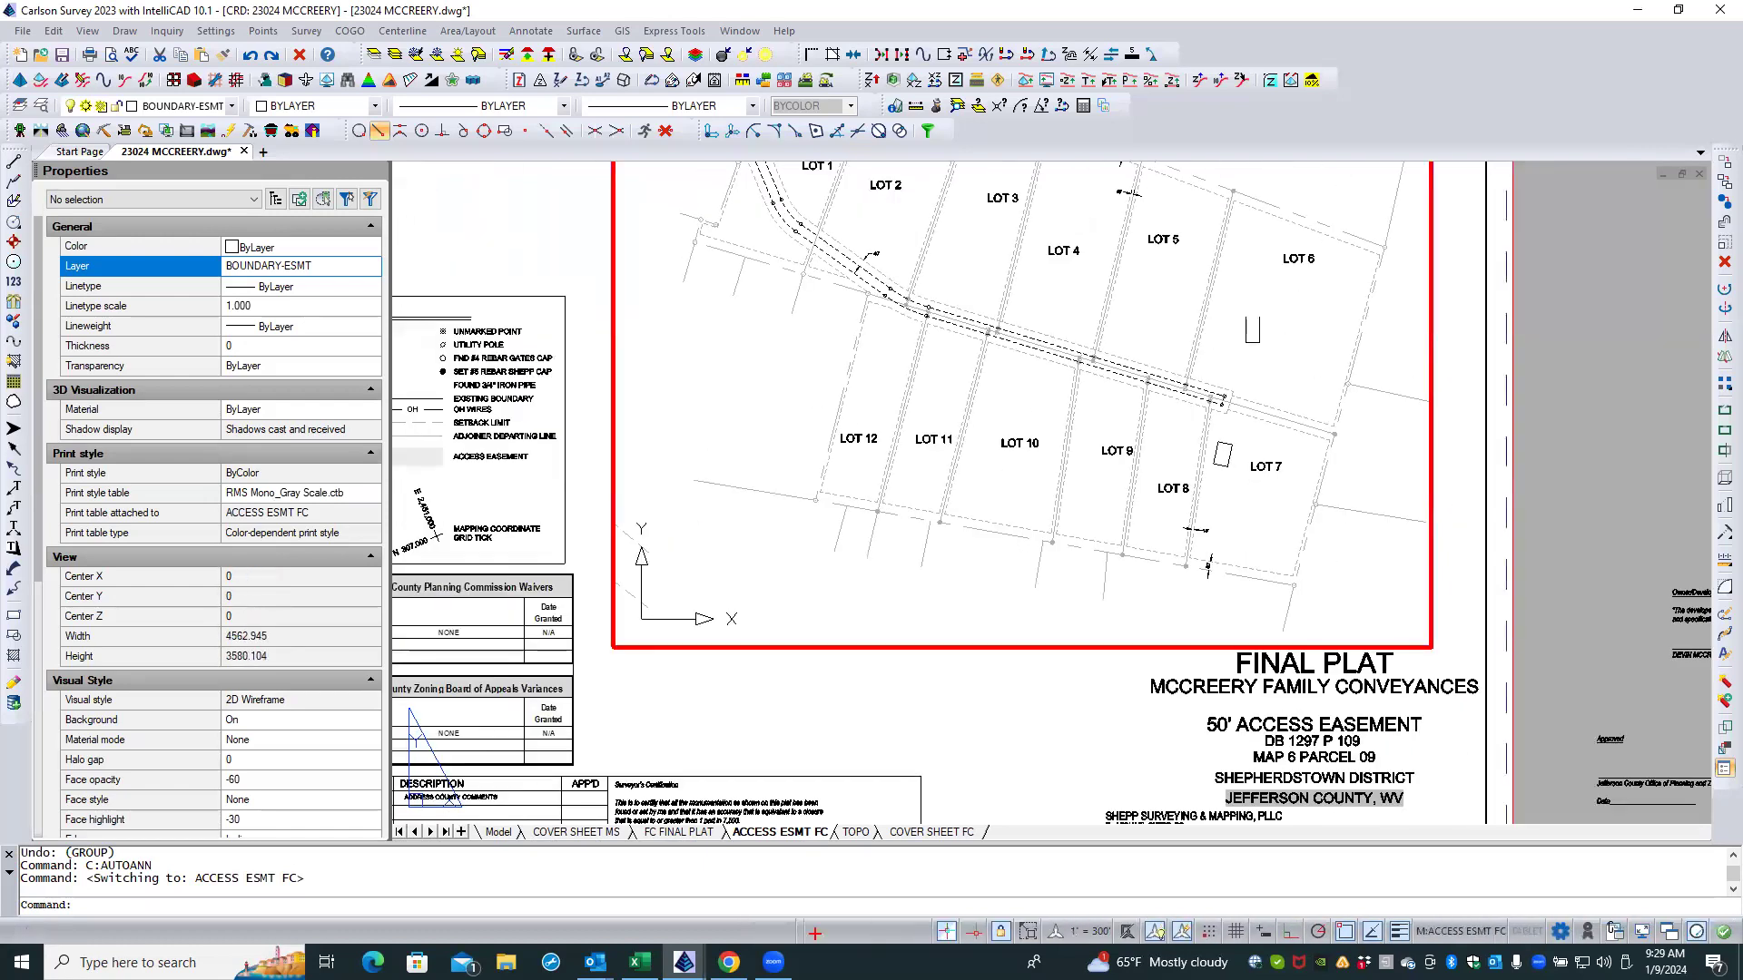
left_click(499, 832)
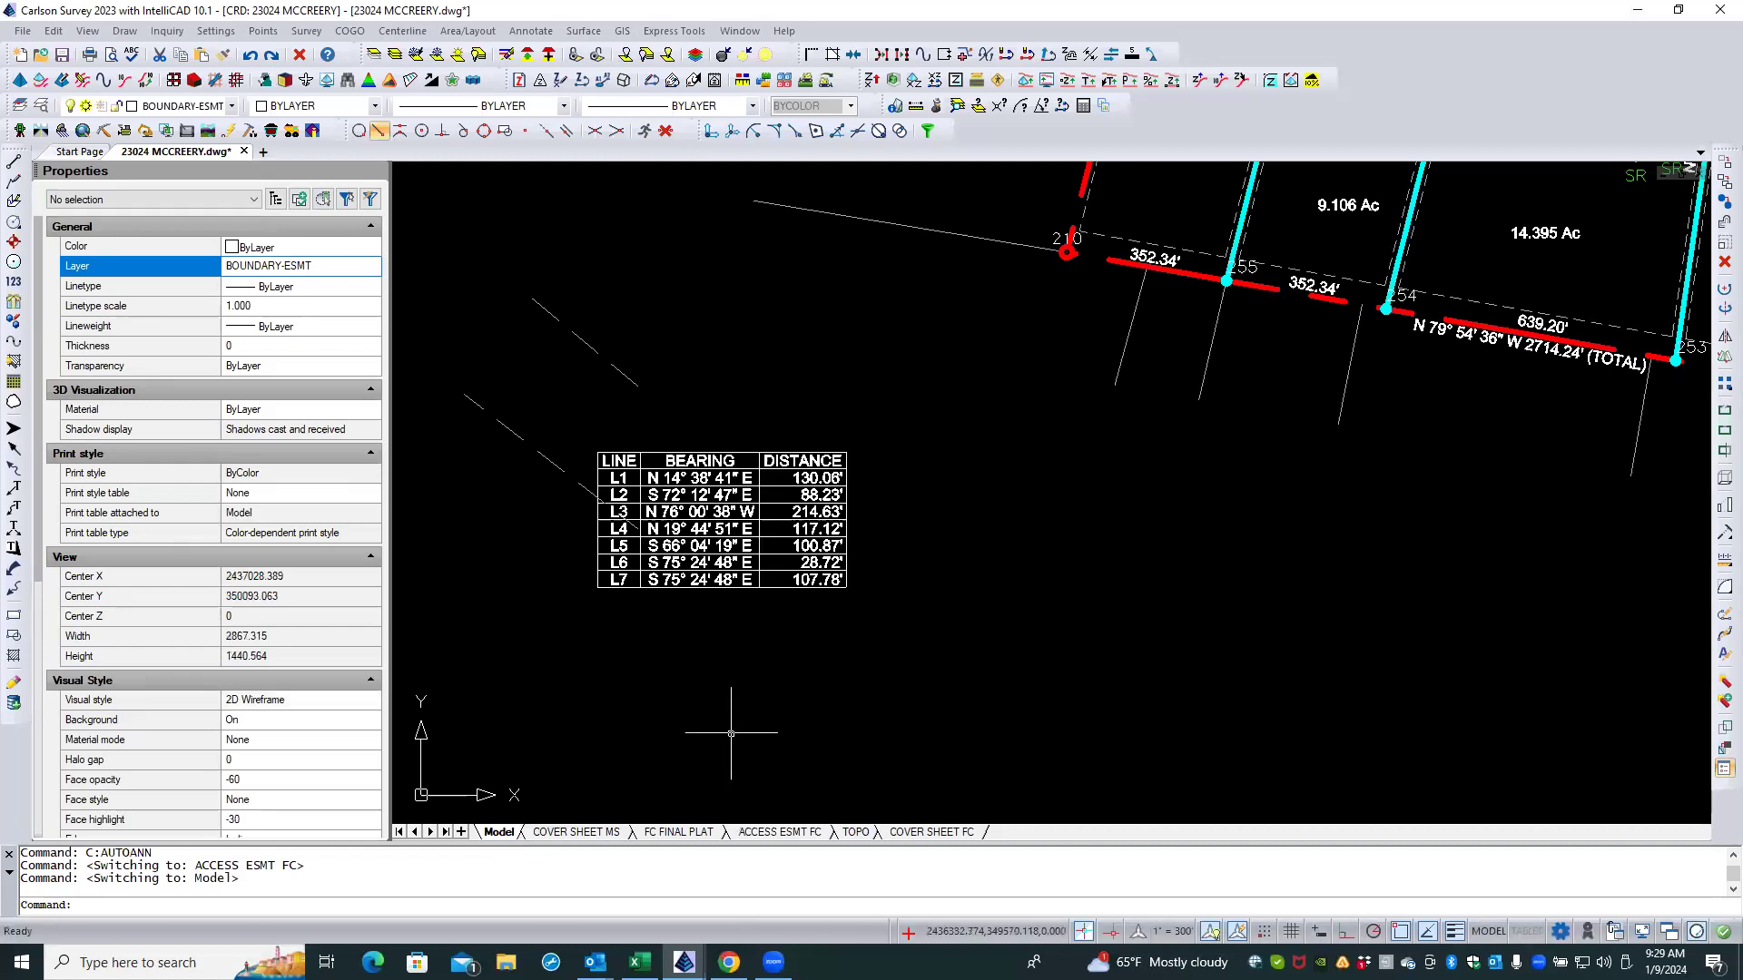
Step: Open the drawing setup settings
scroll(613, 413, "up", 3)
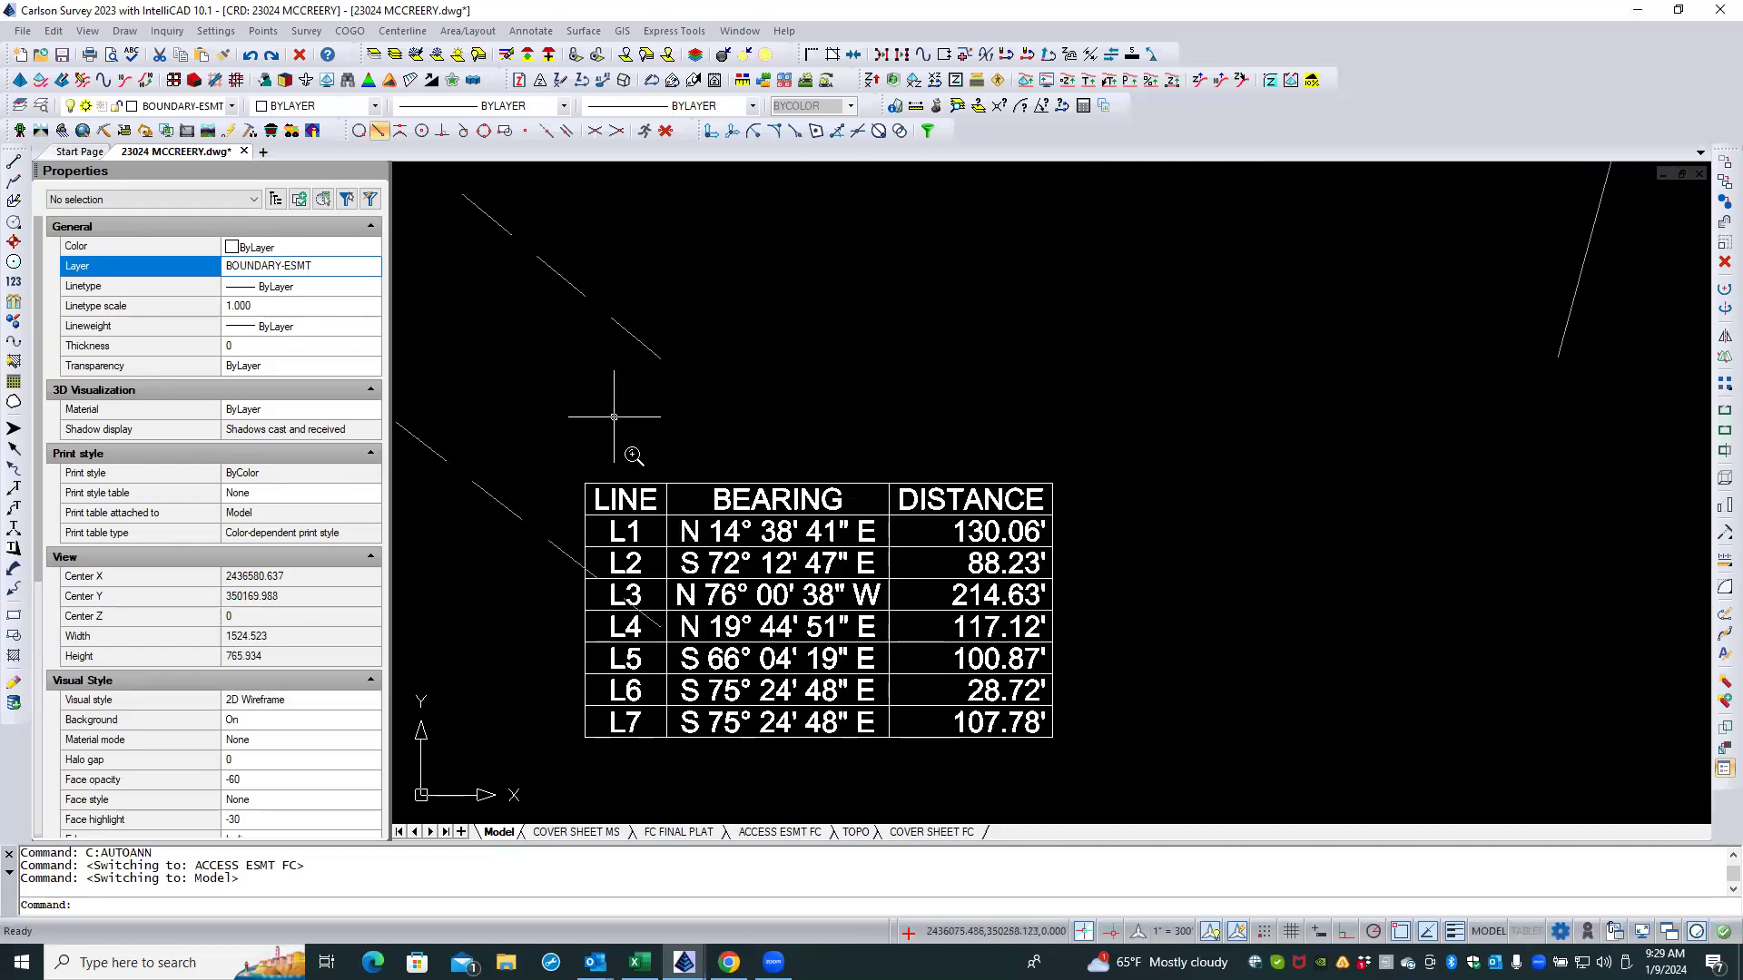
scroll(613, 417, "down", 2)
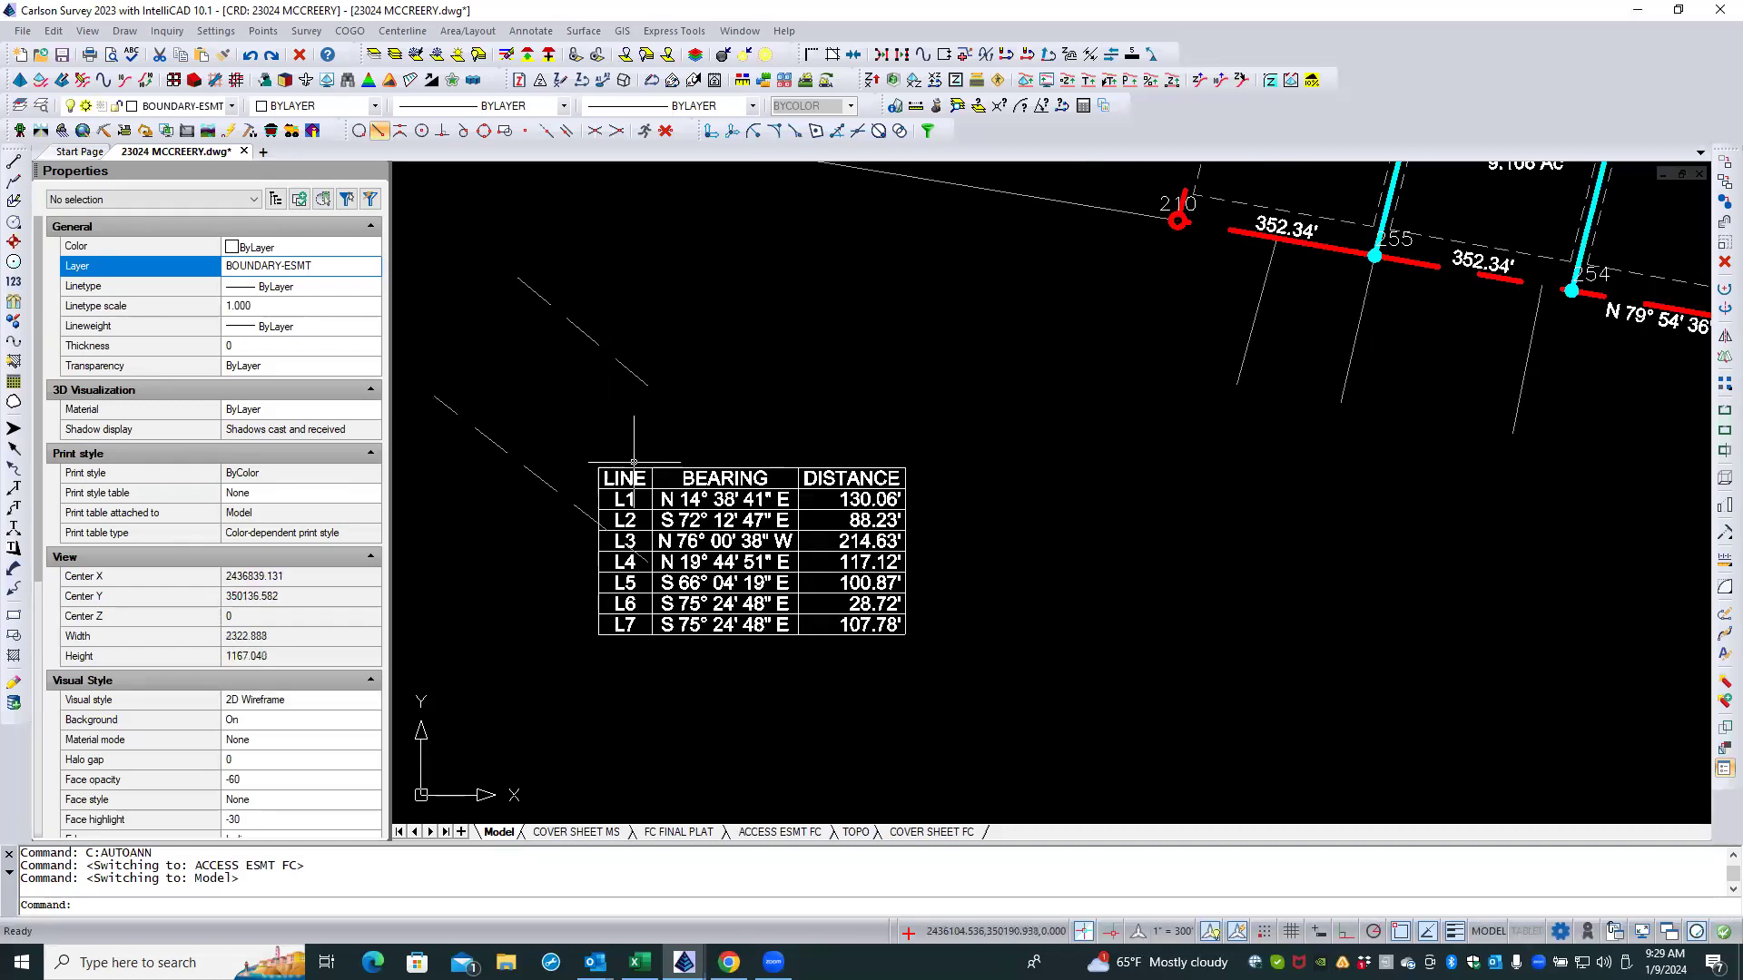
left_click(218, 31)
left_click(242, 53)
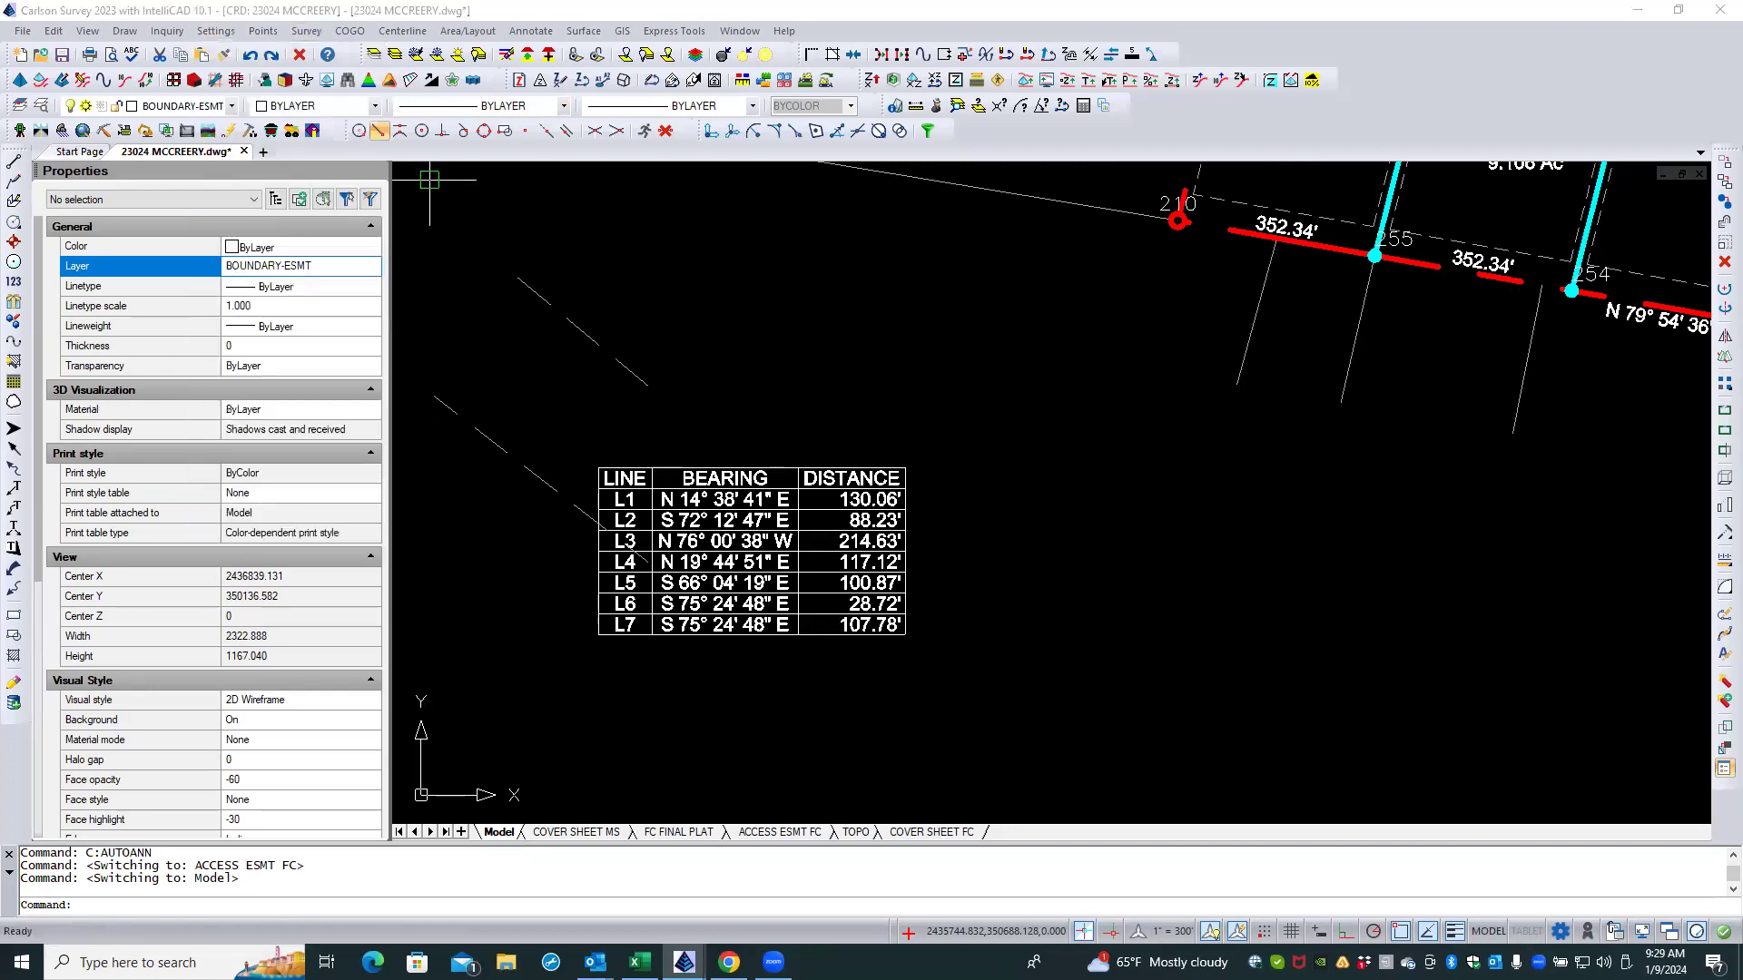
Step: Set the drawing's LTSCALE to 1 in the drawing setup
left_click_drag(1059, 328, 1009, 327)
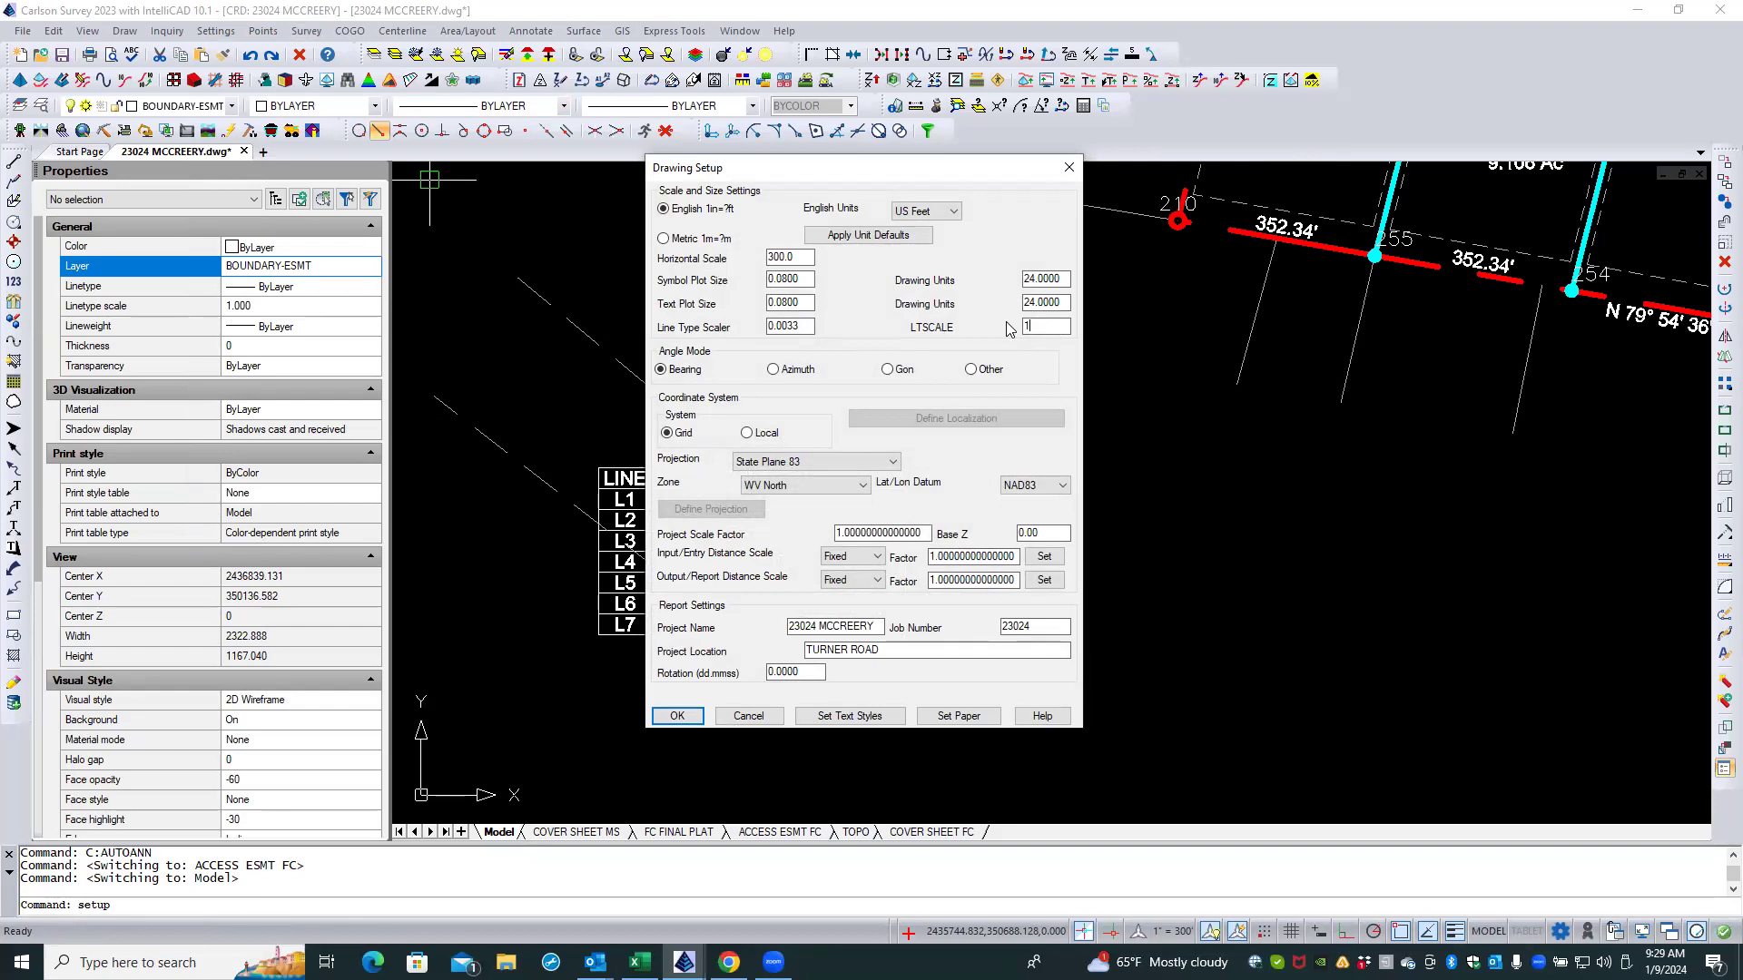
left_click(698, 717)
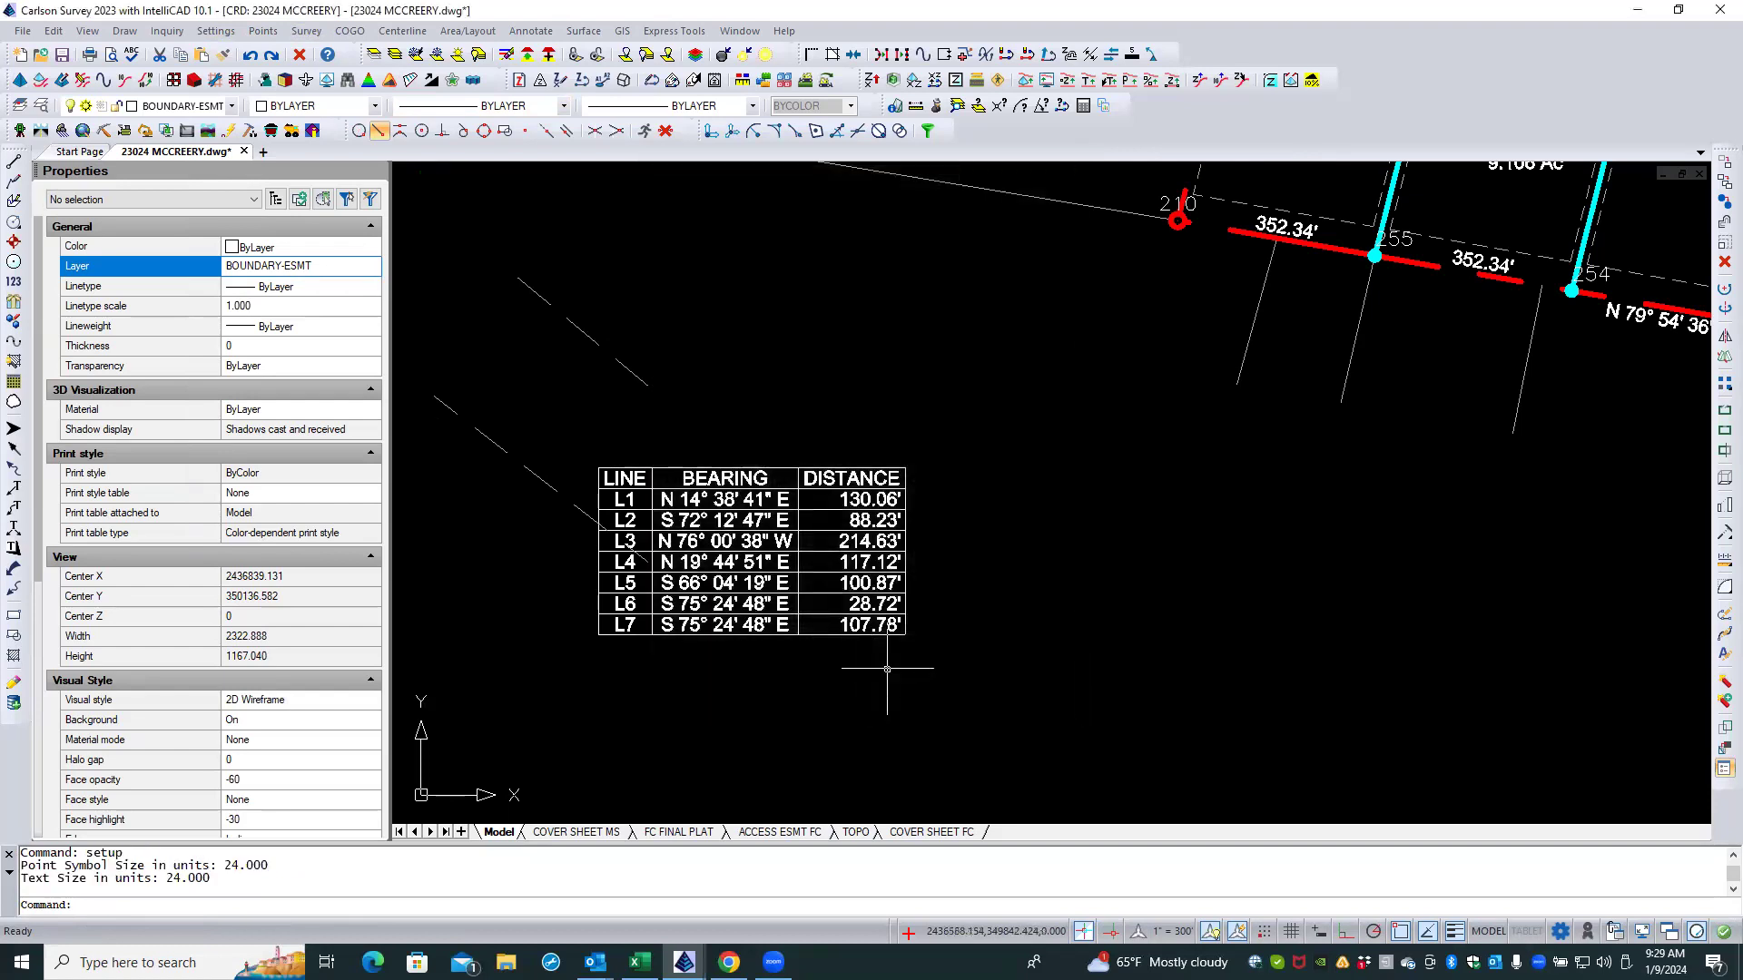
Step: Set Auto-Annotate's starting line table number to 8, review the arc table options and accept the settings
left_click(541, 32)
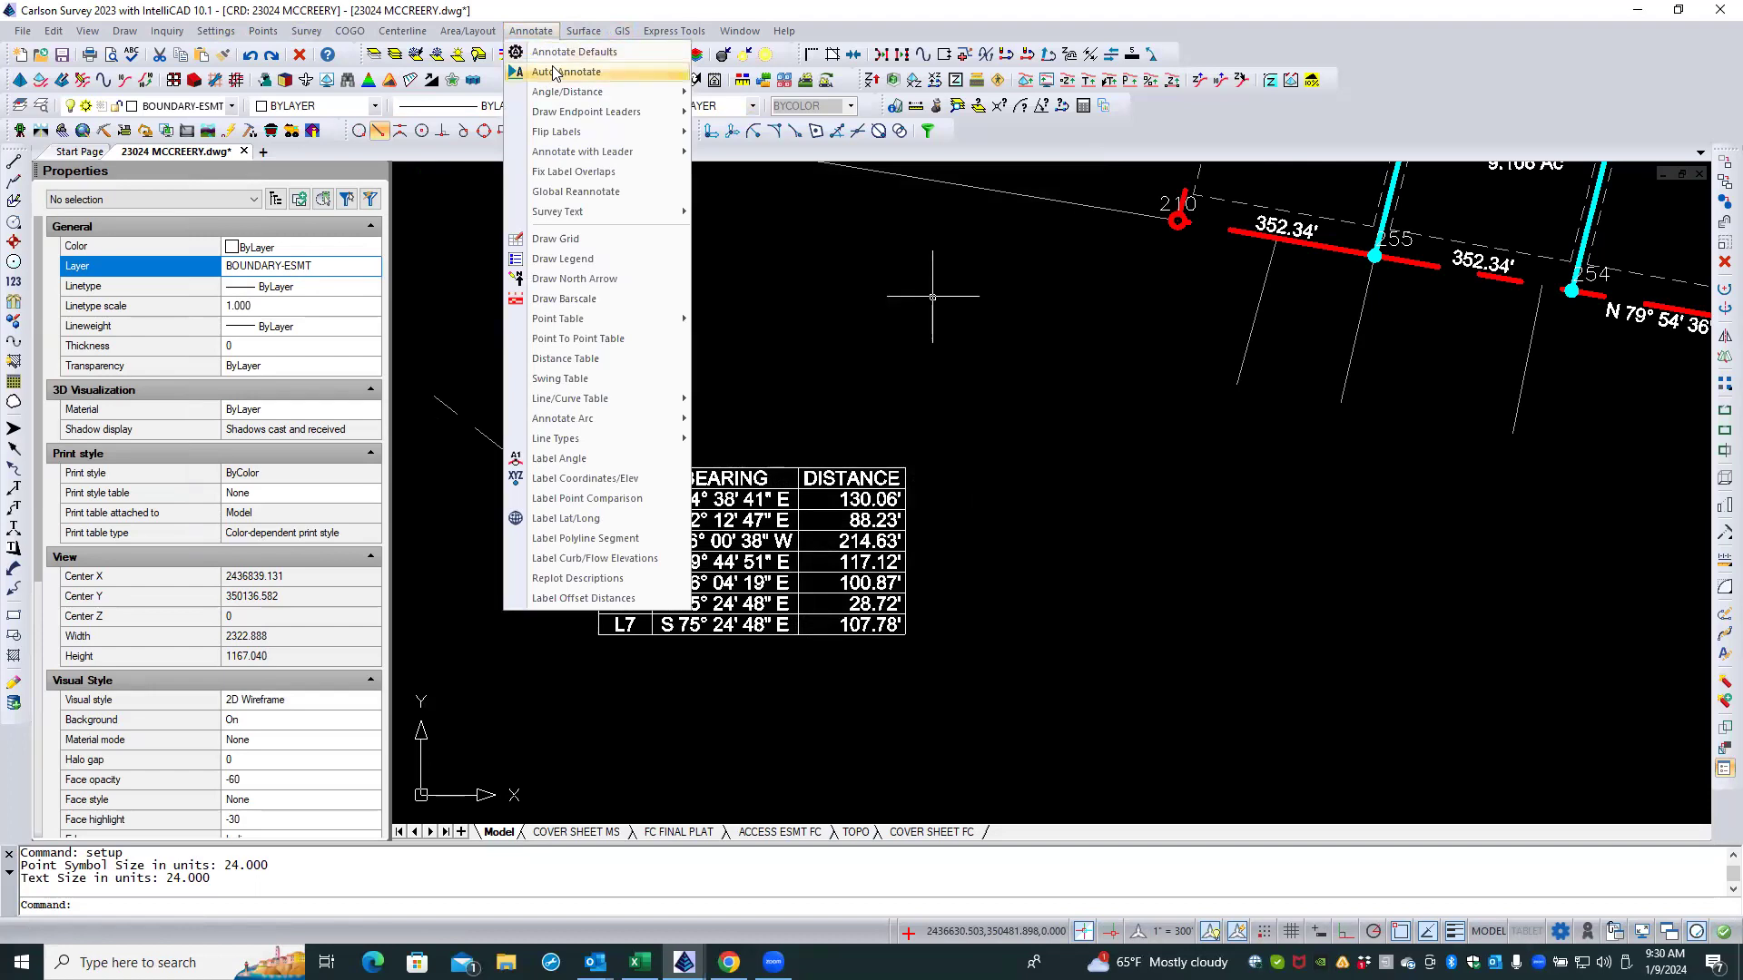
left_click(555, 73)
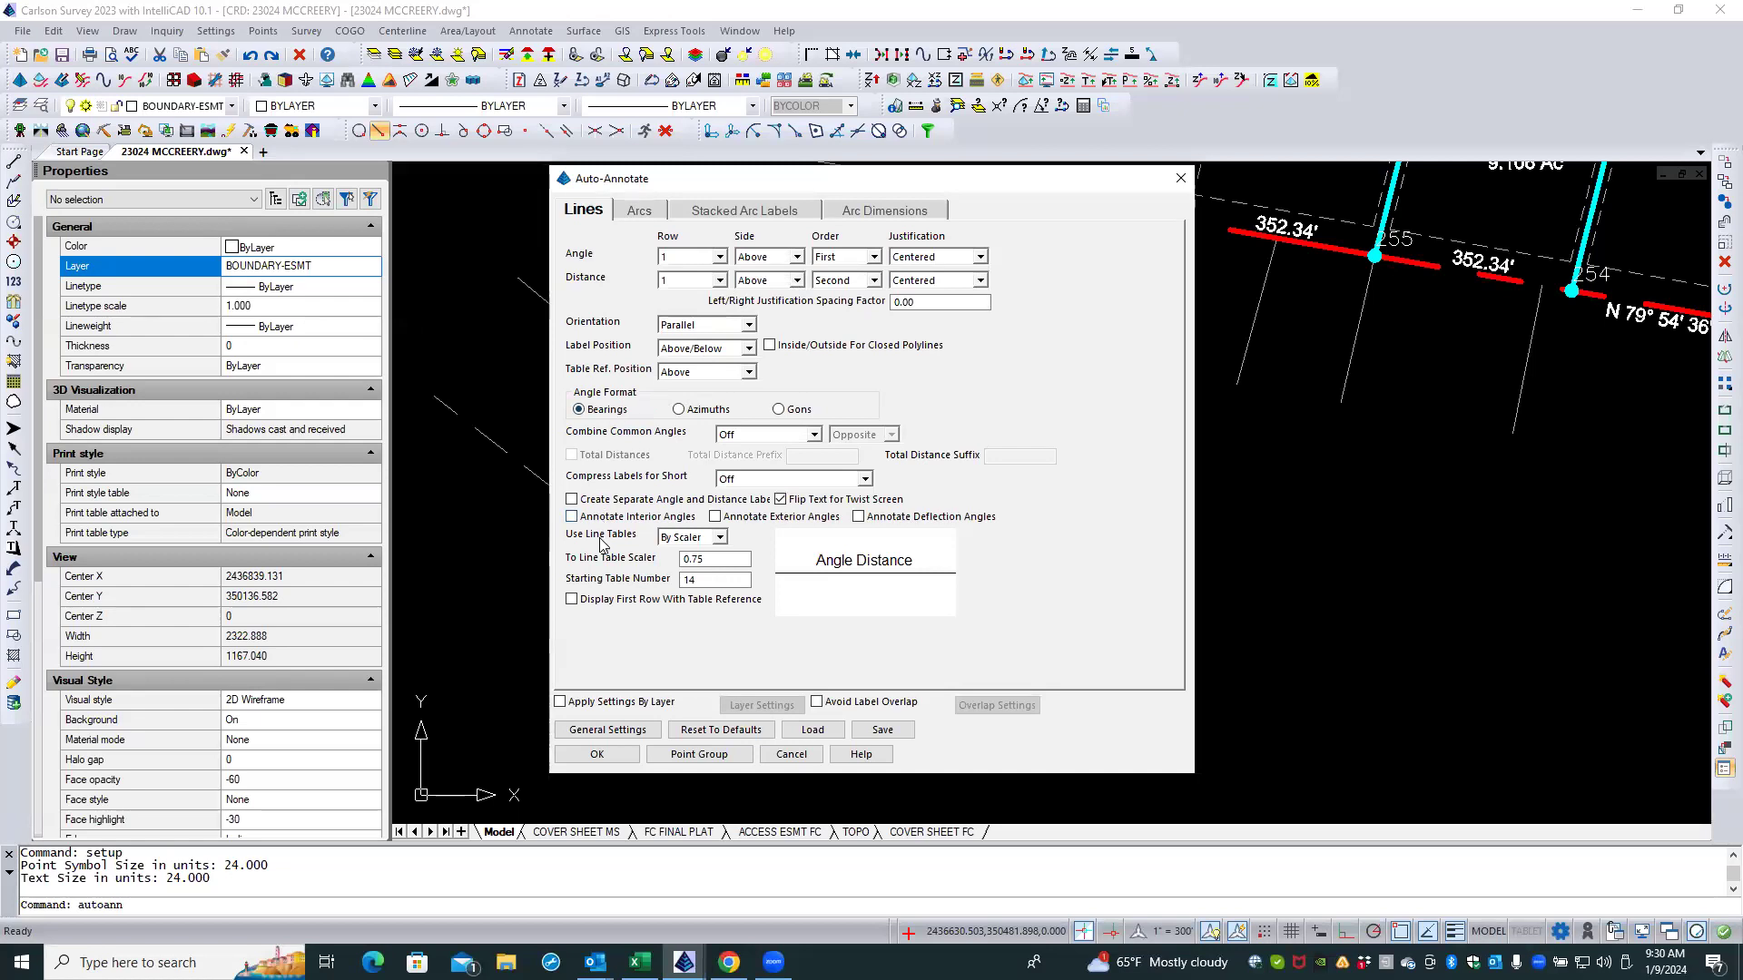
double_click(723, 580)
type("8")
left_click(717, 563)
left_click(646, 212)
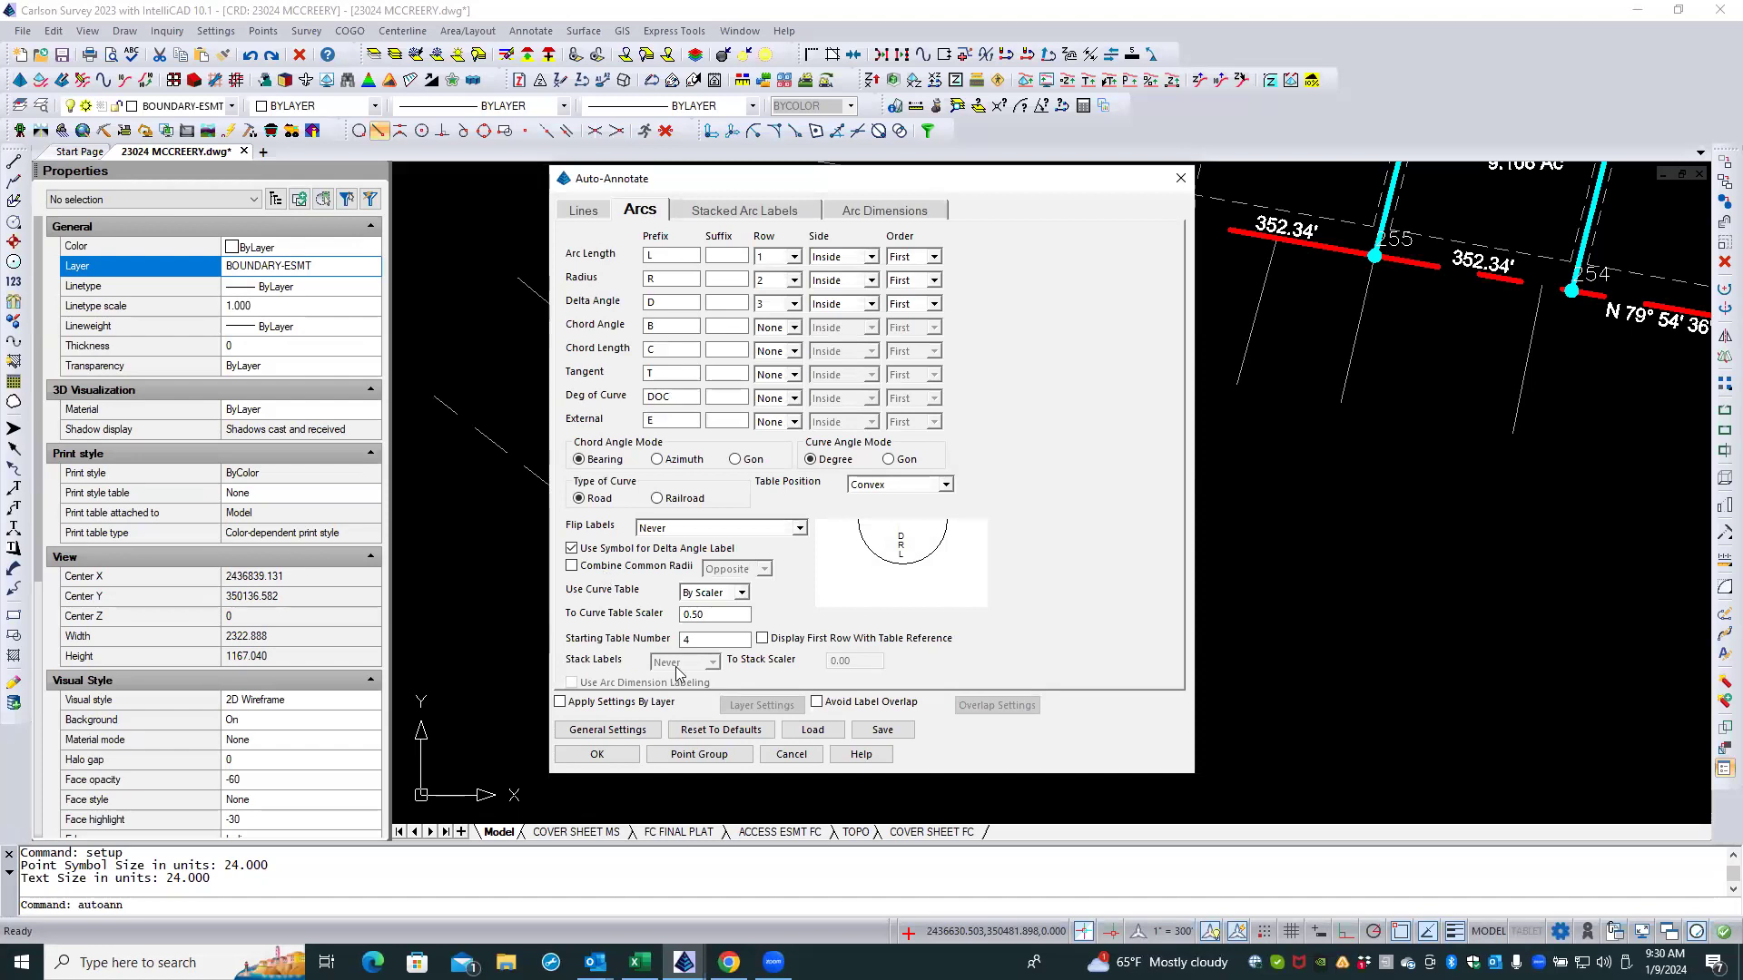
left_click(698, 642)
left_click(709, 616)
left_click(595, 754)
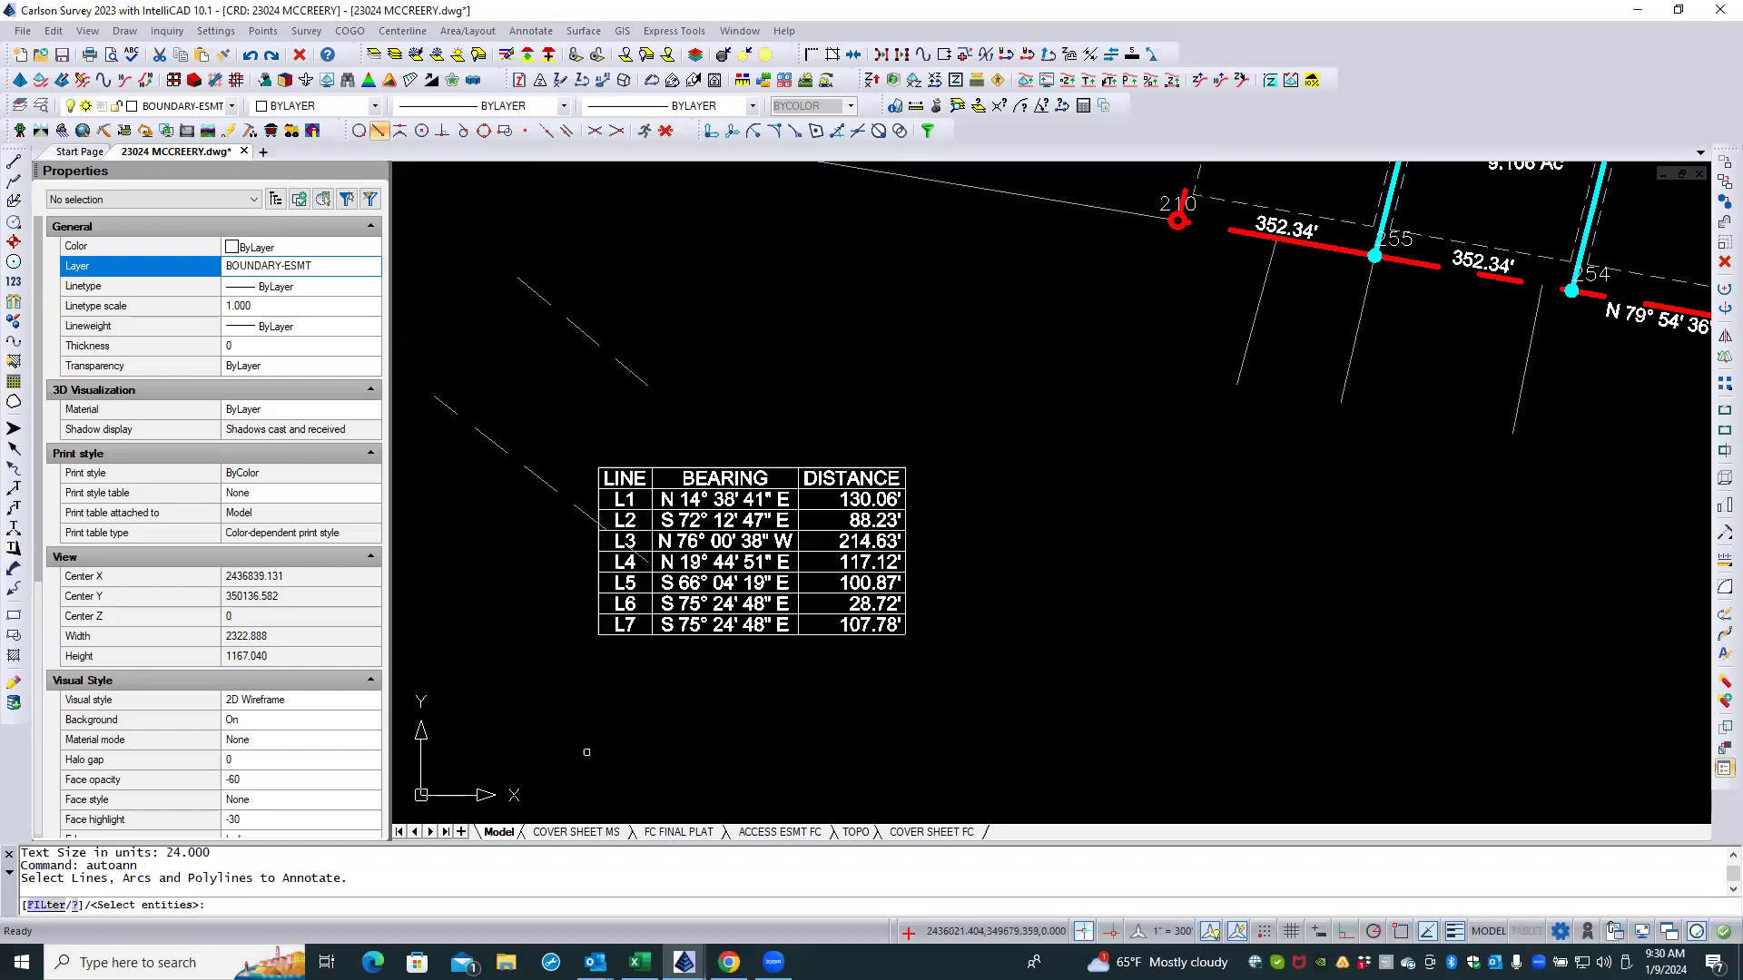
Step: Try to auto-annotate the cyan curved easement polyline, cancelling the placement of the curve table
scroll(726, 745, "down", 2)
scroll(724, 744, "down", 1)
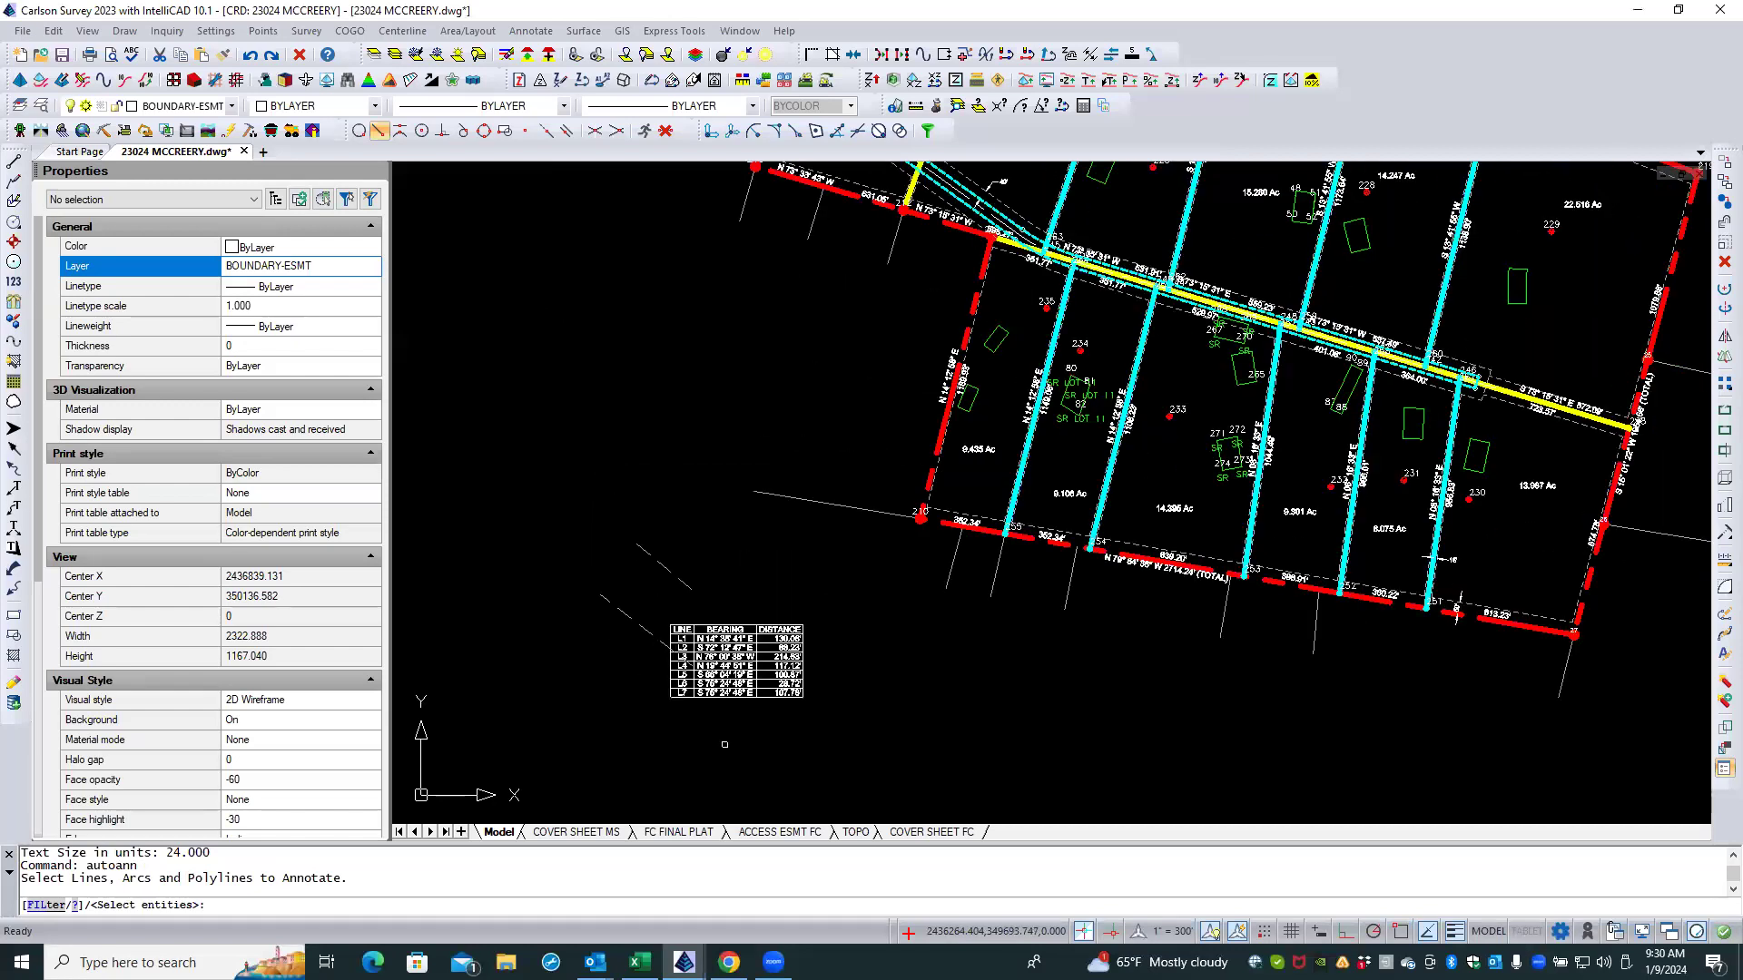
middle_click_drag(895, 556, 948, 711)
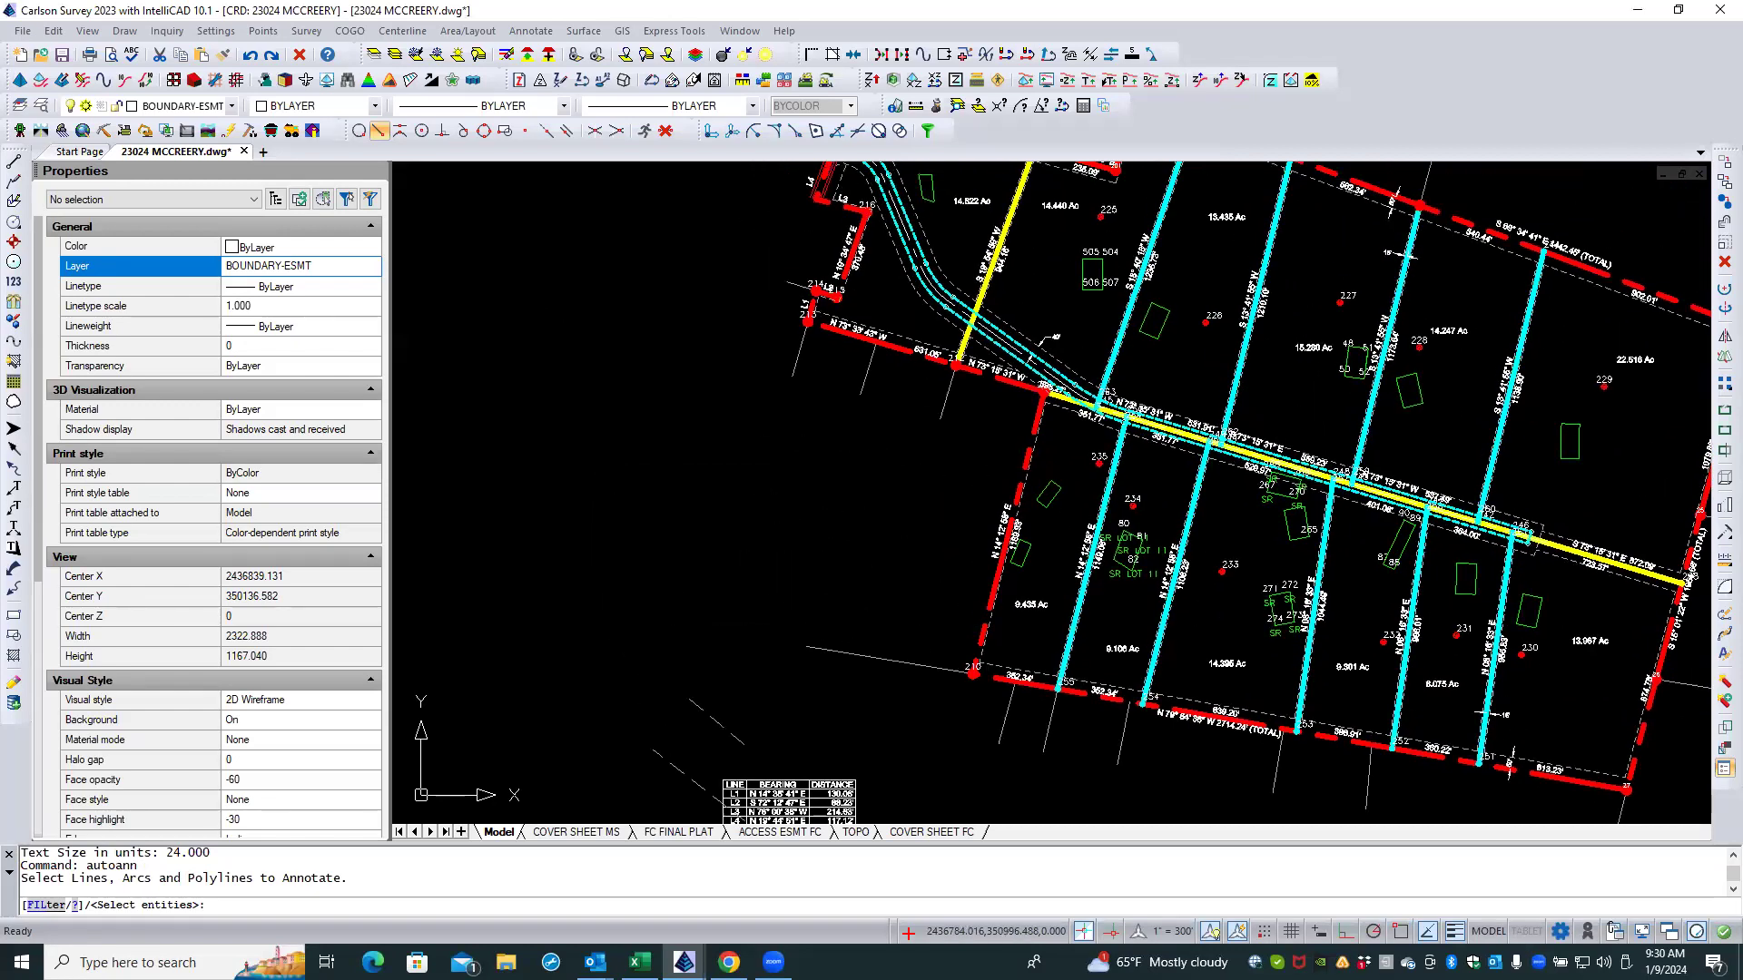
scroll(903, 577, "down", 1)
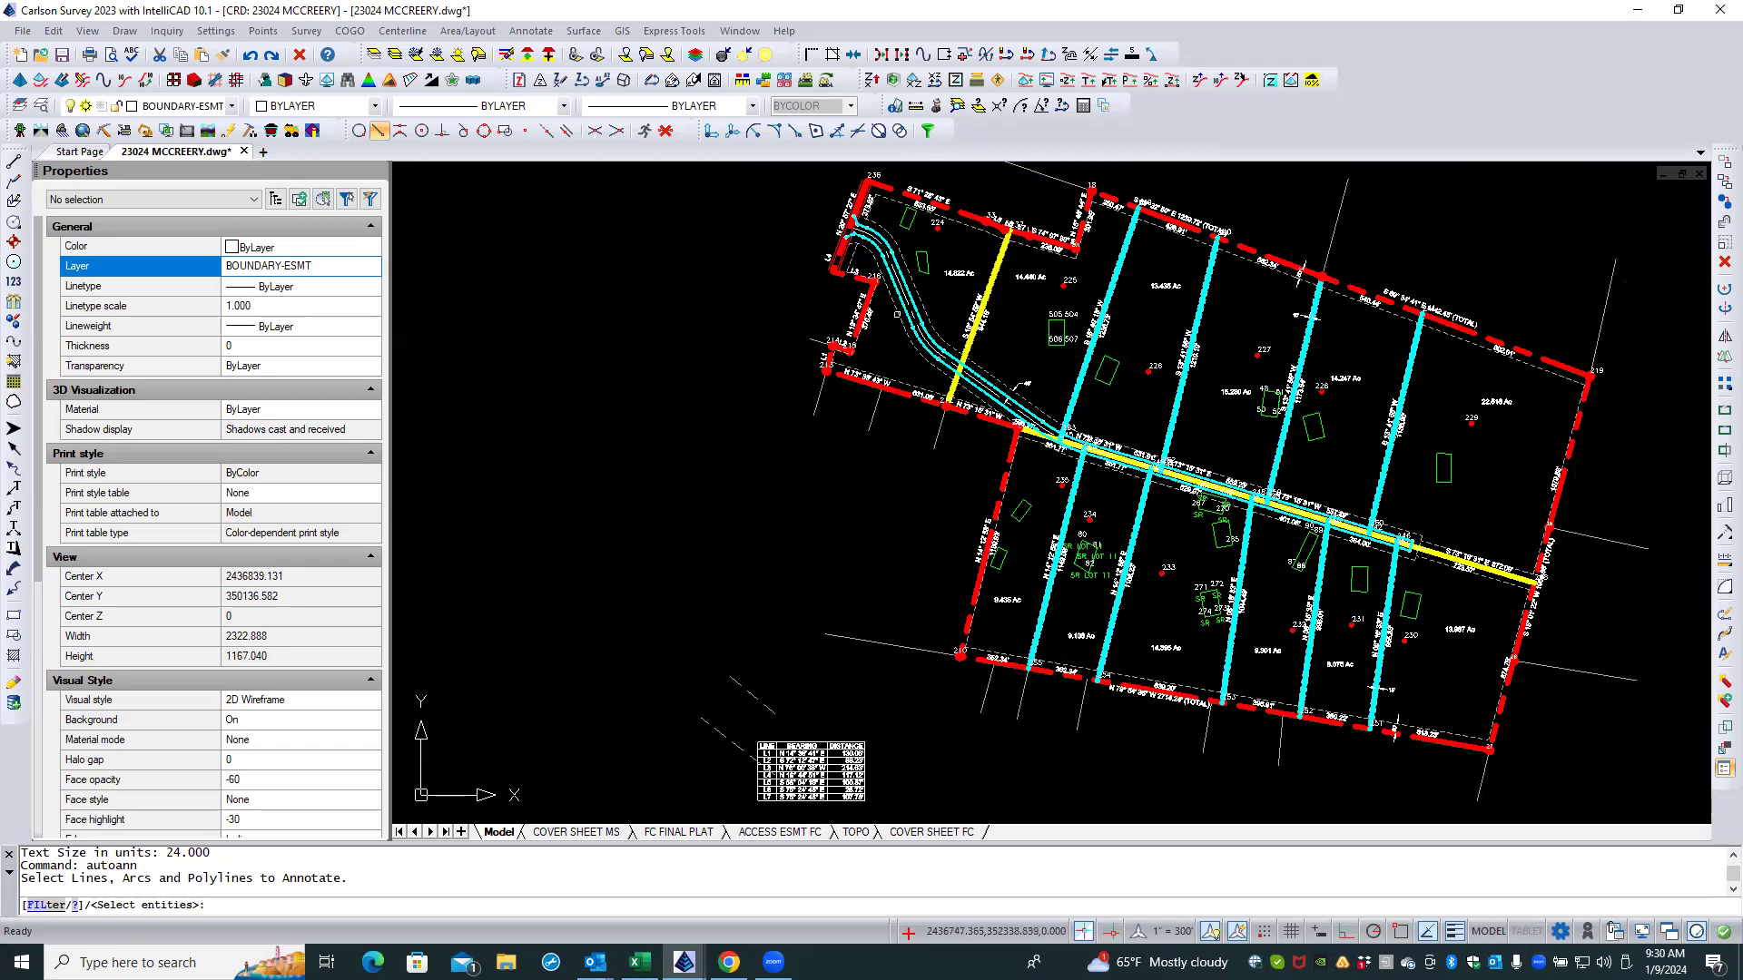
left_click(899, 315)
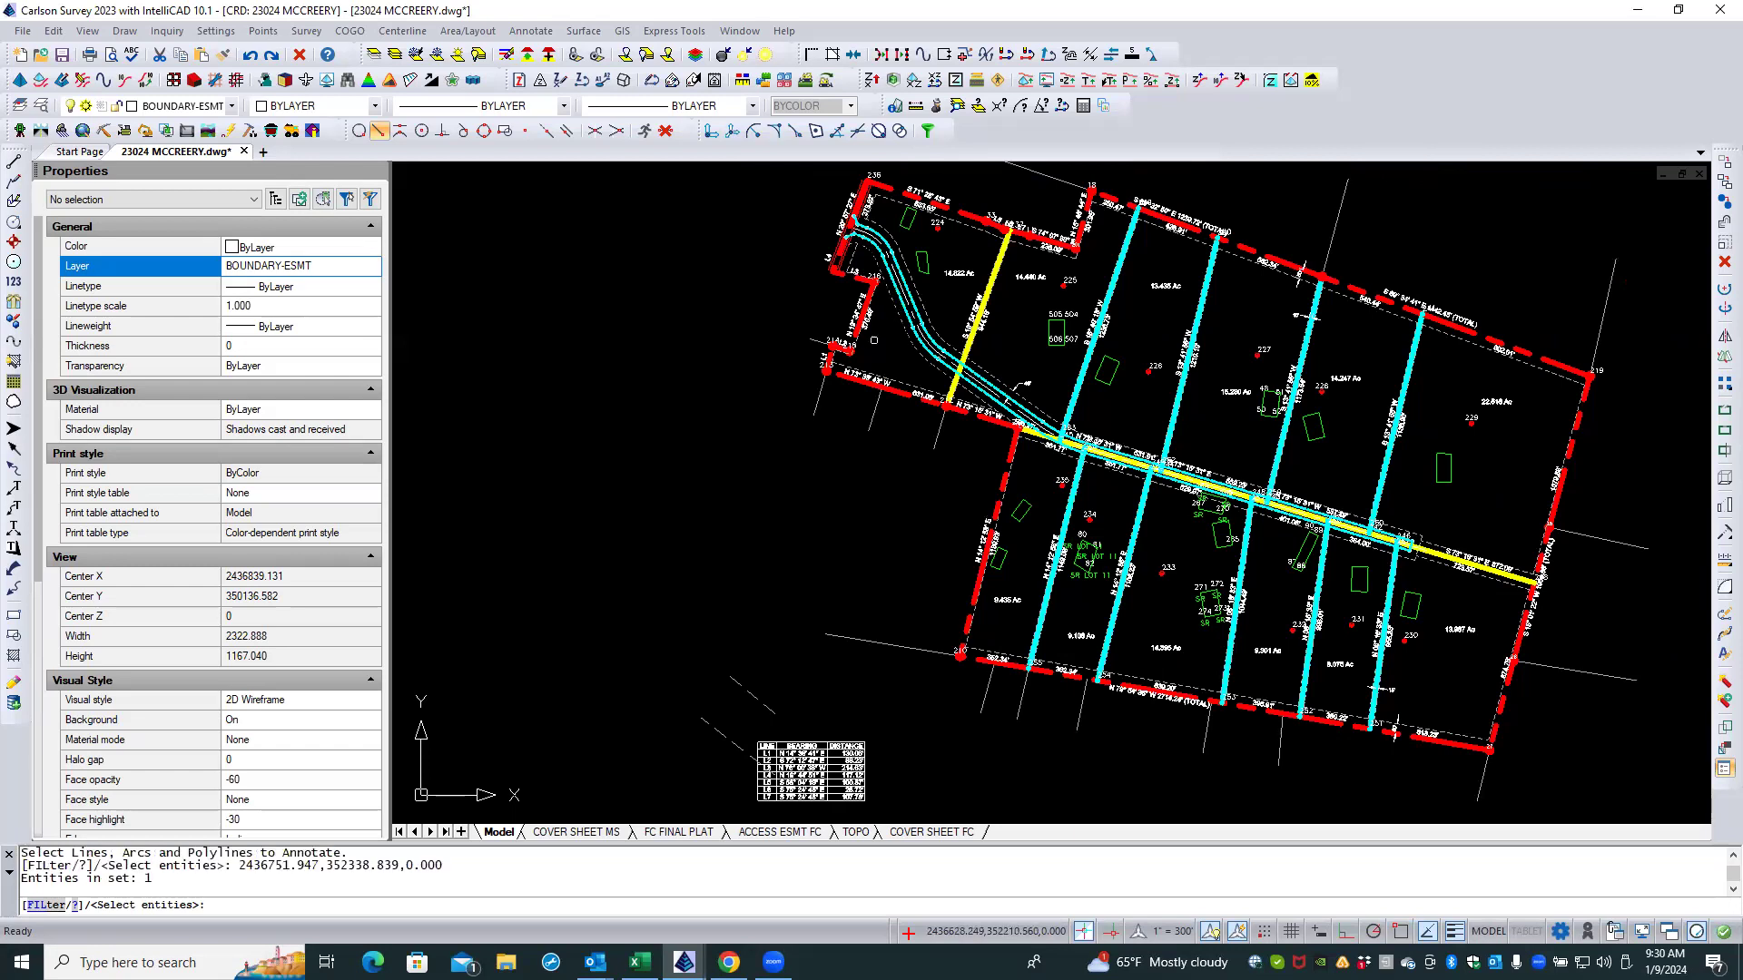
key("Return")
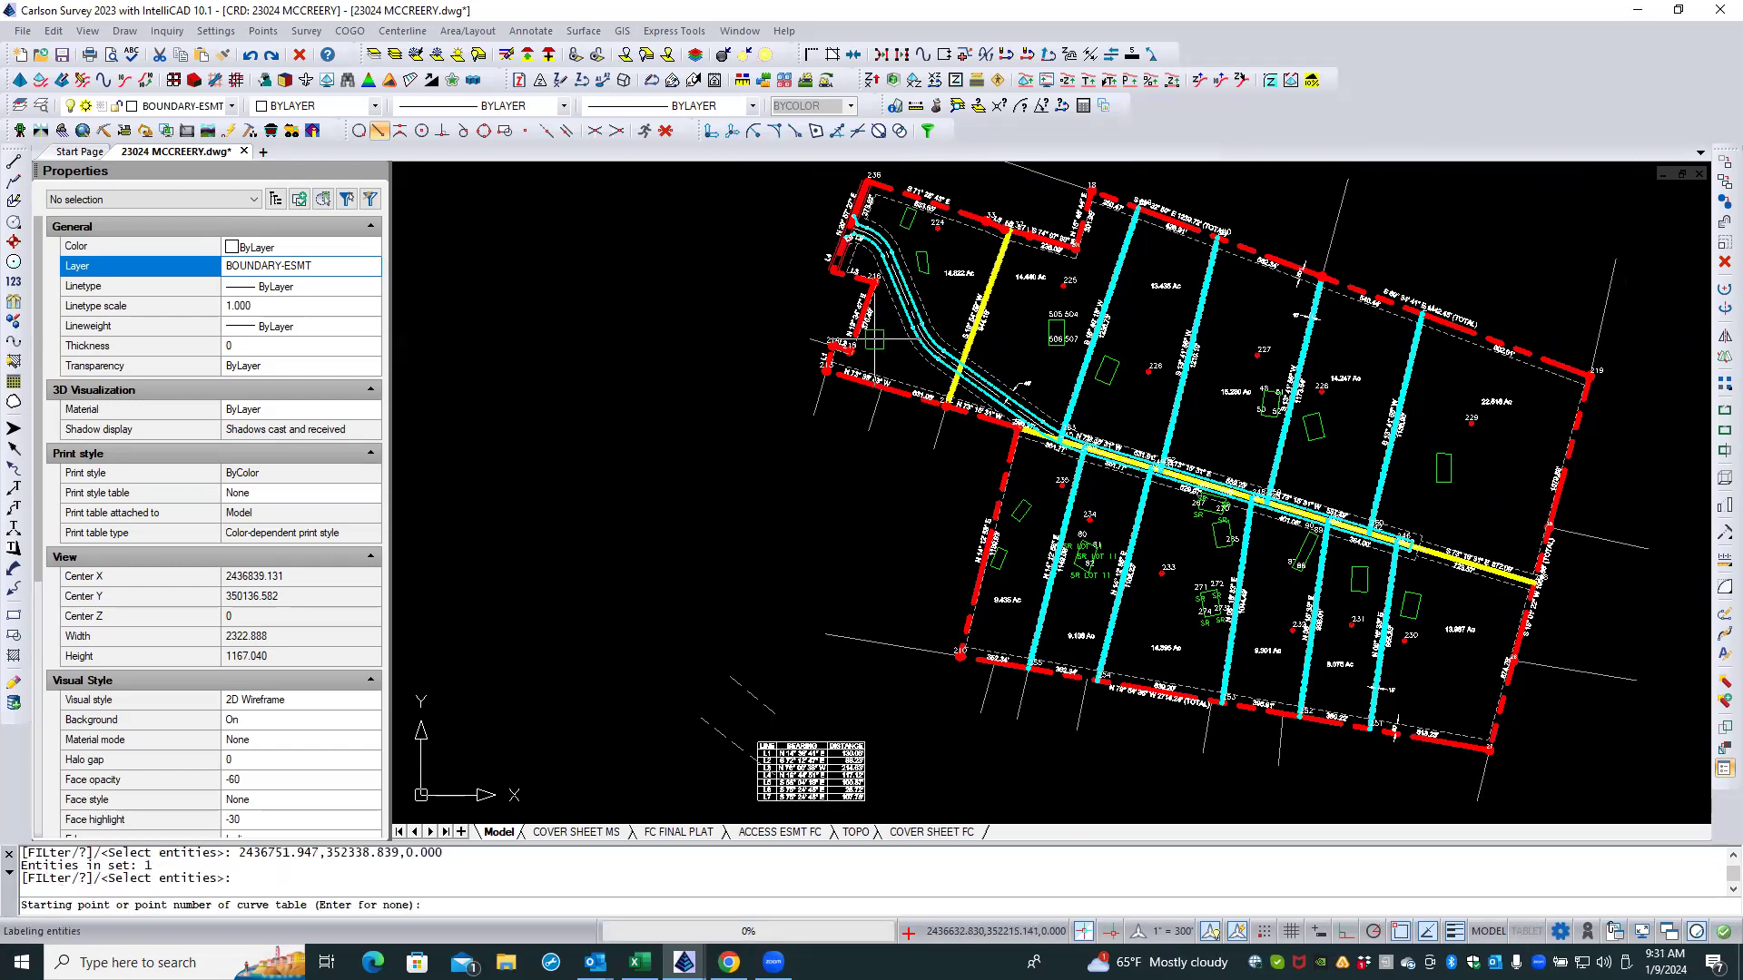
key("Escape")
key("Escape")
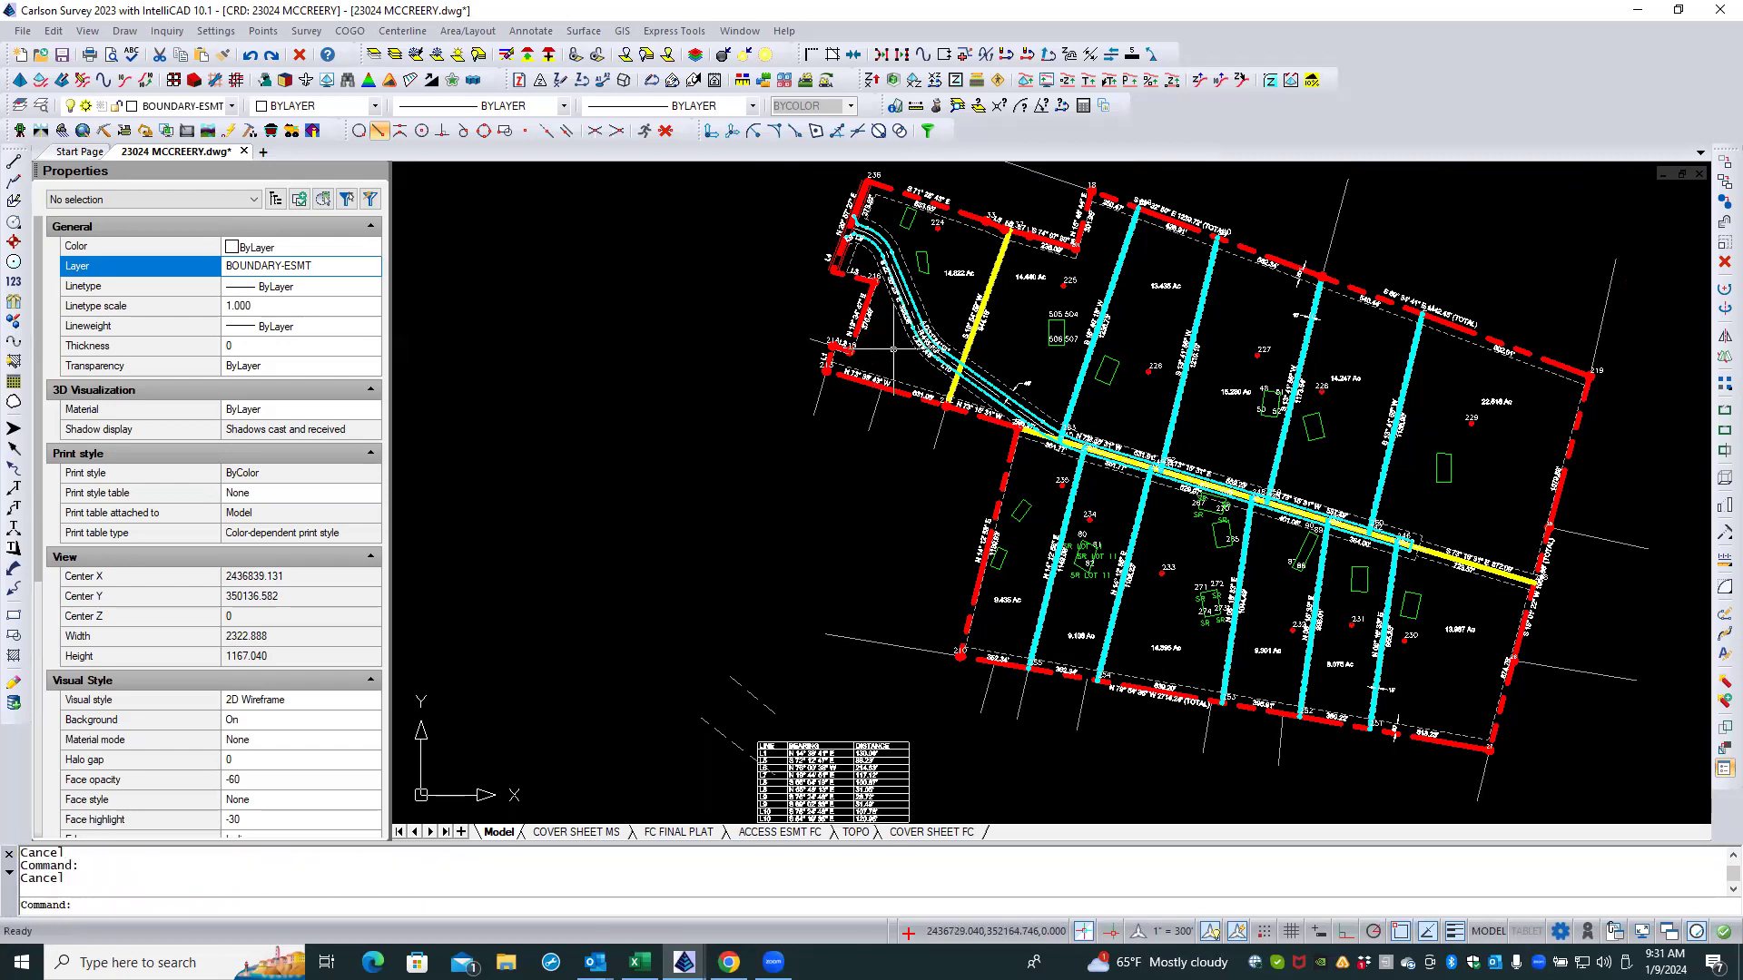
Step: Undo the last annotation of the easement polyline
type("u")
key("Return")
type("u")
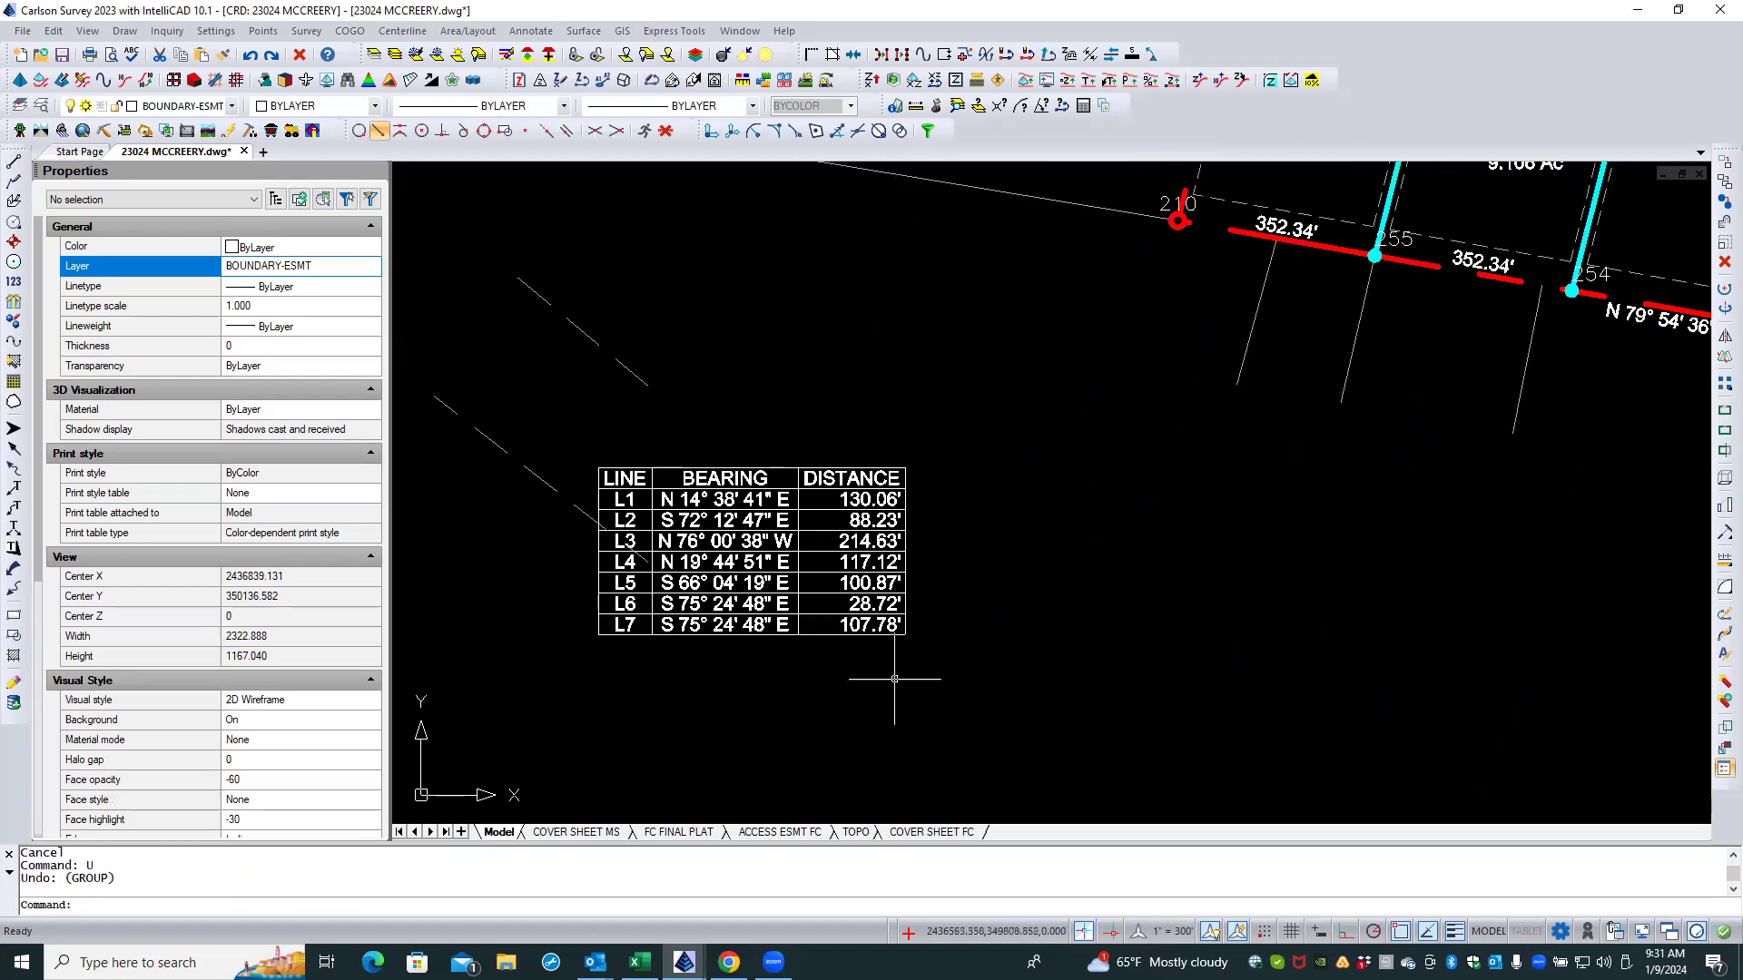
scroll(871, 733, "down", 4)
scroll(870, 733, "down", 2)
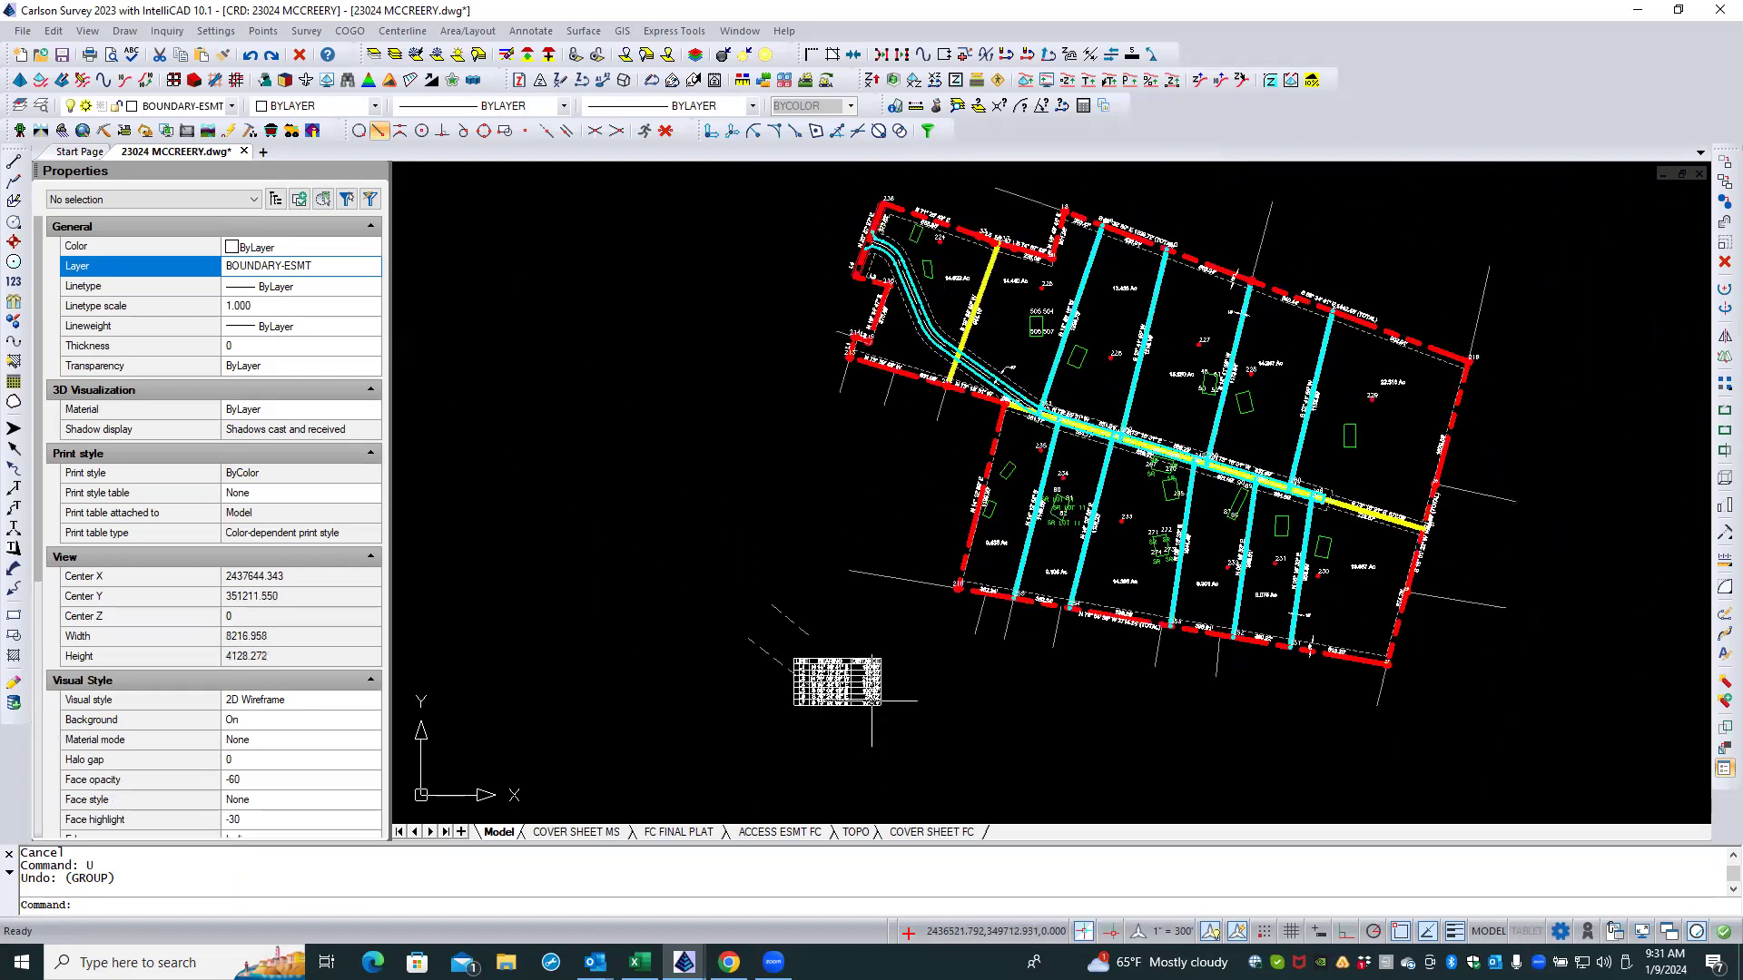
scroll(935, 293, "up", 4)
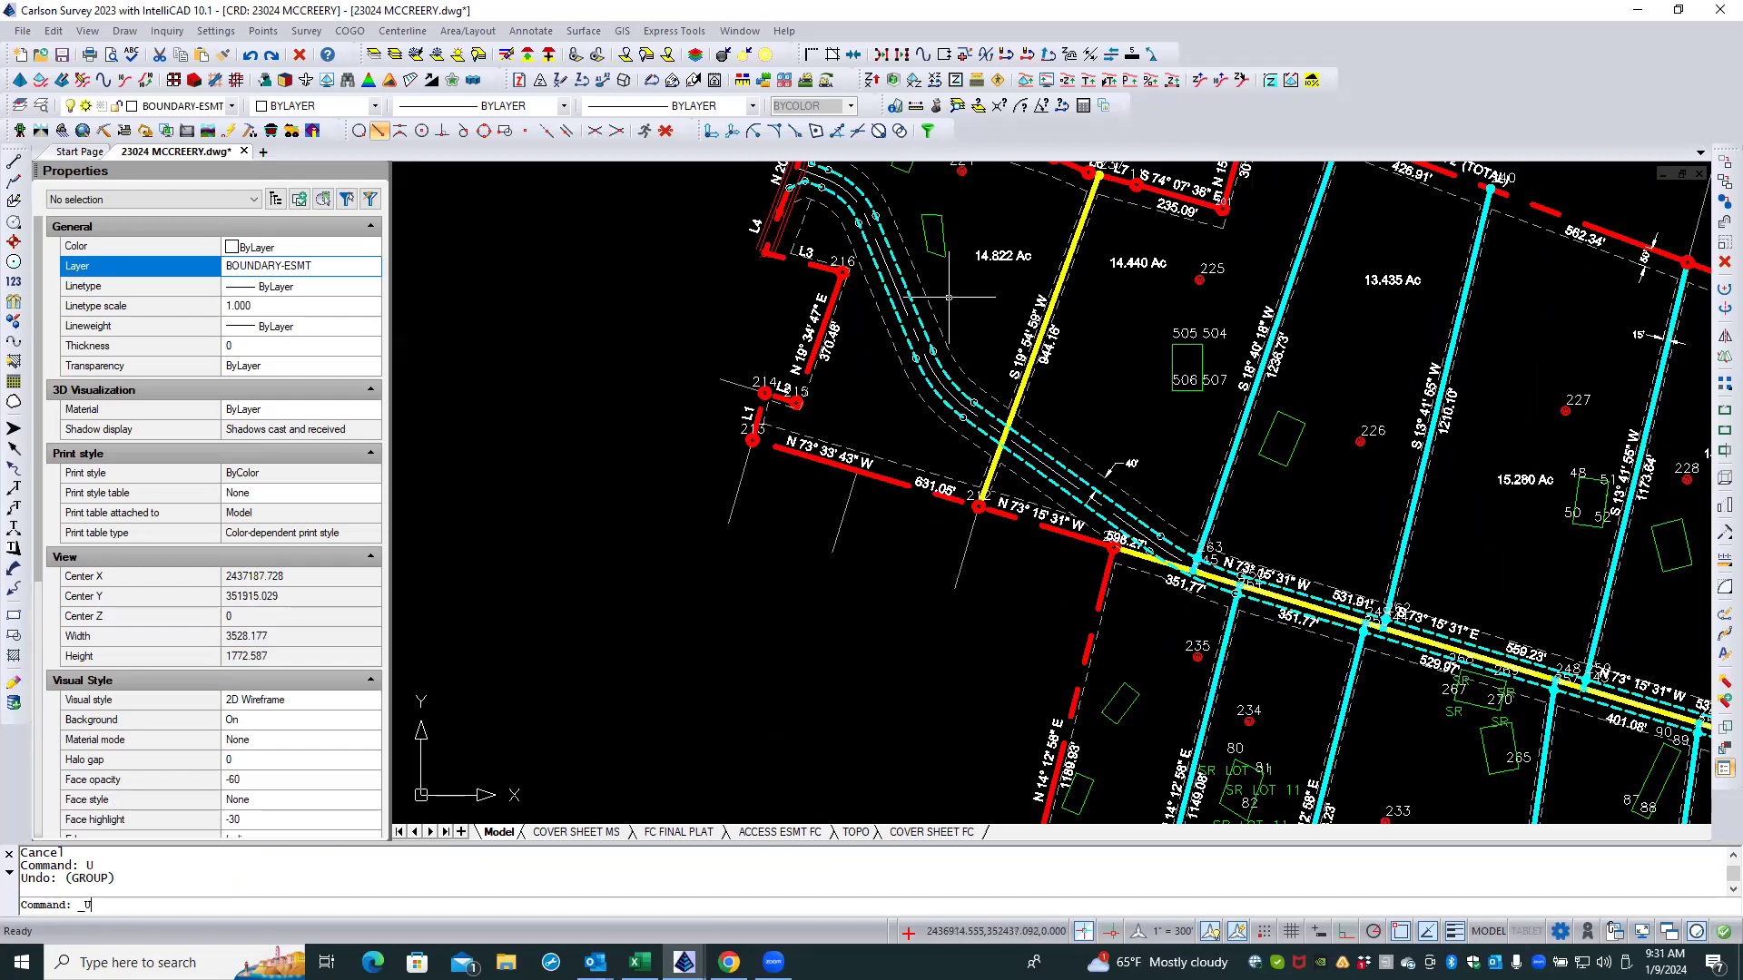
key("Up")
key("Return")
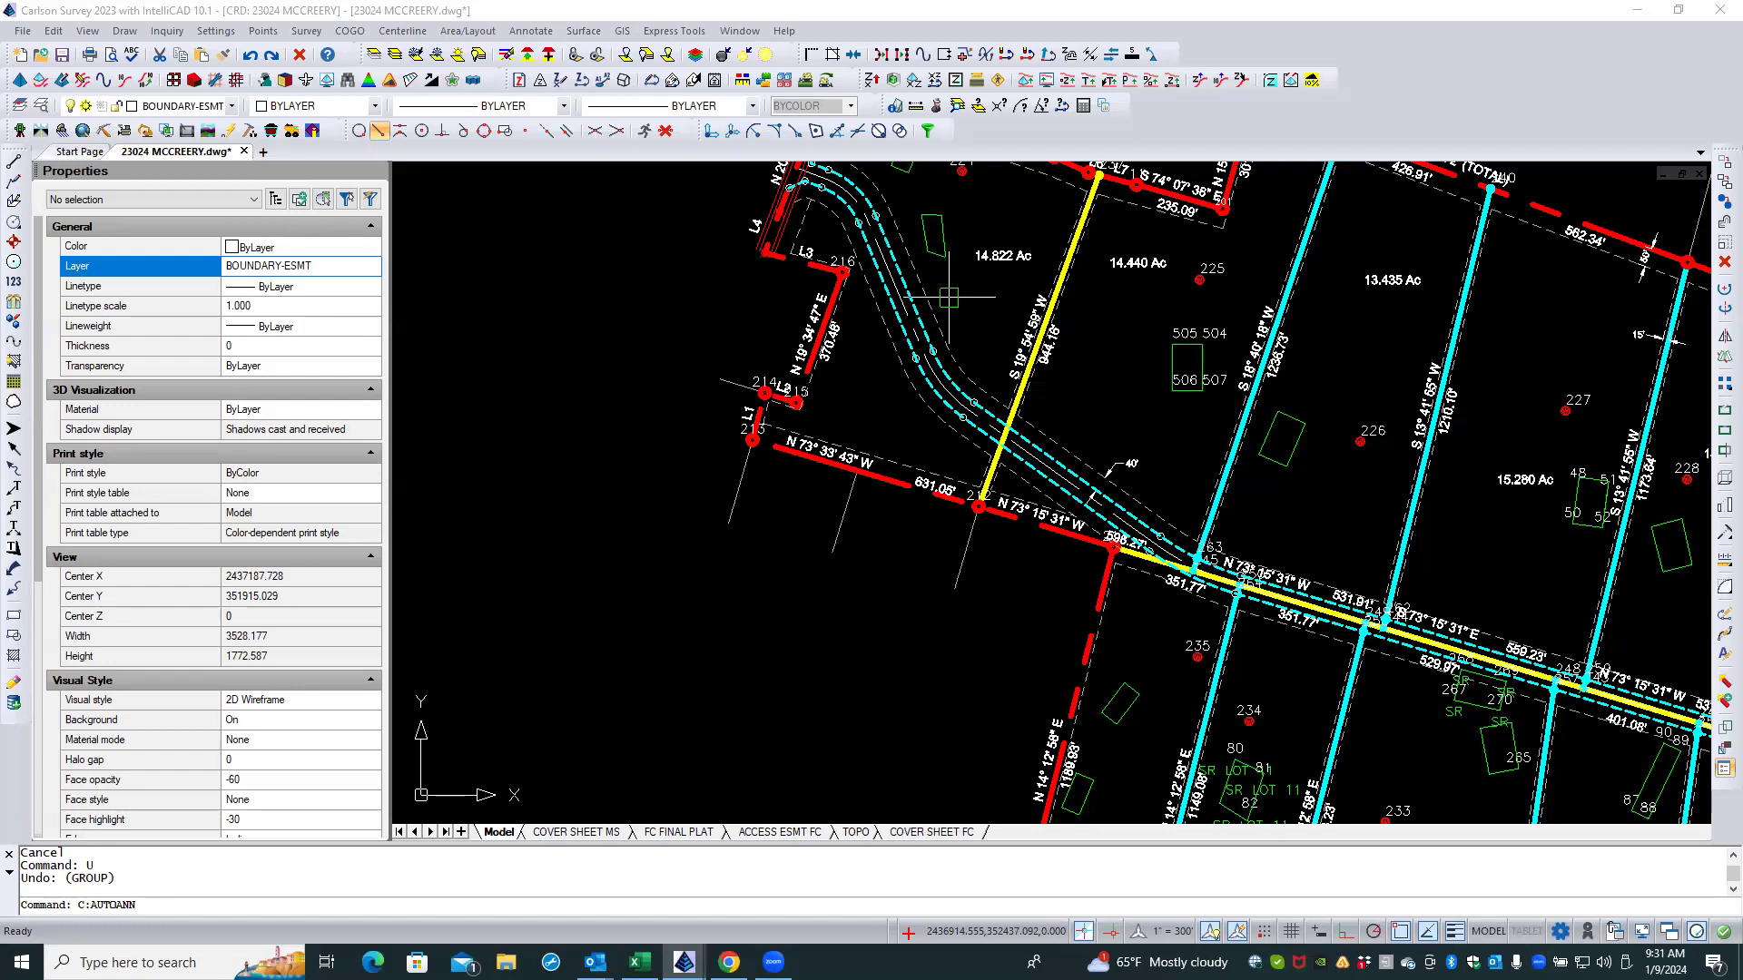
key("Return")
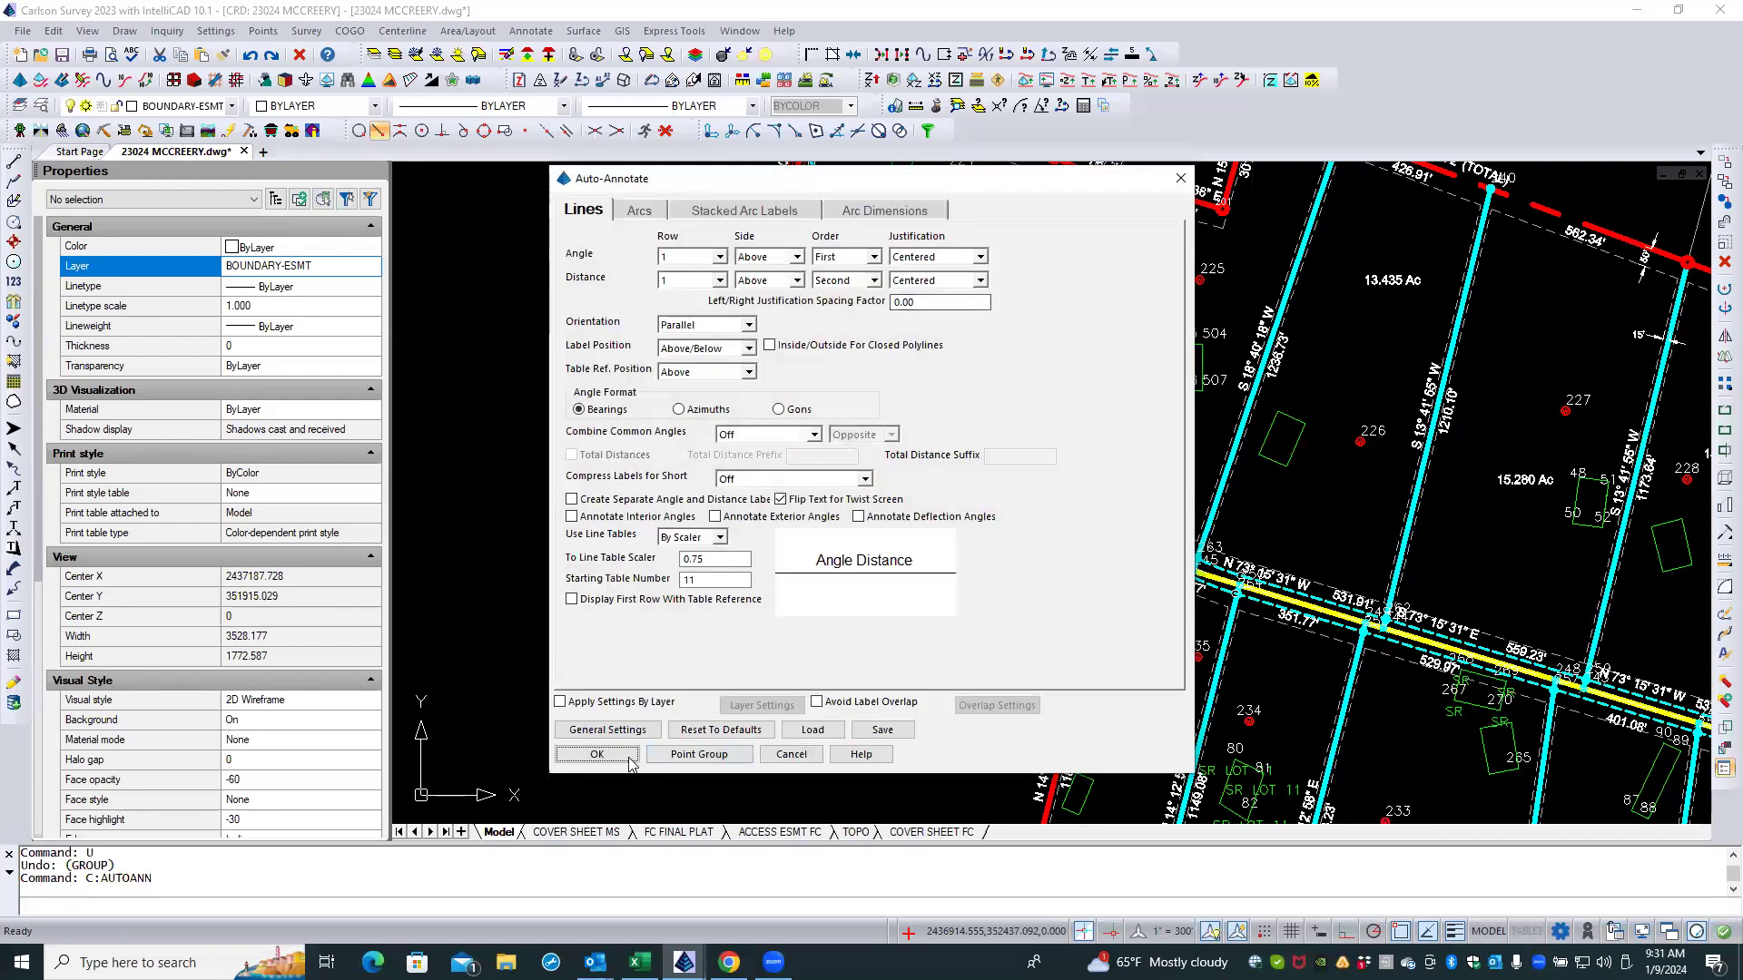
left_click(597, 754)
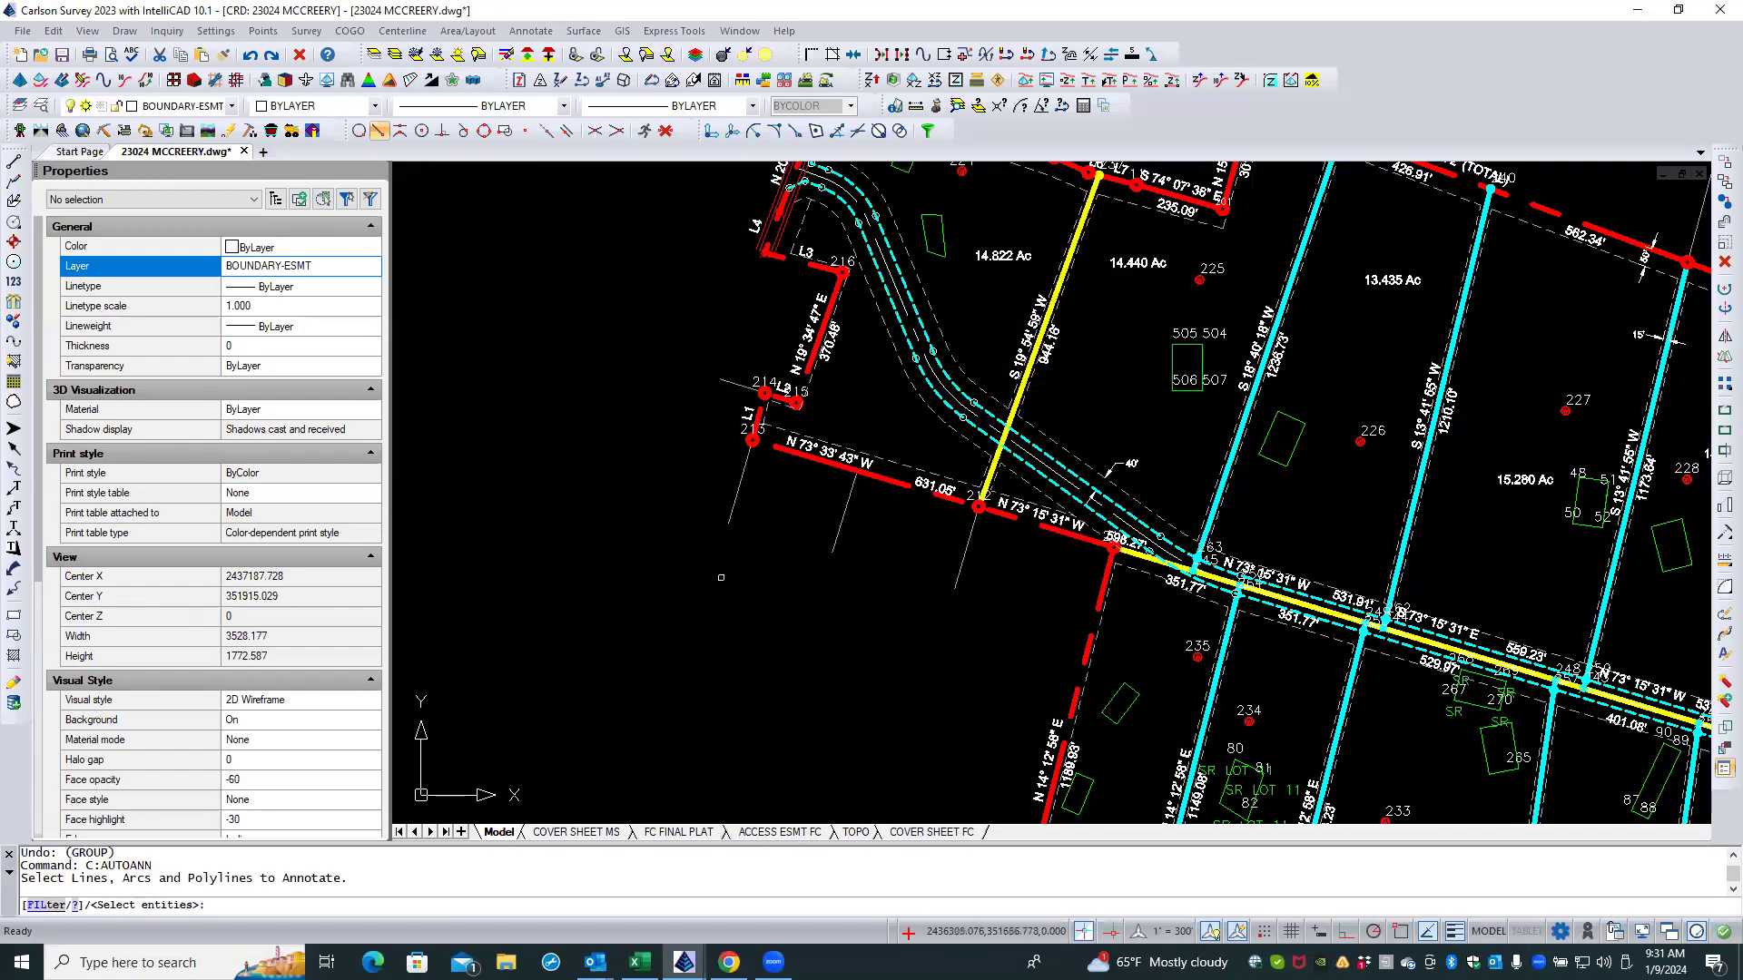
key("Escape")
key("Escape")
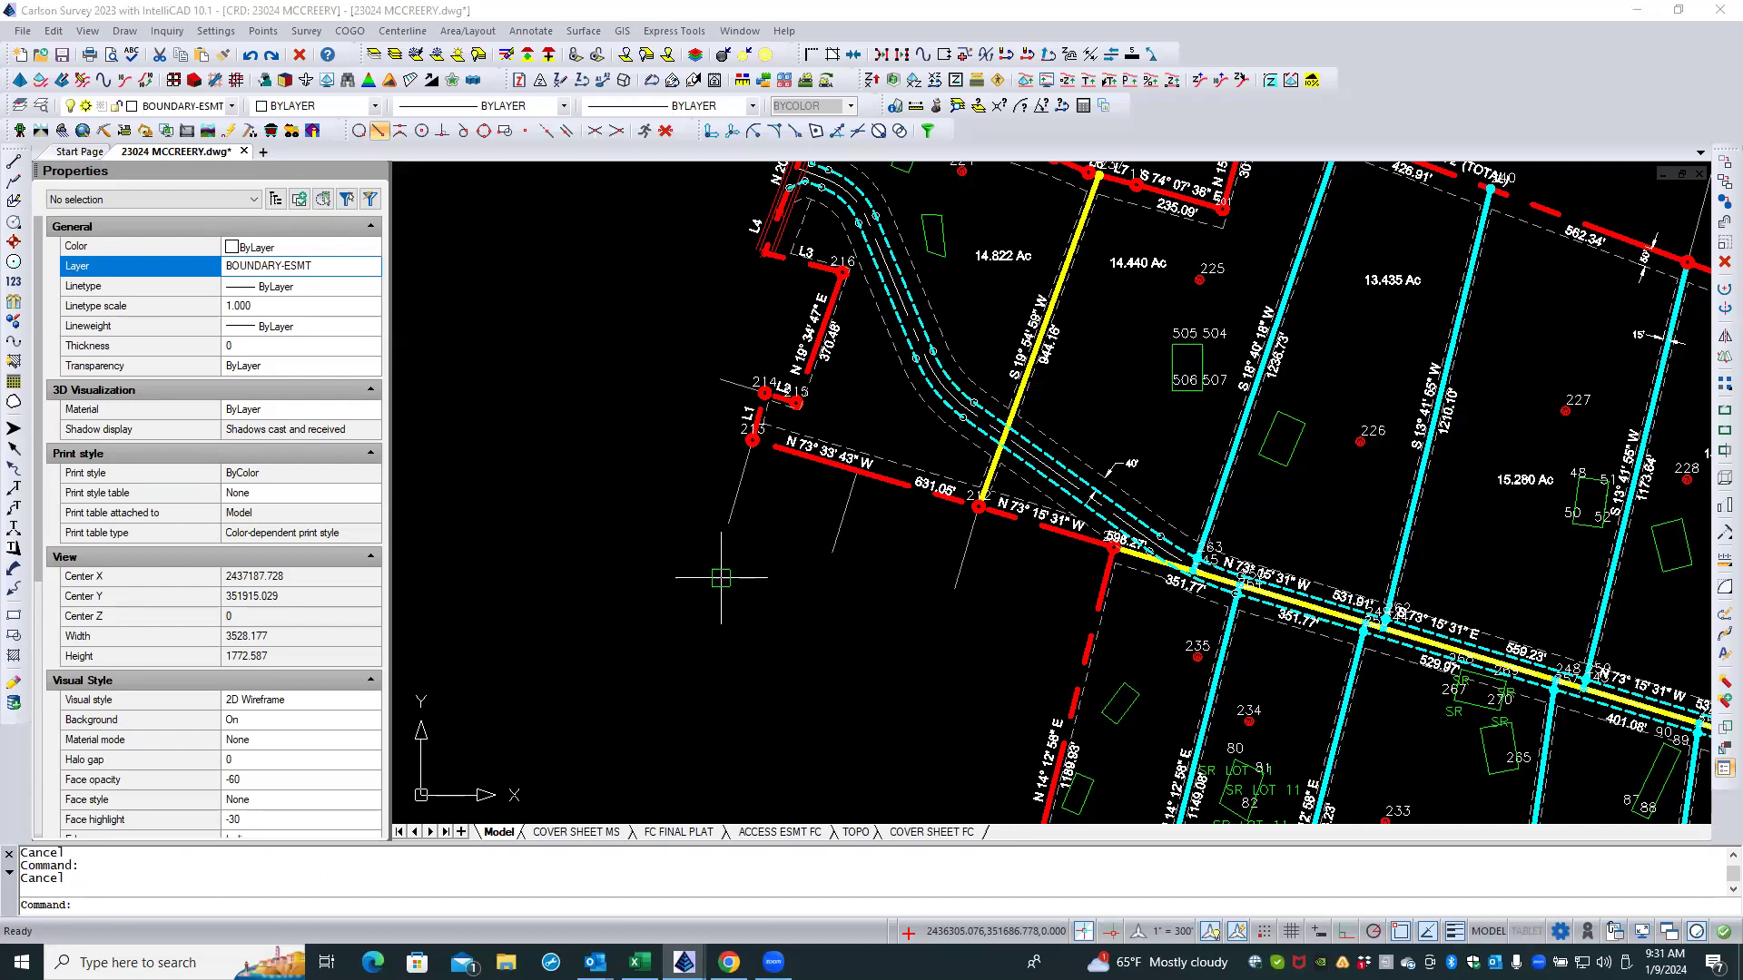
Step: Set Auto-Annotate's starting table numbers to 8 for lines and 1 for curves
key("Return")
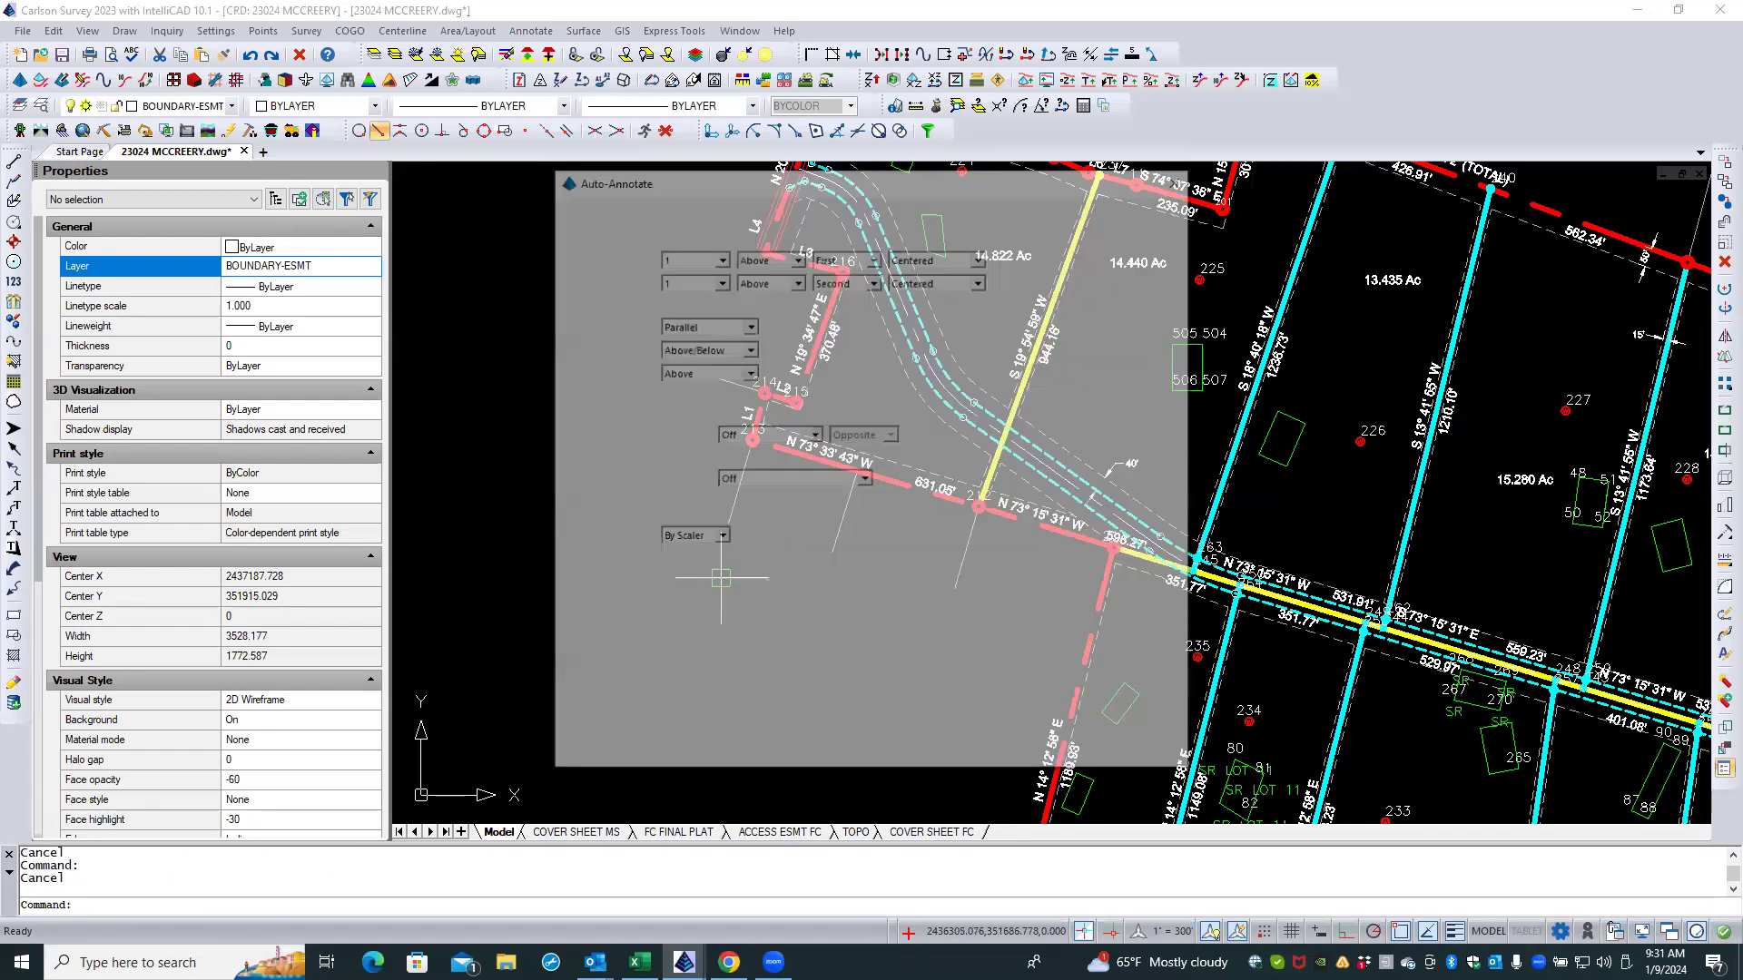
left_click(706, 579)
double_click(706, 579)
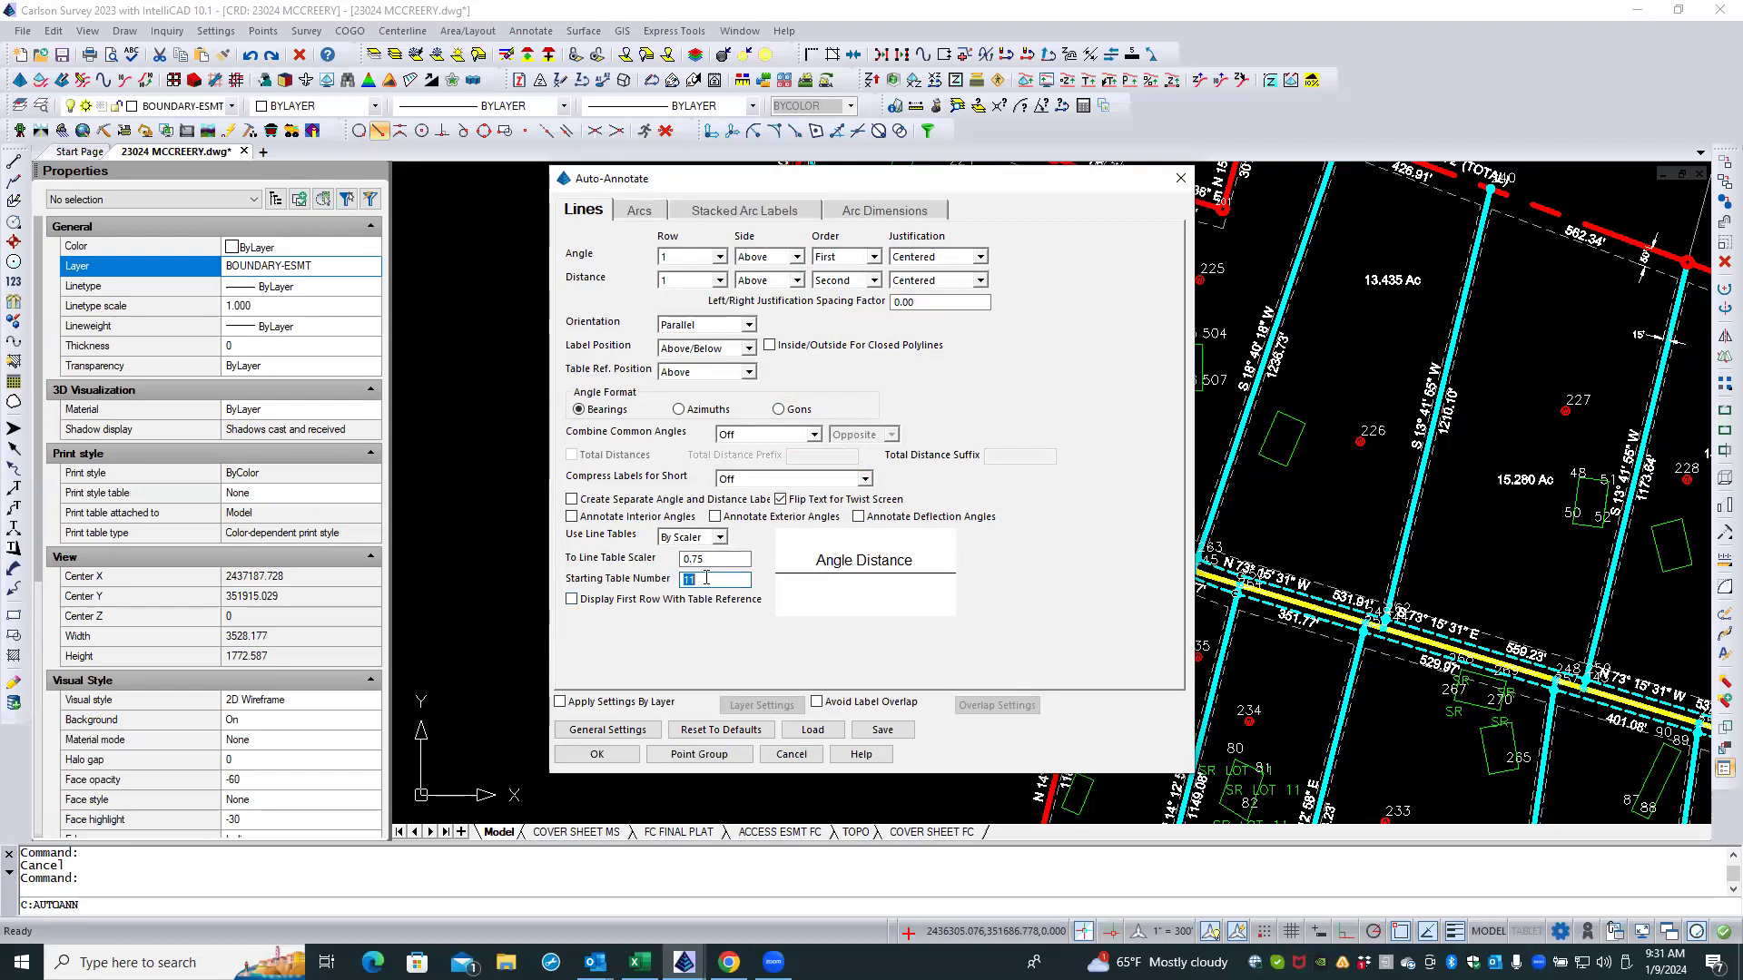
type("89")
type("8")
left_click(654, 211)
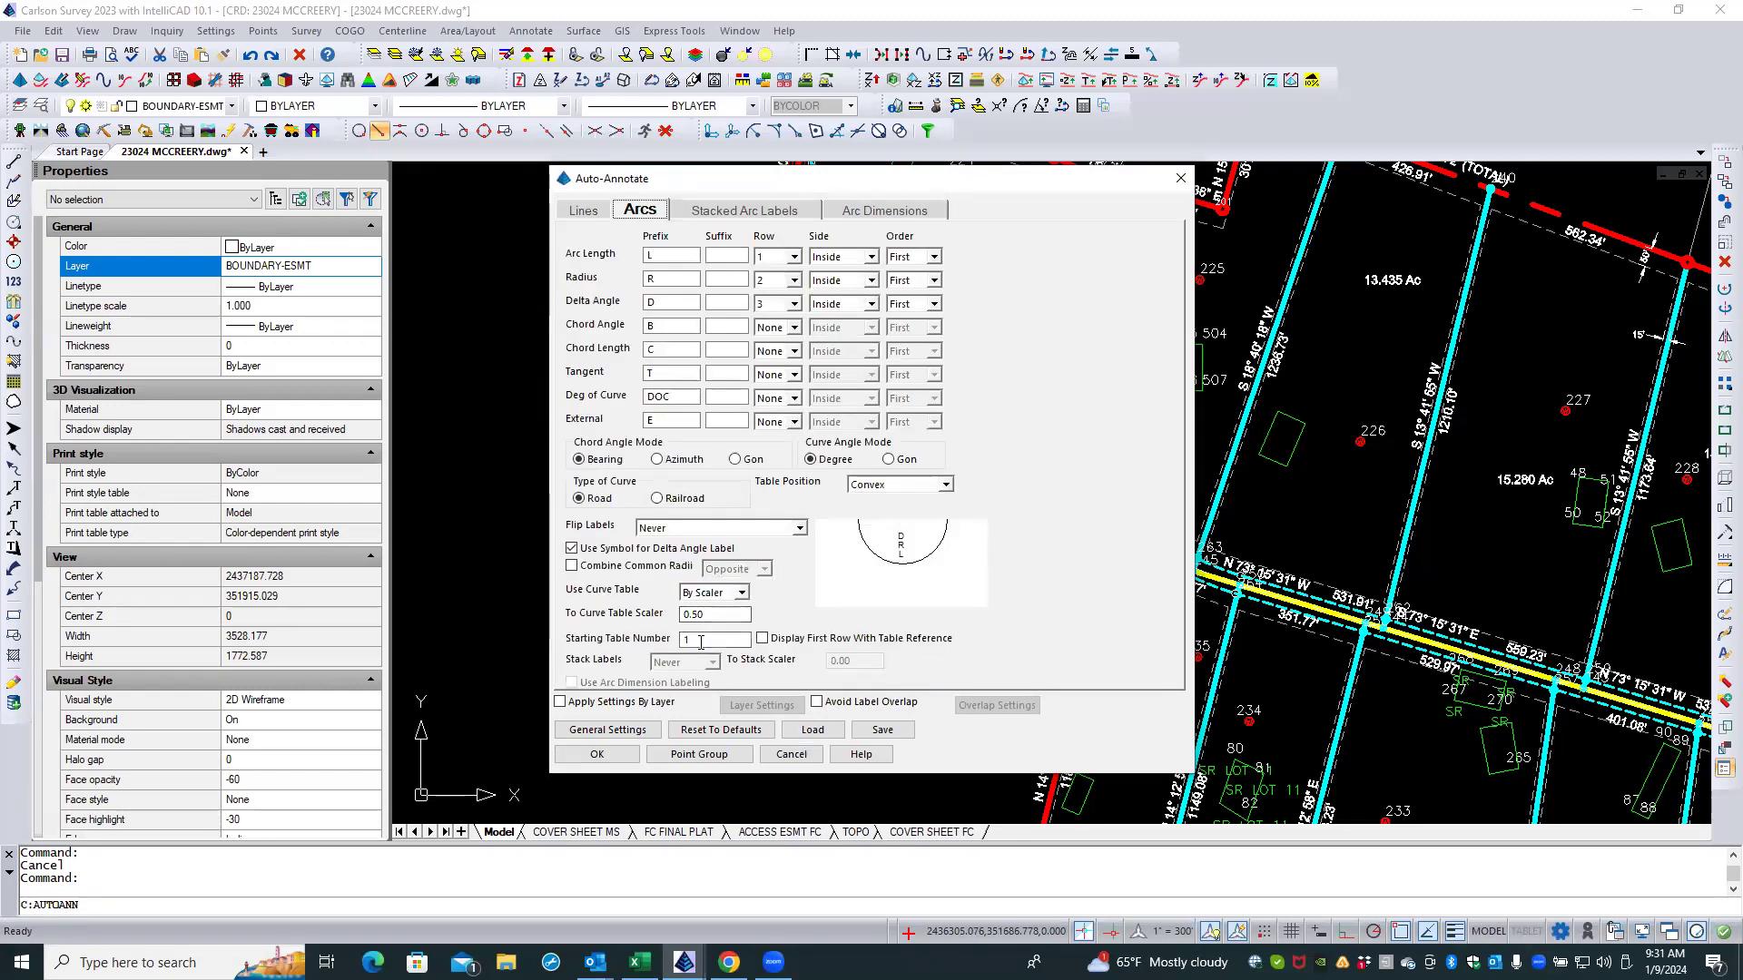
left_click(597, 755)
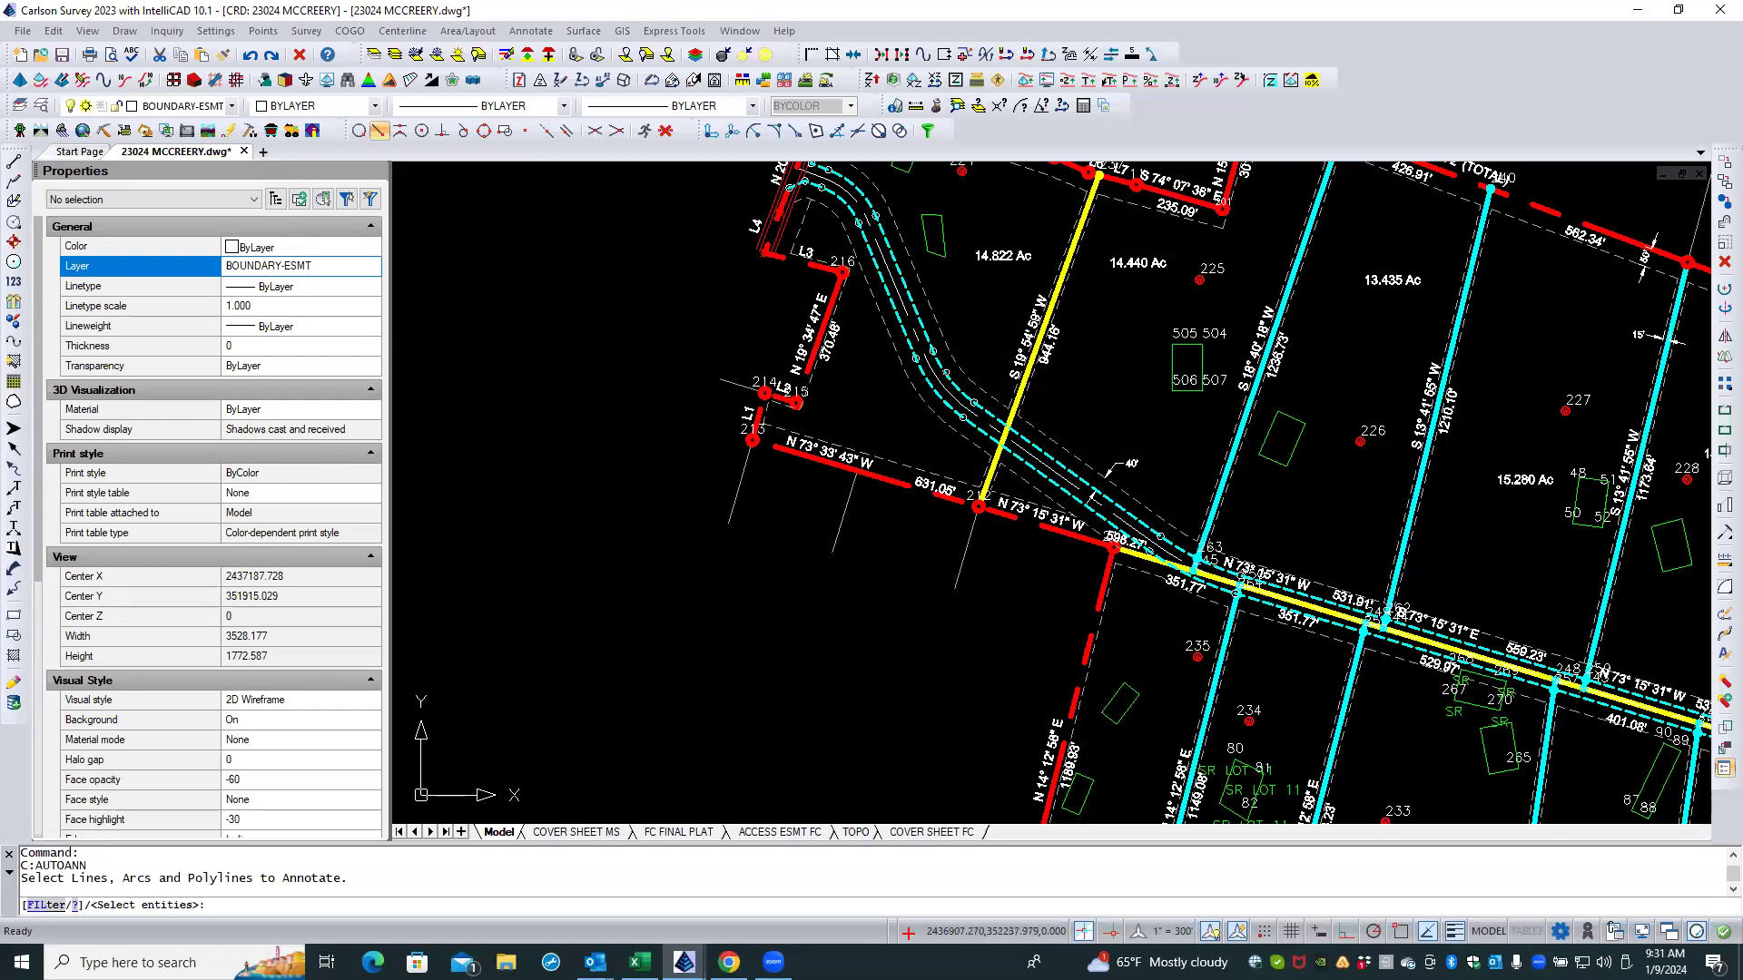
Step: Auto-annotate the cyan curved easement polyline and place its curve table at the existing line table
left_click(947, 373)
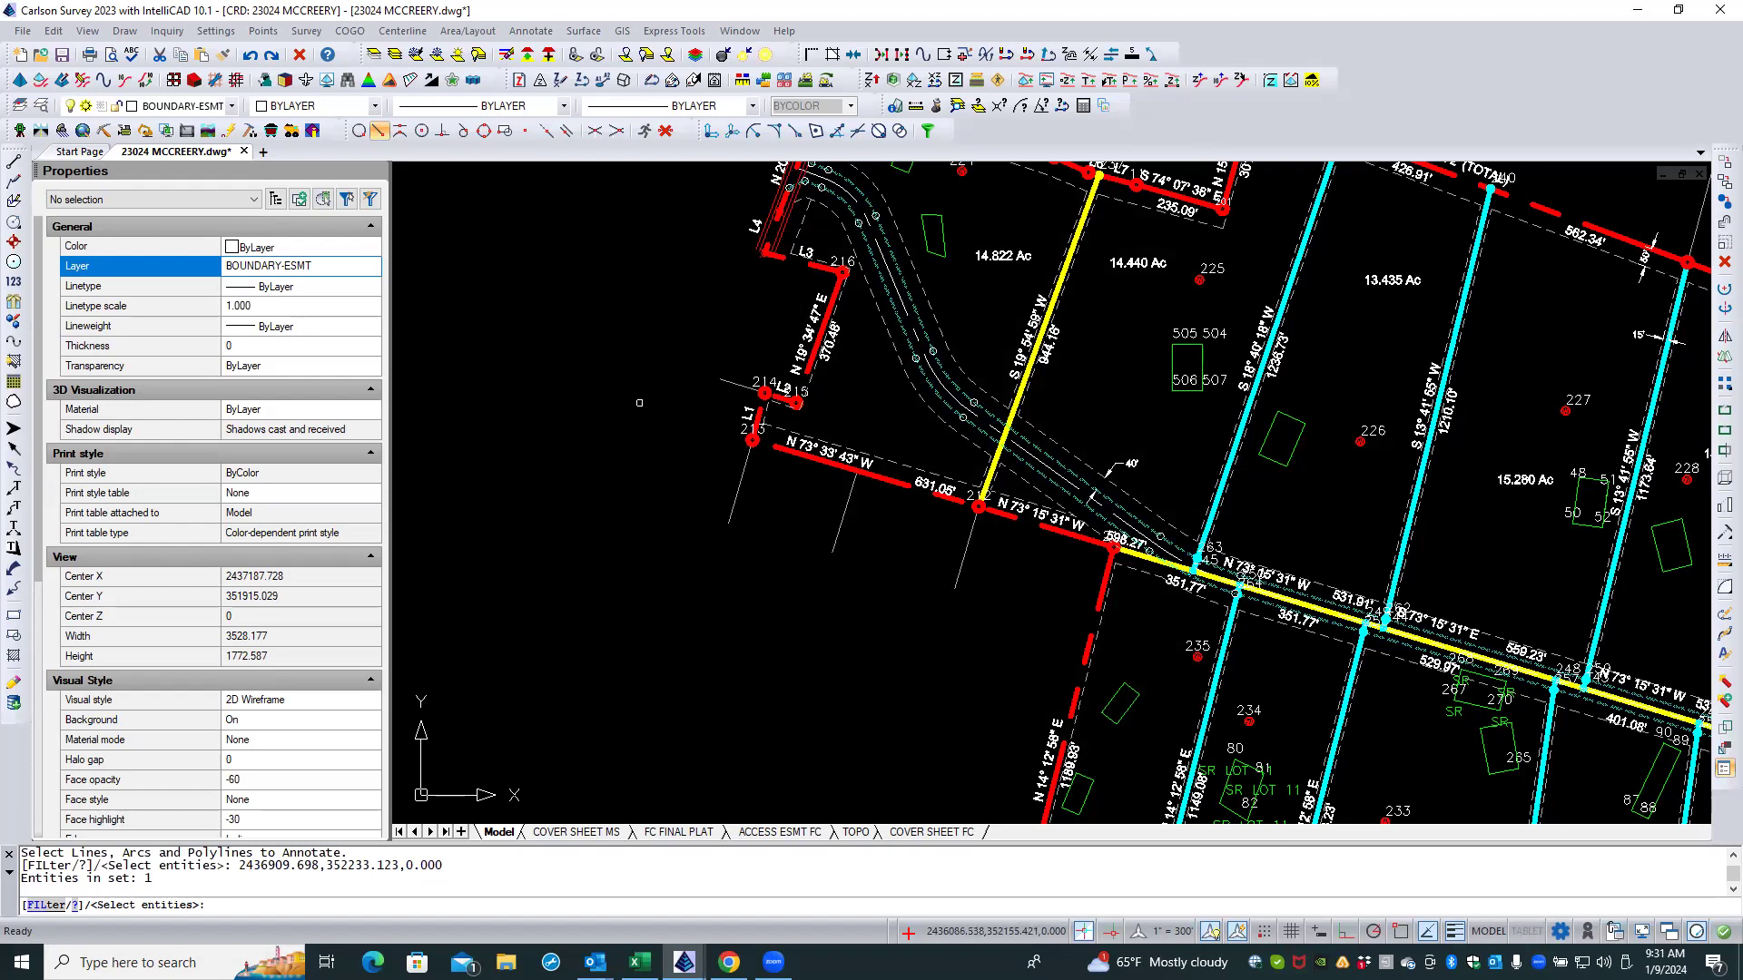
key("Return")
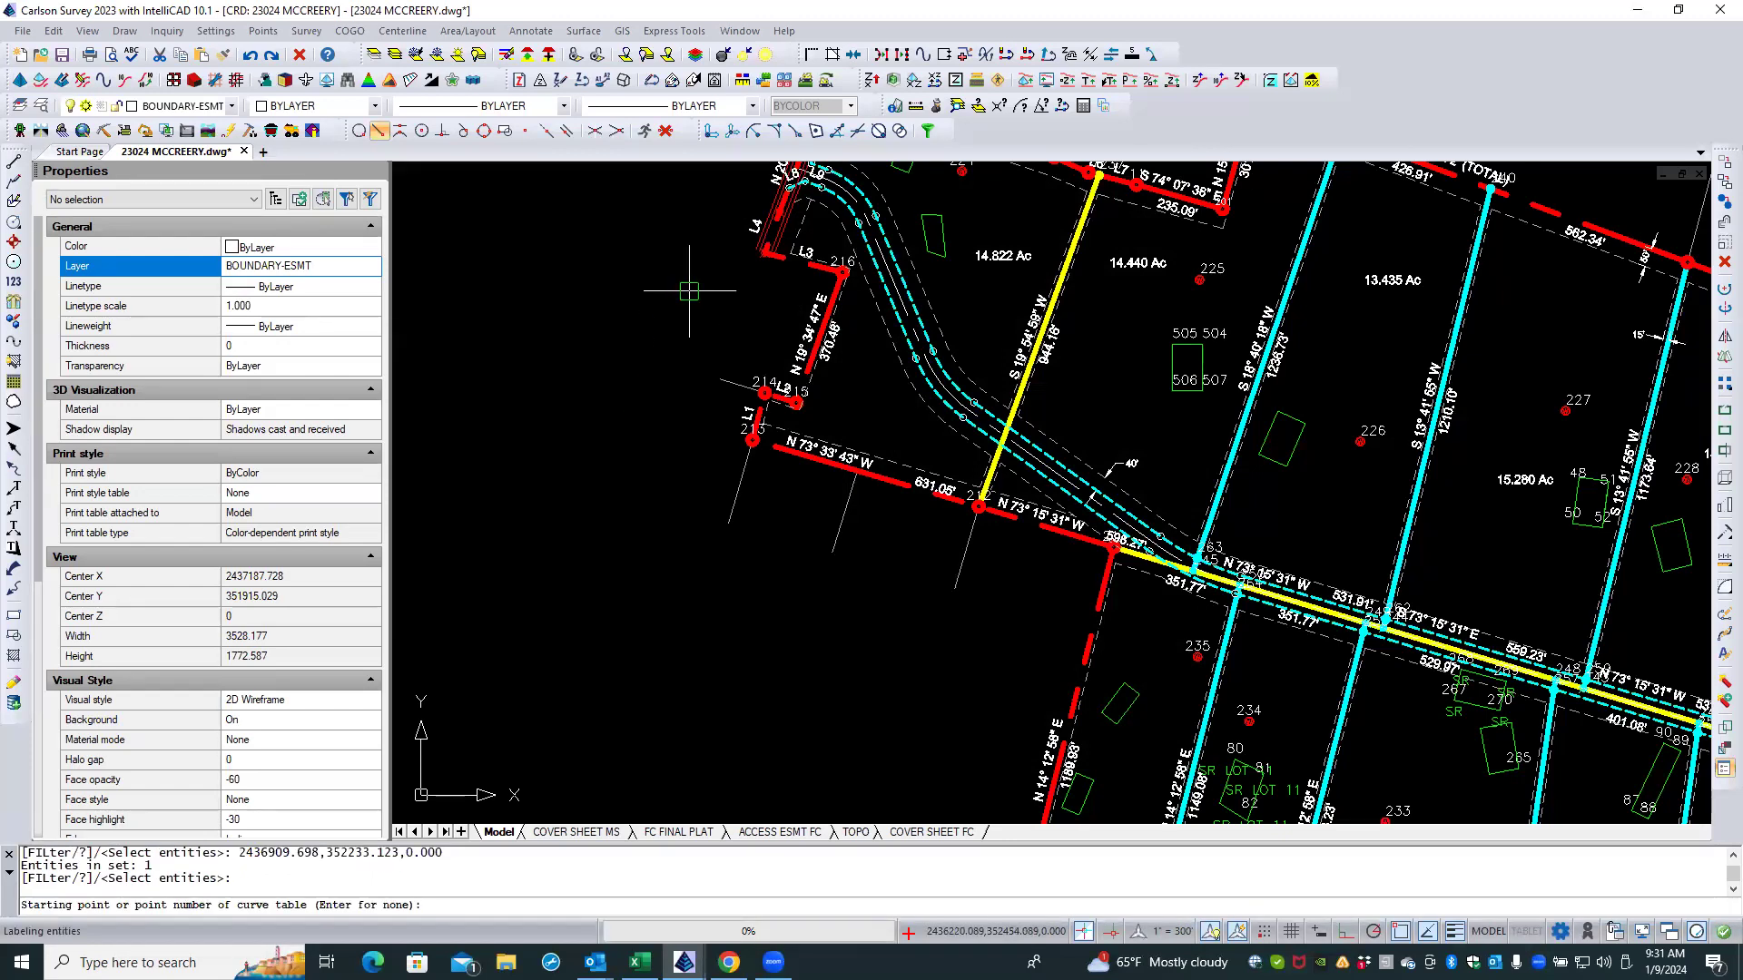
scroll(689, 290, "down", 2)
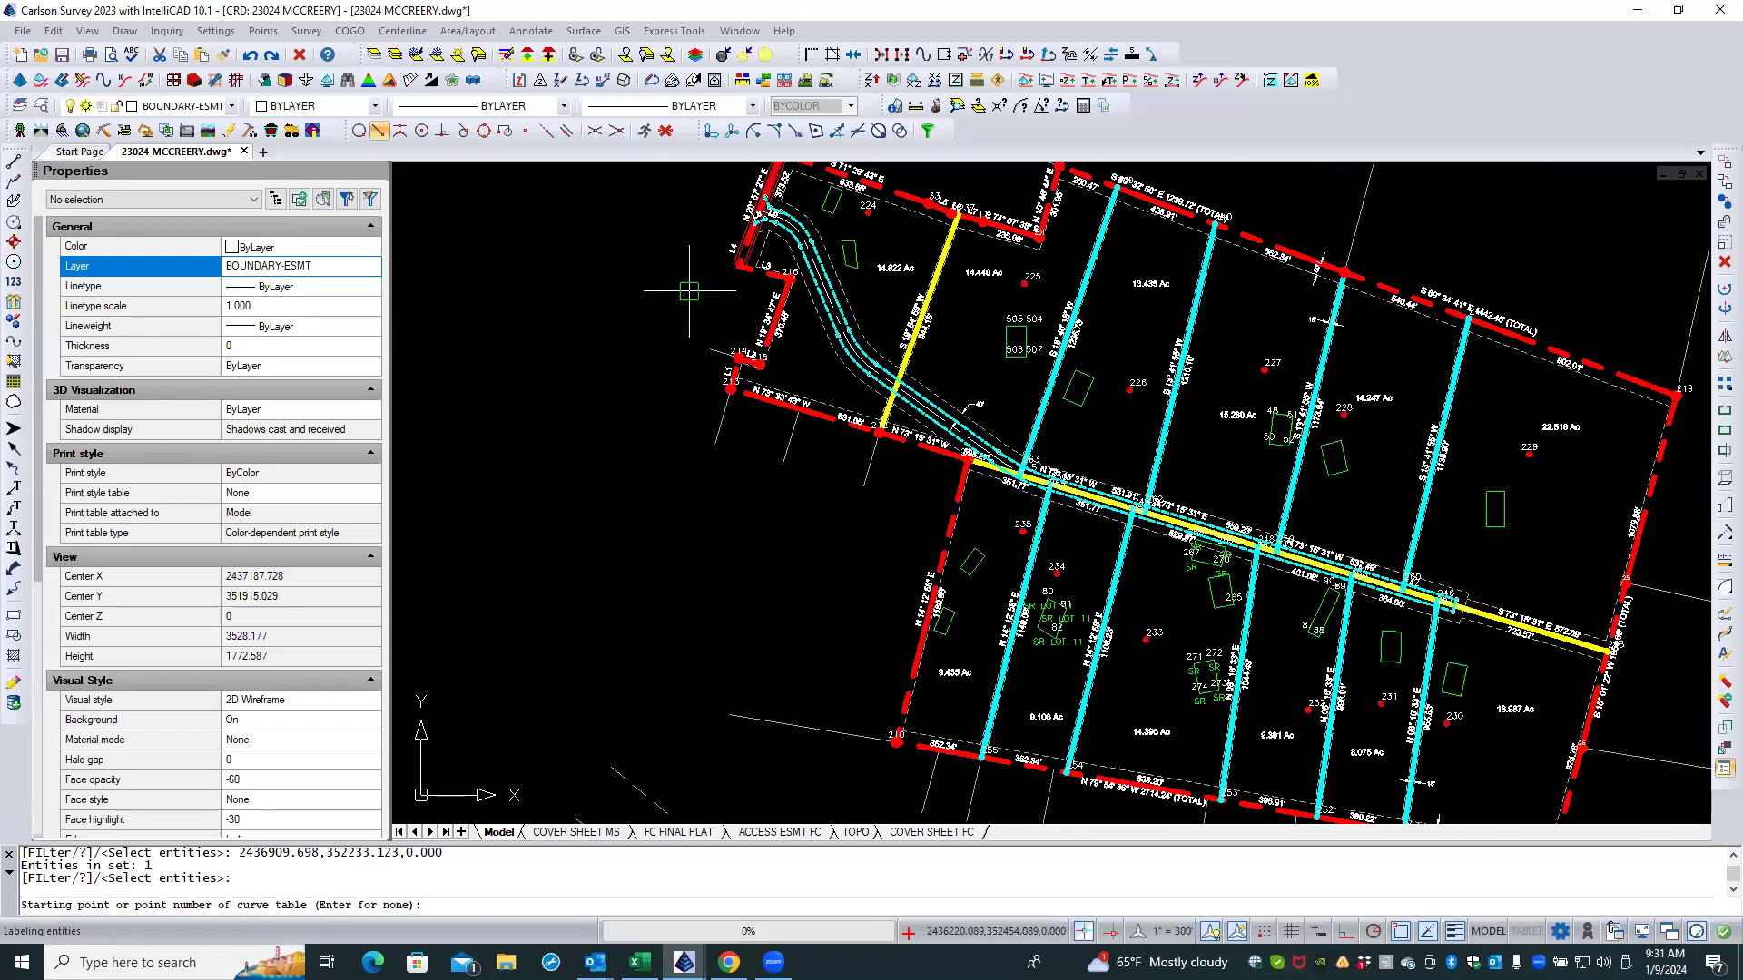
scroll(689, 290, "down", 1)
scroll(689, 288, "down", 2)
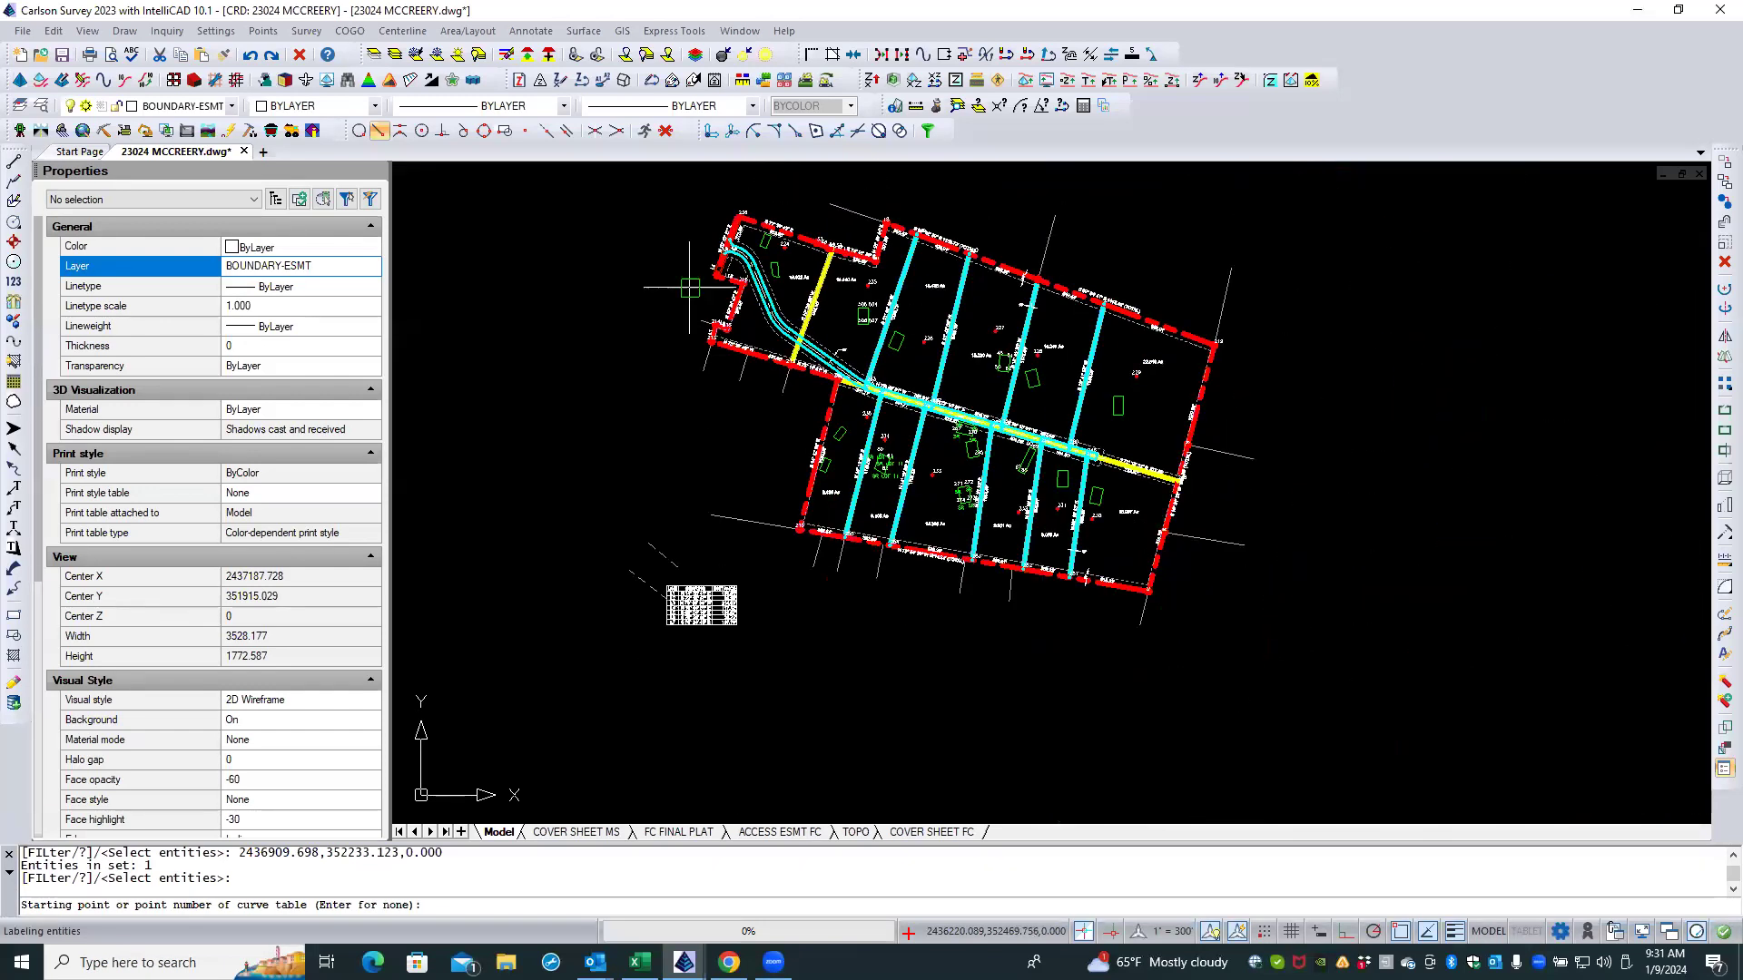
scroll(655, 610, "up", 3)
scroll(656, 609, "up", 4)
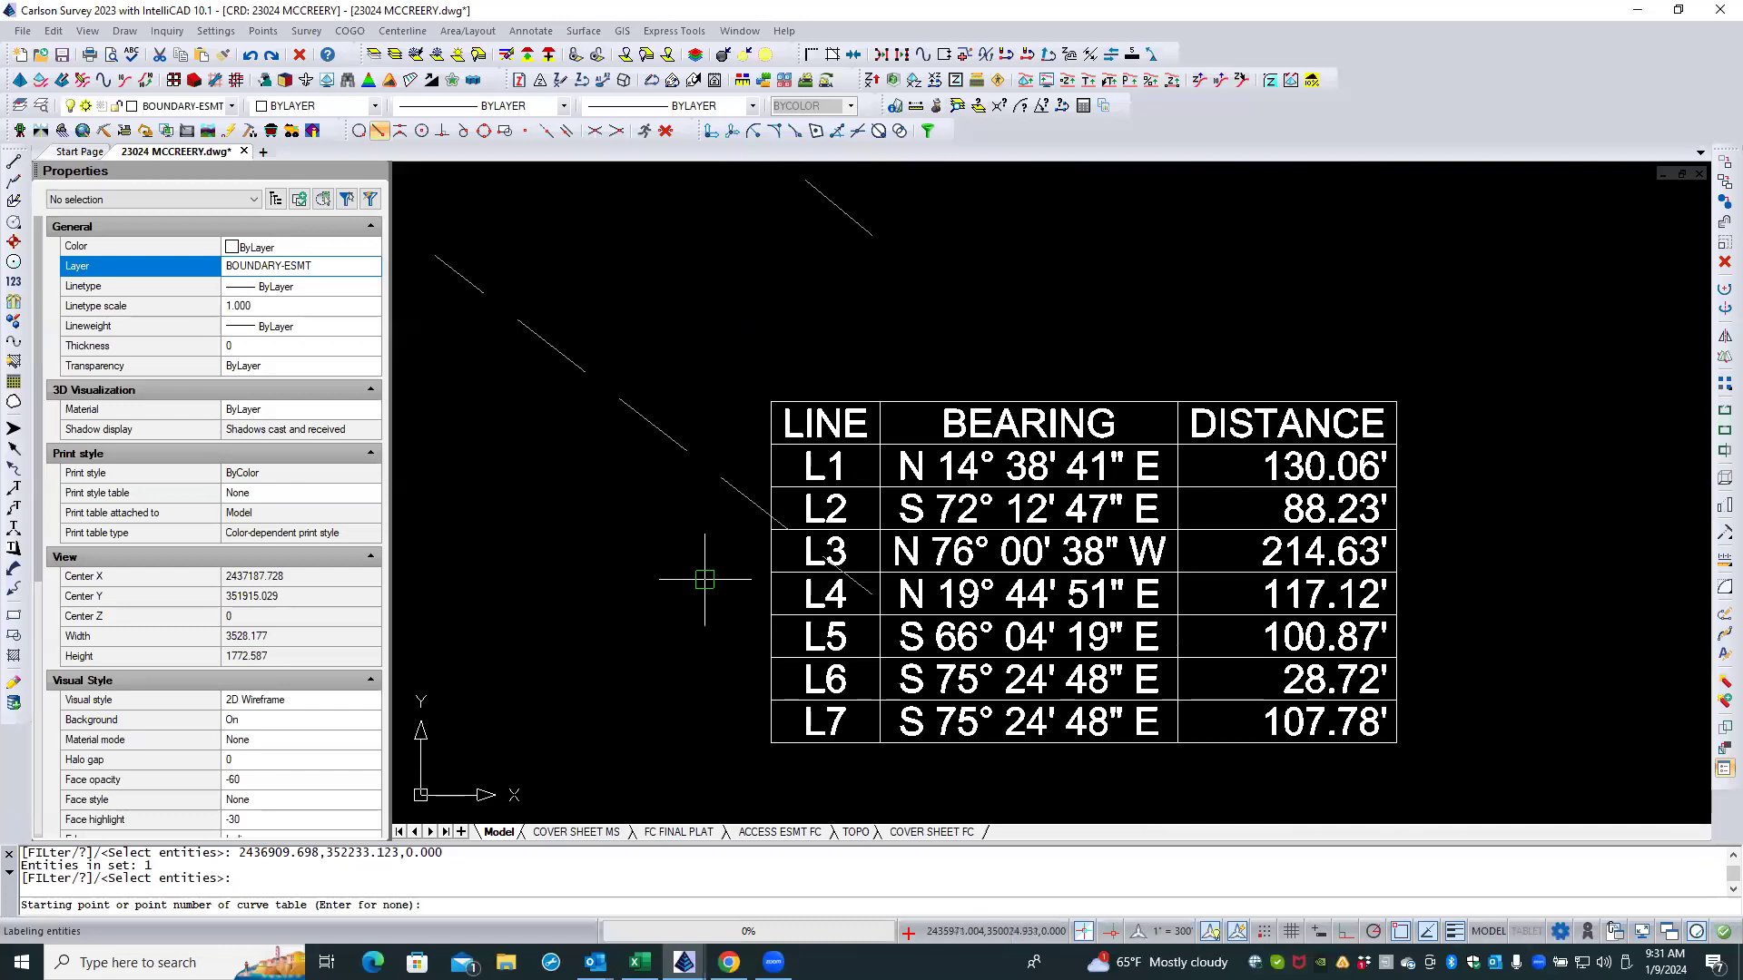
left_click(866, 593)
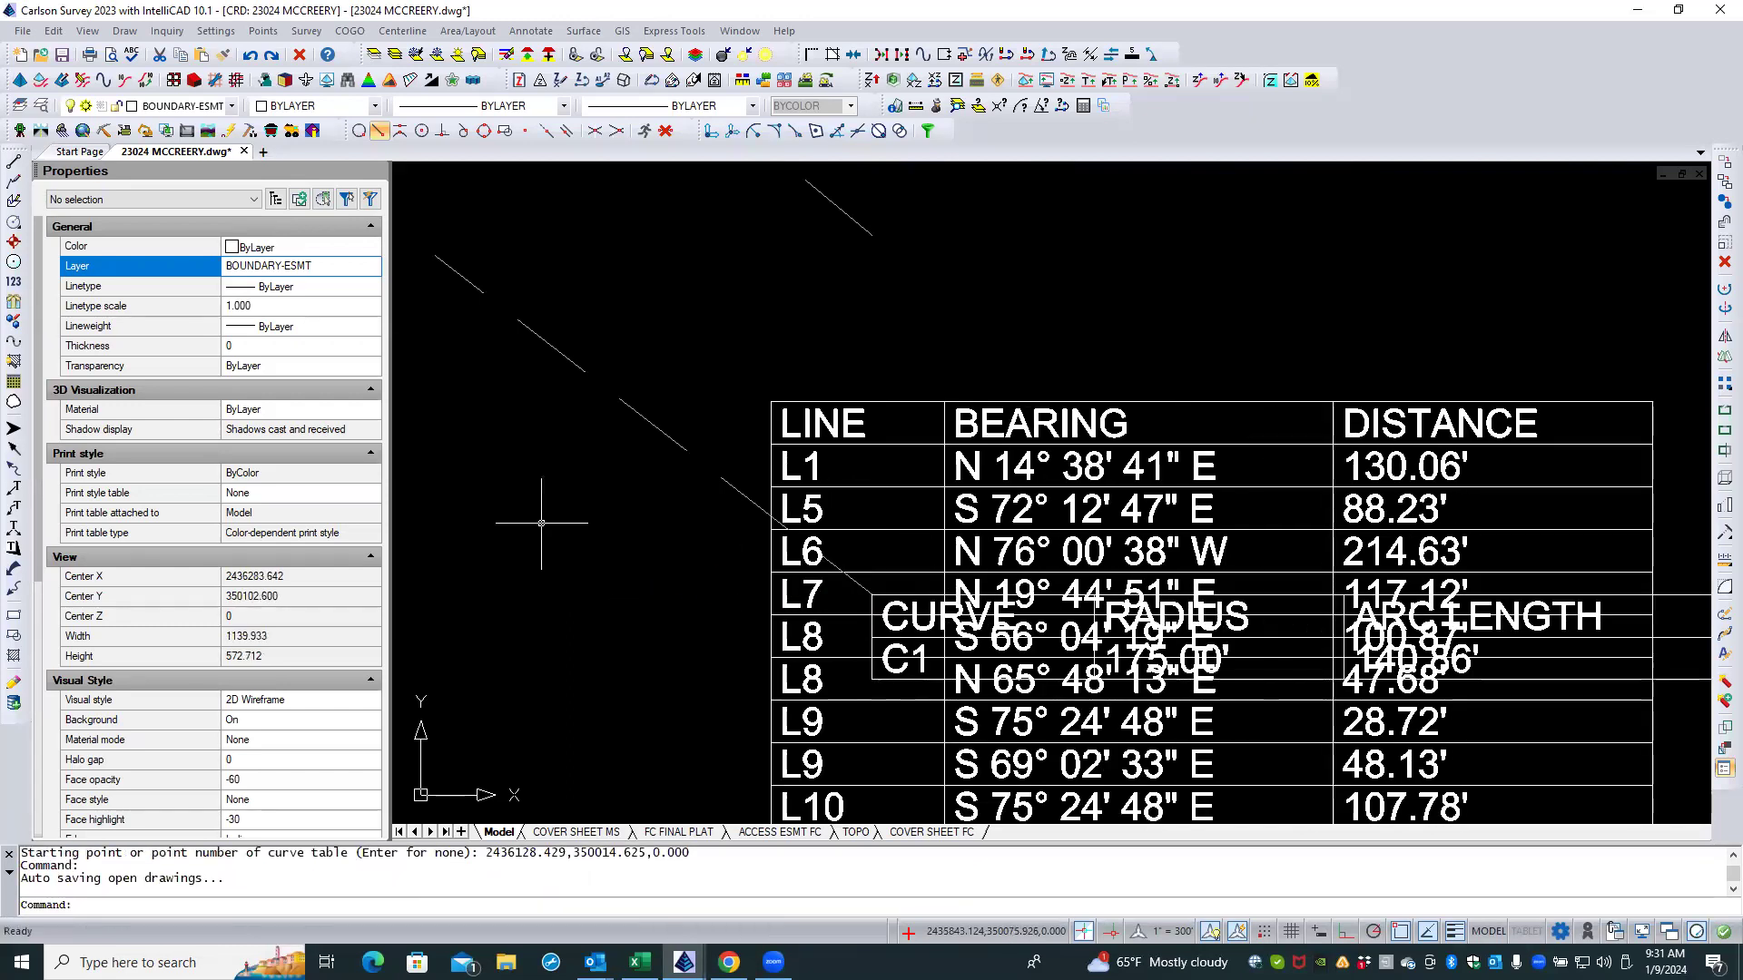
Step: Examine the new bearing, distance and curve labels along the easement and the generated tables, then select the line table
scroll(589, 590, "down", 5)
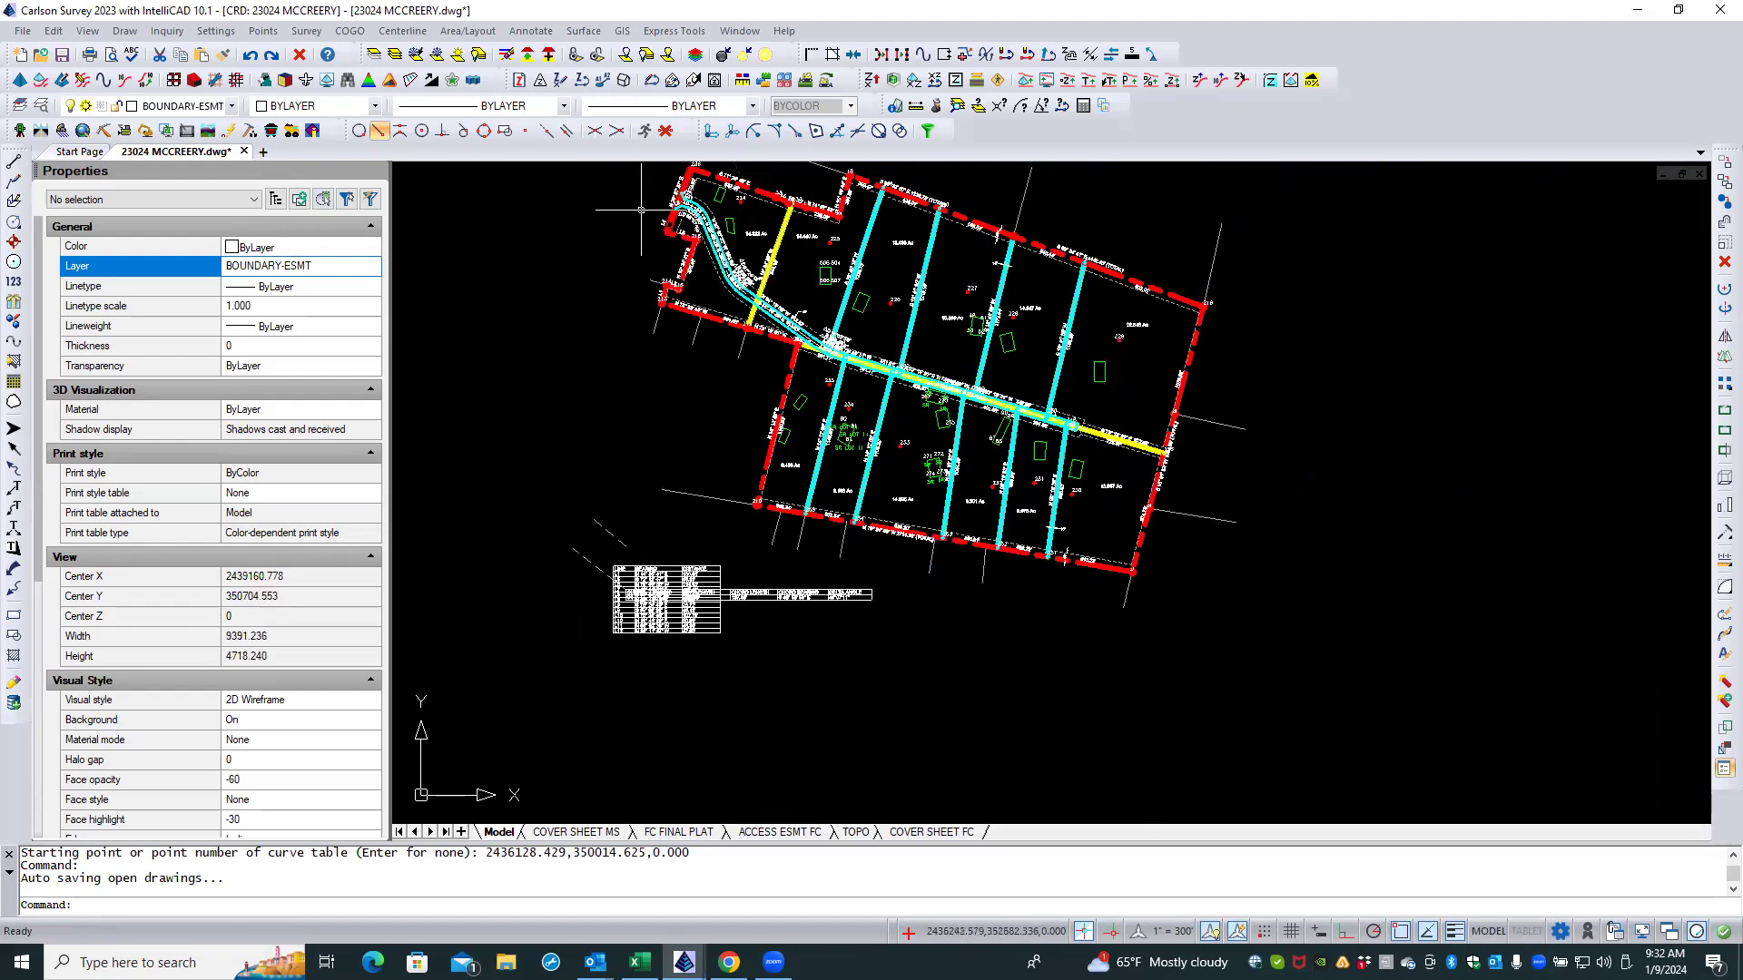
scroll(655, 191, "up", 4)
scroll(655, 192, "up", 5)
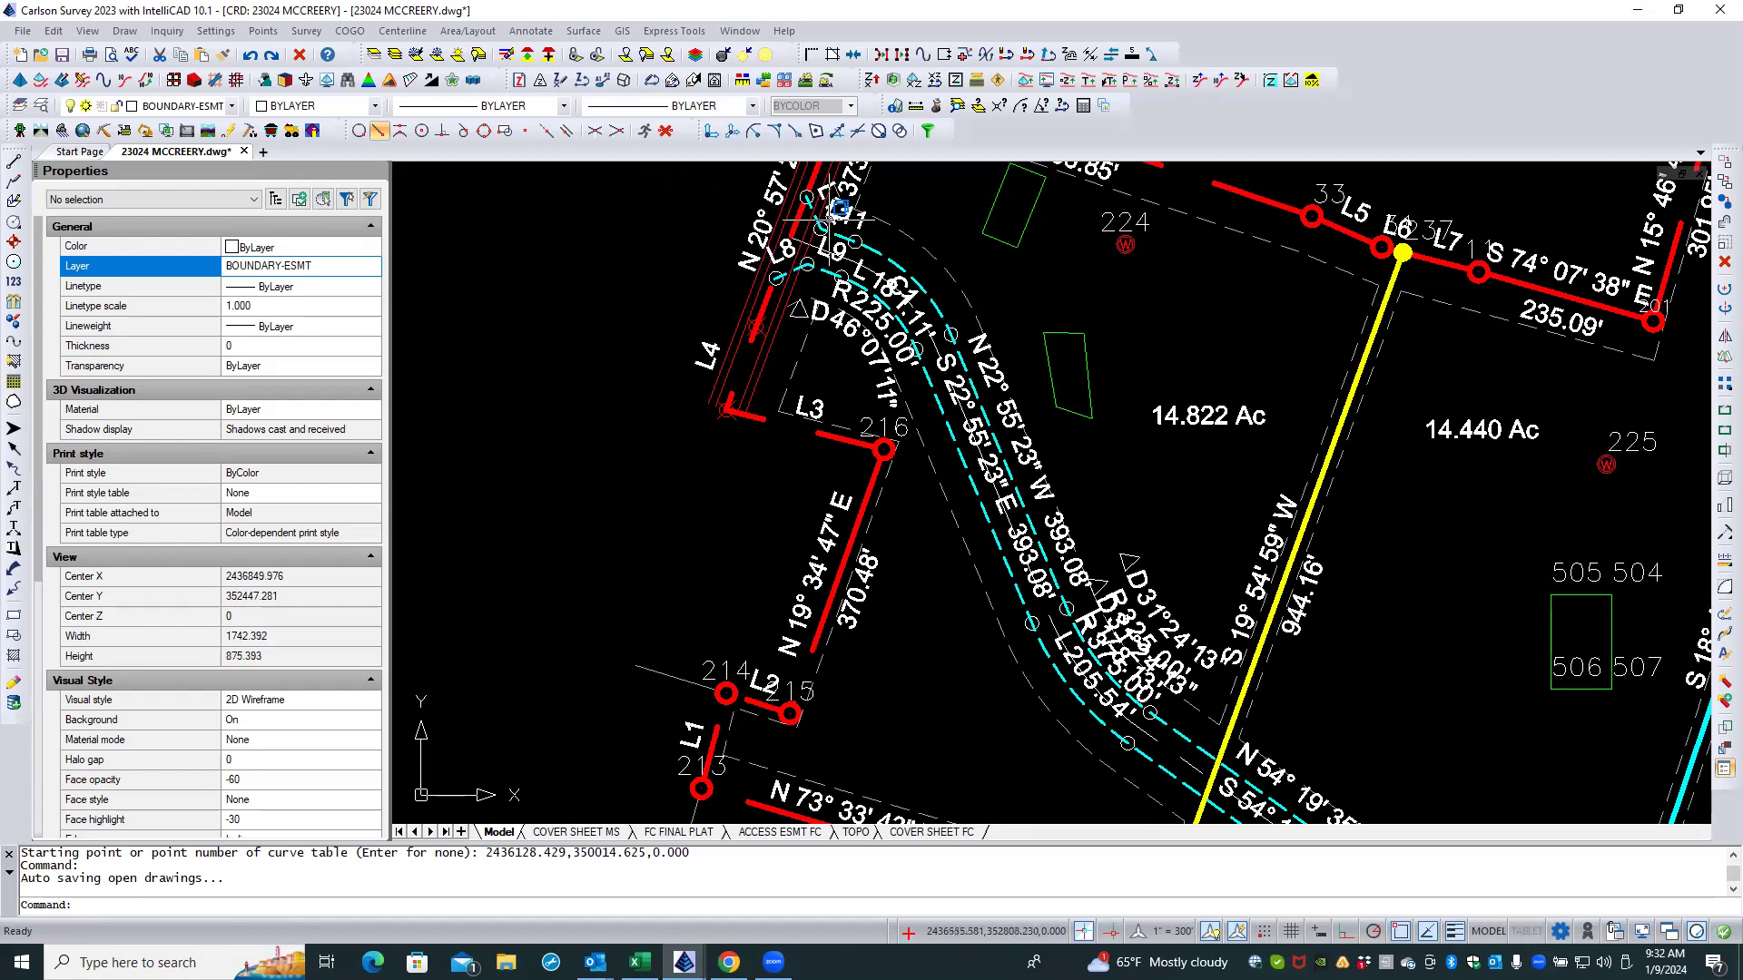
scroll(737, 216, "down", 4)
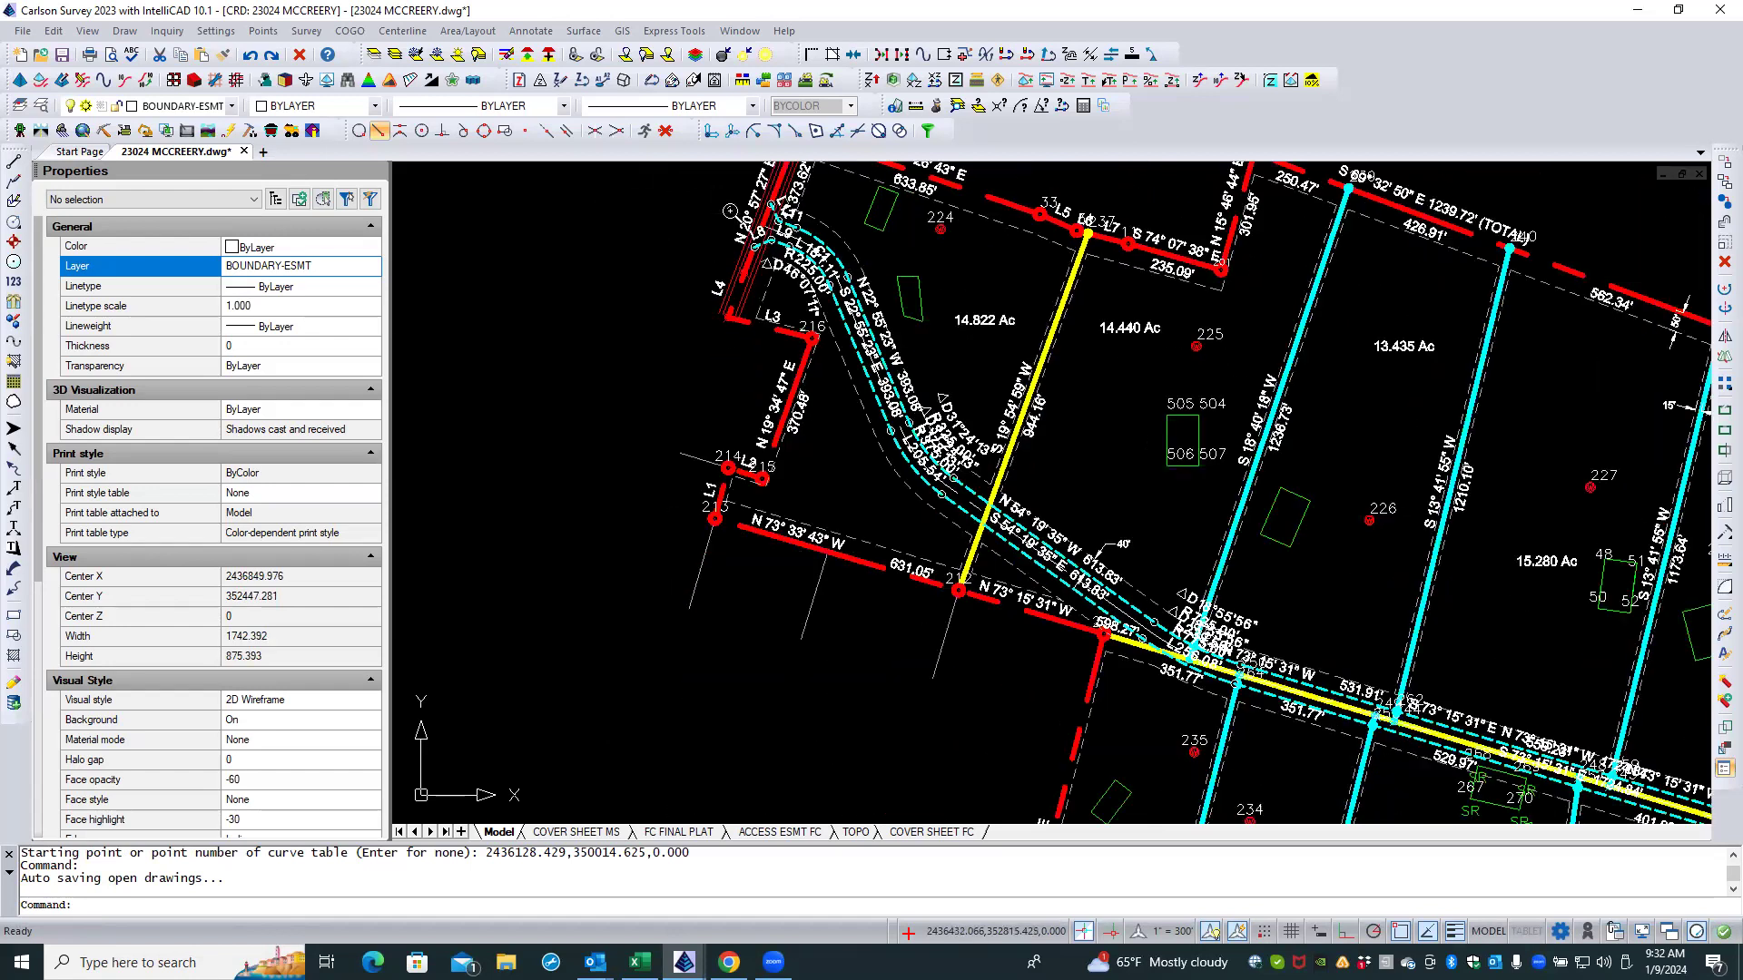
scroll(737, 216, "down", 5)
scroll(690, 435, "up", 4)
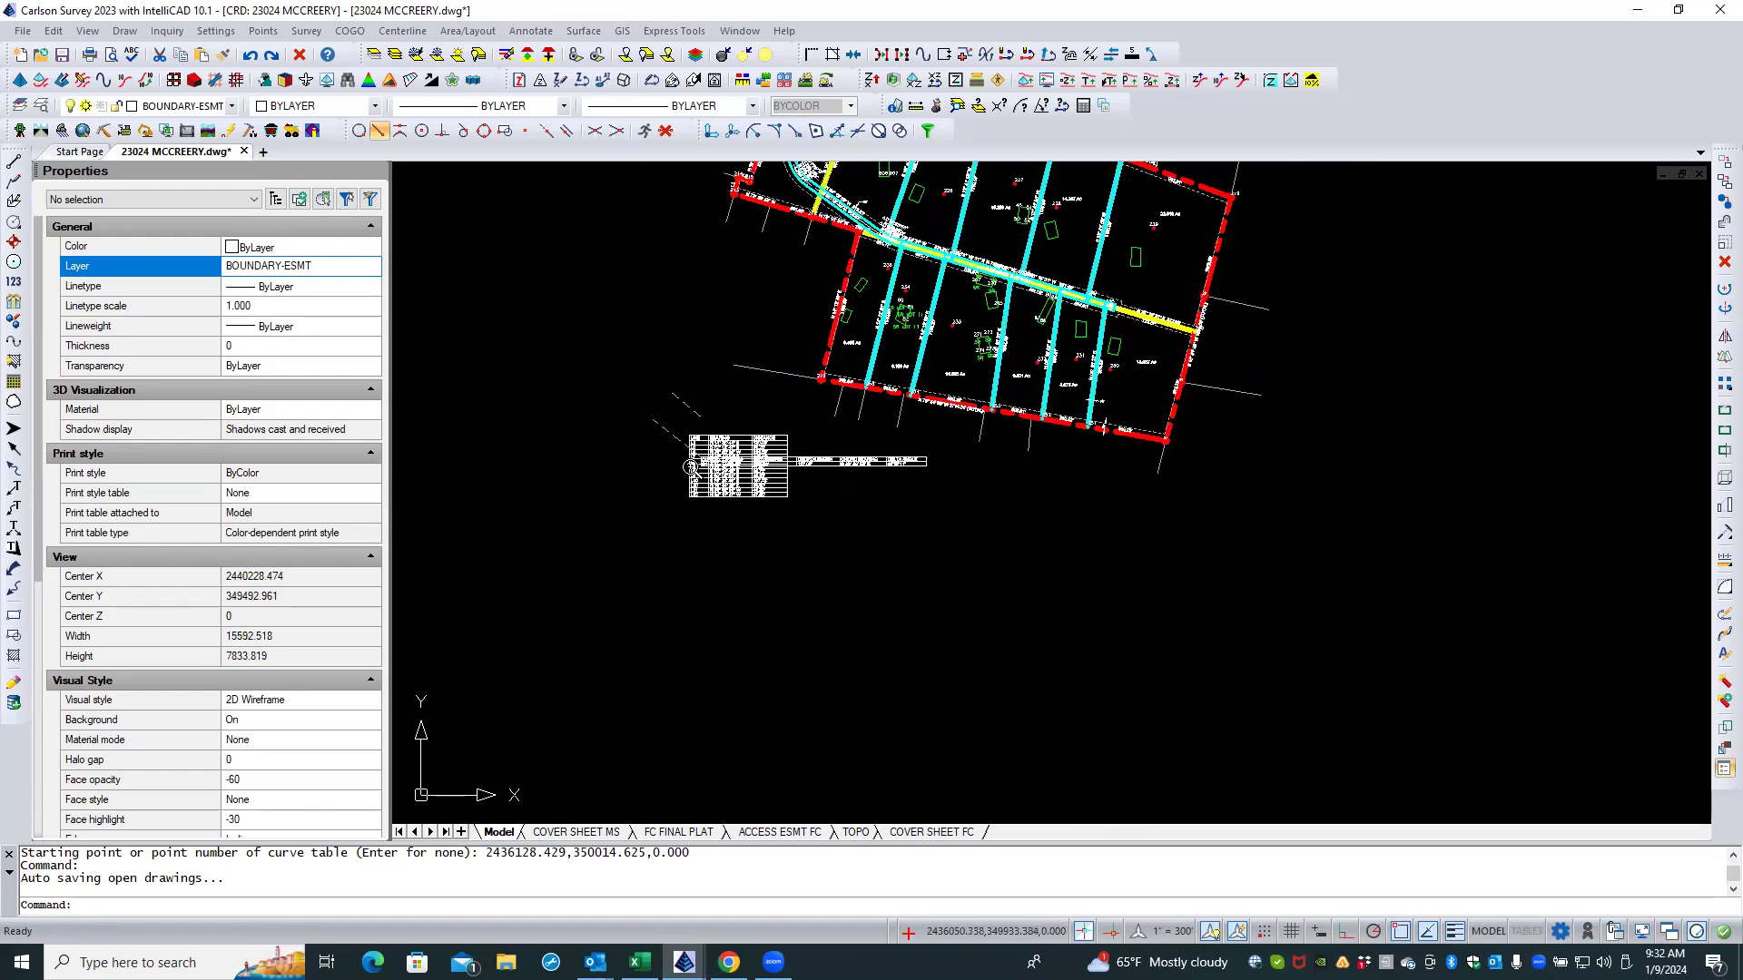
scroll(687, 475, "up", 3)
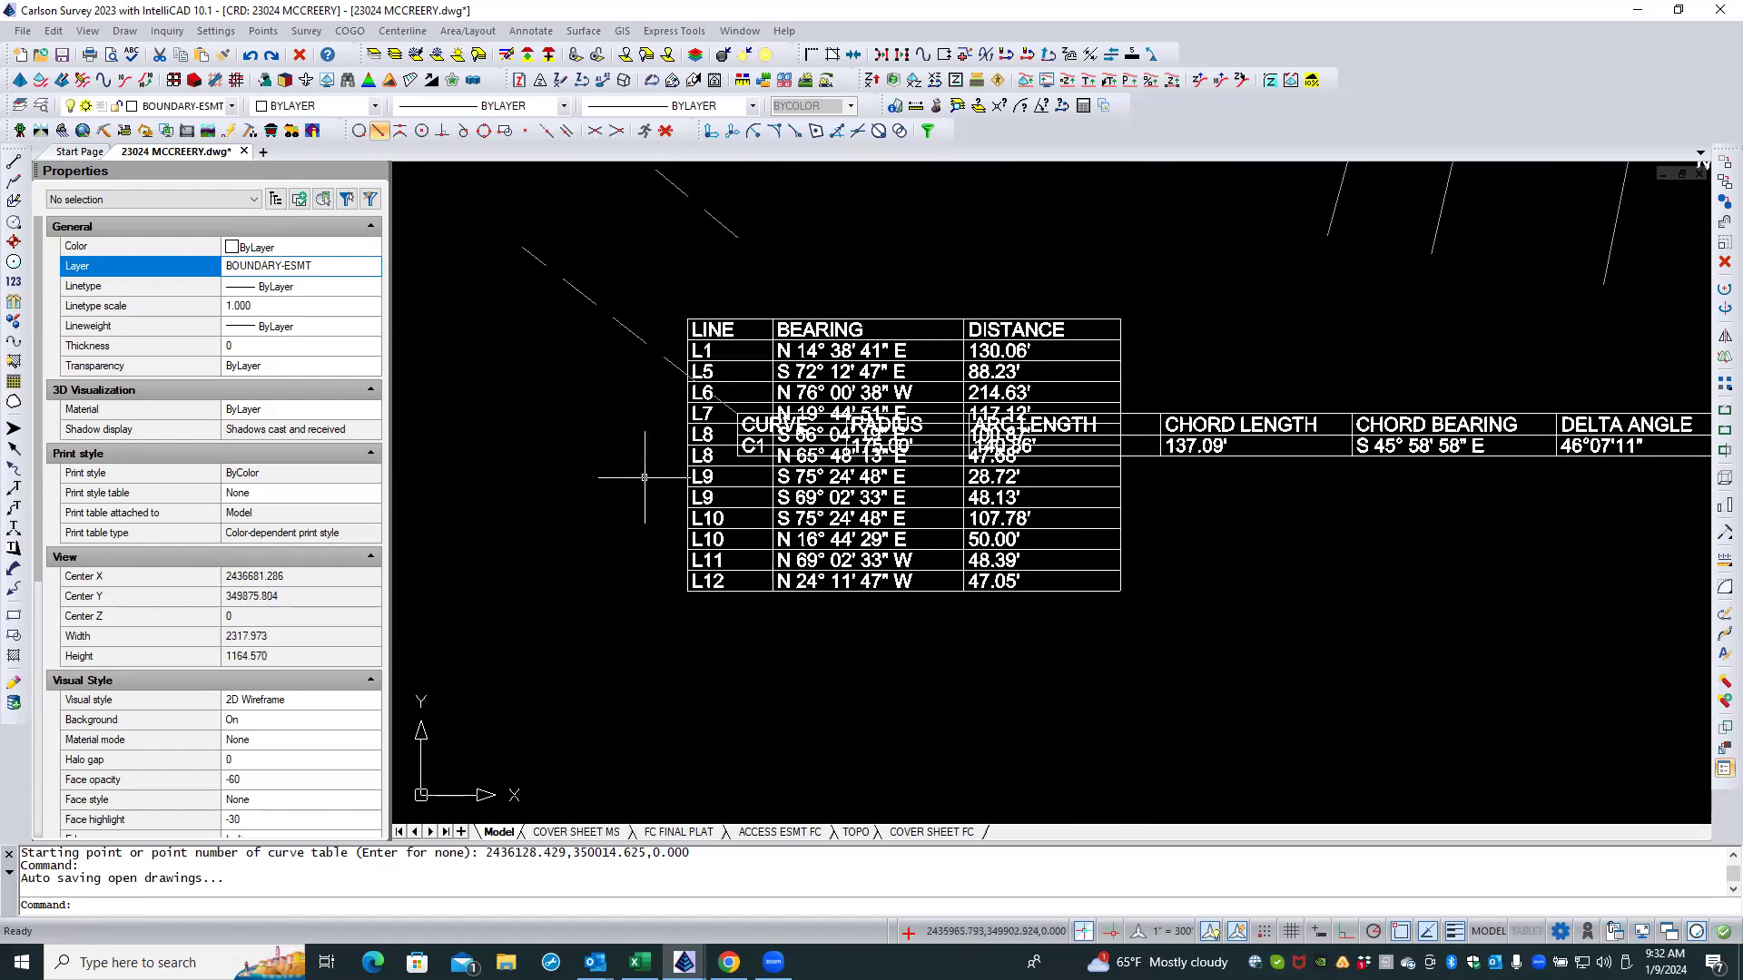
left_click(728, 485)
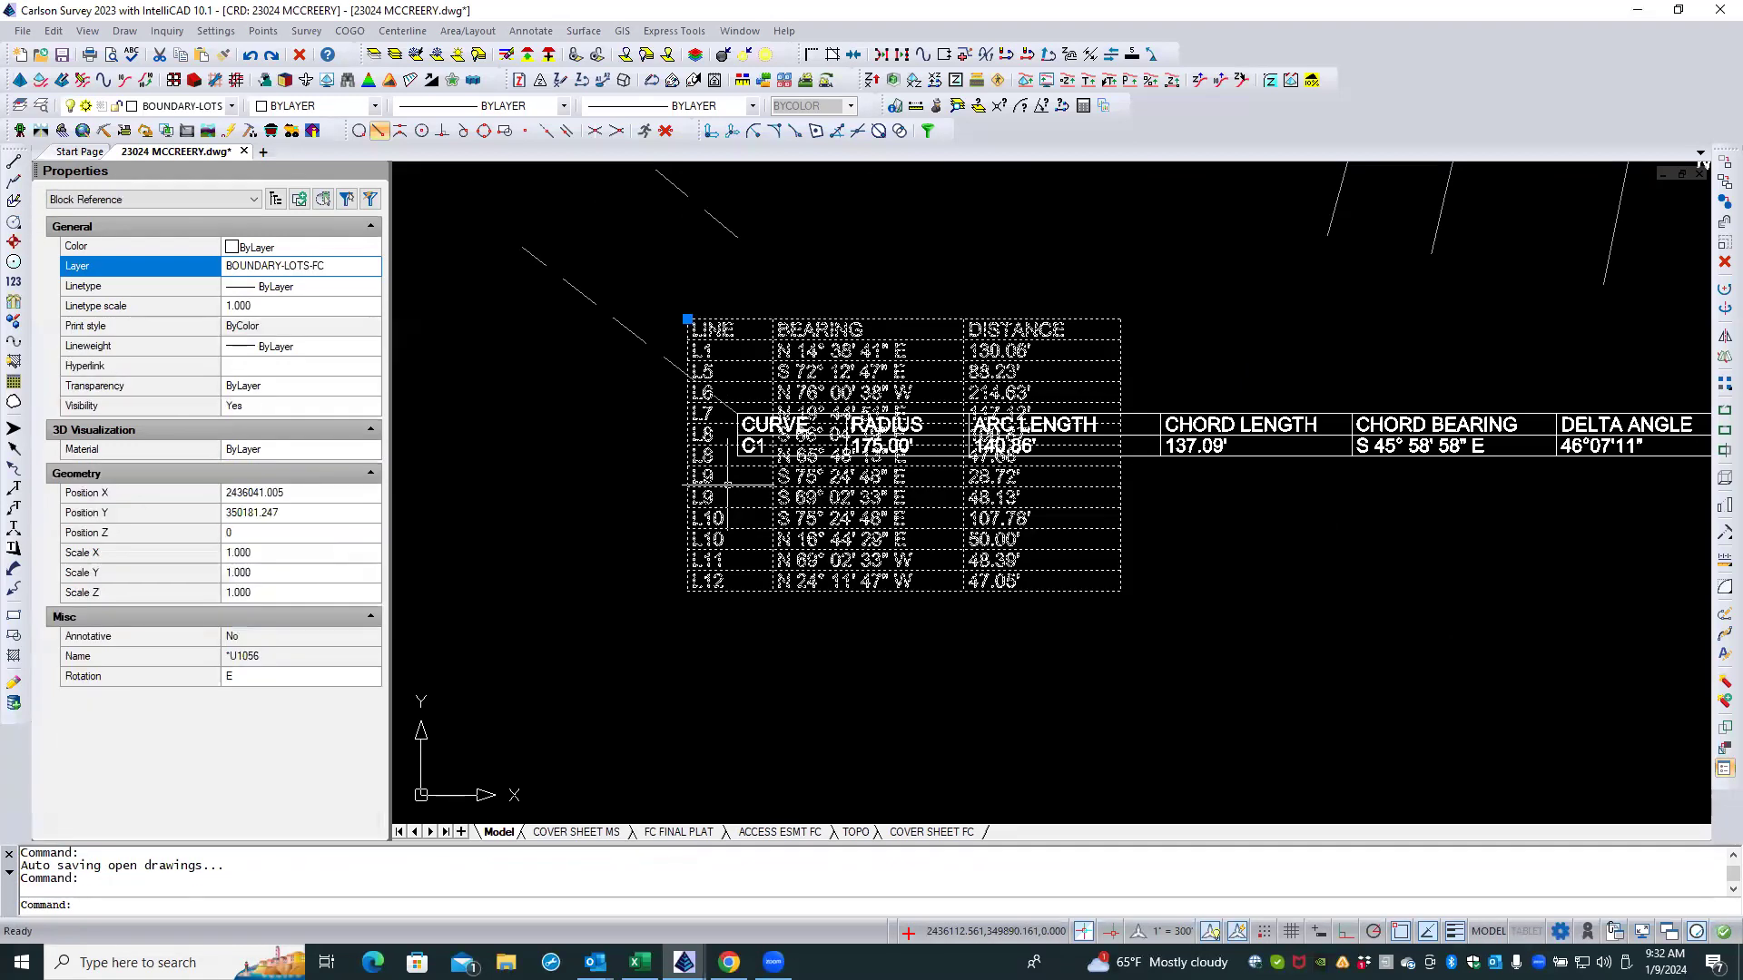
Step: Undo the last annotation of the curved easement polyline together with its generated curve table, and check the remaining line table
key("Escape")
key("Escape")
type("u")
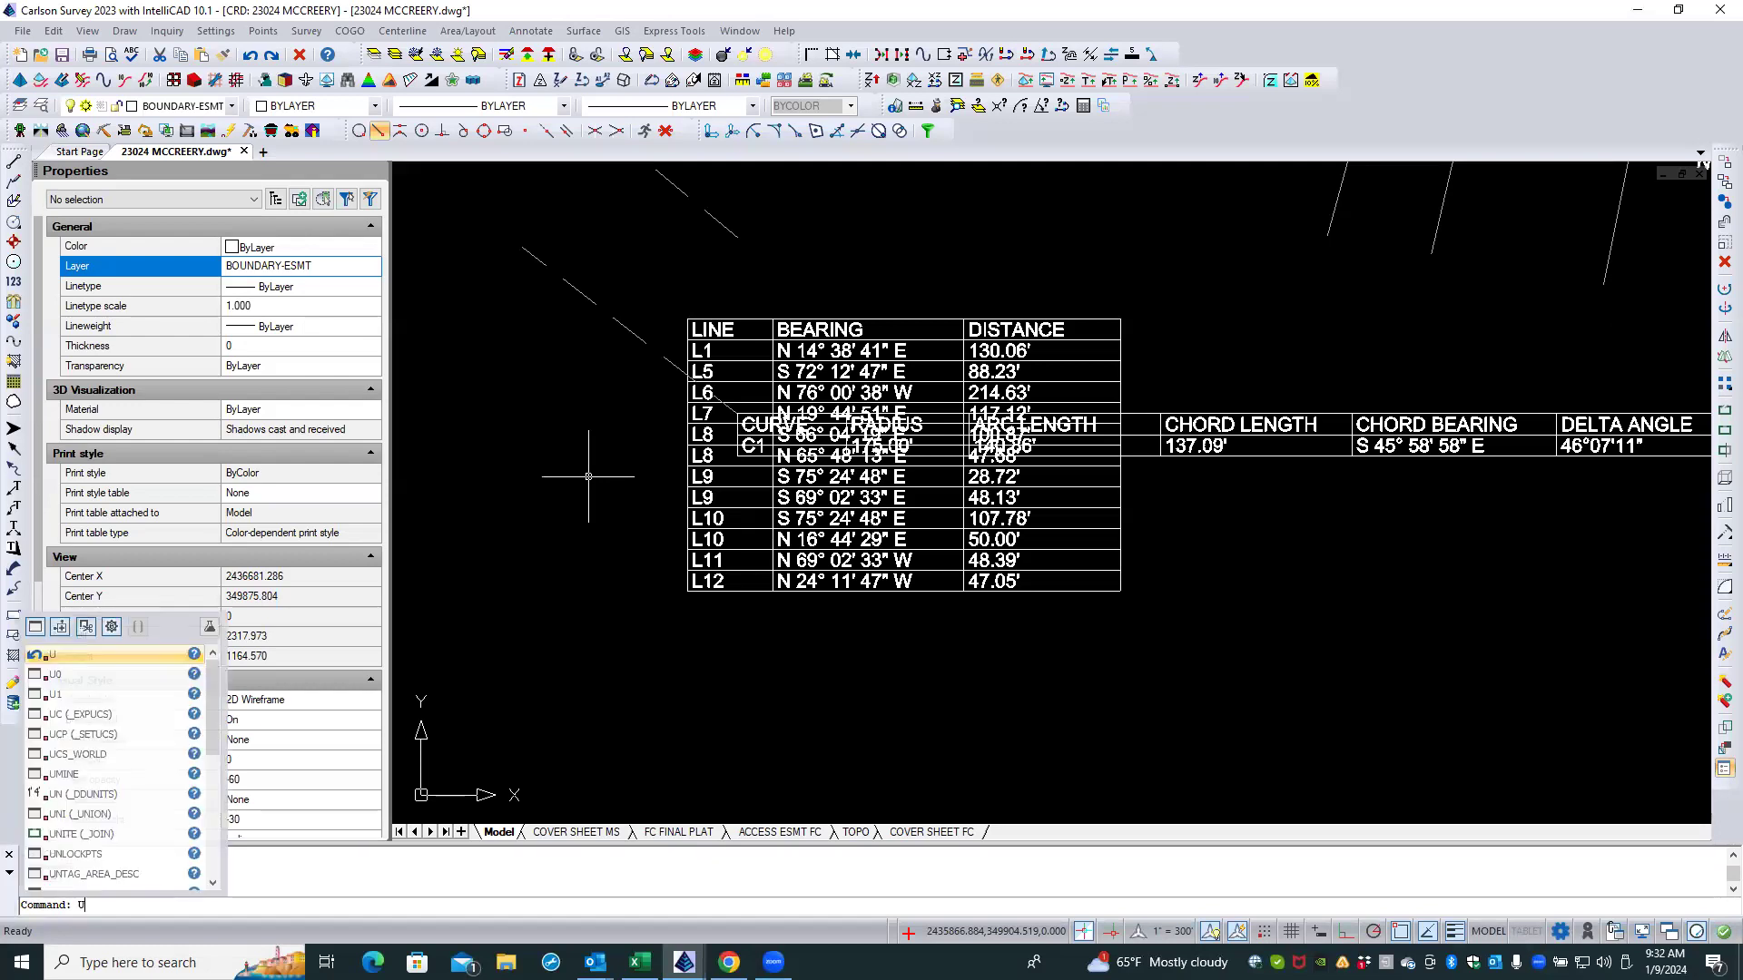
key("Return")
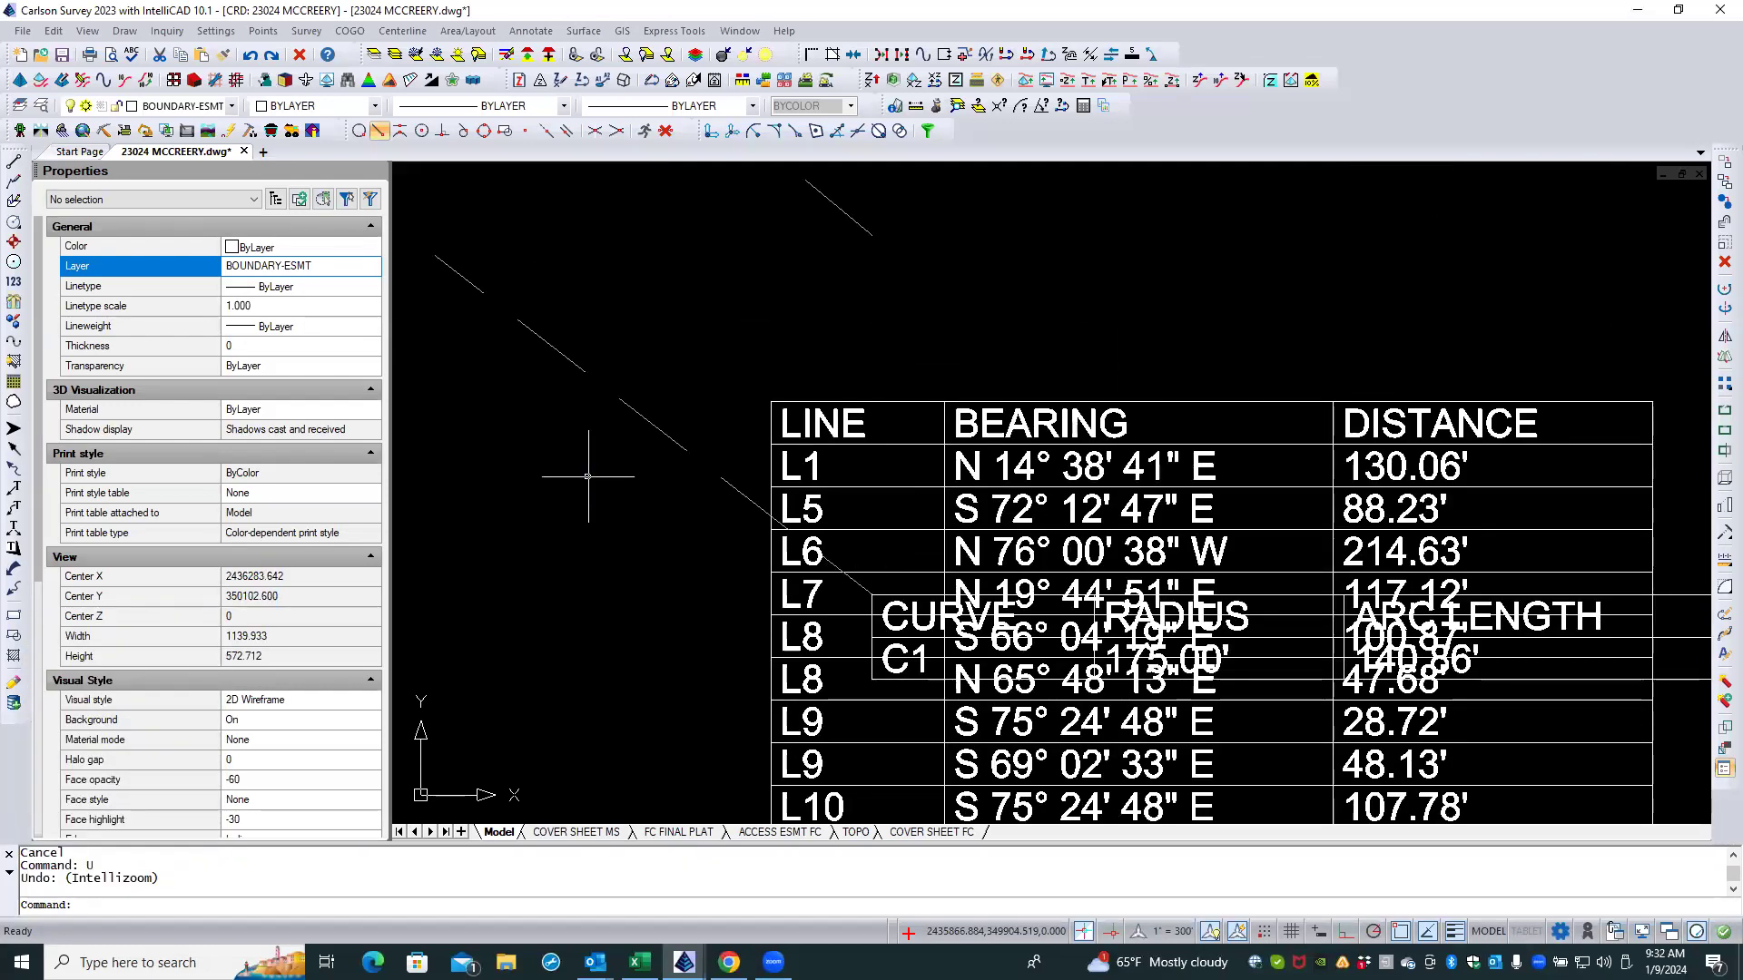
key("ctrl+z")
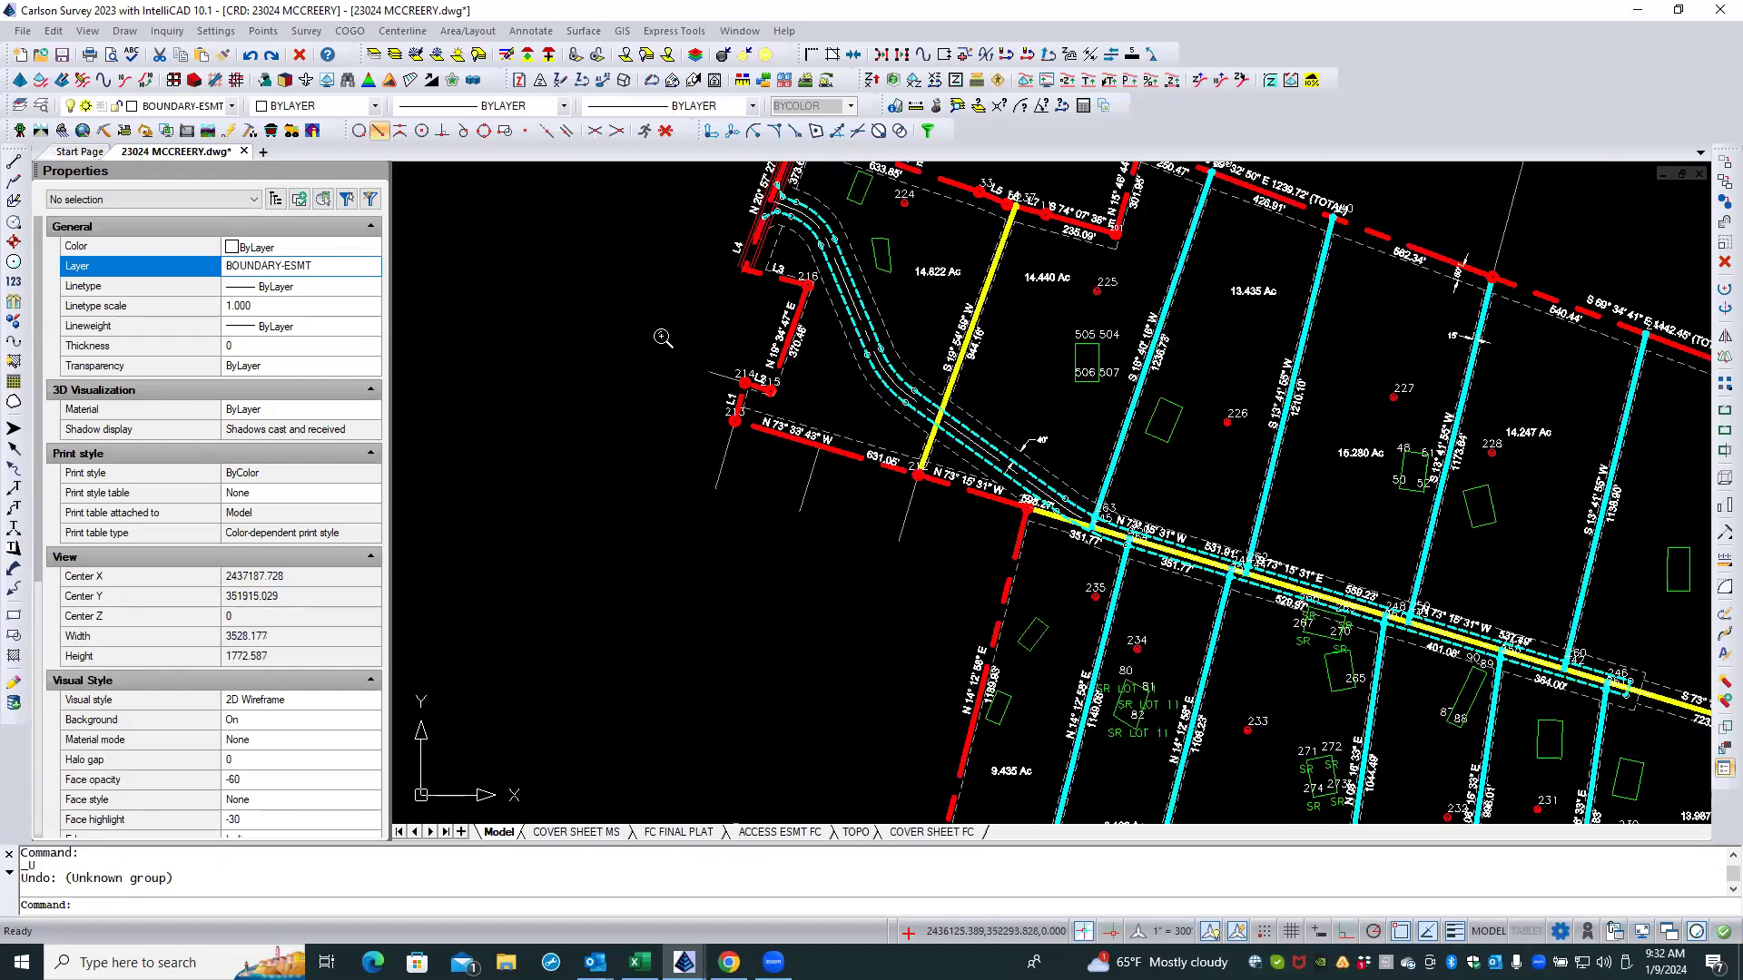
scroll(656, 343, "down", 6)
scroll(671, 527, "up", 6)
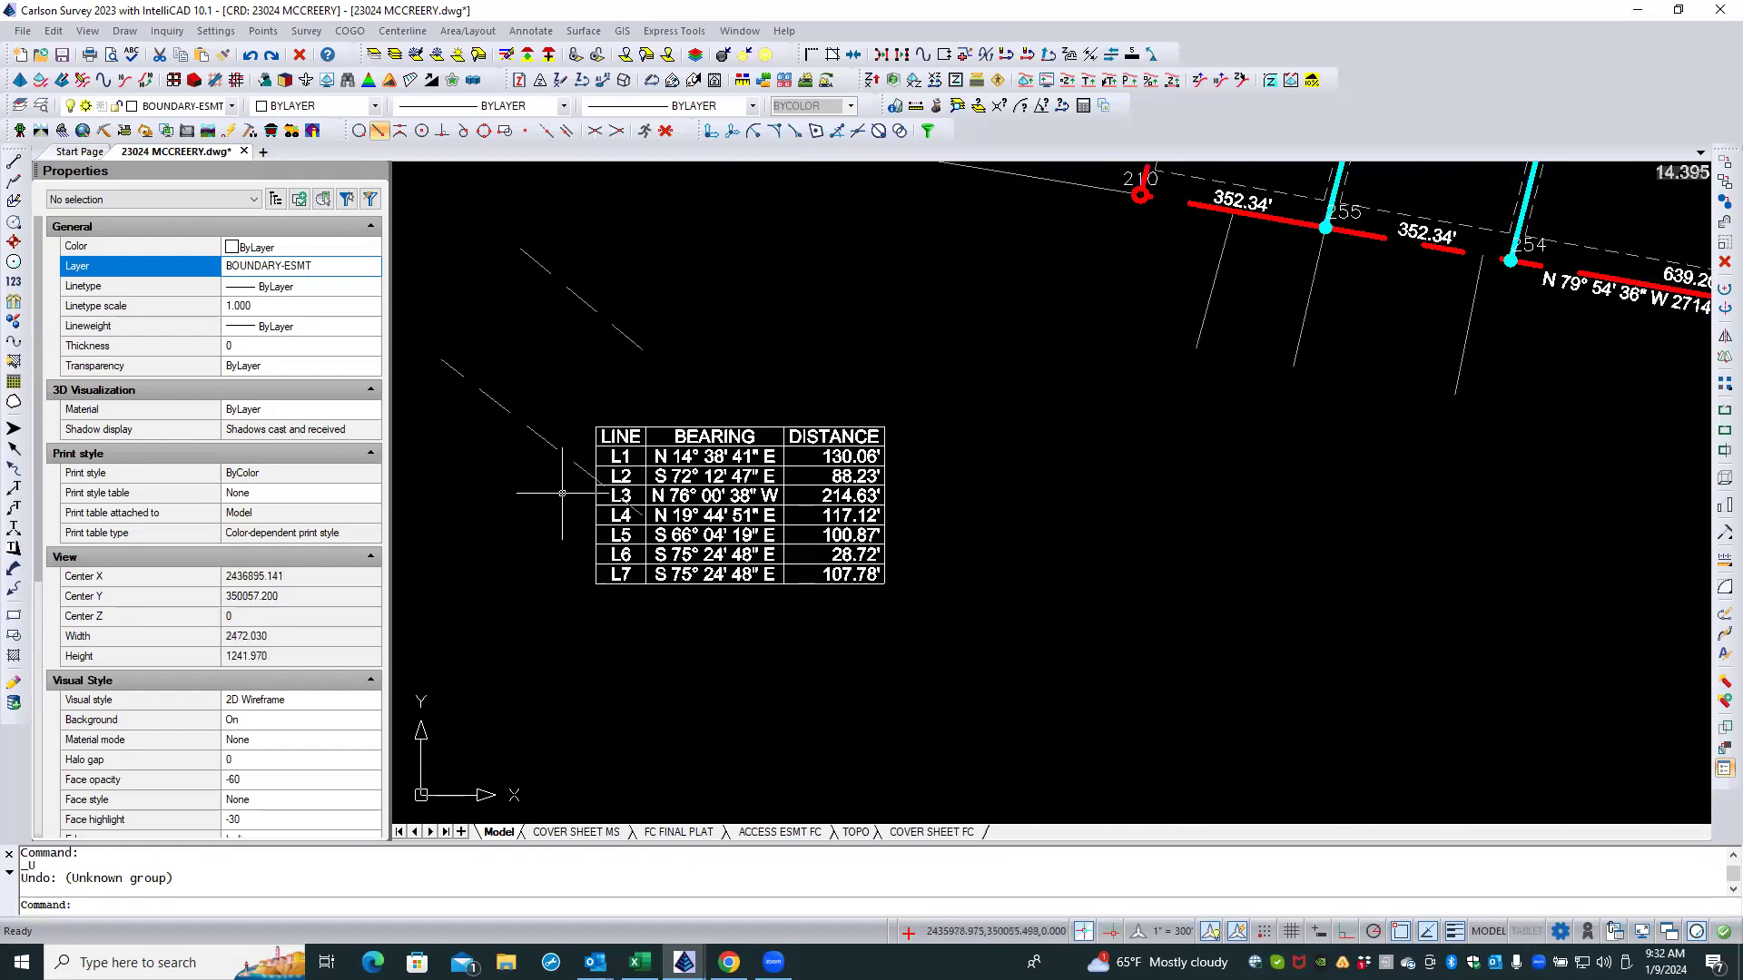
key("Escape")
key("Escape")
scroll(626, 663, "down", 2)
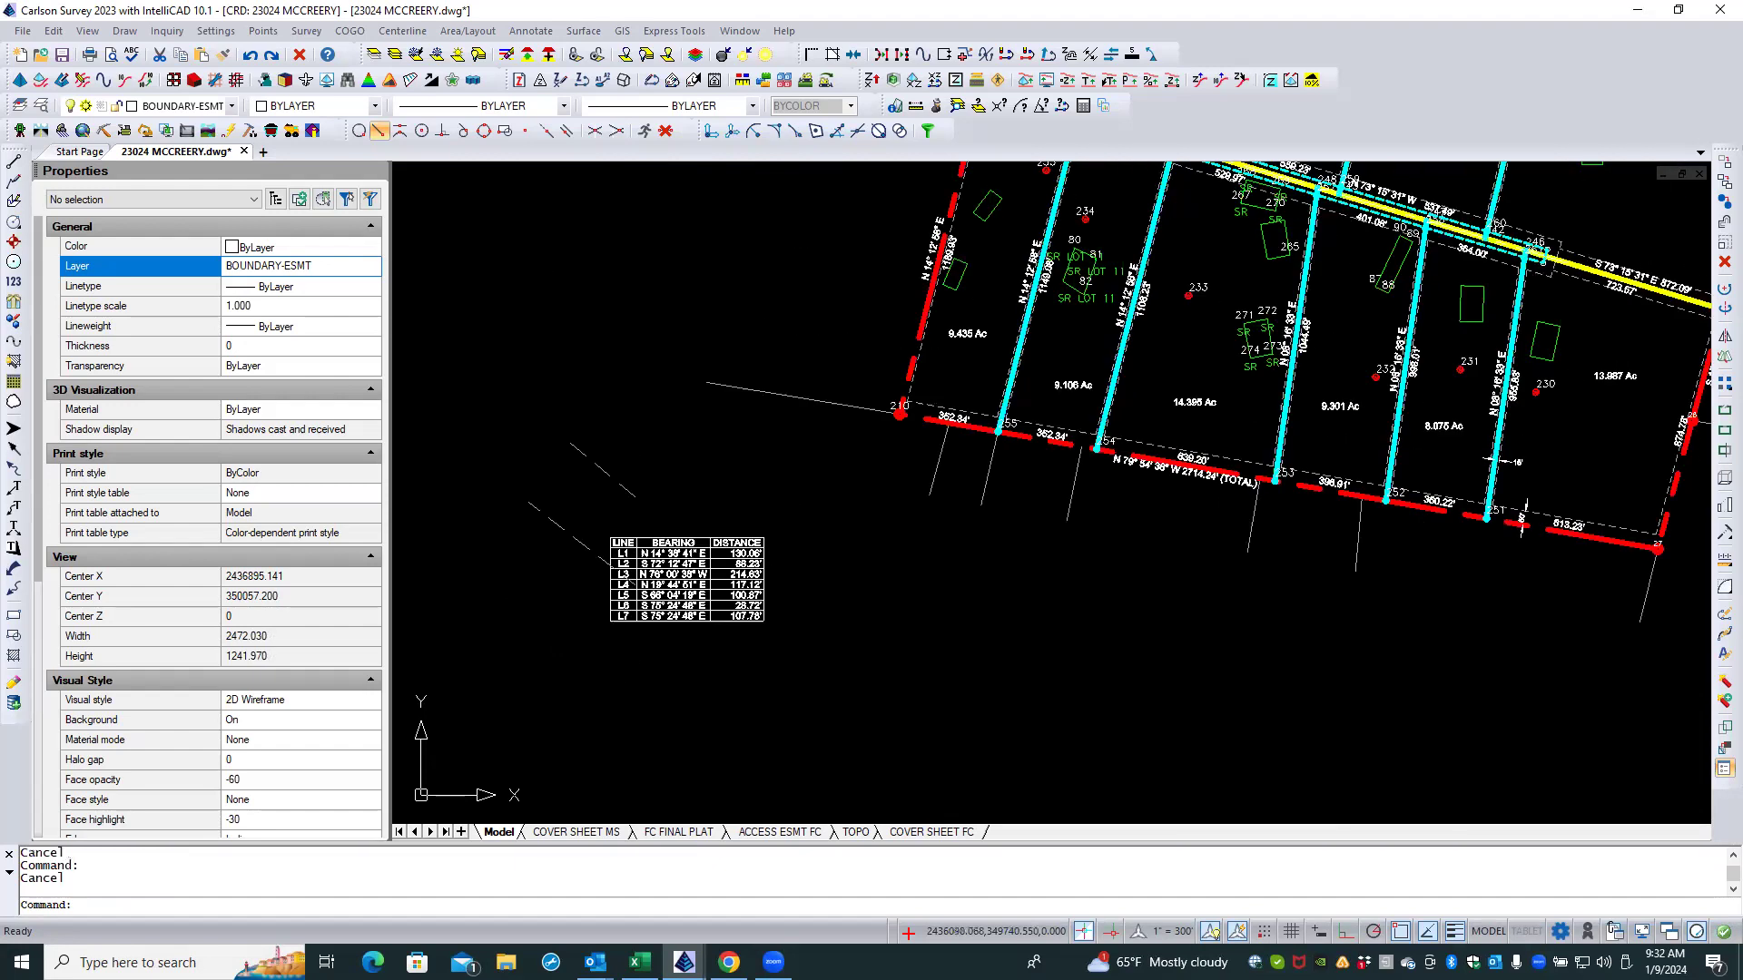
scroll(627, 658, "down", 1)
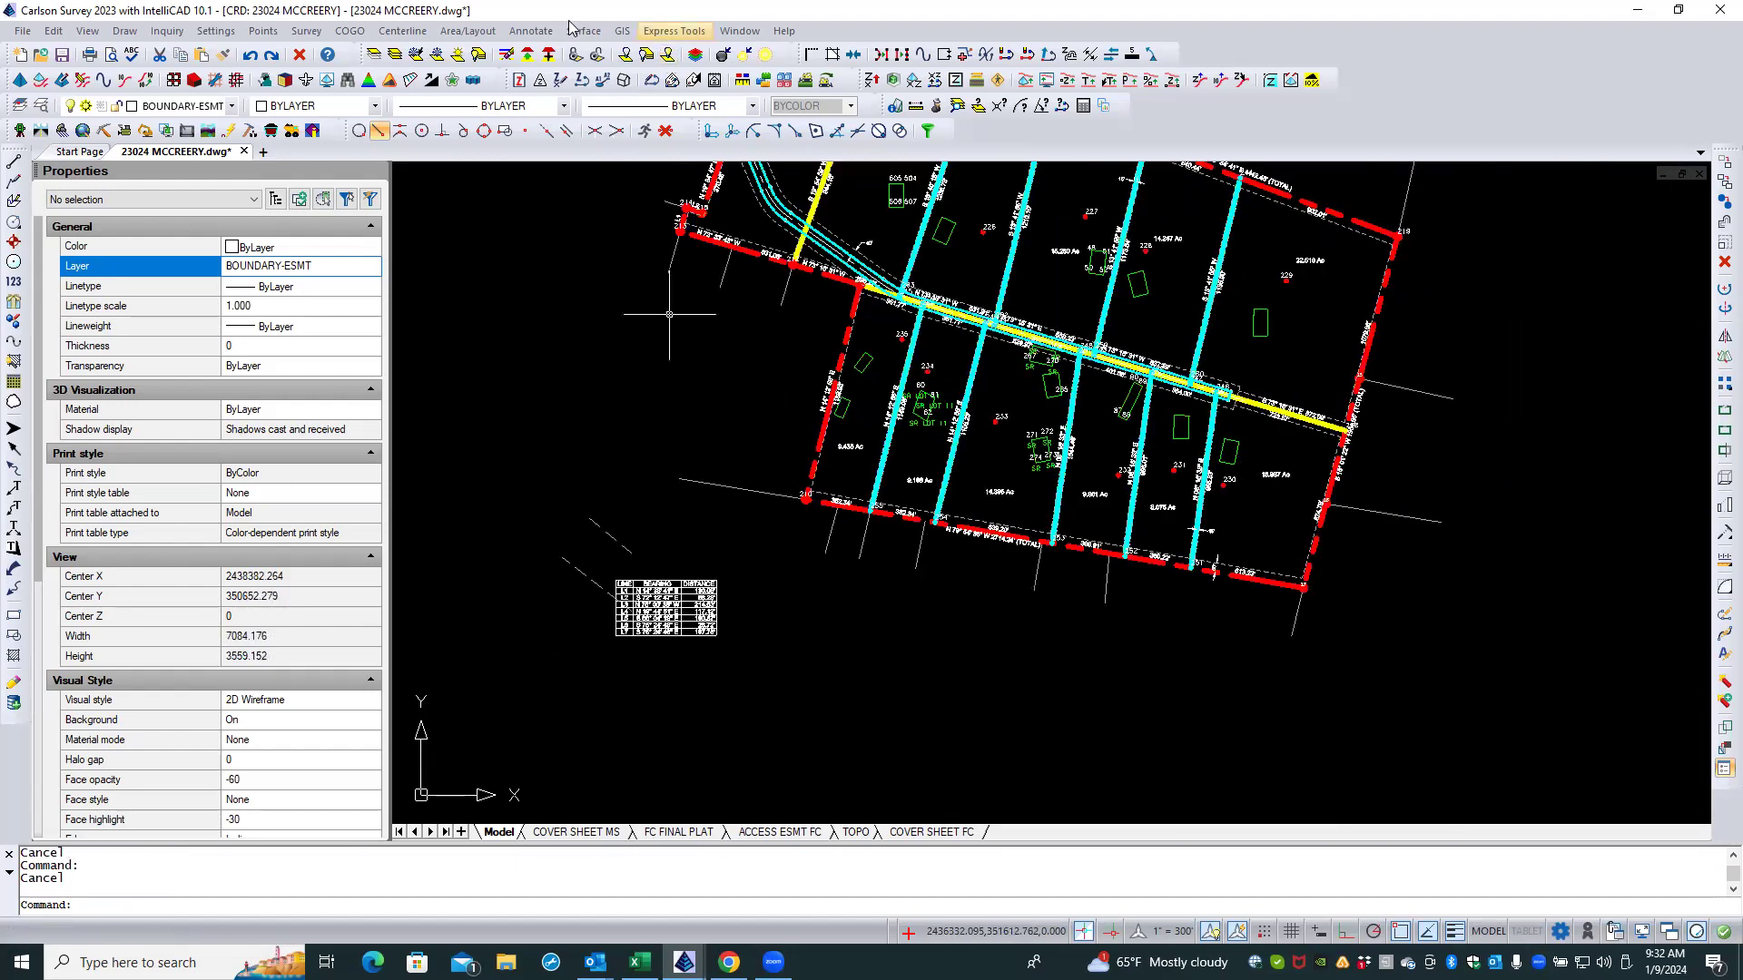
Step: Review the line and curve table default settings and accept them
left_click(531, 31)
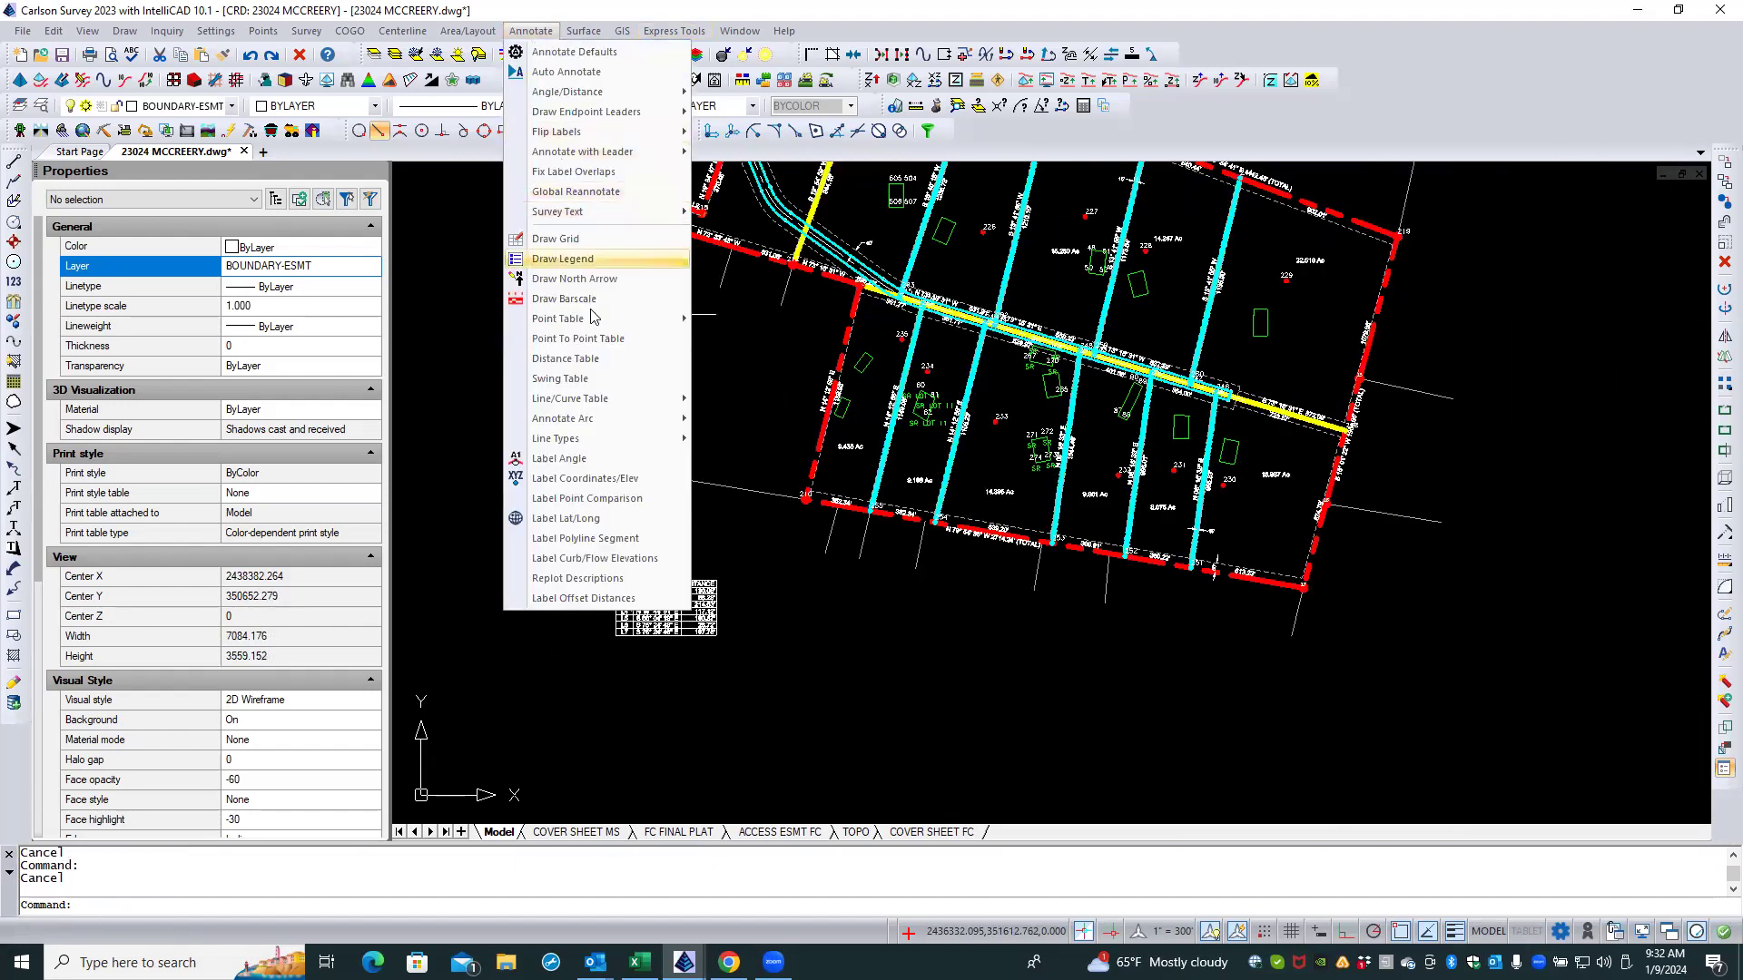
mouse_move(593, 316)
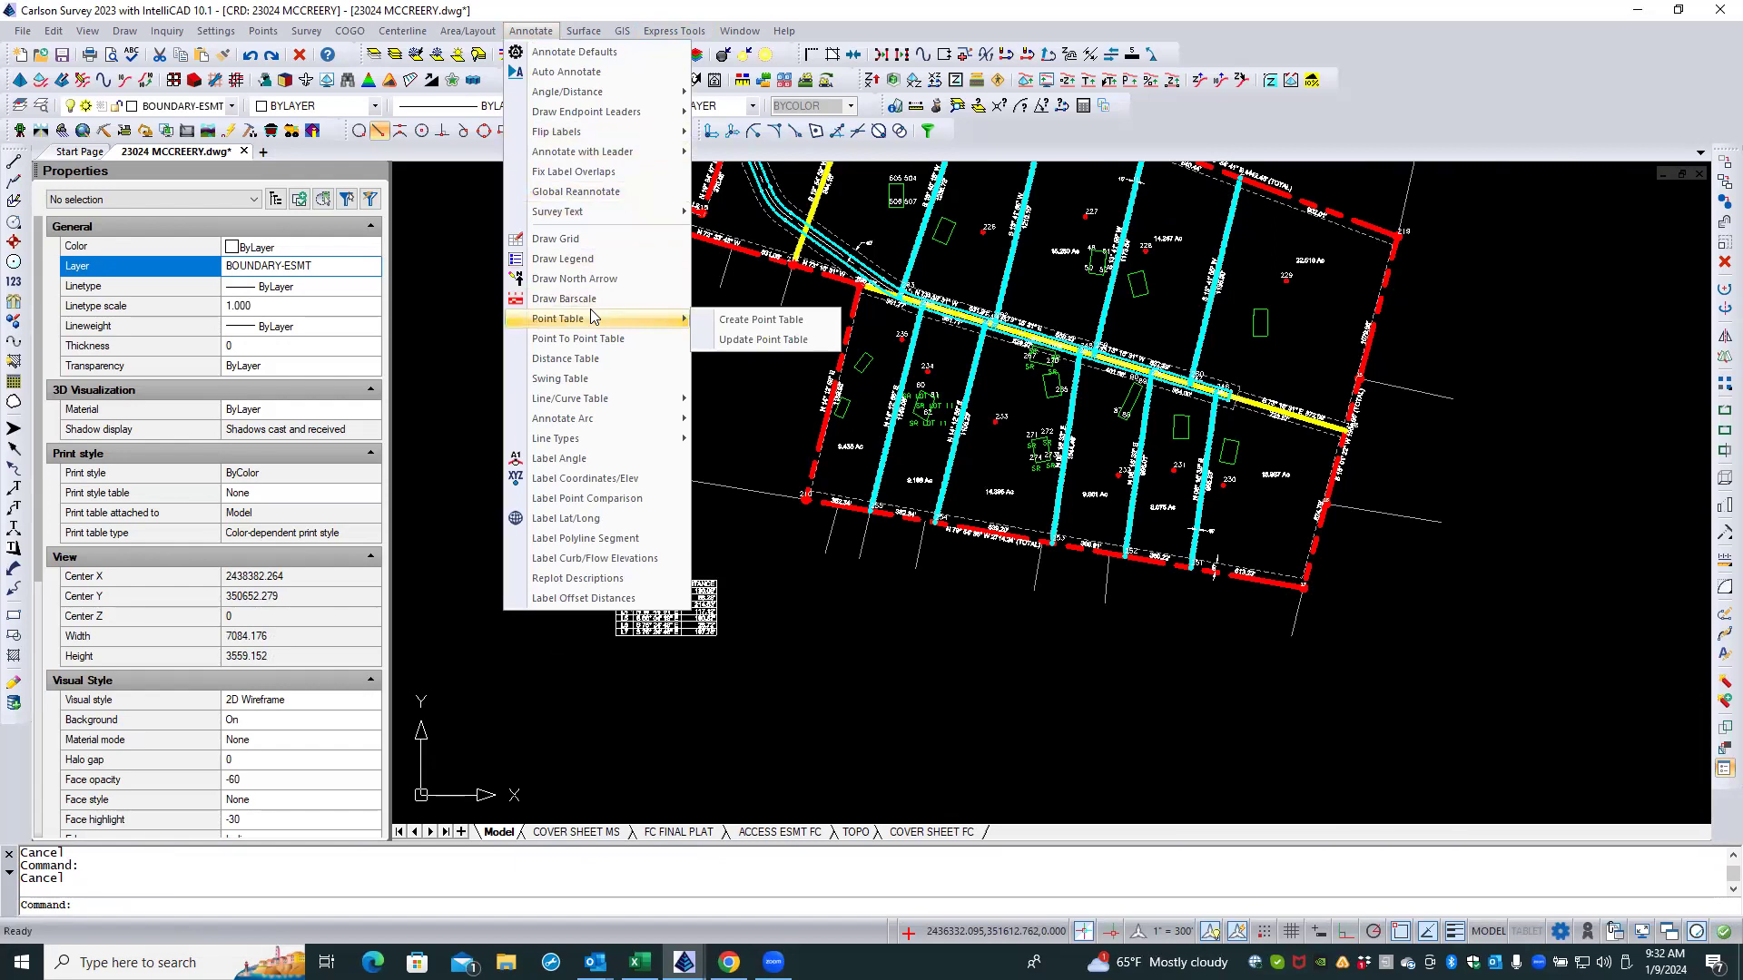
mouse_move(586, 404)
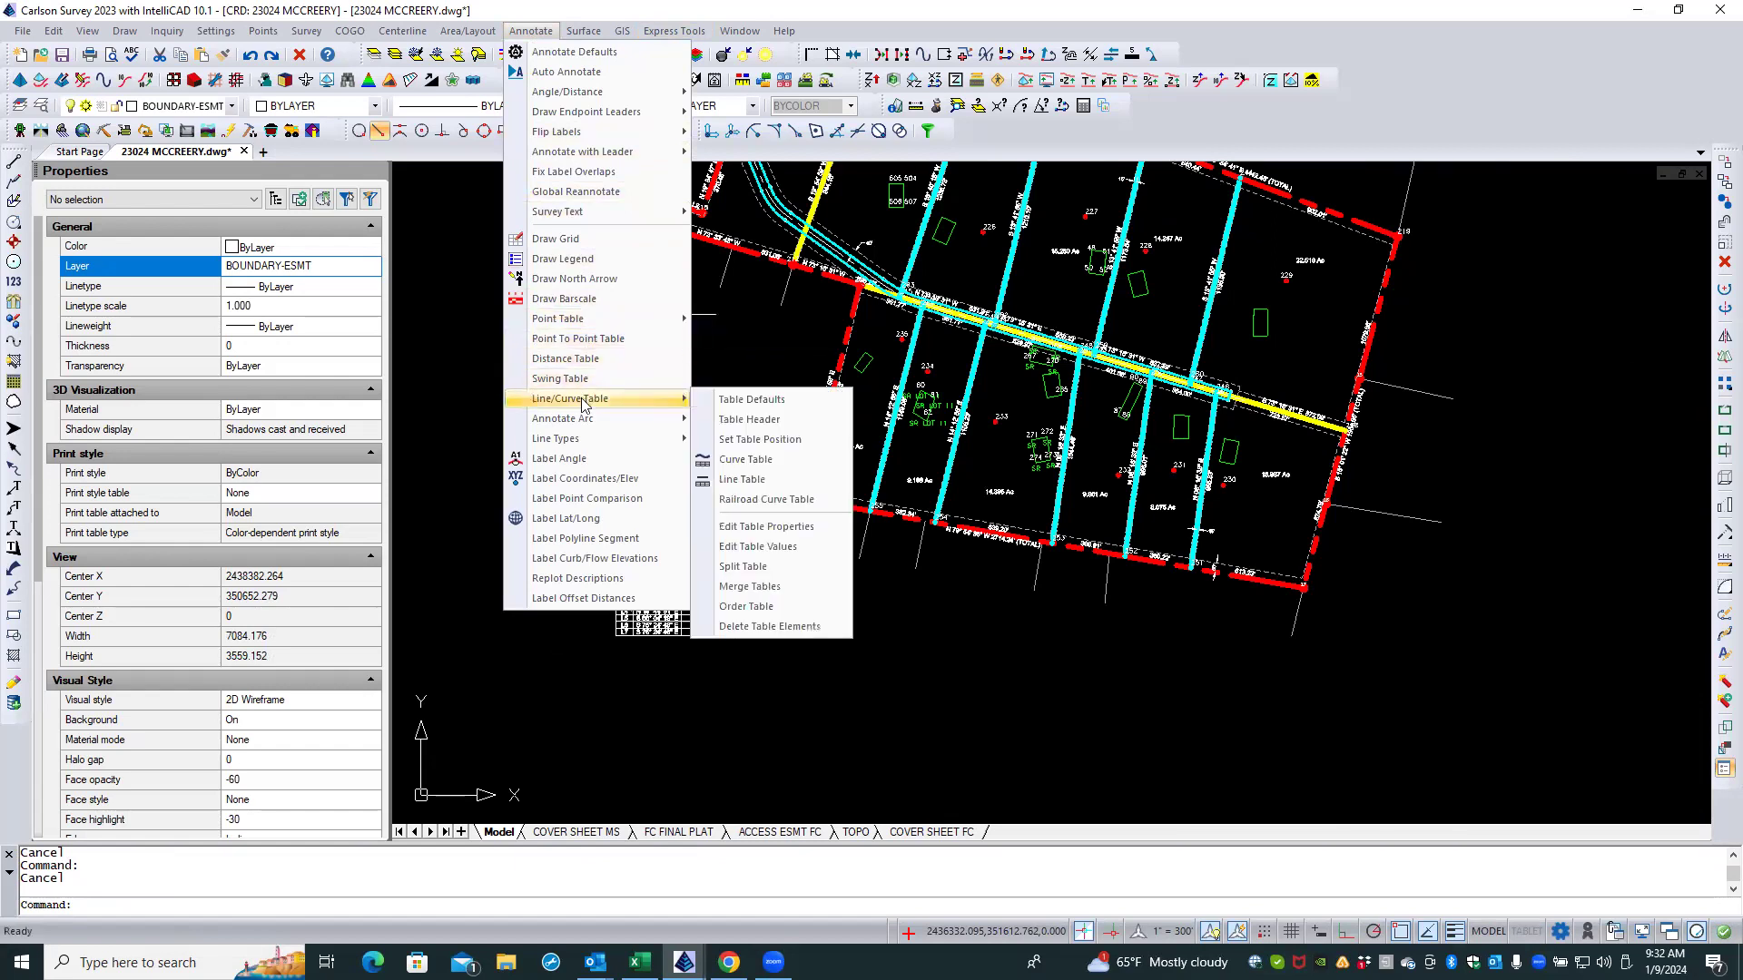
left_click(762, 401)
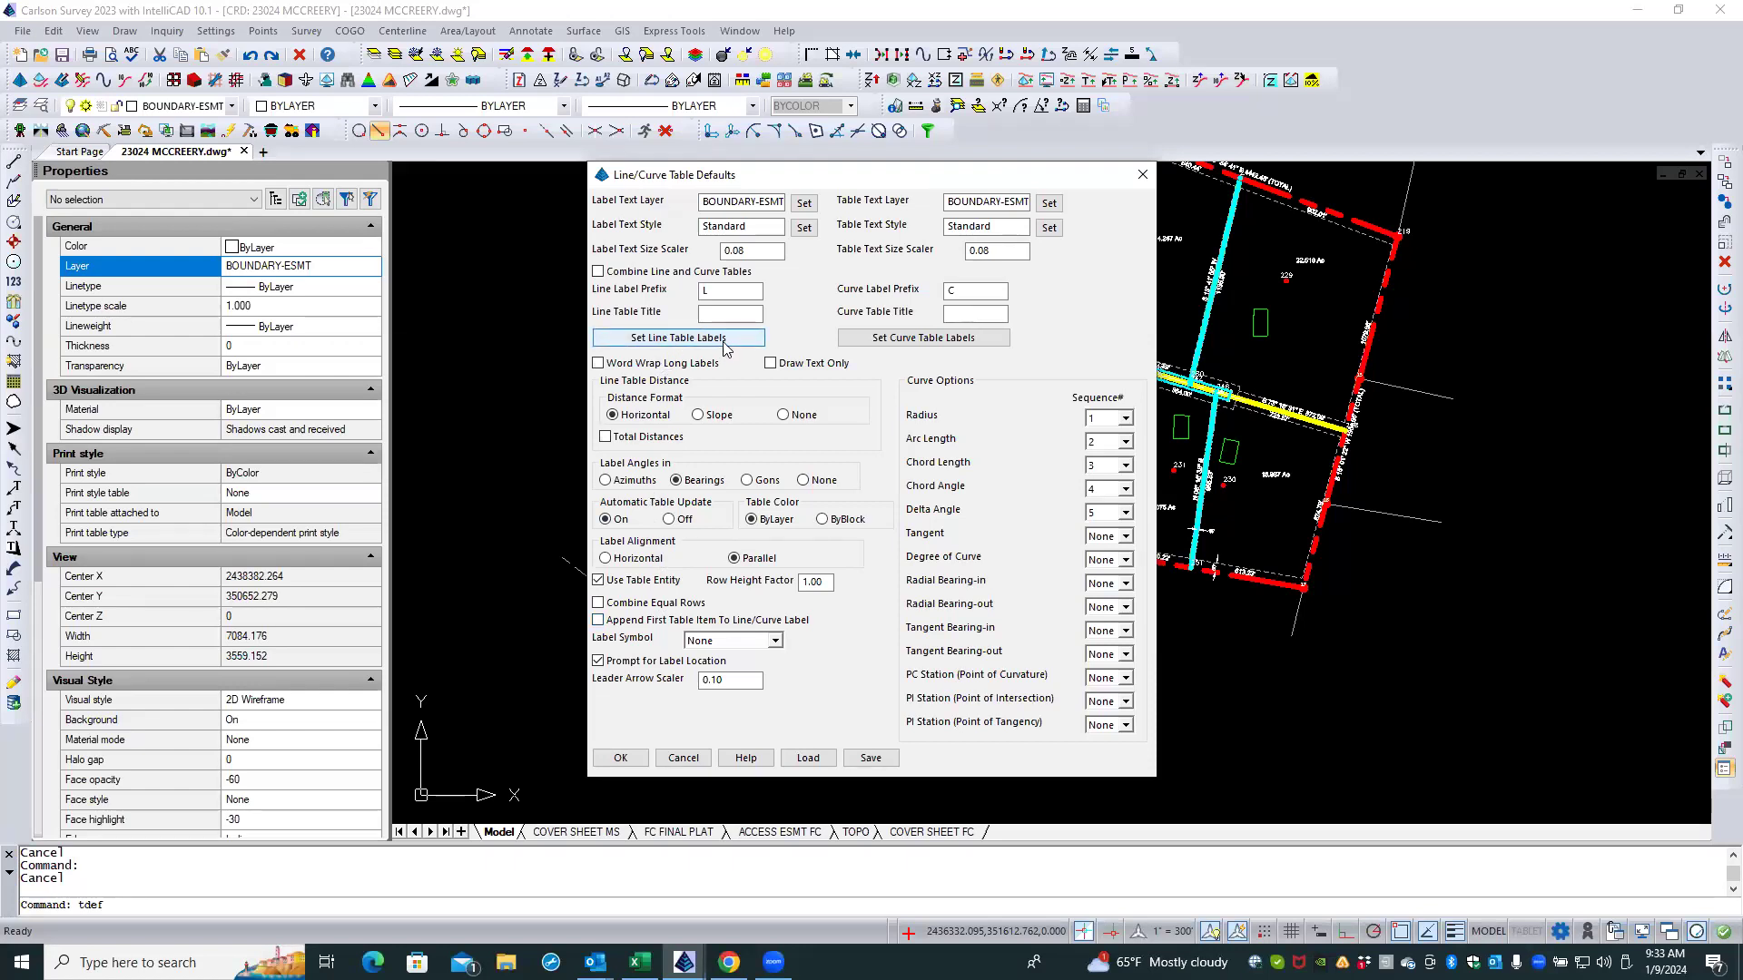
left_click(621, 758)
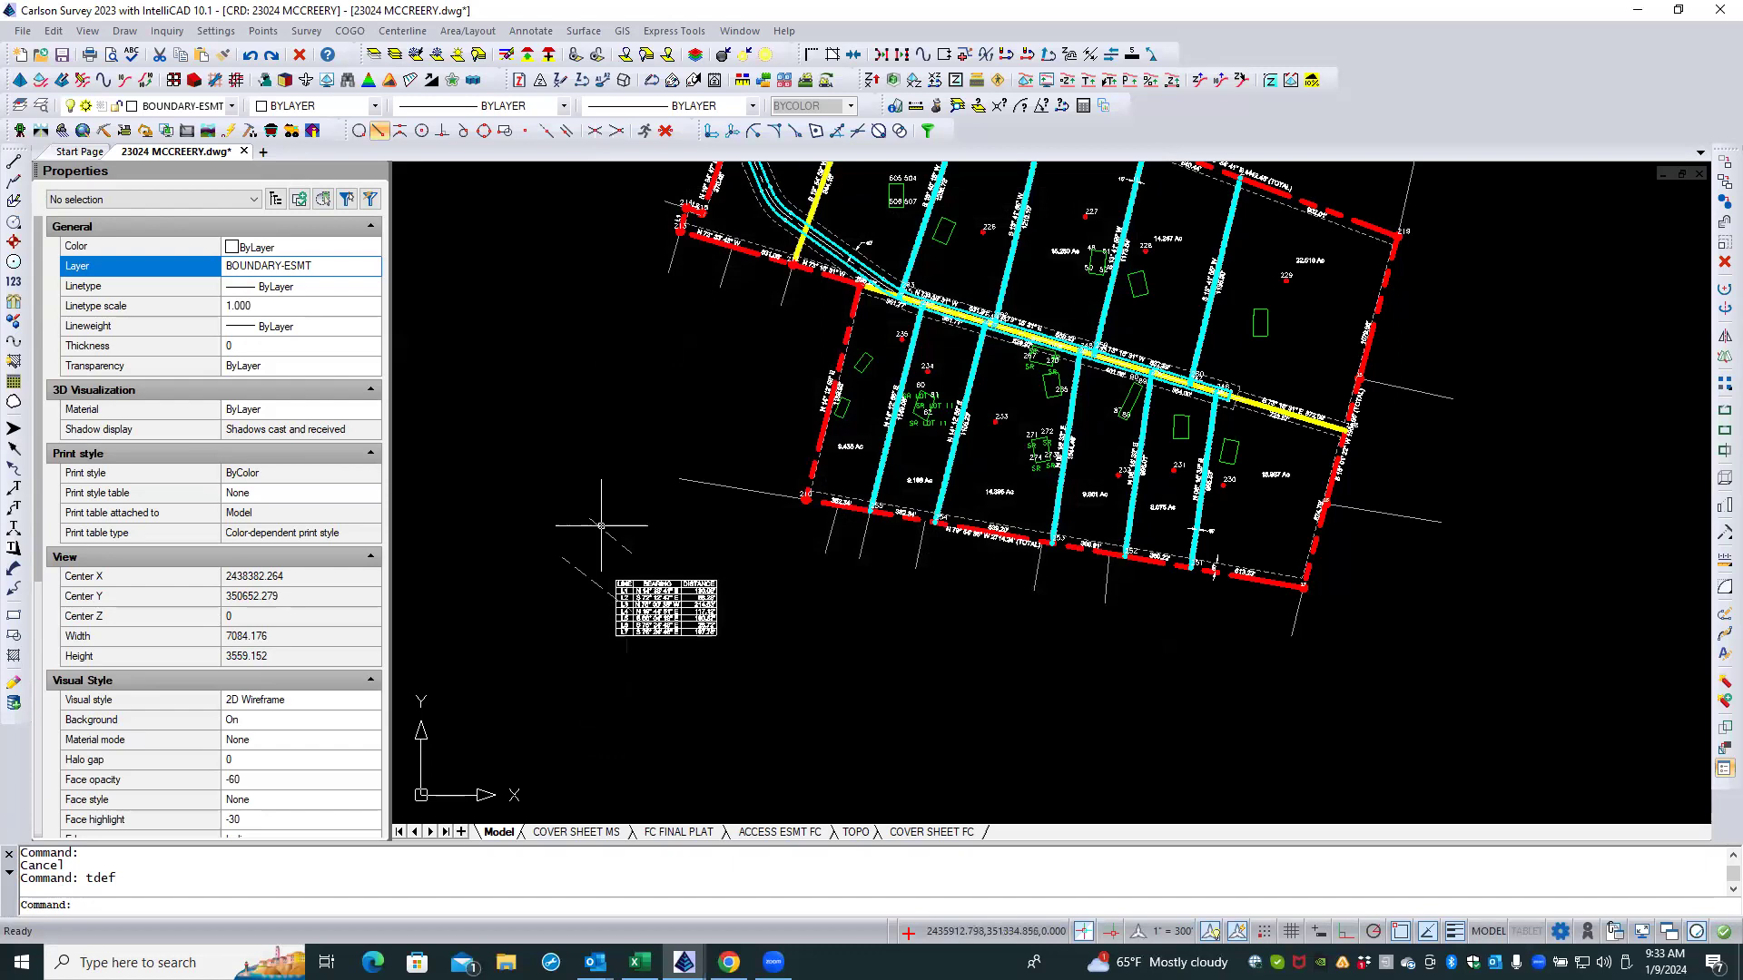
Step: Review the general, angle and distance settings in the annotation defaults, leaving them without changes
left_click(531, 31)
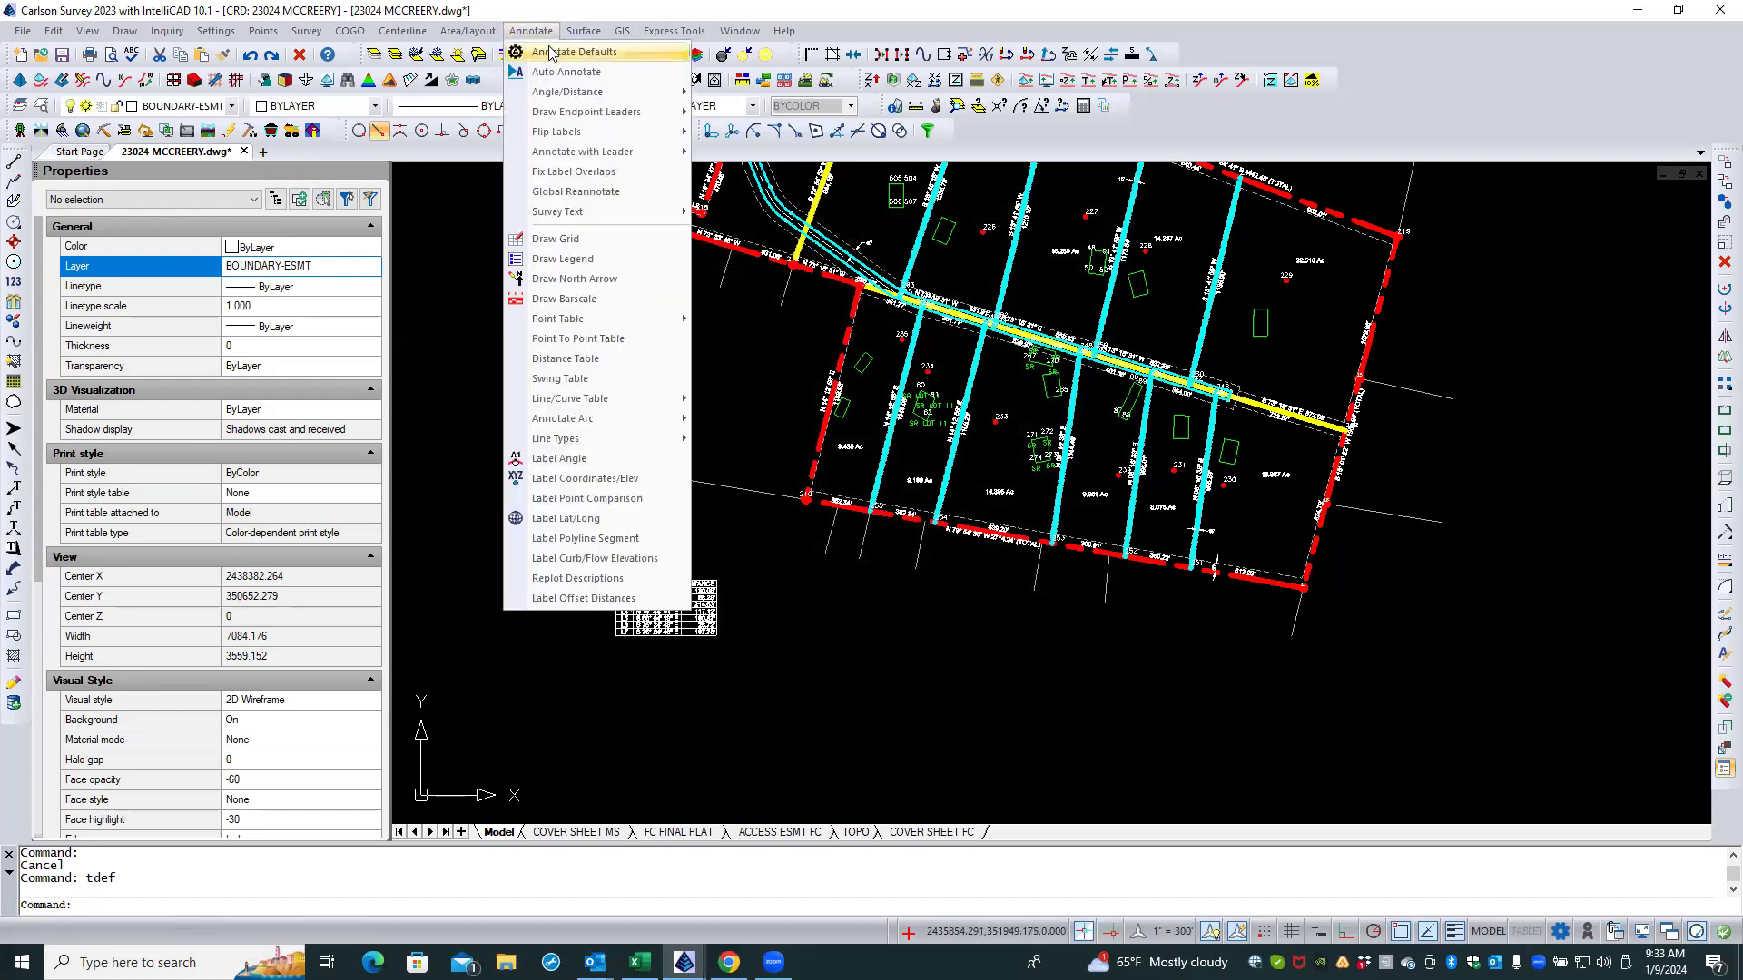
left_click(550, 52)
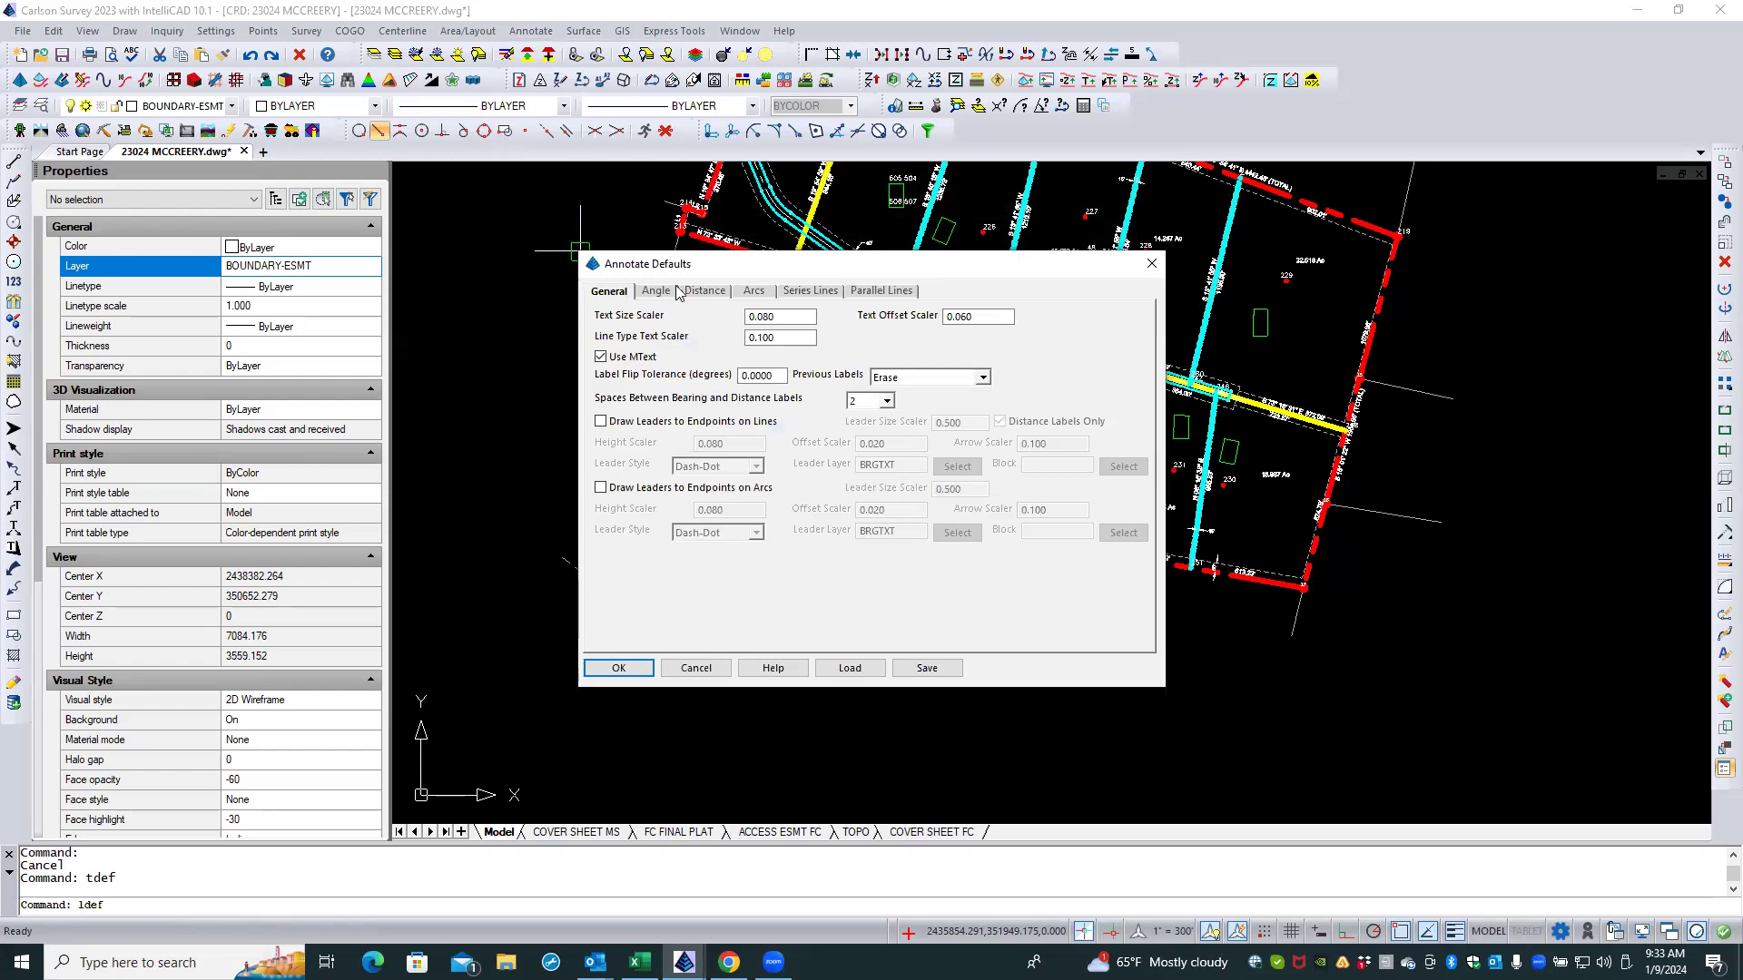
left_click(705, 291)
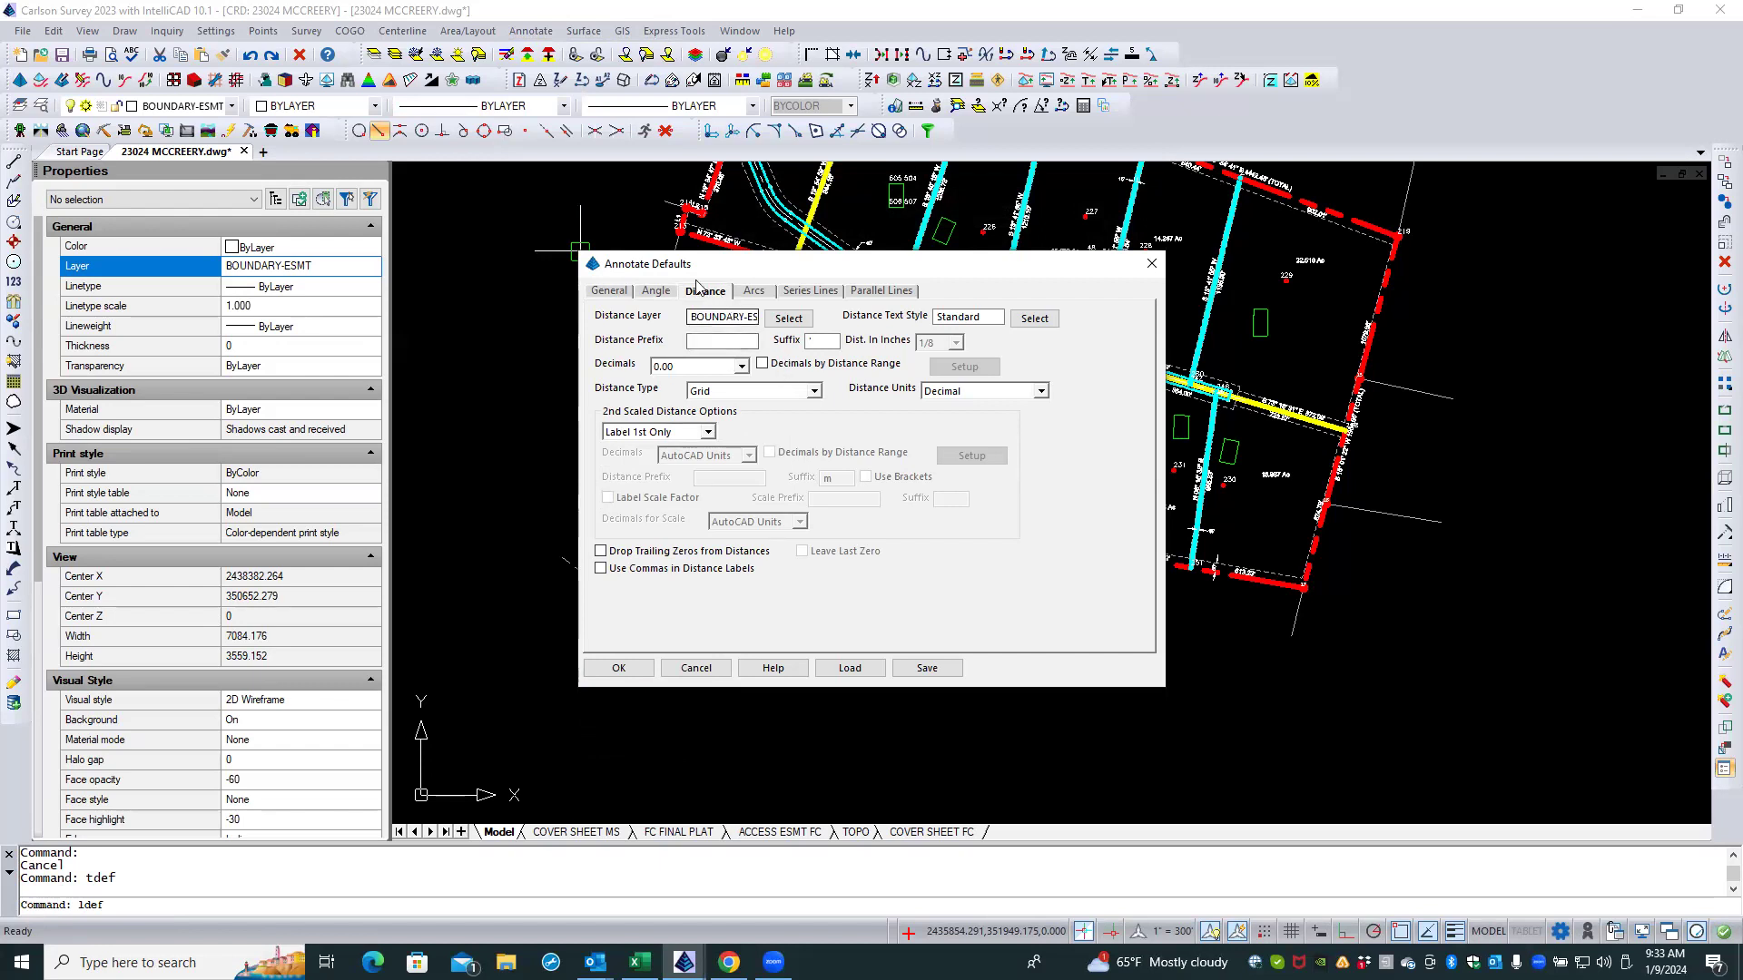
left_click(650, 292)
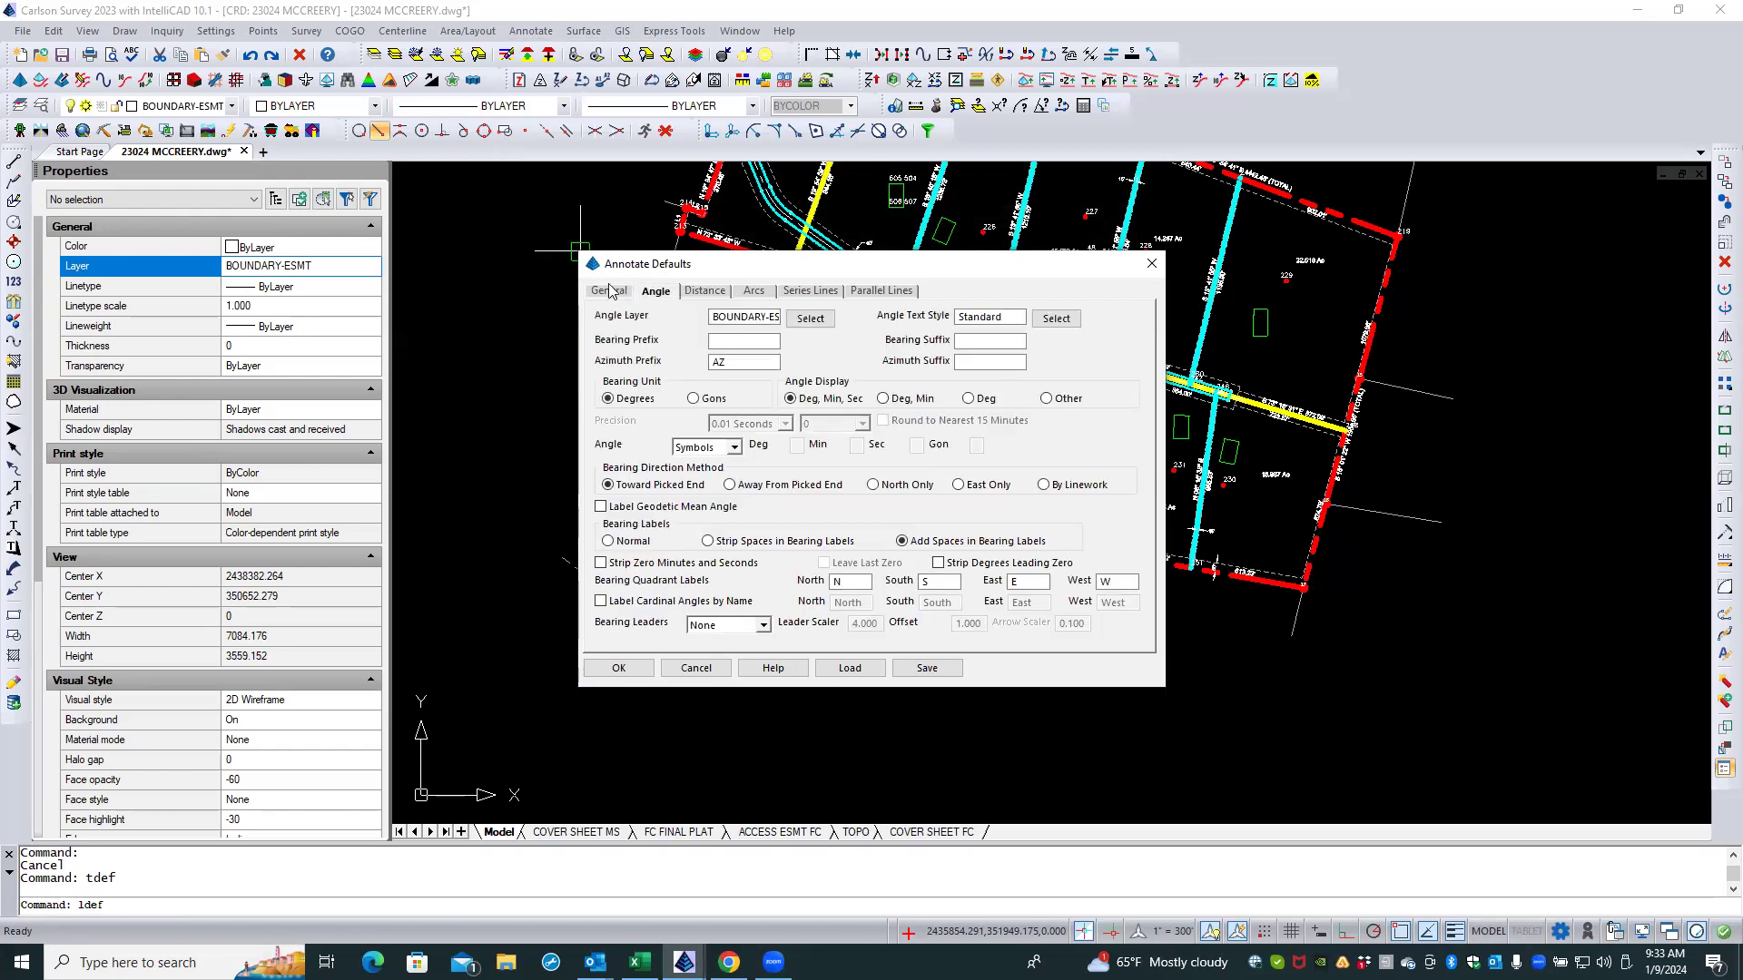
left_click(609, 292)
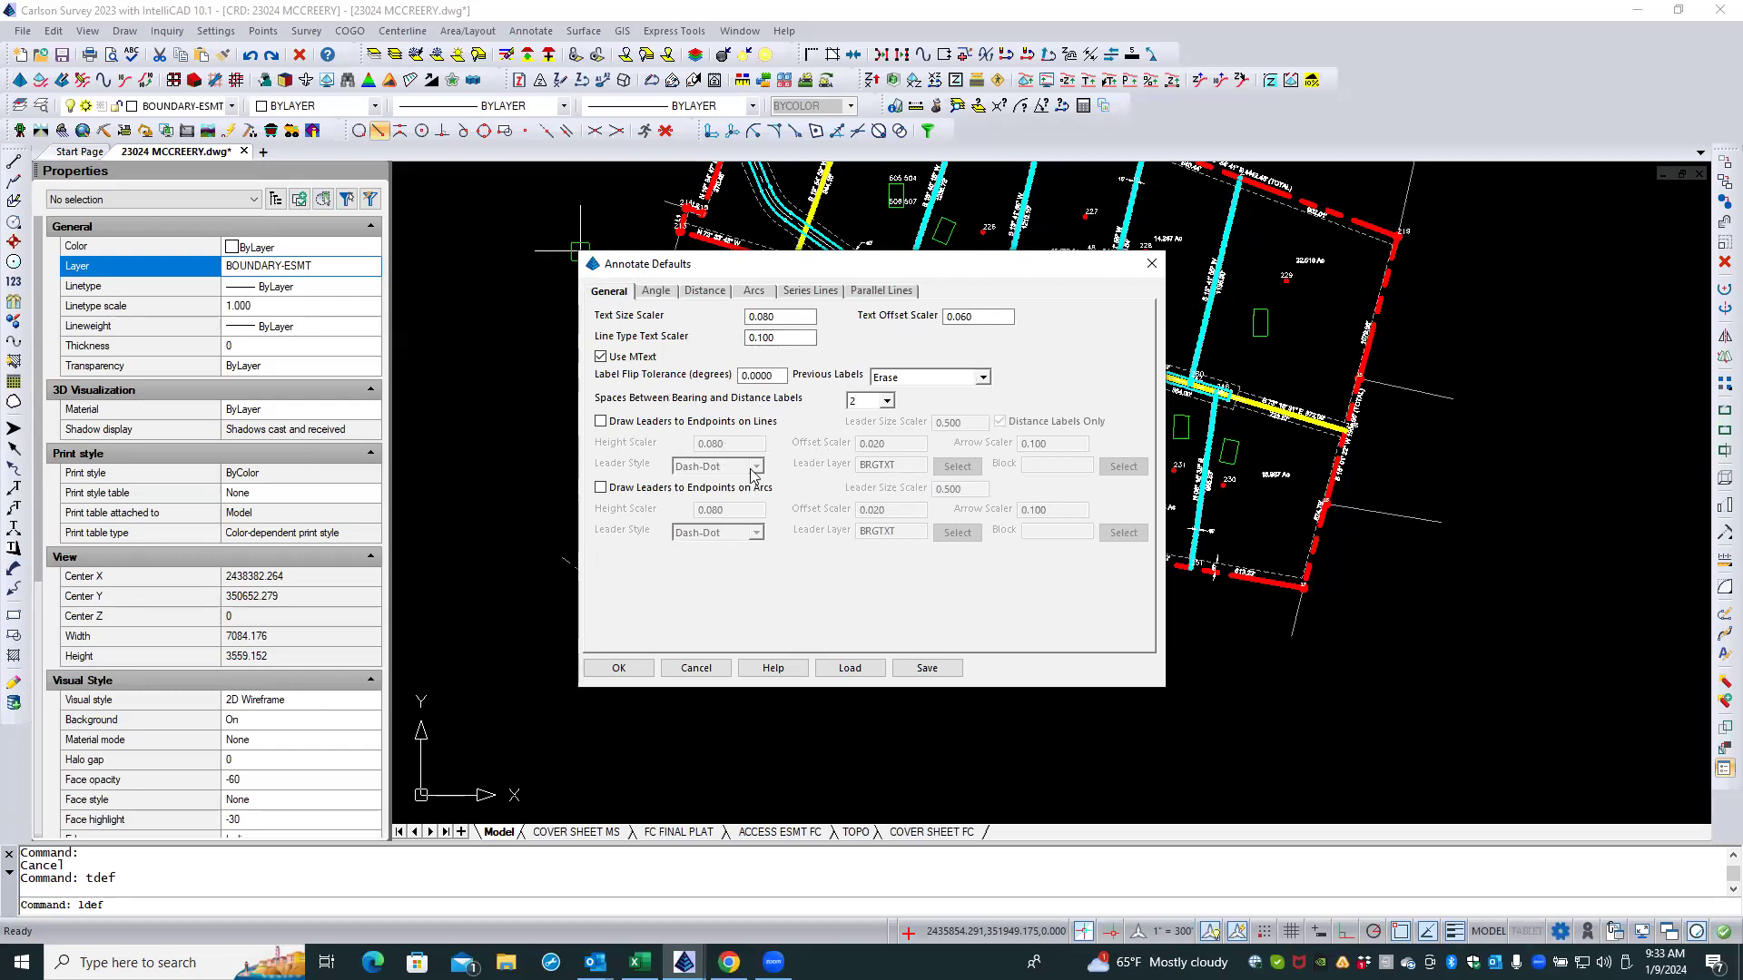
left_click(694, 669)
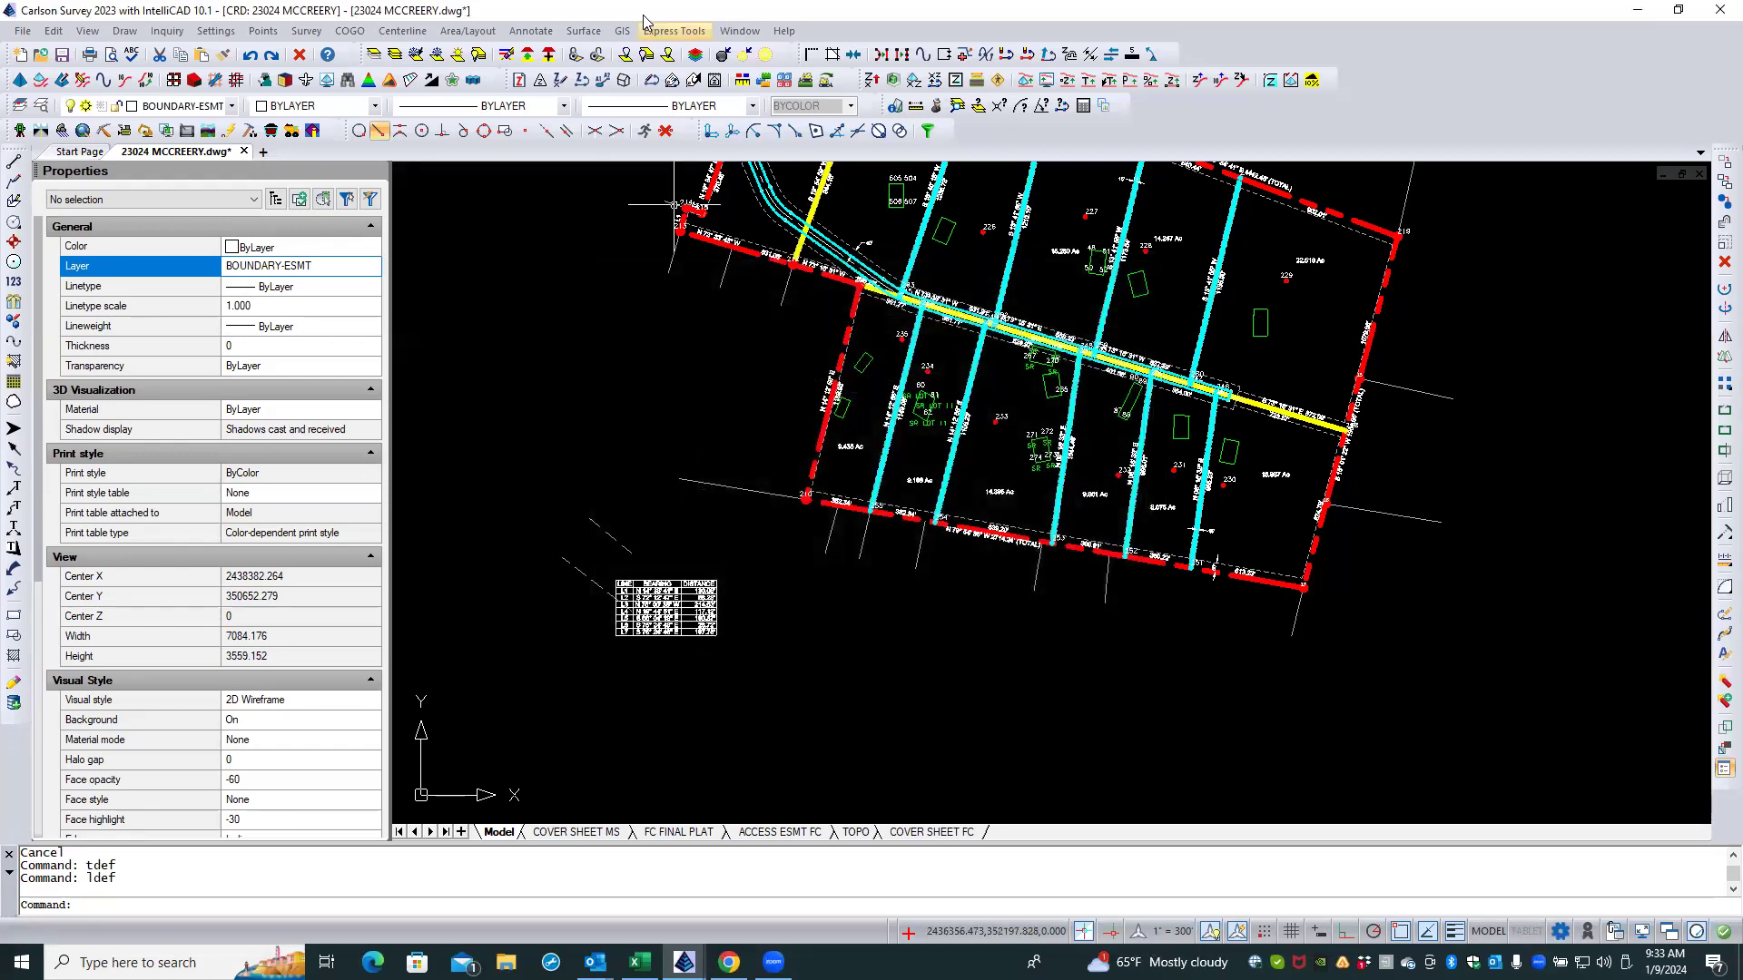
Step: In Auto-Annotate's line settings, use line tables By Scaler, start table numbering at 8 and display the first row with the table reference
left_click(531, 32)
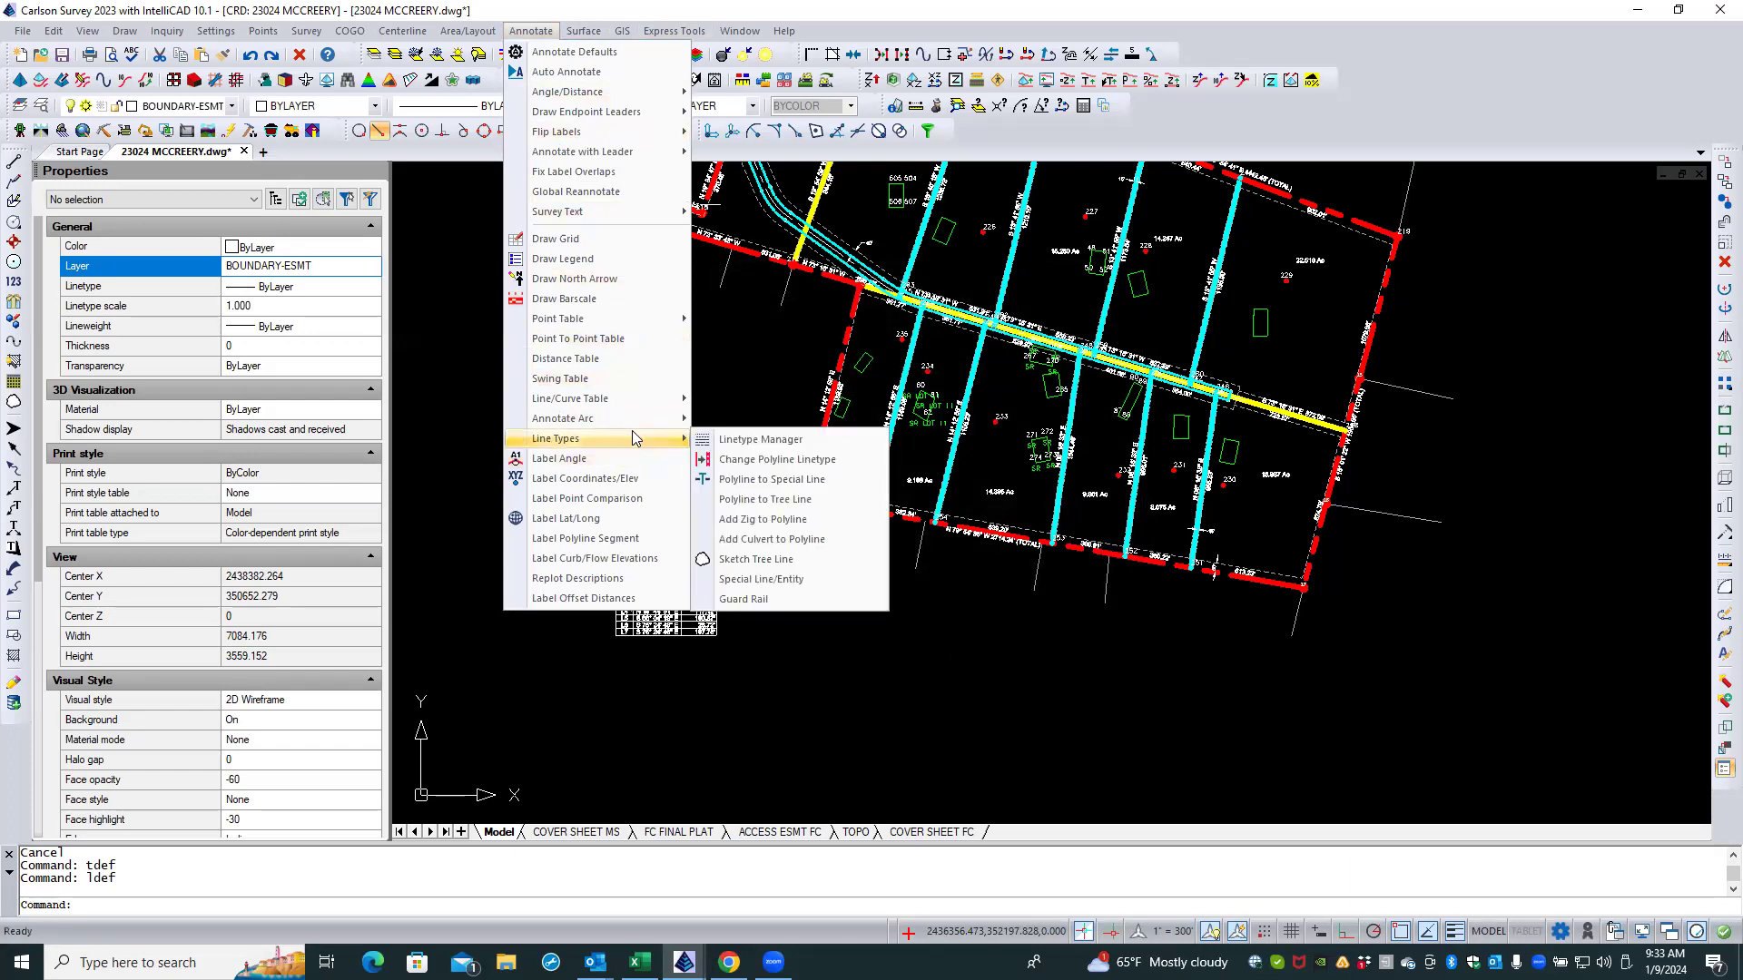
mouse_move(642, 399)
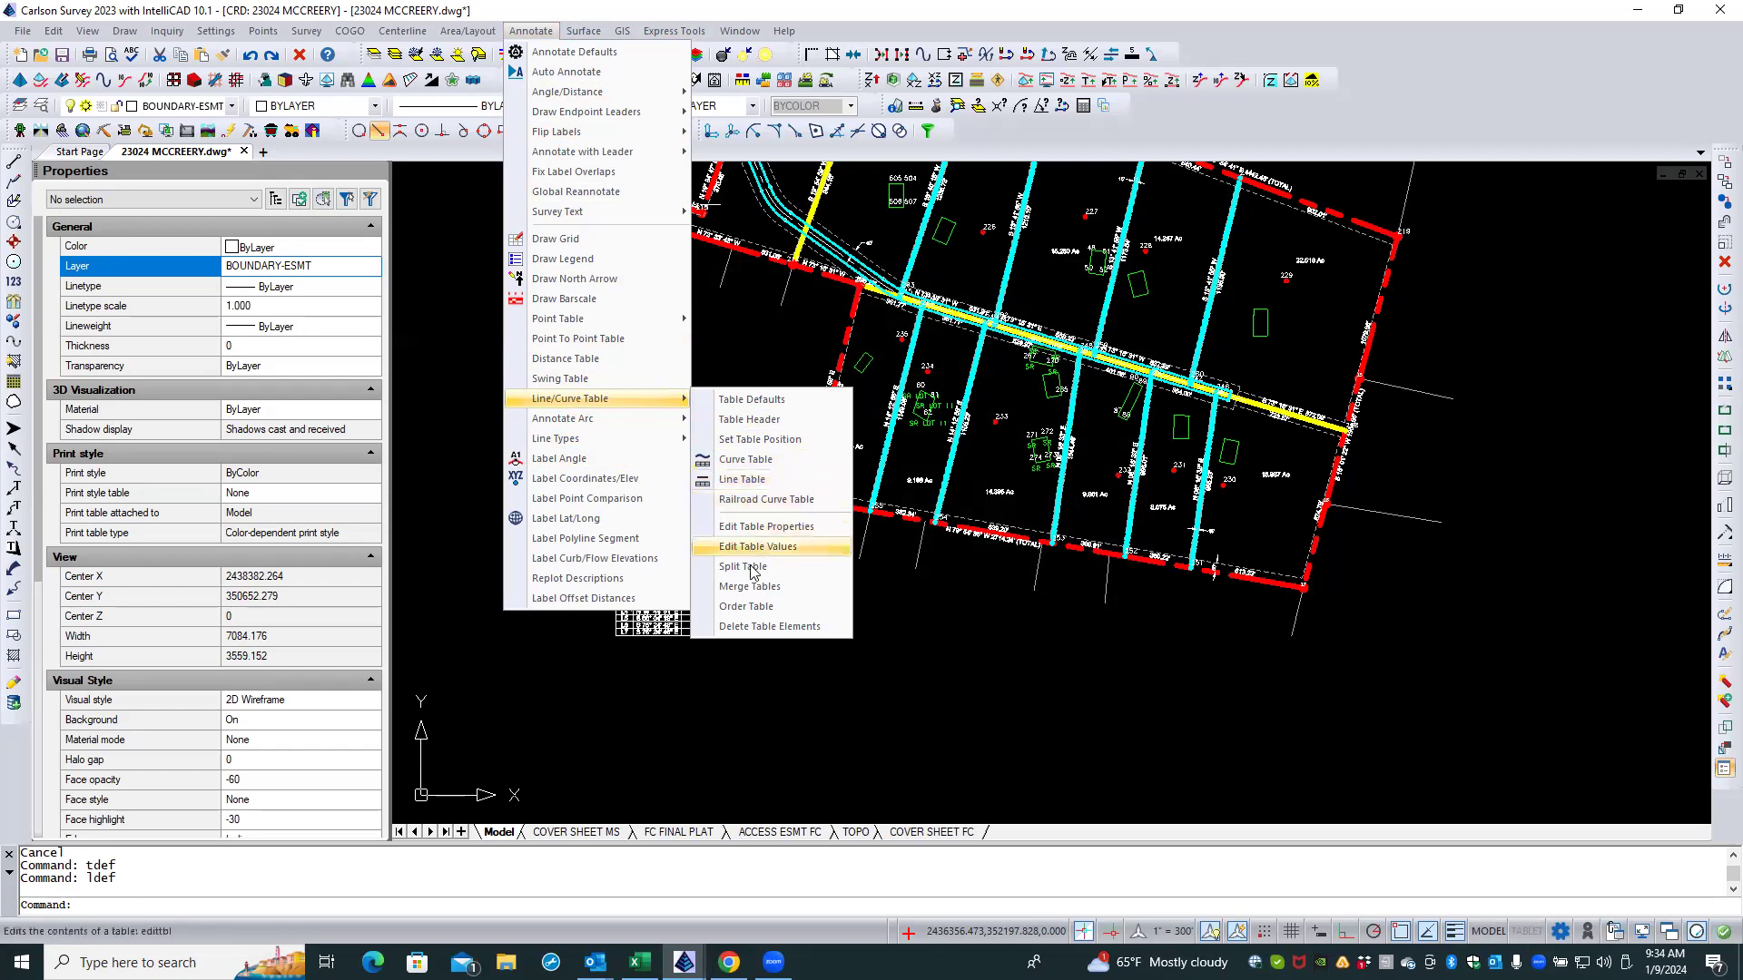
left_click(581, 71)
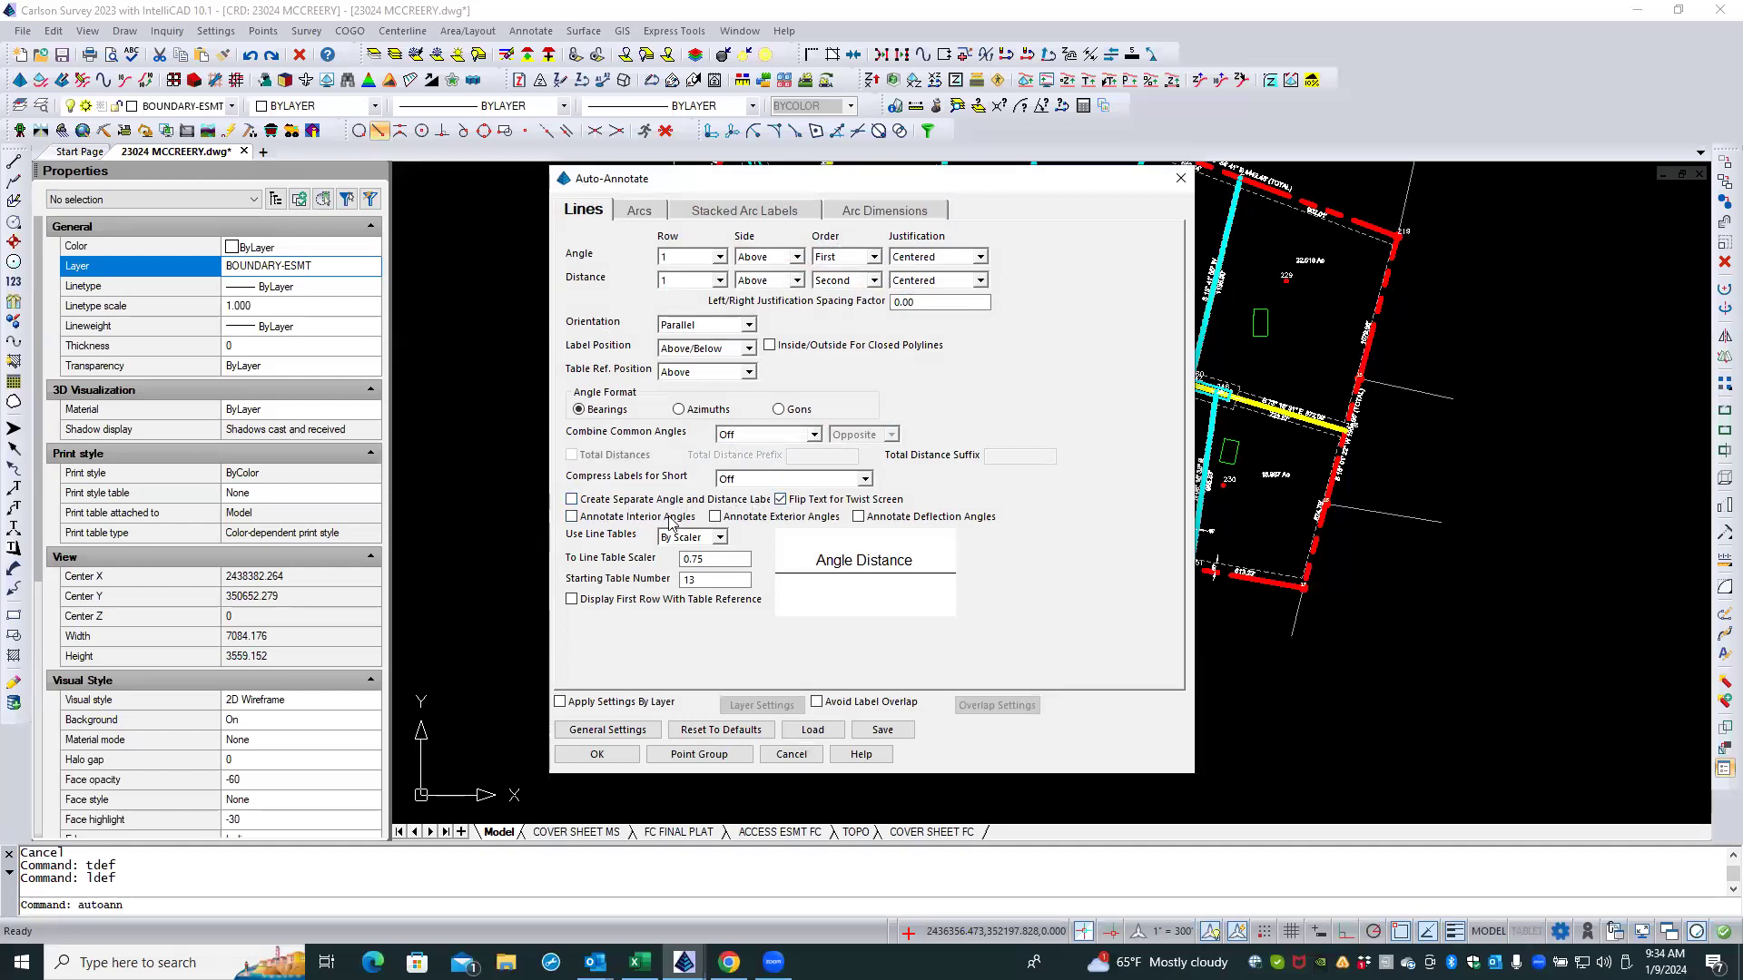
left_click(717, 538)
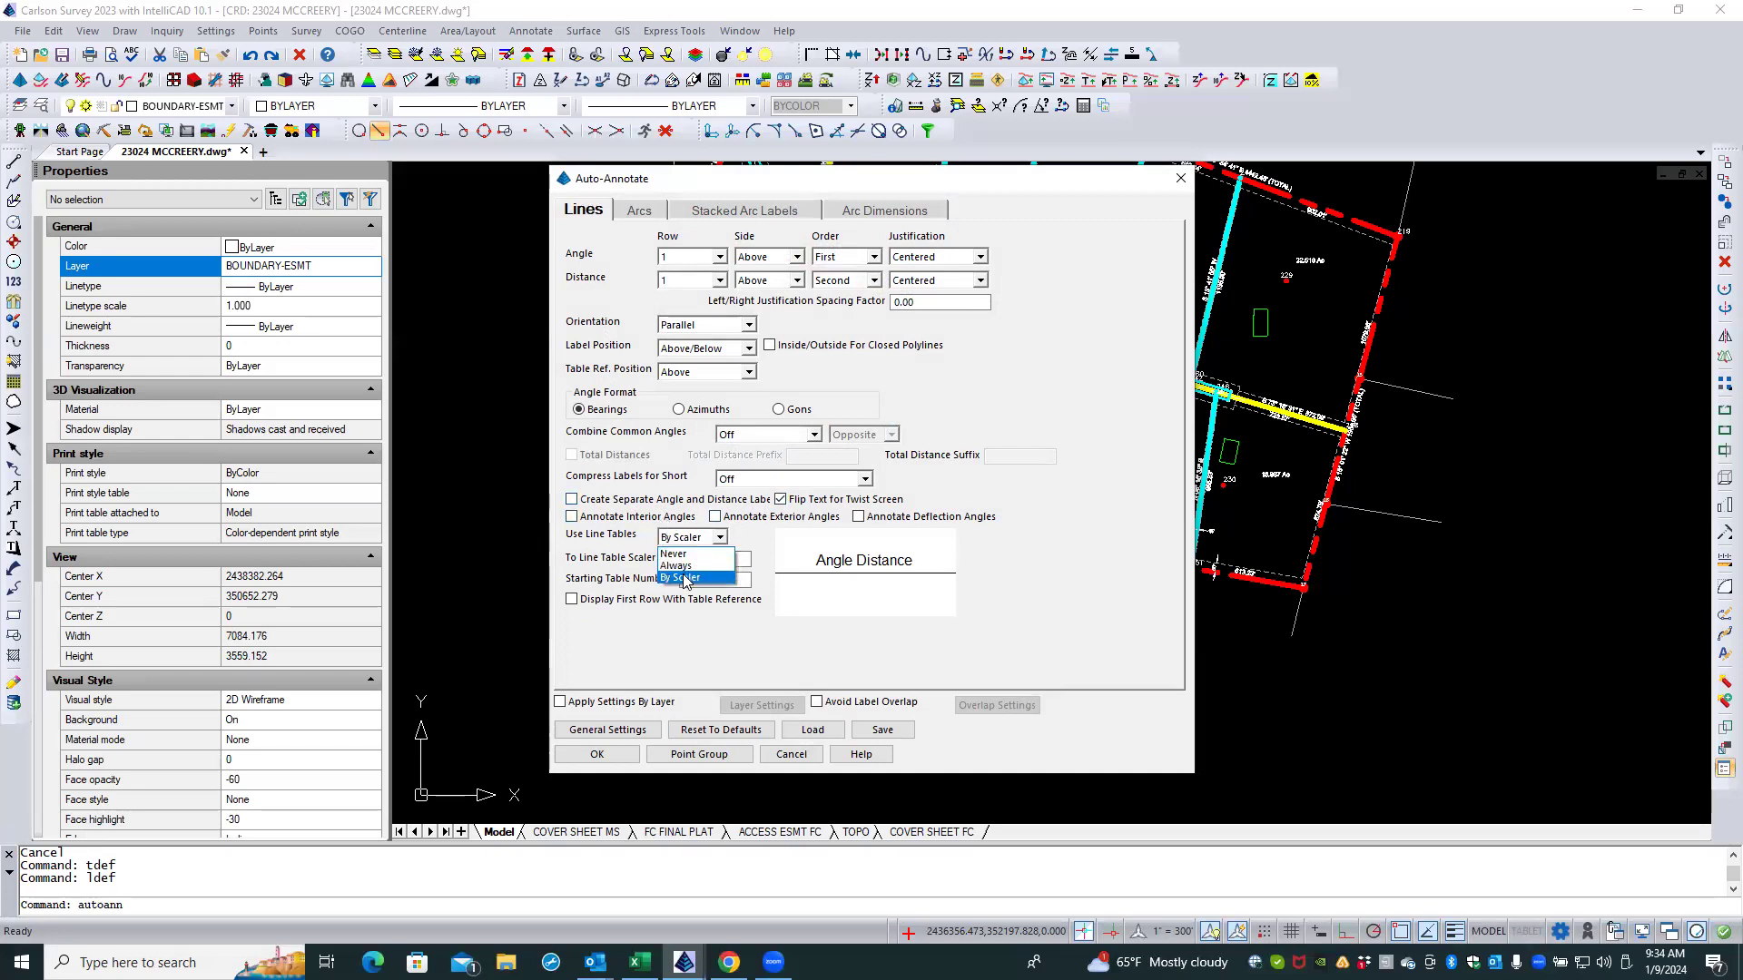
left_click(686, 578)
left_click(706, 578)
double_click(706, 579)
type("8")
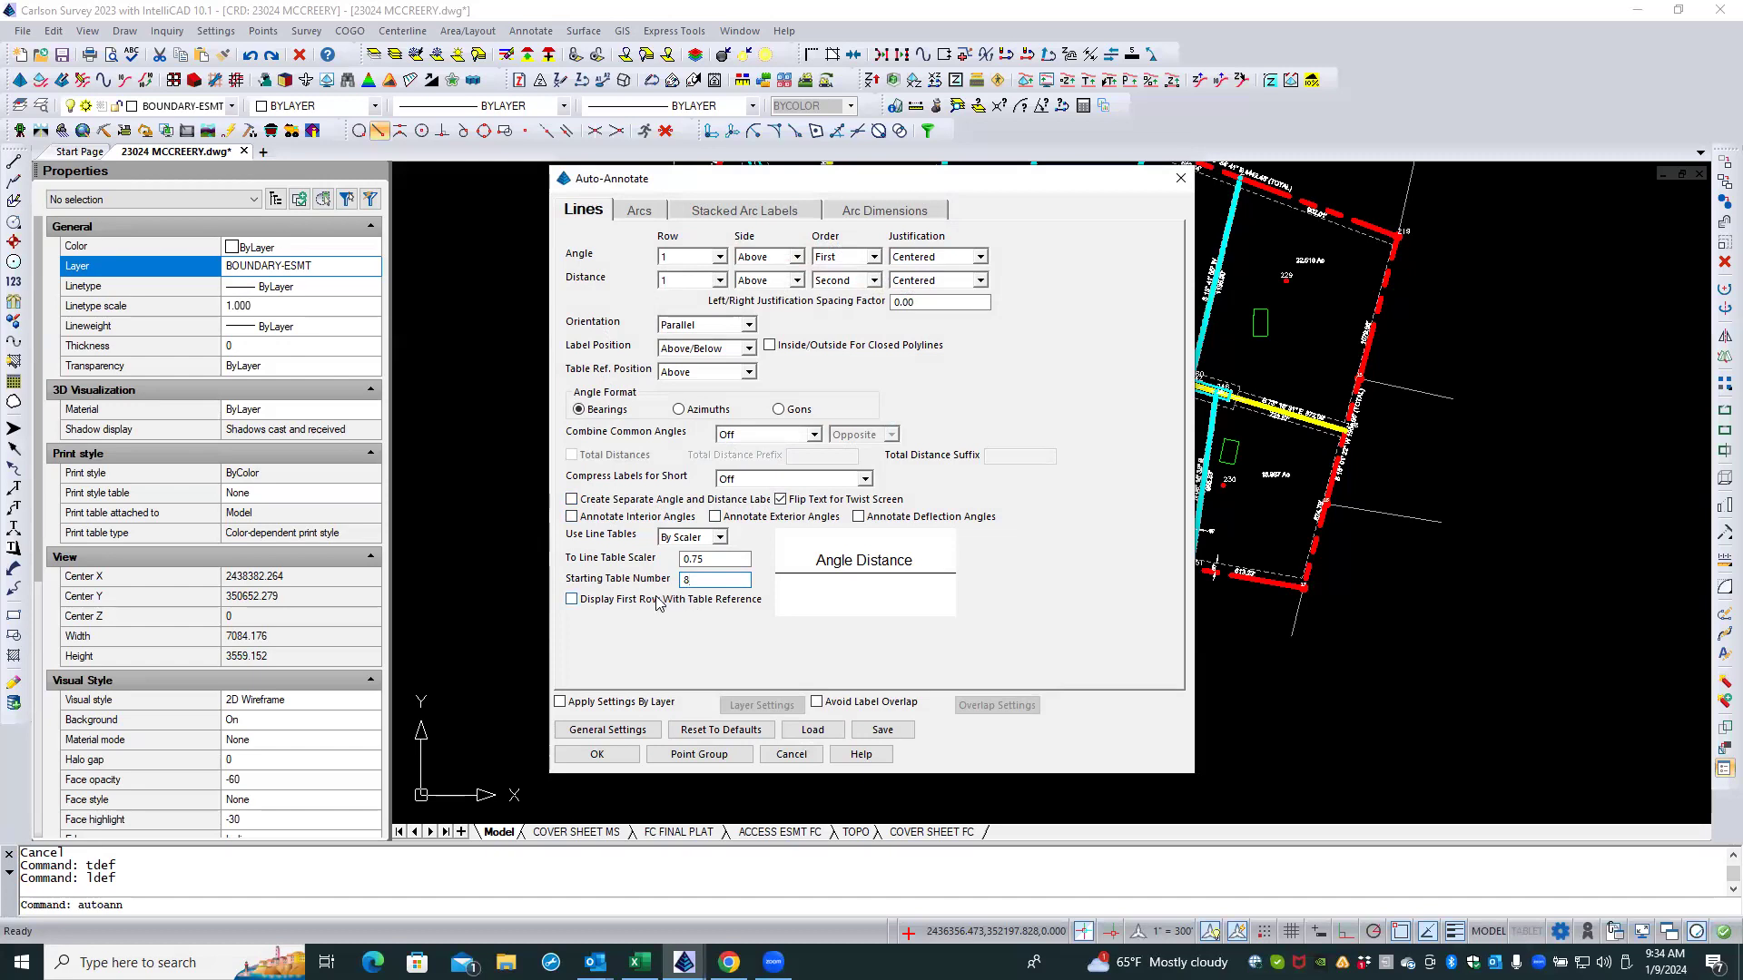
left_click(574, 600)
left_click(749, 373)
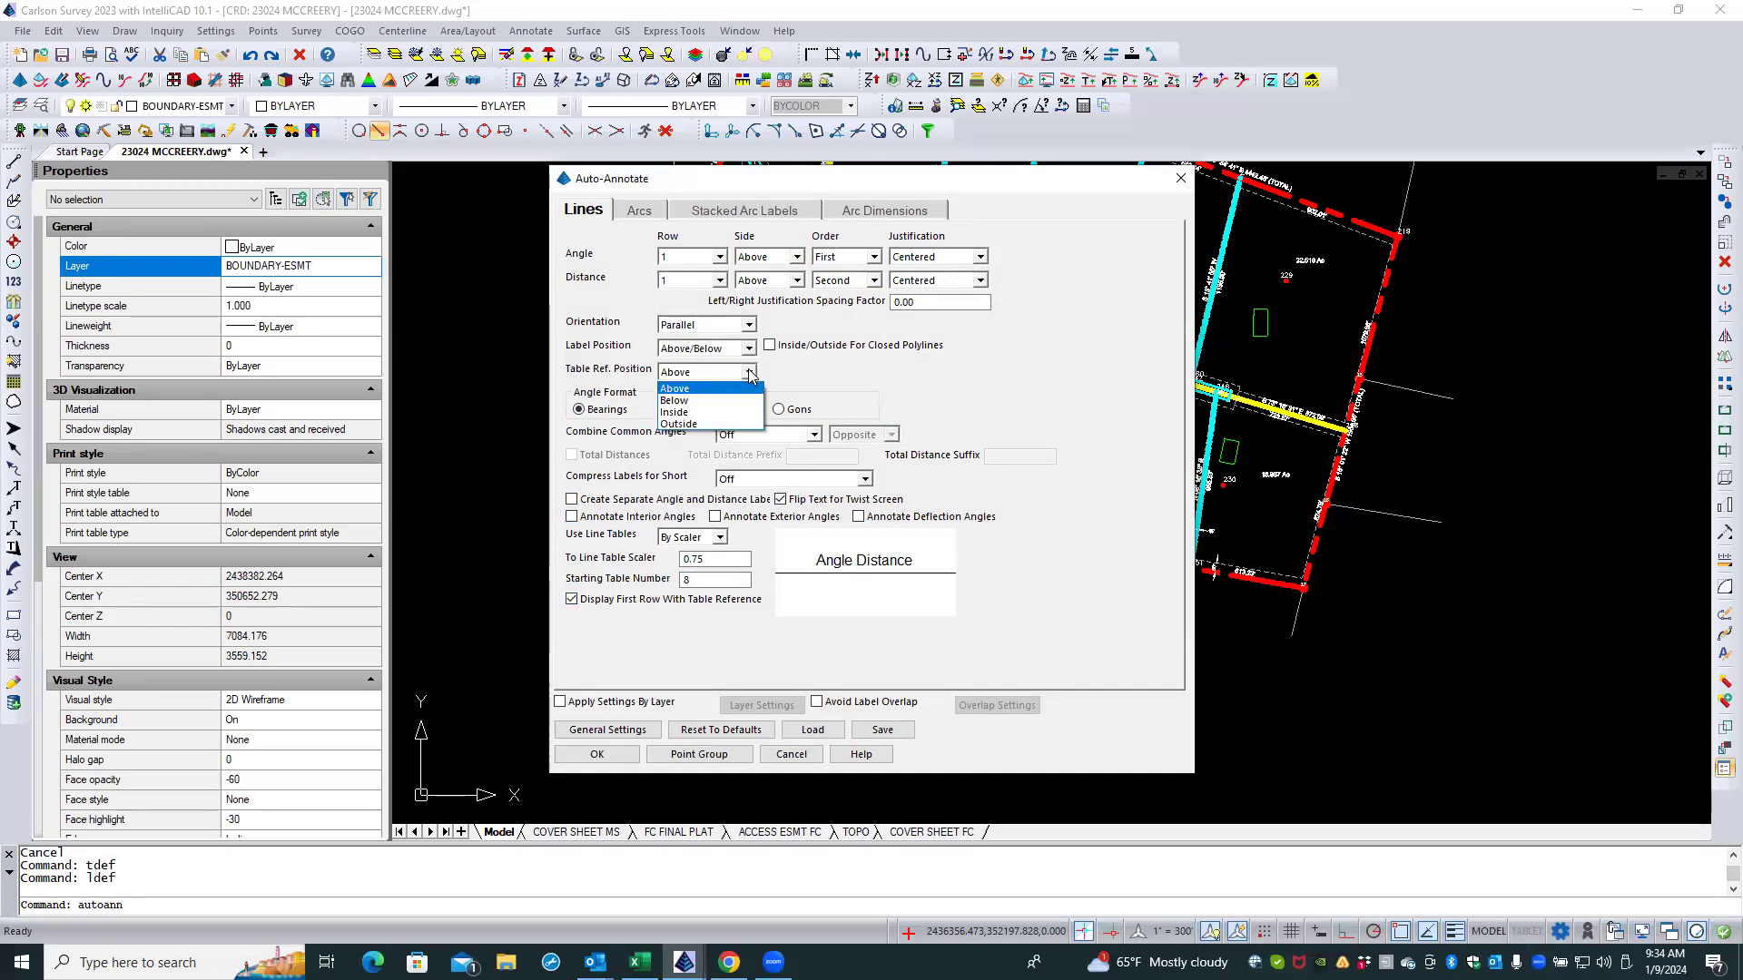
left_click(808, 379)
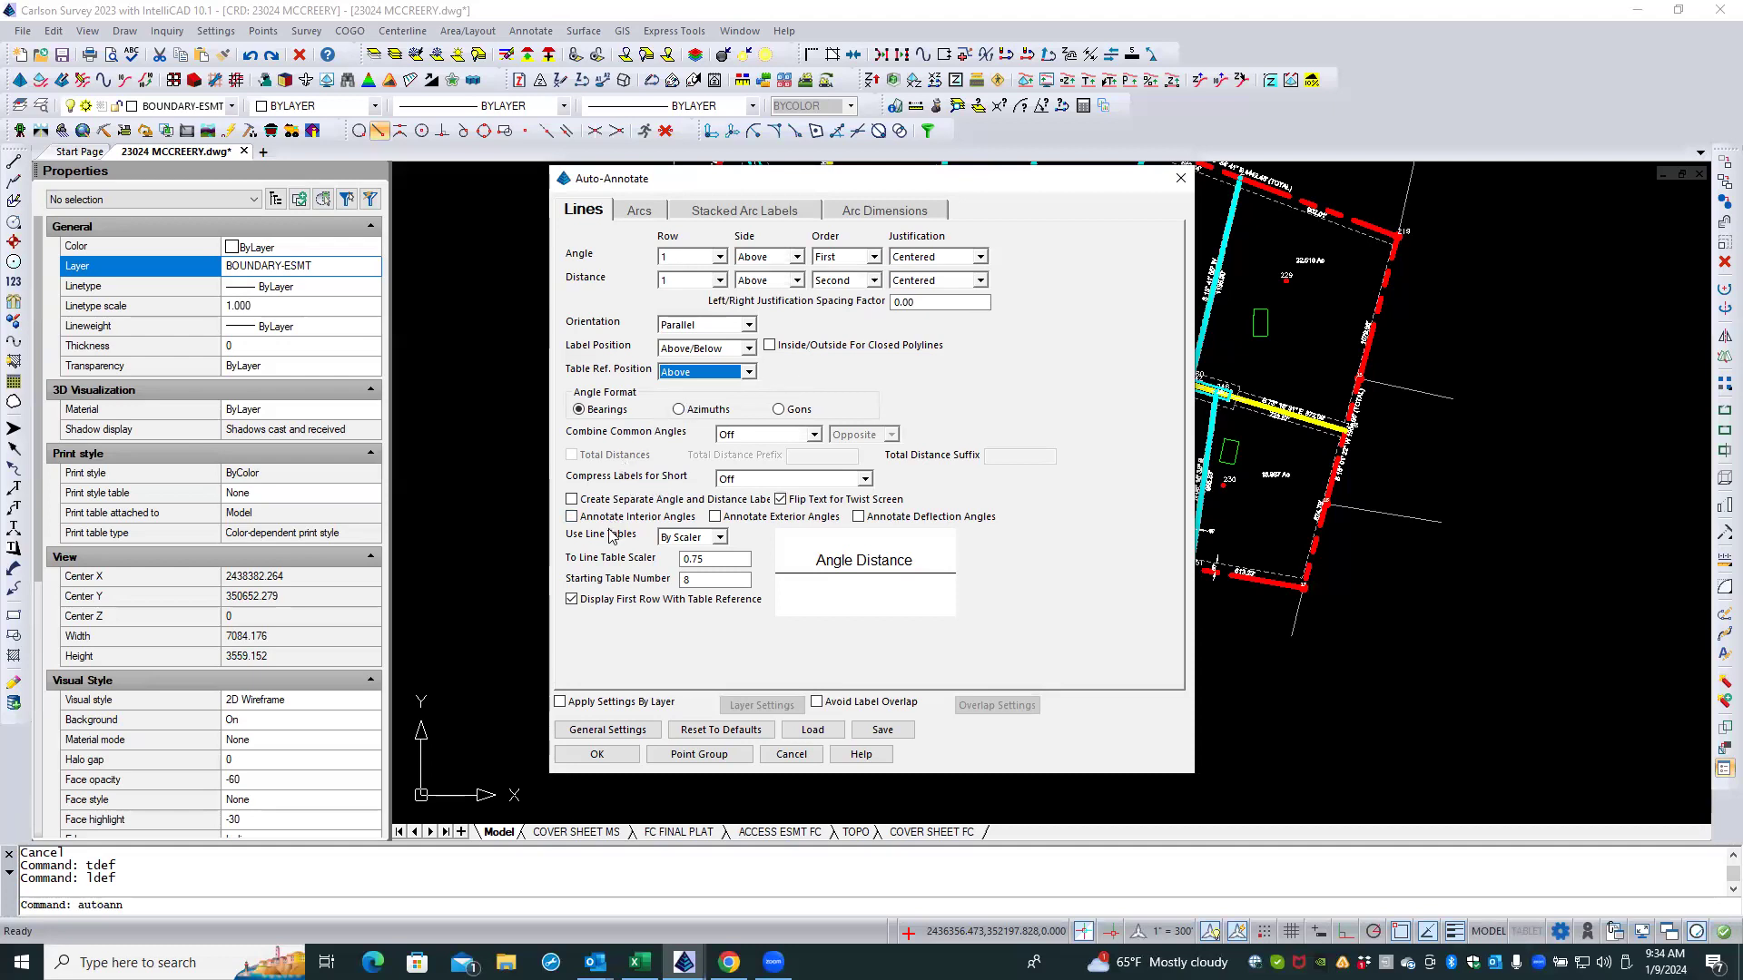
Step: Set Auto-Annotate's starting curve table number to 1 and toggle the arcs' option to display the first row with the table reference
left_click(640, 210)
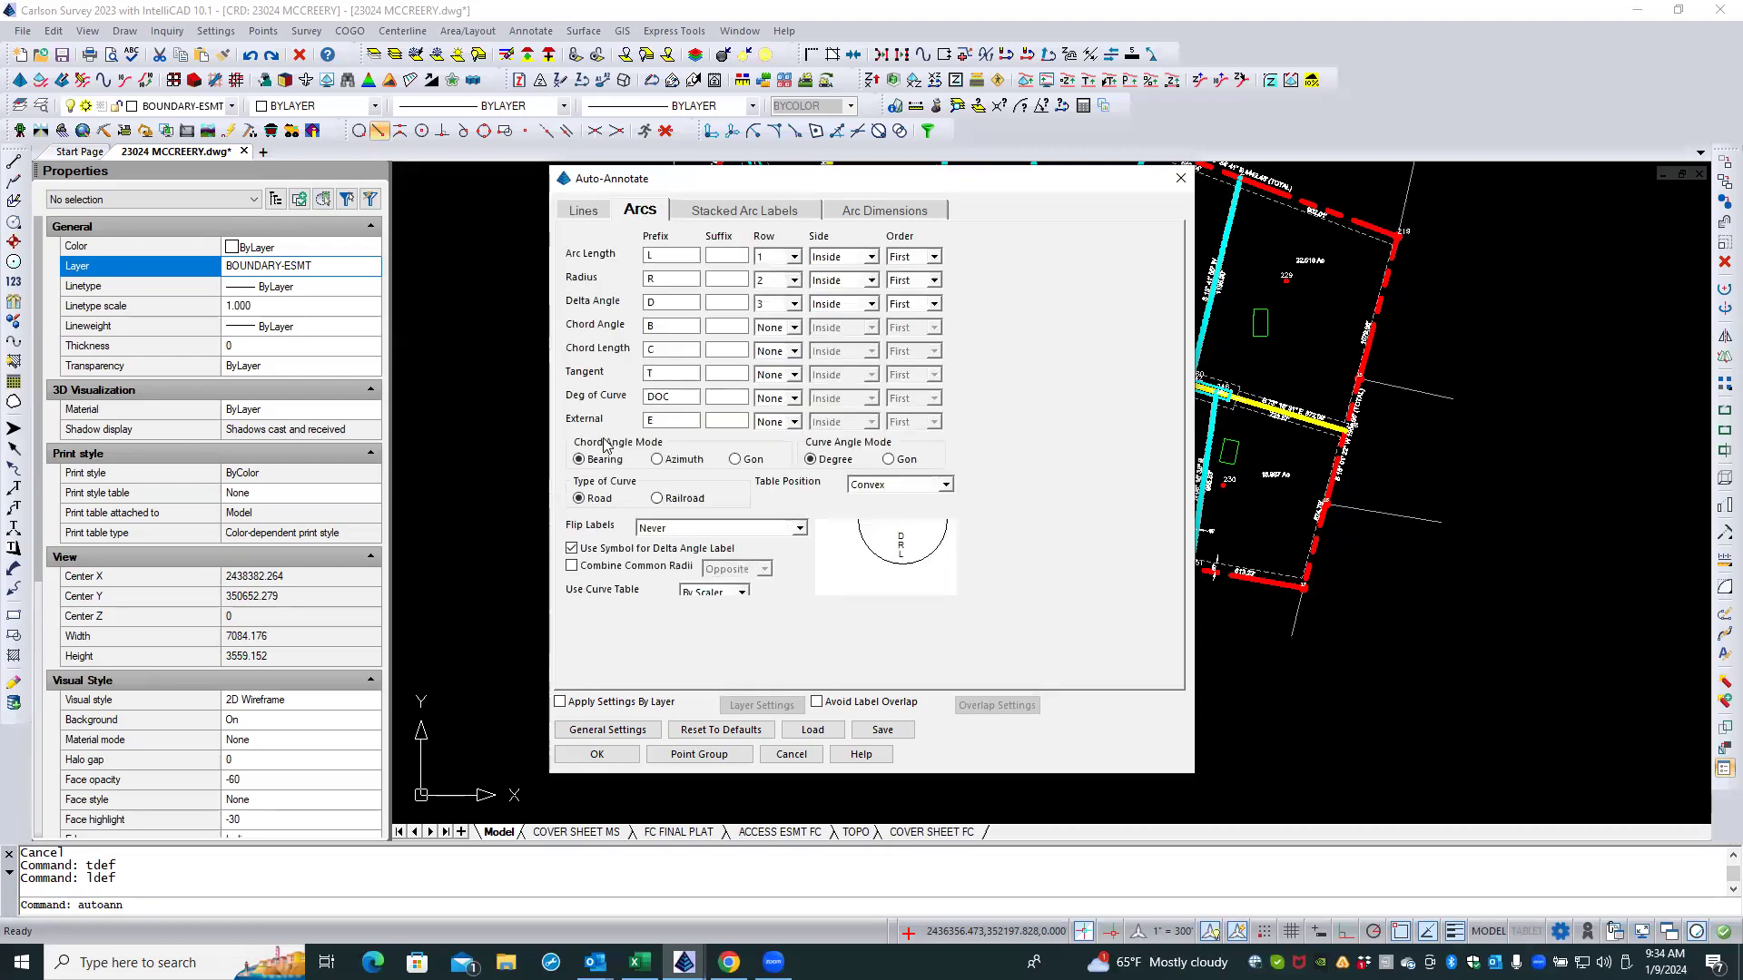
left_click_drag(712, 640, 655, 641)
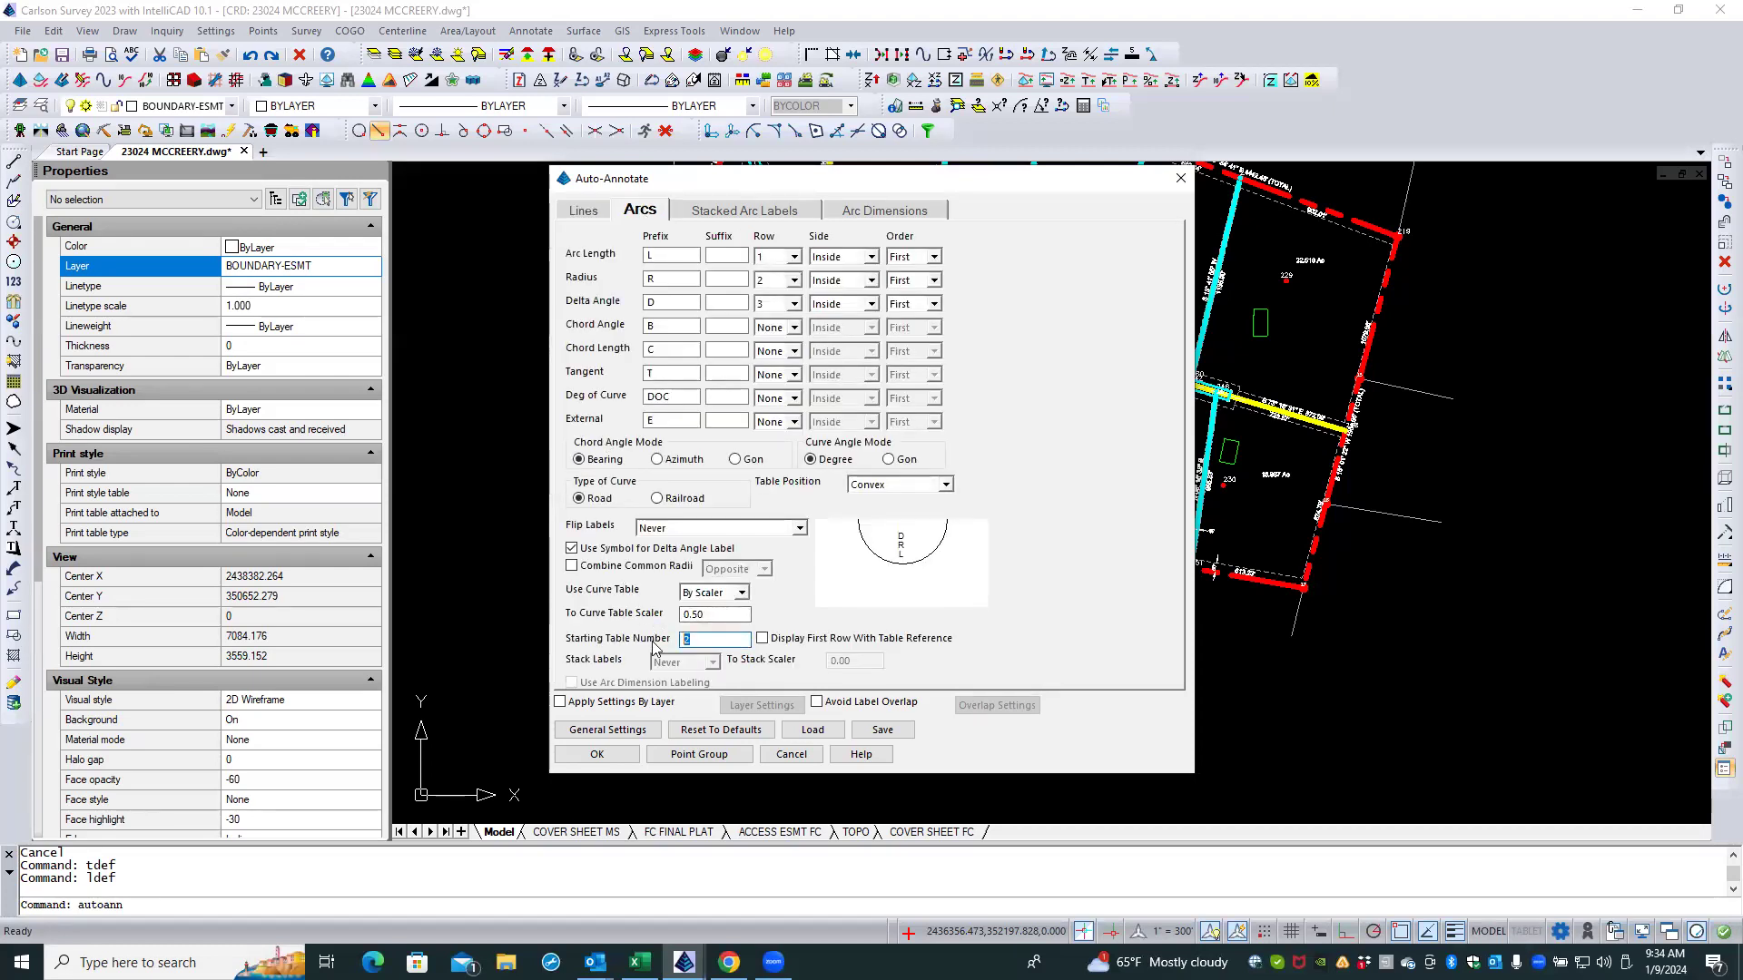
type("1")
left_click(762, 640)
left_click(764, 642)
Step: Read the Auto Annotate help topic for the line table, curve table, starting table number and stacked label options
left_click(849, 755)
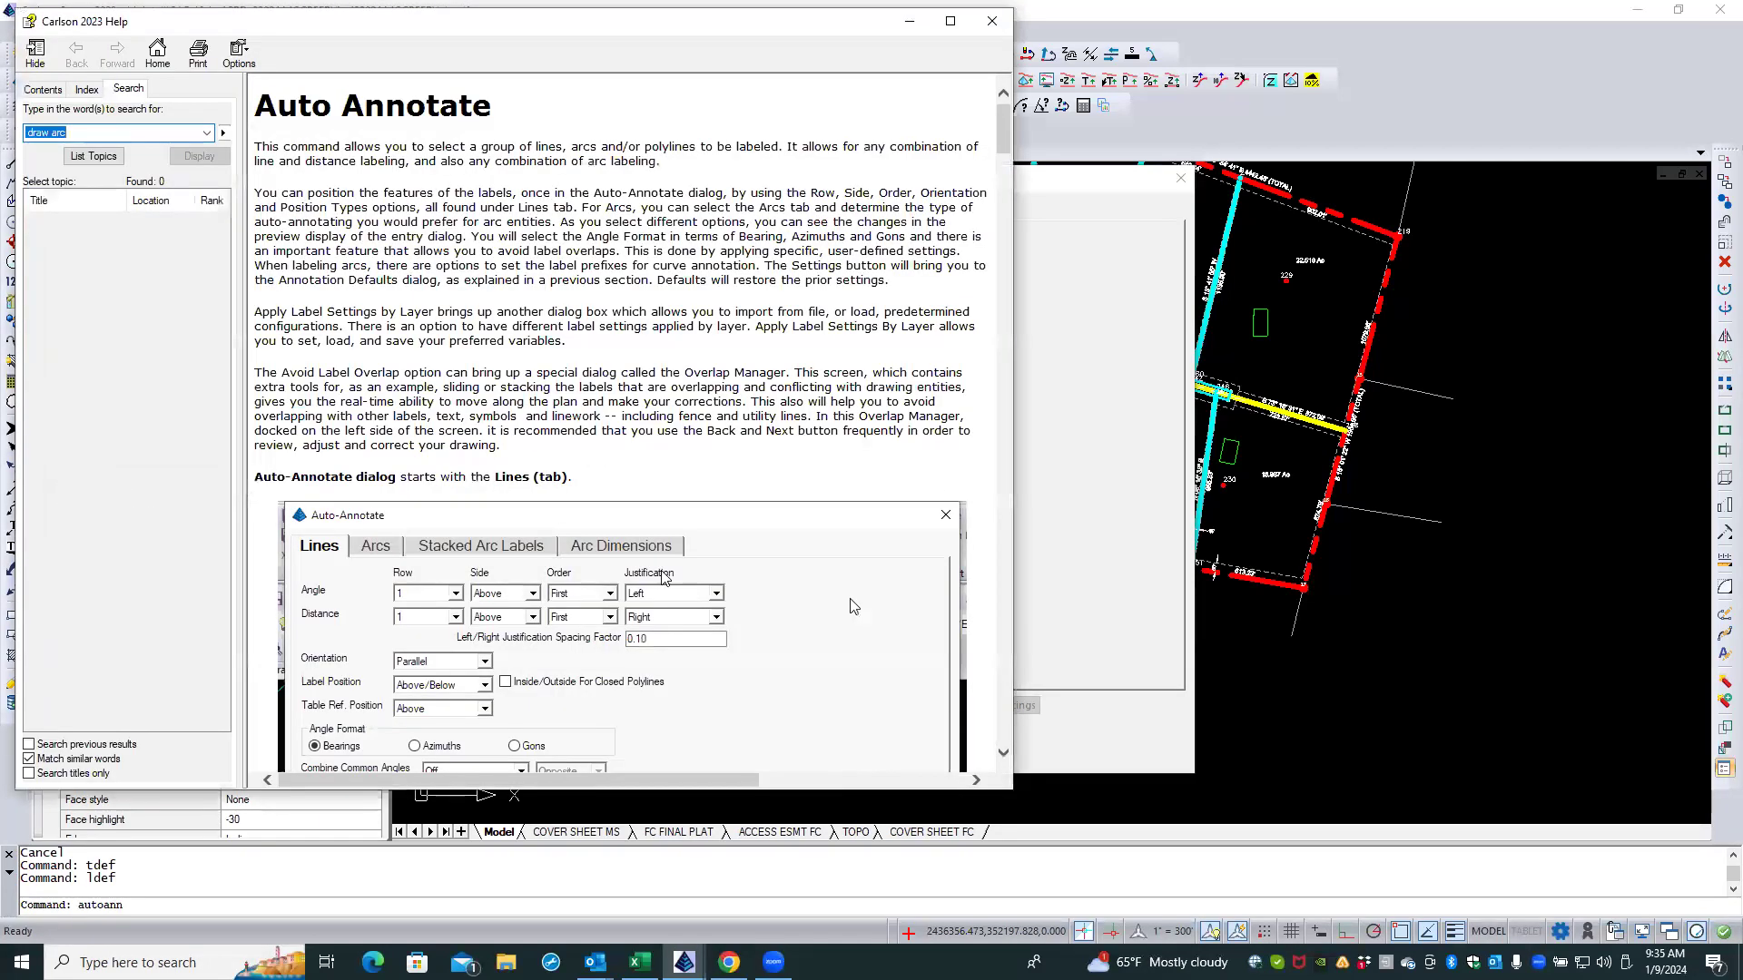
scroll(538, 356, "down", 10)
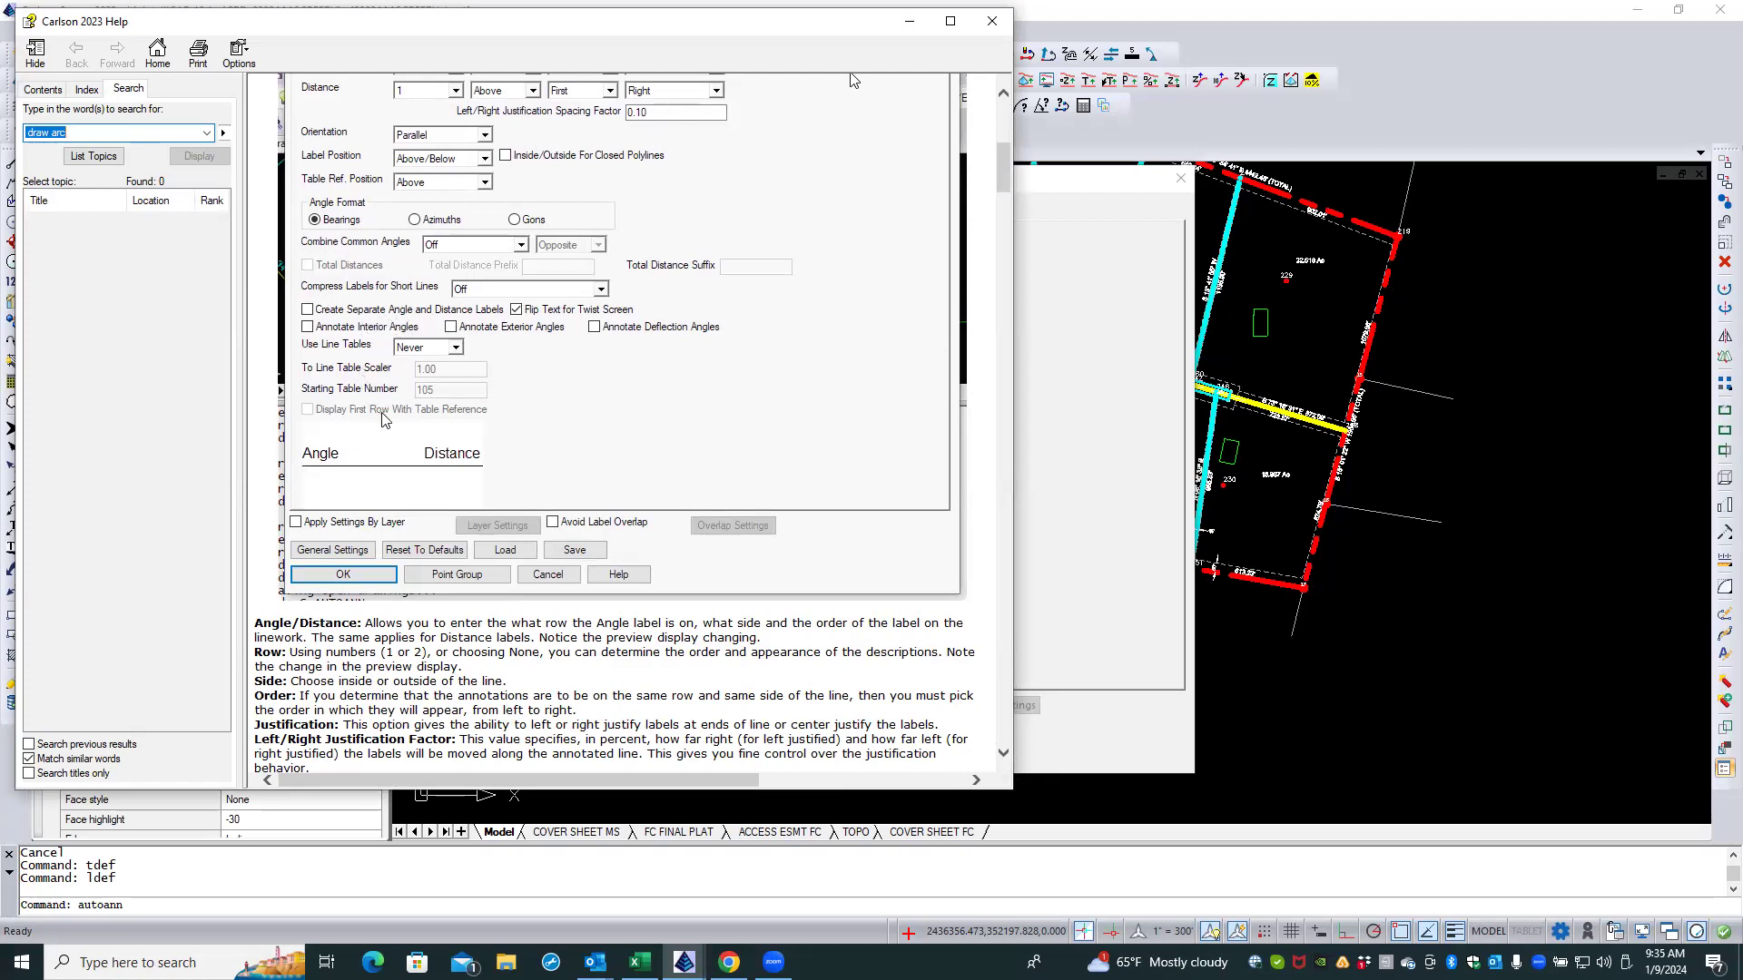
scroll(397, 327, "down", 5)
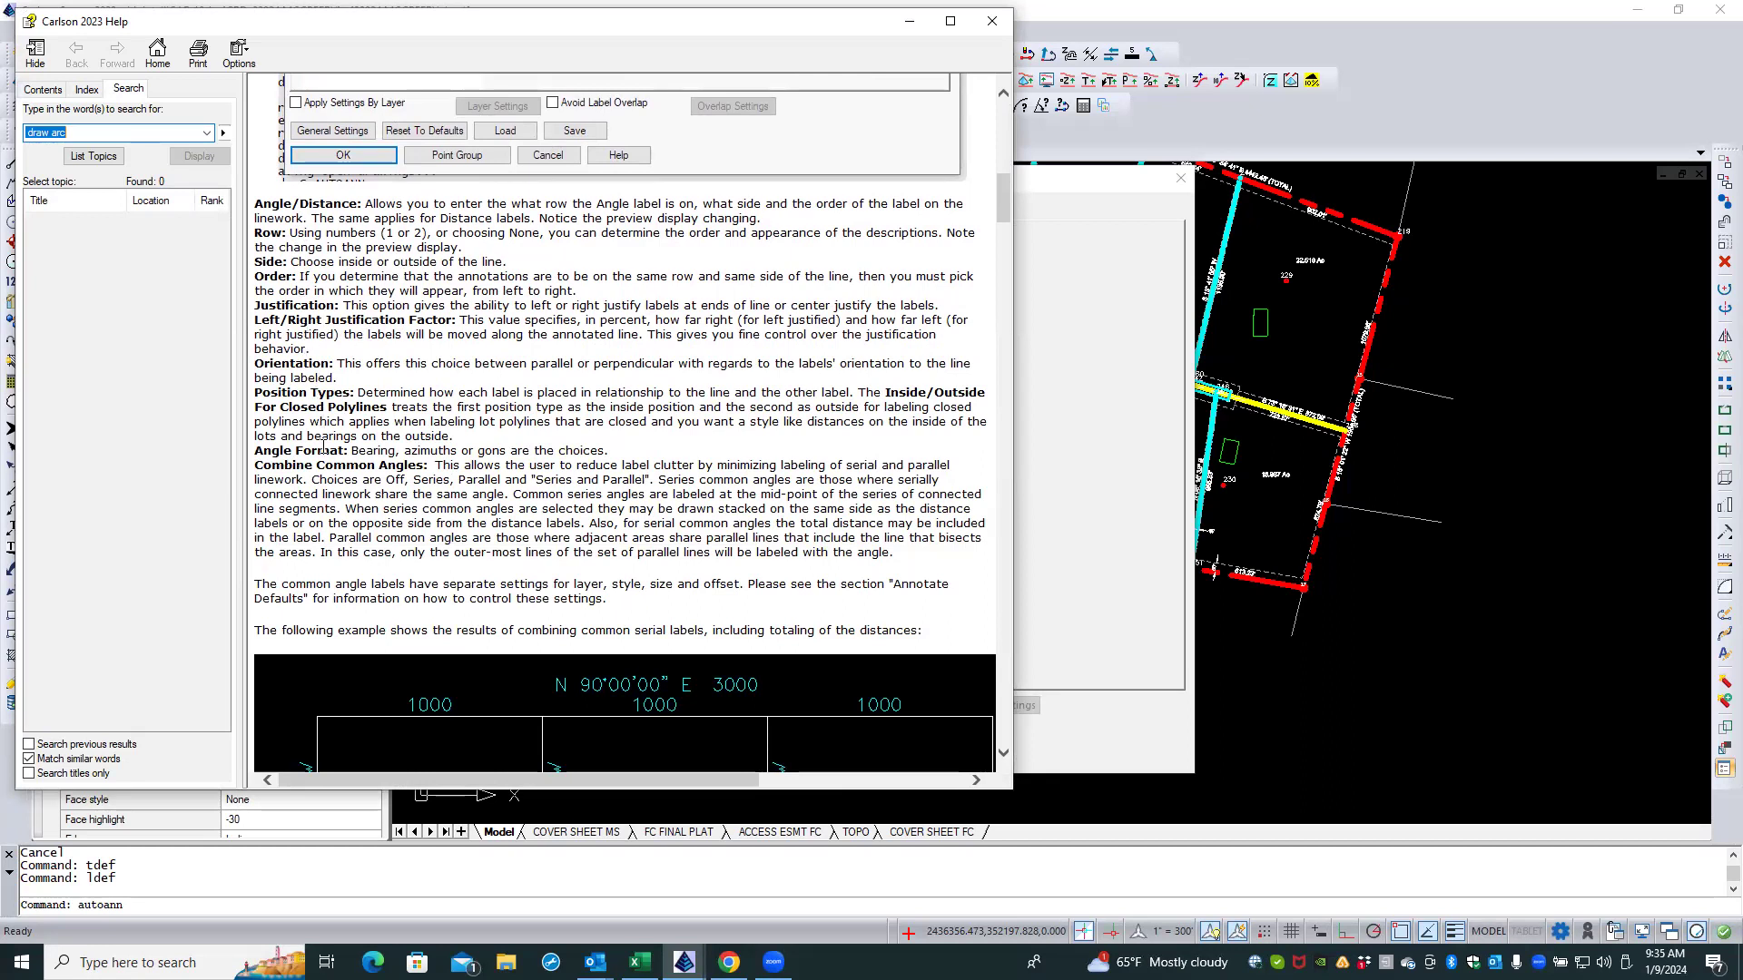
scroll(396, 429, "down", 3)
scroll(396, 429, "down", 8)
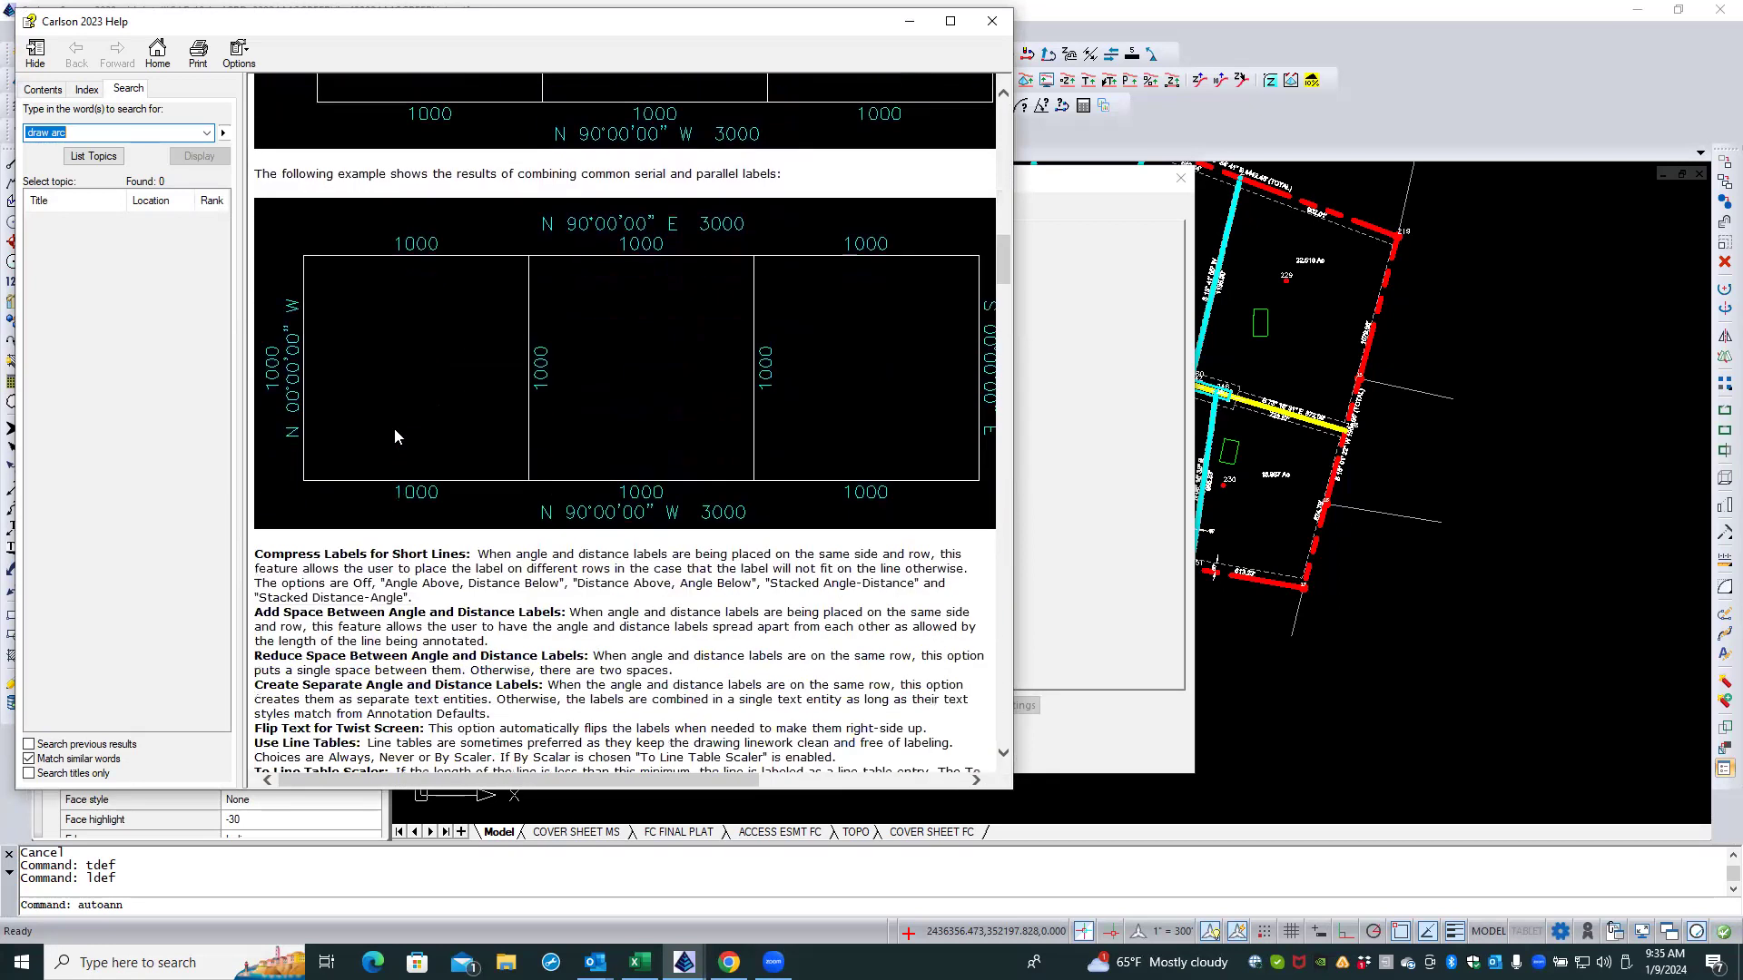
scroll(396, 429, "down", 5)
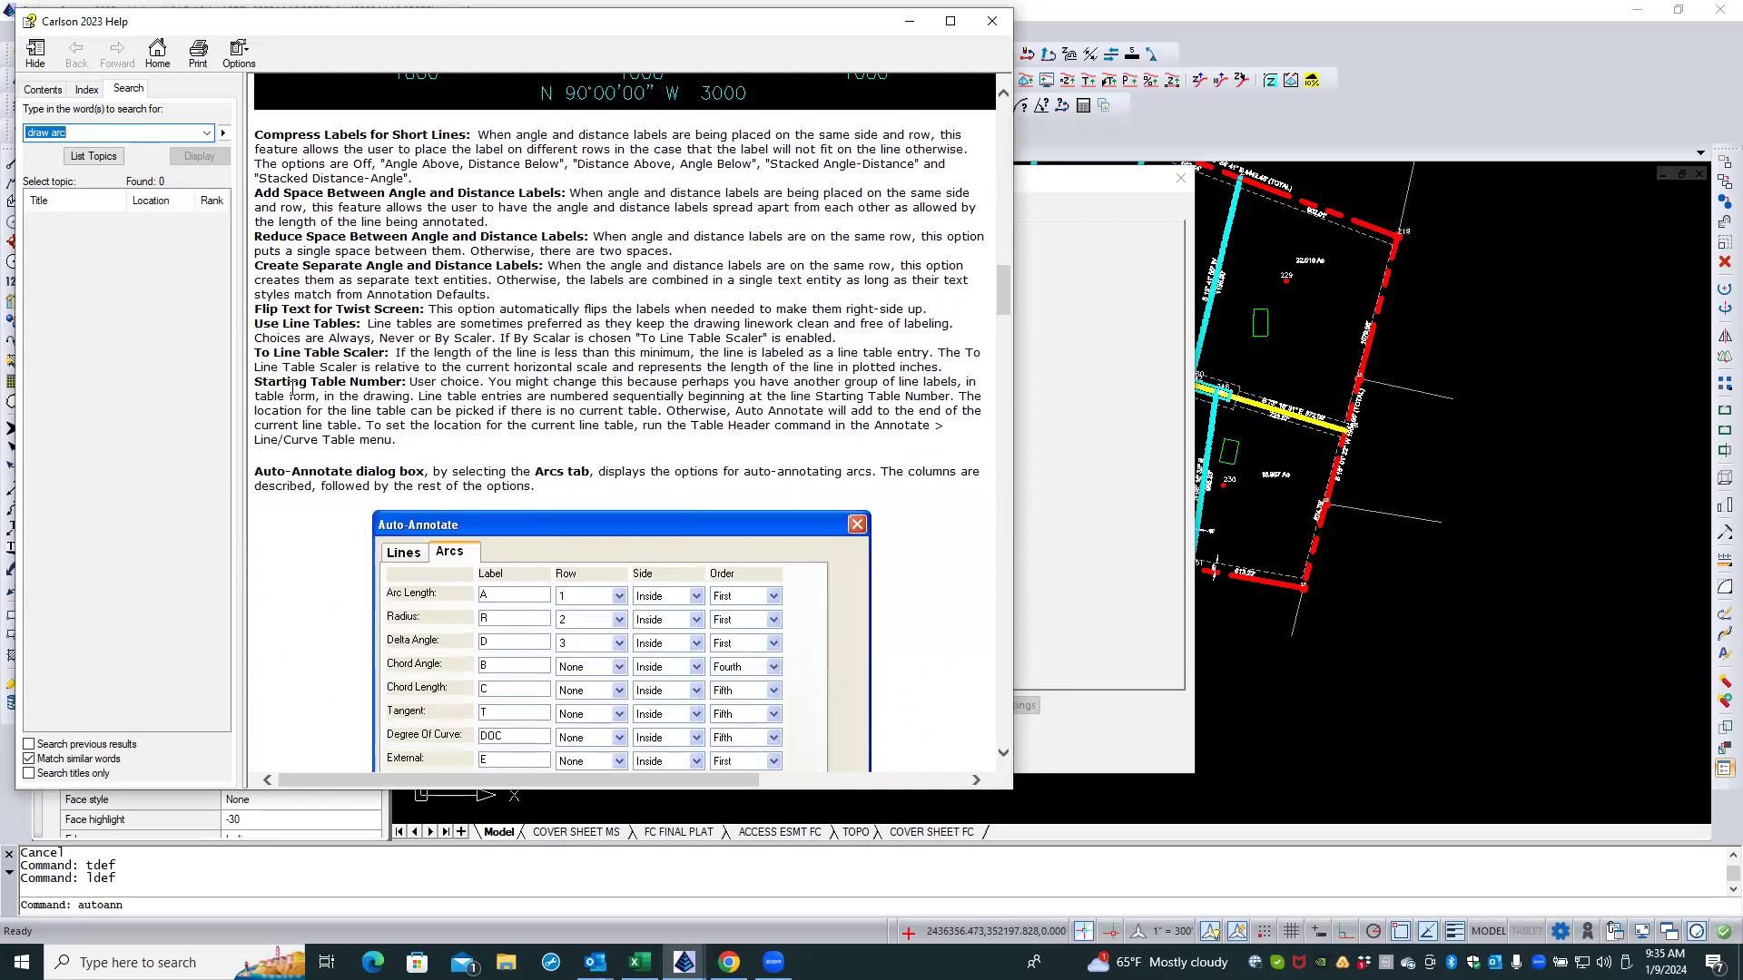
scroll(351, 370, "down", 6)
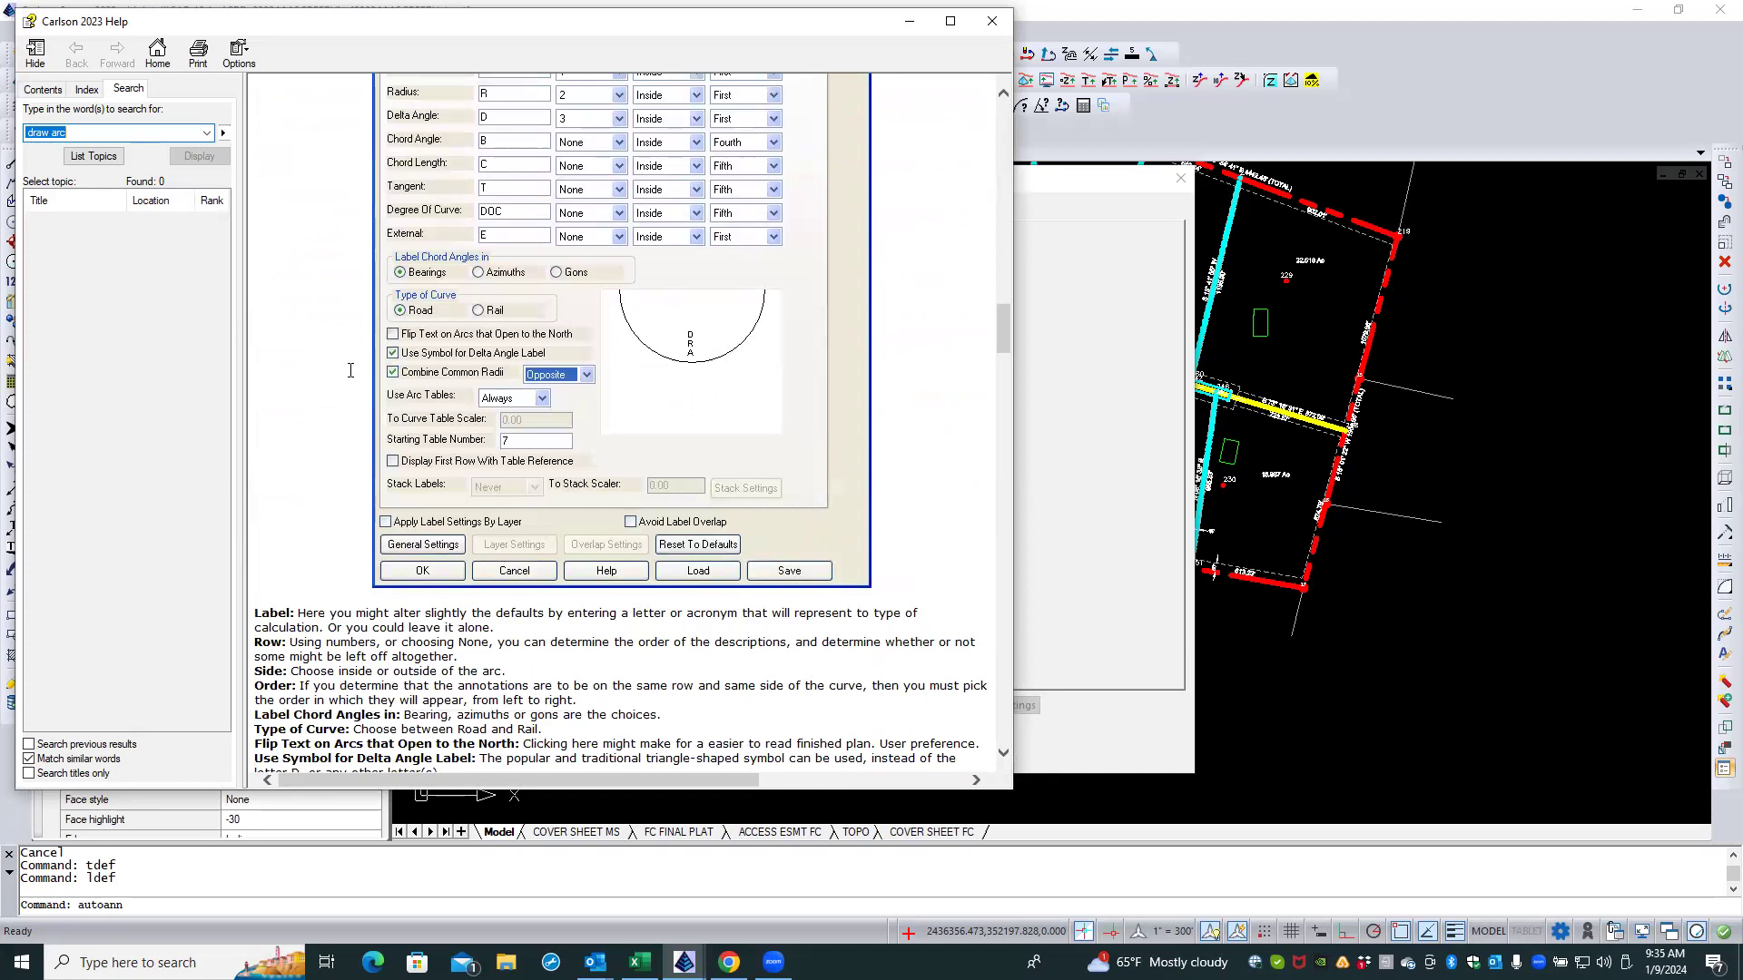
scroll(350, 369, "down", 4)
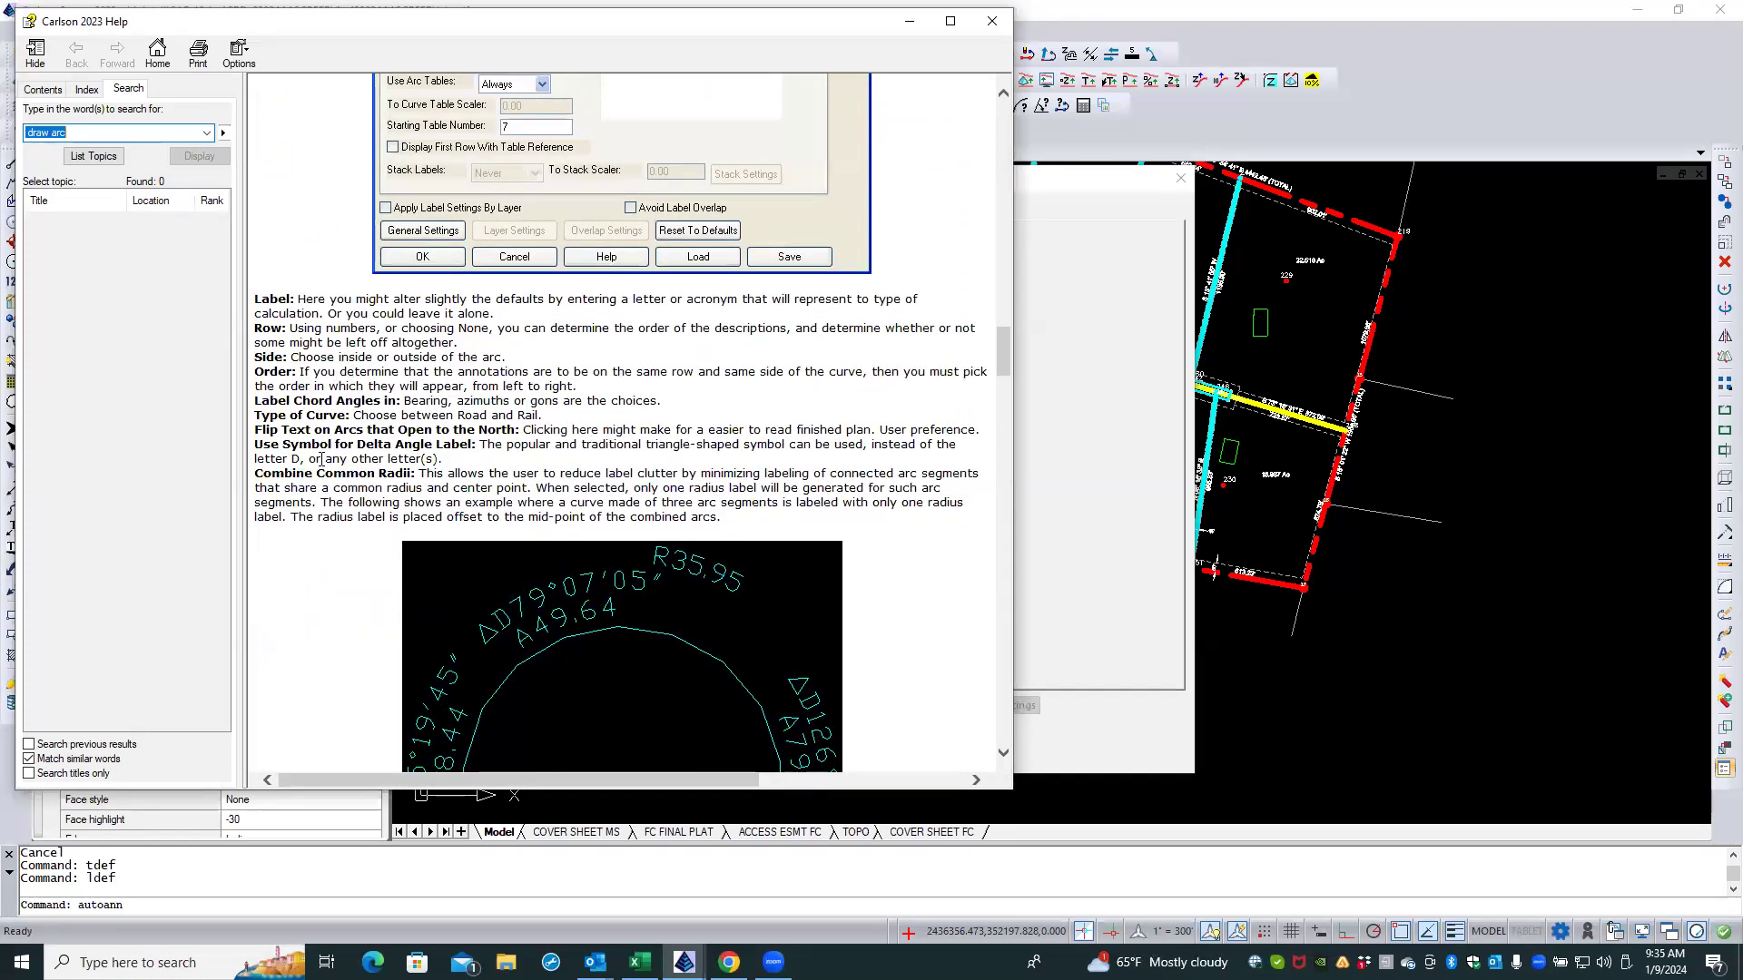
scroll(339, 352, "down", 7)
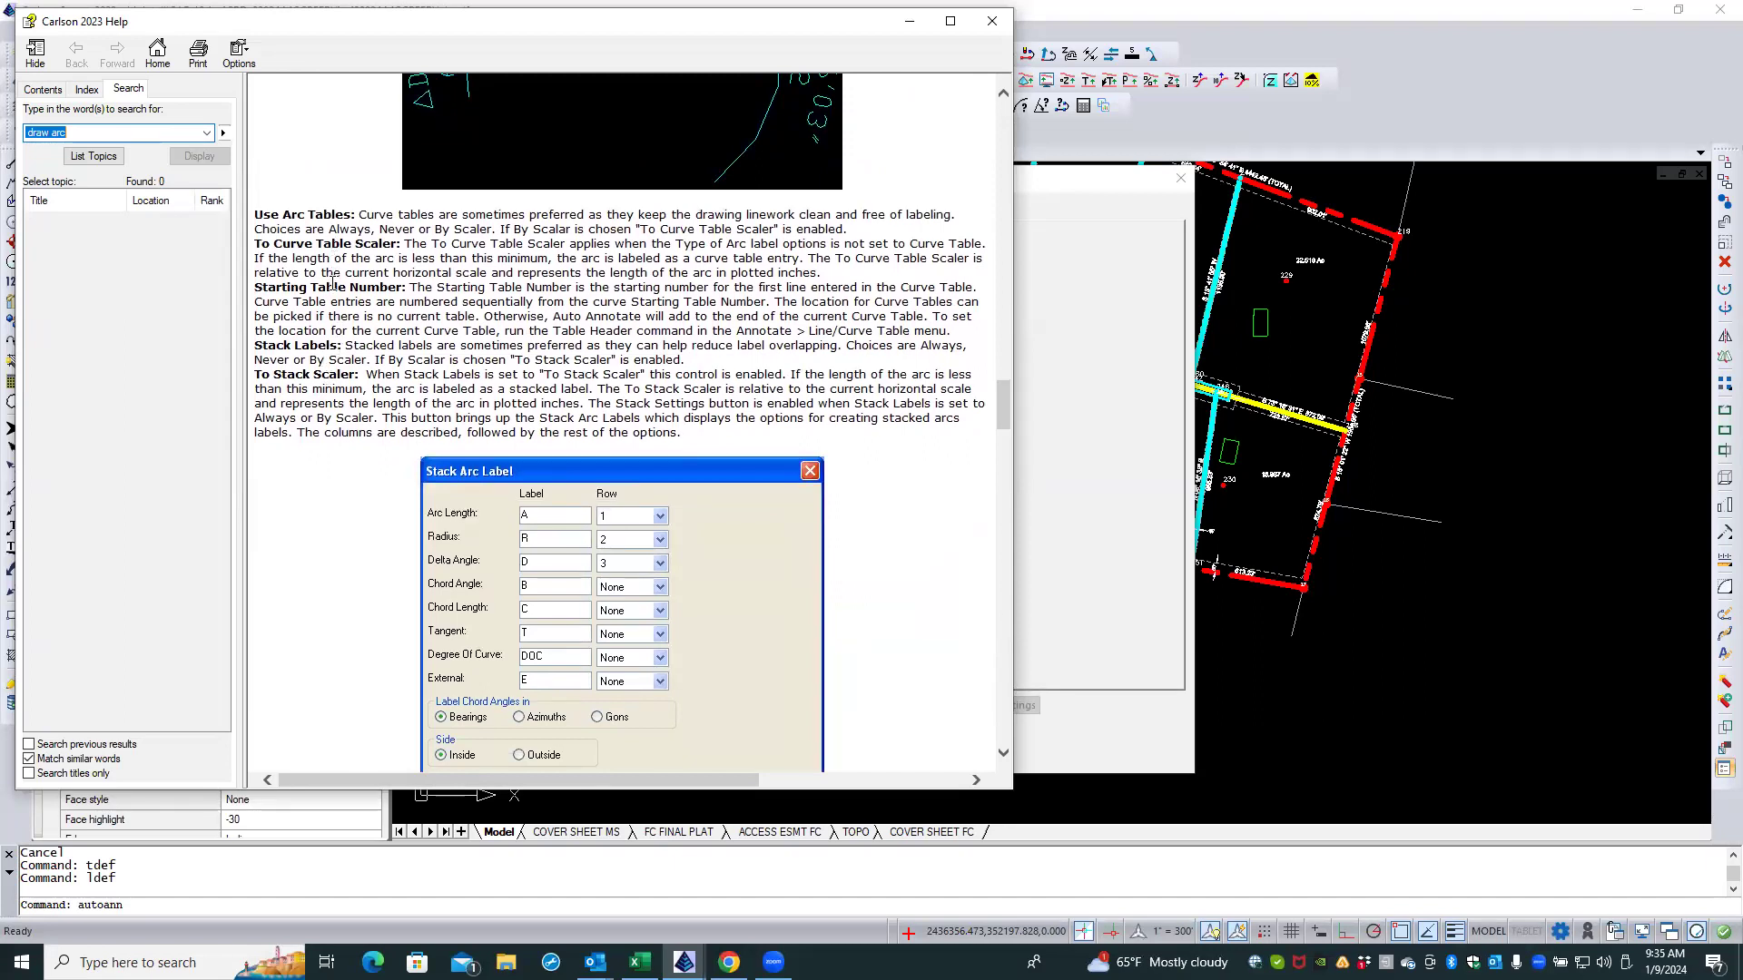
scroll(332, 282, "down", 6)
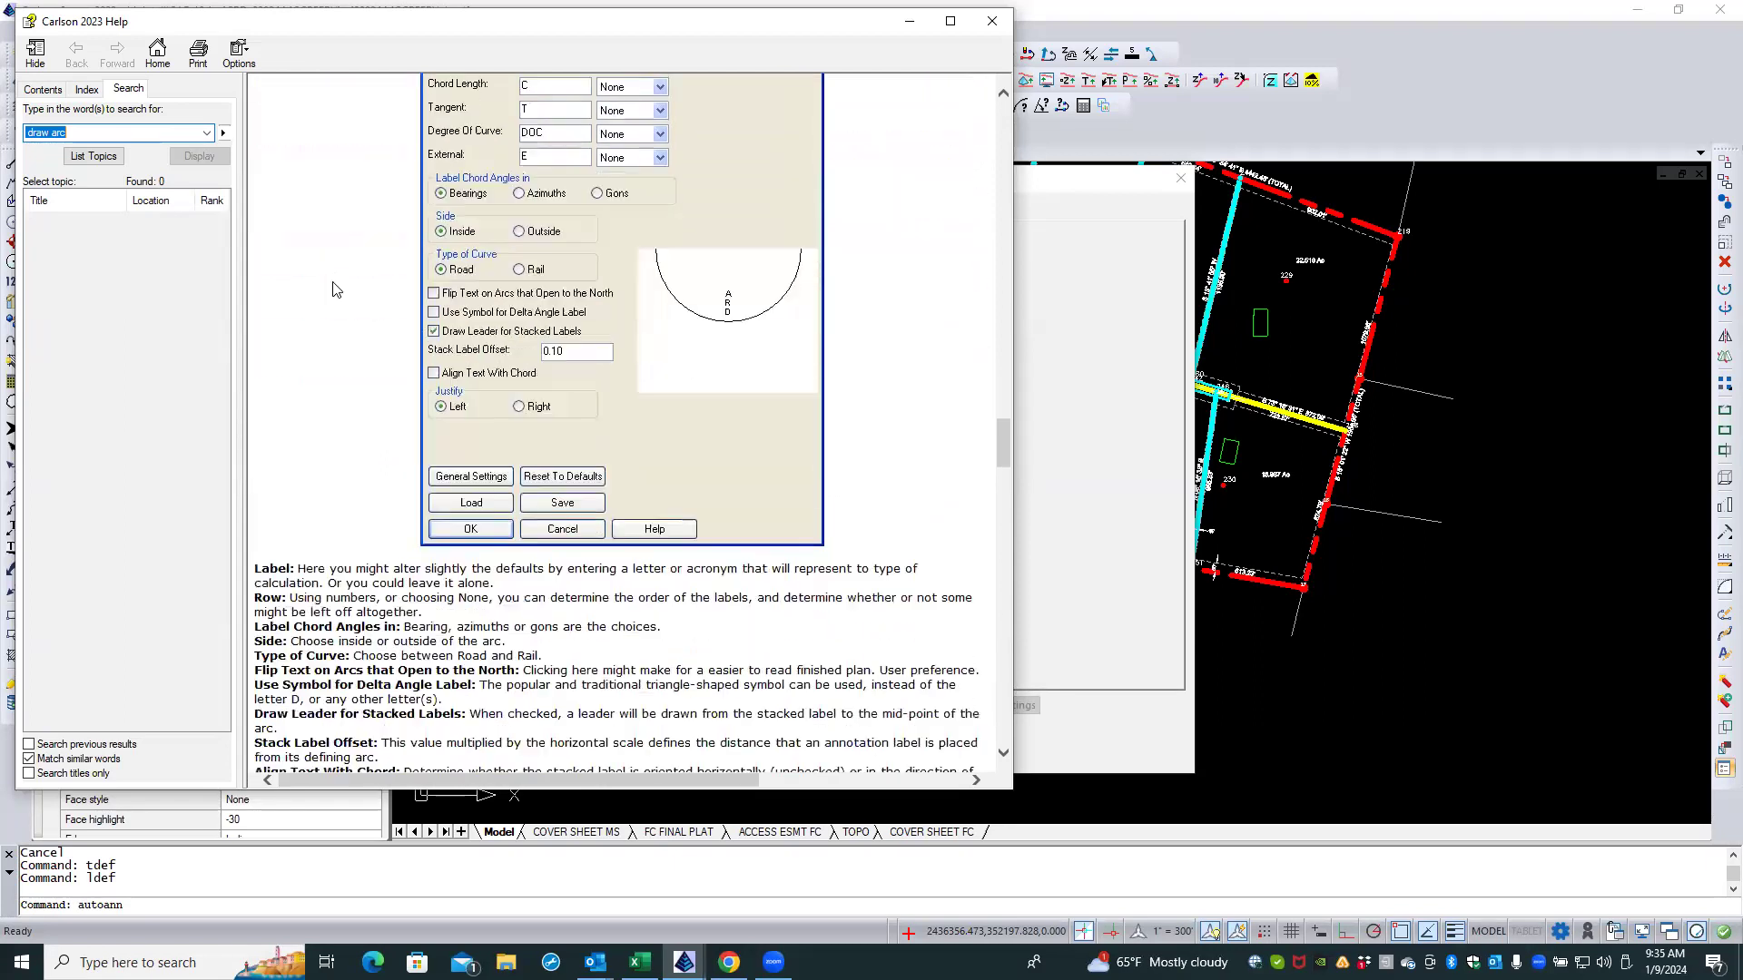
Step: Read the rest of the Auto Annotate help topic: stacked arc labels, arc dimensions, label-by-layer settings and overlap settings
scroll(336, 289, "down", 2)
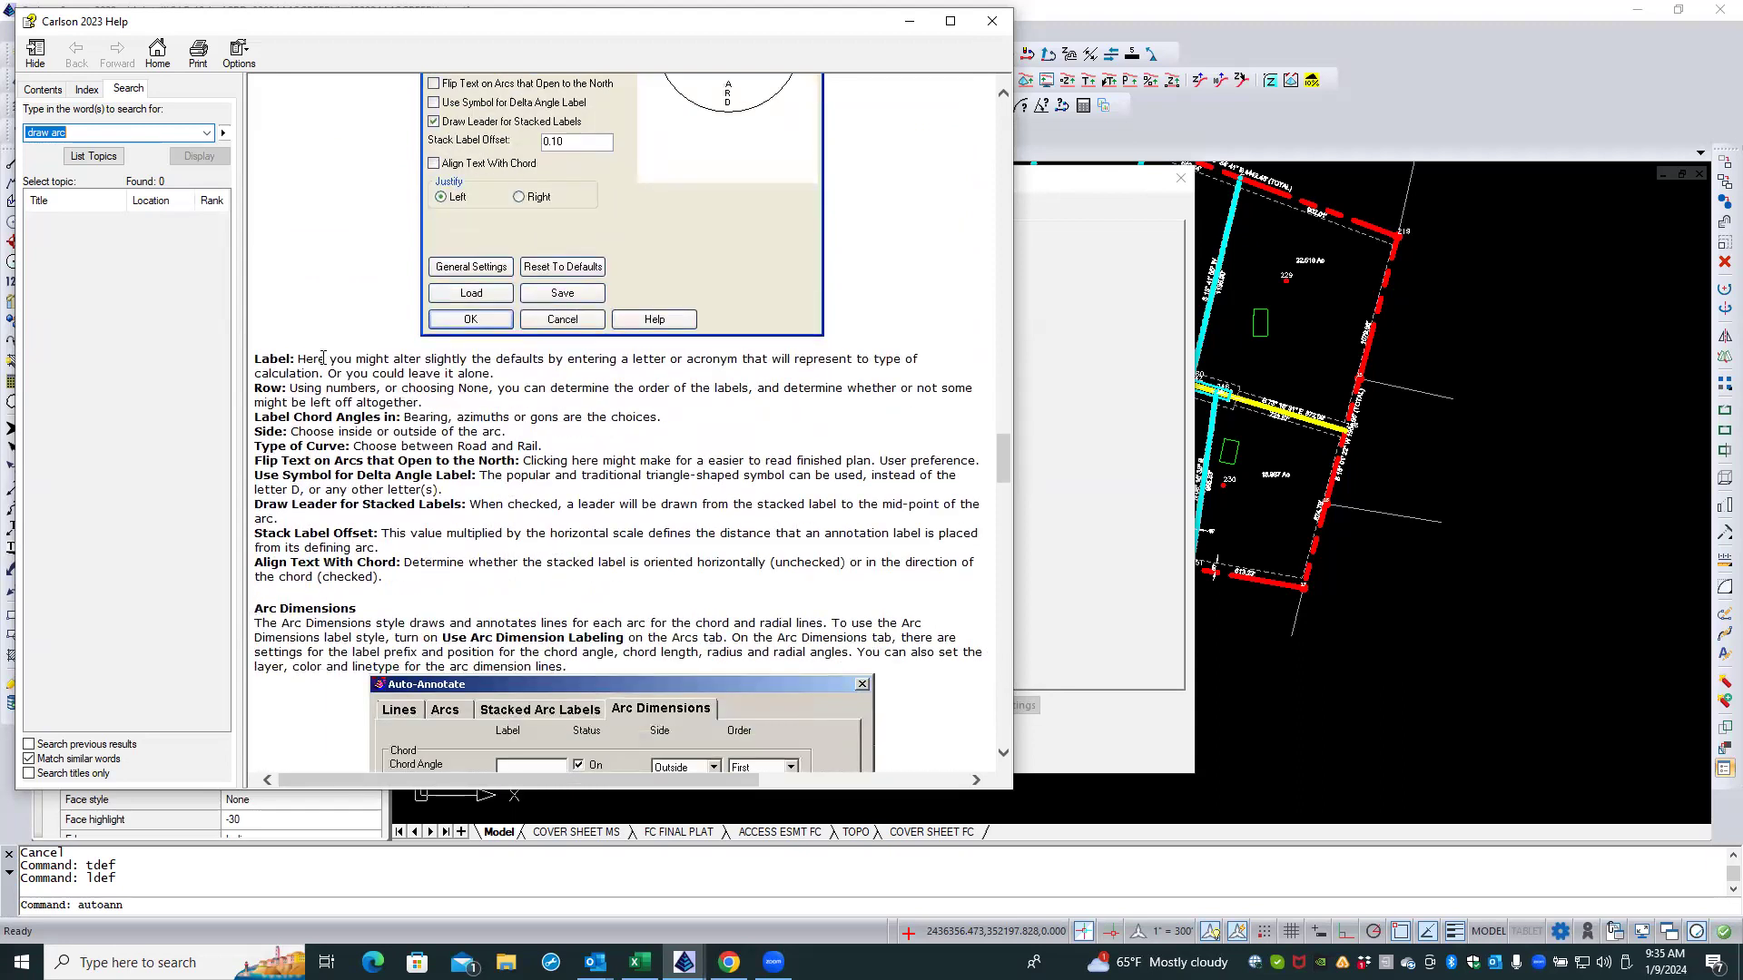
scroll(335, 310, "down", 1)
scroll(334, 310, "down", 7)
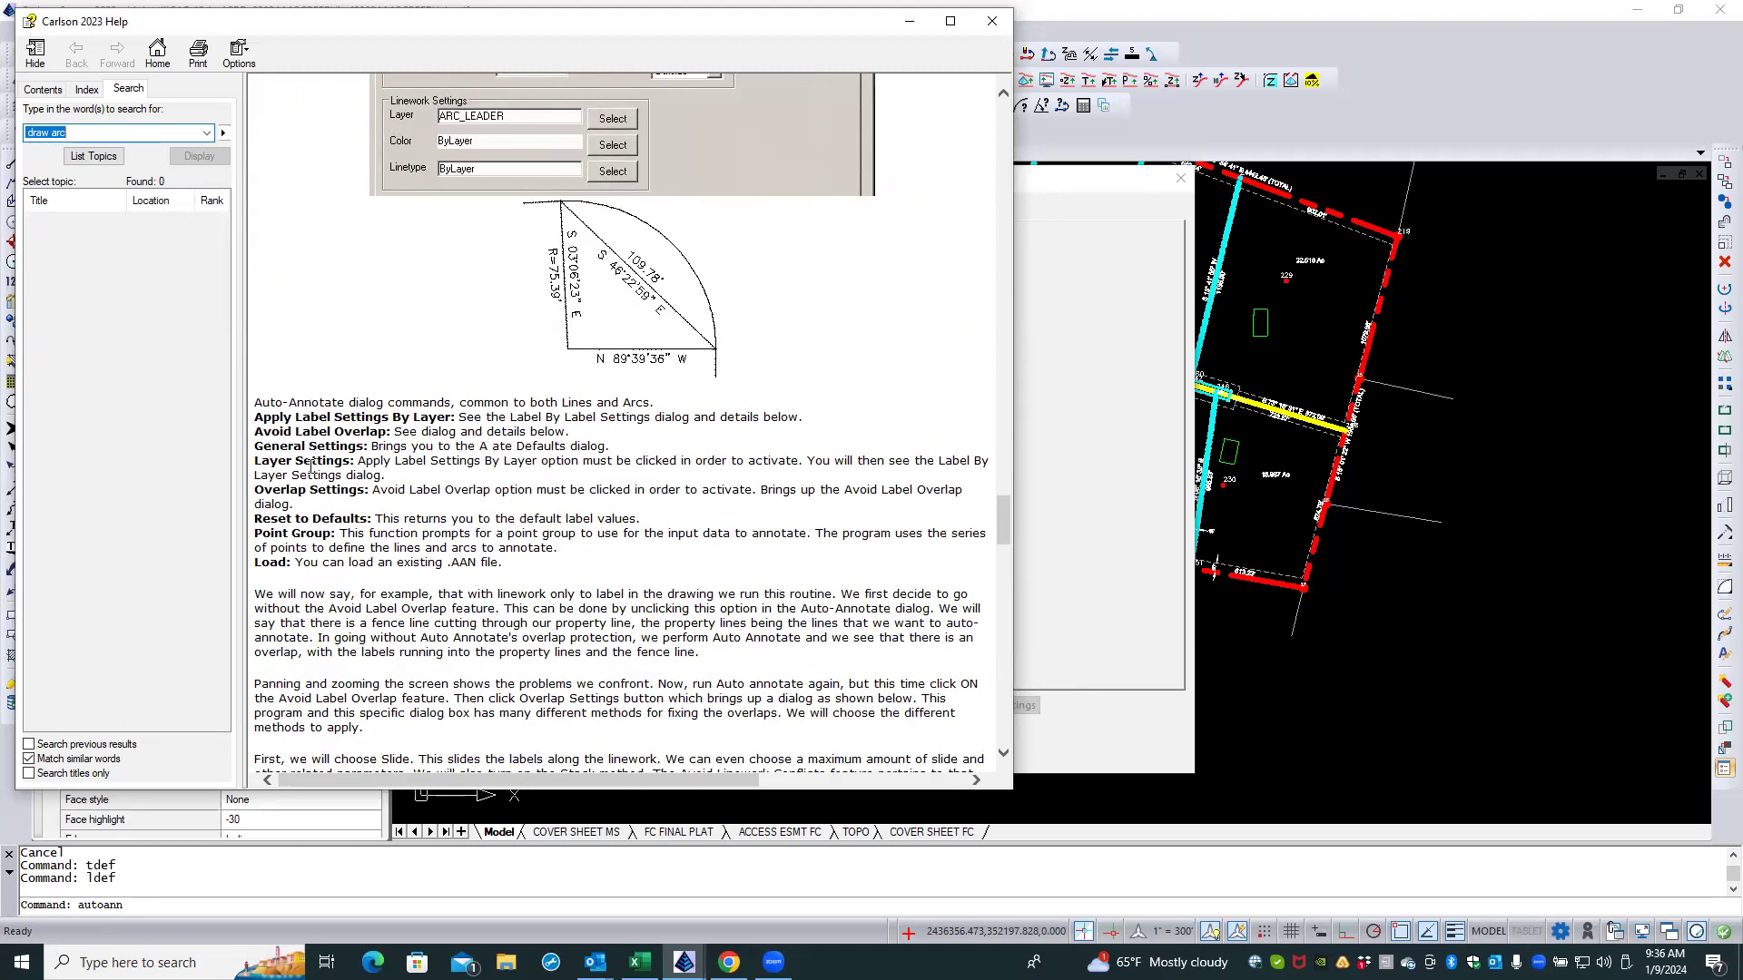
scroll(312, 465, "down", 3)
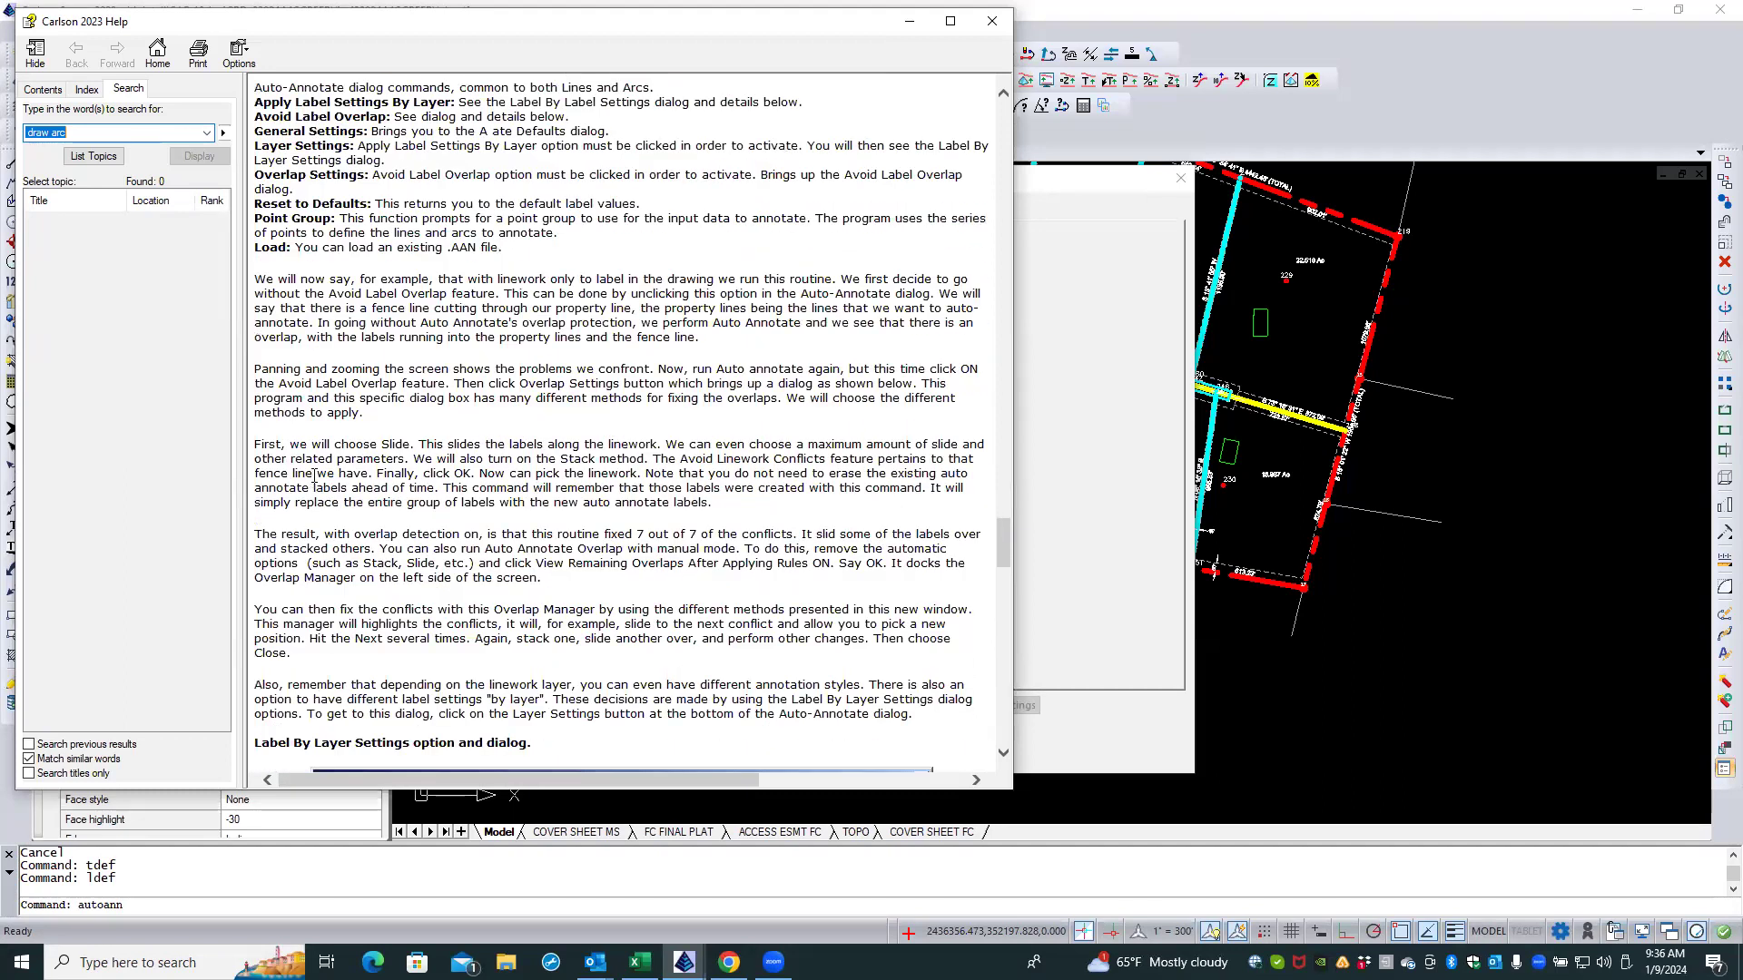
scroll(314, 476, "down", 3)
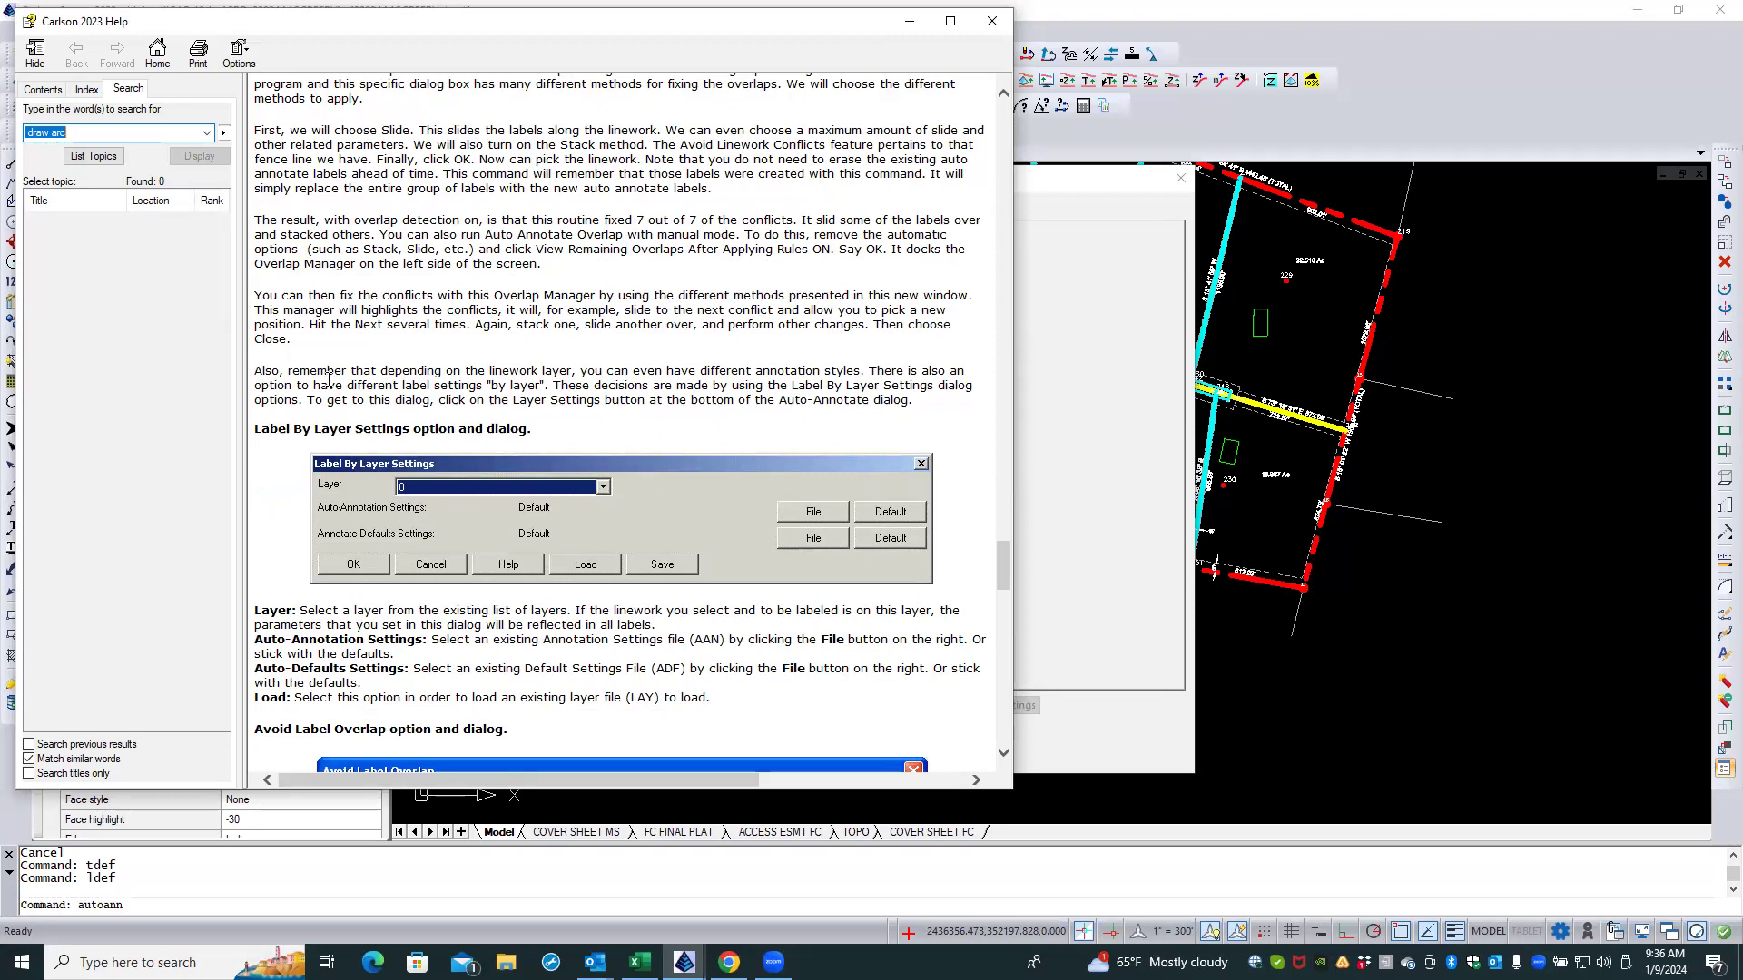
scroll(328, 377, "down", 8)
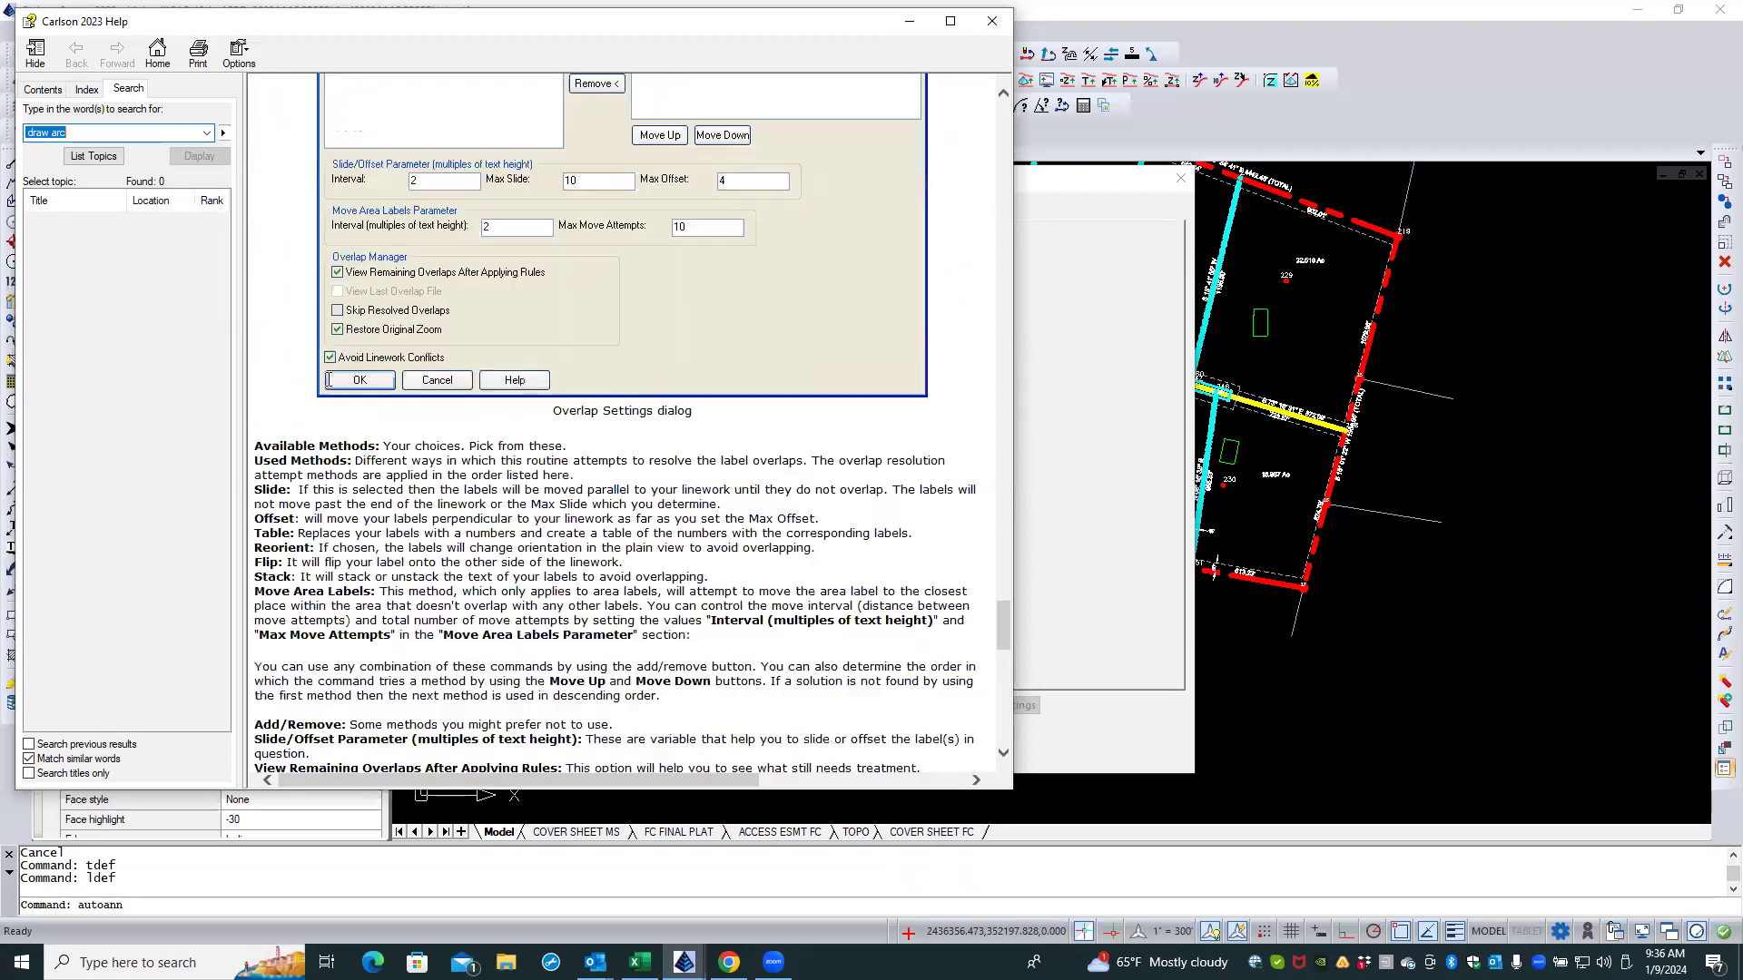
scroll(329, 379, "down", 1)
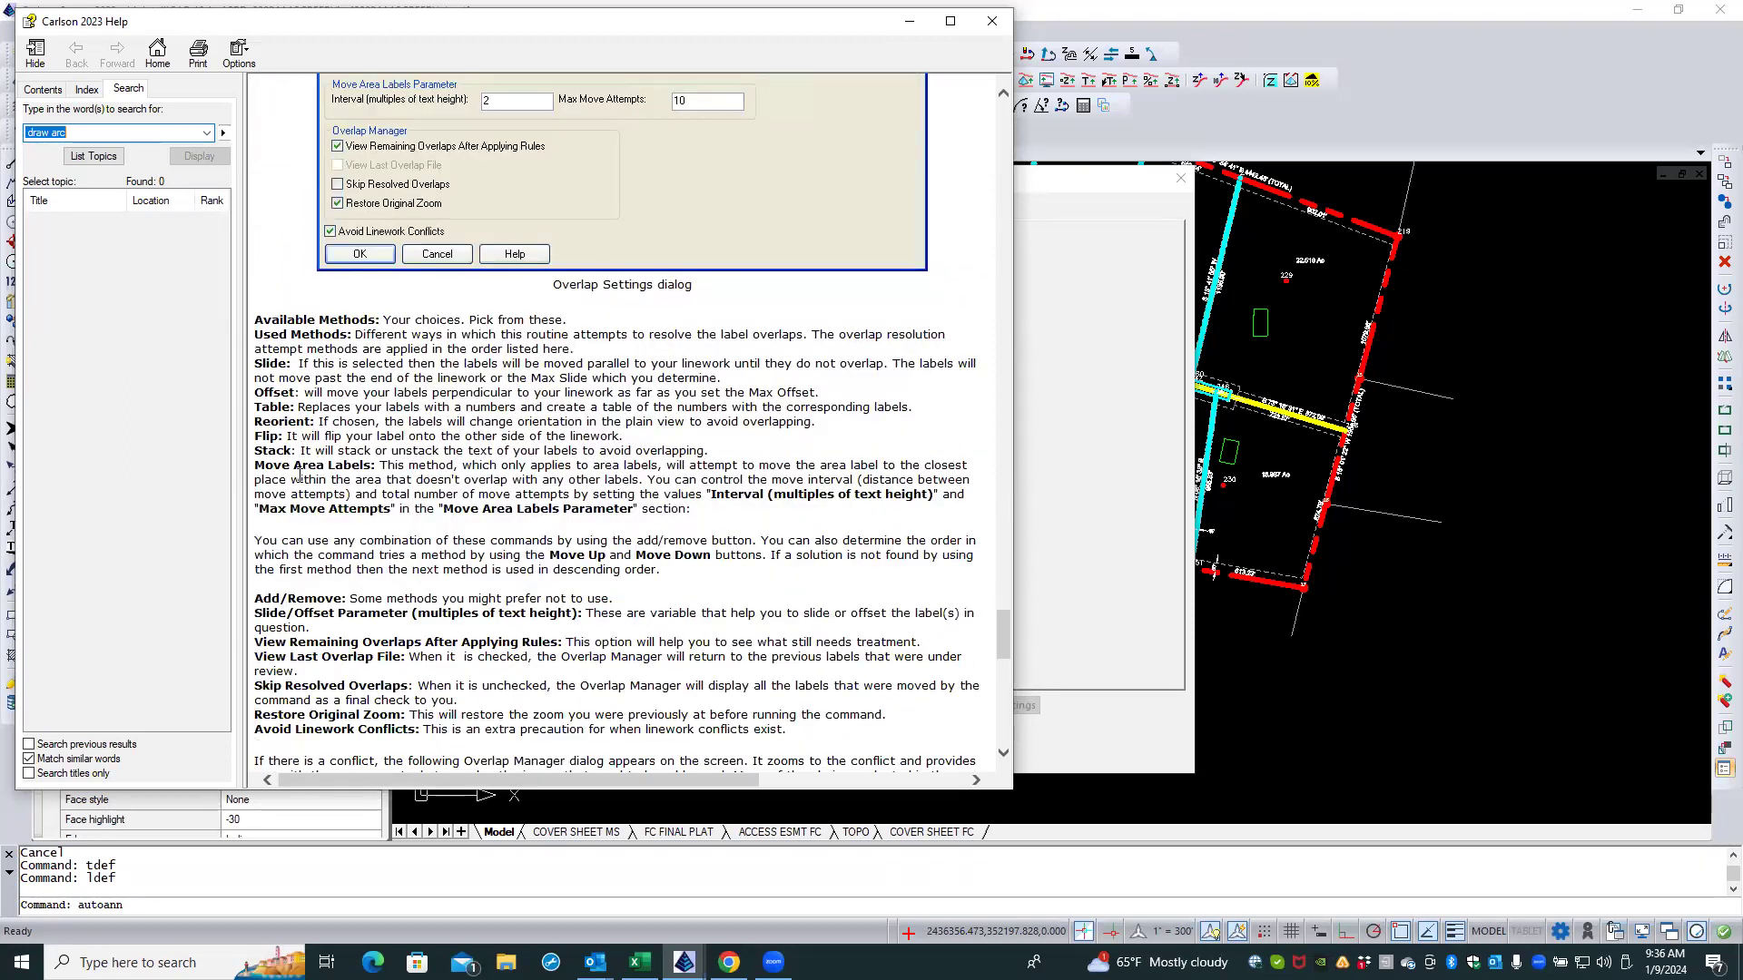
scroll(359, 468, "down", 2)
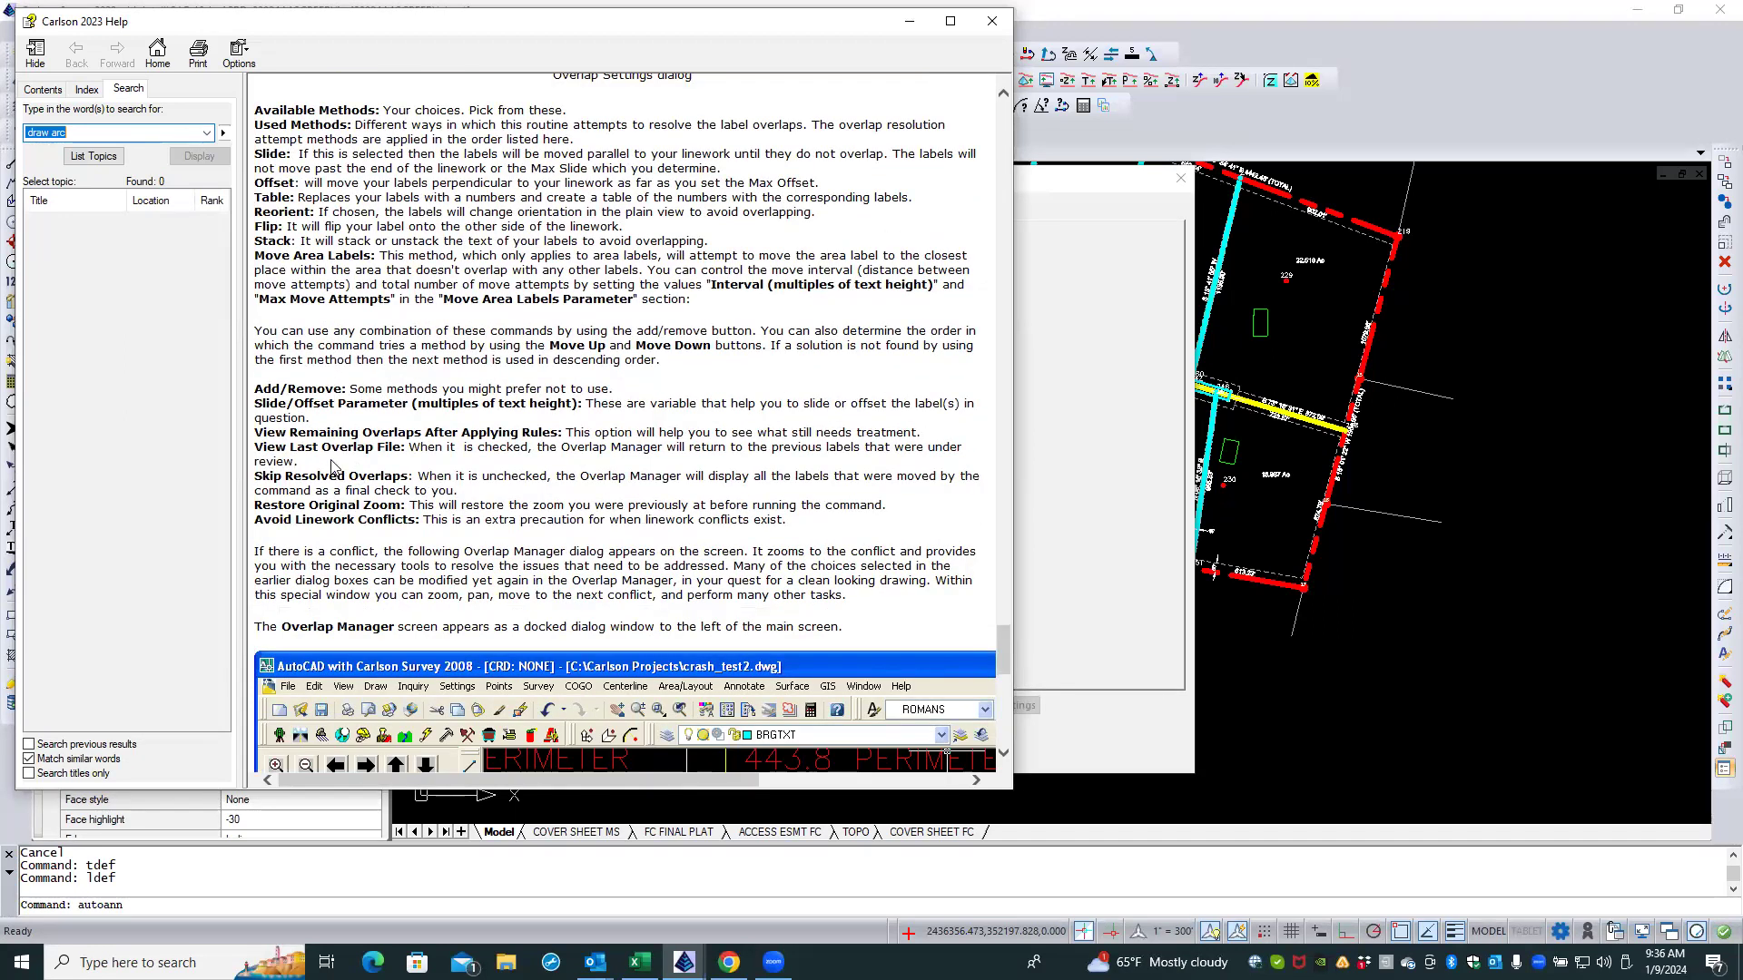
scroll(358, 377, "down", 2)
scroll(358, 376, "down", 2)
scroll(359, 381, "down", 5)
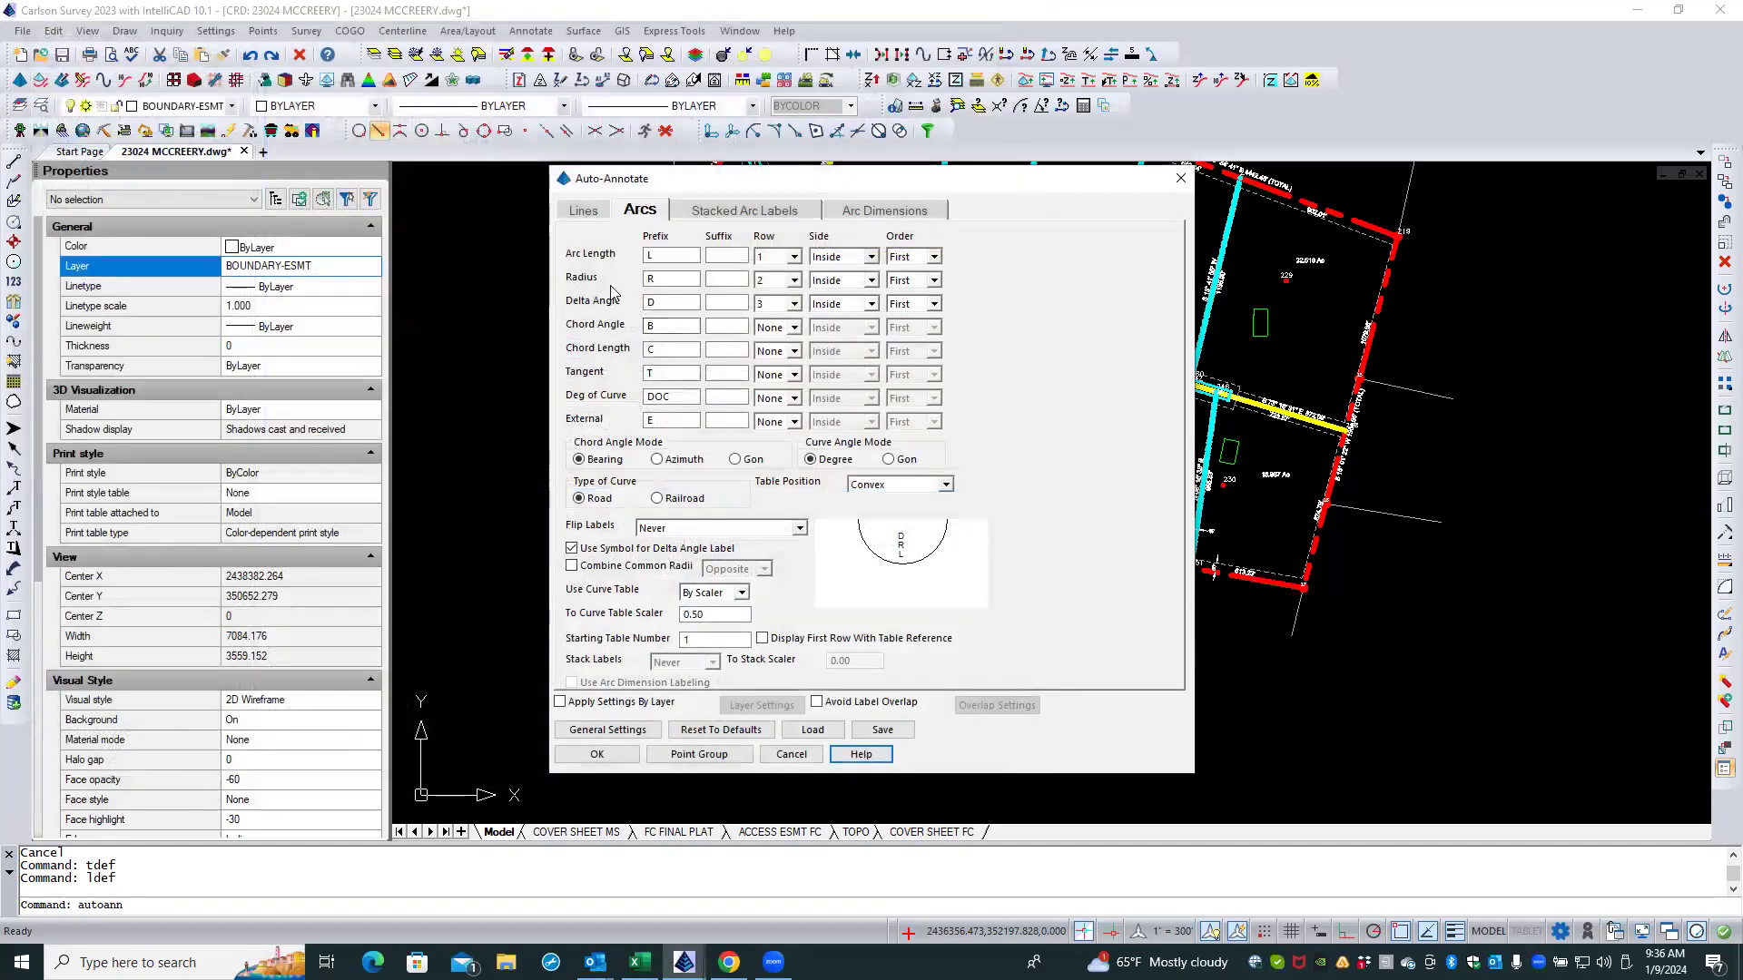
left_click(612, 750)
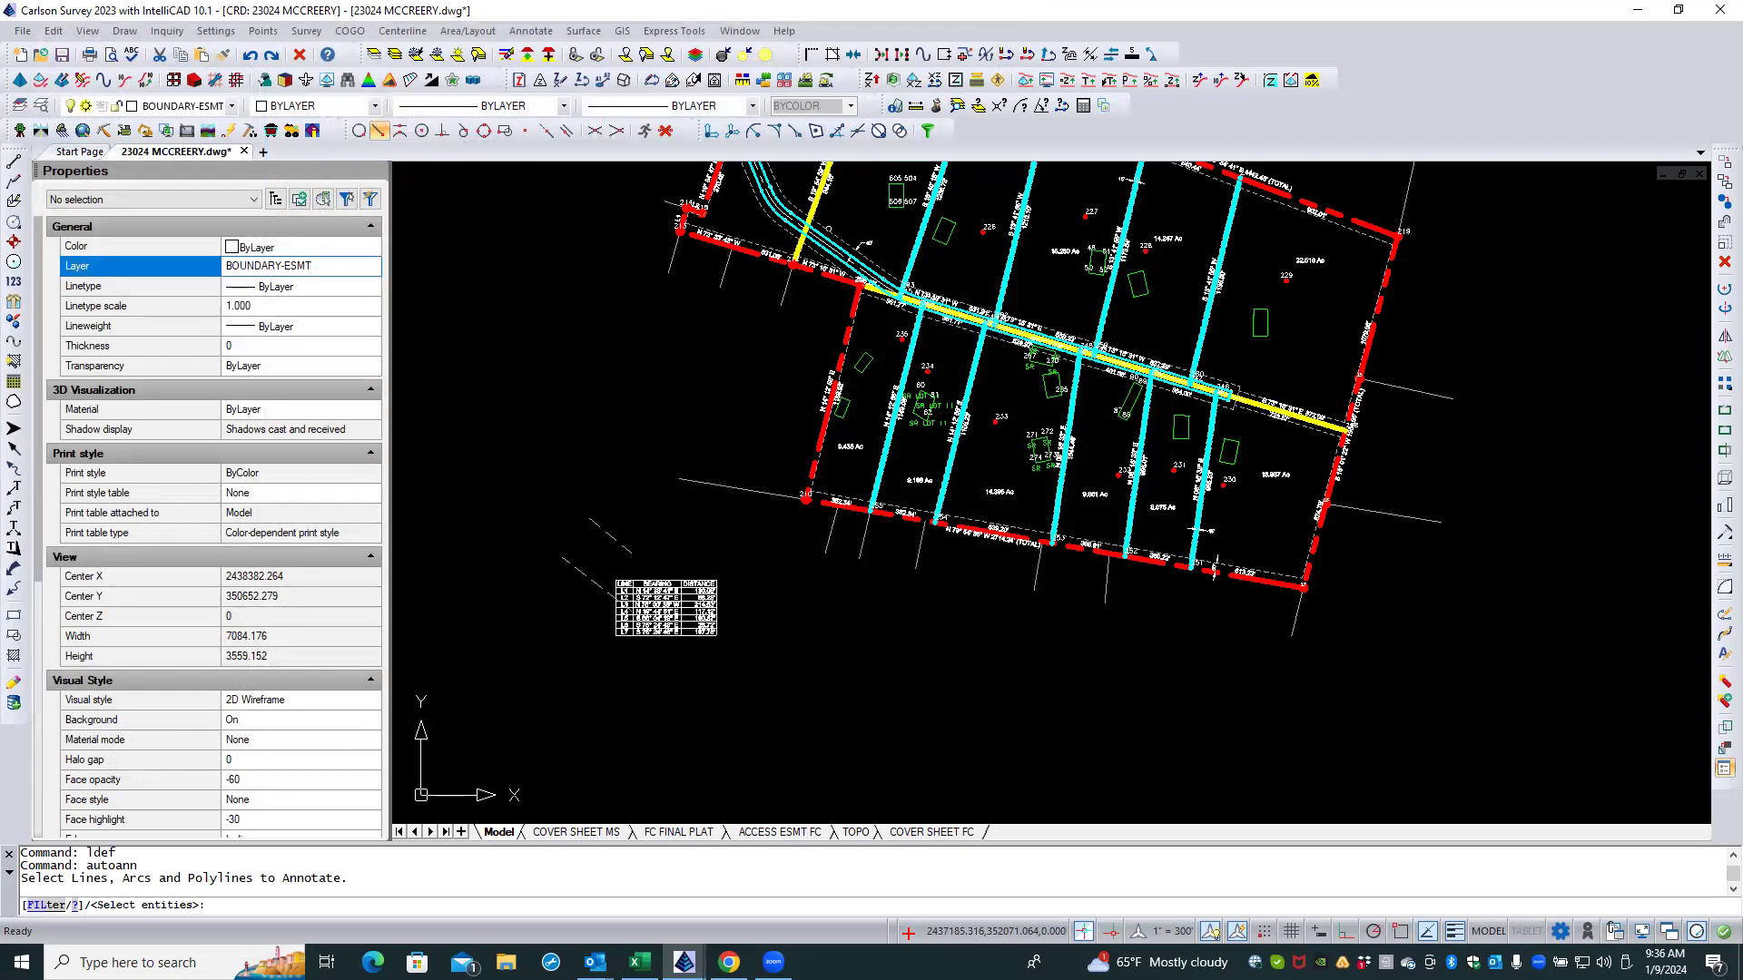
left_click(828, 229)
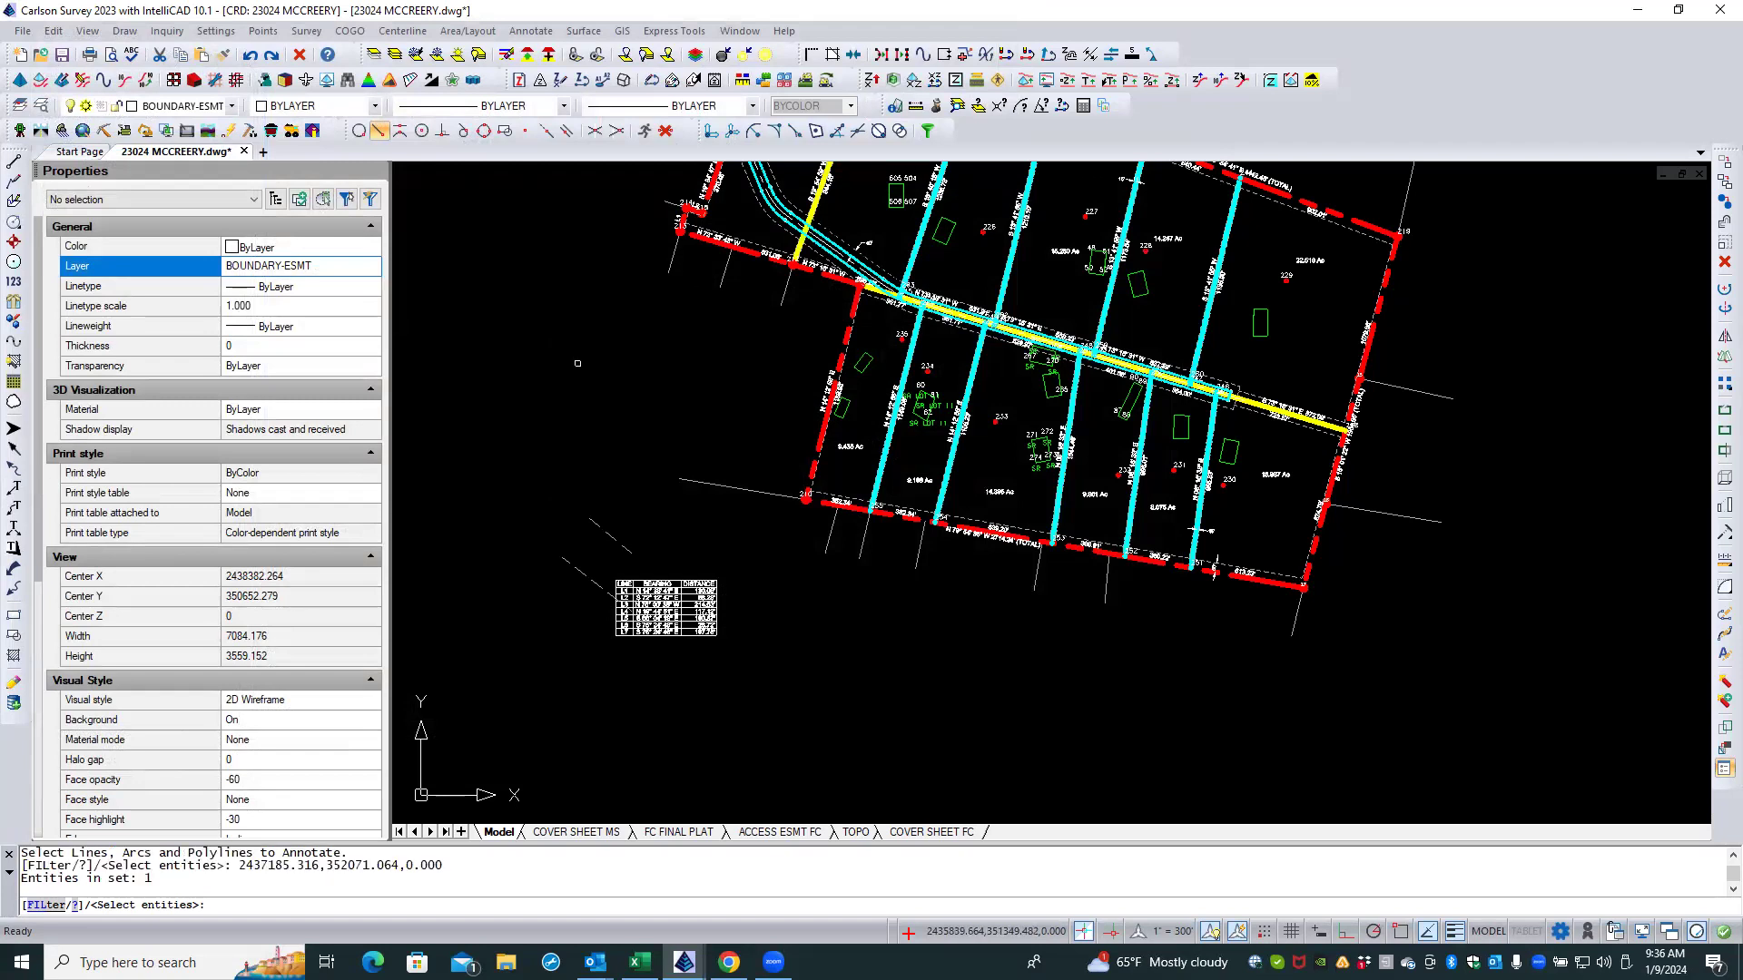
key("Escape")
key("Escape")
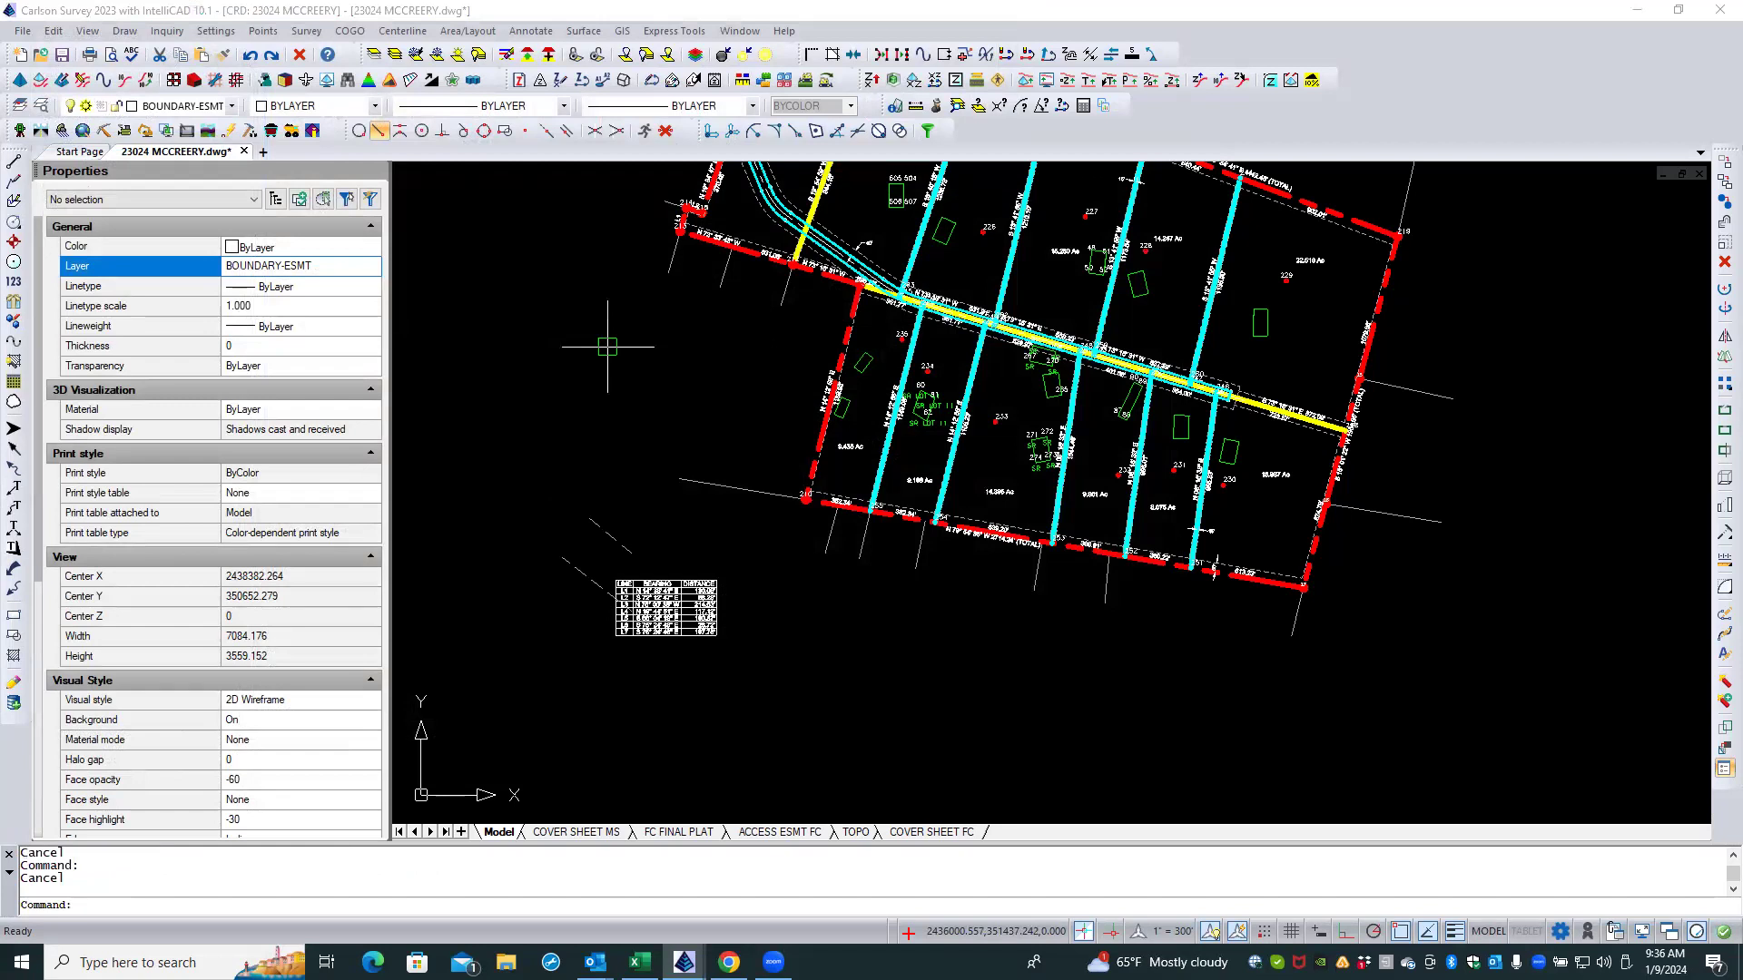
Step: Run Auto-Annotate on the access easement linework and place the curve table at the existing line table
left_click(800, 327)
left_click(582, 760)
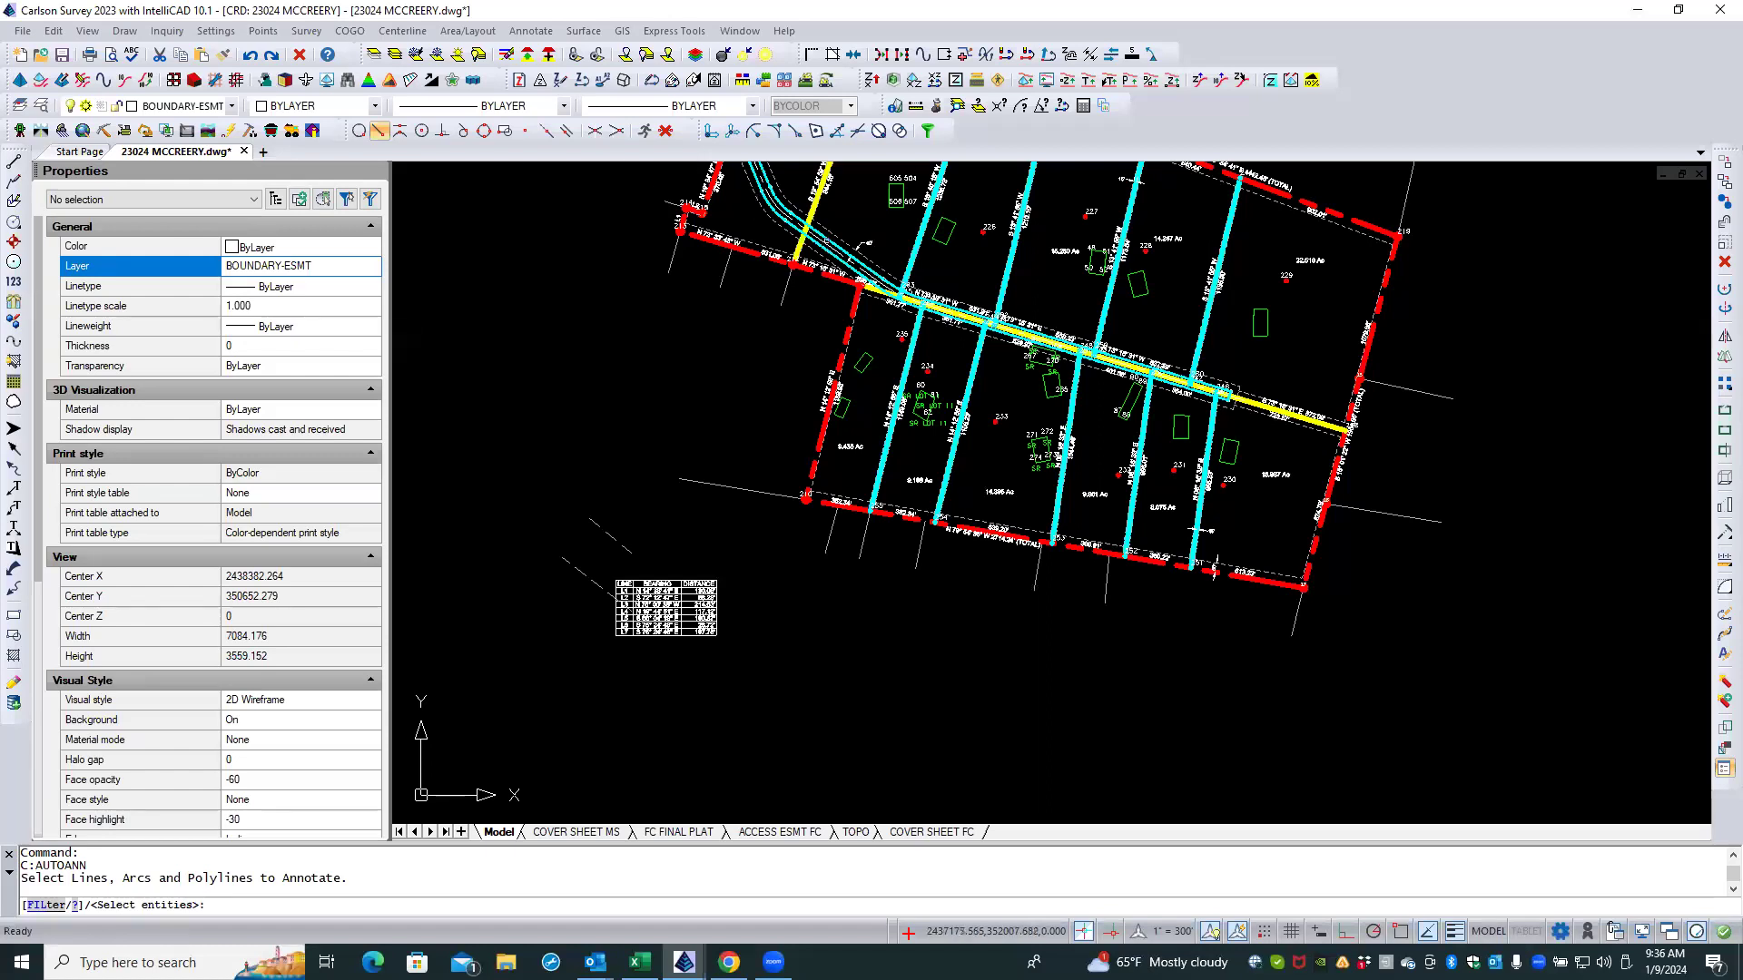
left_click(868, 230)
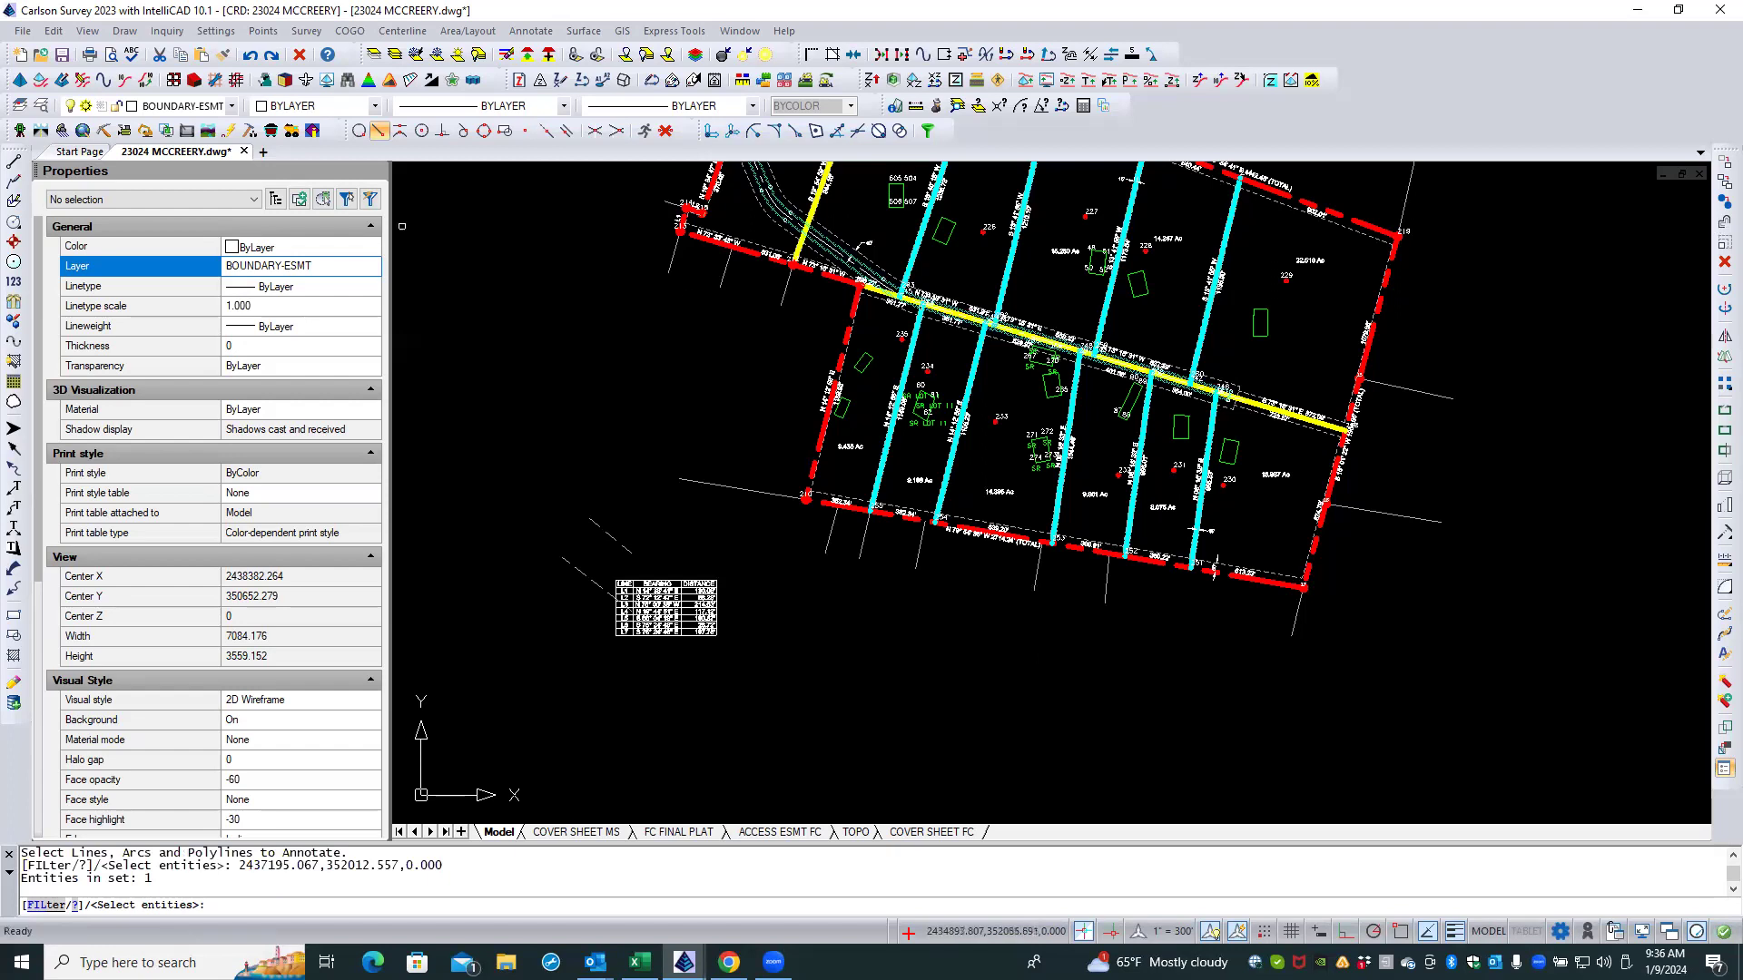
key("Return")
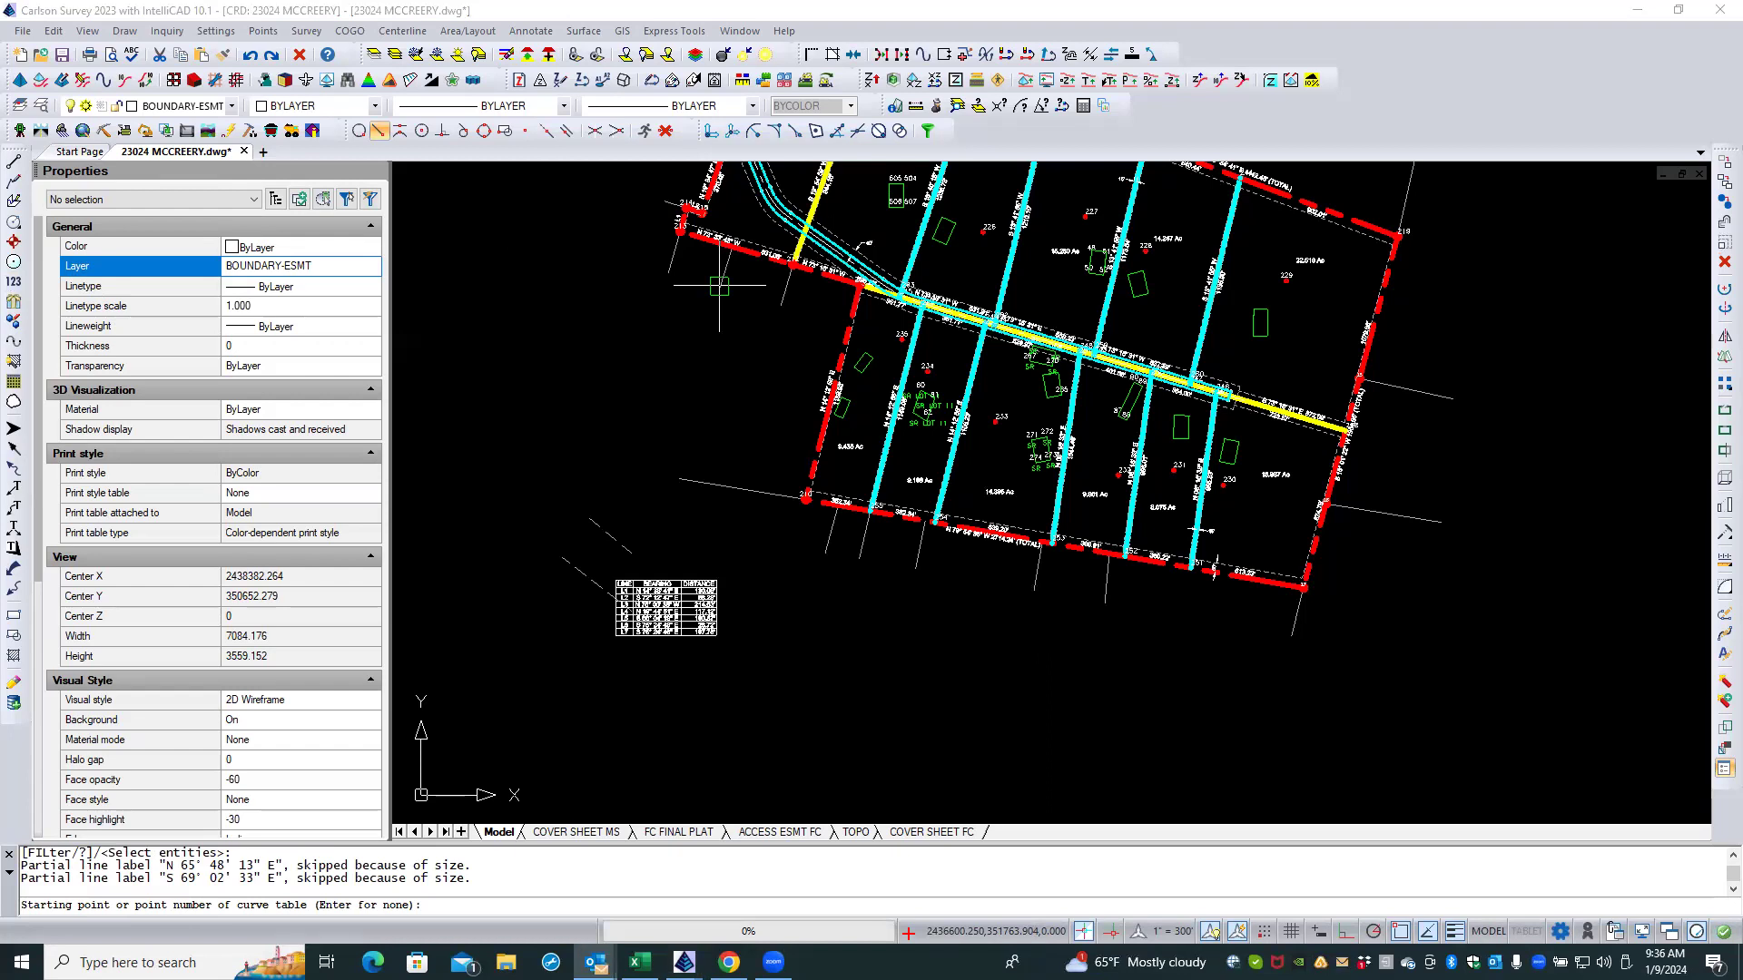
scroll(623, 591, "up", 6)
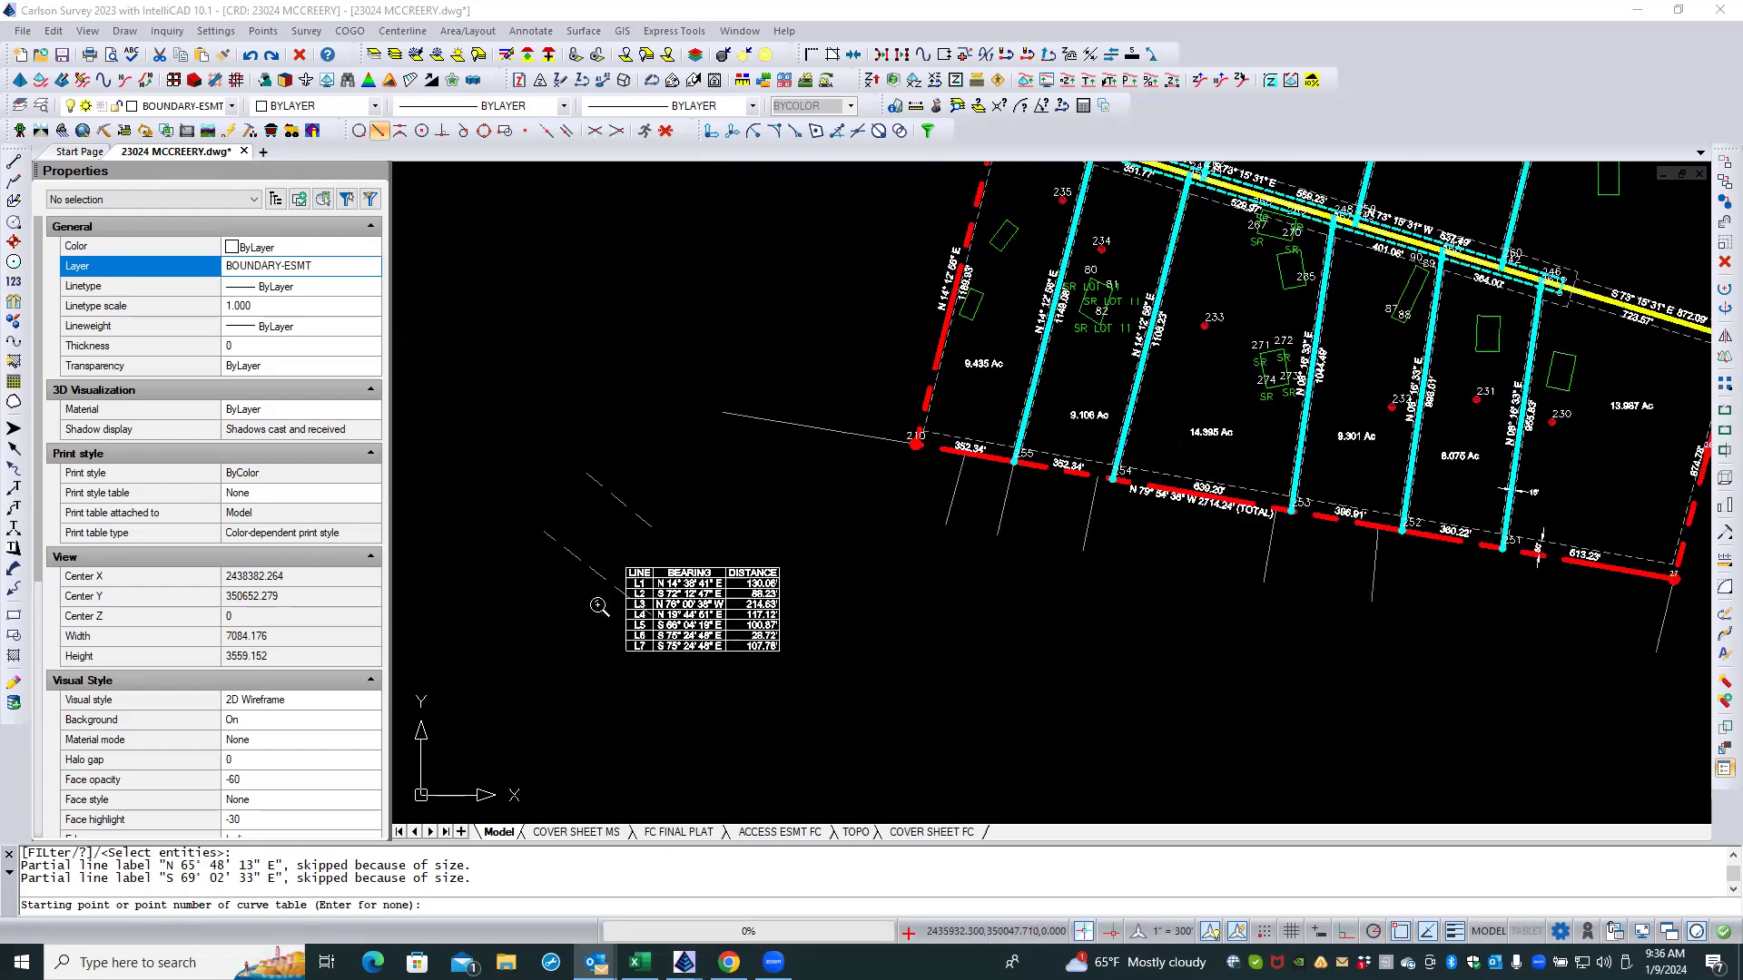
scroll(661, 578, "down", 1)
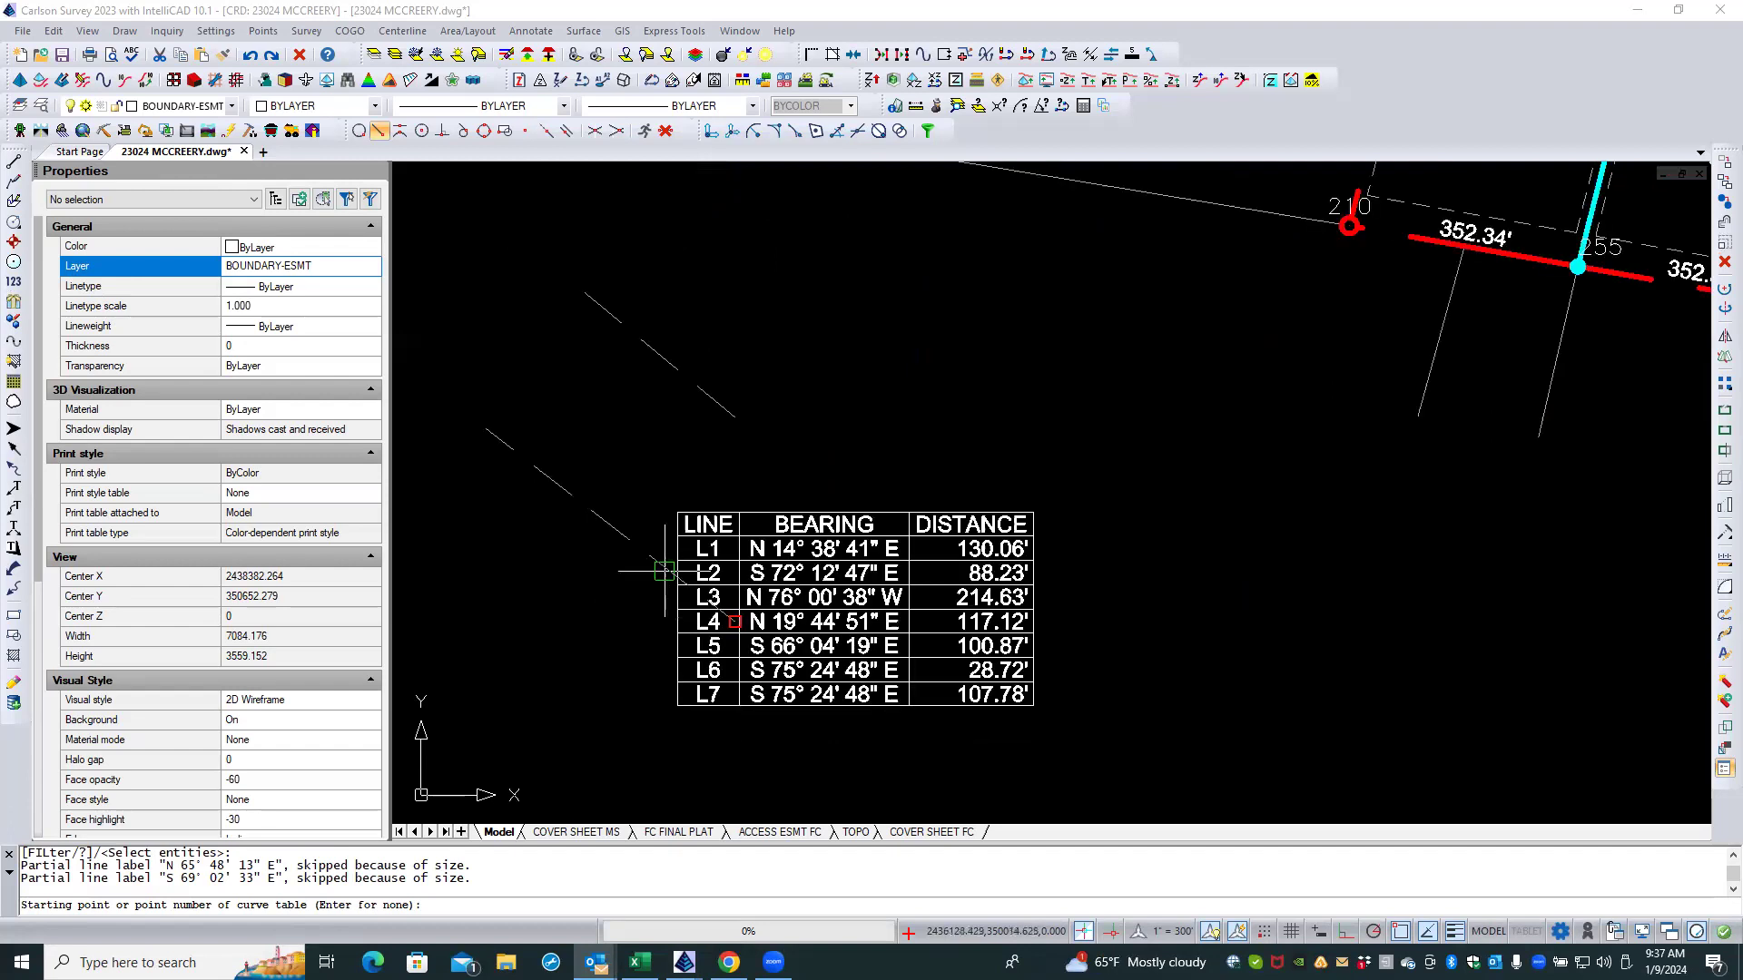
left_click(664, 570)
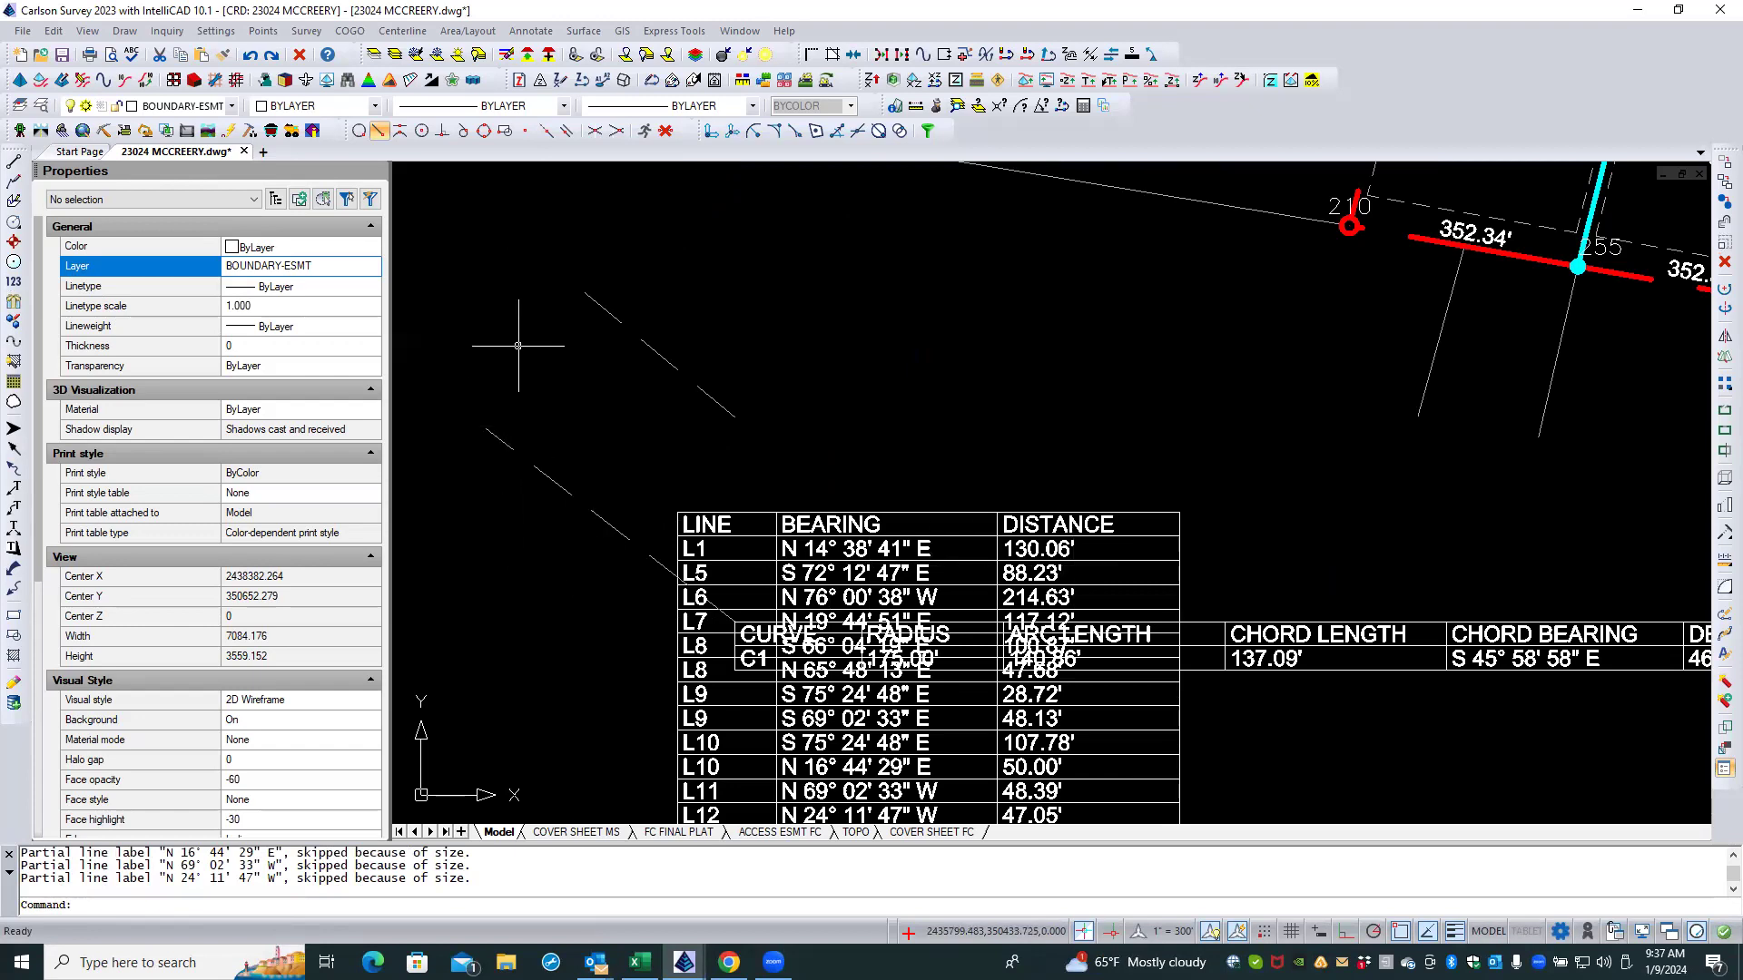
scroll(510, 328, "down", 3)
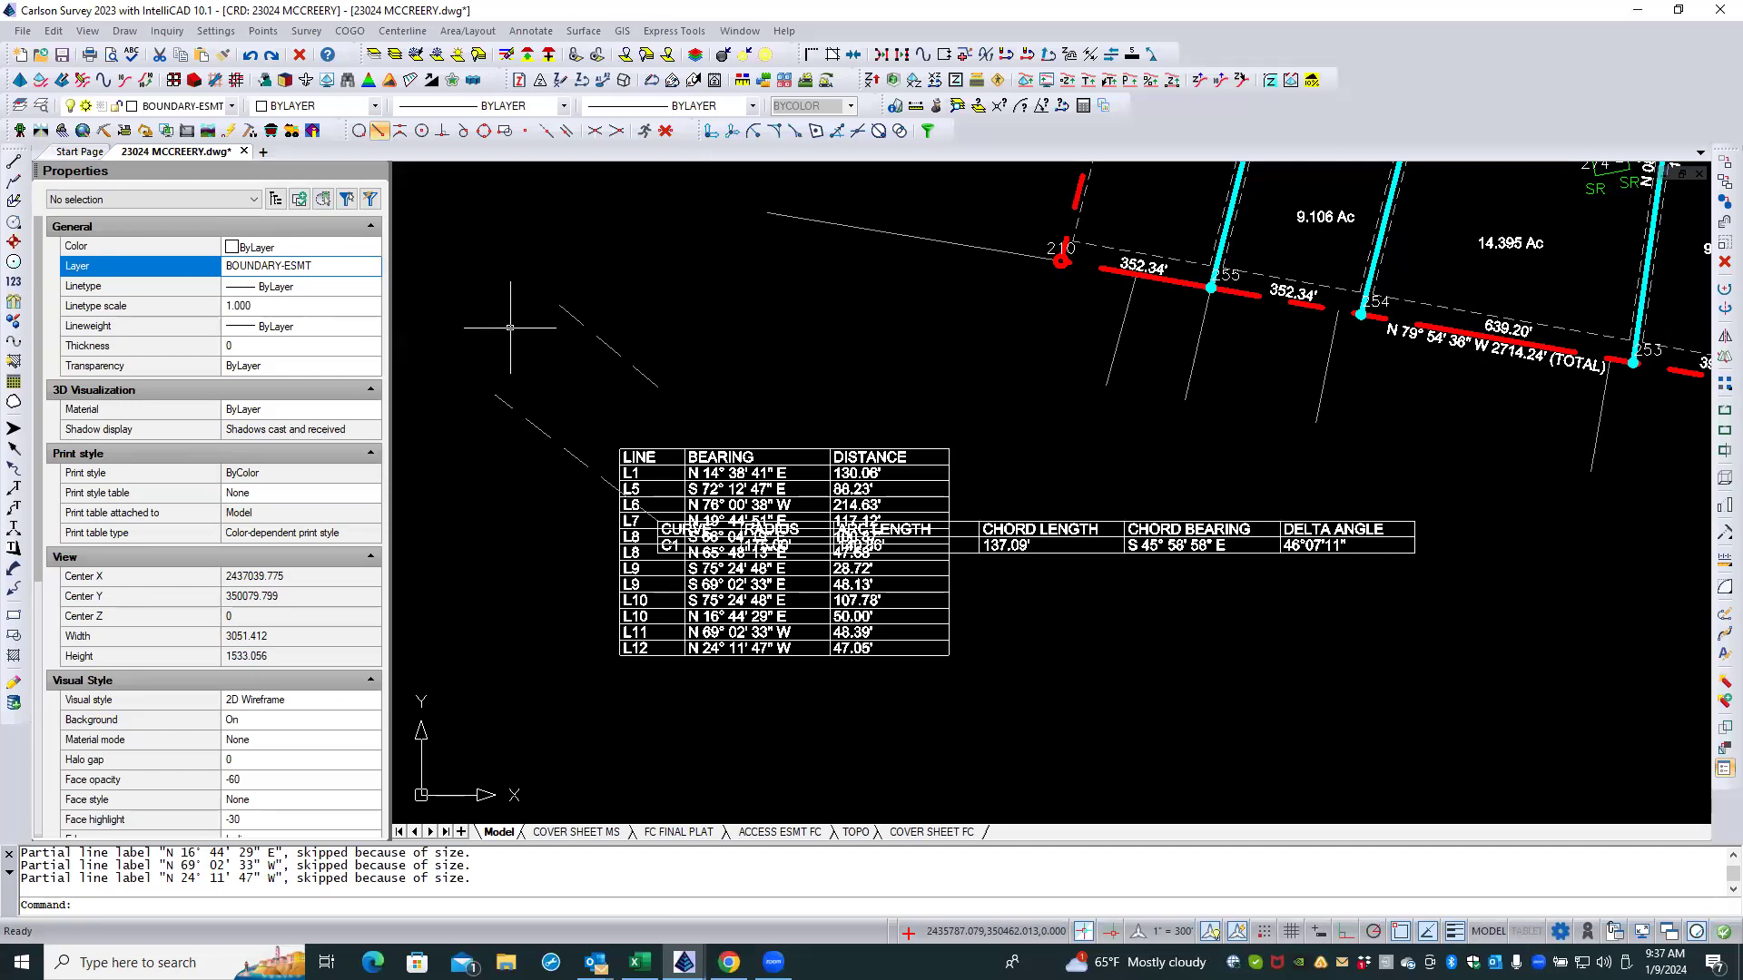
Step: Undo the view change and the Auto-Annotate run on the access easement
type("u")
key("Return")
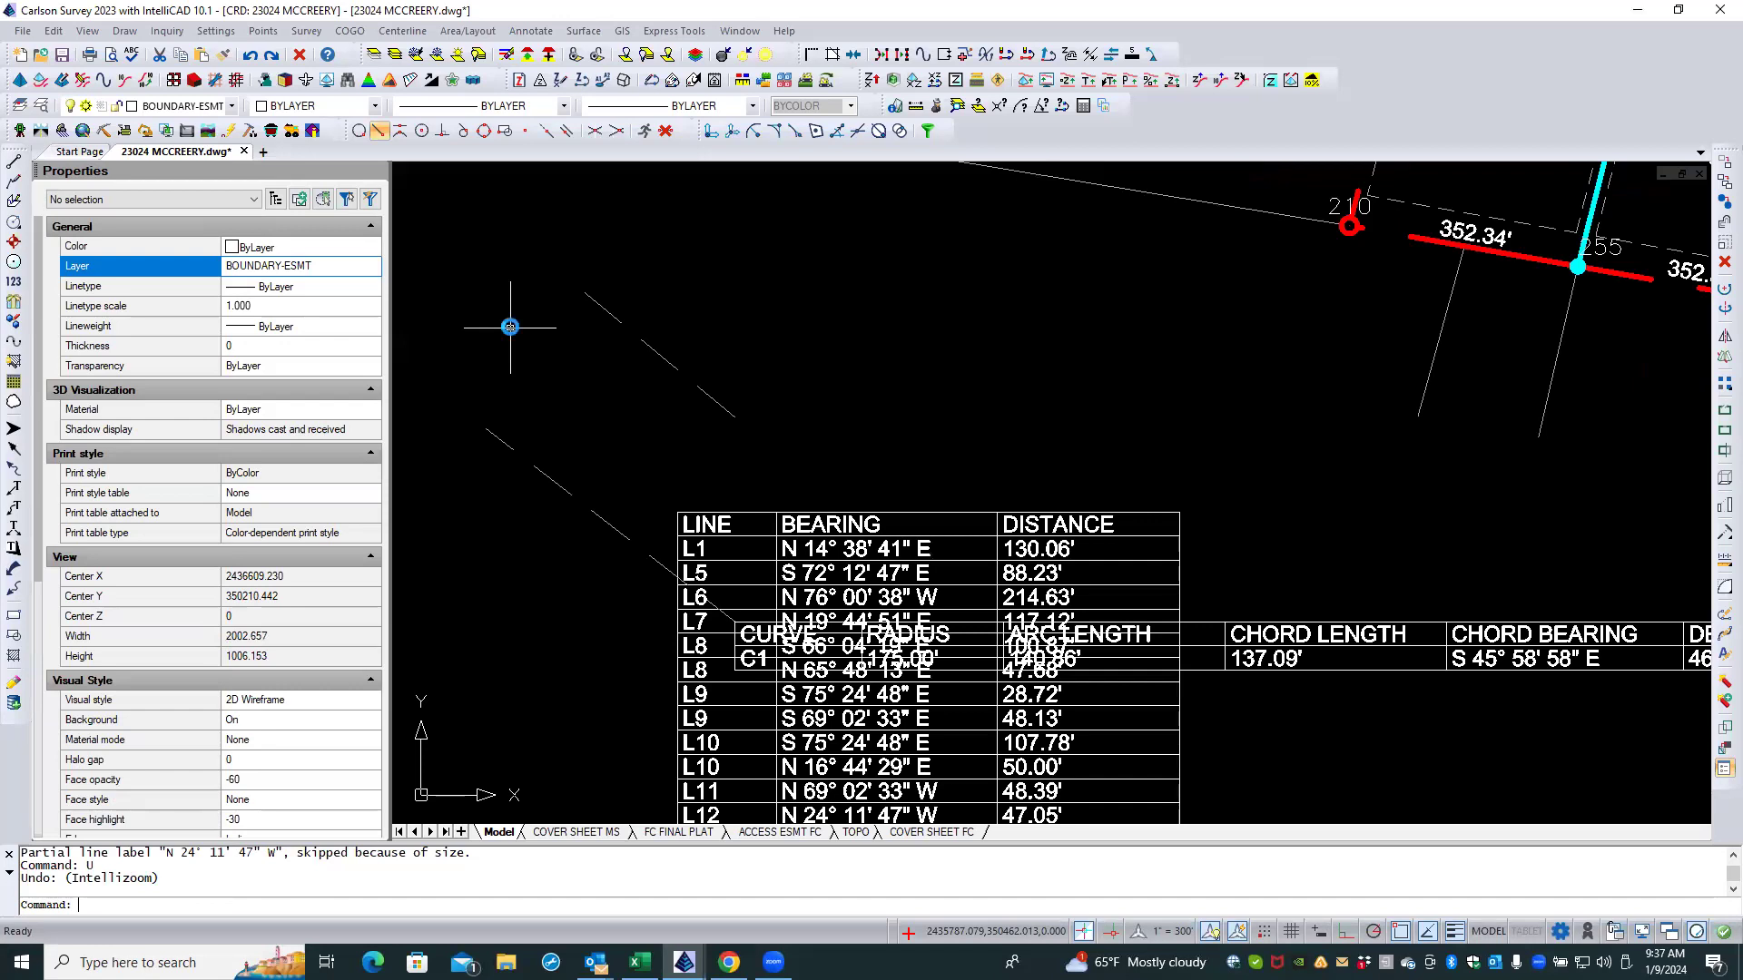
key("ctrl+z")
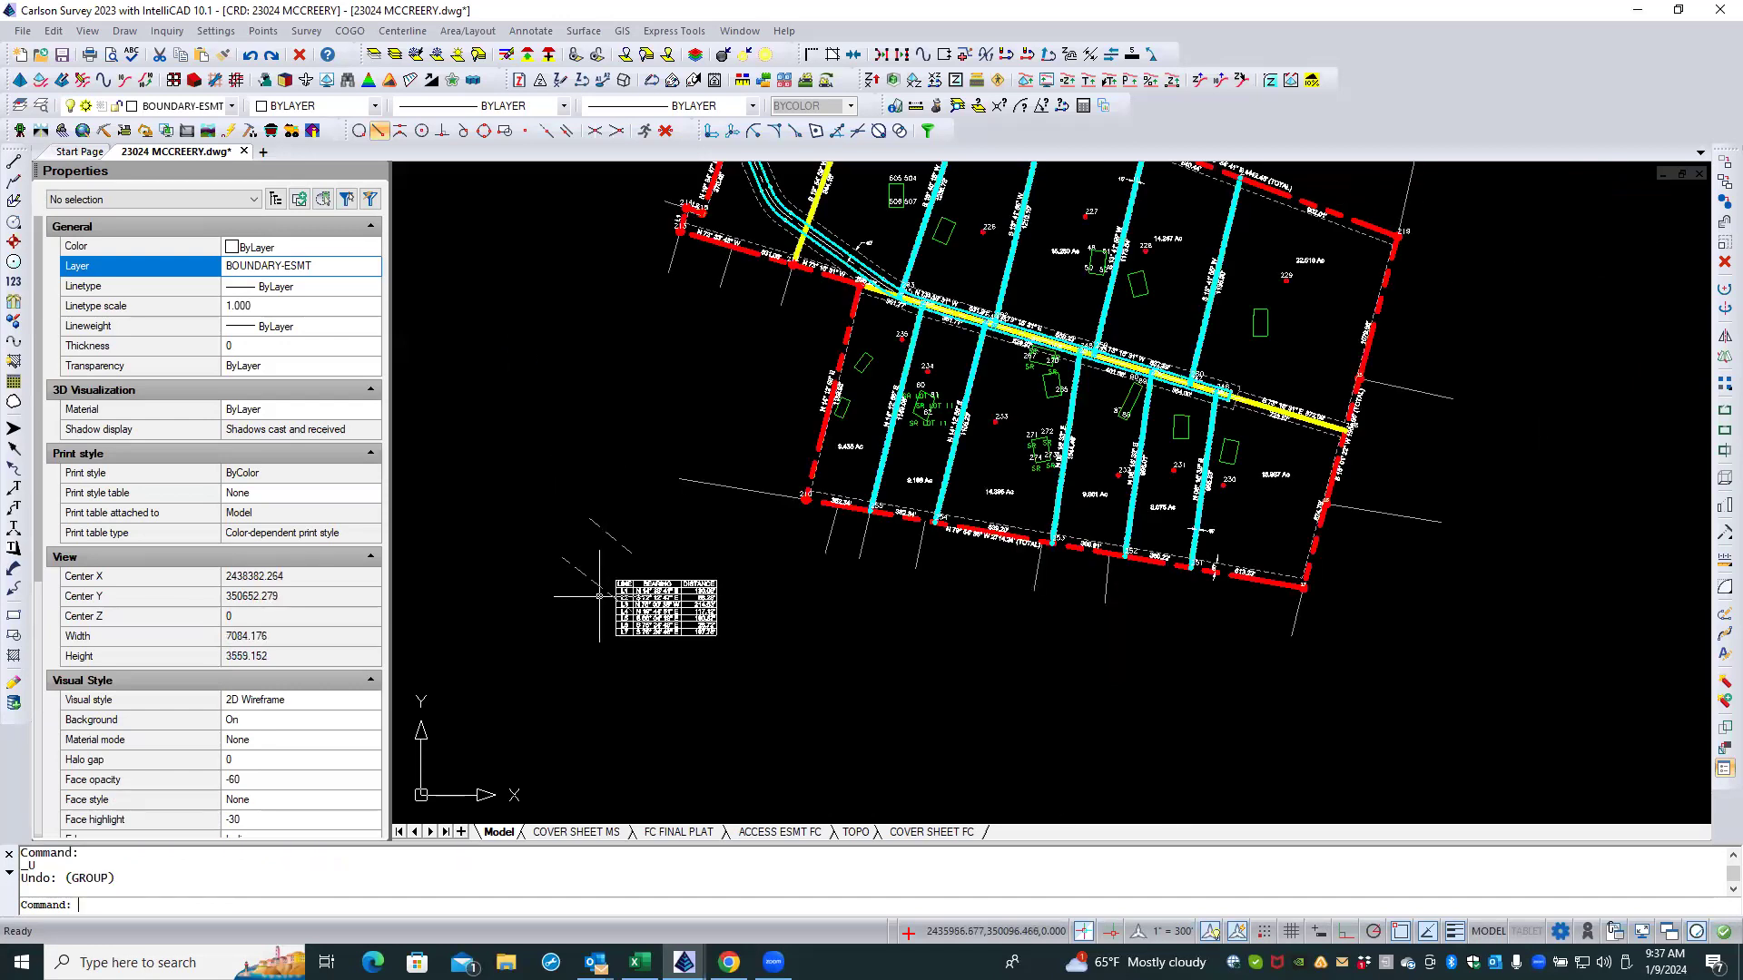
Step: Inspect the properties of the existing line table and clear the selection
scroll(602, 616, "up", 3)
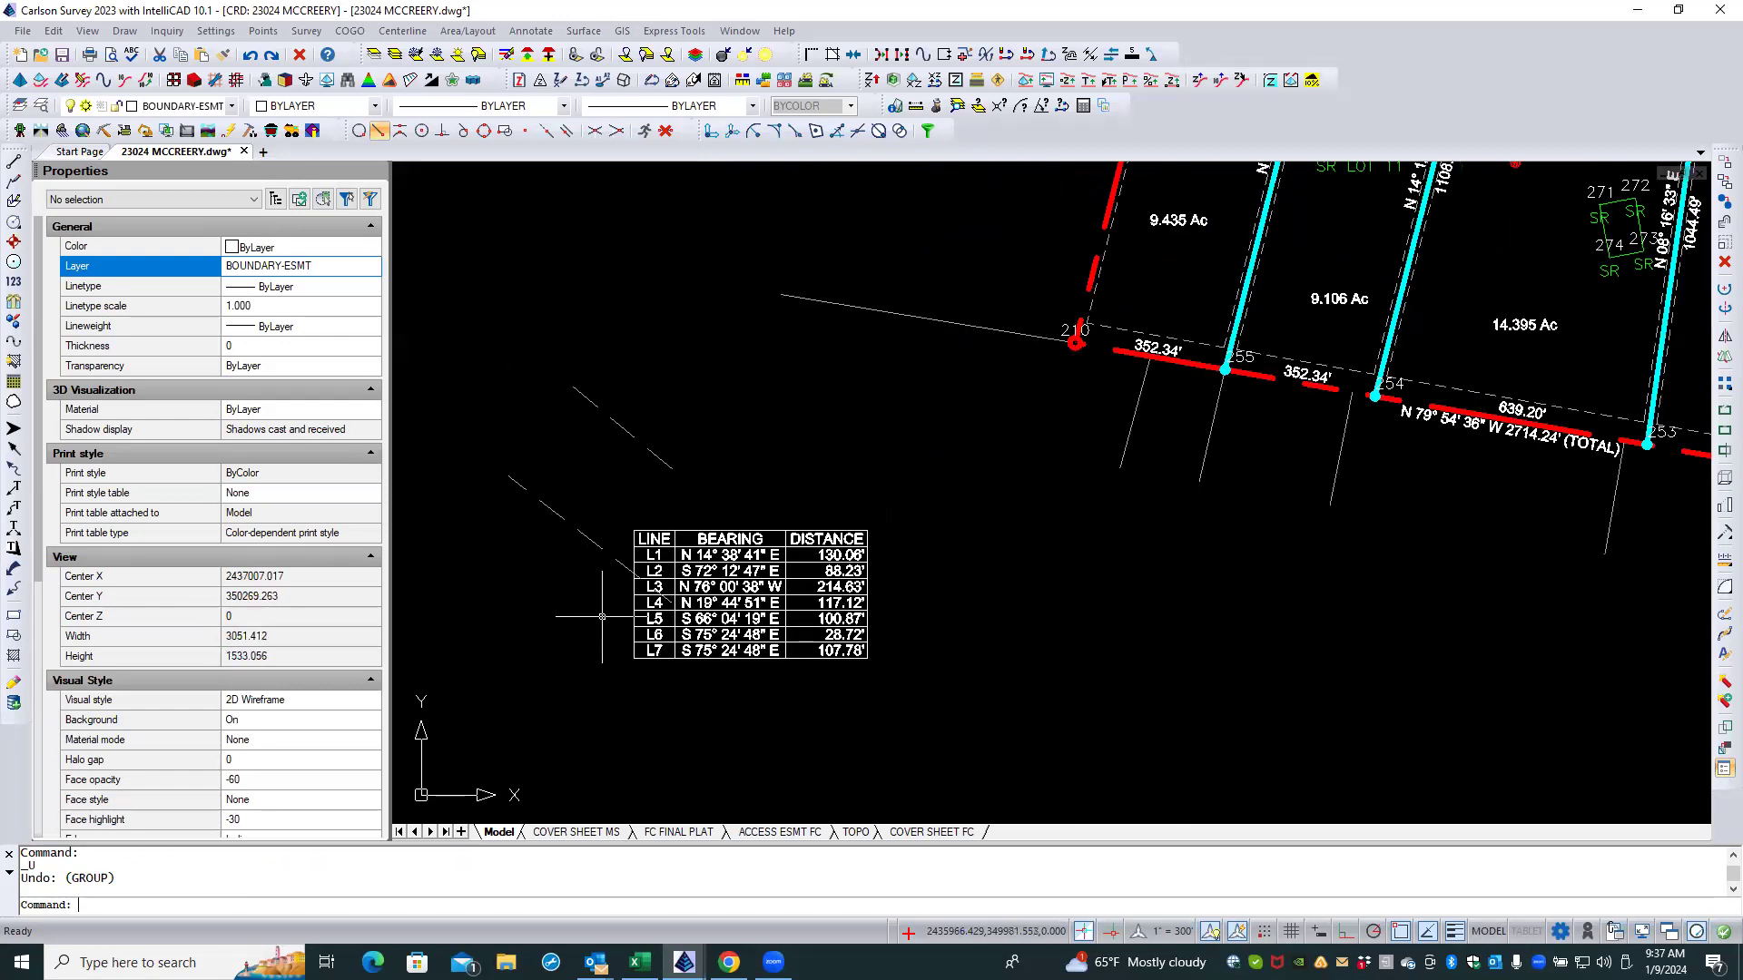
scroll(602, 616, "up", 1)
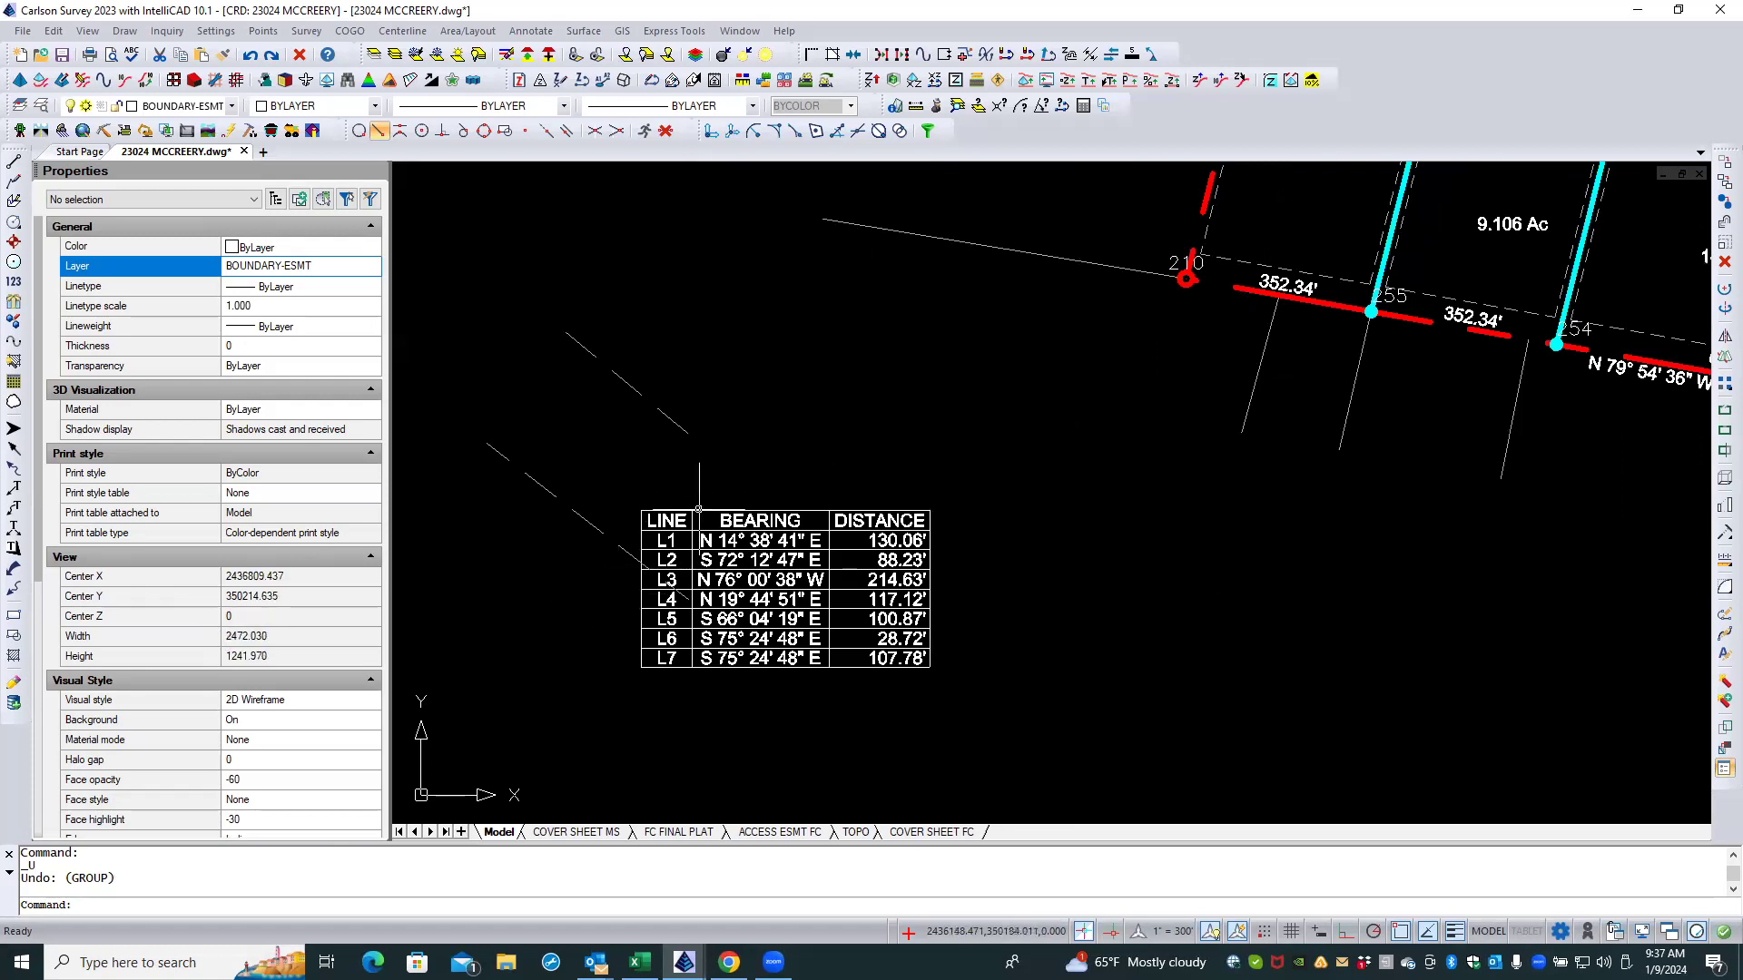
left_click(699, 509)
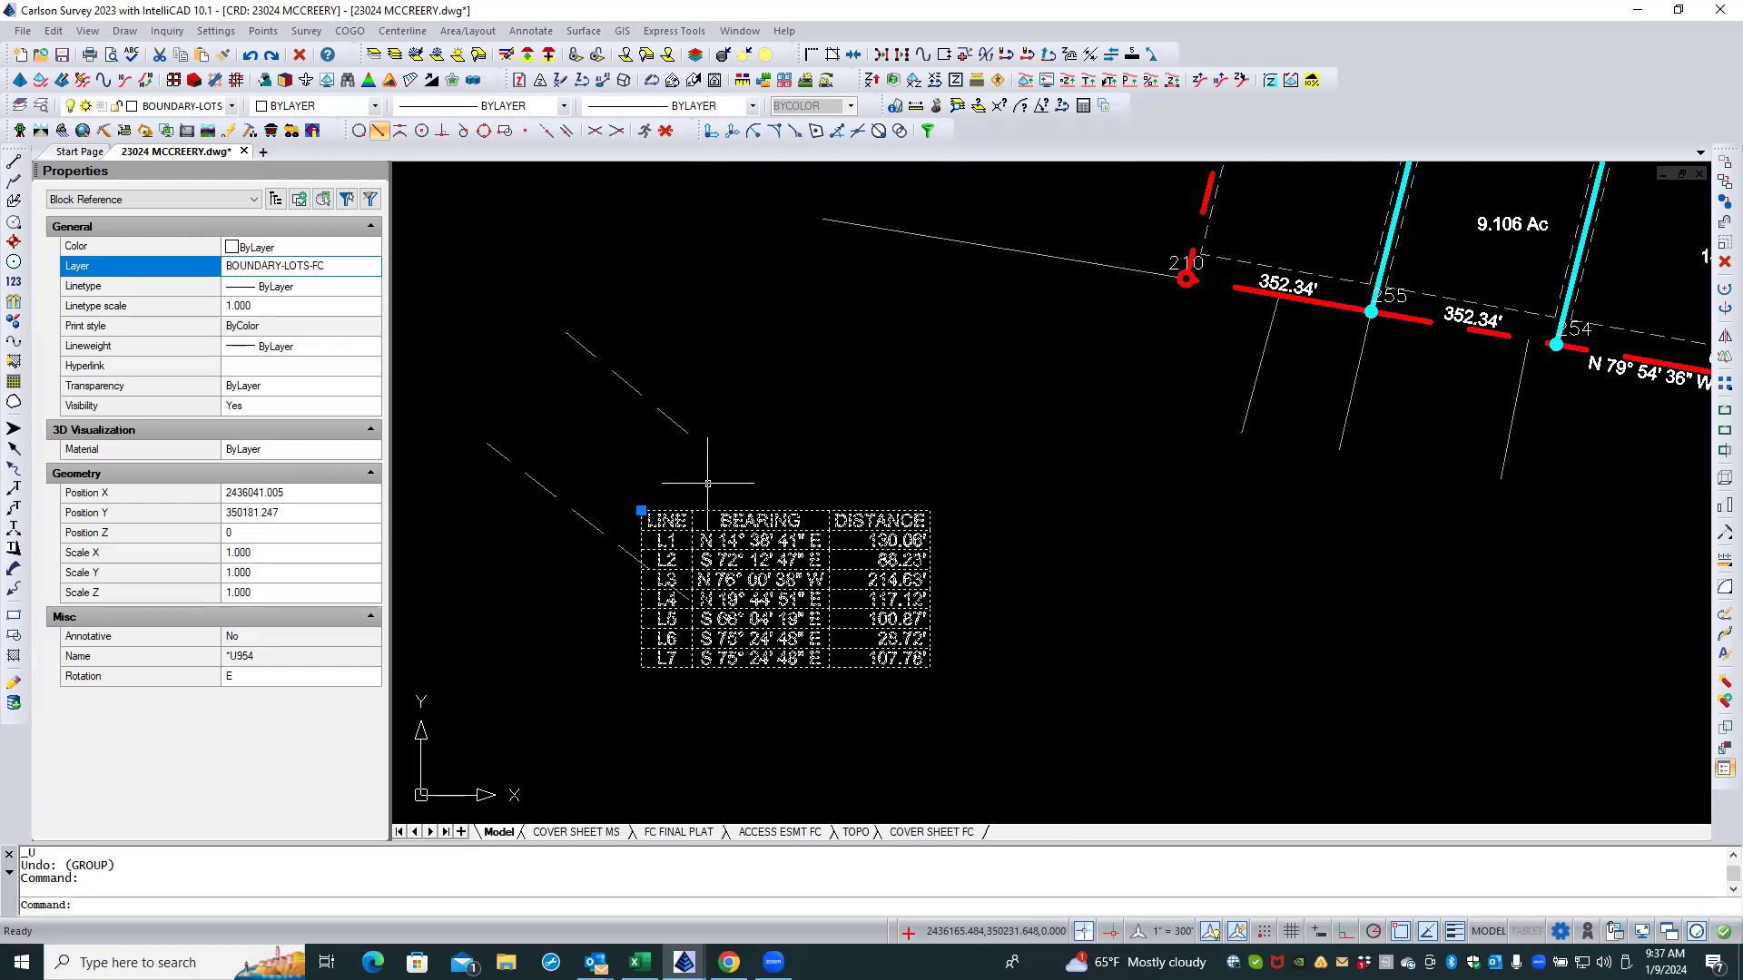
key("Escape")
key("Escape")
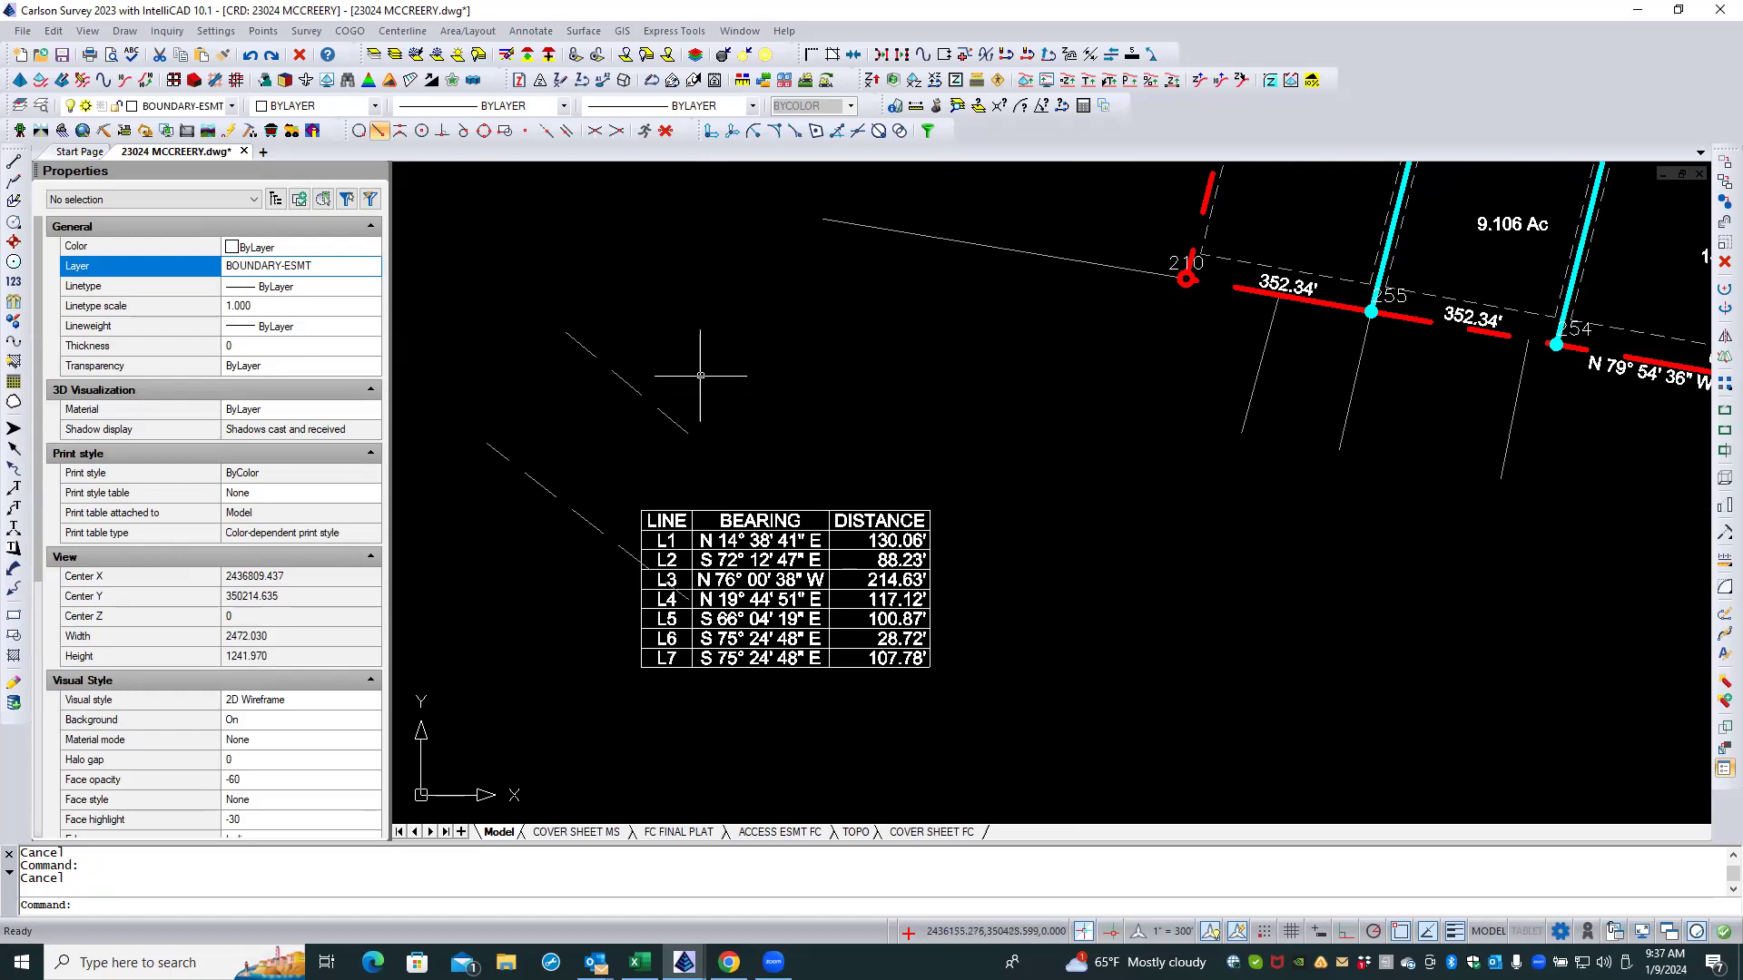
Step: Activate the existing line table with Set Table Position, using the Line option
left_click(526, 34)
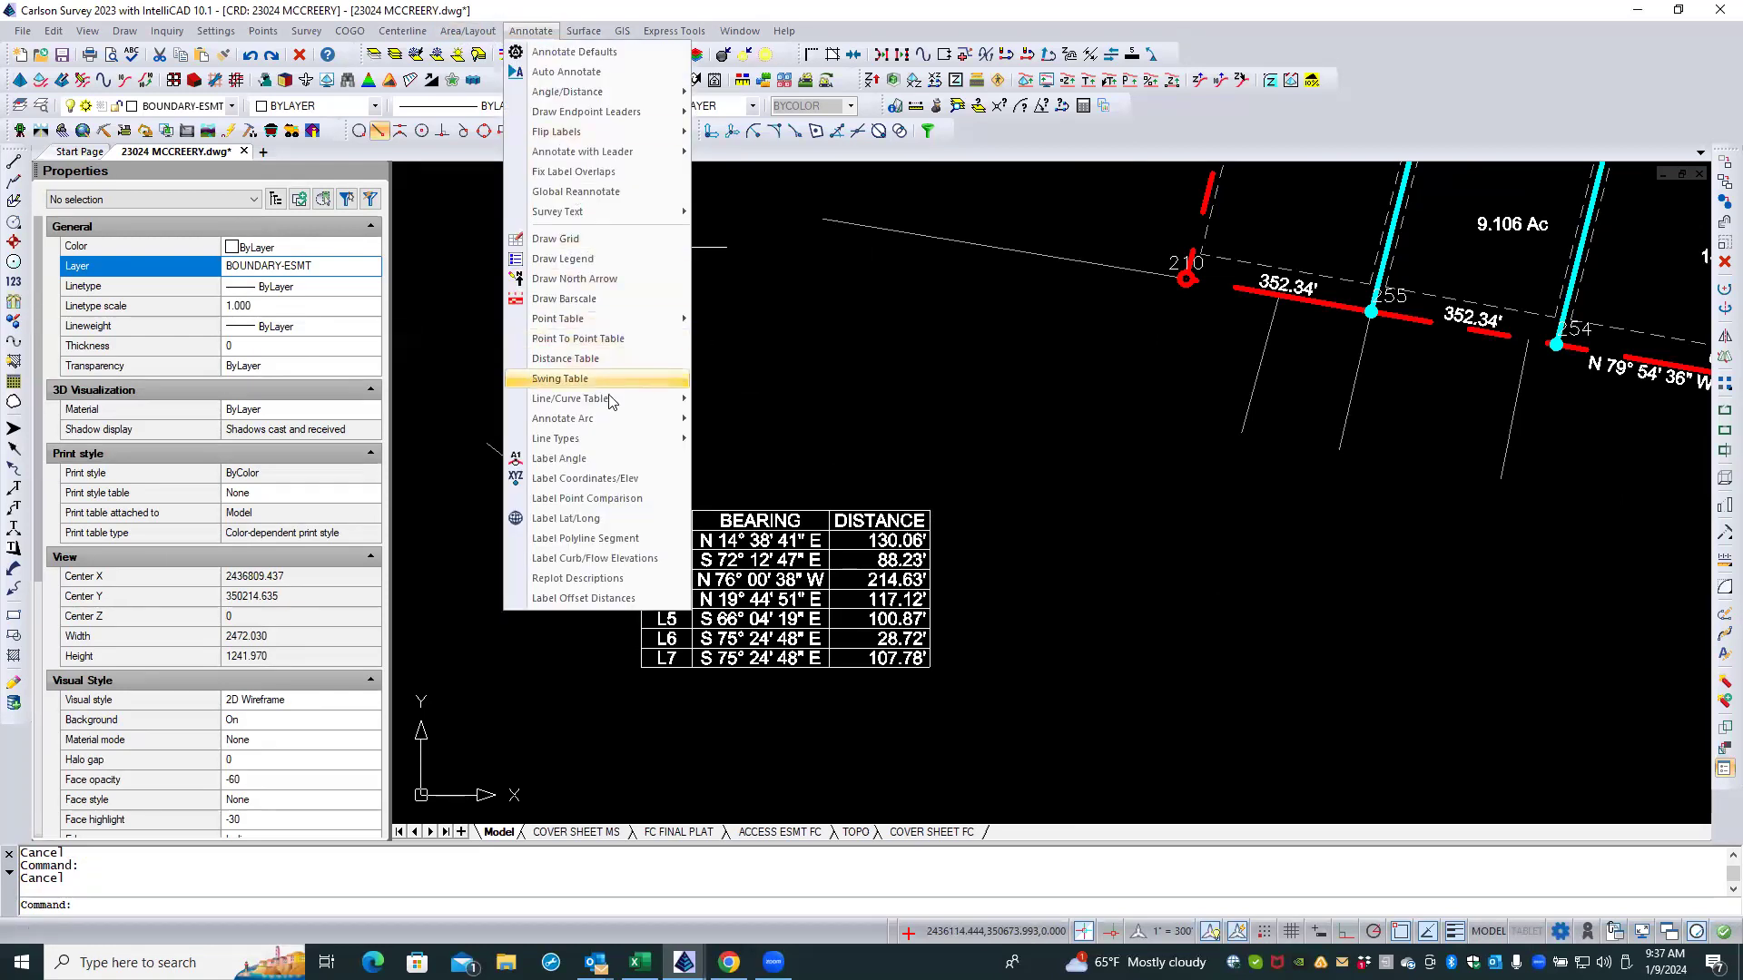
mouse_move(610, 403)
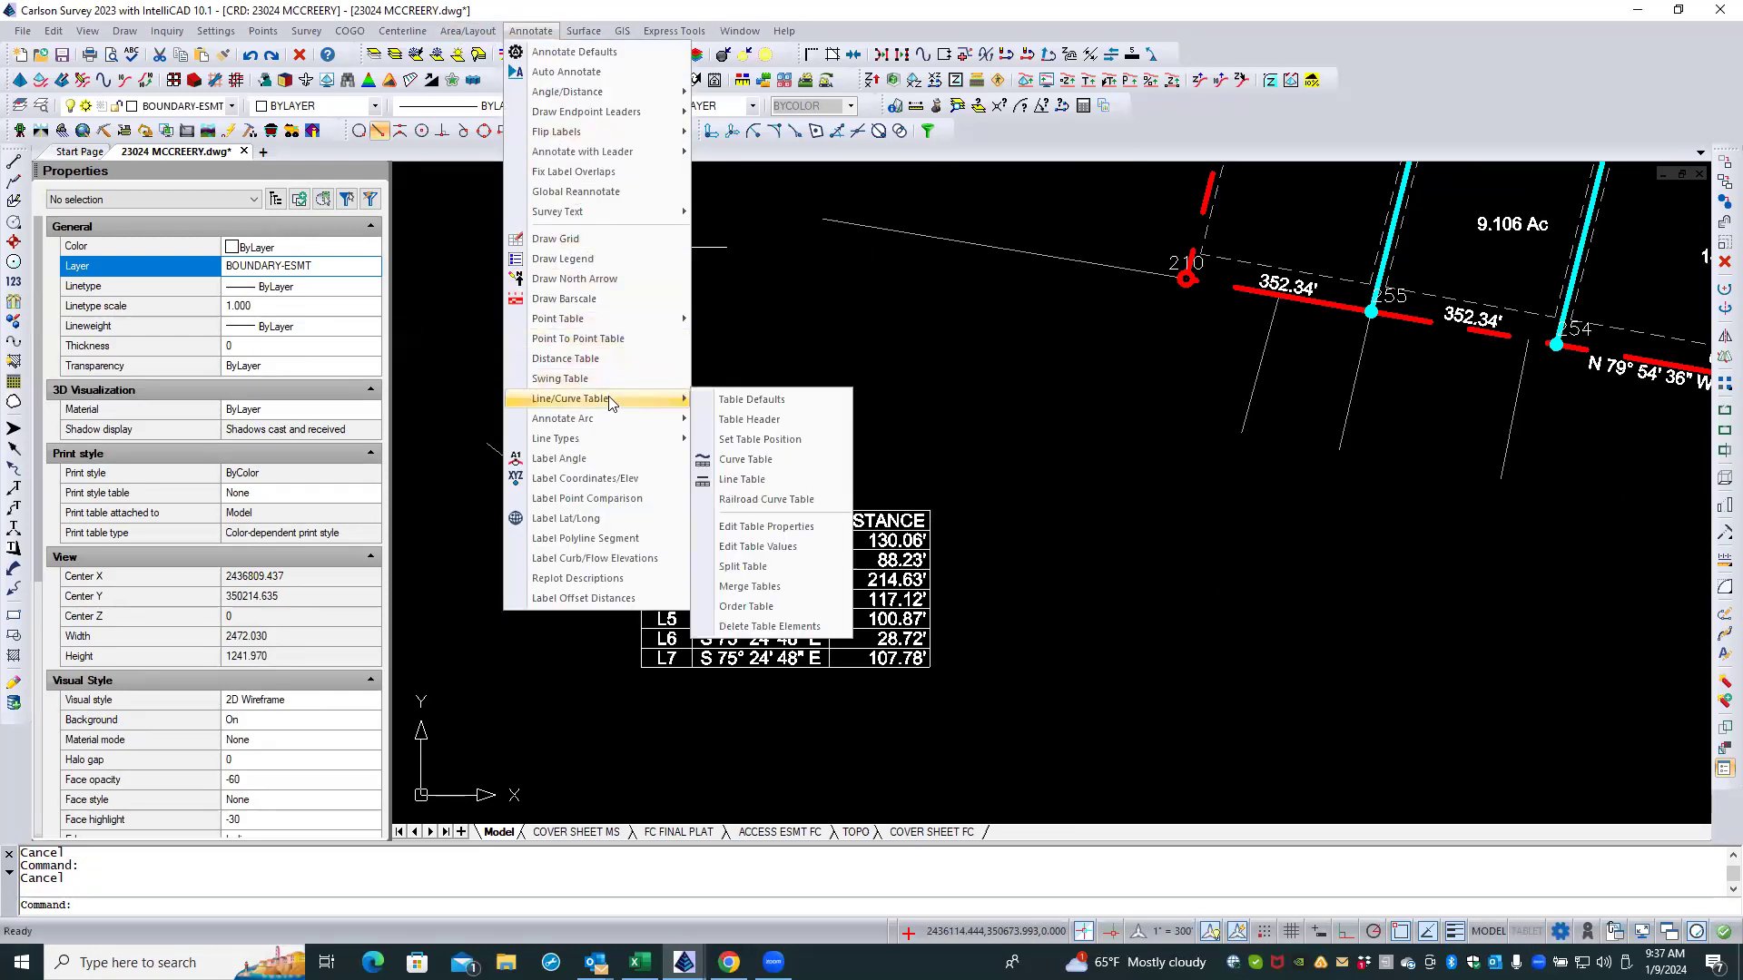
left_click(765, 441)
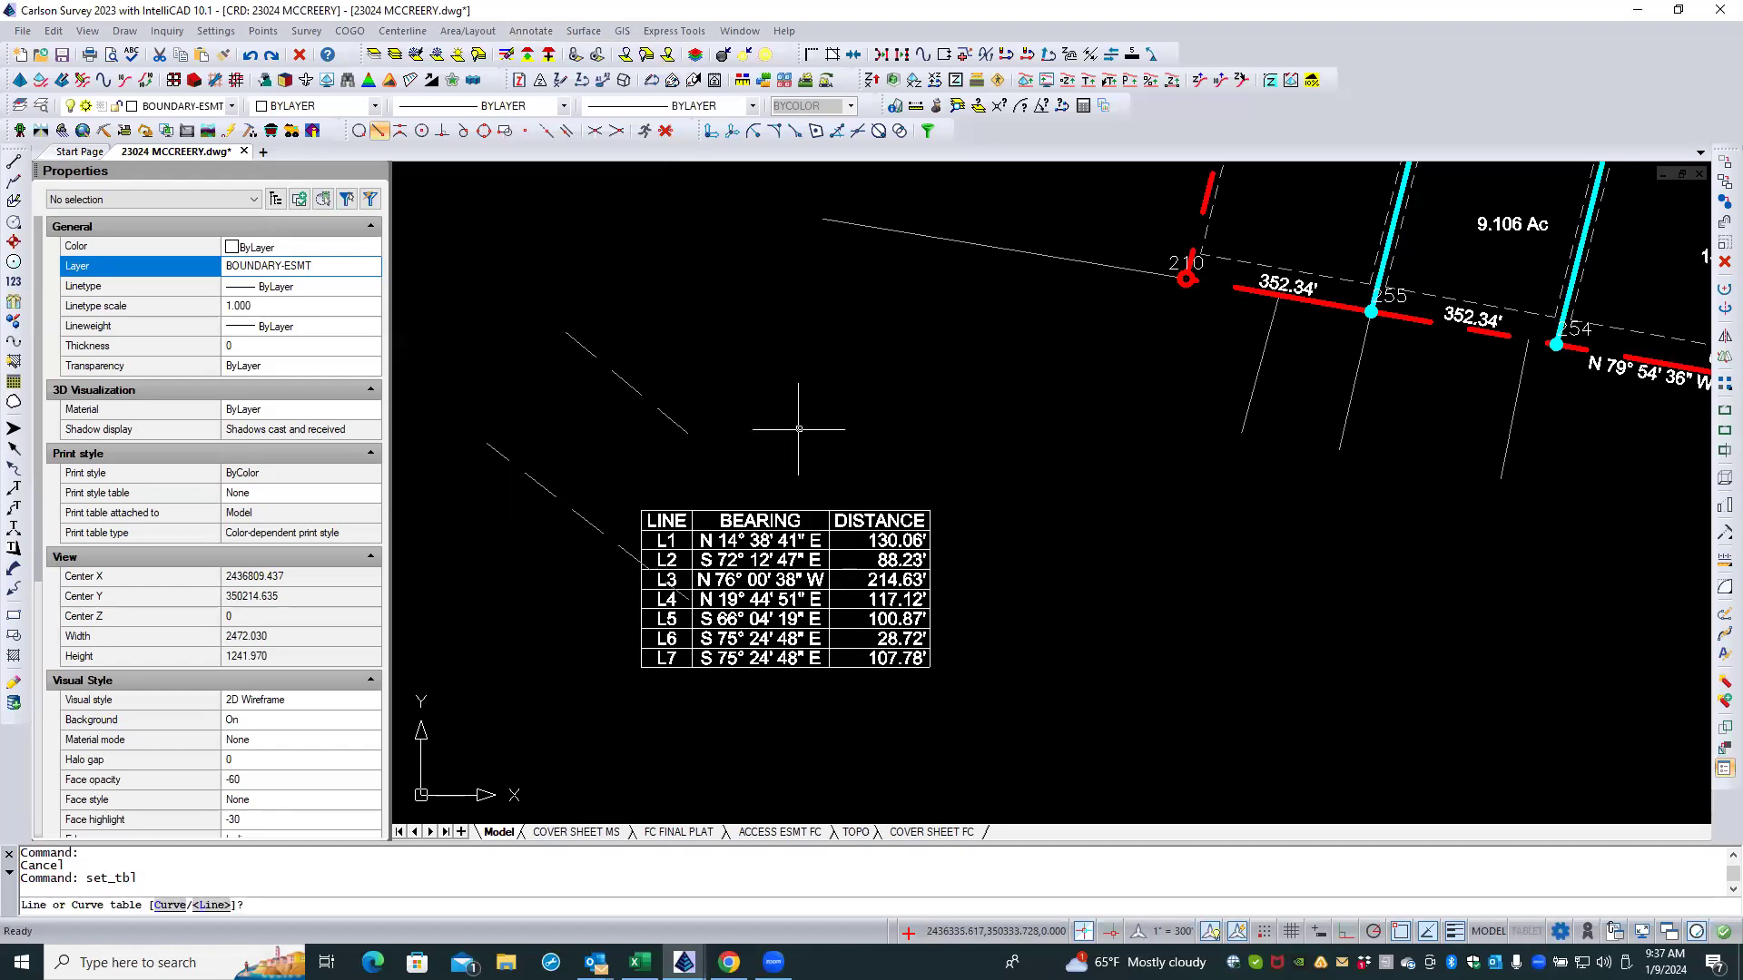
type("l")
key("Return")
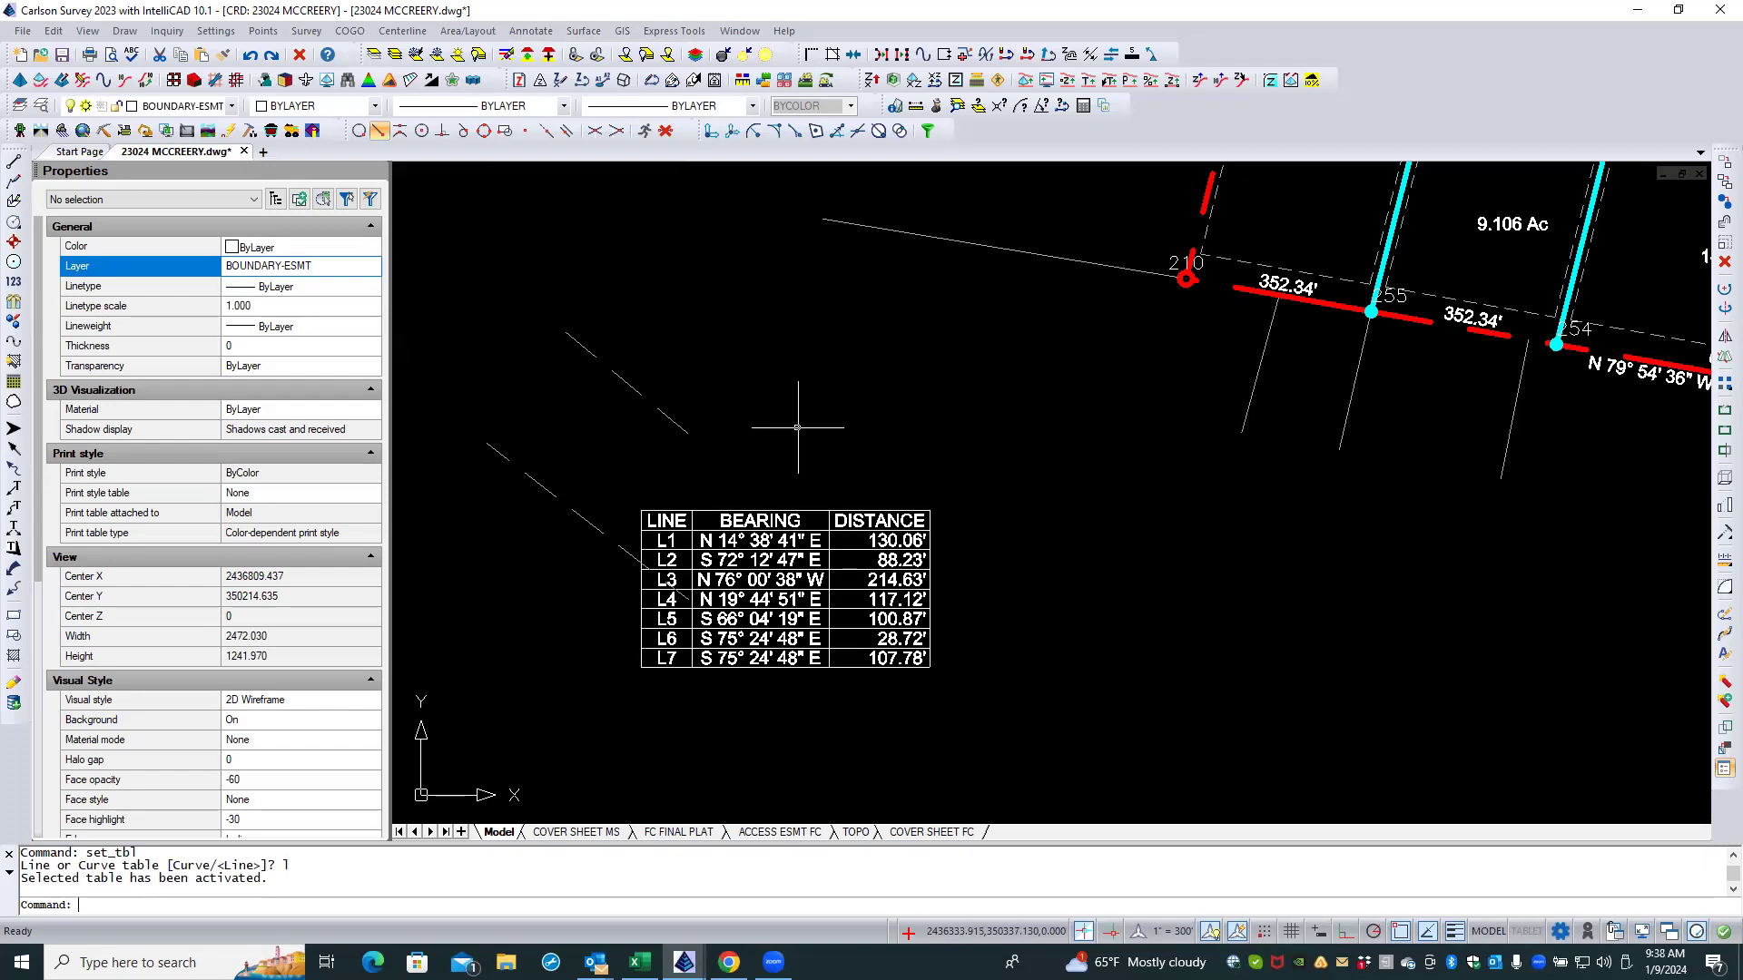
key("Escape")
key("Escape")
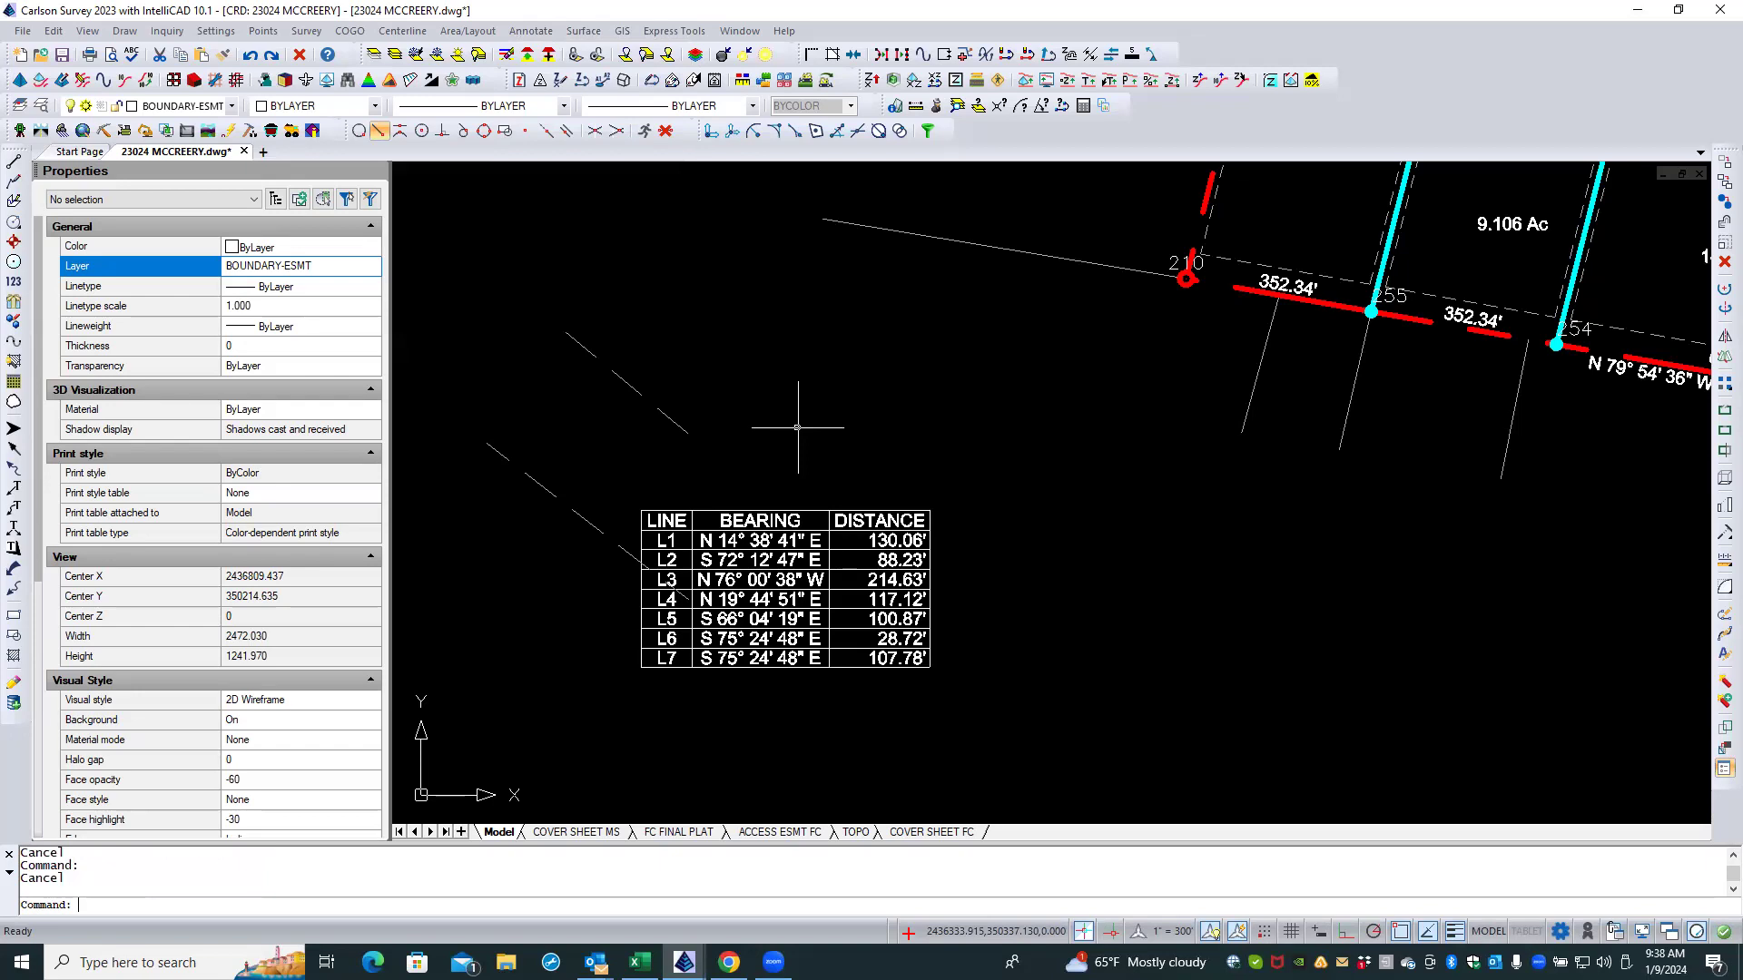
Step: Run Set Table Position again, query its prompt with "?" and choose the Line table option
left_click(531, 31)
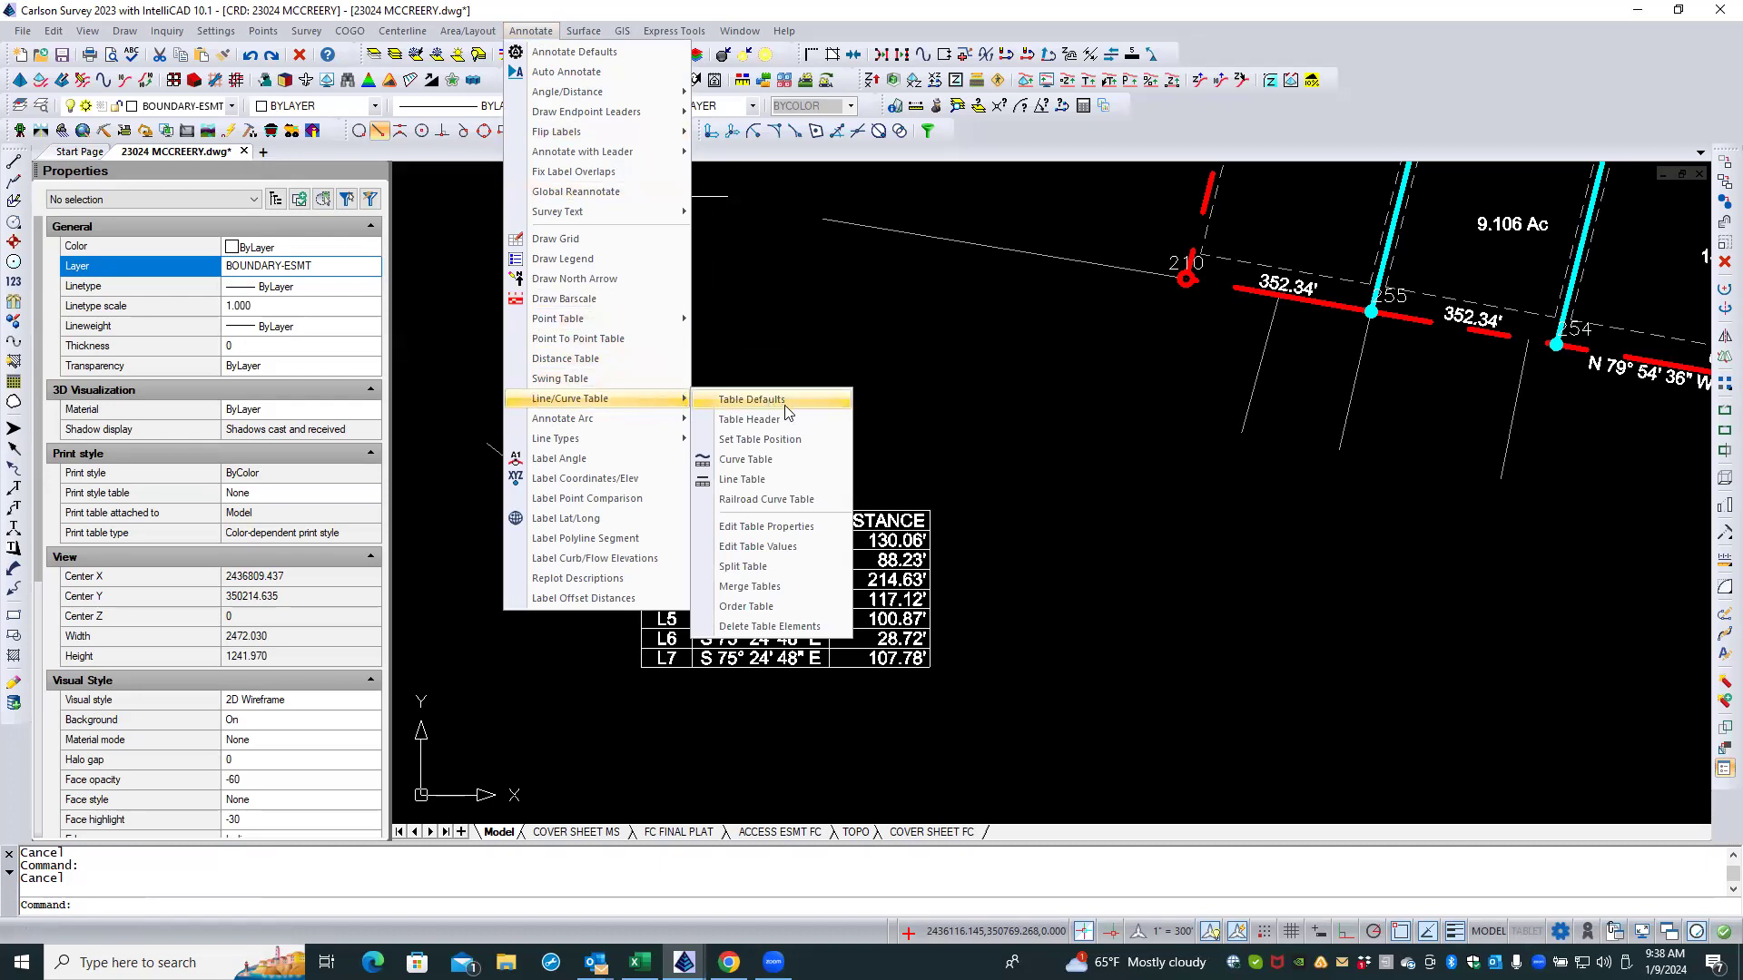
left_click(745, 439)
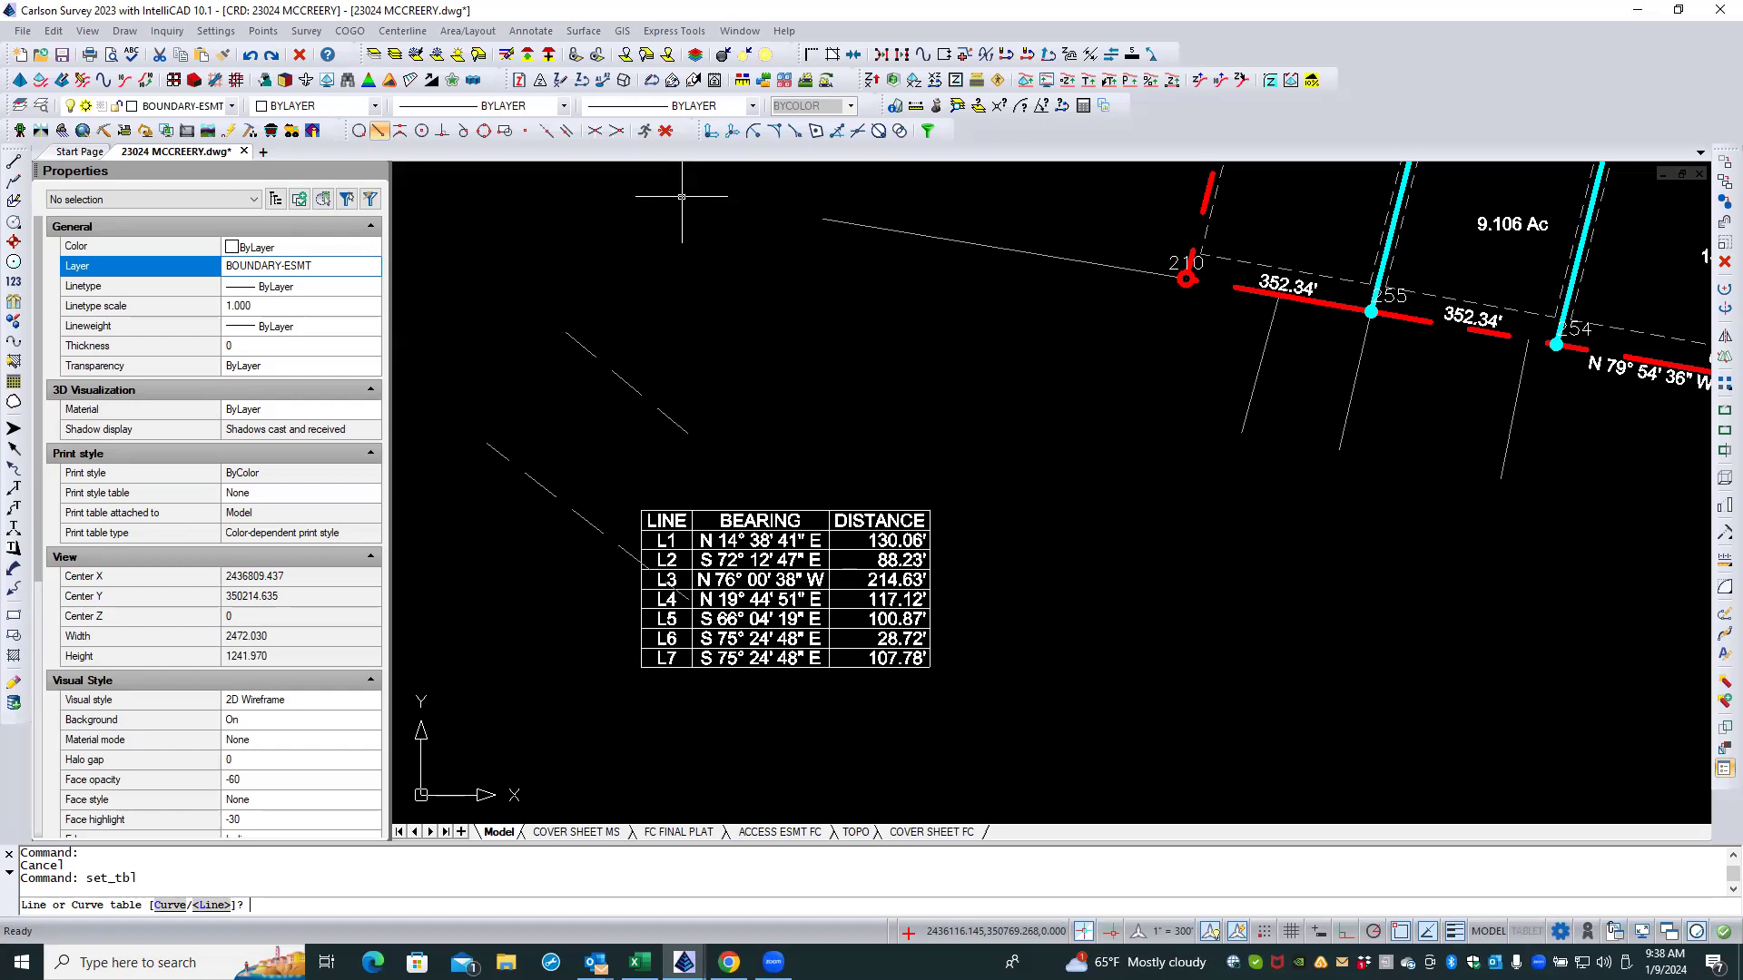
type("?")
key("Return")
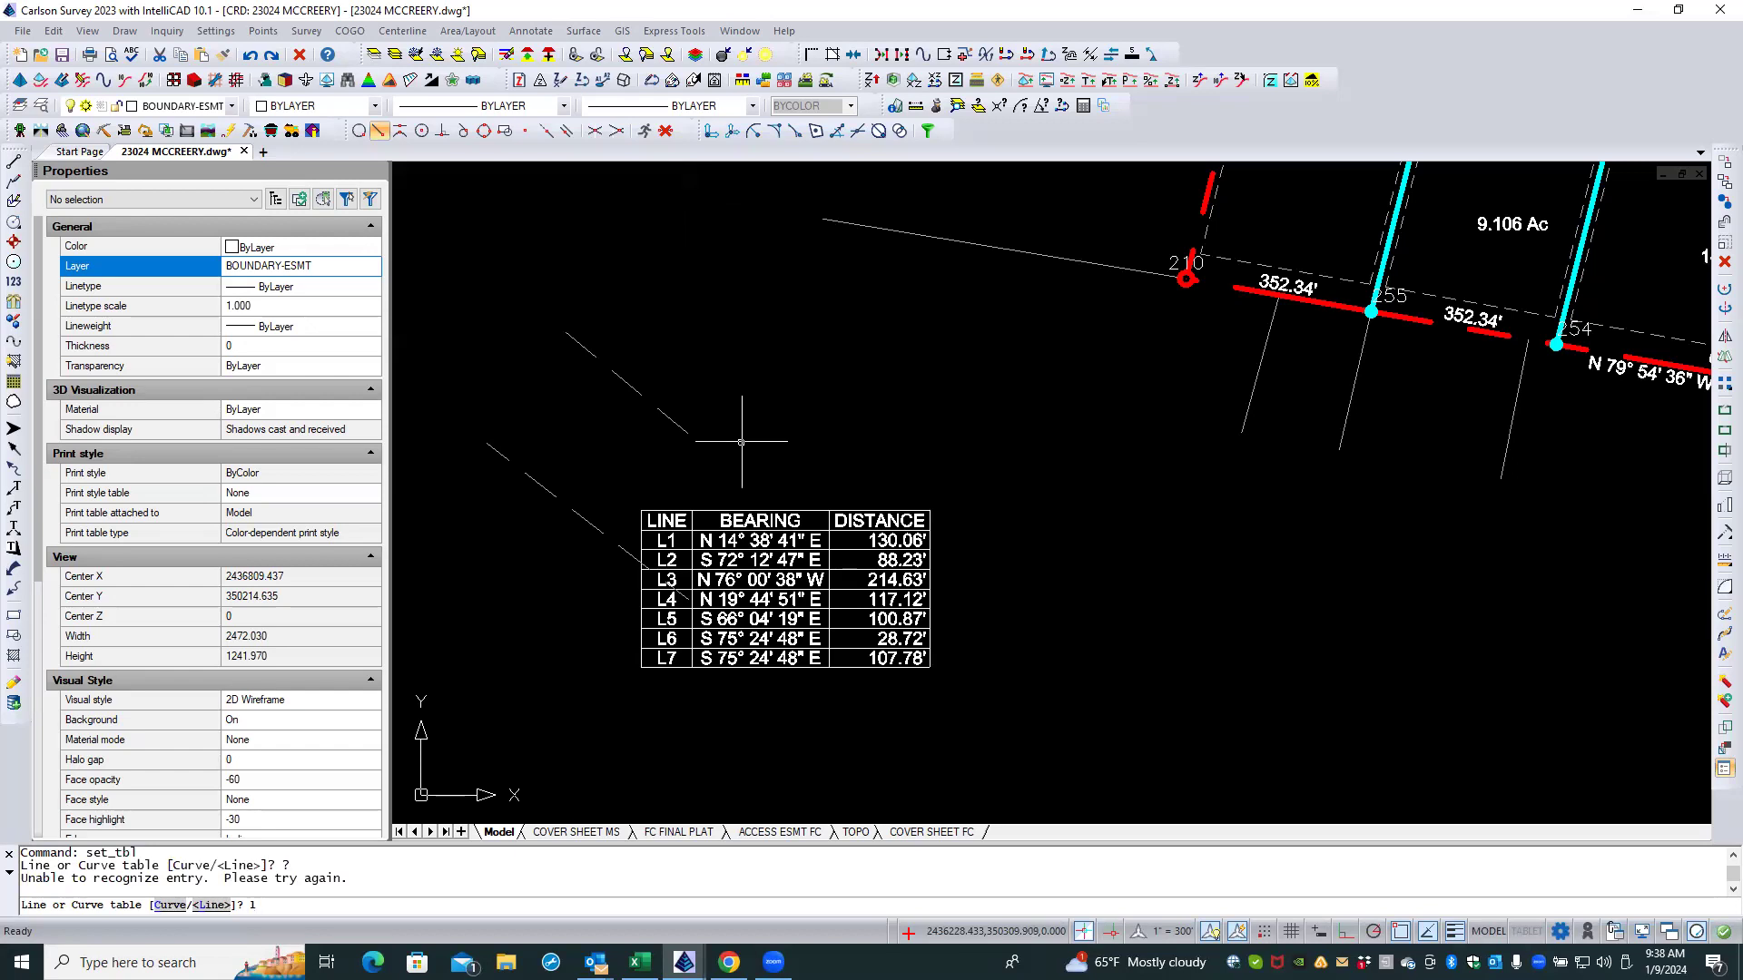
key("Return")
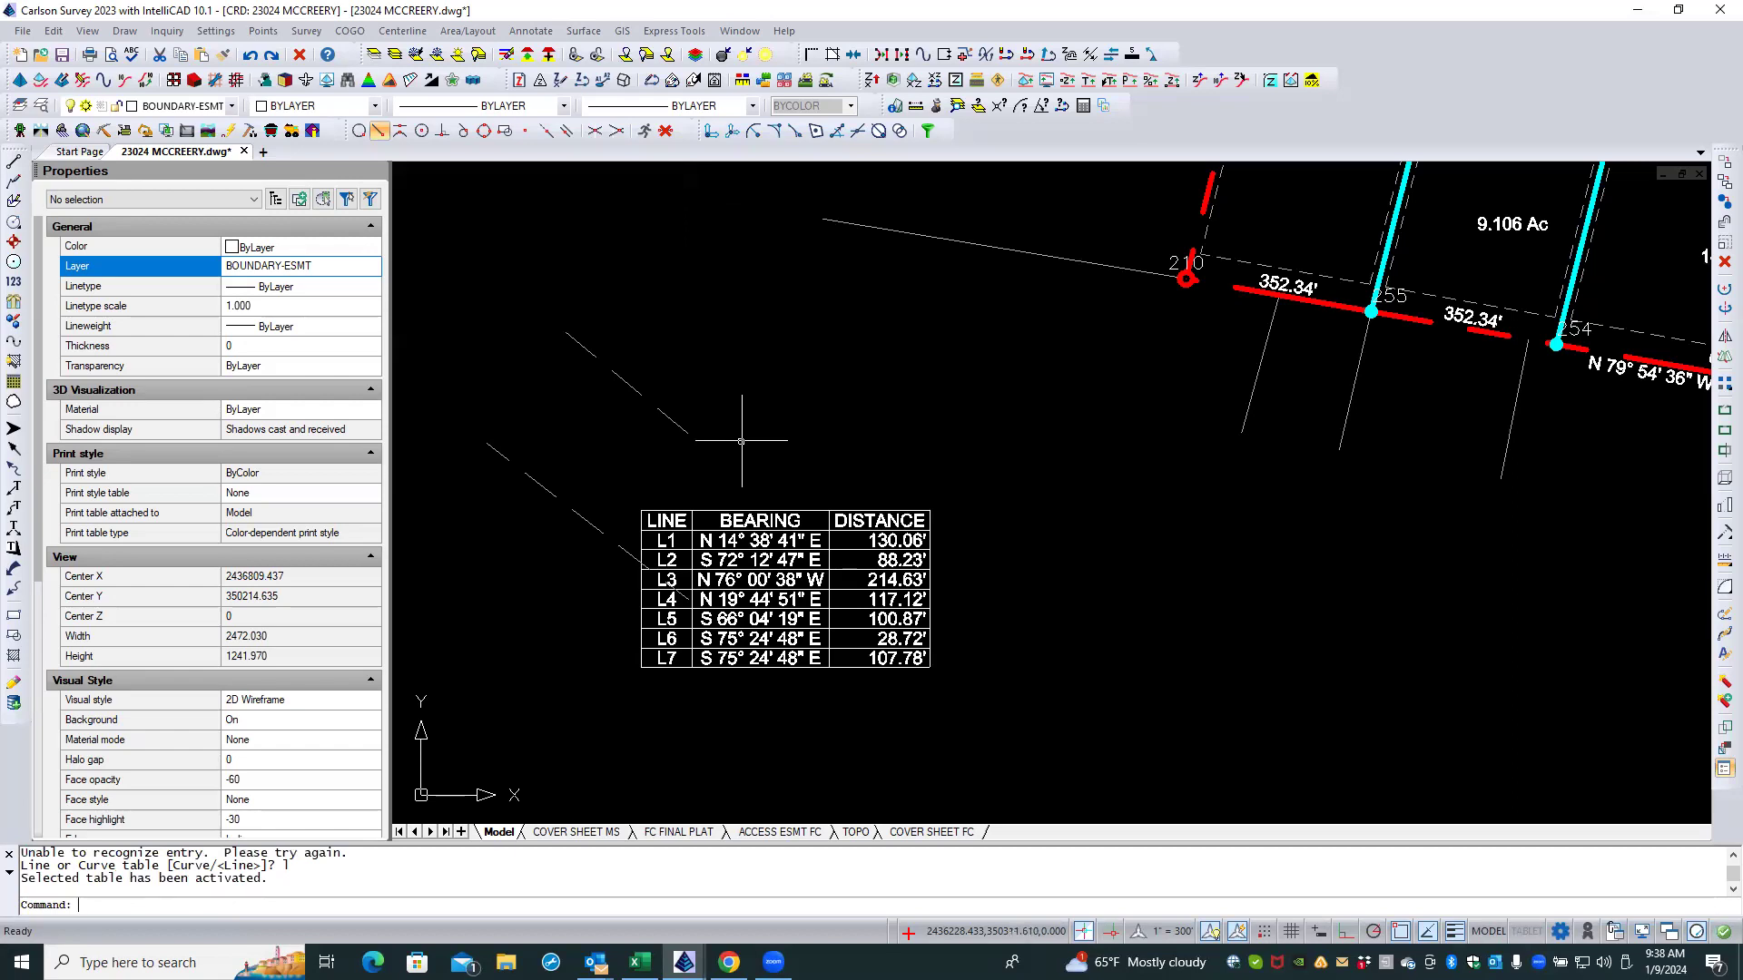
Step: Try to add the access easement's diagonal southwest line with the Line Table command as line number 8, labeled above and parallel
left_click(531, 31)
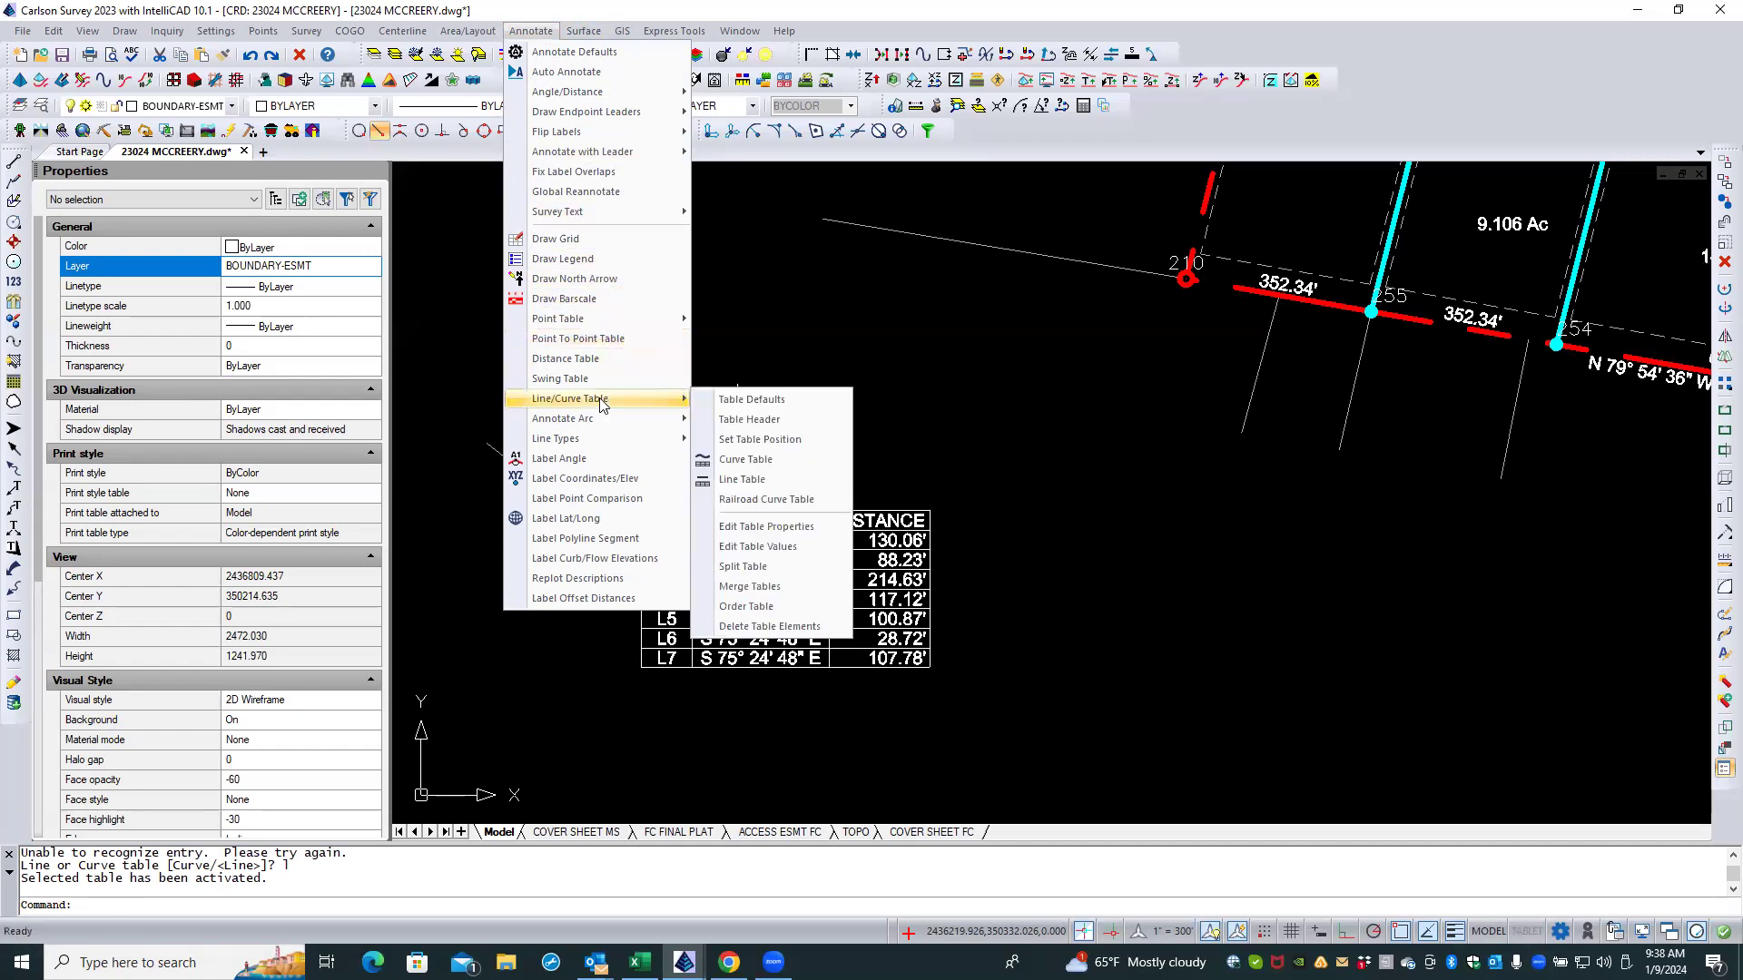
left_click(731, 479)
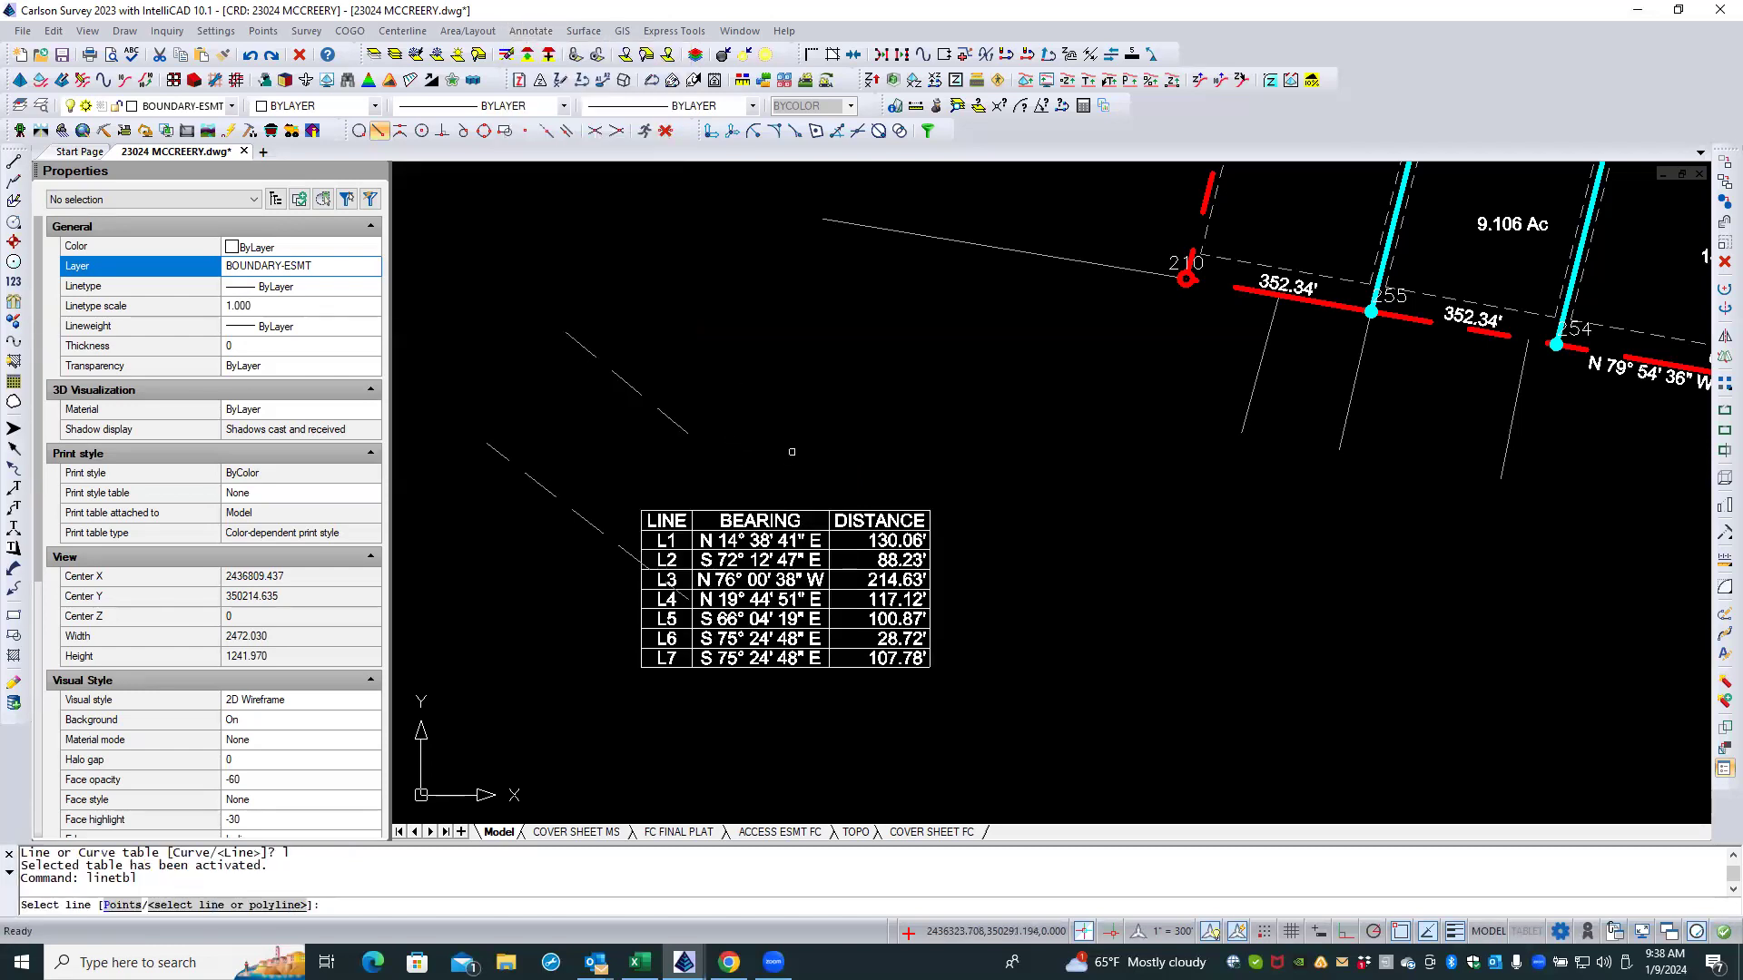
scroll(791, 451, "down", 4)
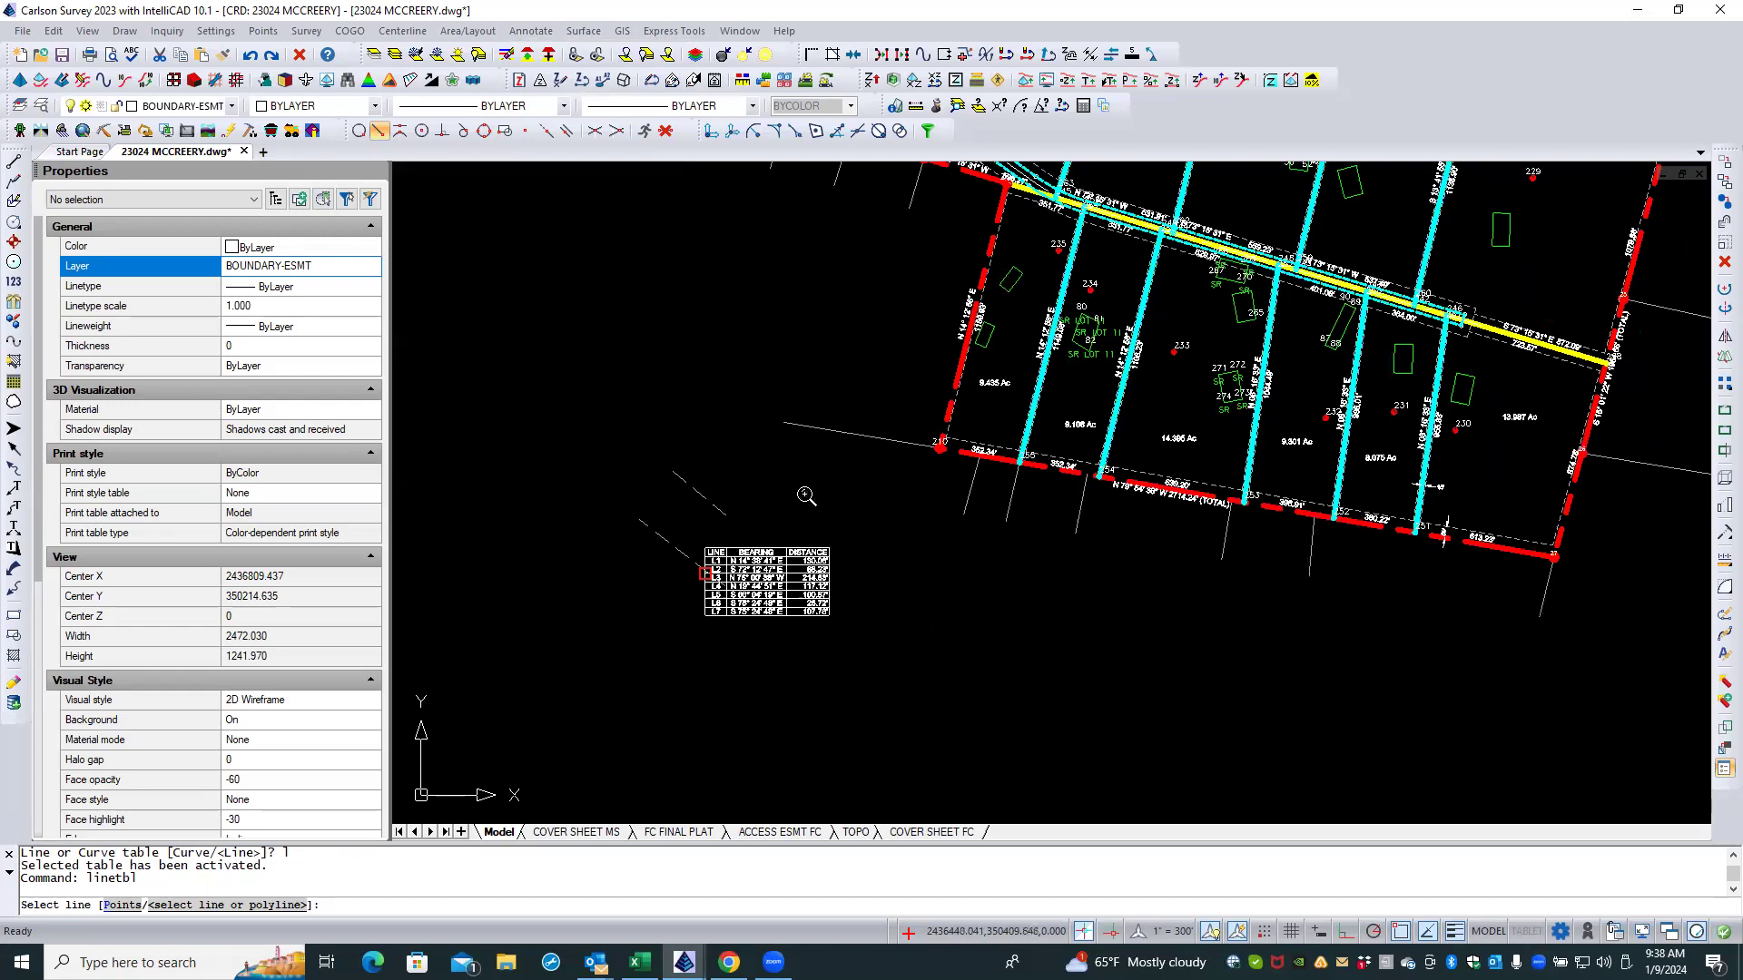
scroll(806, 495, "up", 5)
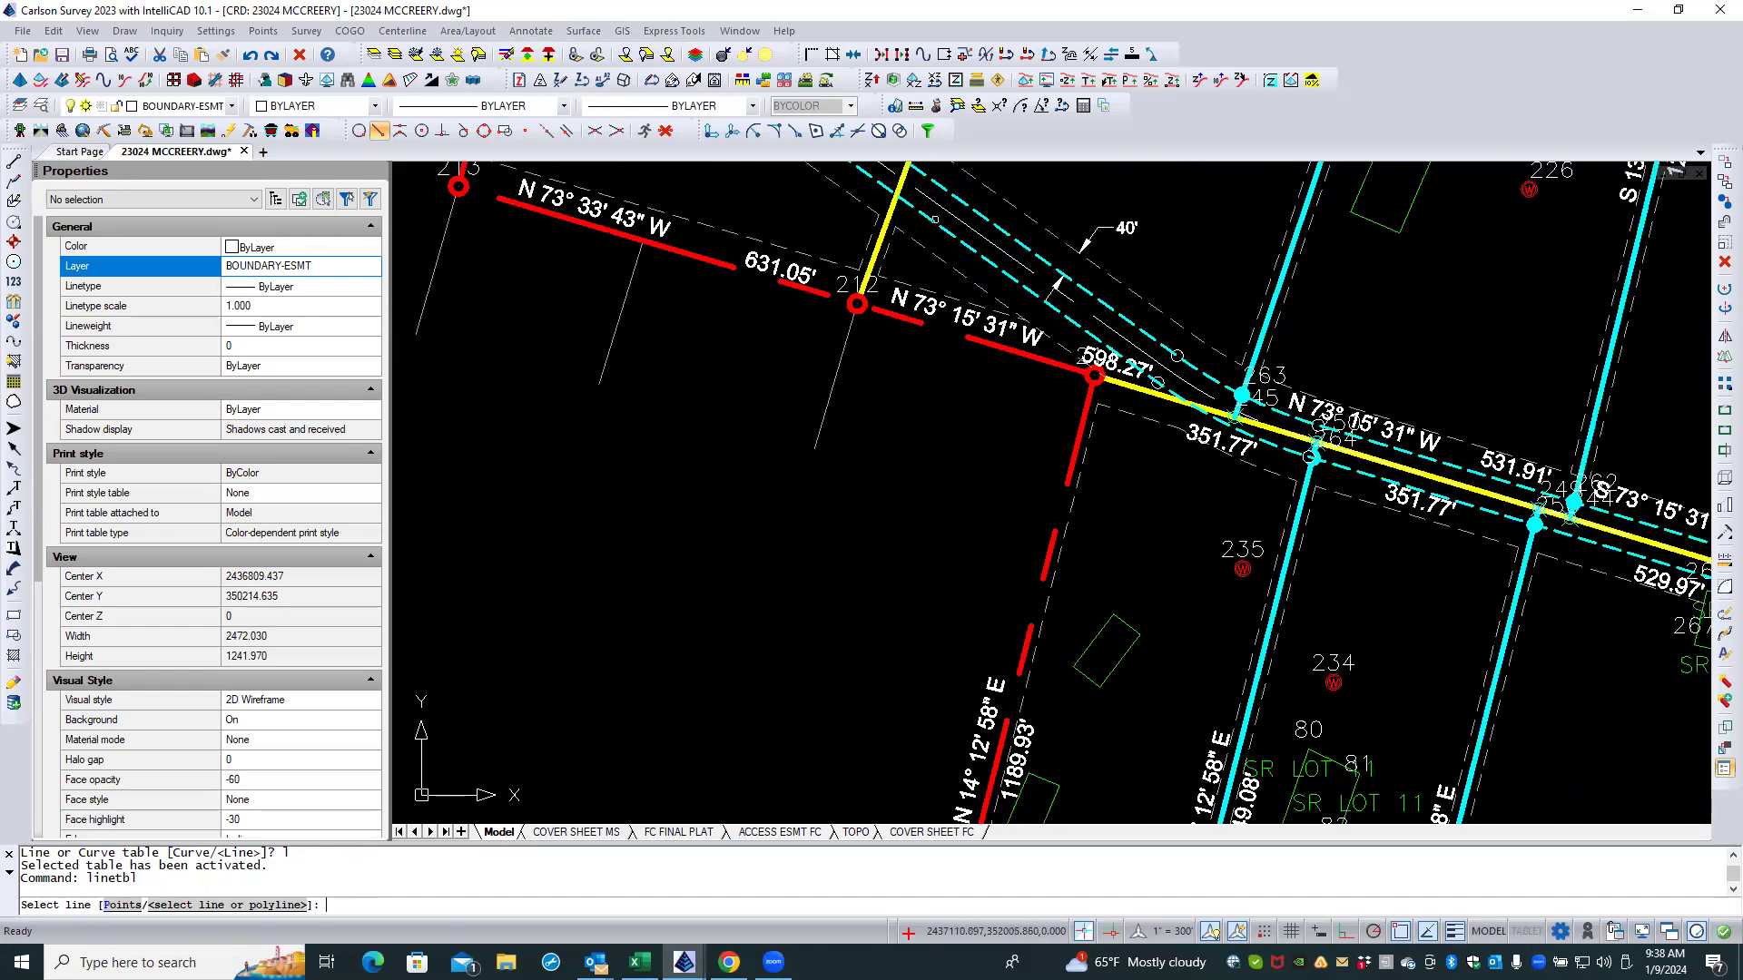
left_click(913, 239)
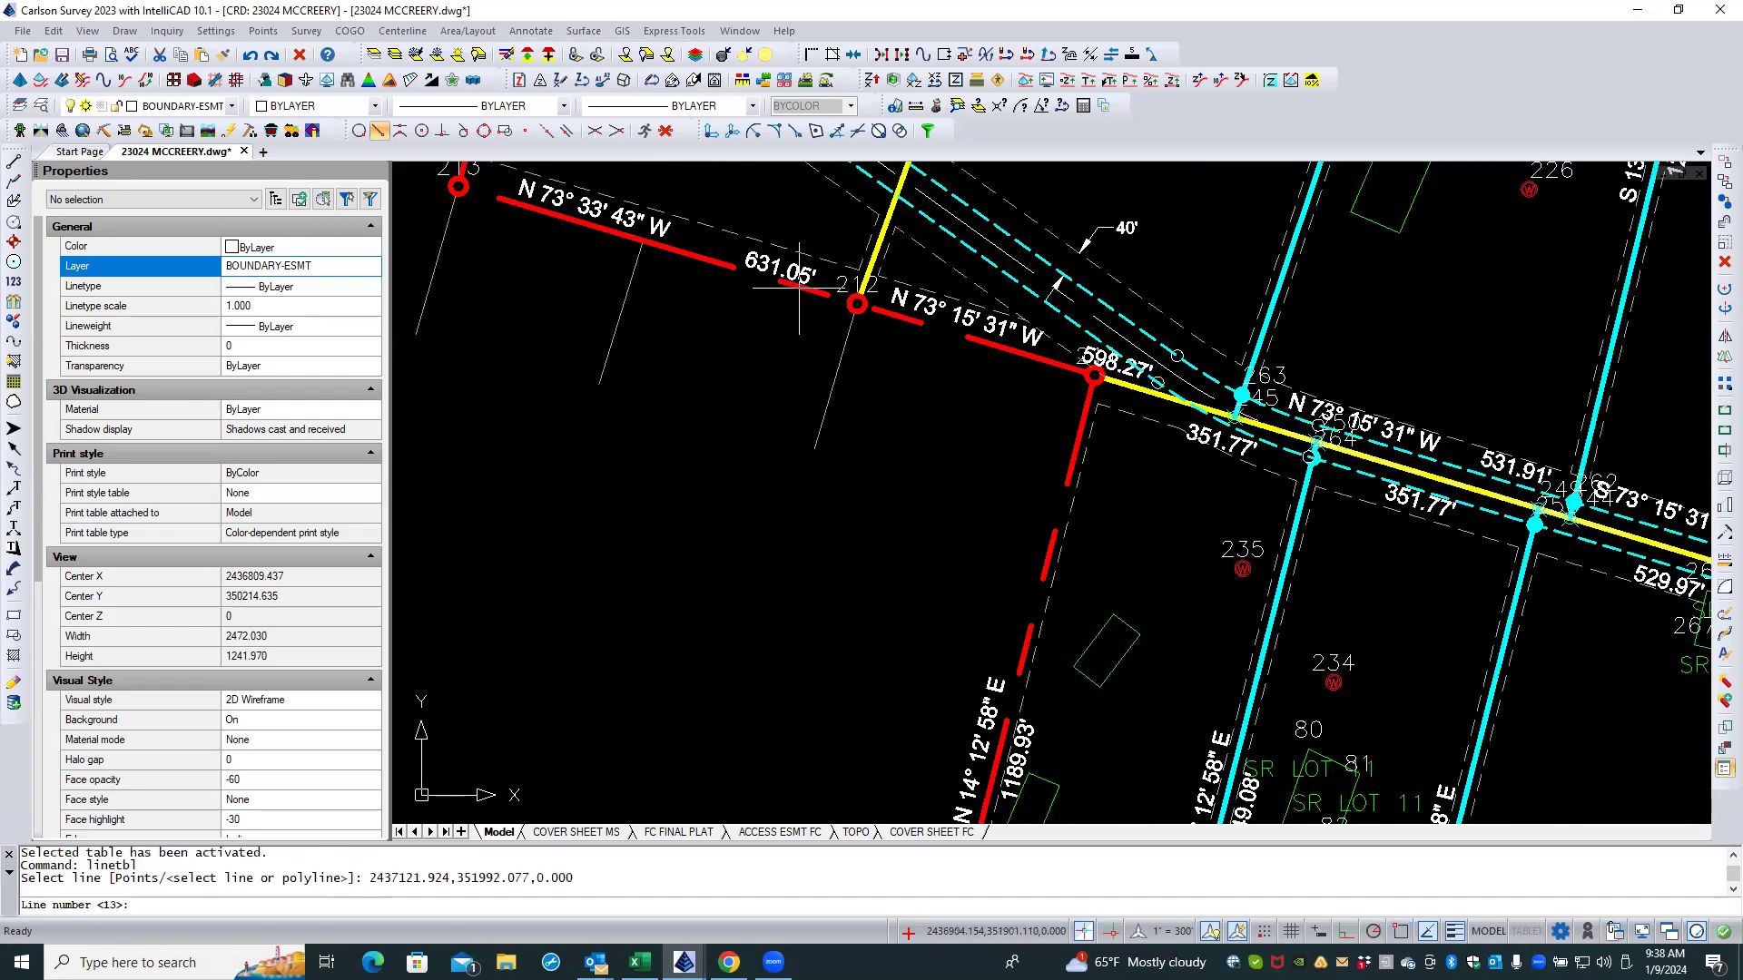
scroll(790, 286, "down", 5)
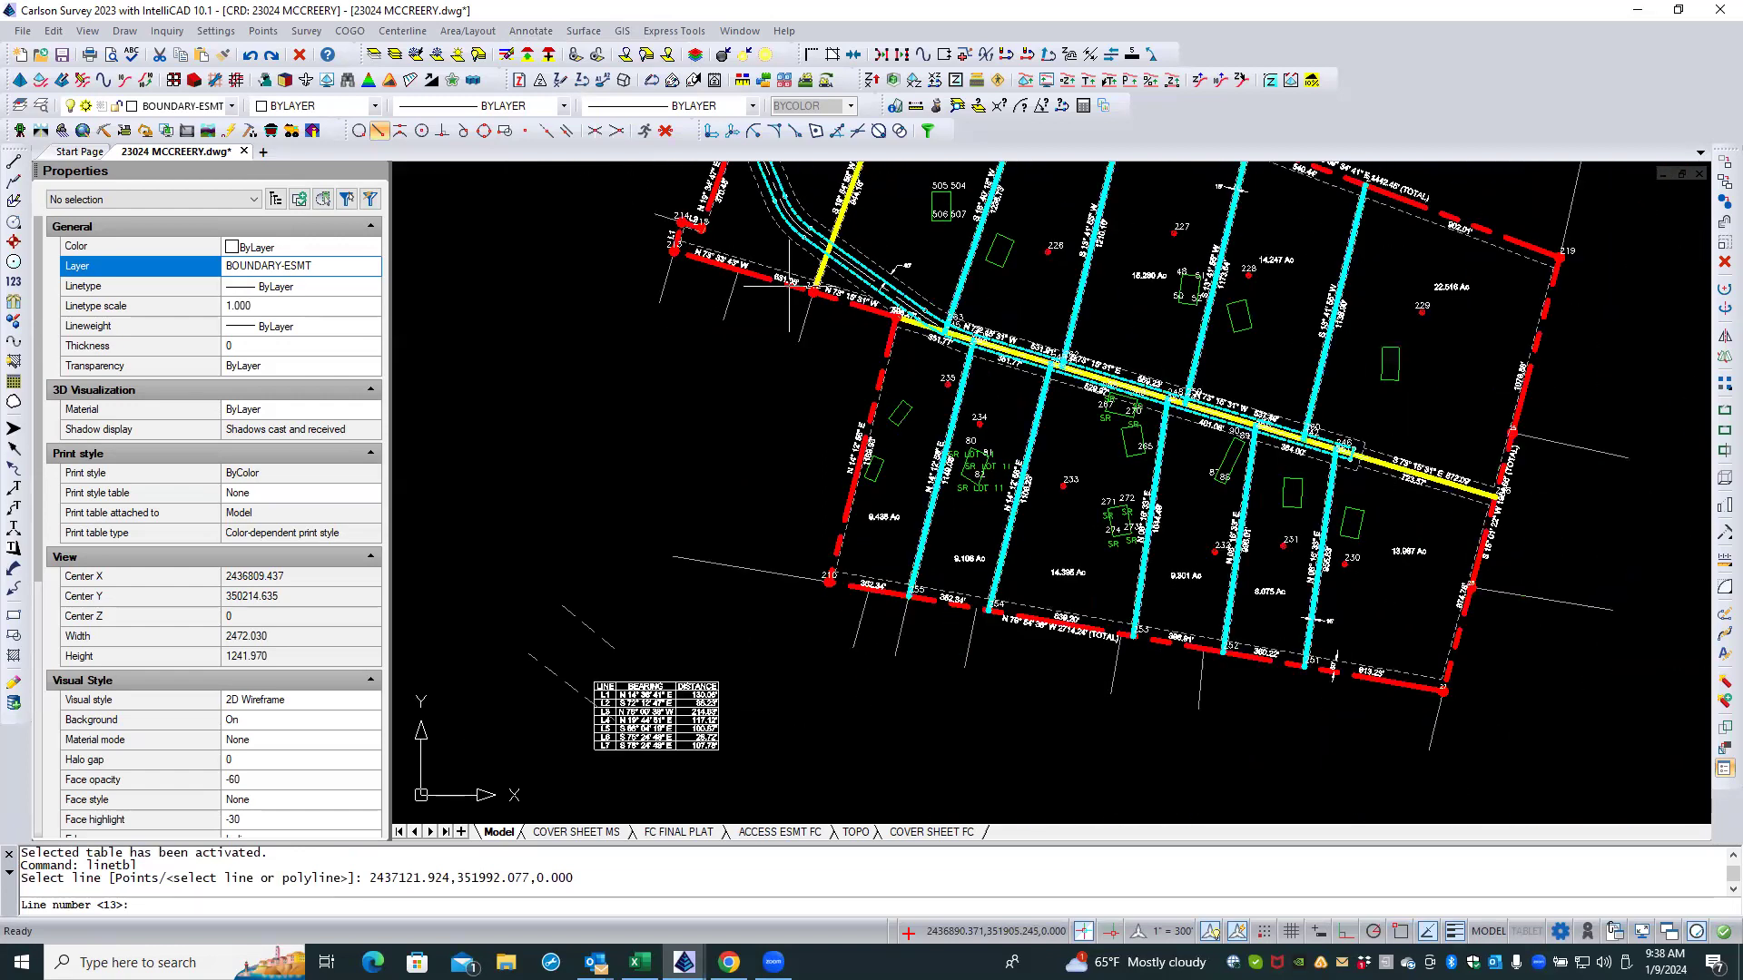
type("8")
key("Return")
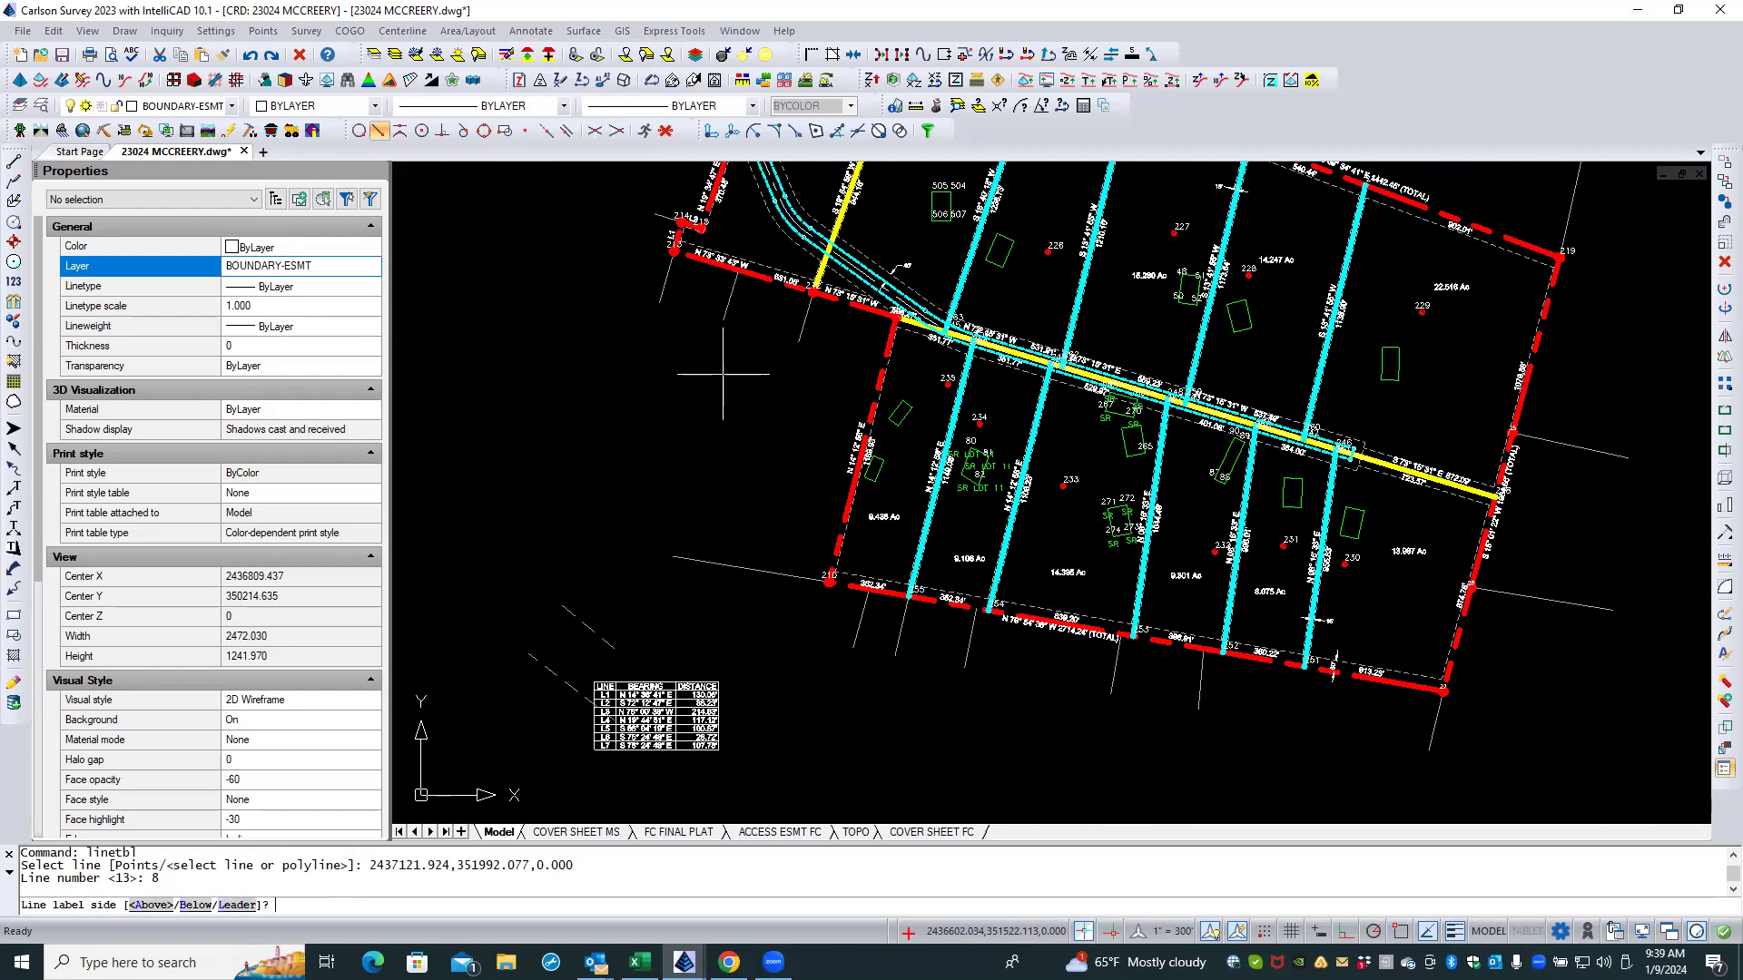
key("Return")
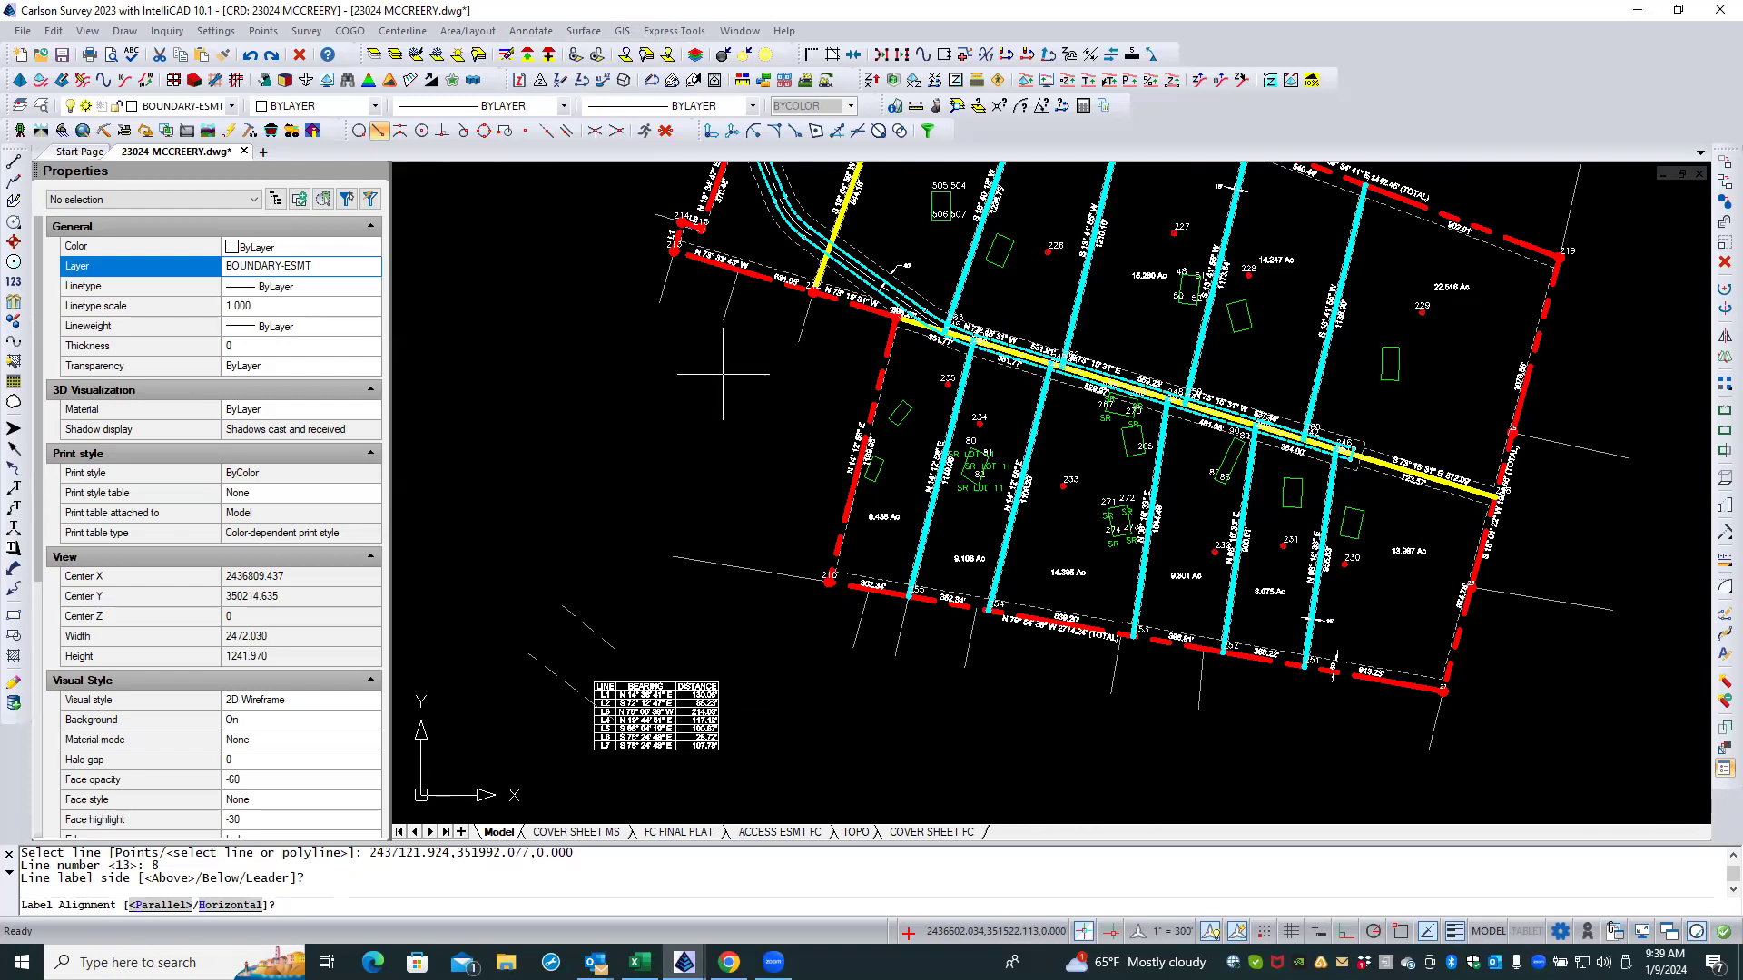
type("p")
key("Return")
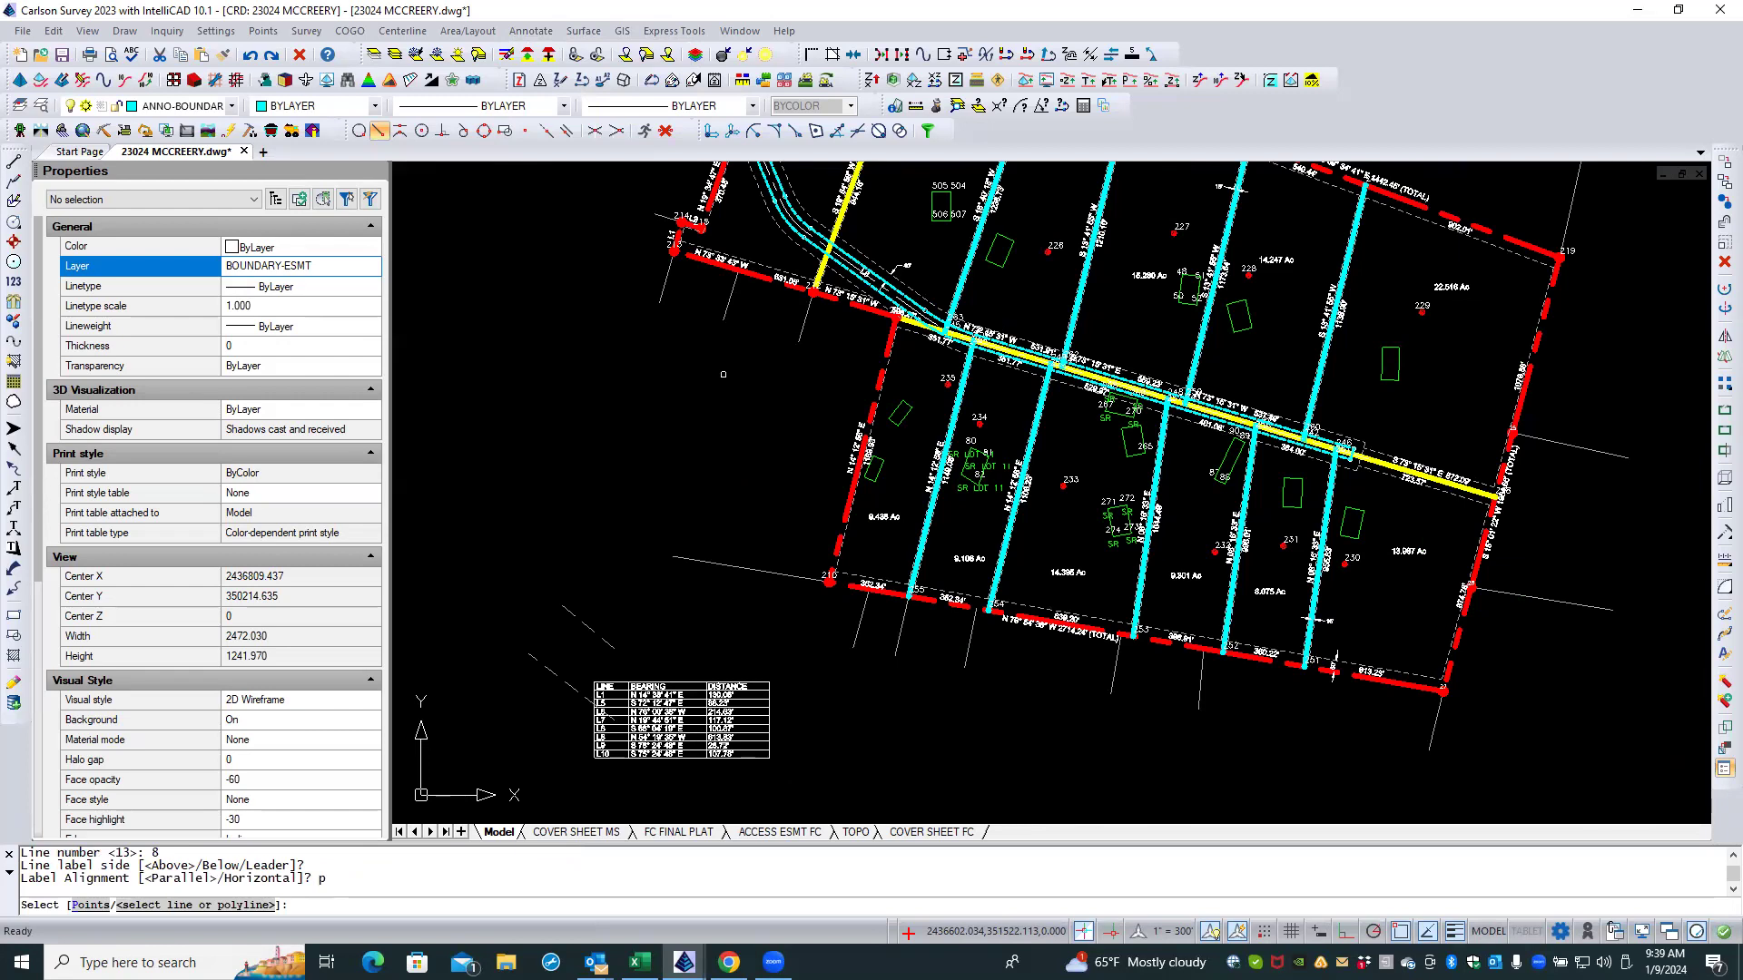
scroll(589, 764, "up", 4)
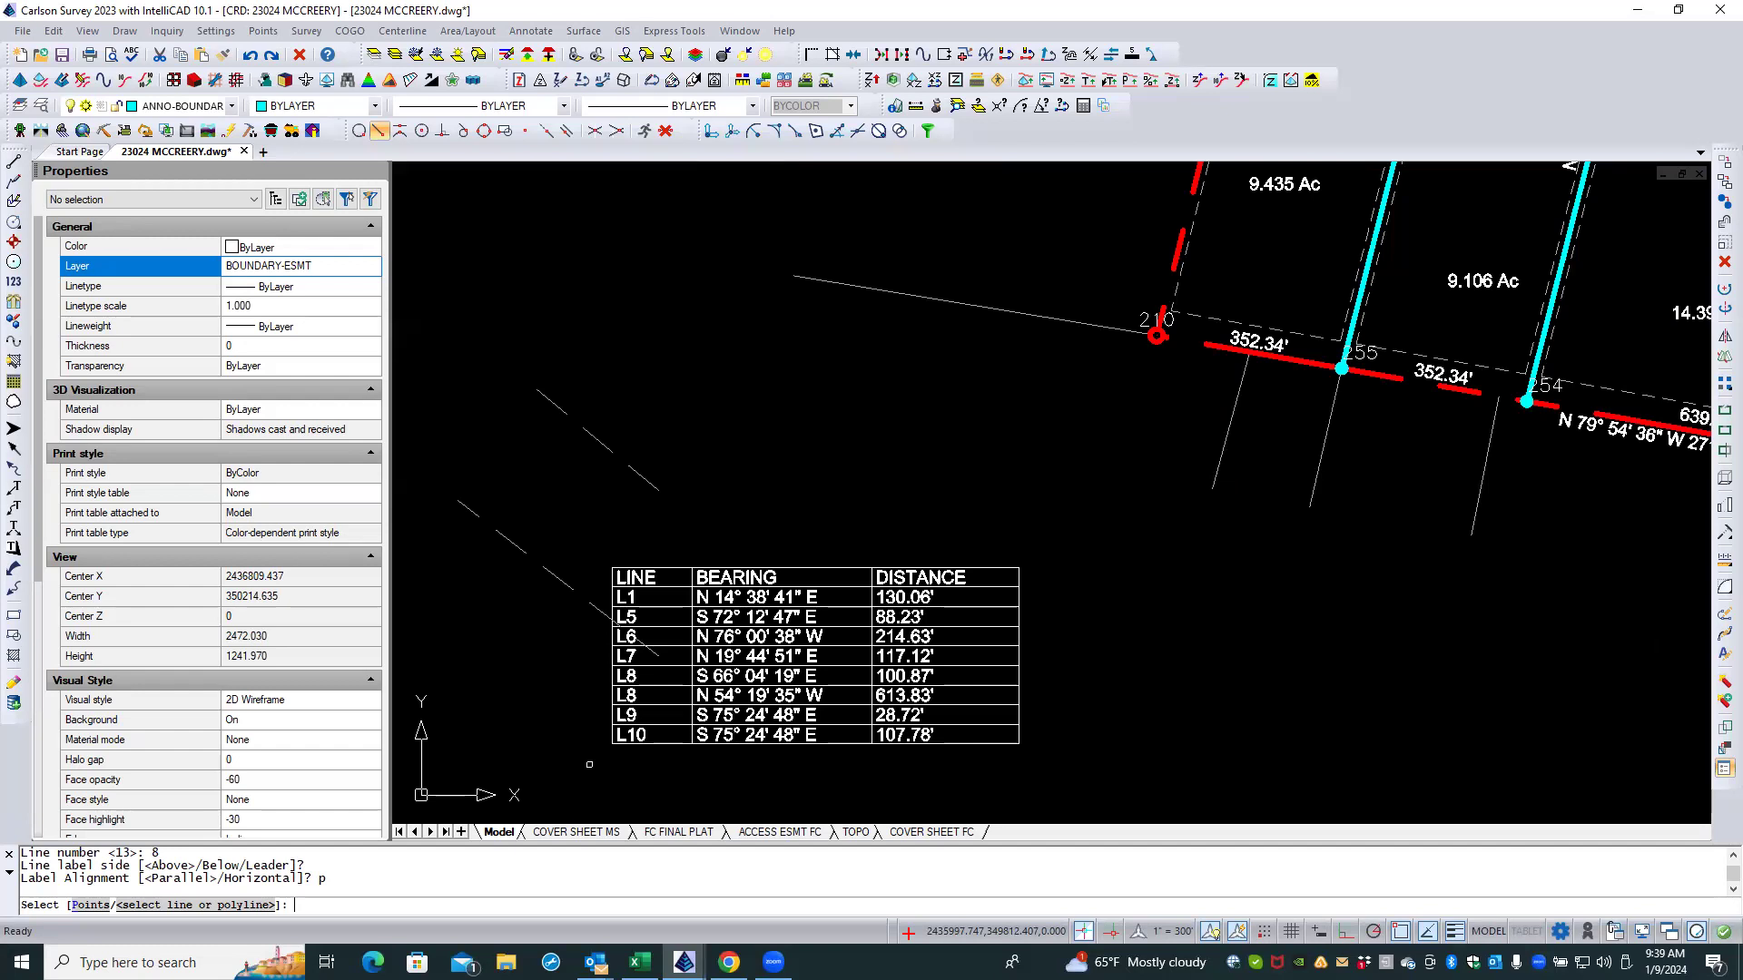
Step: Exit the Line Table command and undo its run, removing the added easement line entry and label
type("u")
key("Return")
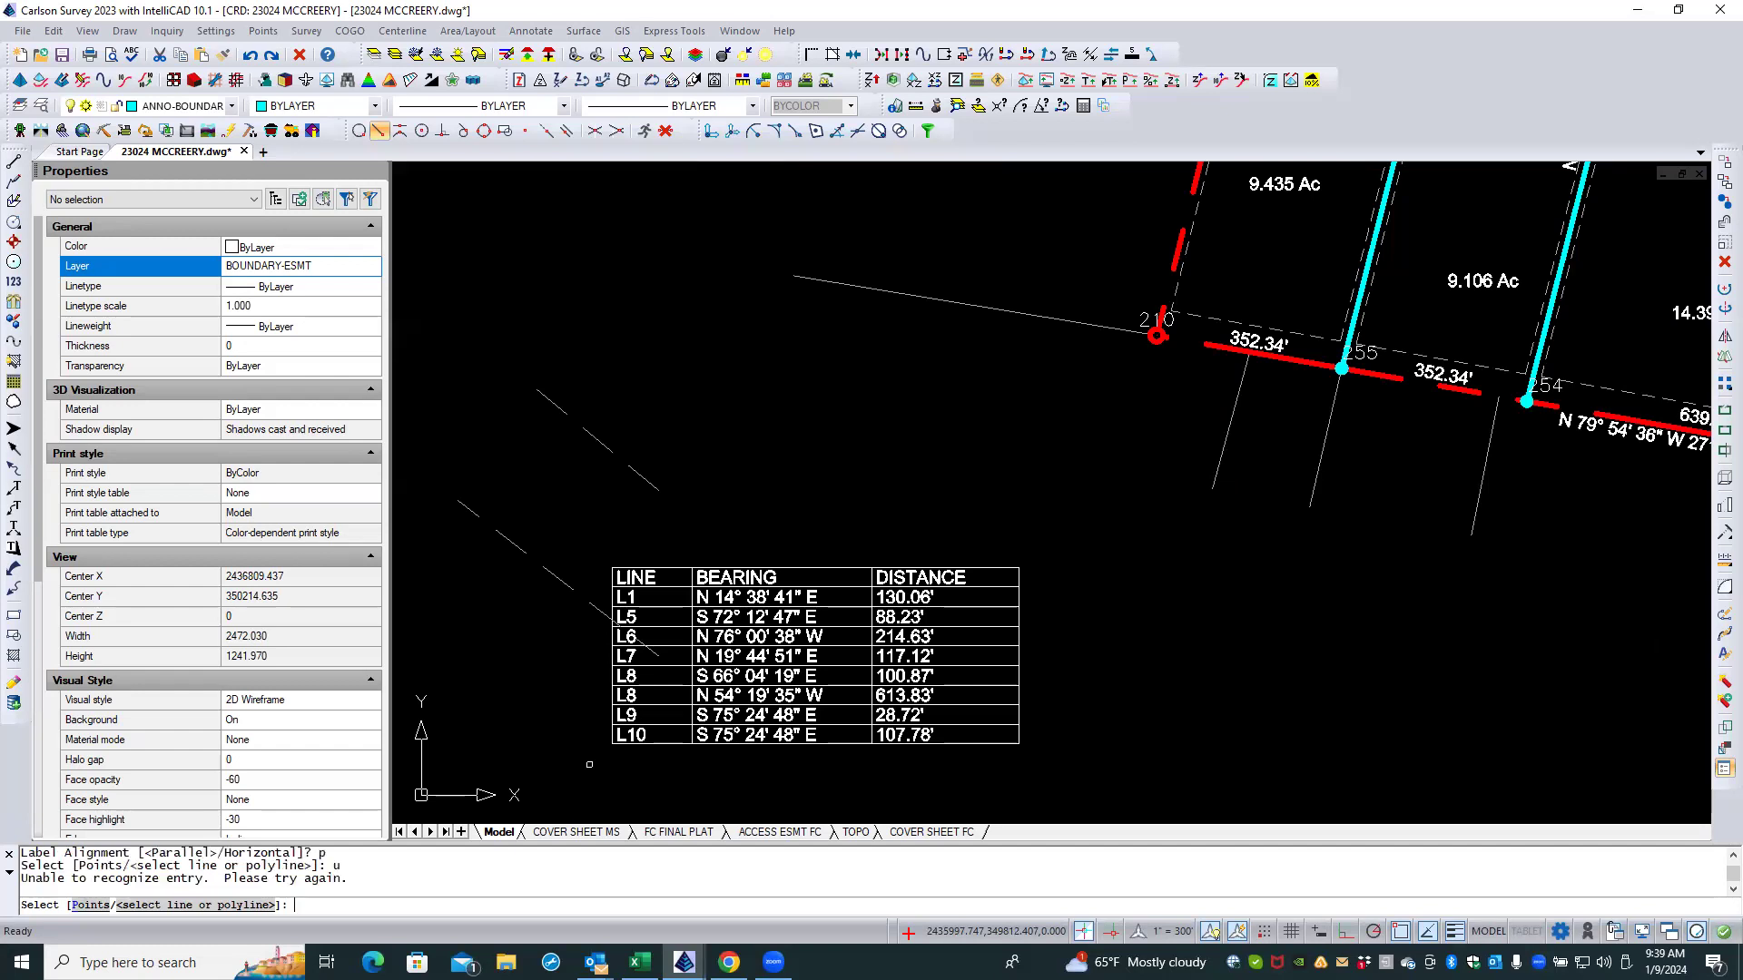
key("Escape")
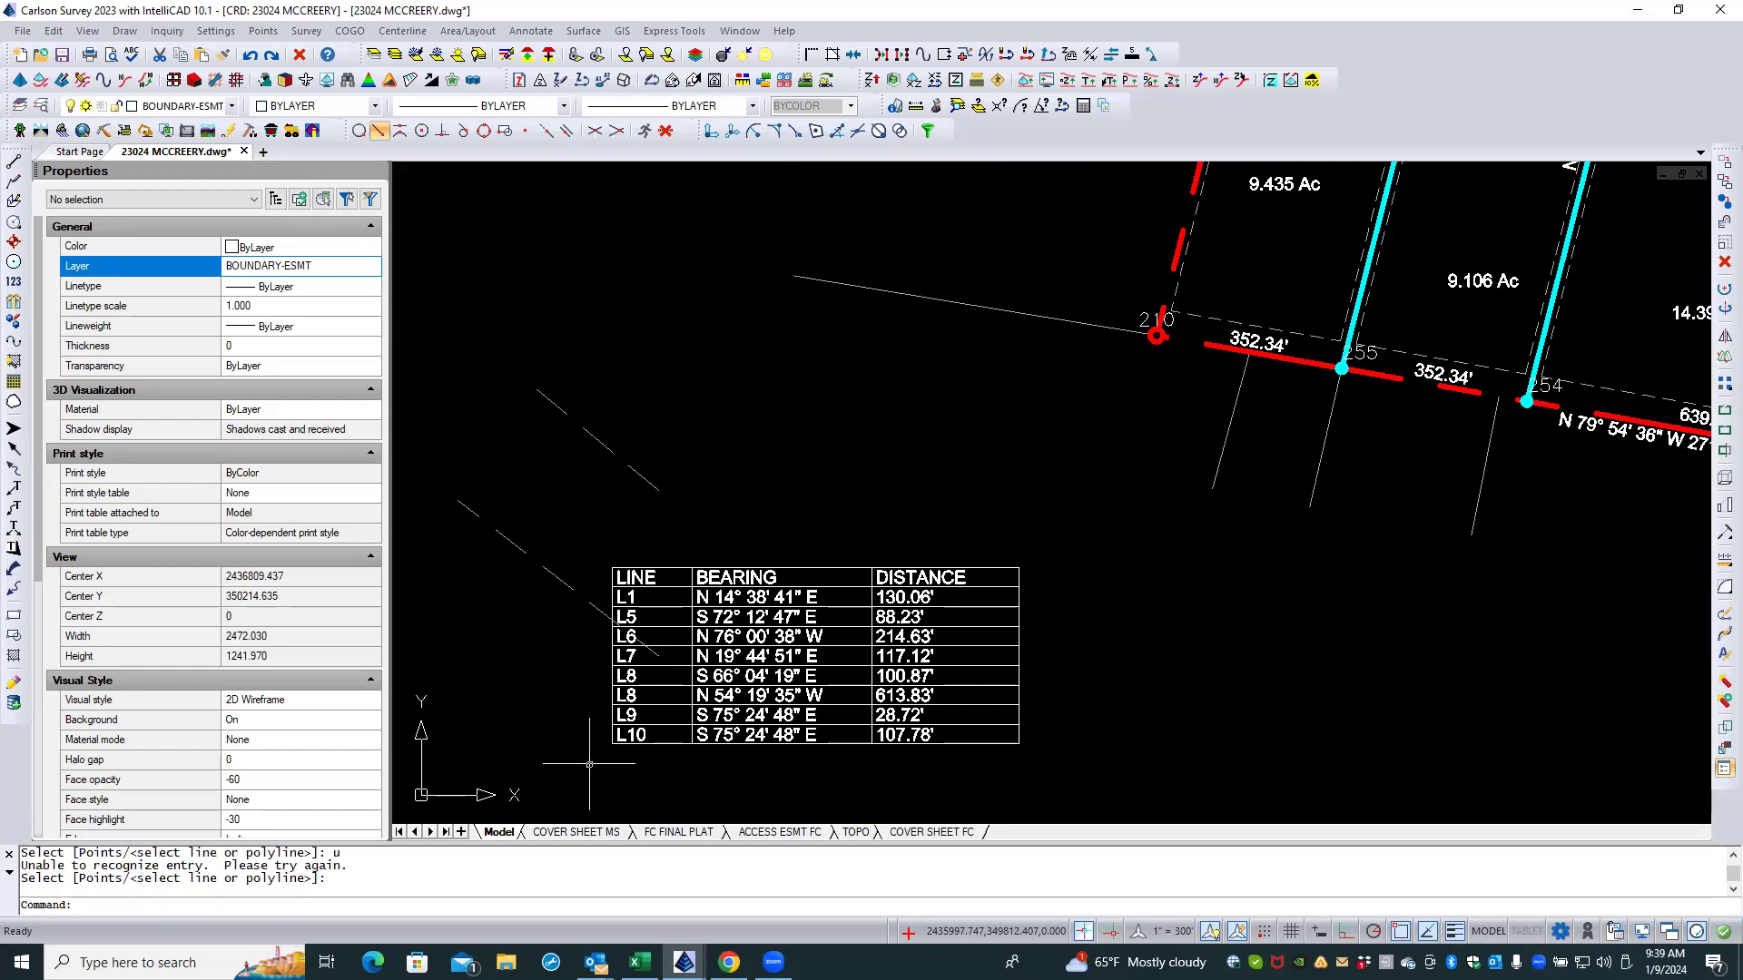
key("Return")
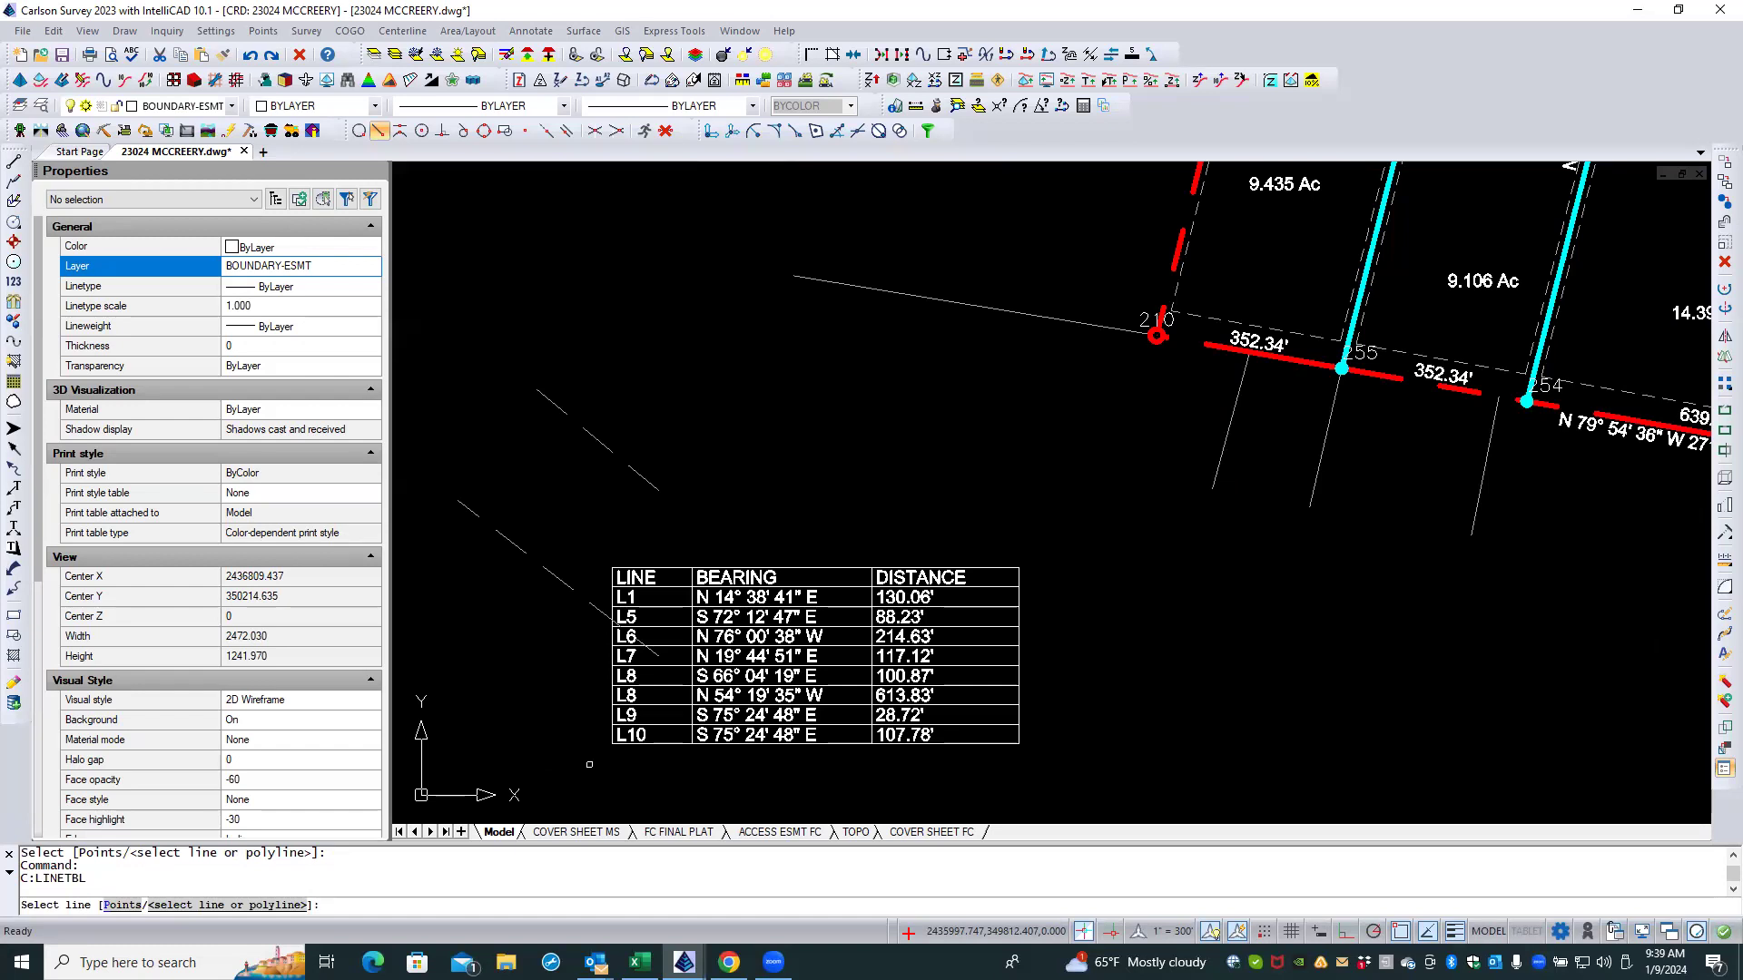
key("Escape")
key("Escape")
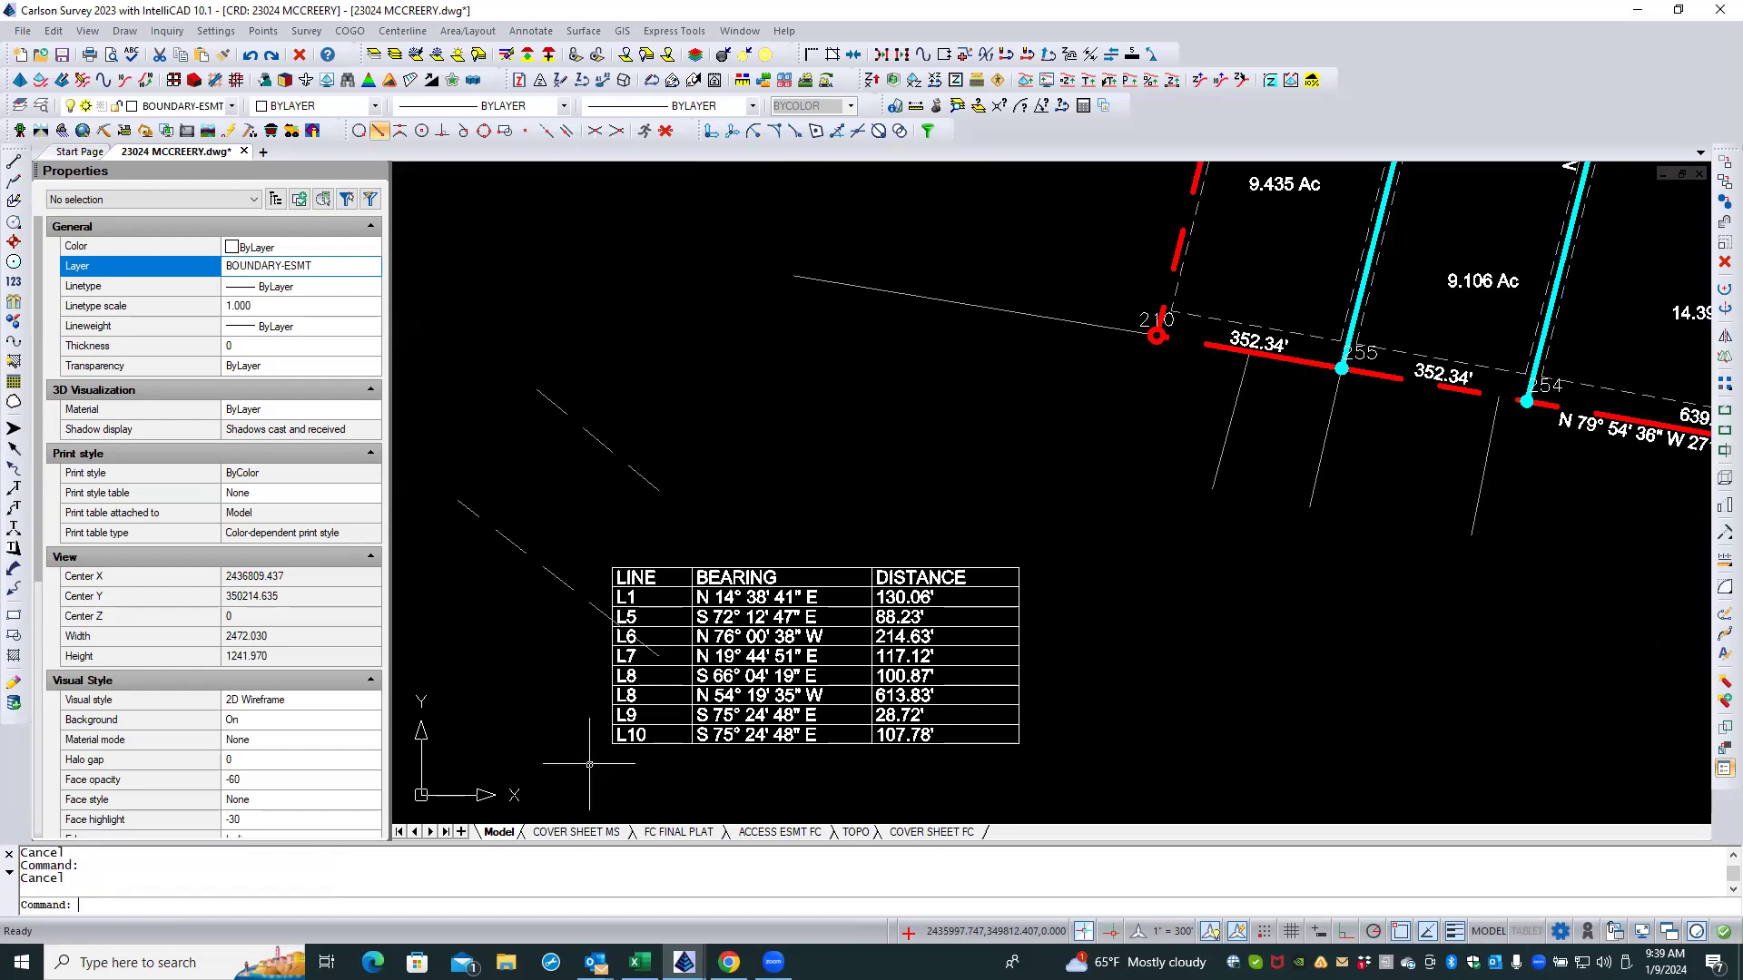
type("u")
key("Return")
type("u")
key("Return")
key("ctrl+z")
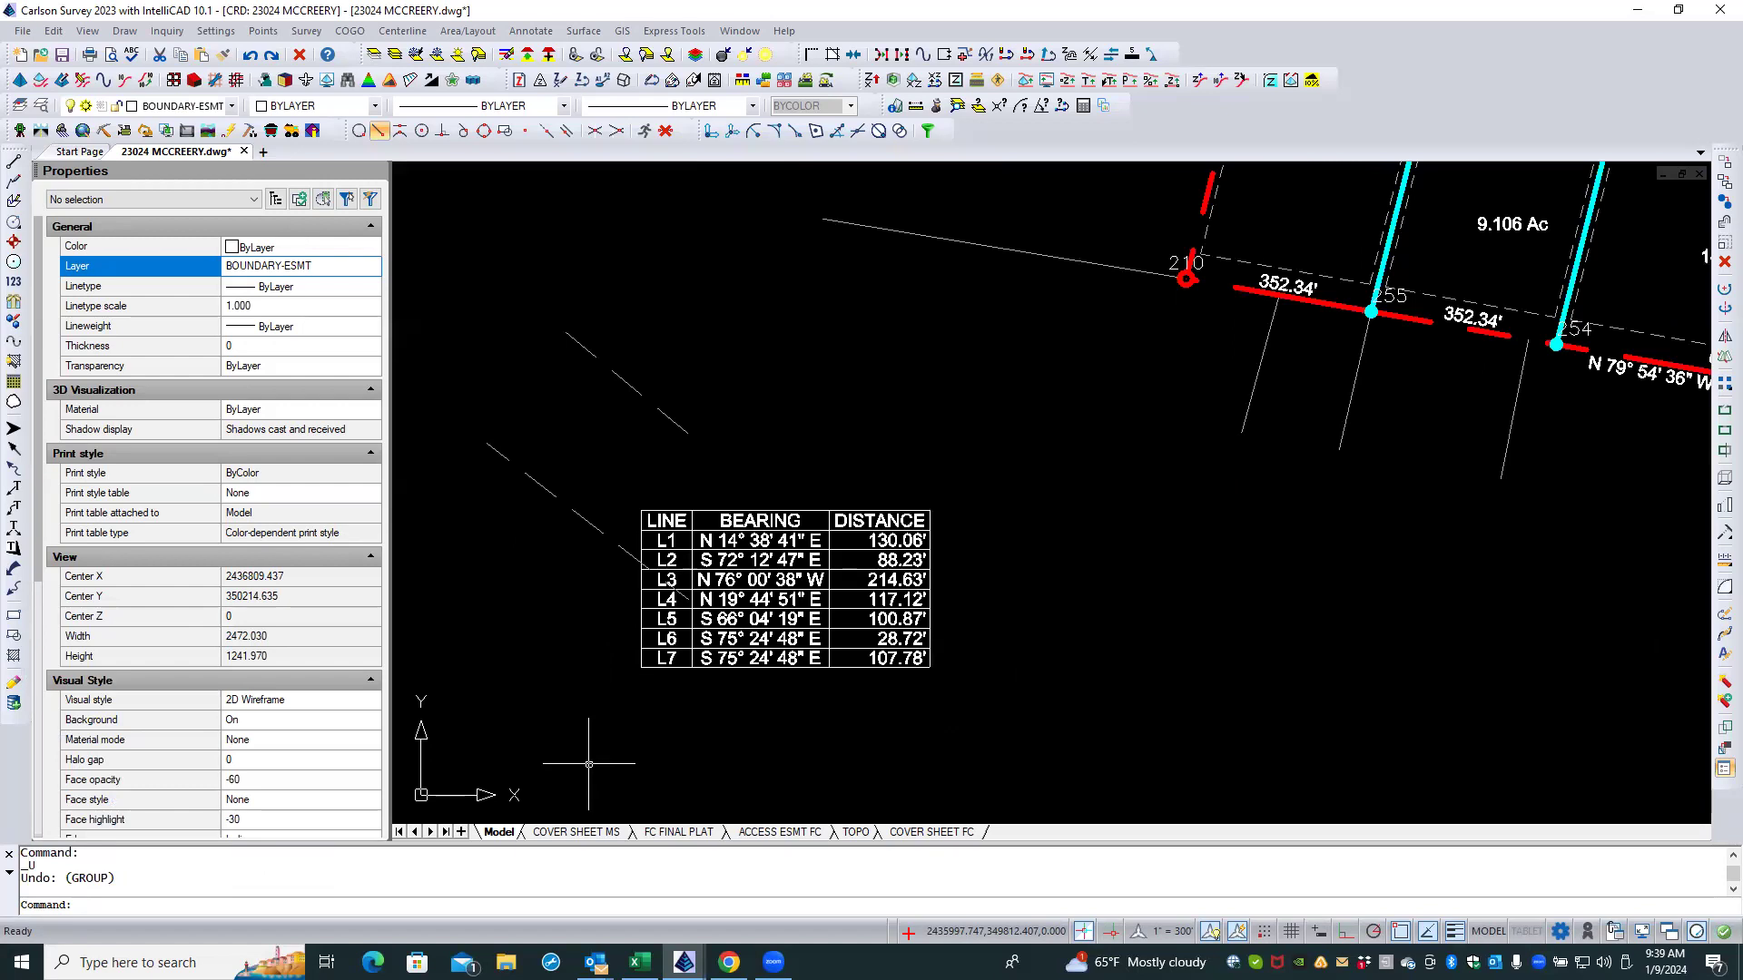
key("ctrl+z")
key("Escape")
key("Escape")
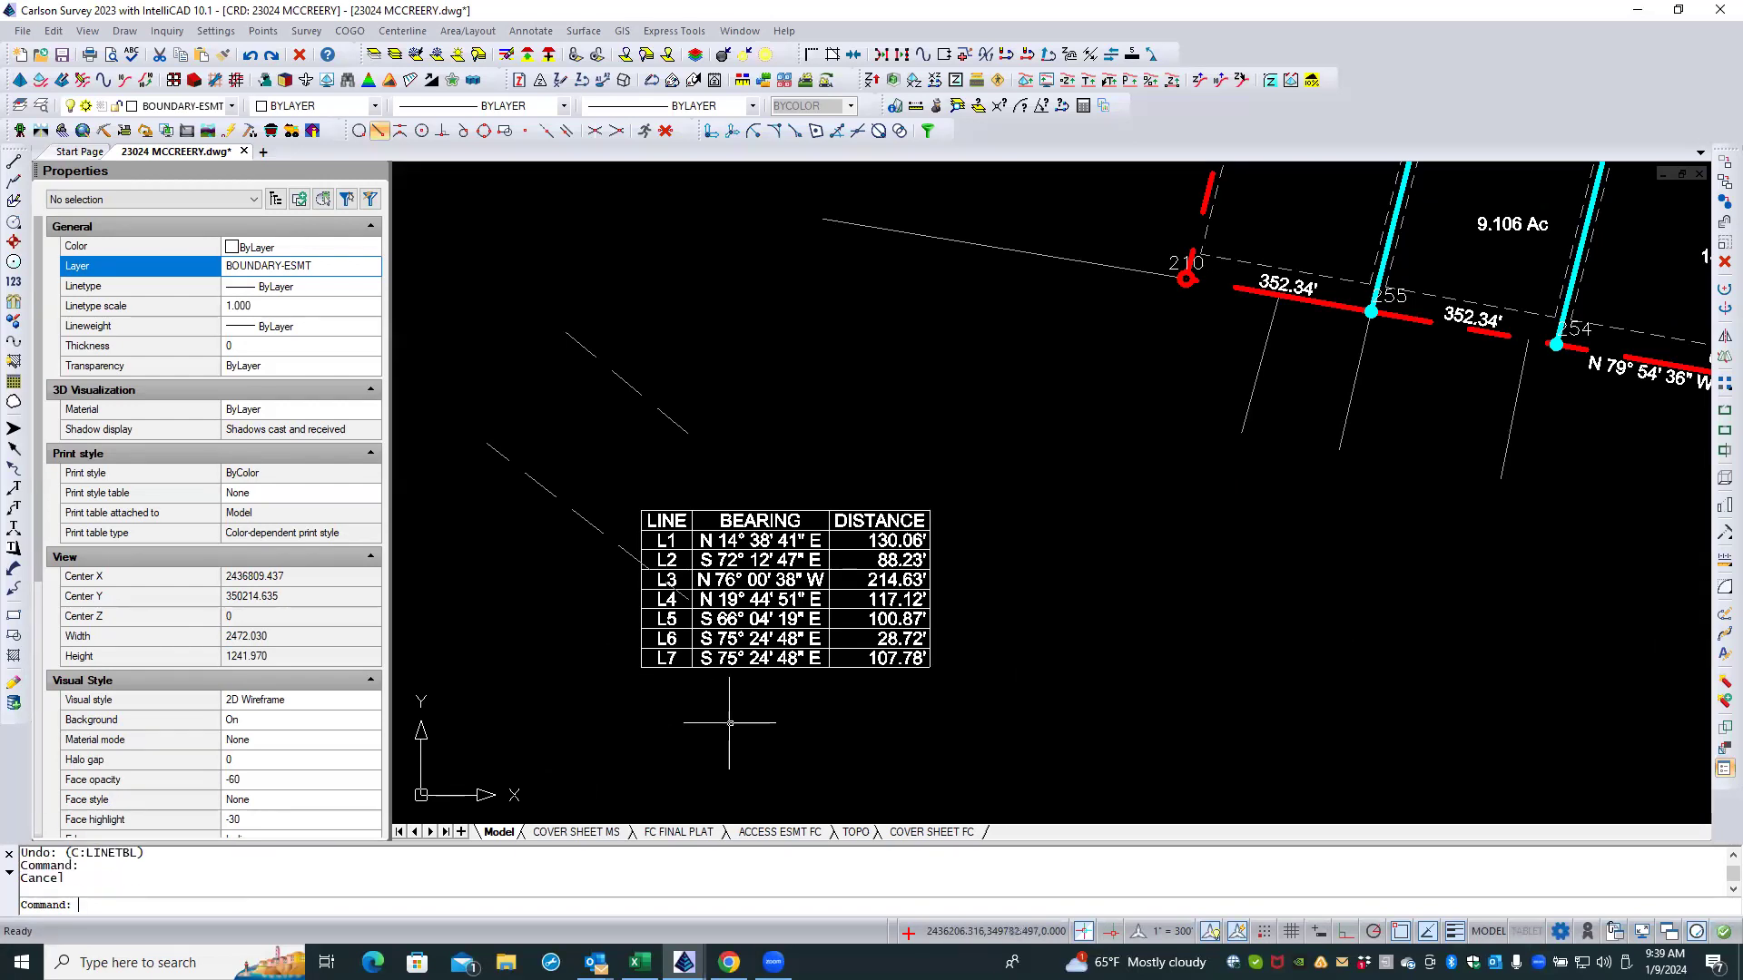
Step: Examine the curved access easement, the neighbouring L1 to L7 boundary labels and the overall plat layout around them
scroll(670, 724, "down", 2)
scroll(672, 723, "down", 2)
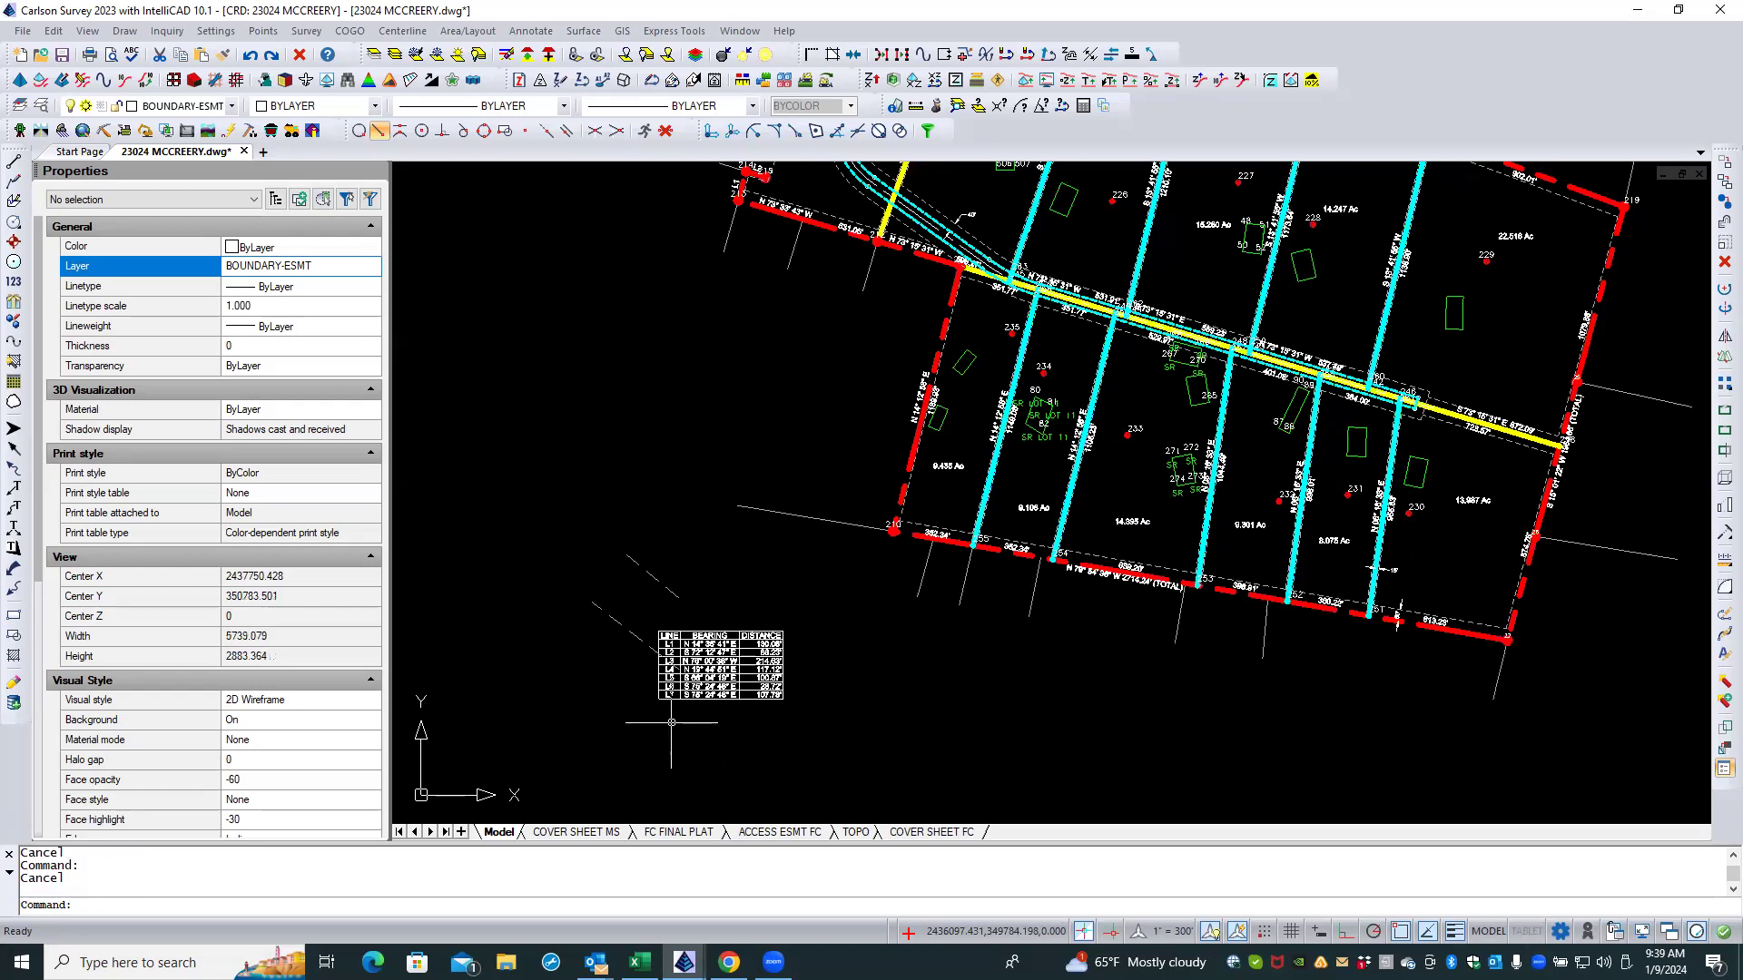
scroll(672, 724, "down", 2)
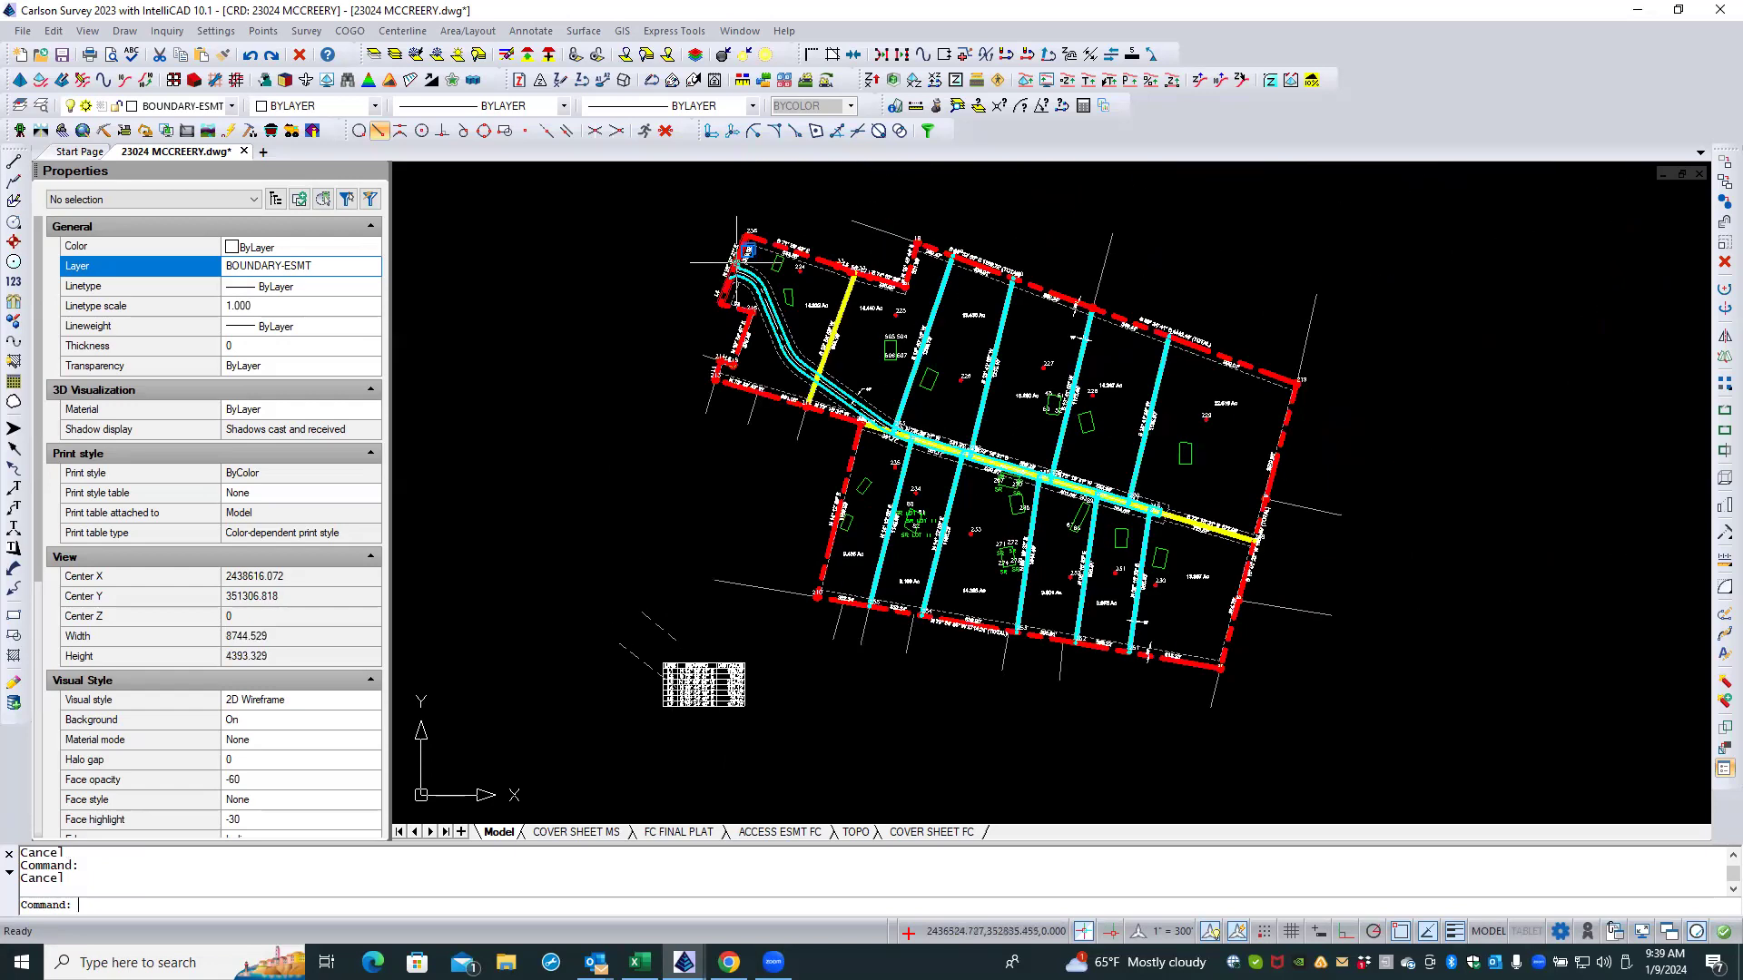
scroll(754, 256, "up", 3)
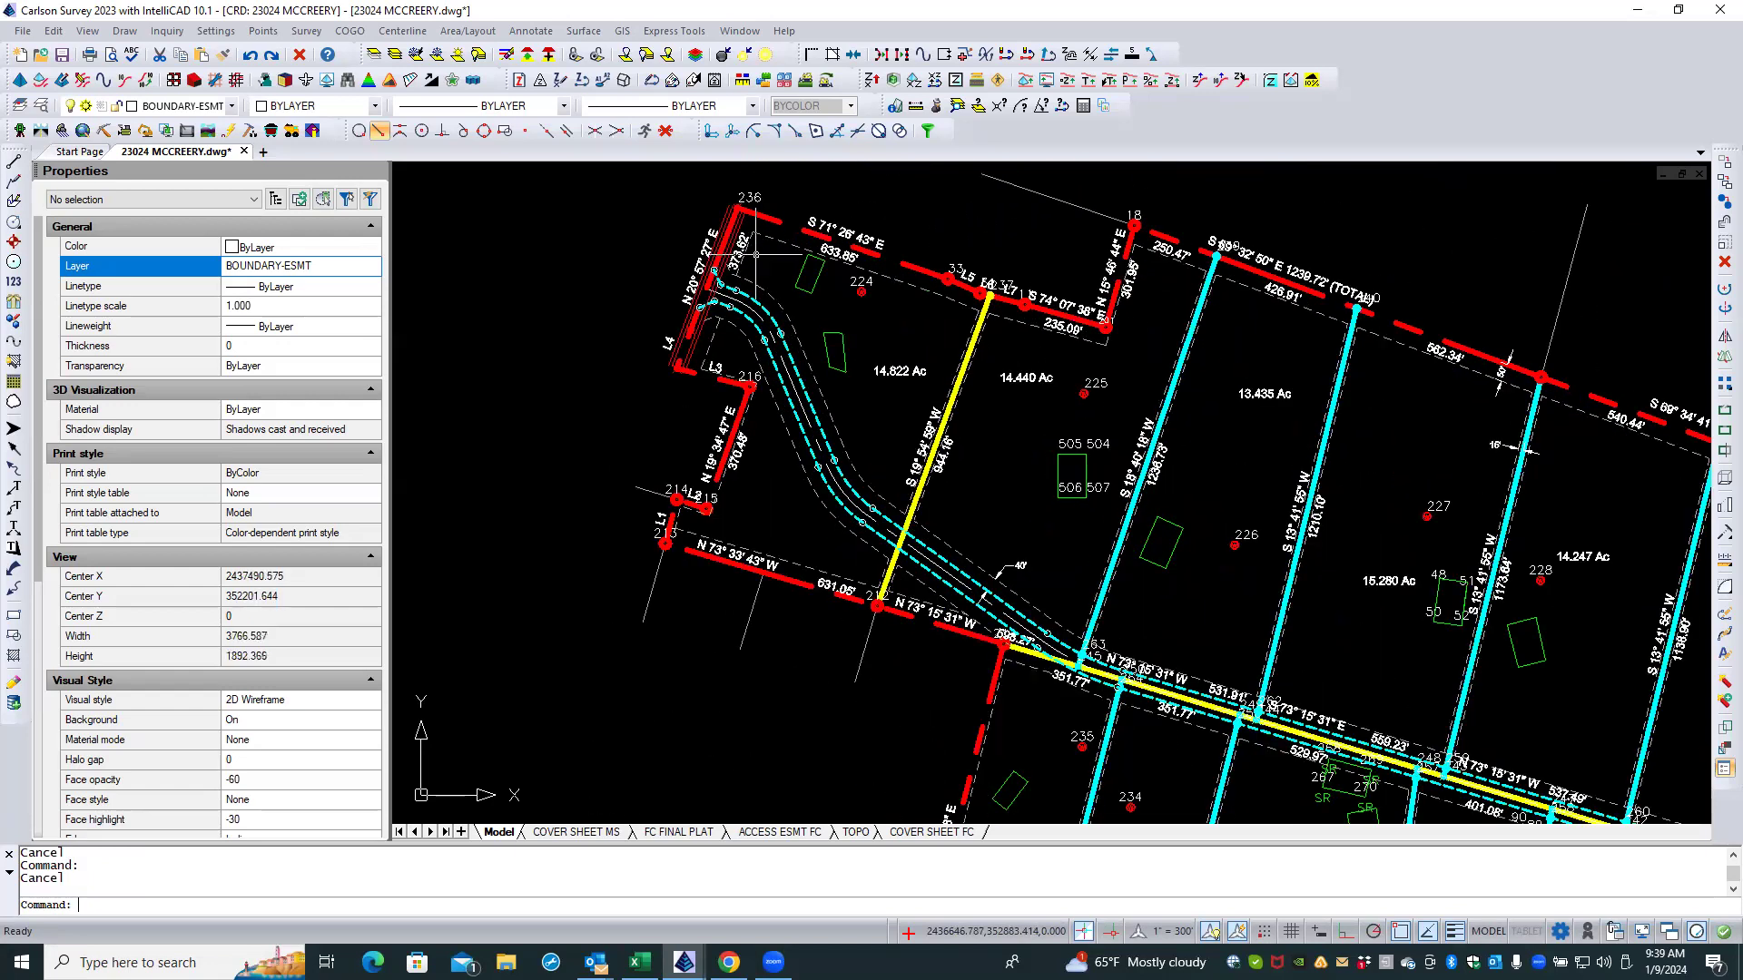
scroll(686, 271, "down", 2)
scroll(592, 786, "up", 3)
scroll(592, 786, "down", 2)
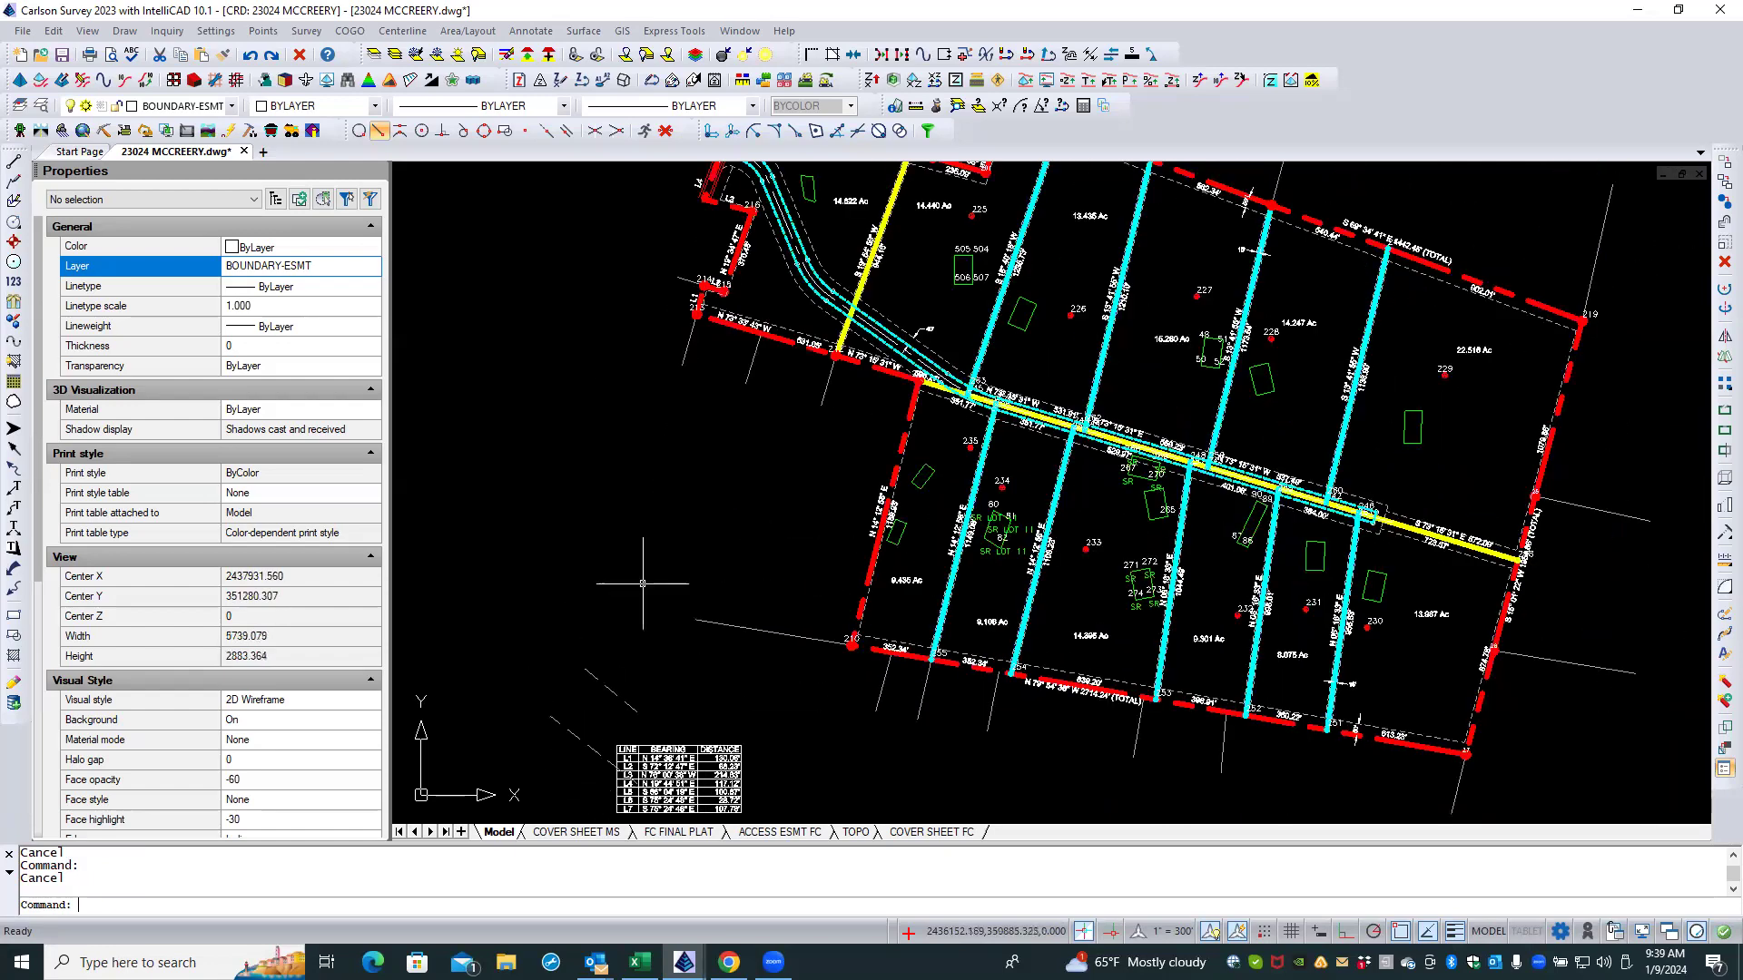
scroll(689, 258, "down", 2)
scroll(667, 364, "up", 5)
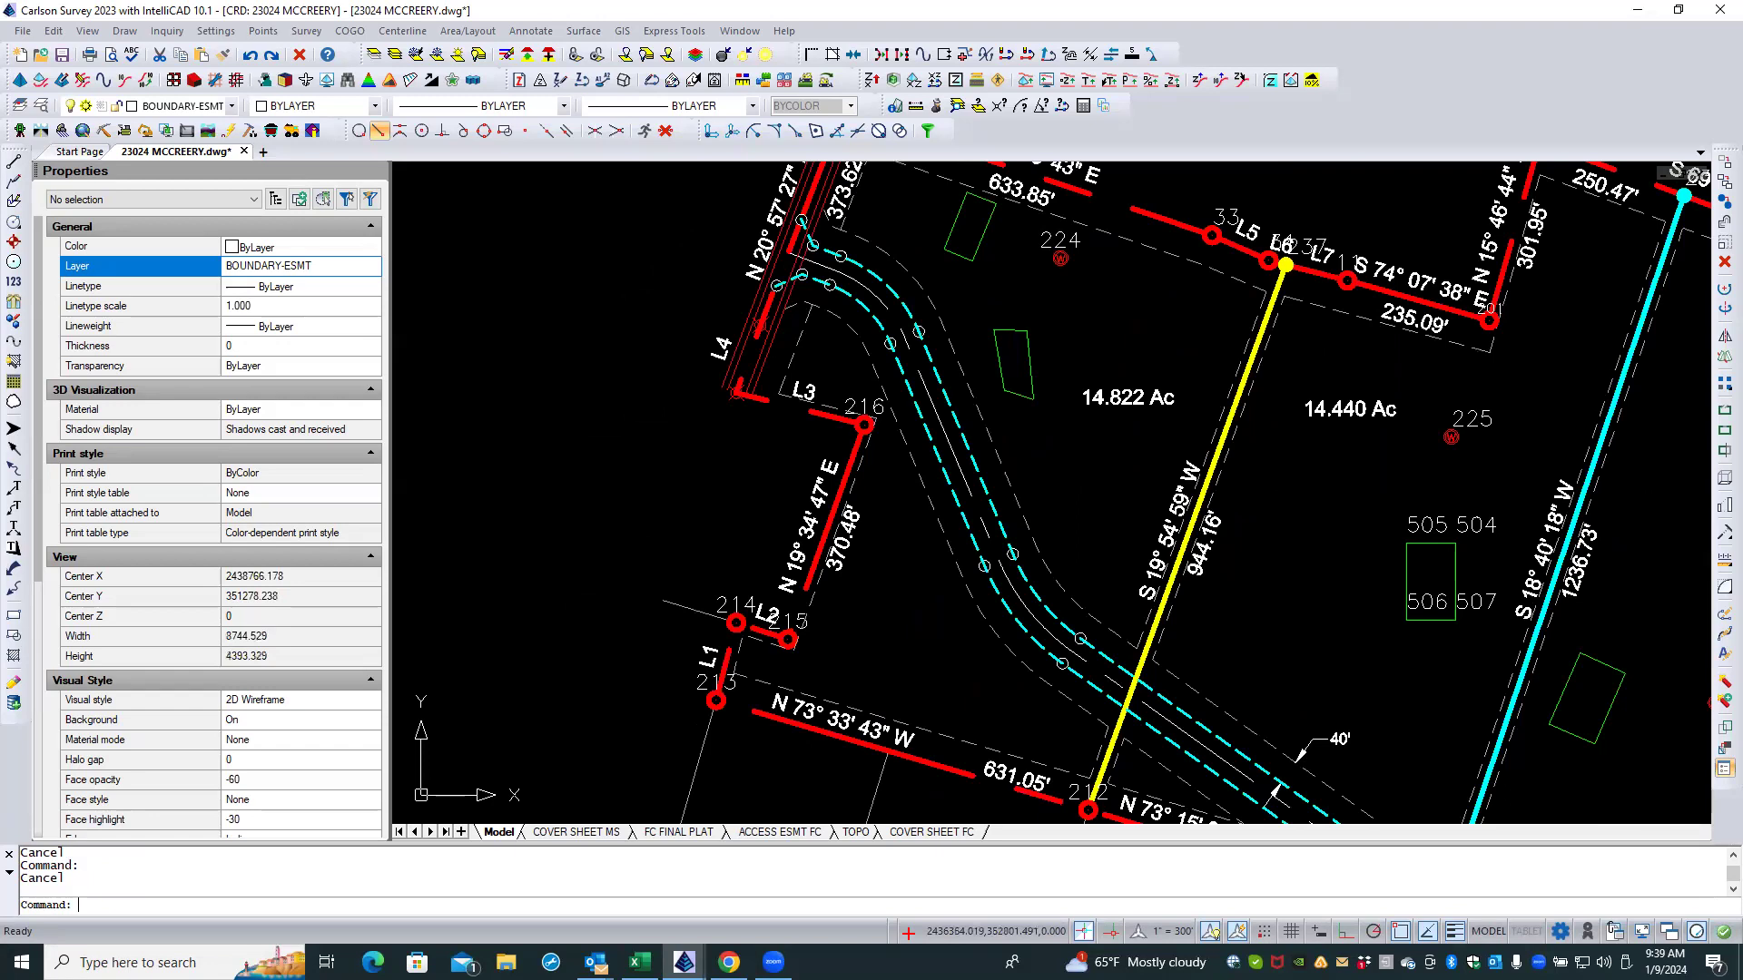
scroll(702, 242, "up", 2)
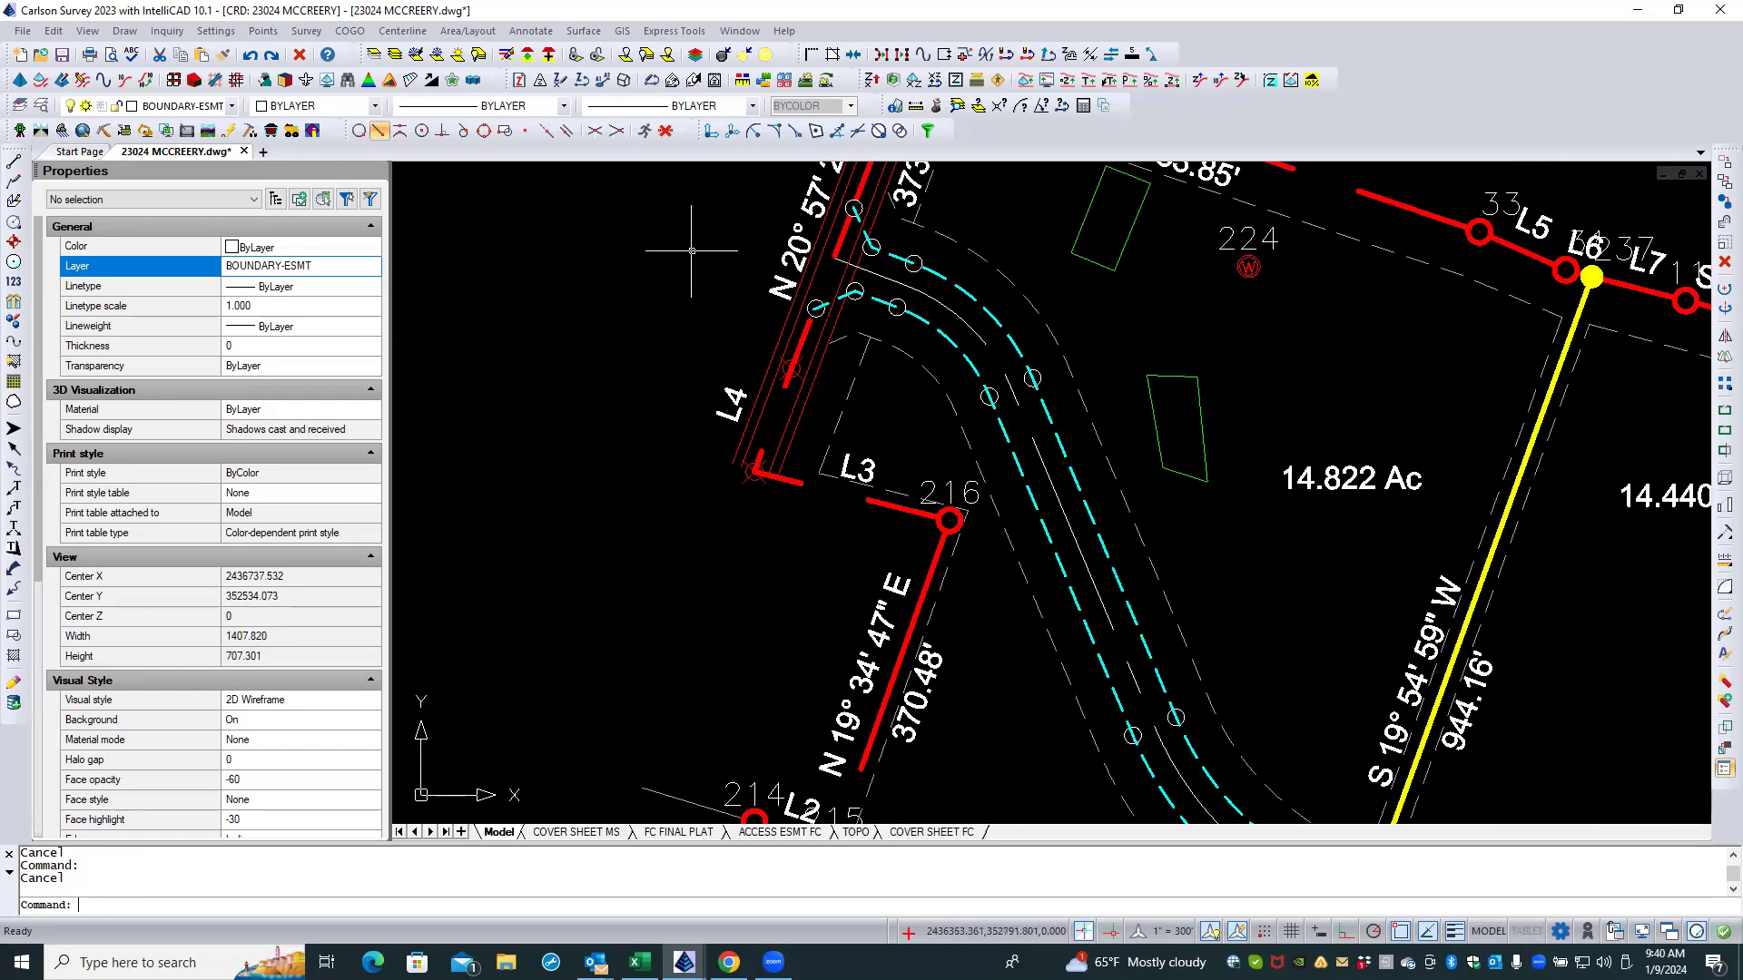
scroll(606, 419, "down", 2)
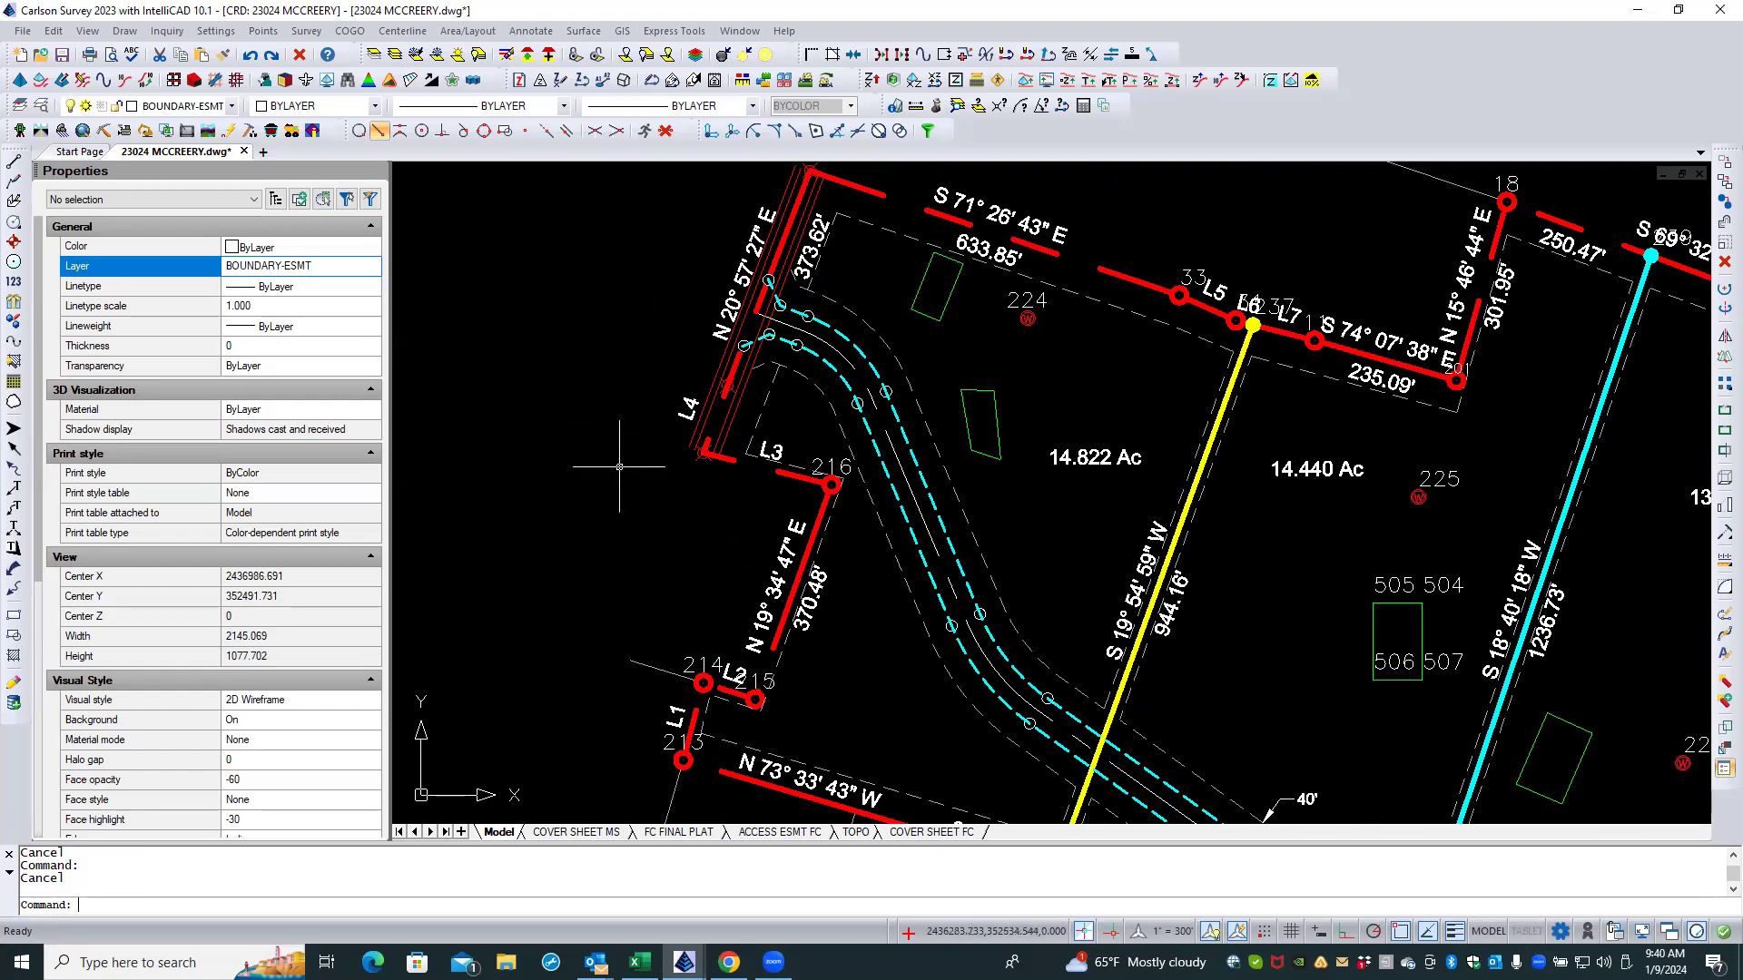
scroll(601, 467, "down", 1)
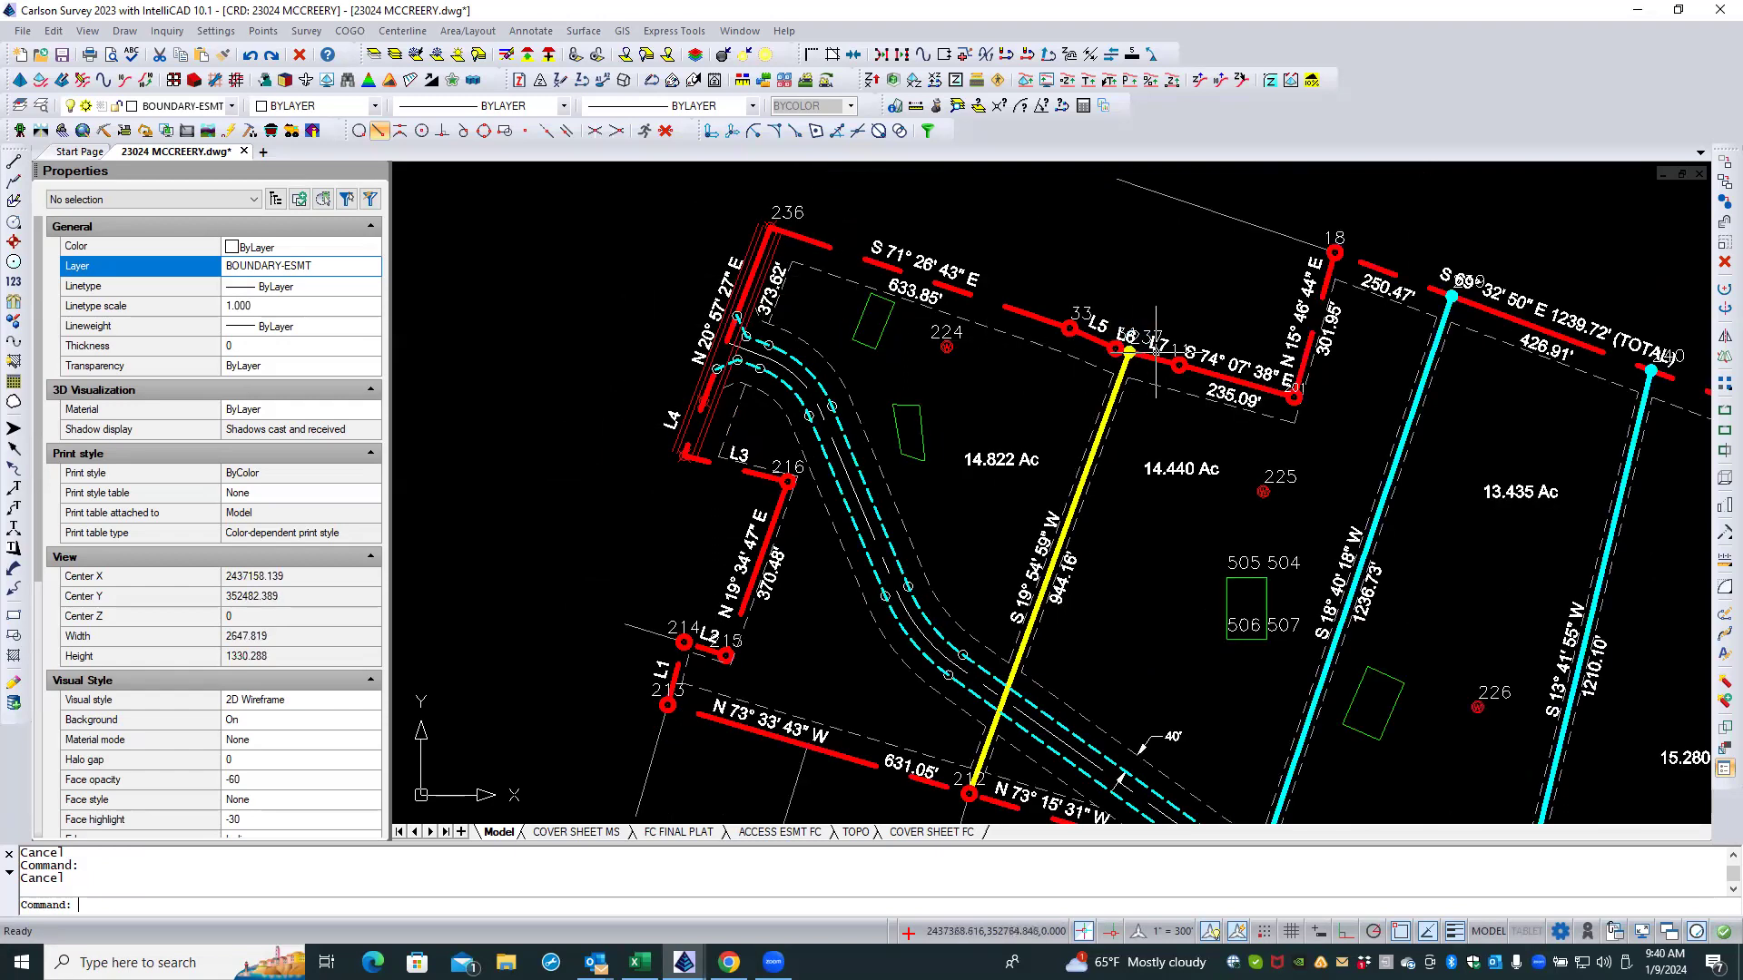
scroll(979, 216, "down", 2)
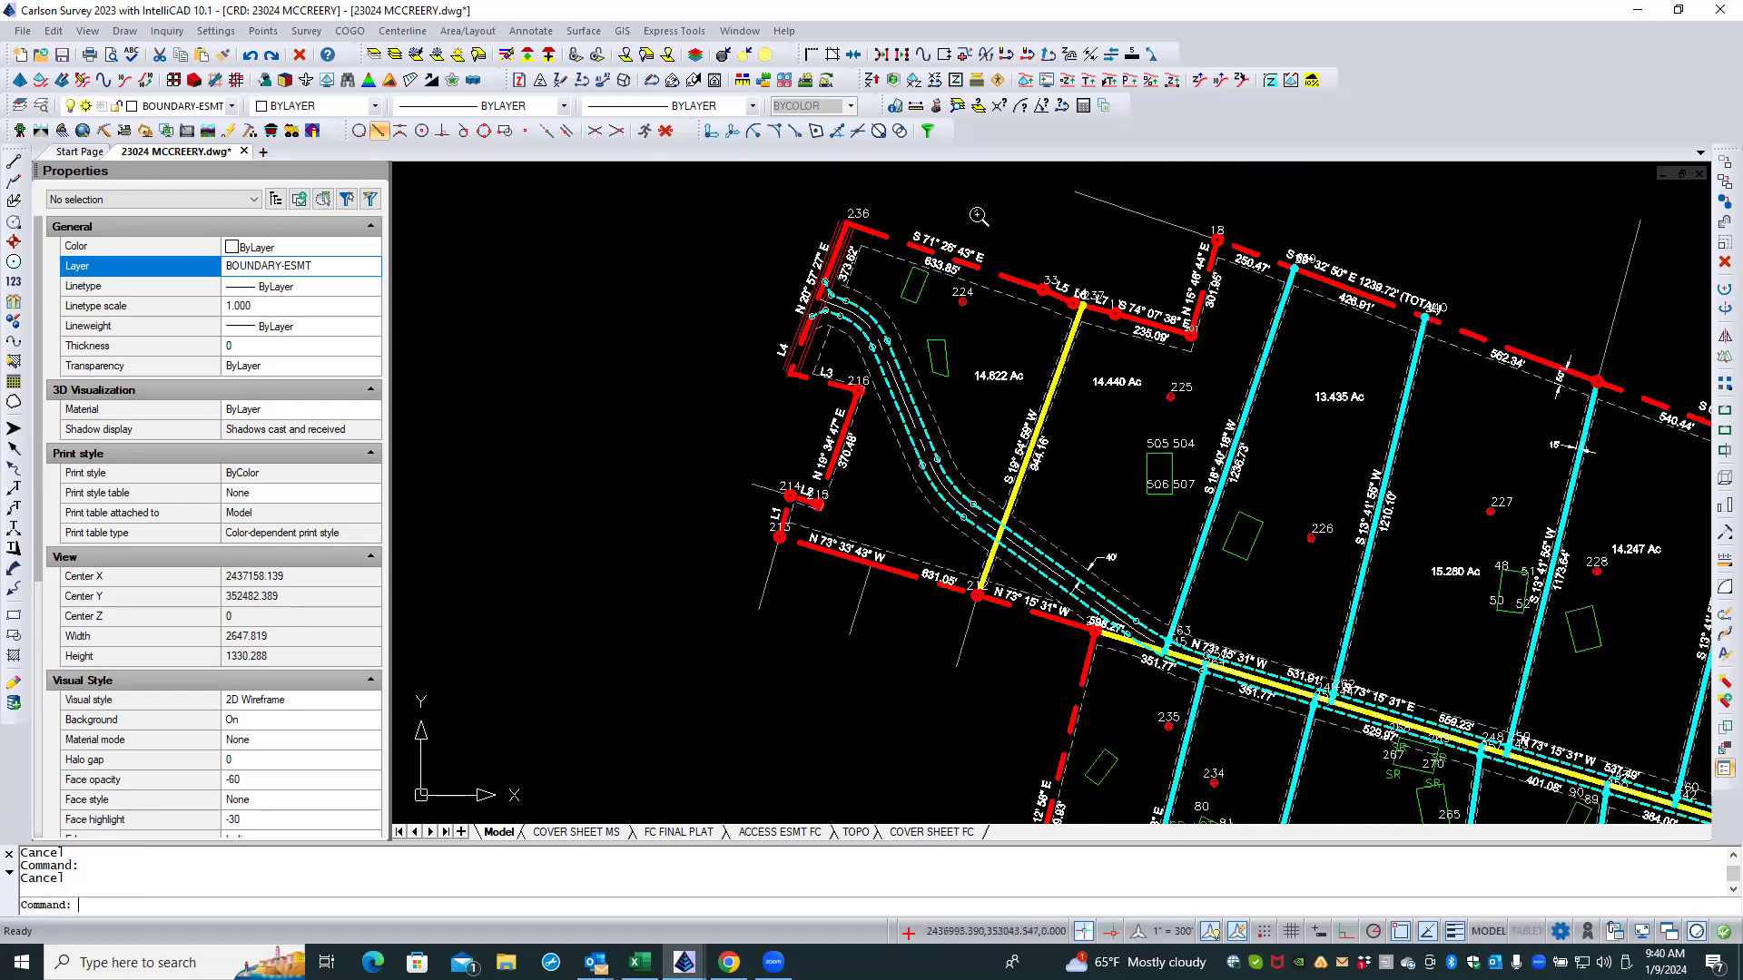
scroll(978, 216, "down", 2)
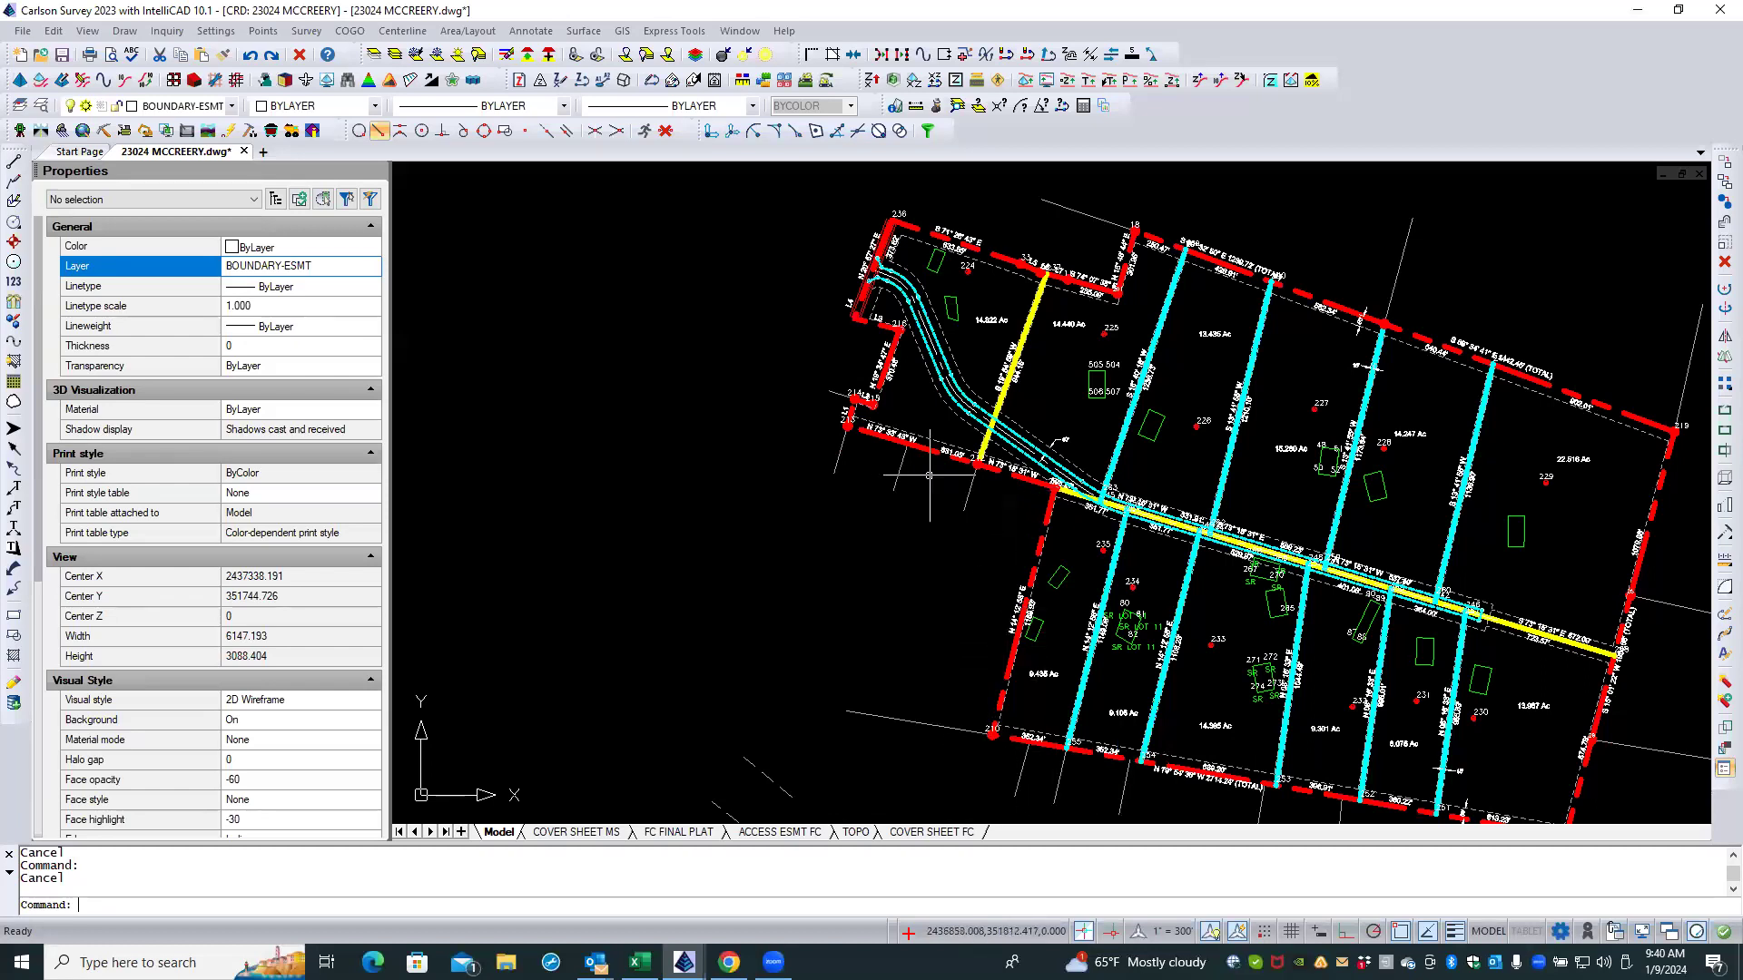
Step: Save the drawing
middle_click_drag(776, 462, 702, 395)
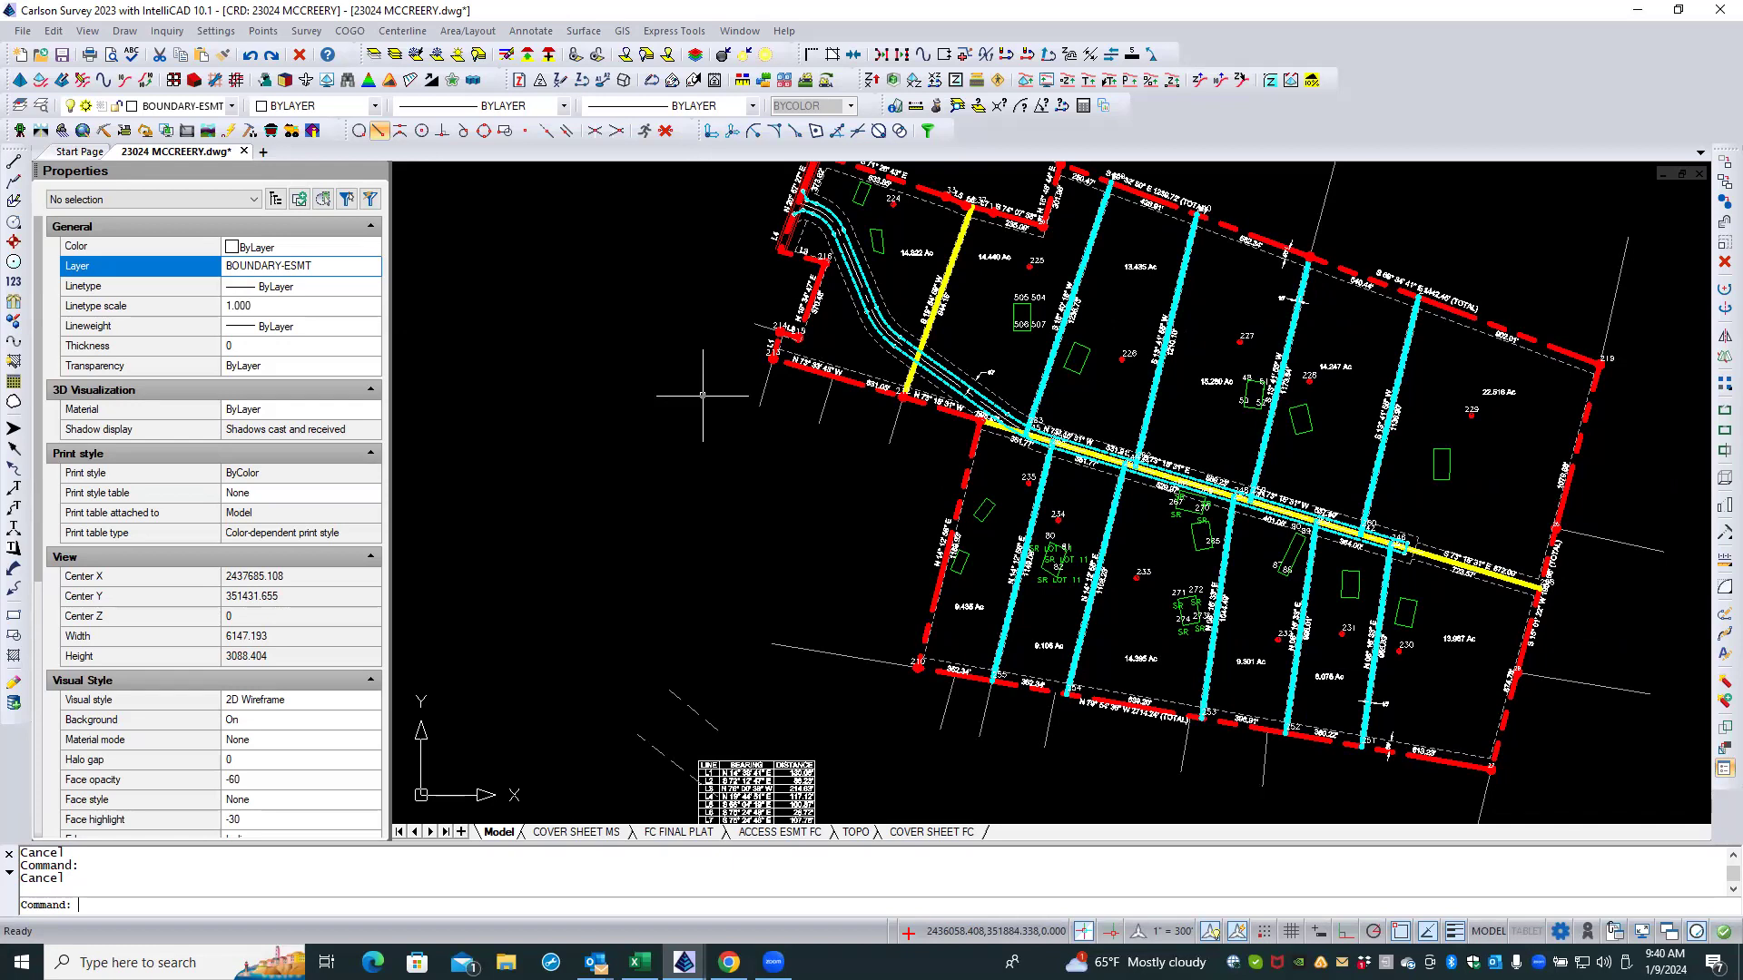
left_click(62, 56)
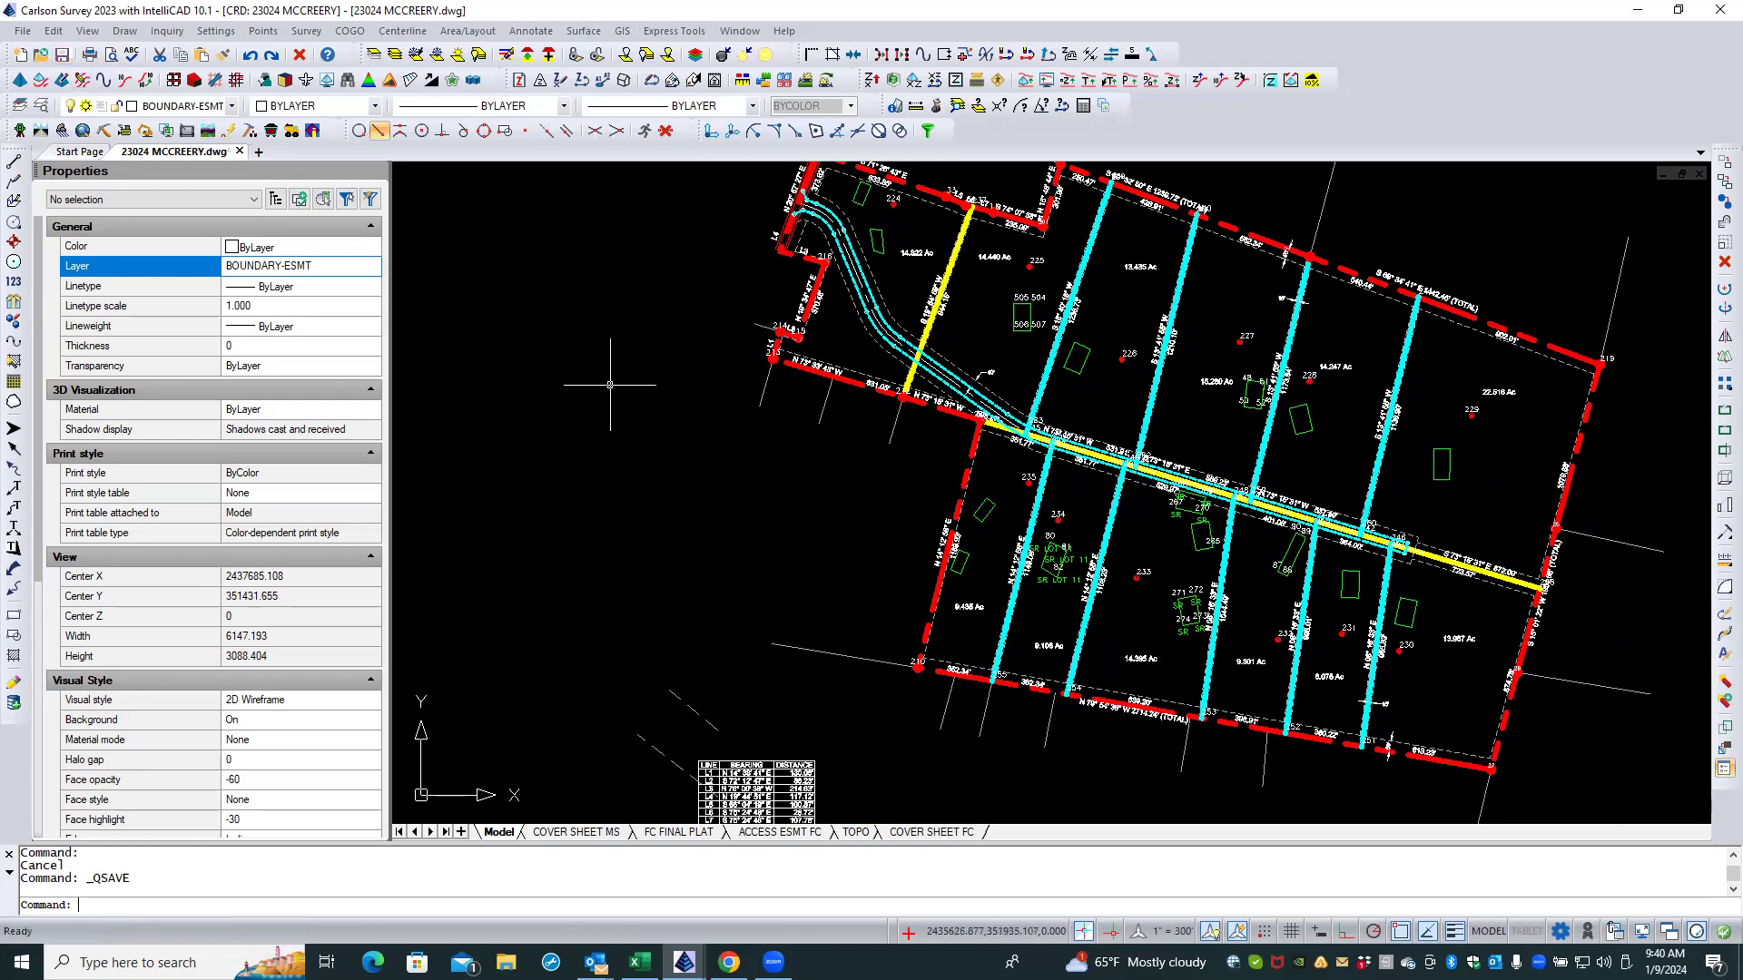
middle_click_drag(639, 396, 558, 350)
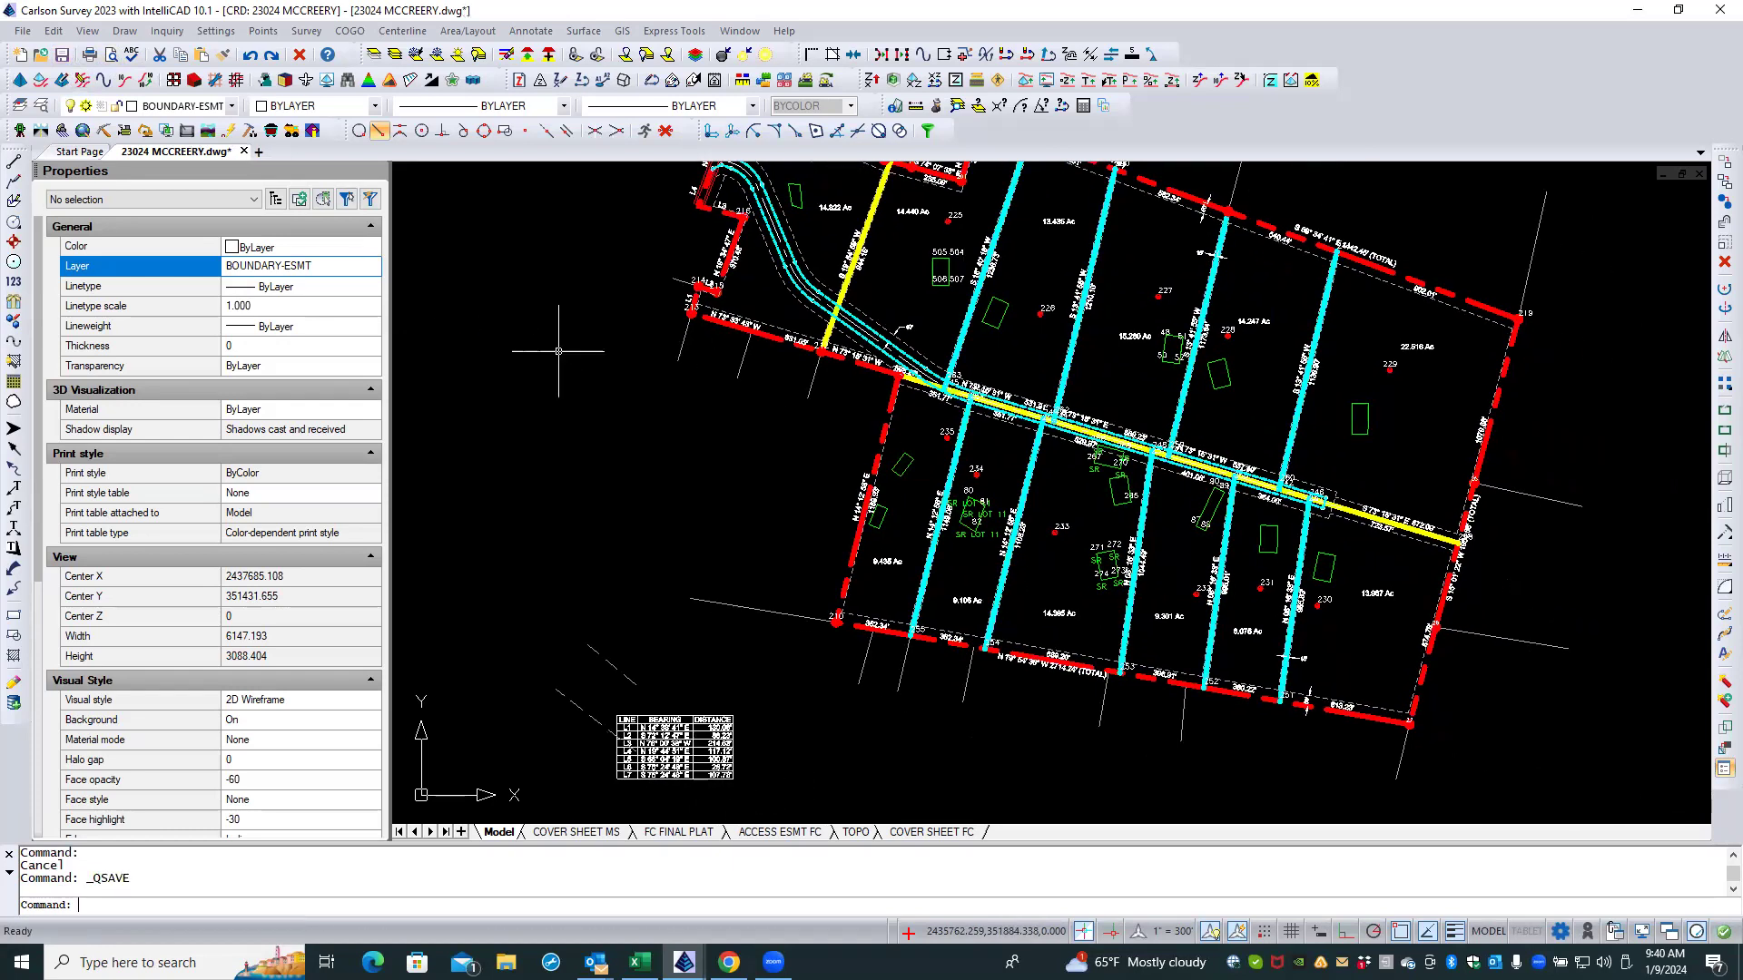
Step: Place a new line table header at the lower end of the upper dashed setback line, just above the existing line table
scroll(809, 256, "up", 2)
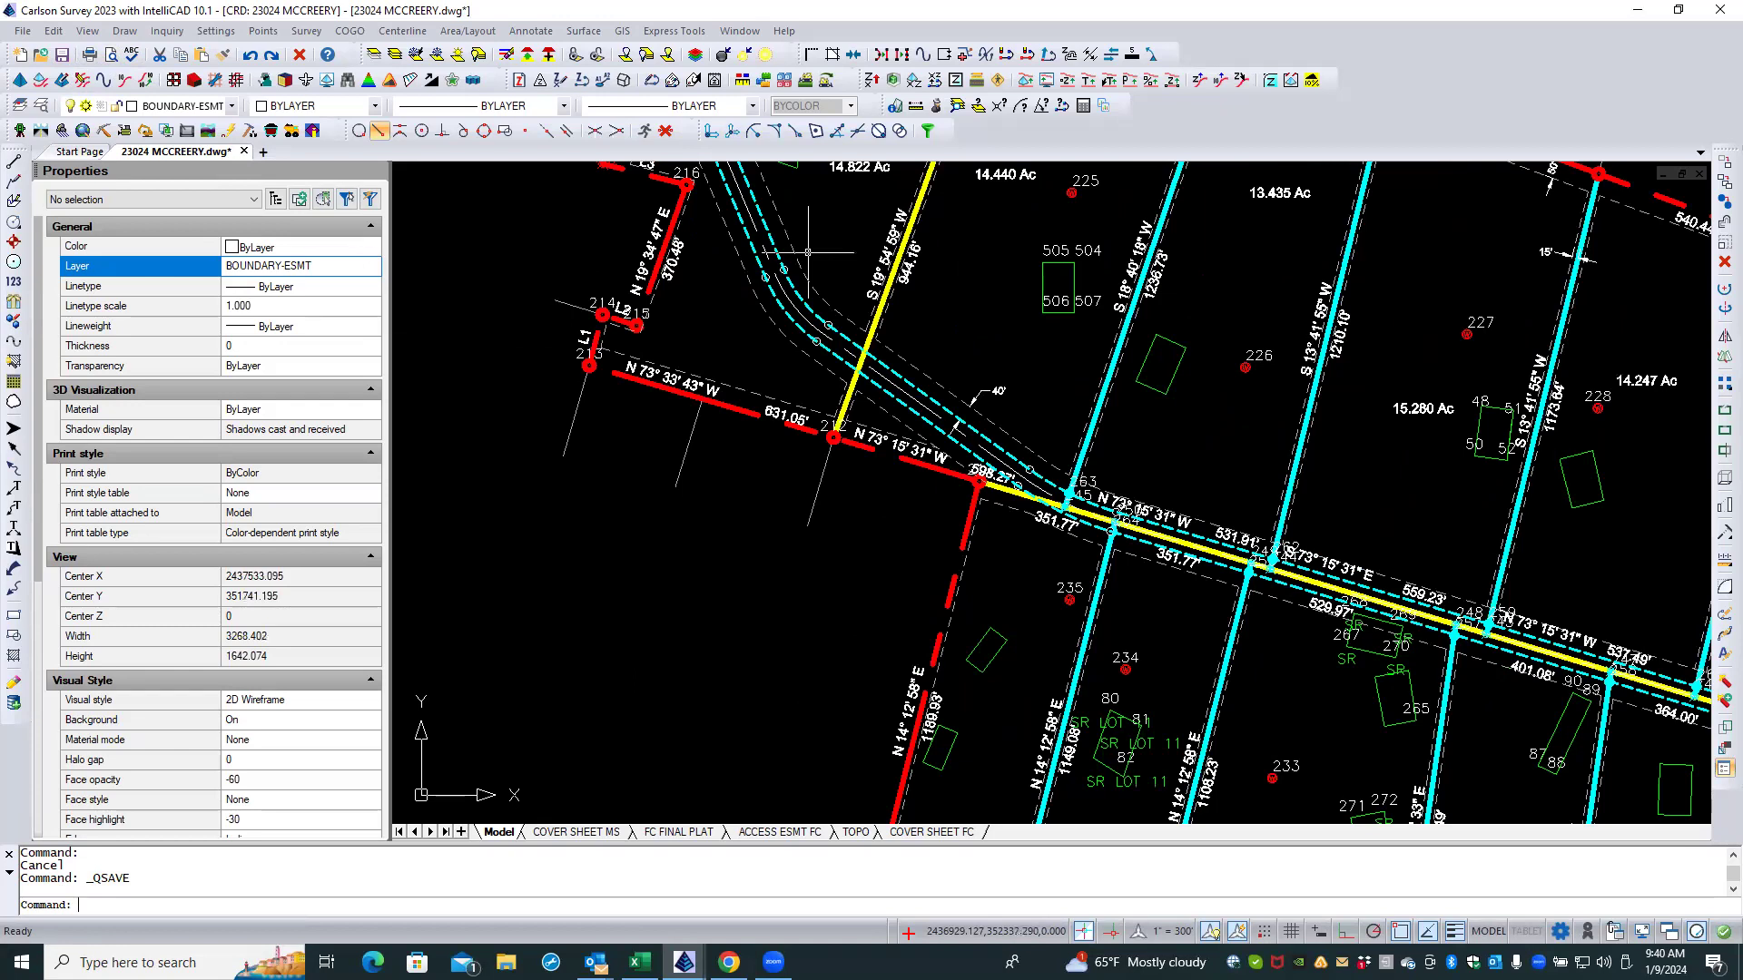
scroll(808, 253, "up", 2)
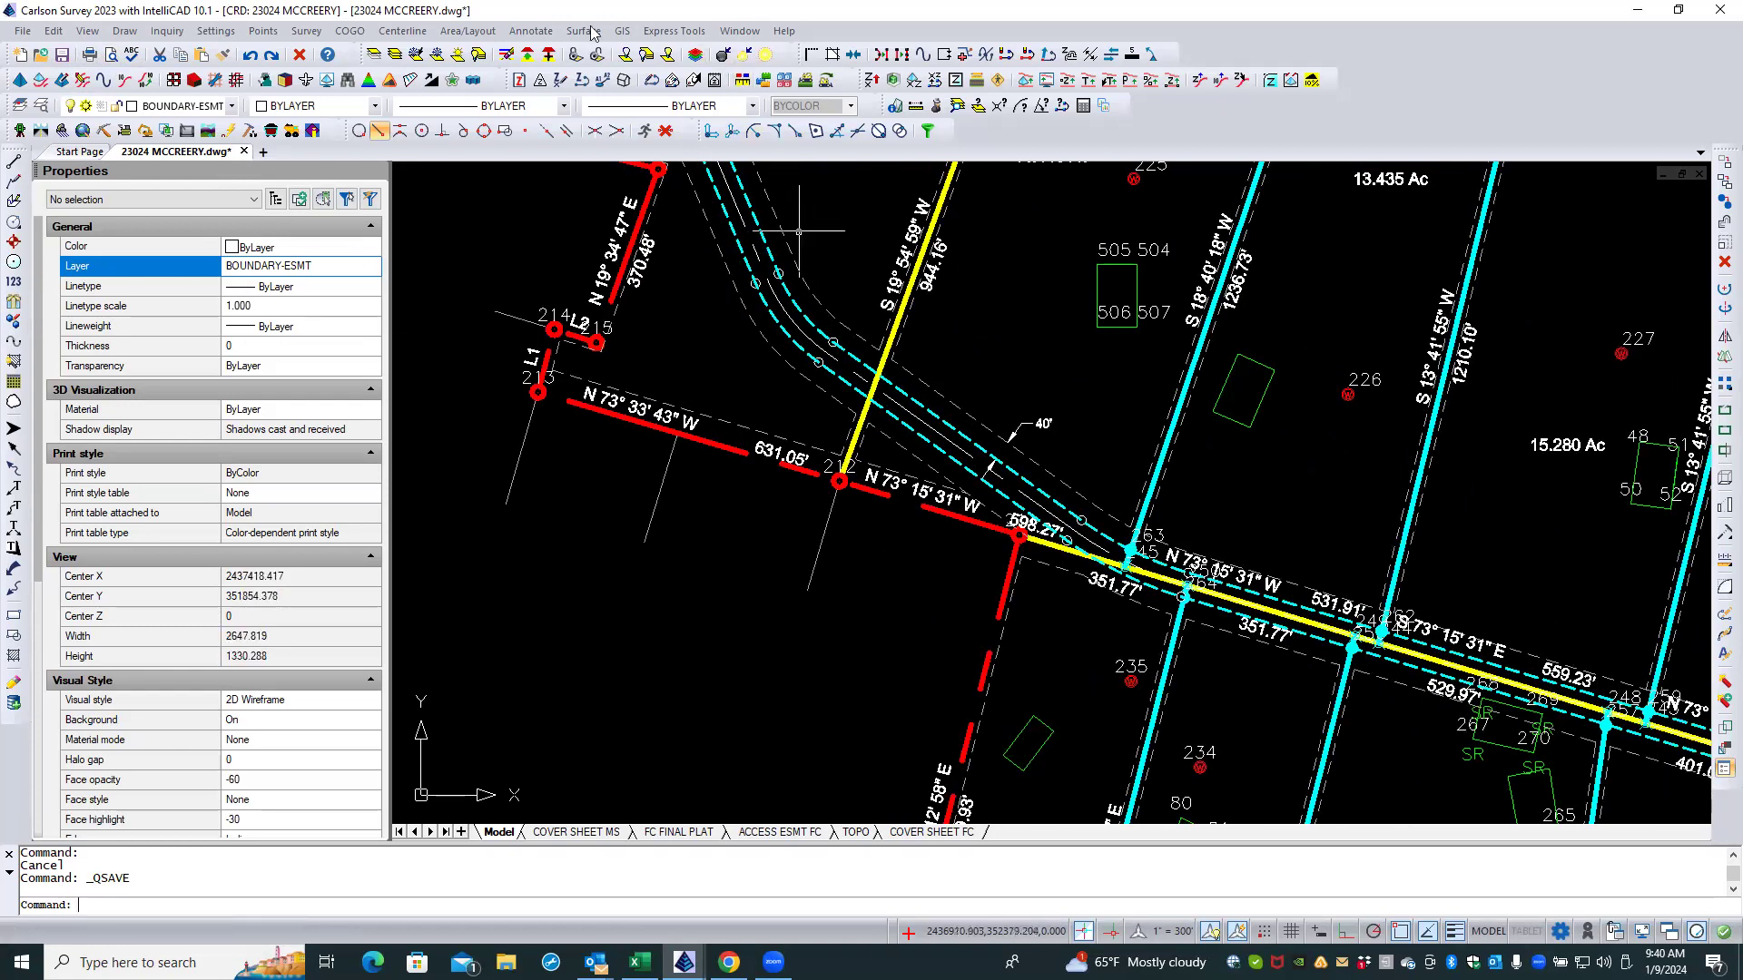
left_click(534, 31)
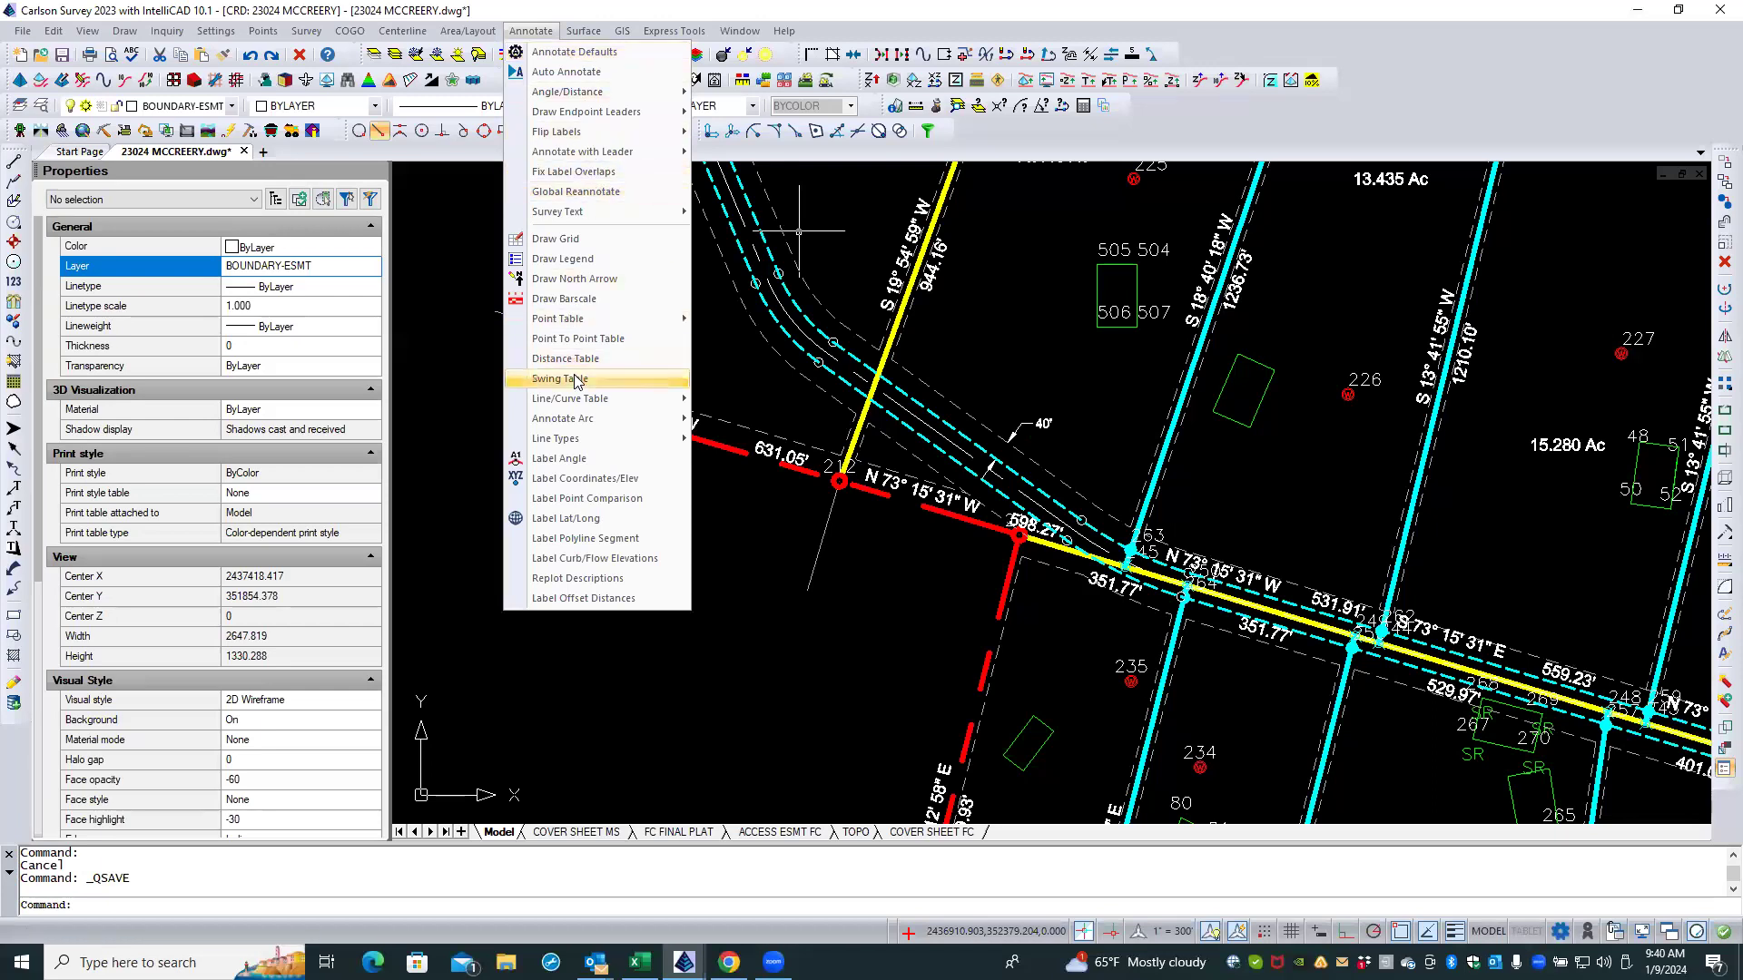
mouse_move(582, 406)
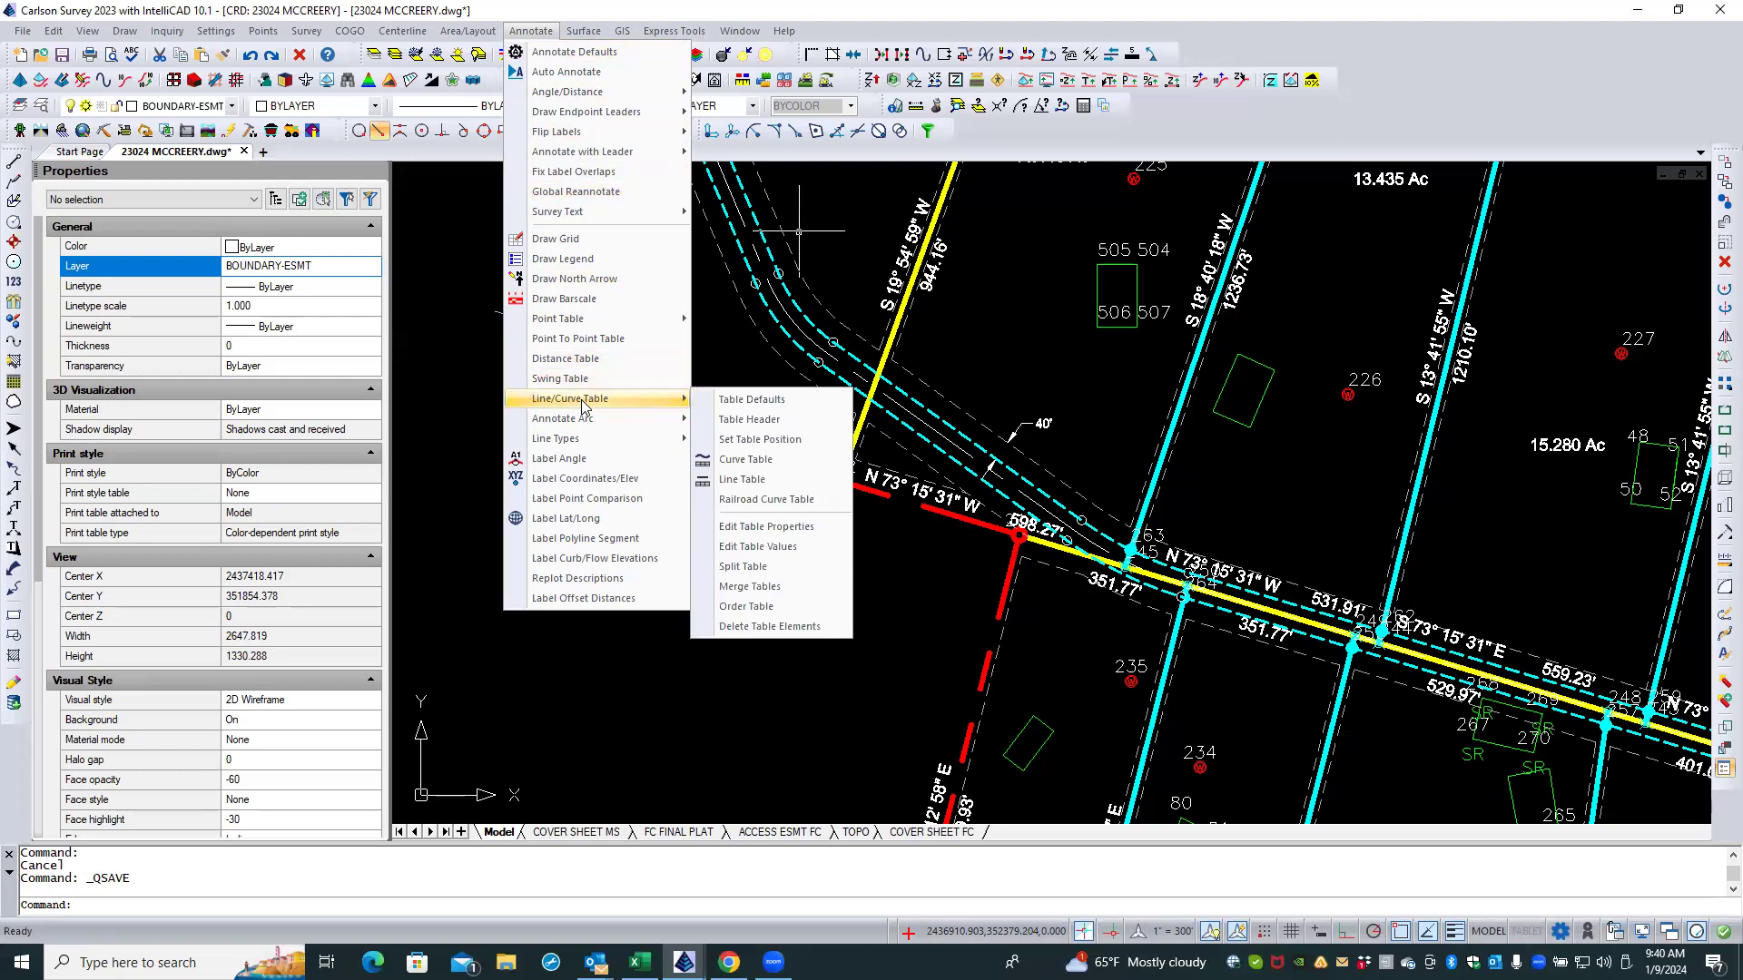
left_click(776, 426)
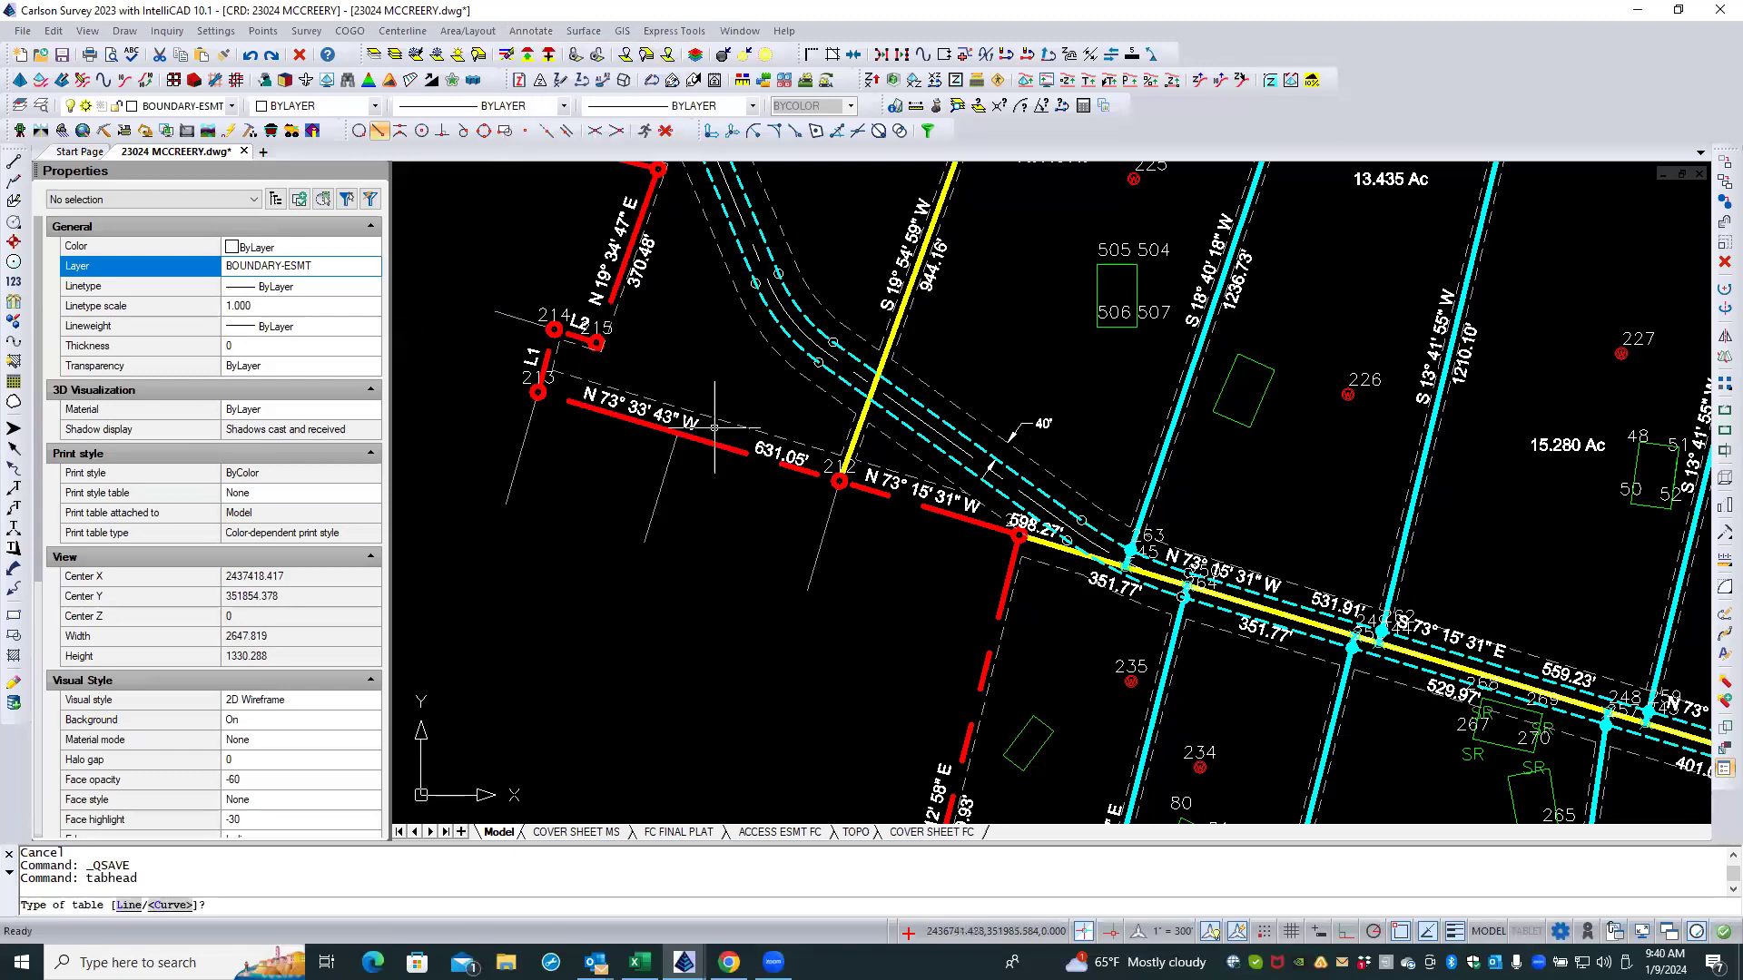
type("l")
key("Return")
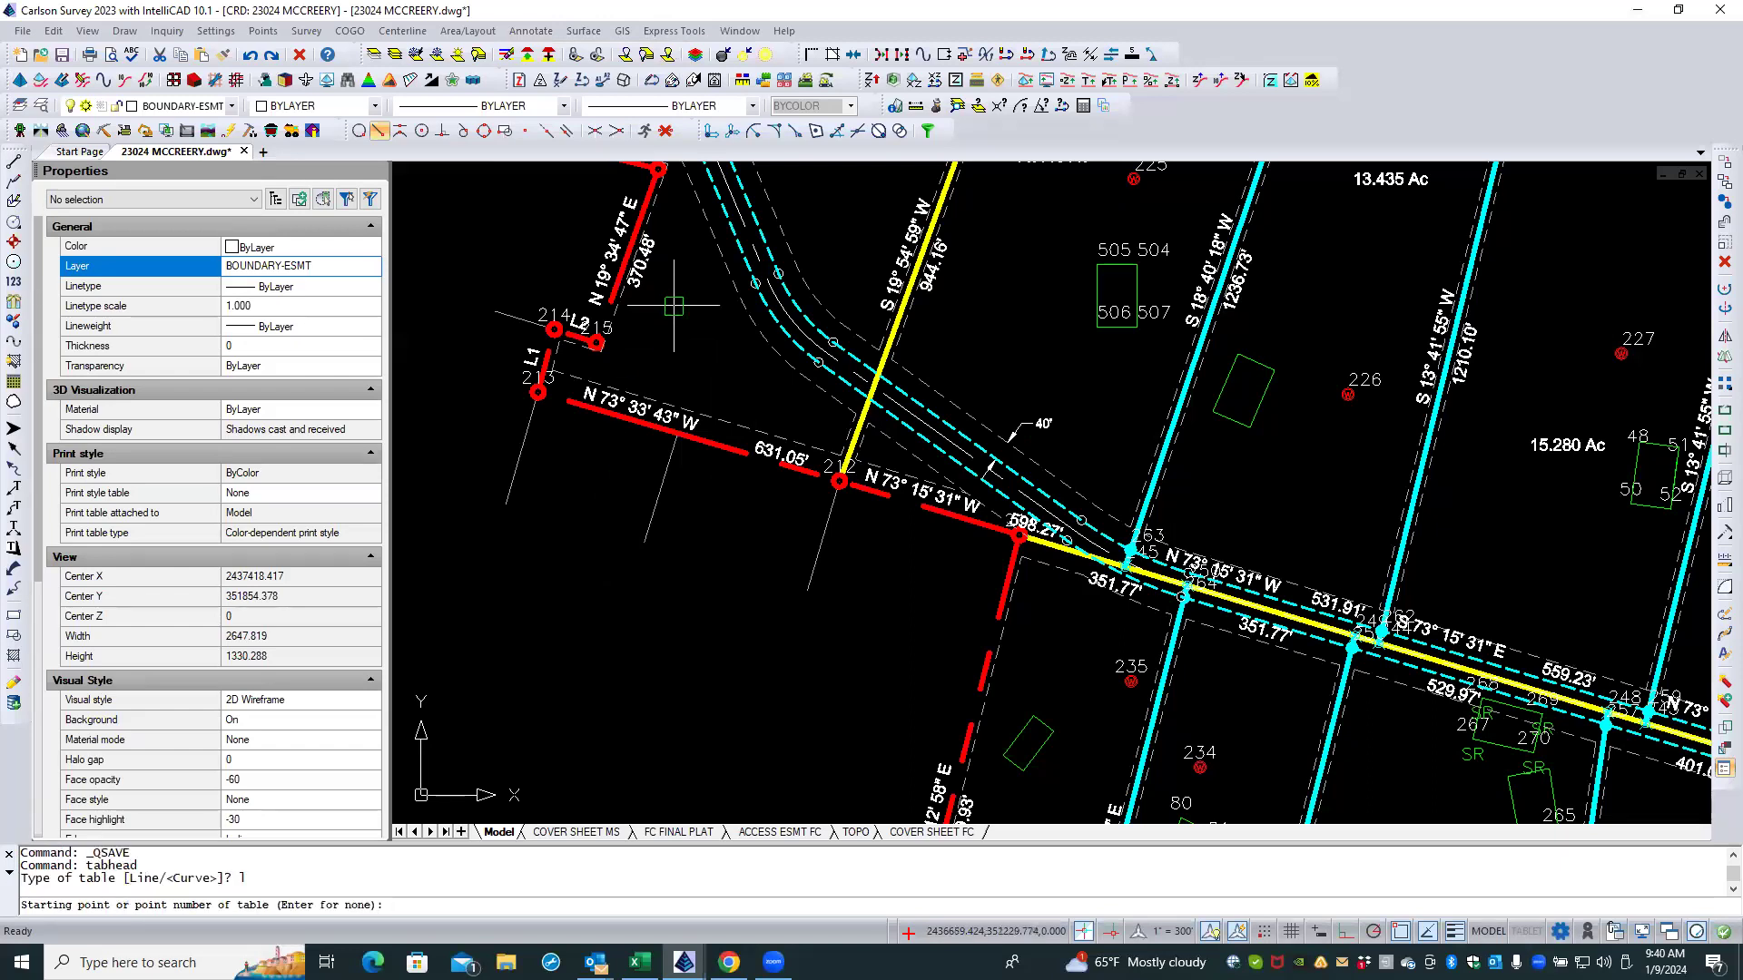
scroll(674, 306, "down", 3)
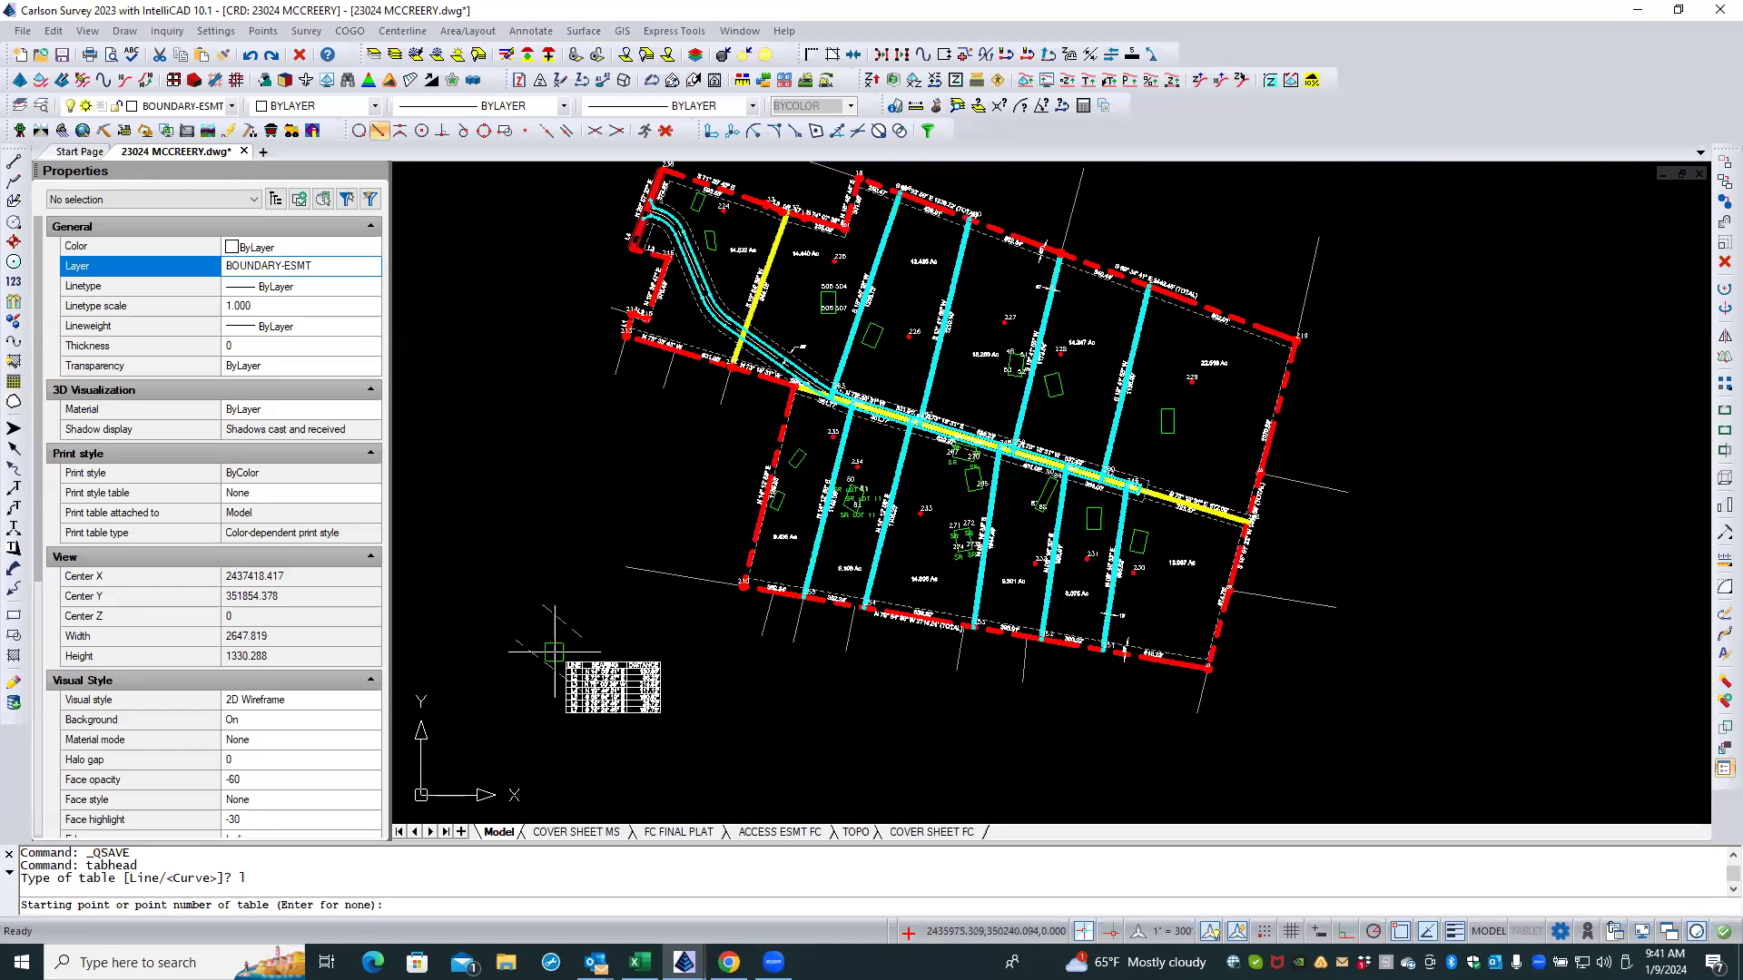
scroll(520, 749, "up", 5)
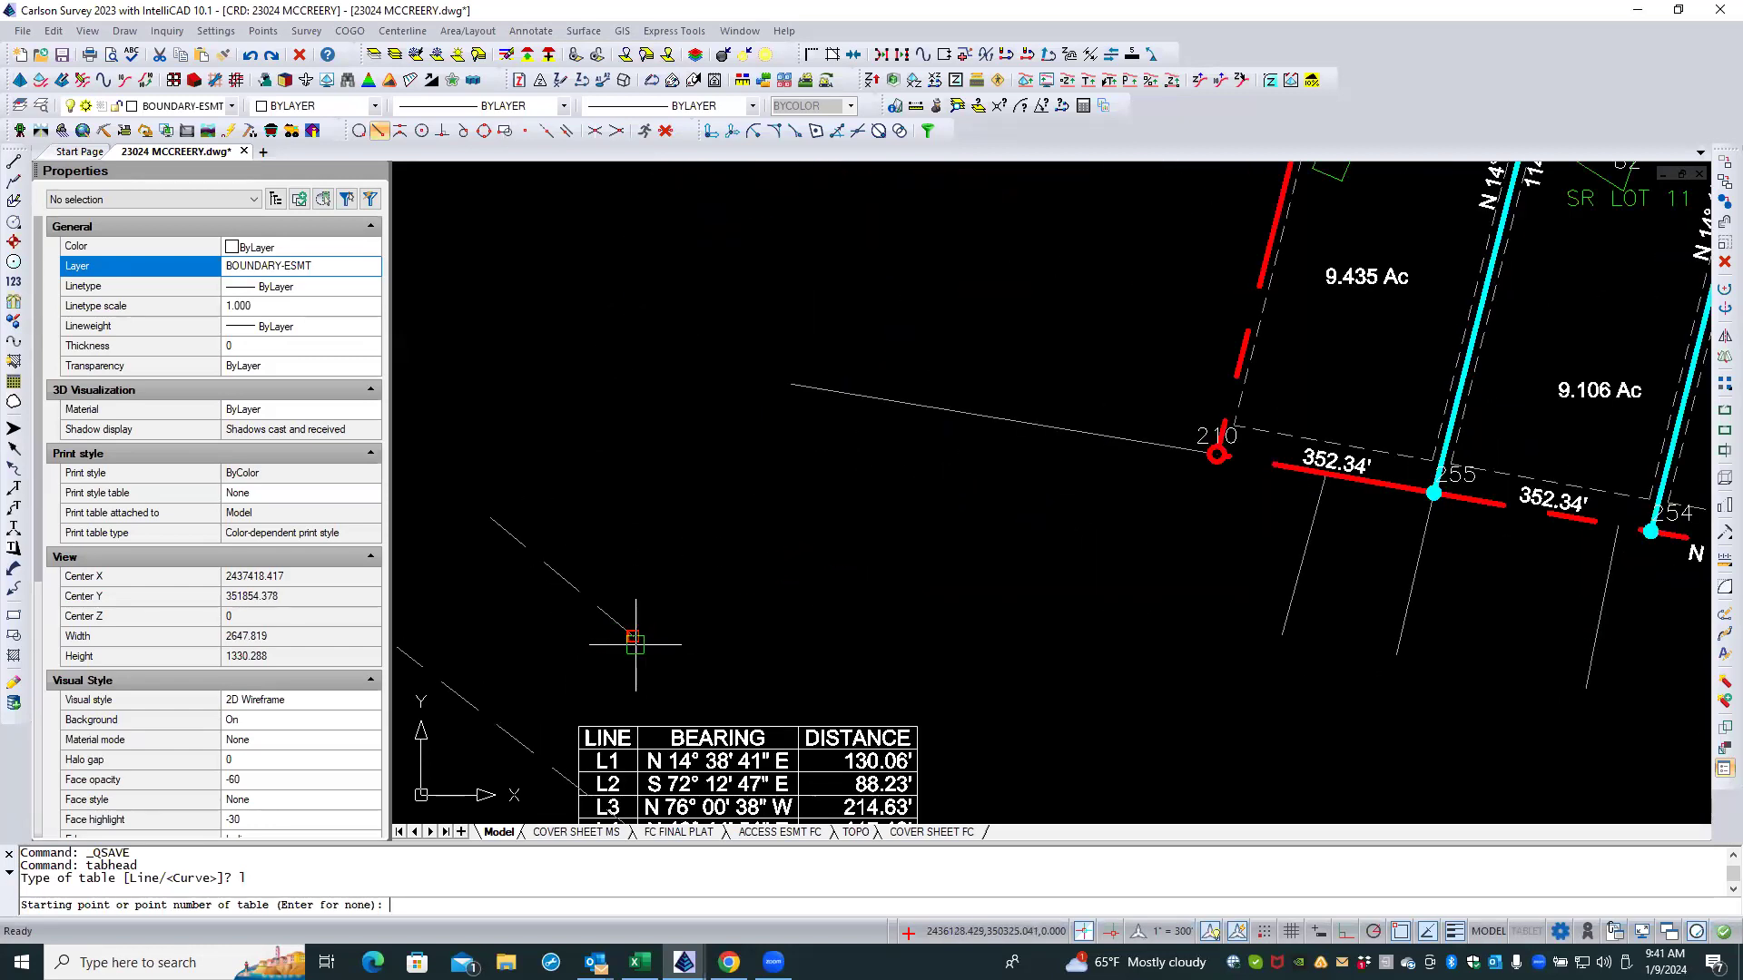
left_click(634, 639)
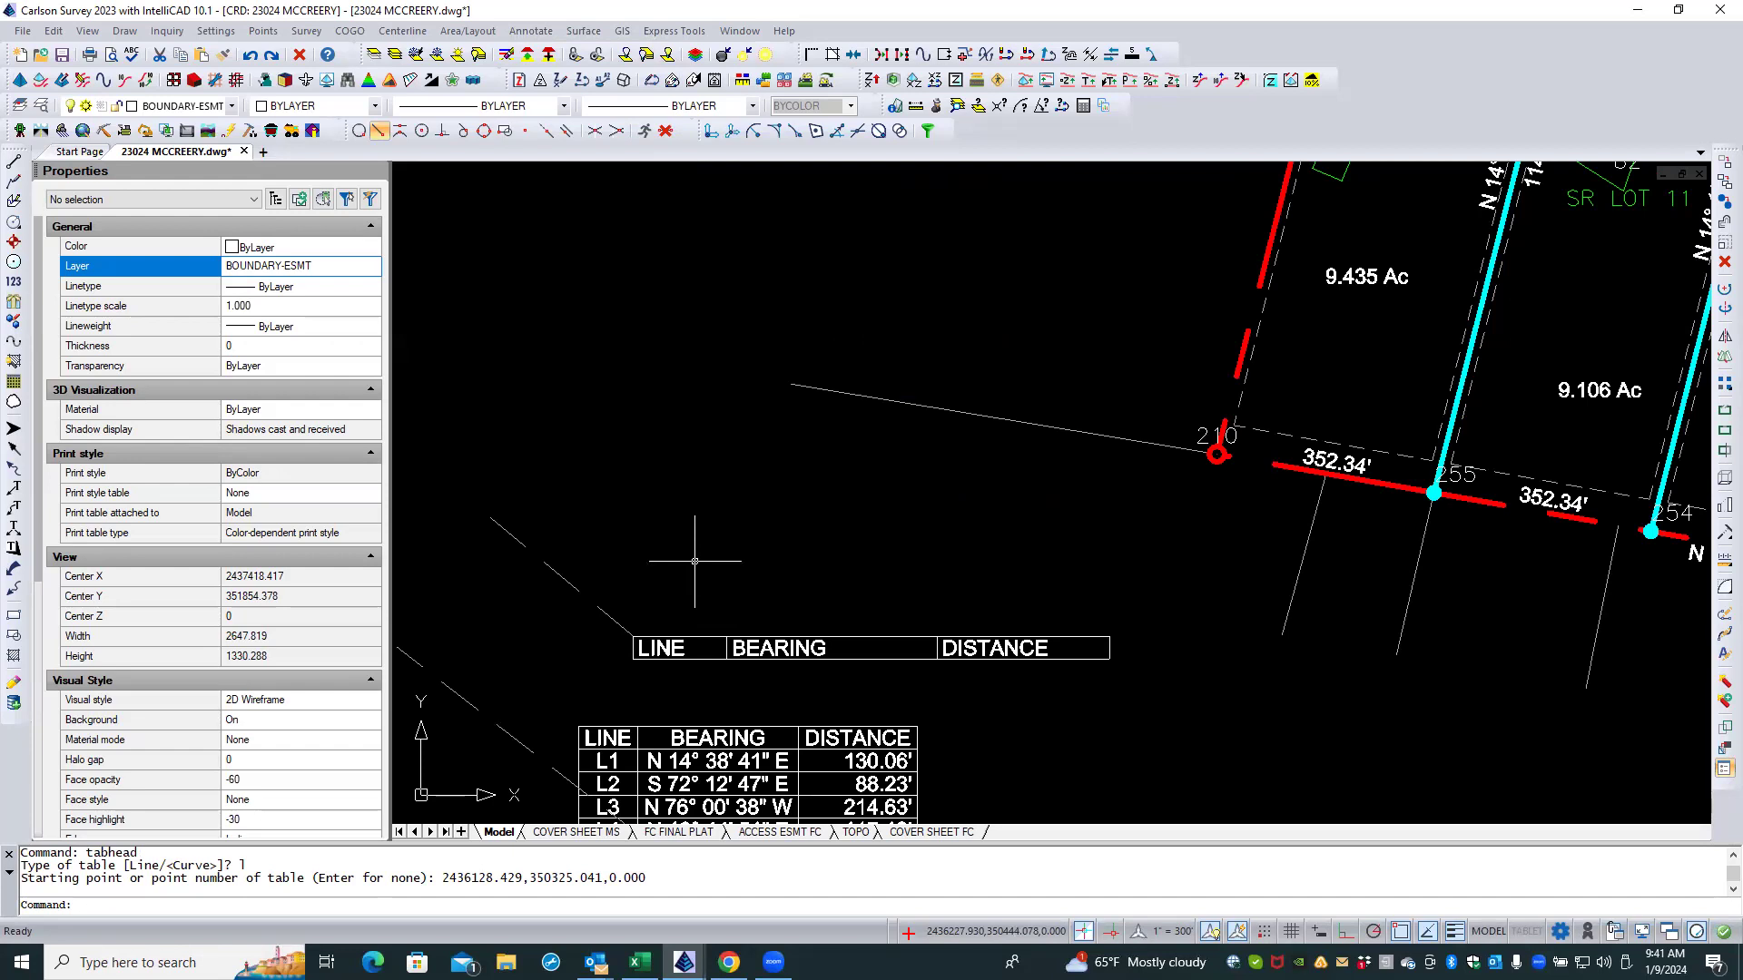
left_click(835, 638)
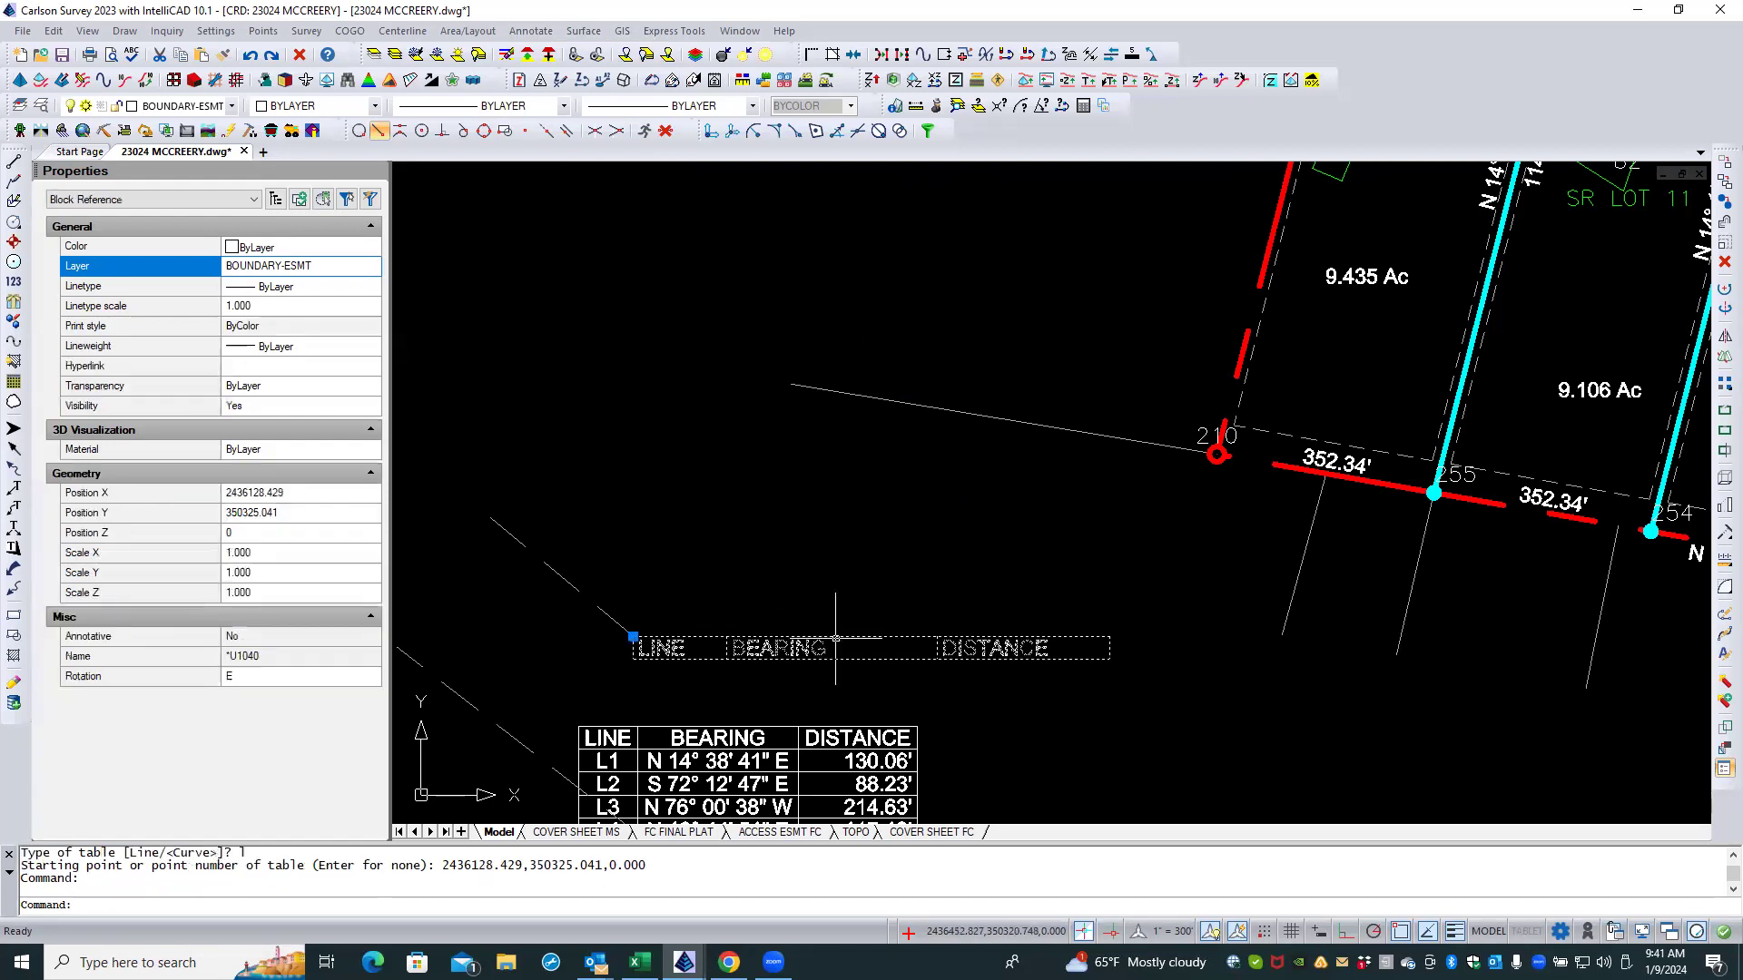
key("Escape")
key("Escape")
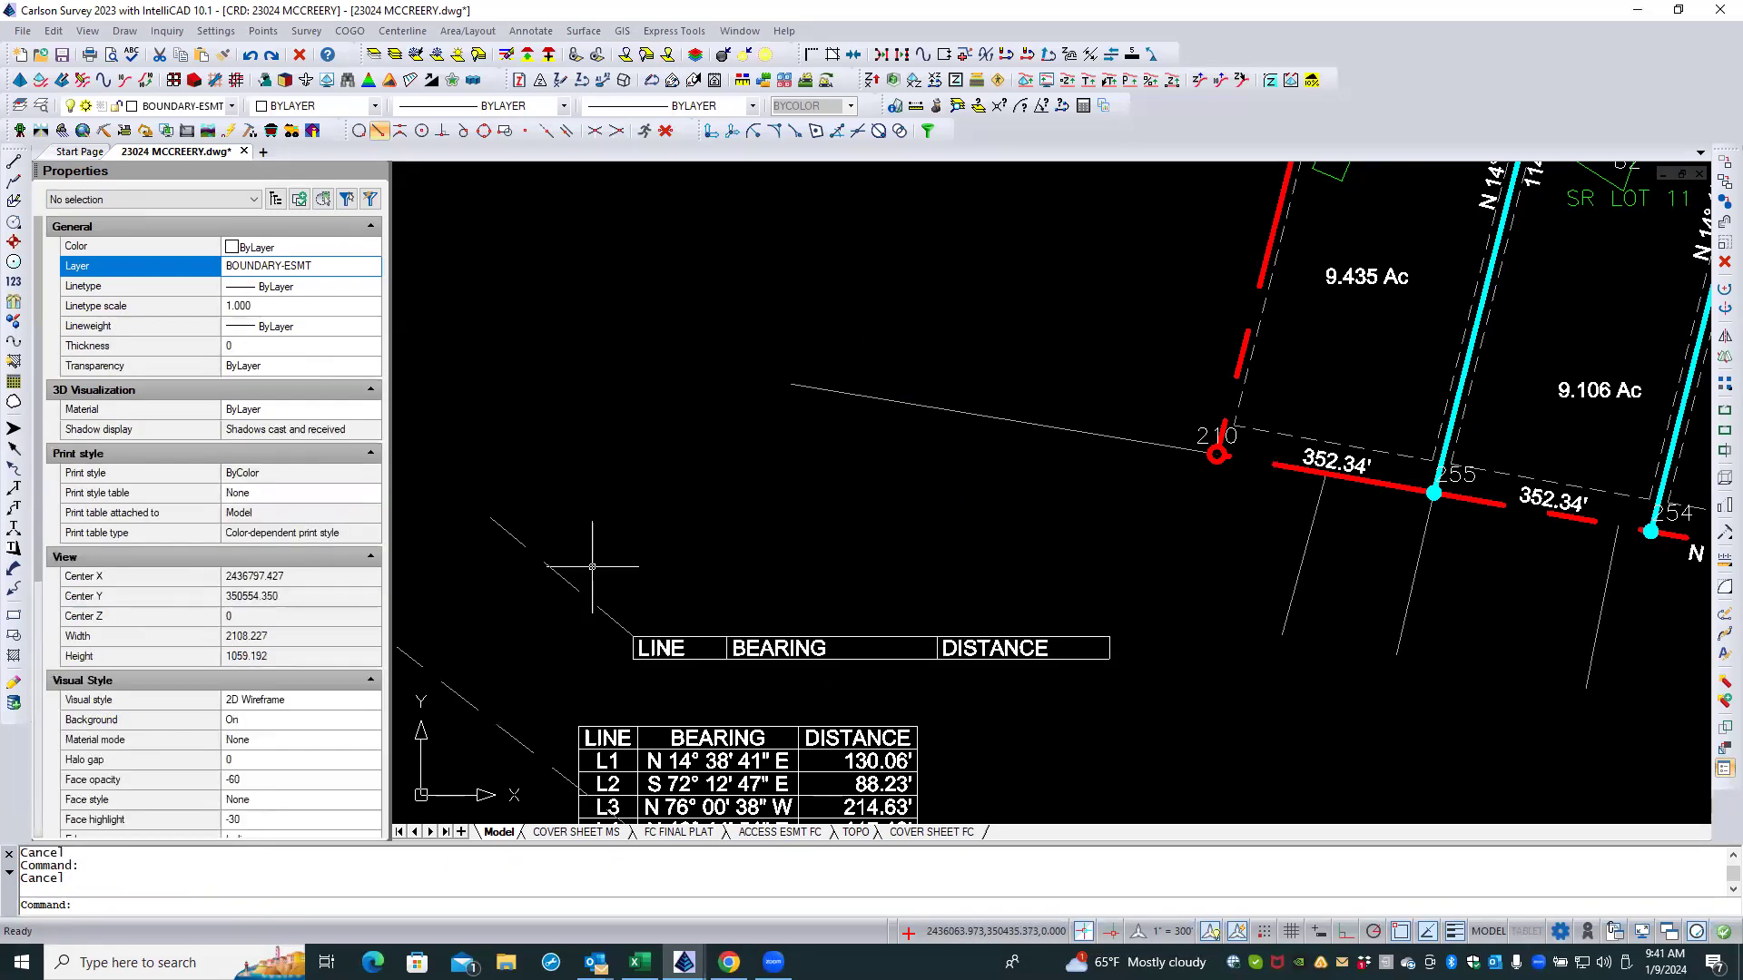
Step: Configure Auto-Annotate with starting table number 21 for lines and 1 for curves
left_click(531, 30)
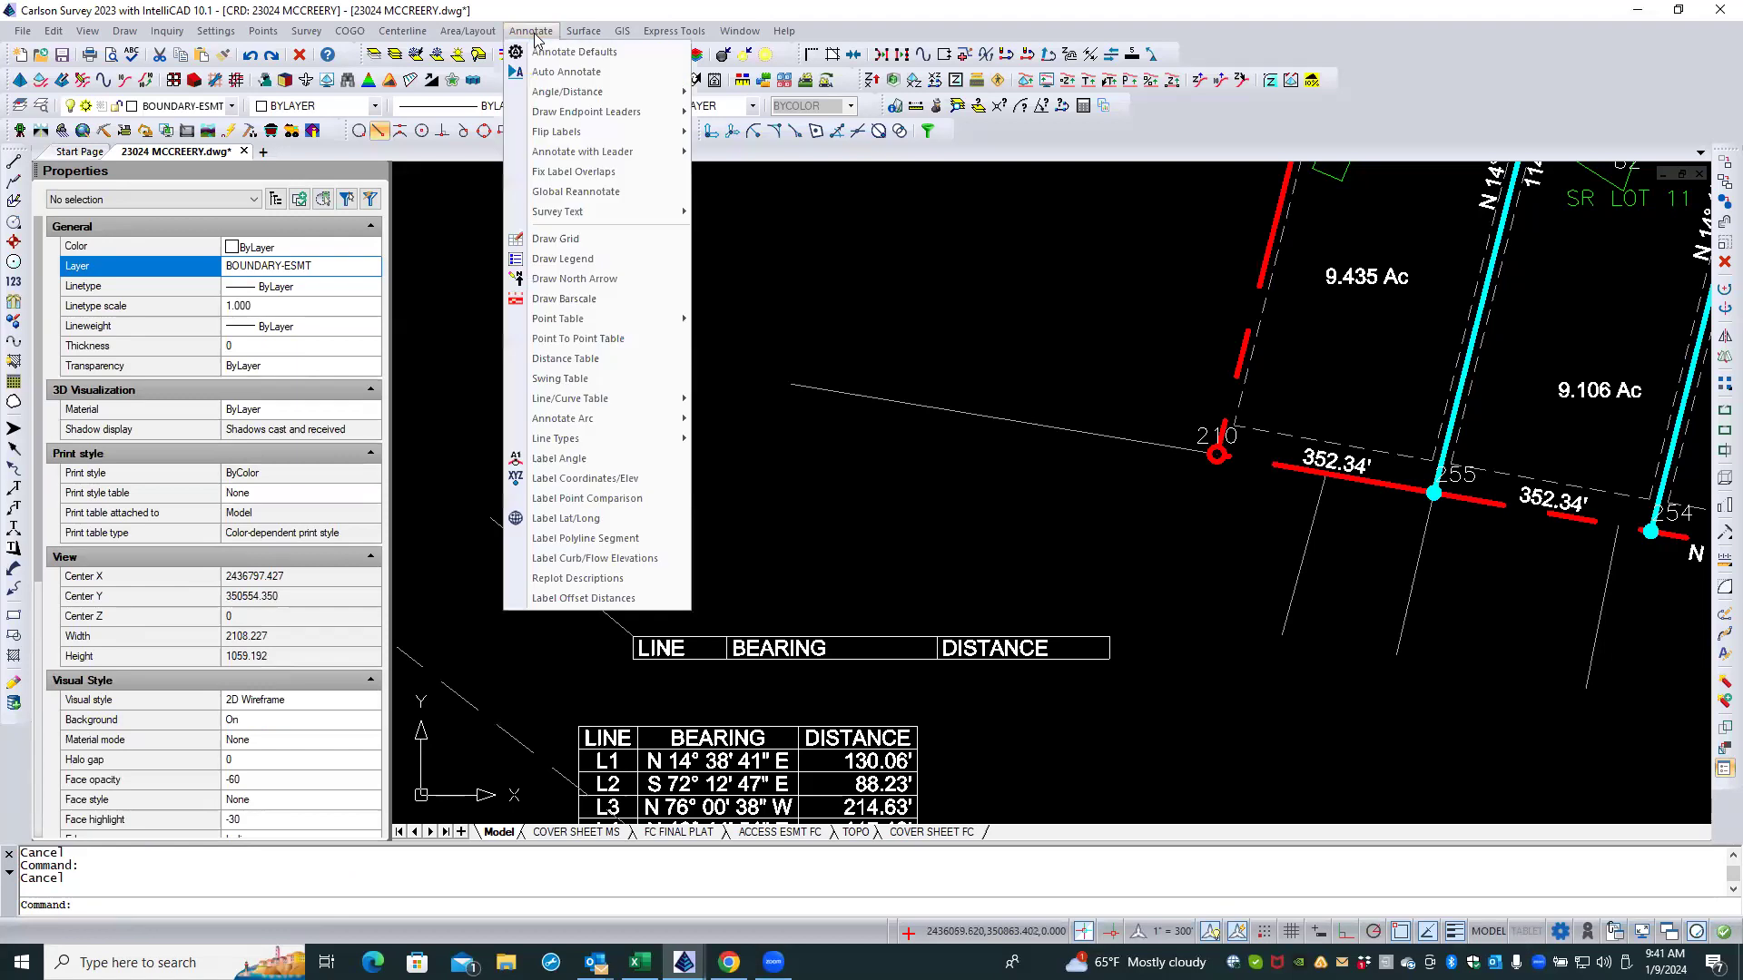
left_click(560, 78)
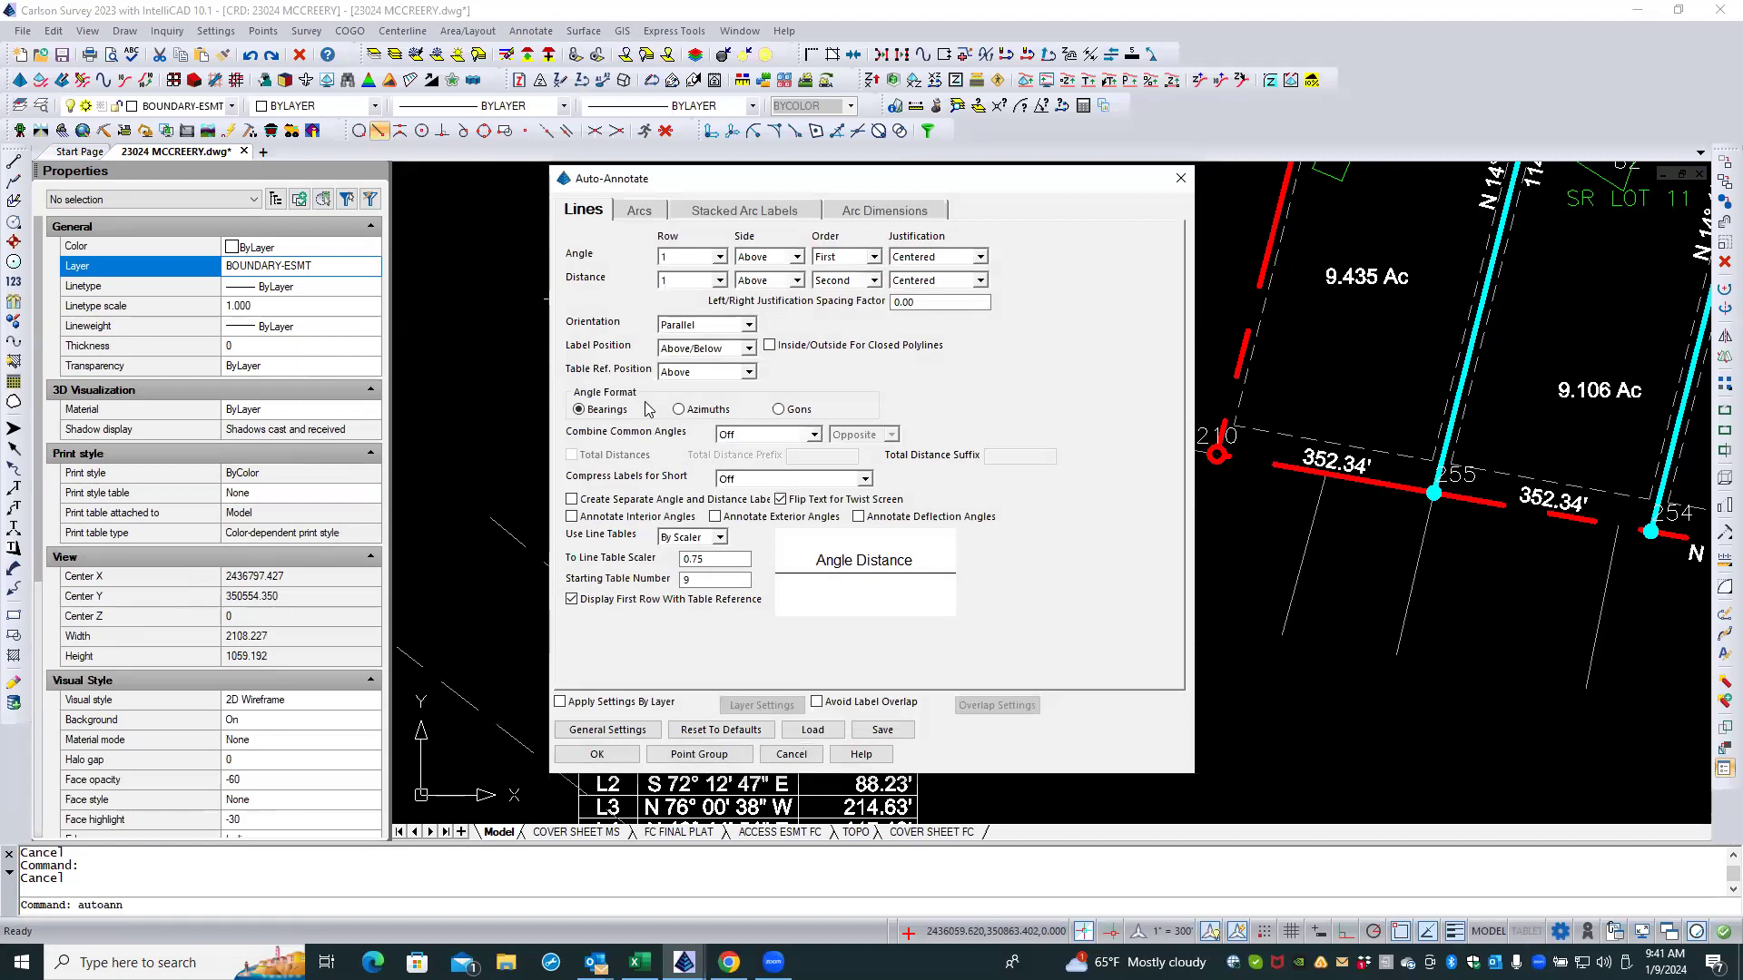
left_click(690, 578)
double_click(688, 579)
type("8")
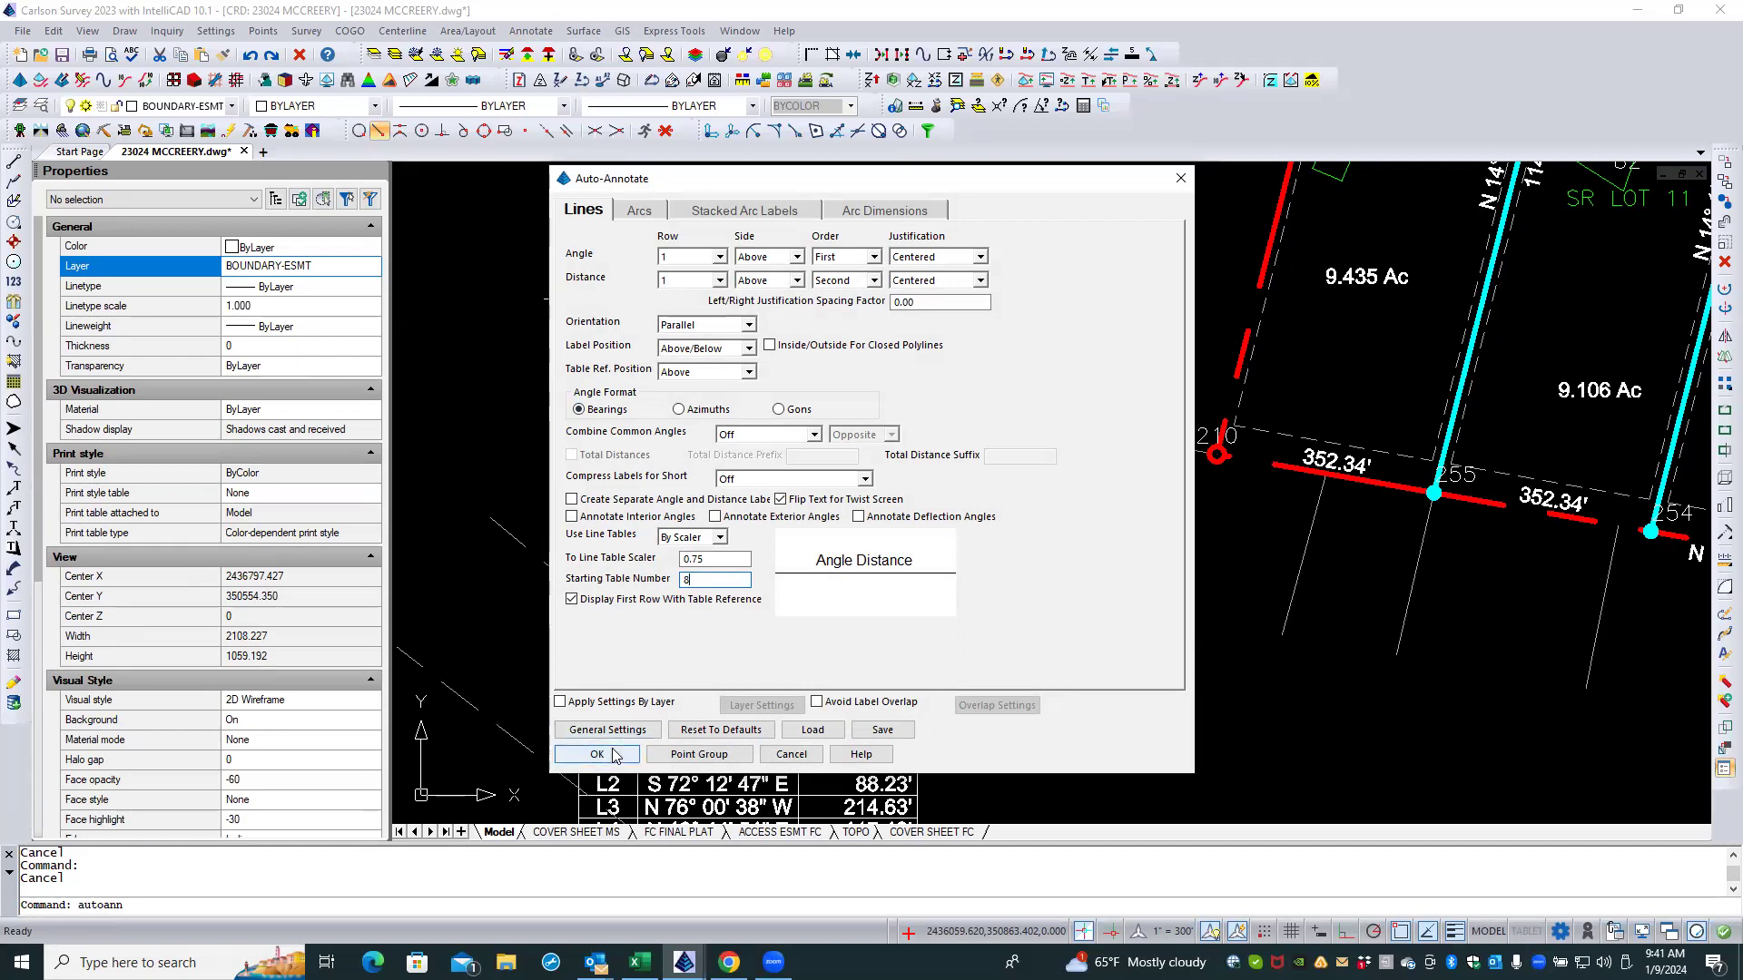
double_click(693, 579)
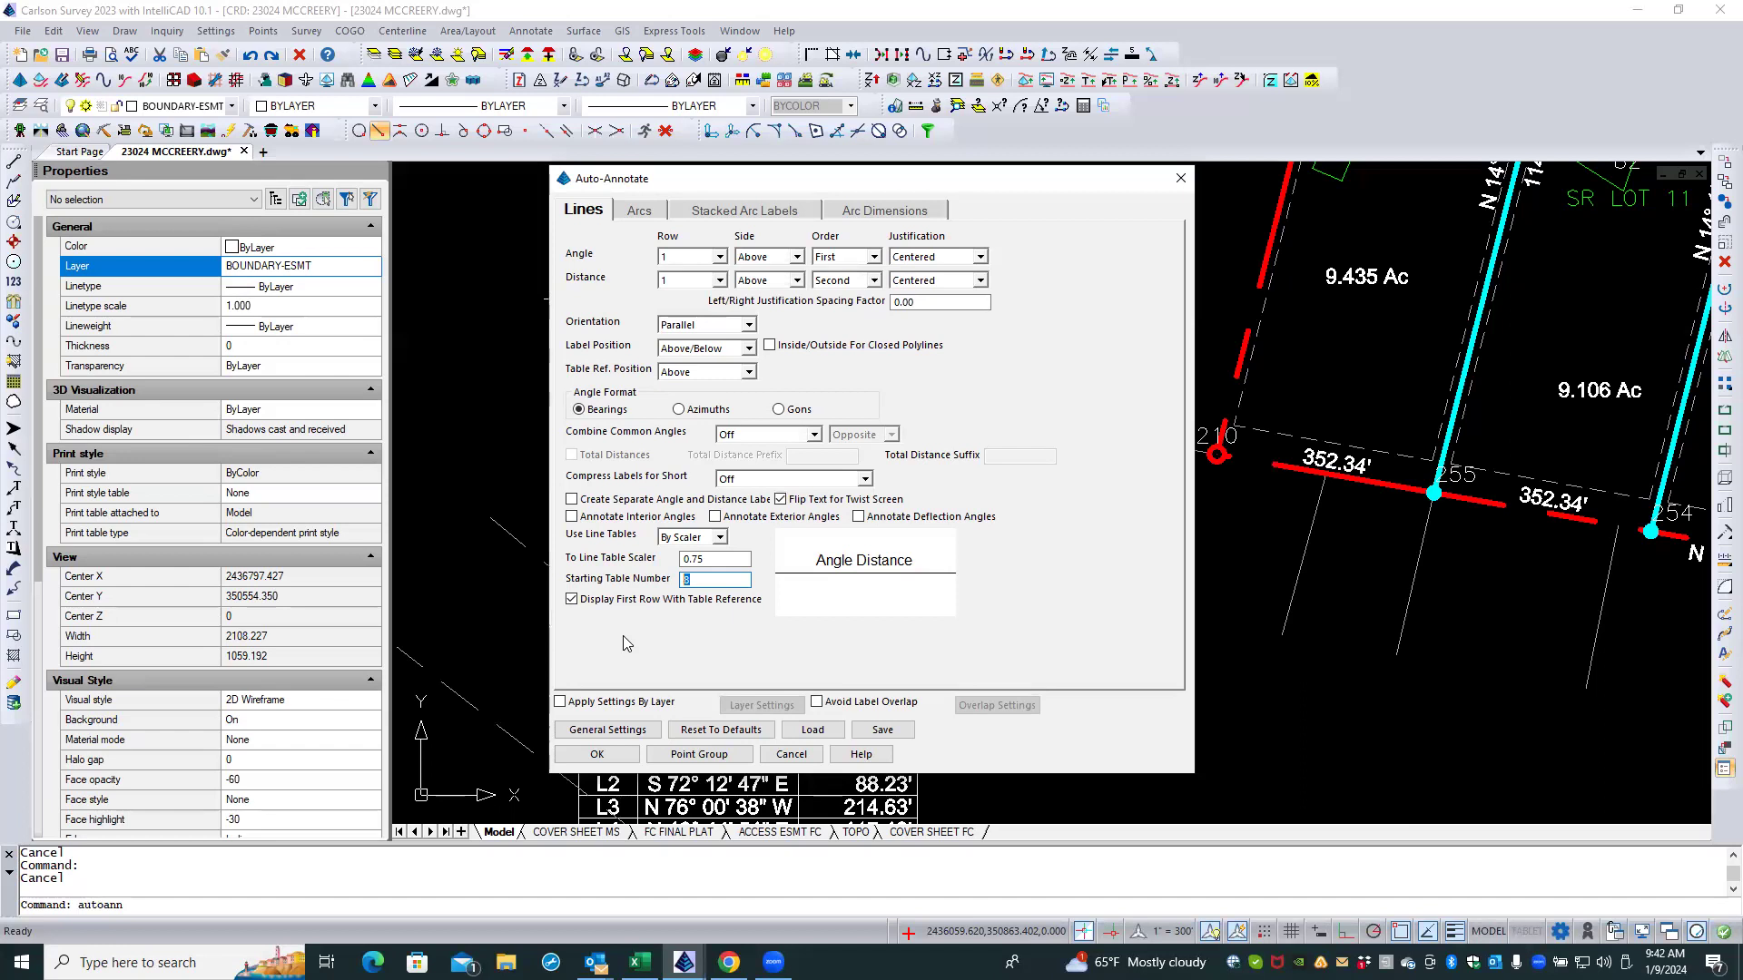
type("121")
left_click(640, 209)
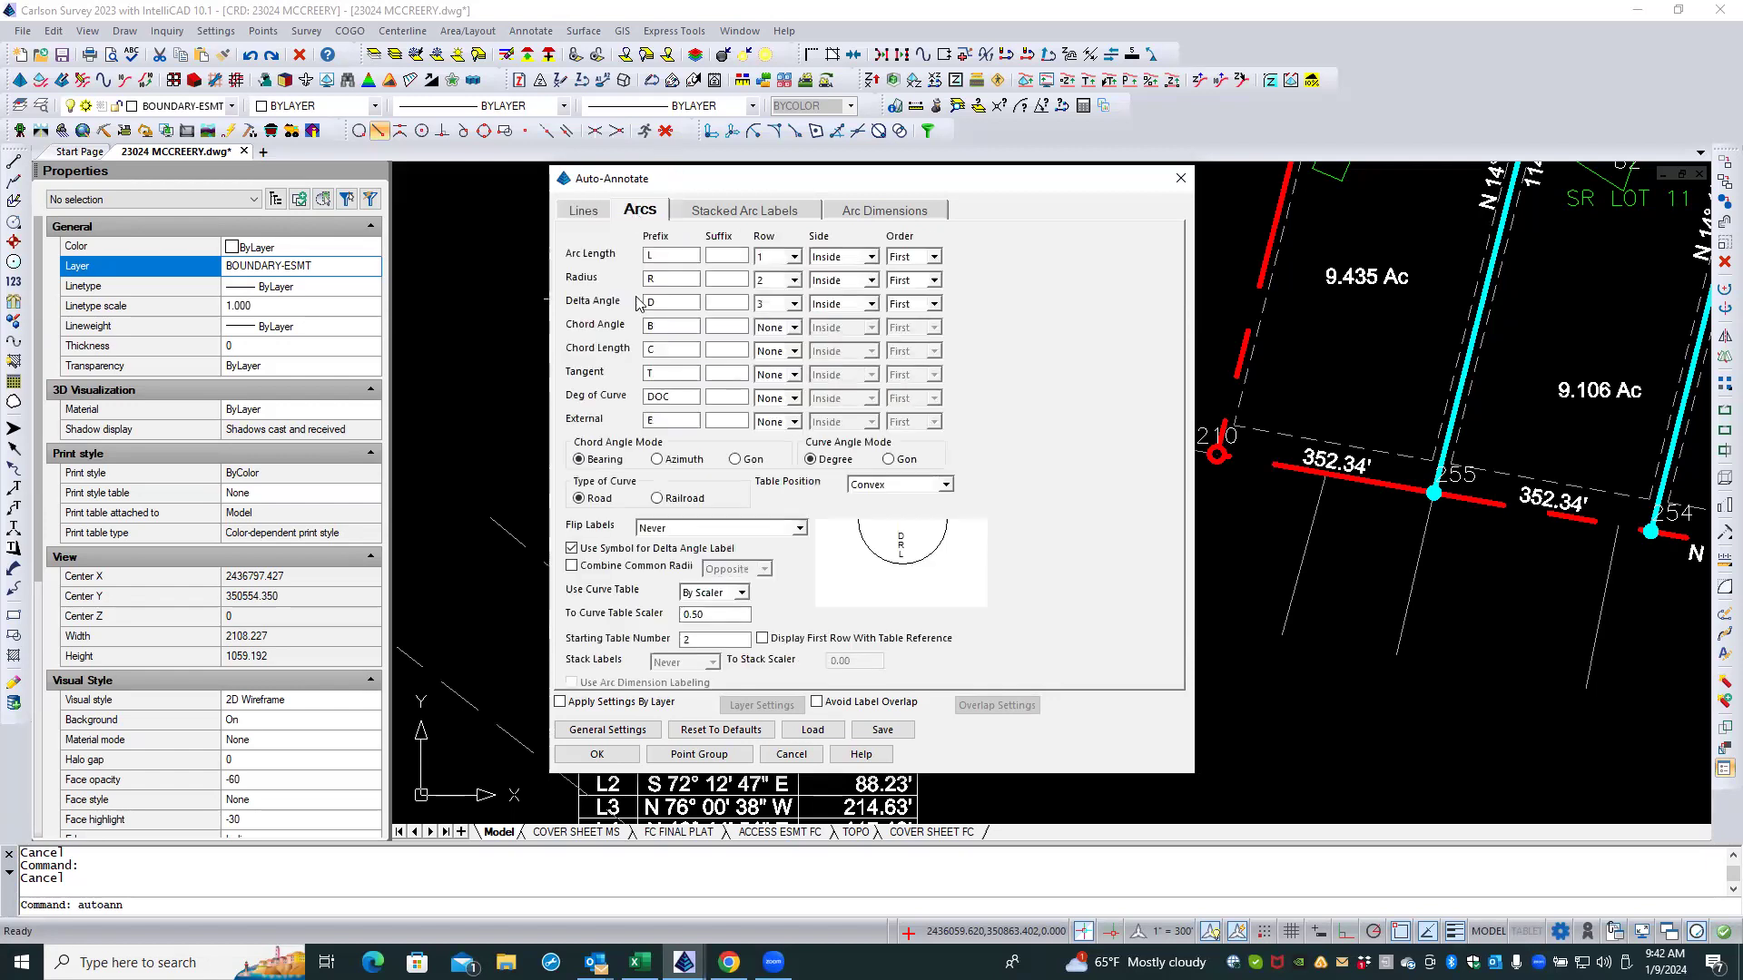
double_click(709, 640)
left_click(625, 749)
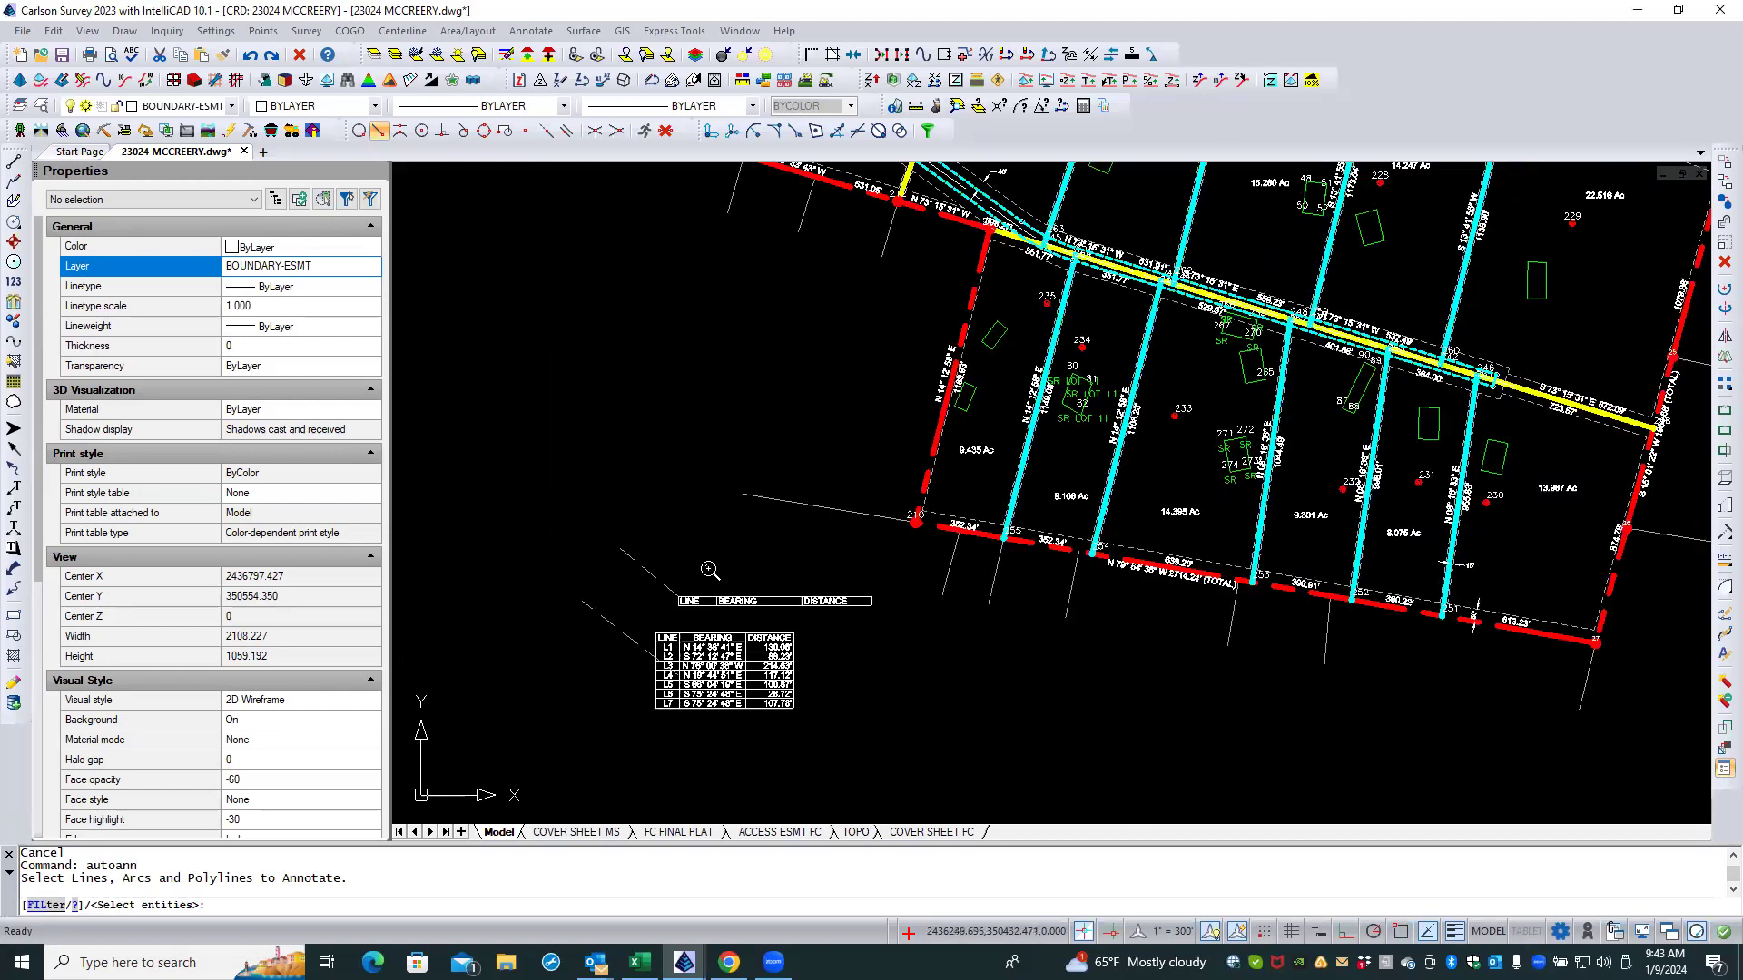
Step: Auto-annotate the access easement polyline, starting its curve table at the lower dashed setback line's end beside the existing line table
scroll(709, 568, "down", 5)
scroll(904, 213, "up", 5)
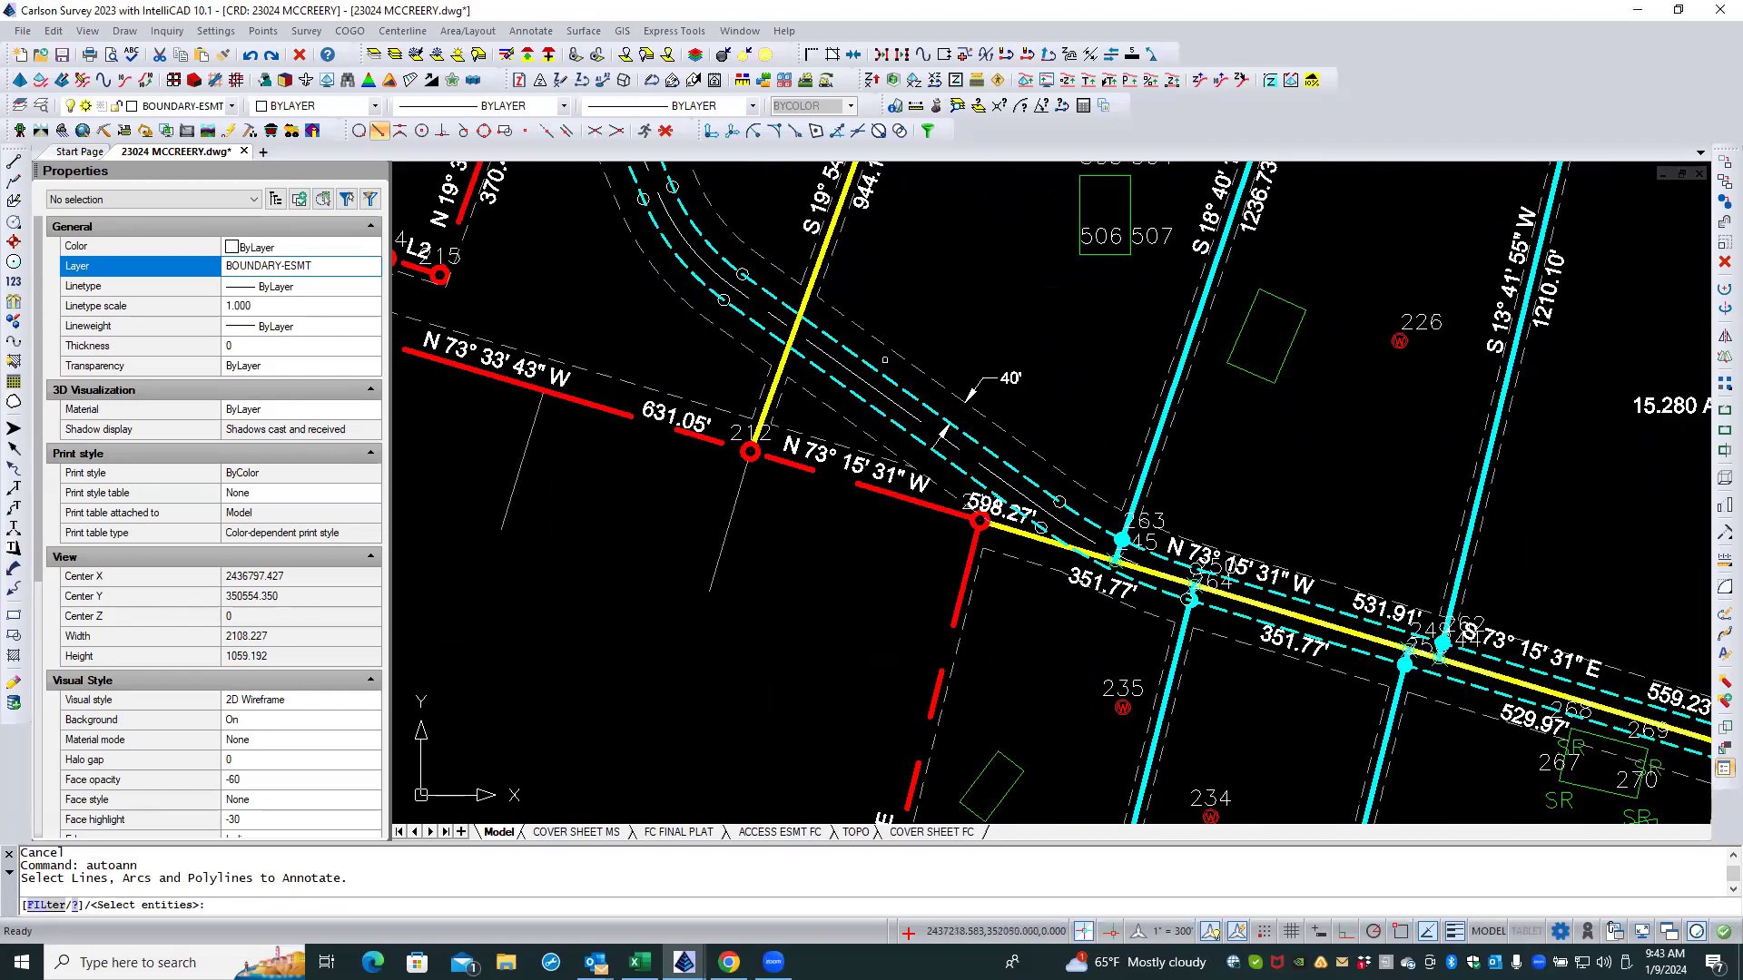
left_click(873, 368)
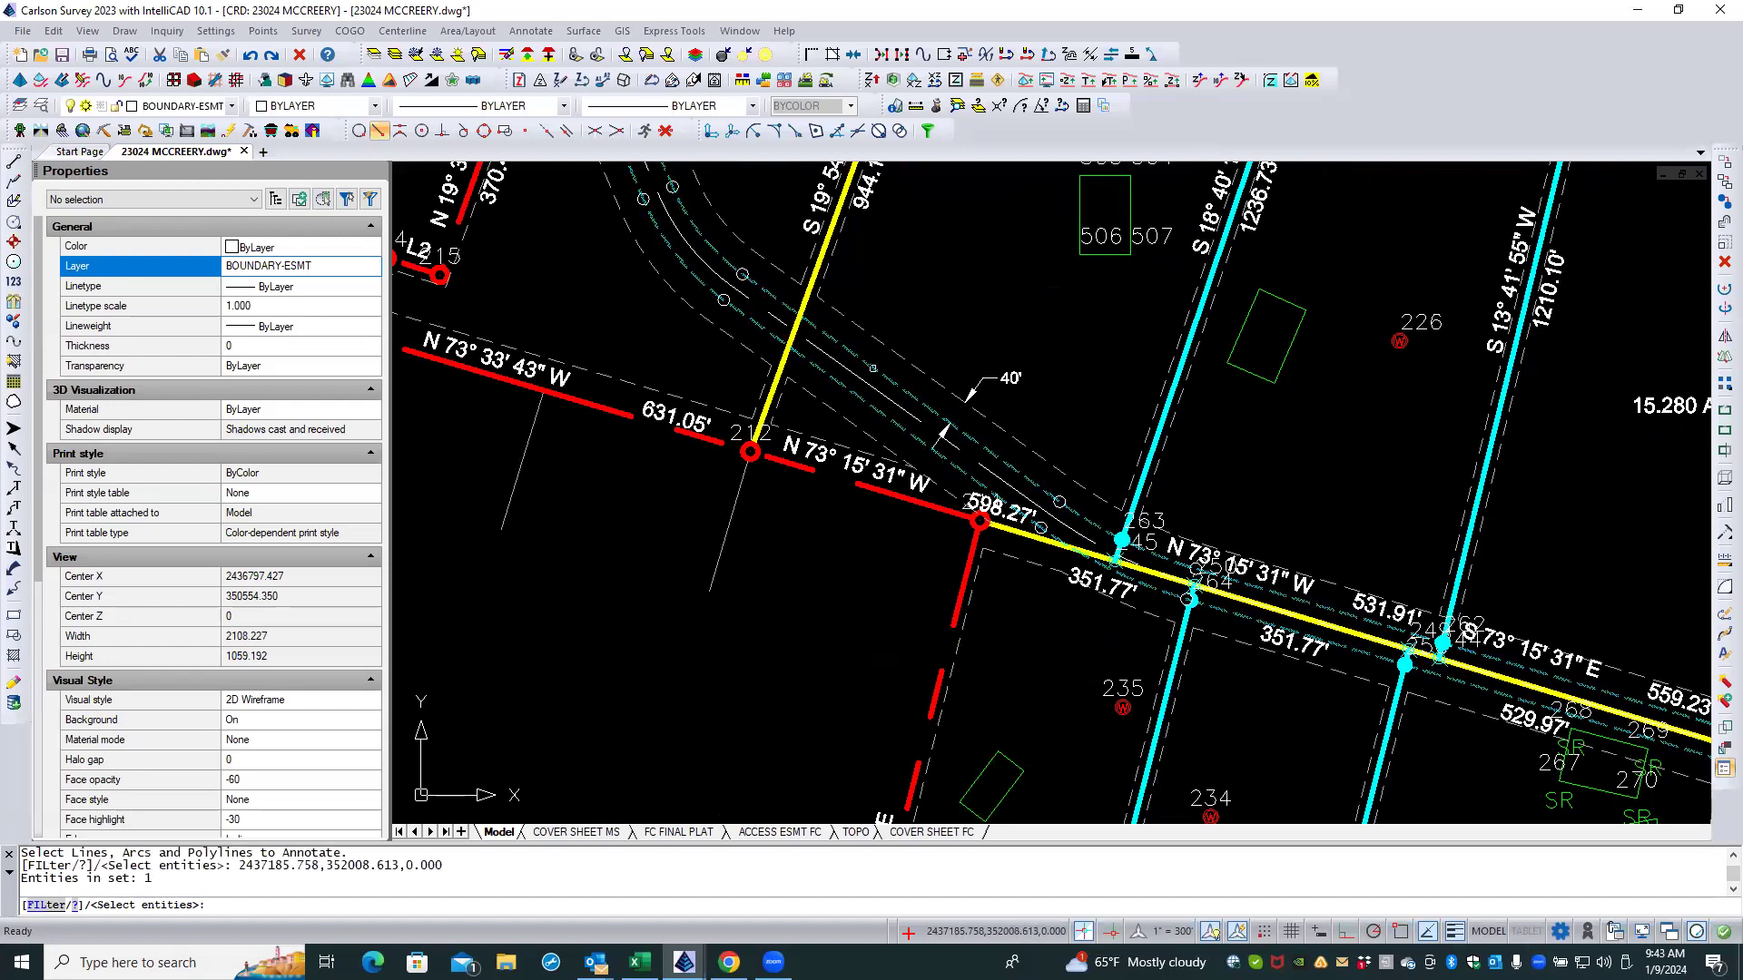
scroll(897, 319, "down", 5)
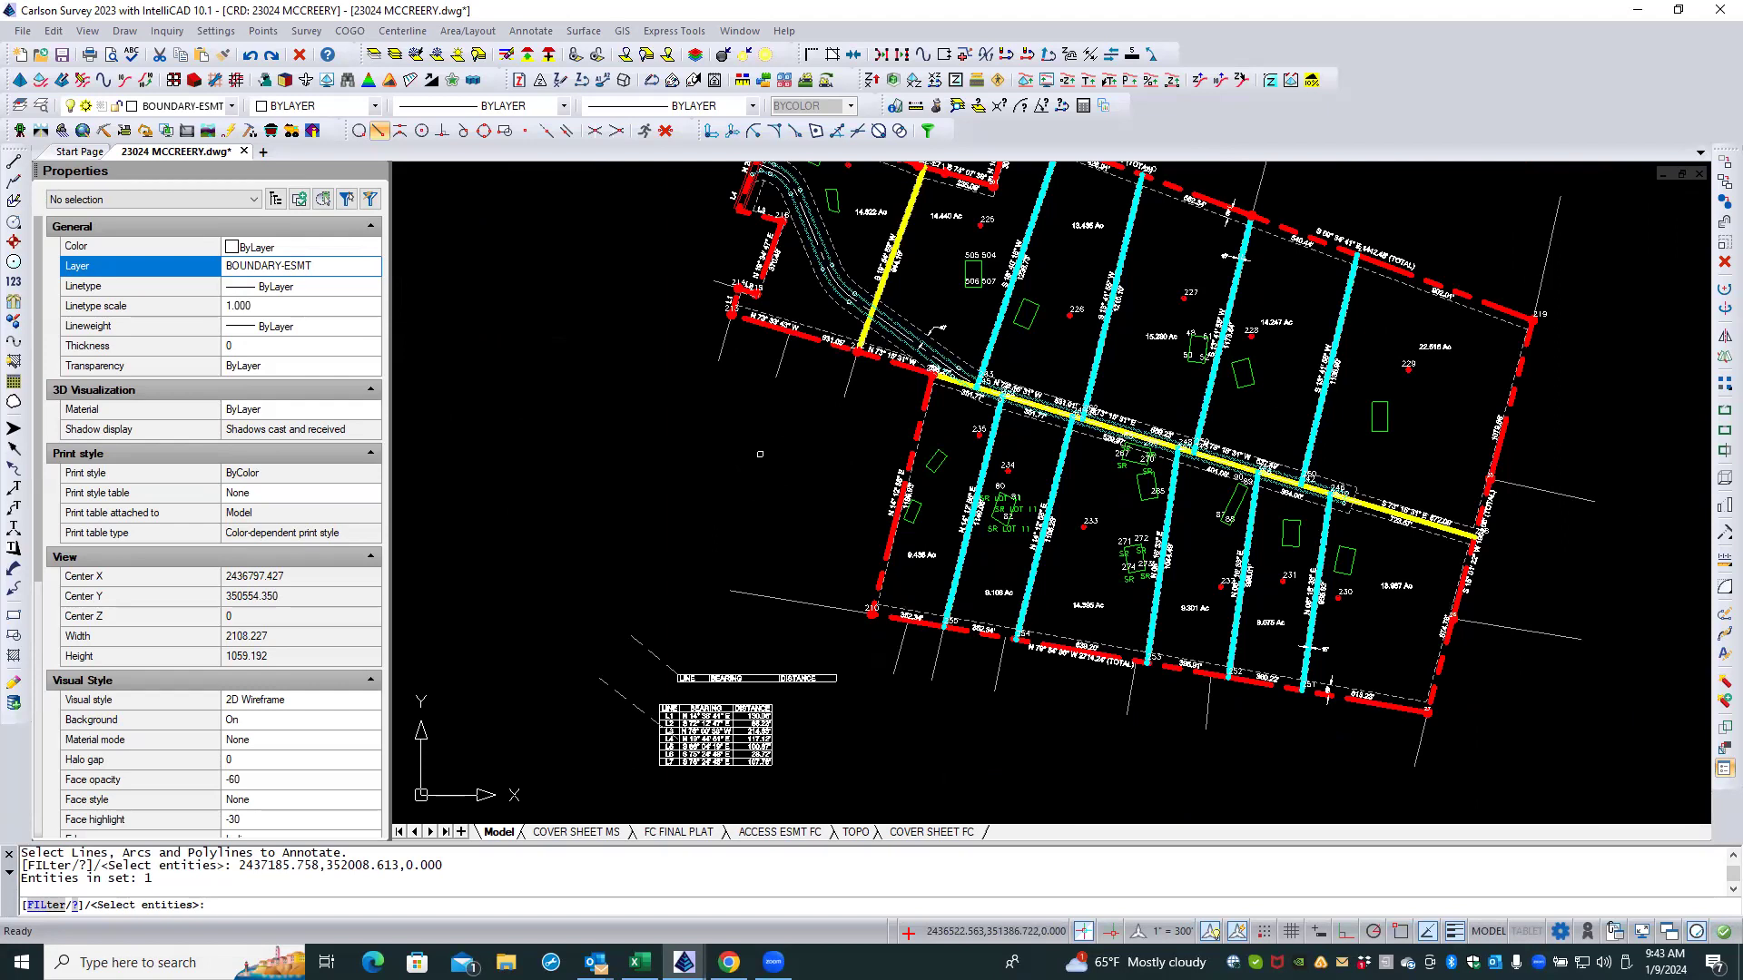
key("Return")
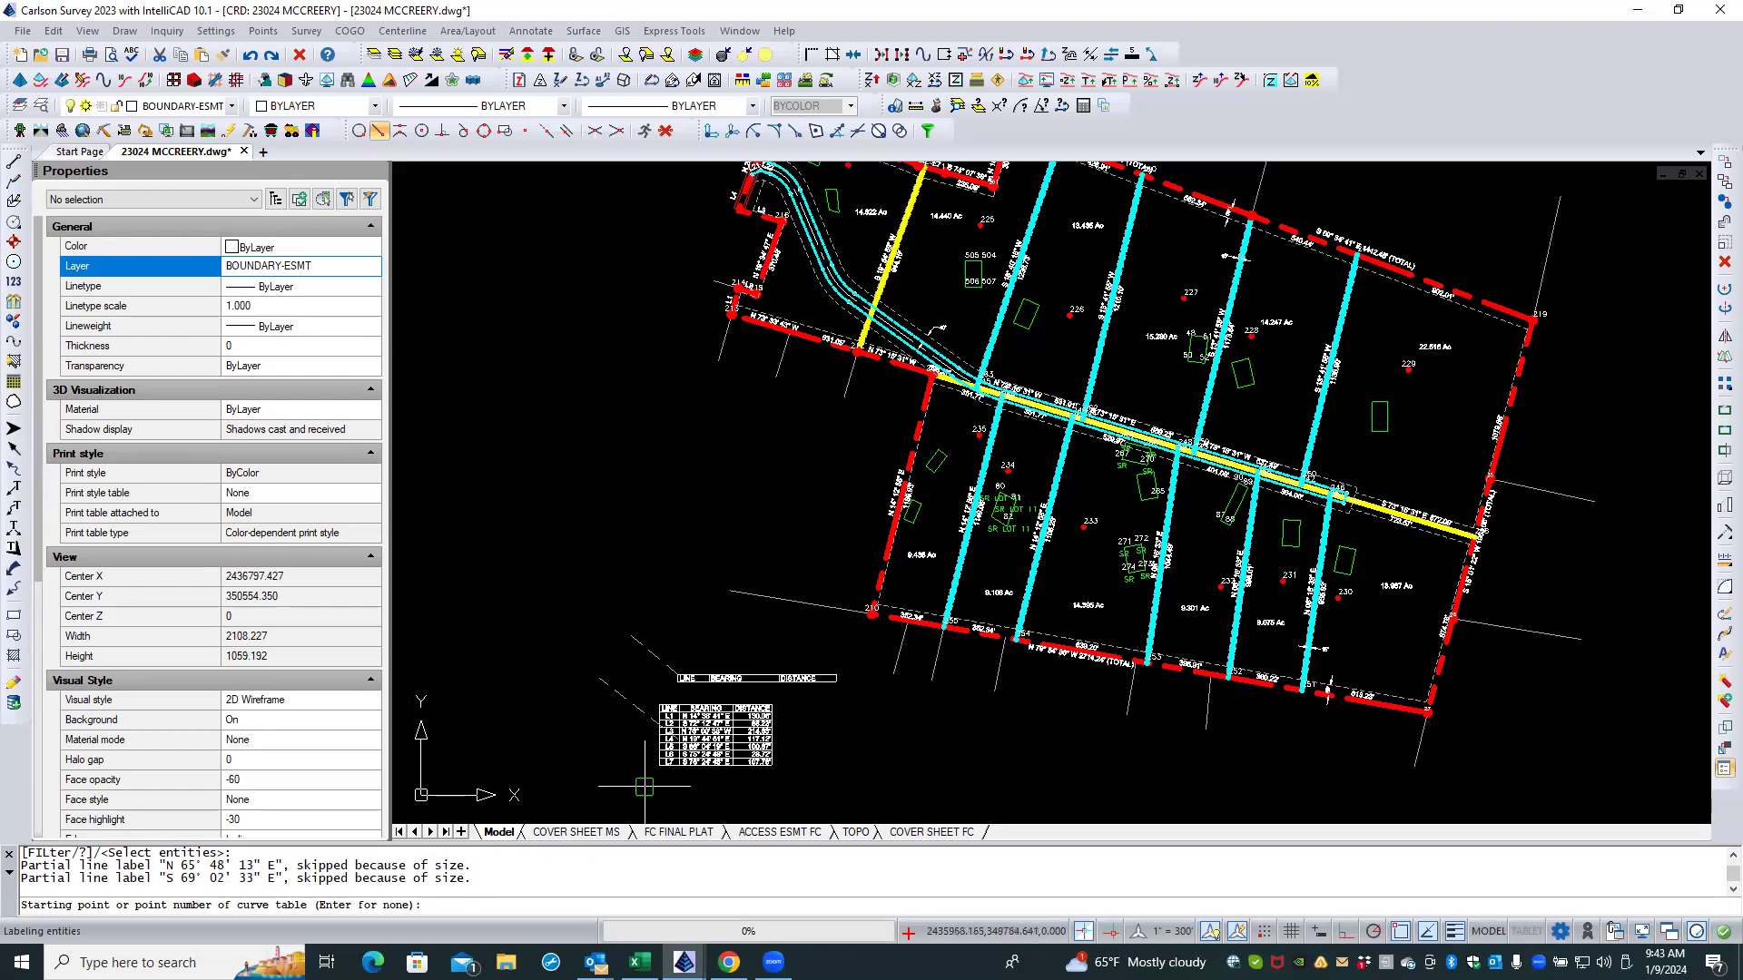
scroll(647, 780, "up", 4)
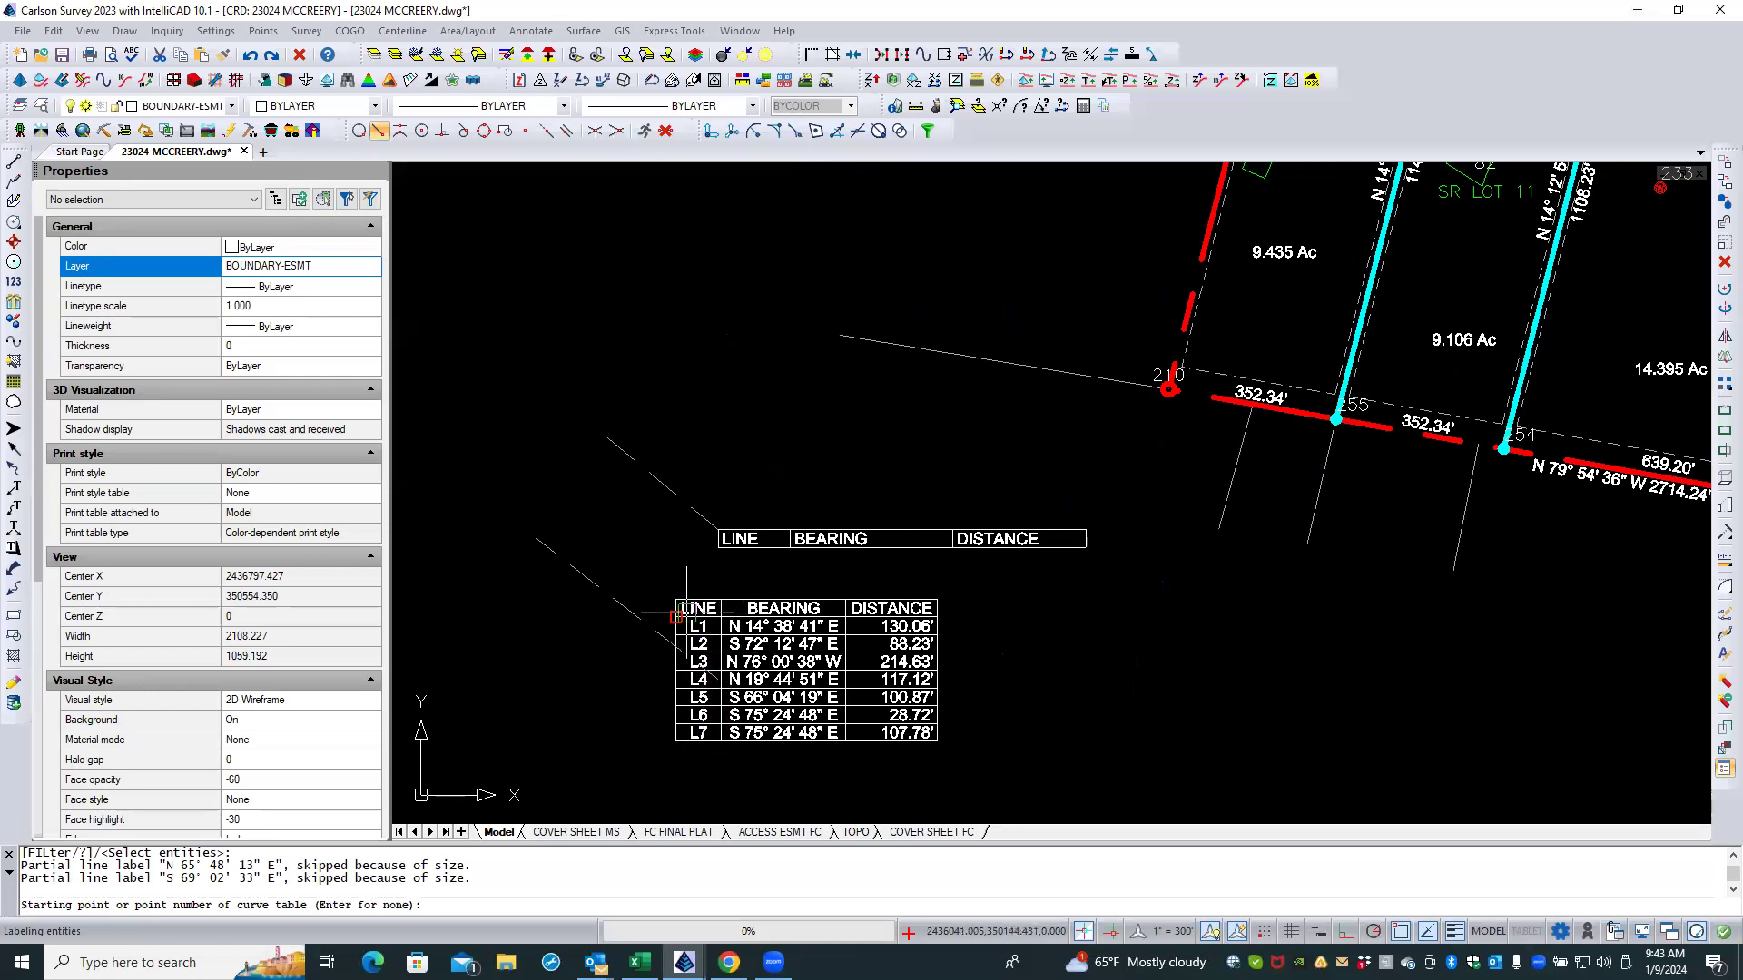
left_click(654, 630)
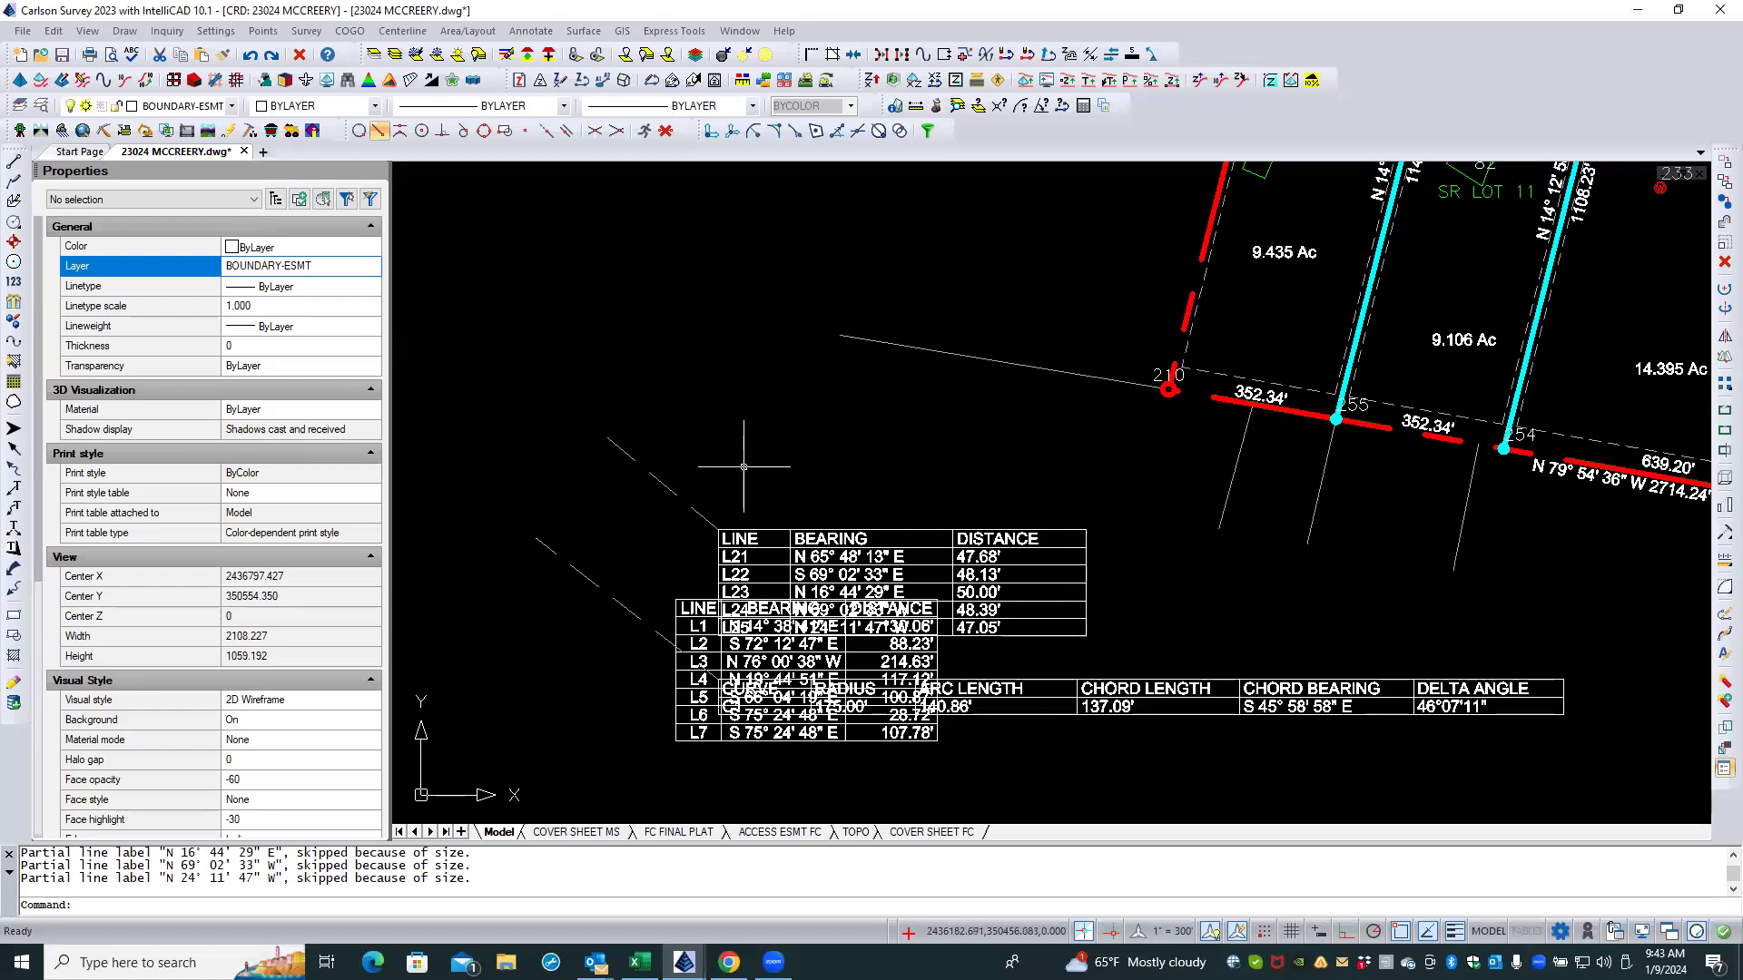
Step: Erase the two stray dashed setback-limit lines beside the line and curve tables
left_click(654, 415)
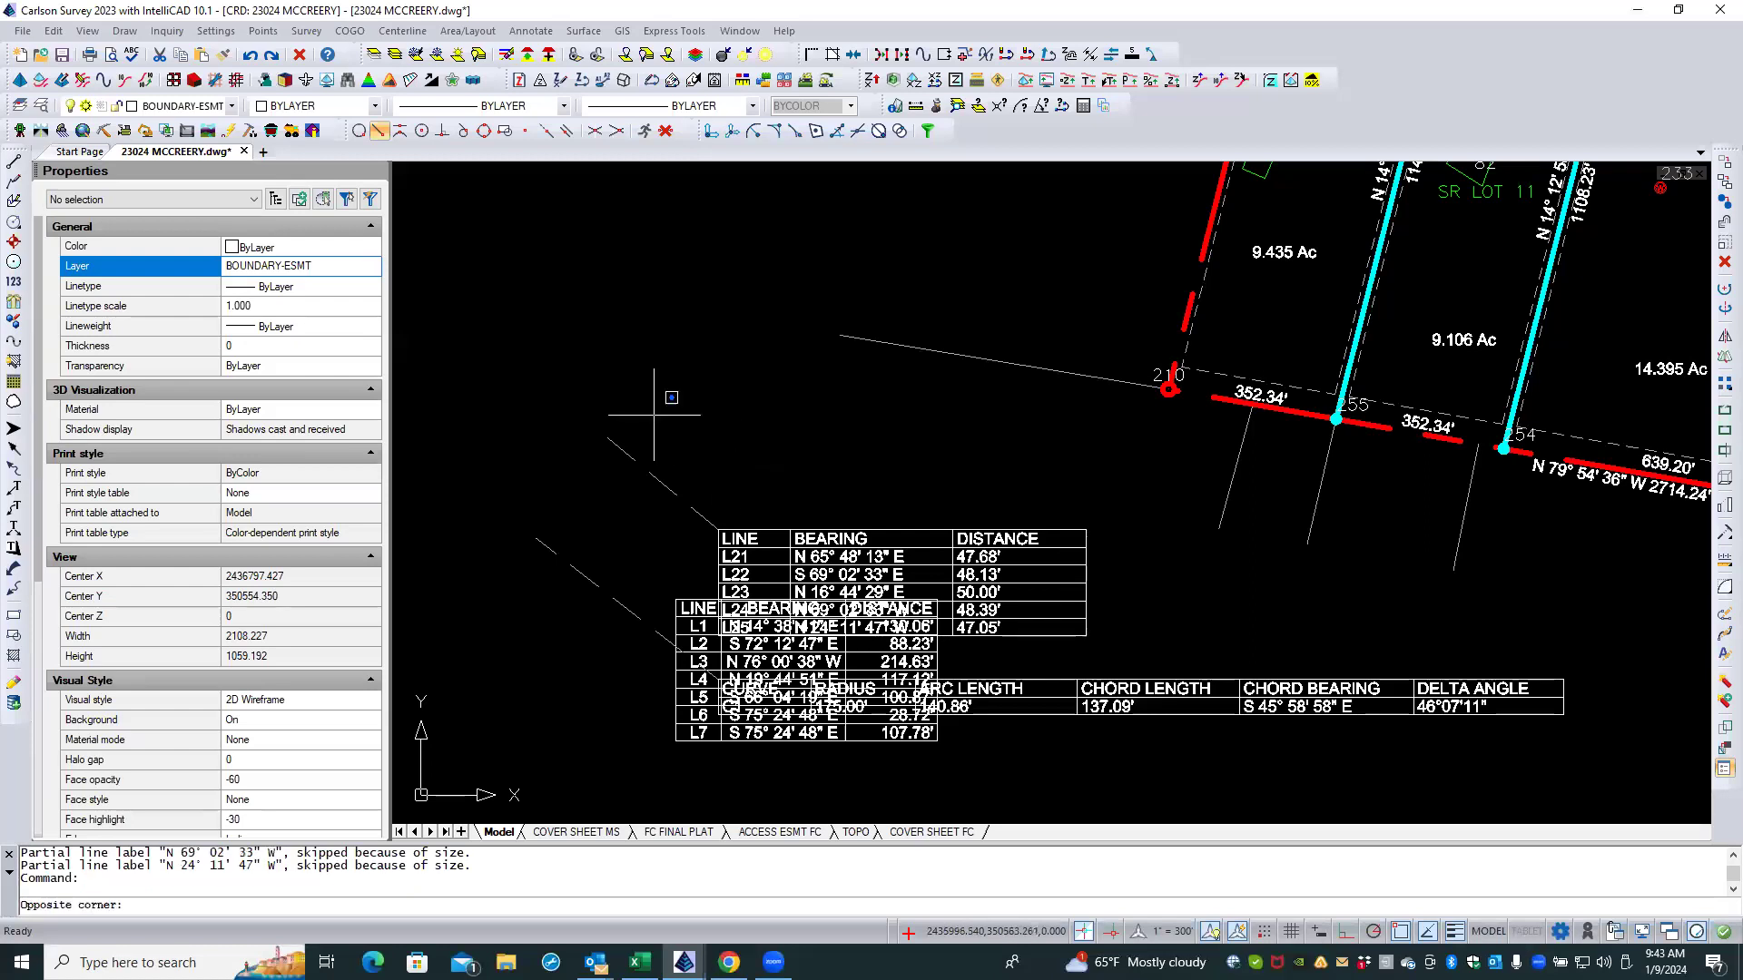
left_click(563, 619)
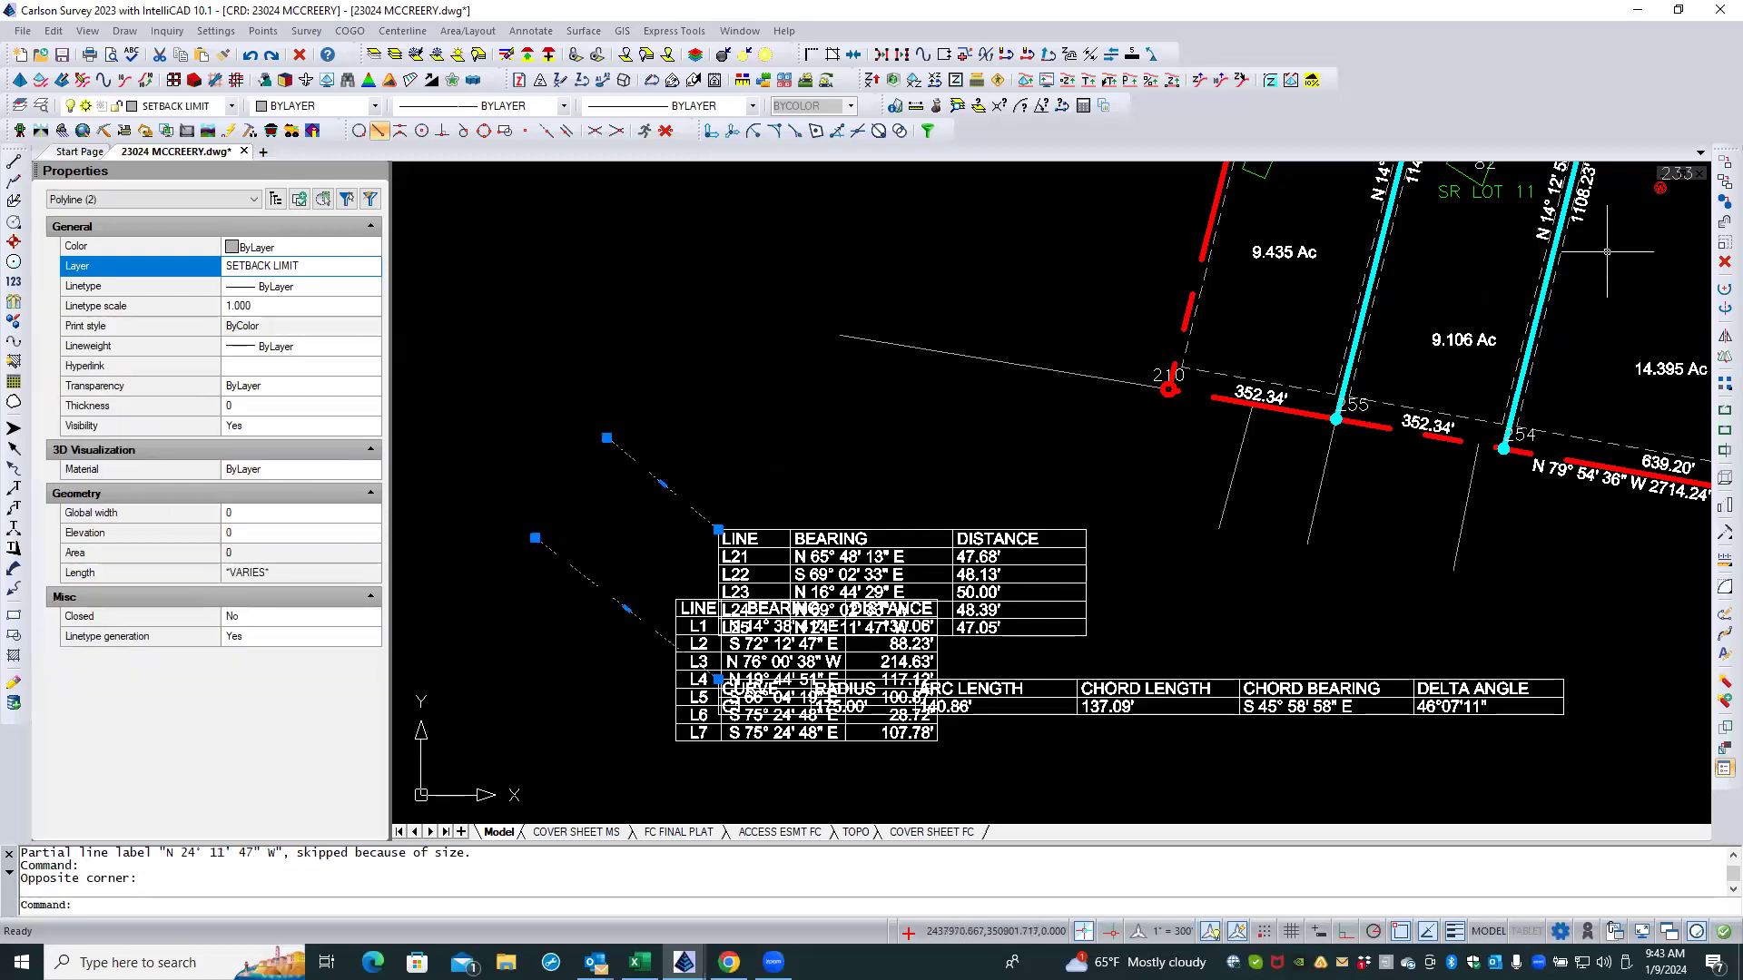
left_click(1724, 263)
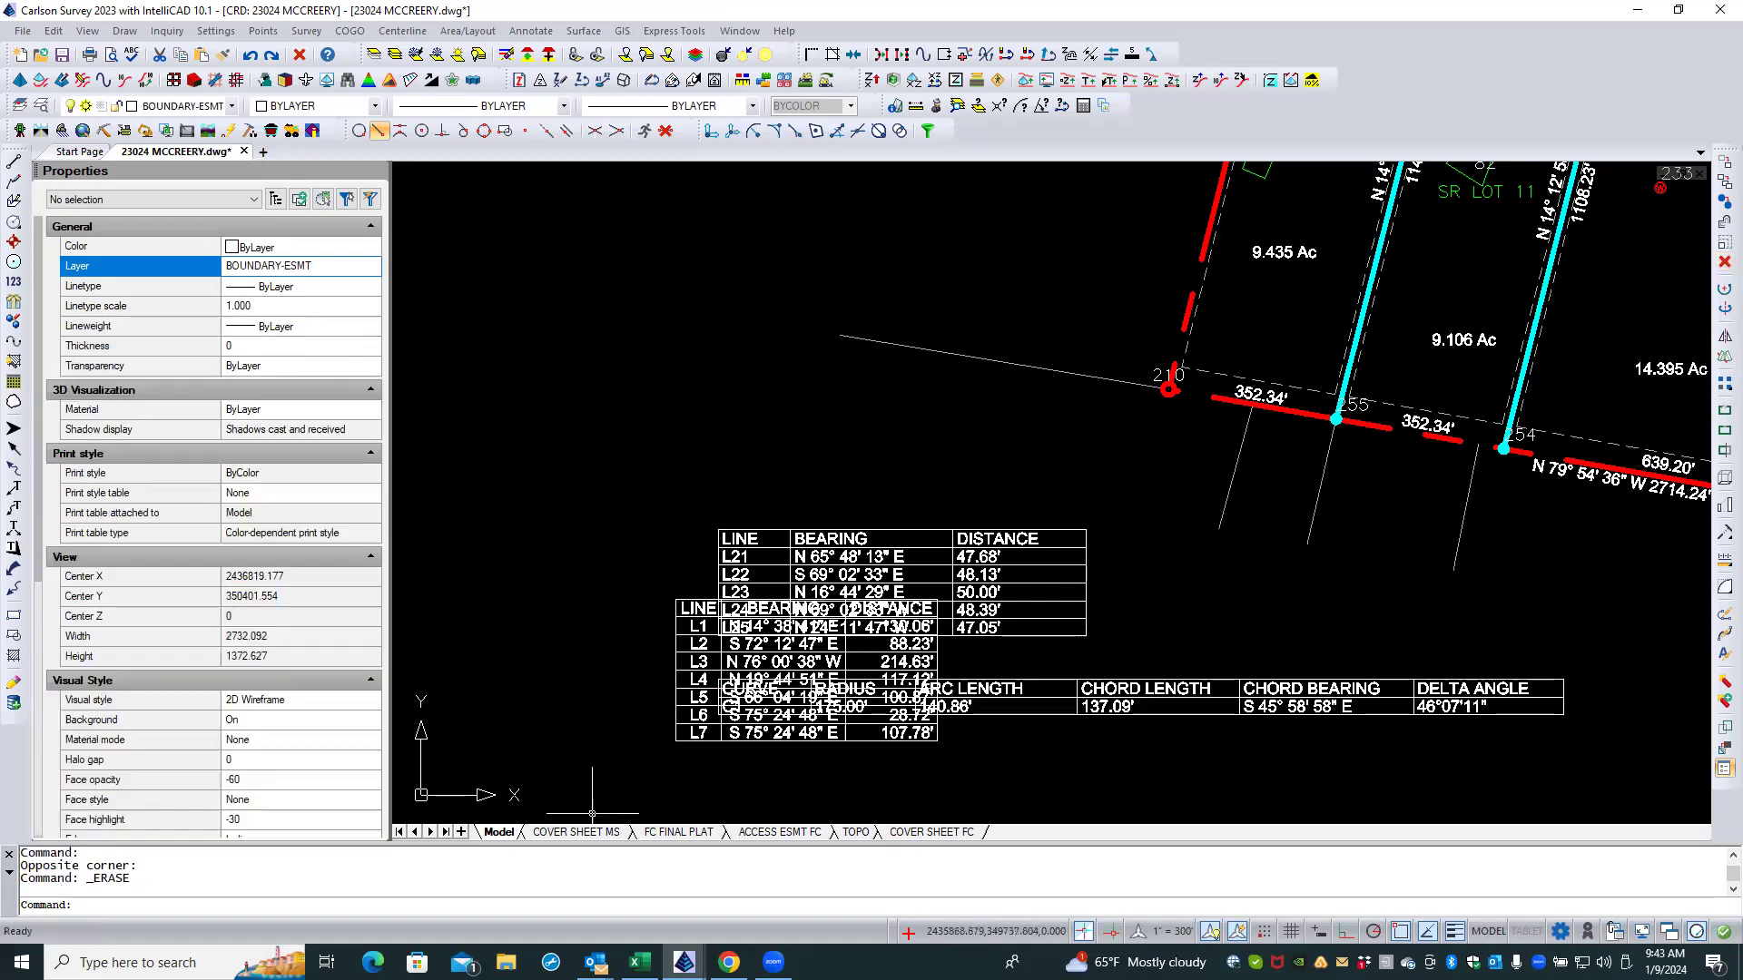
Step: Open the ACCESS ESMT FC layout and examine its line and curve tables and the labels along the access easement
left_click(754, 833)
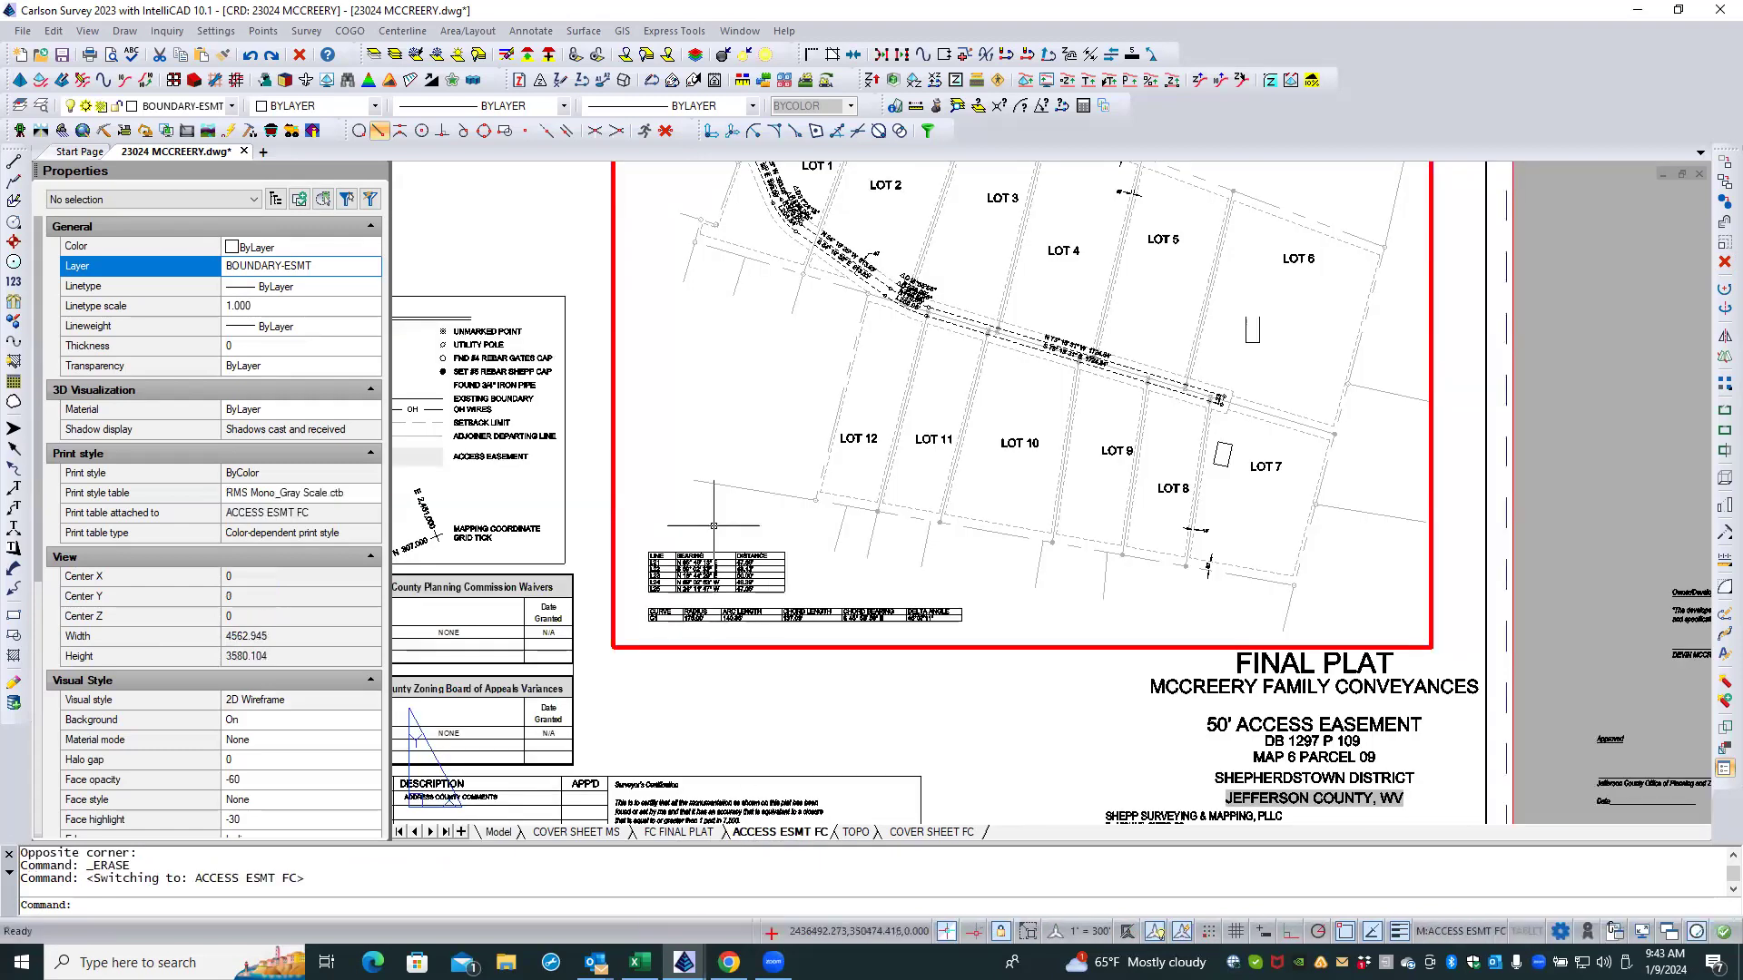
left_click(730, 507)
left_click(712, 524)
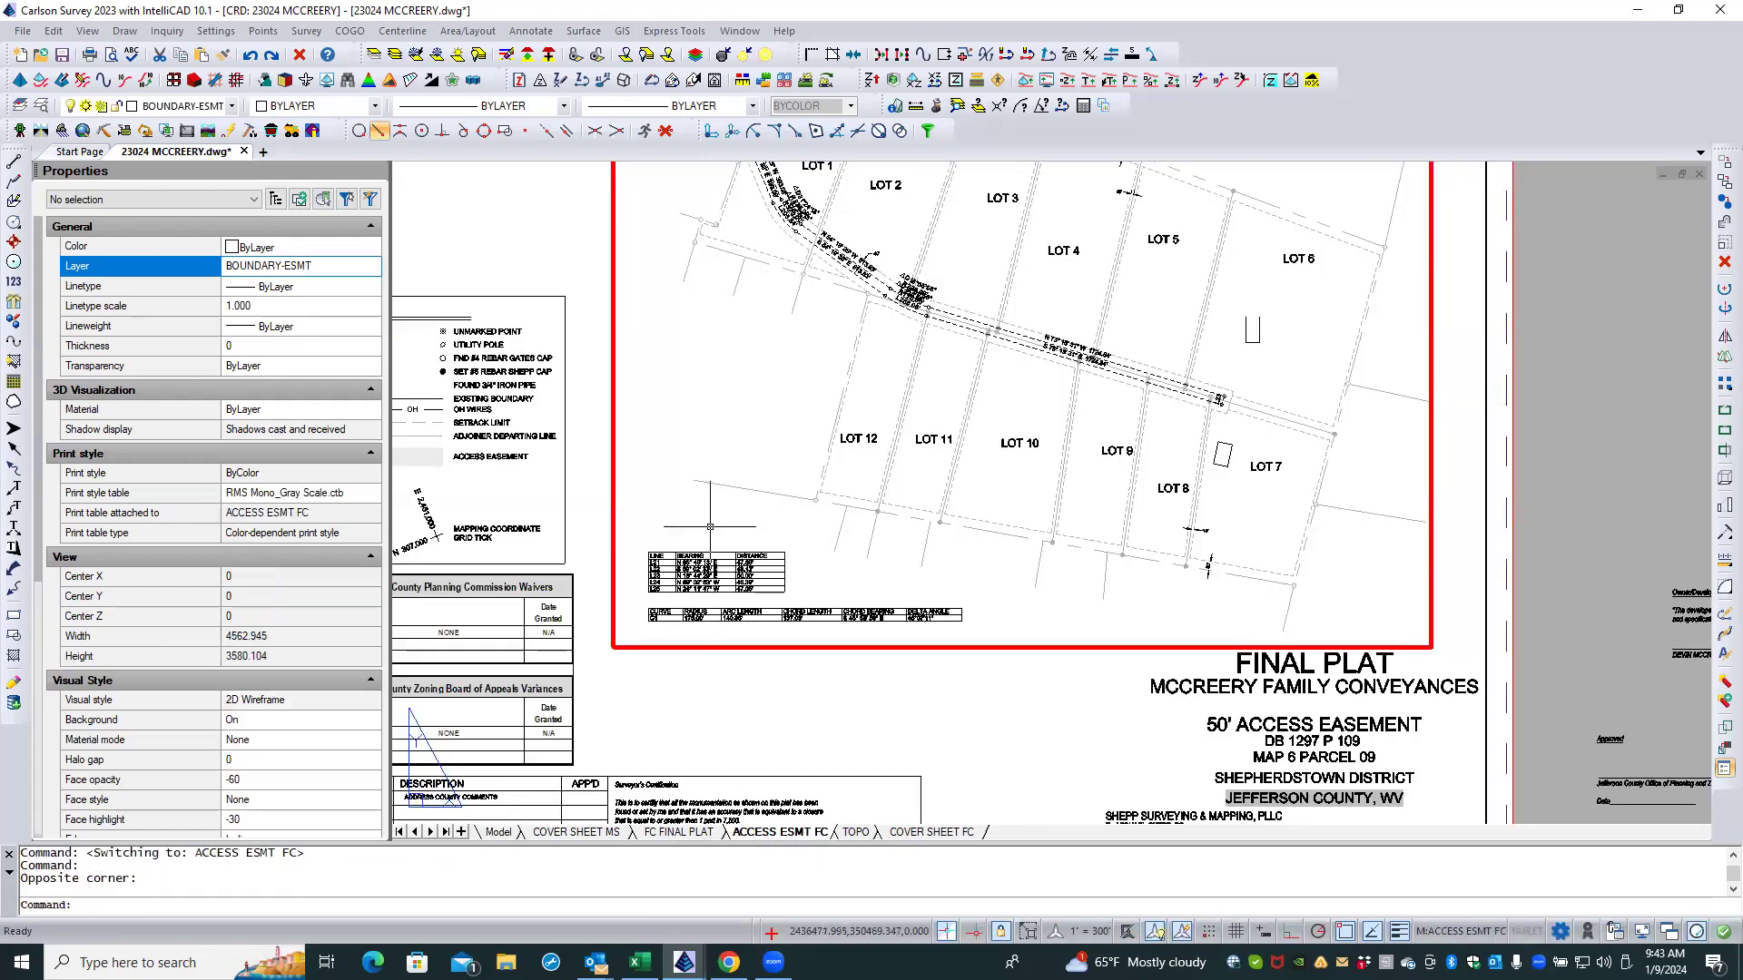
scroll(636, 595, "up", 4)
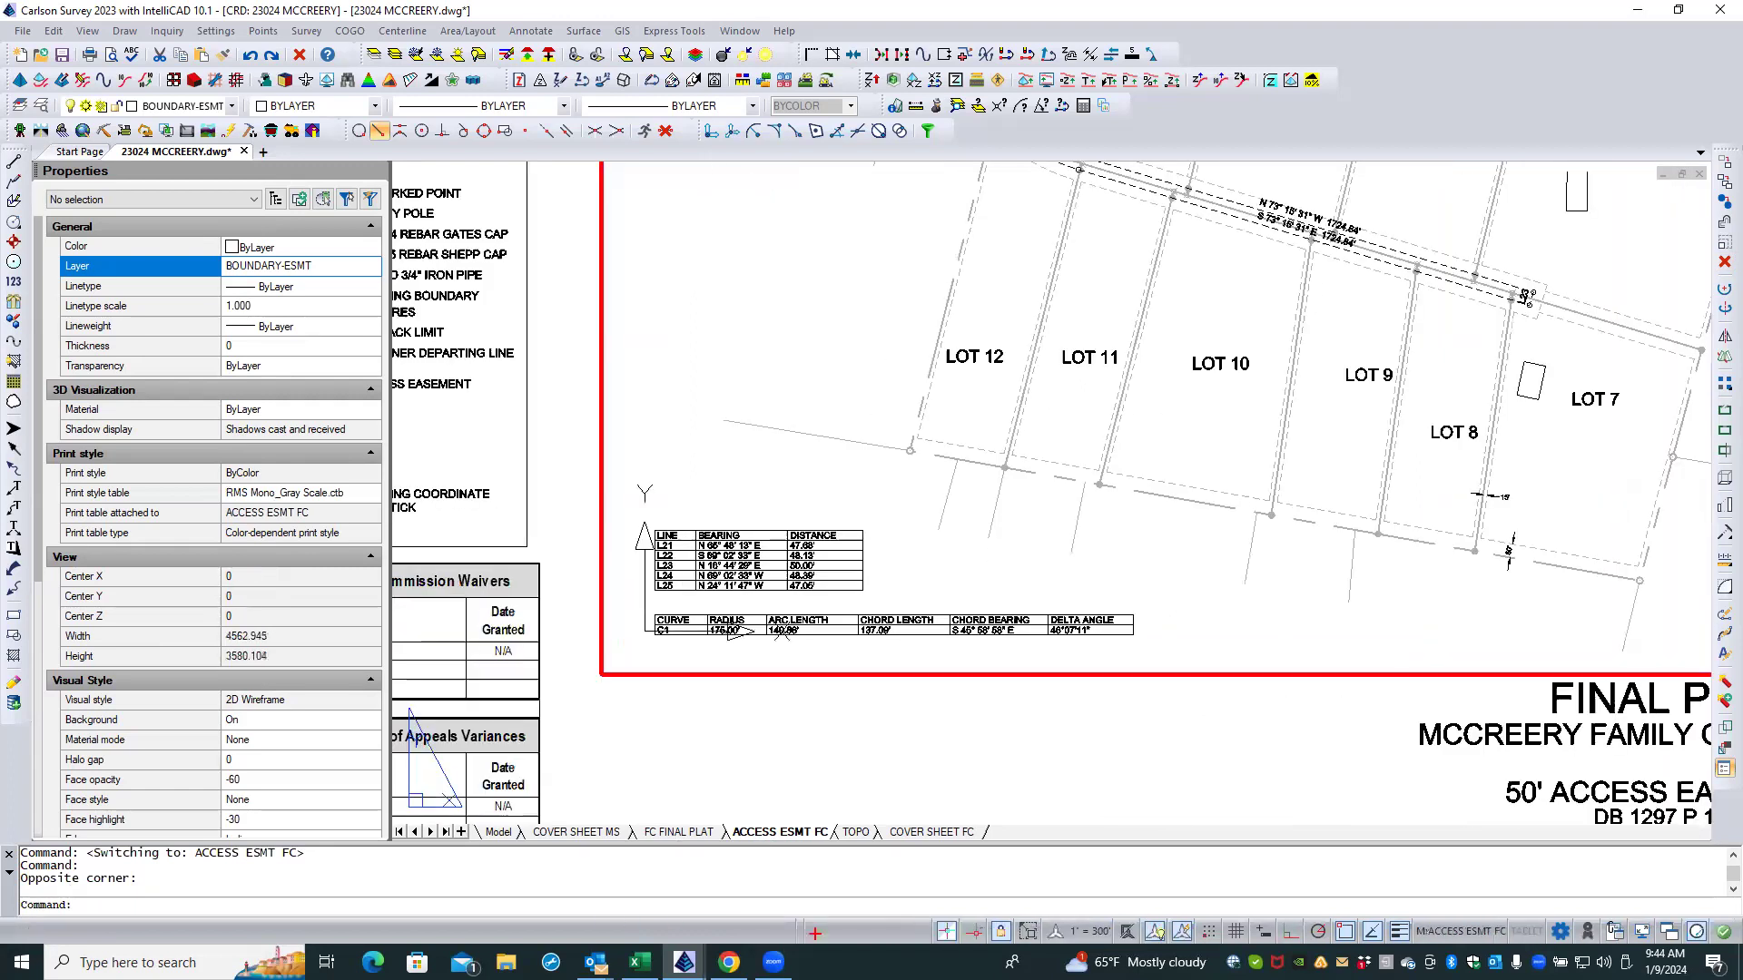
scroll(636, 595, "up", 2)
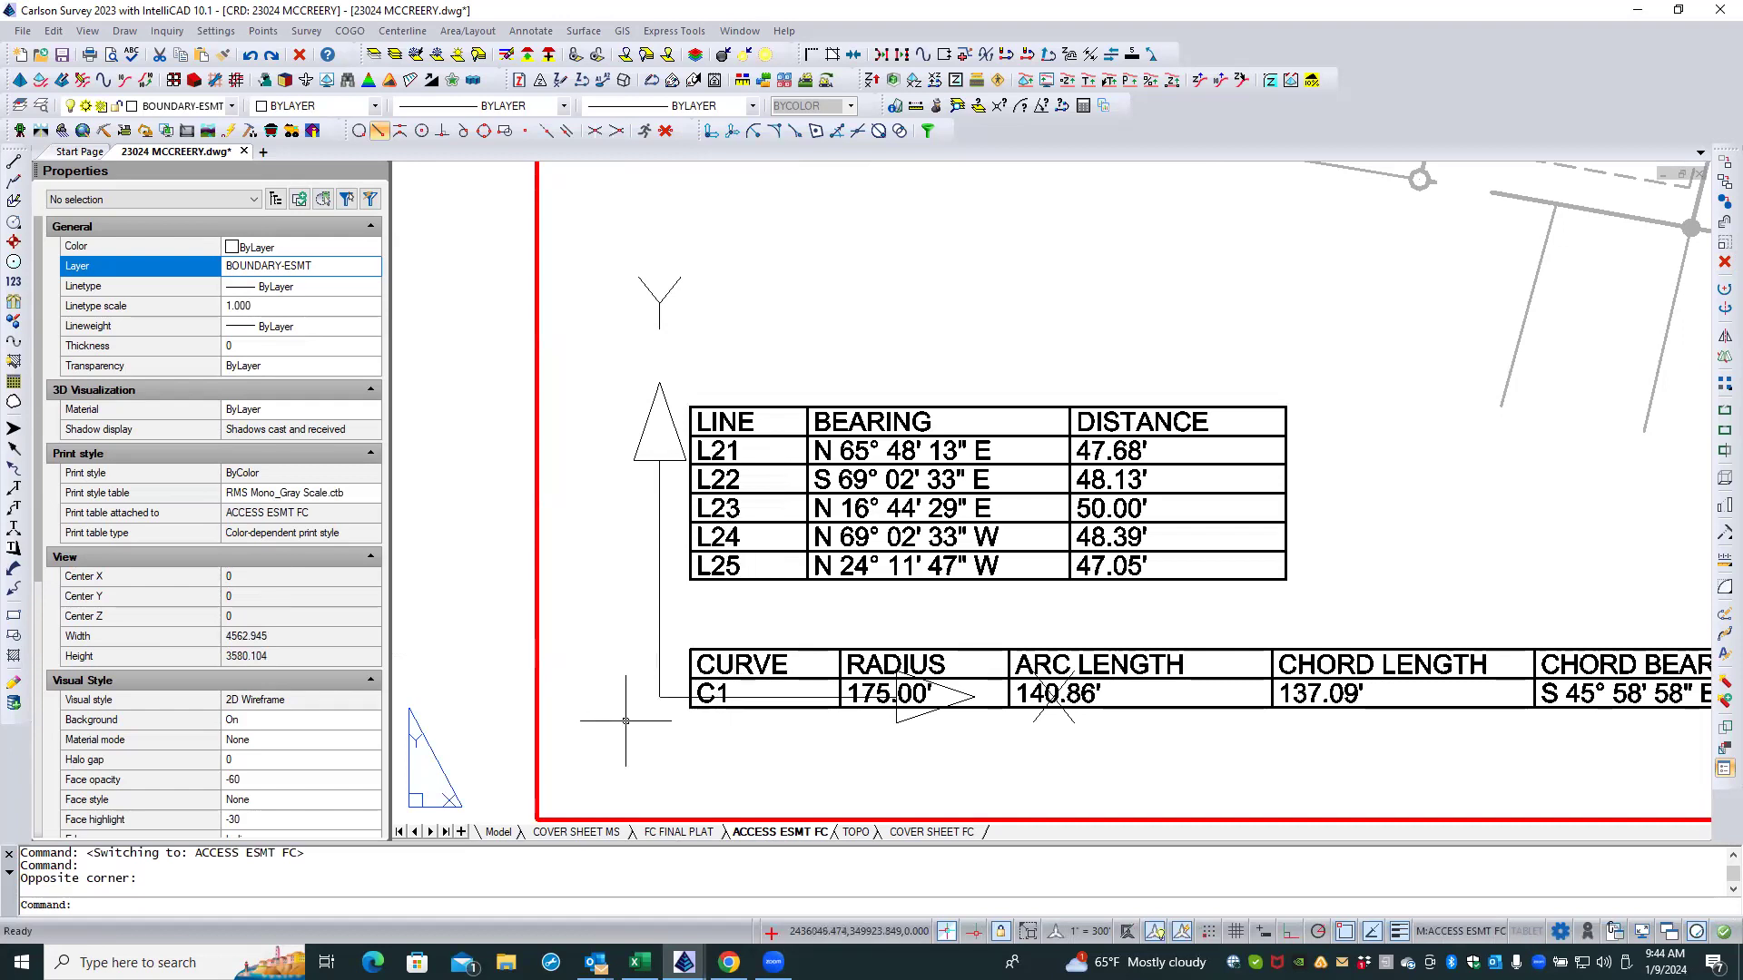
scroll(625, 731, "down", 3)
scroll(635, 722, "down", 2)
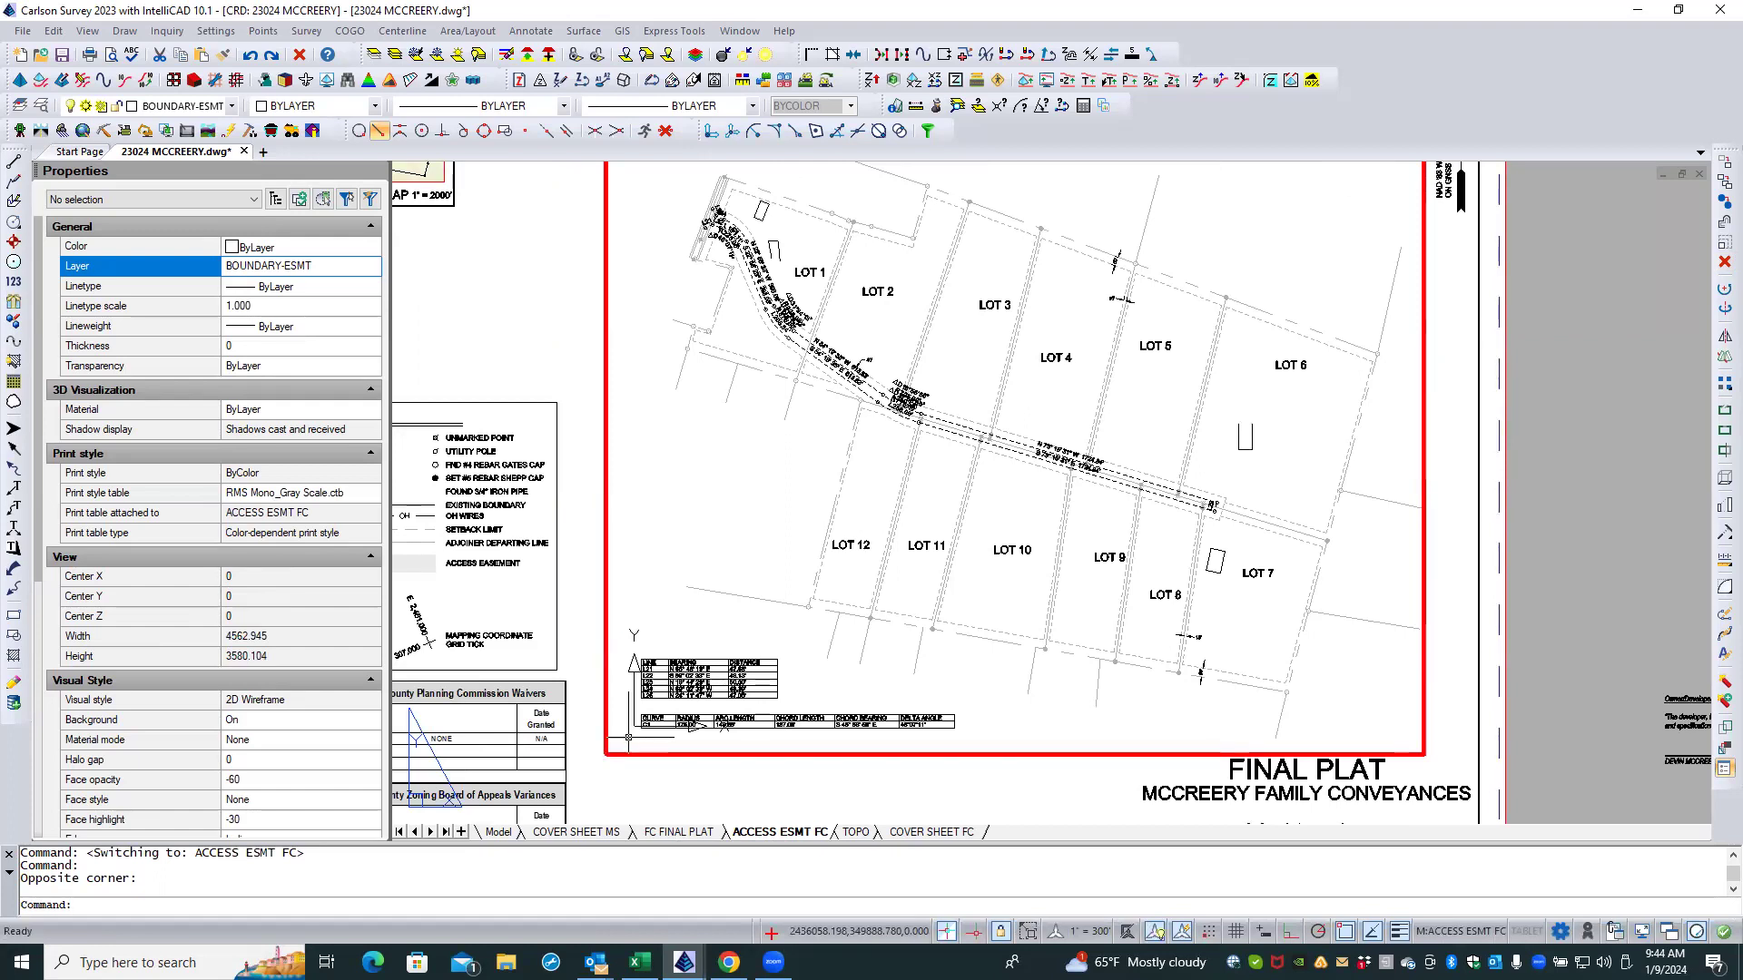
scroll(629, 737, "up", 4)
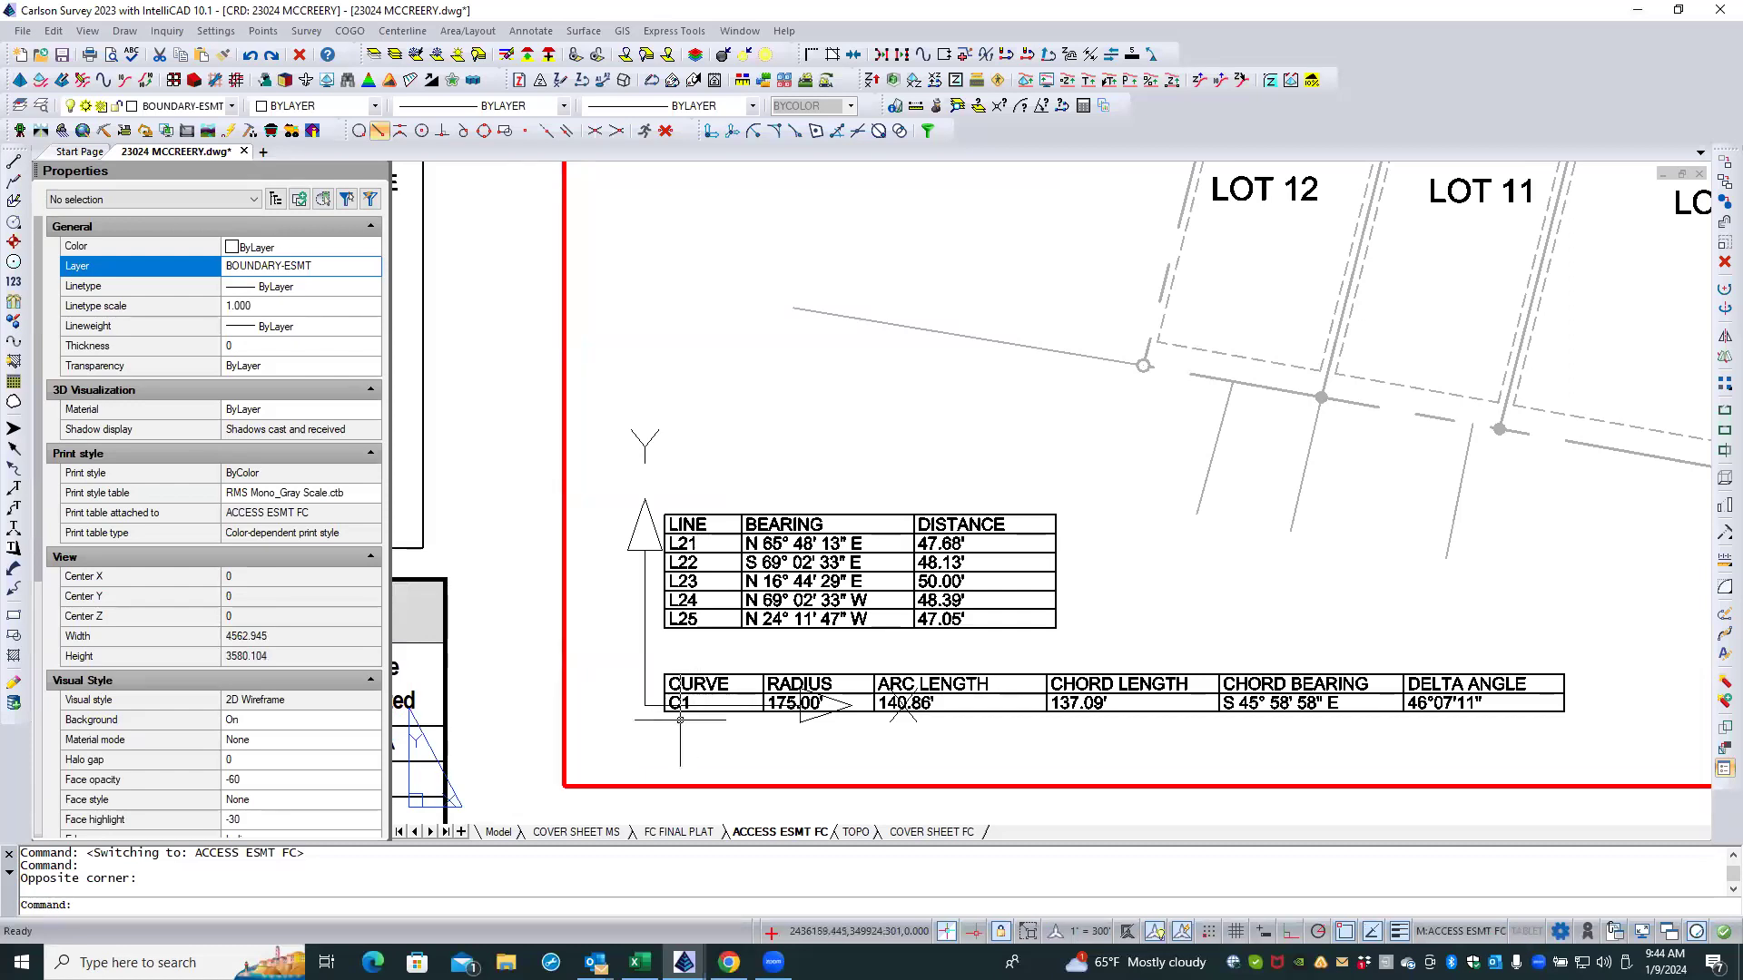
scroll(678, 719, "down", 5)
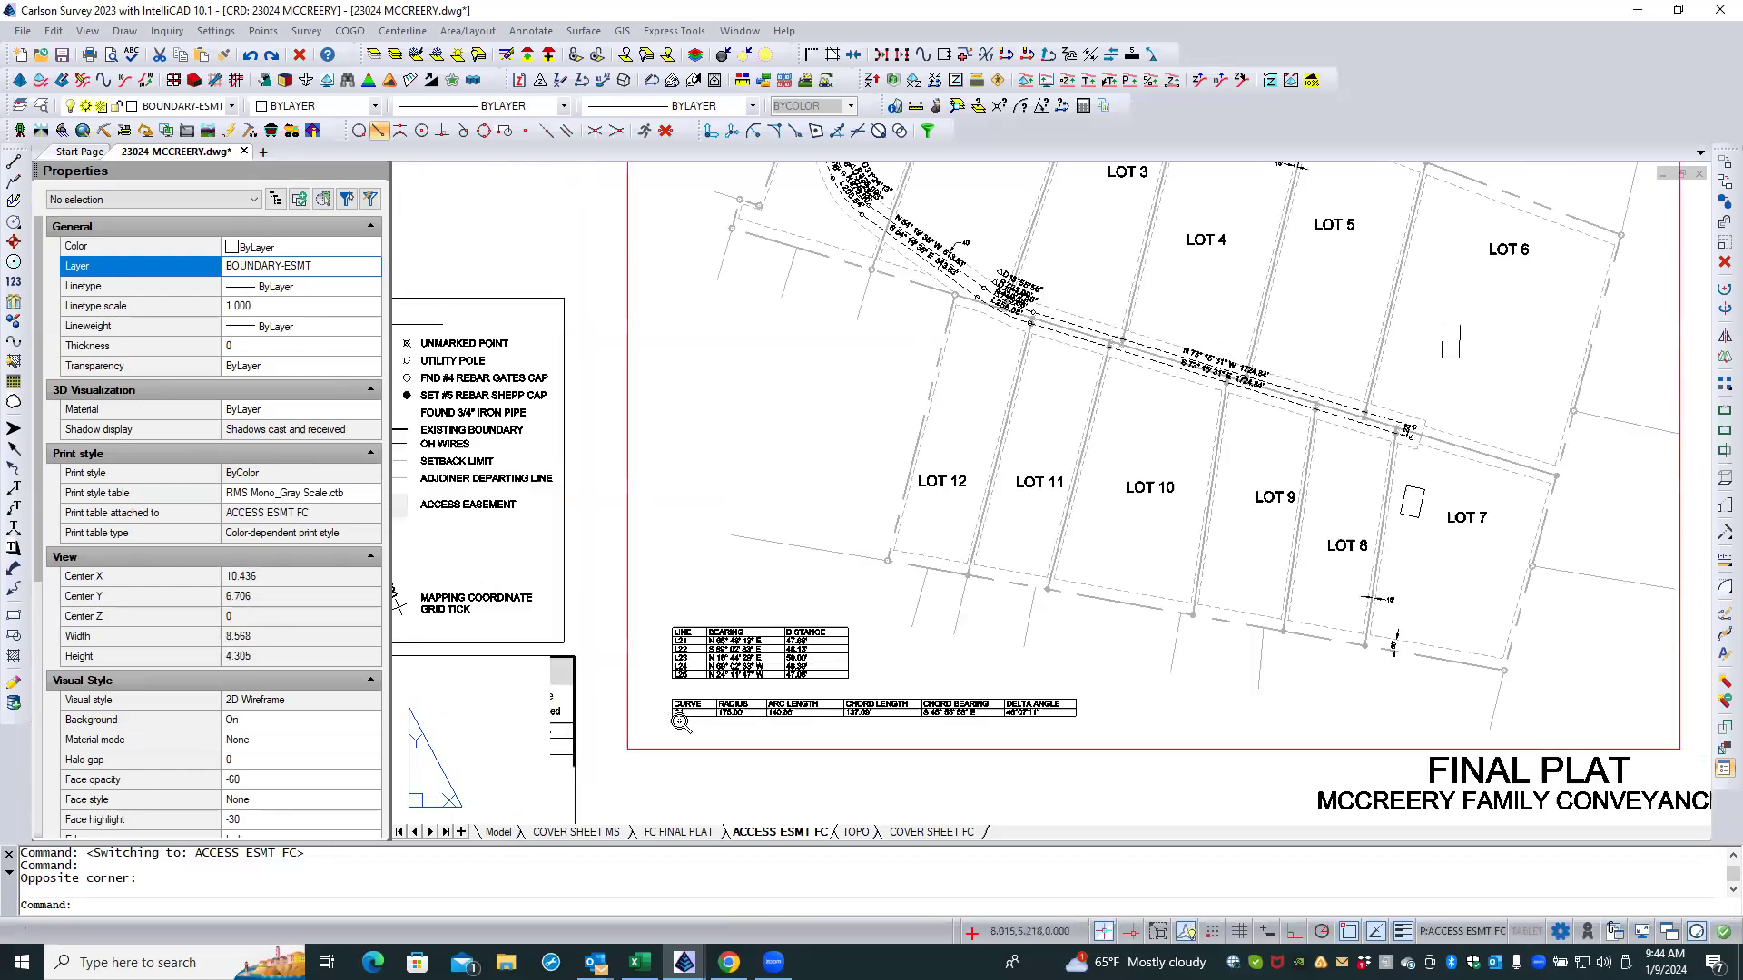
scroll(742, 305, "up", 6)
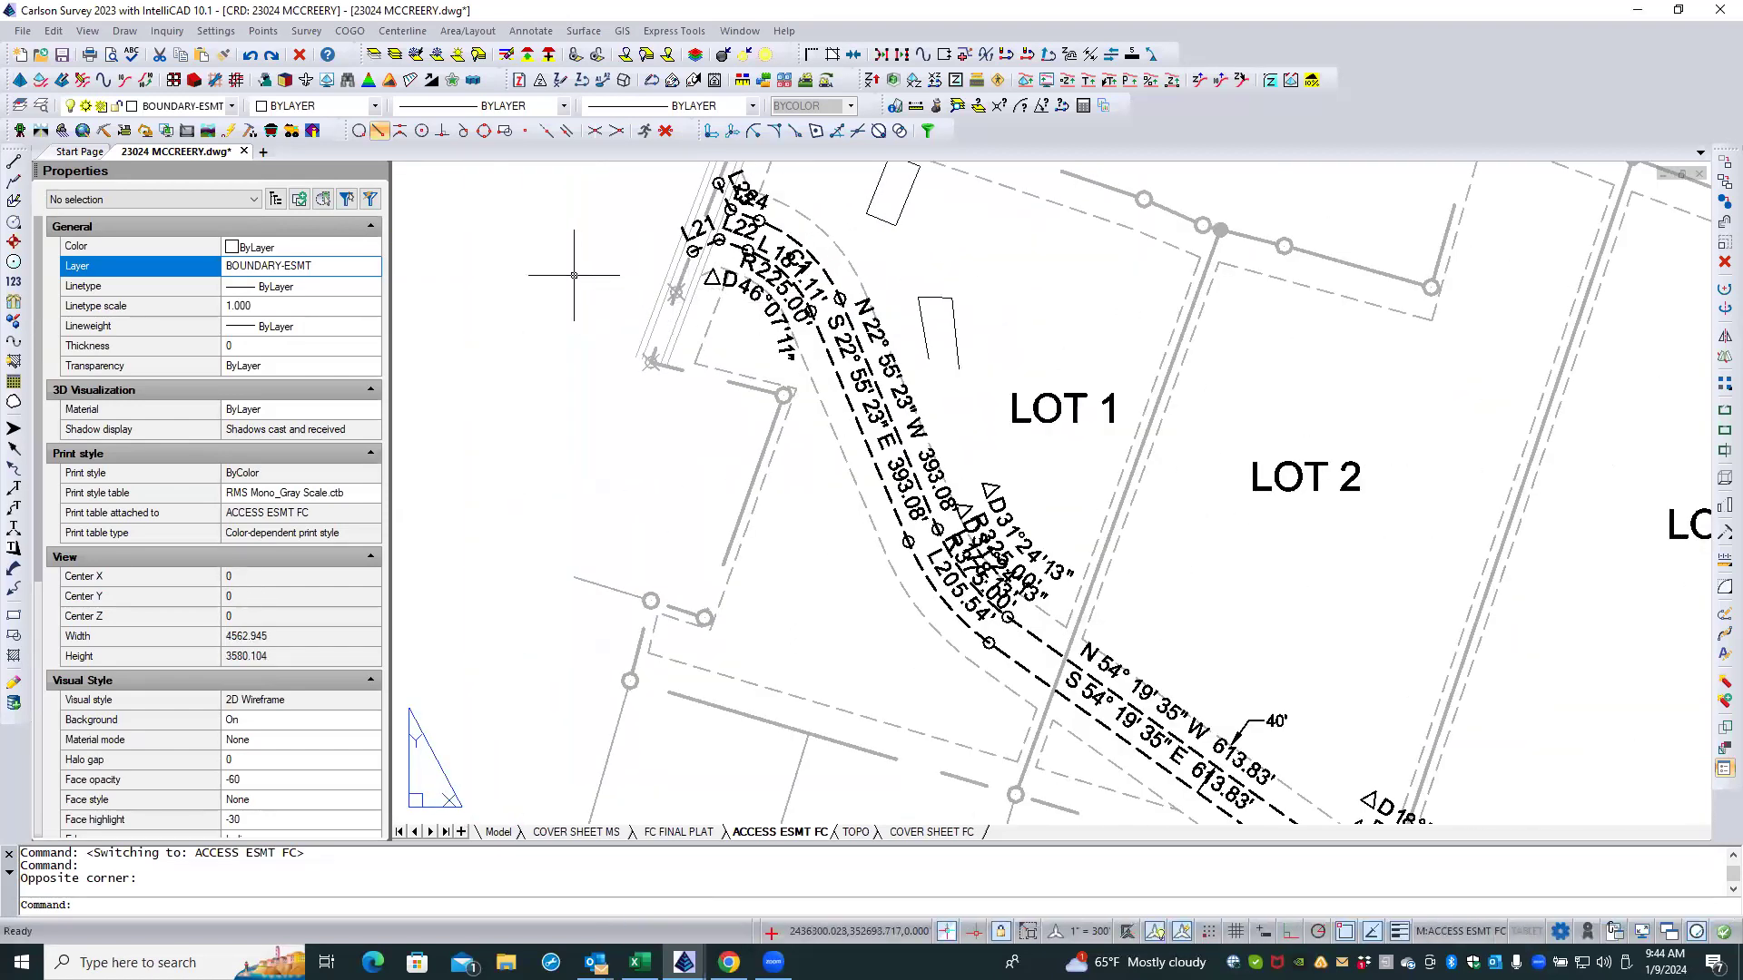
scroll(576, 268, "down", 4)
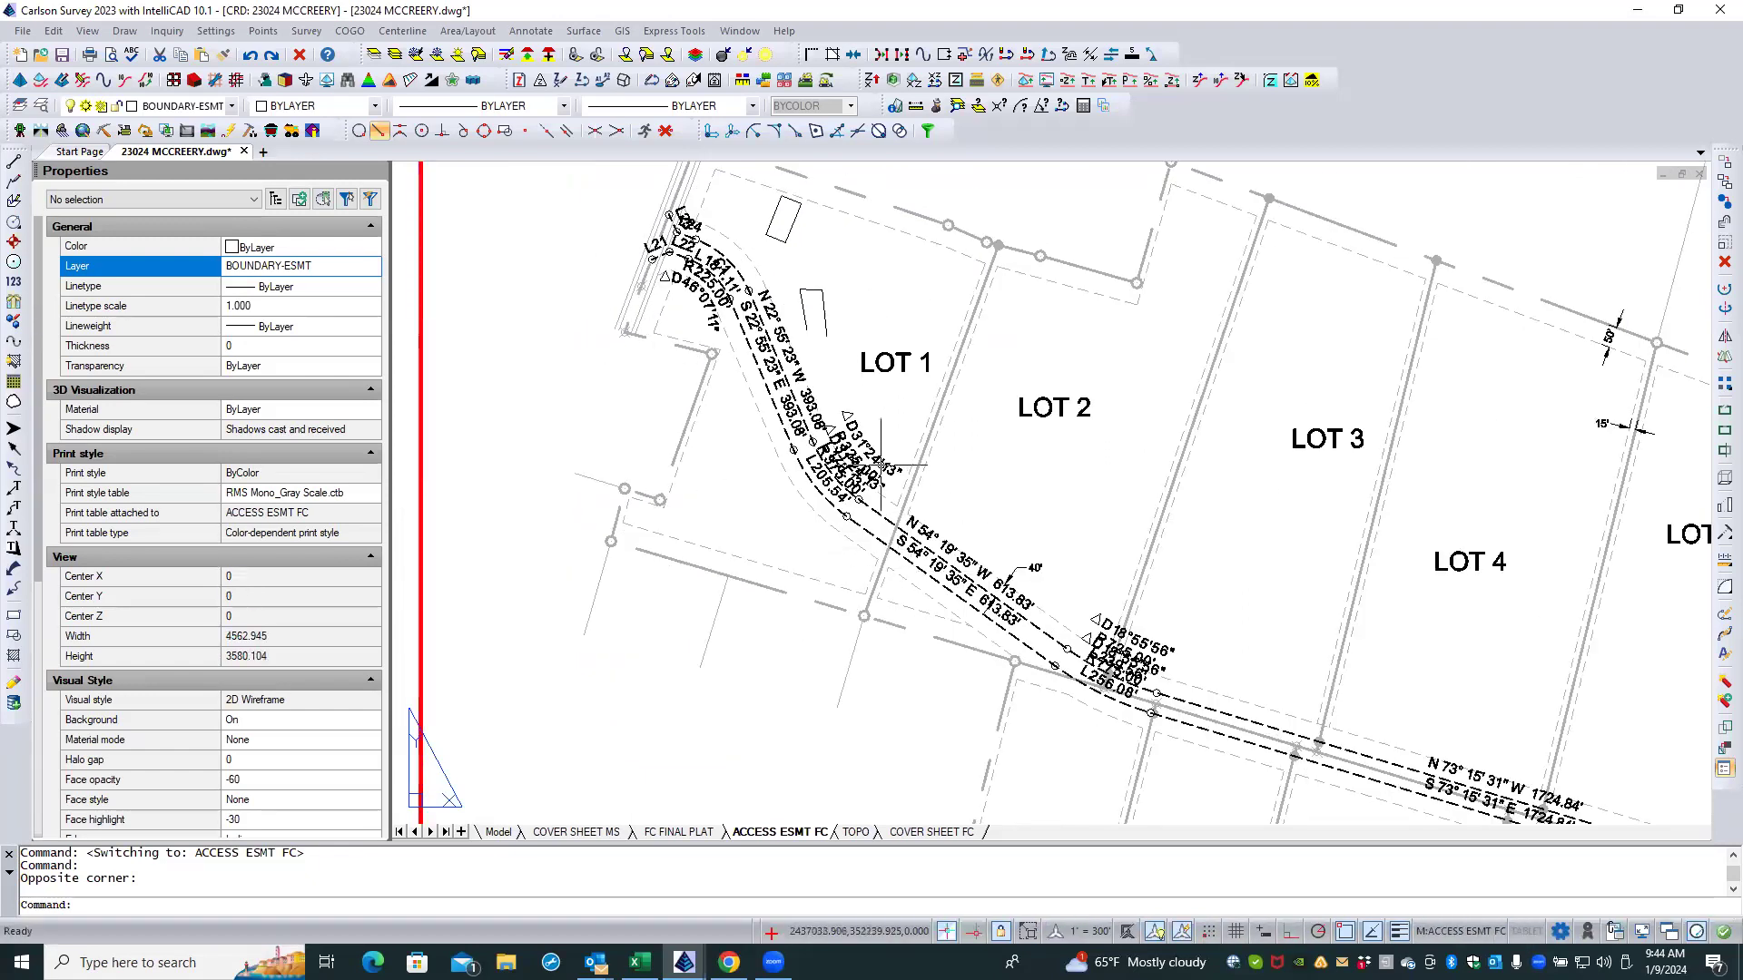
Step: Activate the layout viewport at the line and curve tables and open the line table's values for editing
scroll(877, 330, "down", 3)
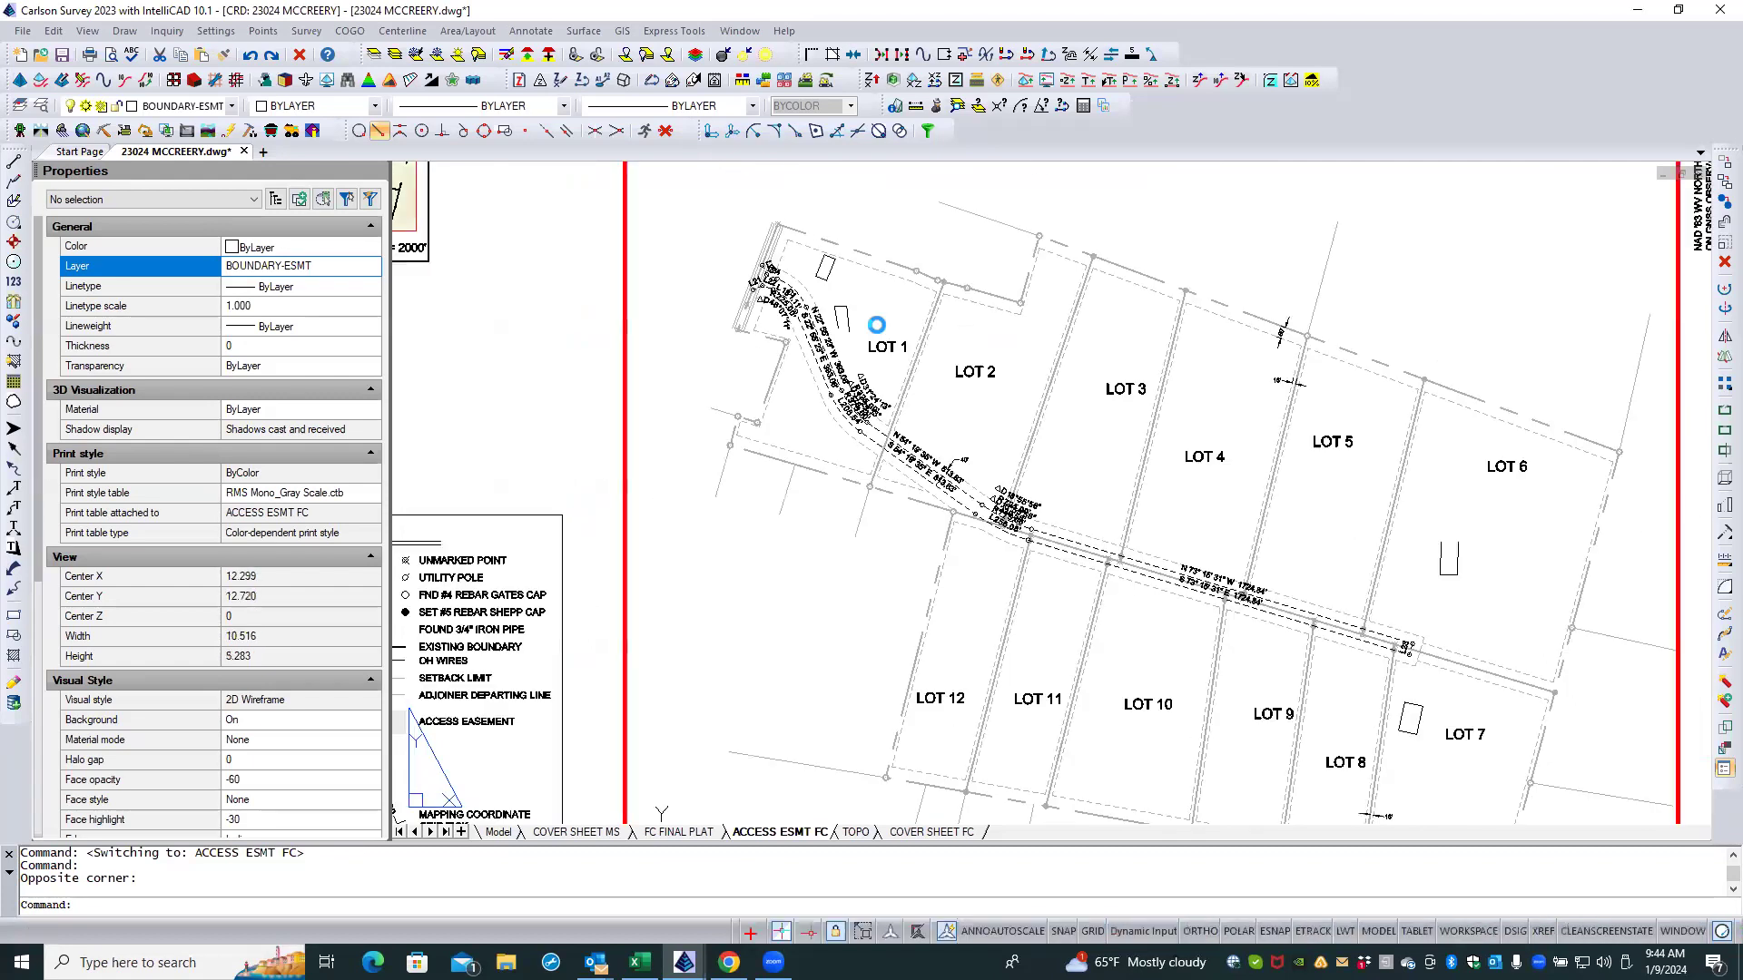
scroll(878, 329, "down", 3)
scroll(768, 645, "up", 6)
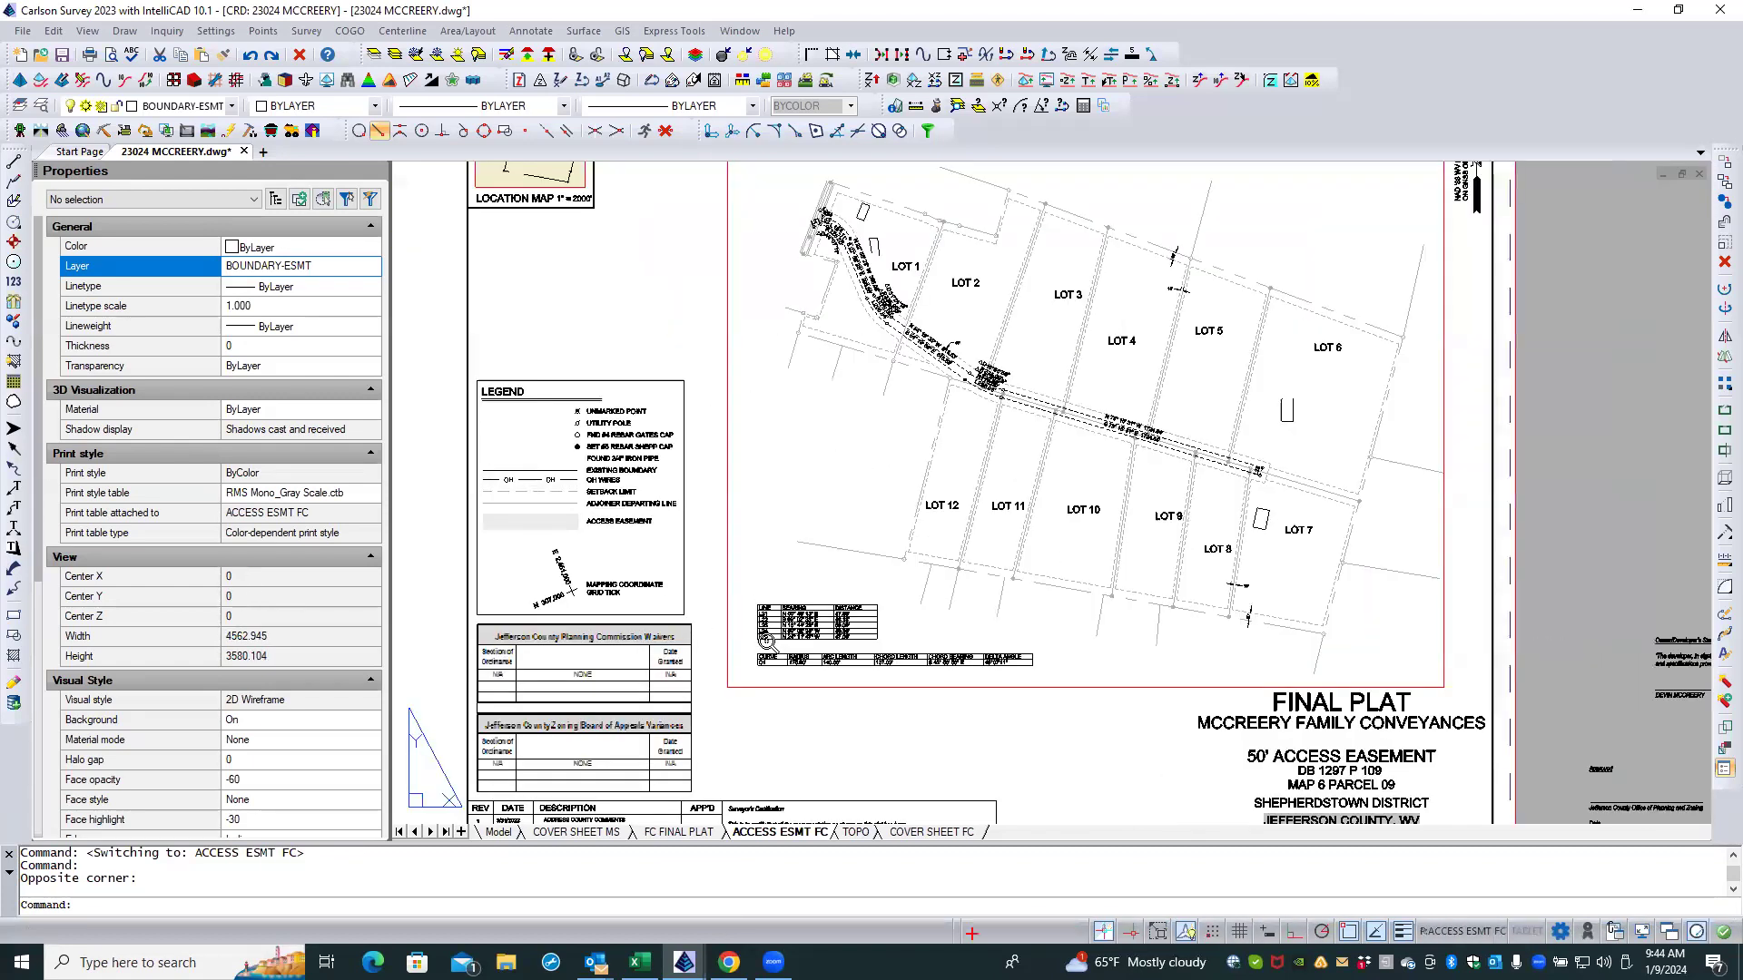
scroll(766, 645, "up", 2)
double_click(768, 640)
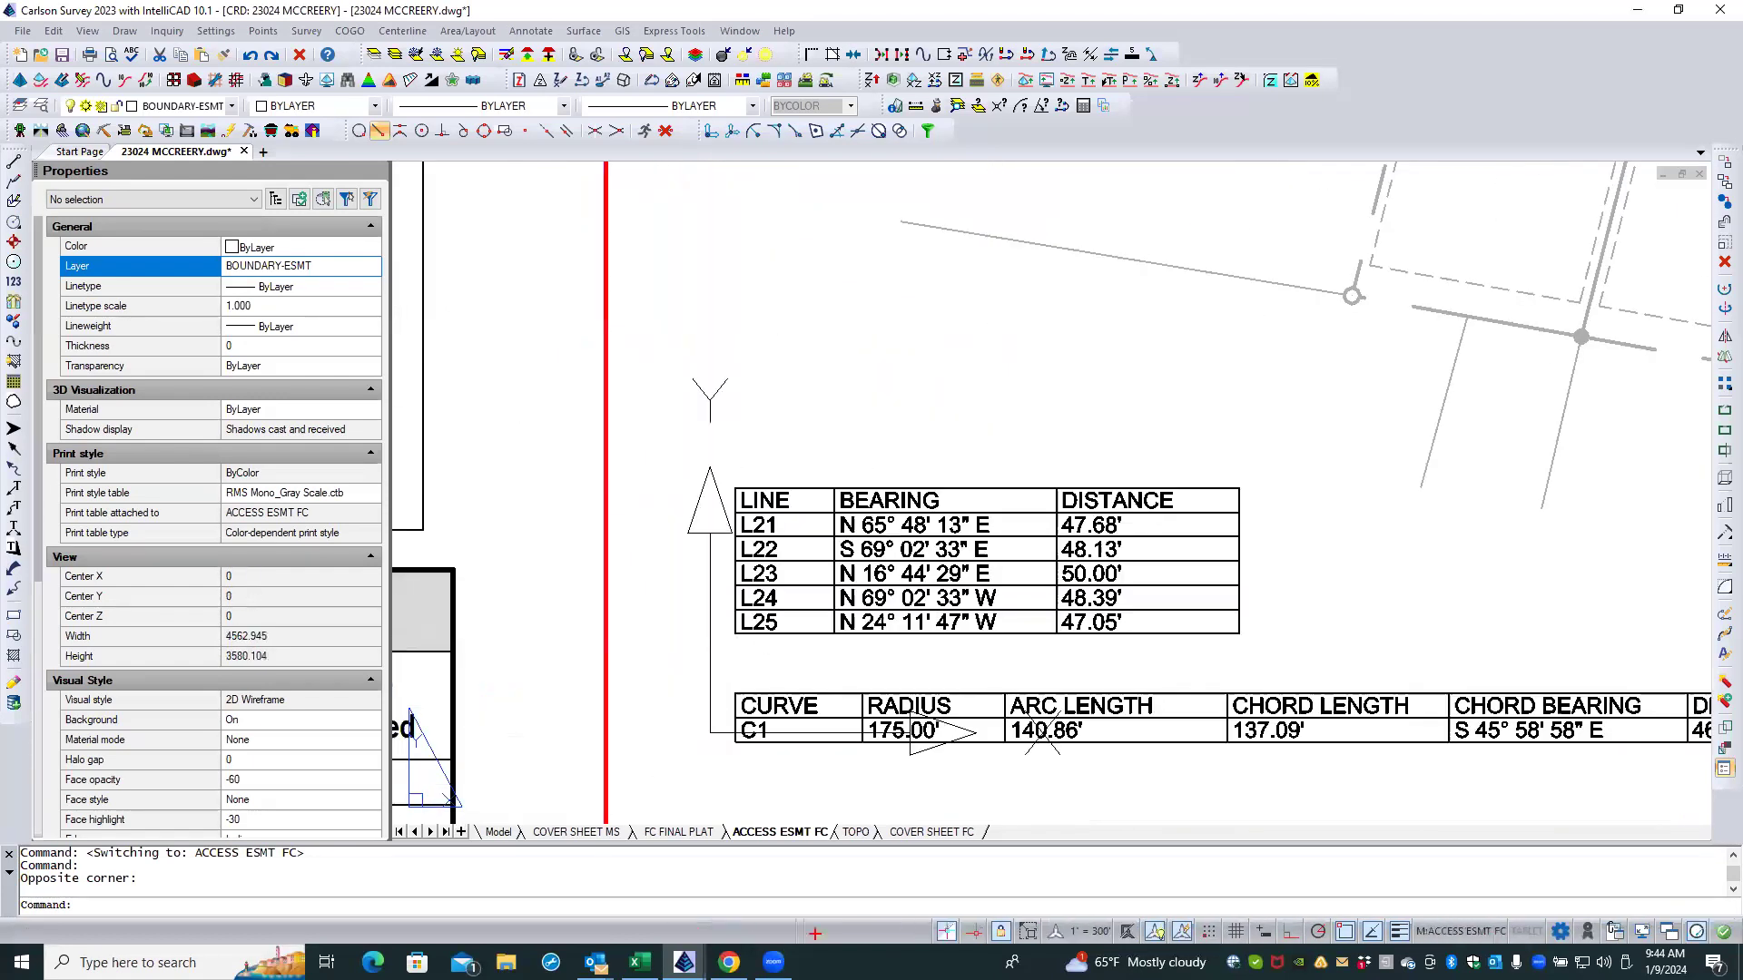
left_click(816, 497)
right_click(816, 491)
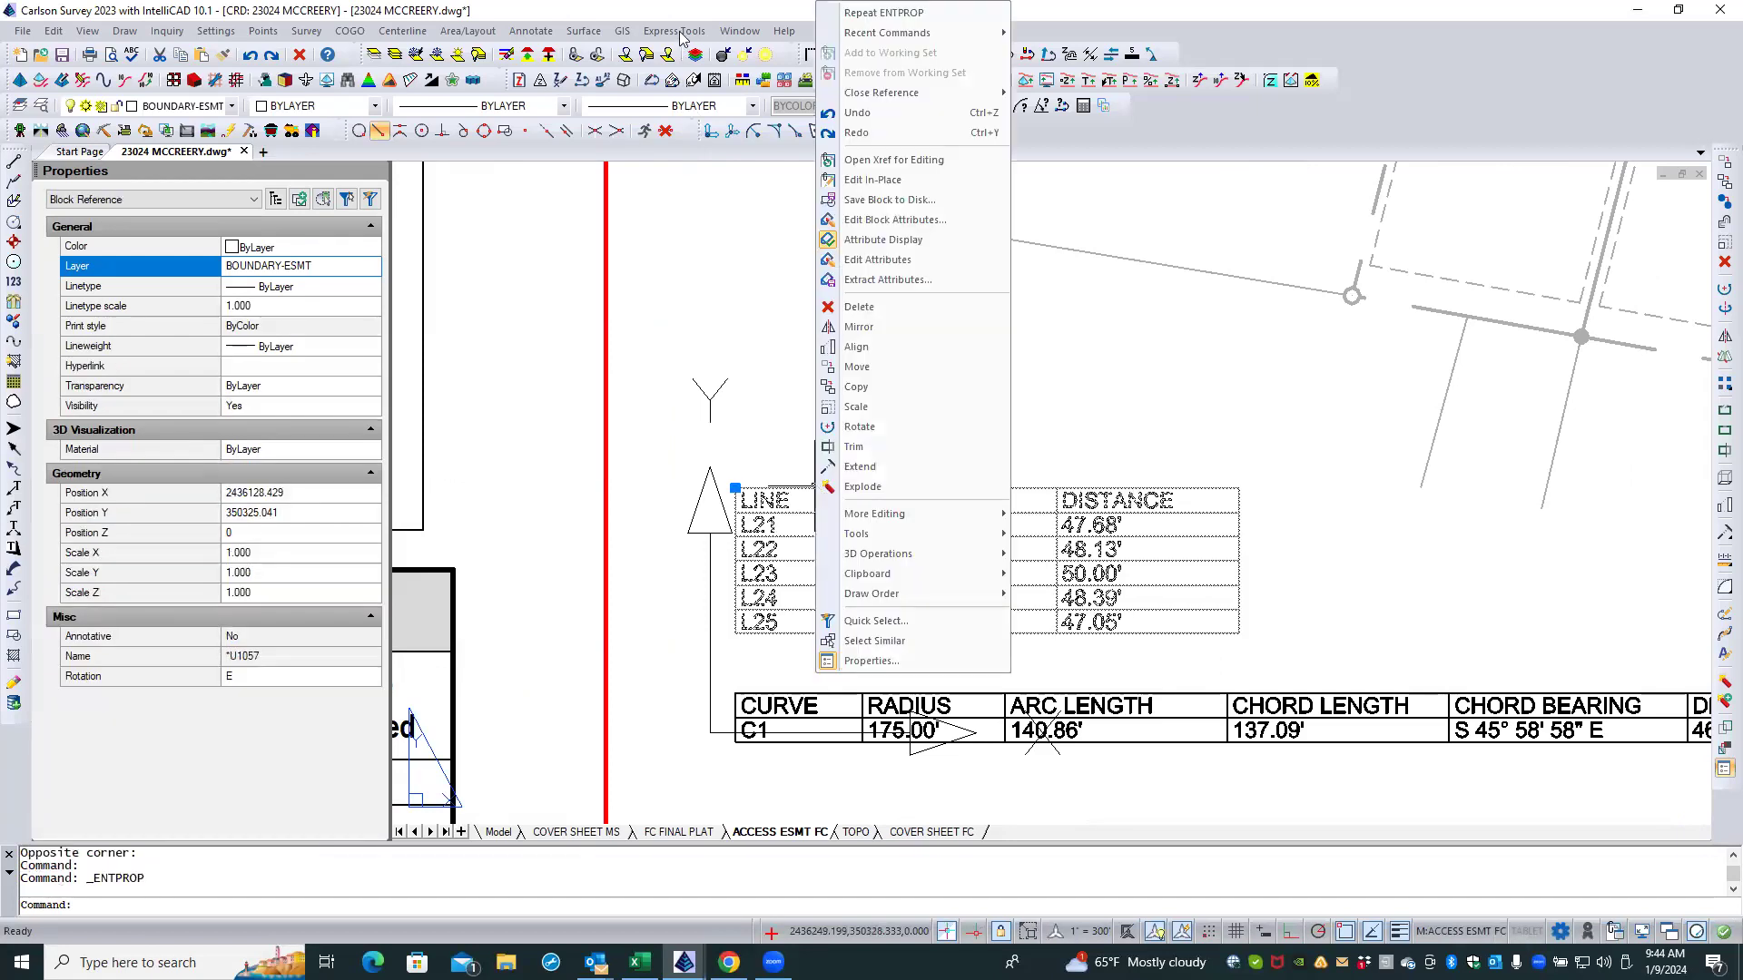
left_click(534, 32)
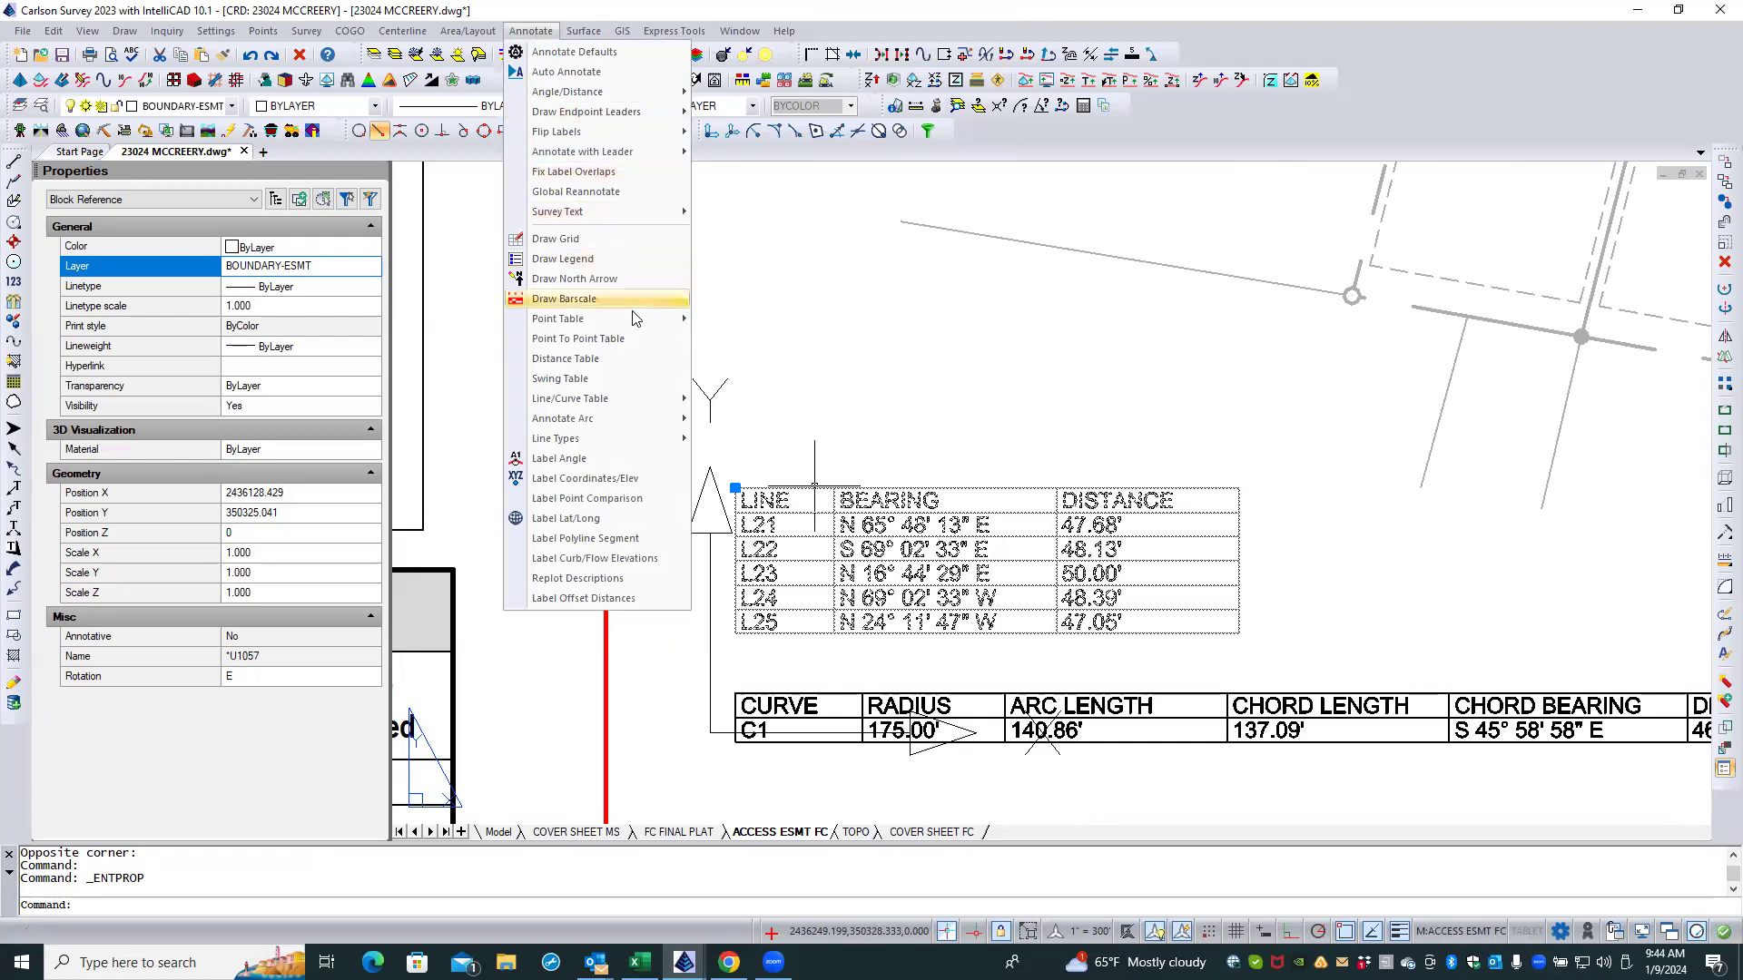
mouse_move(623, 398)
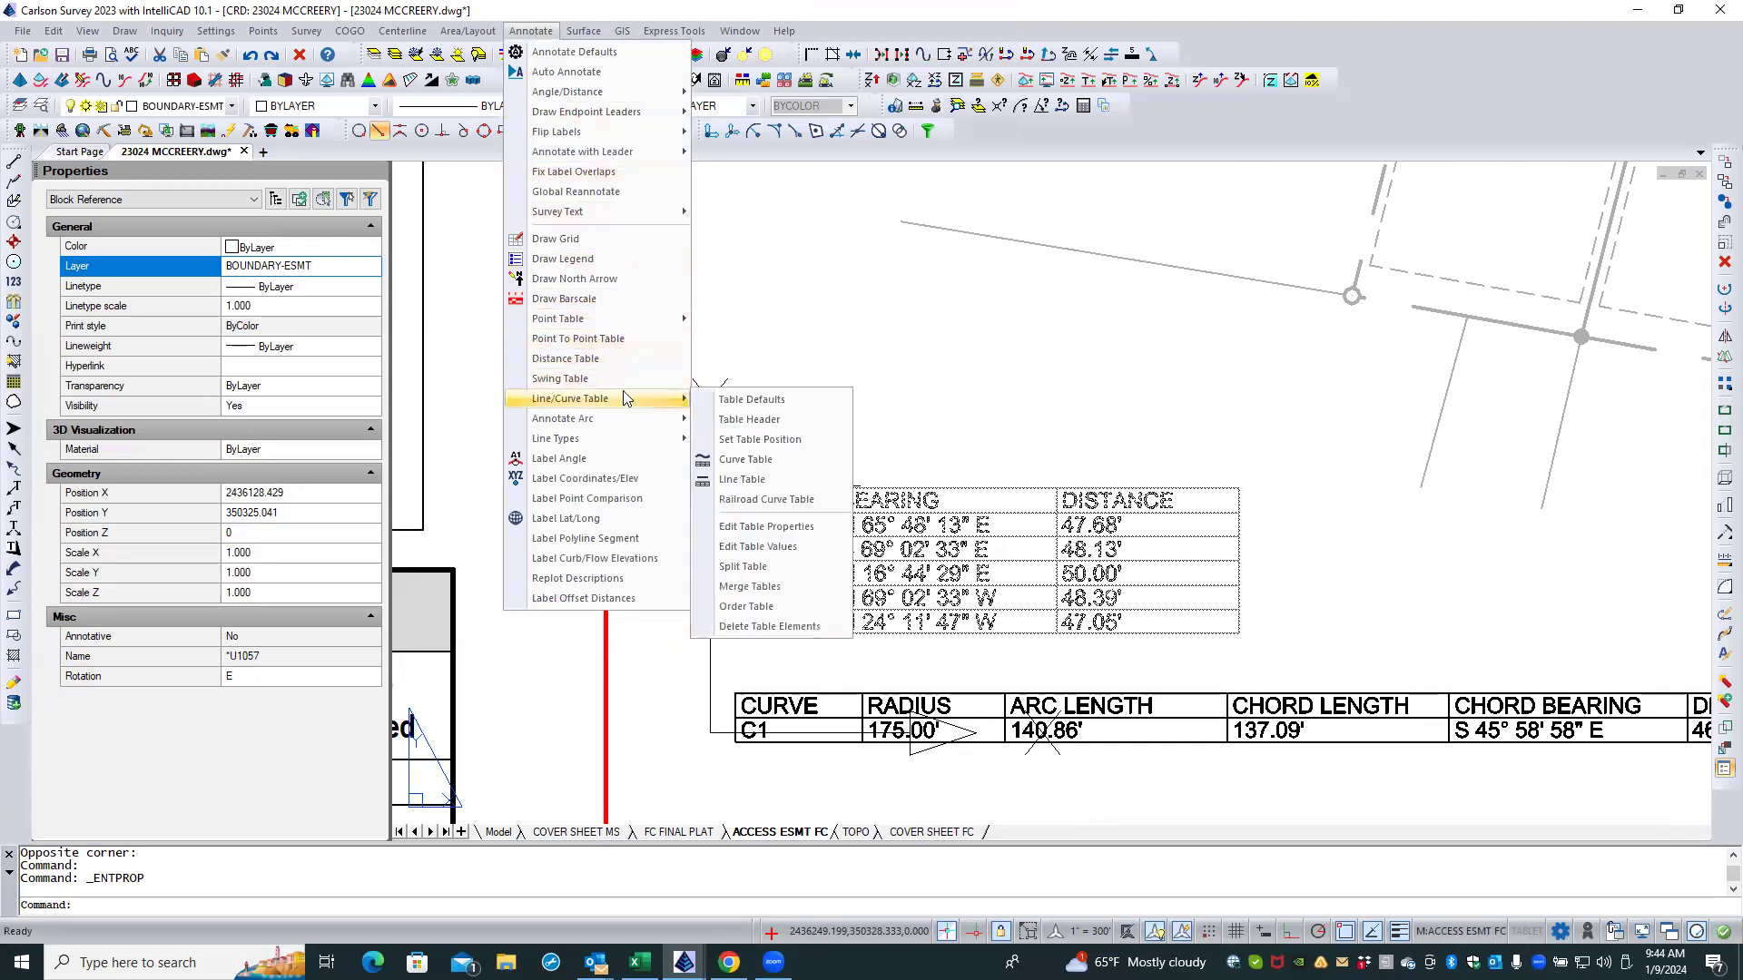
left_click(755, 547)
left_click(770, 530)
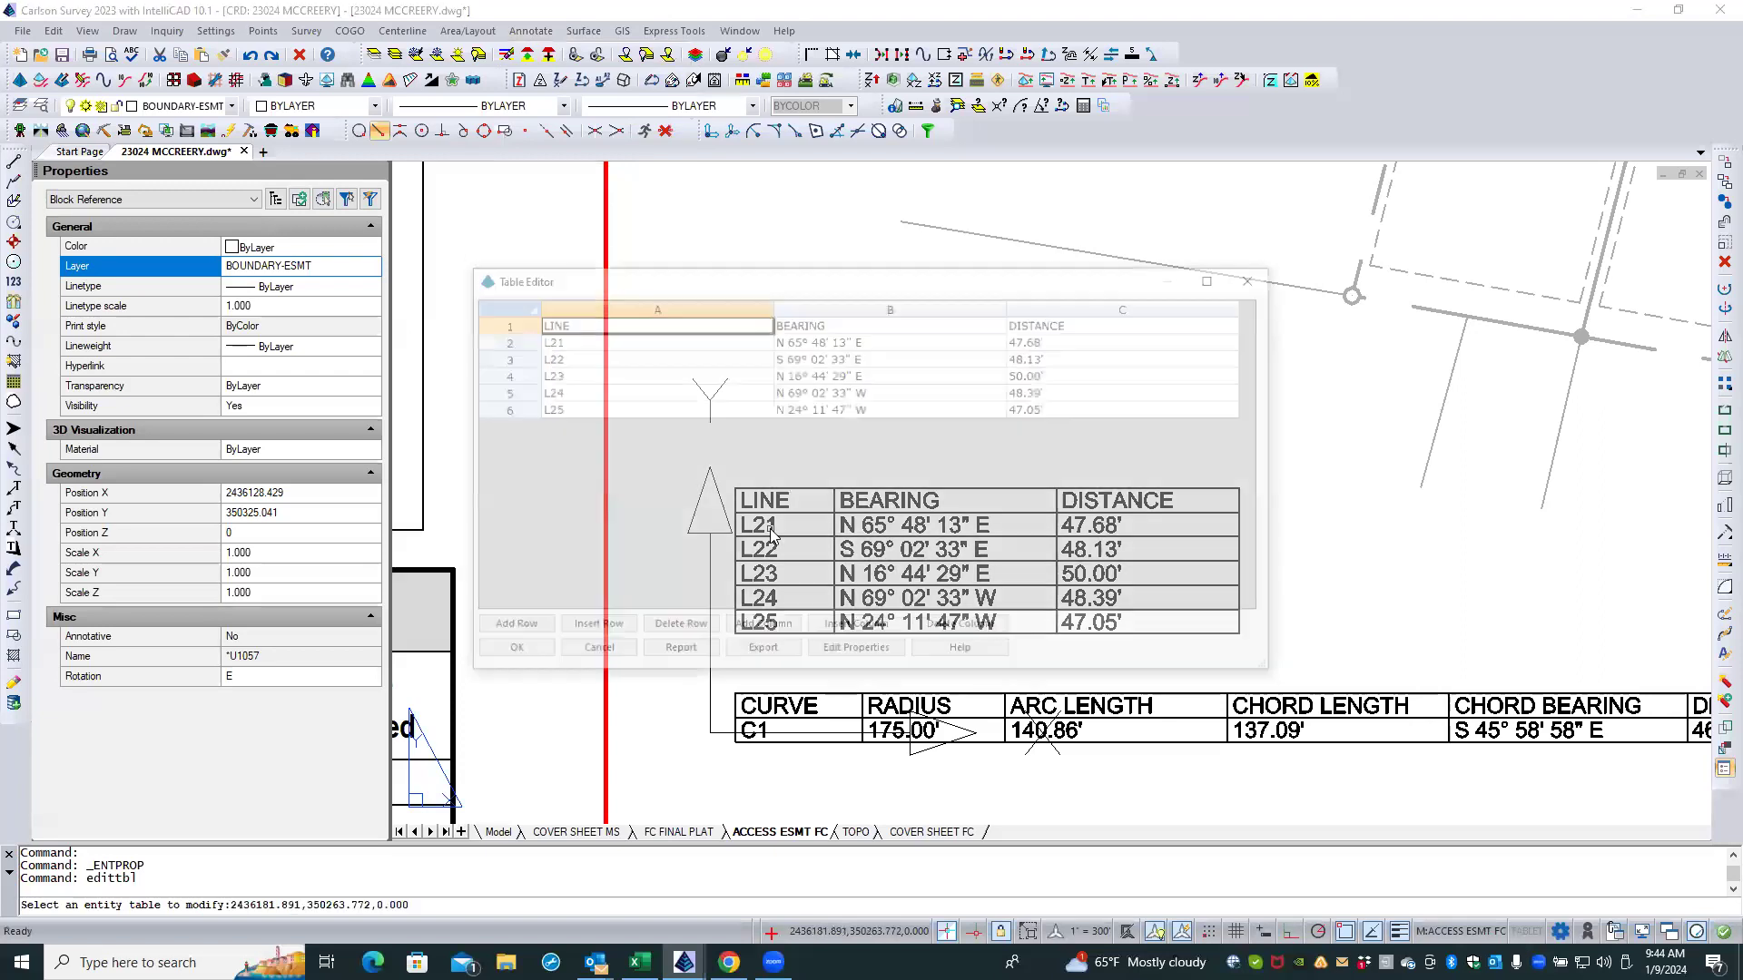
Step: Renumber the five entries in the line table's LINE column in sequence as L8, L9, L10, L11 and L12
left_click(551, 335)
double_click(557, 334)
type("L8")
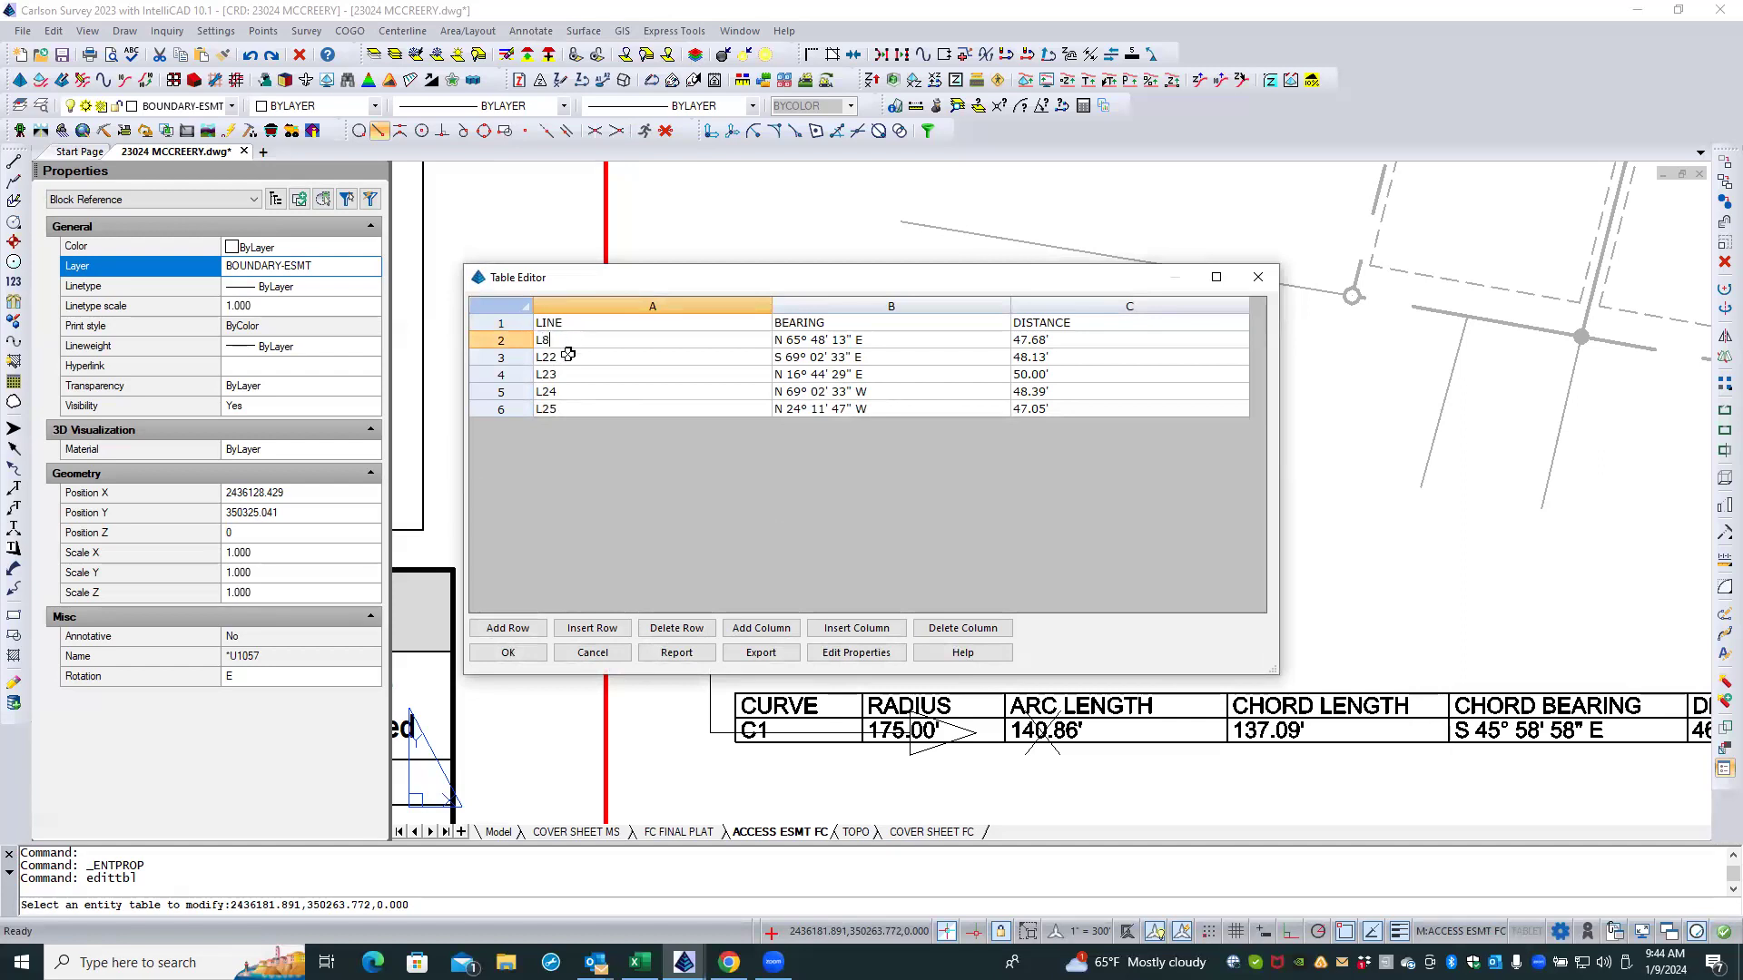
double_click(569, 356)
type("L")
double_click(572, 372)
type("L")
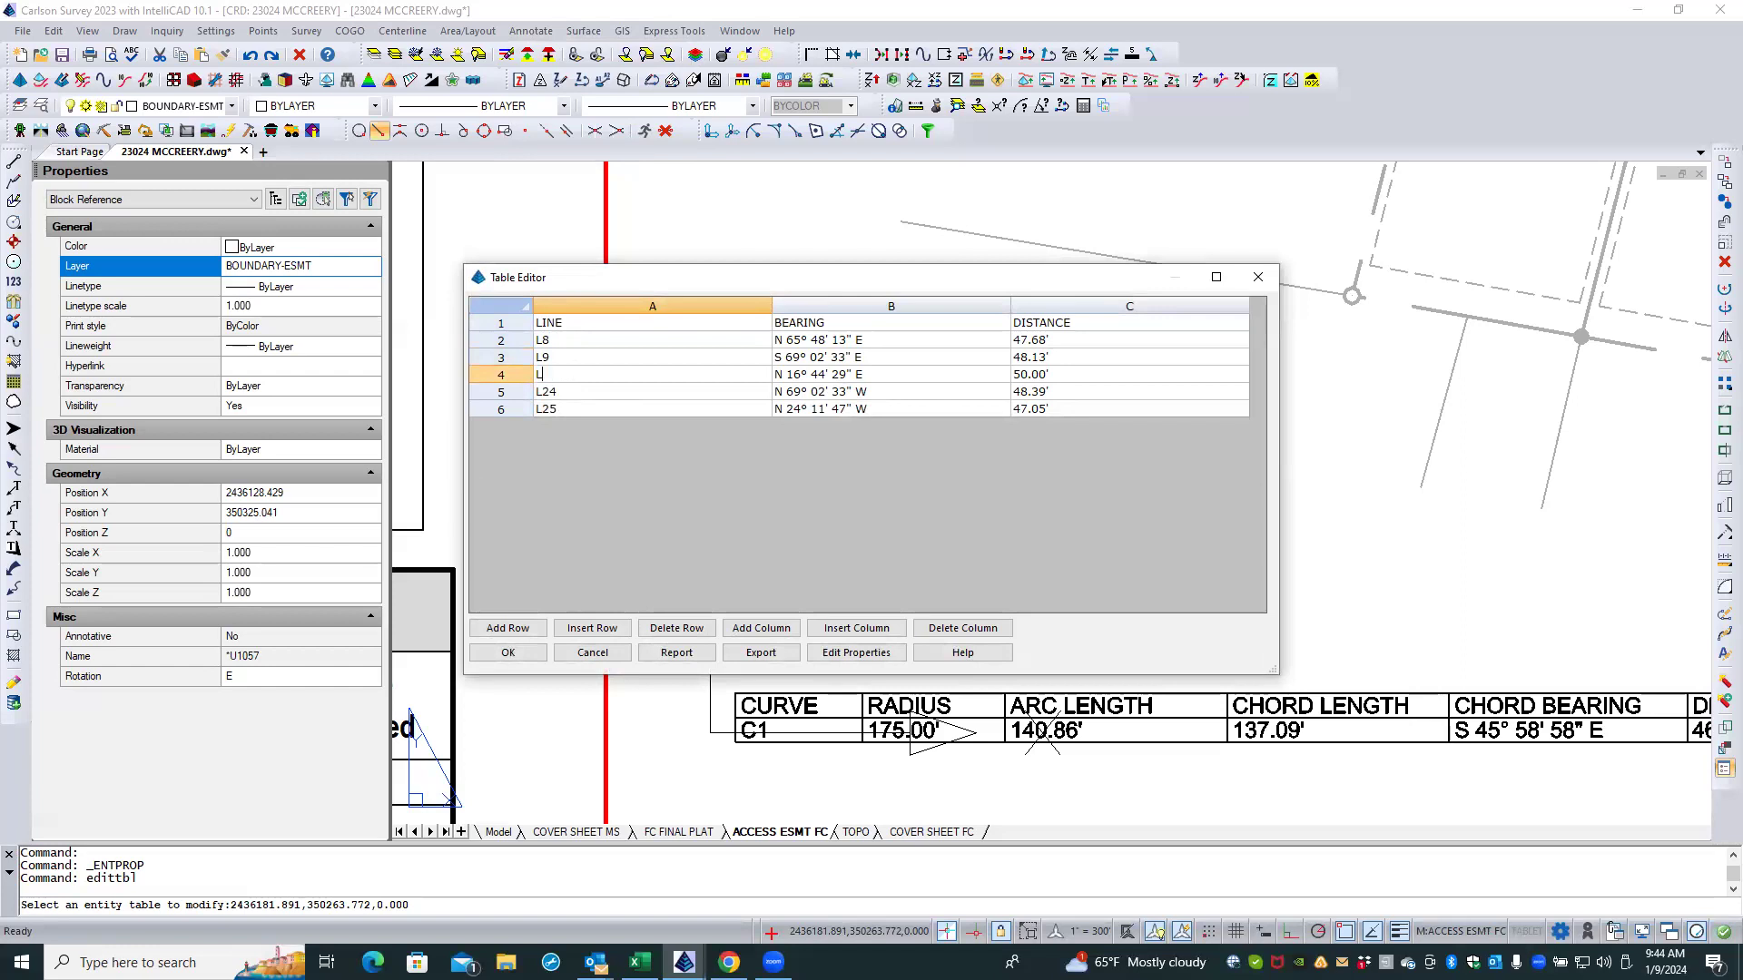
double_click(572, 389)
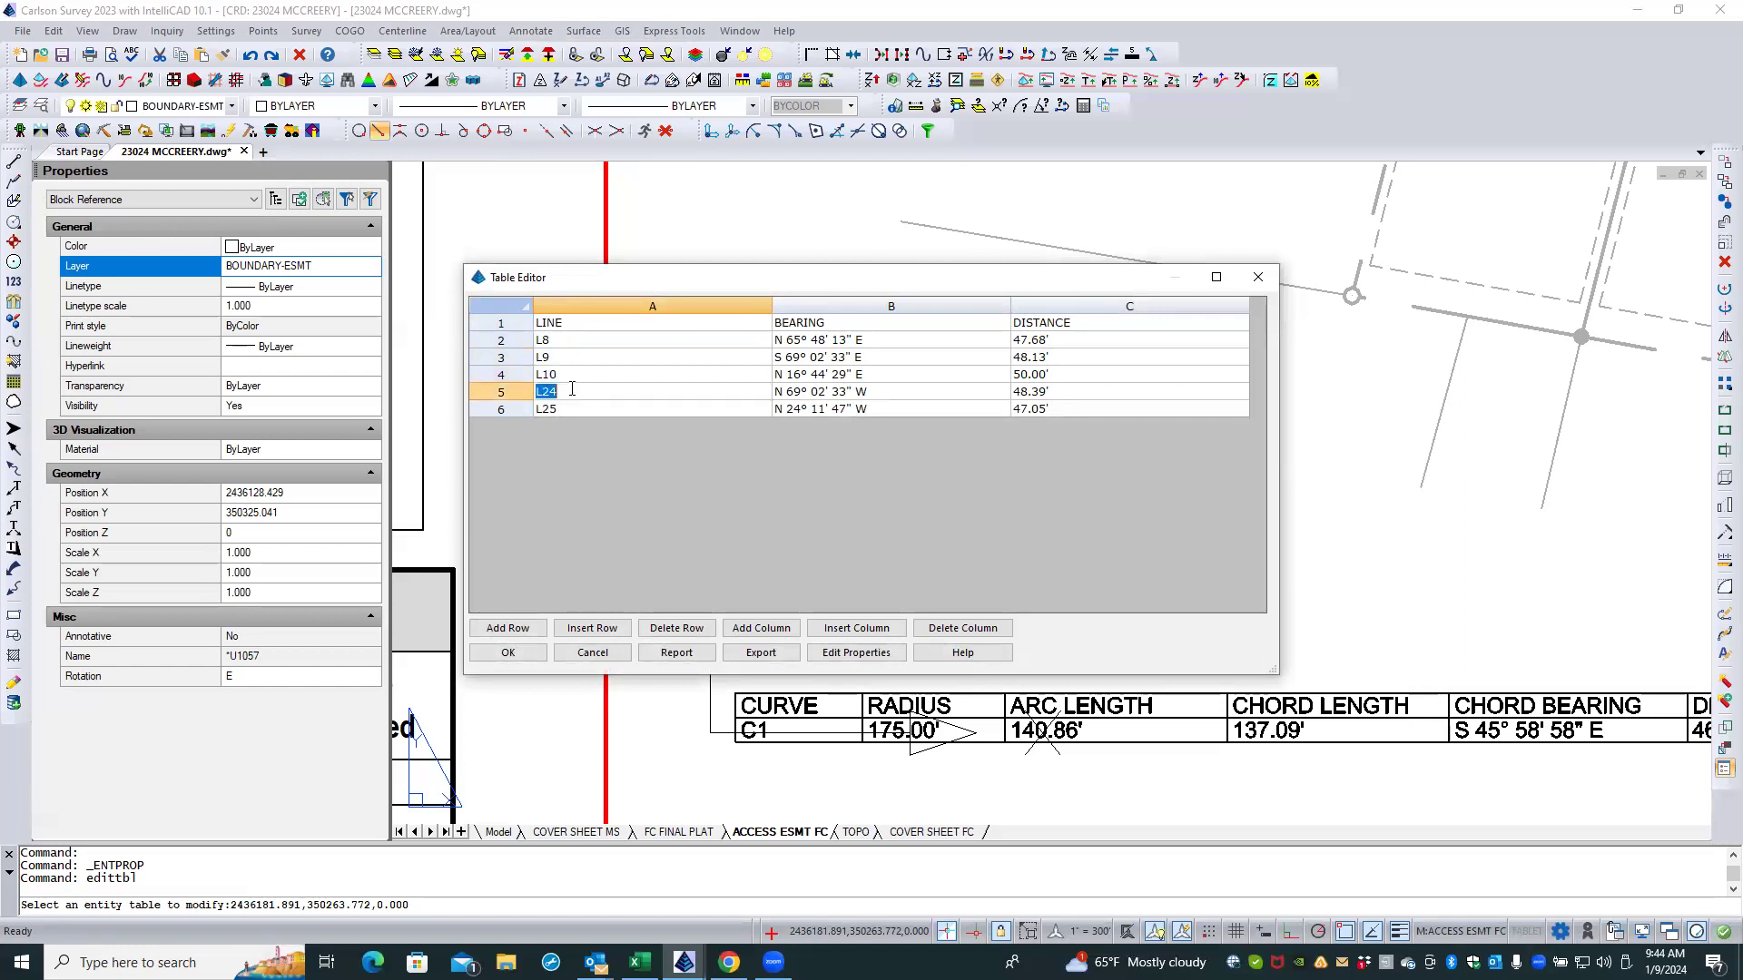
type("L11")
double_click(575, 409)
type("L")
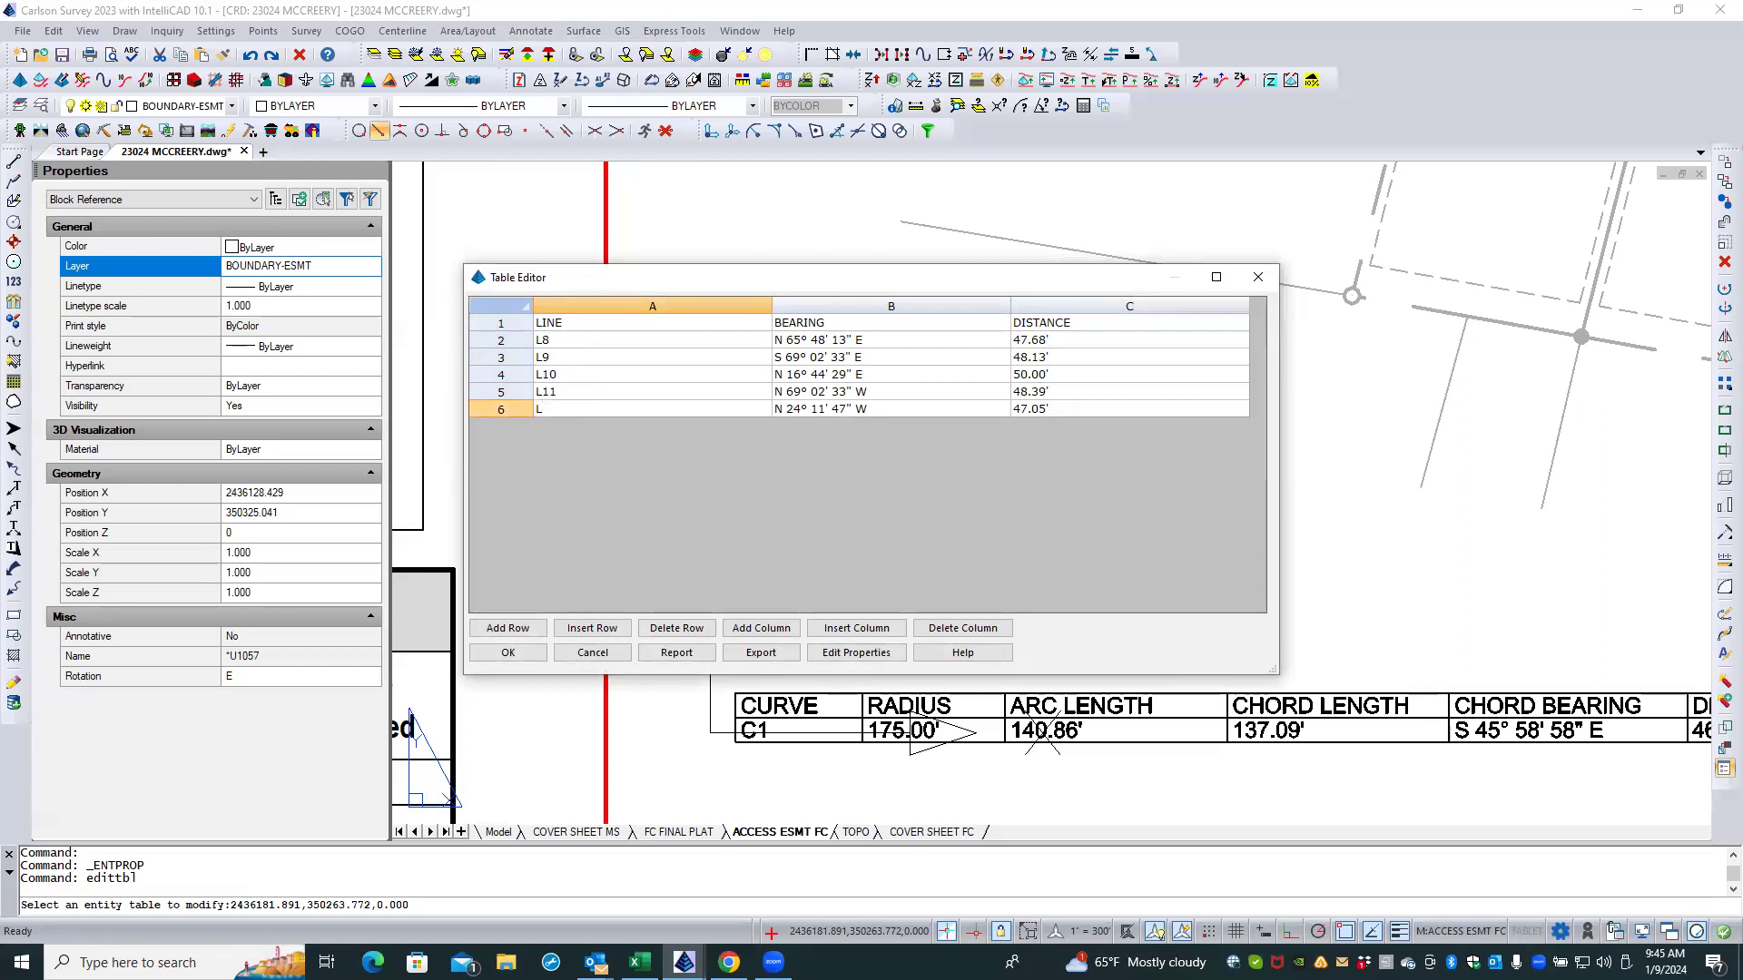
Step: Apply the edited line table values without auto-sizing the table
left_click(510, 652)
left_click(510, 653)
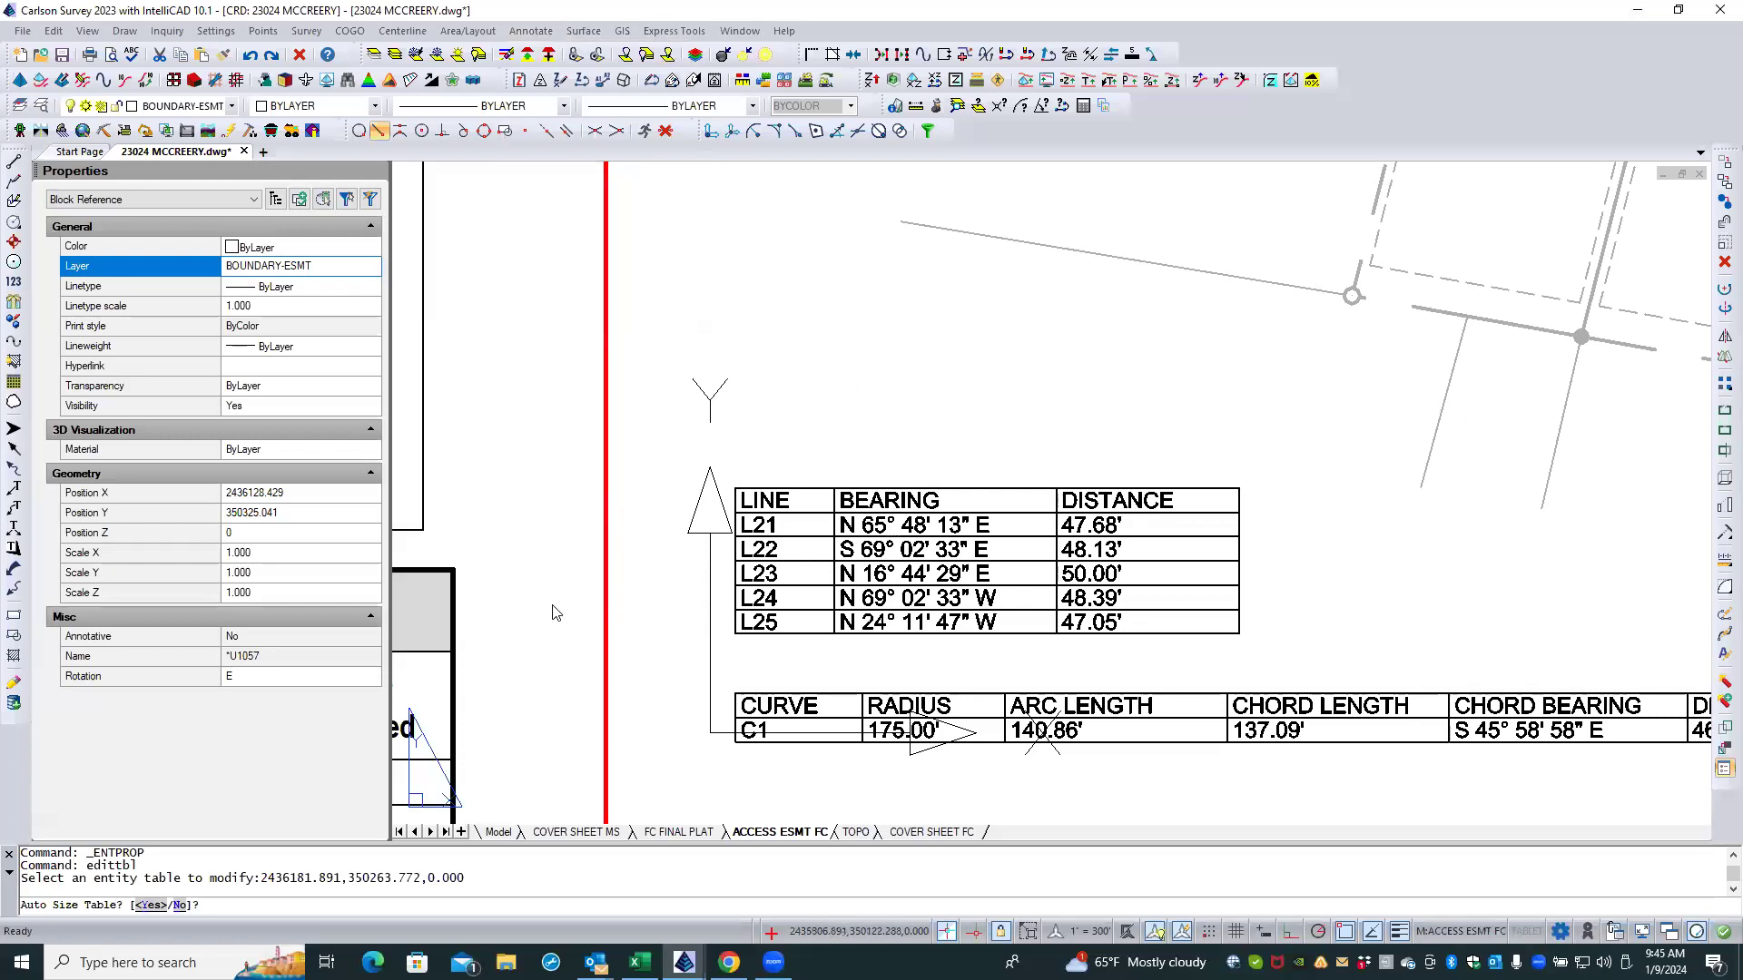
type("N")
key("Return")
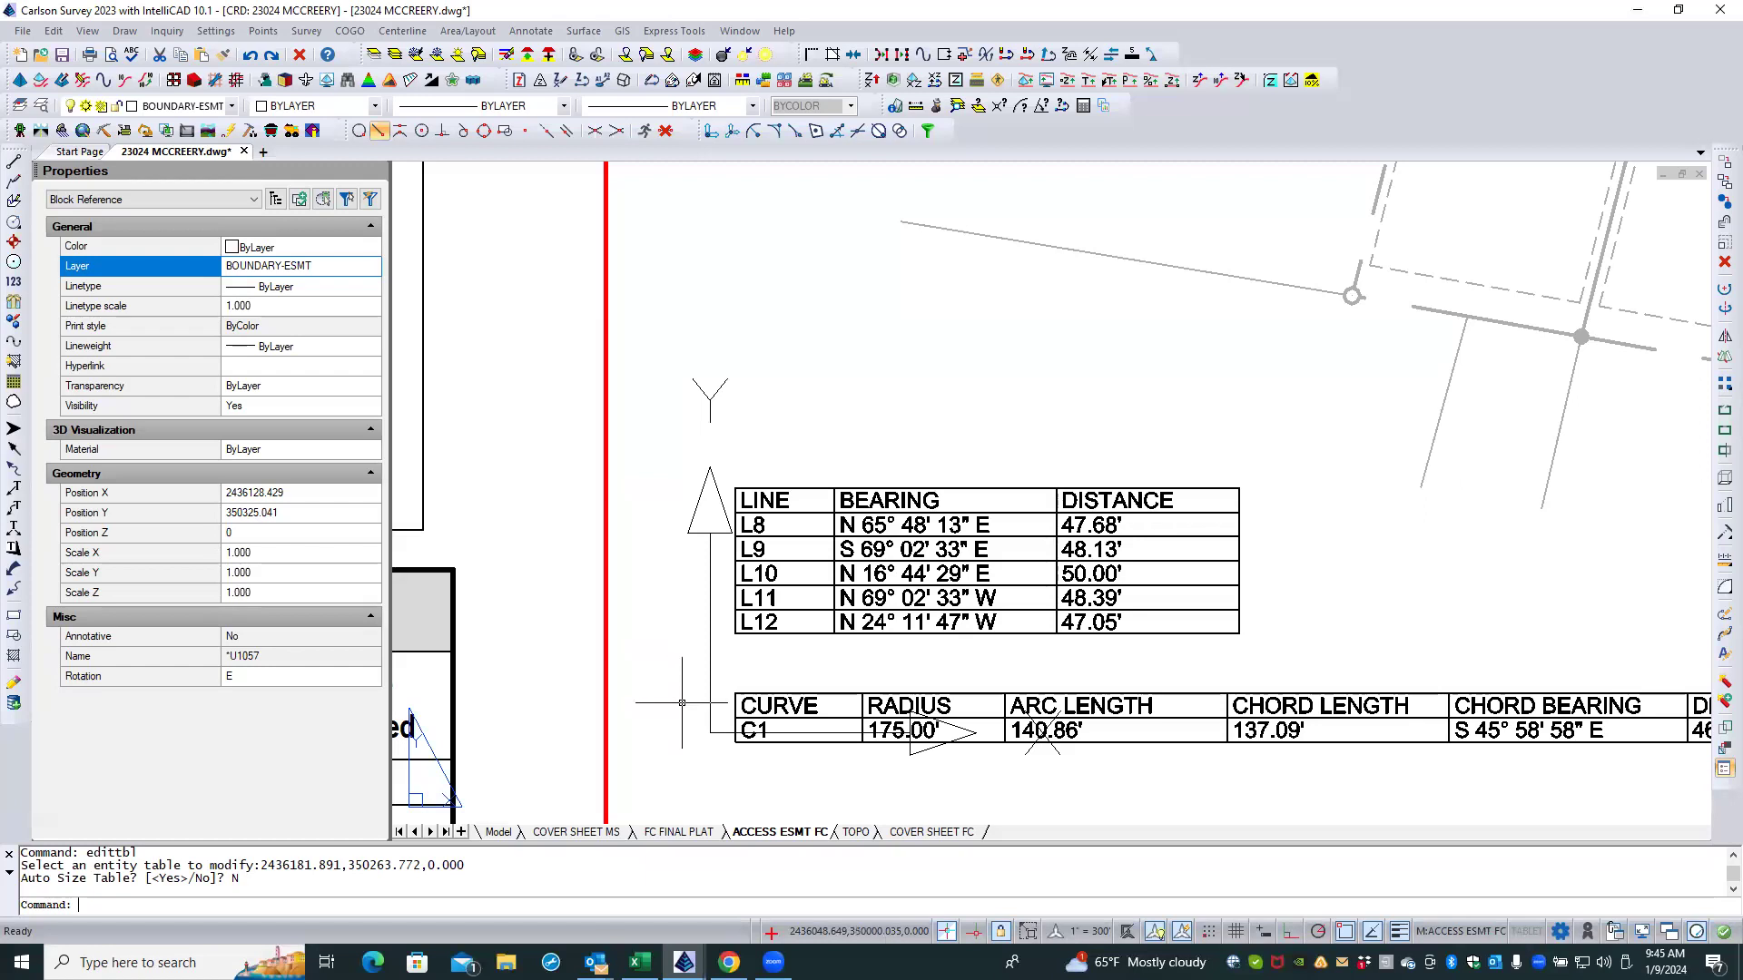
Step: Edit the line table's properties and set the LINE column's alignment to Center
left_click(803, 491)
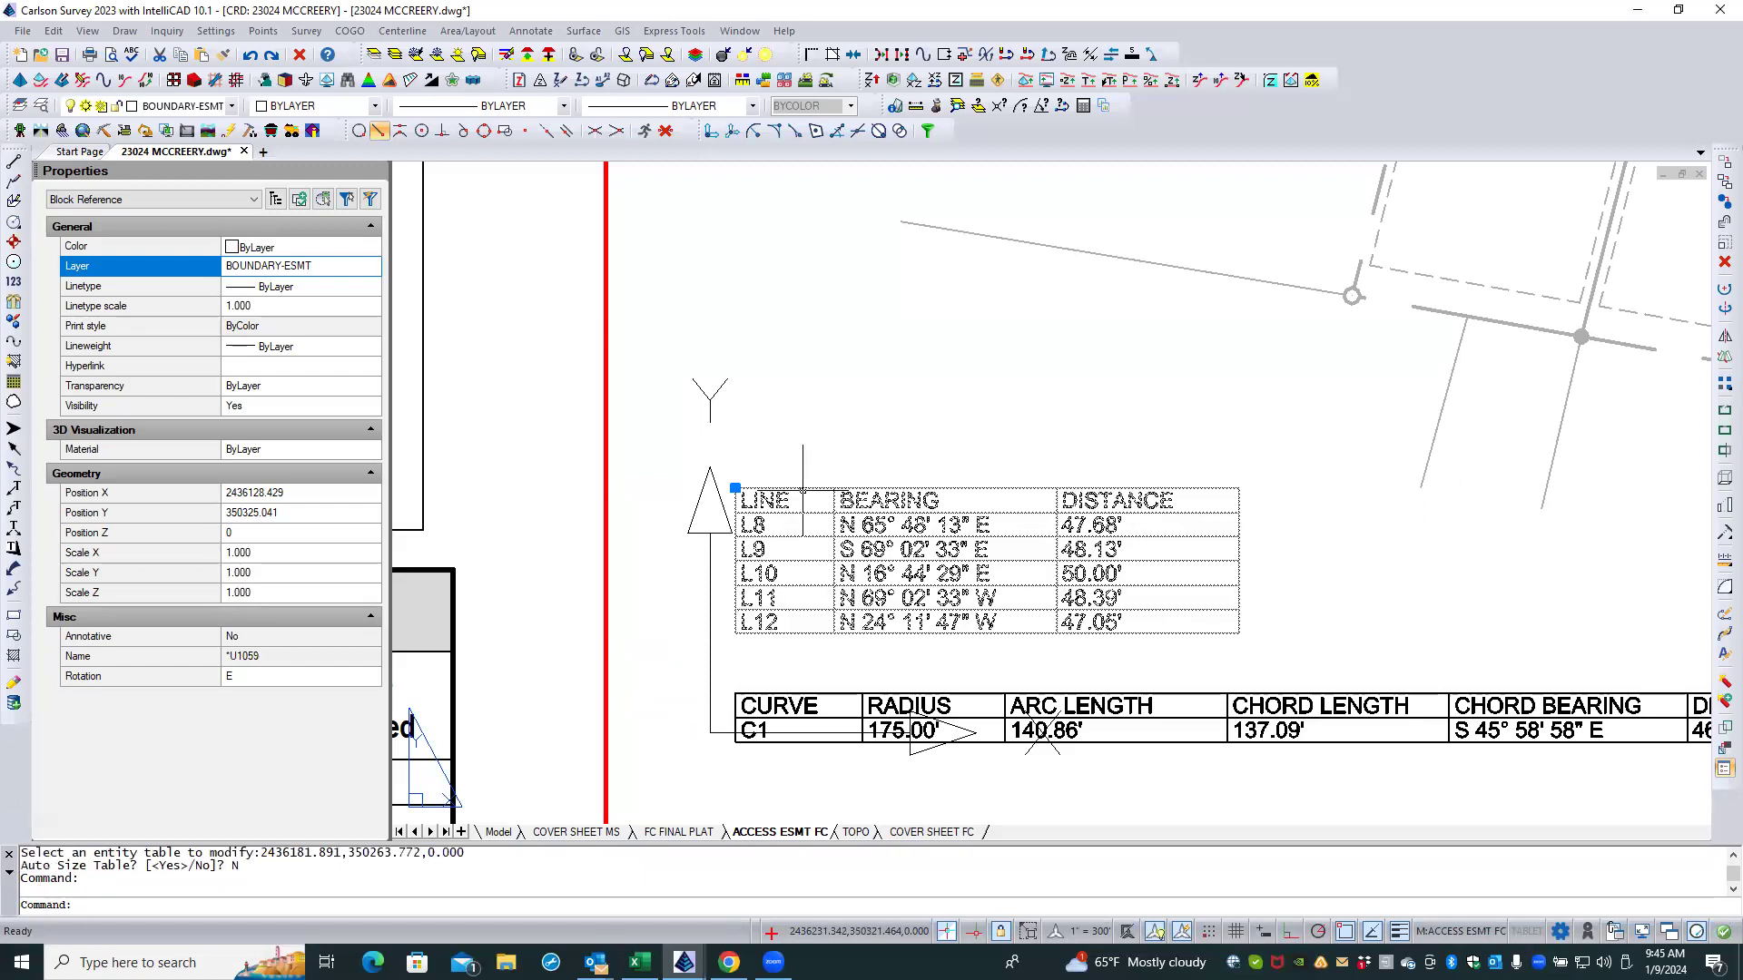
right_click(804, 494)
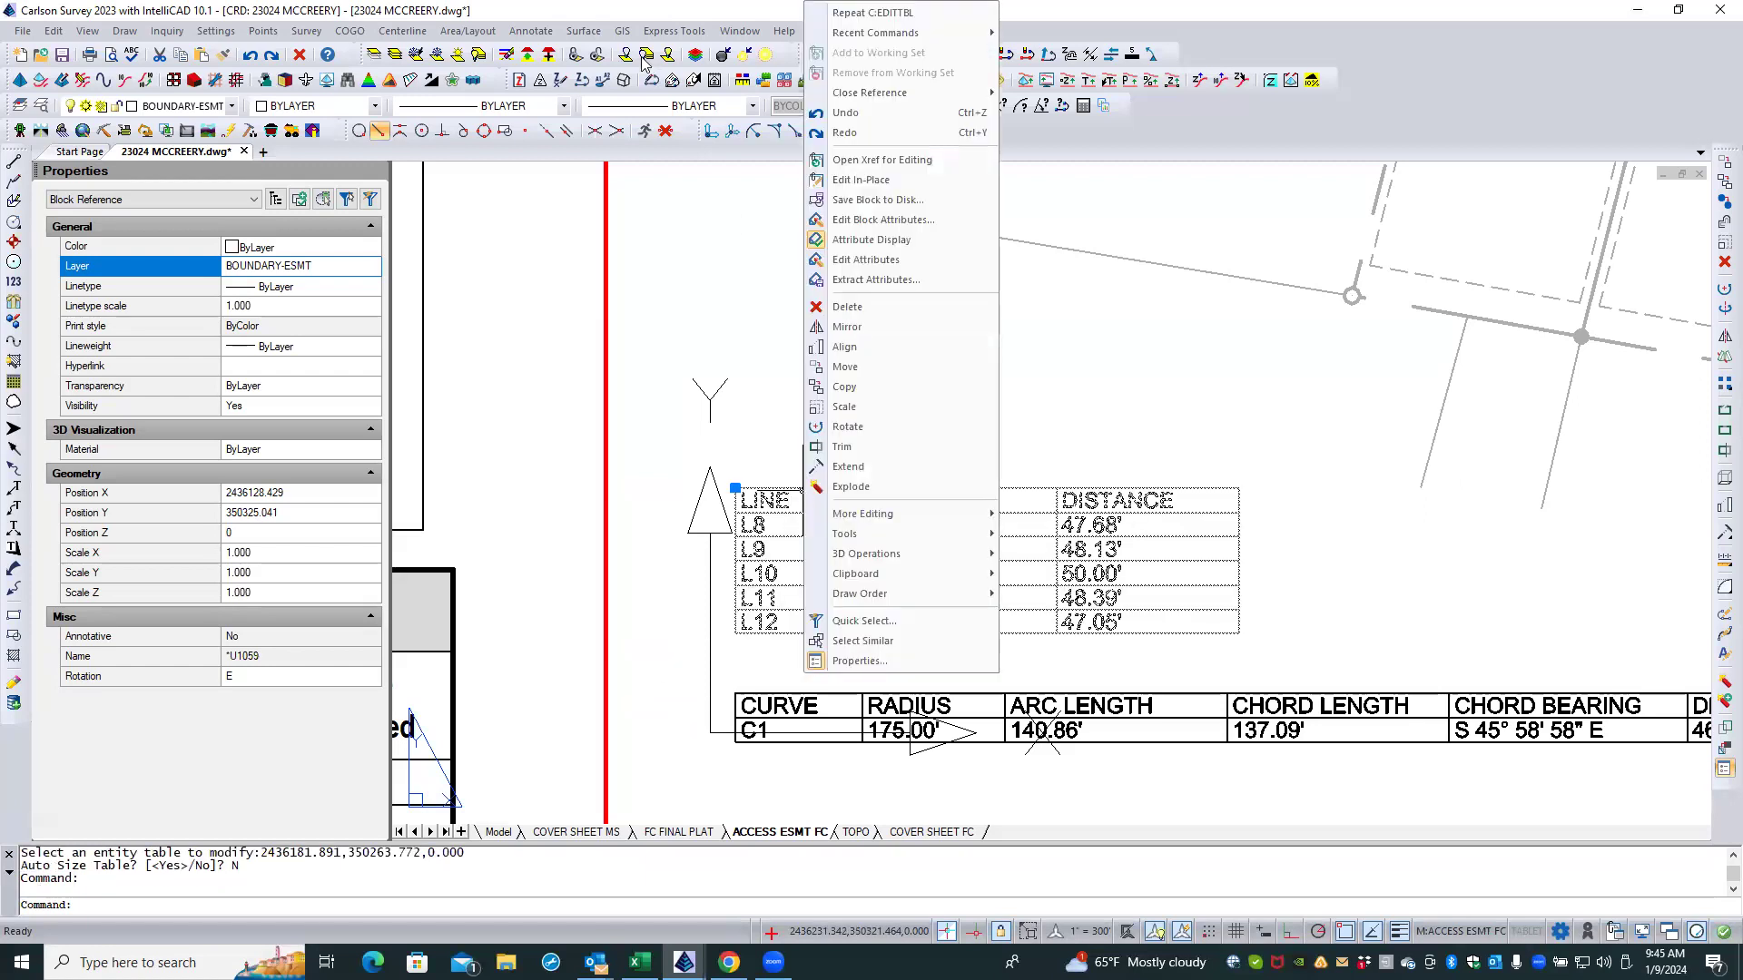
left_click(537, 34)
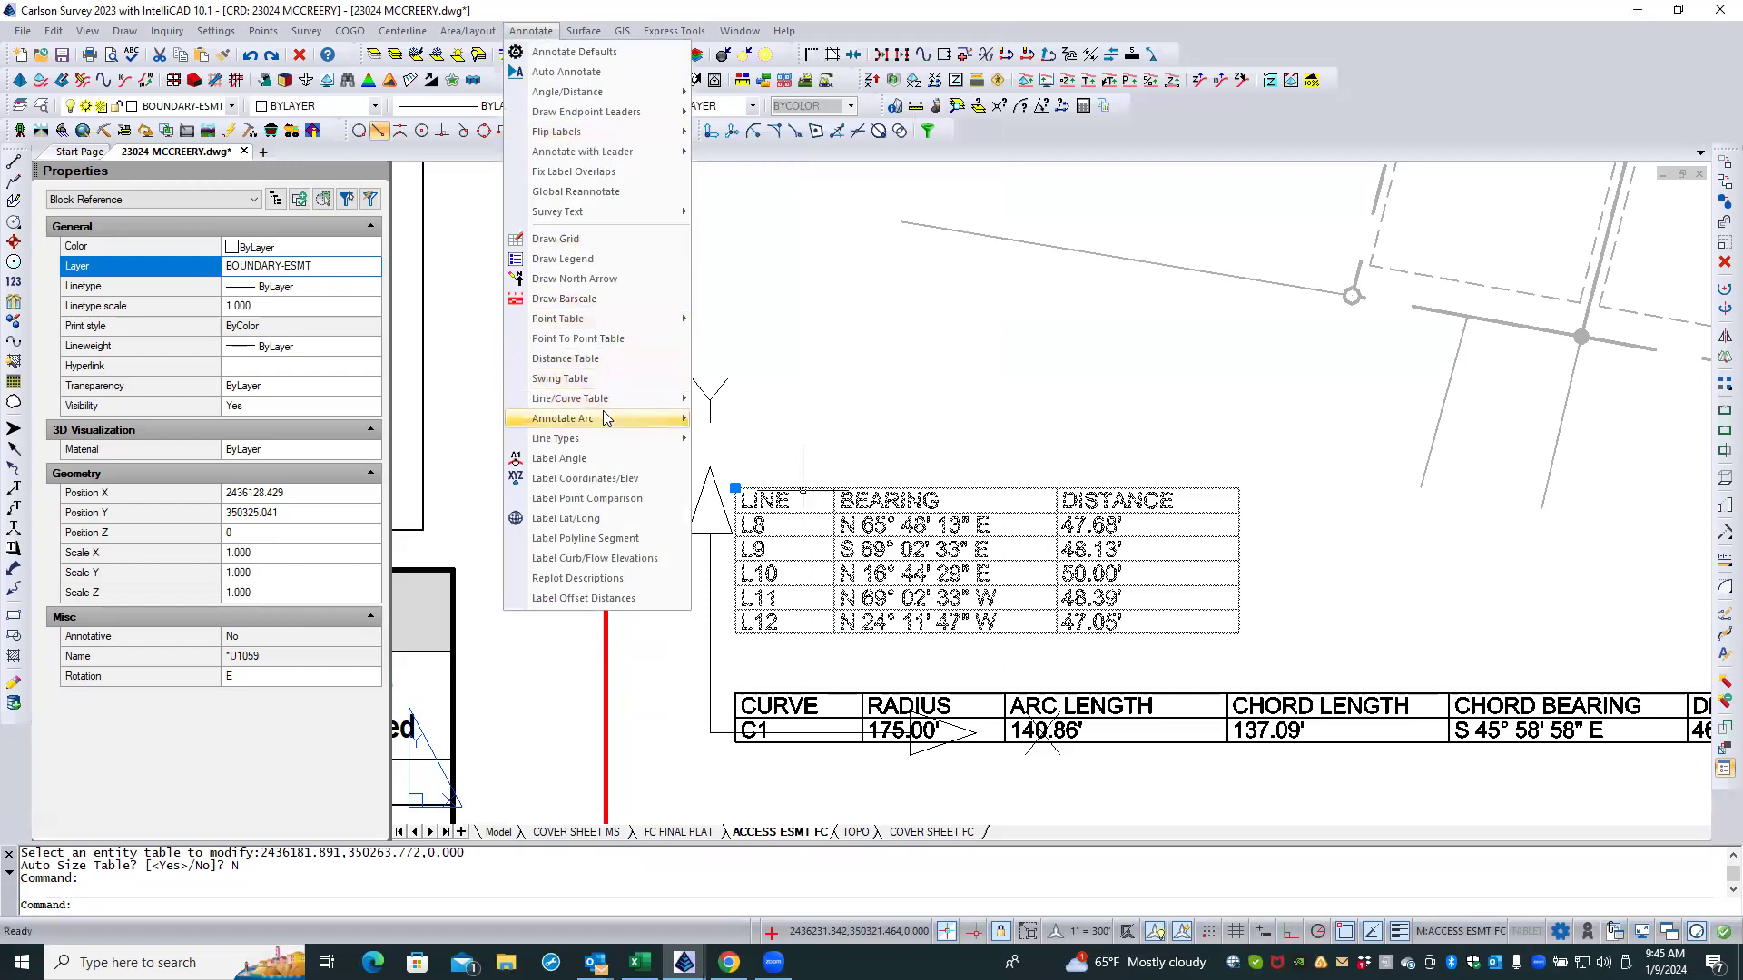
mouse_move(614, 413)
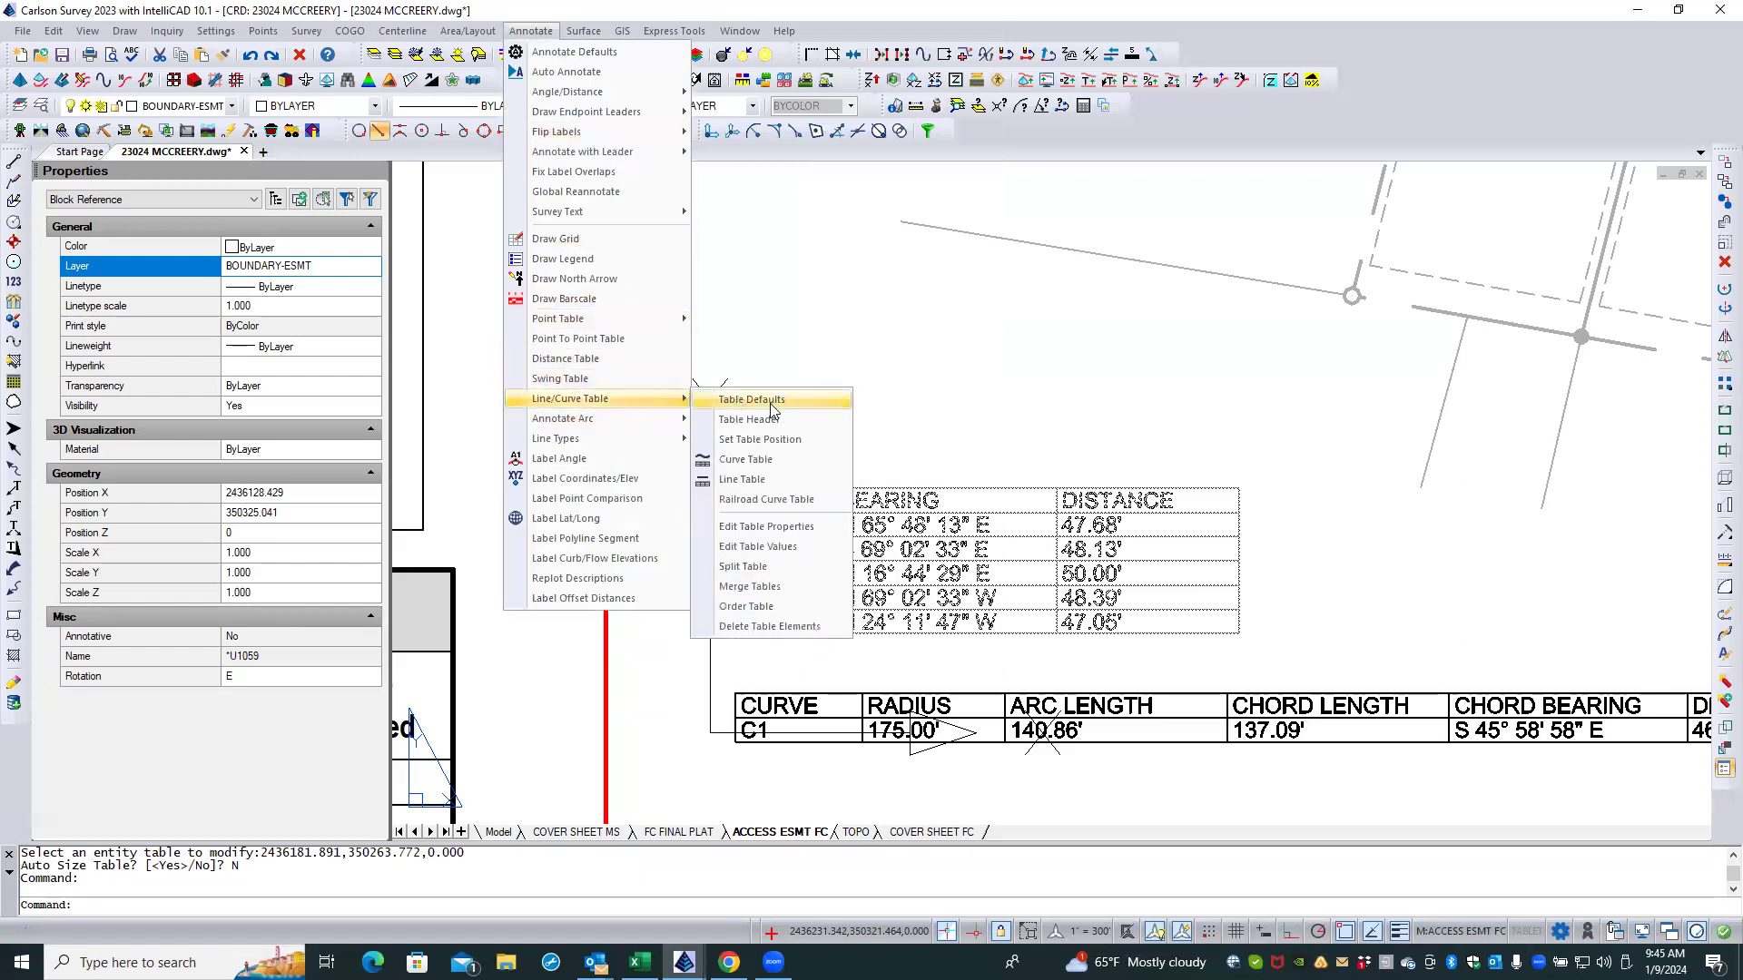
left_click(766, 527)
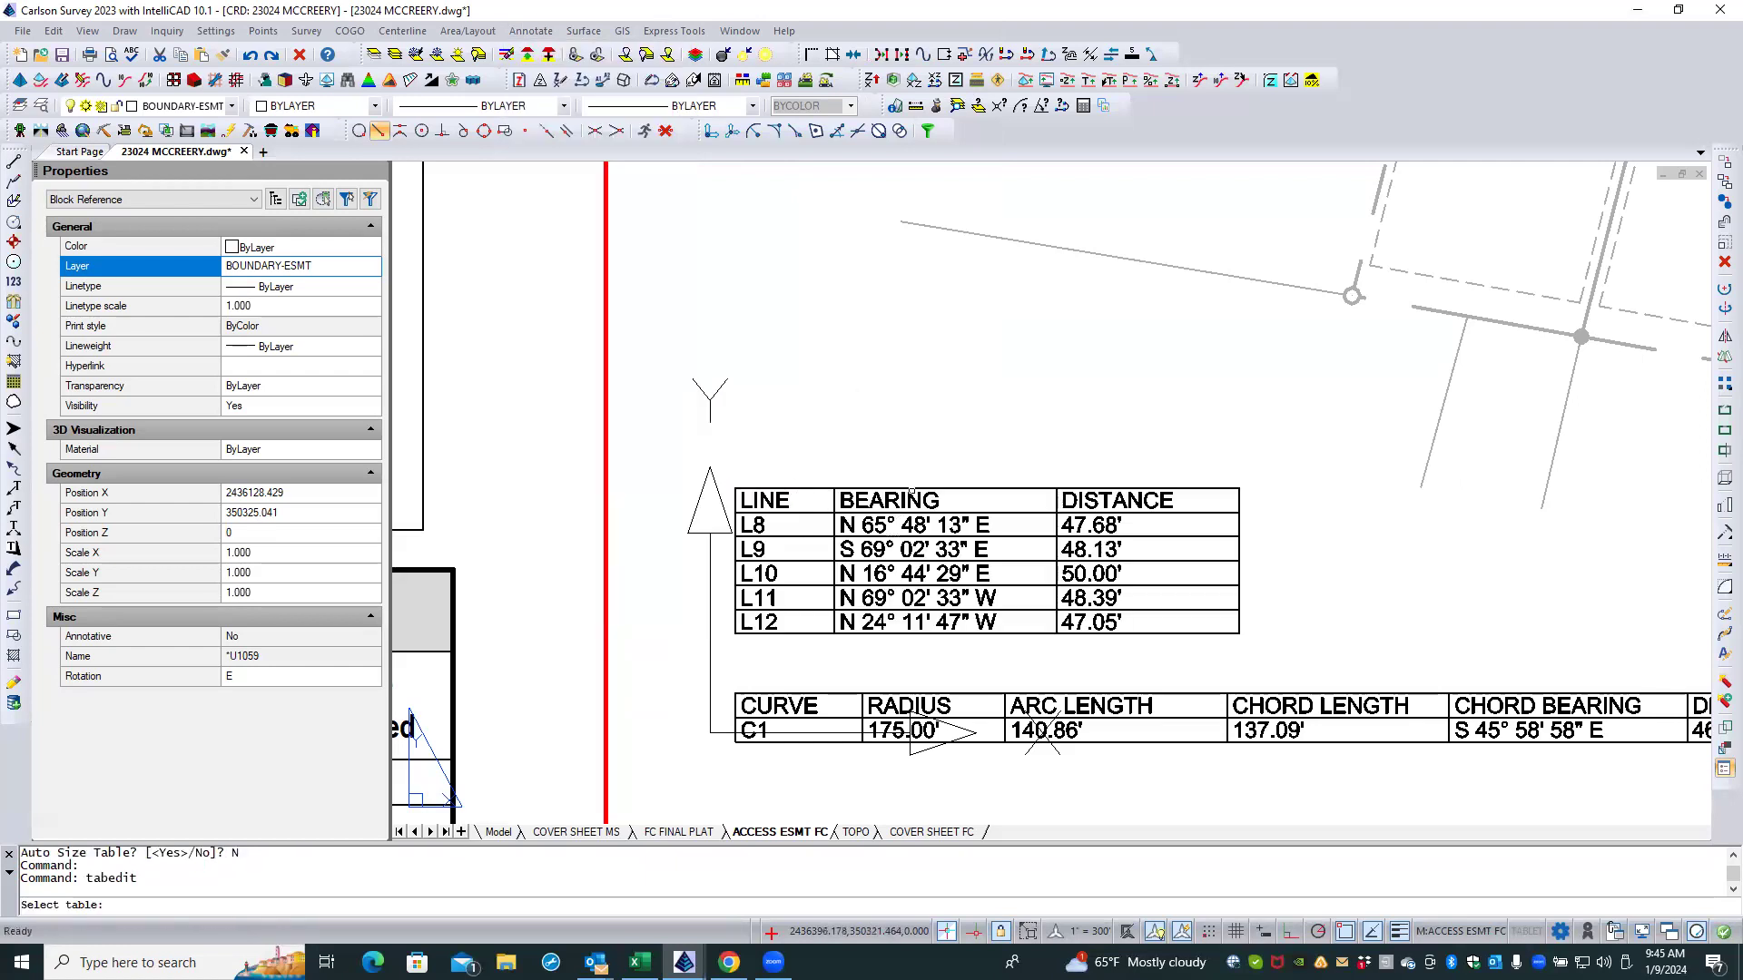
left_click(915, 497)
left_click(913, 497)
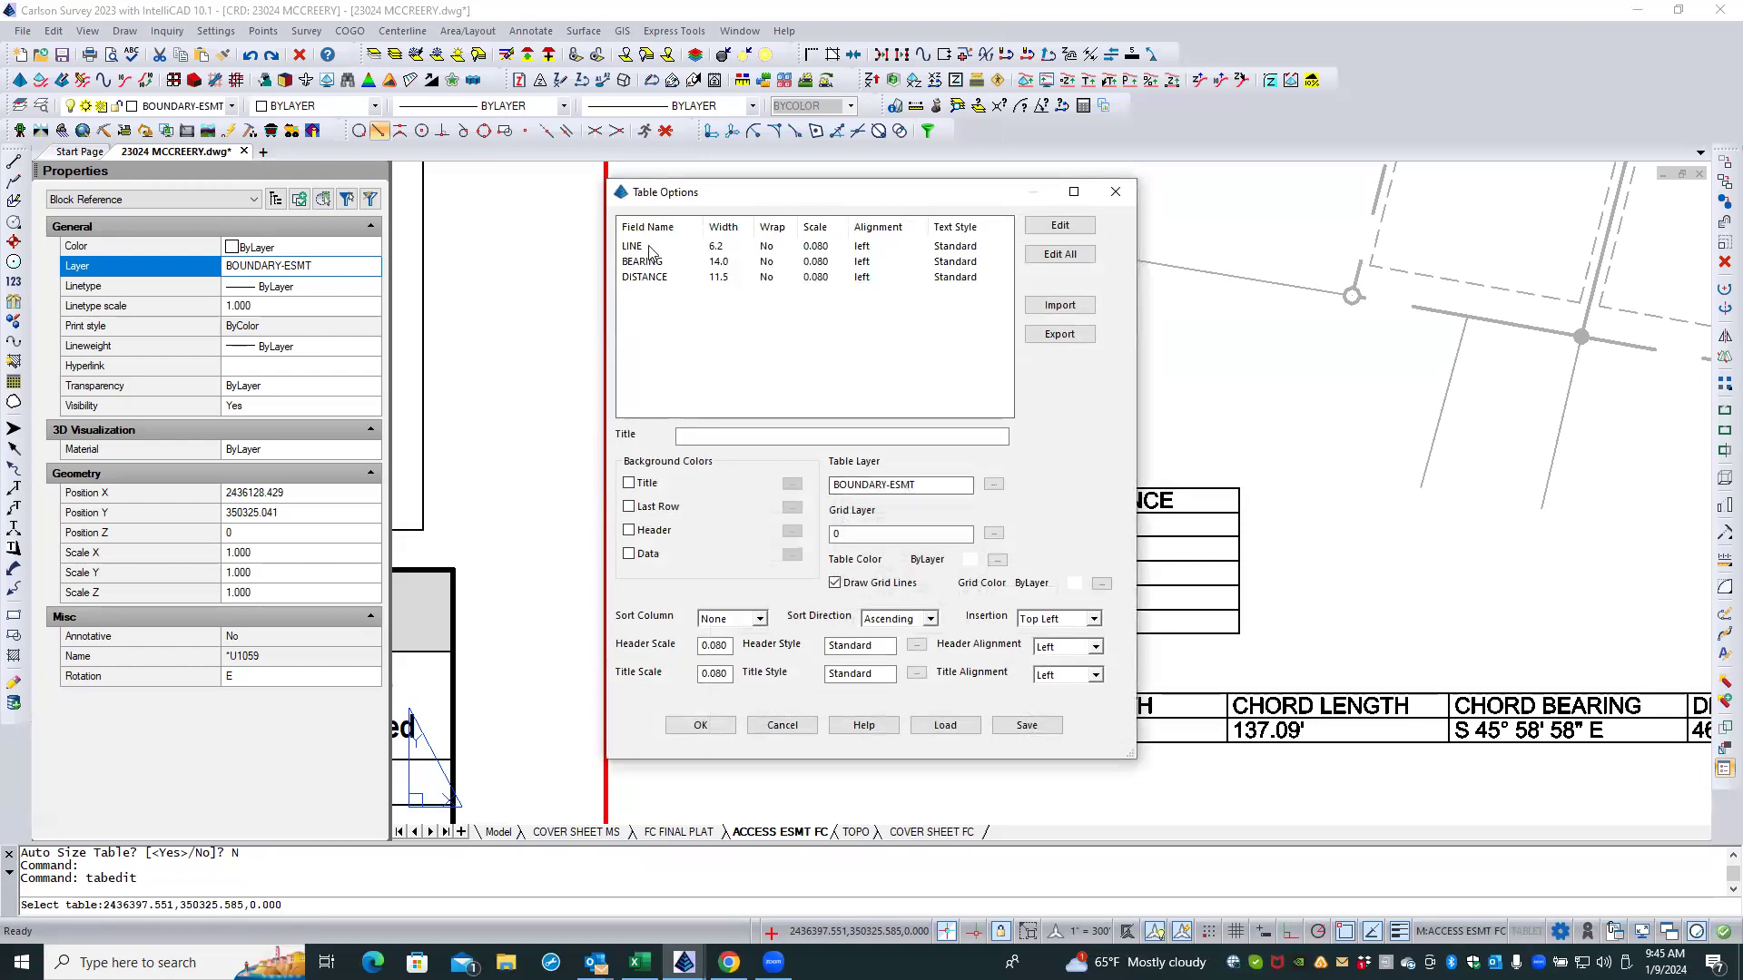
left_click(650, 249)
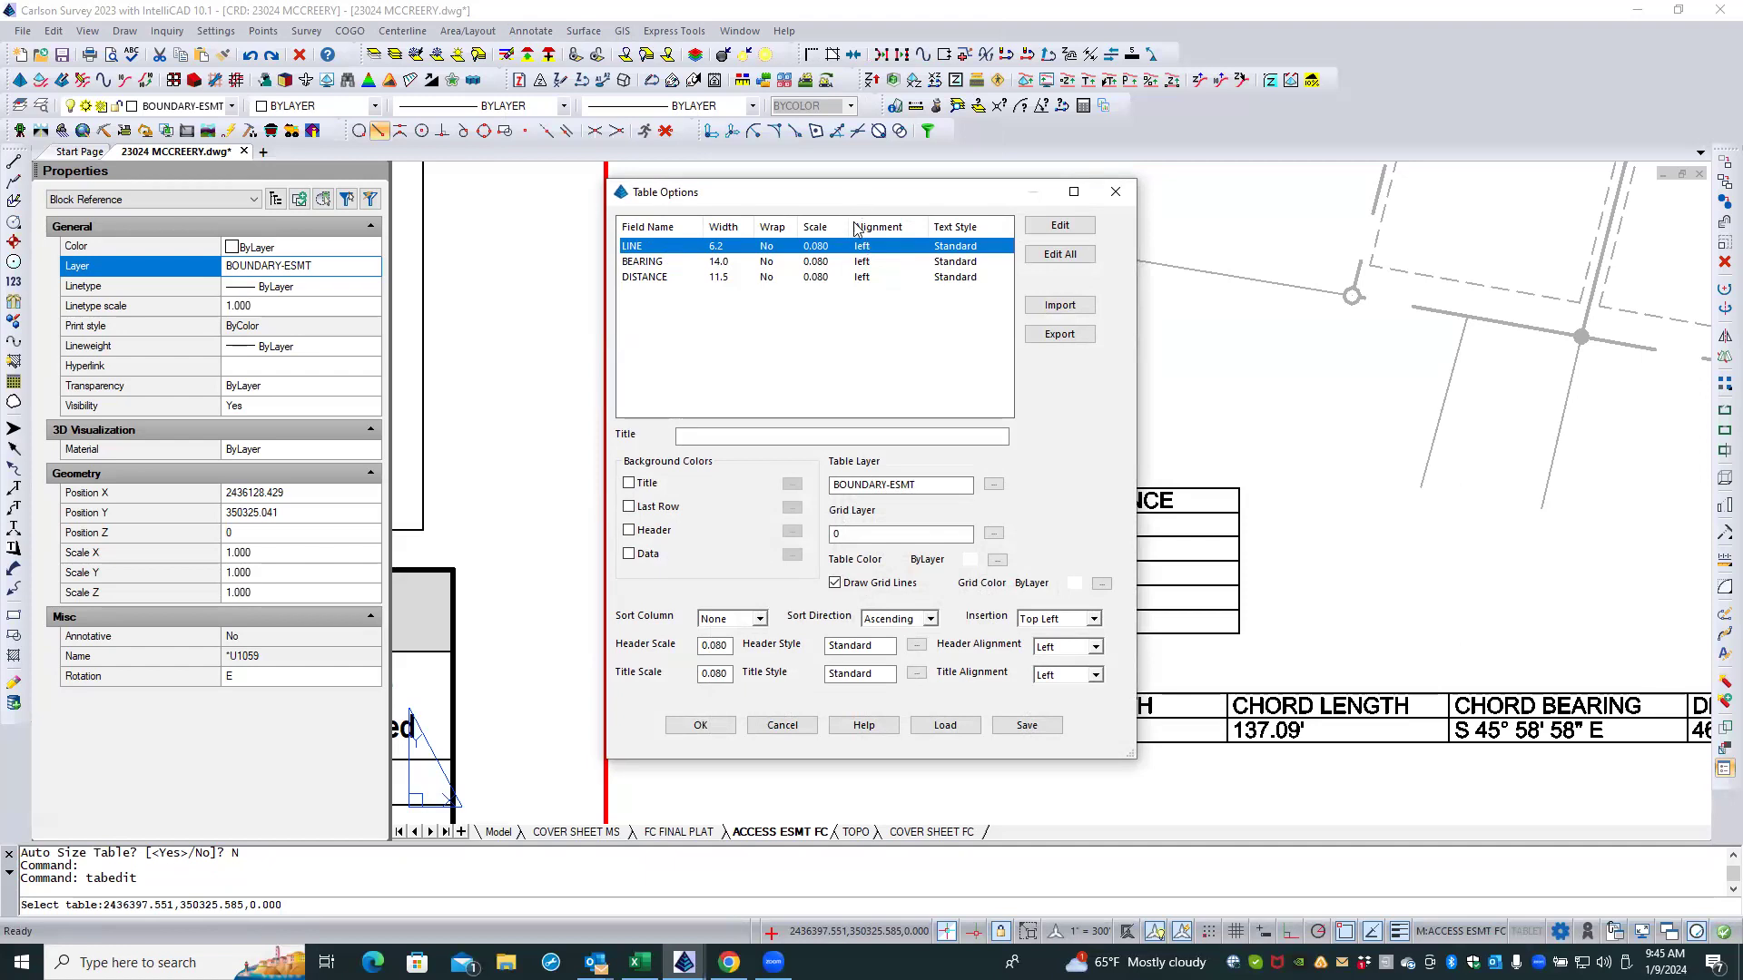
double_click(863, 251)
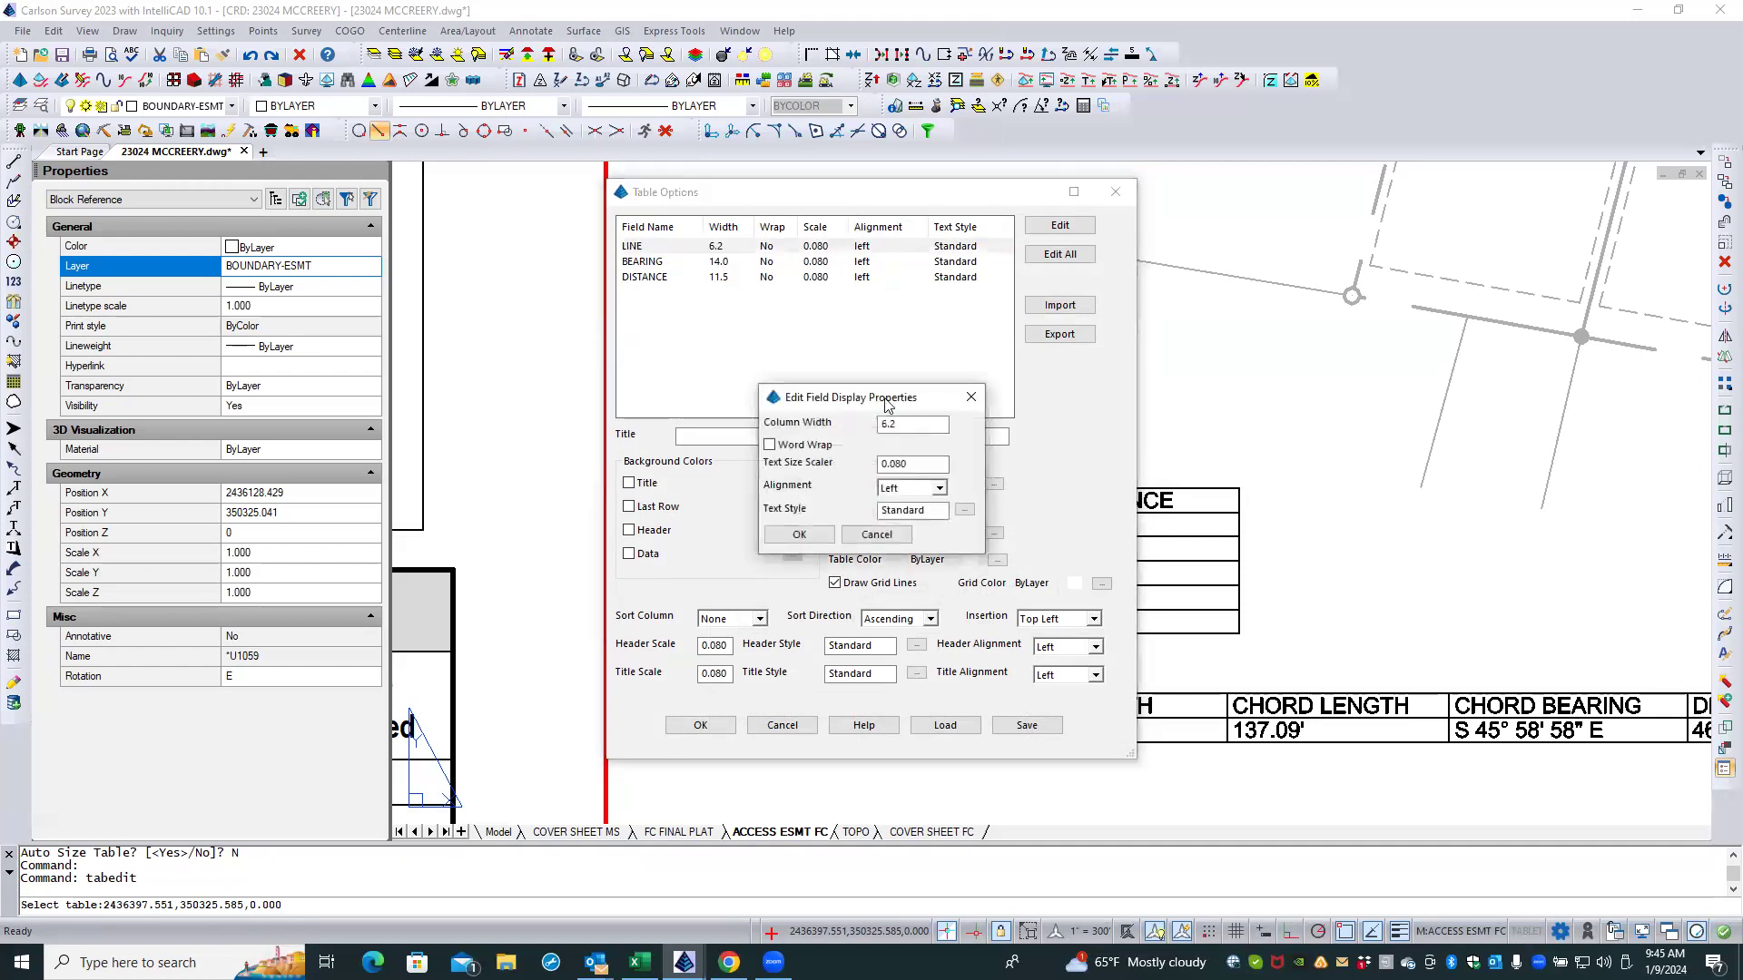
left_click(940, 491)
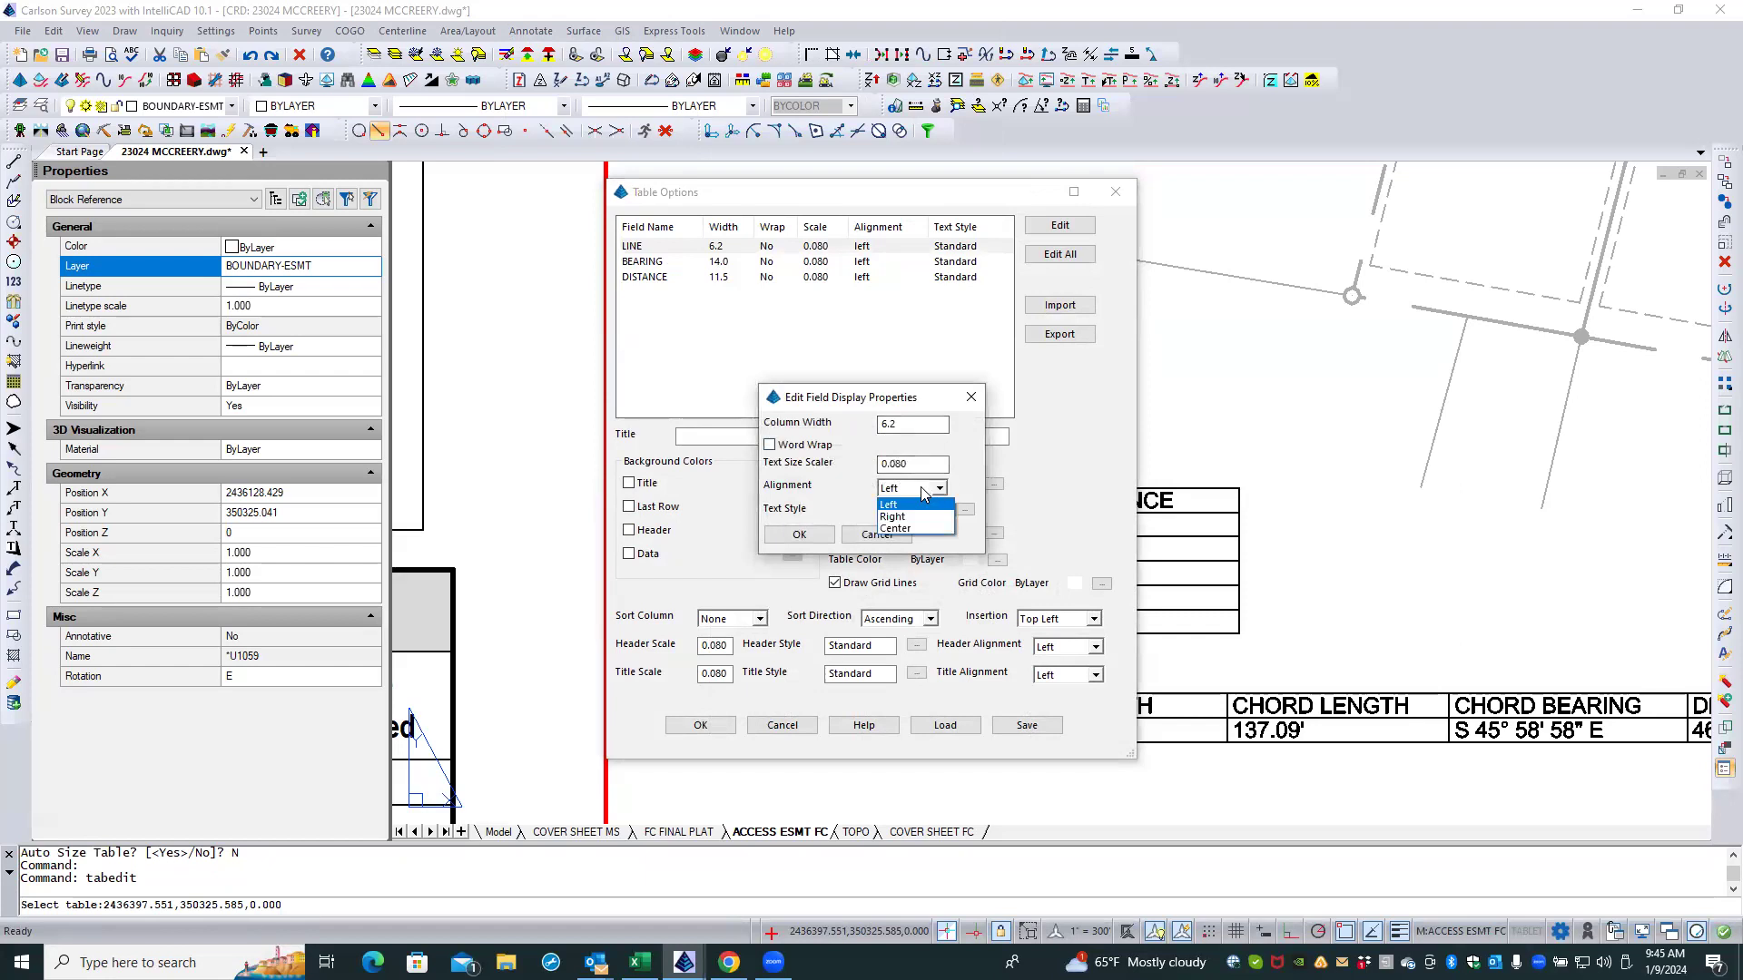
left_click(895, 529)
left_click(799, 535)
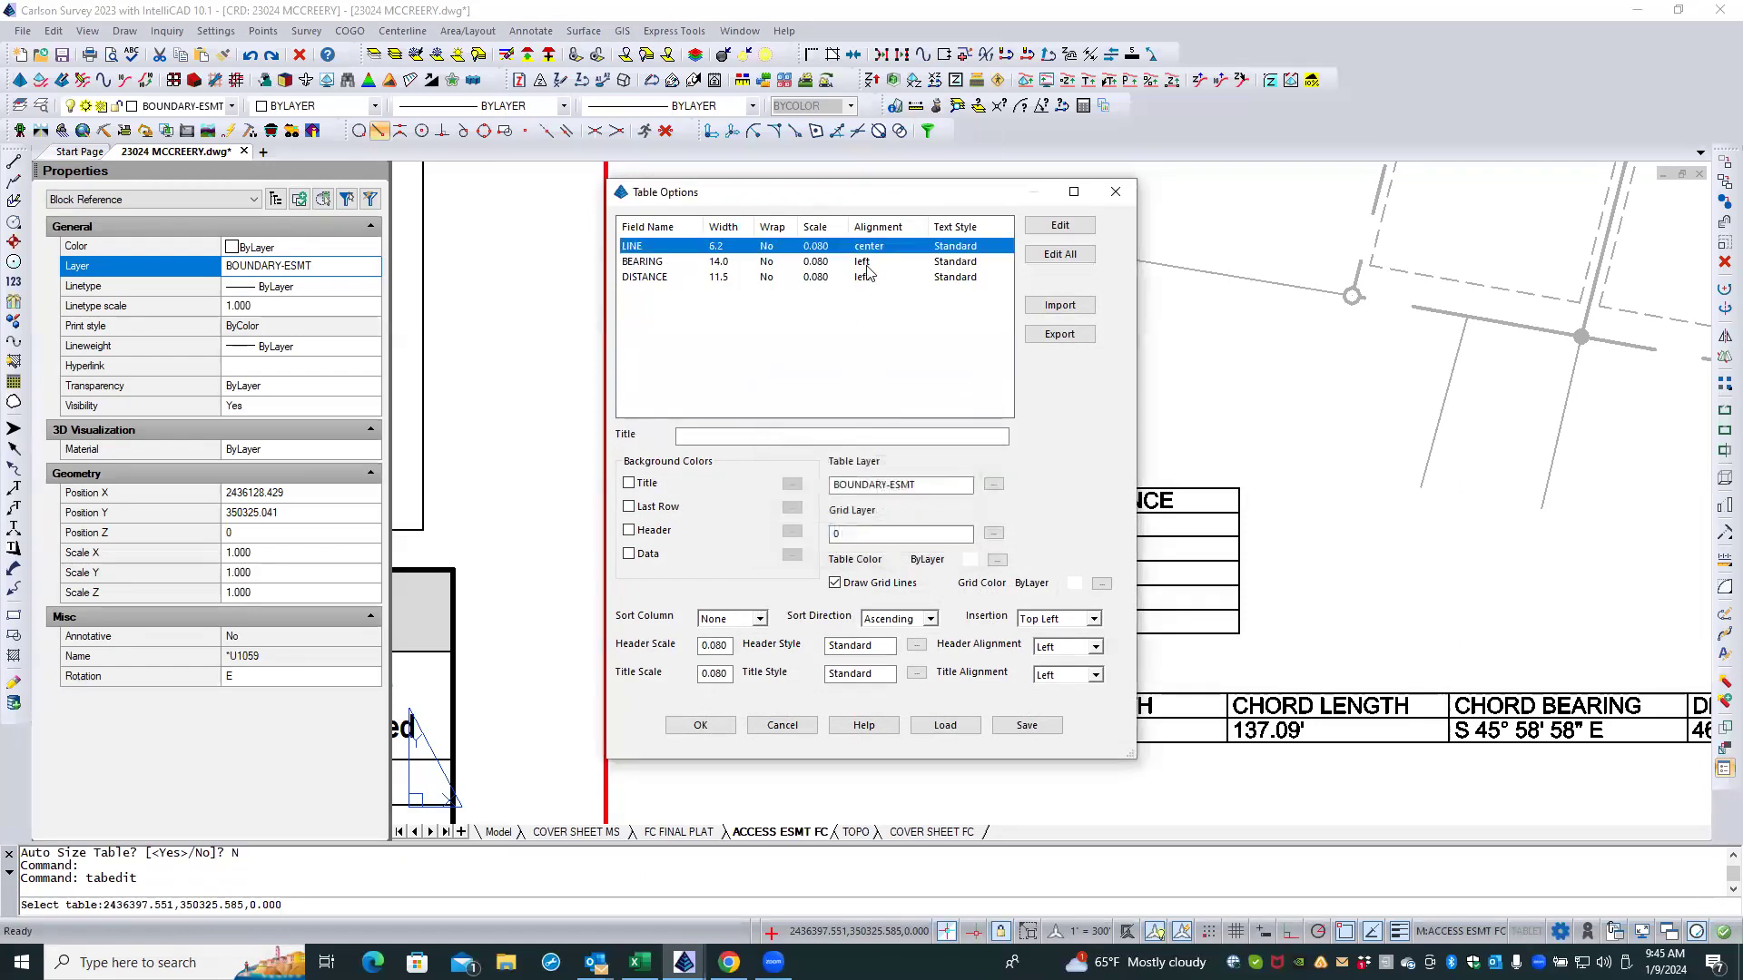
Step: Set the BEARING column's alignment to Center and the DISTANCE column's alignment to Right
double_click(867, 263)
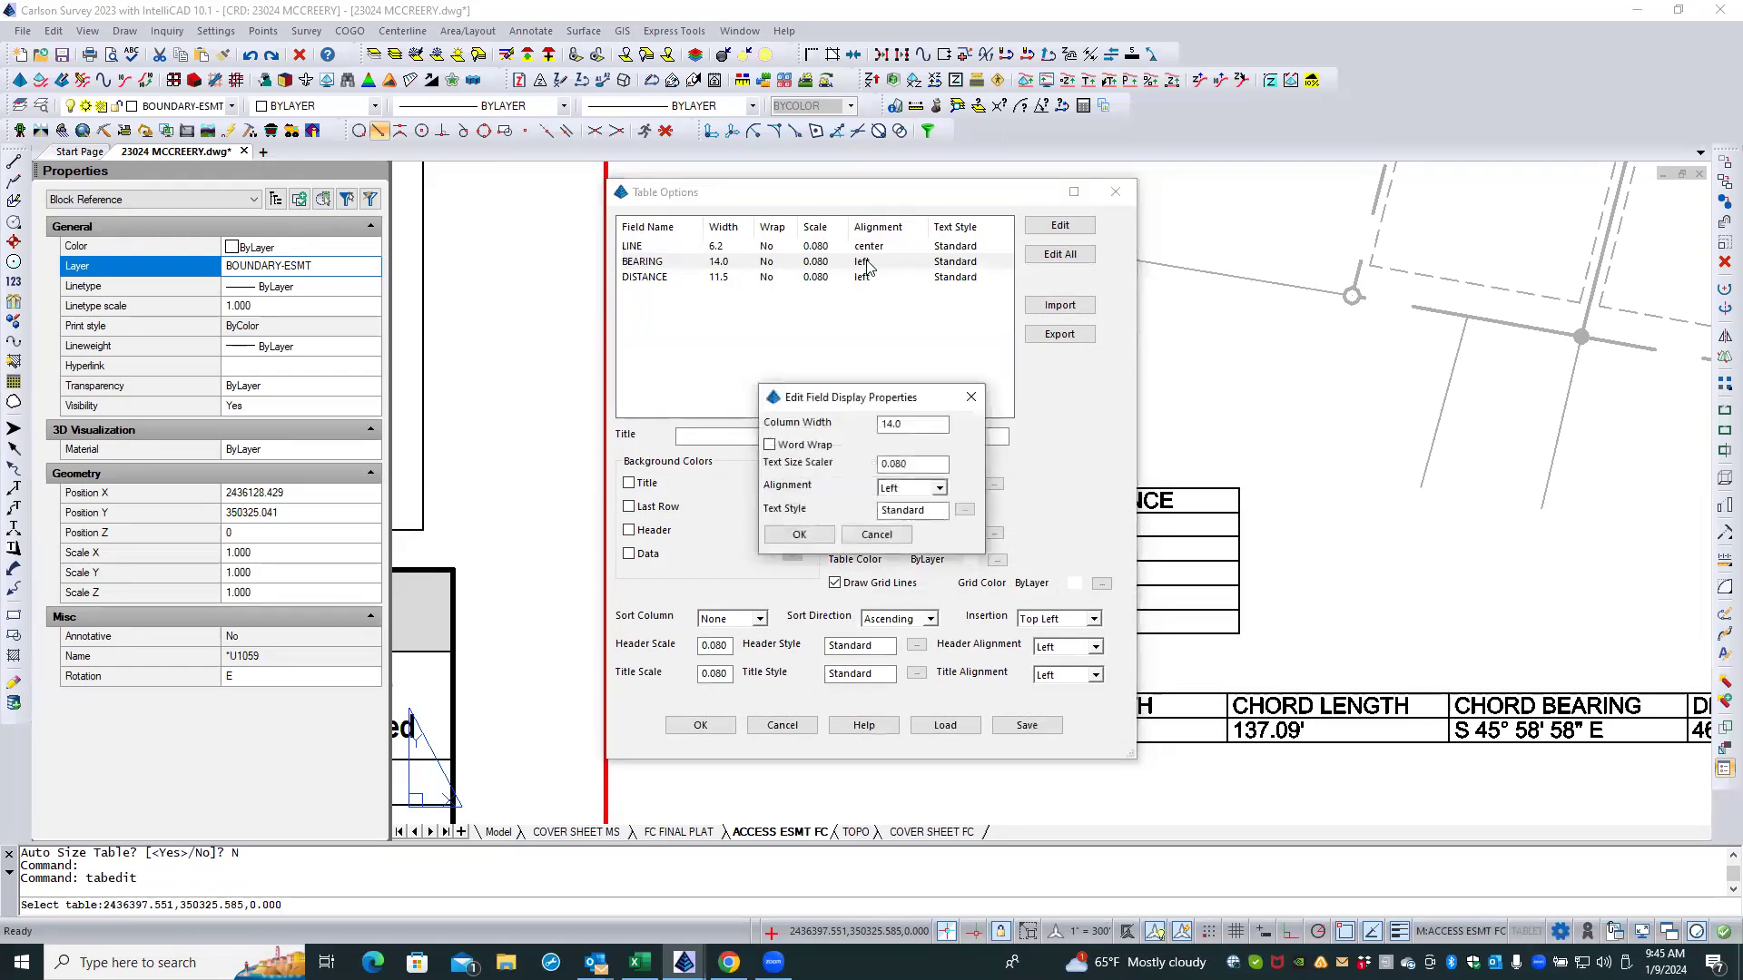
left_click(915, 489)
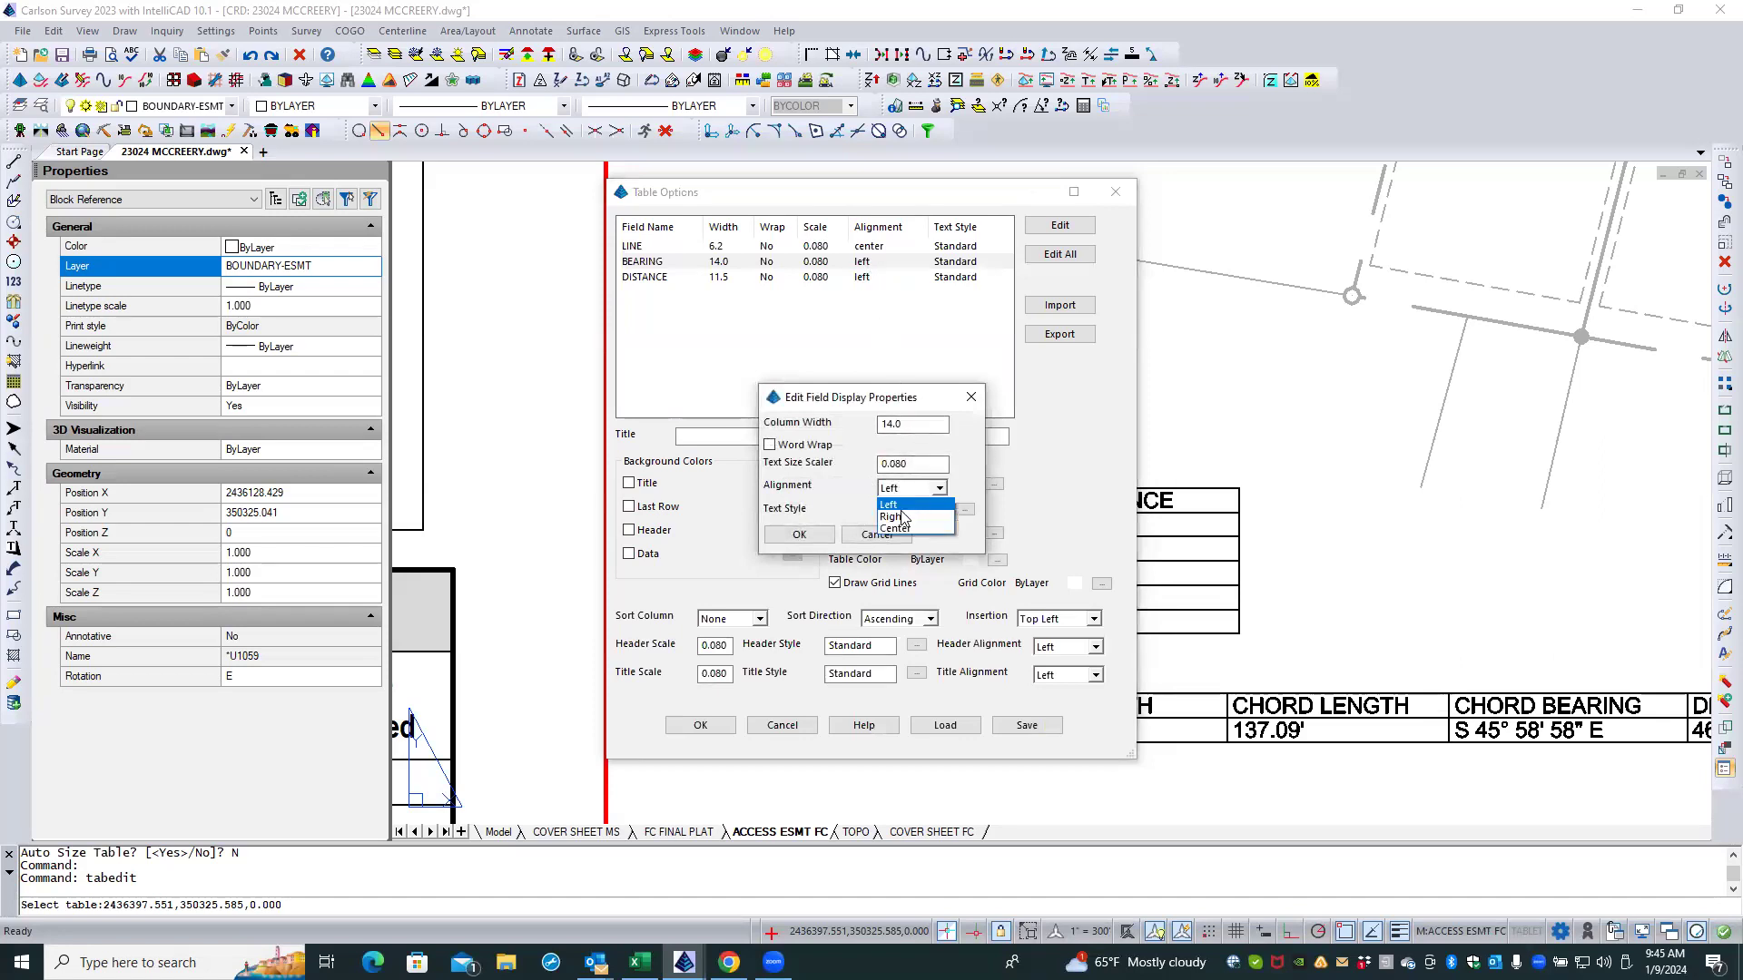
left_click(895, 529)
left_click(799, 535)
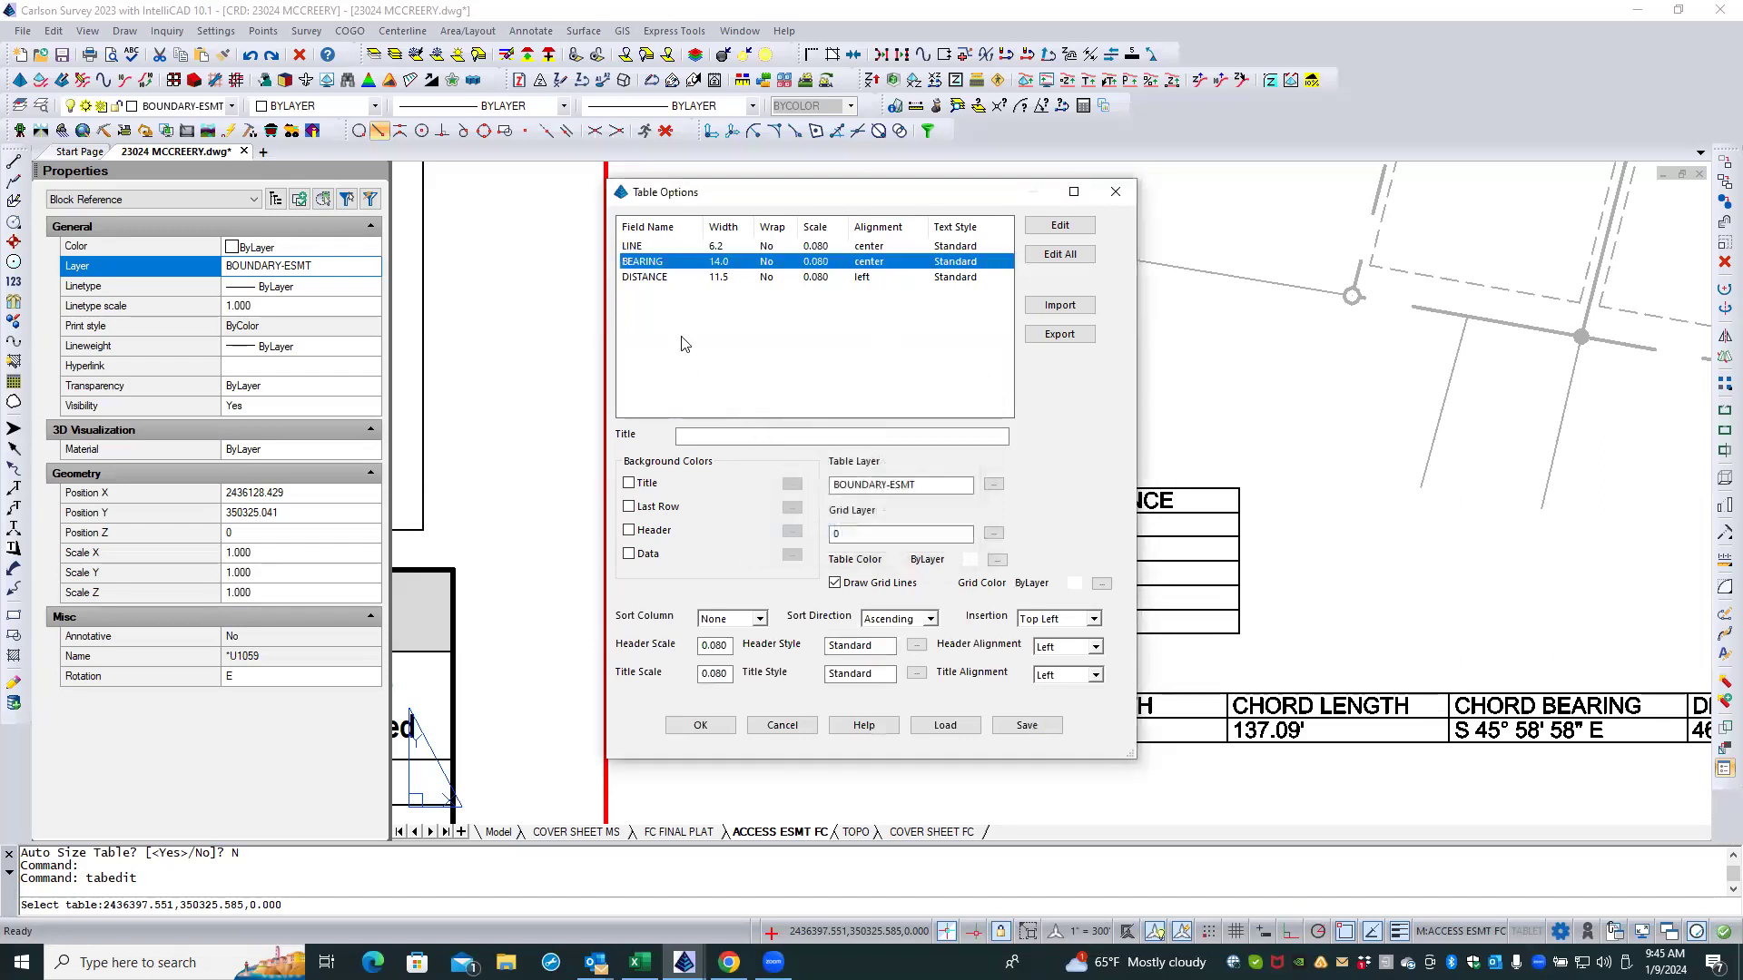
double_click(854, 277)
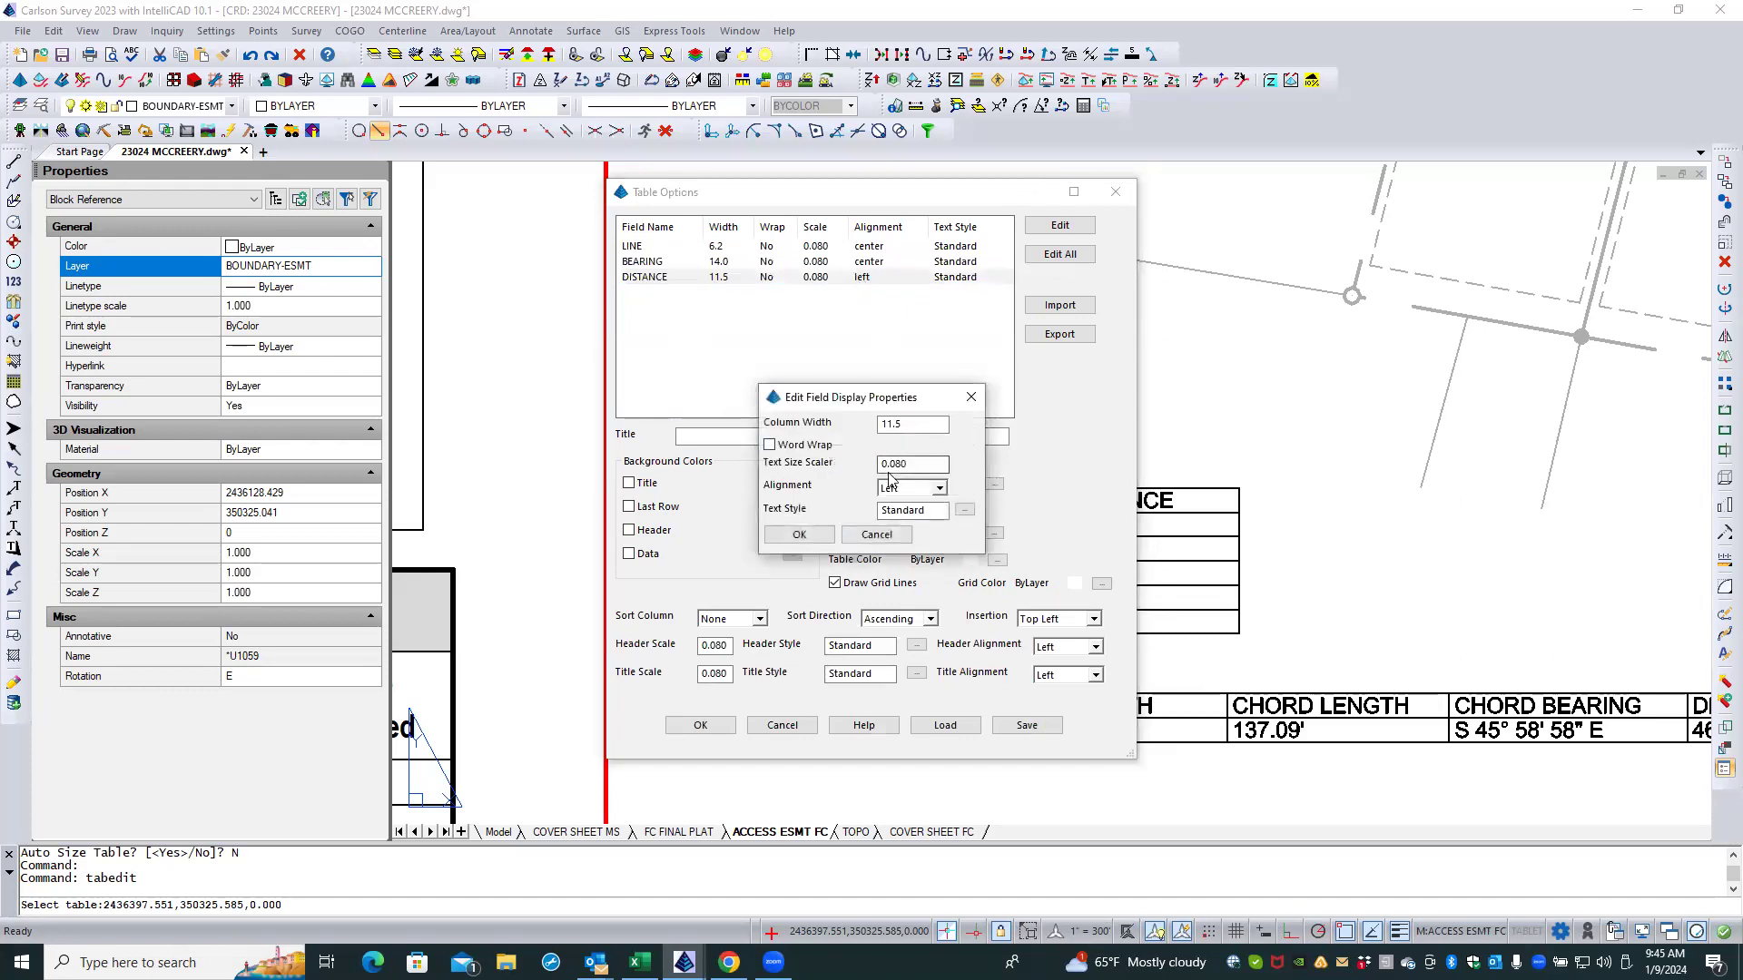
left_click(937, 489)
left_click(896, 514)
left_click(799, 534)
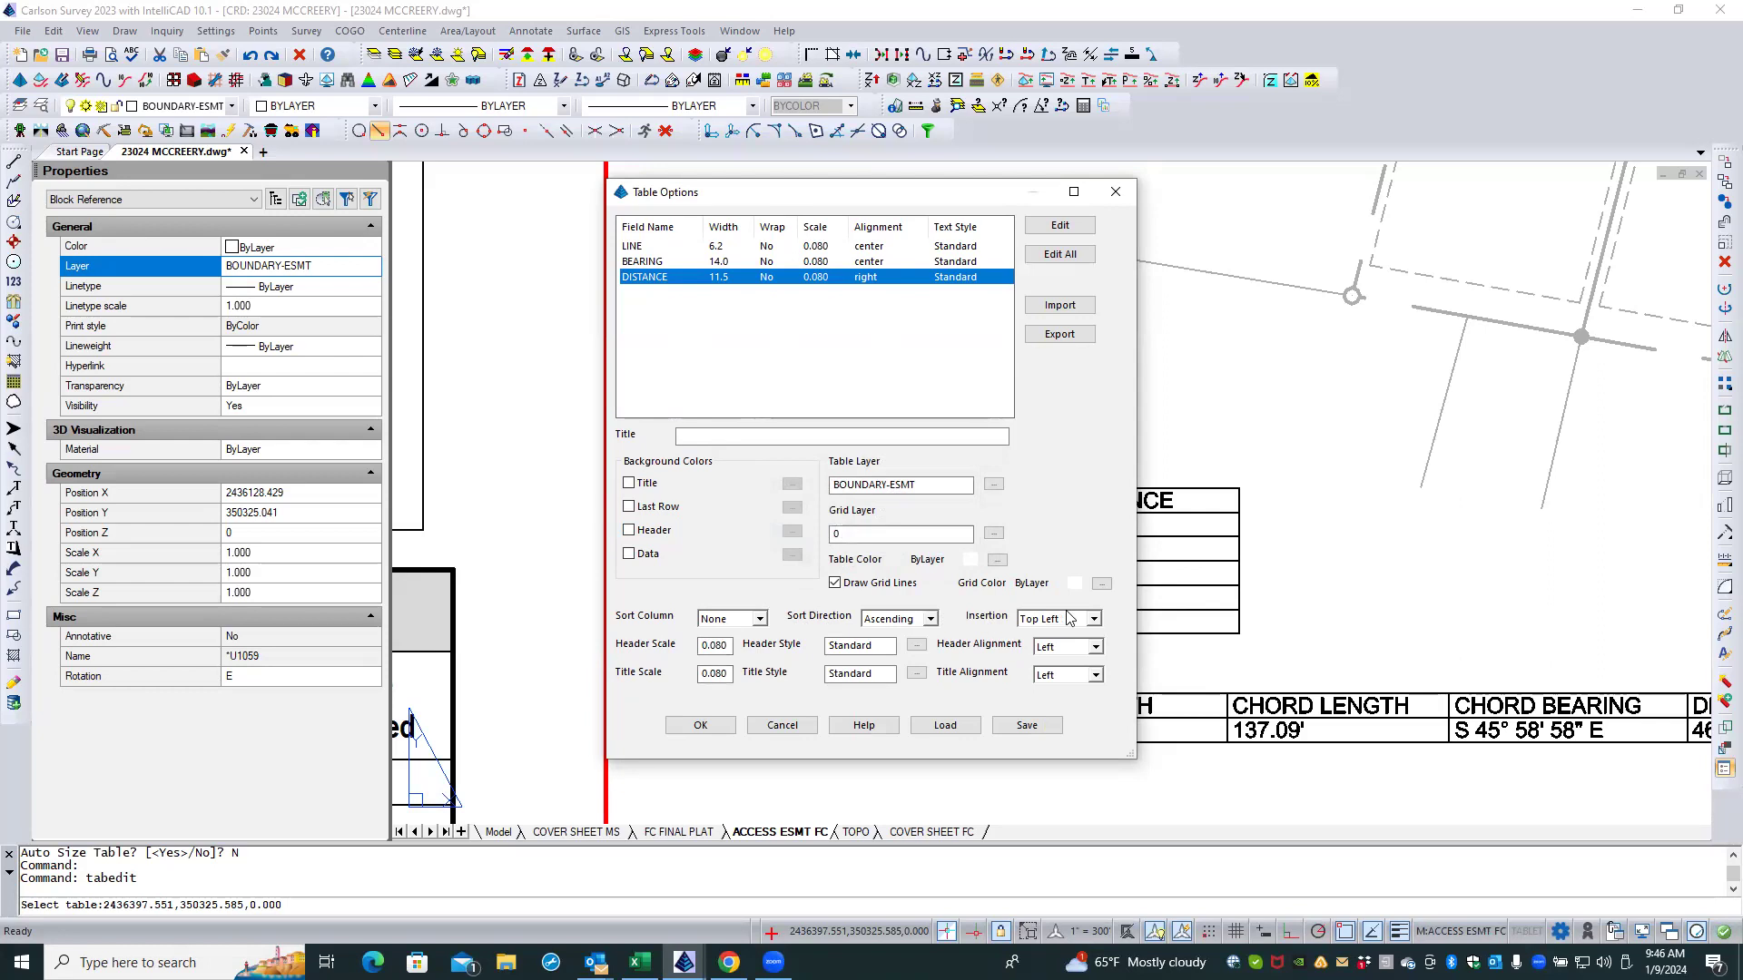
Step: Set the line table's header alignment to Center and apply the table options
left_click(1096, 648)
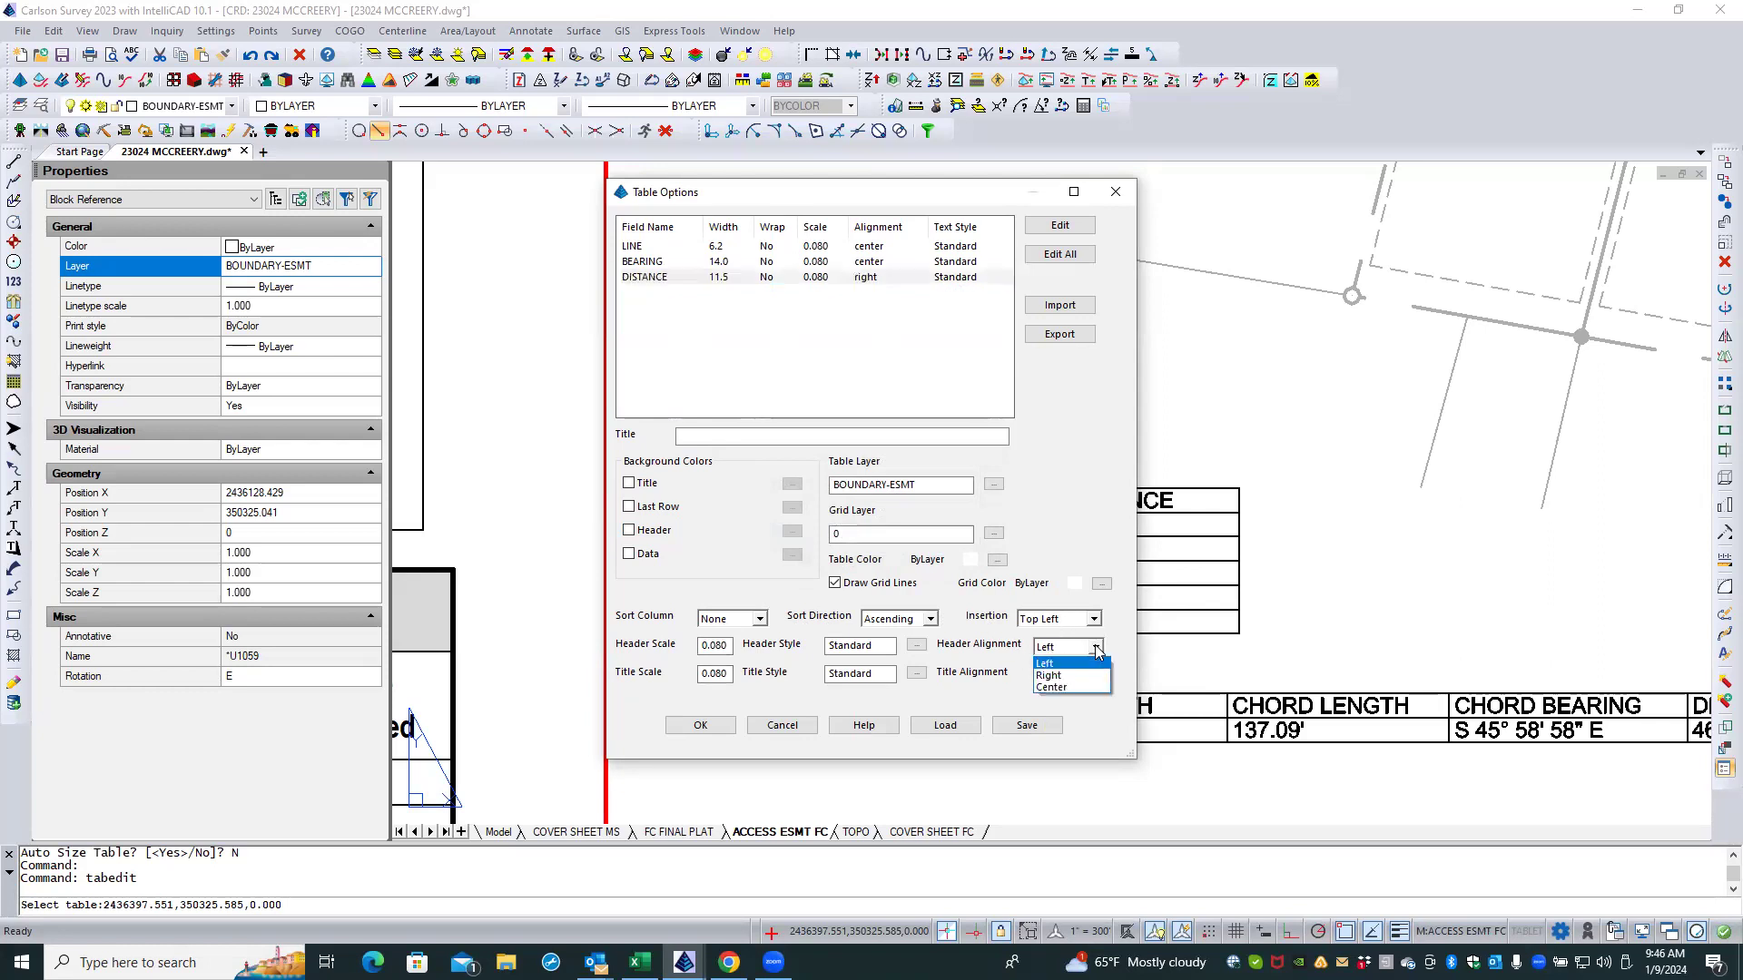
left_click(1051, 689)
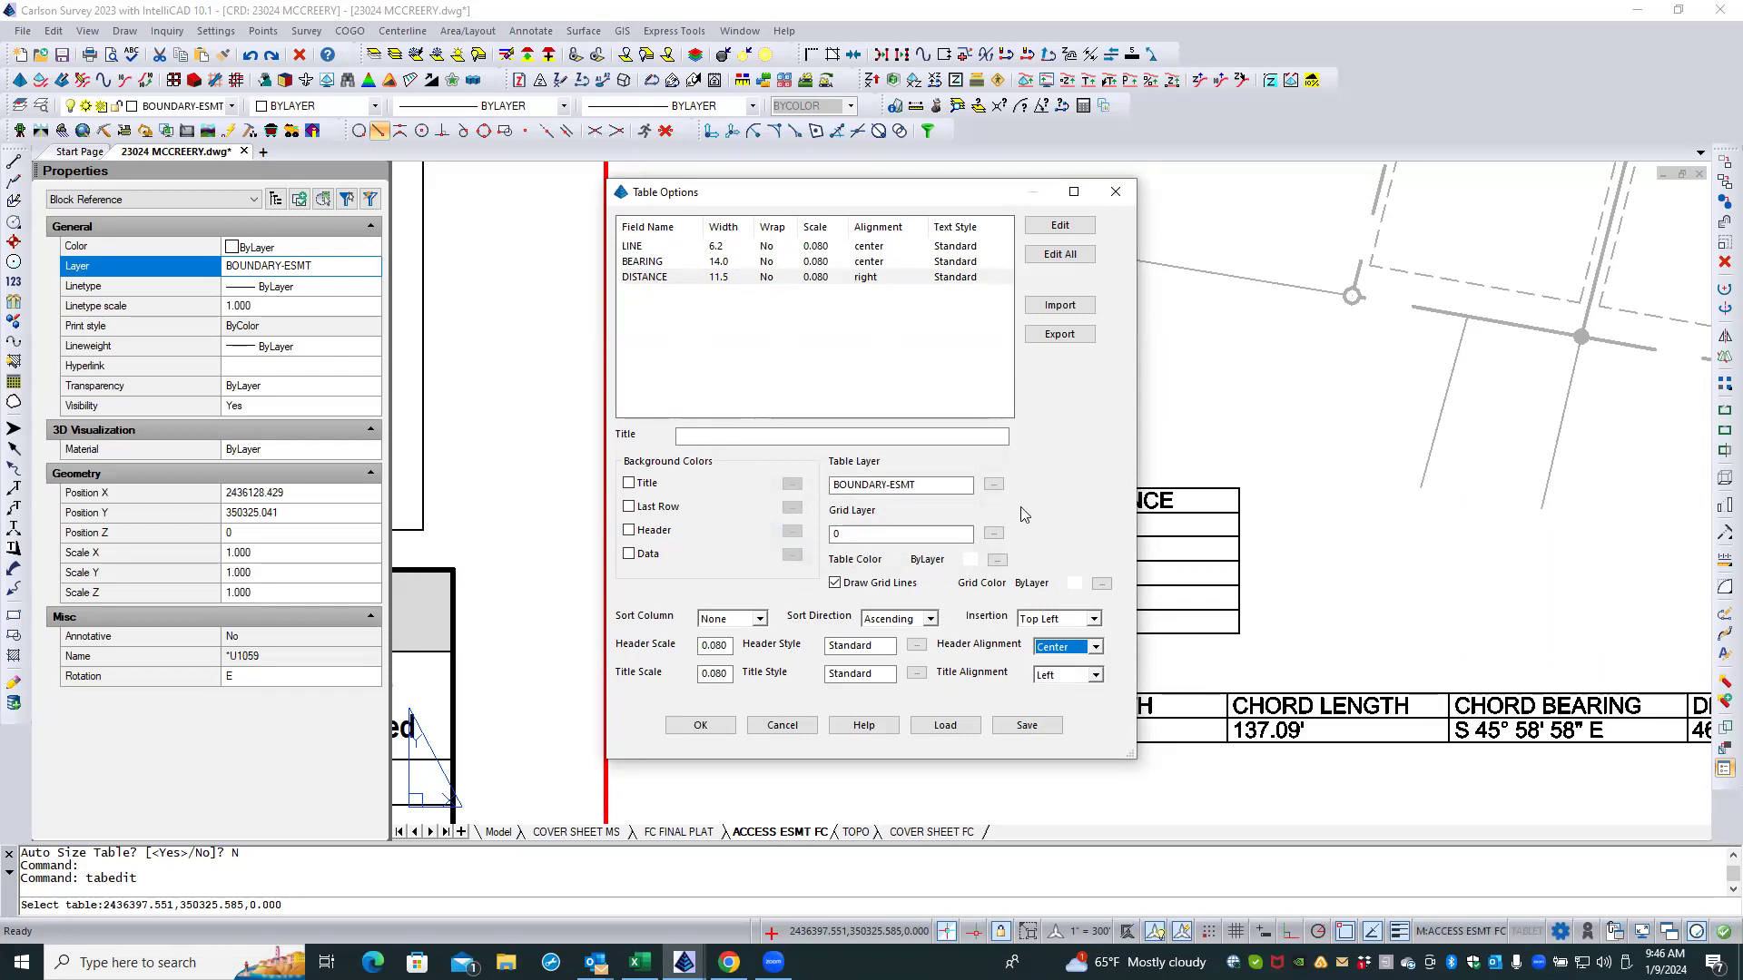
left_click(699, 723)
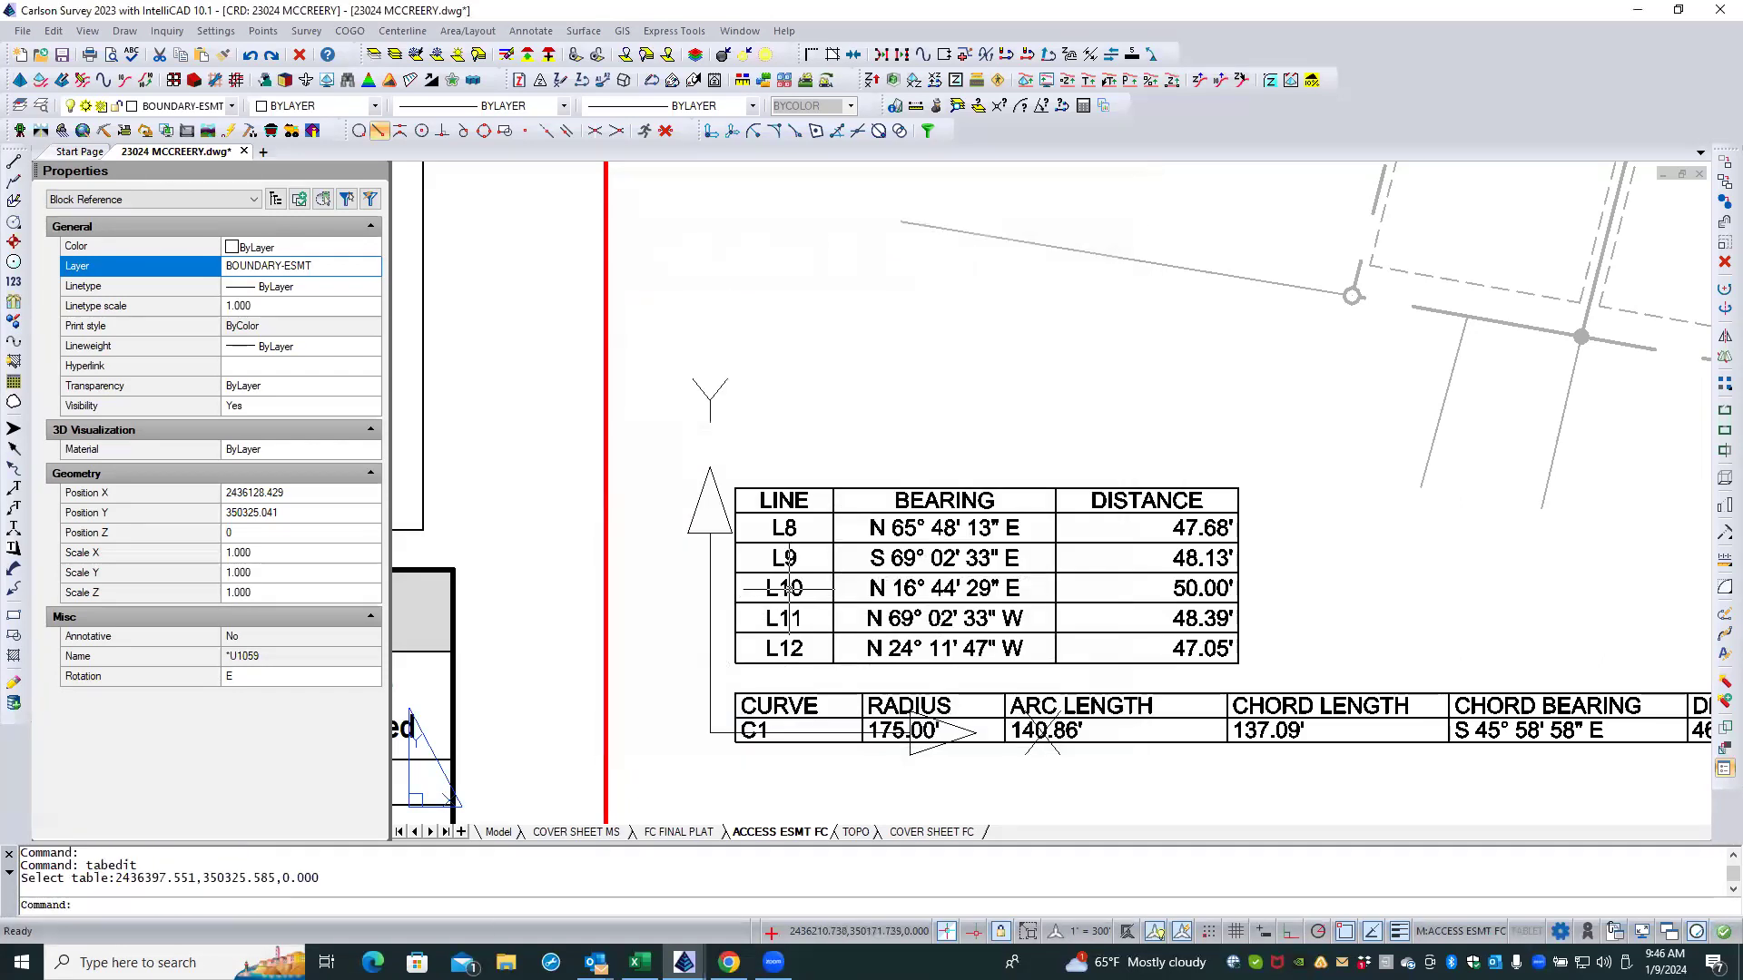
Step: Edit the line table's properties and set the DISTANCE column's width to 8
right_click(827, 474)
key("Escape")
key("Return")
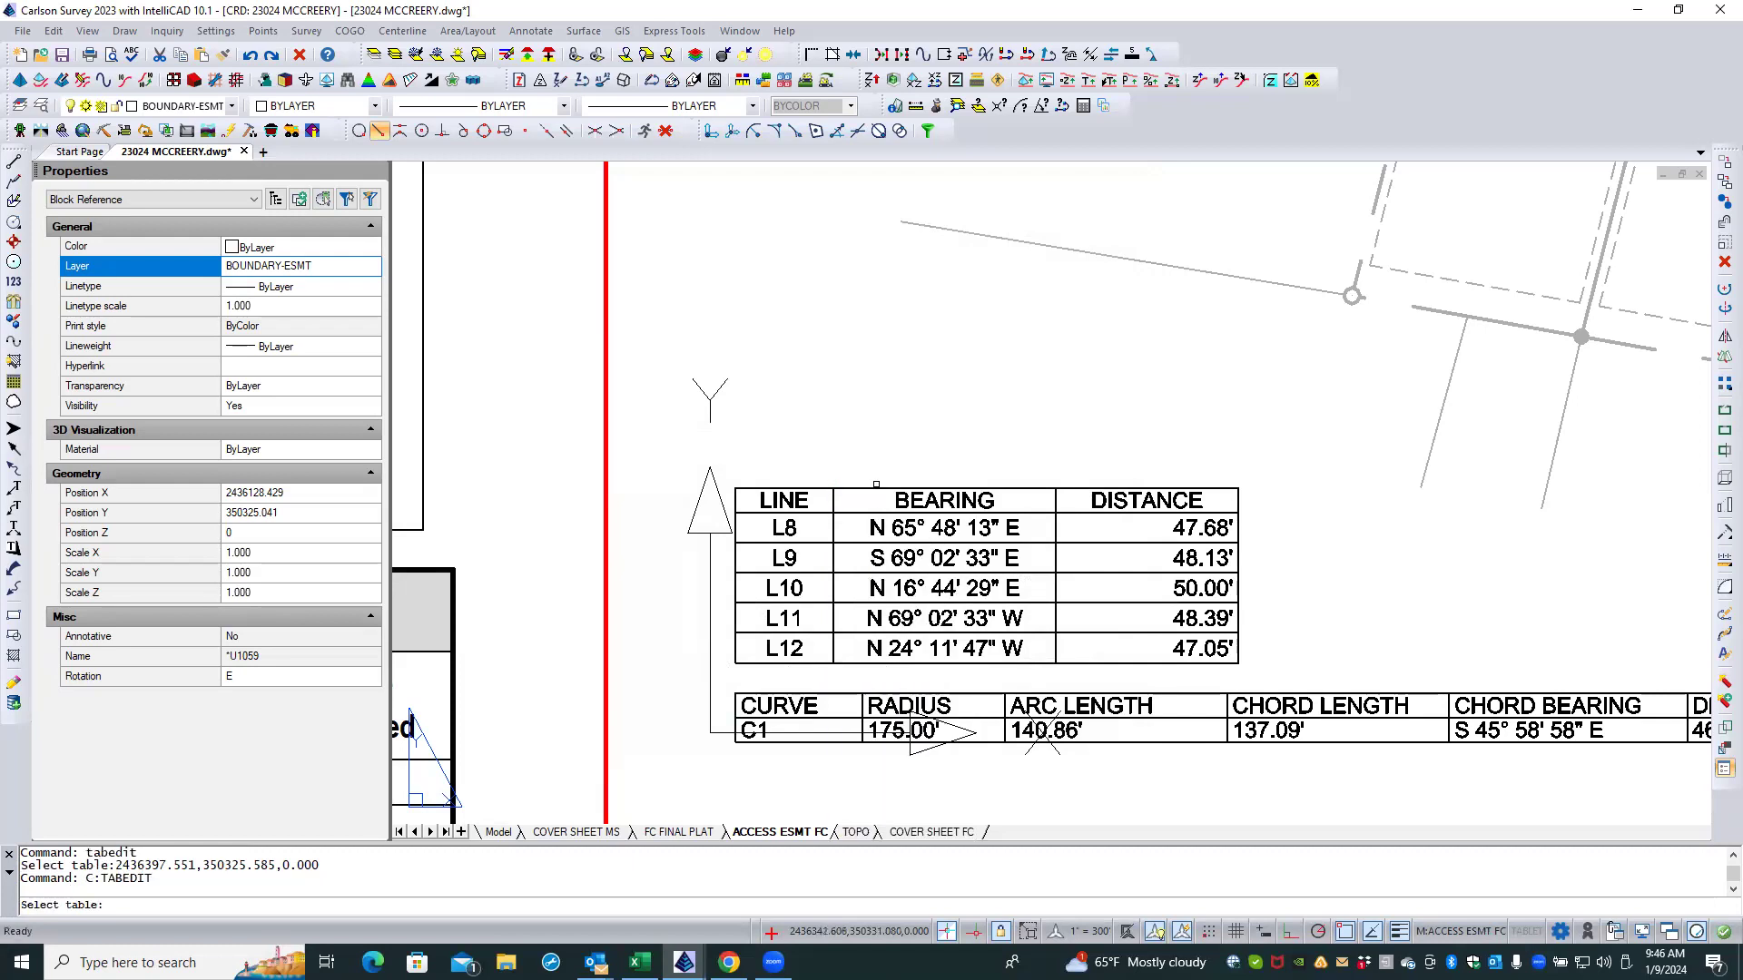
left_click(876, 489)
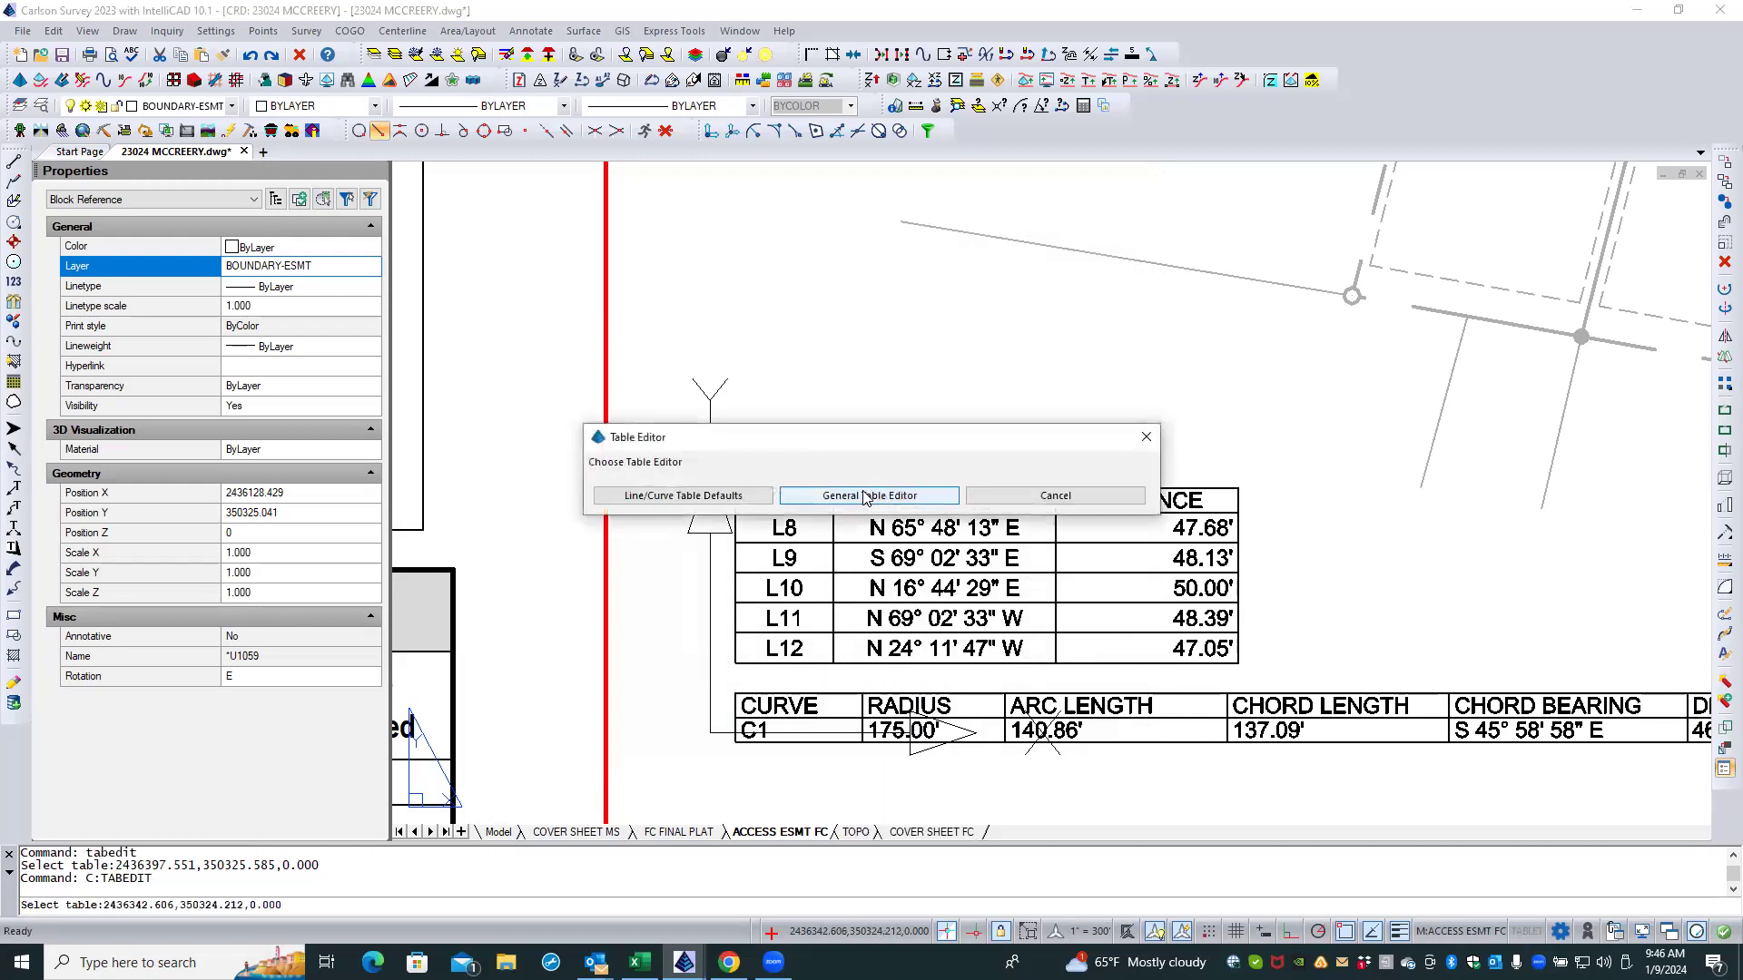
left_click(865, 496)
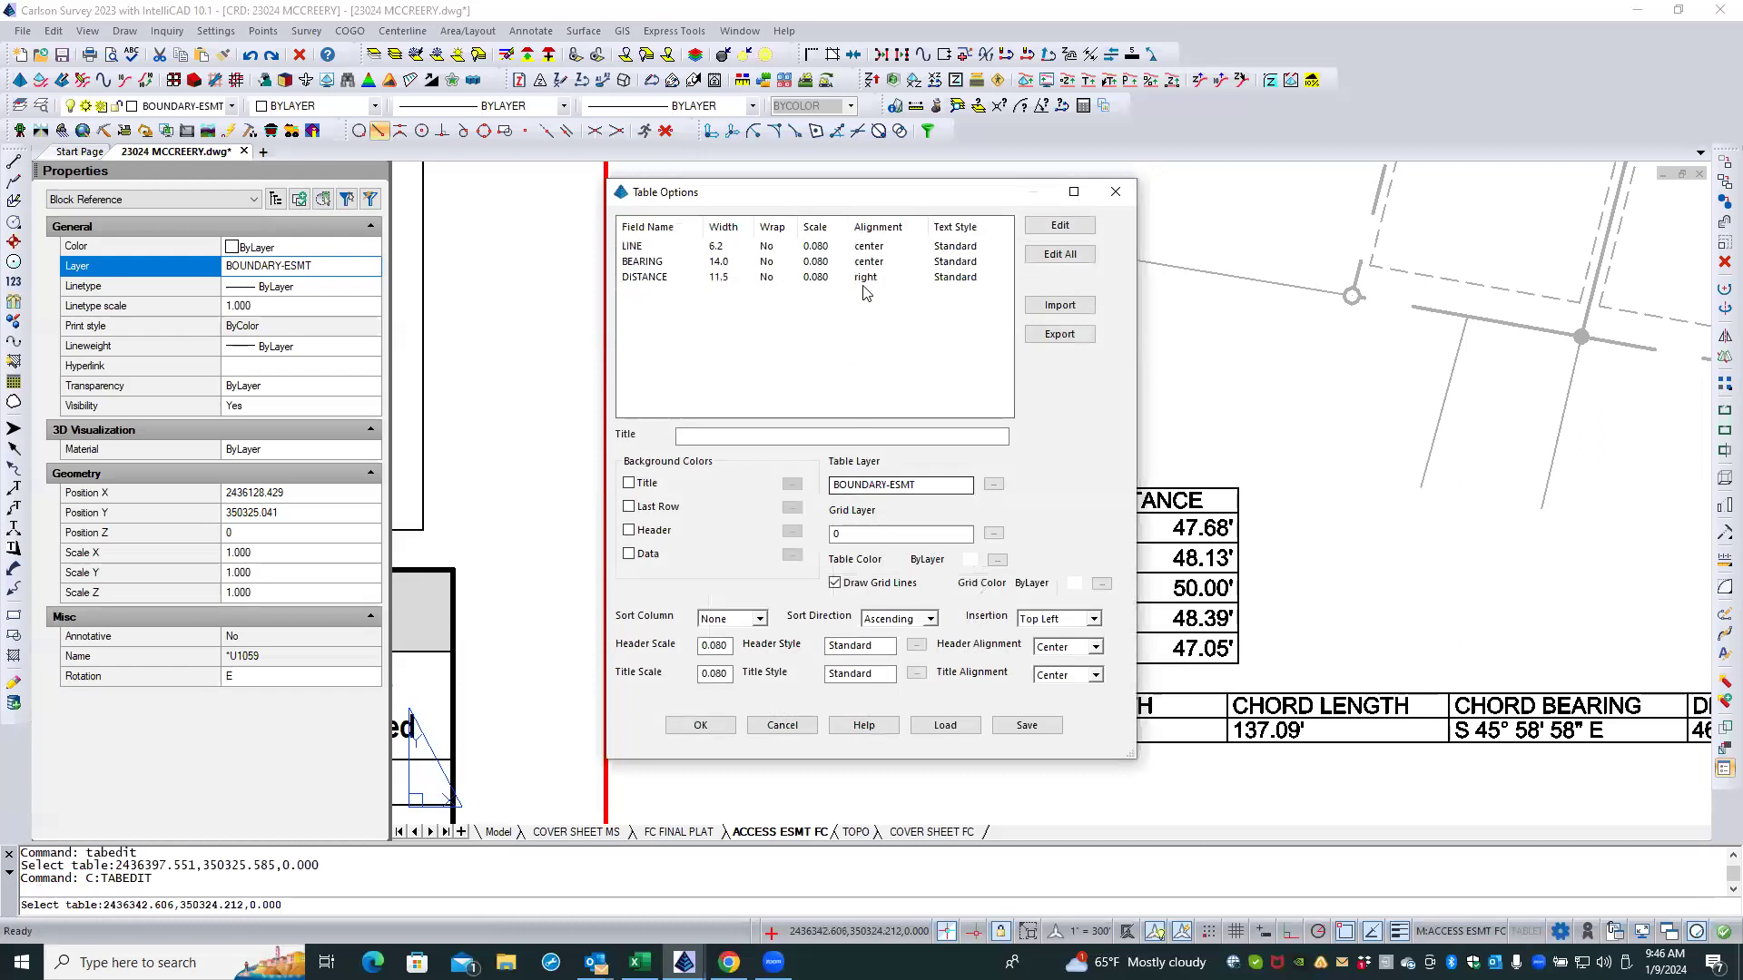
double_click(720, 278)
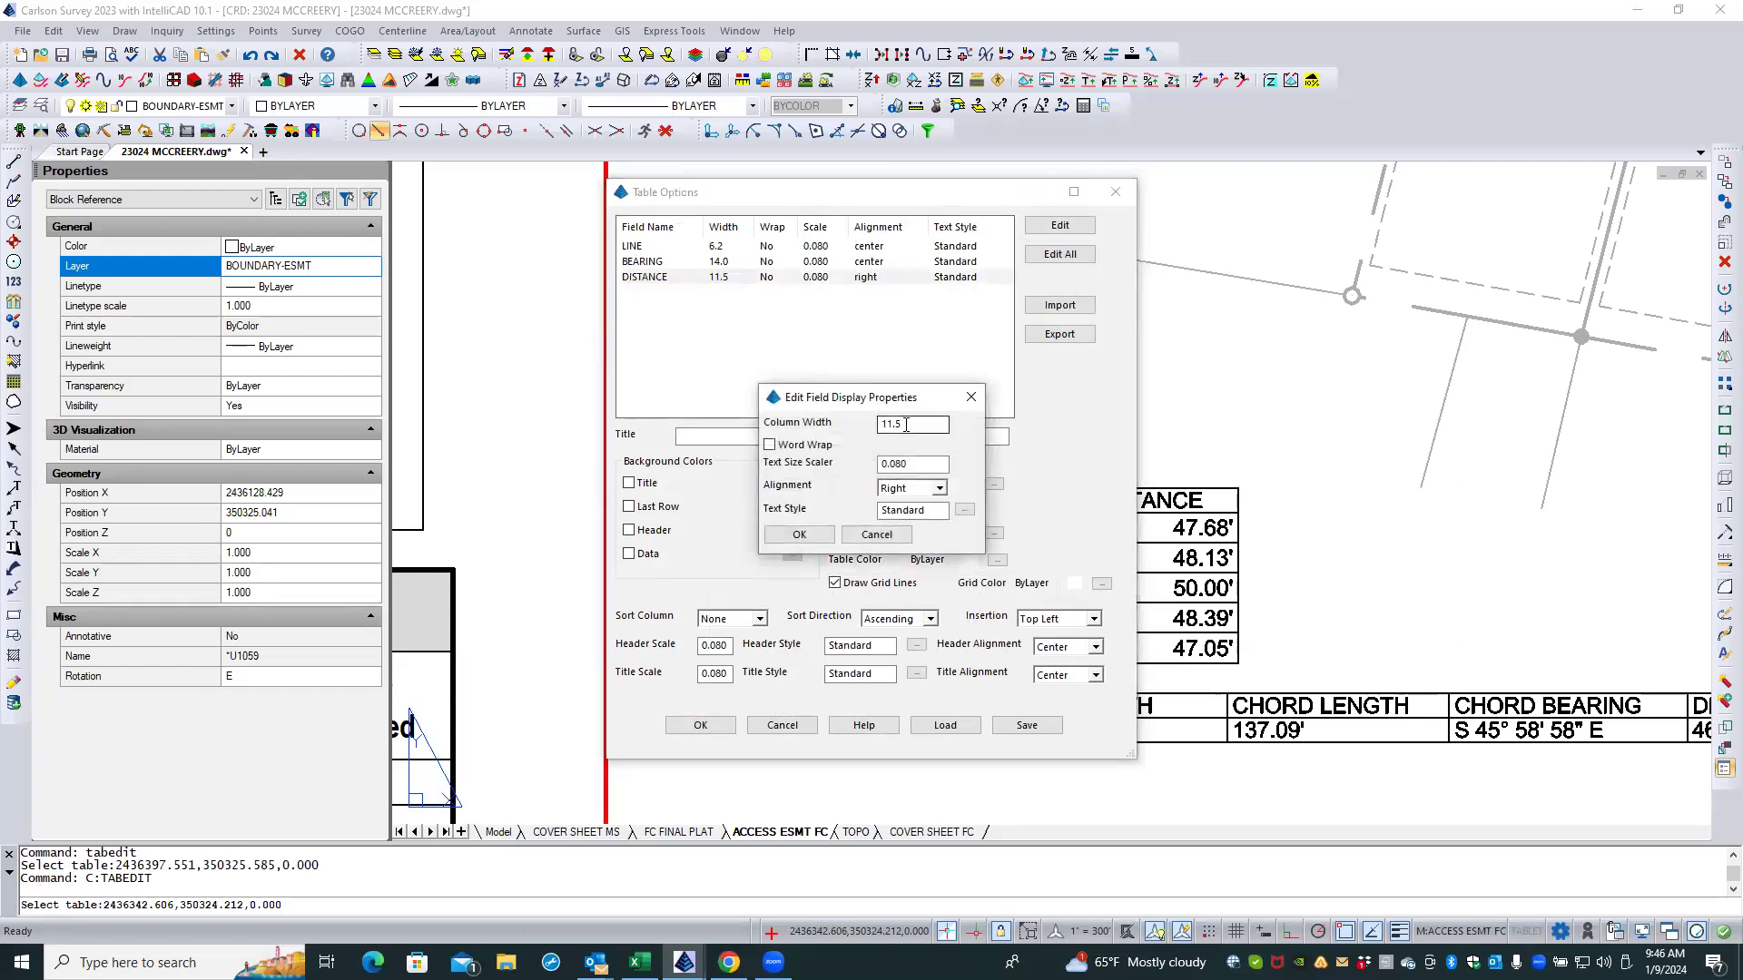
type("8")
left_click(786, 536)
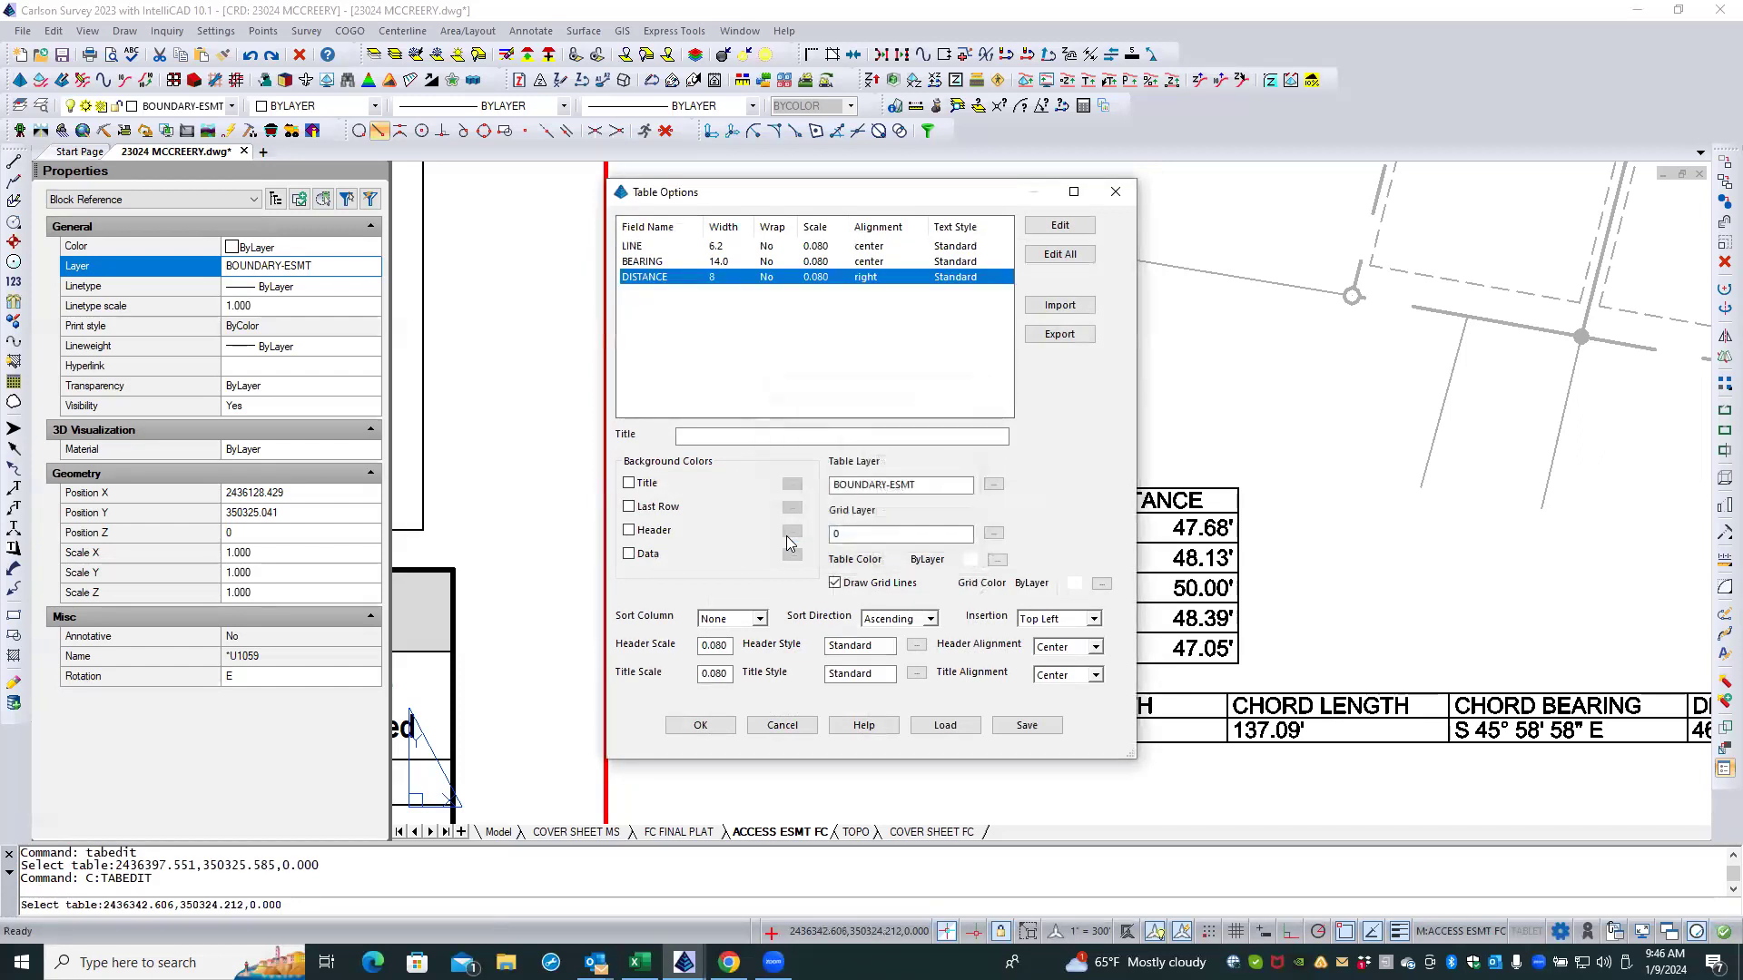
left_click(698, 723)
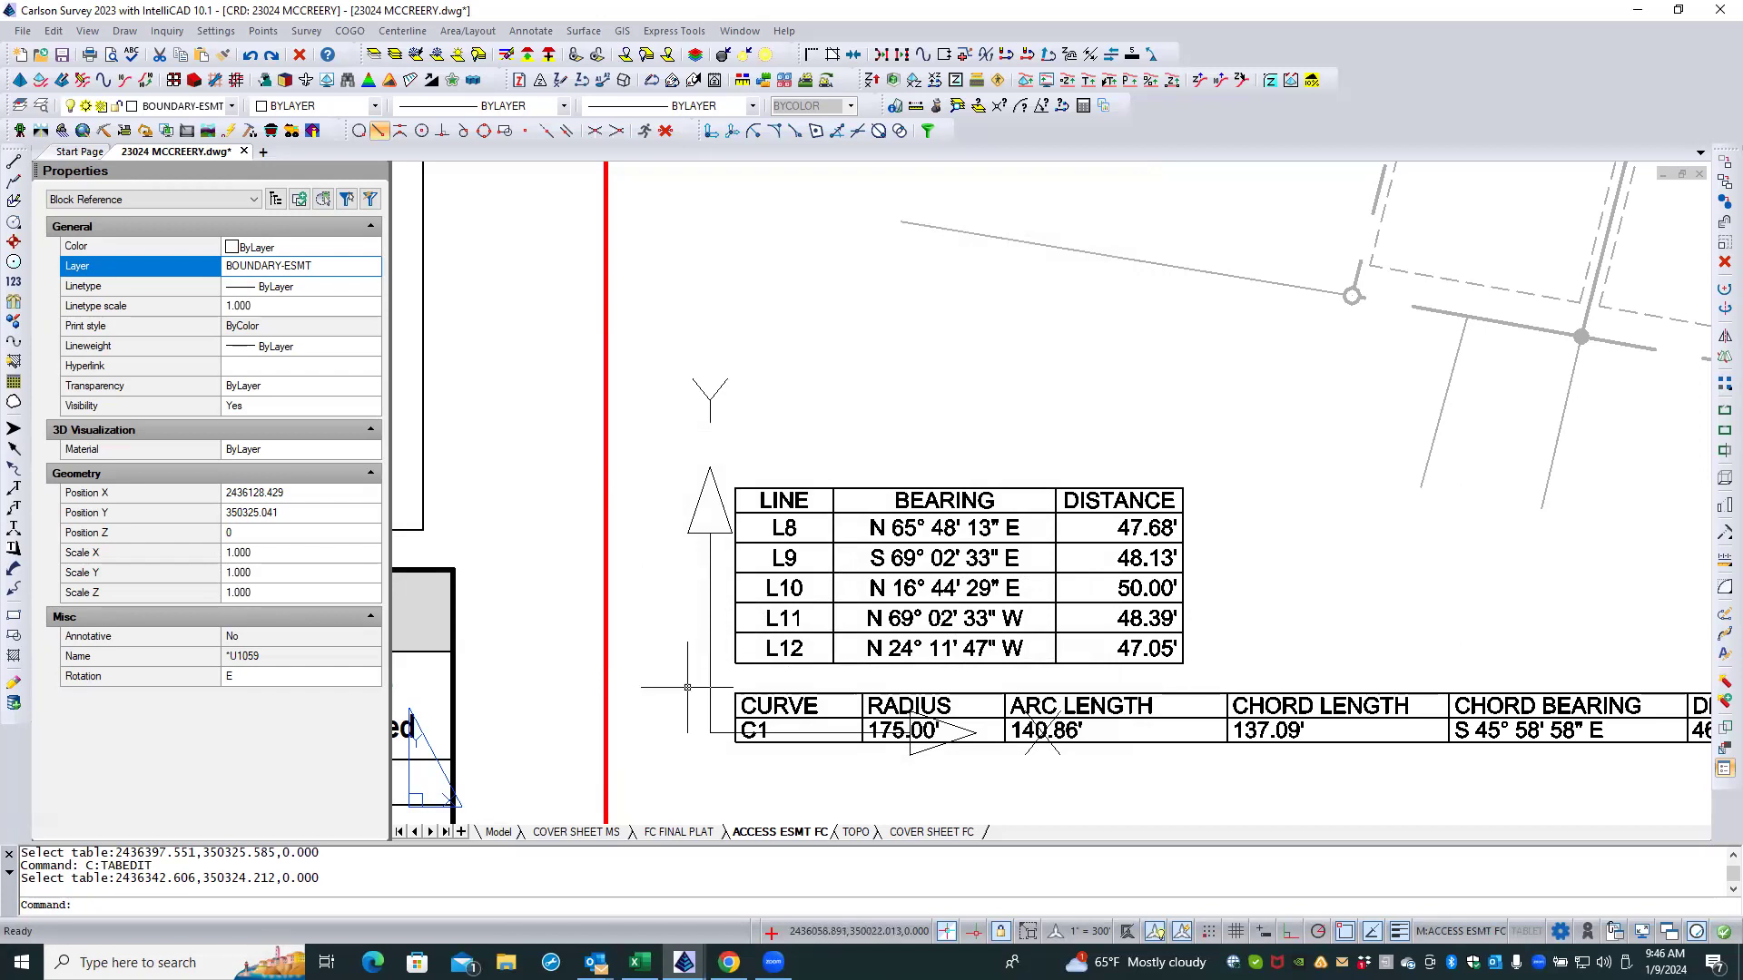
scroll(687, 687, "down", 3)
scroll(683, 688, "down", 5)
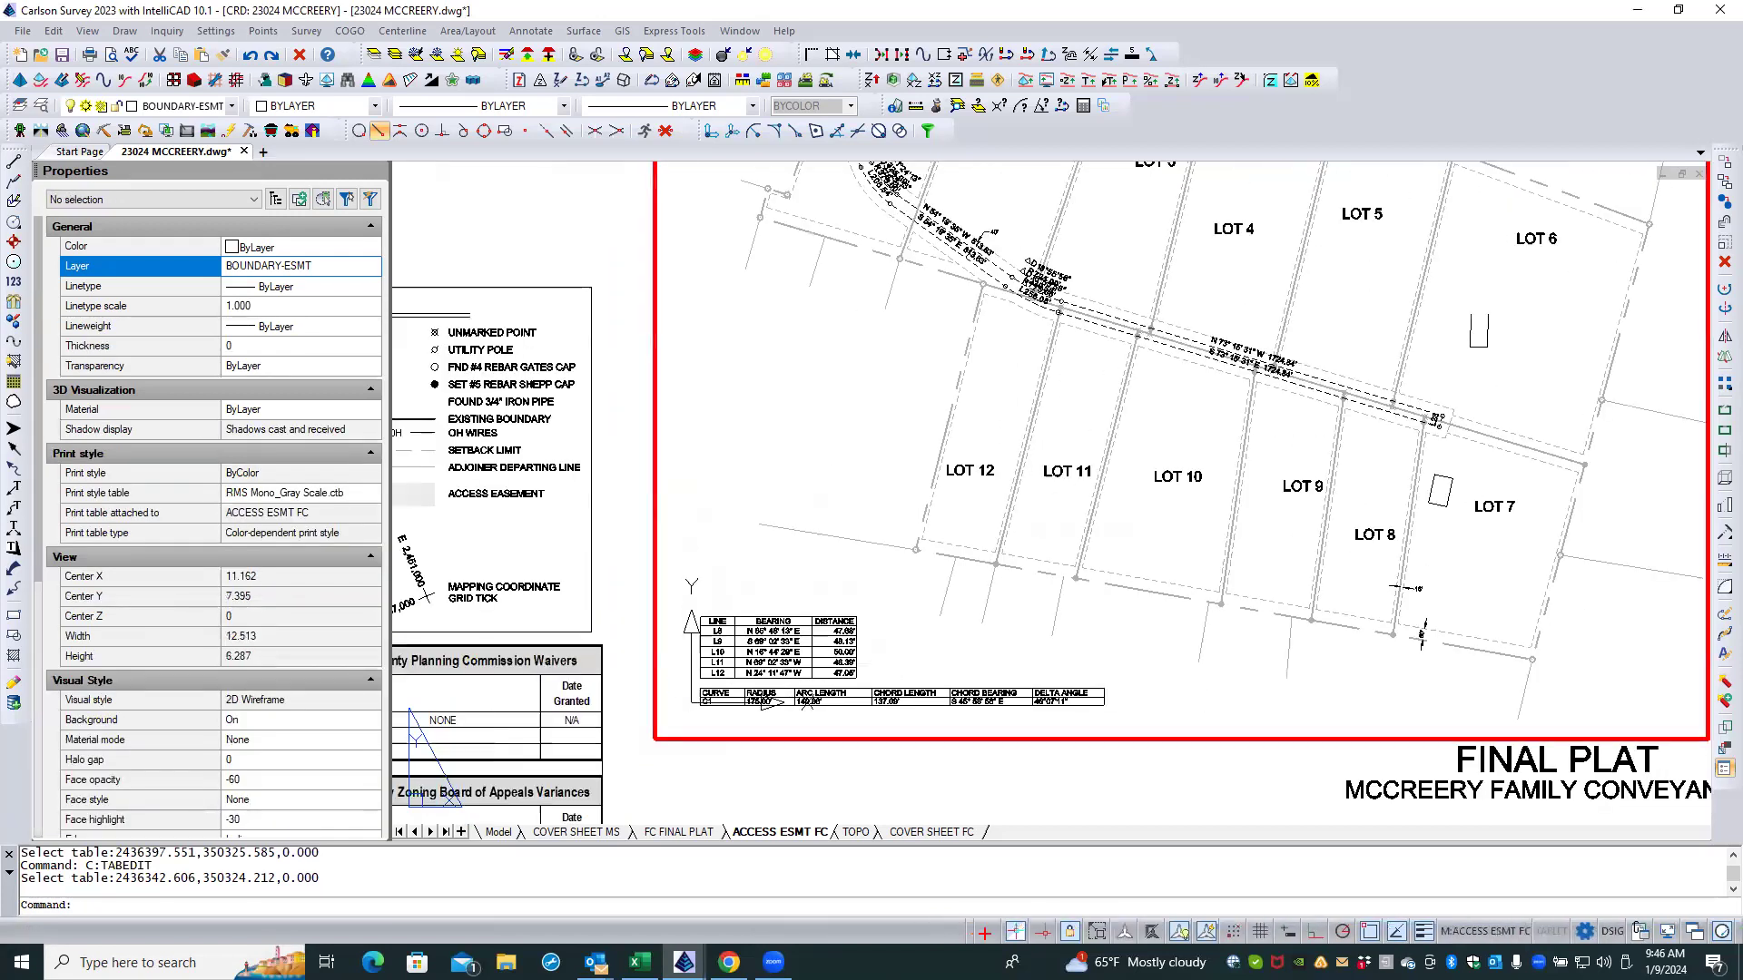
scroll(724, 279, "up", 6)
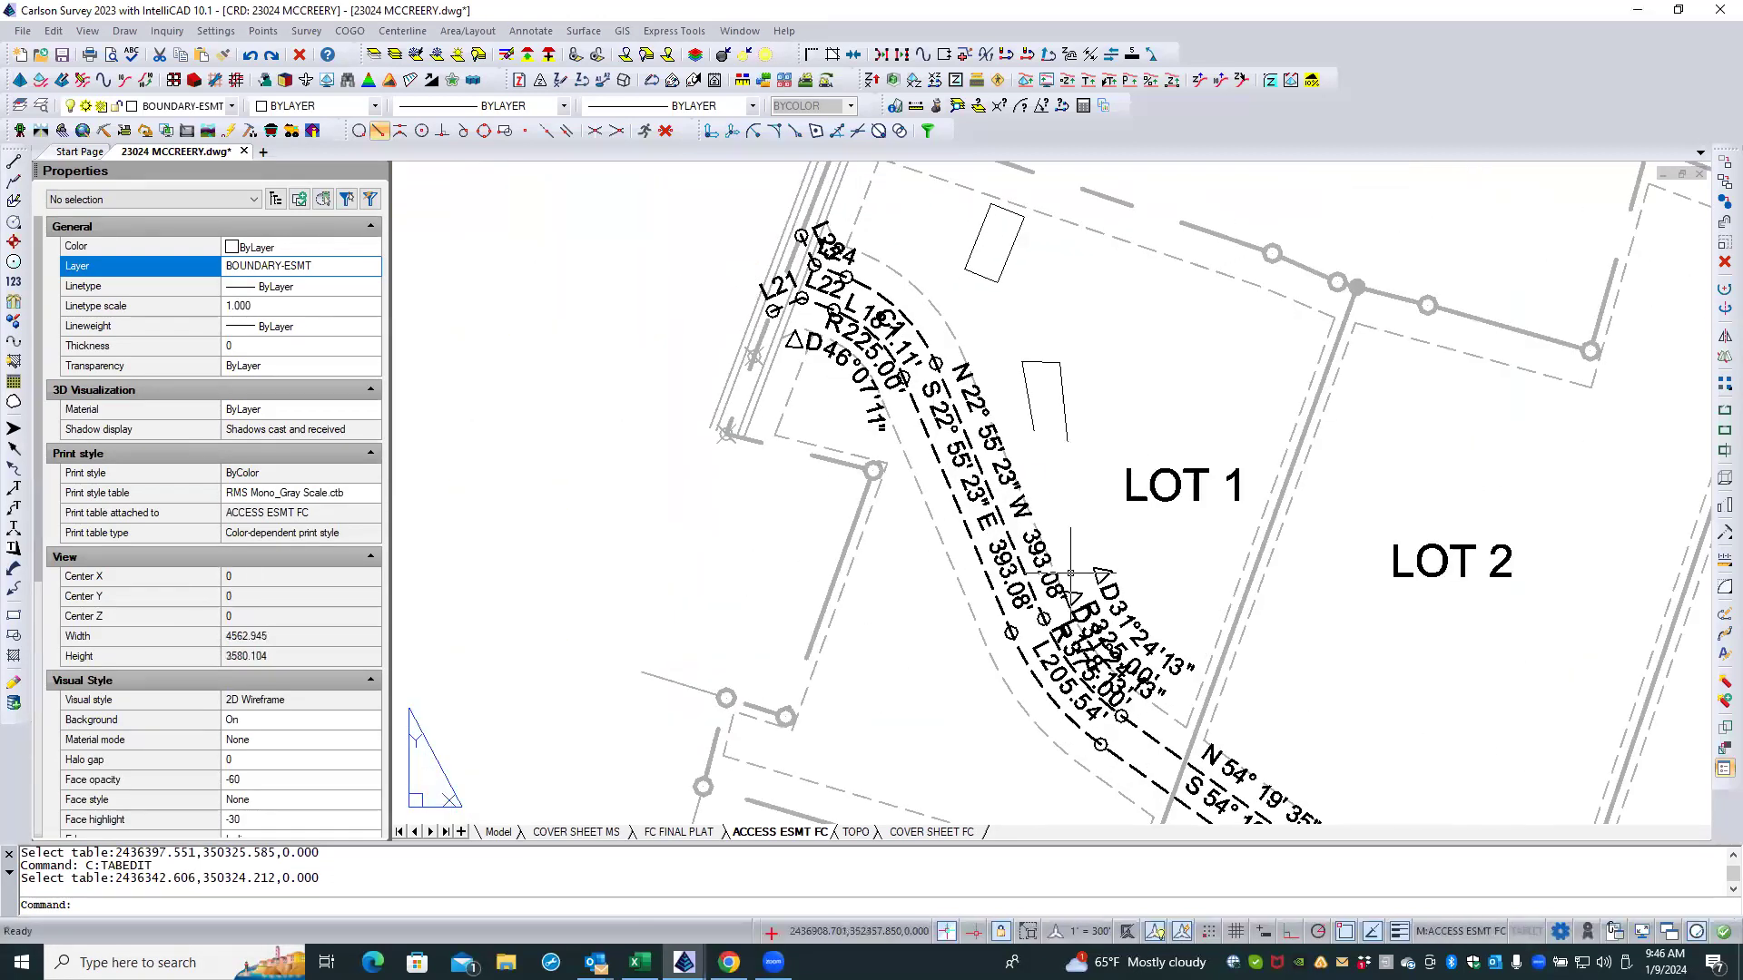
scroll(812, 295, "up", 2)
scroll(813, 295, "up", 1)
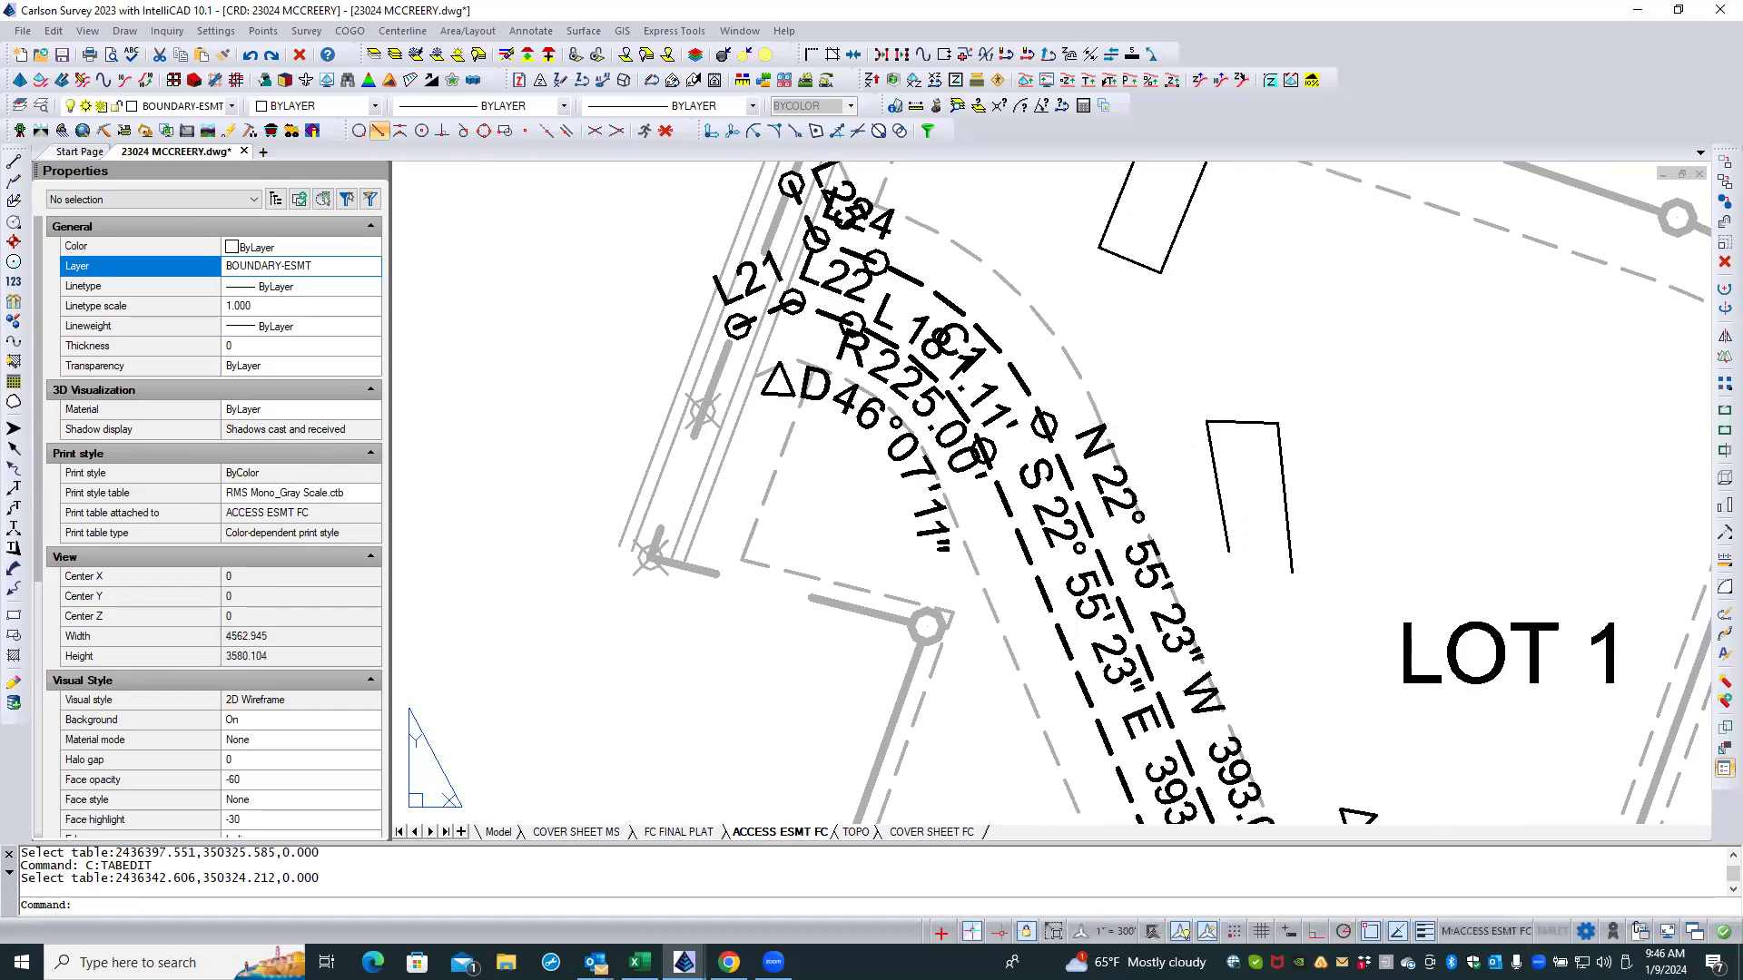
left_click(777, 393)
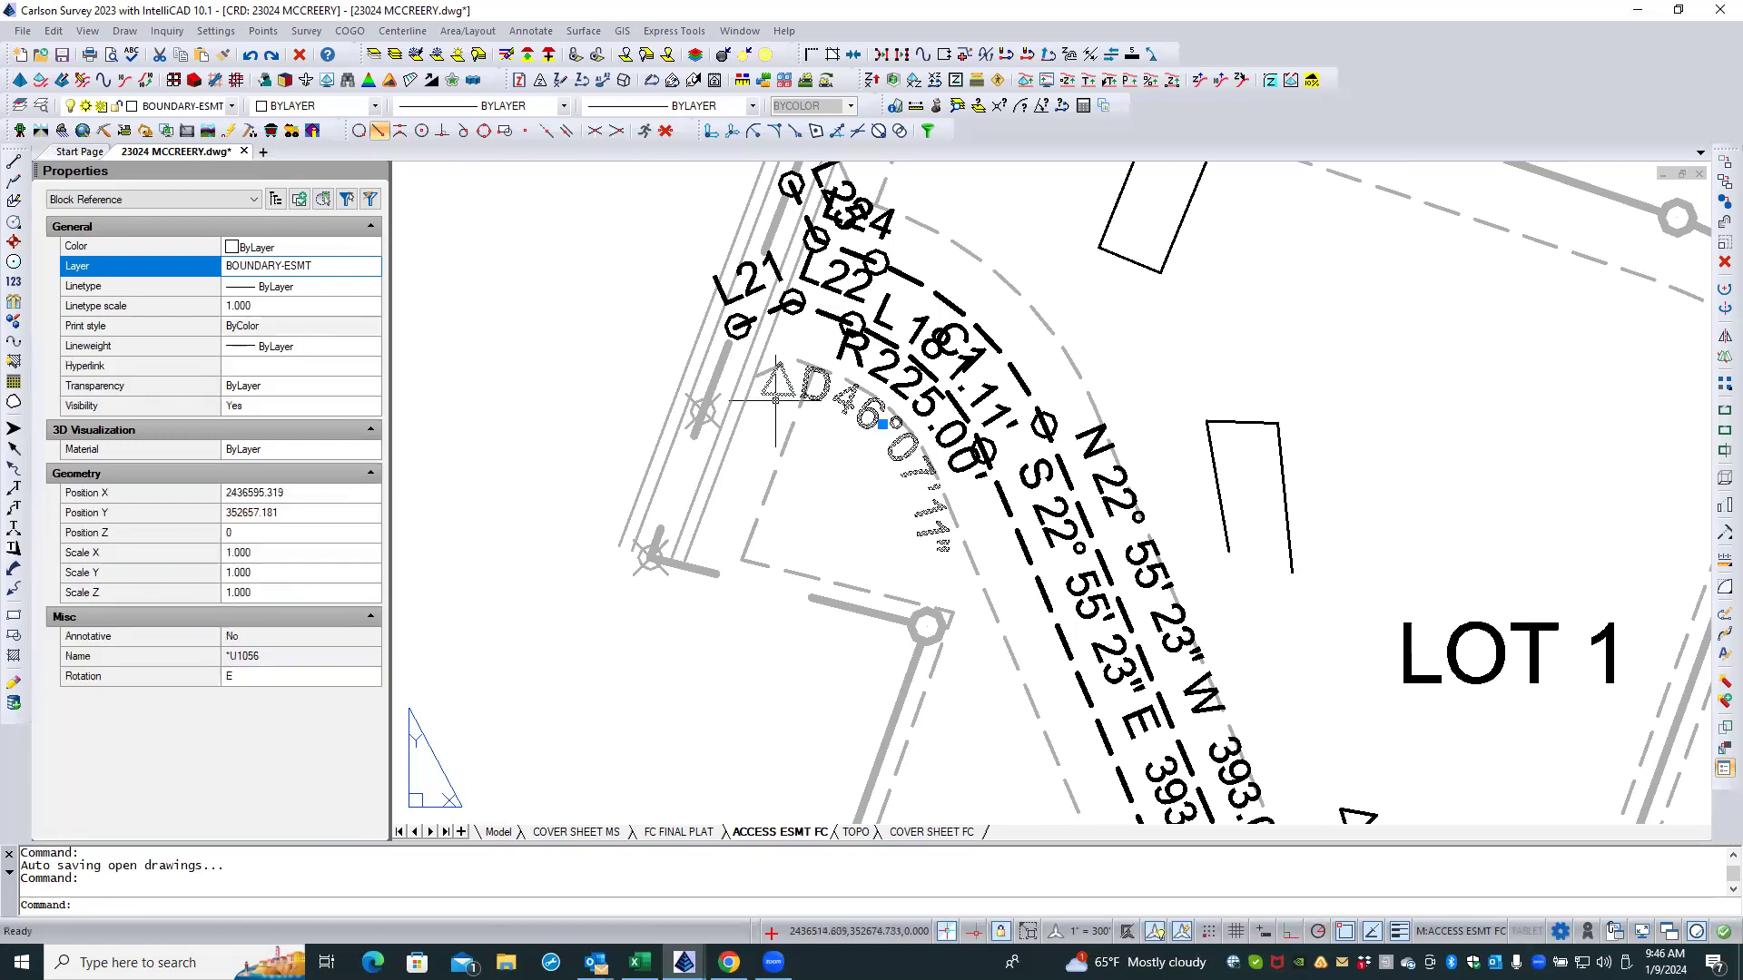
left_click(885, 368)
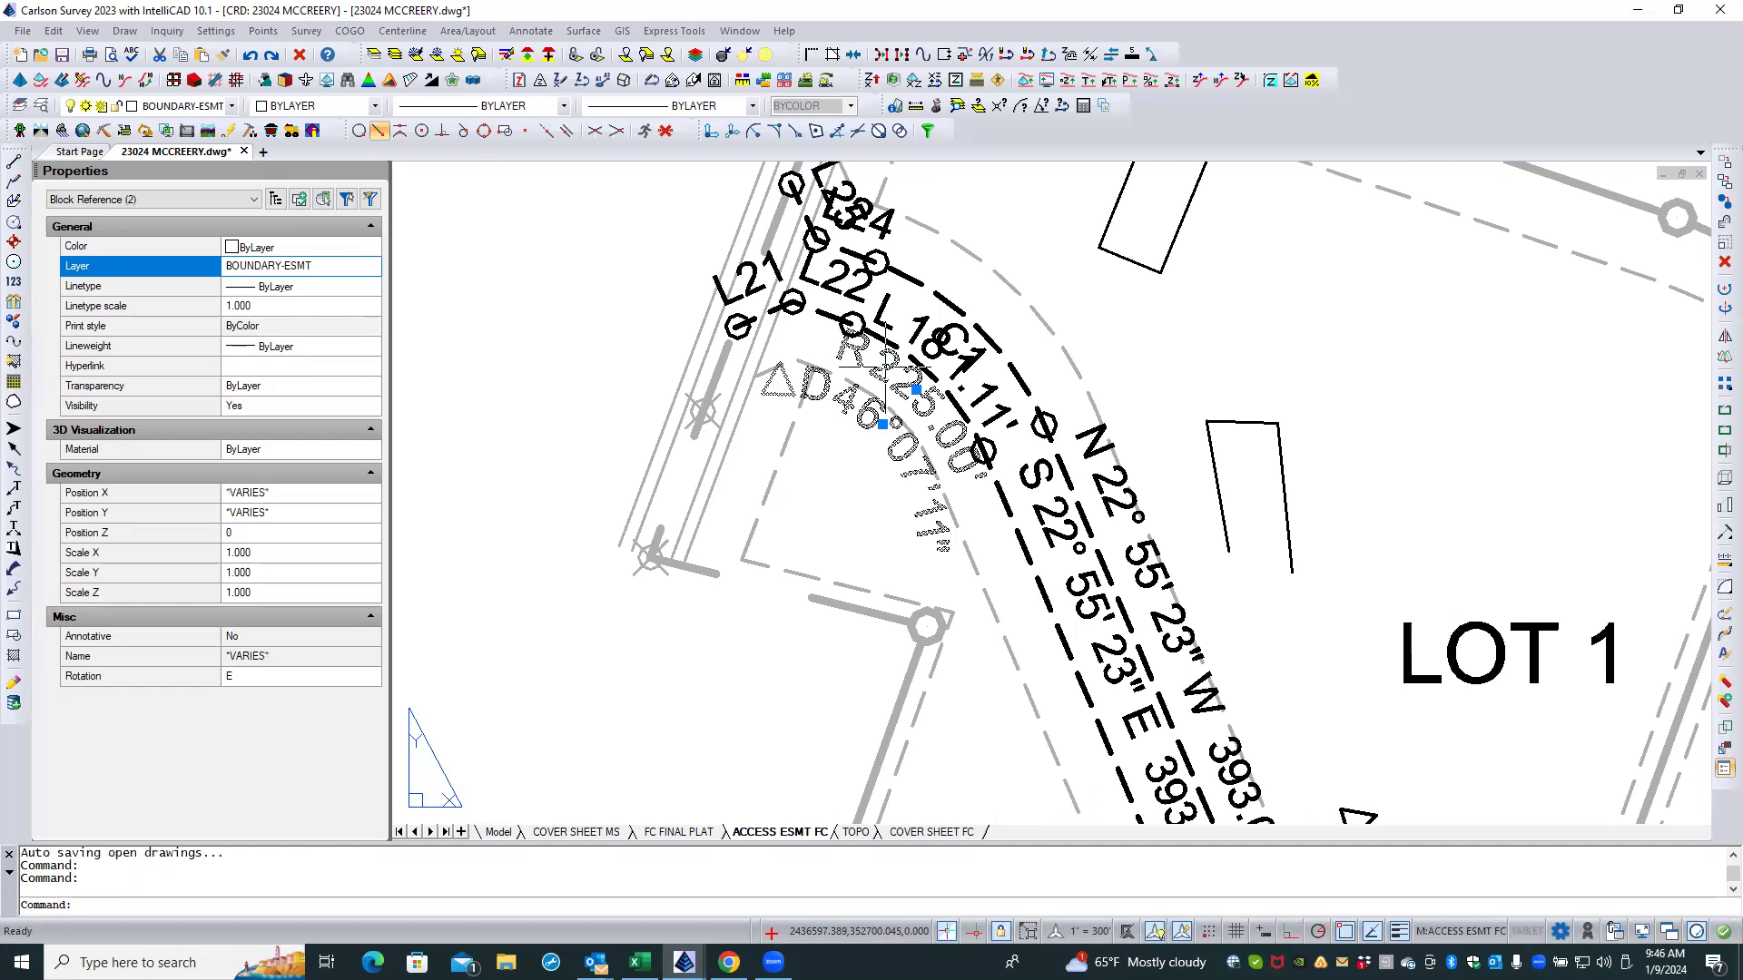
left_click(883, 323)
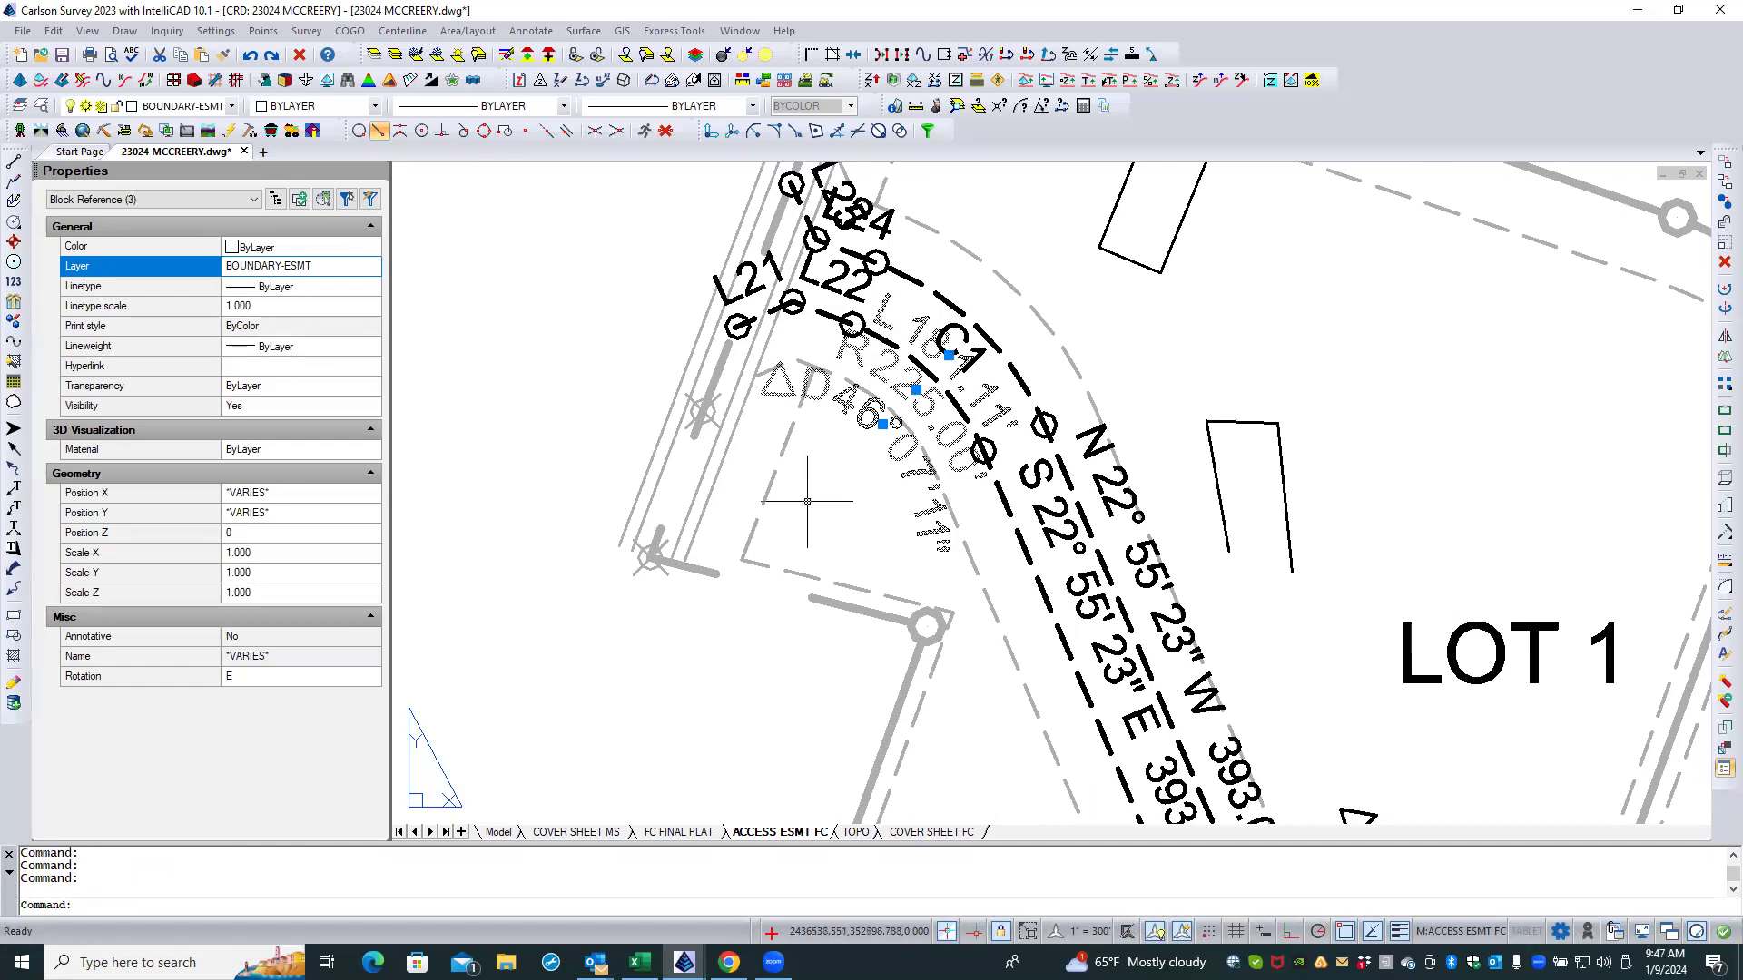
scroll(807, 502, "down", 3)
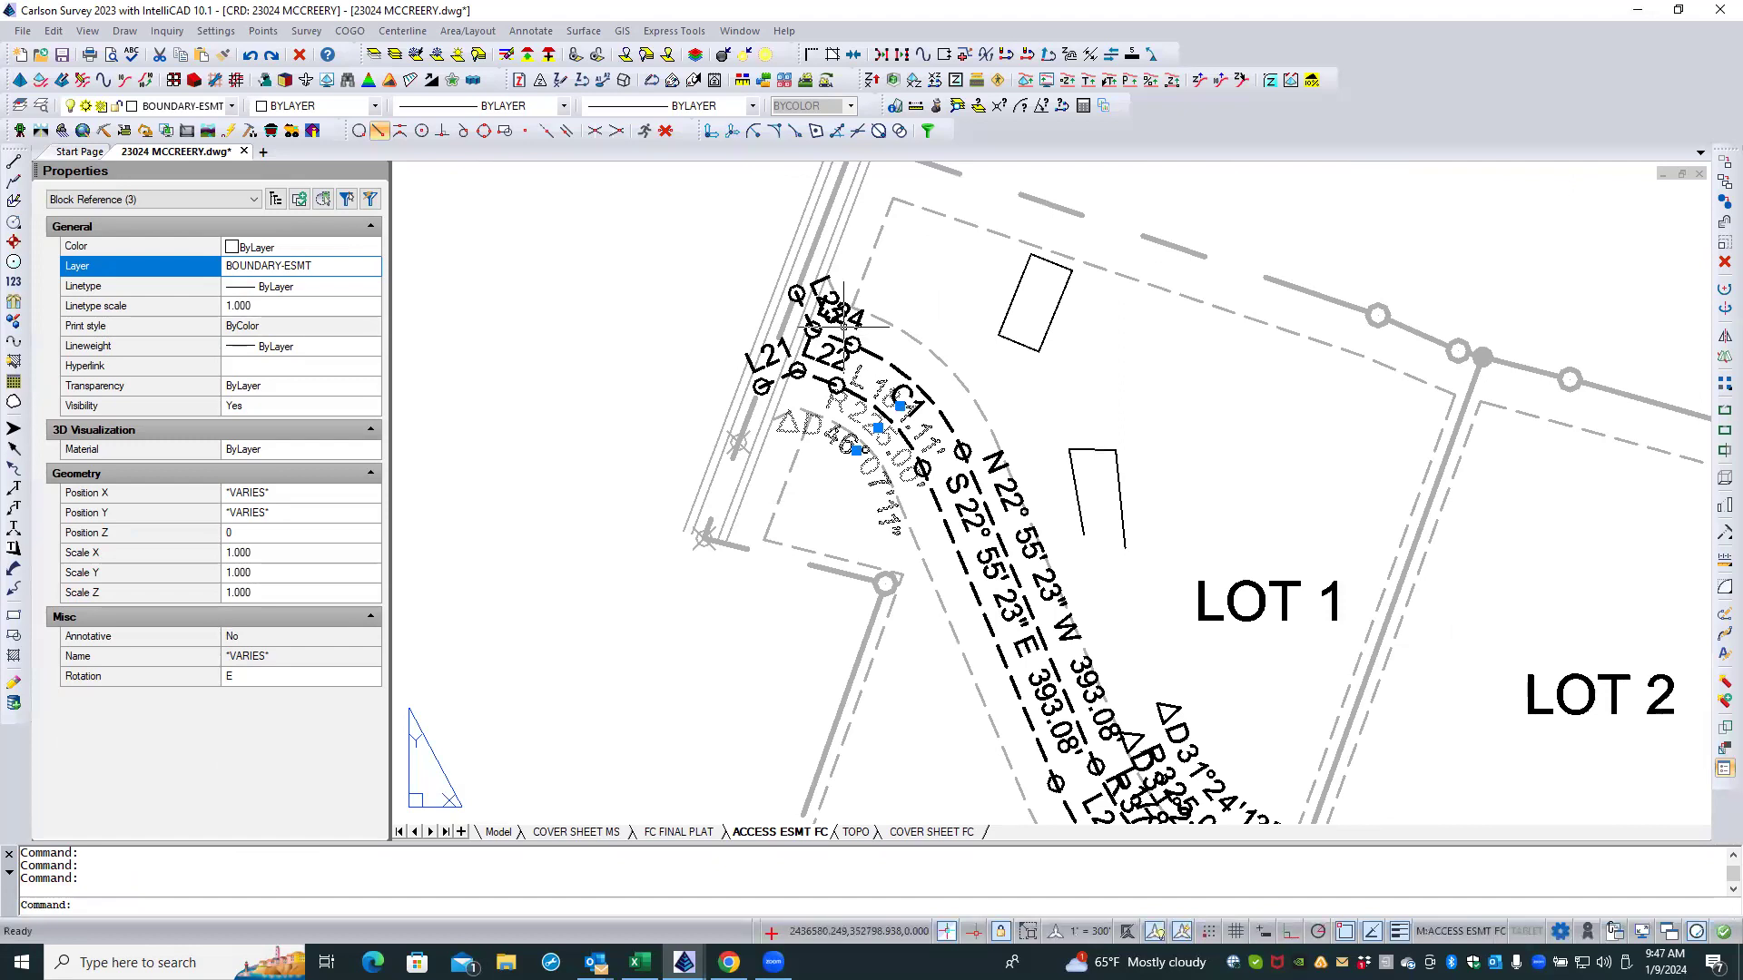
scroll(844, 313, "up", 5)
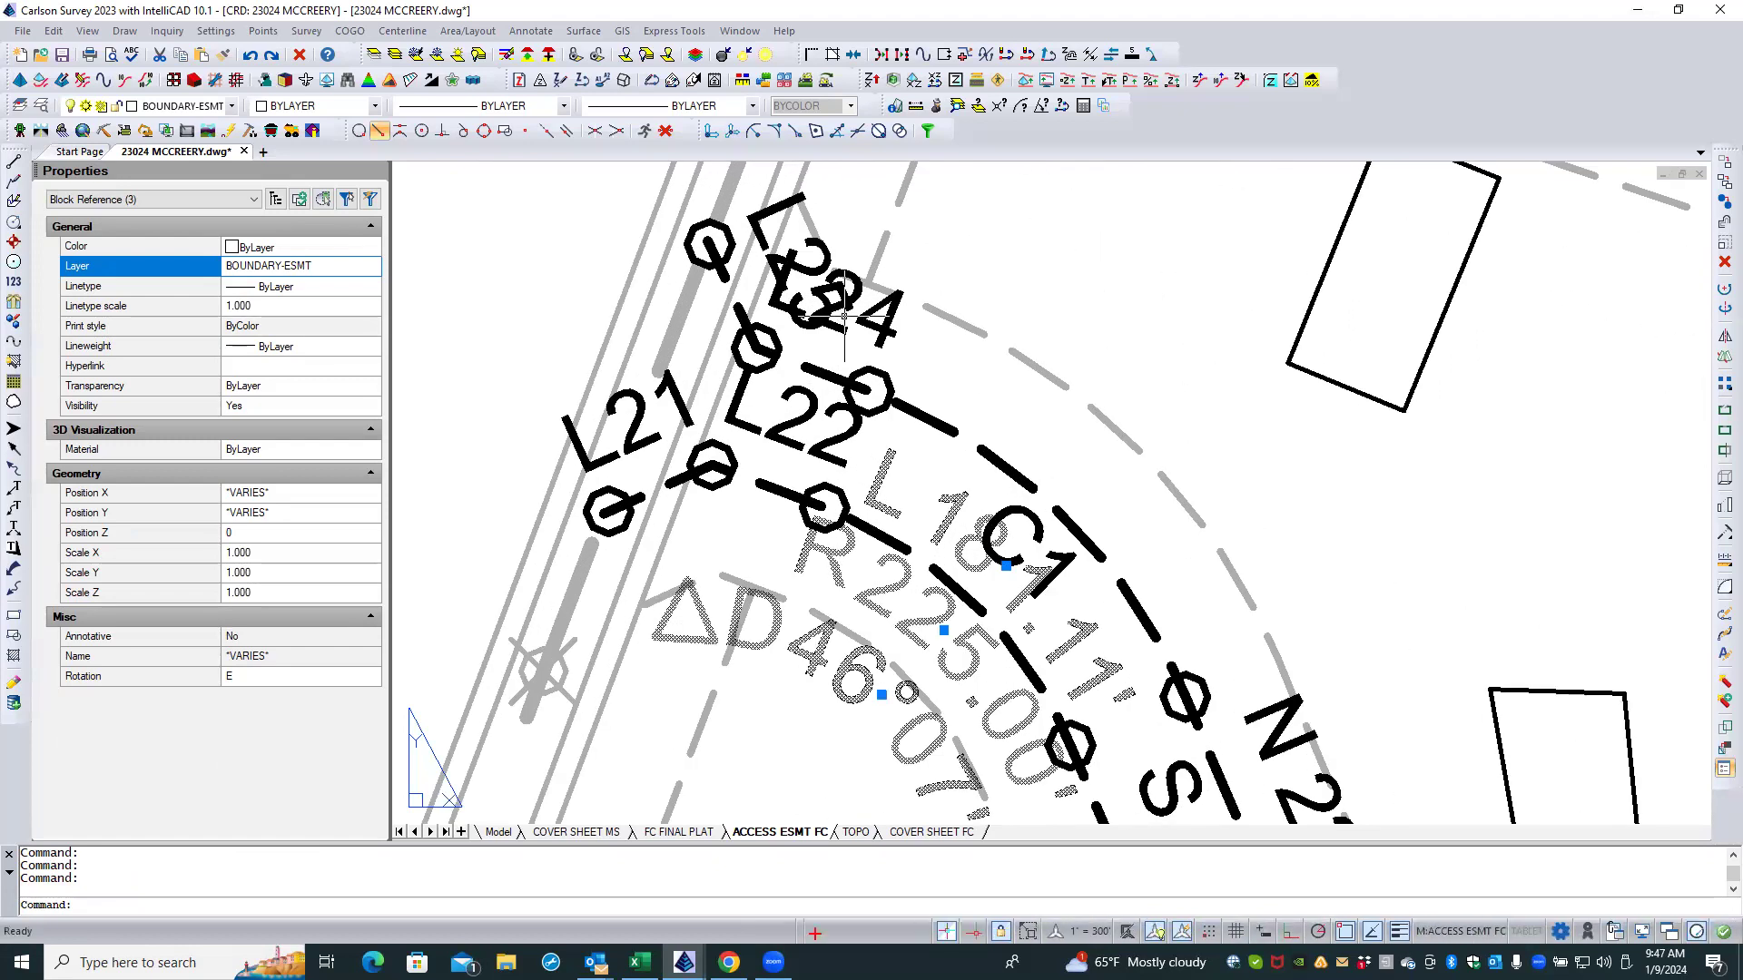
key("Escape")
Step: Regenerate the drawing and change the L21 label at the easement's road end to L8
type("RE")
key("Return")
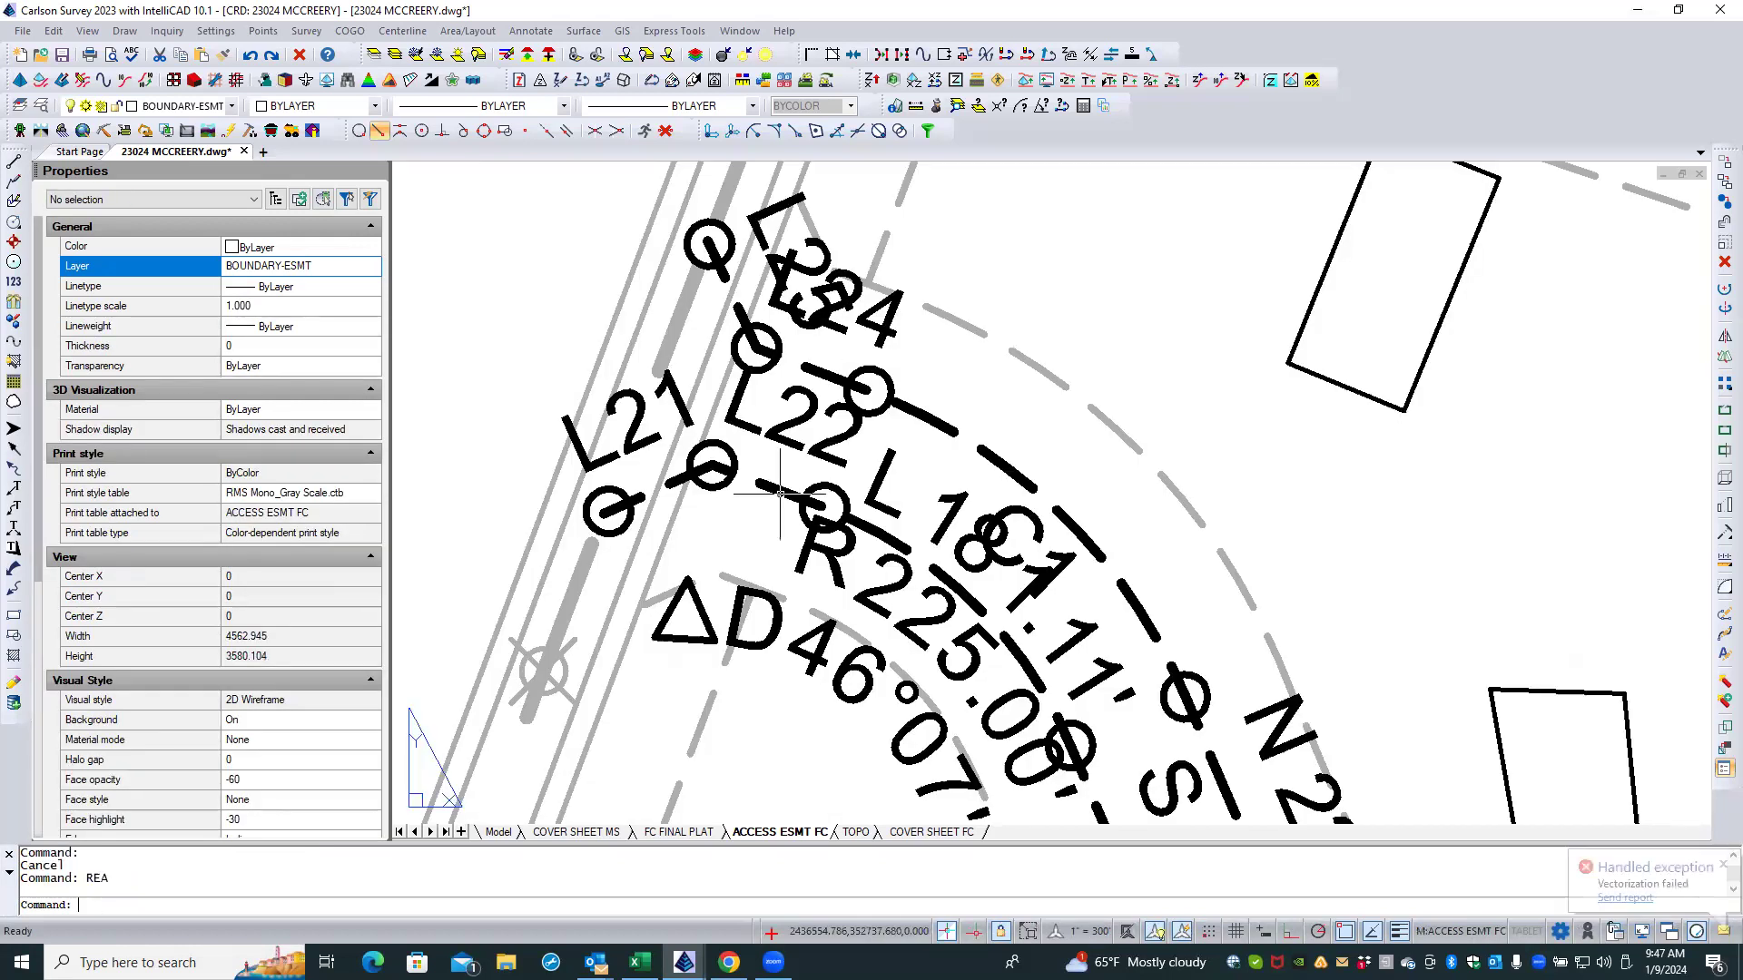
double_click(671, 394)
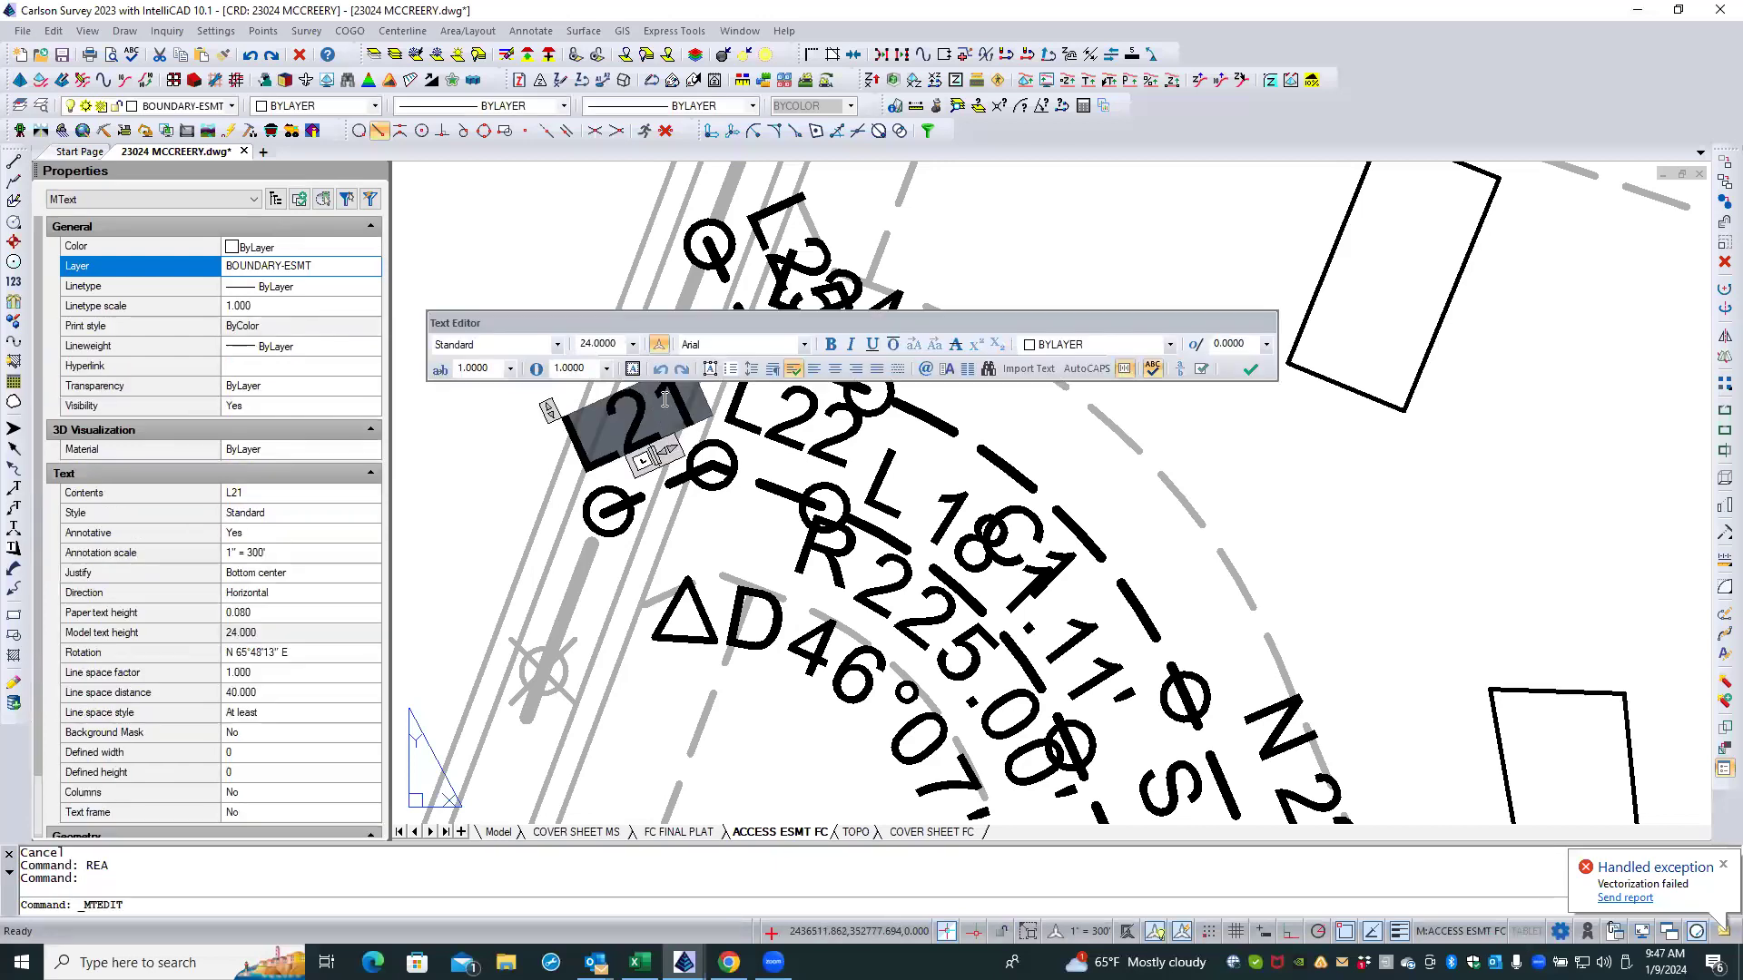
left_click_drag(630, 410, 690, 393)
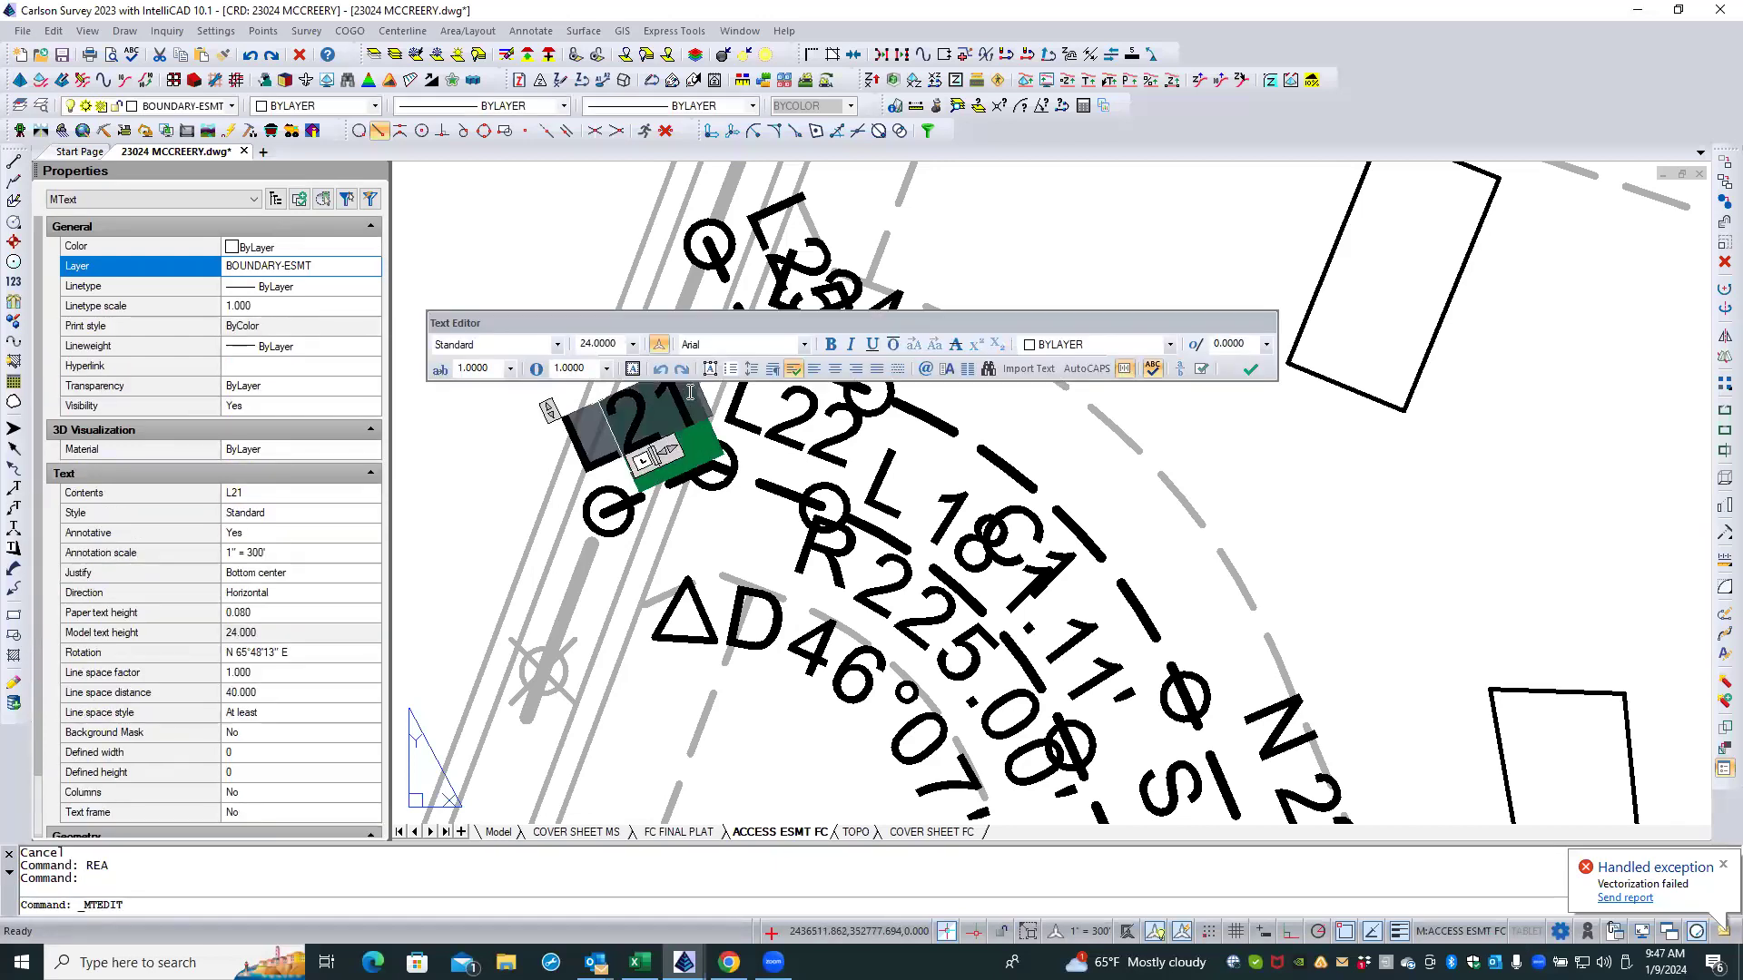
type("8")
left_click(468, 444)
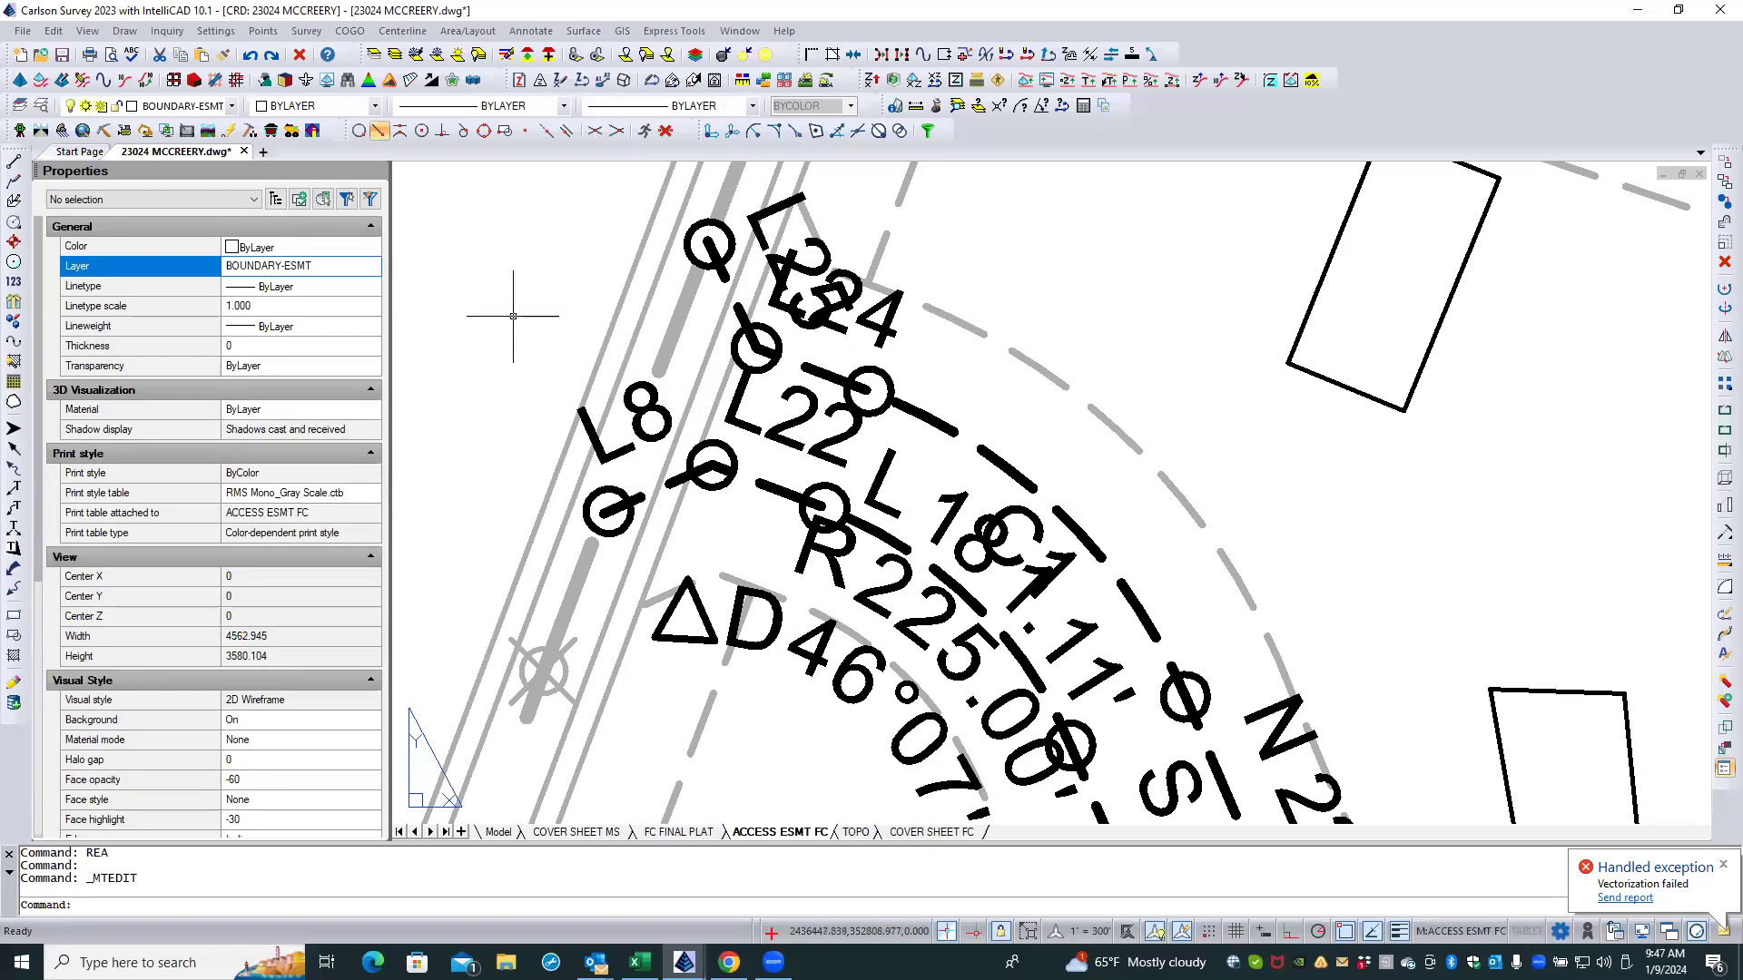
Step: Examine the sequence of line labels along the access easement, from the road entrance to its far end between Lots 6 and 7
scroll(516, 316, "down", 2)
scroll(516, 316, "down", 2)
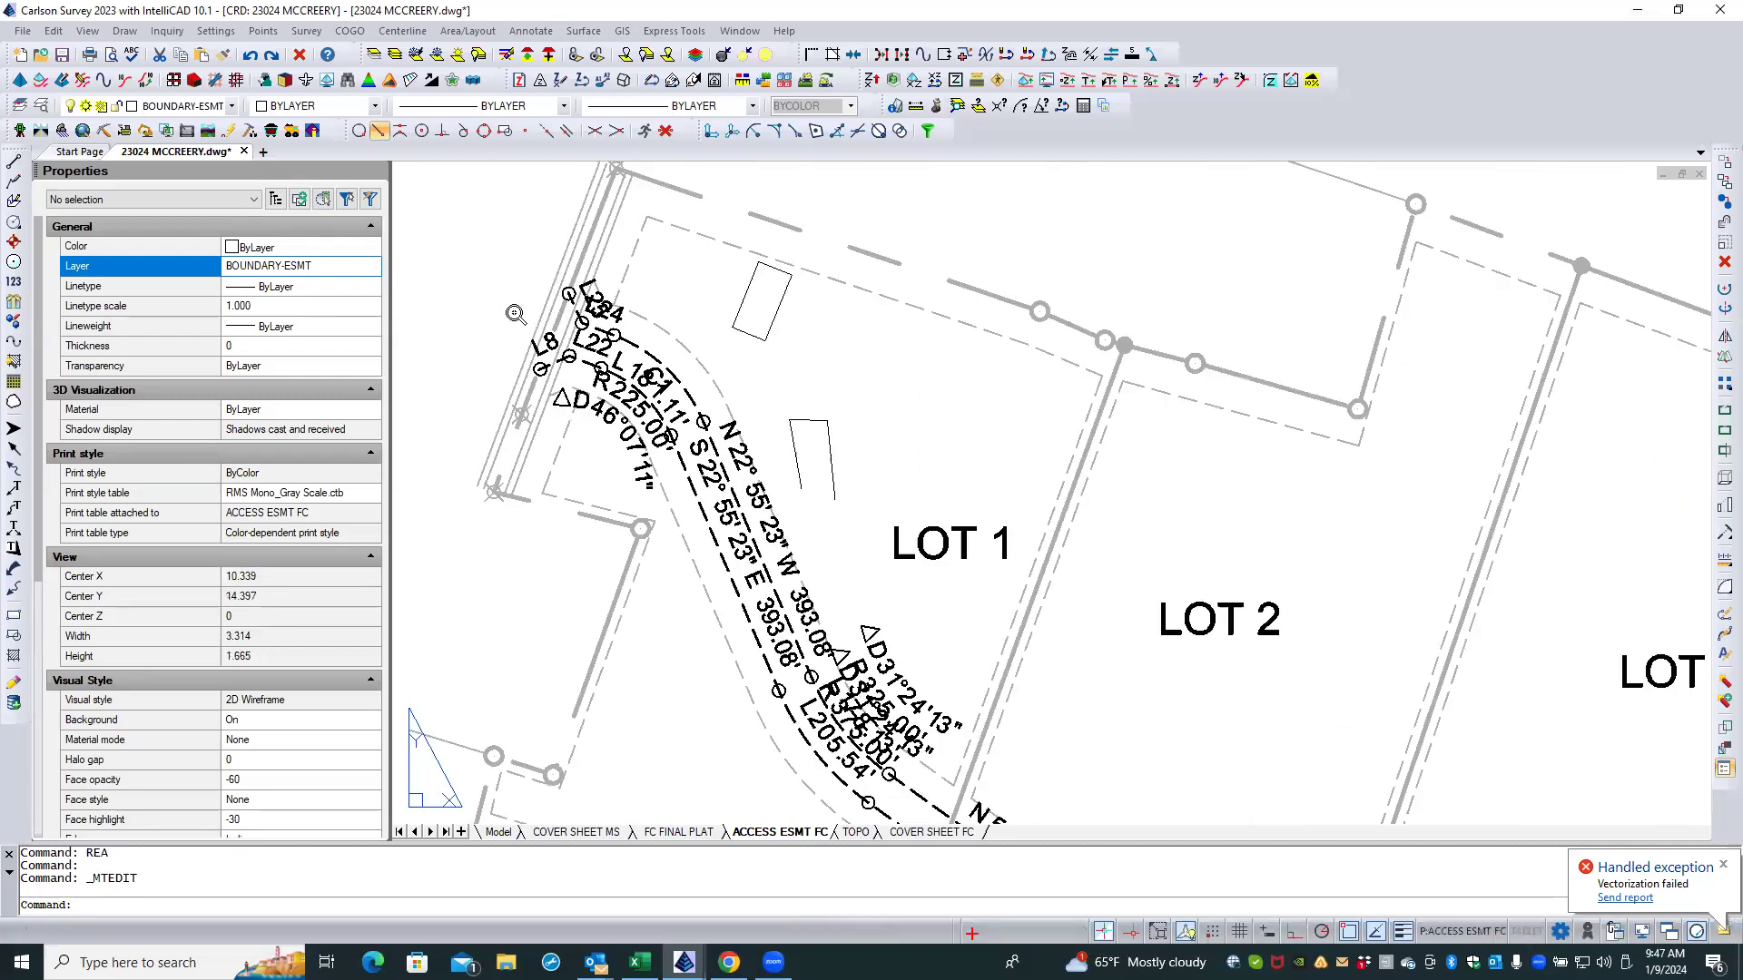
scroll(514, 312, "down", 2)
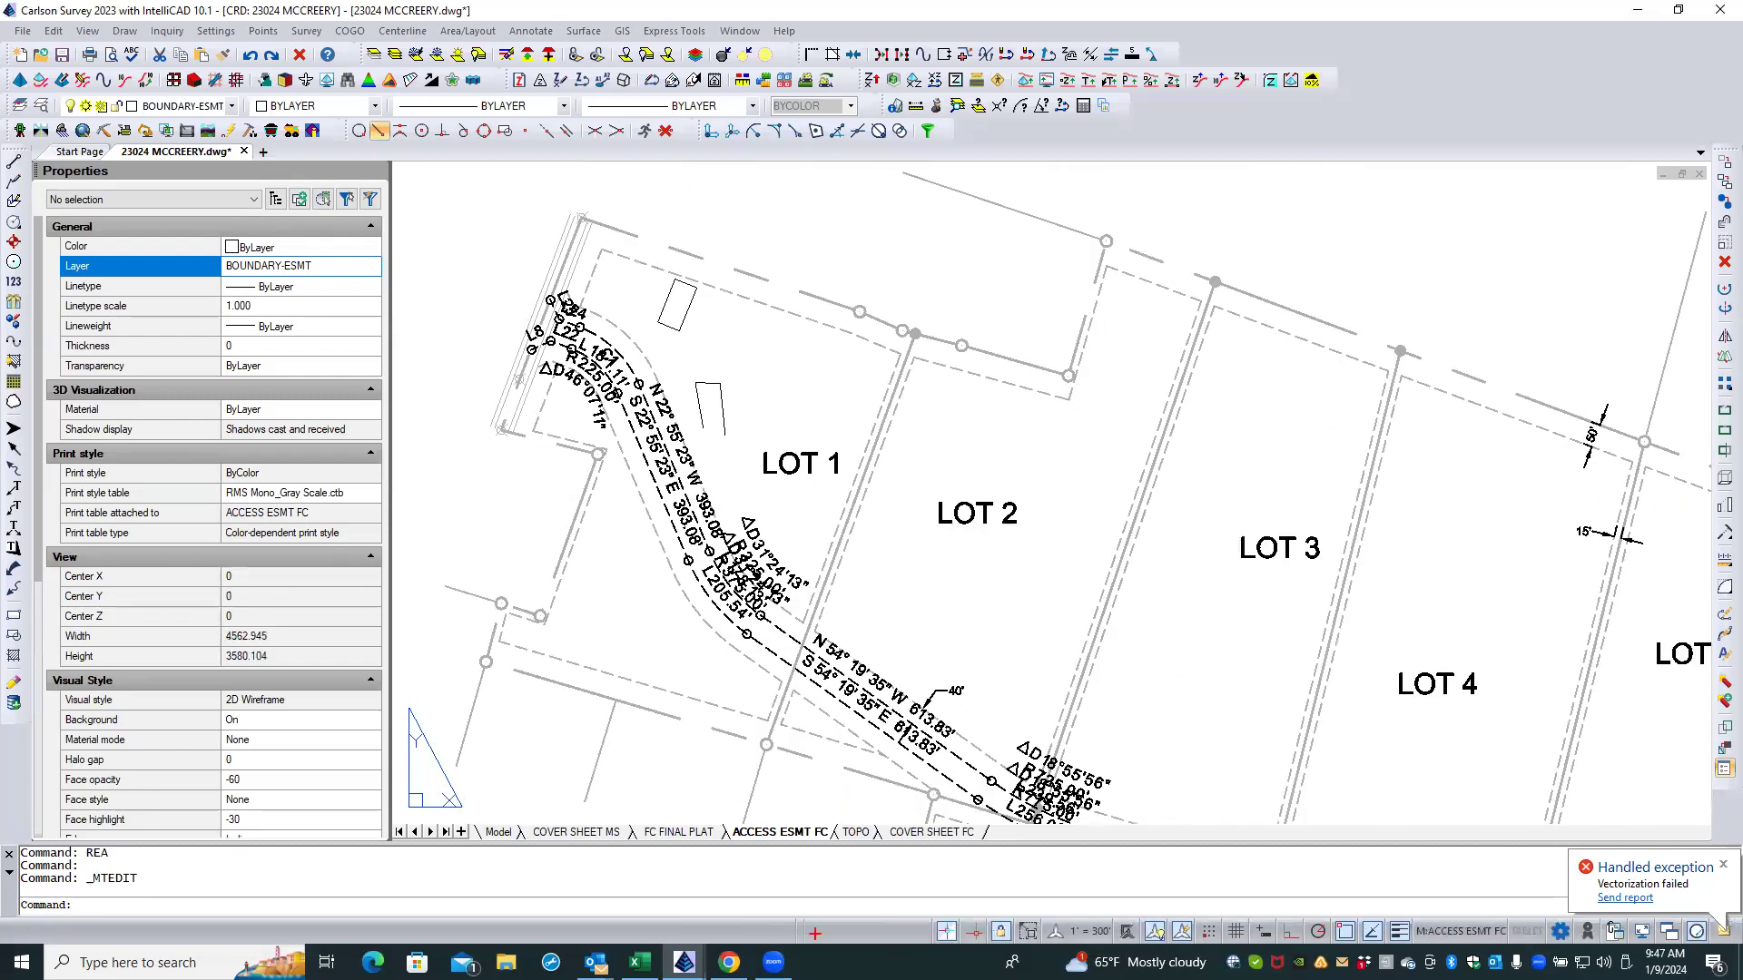
scroll(514, 311, "down", 2)
scroll(513, 311, "down", 1)
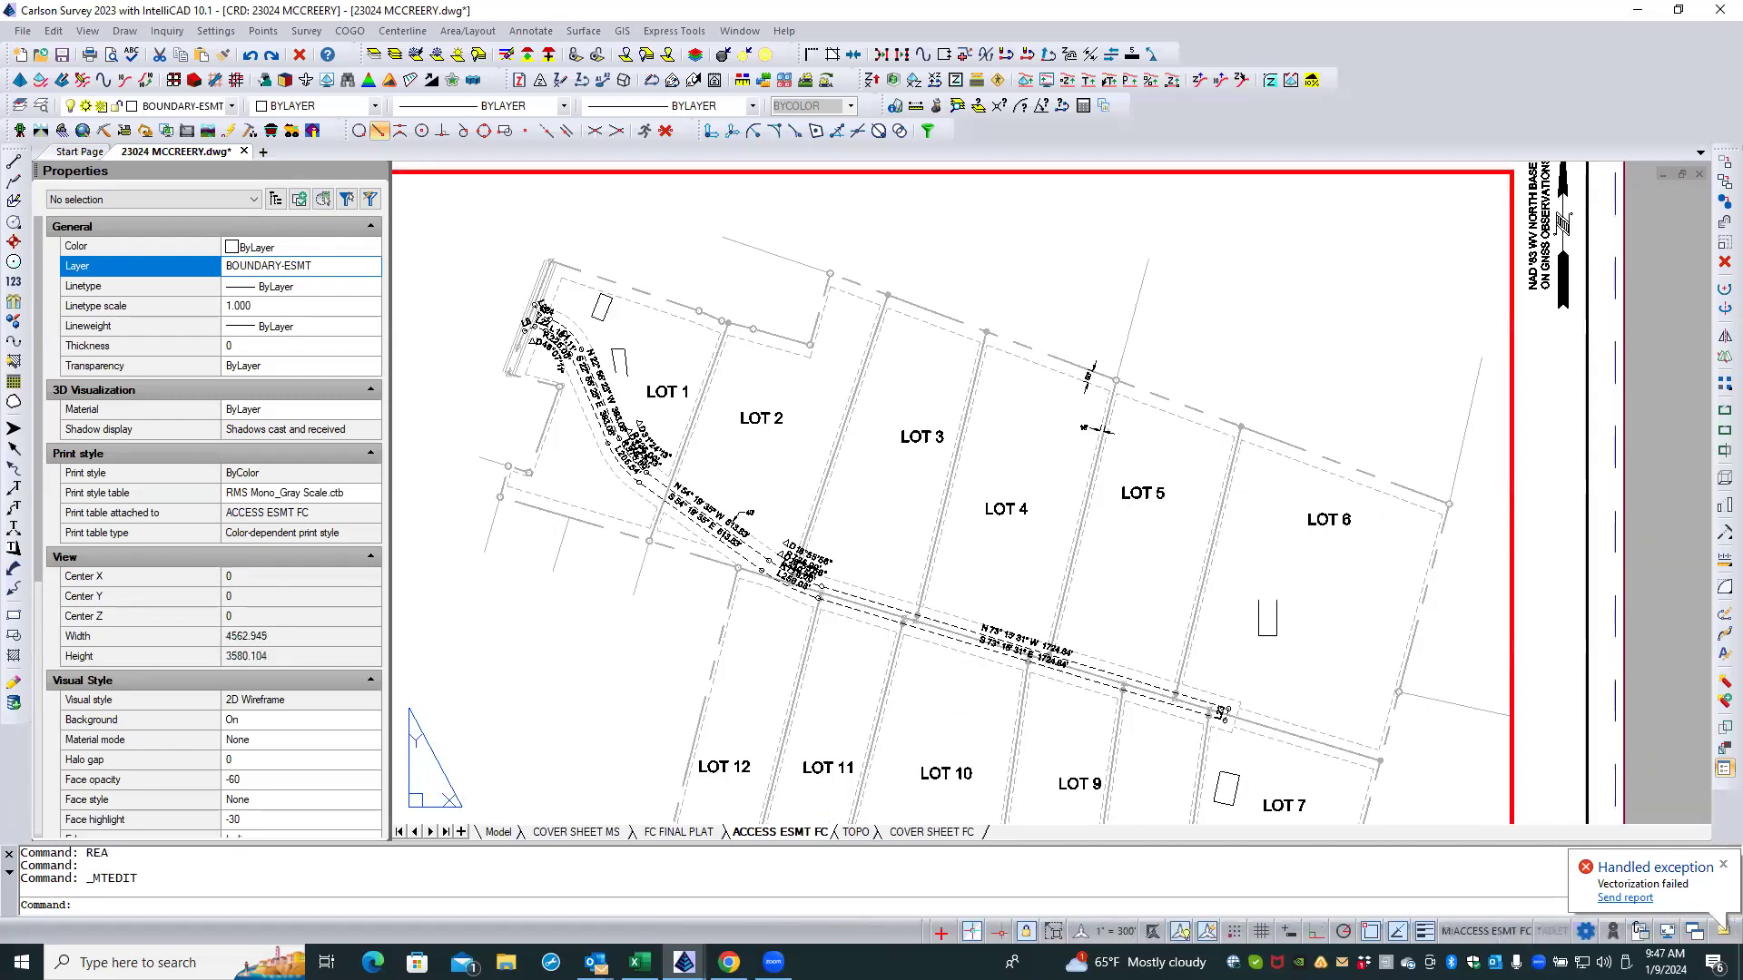
scroll(1228, 720, "up", 1)
scroll(1227, 720, "up", 3)
scroll(1228, 720, "down", 1)
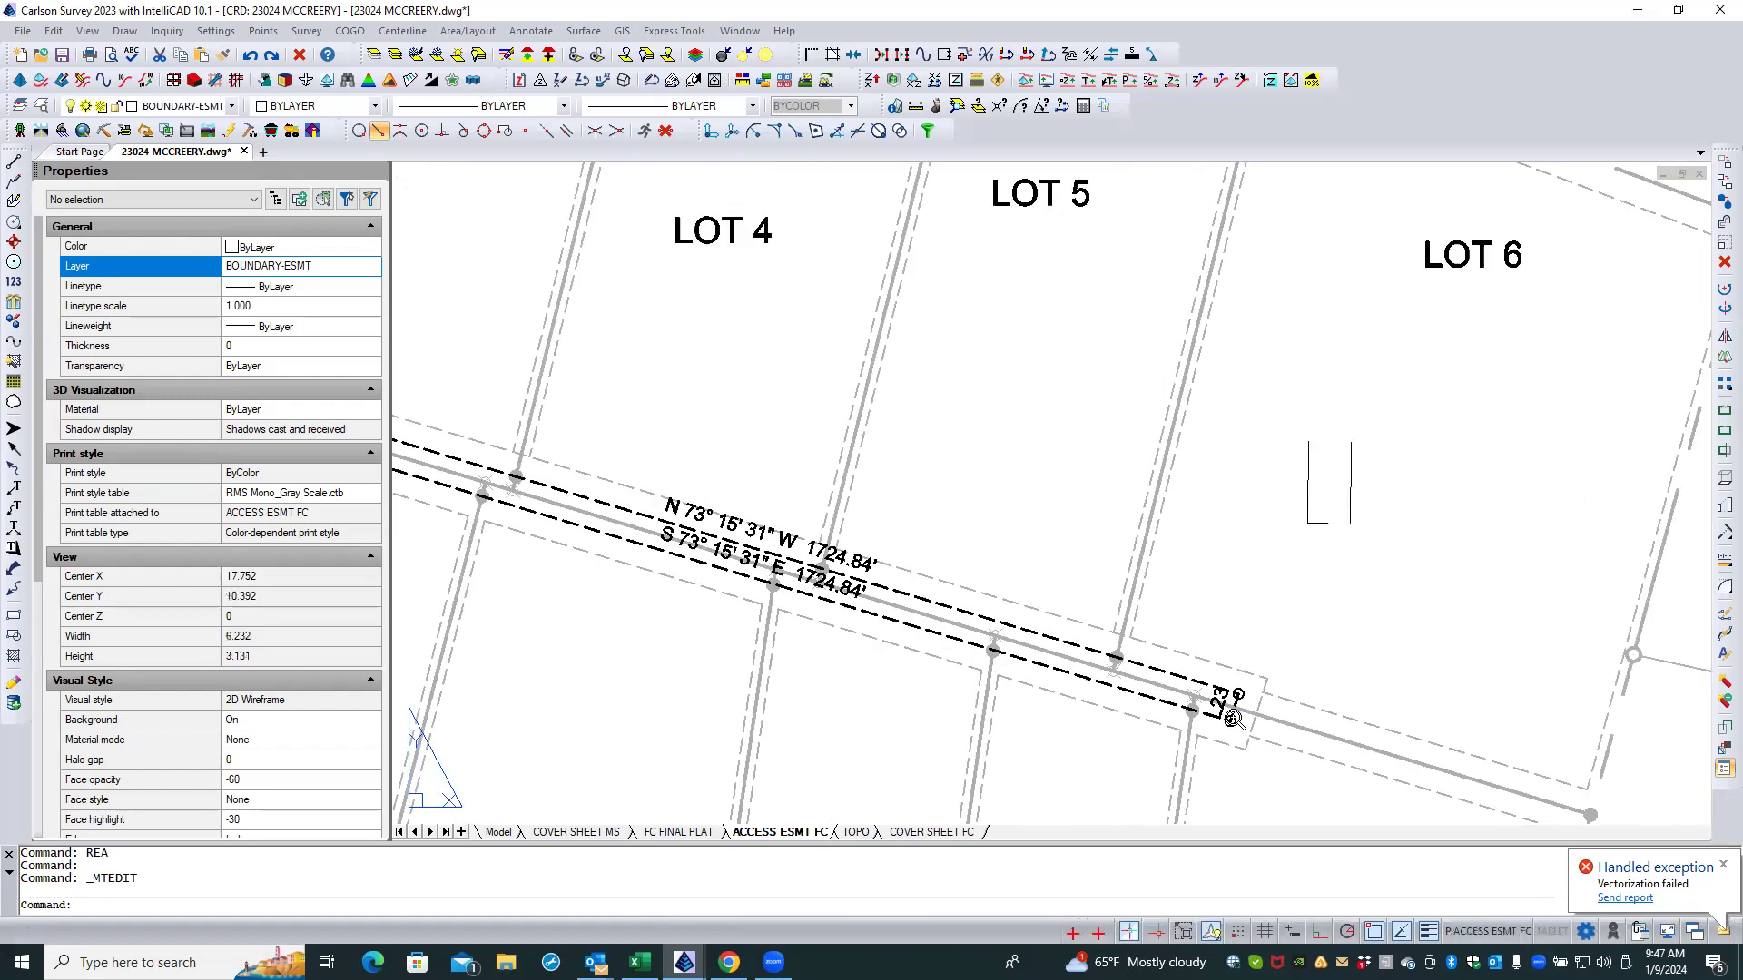
scroll(1230, 719, "down", 2)
scroll(1233, 717, "down", 1)
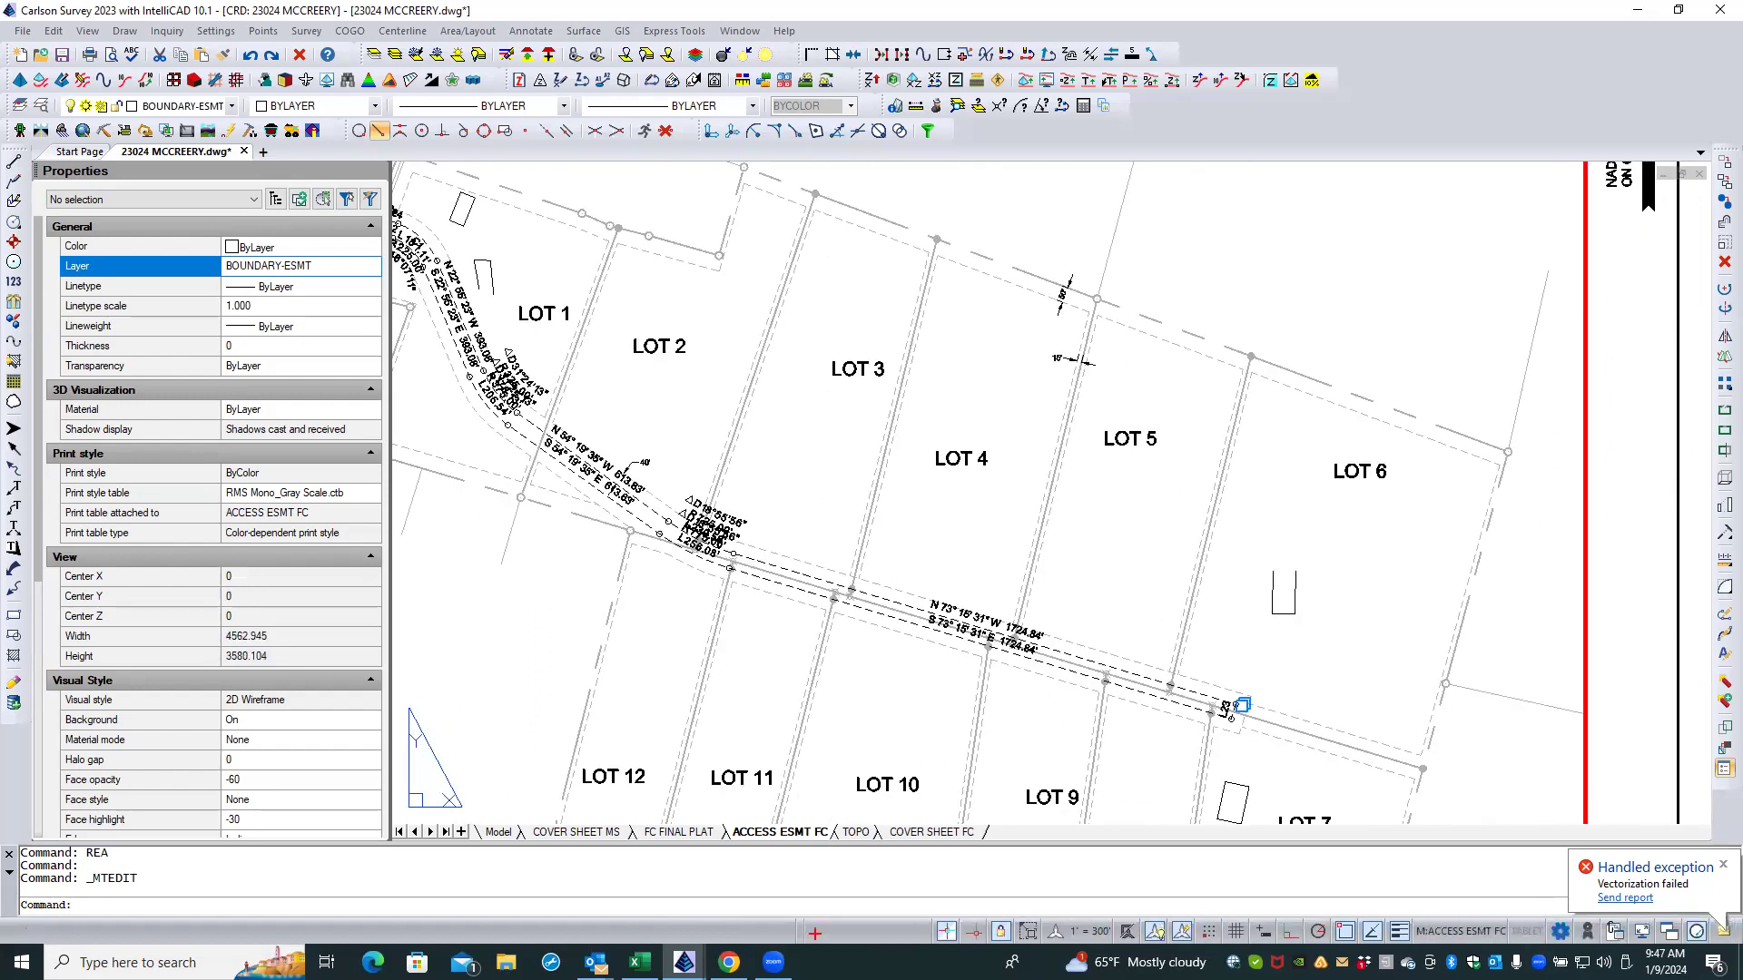
scroll(1240, 706, "down", 1)
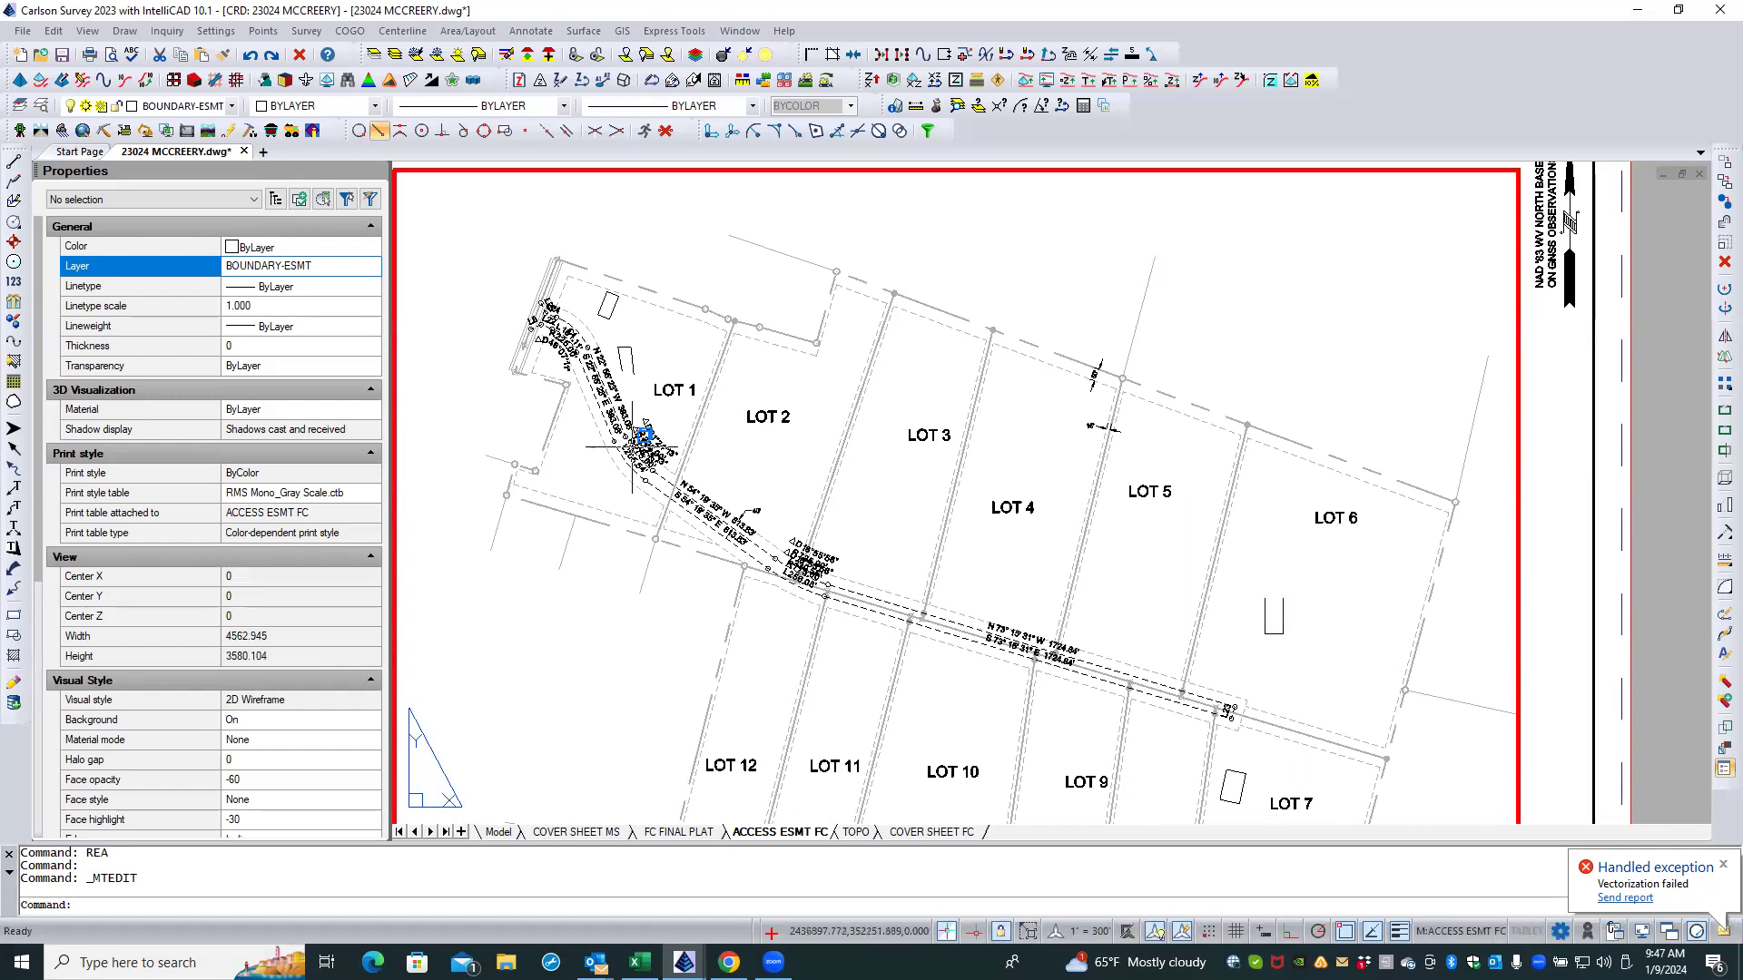
Step: Change the L22 label near the easement's road entrance to L9
scroll(567, 325, "up", 4)
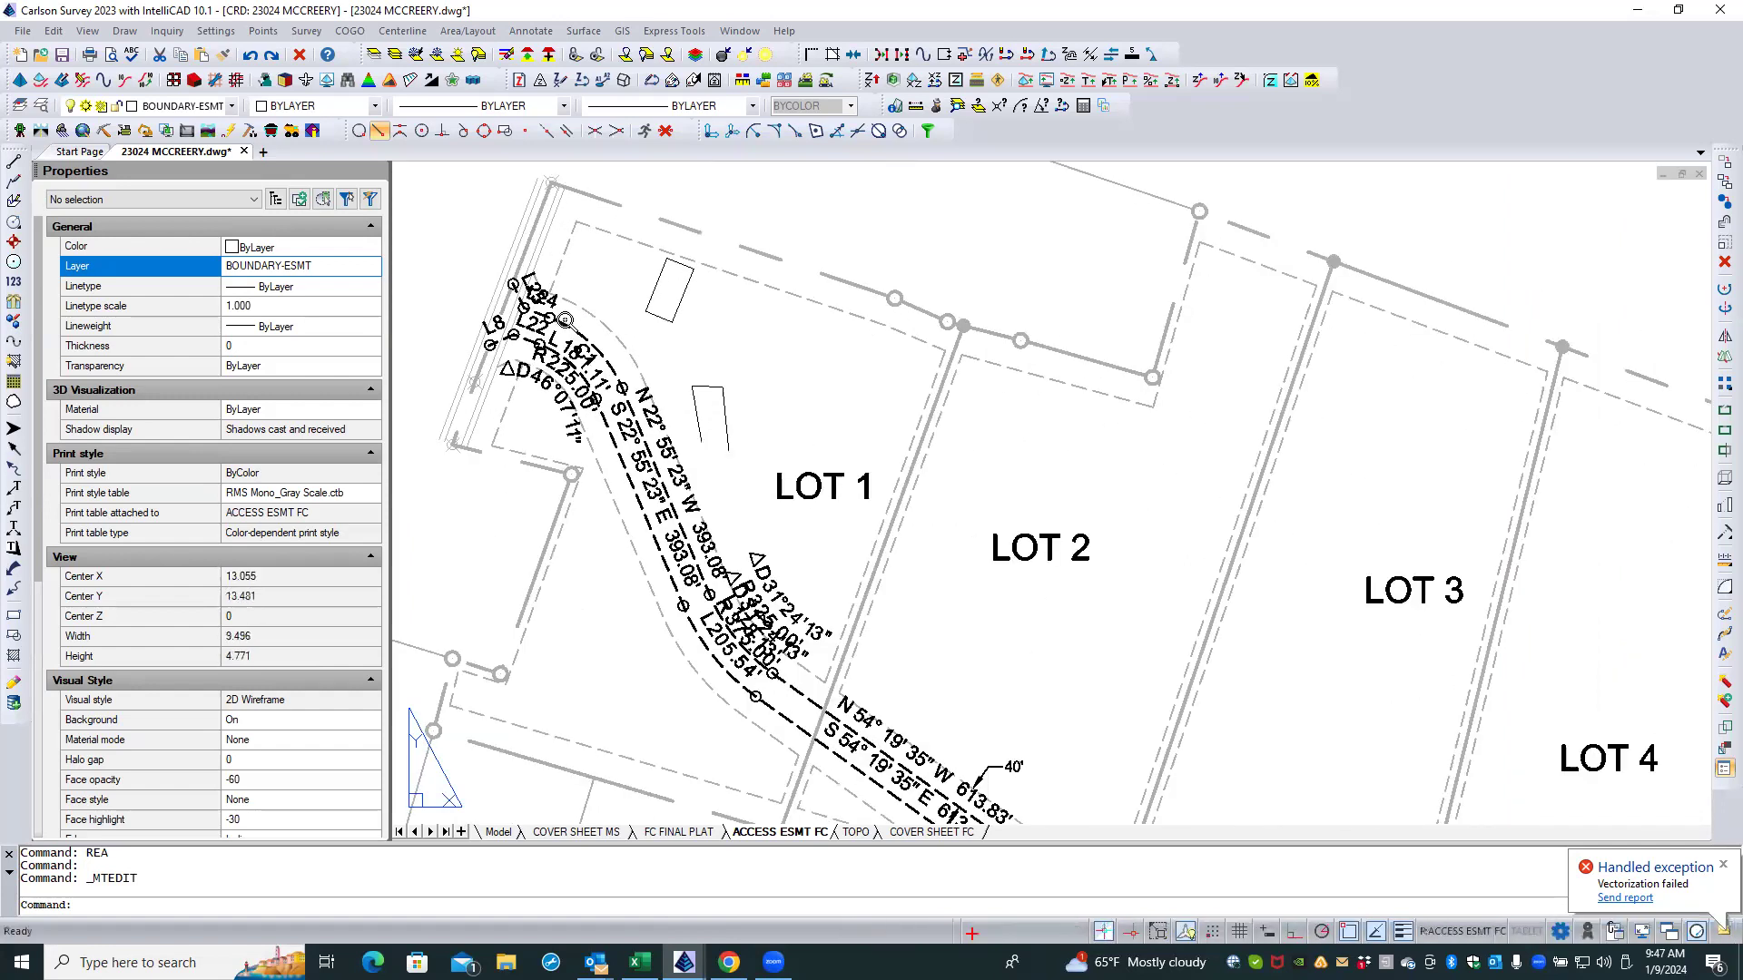
scroll(564, 319, "up", 2)
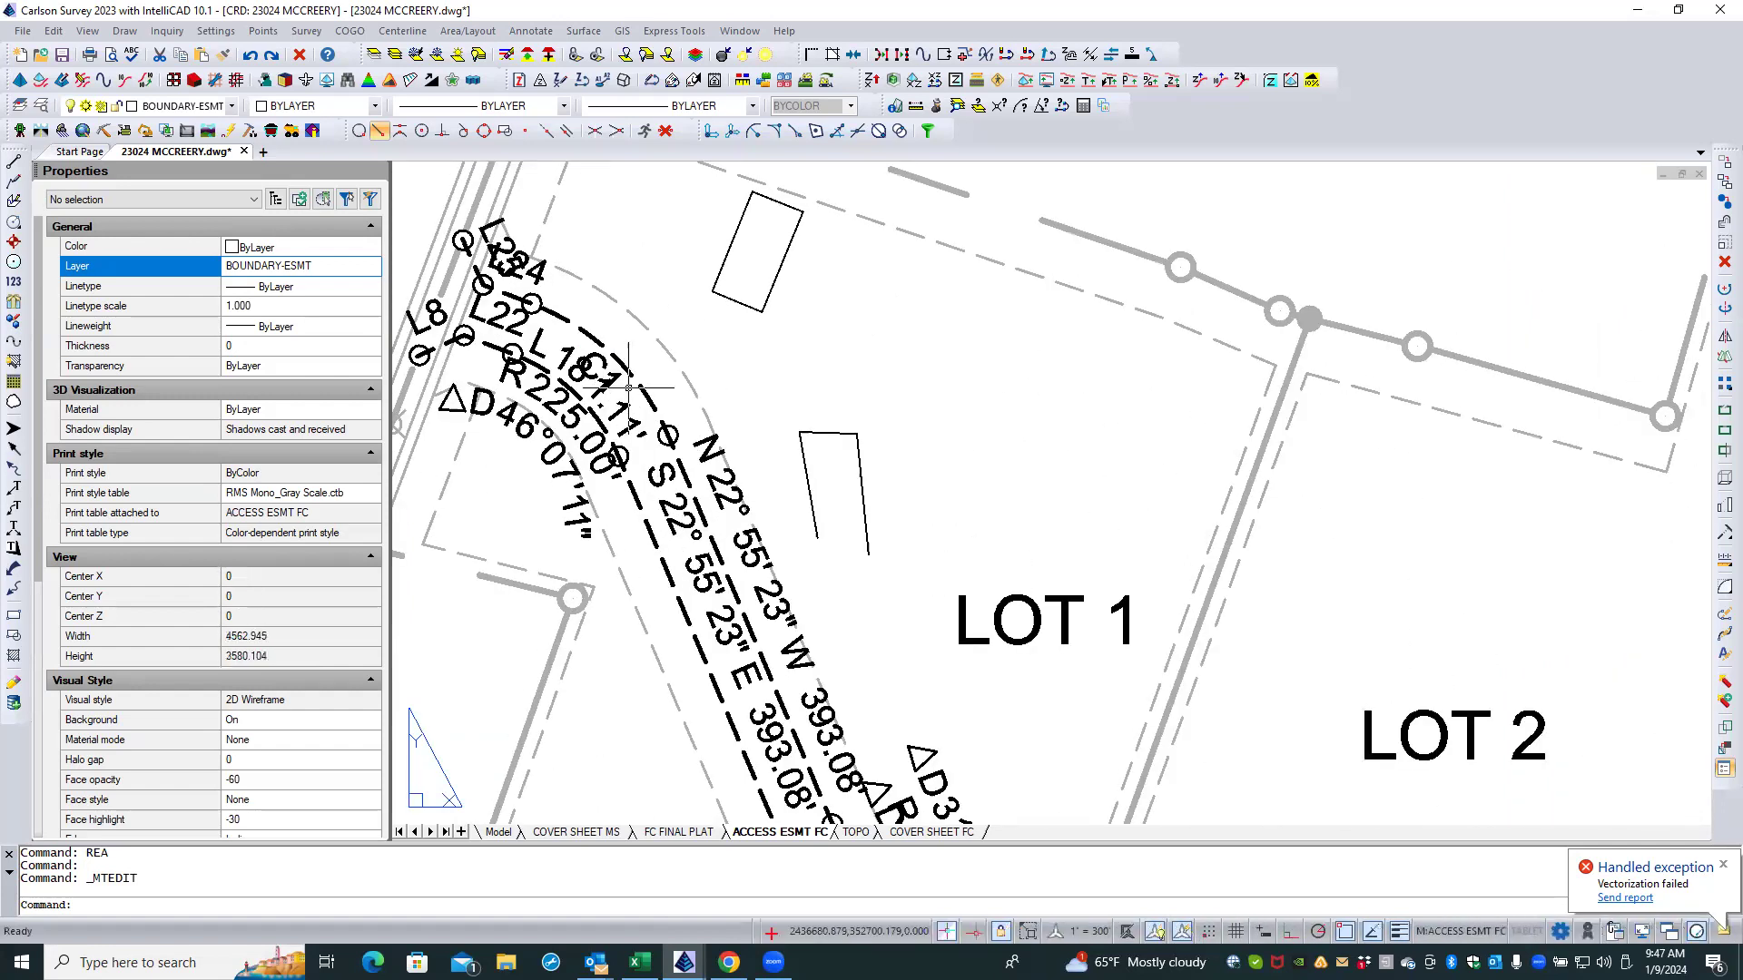
scroll(499, 318, "up", 1)
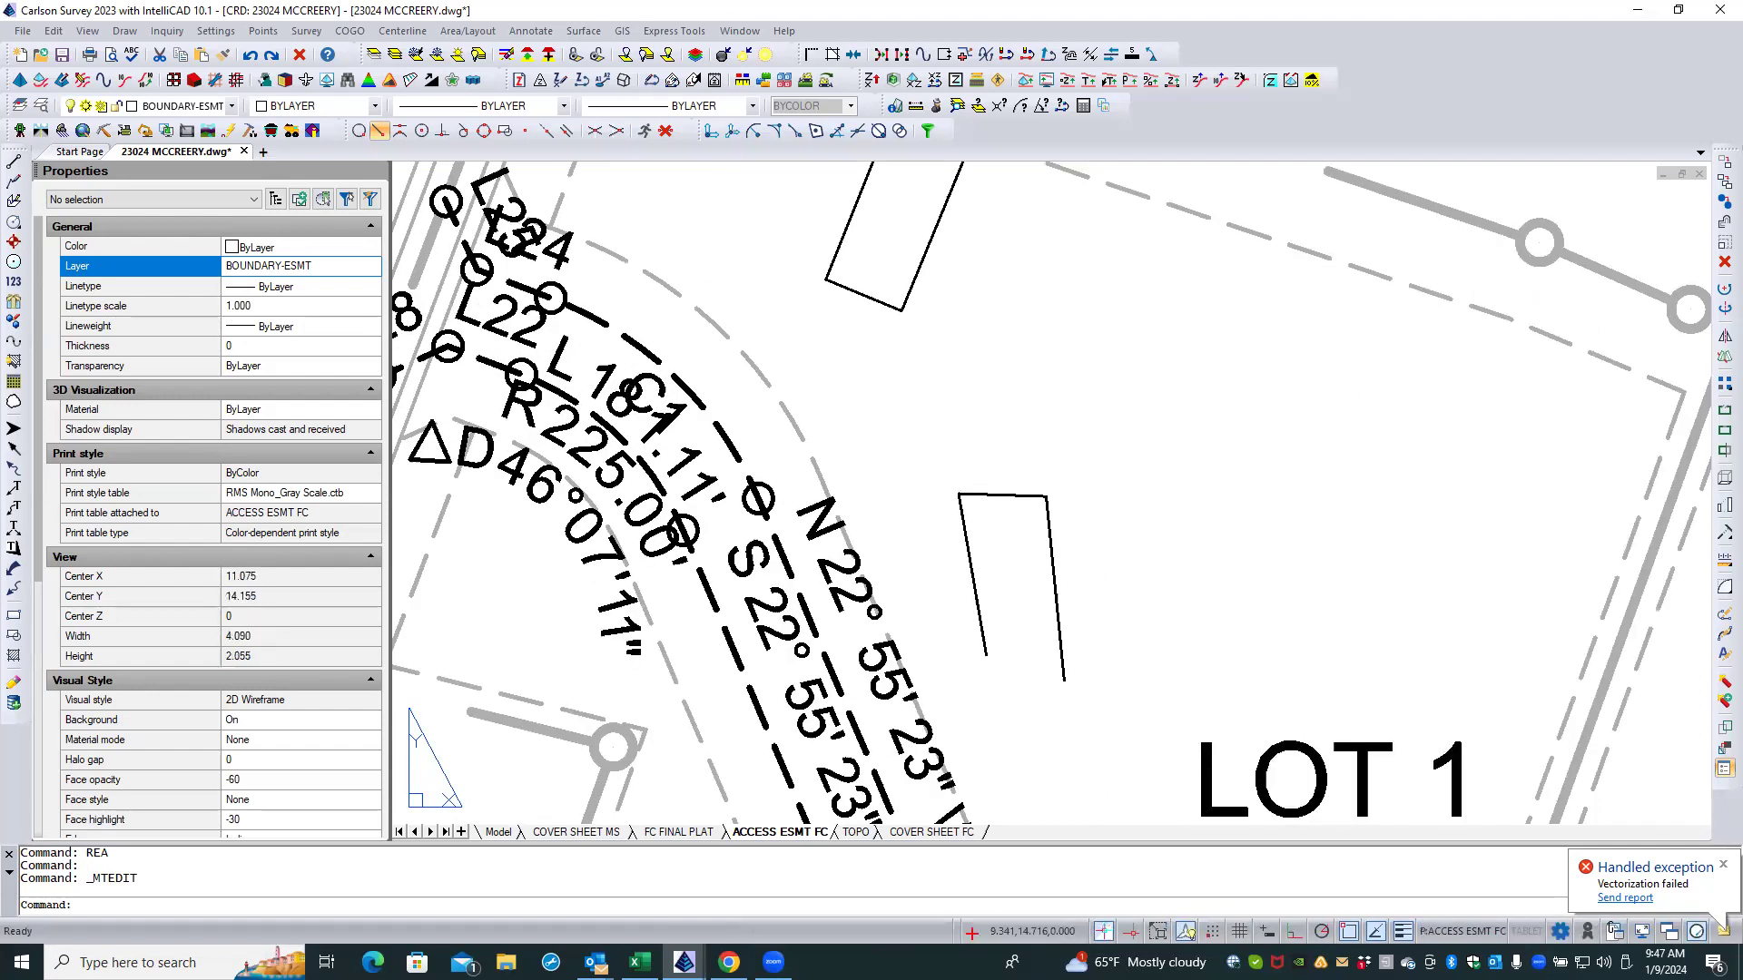
double_click(498, 318)
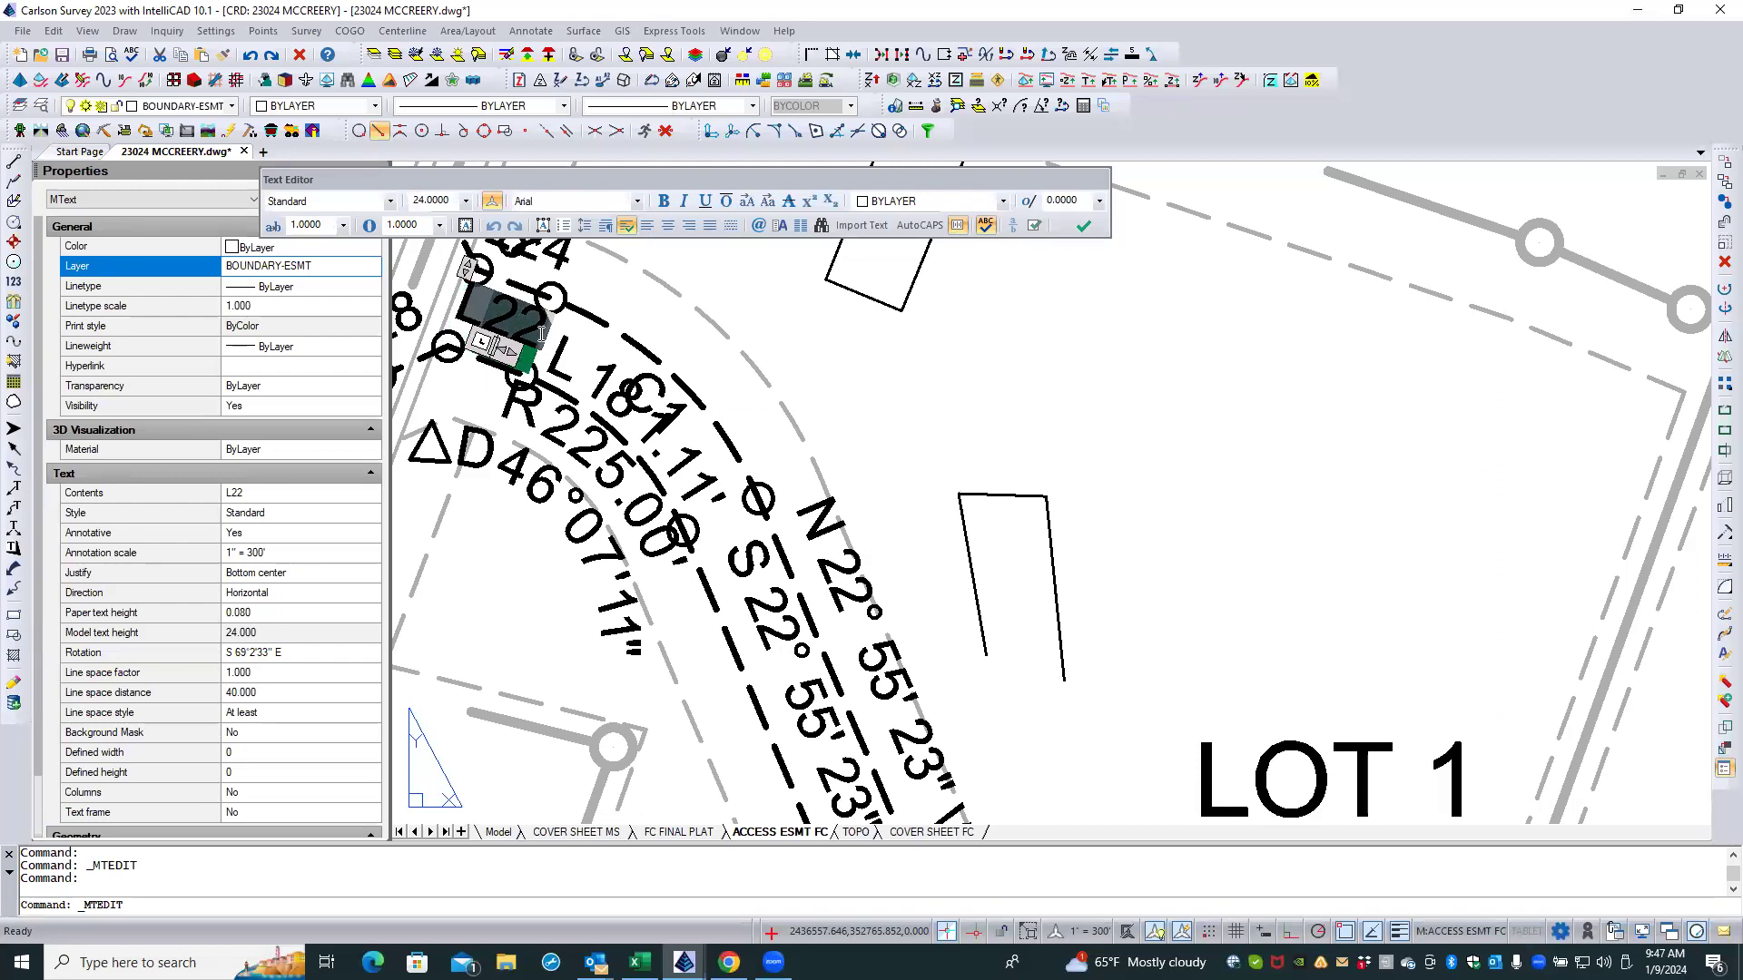
type("L9")
left_click(658, 333)
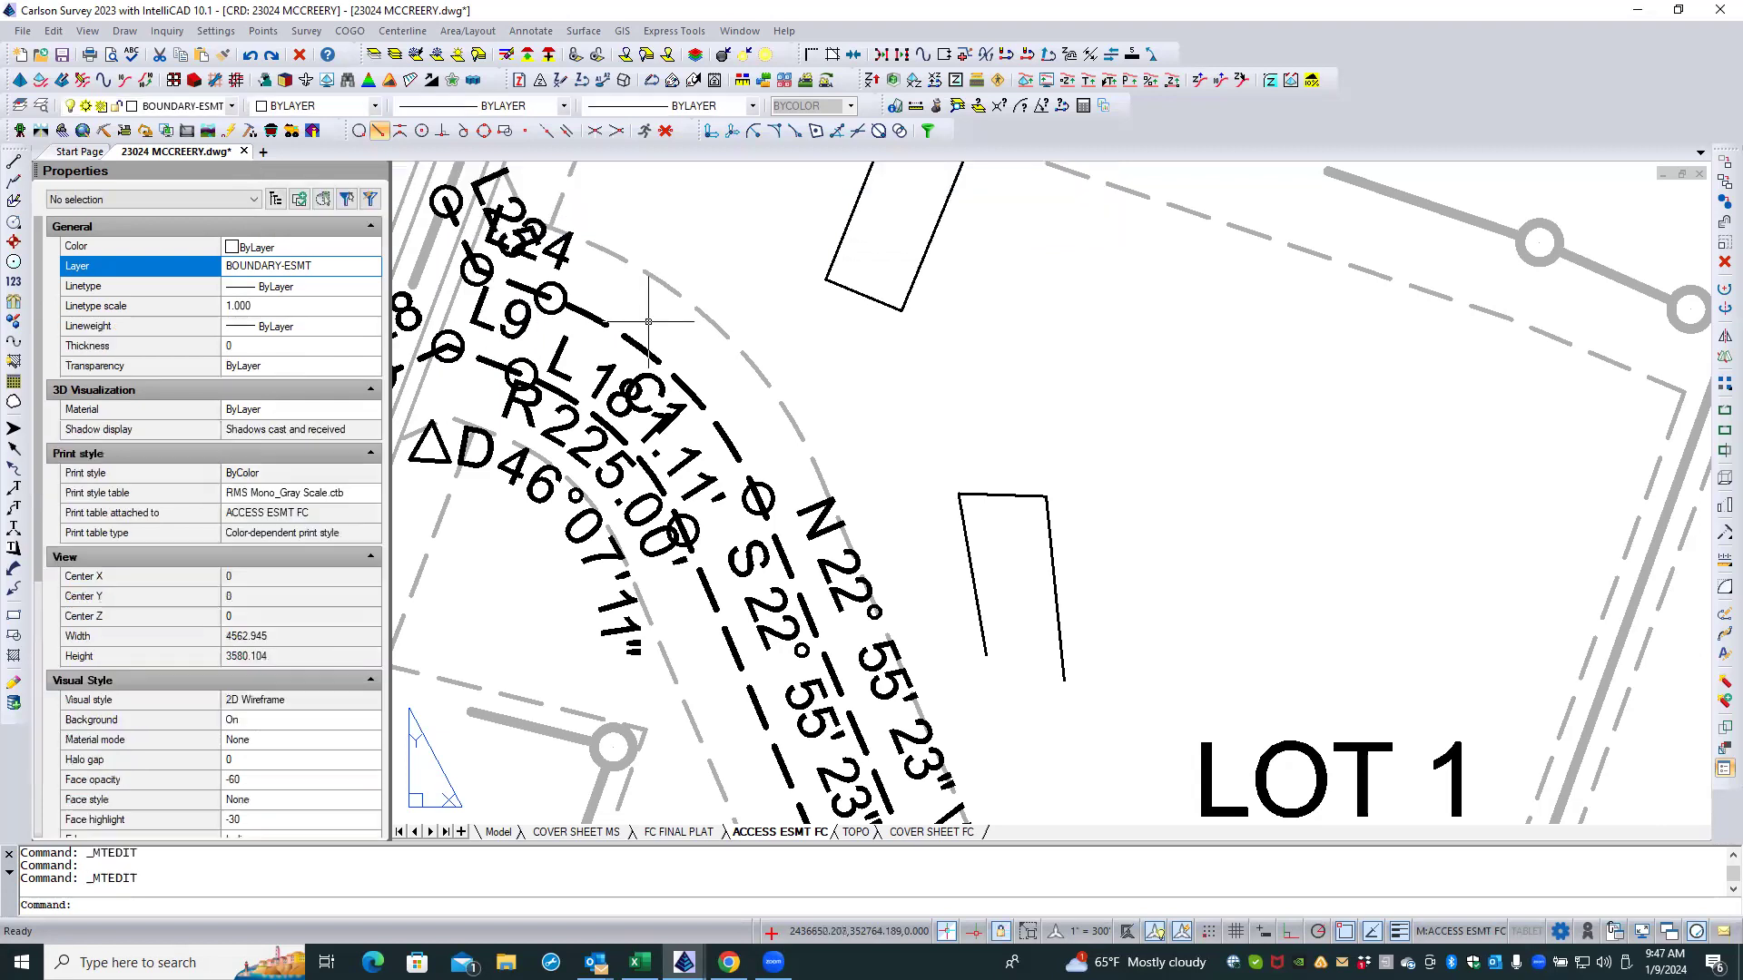
Step: Change the L23 label at the easement's far end near Lots 6 and 7 to L10
scroll(534, 314, "down", 3)
scroll(534, 314, "down", 3)
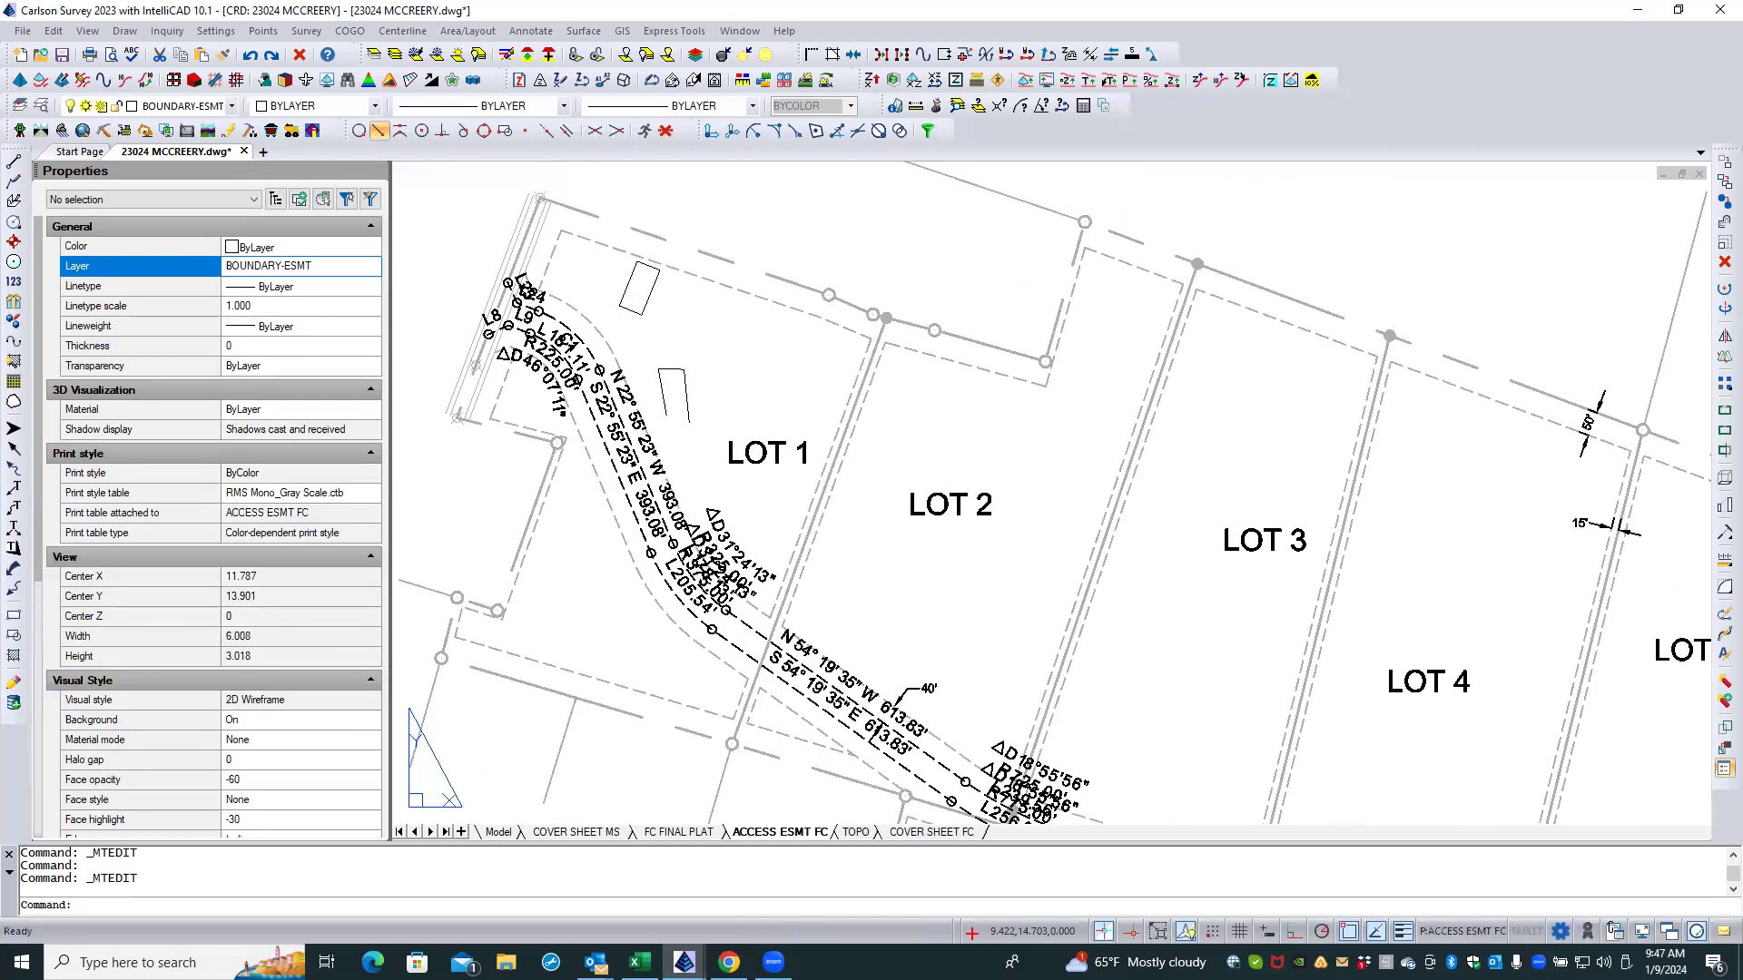
scroll(1262, 742, "up", 5)
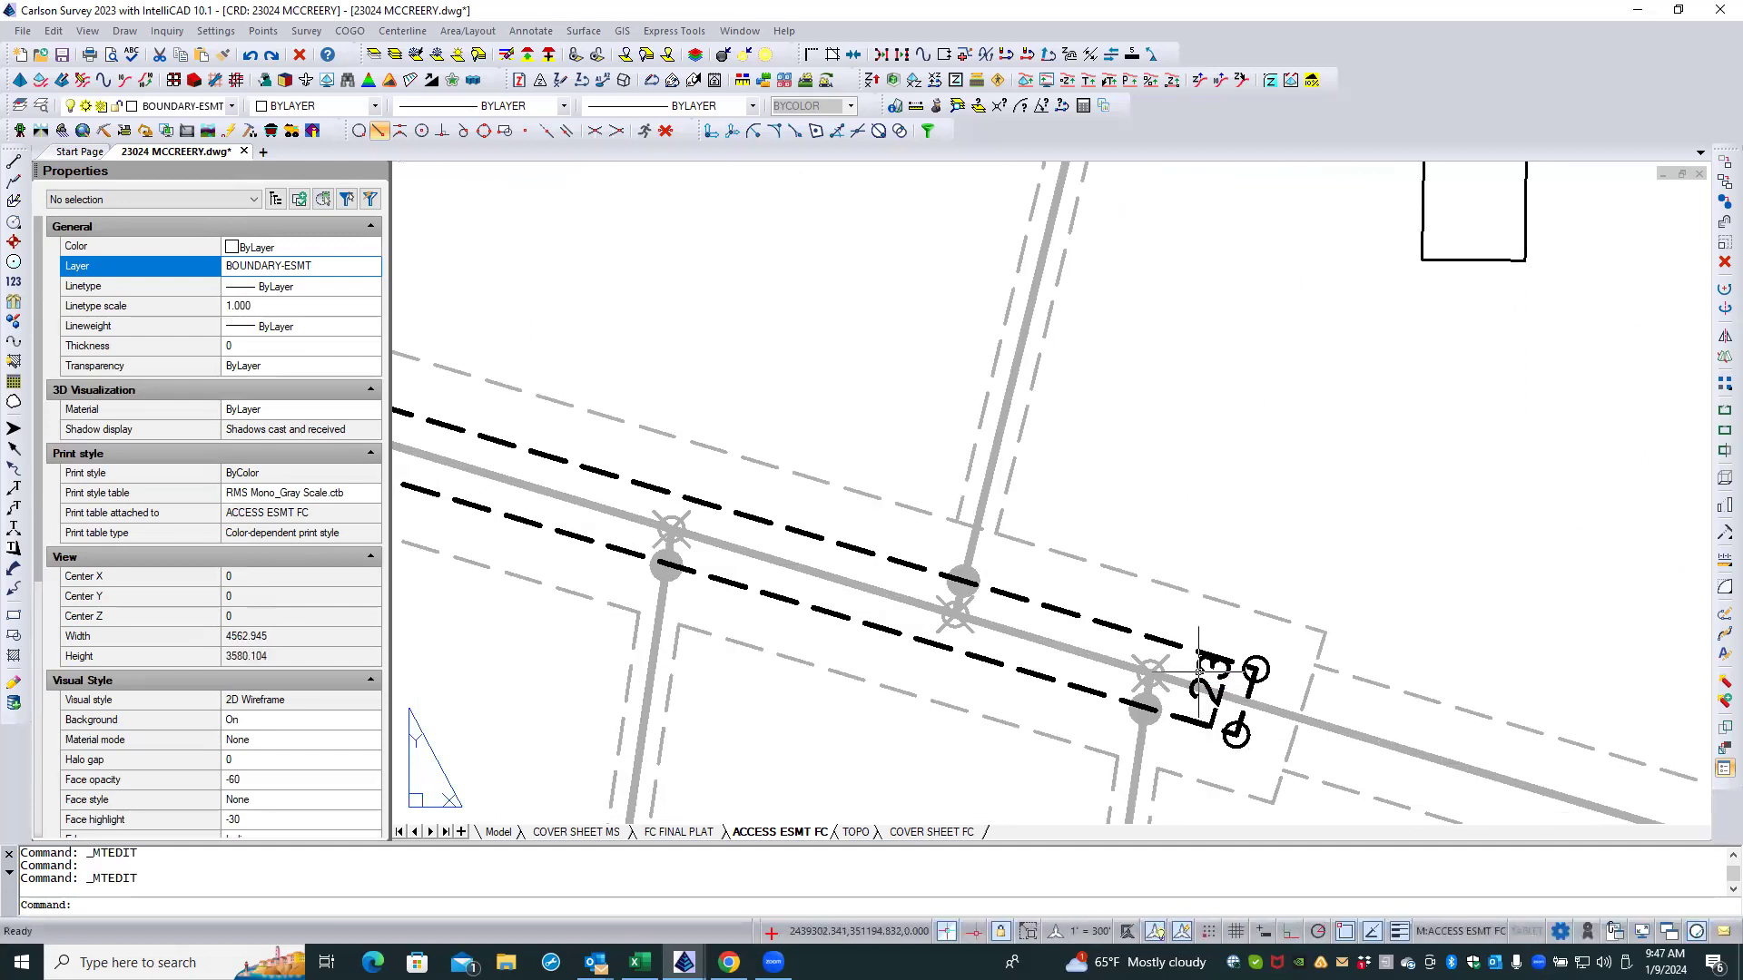
double_click(1201, 687)
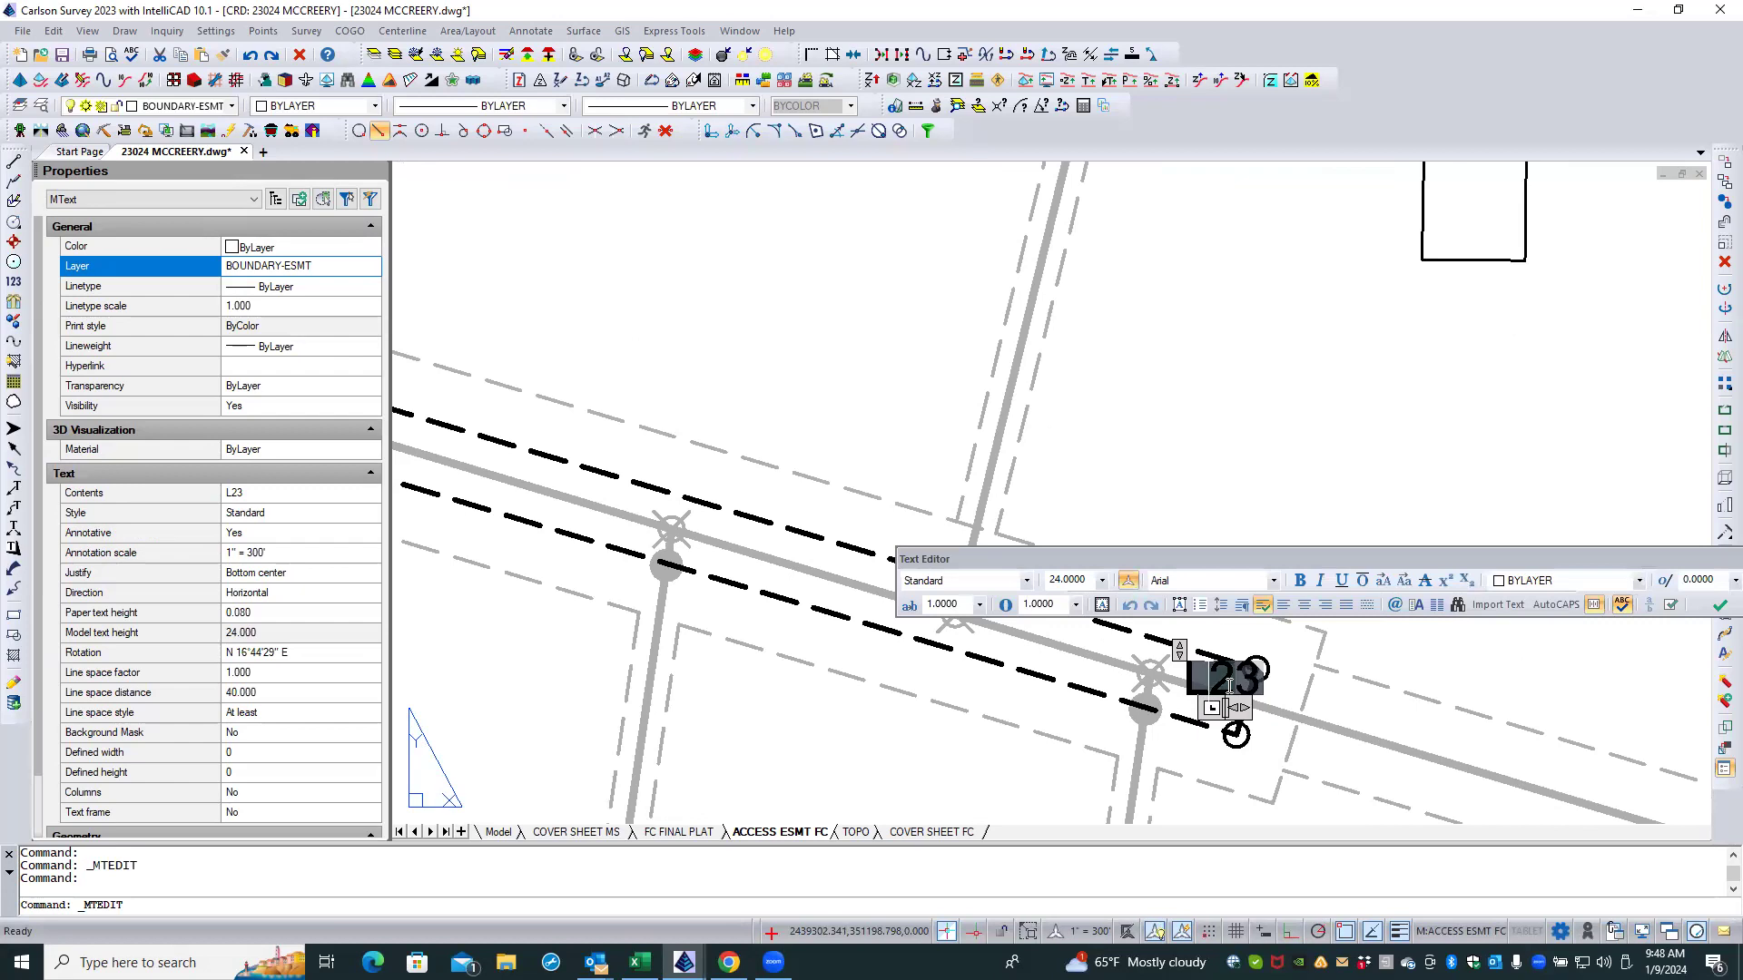
left_click(1252, 491)
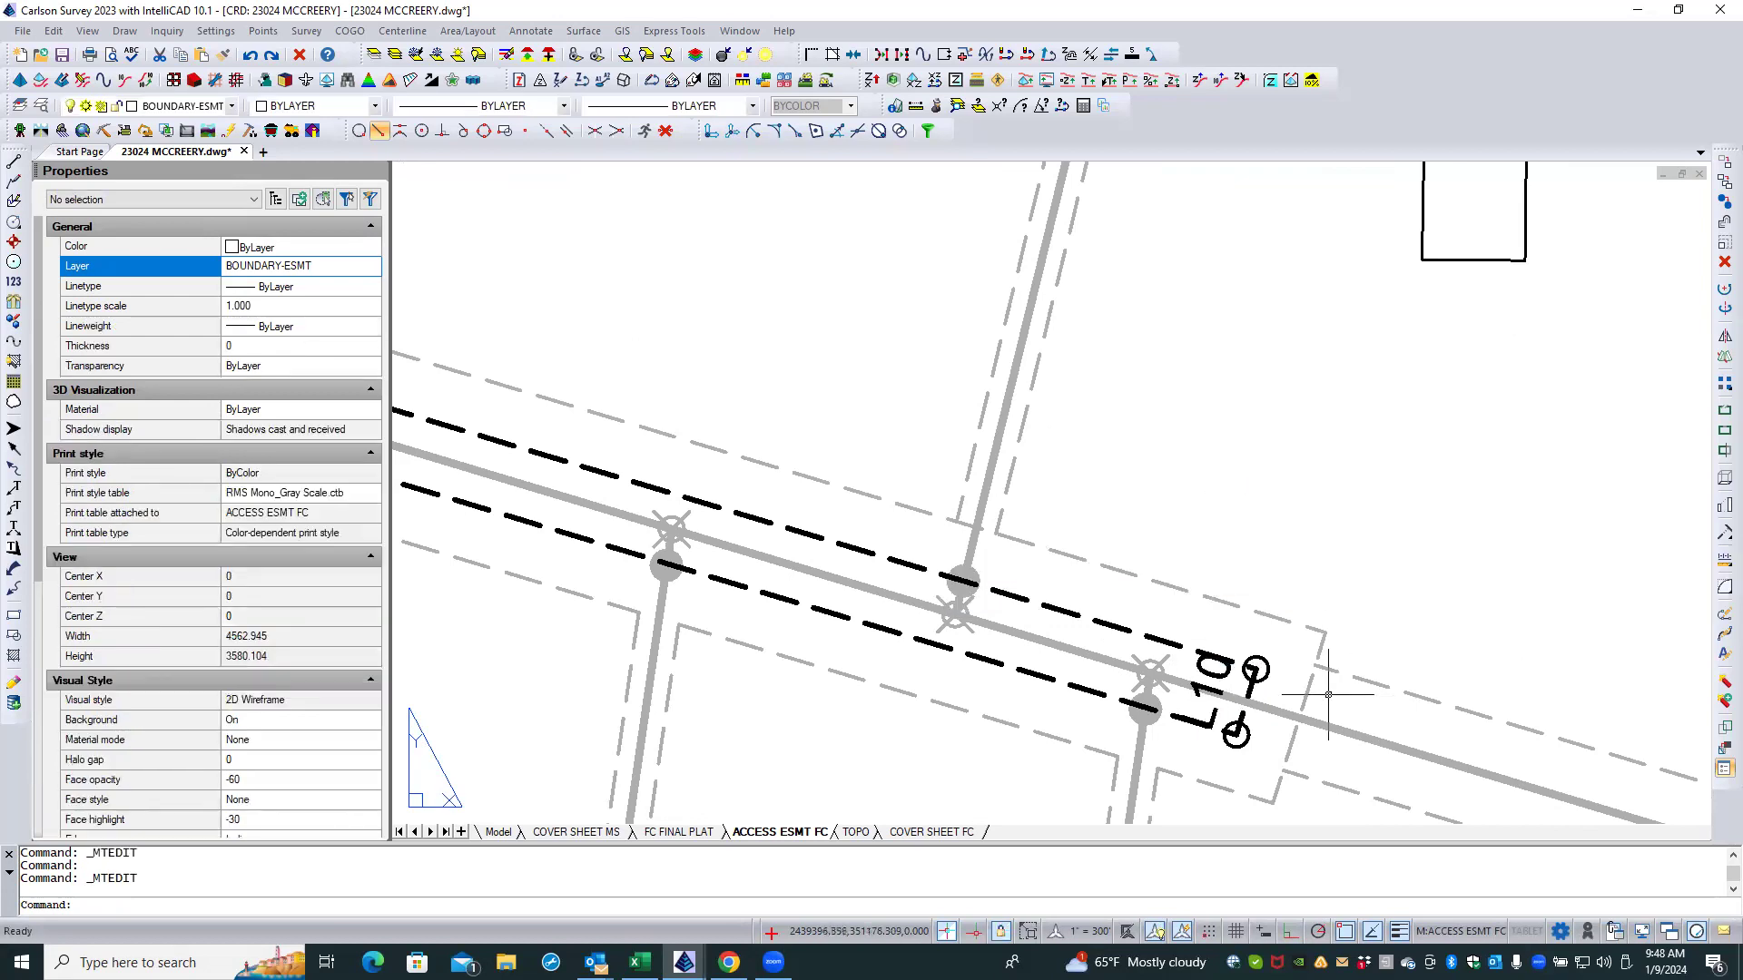
Step: Move the L10 label just outside the easement's far end line, with all entity snaps off for the placement
scroll(1420, 744, "down", 4)
scroll(1420, 747, "up", 4)
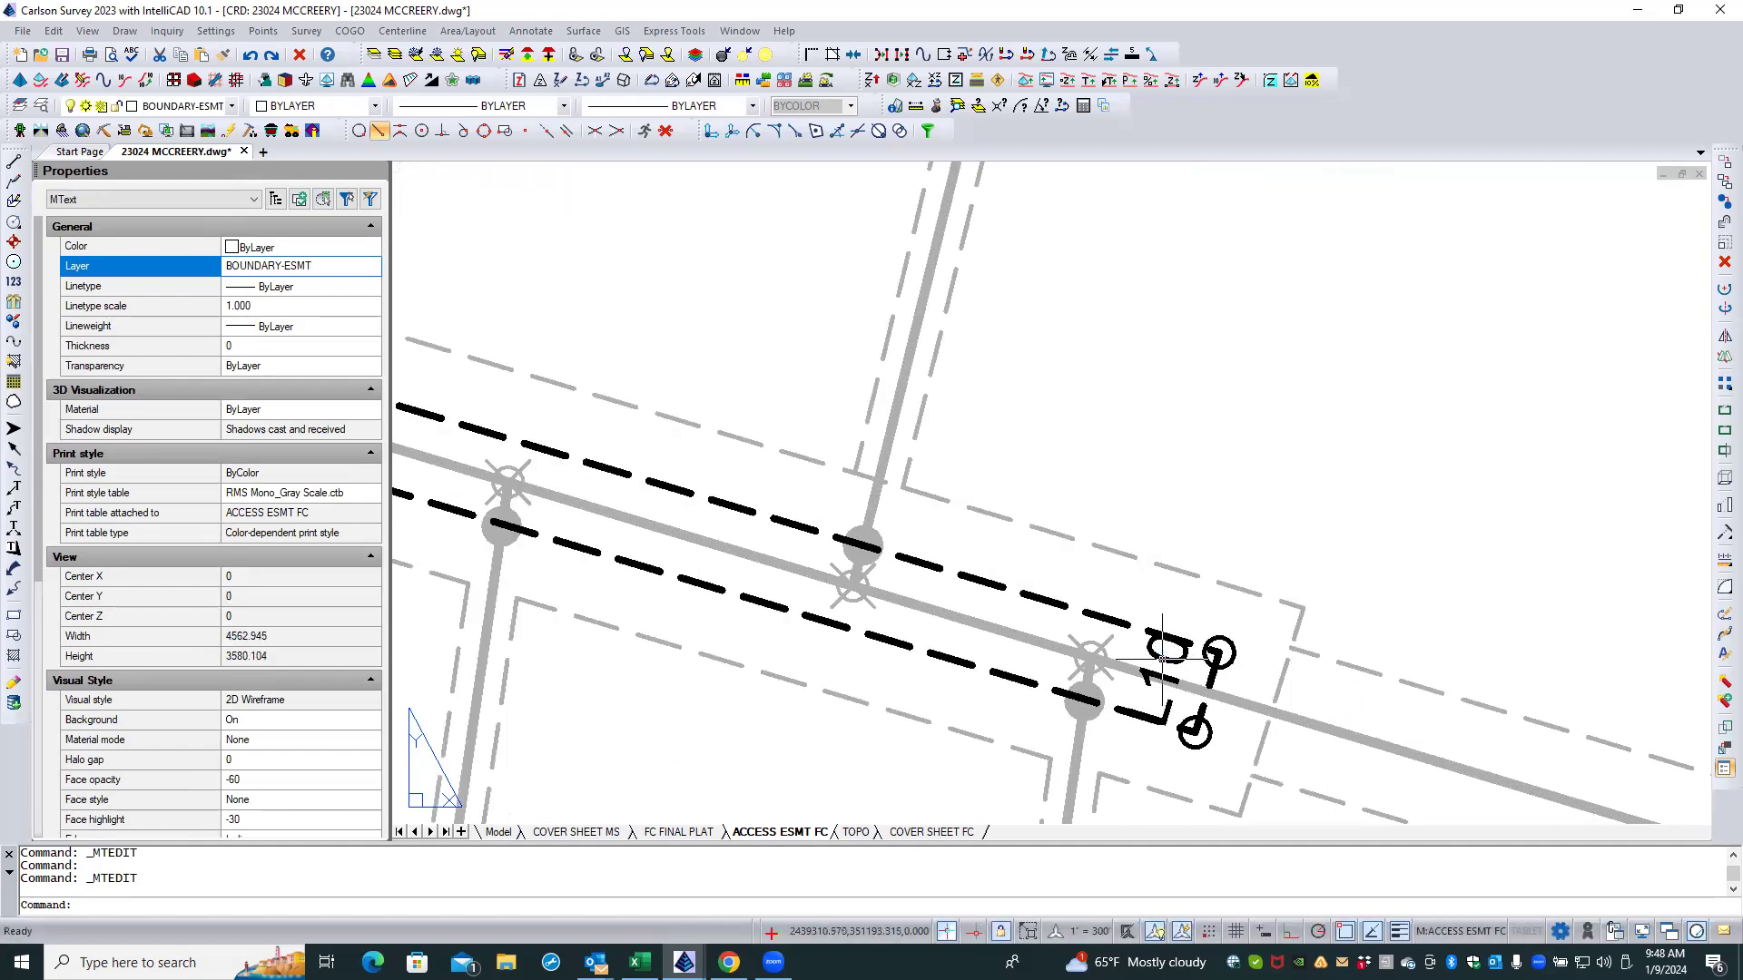
left_click(1177, 682)
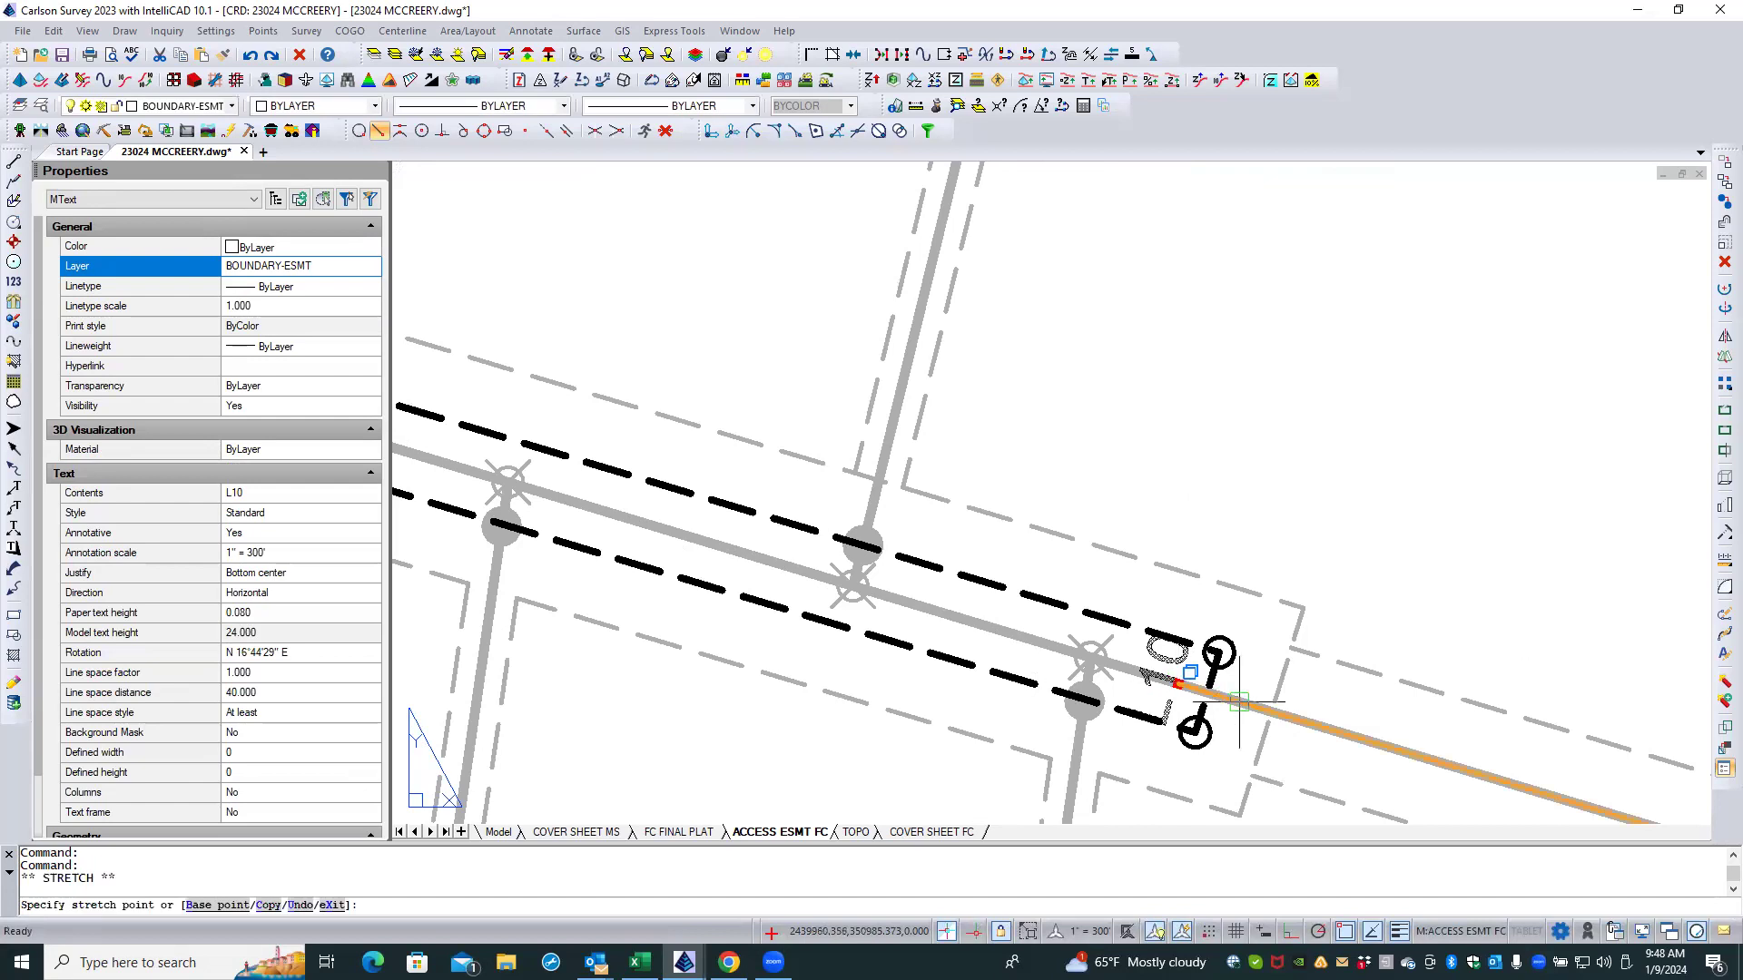
right_click(1239, 701, "shift")
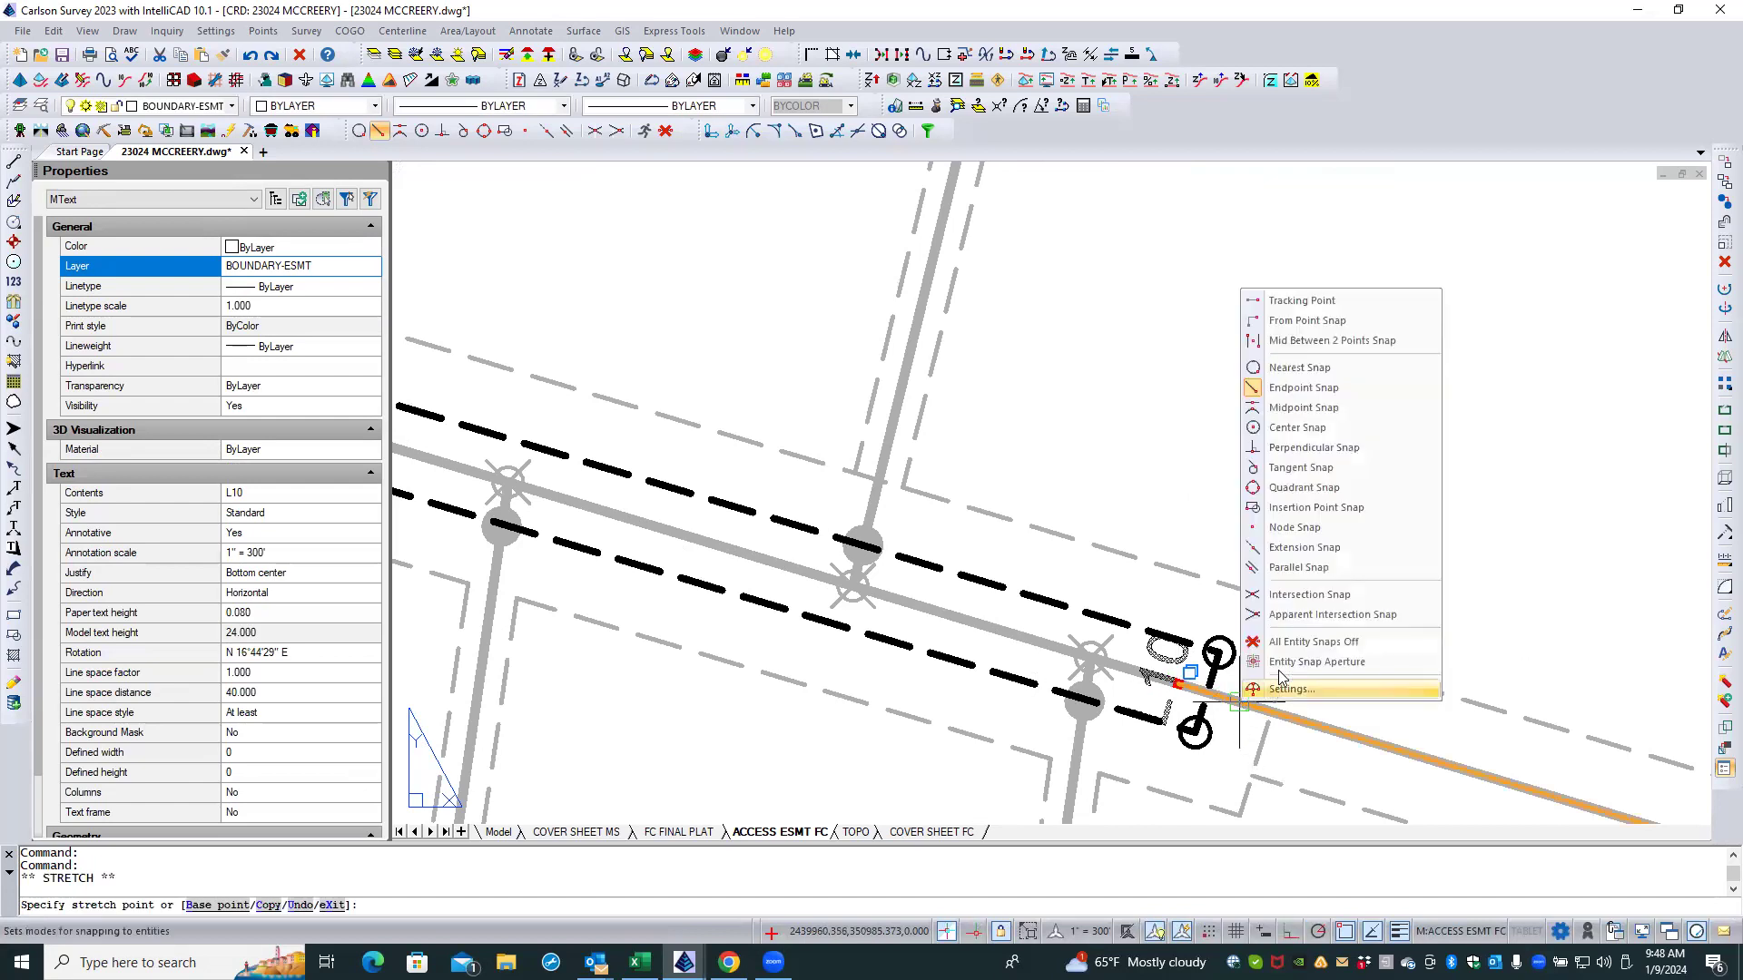
left_click(1314, 642)
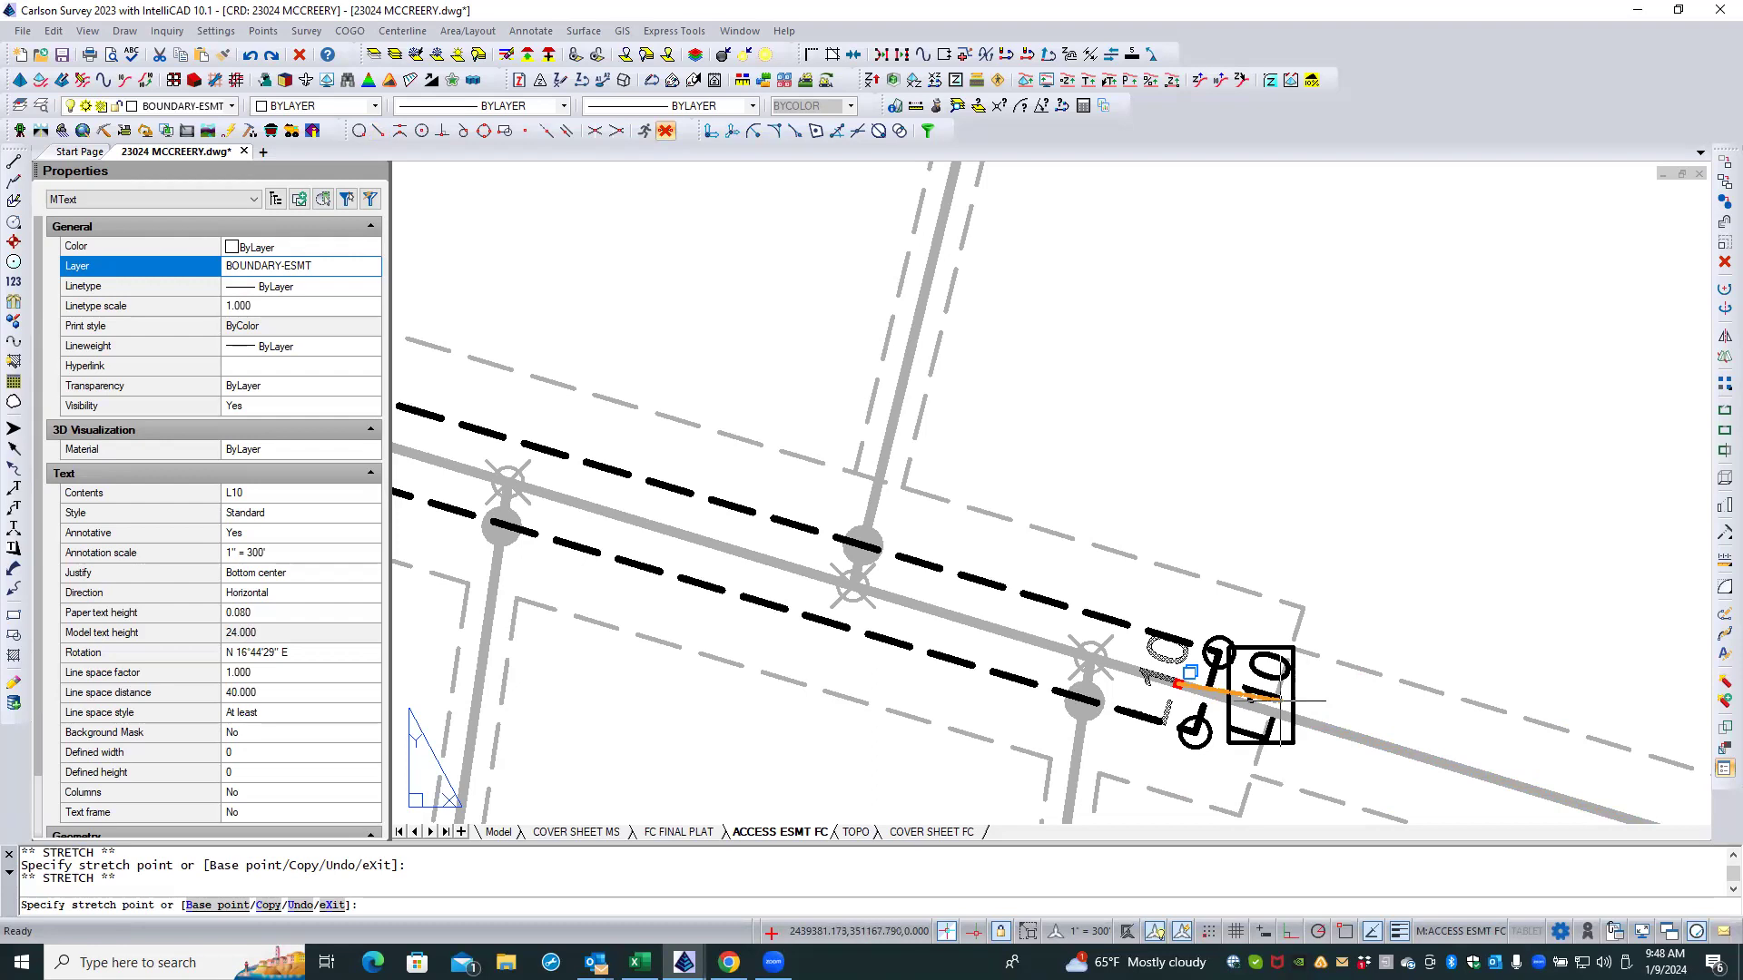
key("Escape")
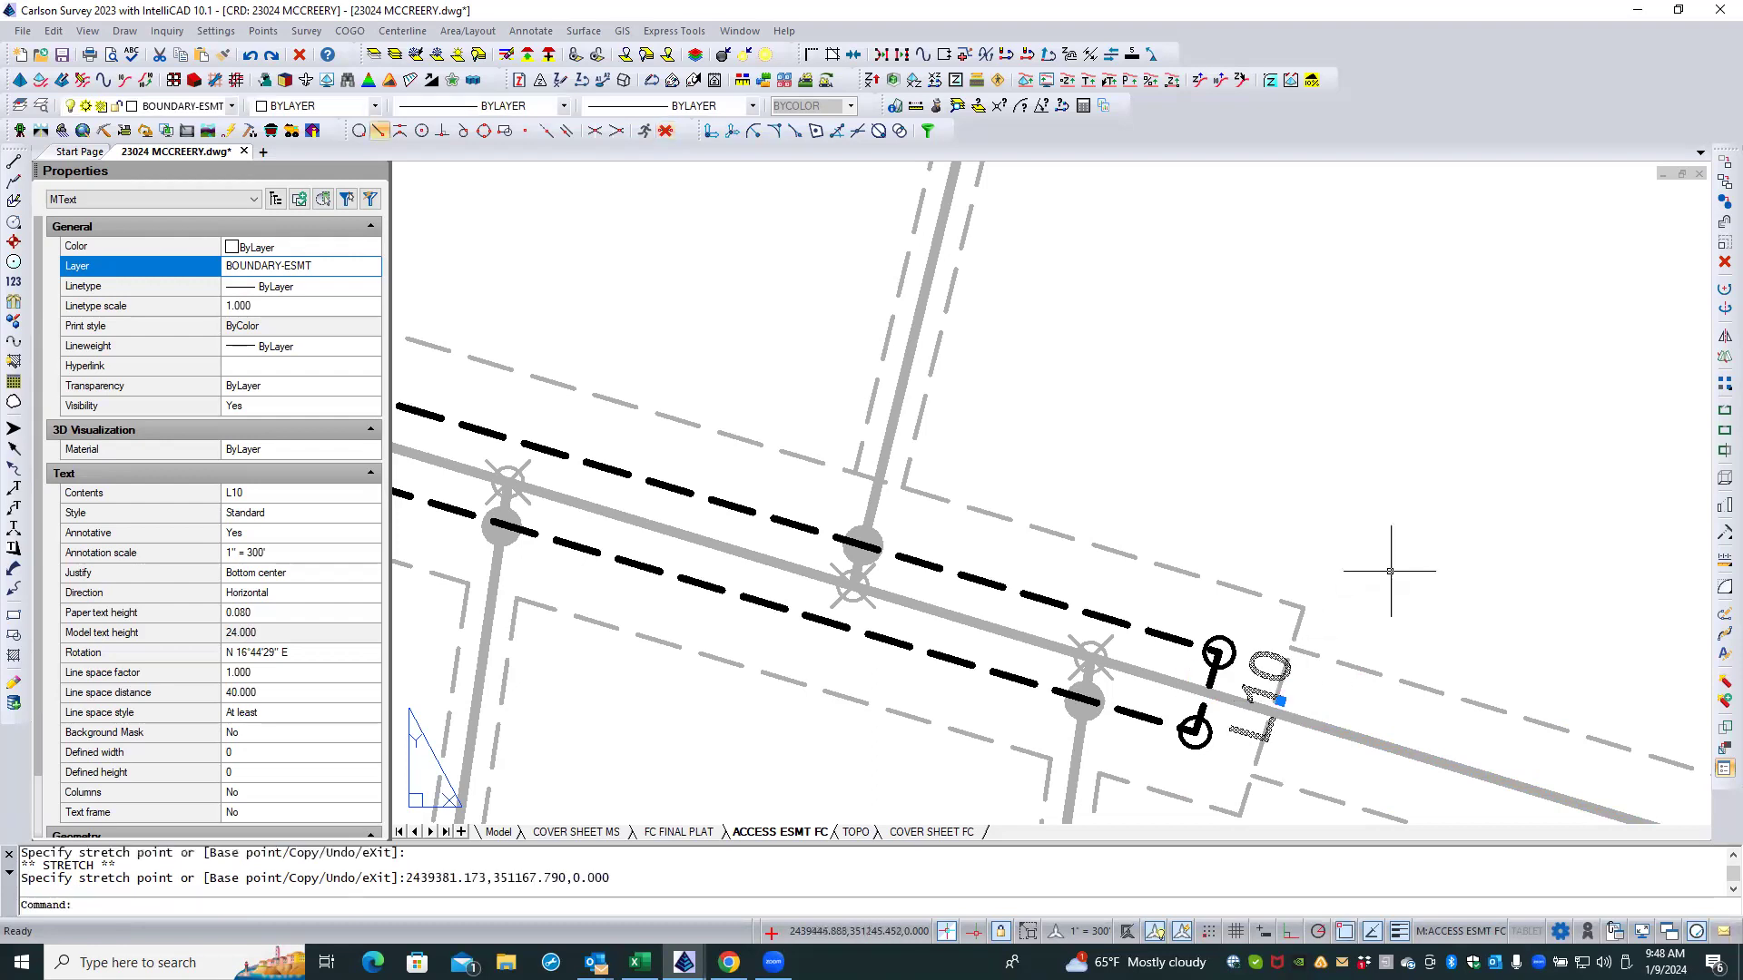
key("Escape")
Step: Change the L24 label near the easement's road entrance to L11
scroll(1443, 740, "down", 4)
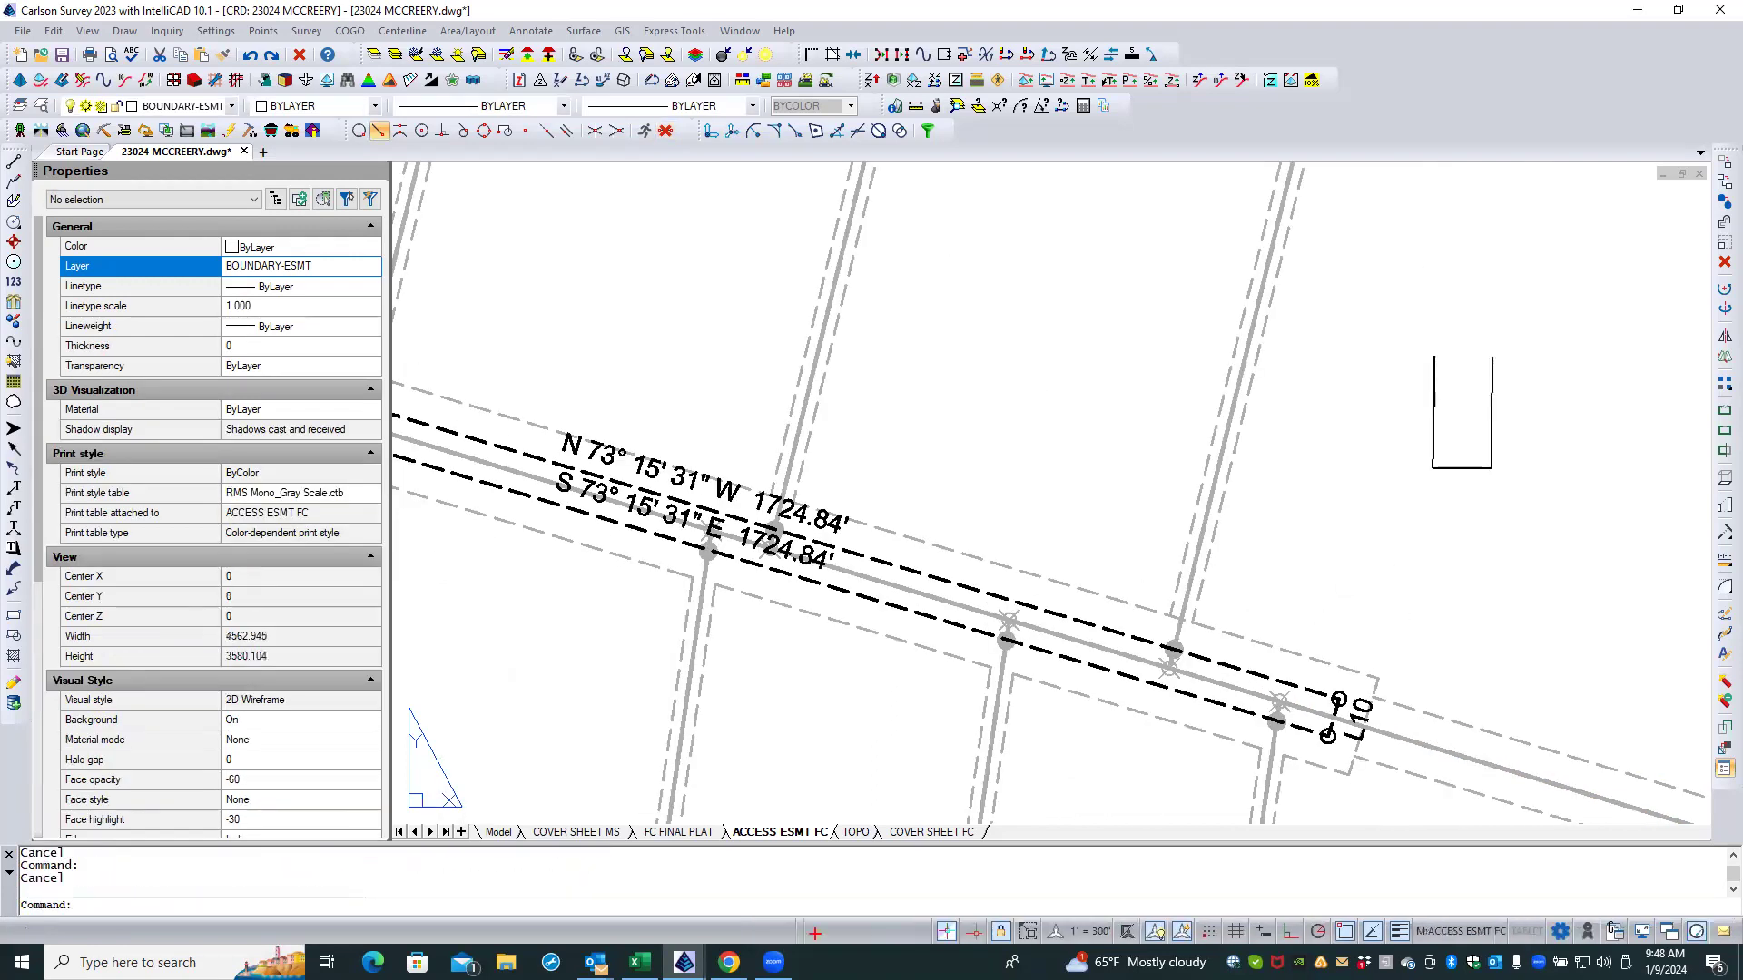
scroll(1444, 742, "down", 2)
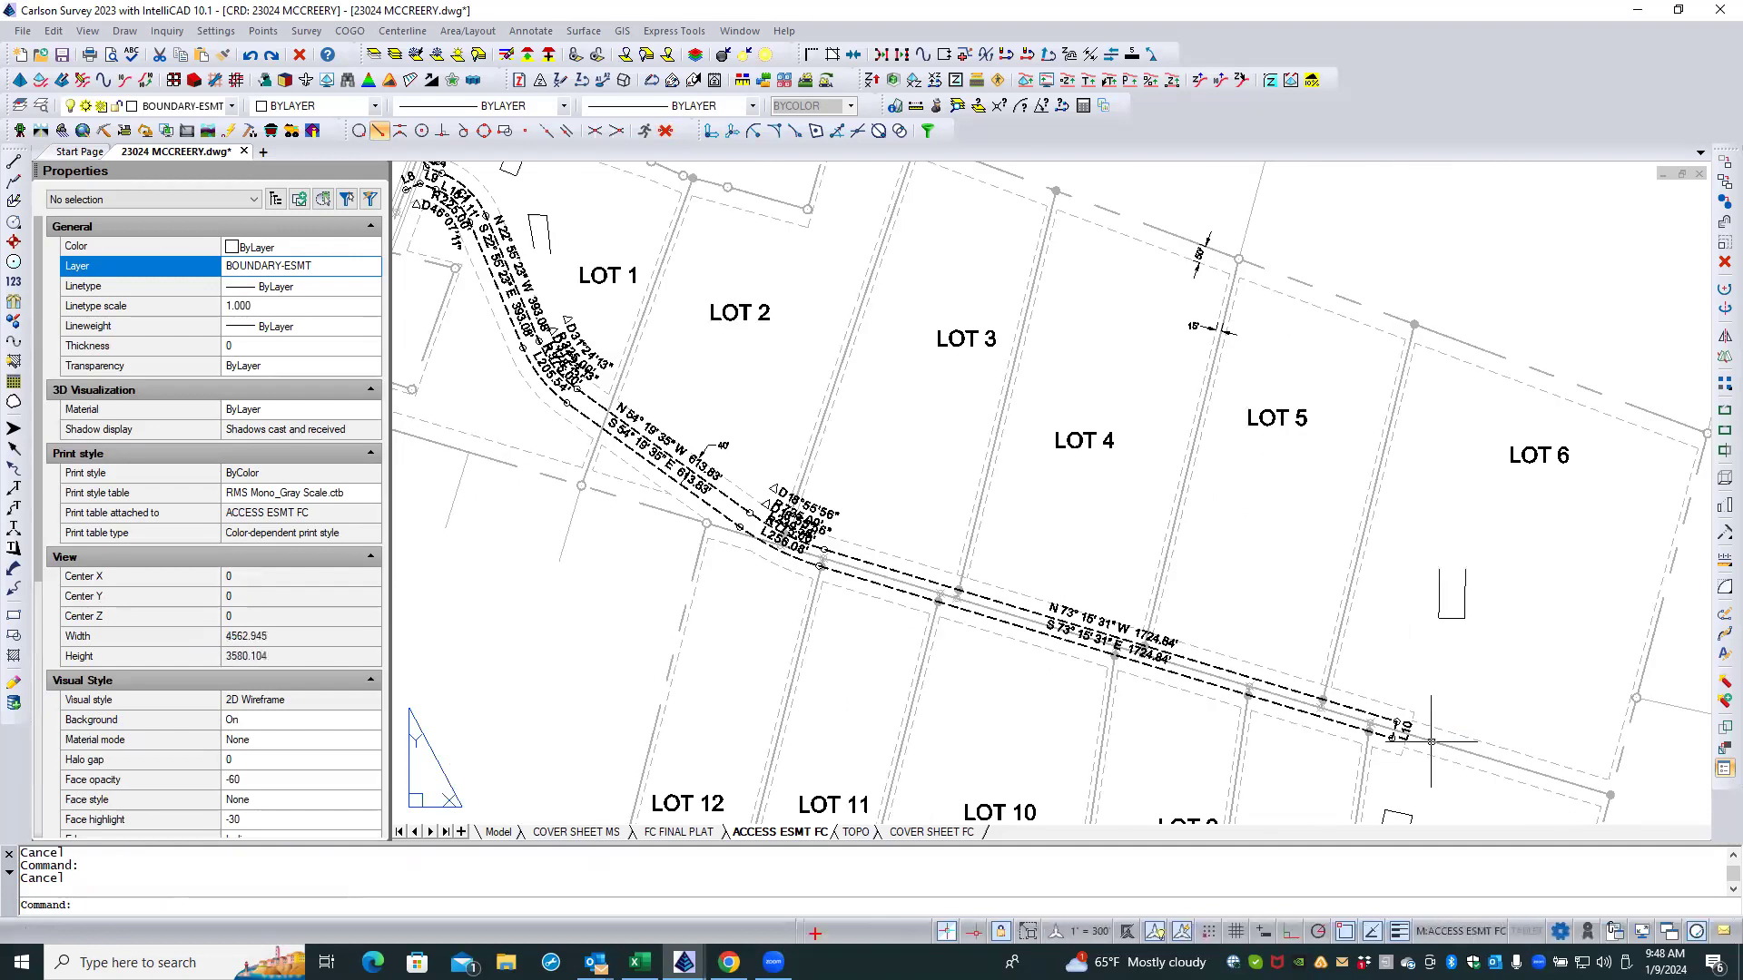
scroll(1115, 688, "down", 3)
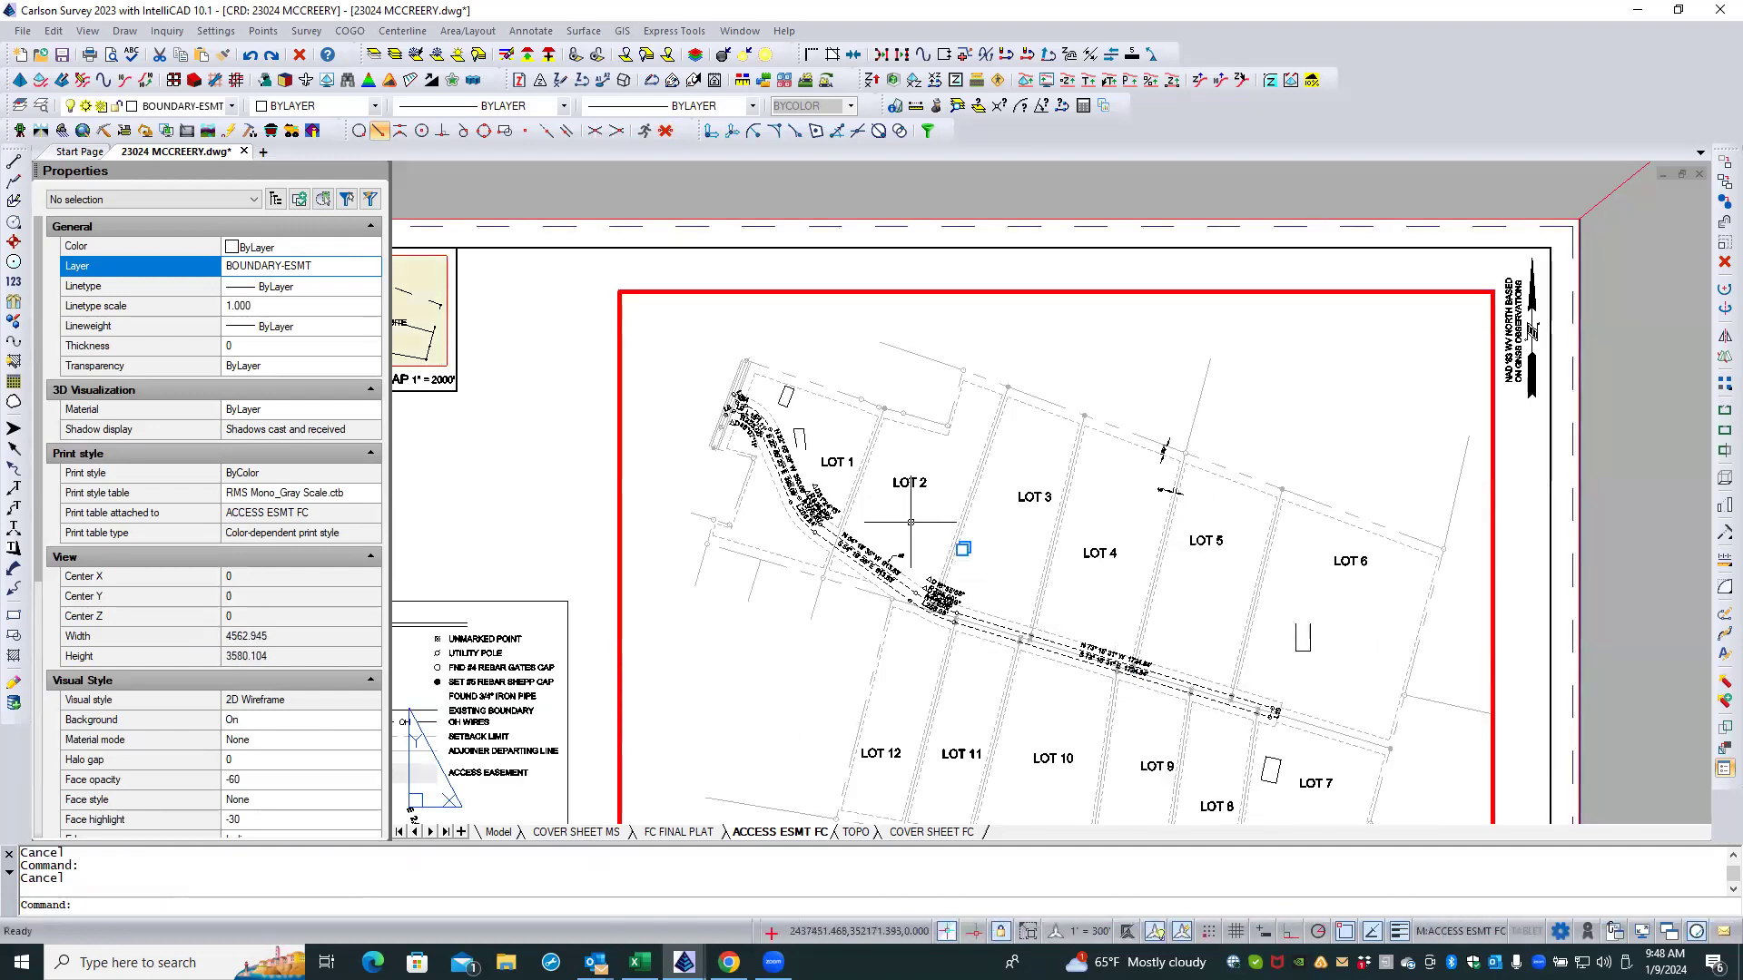
scroll(744, 402, "up", 3)
scroll(742, 402, "up", 1)
scroll(743, 402, "up", 3)
scroll(629, 385, "up", 1)
double_click(629, 384)
scroll(711, 413, "up", 2)
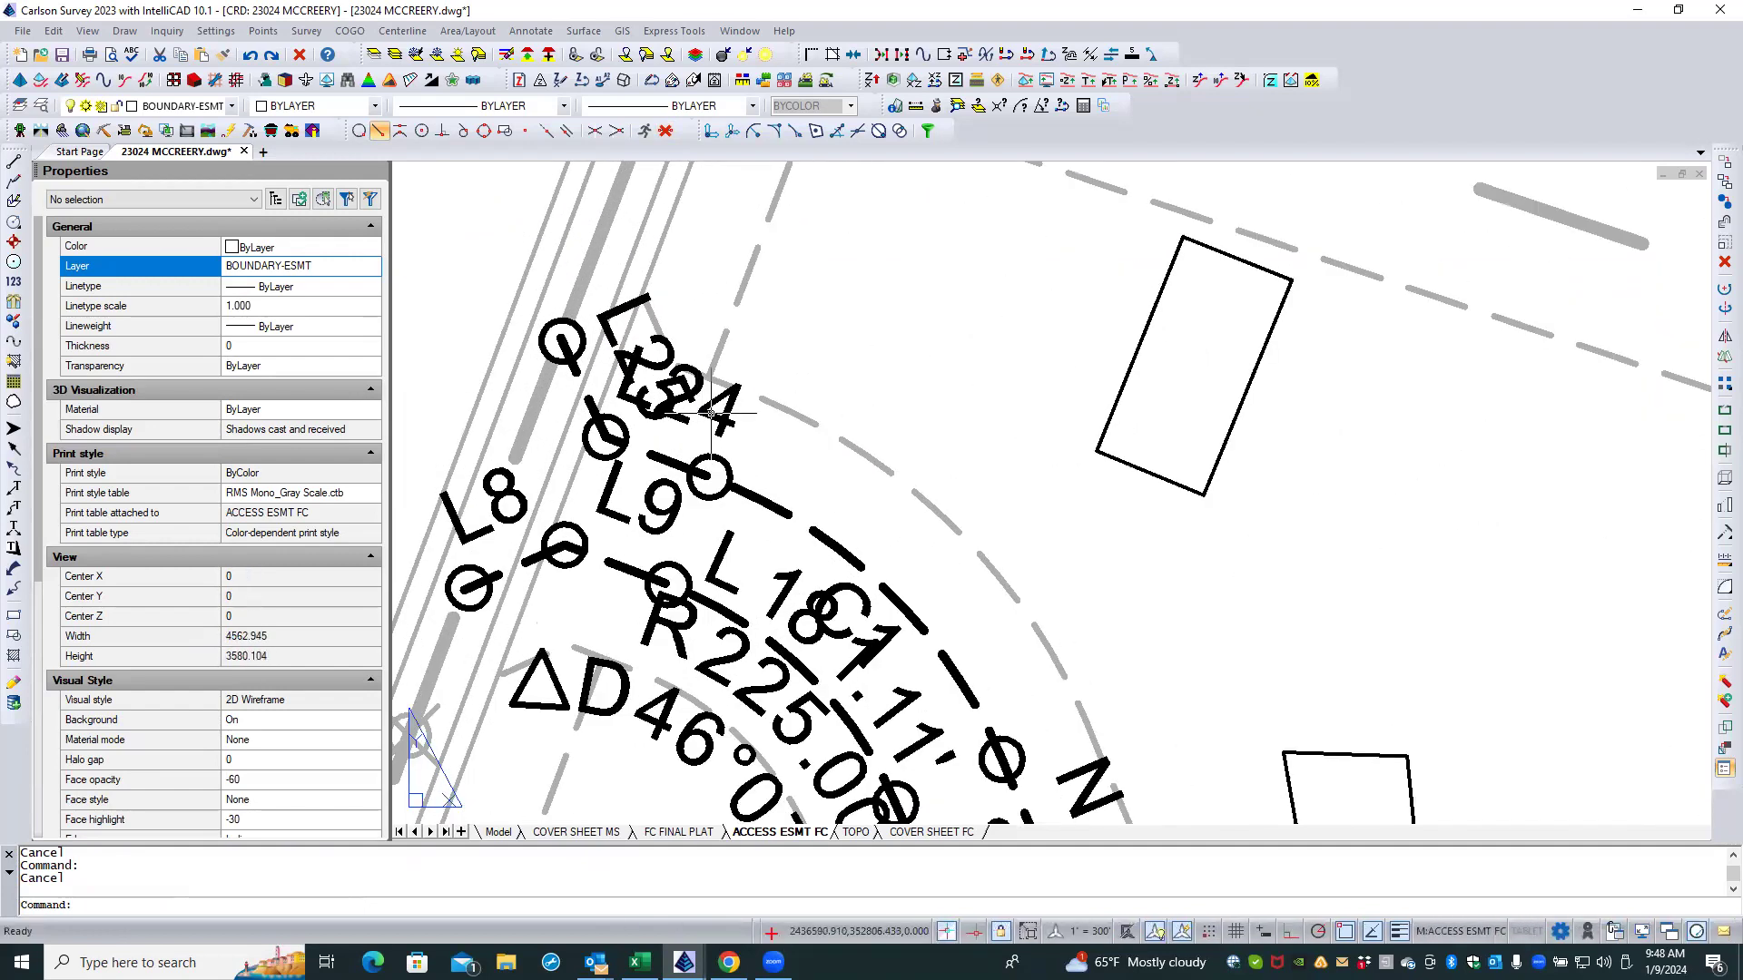
double_click(710, 413)
left_click_drag(676, 385, 733, 408)
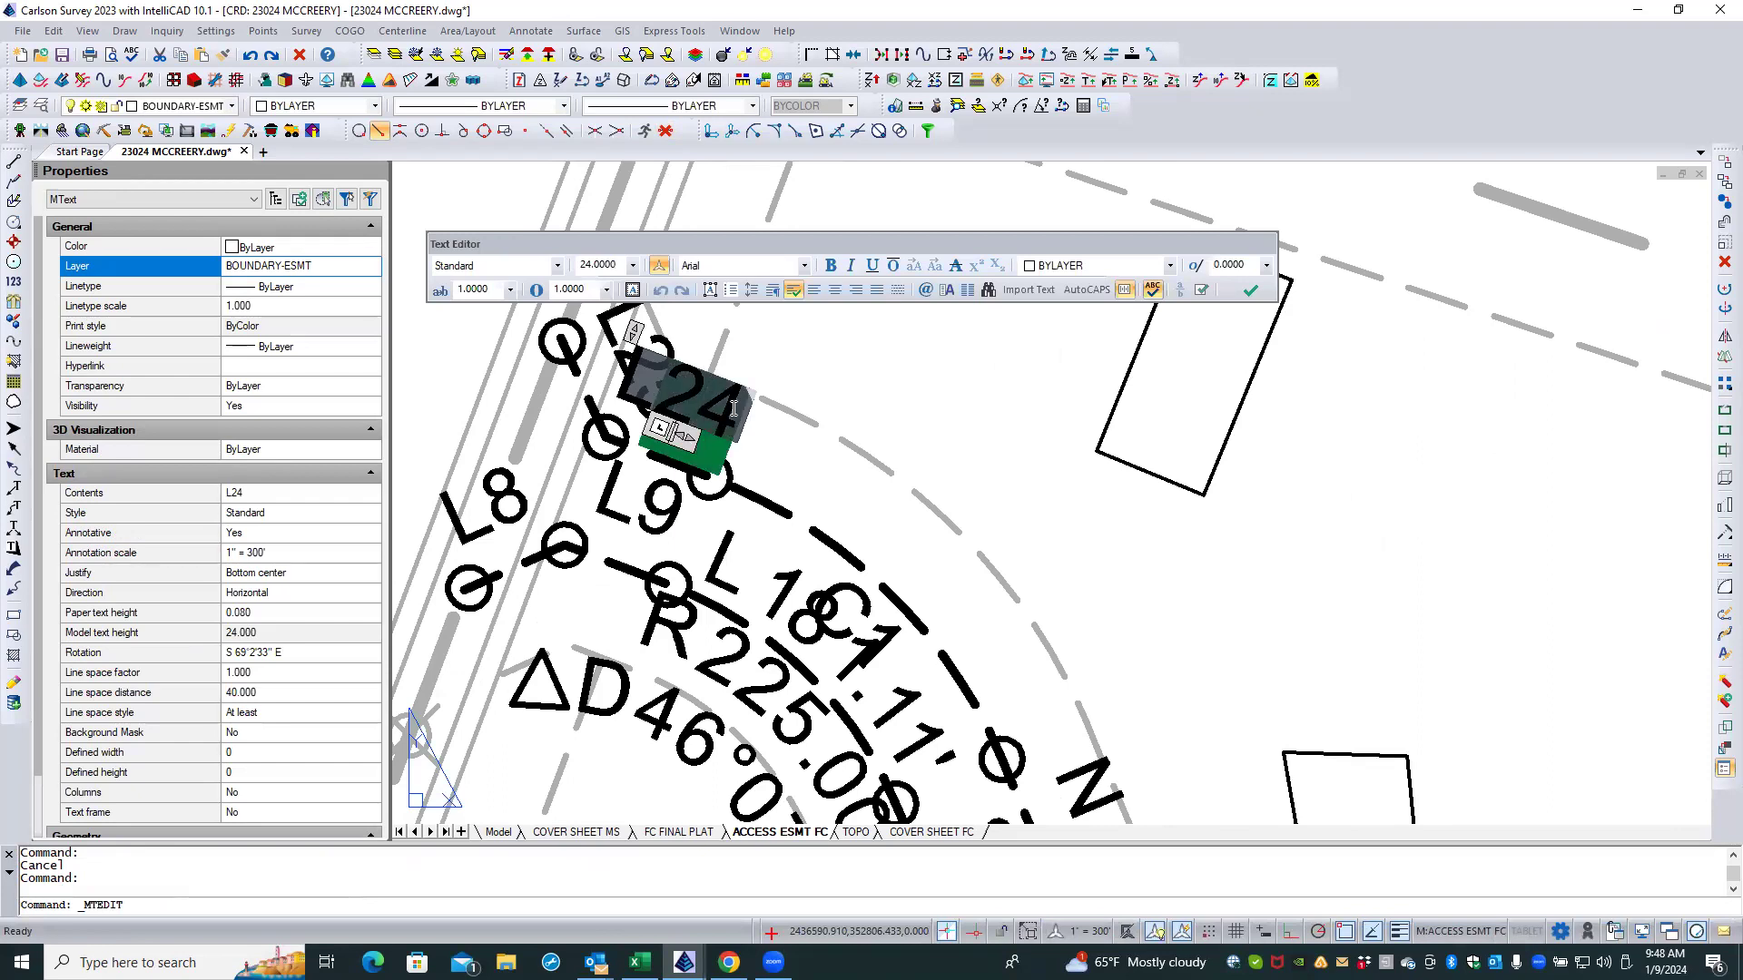
type("11")
left_click(801, 390)
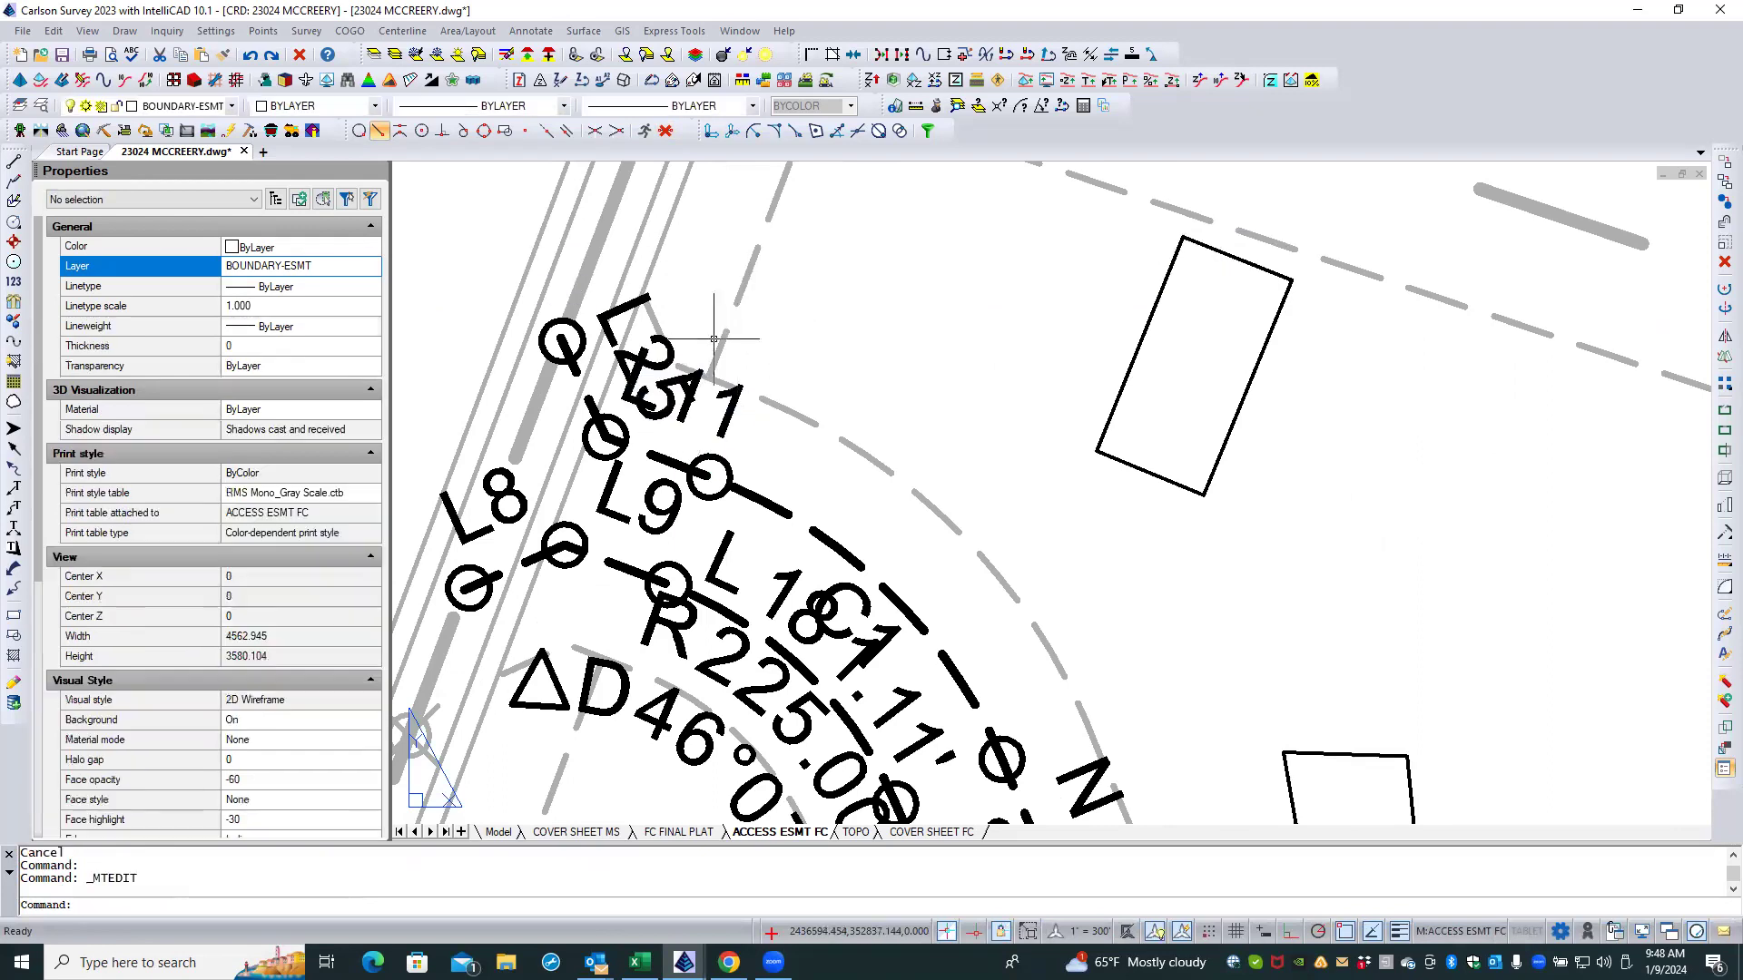
Step: Change the L25 label at the easement's road entrance to L12
double_click(625, 320)
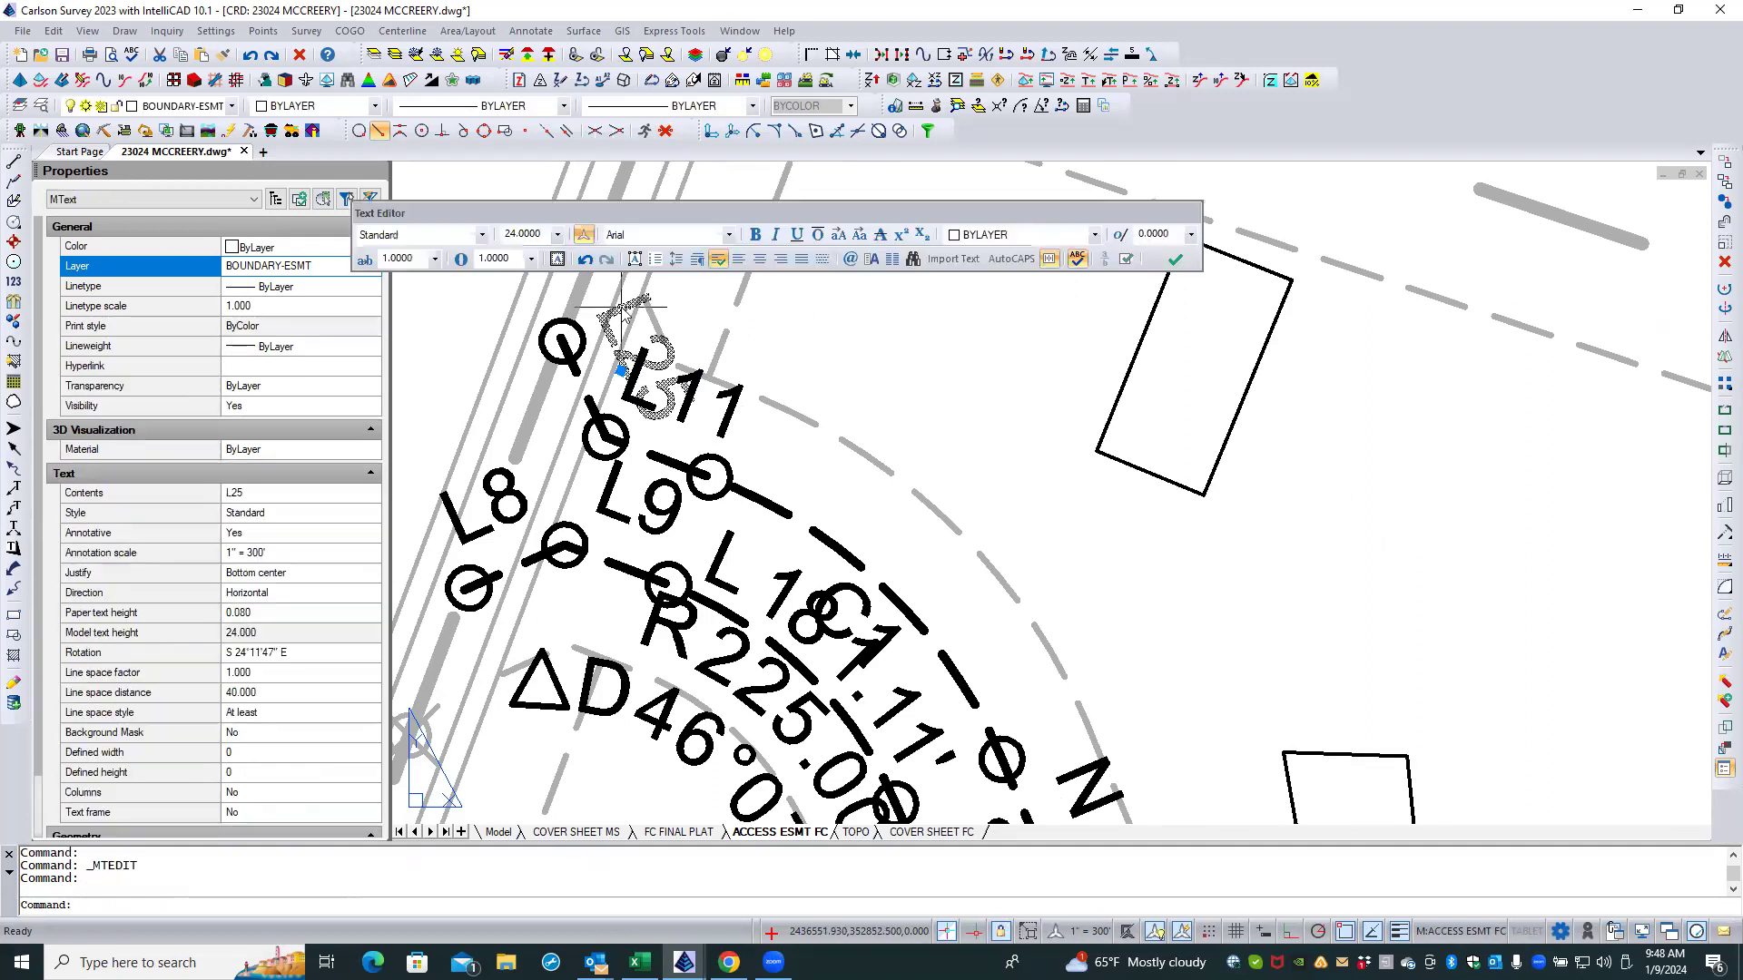
left_click_drag(613, 338, 687, 339)
type("12")
left_click(788, 345)
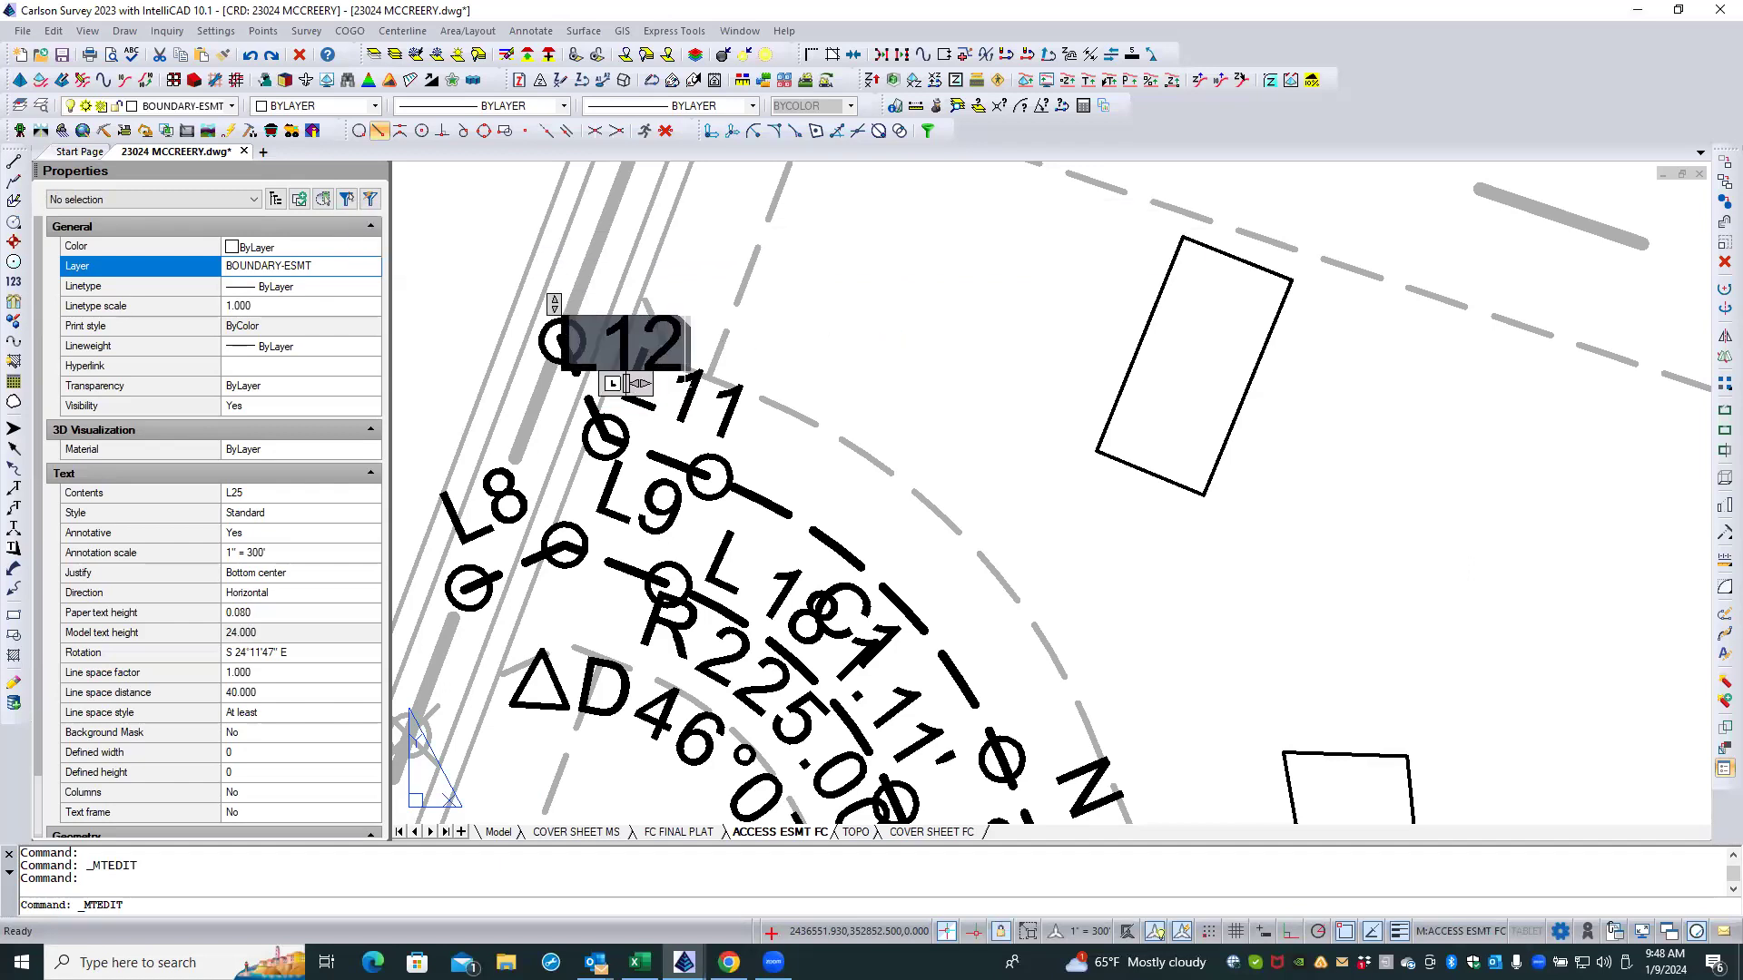
right_click(903, 347)
left_click(862, 308)
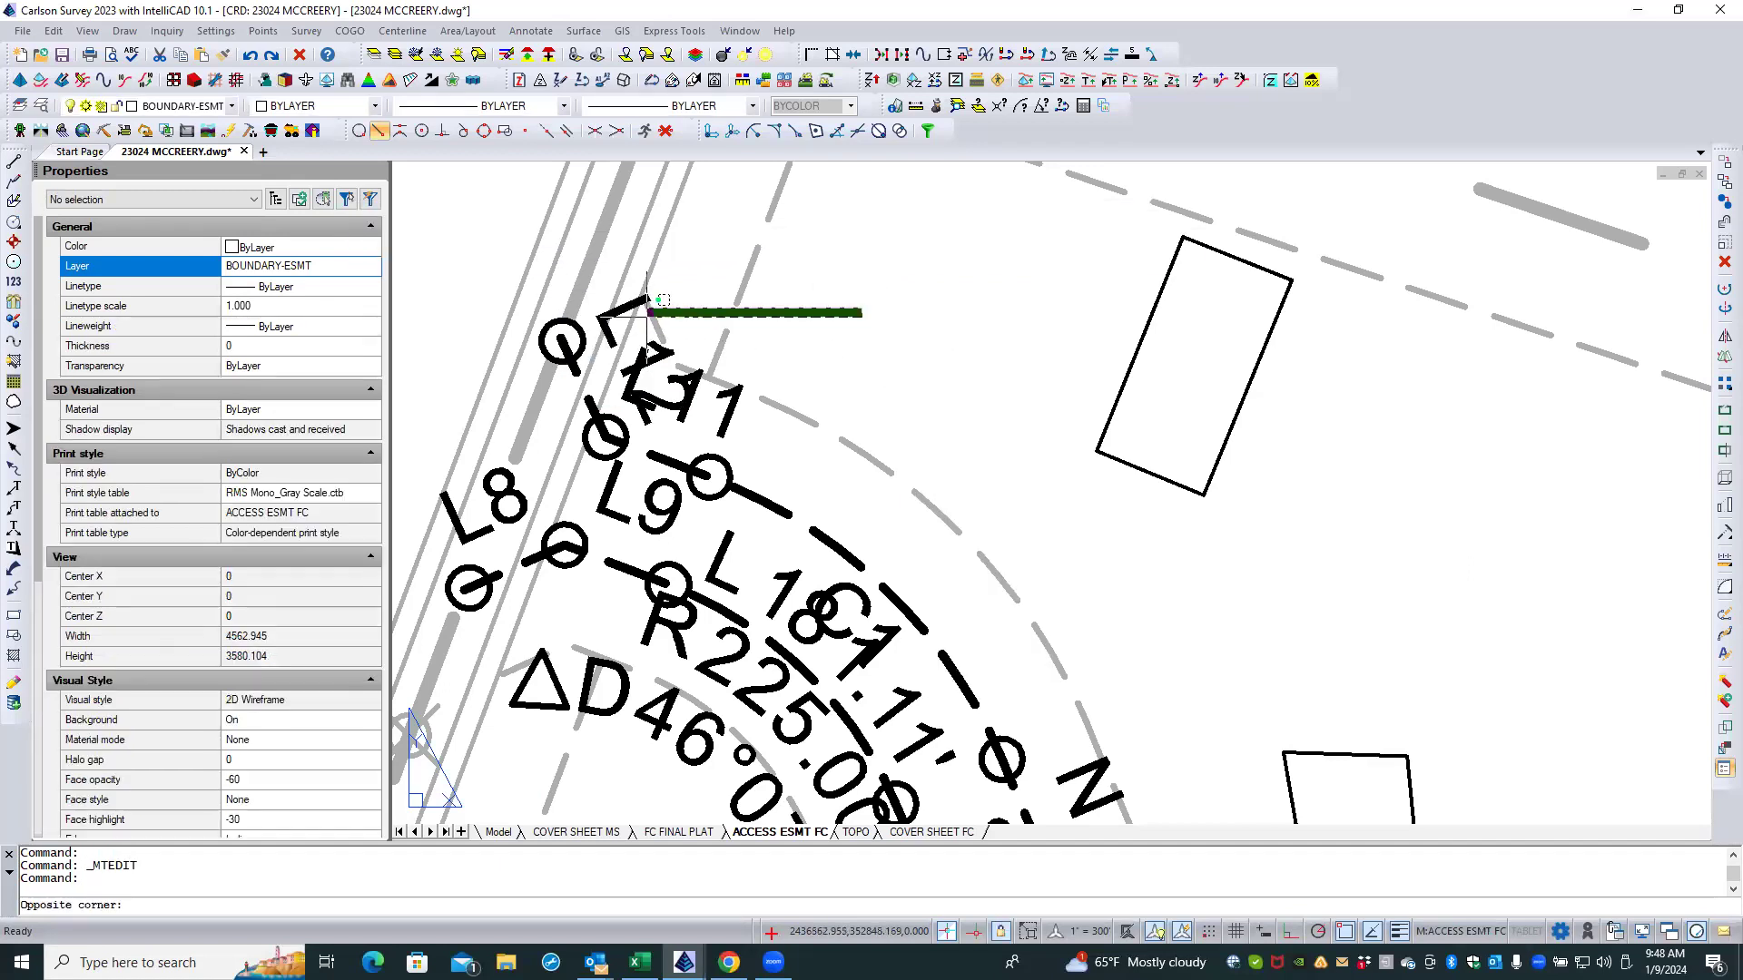
left_click(799, 308)
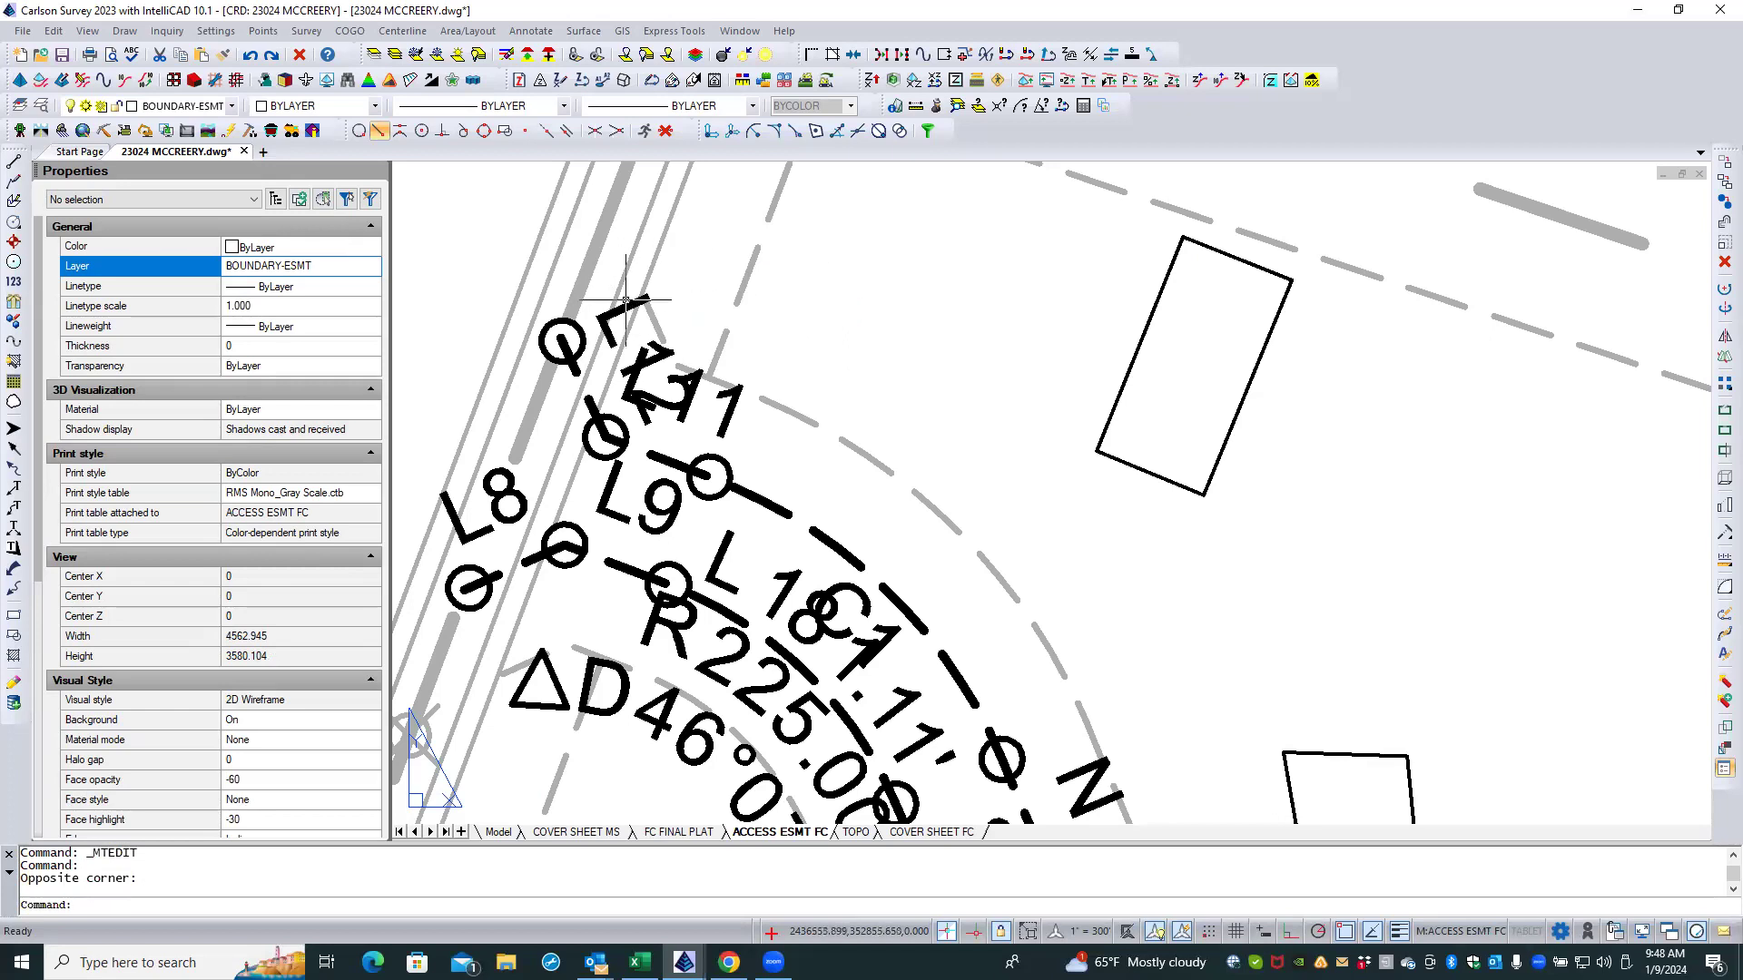
Step: Select all labels similar to L12 and set their paper text height to 0.060
left_click(620, 307)
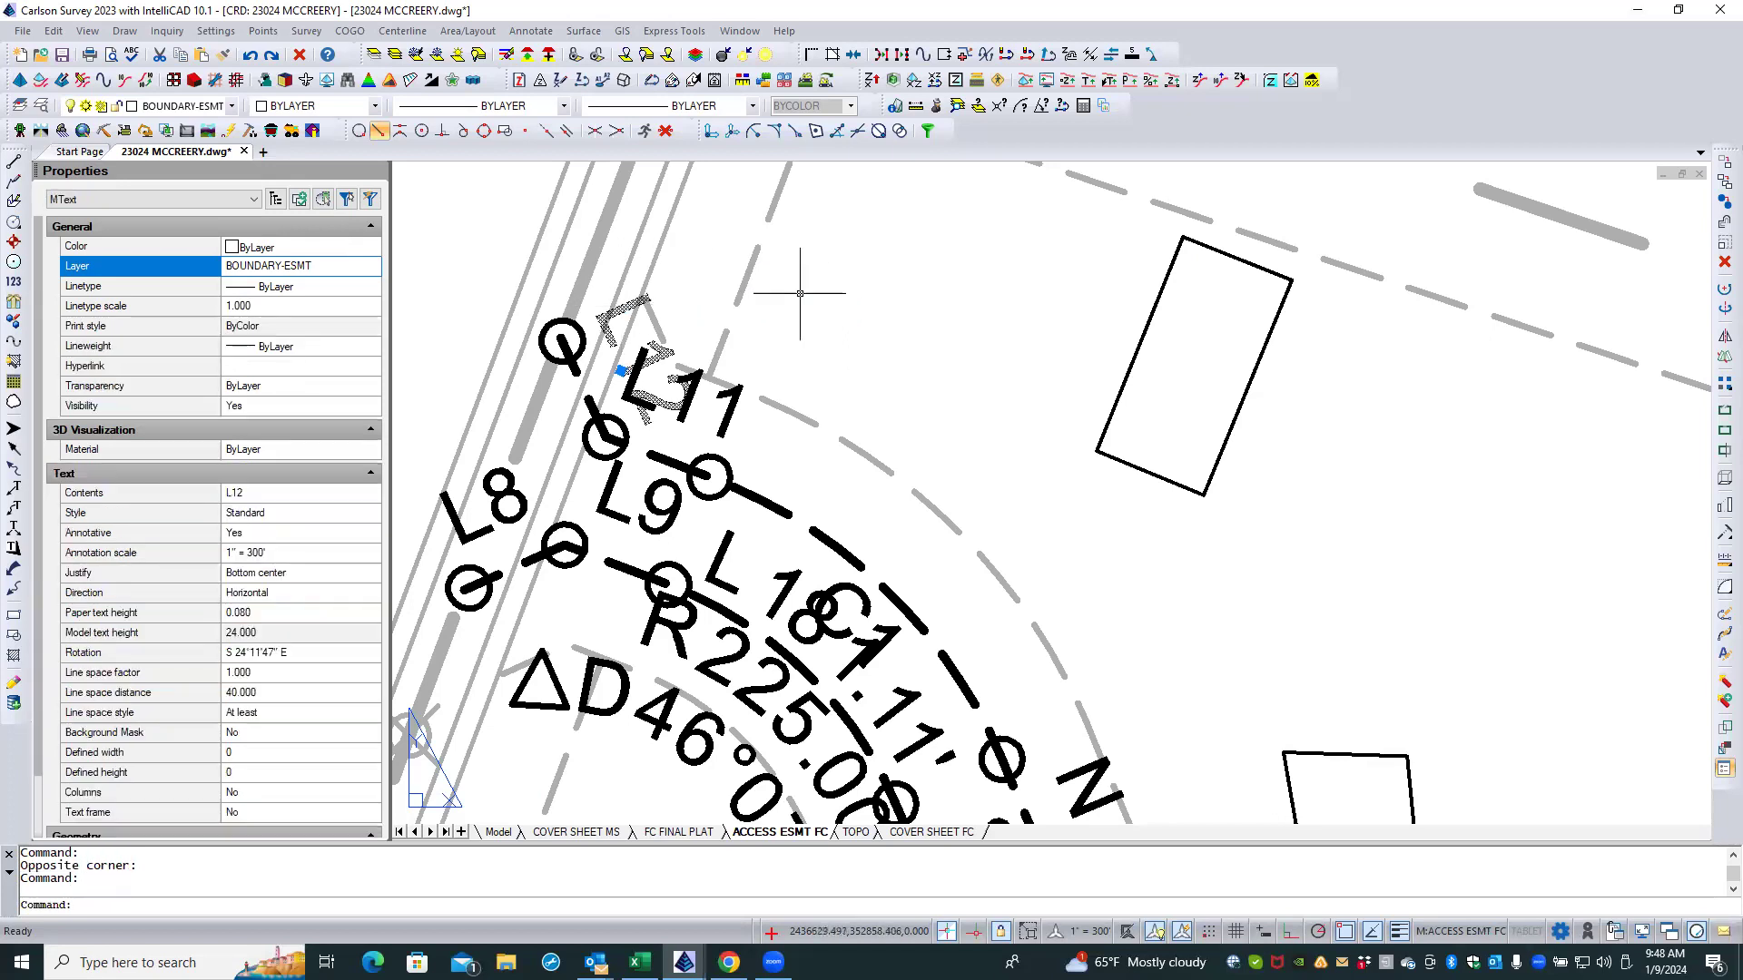
right_click(800, 294)
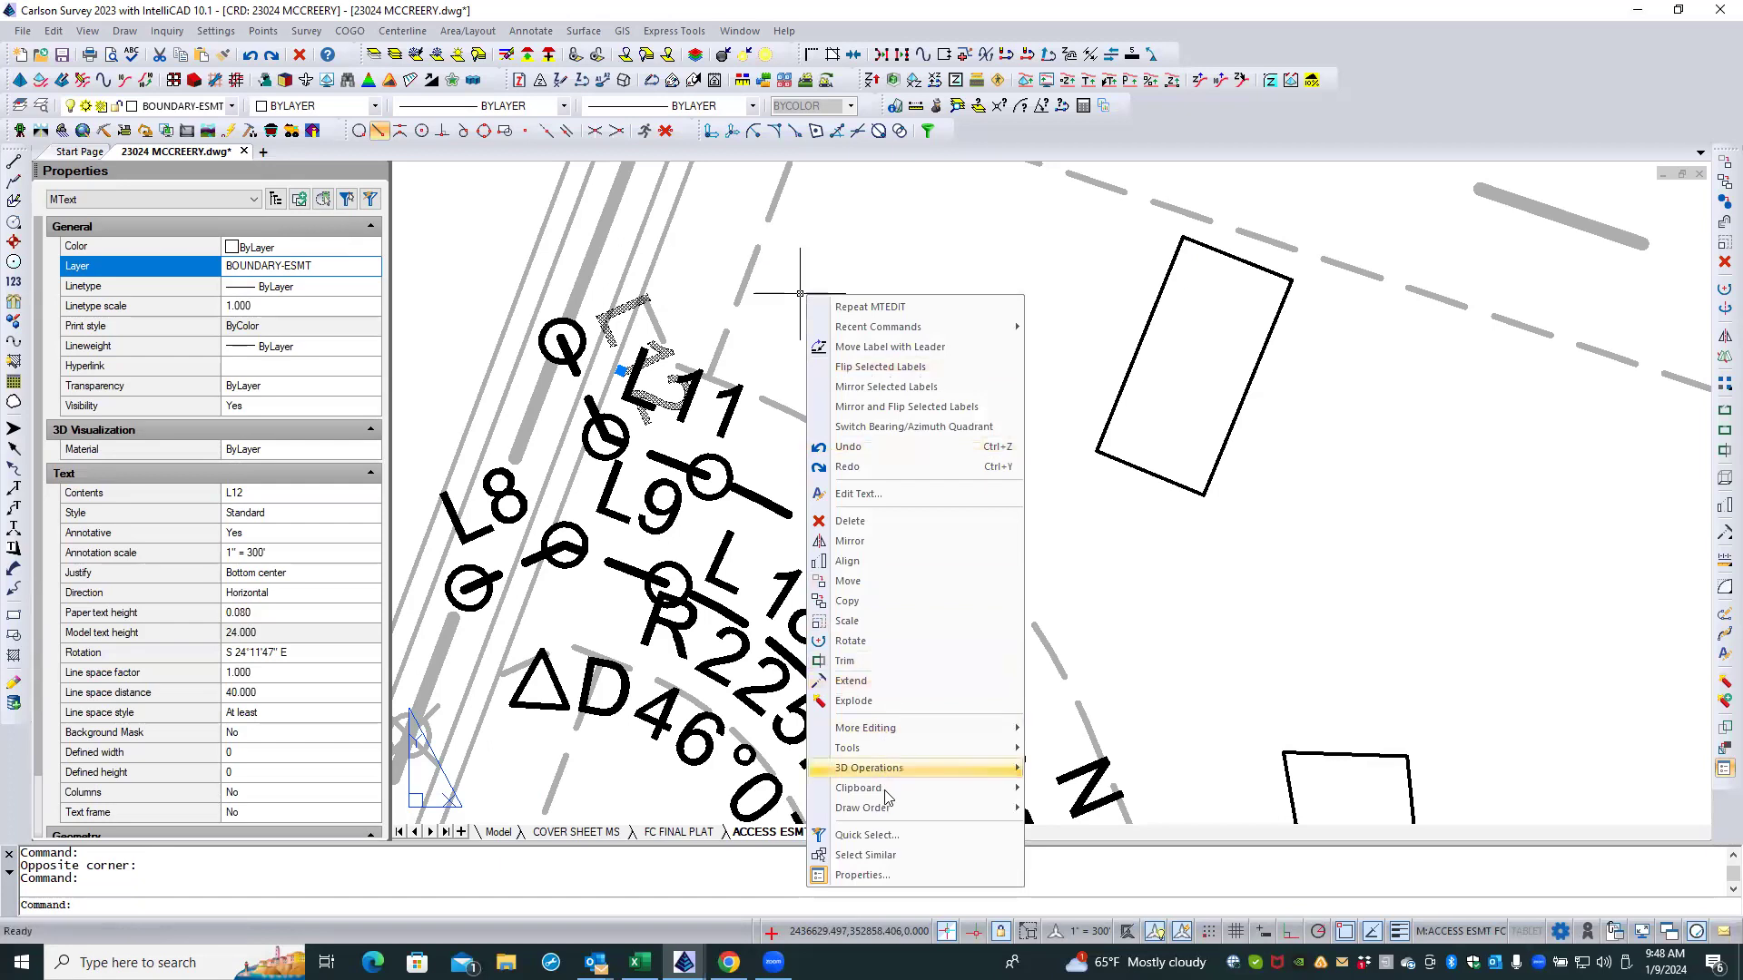
left_click(886, 855)
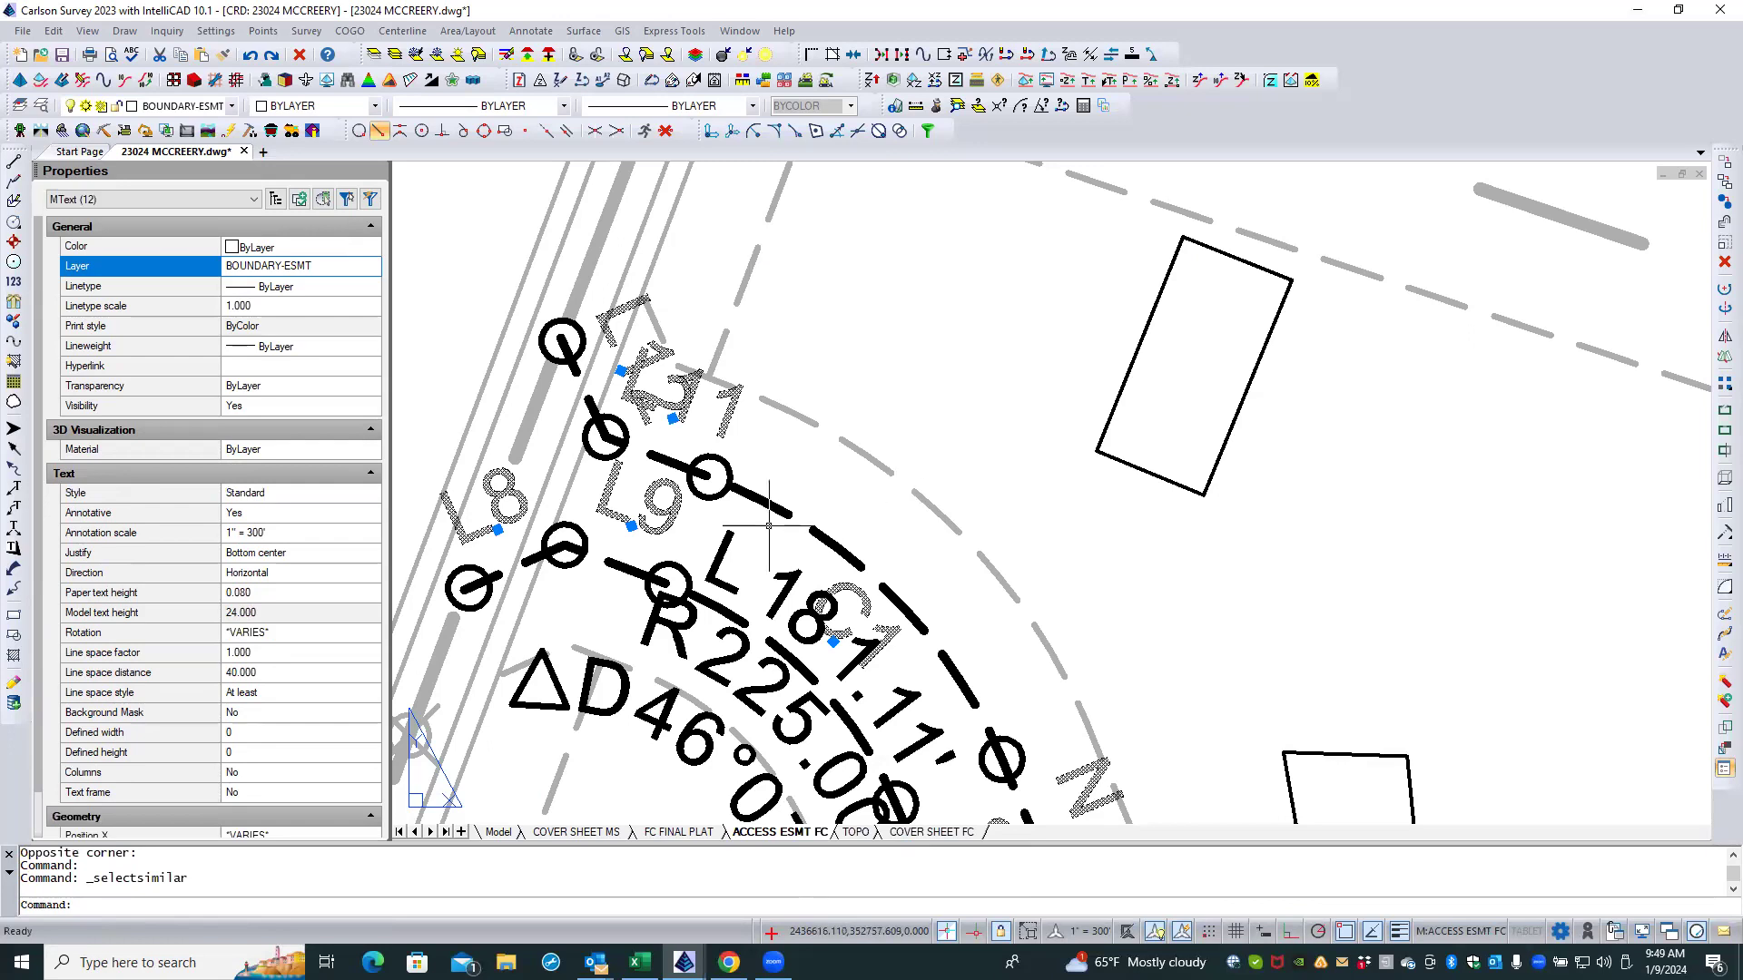
left_click(268, 593)
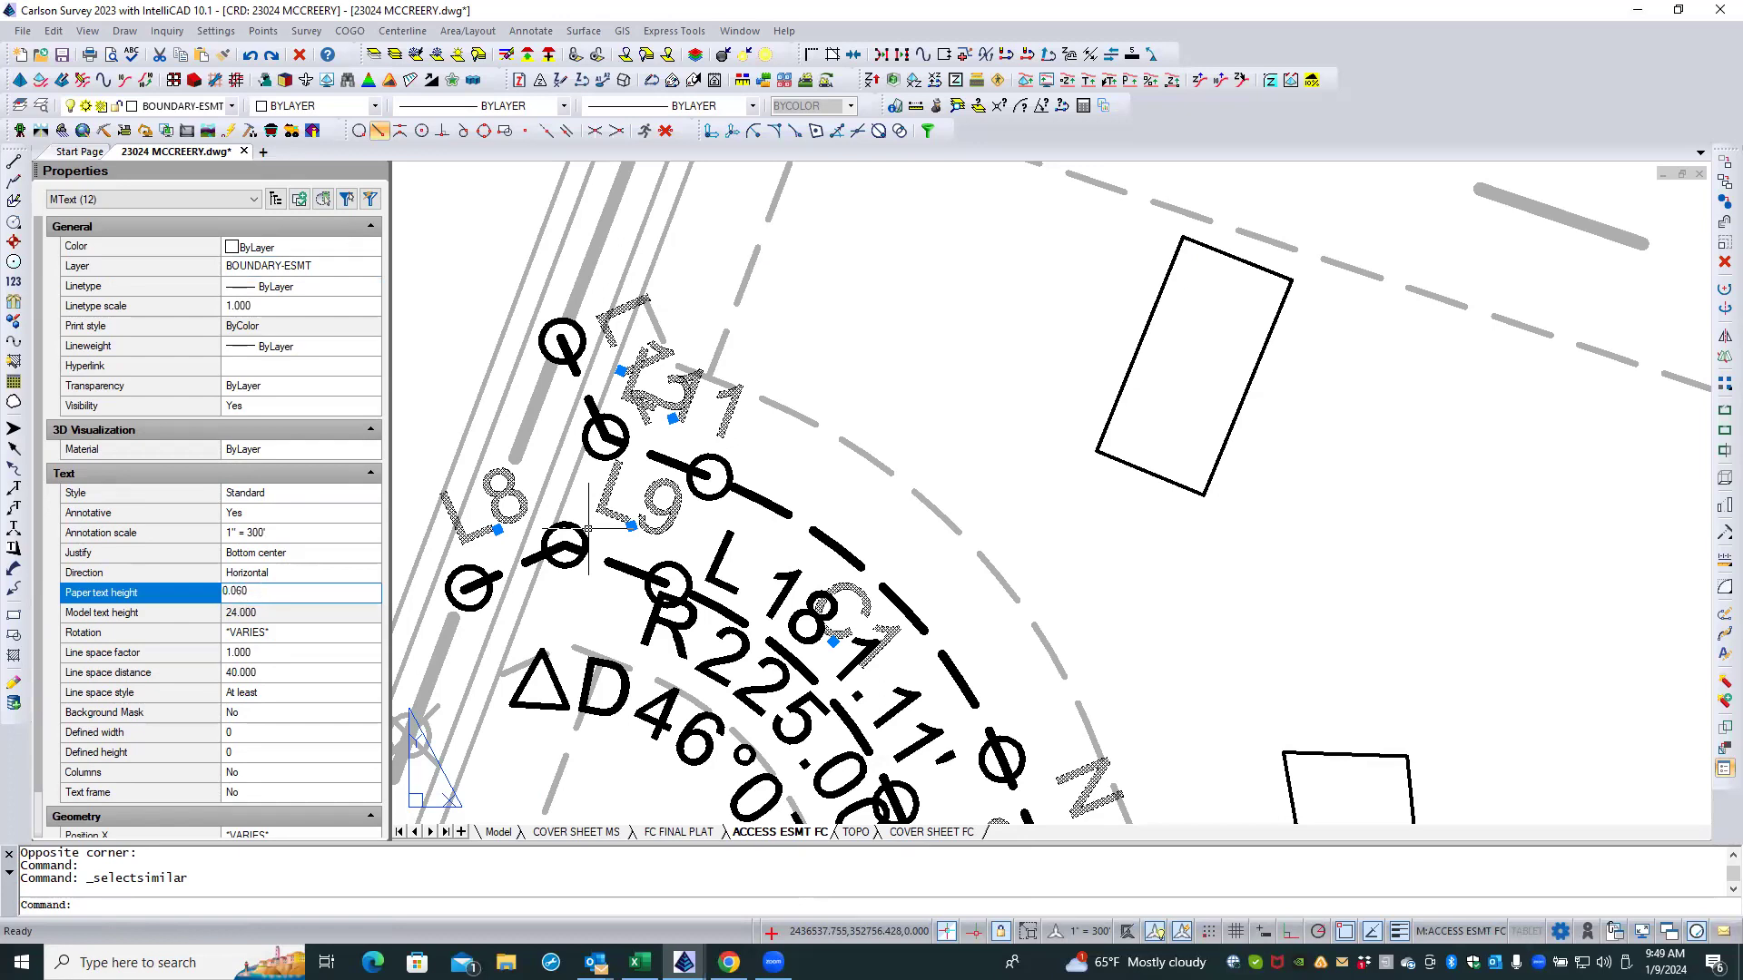
key("Return")
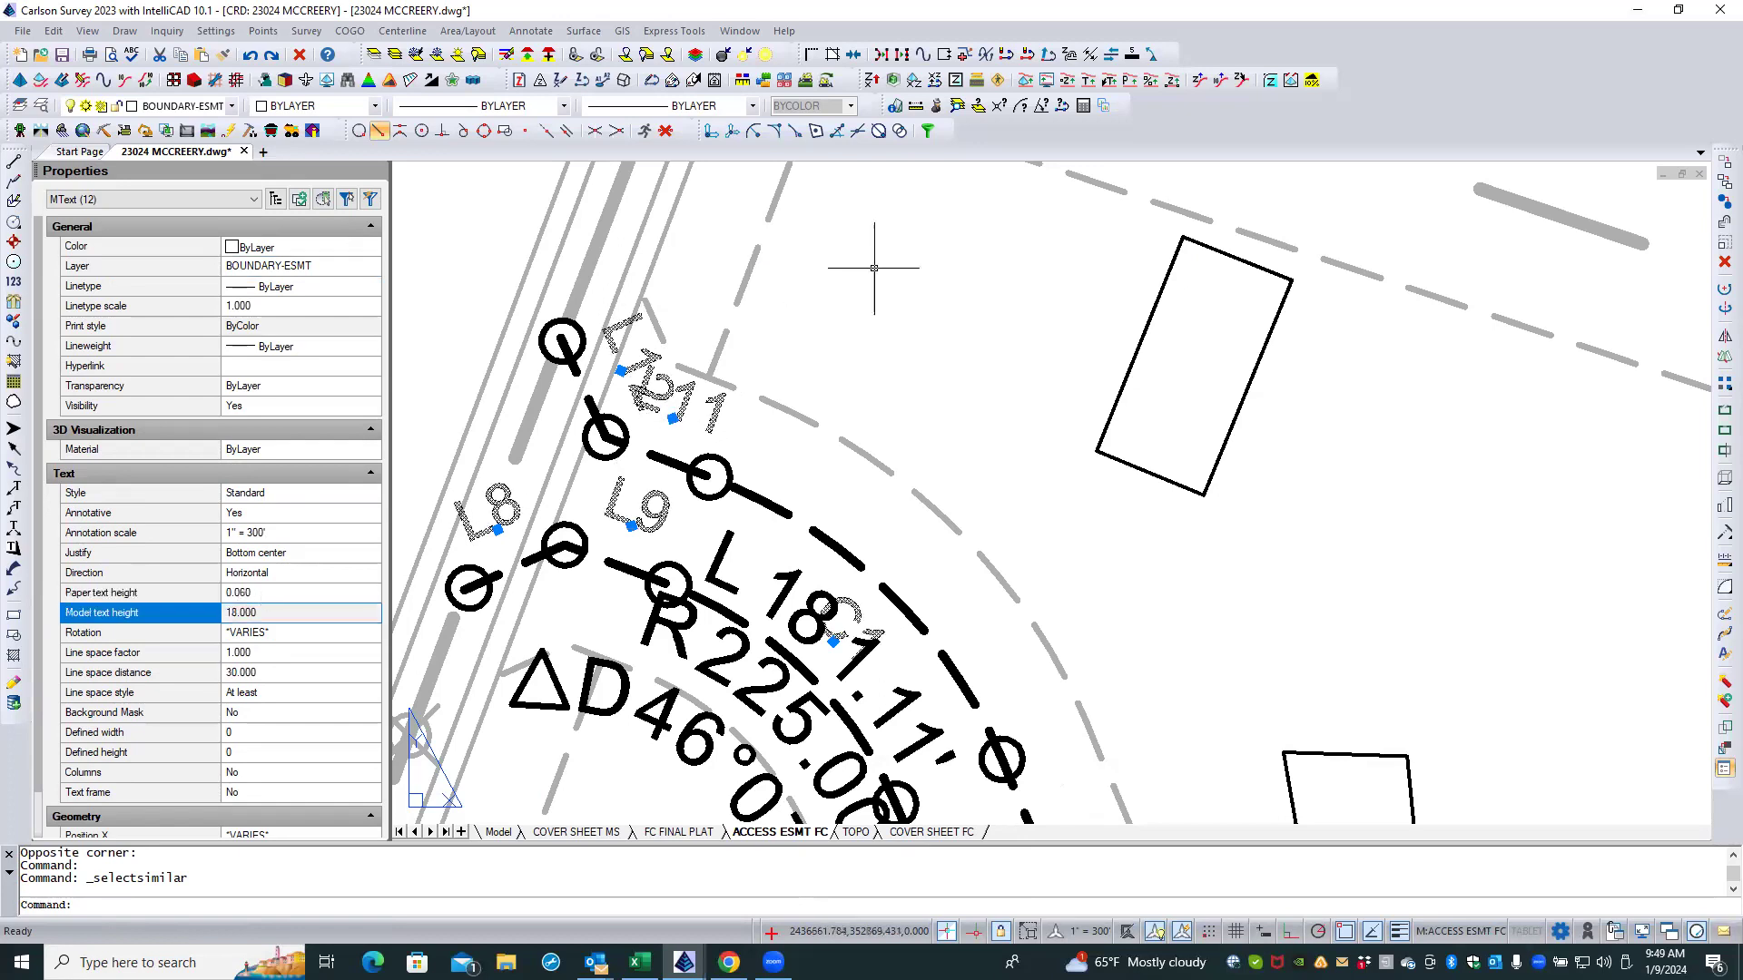
key("Escape")
key("Escape")
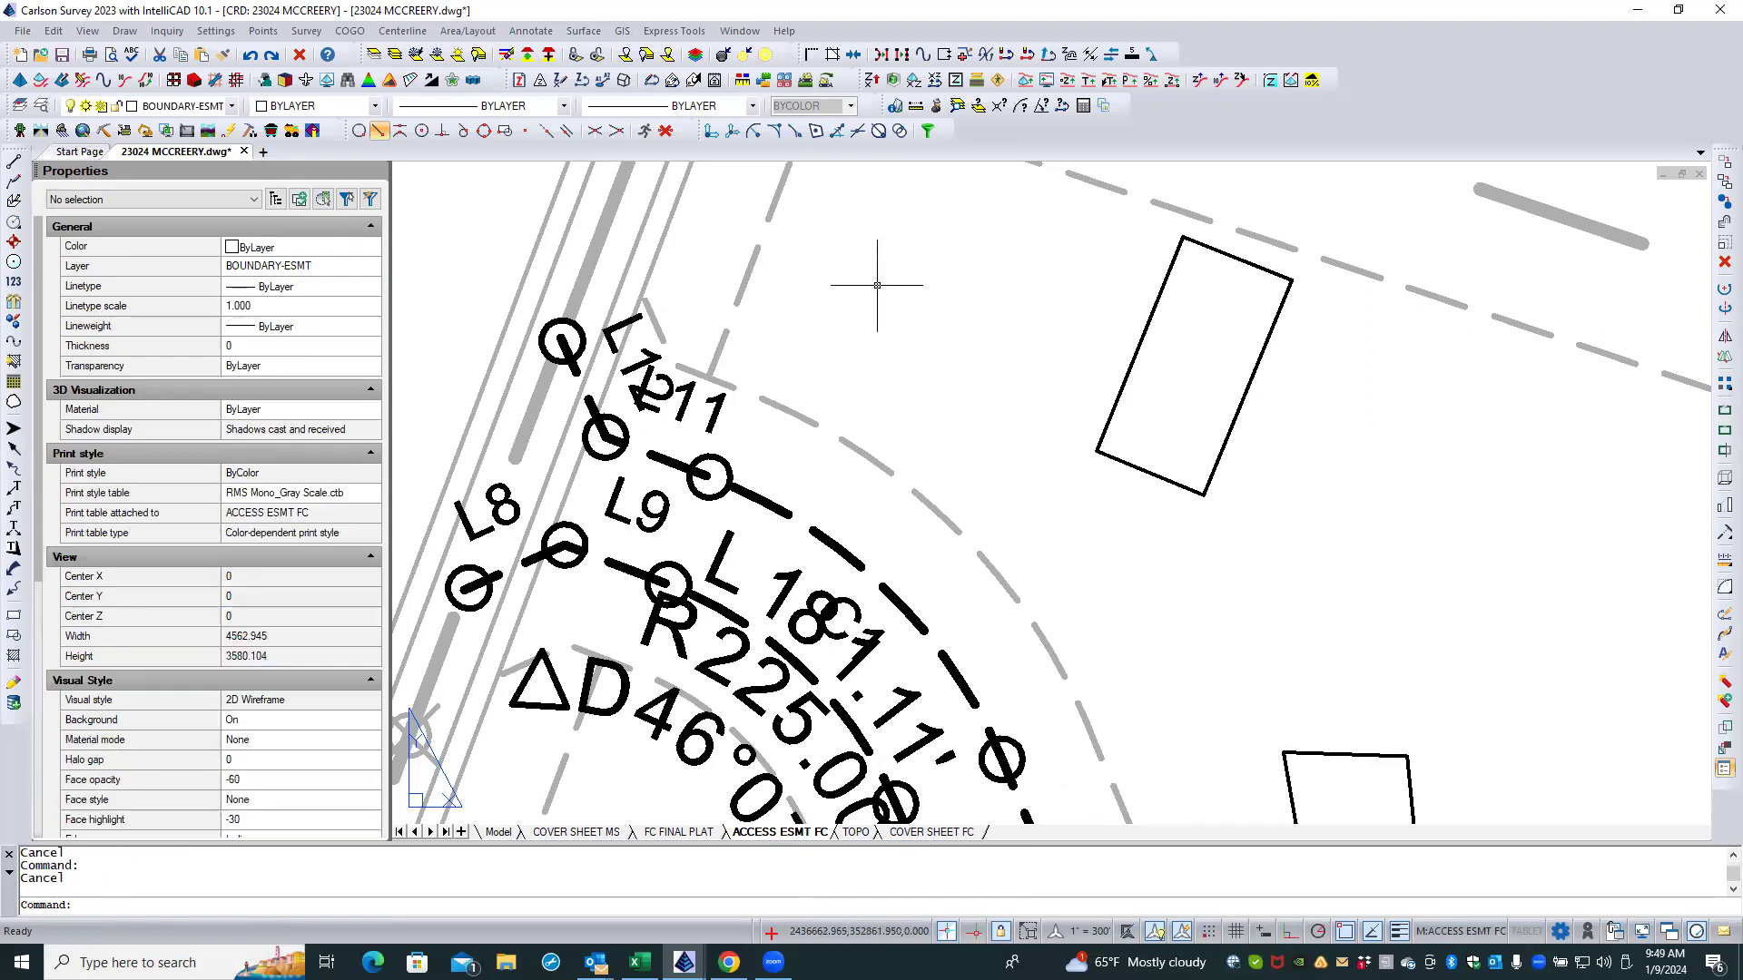
Step: Move the L9 and L8 labels closer to their easement lines at the road entrance
left_click(640, 519)
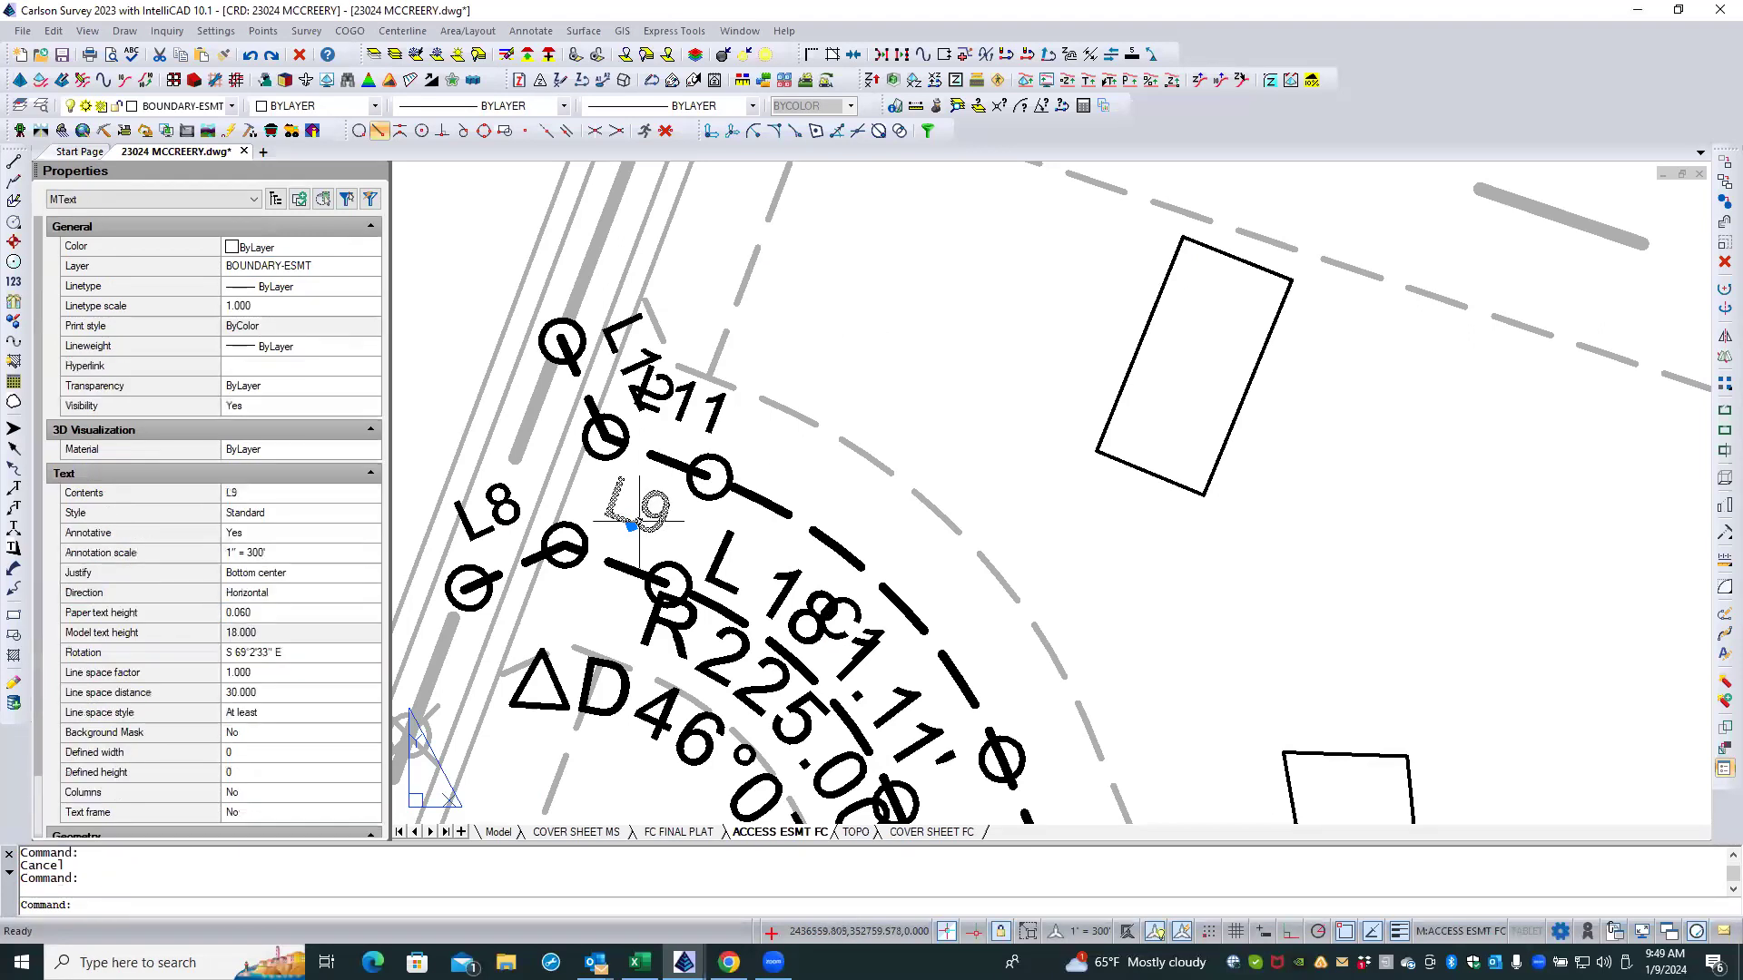
left_click(631, 526)
left_click(628, 531)
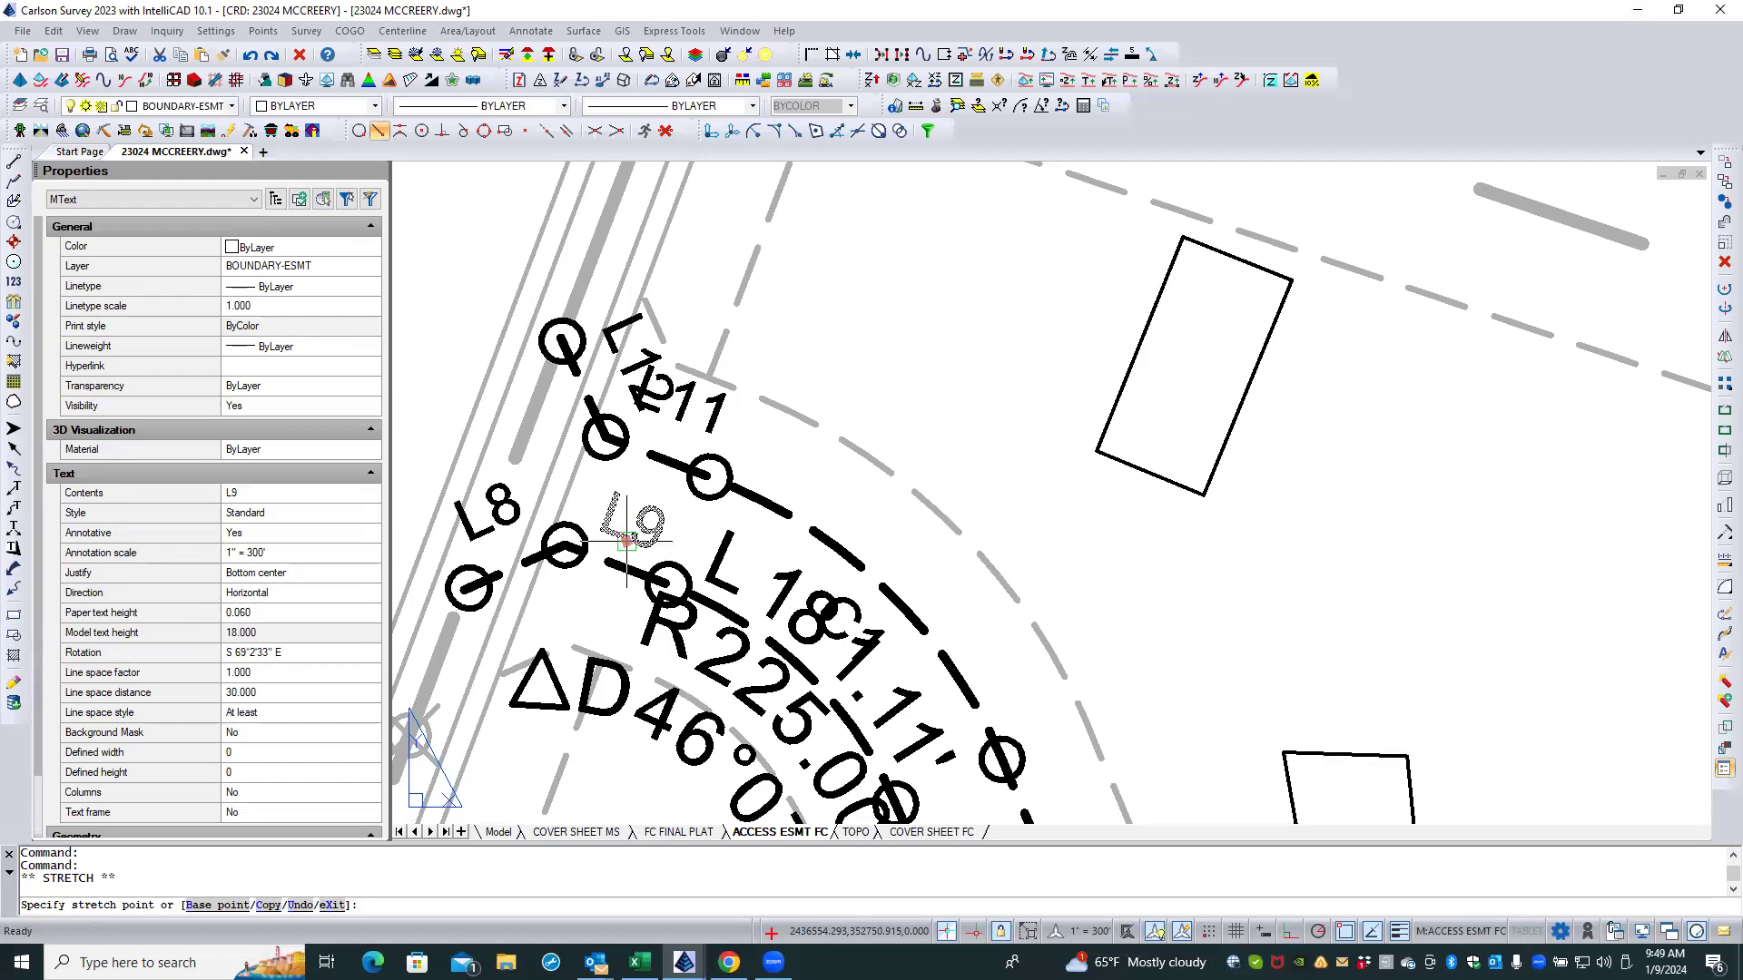
left_click(504, 513)
left_click(498, 531)
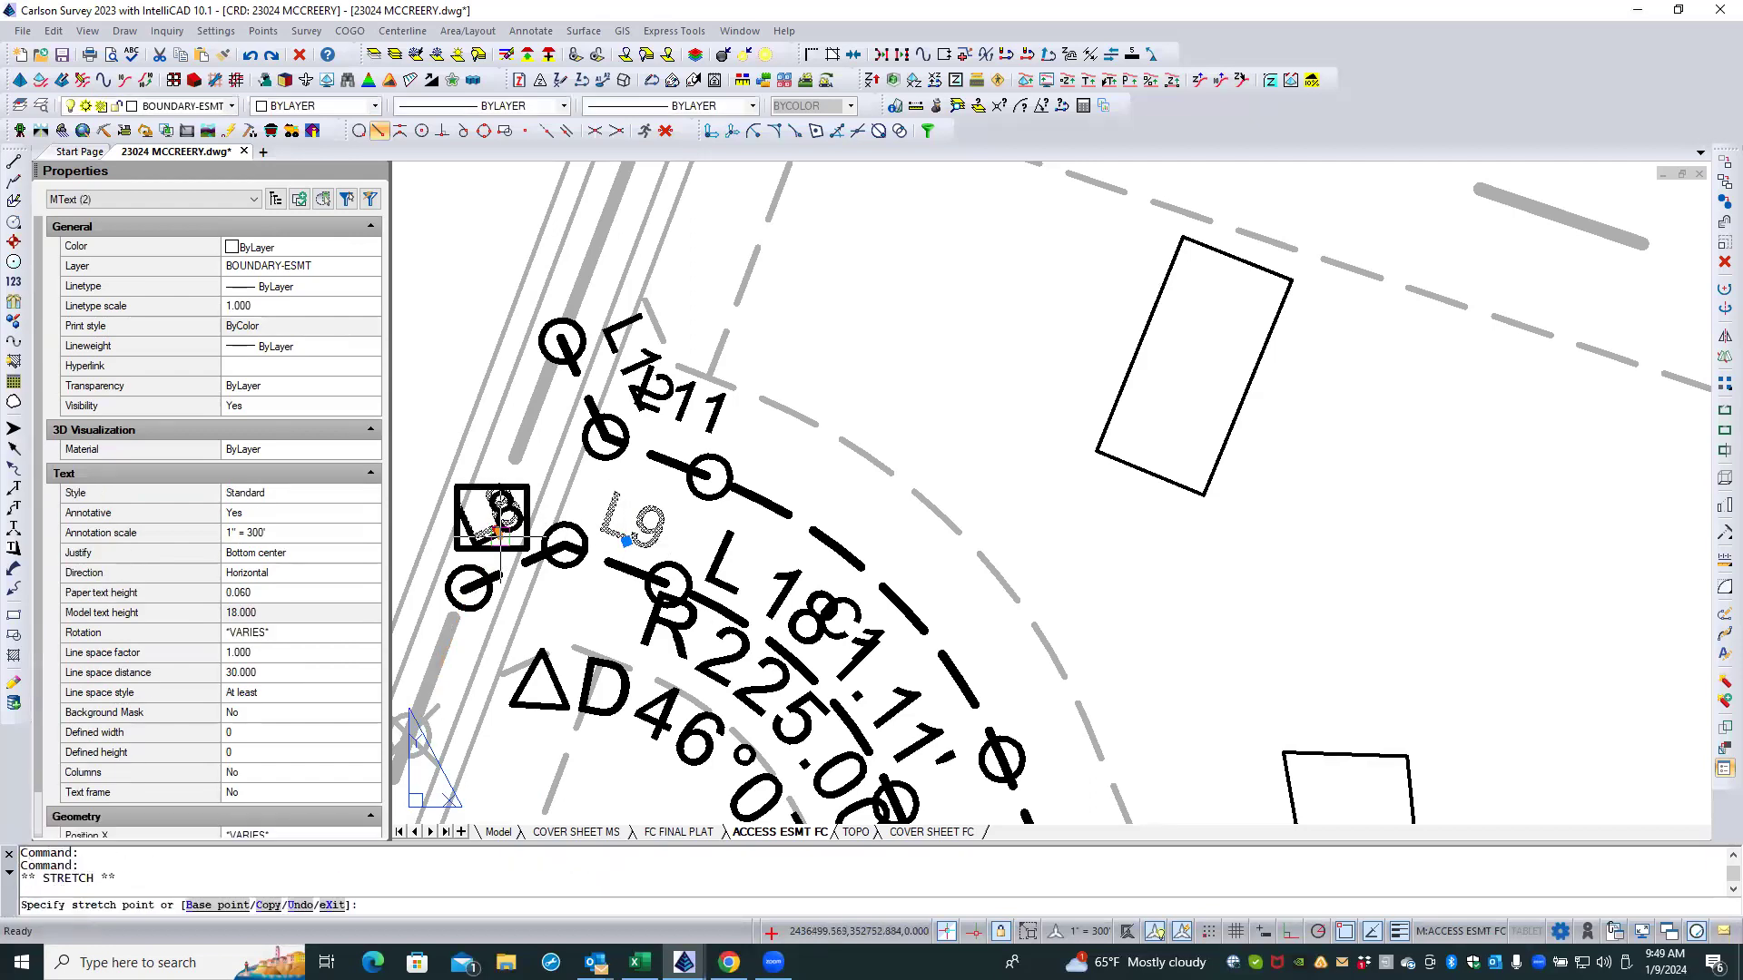
left_click(501, 542)
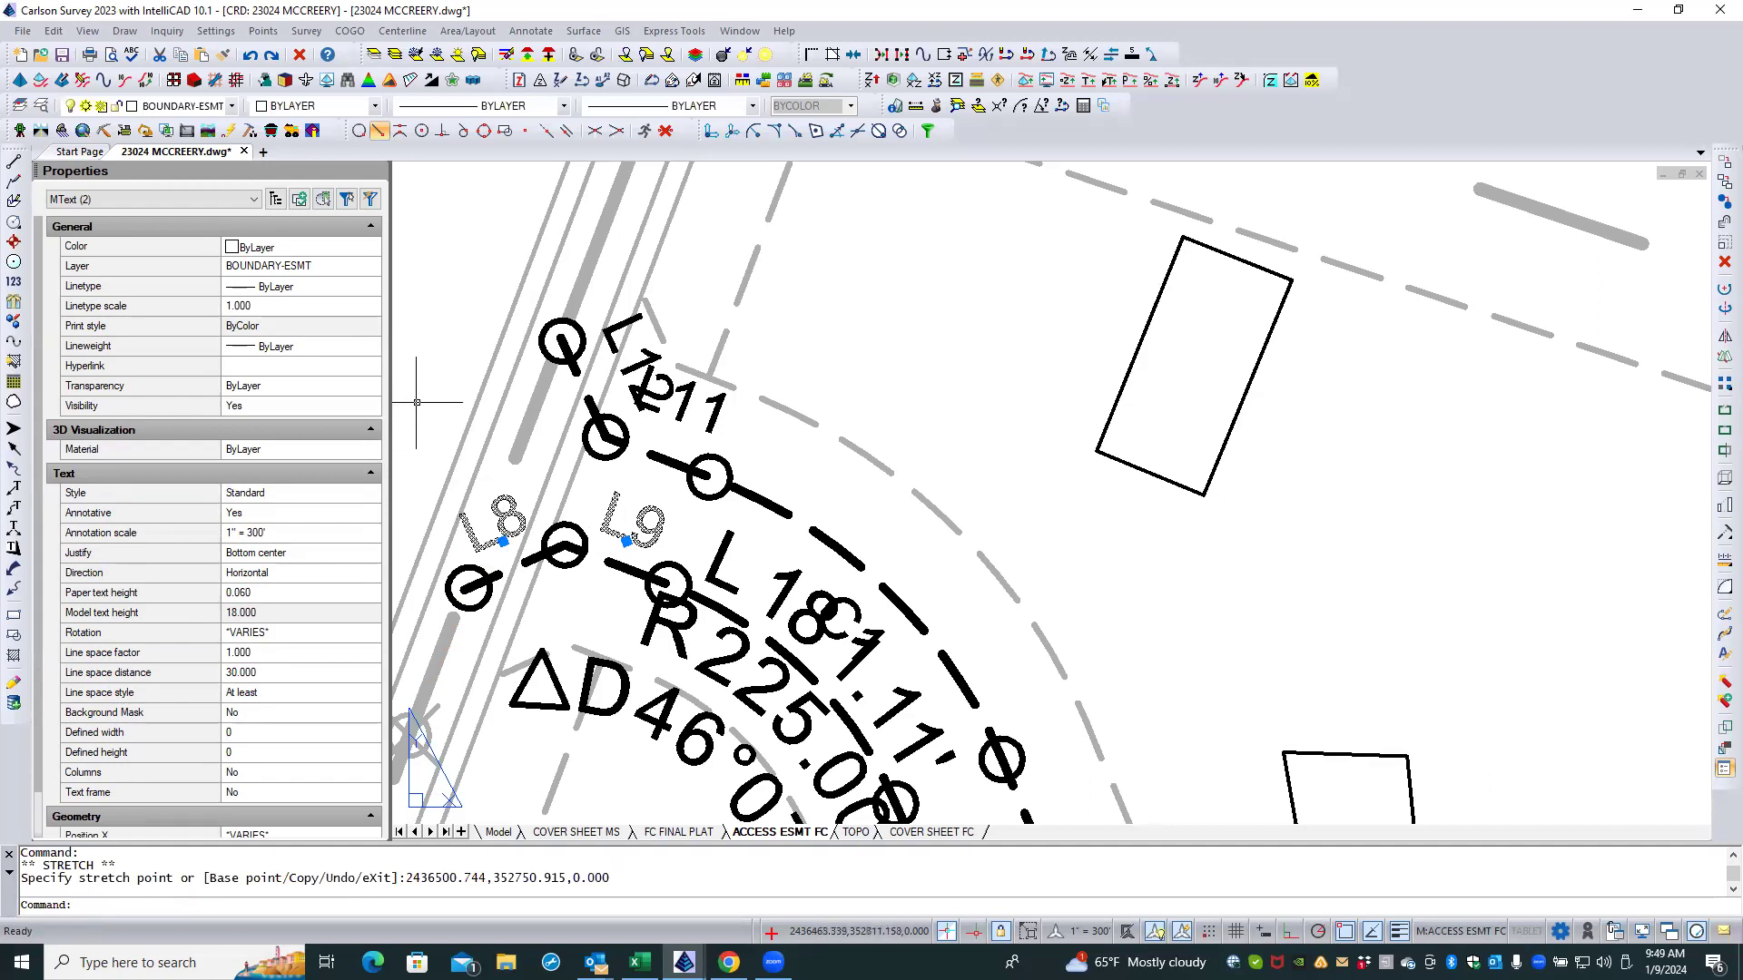
key("Escape")
key("Escape")
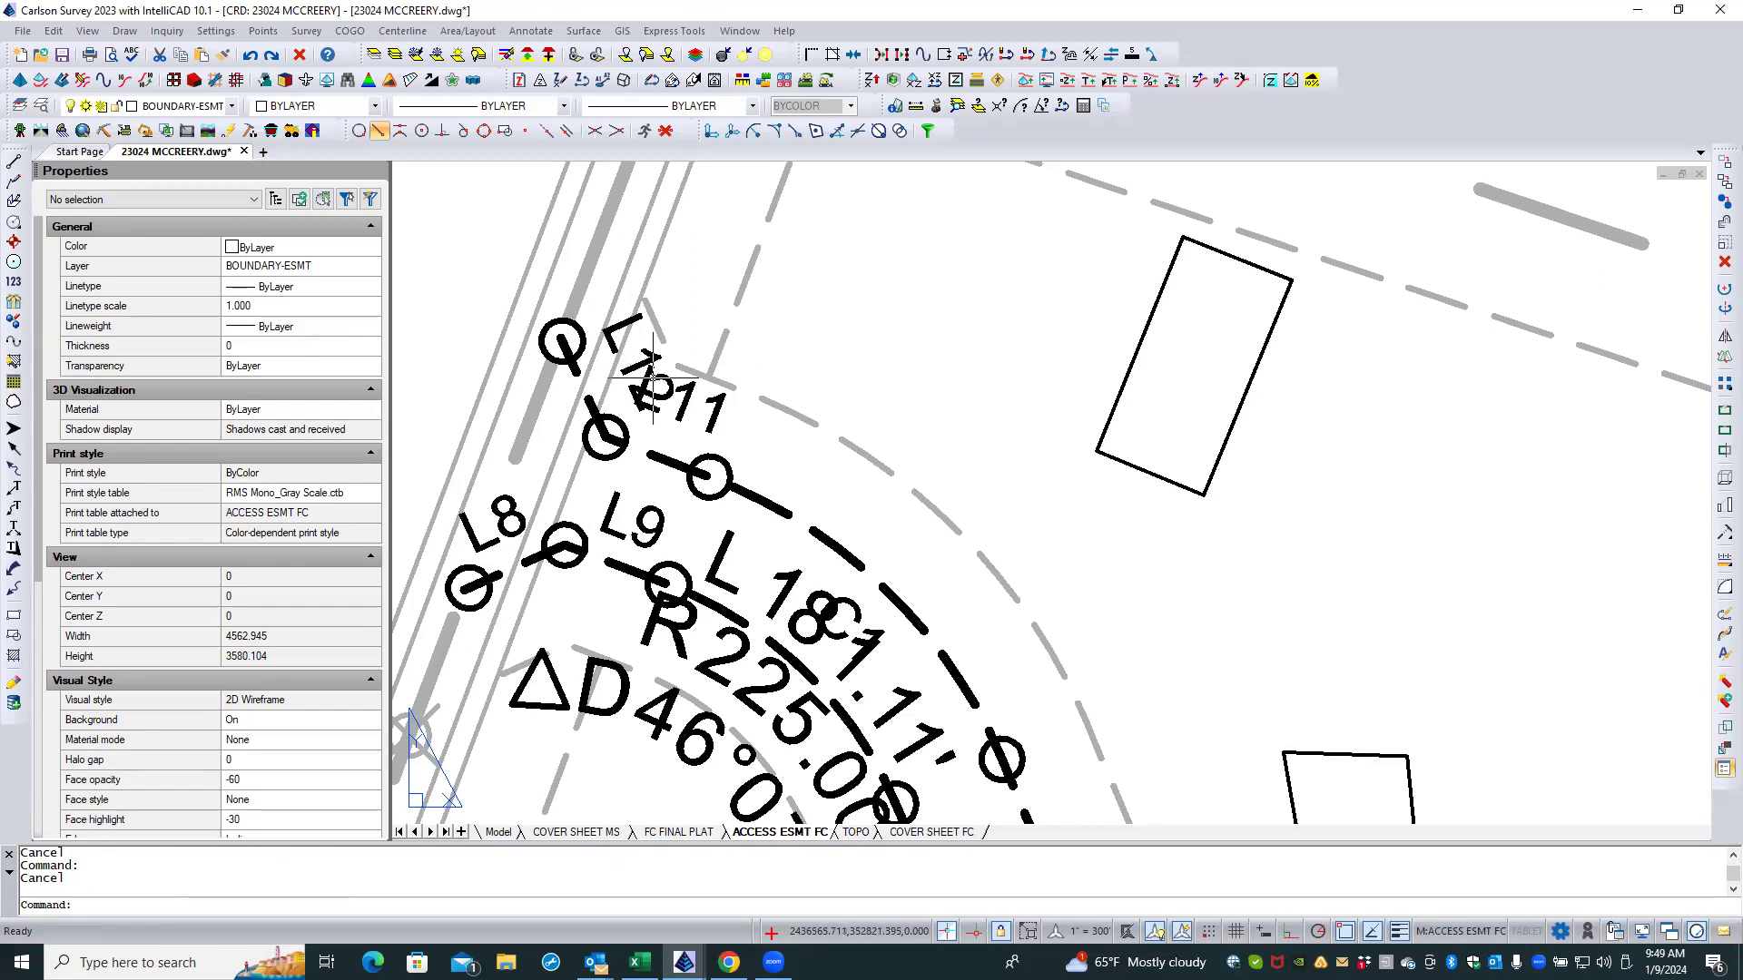
Step: Move the L11 label down closer to its easement line, clear of the L12 label
left_click(682, 405)
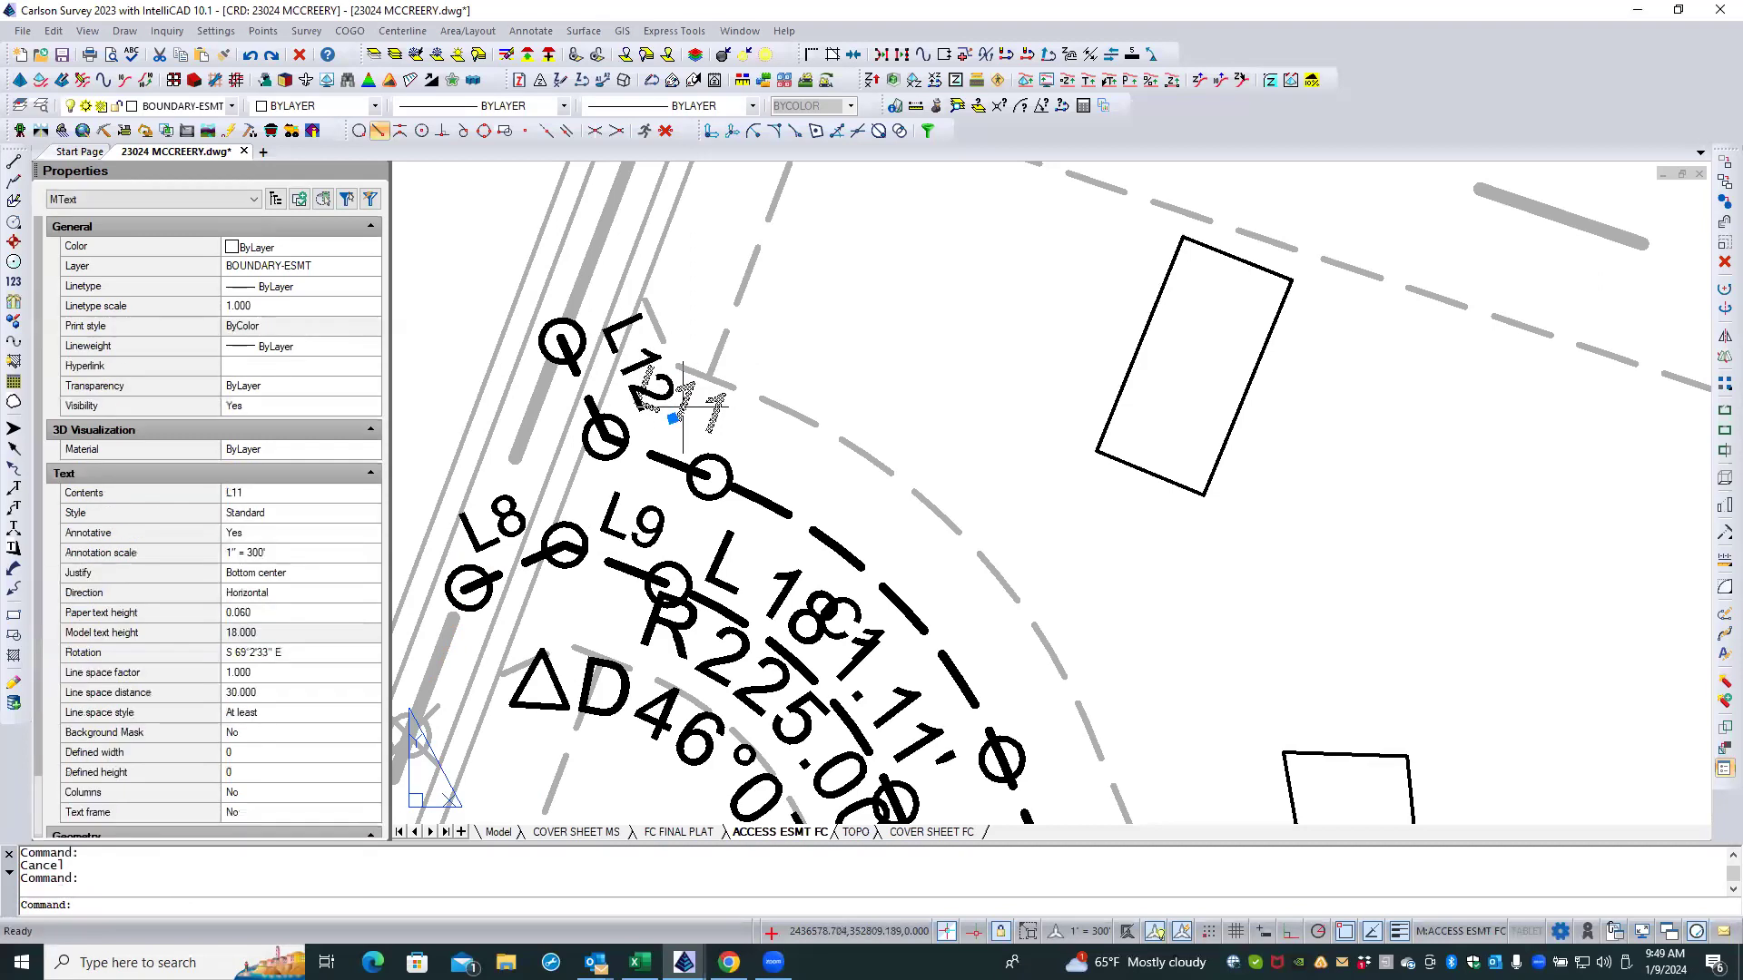
left_click(672, 418)
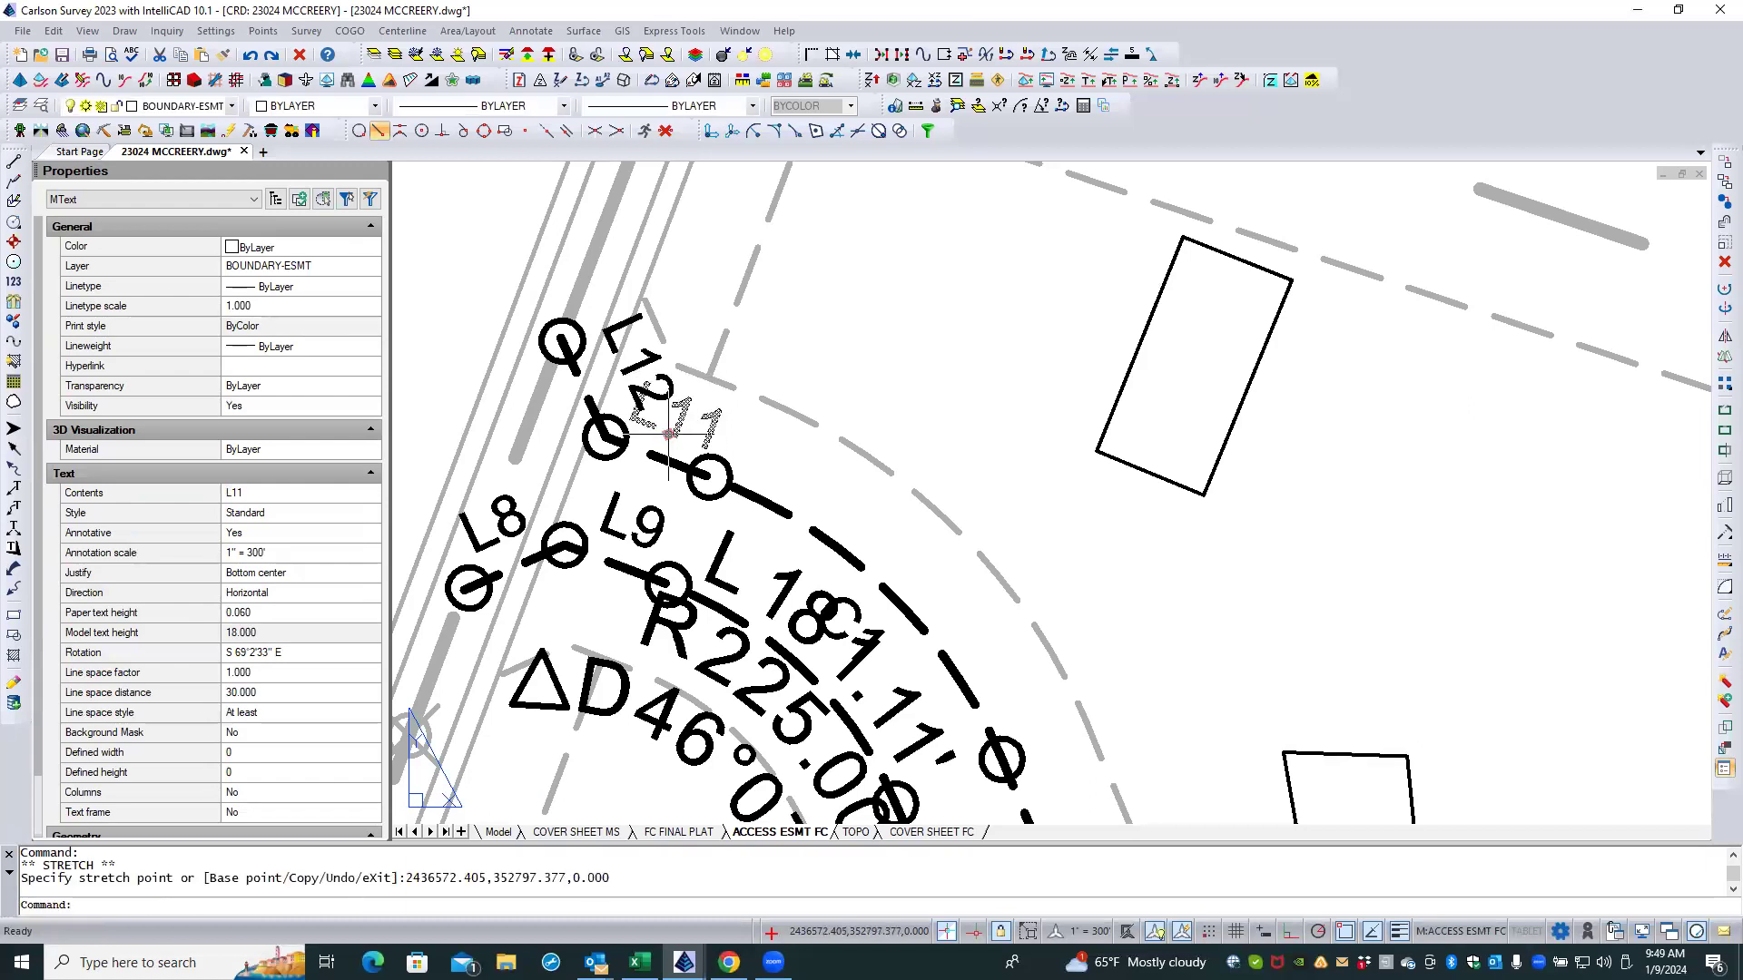
key("Escape")
left_click(640, 356)
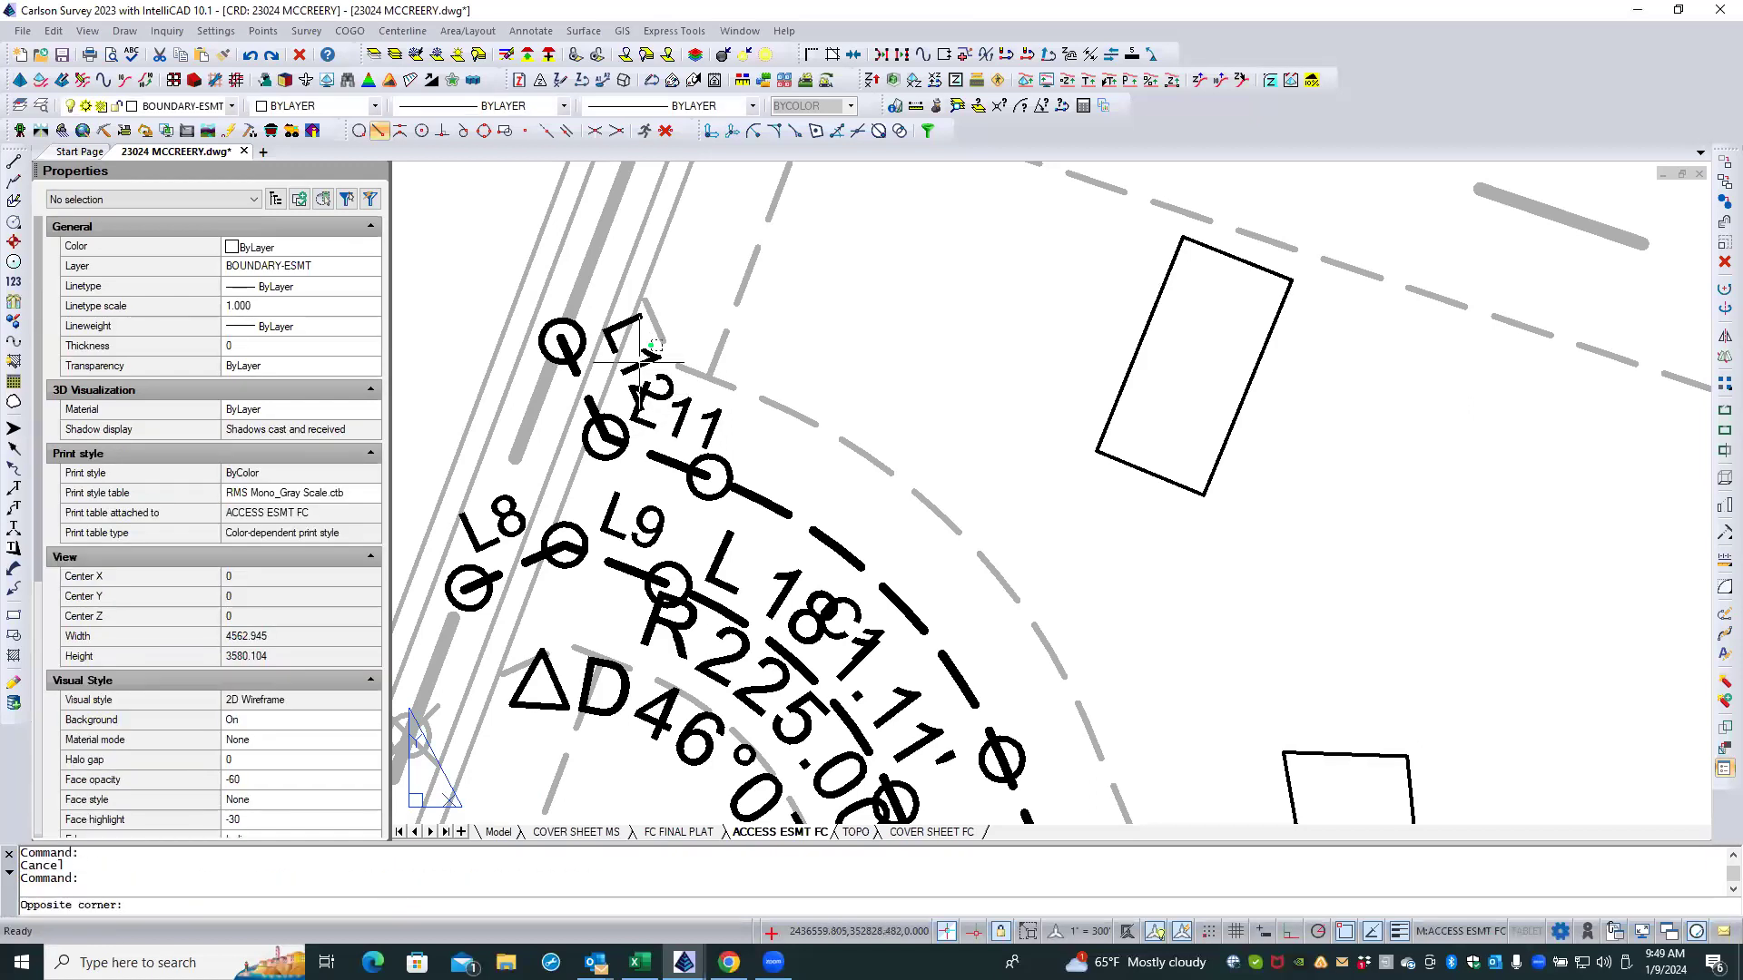
left_click(640, 362)
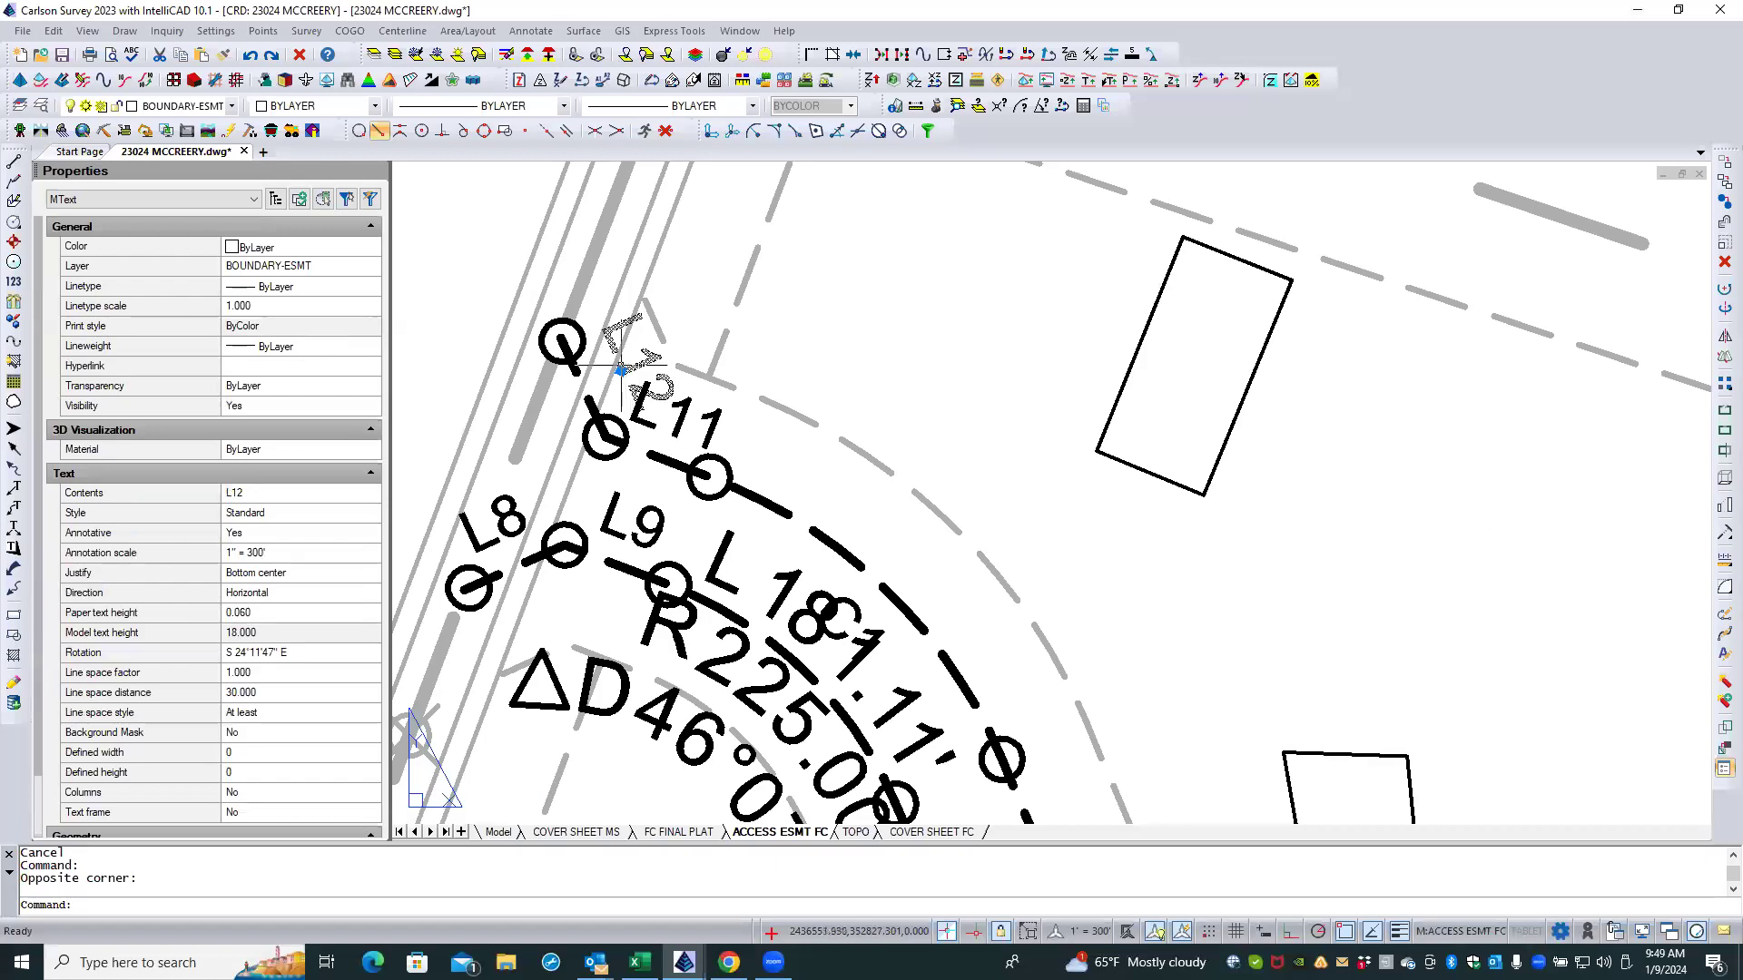
left_click(632, 347)
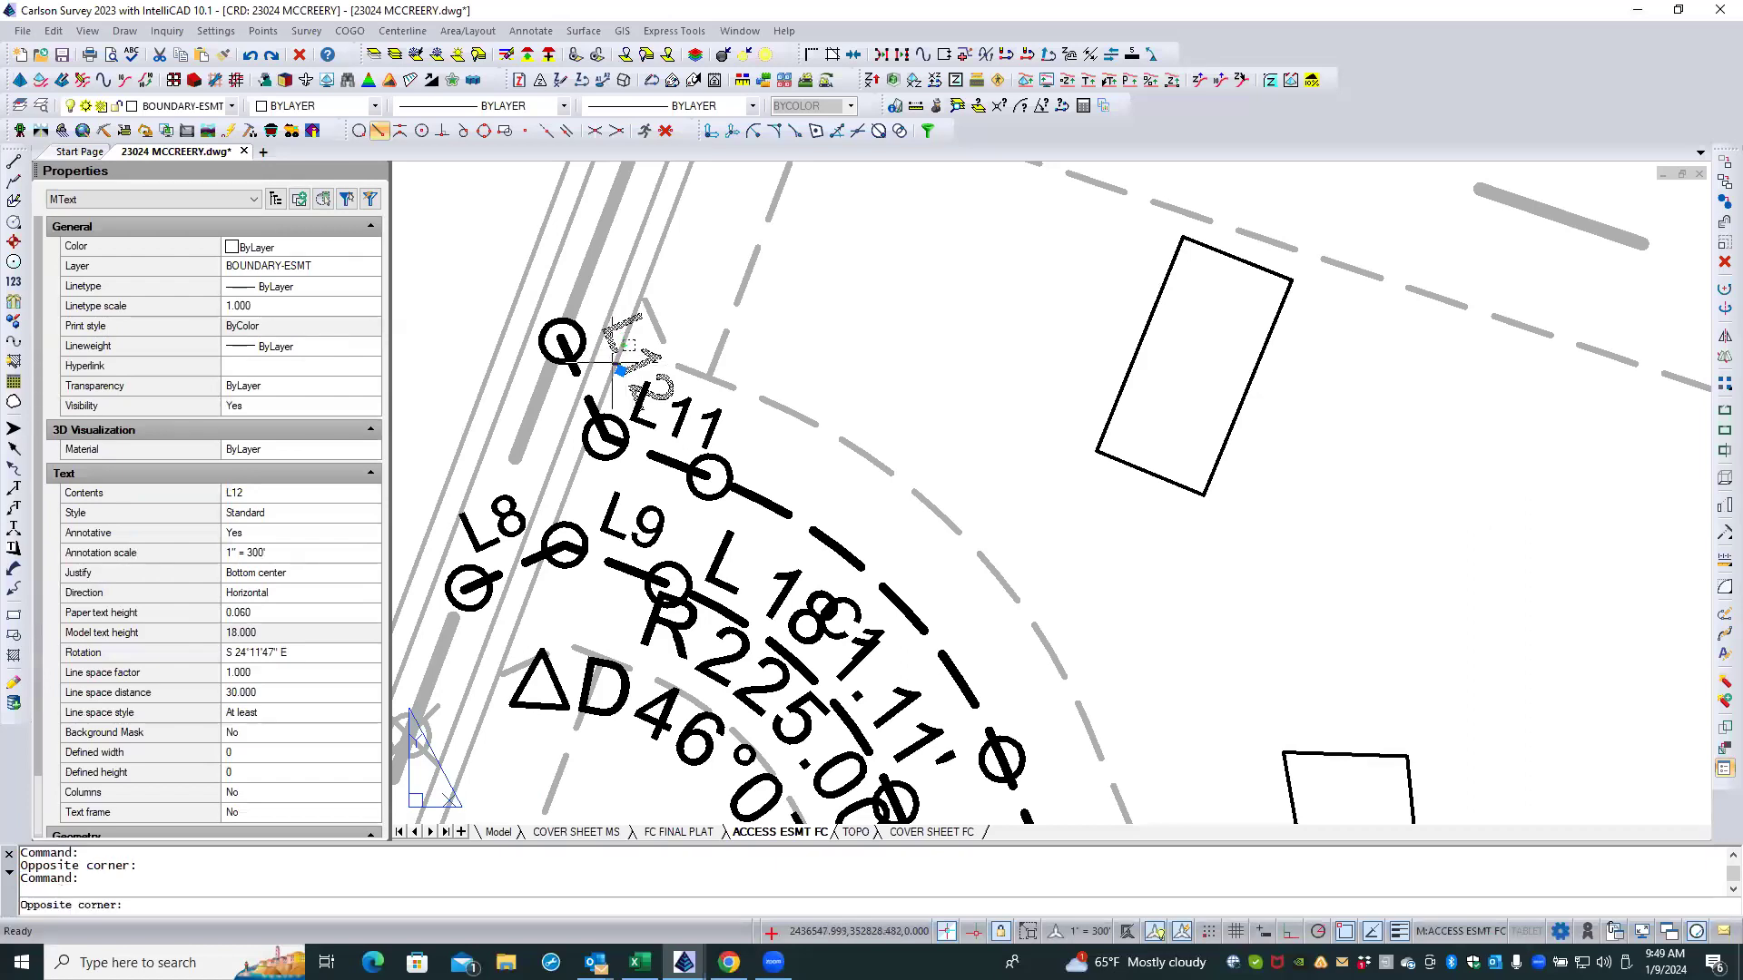
left_click(621, 370)
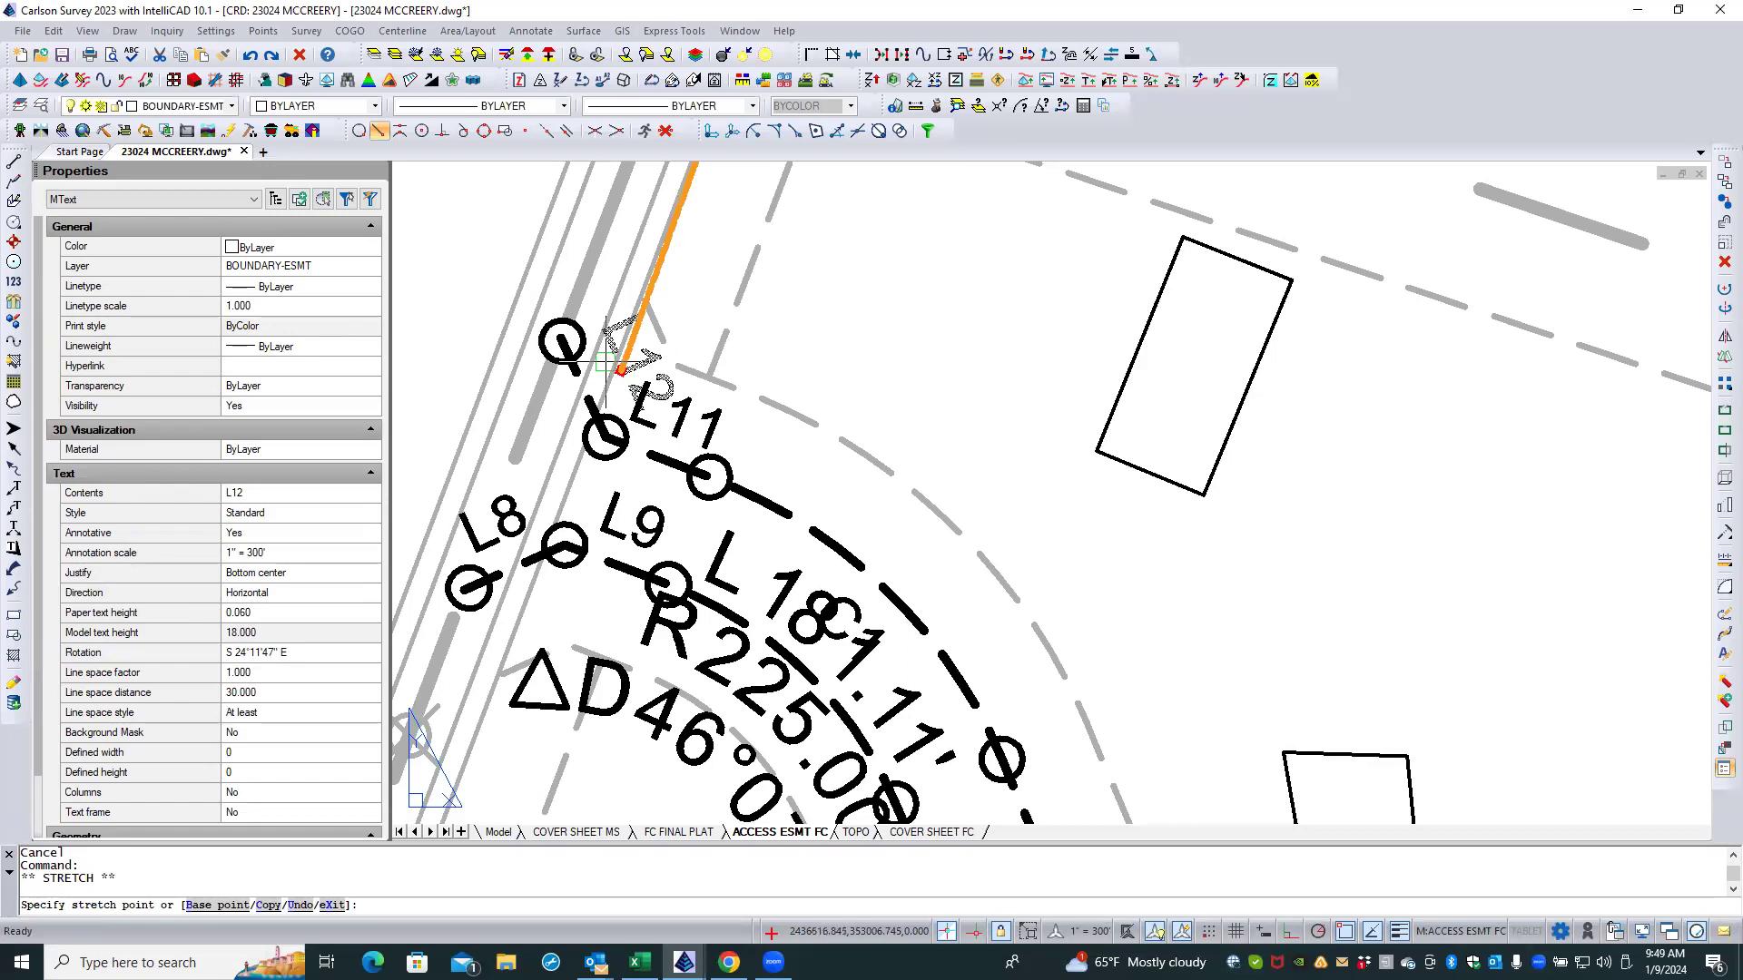
key("Escape")
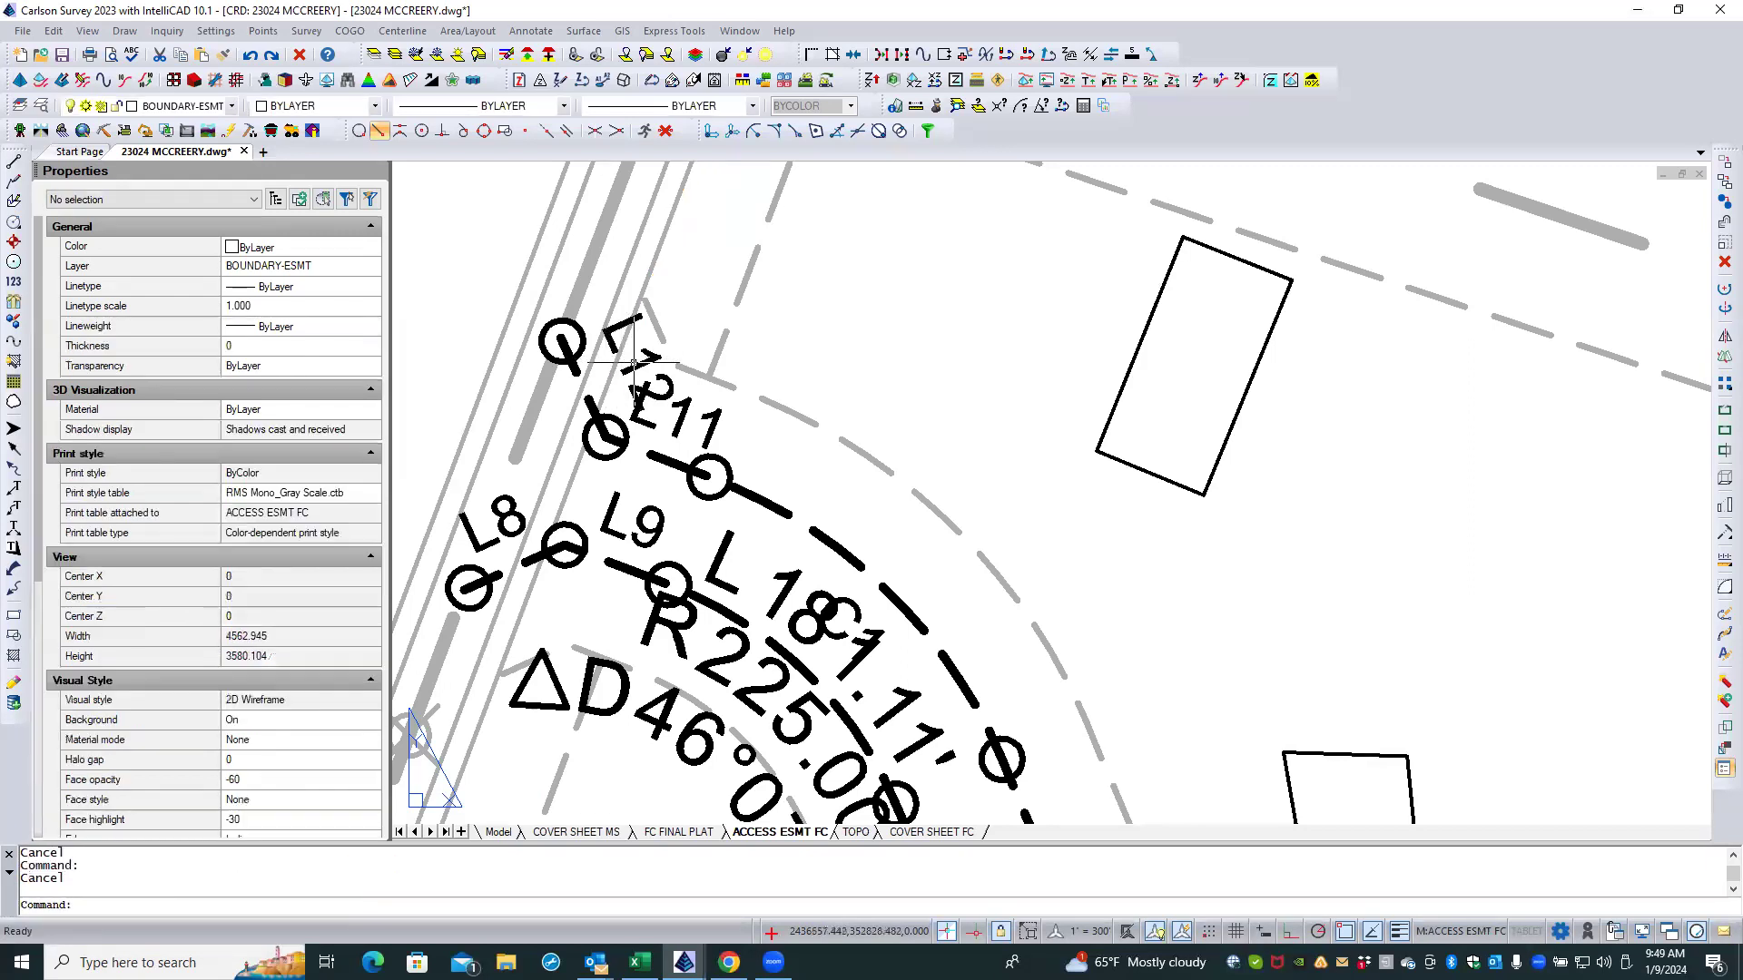
Step: Move the L12 label slightly closer to its easement line at the road entrance, with entity snaps off
left_click(632, 365)
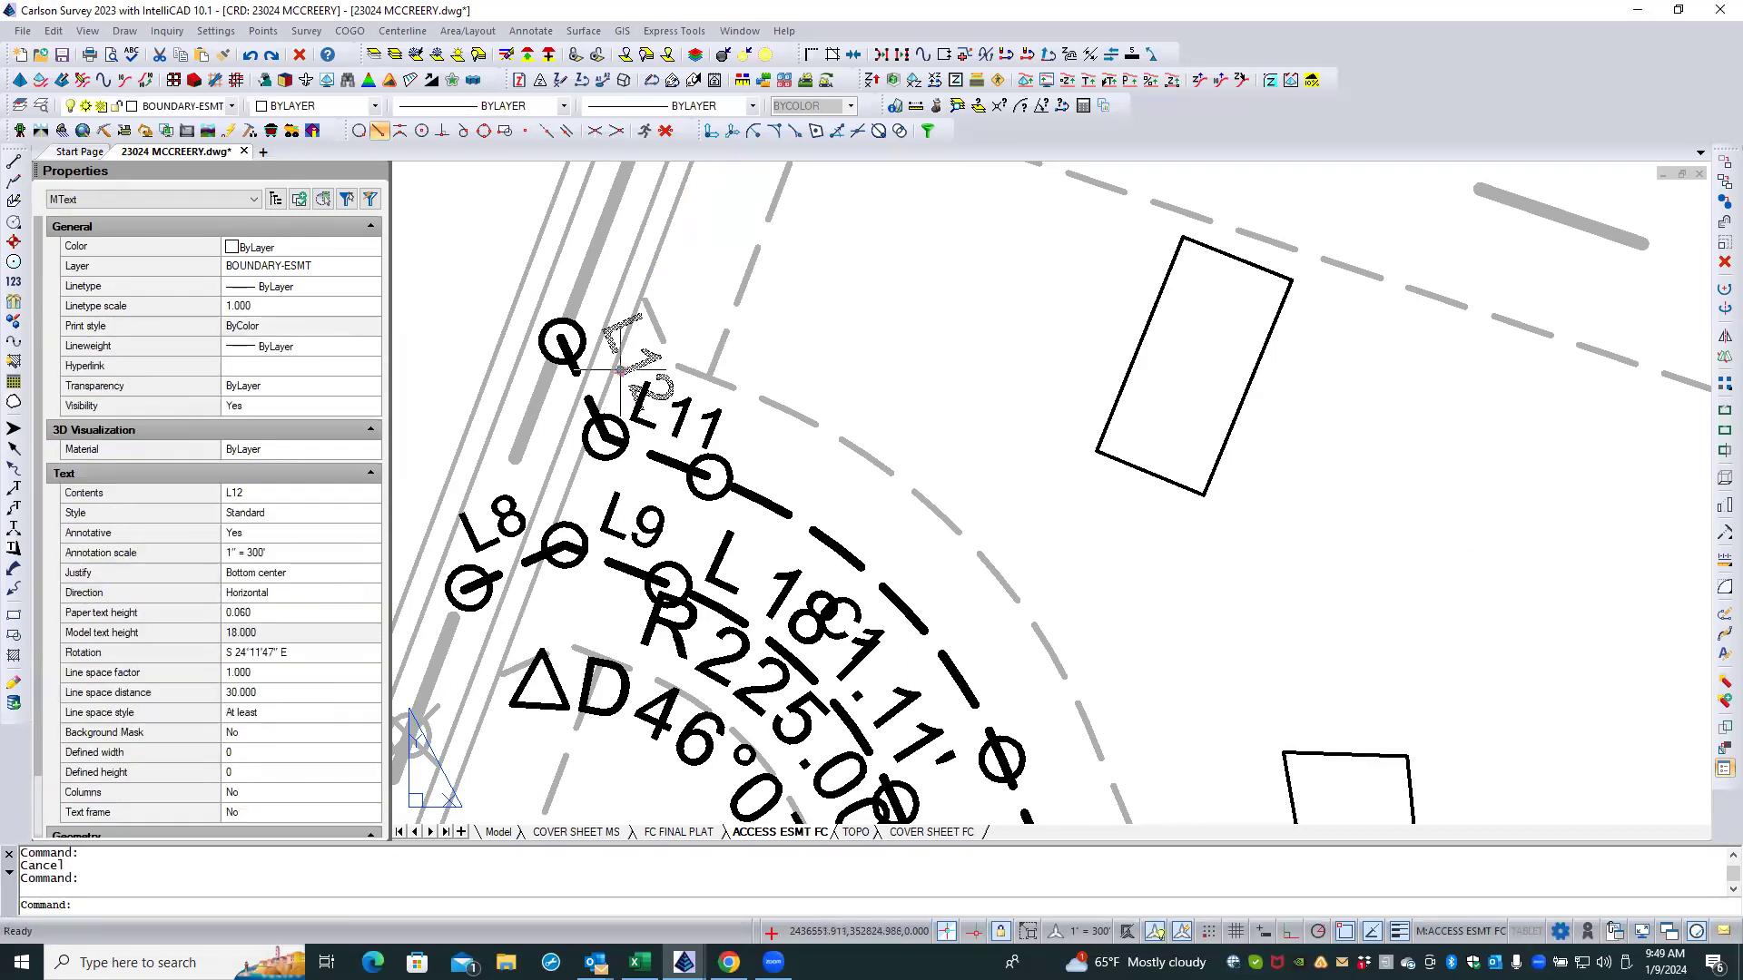
left_click(621, 369)
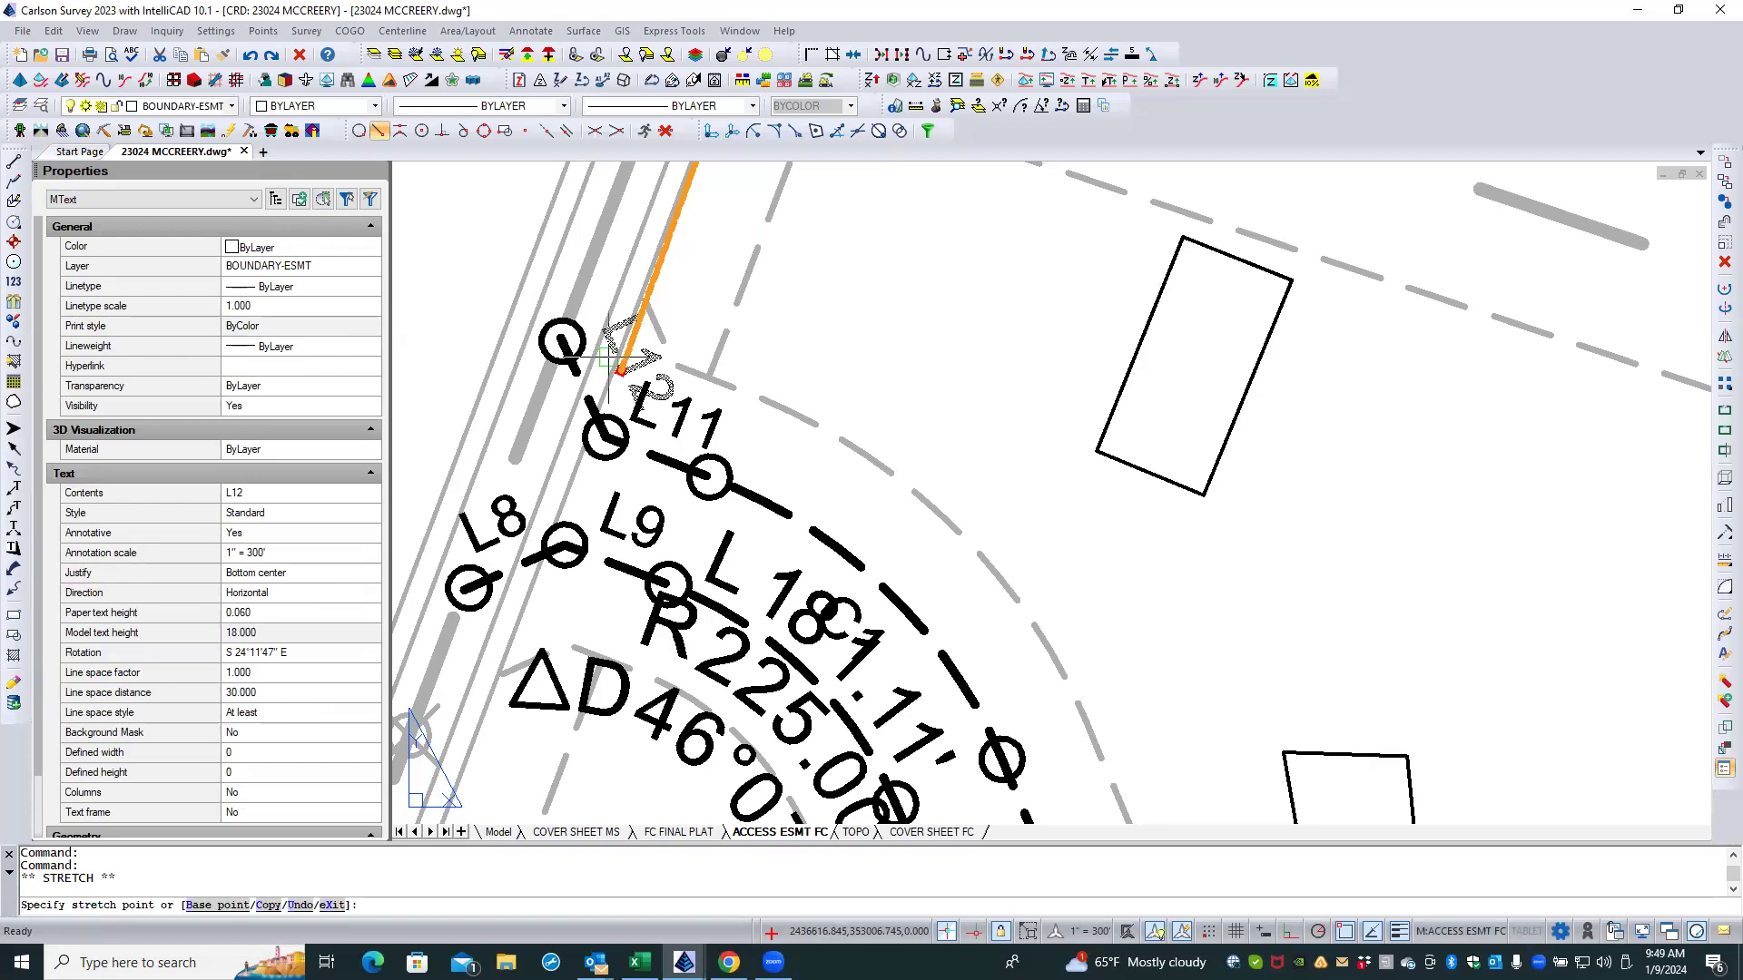
right_click(608, 358, "shift")
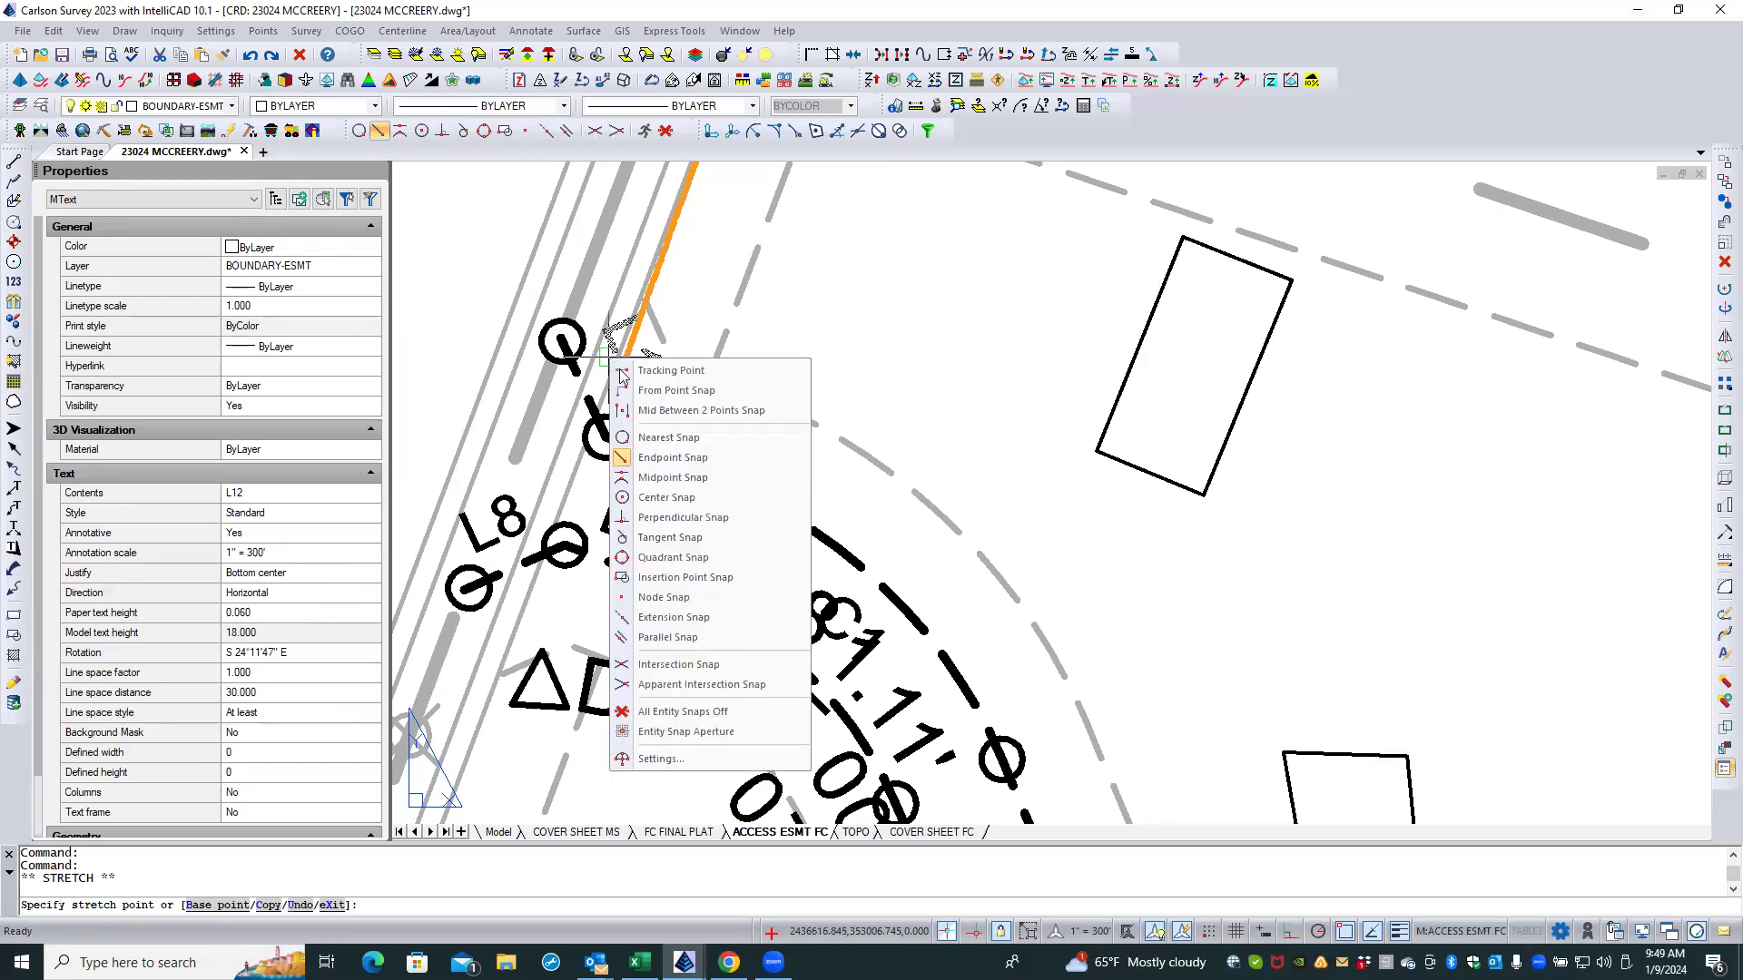
left_click(699, 712)
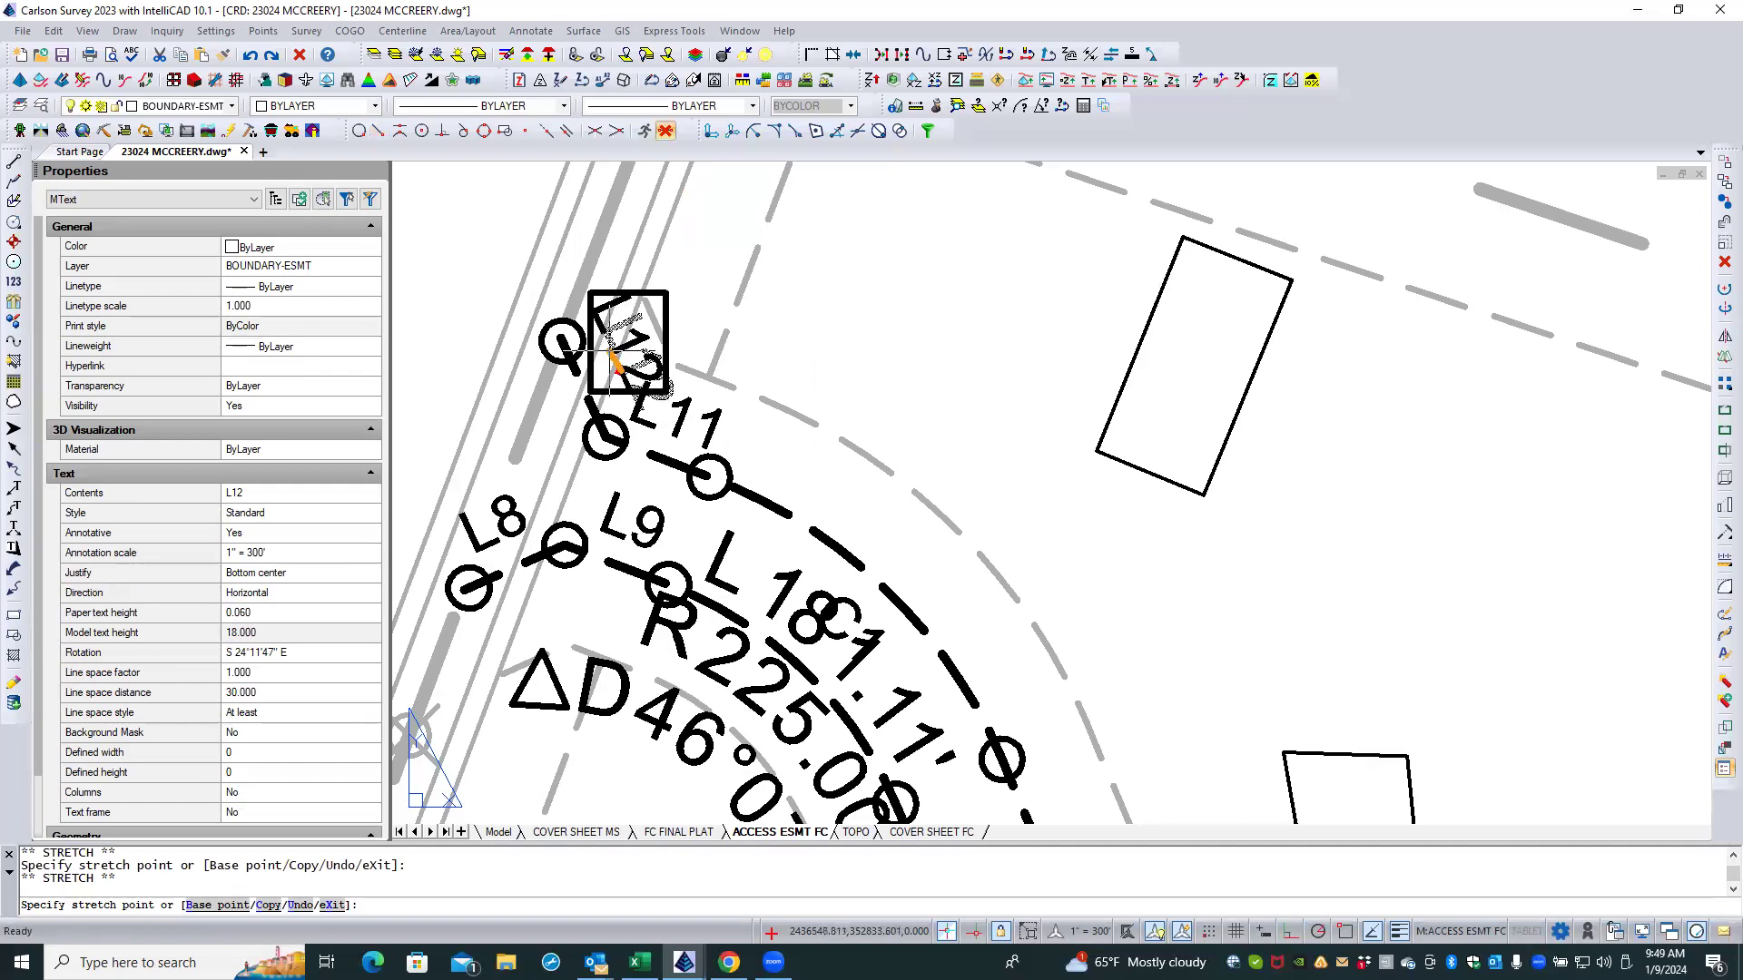
left_click(617, 362)
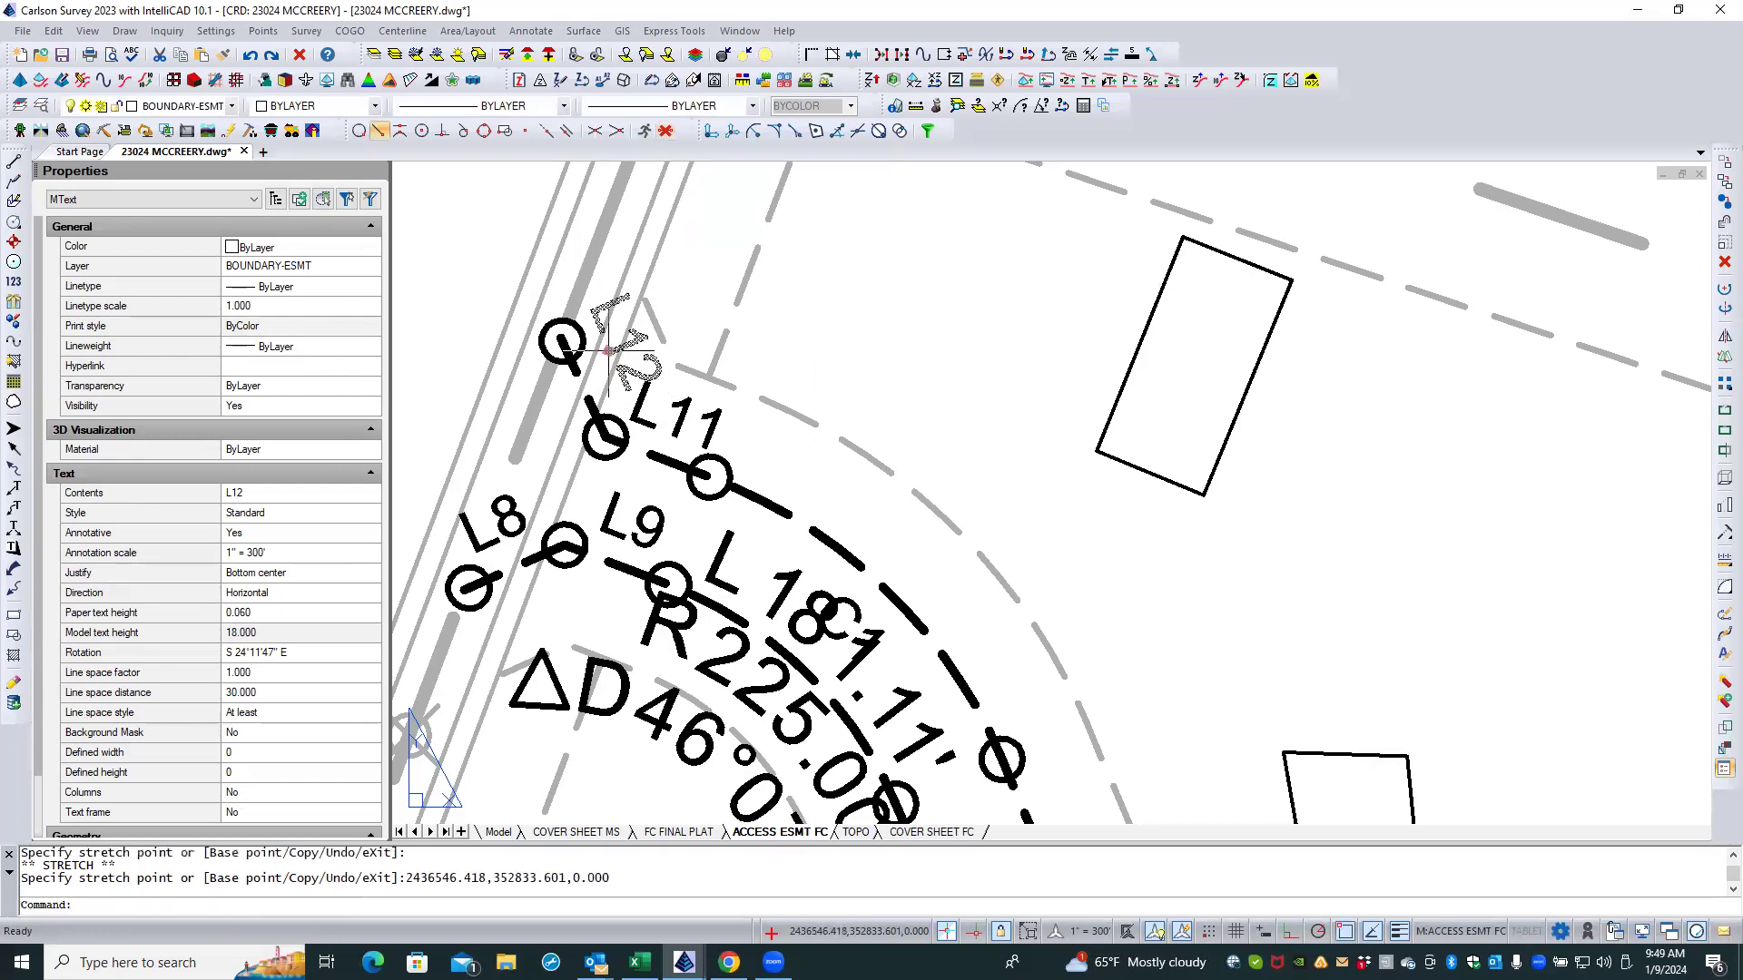
key("Escape")
key("Escape")
Step: Nudge the L11 label slightly along its easement line, away from the L12 label, with entity snaps off
left_click(682, 411)
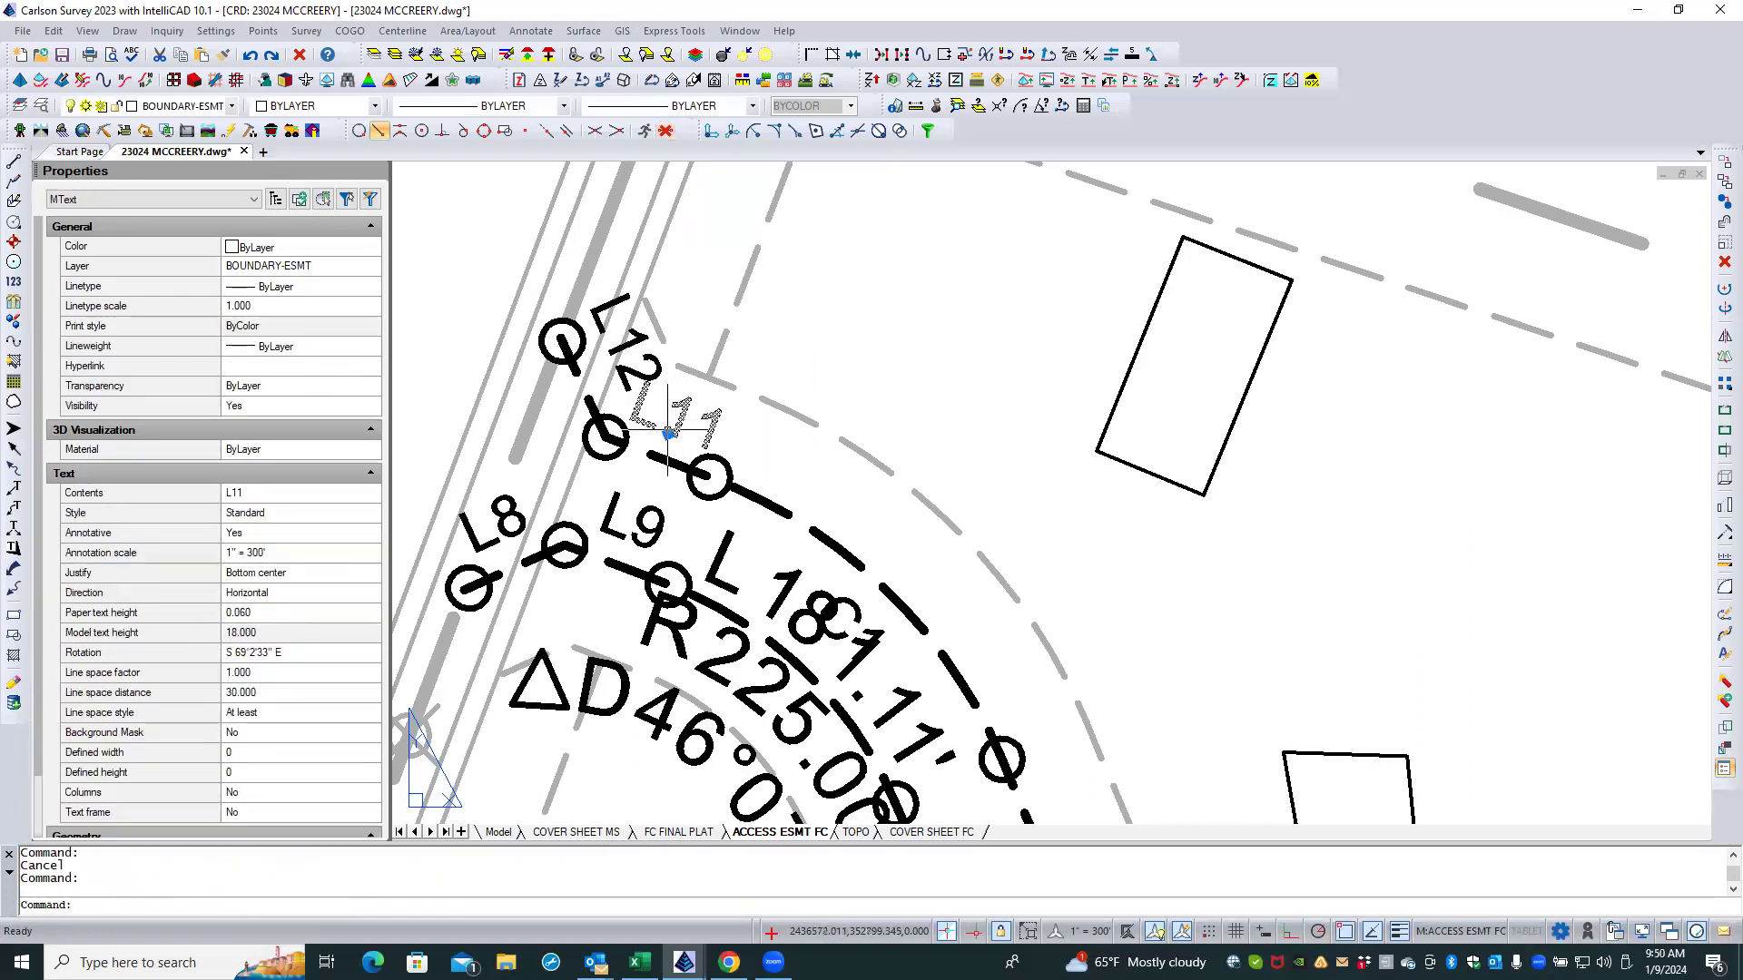
left_click(669, 434)
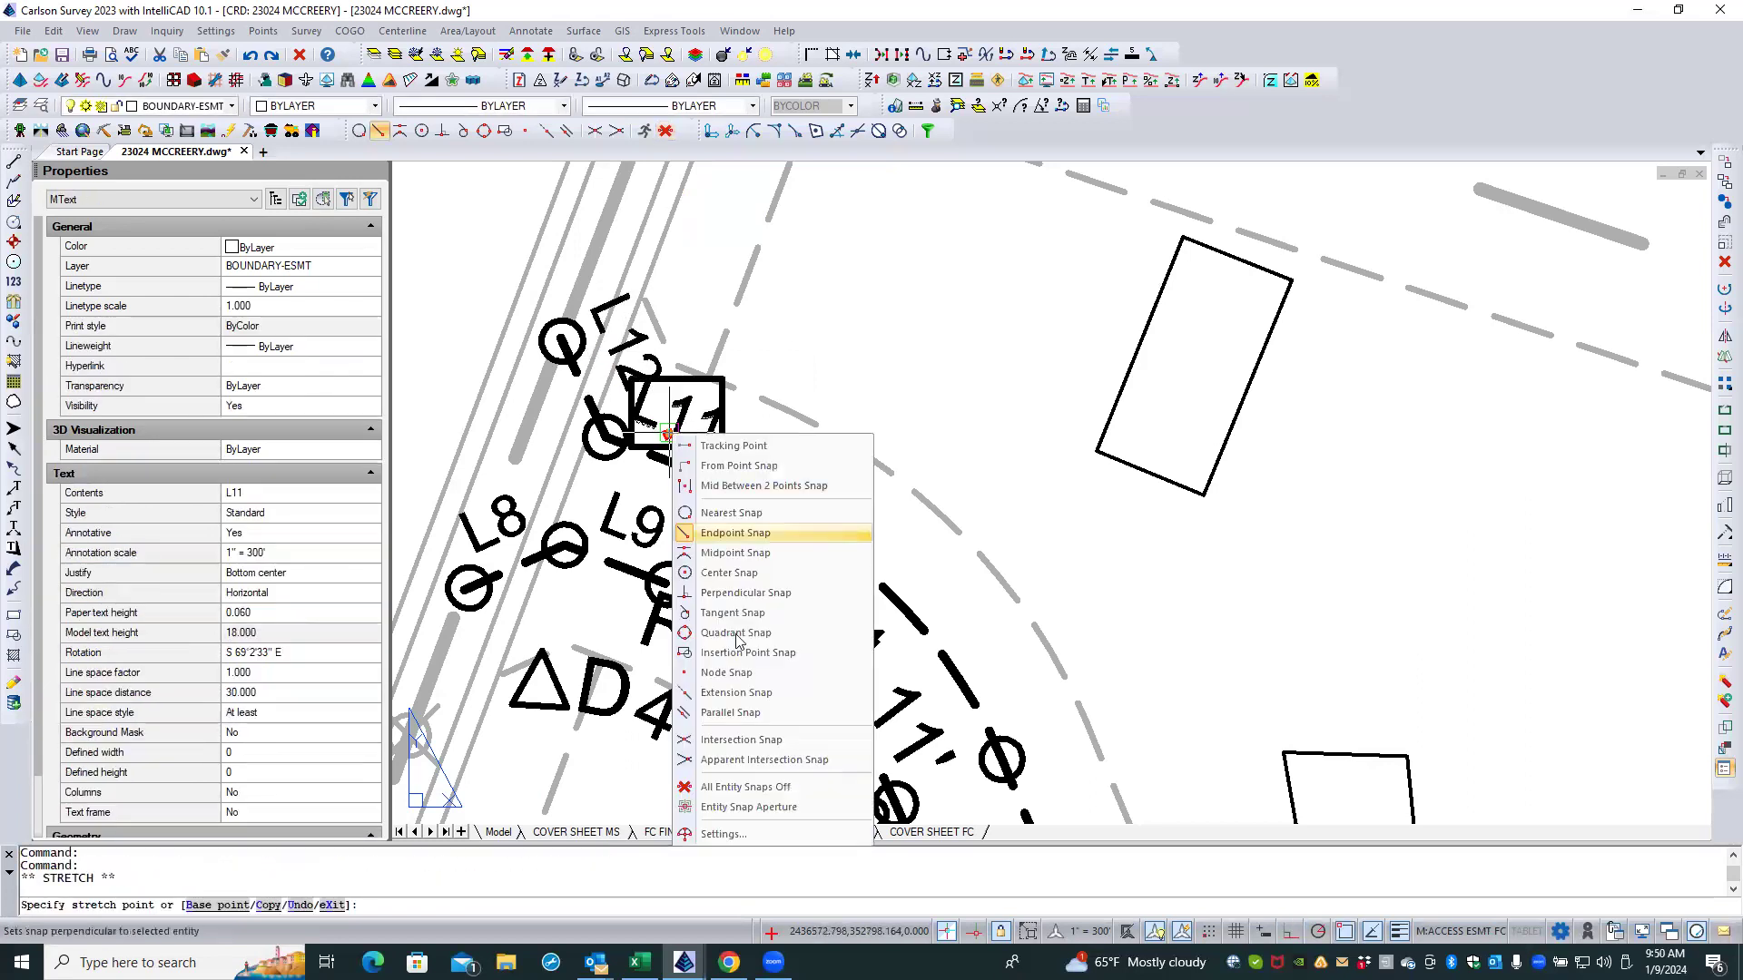
left_click(744, 787)
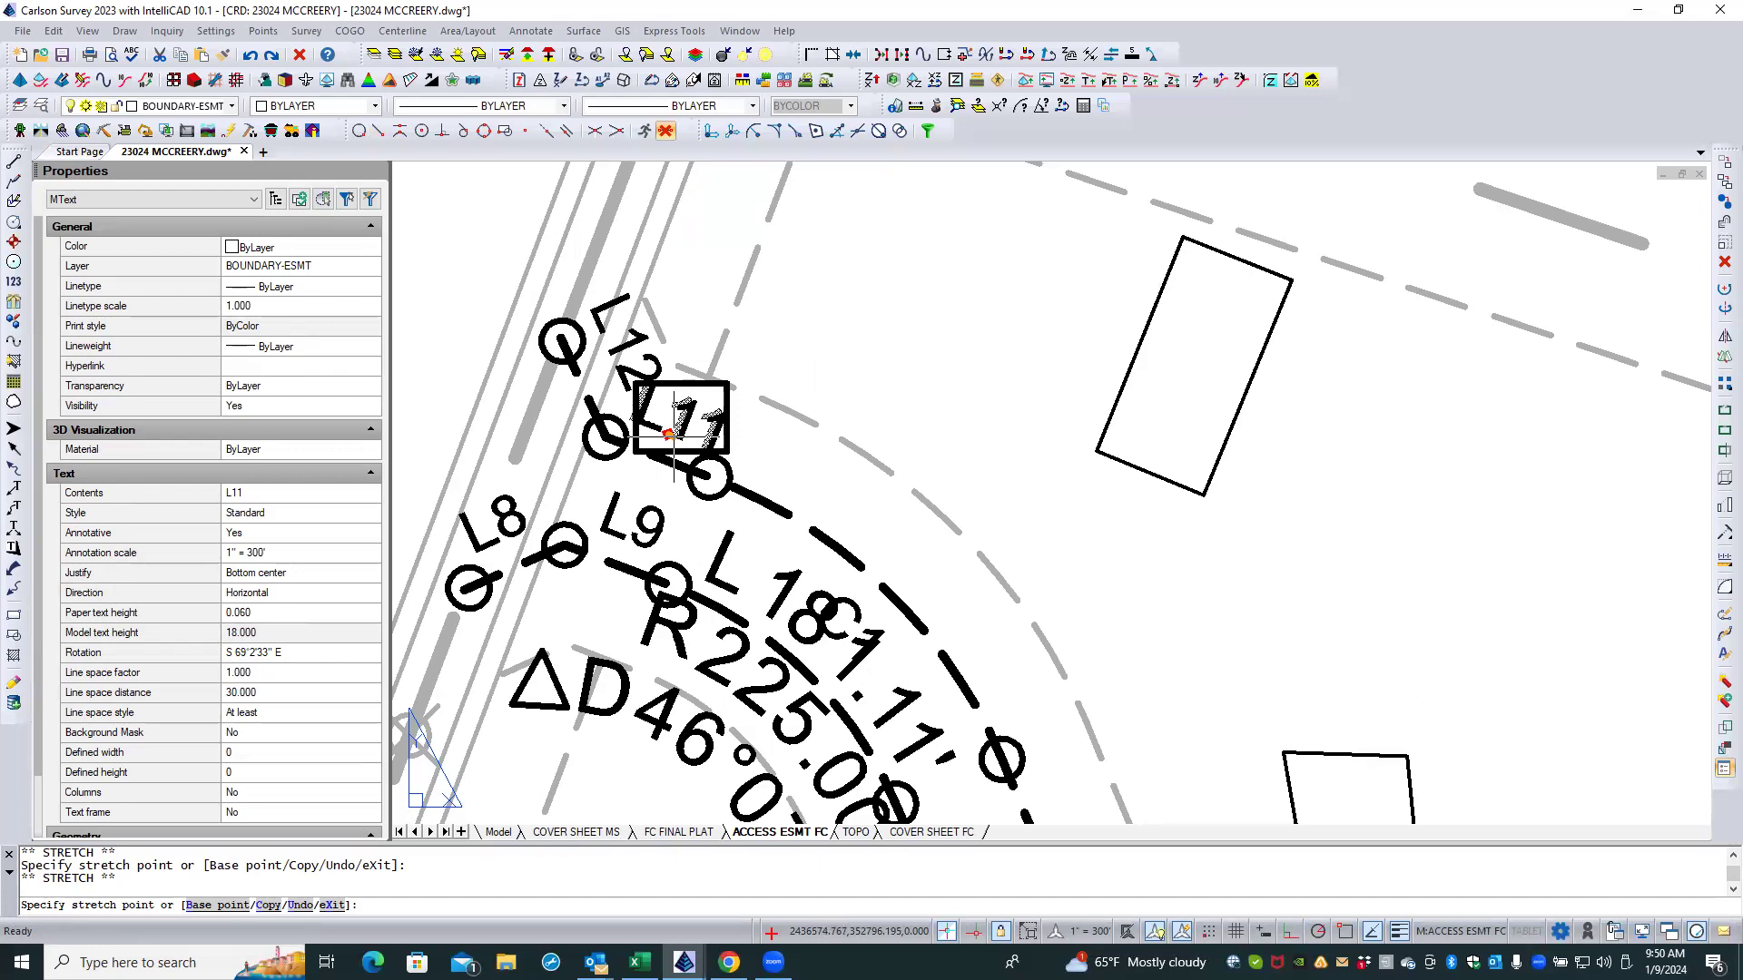
left_click(673, 434)
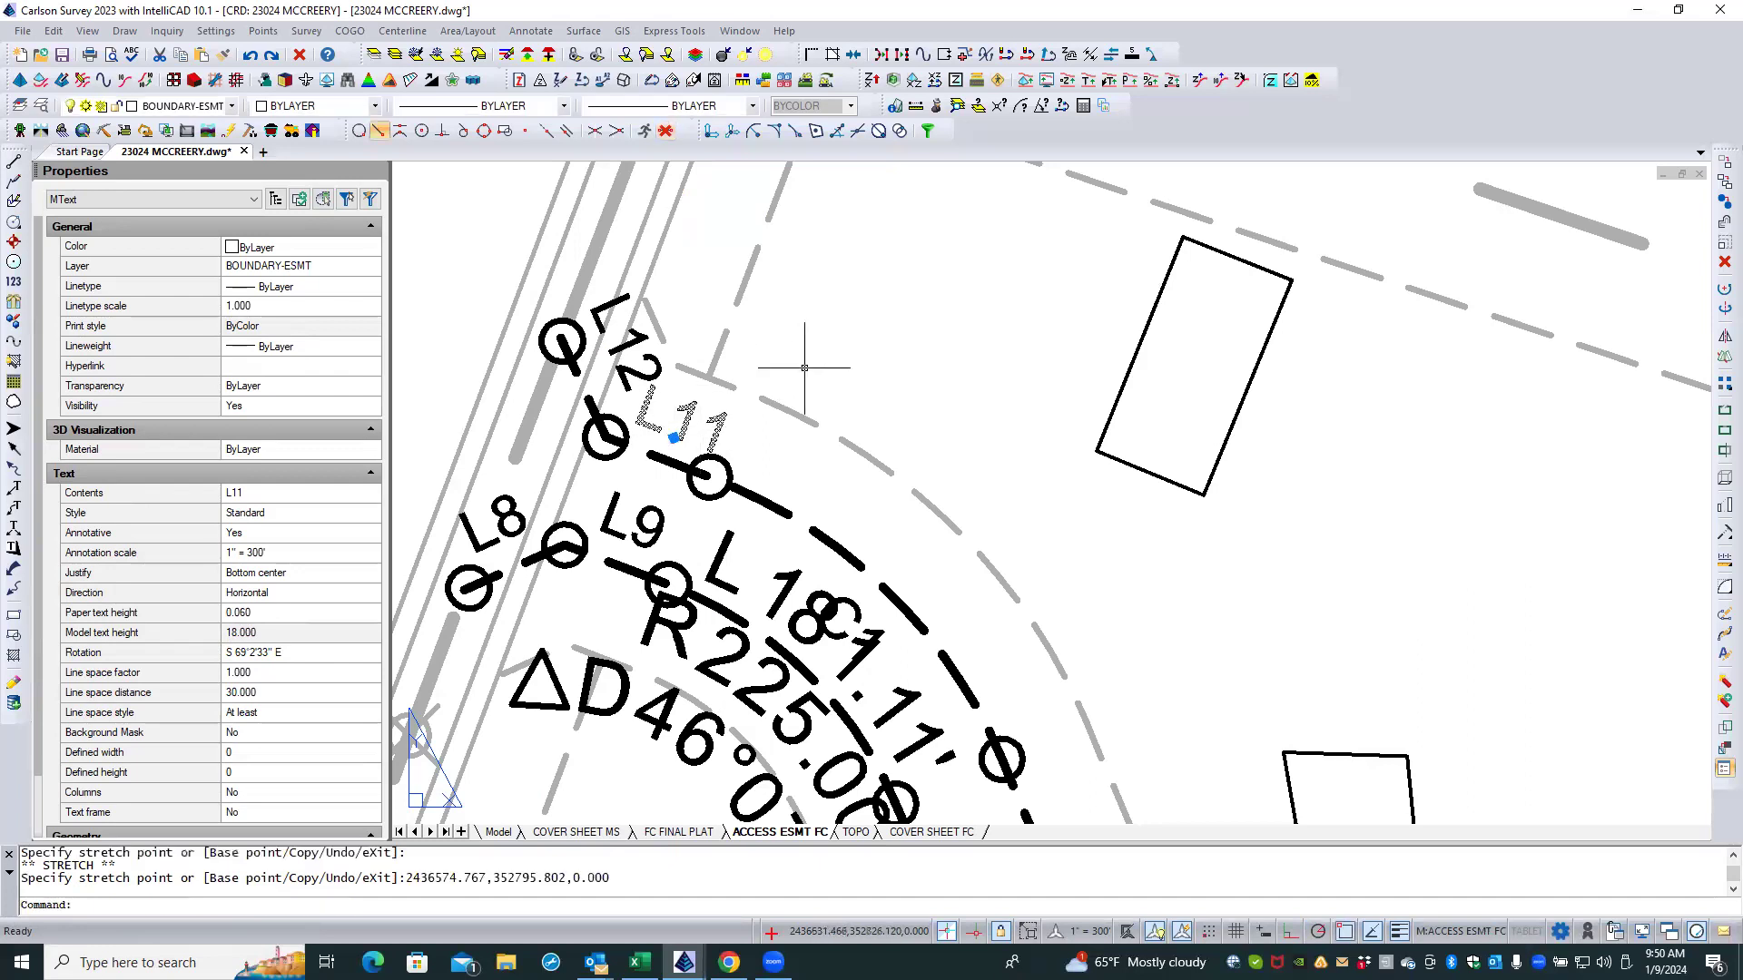
key("Escape")
key("Escape")
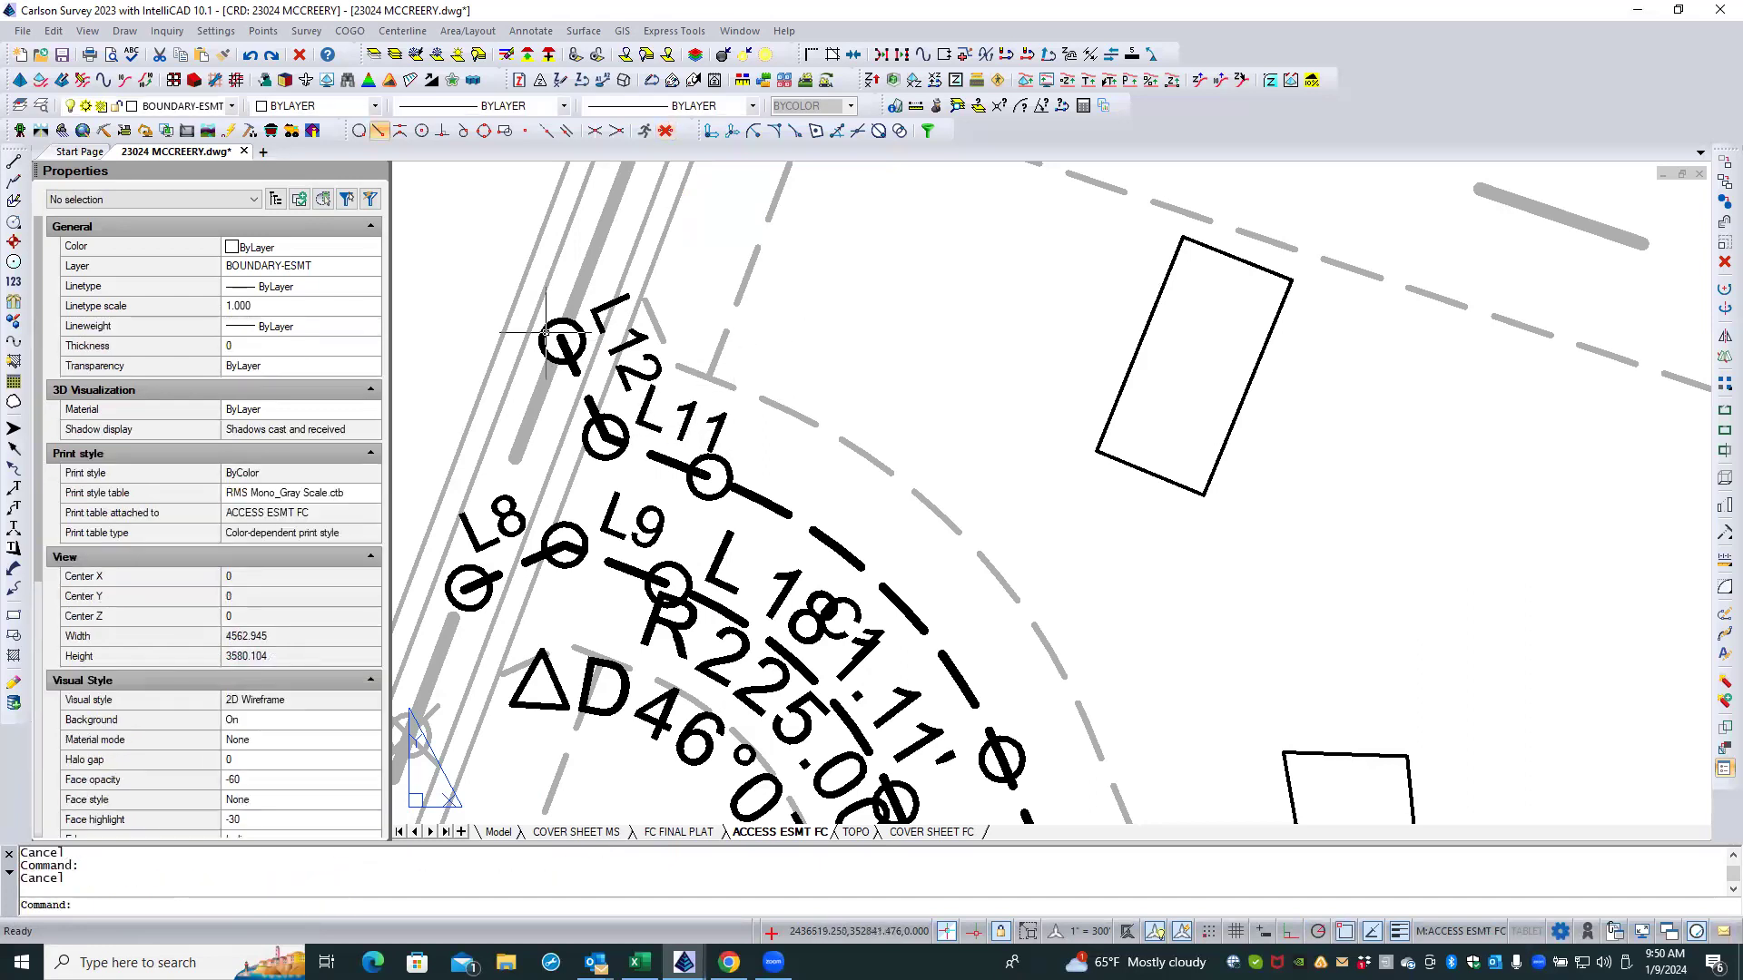
Step: Select the delta, radius and arc length labels of the easement curve nearest the road entrance
scroll(524, 324, "down", 2)
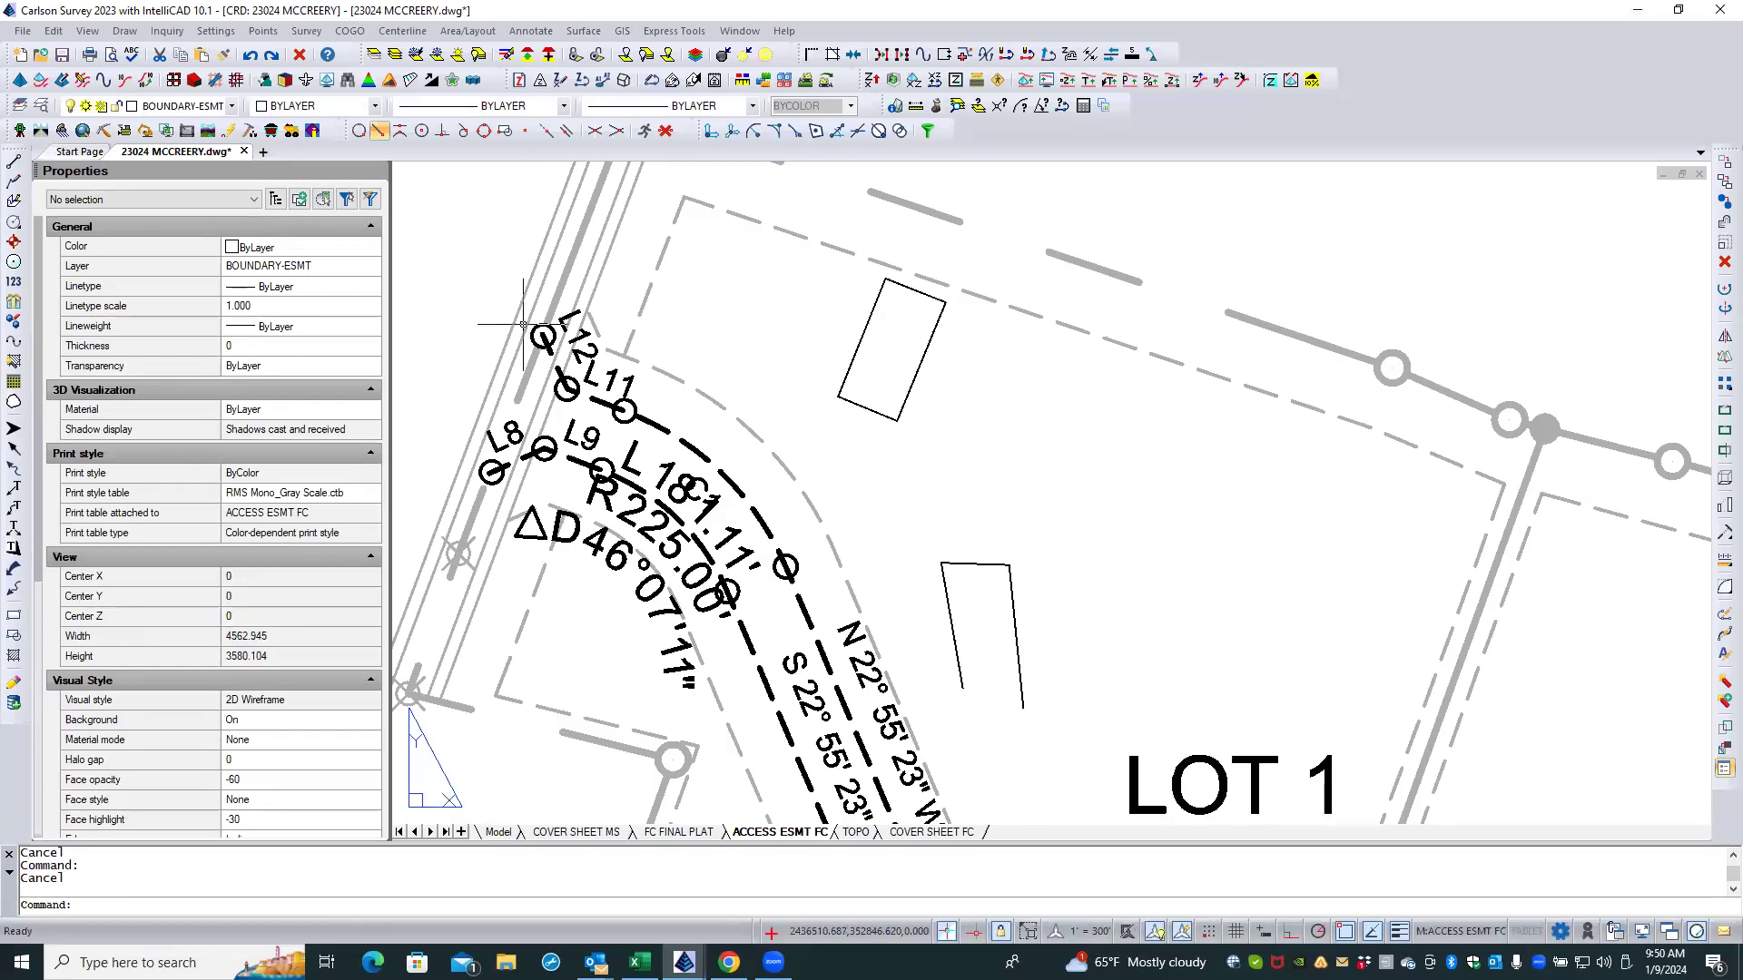
left_click(638, 541)
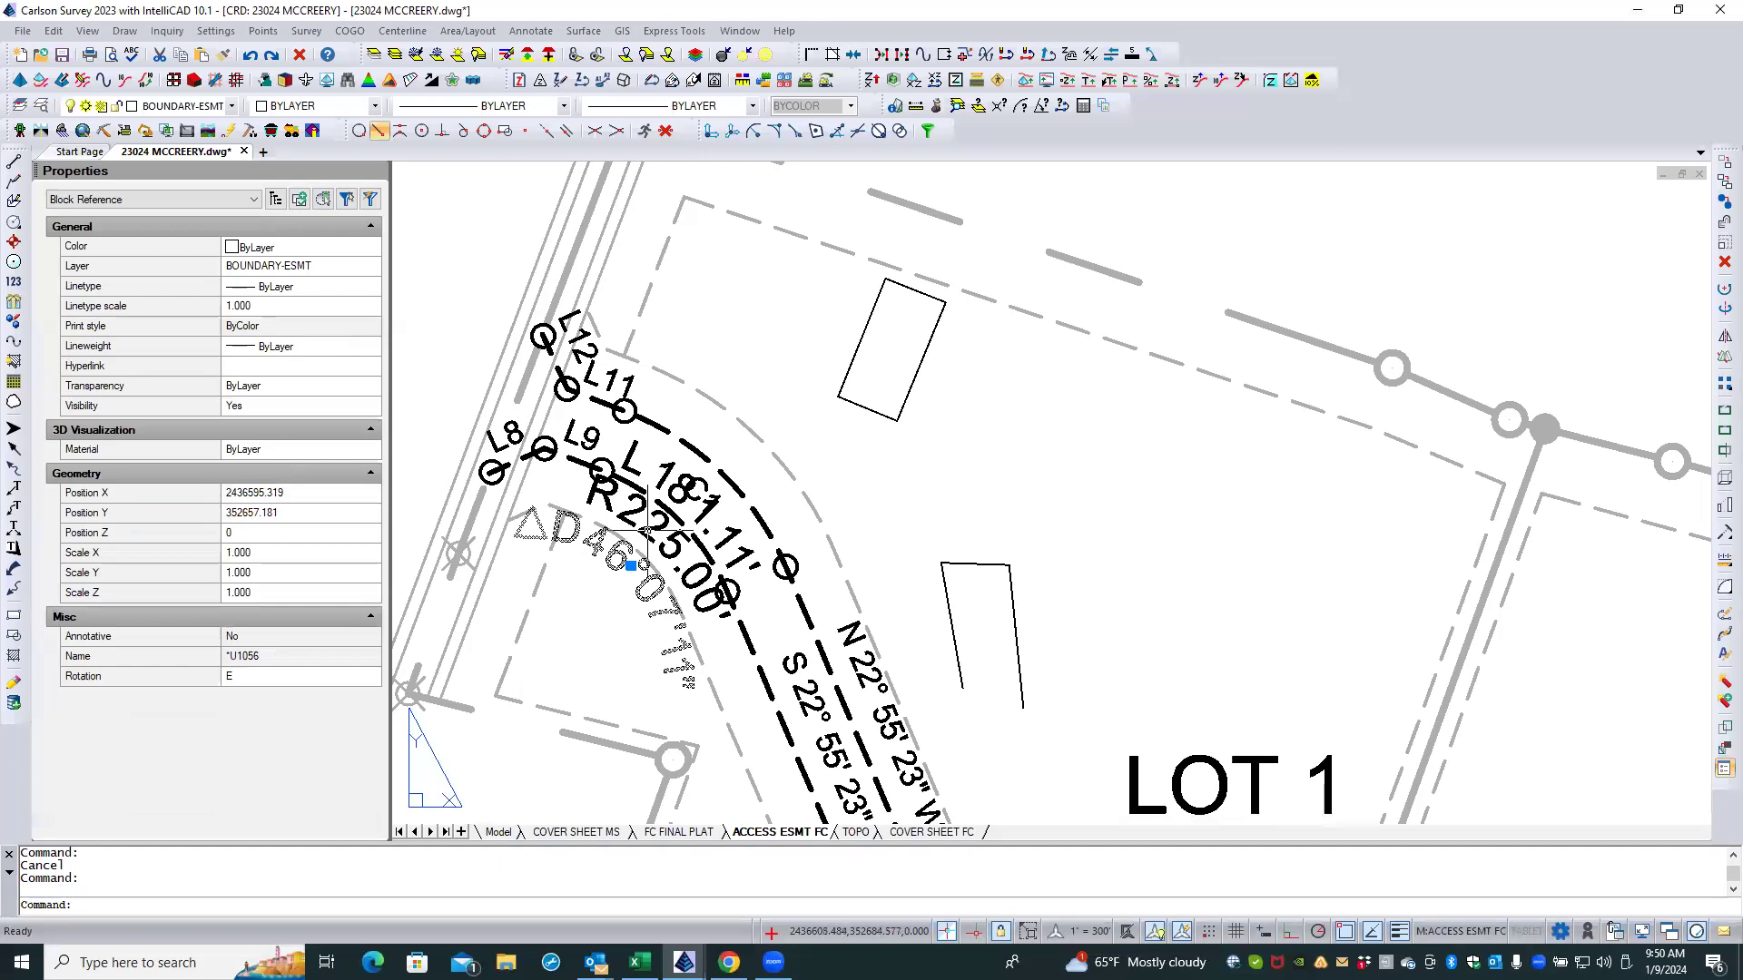
left_click(651, 499)
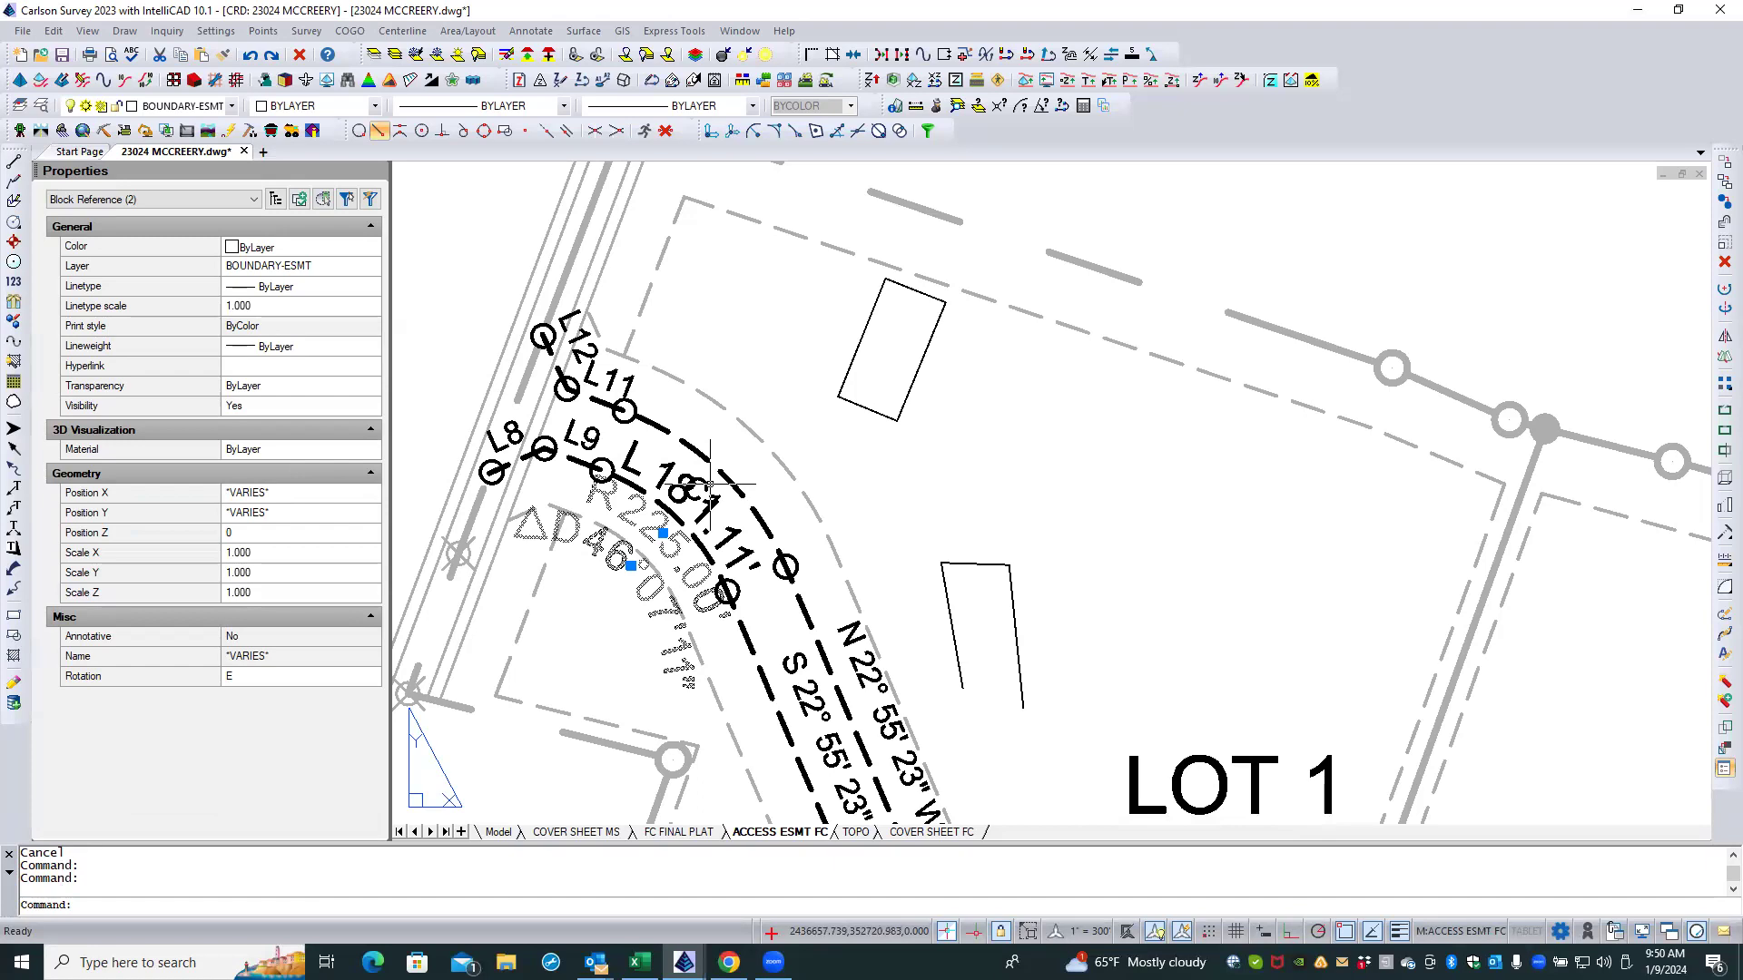
left_click(667, 467)
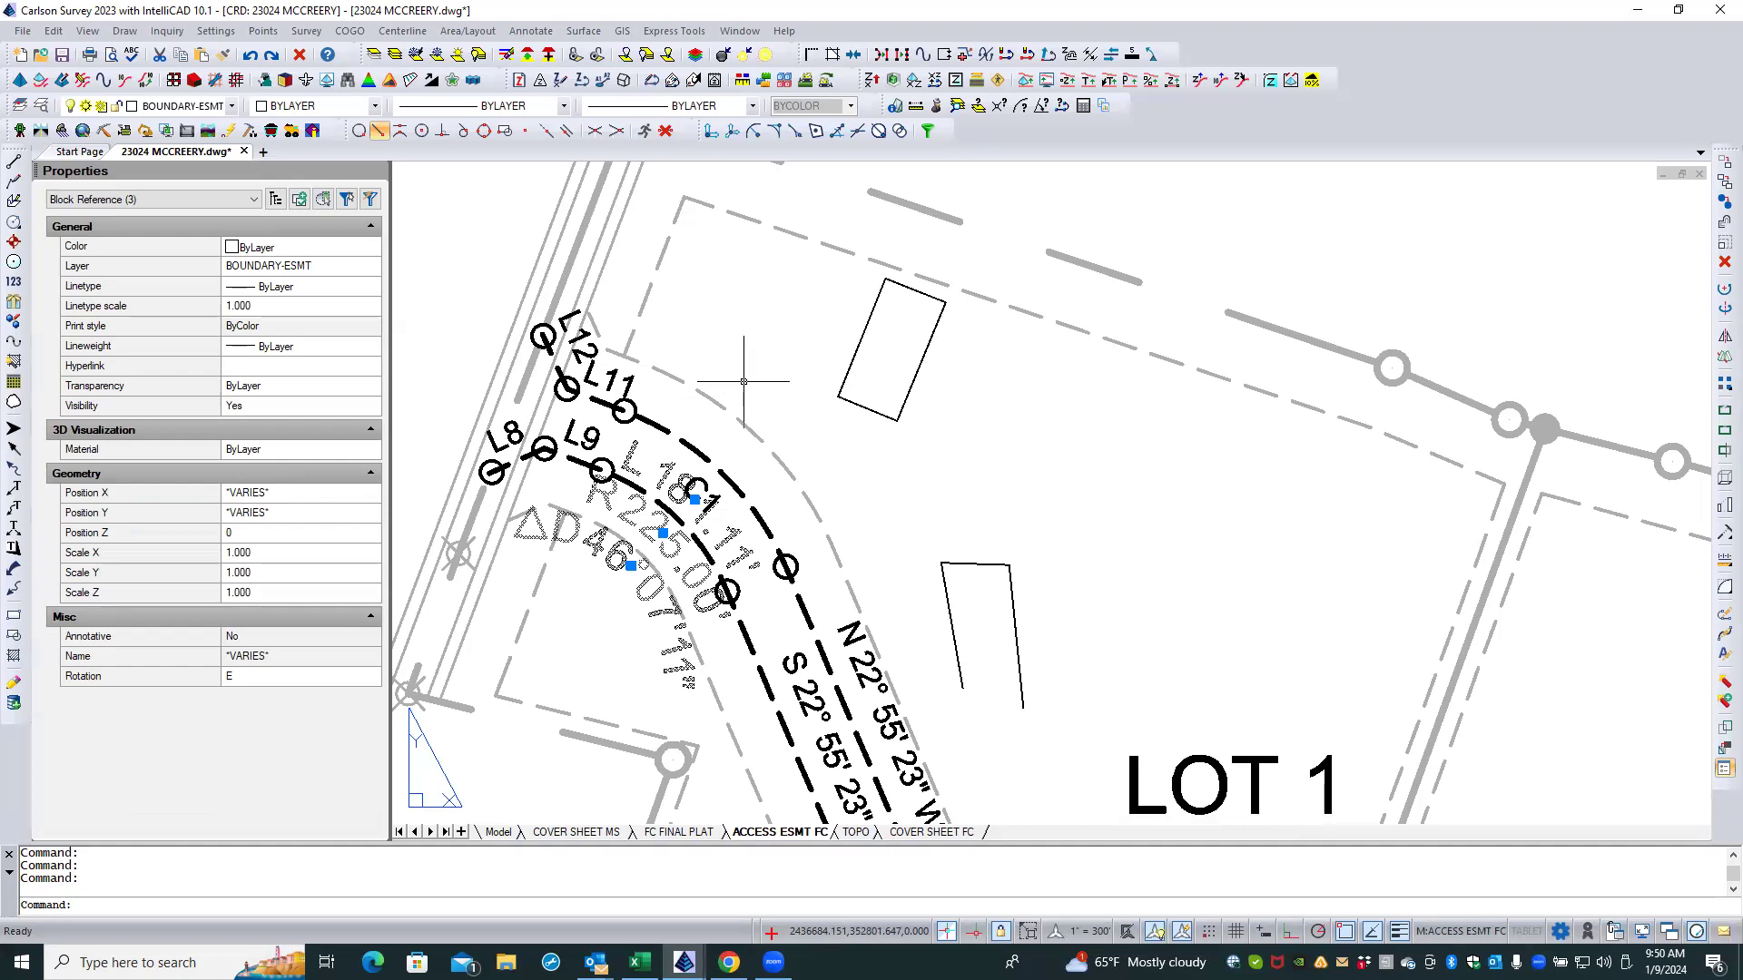
Step: Check the curve table below the lots, and add the C1 label at the entrance curve to the selection
scroll(743, 307, "down", 4)
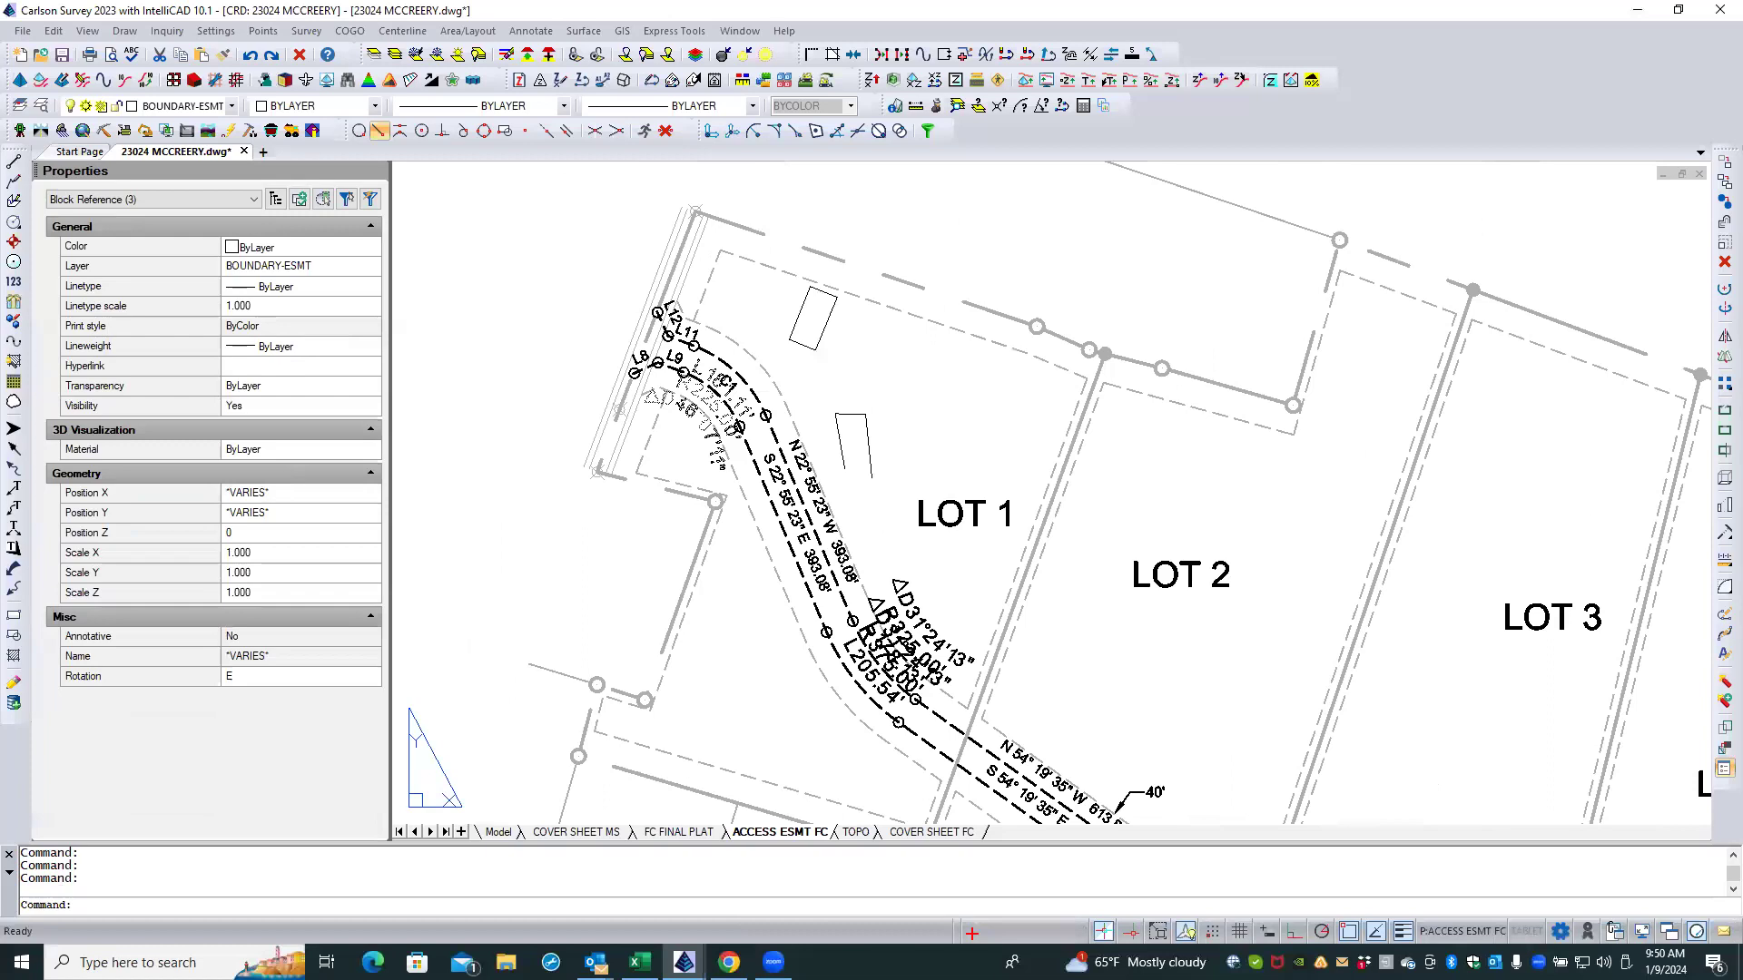
scroll(727, 363, "down", 3)
scroll(728, 362, "down", 5)
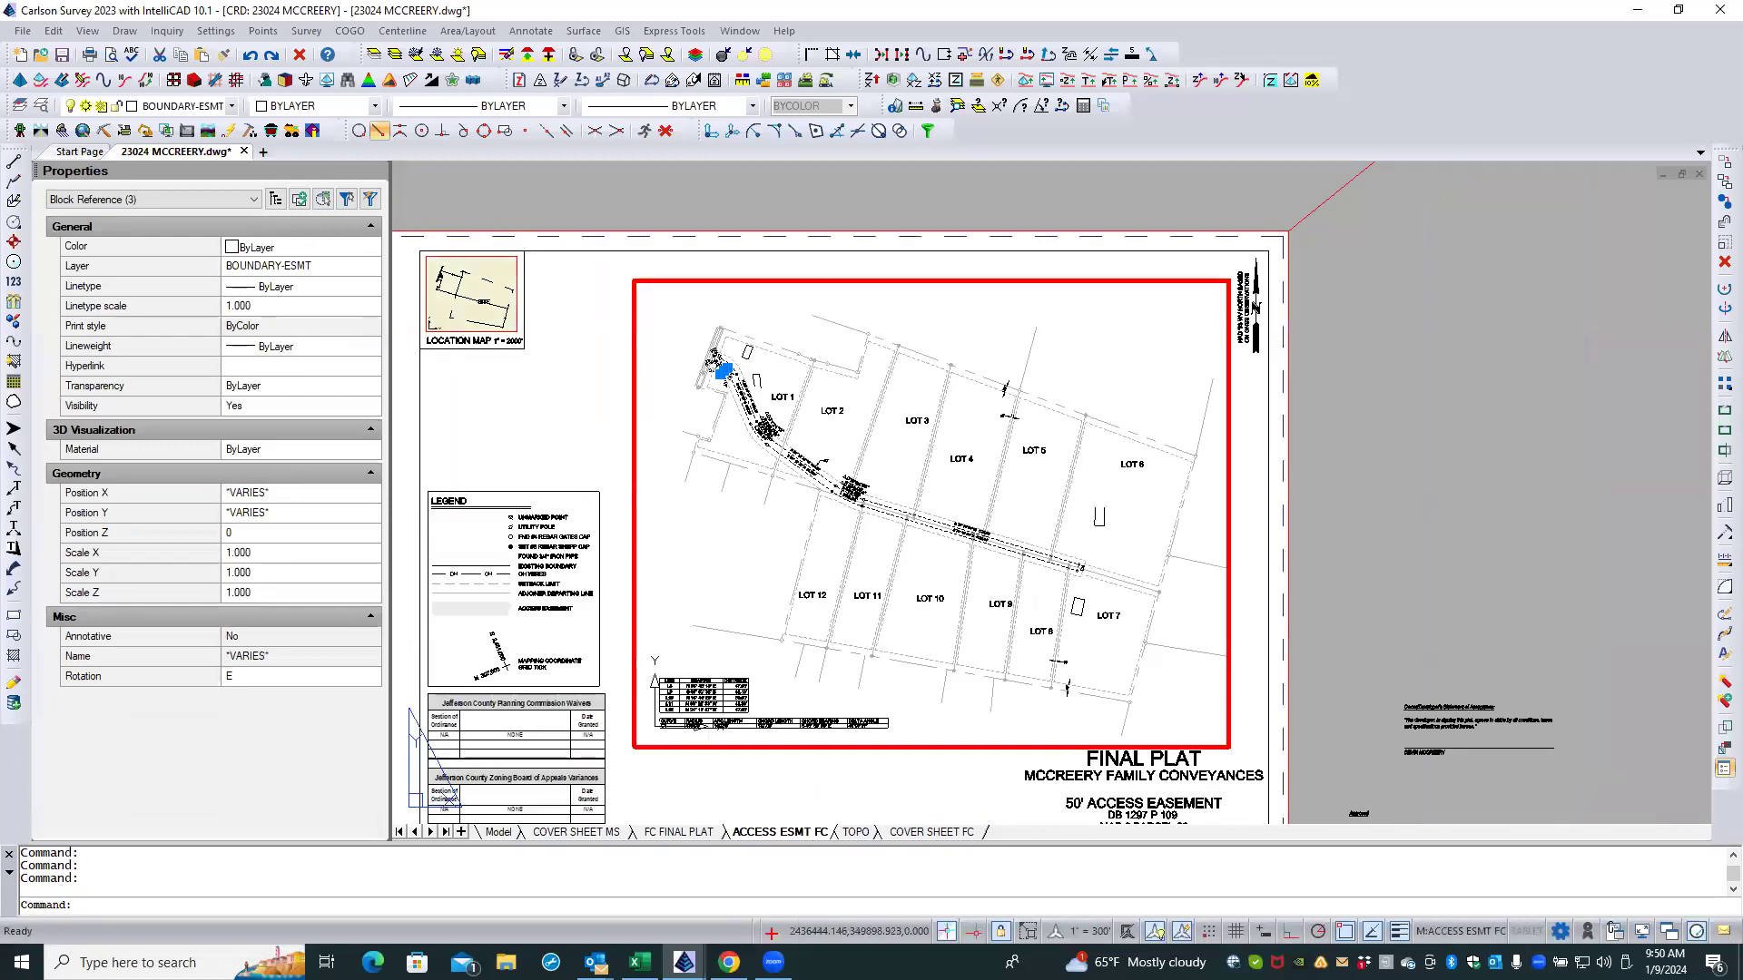
scroll(681, 739, "up", 6)
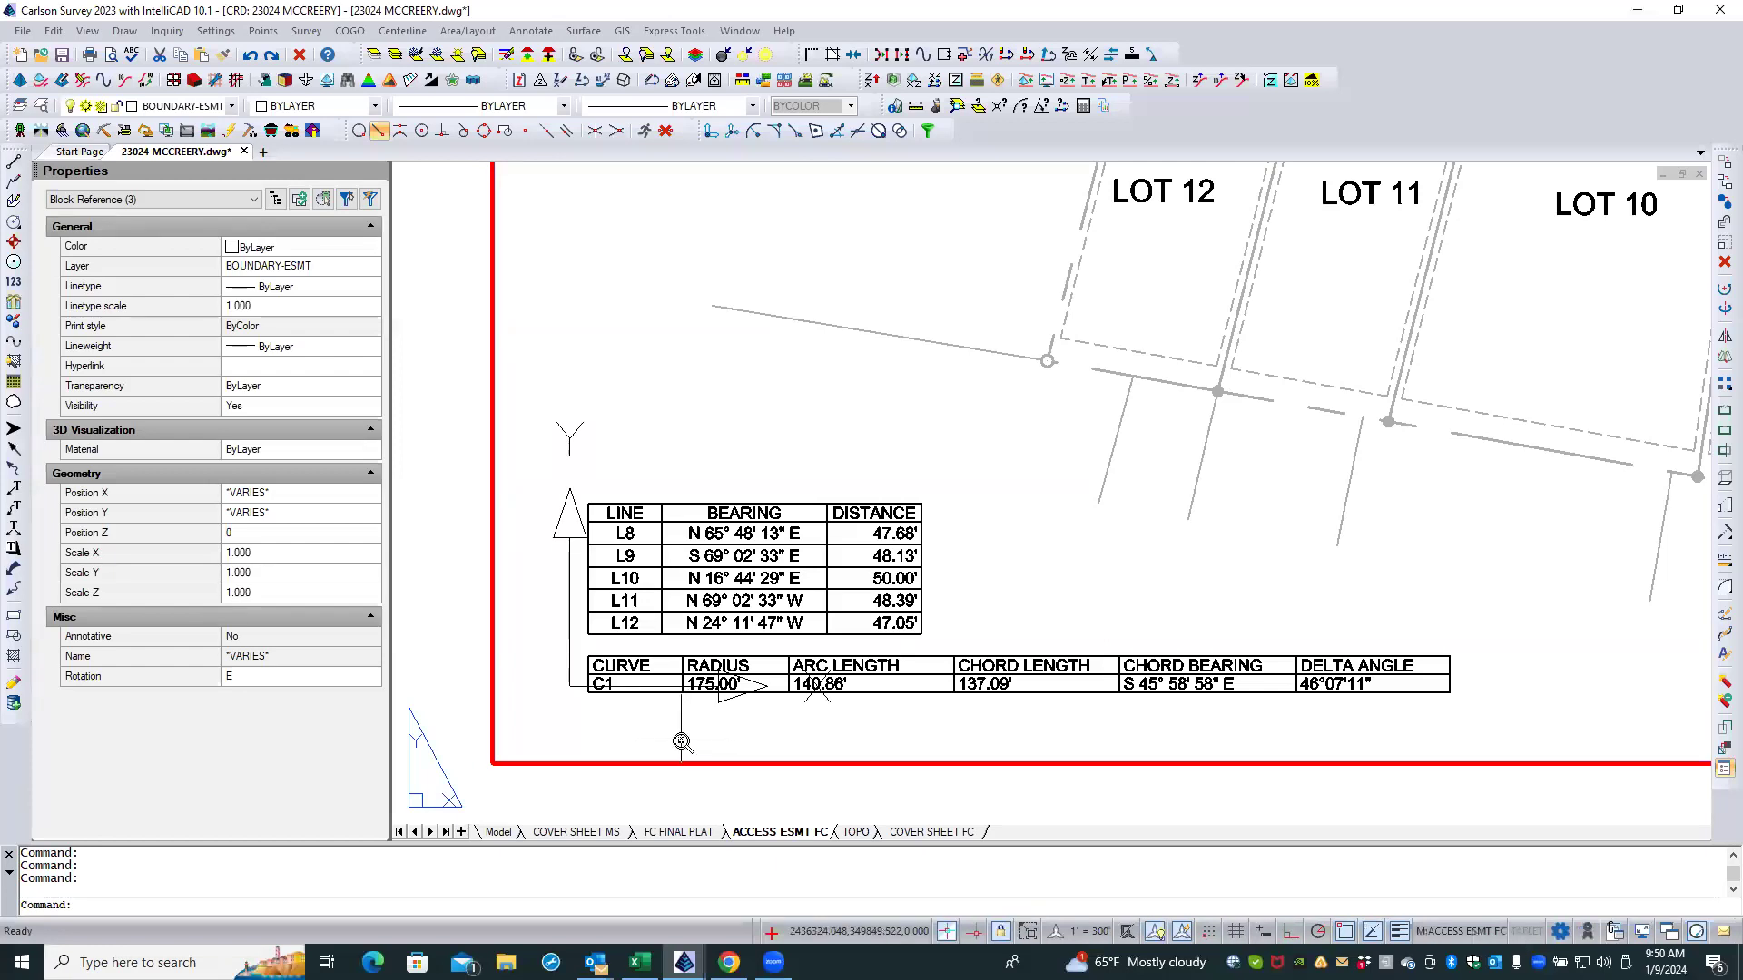
scroll(681, 741, "down", 6)
scroll(722, 420, "up", 6)
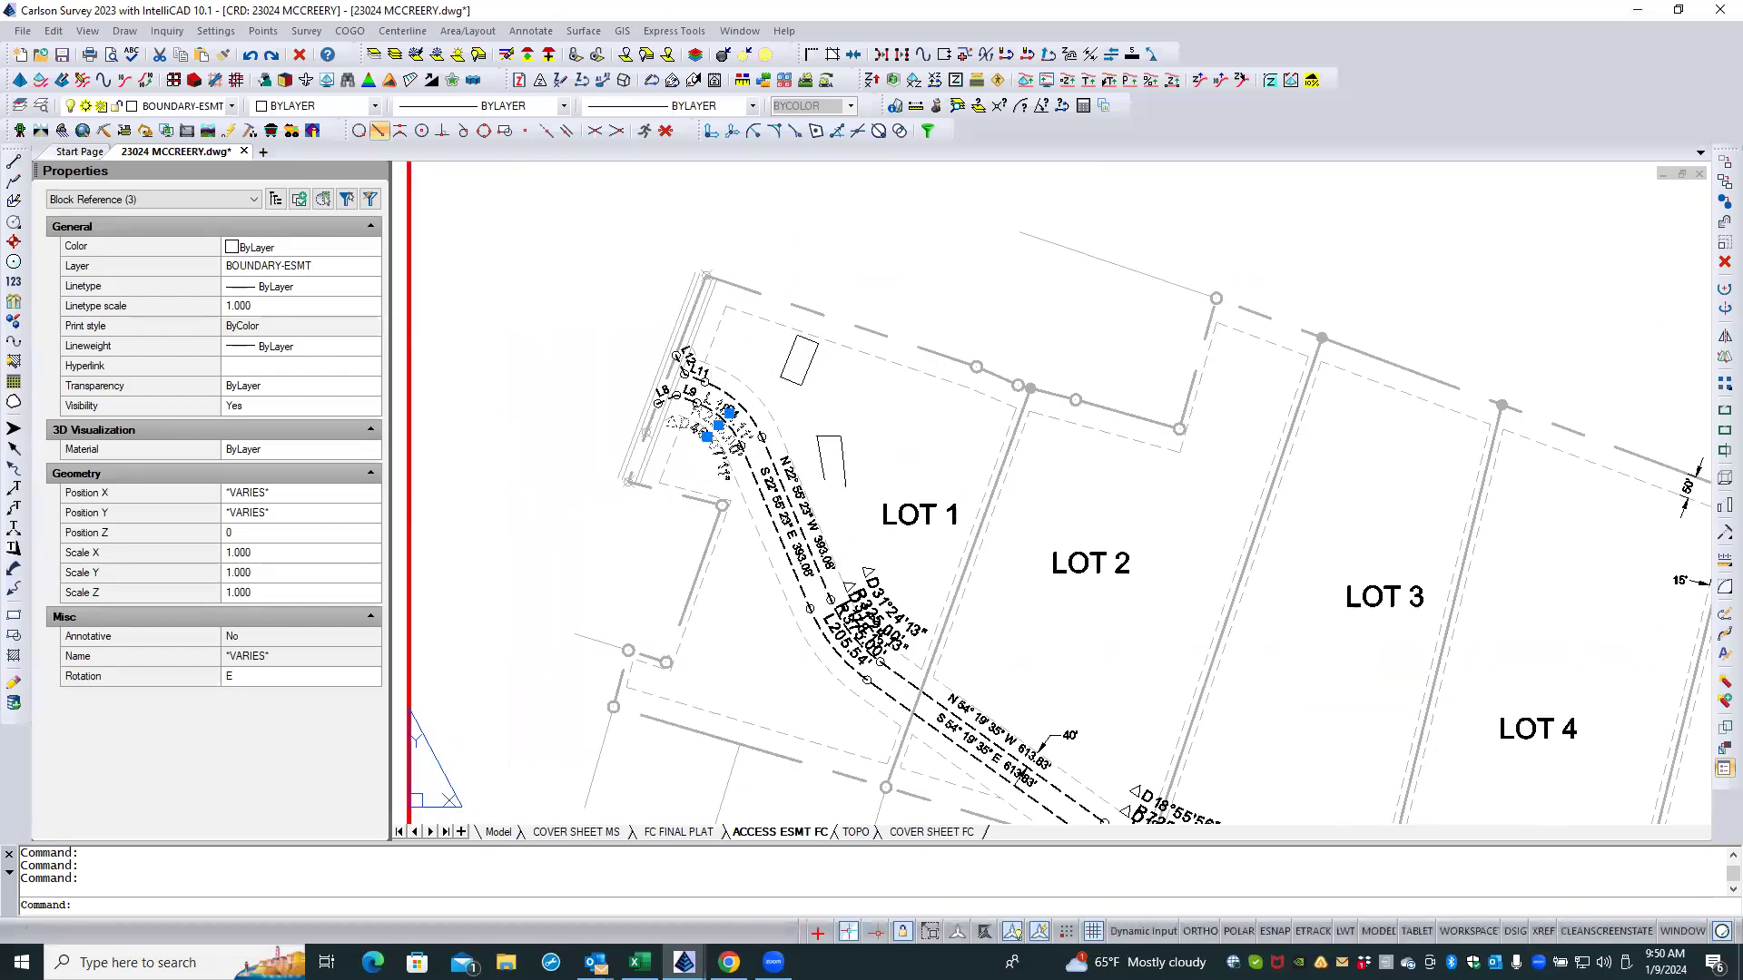
scroll(732, 419, "up", 4)
scroll(731, 419, "up", 2)
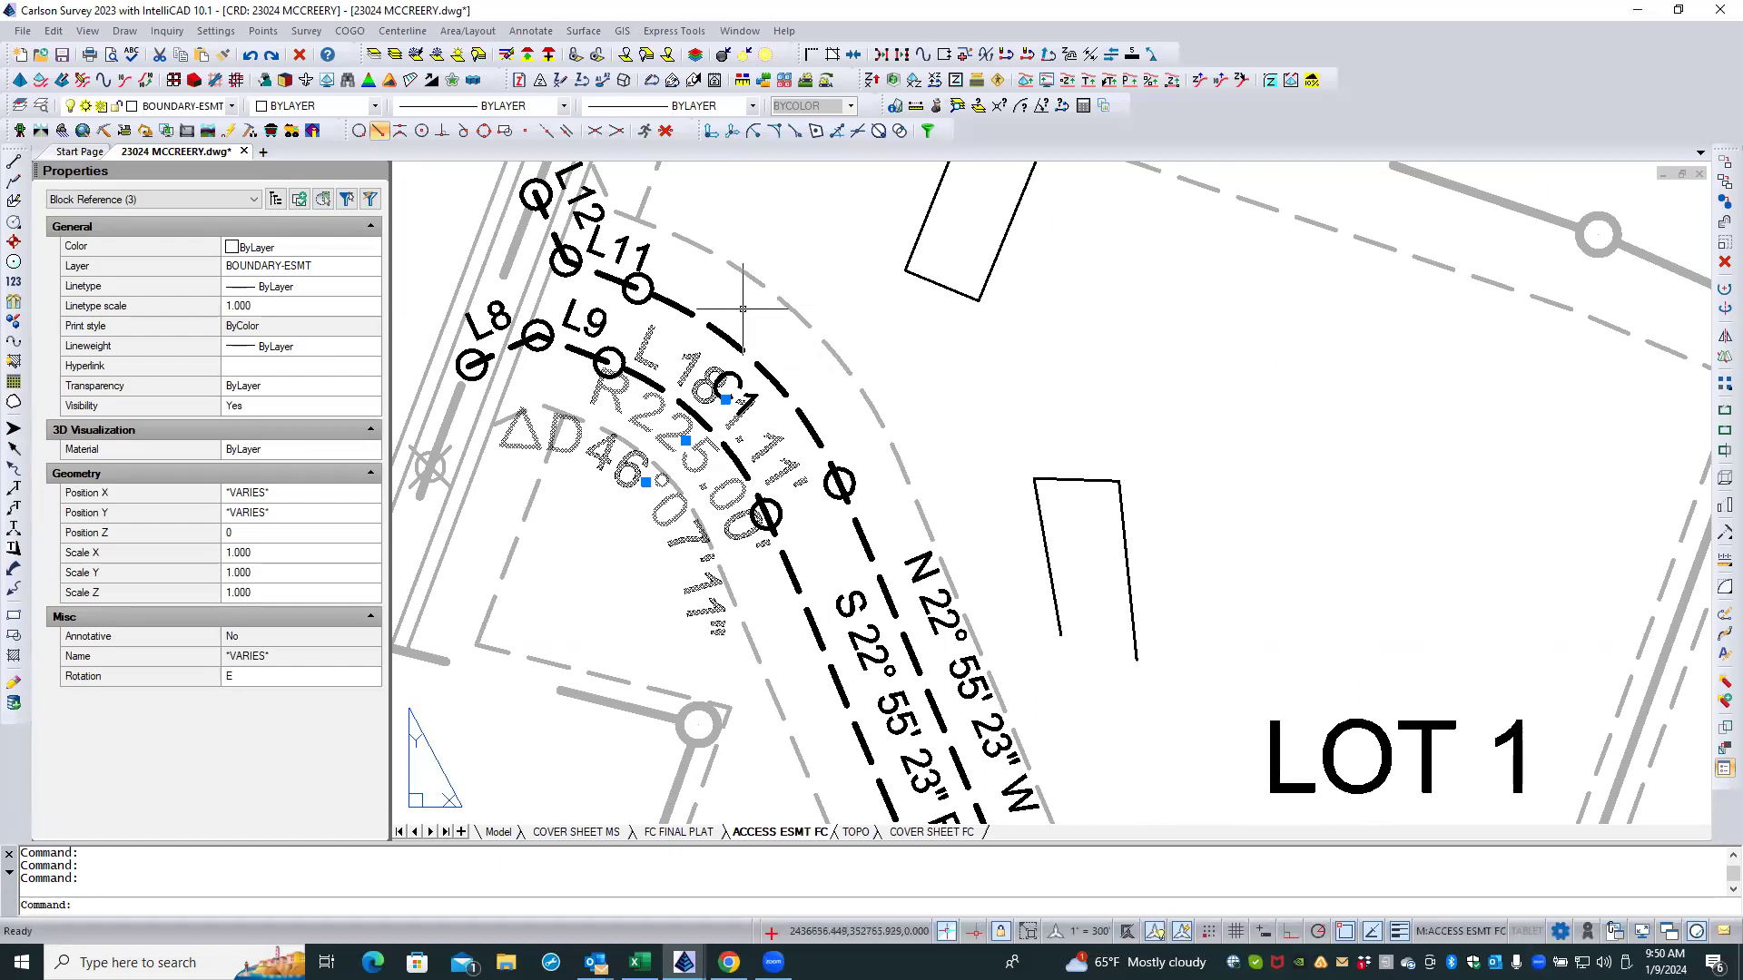
left_click(737, 374)
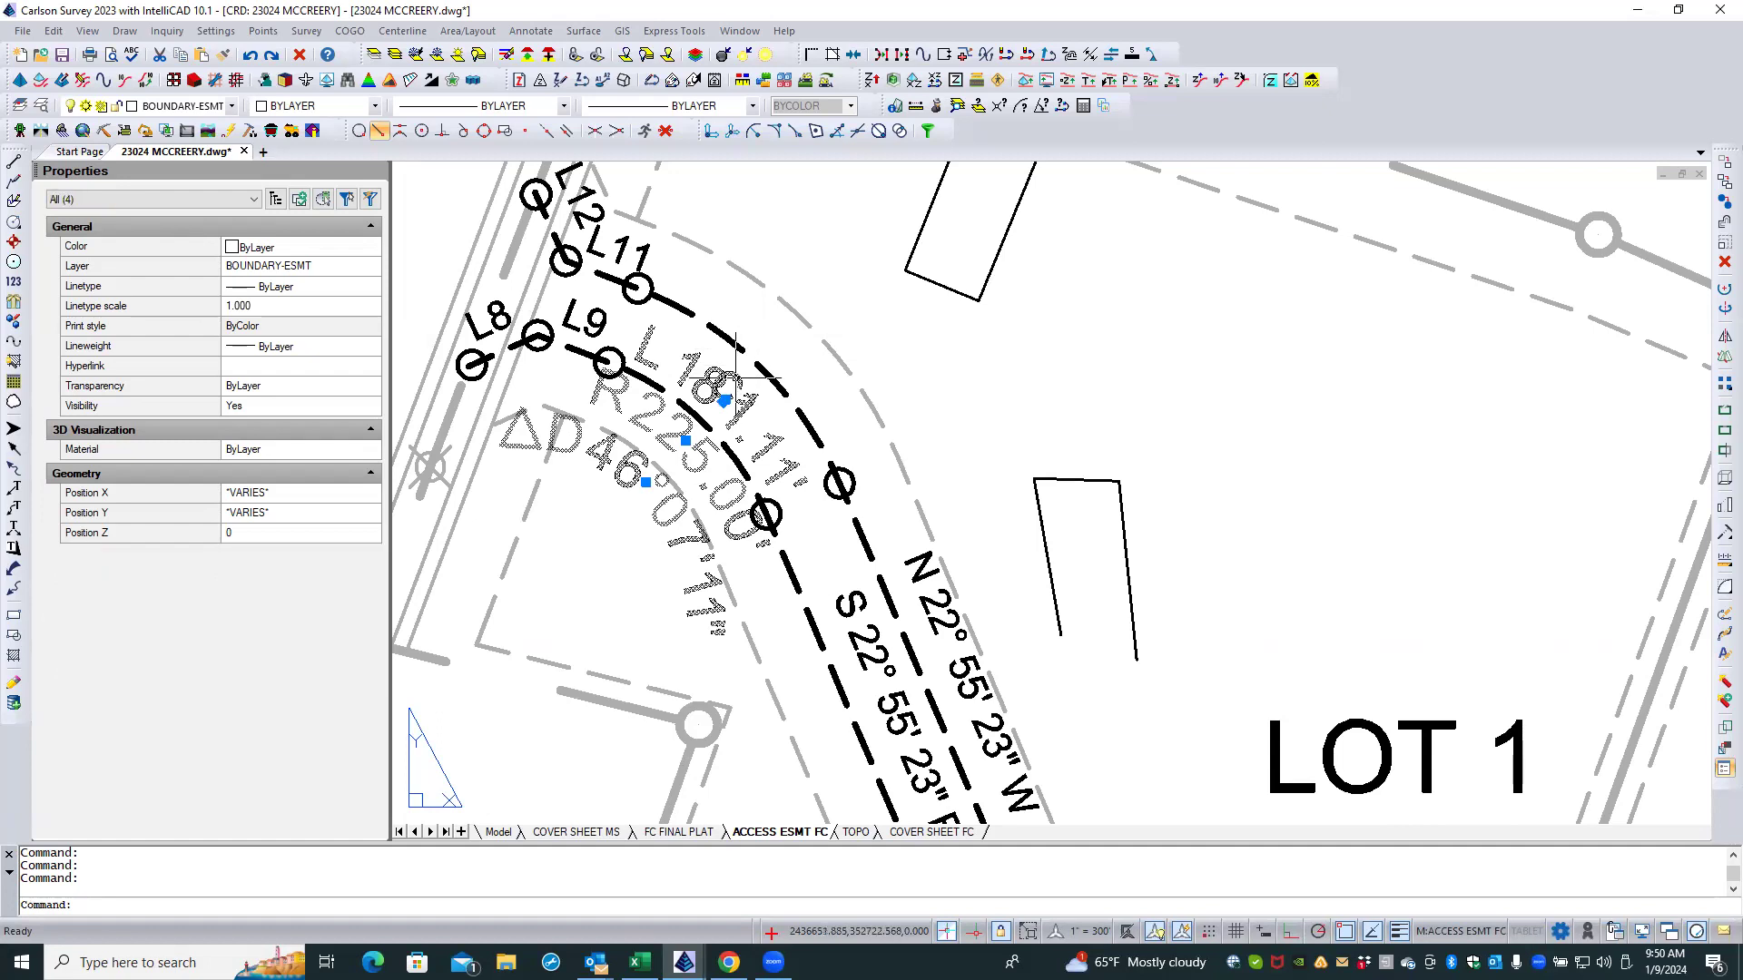
Step: Add all delta, radius and arc length labels of the easement curve beside Lot 1's name to the selection
scroll(693, 219, "down", 1)
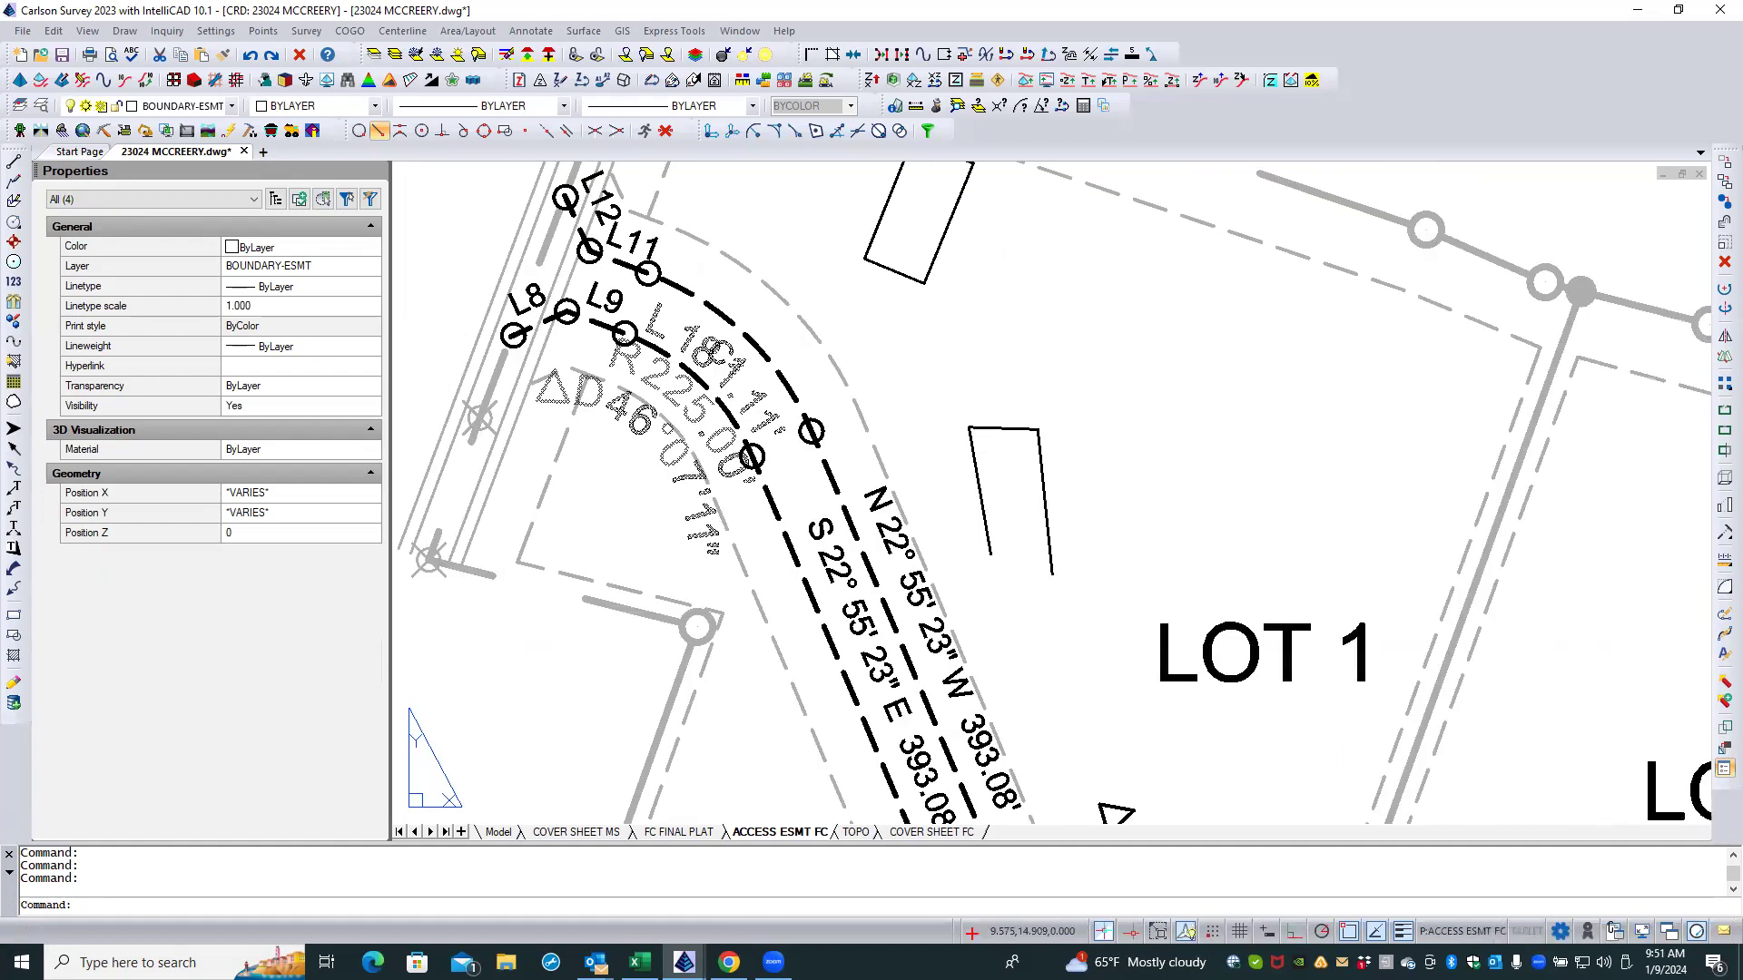
scroll(692, 220, "down", 2)
scroll(878, 456, "up", 3)
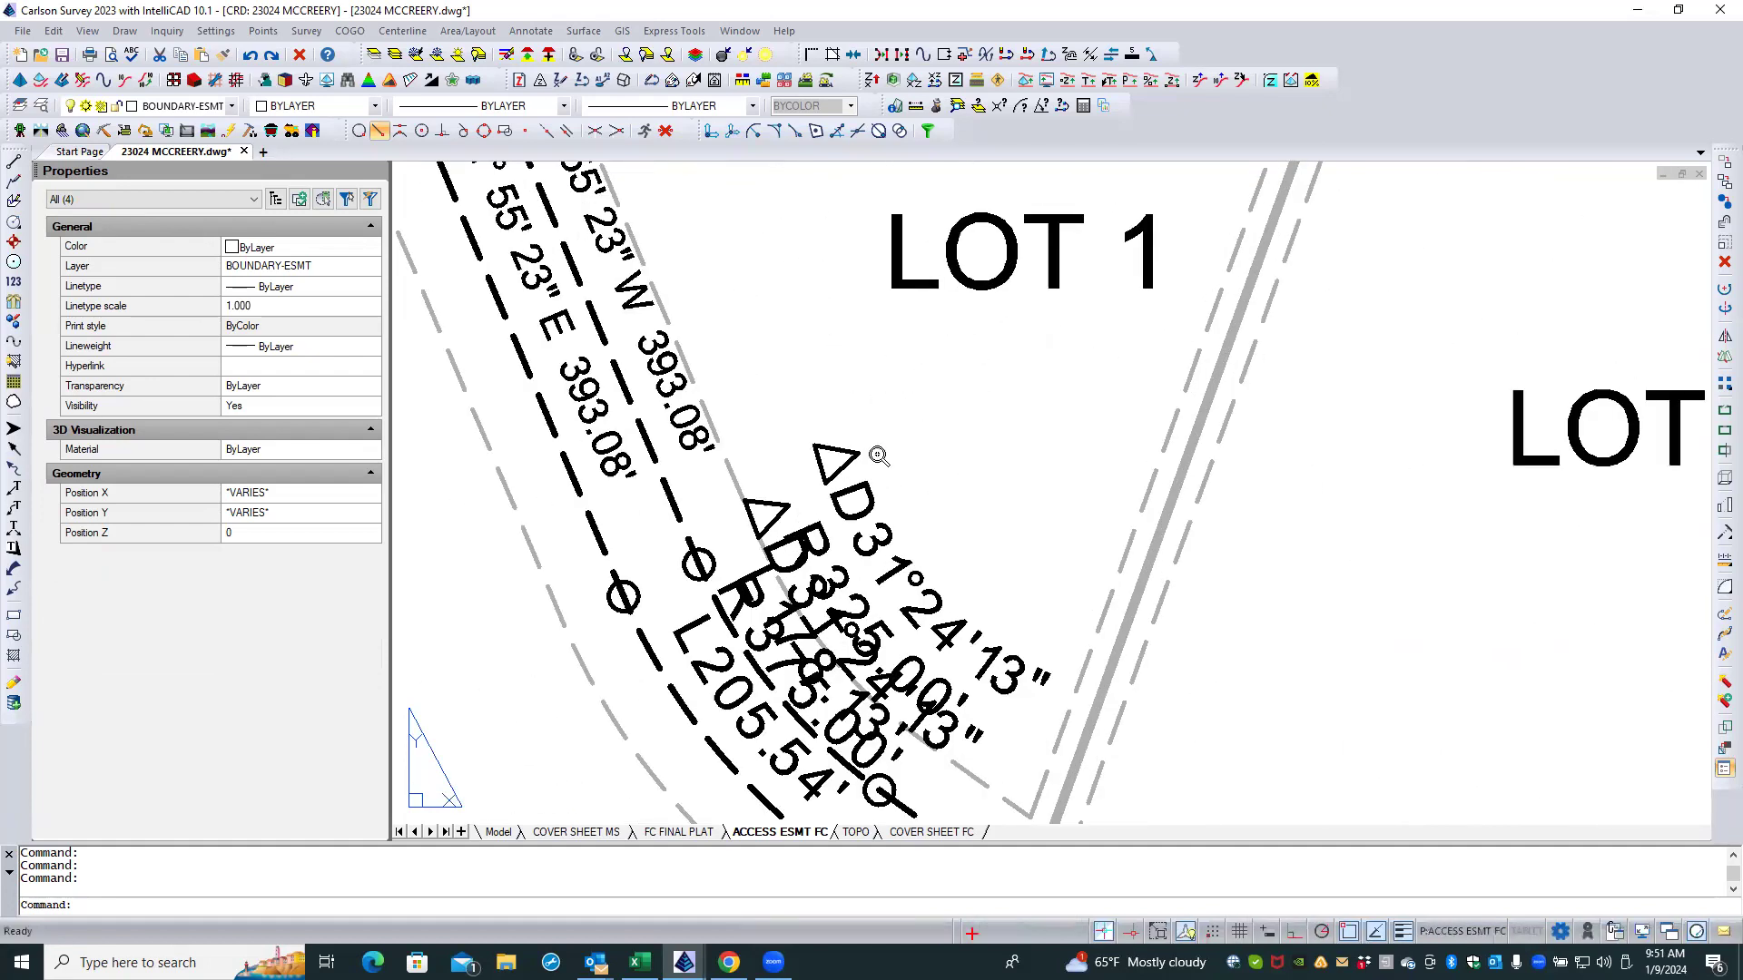
scroll(879, 455, "up", 1)
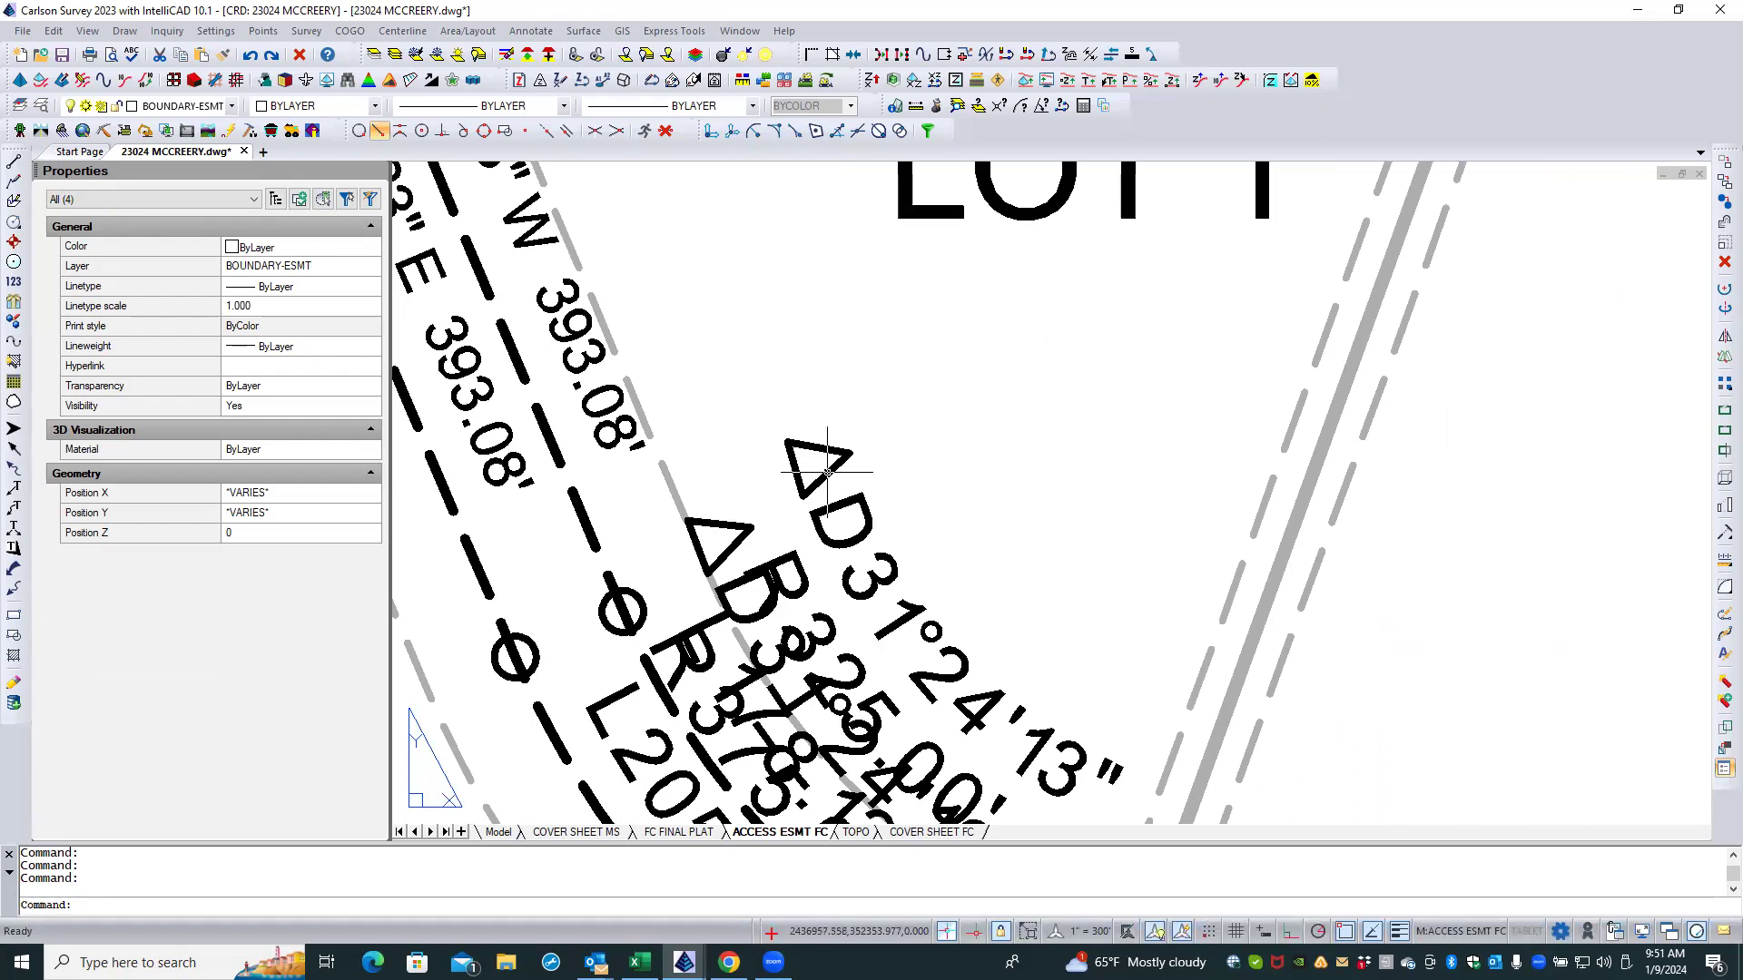
left_click(828, 472)
left_click(797, 564)
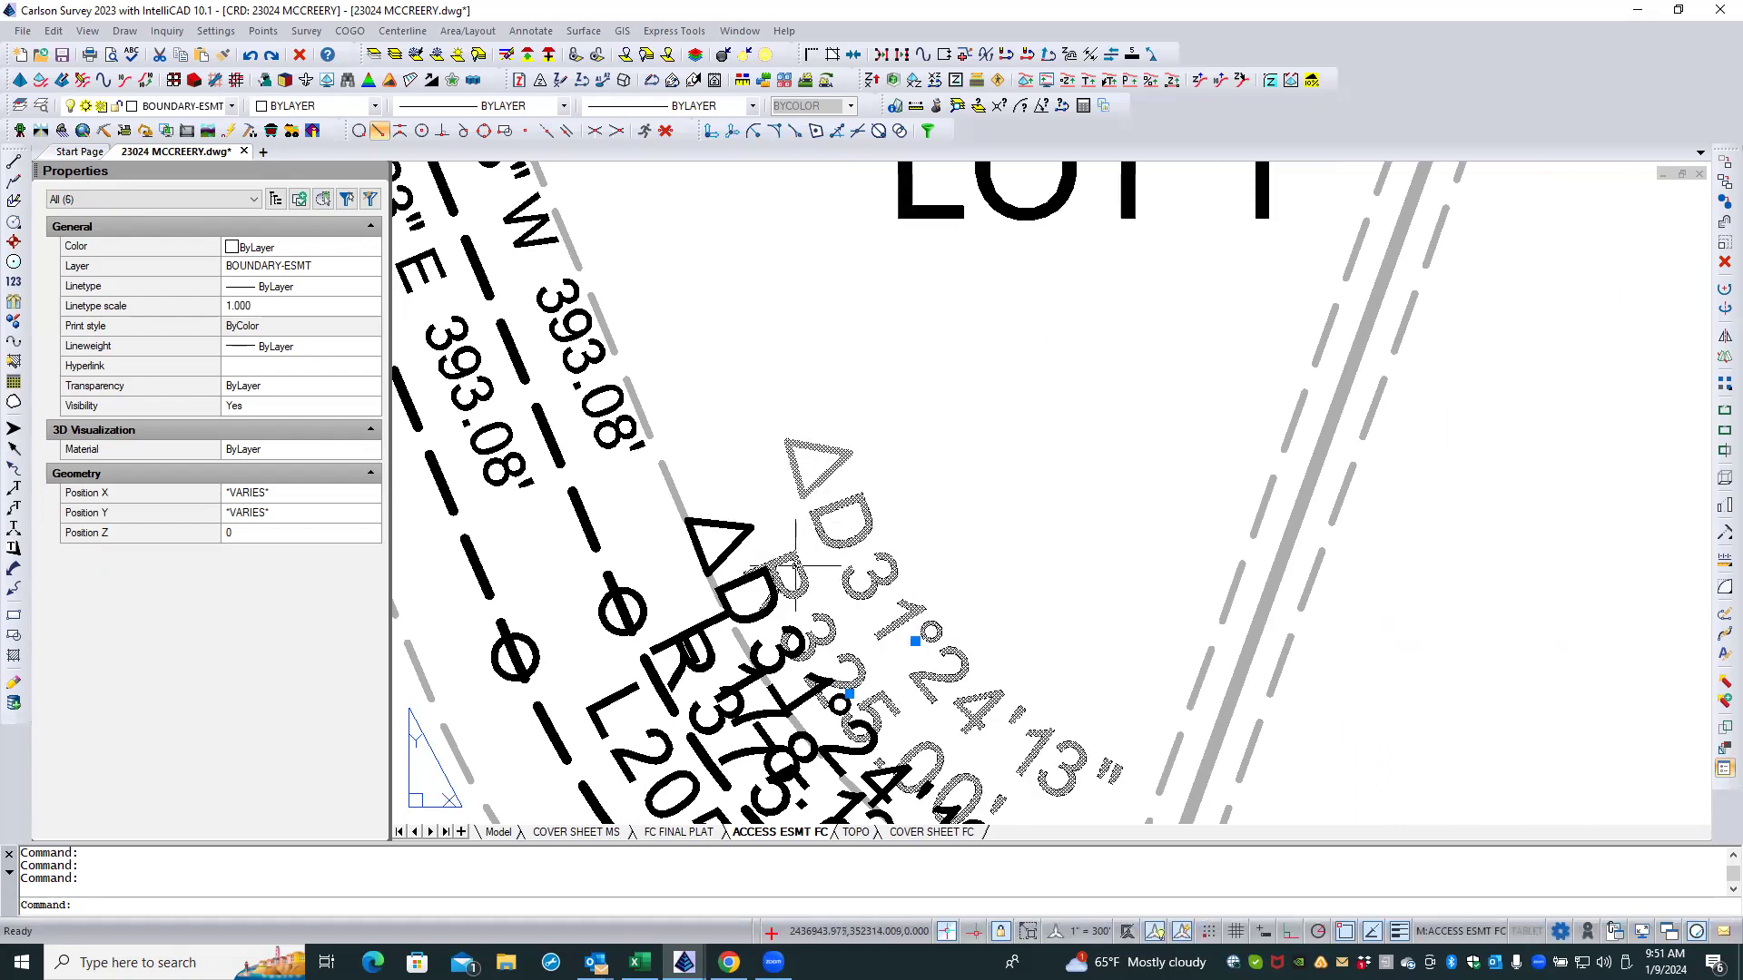
left_click(714, 619)
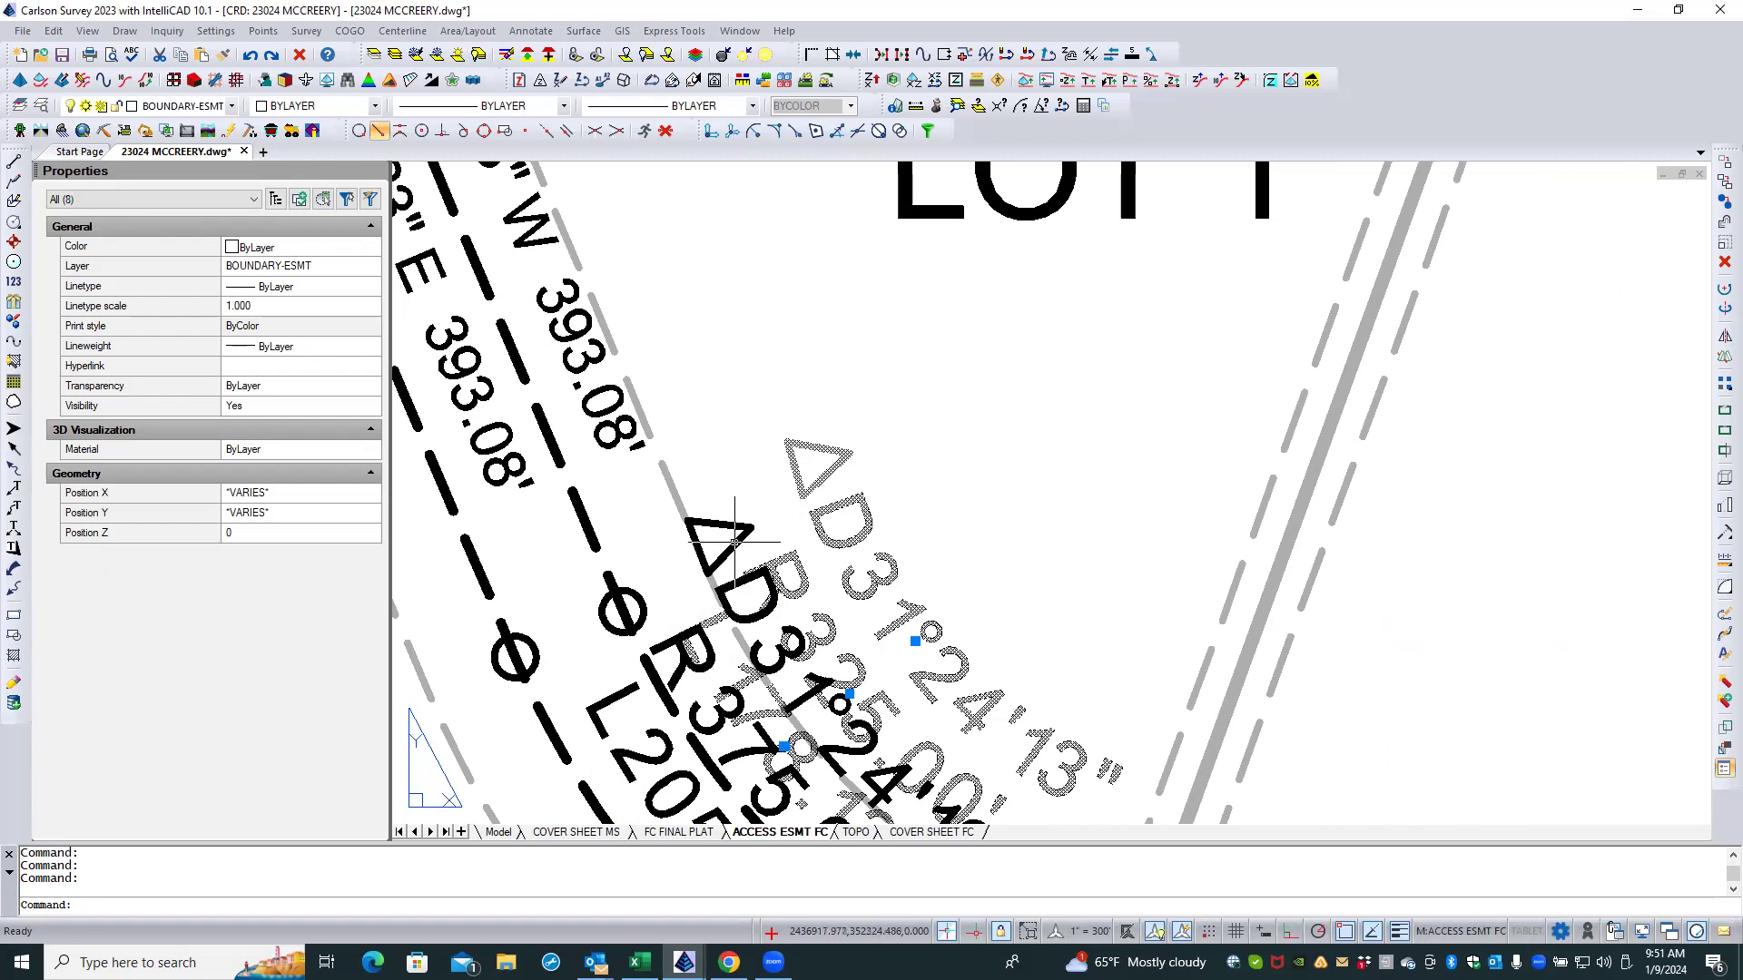
left_click(640, 672)
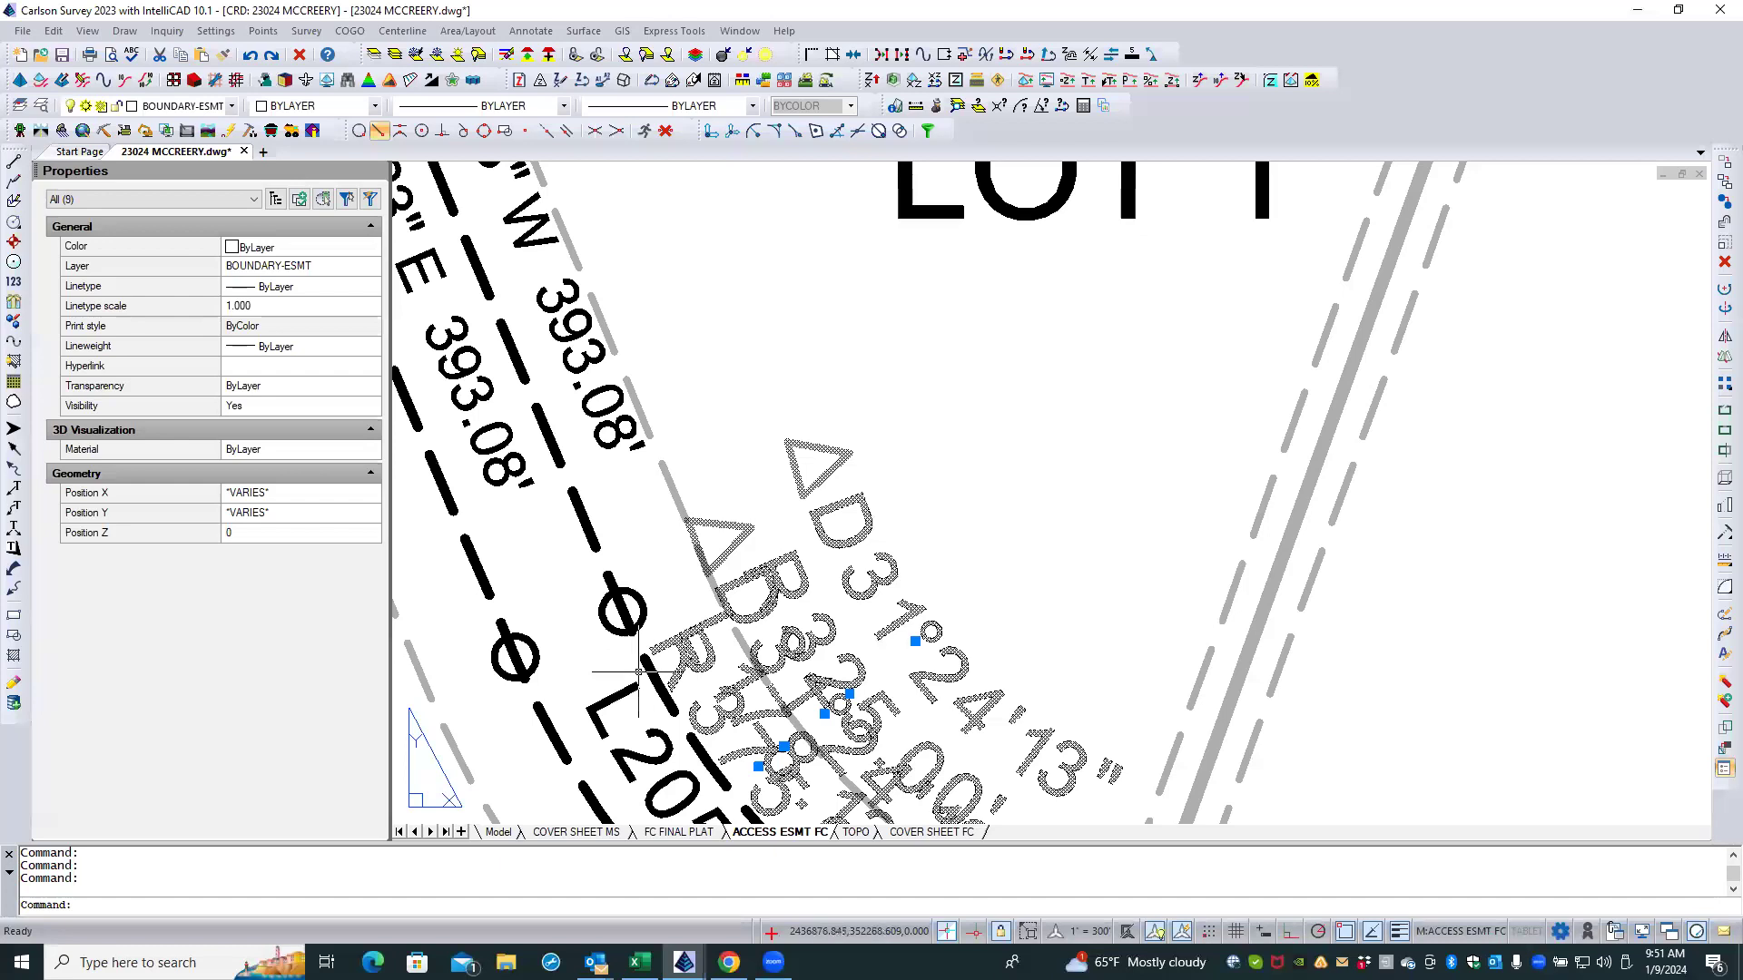
left_click(620, 698)
Step: Add the delta, radius and arc length labels of the easement curve near the Lot 2–Lot 3 line, and erase all selected curve labels
scroll(602, 380, "down", 3)
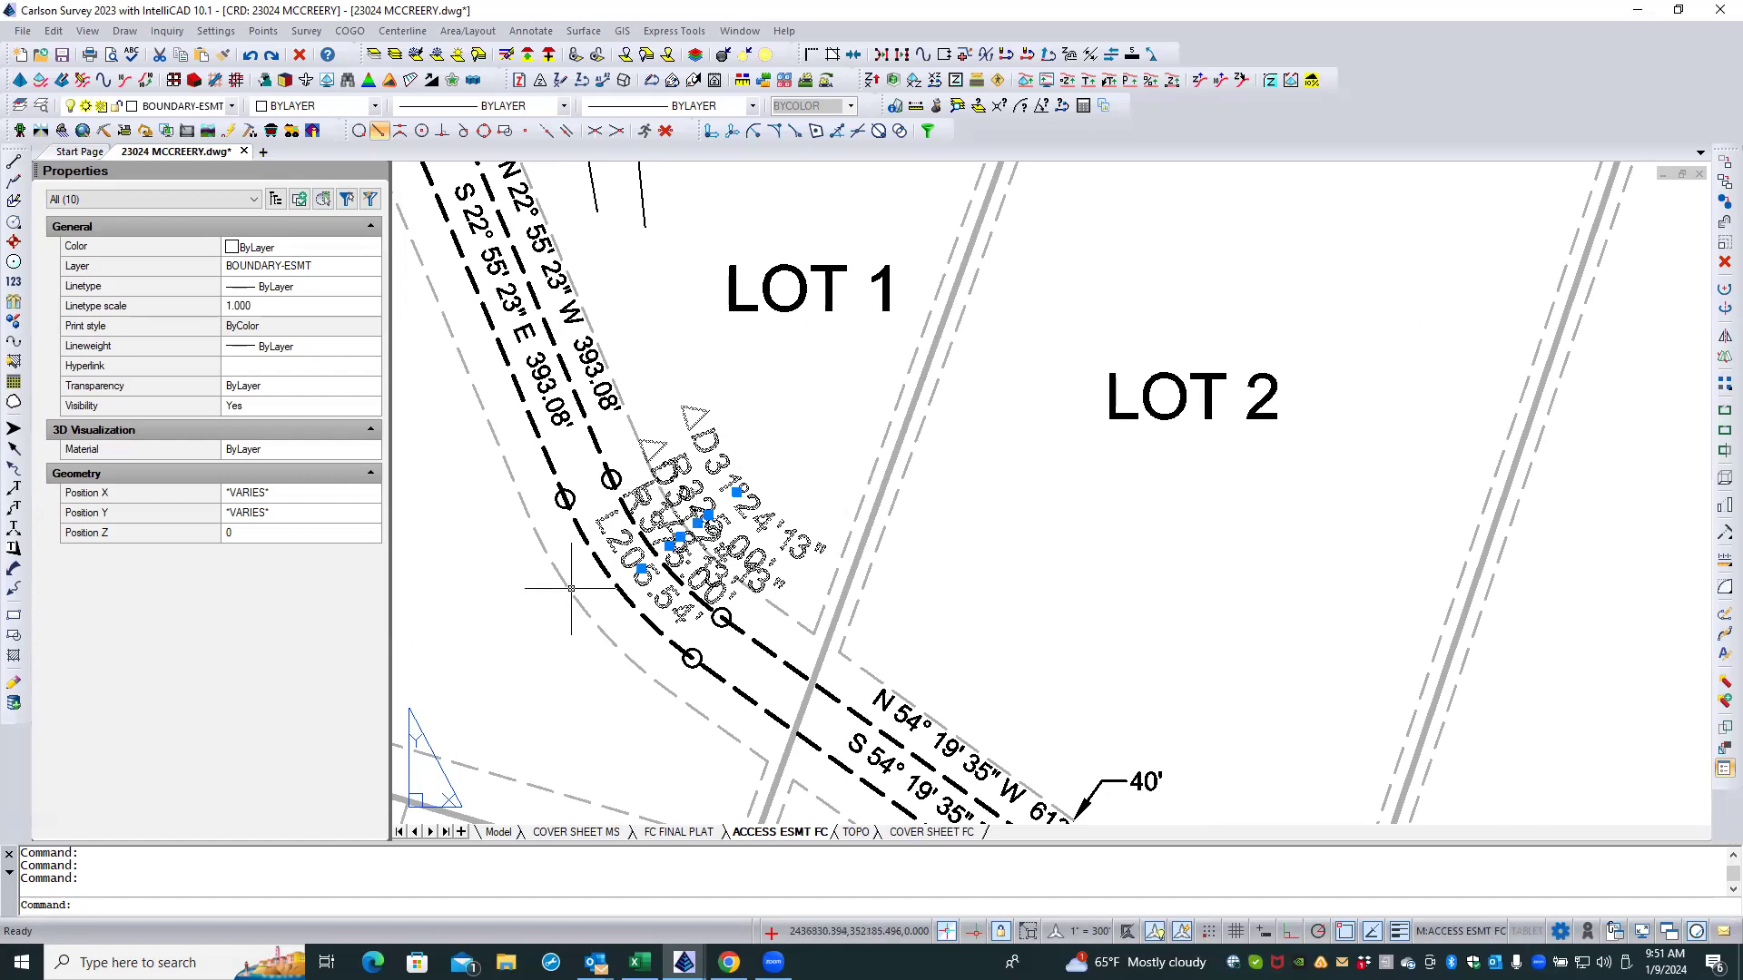
scroll(601, 283, "down", 1)
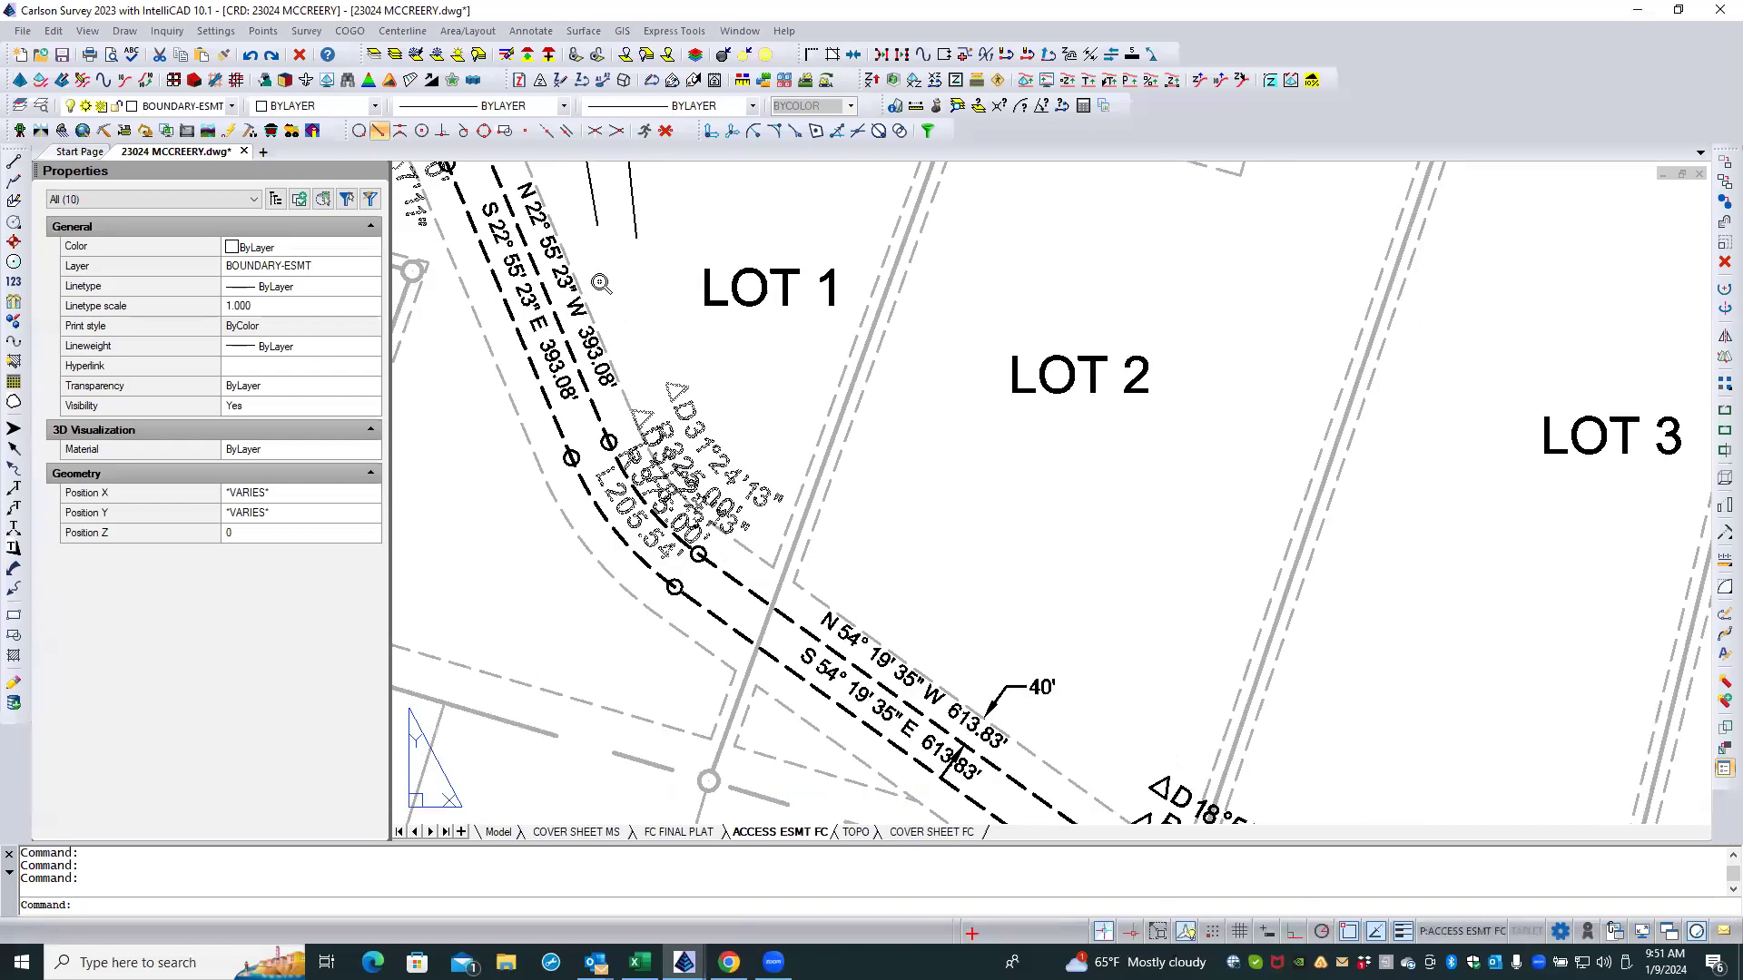
scroll(601, 284, "down", 1)
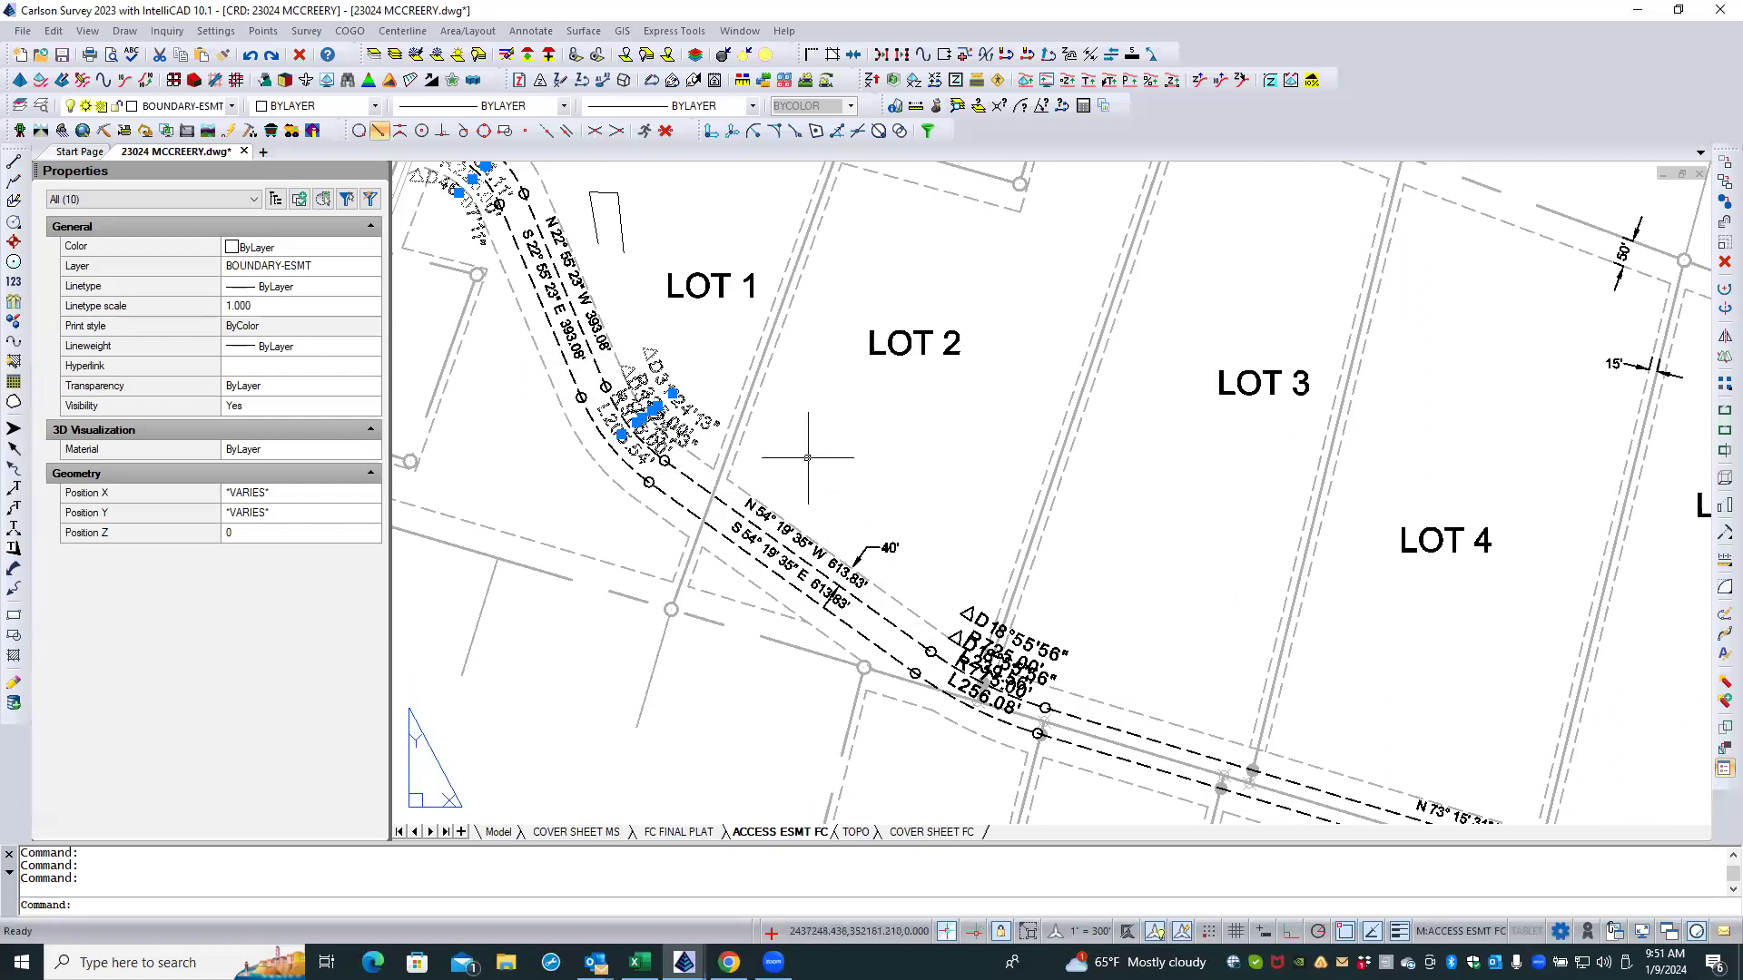
scroll(807, 458, "down", 2)
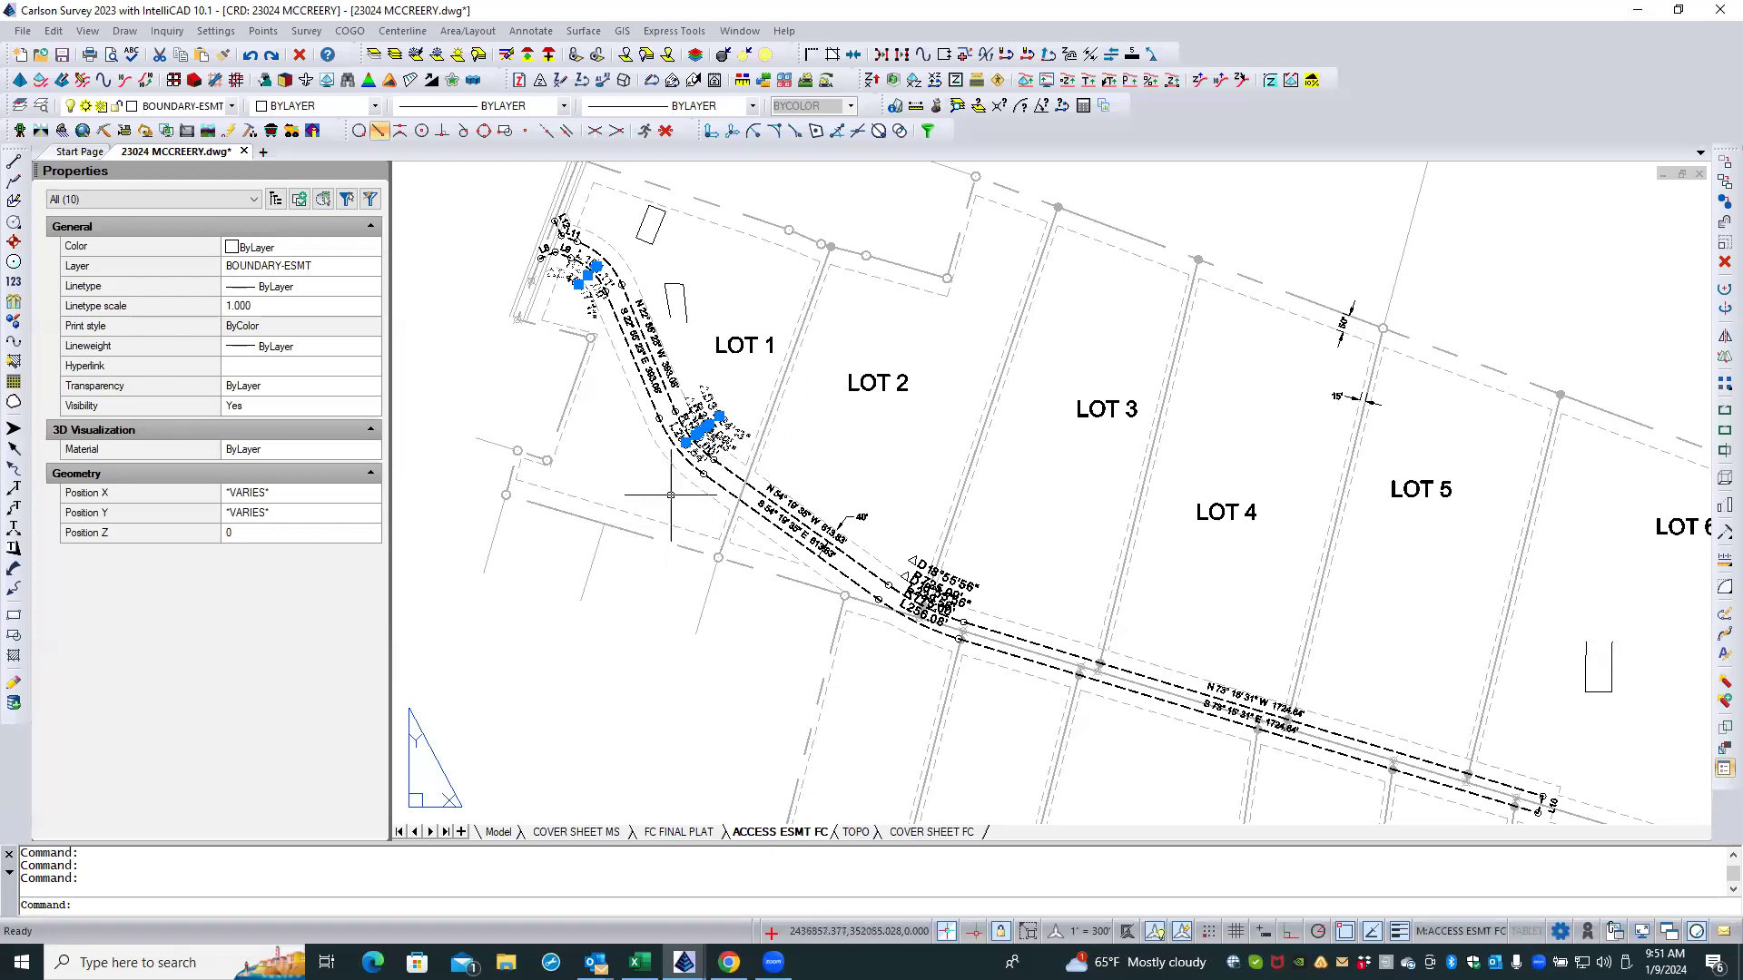
scroll(983, 629, "up", 5)
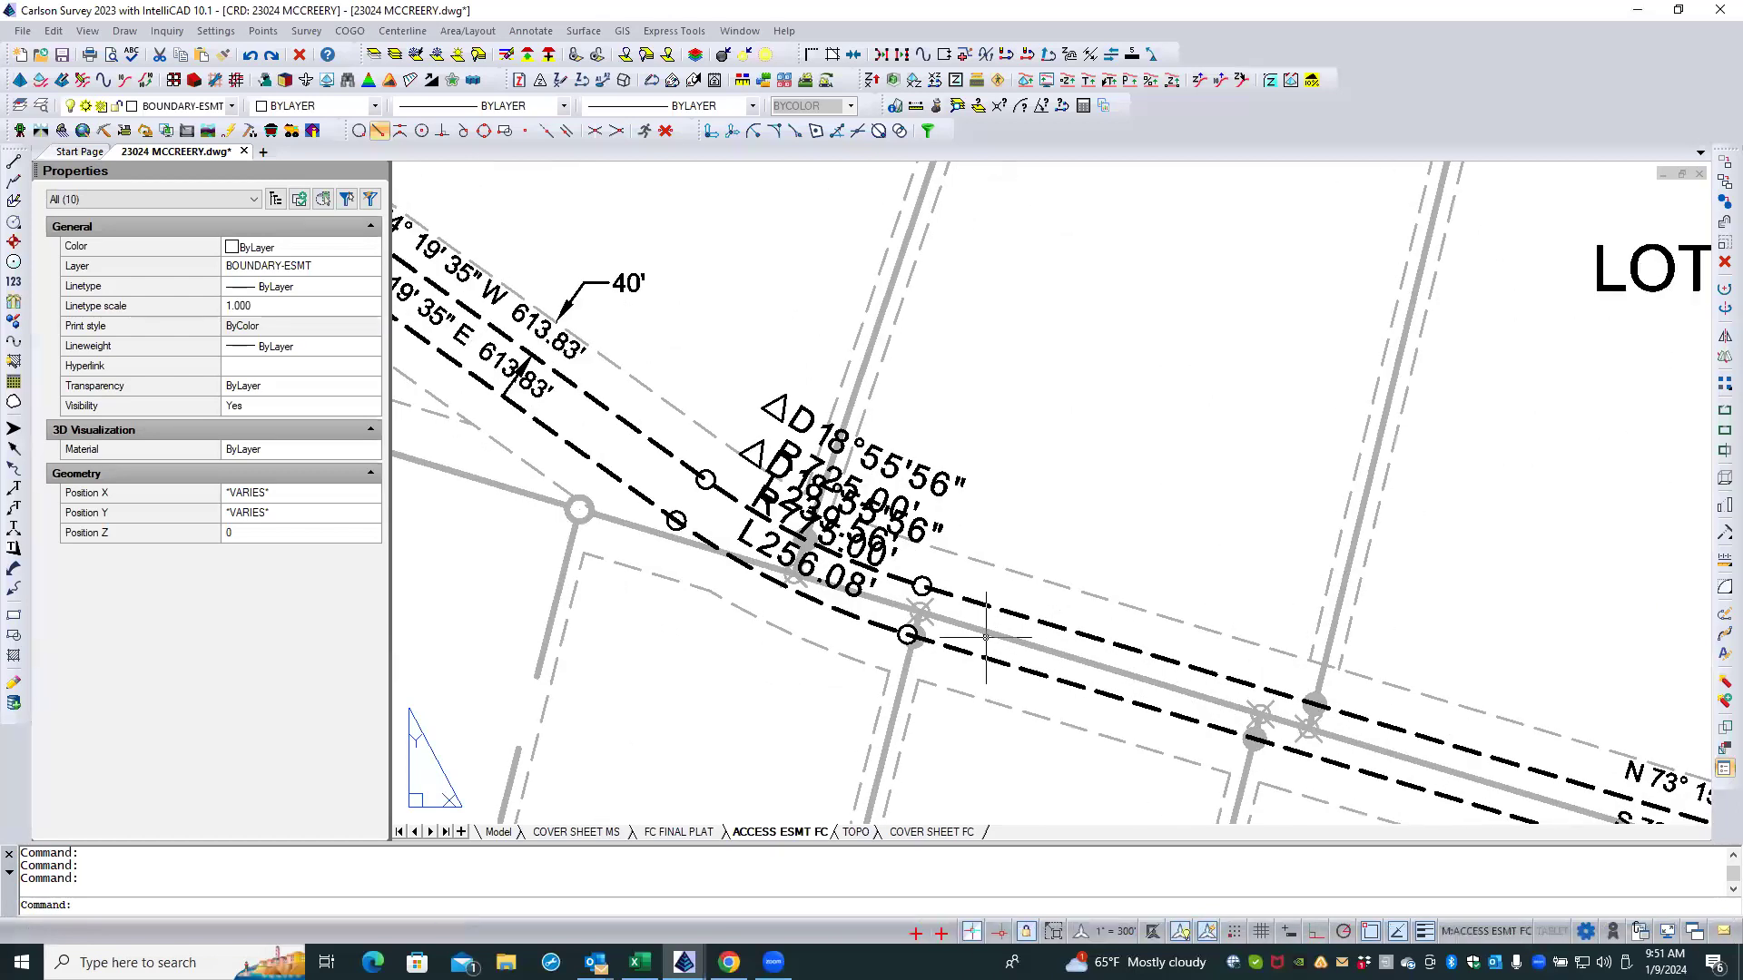
left_click(773, 416)
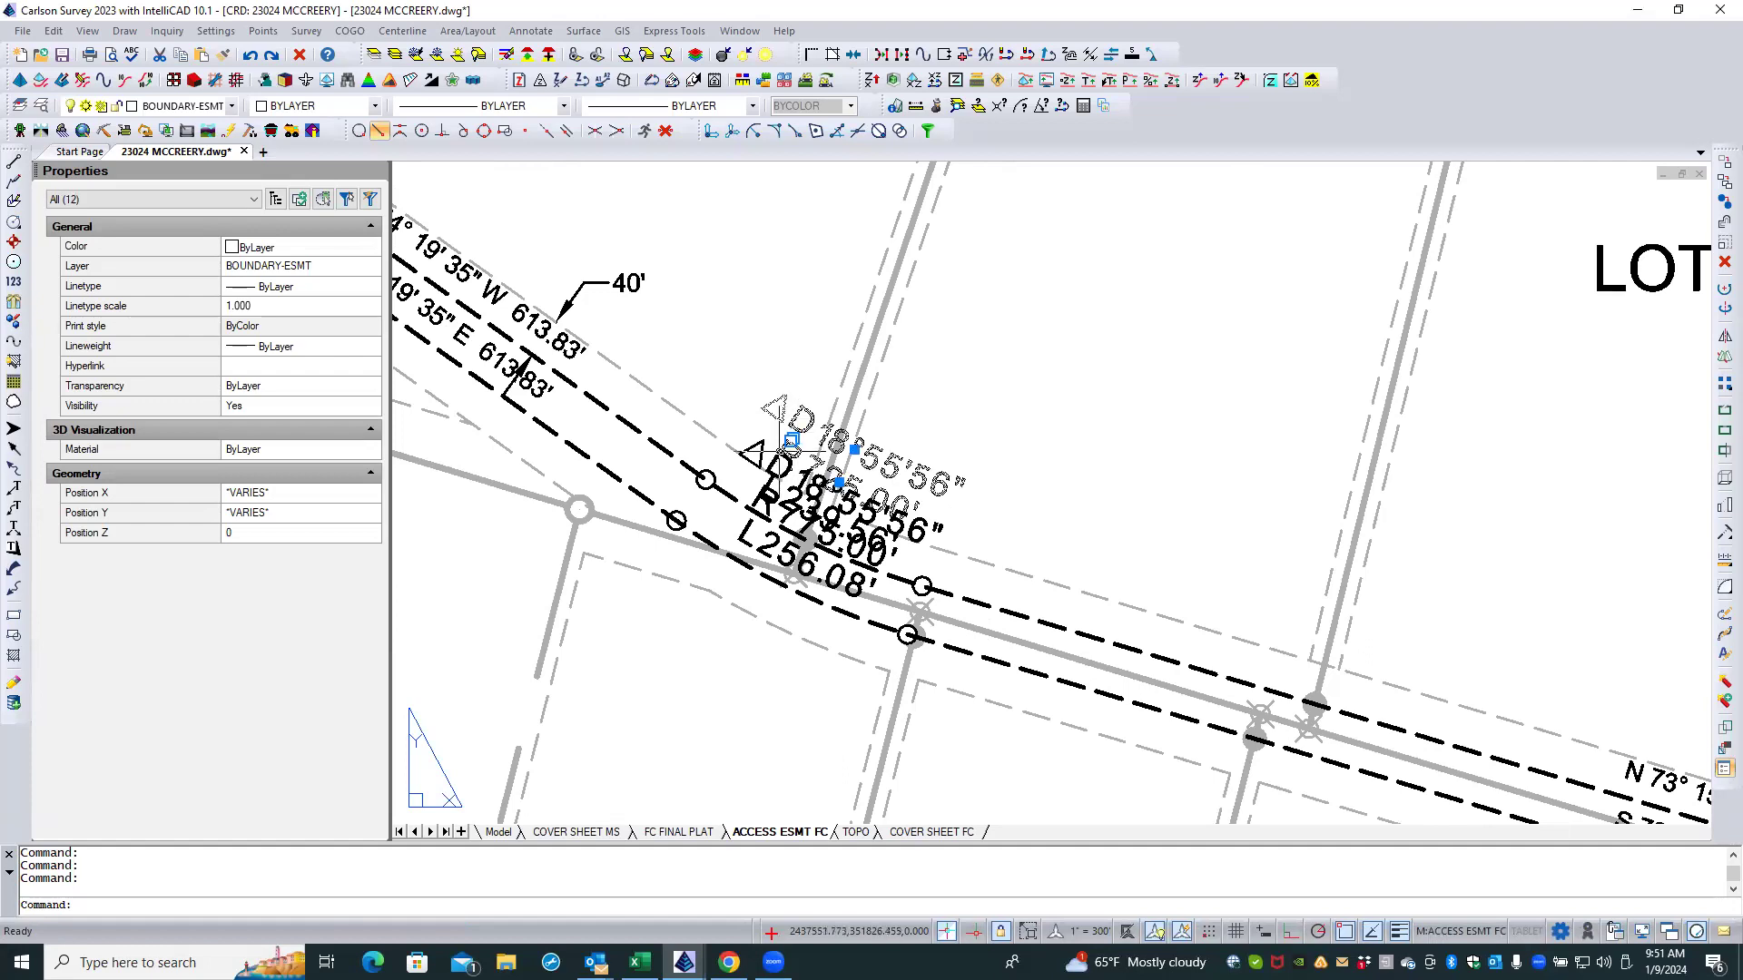
left_click(770, 481)
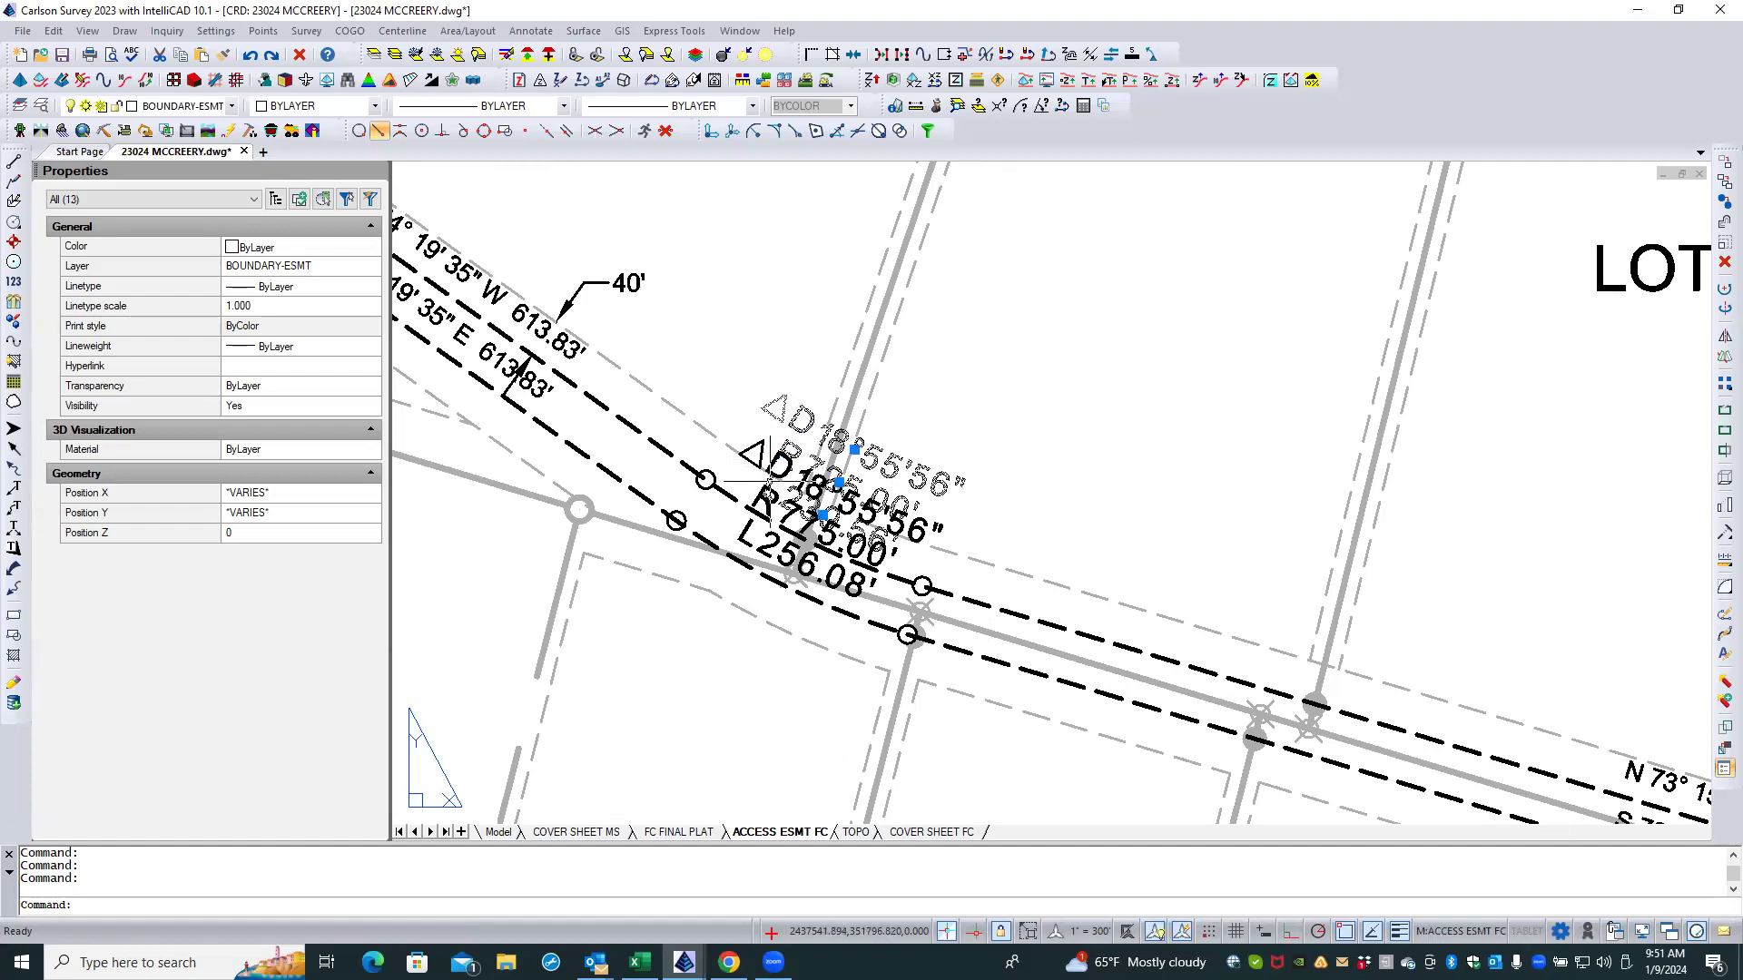
left_click(758, 465)
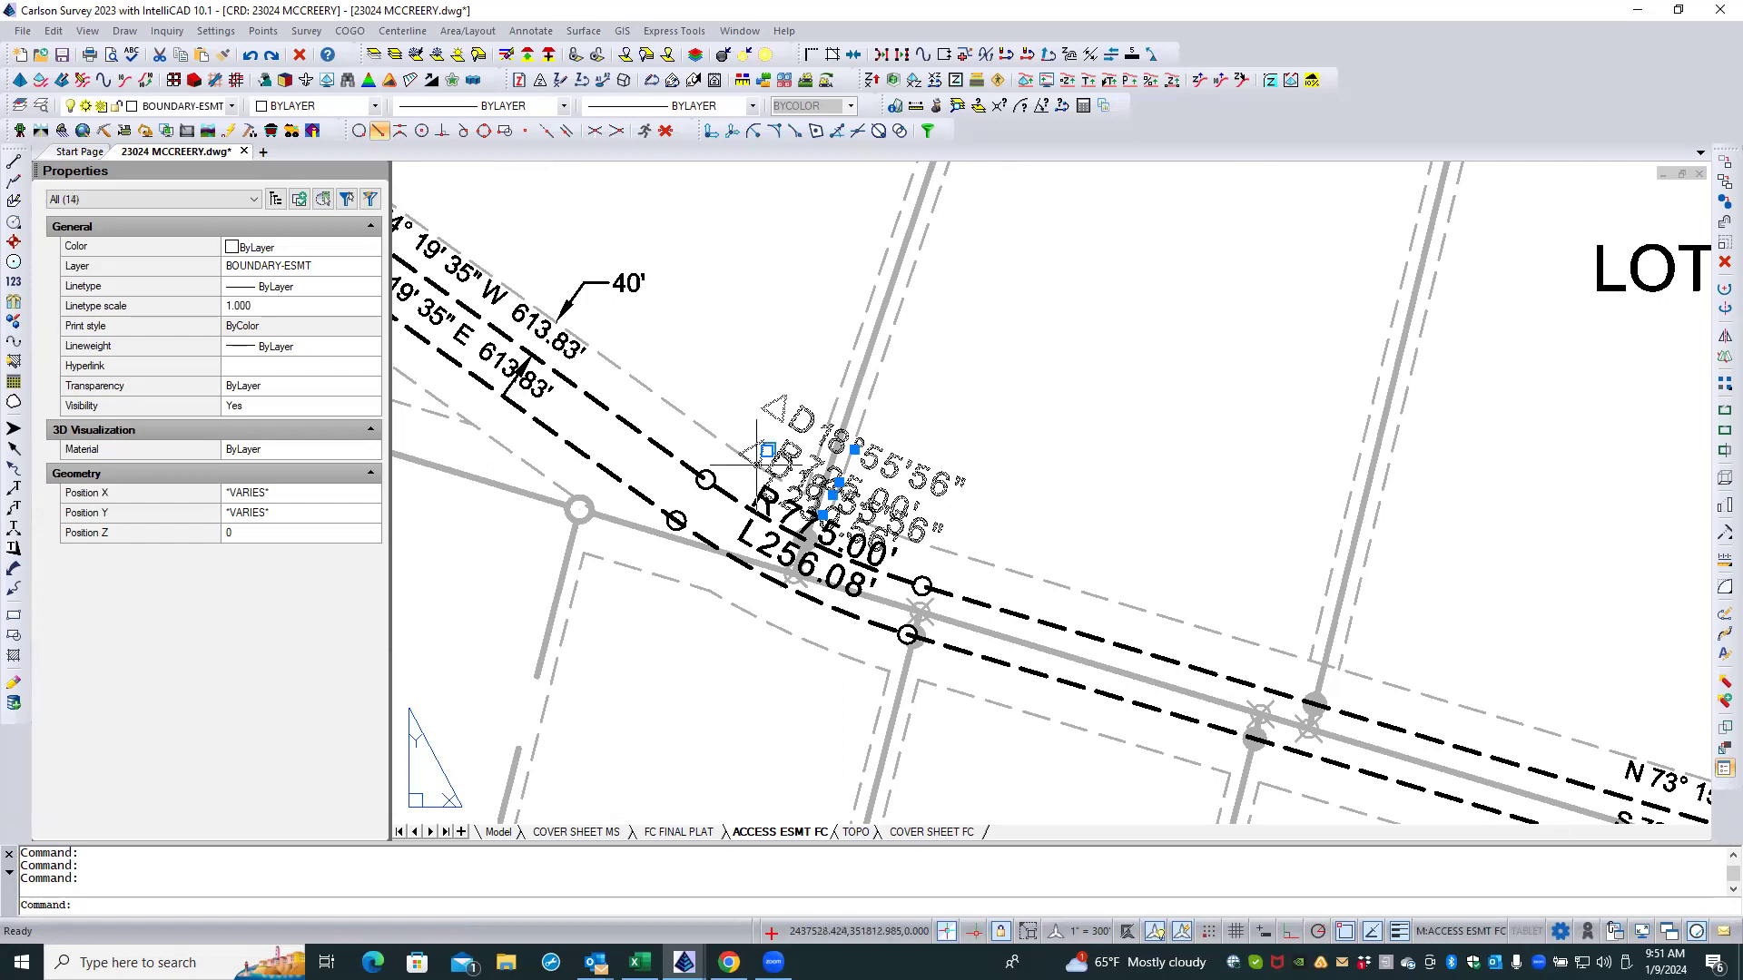
left_click(749, 525)
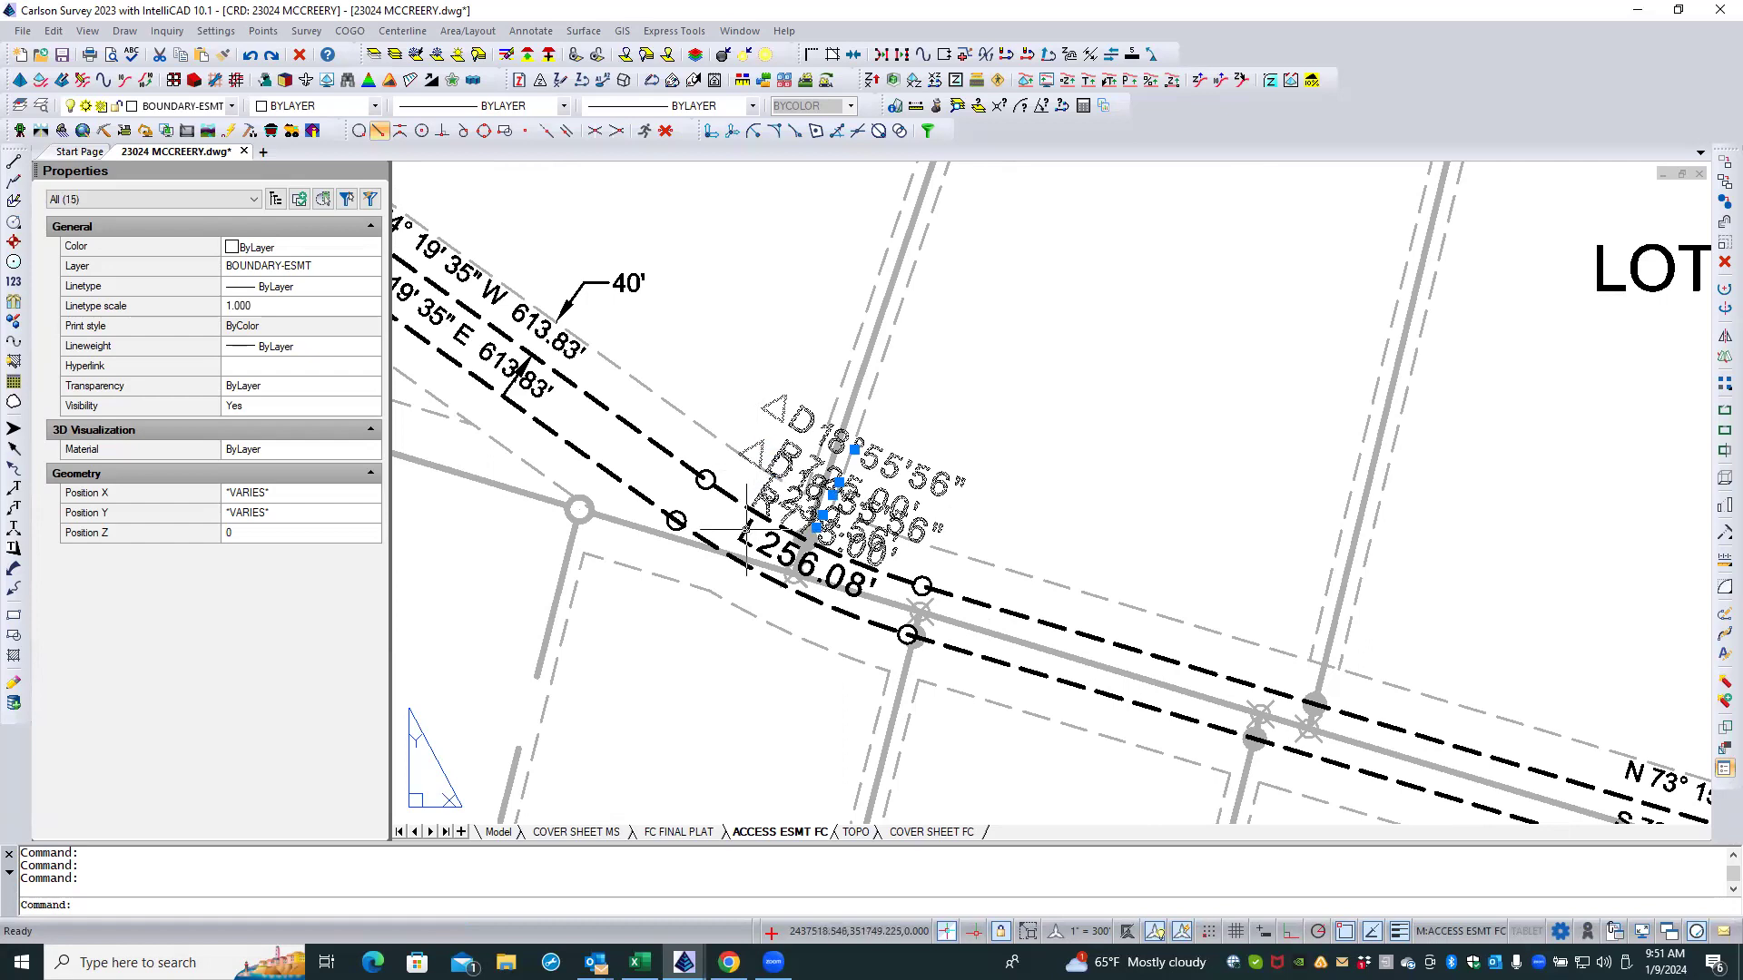
left_click(746, 529)
scroll(646, 406, "down", 6)
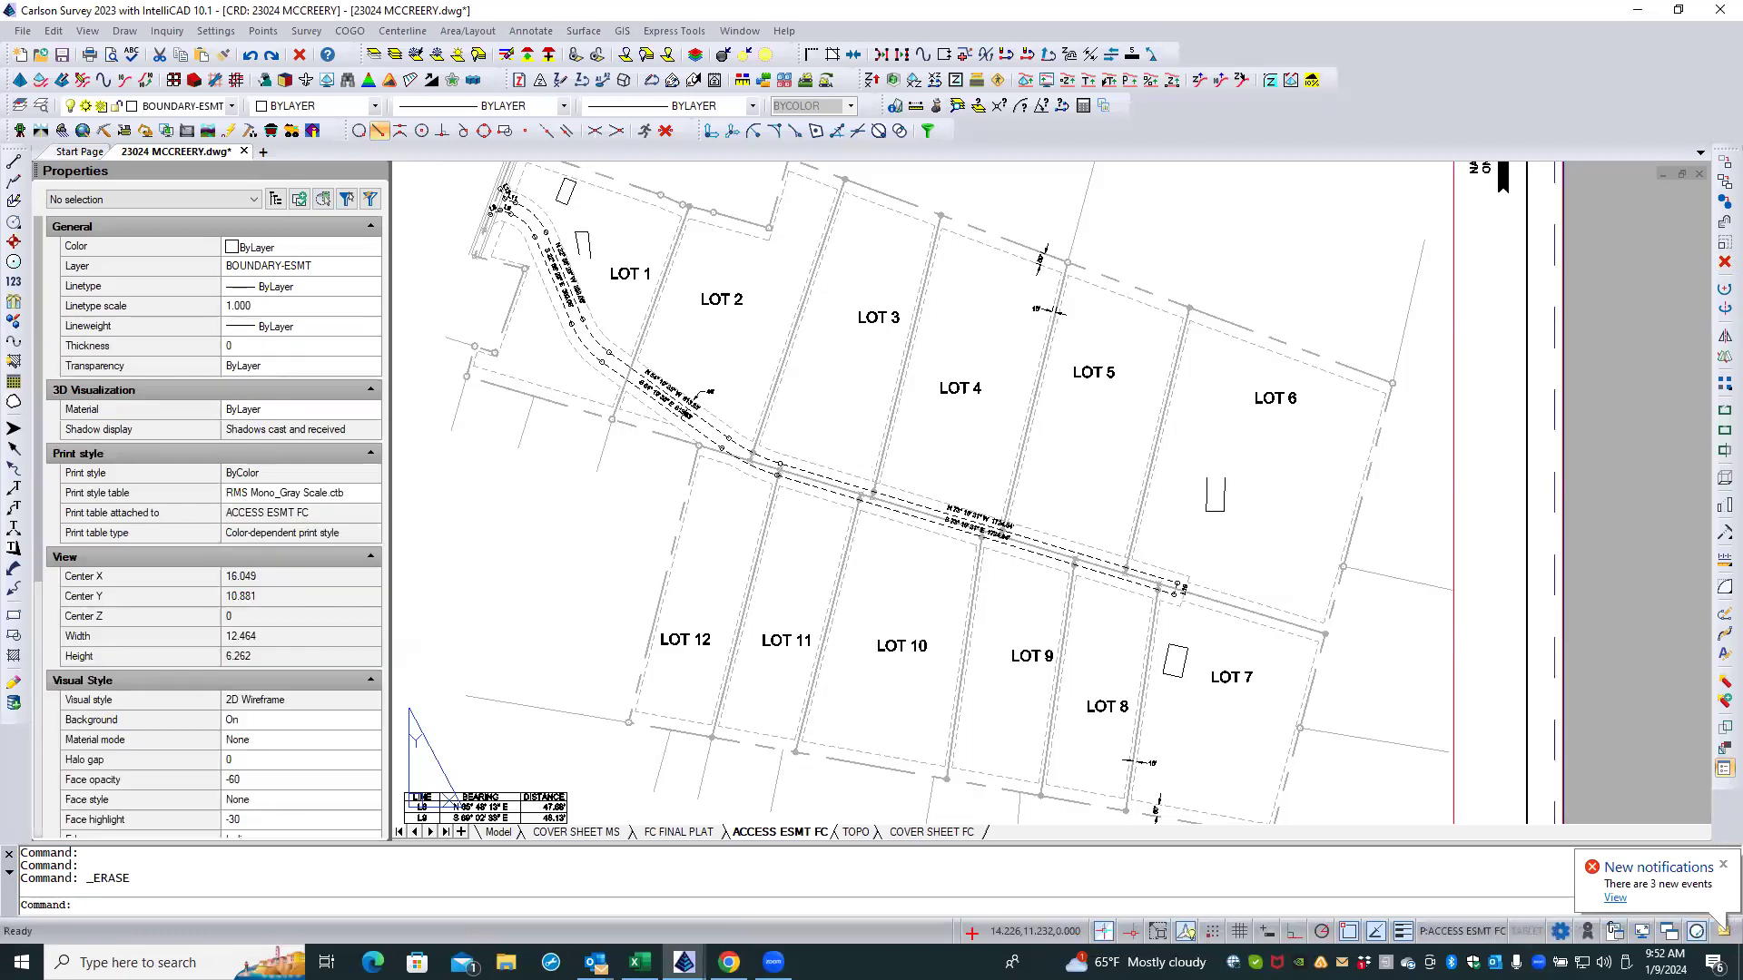
Step: Activate the main plat viewport and check the curve table beneath the line table, leaving nothing selected
double_click(607, 333)
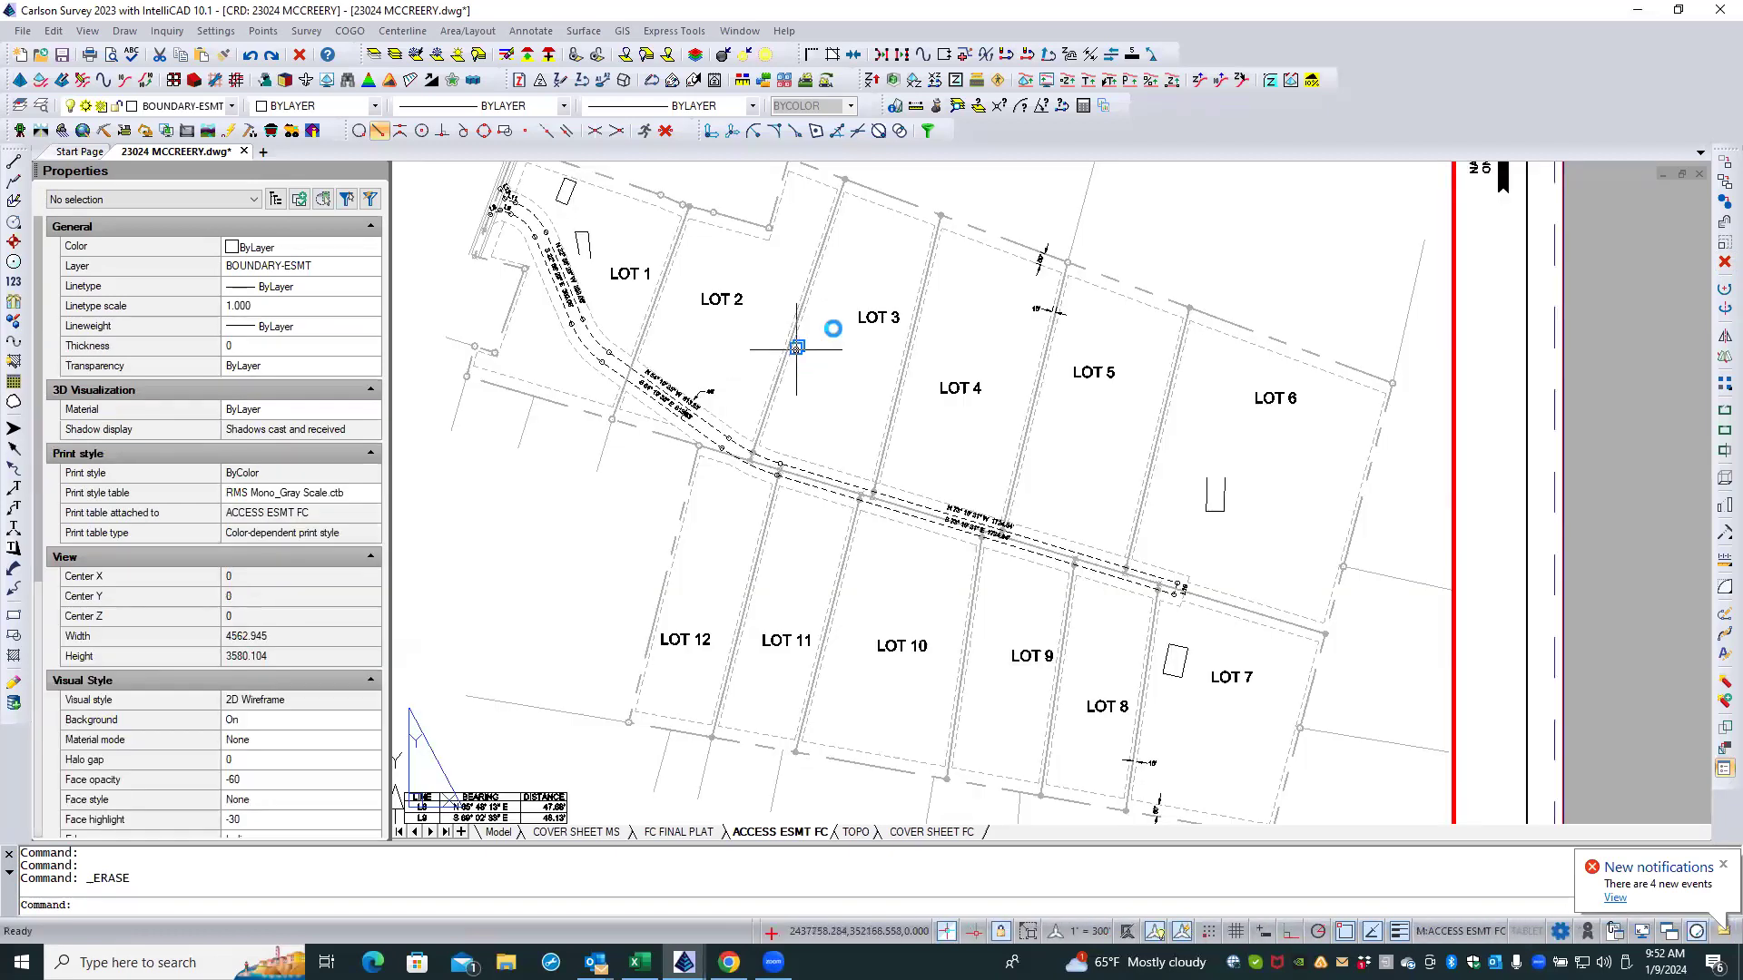
scroll(833, 328, "down", 4)
scroll(681, 559, "up", 6)
double_click(687, 566)
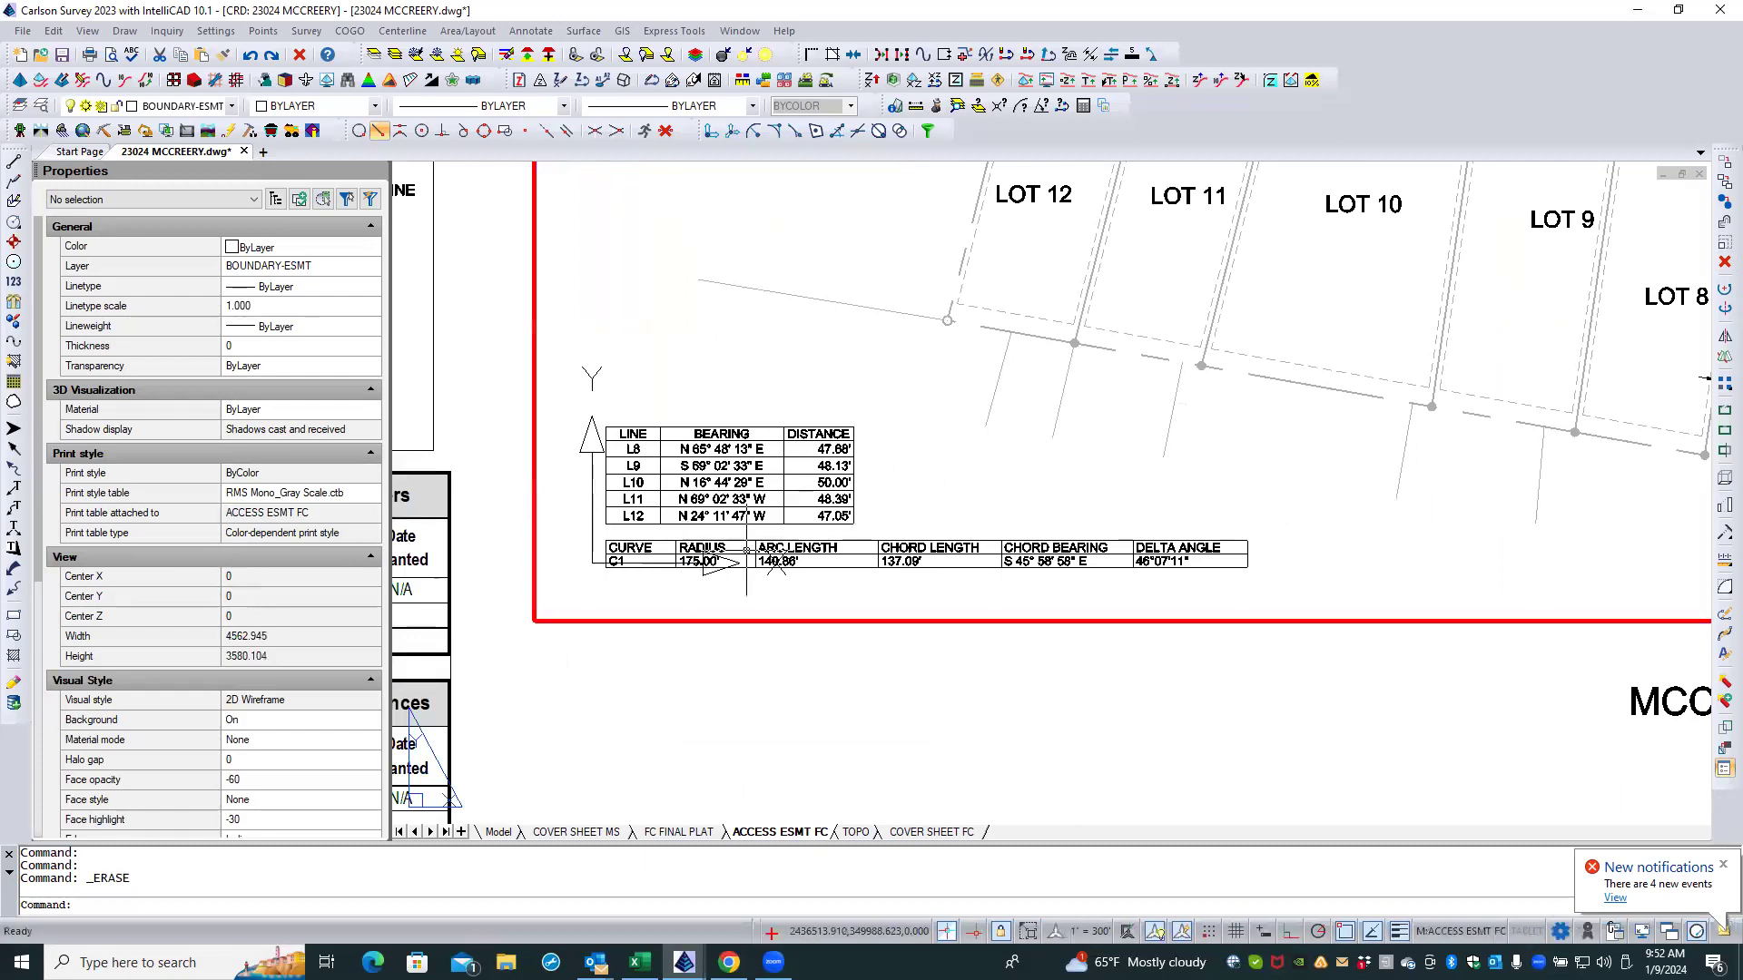
left_click(869, 542)
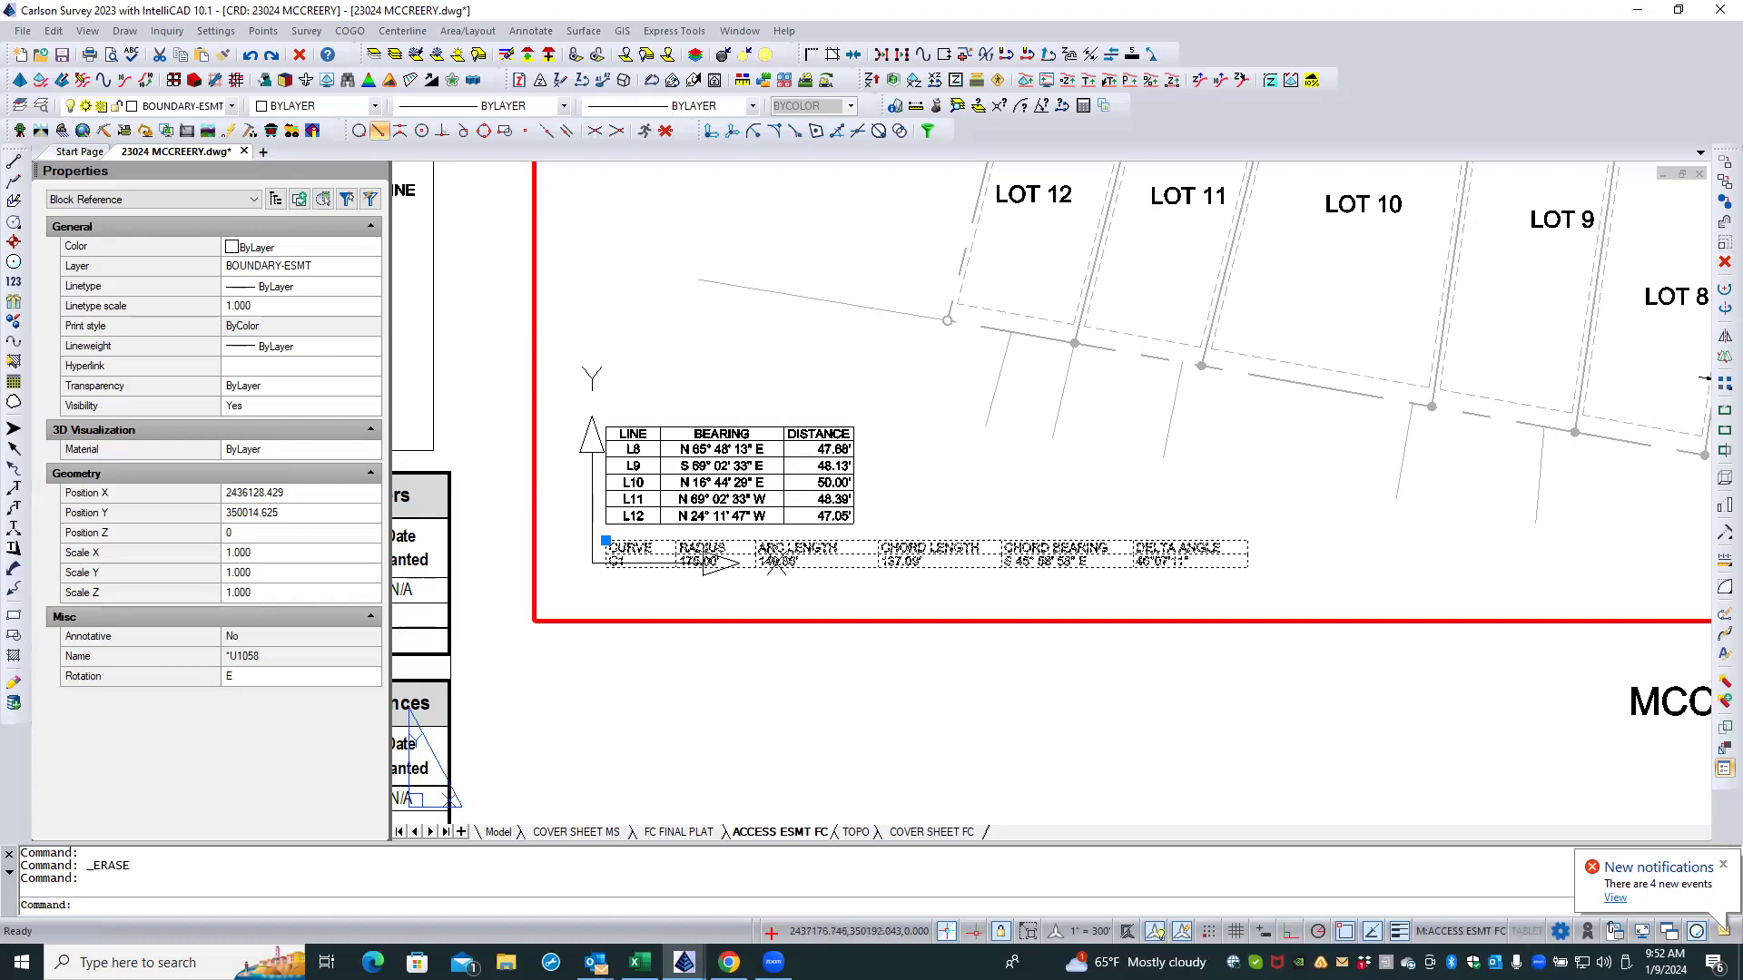
key("Escape")
key("Escape")
Step: Start Stack Label Arc Pick Side for the easement curves and turn off Draw Arrowhead in its leader options
scroll(865, 602, "down", 3)
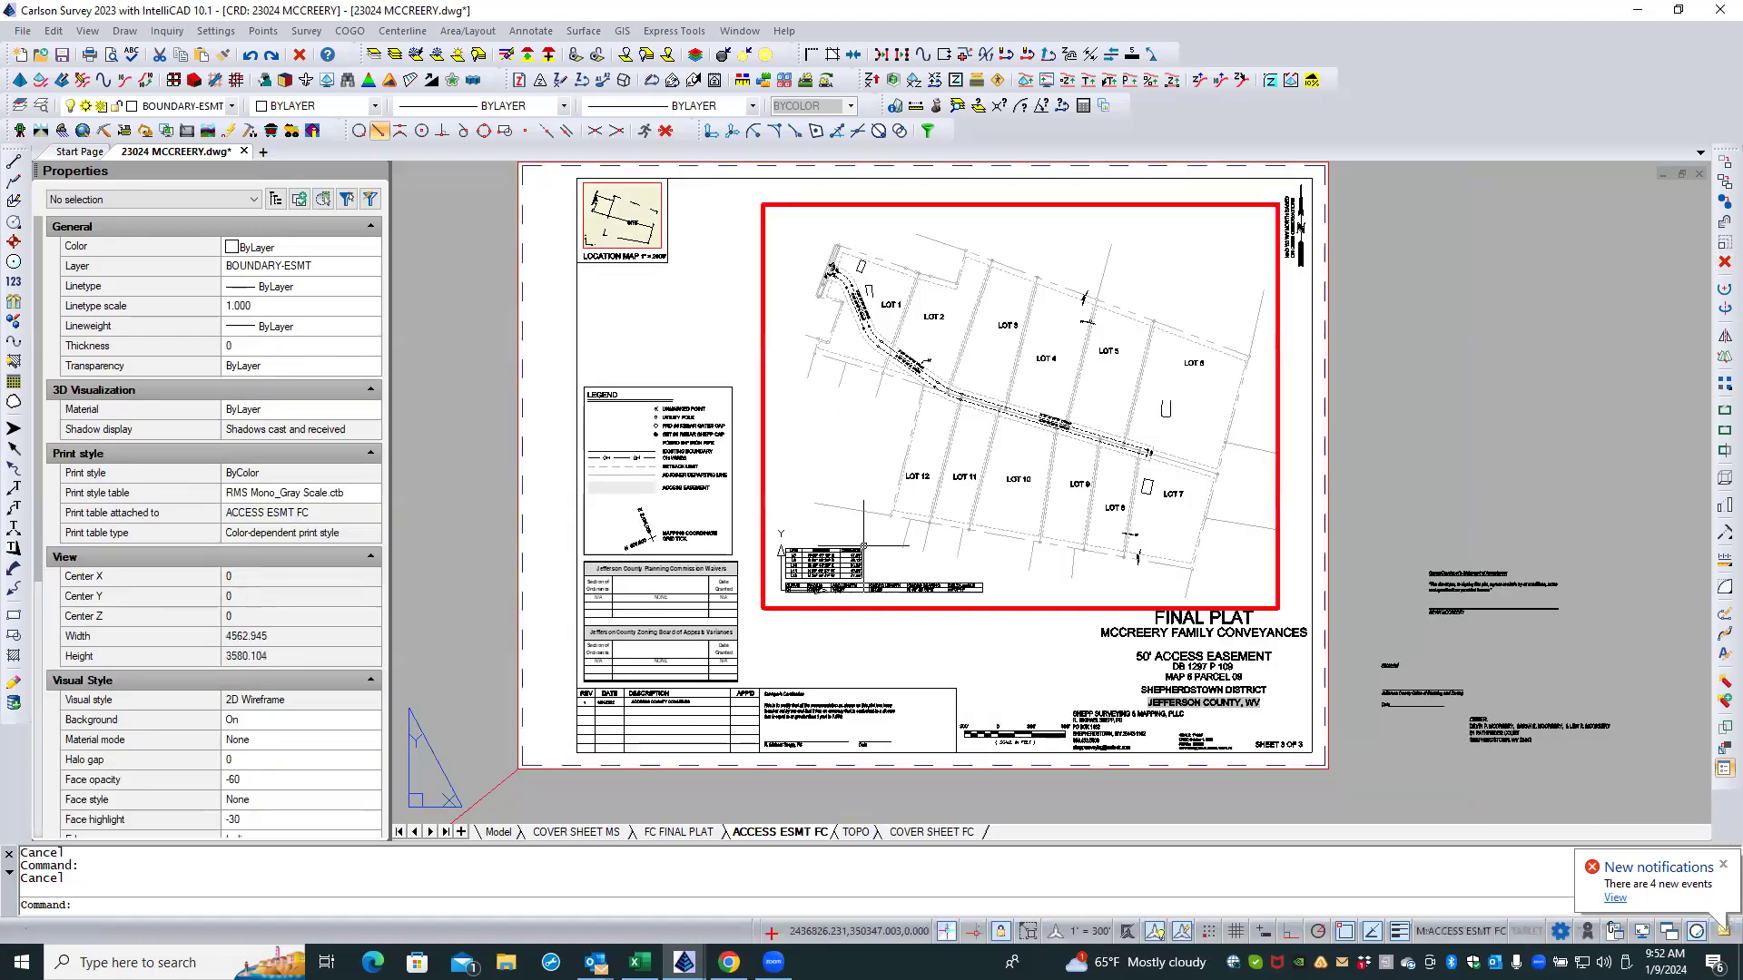
scroll(844, 250, "up", 2)
scroll(844, 250, "up", 3)
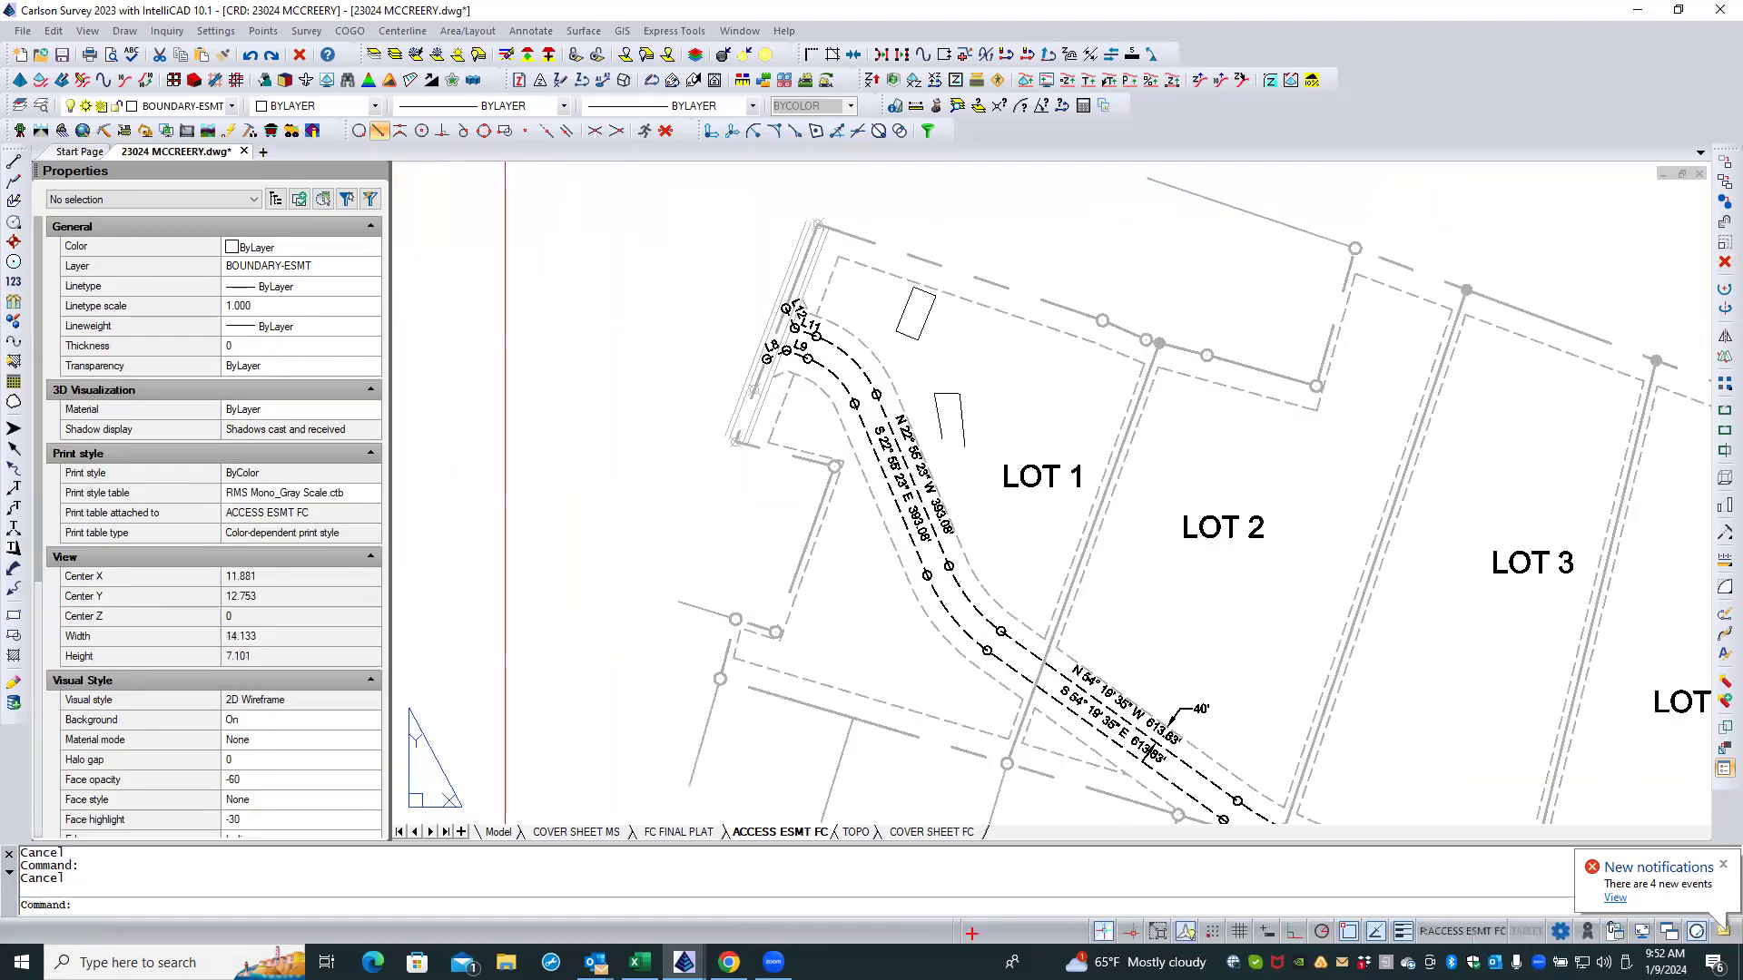
left_click(530, 31)
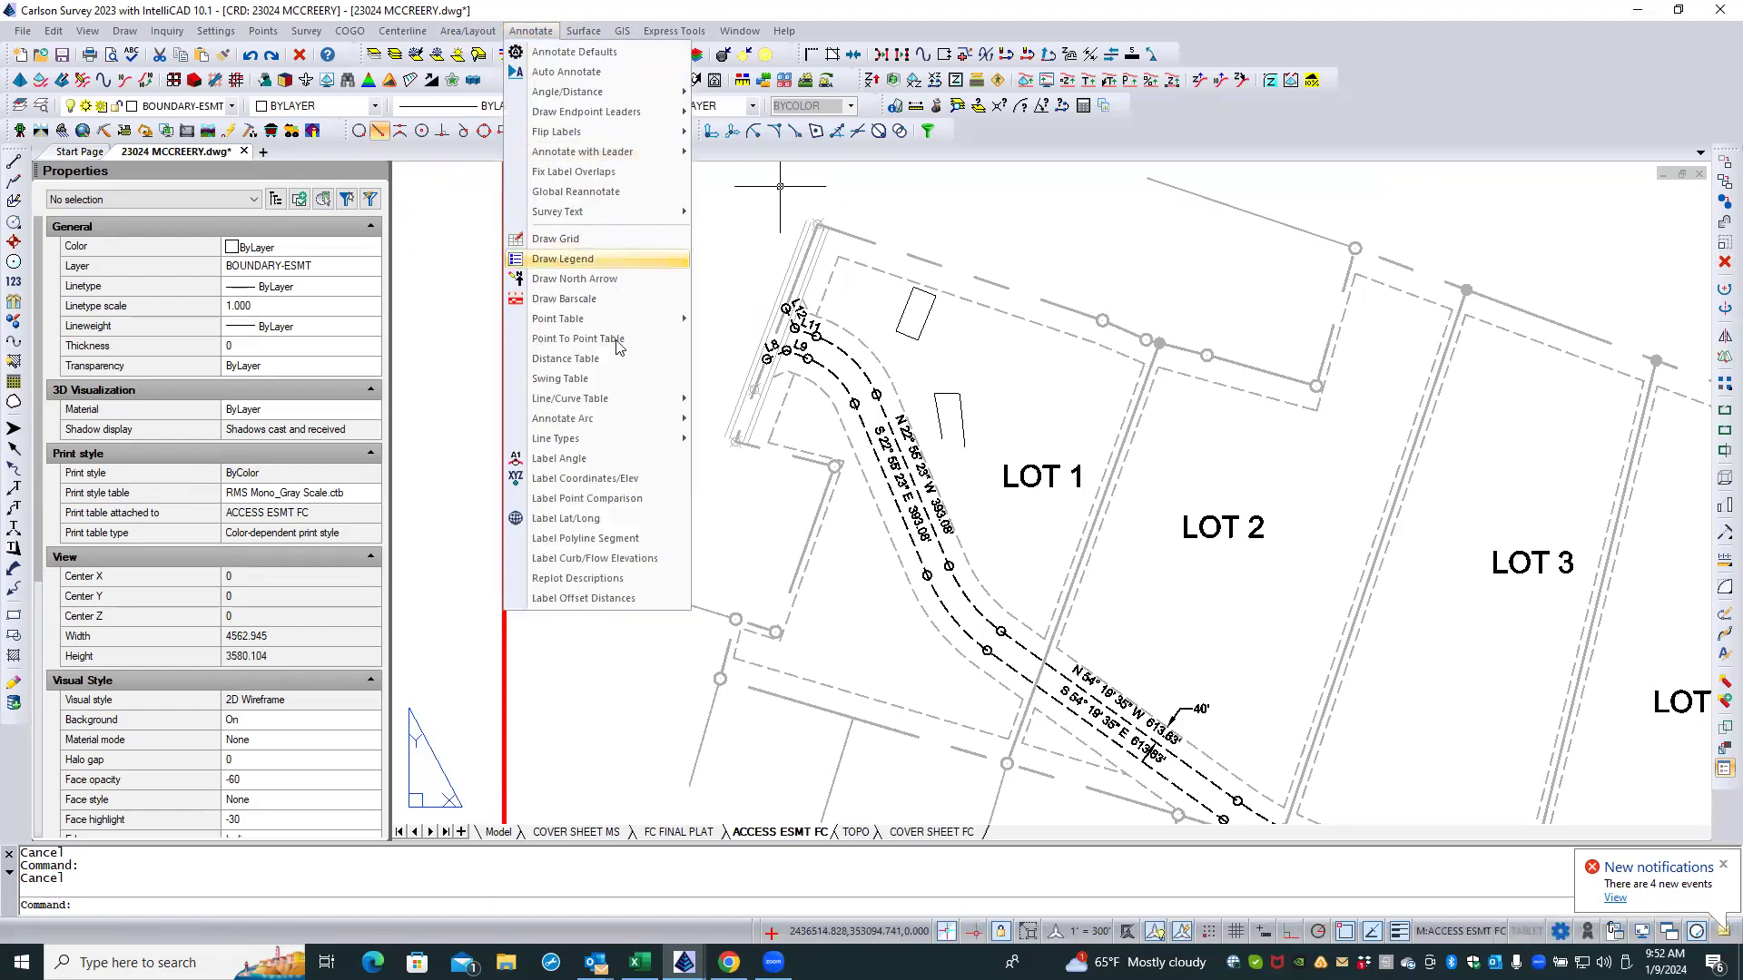
mouse_move(616, 401)
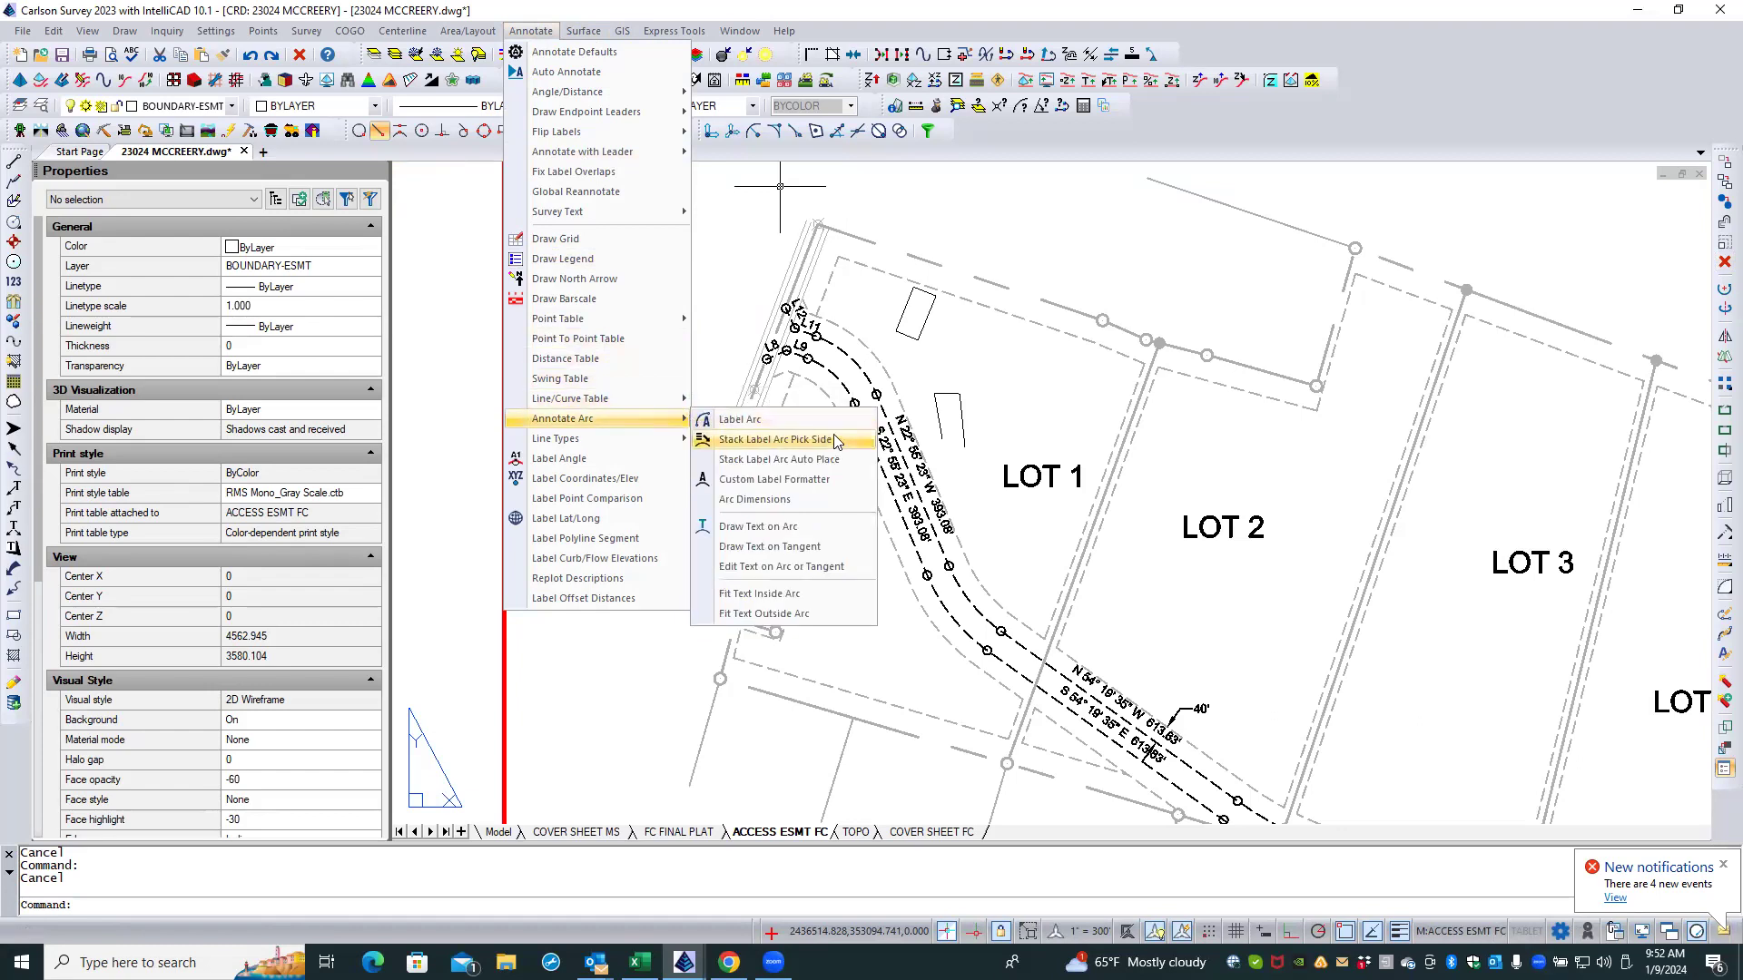
left_click(837, 439)
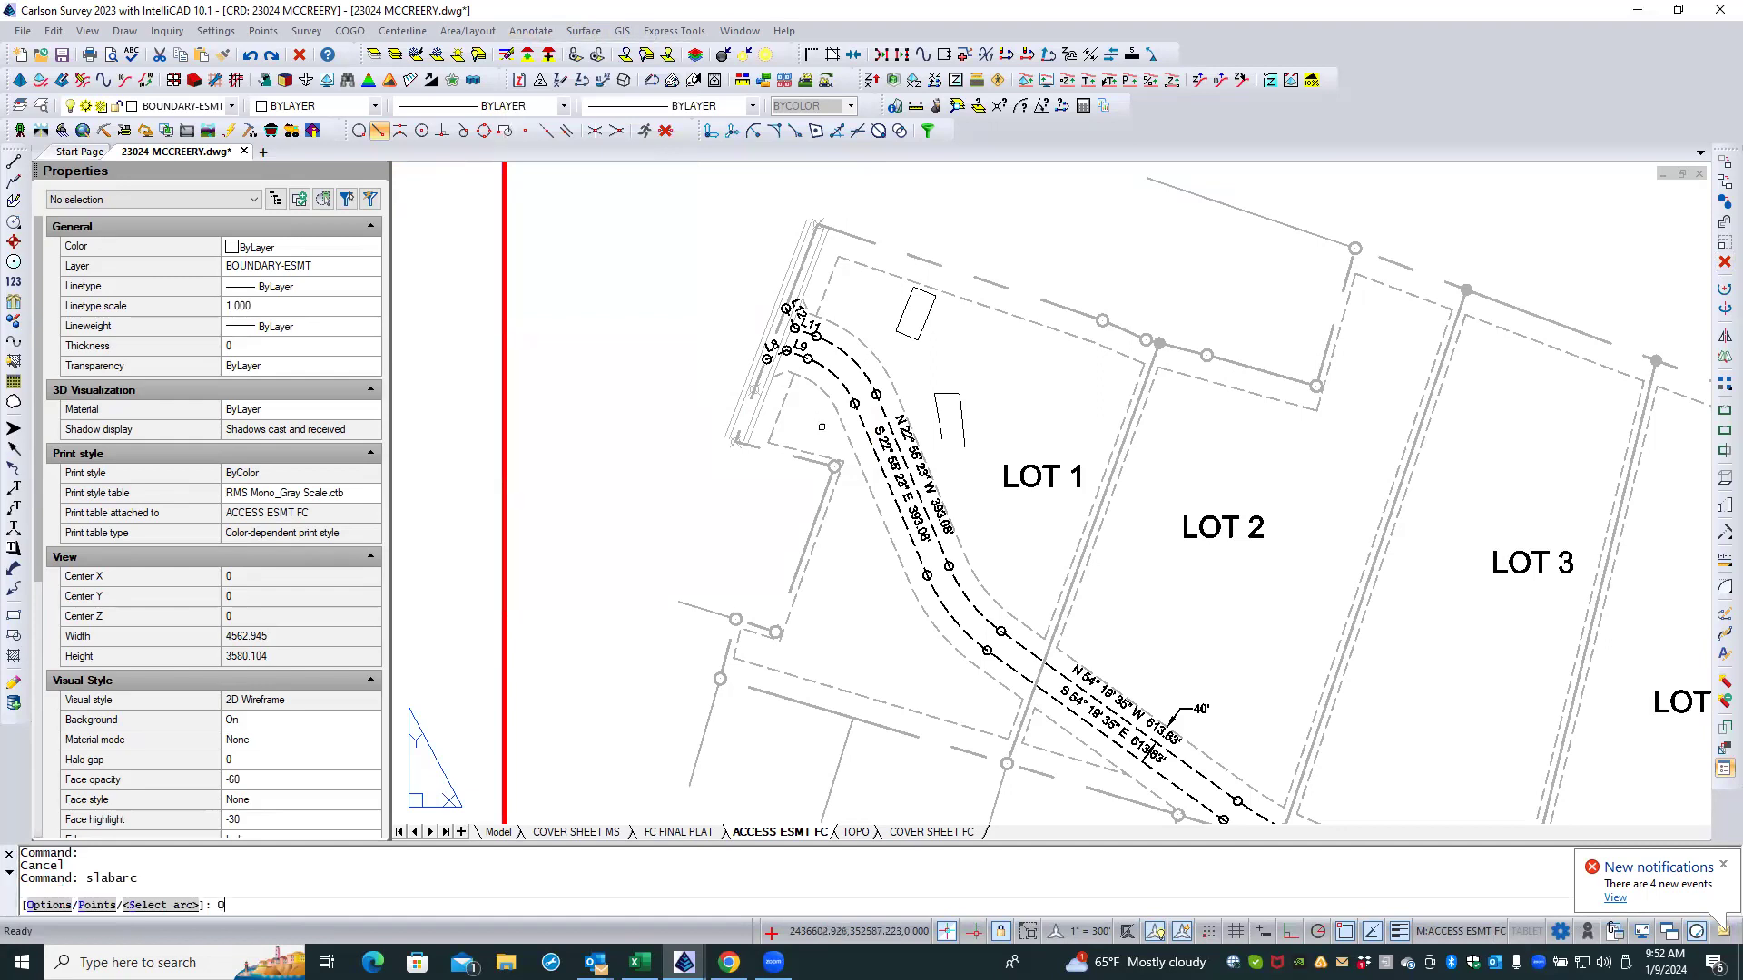
type("O")
key("Return")
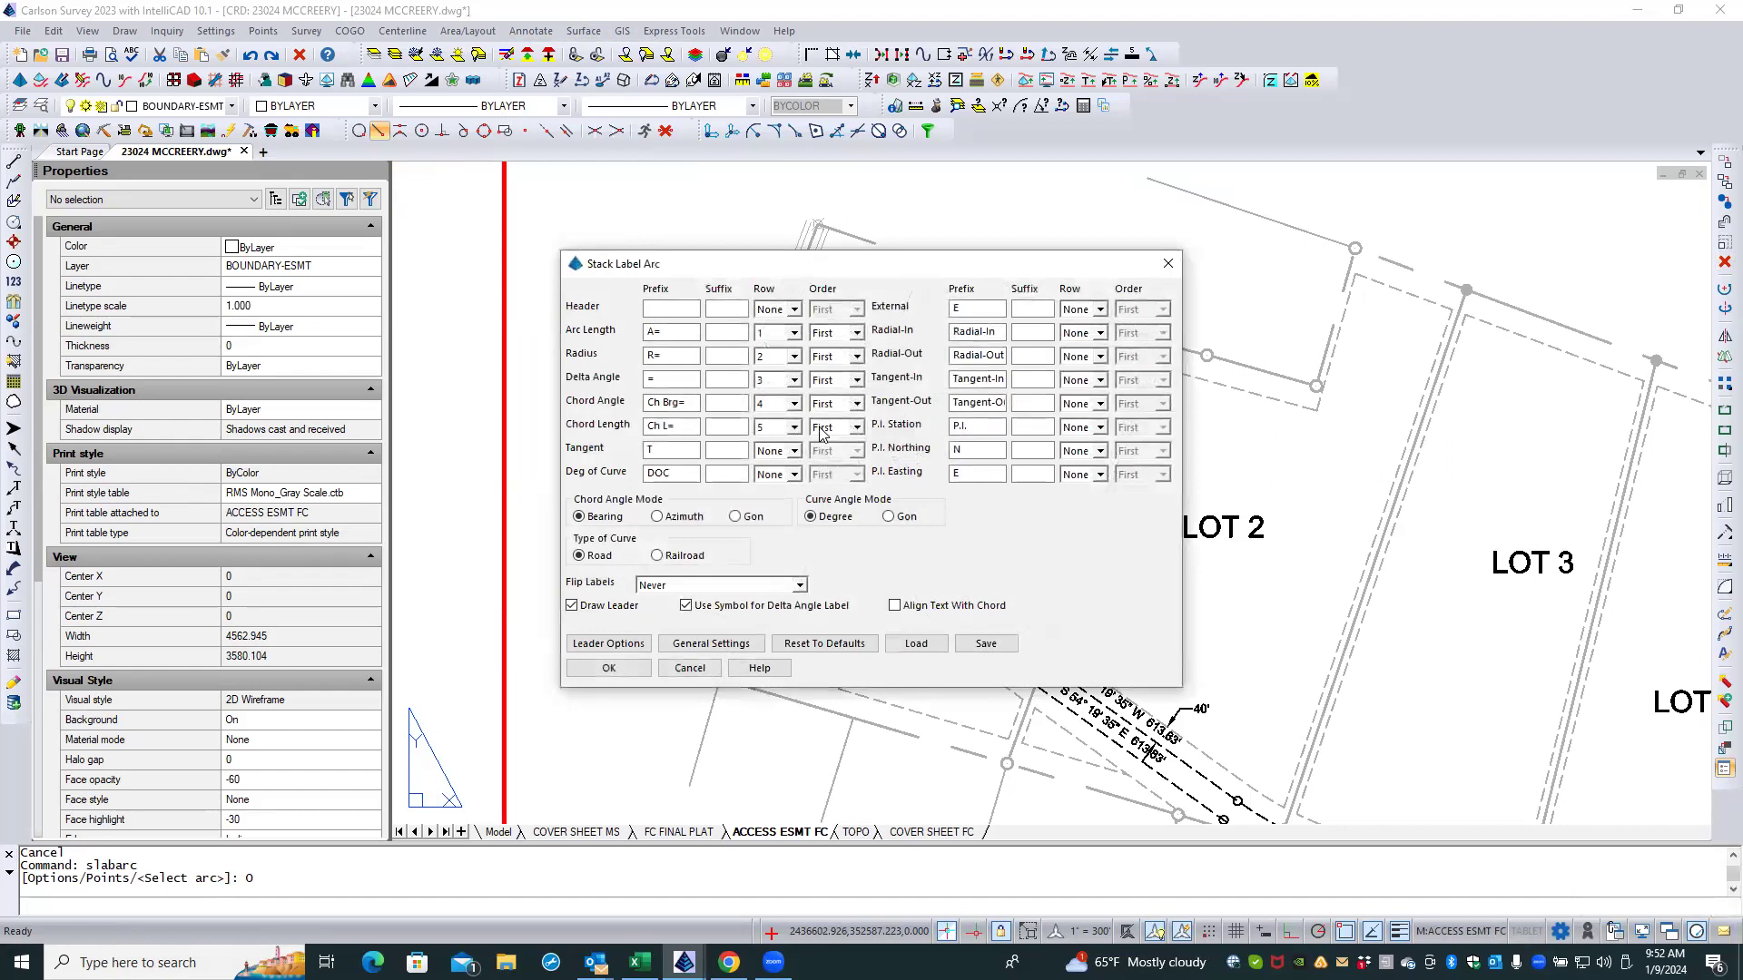
left_click(652, 379)
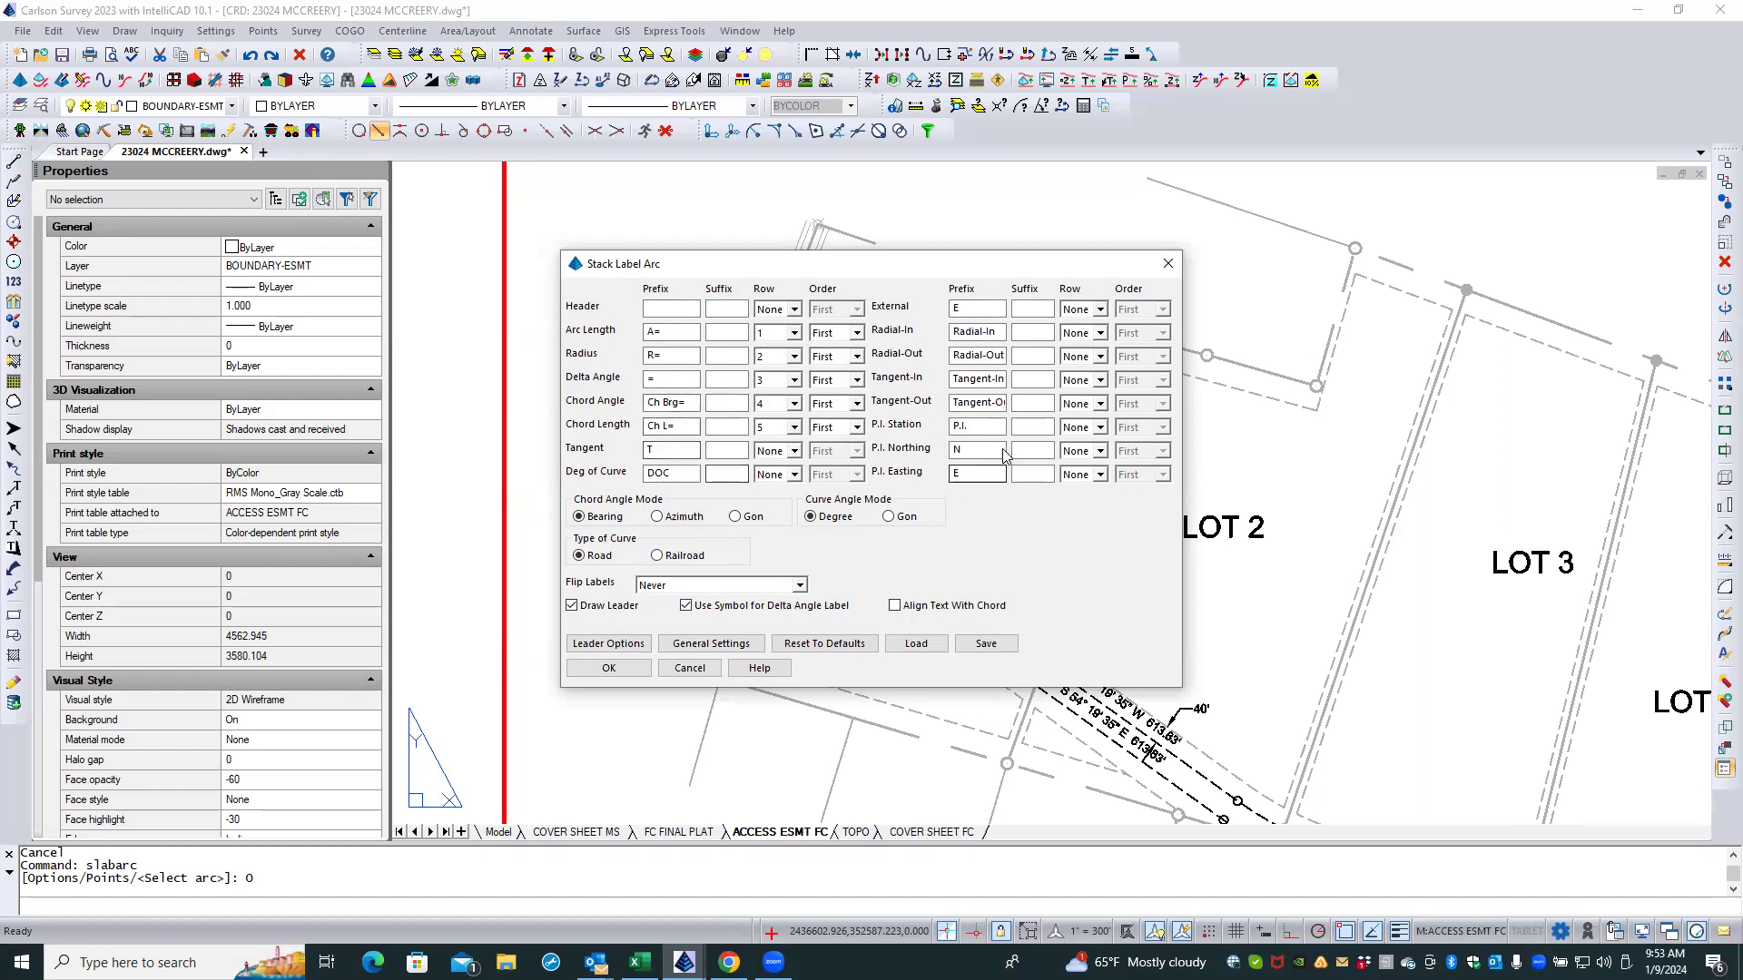
left_click(610, 644)
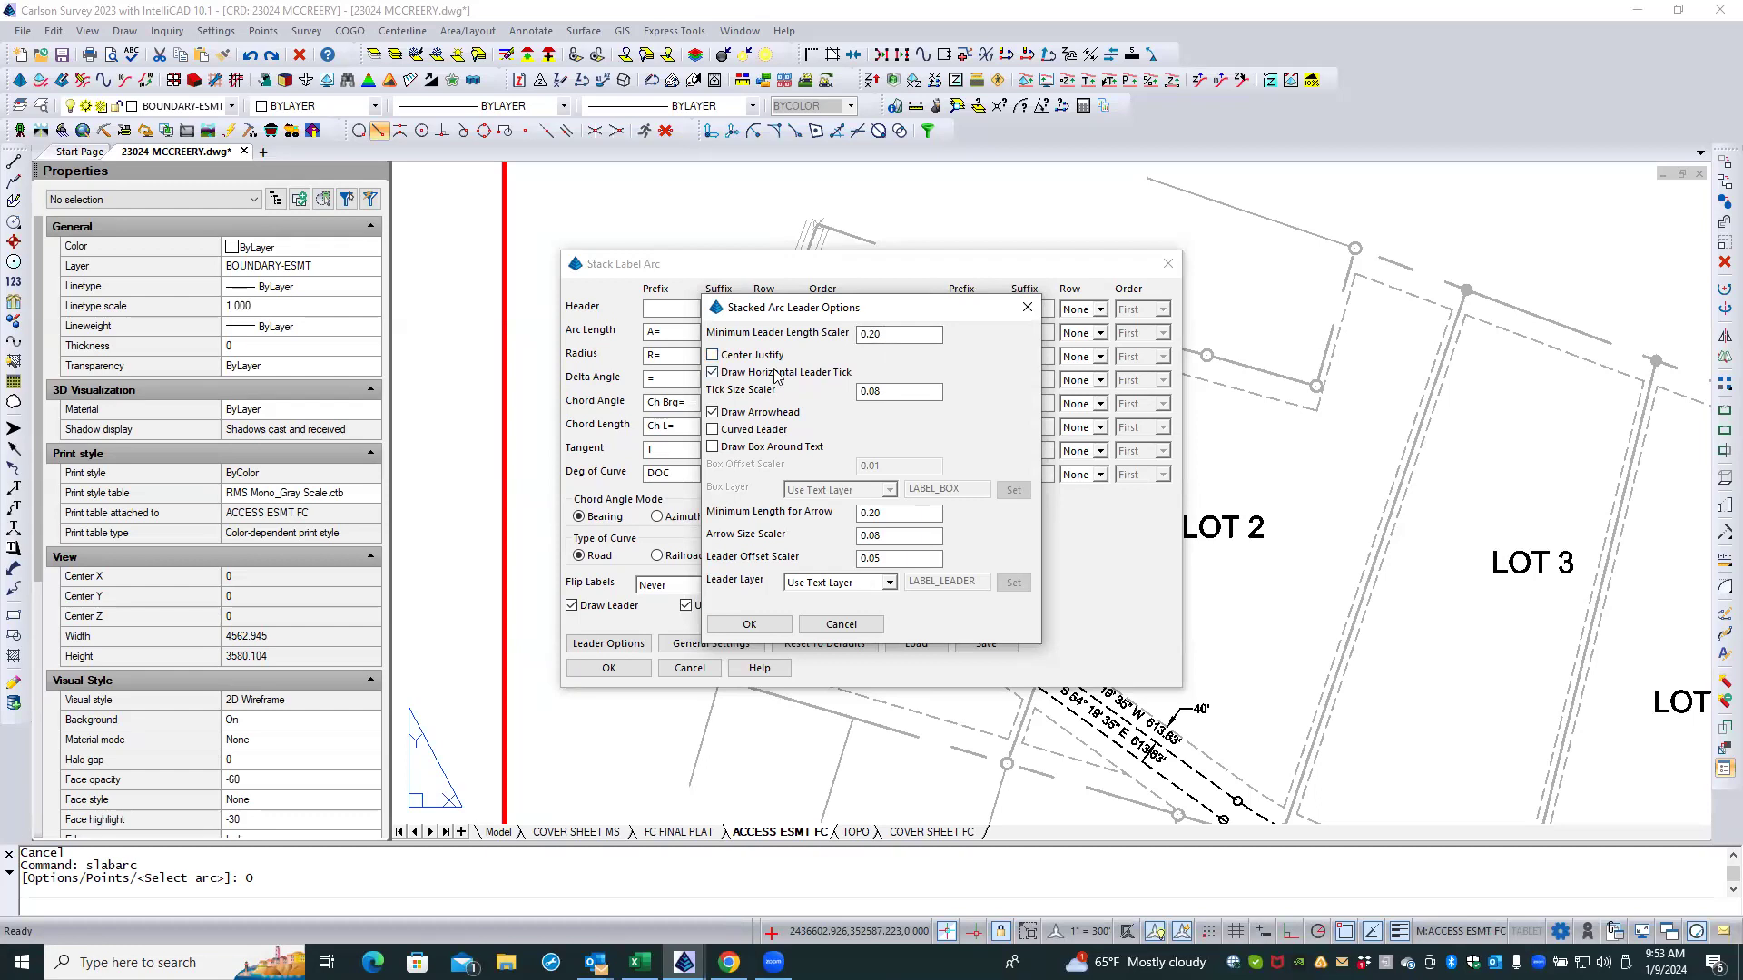
left_click(713, 413)
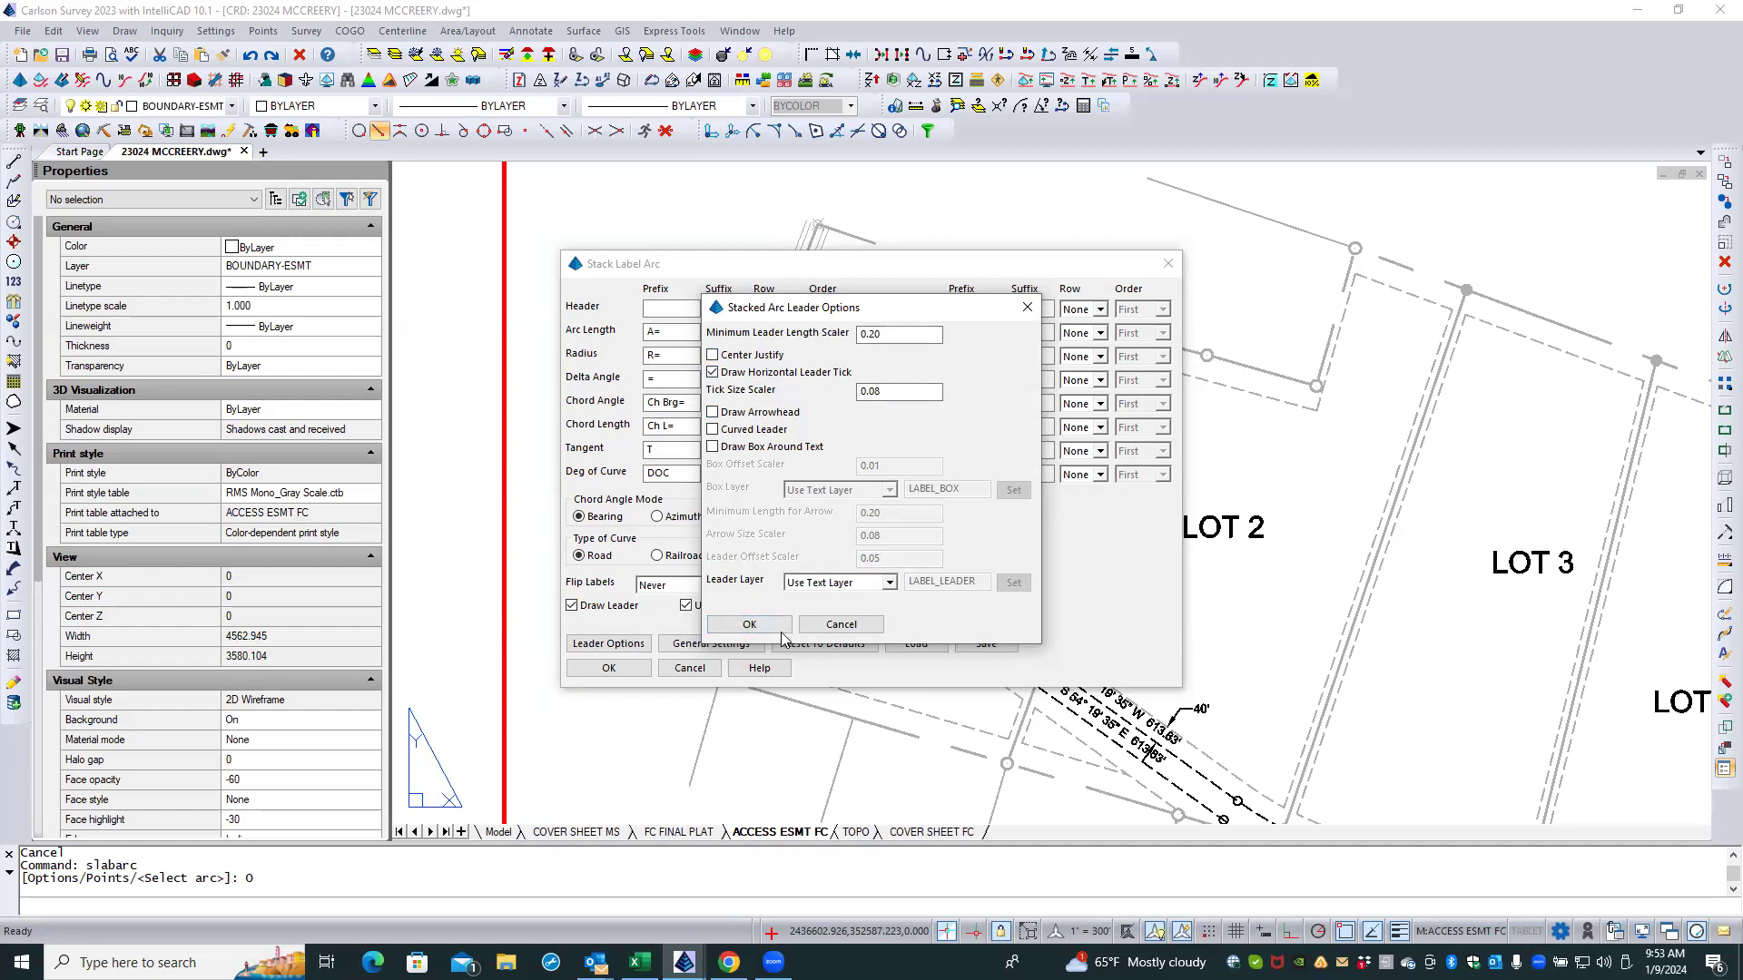
Step: Accept the stacked arc leader options and the Stack Label Arc settings
left_click(750, 625)
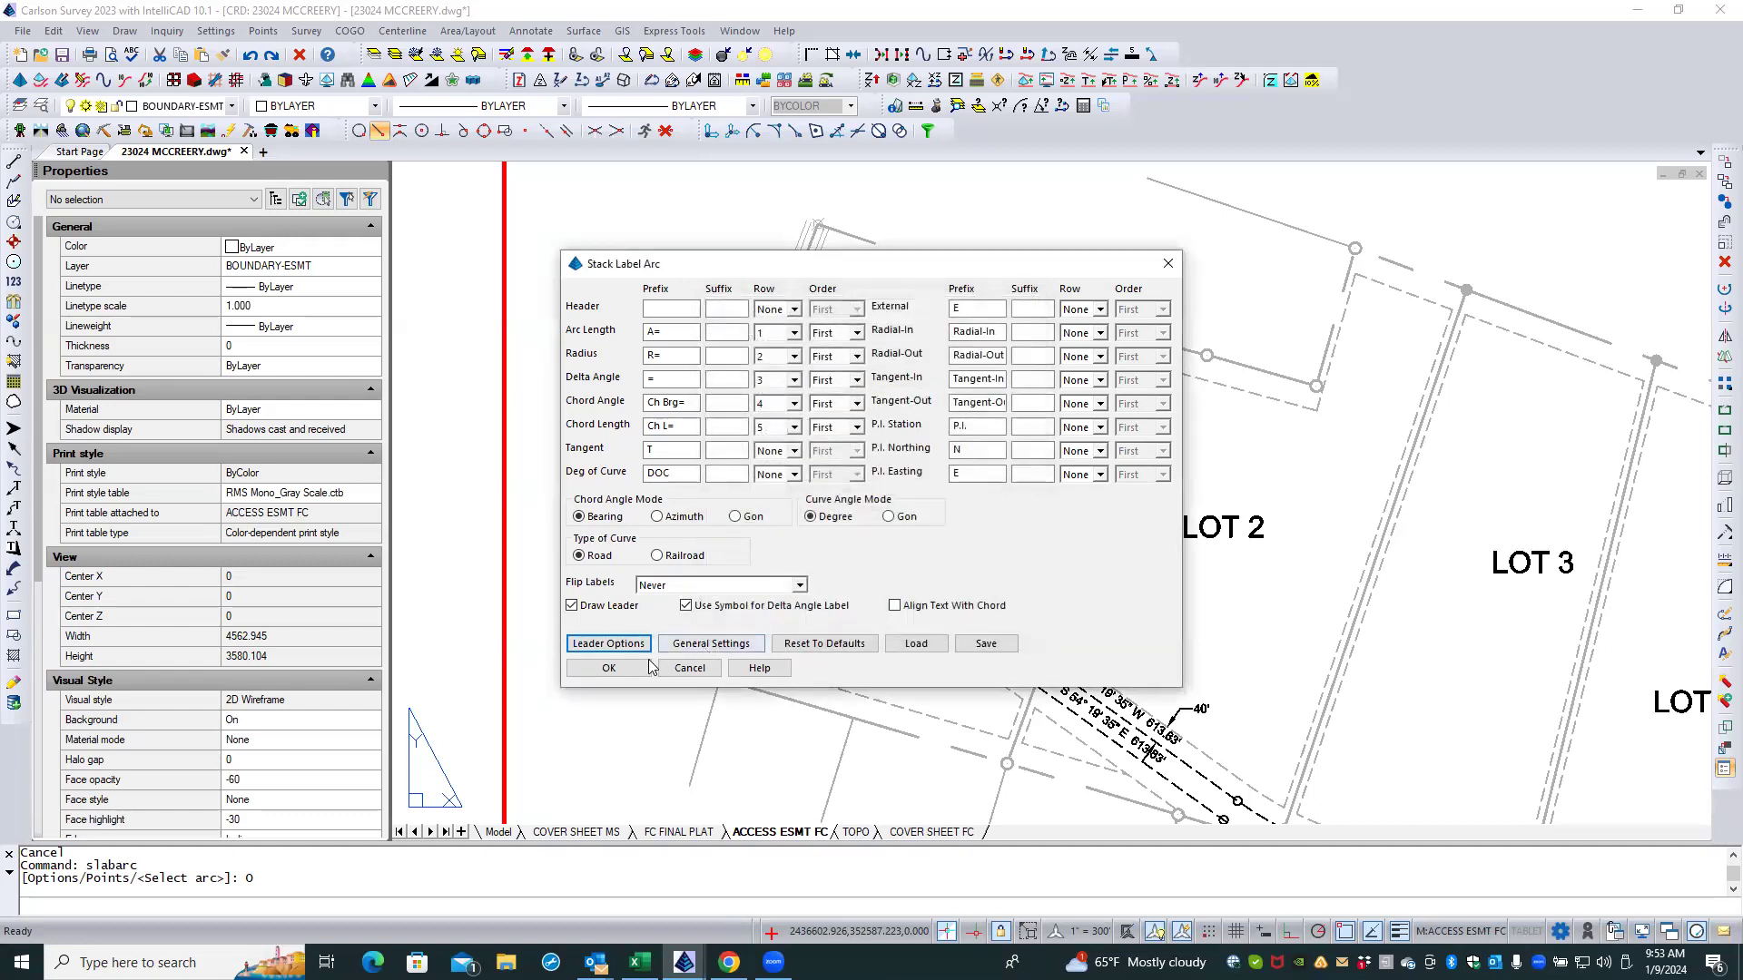
left_click(610, 670)
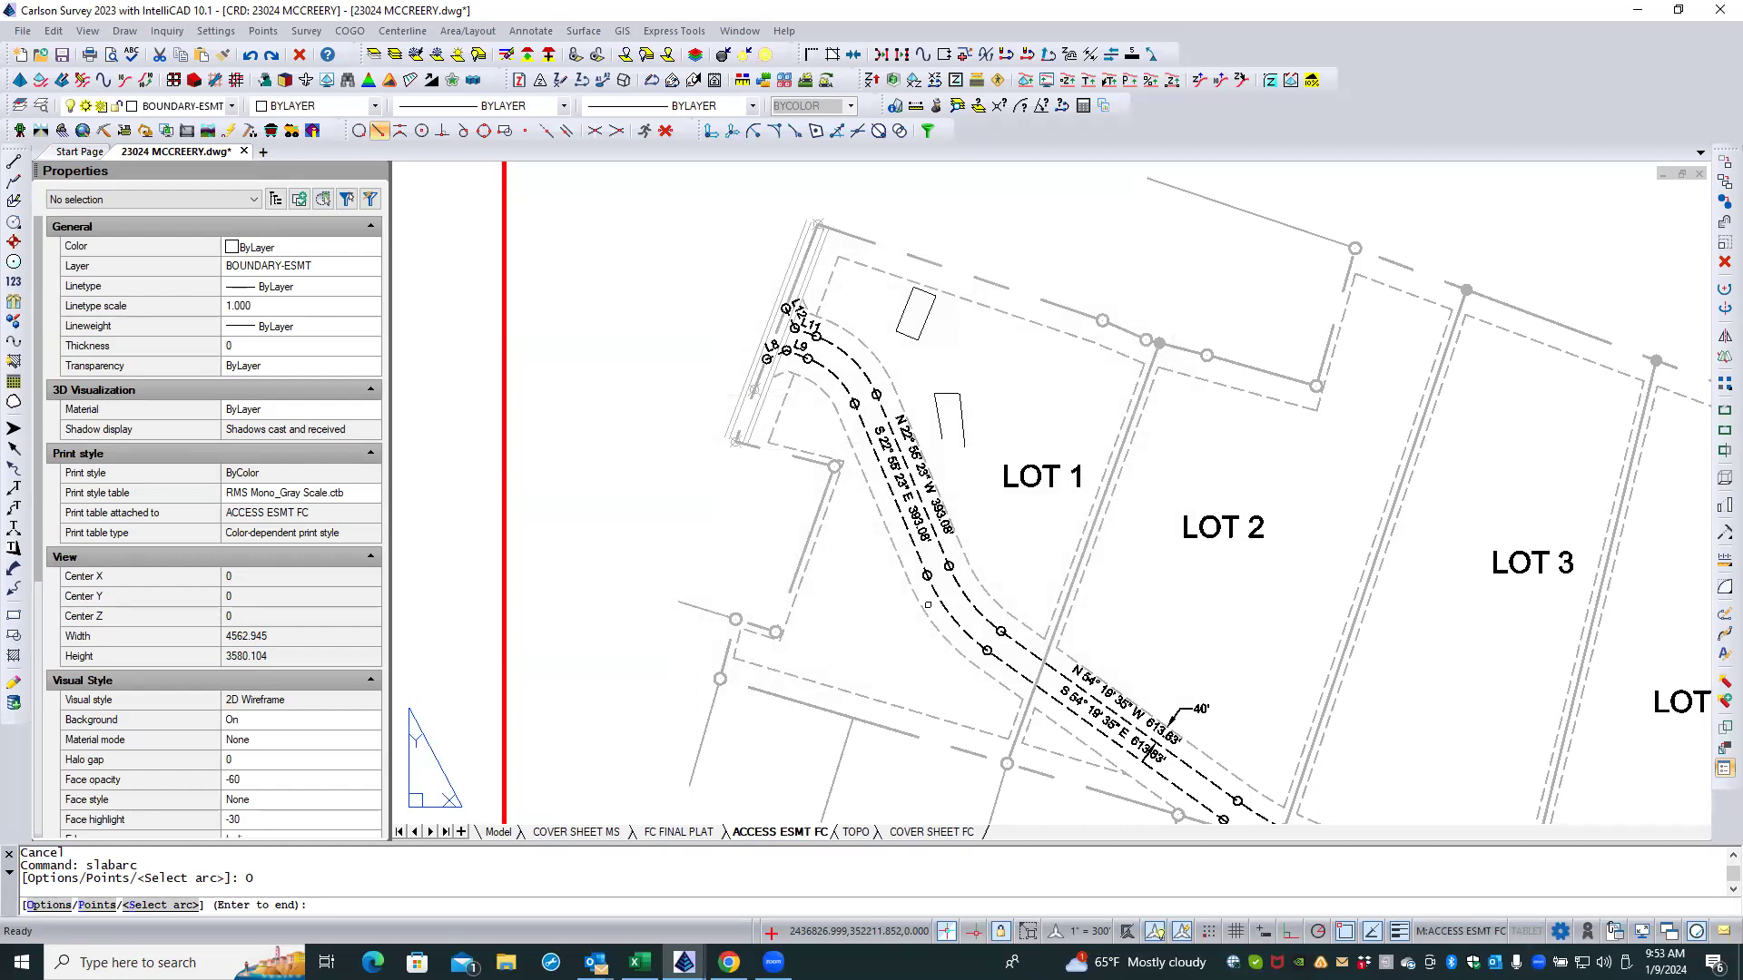
Step: Reopen the Stack Label Arc options and review the general arc defaults for label layer, text spacing factor and arc length label
type("0")
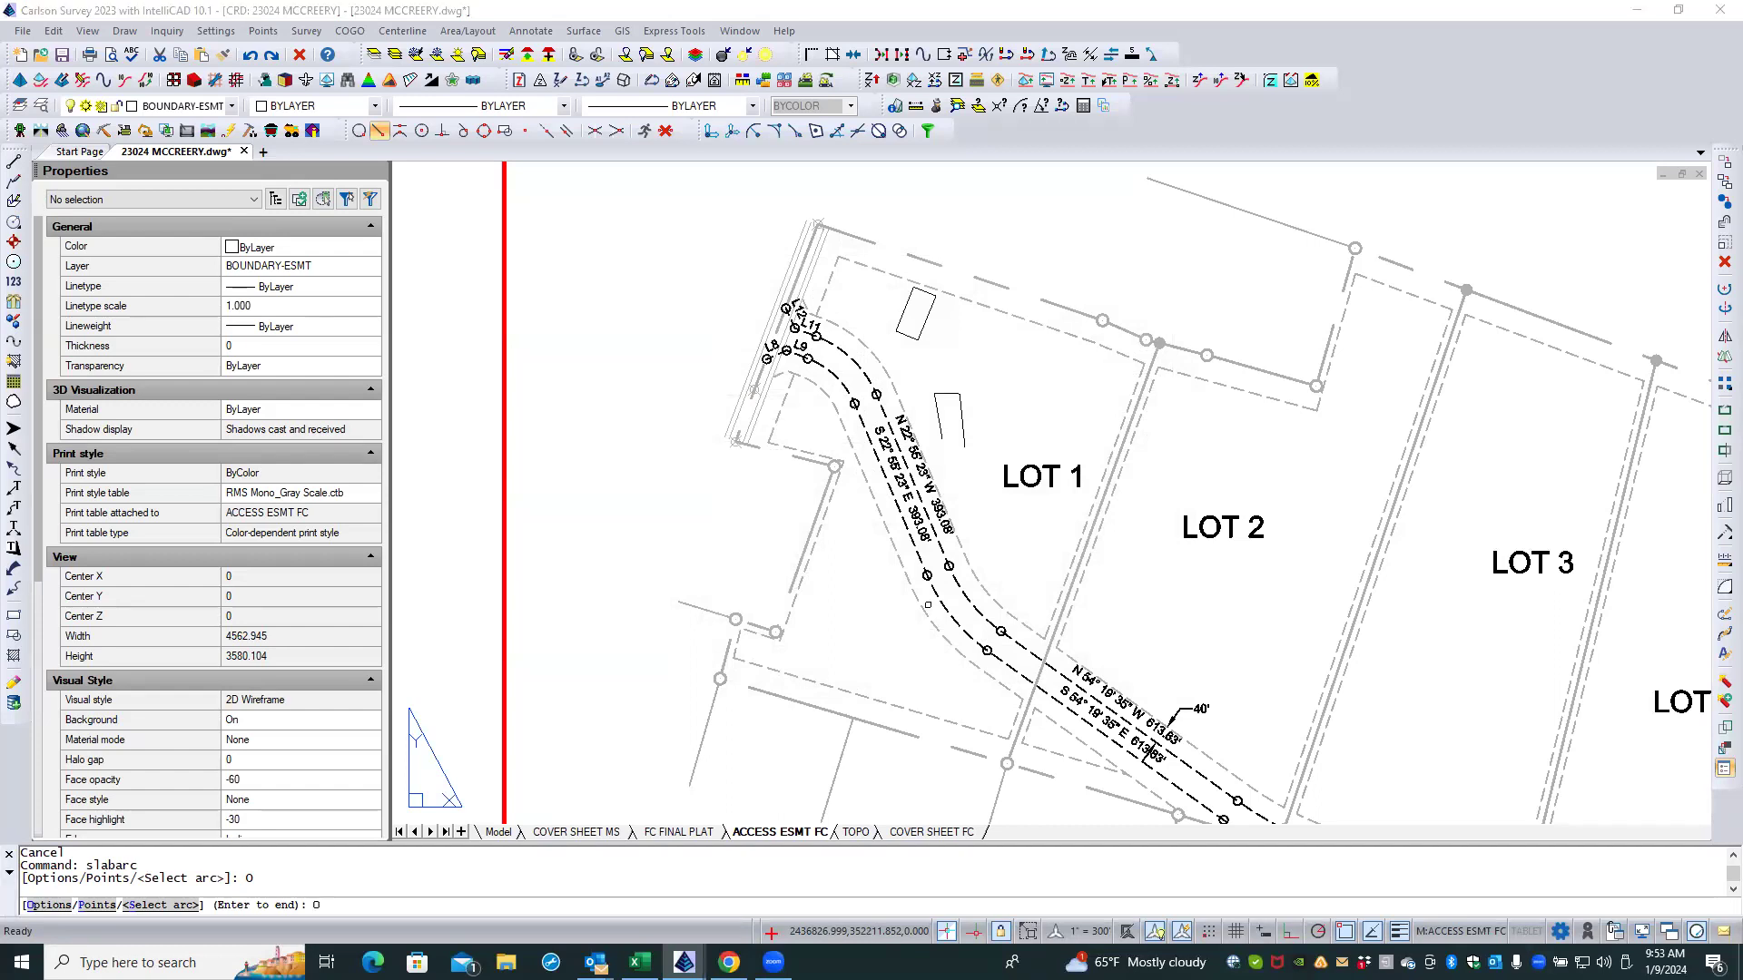
key("Return")
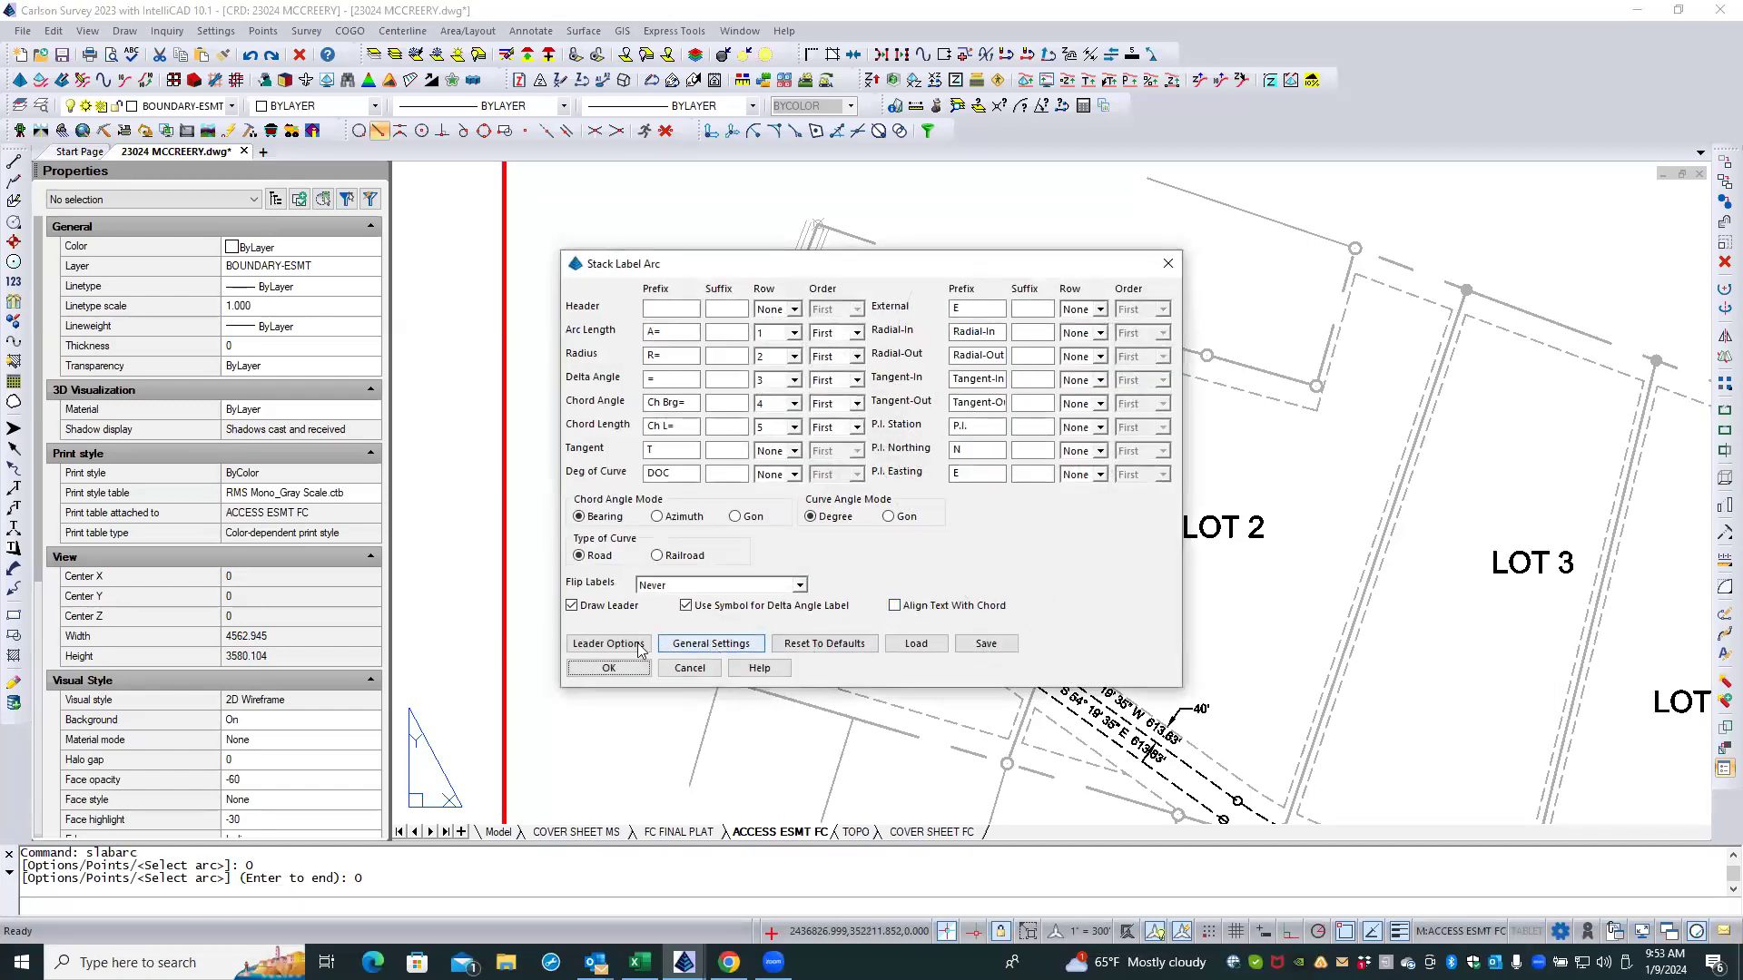
left_click(691, 644)
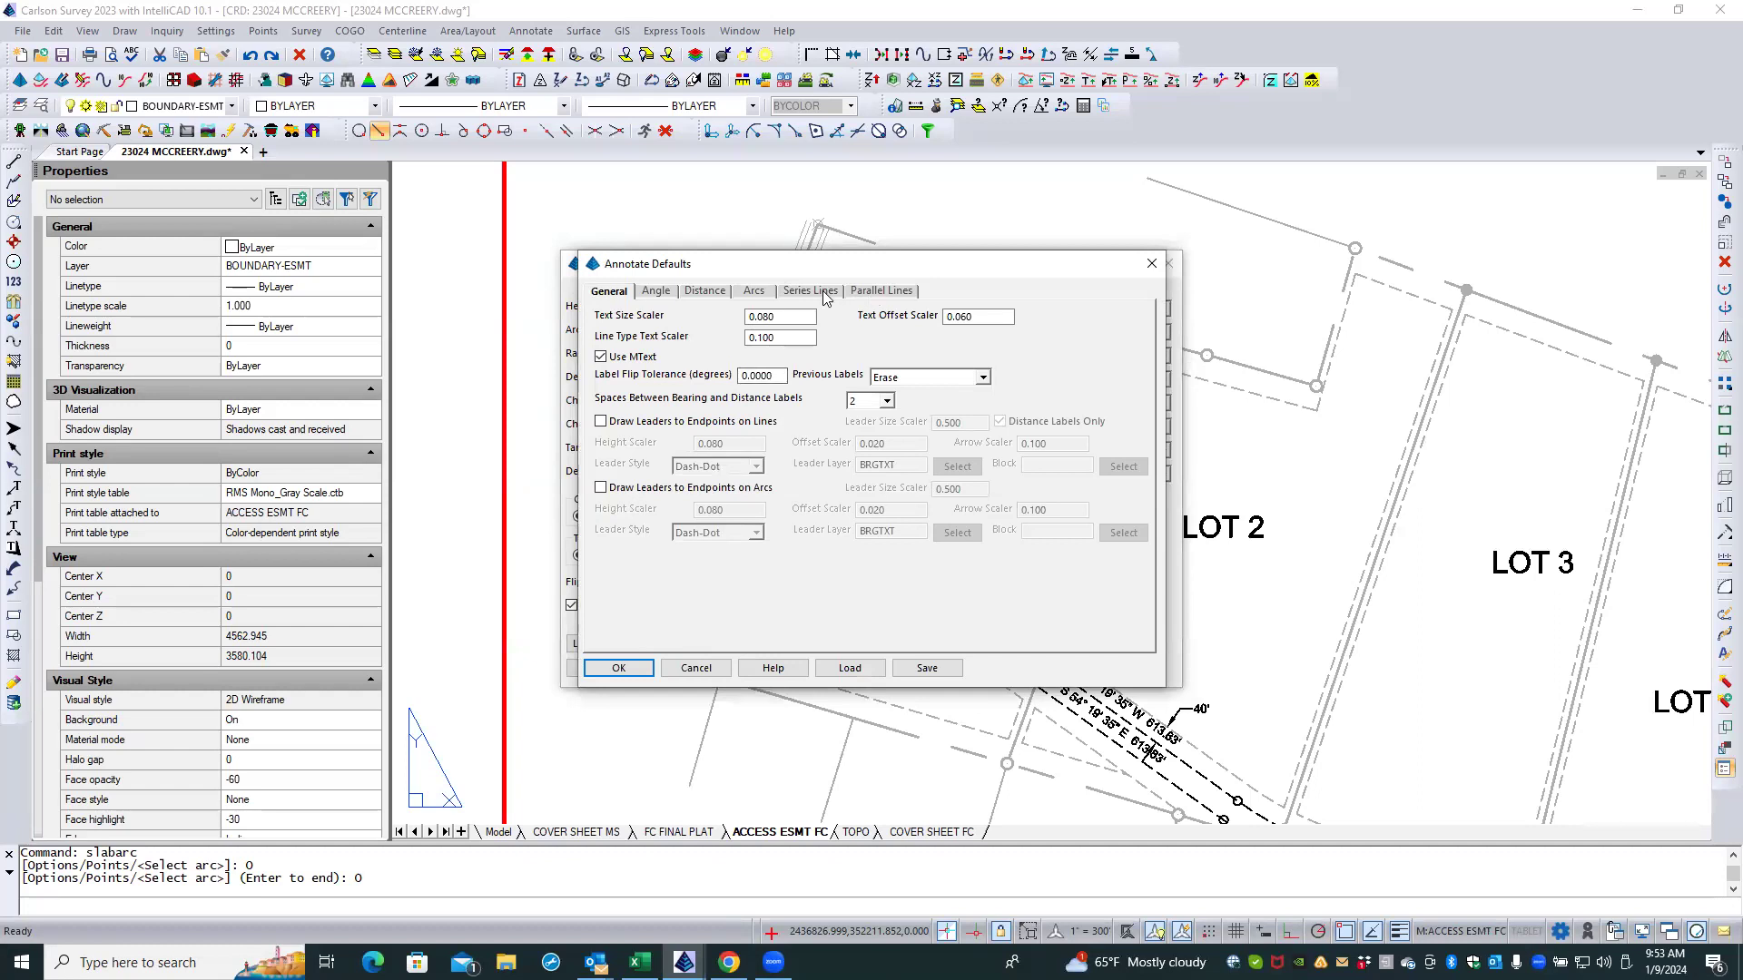
left_click(767, 294)
left_click(761, 317)
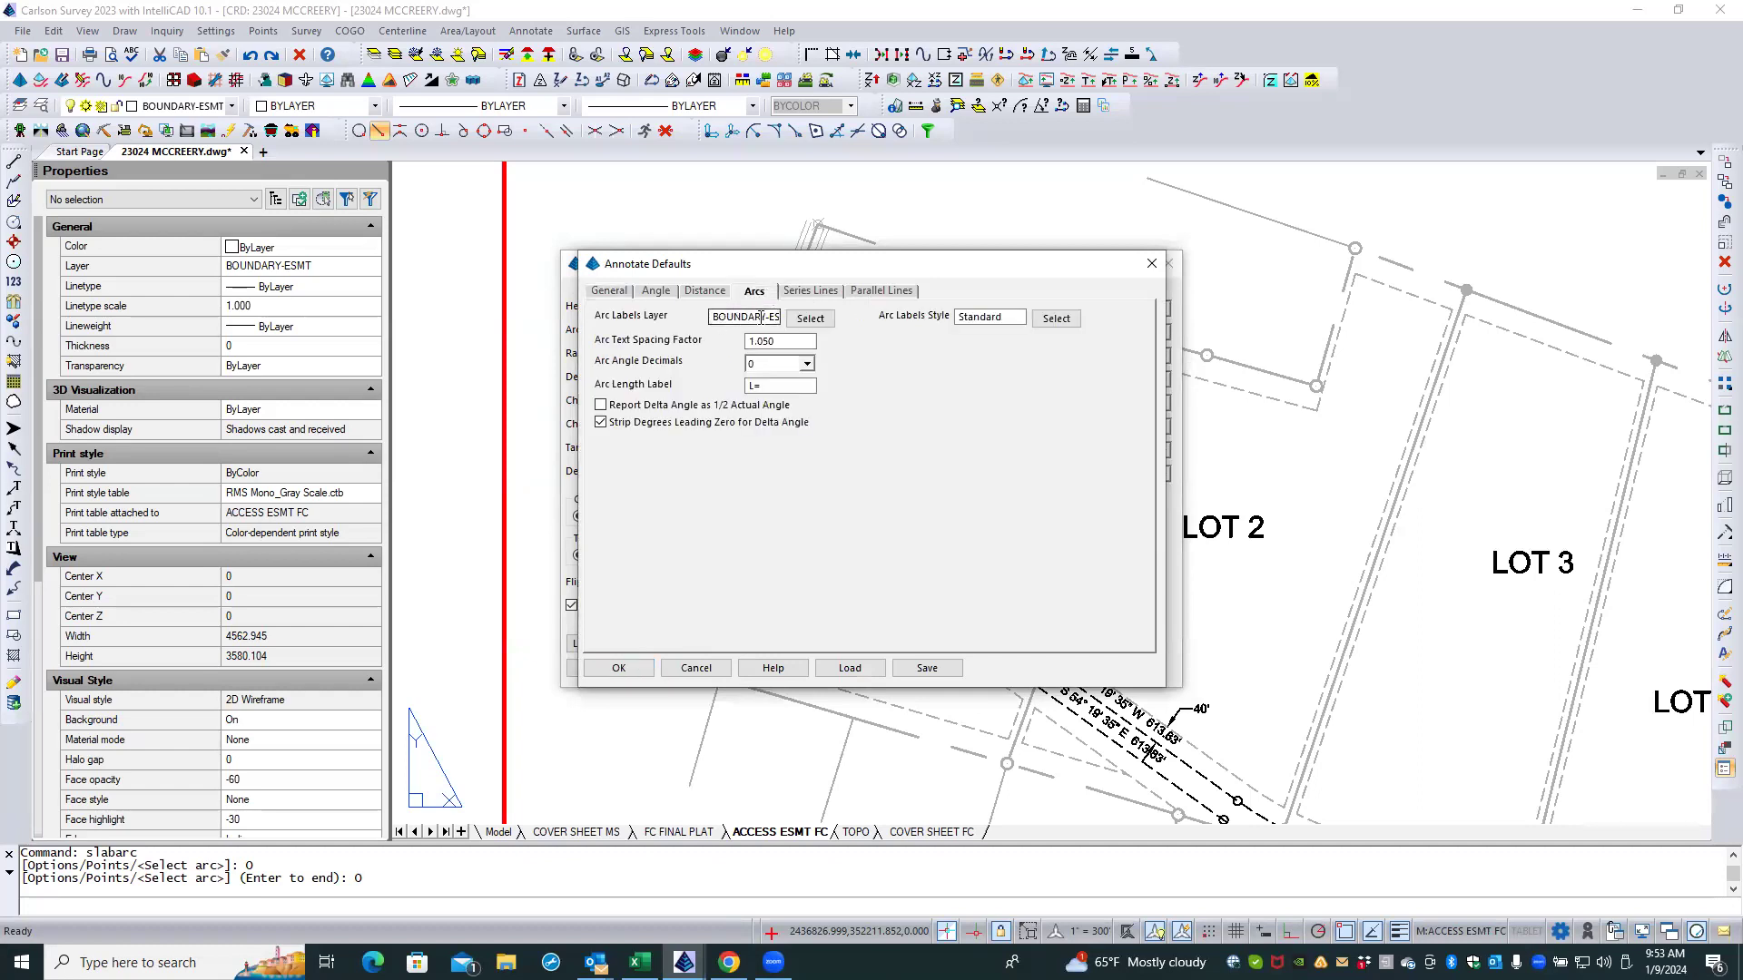
left_click(780, 342)
left_click(759, 387)
left_click(640, 670)
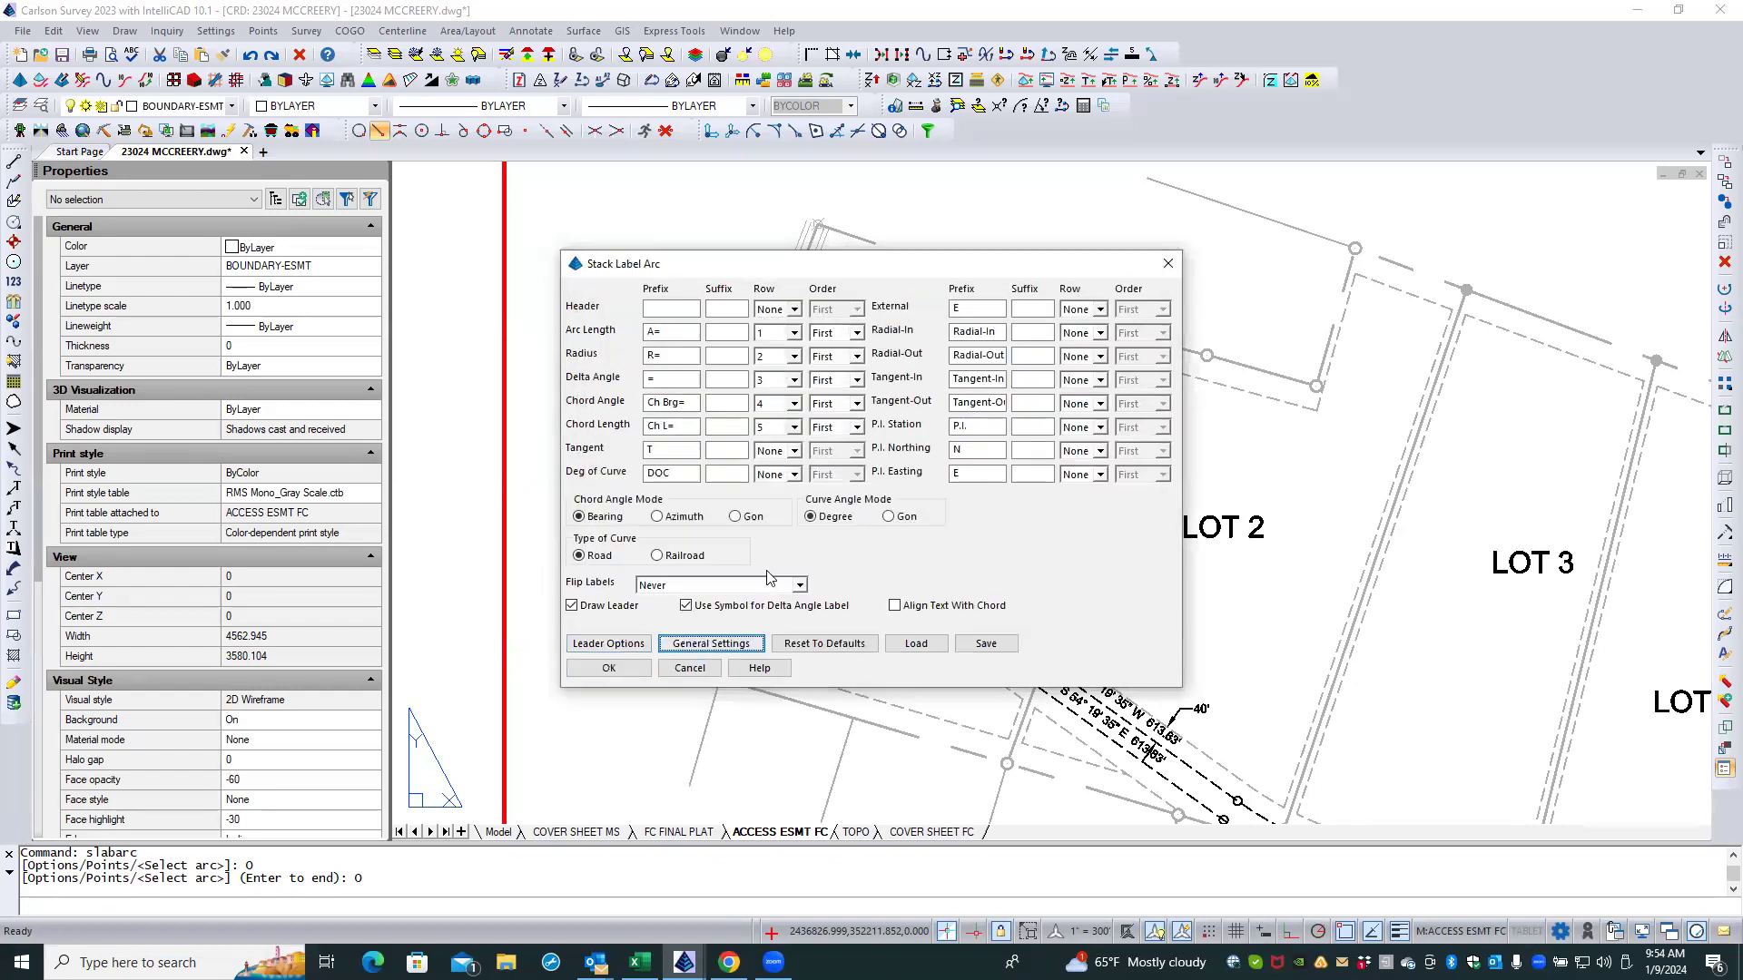
left_click(640, 670)
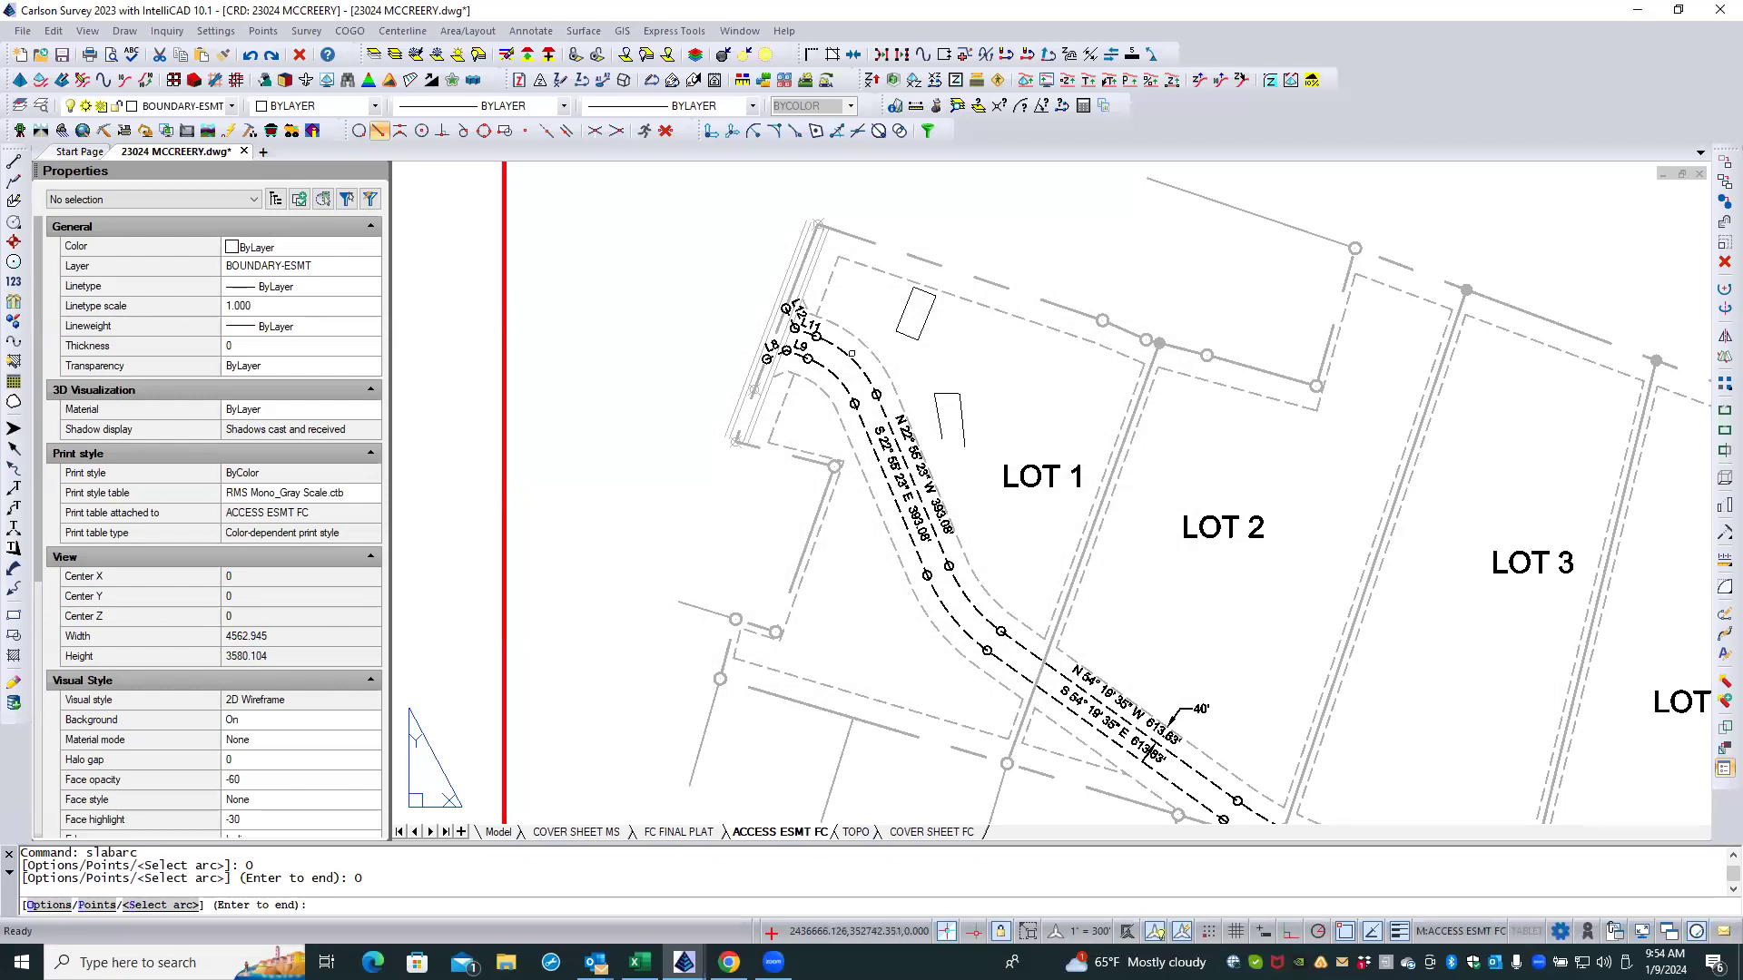
Step: Label both easement arcs at the northwestern bend with stacked curve data, leaders ending inside Lot 1 and southwest of the easement
left_click(852, 363)
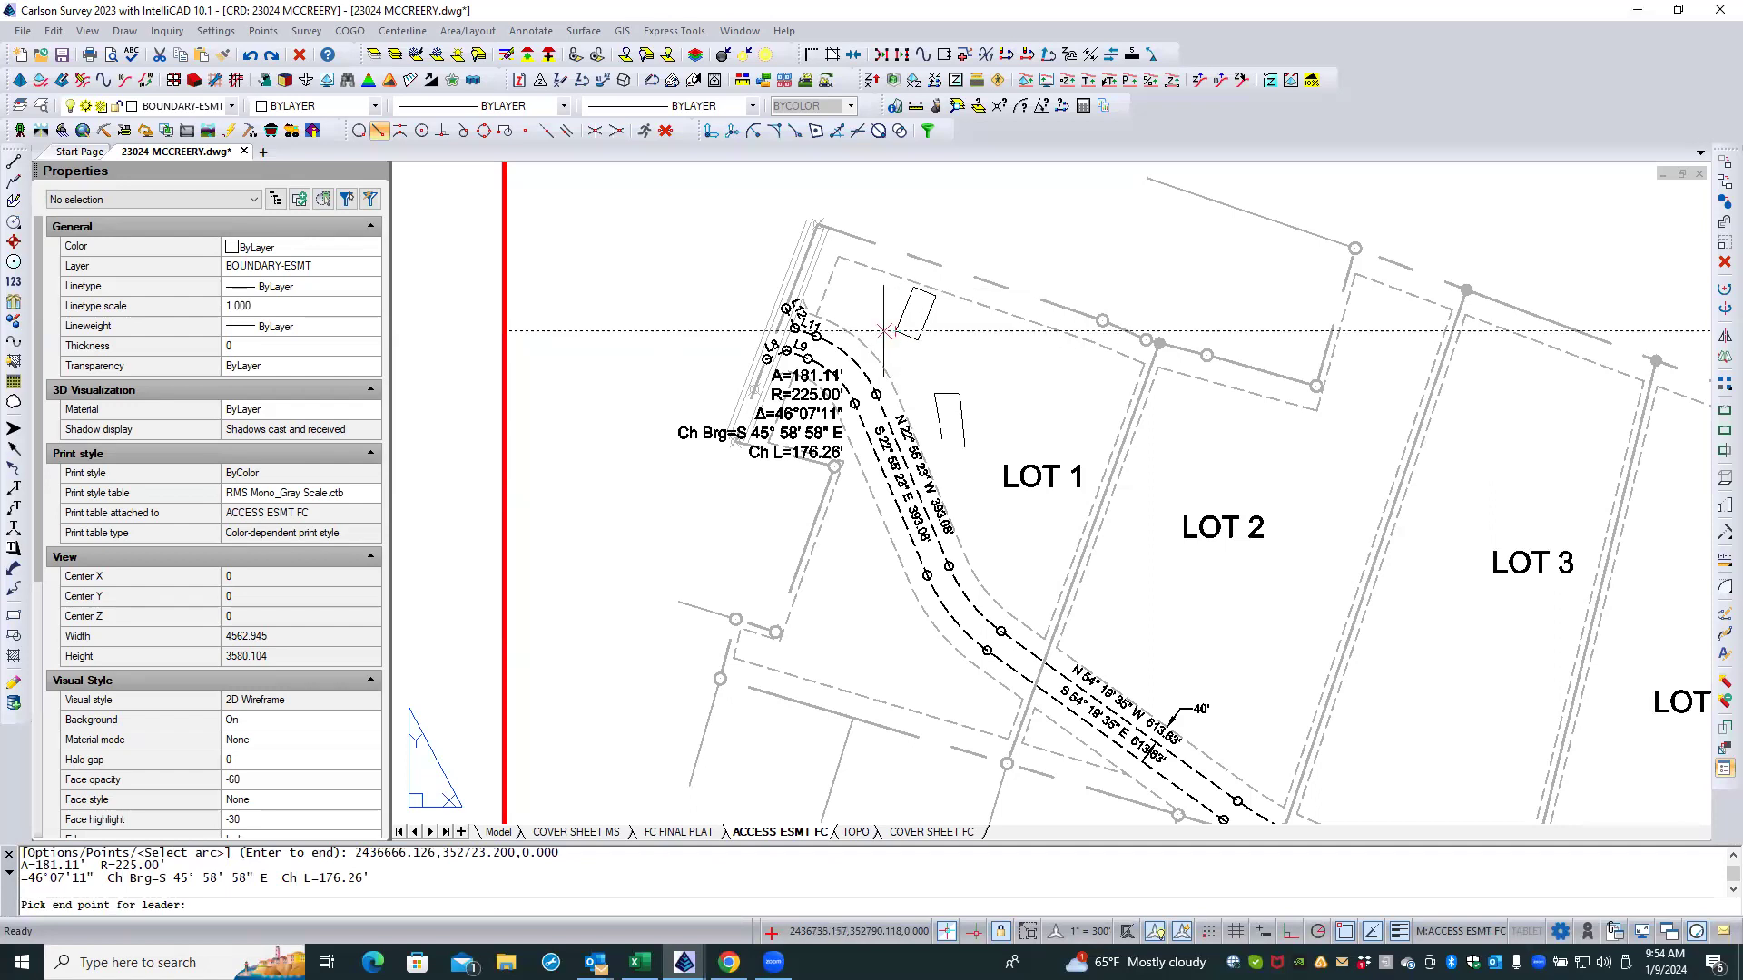
left_click(883, 331)
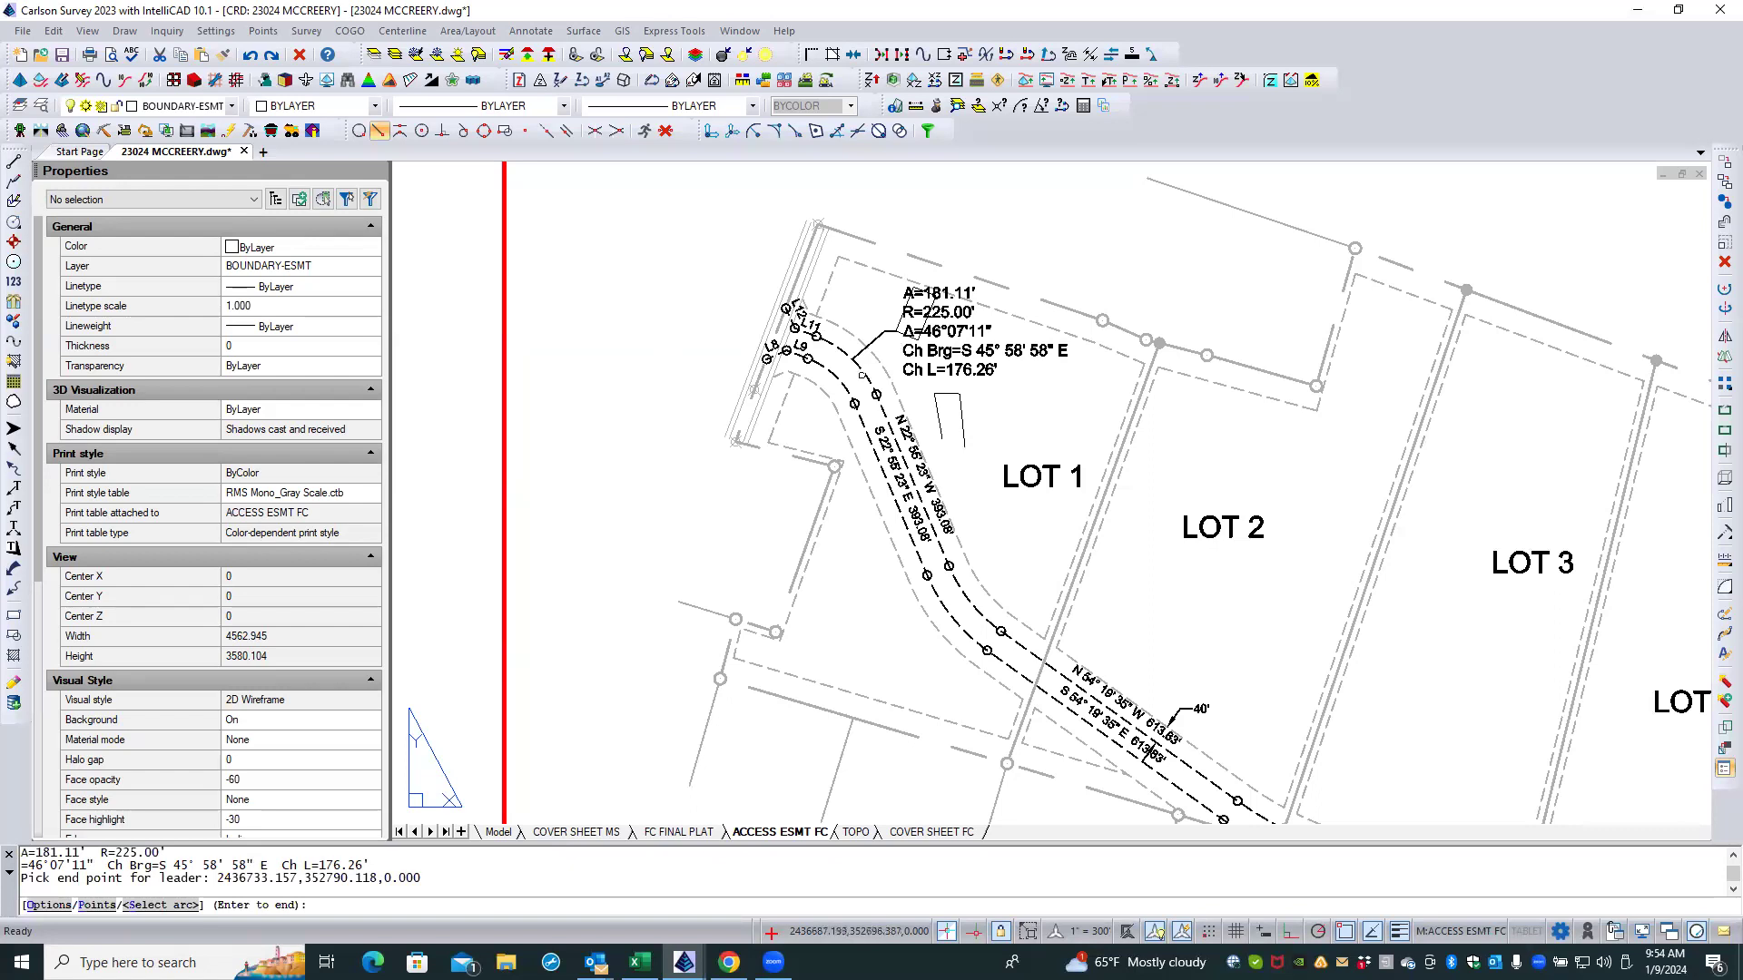
left_click(836, 374)
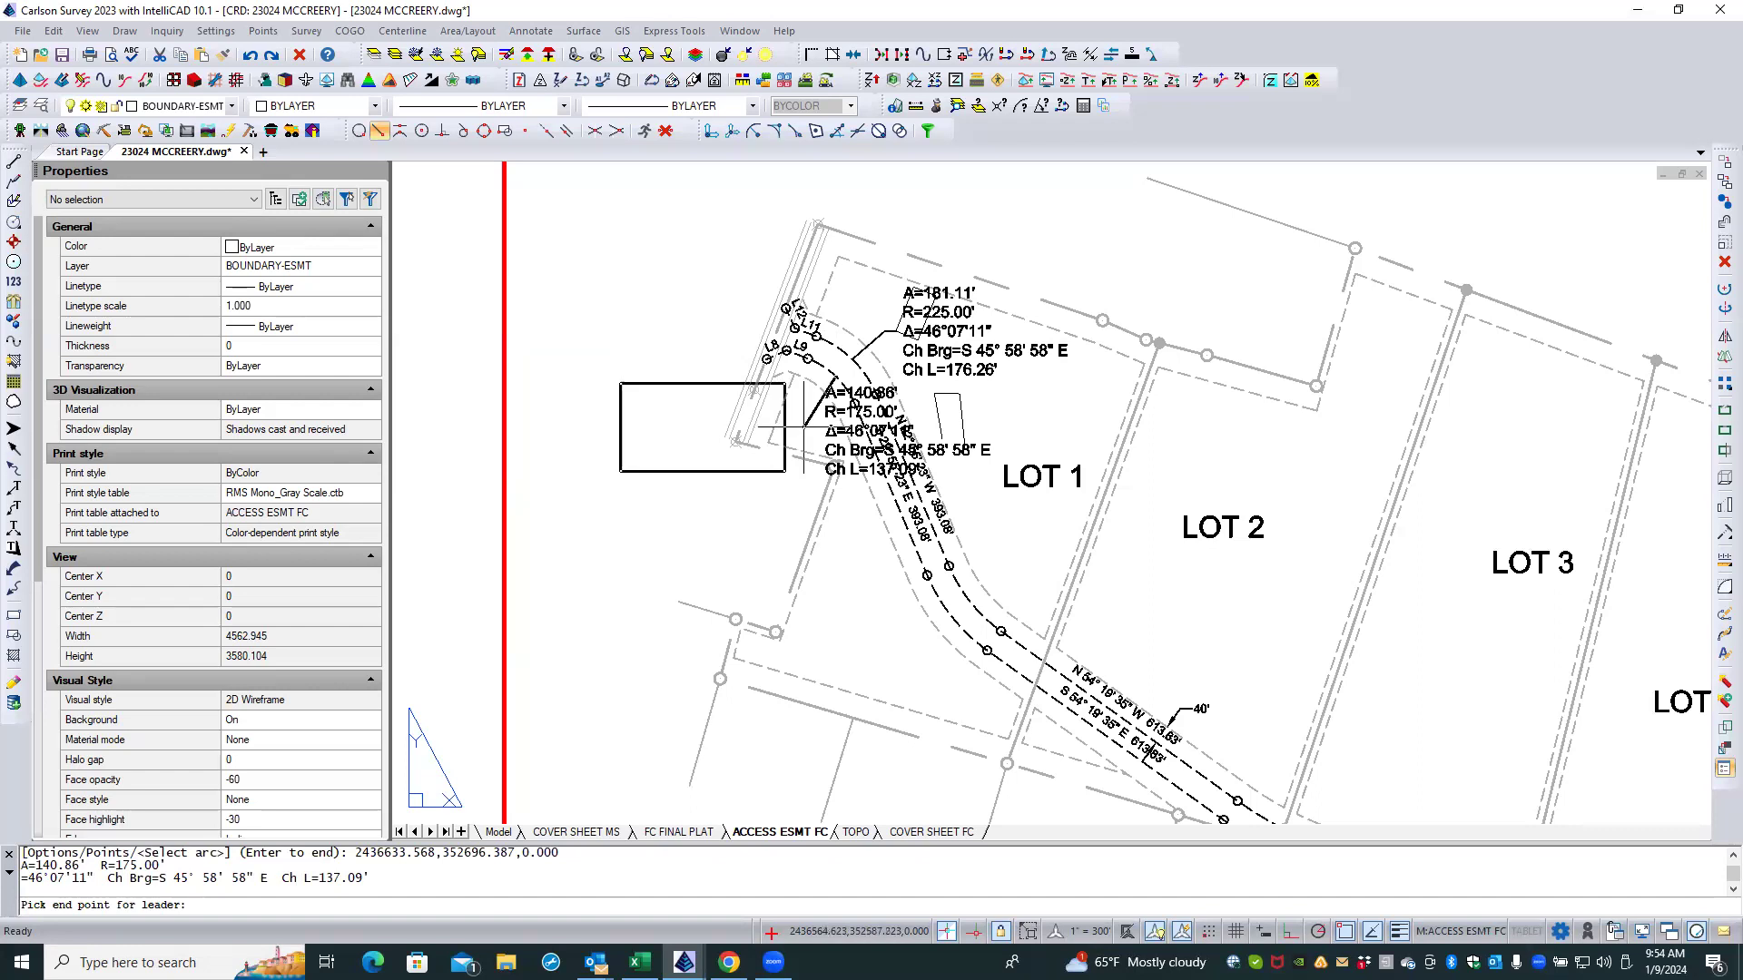
left_click(803, 426)
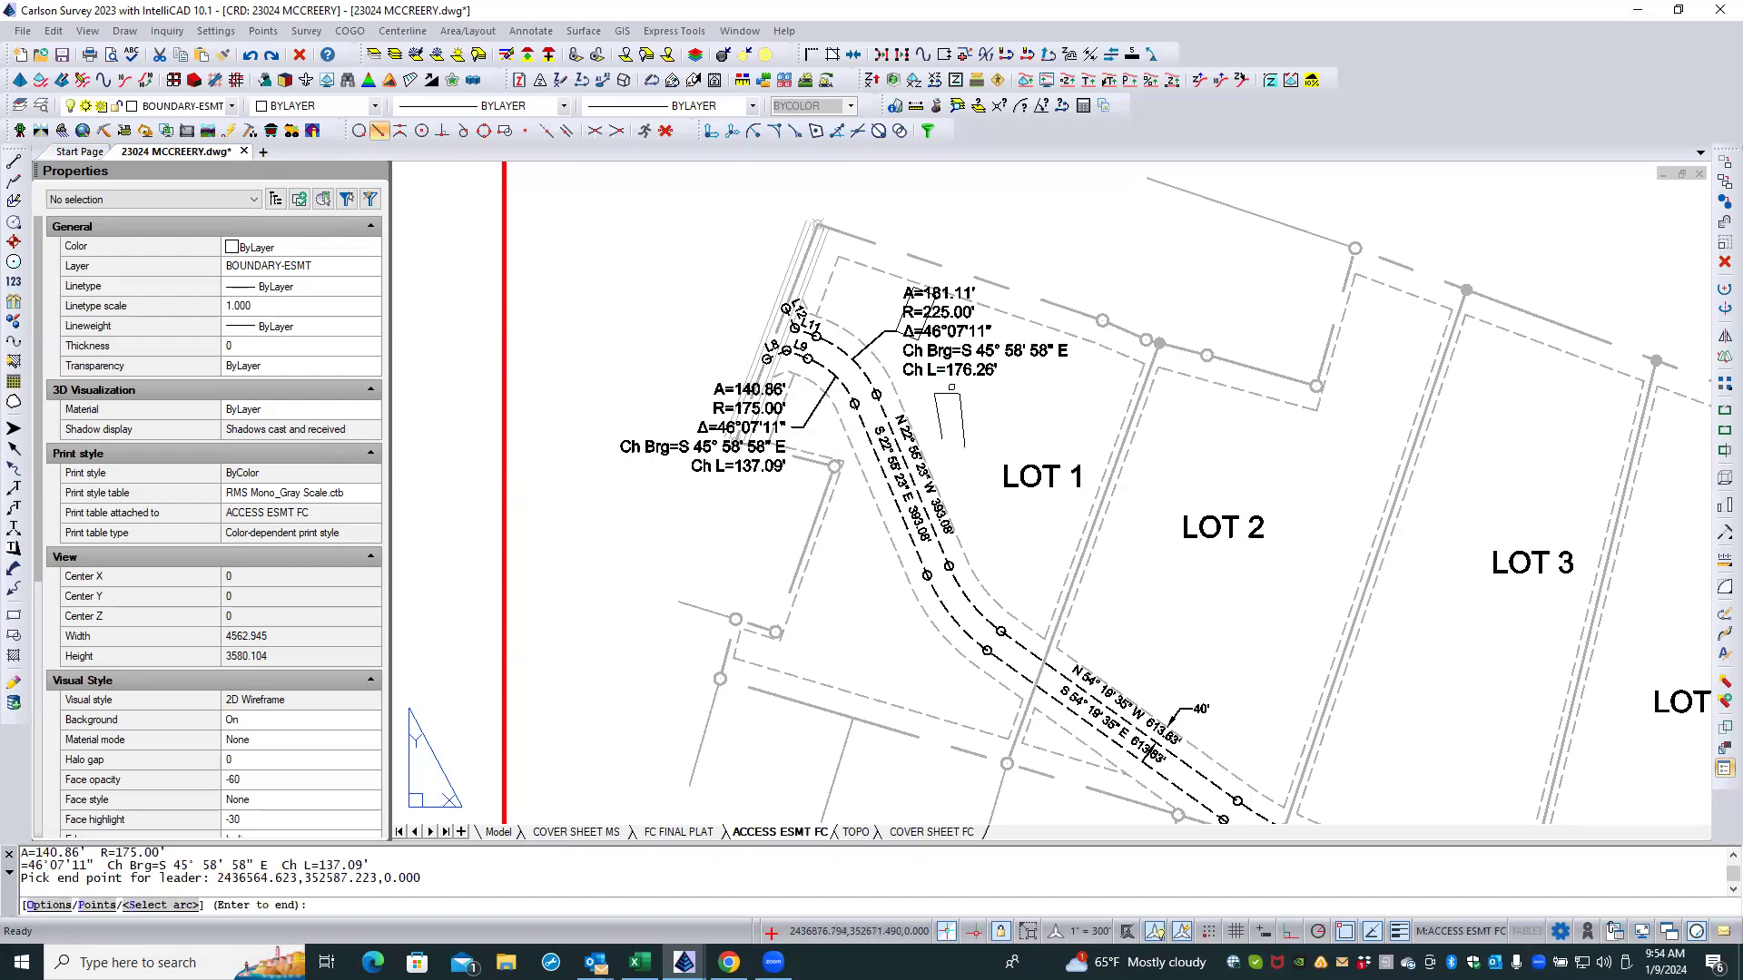
Step: Label both easement arcs at the bend south of the LOT 1 text, one stacked label on each side of the easement
left_click(968, 597)
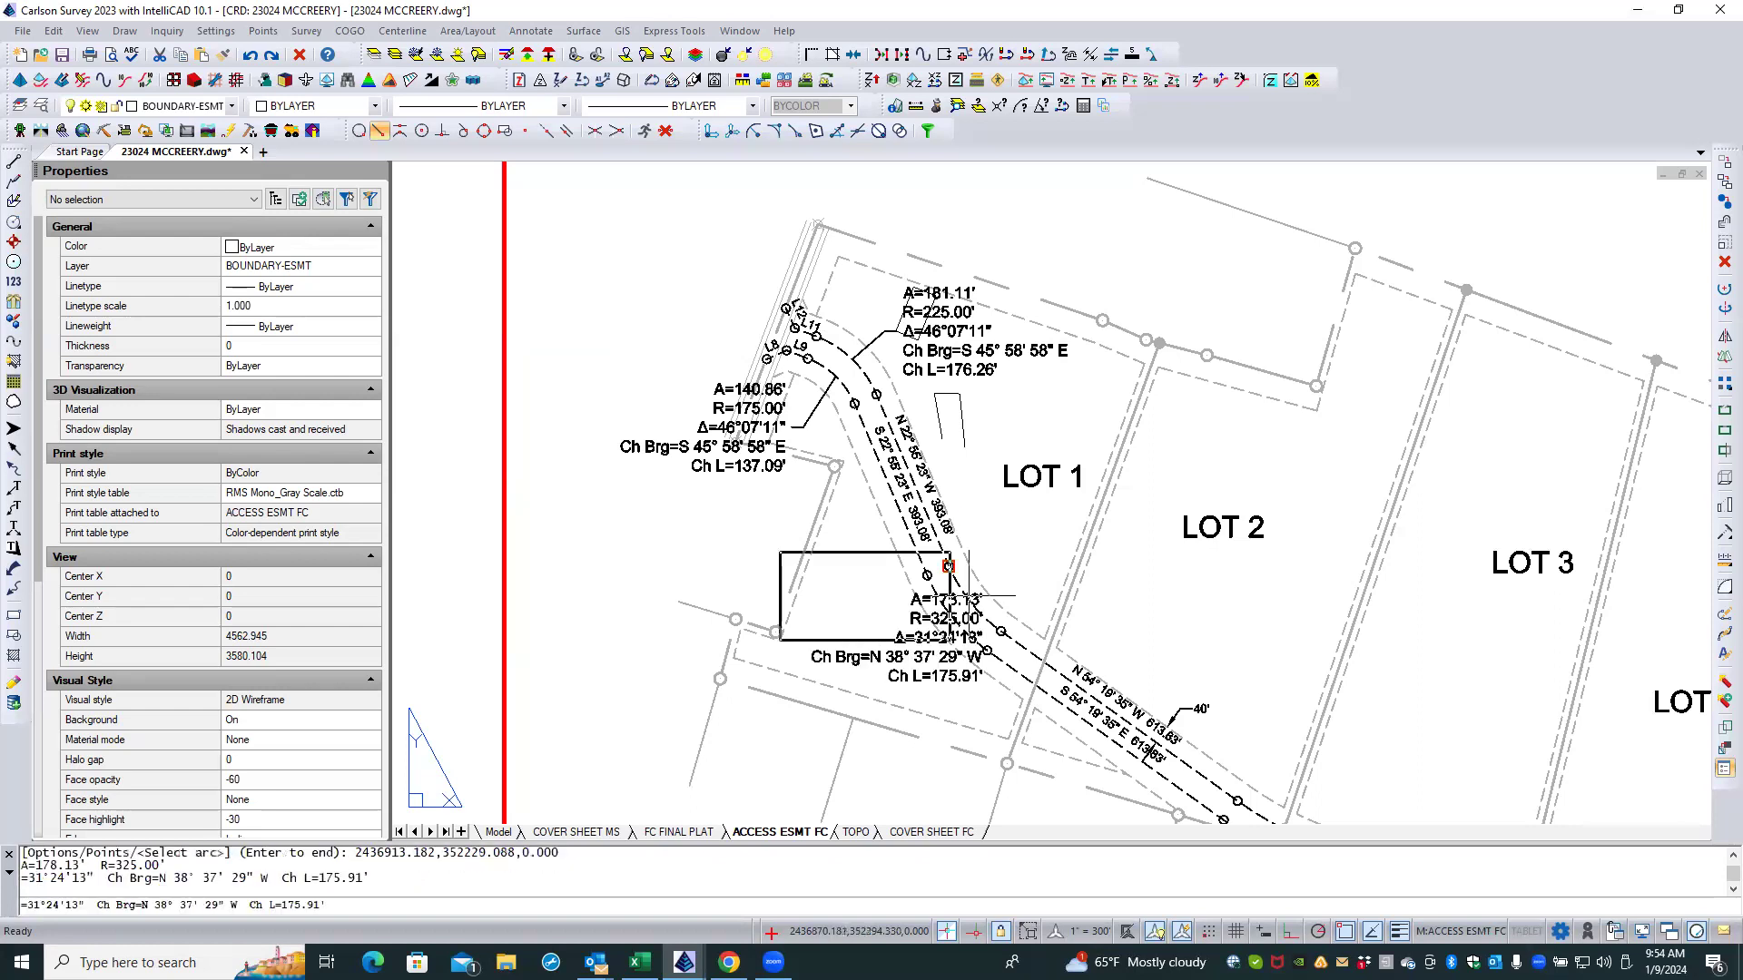
left_click(1003, 550)
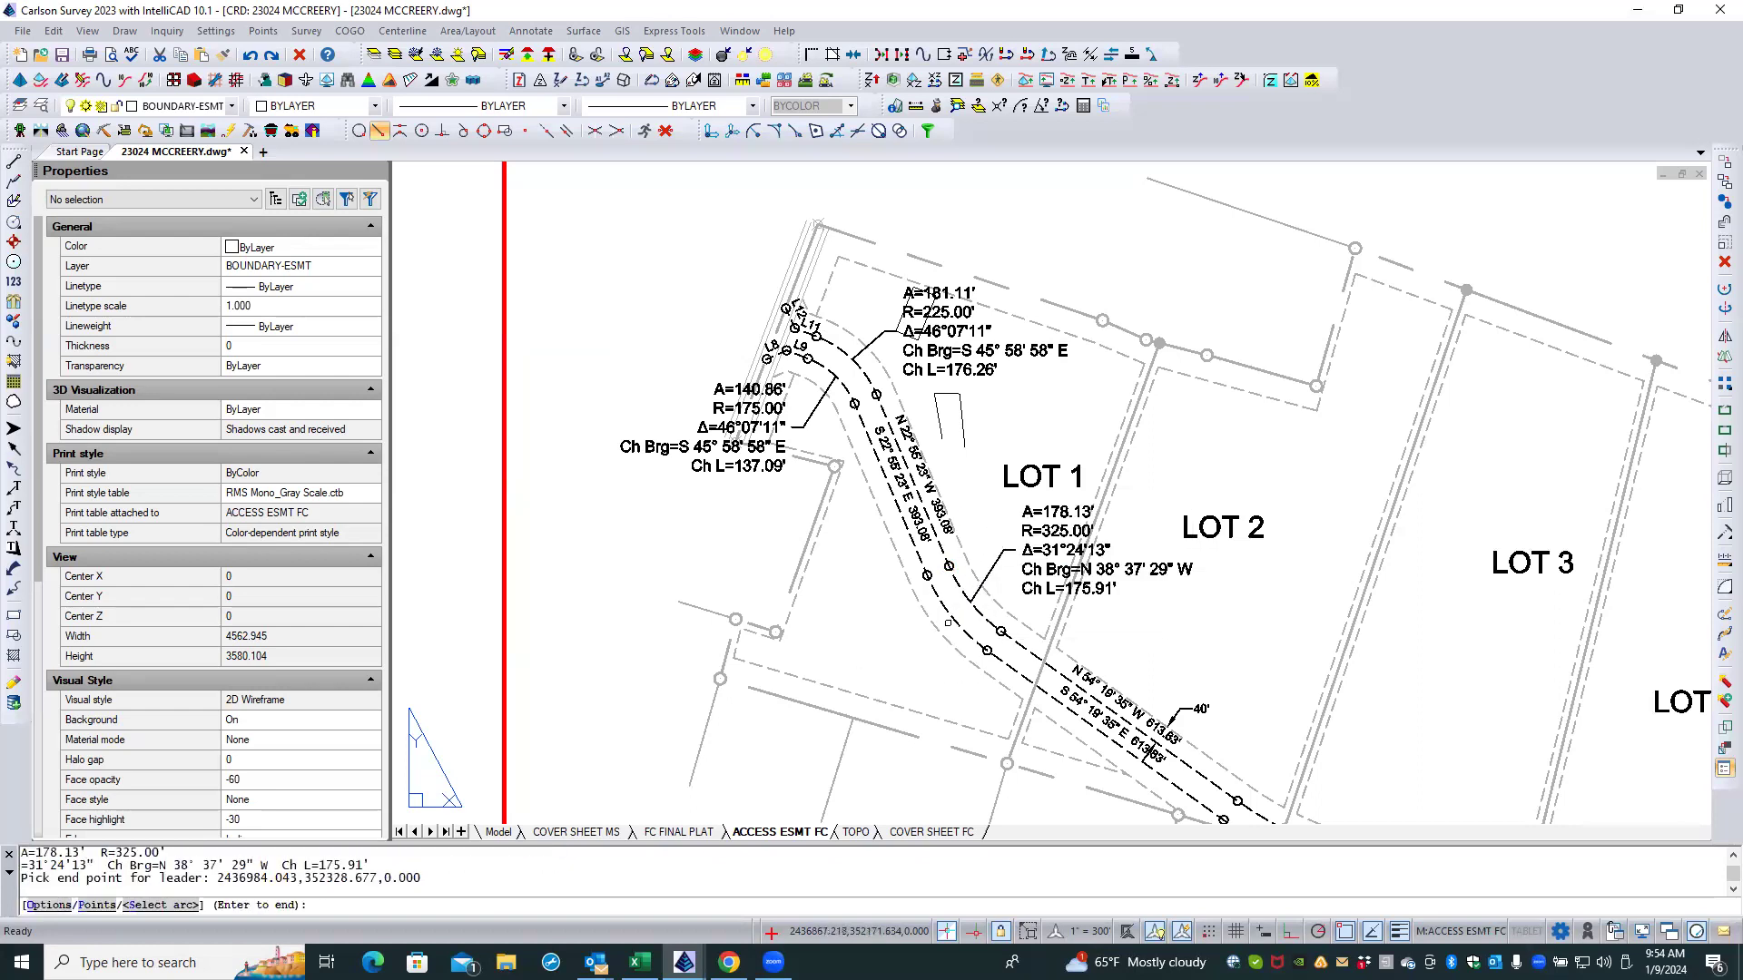
left_click(954, 619)
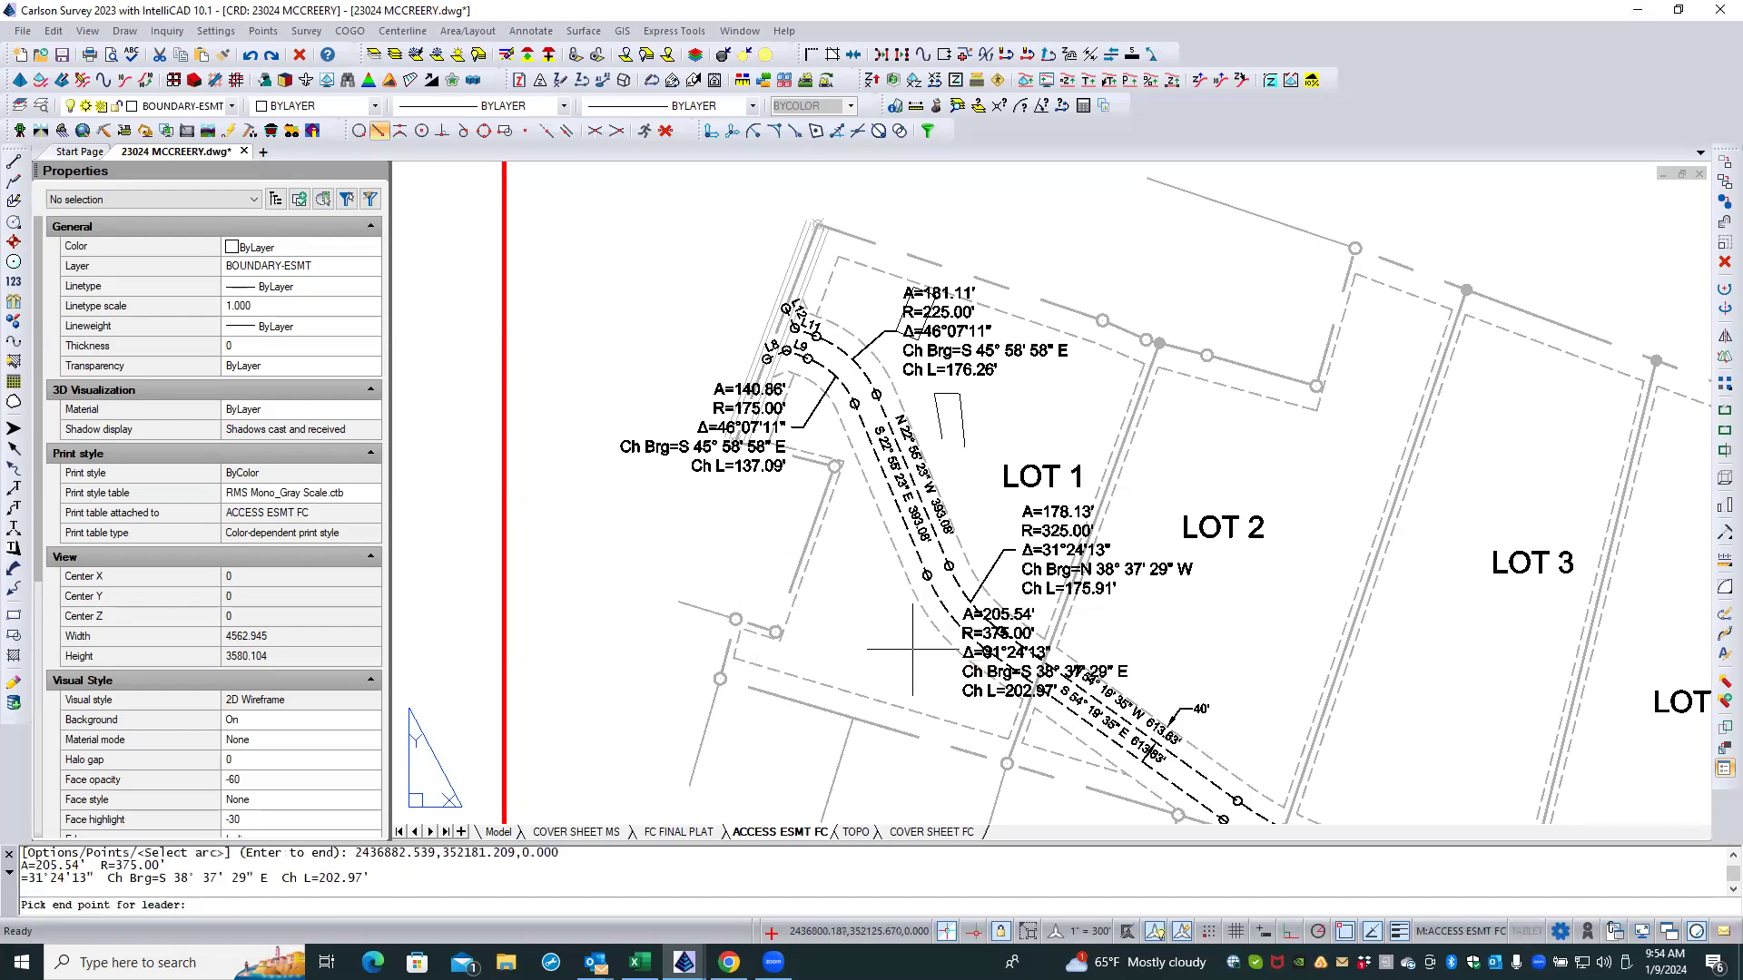
left_click(933, 694)
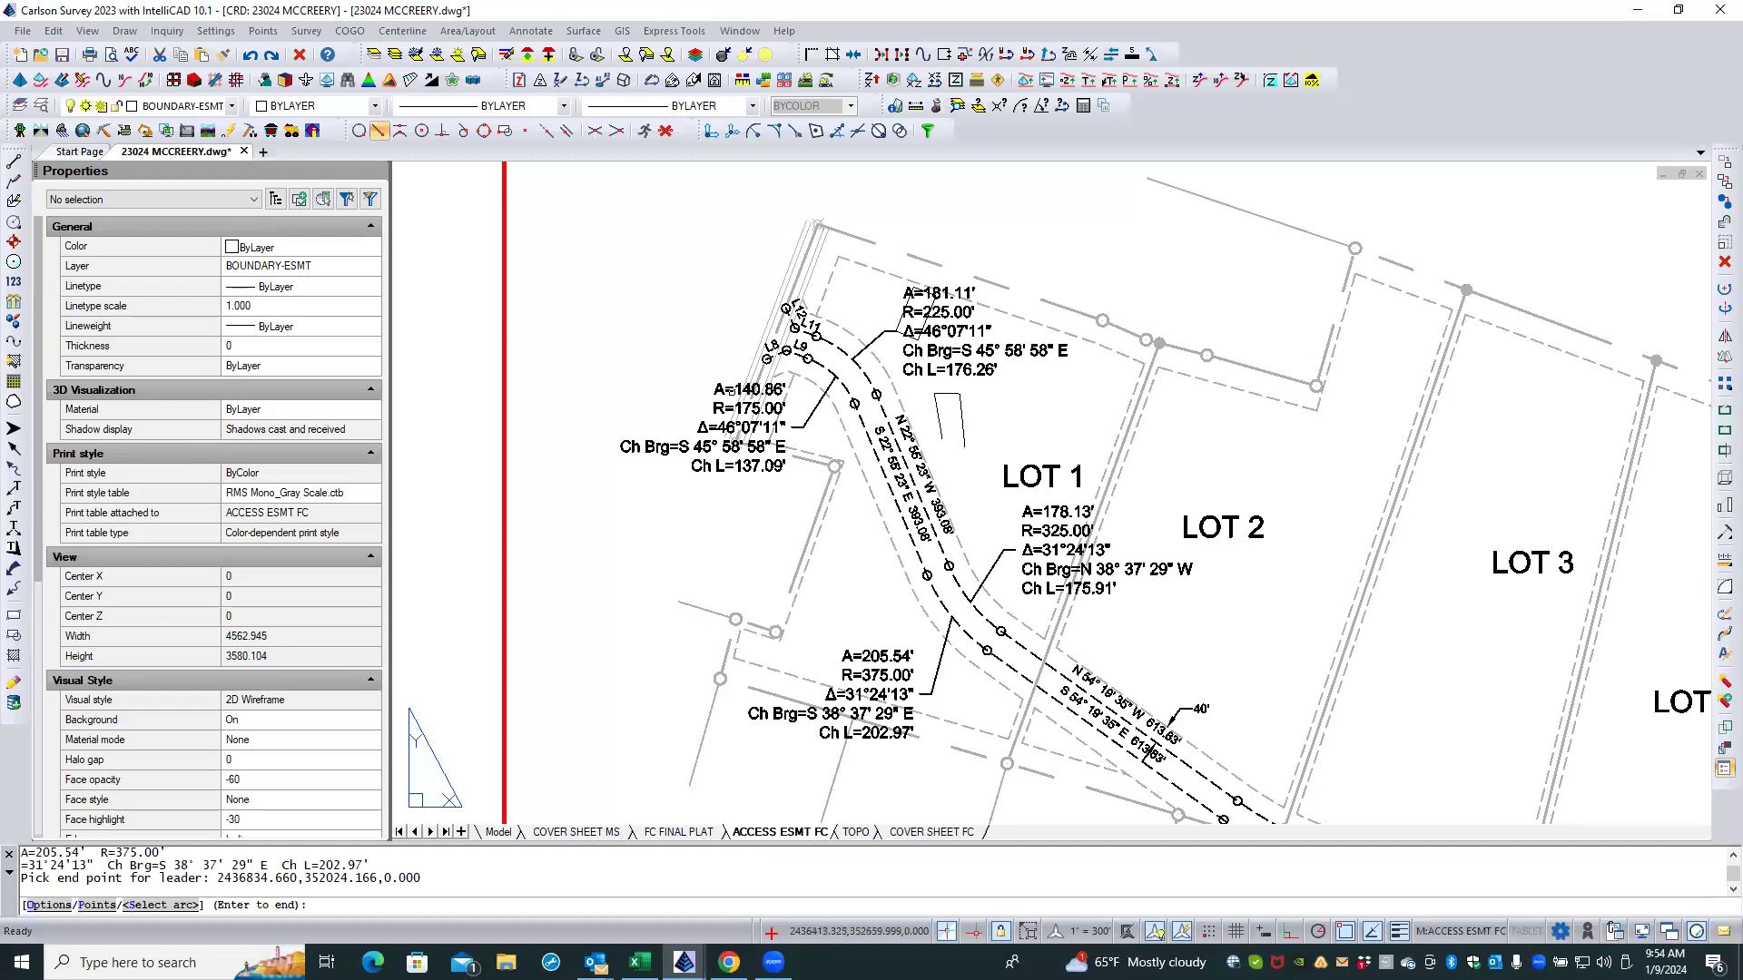
Step: Label both easement arcs at the bend near the Lot 2 and Lot 3 line, one stacked label per side, and finish labeling
scroll(726, 421, "down", 2)
scroll(1102, 723, "up", 3)
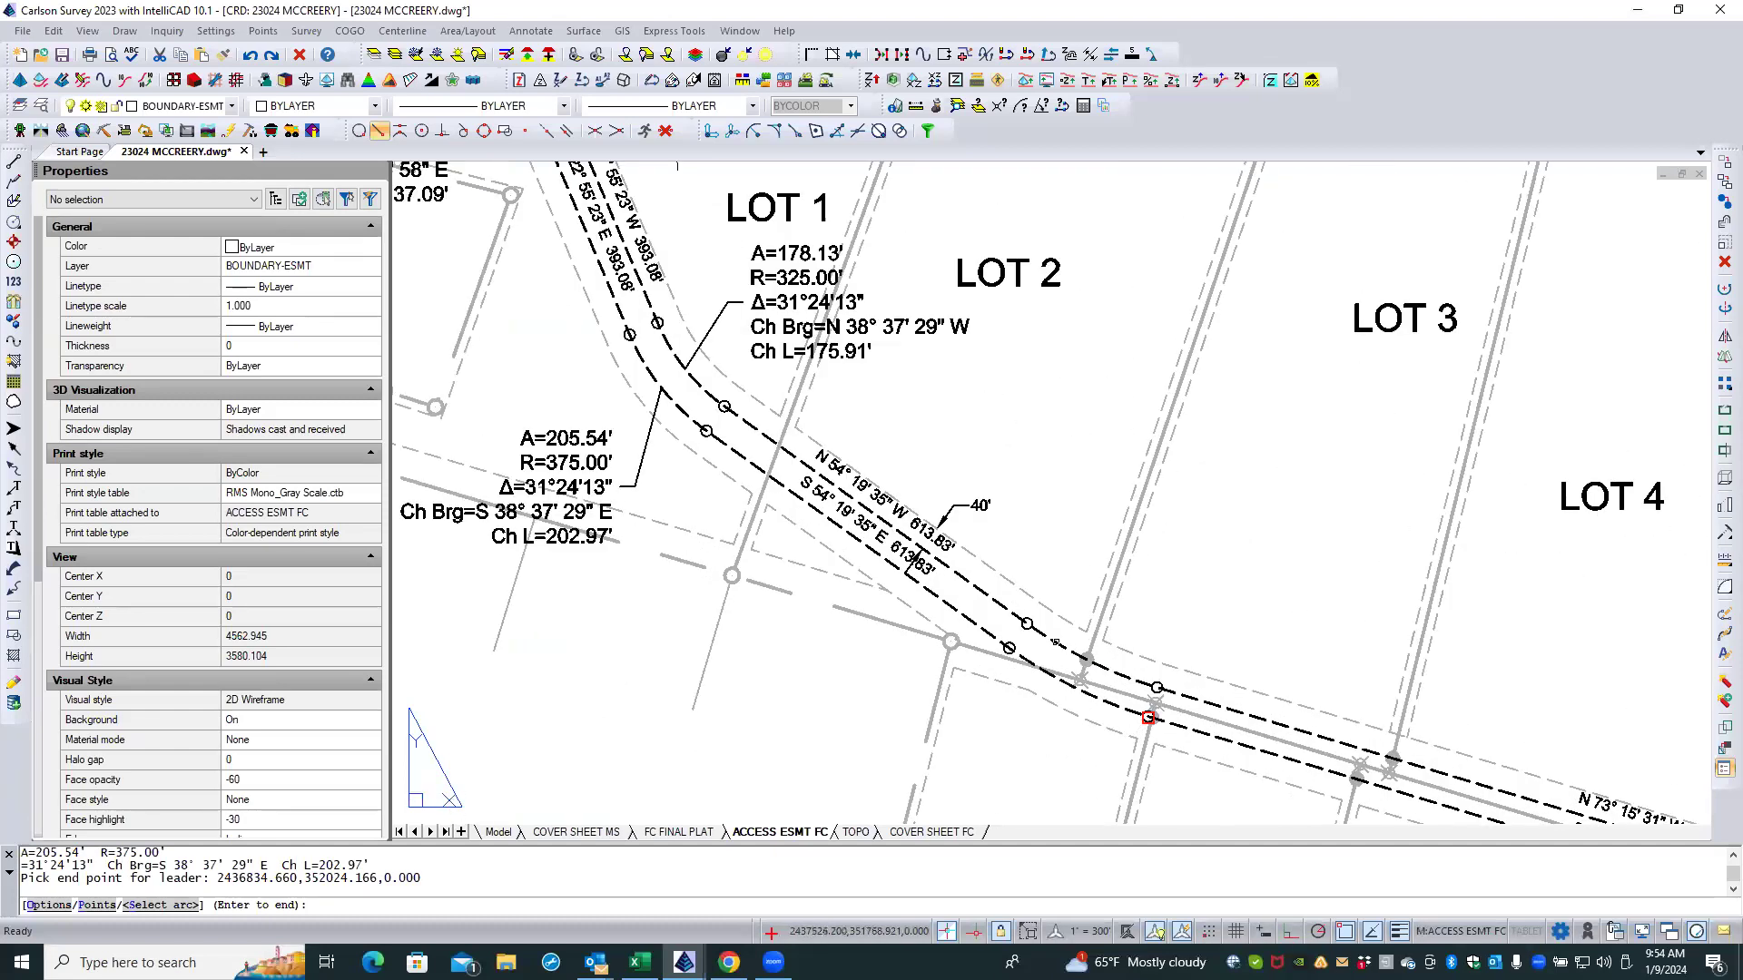
left_click(1148, 717)
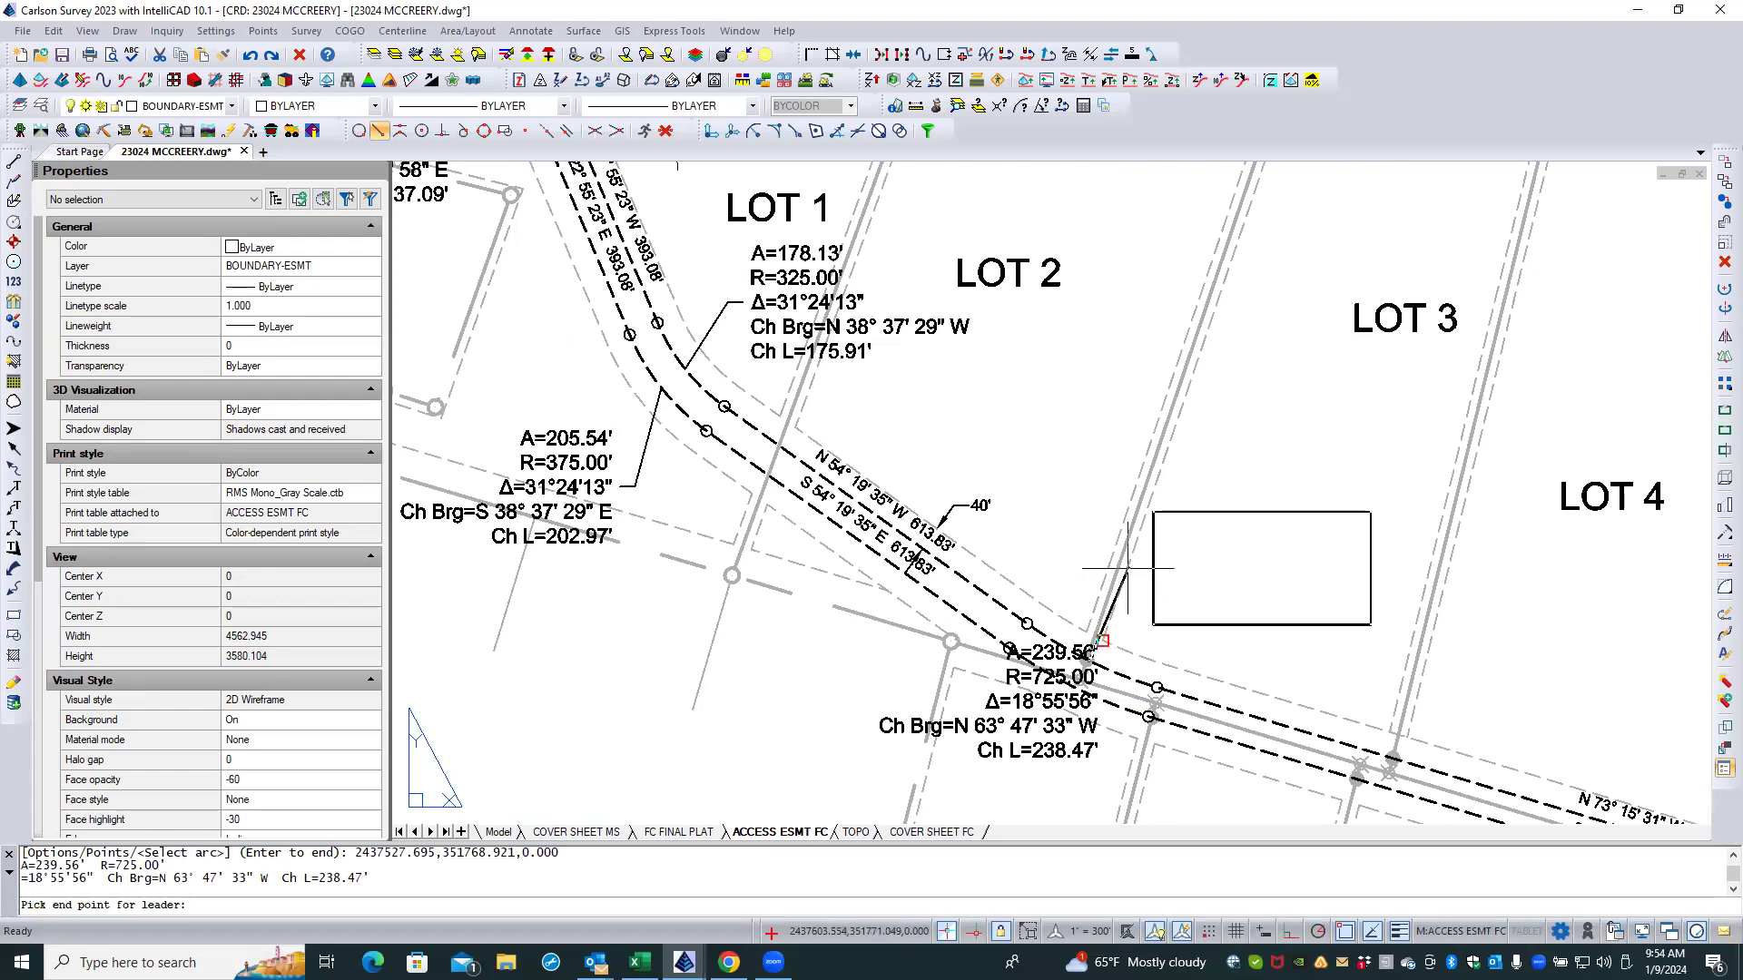
left_click(1127, 569)
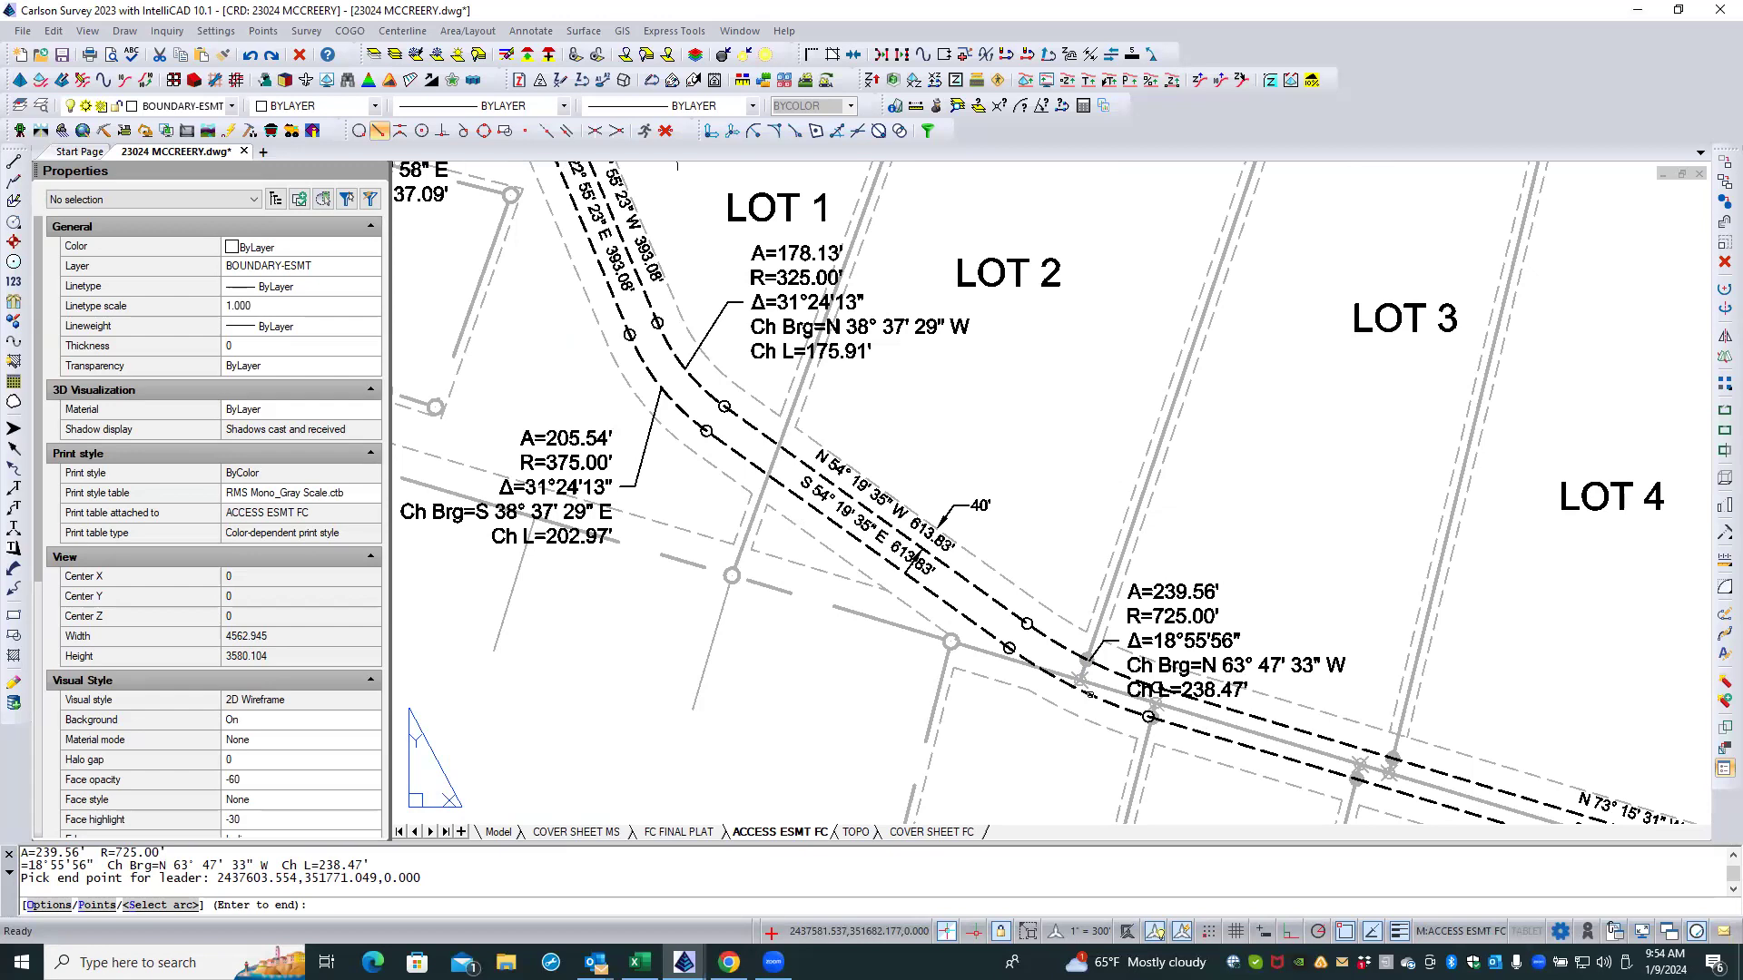
left_click(1092, 692)
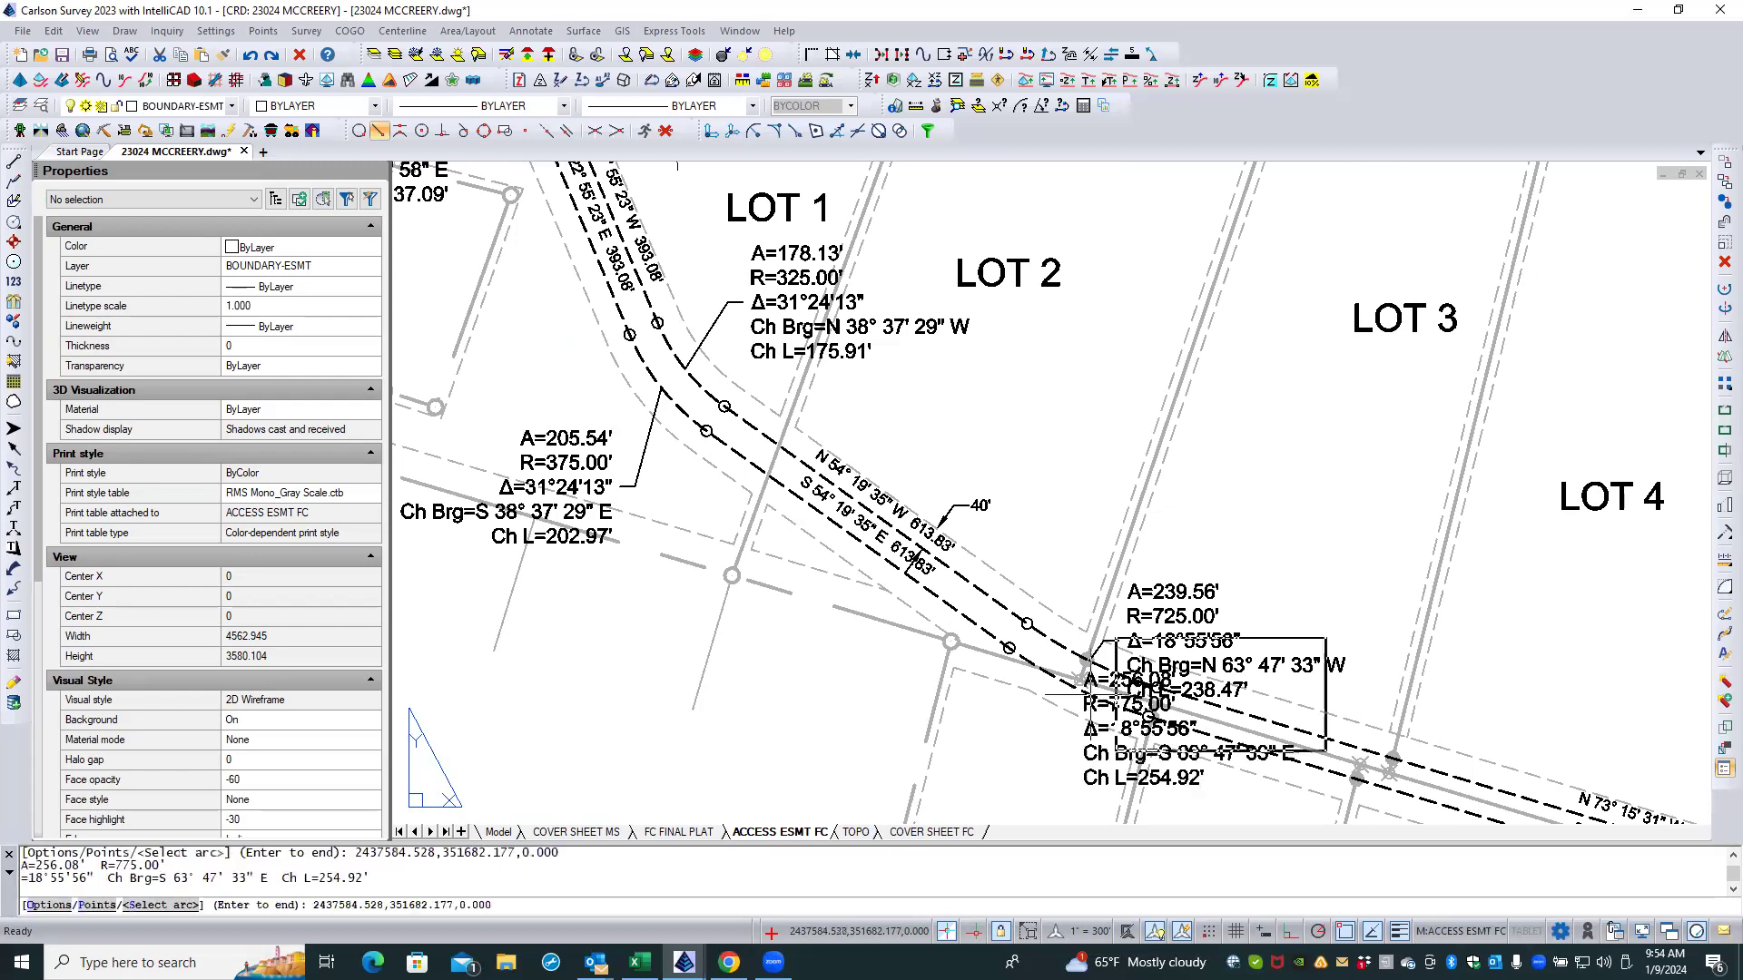
left_click(1053, 757)
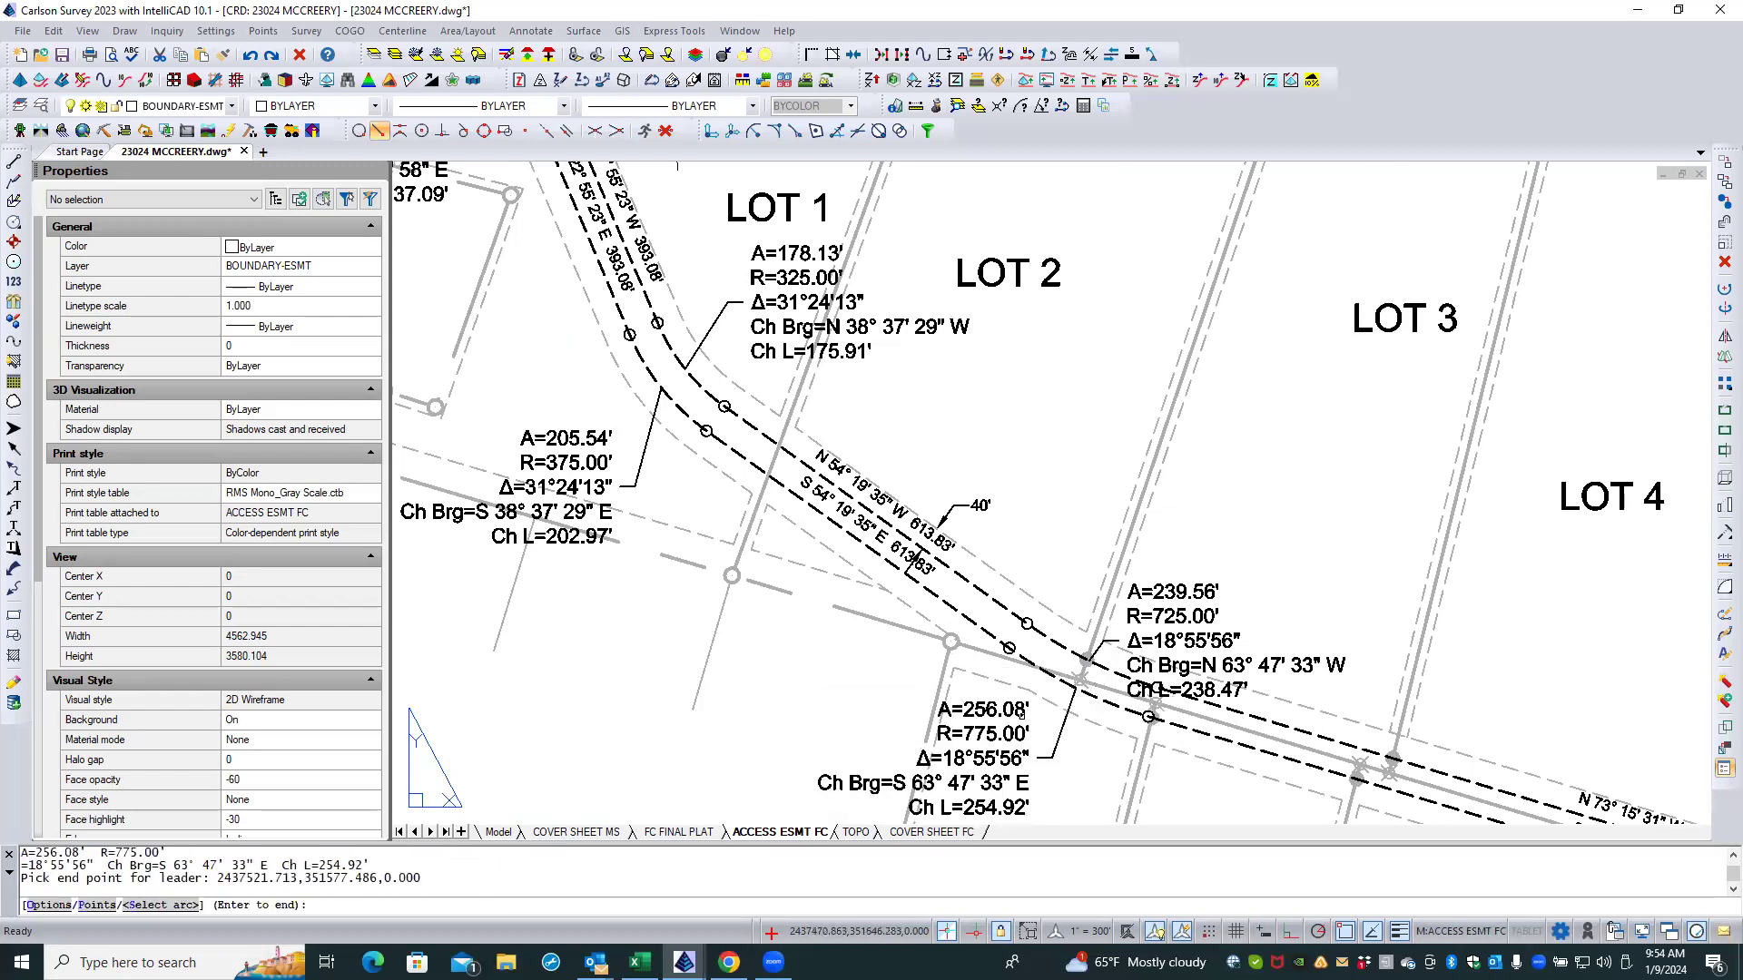
scroll(845, 613, "down", 3)
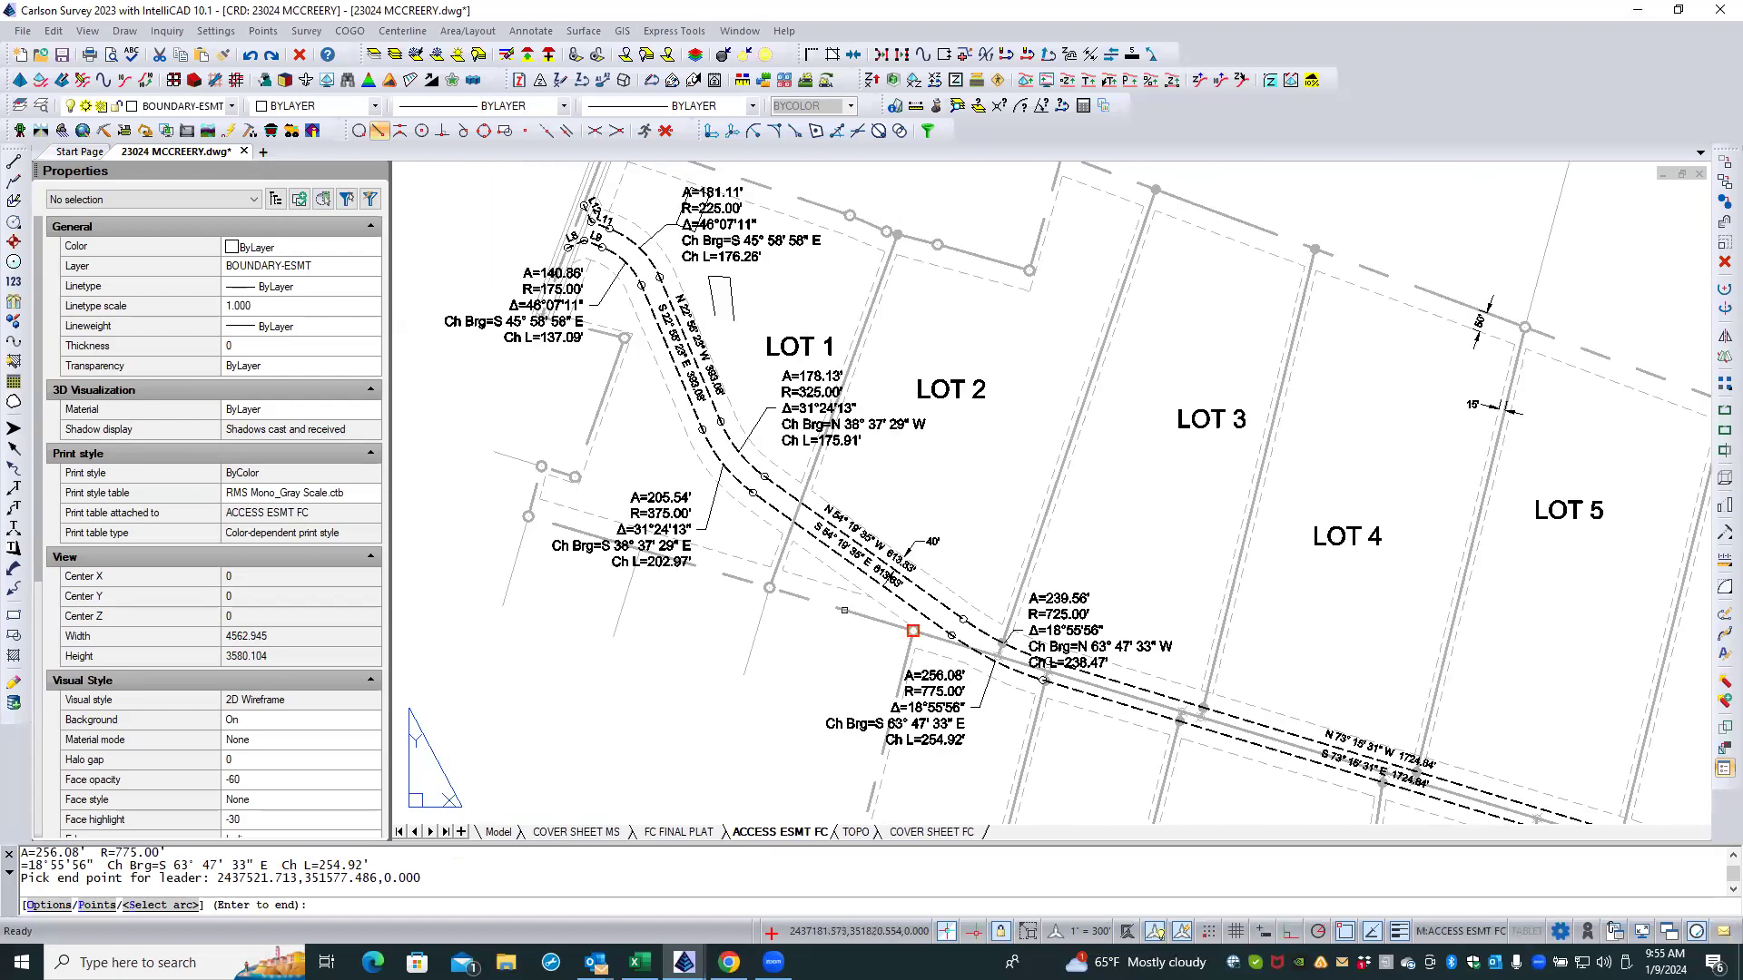
scroll(810, 591, "down", 2)
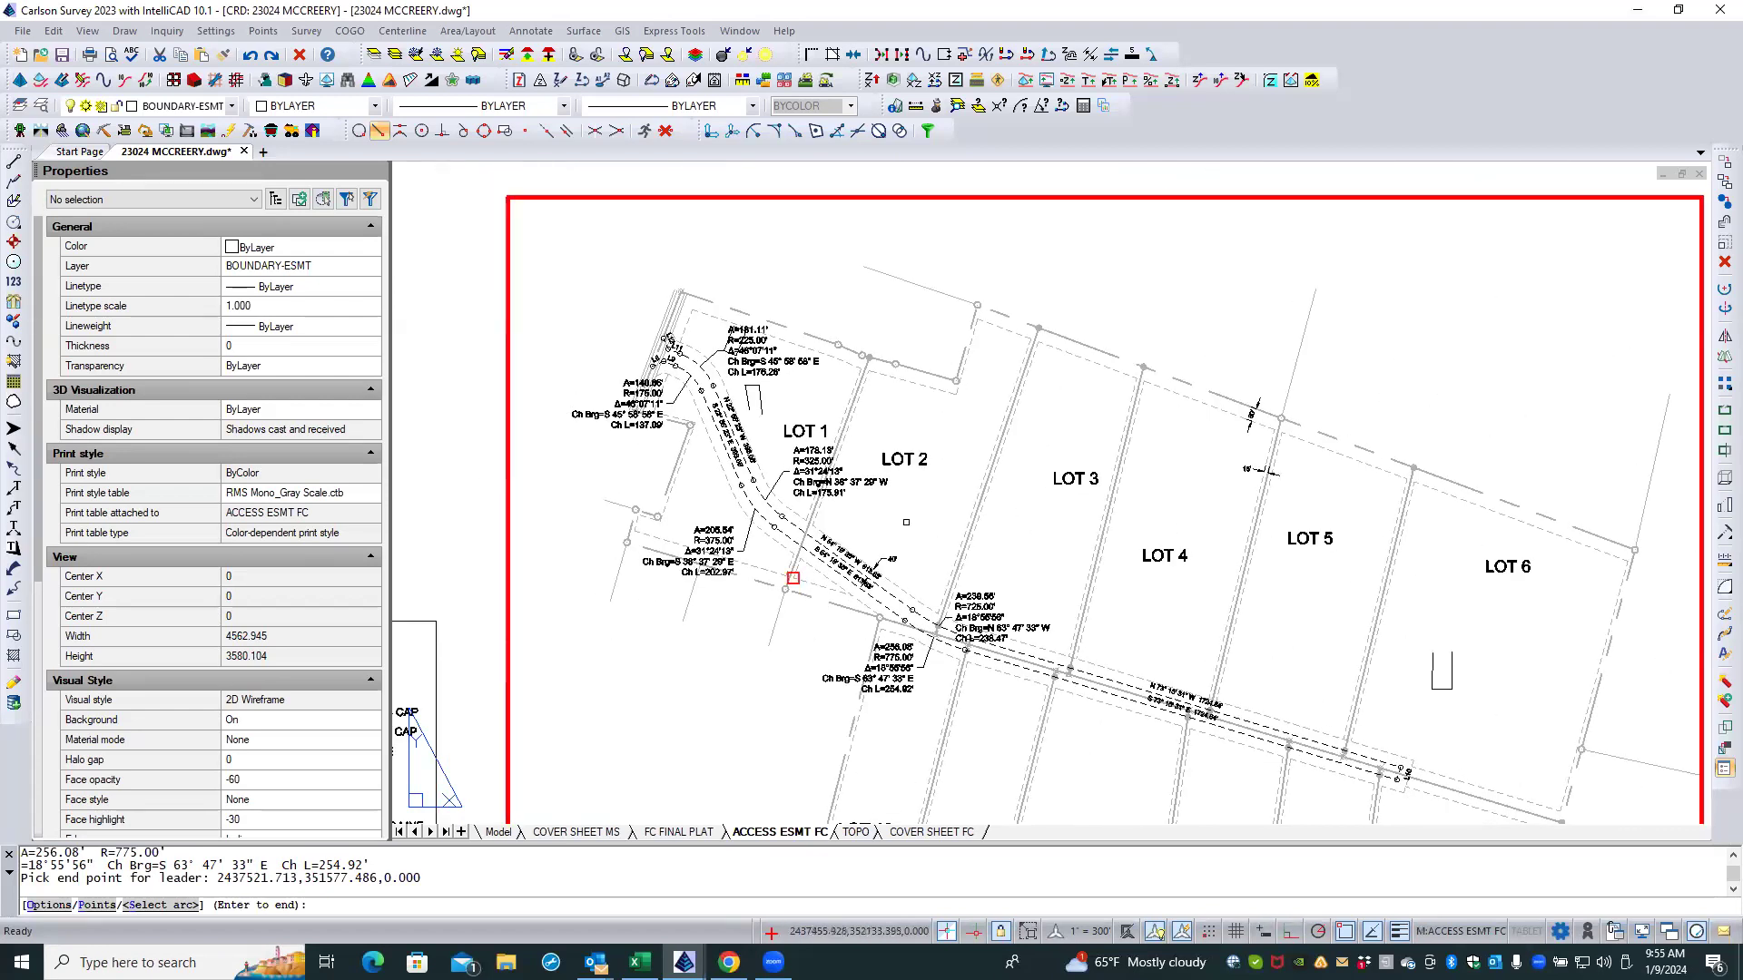
key("Return")
Step: Move the stacked arc label north of the Lot 2 and Lot 3 bend up and clear of the easement lines
scroll(986, 606, "up", 4)
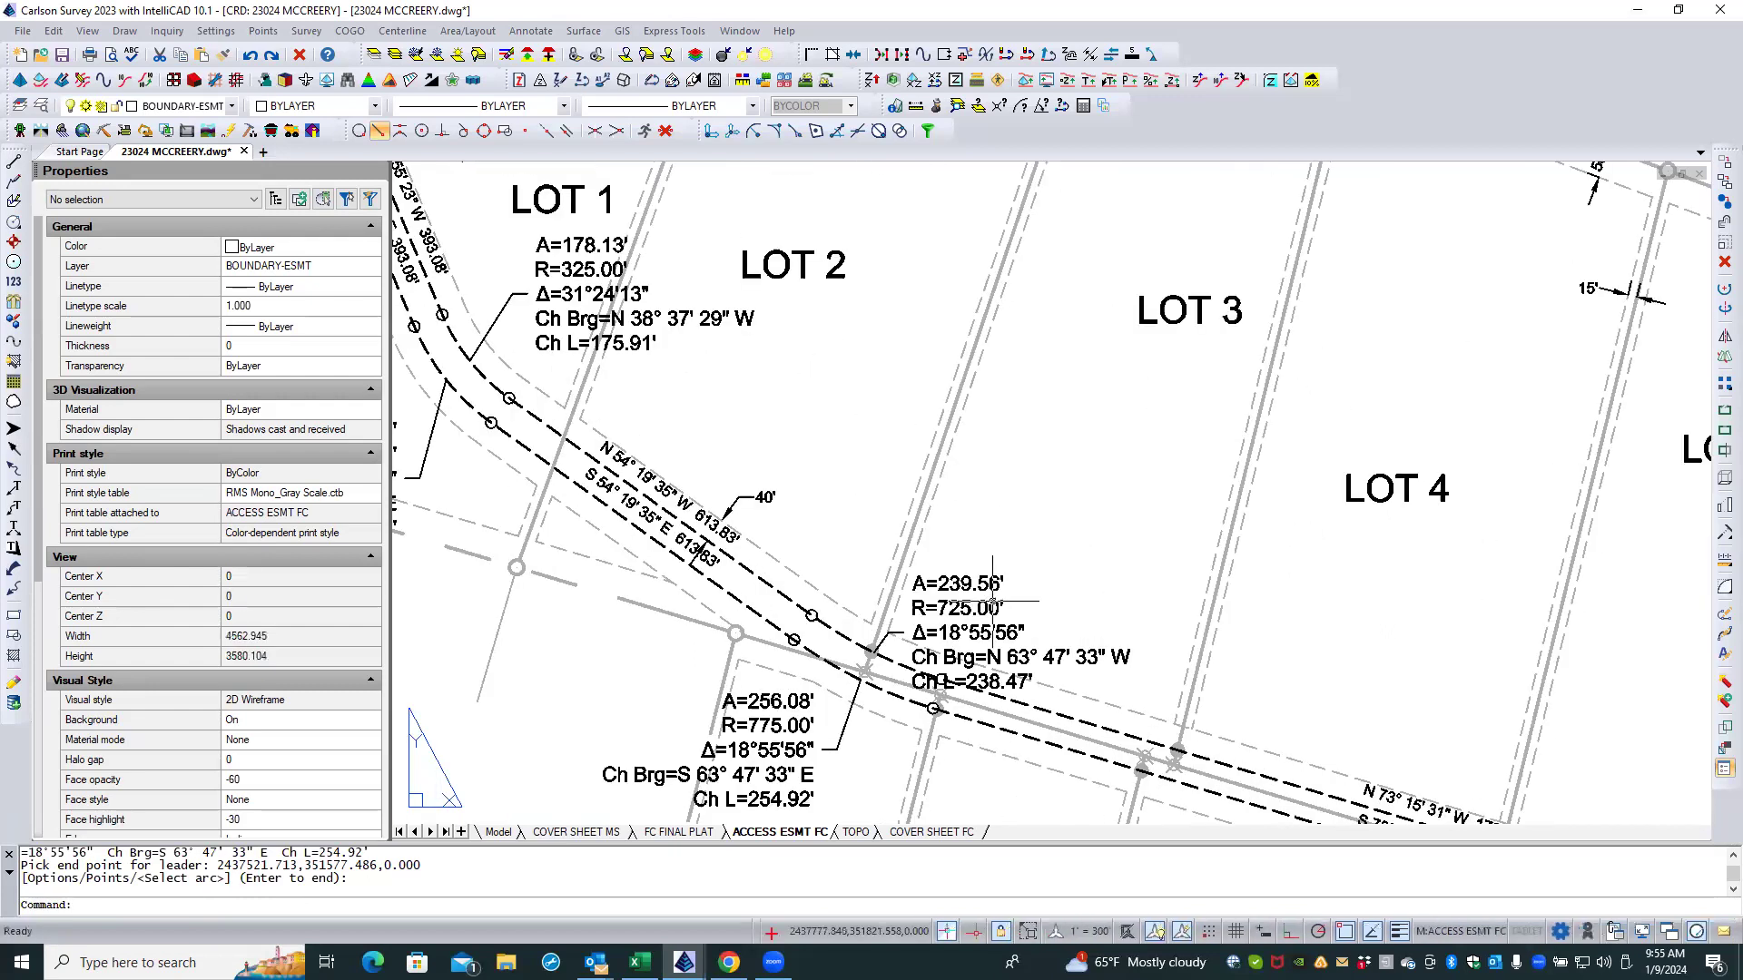
left_click(994, 601)
left_click(913, 577)
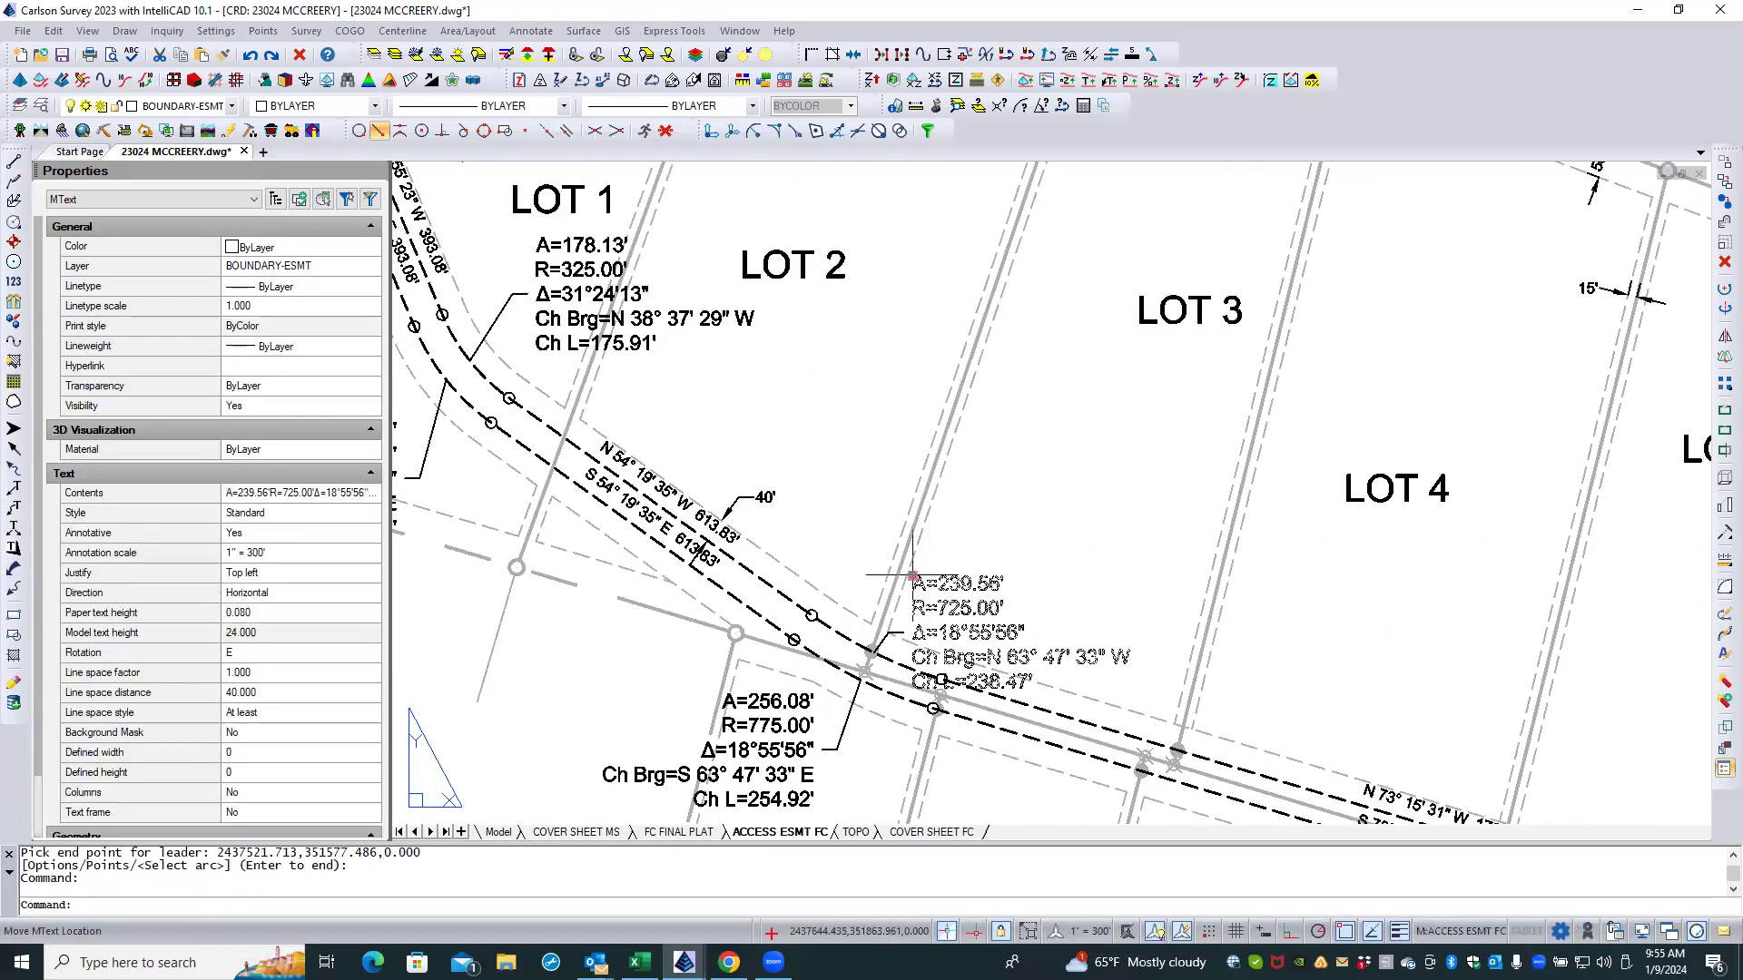
left_click(947, 523)
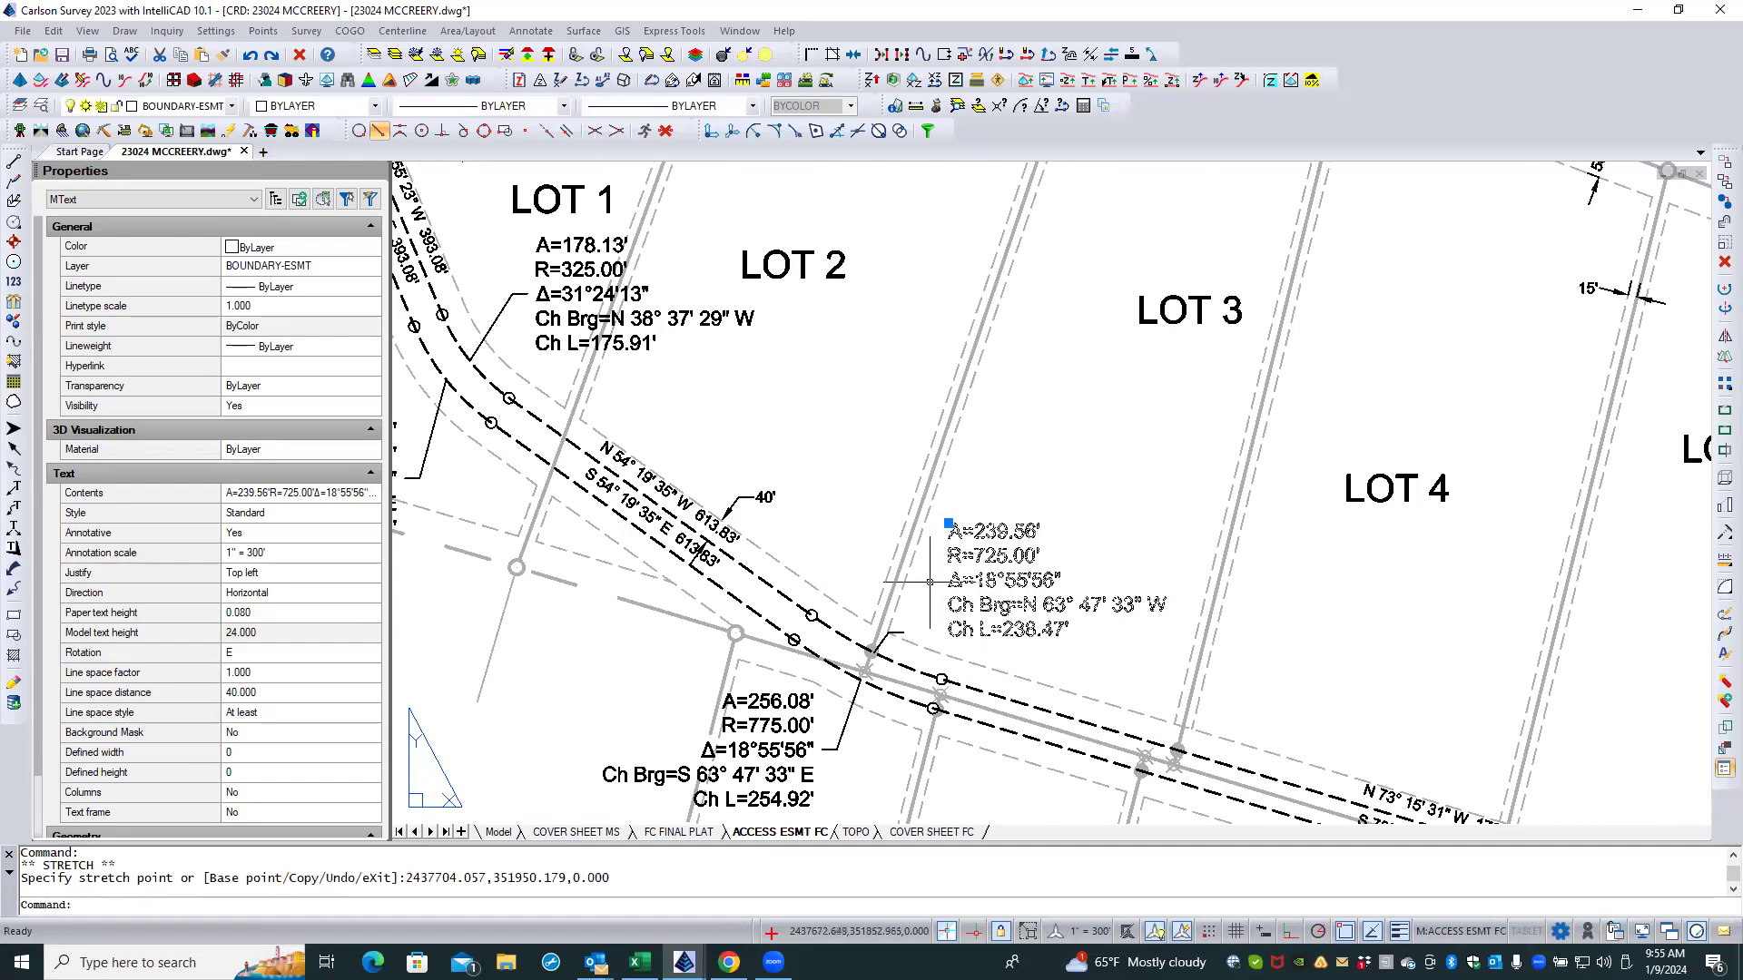
left_click(903, 632)
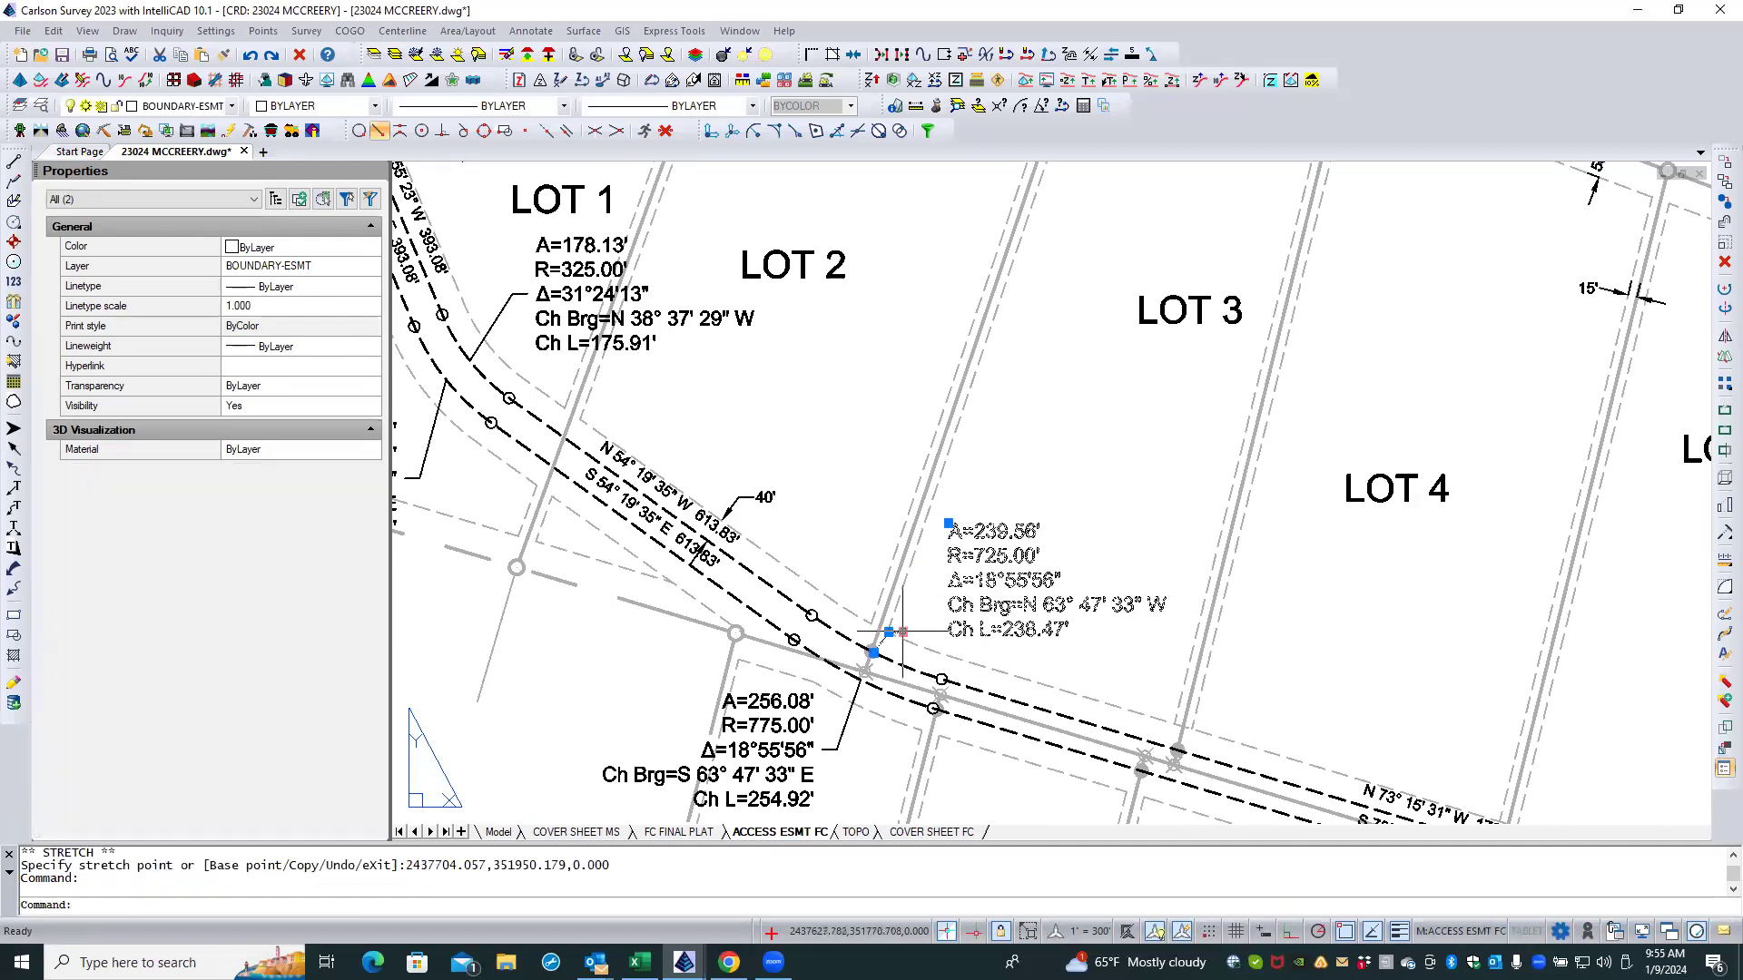
key("Escape")
key("Escape")
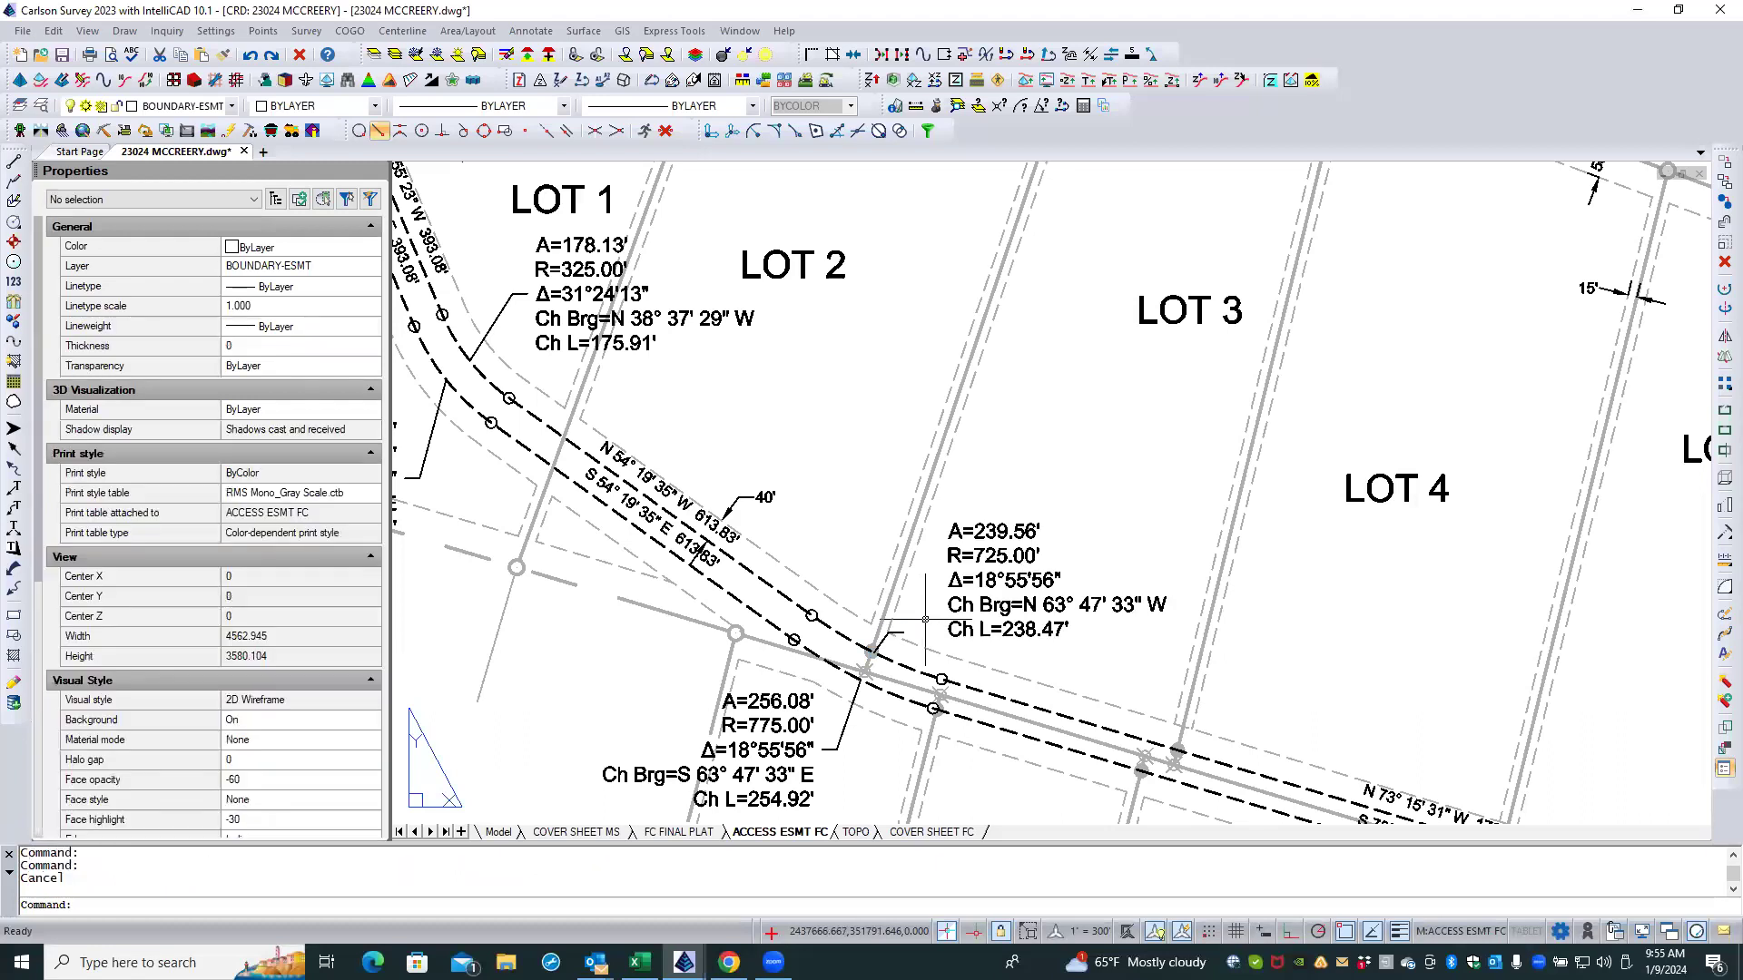
Step: Delete the stacked arc label north of the Lot 2 and Lot 3 bend together with its leader
left_click(902, 630)
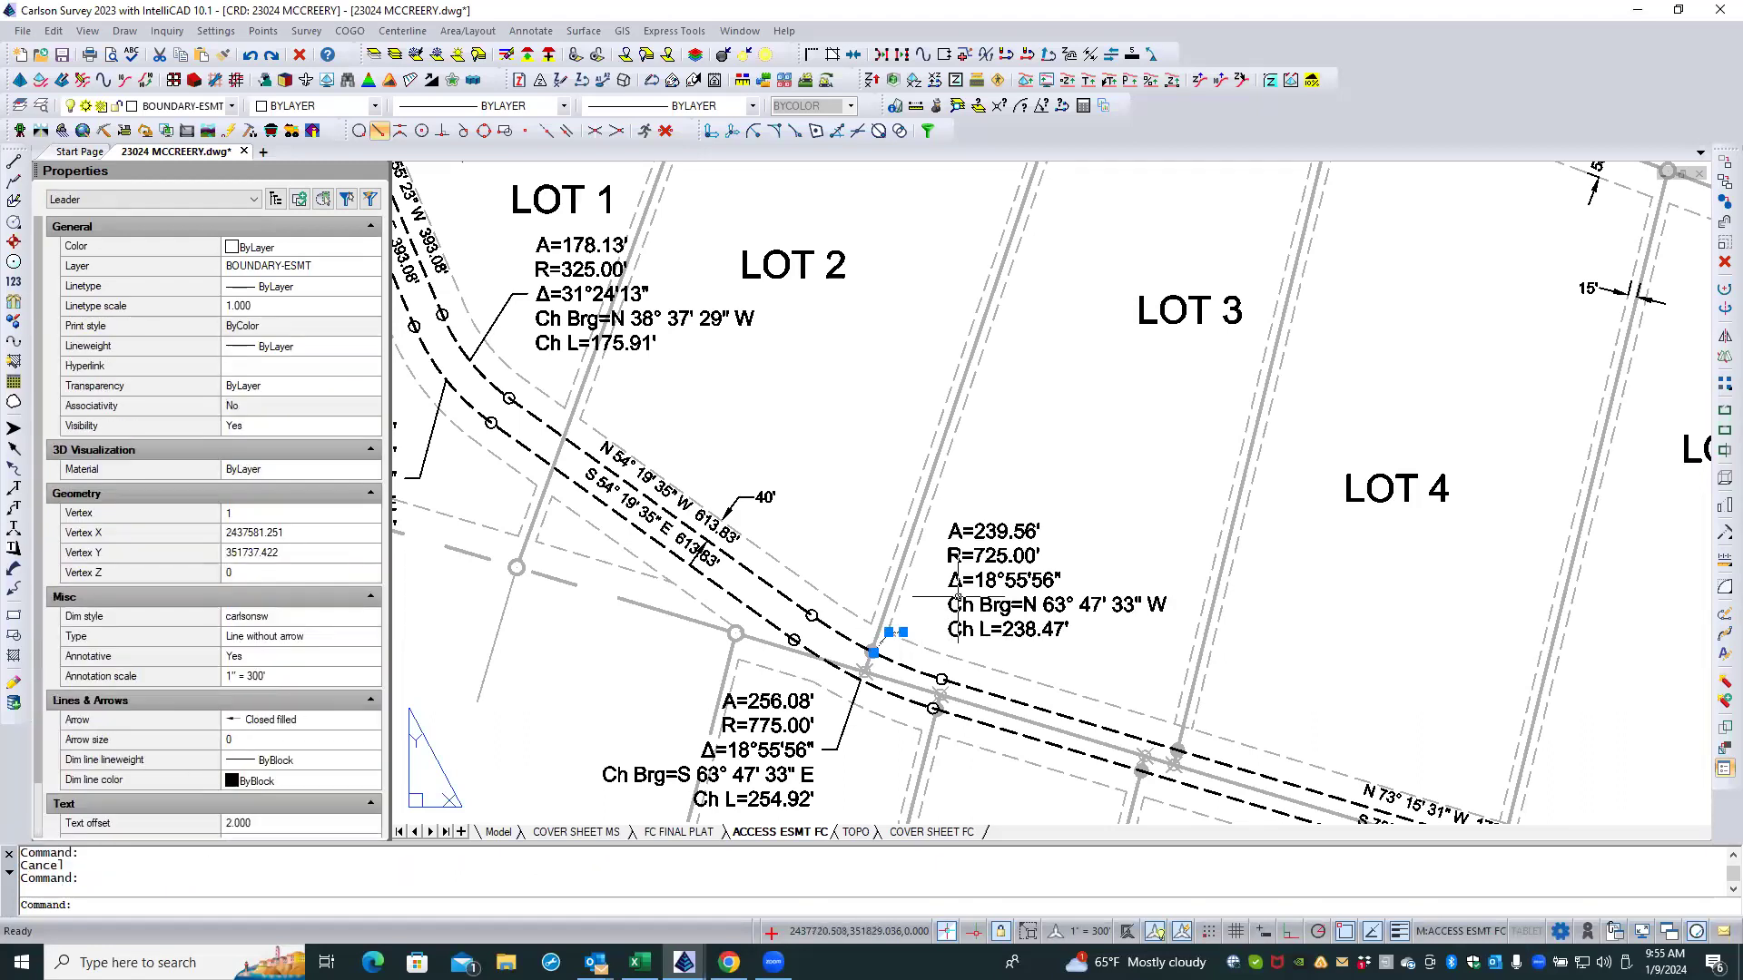
left_click(959, 598)
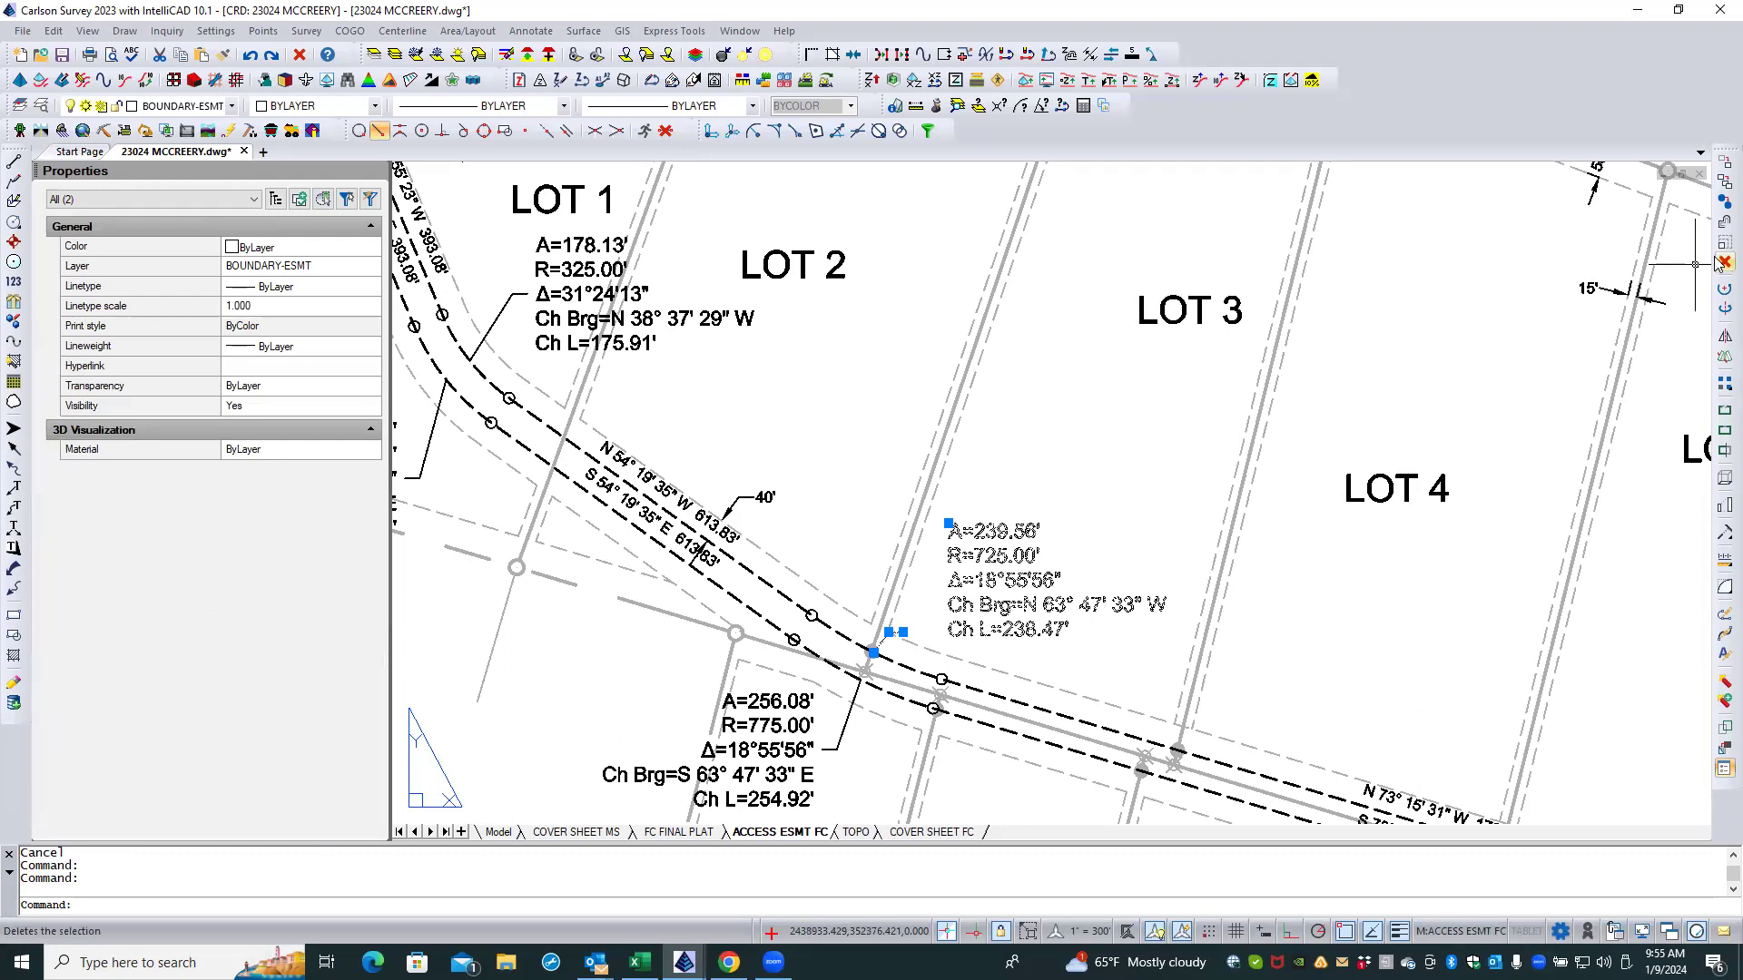
key("Delete")
Step: Run SLABARC again and relabel the northern arc at the Lot 2 and Lot 3 bend, placing its leader end higher in Lot 3
right_click(1123, 445)
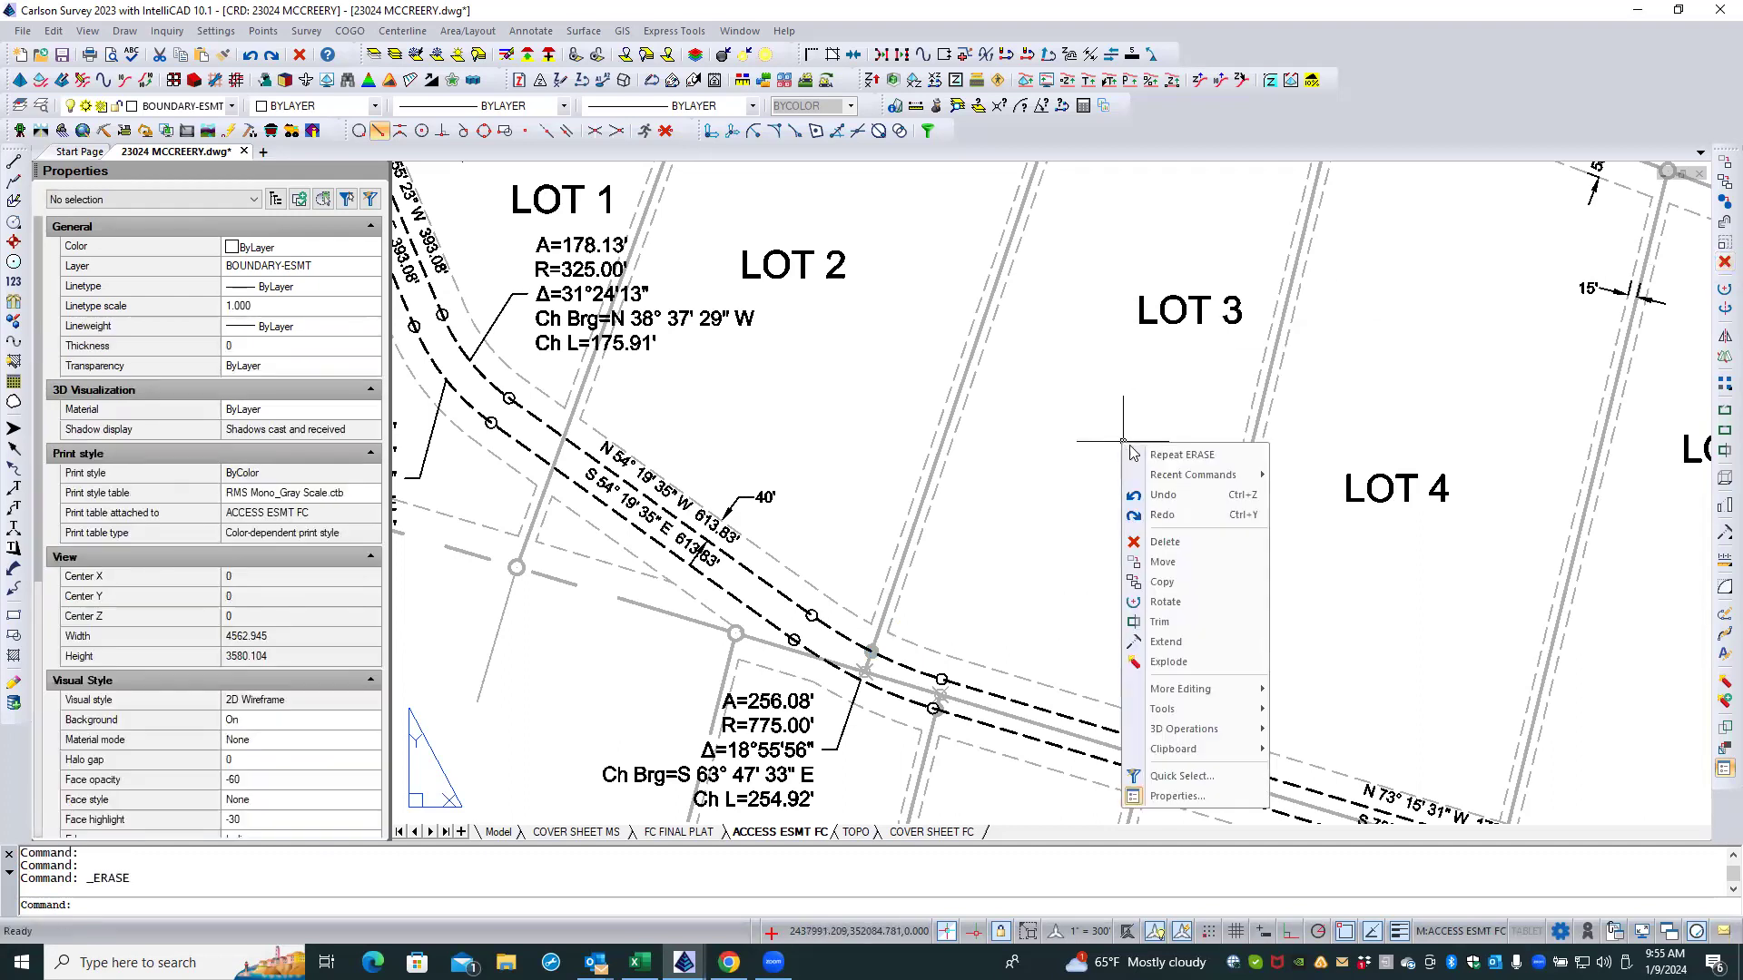
mouse_move(1167, 479)
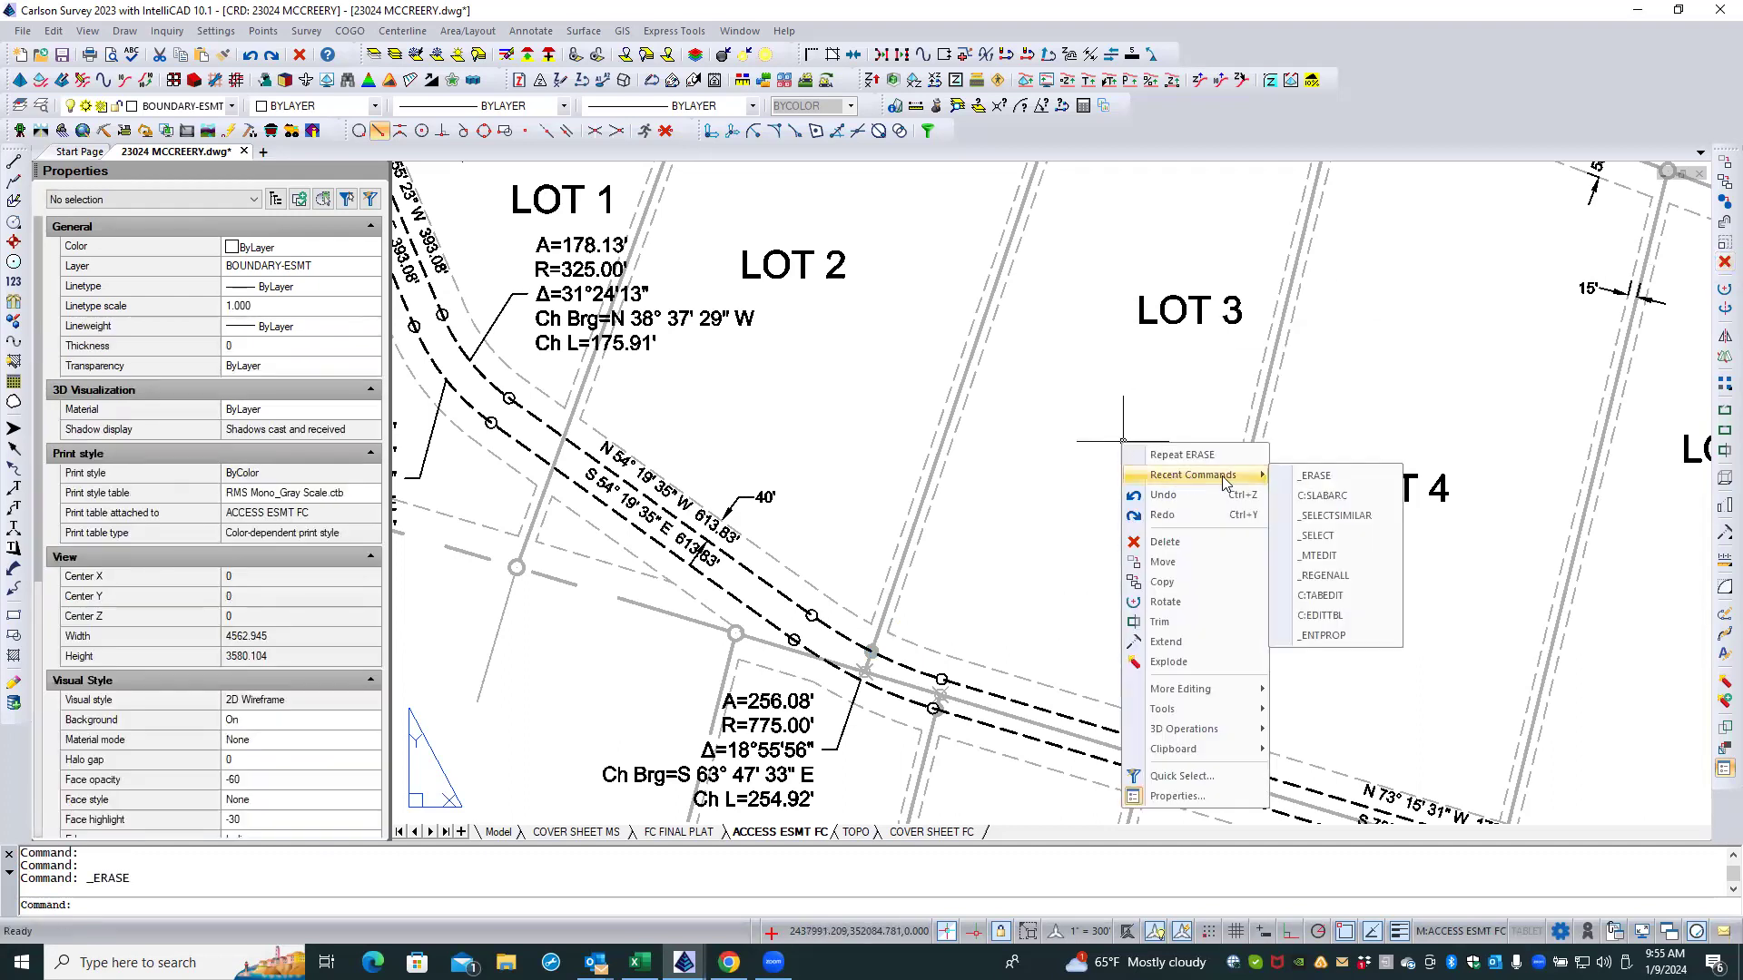
left_click(1356, 498)
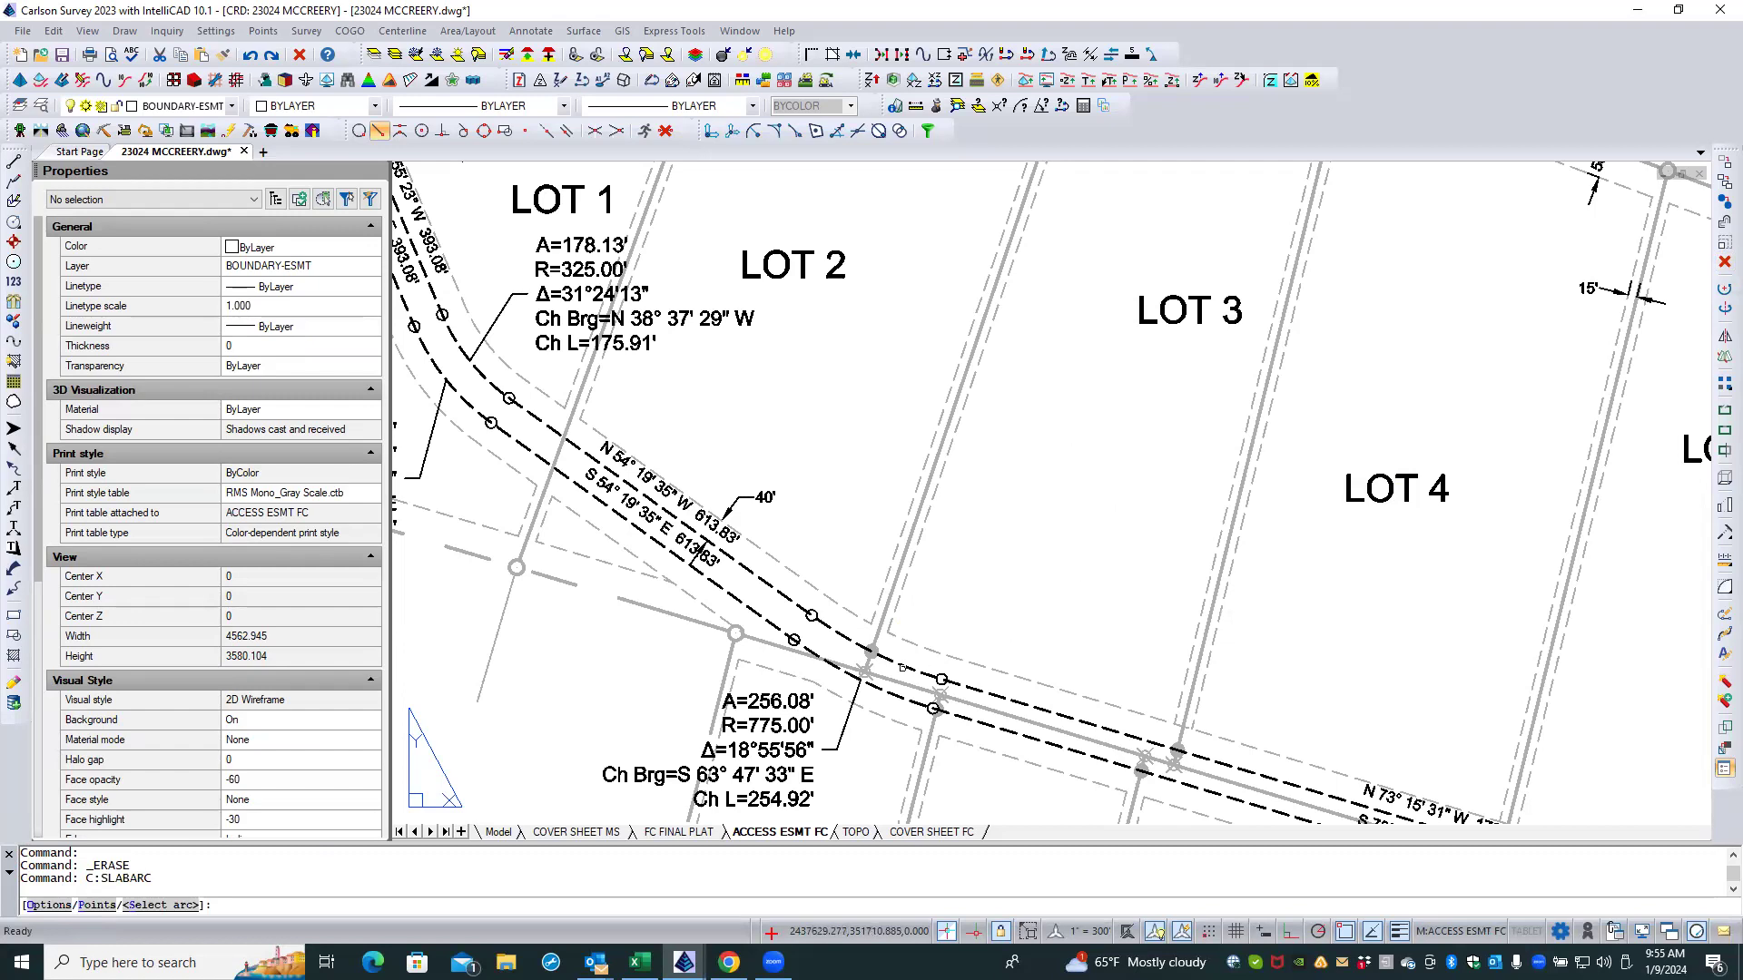
left_click(903, 668)
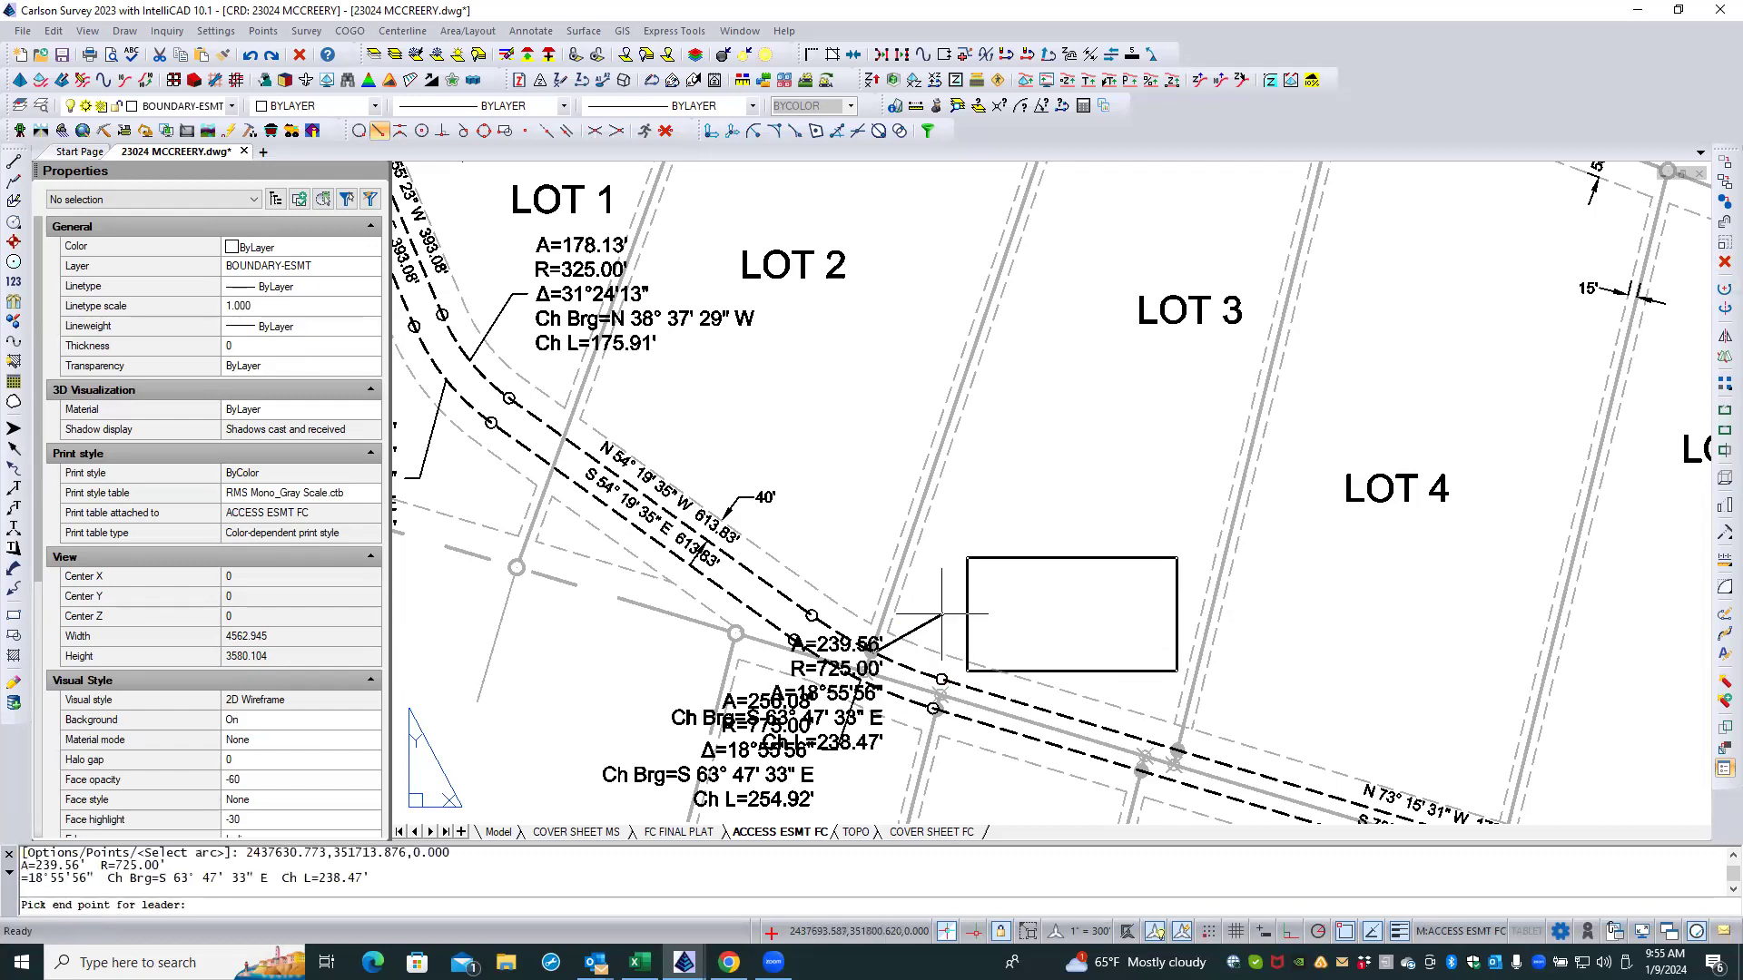
left_click(955, 566)
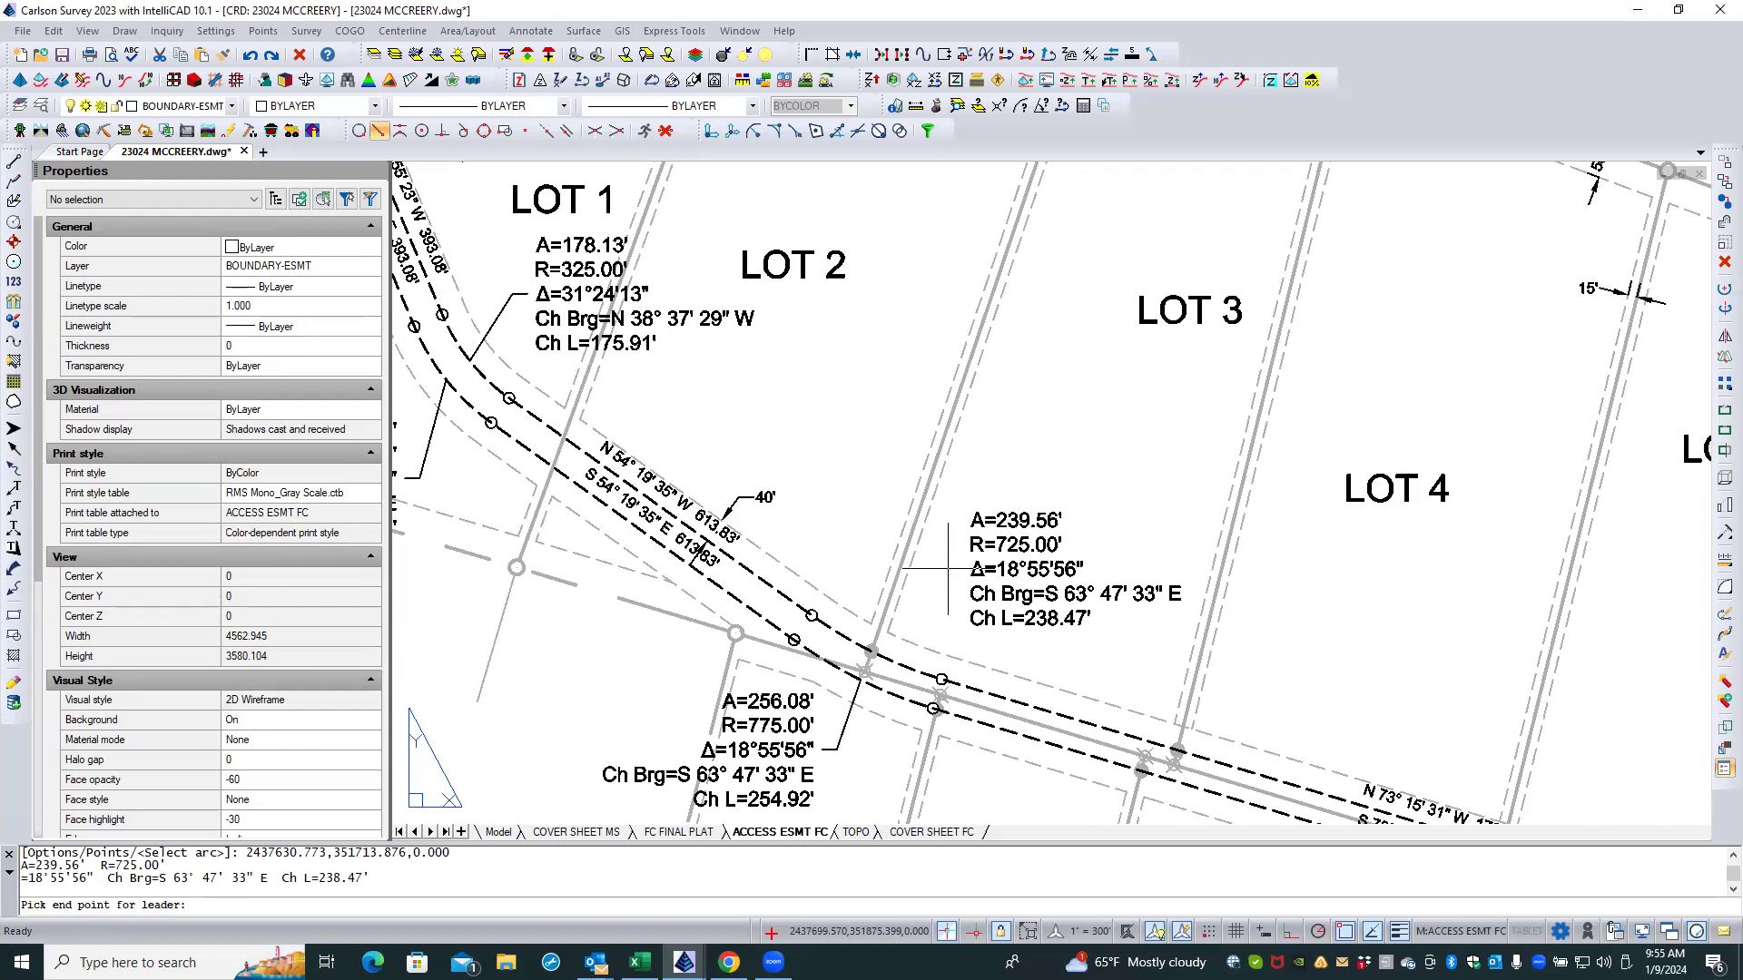
Step: Finish arc labeling and stretch the R=725.00' label's leader tip to a nearest point on the northern arc, east of the lot line
scroll(910, 646, "up", 2)
scroll(910, 646, "up", 2)
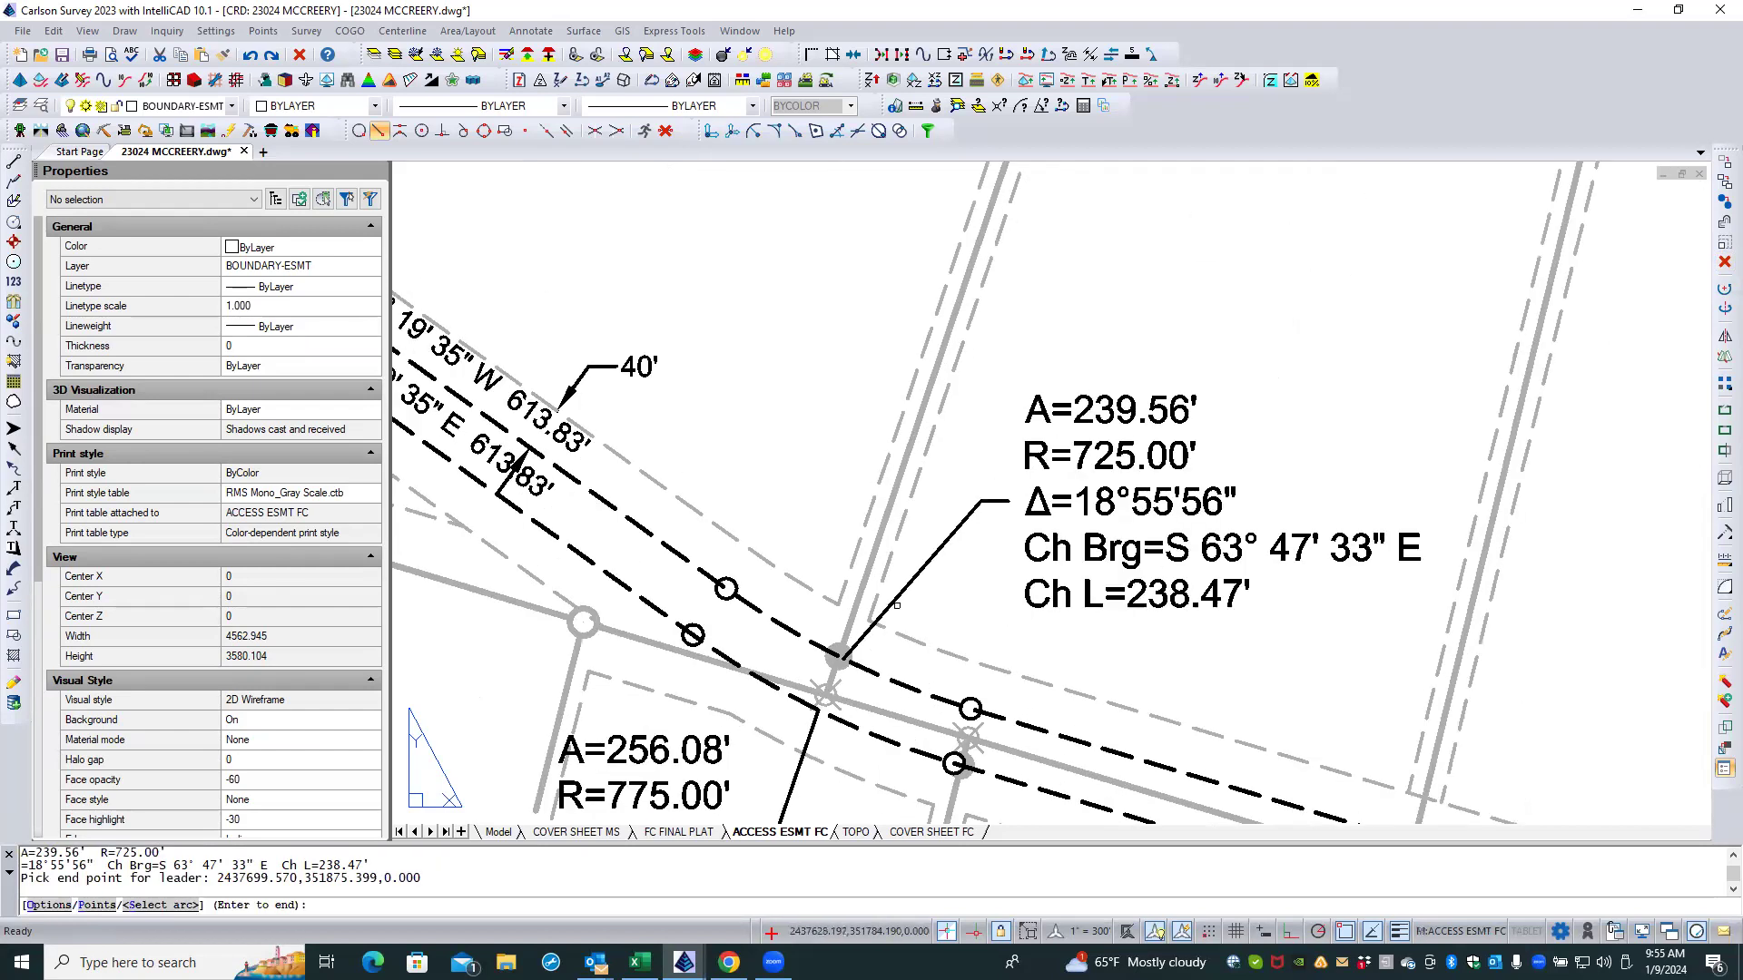
key("Escape")
key("Escape")
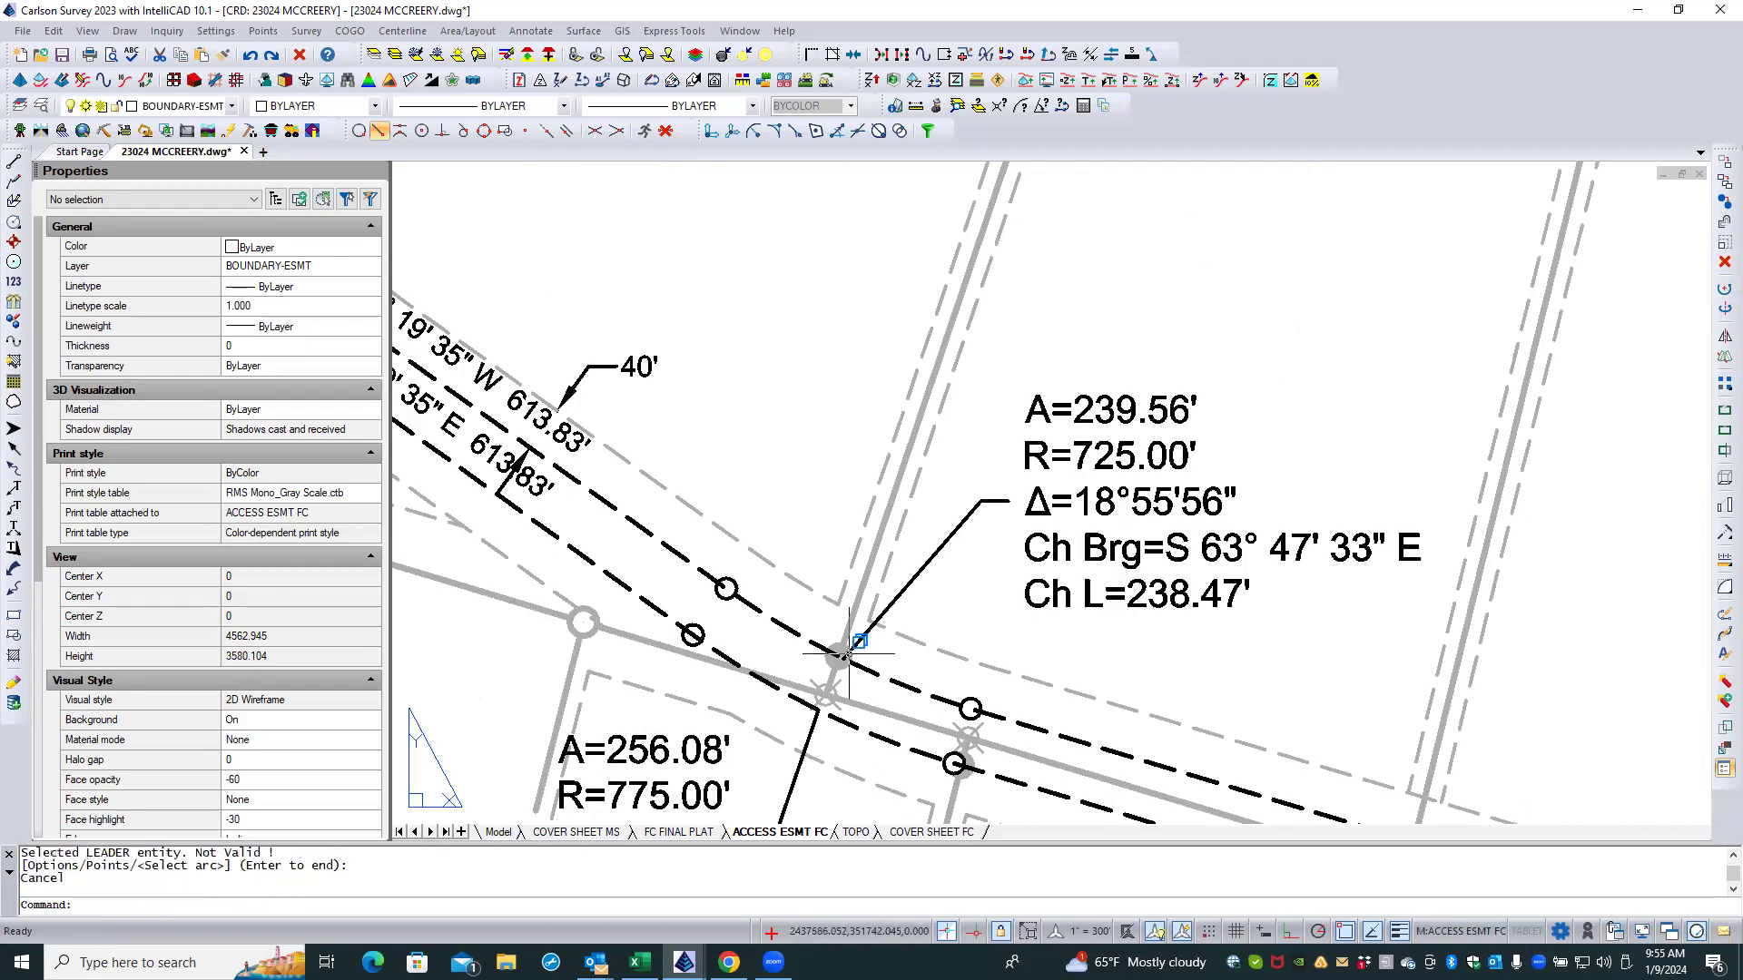
left_click(874, 616)
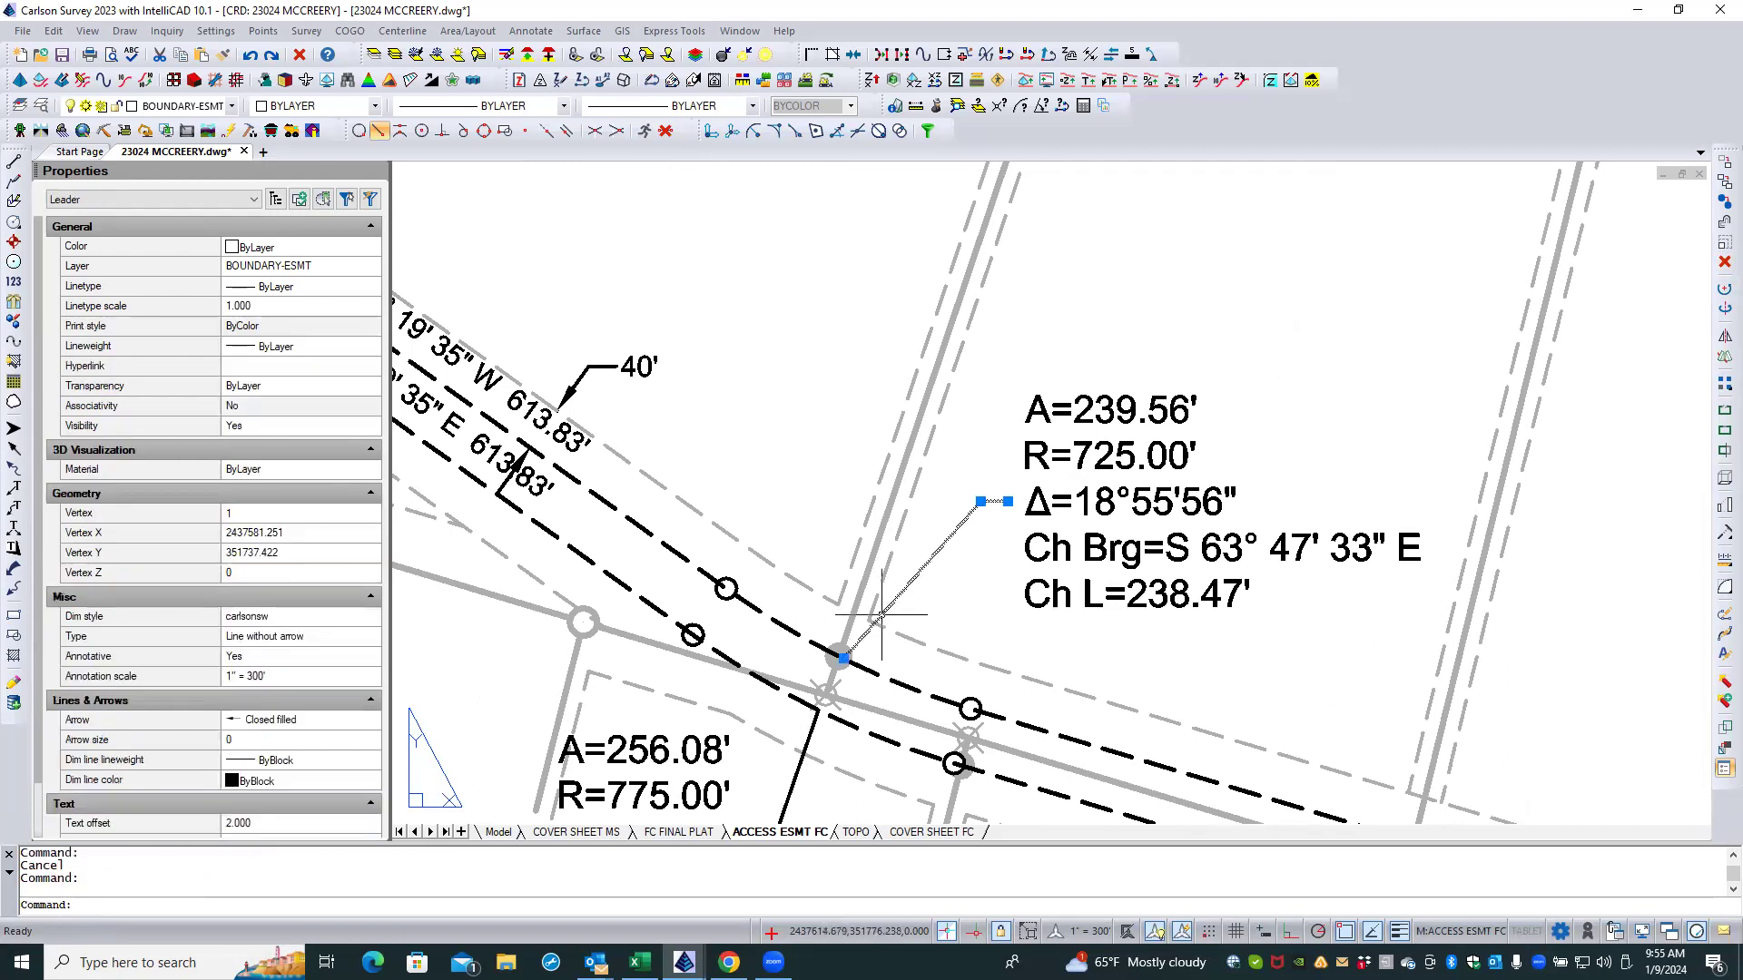
left_click(843, 655)
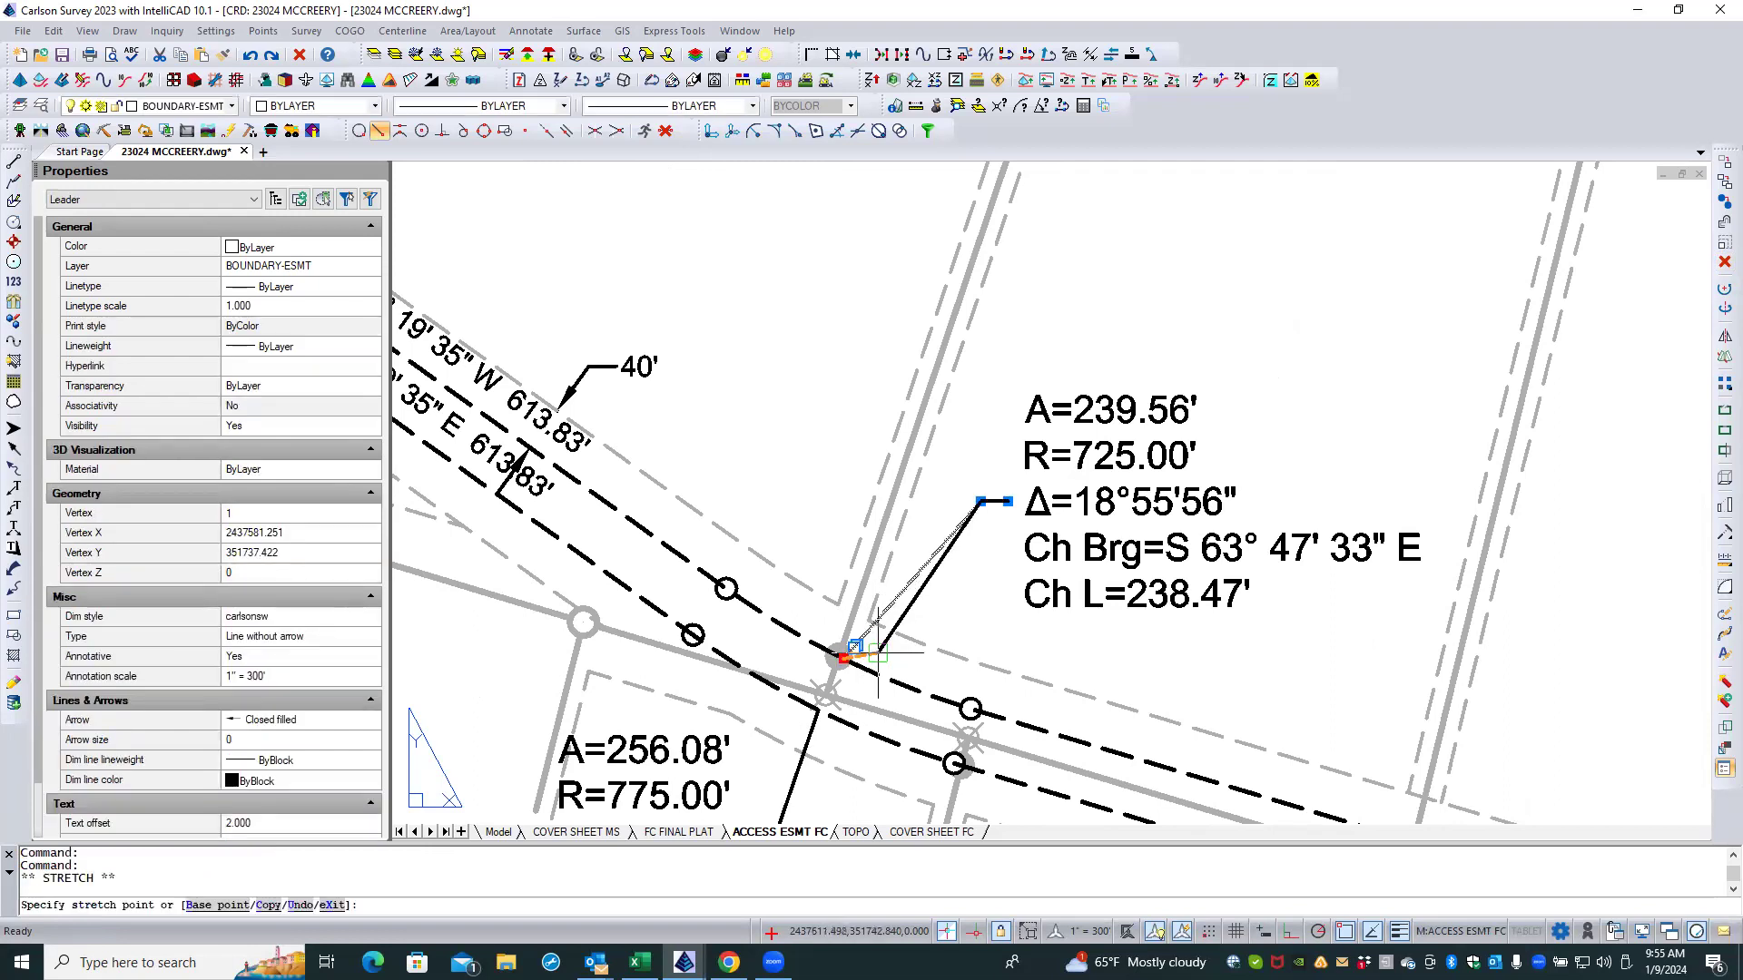
right_click(878, 652, "shift")
left_click(949, 320)
left_click(869, 671)
key("Escape")
key("Escape")
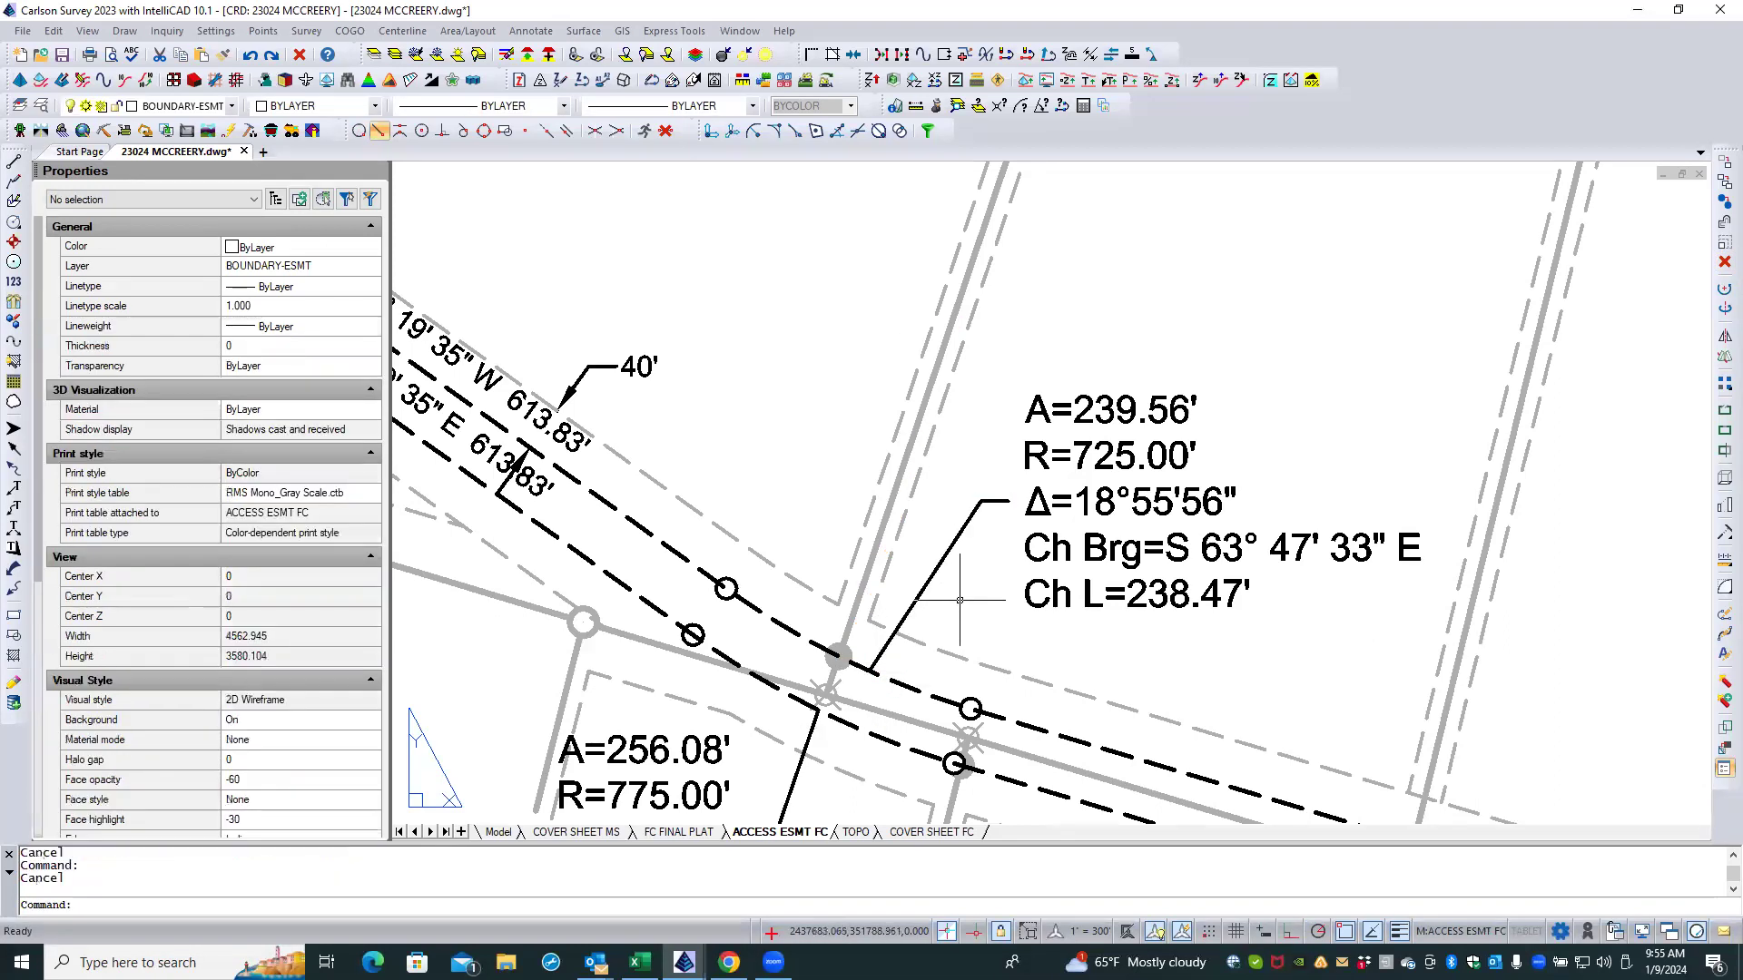
Step: Move the A=140.86' stacked arc label southwest, clear of the property lines west of Lot 1
scroll(959, 600, "down", 5)
double_click(970, 703)
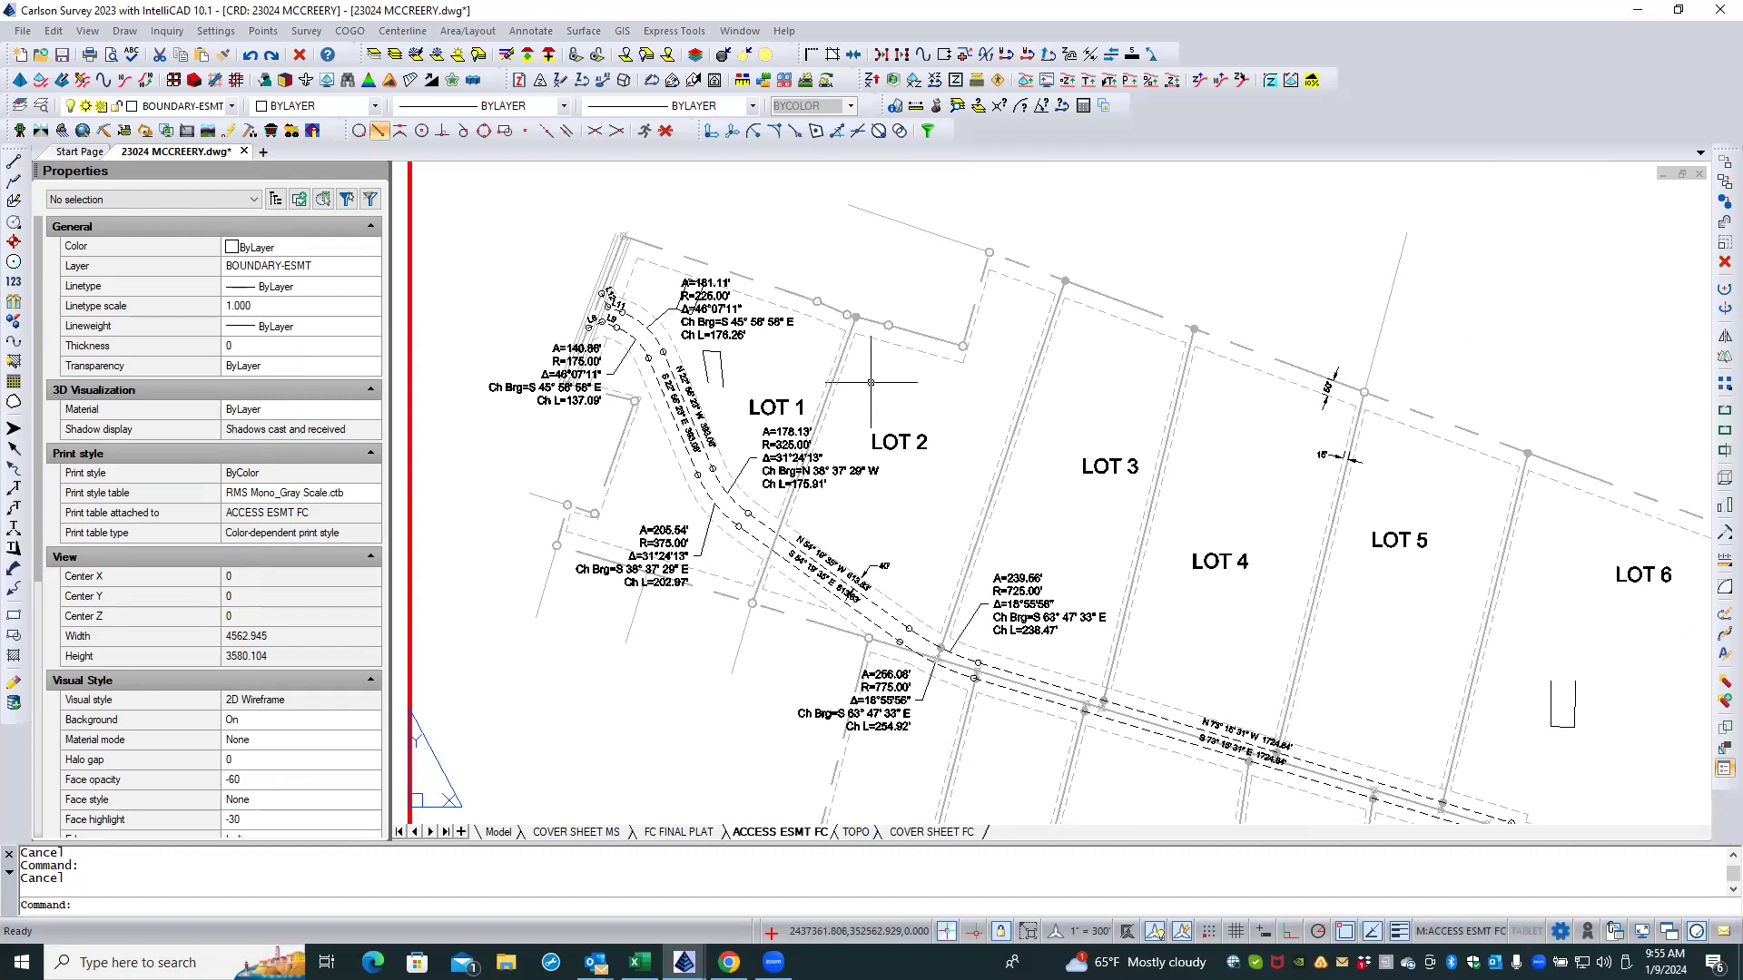
scroll(555, 335, "up", 4)
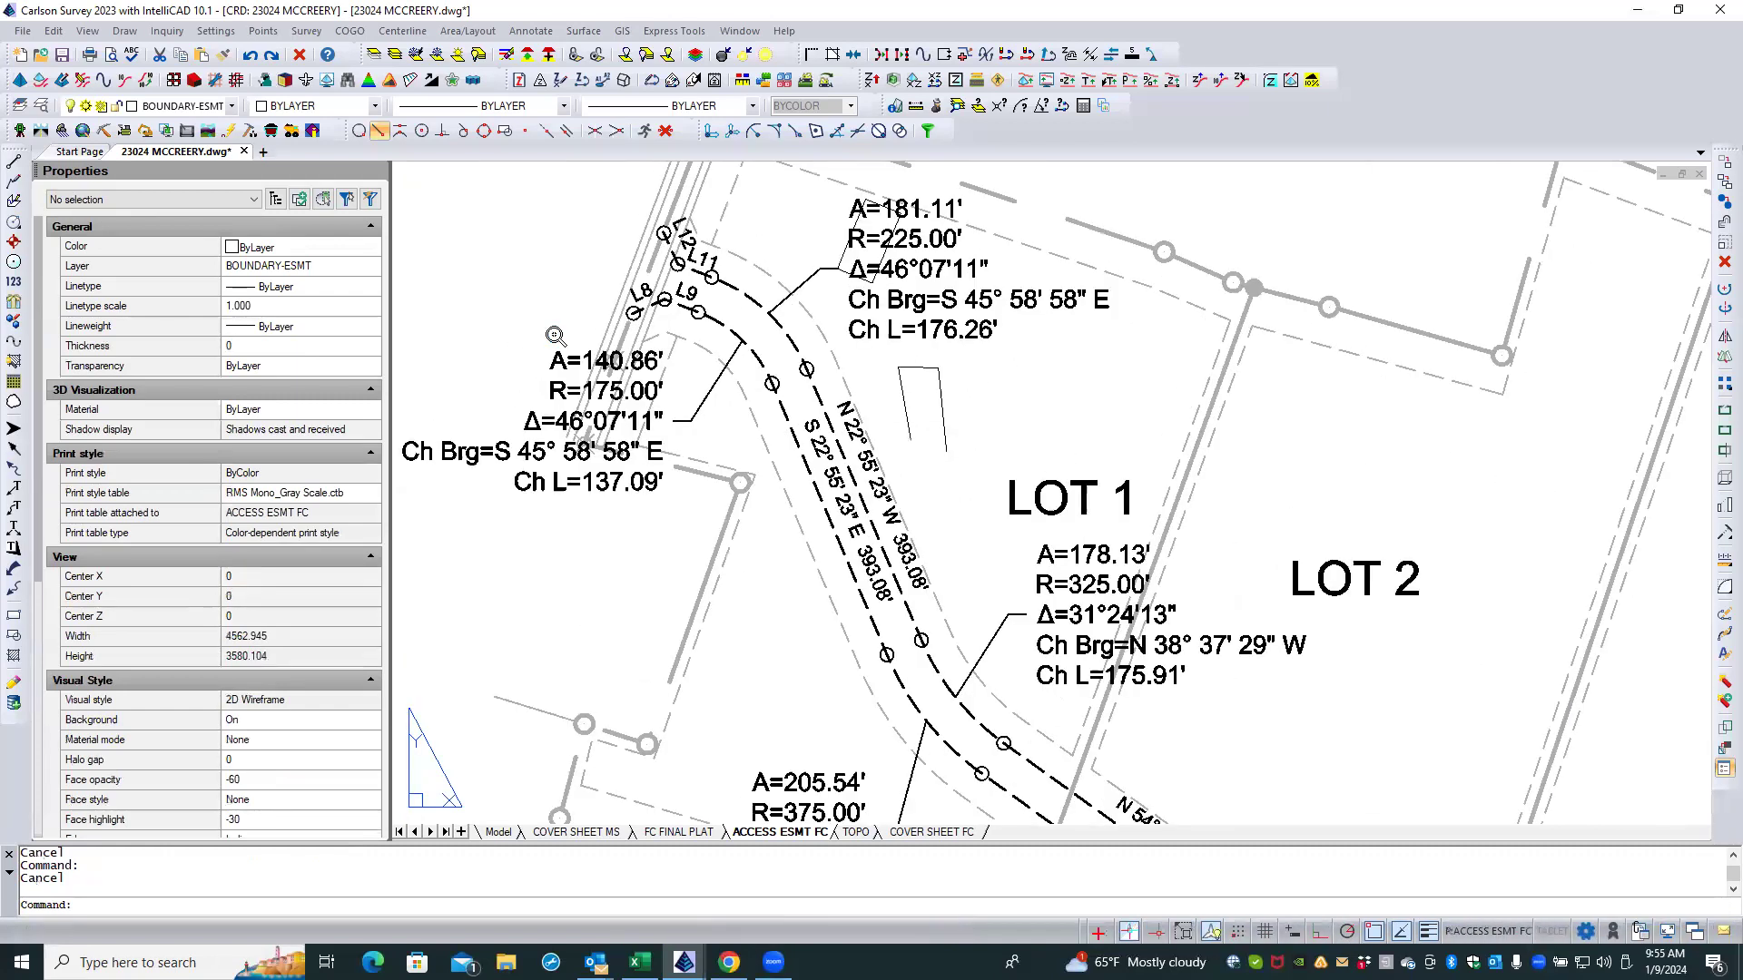
scroll(555, 336, "up", 1)
scroll(770, 382, "down", 1)
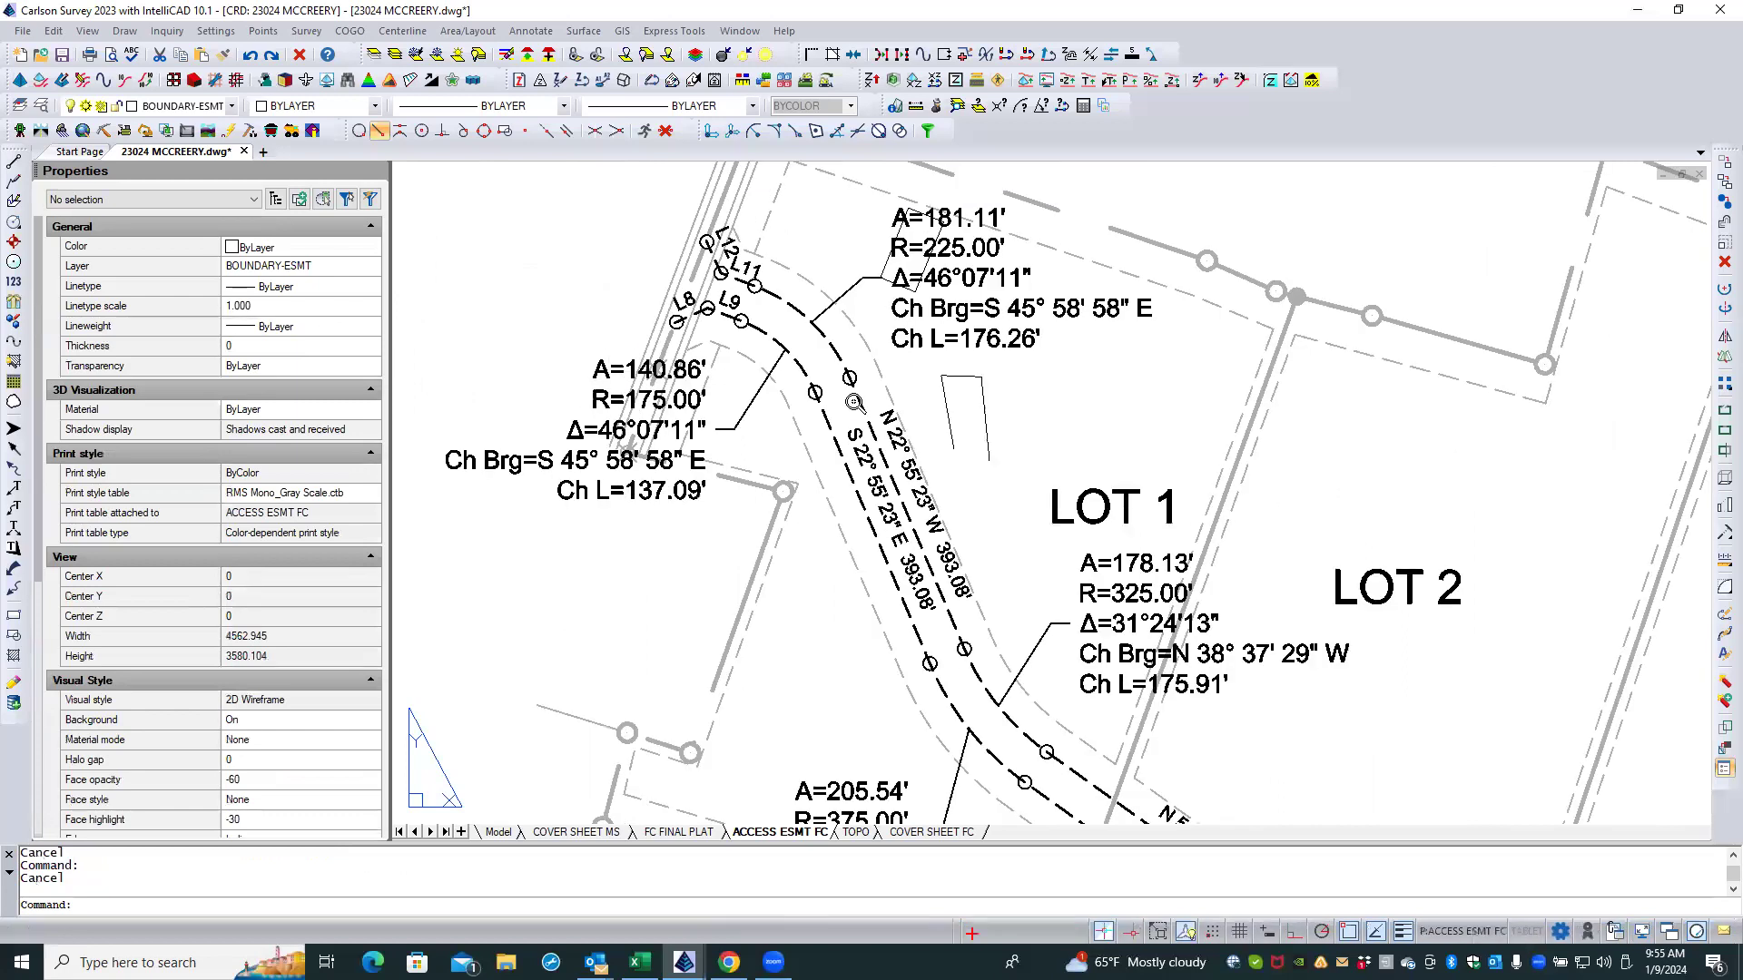
scroll(853, 402, "down", 1)
left_click(665, 376)
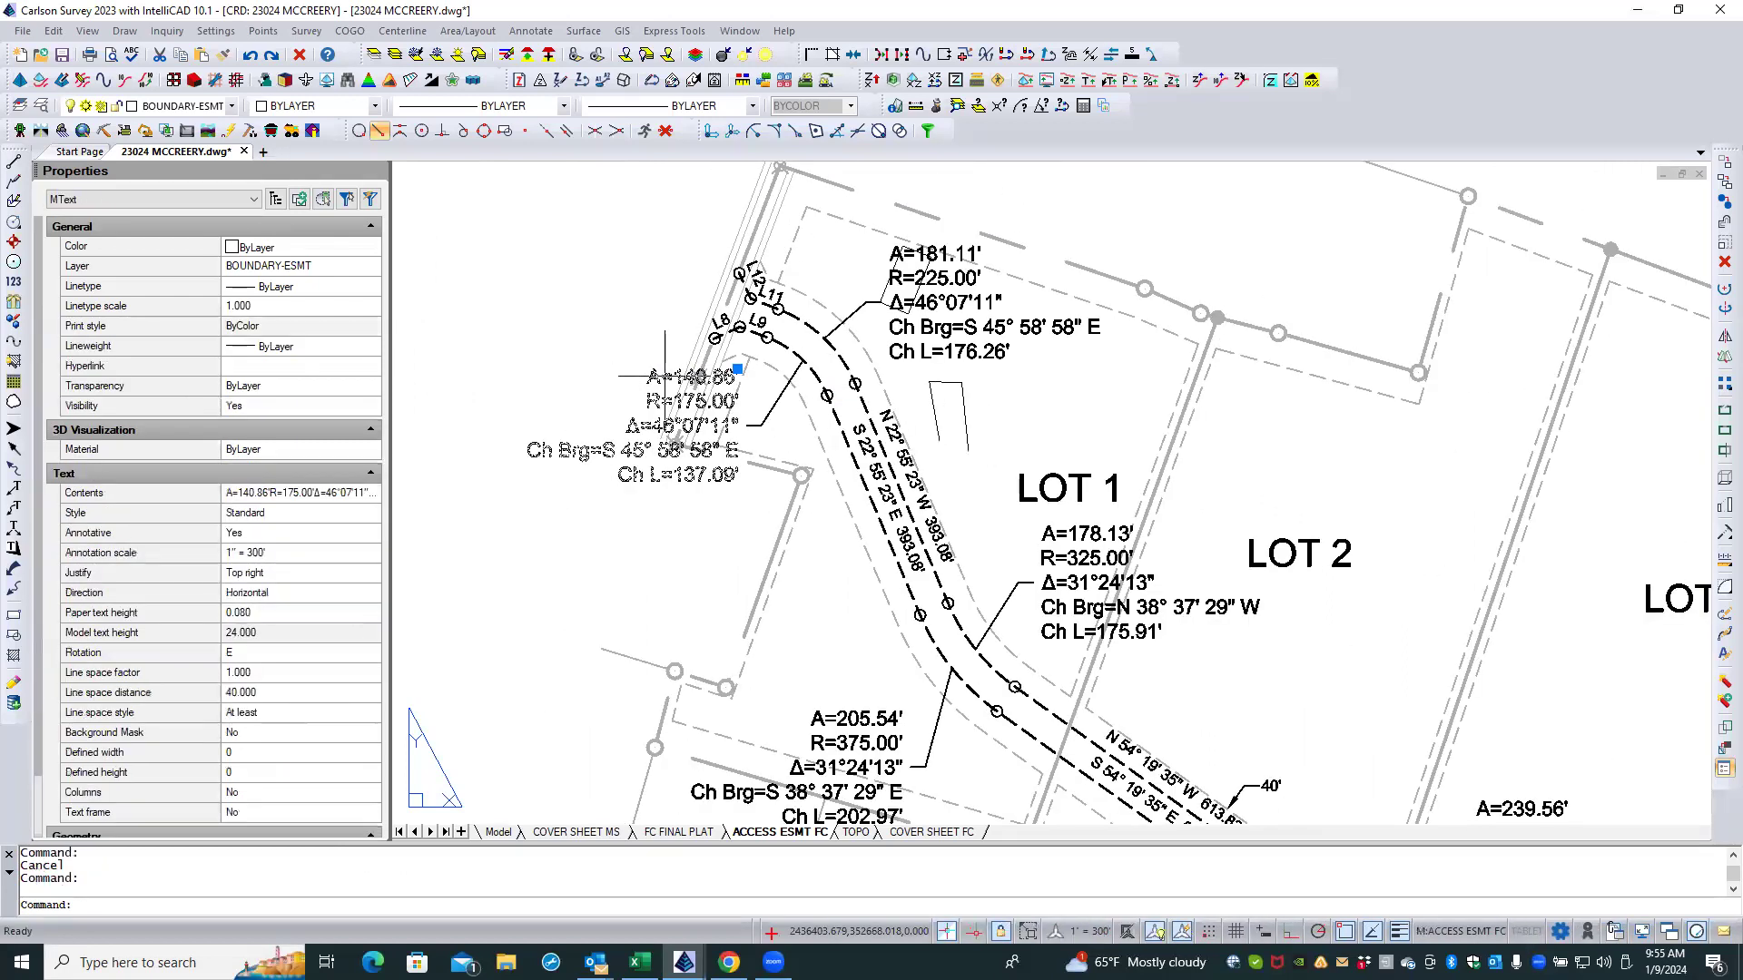
left_click(738, 368)
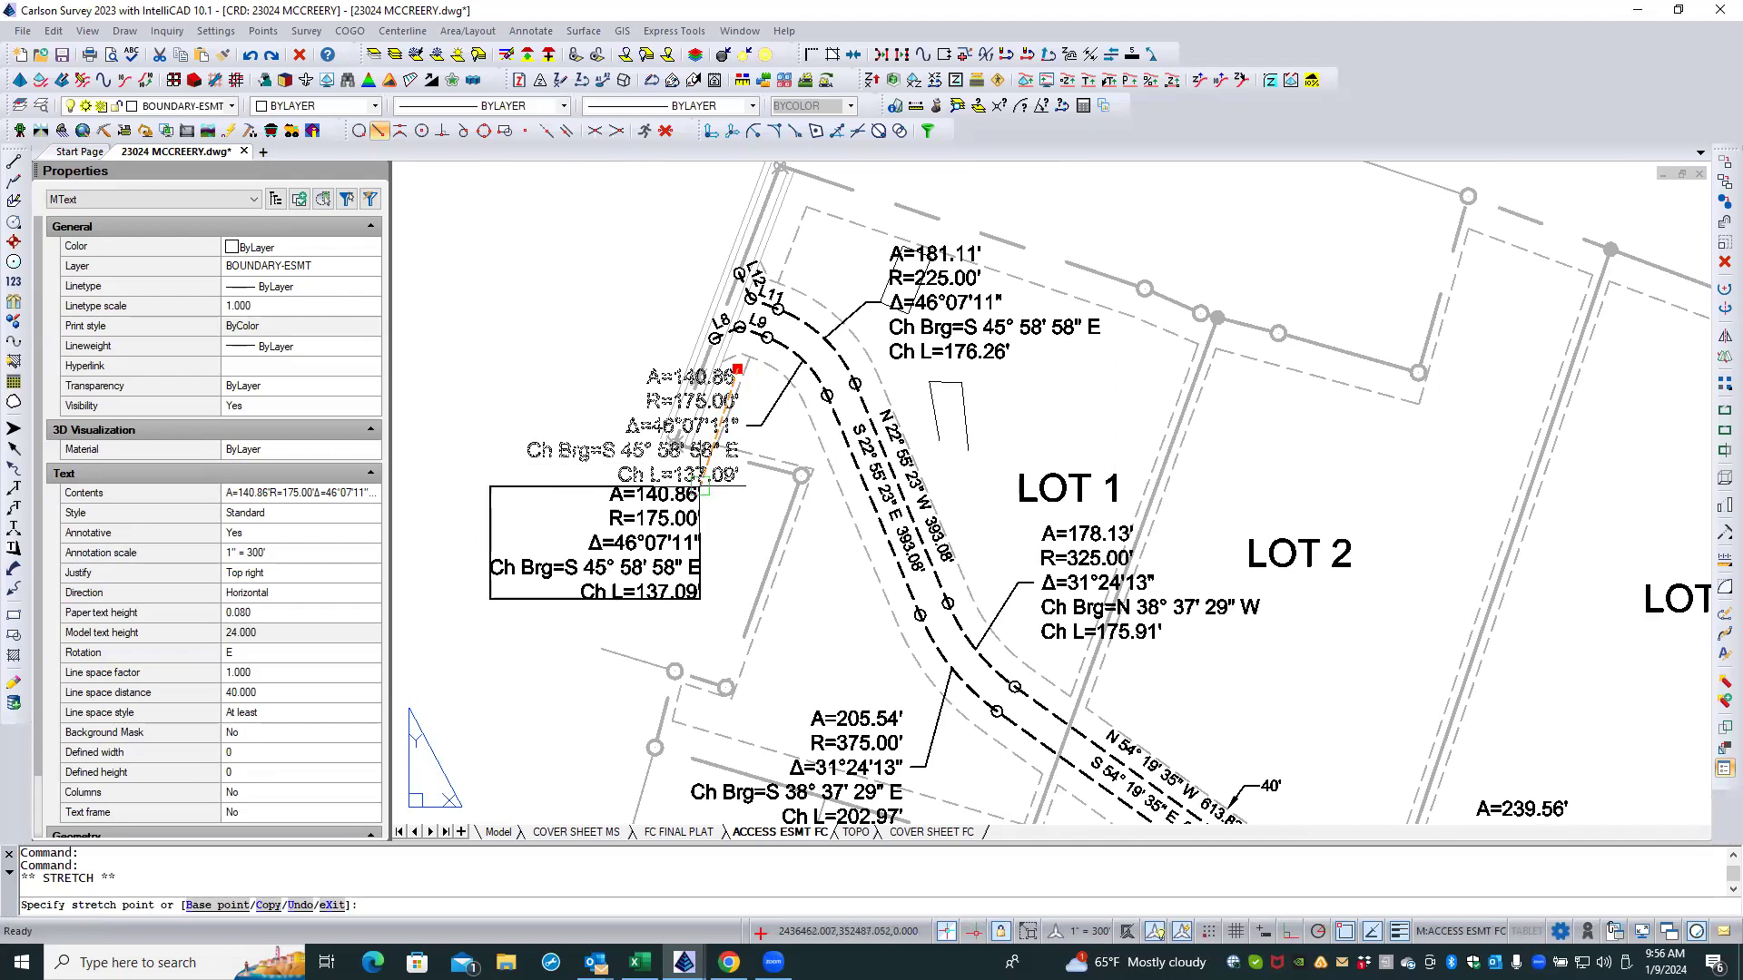
left_click(706, 492)
key("Escape")
key("Escape")
Step: Move the leader of the A=140.86' arc label so its landing end sits beside the label's delta line
left_click(771, 412)
left_click(771, 412)
key("Escape")
left_click(771, 408)
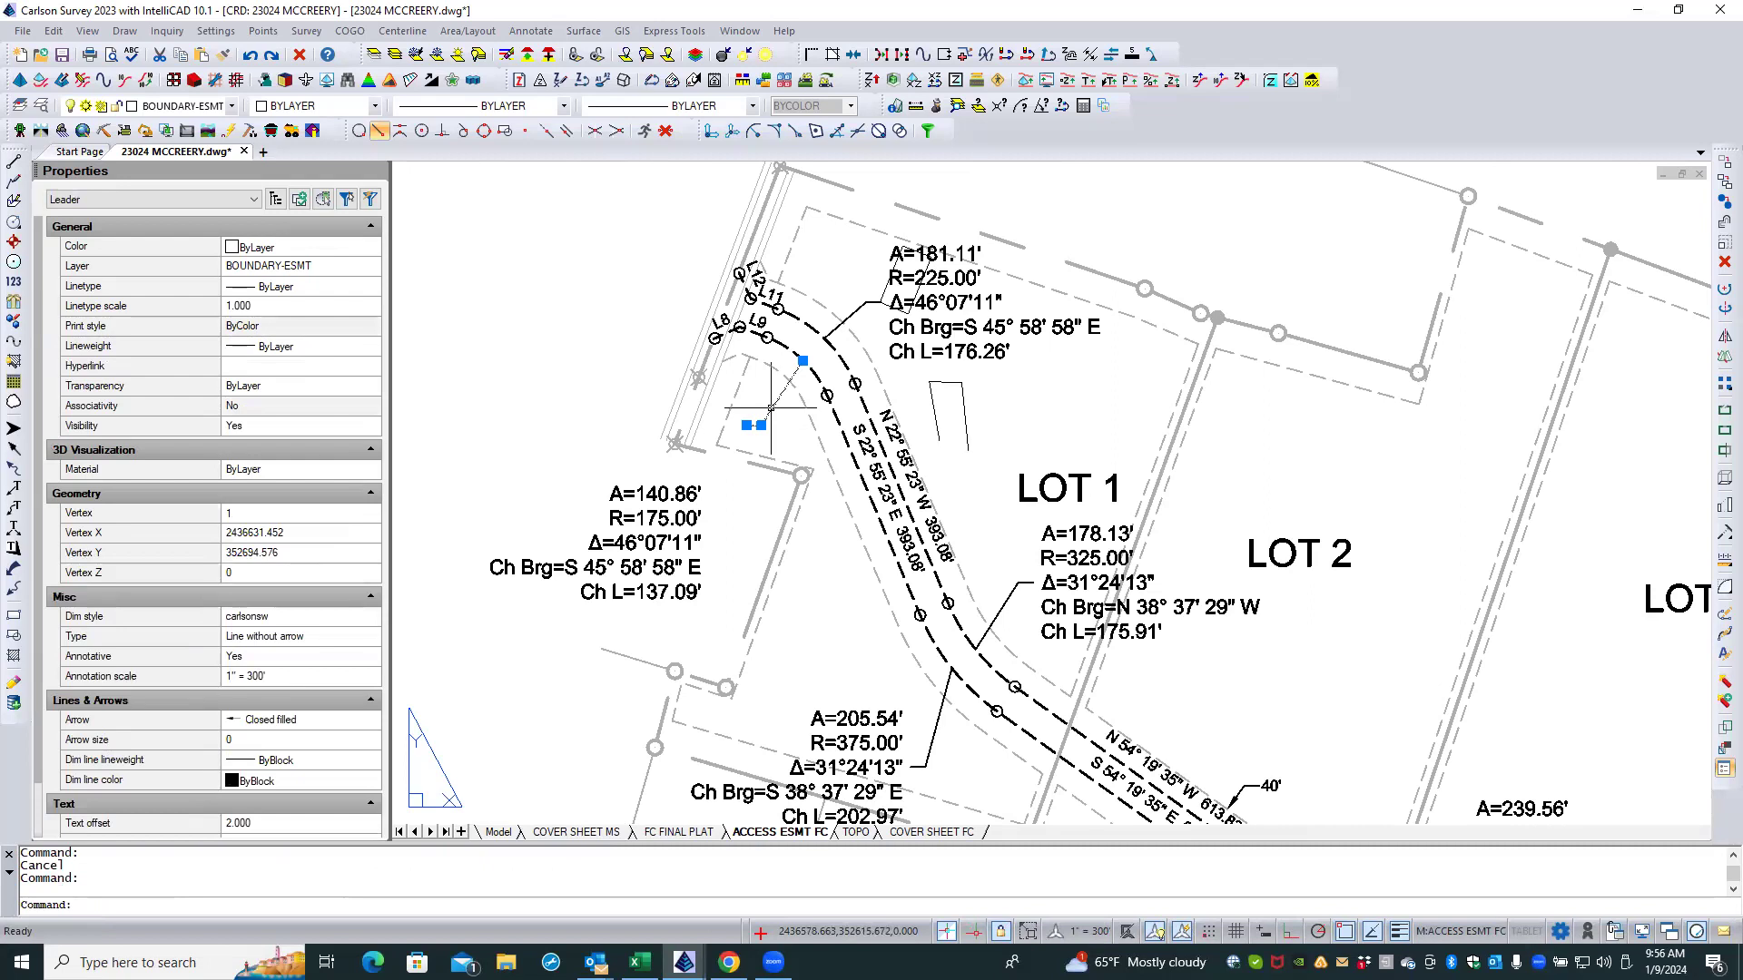
type("M")
key("Return")
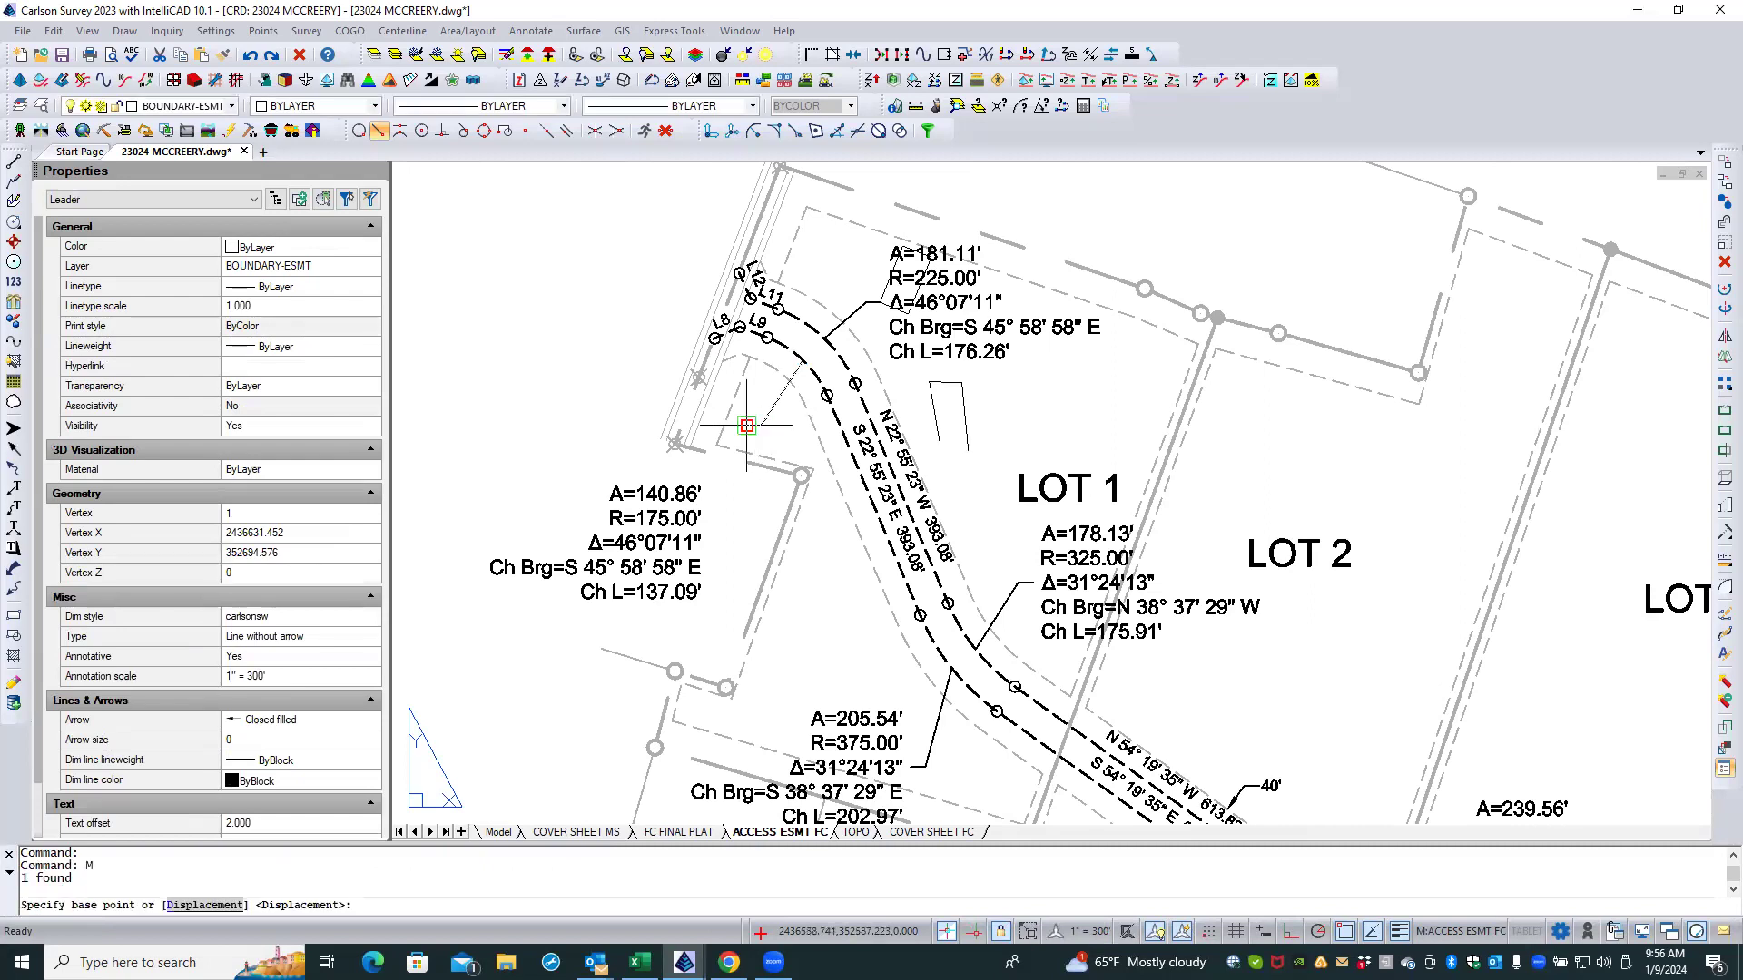
left_click(747, 425)
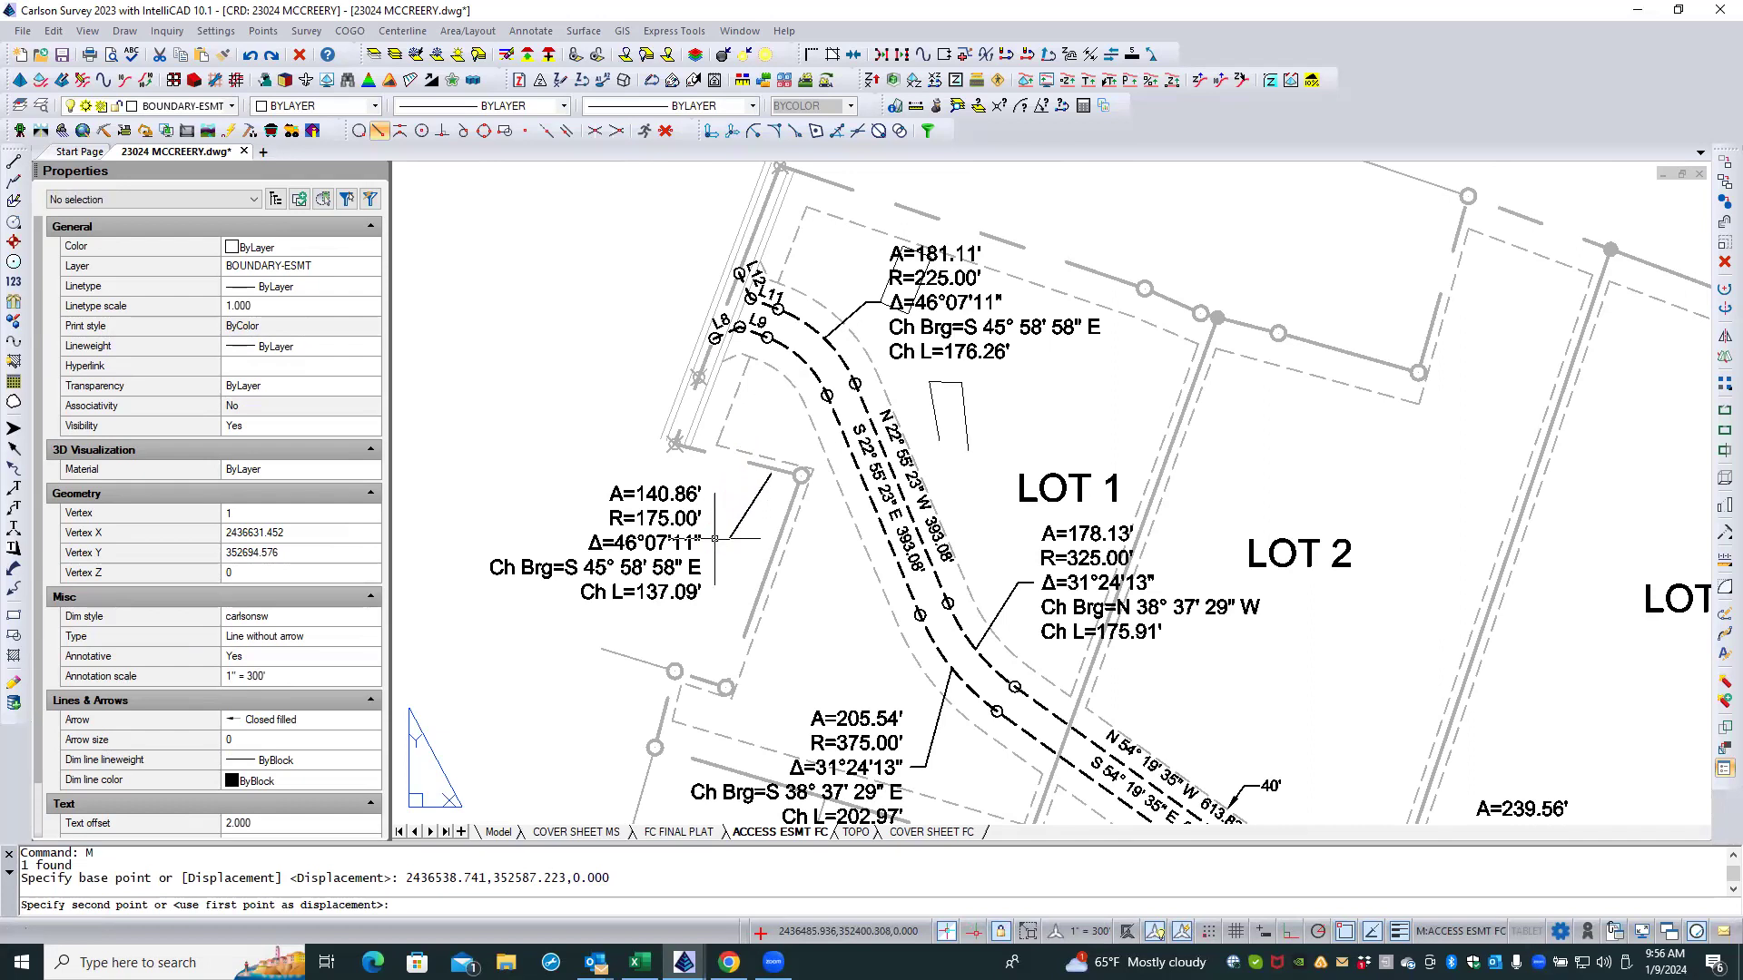
left_click(714, 540)
Step: Stretch the tip of the A=140.86' label's leader back onto the western easement arc with a Nearest snap
left_click(755, 494)
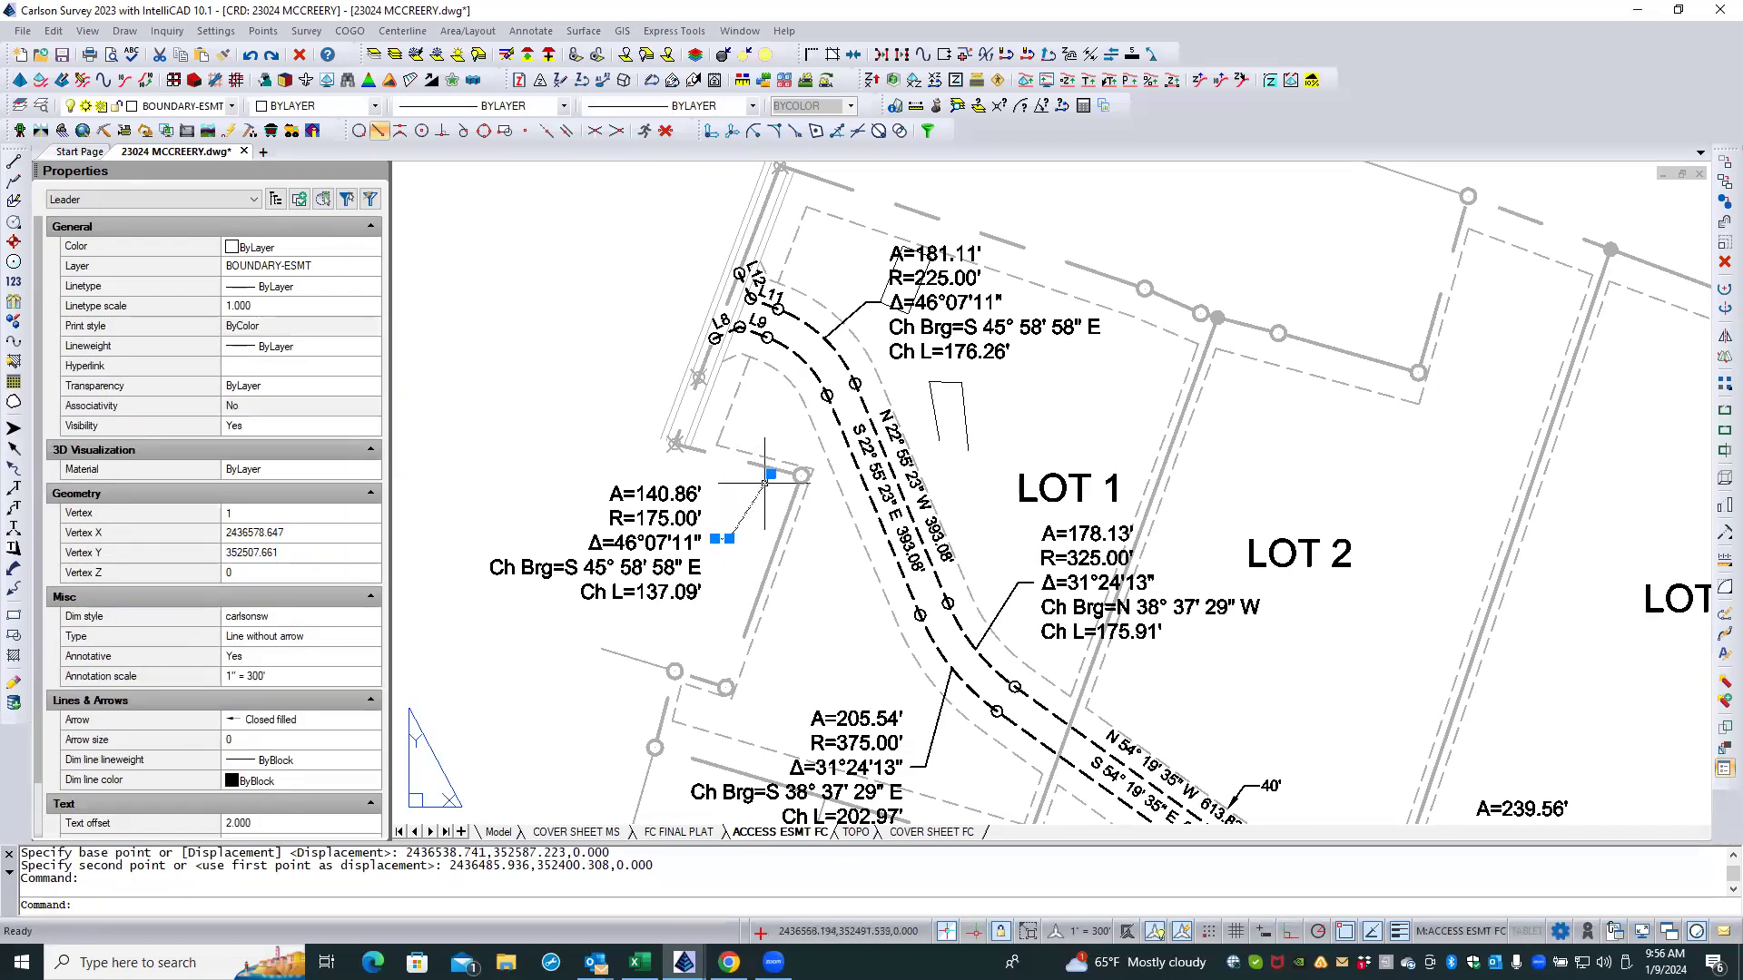
left_click(779, 472)
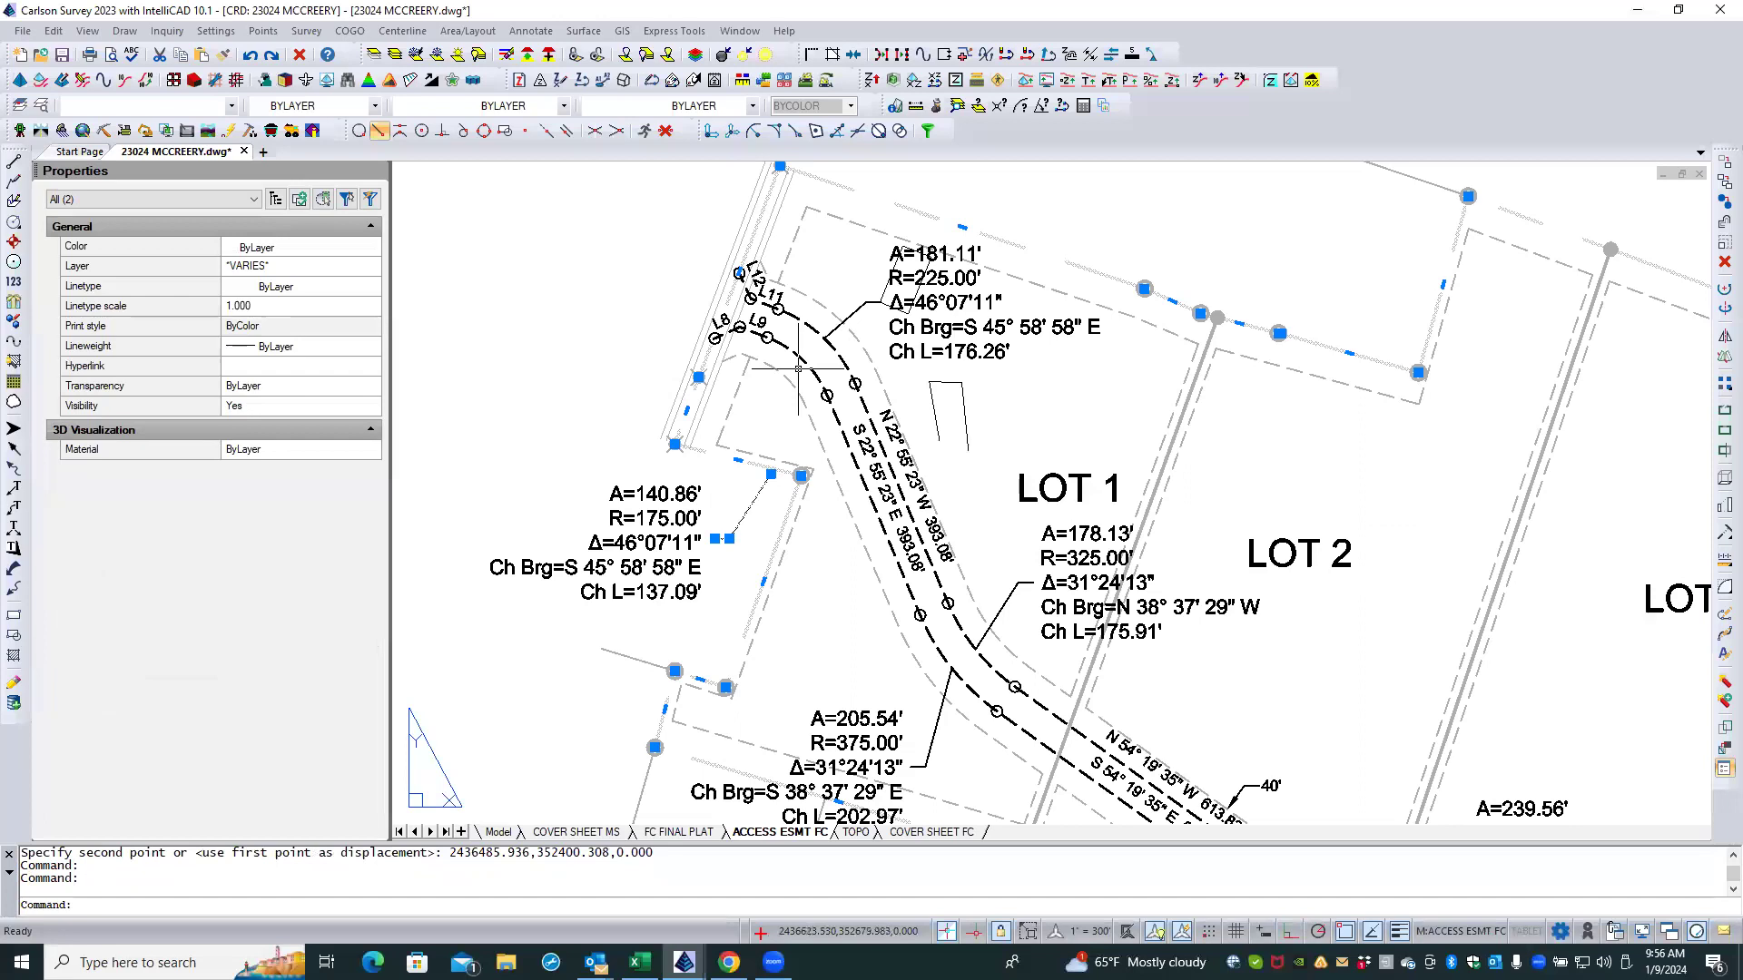
key("Escape")
key("Escape")
left_click(762, 483)
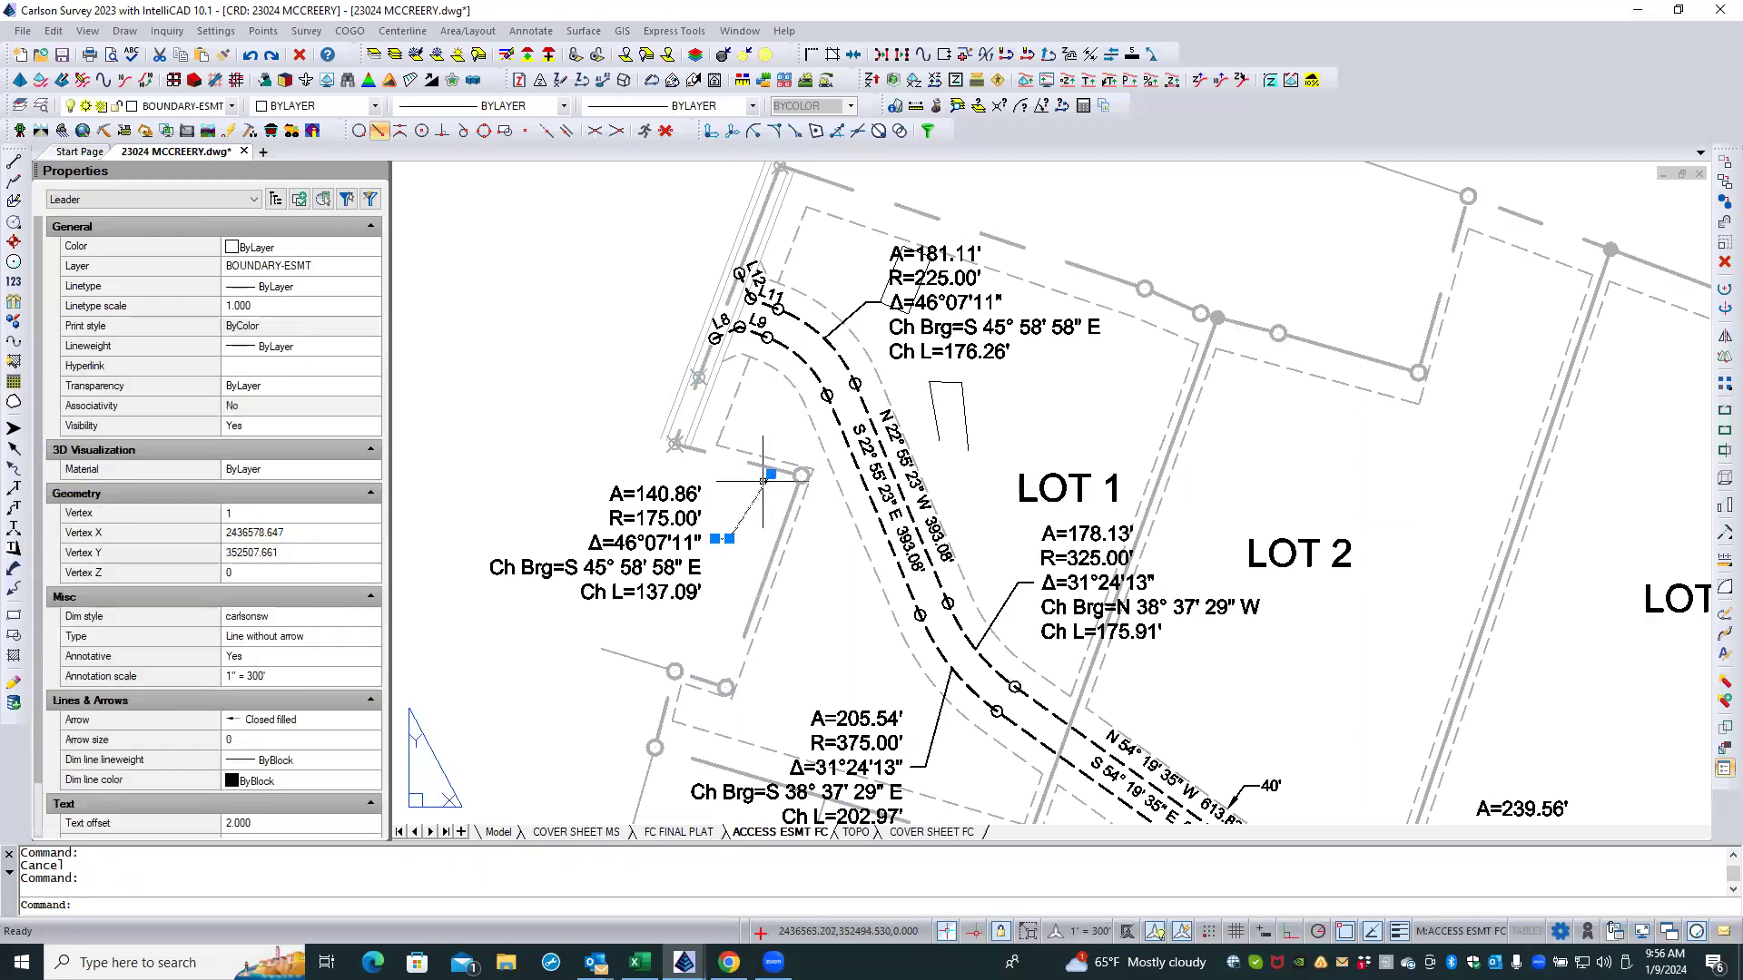
left_click(771, 473)
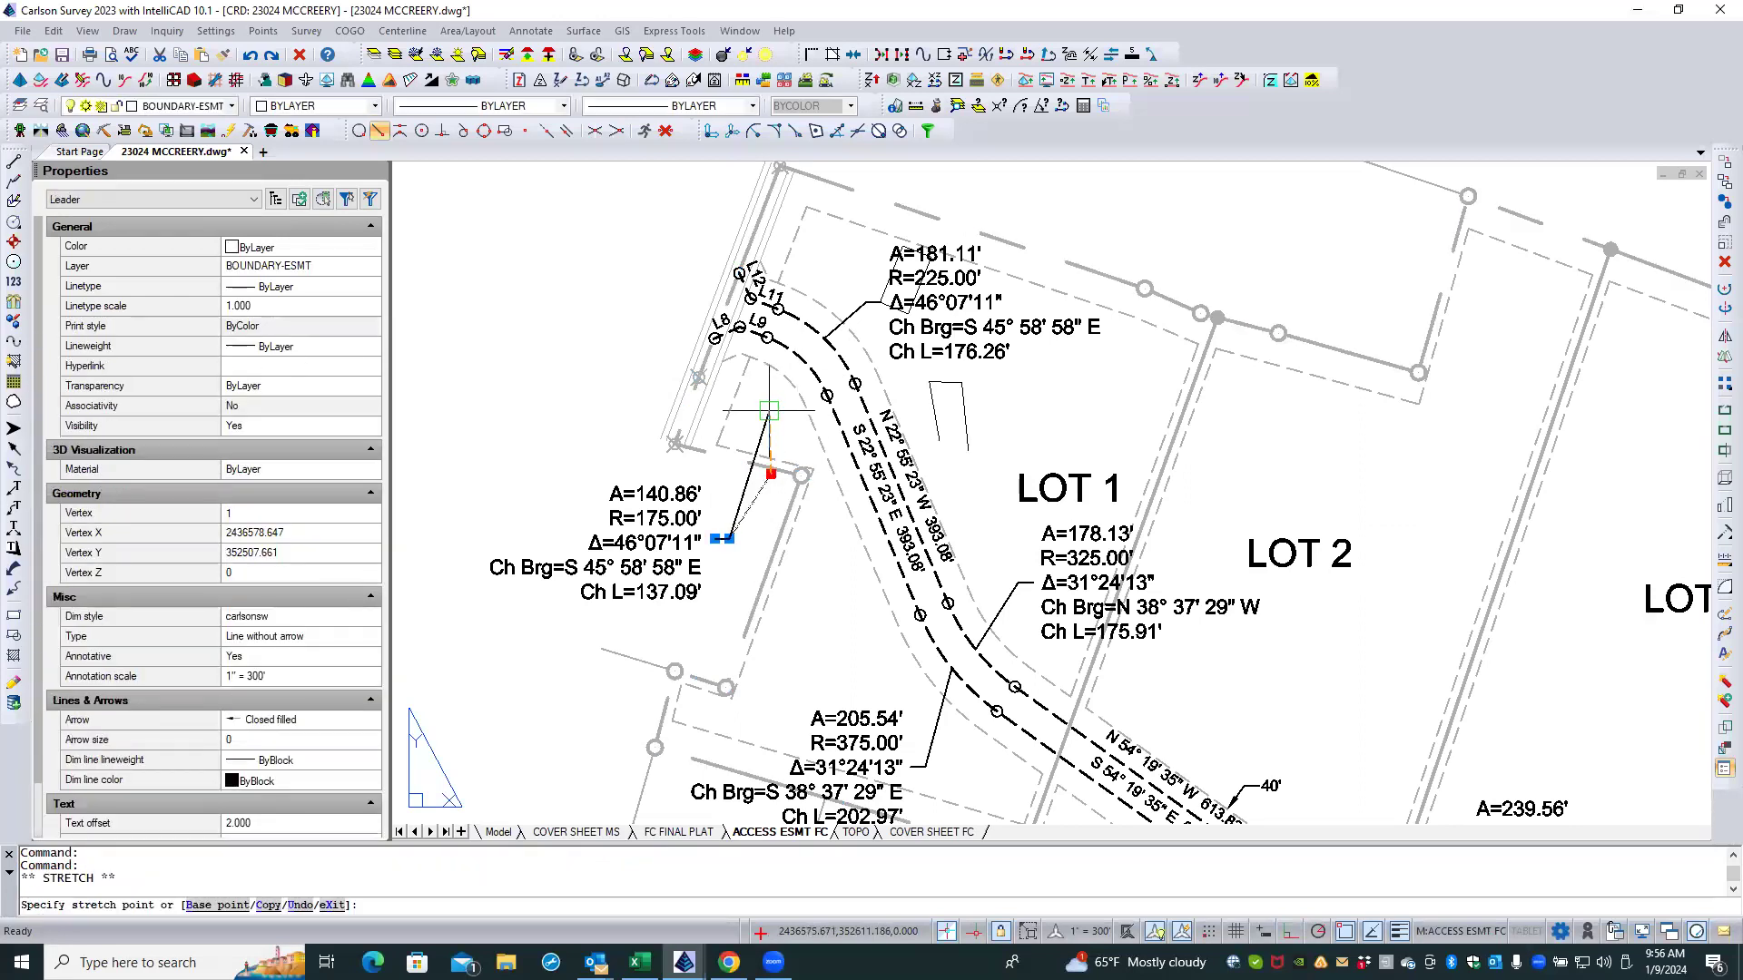
right_click(768, 408, "shift")
left_click(804, 490)
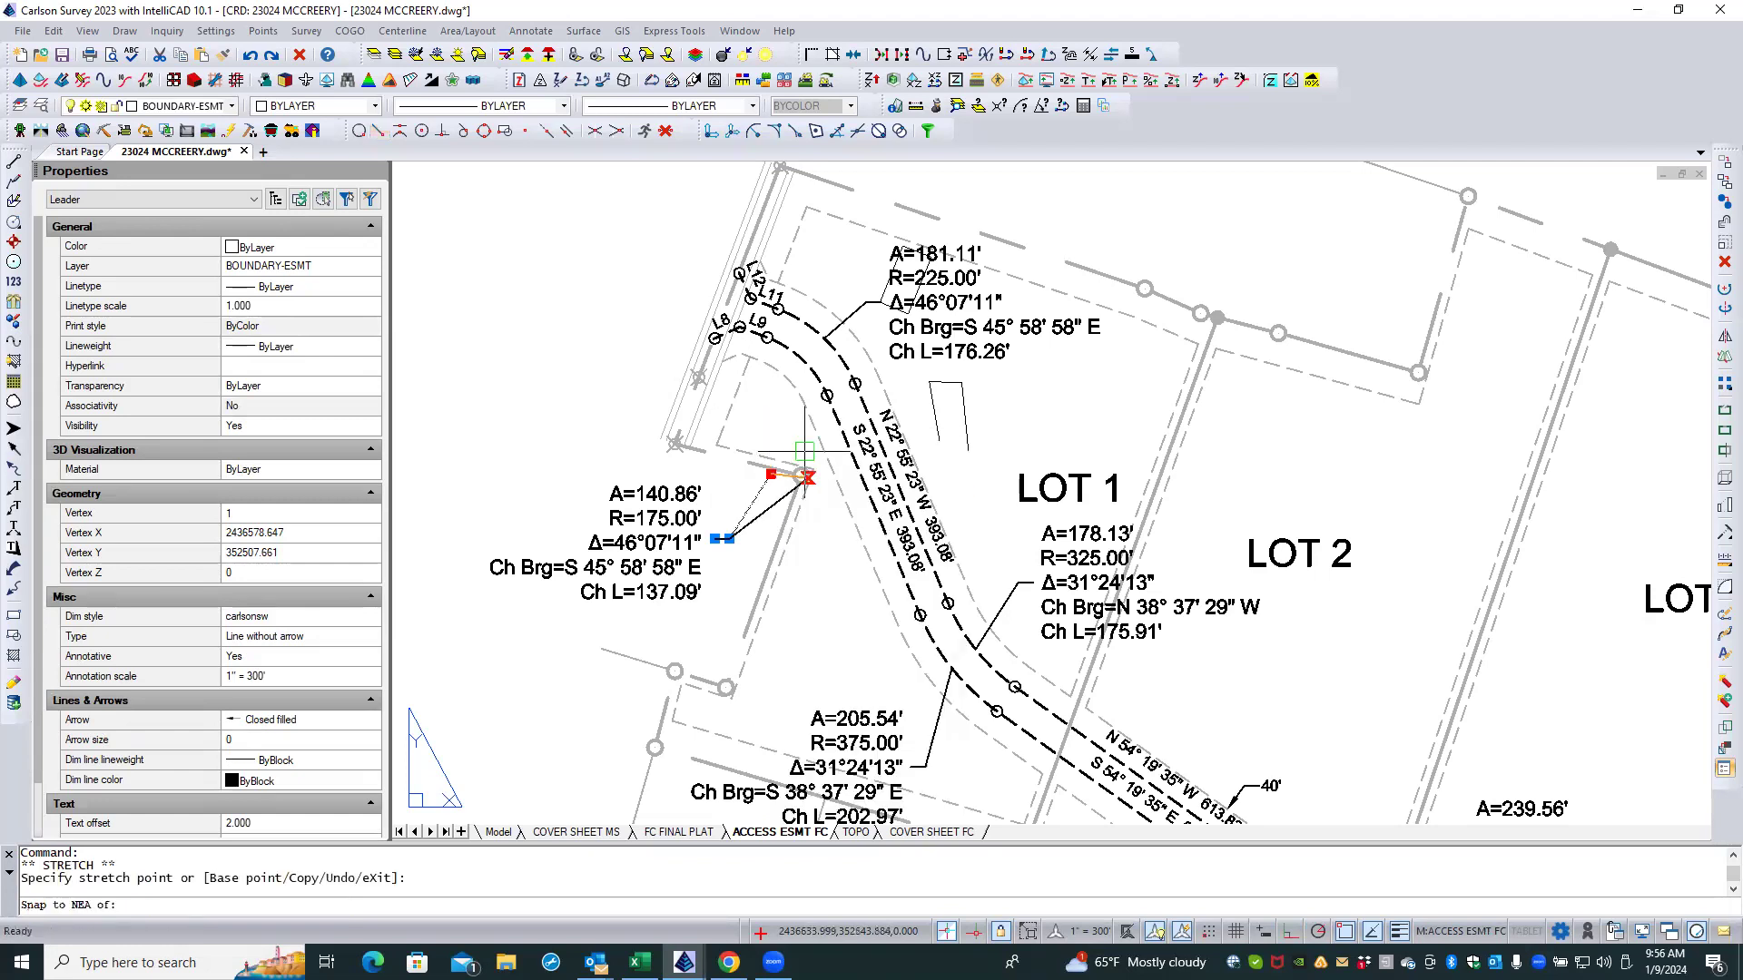
left_click(806, 364)
key("Escape")
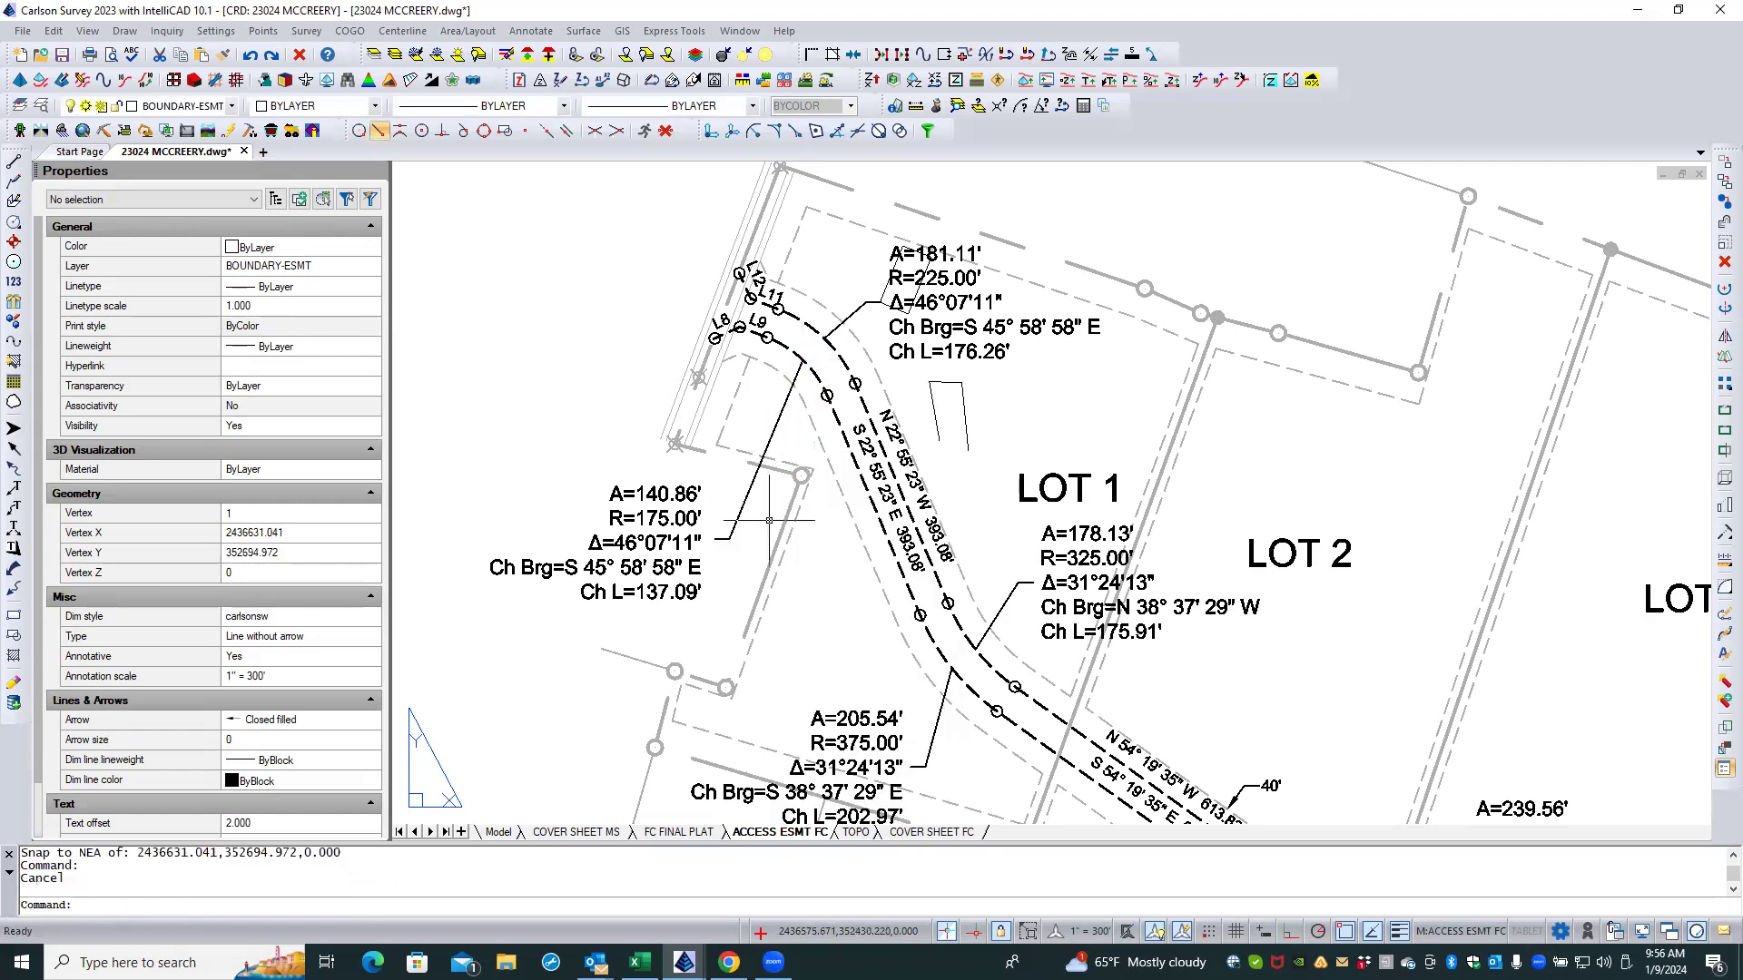
key("Escape")
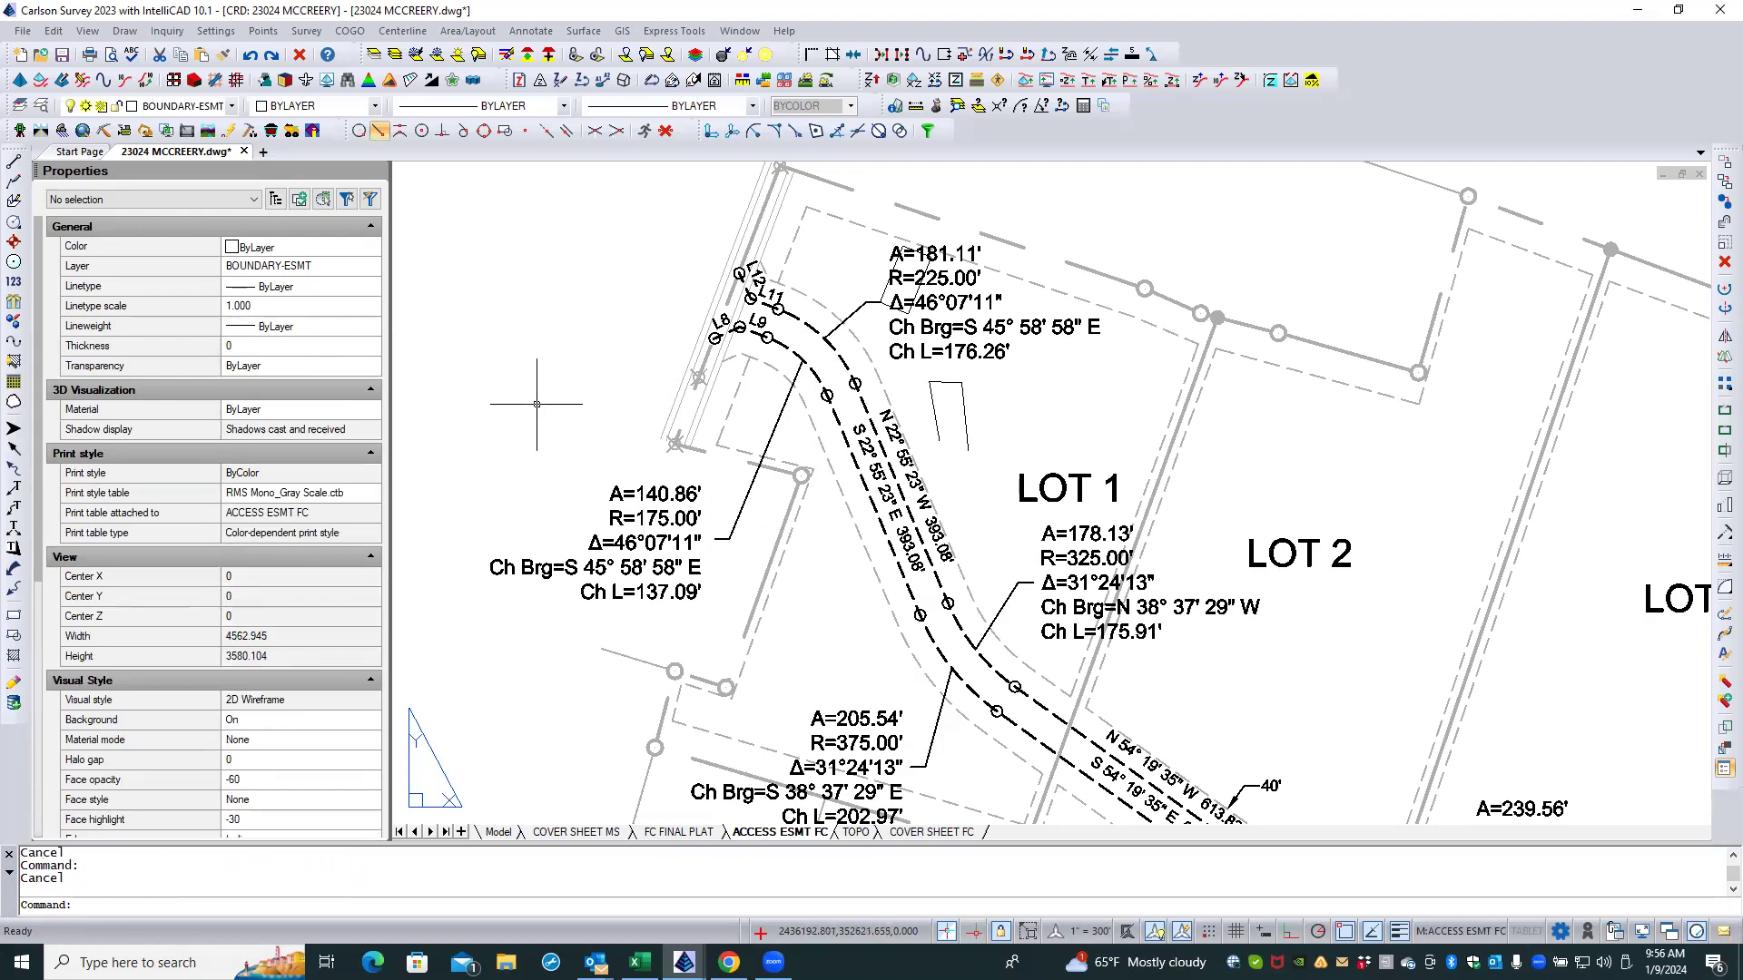
Step: Freeze the SETBACK LIMIT, SEPTIC MS and SETBACK LIMIT FC SIDE layers by picking an entity on each
left_click(417, 56)
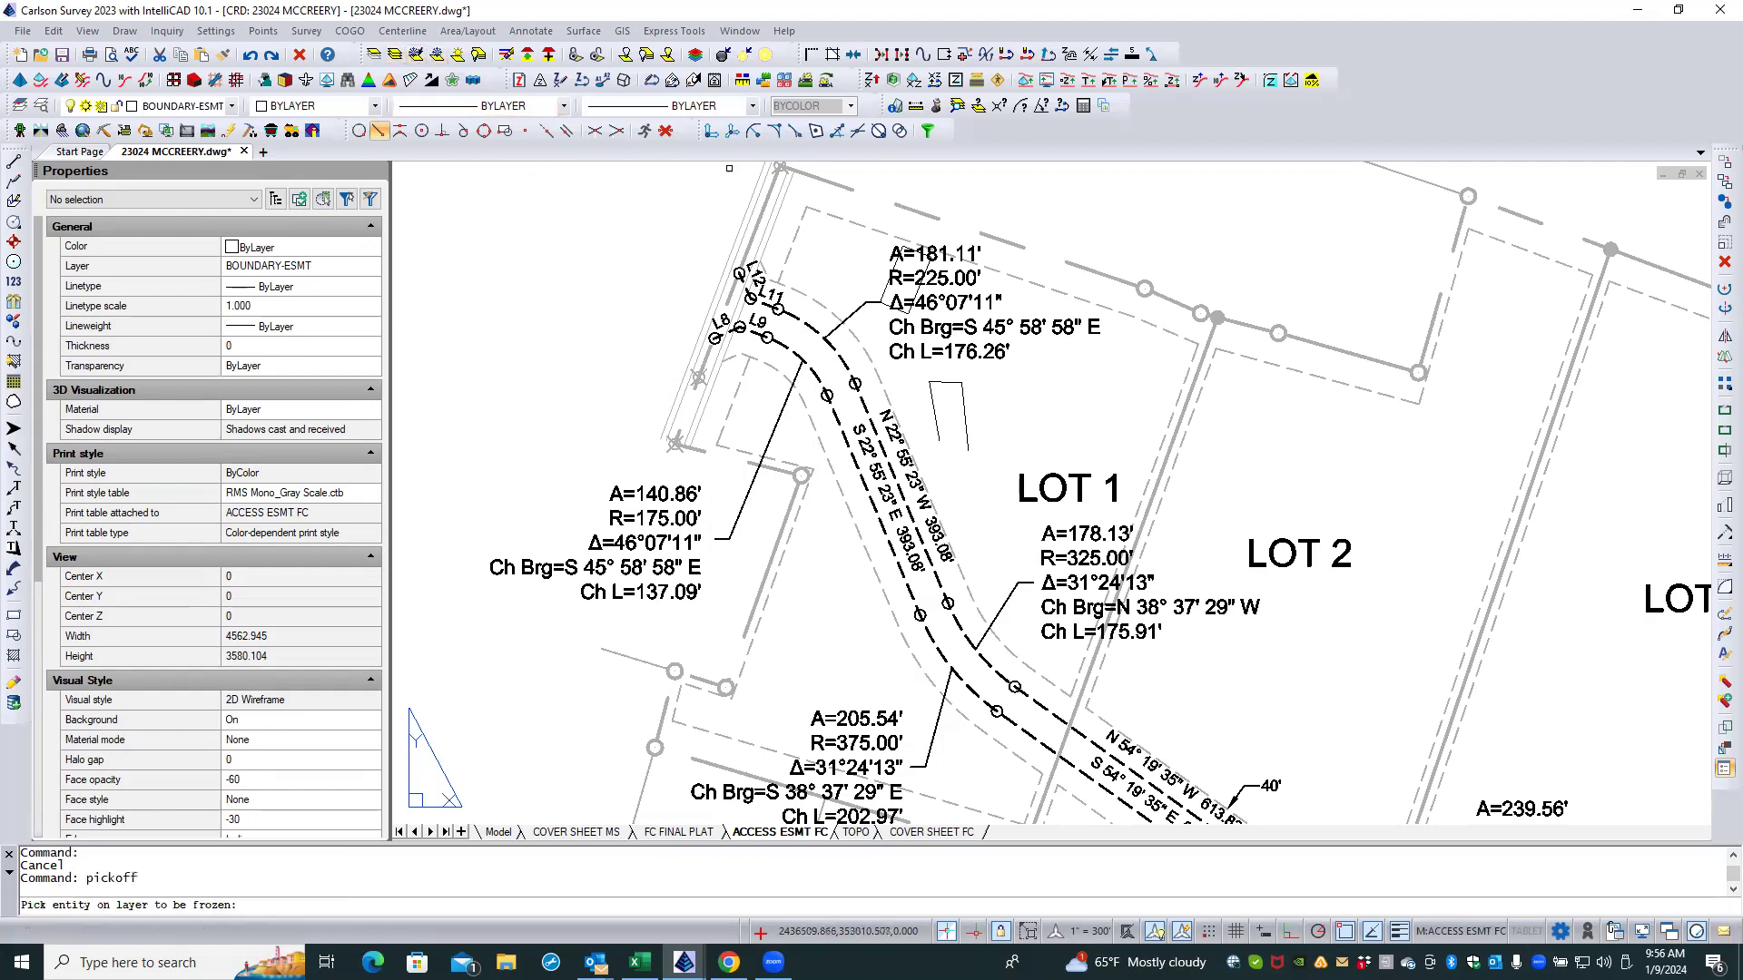
left_click(796, 232)
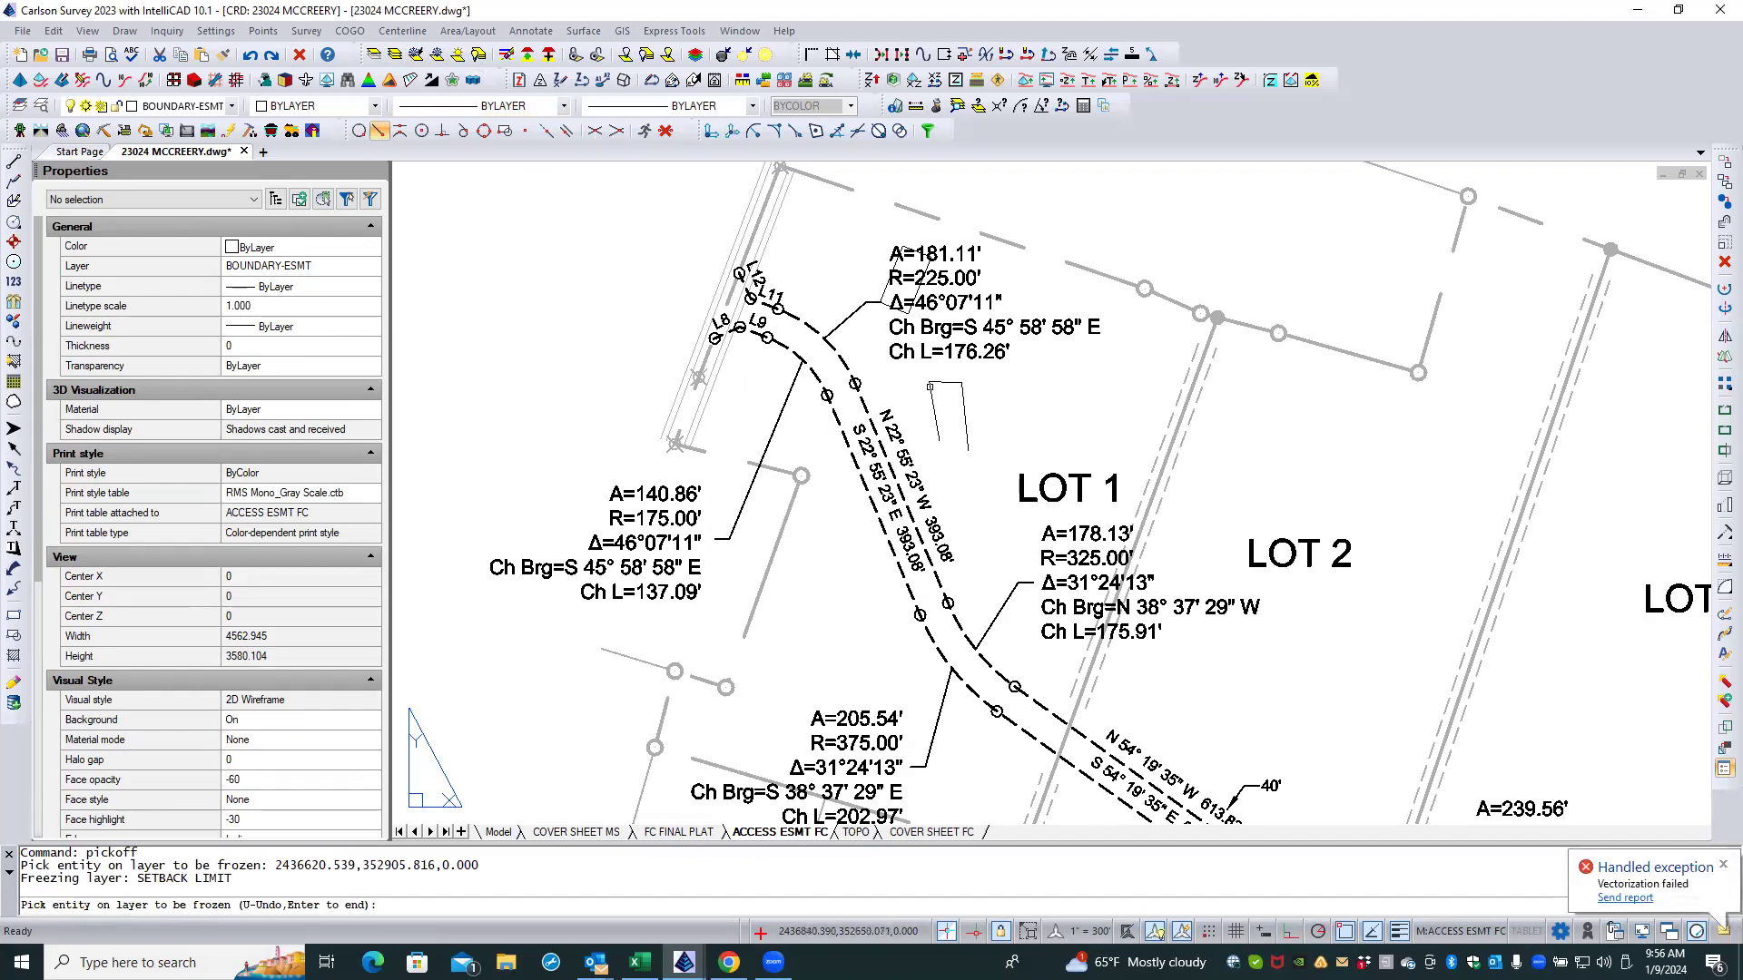
left_click(929, 387)
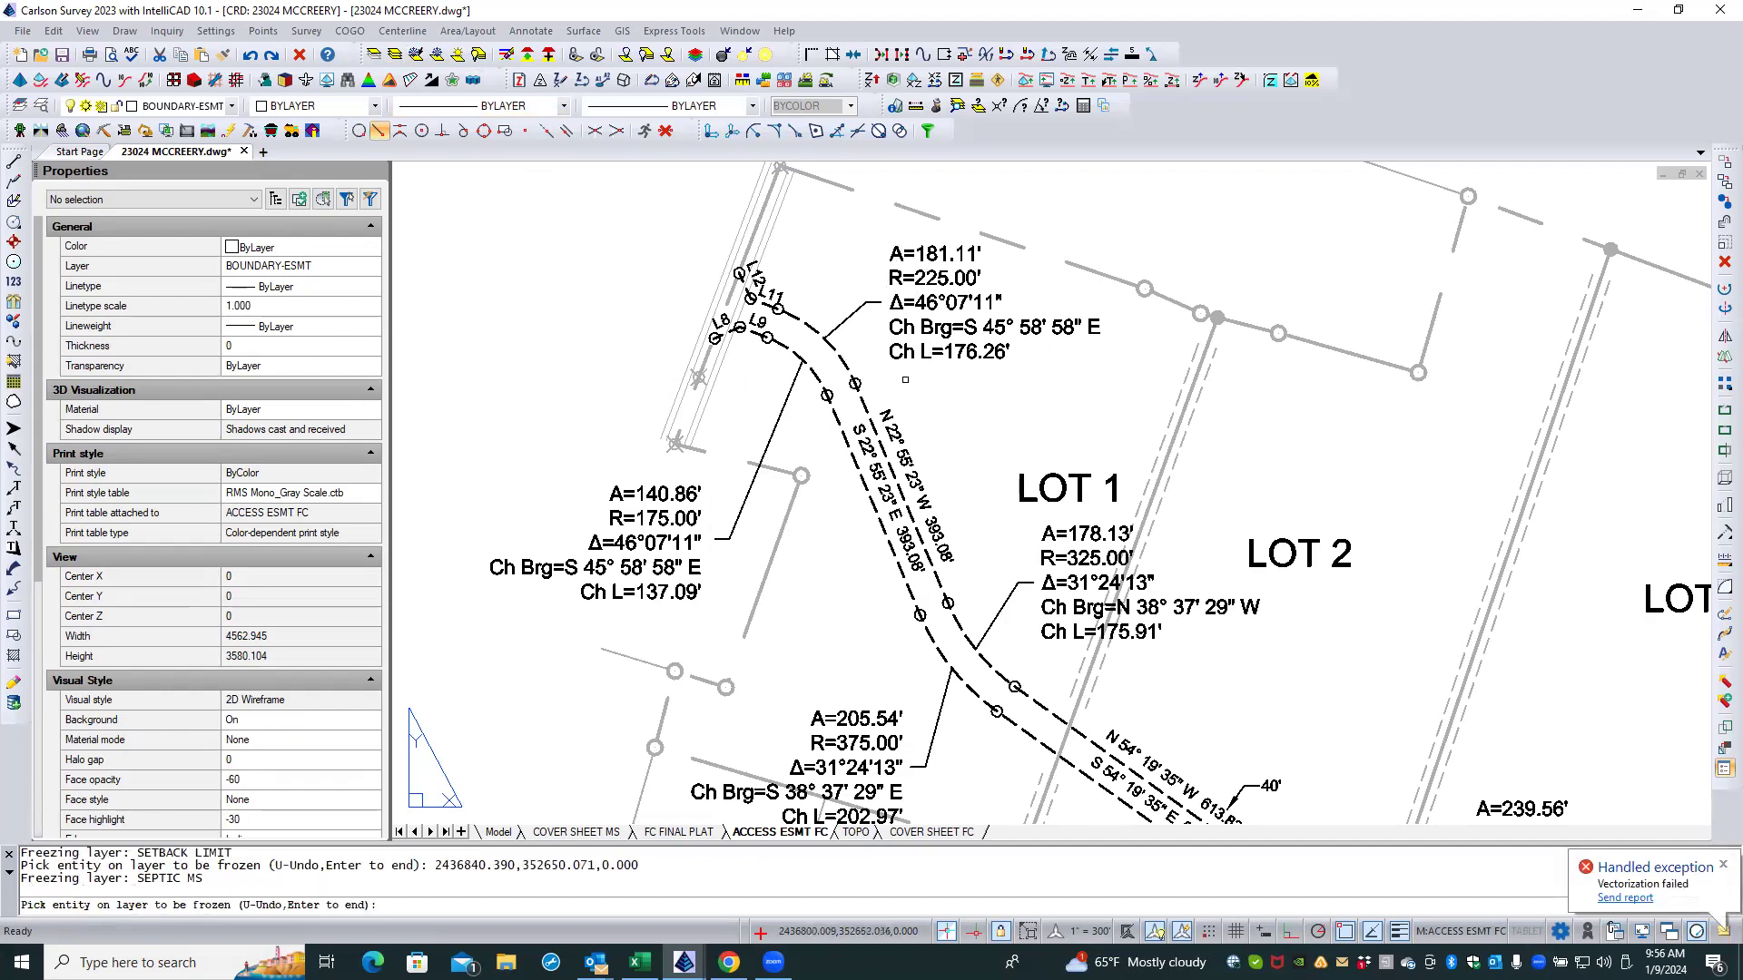
left_click(1200, 394)
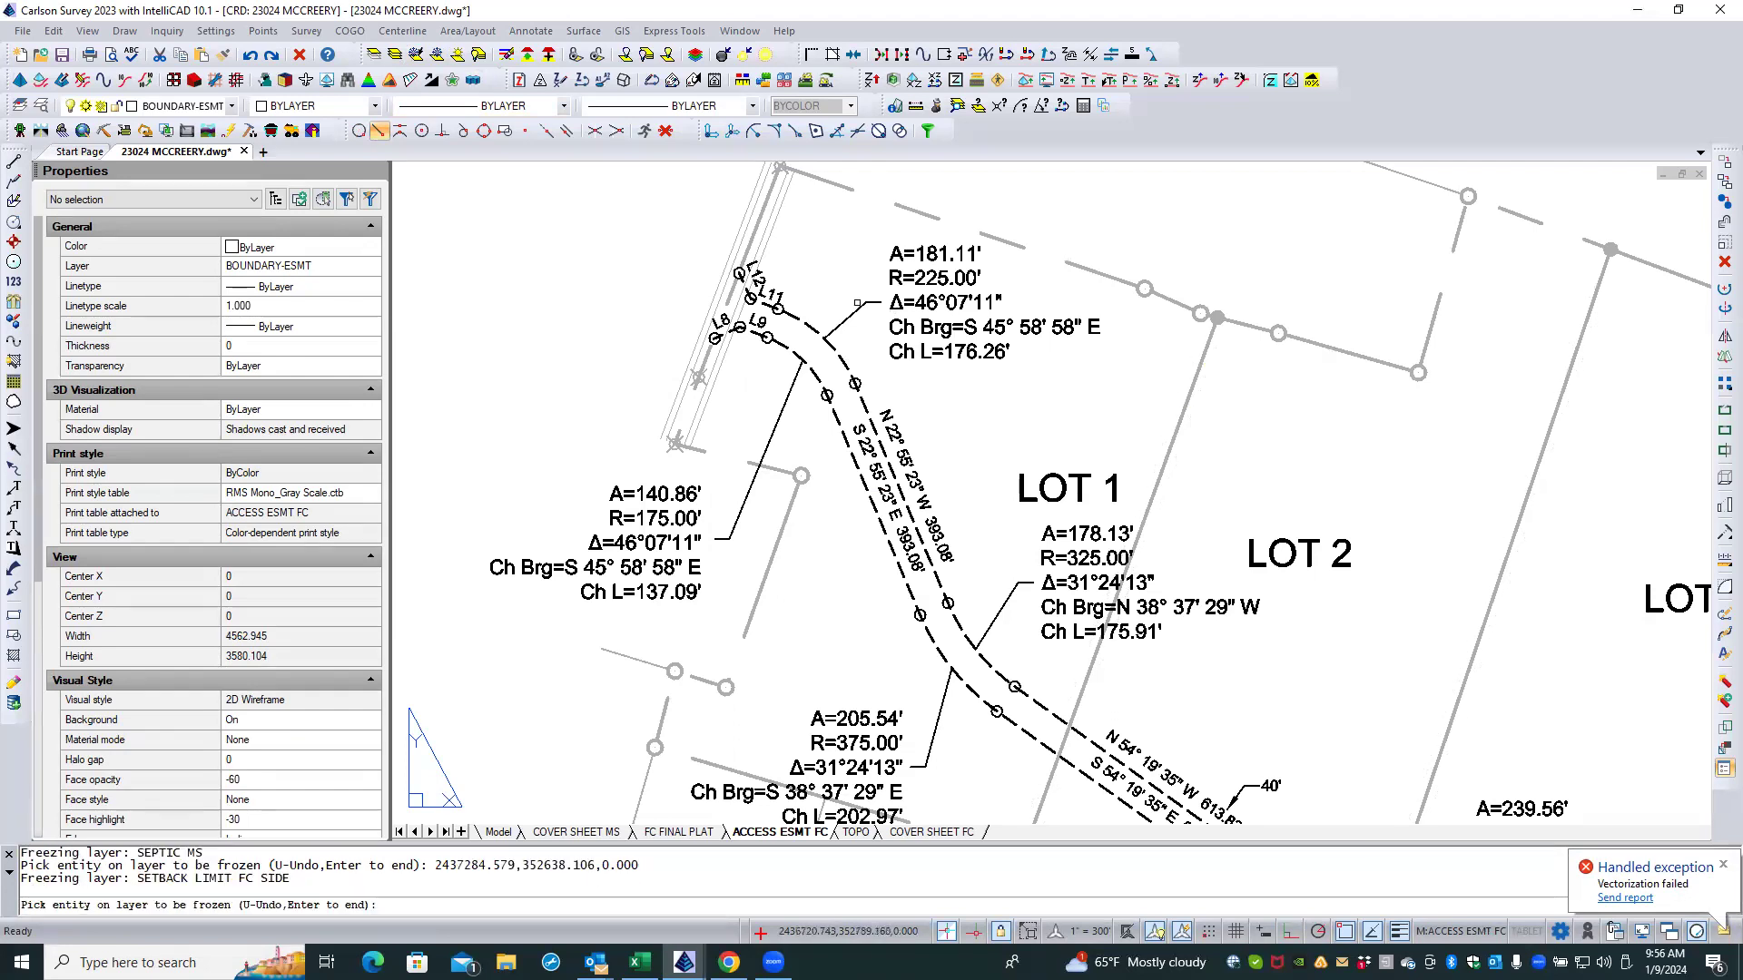
scroll(709, 259, "down", 2)
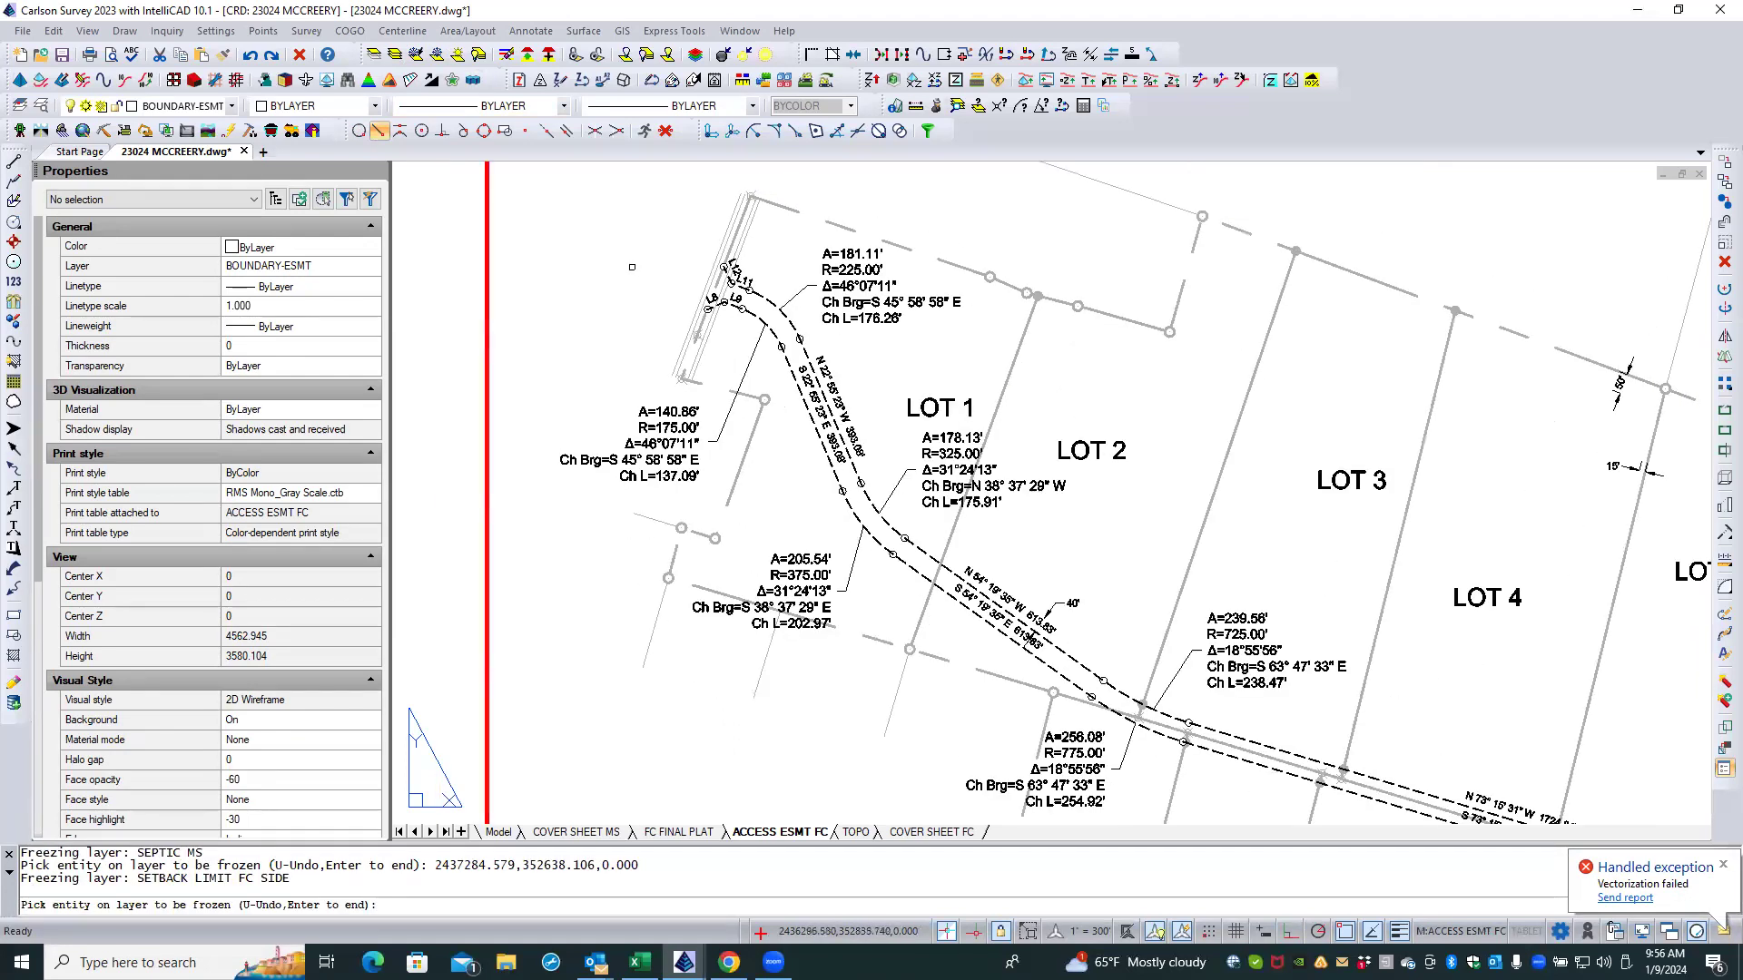
key("Return")
scroll(862, 420, "up", 3)
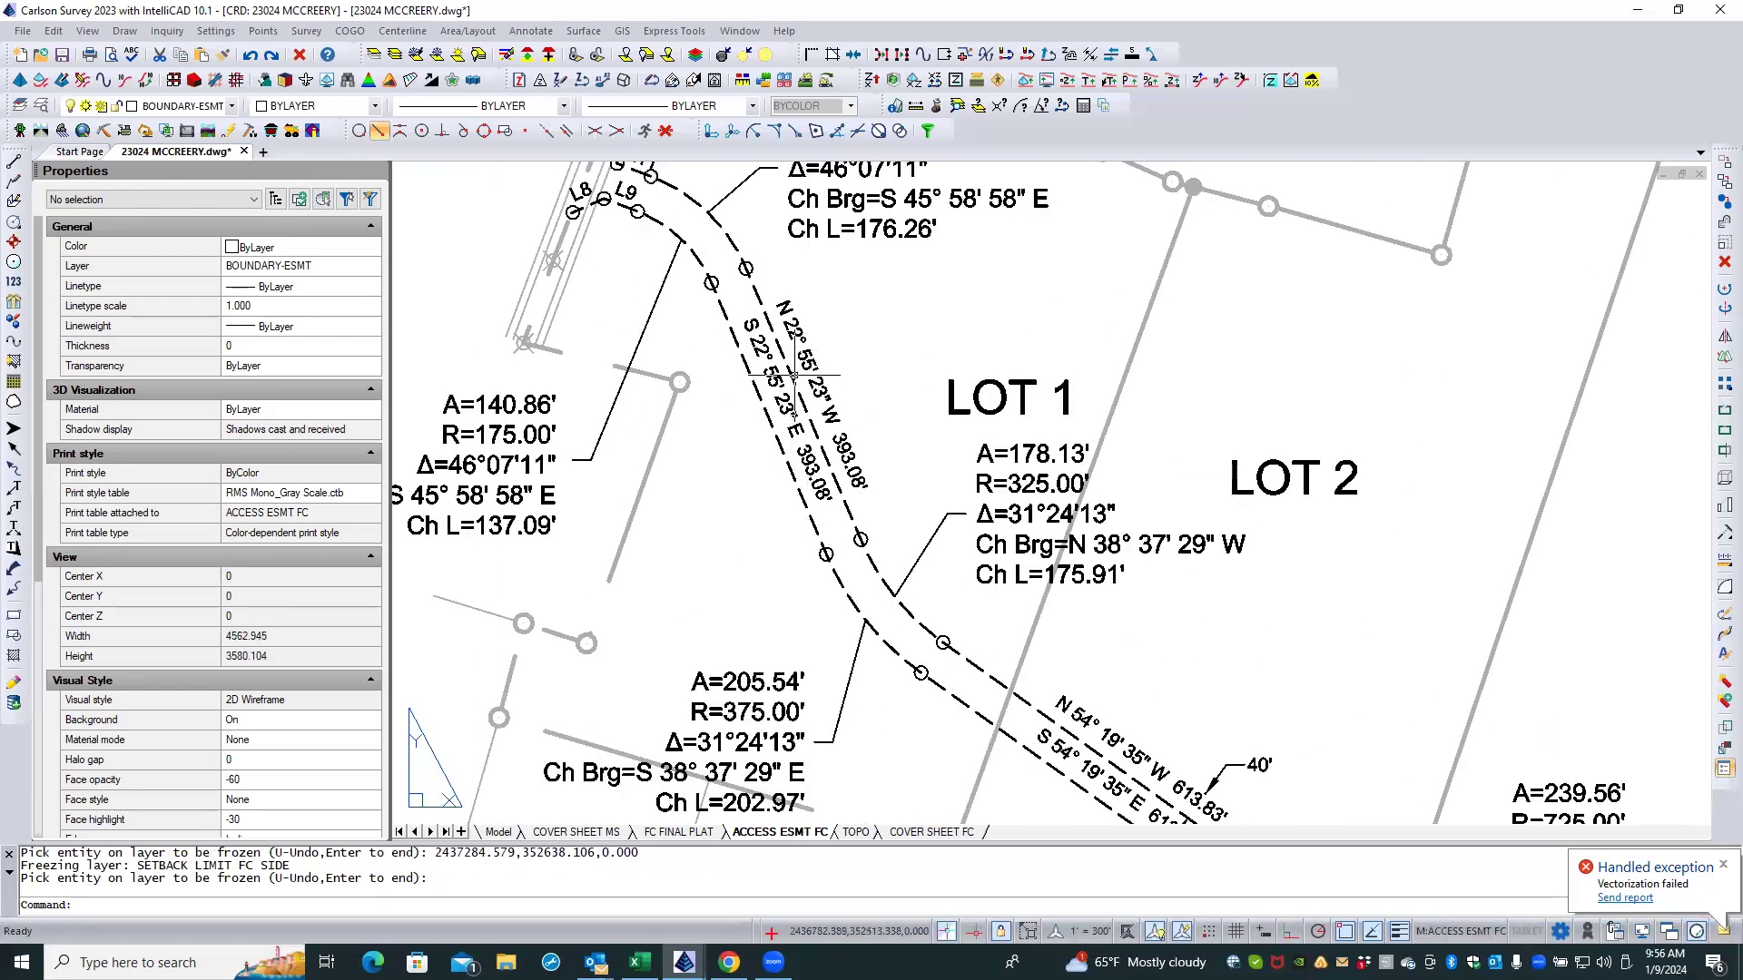
scroll(562, 257, "down", 2)
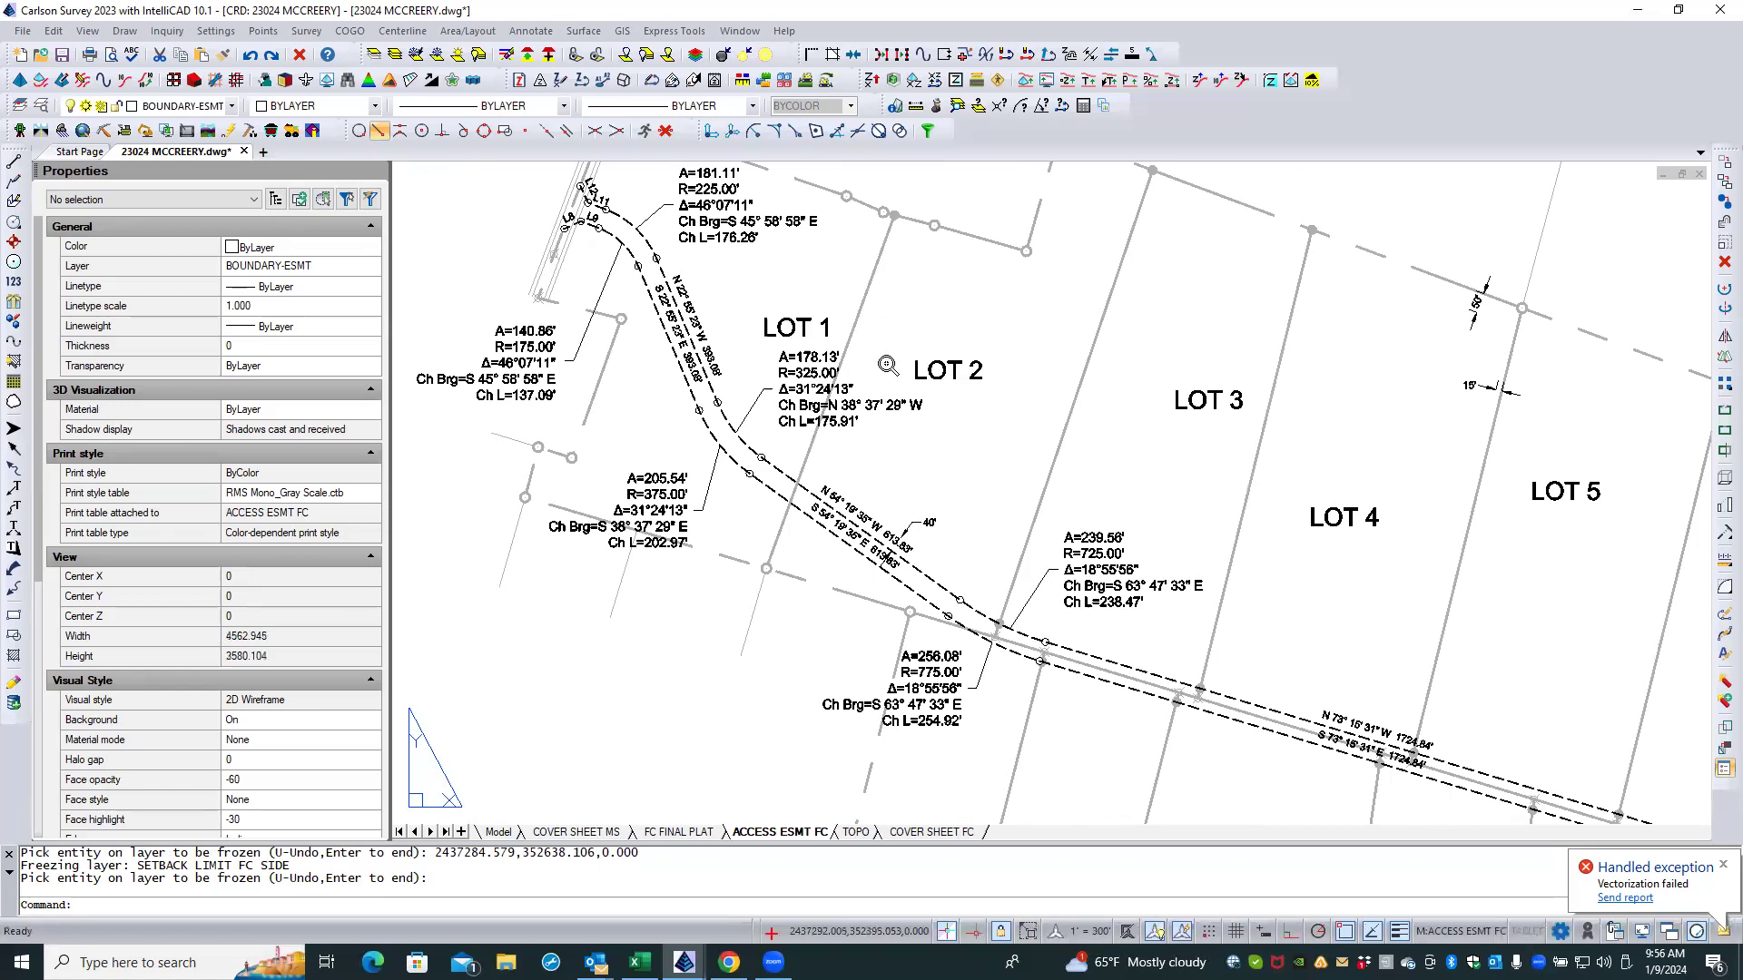
scroll(908, 377, "up", 2)
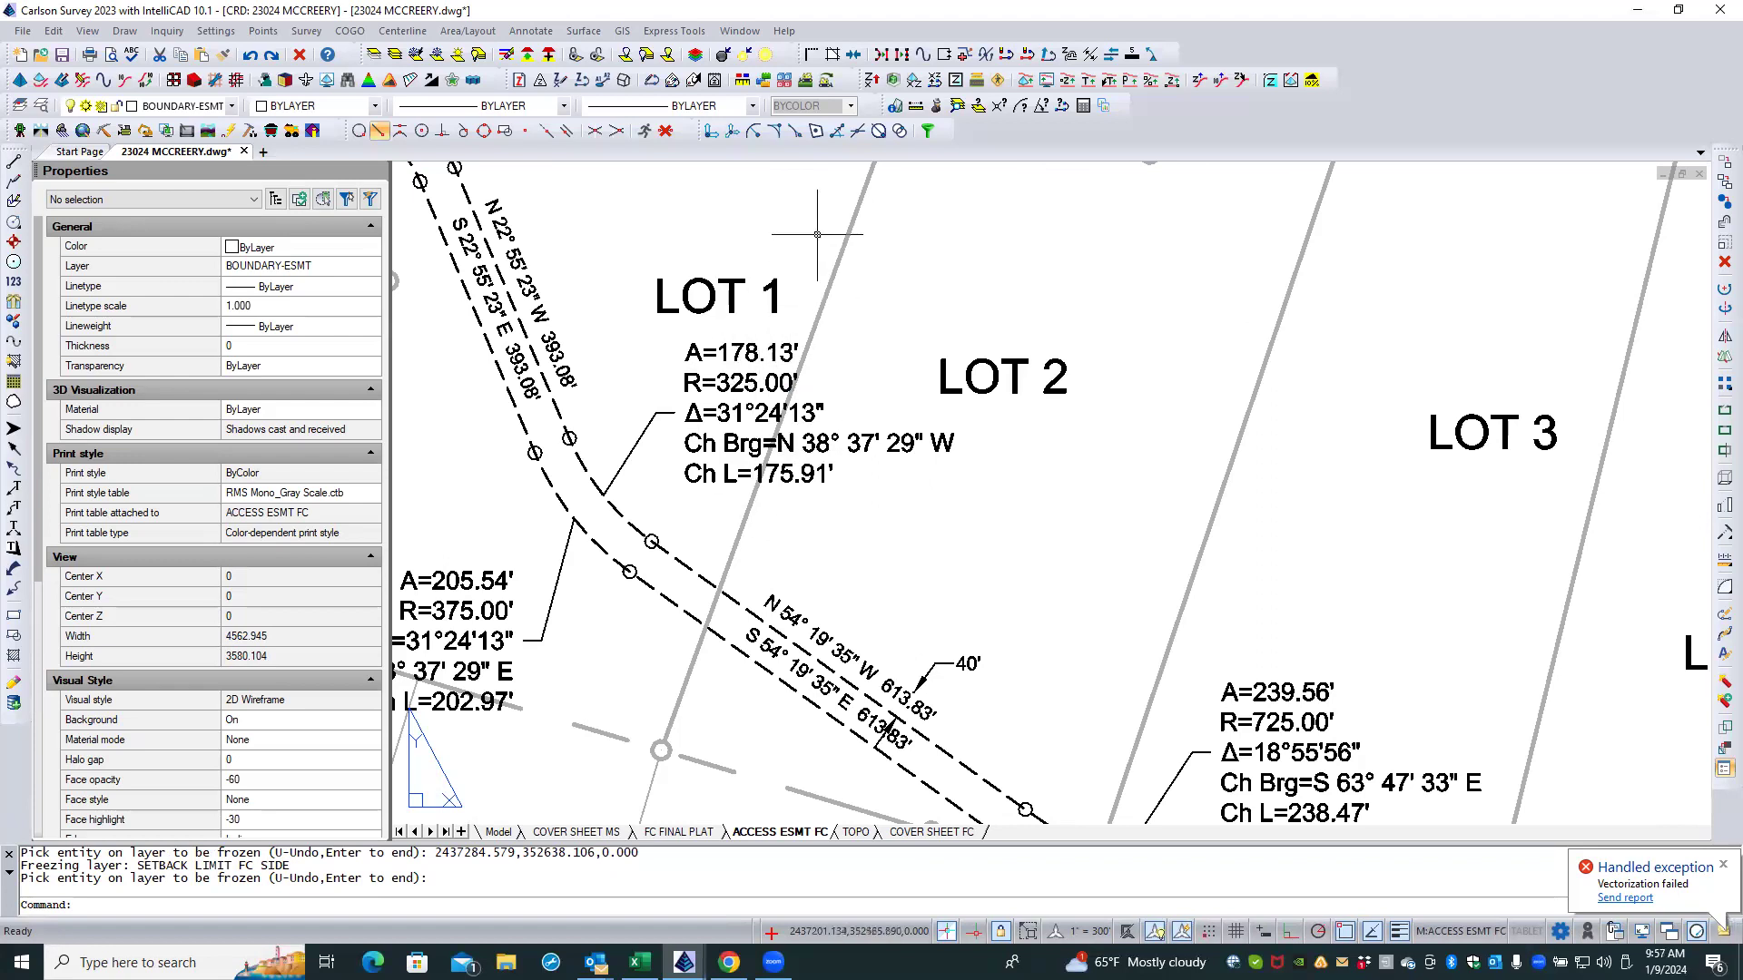
scroll(817, 235, "down", 3)
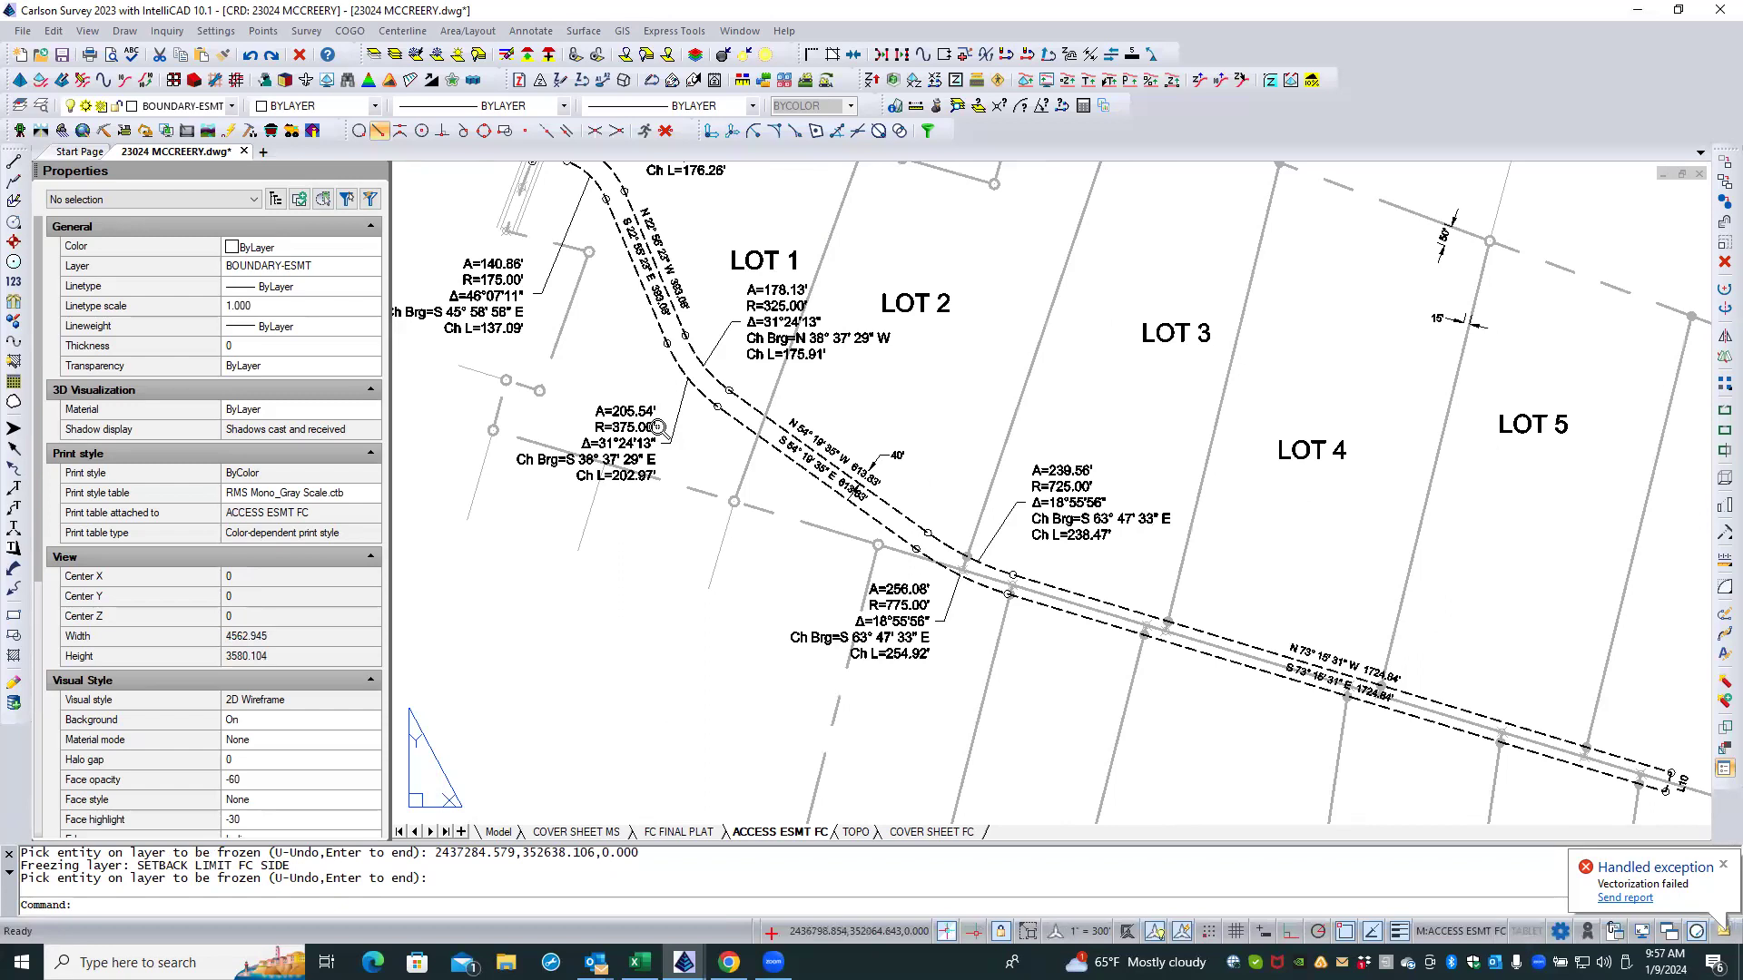
scroll(658, 427, "up", 3)
scroll(767, 419, "down", 2)
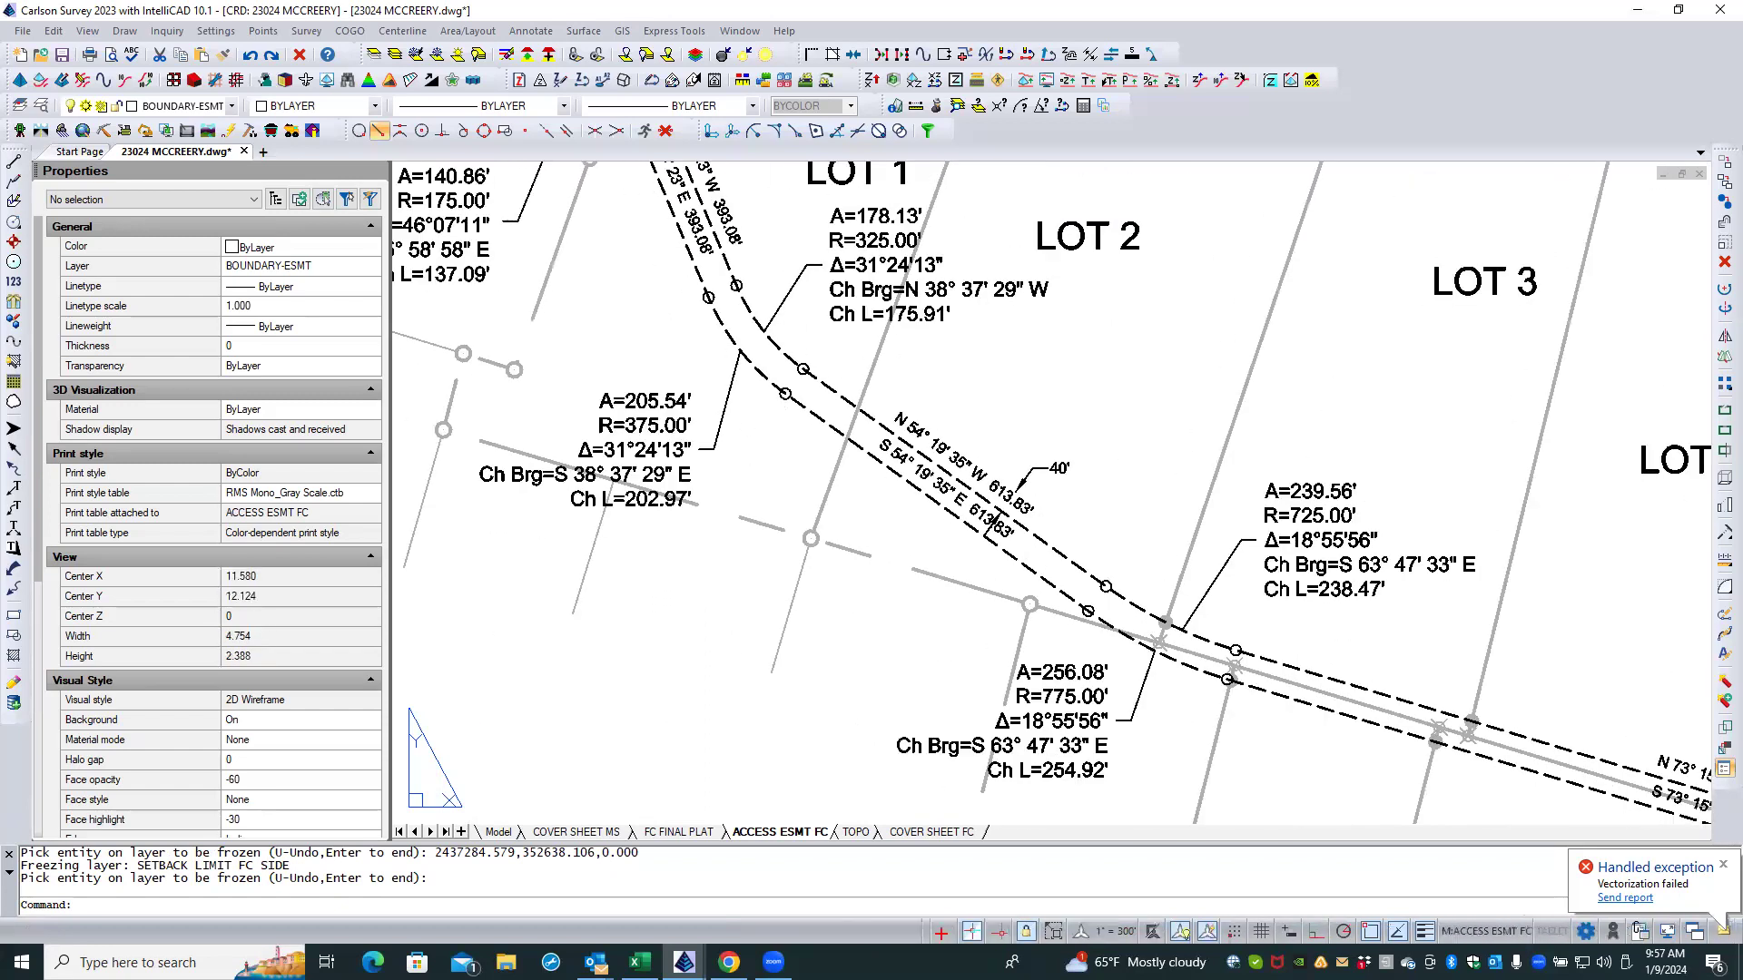
left_click(672, 424)
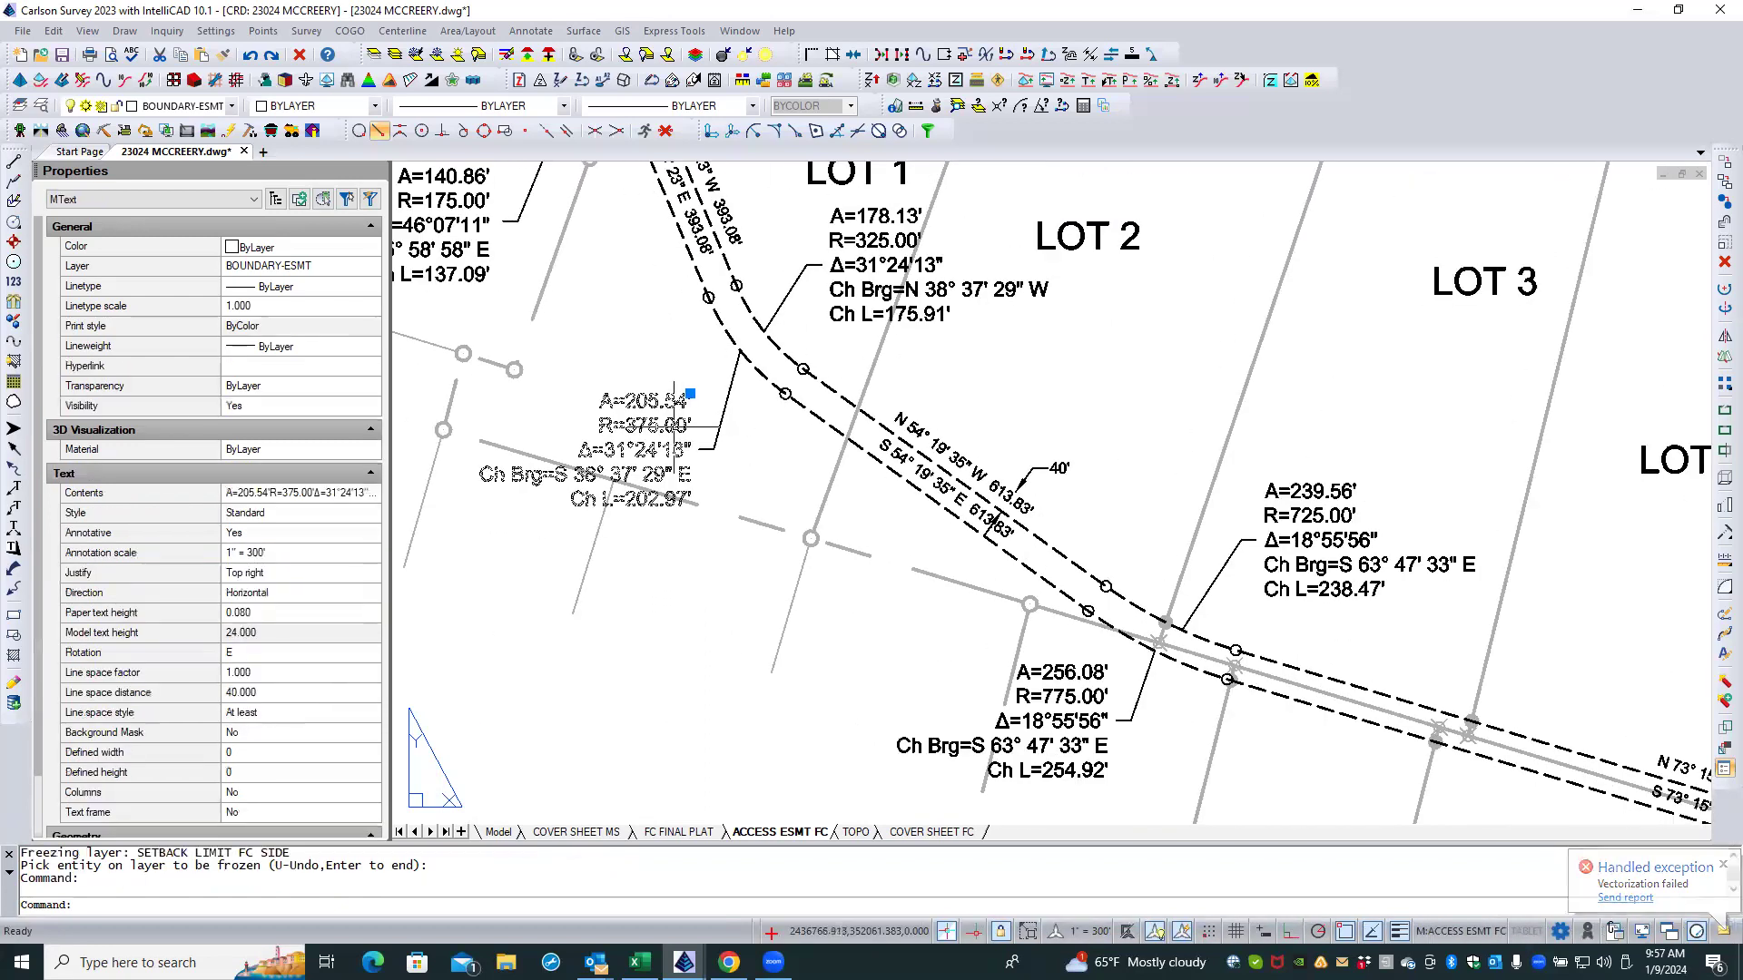
left_click(690, 394)
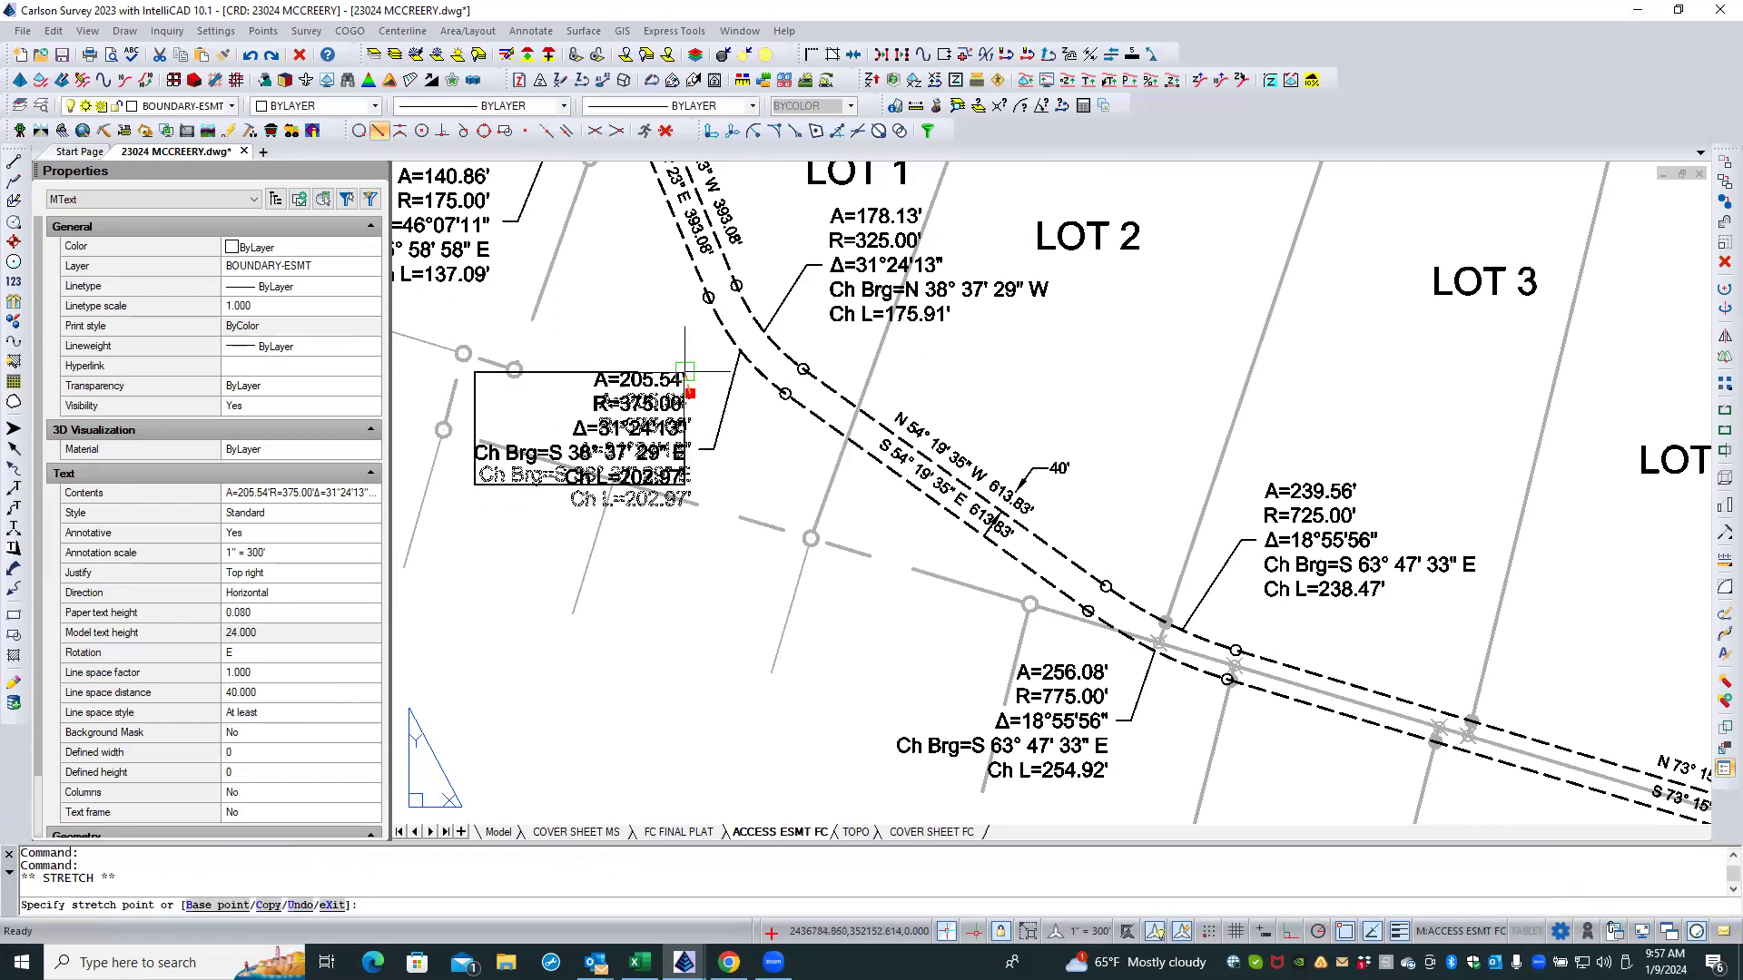
key("Escape")
key("Escape")
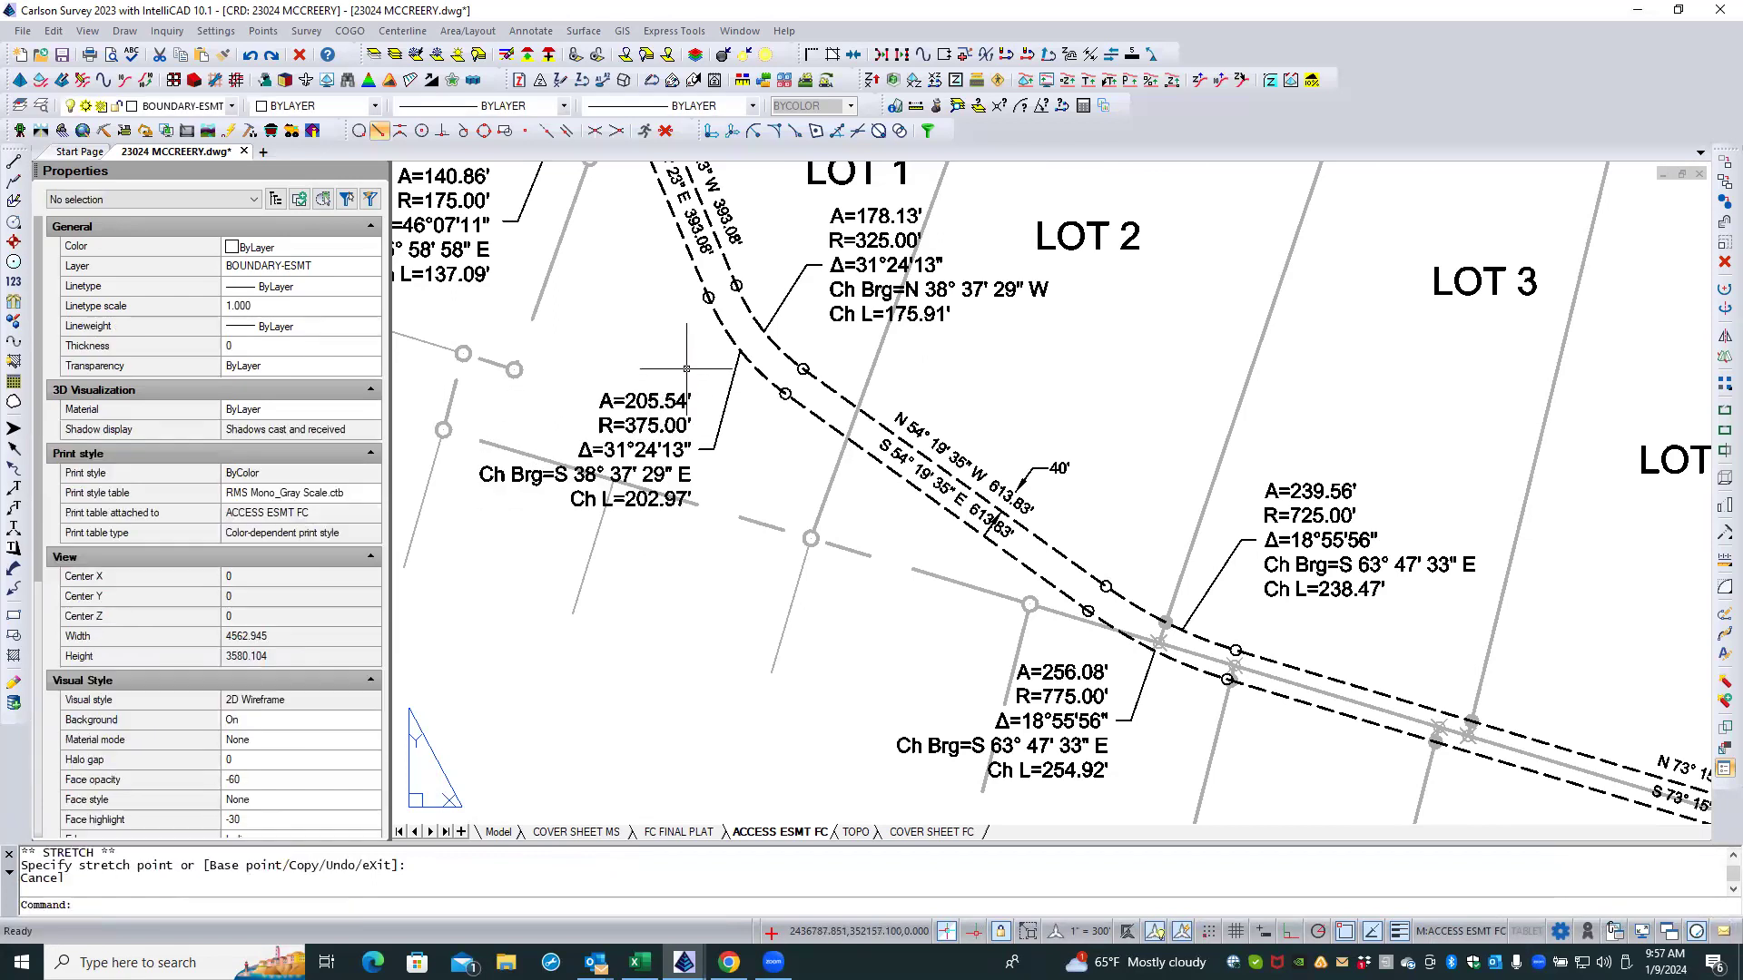
Step: Move the A=205.54' stacked arc label and its leader north, clear of the property line crossing its text
left_click(726, 456)
left_click(623, 394)
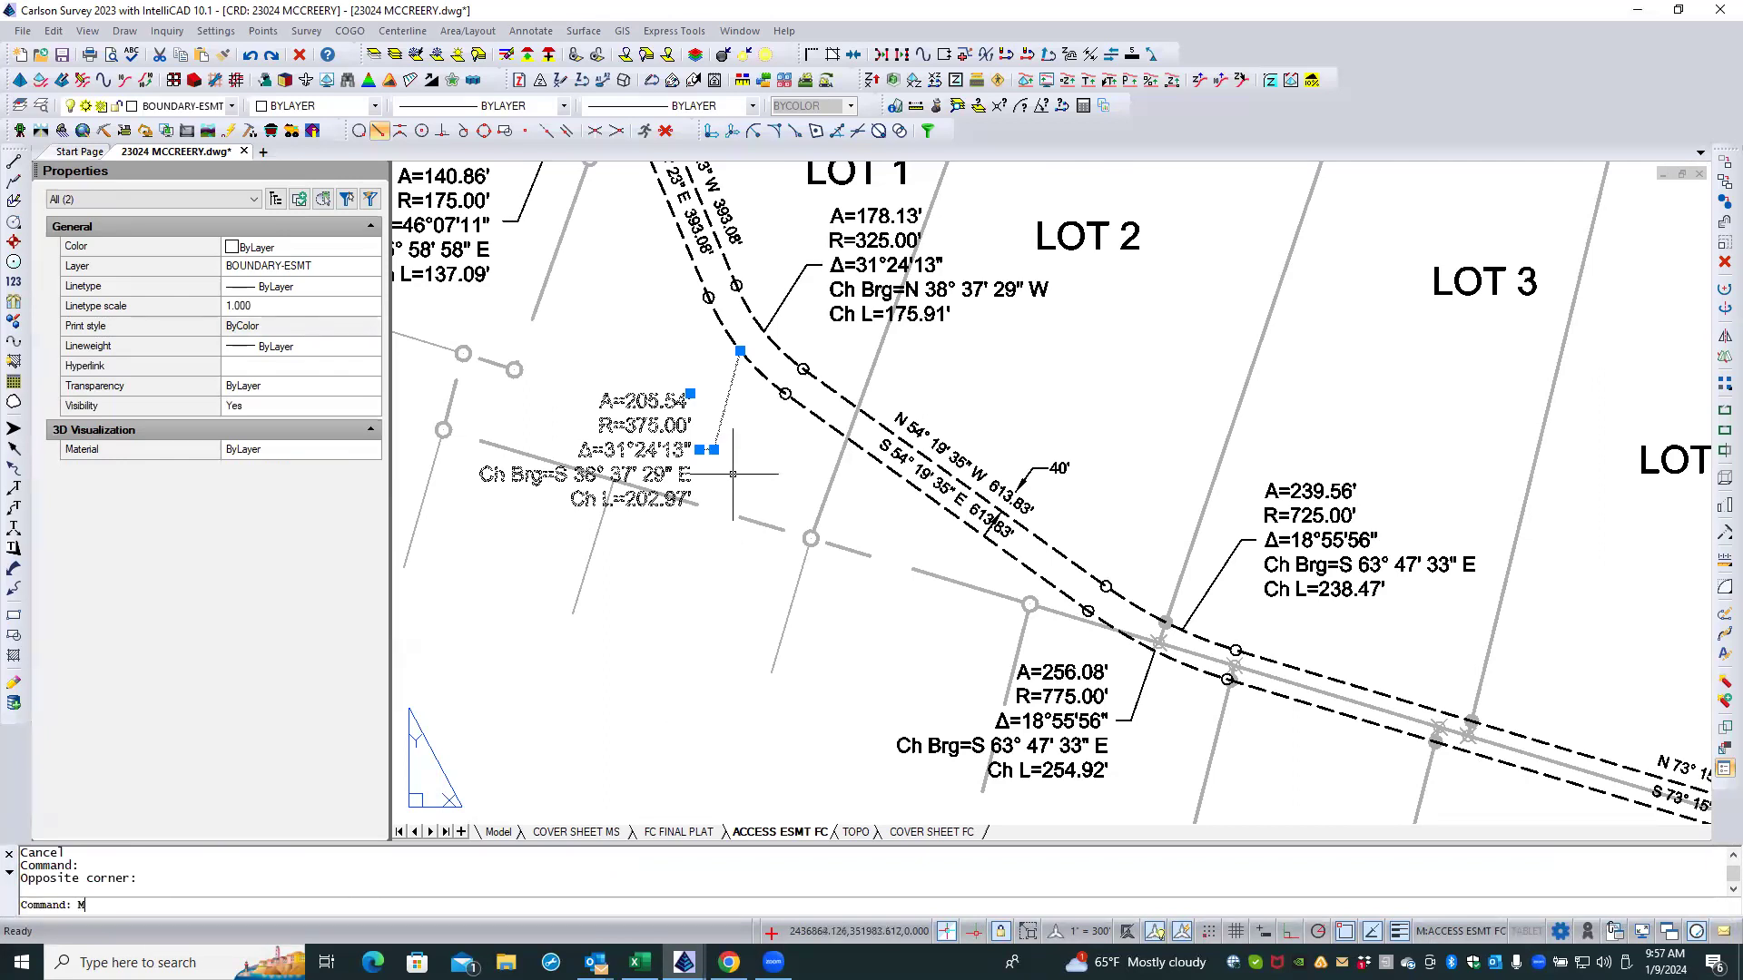
type("MA")
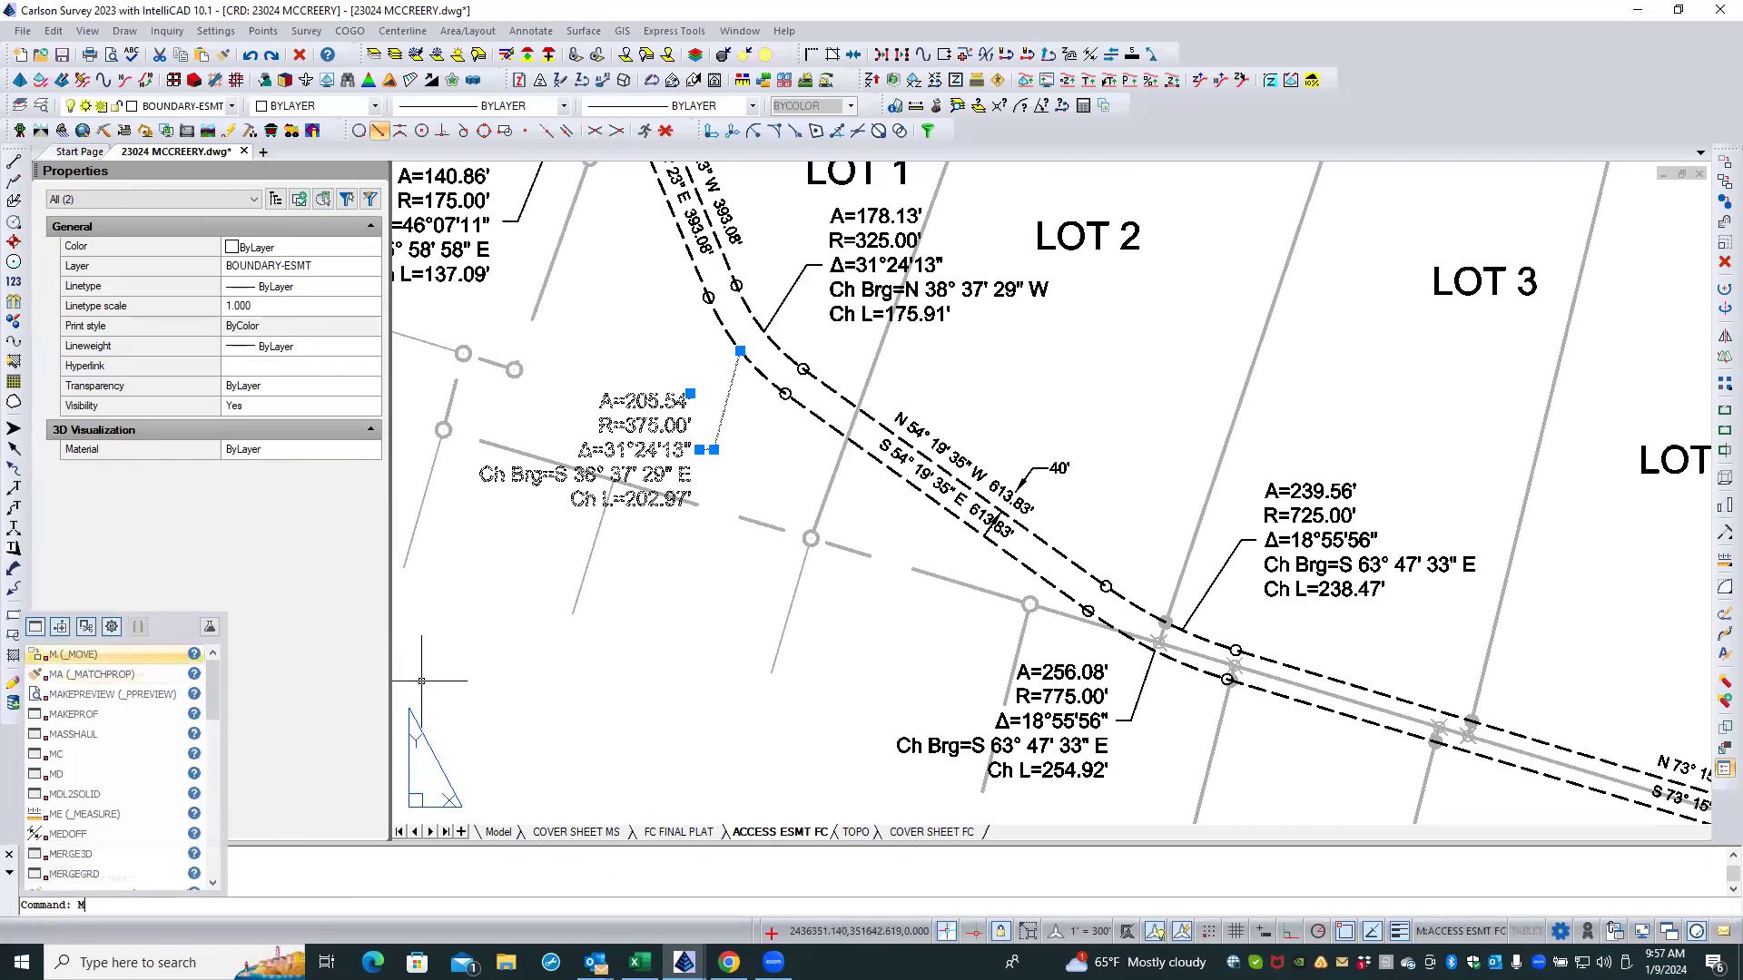
left_click(84, 654)
left_click(677, 618)
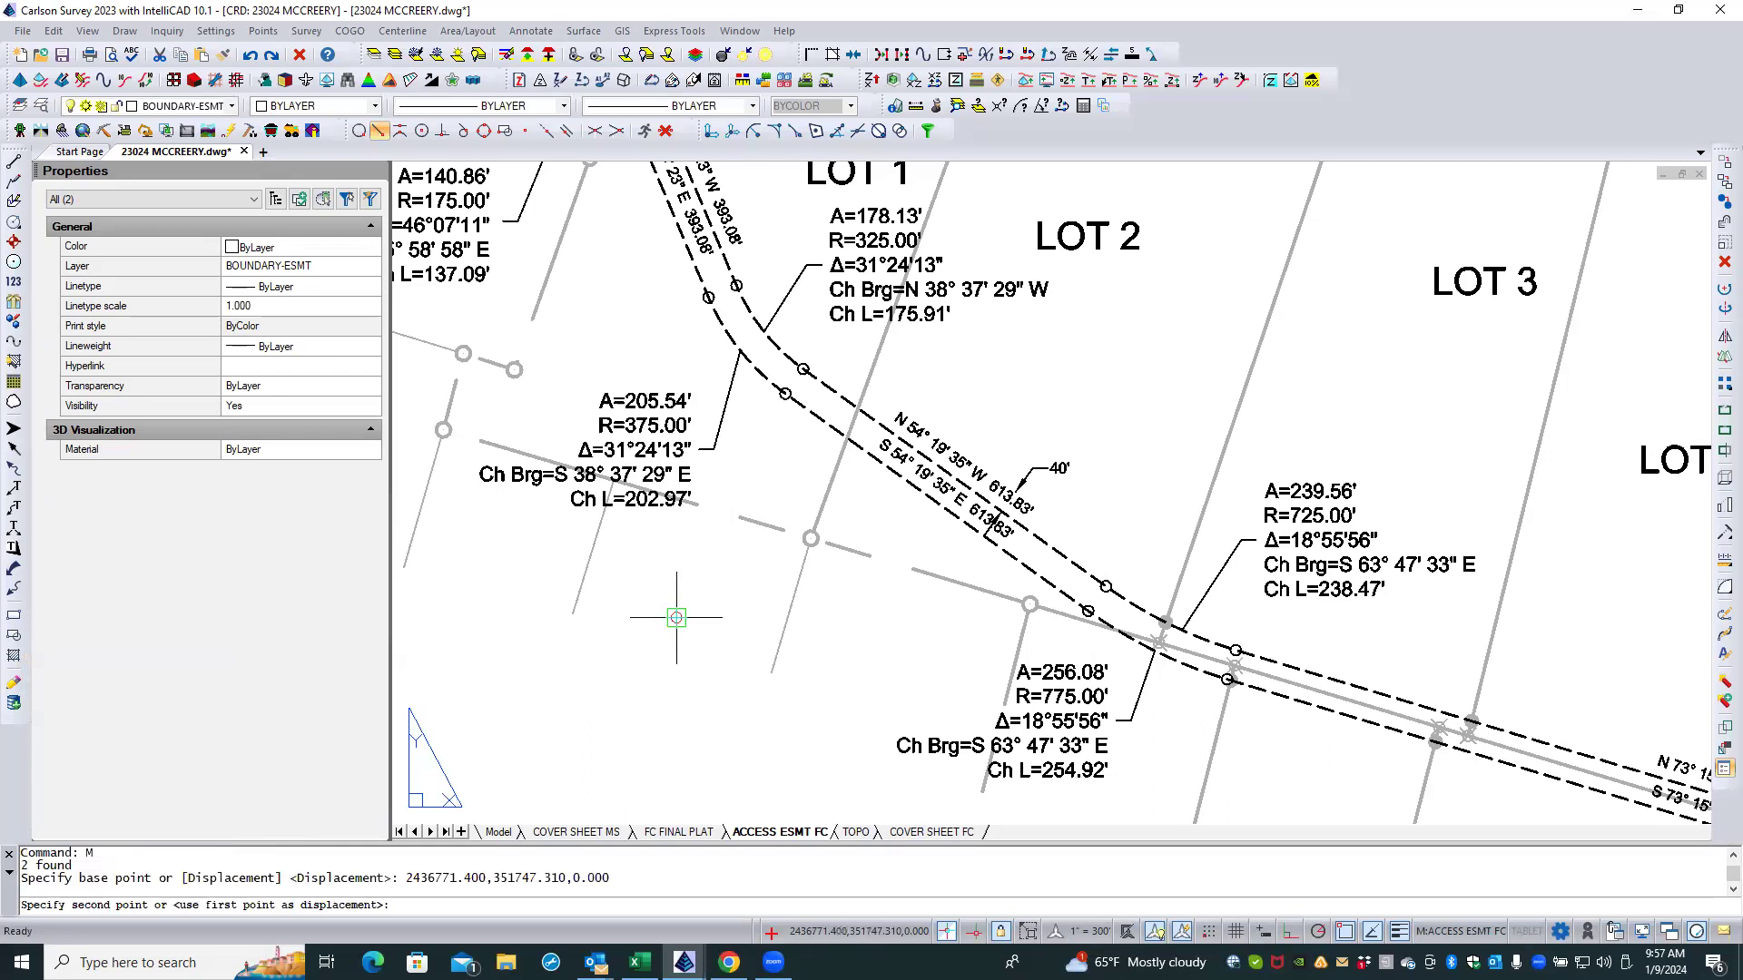
left_click(680, 570)
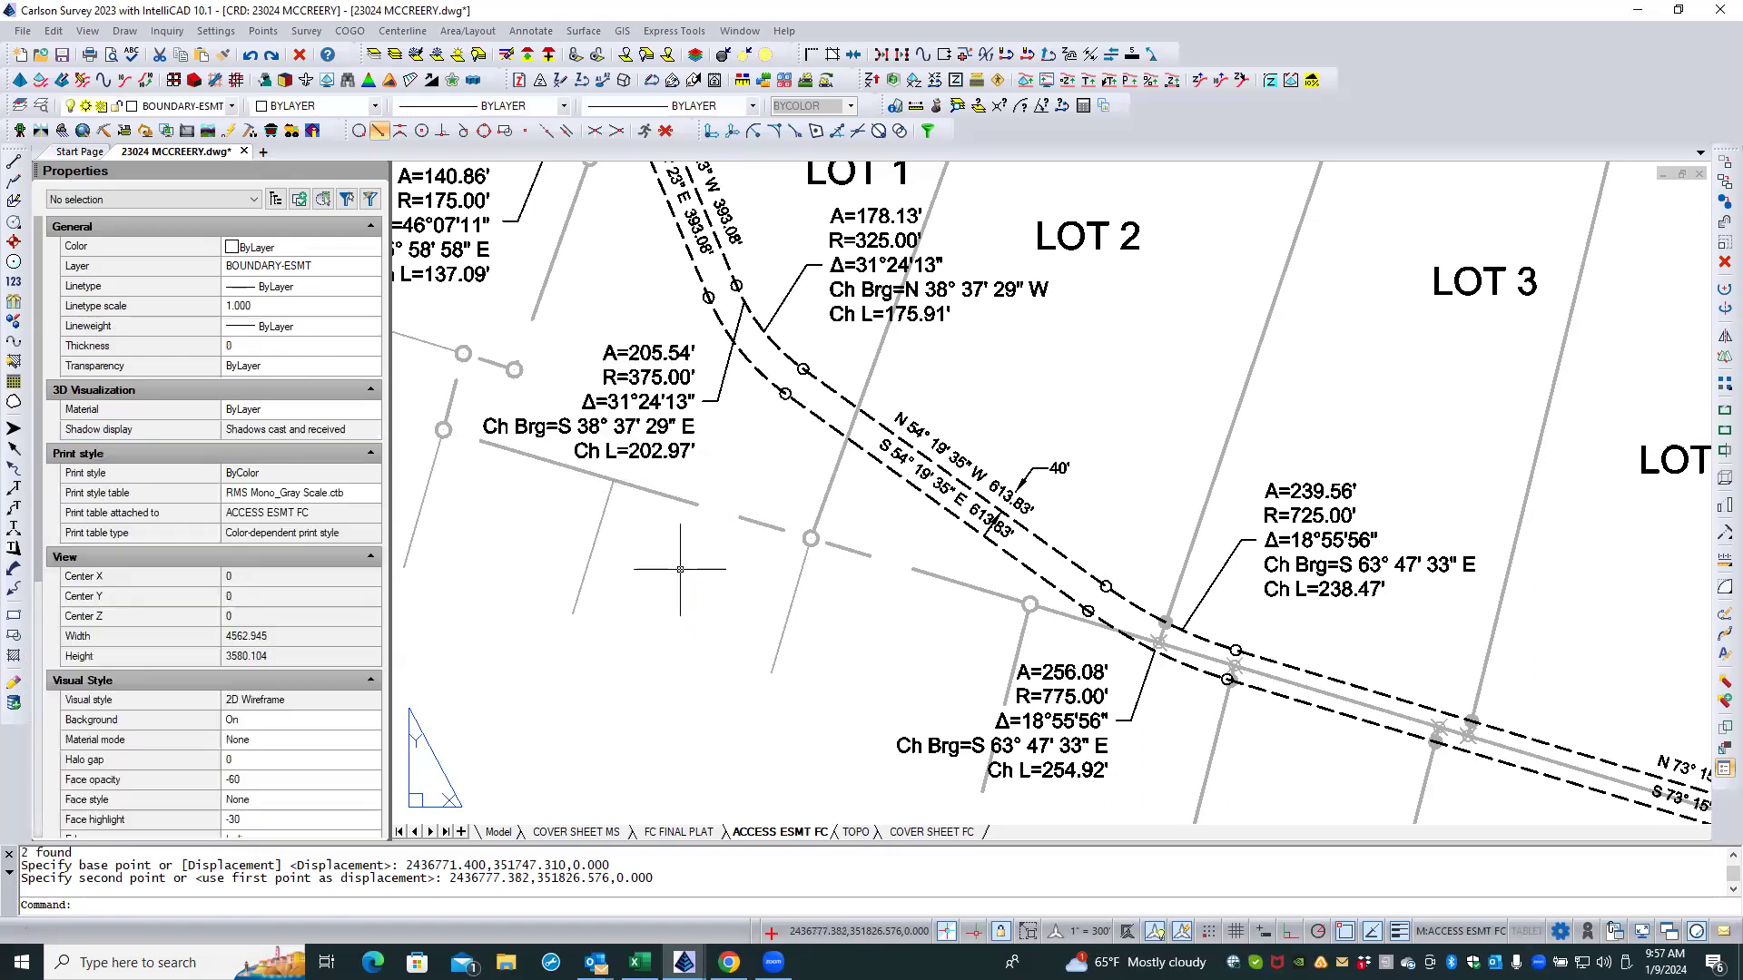
Step: Stretch the tip of the A=205.54' label's leader back onto the southwestern easement arc with a Nearest snap
left_click(721, 382)
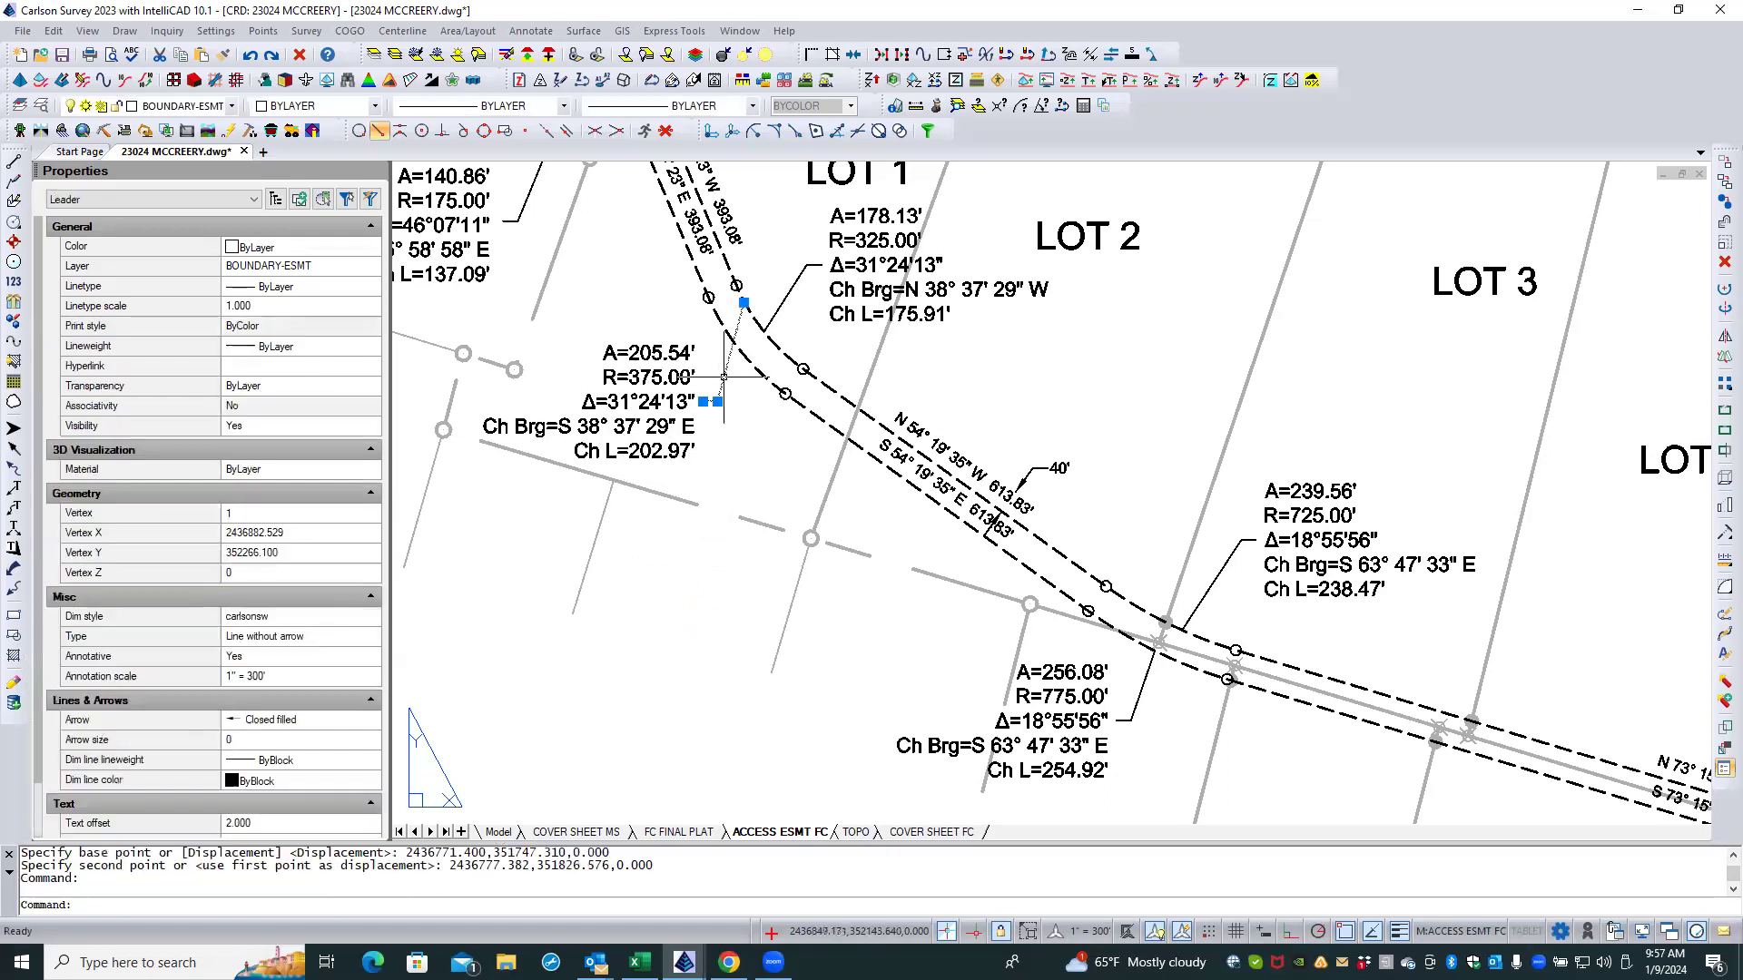
left_click(741, 297)
key("Escape")
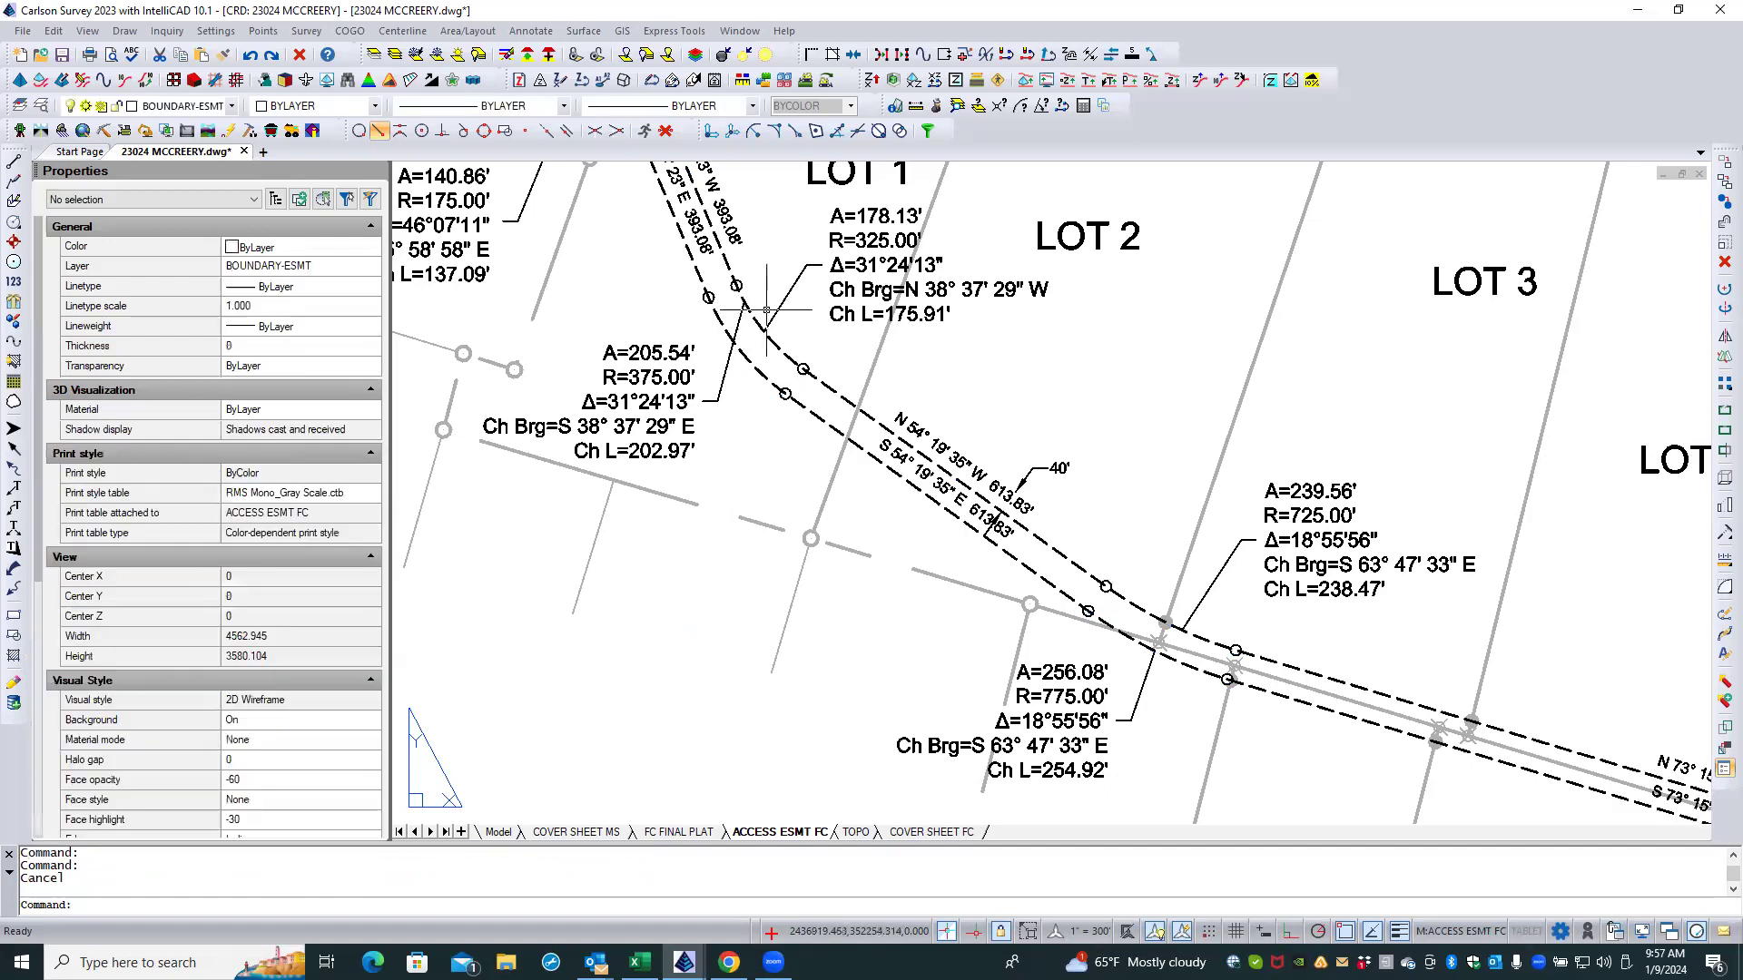
left_click(737, 321)
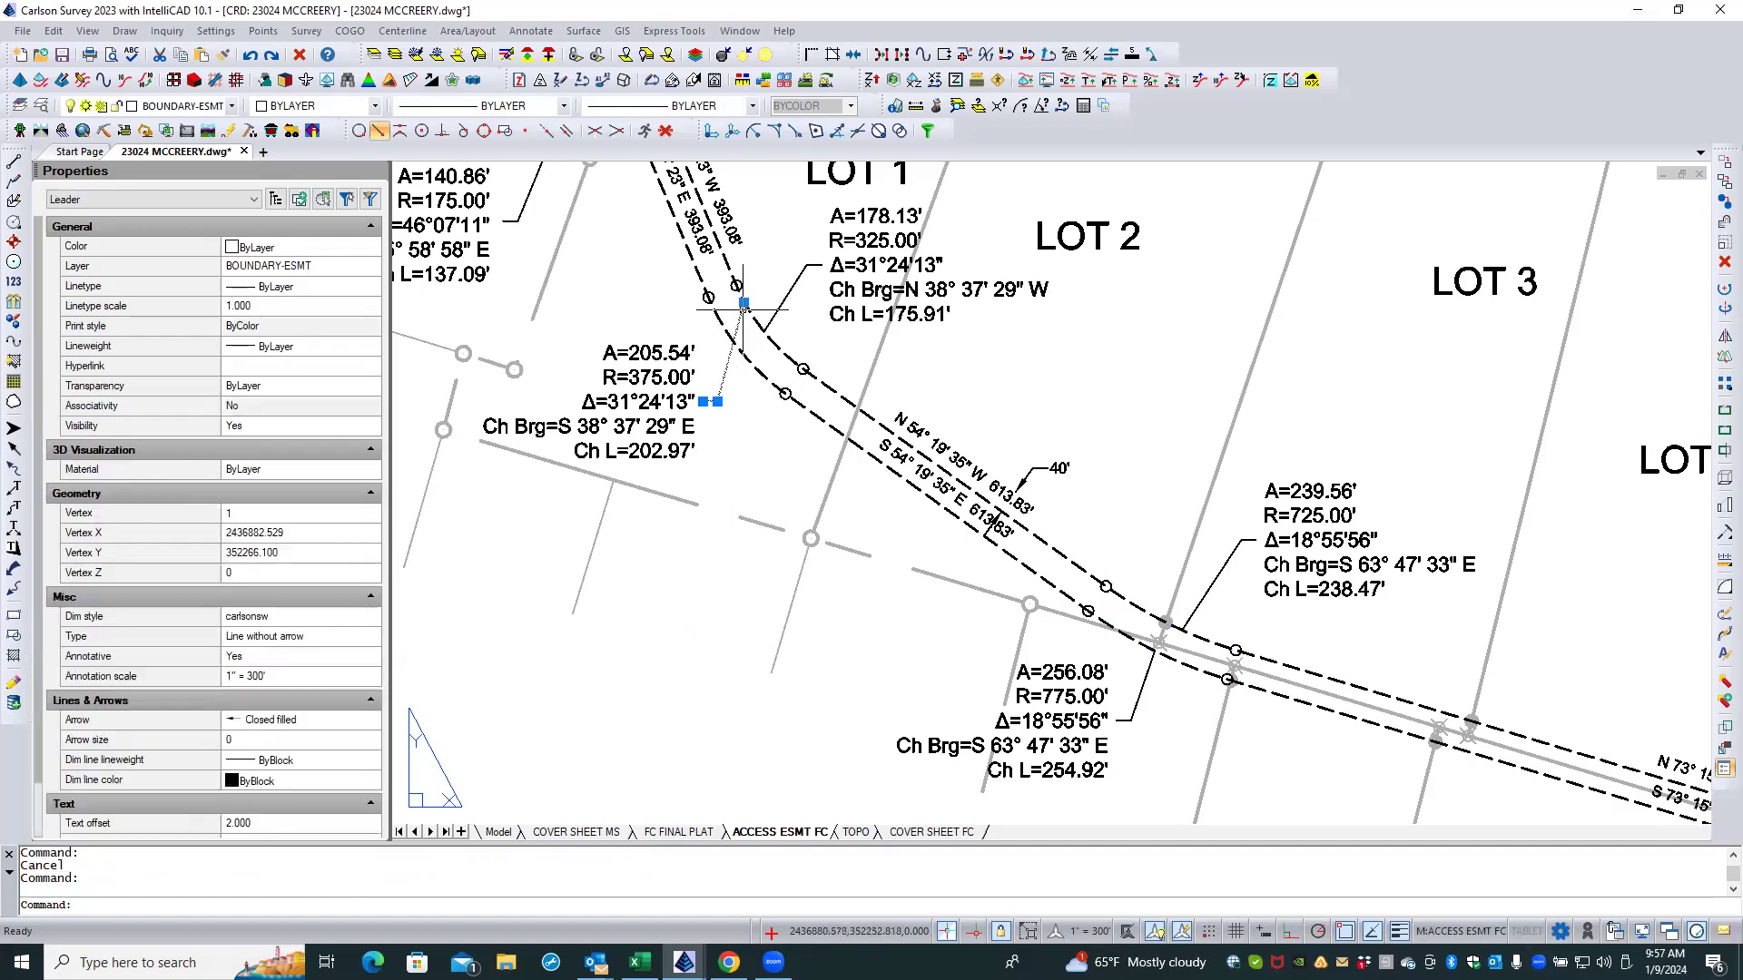
left_click(743, 302)
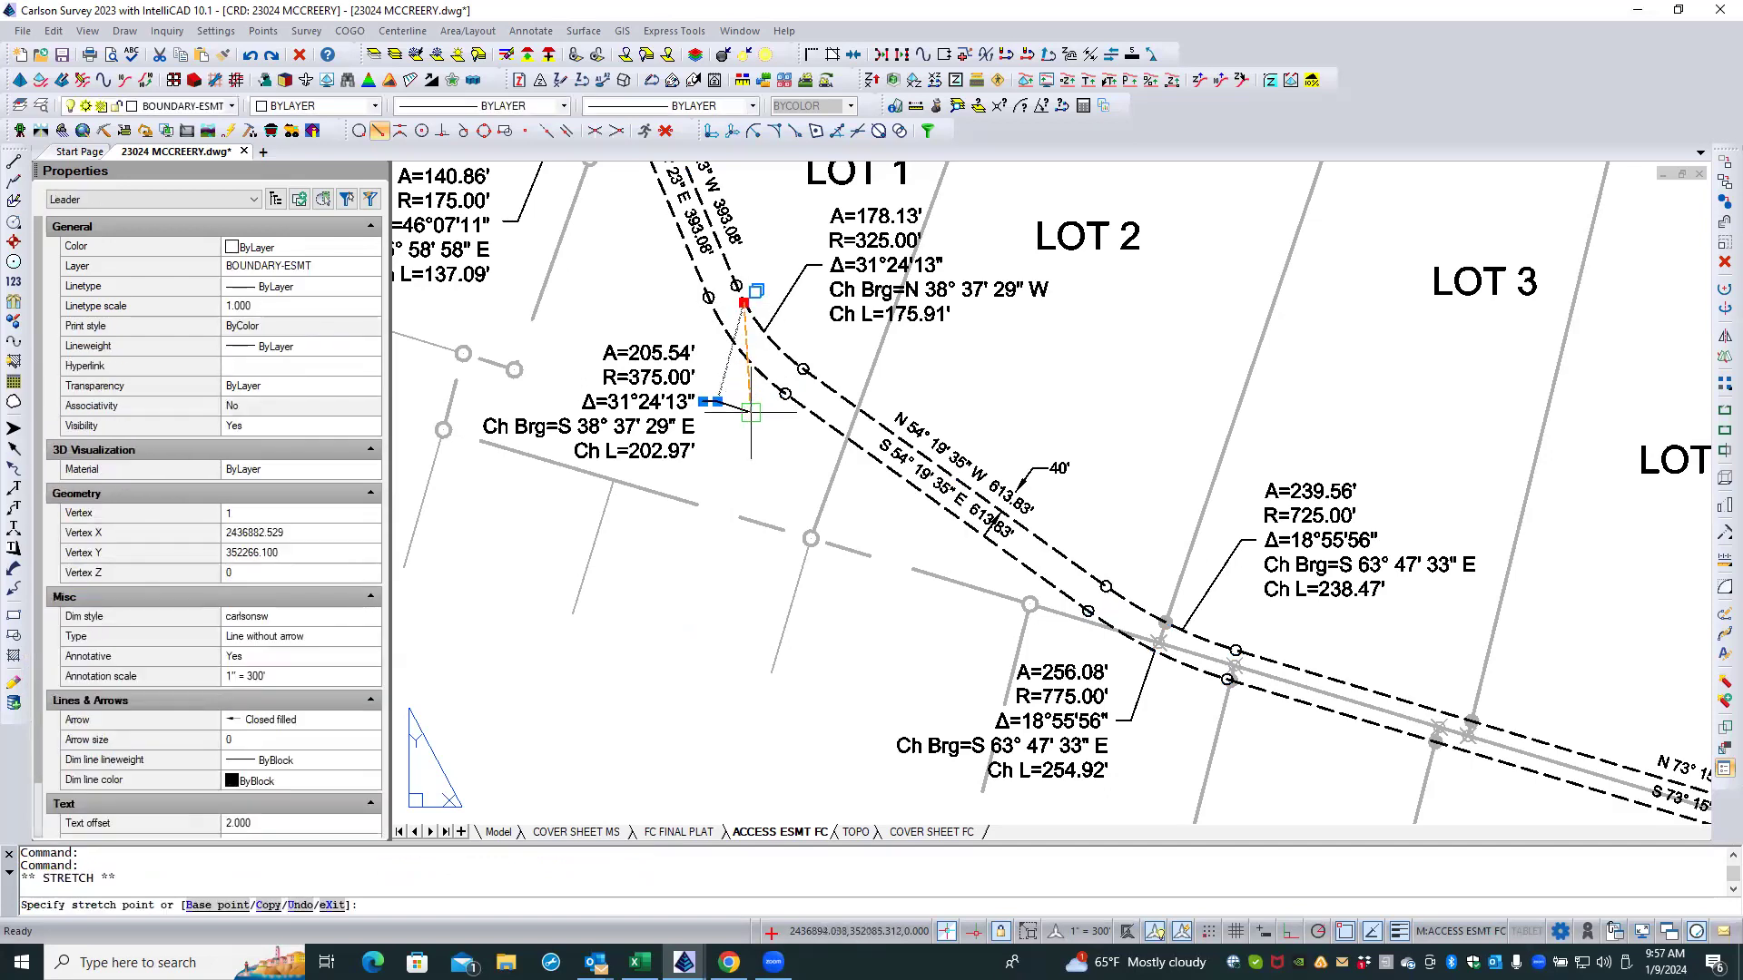
right_click(750, 411, "shift")
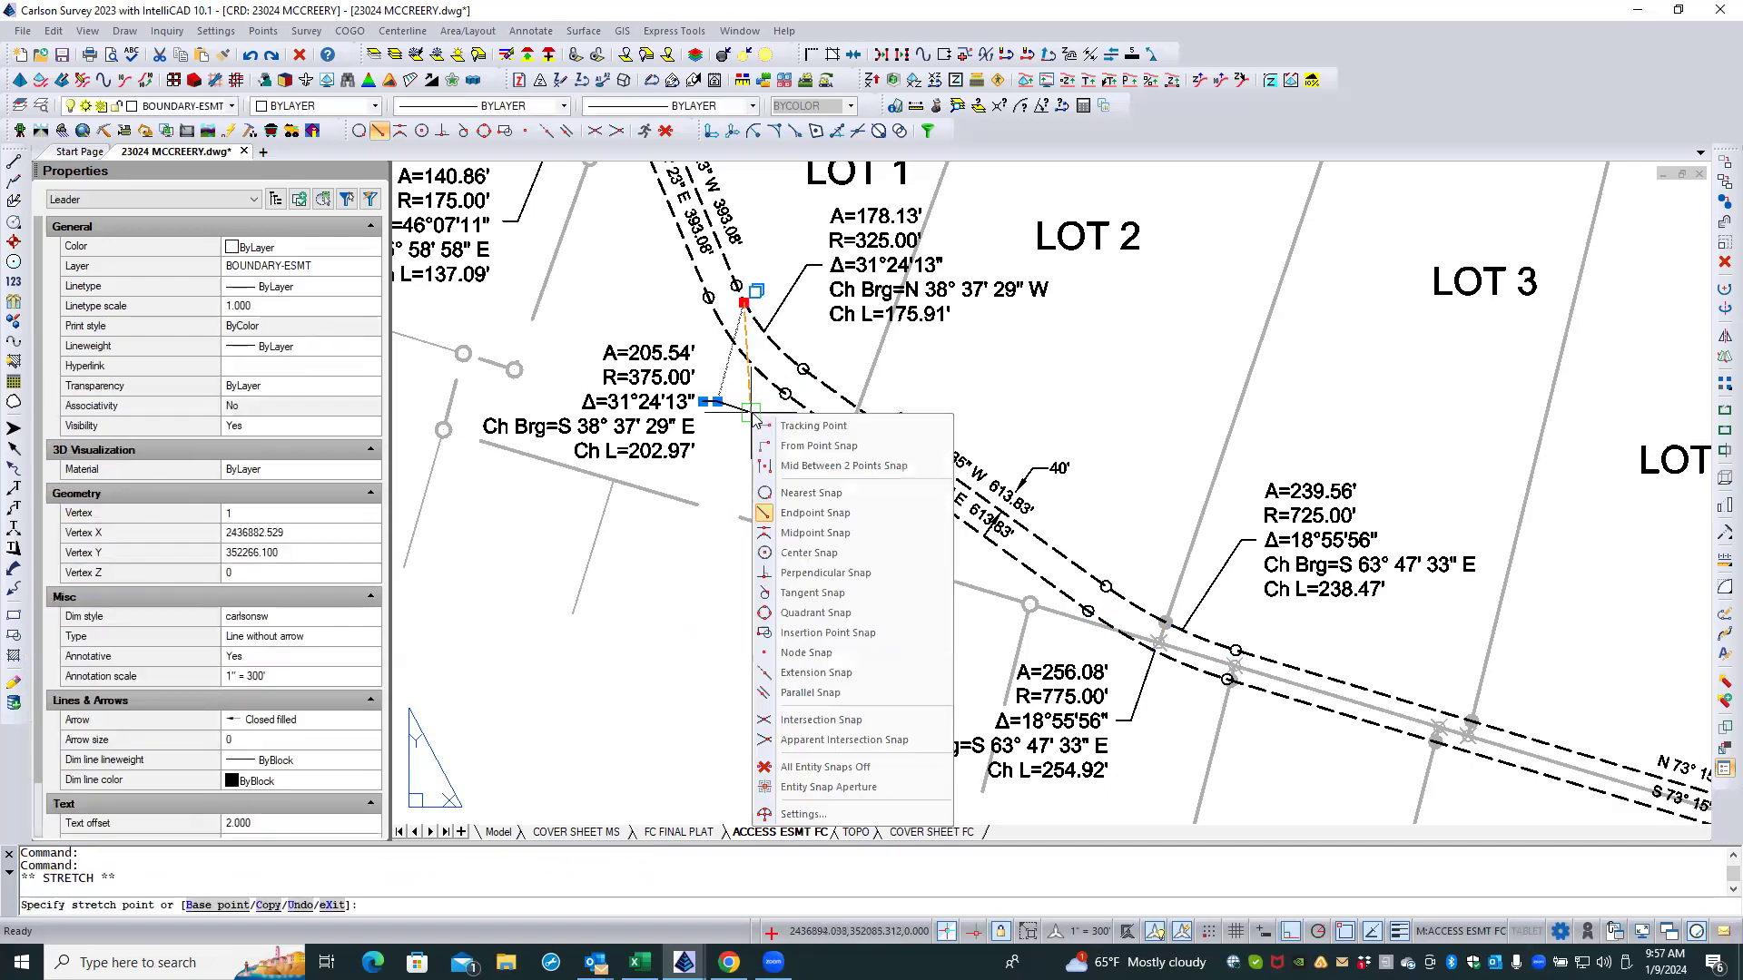
left_click(801, 492)
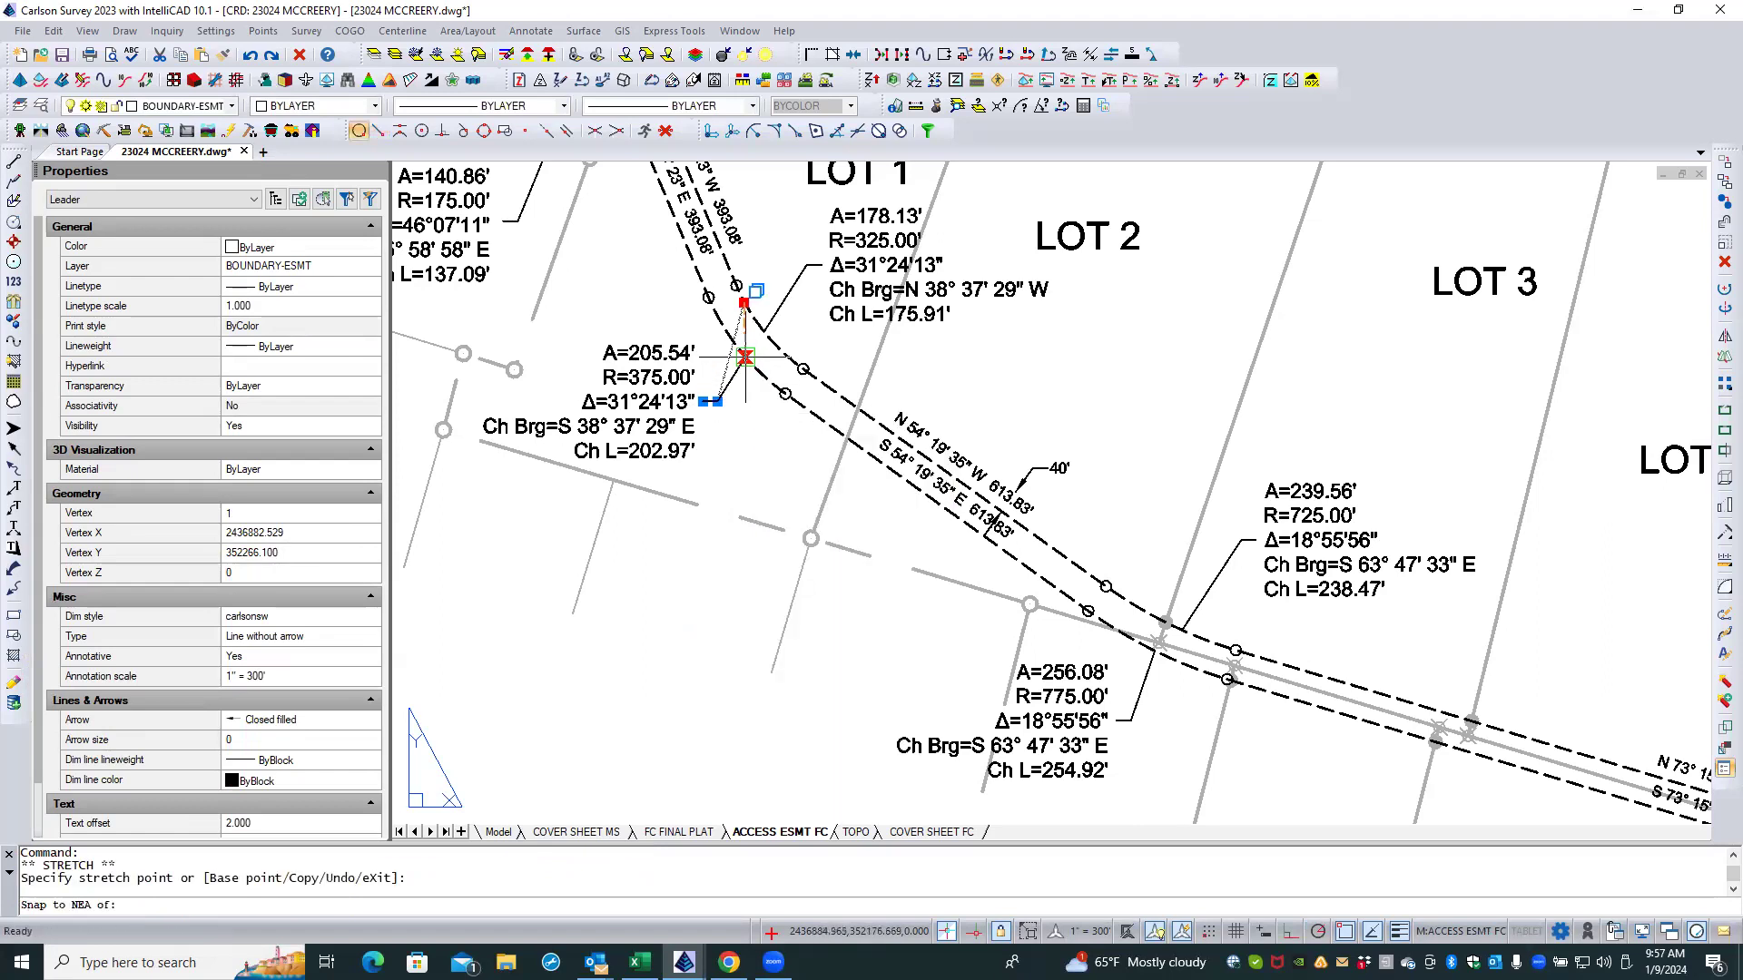
key("Escape")
key("Escape")
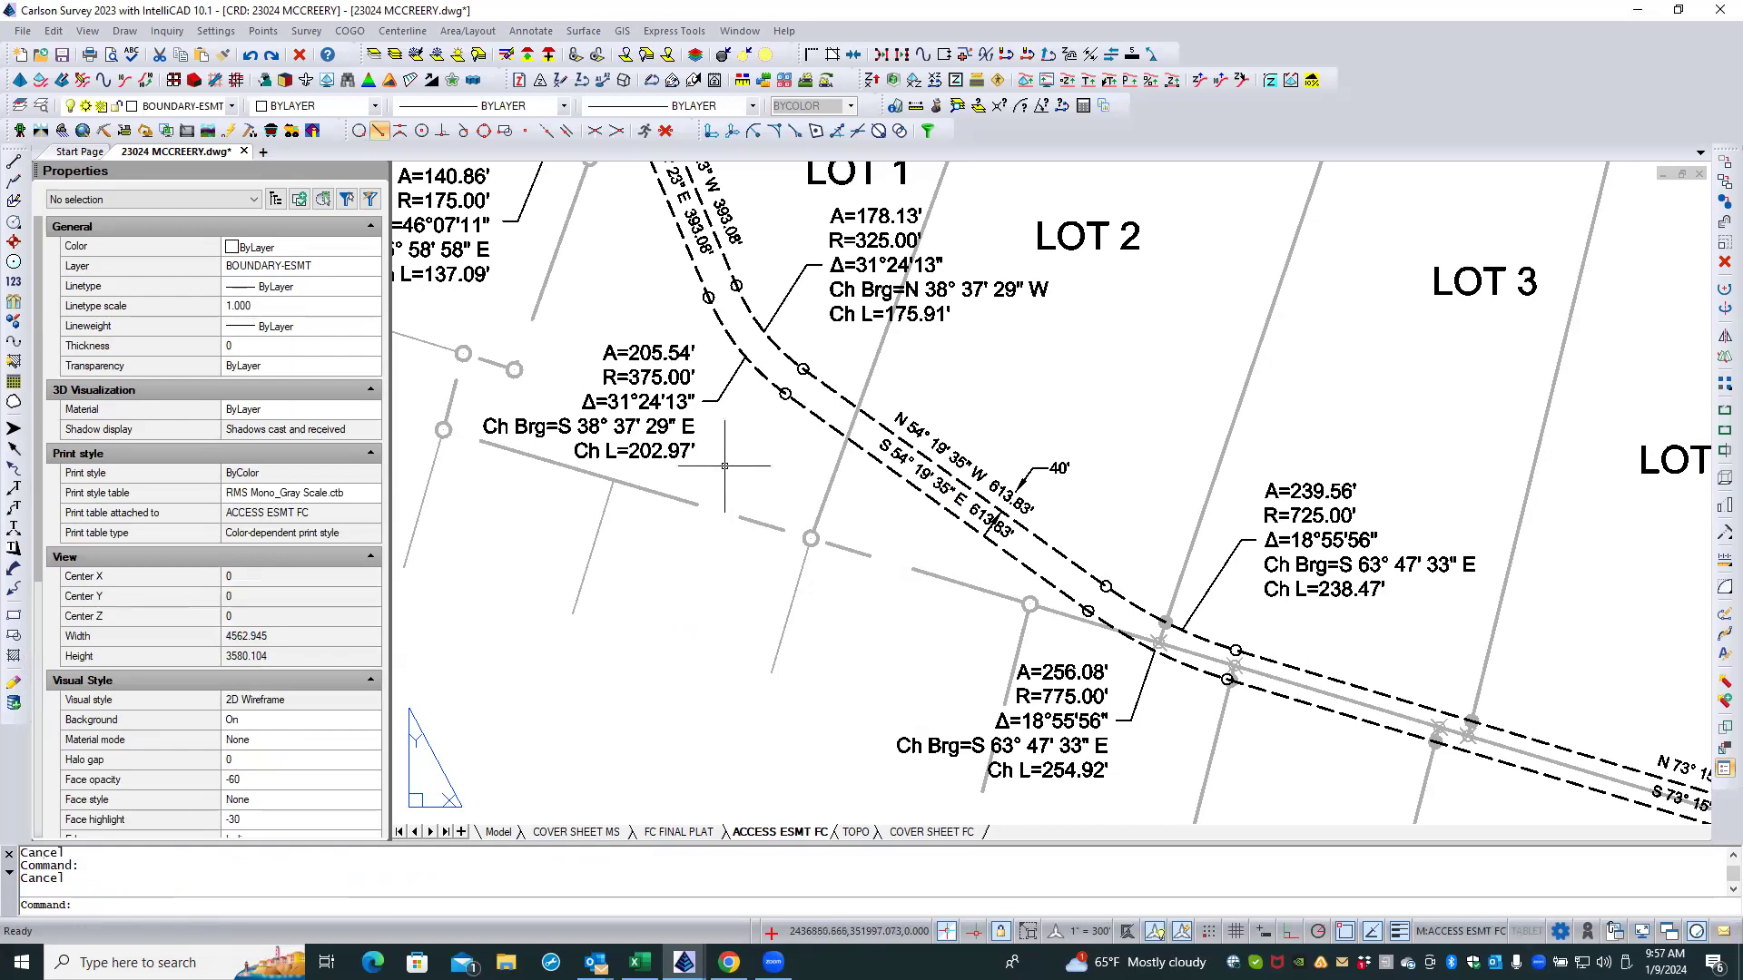
Step: Check the arc labels along the easement, return to paper space and save the drawing
scroll(724, 466, "down", 4)
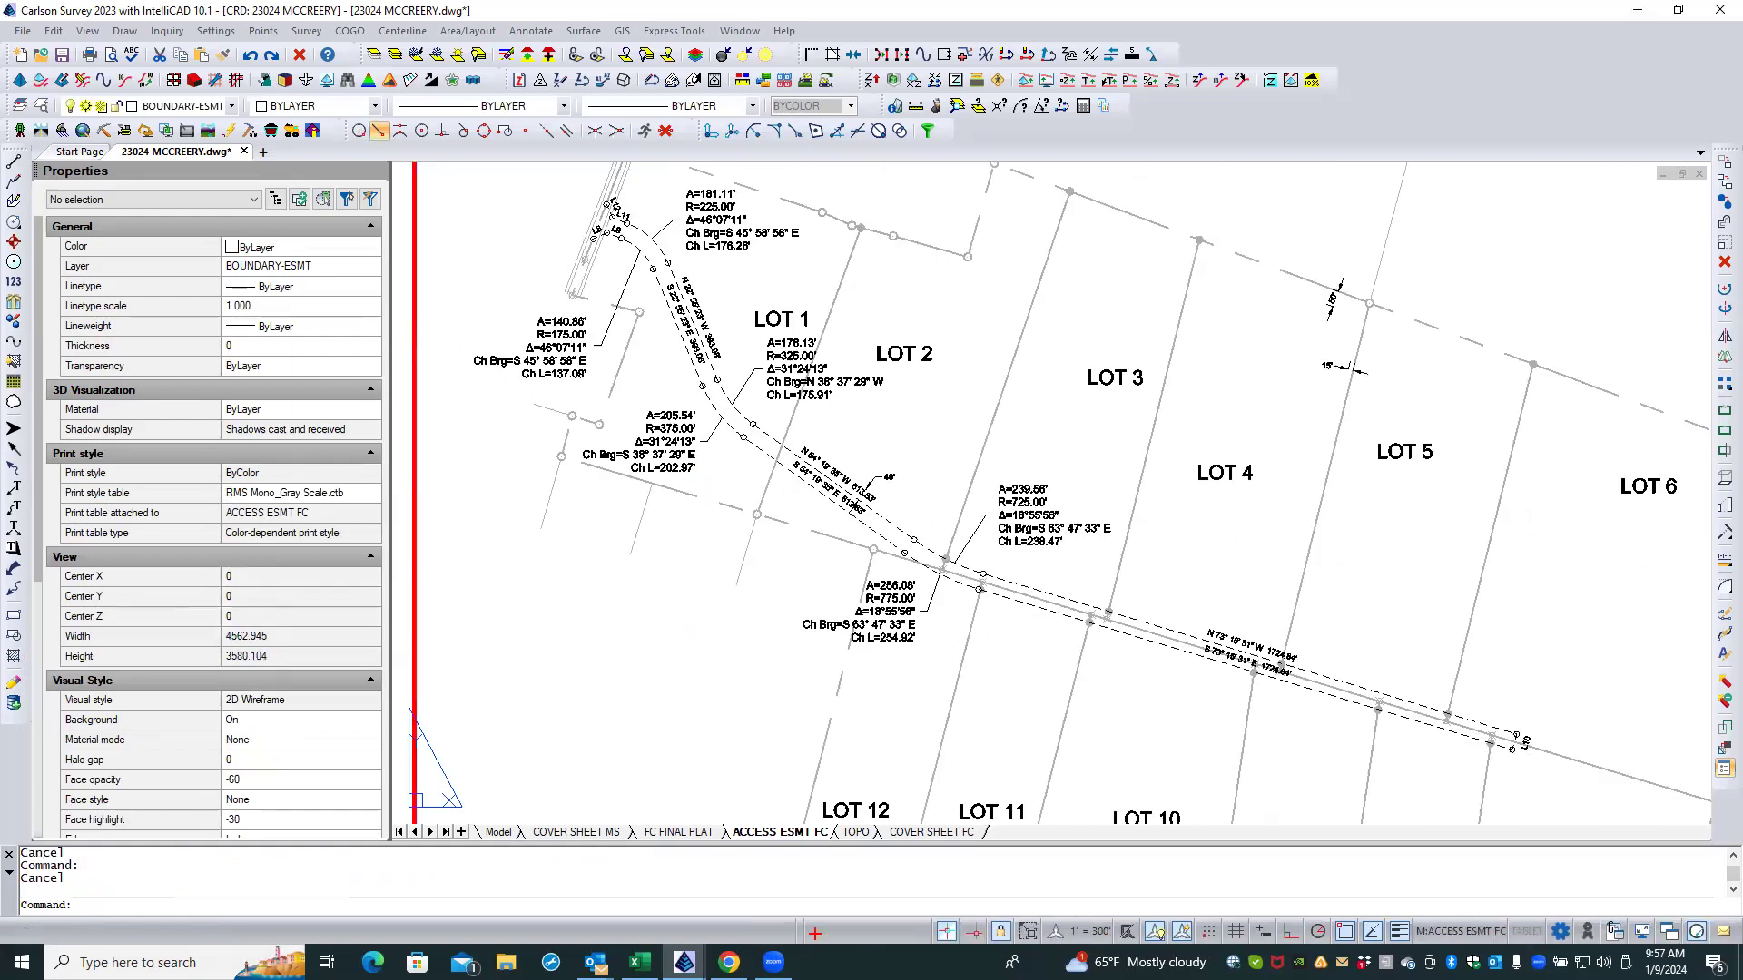
scroll(667, 486, "up", 1)
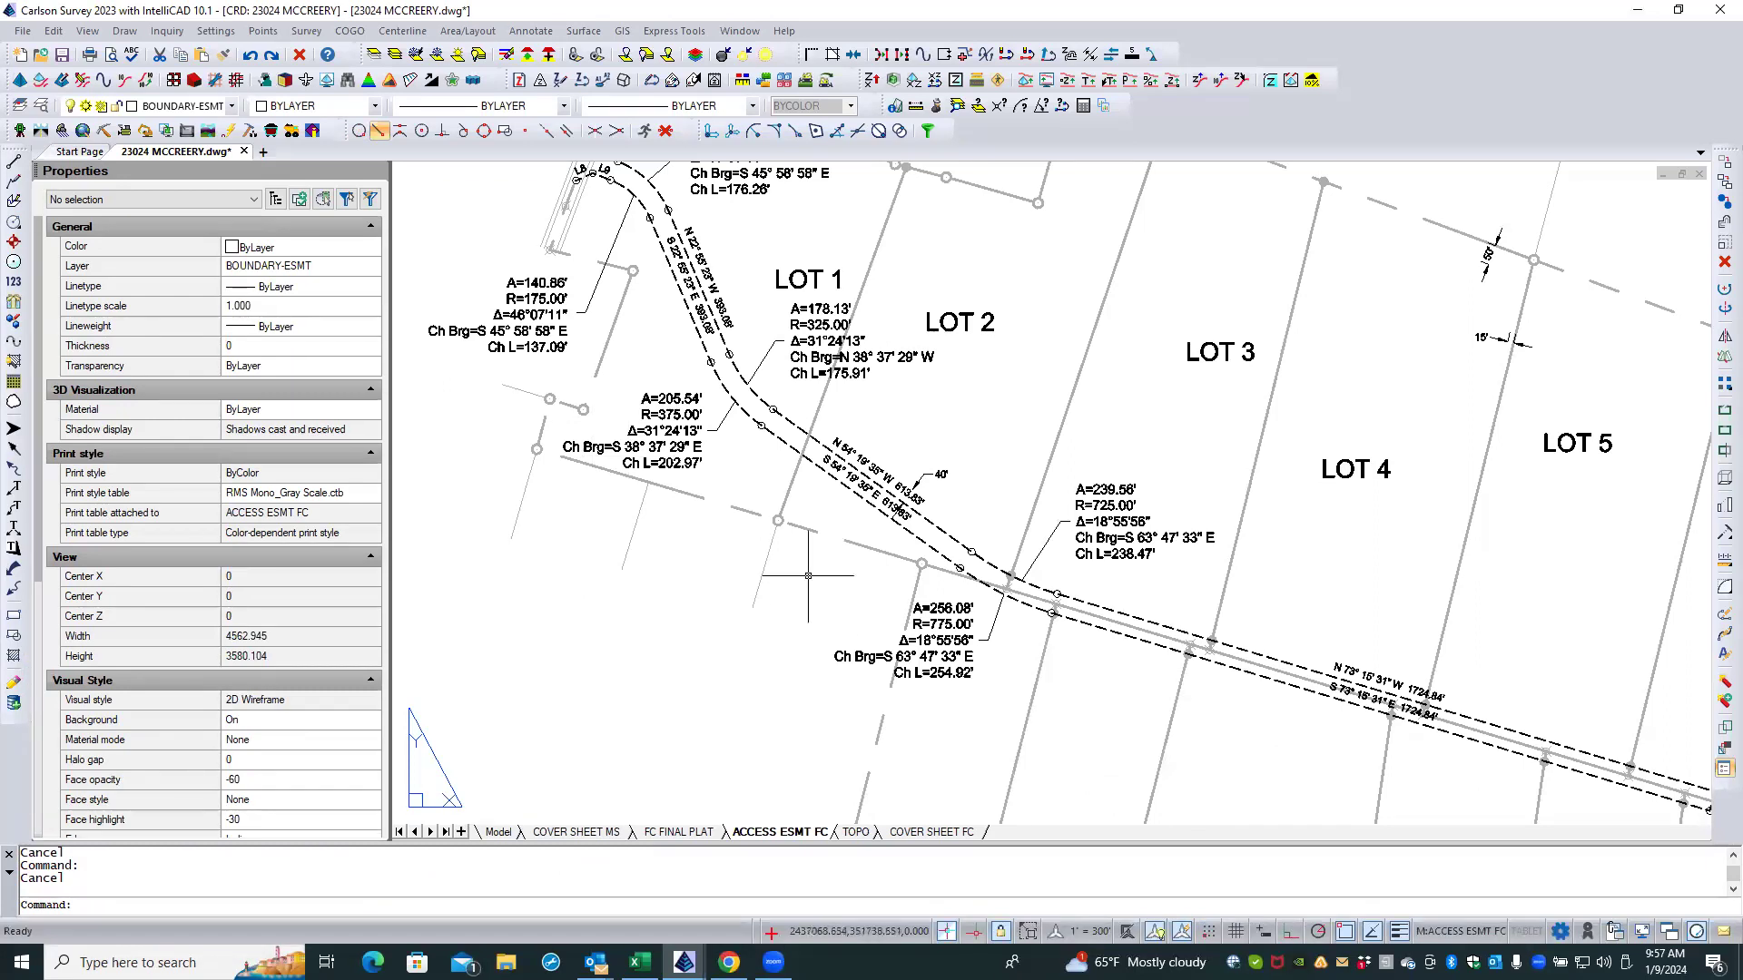
scroll(965, 699, "up", 2)
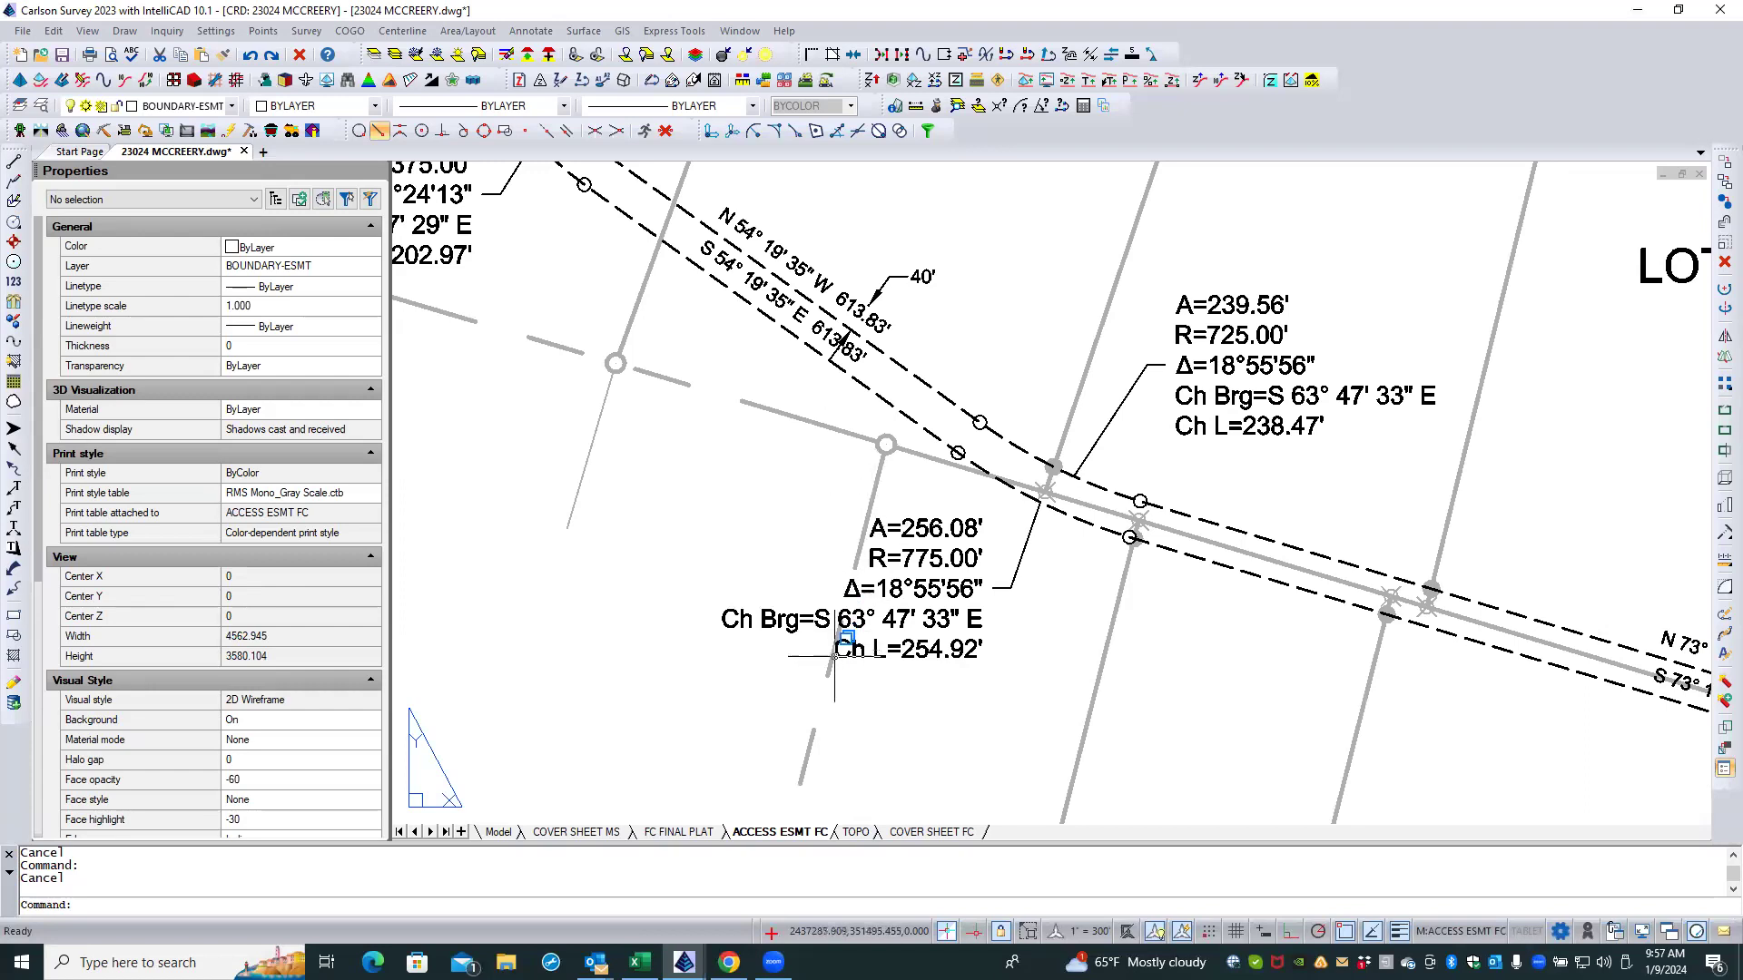
scroll(620, 518, "down", 2)
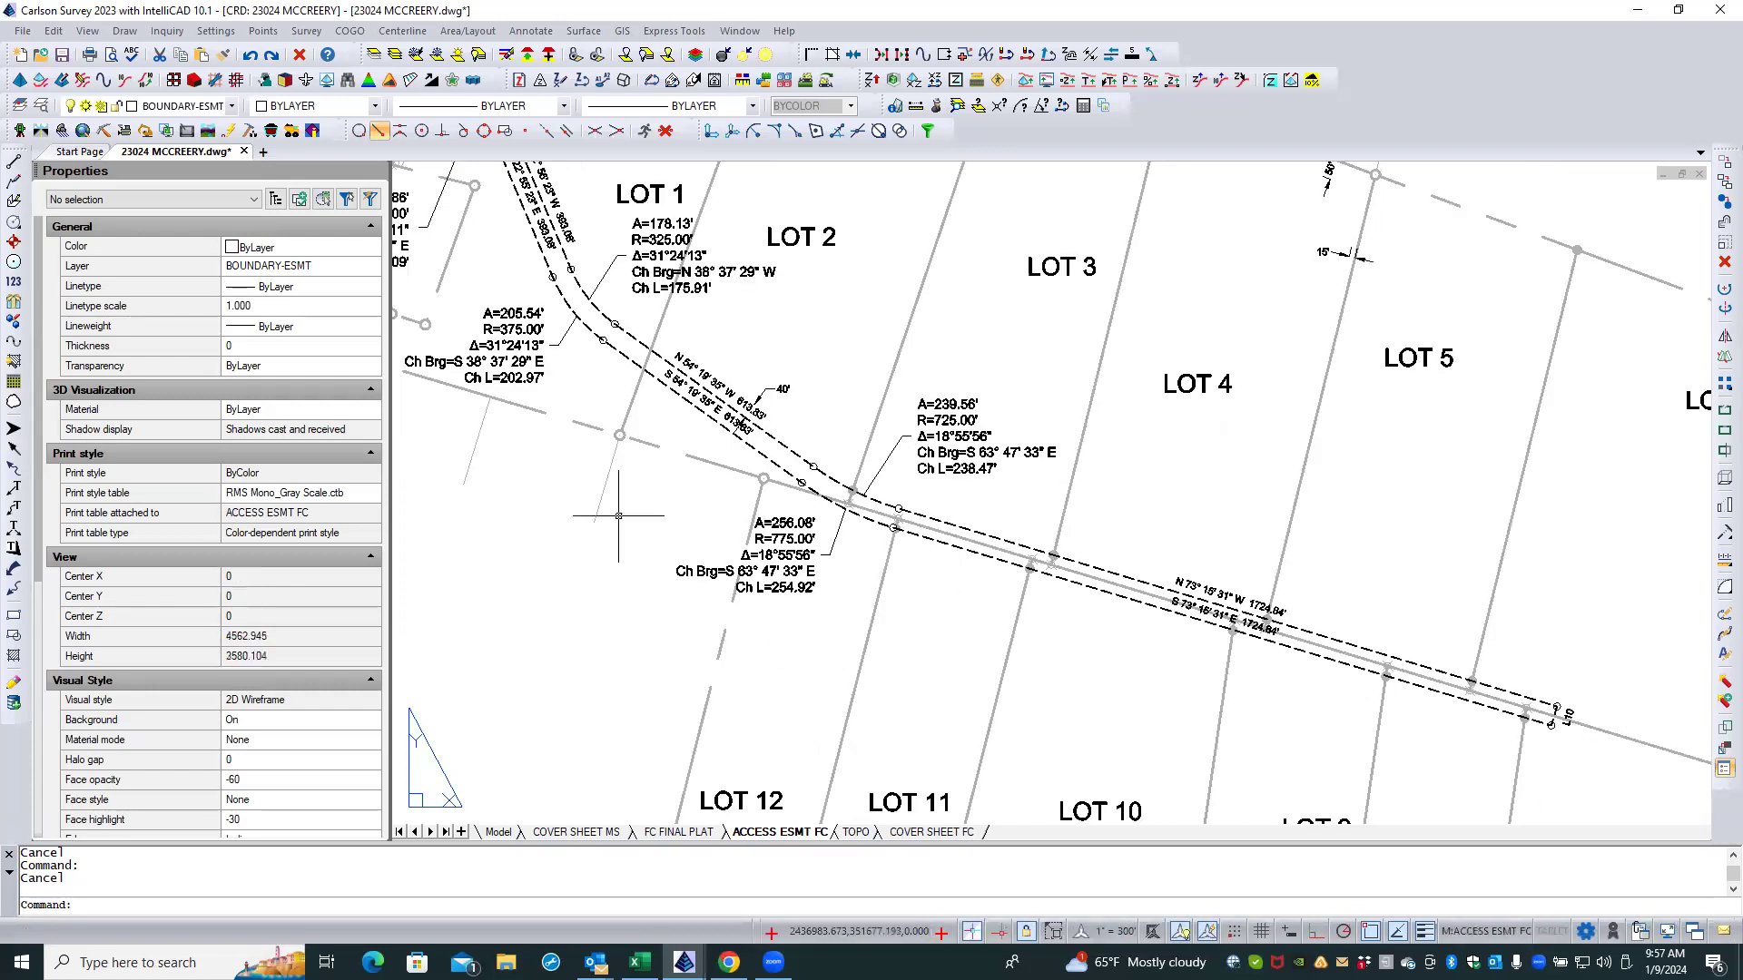
scroll(618, 516, "down", 2)
scroll(653, 531, "up", 3)
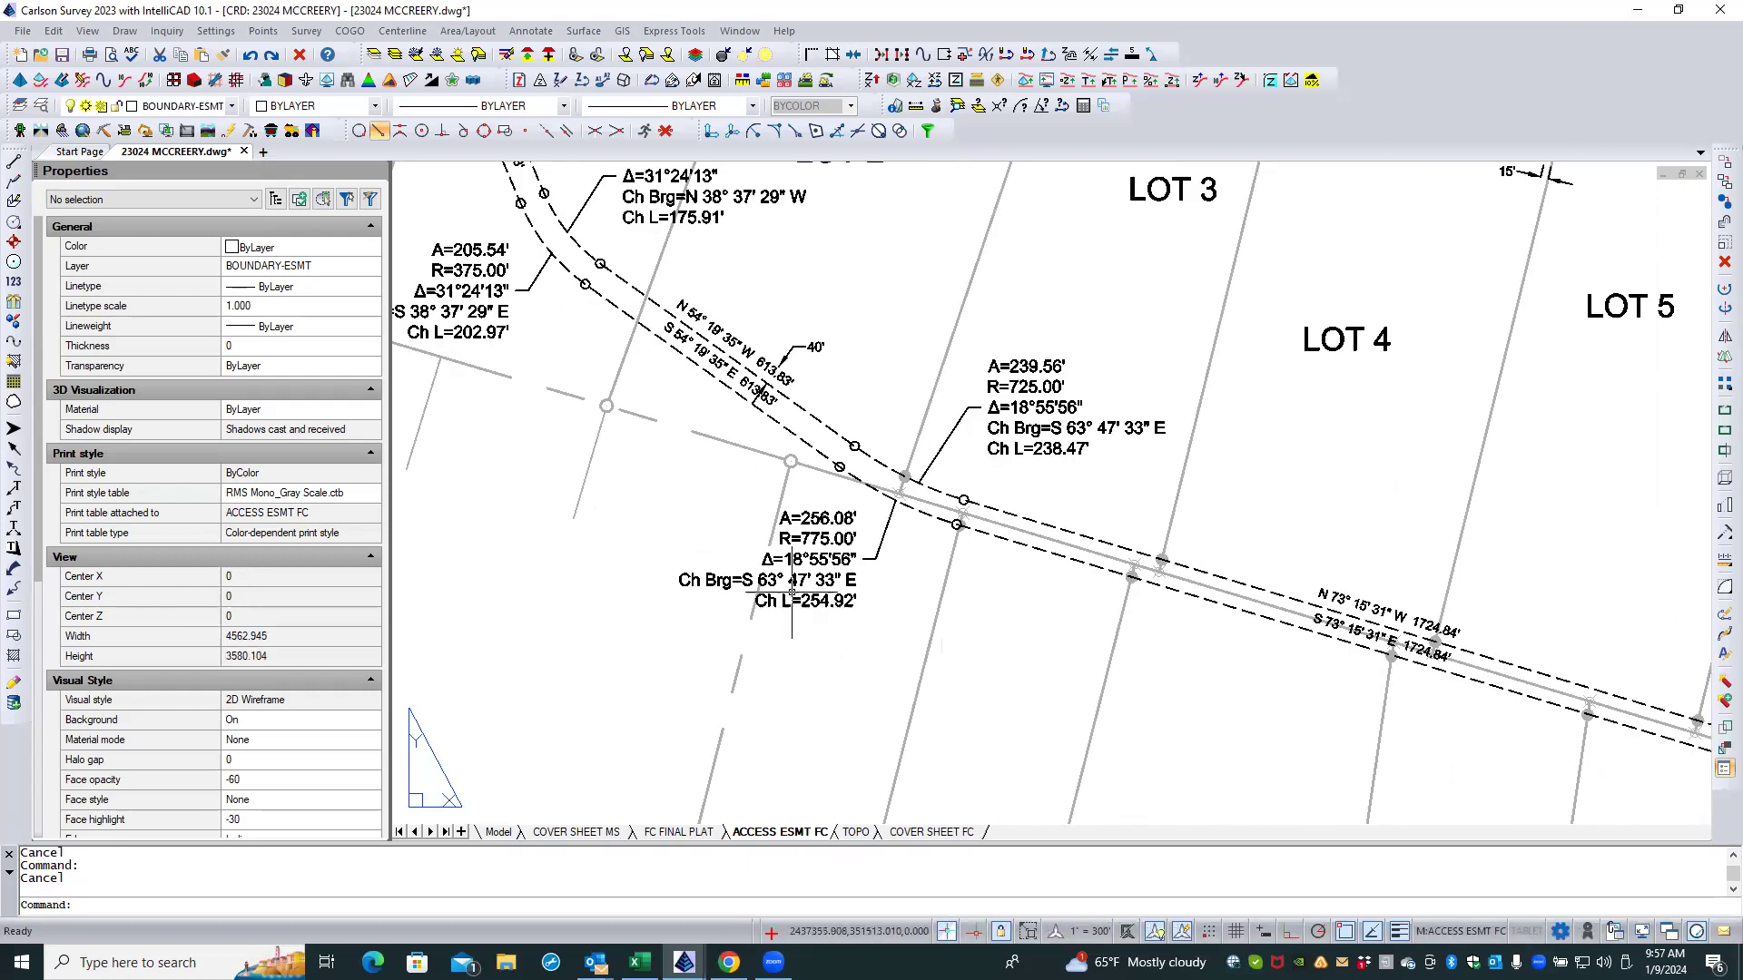
scroll(792, 592, "down", 3)
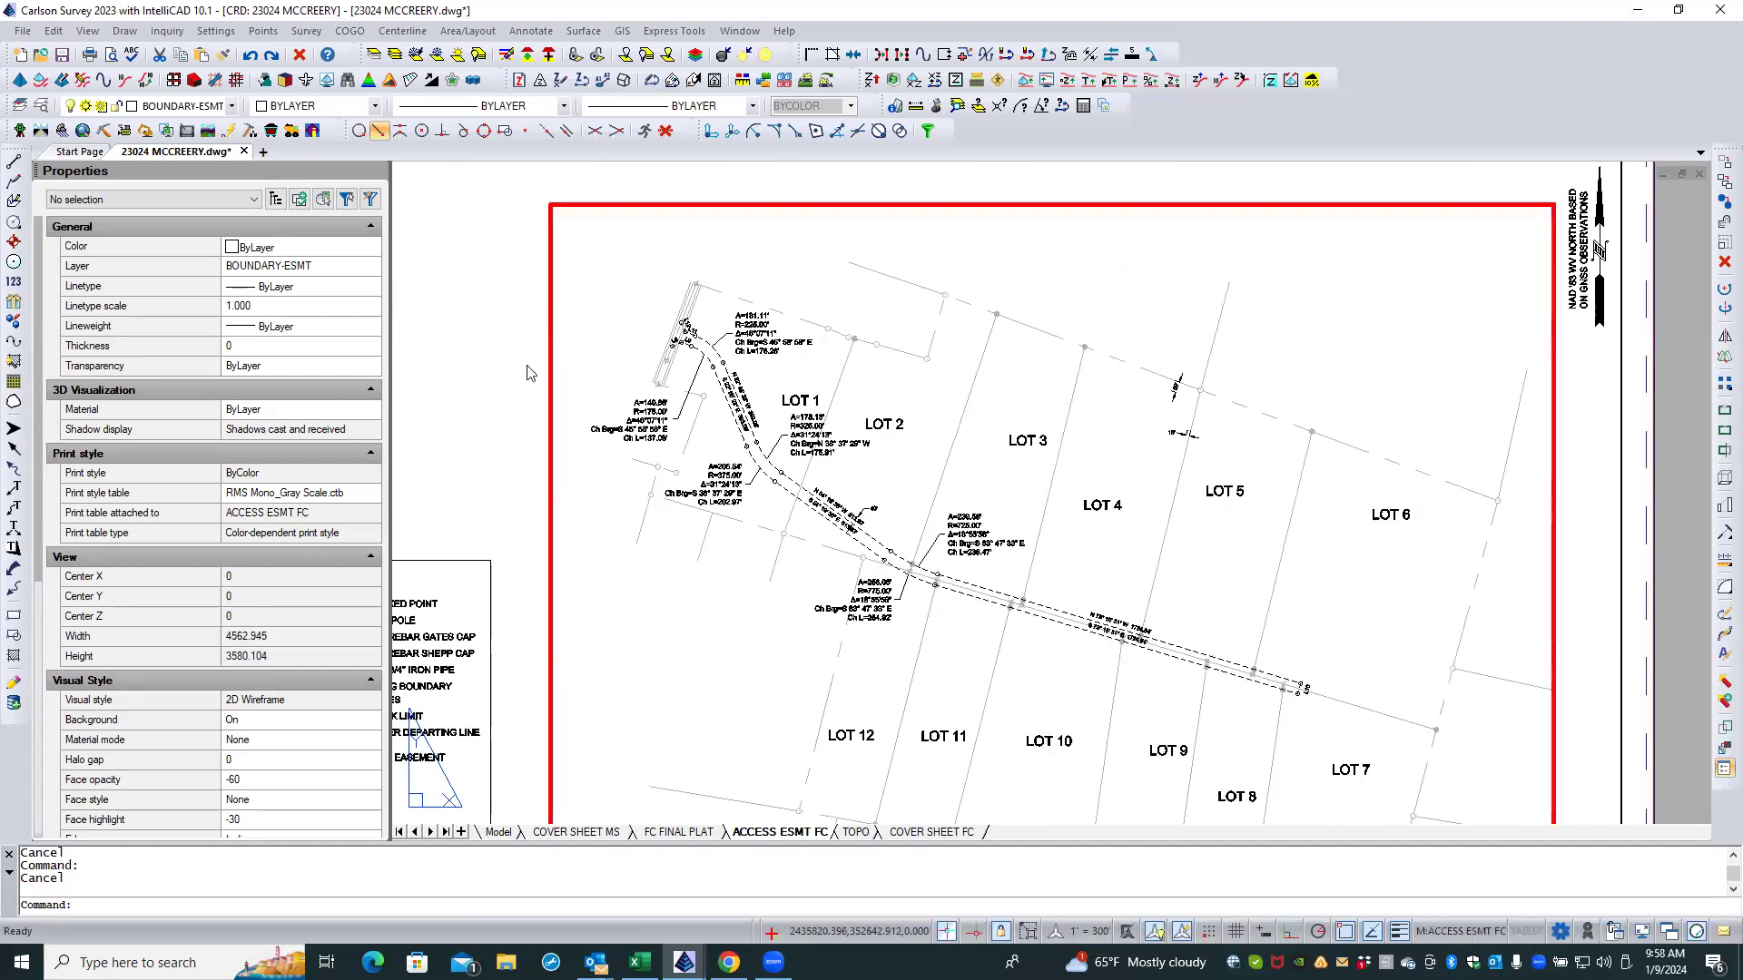
double_click(530, 375)
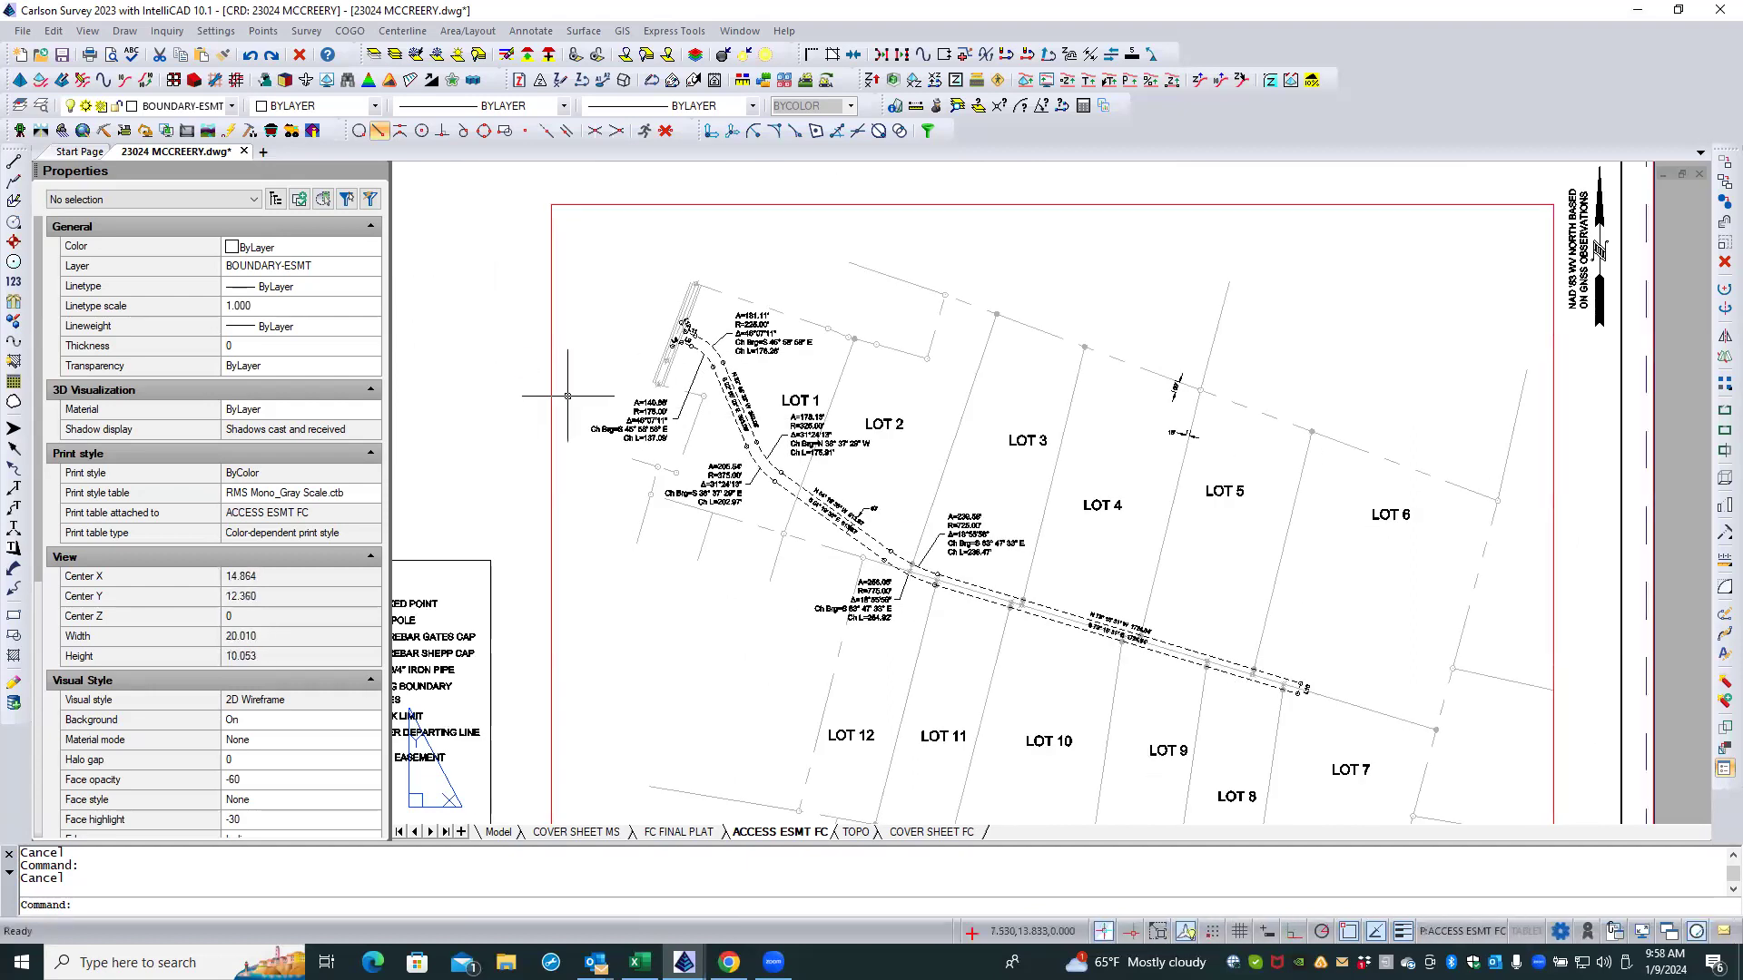
left_click(62, 56)
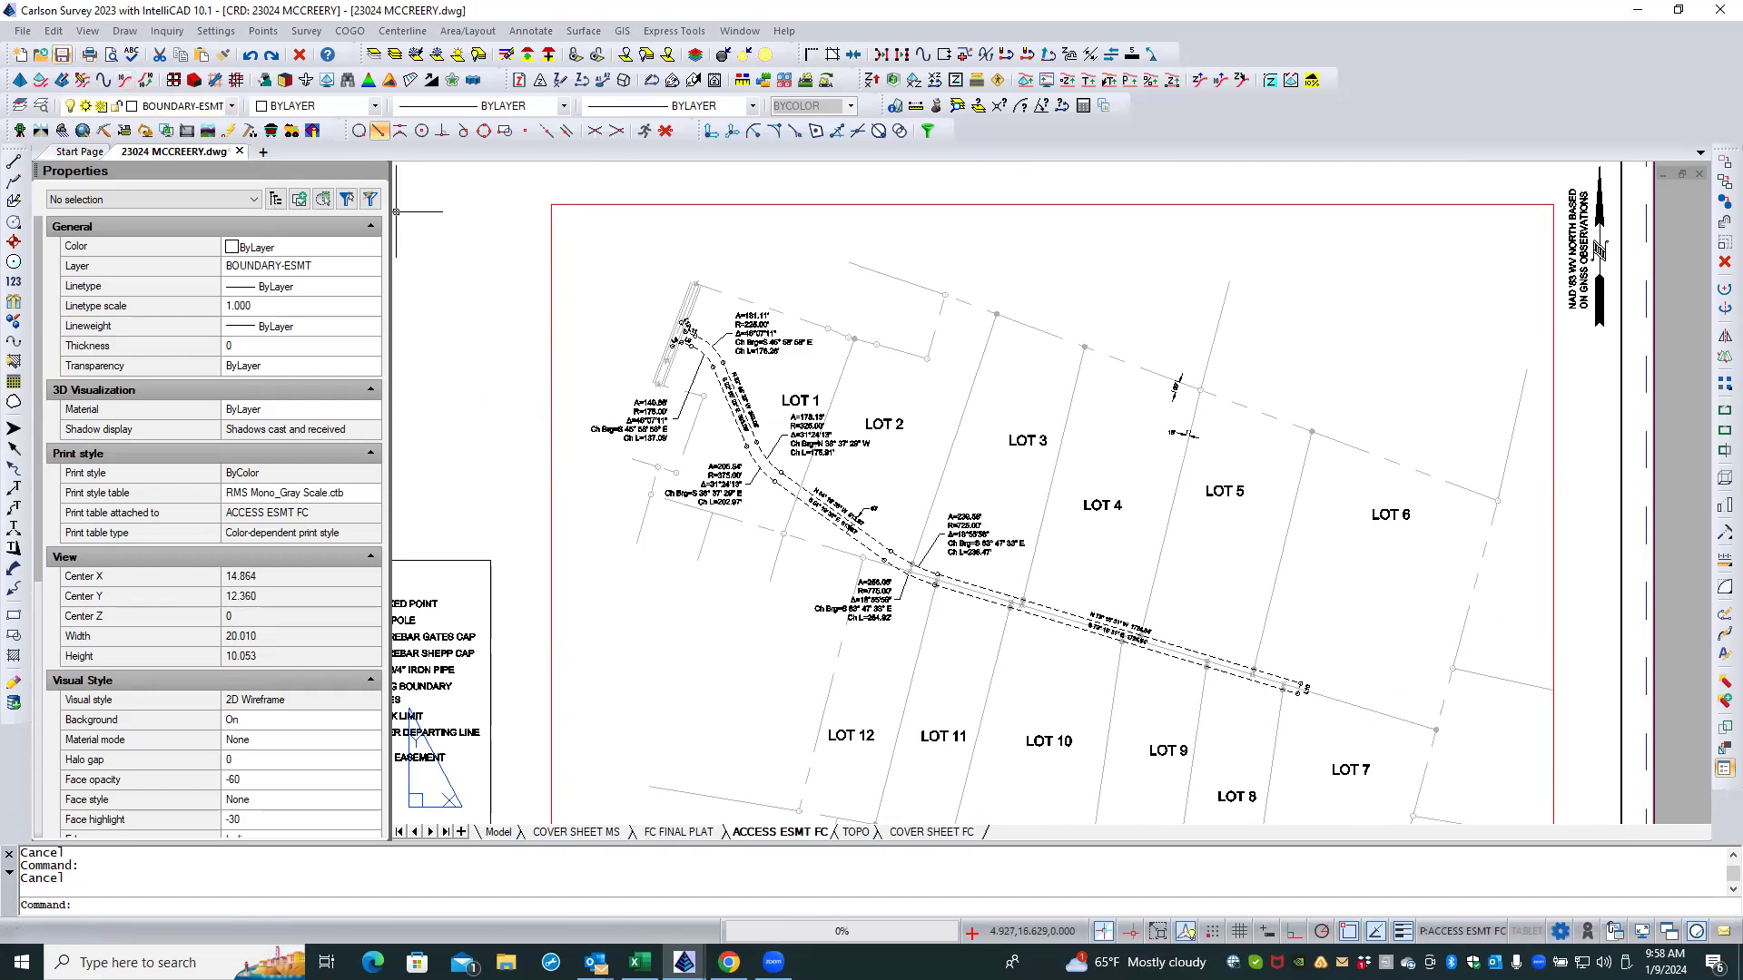
Step: Delete the C1 curve table beneath the line table inside the viewport and save the drawing
scroll(594, 228, "down", 3)
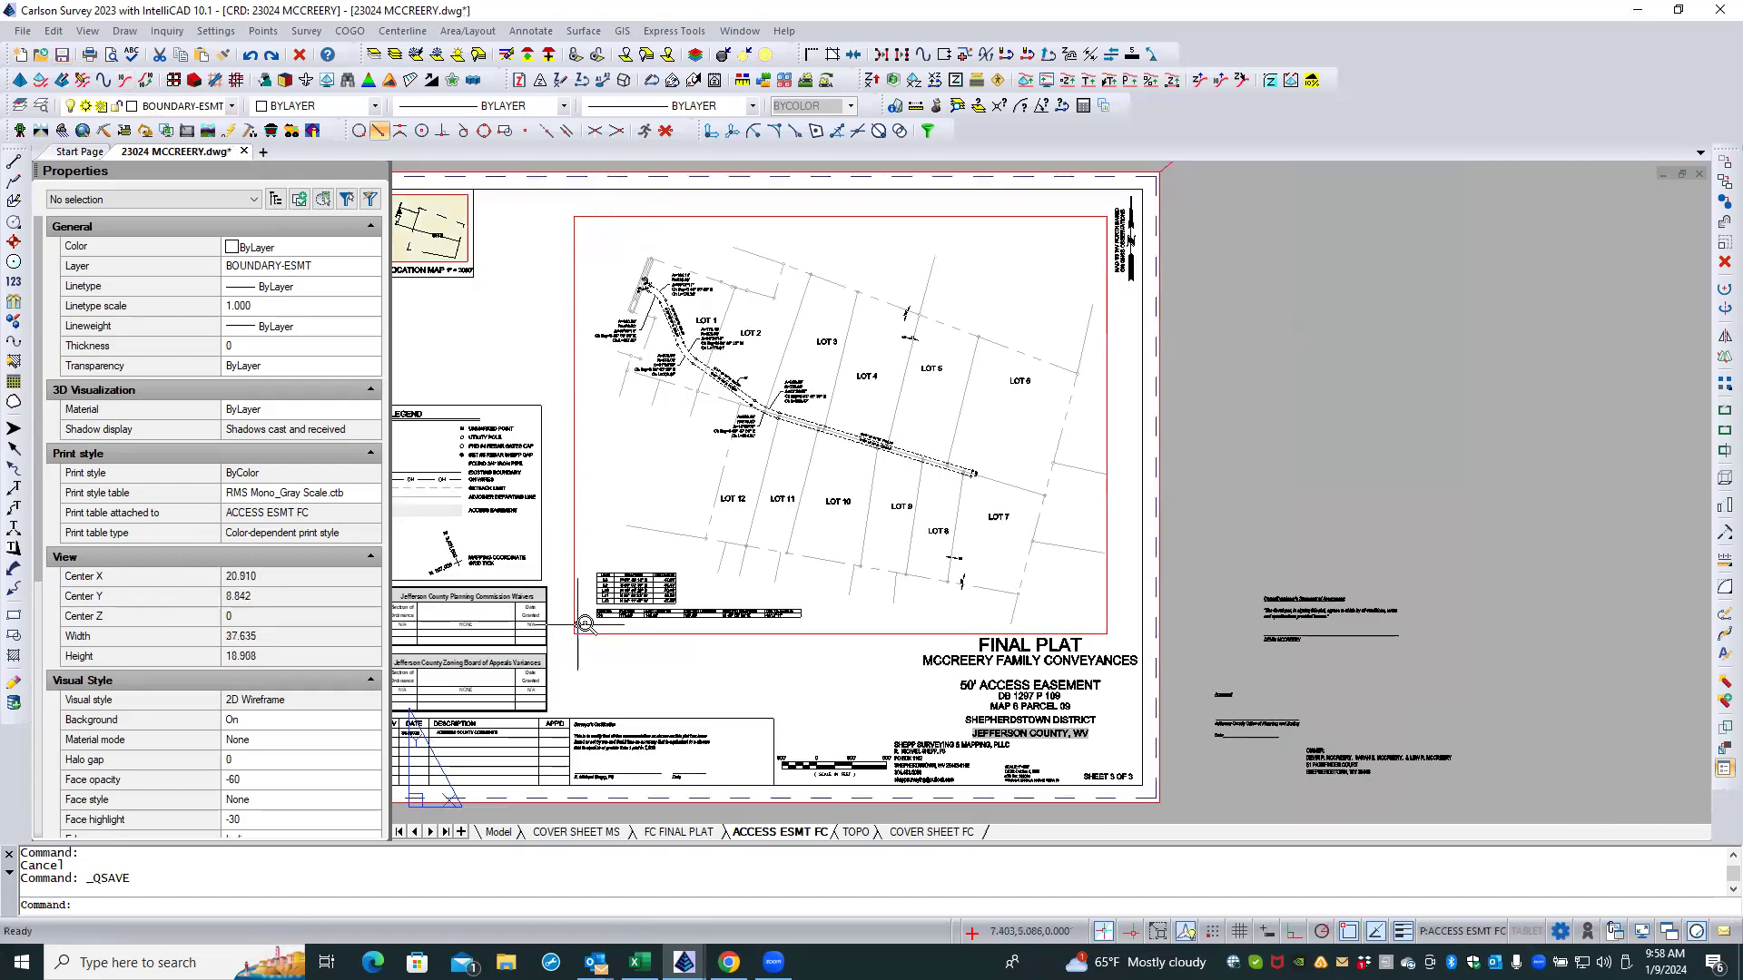
scroll(603, 612, "up", 3)
double_click(636, 604)
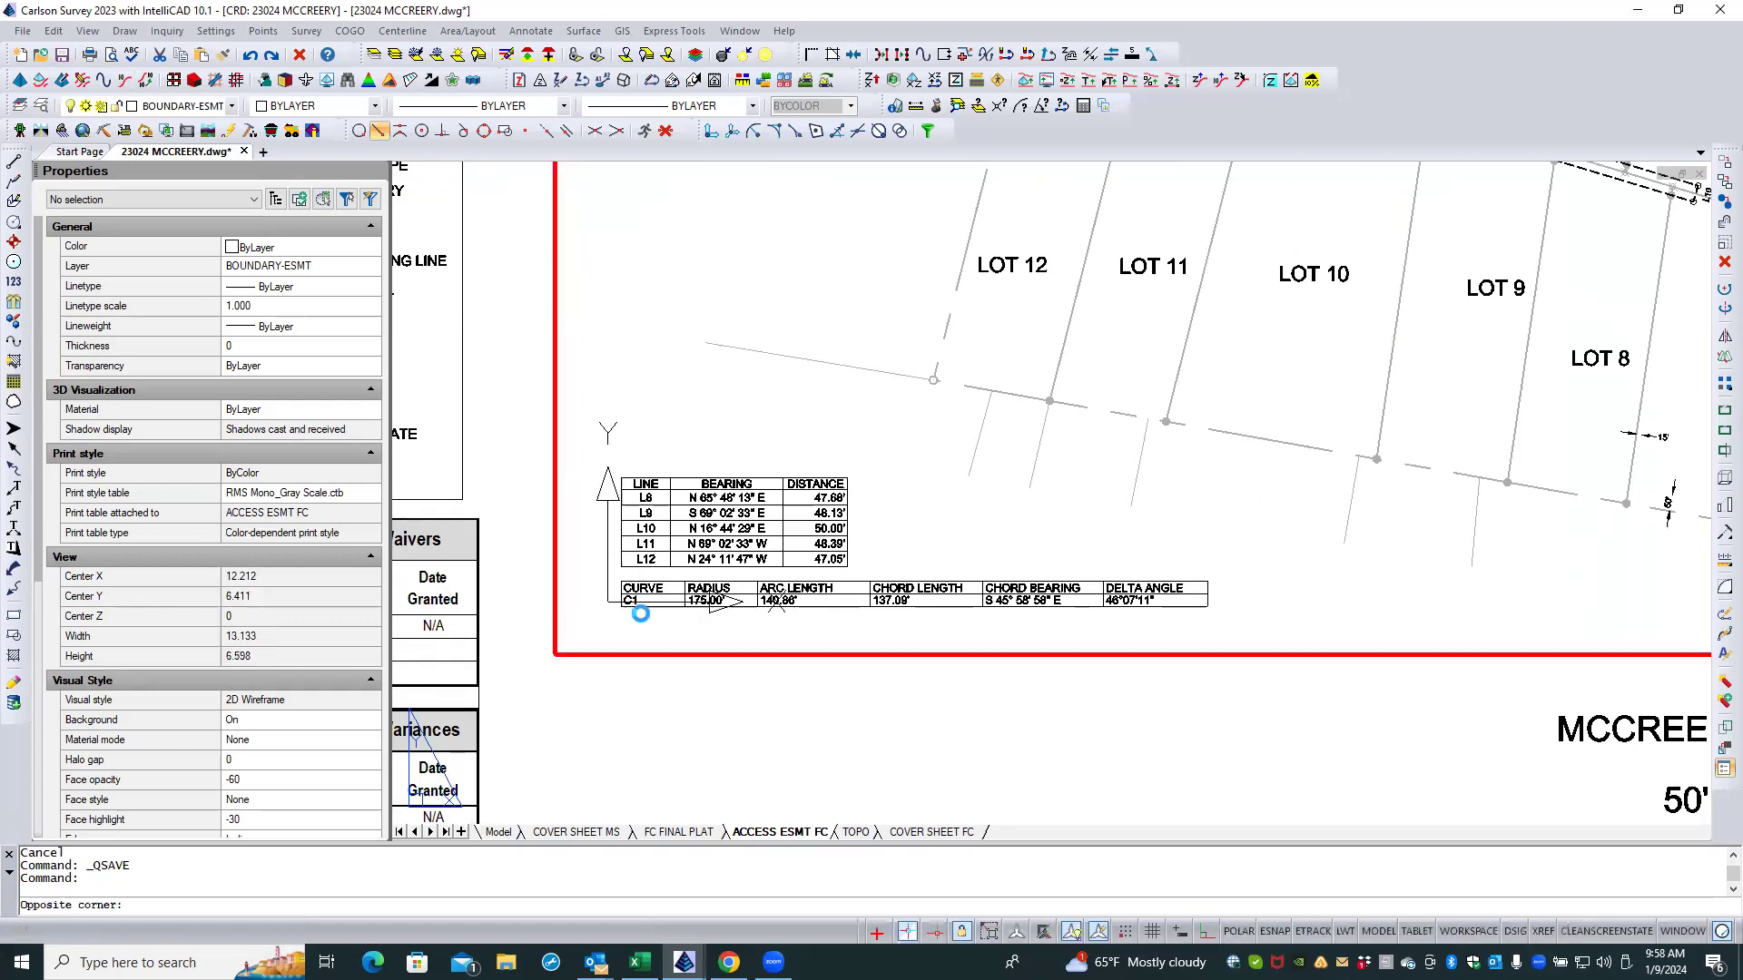
left_click(643, 599)
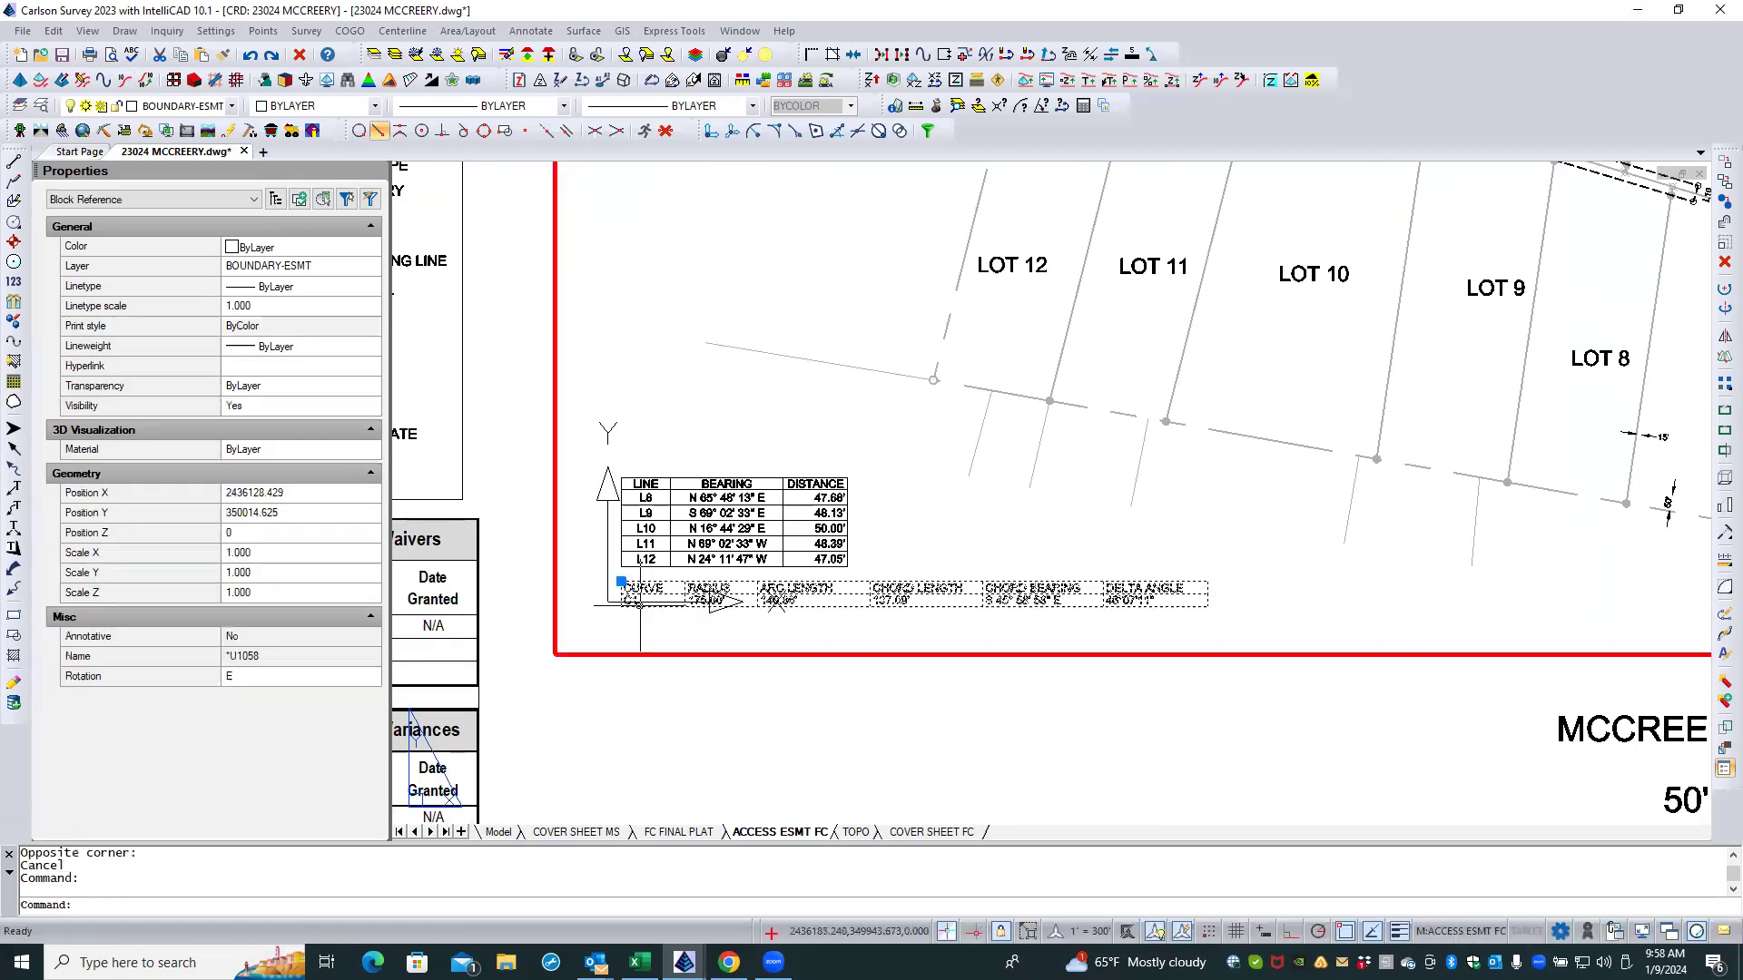
left_click(299, 56)
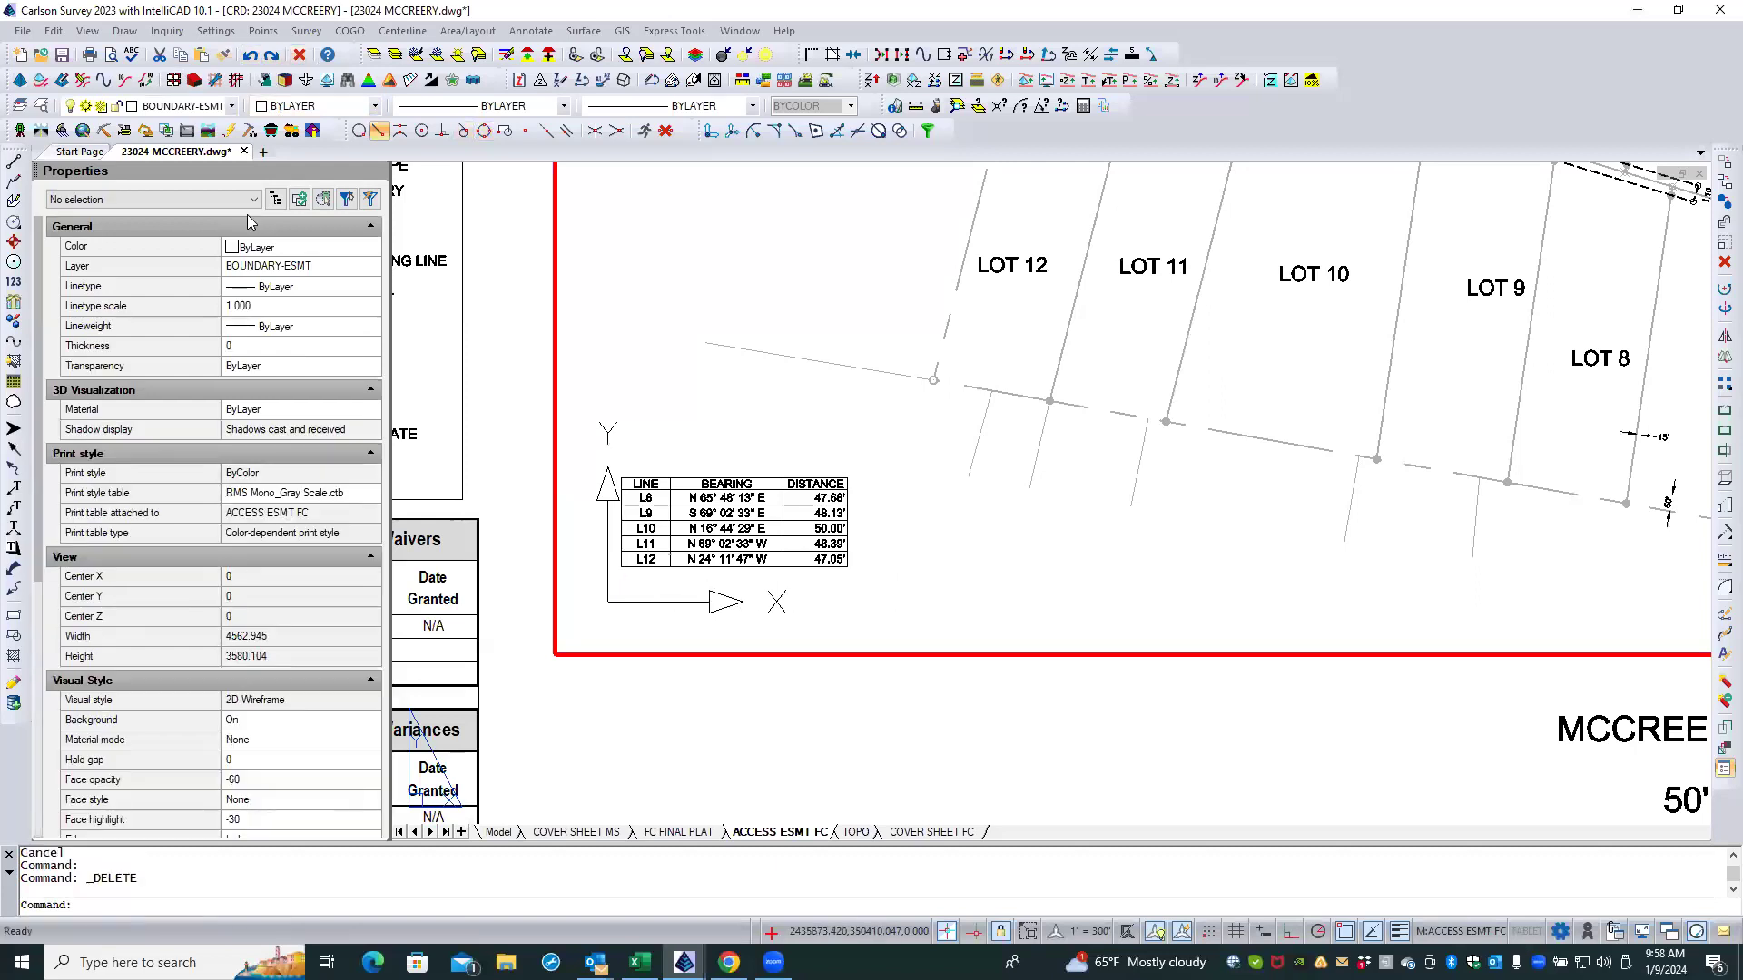
left_click(62, 57)
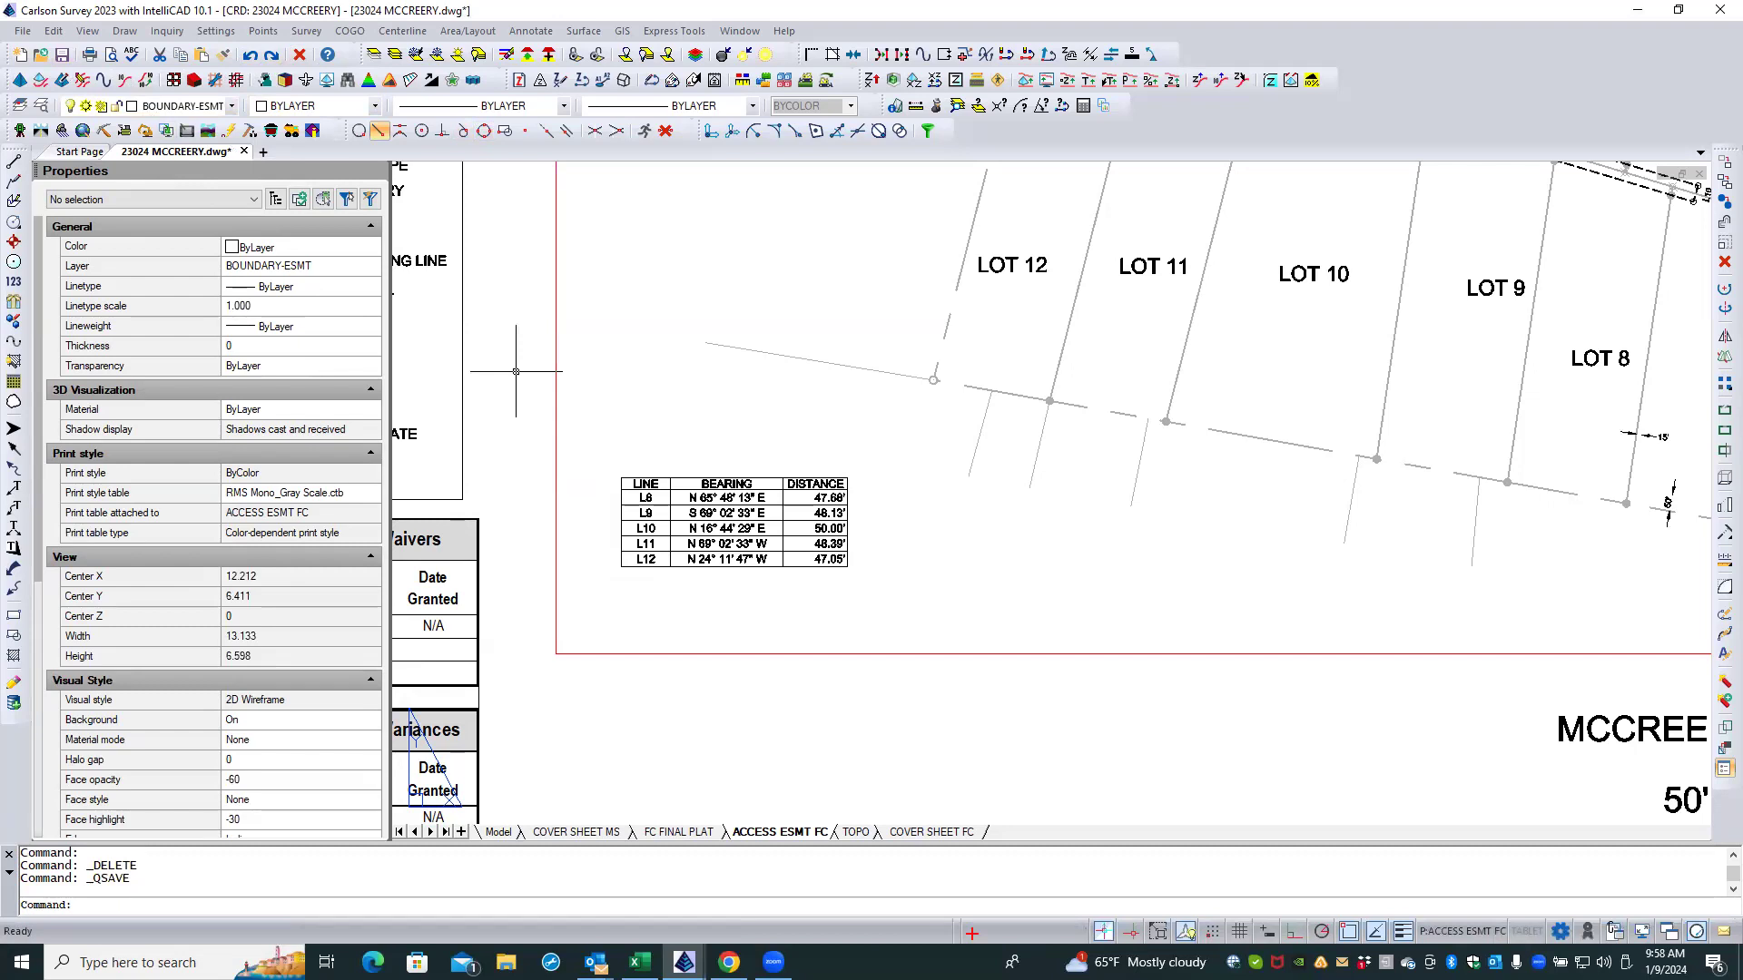
Step: Copy the ACCESS ESMT FC layout as a new layout named ACCESS ESMT MS
scroll(873, 594, "down", 4)
scroll(873, 595, "down", 1)
scroll(870, 594, "down", 1)
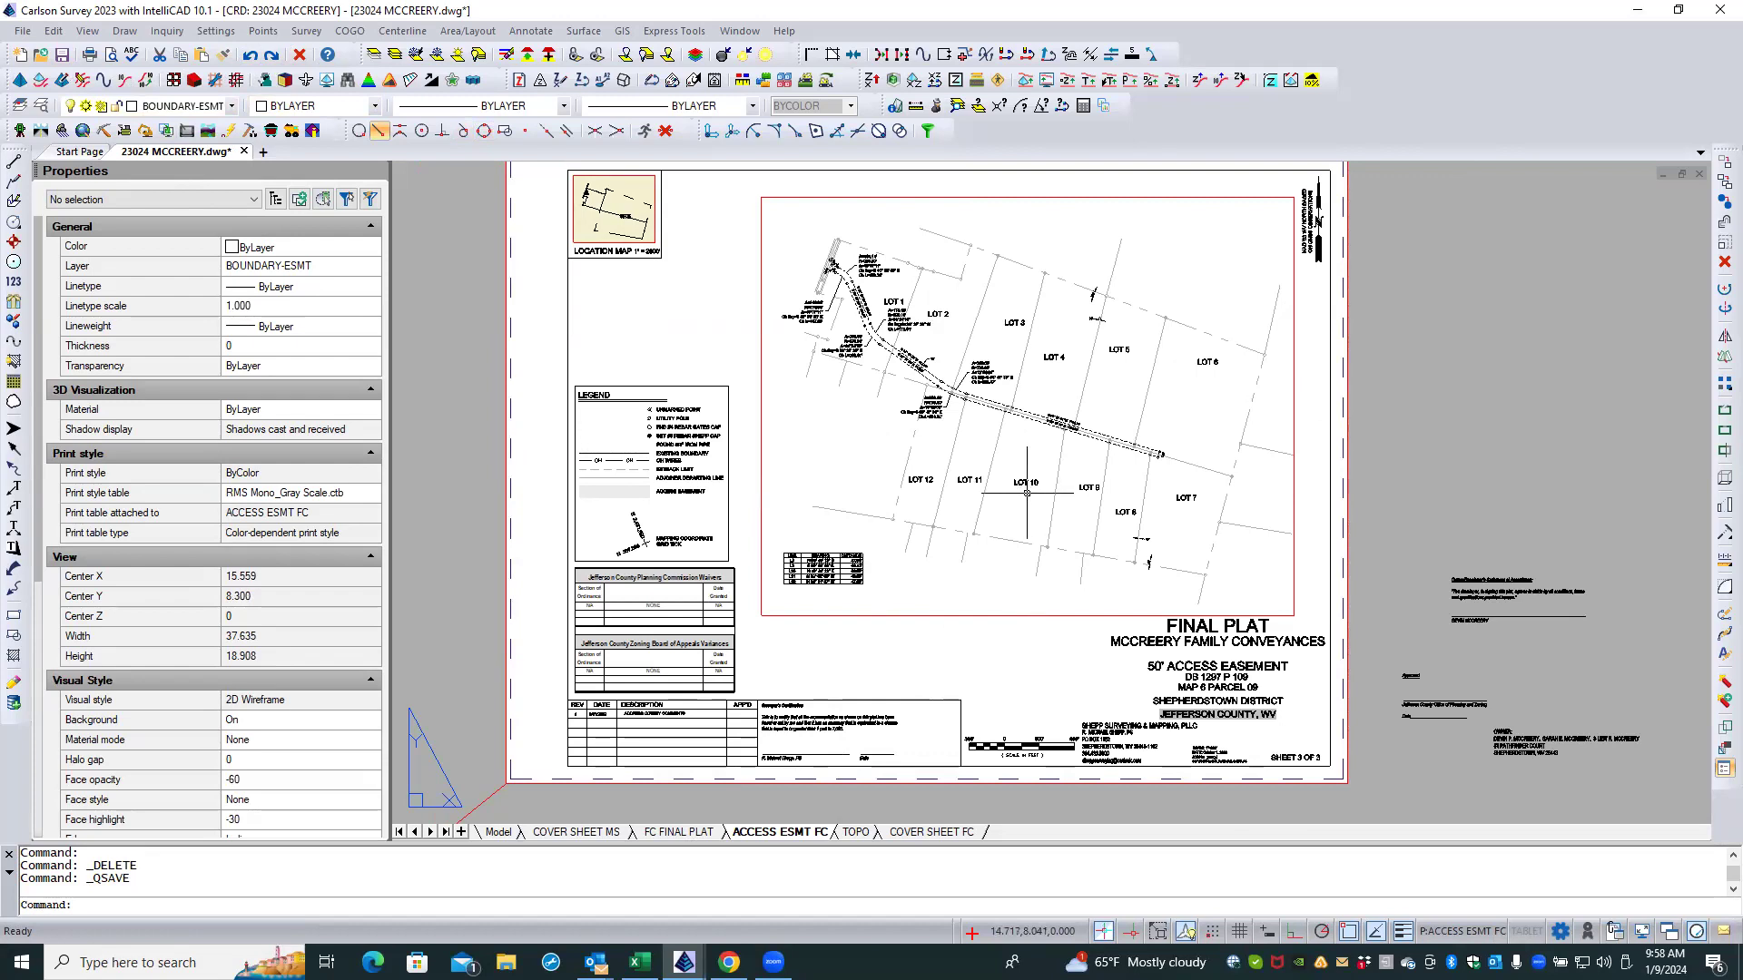
right_click(806, 839)
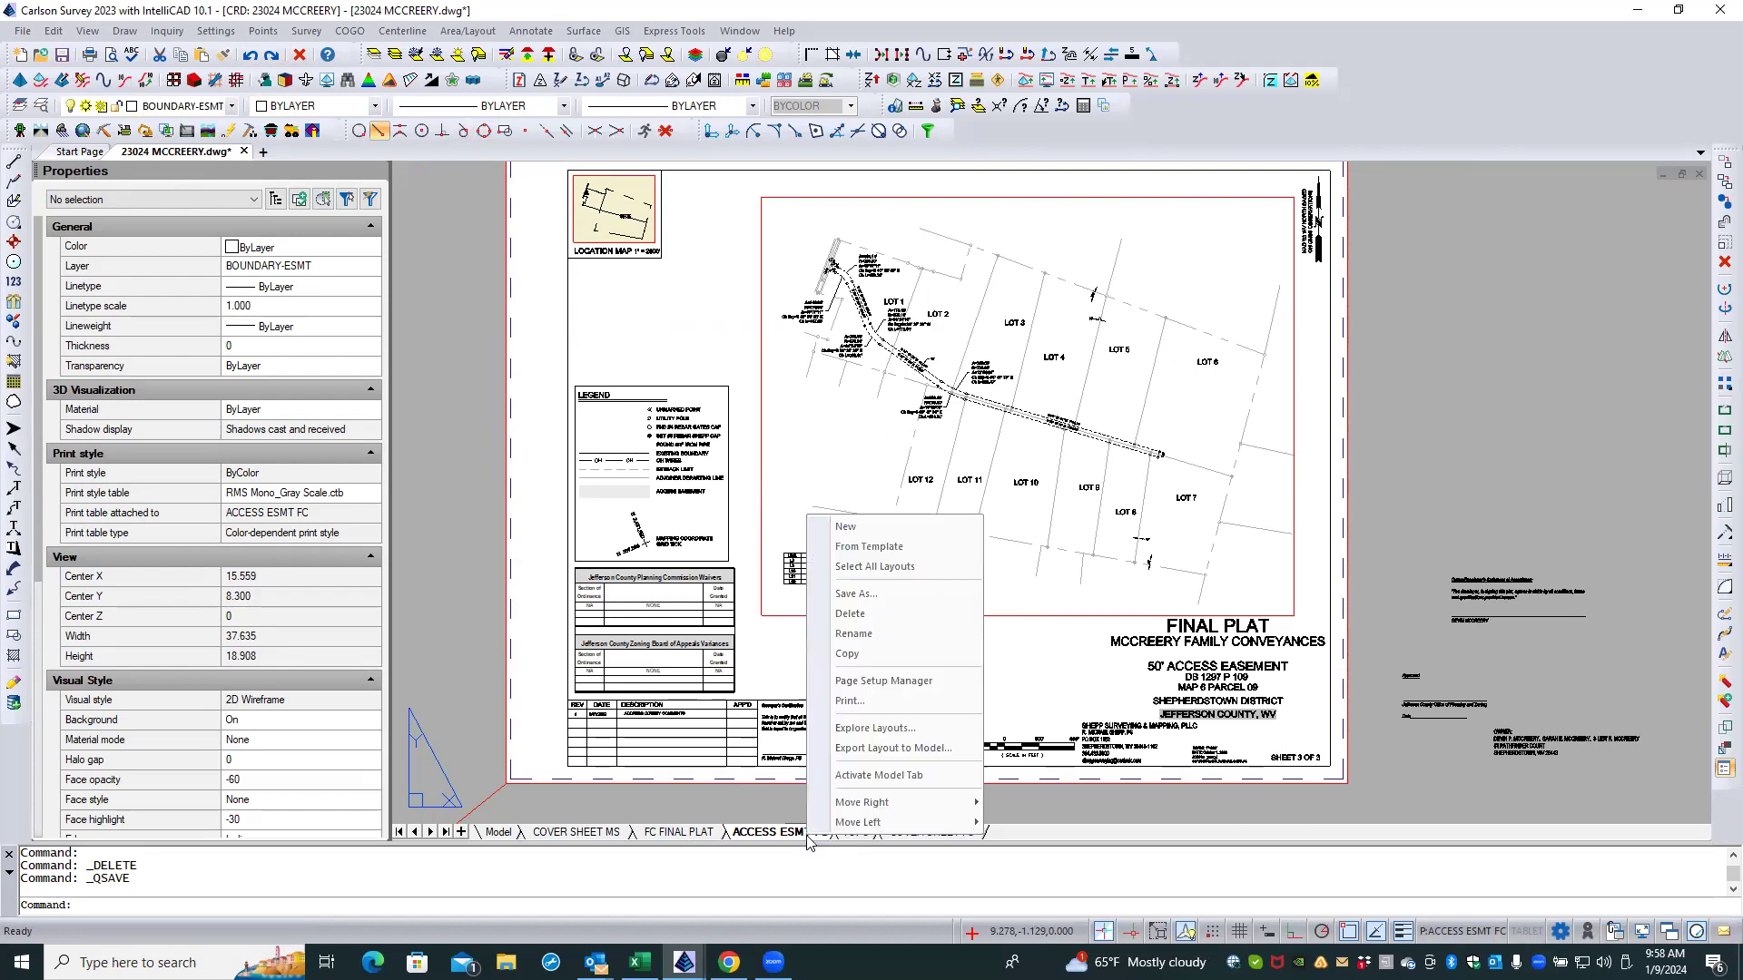
left_click(873, 657)
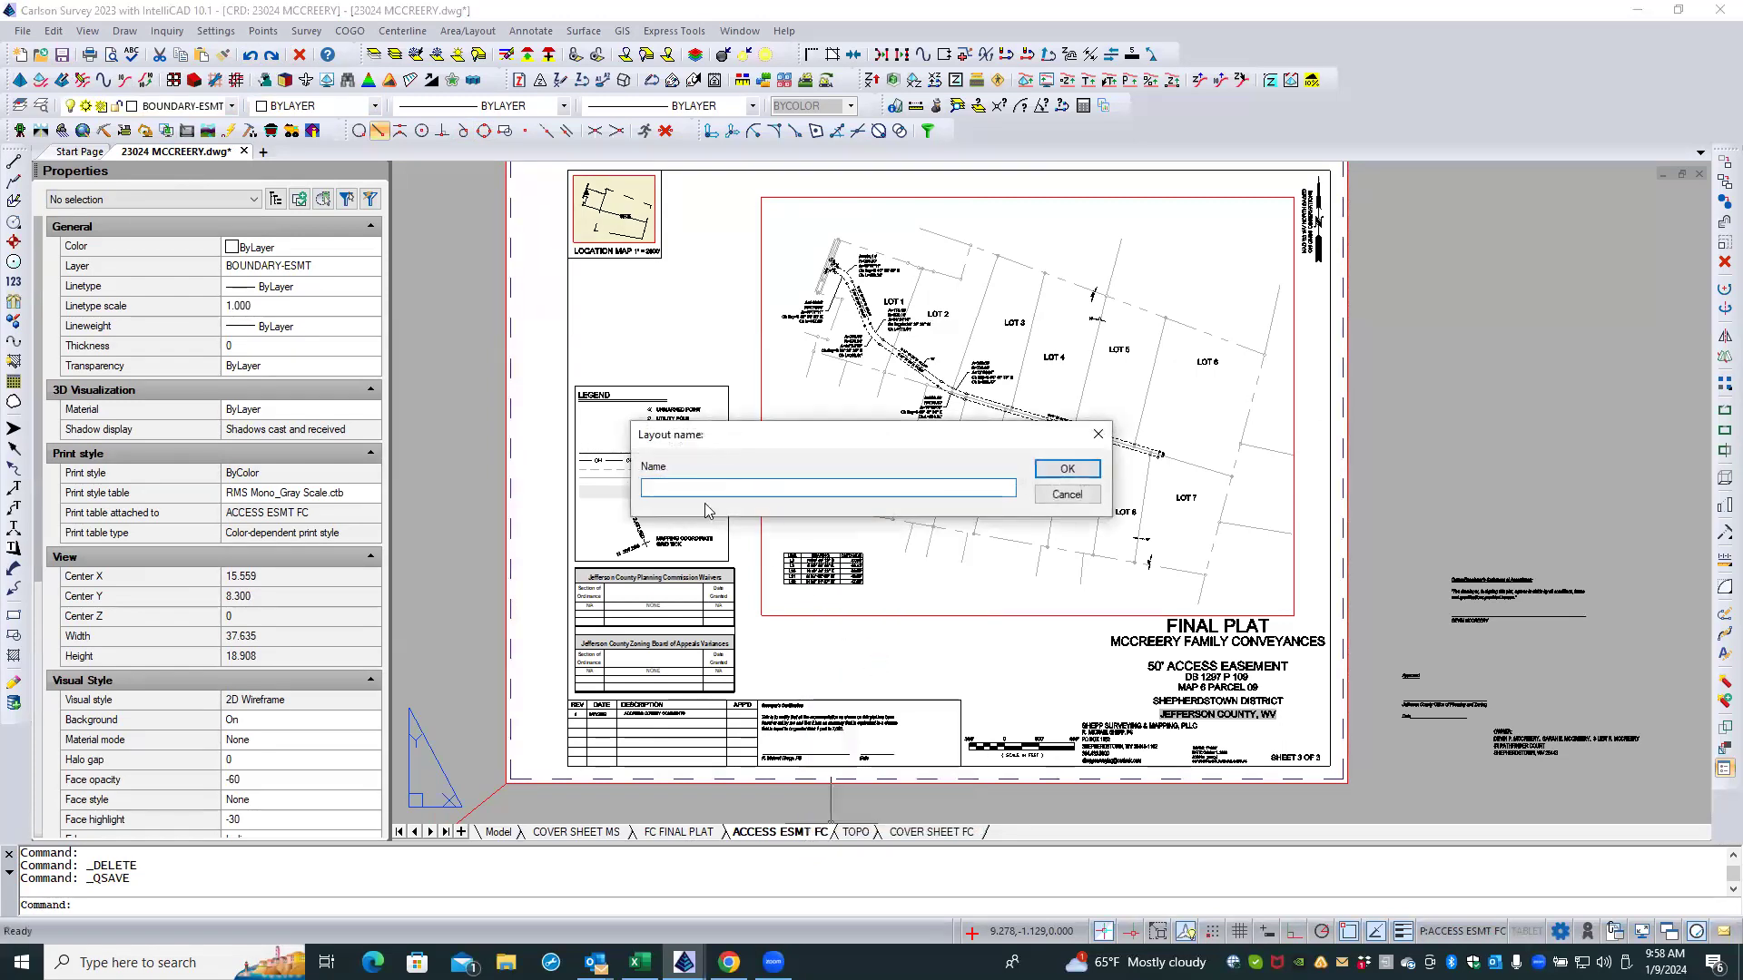
type("ACCESS EAS")
left_click(1069, 470)
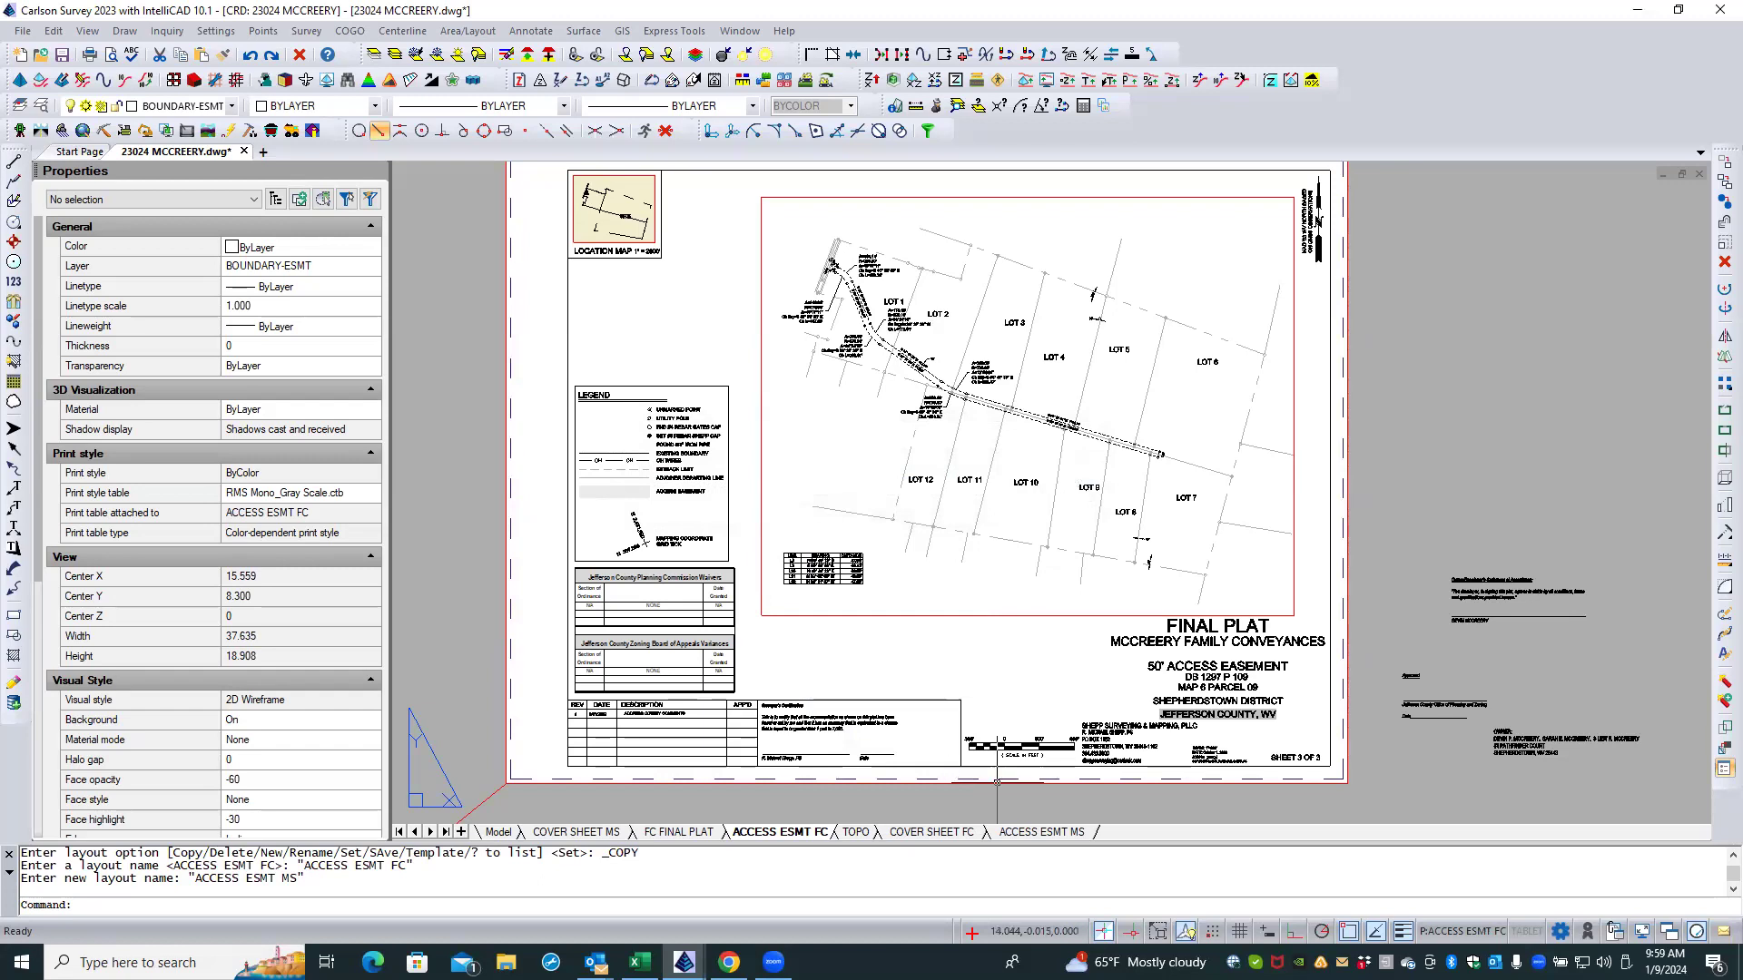
Step: Switch to the ACCESS ESMT MS layout and move it two positions earlier, directly after ACCESS ESMT FC
left_click(1032, 833)
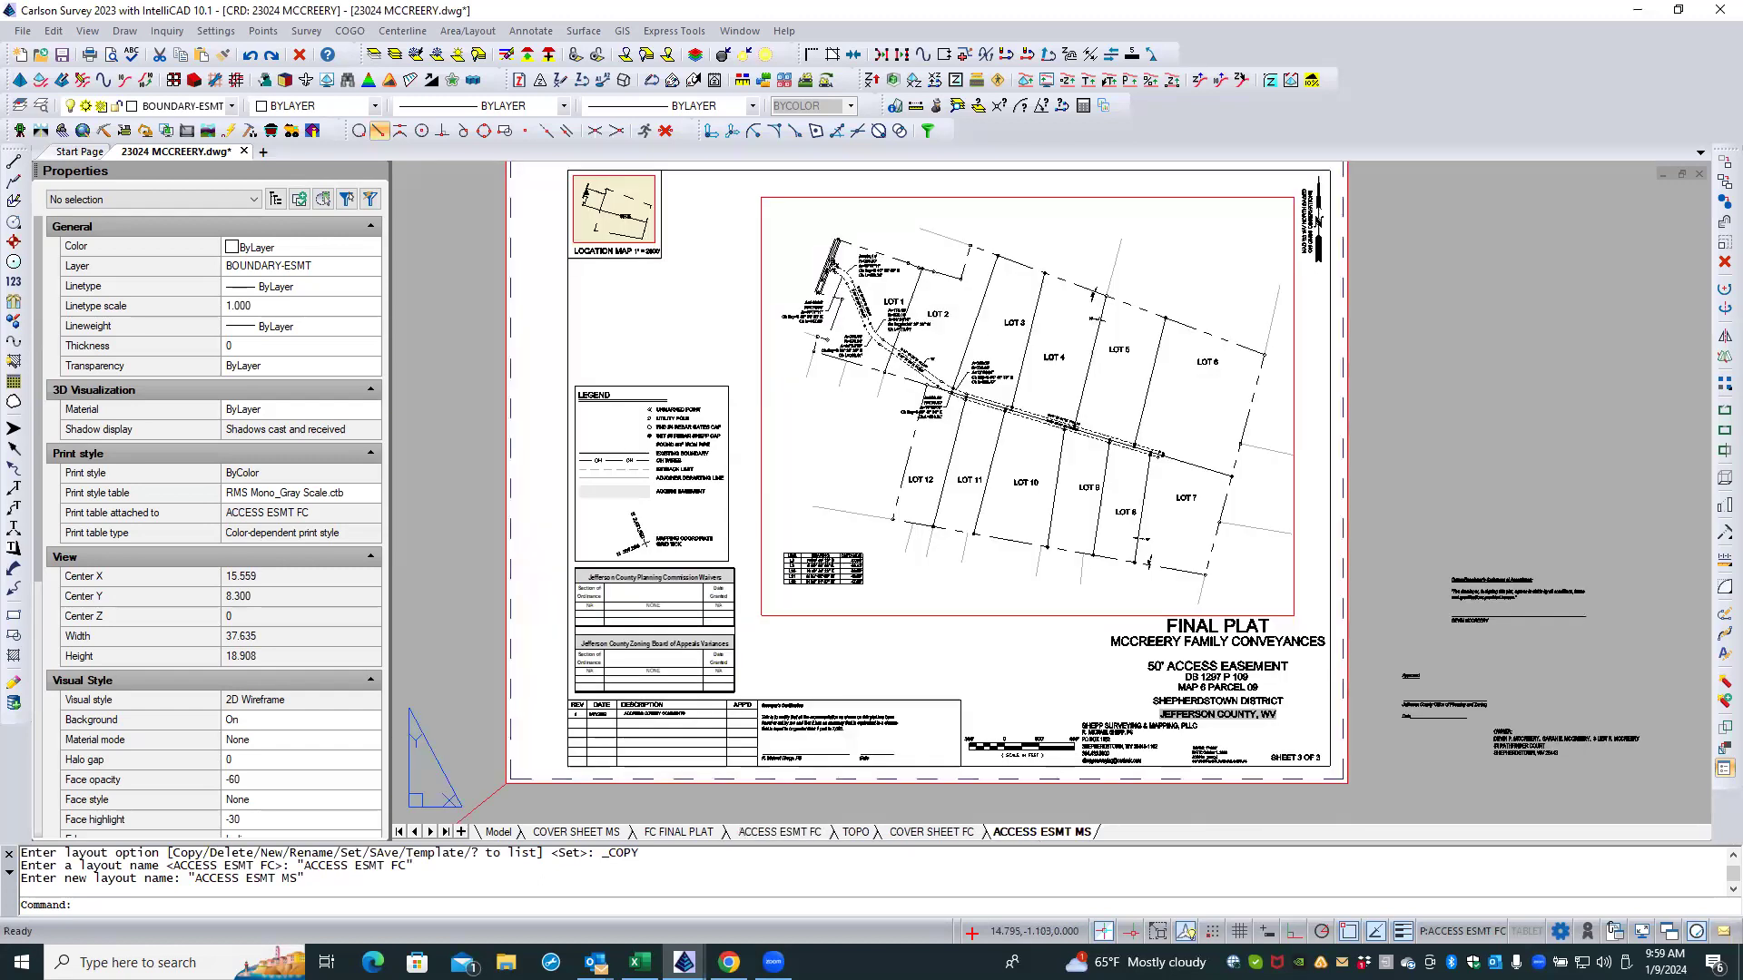
right_click(1033, 833)
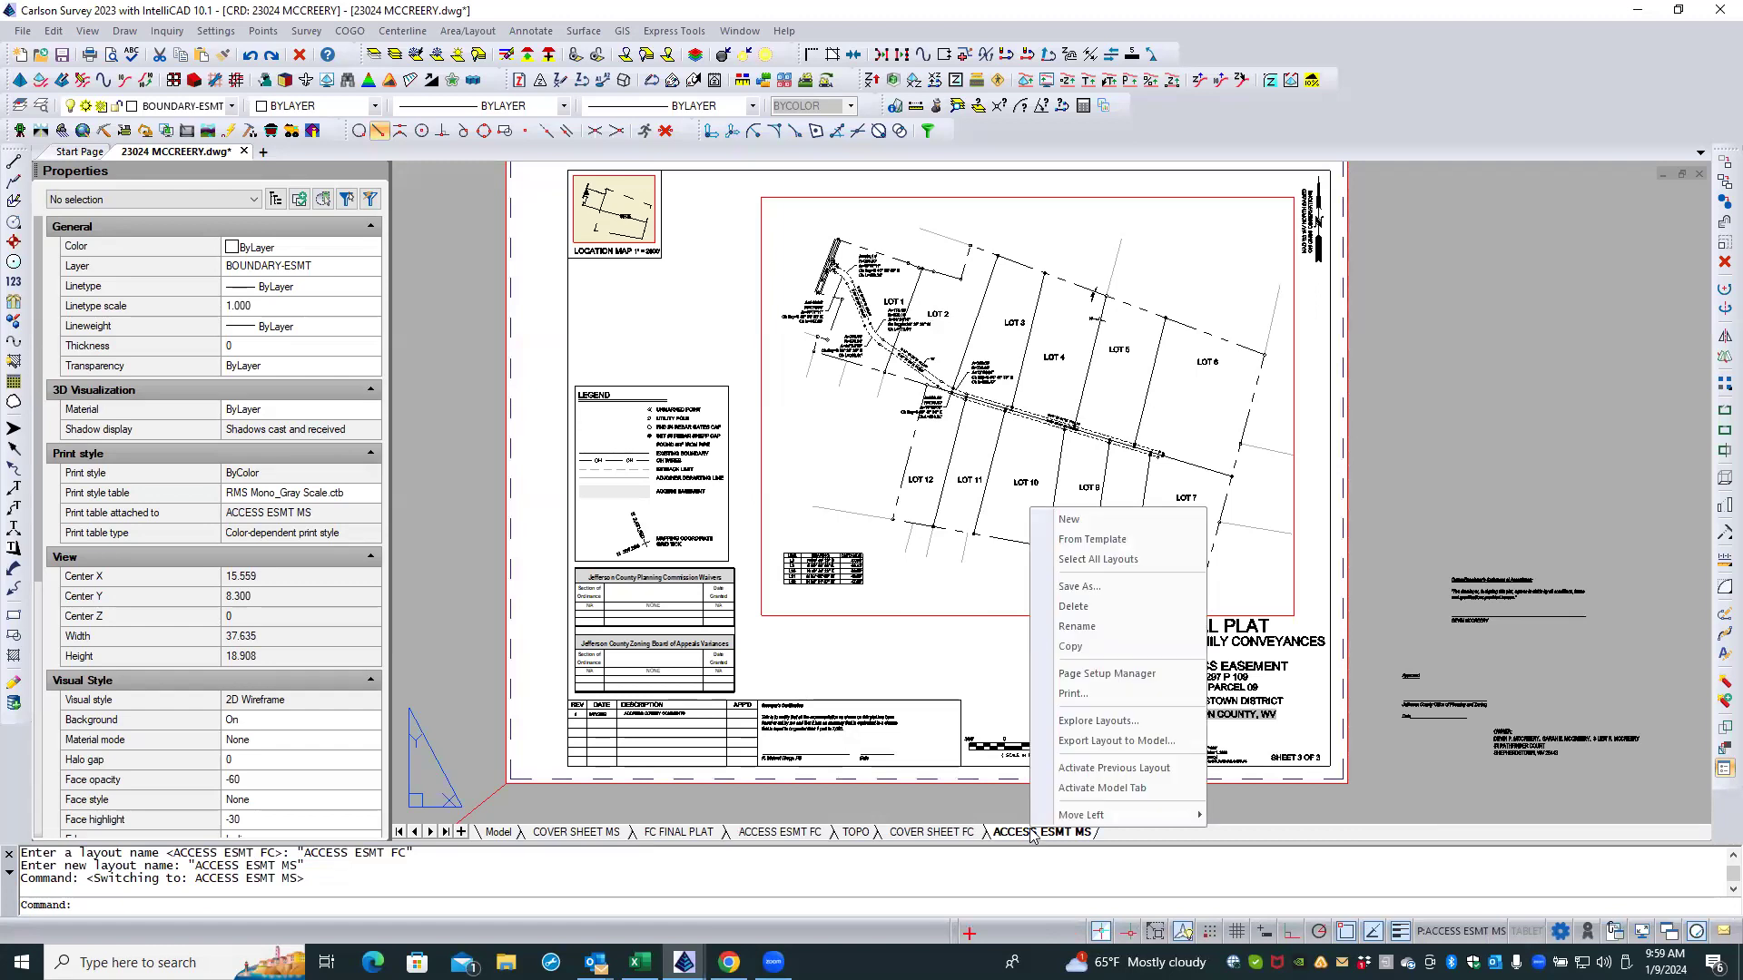
mouse_move(1056, 816)
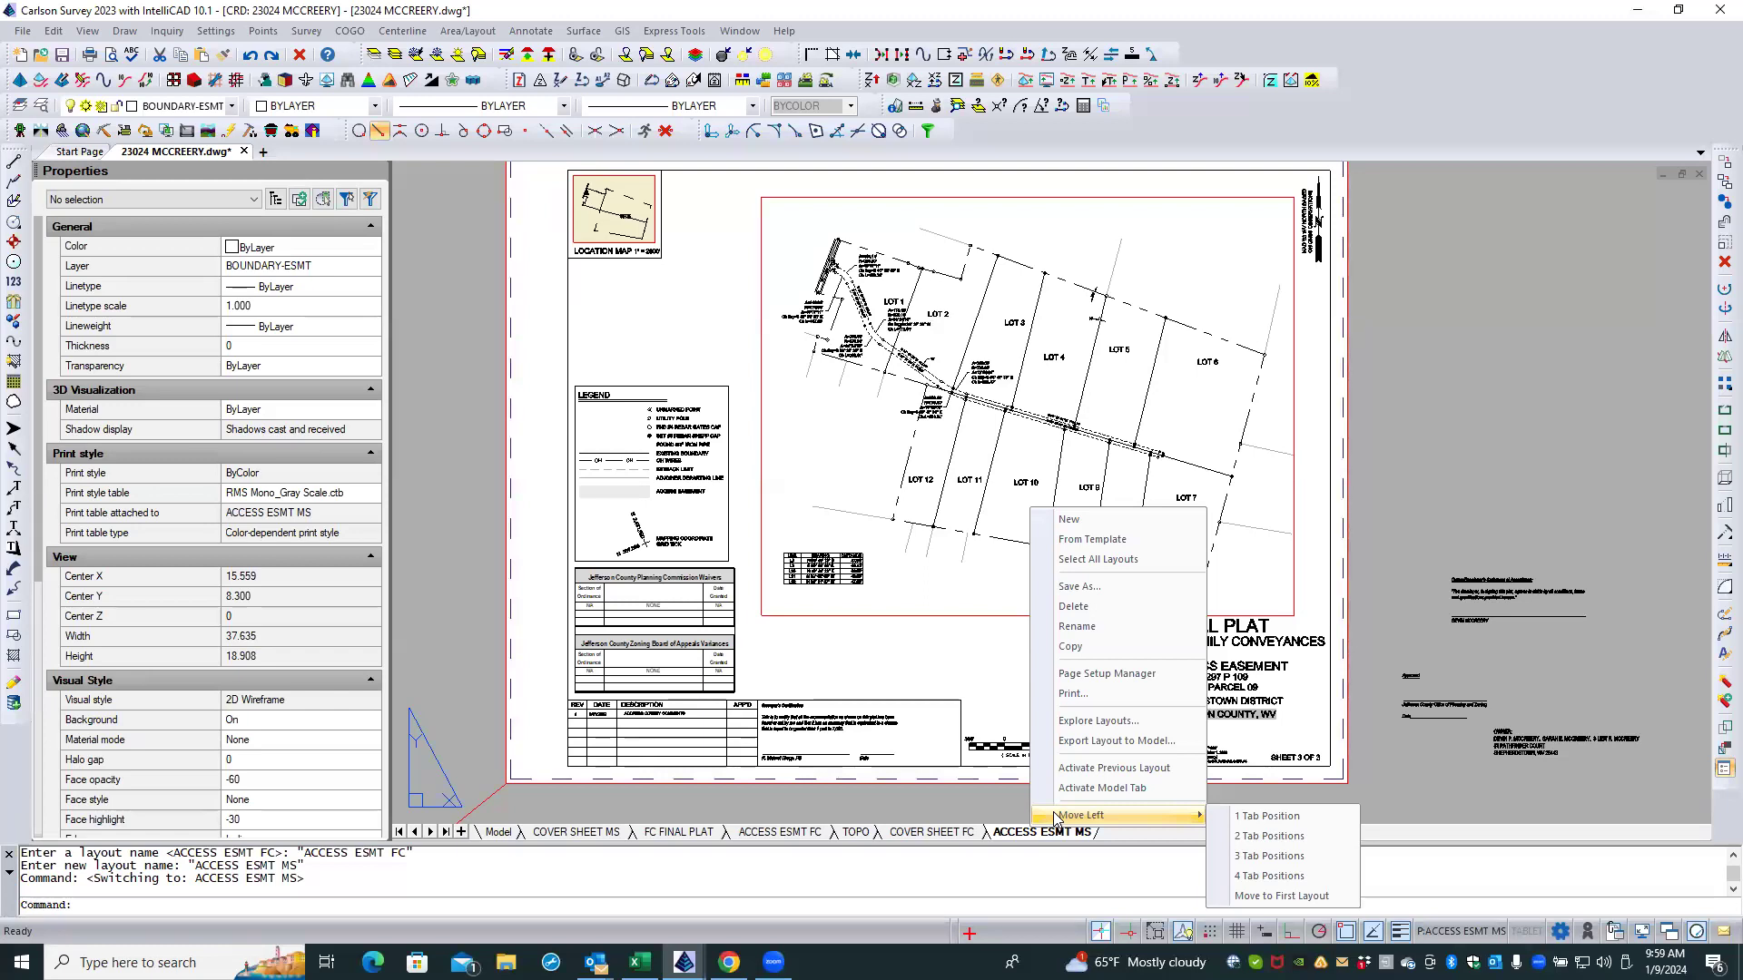
left_click(1309, 835)
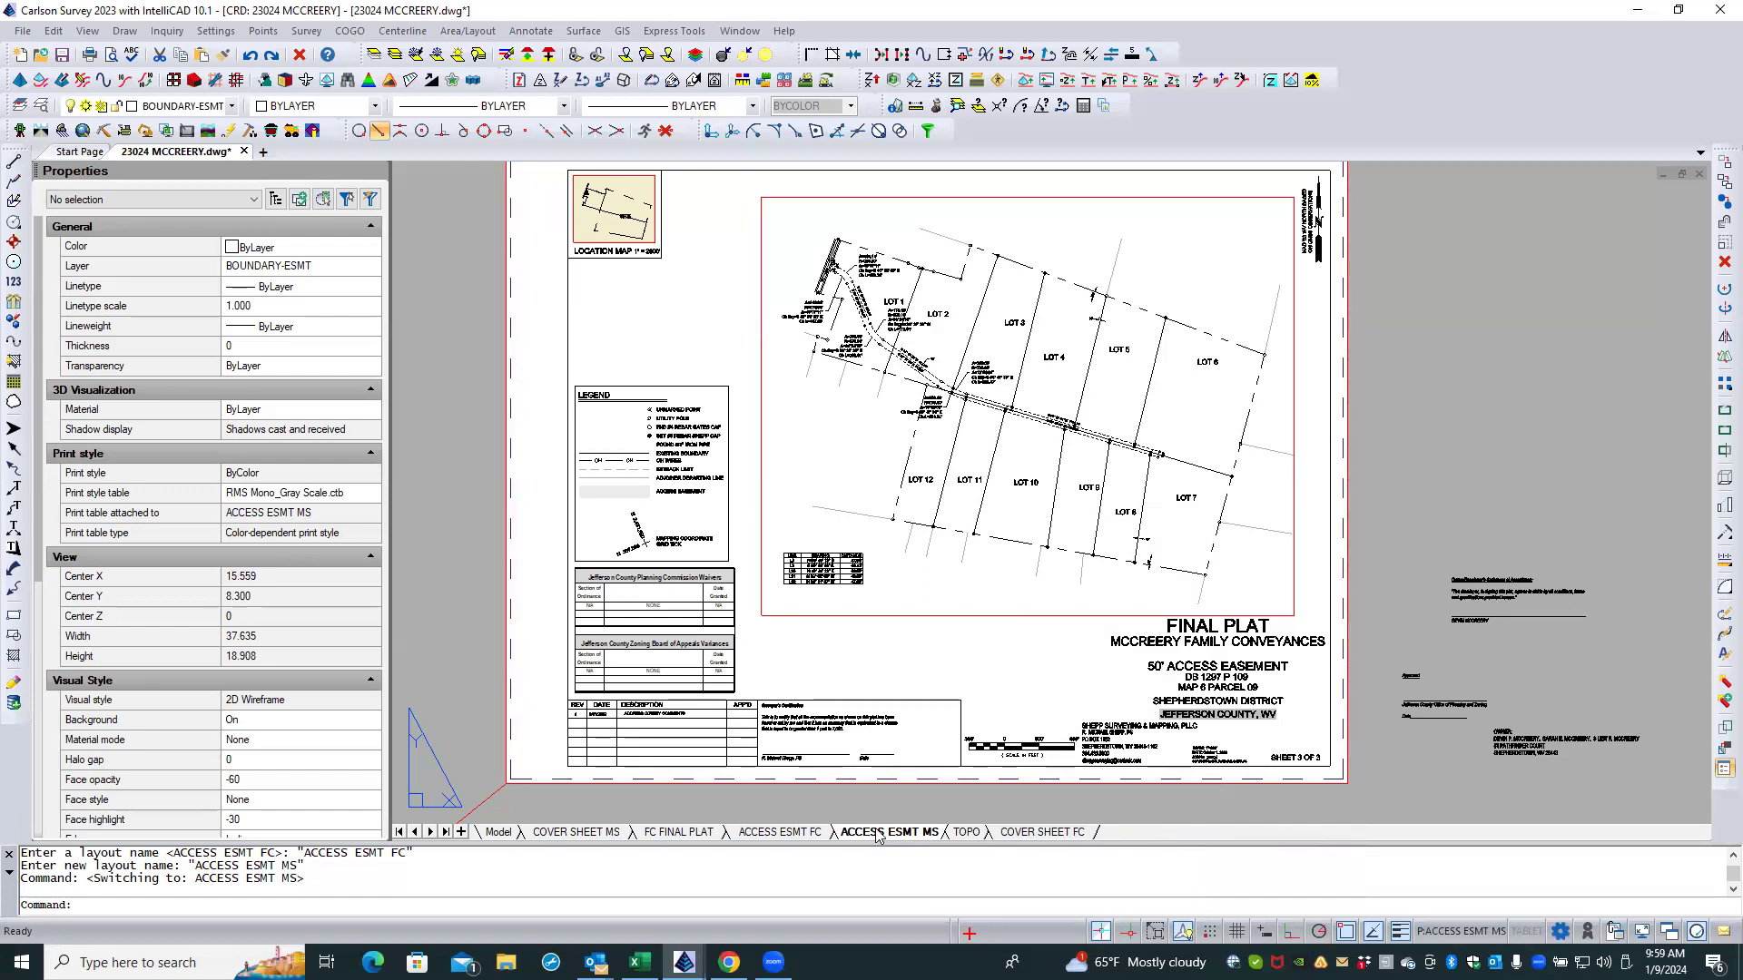
Step: Copy the FC FINAL PLAT layout as a new layout named MS FINAL PLAT
left_click(681, 832)
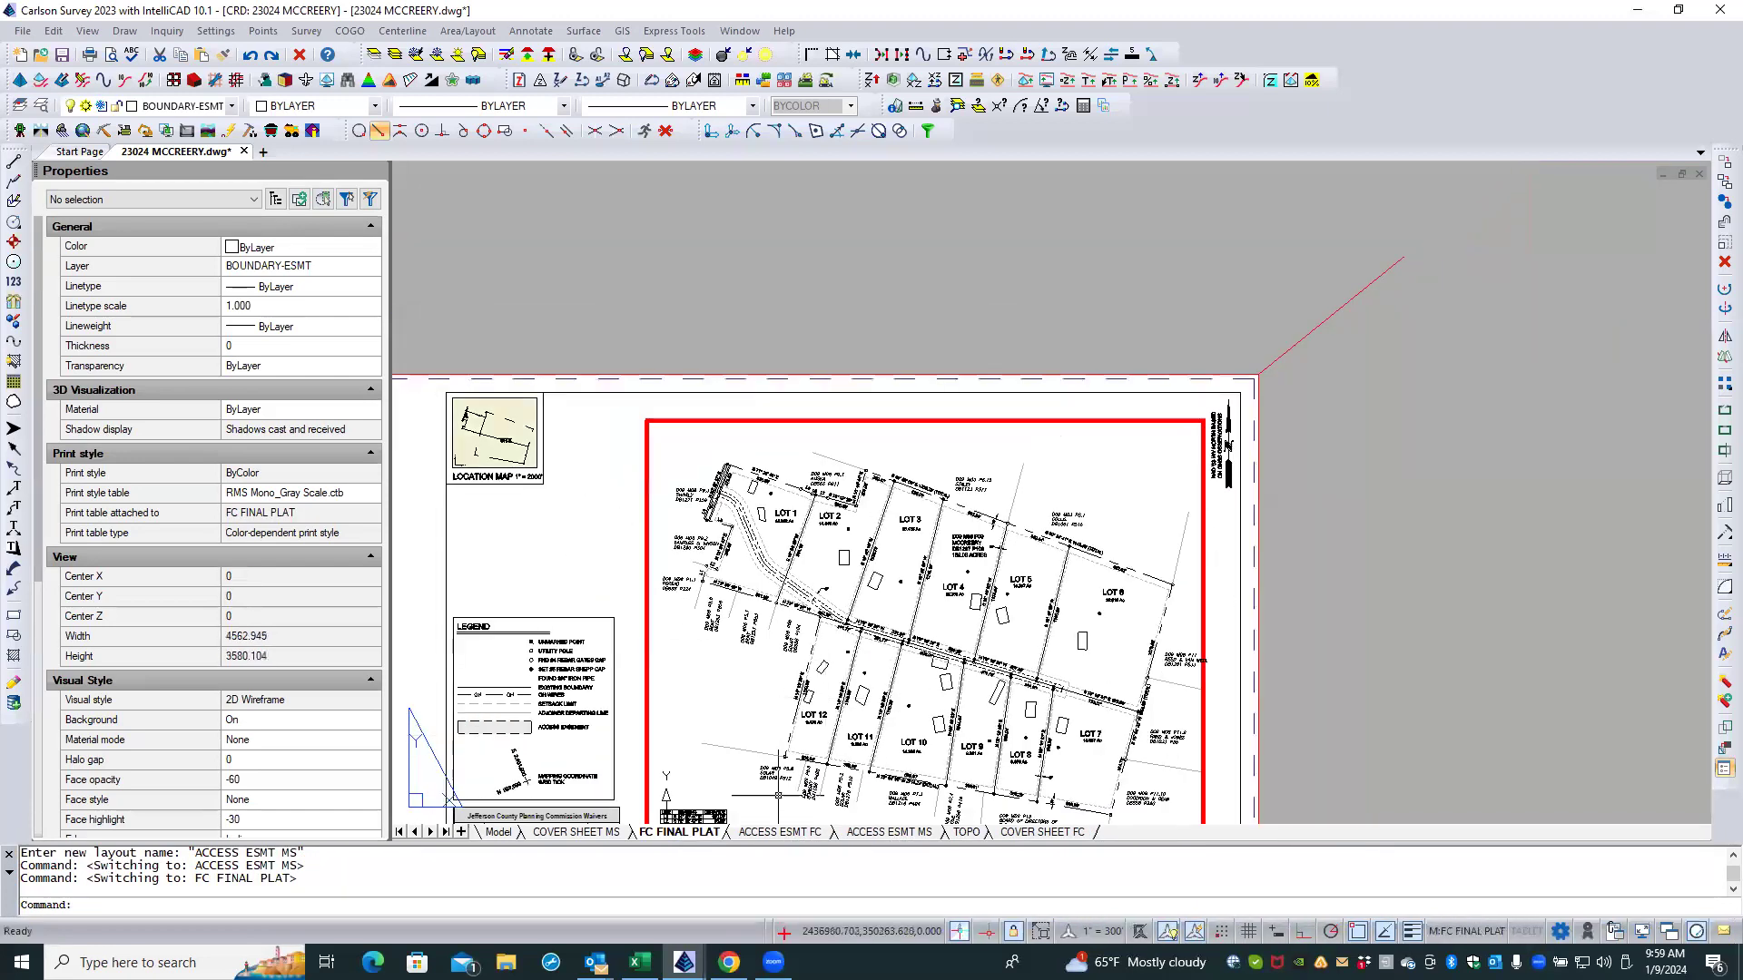
right_click(705, 833)
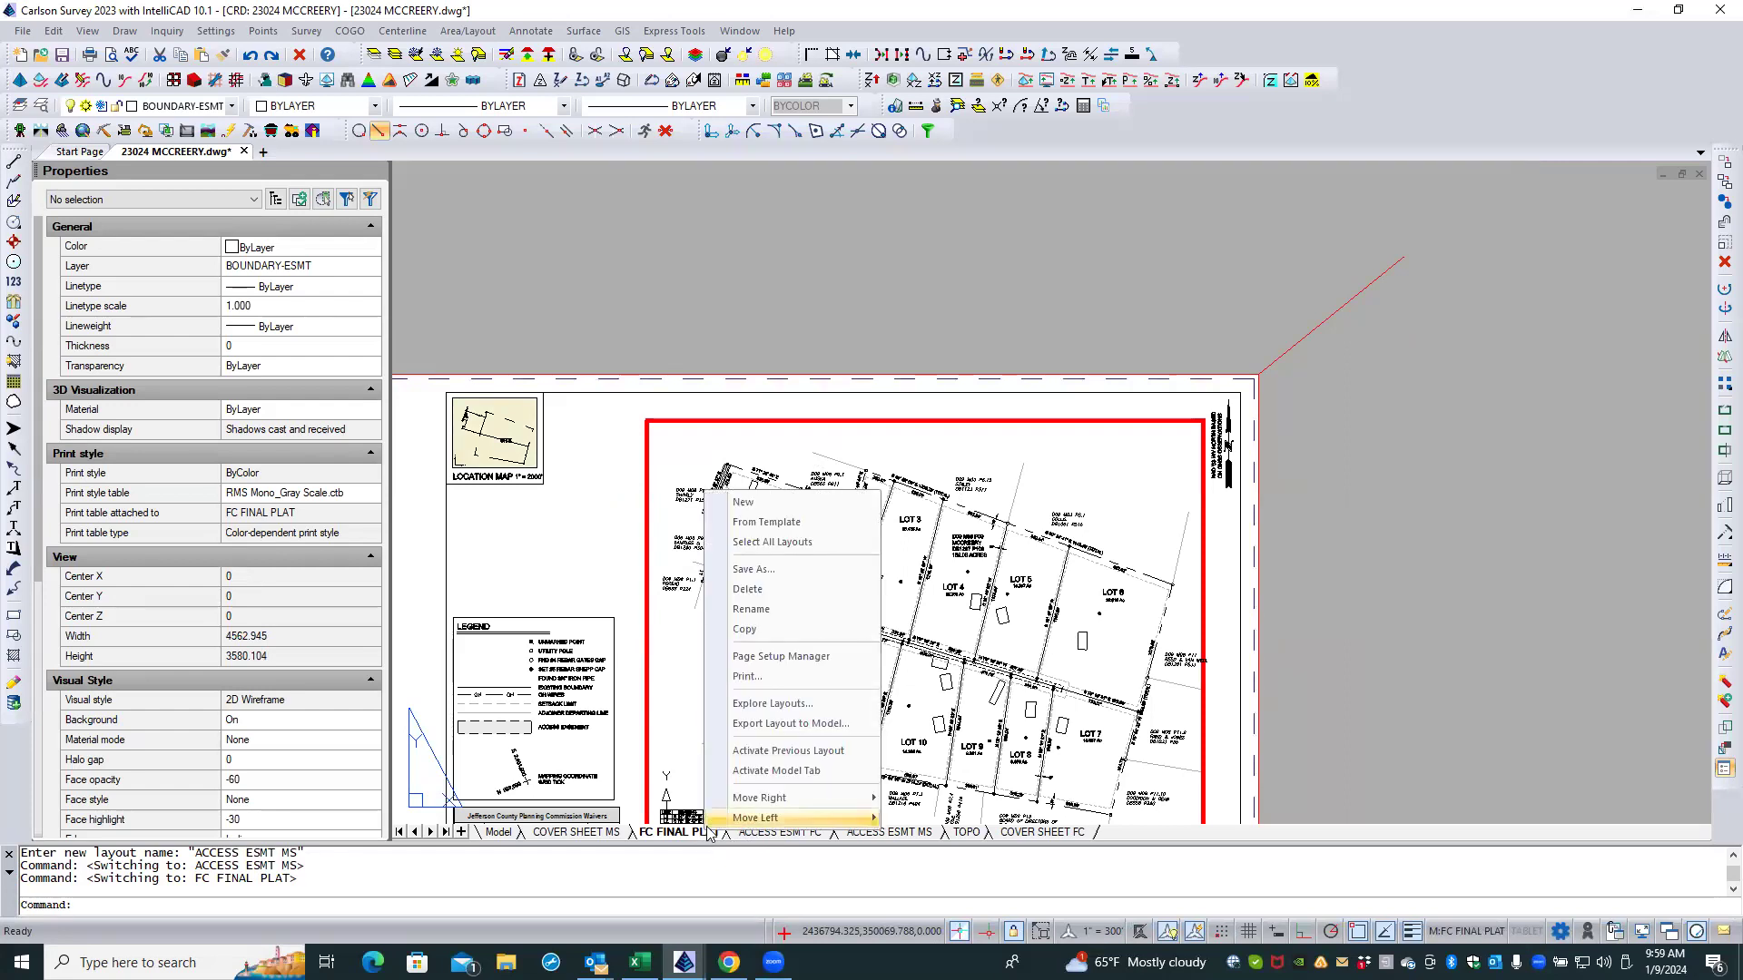
left_click(781, 628)
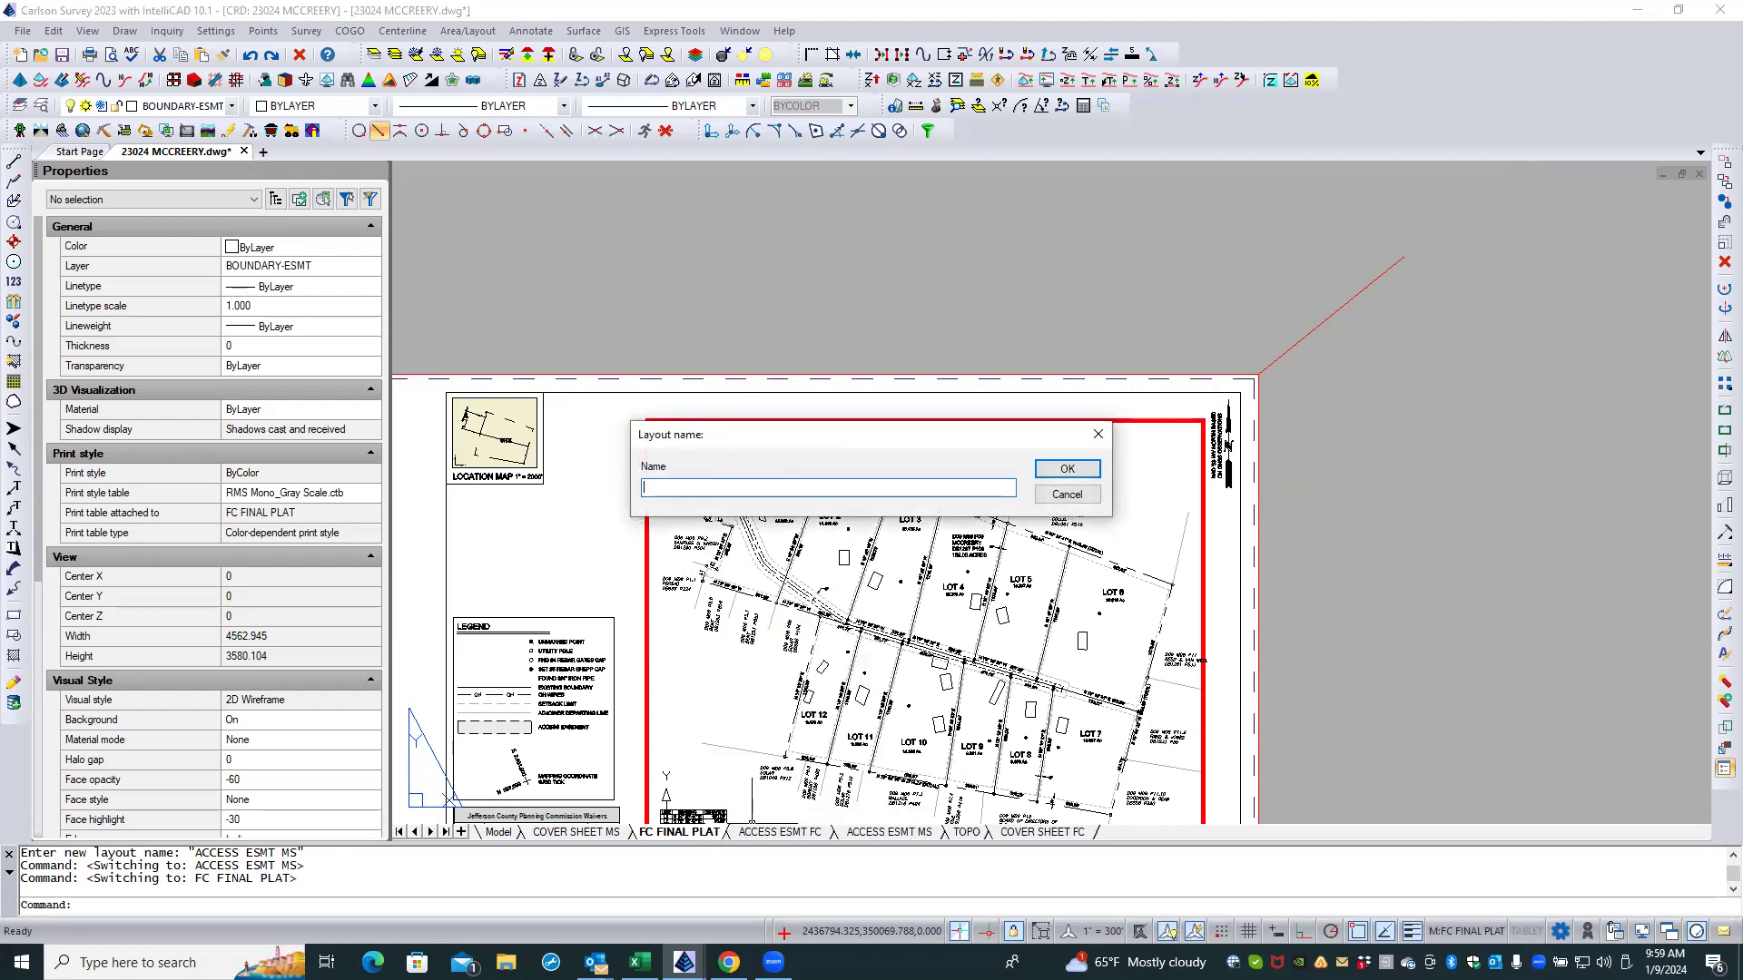
type("MS FINAL")
left_click(1092, 471)
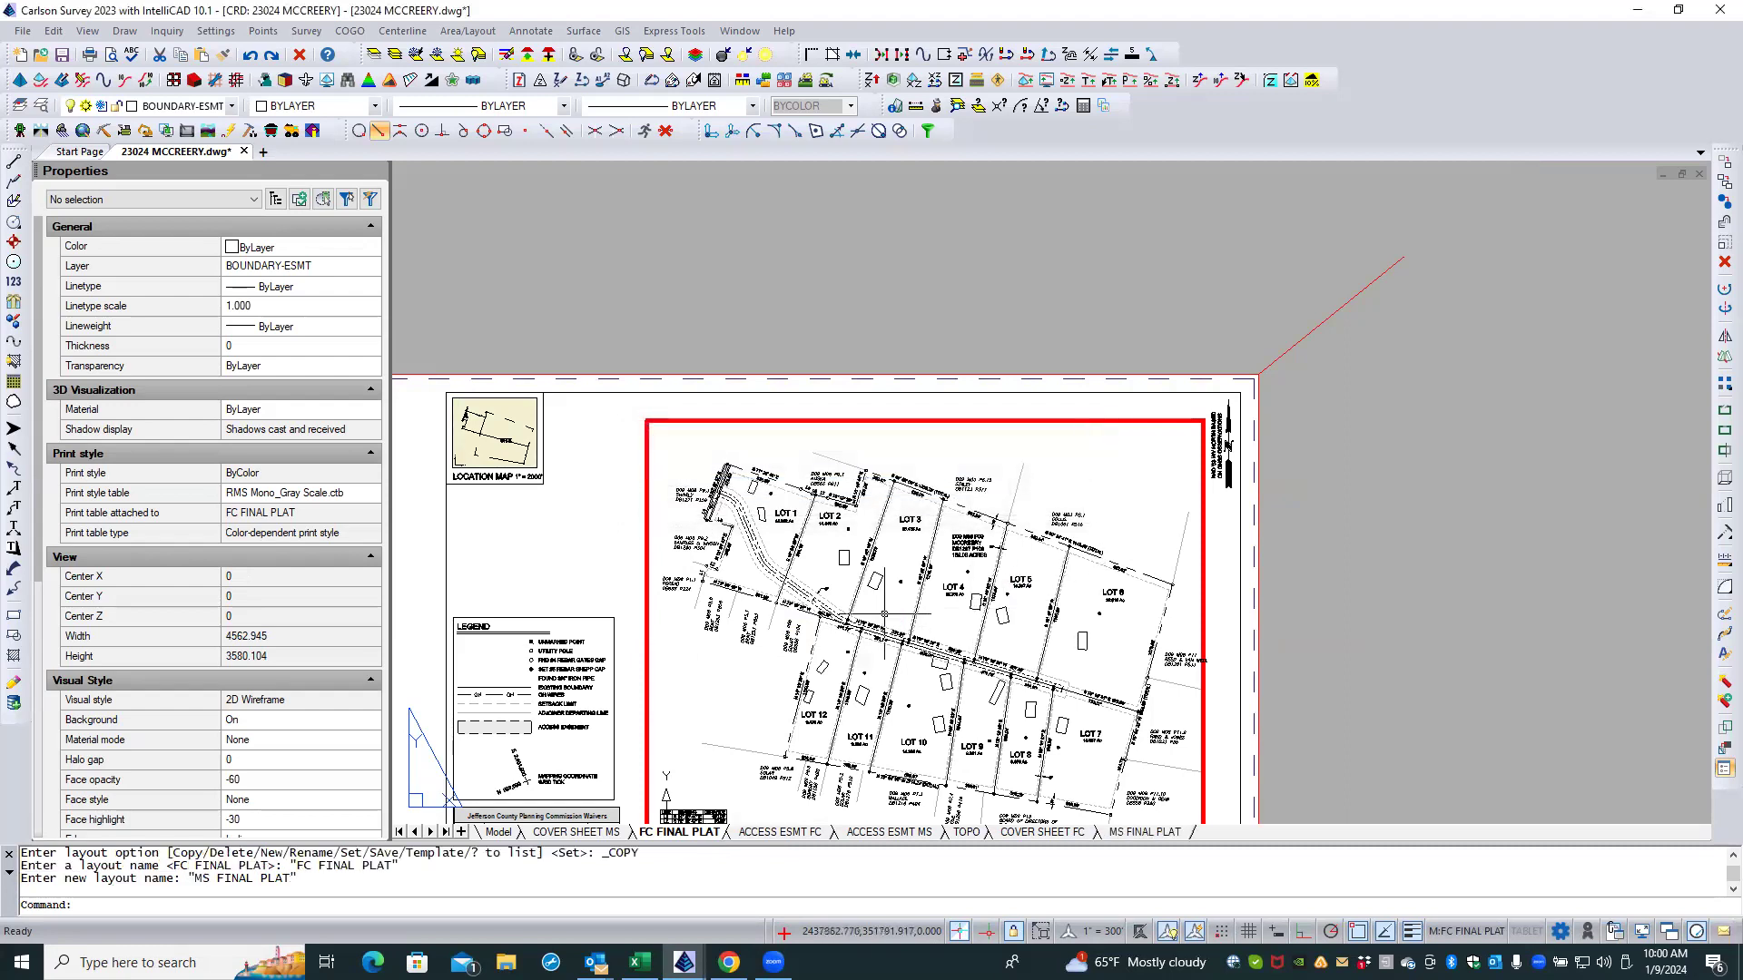
Step: Switch to the MS FINAL PLAT layout and bring the lots inside its viewport into close view
scroll(880, 633, "up", 3)
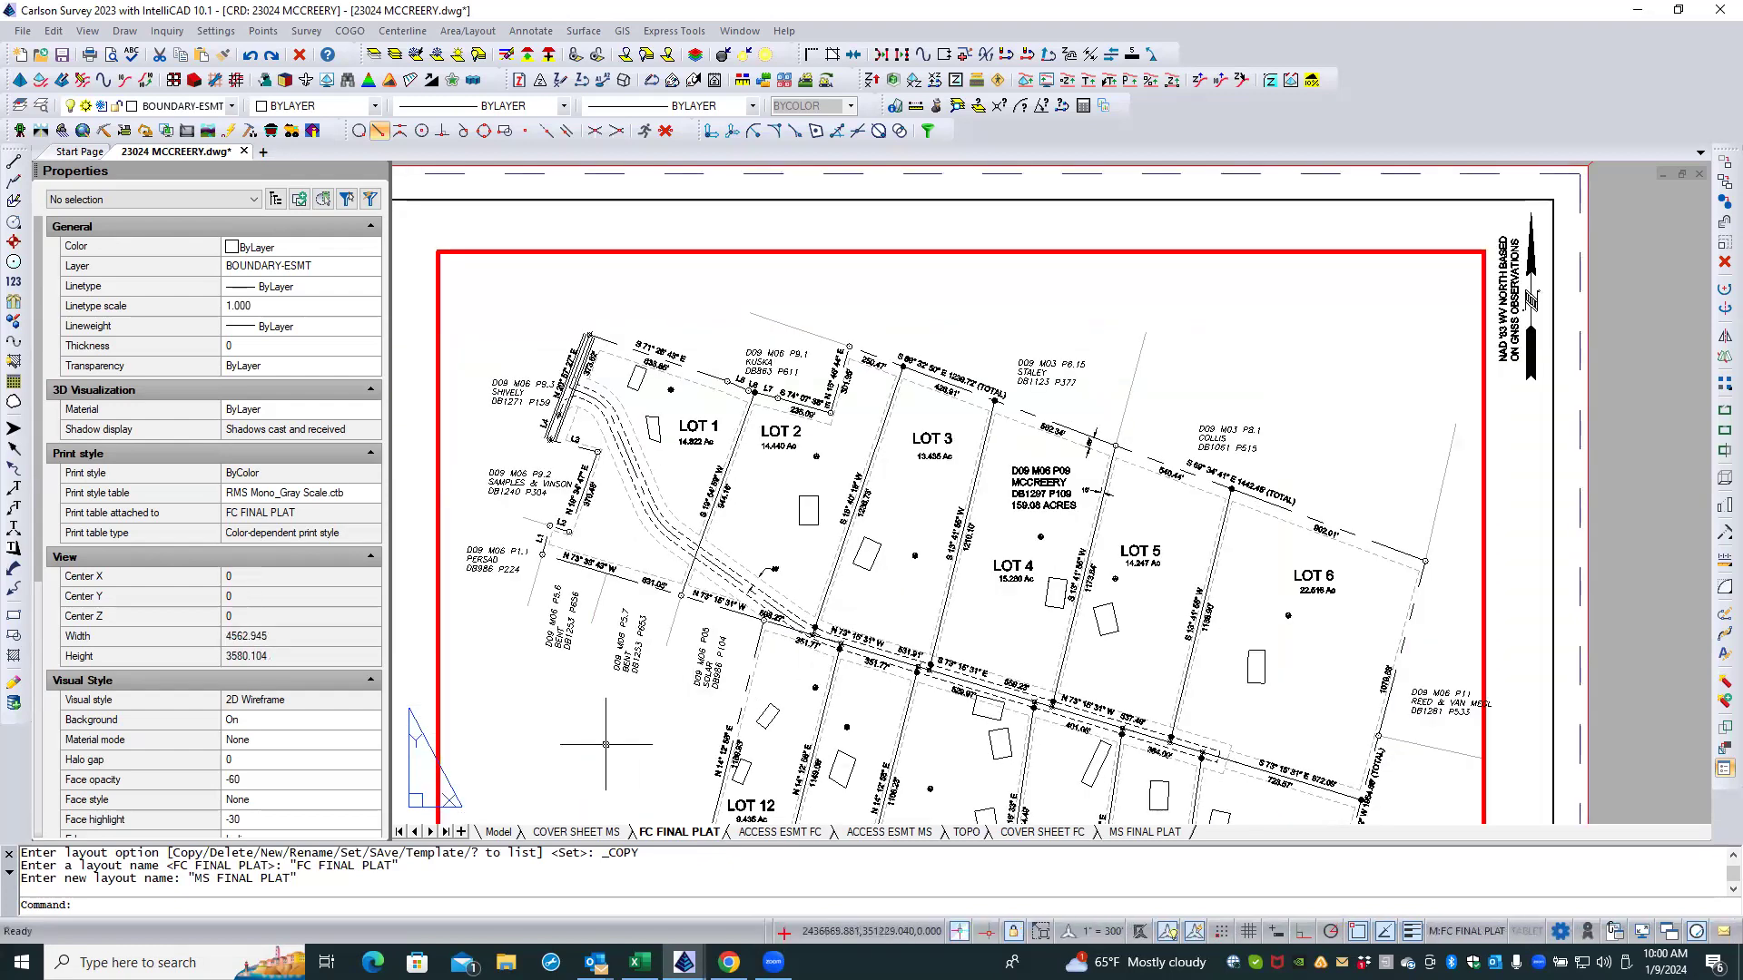
left_click(1144, 831)
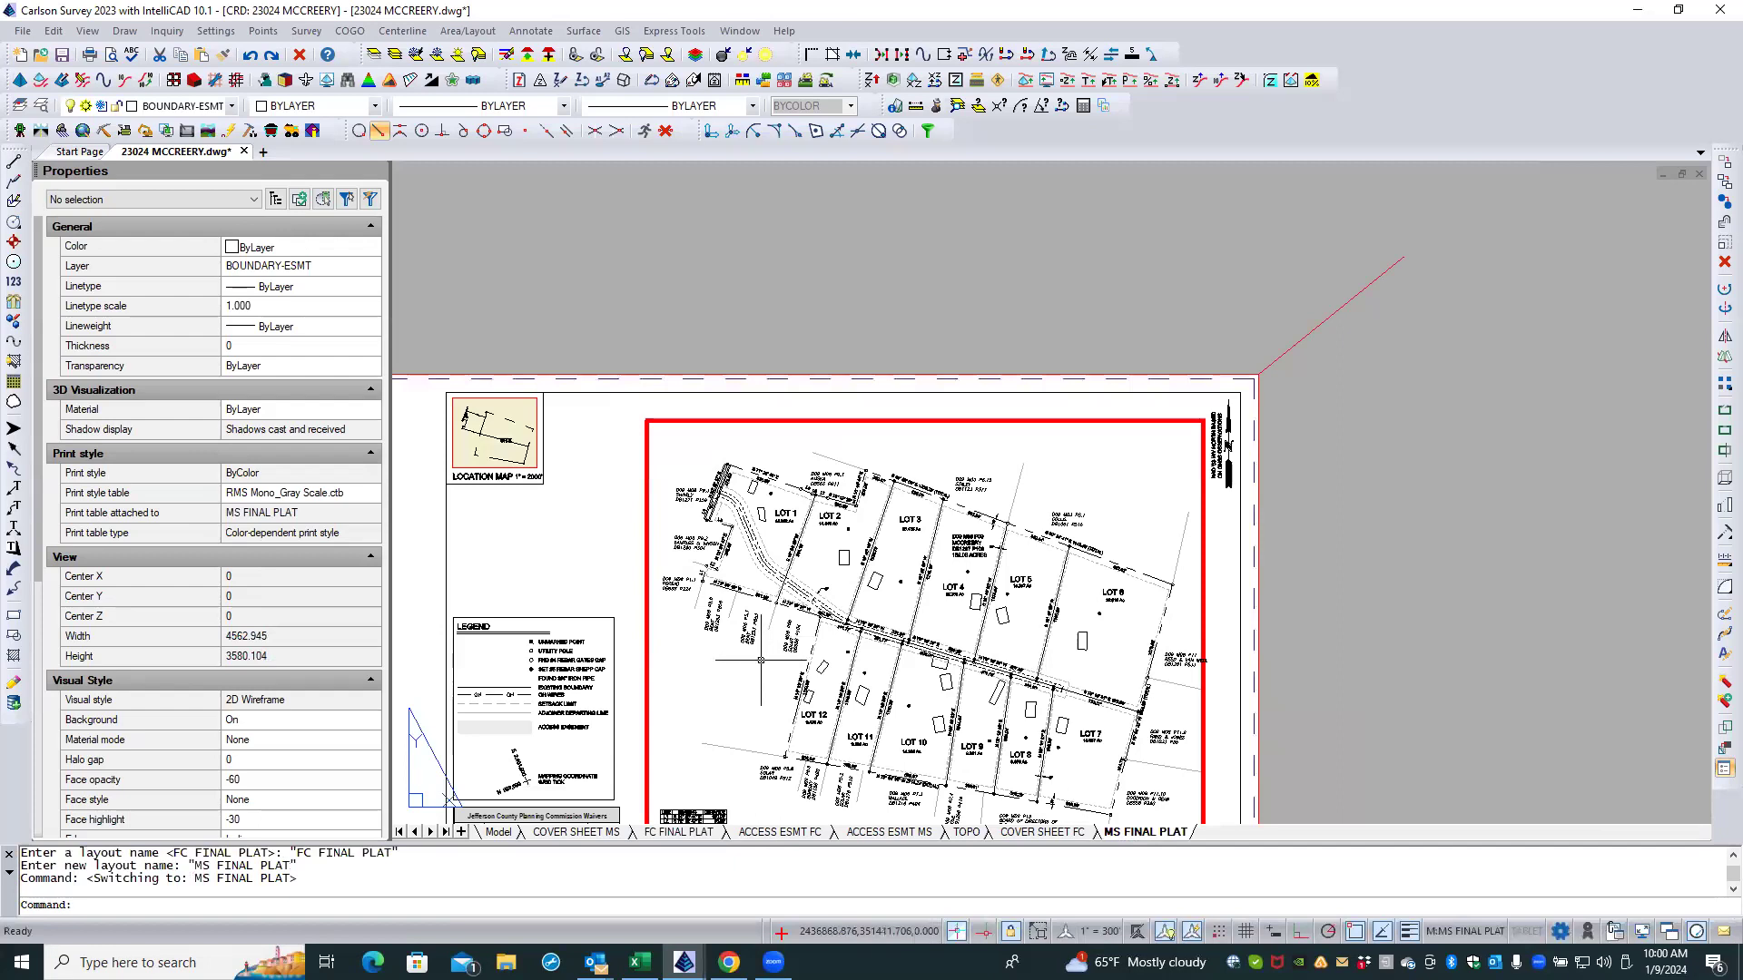
scroll(761, 660, "up", 3)
scroll(761, 660, "up", 1)
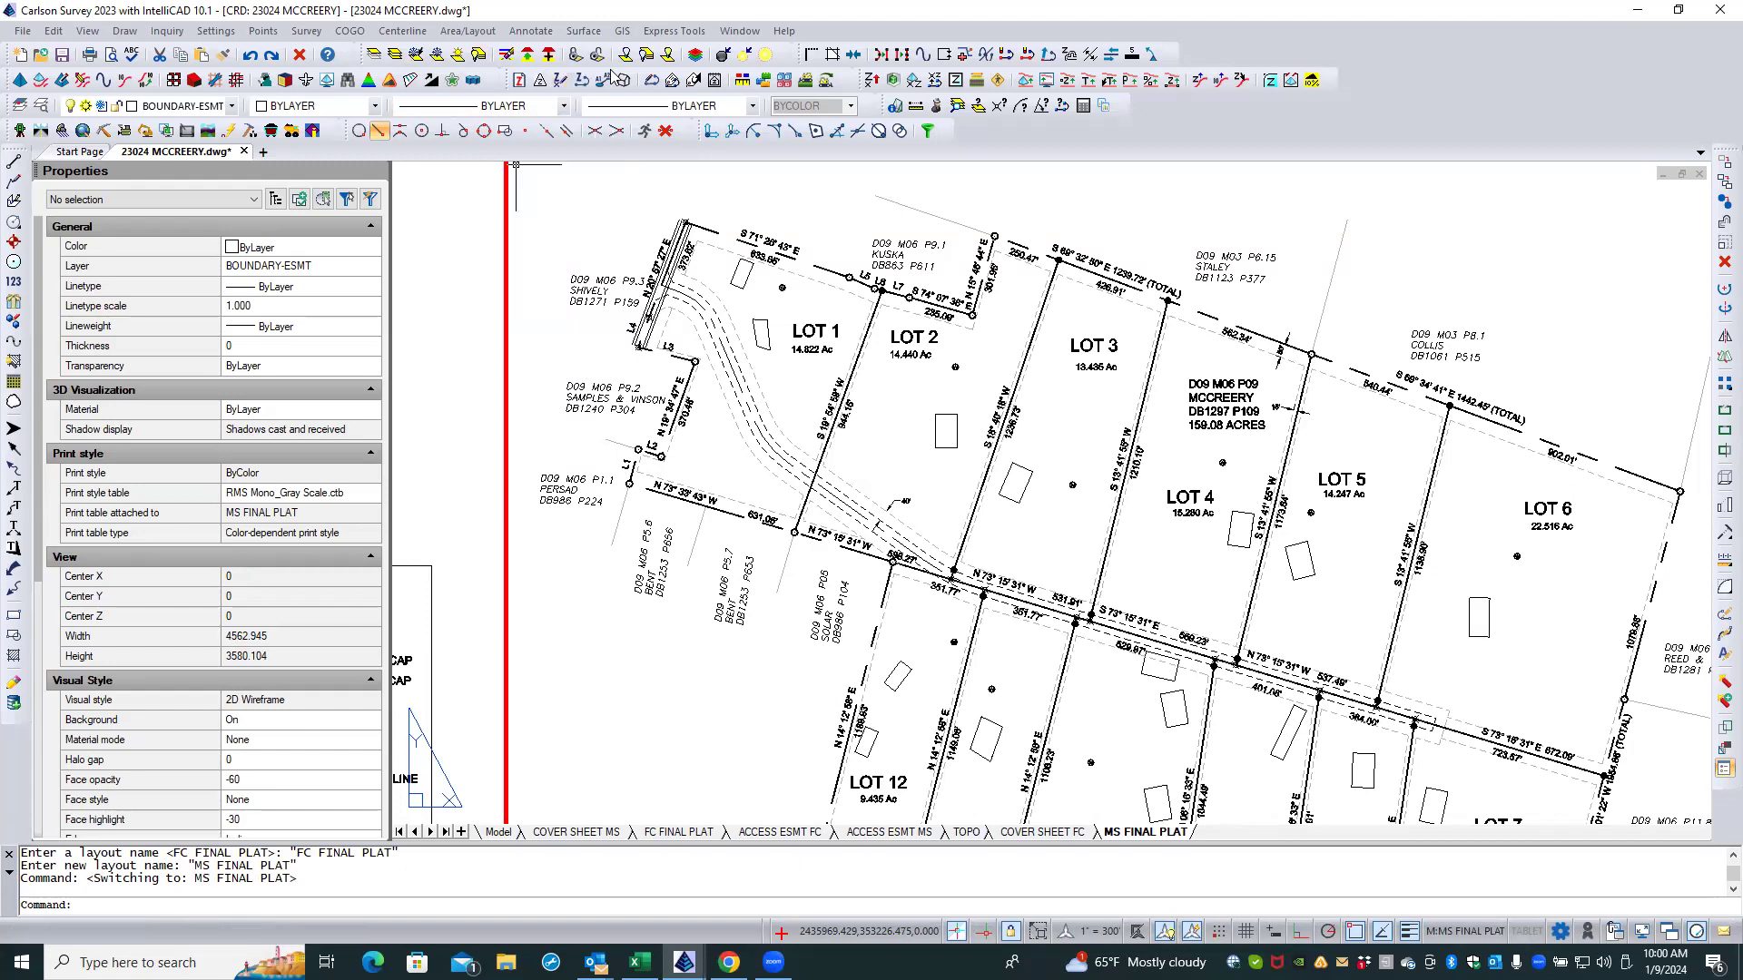
Step: Try freezing the BOUNDARY NEW LOTS MS layer using the line between Lots 1 and 2, and undo it
left_click(416, 55)
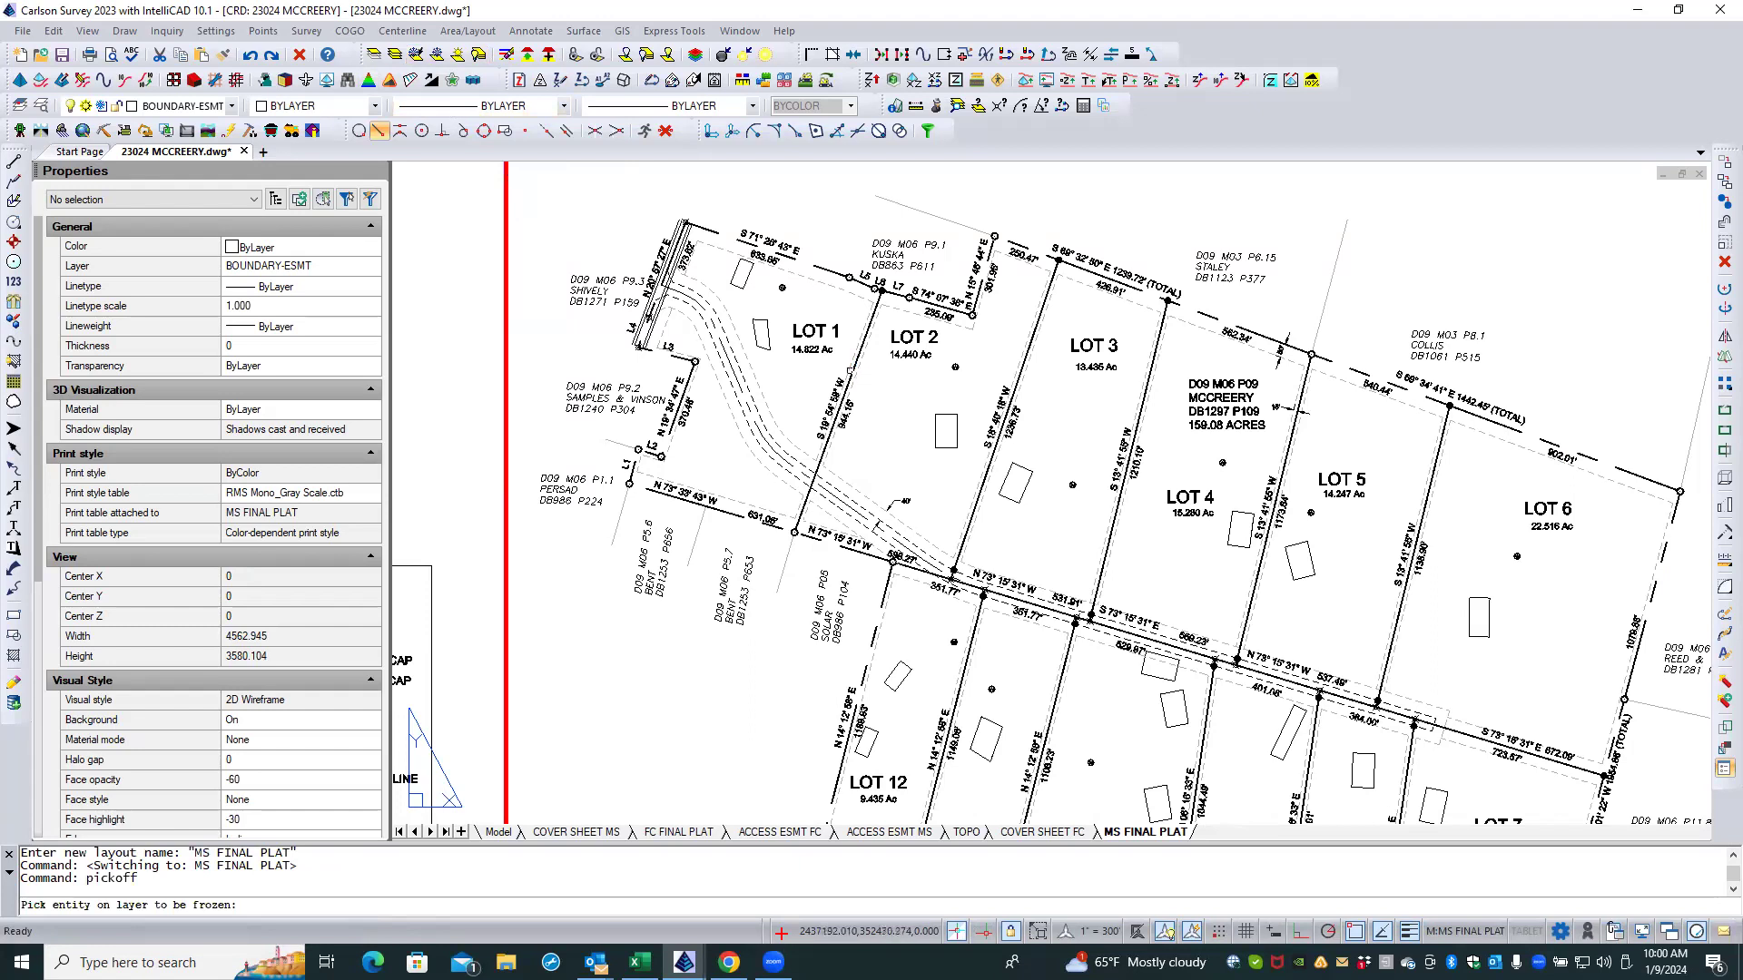
left_click(861, 360)
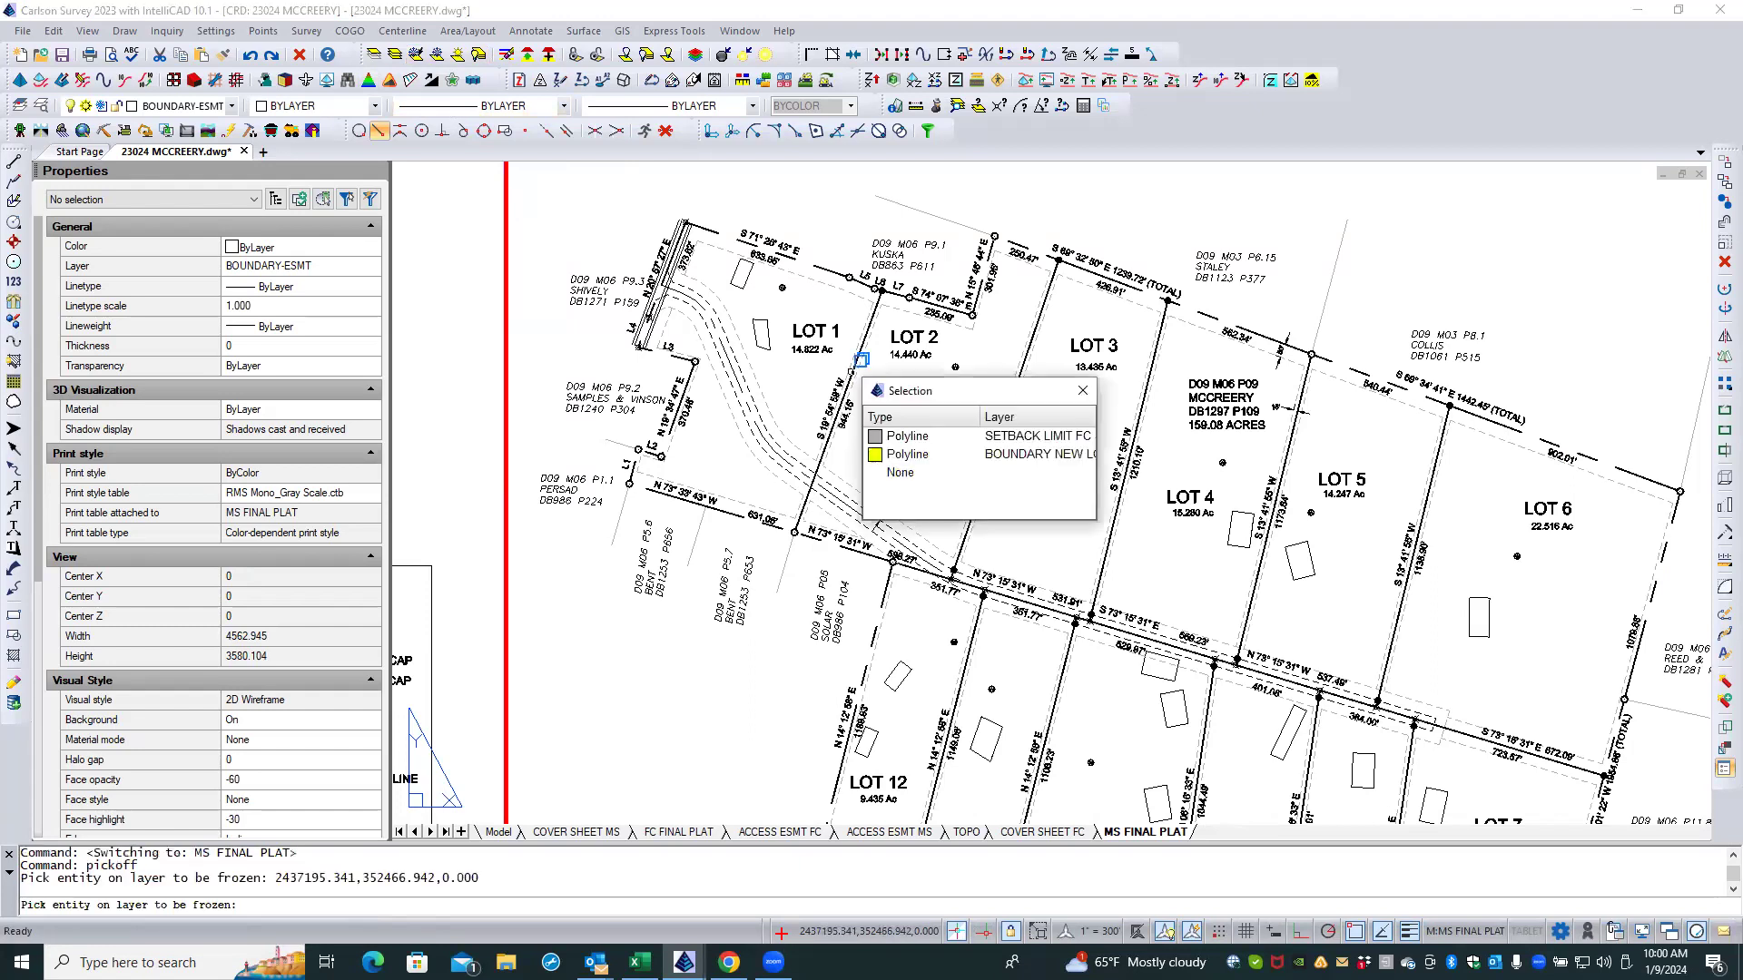
left_click(892, 454)
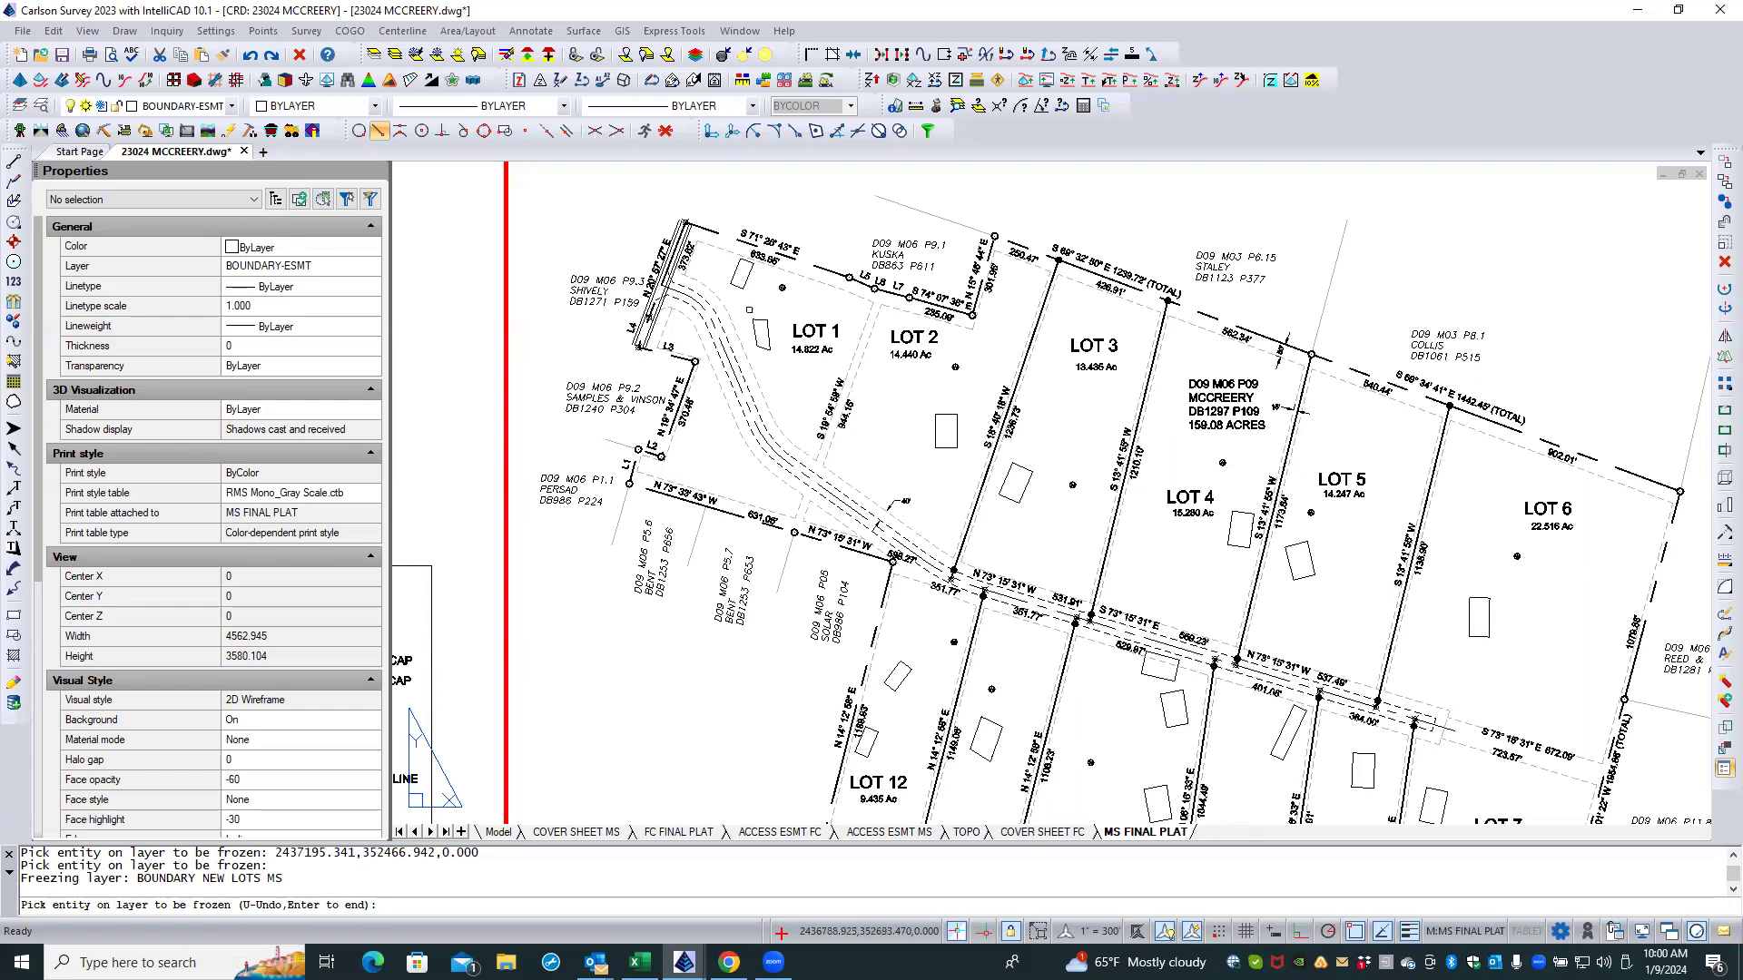
left_click(250, 56)
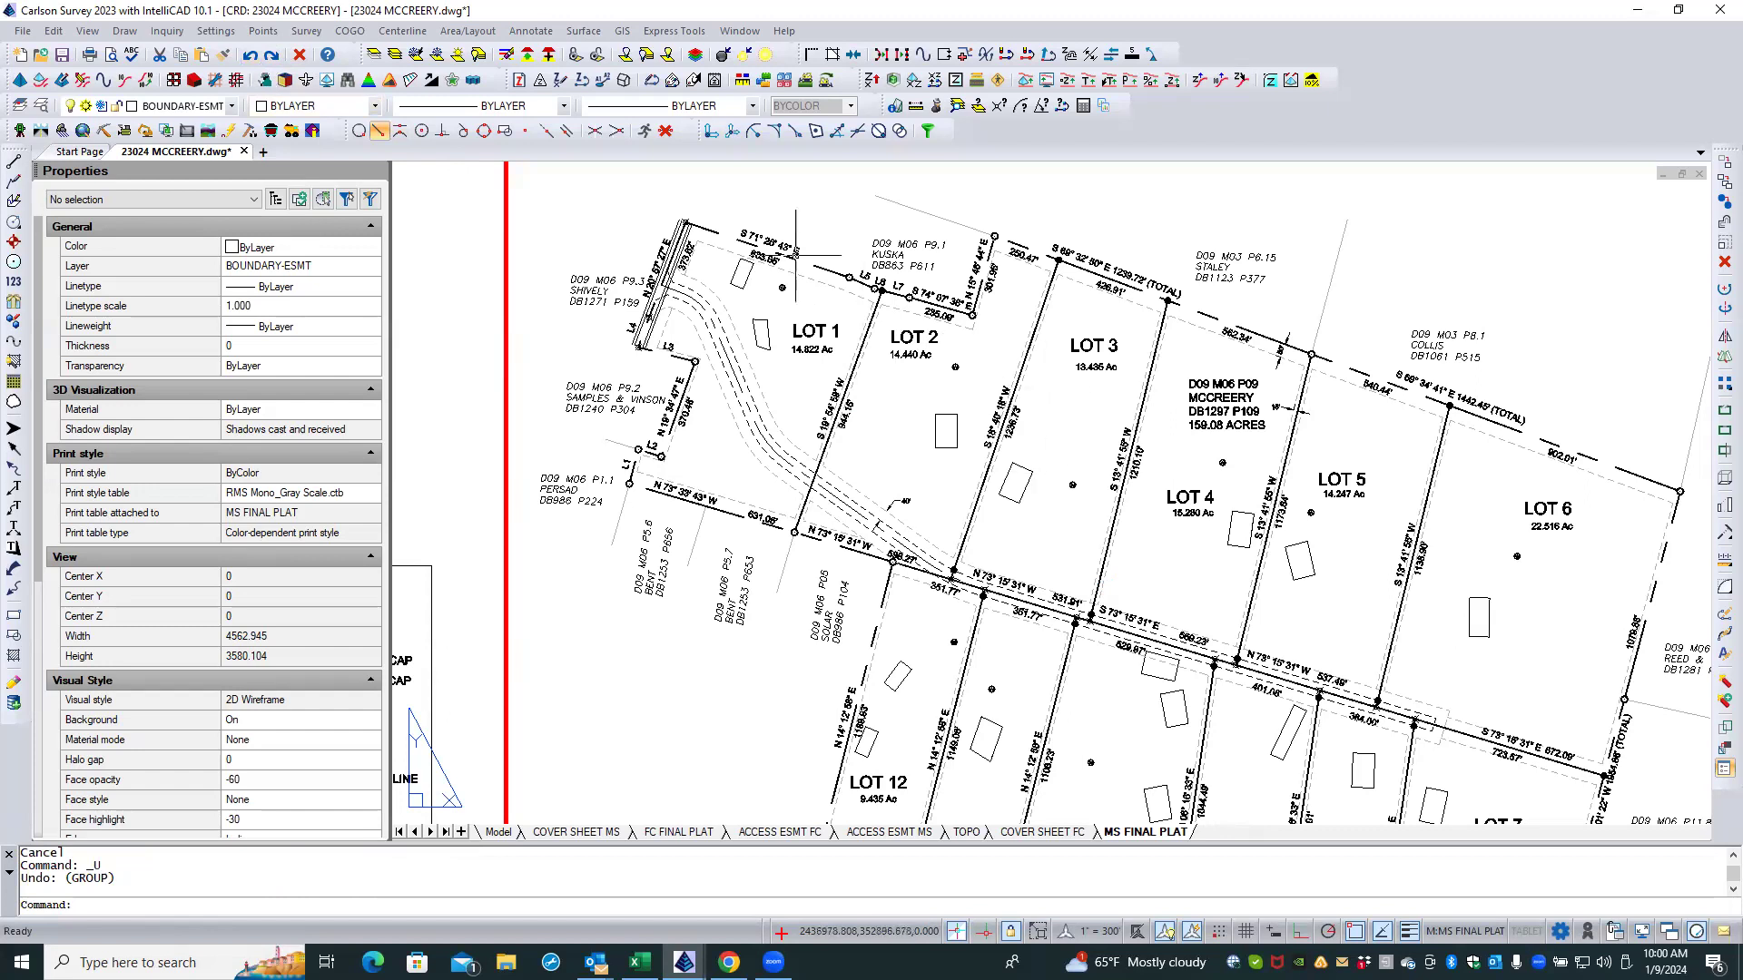
left_click(418, 56)
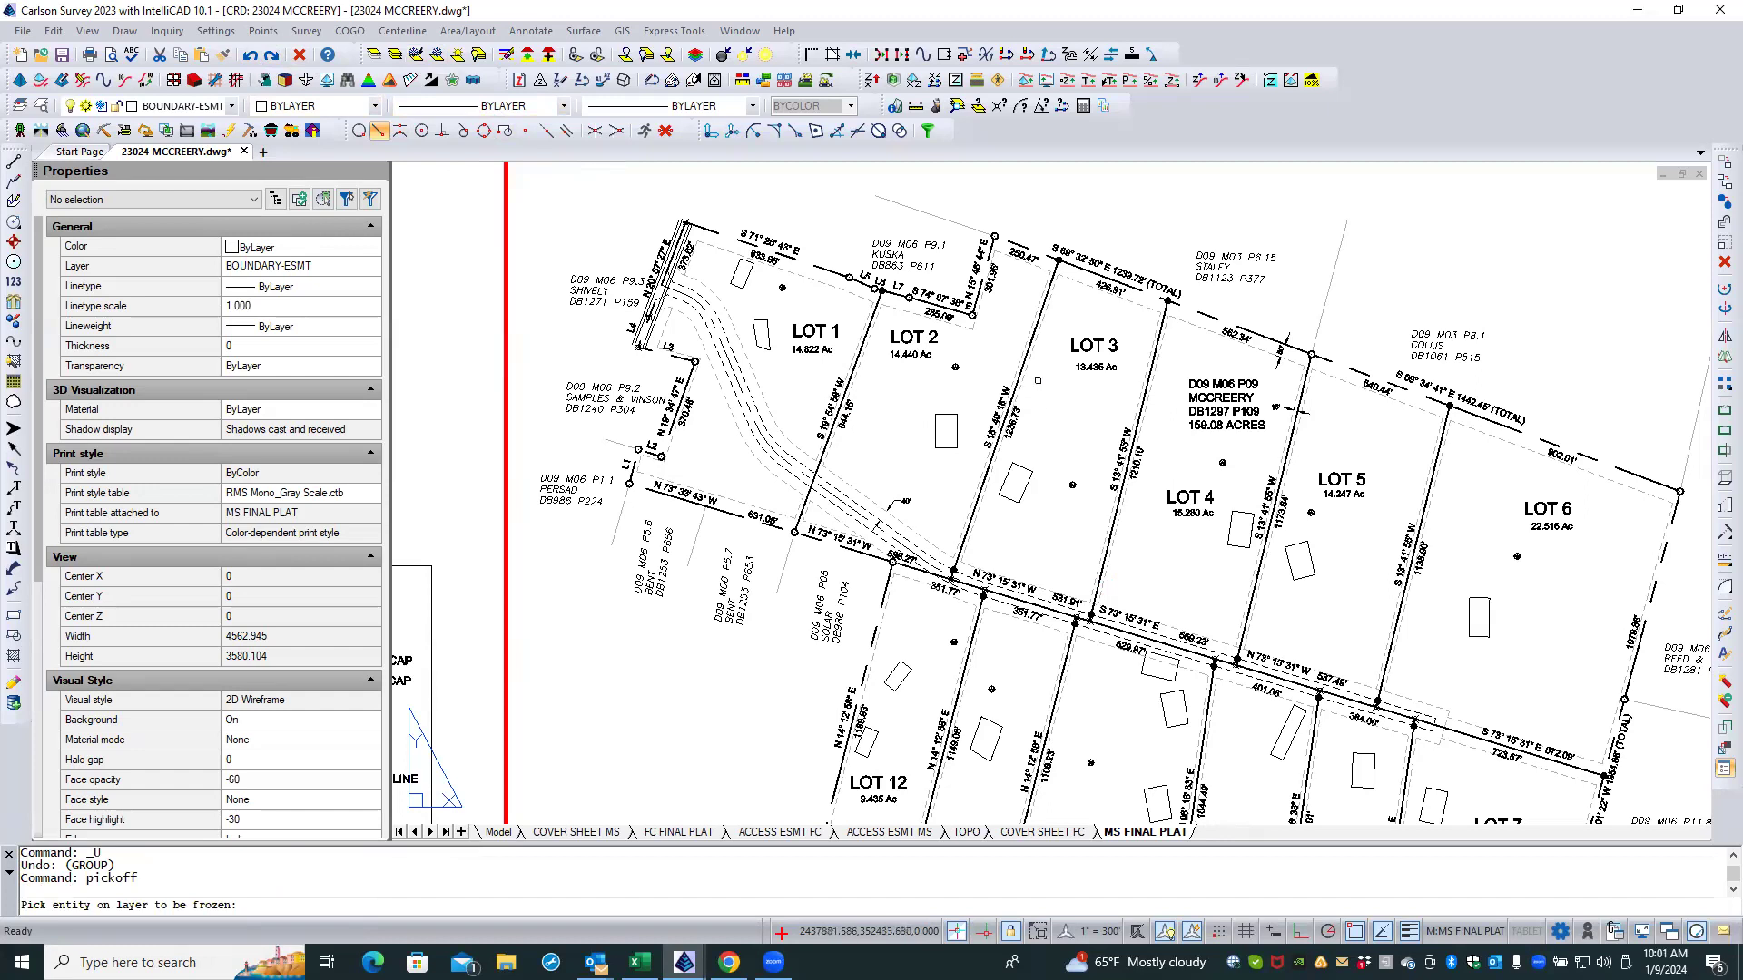
left_click(1037, 381)
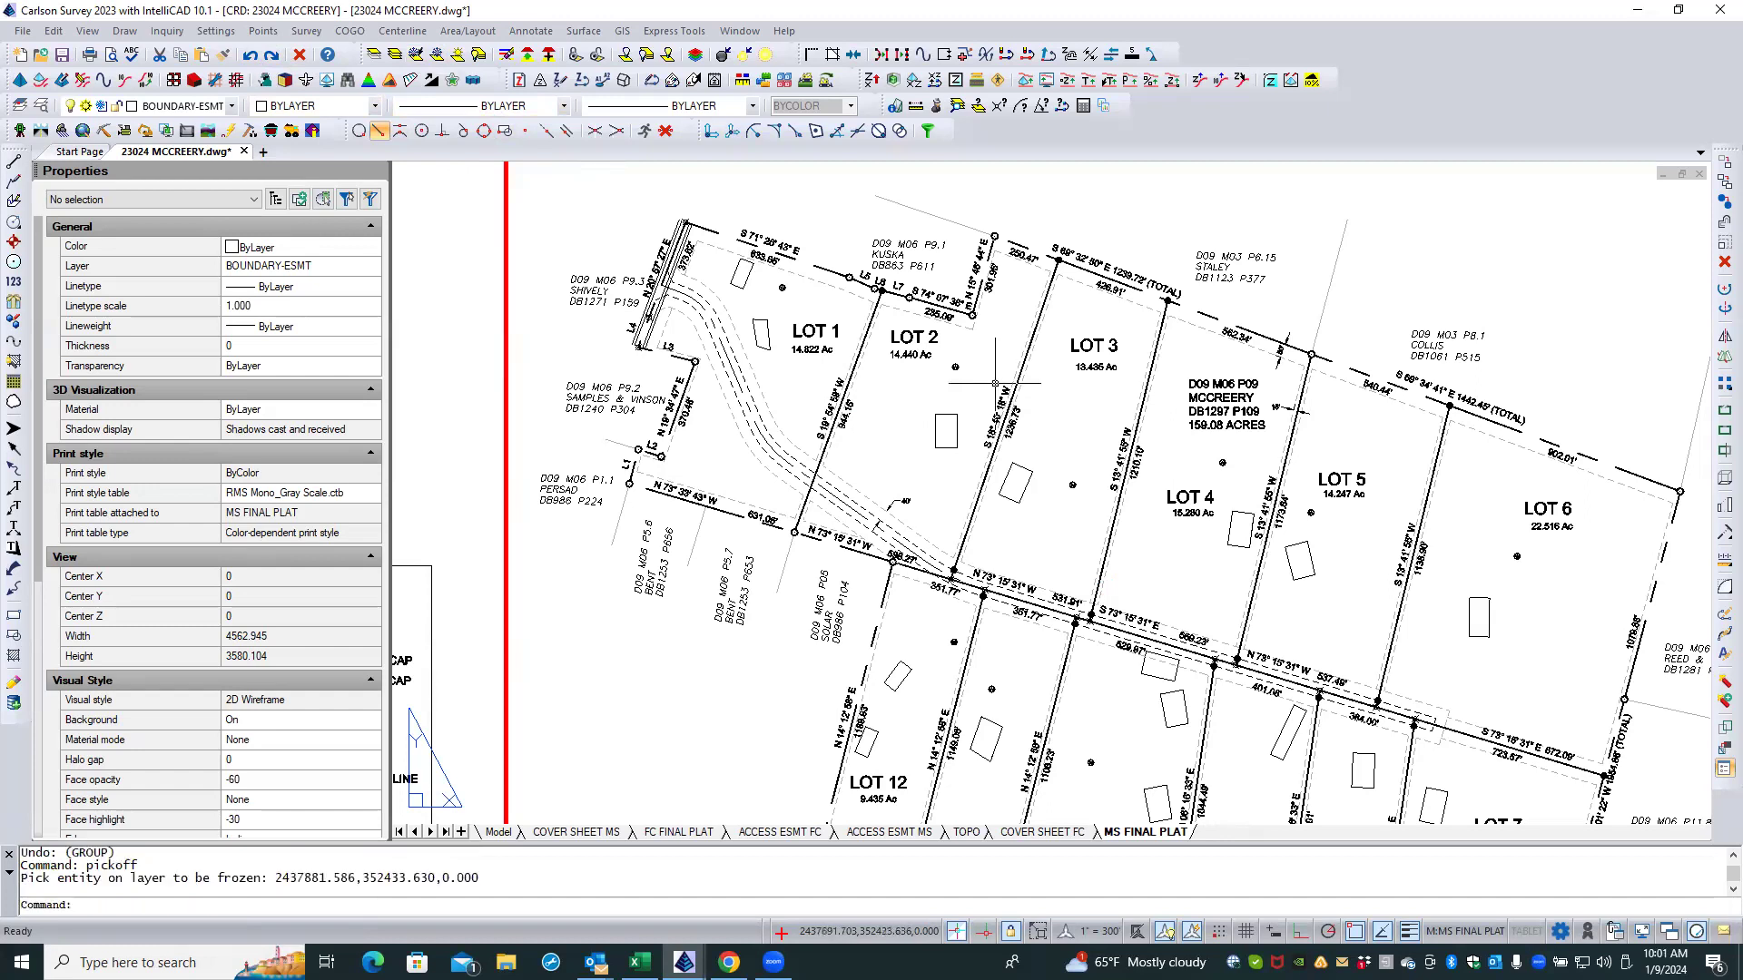
left_click(1031, 381)
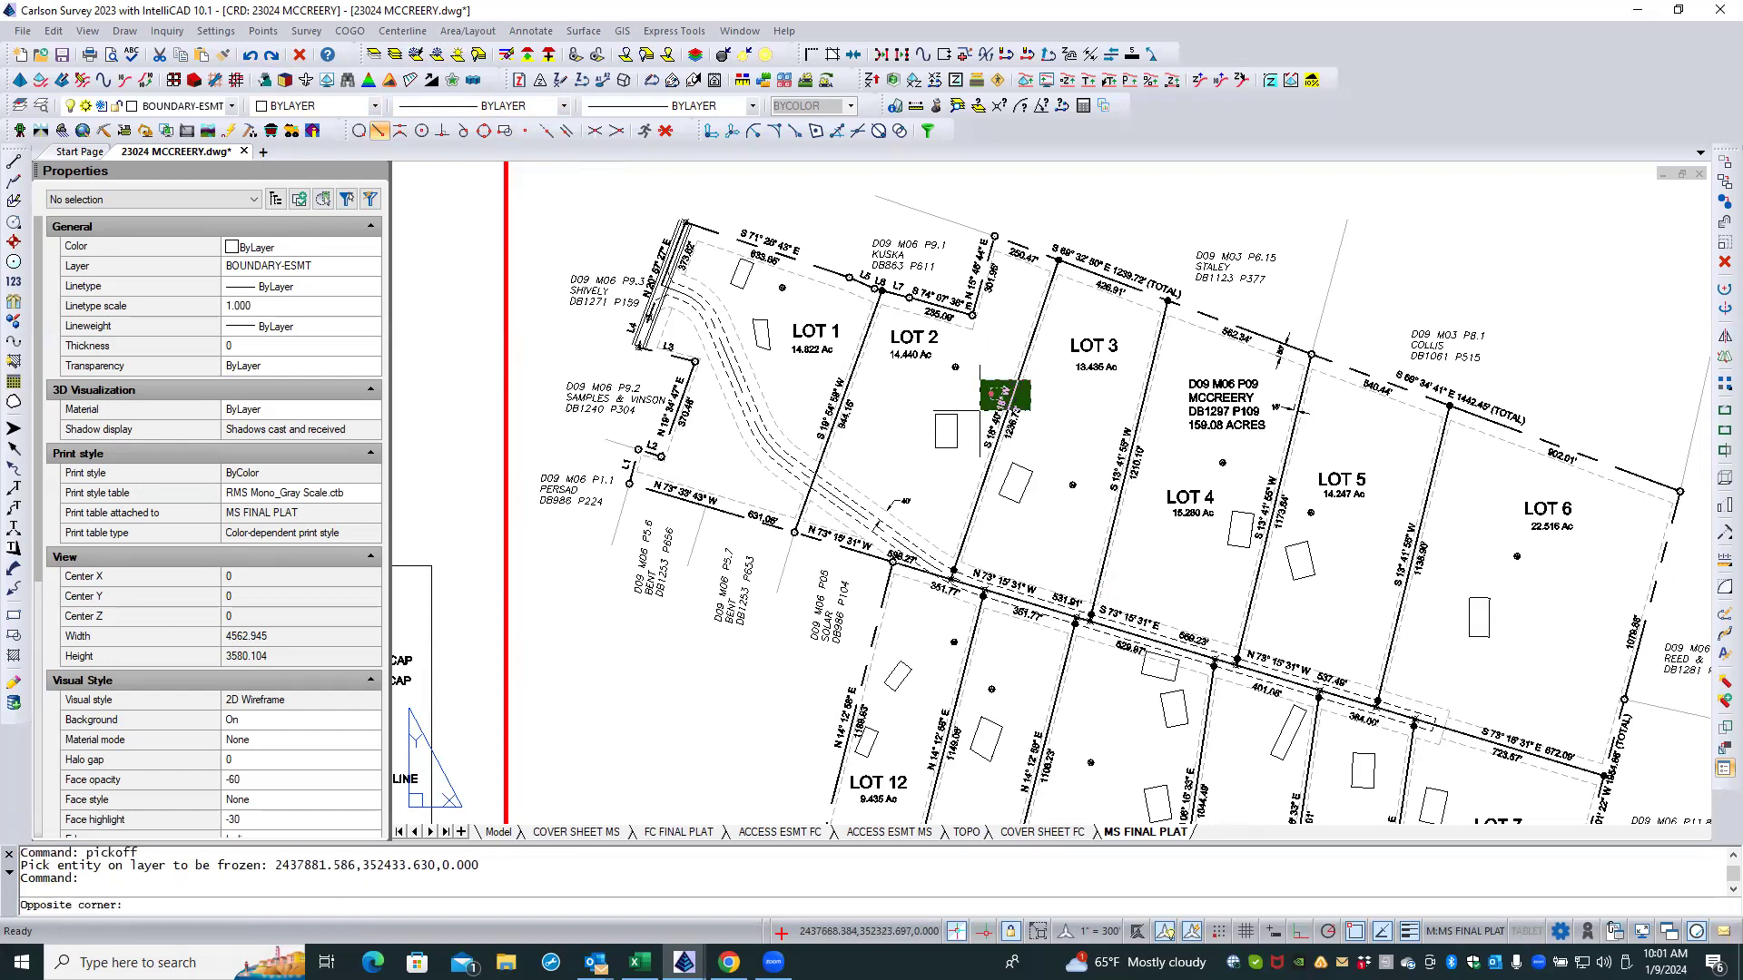
left_click(980, 411)
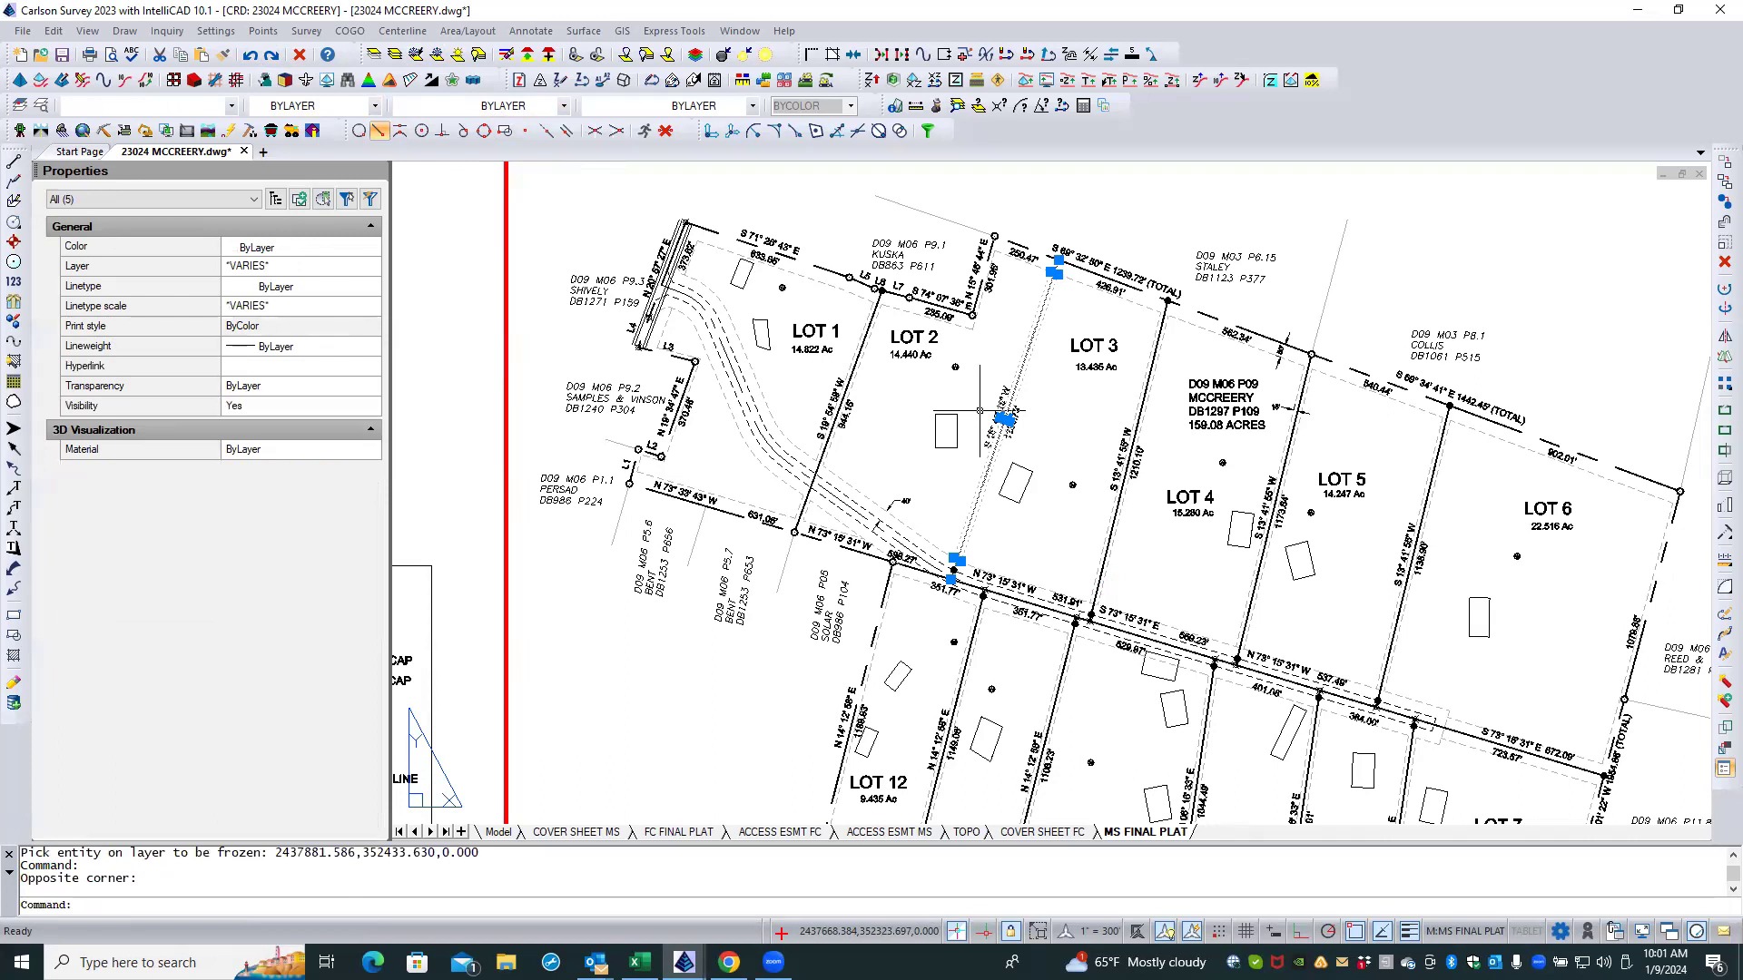
key("Escape")
key("Escape")
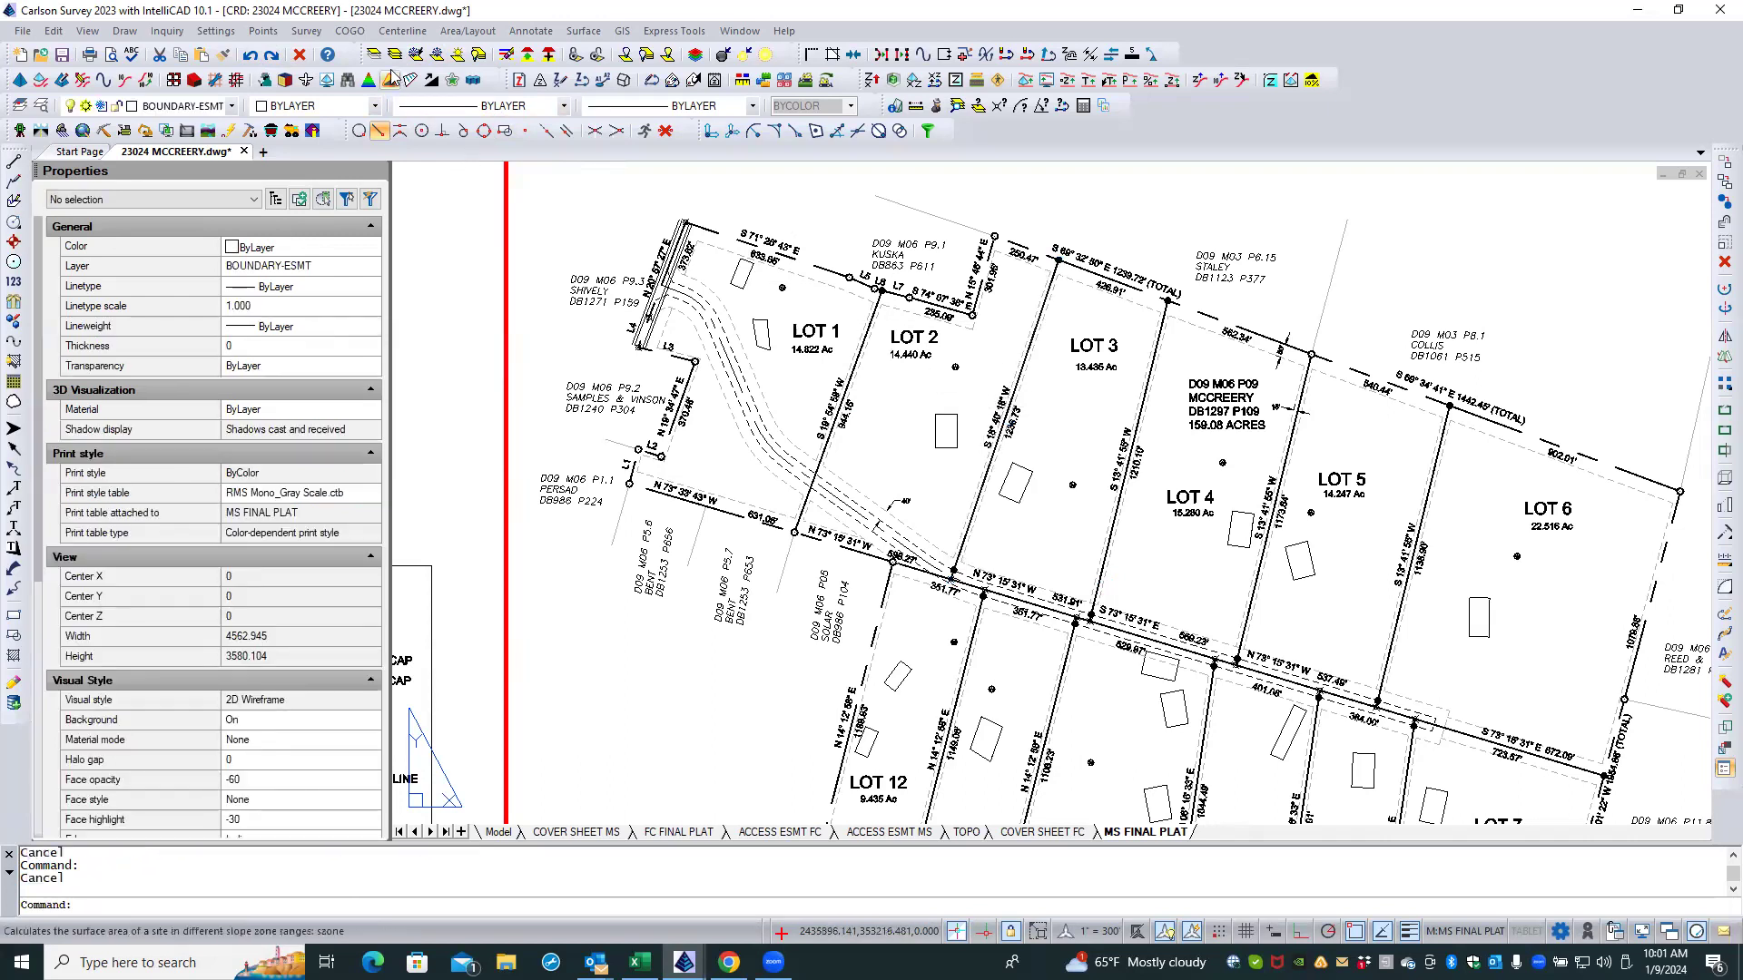
left_click(409, 58)
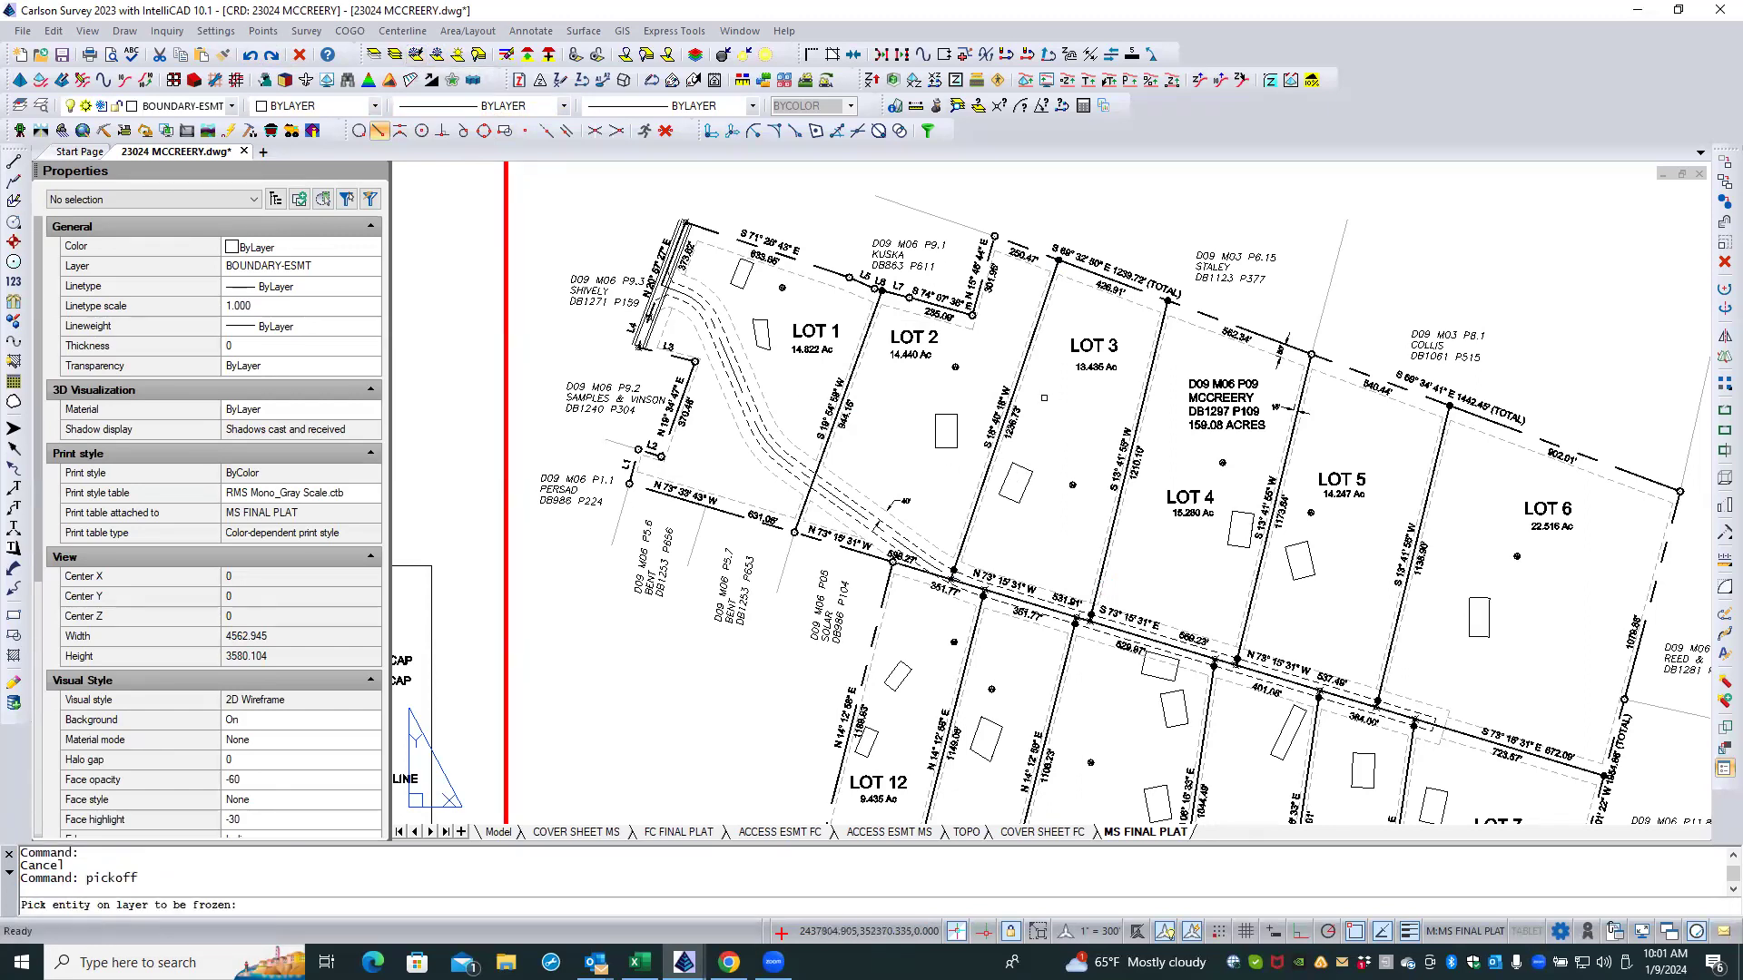
left_click(1044, 395)
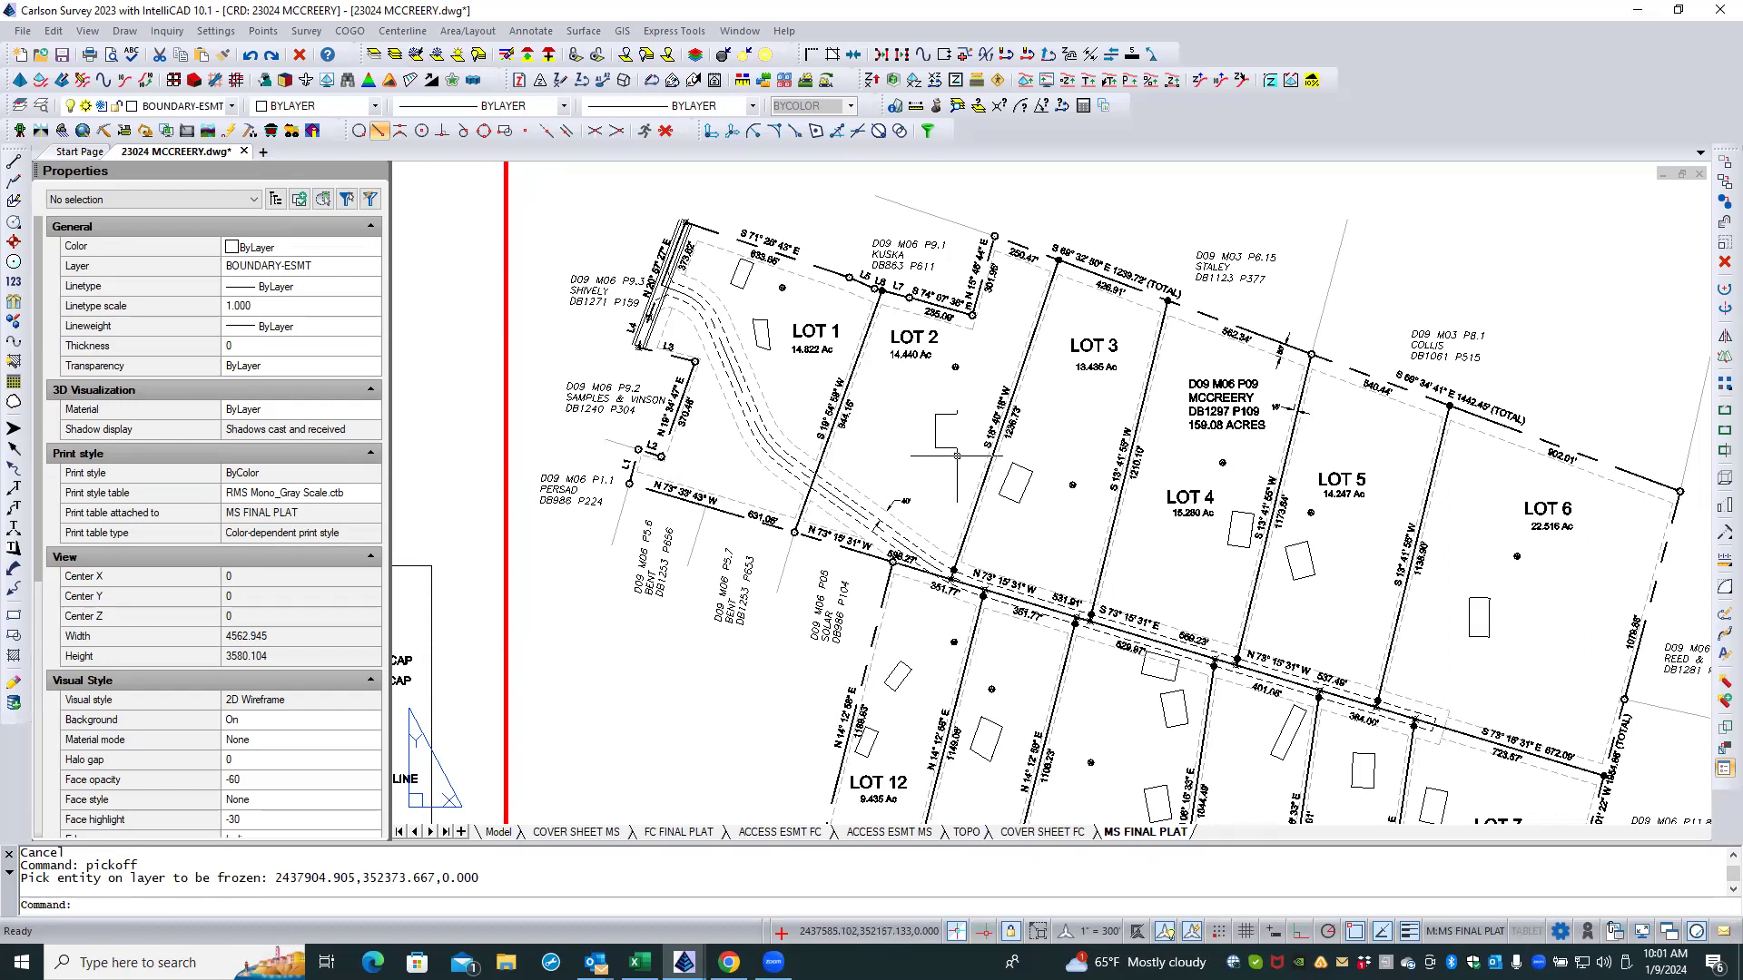
key("Escape")
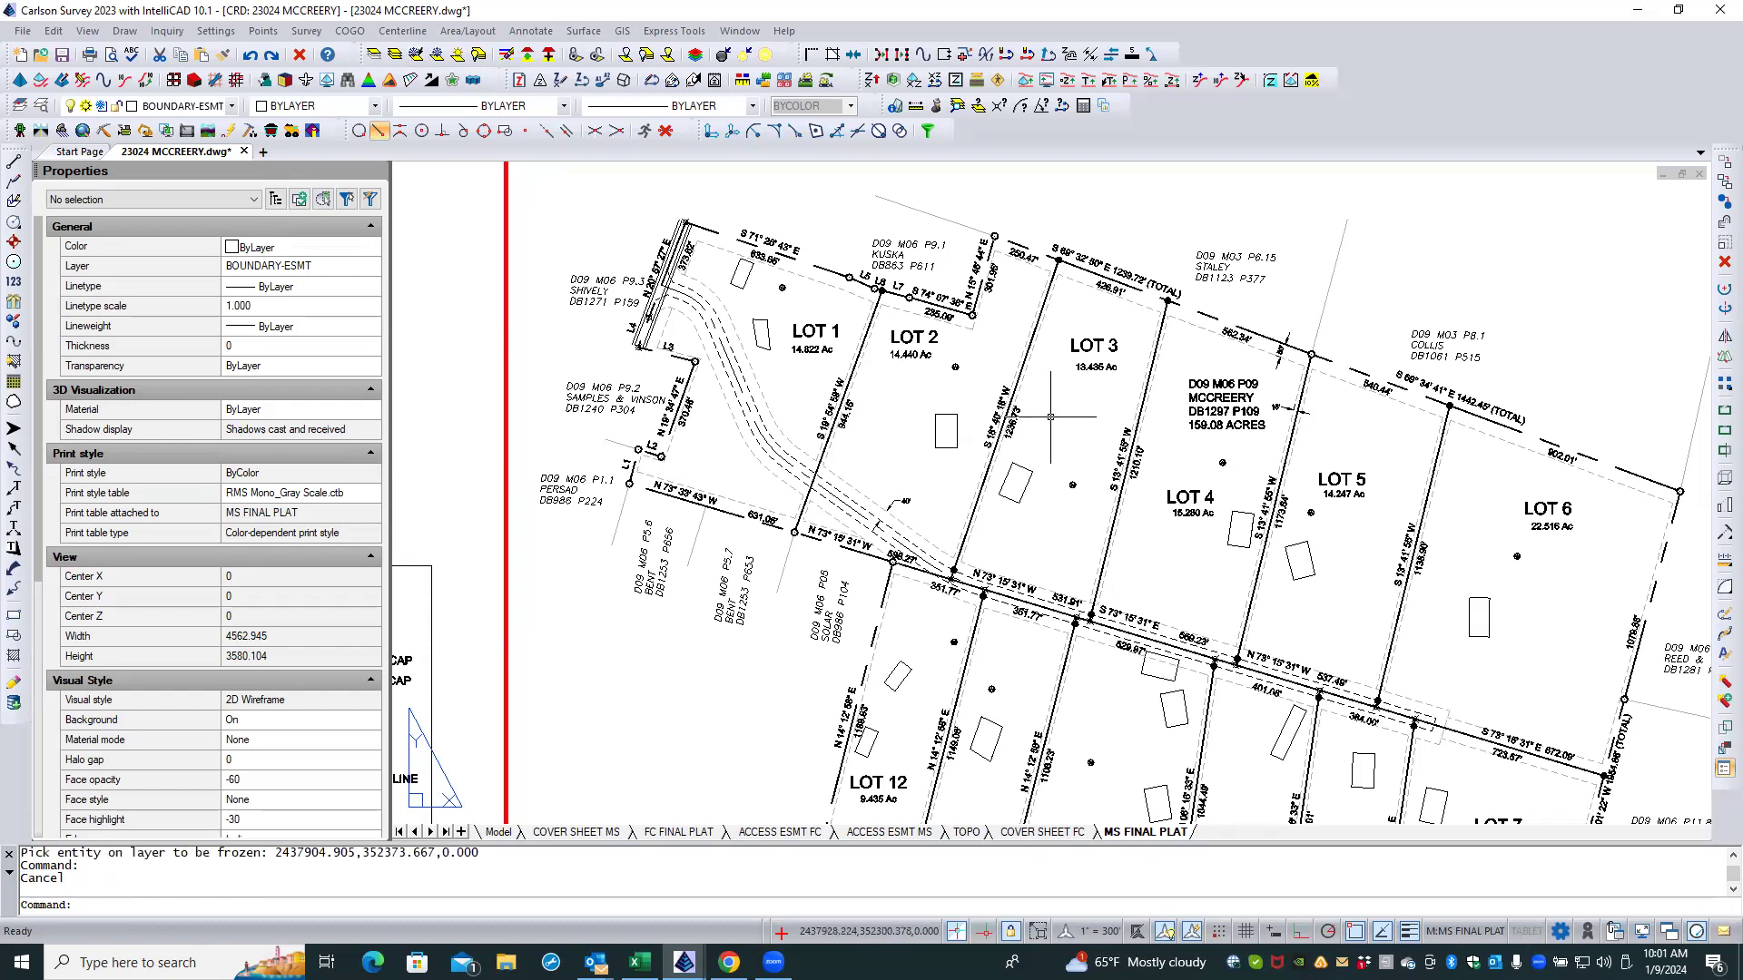
left_click(1044, 418)
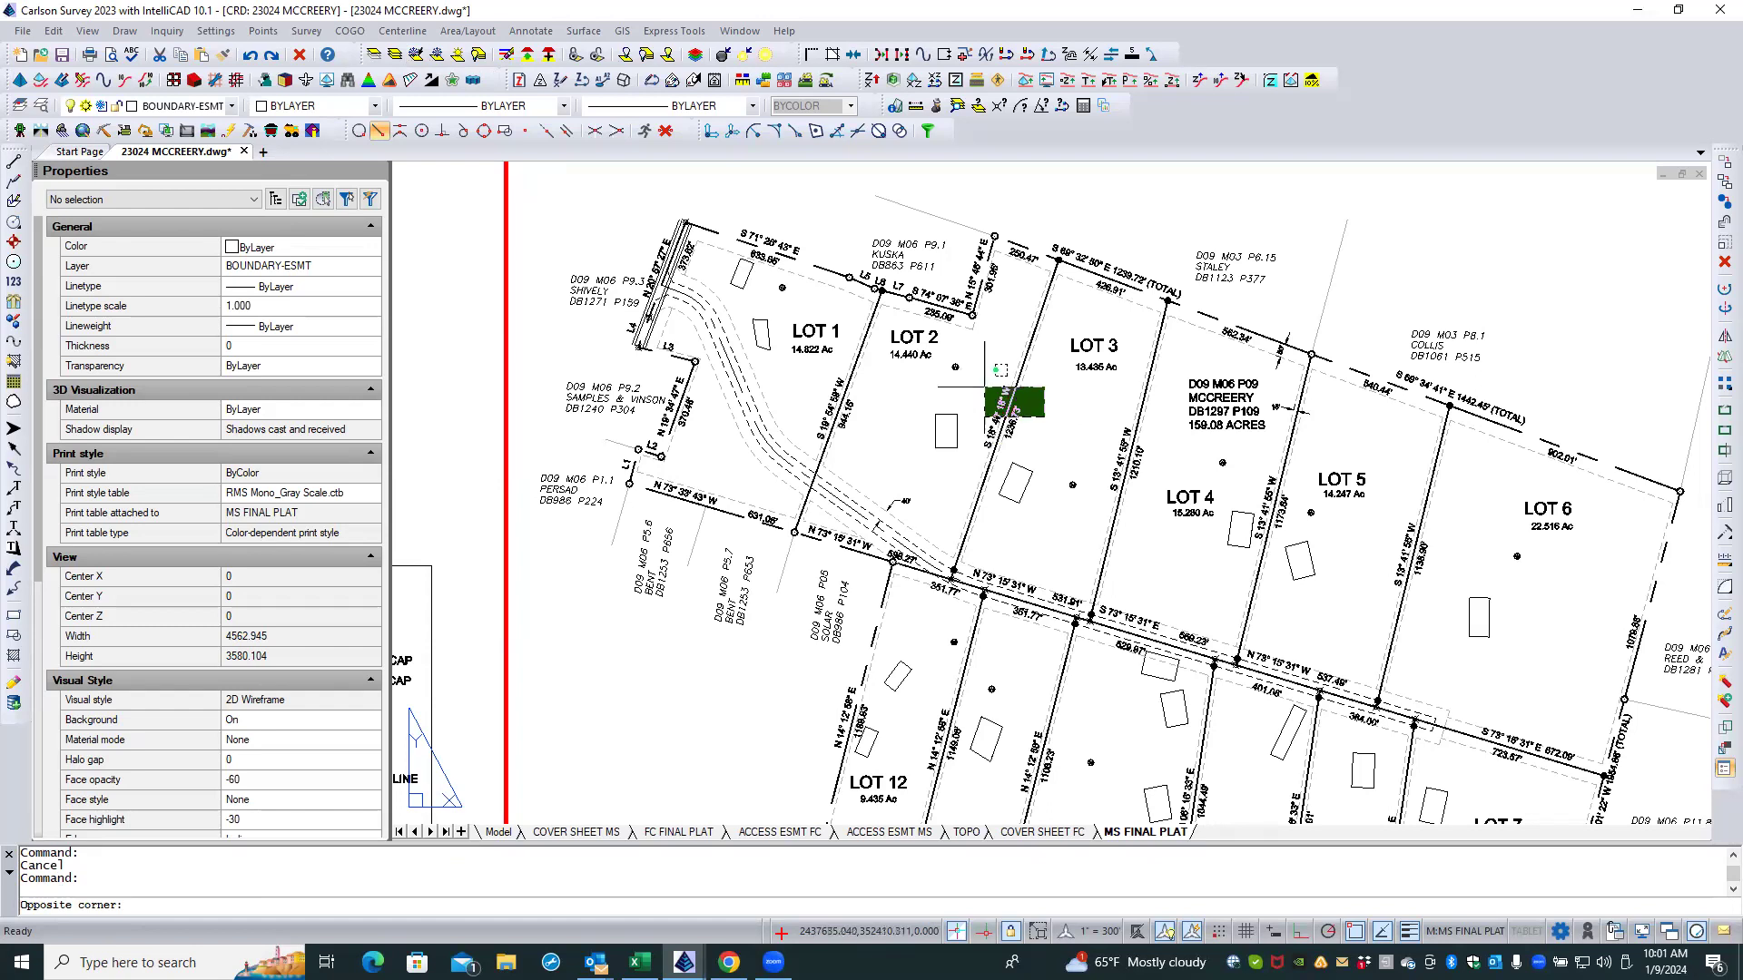
key("Escape")
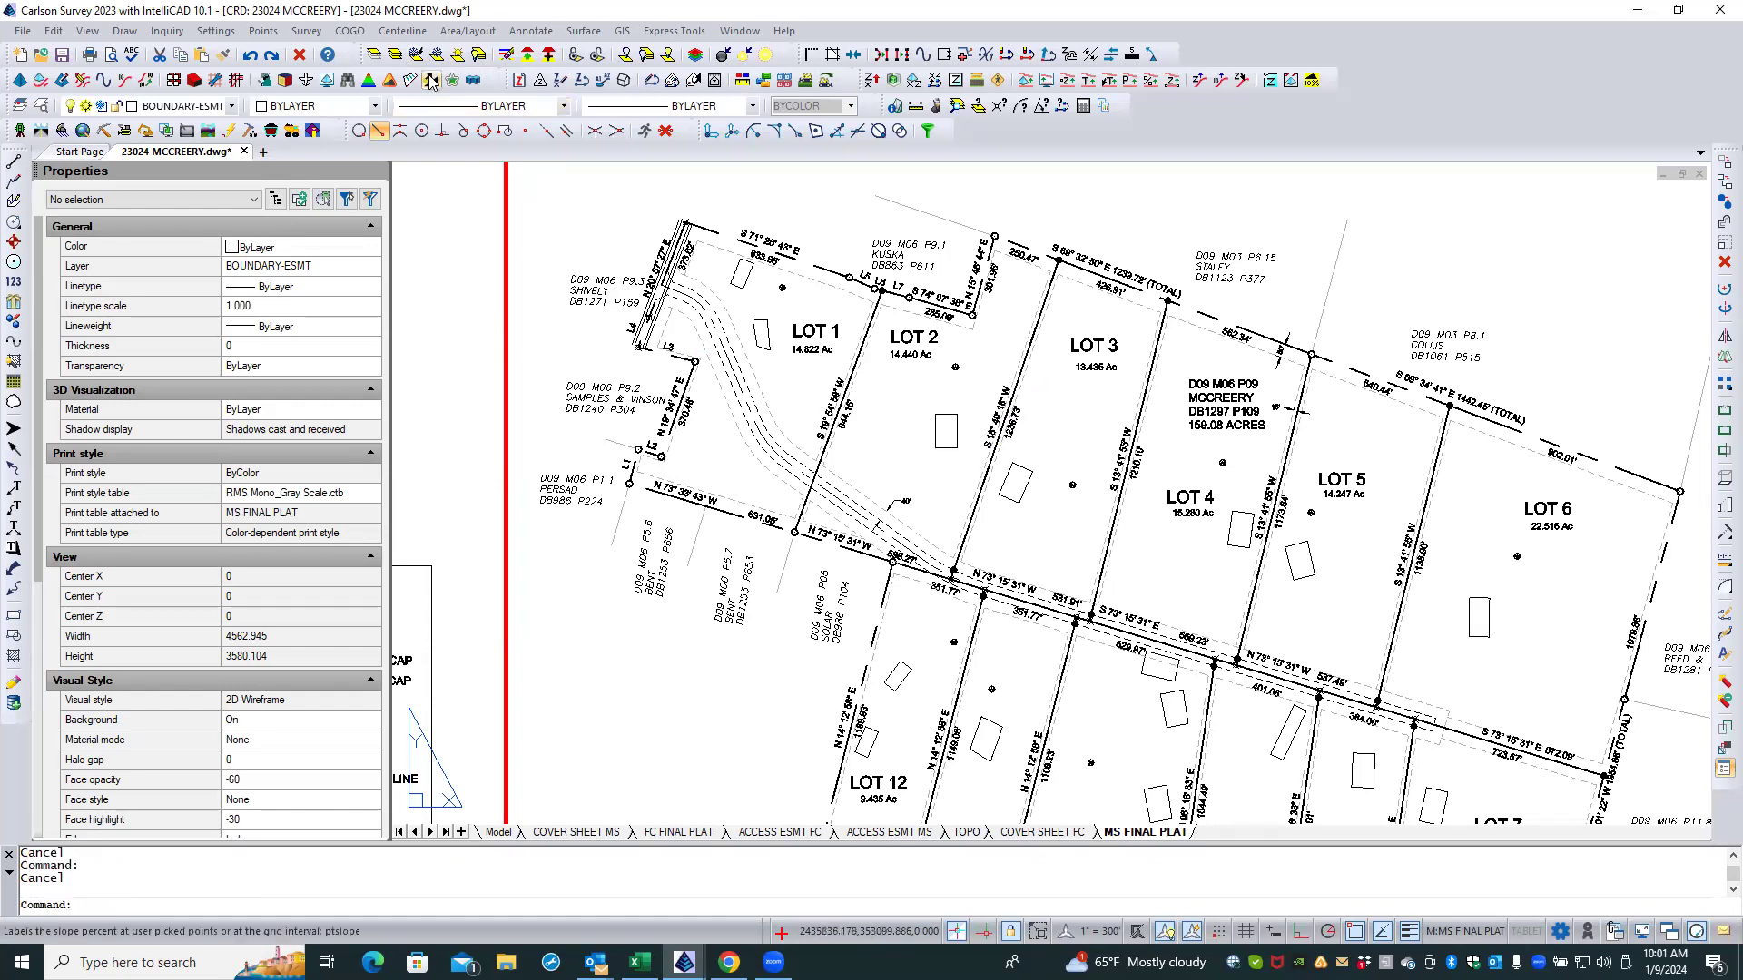
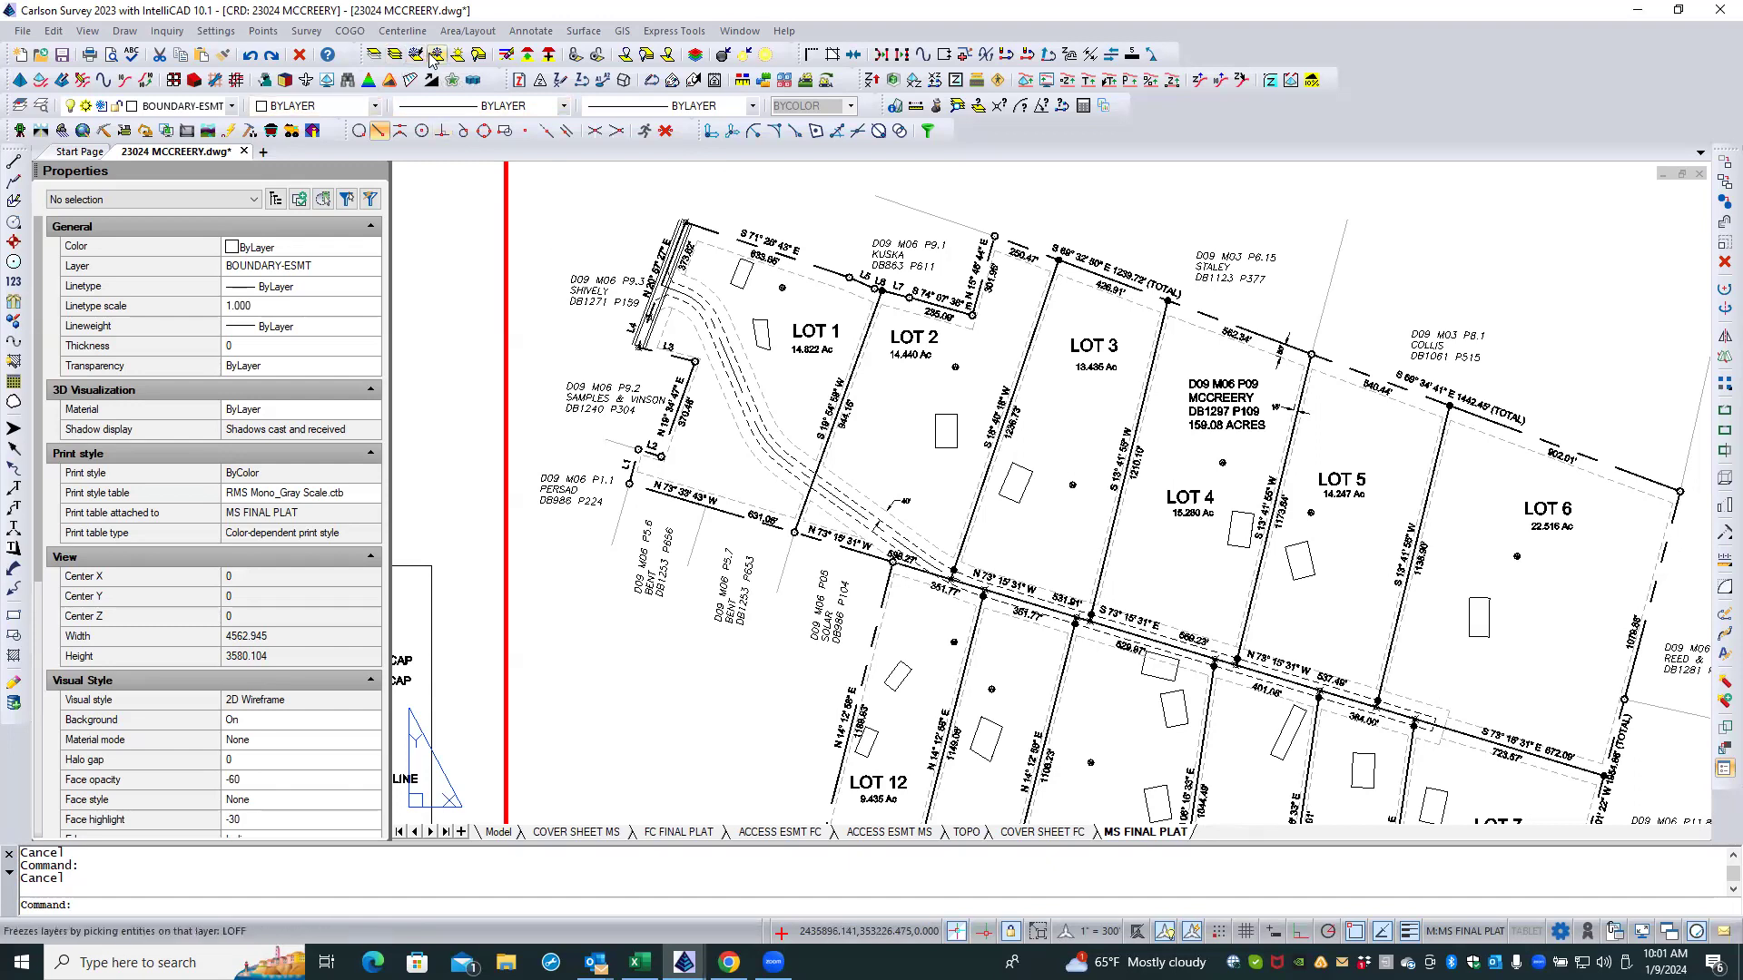
Step: Freeze the layers of the lot line, setback lines and bearing and distance label between Lots 2 and 3
left_click(437, 54)
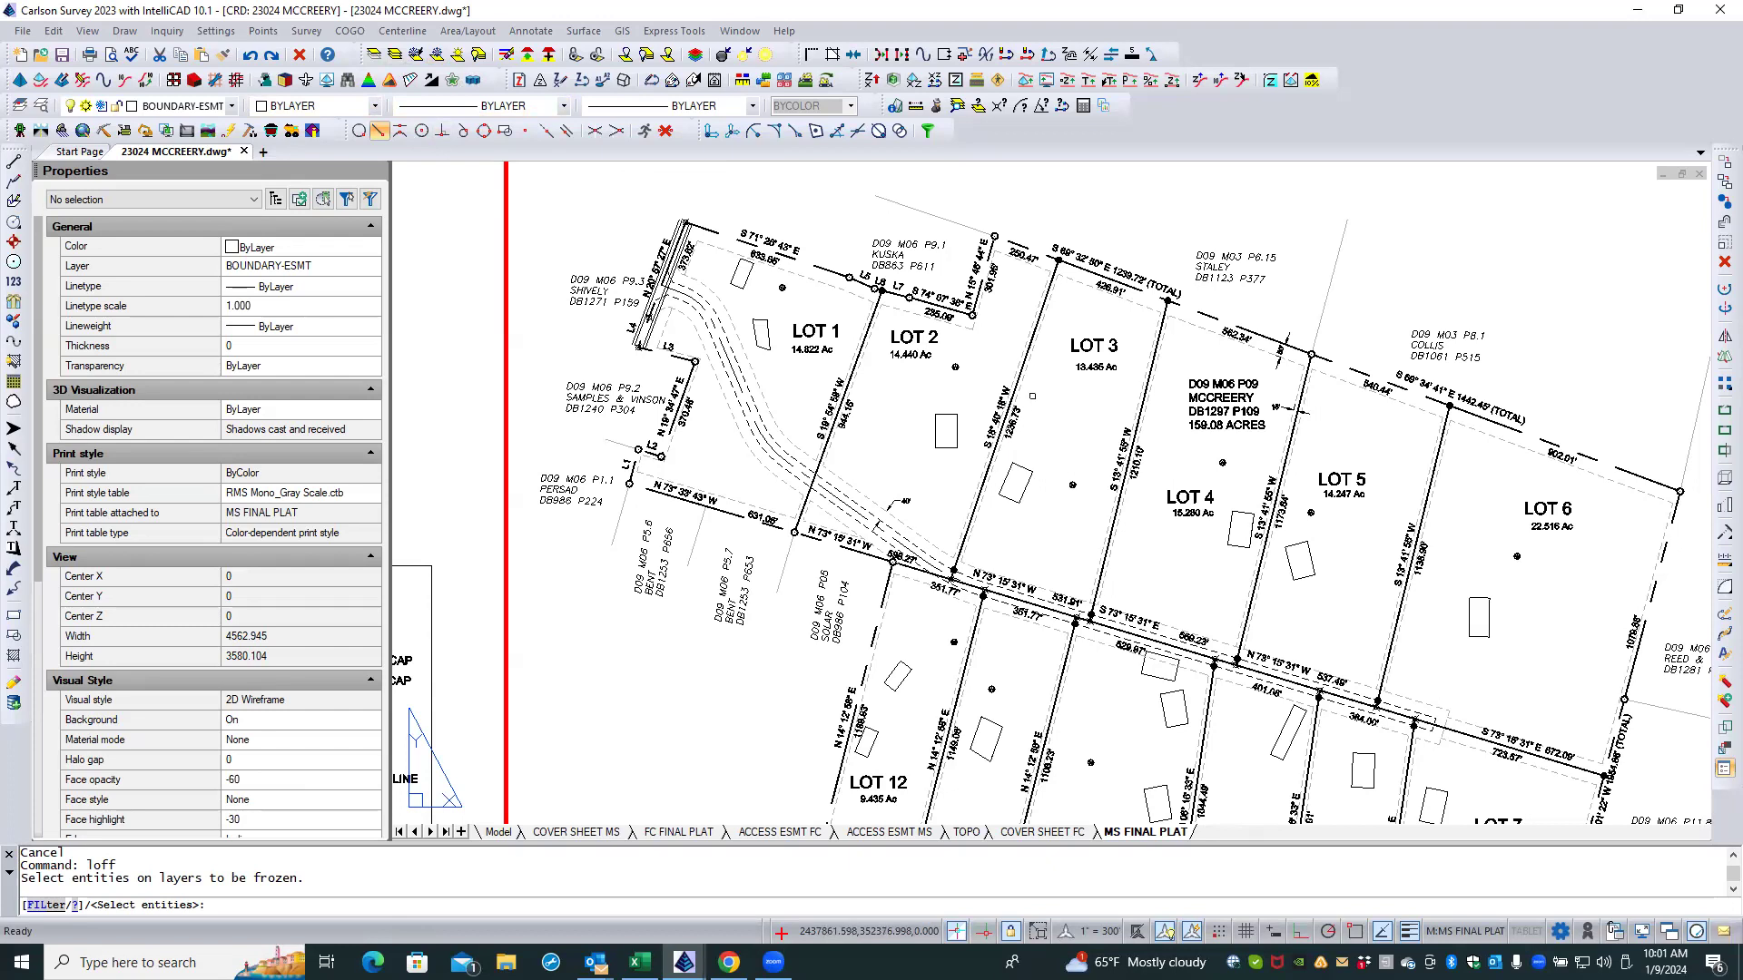
left_click(1029, 366)
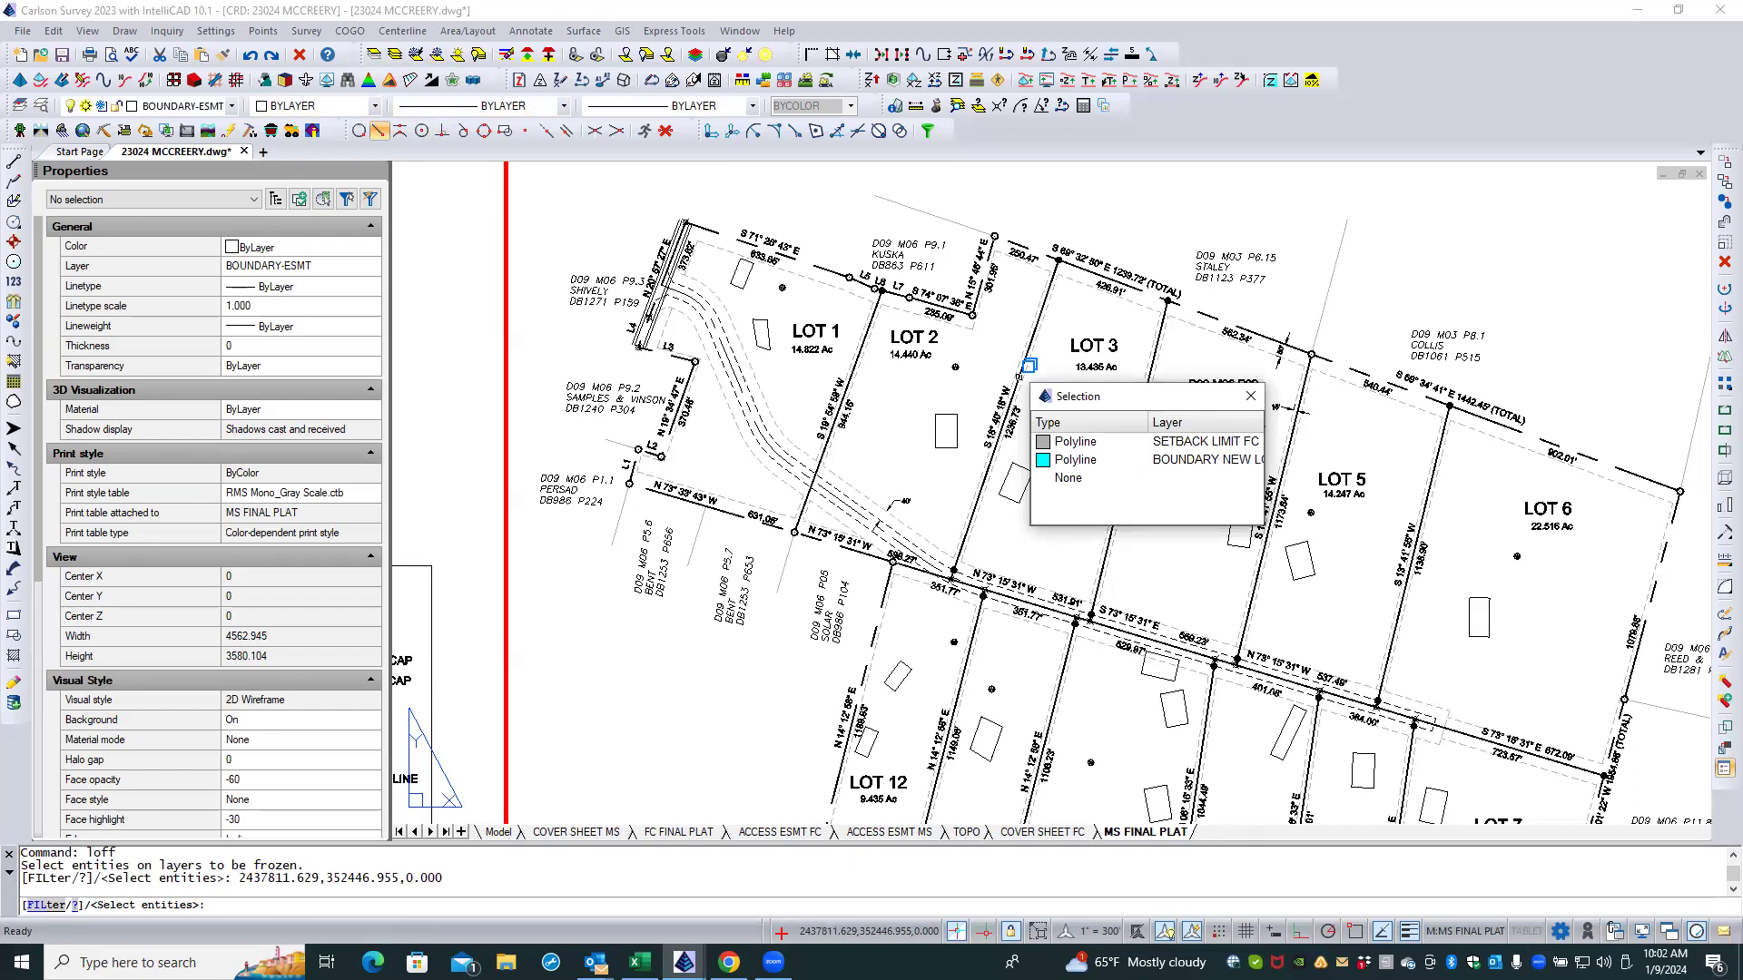
key("Escape")
left_click(1055, 375)
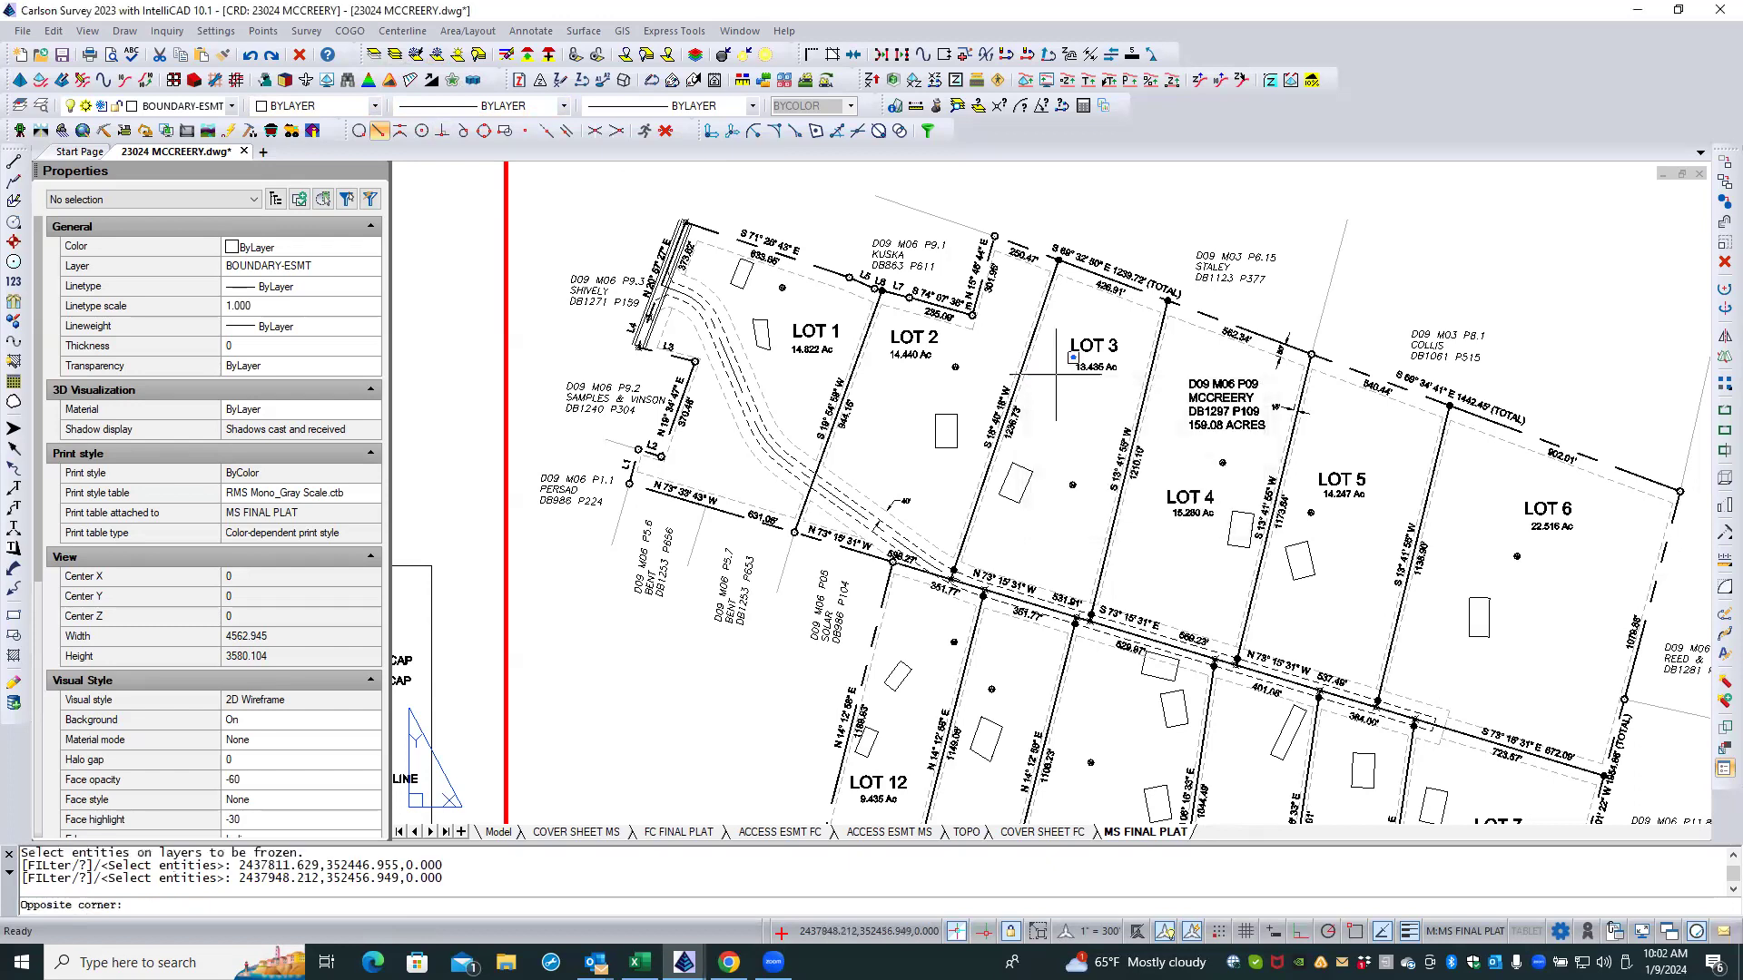
left_click(984, 450)
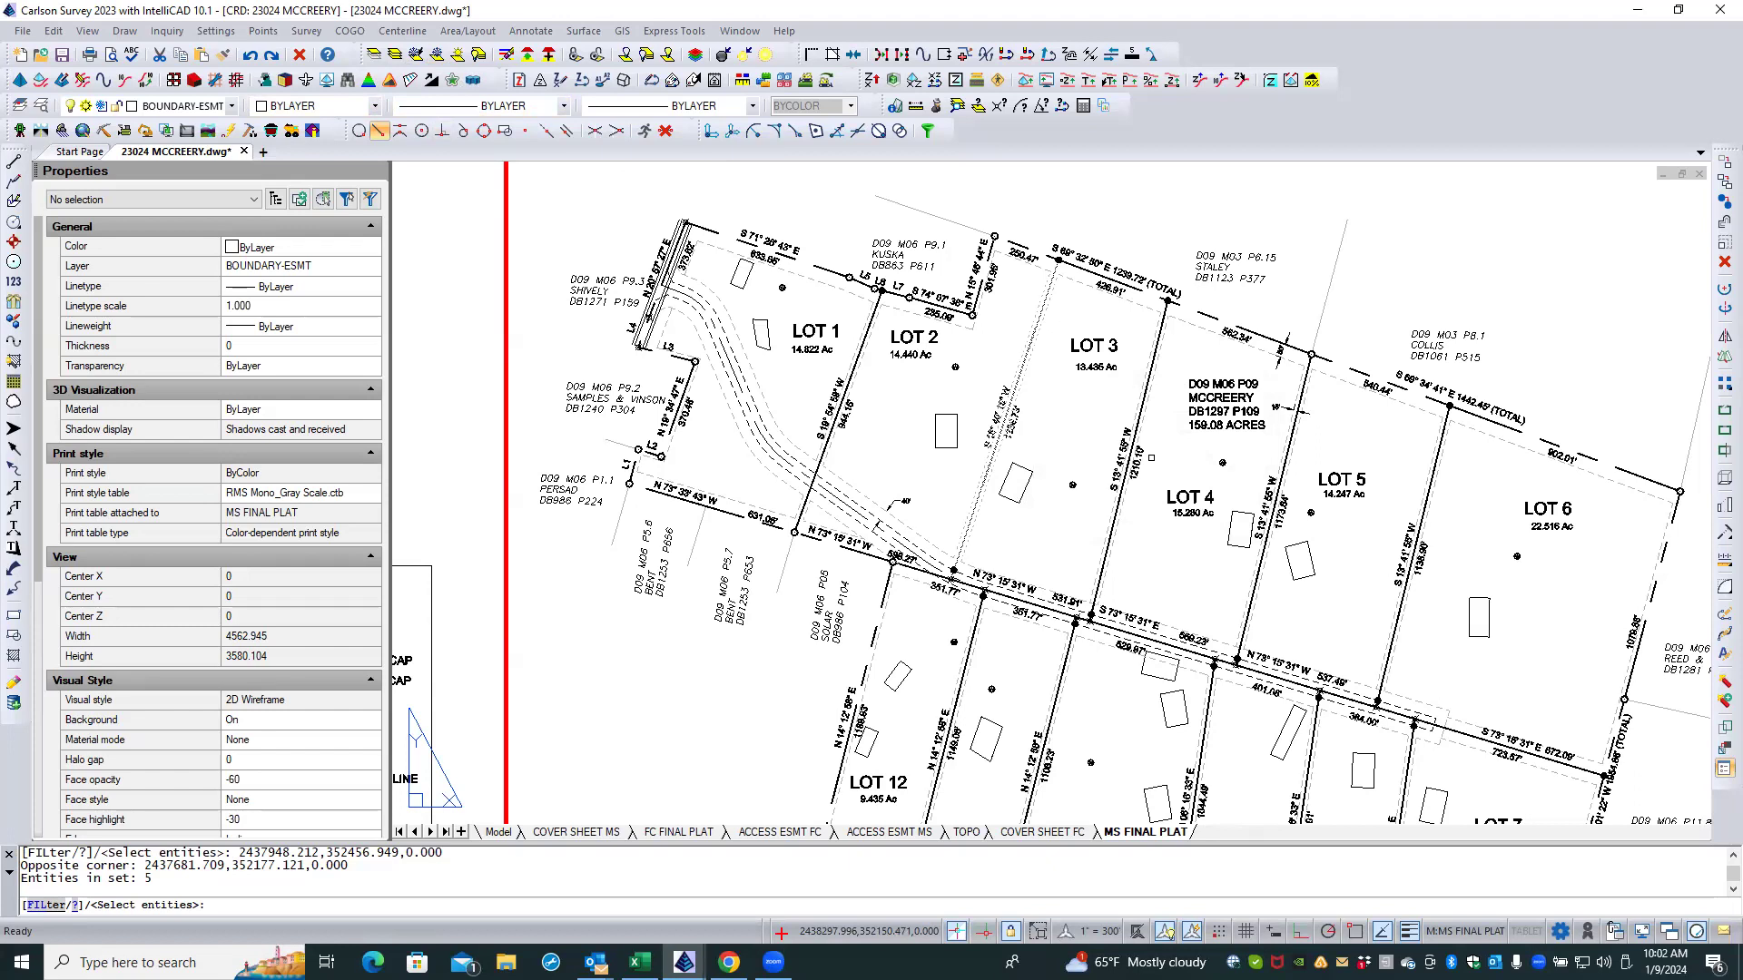
key("Return")
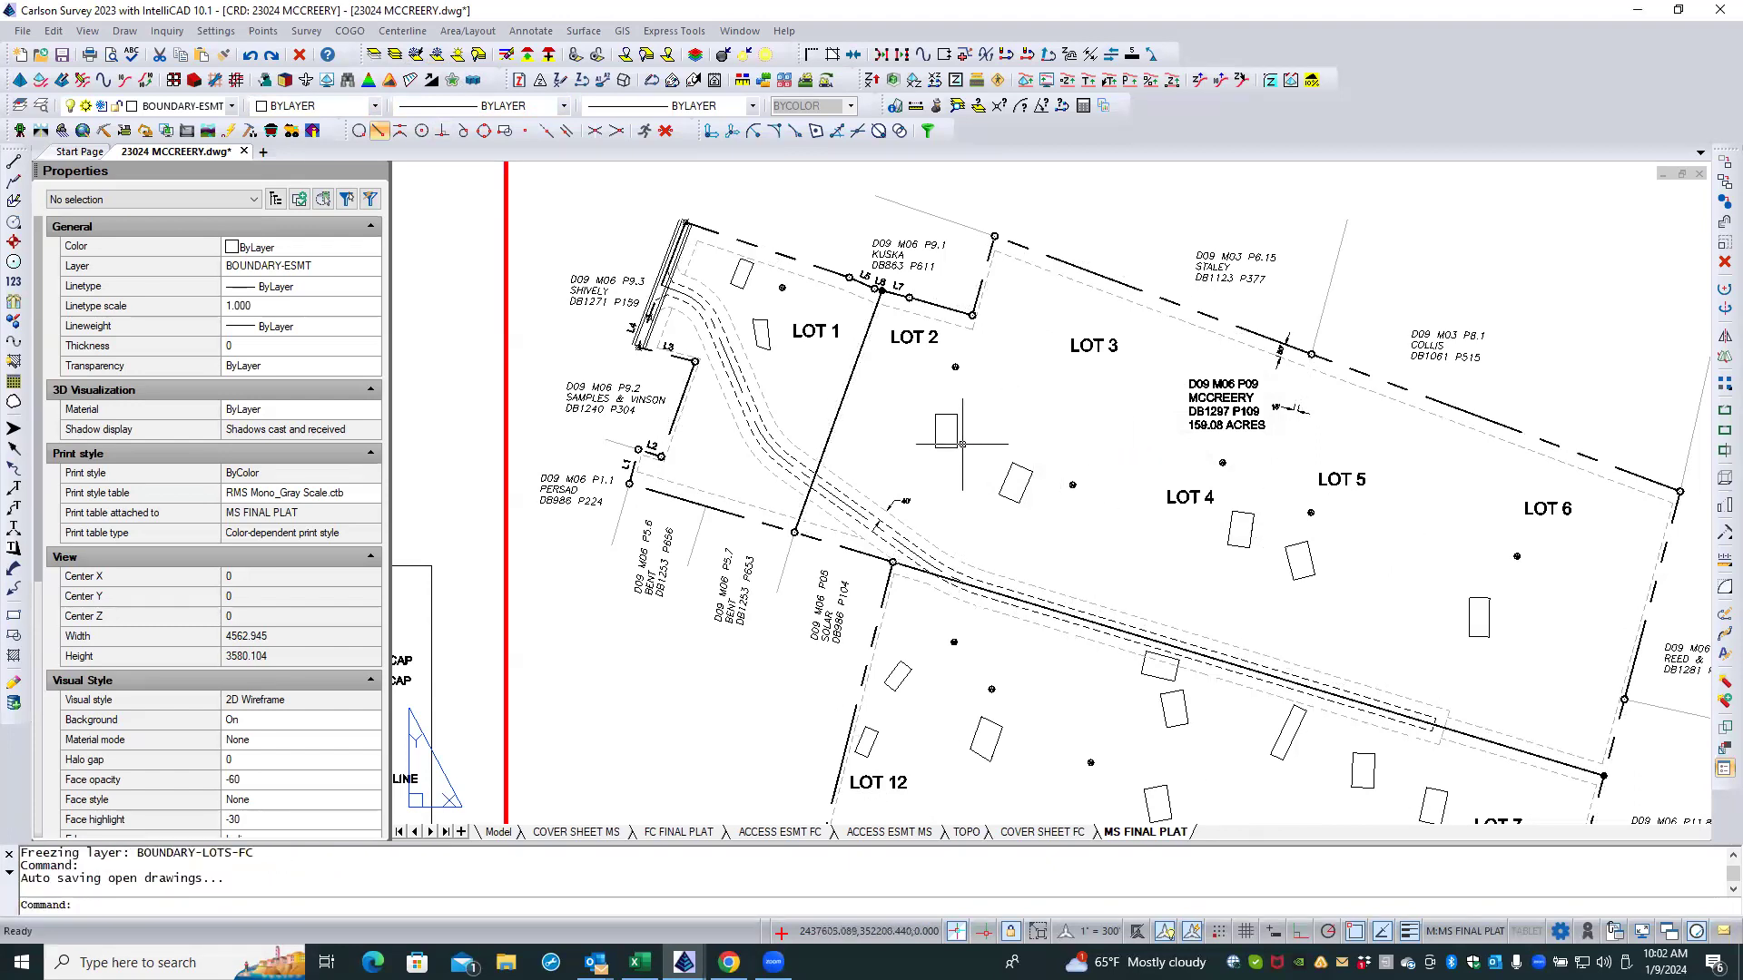
Step: Freeze the SEPTIC FC layer using the small rectangle in Lot 2
left_click(438, 56)
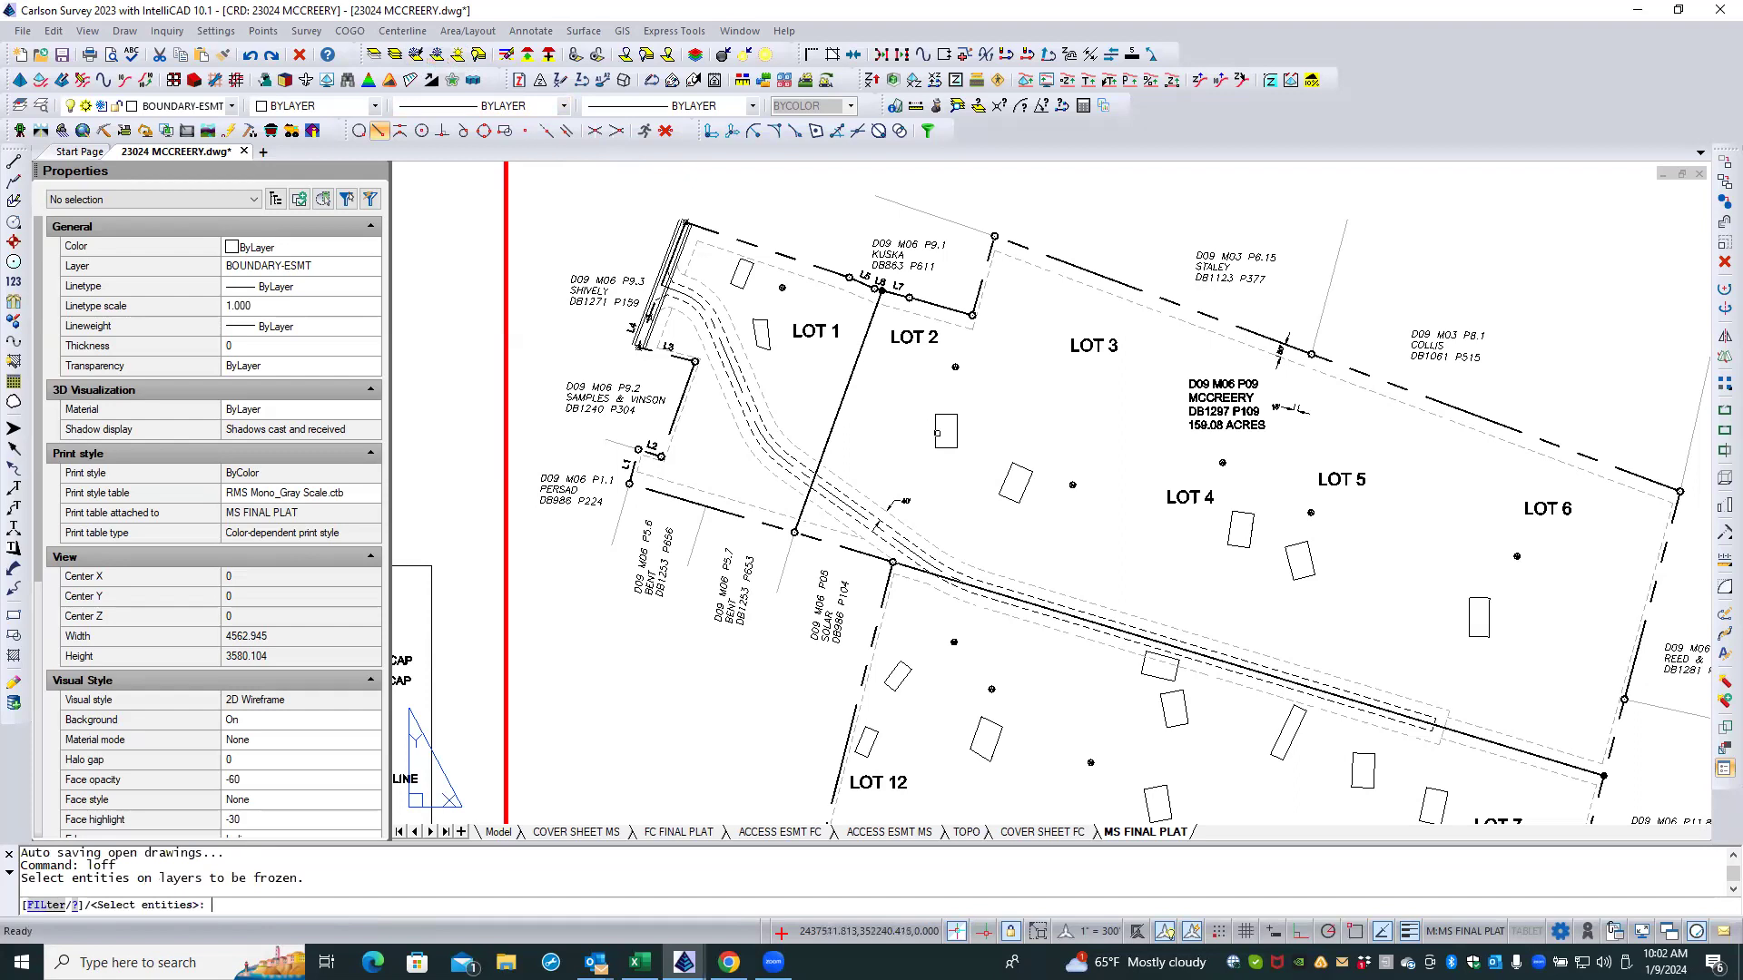
left_click(935, 435)
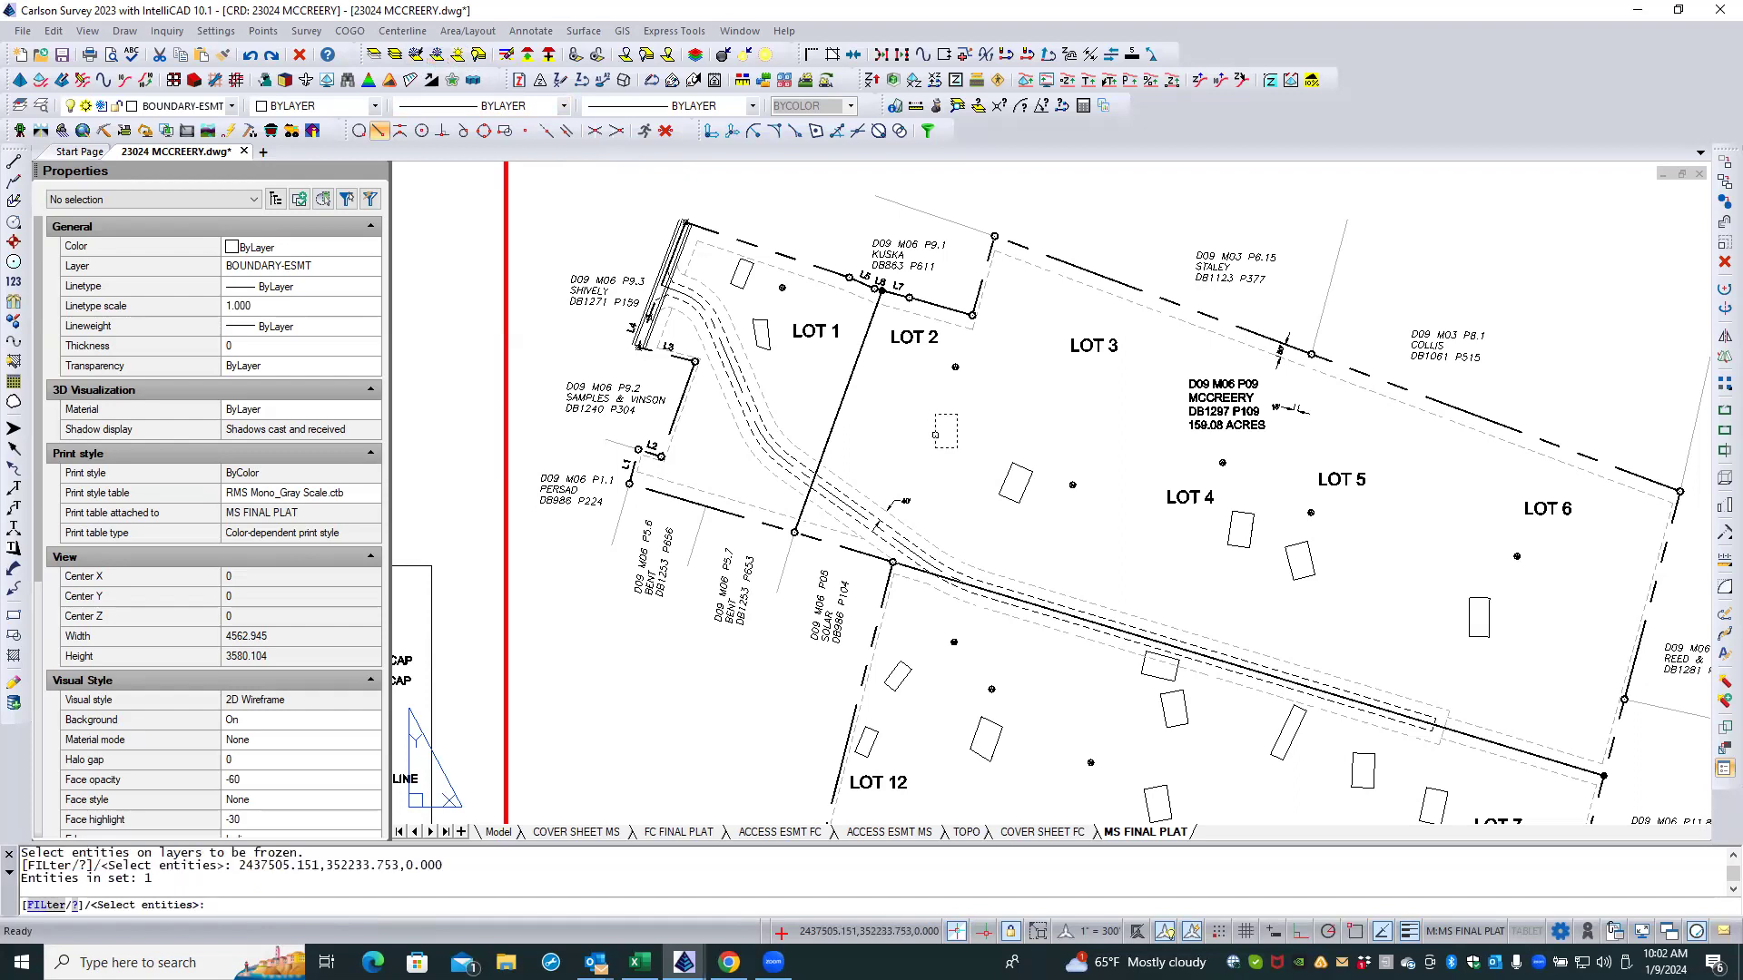
key("Return")
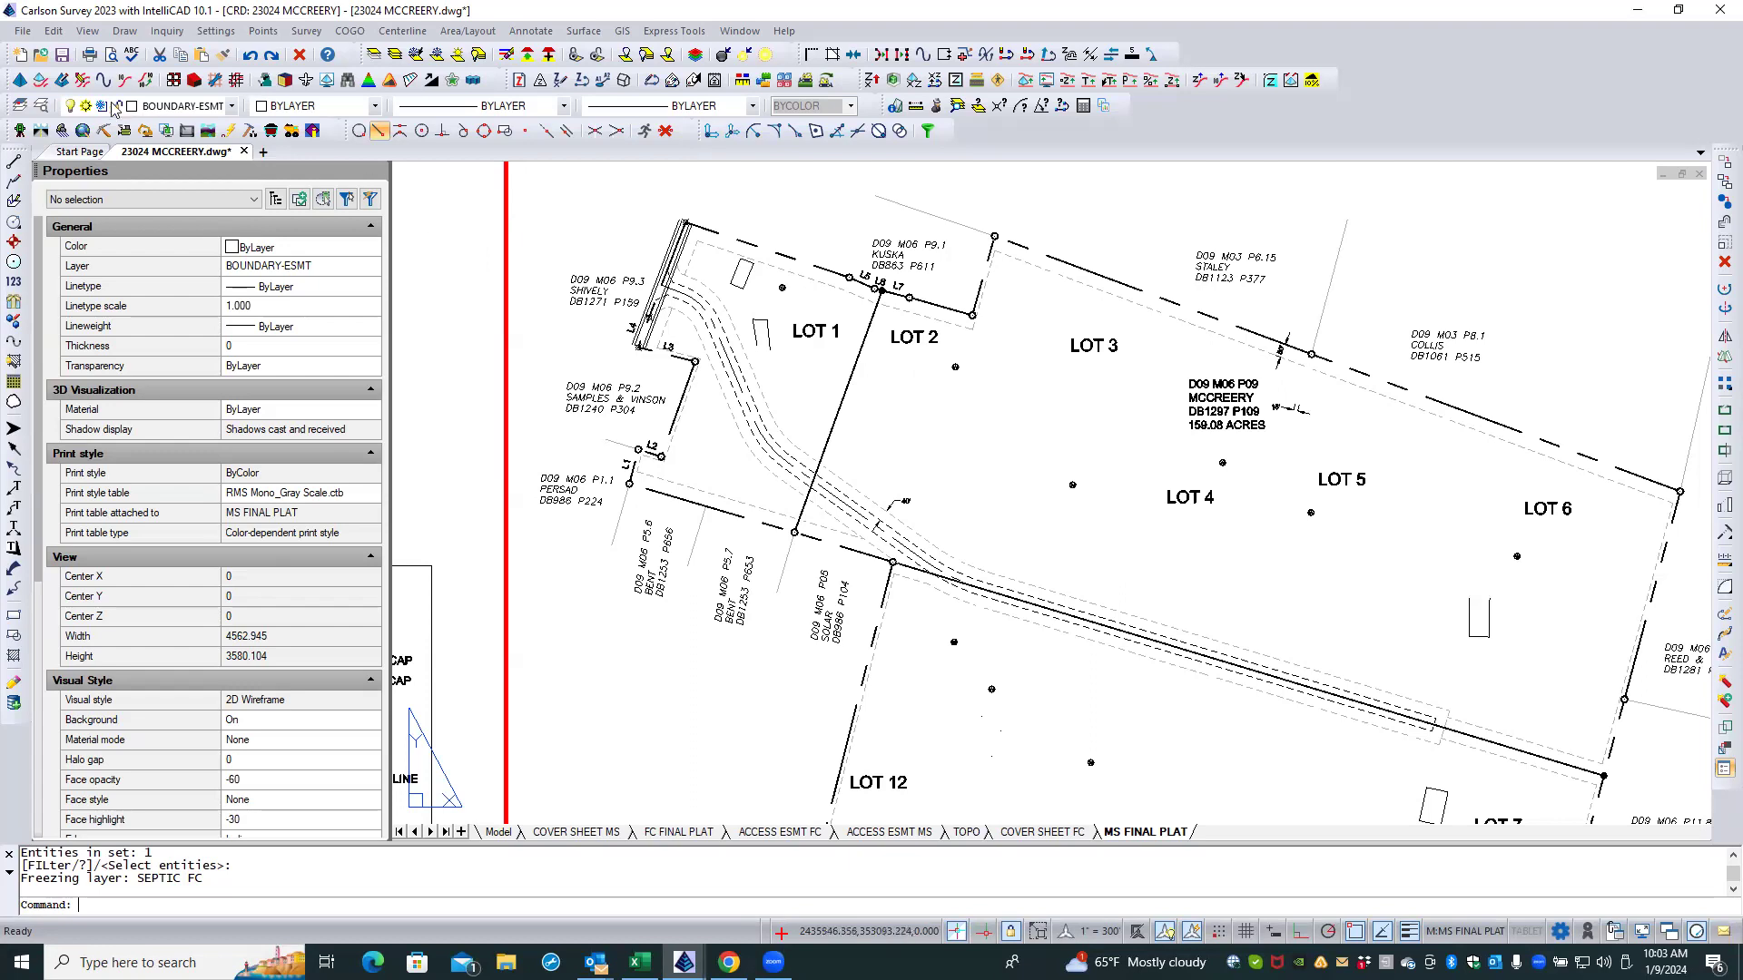
Step: Undo the layer freezes made on the MS FINAL PLAT layout
left_click(253, 58)
left_click(253, 57)
left_click(253, 59)
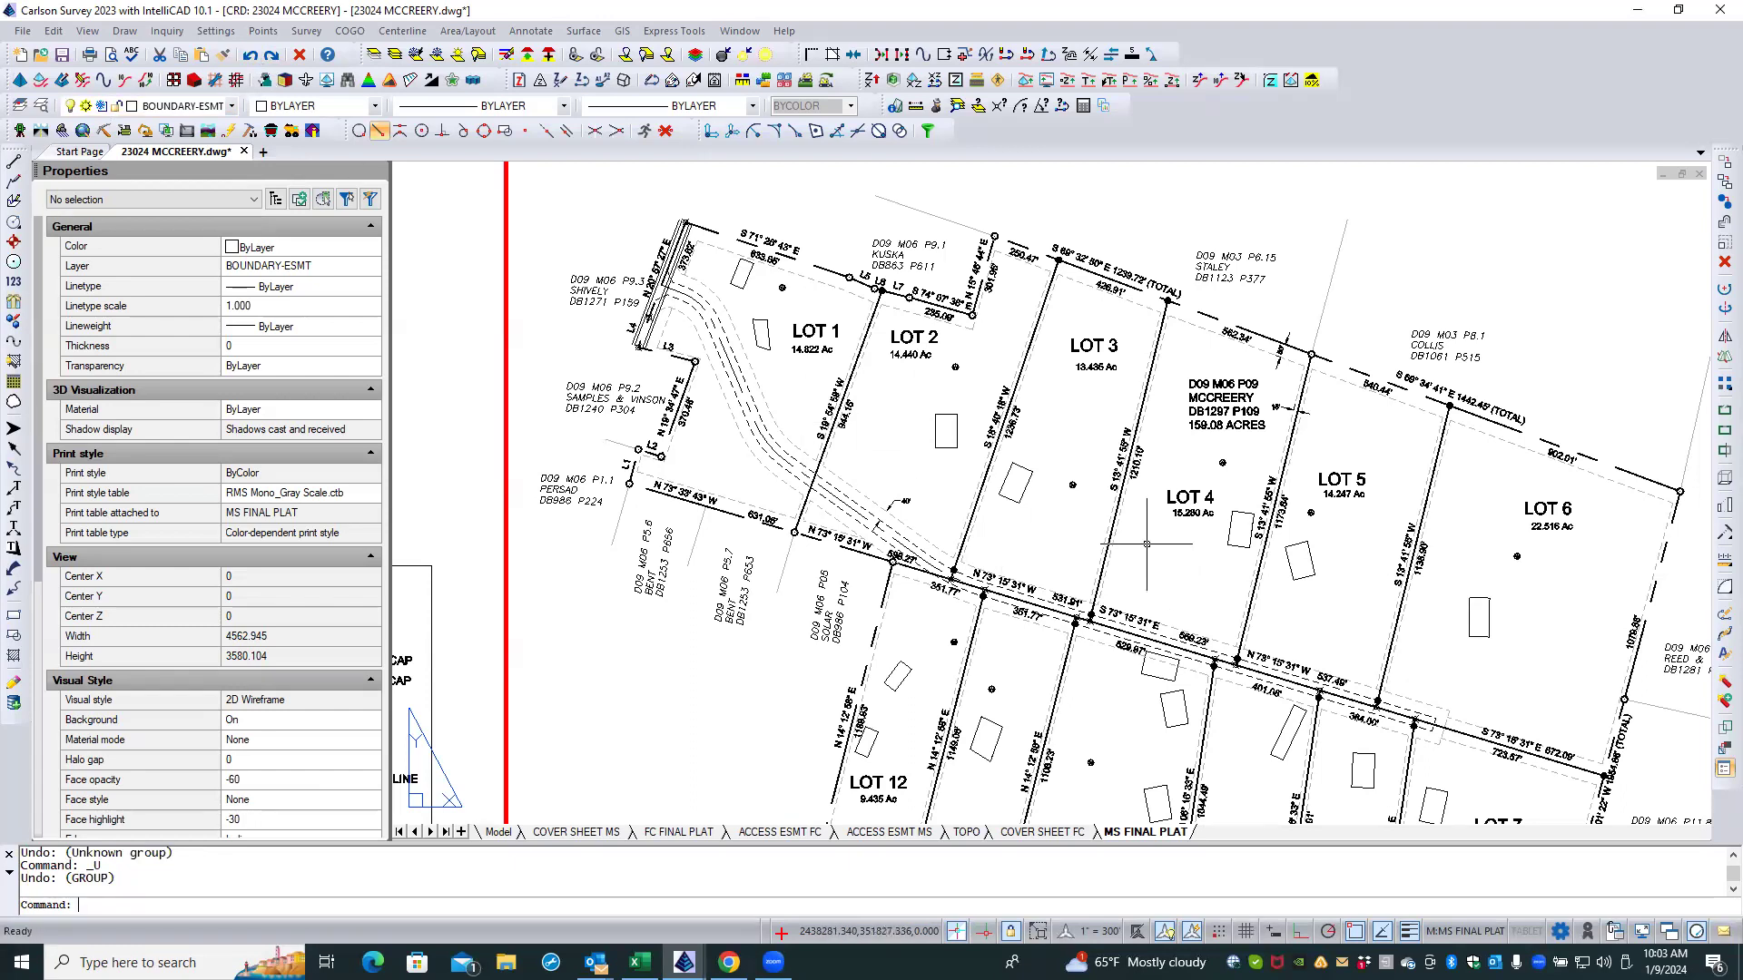
Step: Set the layer of the S 69° 32' 50" E 1239.72' (TOTAL) label above Lot 3 to BOUNDARY-ESMT
left_click(1130, 274)
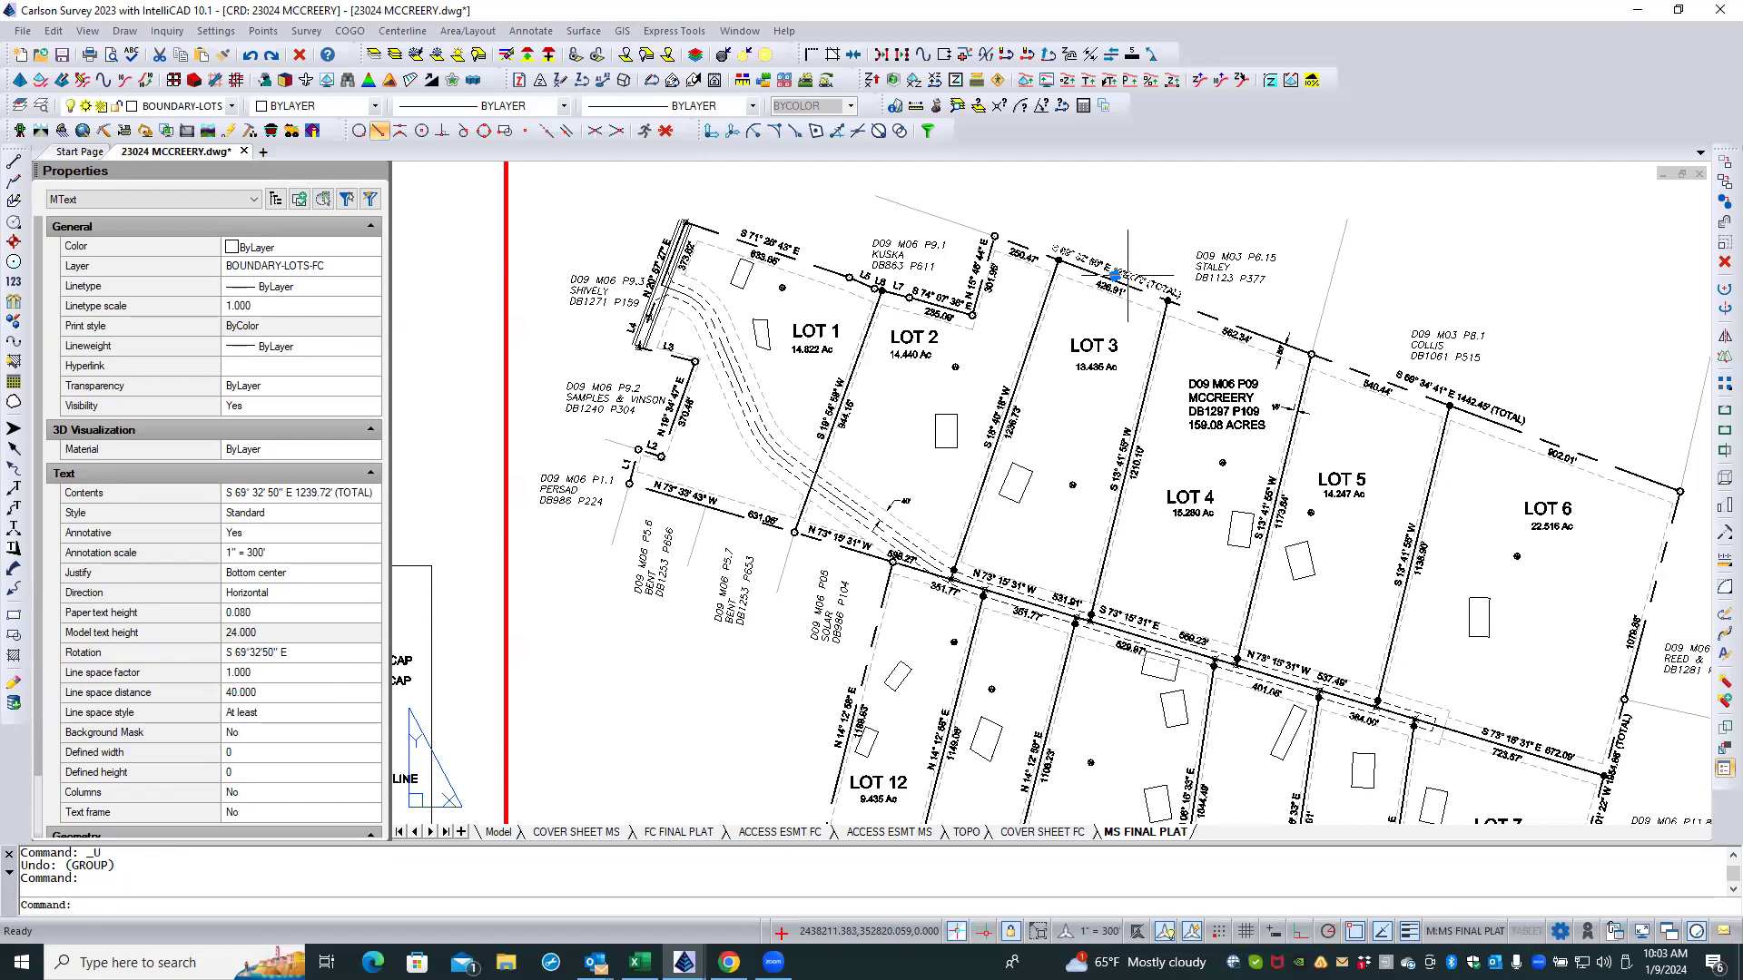
left_click(371, 267)
left_click(371, 267)
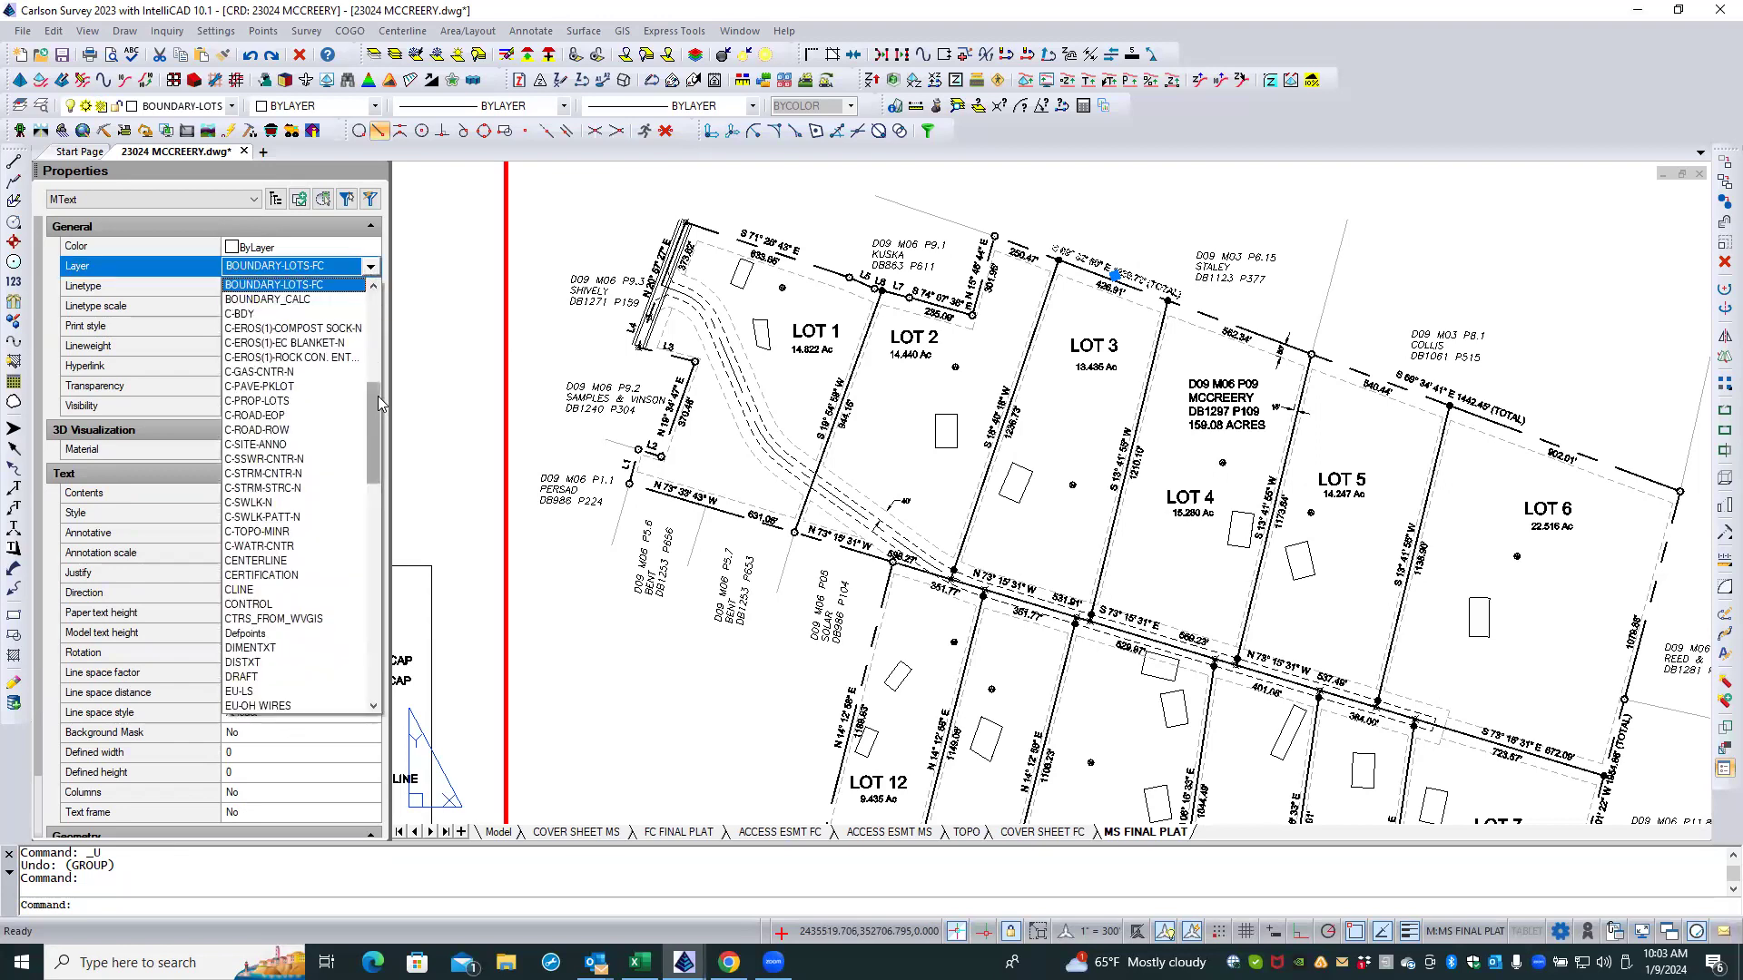
left_click_drag(377, 403, 382, 379)
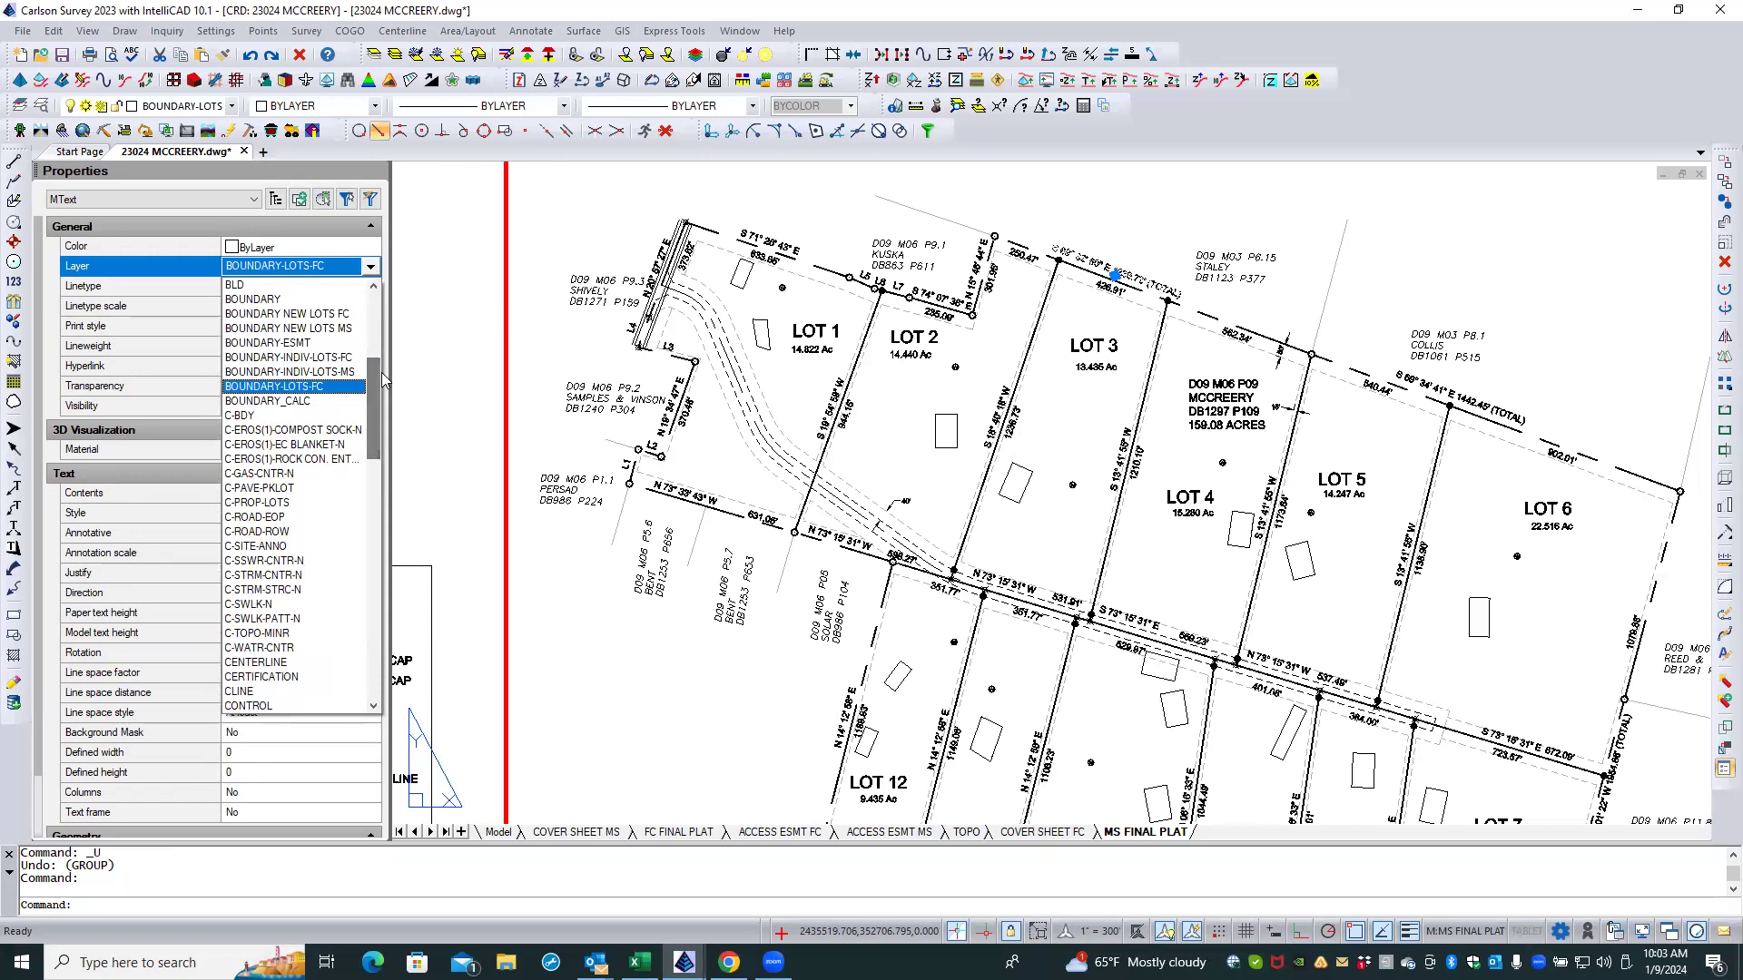
left_click(268, 344)
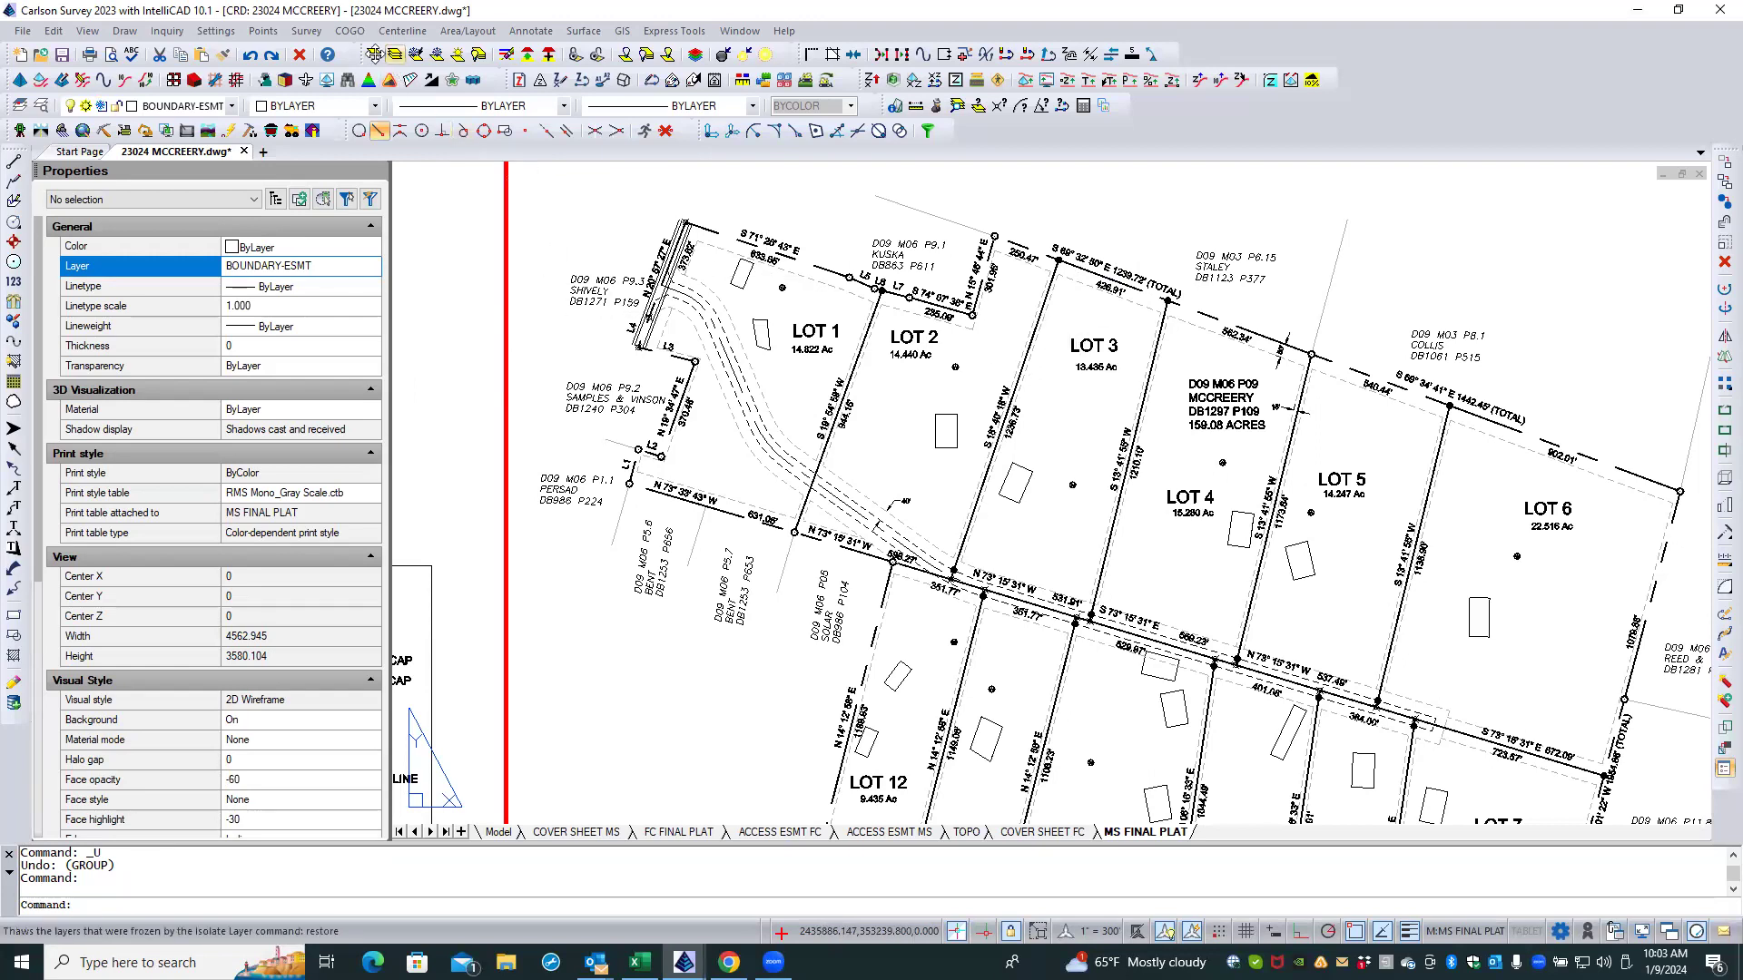
Step: Isolate the layer of the S 69° 32' 50" E (TOTAL) label above Lot 3 to examine its contents, and restore the hidden layers
left_click(372, 56)
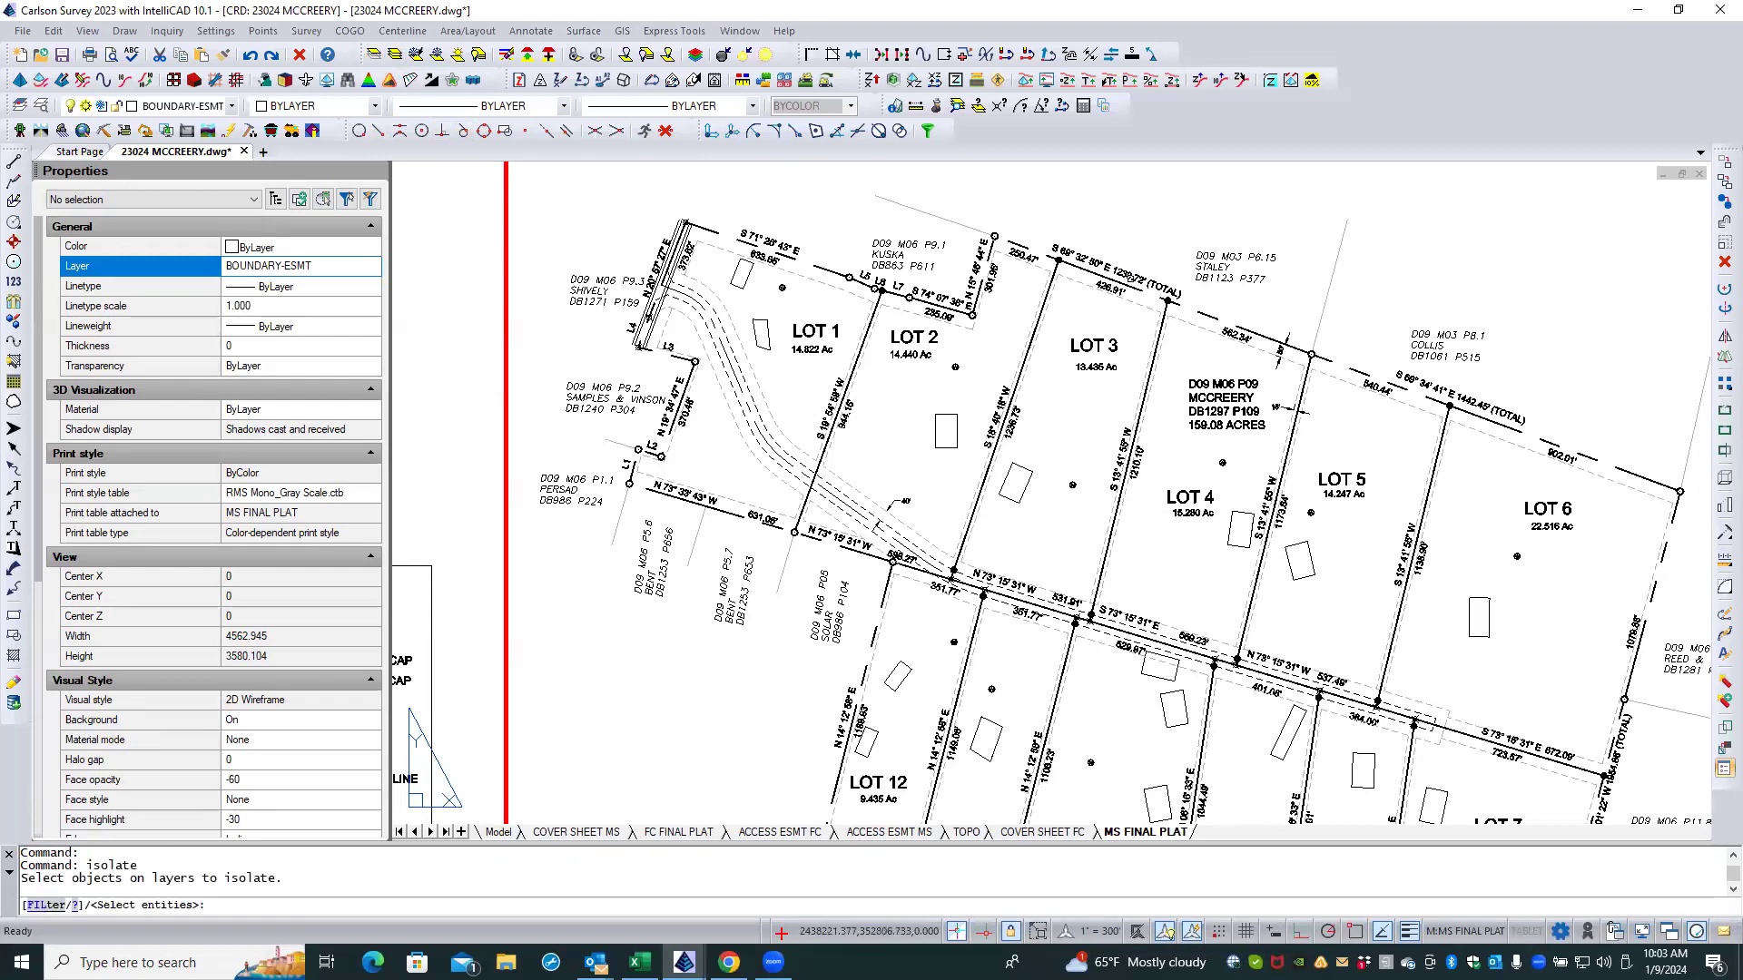
left_click(1133, 275)
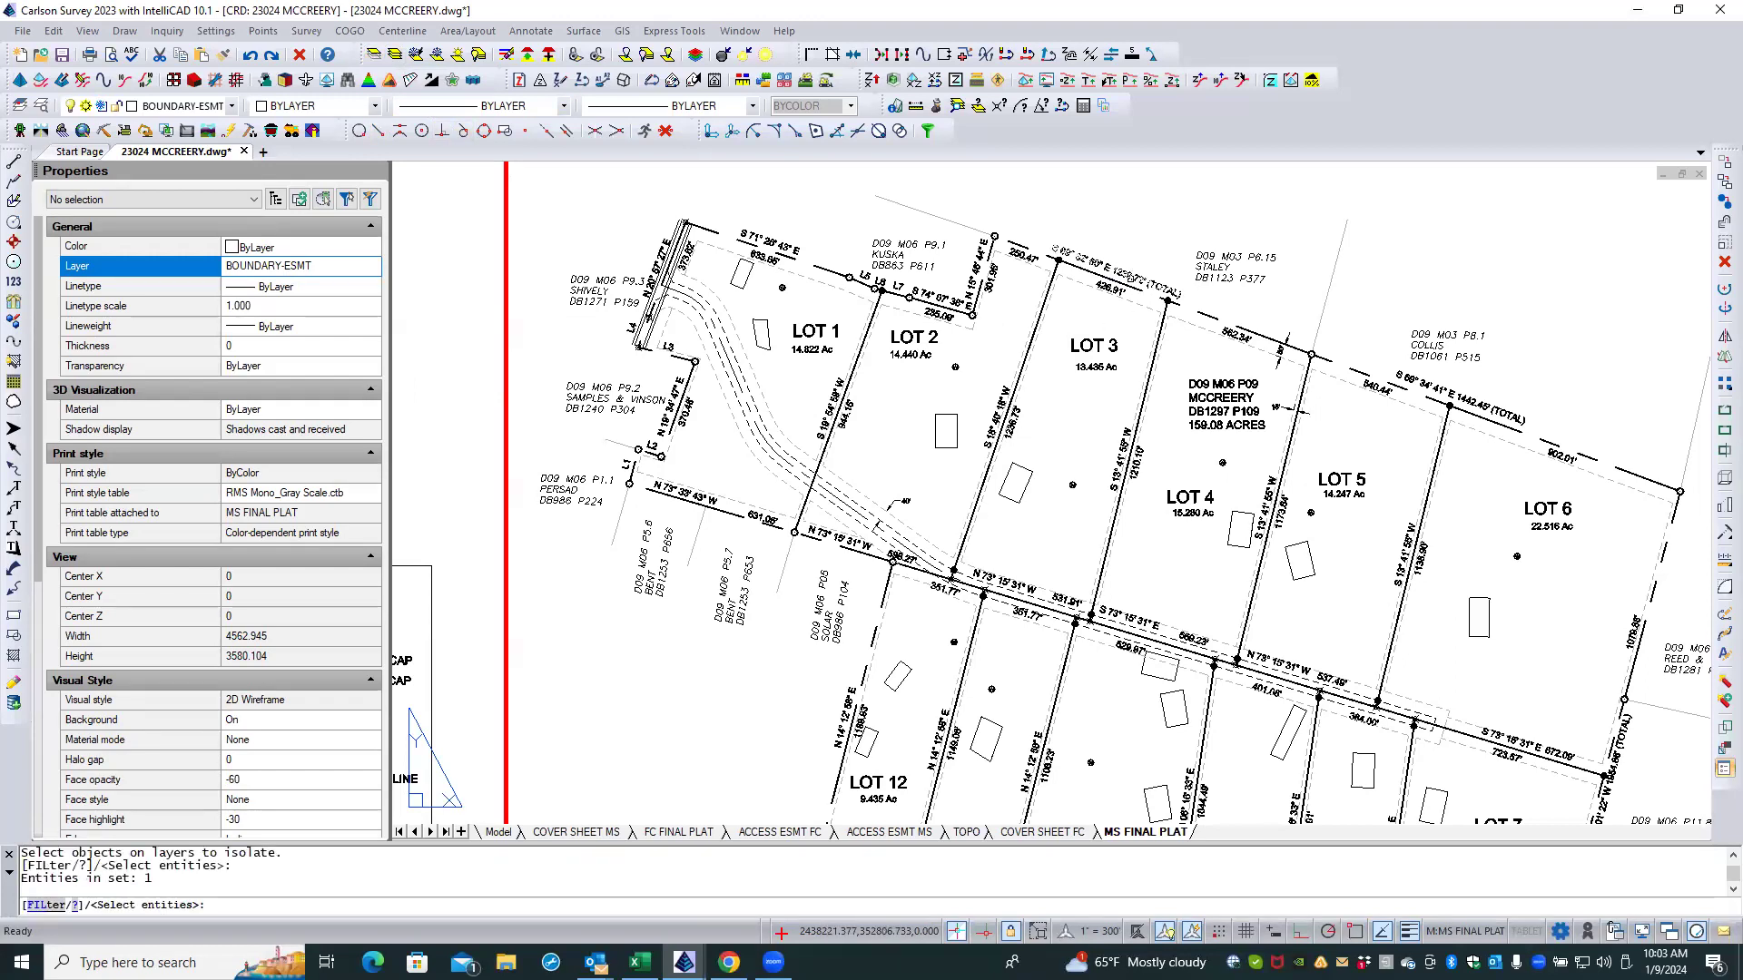
key("Return")
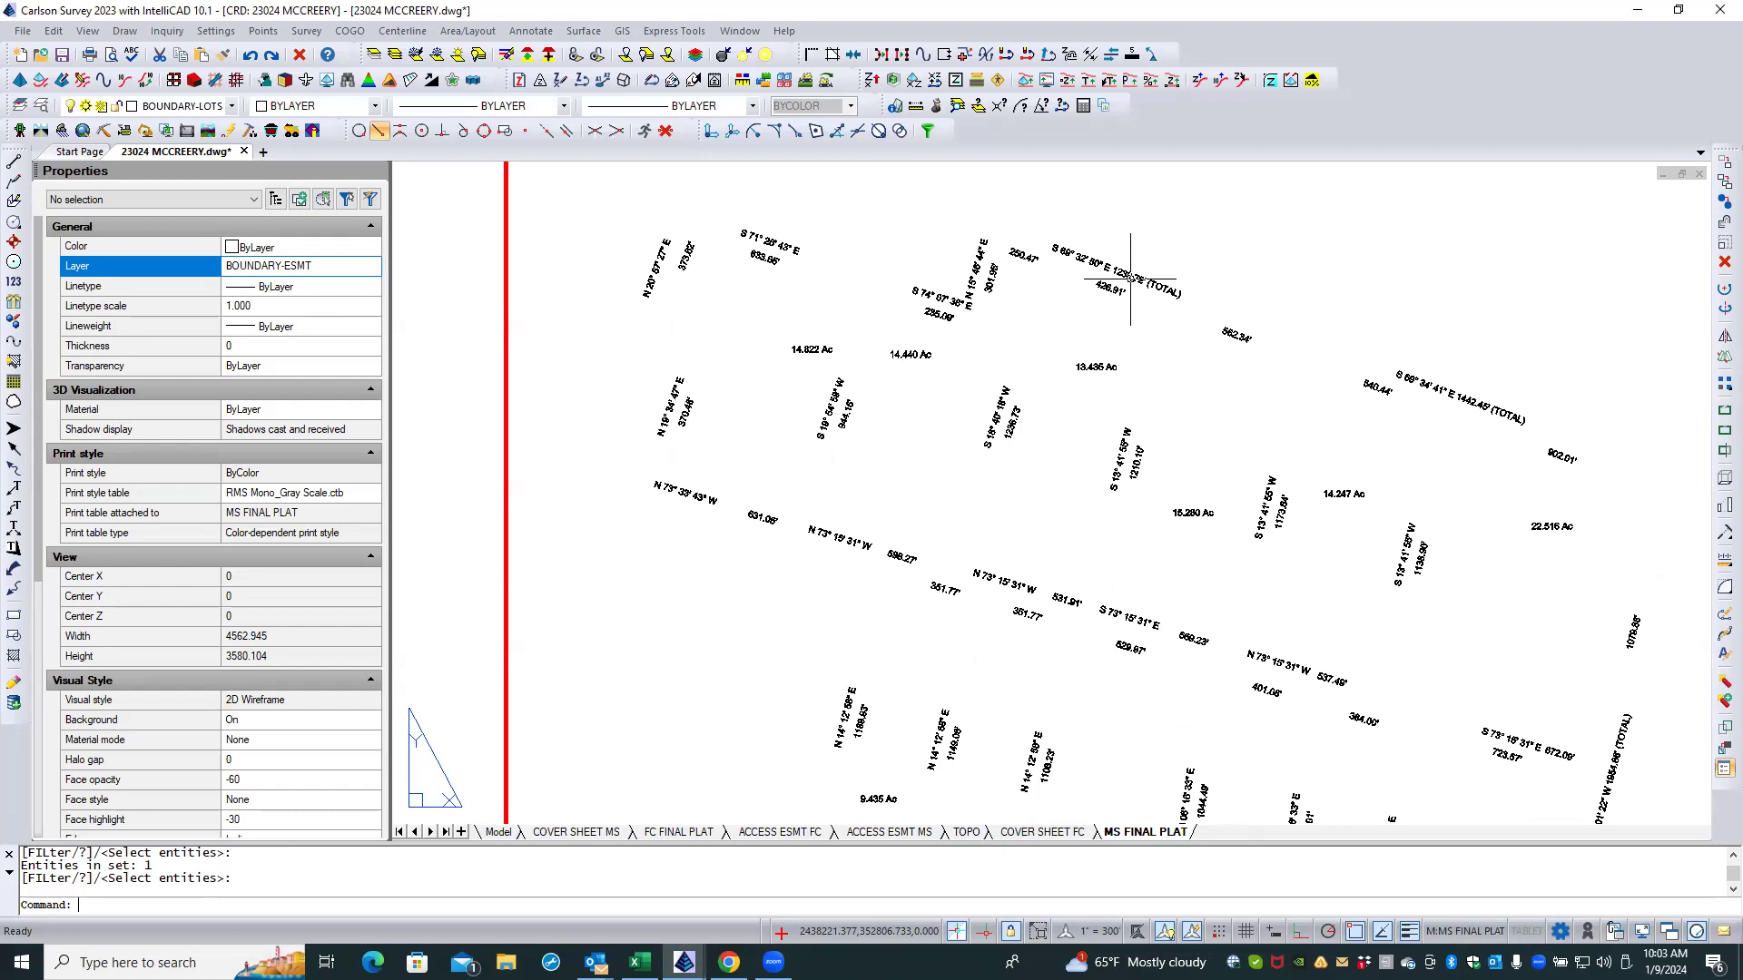
left_click(399, 60)
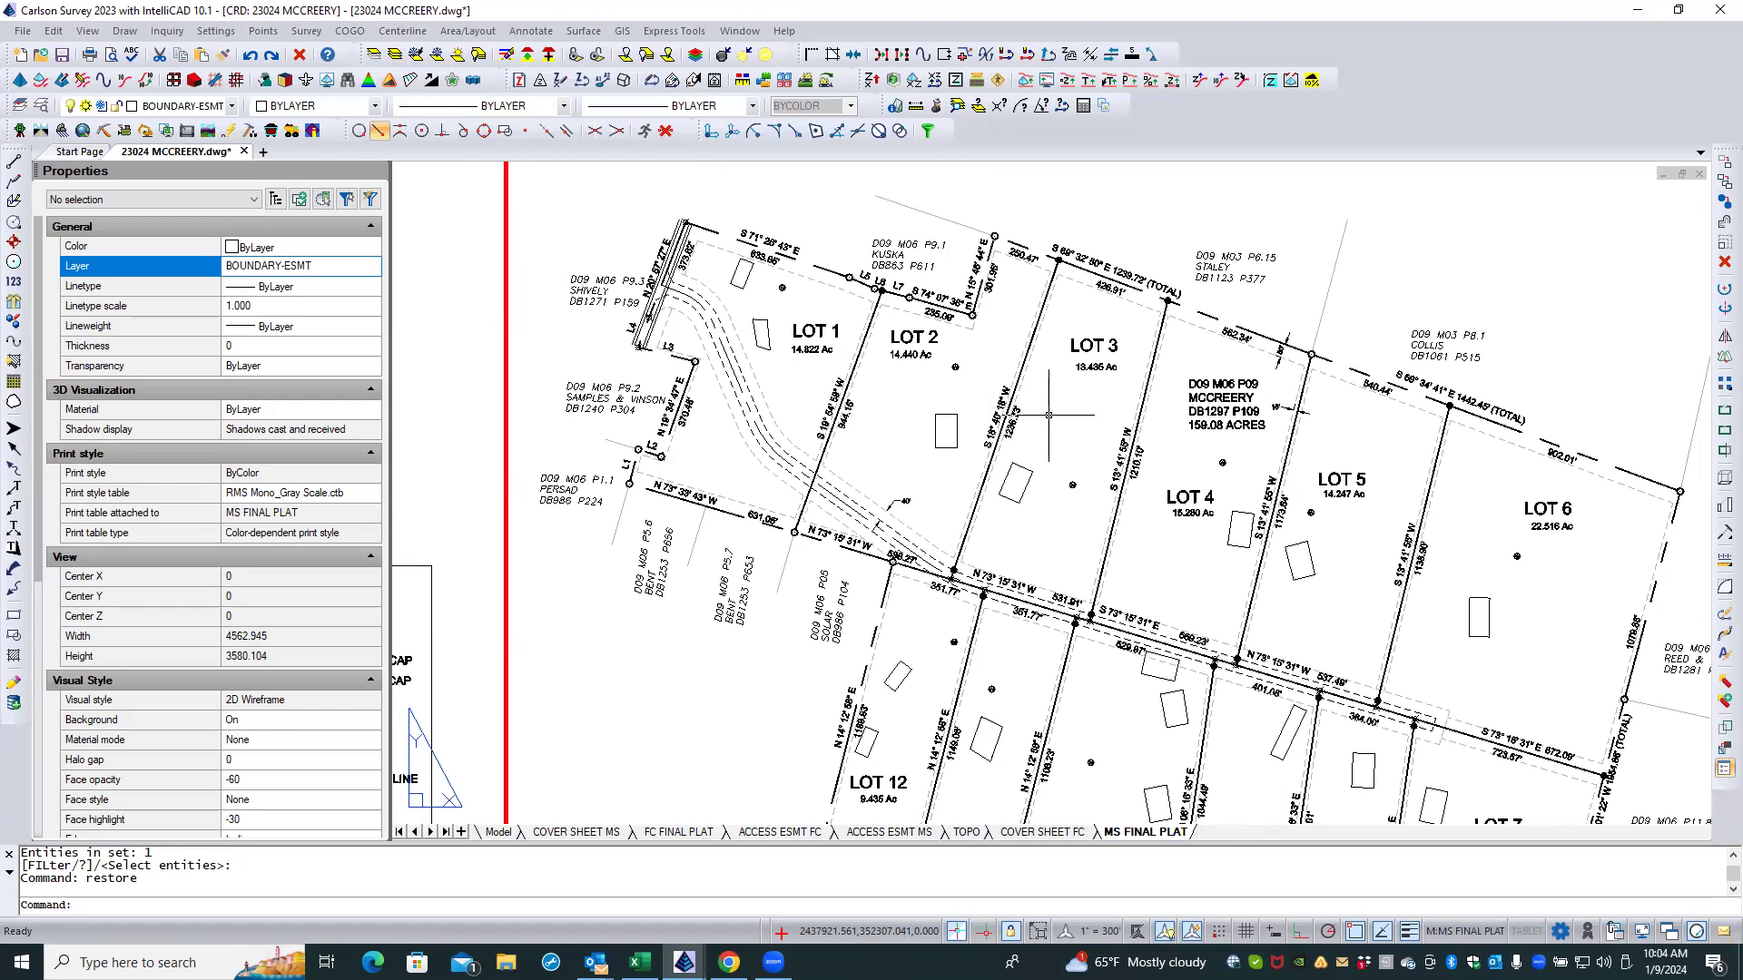
Step: Set the four TOTAL labels, Lot 12's west-line labels and the outer bearing, distance and L1–L7 labels around Lots 1 and 2 to the BOUNDARY layer
left_click(1104, 267)
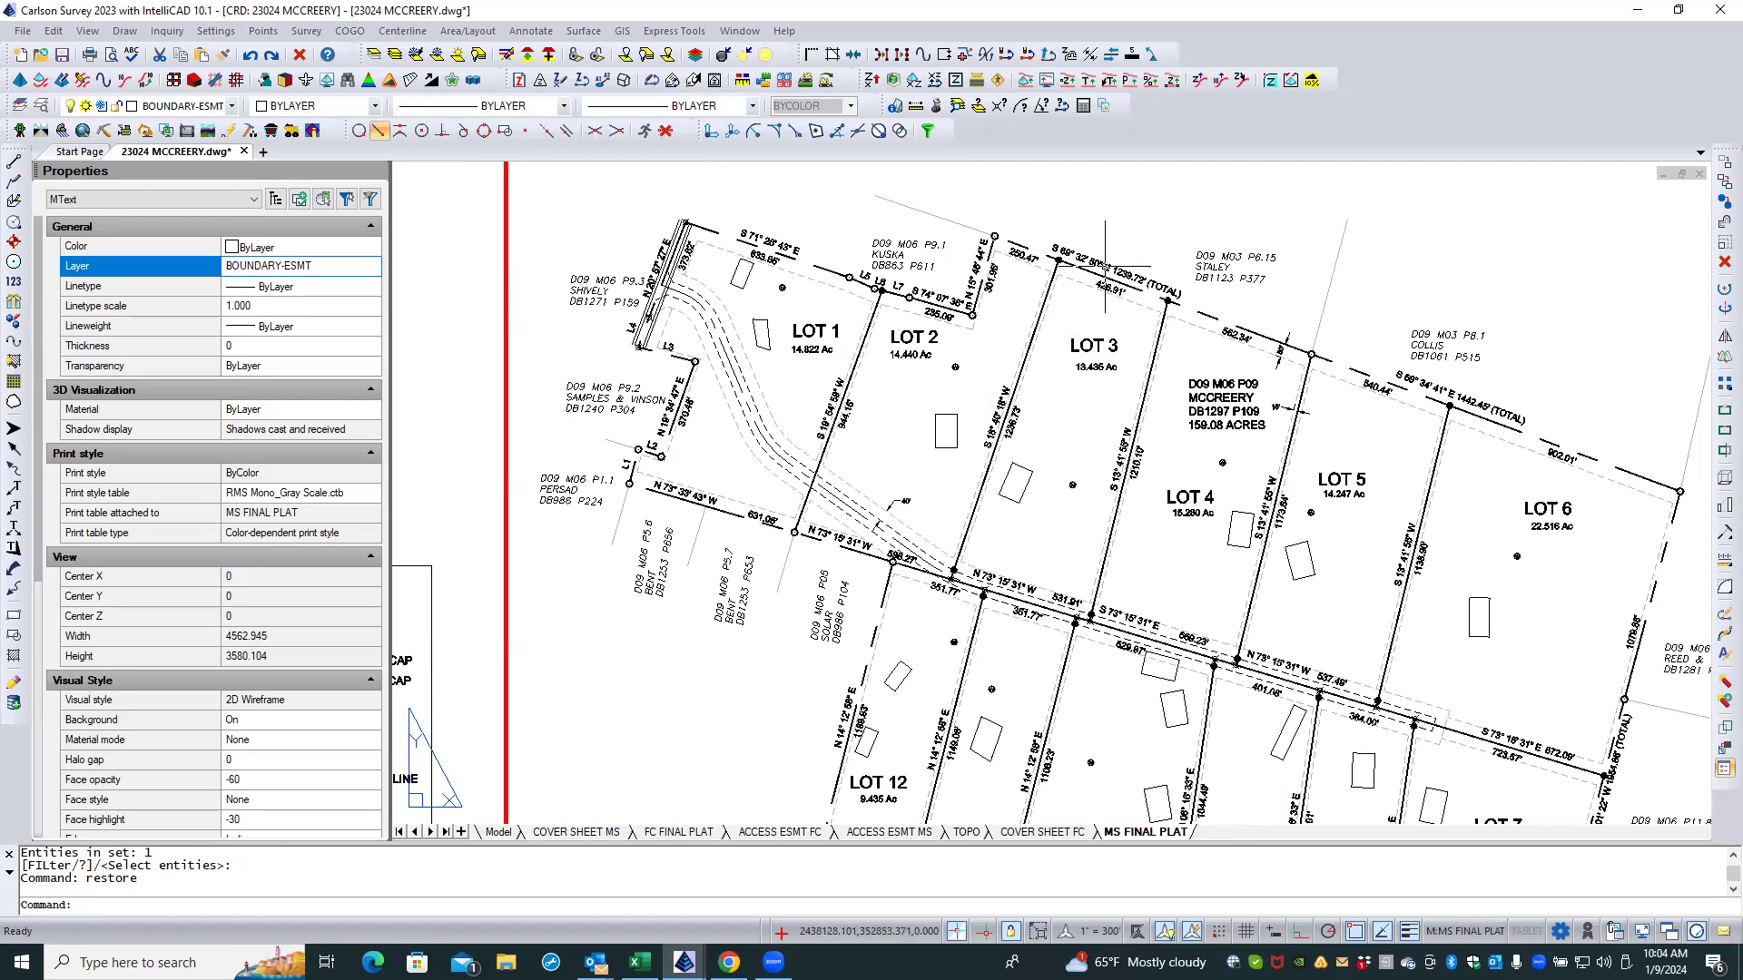
left_click(1416, 388)
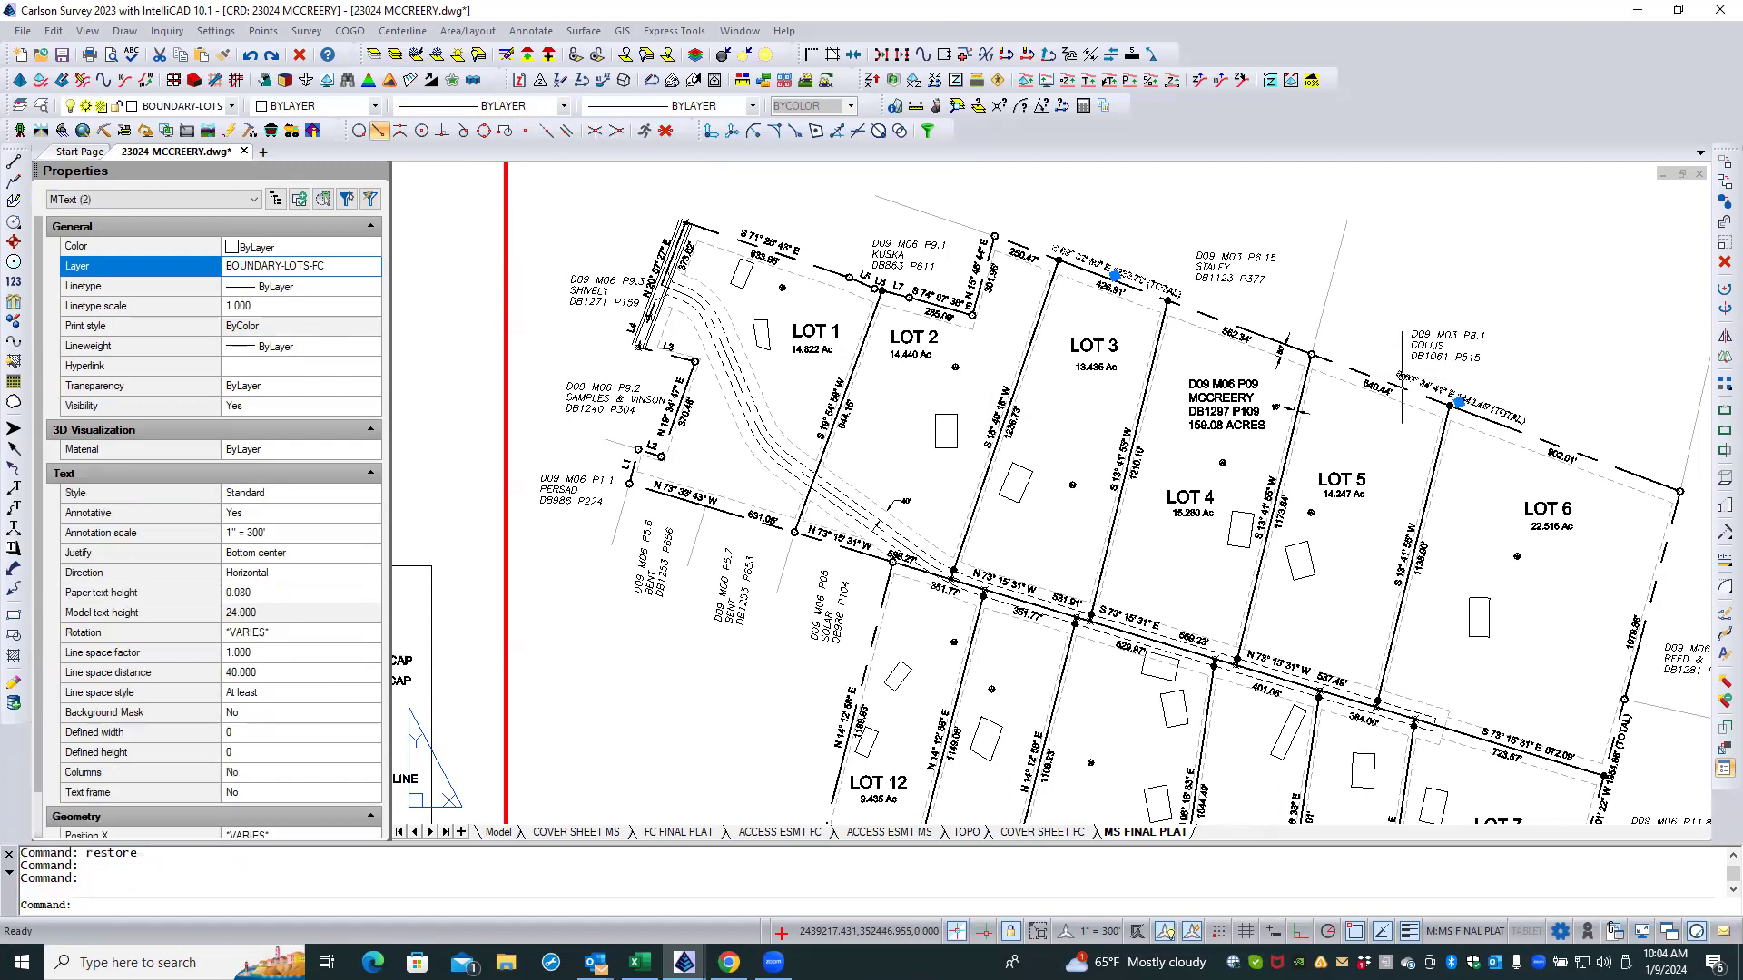
scroll(1558, 643, "down", 3)
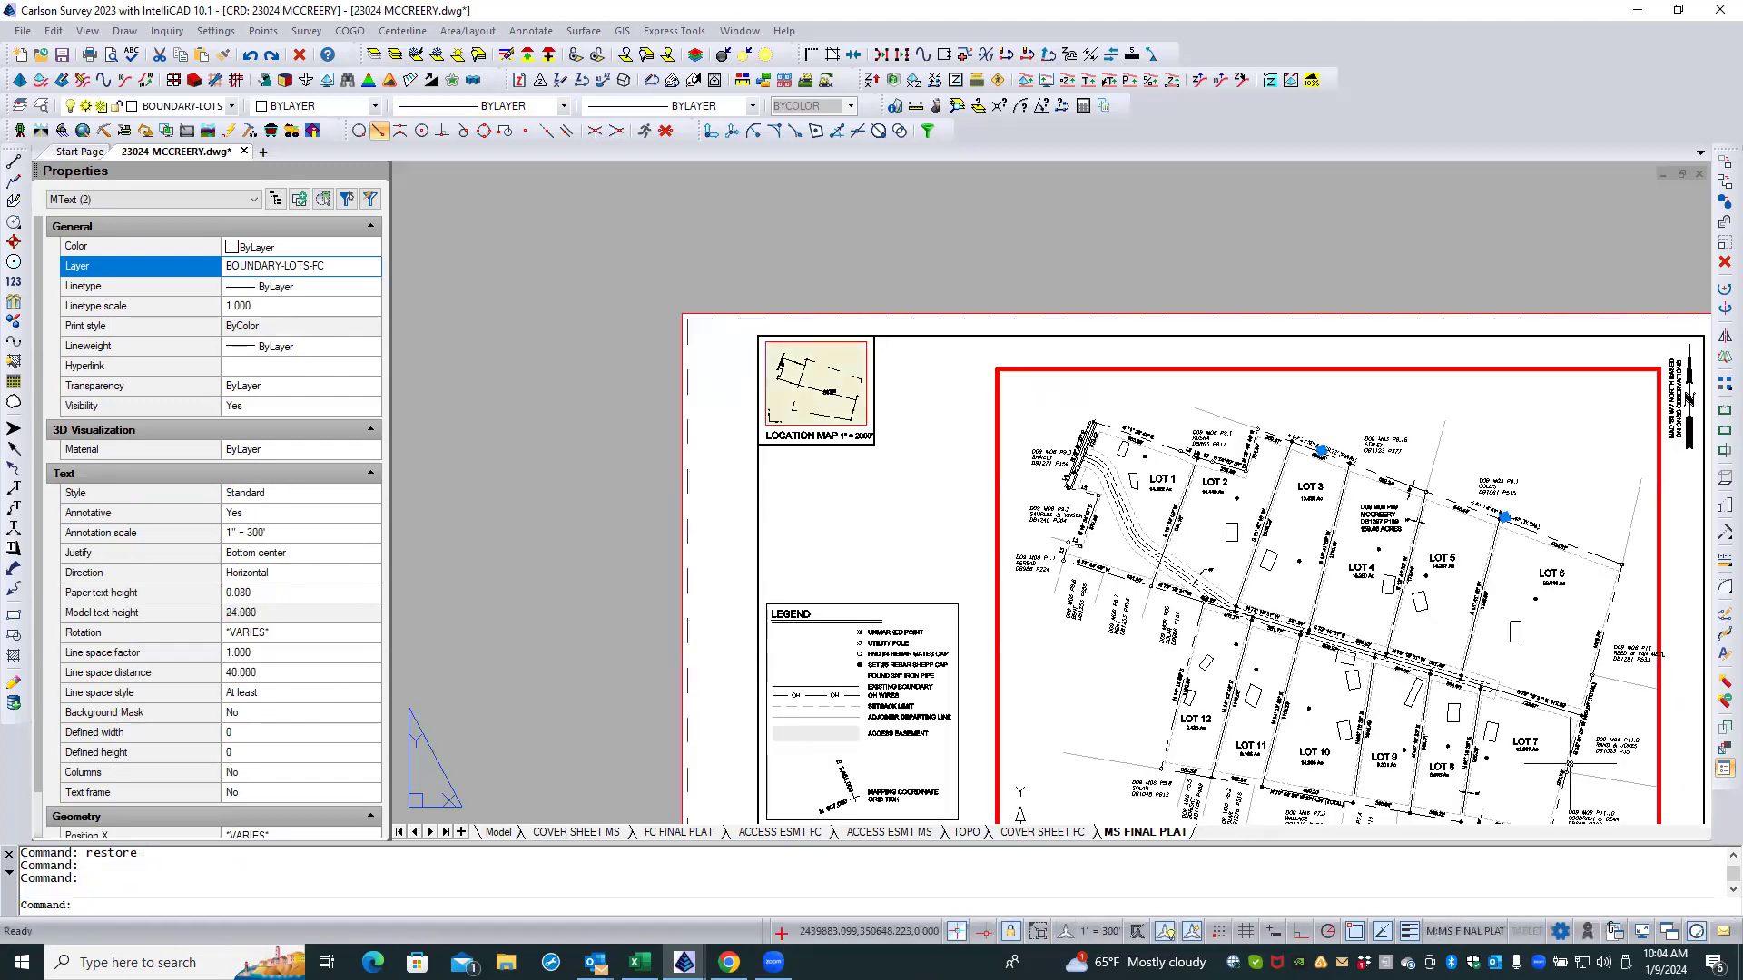
middle_click_drag(1566, 761, 1534, 508)
scroll(1542, 499, "up", 5)
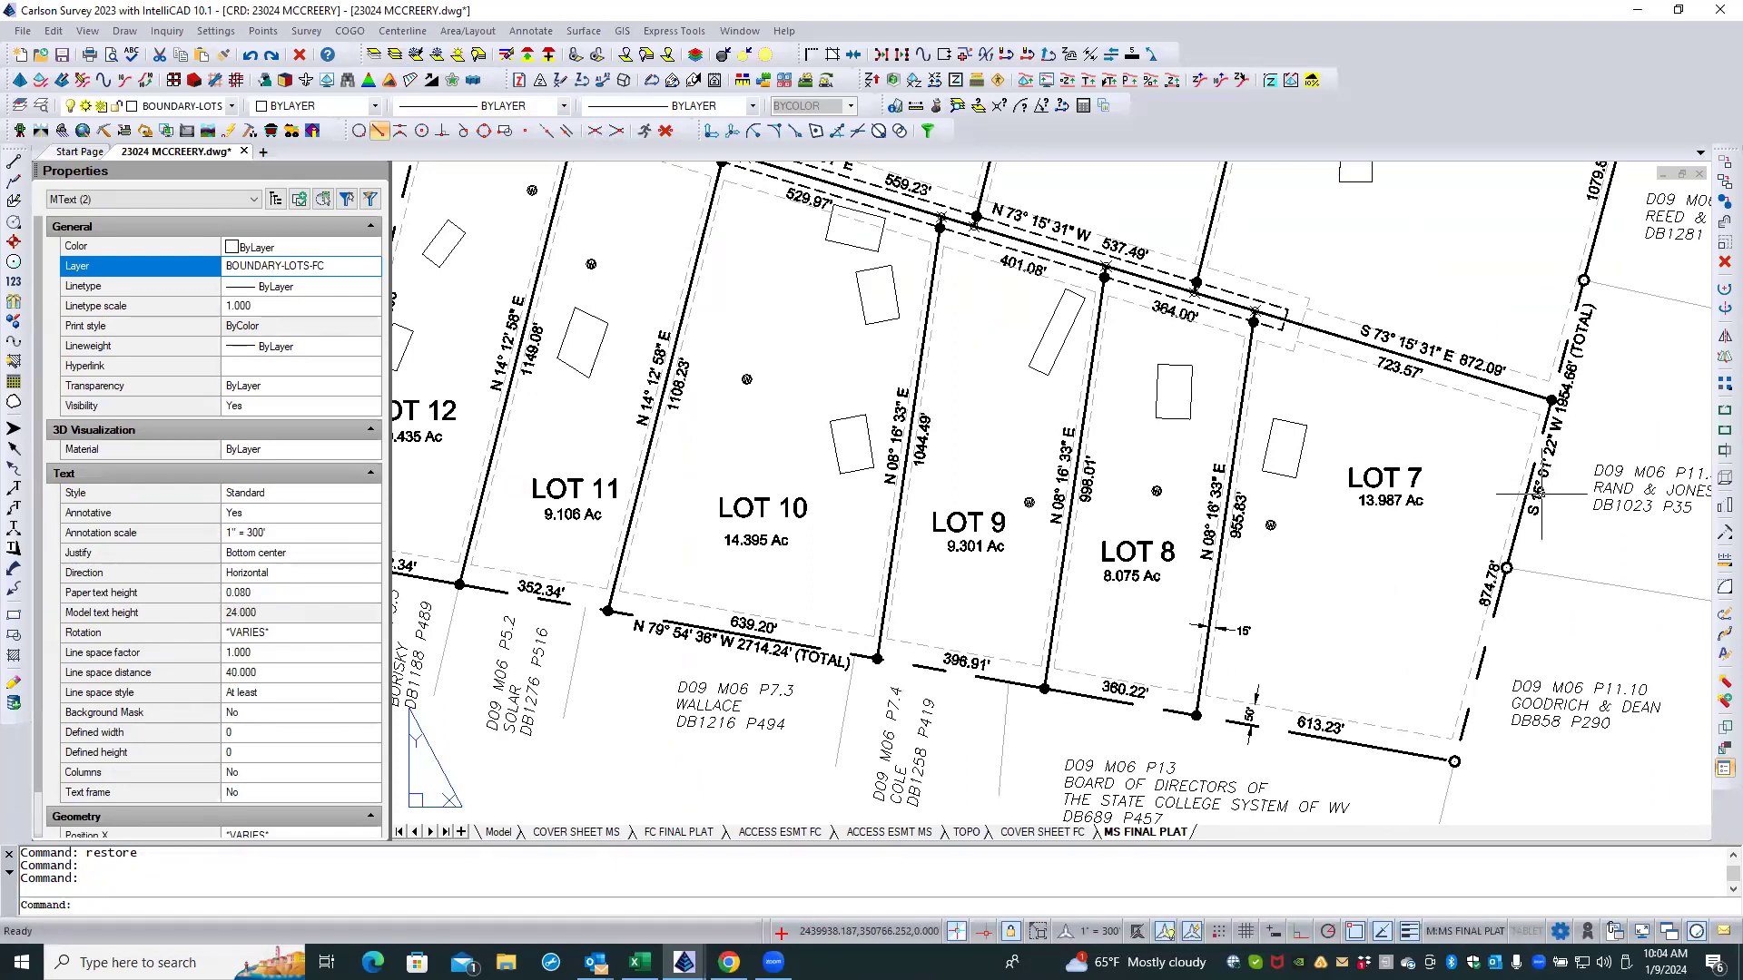
left_click(1541, 493)
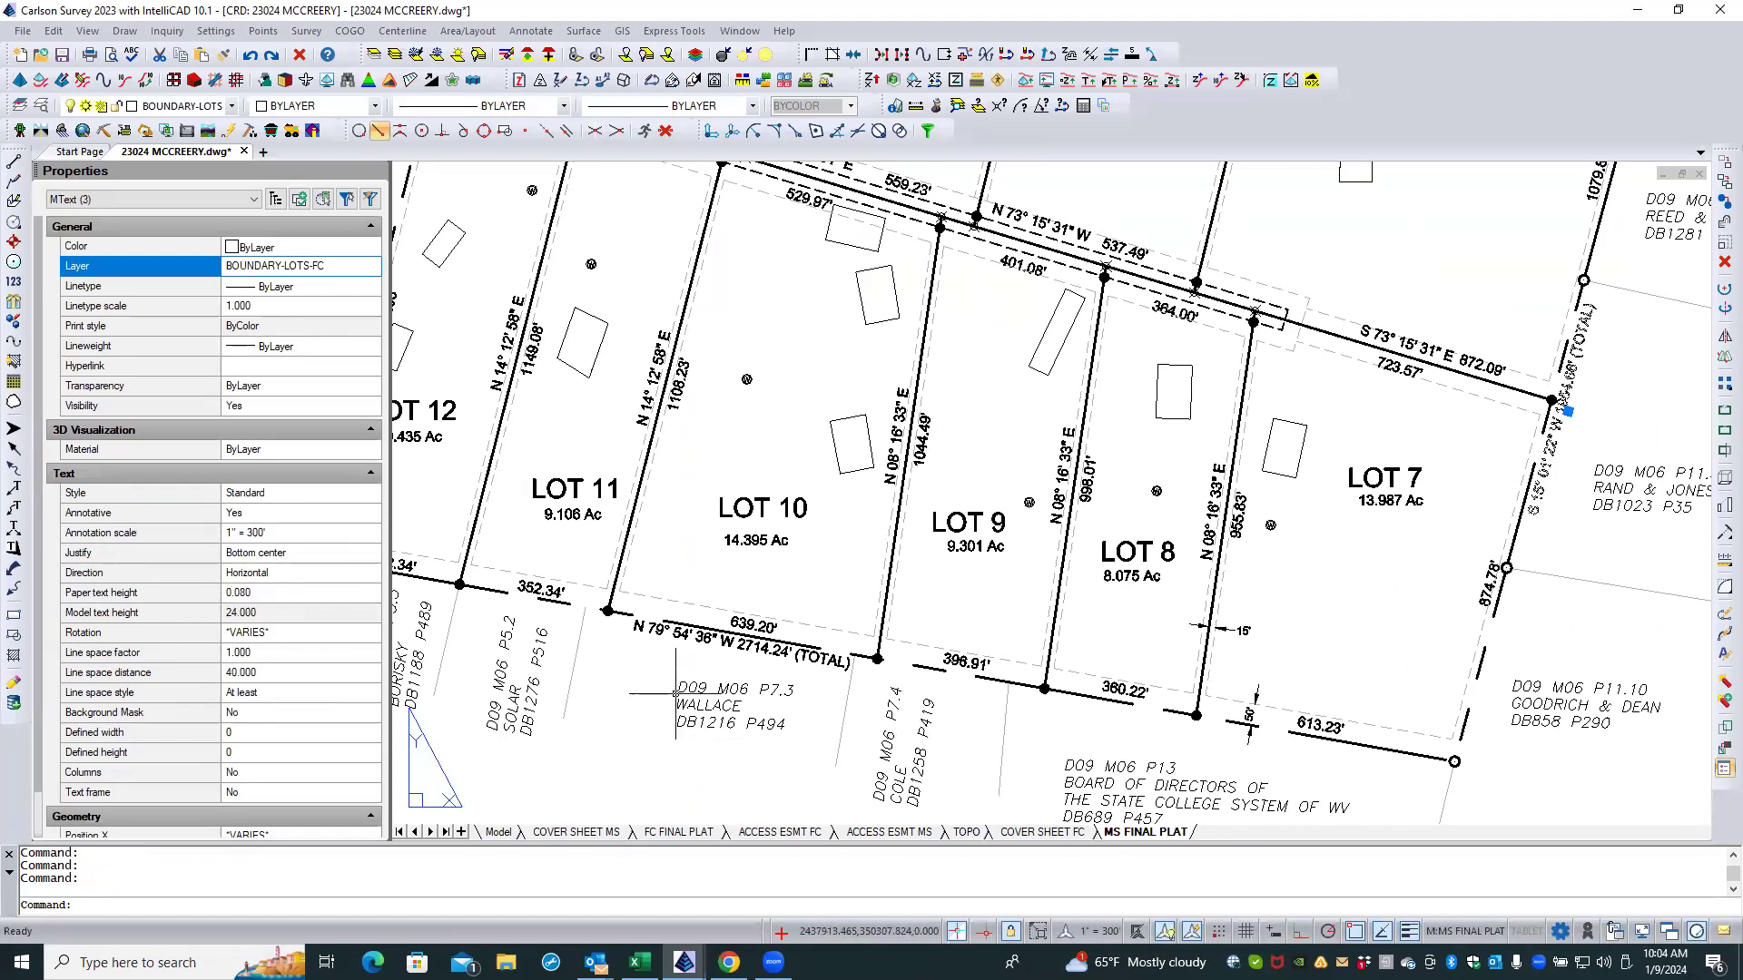
scroll(691, 634, "down", 3)
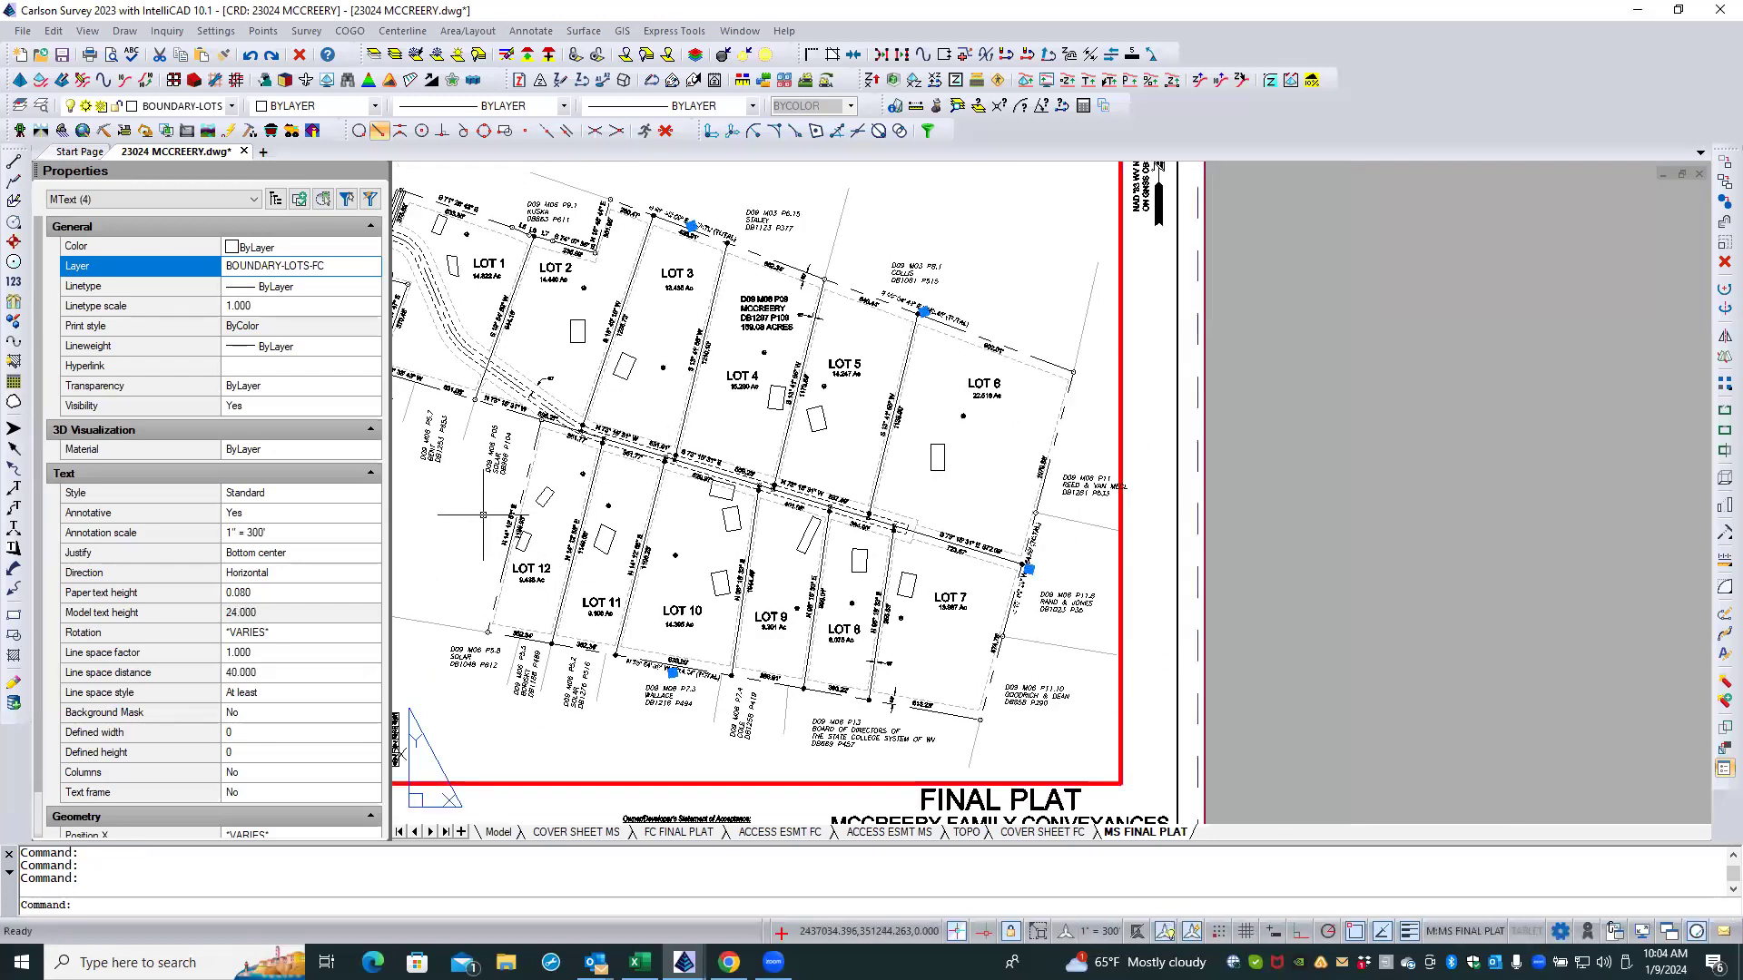
scroll(490, 530, "up", 3)
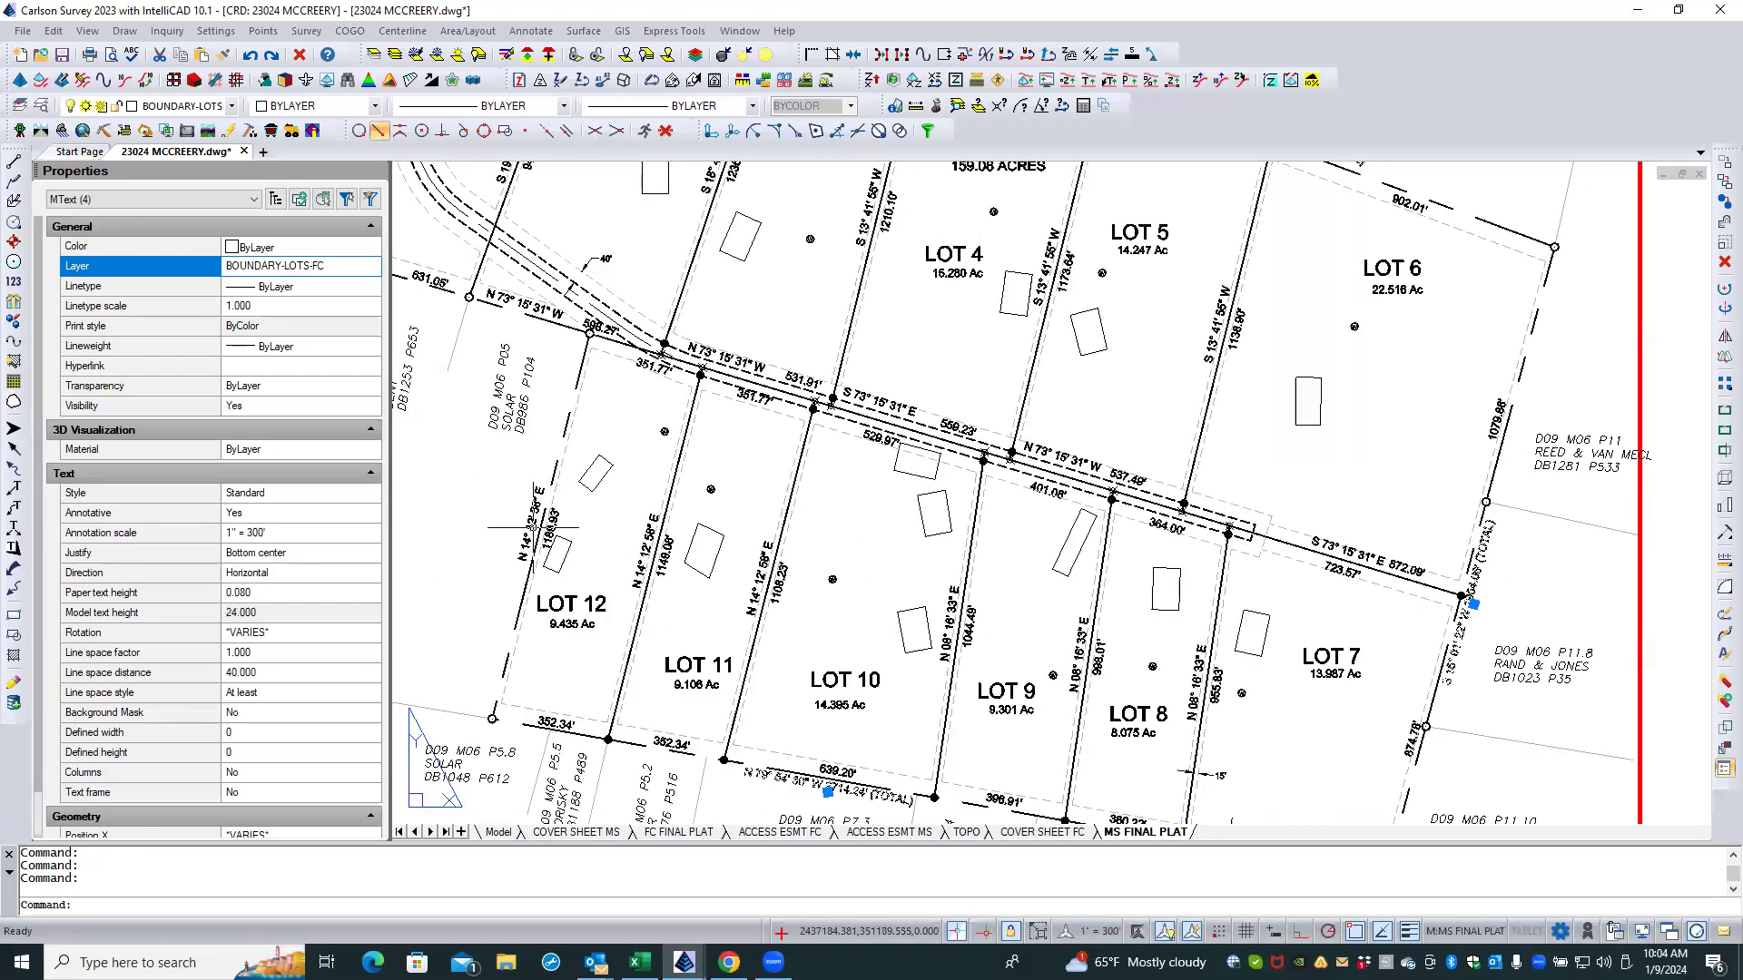
left_click(535, 525)
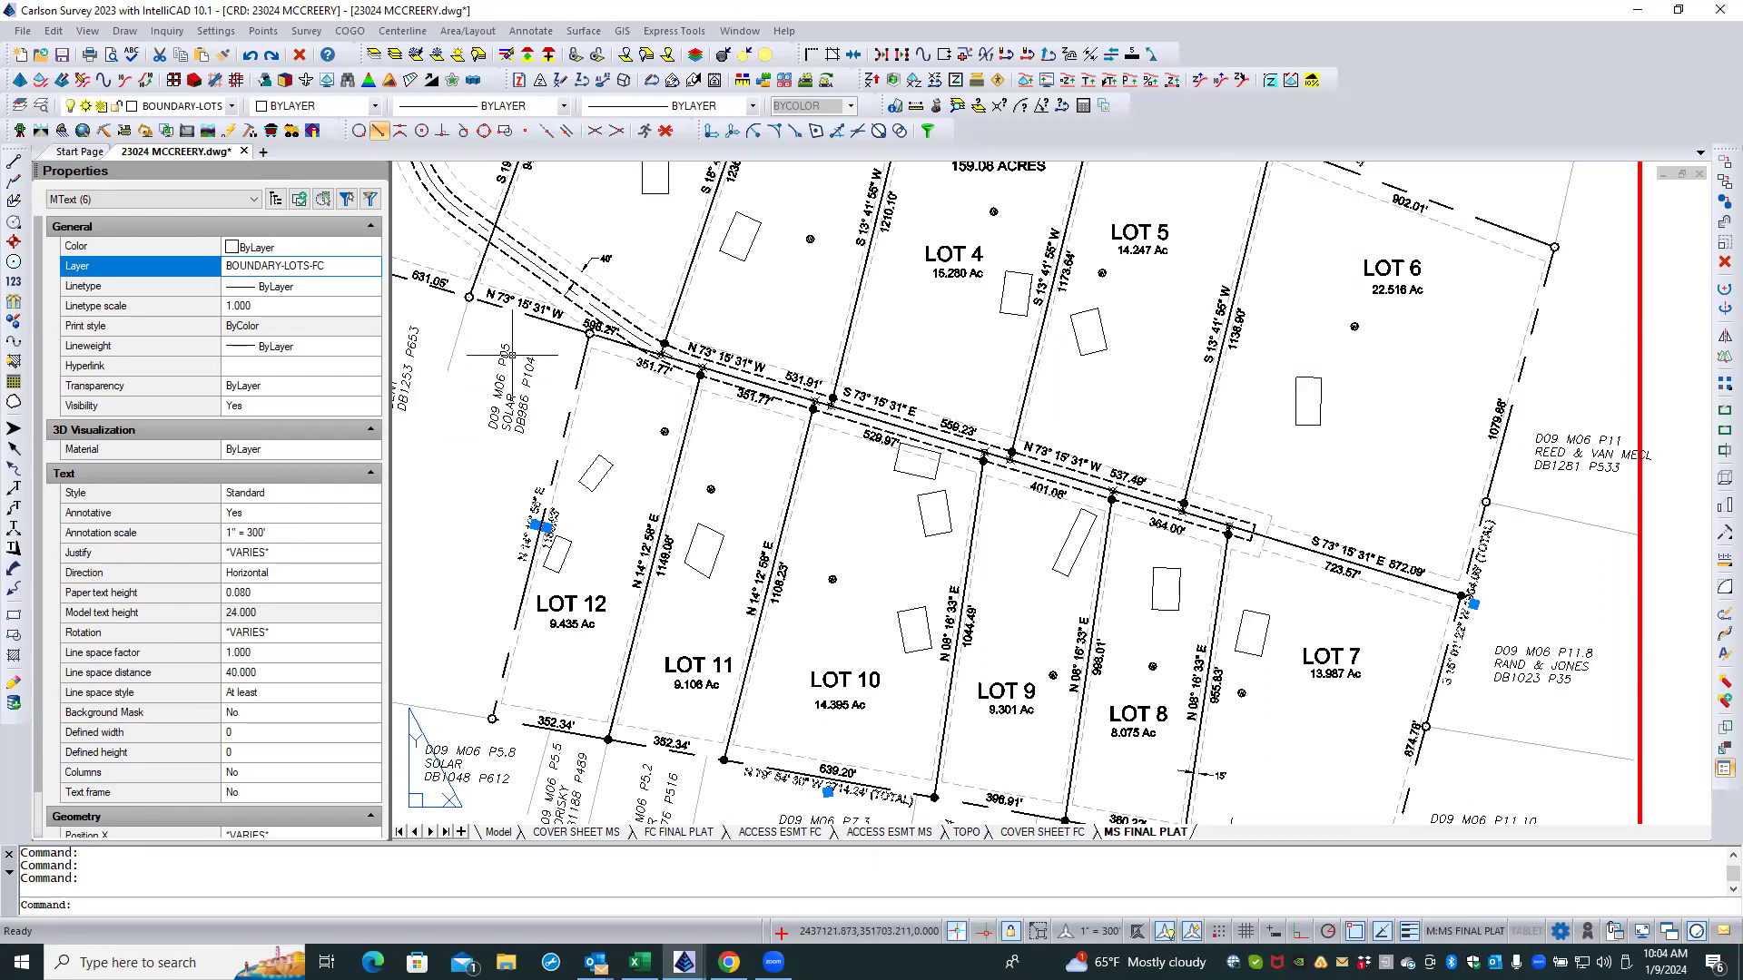
mouse_move(517, 360)
middle_mouse_down()
mouse_move(587, 455)
mouse_move(801, 576)
middle_mouse_up()
scroll(802, 577, "down", 2)
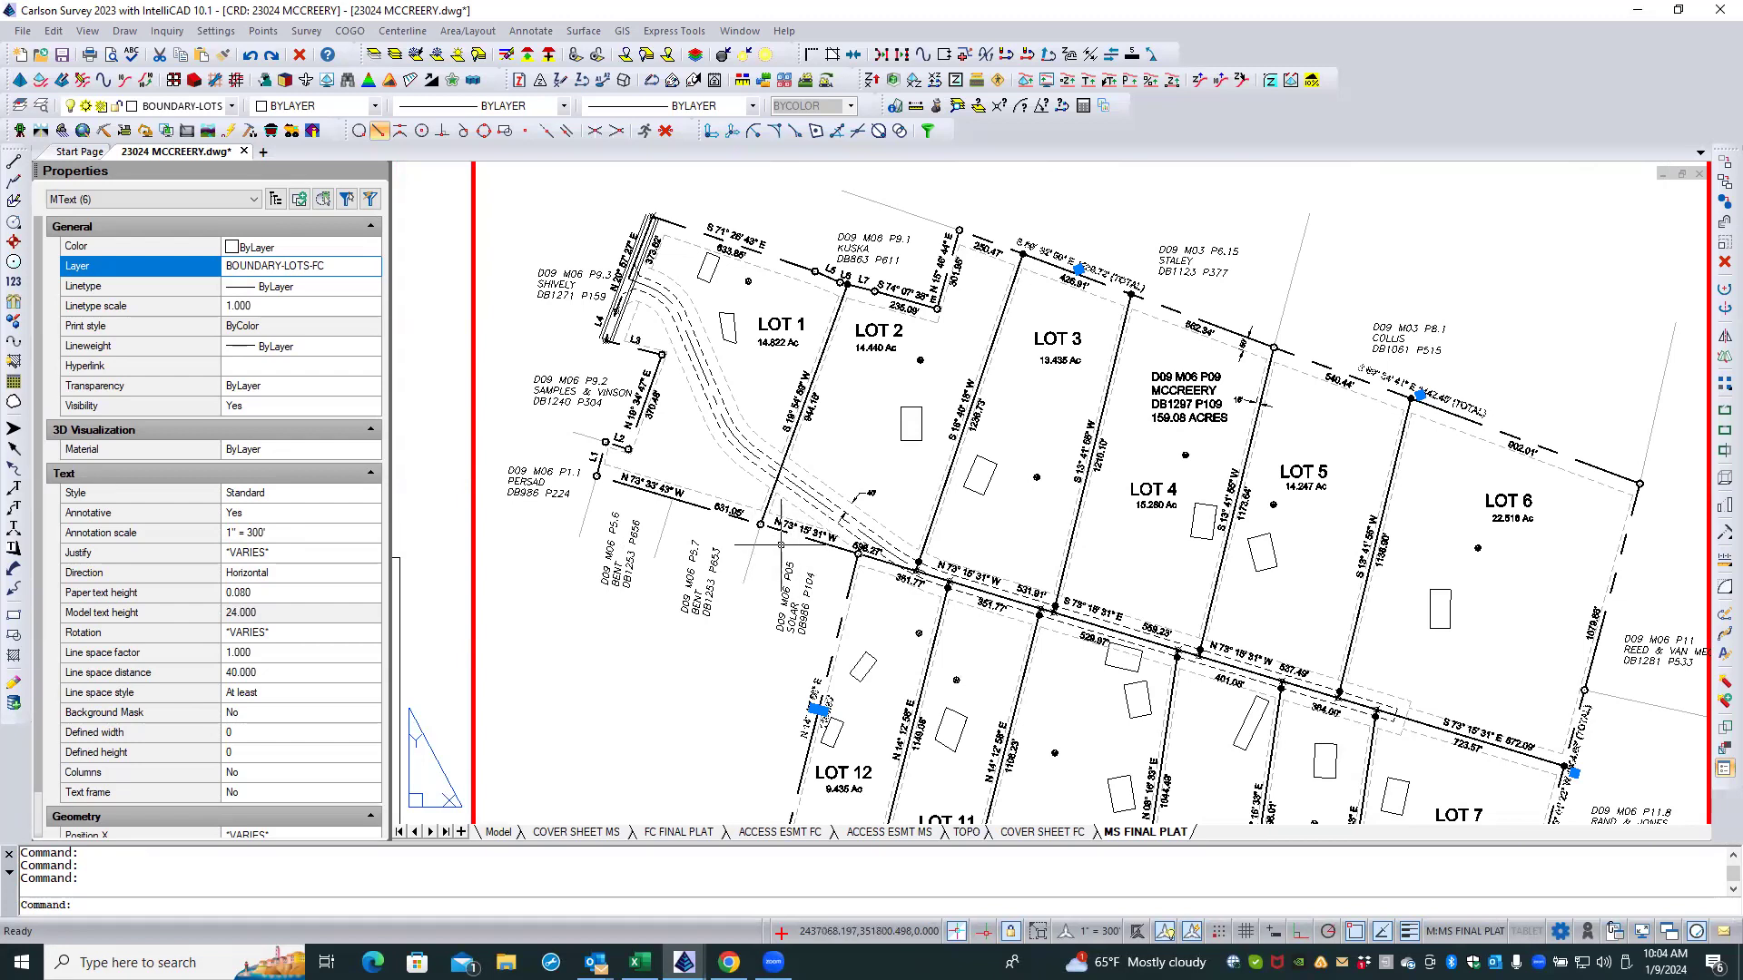
left_click(719, 506)
left_click(679, 491)
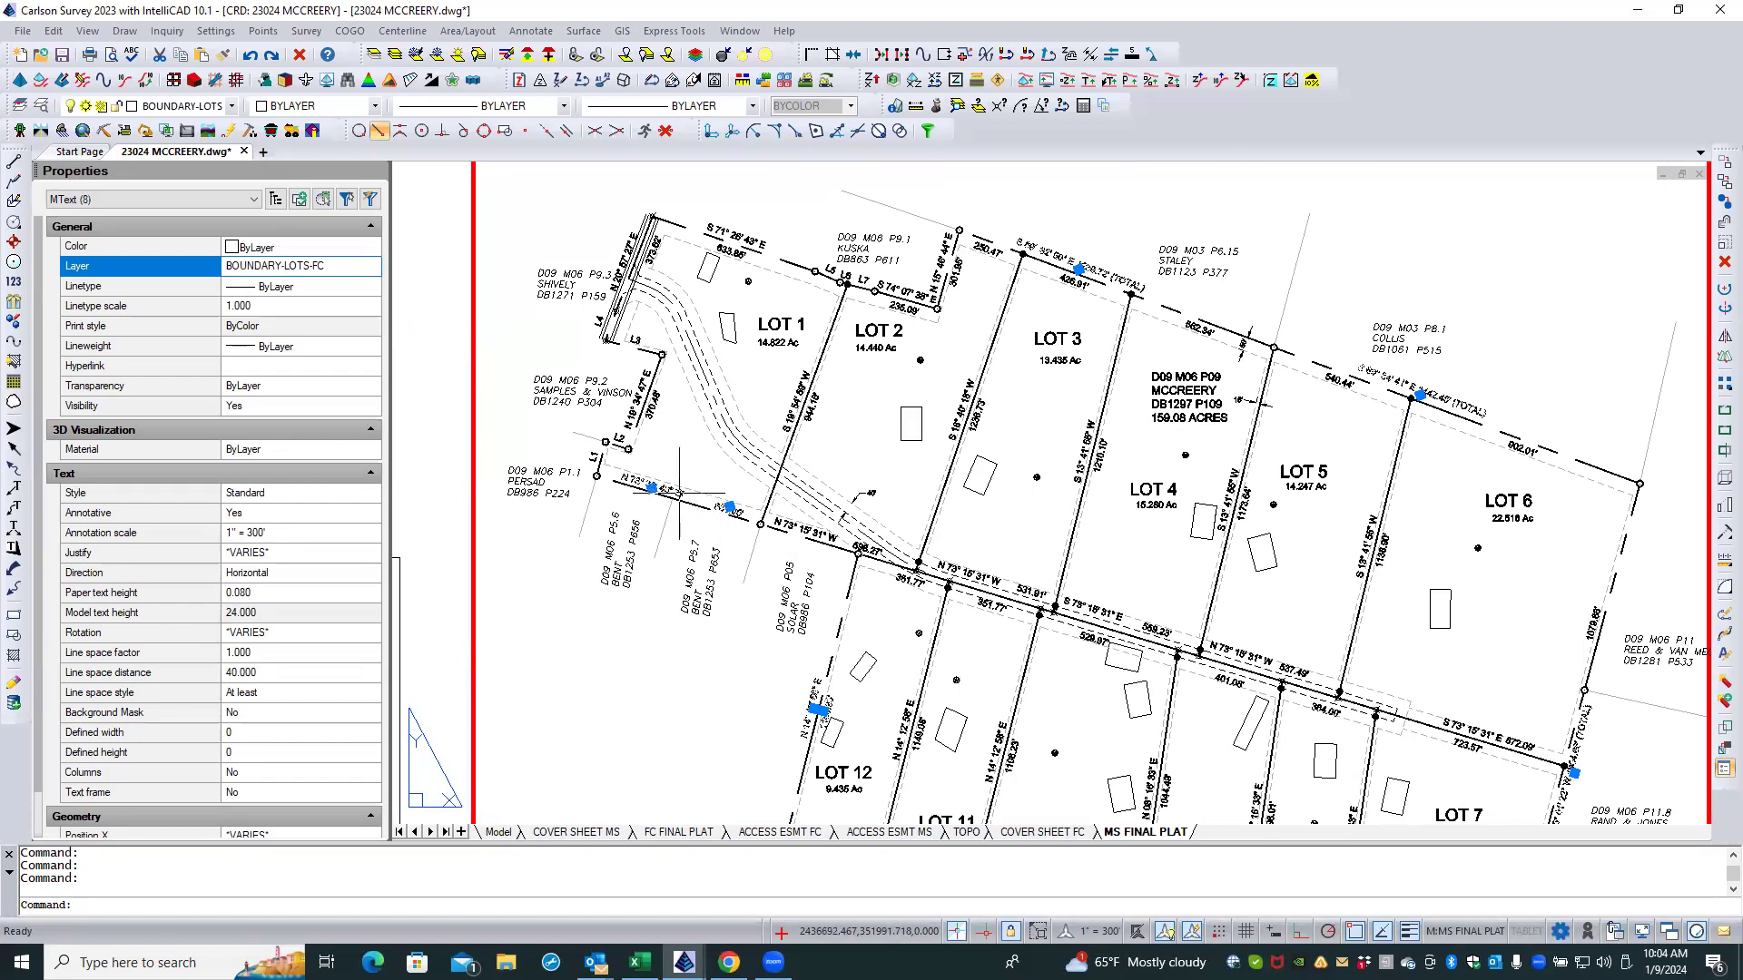
left_click(648, 406)
left_click(633, 414)
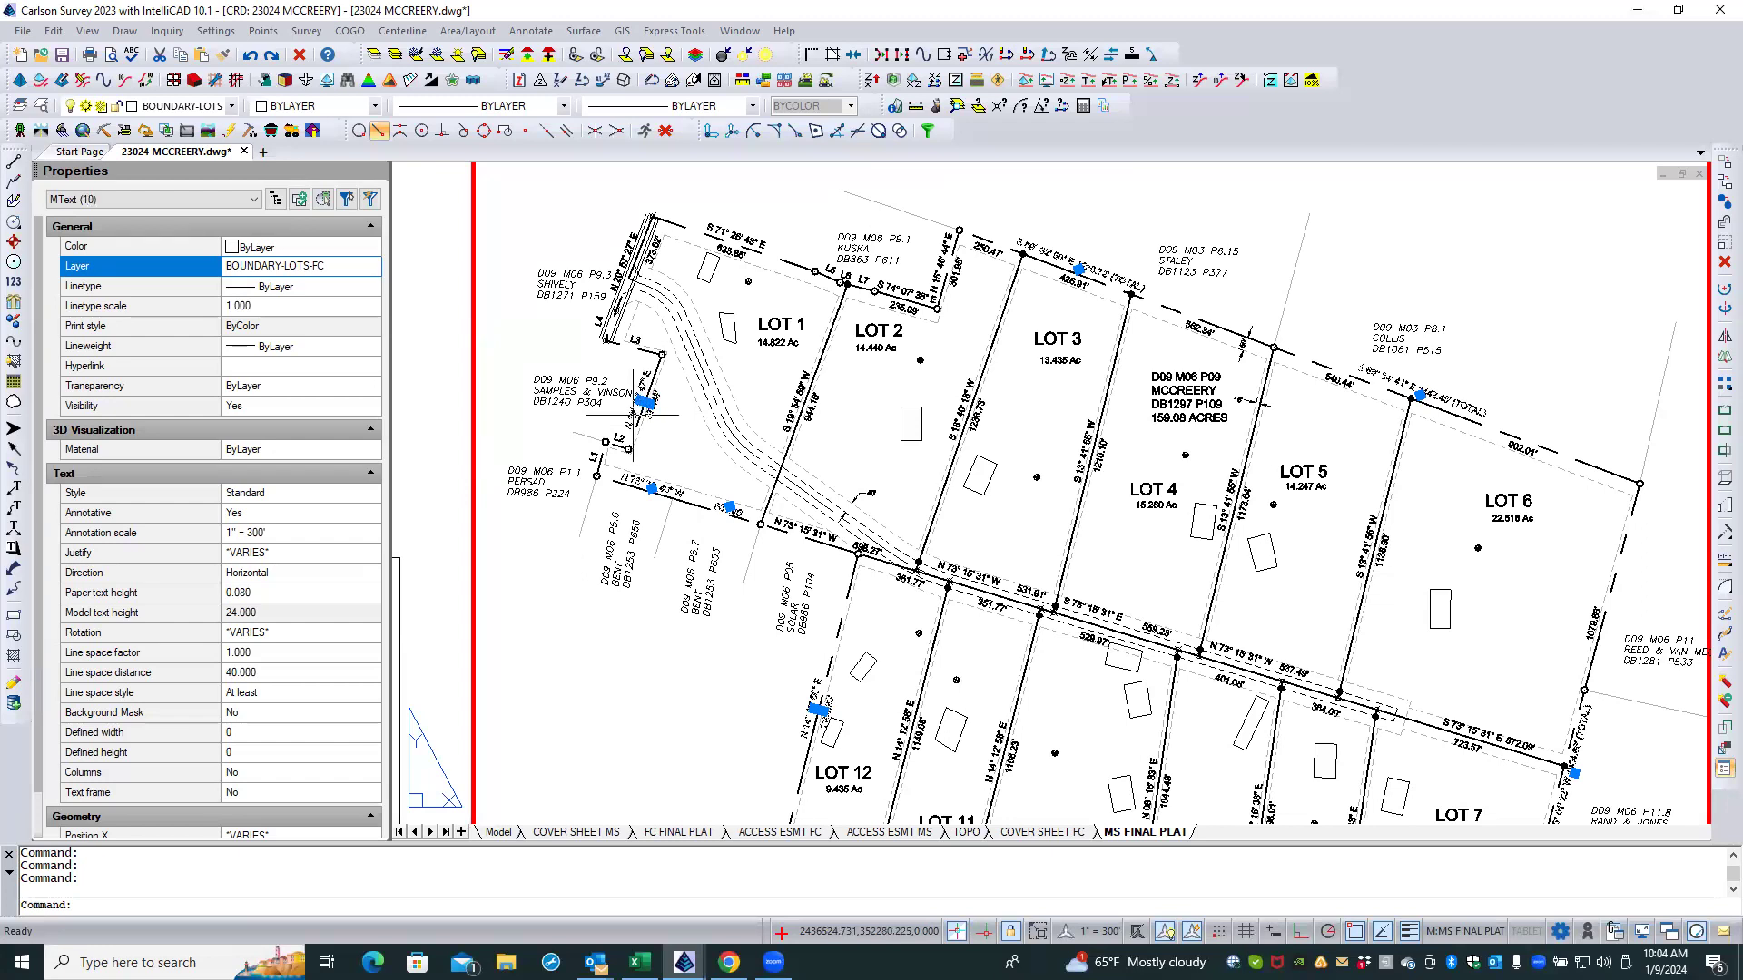
left_click(592, 458)
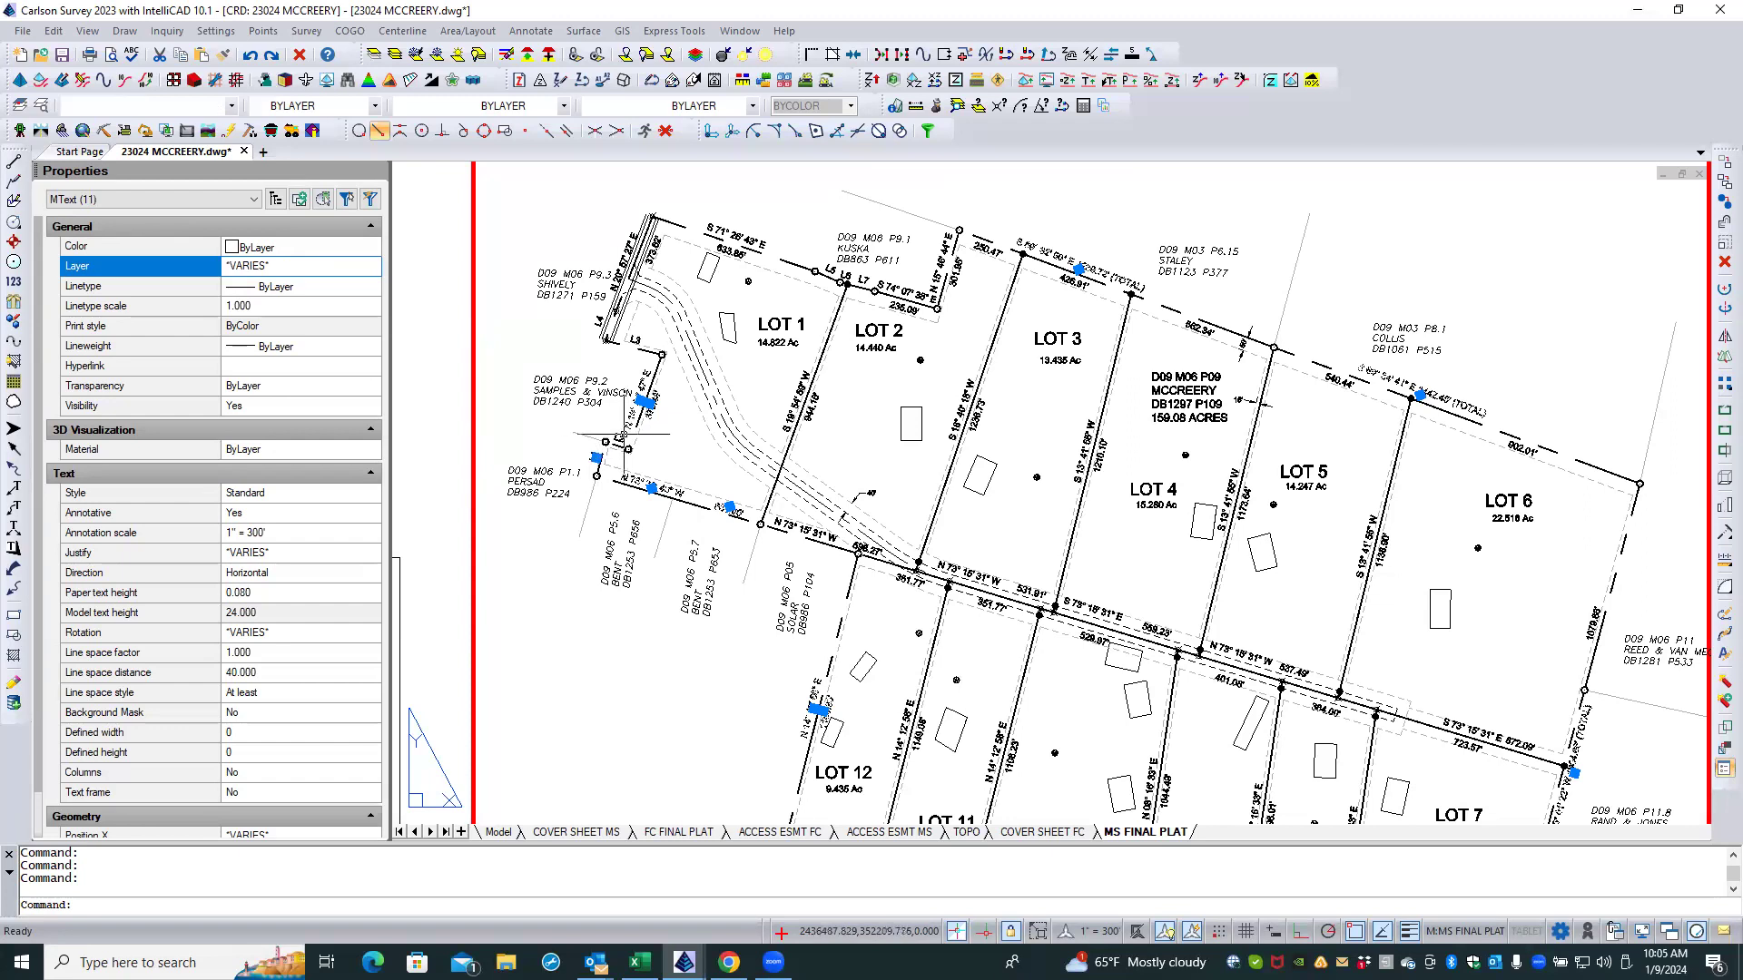
left_click(618, 440)
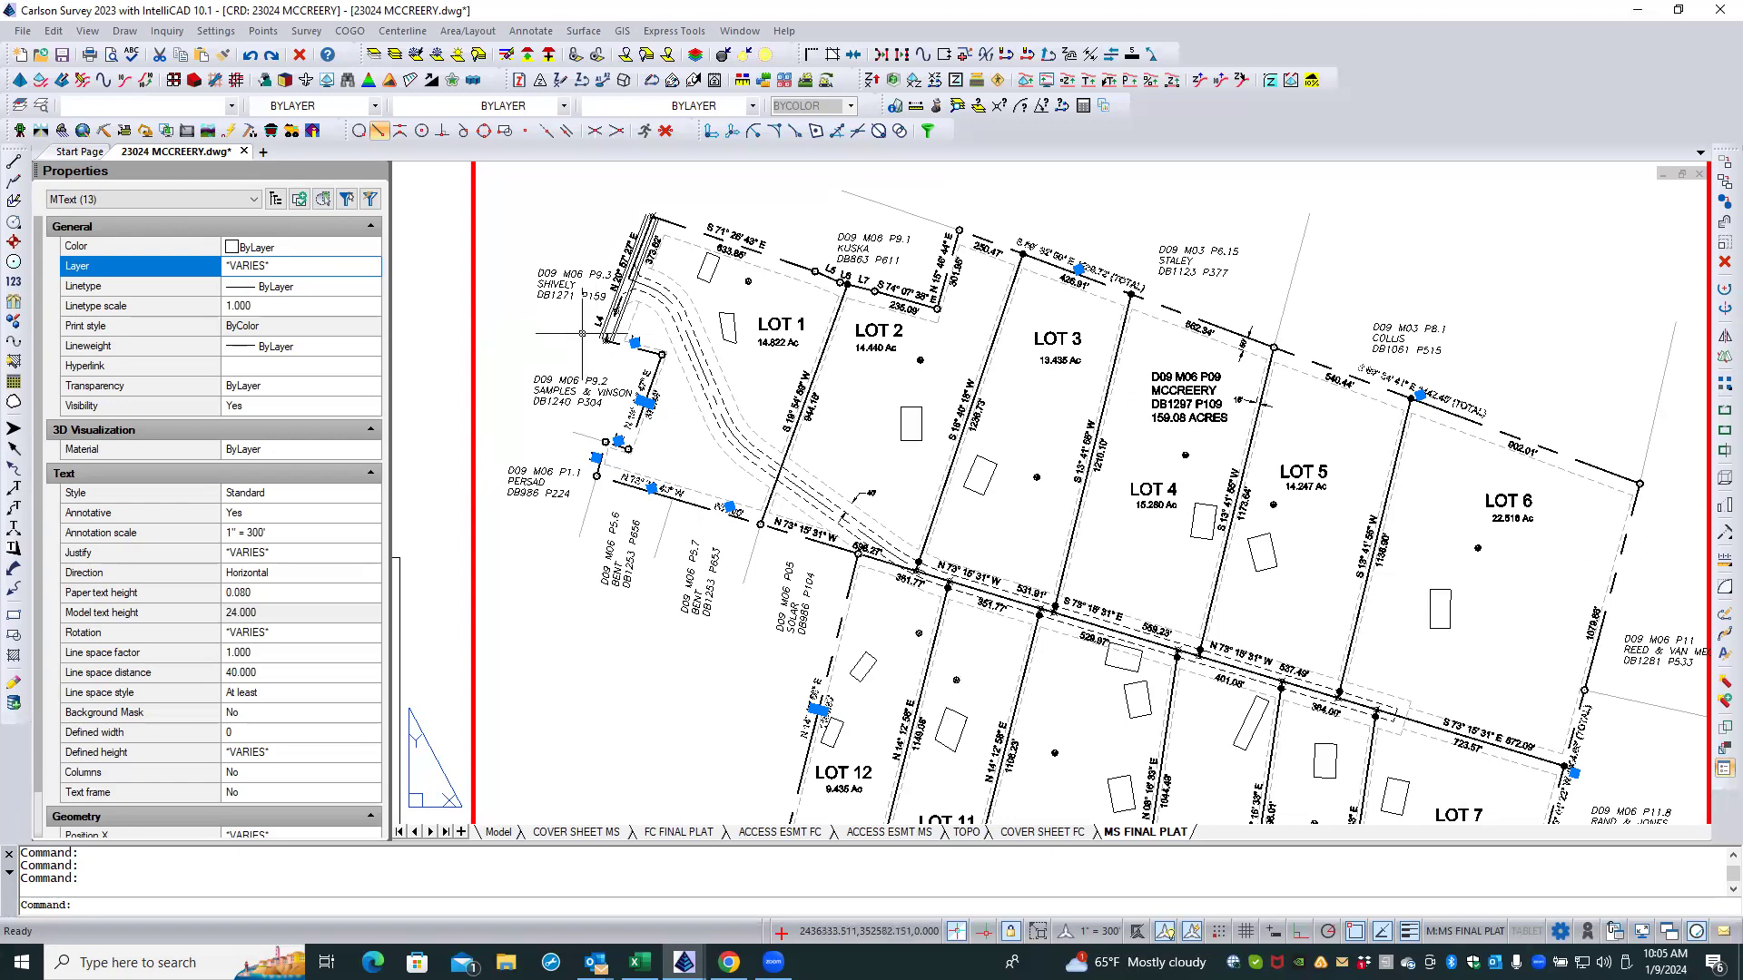
left_click(600, 321)
left_click(626, 264)
scroll(626, 264, "up", 4)
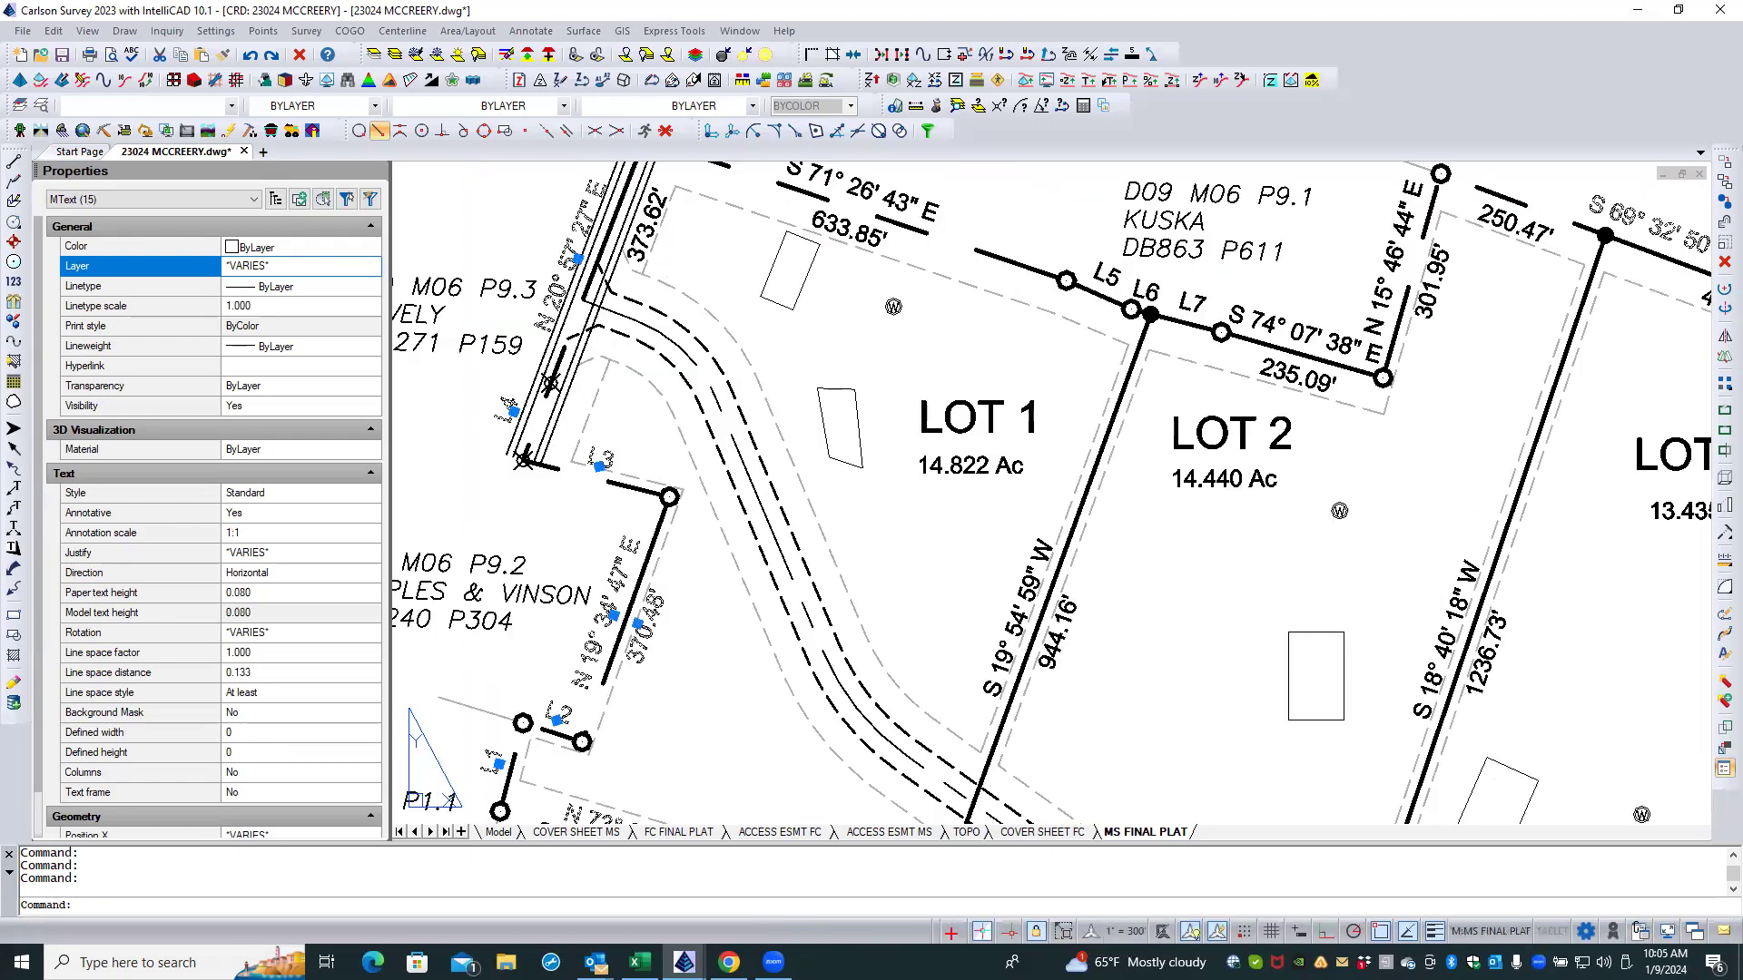
left_click(644, 244)
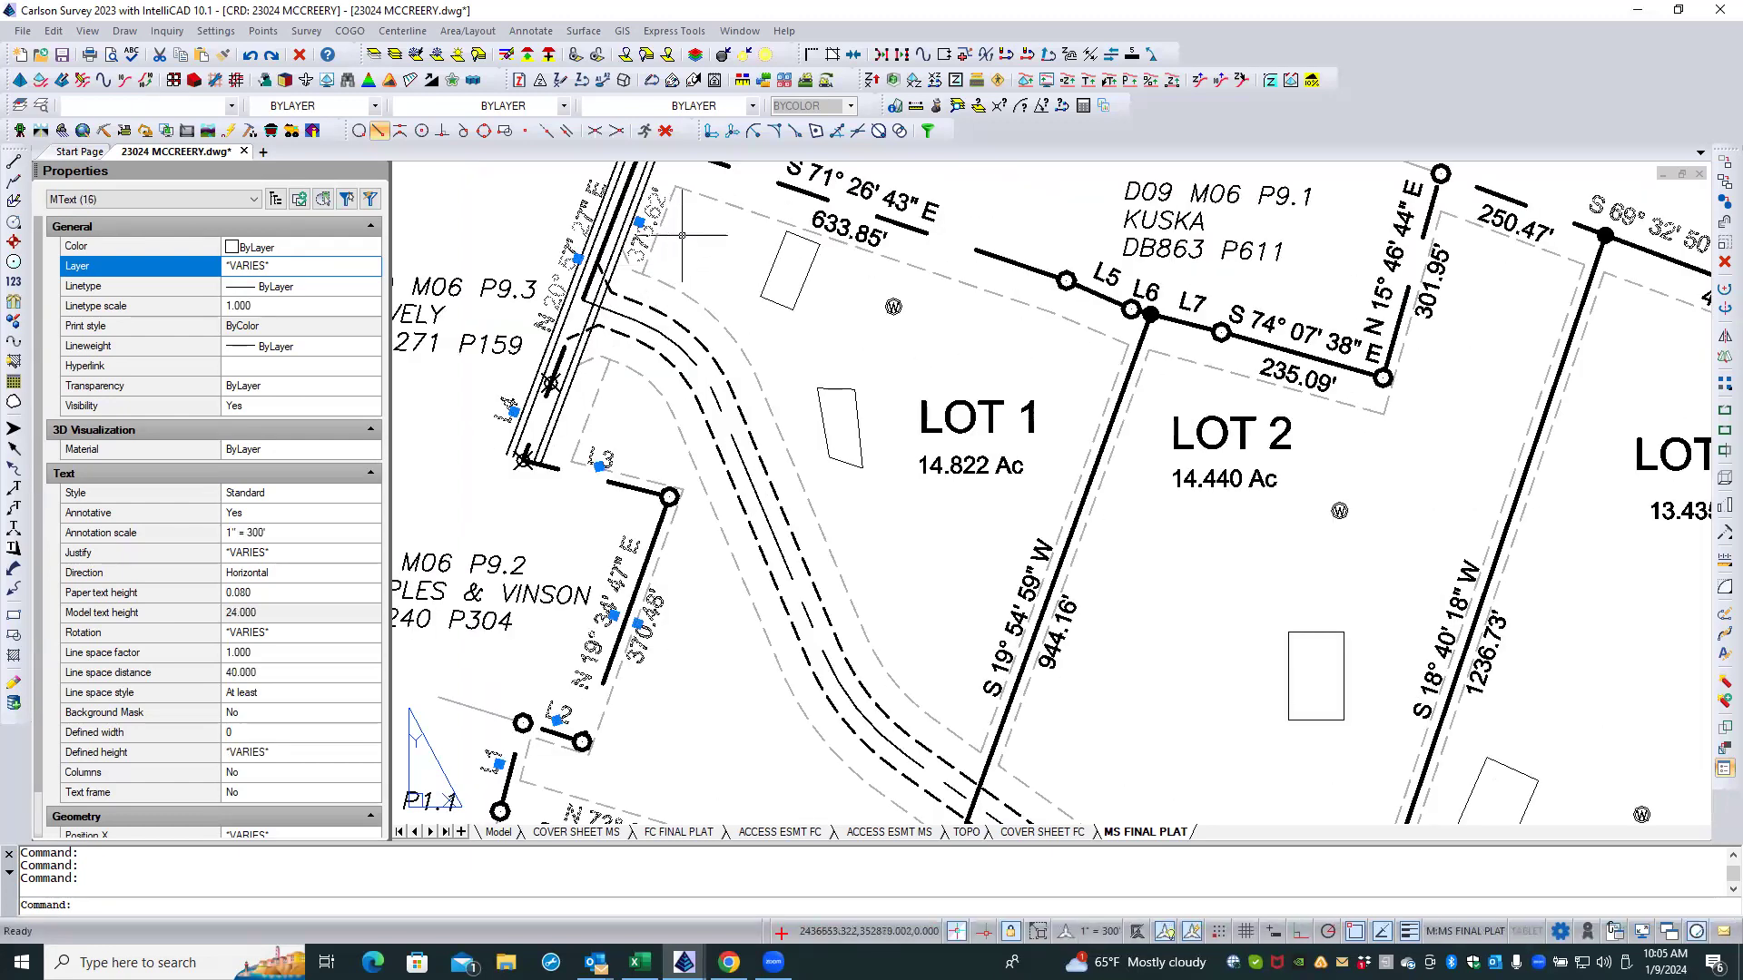
left_click(886, 202)
left_click(873, 230)
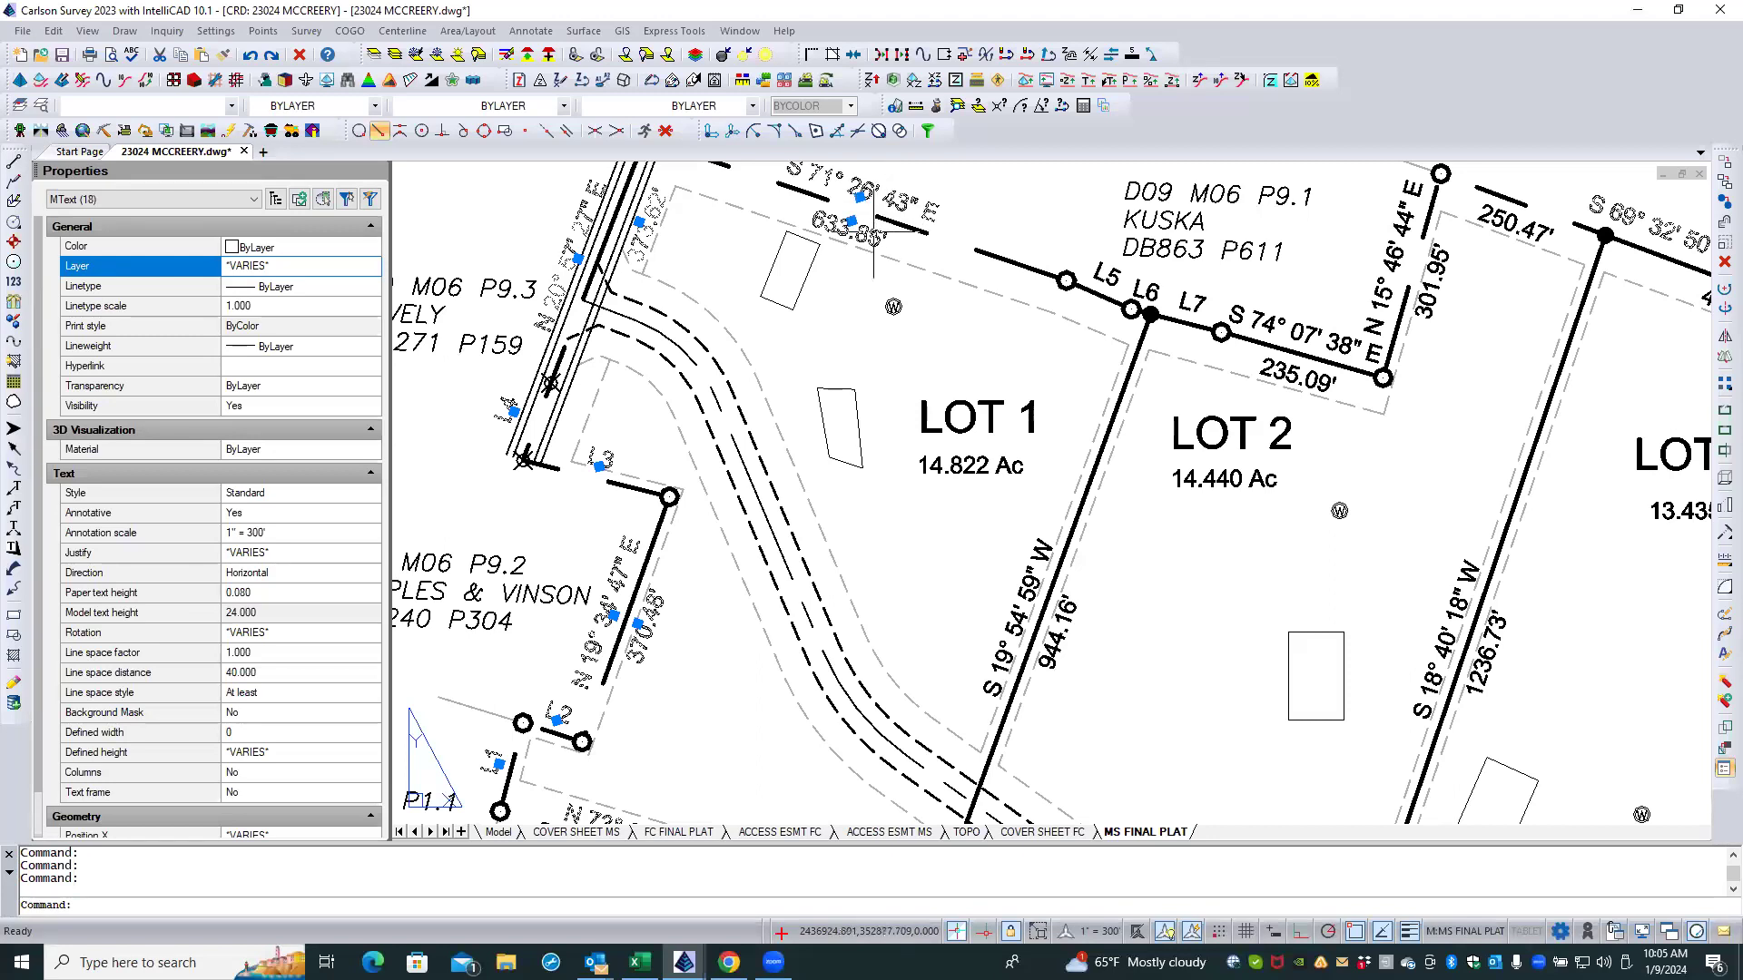
left_click(1106, 277)
left_click(1140, 290)
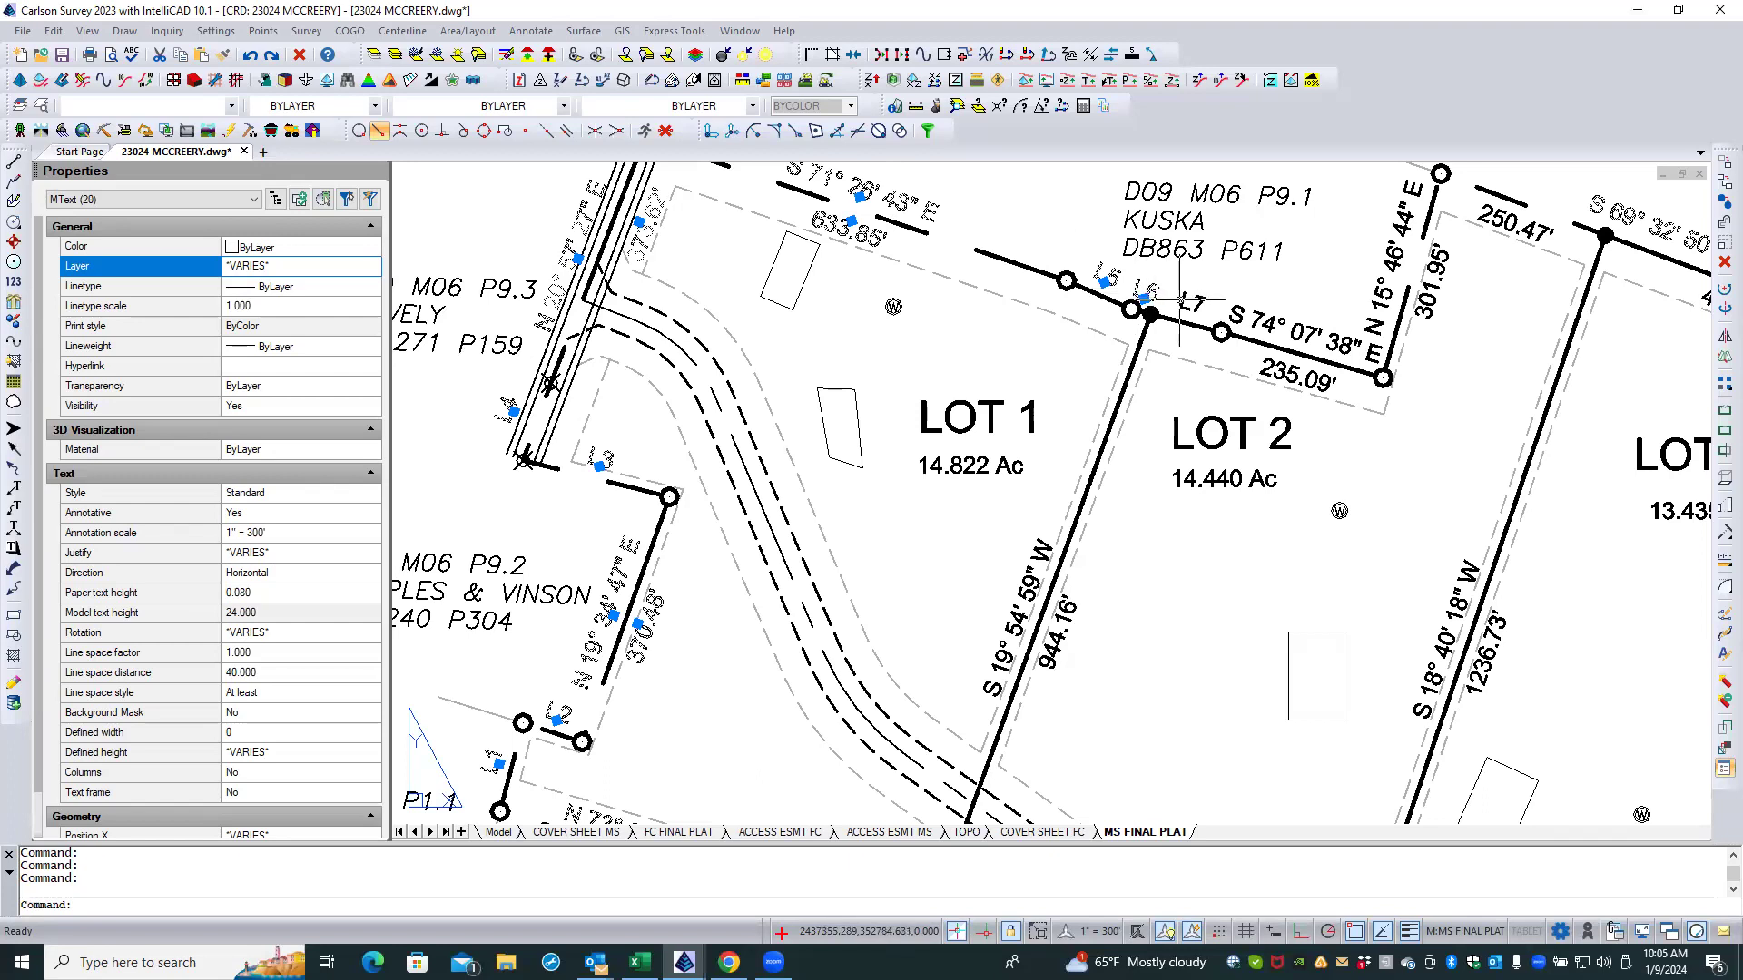
left_click(1271, 354)
left_click(1280, 367)
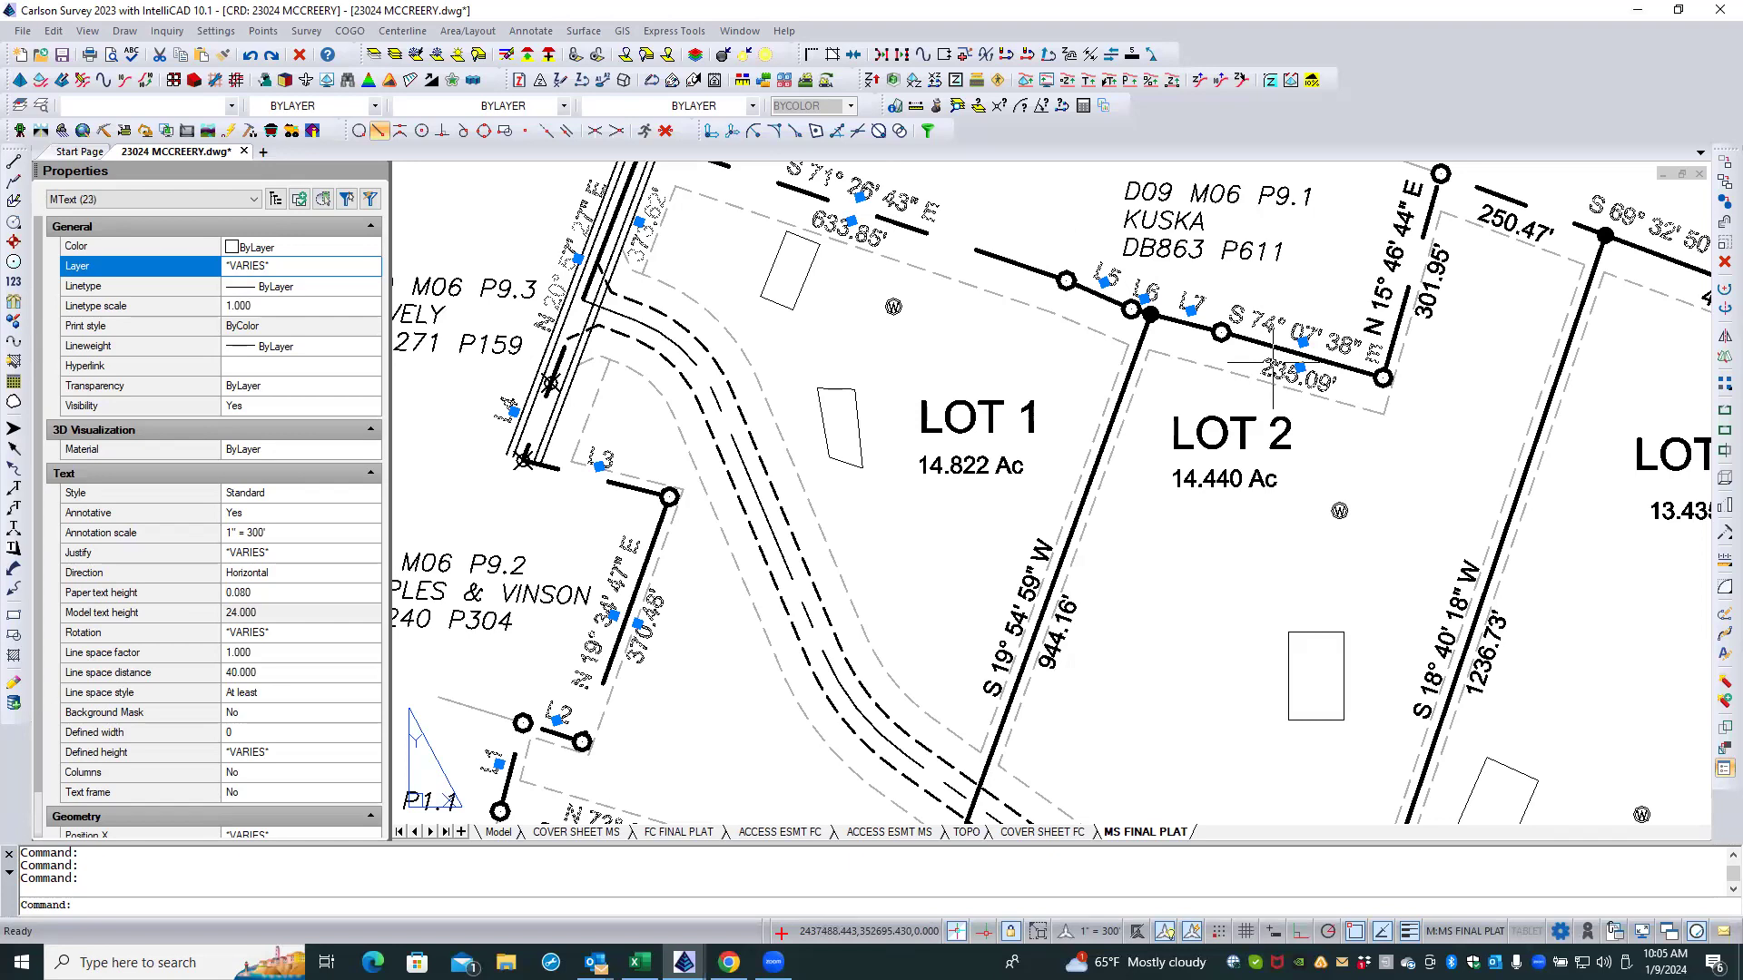
left_click(1382, 305)
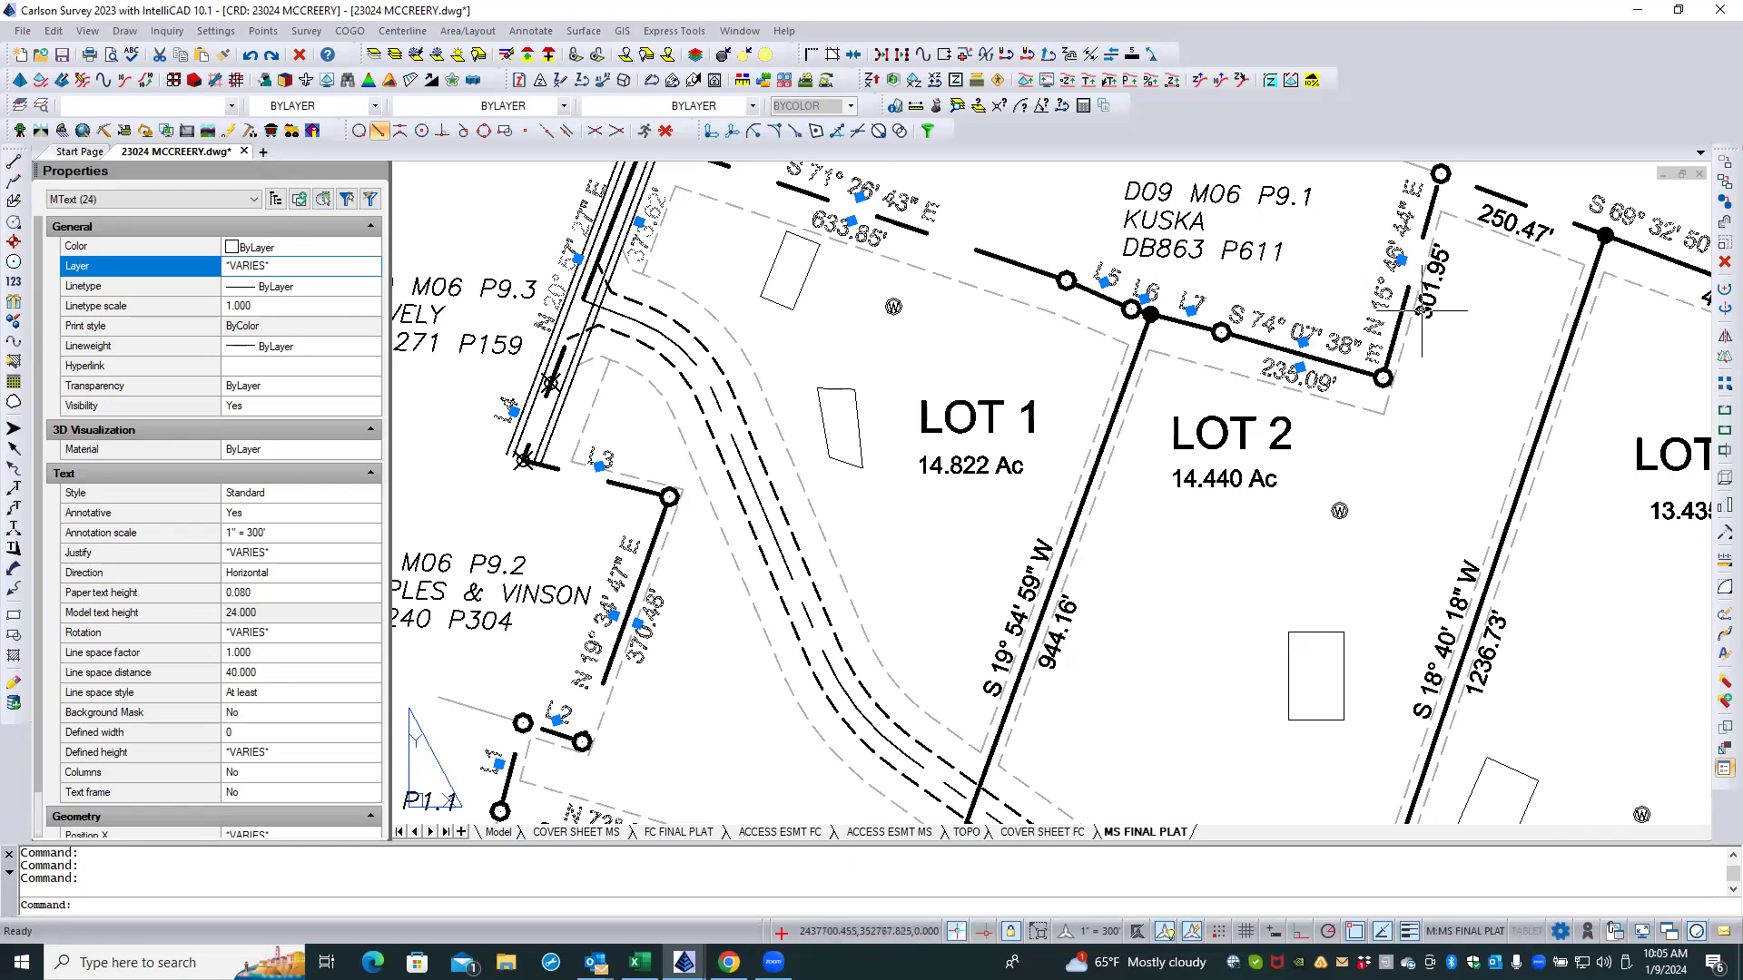
left_click(1422, 309)
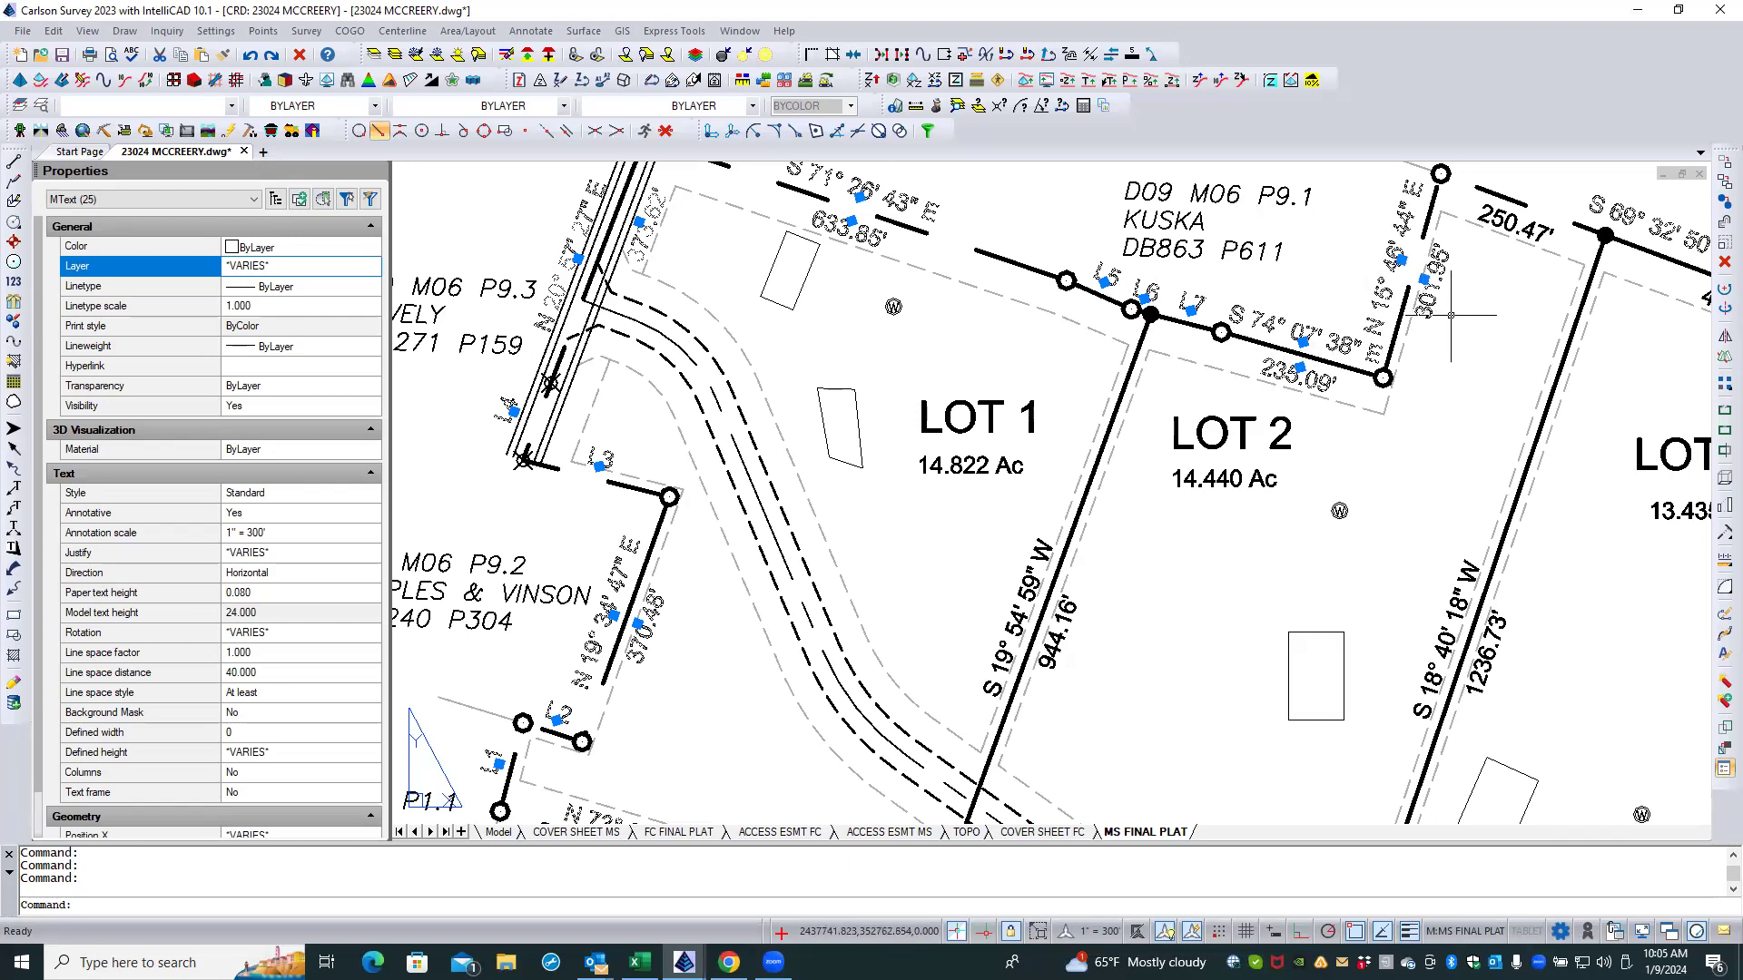
scroll(1443, 316, "down", 2)
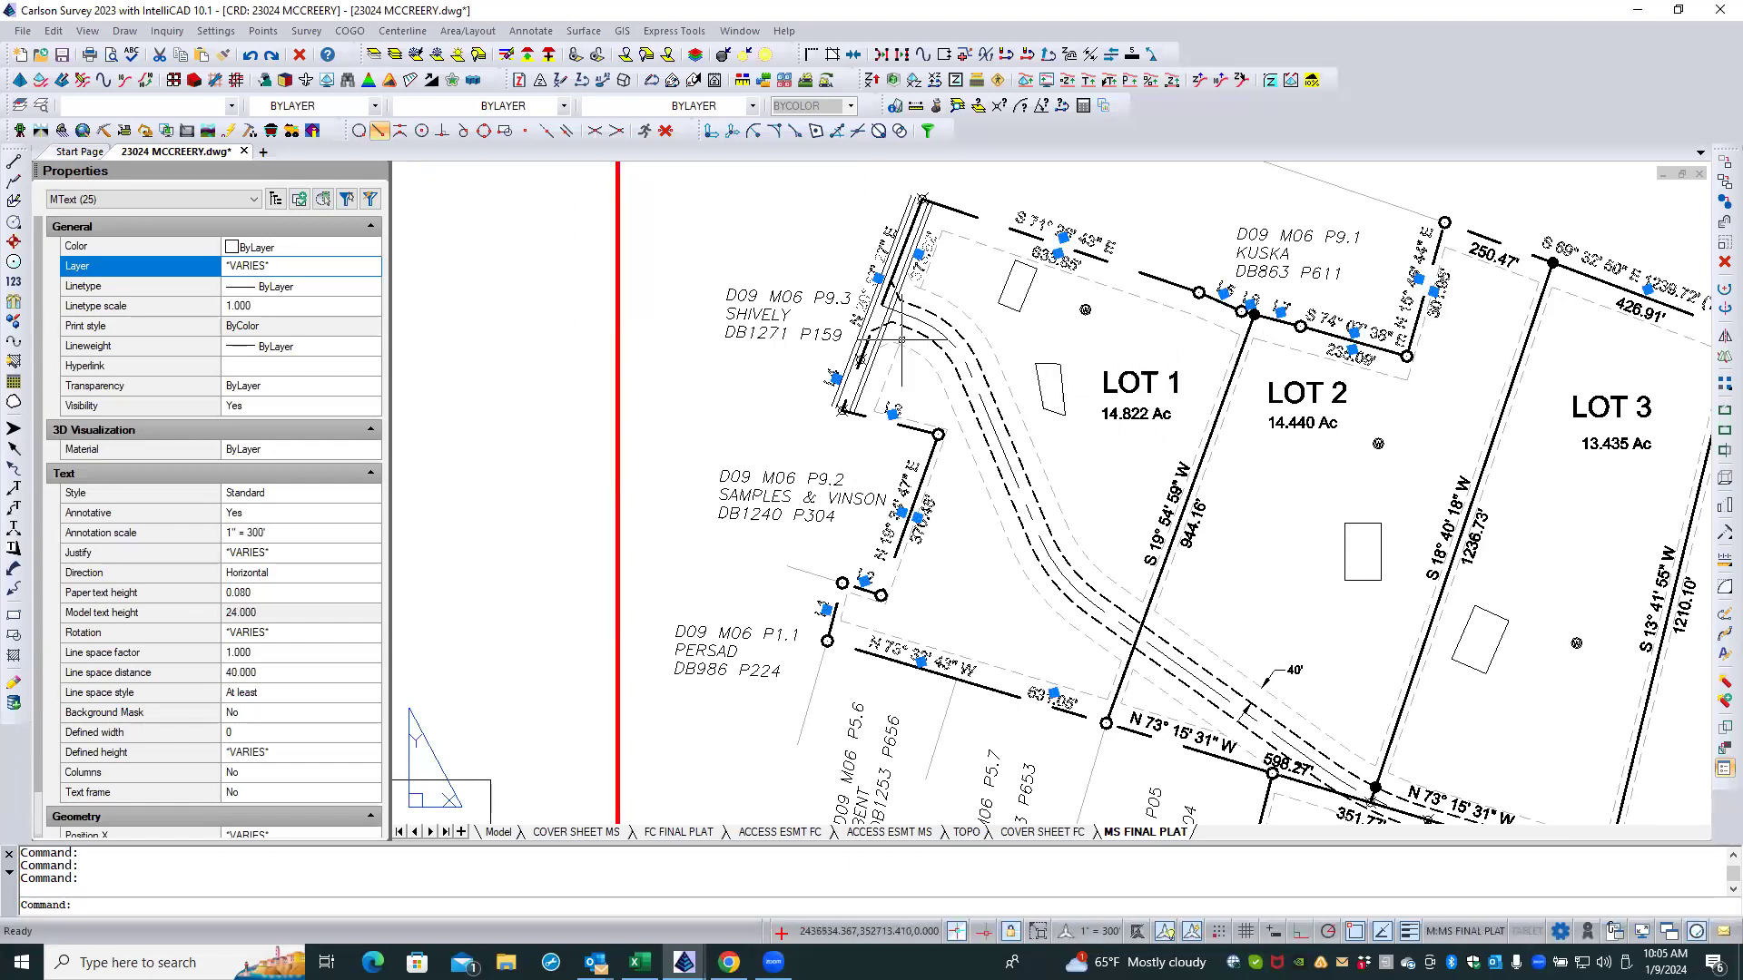
left_click(331, 270)
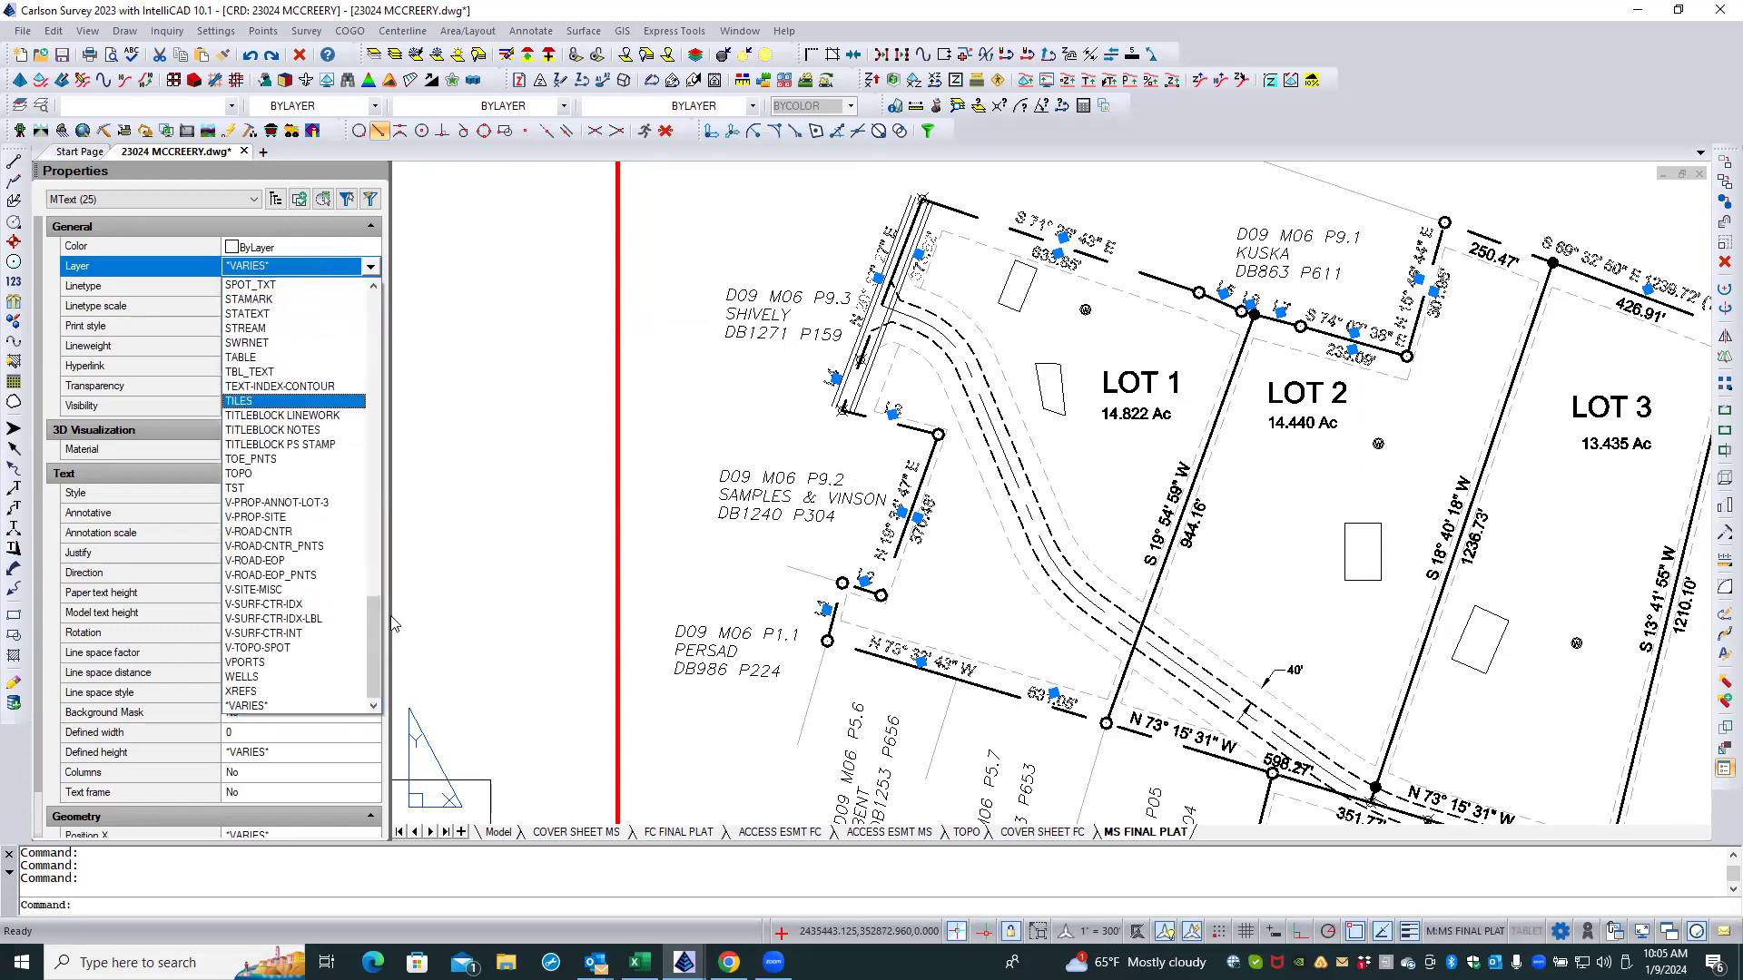
left_click_drag(372, 620, 385, 374)
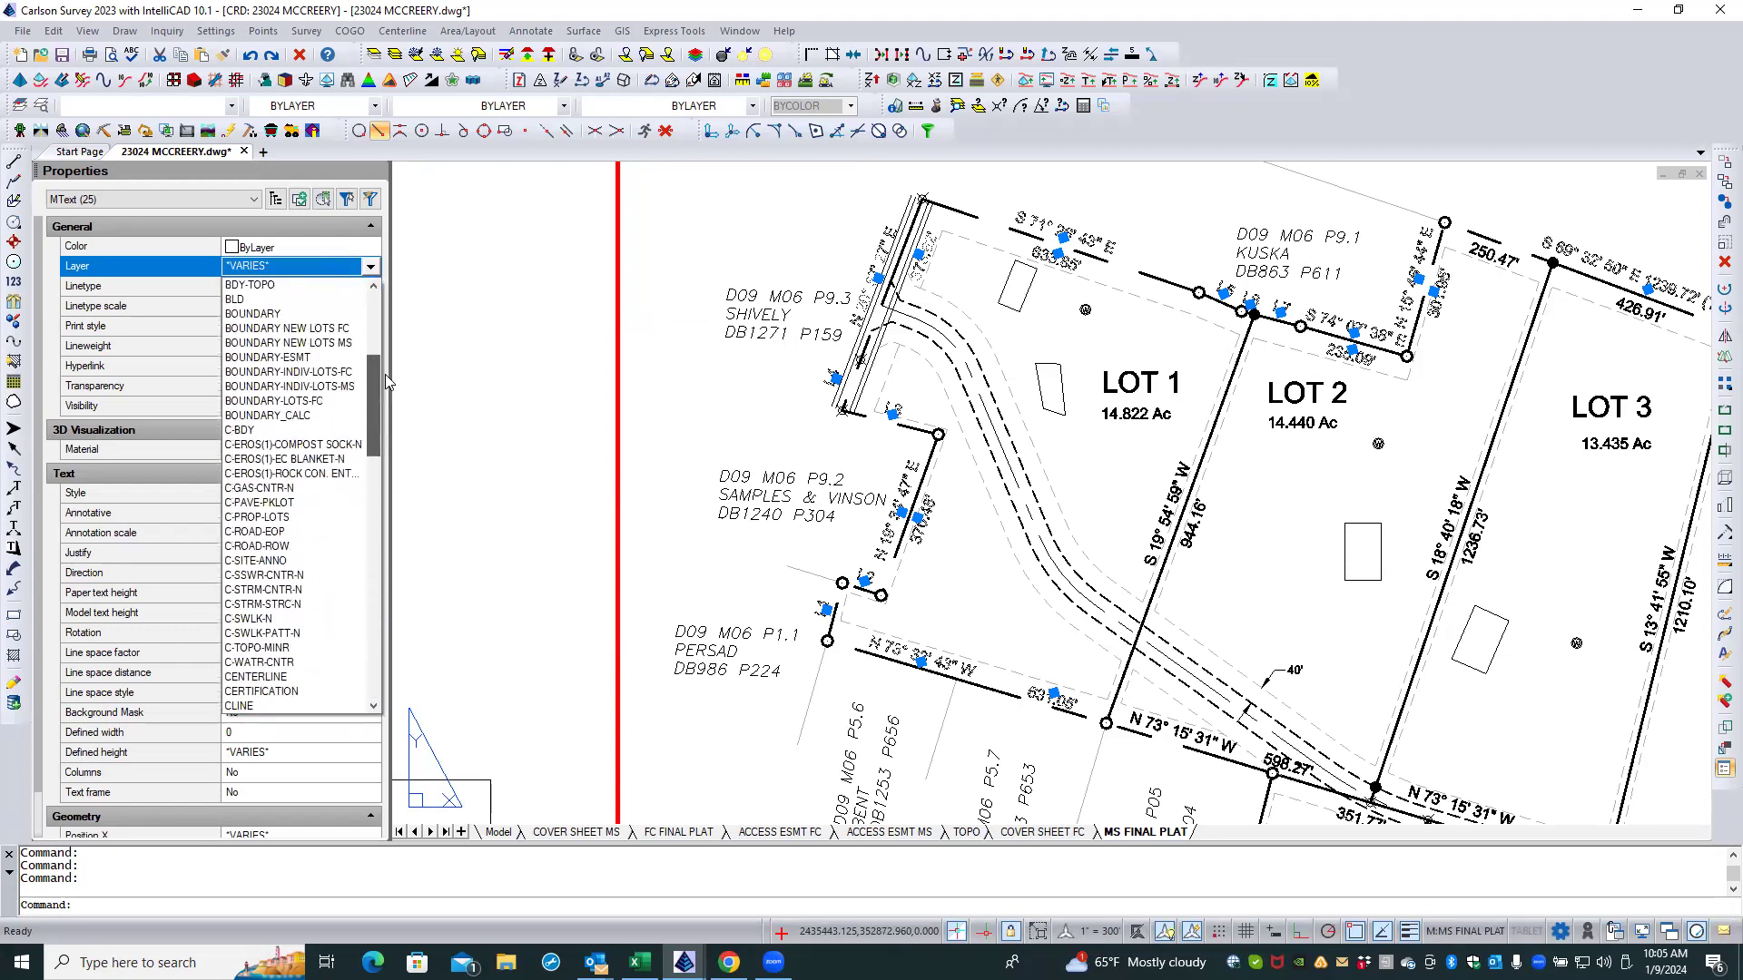
left_click(284, 314)
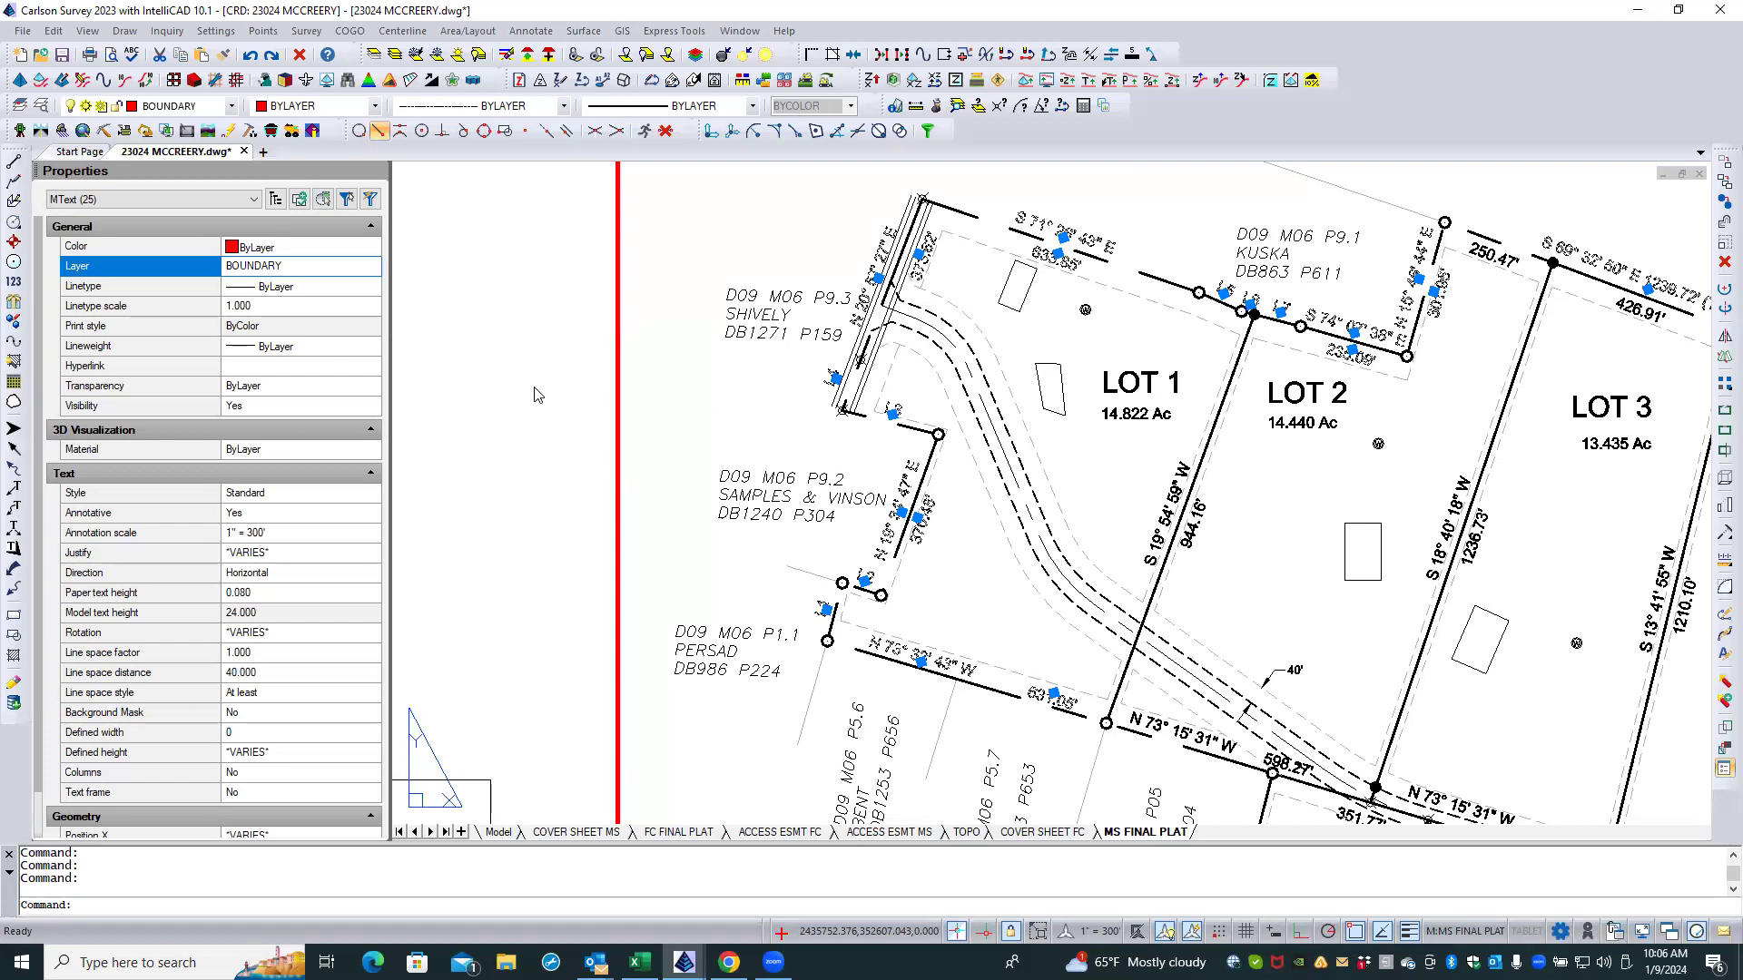
key("Return")
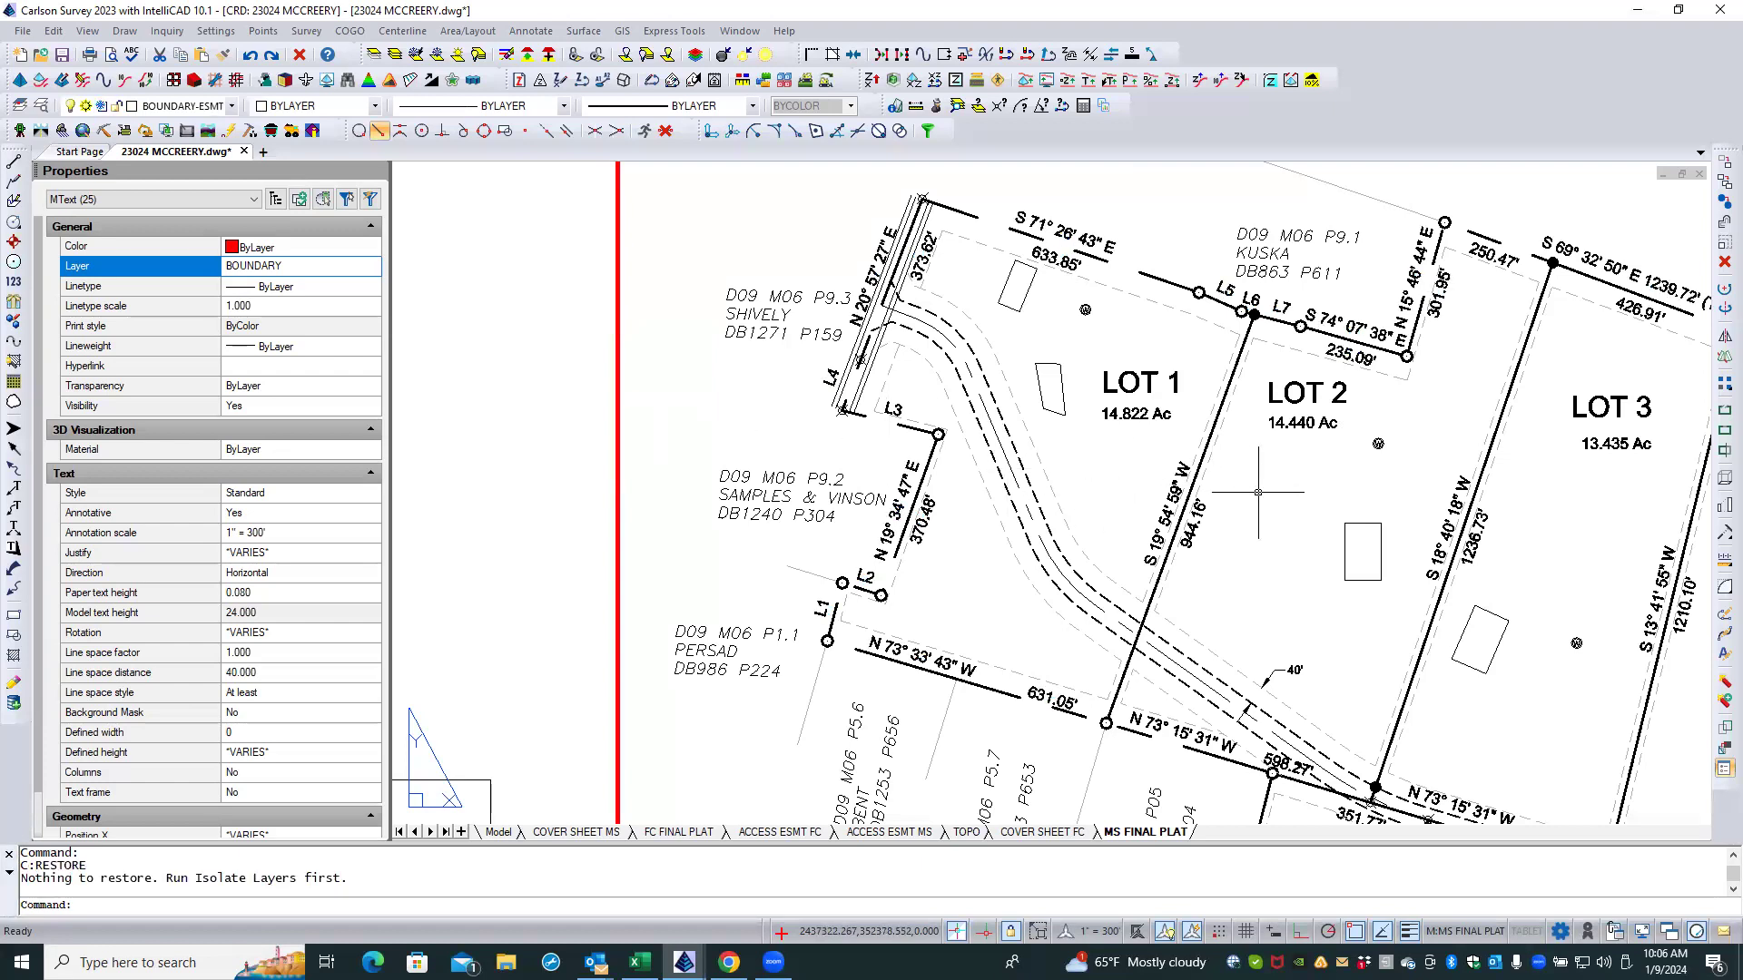
Step: Isolate the layer of the 1236.73' distance label on the line between Lots 2 and 3 in the plat viewport
scroll(1258, 492, "down", 2)
scroll(1083, 440, "down", 1)
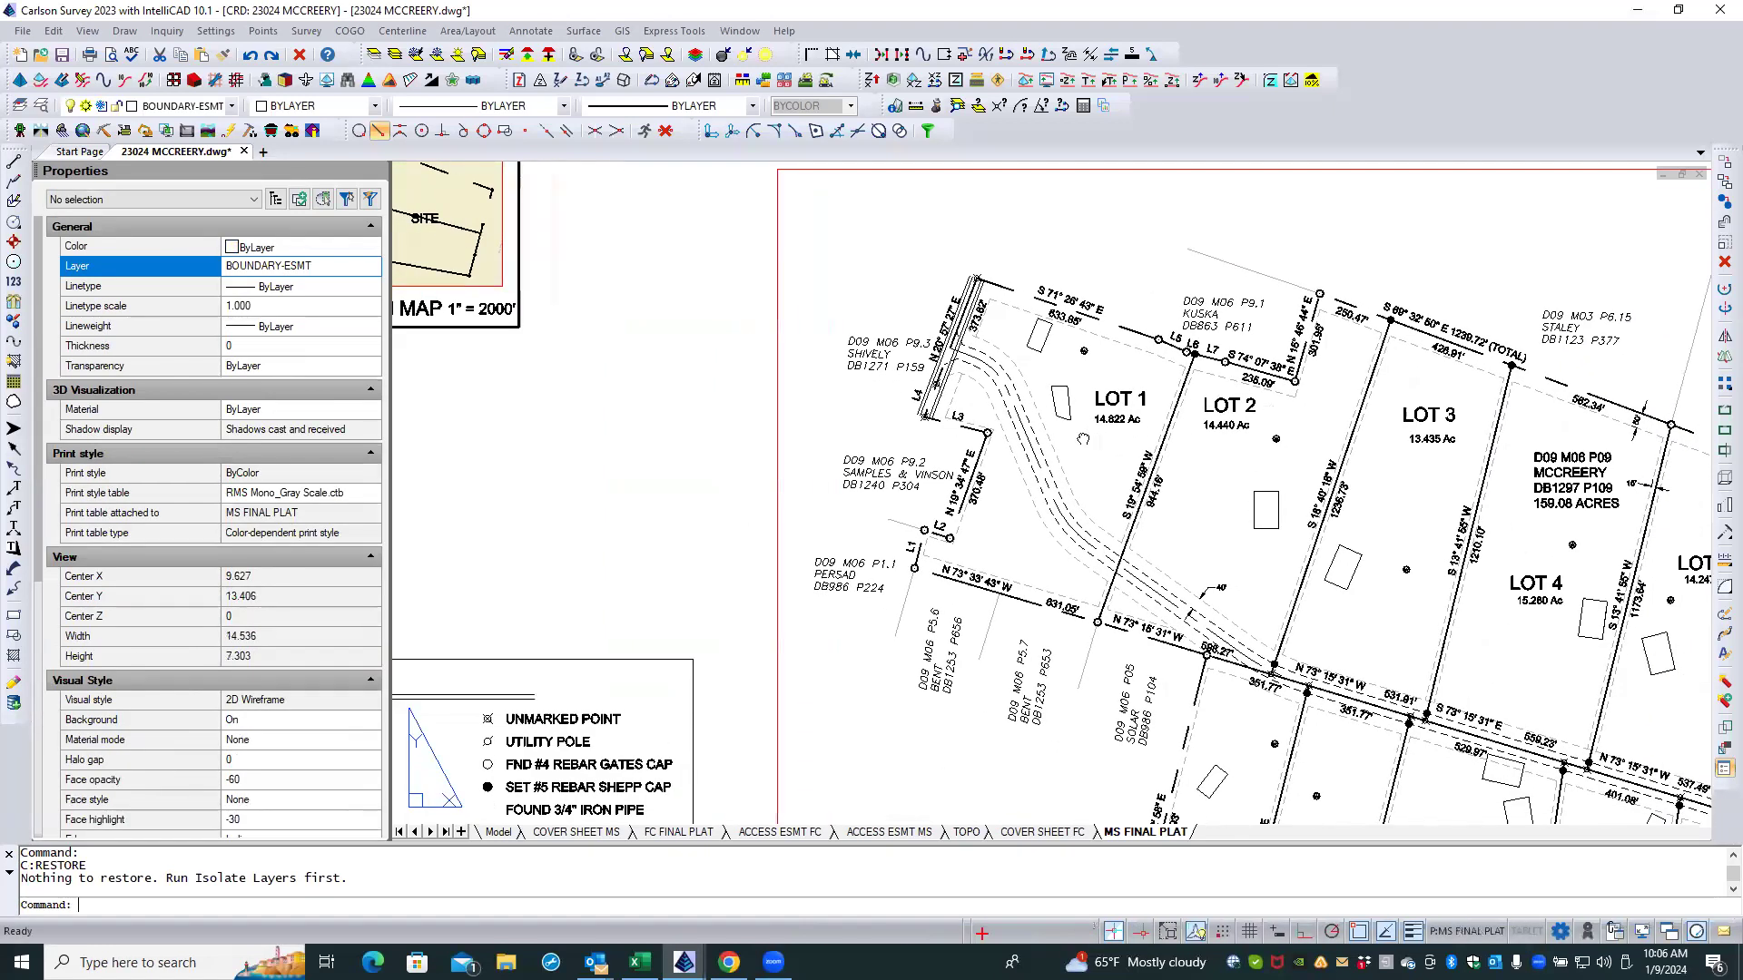
middle_click_drag(1083, 440, 1043, 441)
double_click(1044, 442)
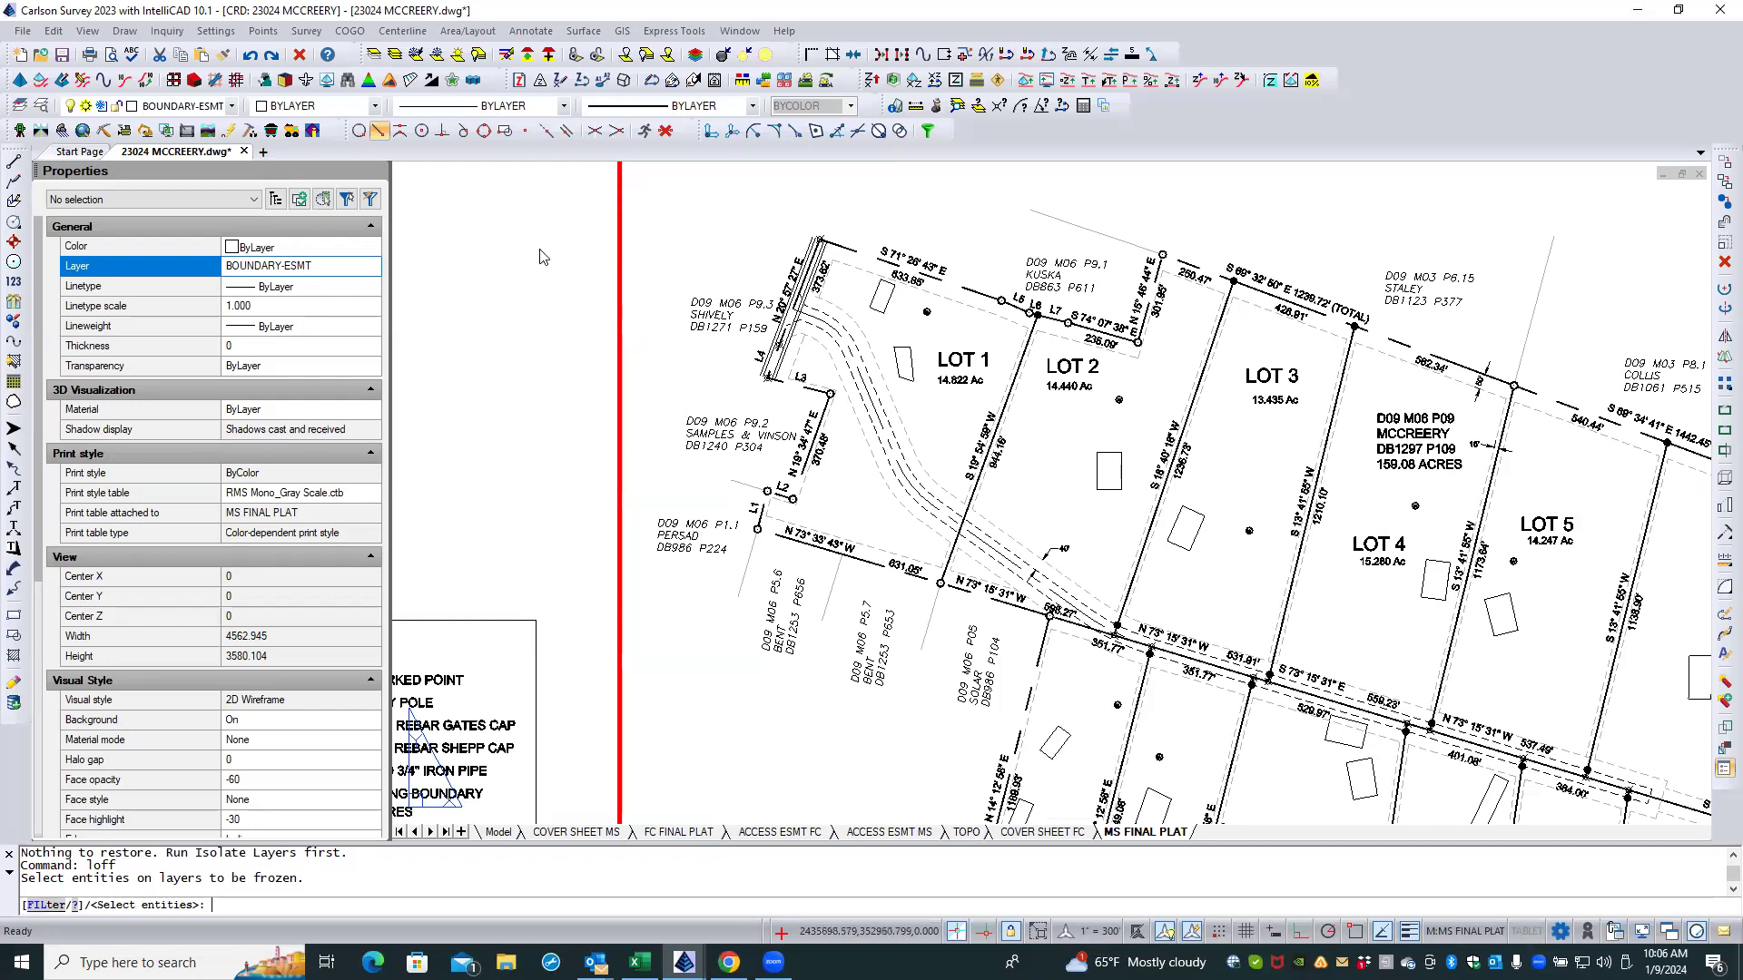
key("Escape")
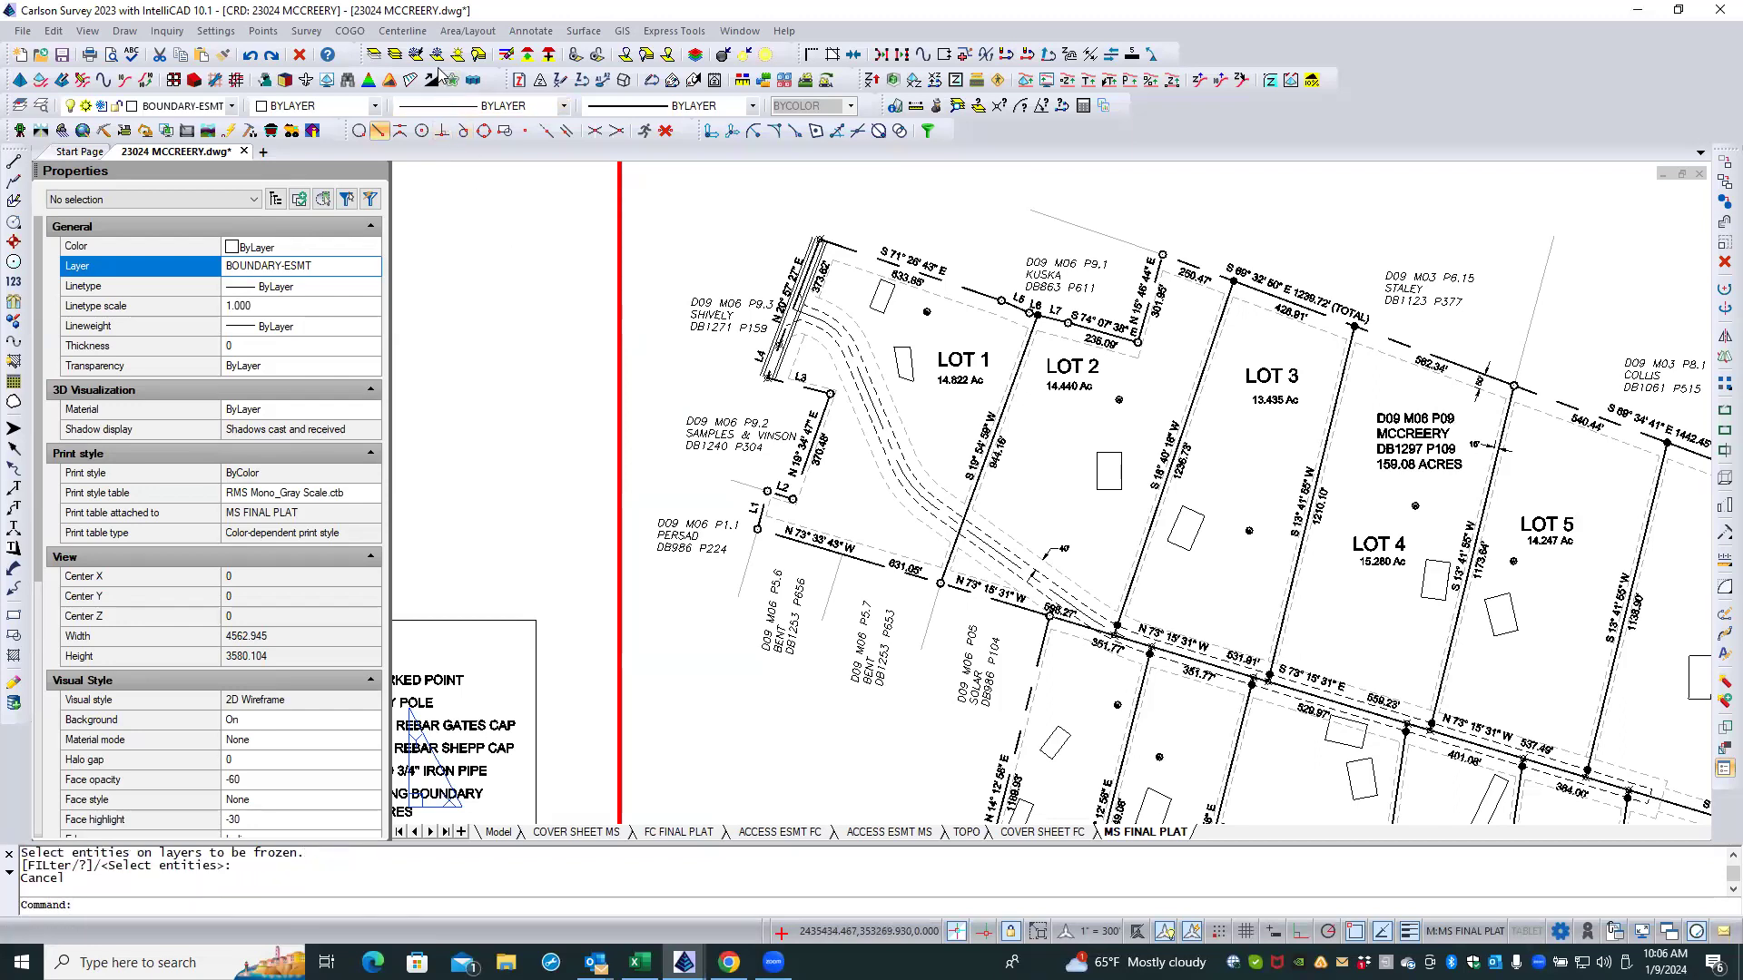
left_click(373, 56)
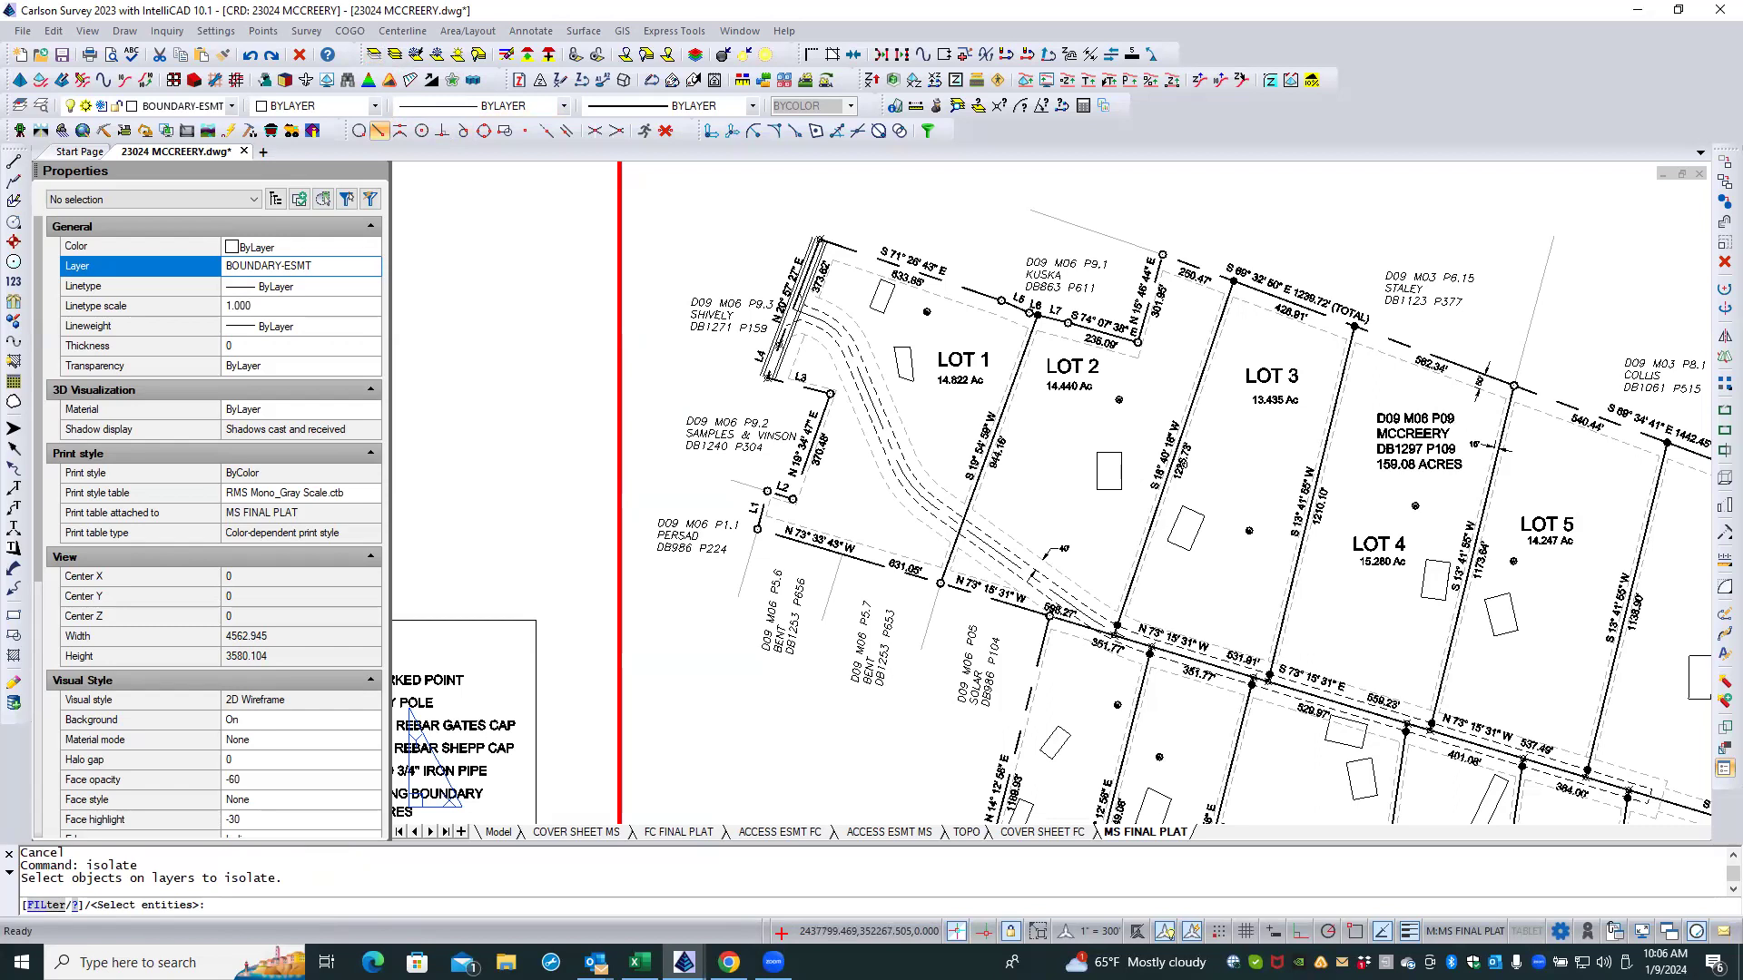
left_click(1183, 463)
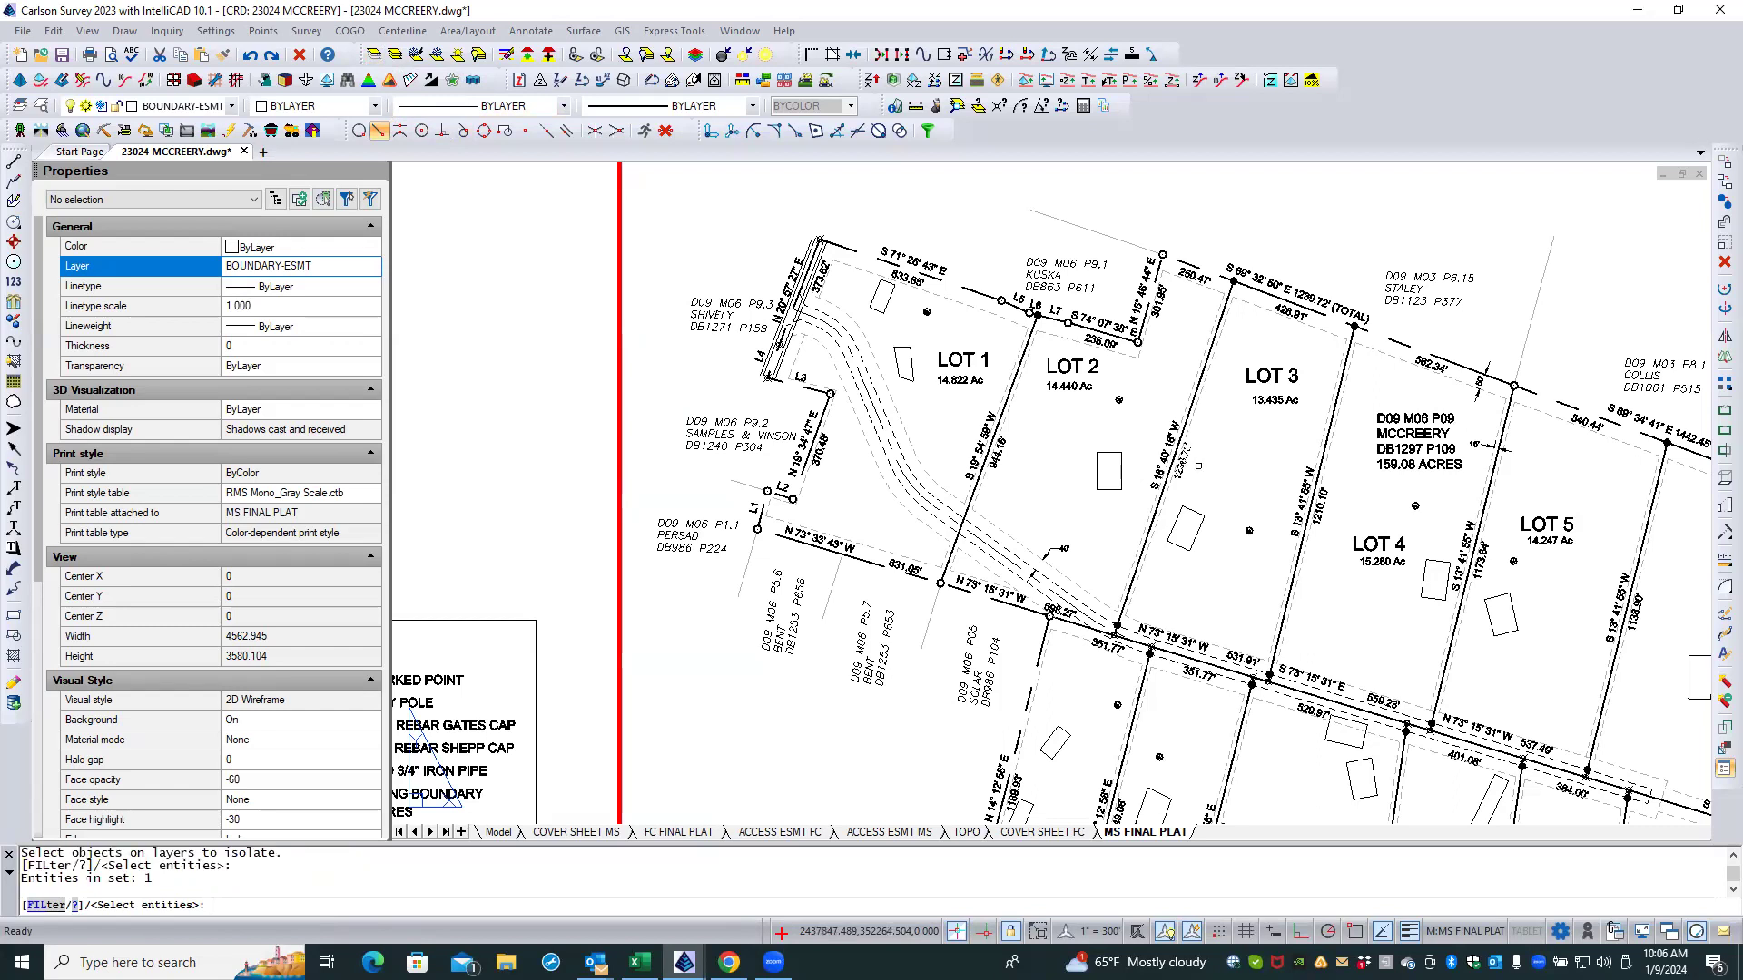
key("Return")
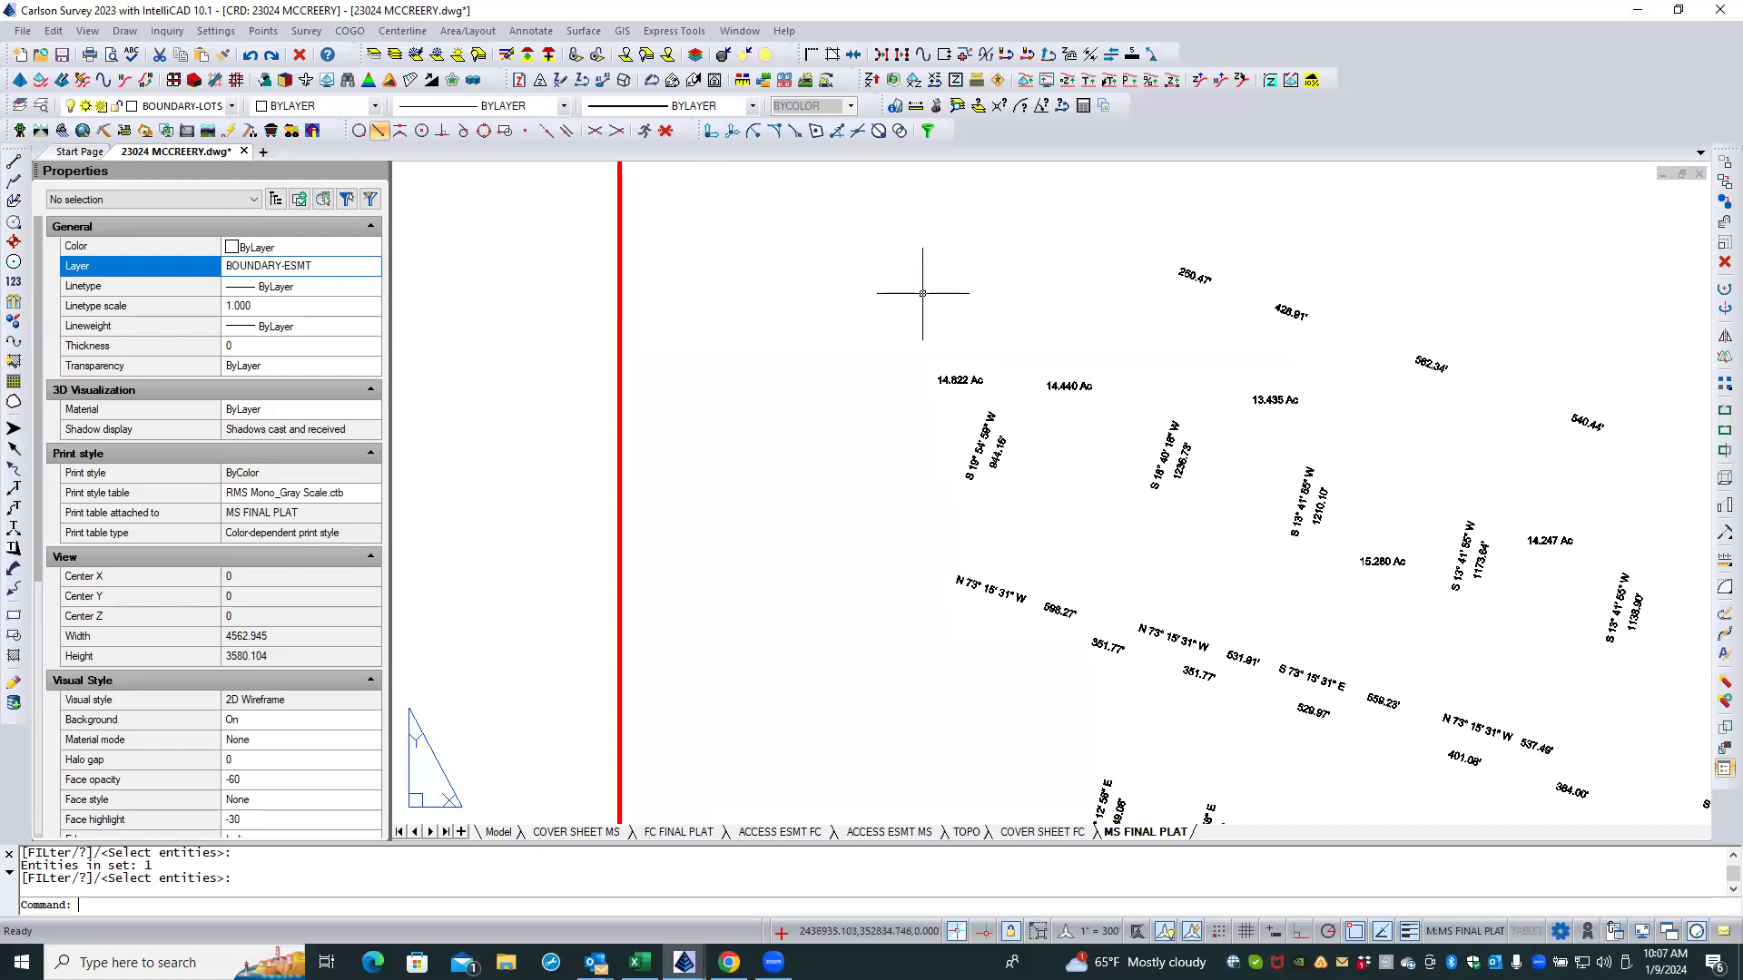
Step: Examine the lot bearings, distances and acreage labels on the isolated layer, and restore the hidden layers
scroll(923, 294, "down", 3)
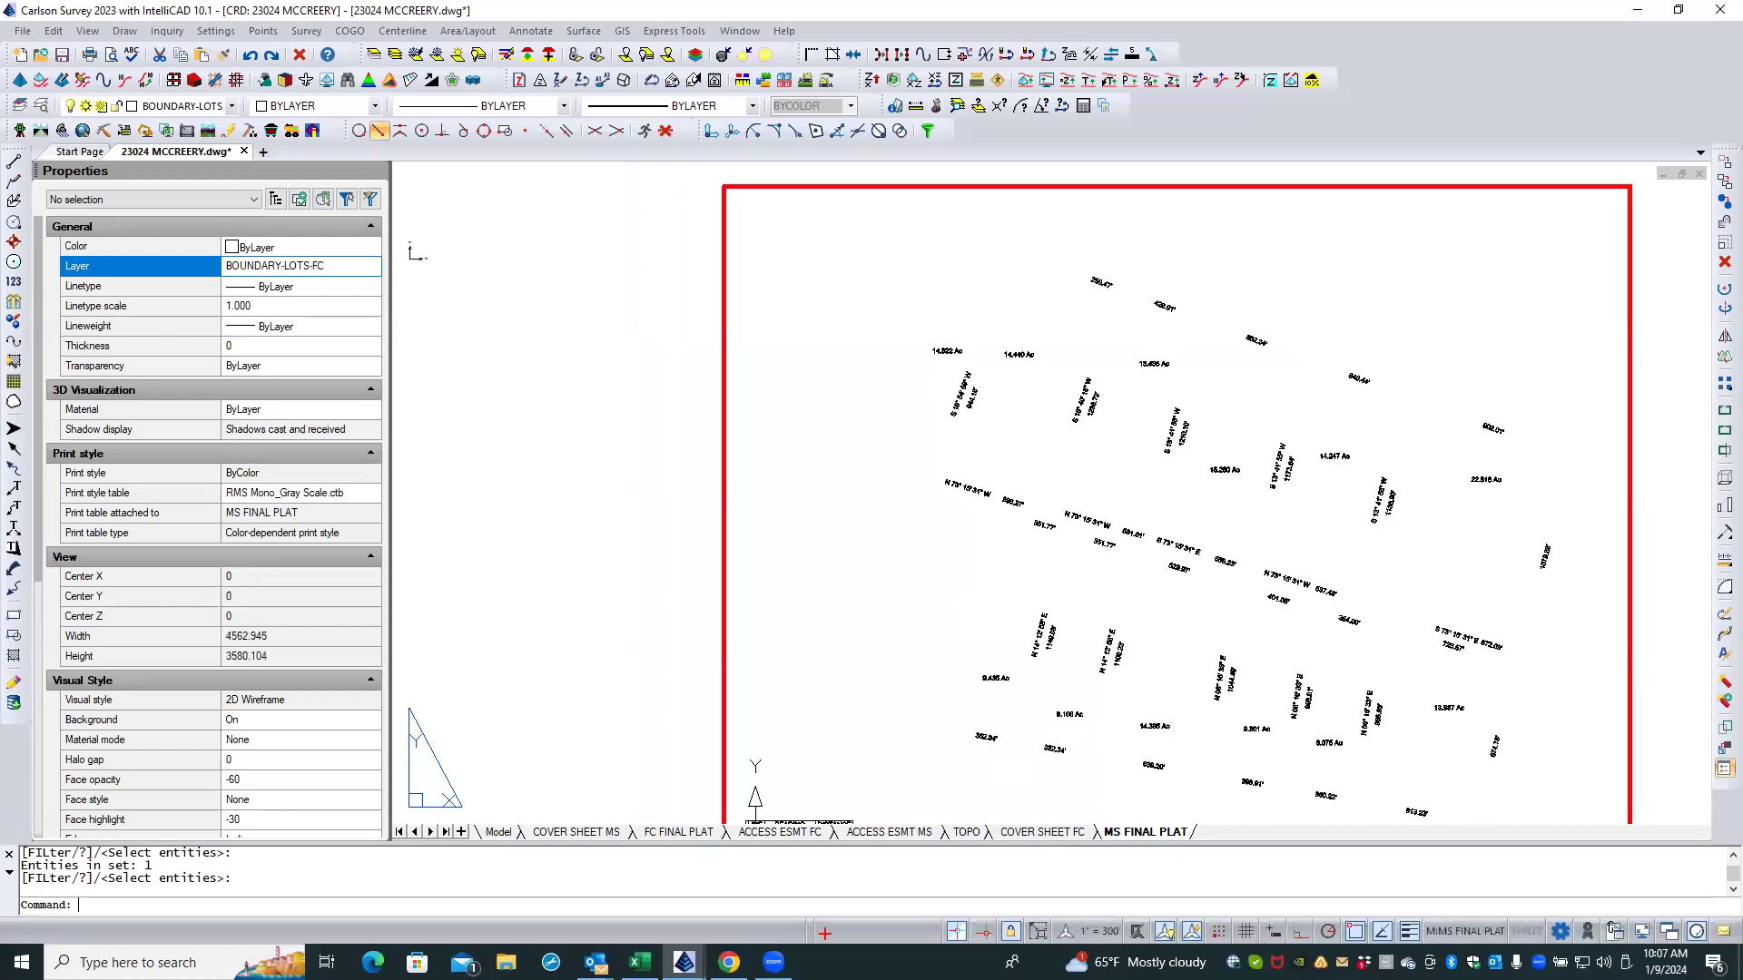
scroll(1112, 773, "up", 5)
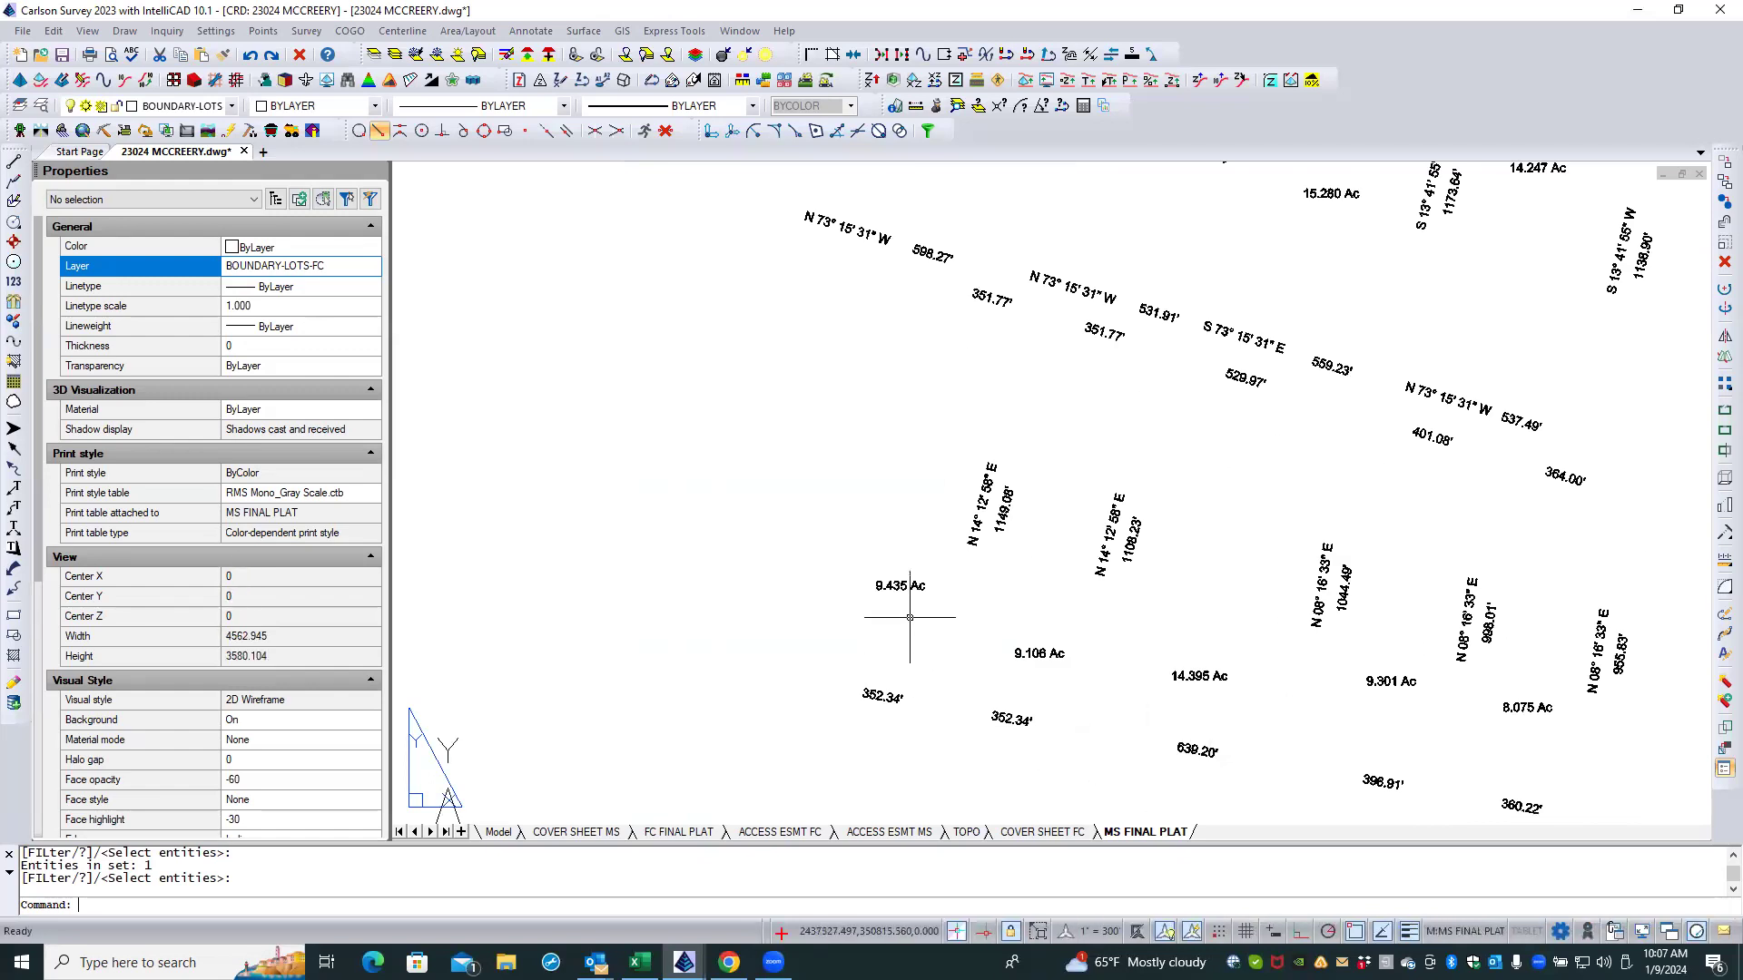
scroll(840, 649, "down", 4)
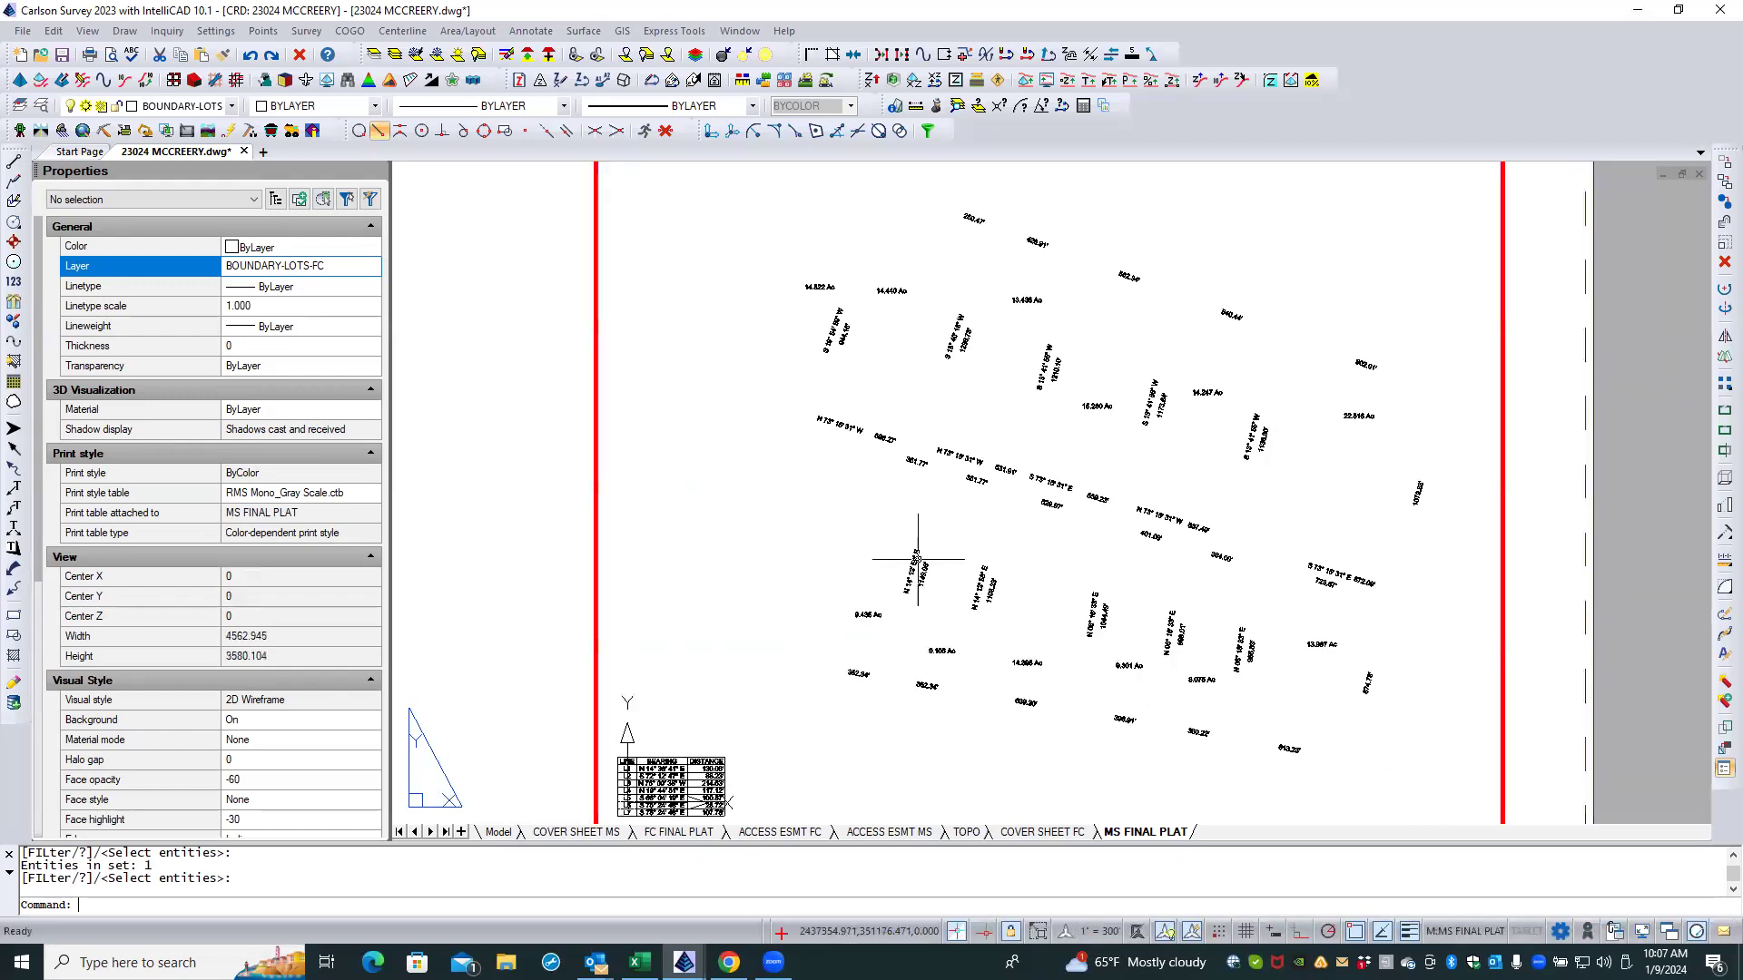
scroll(957, 446, "up", 1)
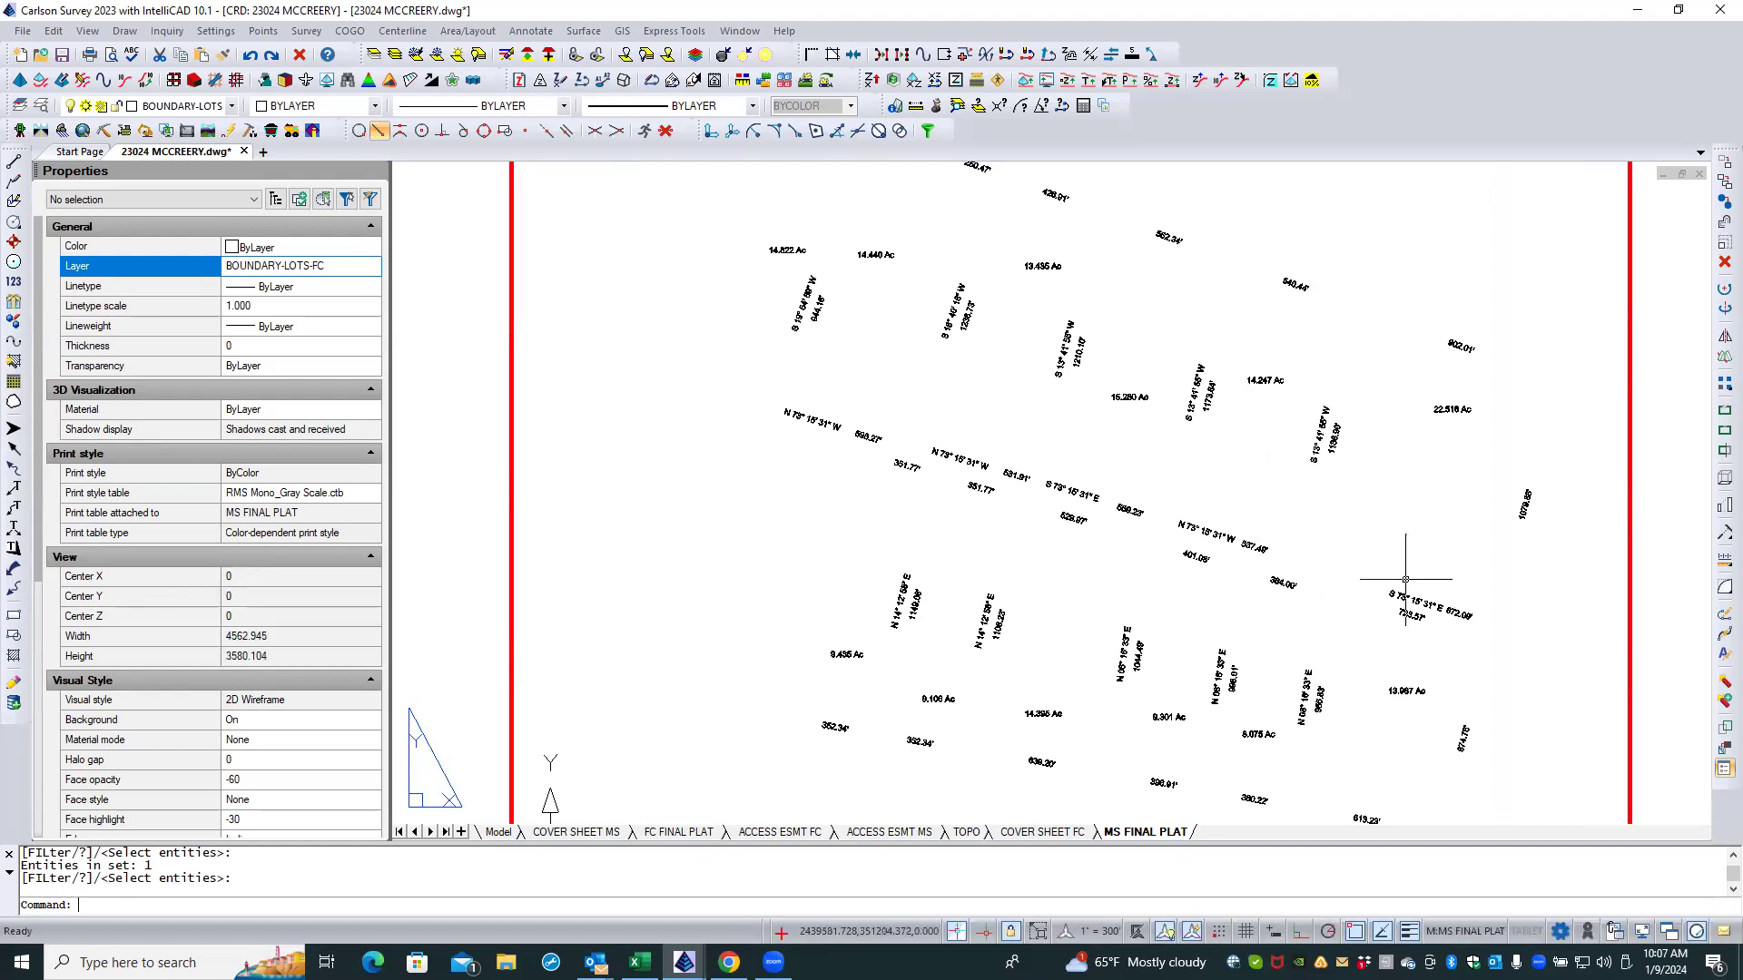
scroll(1369, 621, "down", 1)
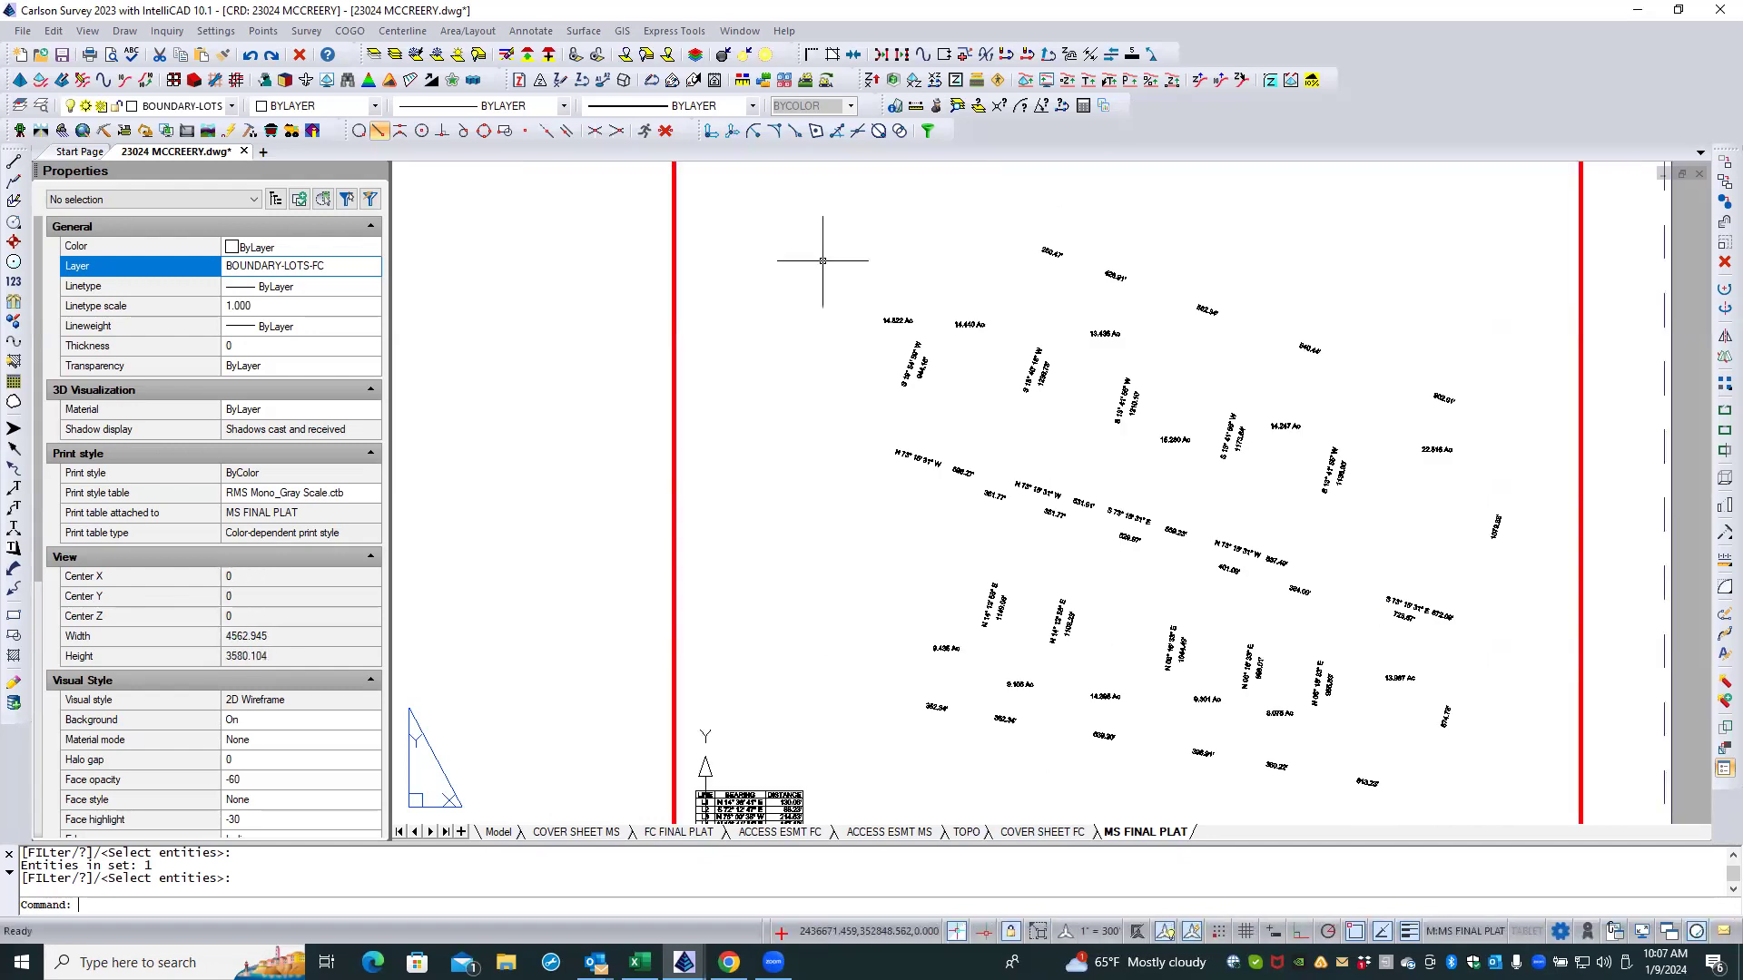
left_click(397, 55)
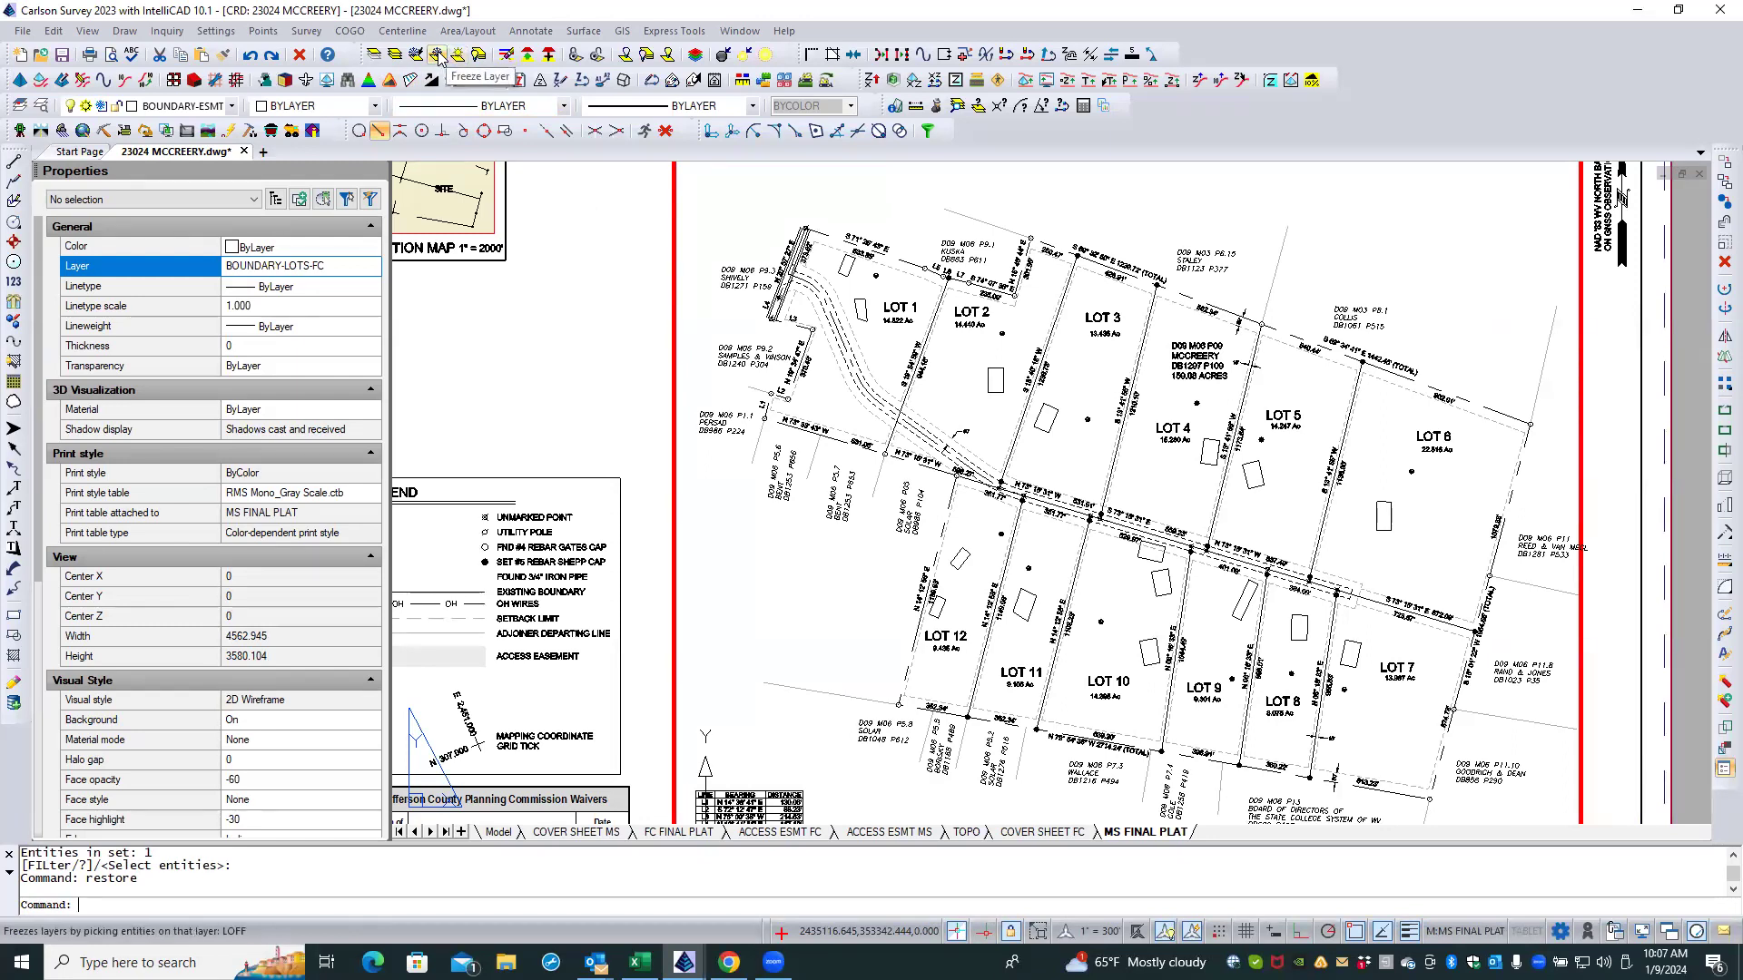
Step: Freeze the FC septic, FC side setback and BOUNDARY-LOTS-FC layers by picking objects around the line between Lots 2 and 3
left_click(436, 54)
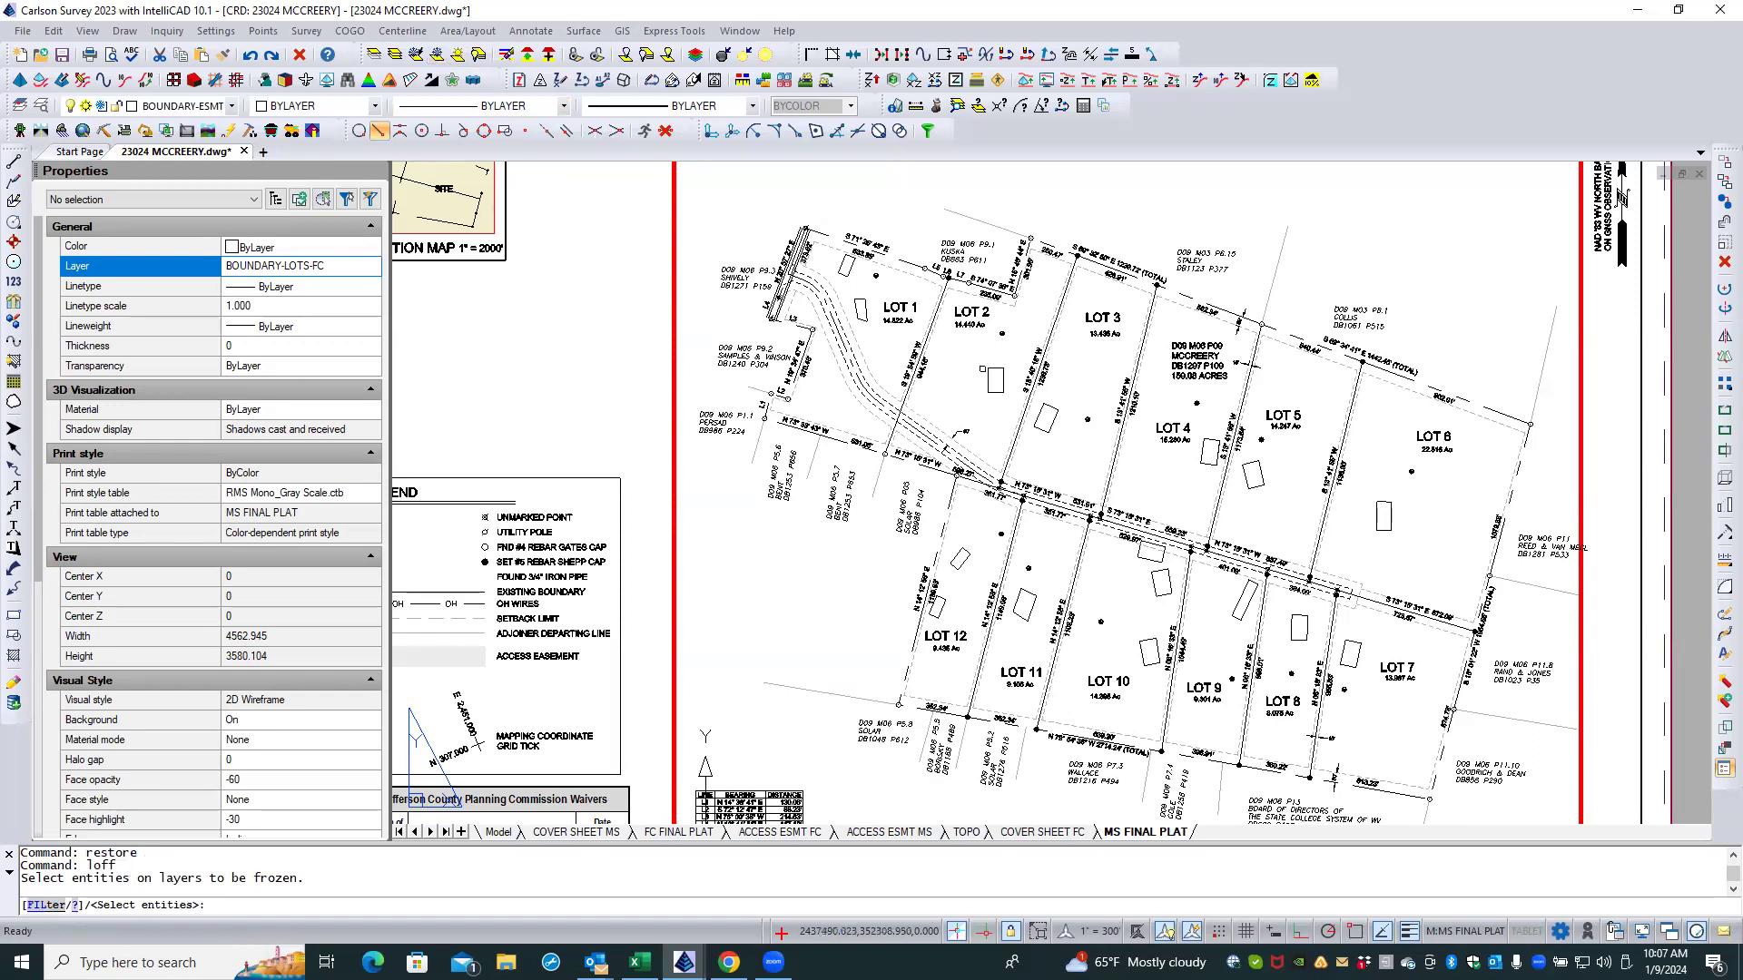
left_click(1072, 349)
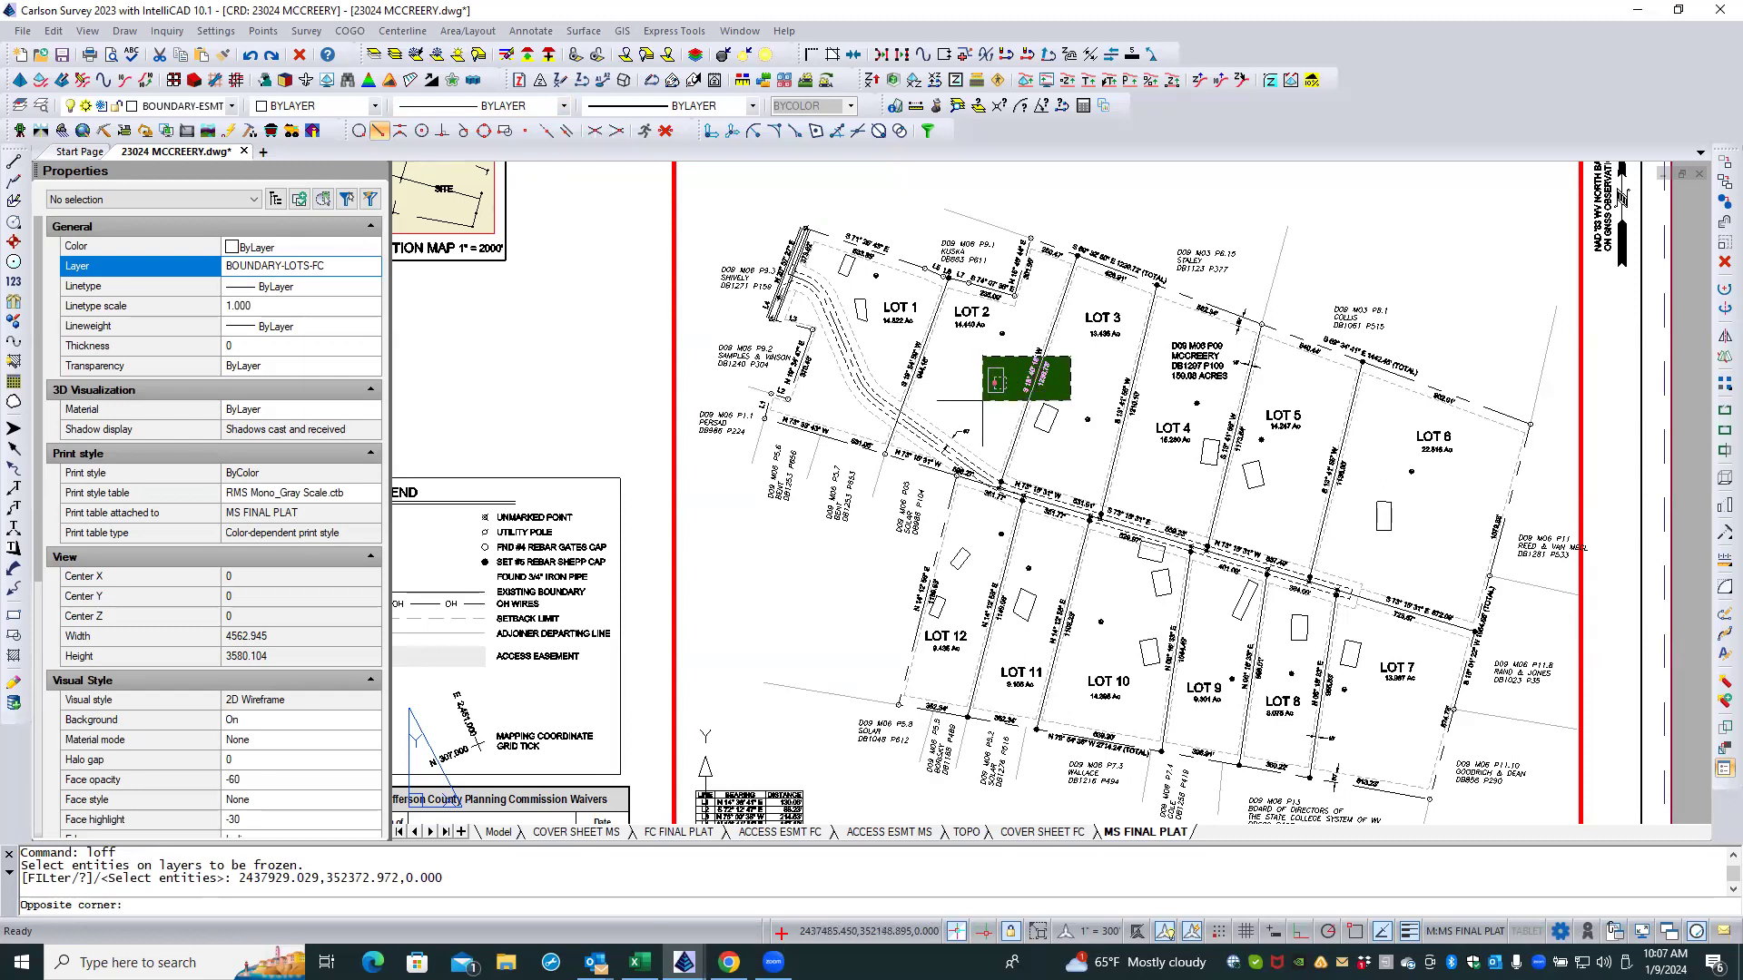
left_click(982, 400)
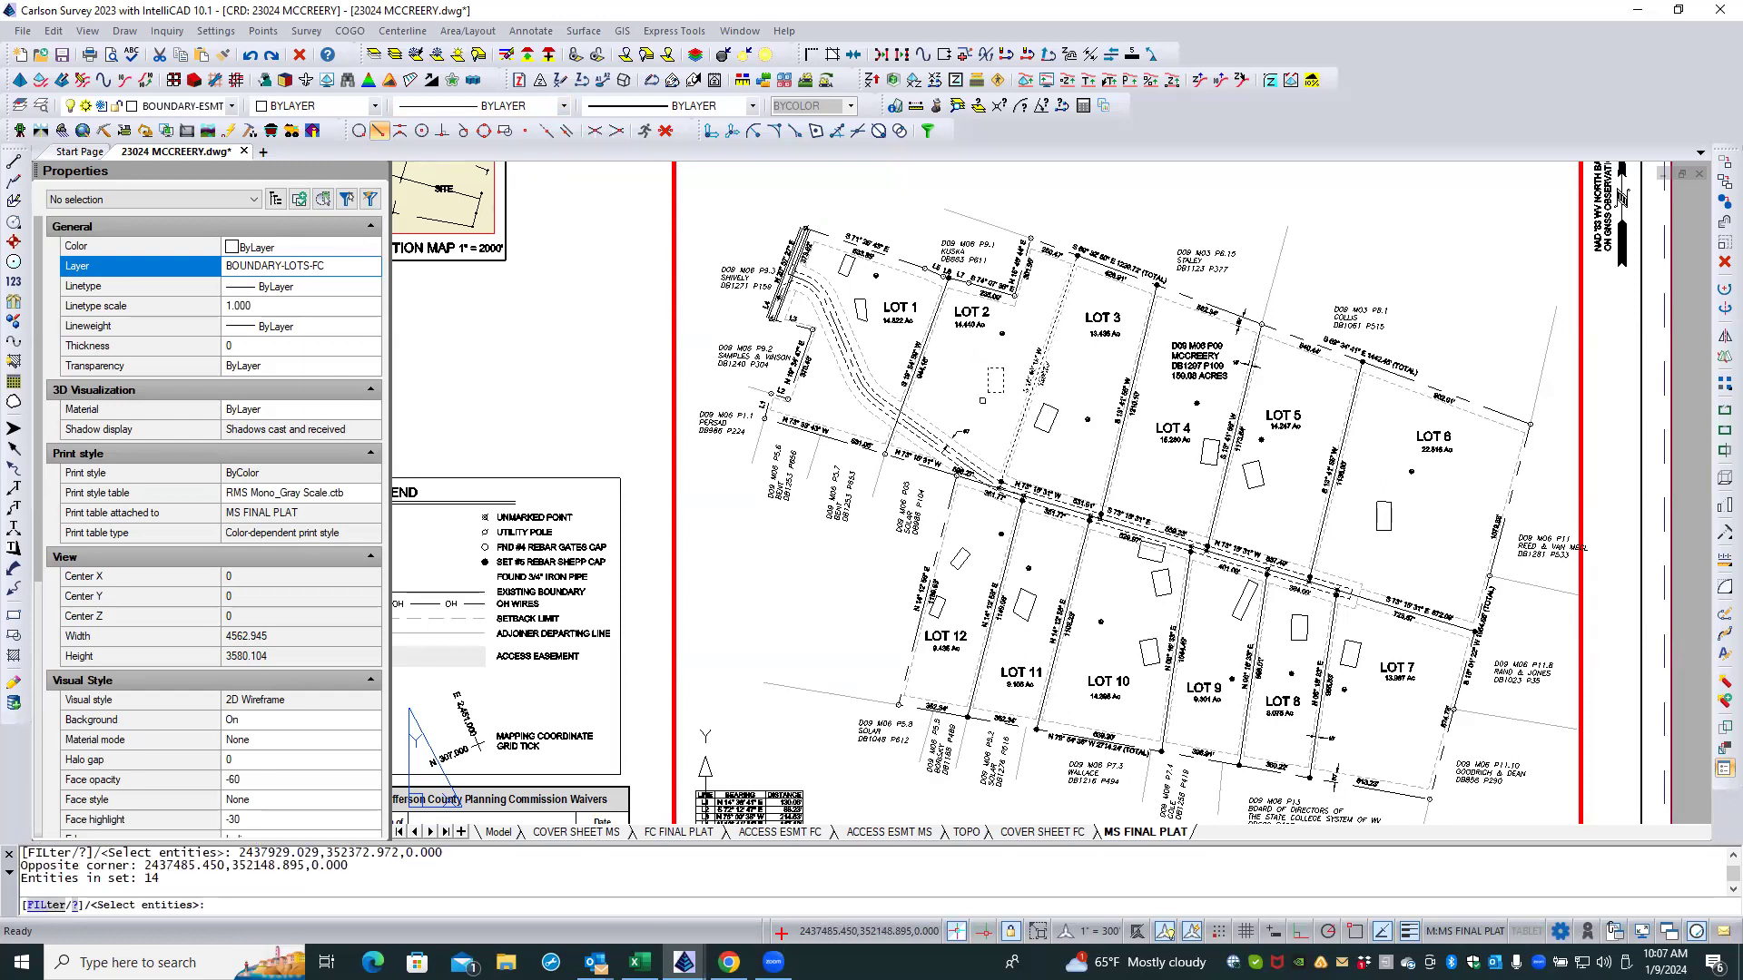
key("Return")
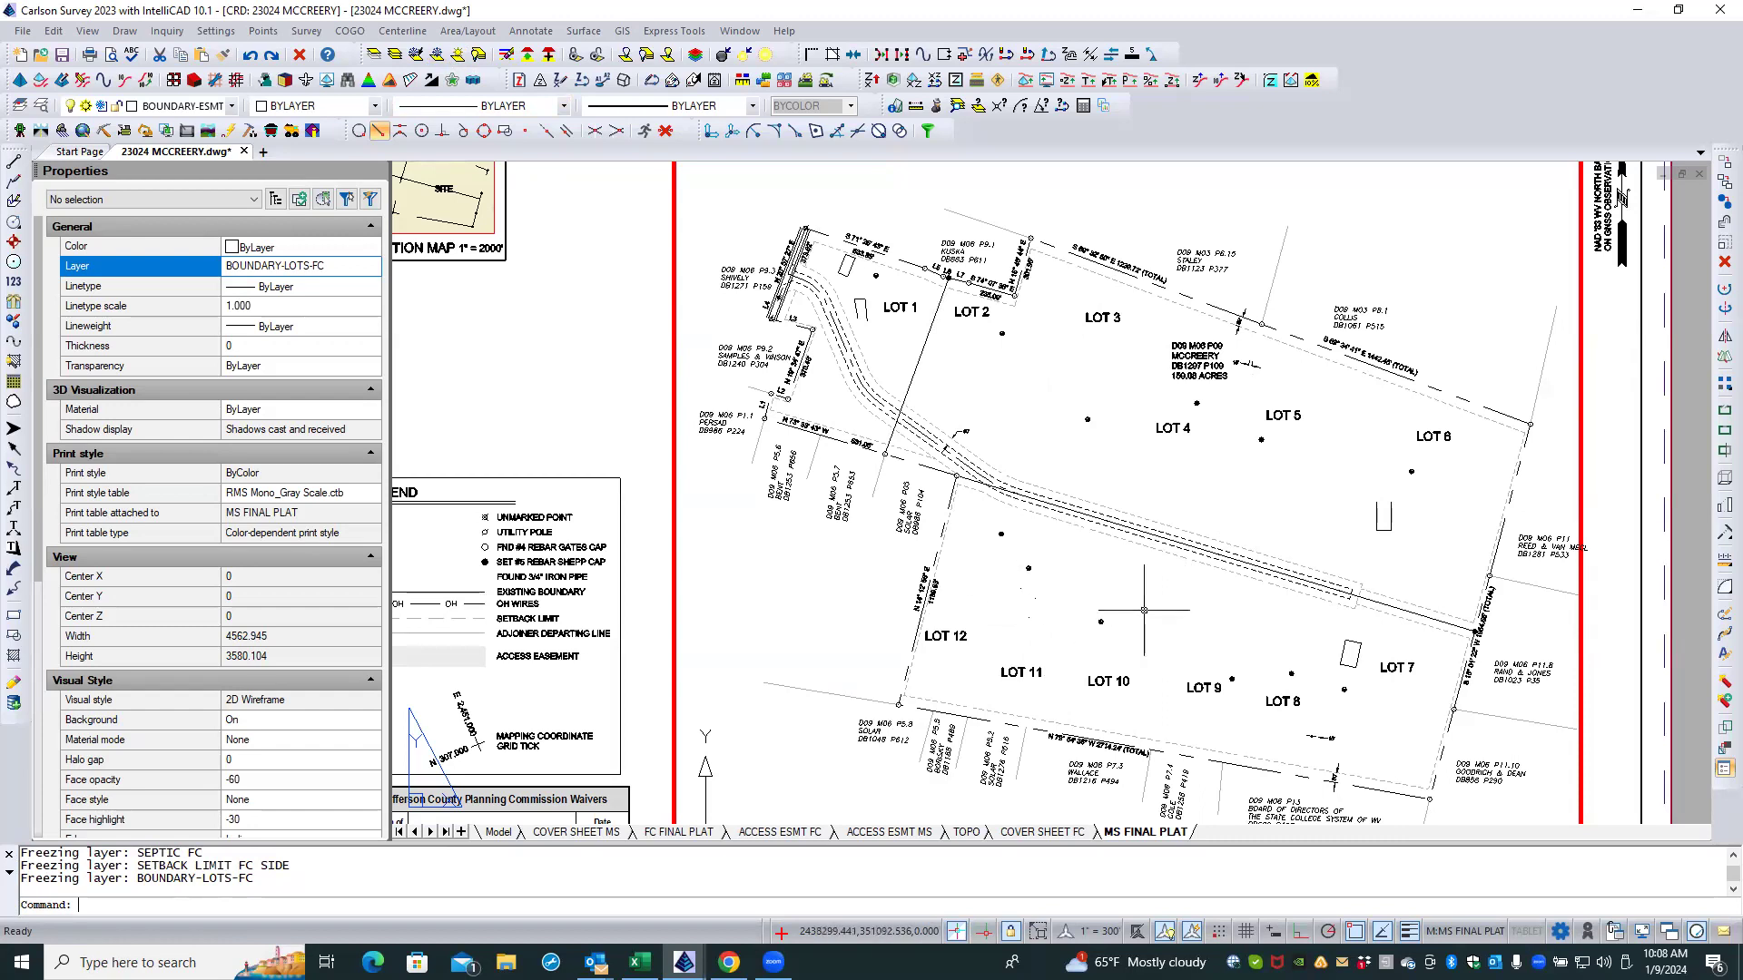
scroll(1144, 610, "up", 1)
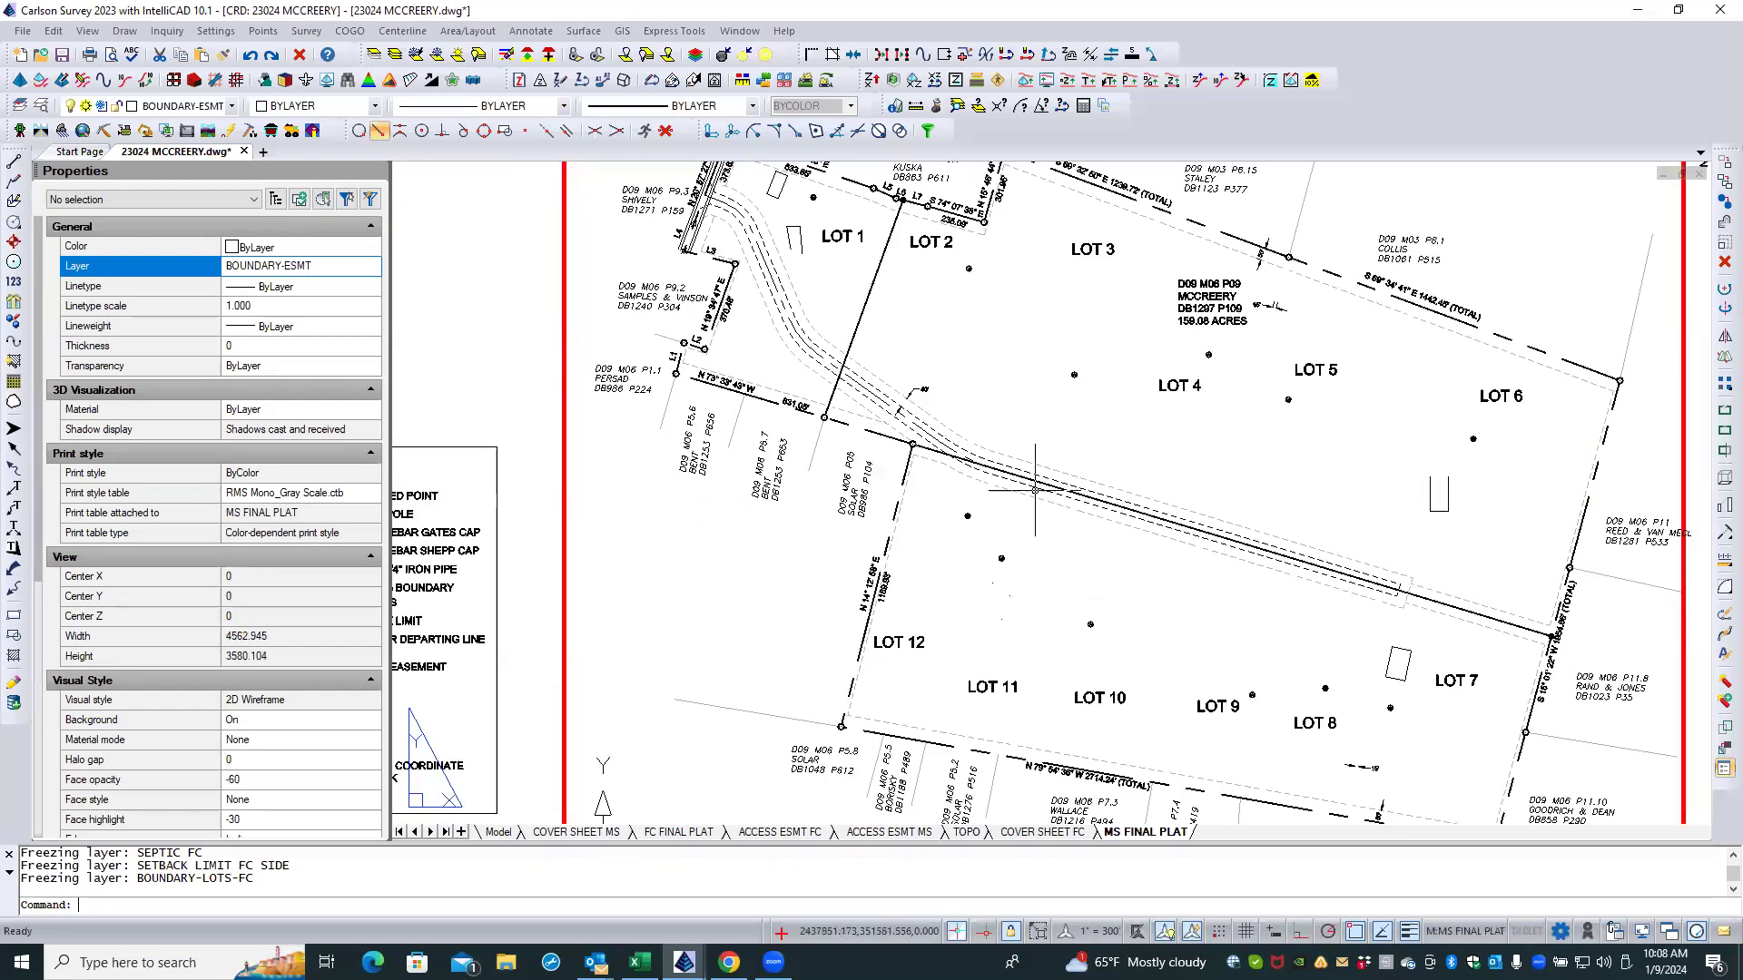
scroll(1034, 517, "down", 1)
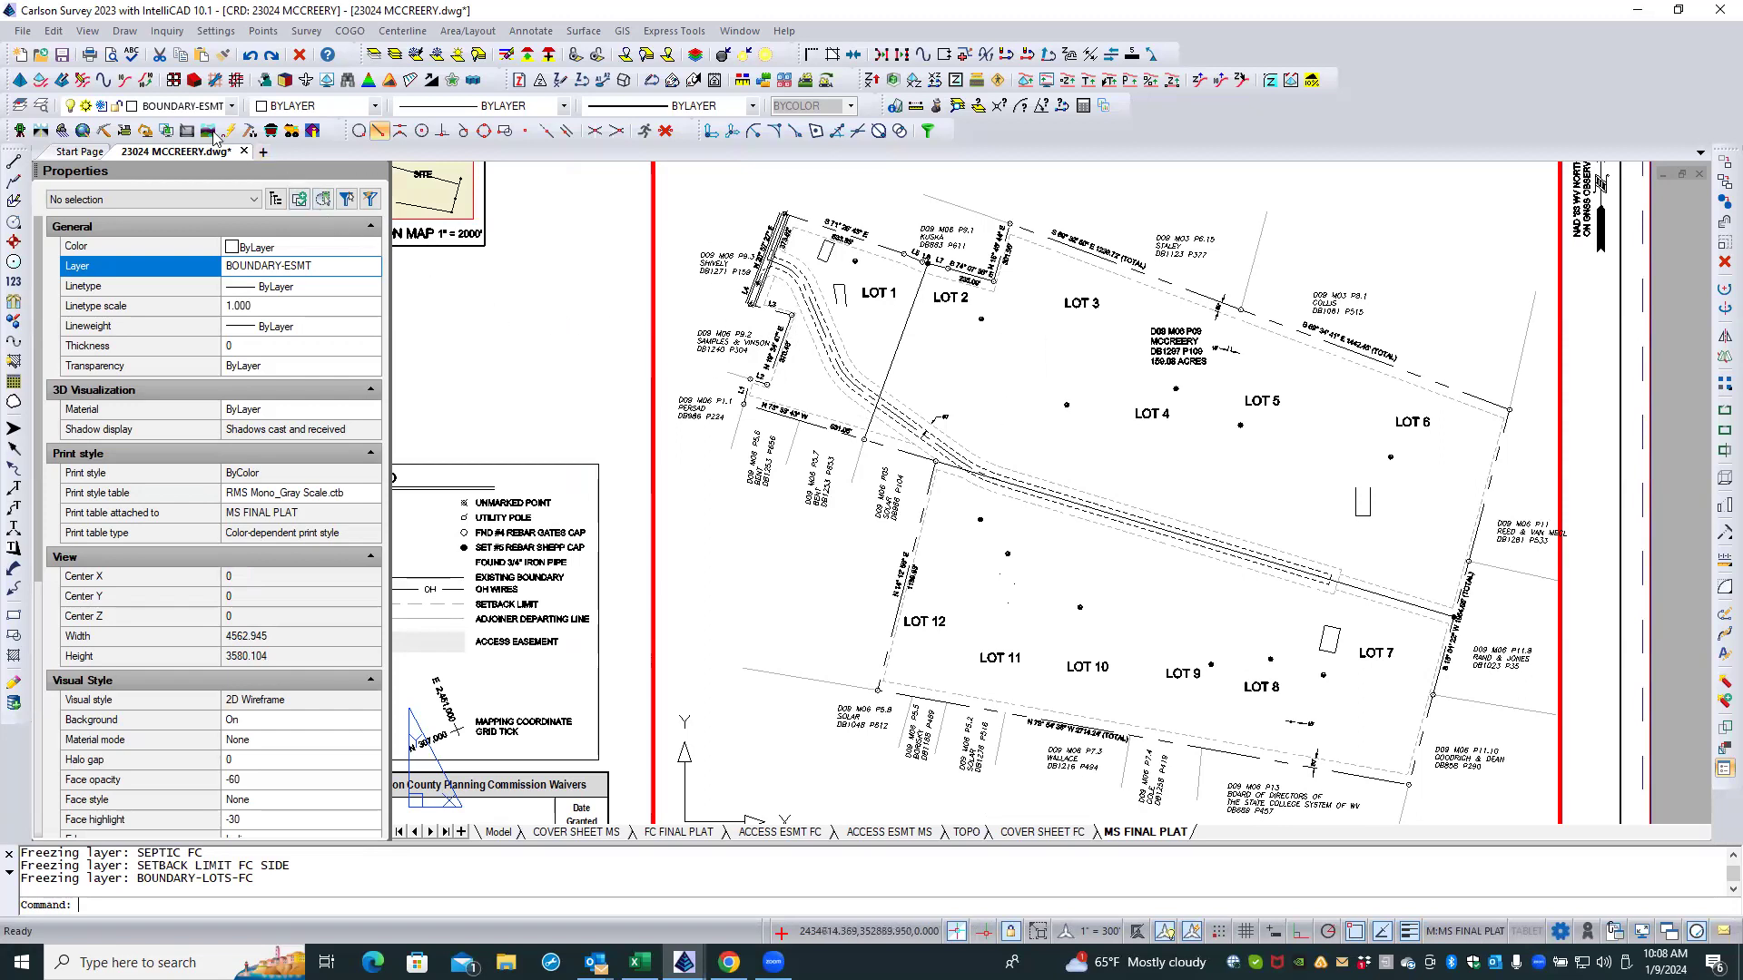
Step: Rename the WELLS layer to WELLS MS in the drawing's layer settings
left_click(41, 108)
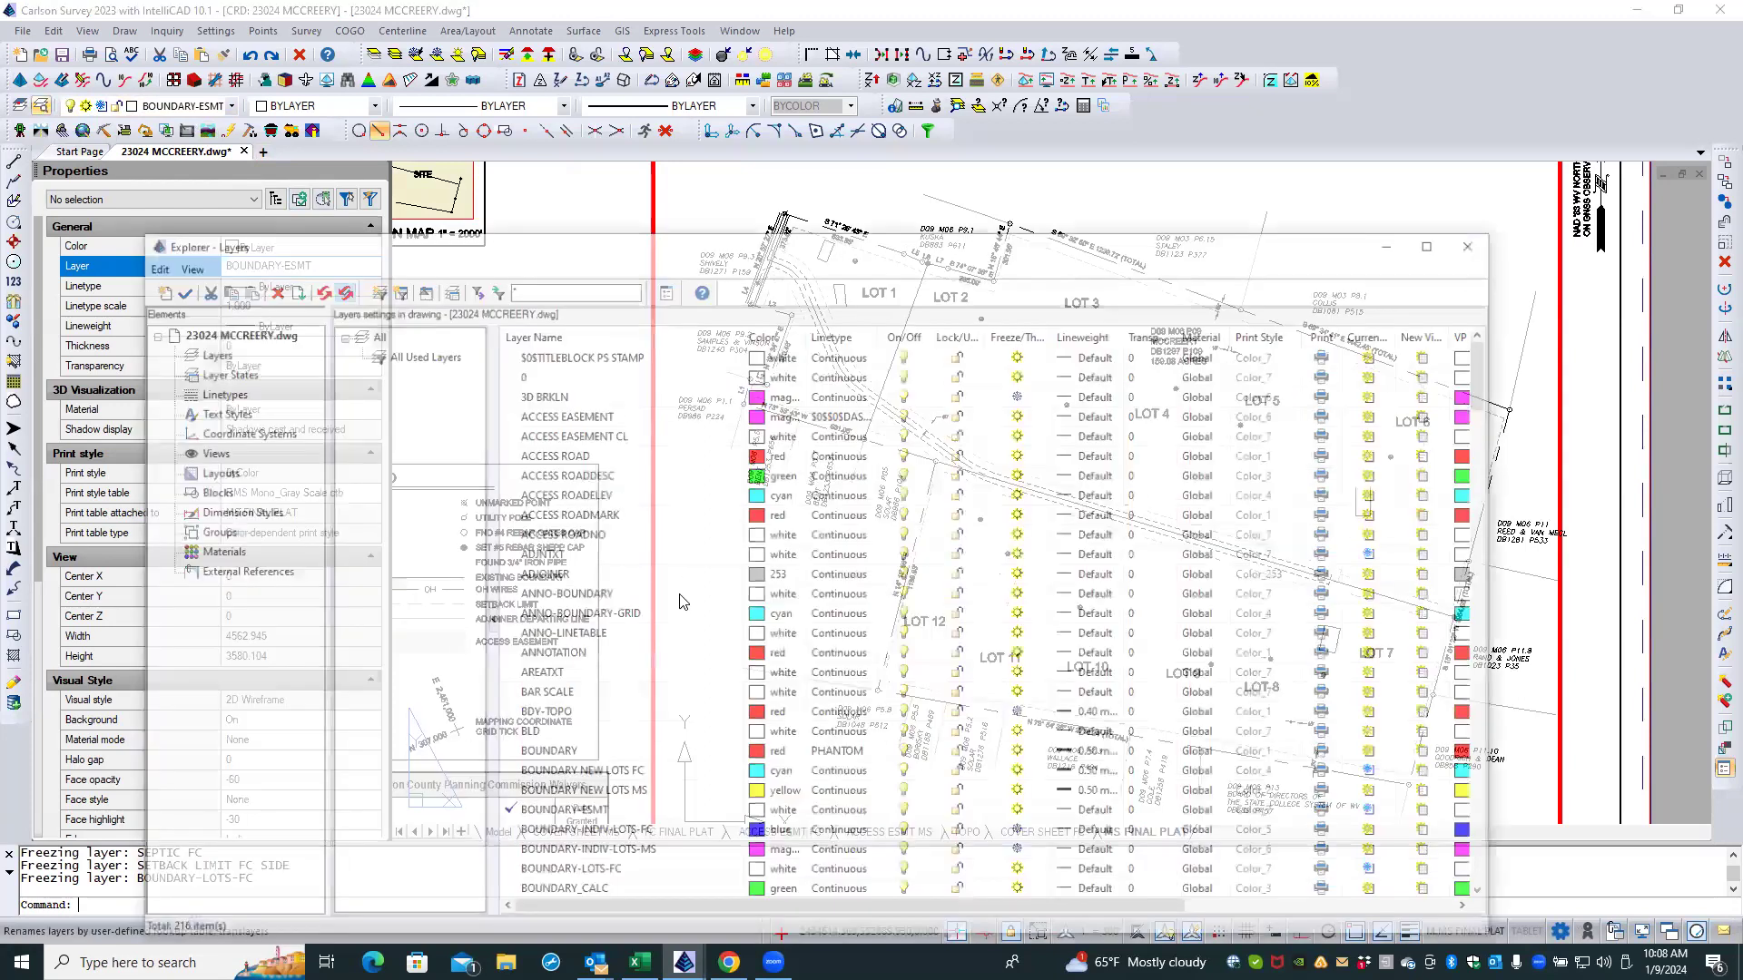
scroll(683, 601, "down", 15)
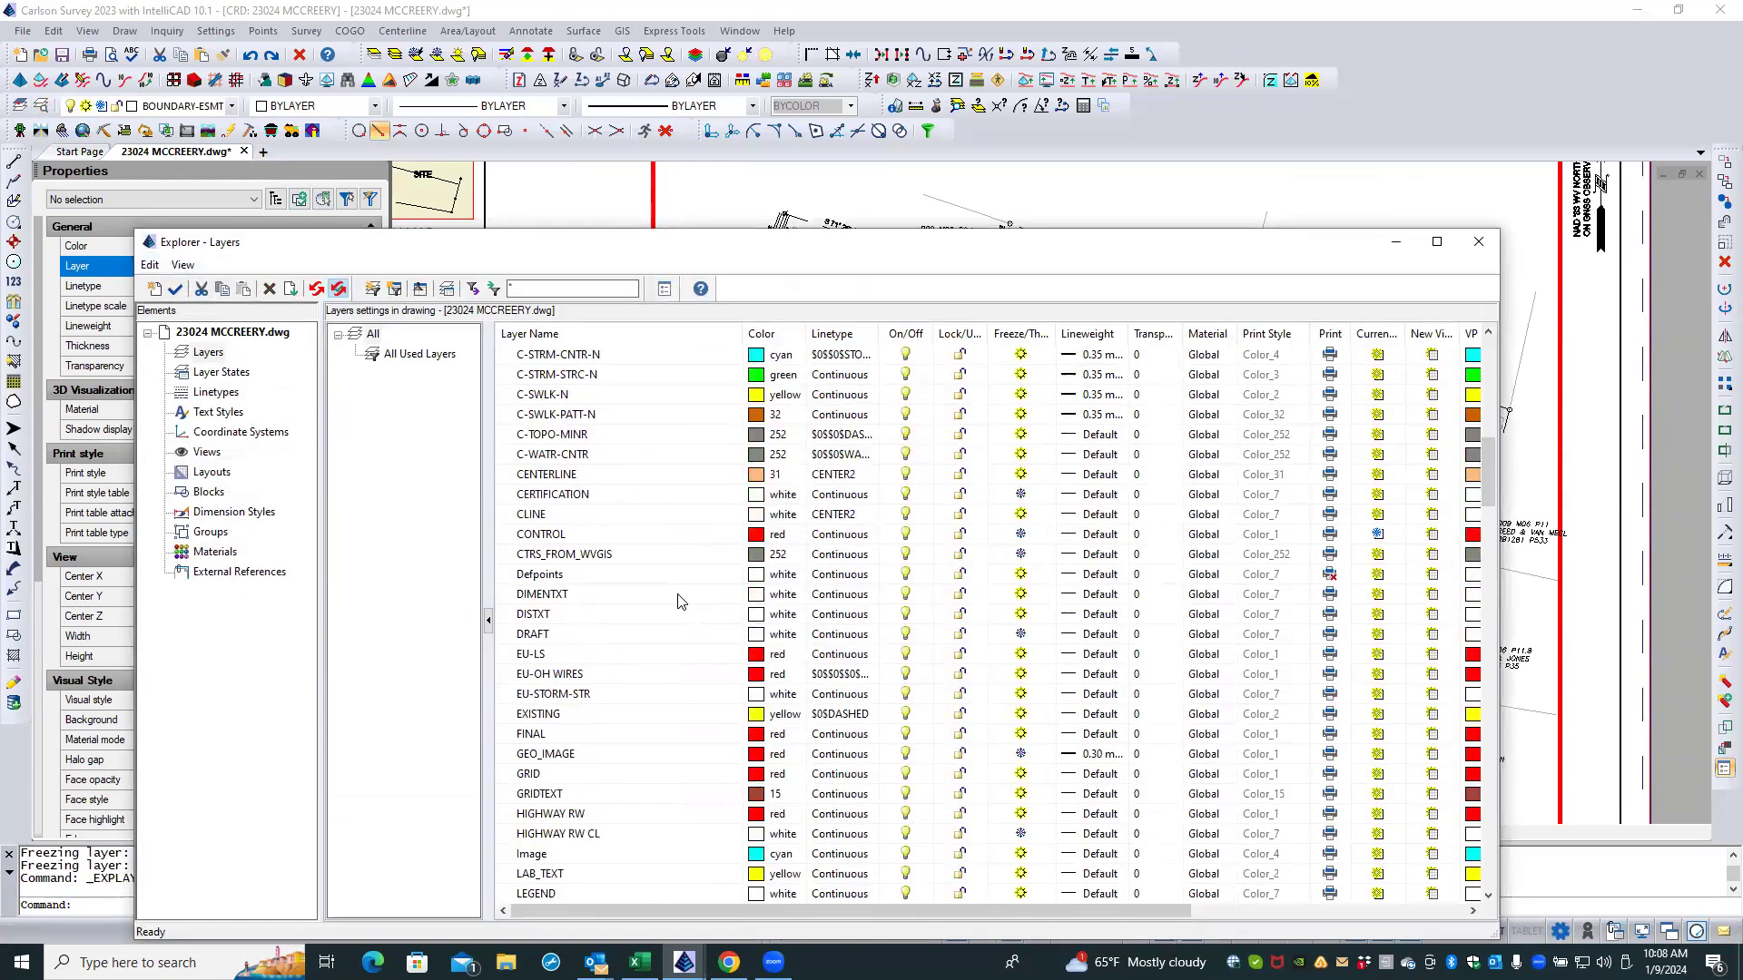
scroll(683, 601, "down", 6)
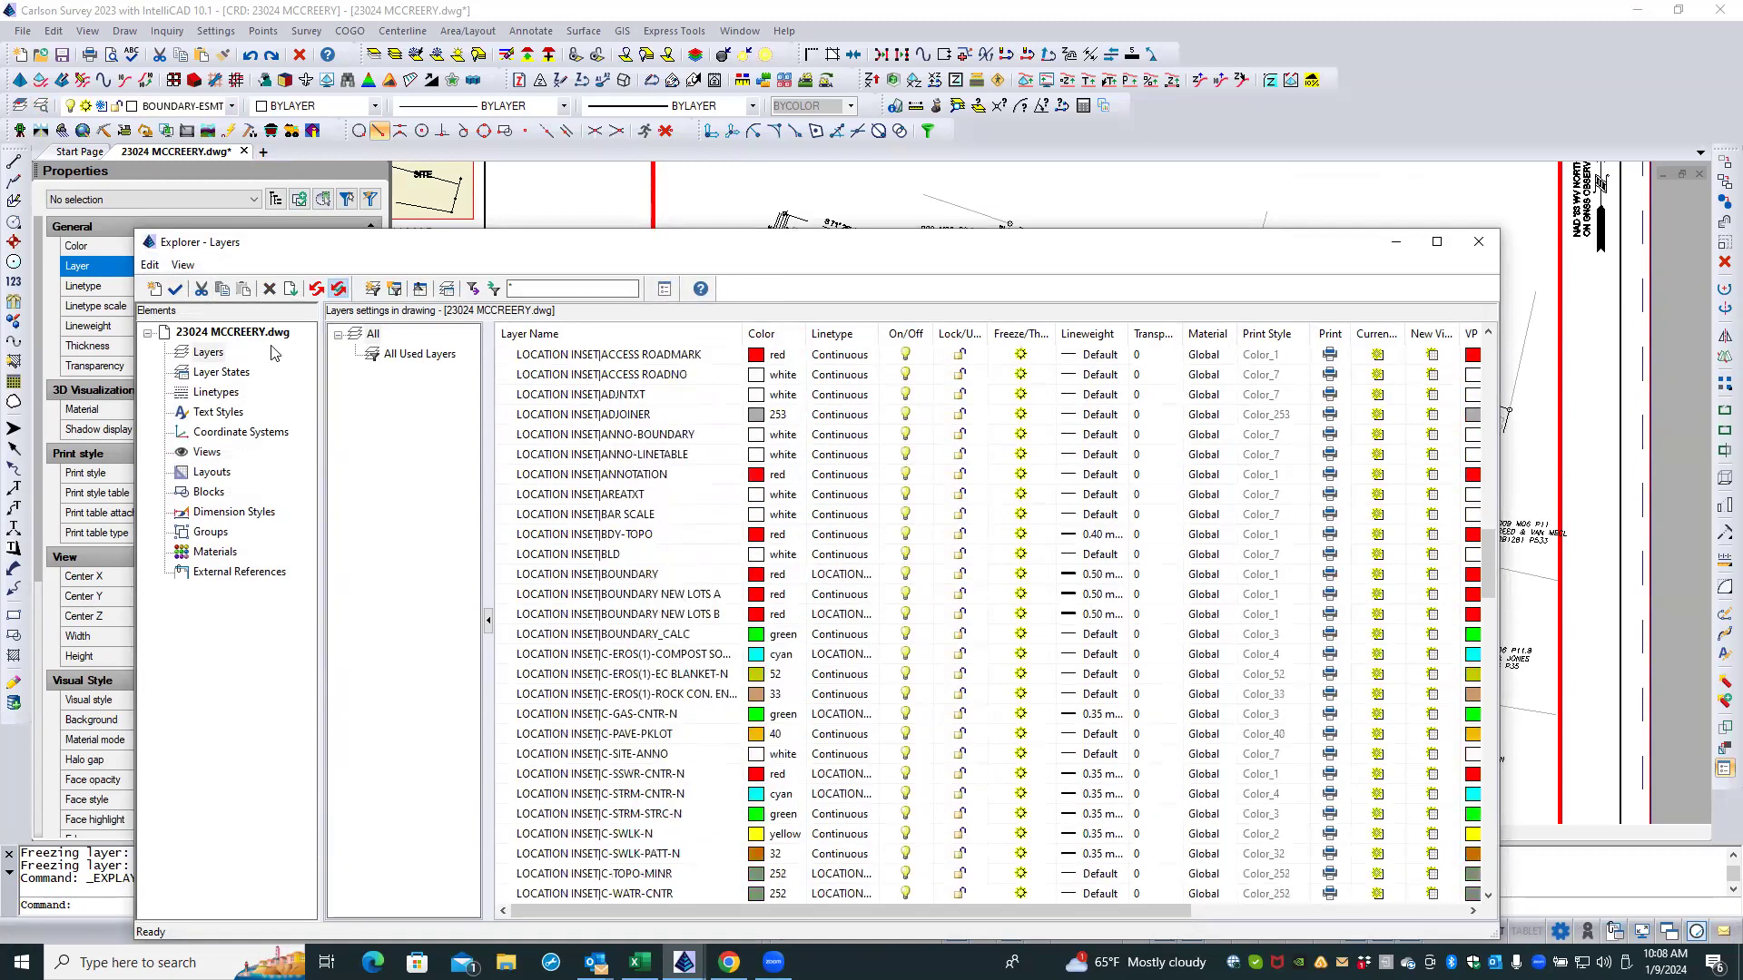
scroll(535, 529, "down", 20)
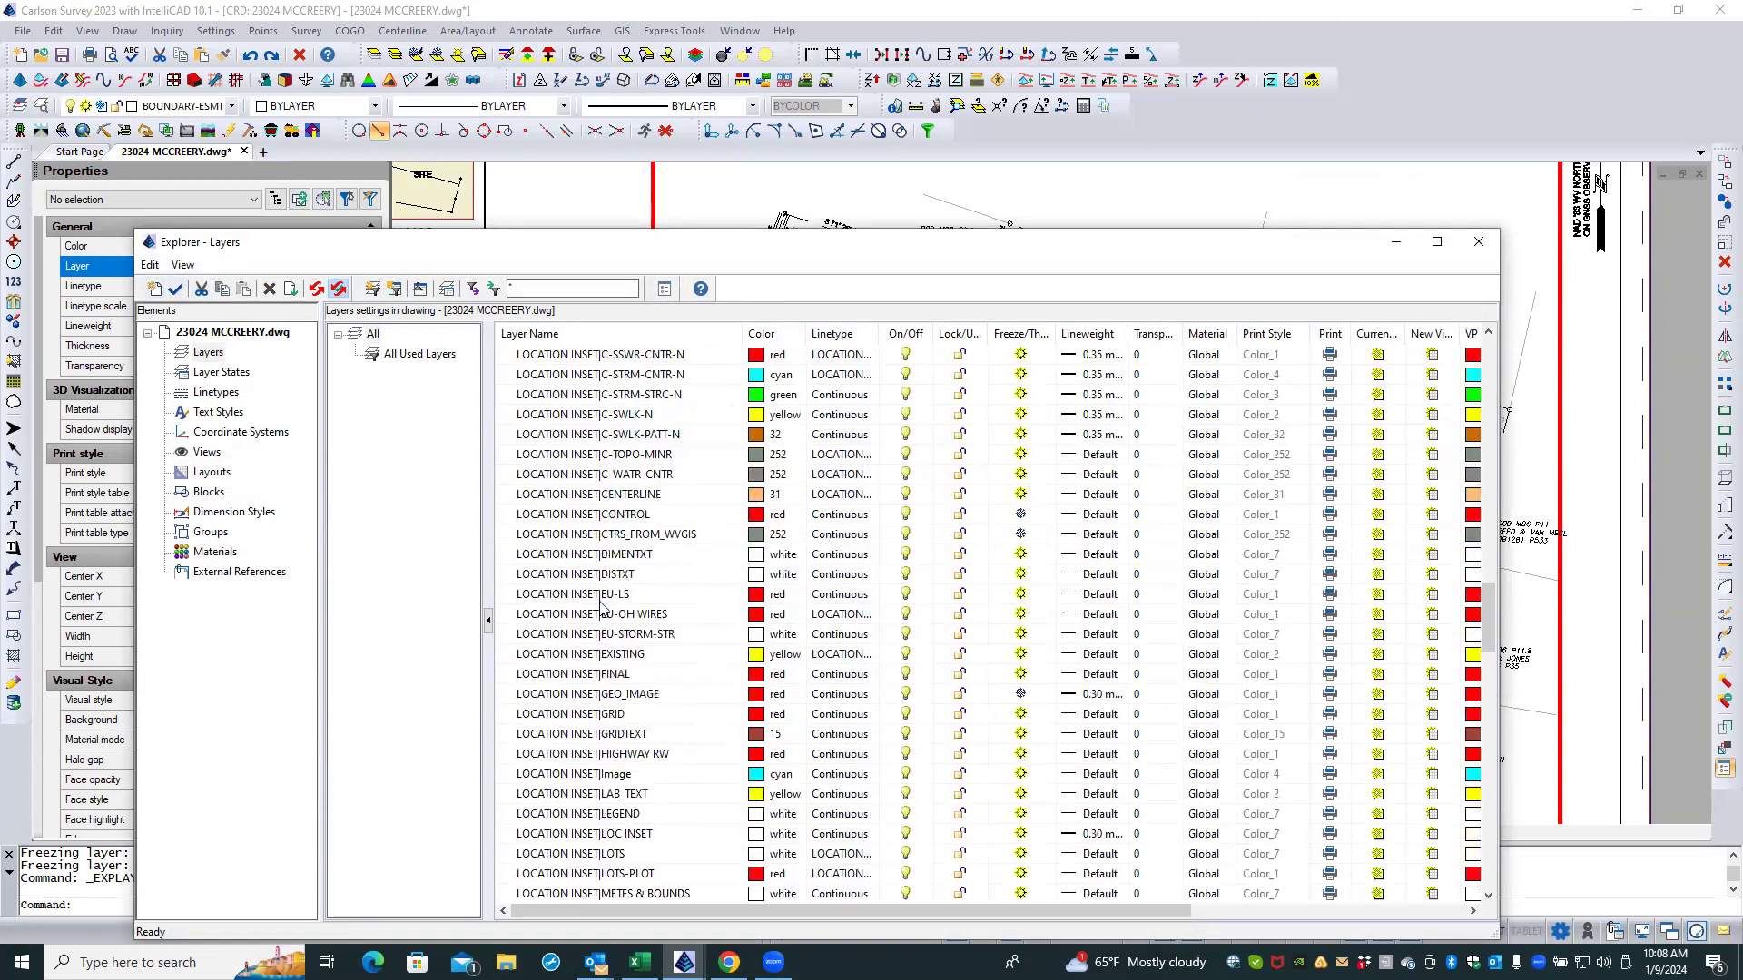
scroll(601, 606, "down", 20)
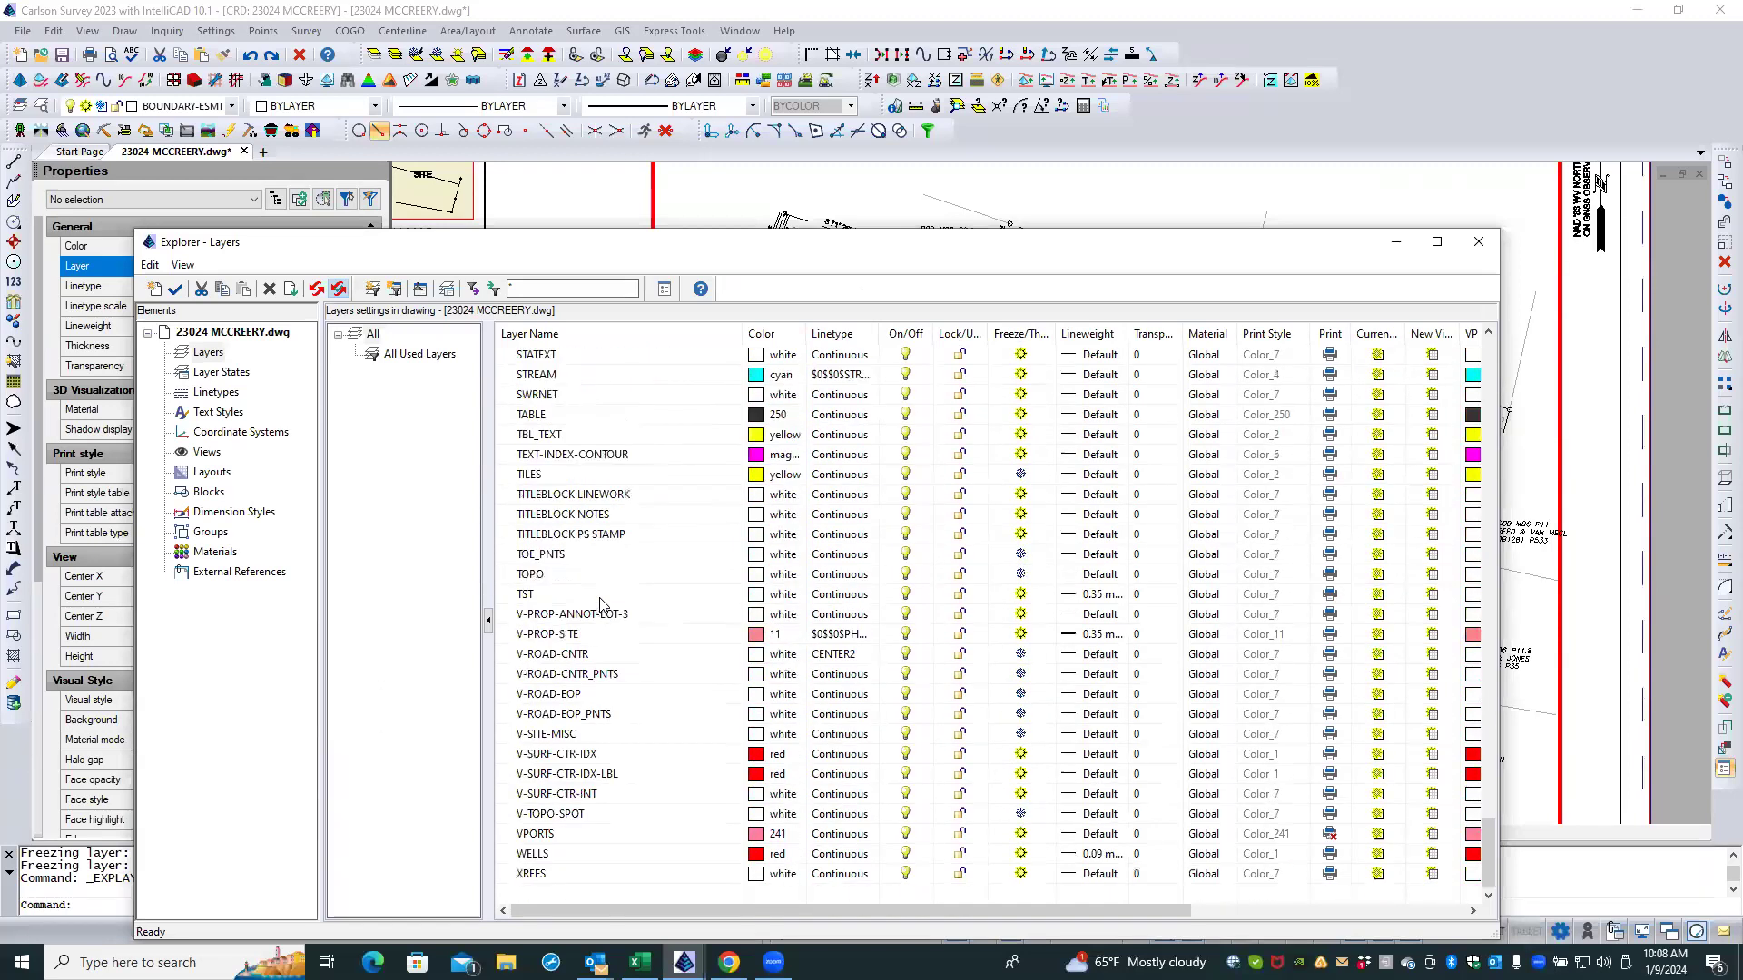
left_click(572, 855)
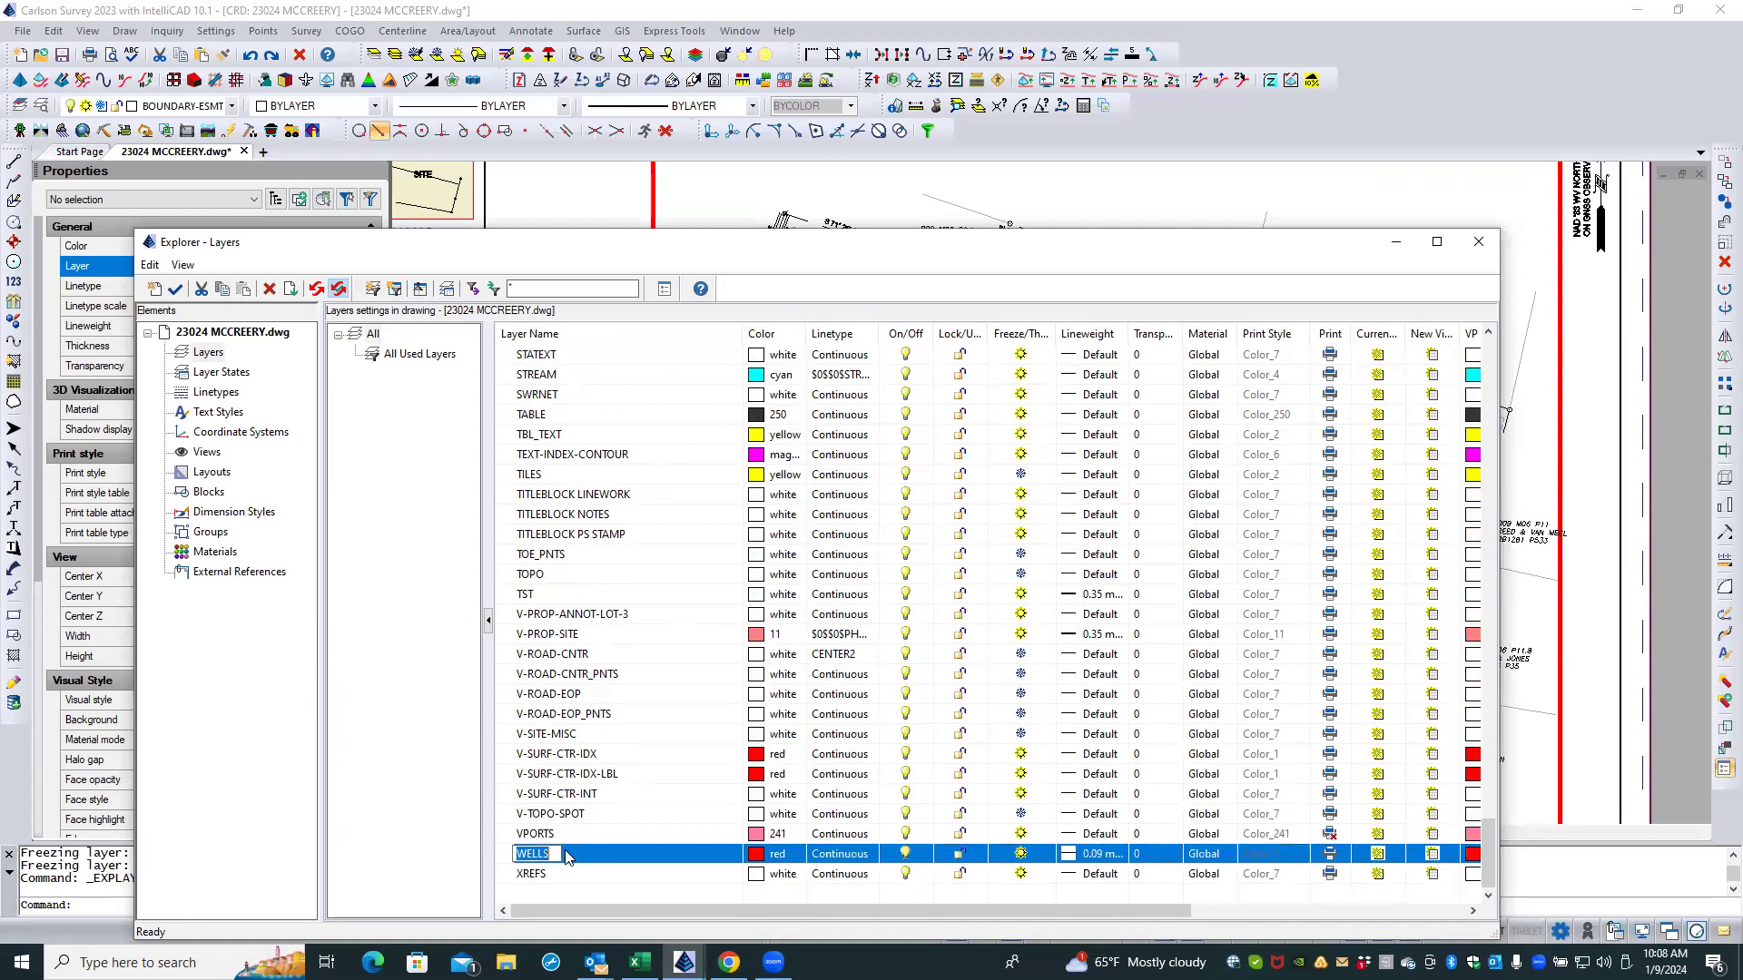
left_click(561, 851)
type("MS")
key("Return")
left_click(156, 288)
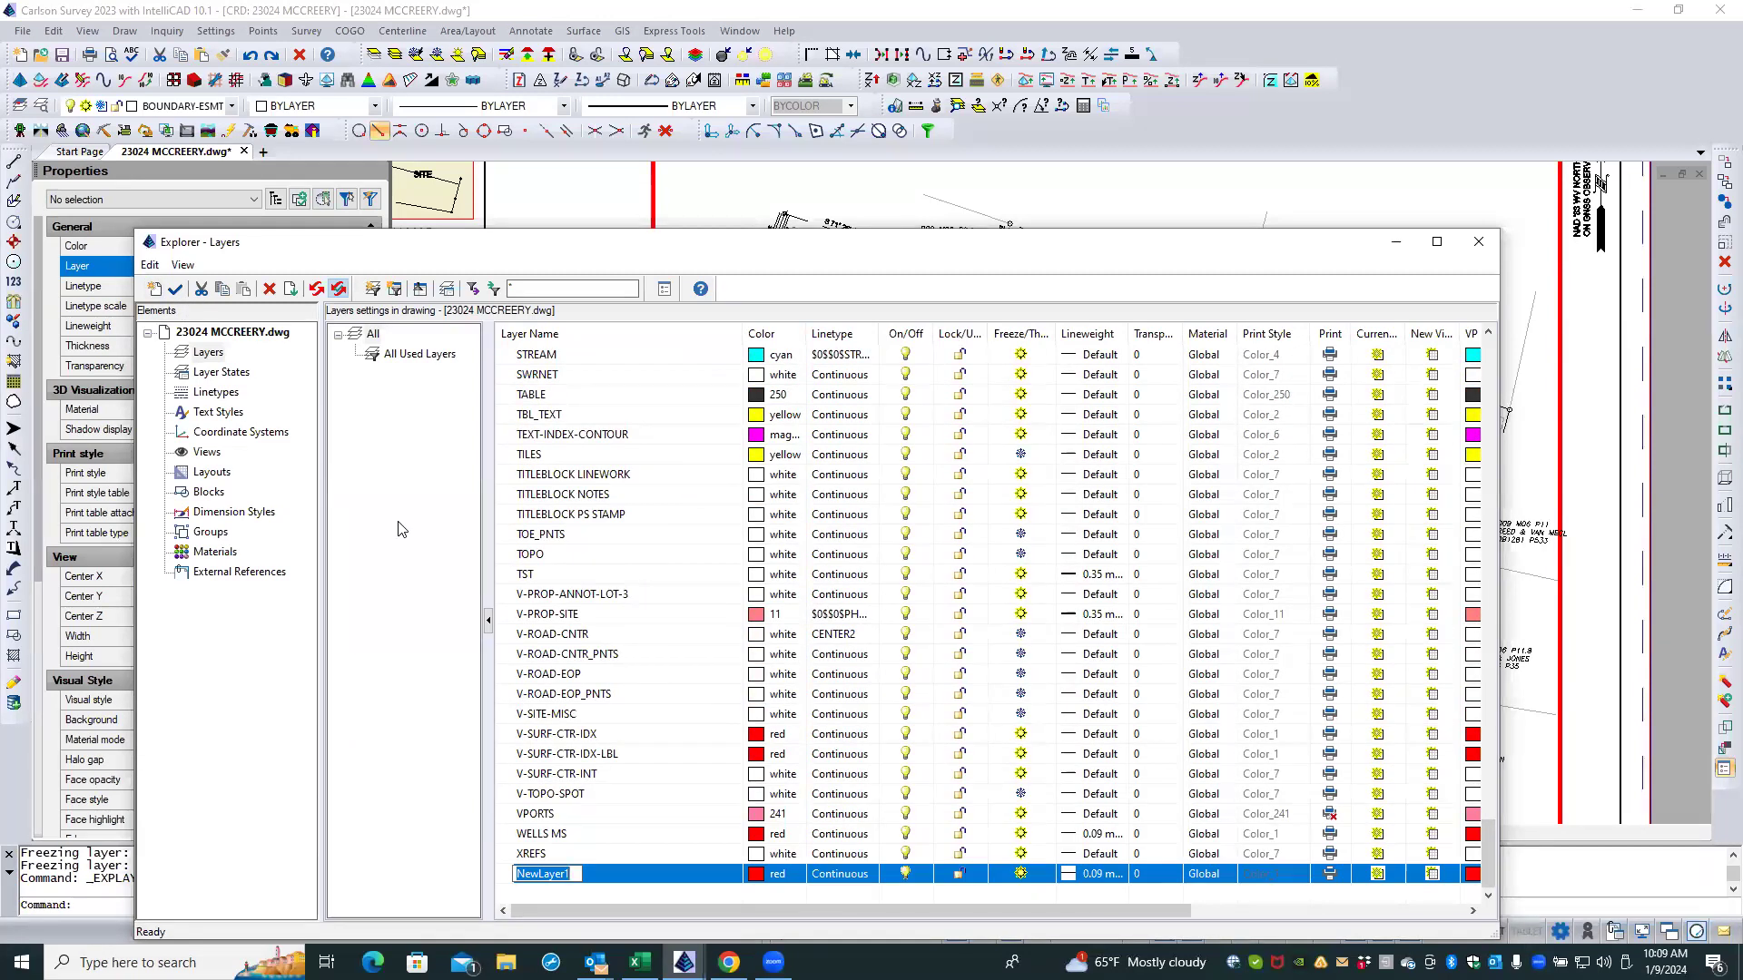
key("Return")
left_click(582, 874)
key("BackSpace")
key("Return")
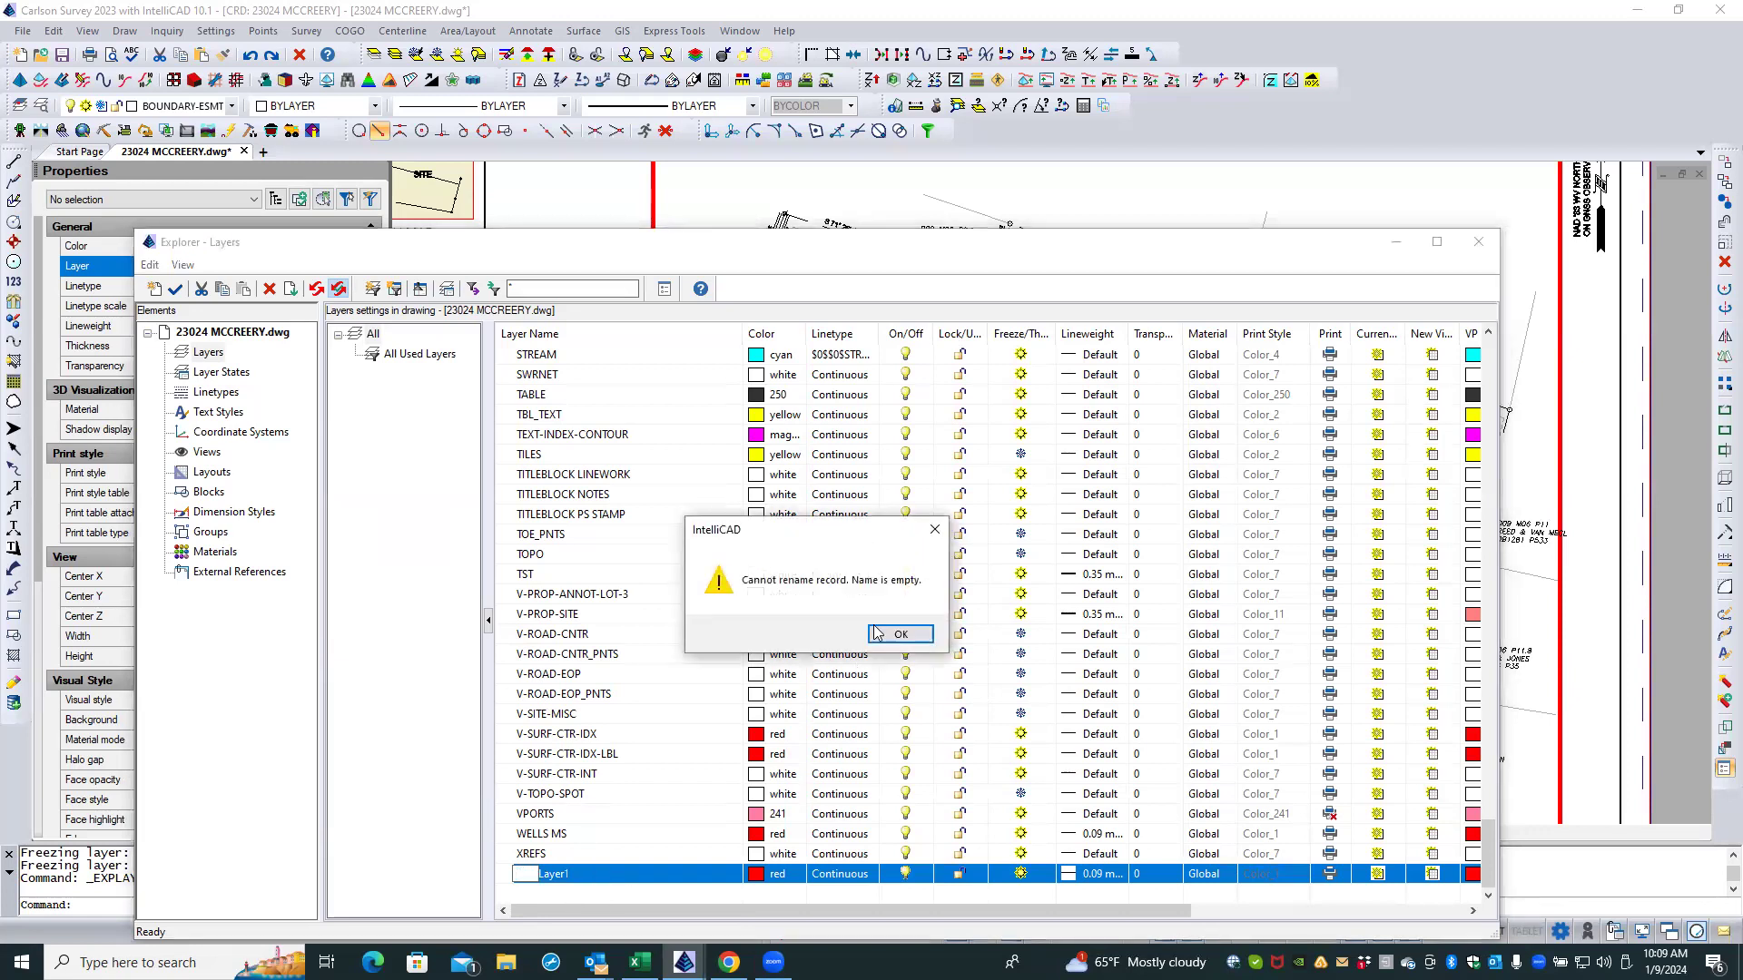
left_click(899, 635)
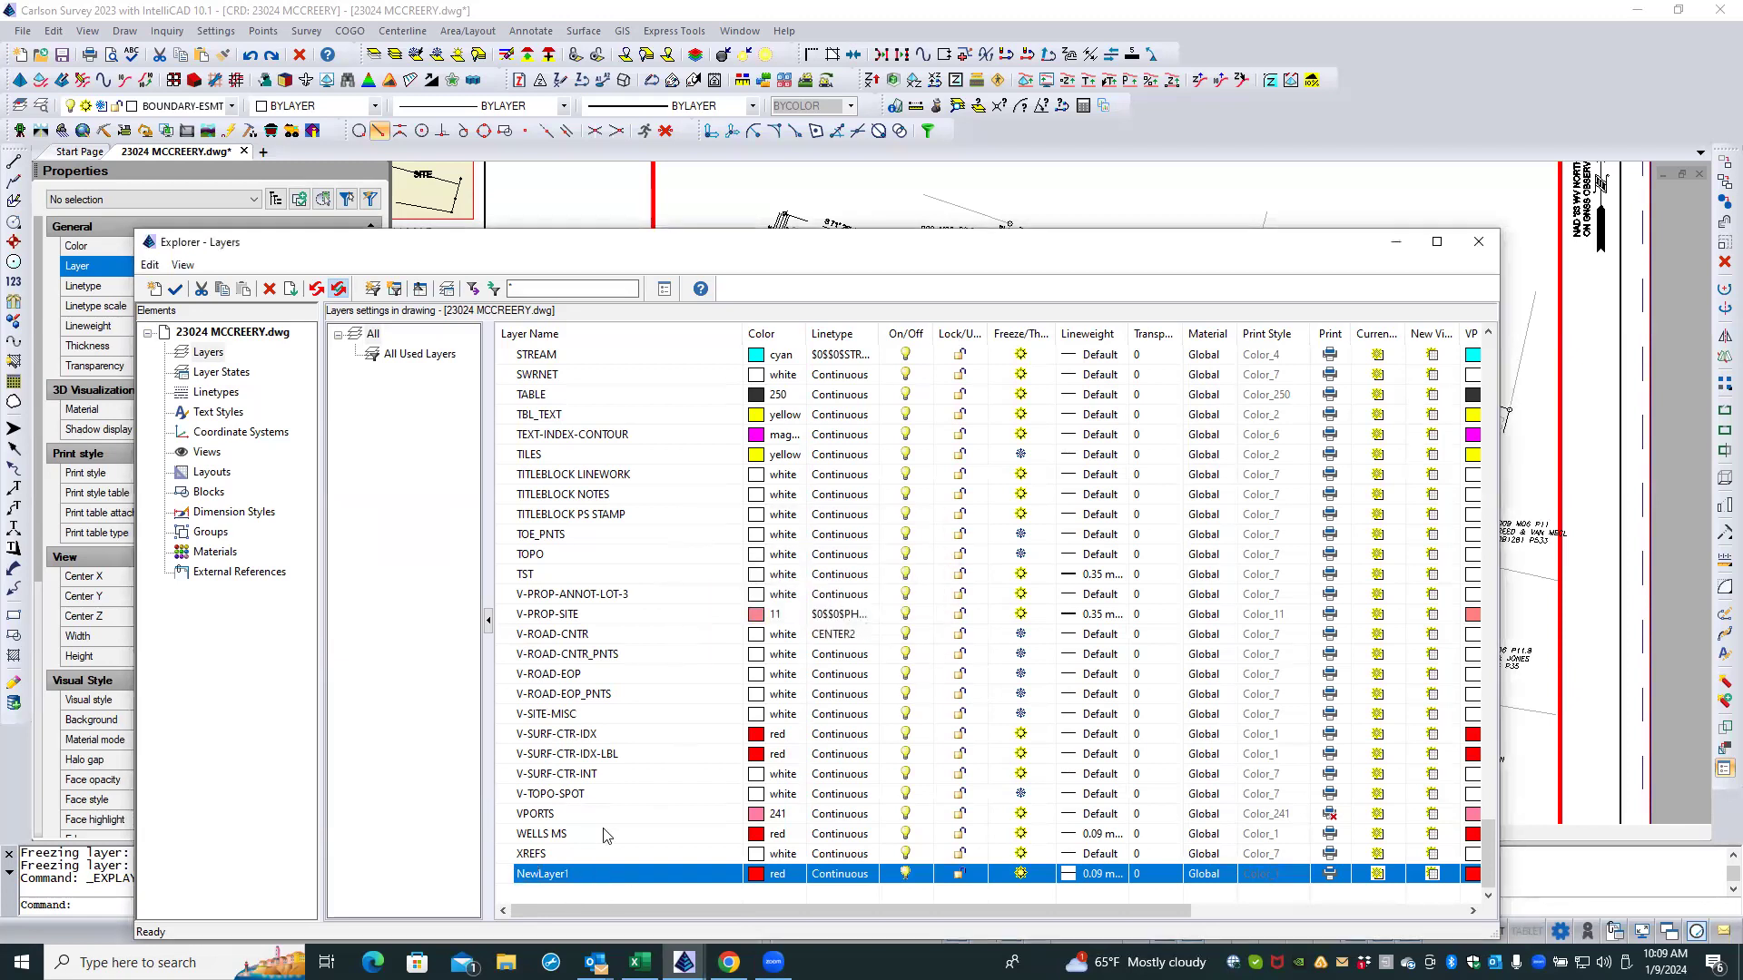
left_click(579, 893)
left_click(596, 874)
left_click(269, 288)
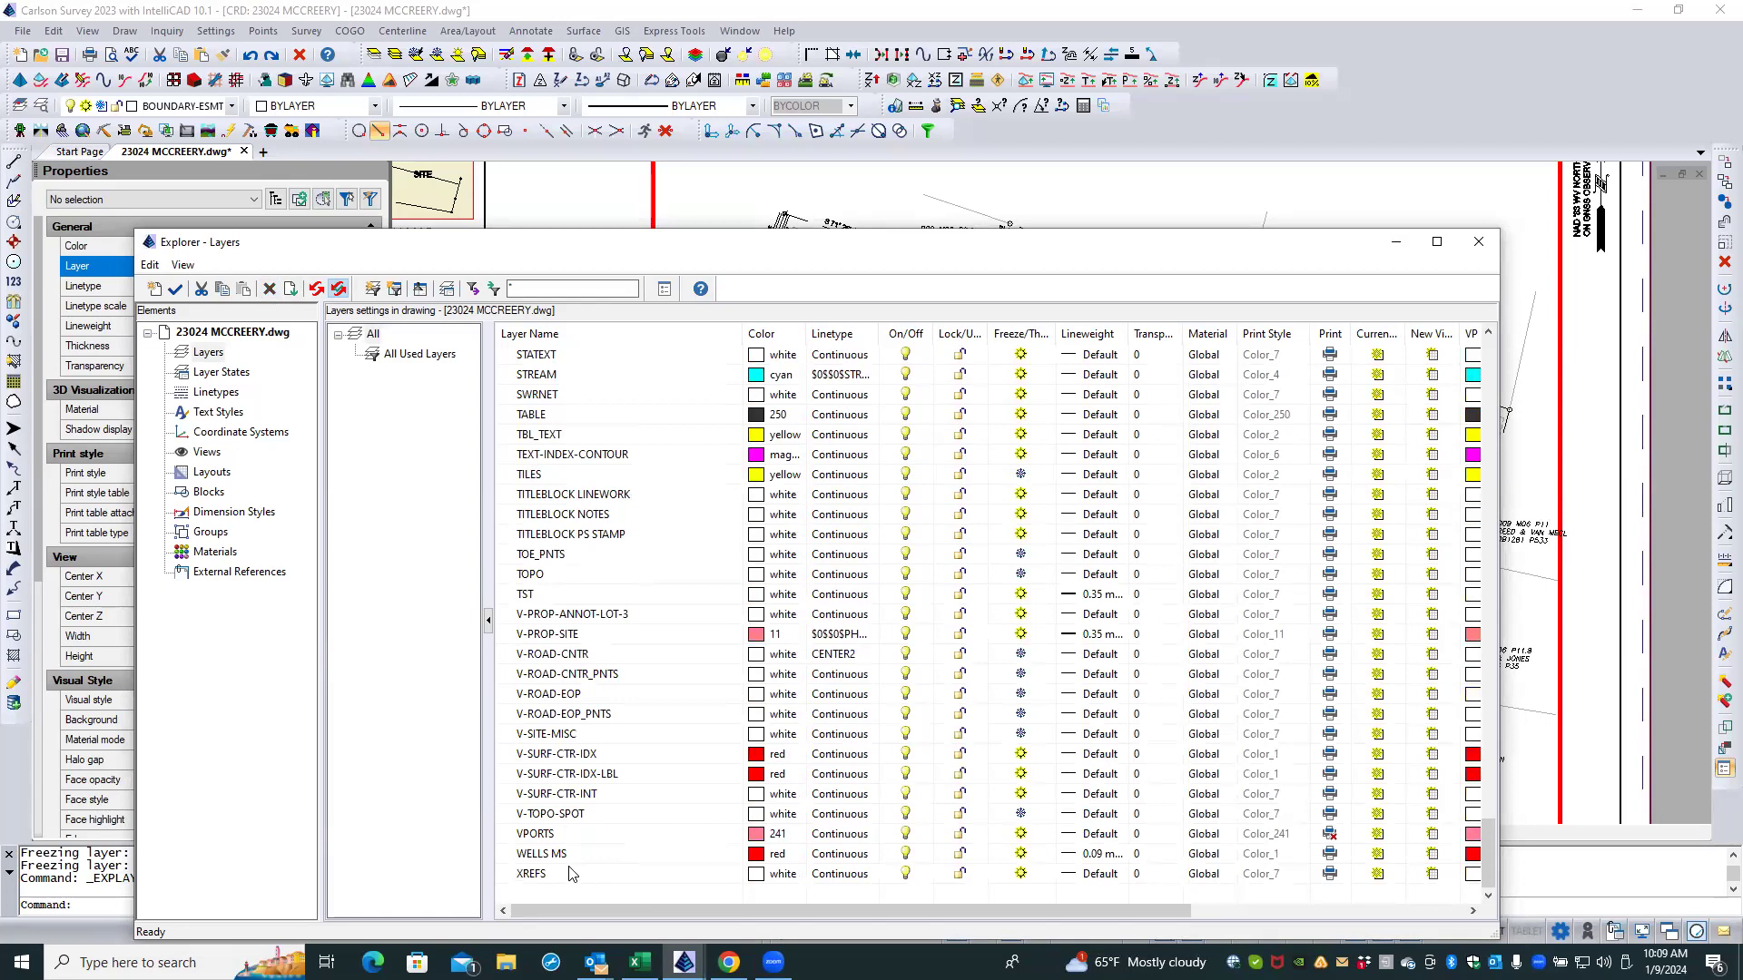
Step: Make WELLS MS the current layer, and create a WELLS FC layer that is frozen in the current viewport
double_click(582, 856)
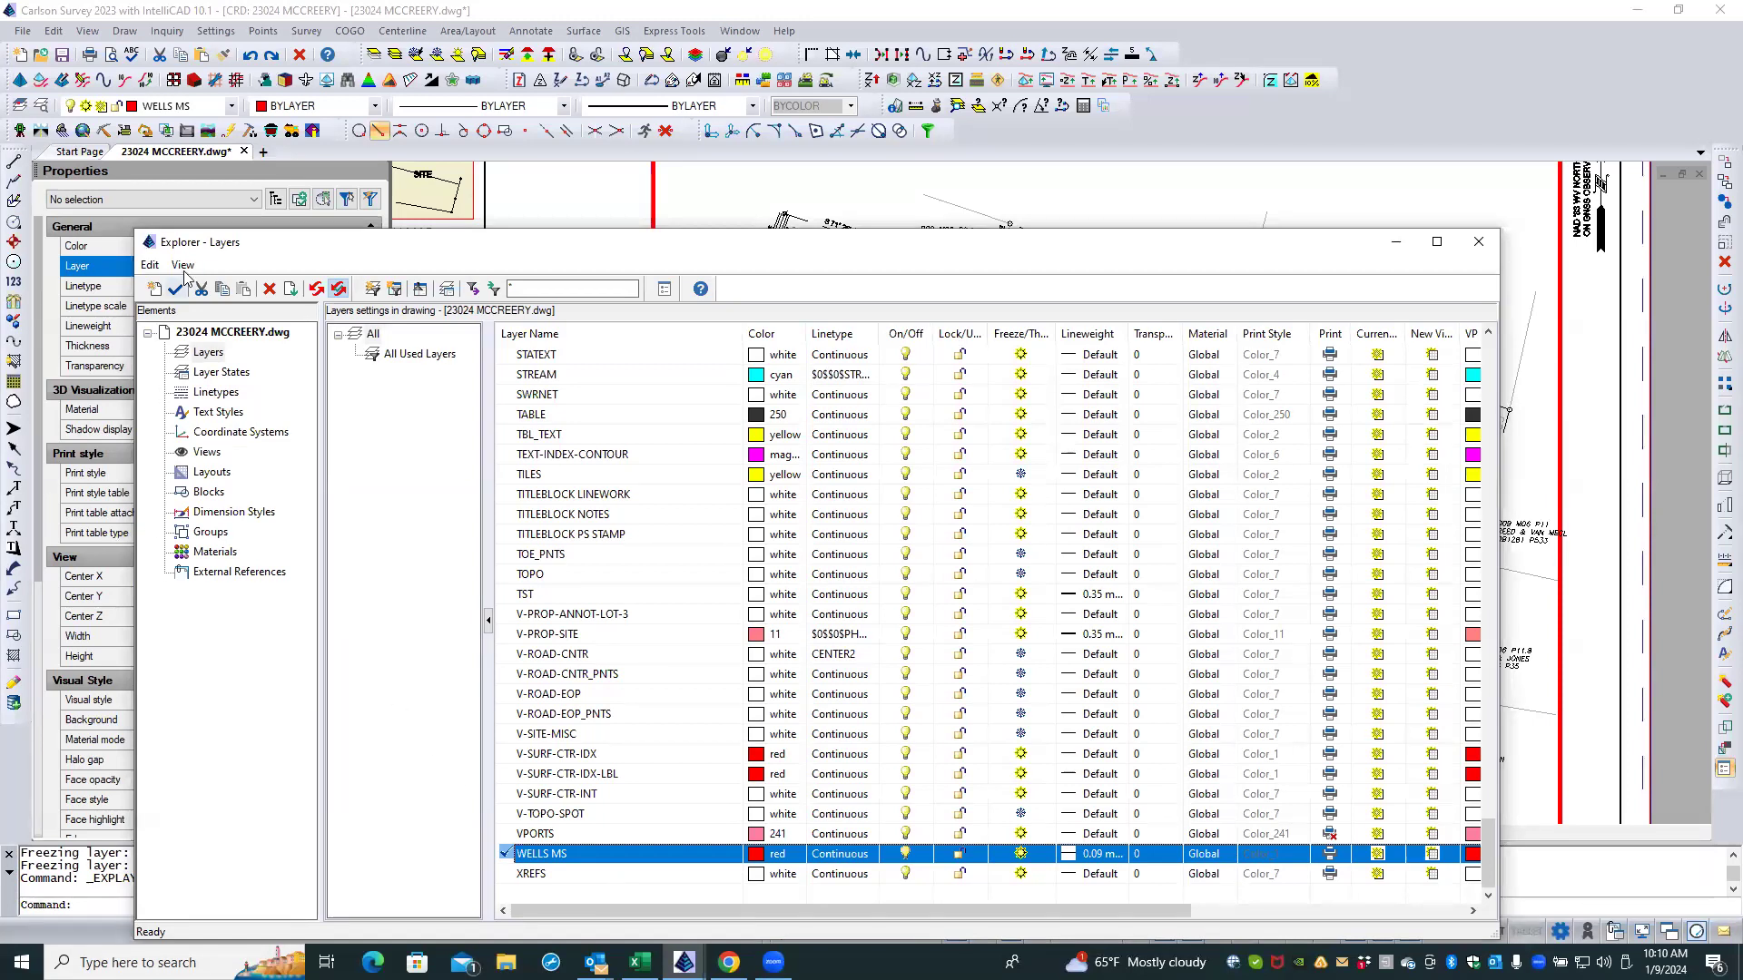
left_click(155, 288)
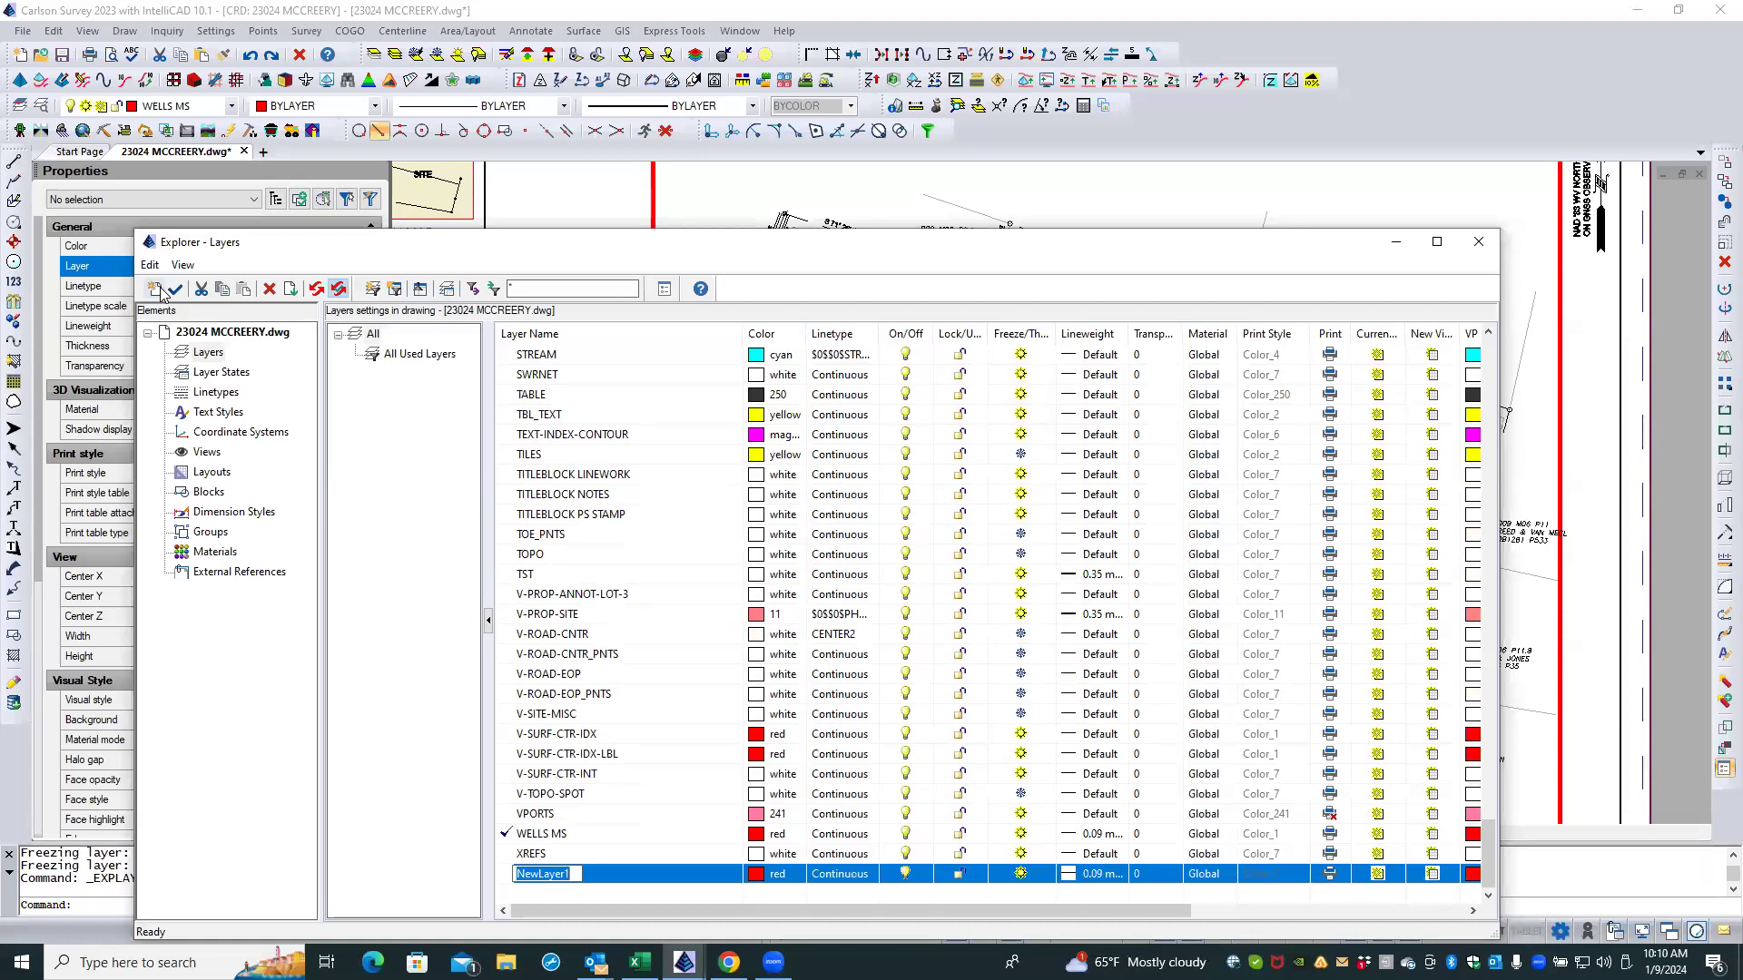
type("WELLS FC")
left_click(1378, 870)
left_click(1478, 241)
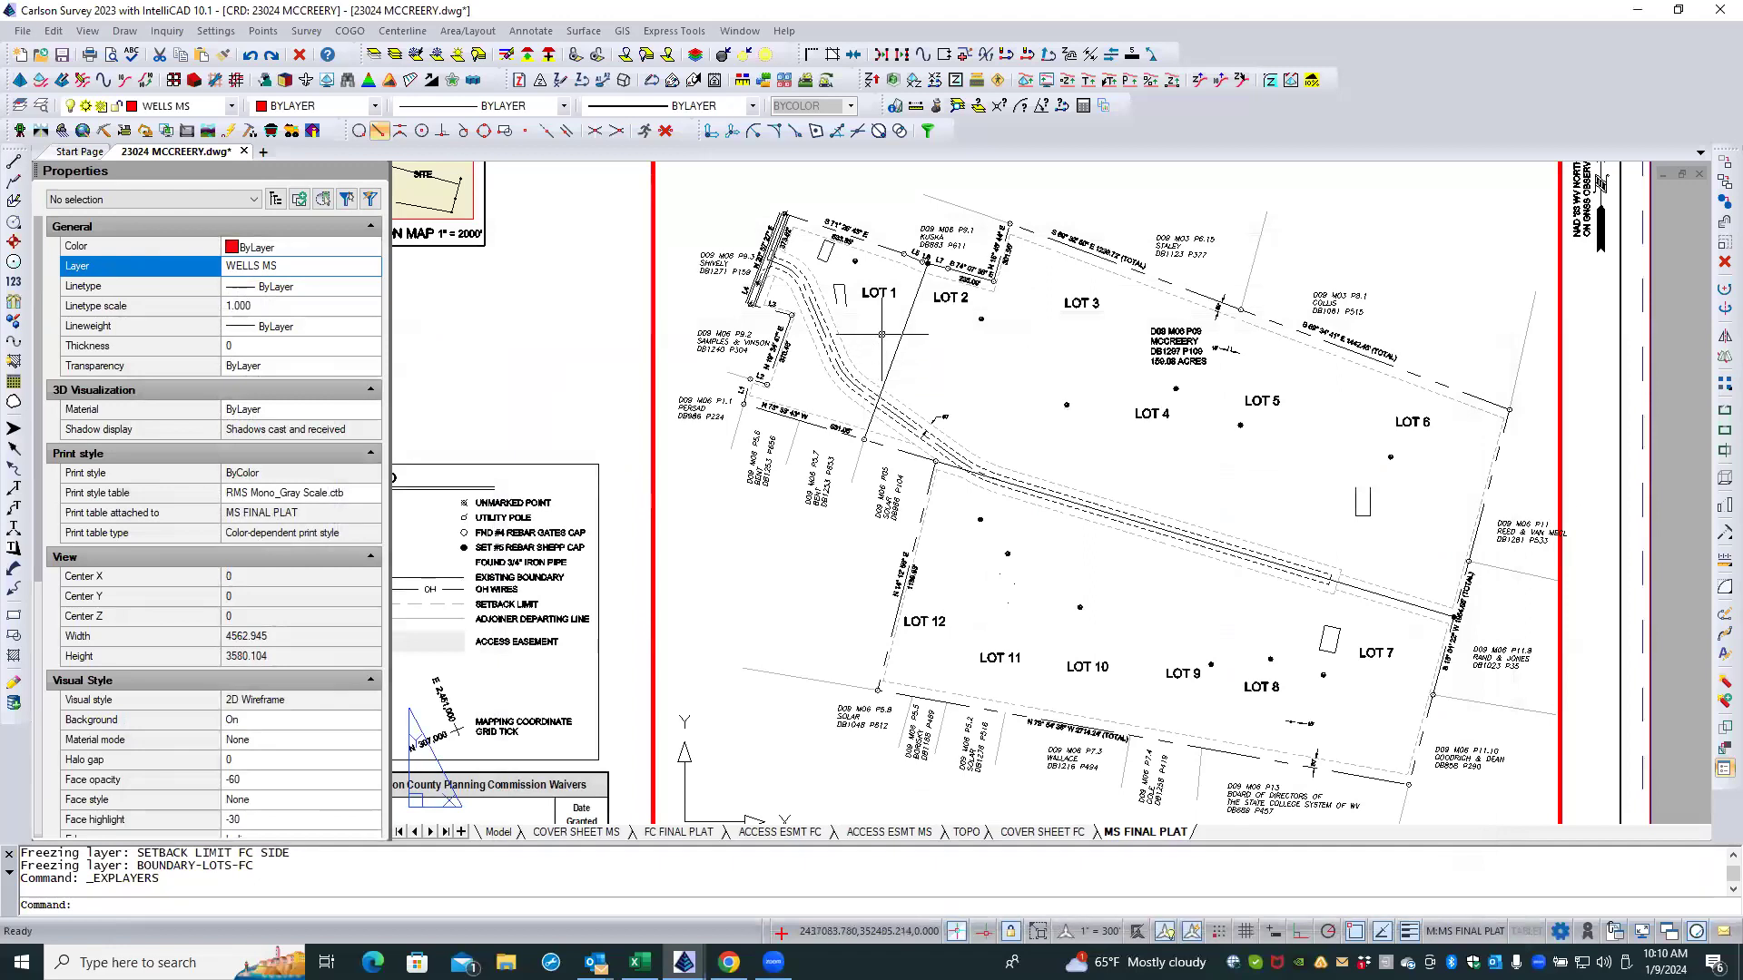
Step: Select the stacked well symbol objects on the WELLS MS layer just below the Lot 2 label
scroll(966, 338, "up", 5)
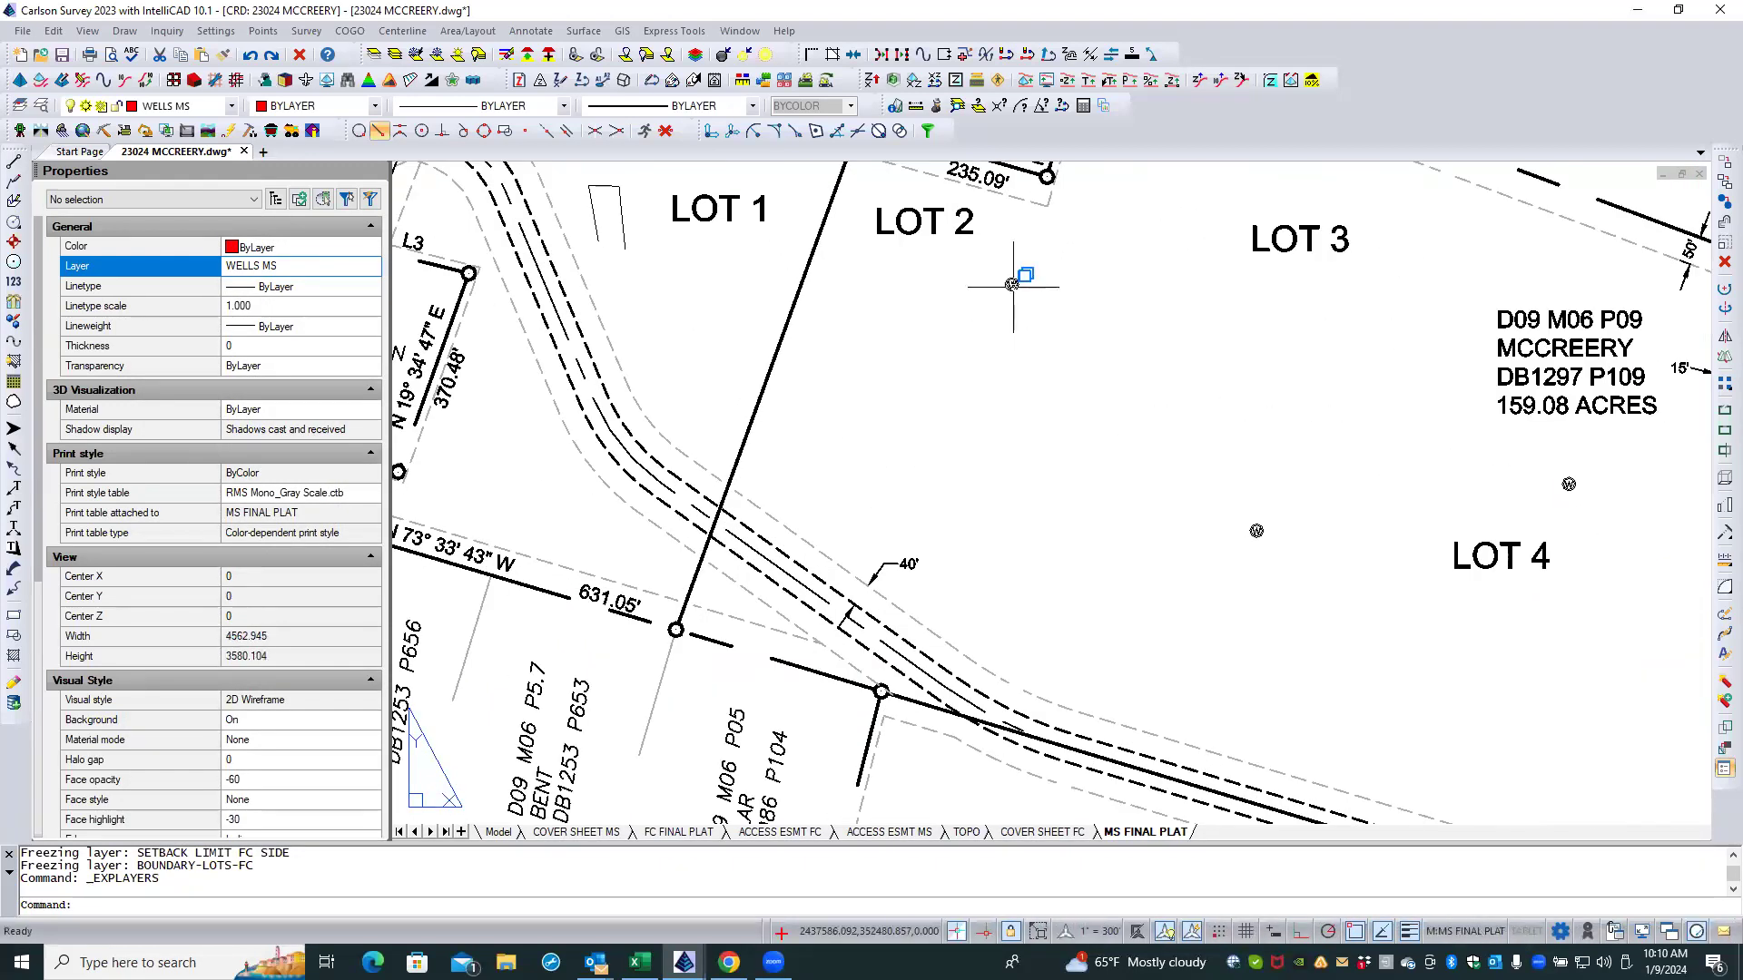
scroll(995, 425, "down", 6)
double_click(995, 425)
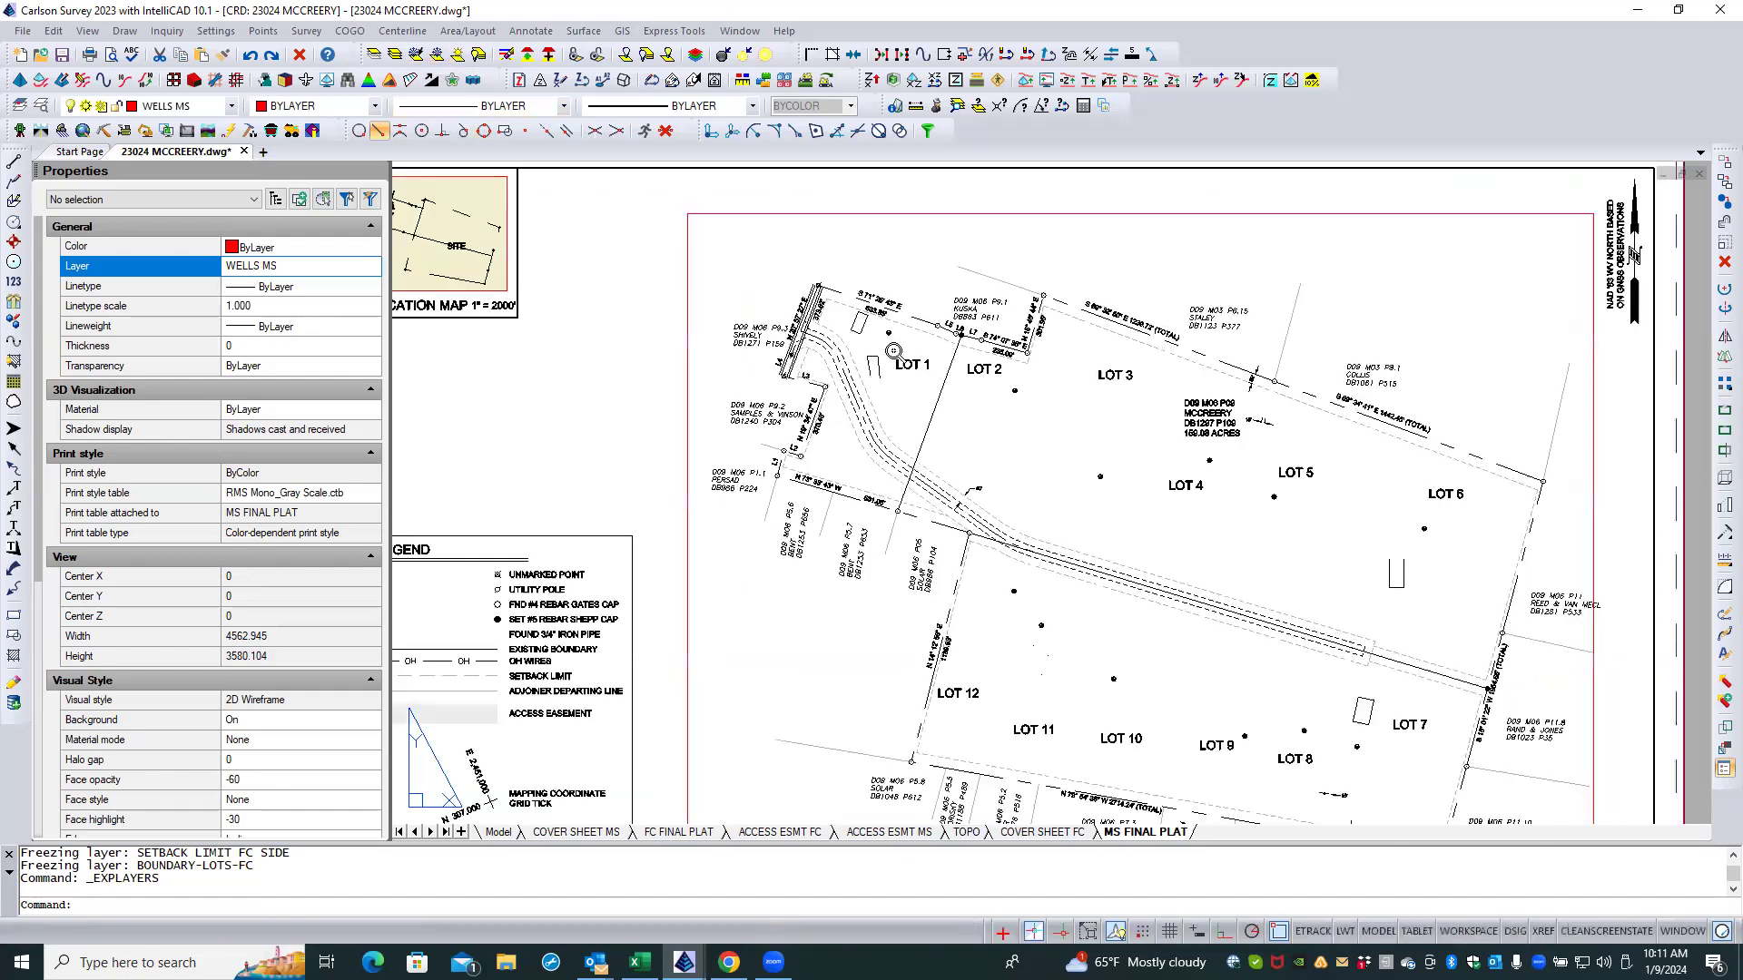
scroll(935, 359, "up", 2)
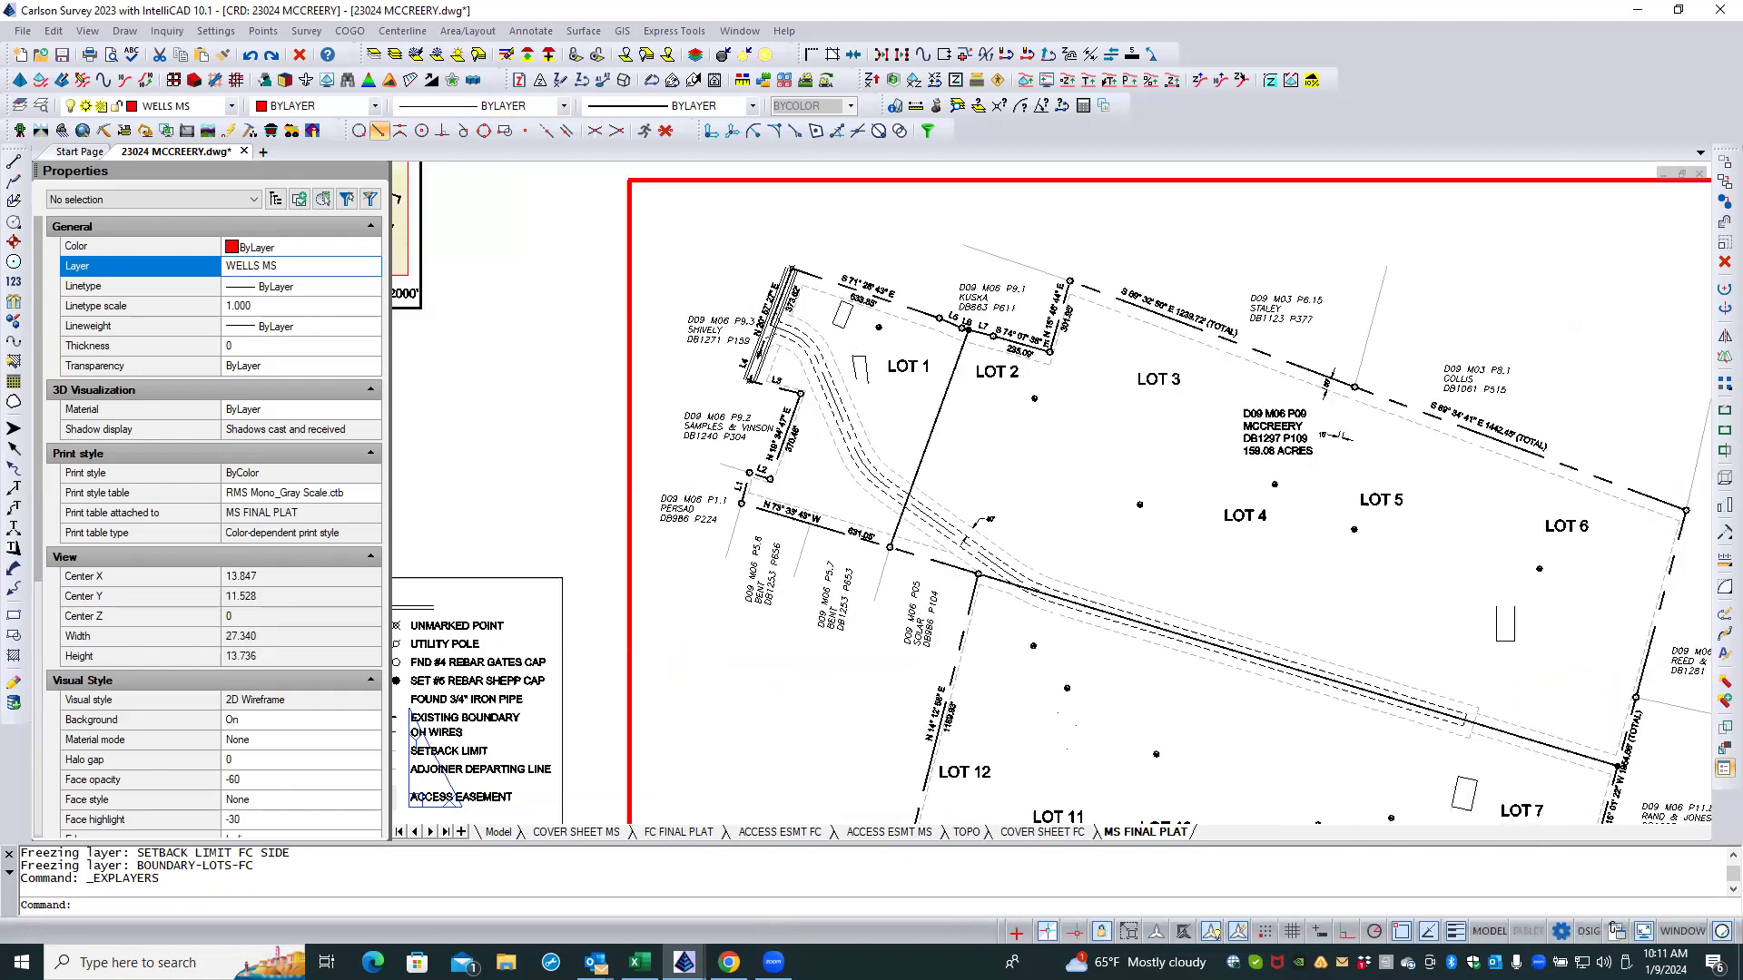
left_click(1034, 399)
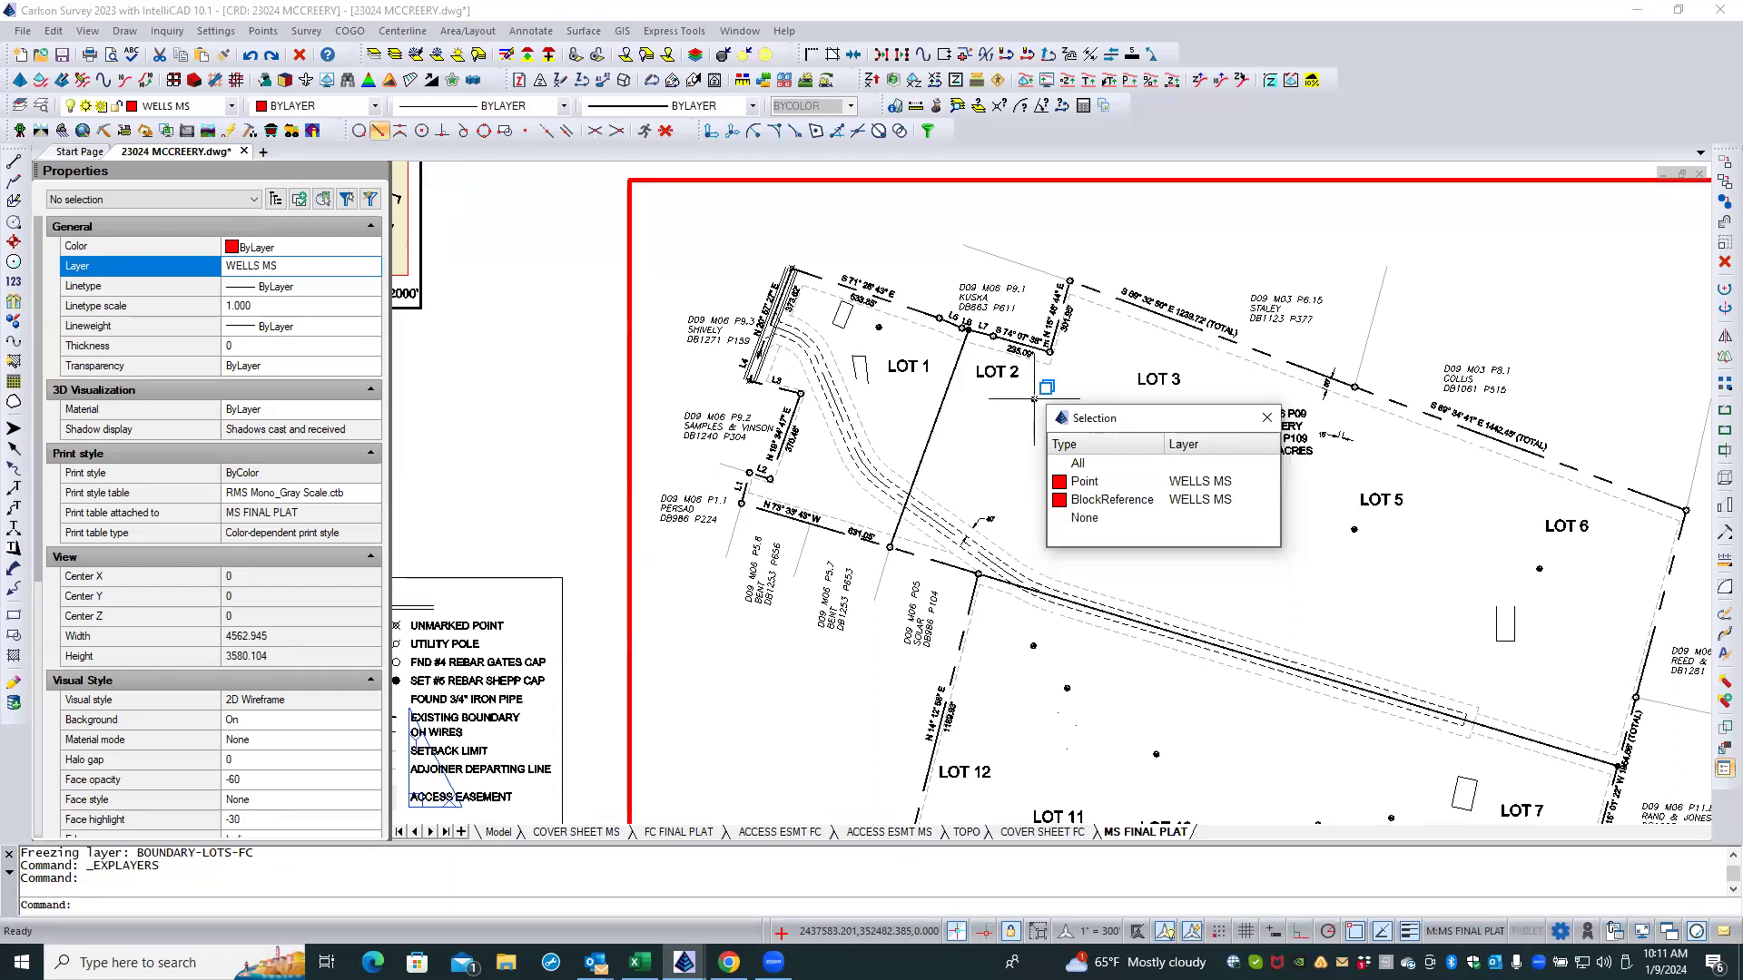
scroll(1034, 399, "up", 1)
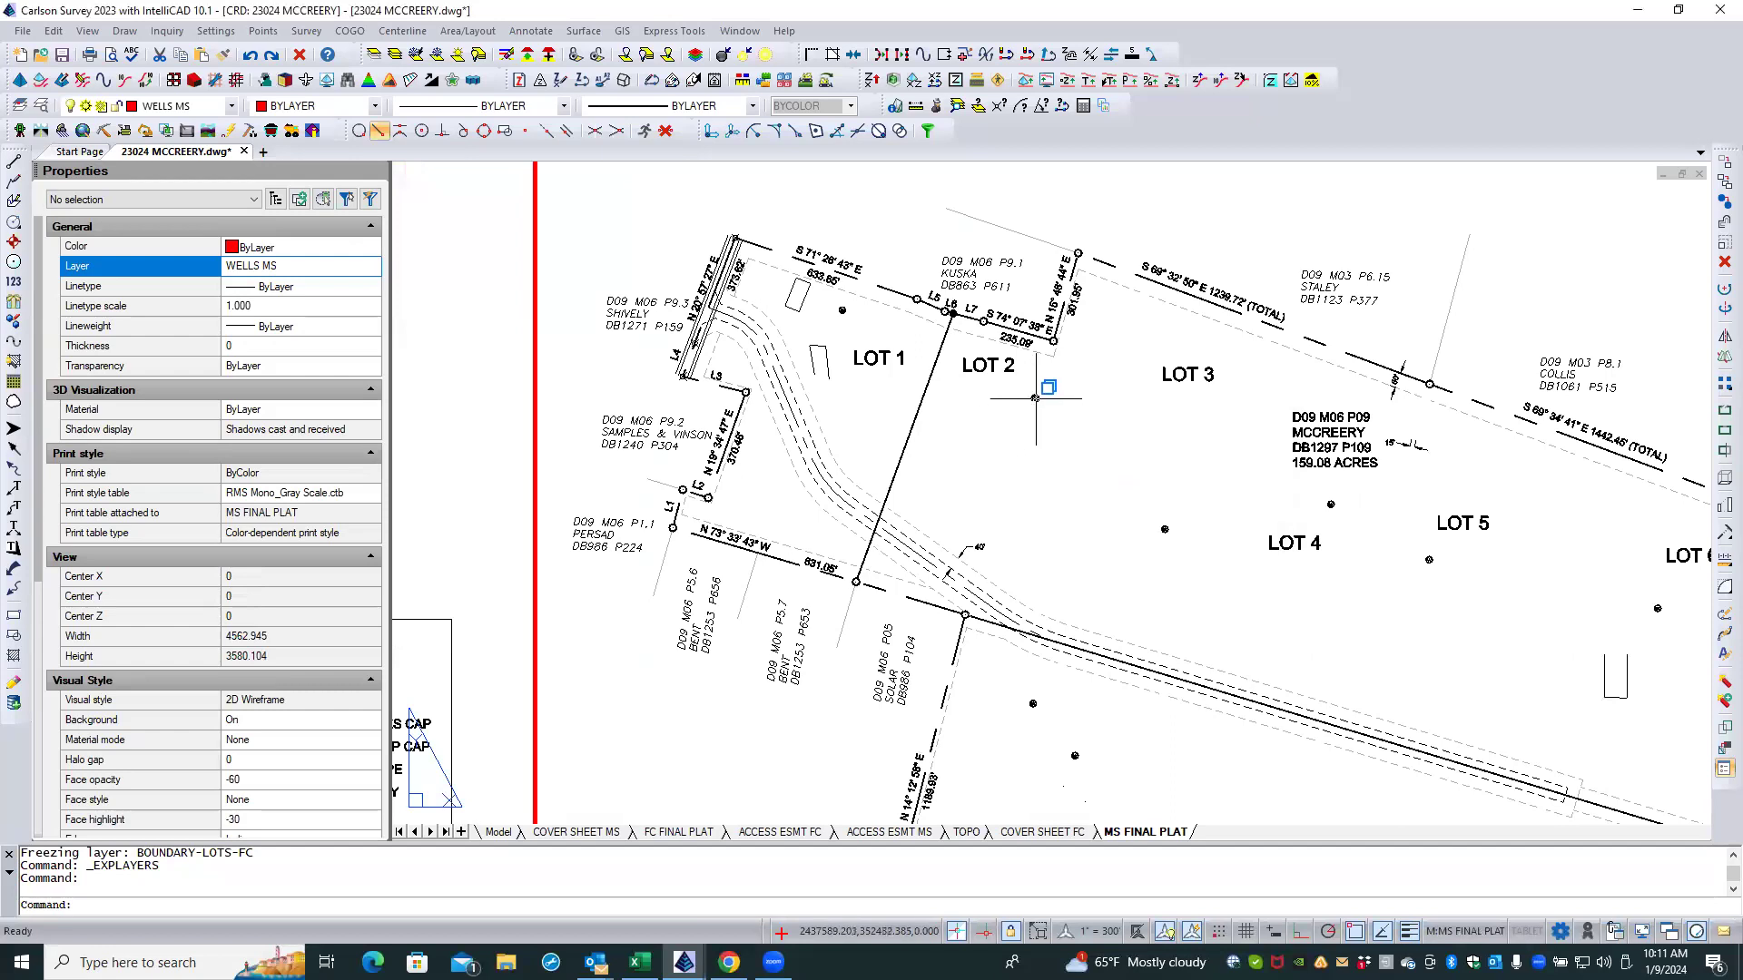
left_click(1034, 398)
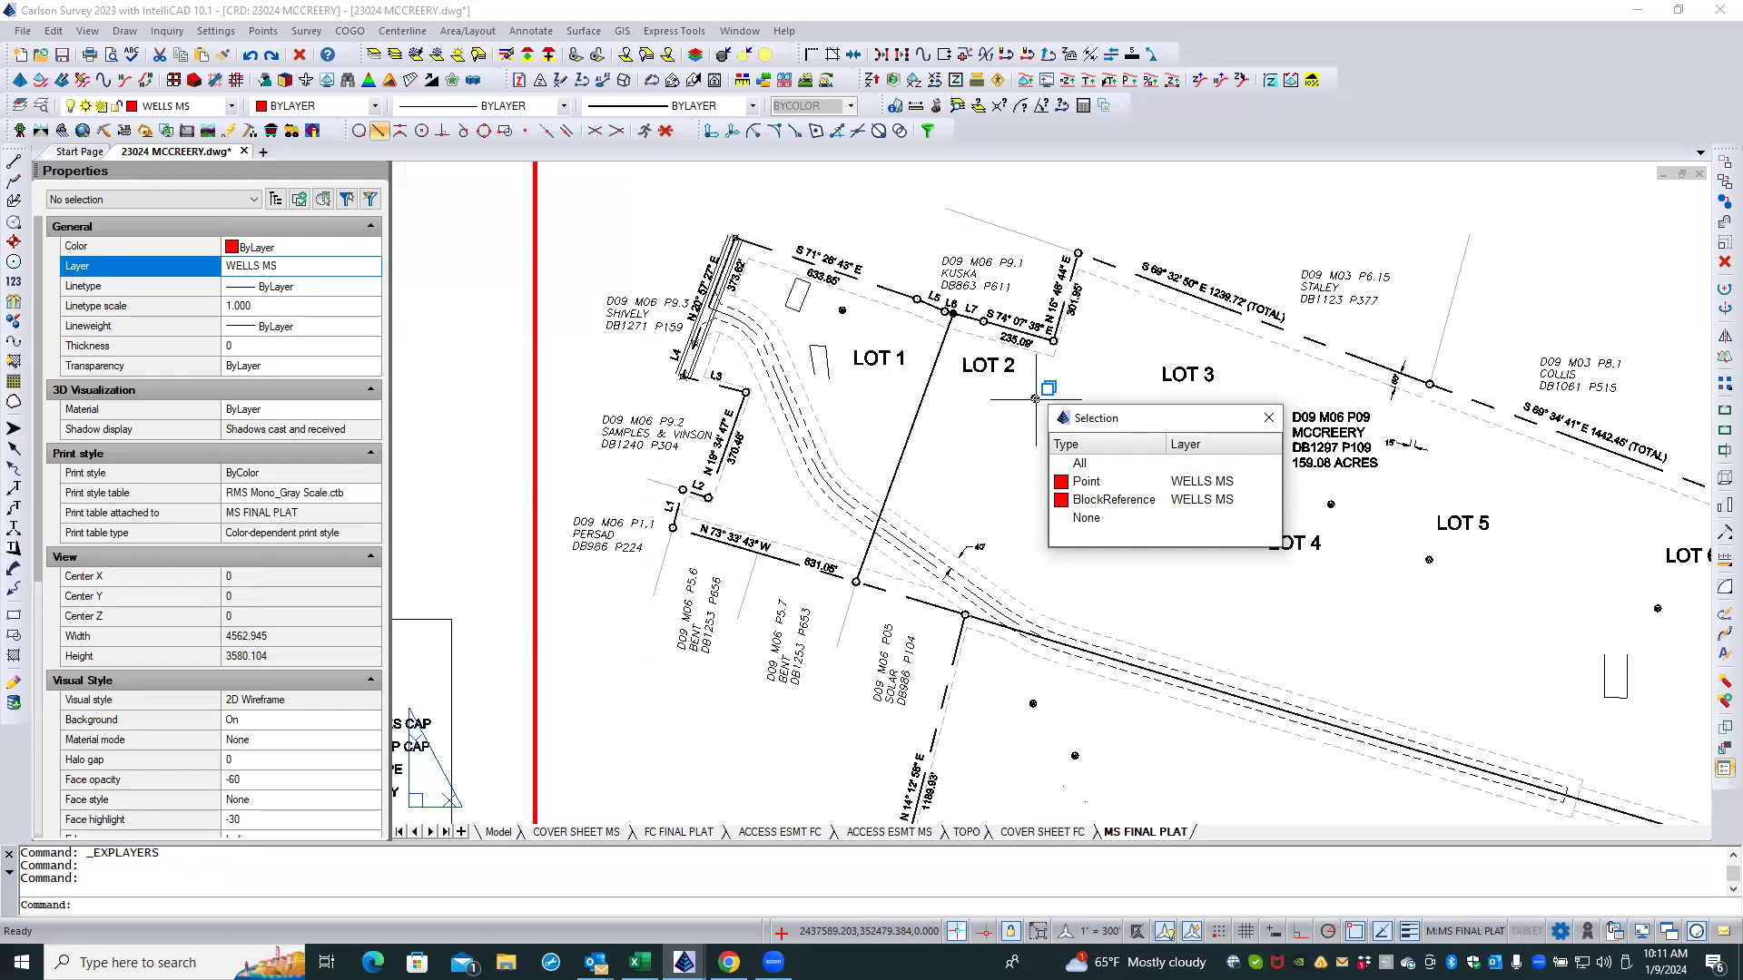
left_click(1062, 478)
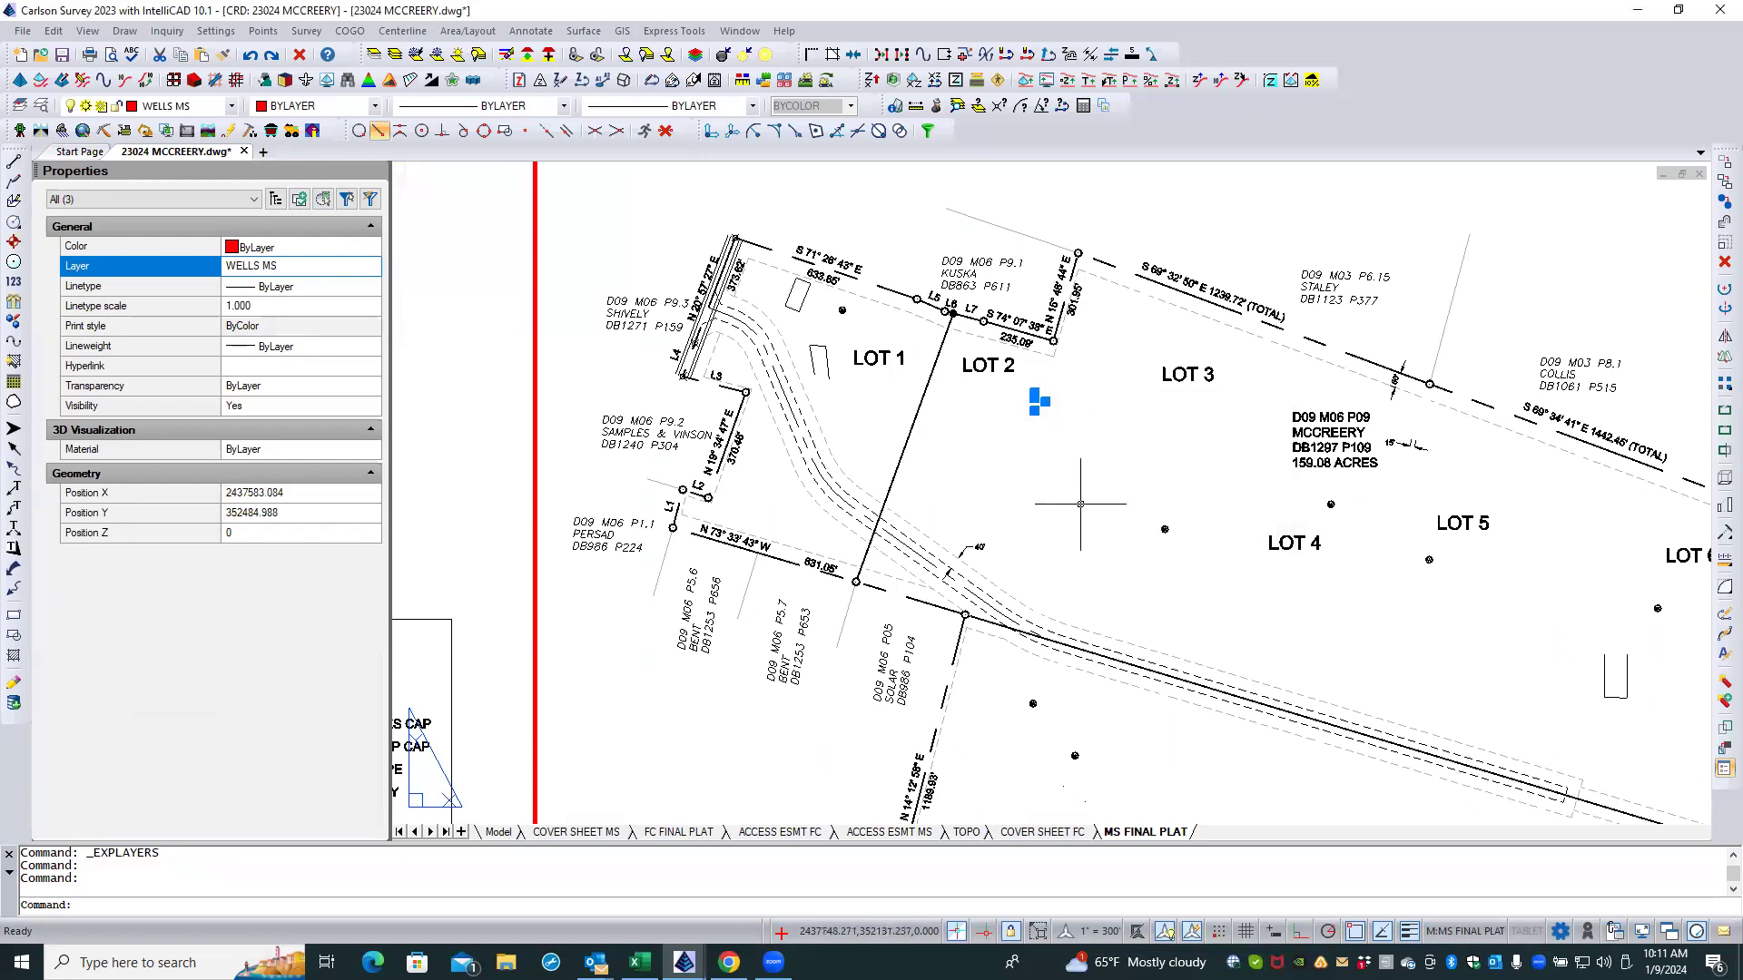
Step: Add the three wells around Lots 4 and 5 to the selection, including their overlapping objects
left_click(1165, 529)
left_click(1243, 630)
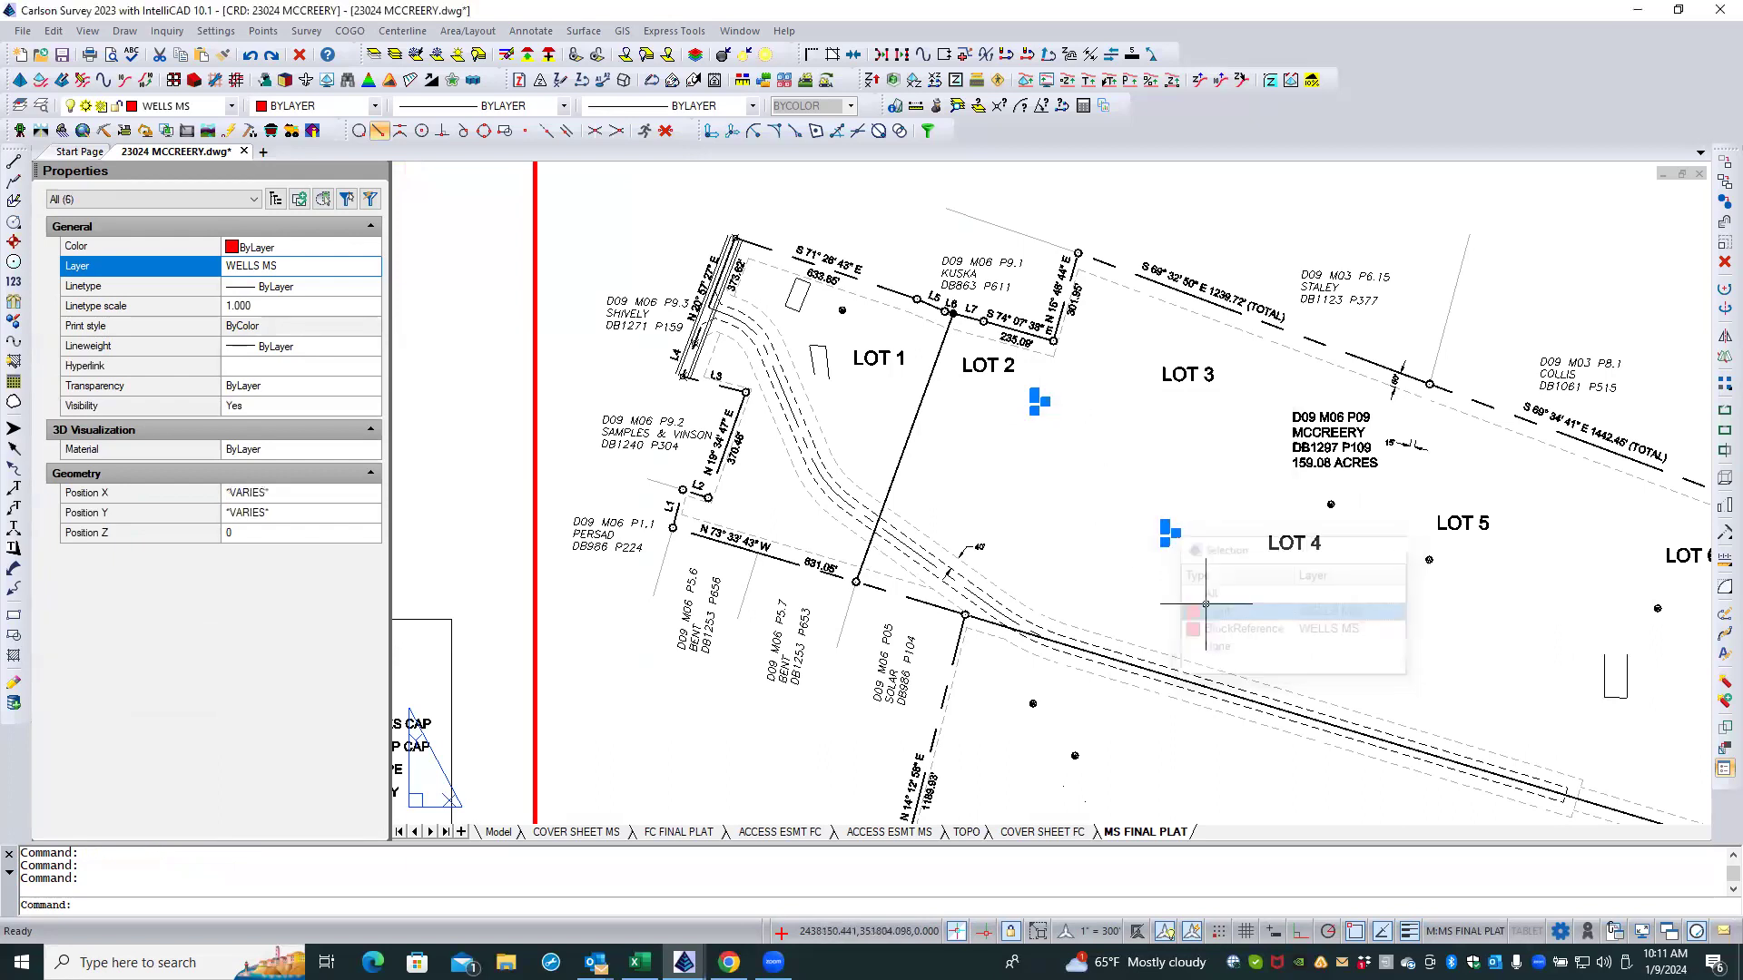
left_click(1329, 507)
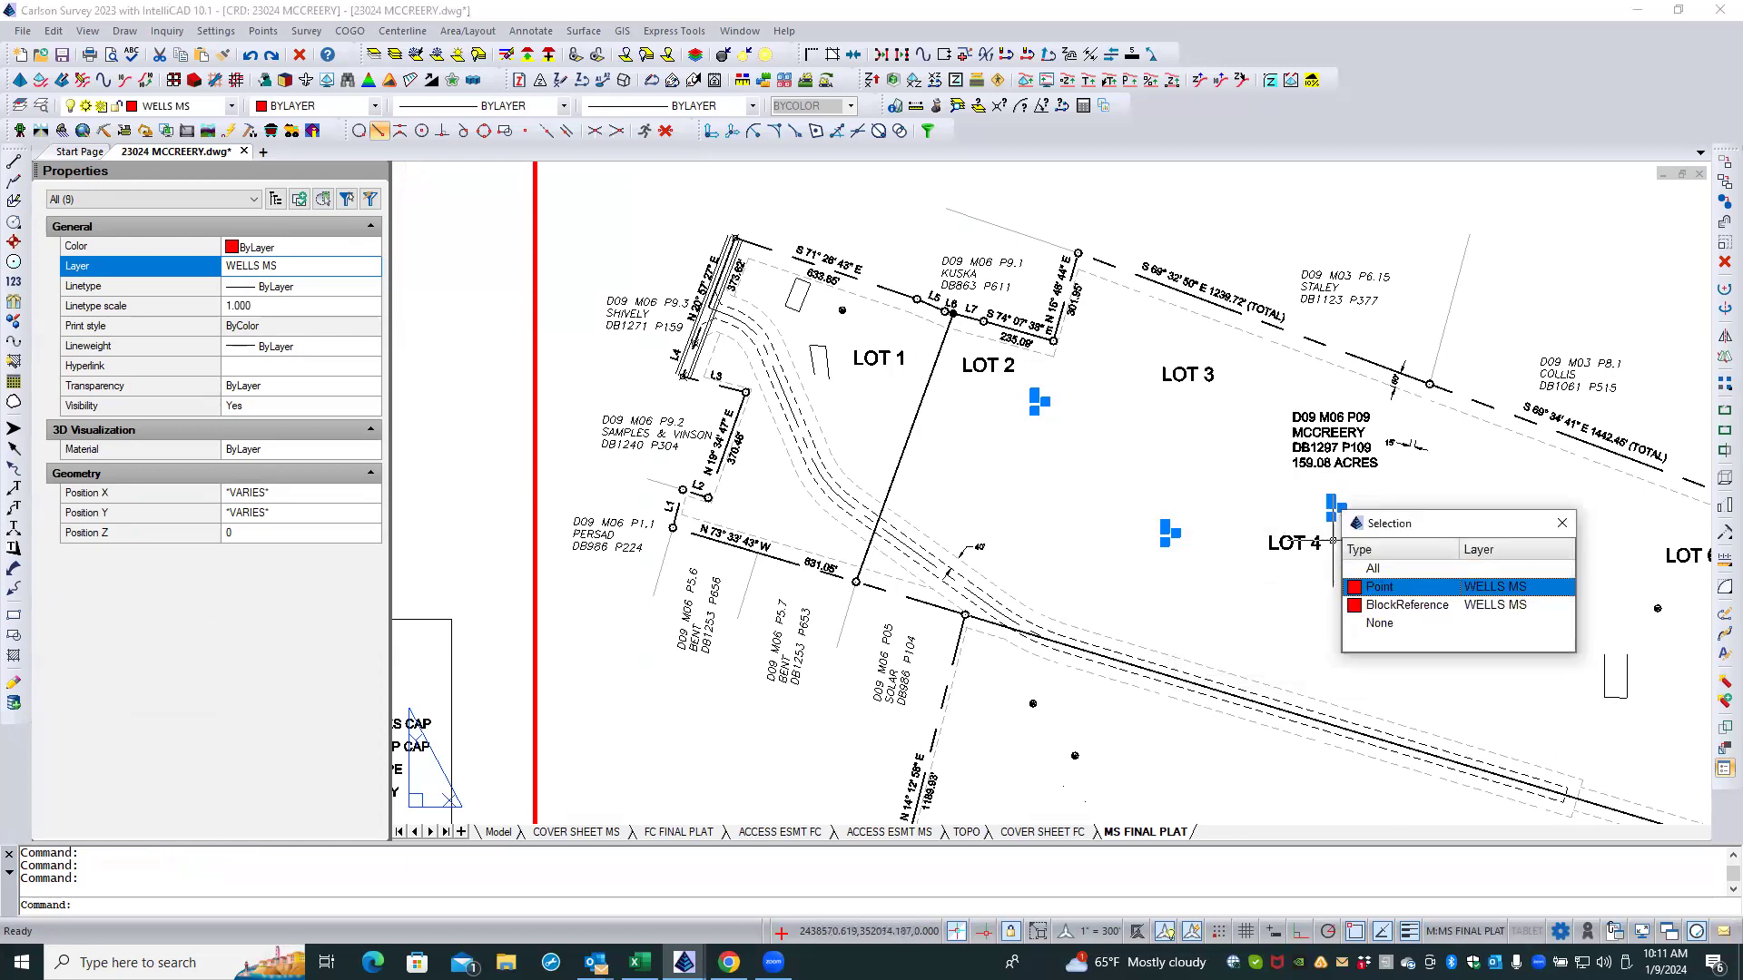
left_click(1357, 588)
left_click(1430, 560)
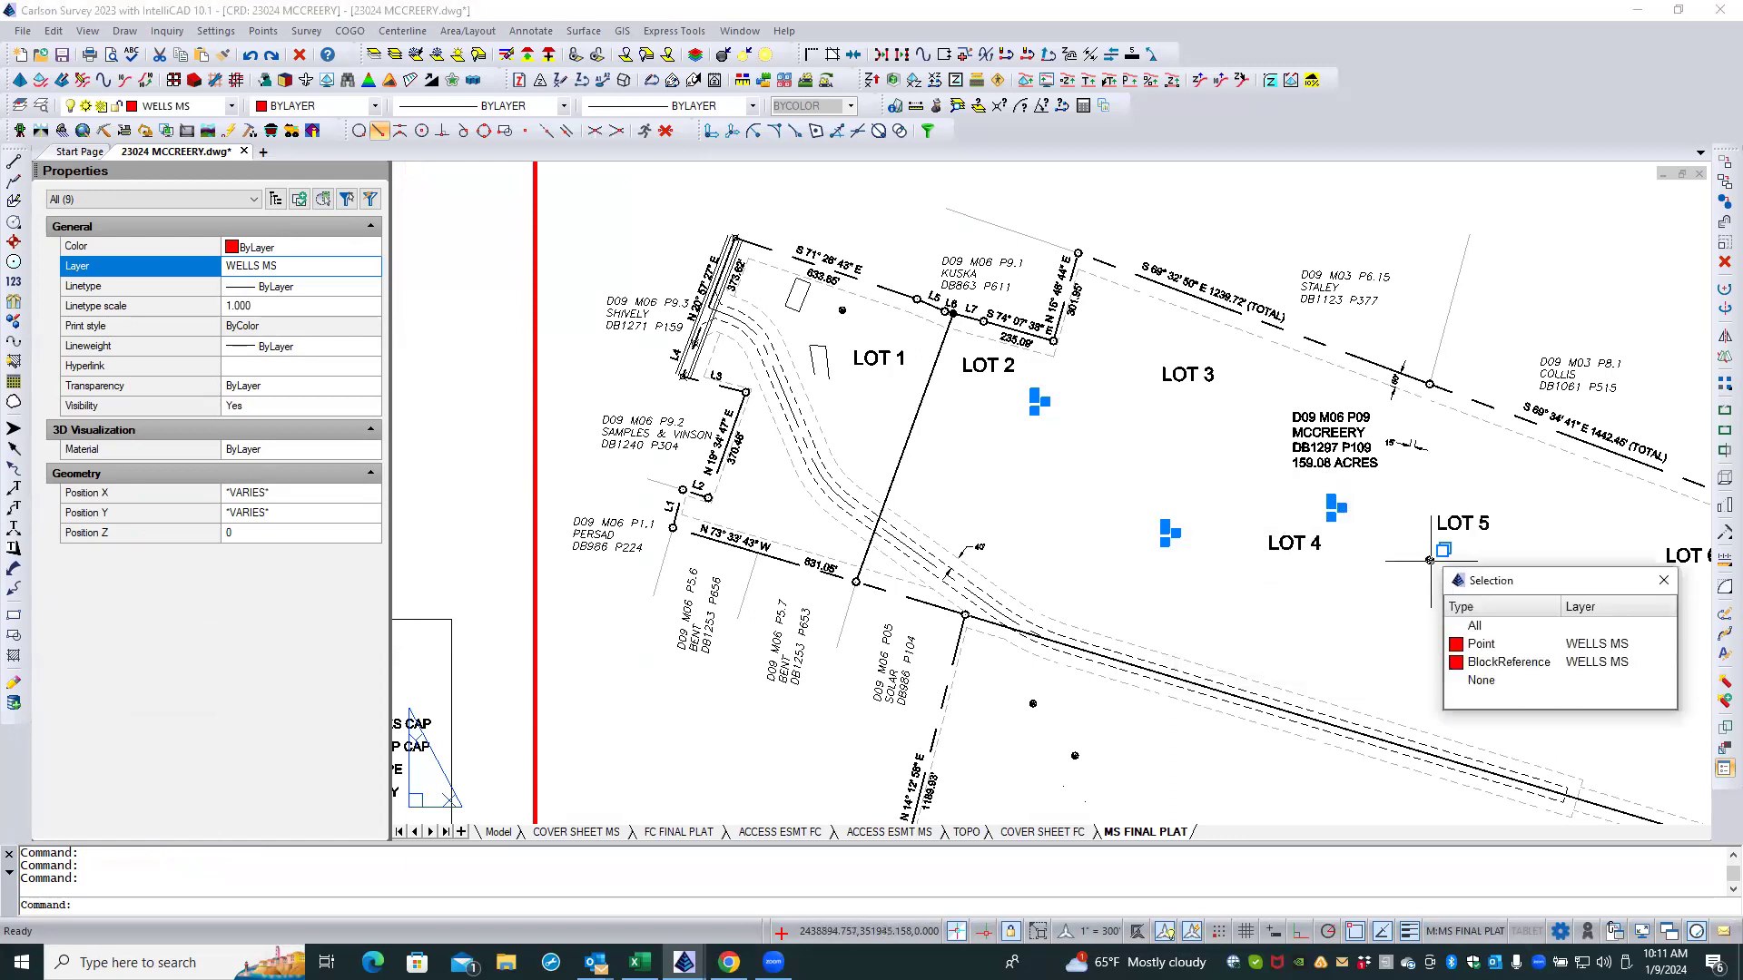
left_click(1469, 645)
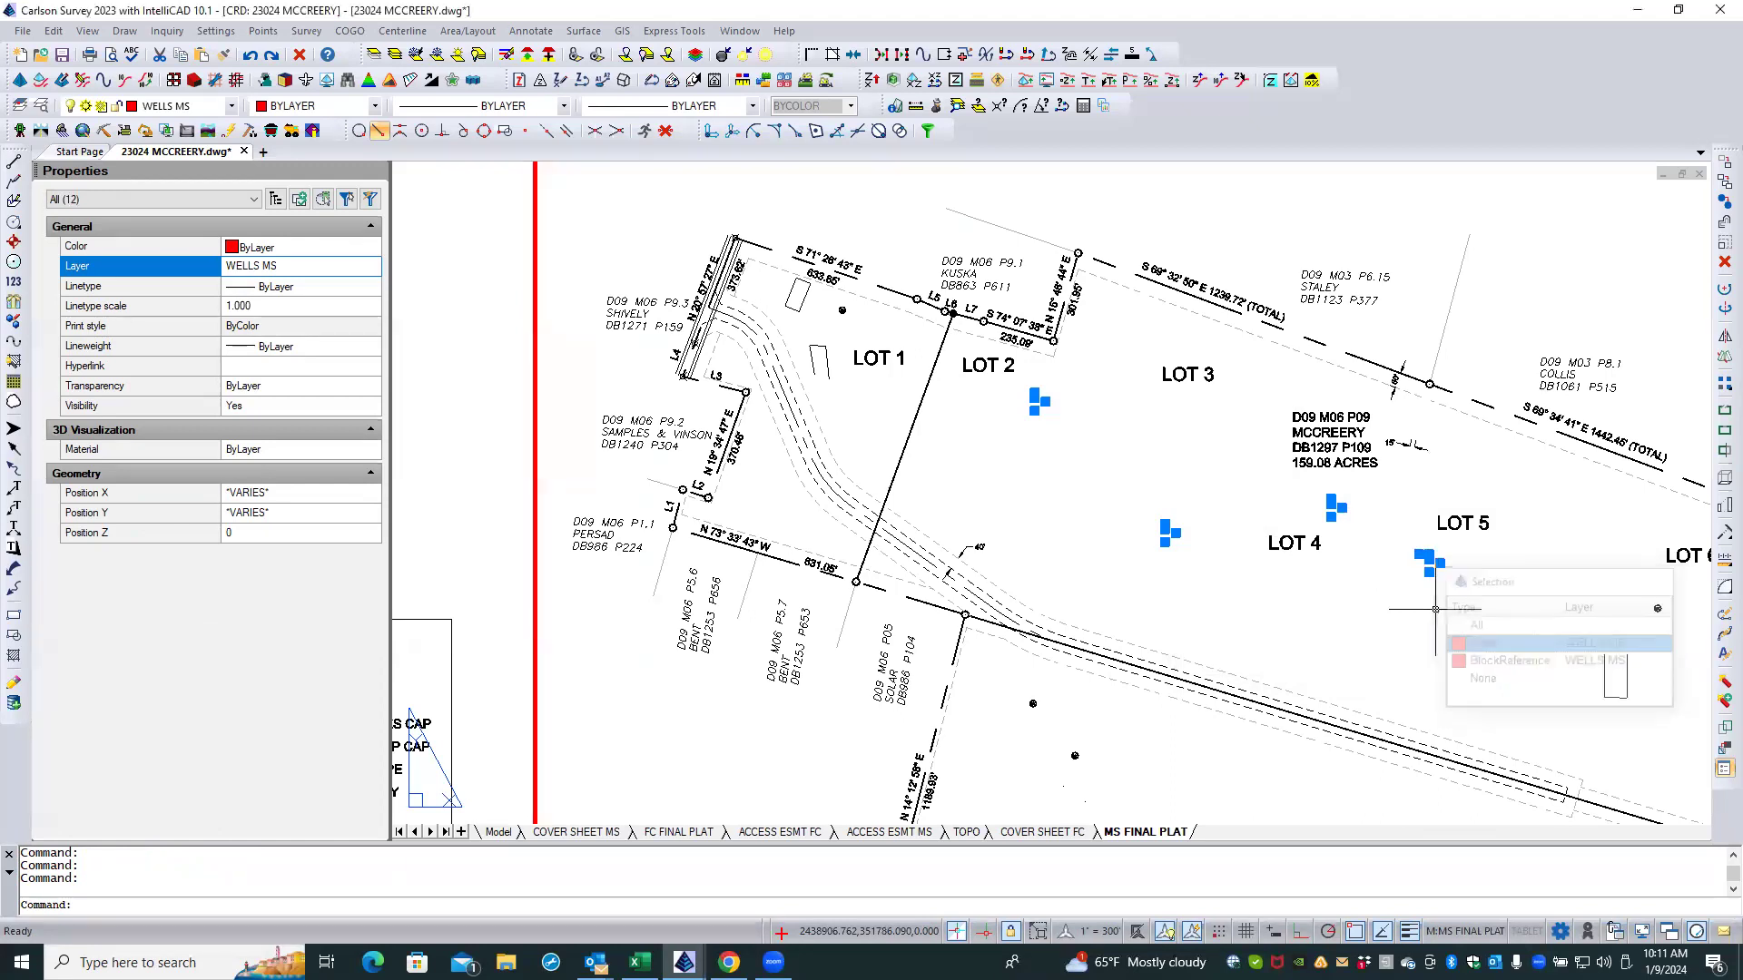
Step: Add the three wells north of the Lot 12, Lot 11 and Lot 10 labels to the selection
left_click(1033, 705)
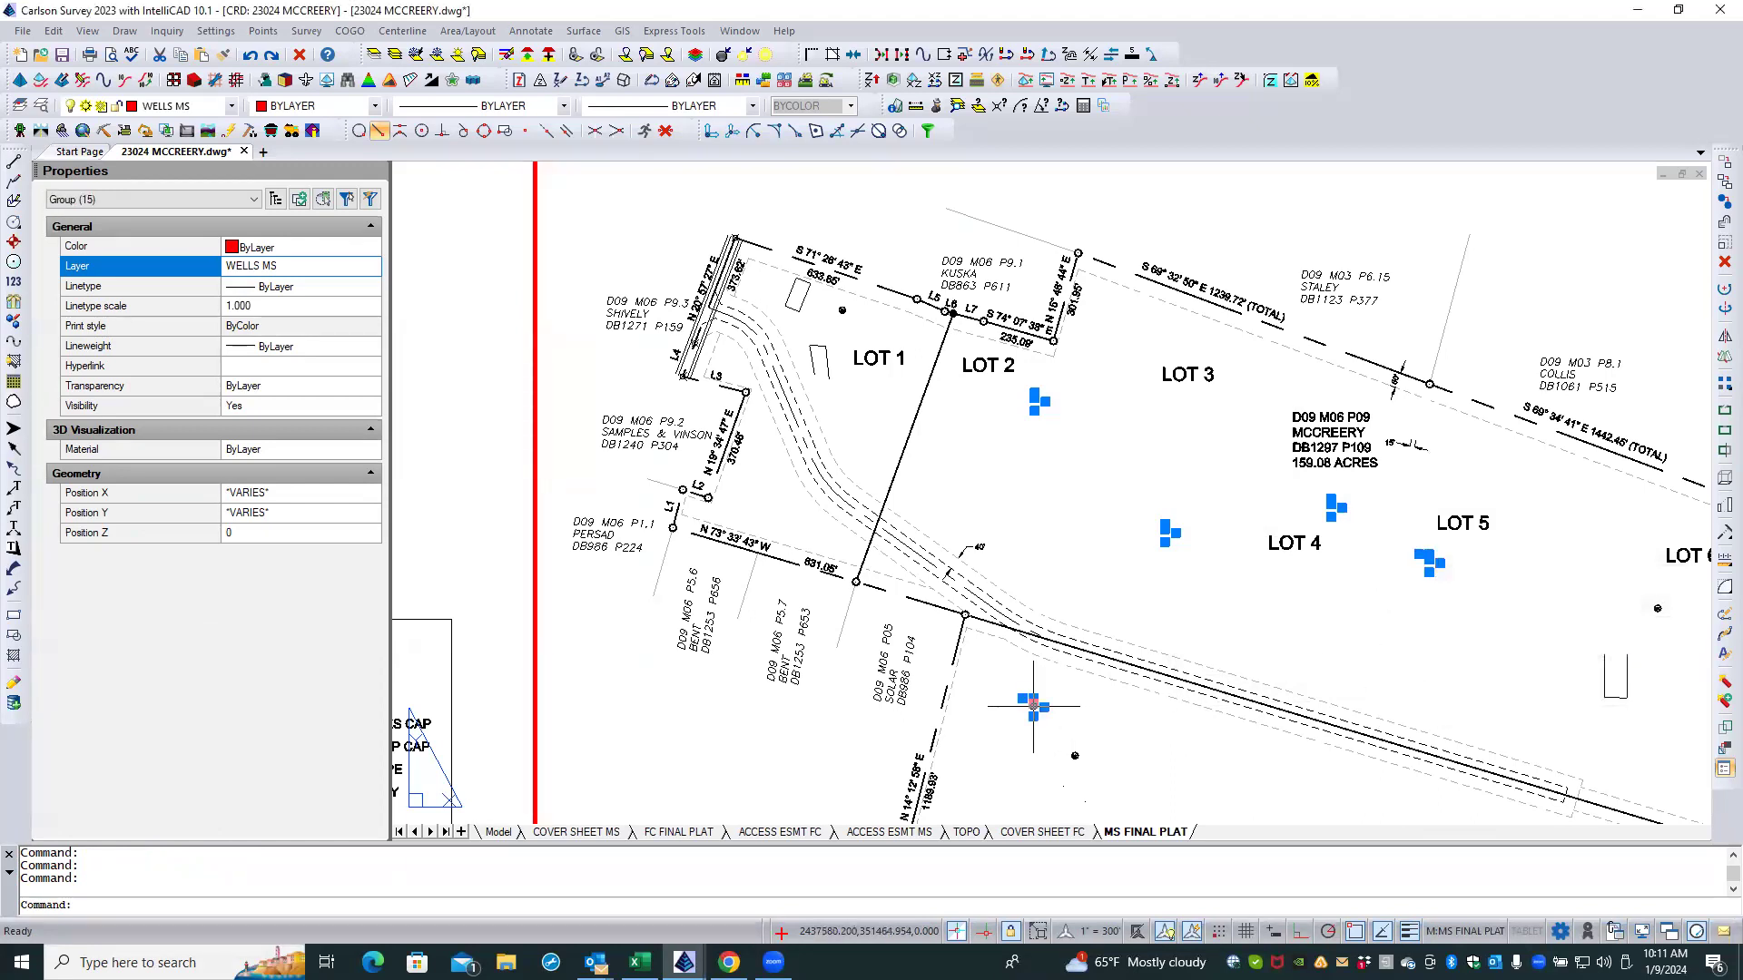
left_click(1076, 757)
left_click(1119, 752)
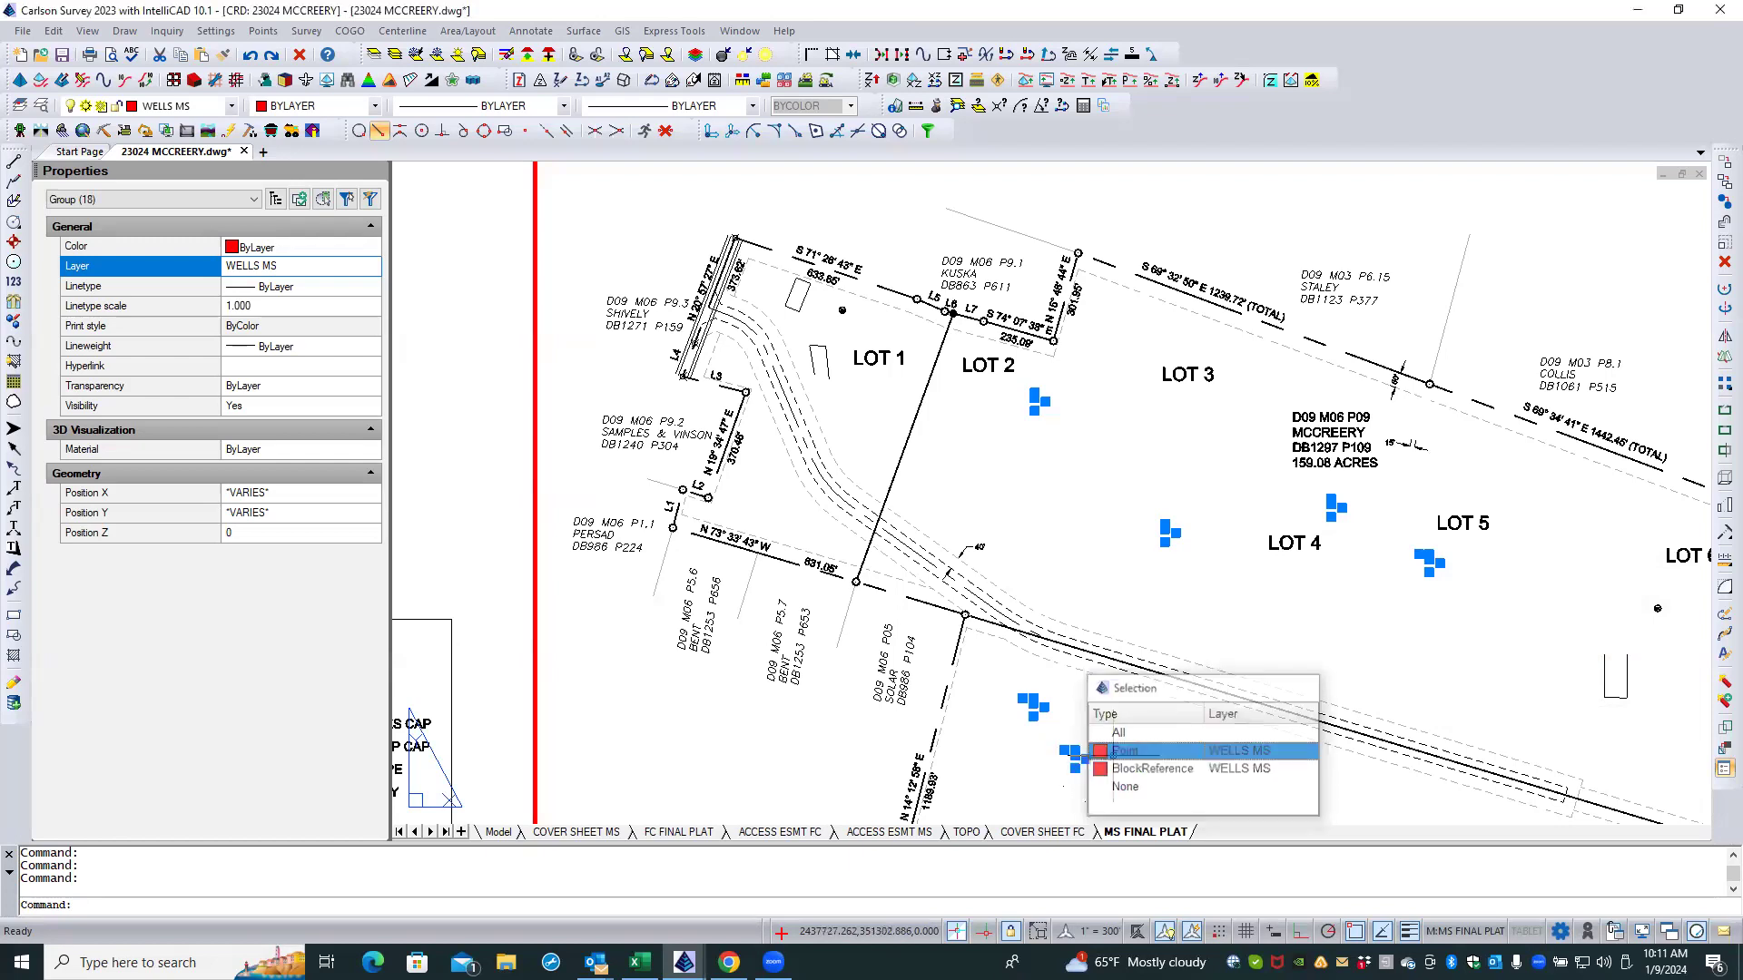
scroll(1438, 642, "down", 1)
middle_click_drag(1426, 642, 1163, 521)
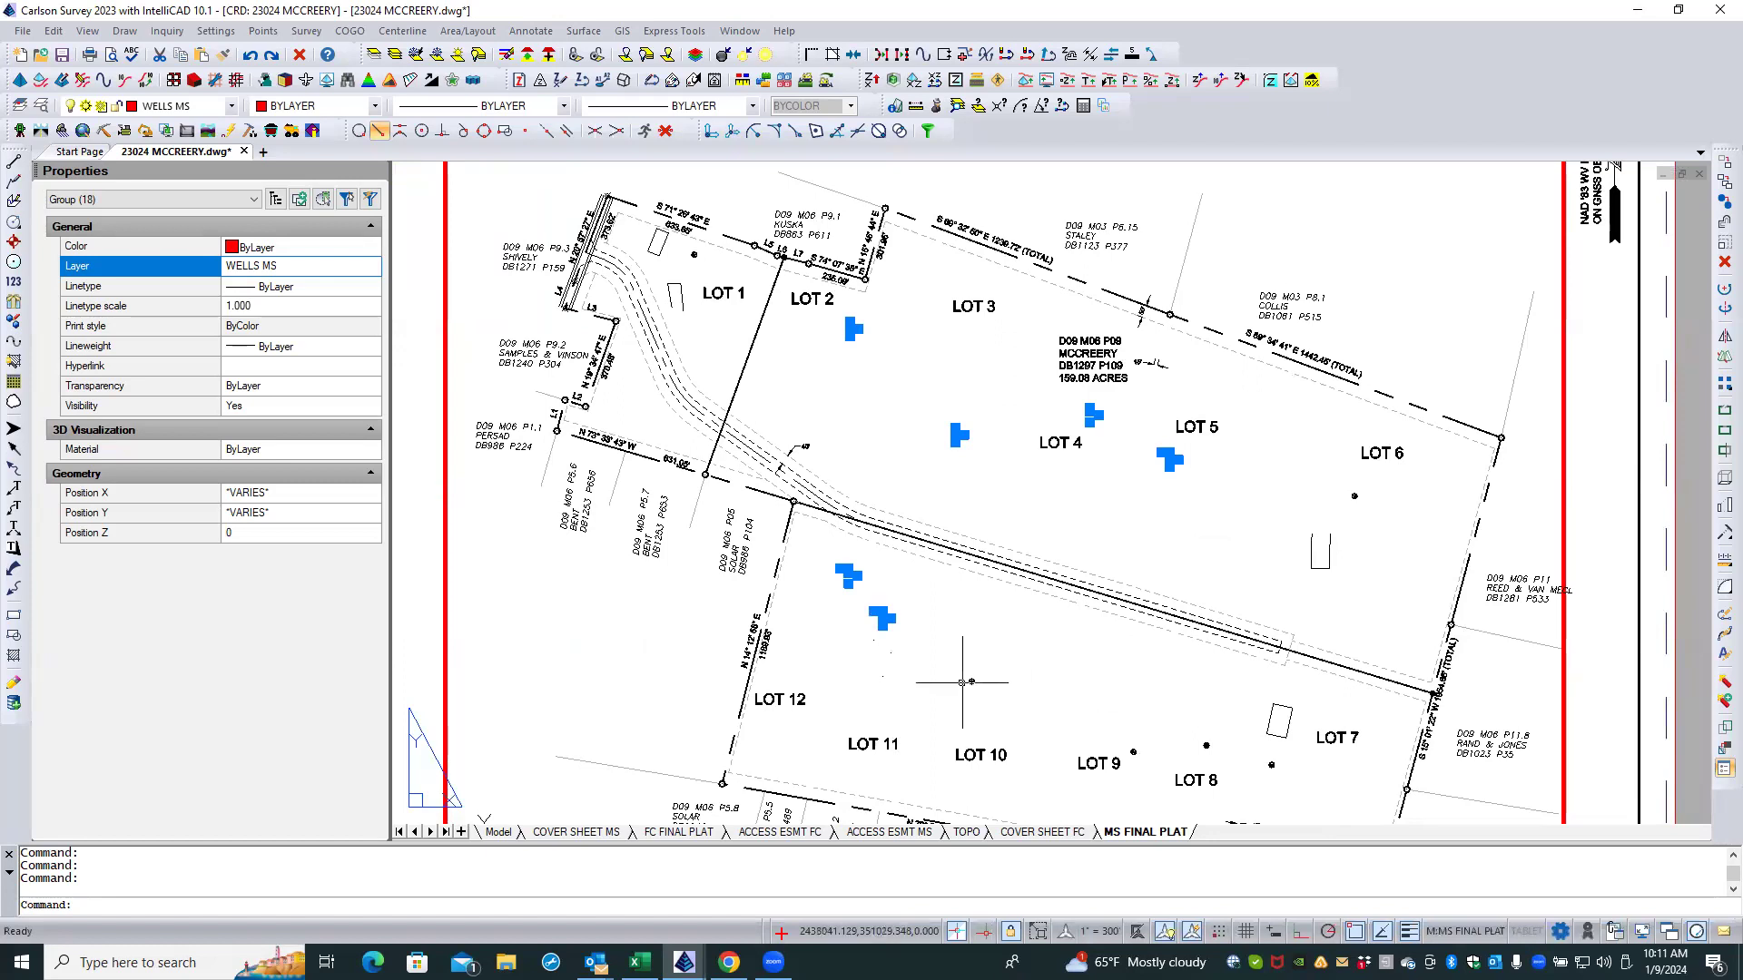
left_click(972, 681)
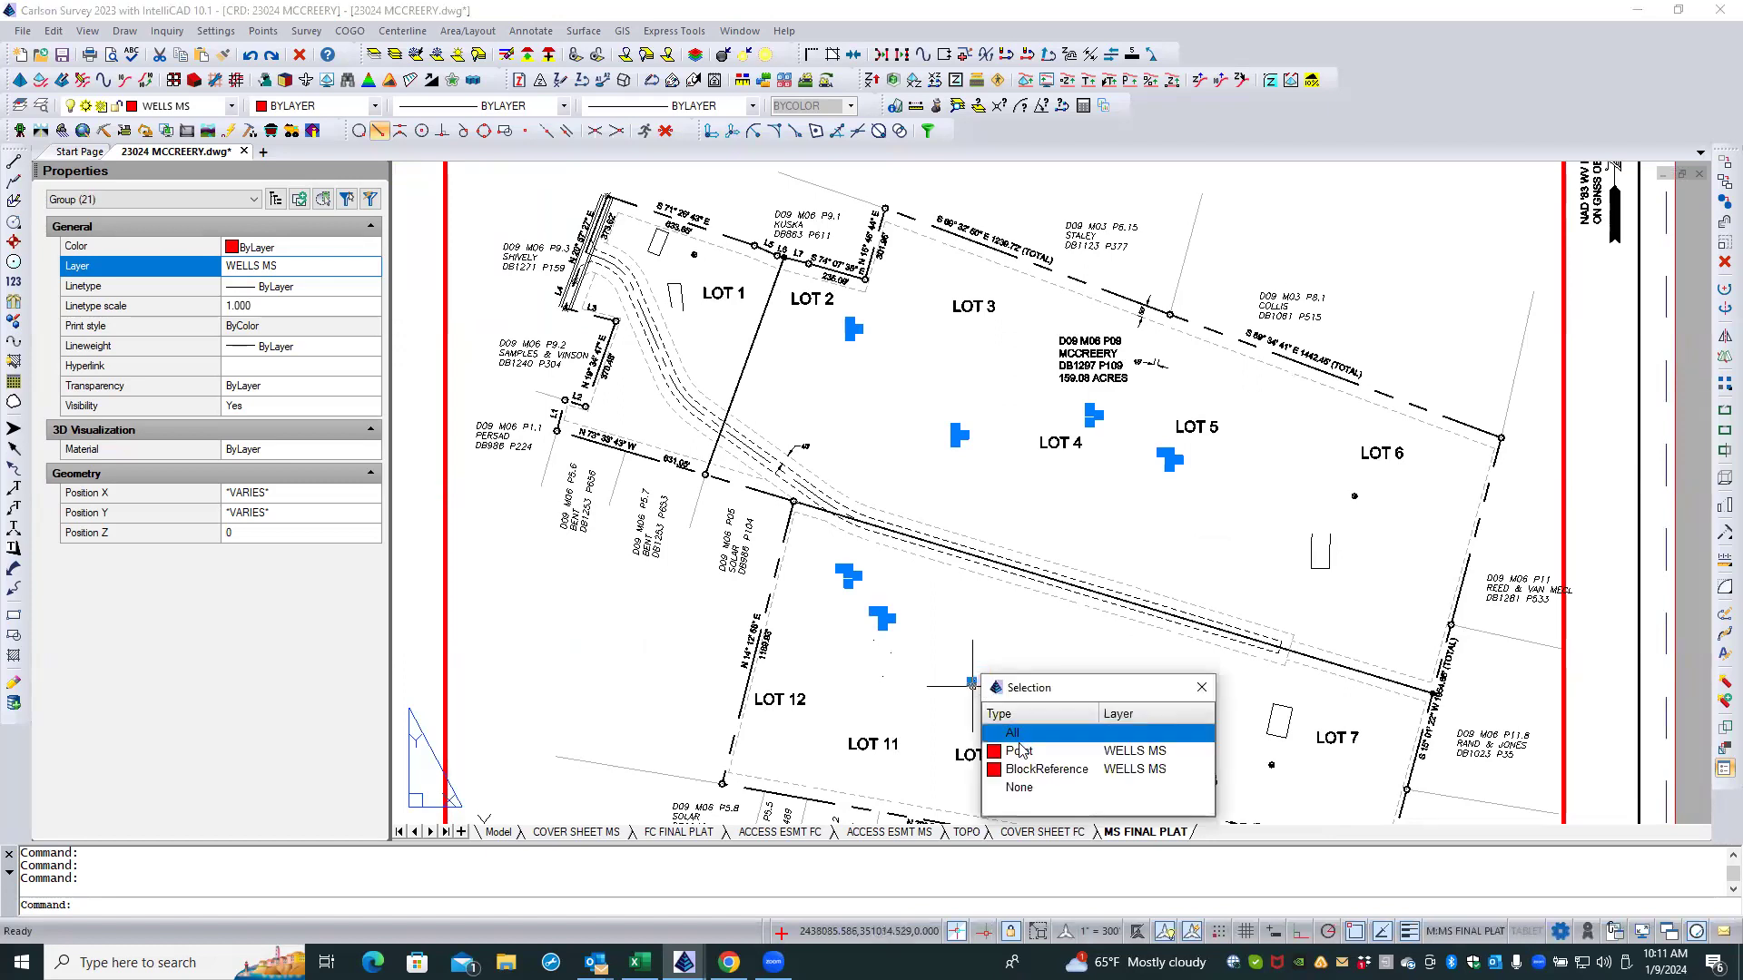
left_click(1044, 769)
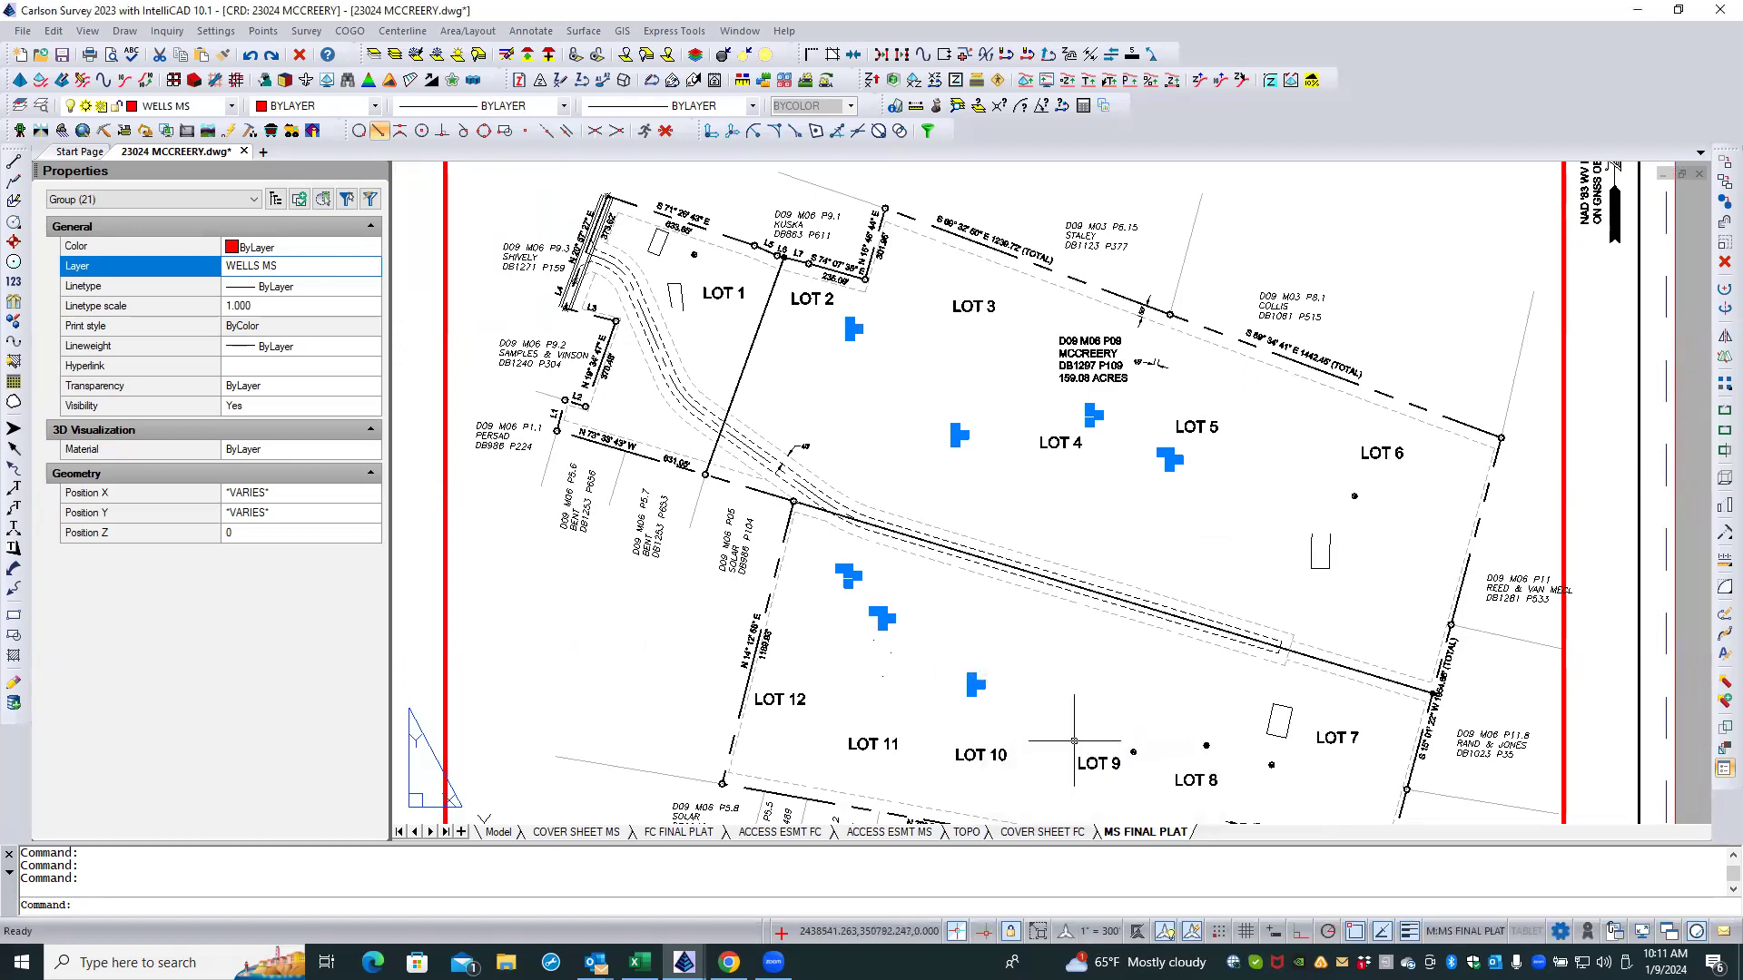
Step: Add the wells beside Lots 9 and 8 to the selection, leaving the Lot 7 well out of it
left_click(1132, 752)
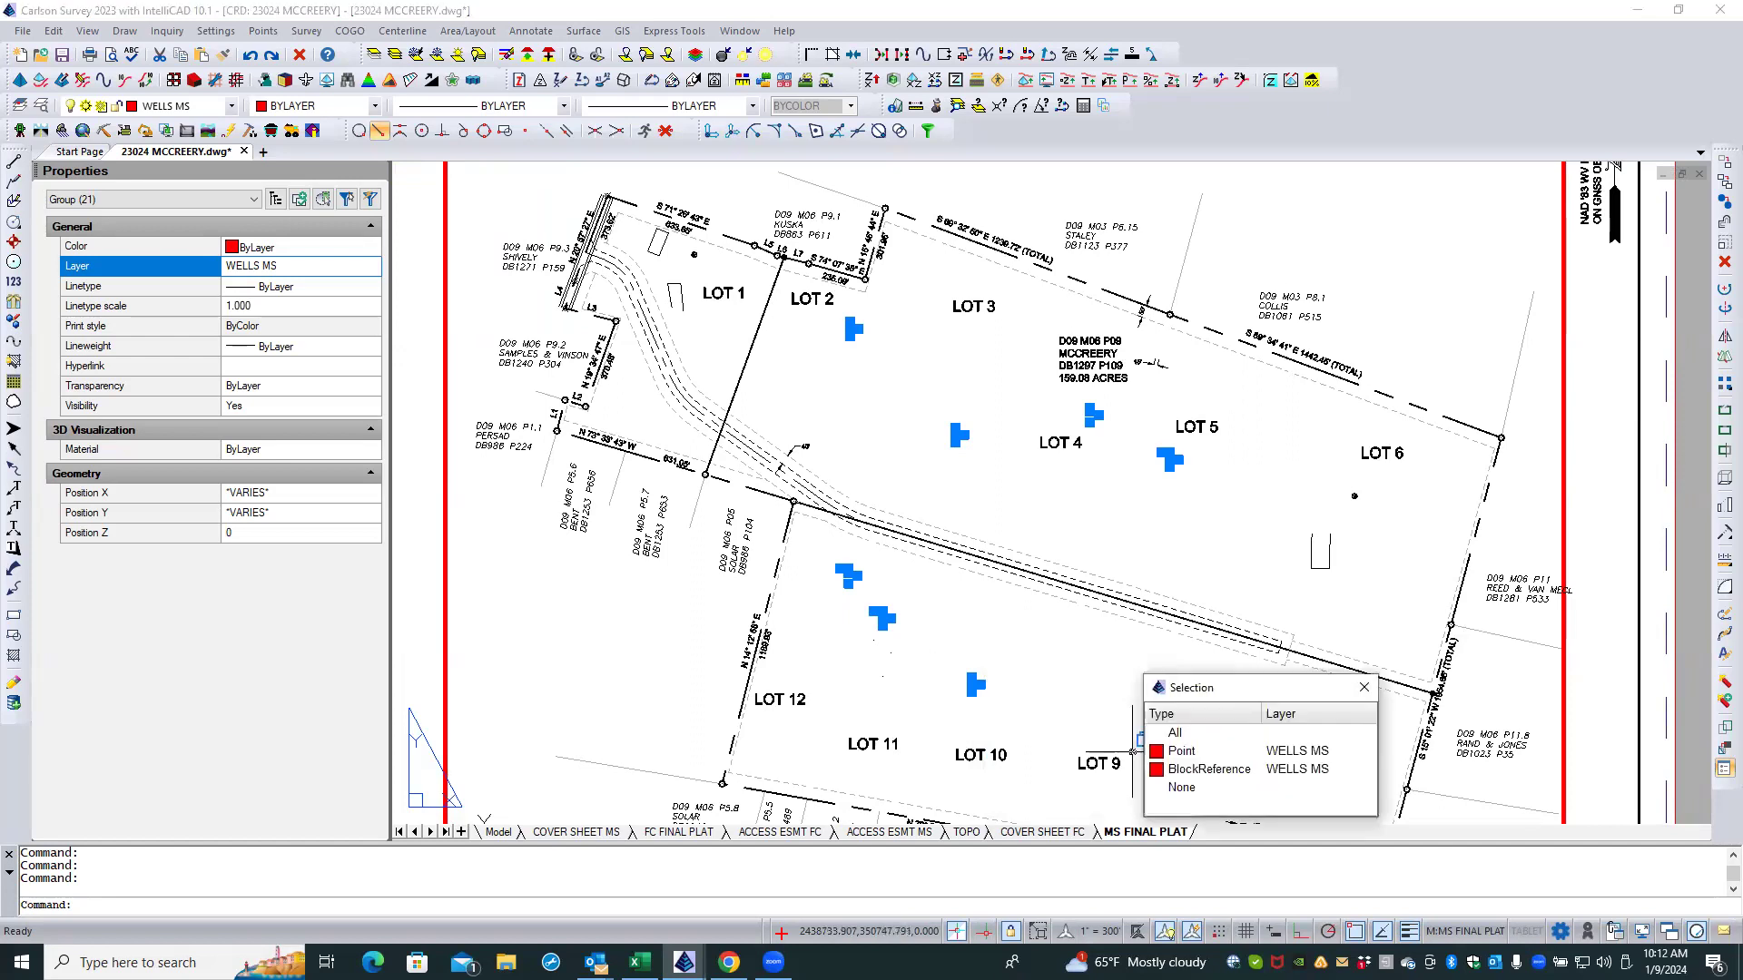
left_click(1198, 750)
left_click(1206, 746)
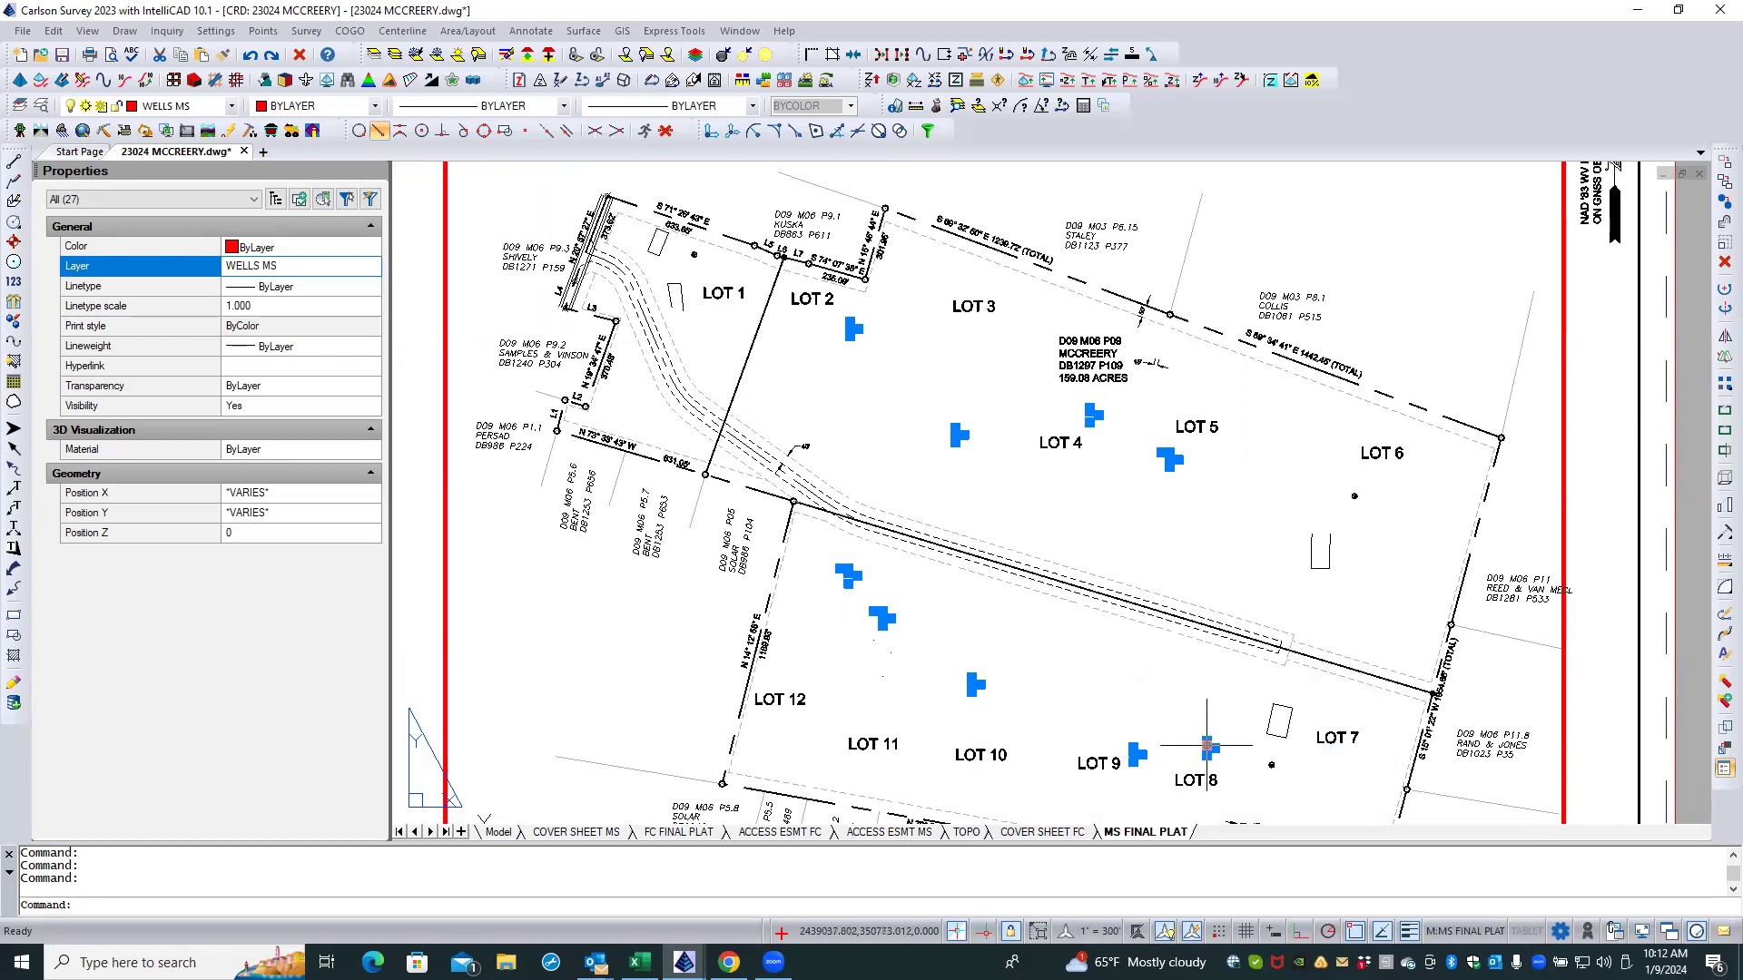
left_click(1274, 767)
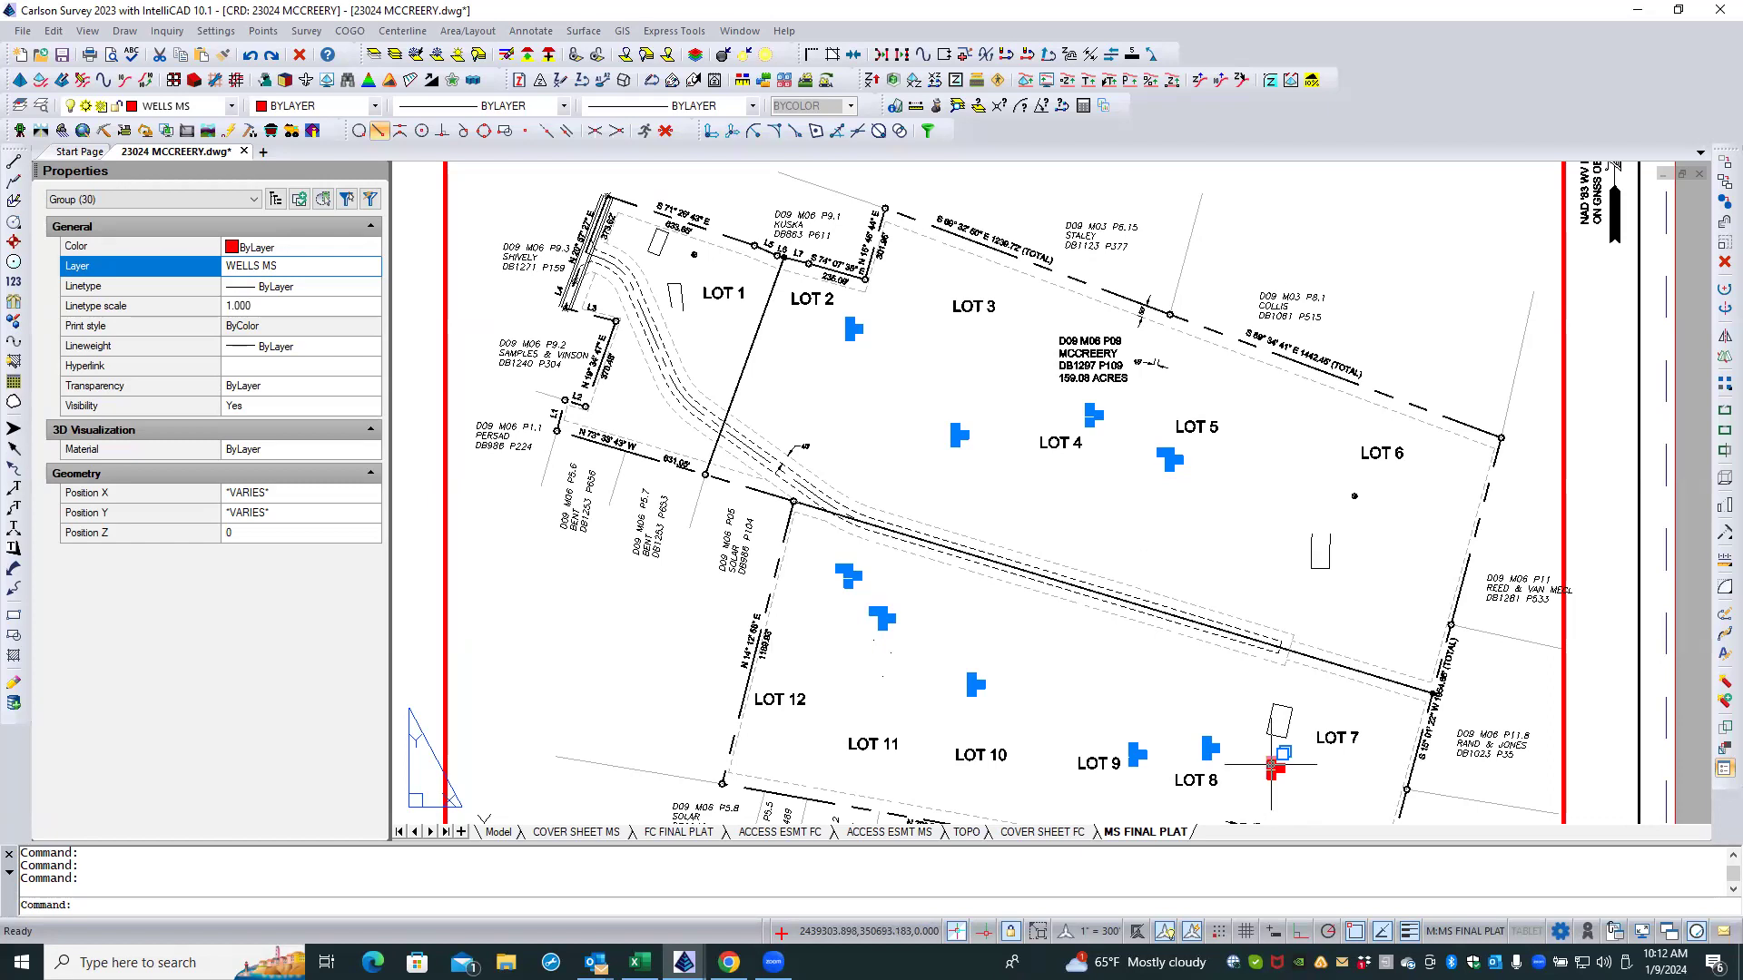
scroll(1272, 767, "up", 6)
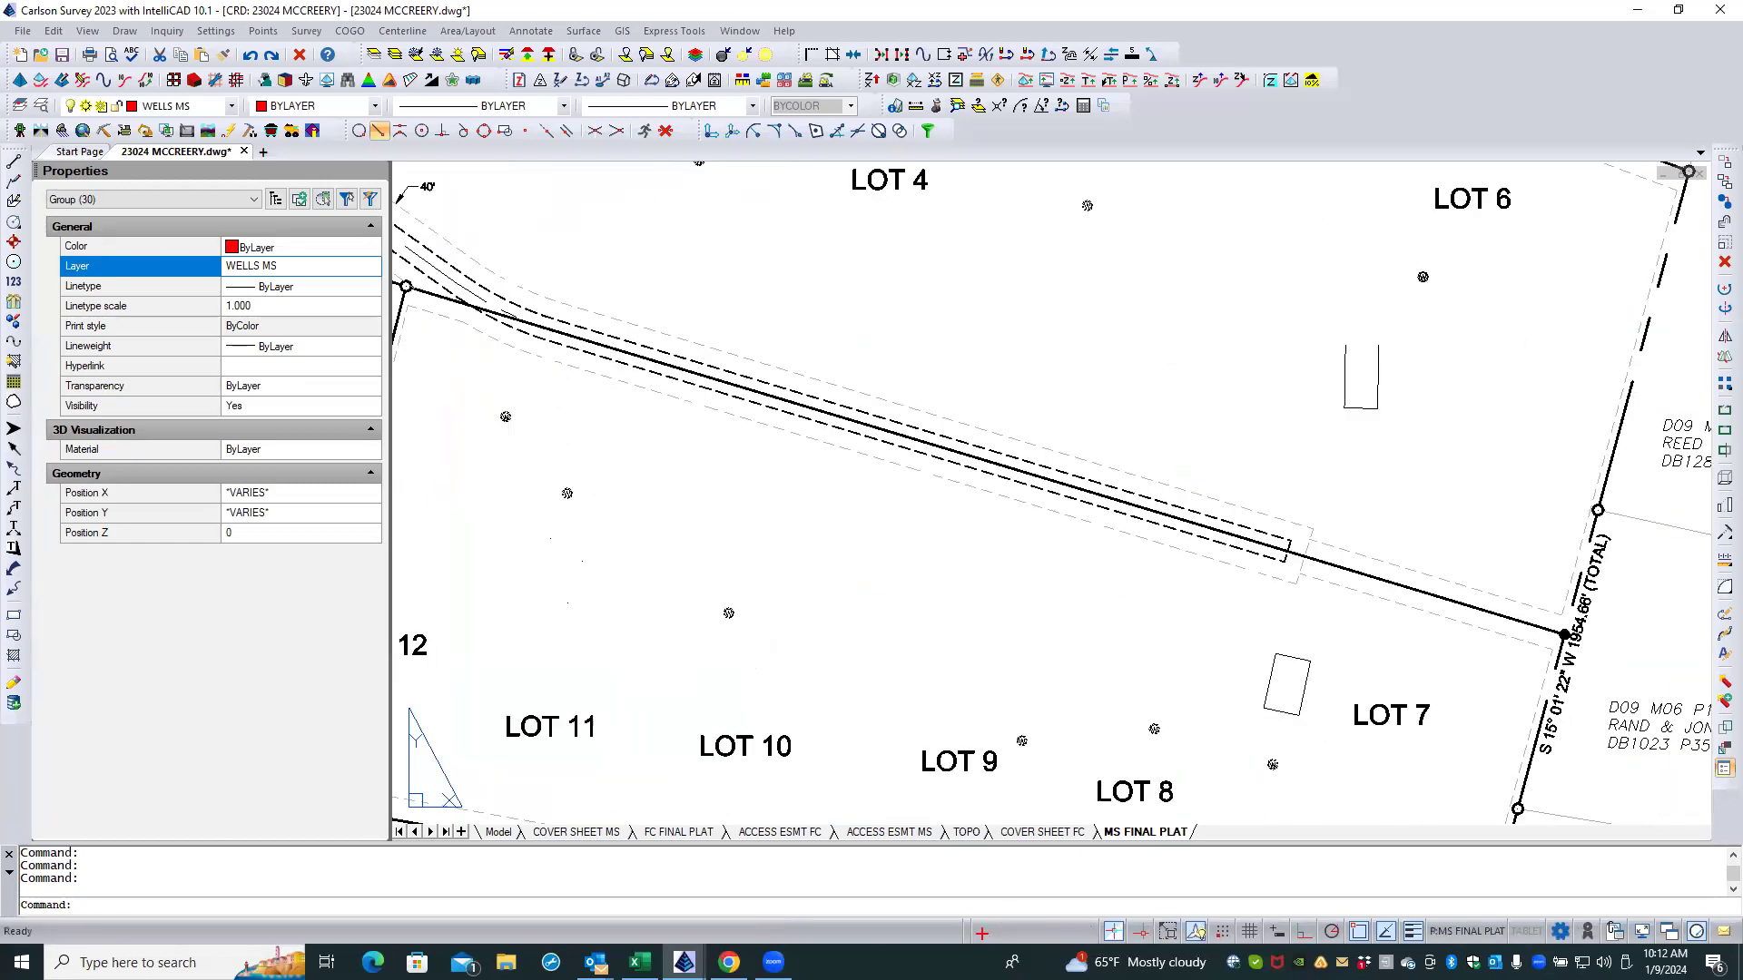
scroll(1274, 779, "up", 2)
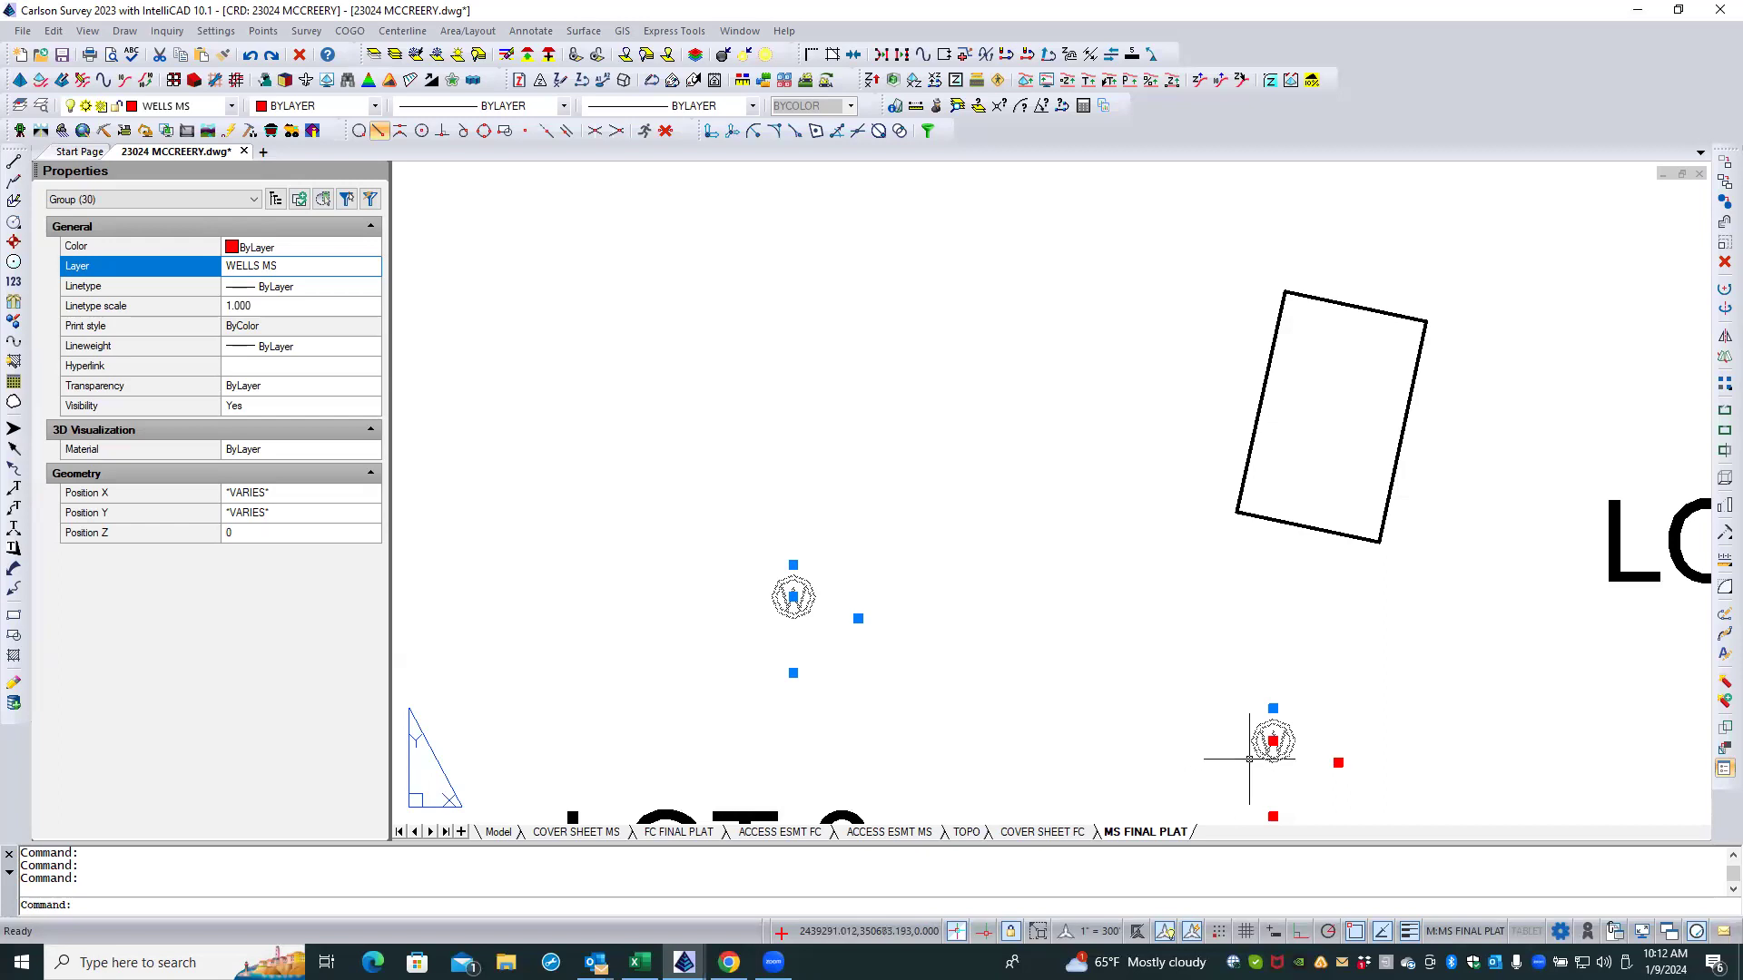
left_click(1271, 739, "shift")
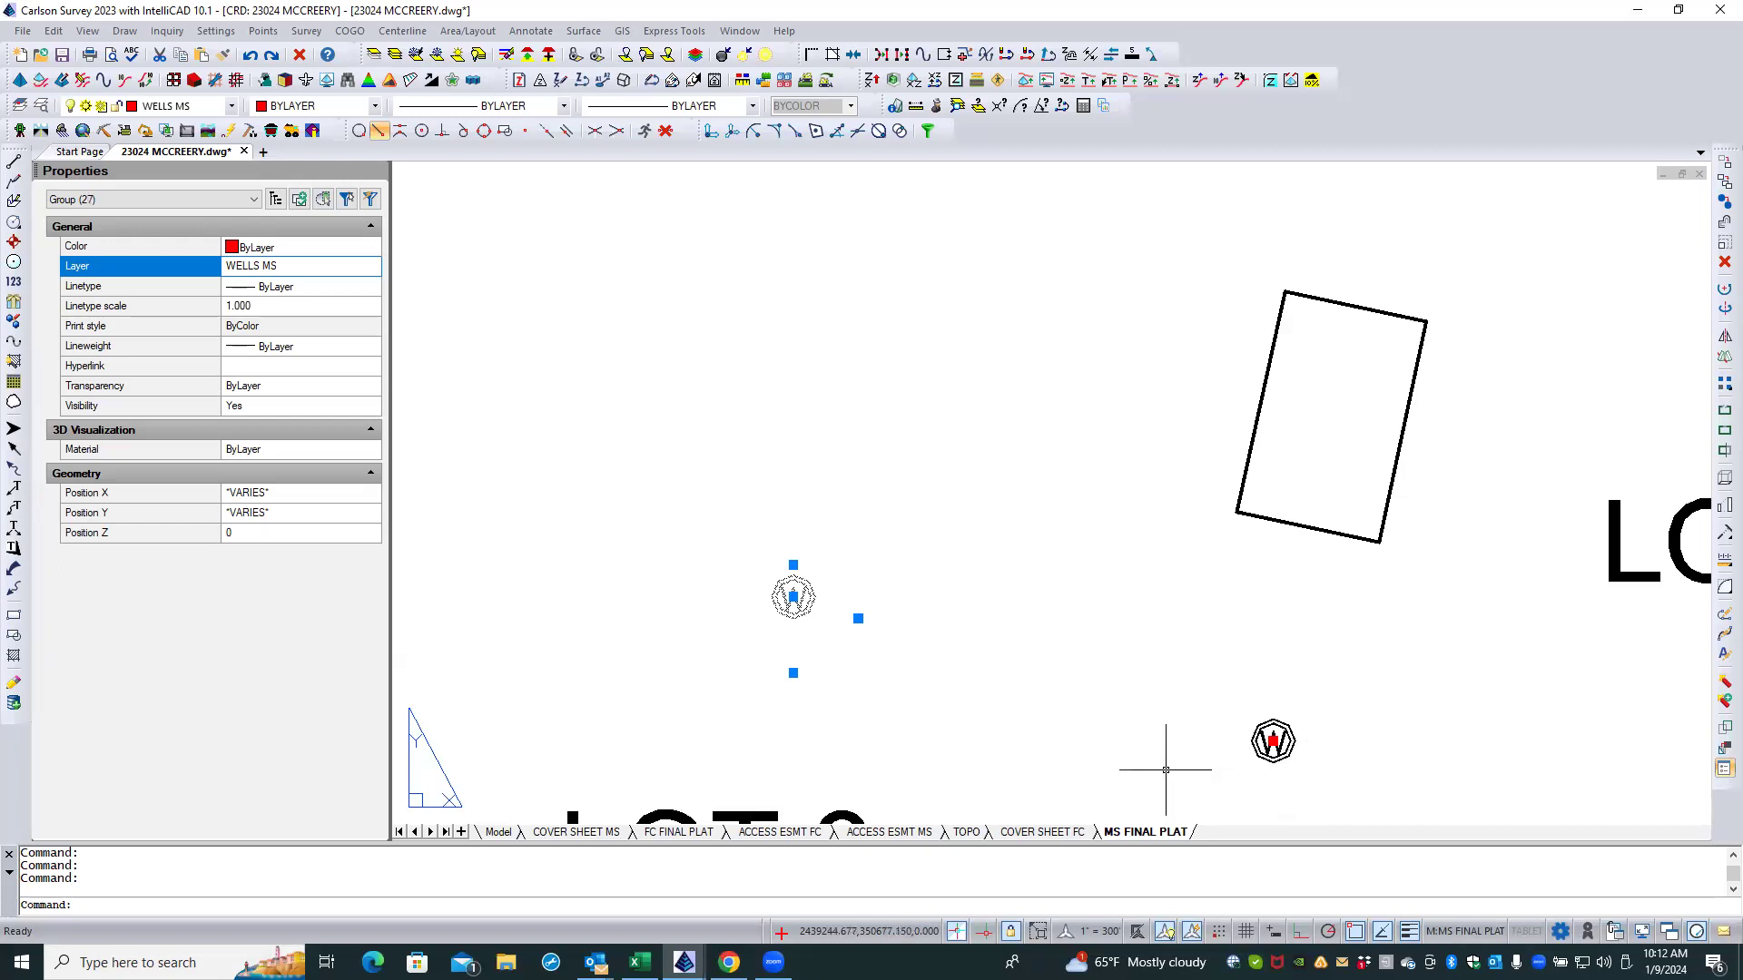
Step: Move the selected wells to the WELLS FC layer and clear the selection
scroll(1164, 765, "down", 1)
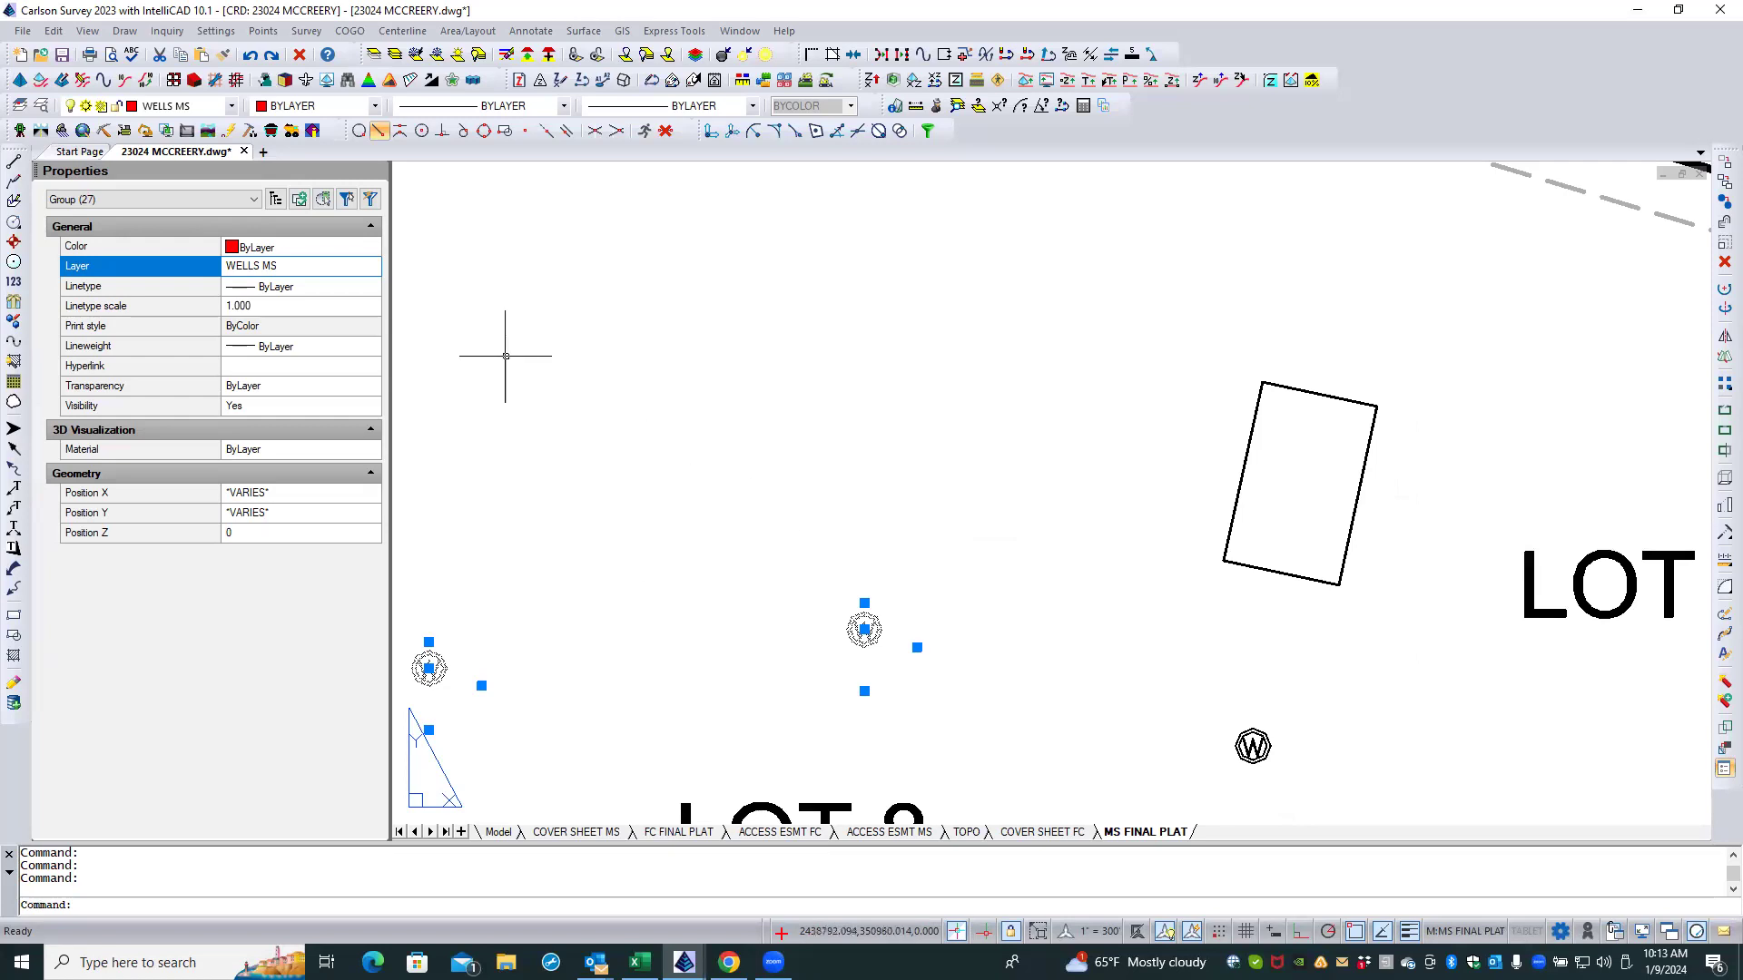
left_click(369, 267)
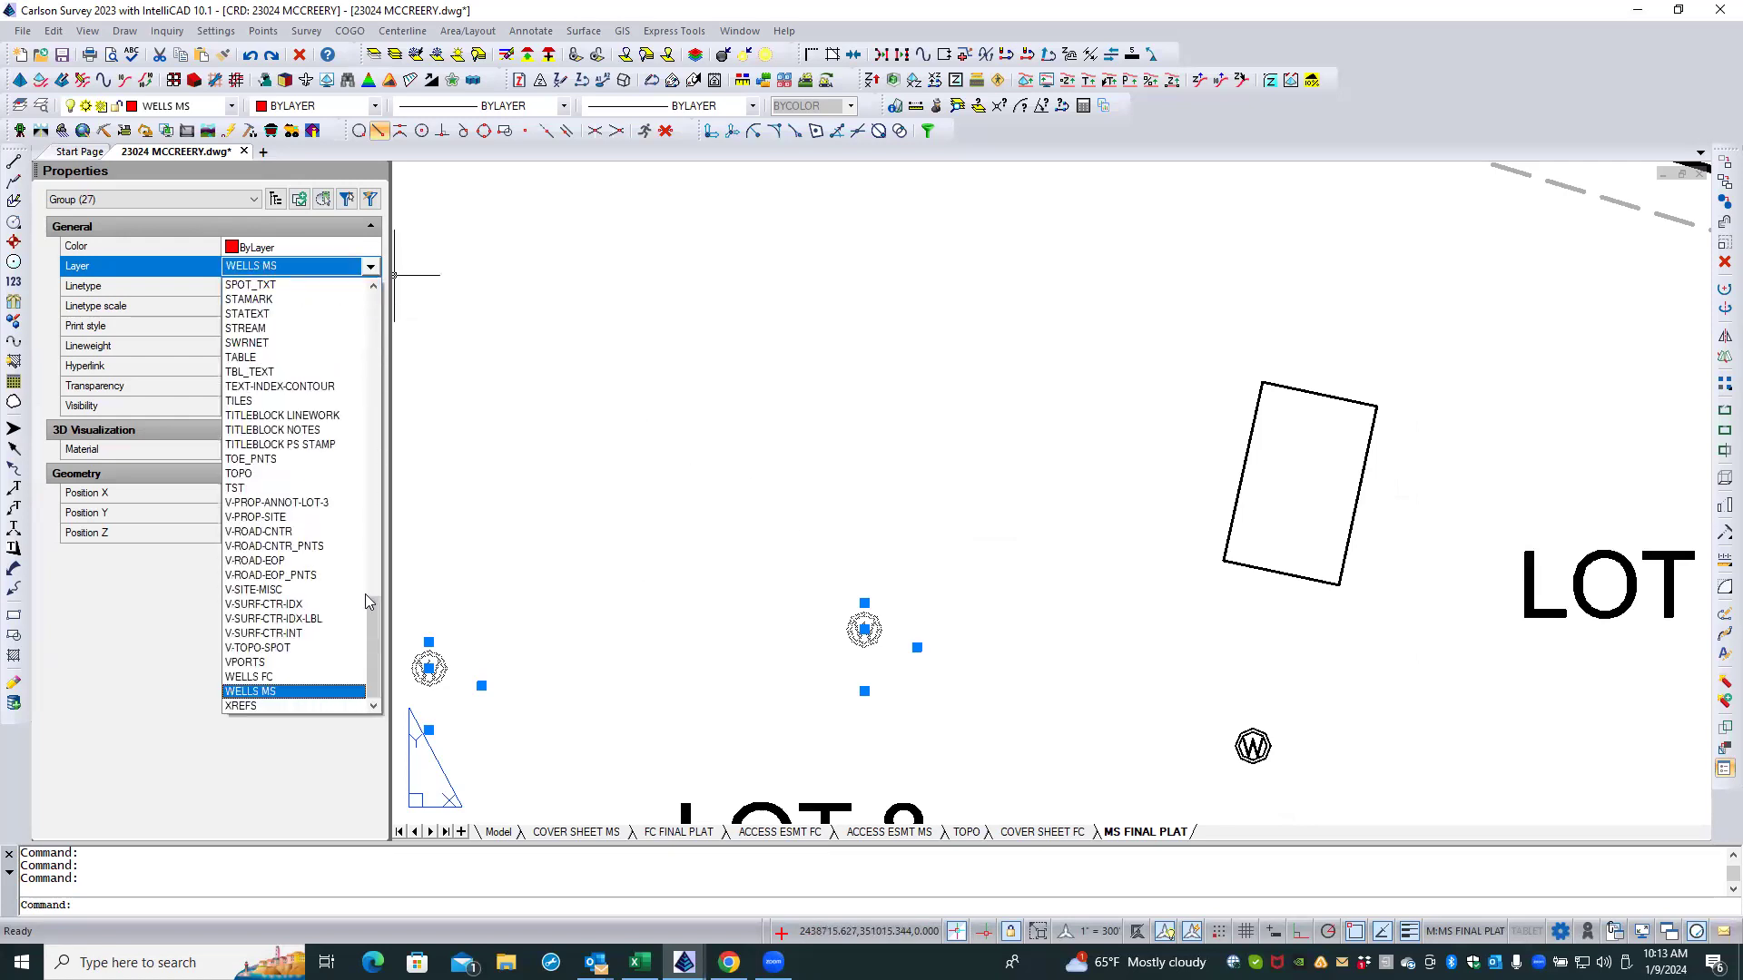
left_click(322, 679)
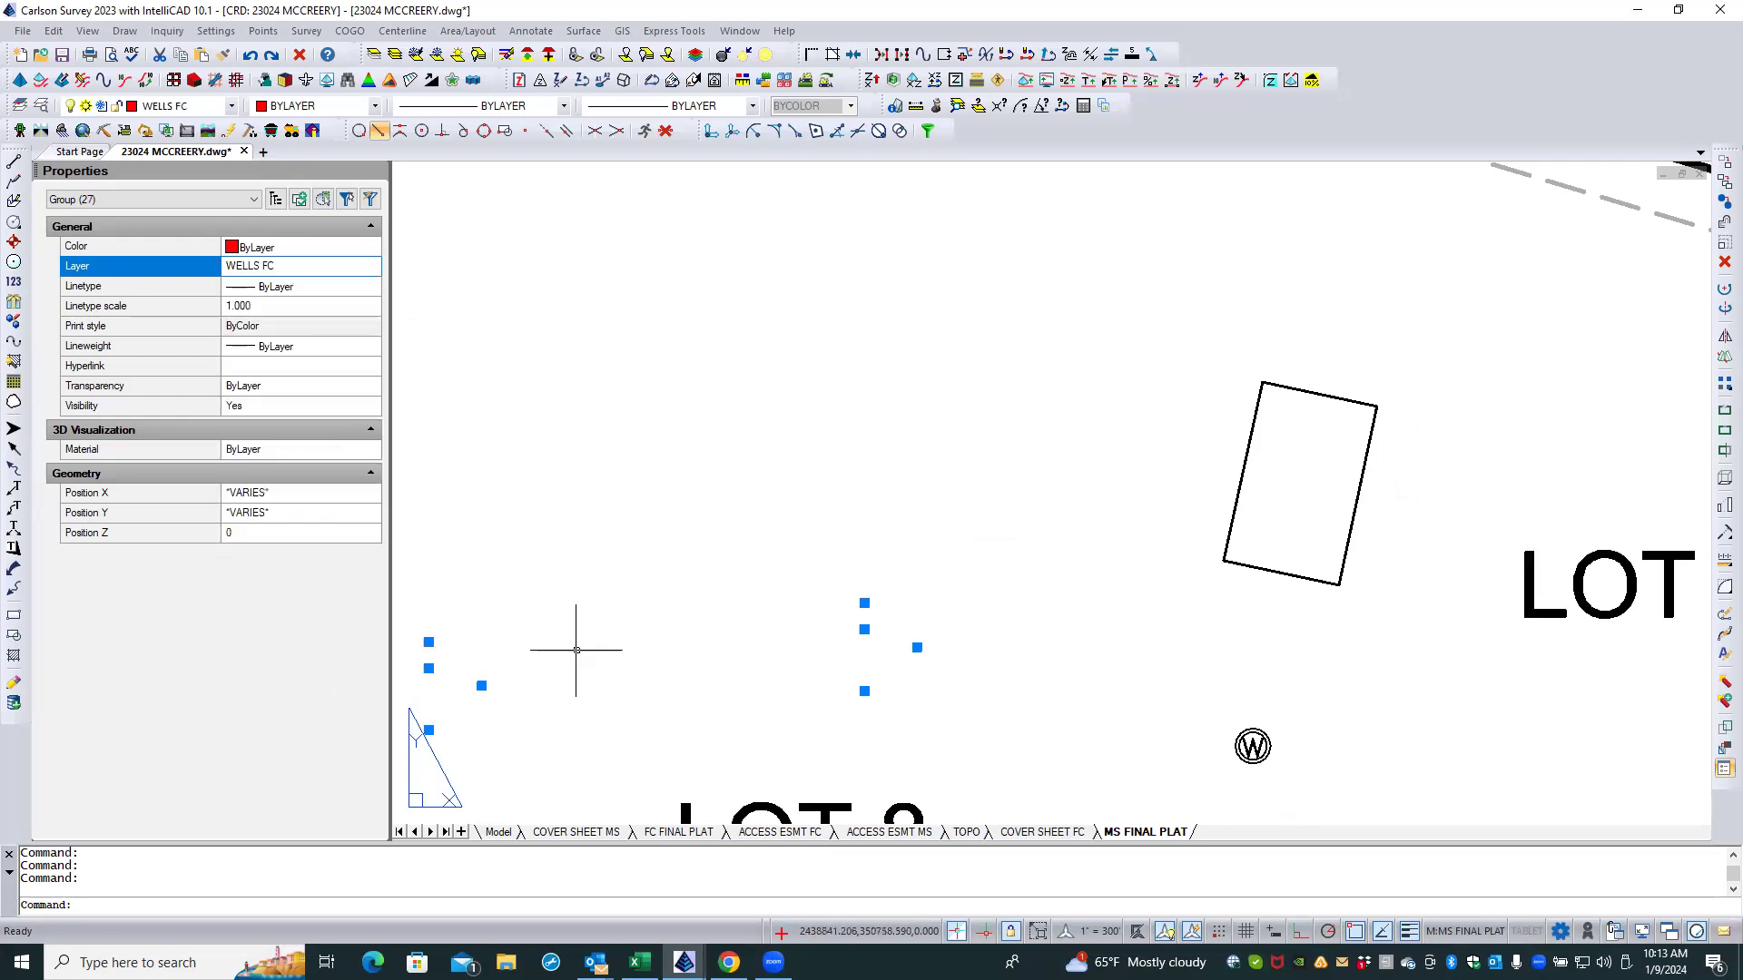
key("Escape")
scroll(711, 575, "down", 6)
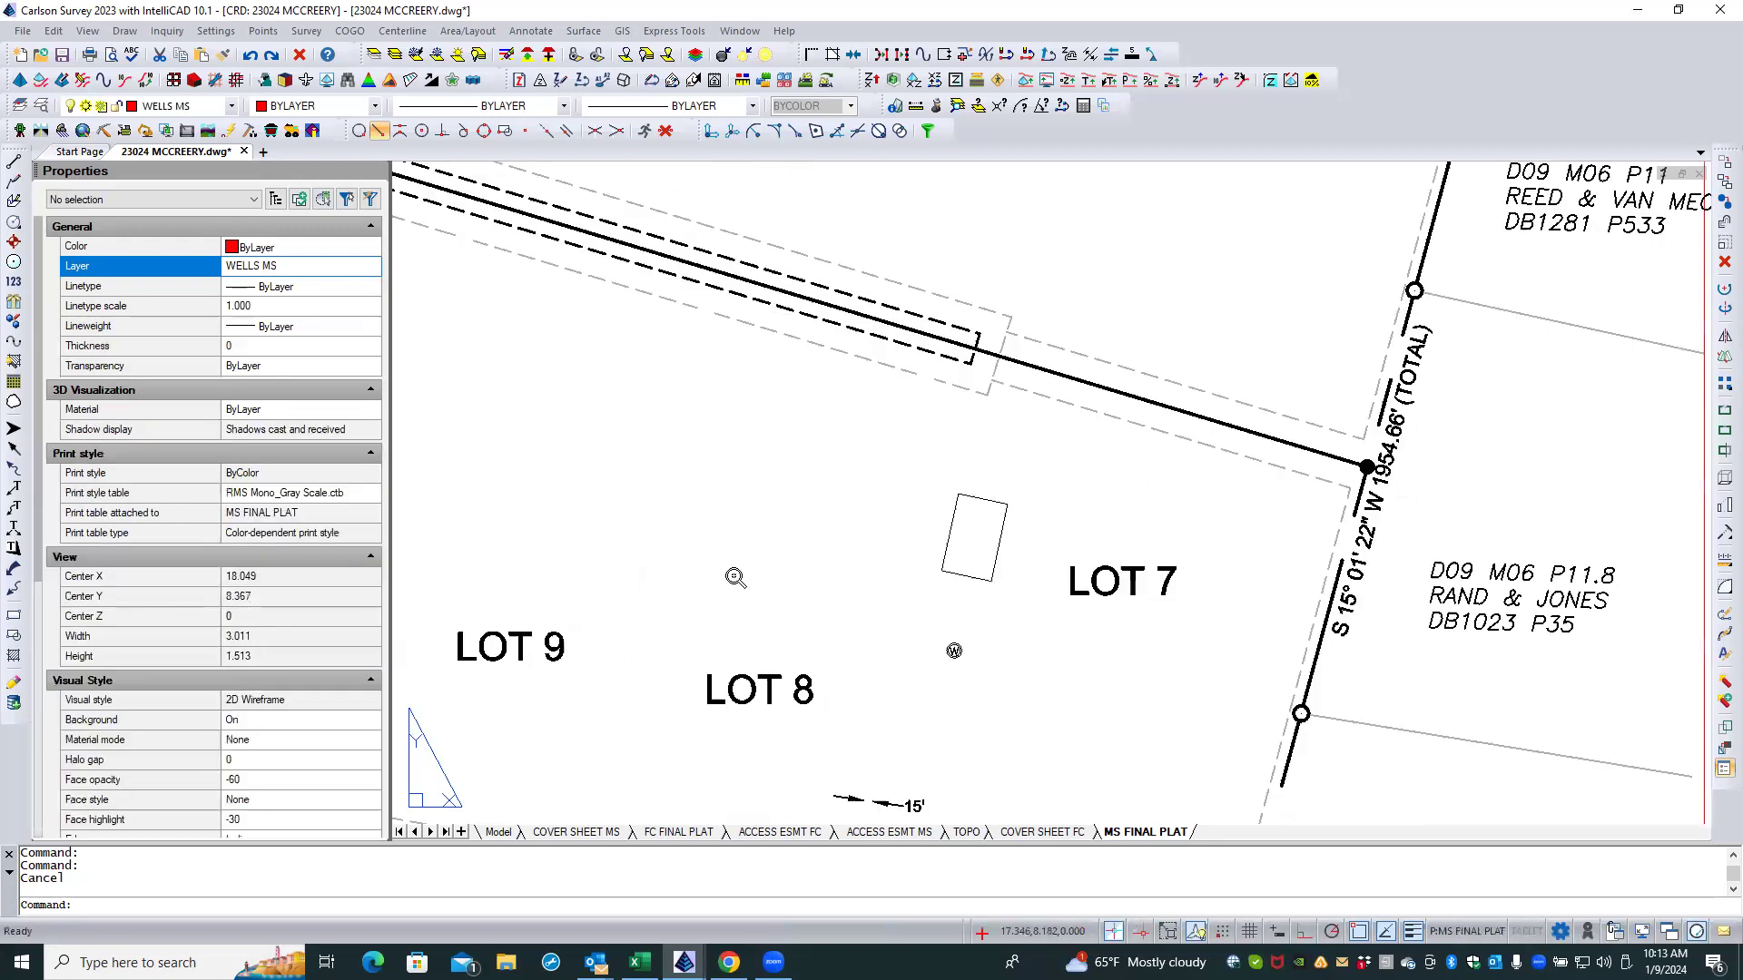
middle_click_drag(715, 443, 1075, 541)
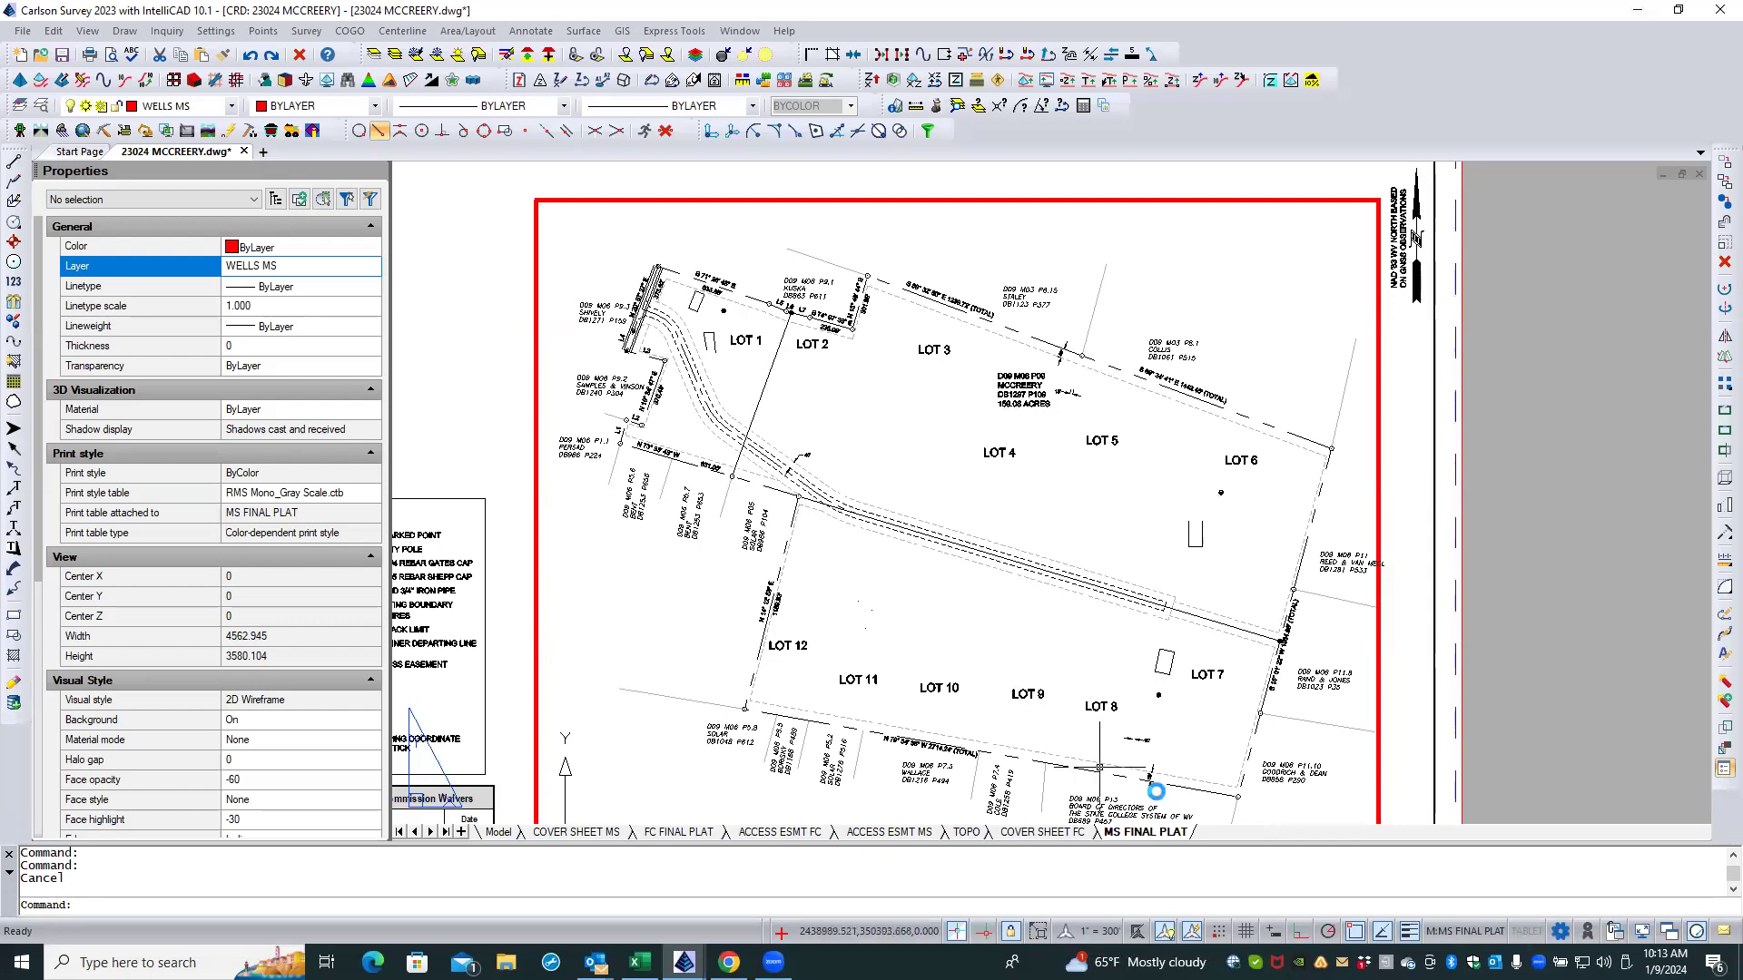
scroll(1169, 720, "up", 5)
scroll(1169, 721, "up", 3)
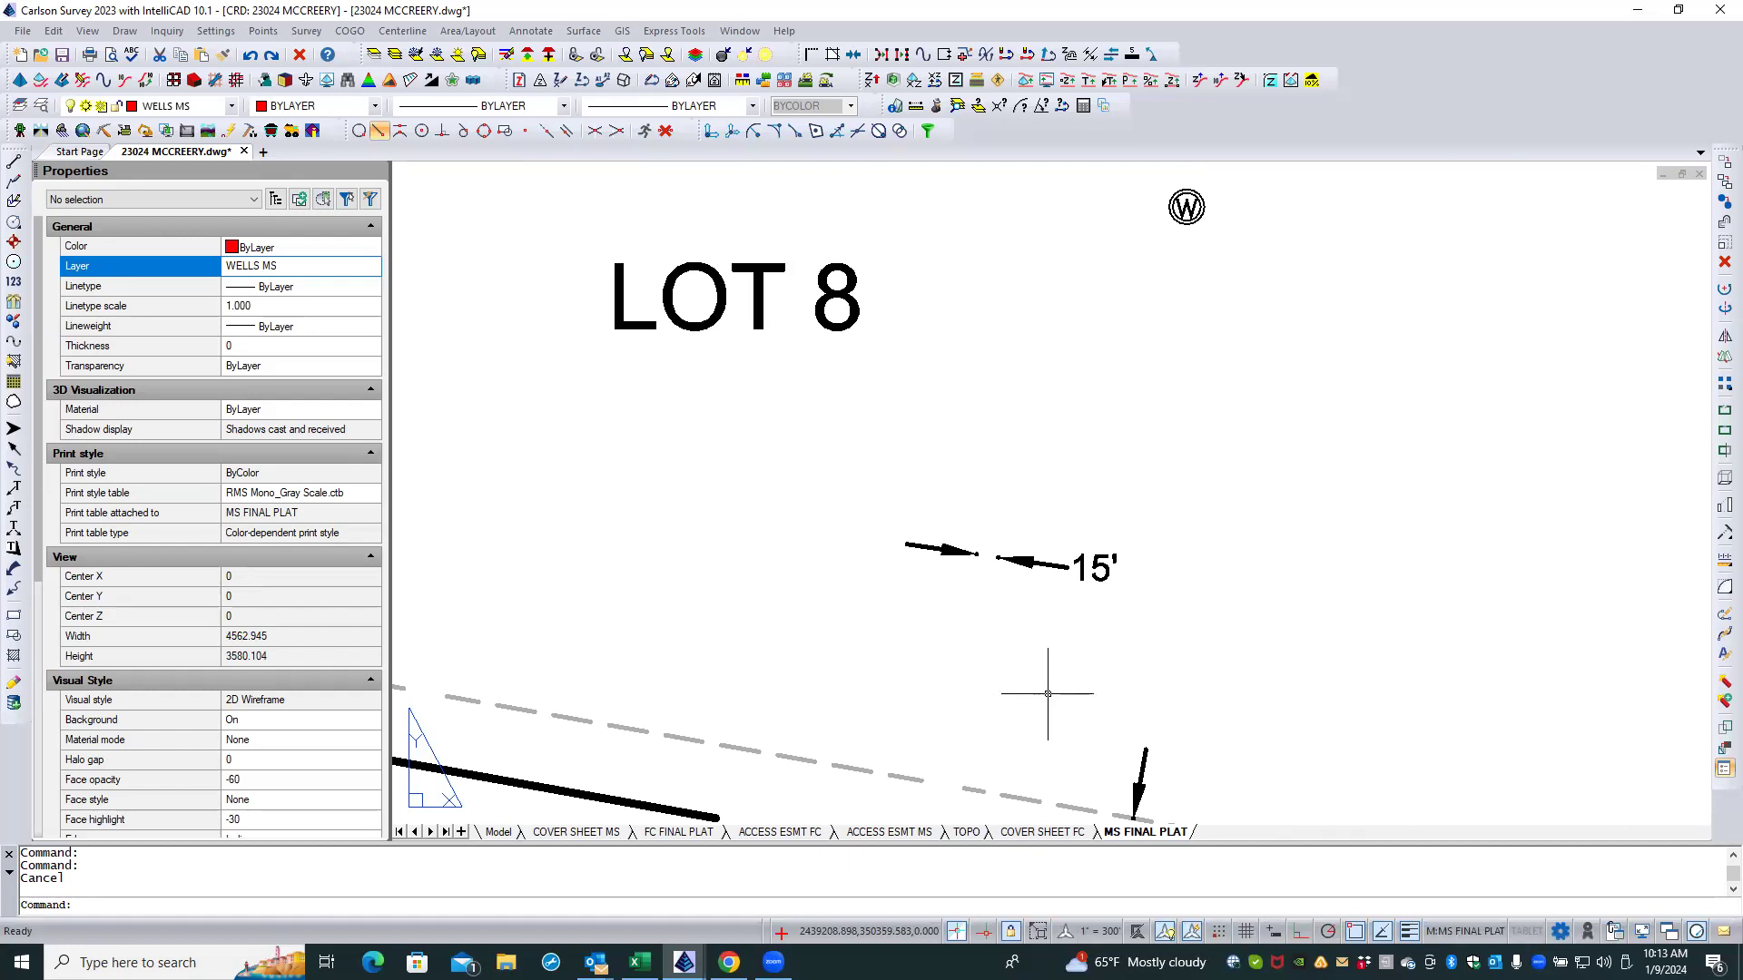
left_click(1026, 563)
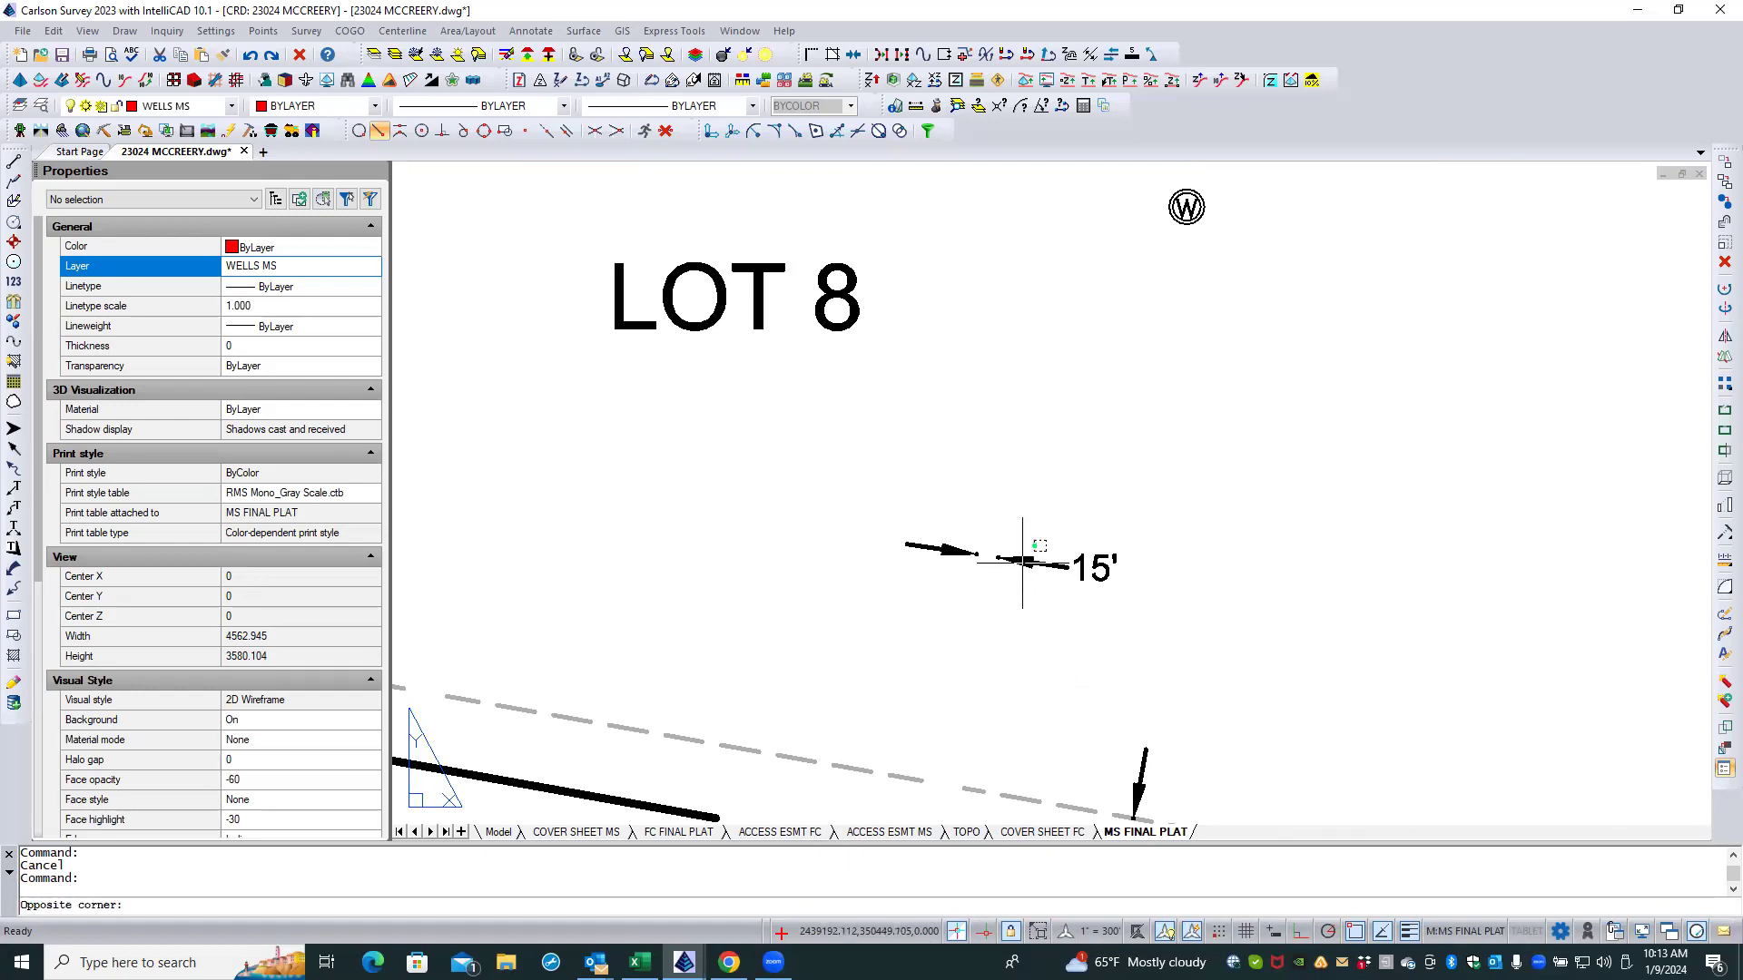
key("Escape")
left_click(1023, 560)
key("Escape")
scroll(1022, 561, "down", 5)
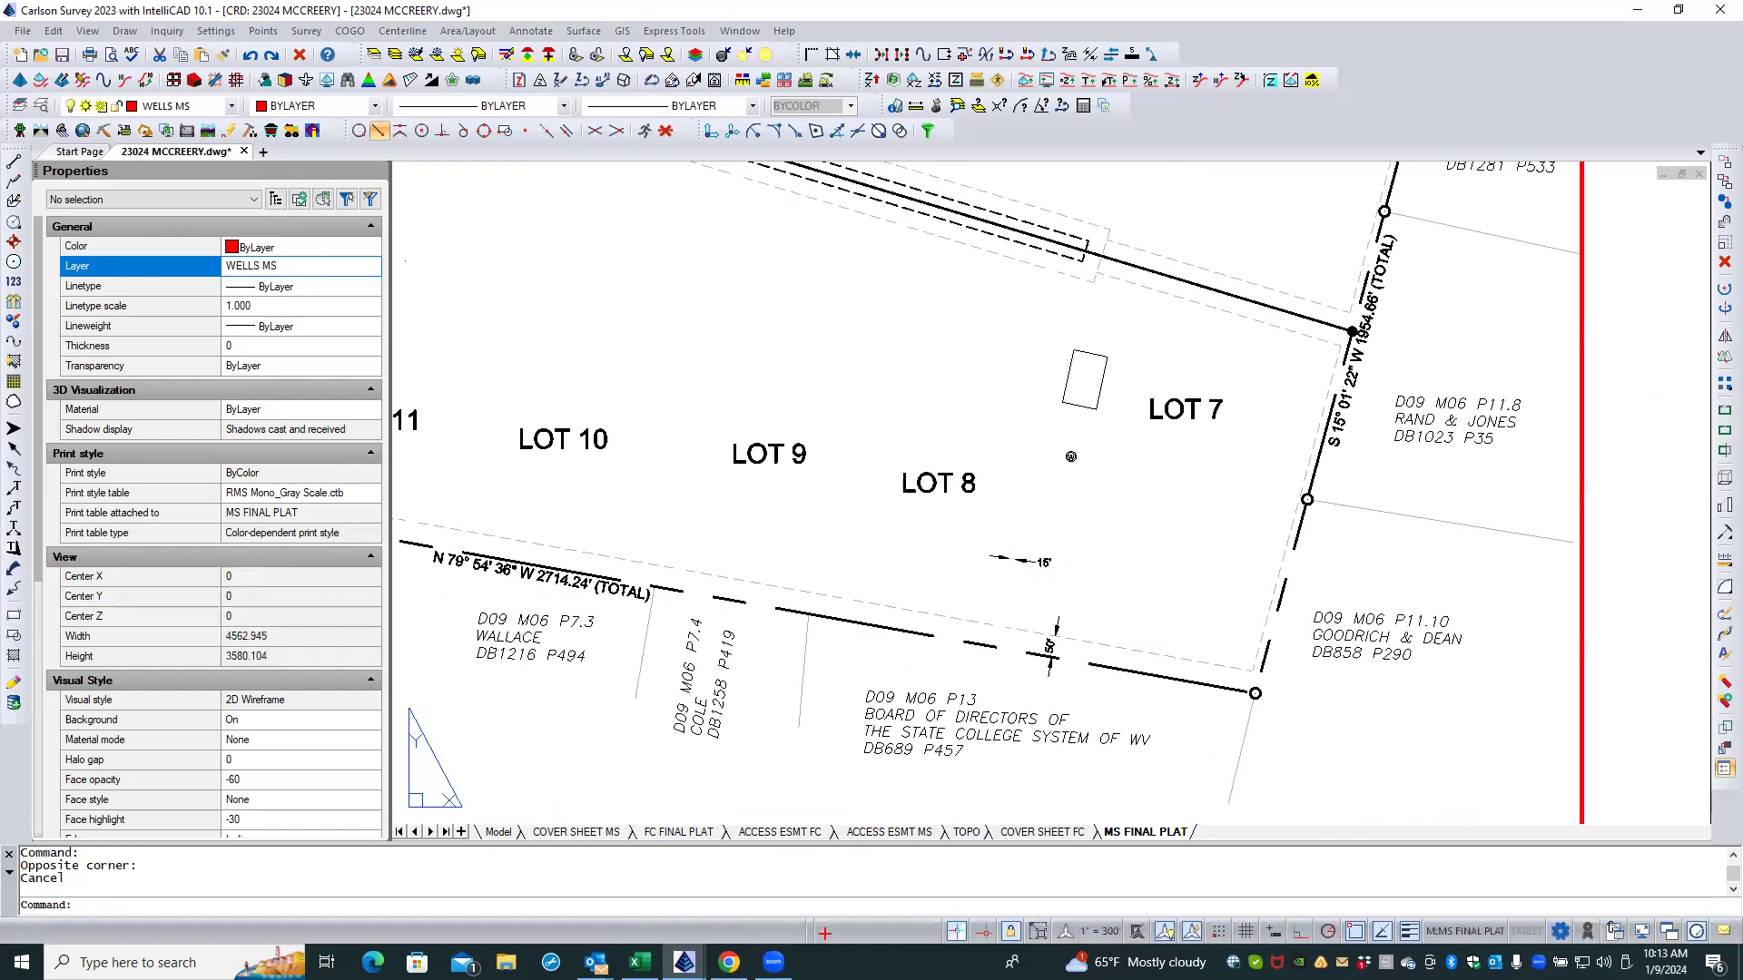
double_click(1652, 564)
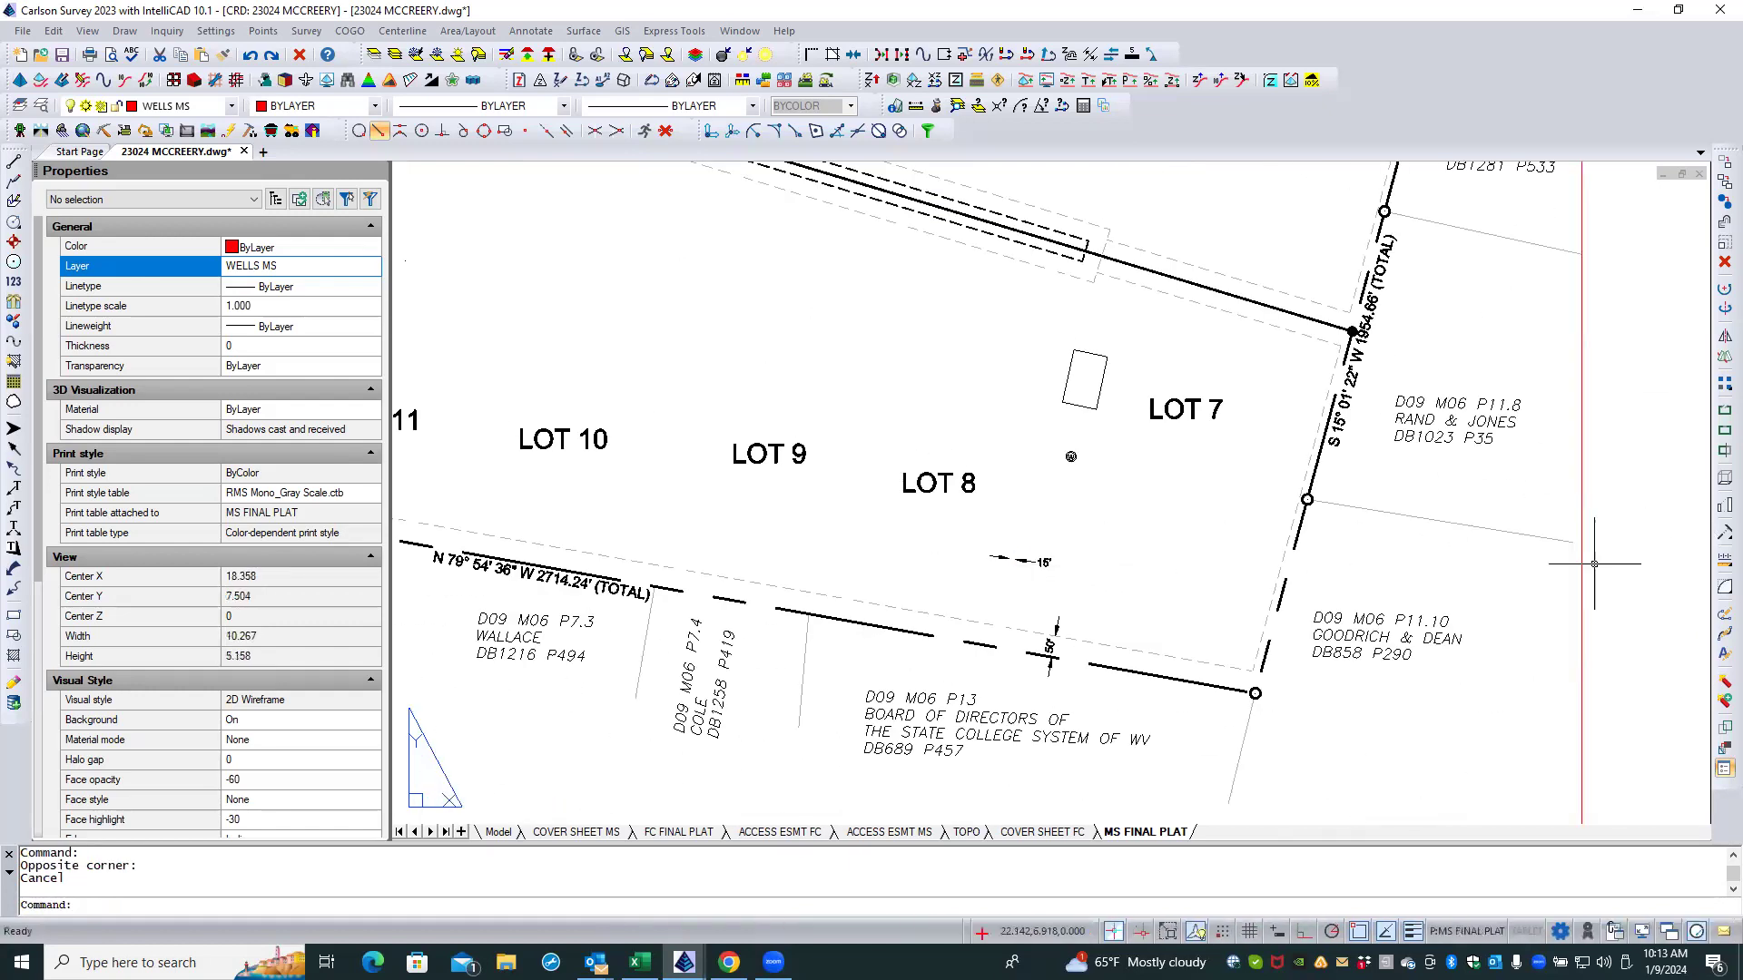
left_click(1039, 562)
left_click(1023, 560)
left_click(1021, 560)
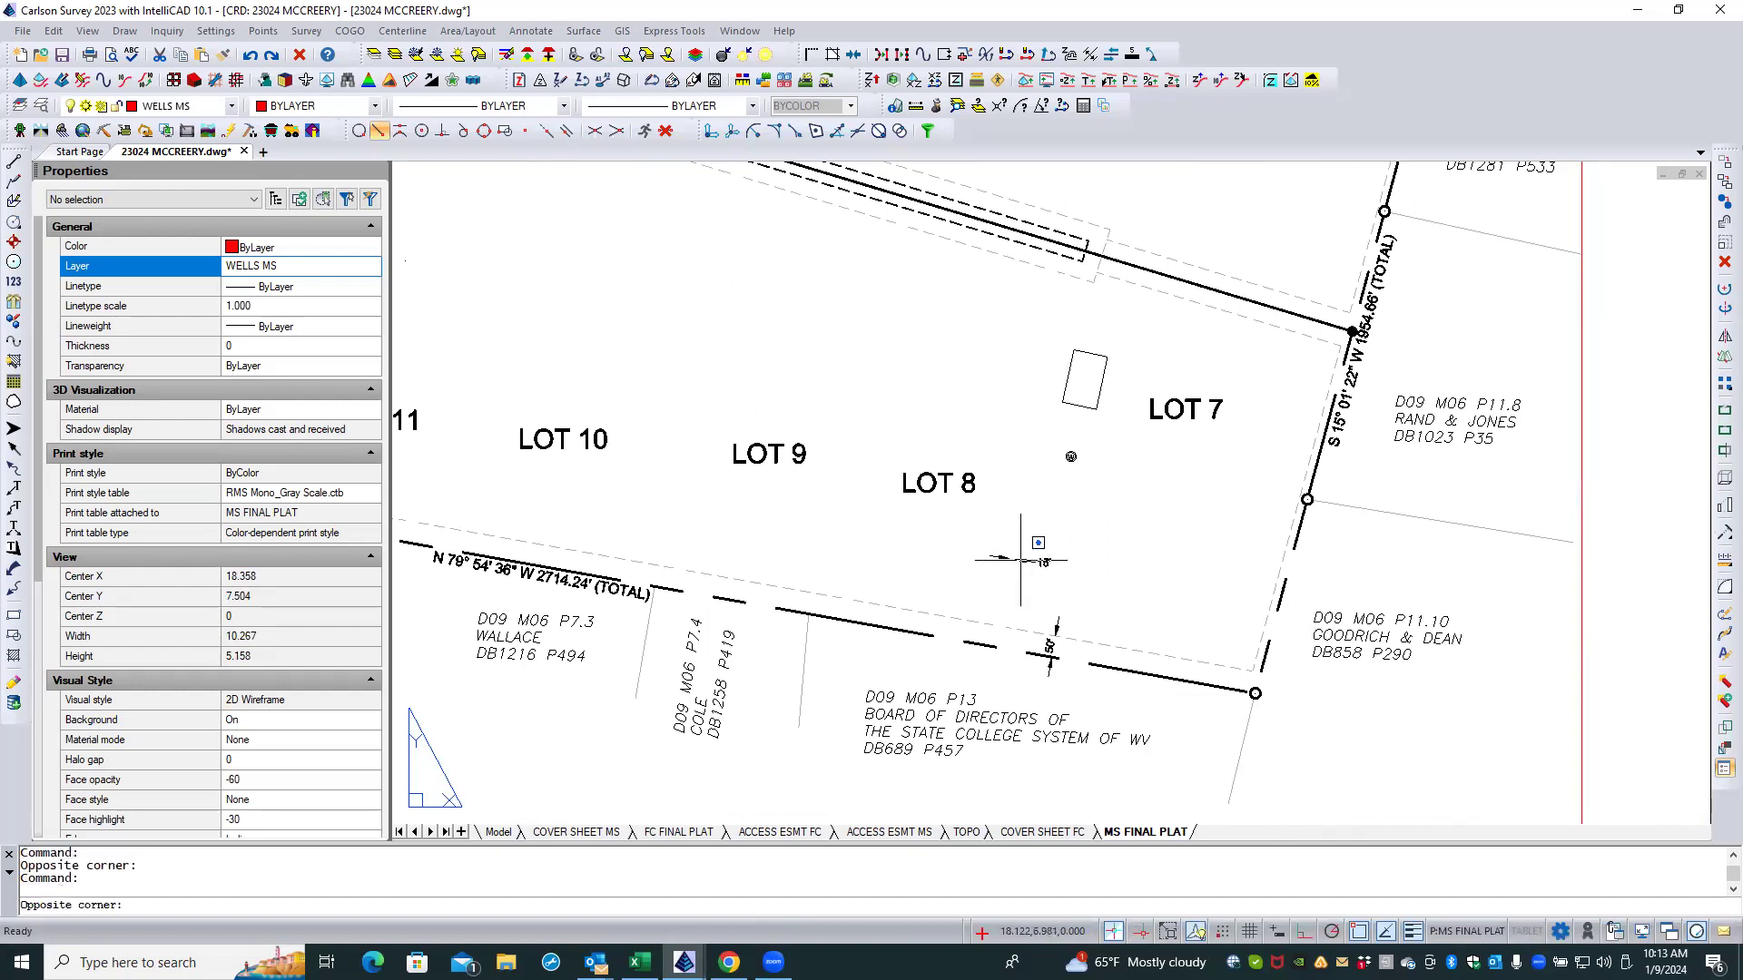
left_click(1071, 574)
left_click(1055, 568)
key("Escape")
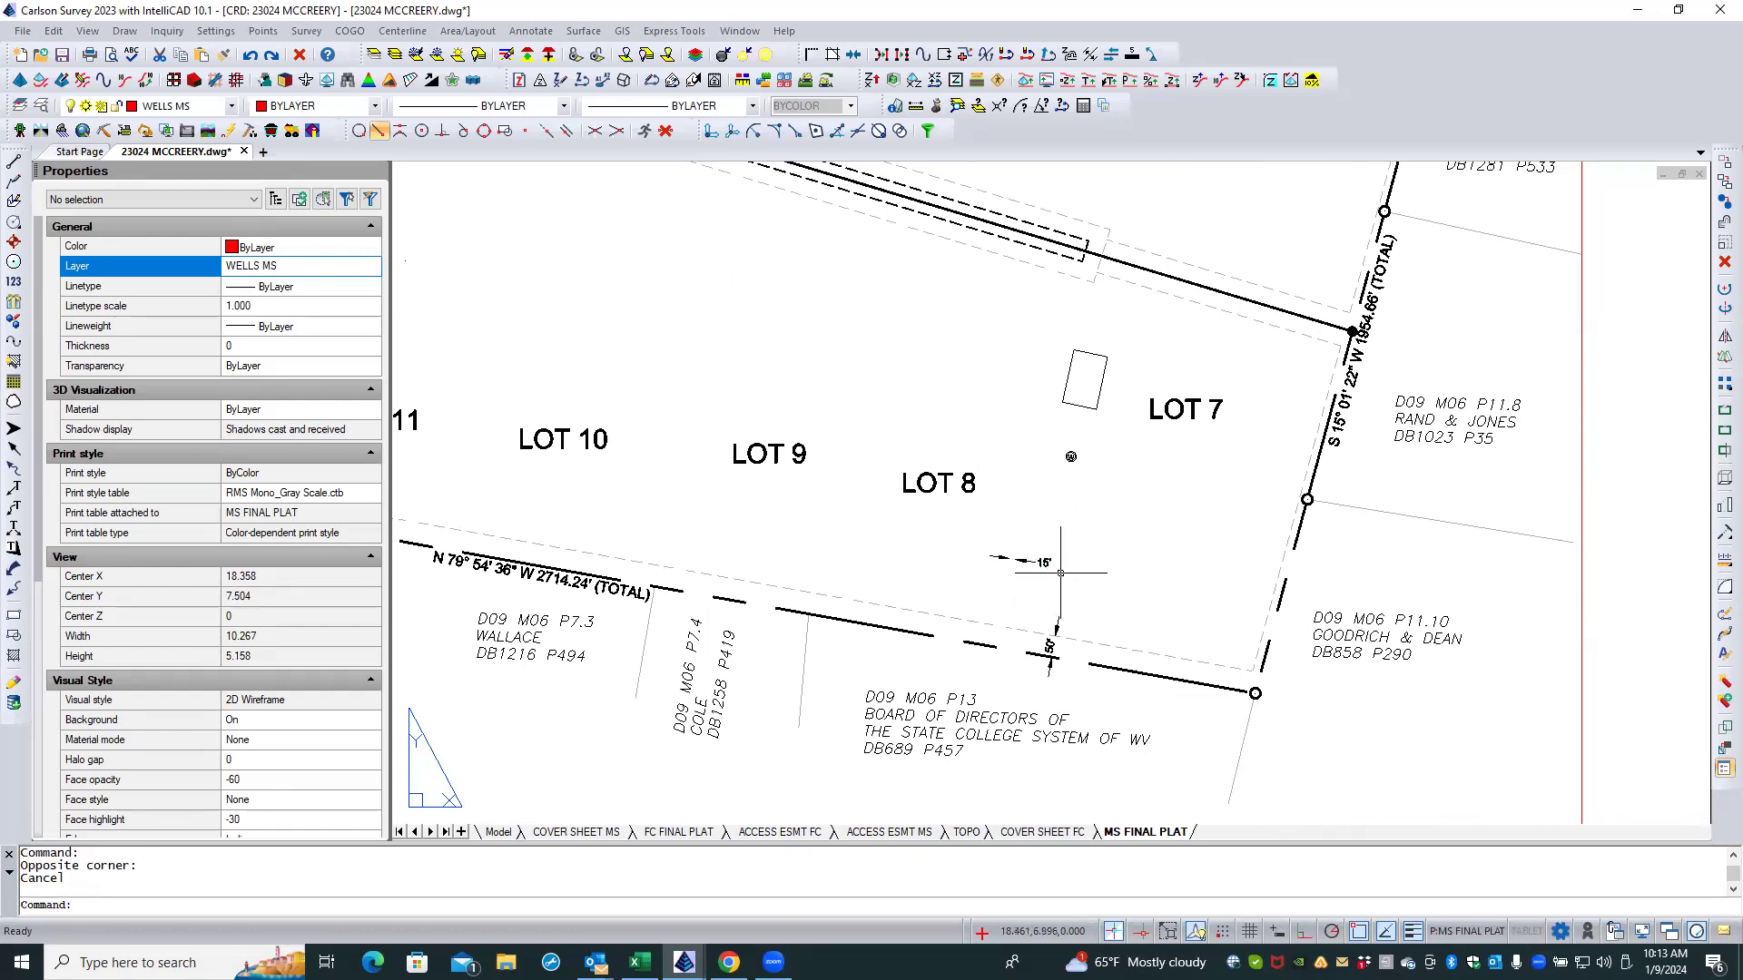
Step: Move the 15' setback dimension south of the Lot 8 label to the SETBACK LIMIT FC SIDE layer and clear the selection
double_click(1424, 582)
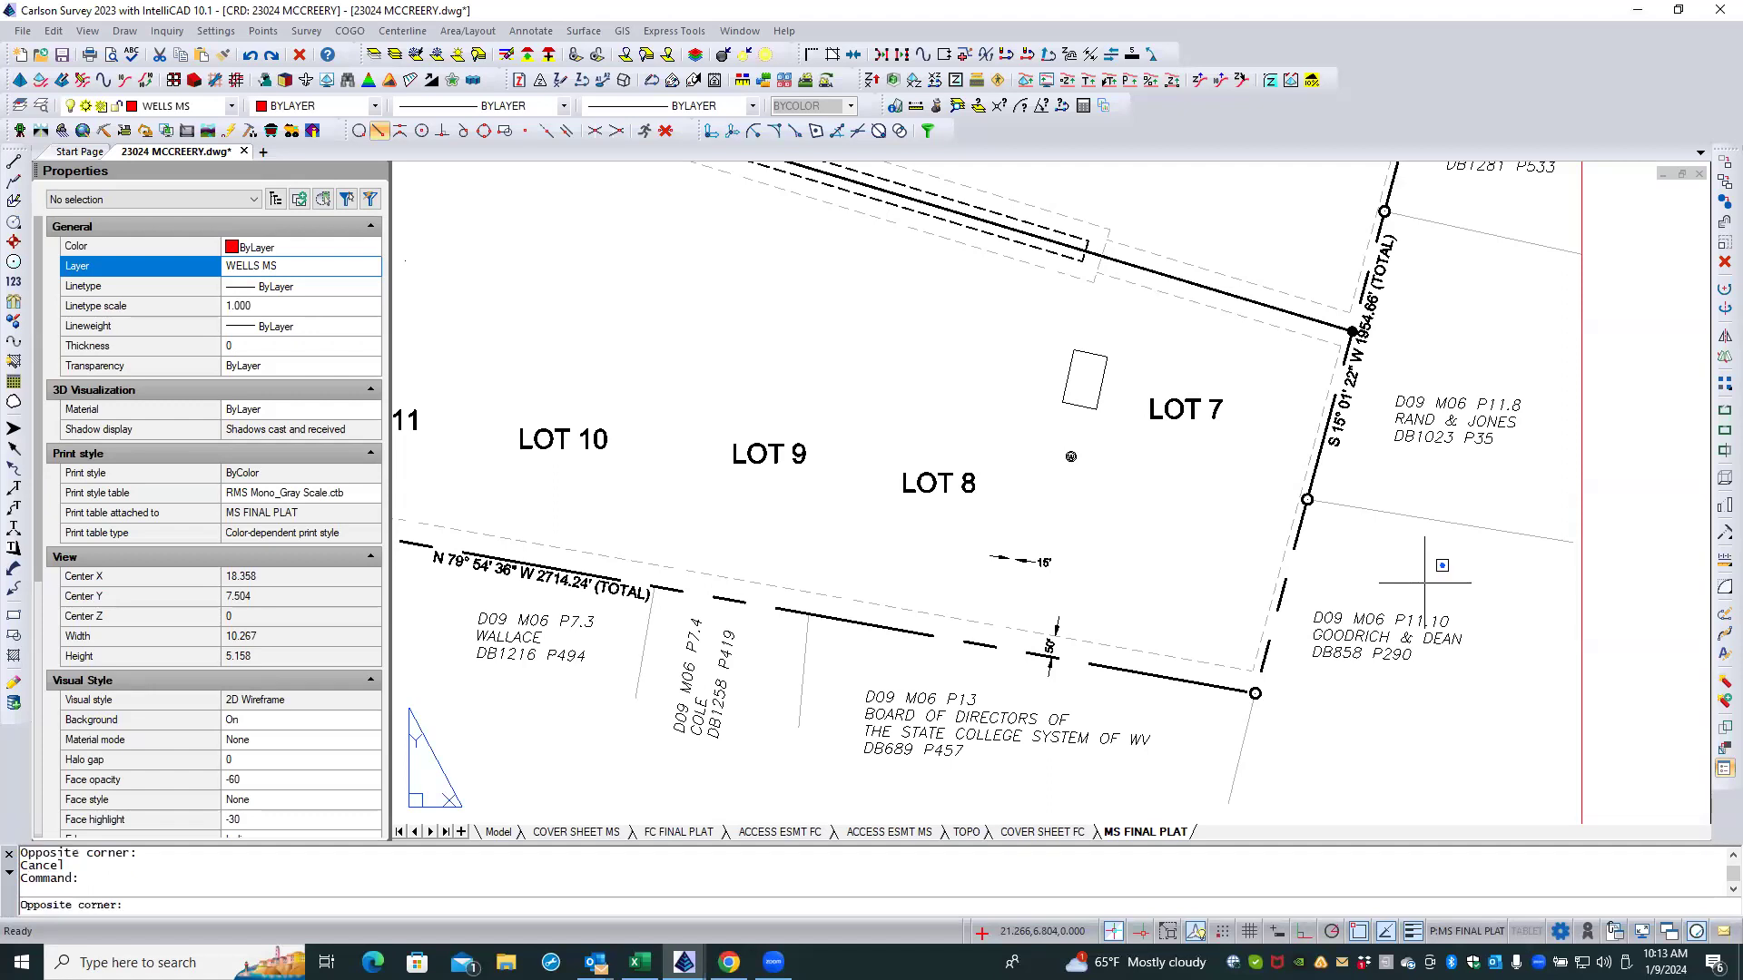
left_click(959, 587)
left_click(1076, 524)
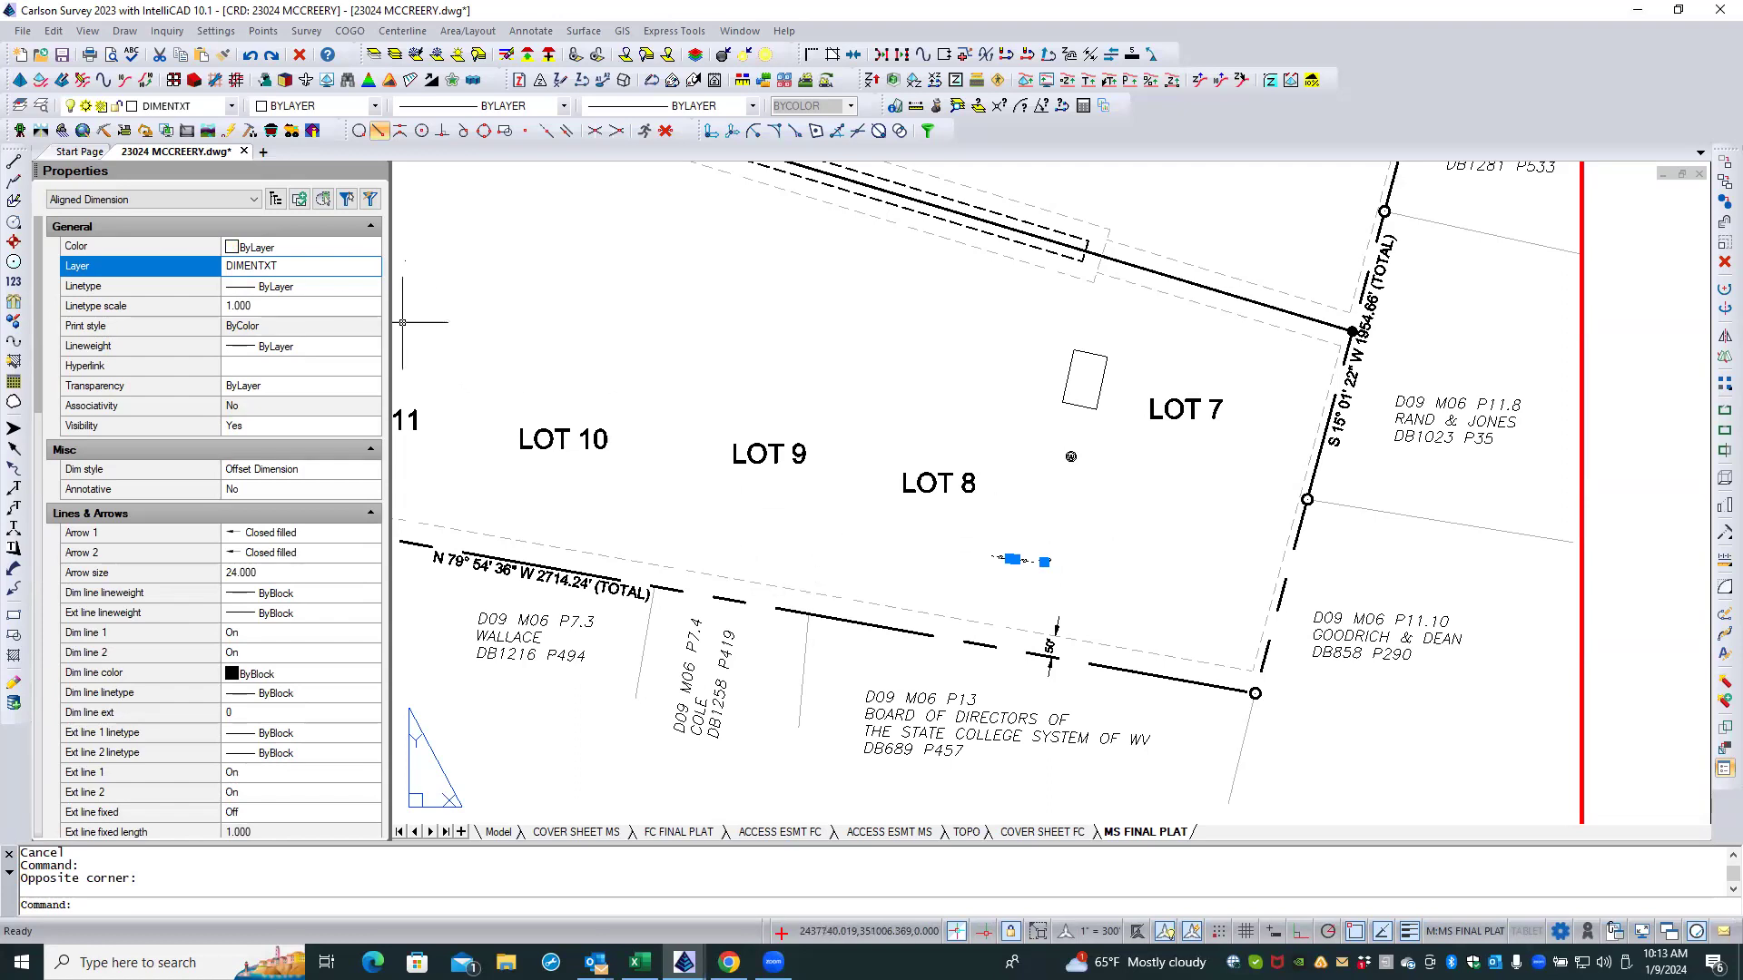
left_click(373, 265)
left_click(370, 266)
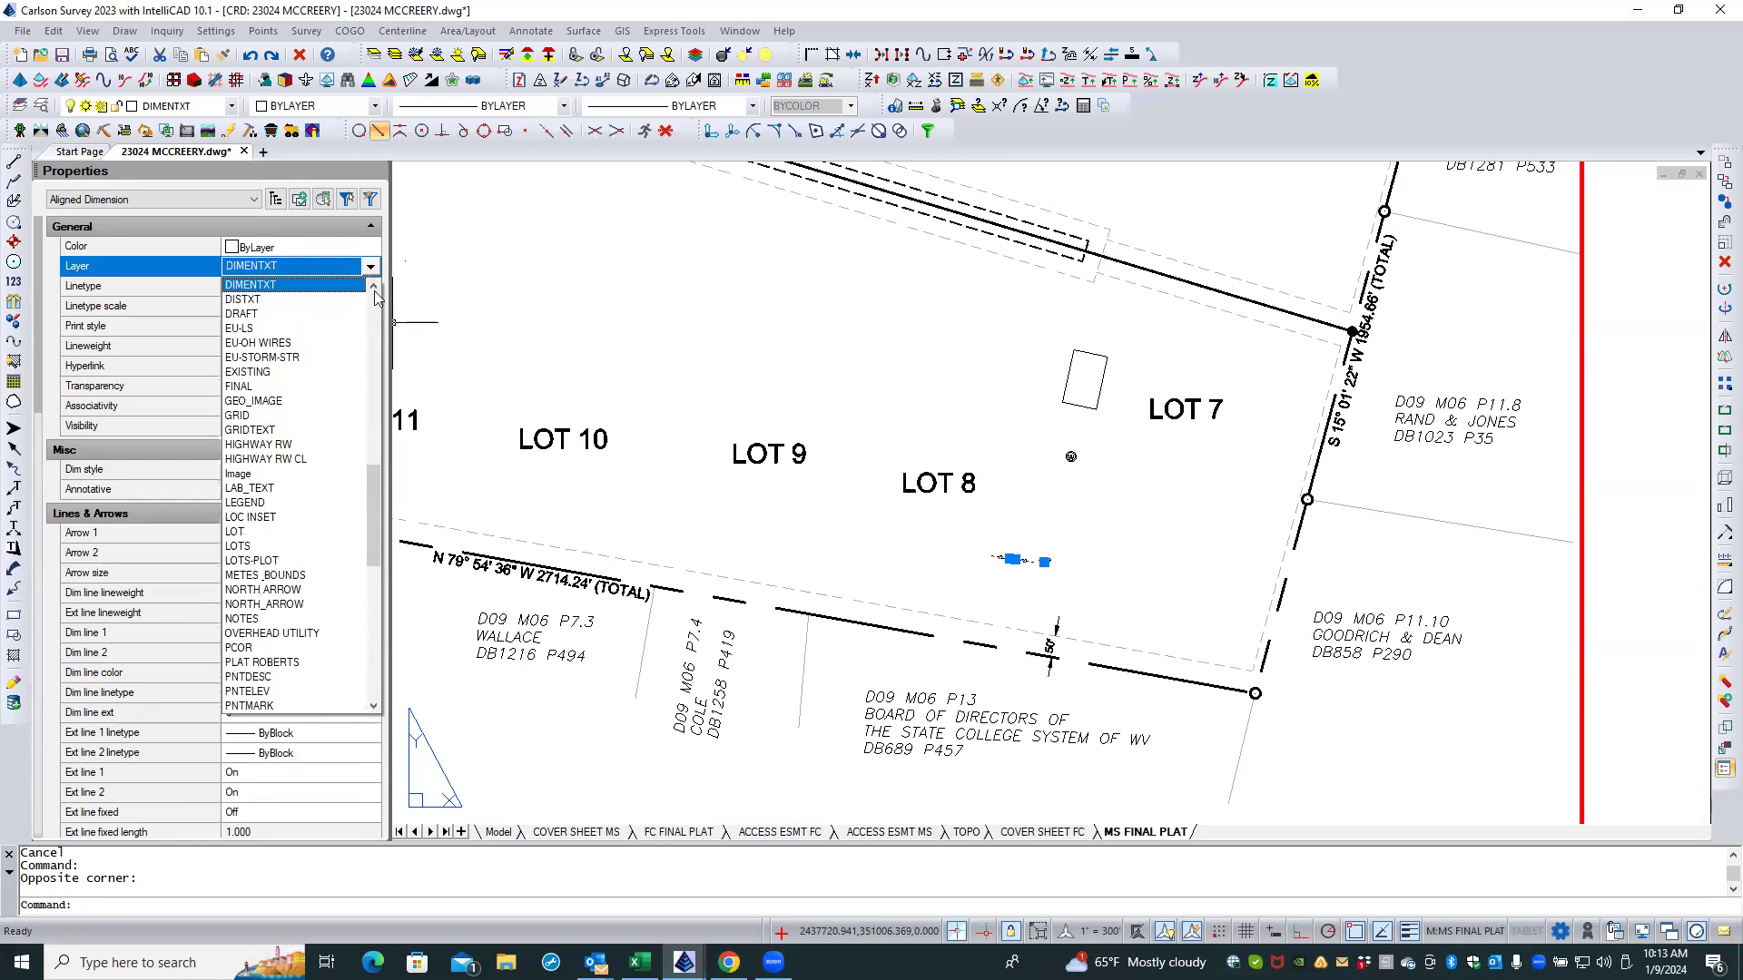
left_click_drag(377, 474, 381, 359)
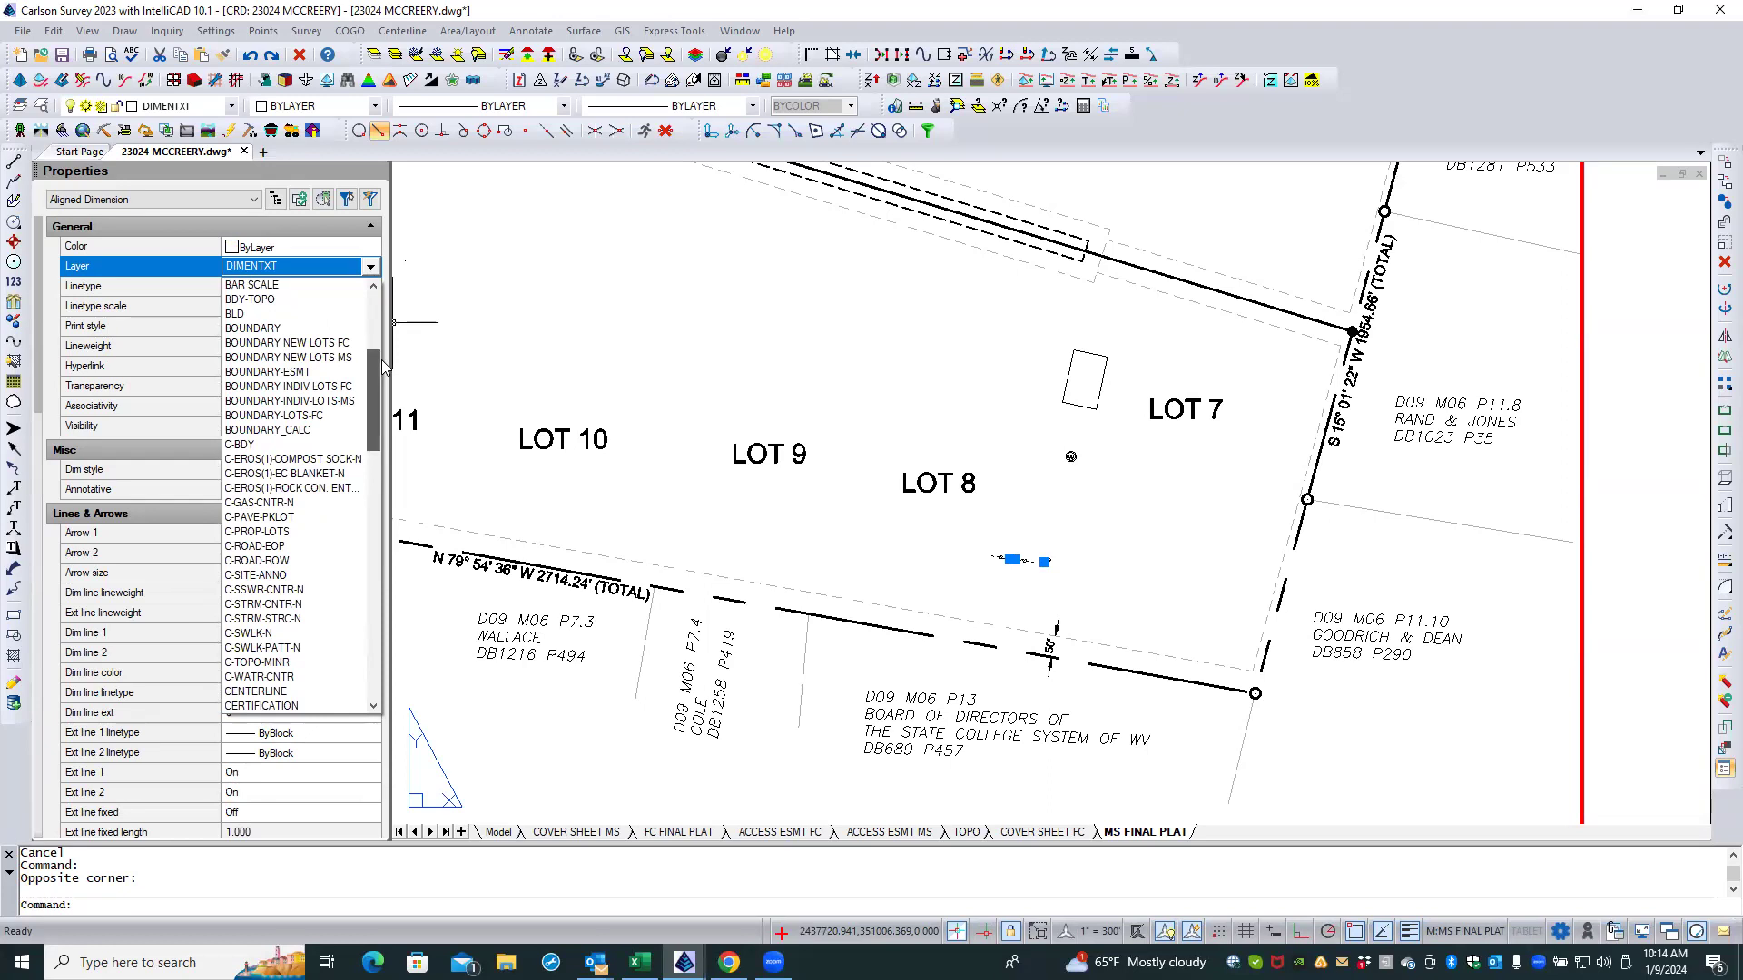
left_click_drag(379, 362, 374, 524)
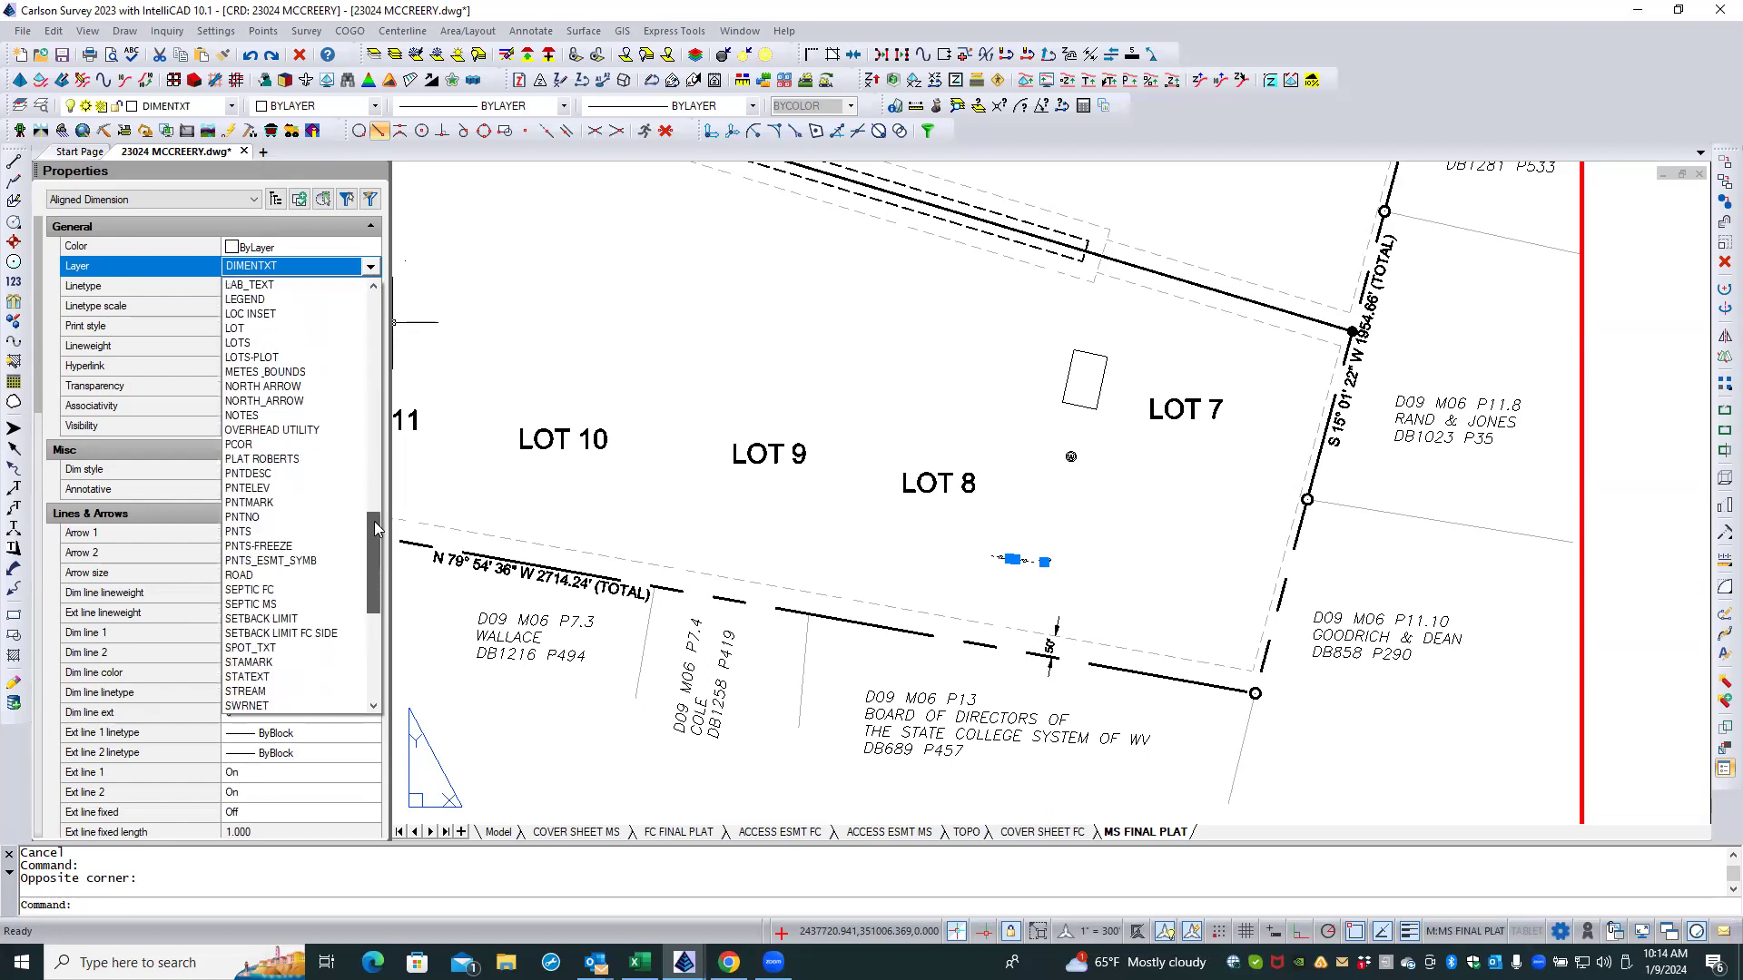
left_click(343, 634)
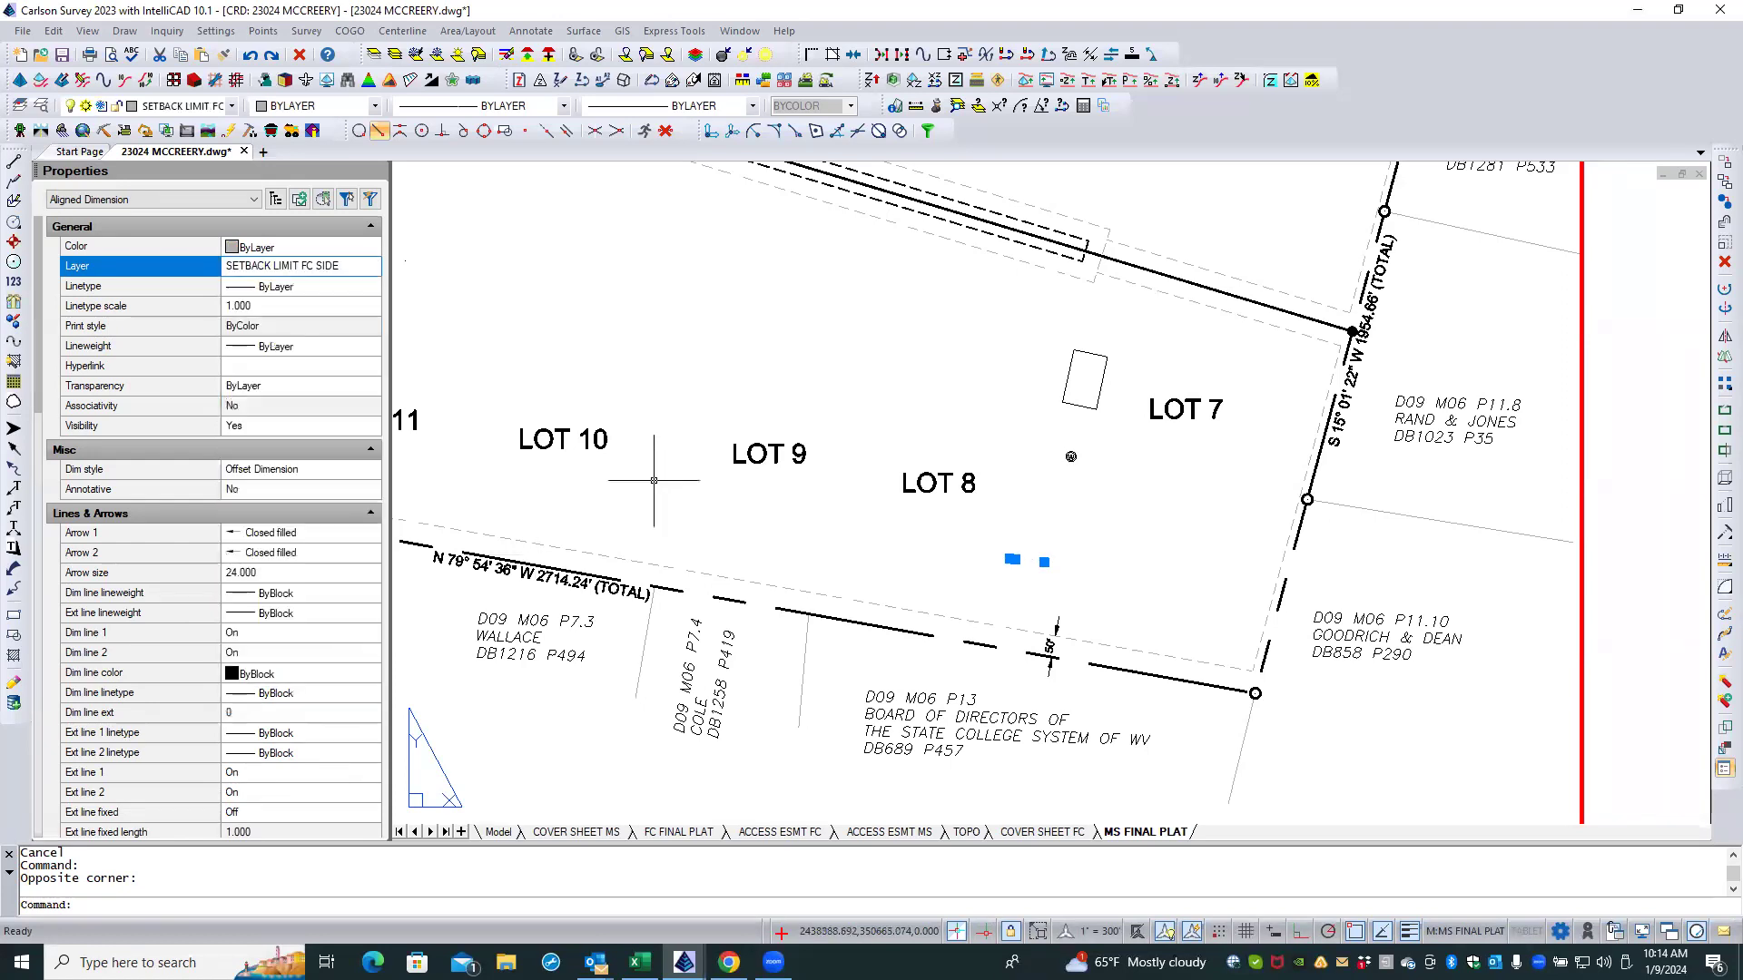
scroll(705, 454, "down", 3)
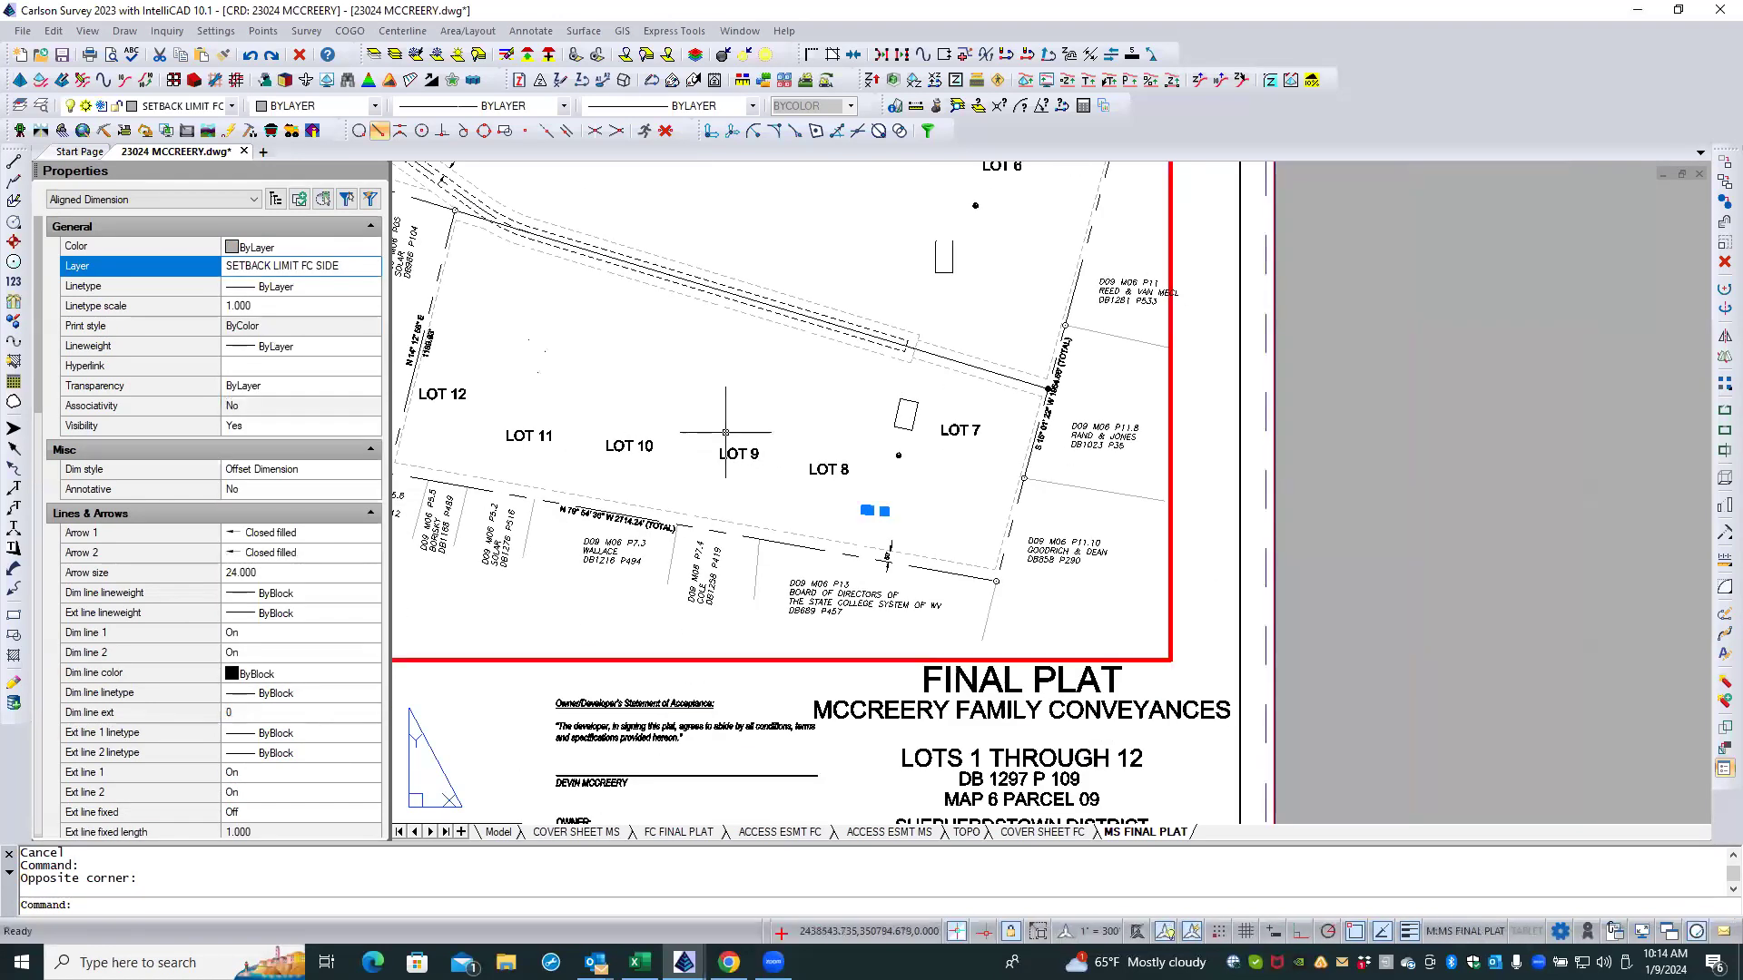
key("Escape")
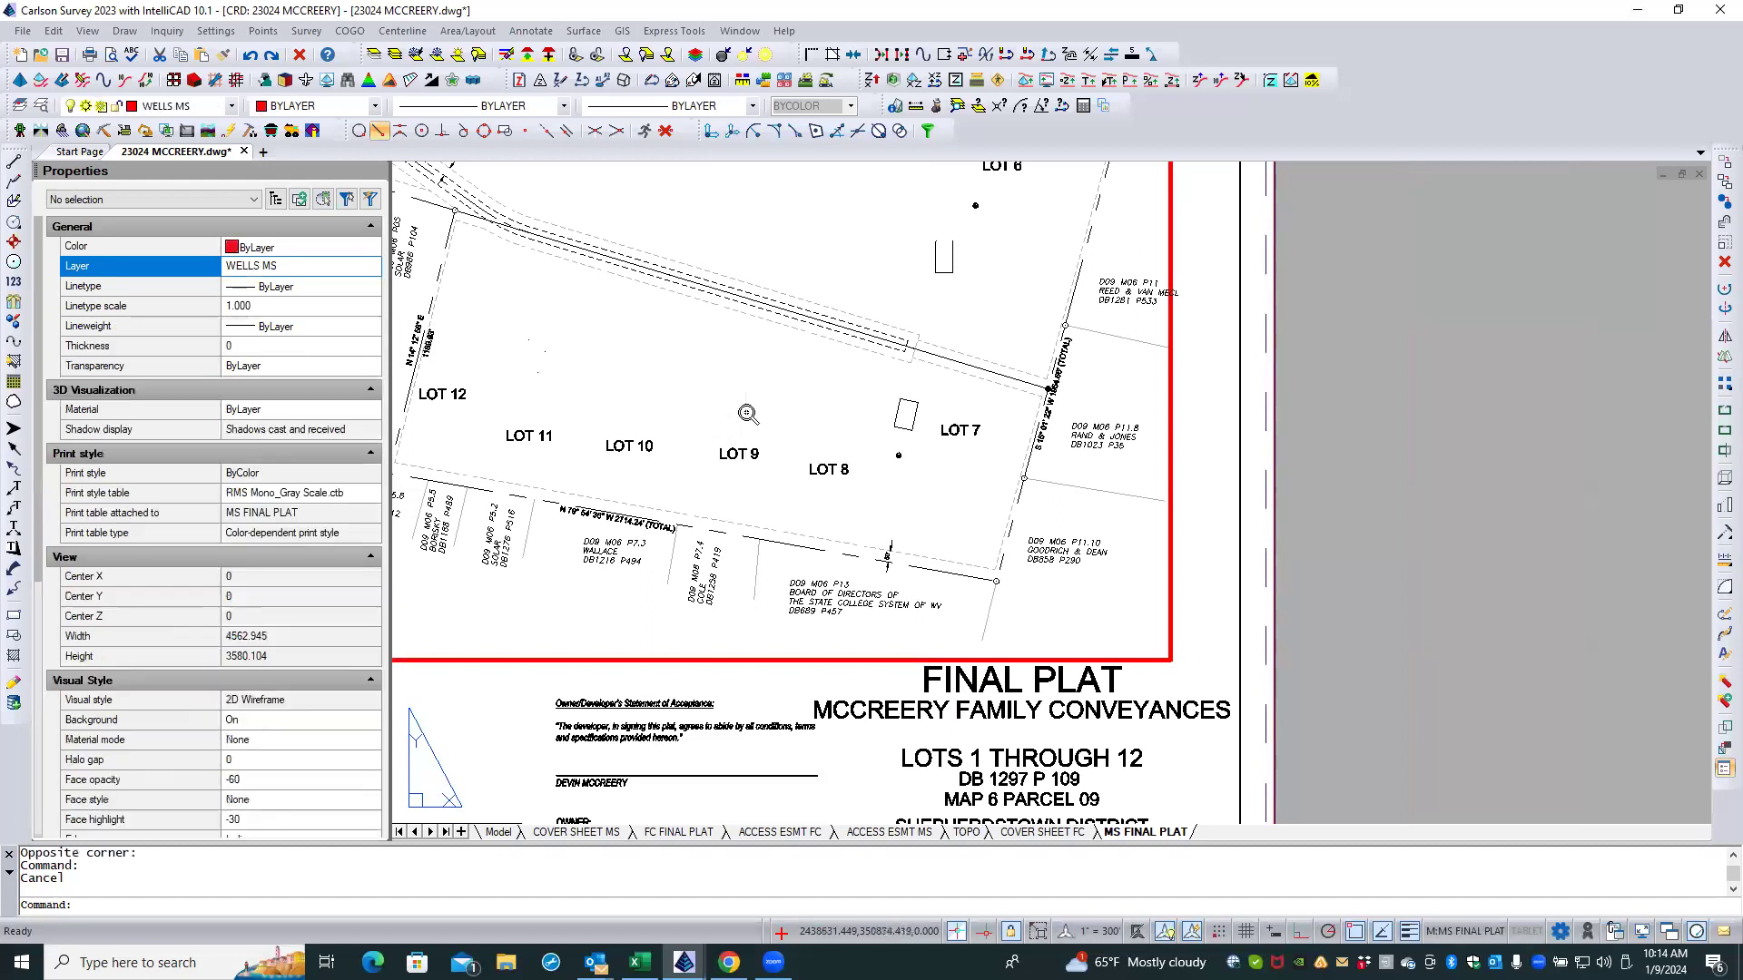
Step: Move the 15' dimension beside the 159.08-acre parcel label to the SETBACK LIMIT FC SIDE layer and clear the selection
scroll(740, 417, "down", 2)
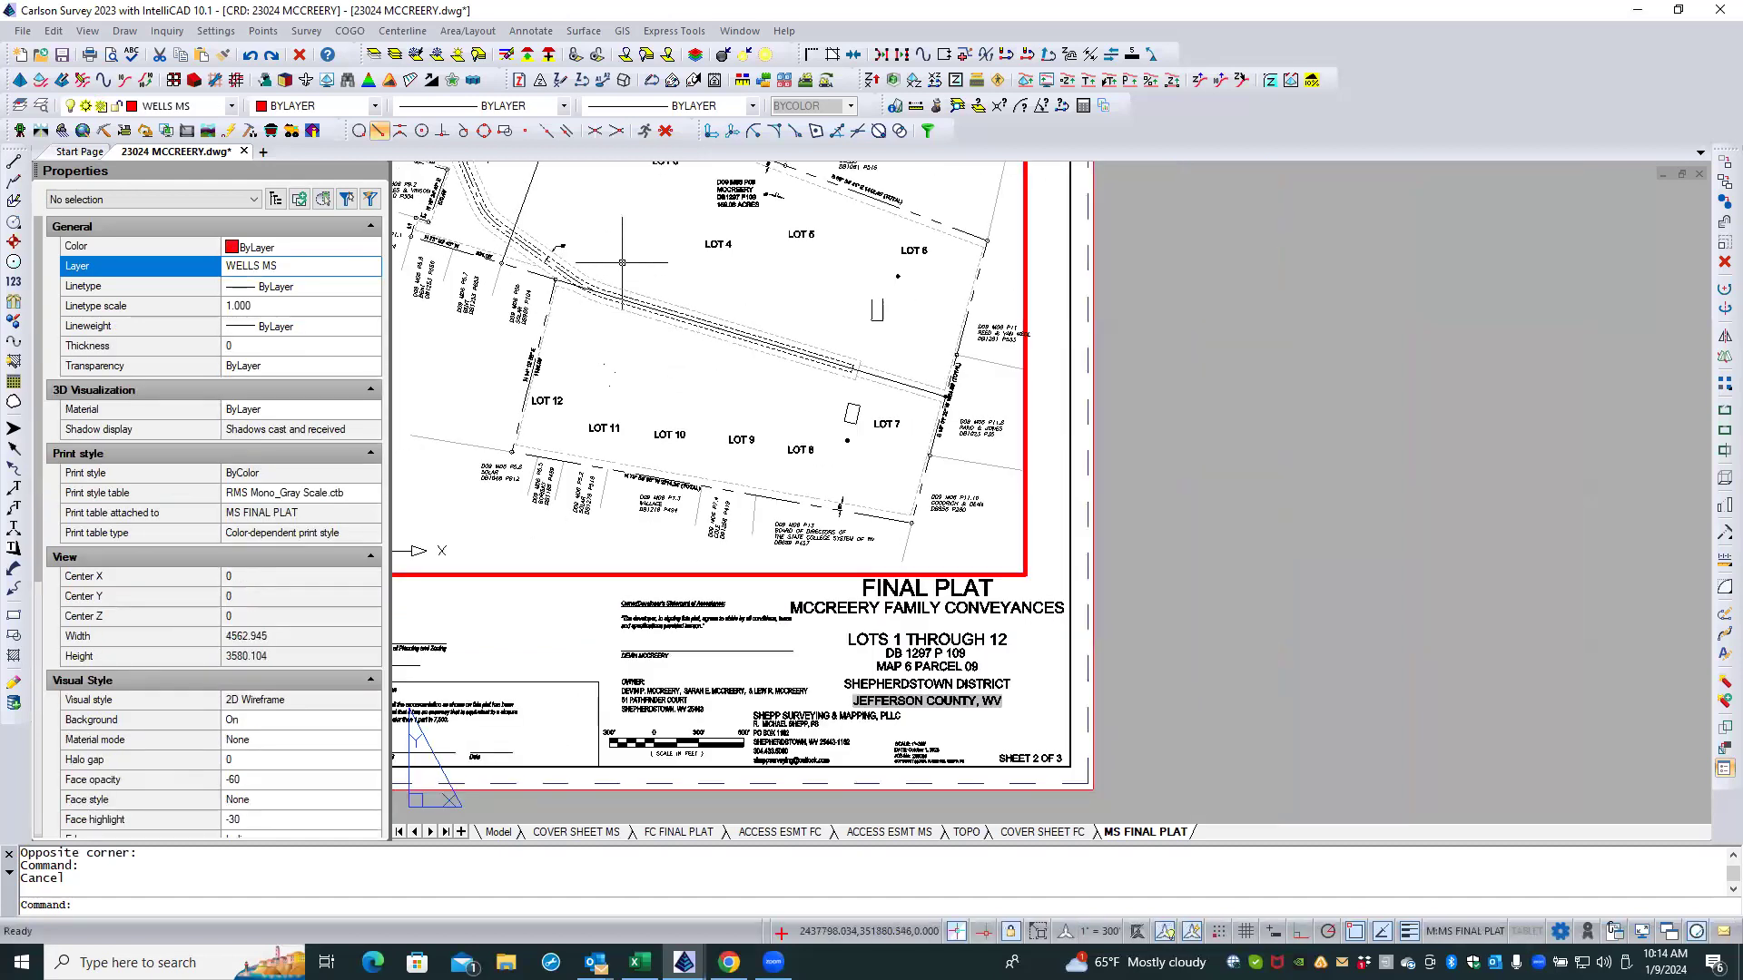
scroll(783, 233, "up", 3)
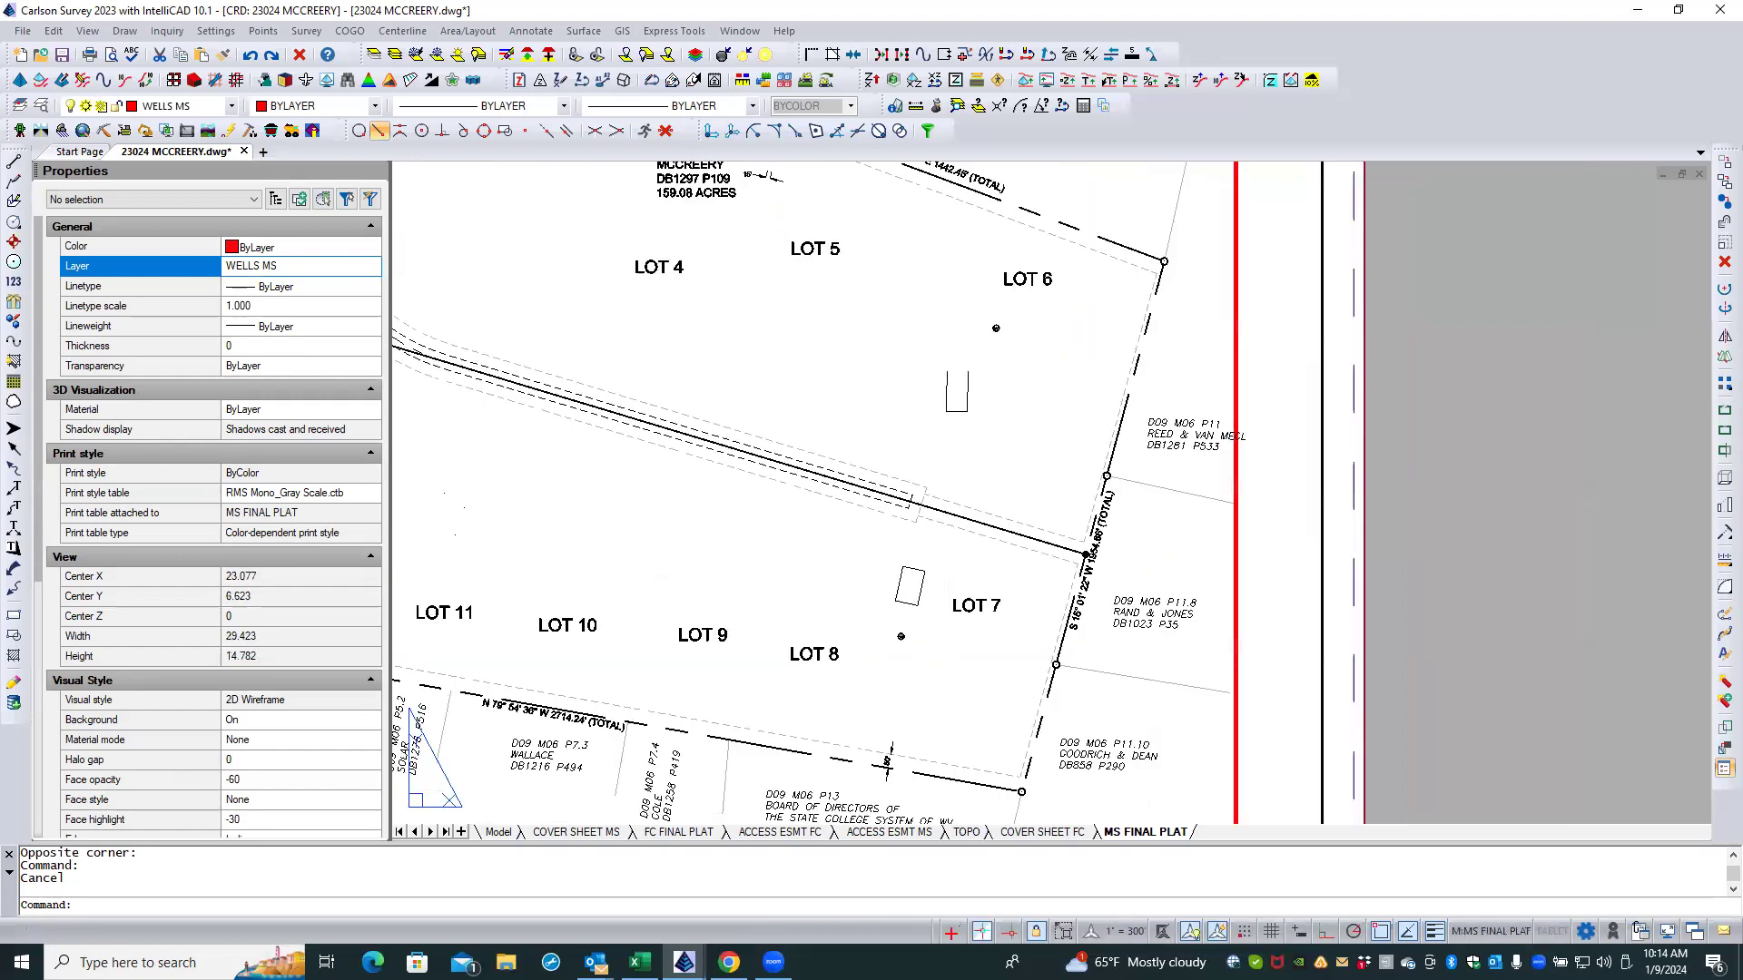
middle_click_drag(783, 232, 816, 529)
double_click(781, 494)
scroll(777, 492, "up", 2)
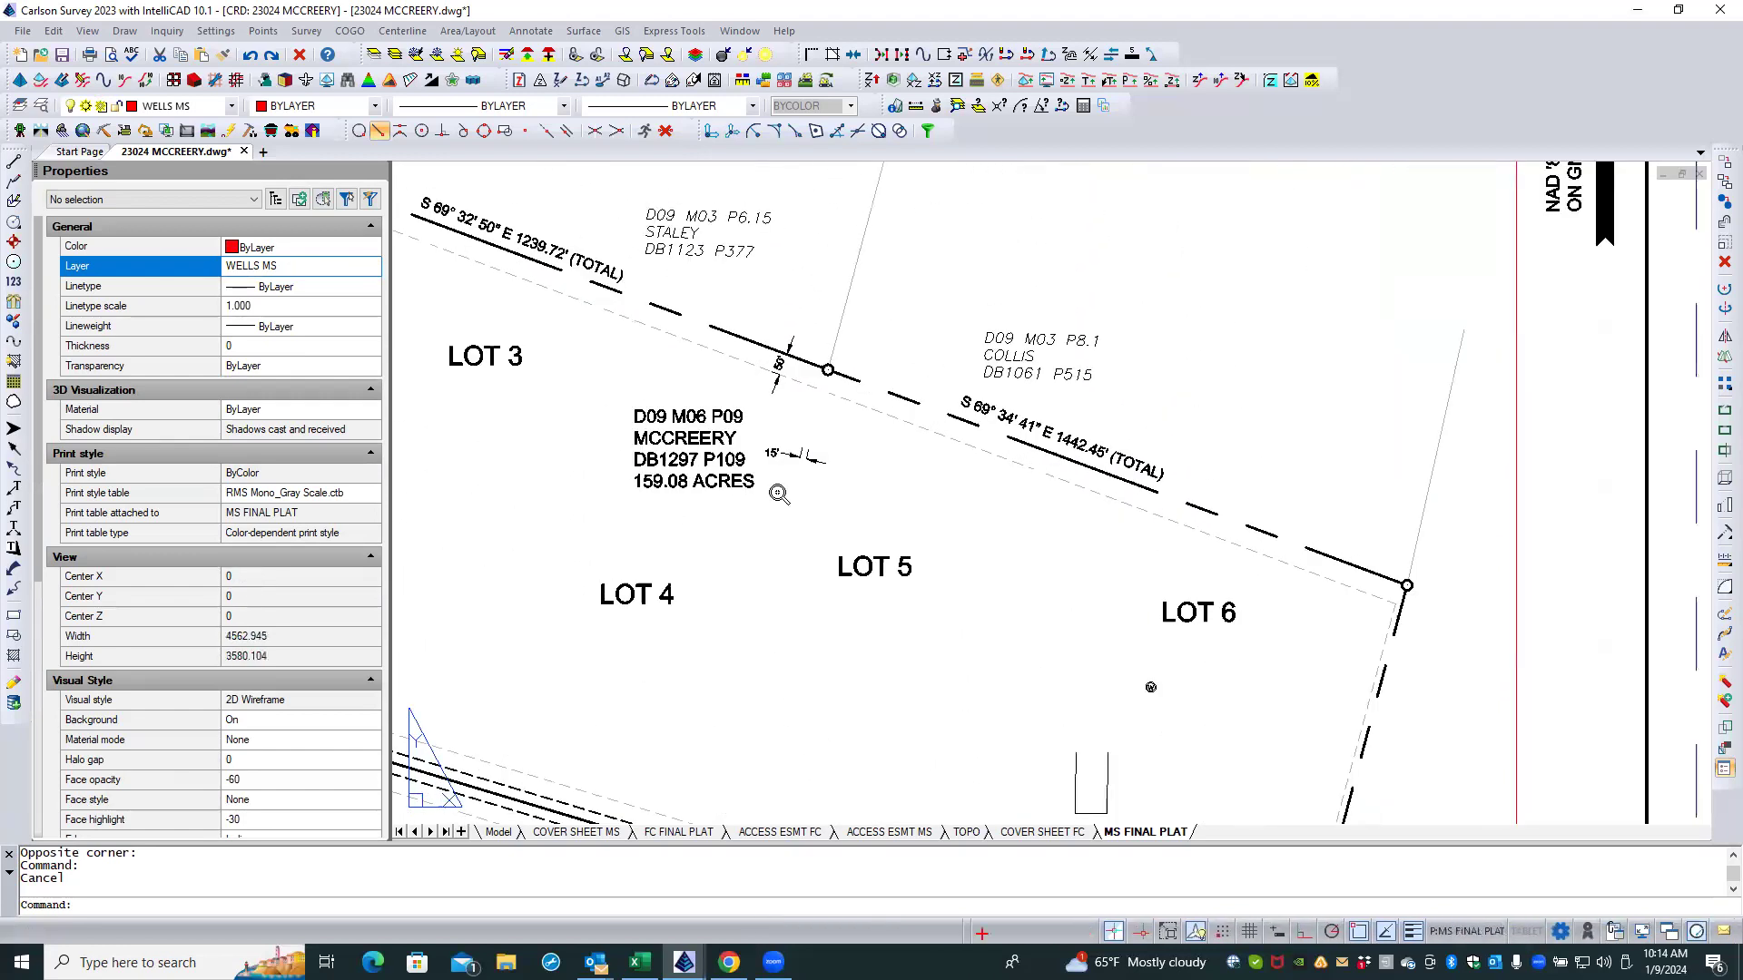
left_click(757, 466)
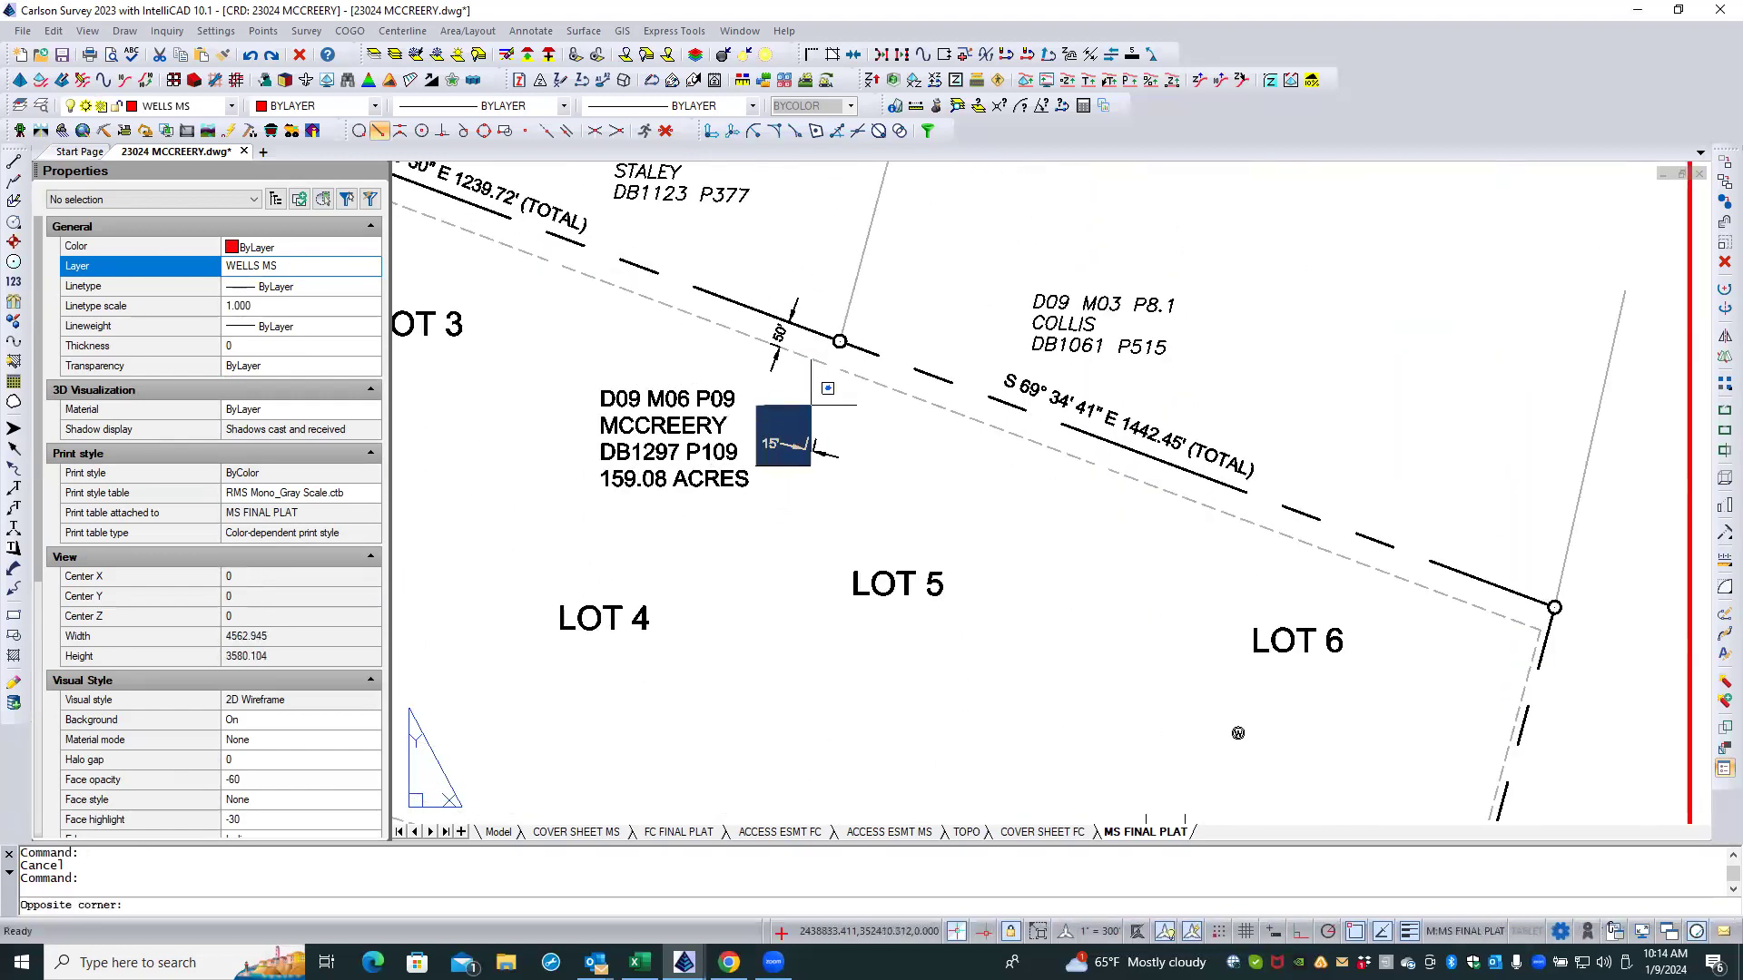
left_click(851, 417)
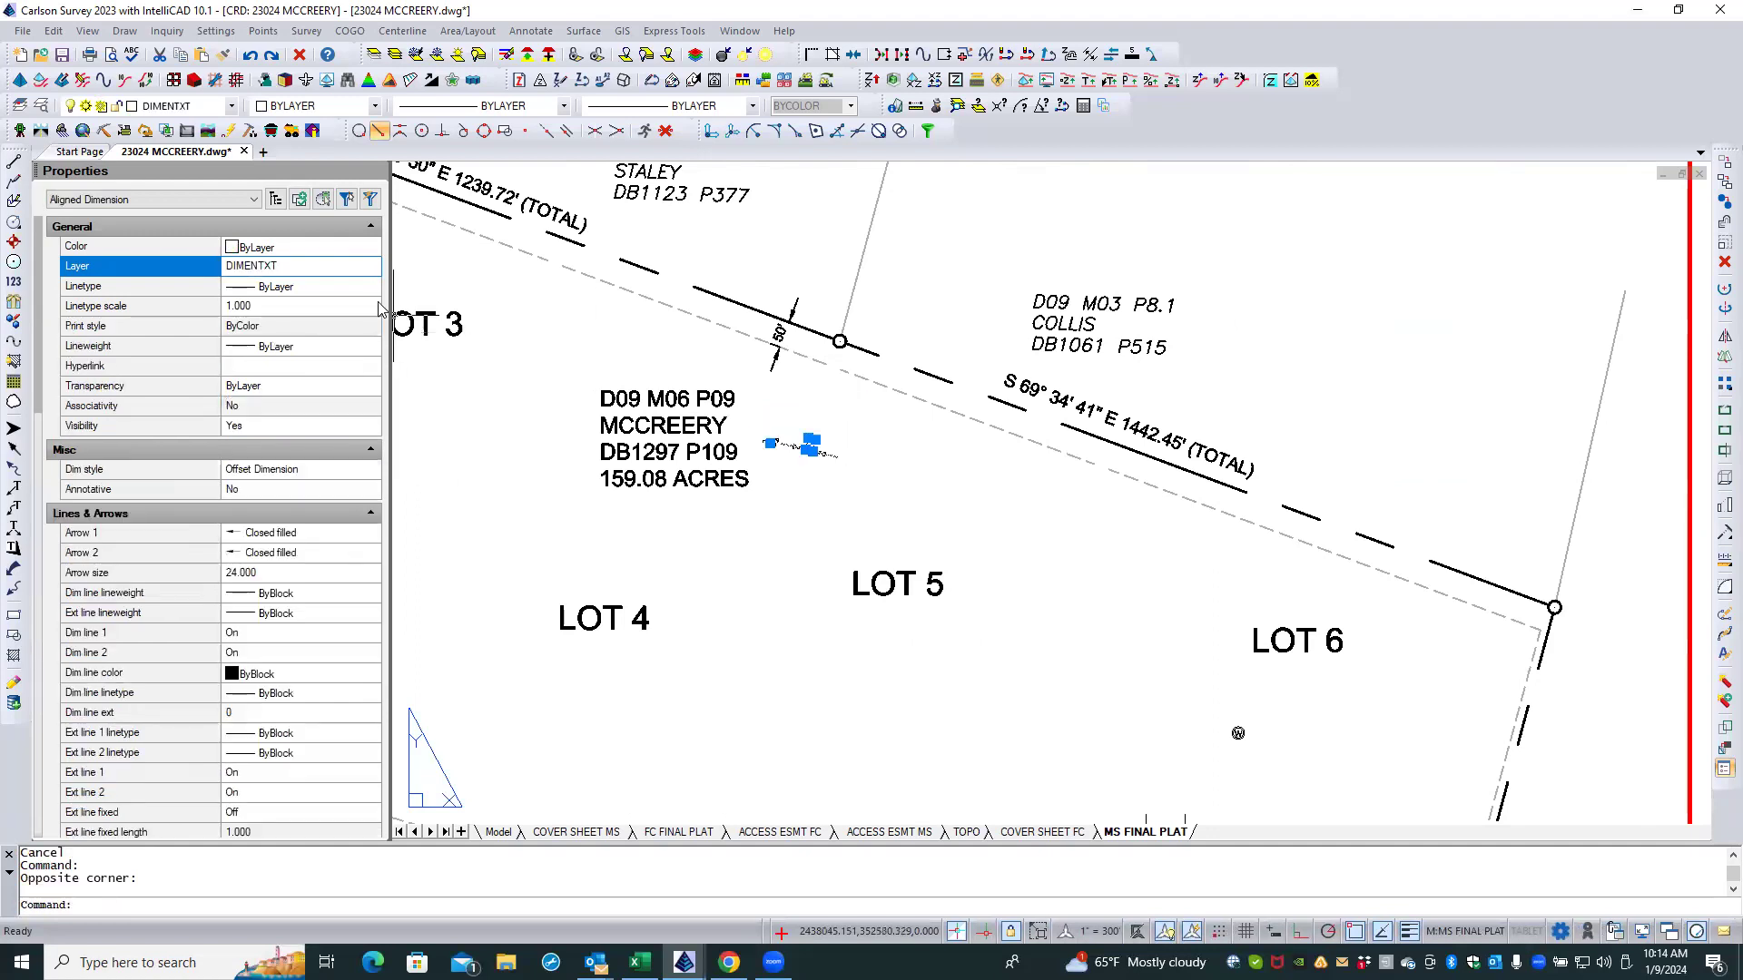
left_click(371, 269)
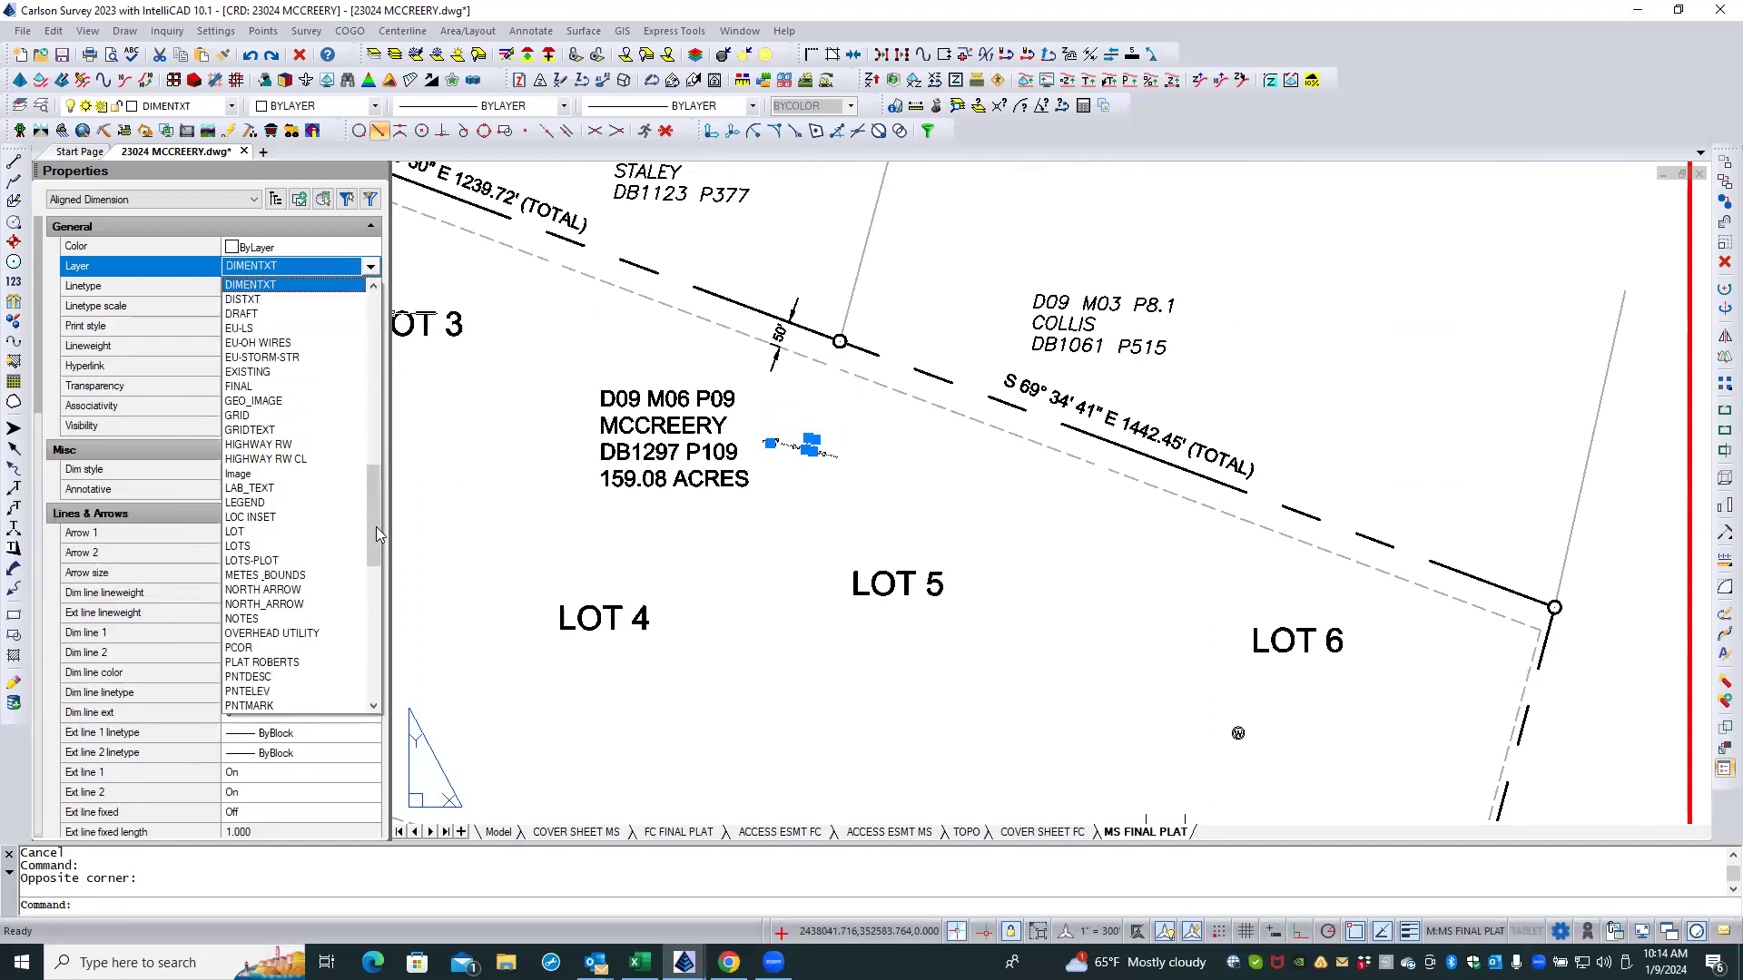
left_click_drag(377, 527, 376, 597)
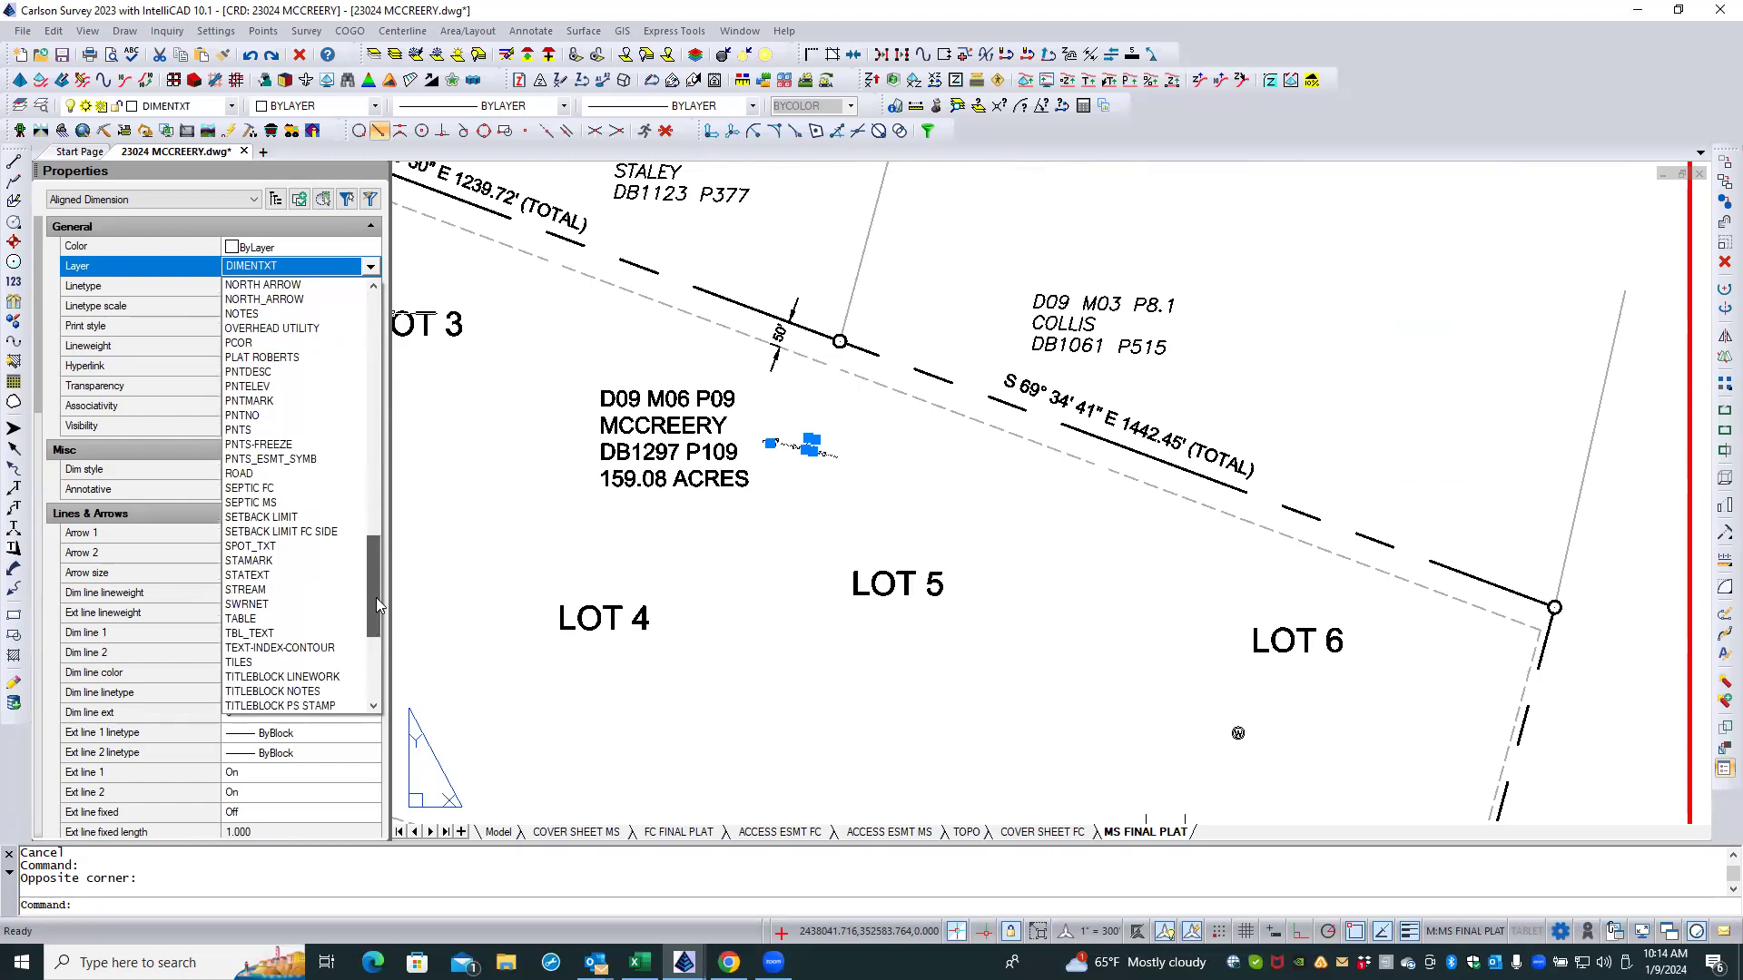
left_click(347, 532)
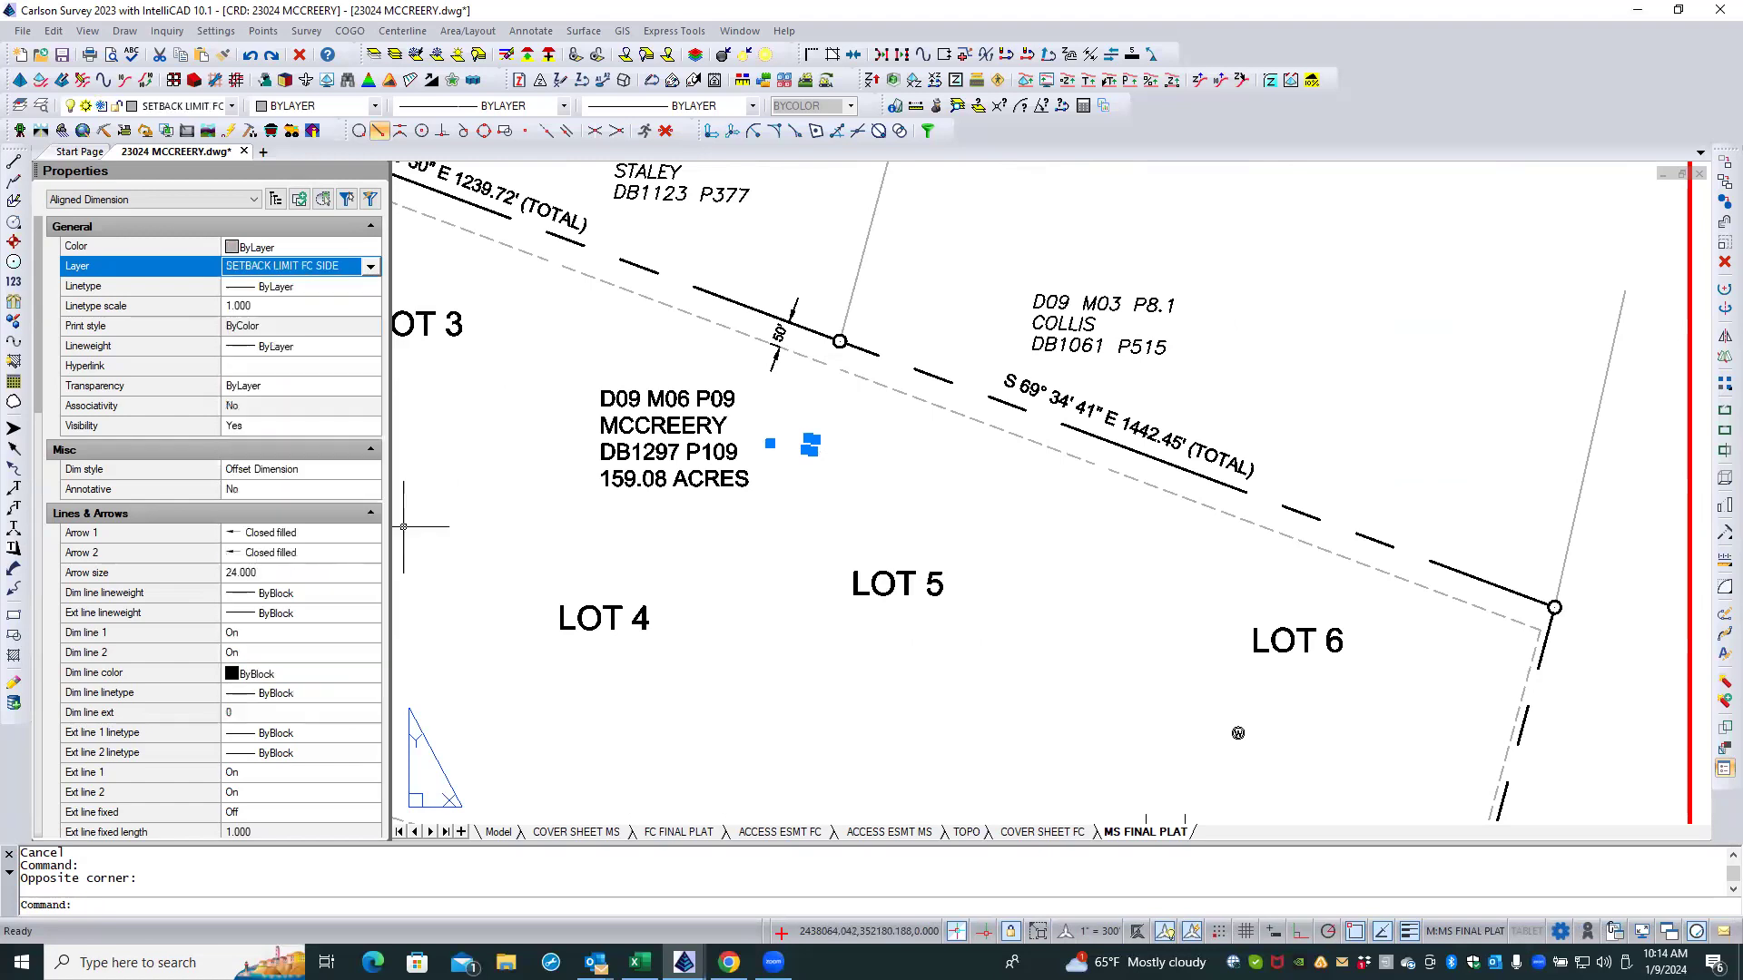
key("Escape")
Step: Select the stray points north of the Lot 11 label to check their properties, and clear the selection
scroll(645, 538, "down", 5)
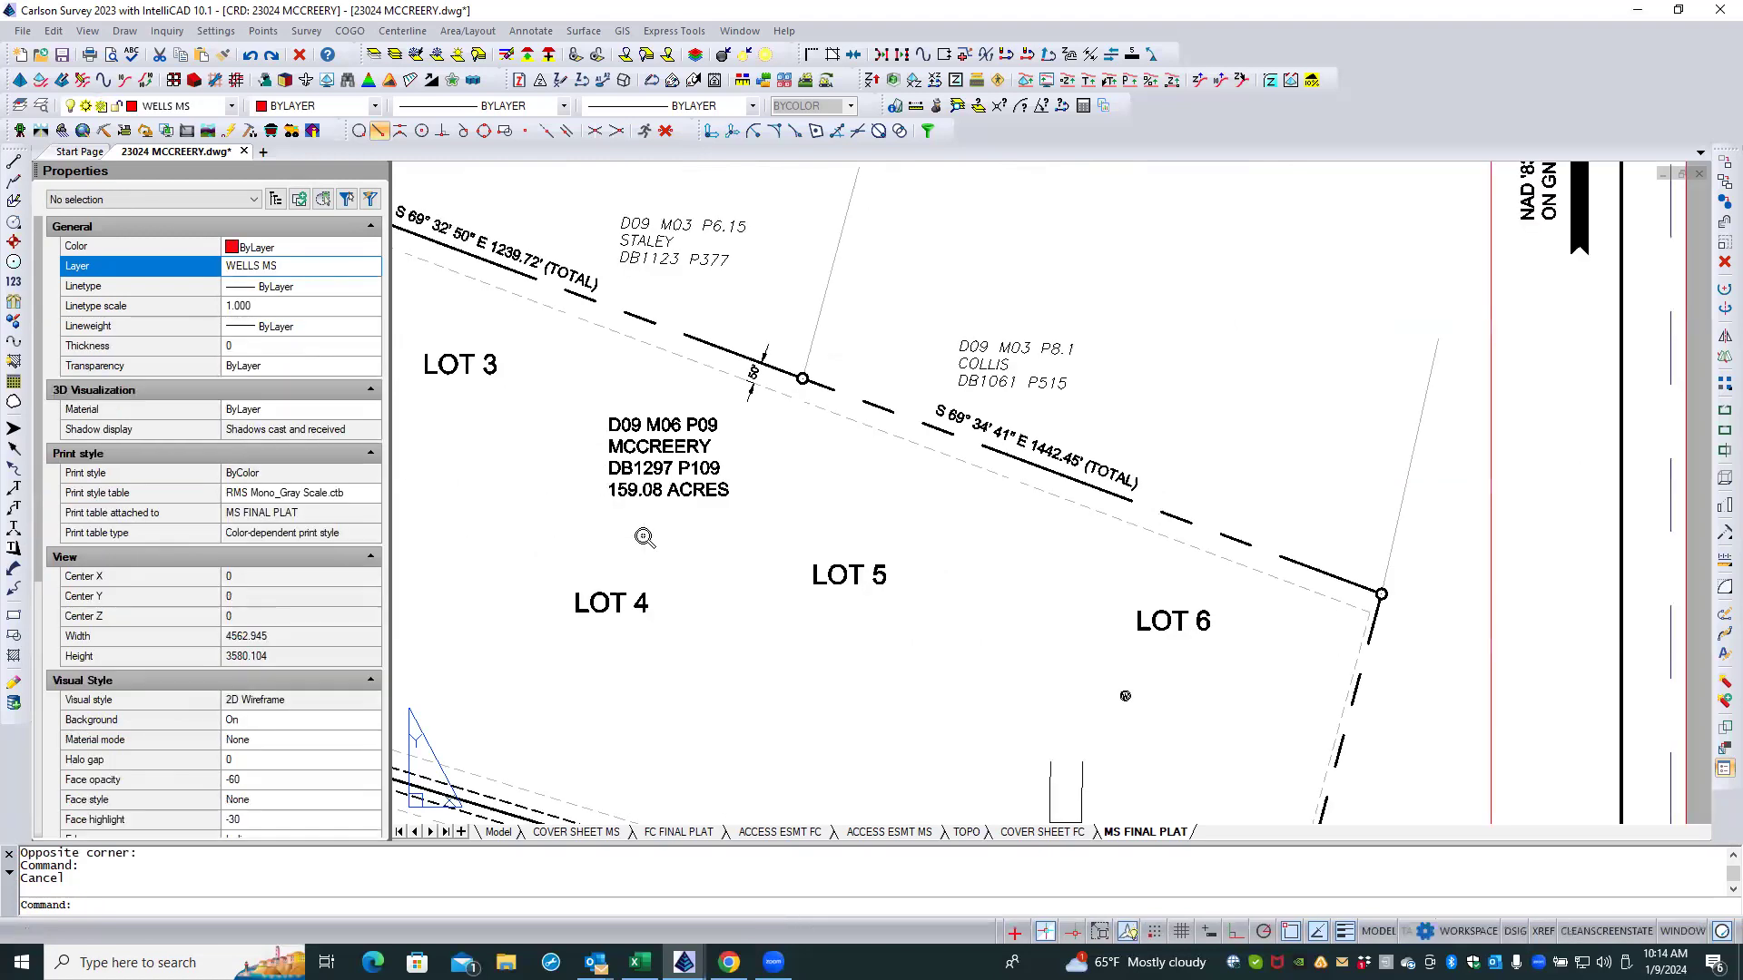
middle_click_drag(544, 584, 679, 439)
double_click(686, 406)
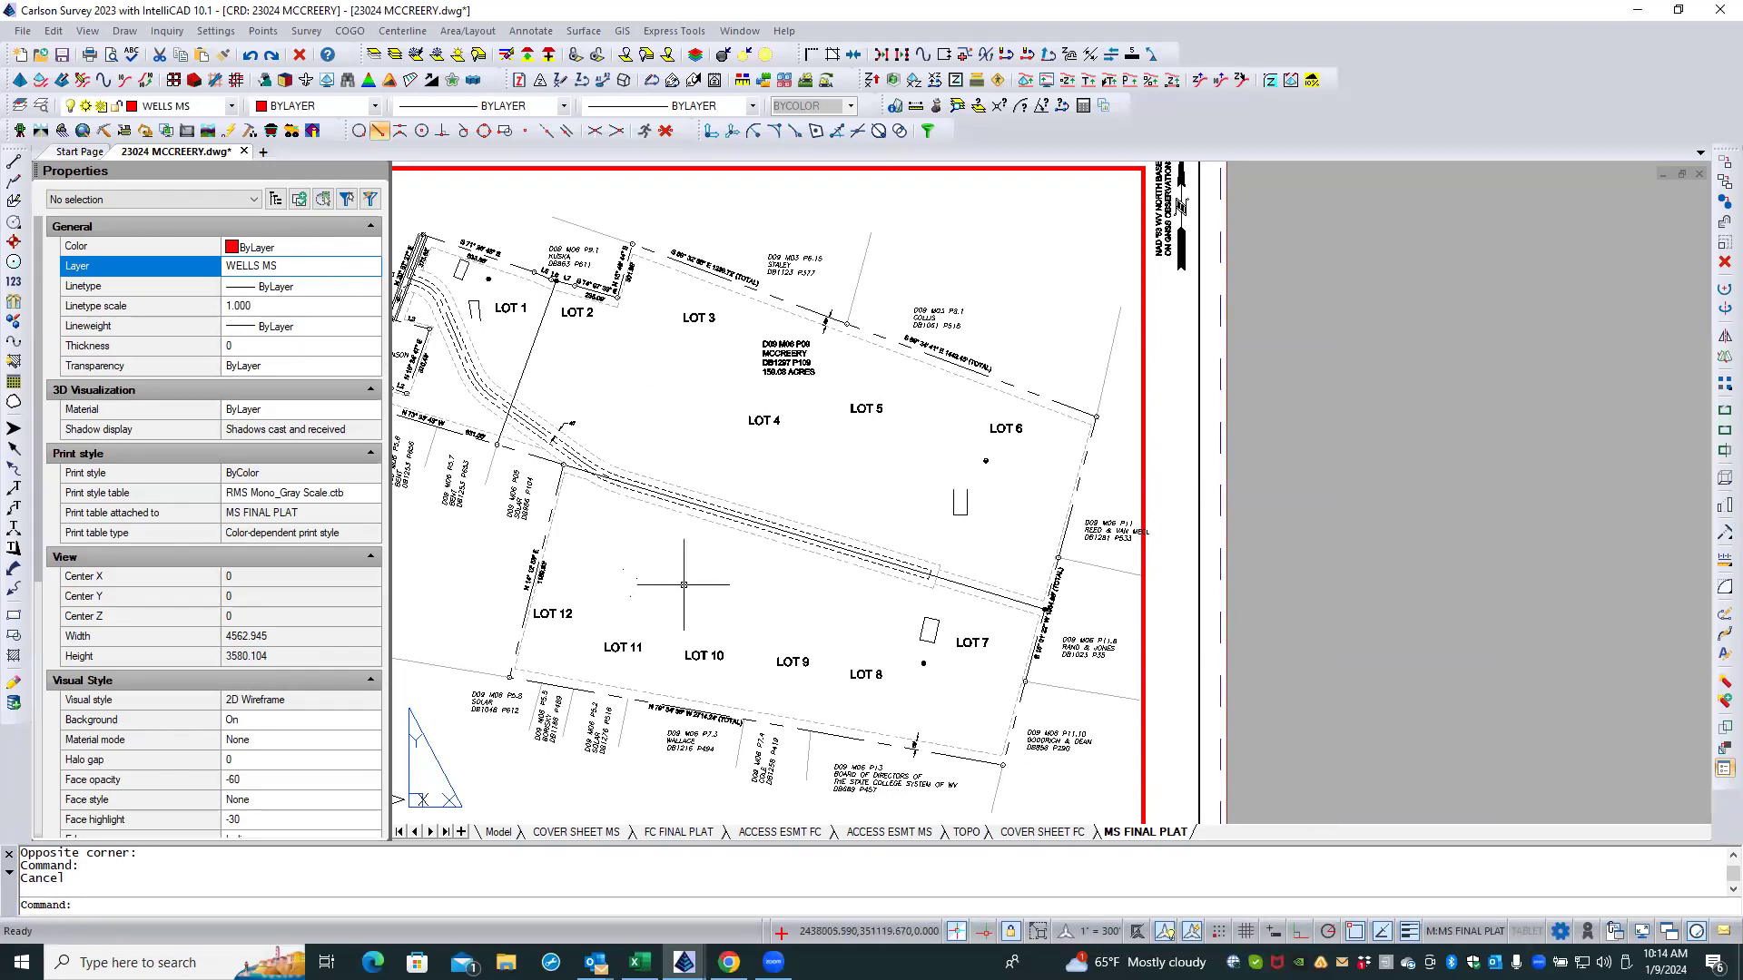
scroll(676, 590, "up", 5)
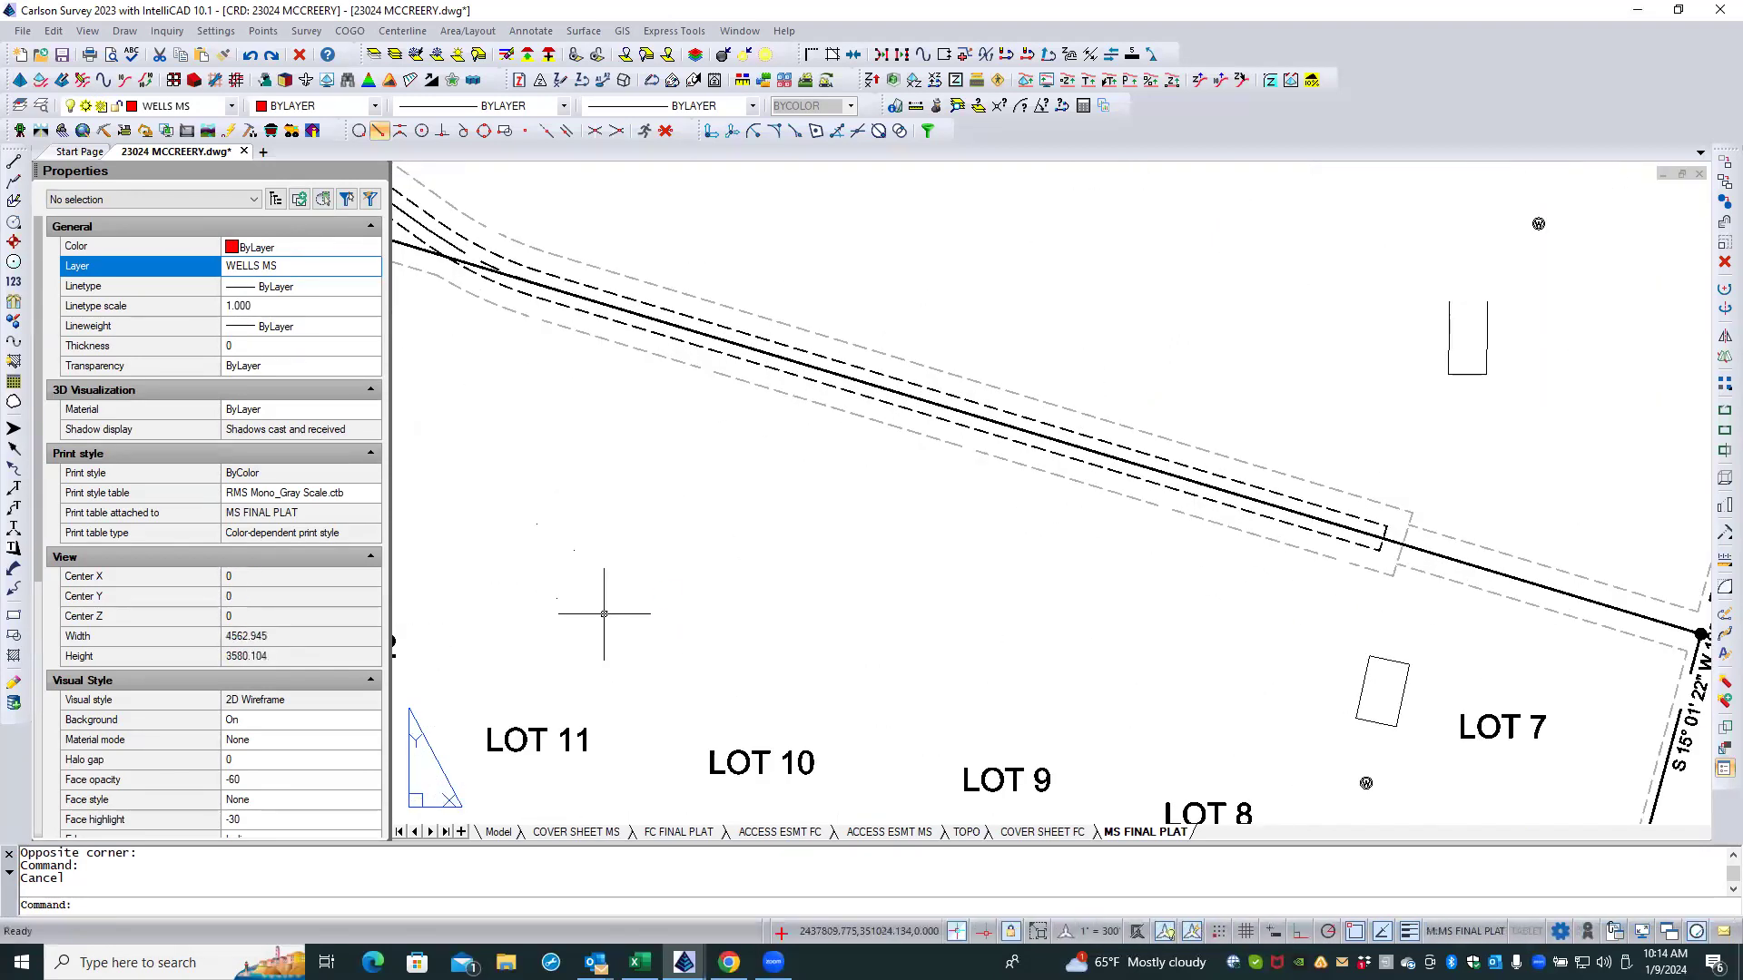
middle_click_drag(693, 592, 942, 560)
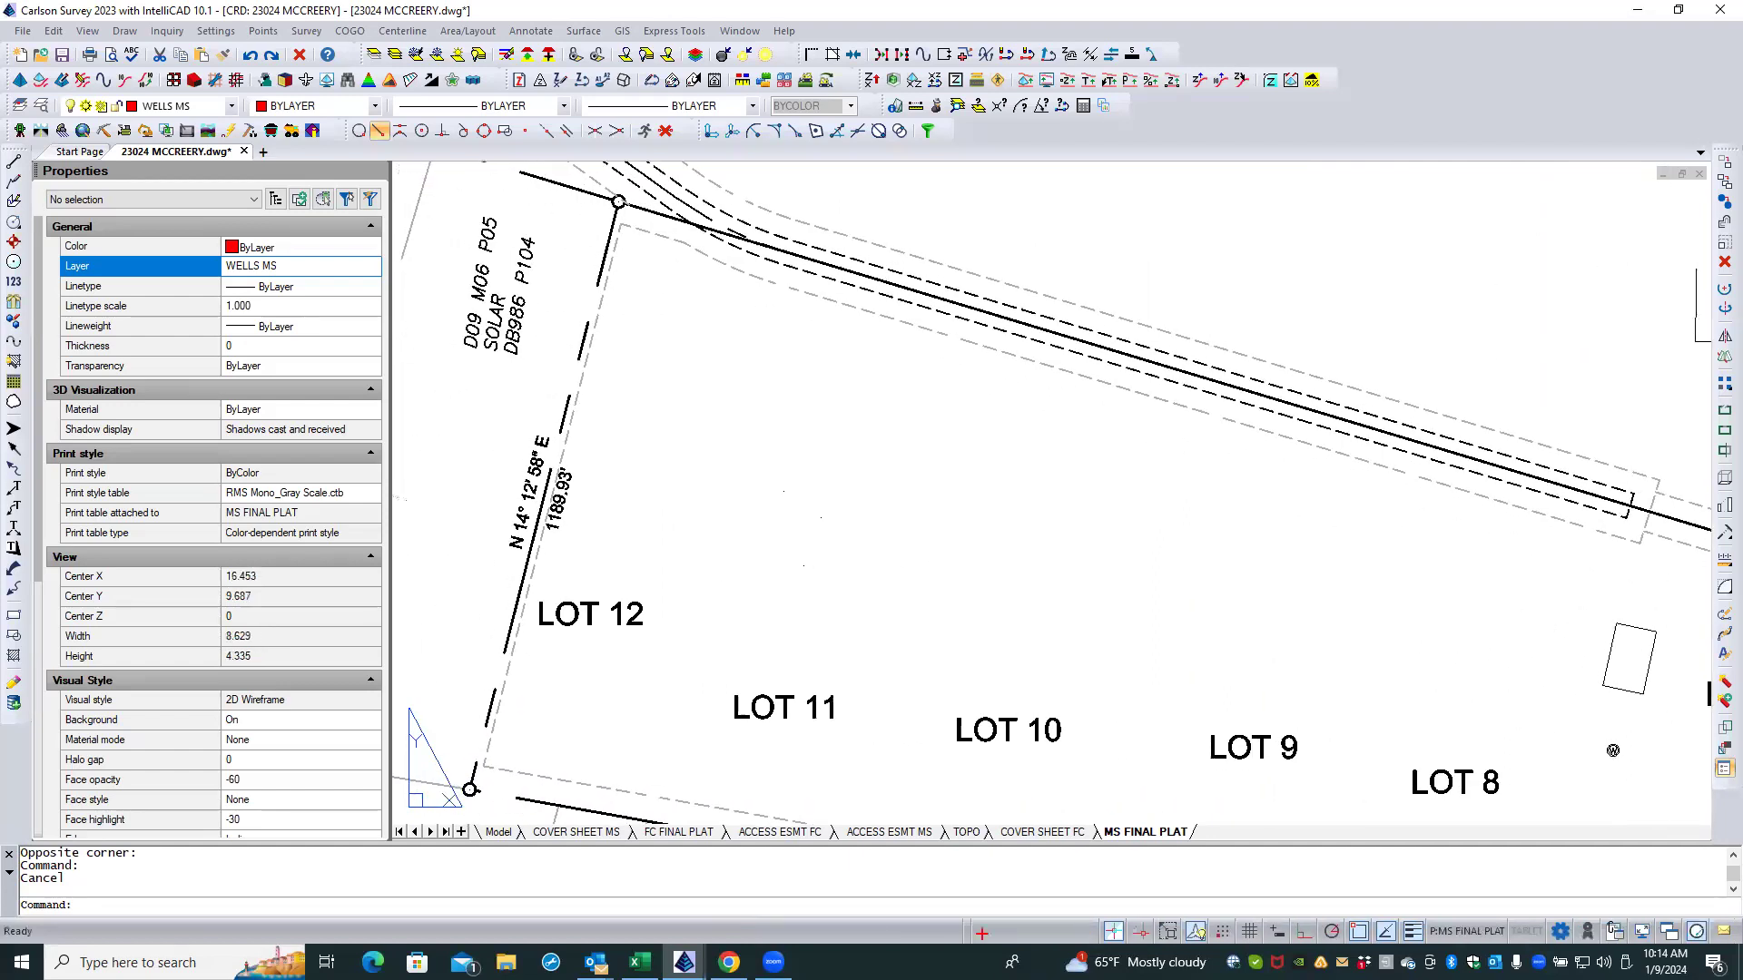
scroll(837, 626, "up", 1)
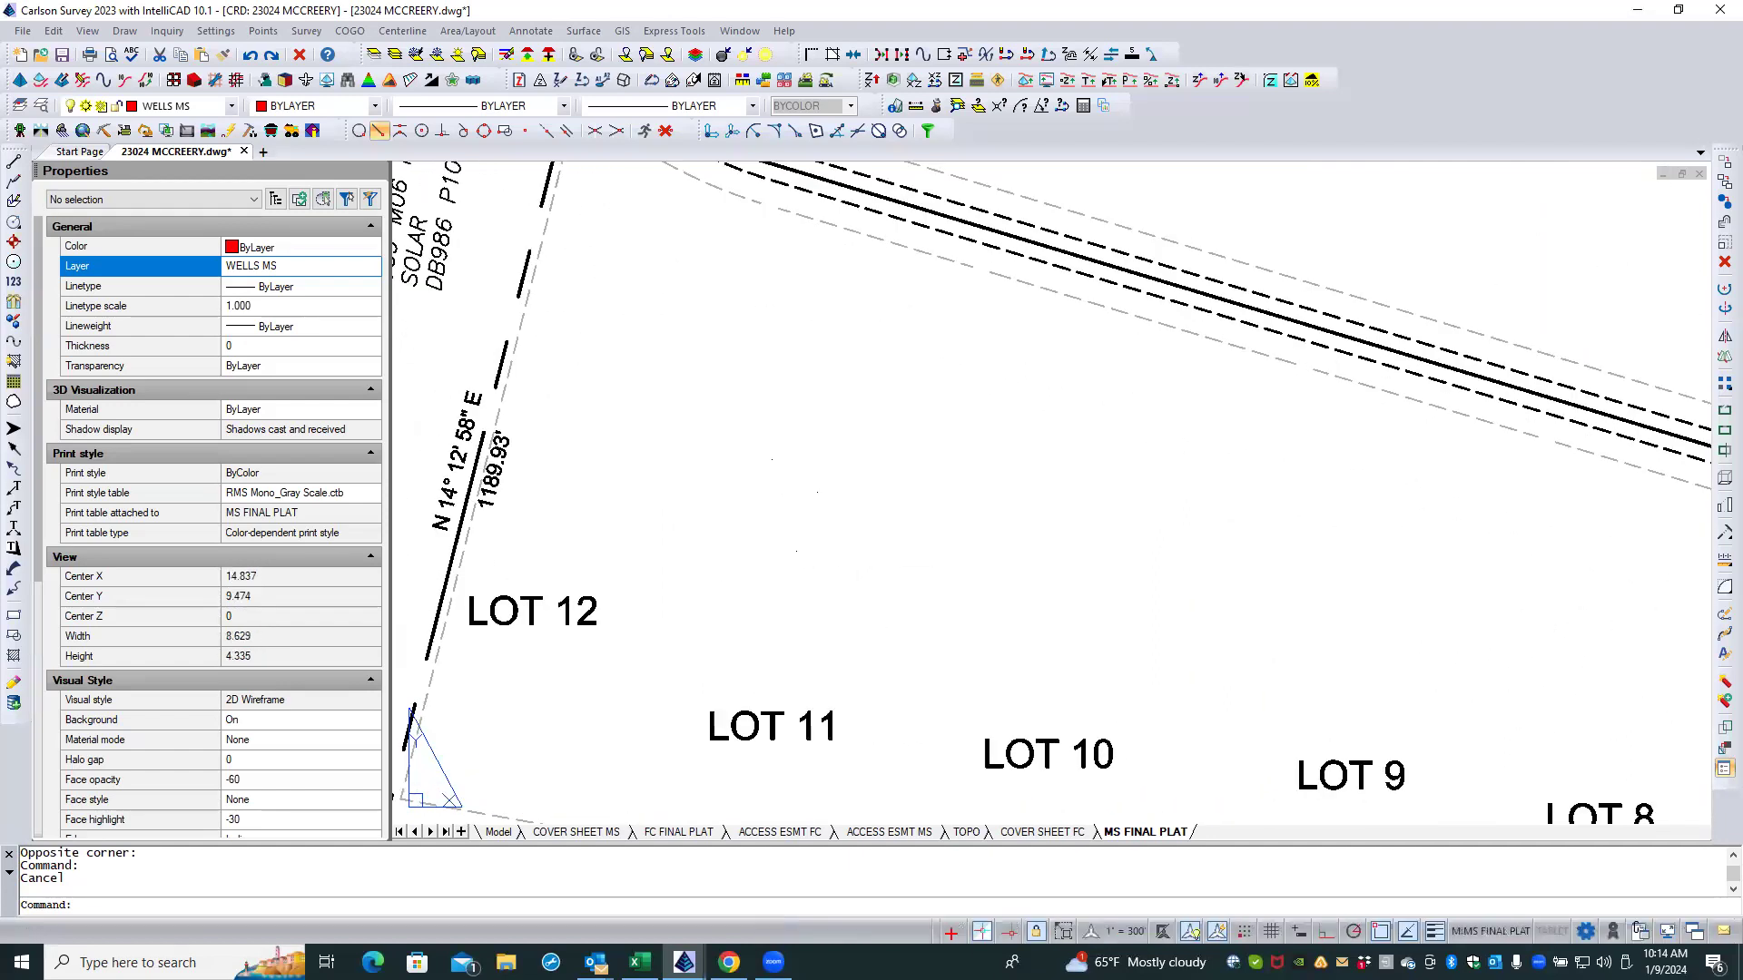
left_click(689, 628)
left_click(889, 415)
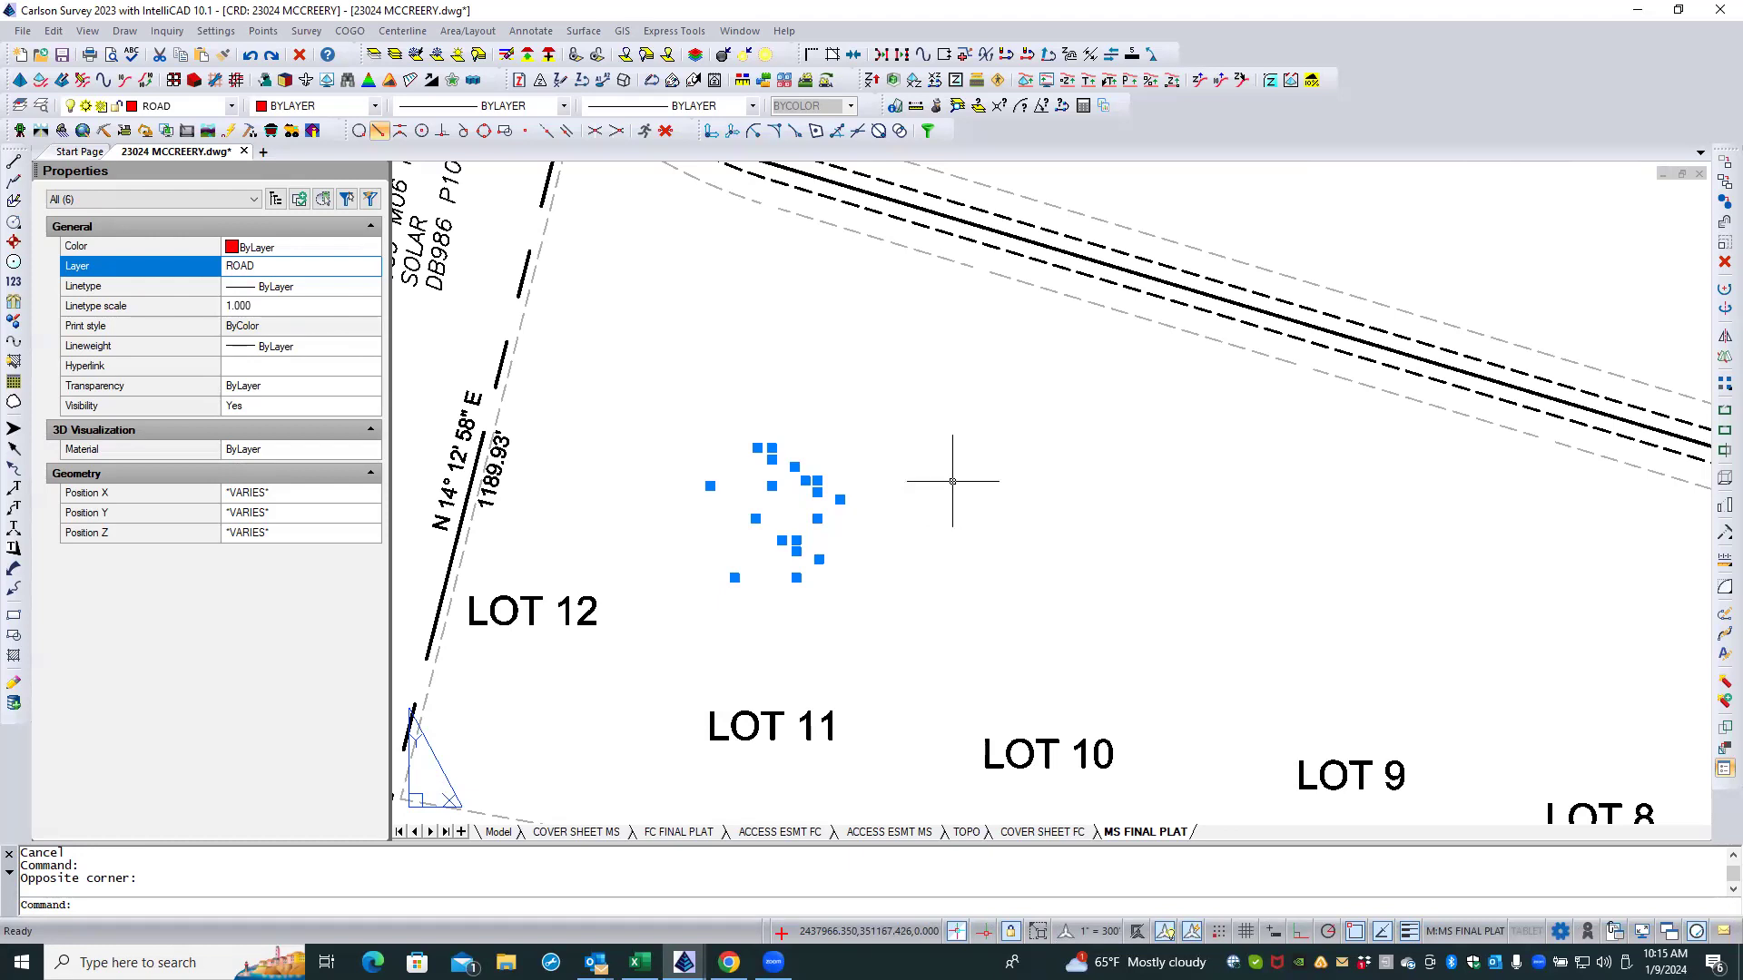
key("Escape")
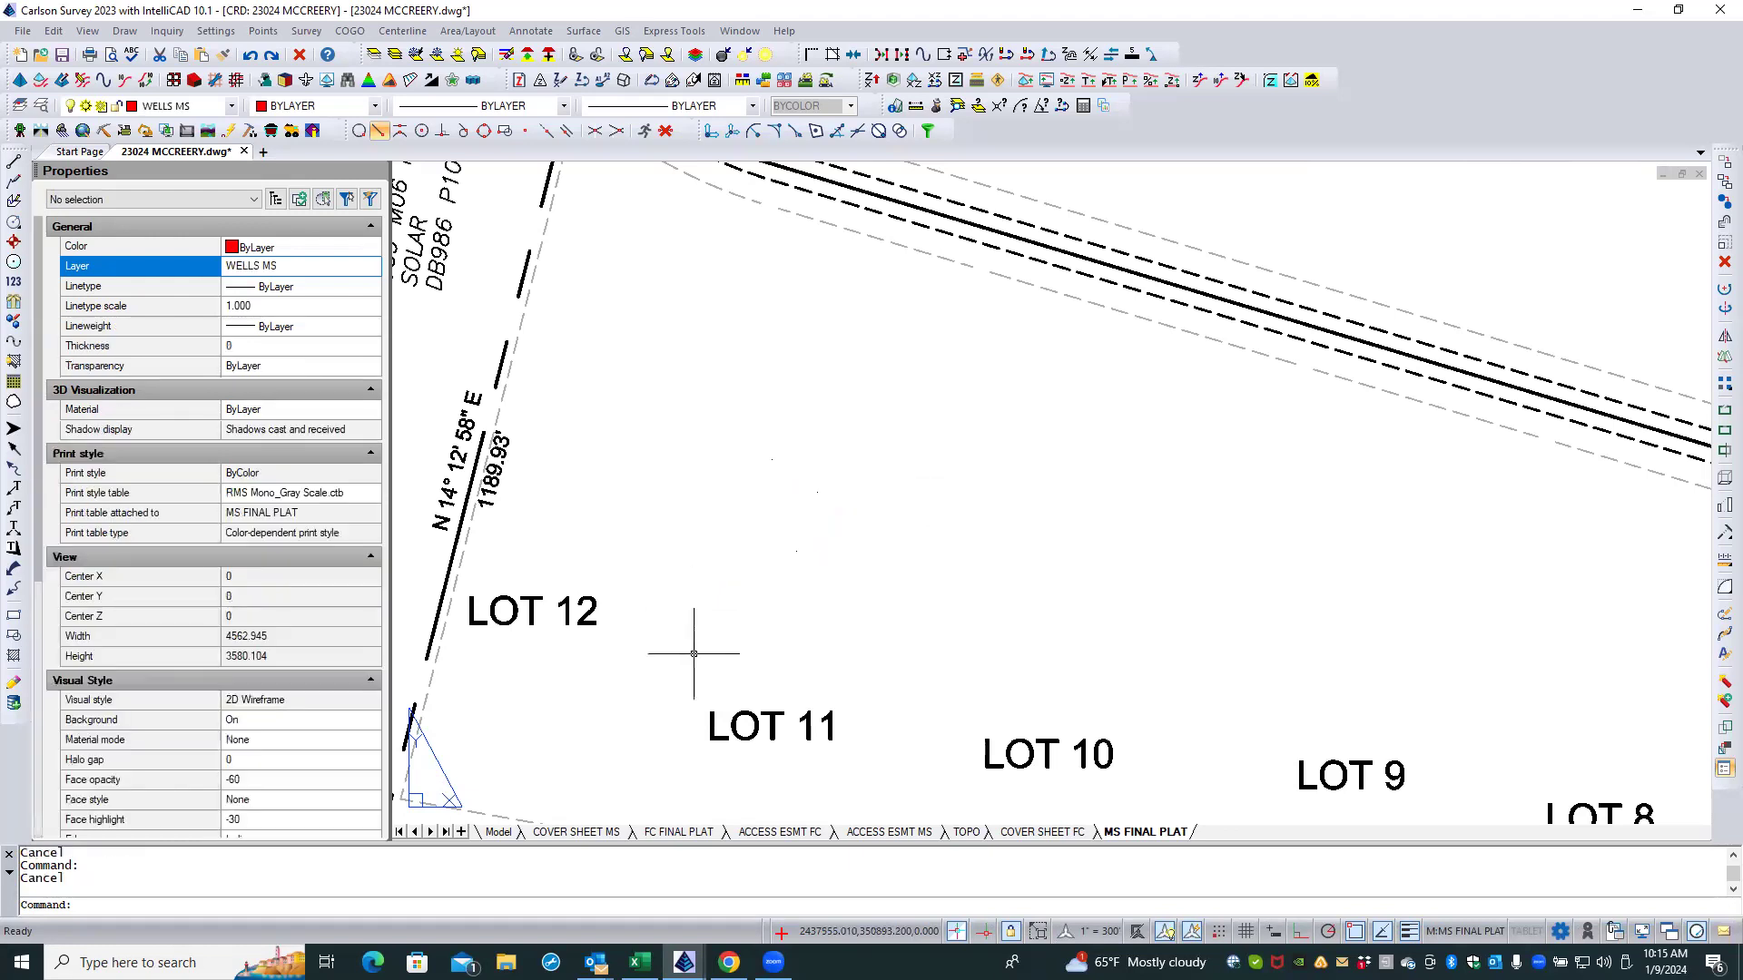
Step: Inspect the point record of the northernmost stray point above the Lot 11 label and close it without changes
double_click(772, 459)
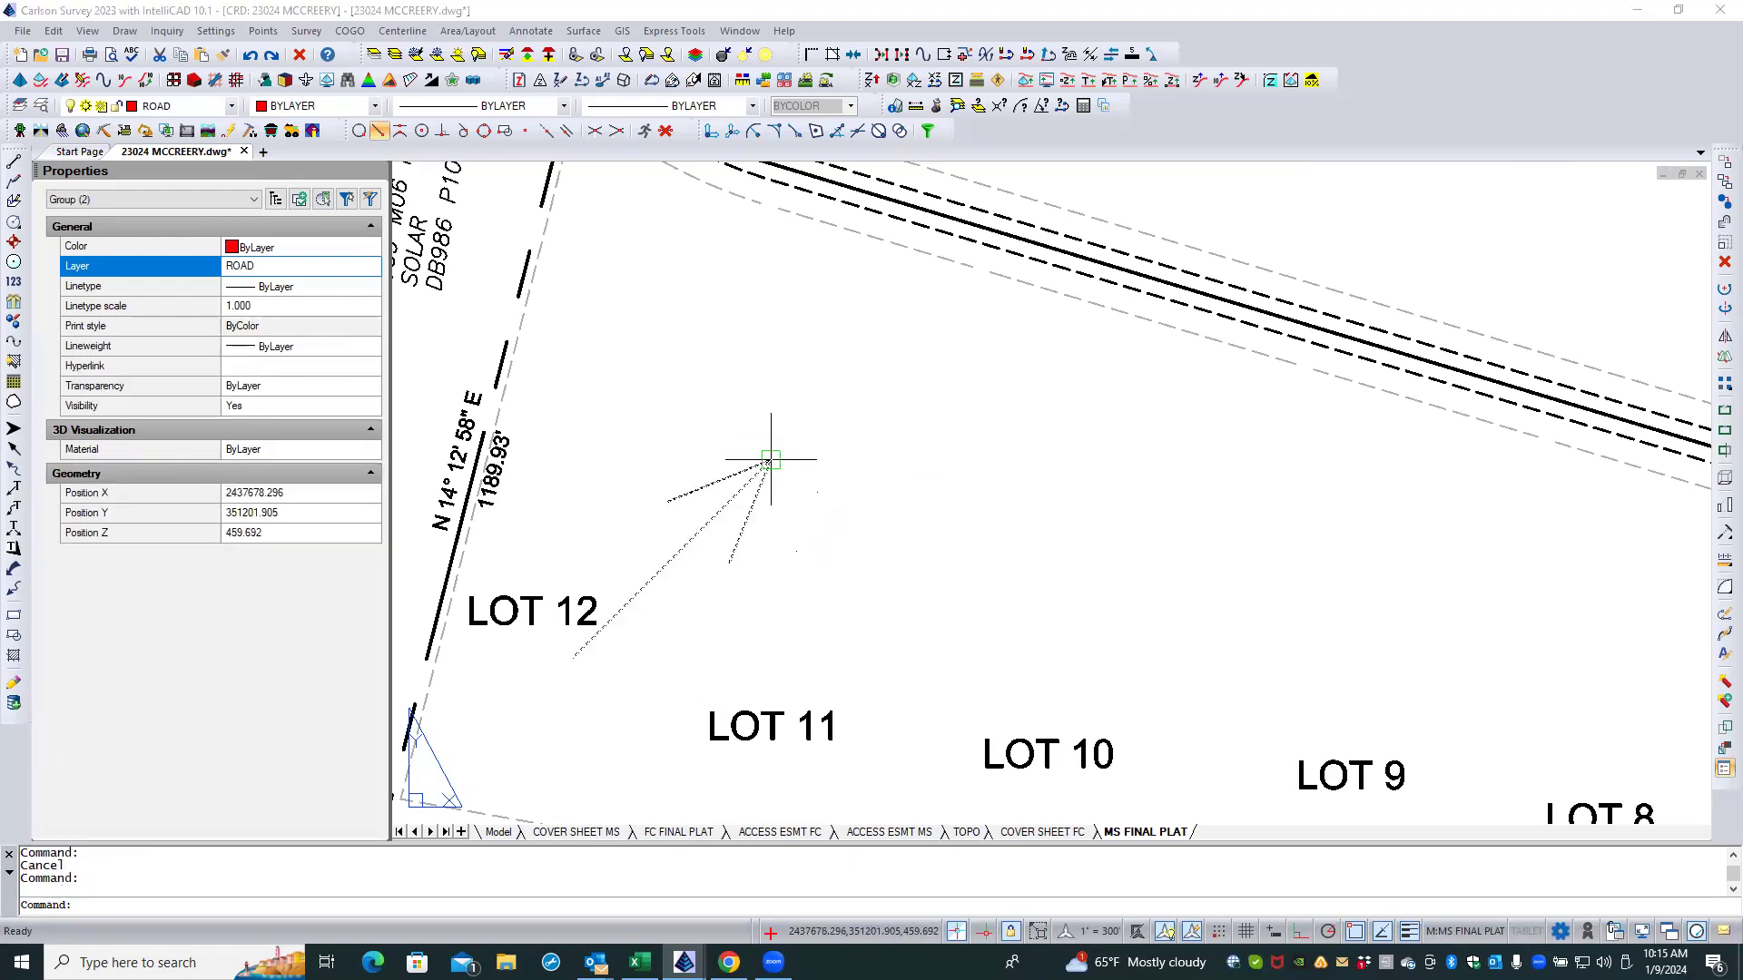
left_click(982, 323)
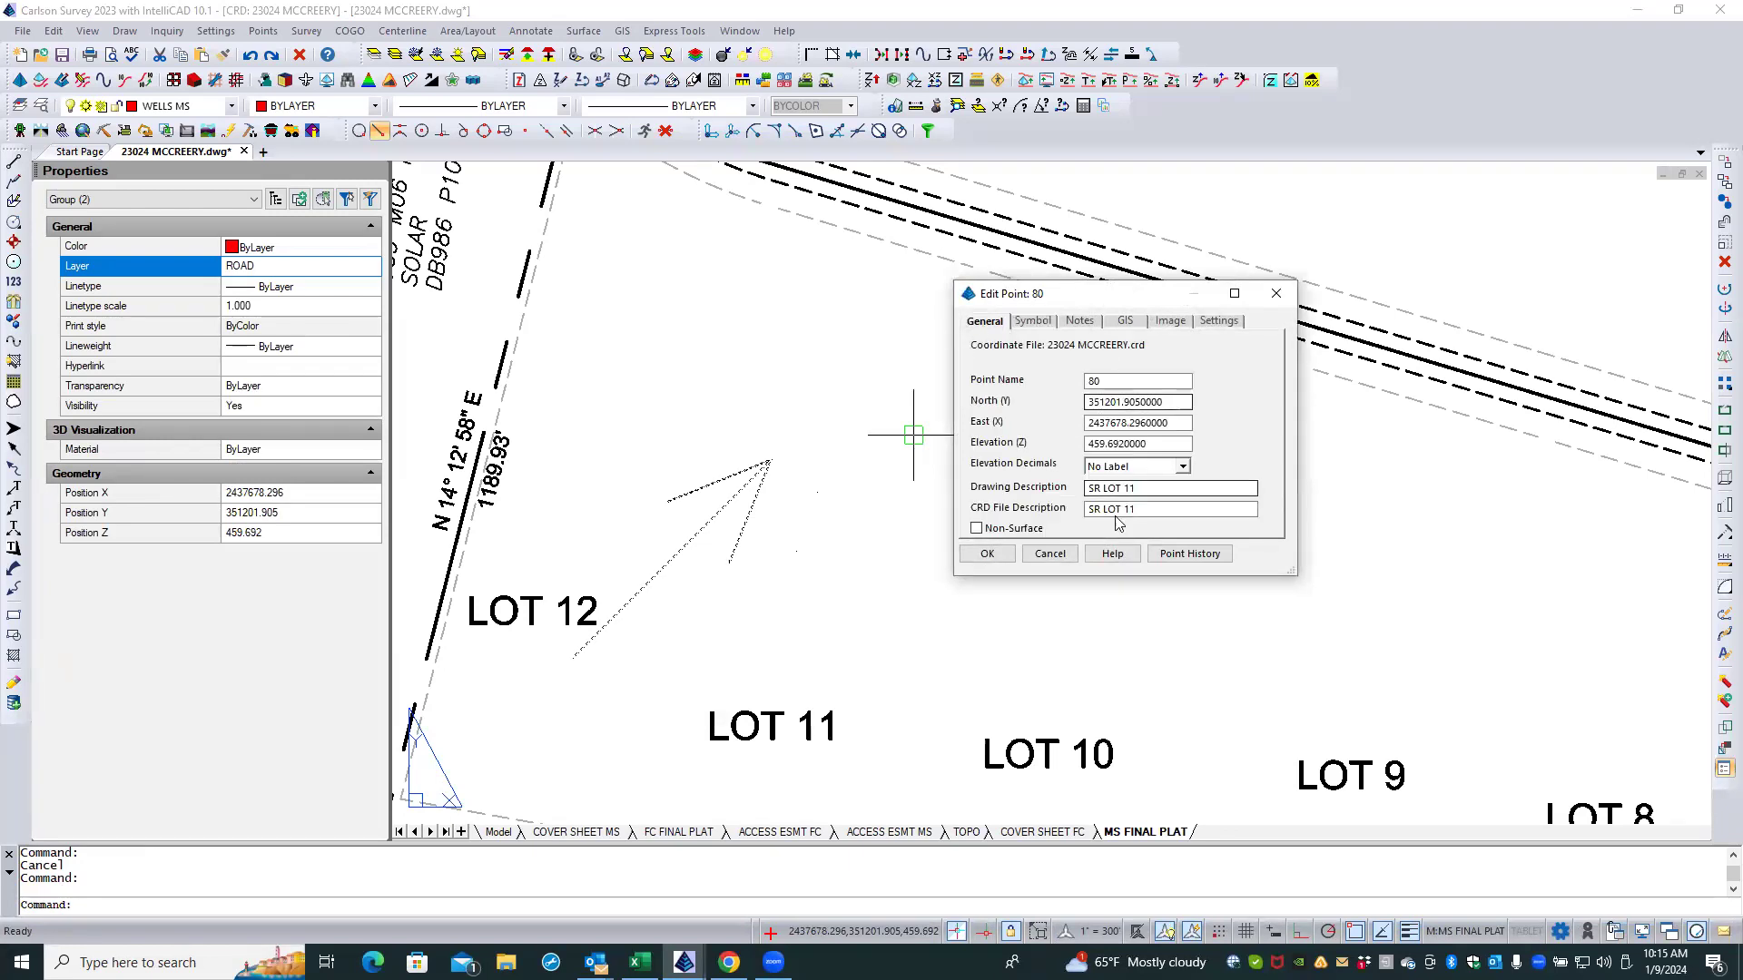
left_click(1050, 555)
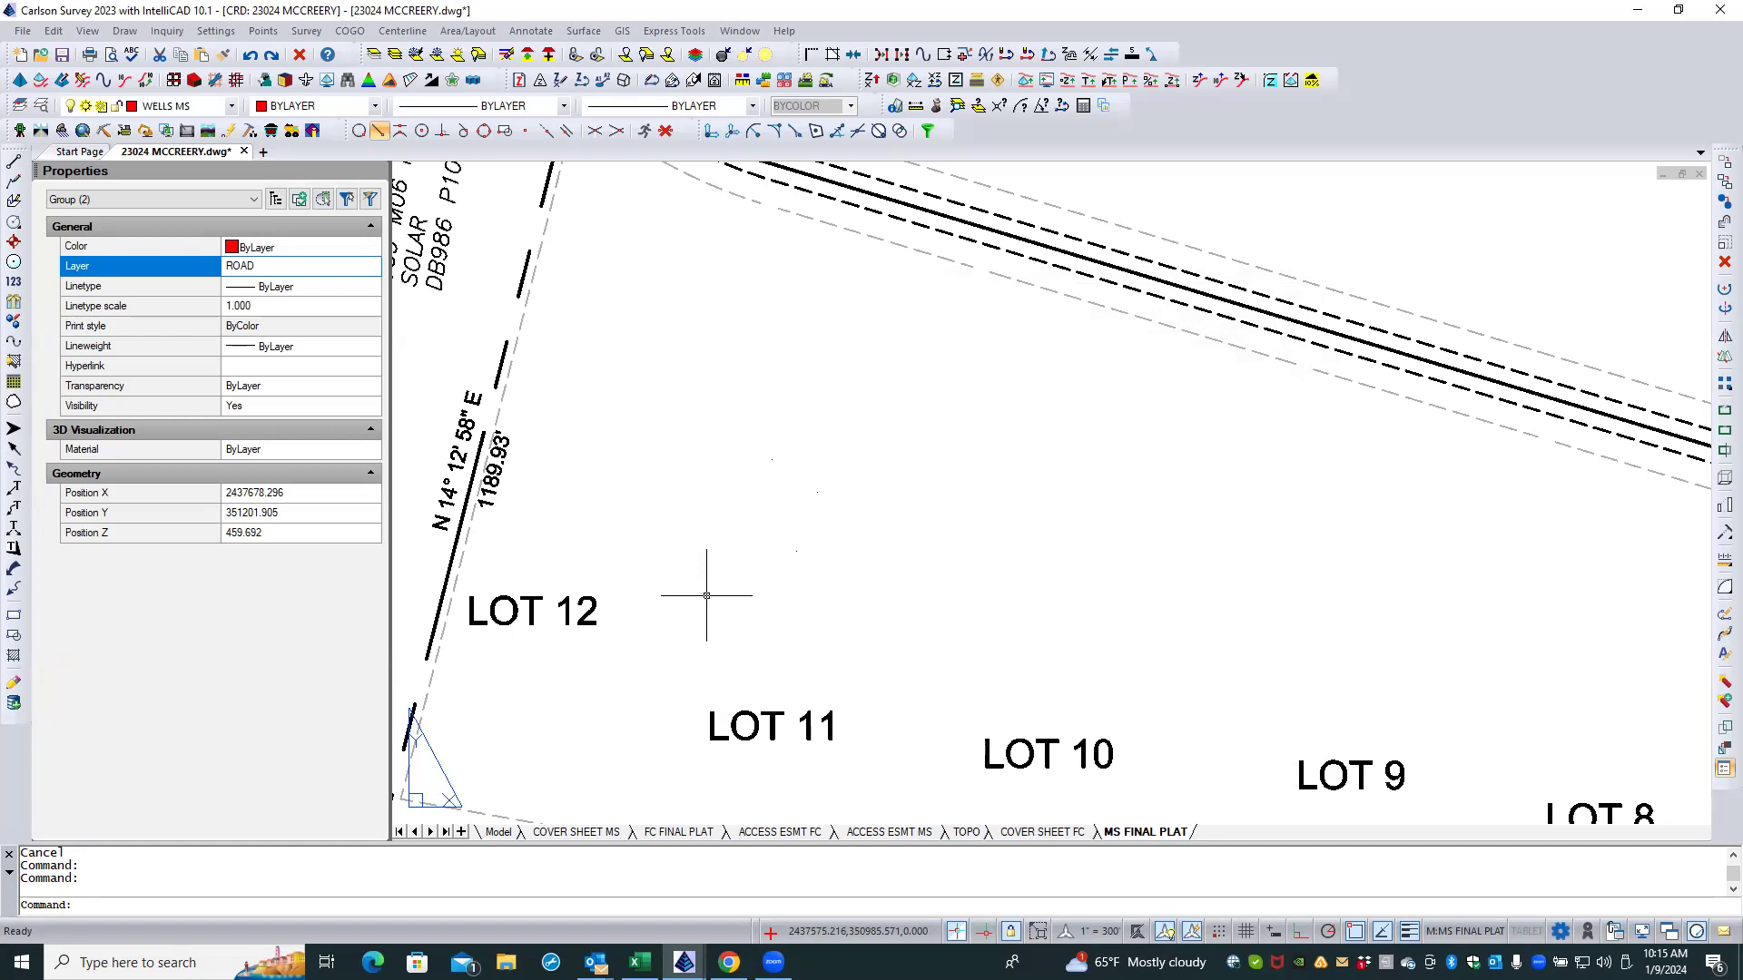
key("Escape")
Step: Check the layer of the open-ended septic outline south of the Lot 6 label, and clear the selection
scroll(690, 568, "down", 5)
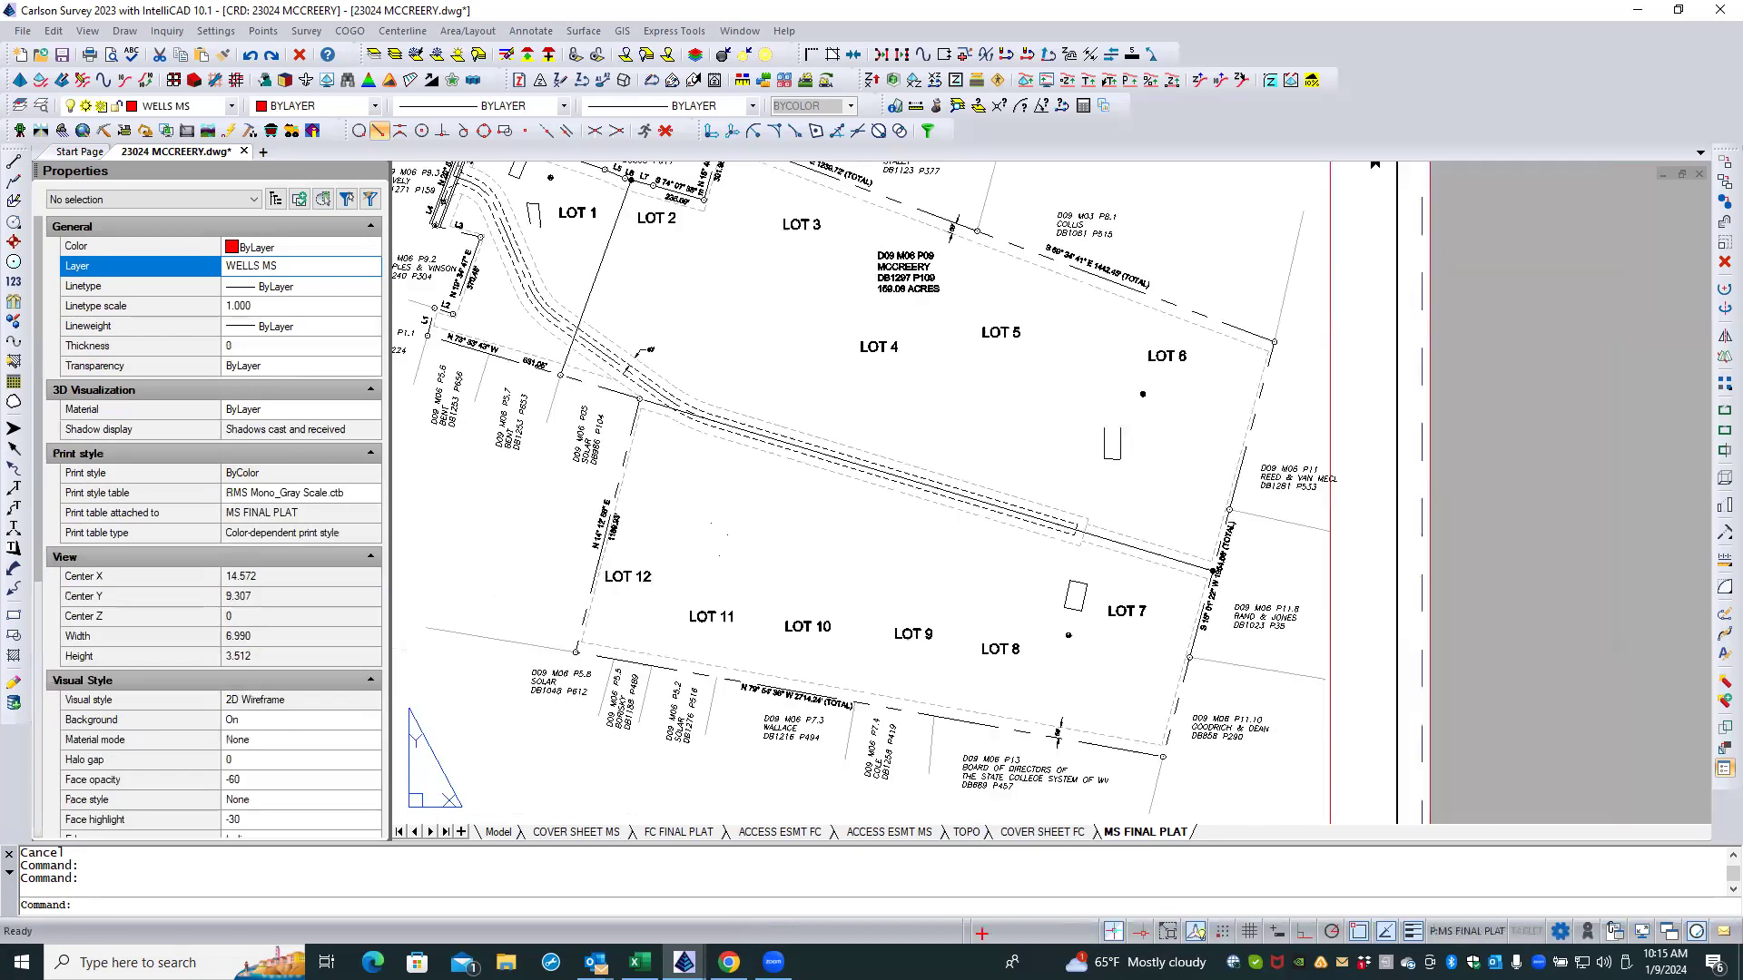
double_click(695, 530)
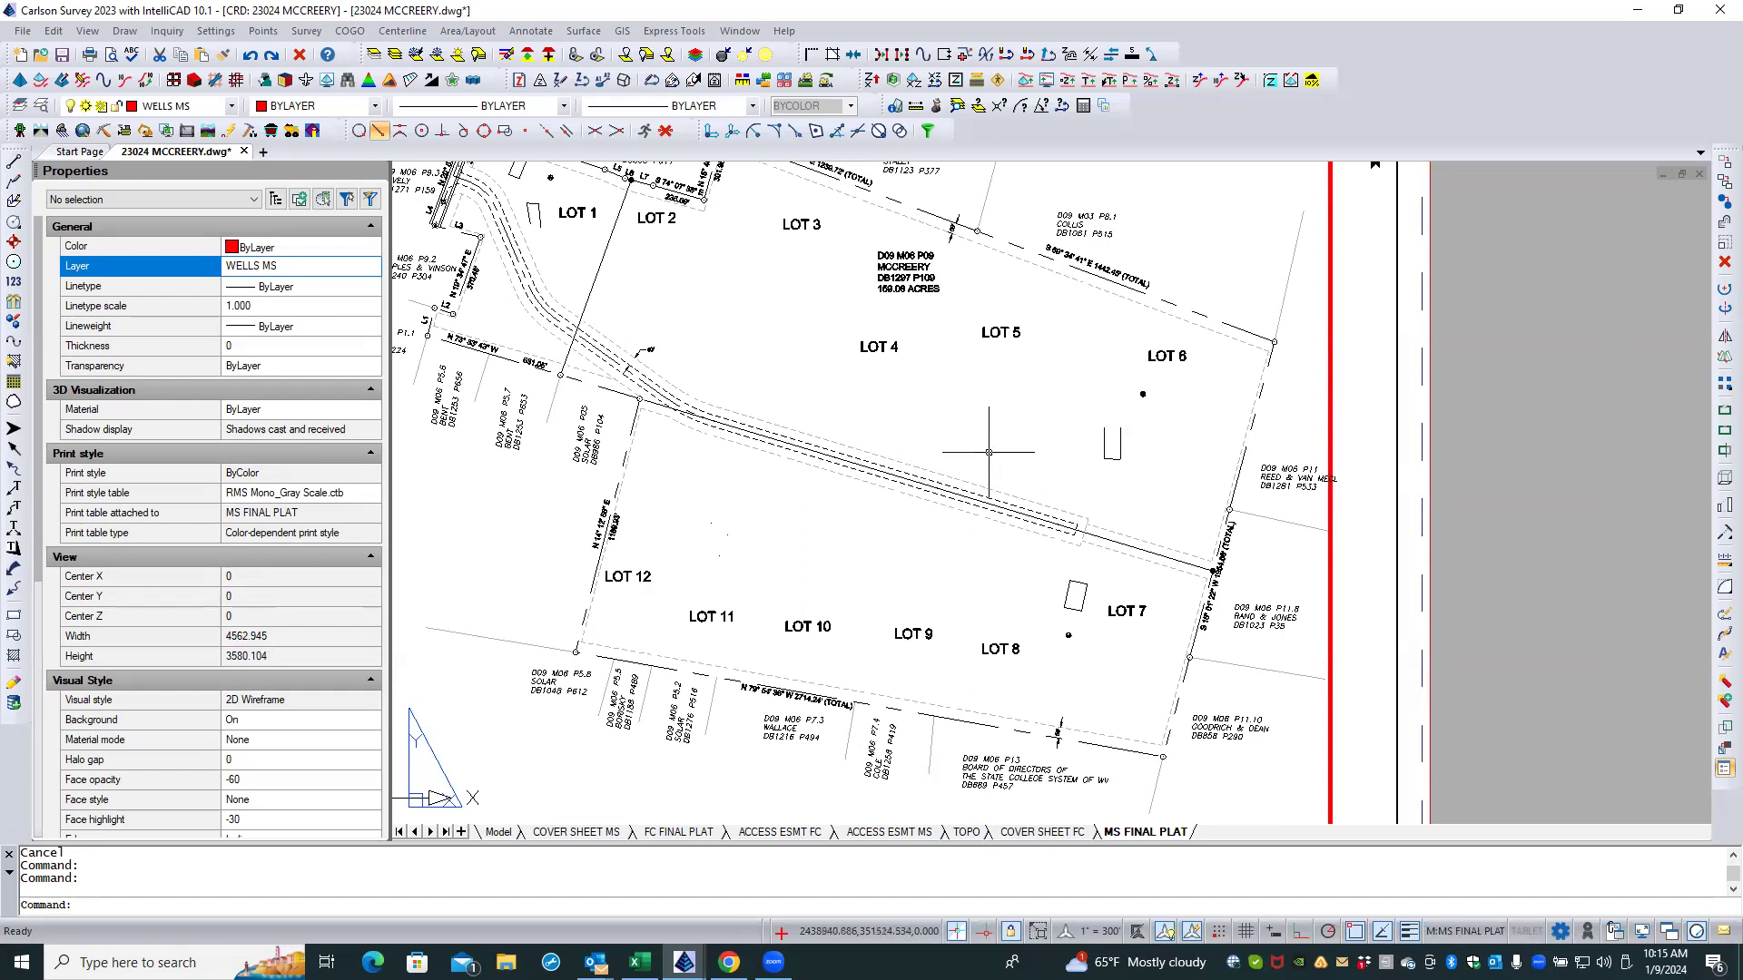
scroll(1074, 454, "up", 3)
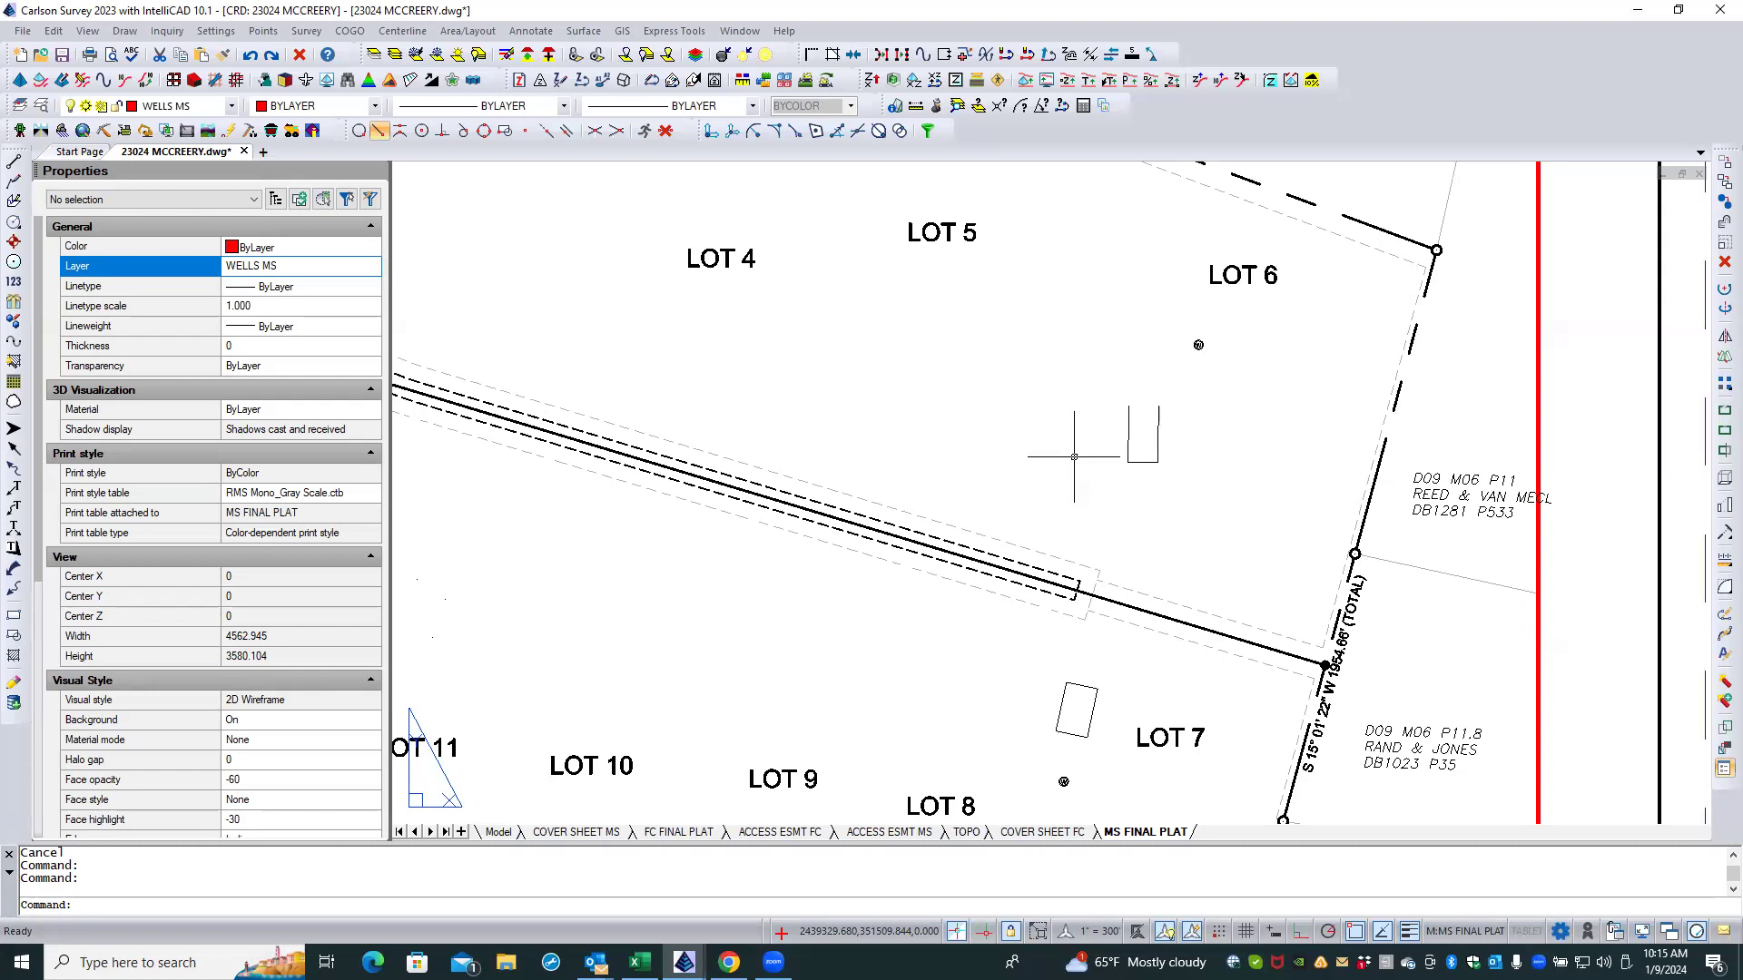
scroll(1081, 454, "up", 3)
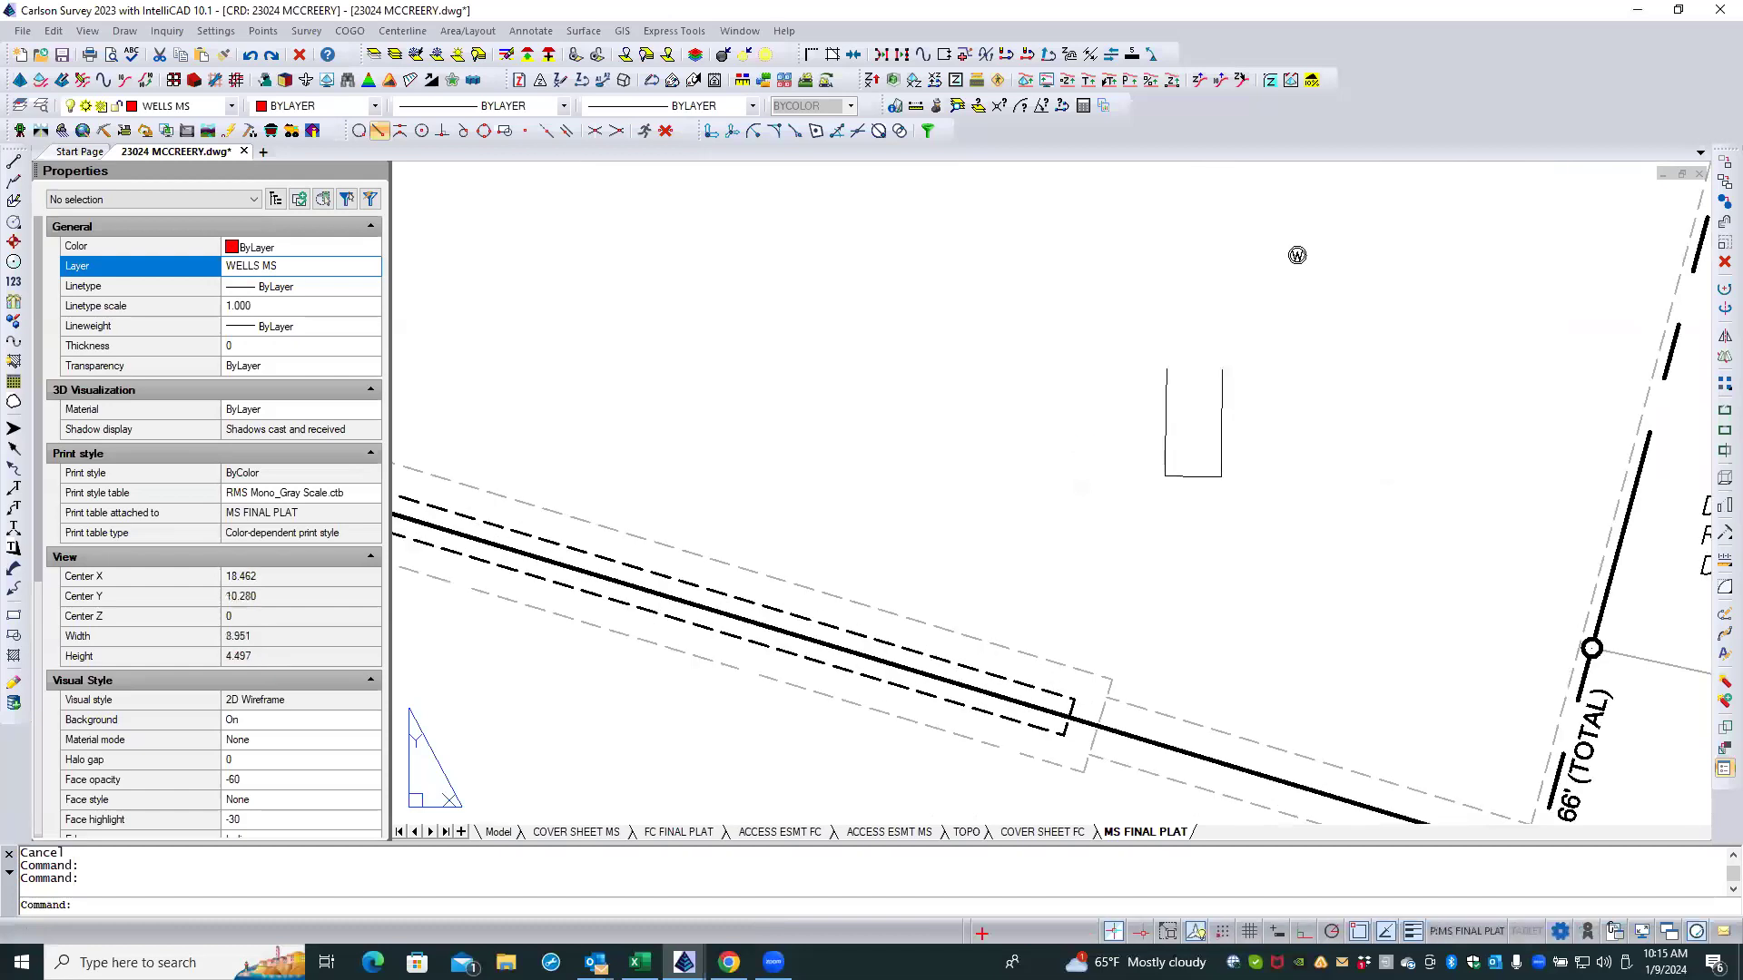
scroll(1090, 445, "down", 3)
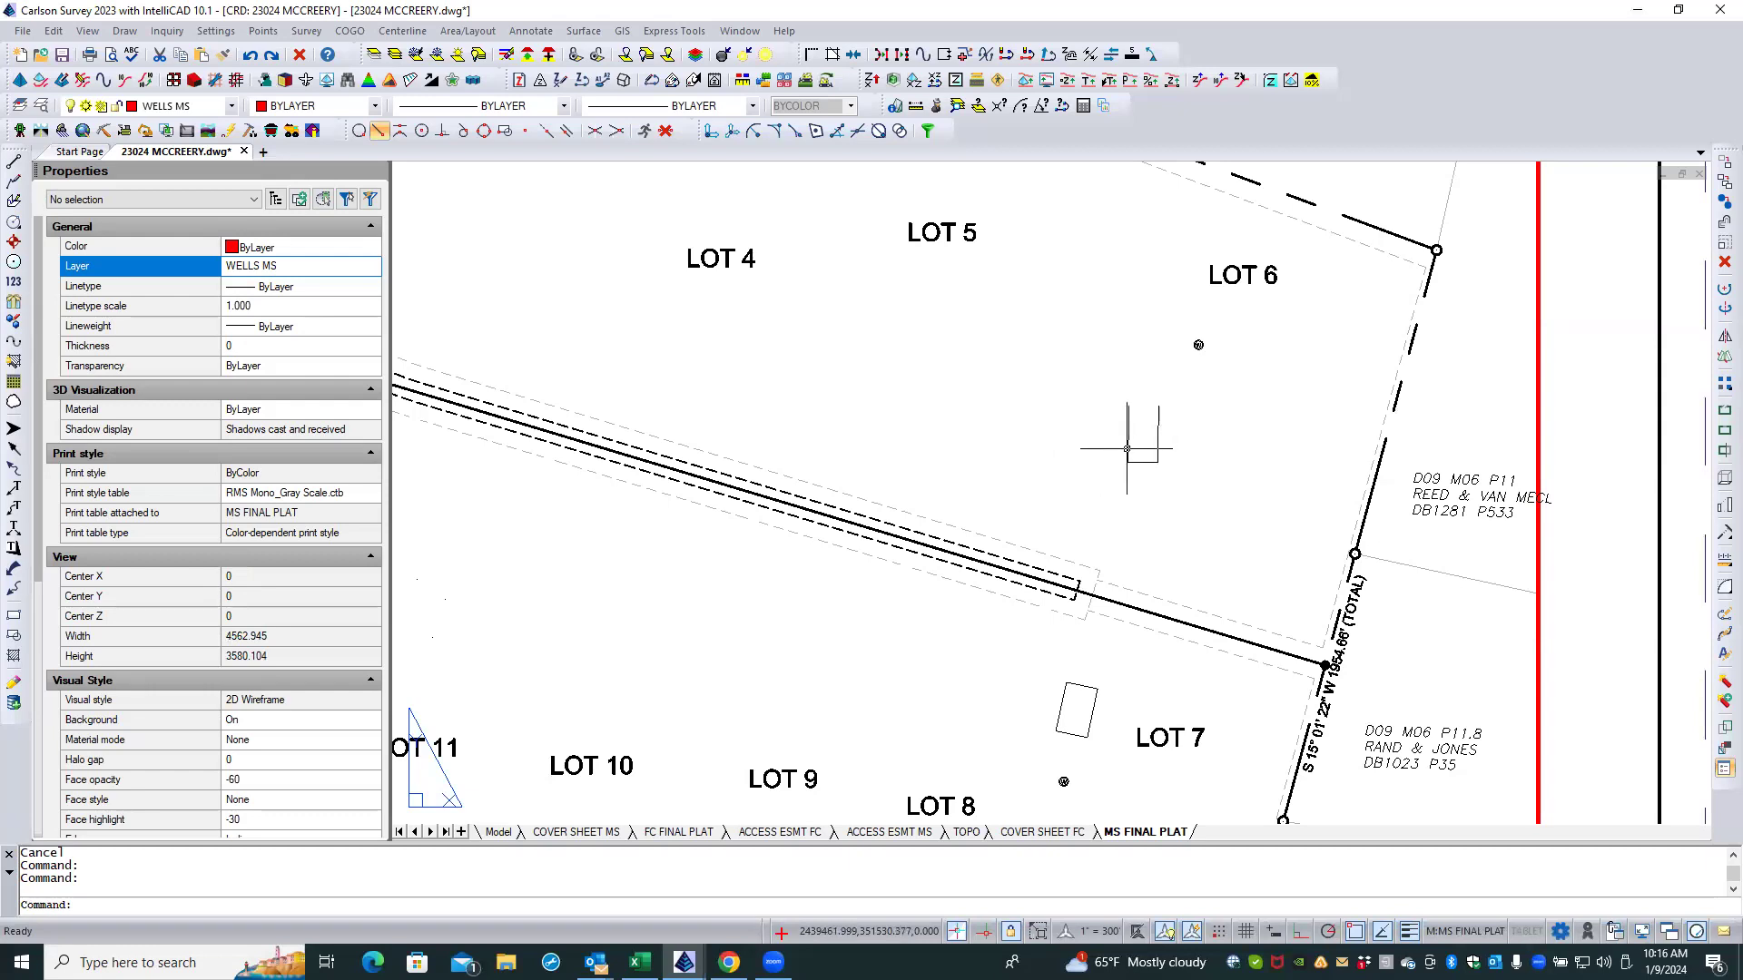
left_click(1128, 448)
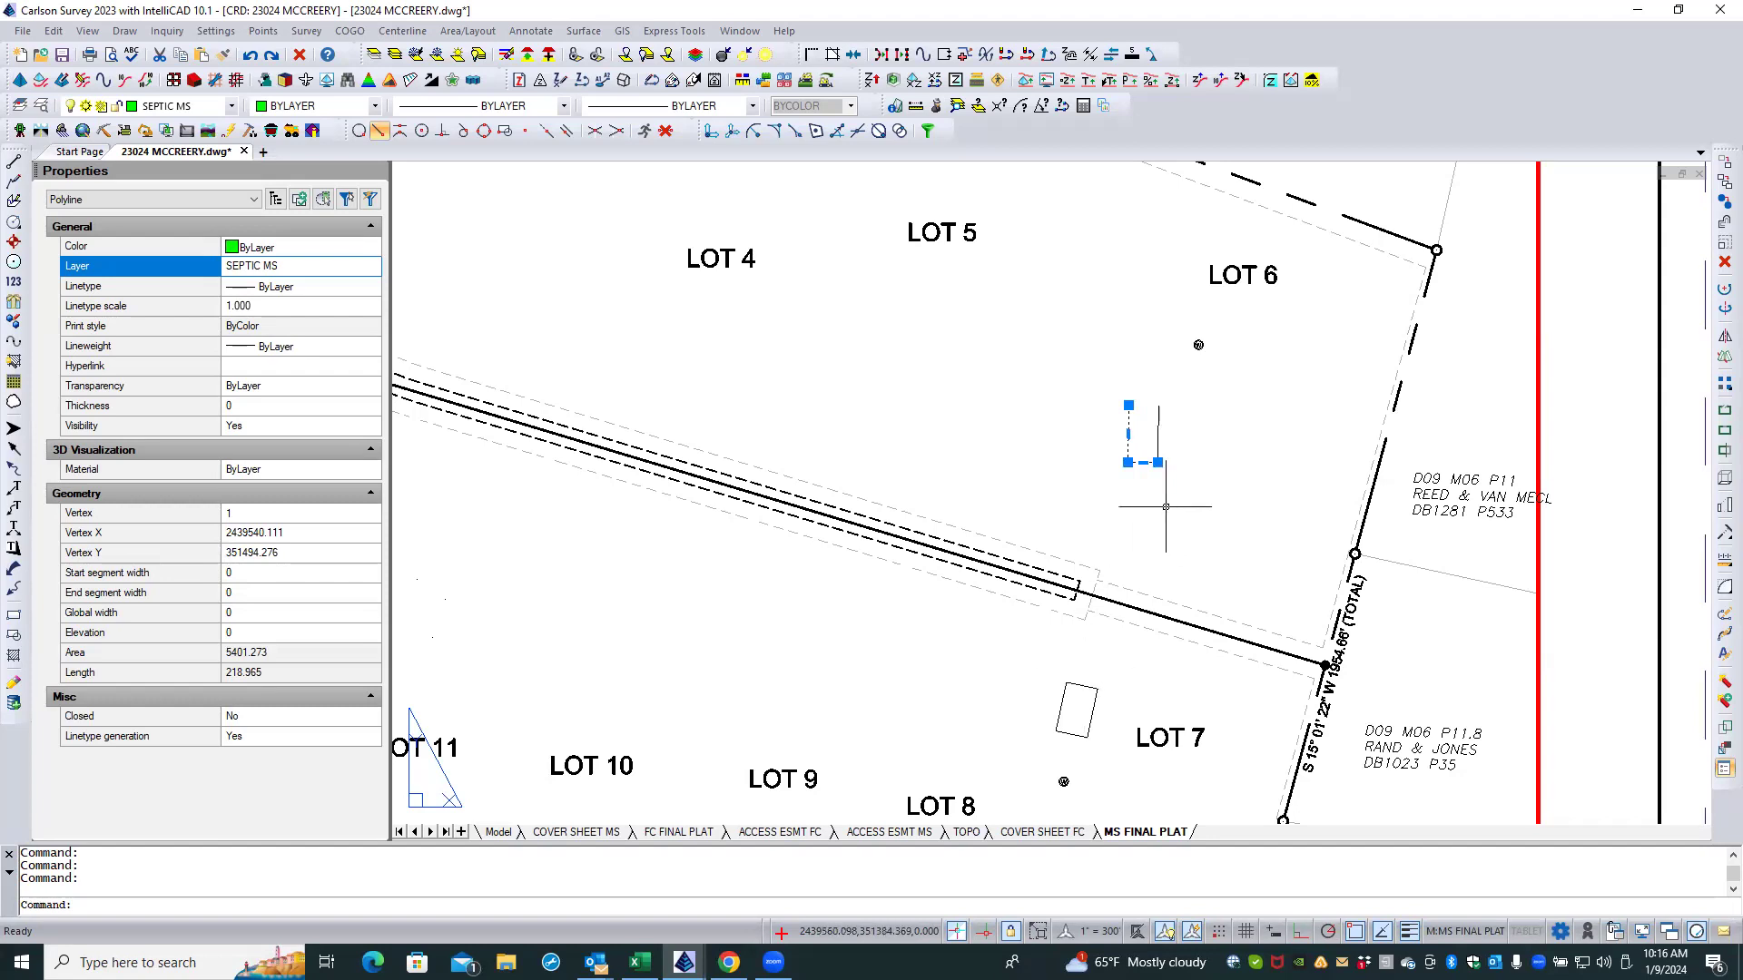
key("Escape")
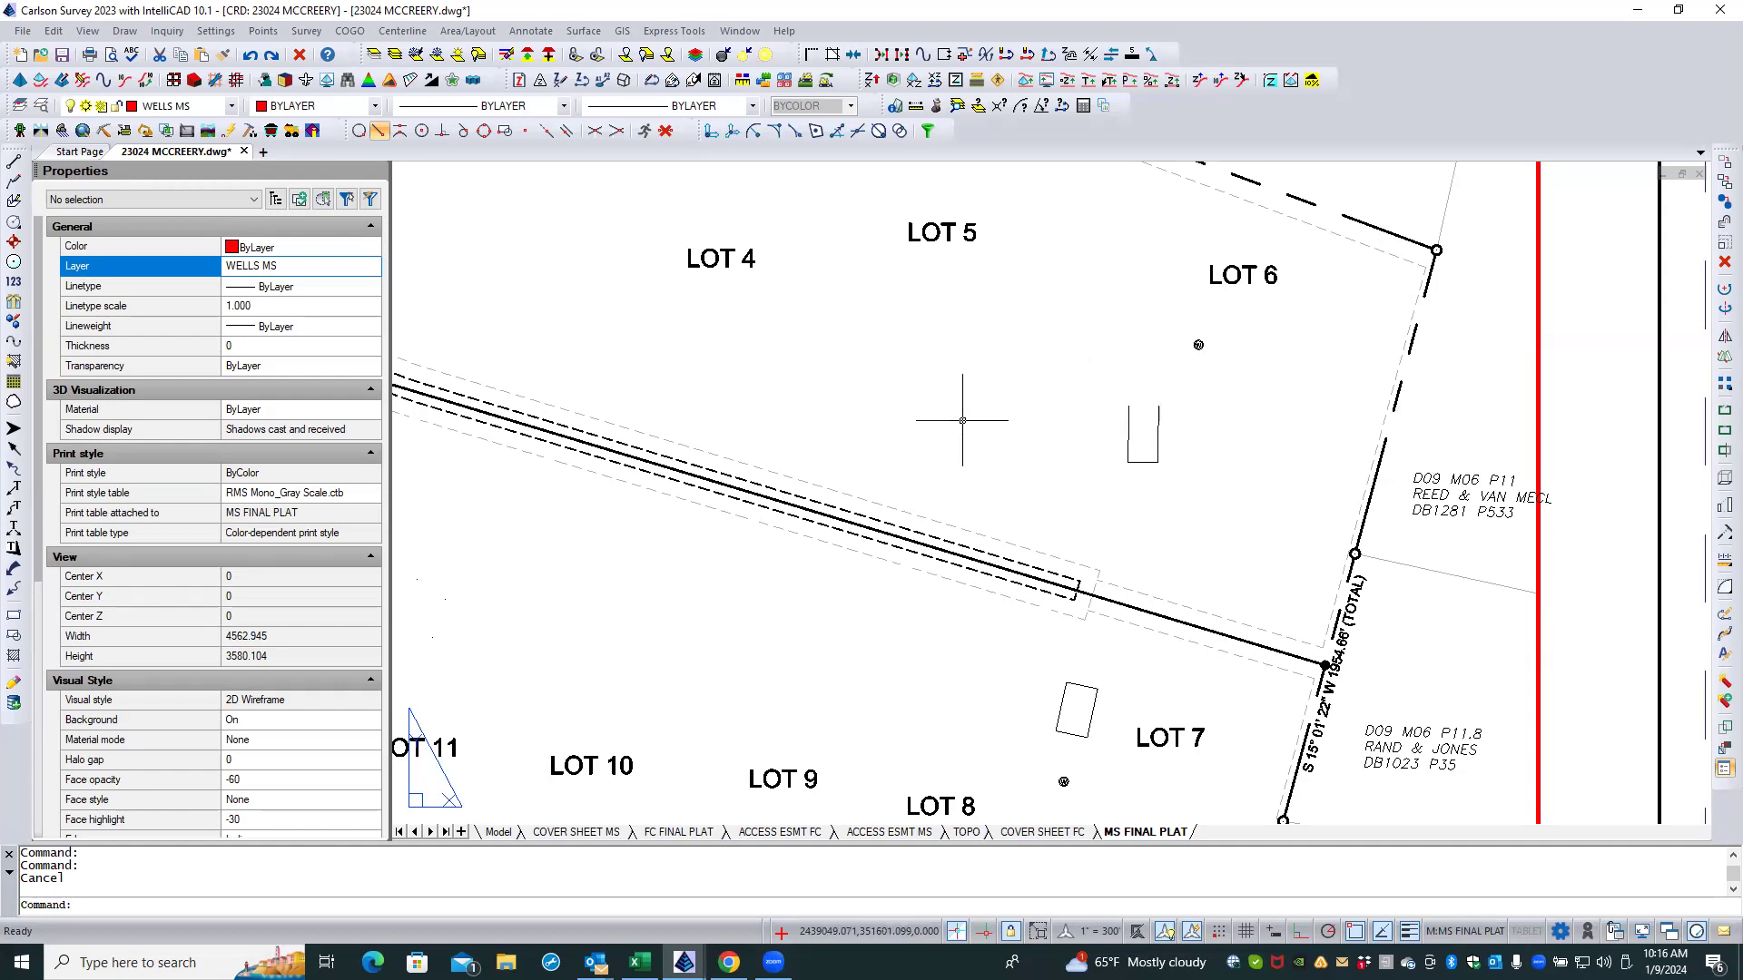
scroll(962, 421, "down", 4)
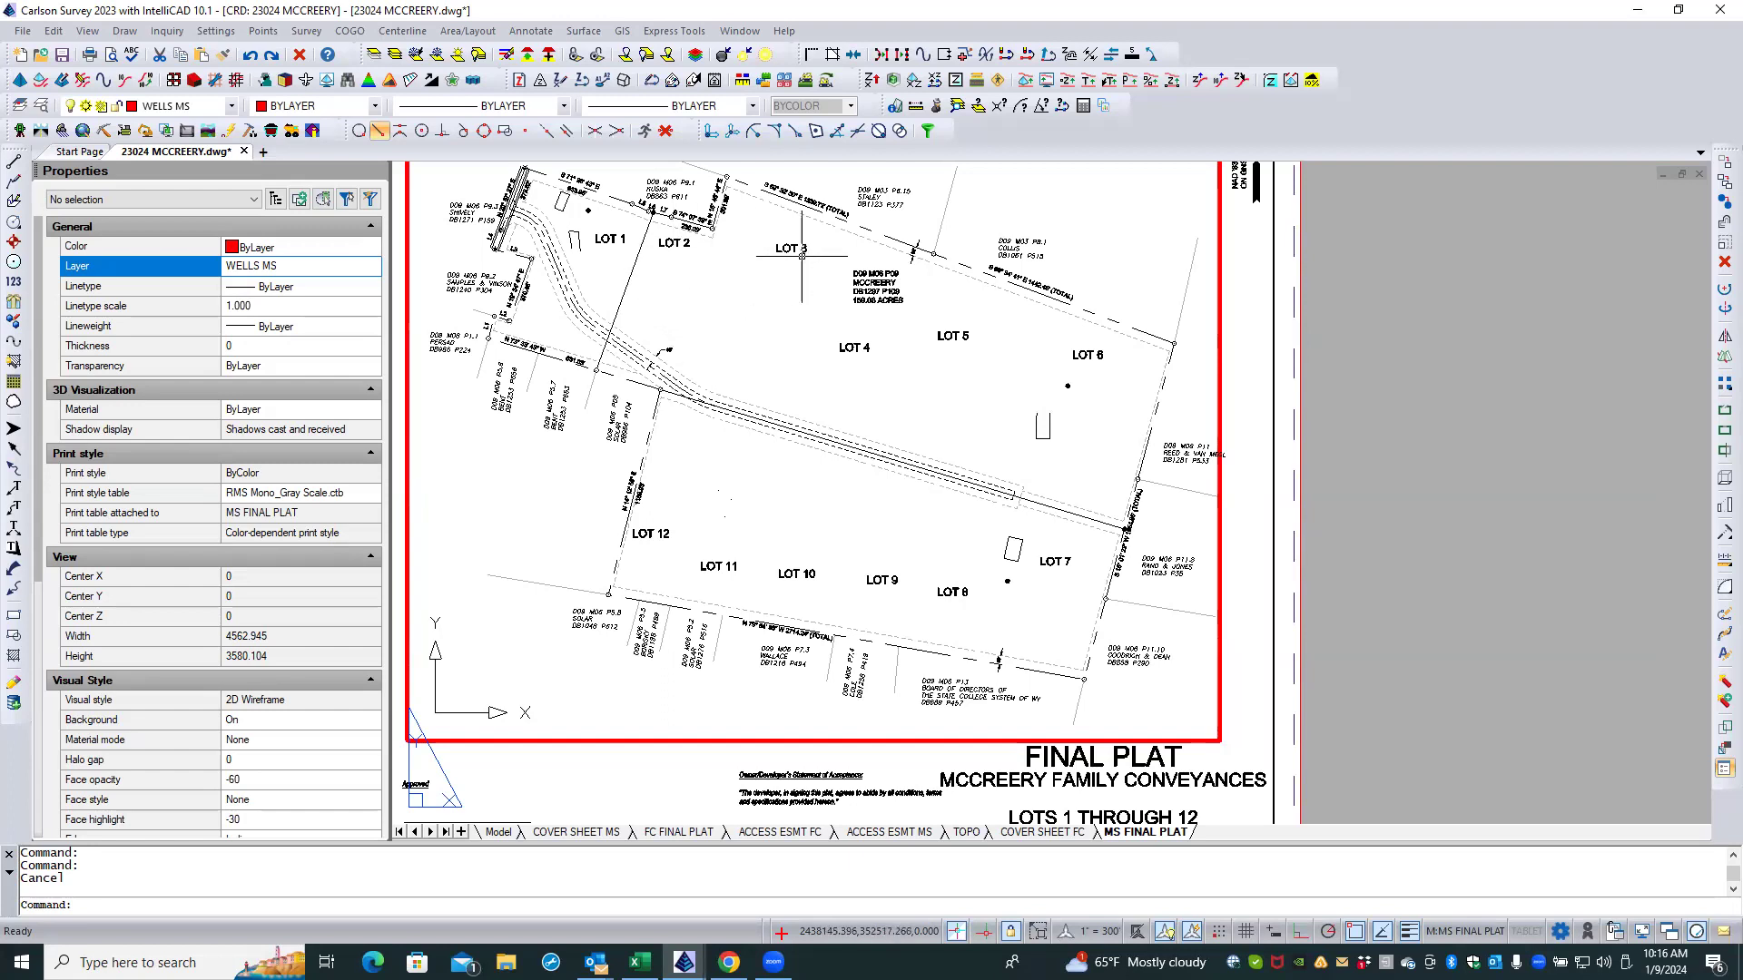
left_click(858, 326)
left_click(840, 349)
left_click(835, 360)
left_click(880, 333)
key("Escape")
key("Escape")
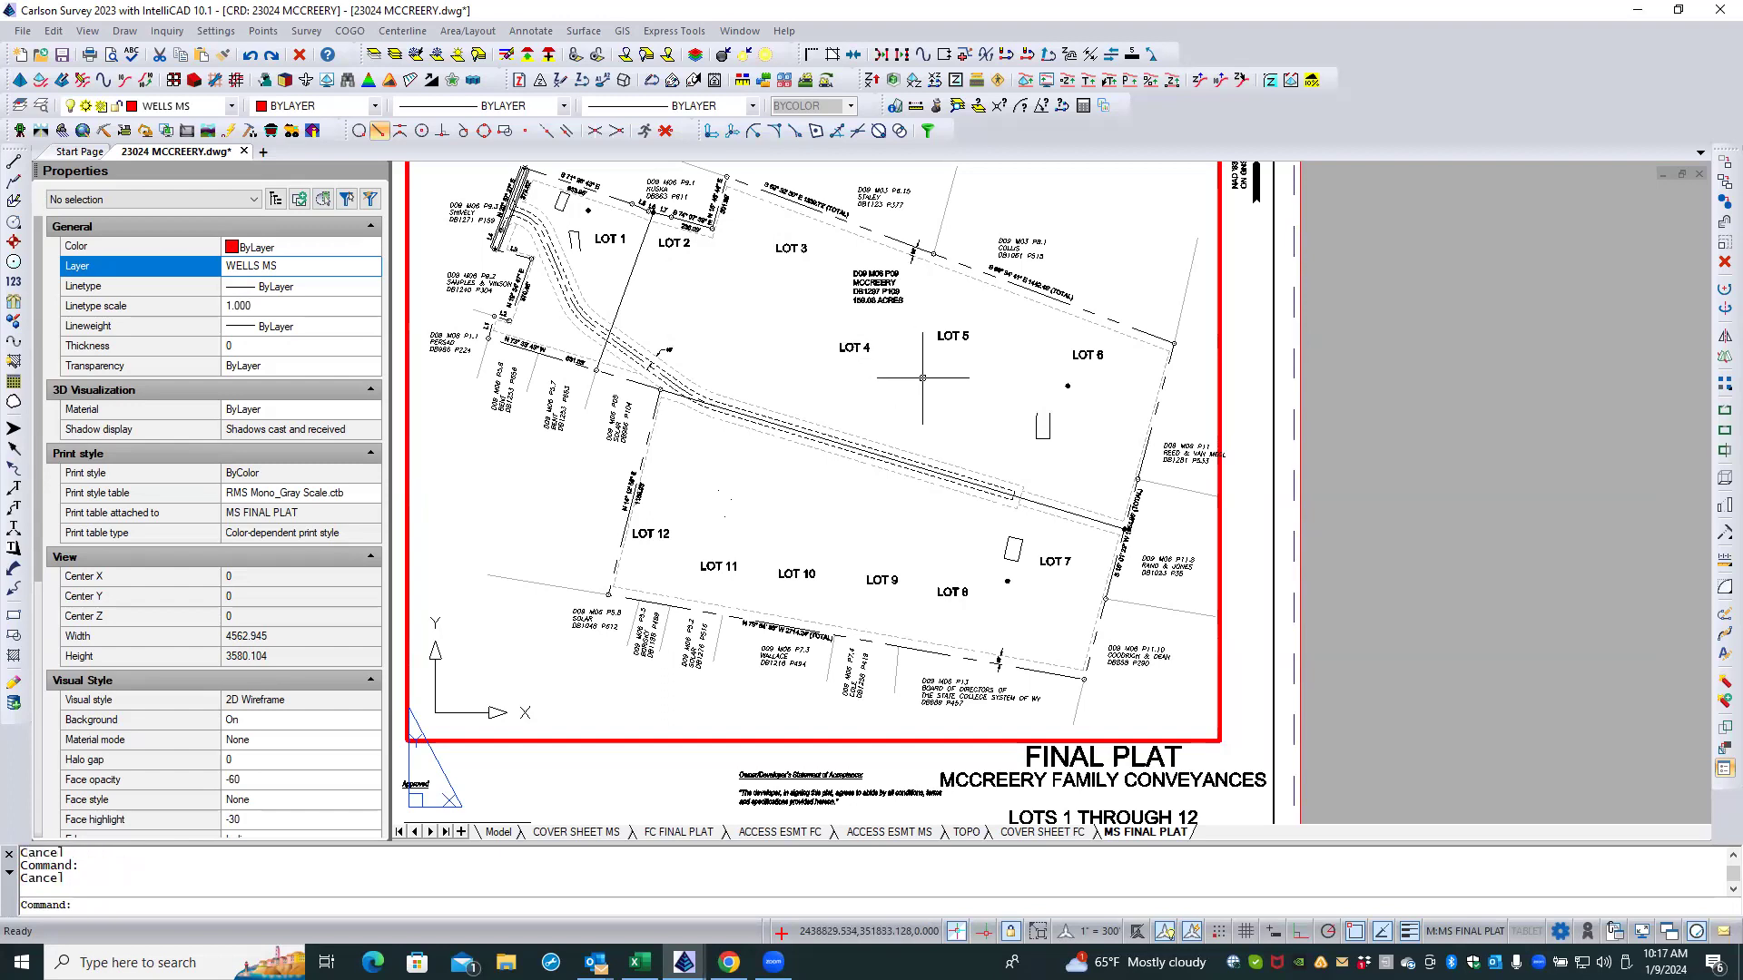
Step: Check the layer of the LOT 4 label in paper space on MS FINAL PLAT, and clear the selection
left_click(849, 345)
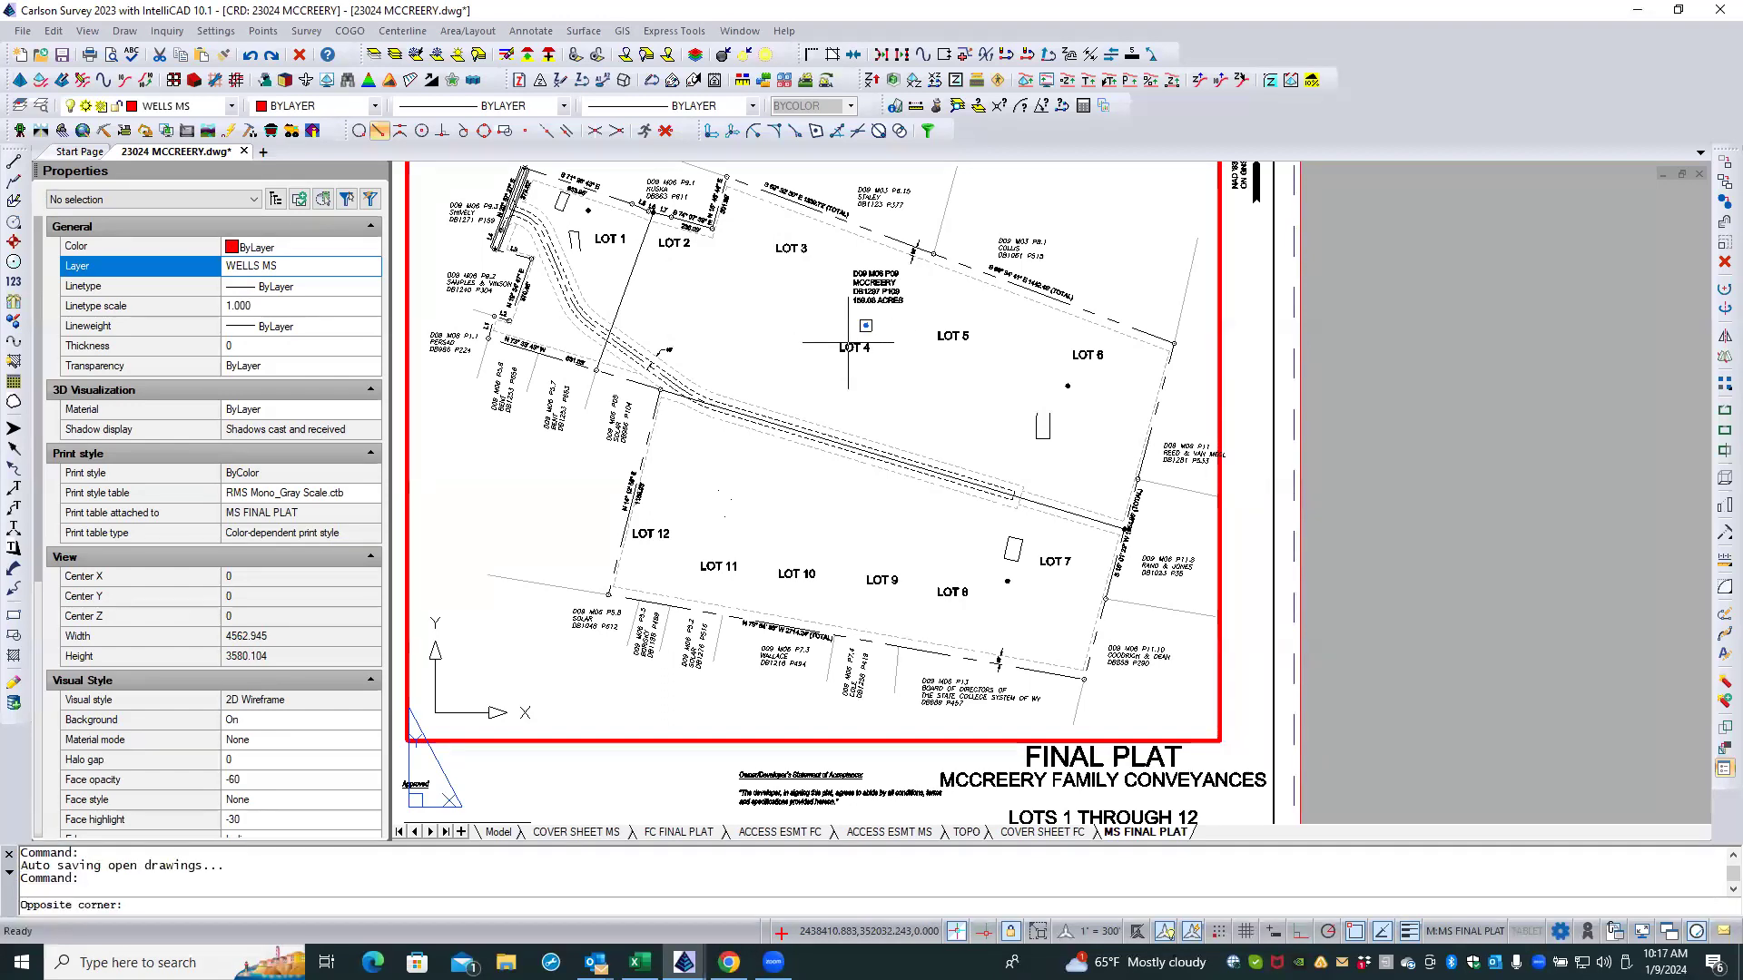
key("Escape")
key("Escape")
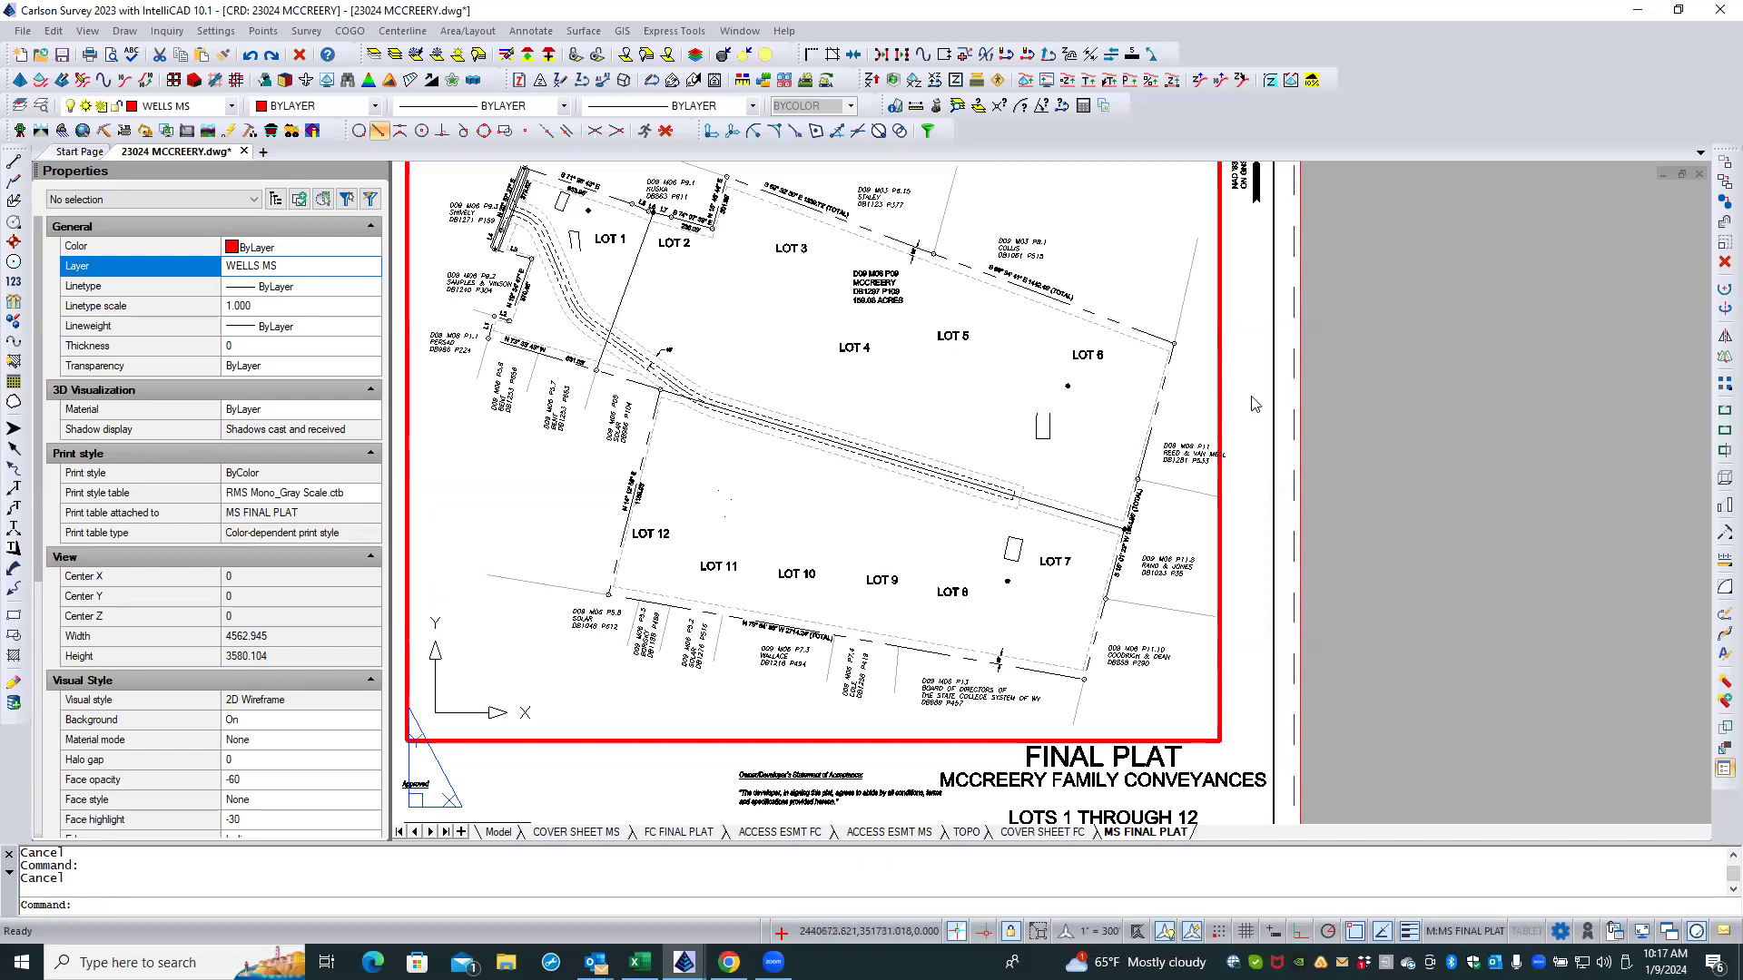
left_click(851, 347)
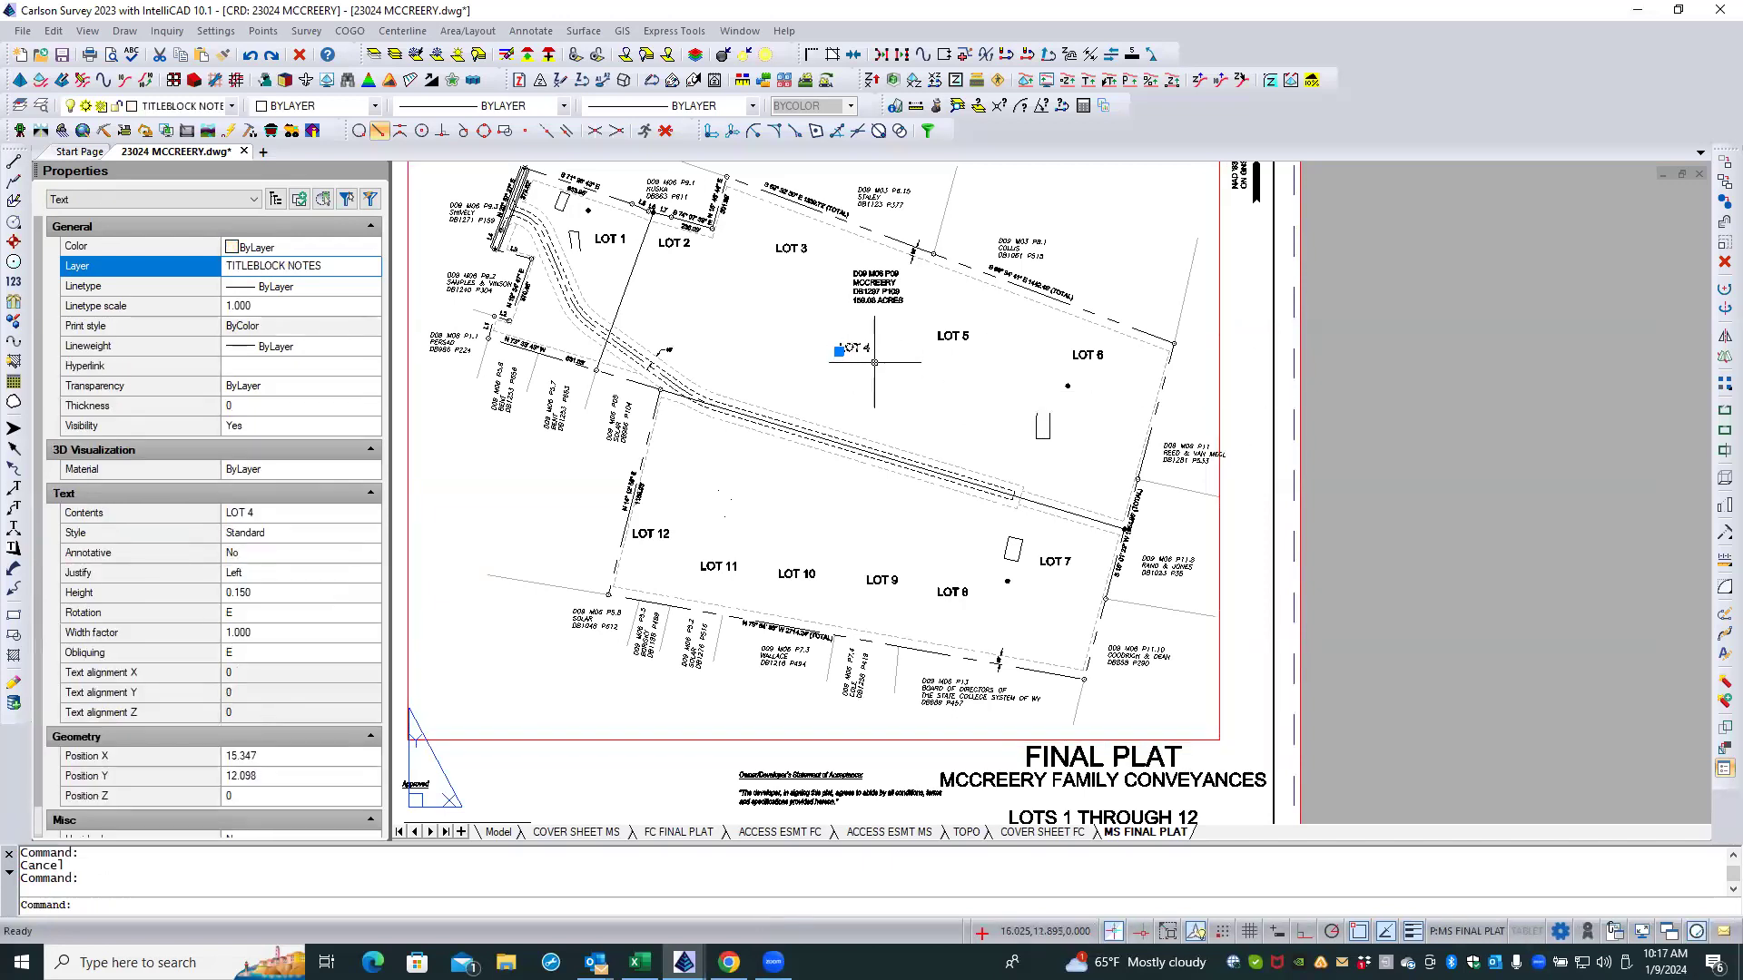
key("Escape")
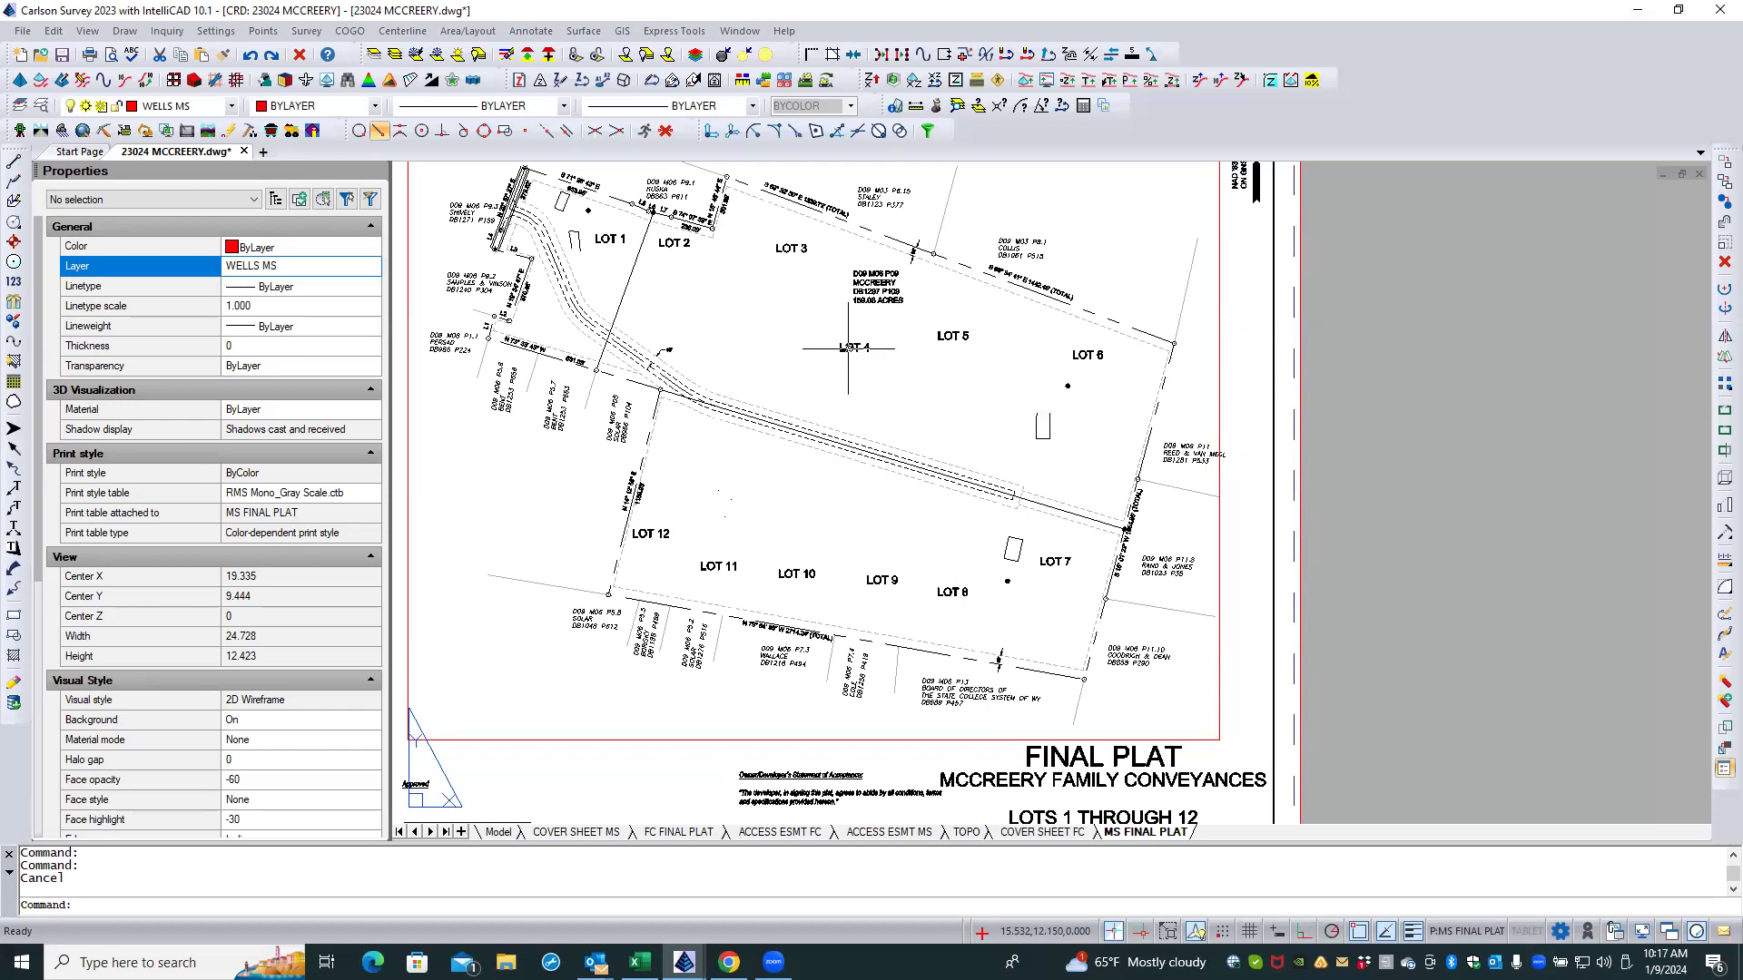
Step: Delete the LOT 4 through LOT 12 labels from the MS FINAL PLAT layout
left_click(846, 348)
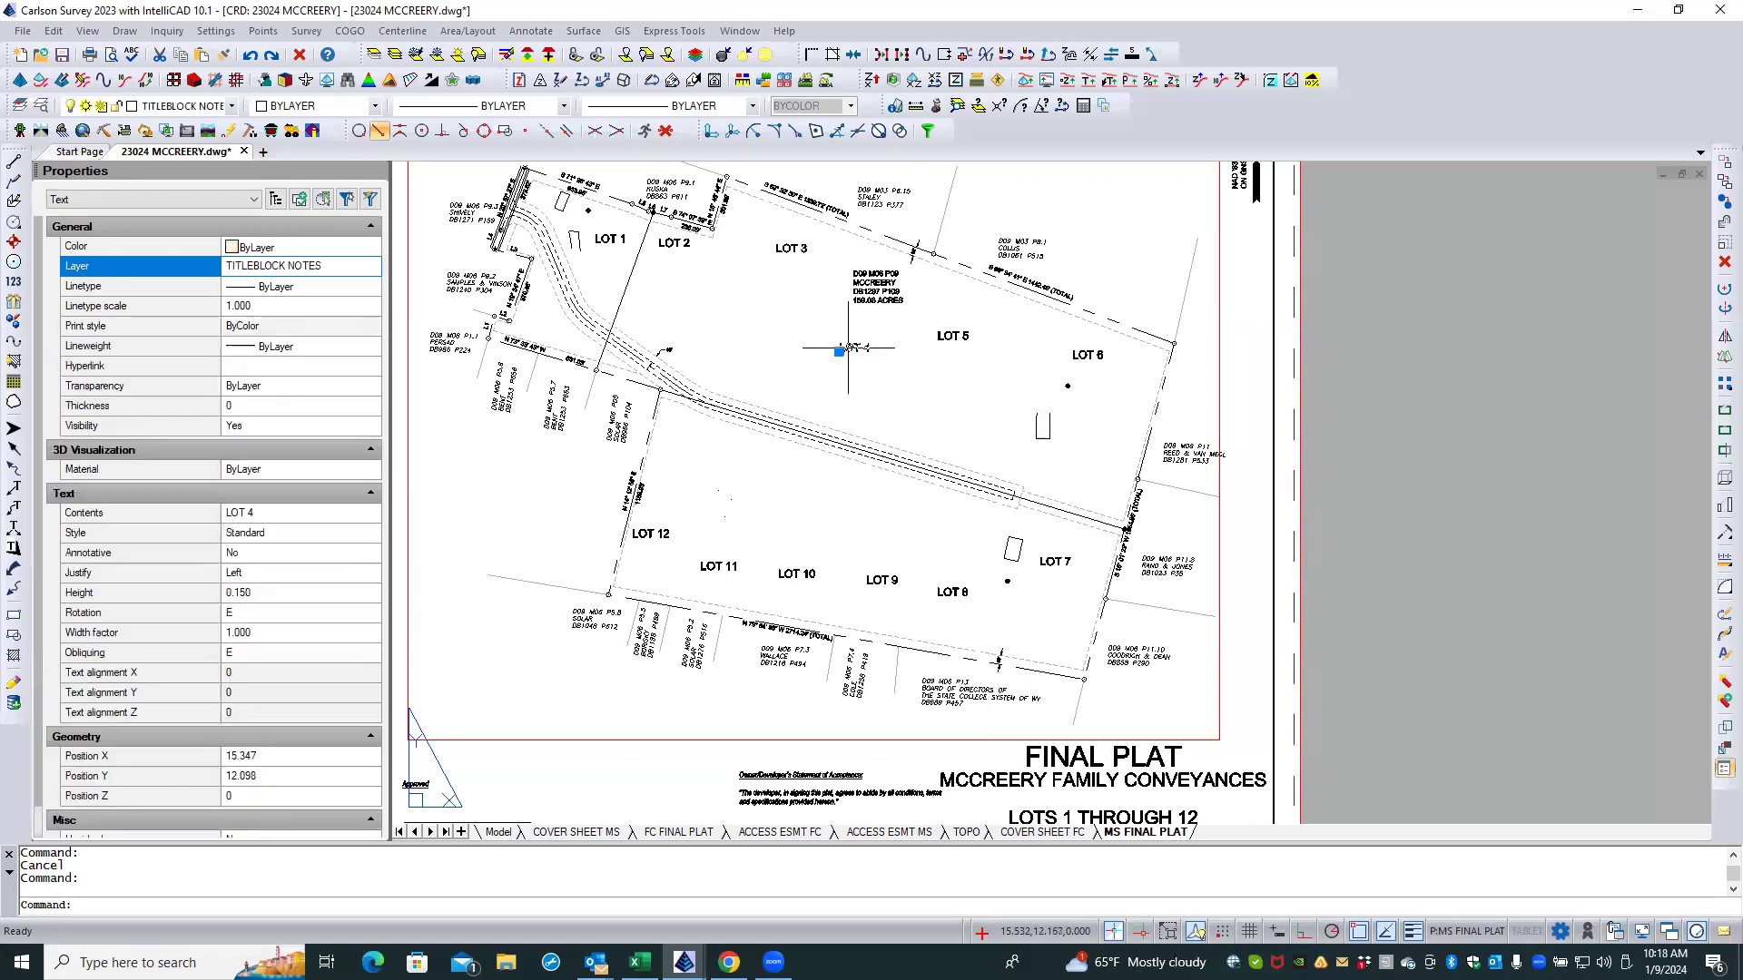
left_click(941, 336)
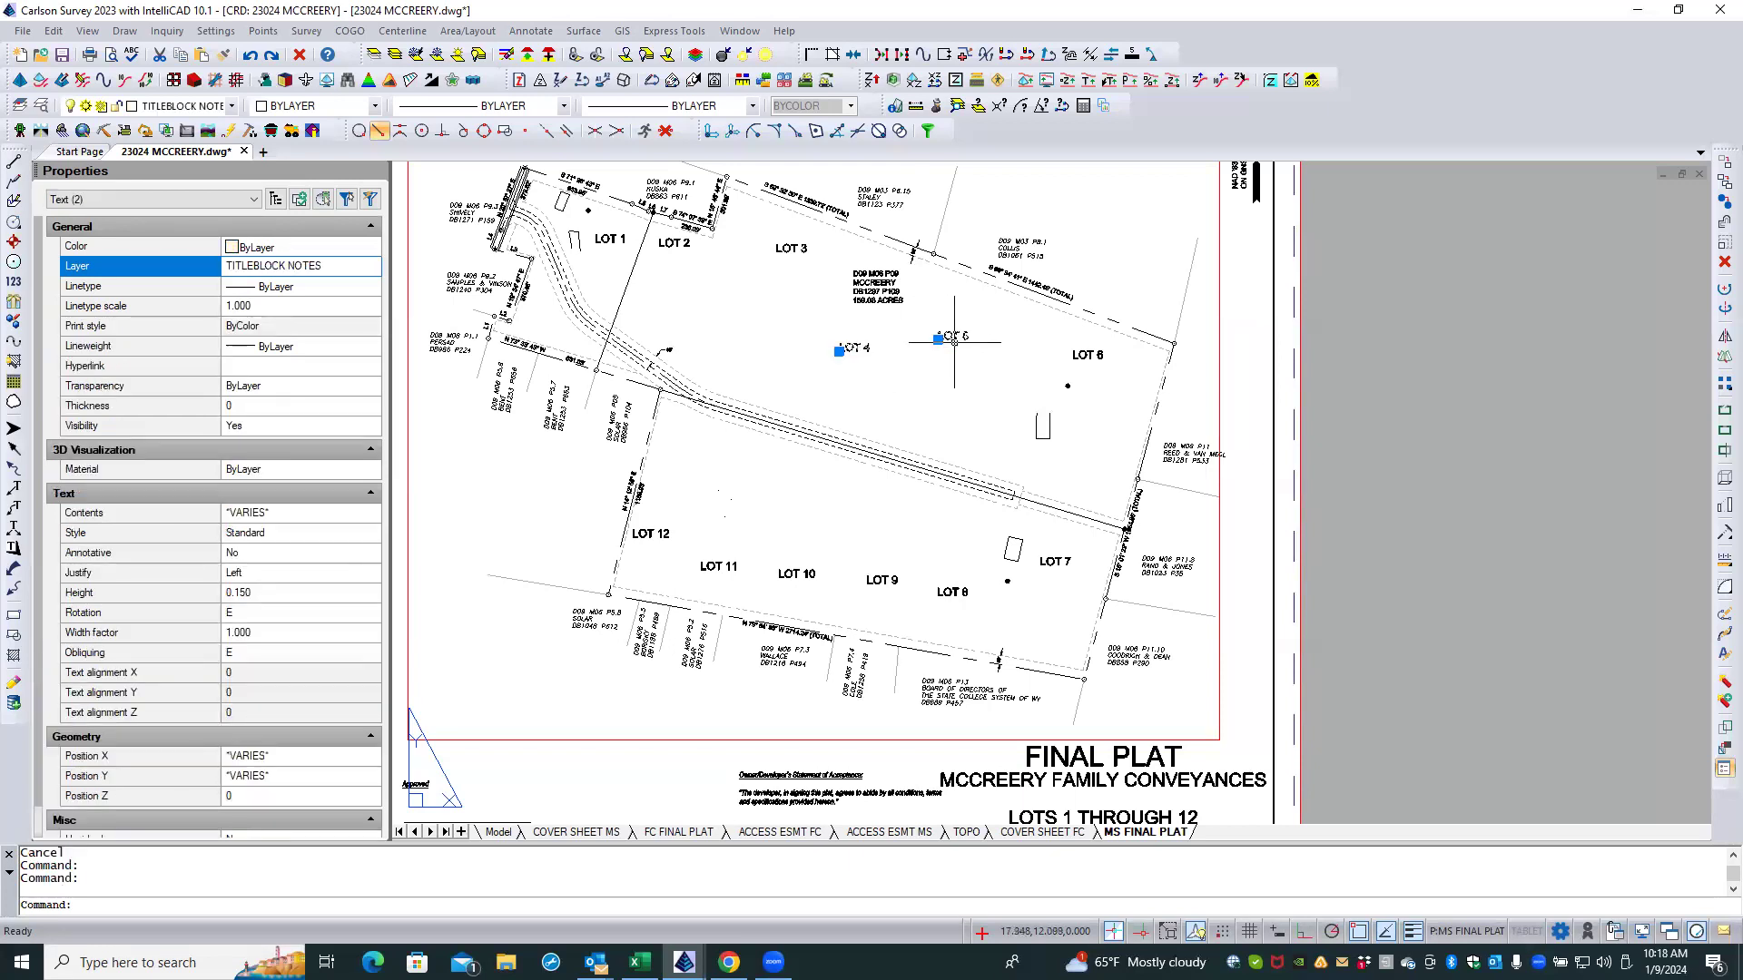
left_click(1090, 356)
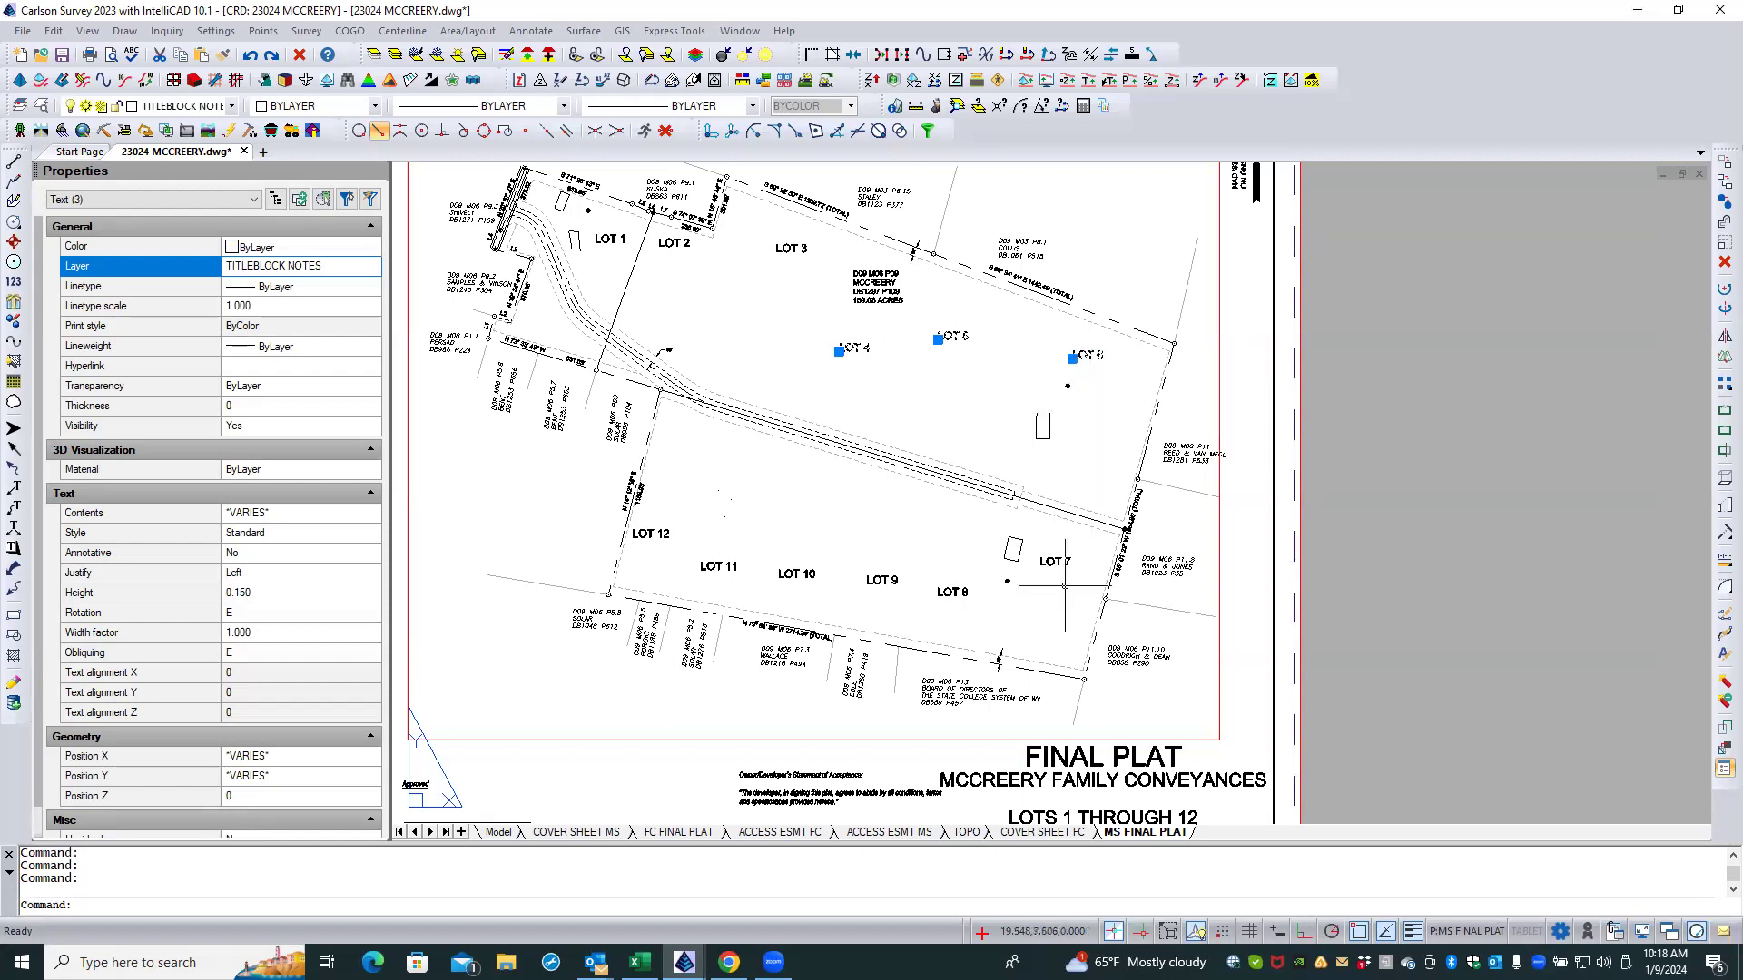
left_click(1053, 564)
left_click(955, 596)
left_click(883, 575)
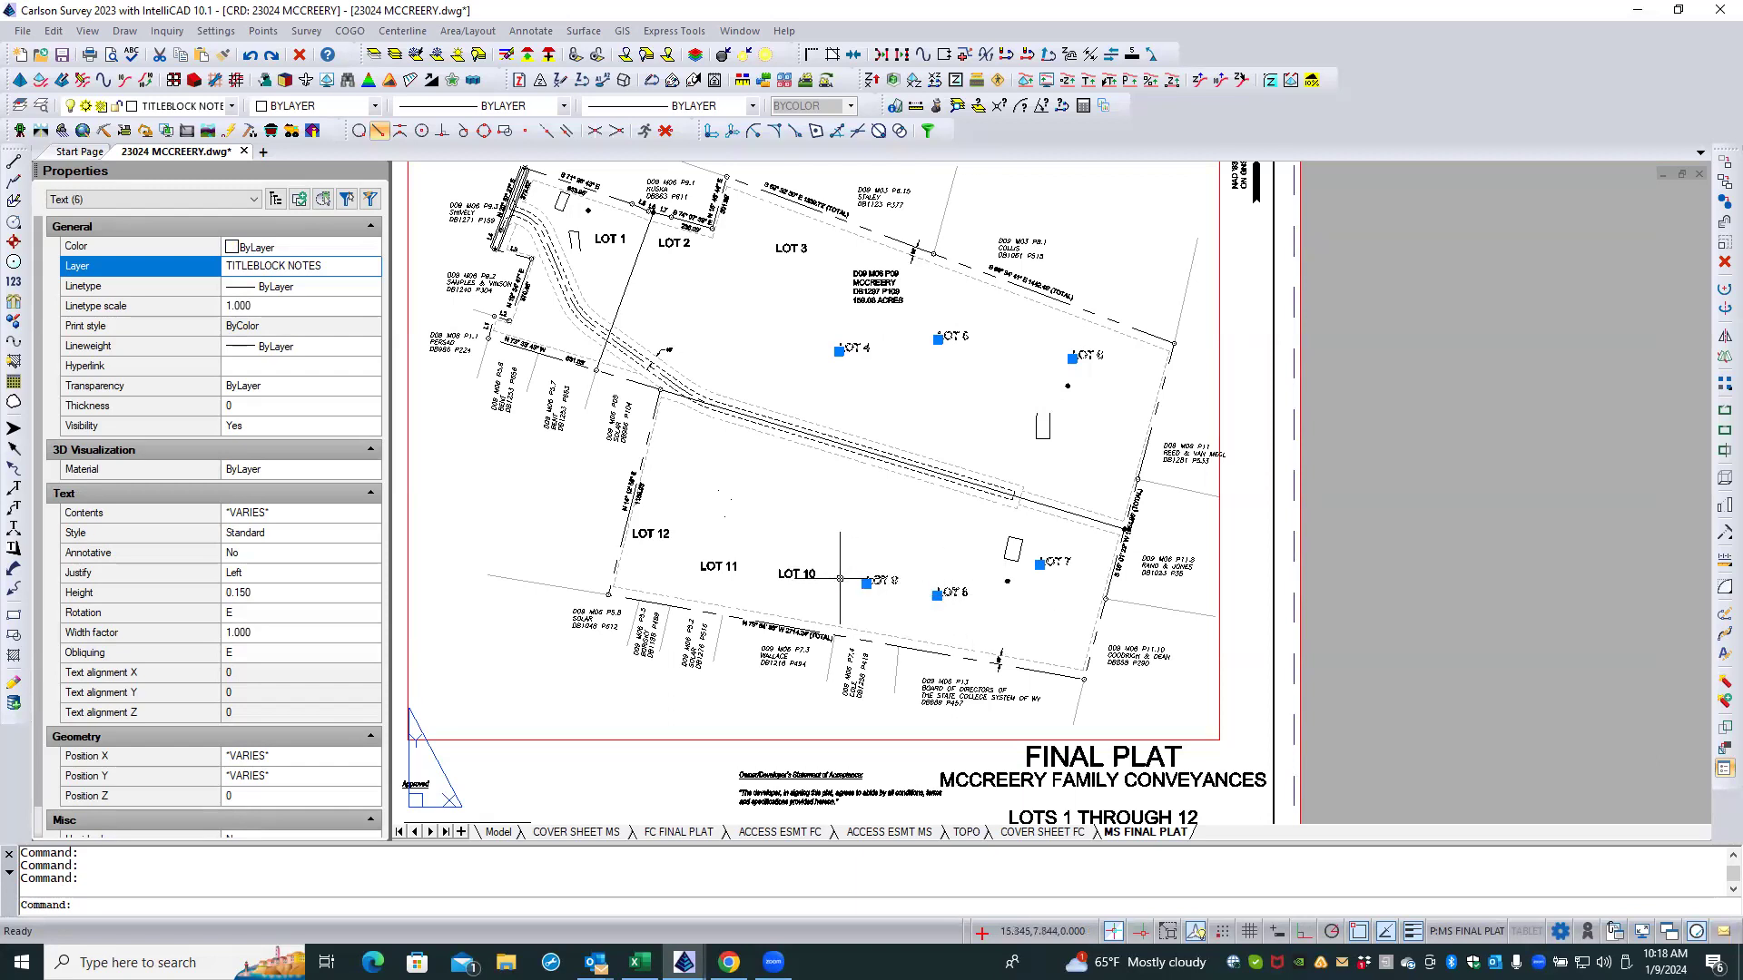
left_click(815, 573)
left_click(716, 567)
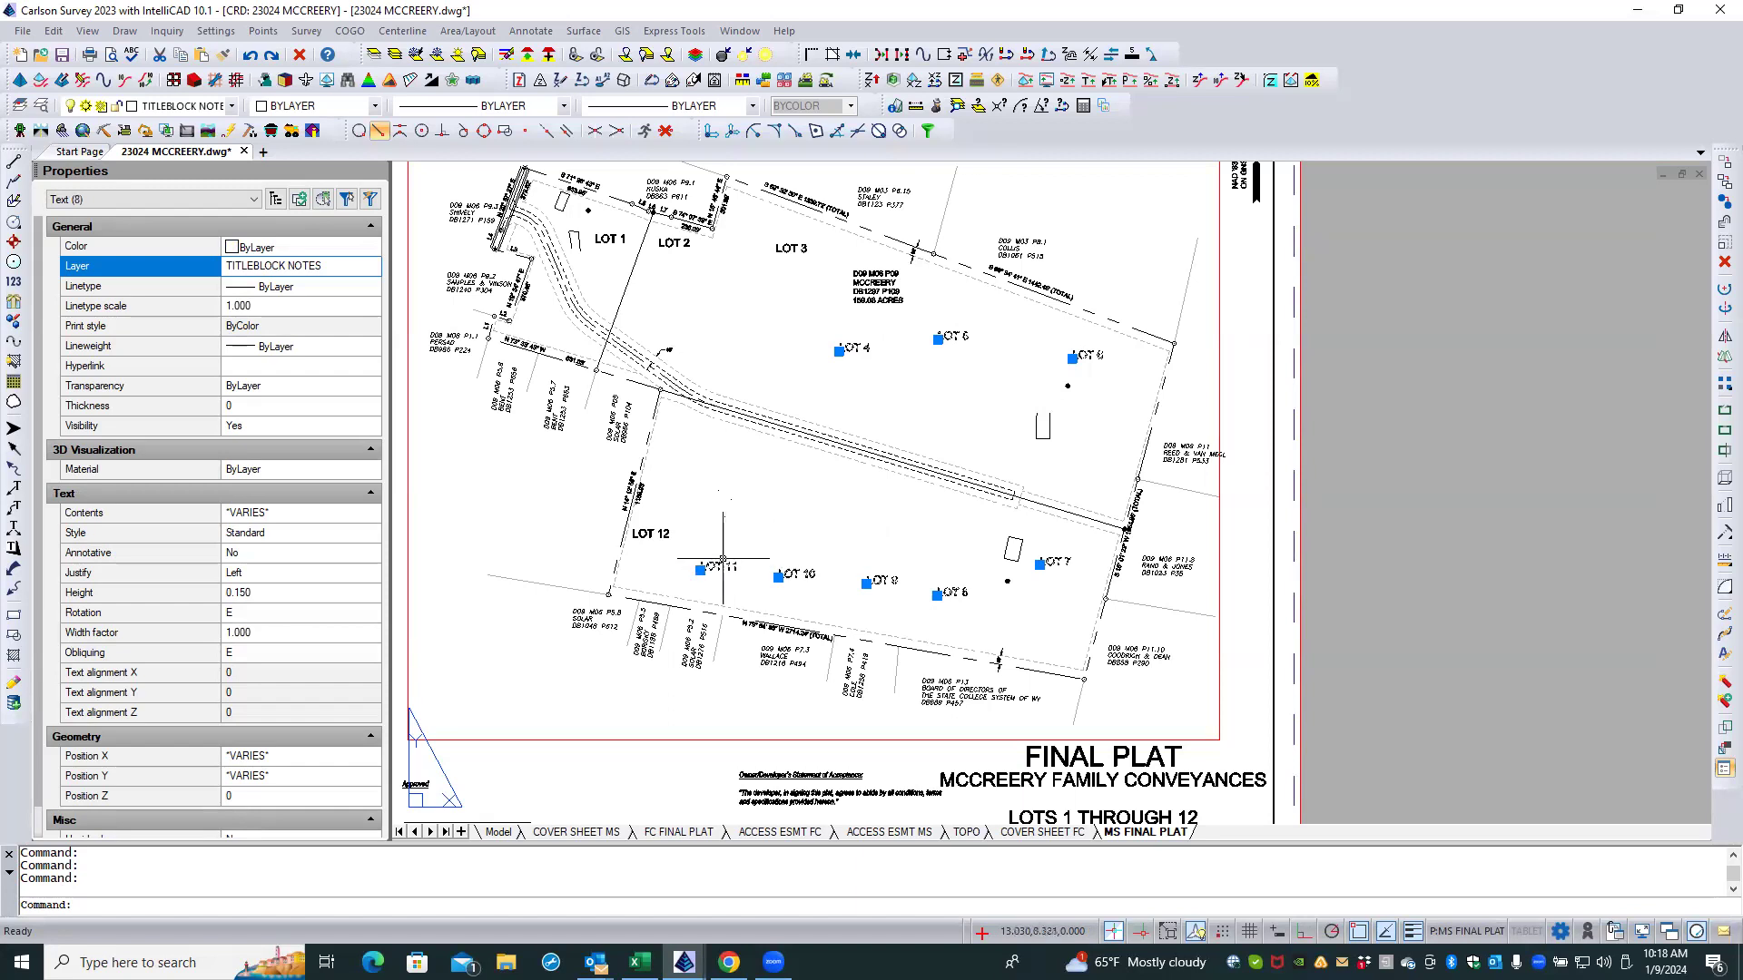
left_click(667, 532)
key("Delete")
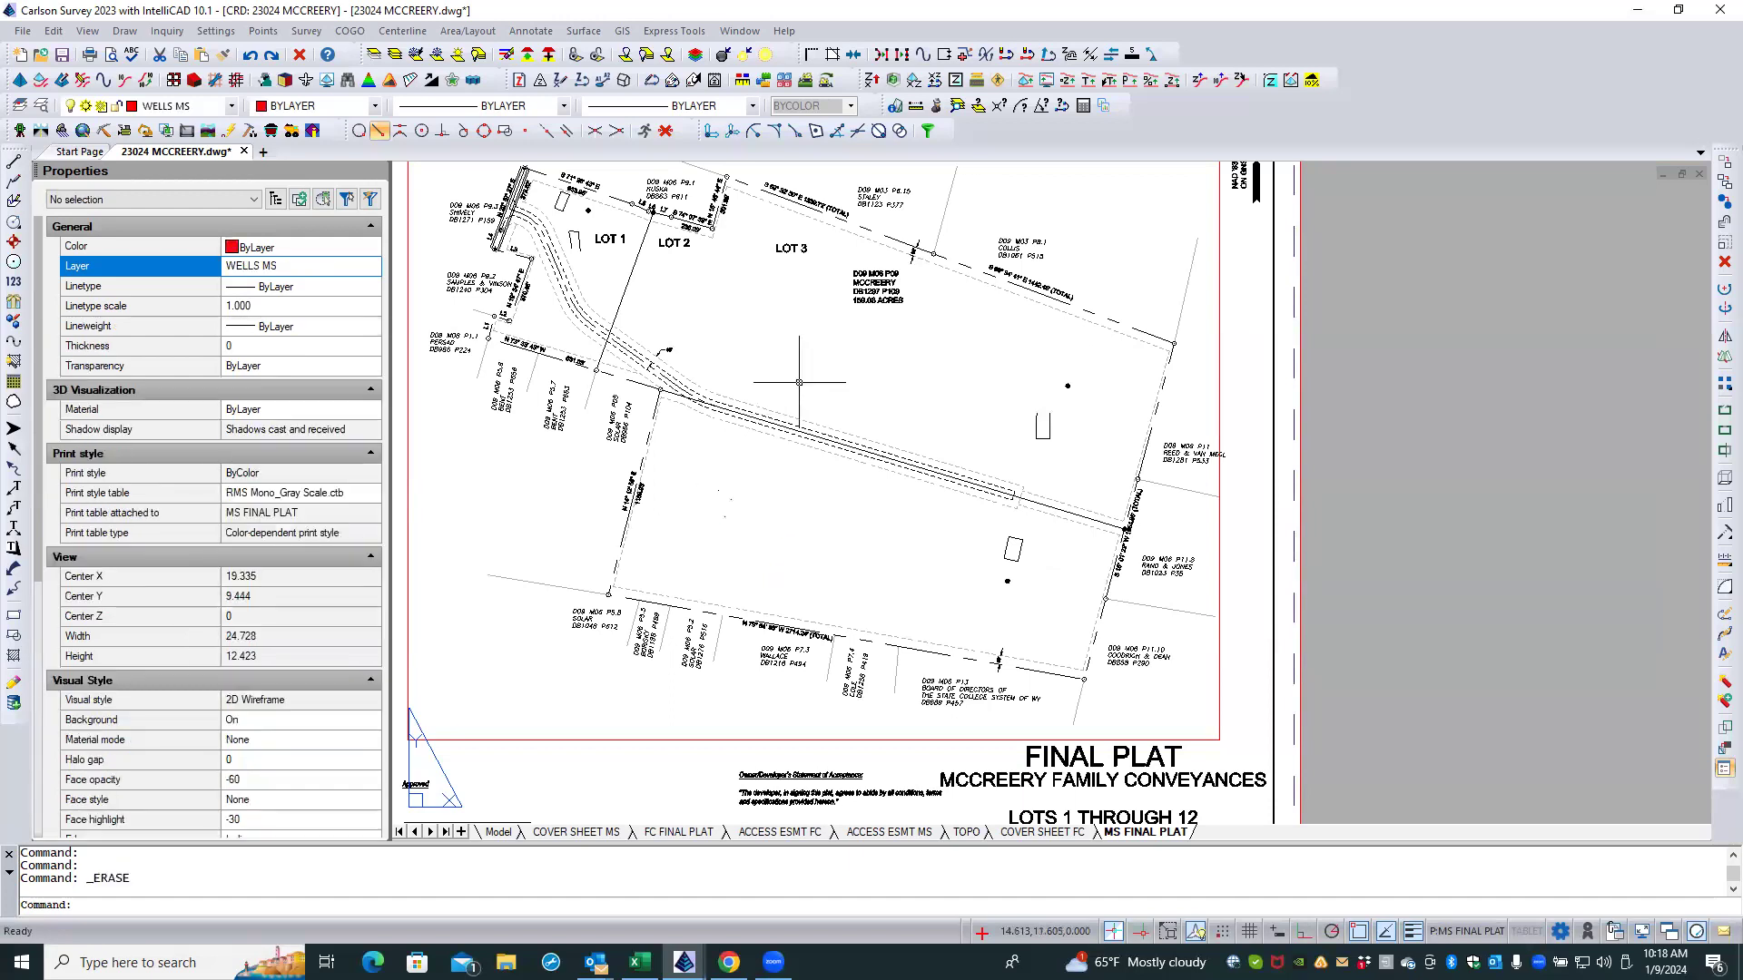
Step: Move the LOT 3 label to the middle of the parcel south of the access easement, and clear the selection
left_click(786, 248)
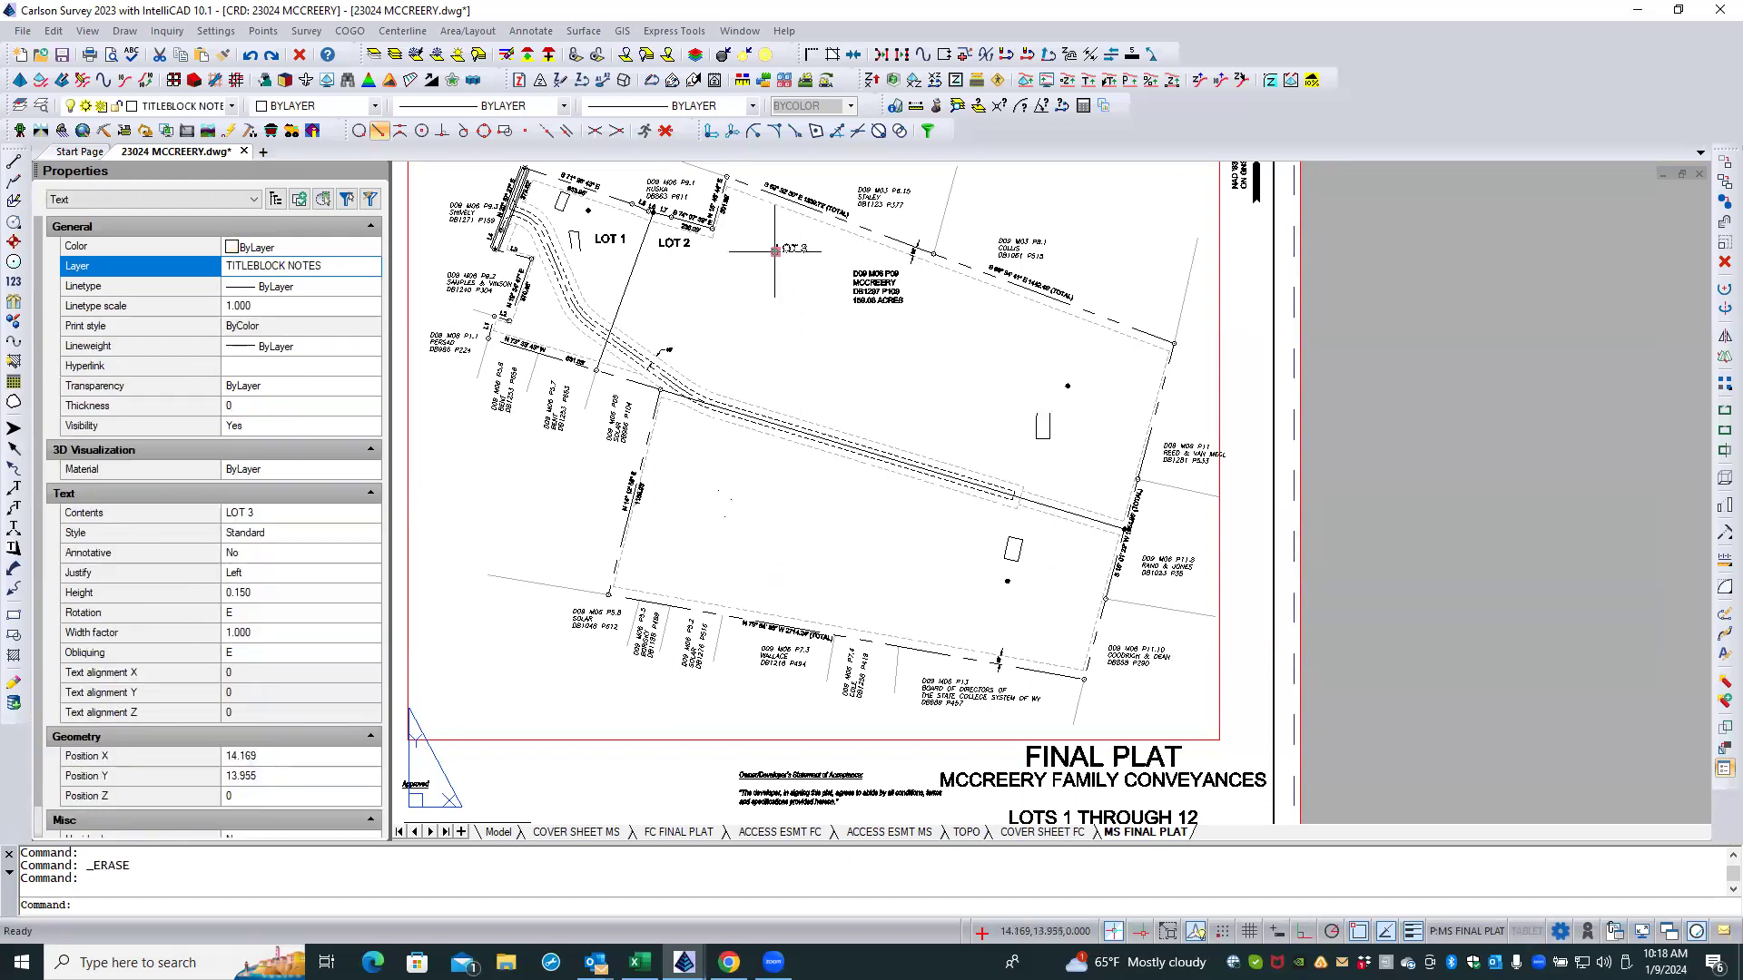
left_click(776, 251)
left_click(804, 522)
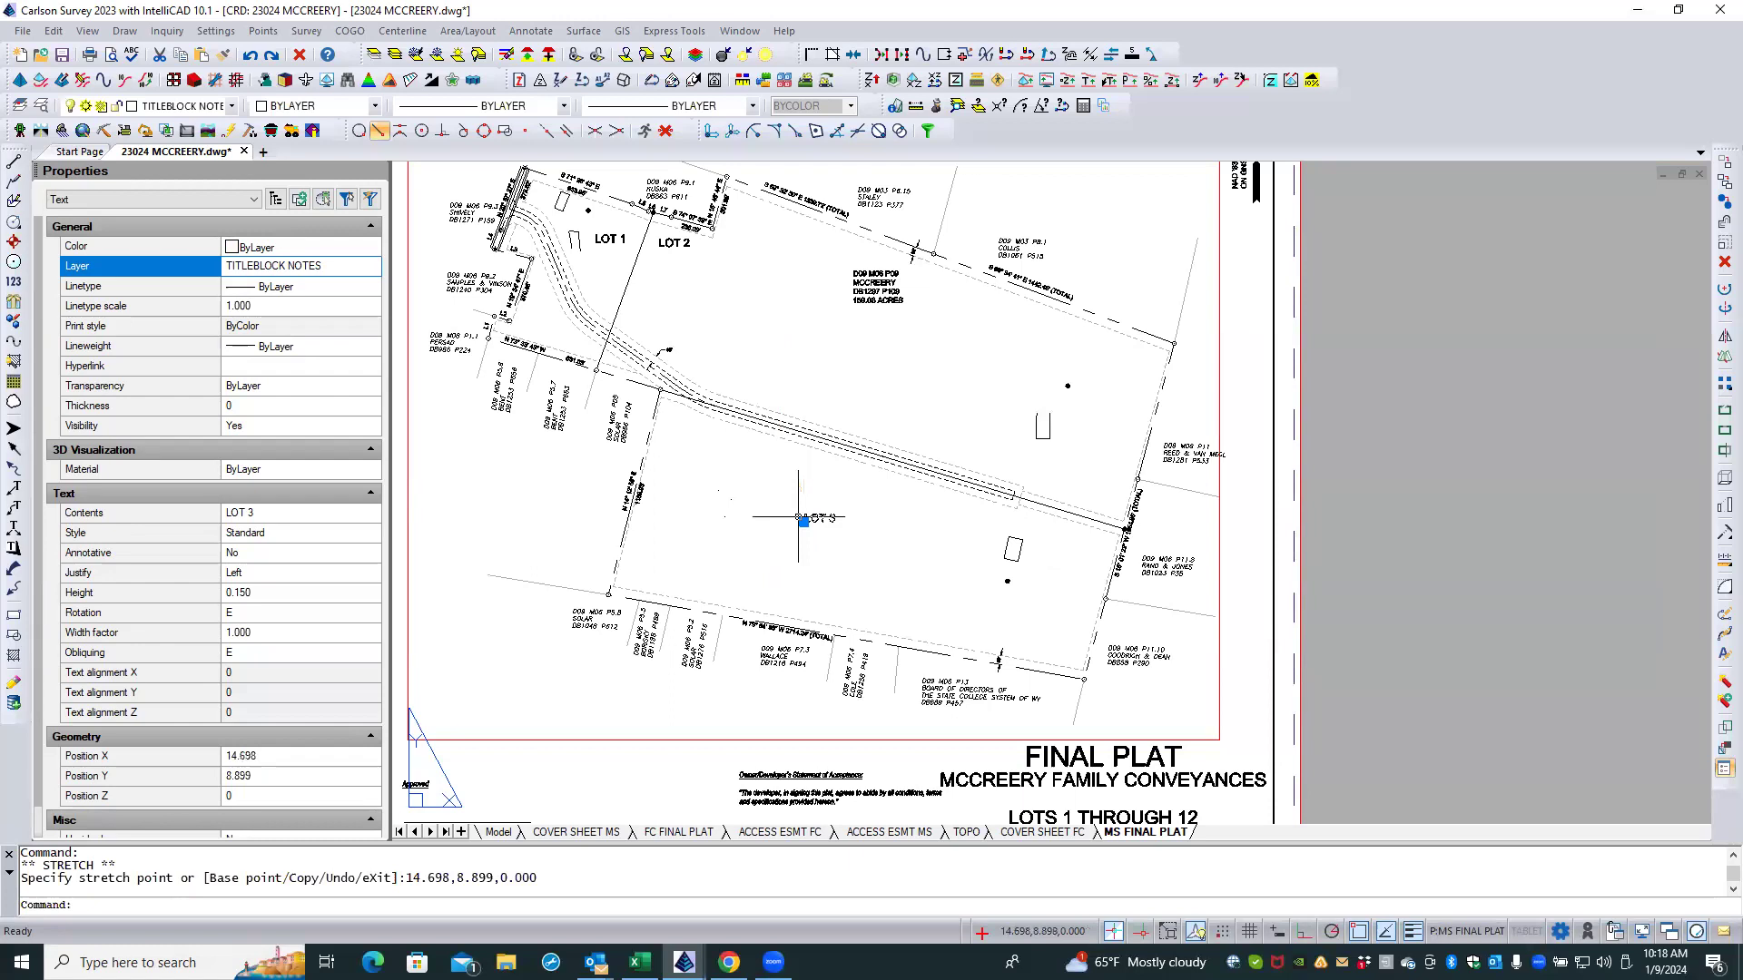
key("Escape")
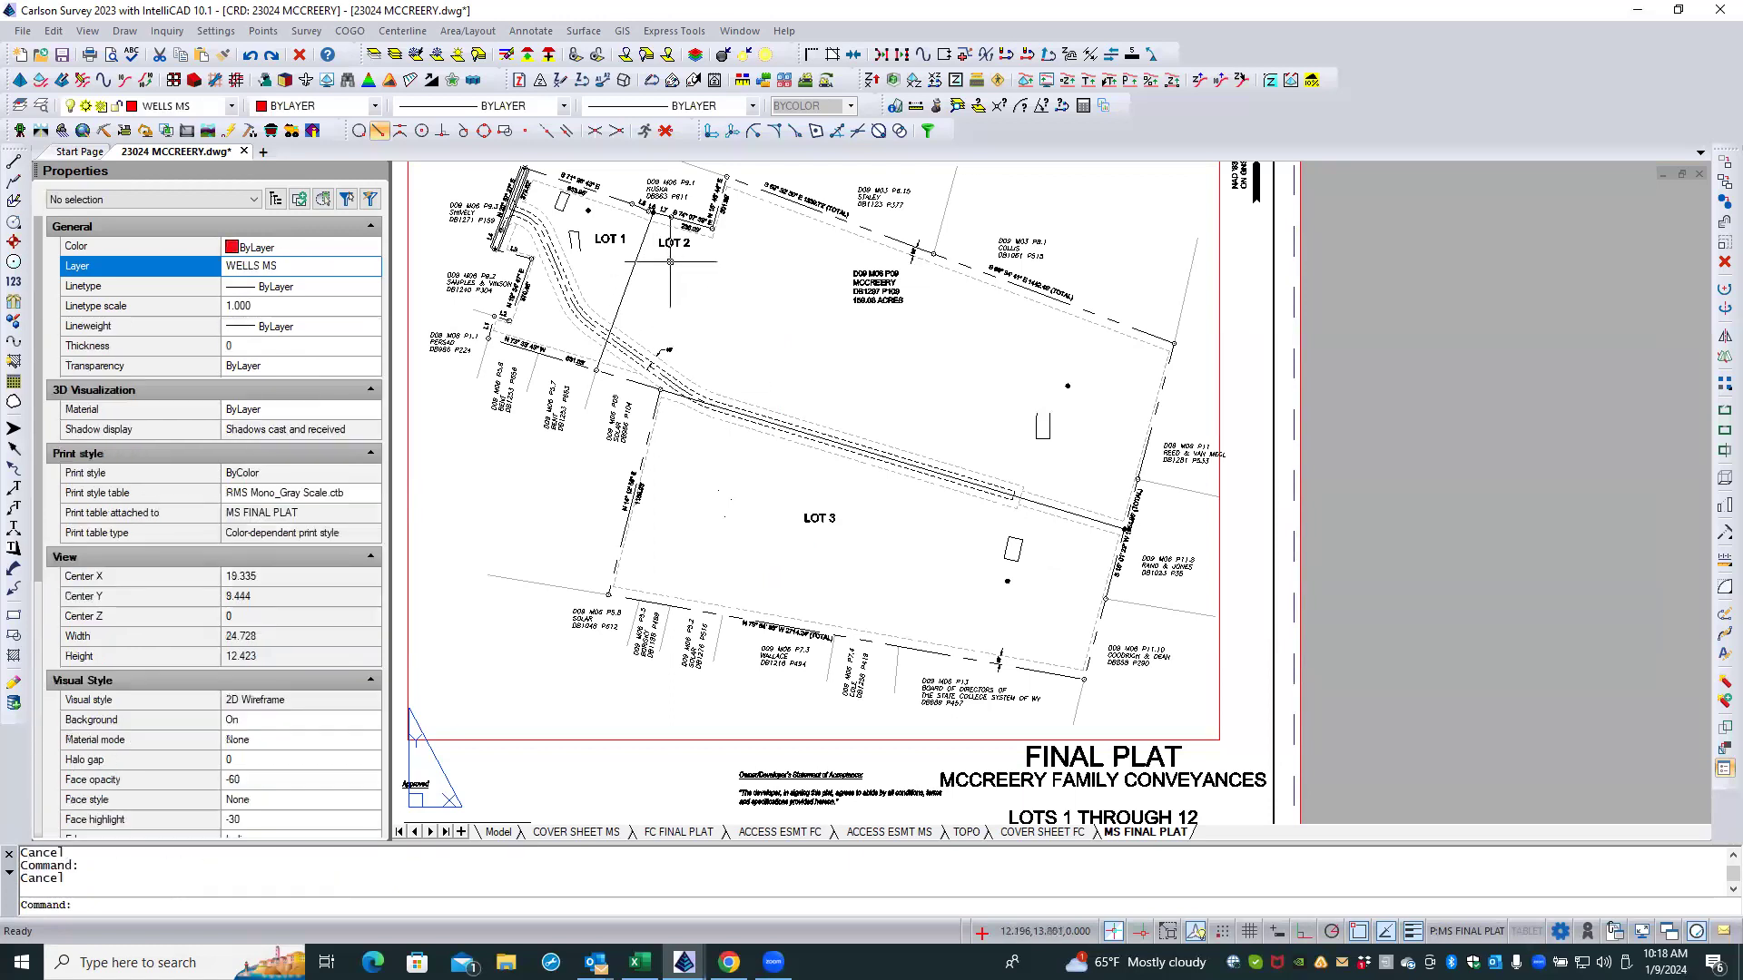
Step: Move the LOT 2 label into the large parcel north of the access easement, below the acreage label, and clear the selection
left_click(660, 243)
left_click(658, 245)
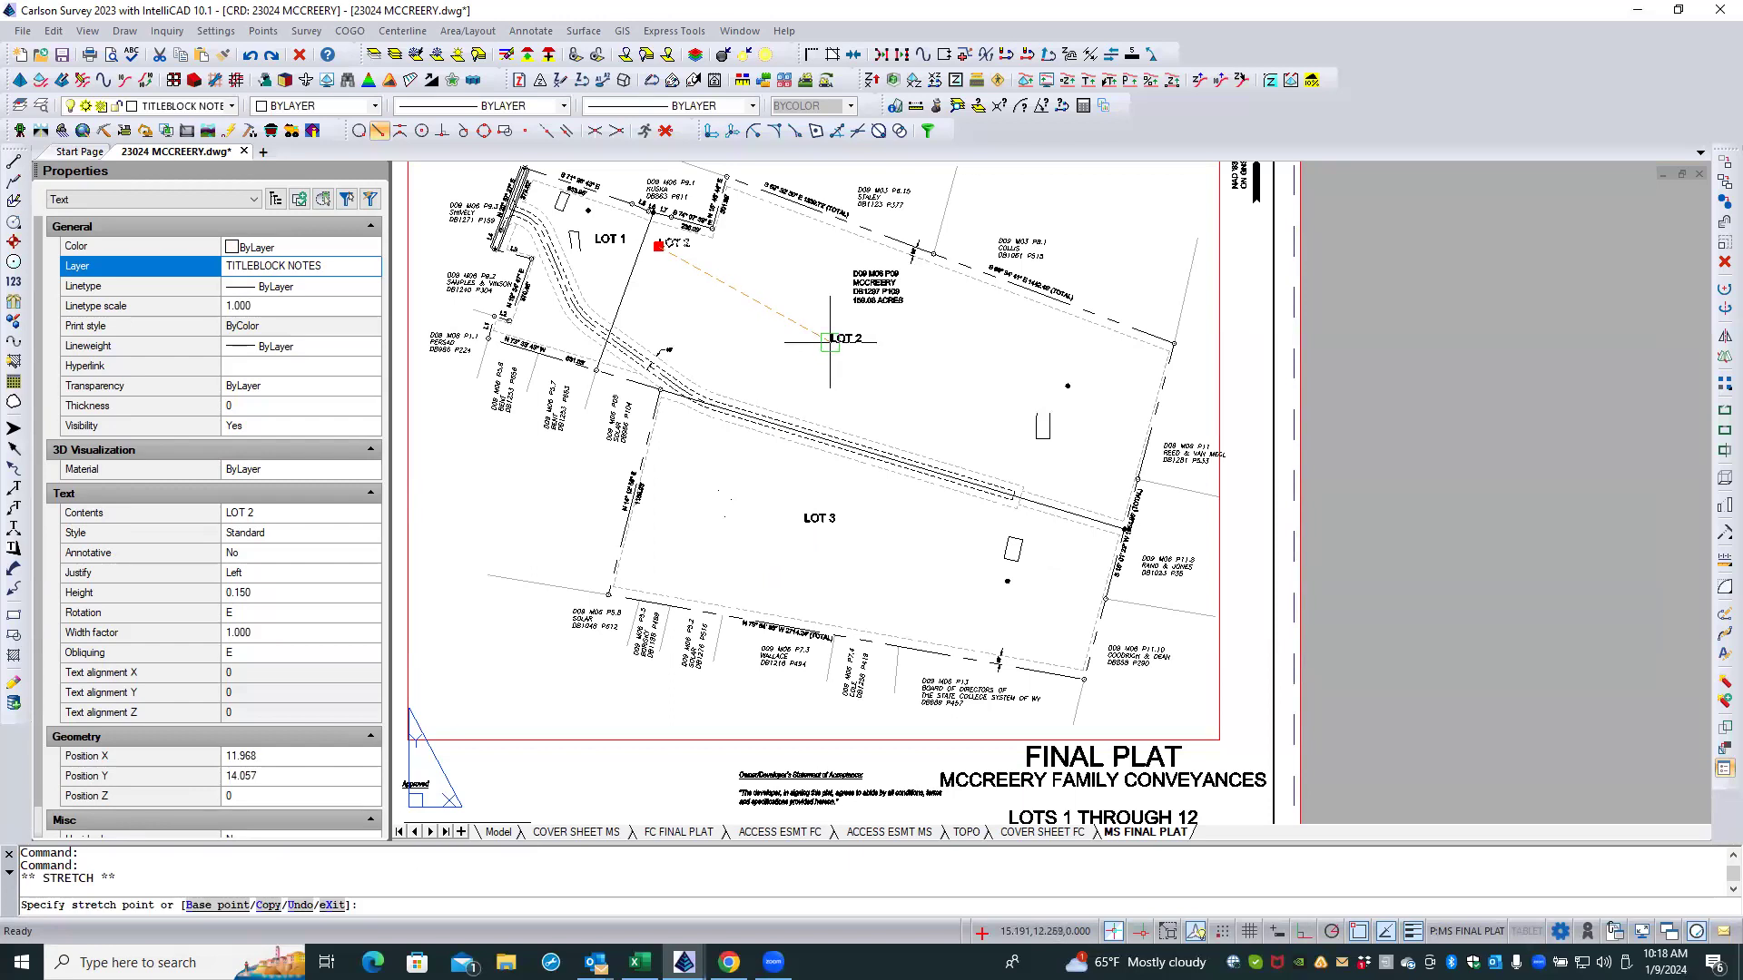
left_click(830, 342)
key("Escape")
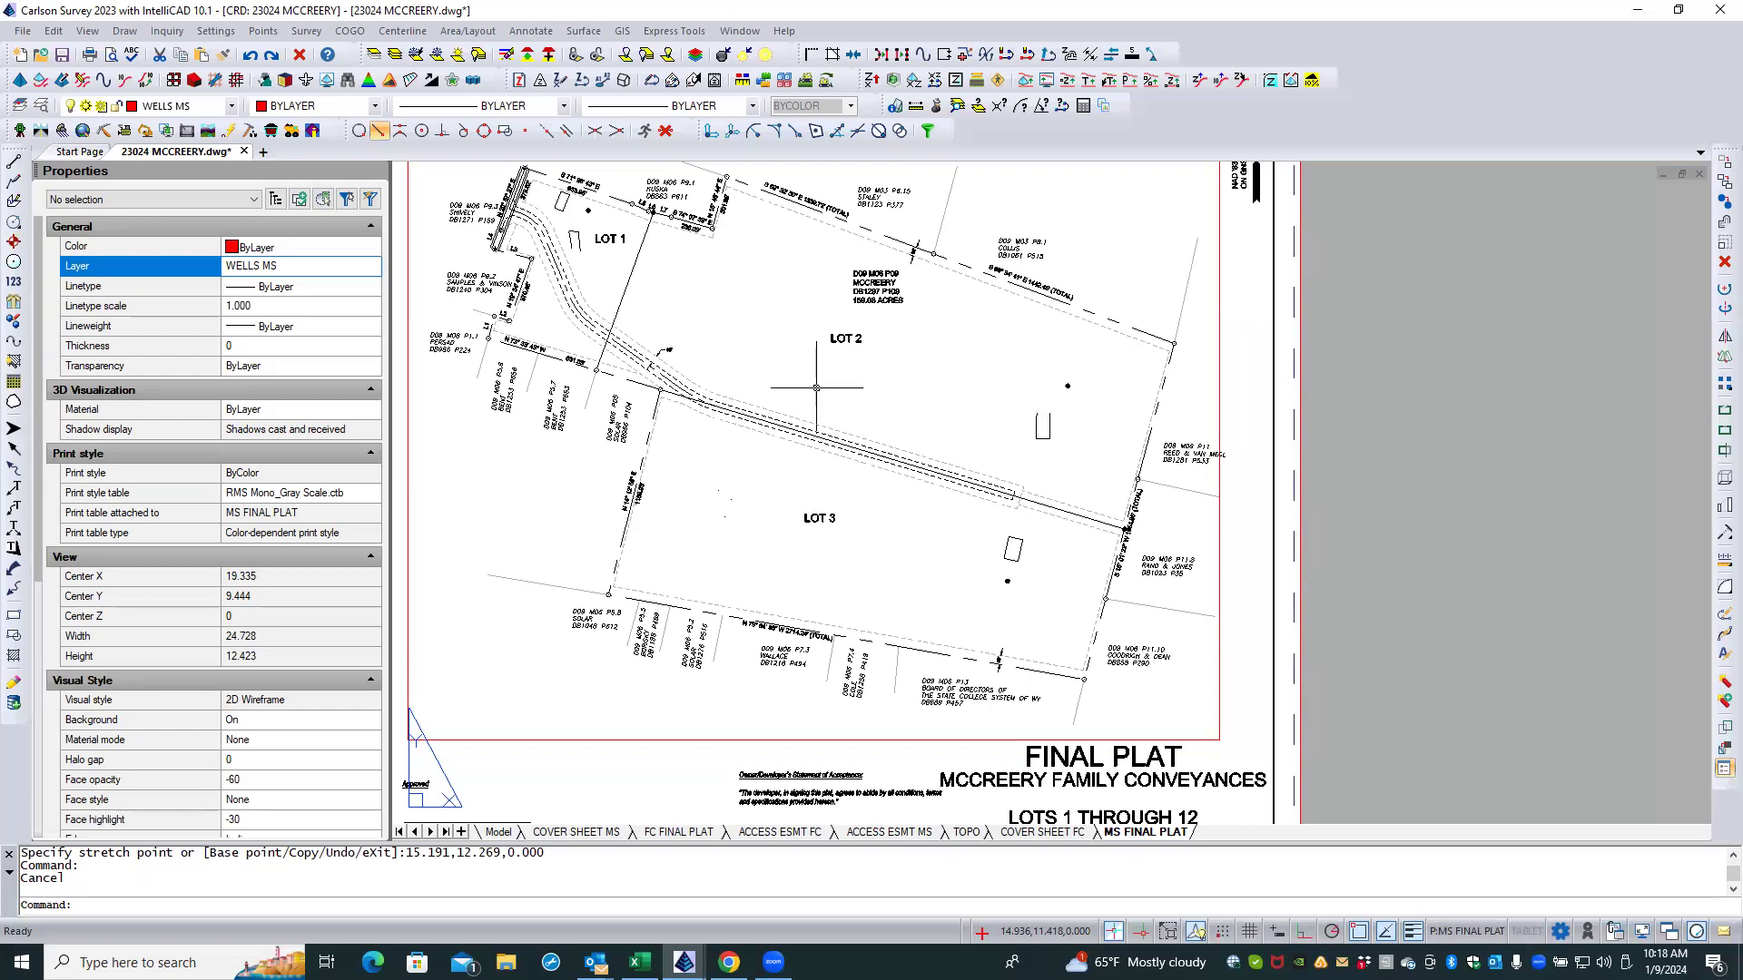
Step: In model space, check the layers of the 22.516 Ac lot's septic outline at its north and east edges, and compare with MS FINAL PLAT
left_click(499, 833)
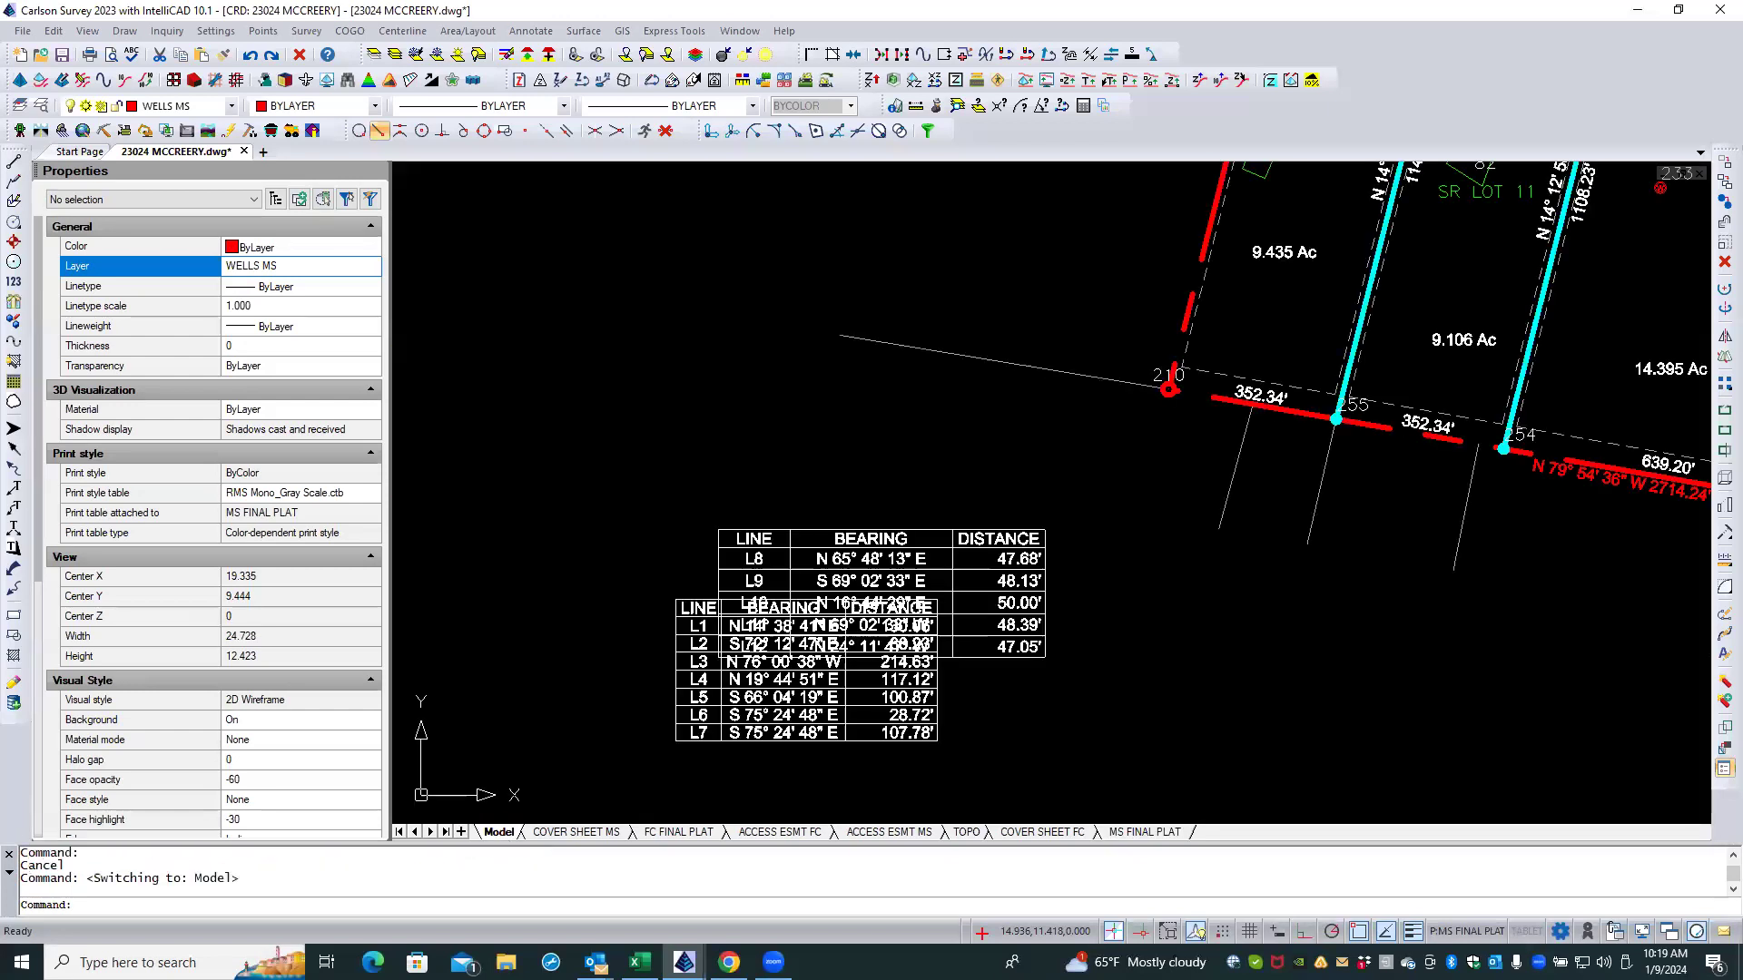
scroll(519, 475, "down", 3)
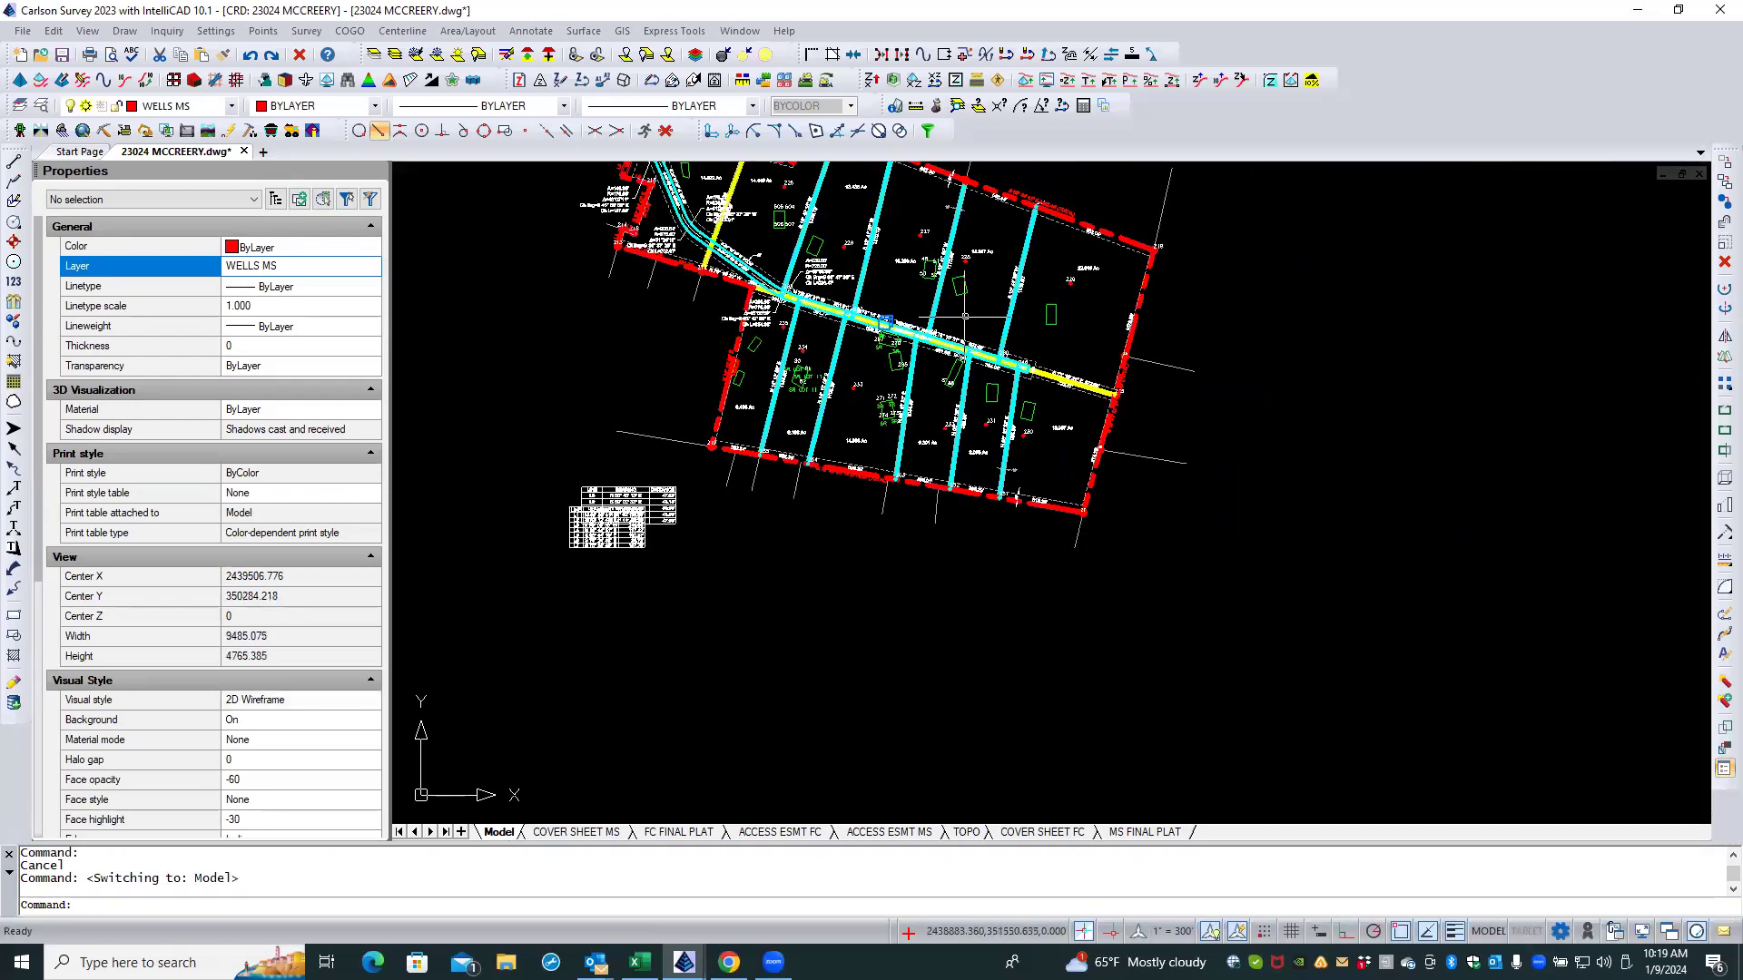
scroll(1079, 302, "up", 8)
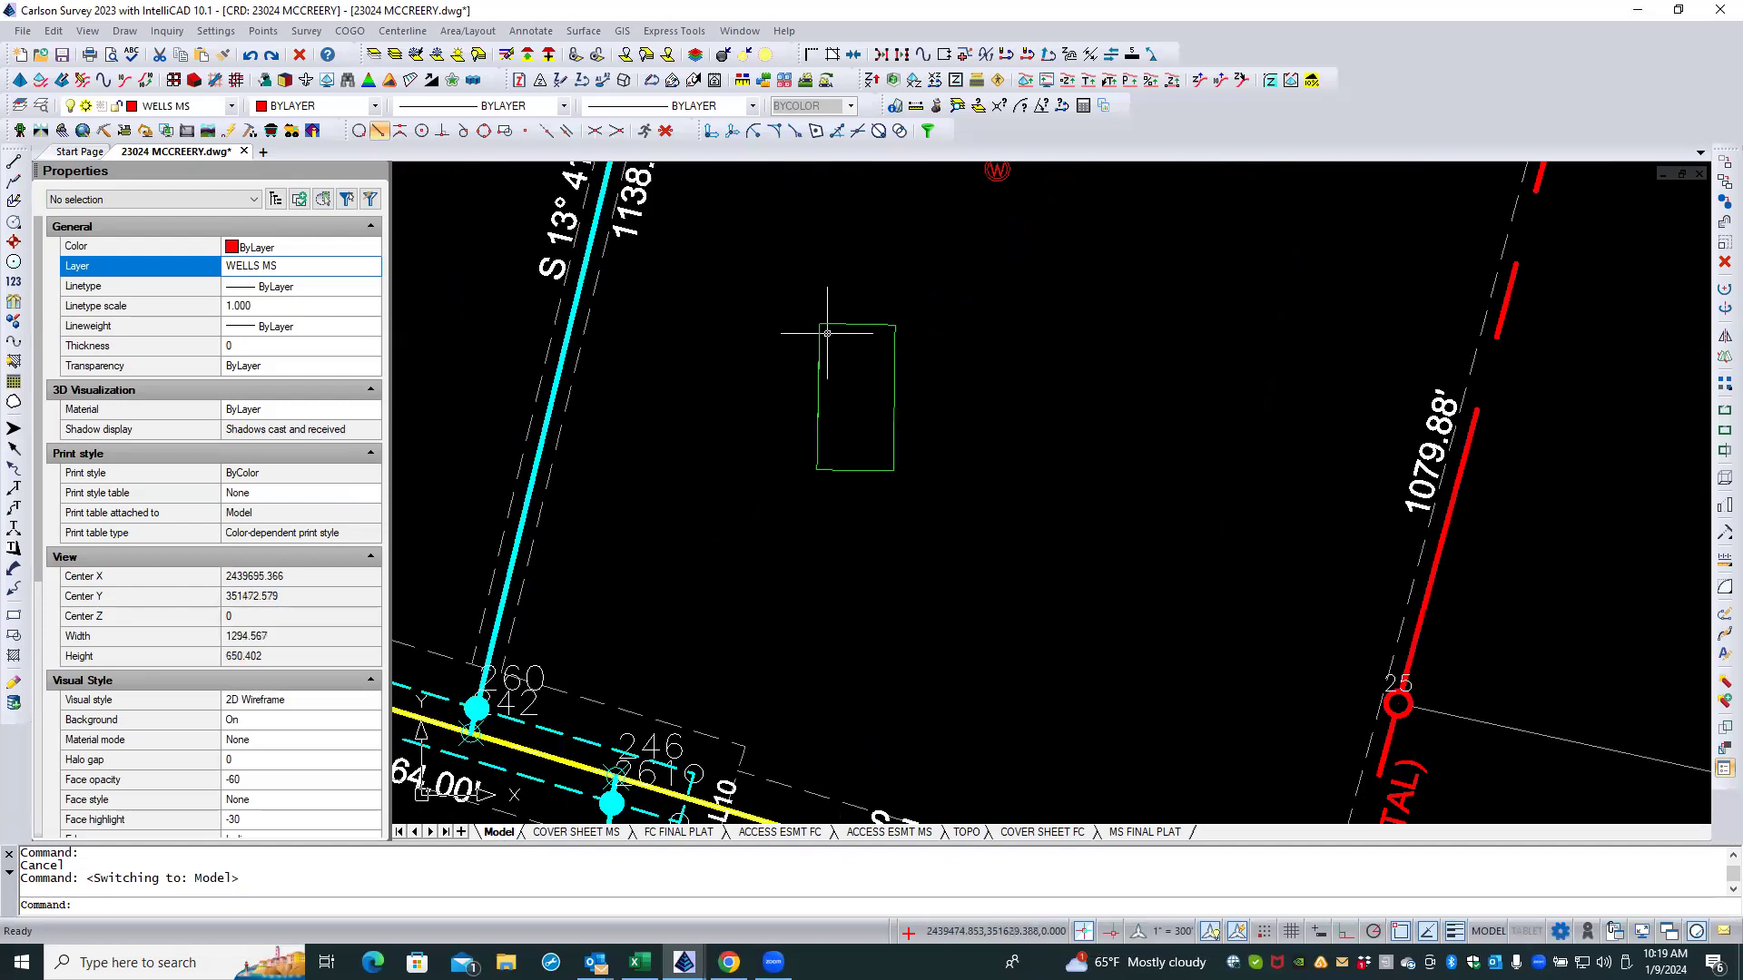
left_click(839, 326)
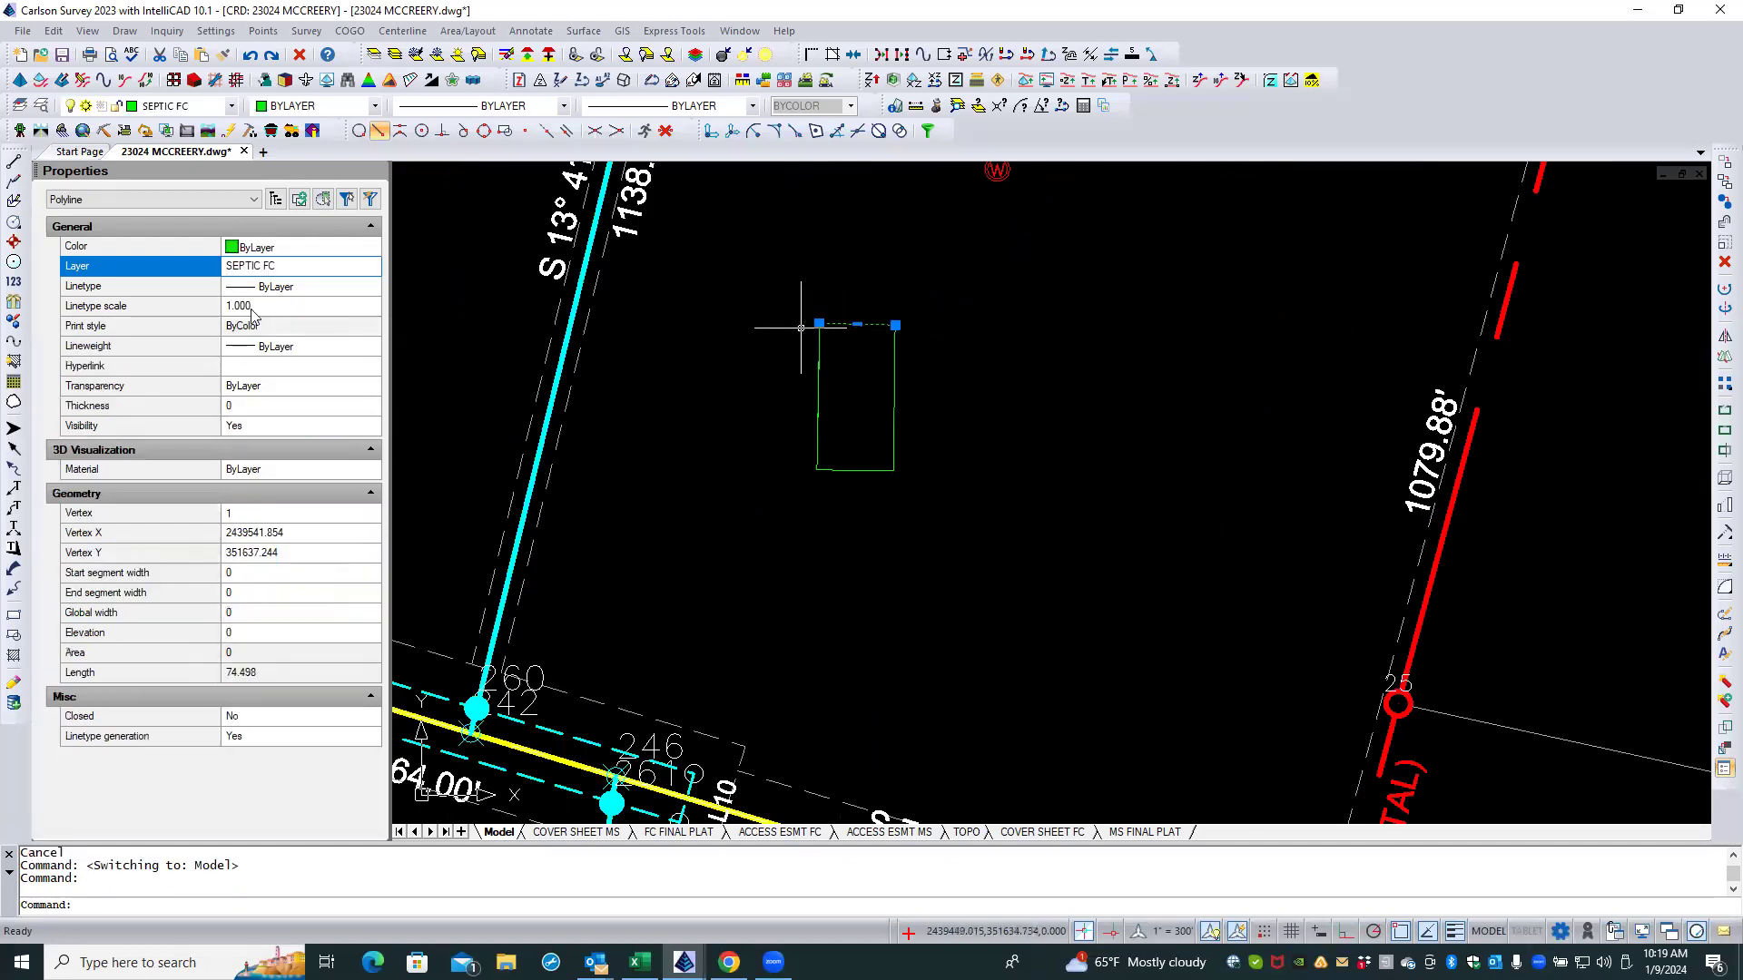
key("Escape")
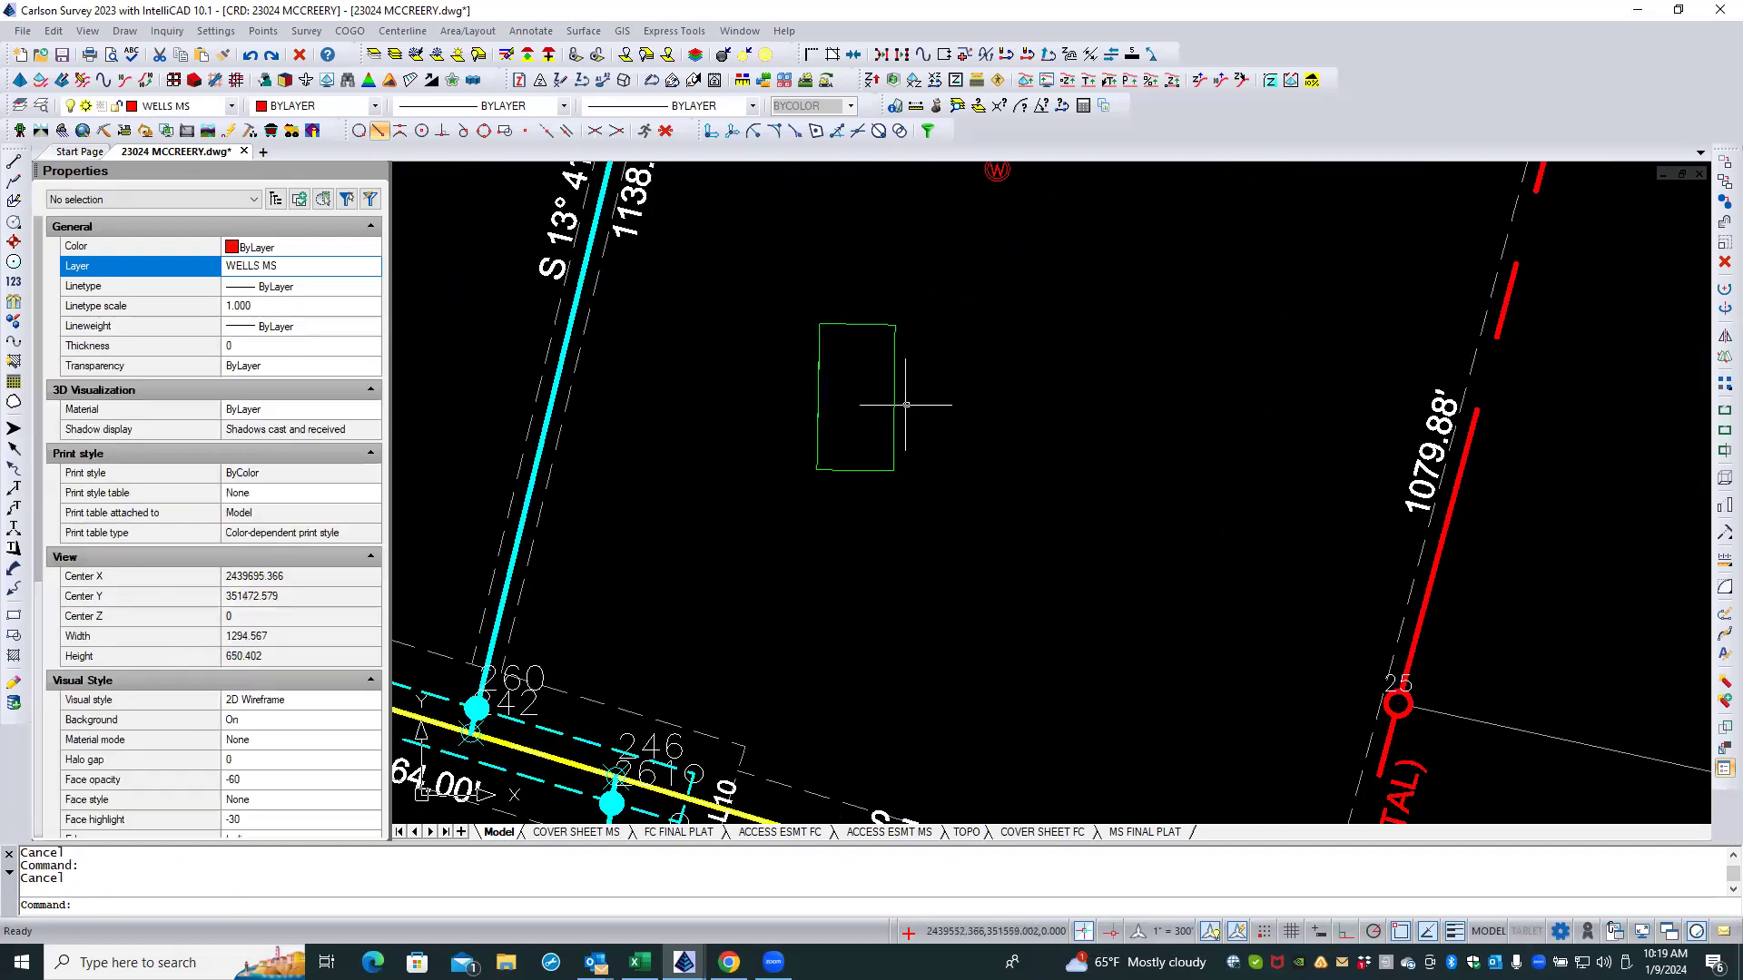
left_click(894, 406)
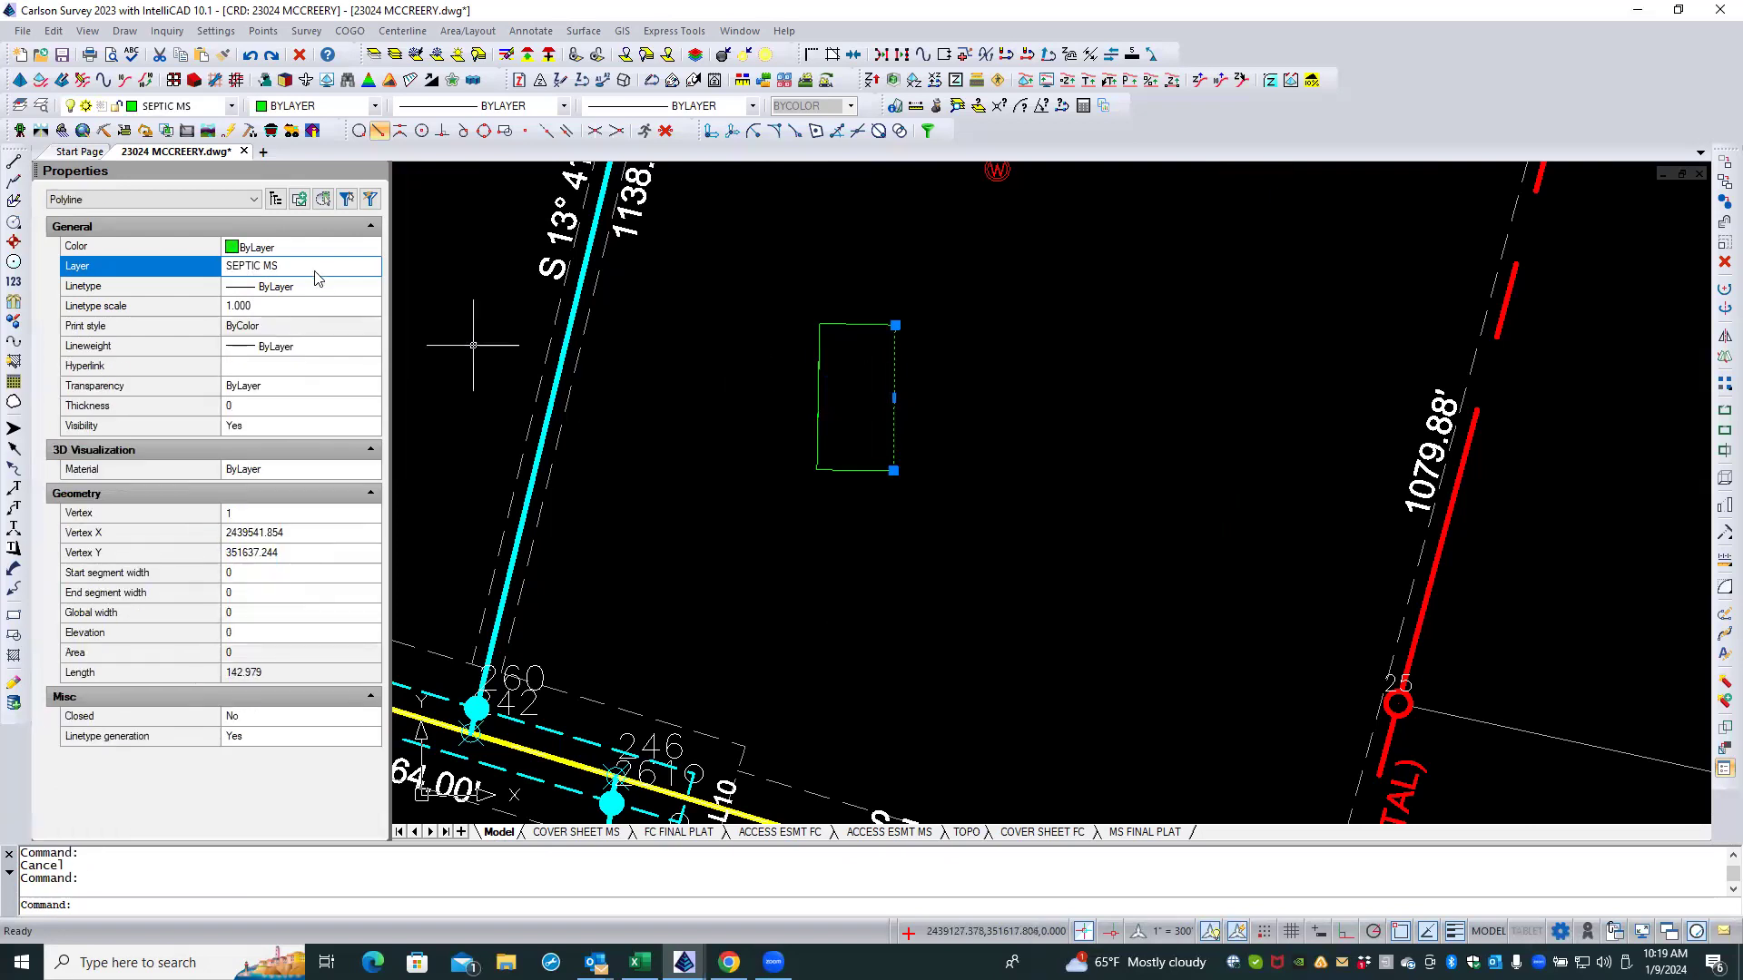
key("Escape")
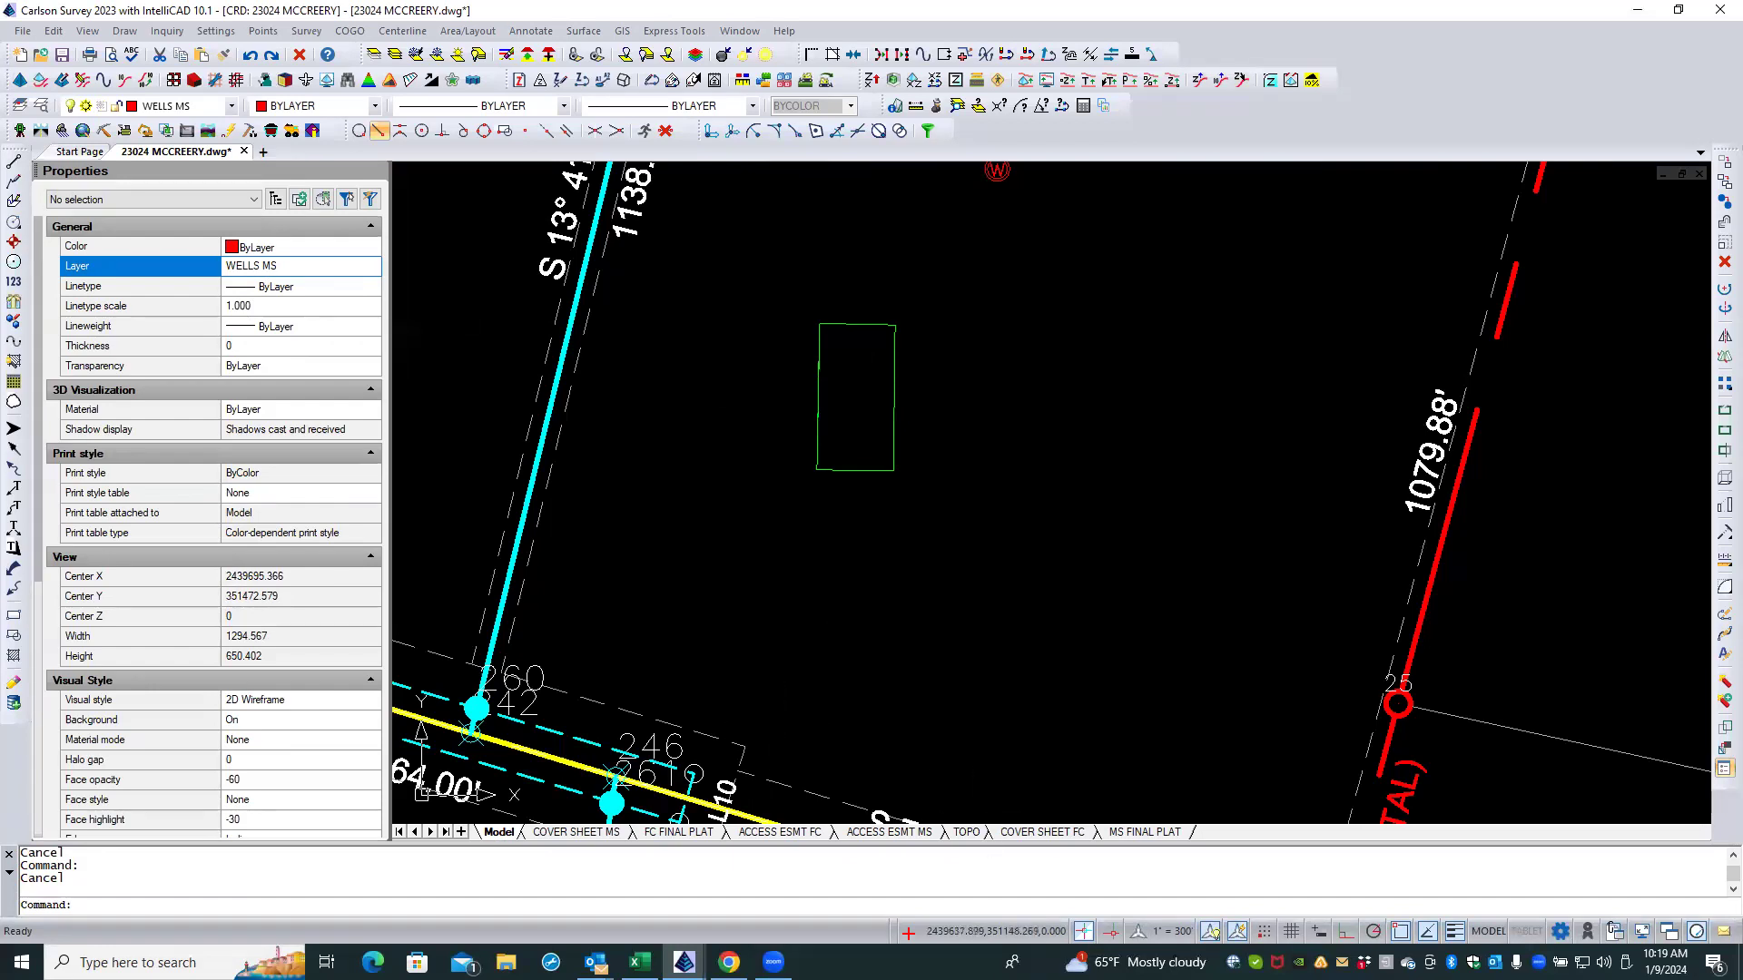
left_click(1145, 831)
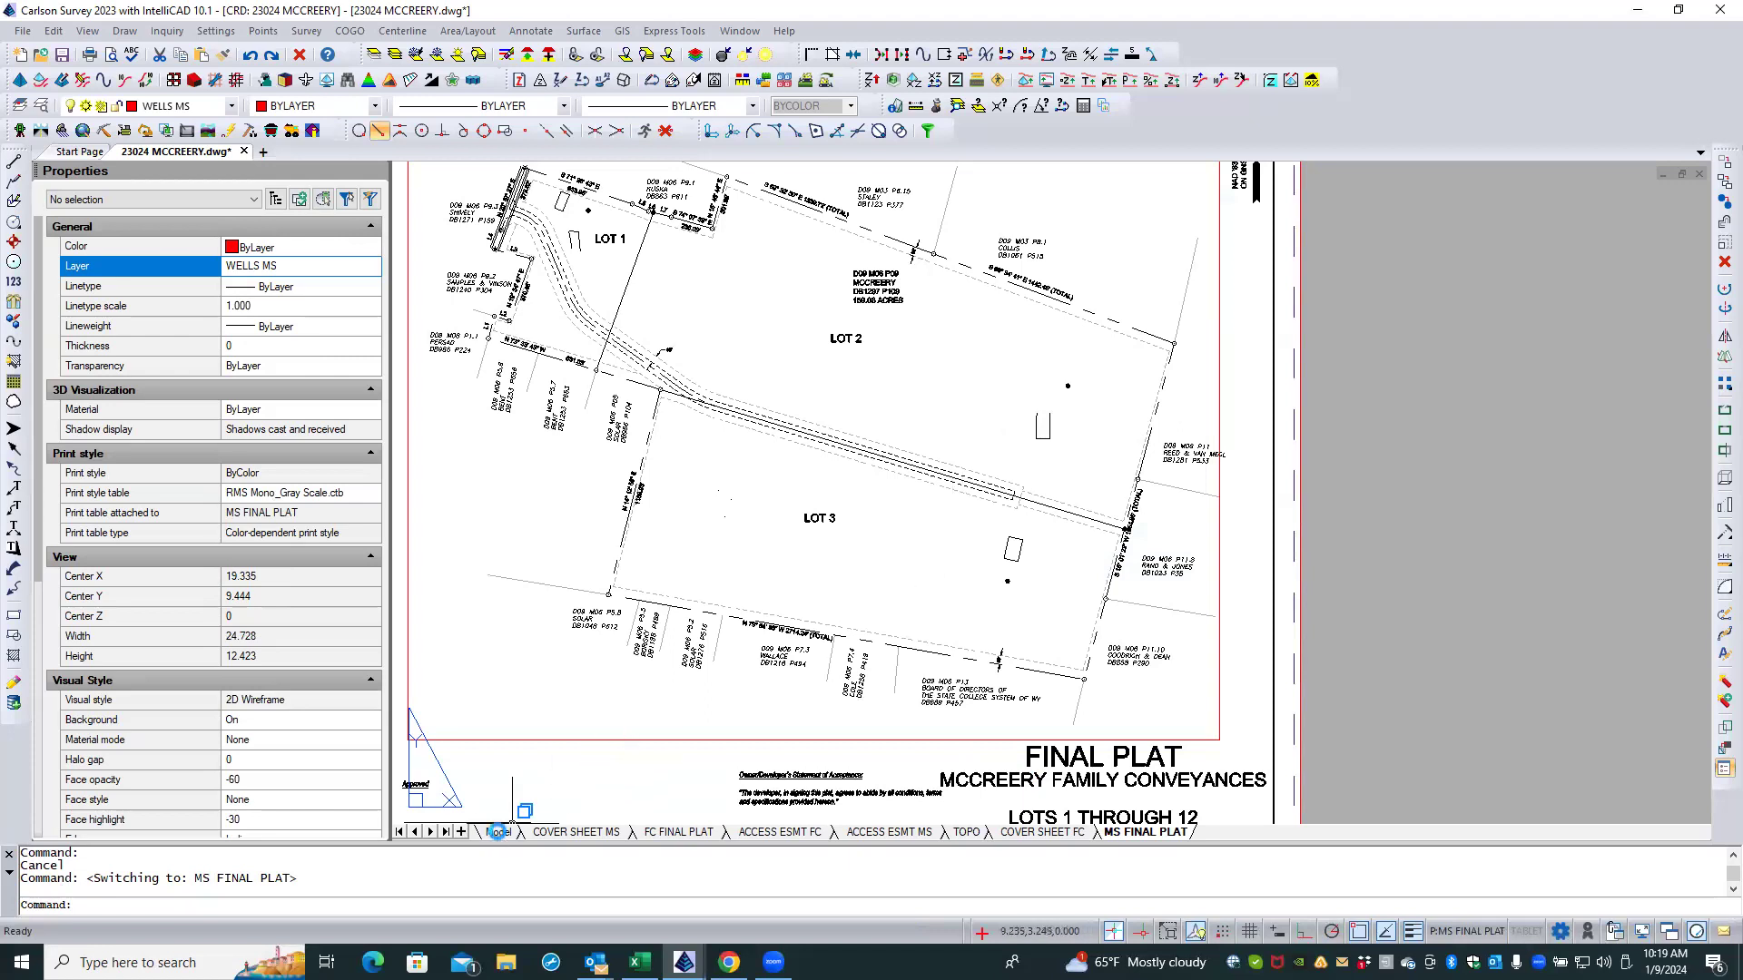
Step: Move the north edge of the 22.516 Ac lot's septic outline to the SEPTIC MS layer in model space, and clear the selection
left_click(498, 832)
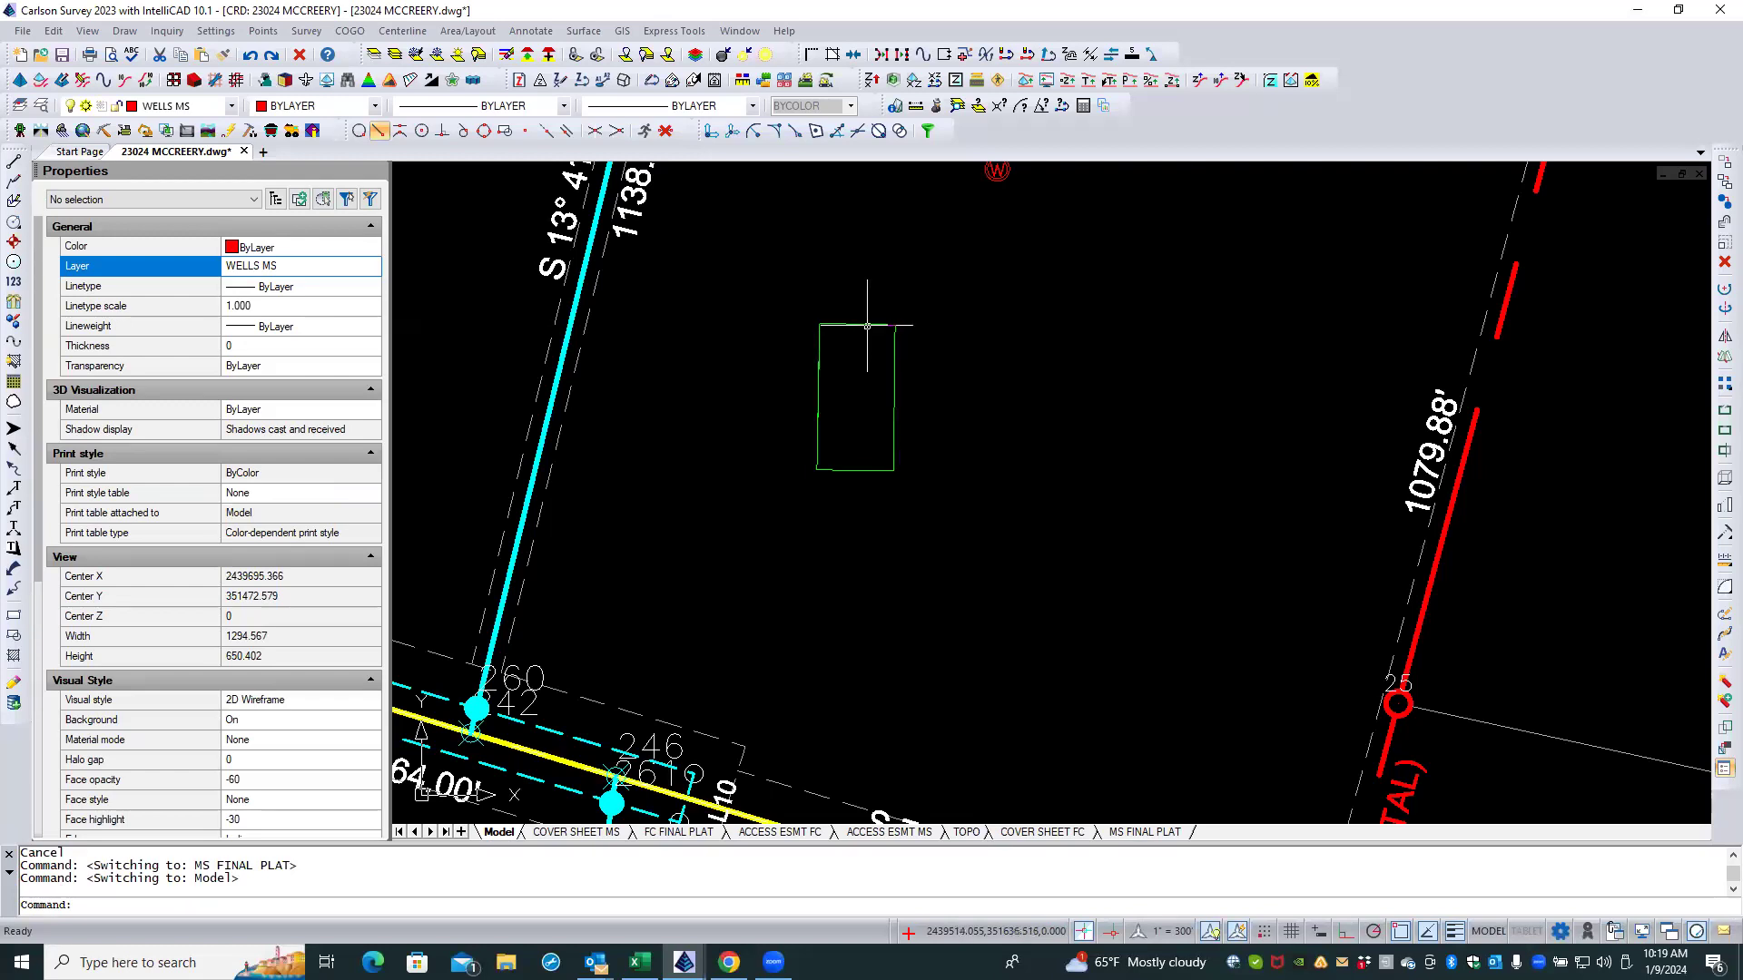
left_click(866, 325)
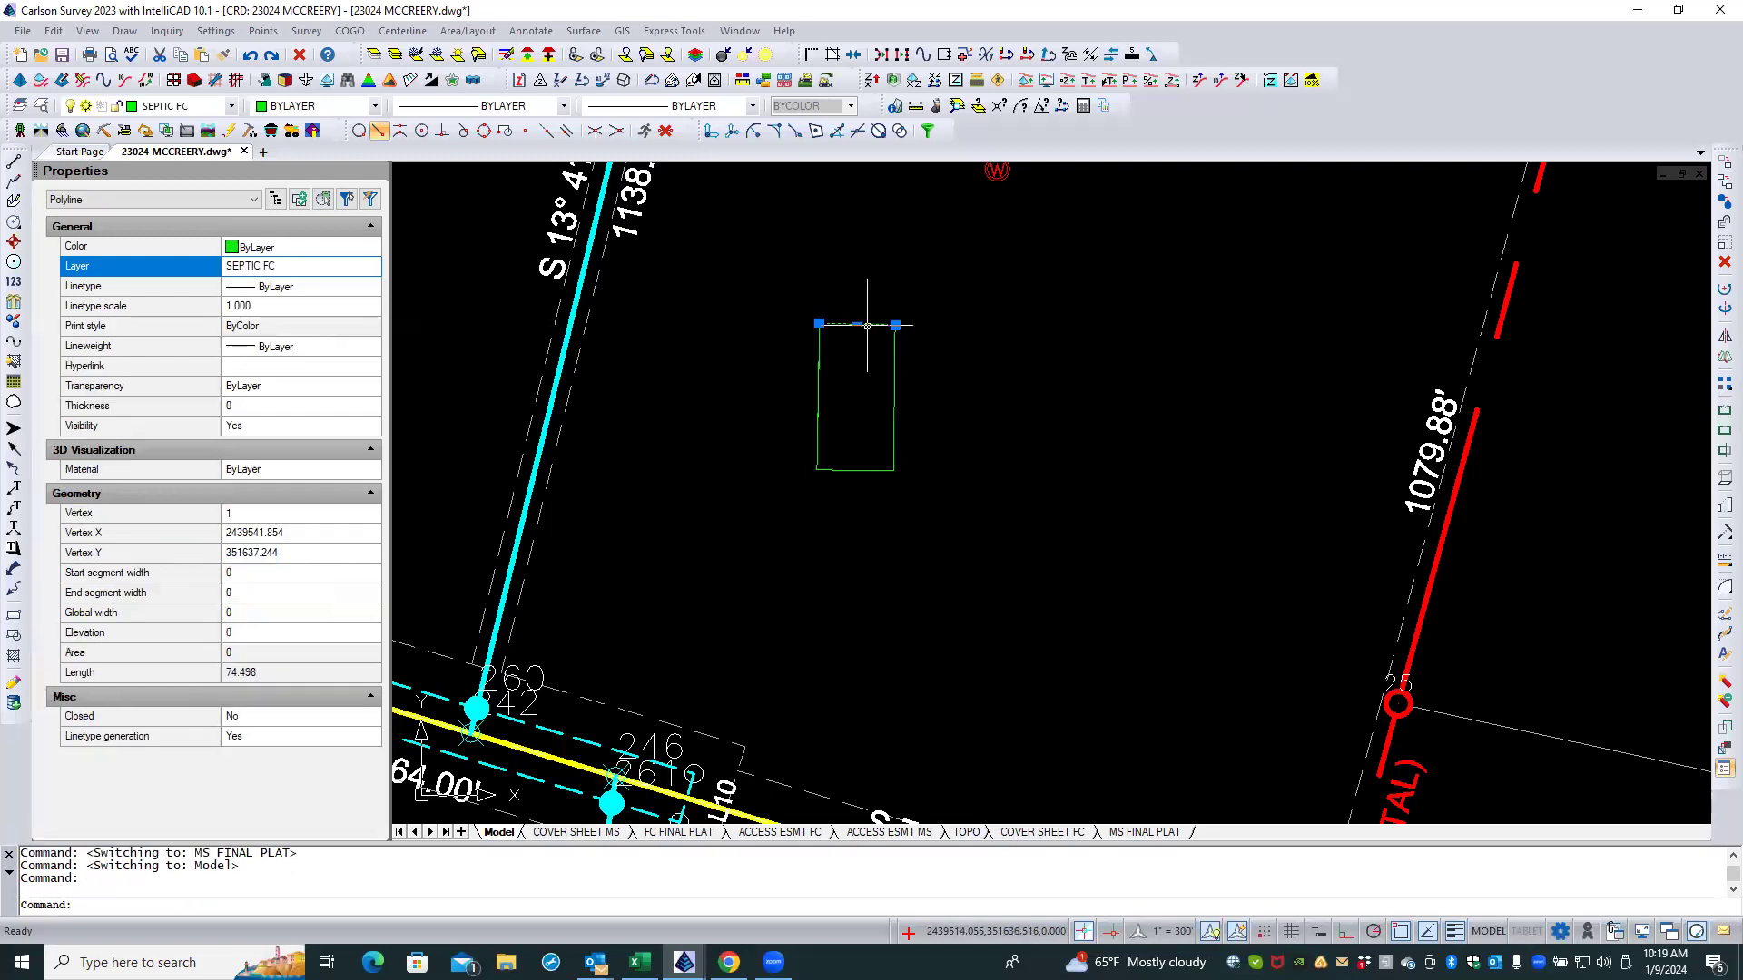
left_click(361, 273)
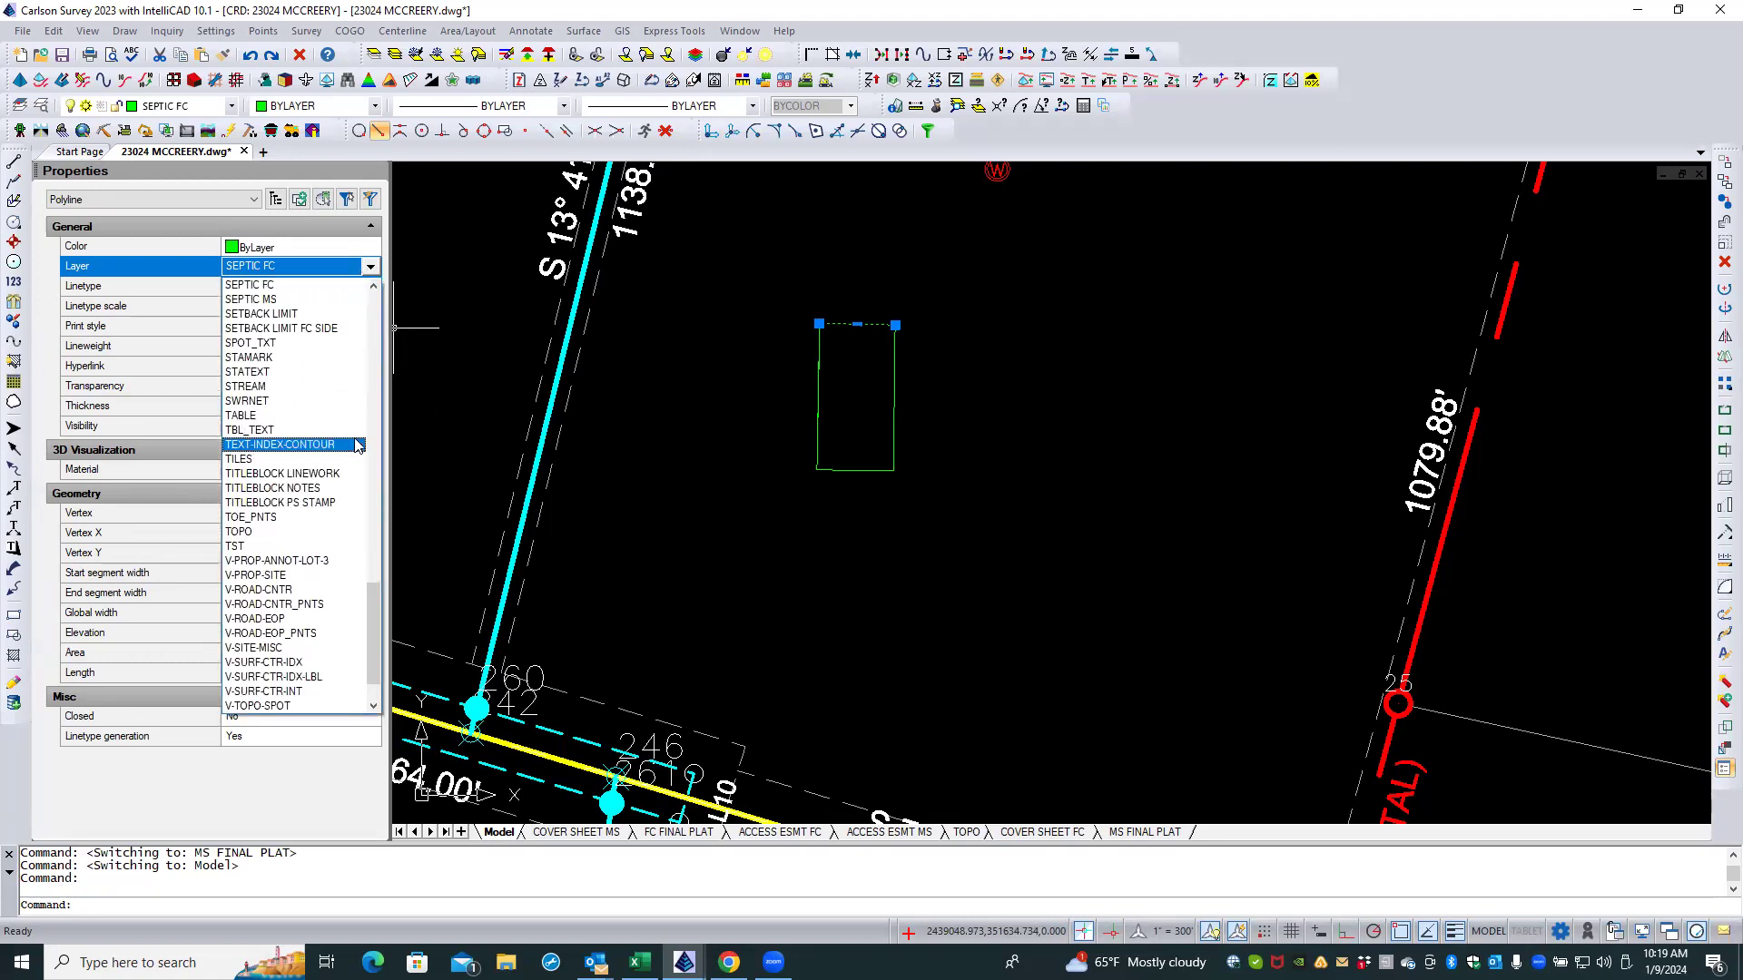
left_click(326, 300)
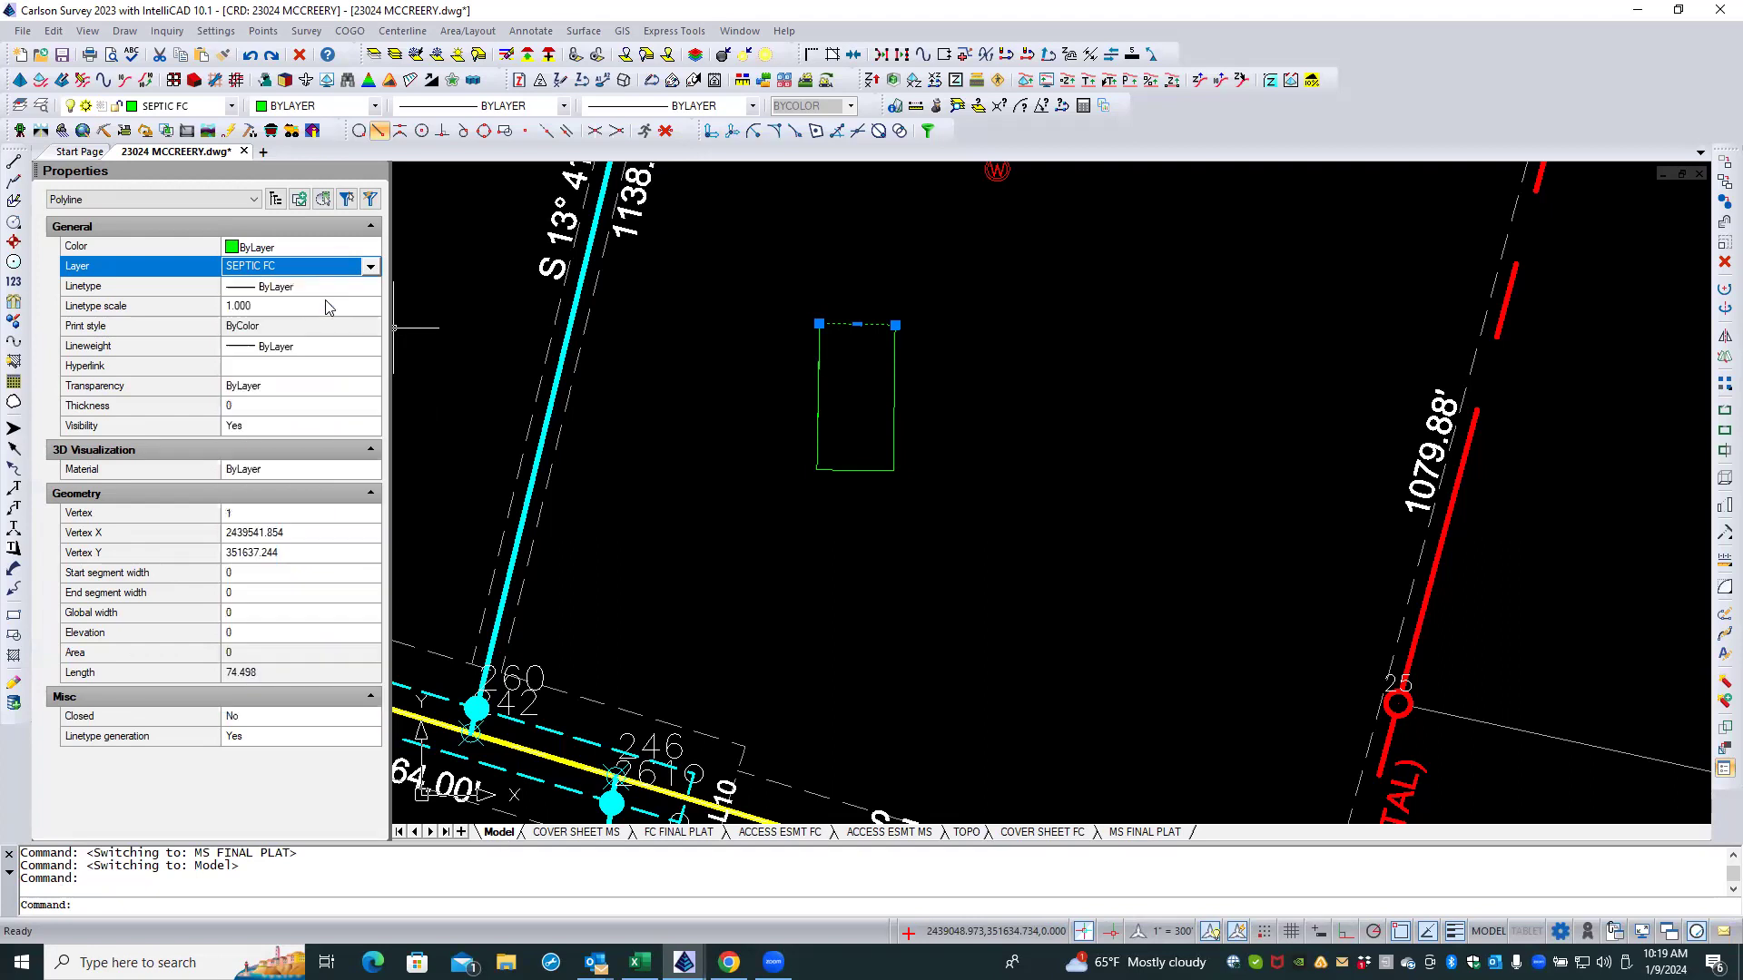
key("Escape")
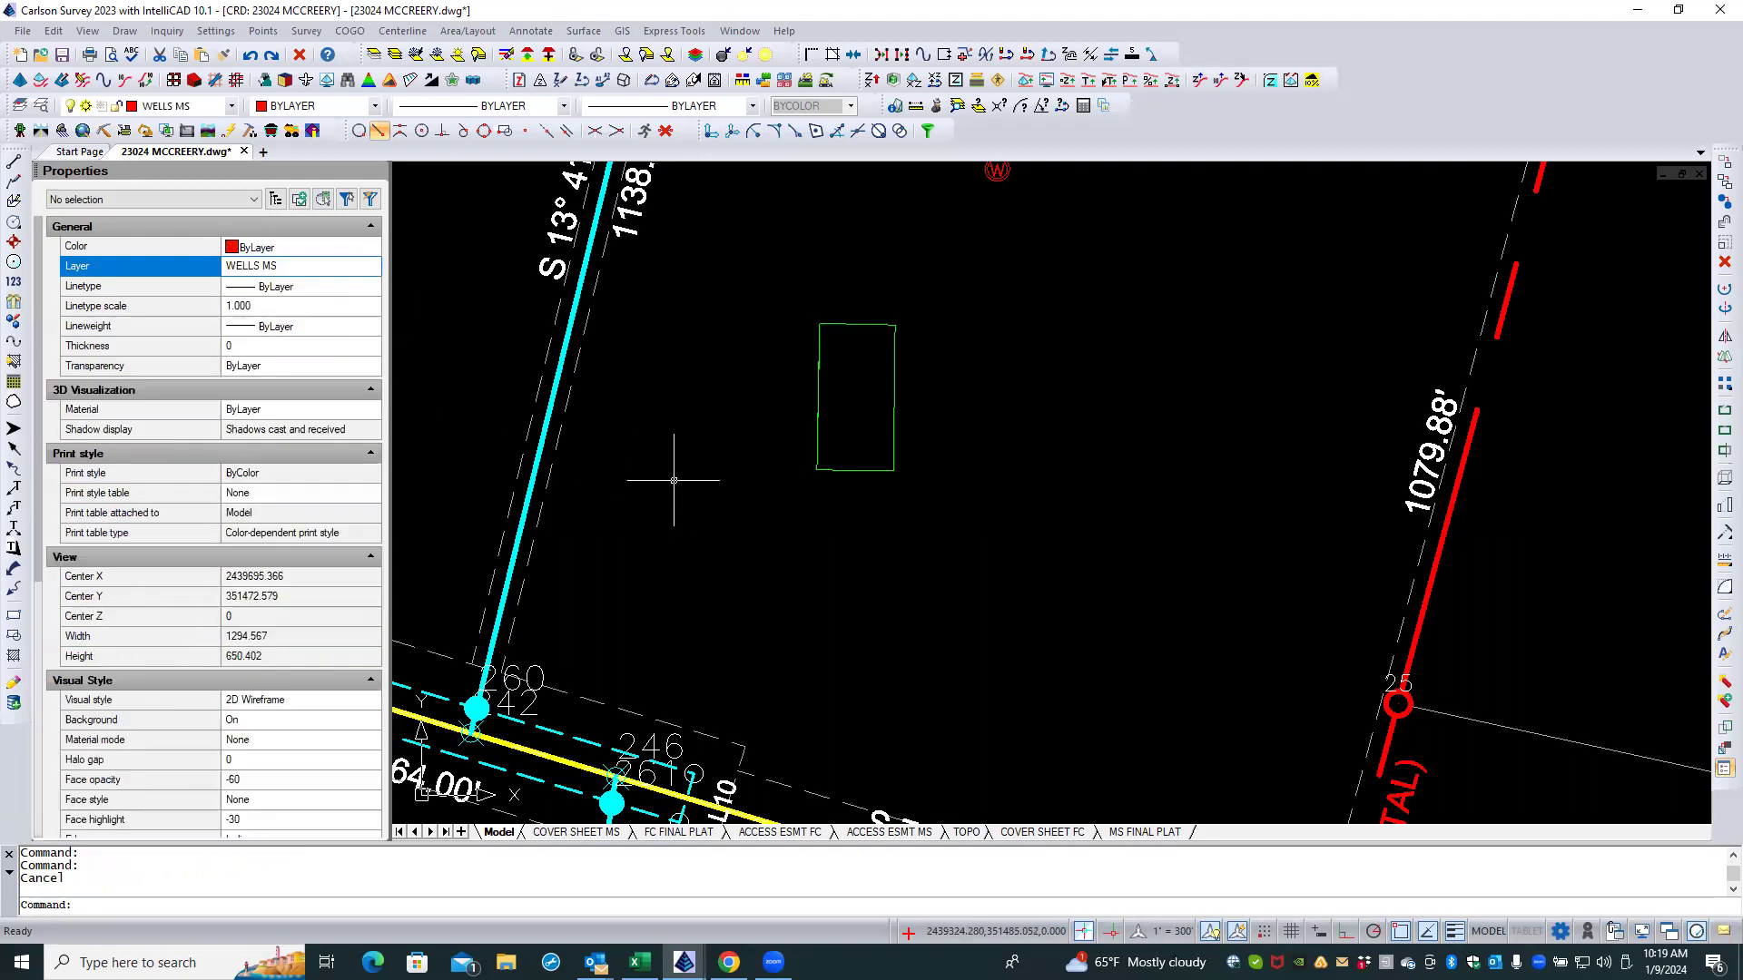
Step: Examine the septic outline southeast of the LOT 2 label on the MS FINAL PLAT layout
scroll(674, 480, "down", 2)
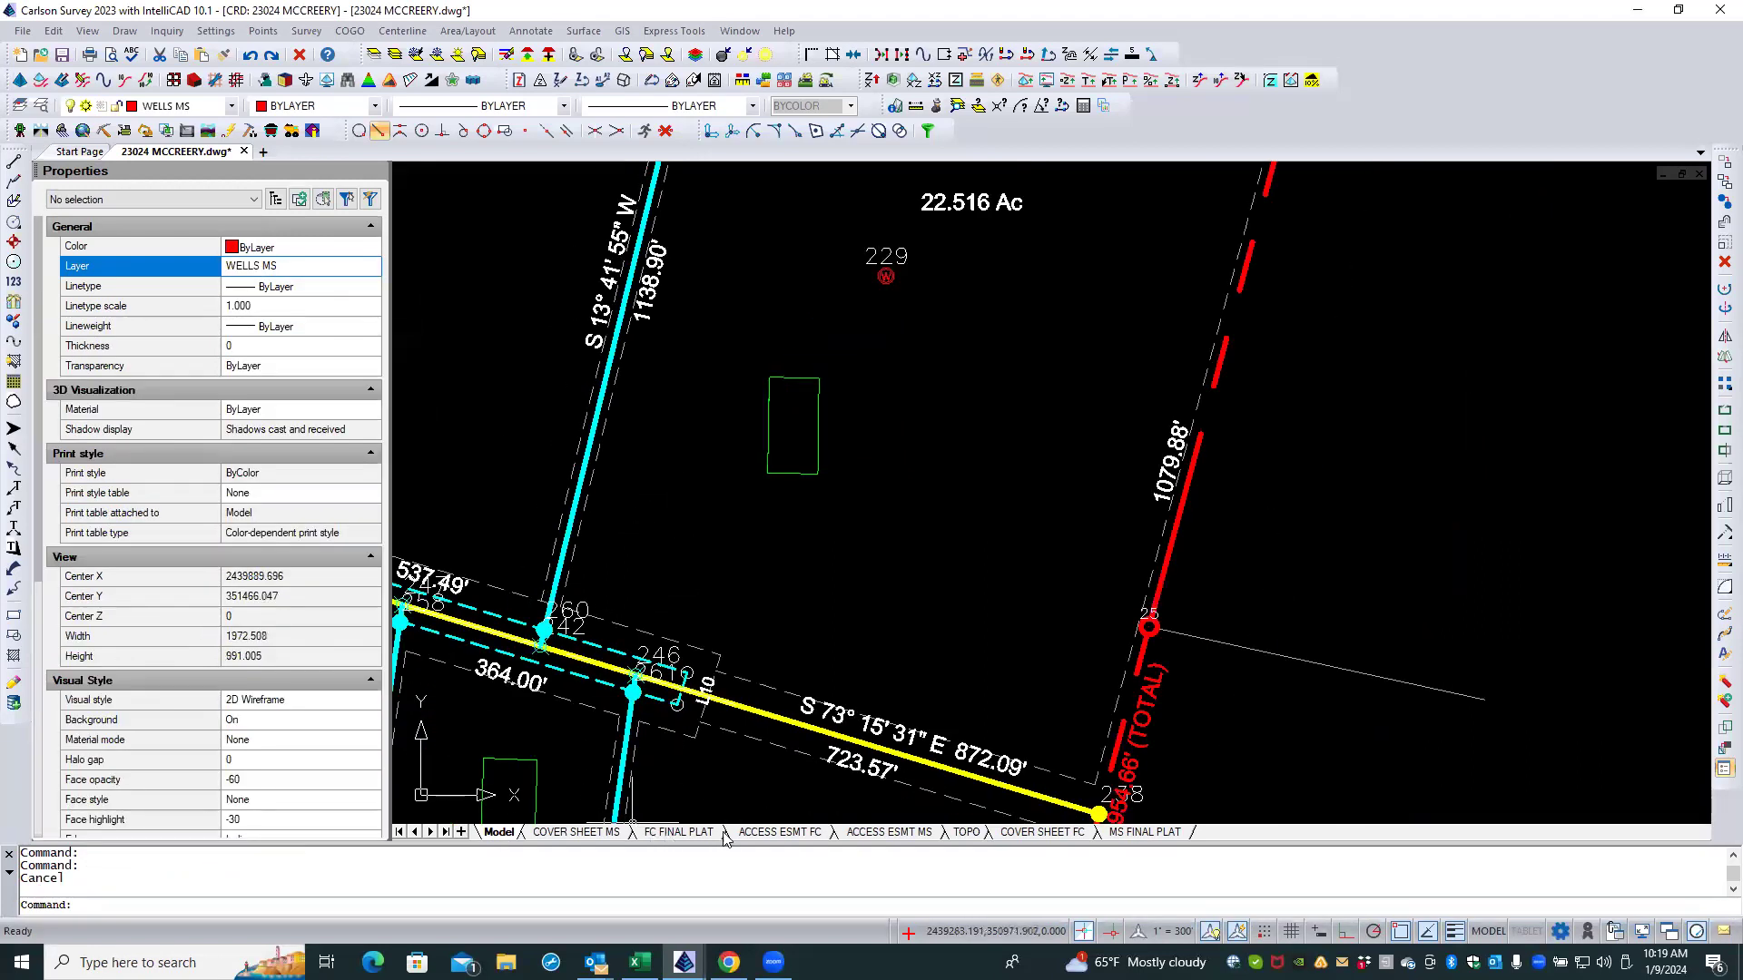
left_click(1119, 832)
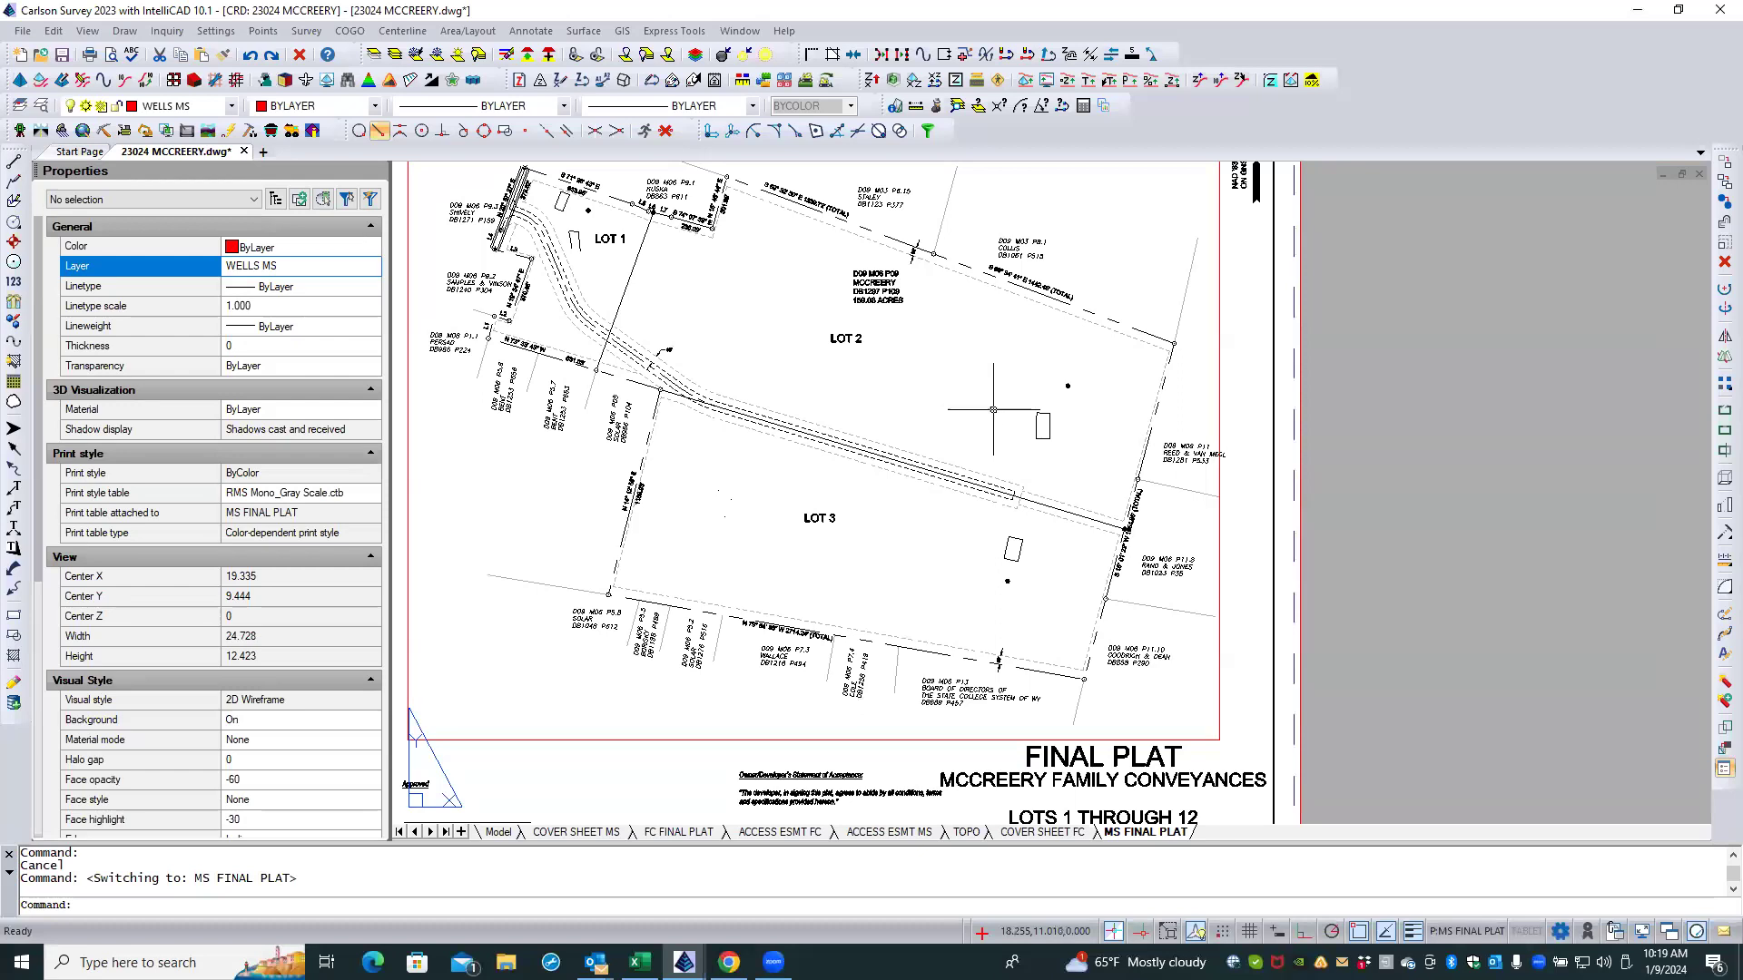
scroll(994, 409, "up", 3)
scroll(993, 409, "up", 2)
scroll(993, 409, "down", 4)
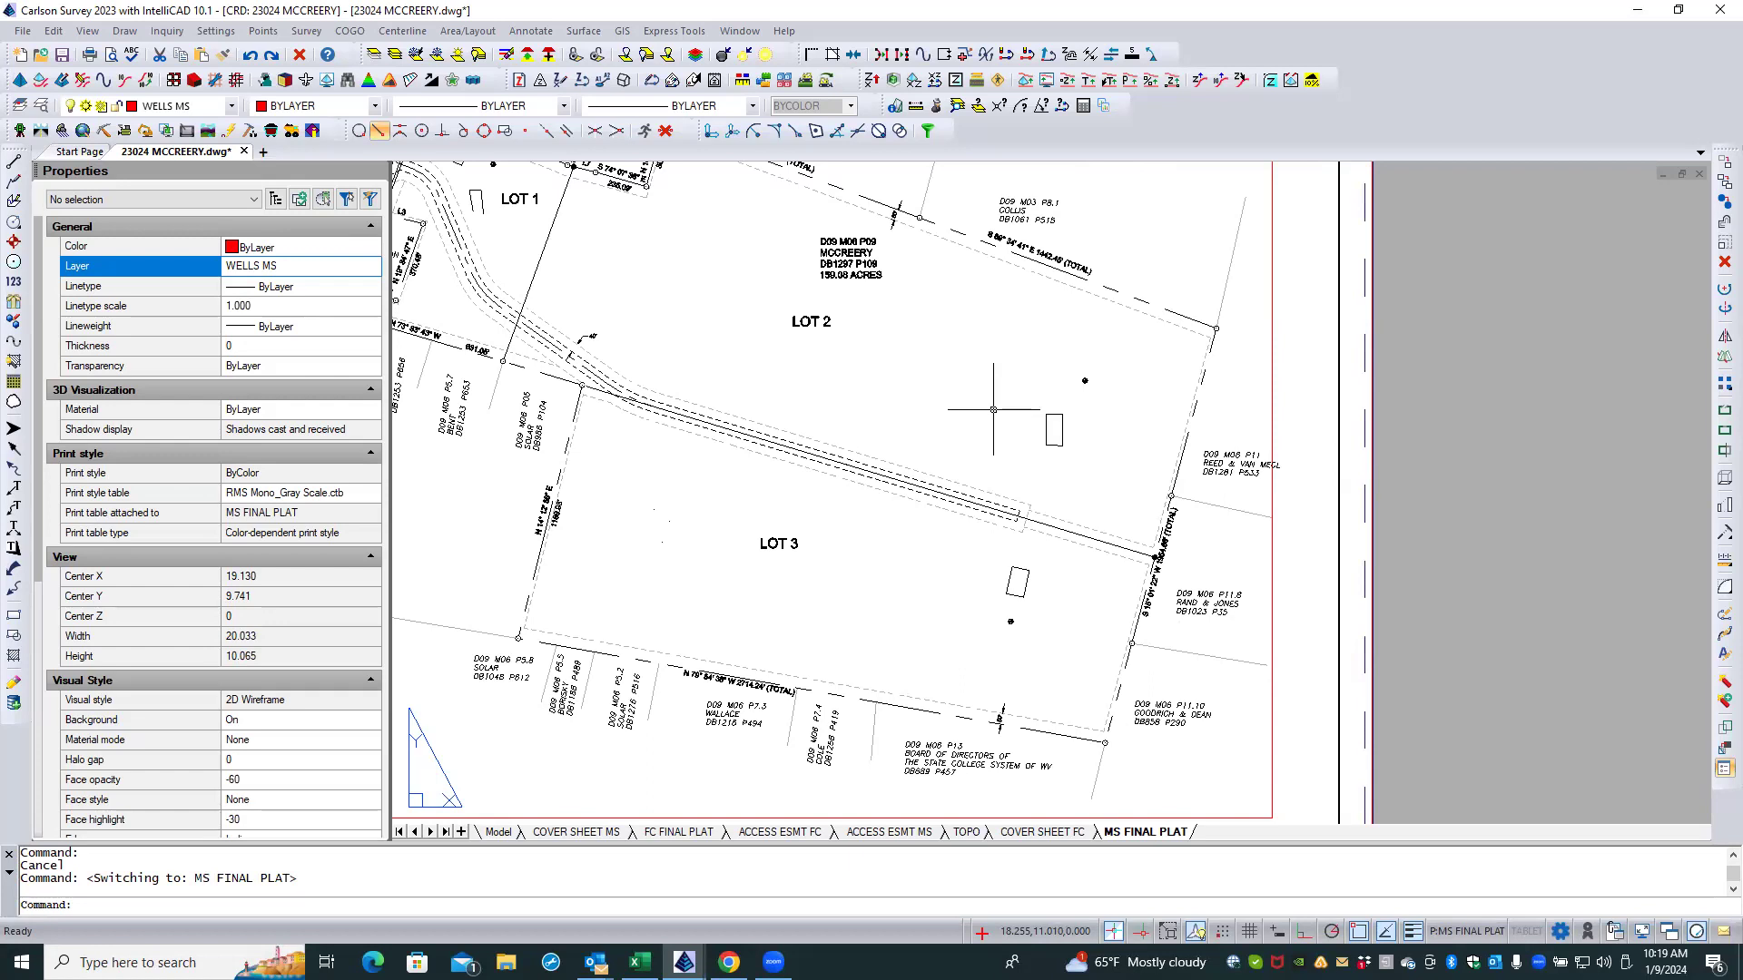
Step: Return to model space, open the layer manager and filter the layers by *SEPTIC*
left_click(497, 833)
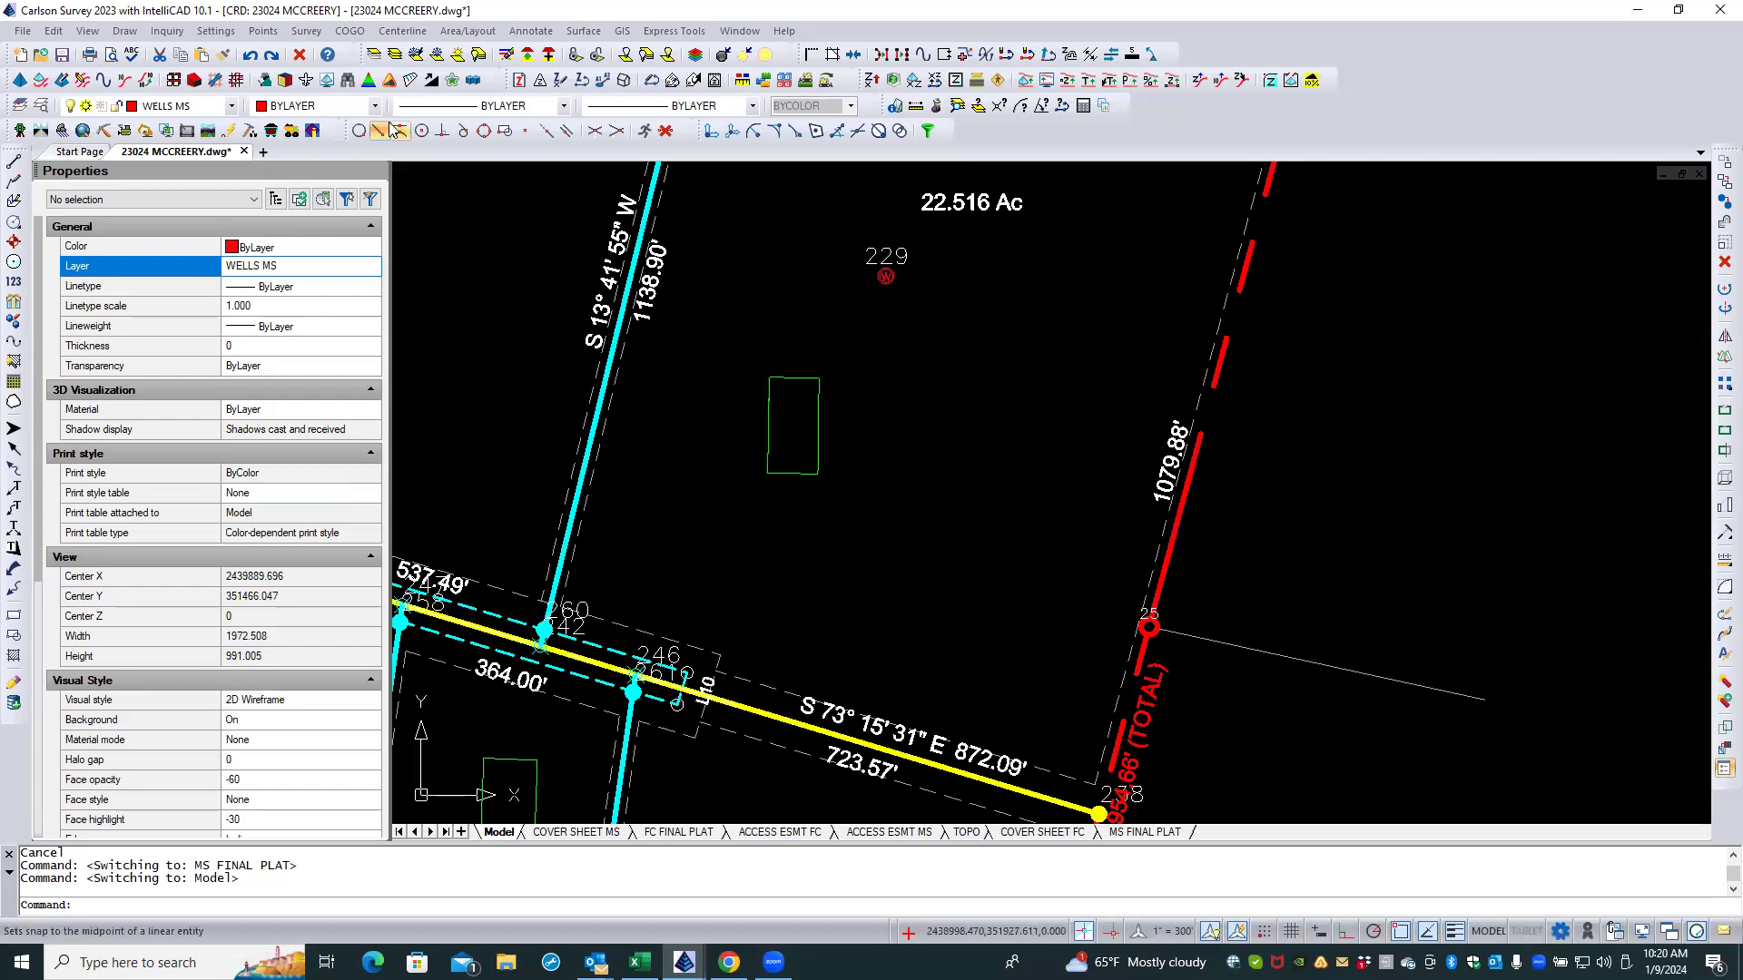
left_click(41, 108)
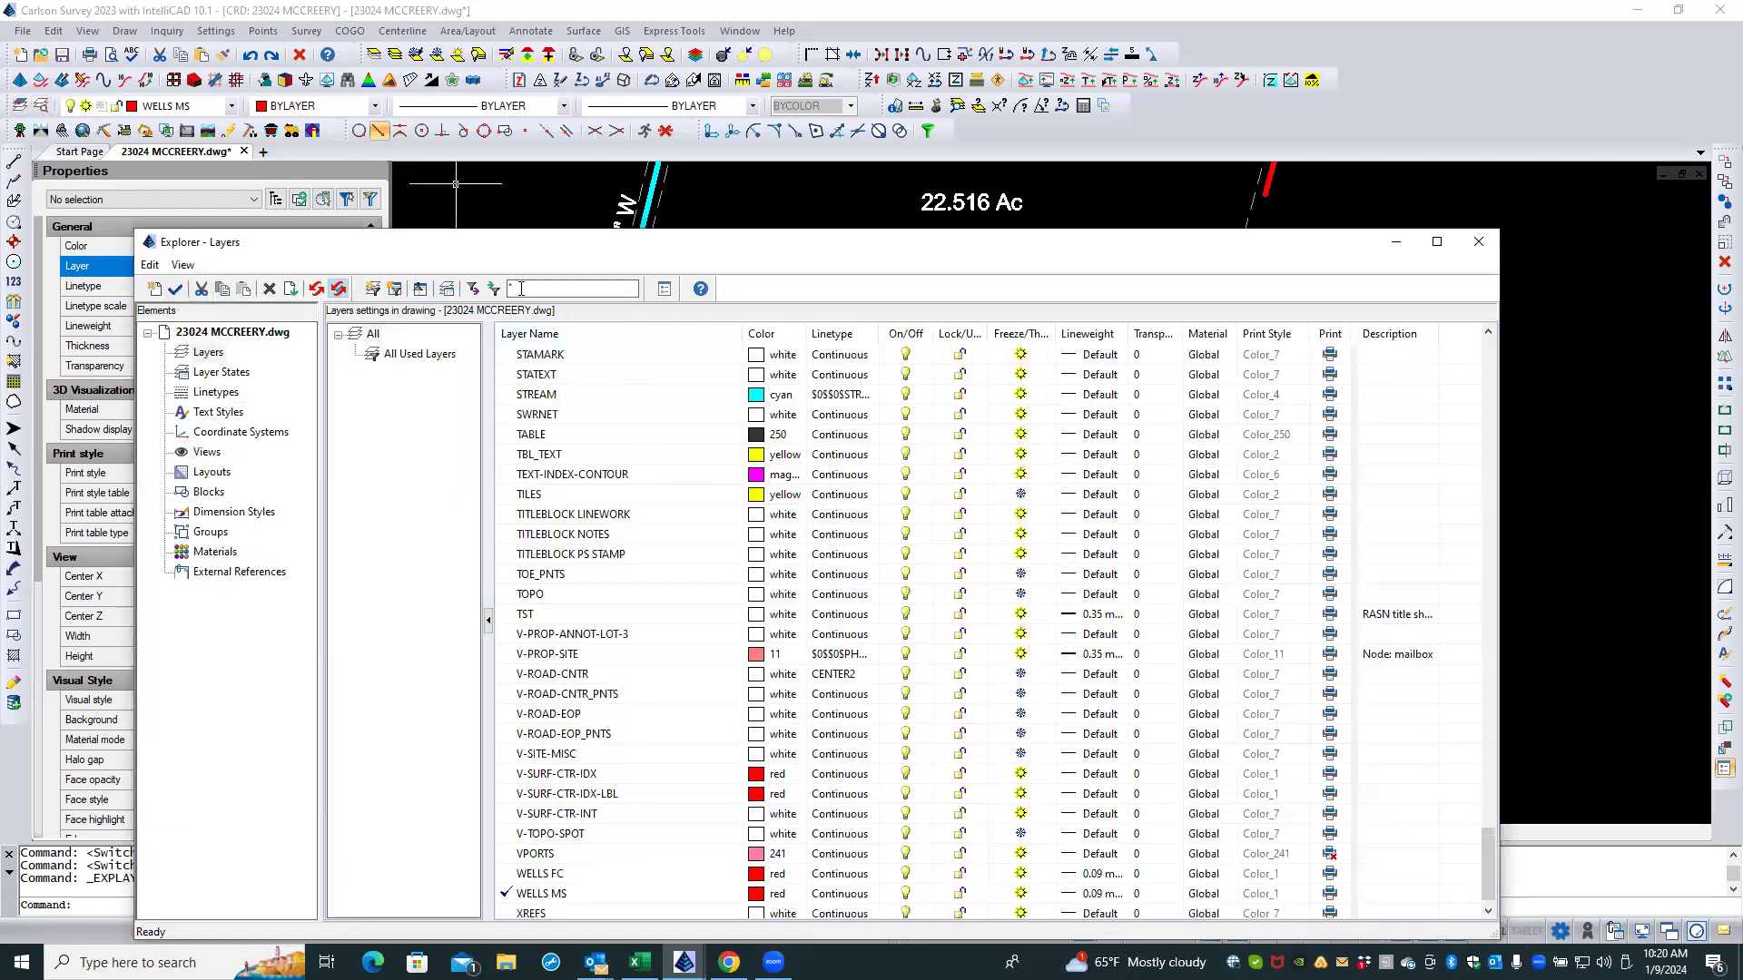
left_click(522, 289)
type("*SEP")
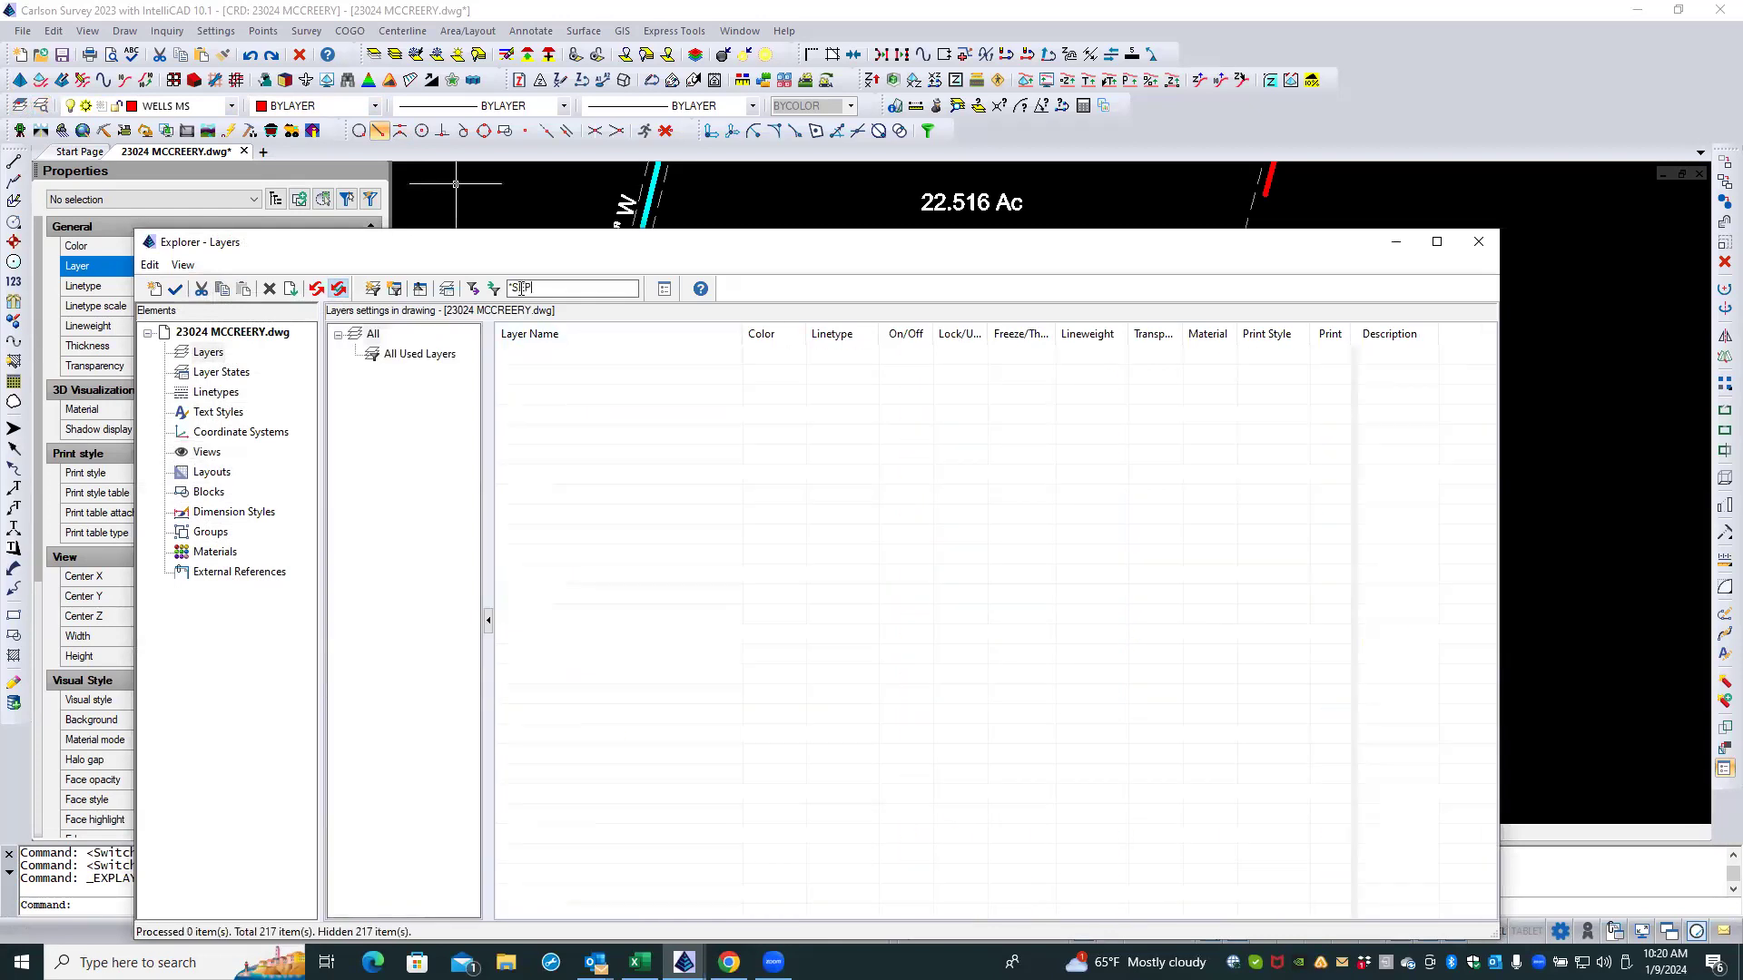
type("TIC*")
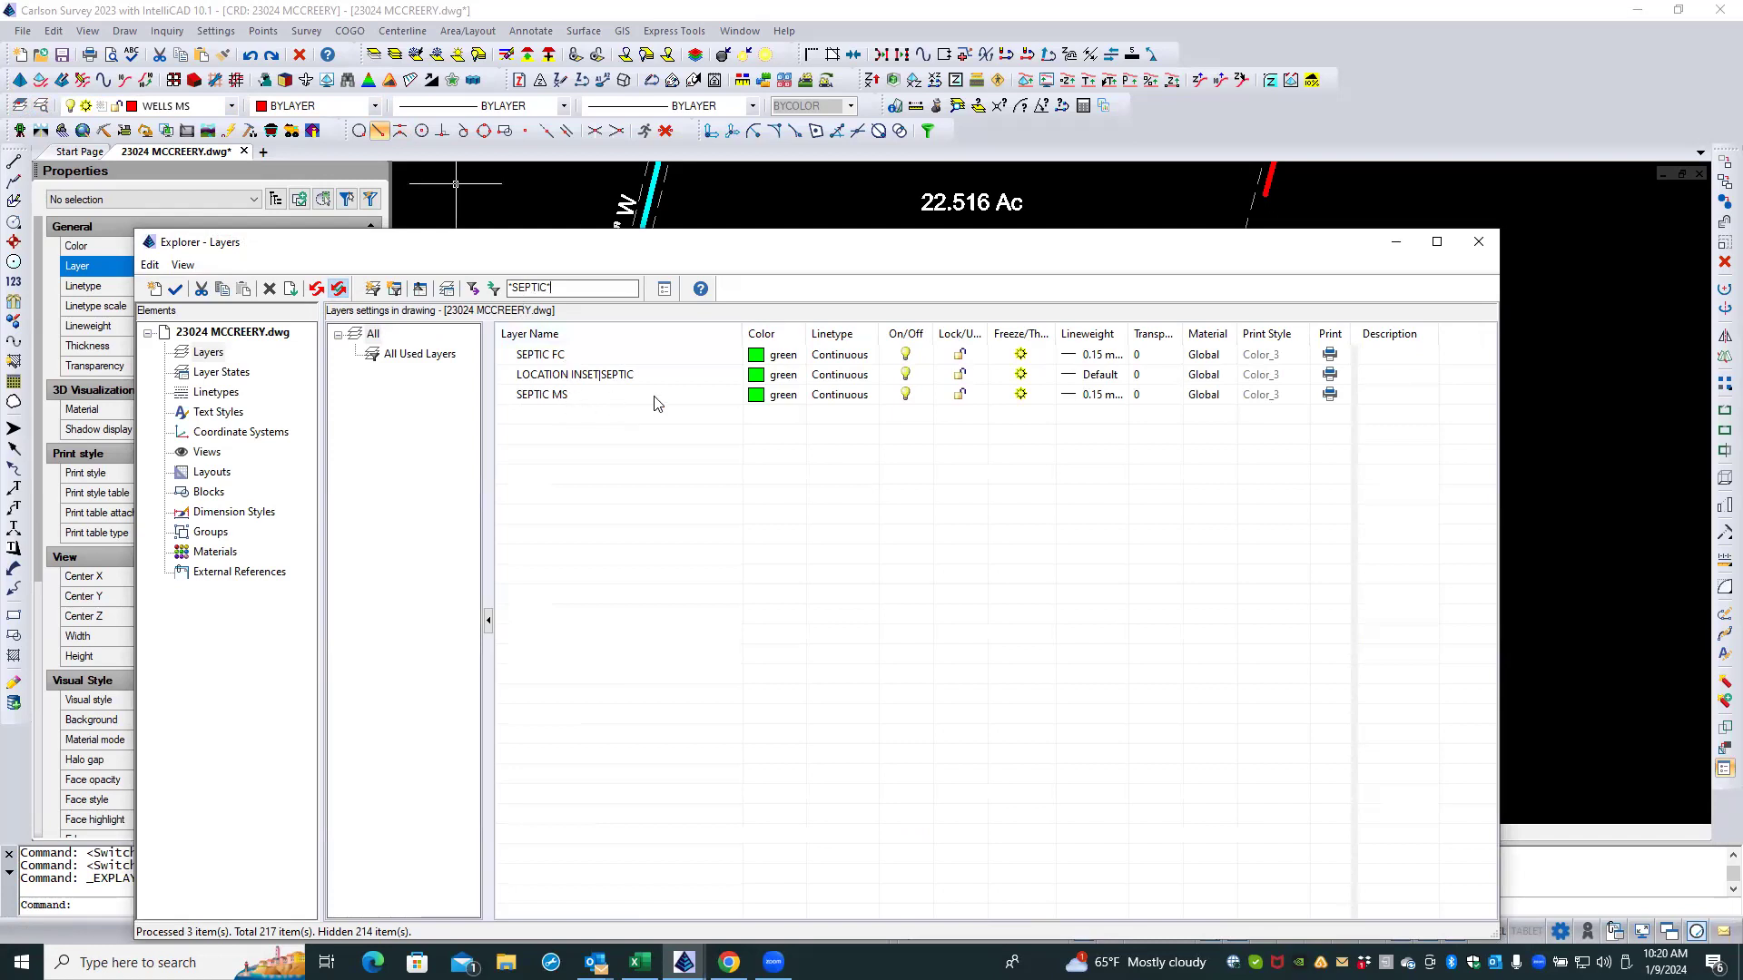
Step: Set the SEPTIC FC layer's colour to magenta and close the layer manager
left_click(756, 355)
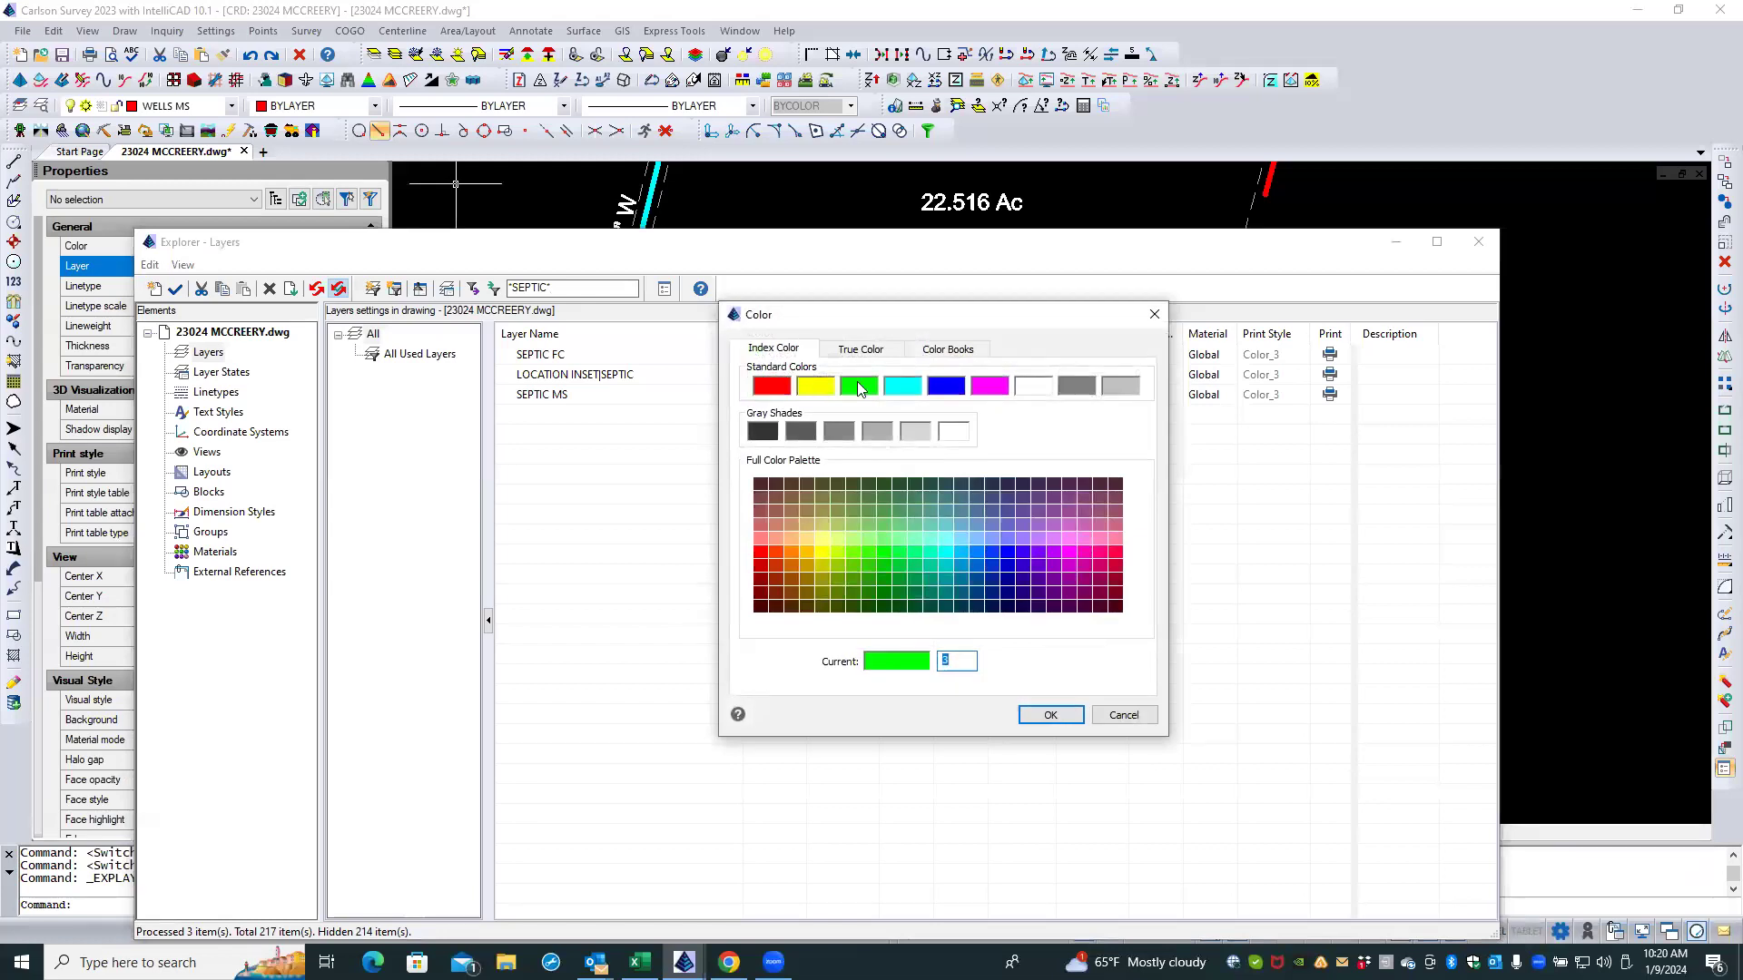
left_click(990, 386)
left_click(1052, 716)
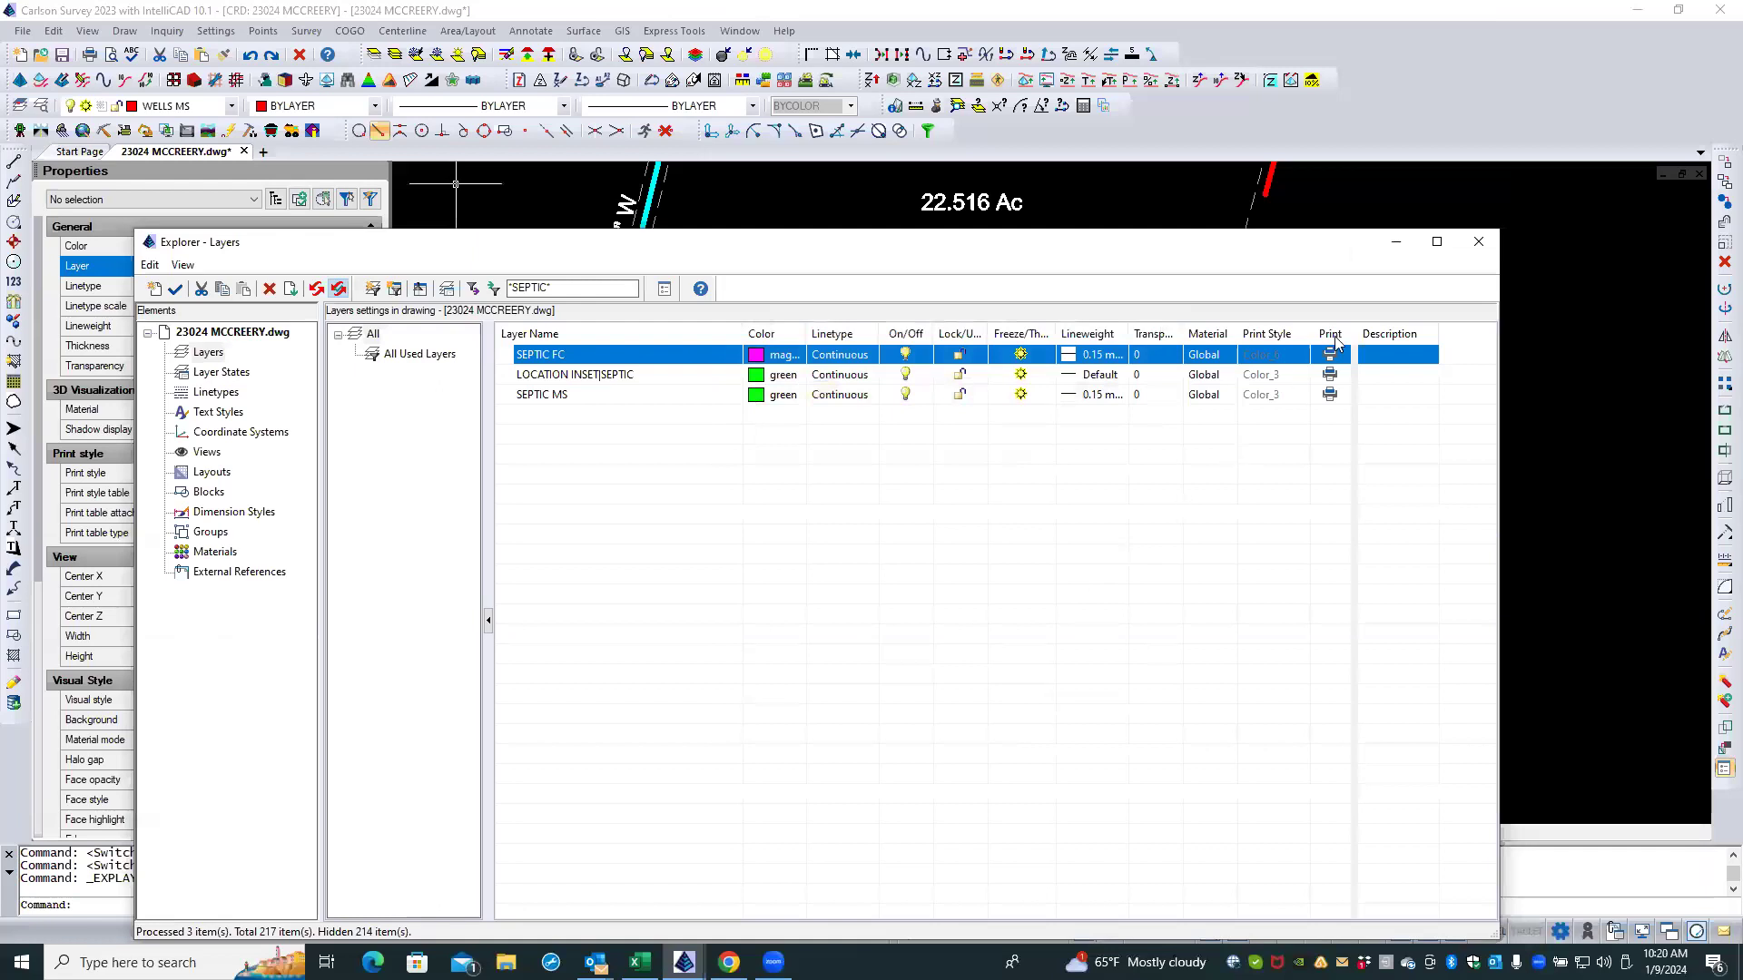
left_click(1475, 240)
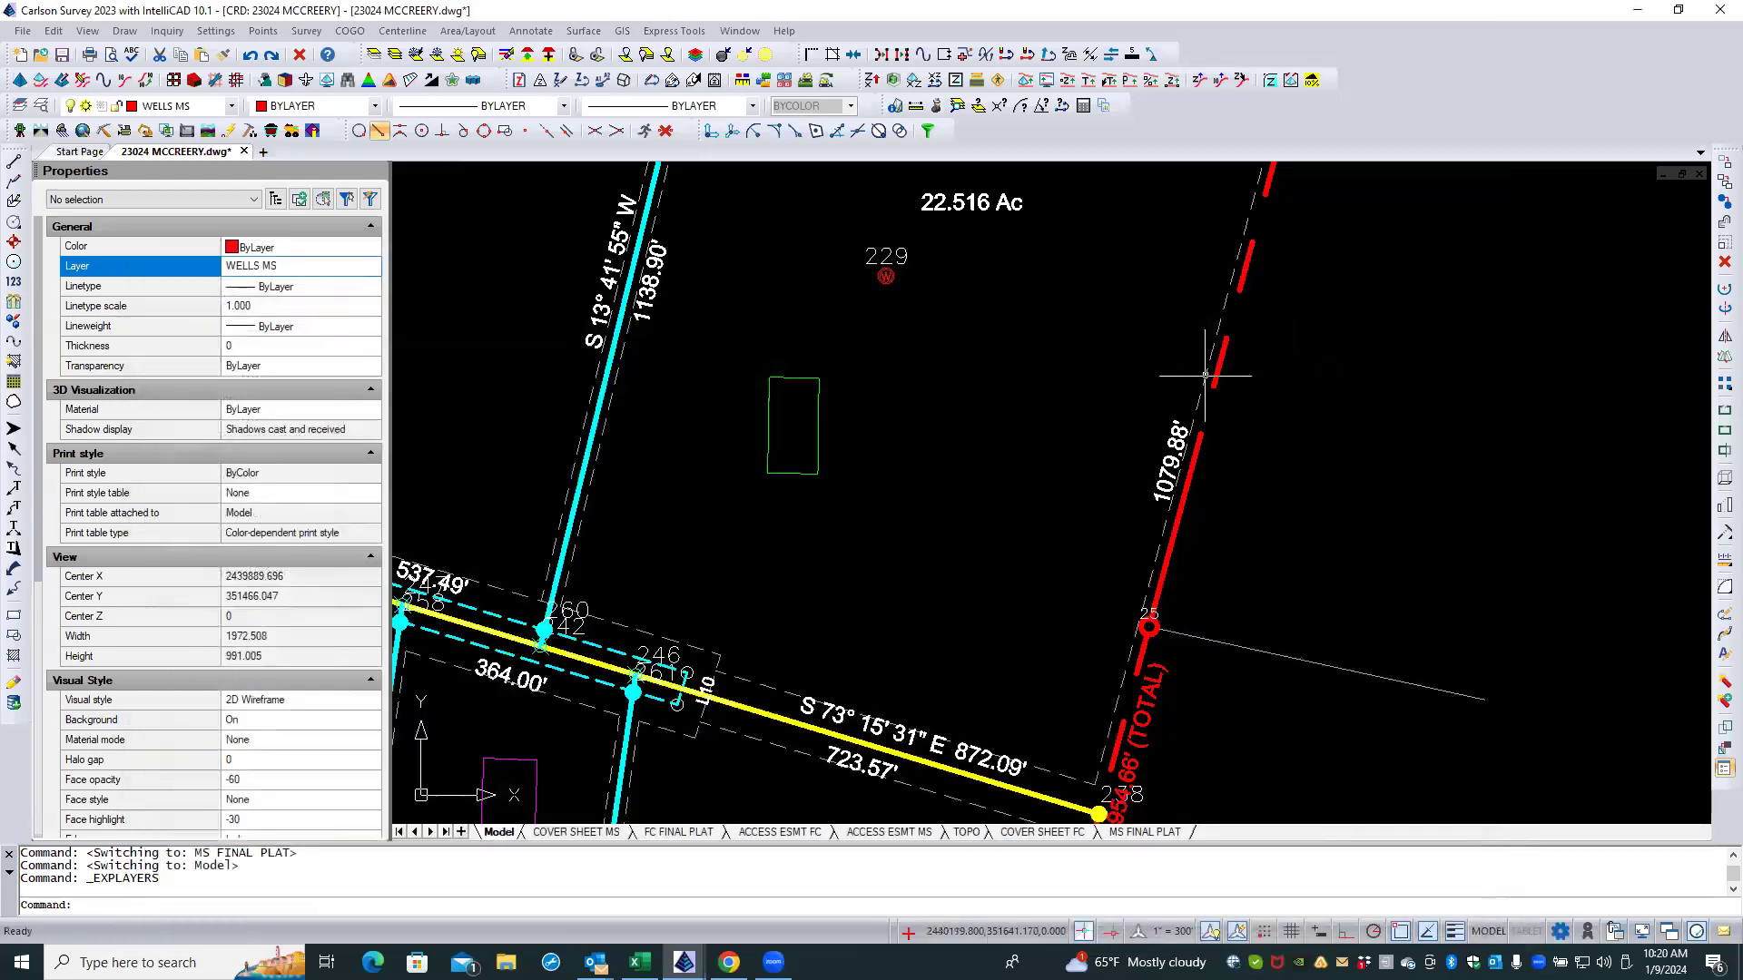
Step: Check the layer of the east edge of the 14.822 Ac lot's septic outline, and clear the selection
scroll(1067, 350, "down", 5)
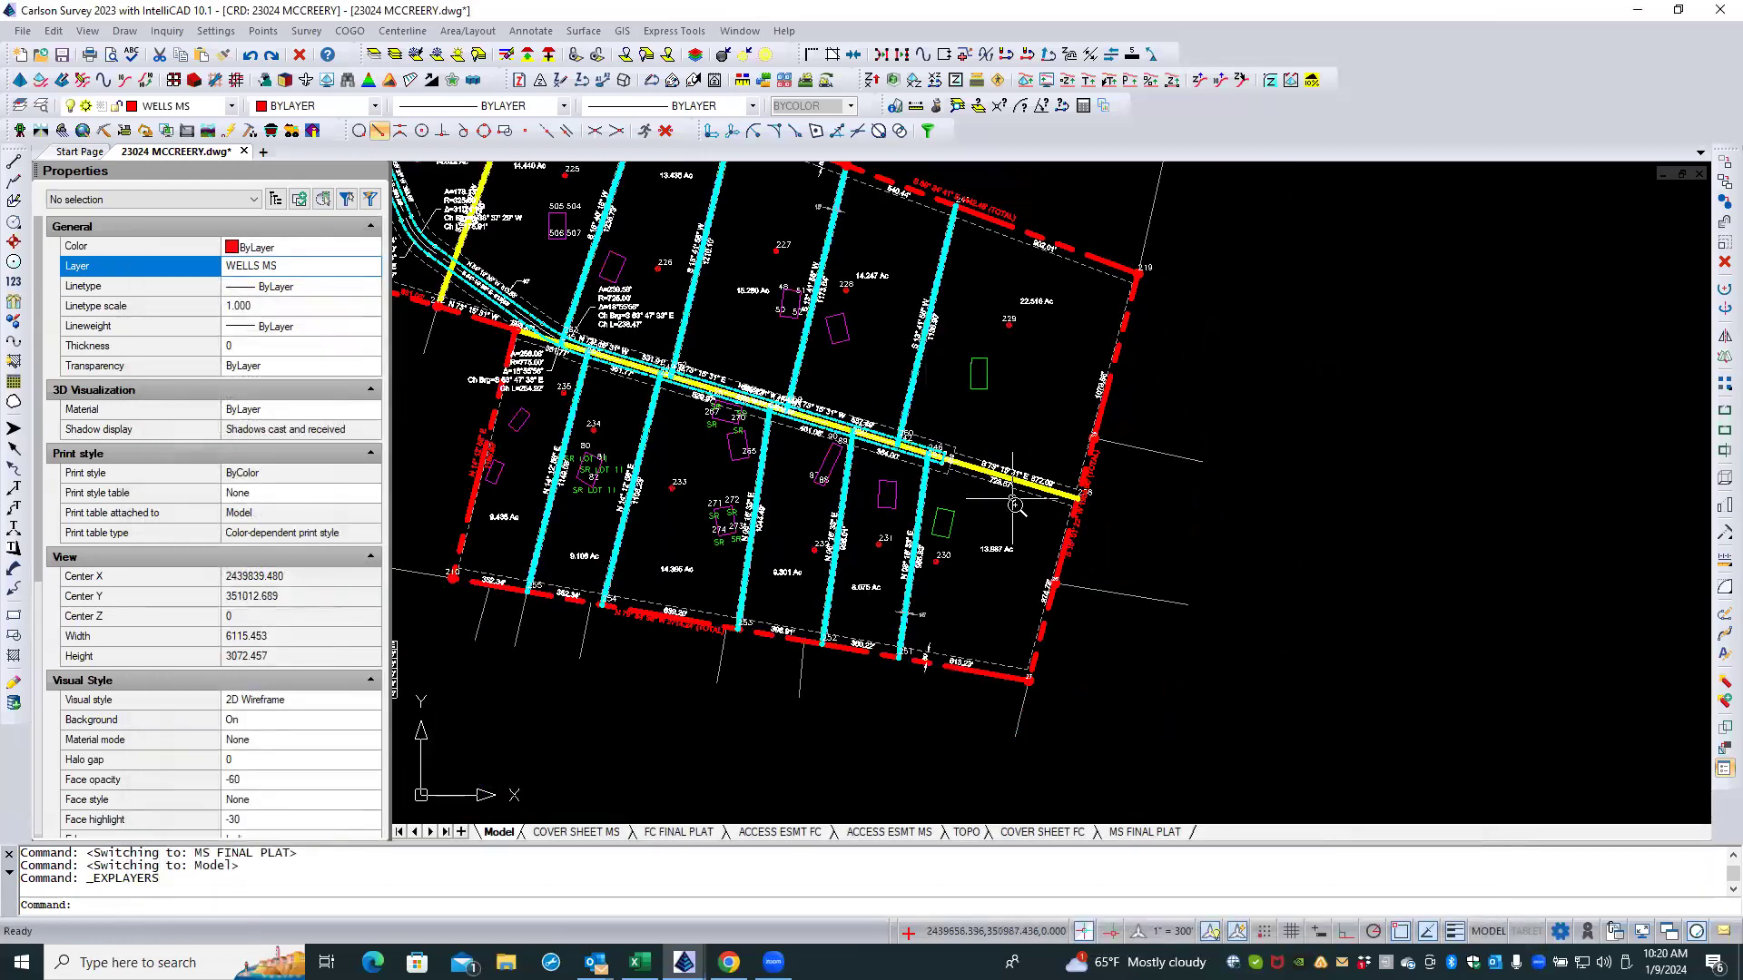
scroll(631, 268, "up", 3)
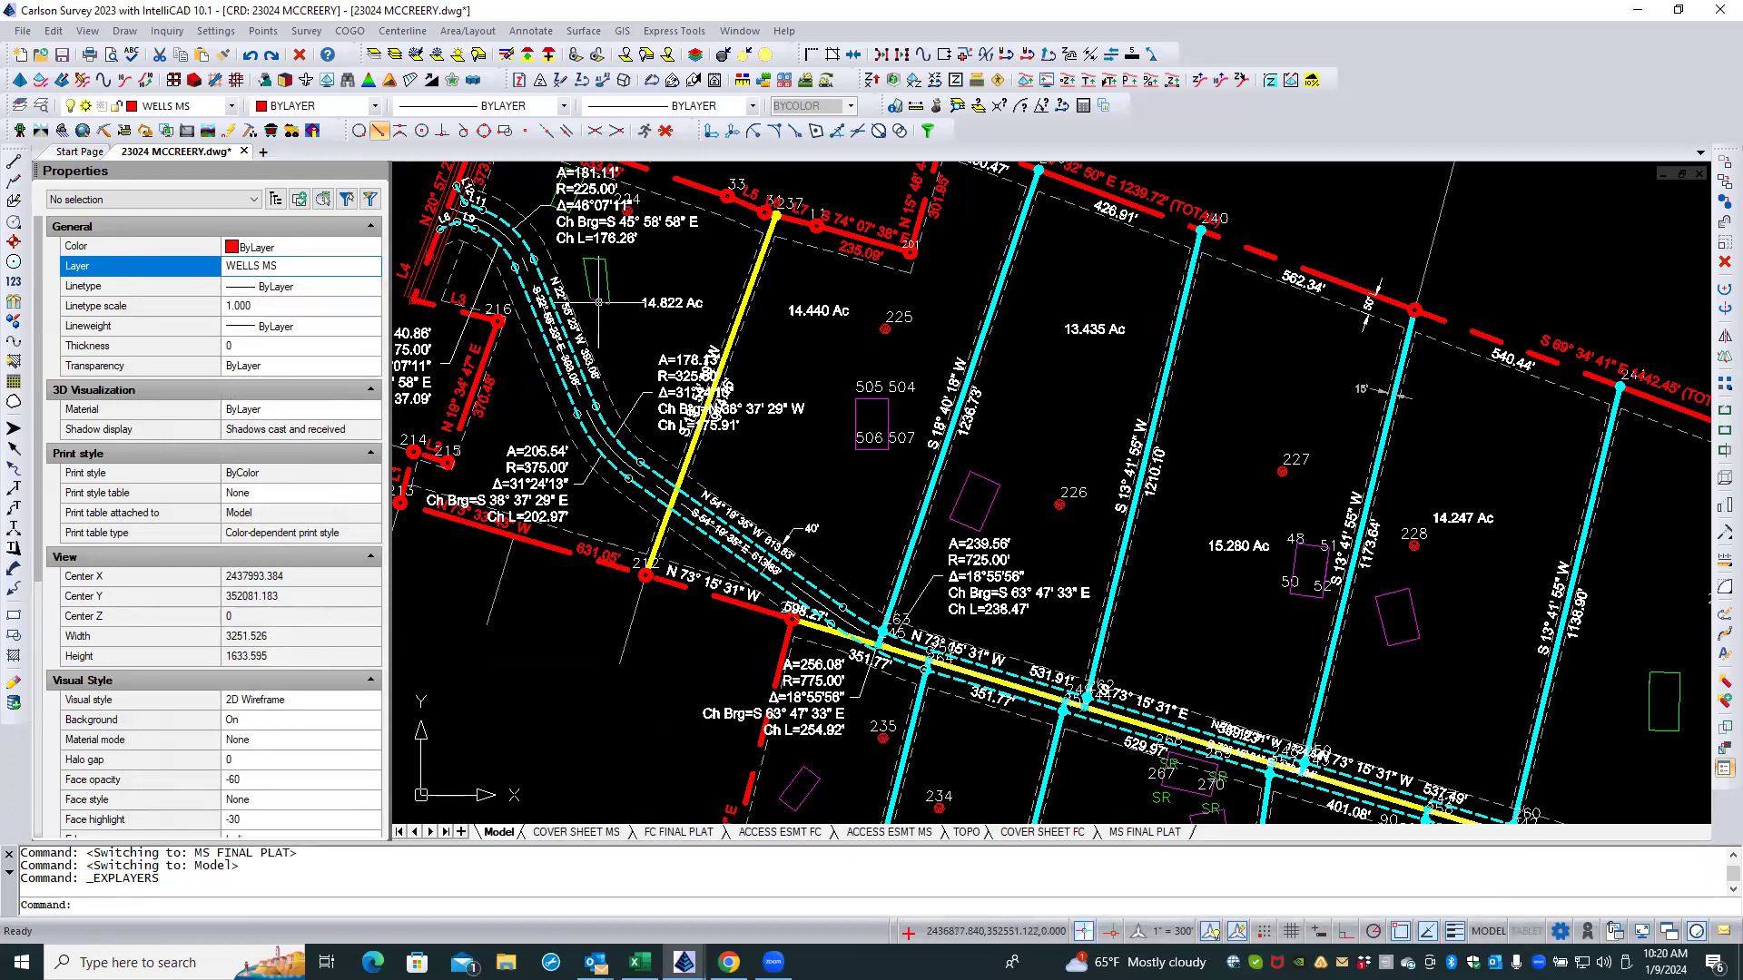
scroll(598, 303, "up", 2)
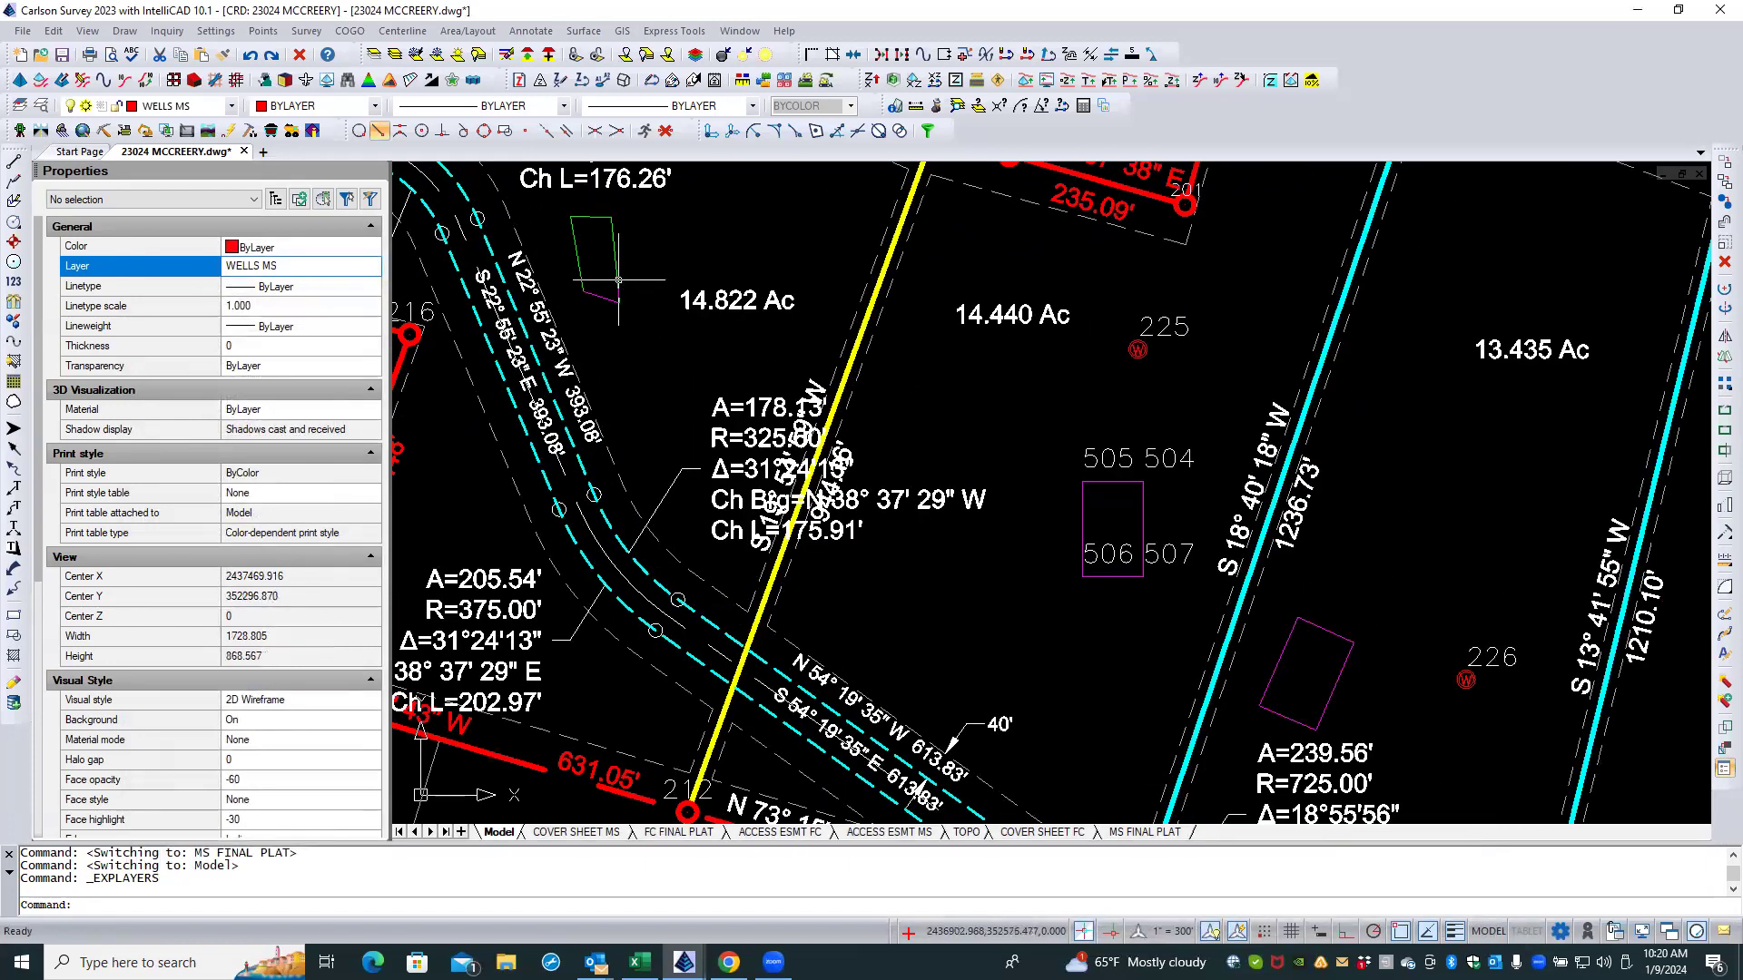
left_click(617, 281)
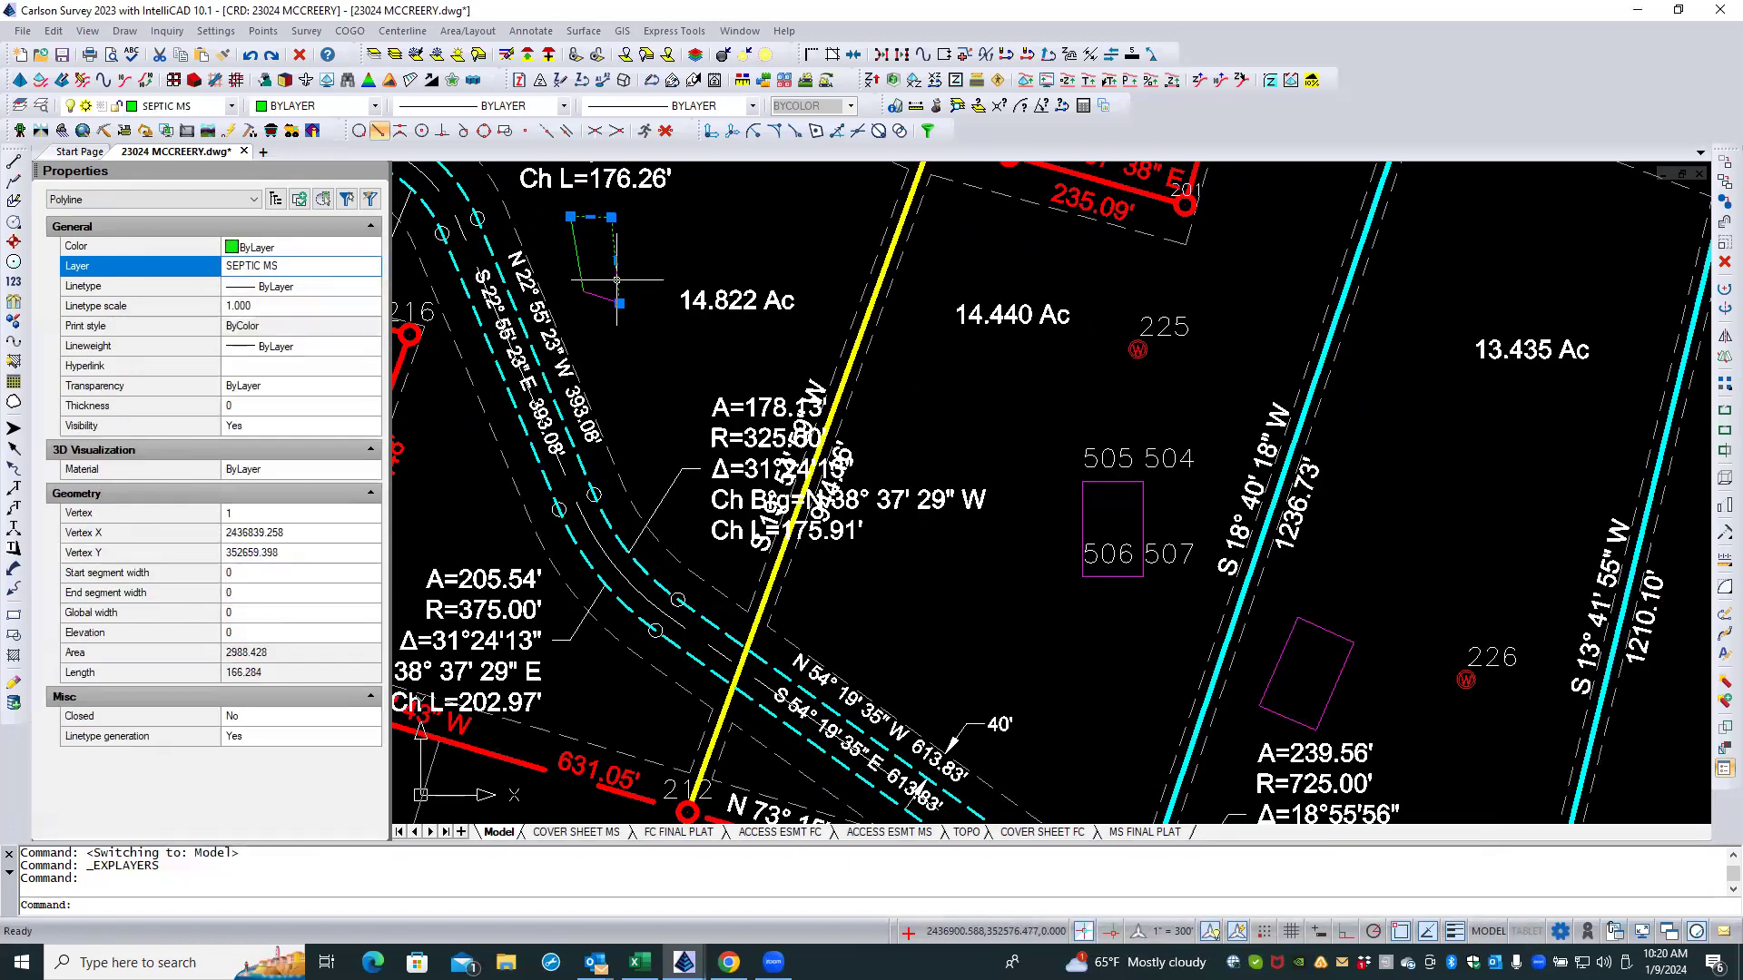
key("Escape")
key("Escape")
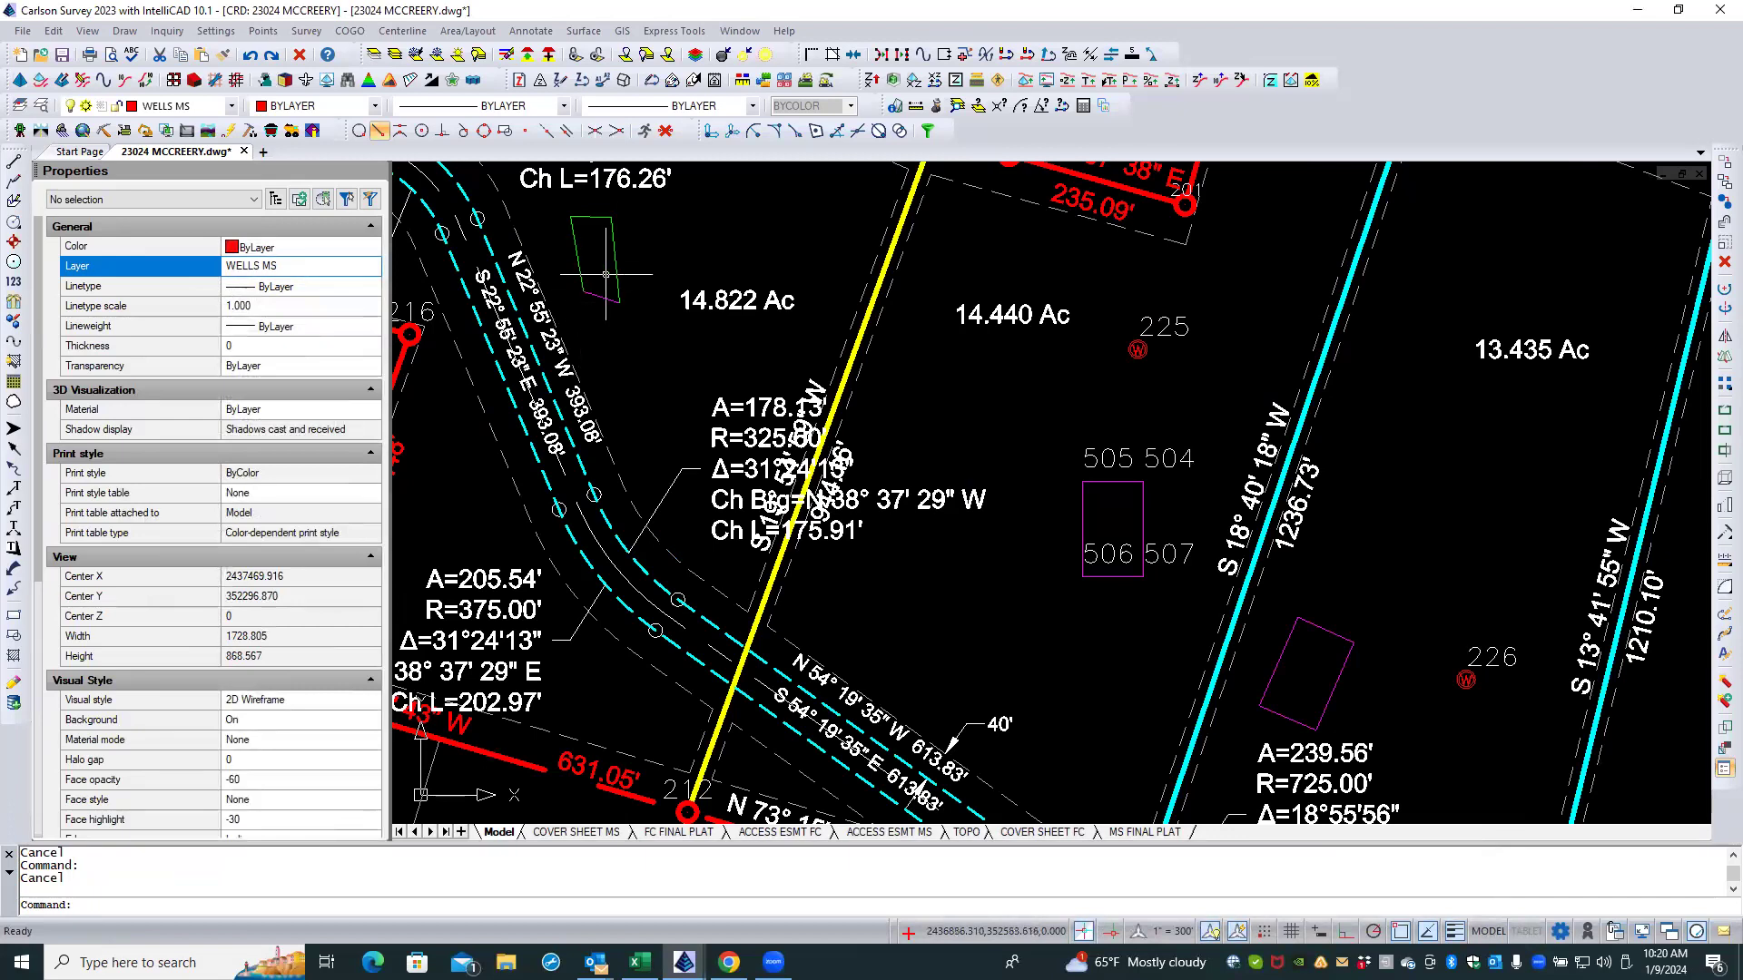
Step: Match the south edge of the 14.822 Ac lot's septic outline to the properties of its SEPTIC MS east edge
left_click(225, 56)
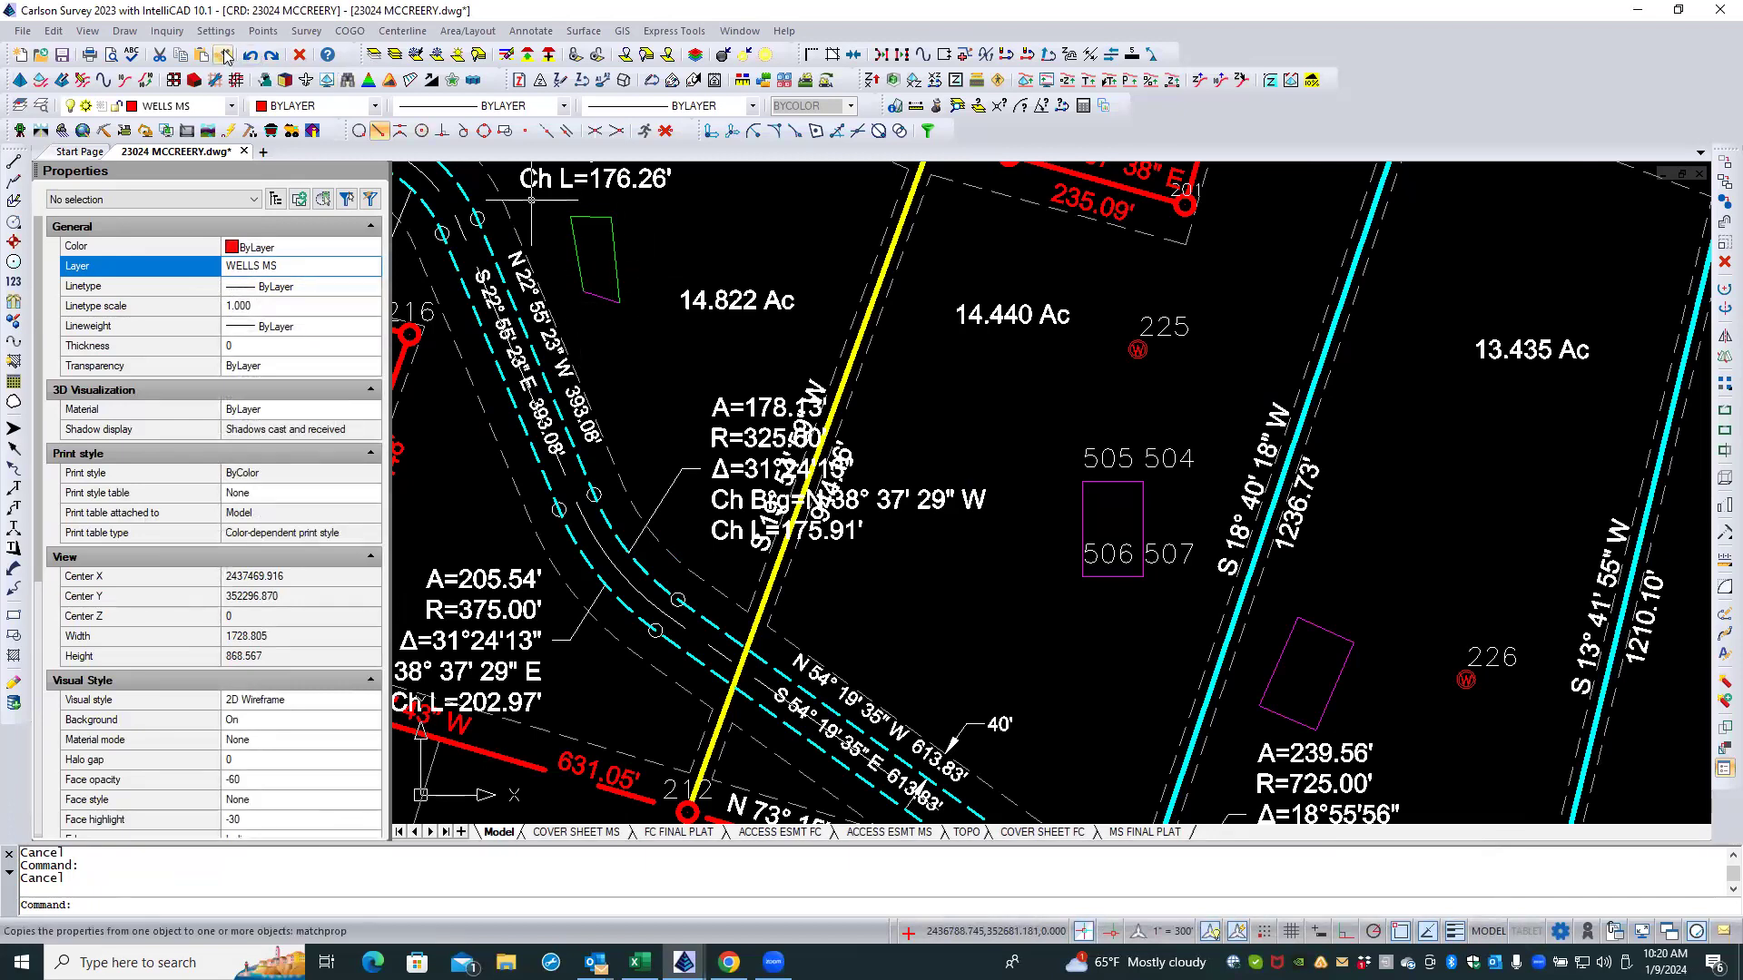
left_click(617, 261)
left_click(605, 299)
key("Return")
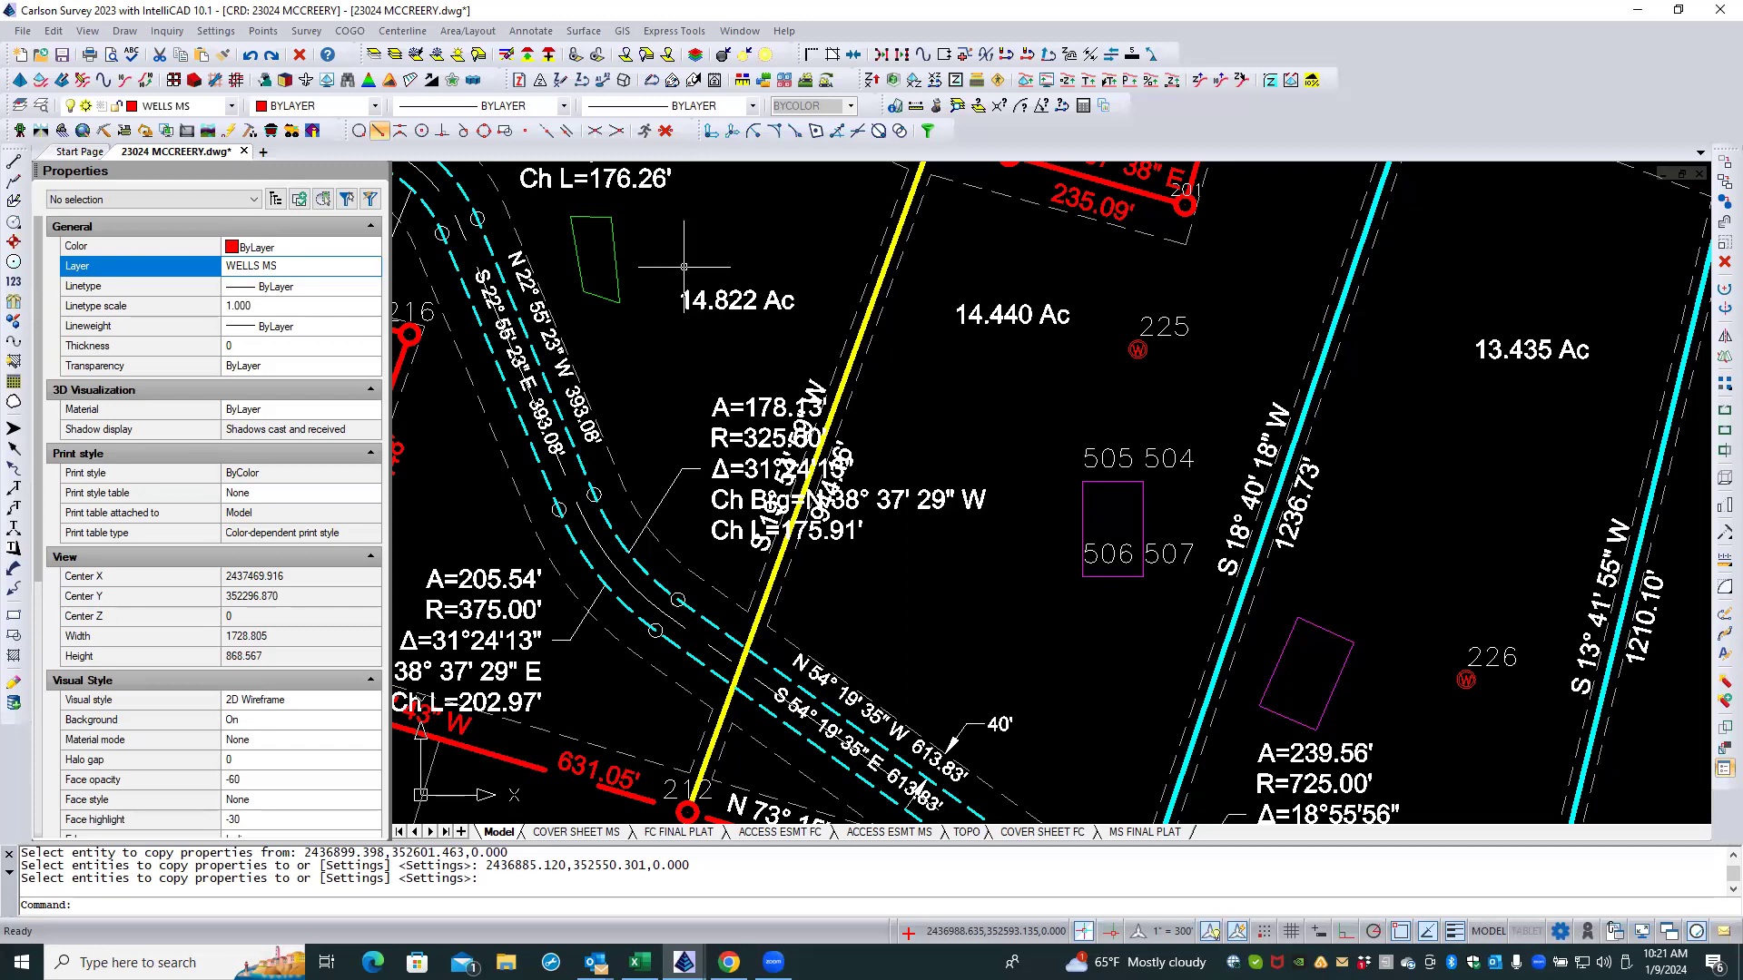
Step: Look over the septic outline colours across the lots in model space and save the drawing
scroll(791, 294, "down", 1)
scroll(791, 294, "down", 1)
scroll(791, 294, "down", 1)
scroll(787, 292, "up", 1)
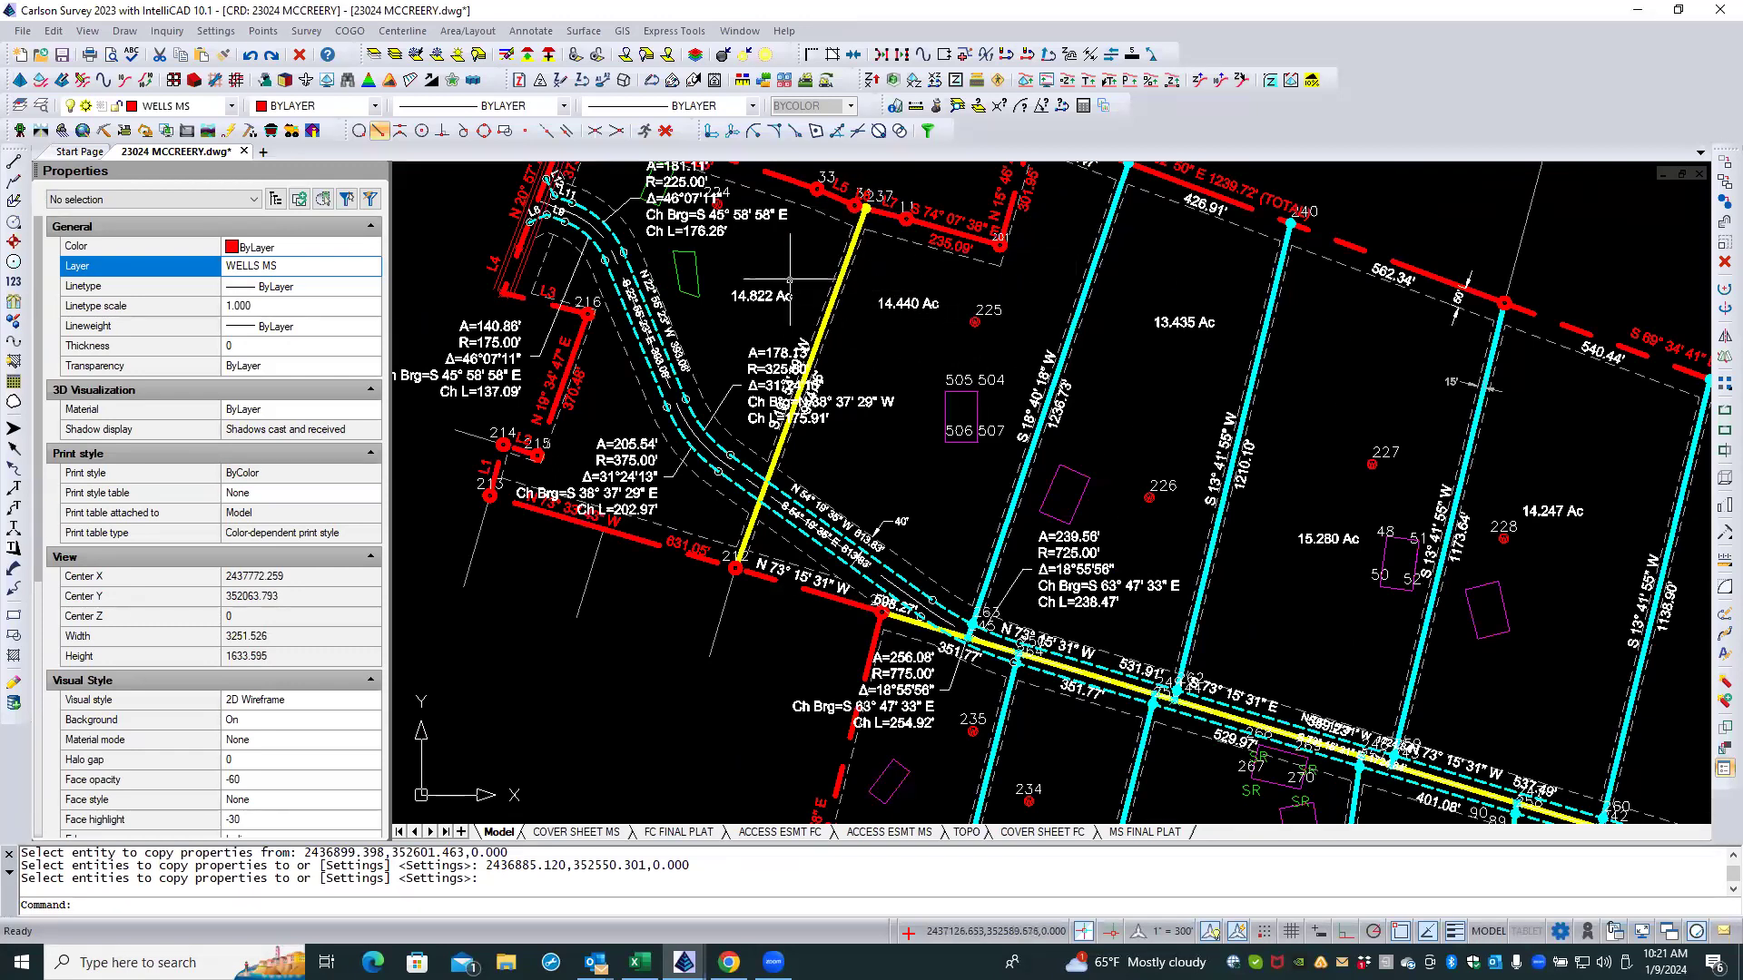
scroll(790, 280, "down", 1)
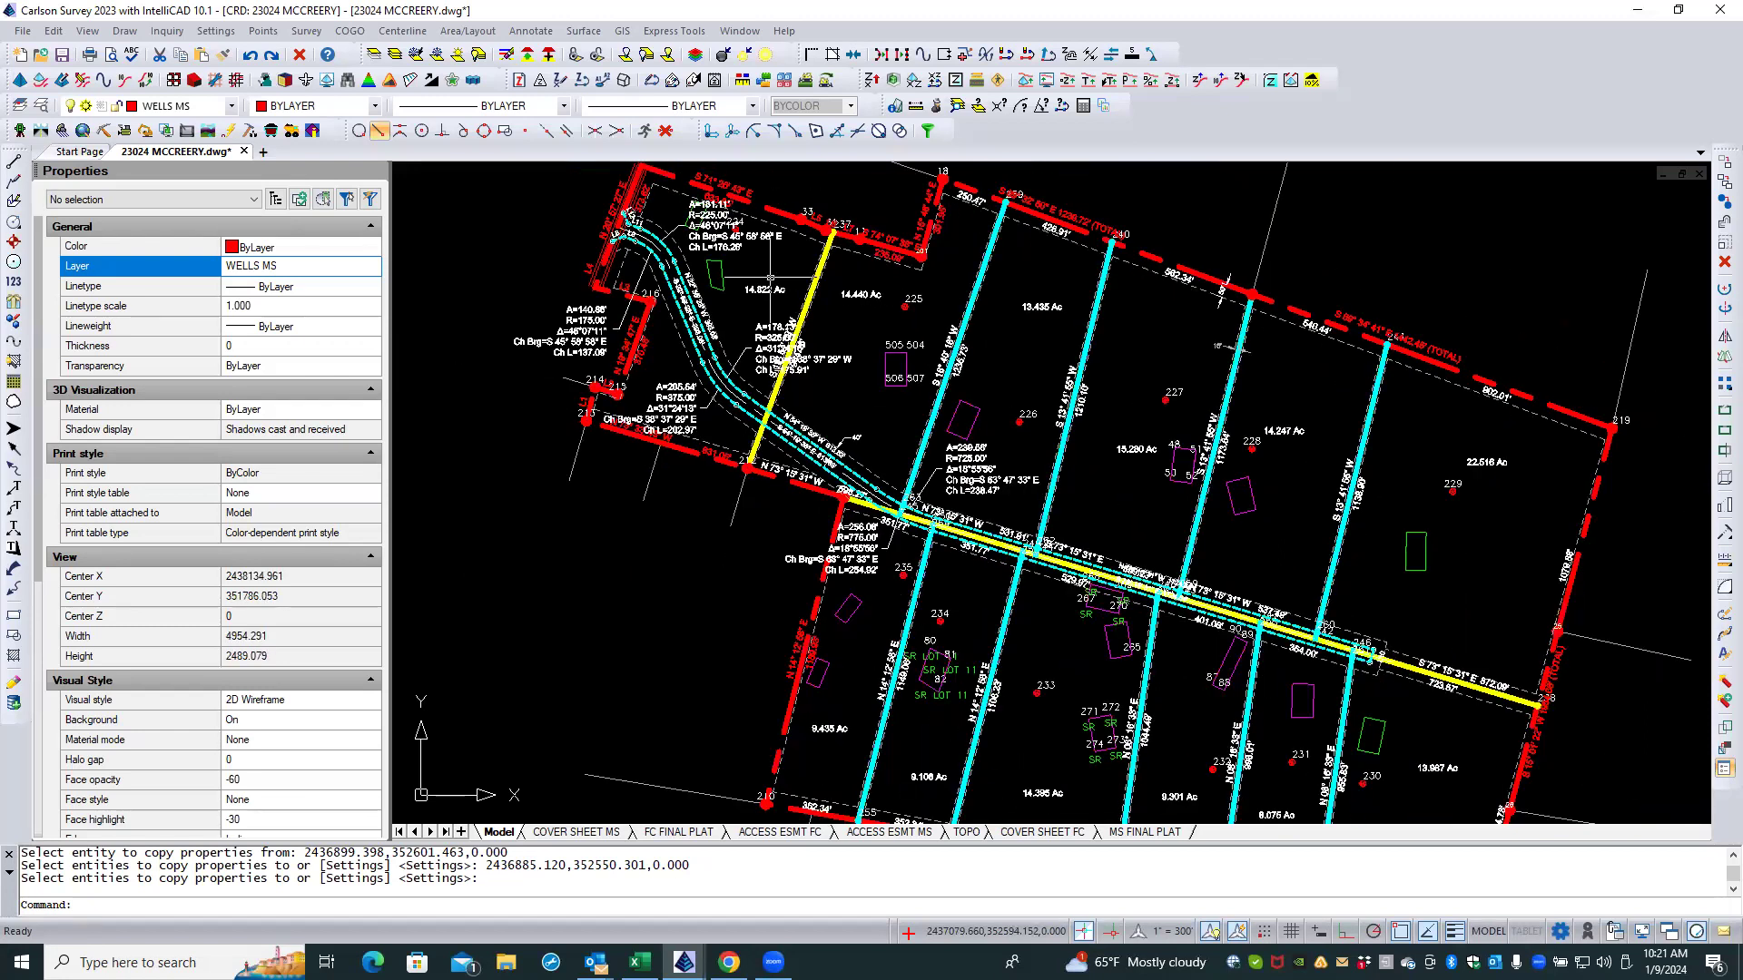
left_click(62, 55)
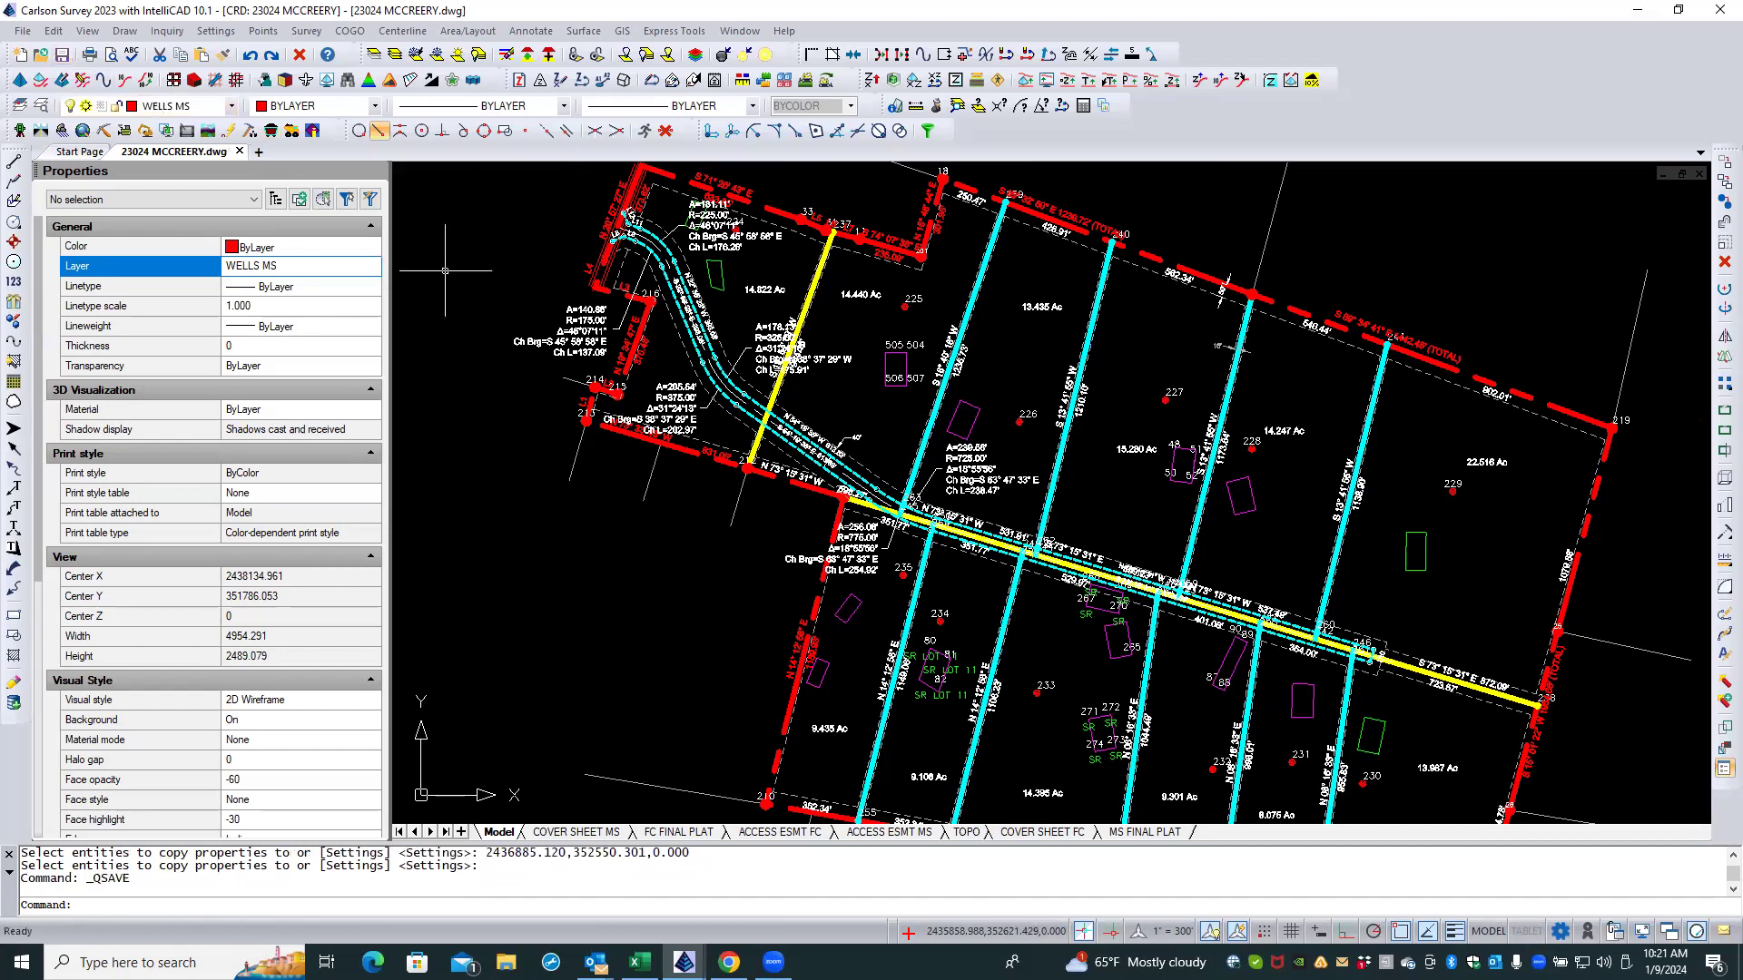